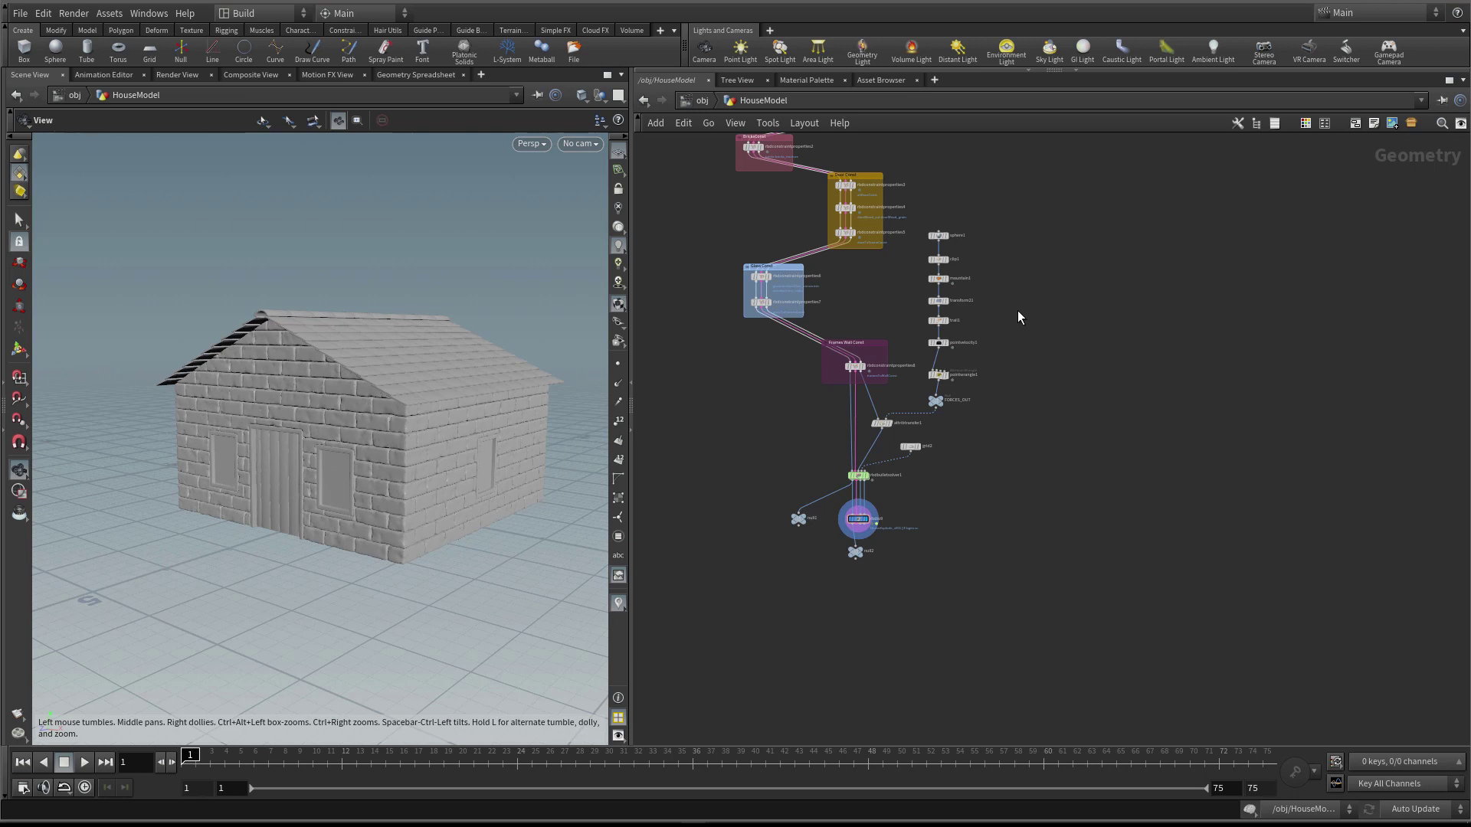
Examine the house model and its RBD constraint and solver node network, including the forces branch
middle_click_drag(1017, 310, 977, 295)
scroll(912, 425, "up", 3)
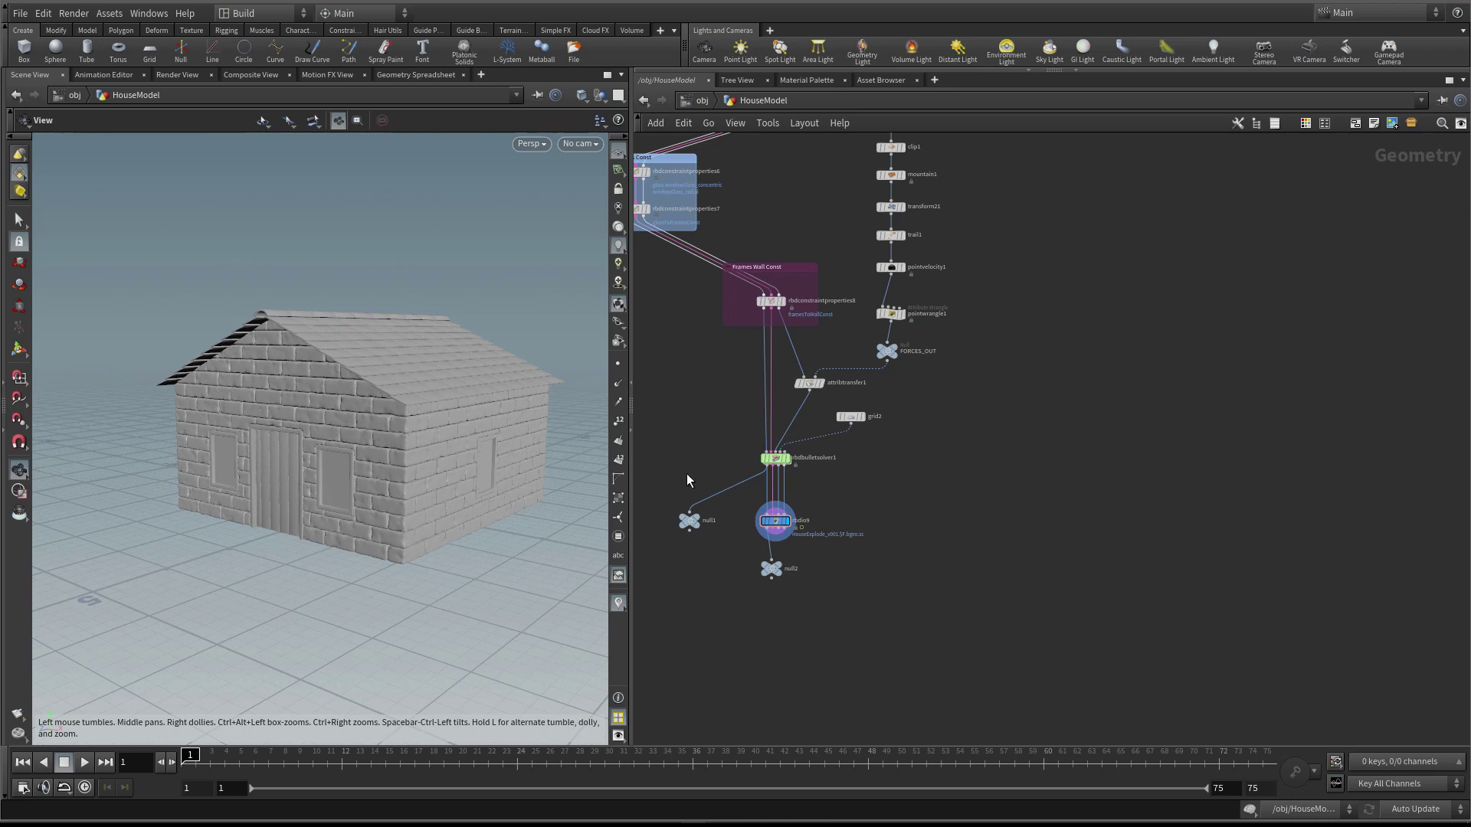
left_click_drag(414, 403, 443, 390)
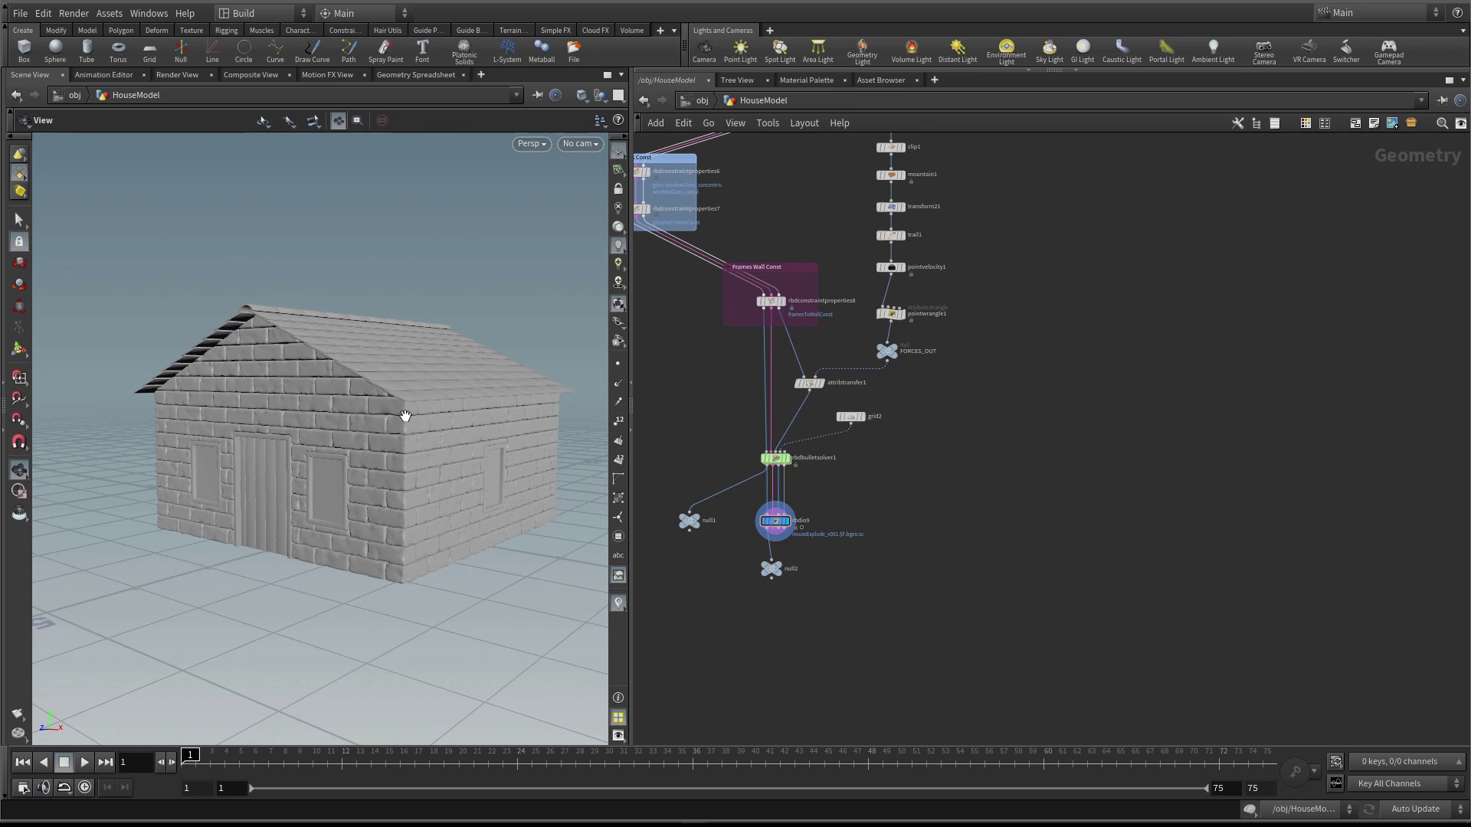
right_click_drag(452, 451, 446, 445)
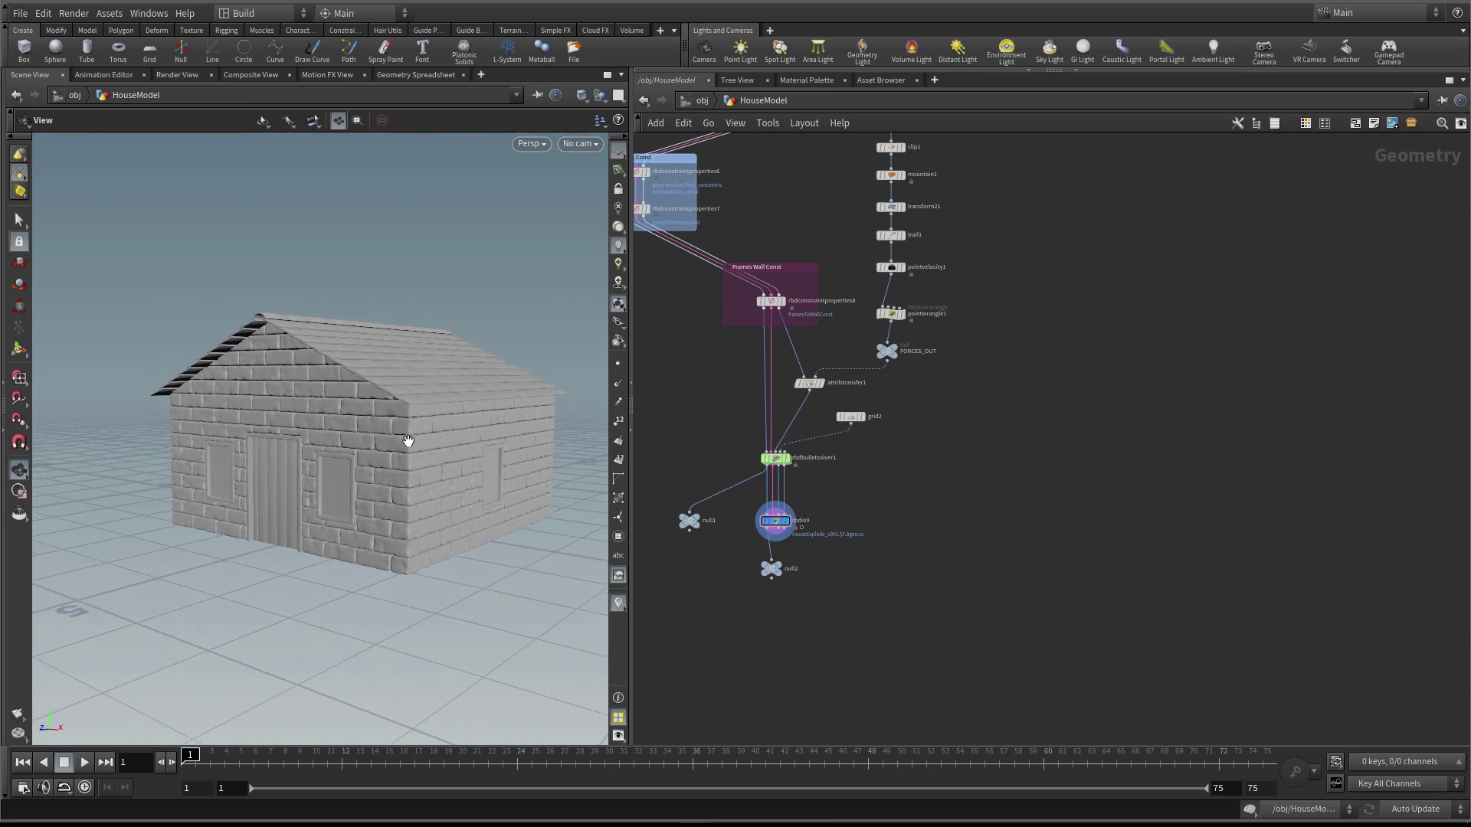
left_click_drag(409, 442, 402, 446)
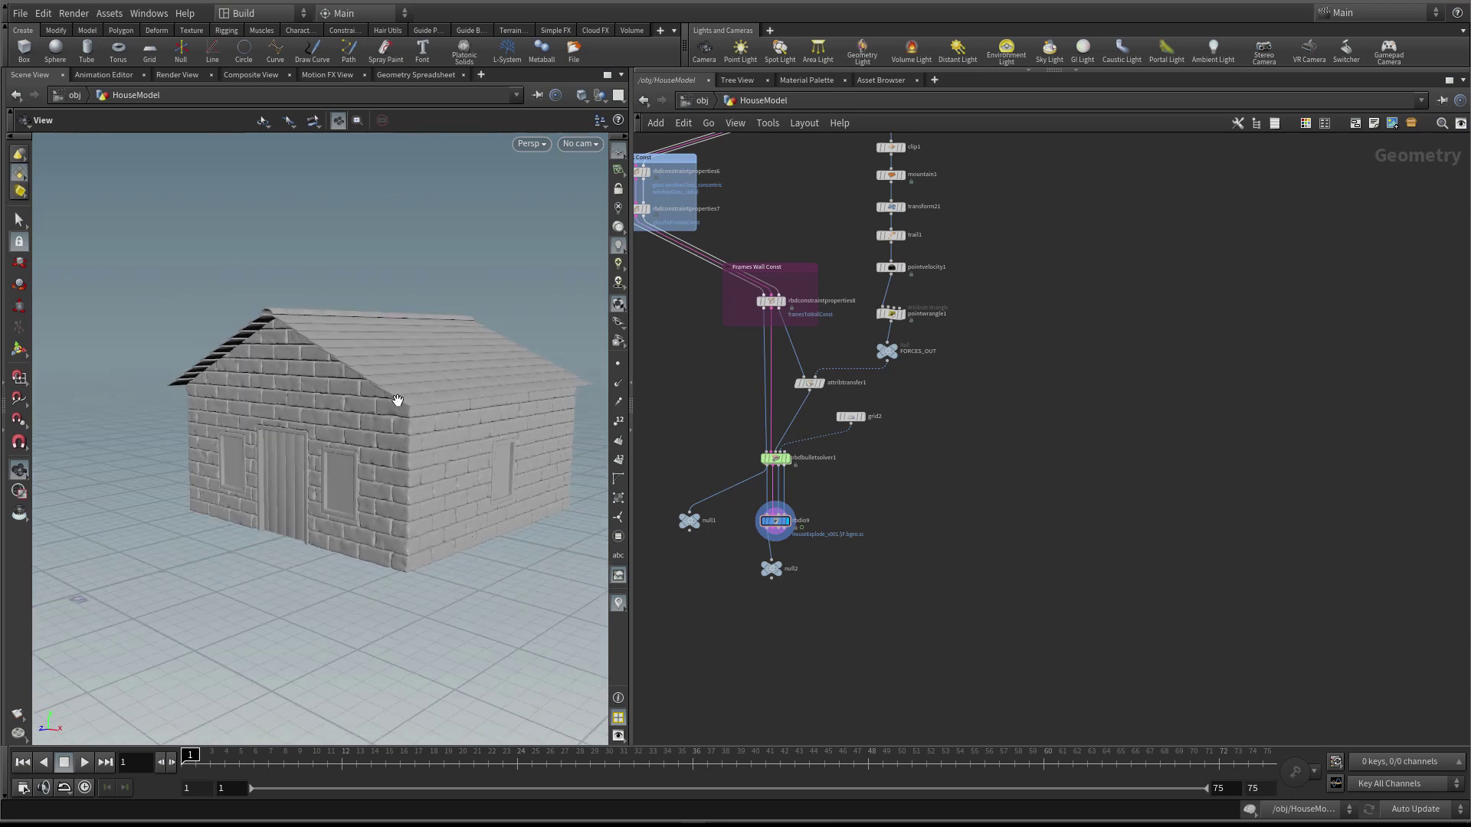
scroll(978, 430, "up", 3)
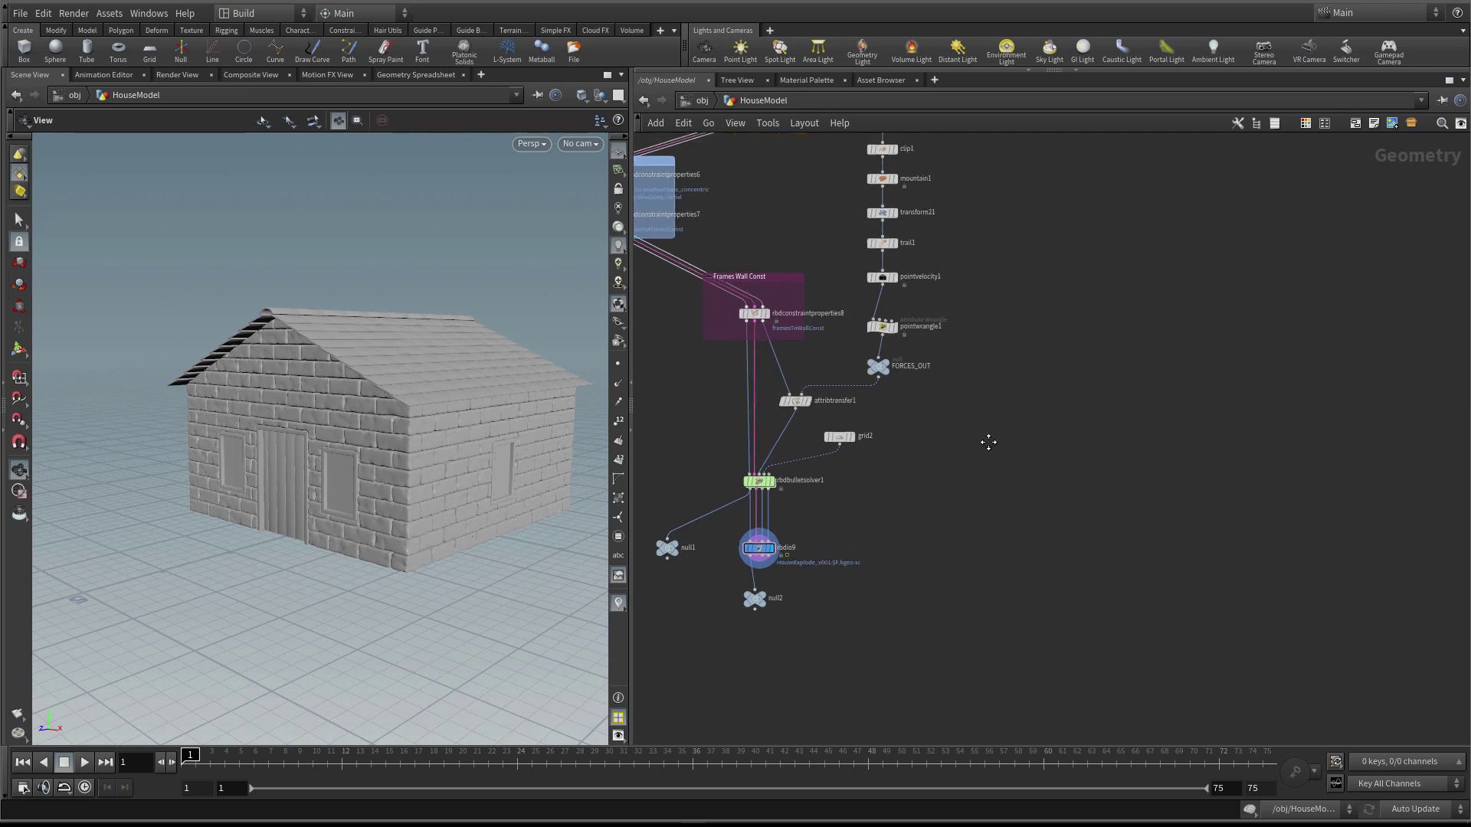
key("Tab")
middle_click_drag(921, 427, 915, 453)
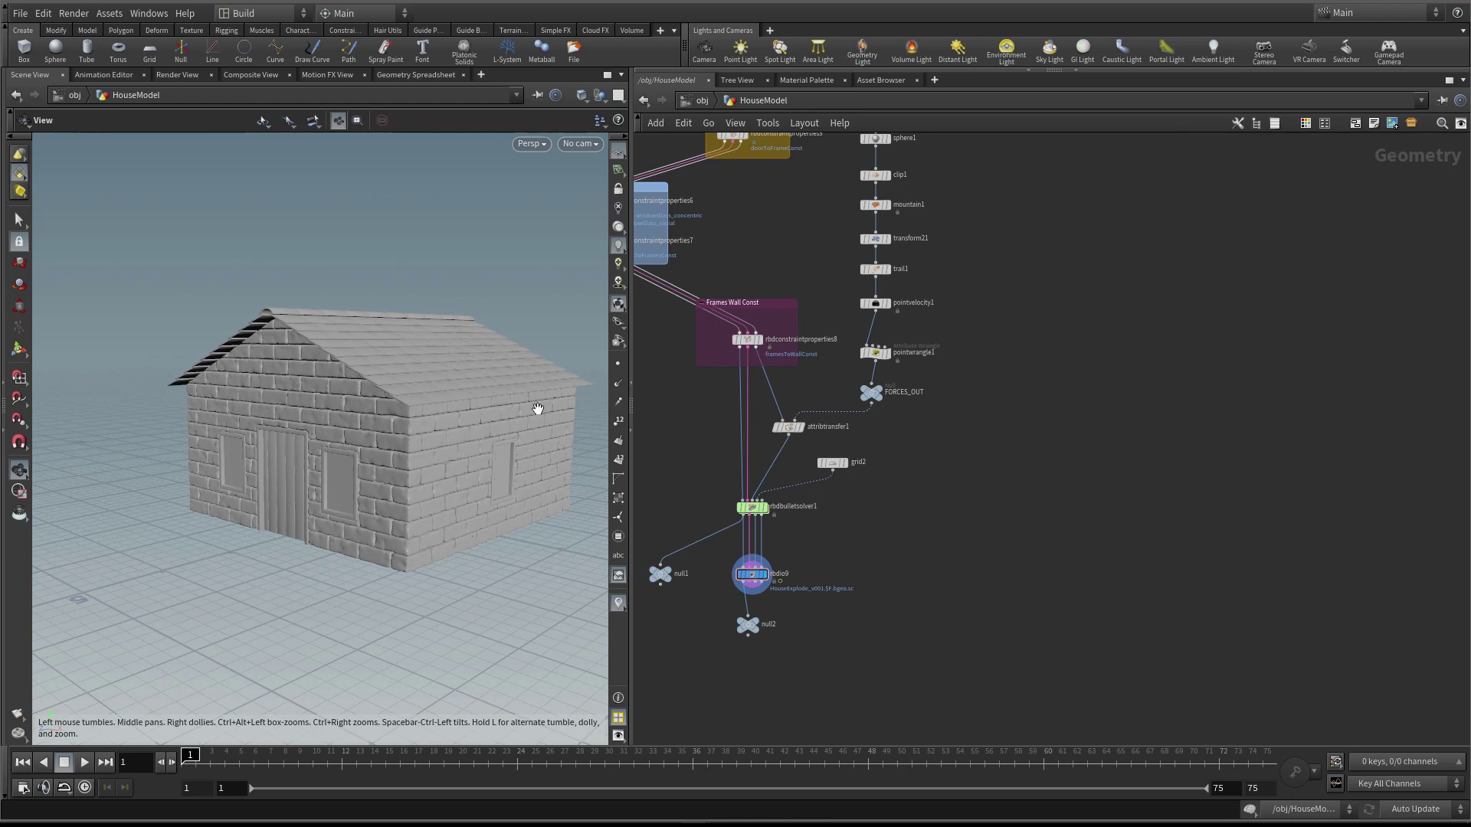
scroll(1070, 446, "down", 2)
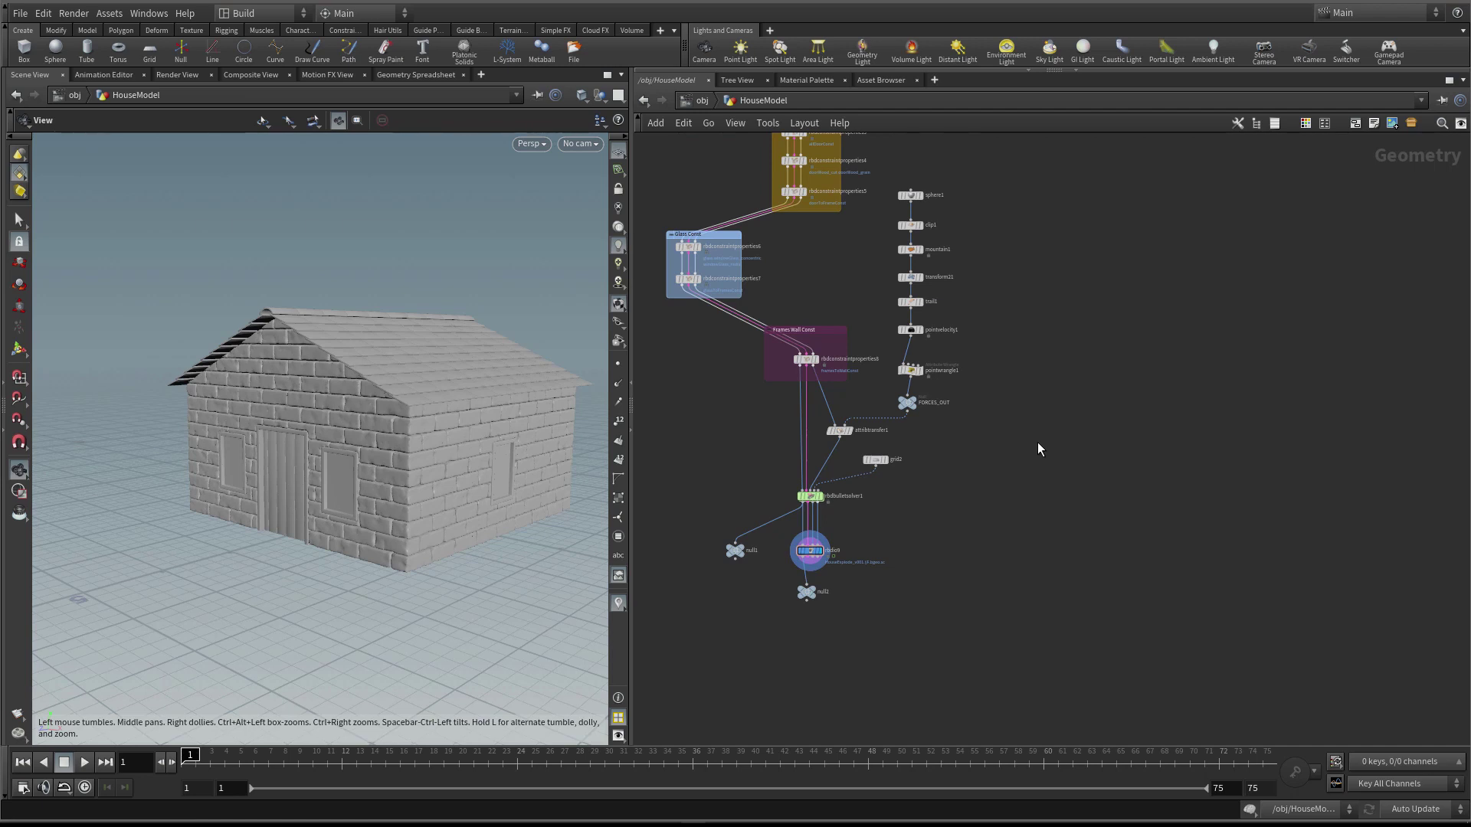
scroll(1072, 408, "down", 1)
middle_click_drag(1056, 416, 1025, 437)
middle_click_drag(1000, 375, 991, 392)
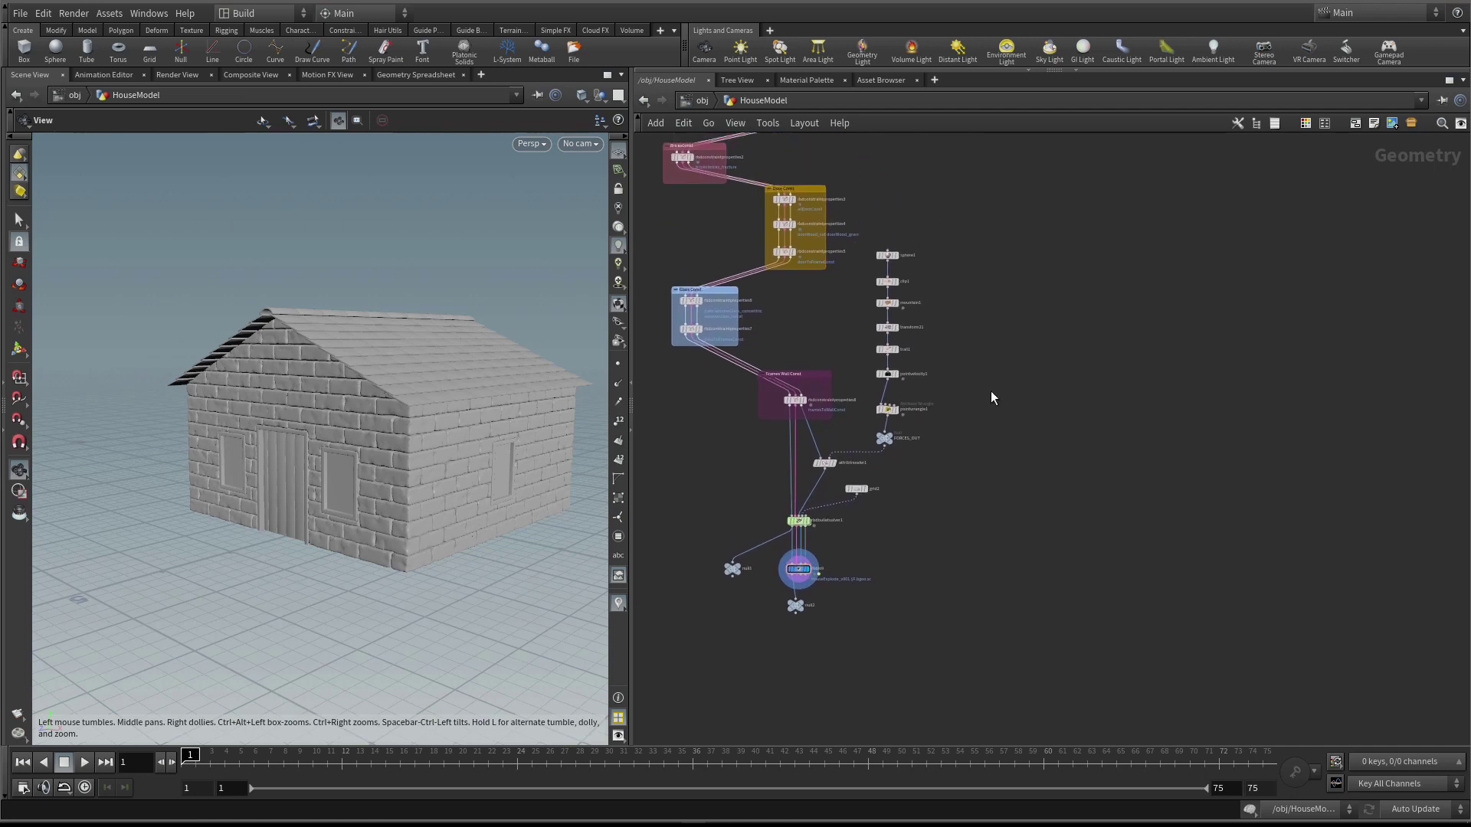
scroll(996, 397, "up", 1)
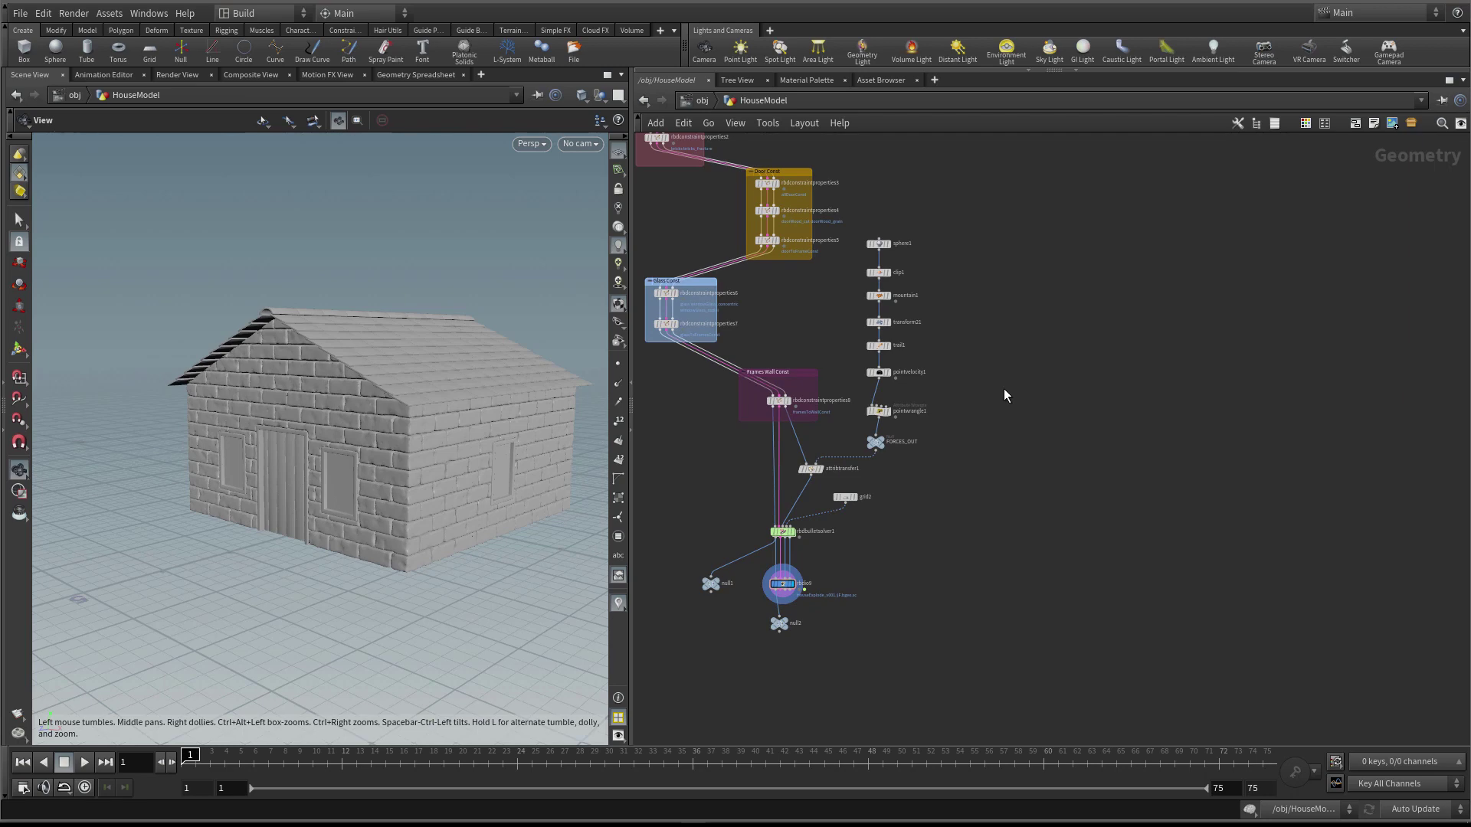
middle_click_drag(1037, 370, 1013, 361)
scroll(1009, 364, "up", 1)
Add a Circle node to the HouseModel network beside the forces branch and show its parameters in an enlarged parameter dialog
left_click_drag(414, 440, 342, 414)
middle_click_drag(1025, 361, 1003, 371)
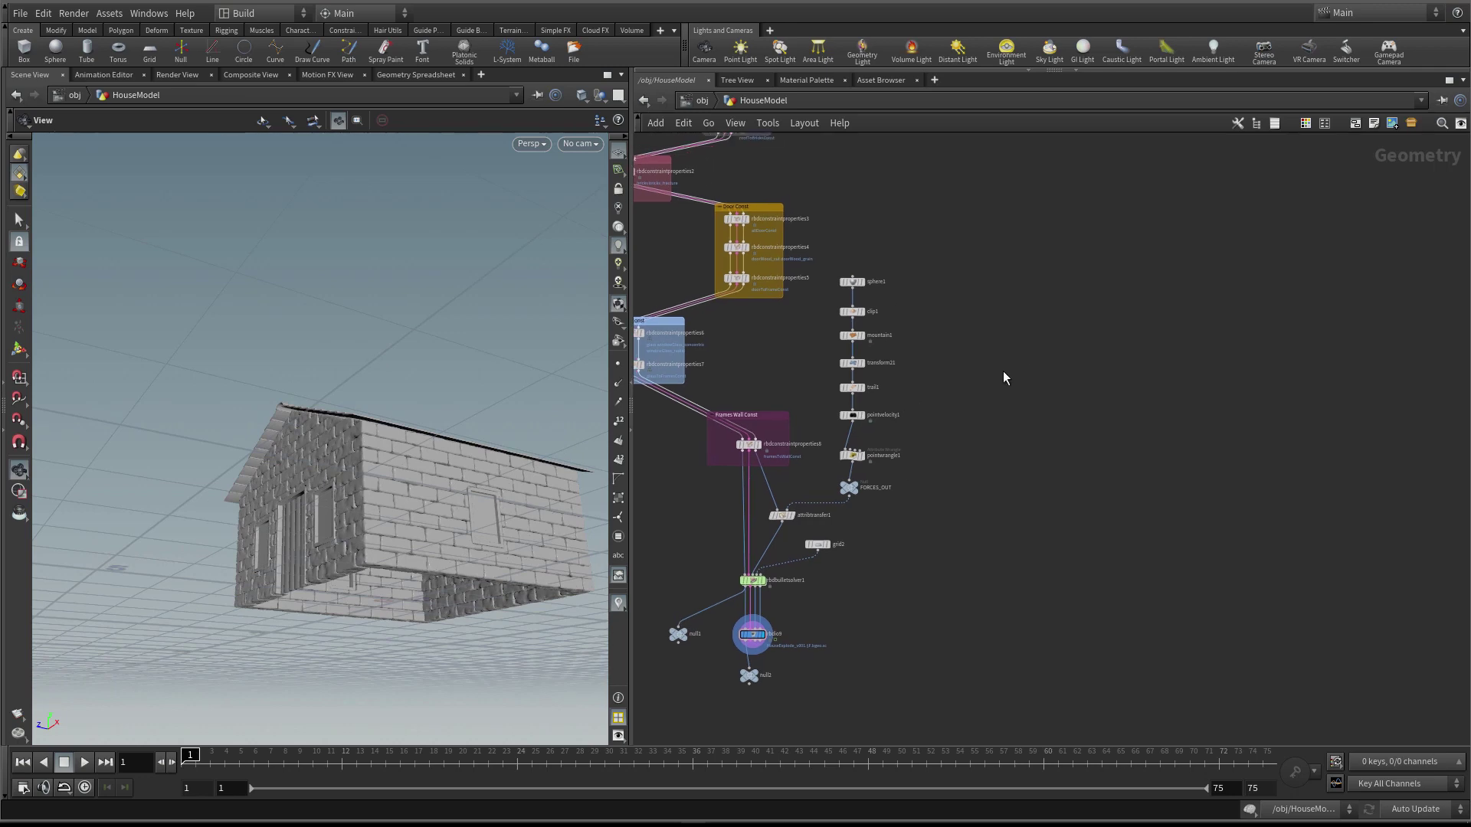
key("Tab")
type("ci")
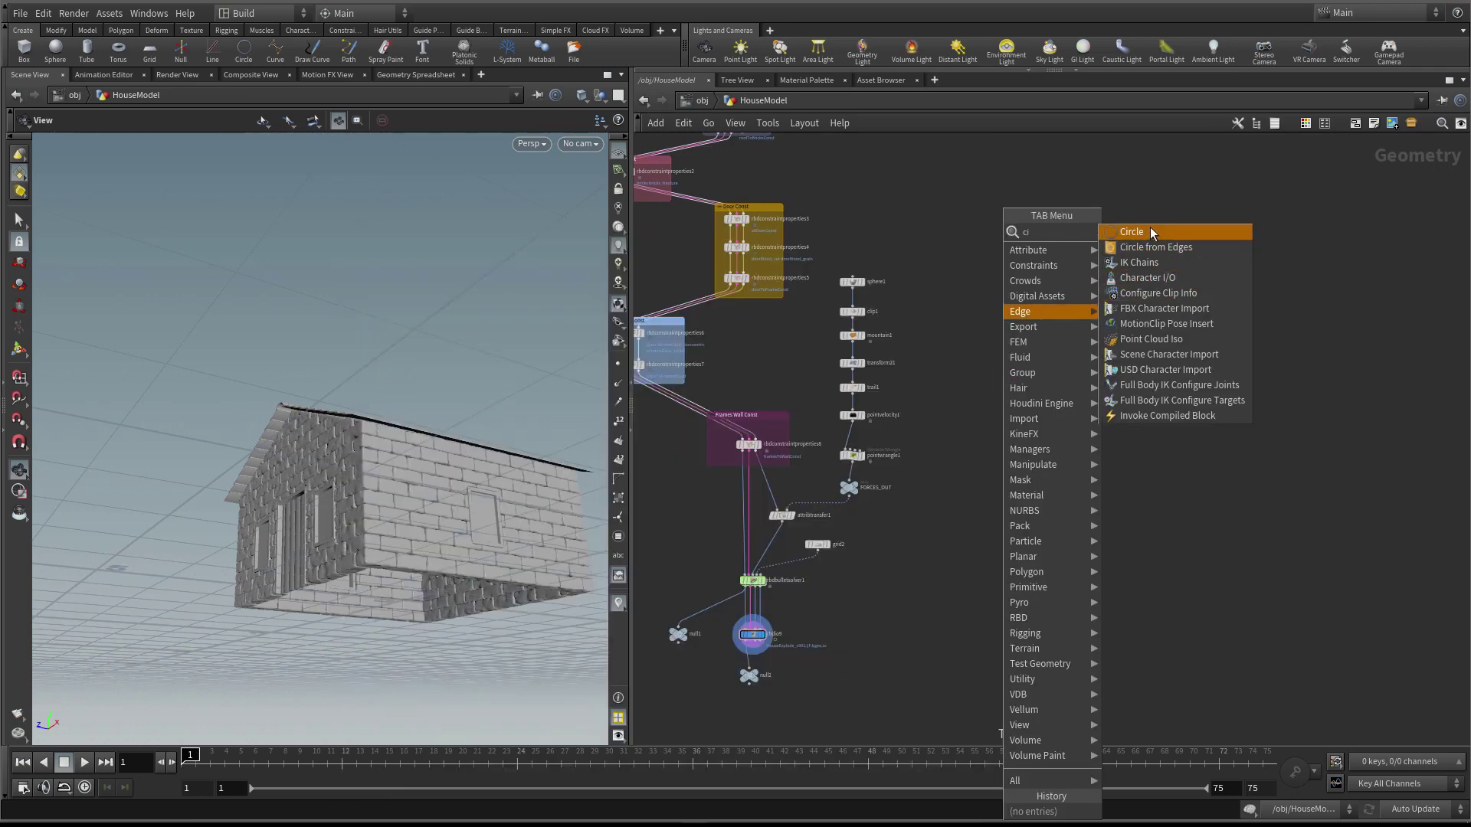
left_click(1153, 233)
left_click(984, 334)
key("p")
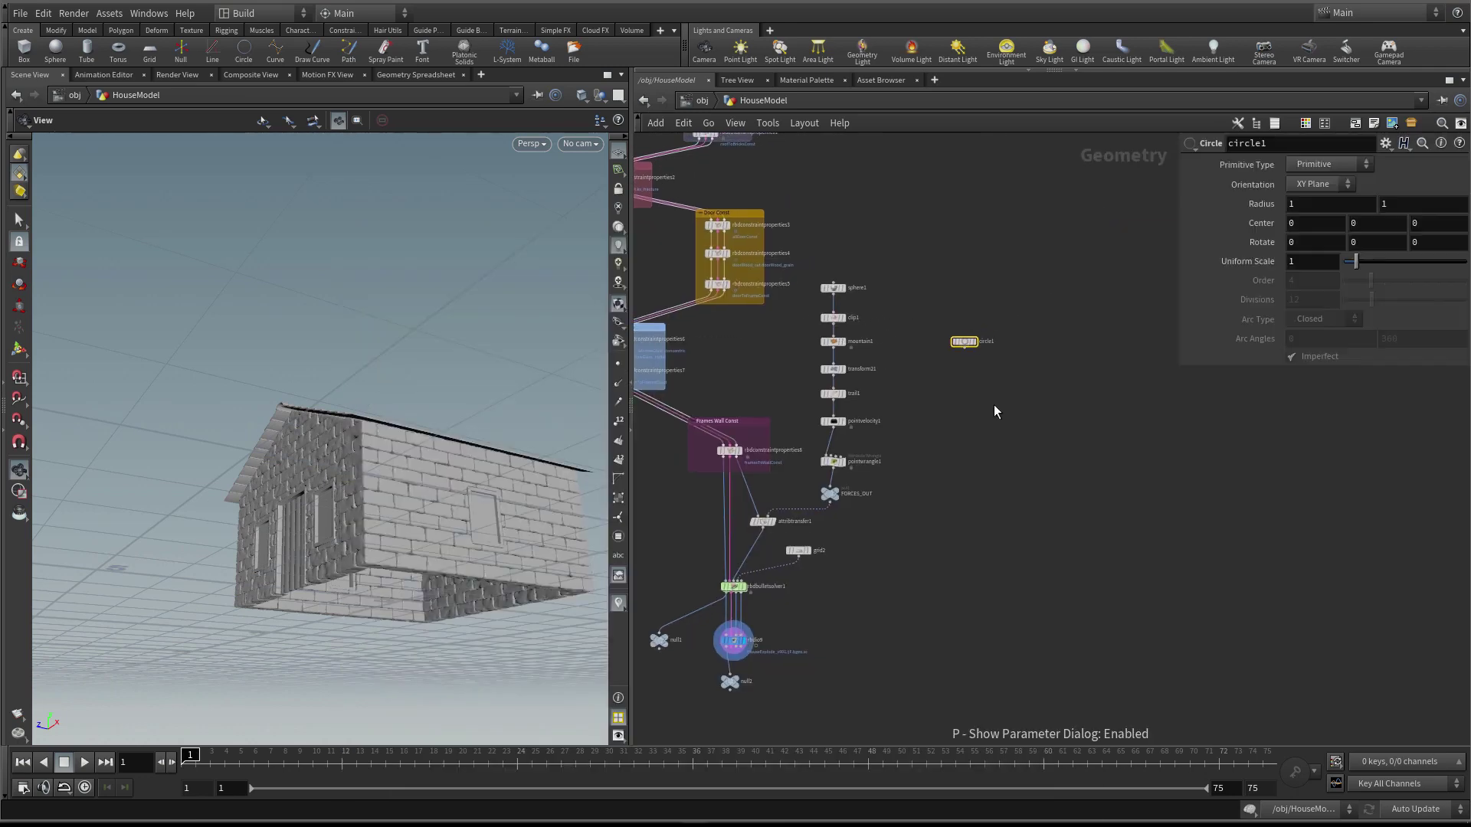
left_click_drag(1179, 365, 1101, 421)
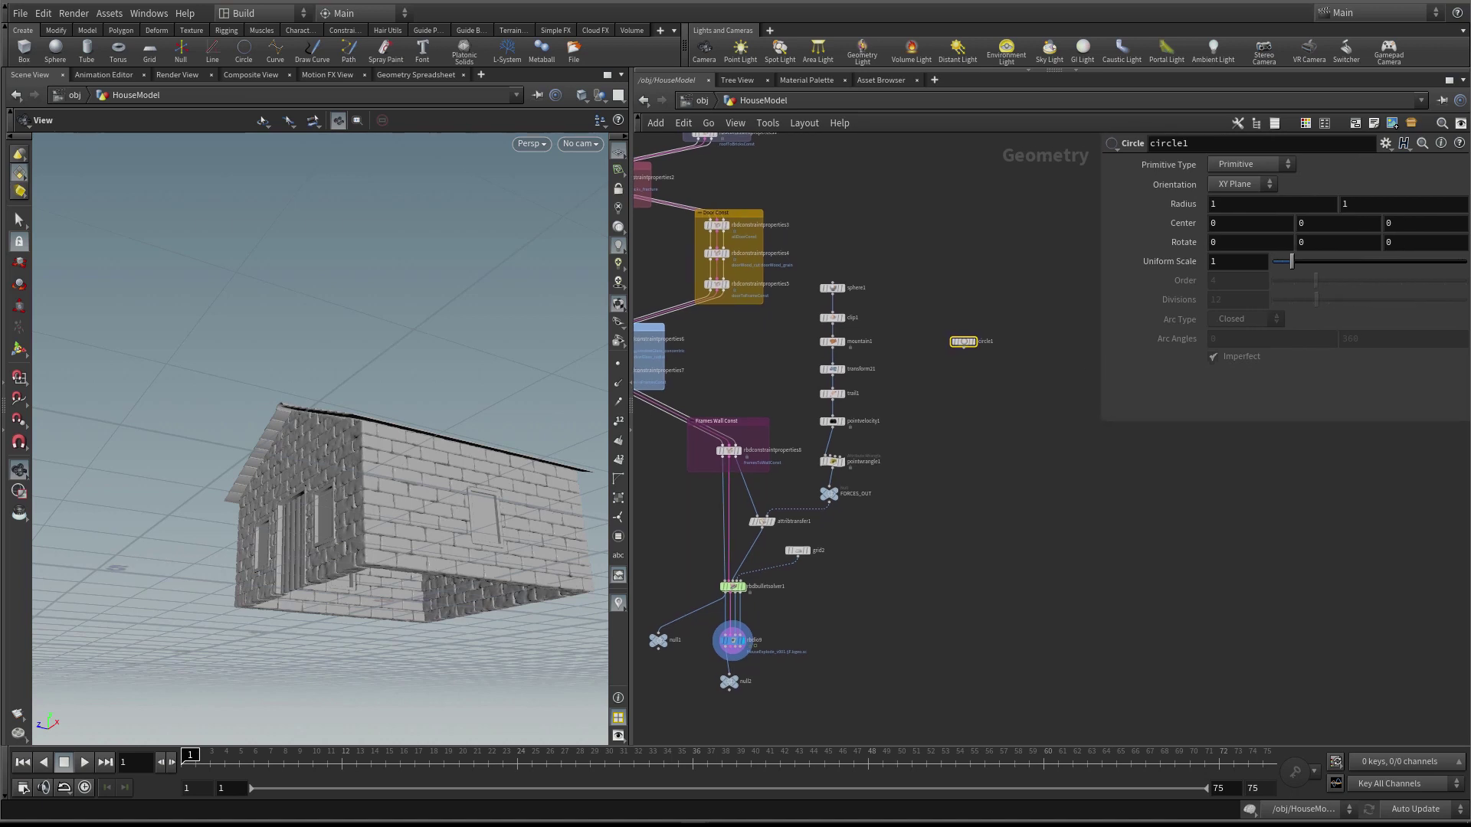
scroll(993, 305, "up", 3)
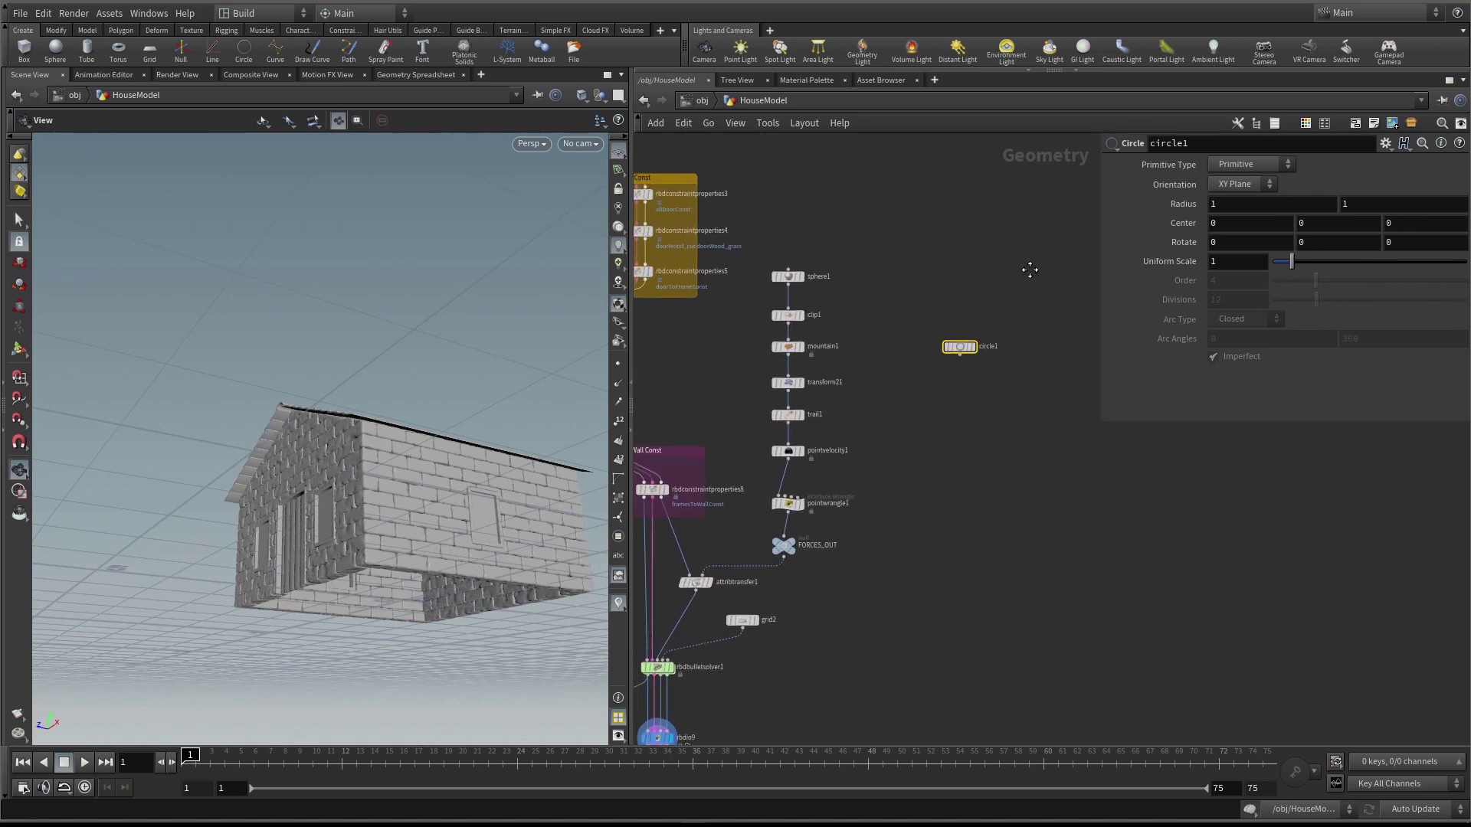
scroll(1071, 156, "down", 3)
scroll(1020, 246, "up", 2)
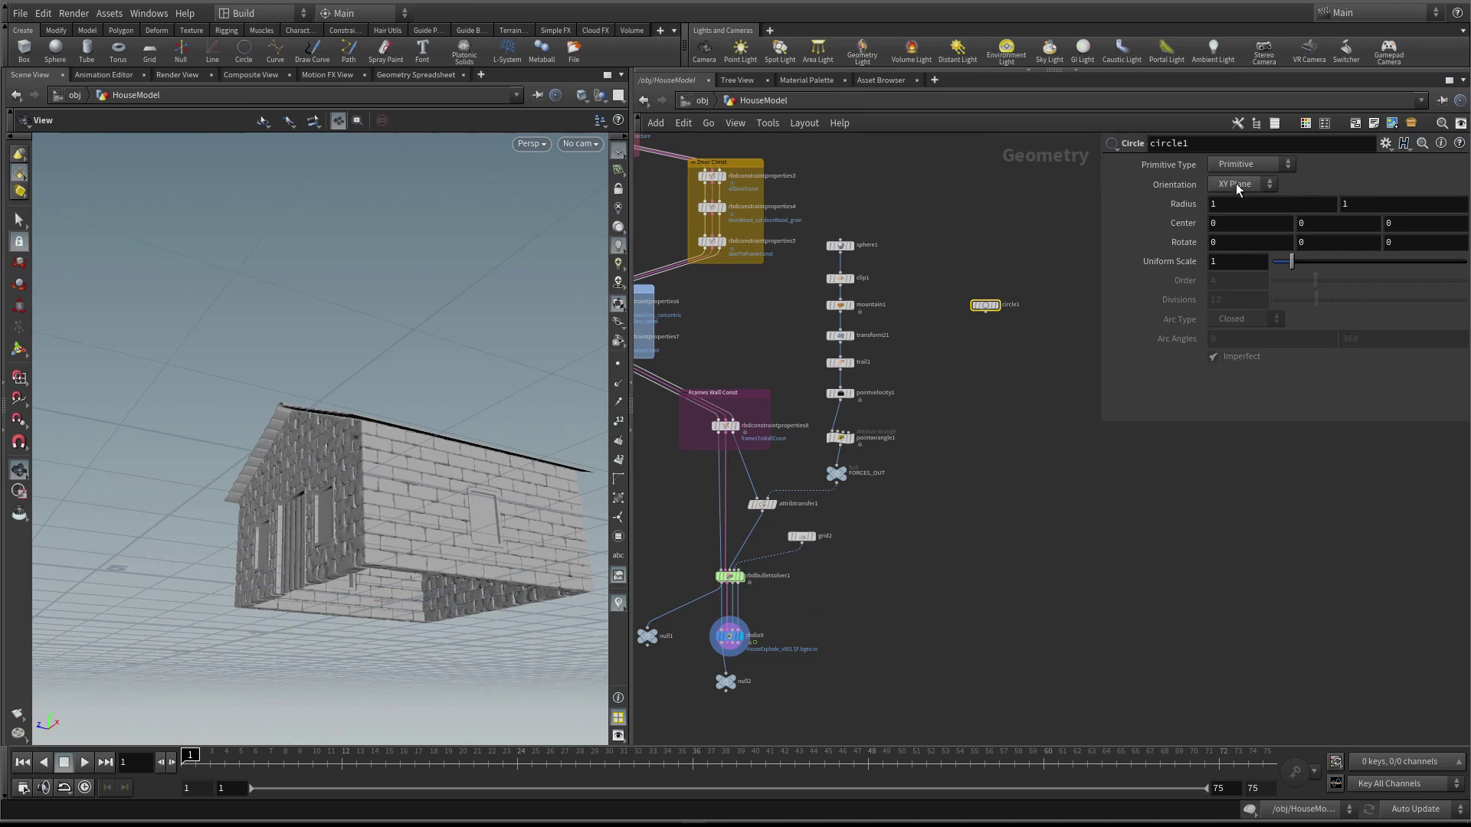
Display the circle and template the rbdio9 node as a reference of the house
left_click_drag(383, 563, 377, 521)
middle_click_drag(437, 552, 419, 505)
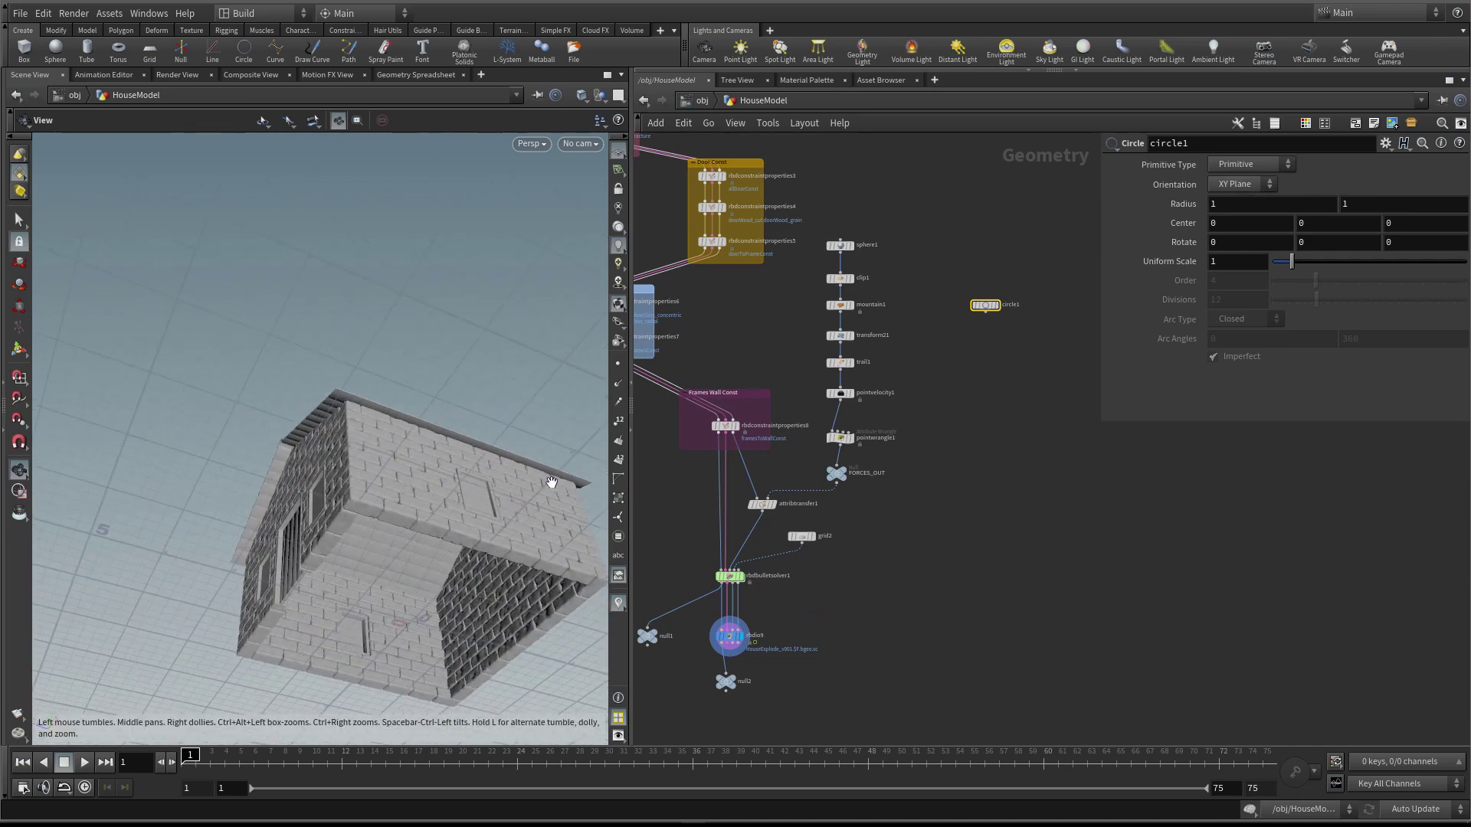
left_click(998, 311)
scroll(743, 643, "up", 2)
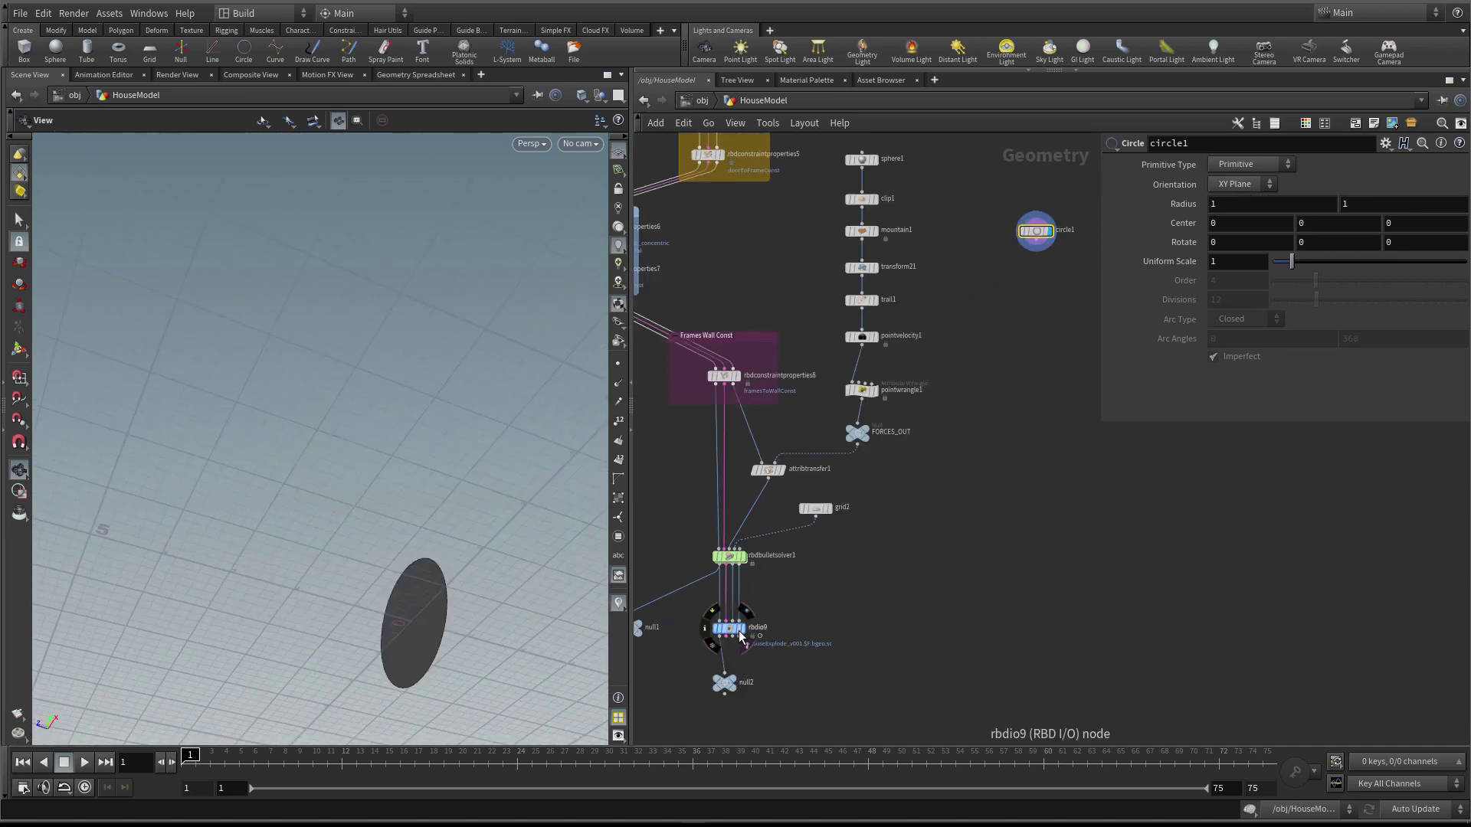
left_click(741, 635)
left_click_drag(340, 533, 403, 417)
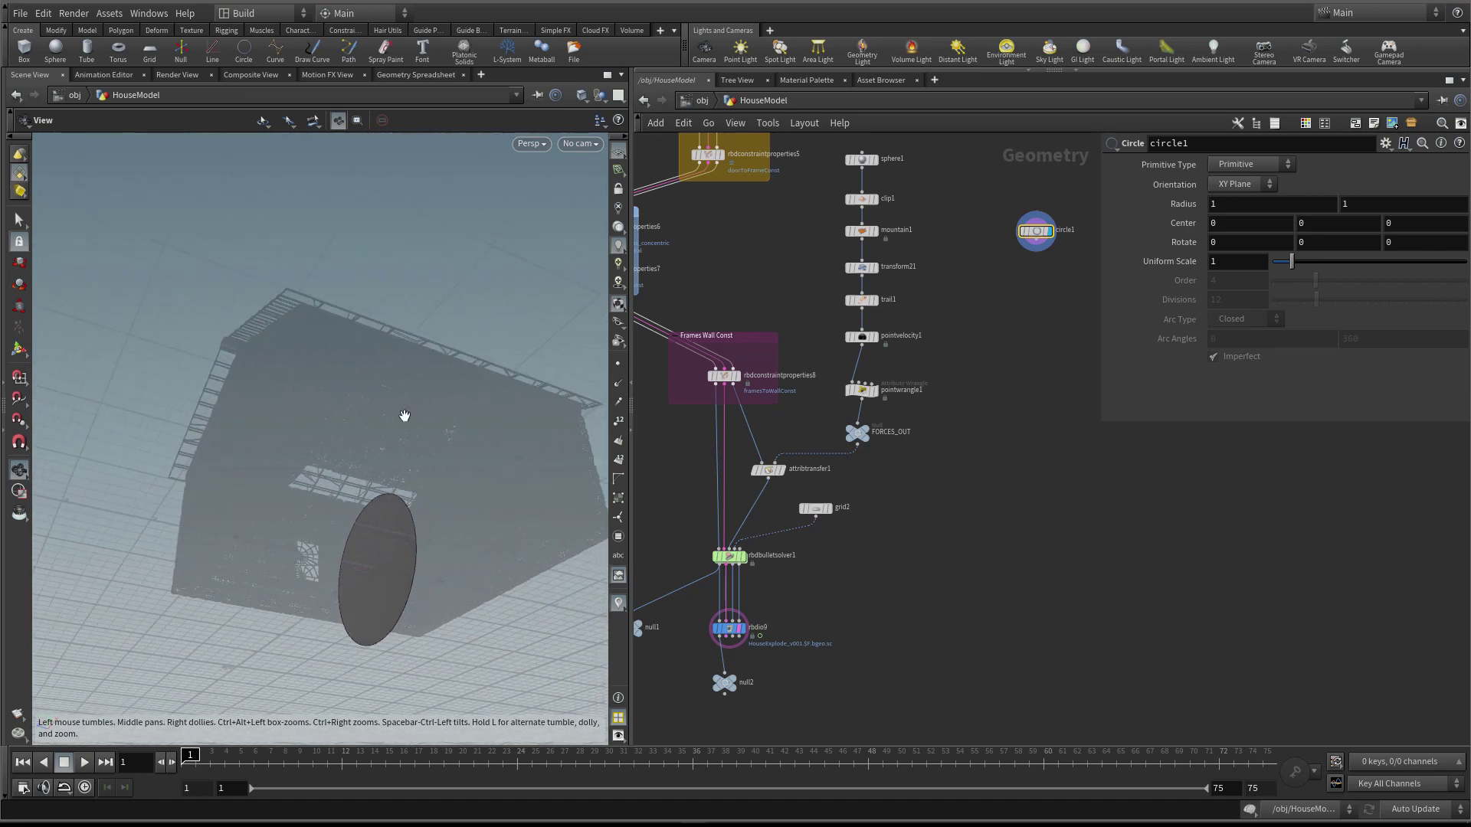
Set the circle's orientation to ZX Plane and its center Z to -0.2
left_click(1236, 185)
left_click(1235, 234)
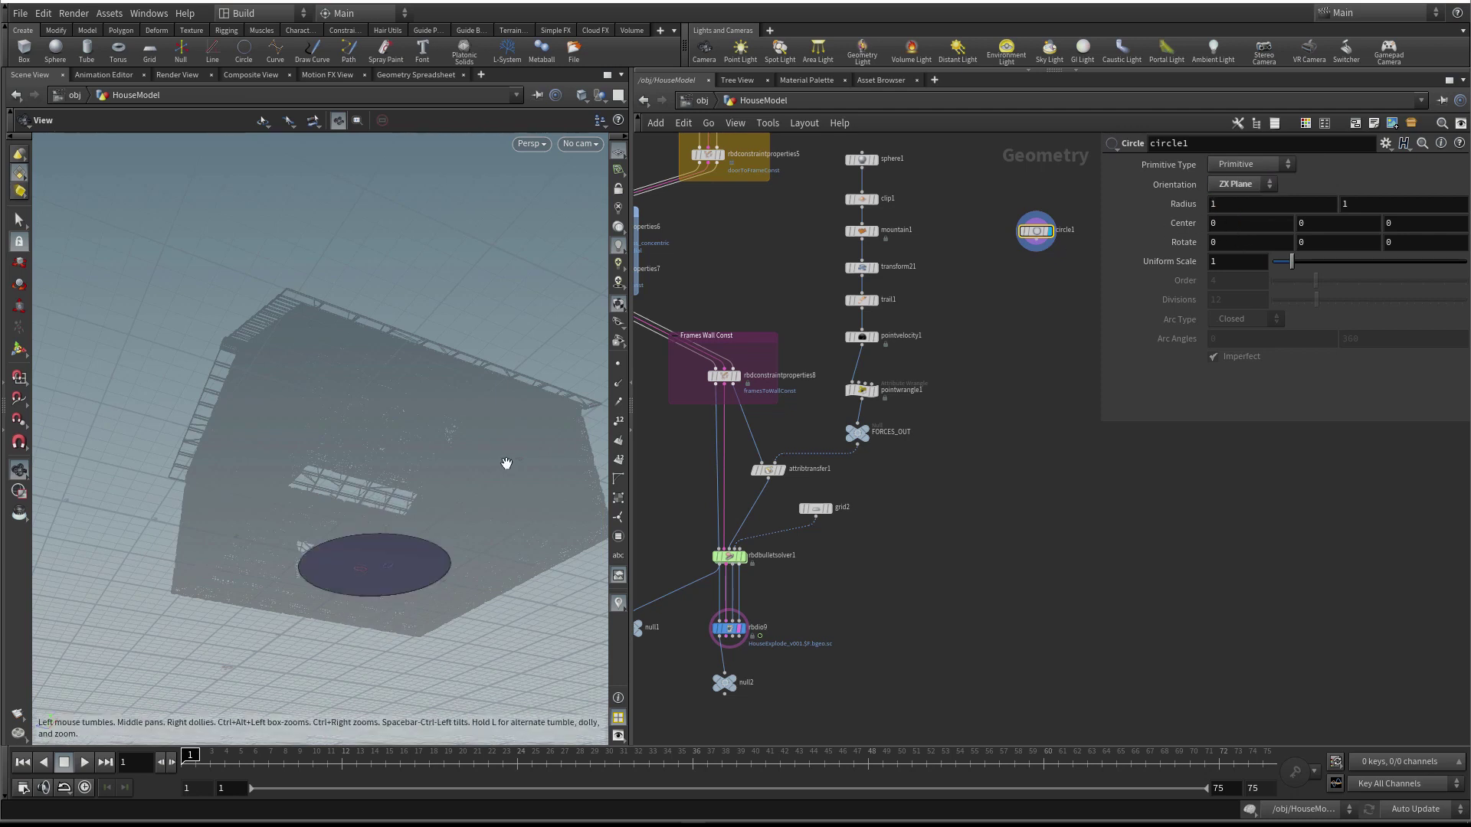
left_click_drag(391, 478, 393, 465)
middle_click_drag(1010, 427, 966, 455)
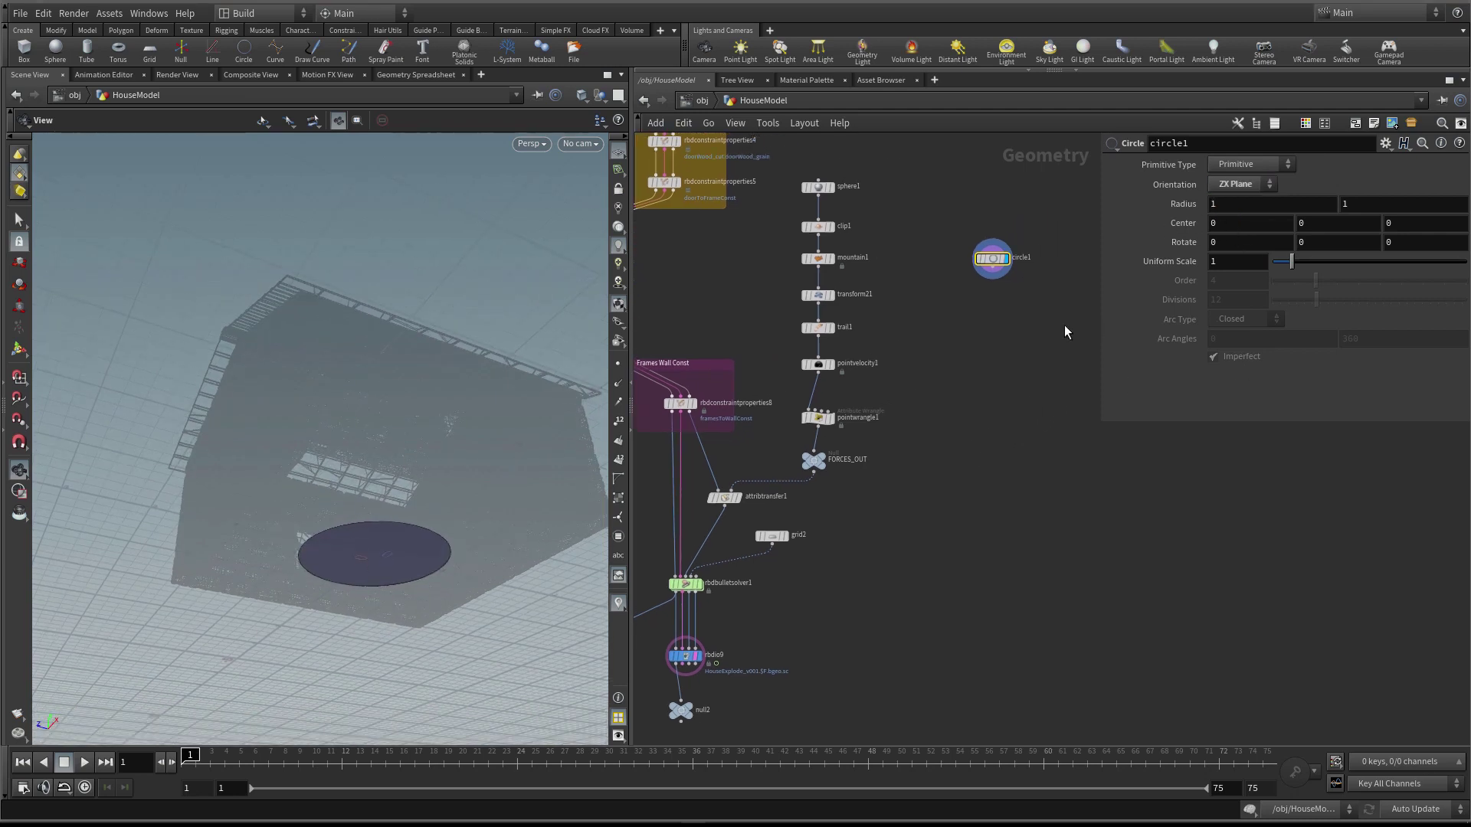
middle_click_drag(1386, 223, 1441, 226)
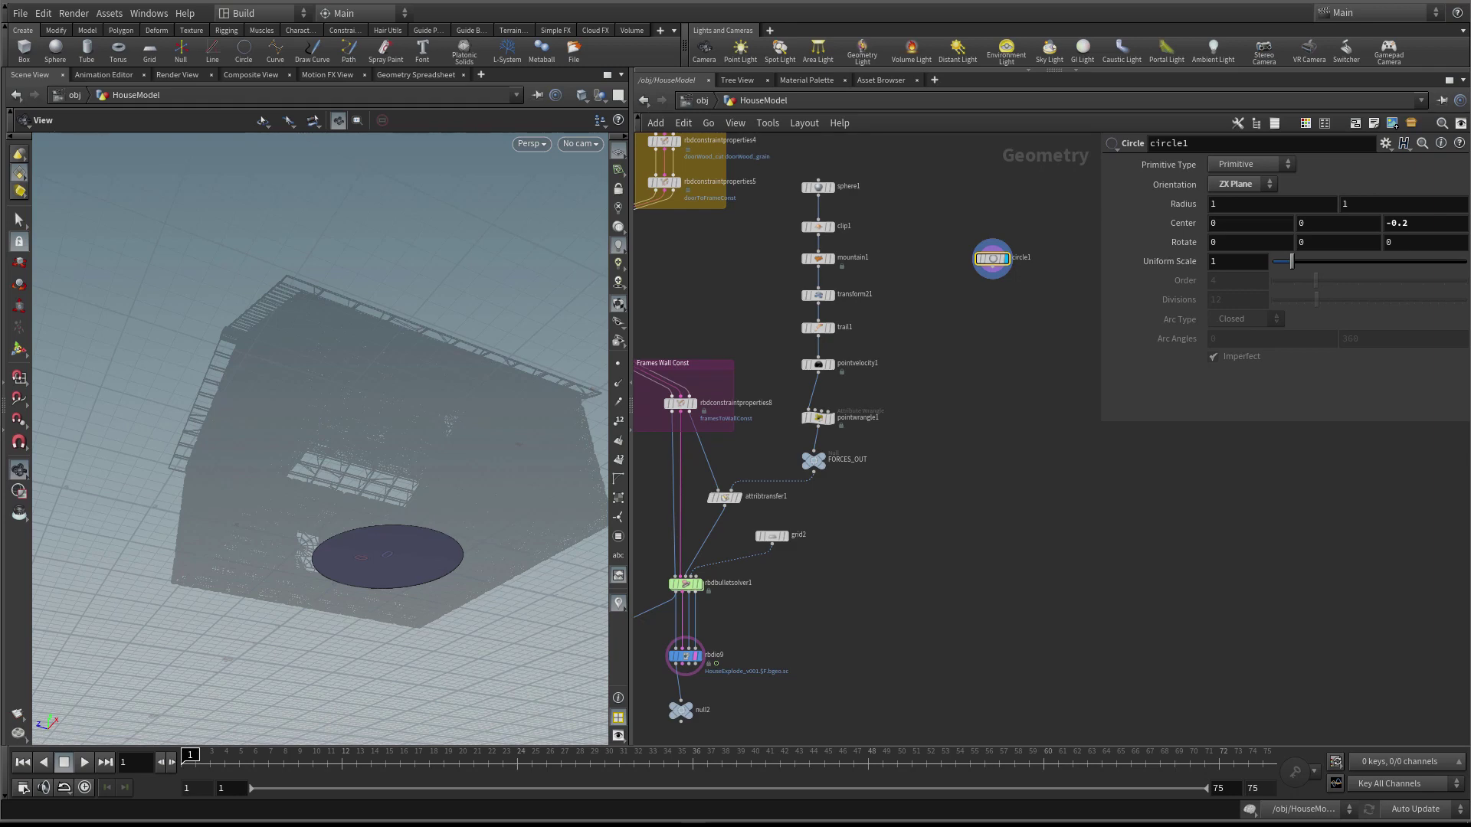
Add a Scatter node fed by circle1 and display its output
scroll(967, 346, "up", 3)
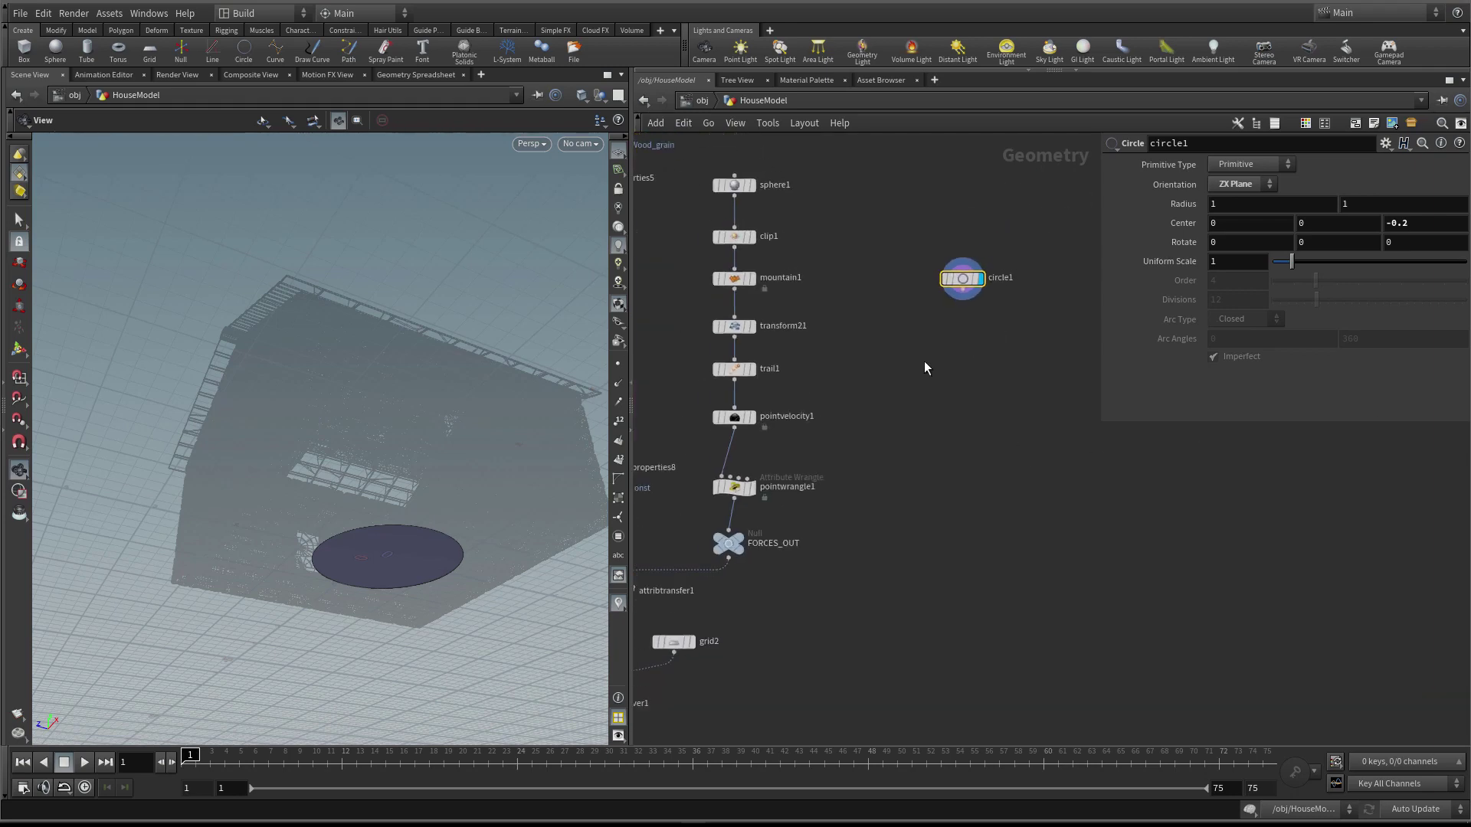
left_click_drag(432, 552, 409, 502)
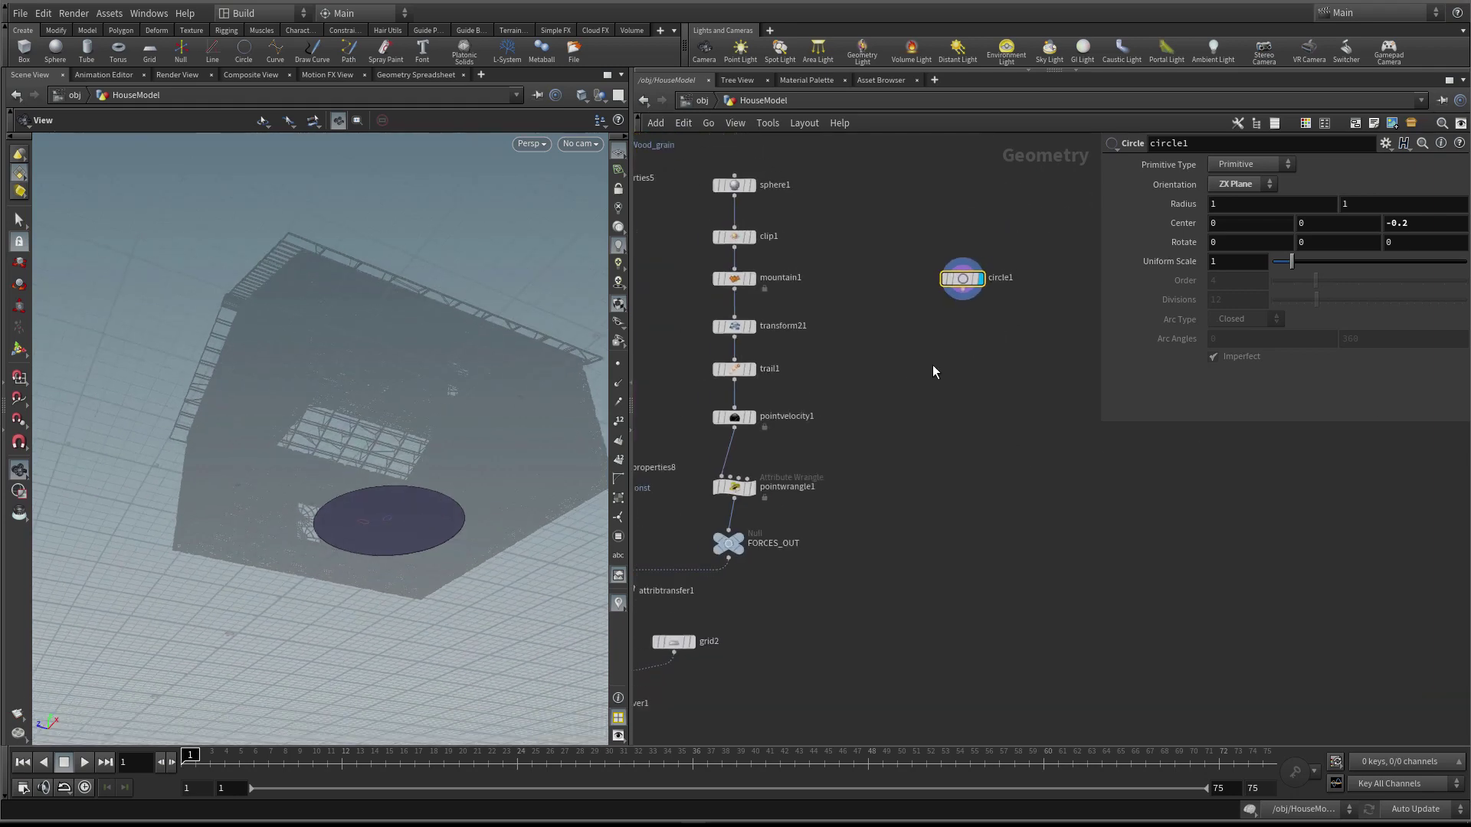
key("Tab")
key("Tab")
mouse_move(981, 310)
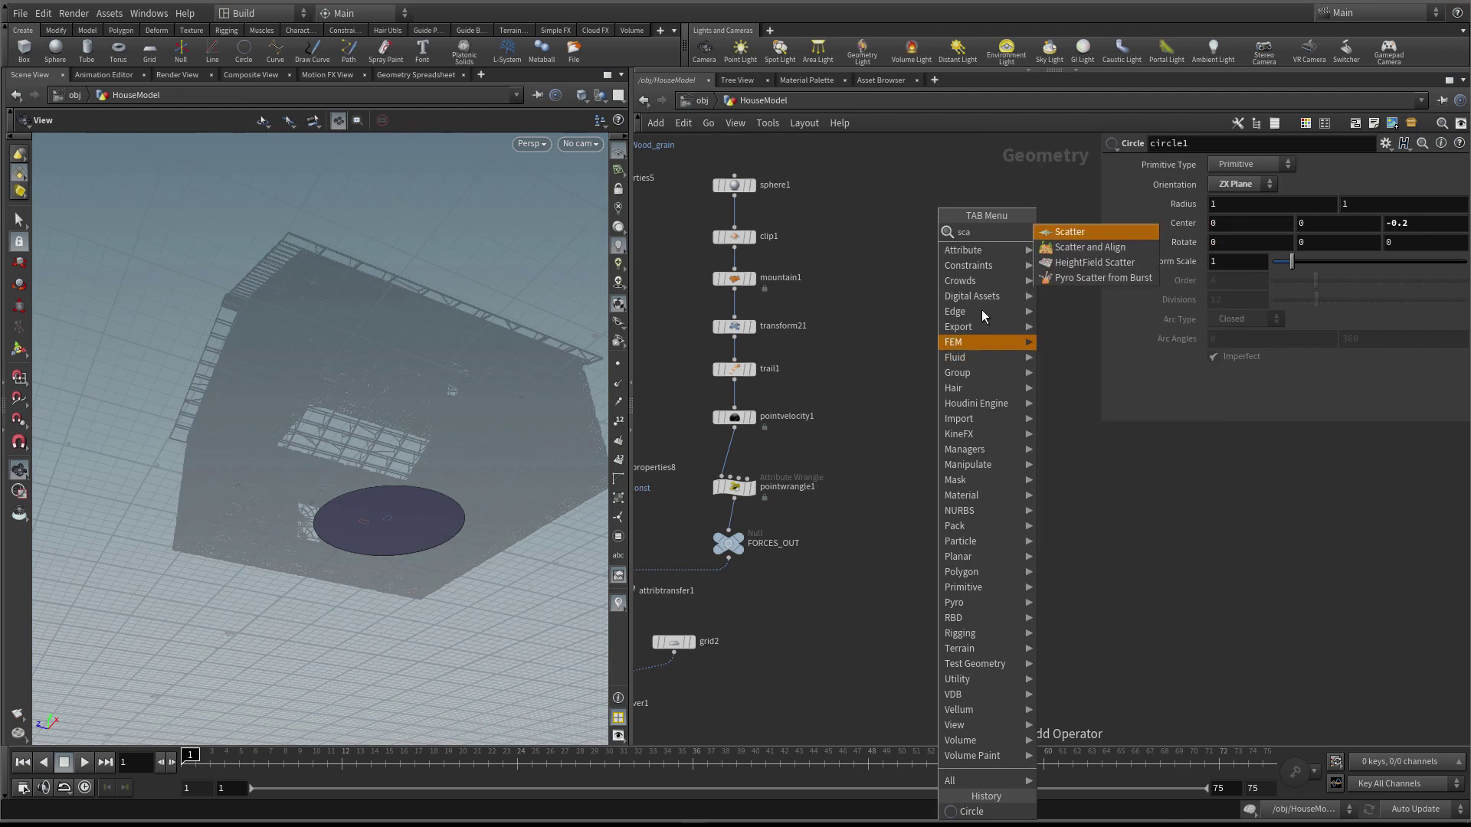
left_click(1054, 231)
left_click(963, 360)
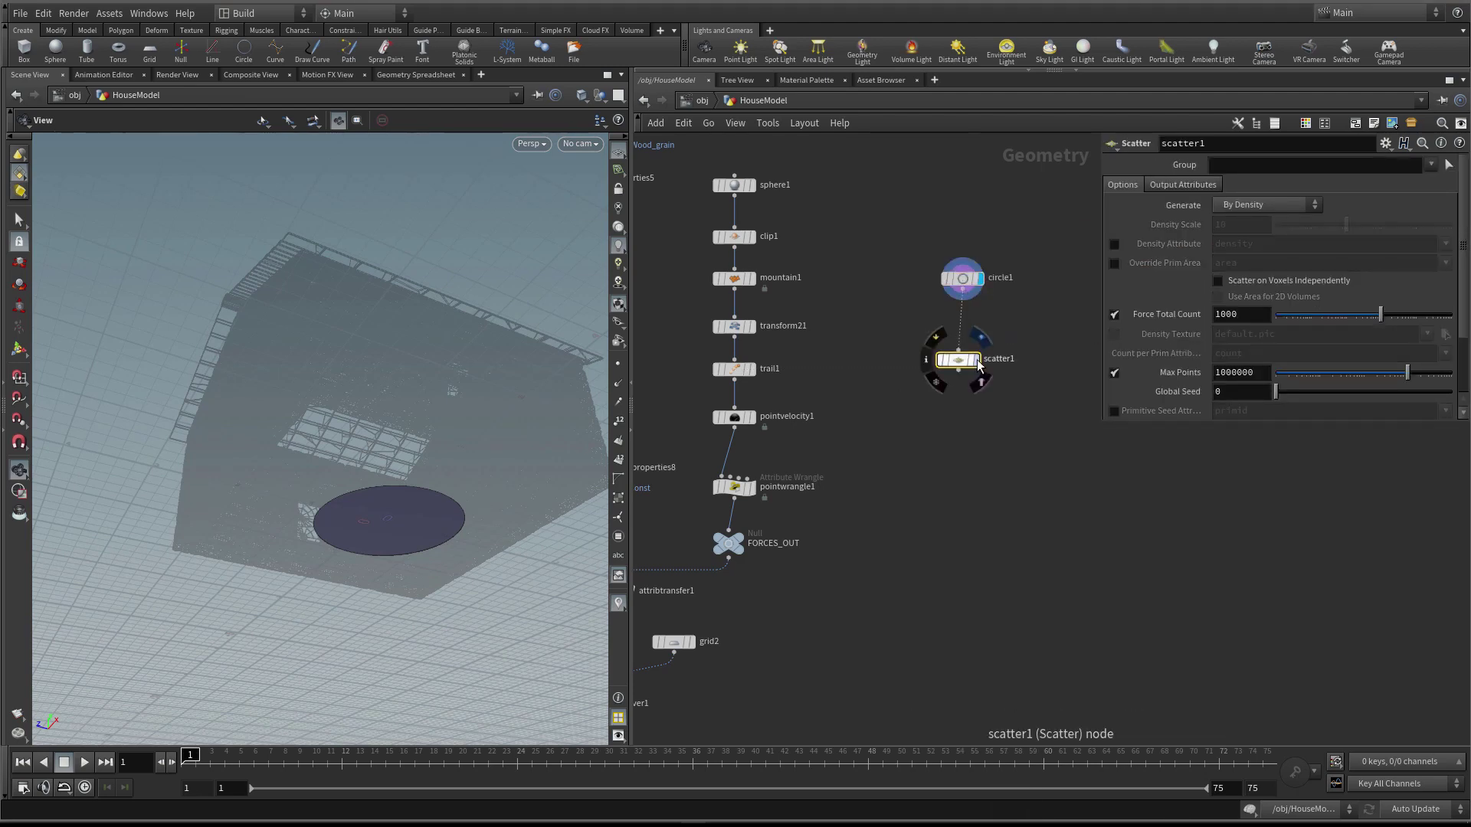
Set the scatter's Force Total Count to 1 and align the node beneath circle1
double_click(1268, 312)
type("1")
key("Return")
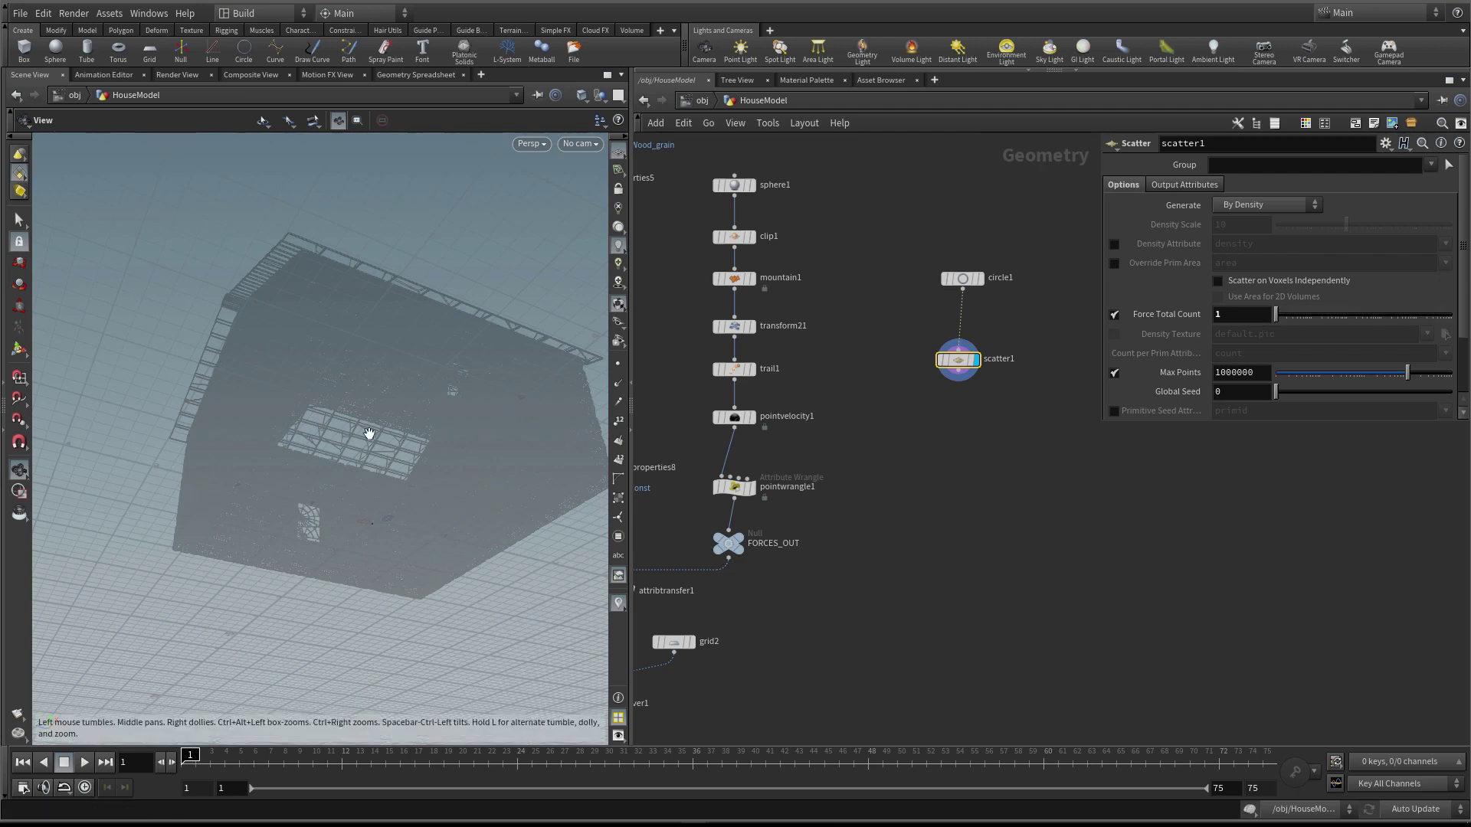
left_click_drag(962, 366, 965, 346)
scroll(967, 406, "up", 1)
middle_click_drag(968, 406, 901, 403)
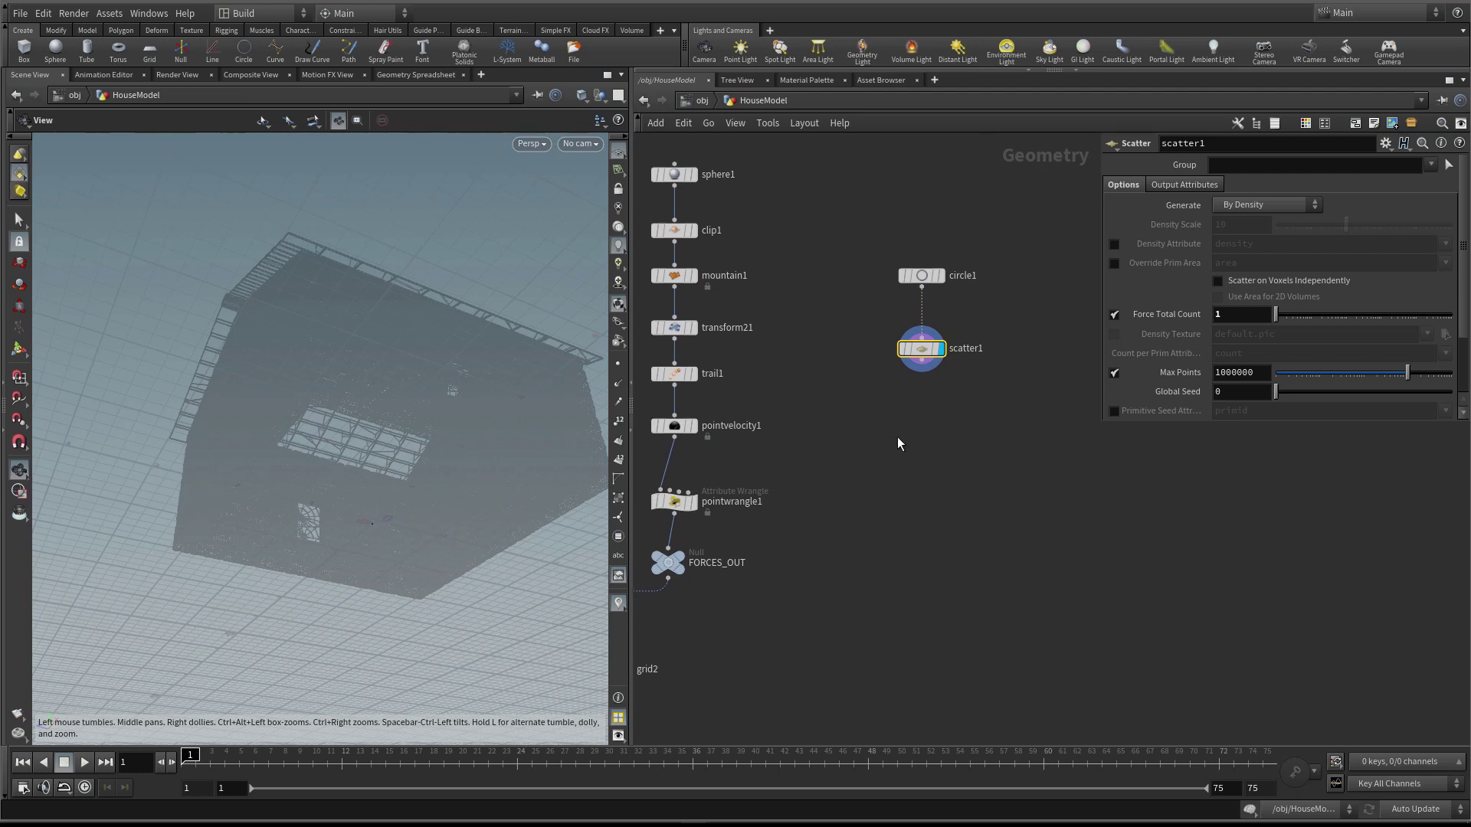
Review the available Pyro operators, including the aerial, GPU and ground explosion configurations
key("Tab")
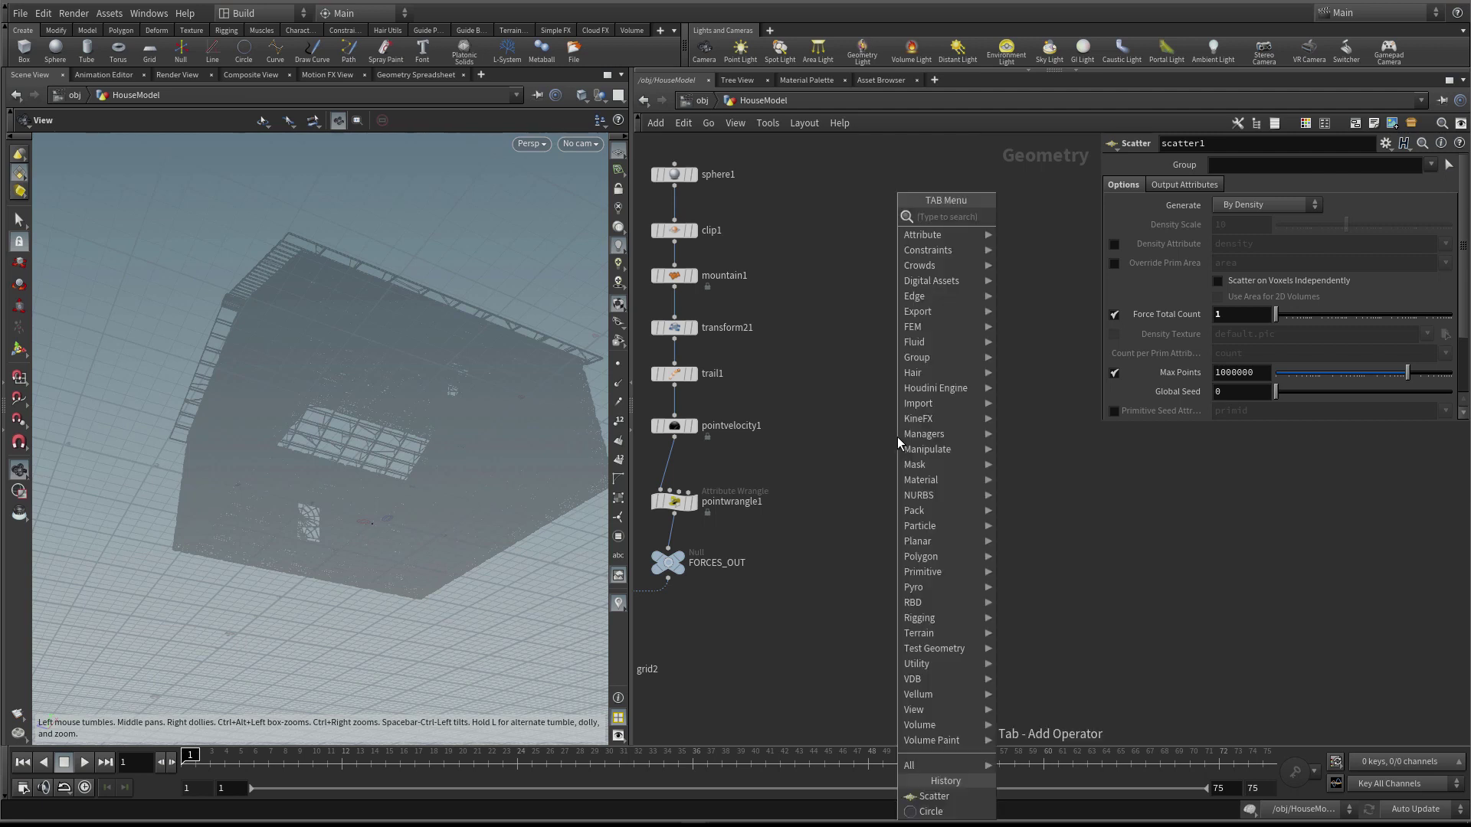
mouse_move(942, 588)
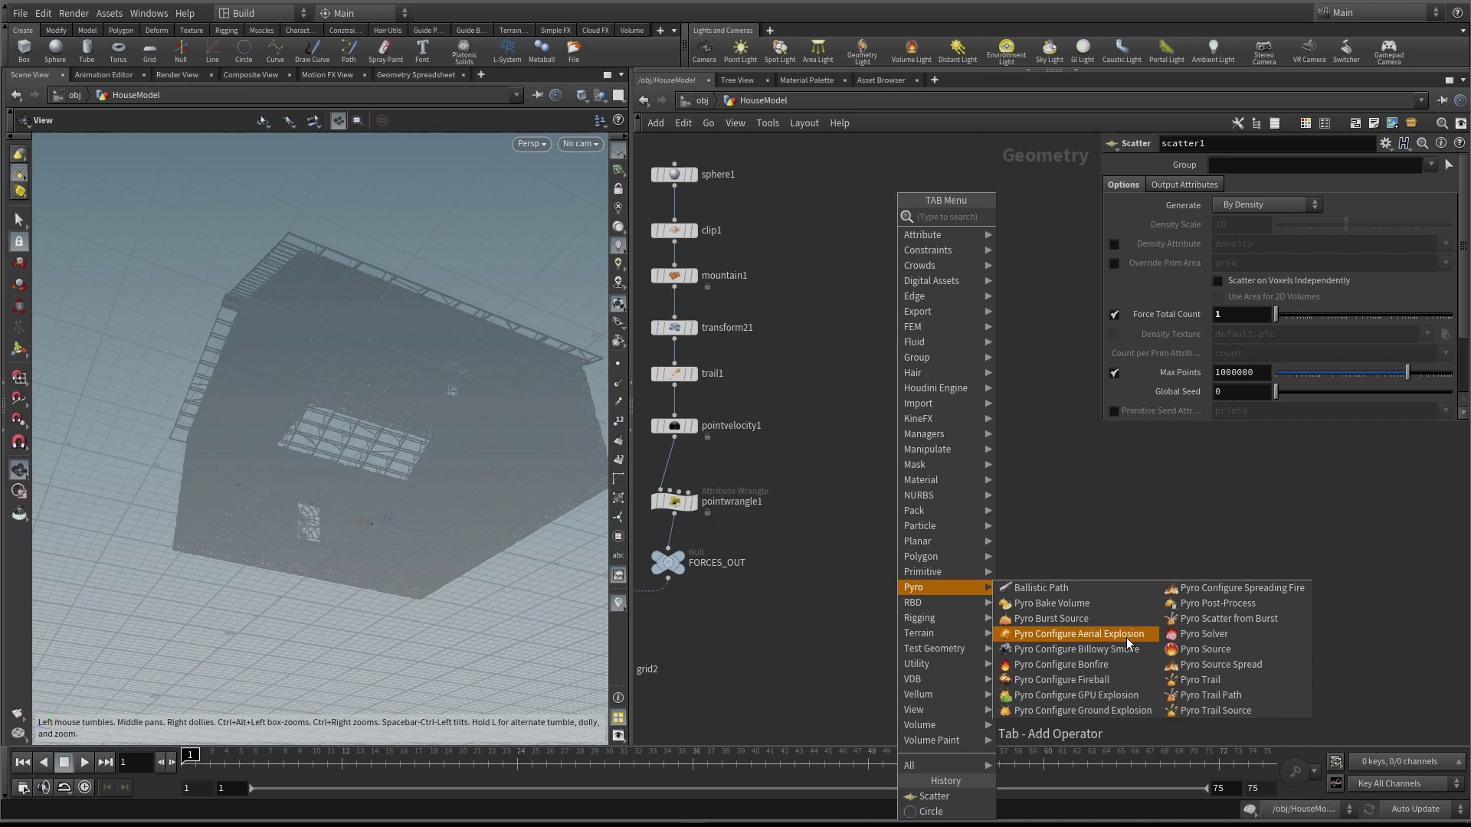
left_click(823, 491)
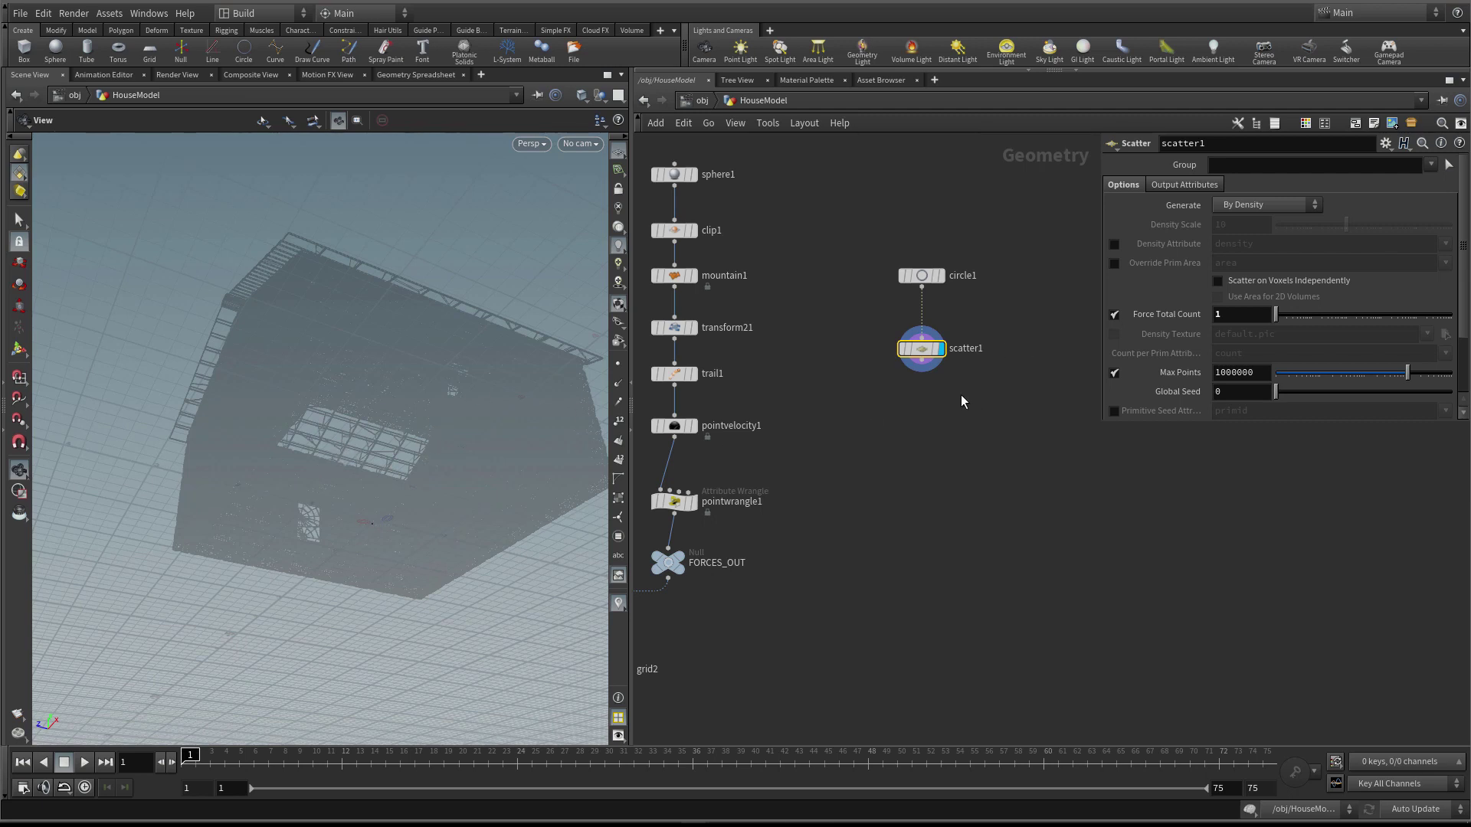
key("Tab")
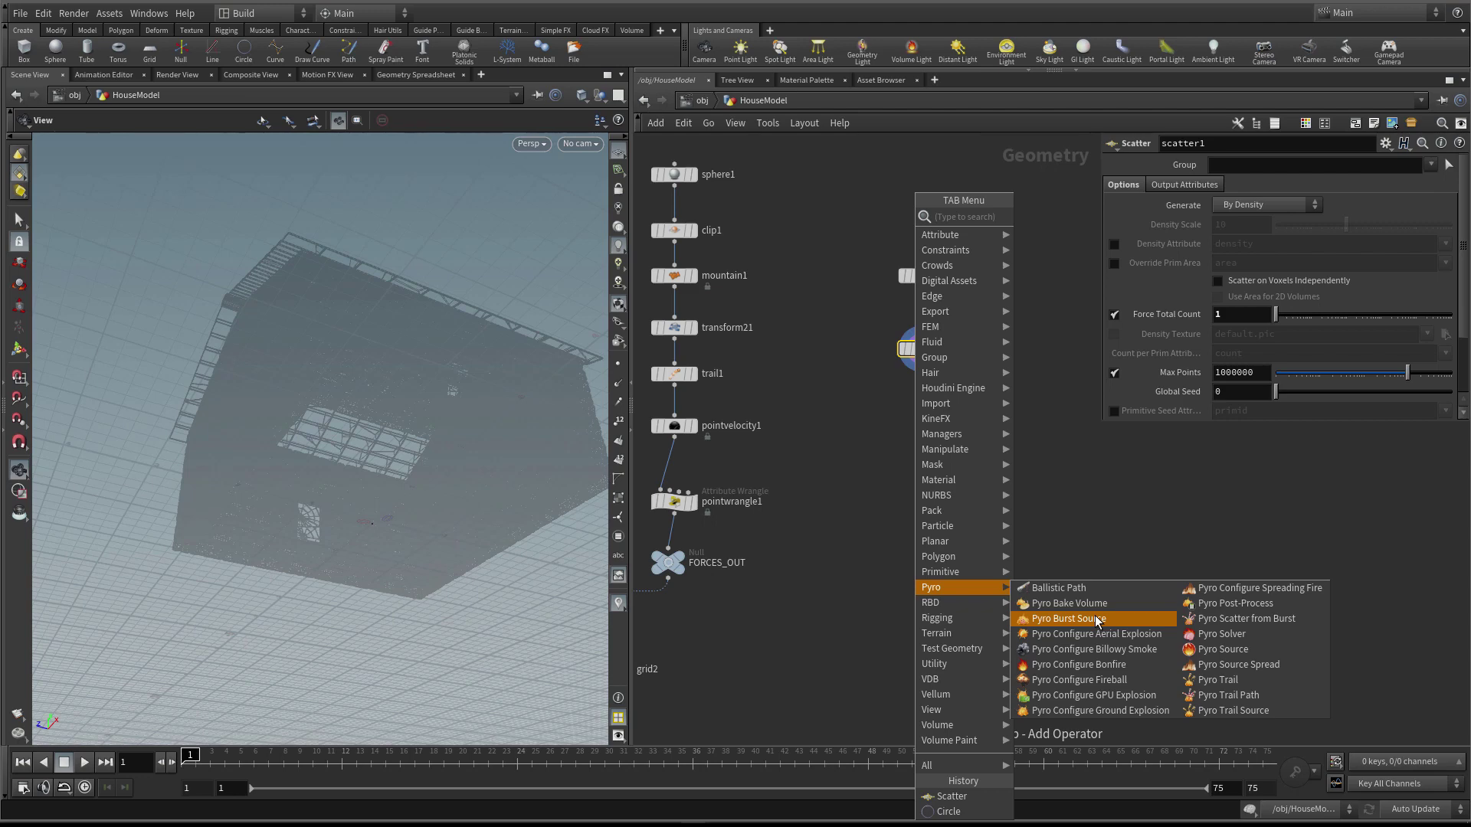
left_click(1106, 702)
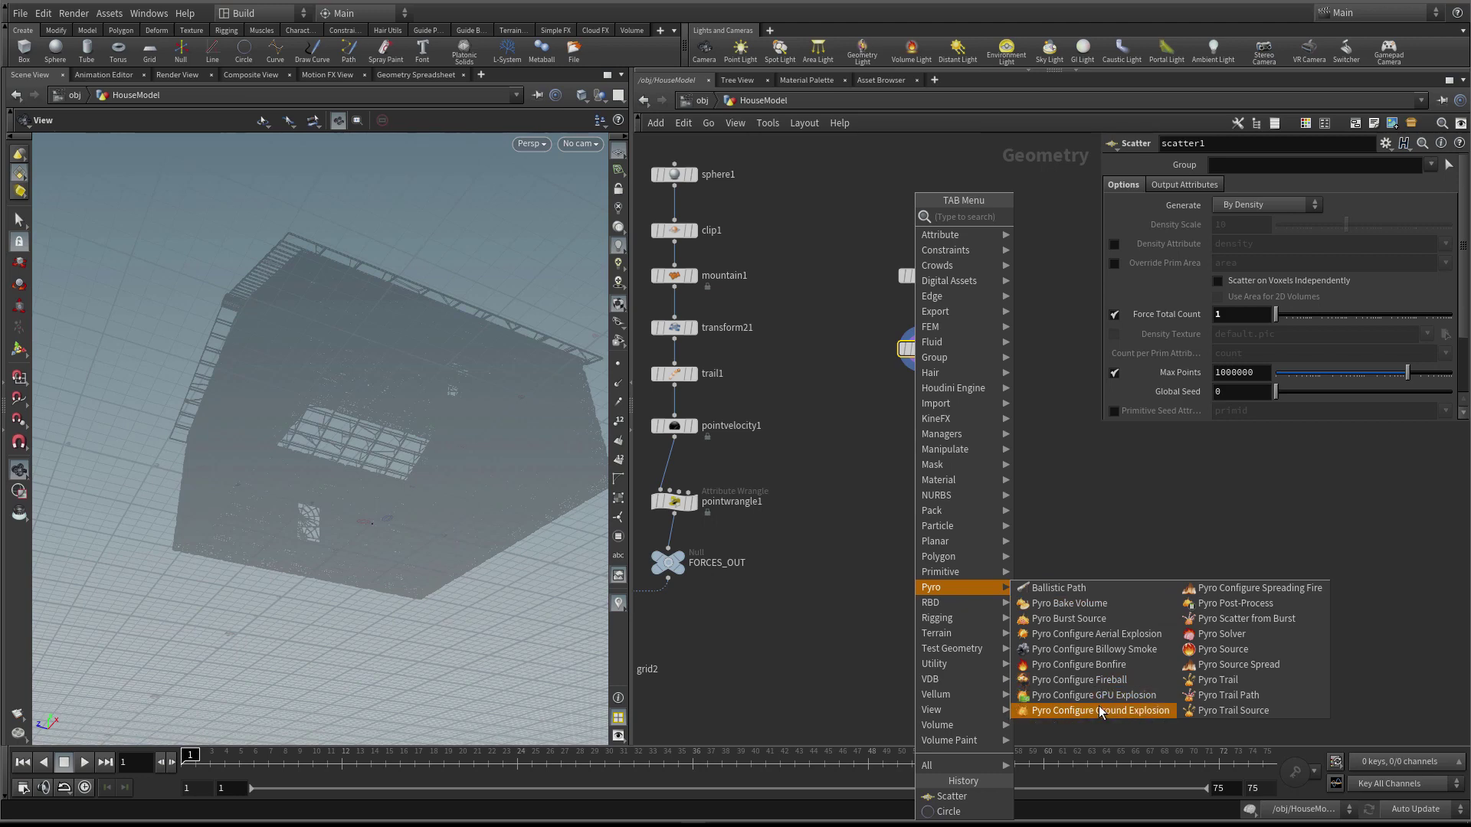
key("Escape")
mouse_move(972, 623)
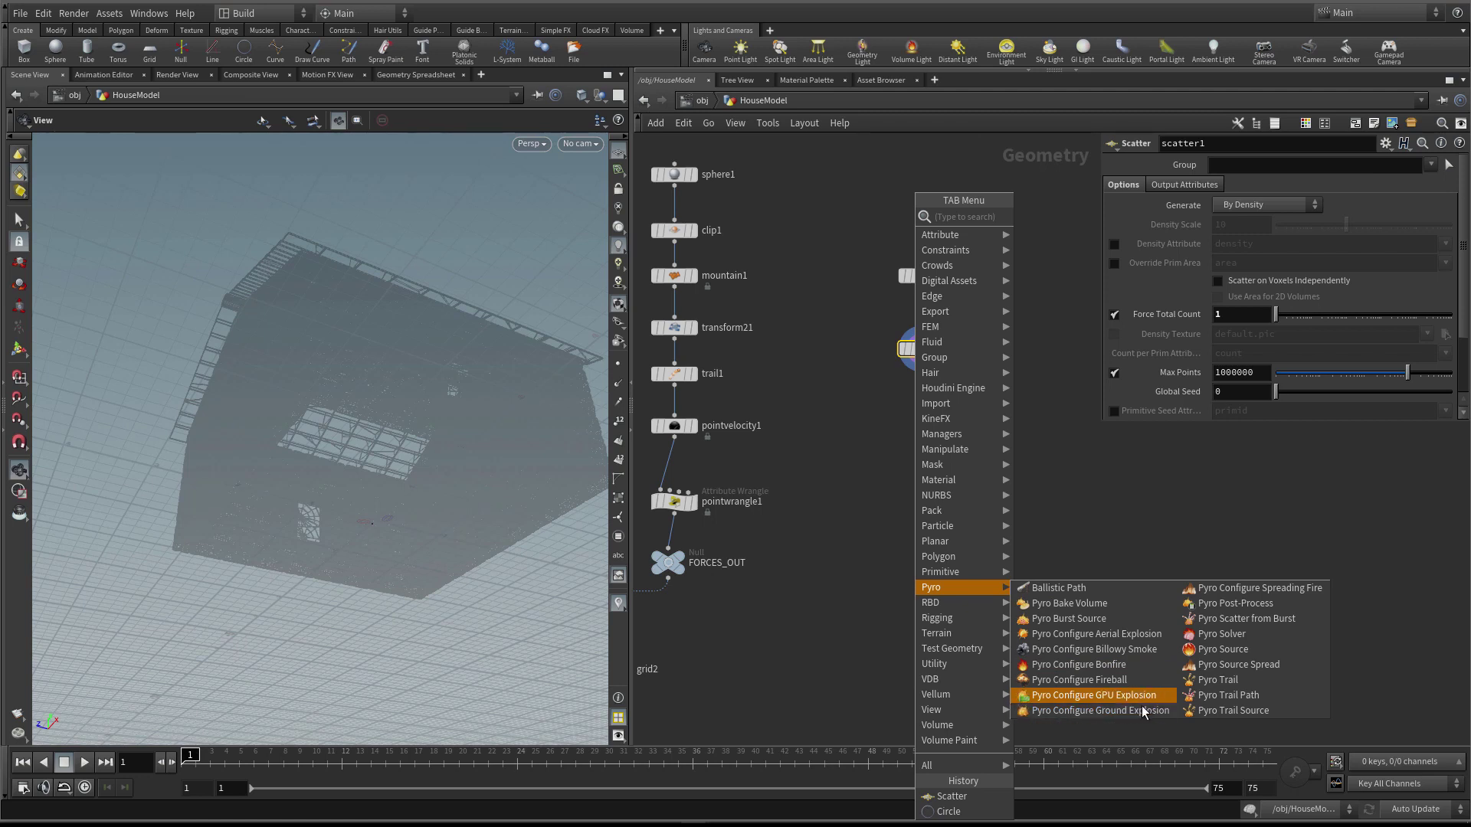
key("Escape")
Add a Pyro Burst Source node beneath scatter1, feed it from the scatter and display its output
scroll(919, 402, "up", 2)
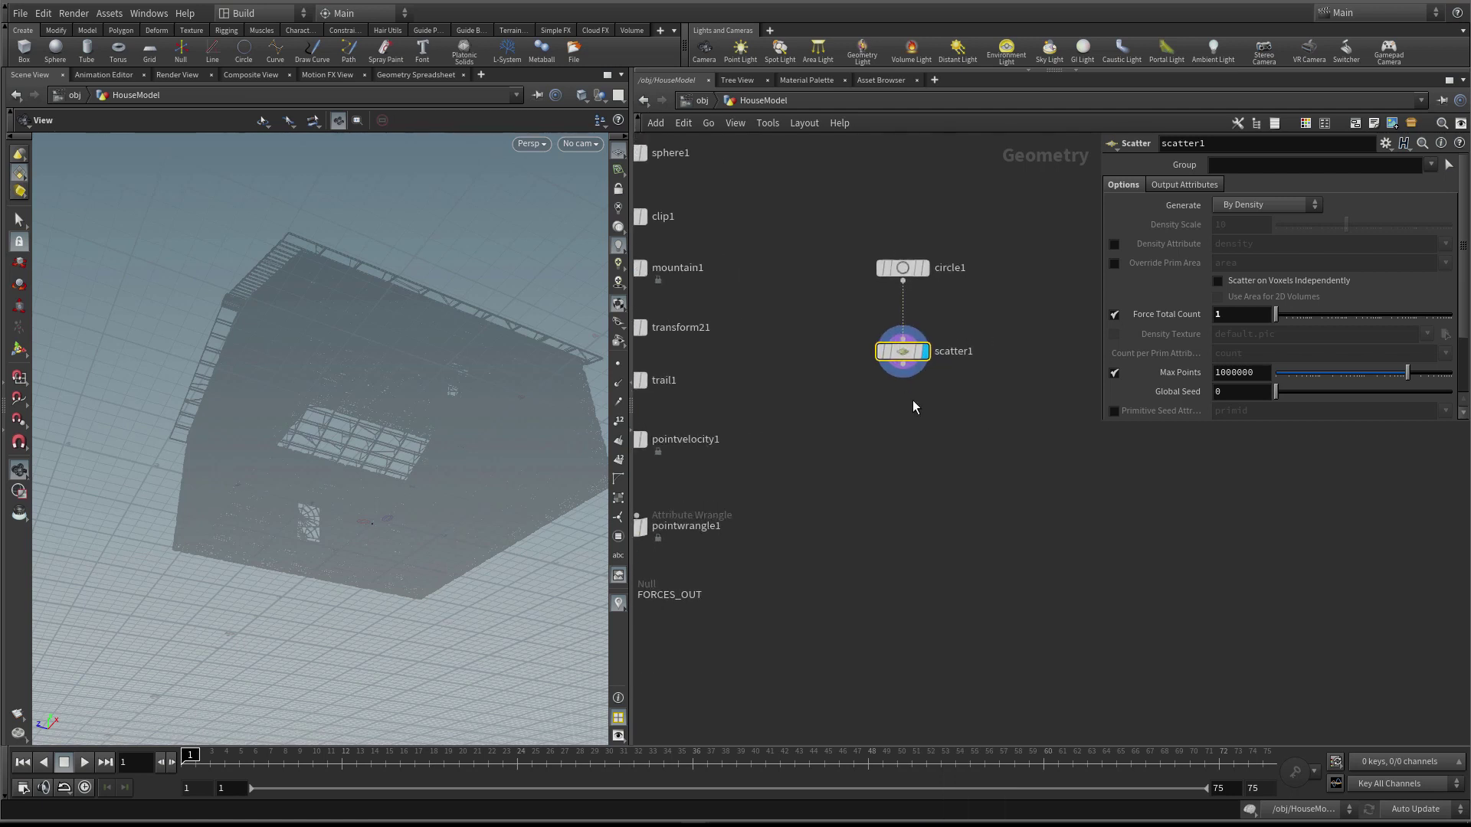
key("Tab")
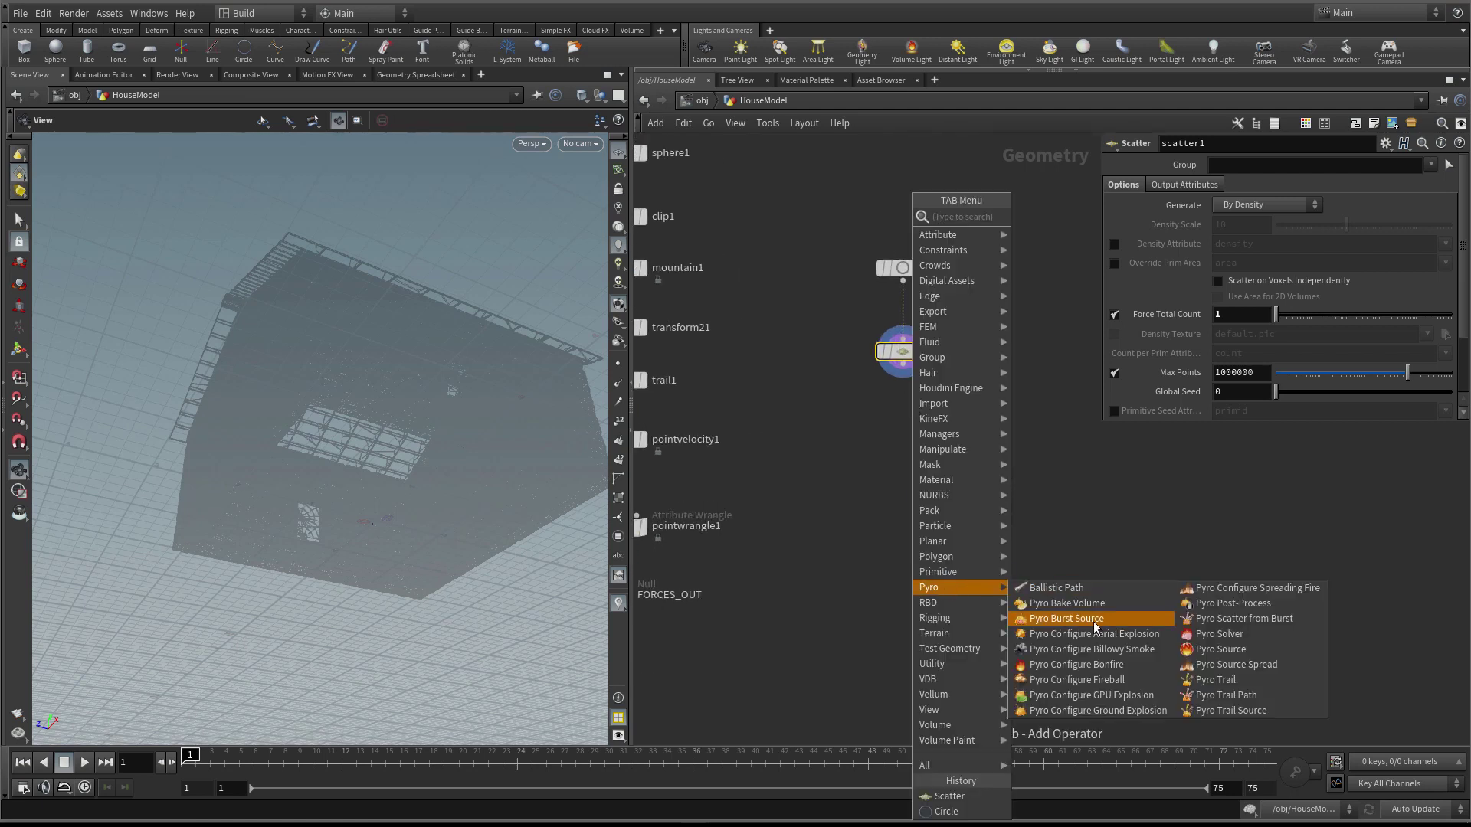
left_click(1079, 618)
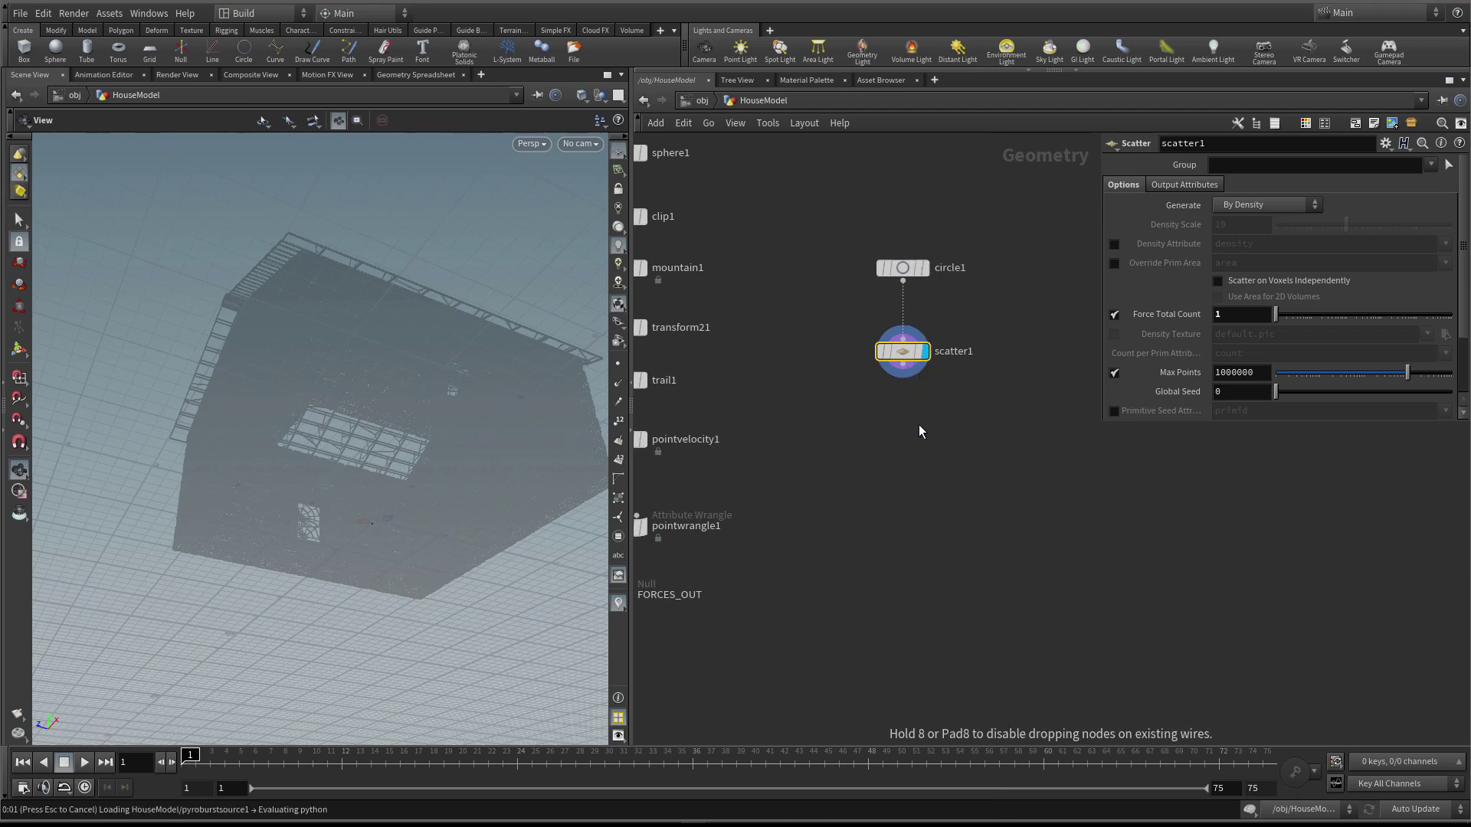
left_click(909, 429)
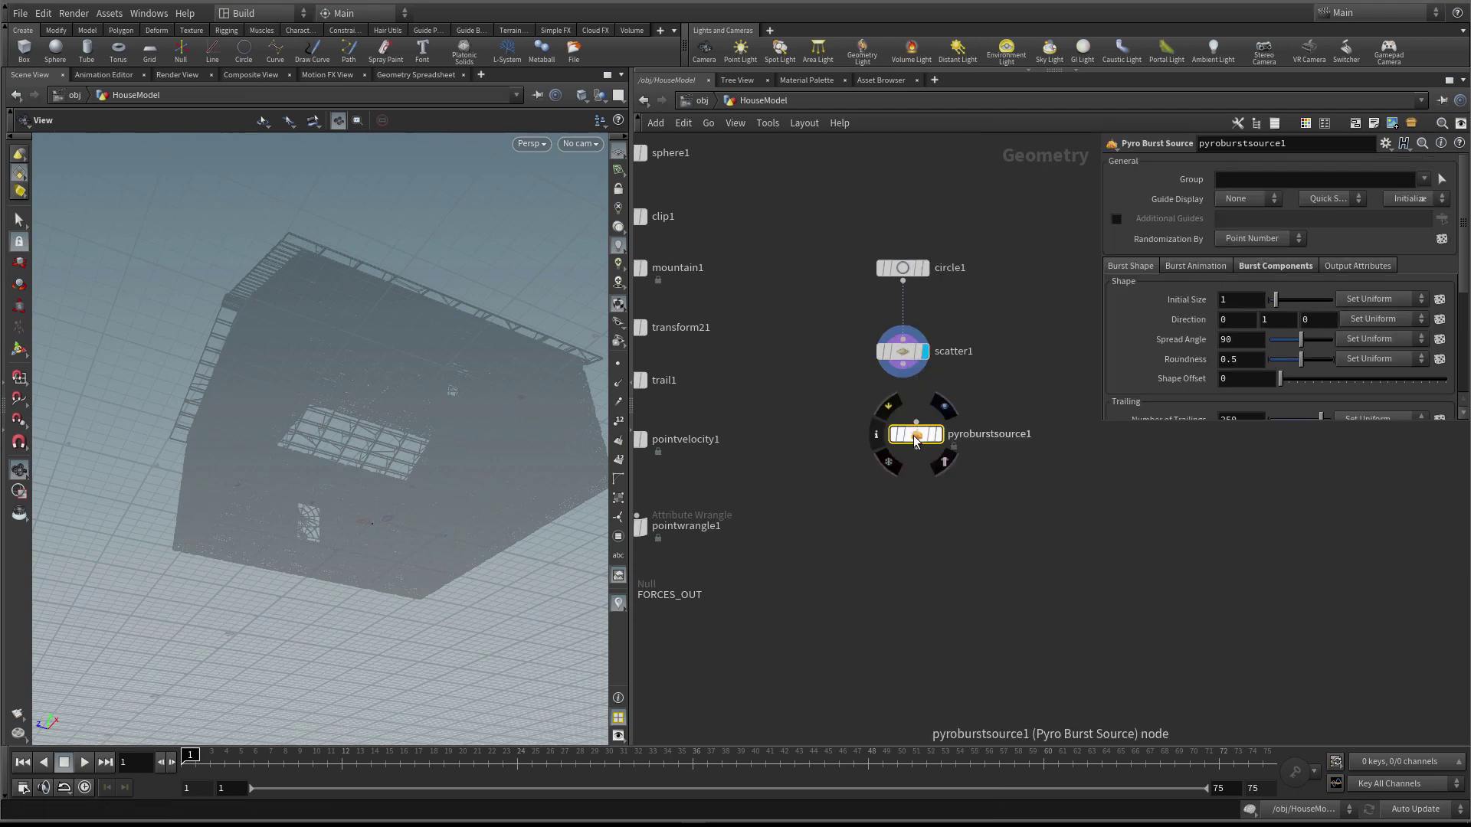
left_click_drag(902, 365, 904, 431)
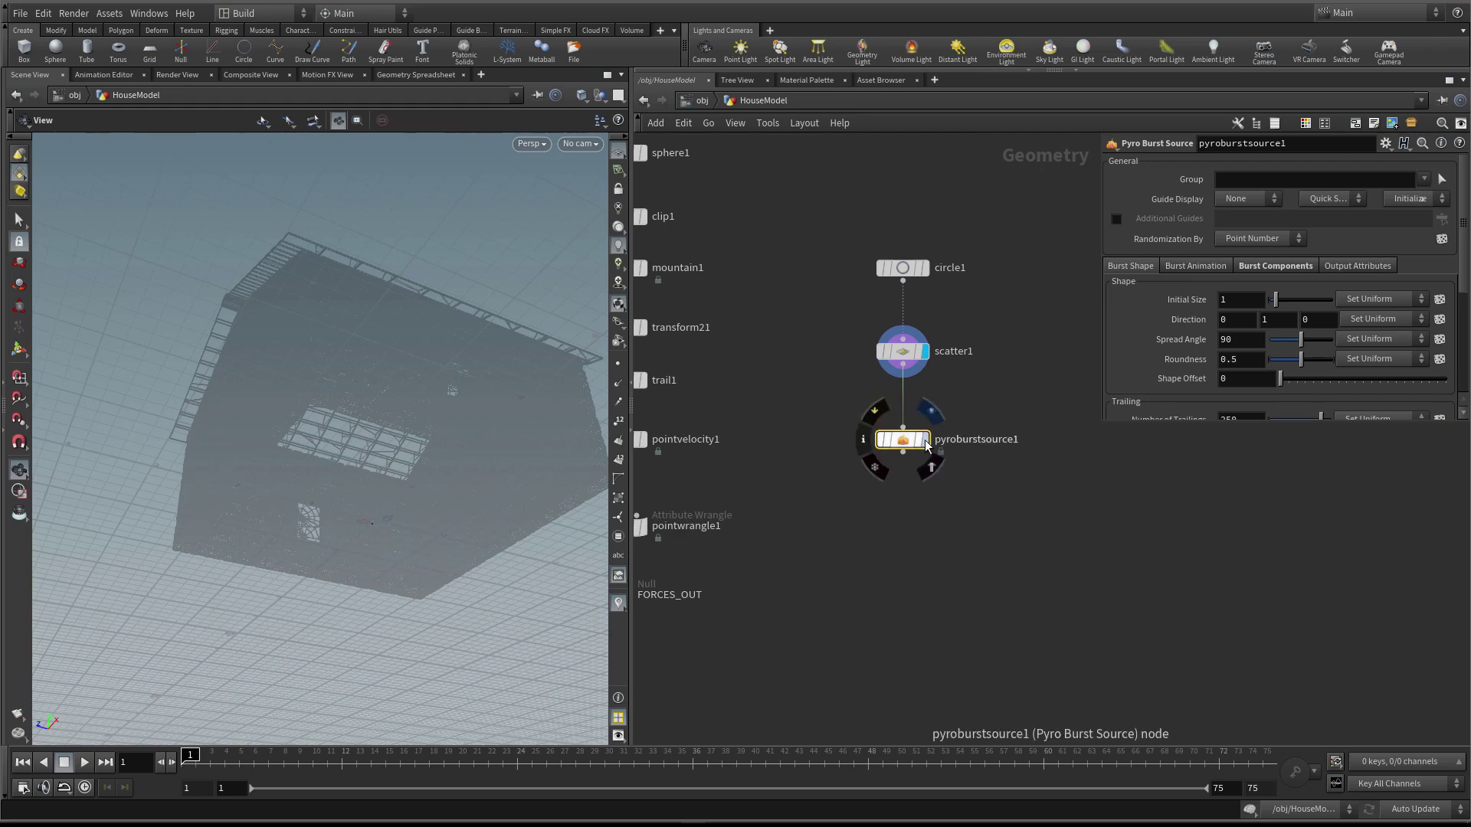
key("r")
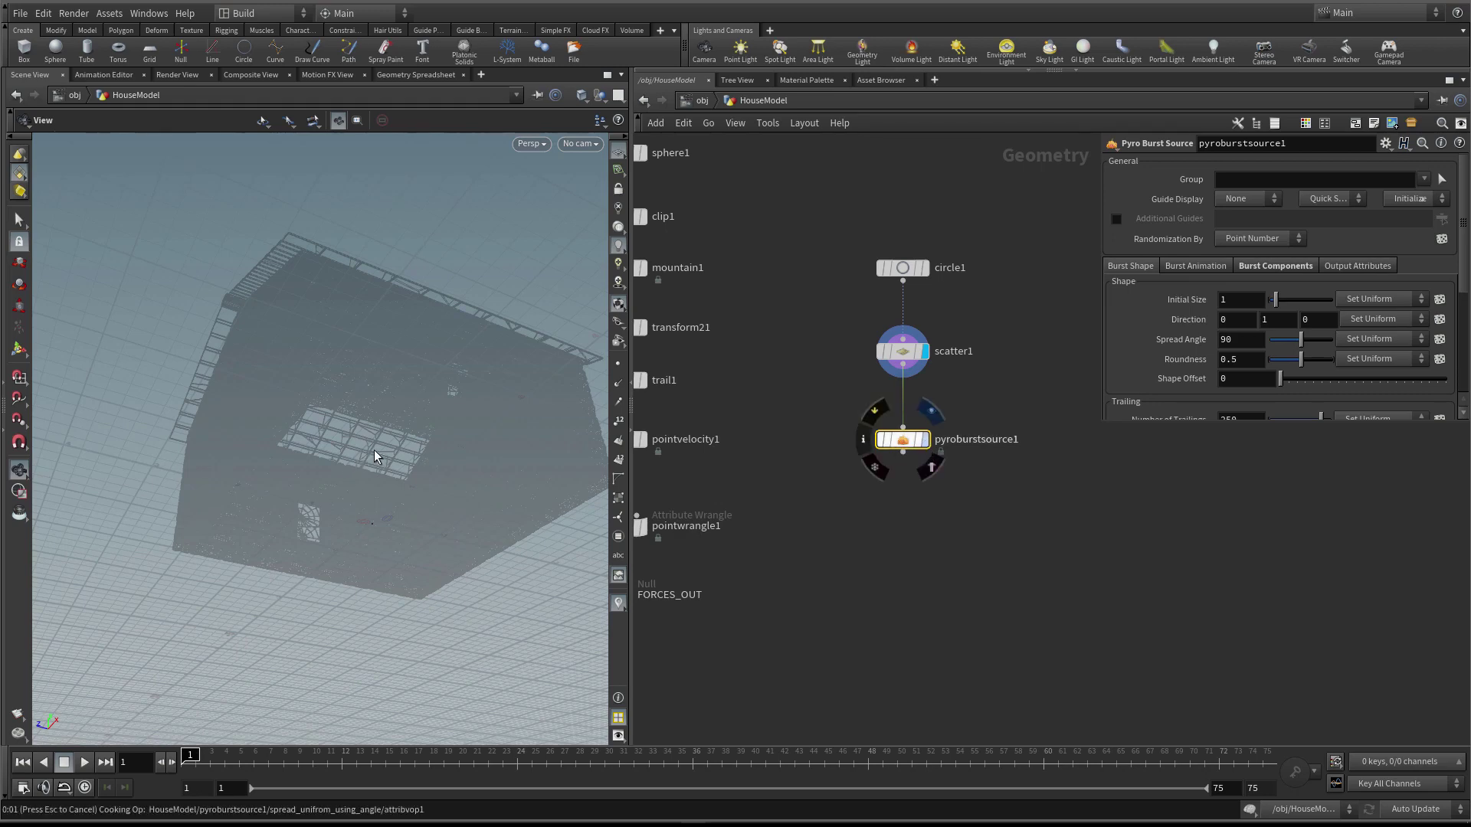
left_click_drag(385, 421, 444, 537)
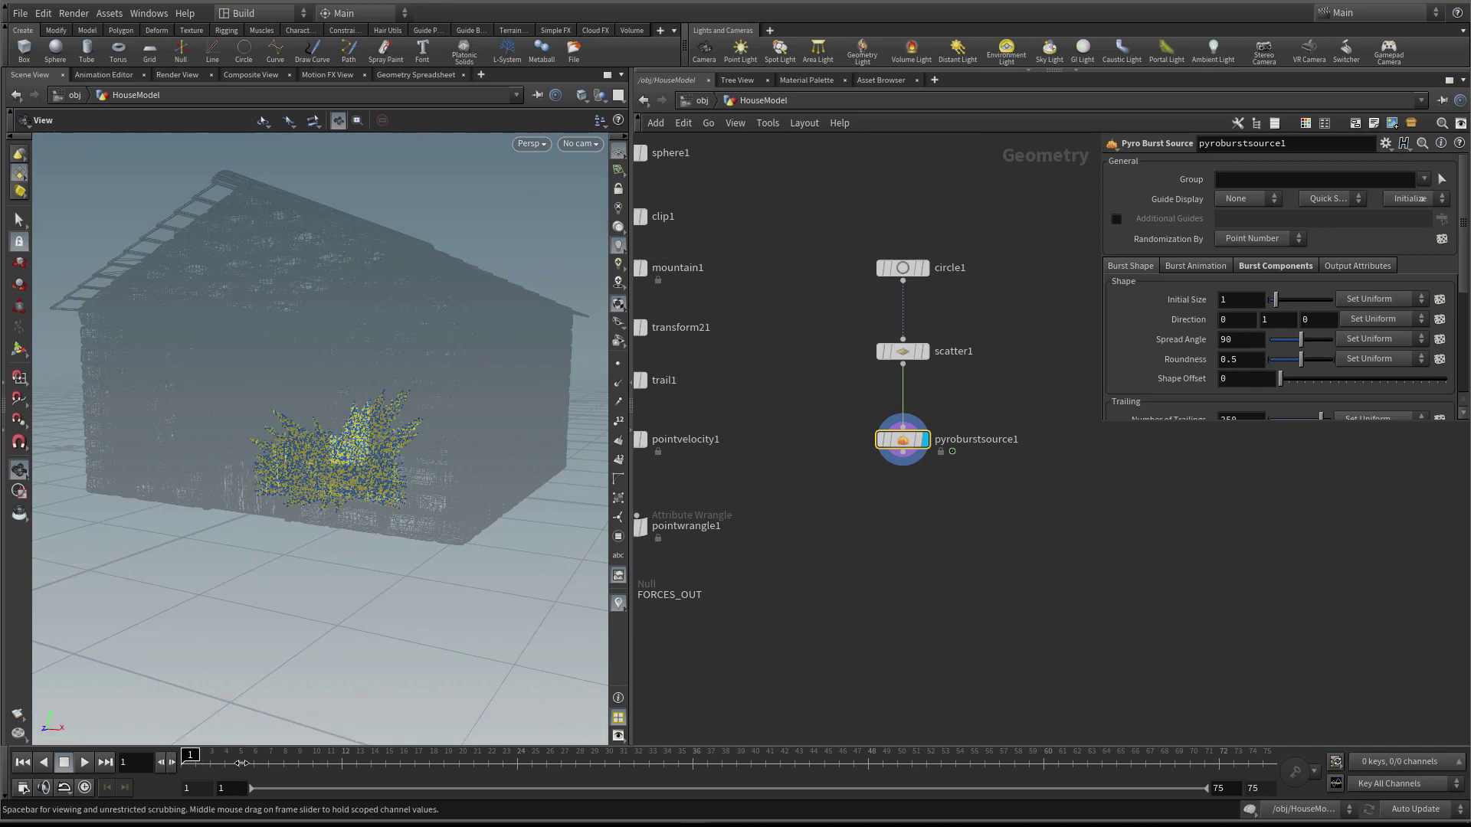
Advance the timeline from frame 1 to frame 6 and examine how the burst spreads relative to the house
key("Right")
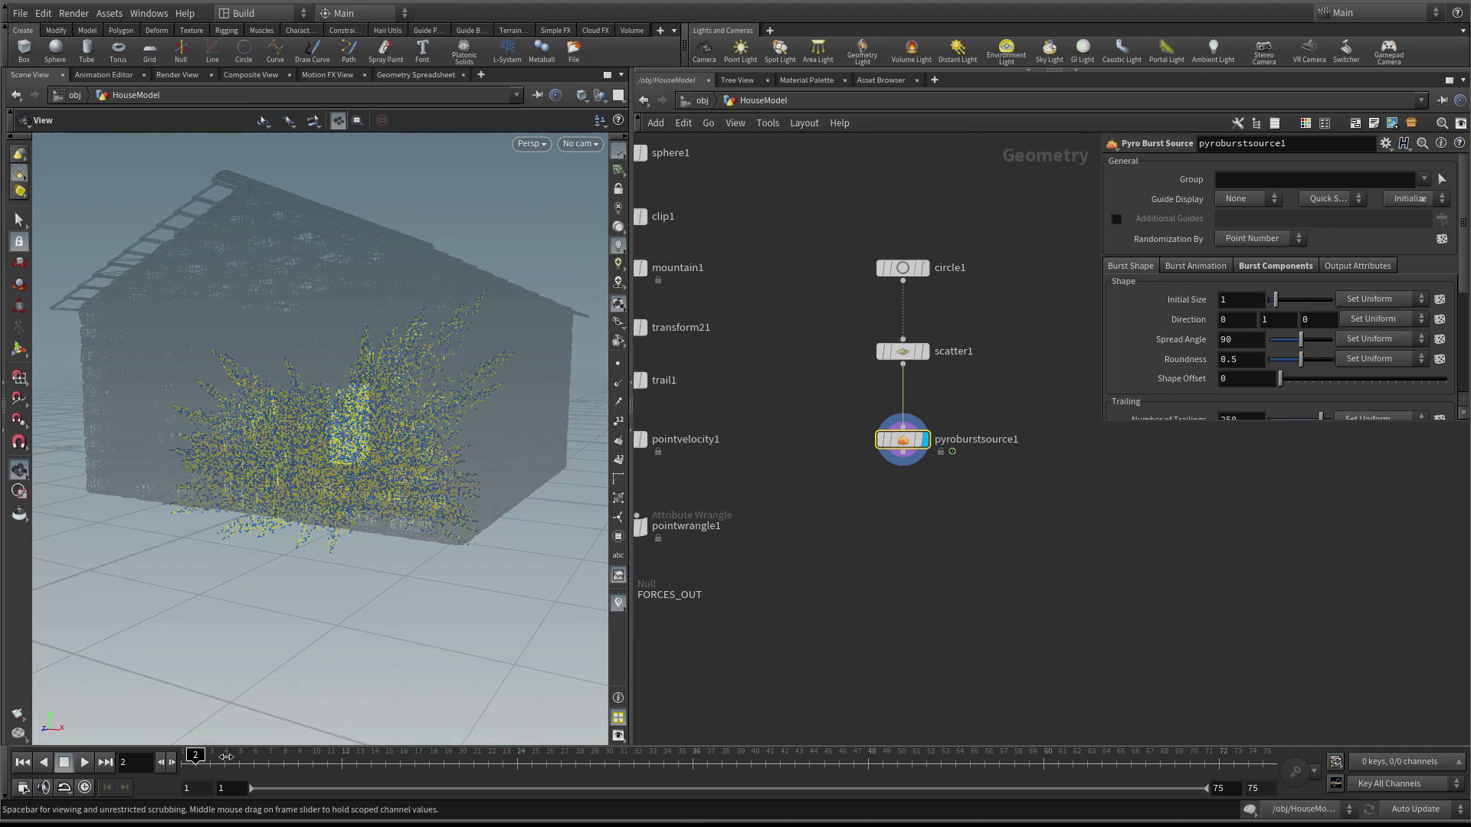
key("Right")
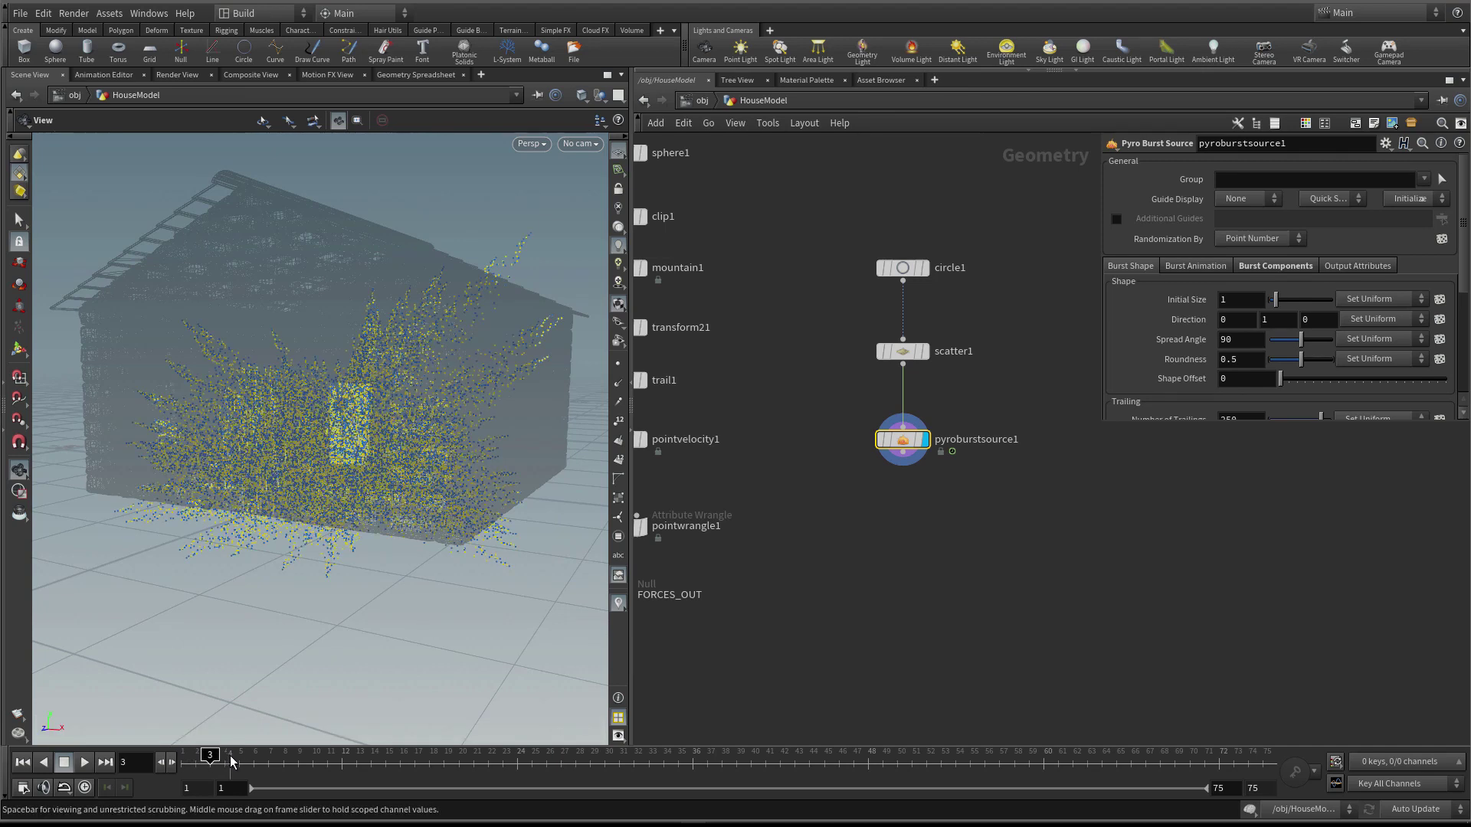
left_click(230, 757)
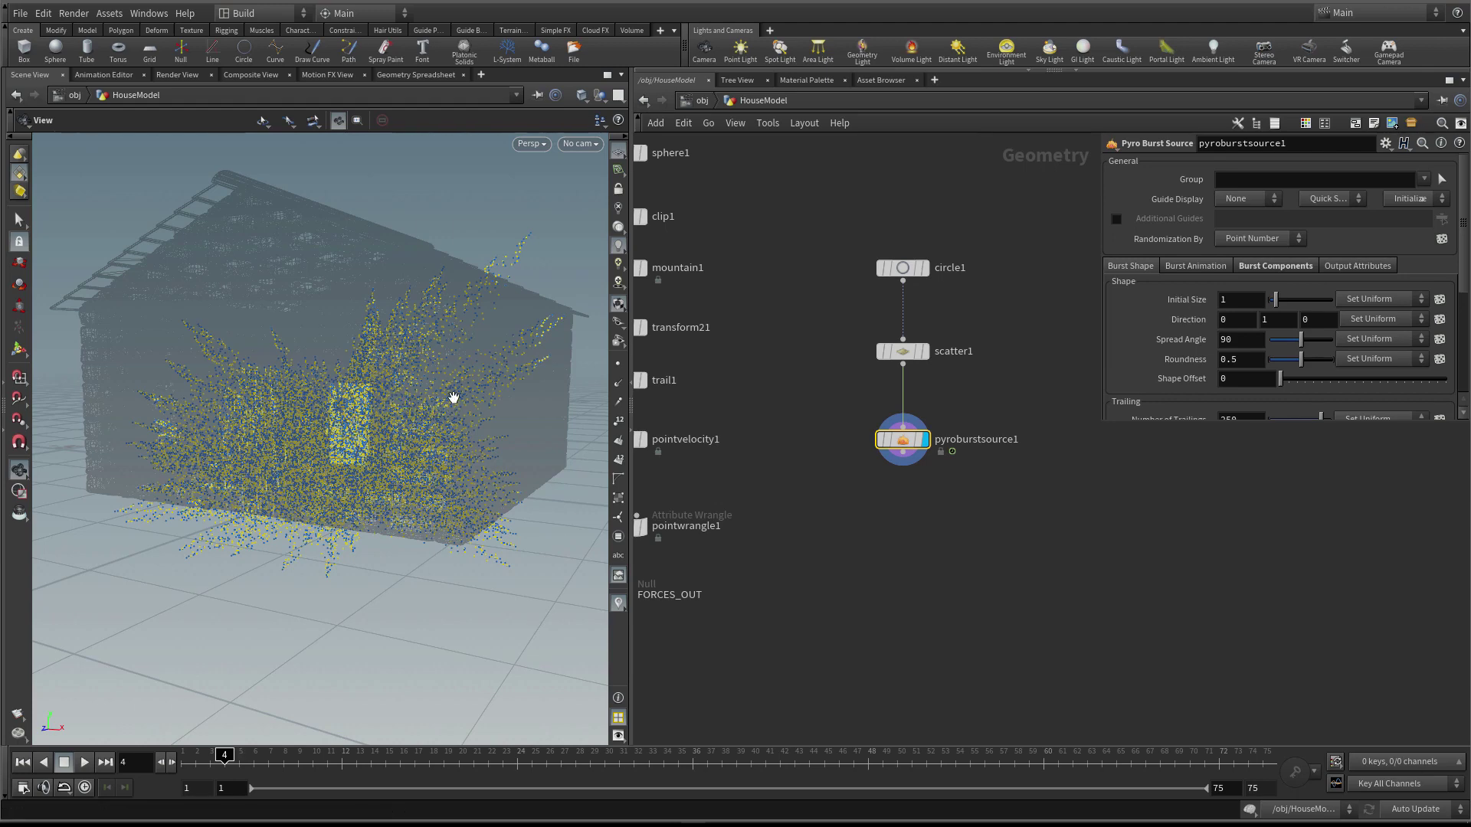
left_click_drag(443, 396, 383, 414)
left_click(260, 759)
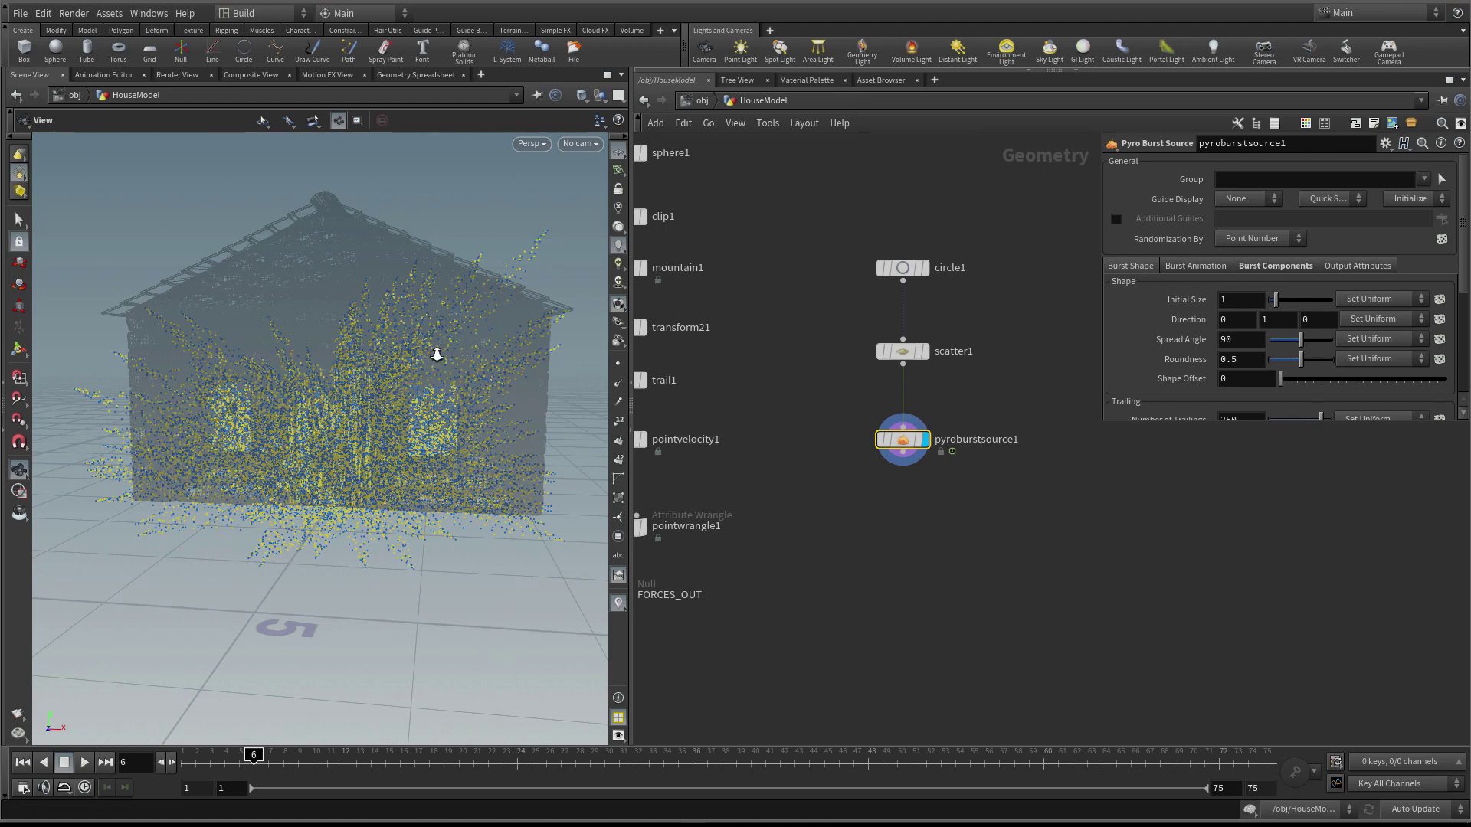
left_click_drag(349, 374, 224, 550)
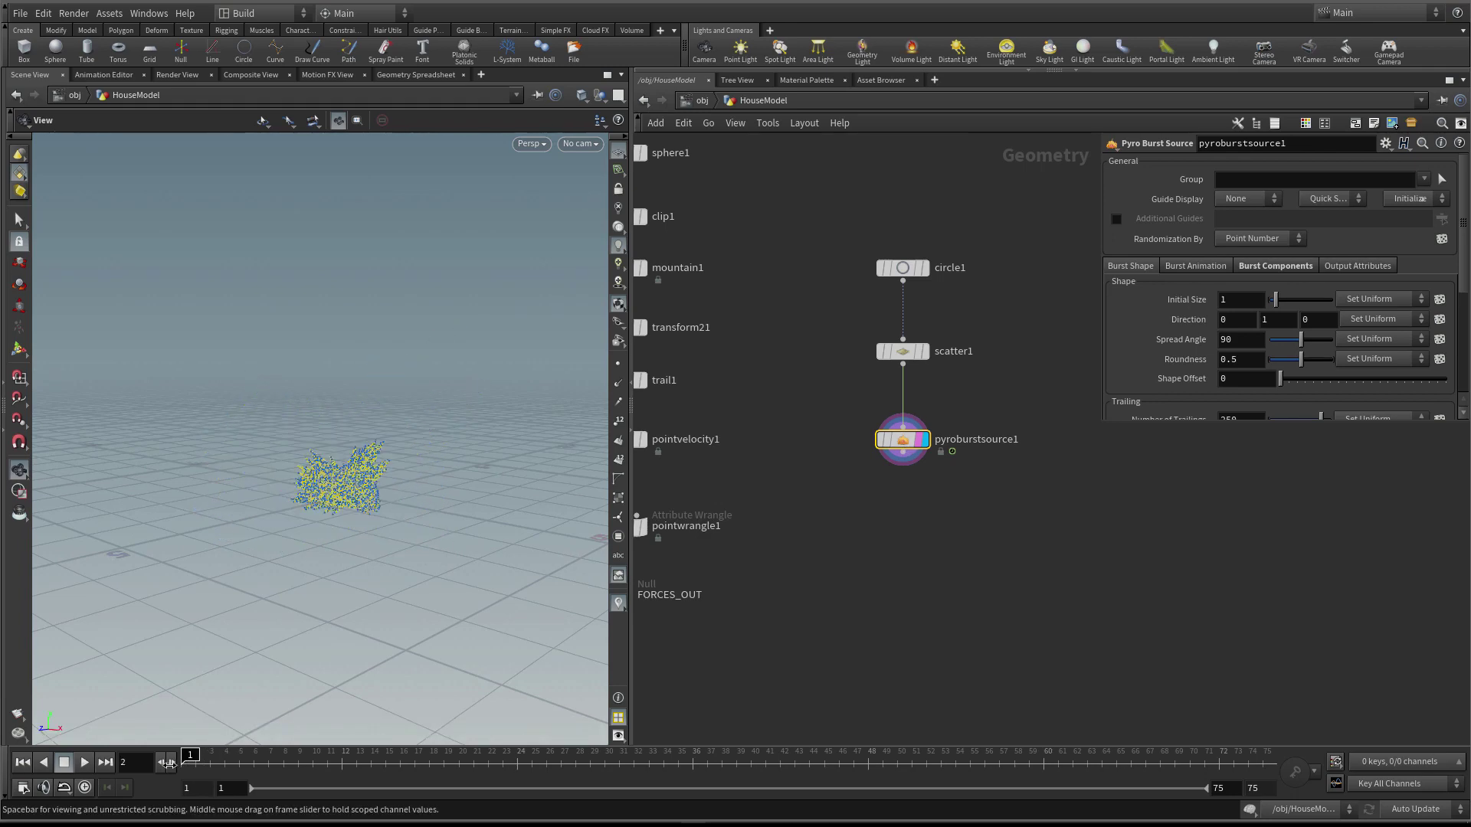
Scrub the isolated burst between frames 1 and 5, inspect its shape from several angles, and return to frame 1
left_click_drag(275, 769, 197, 769)
mouse_move(214, 770)
left_mouse_down()
mouse_move(239, 770)
mouse_move(192, 772)
mouse_move(256, 777)
mouse_move(209, 774)
mouse_move(234, 774)
left_mouse_up()
left_click_drag(279, 493, 496, 381)
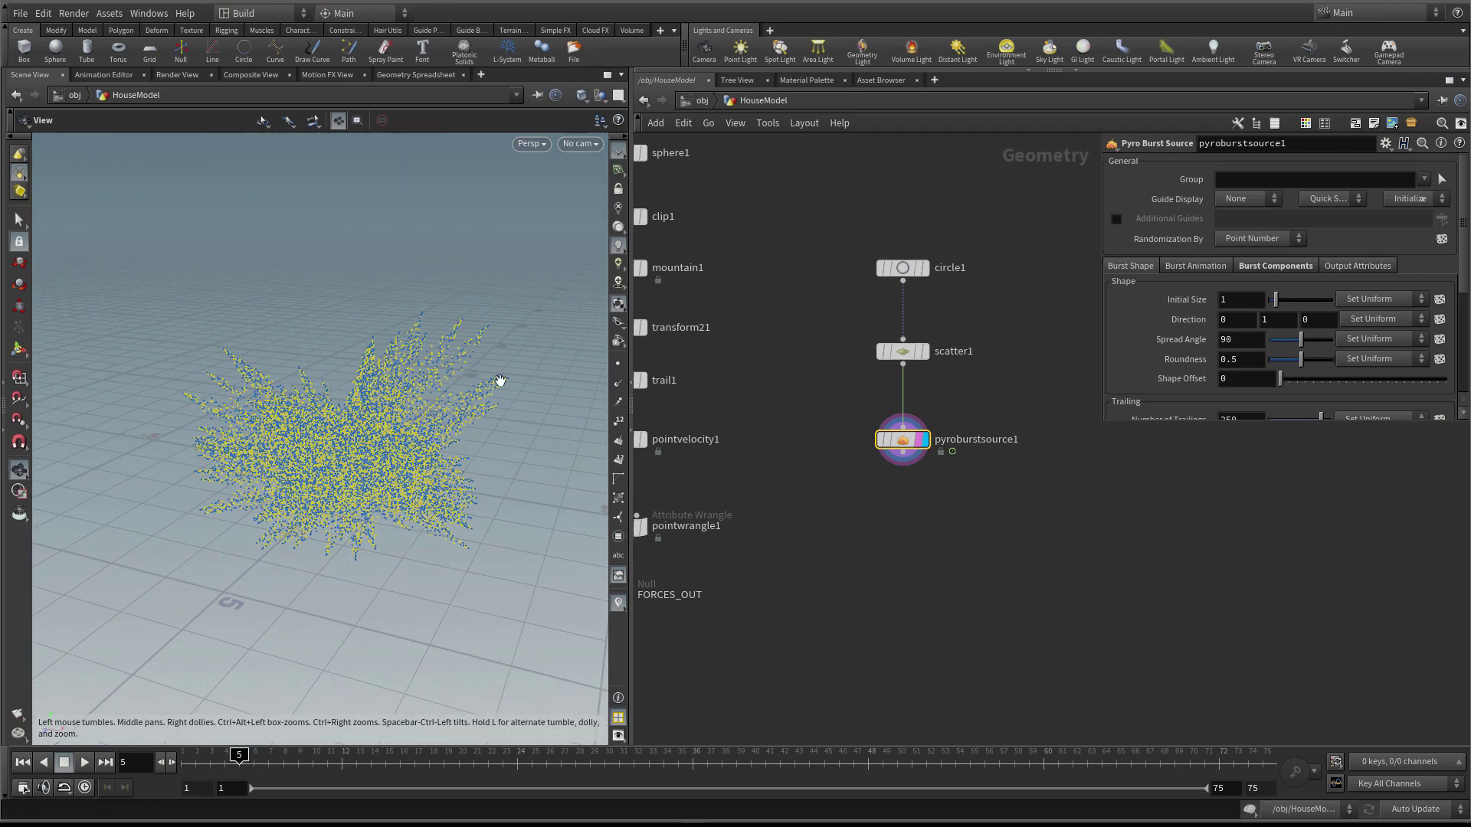
middle_click(911, 447)
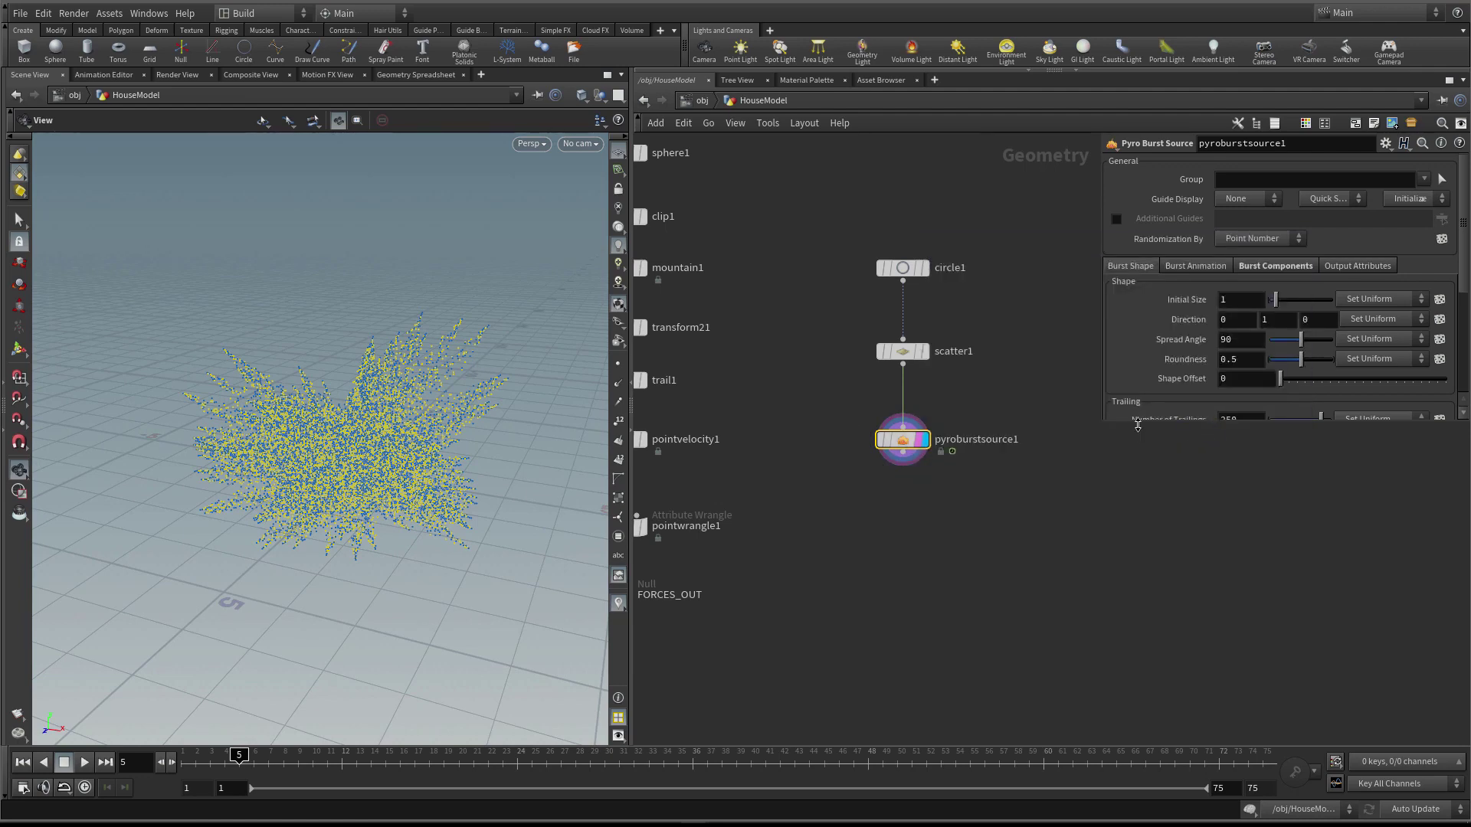
middle_click_drag(980, 501, 967, 520)
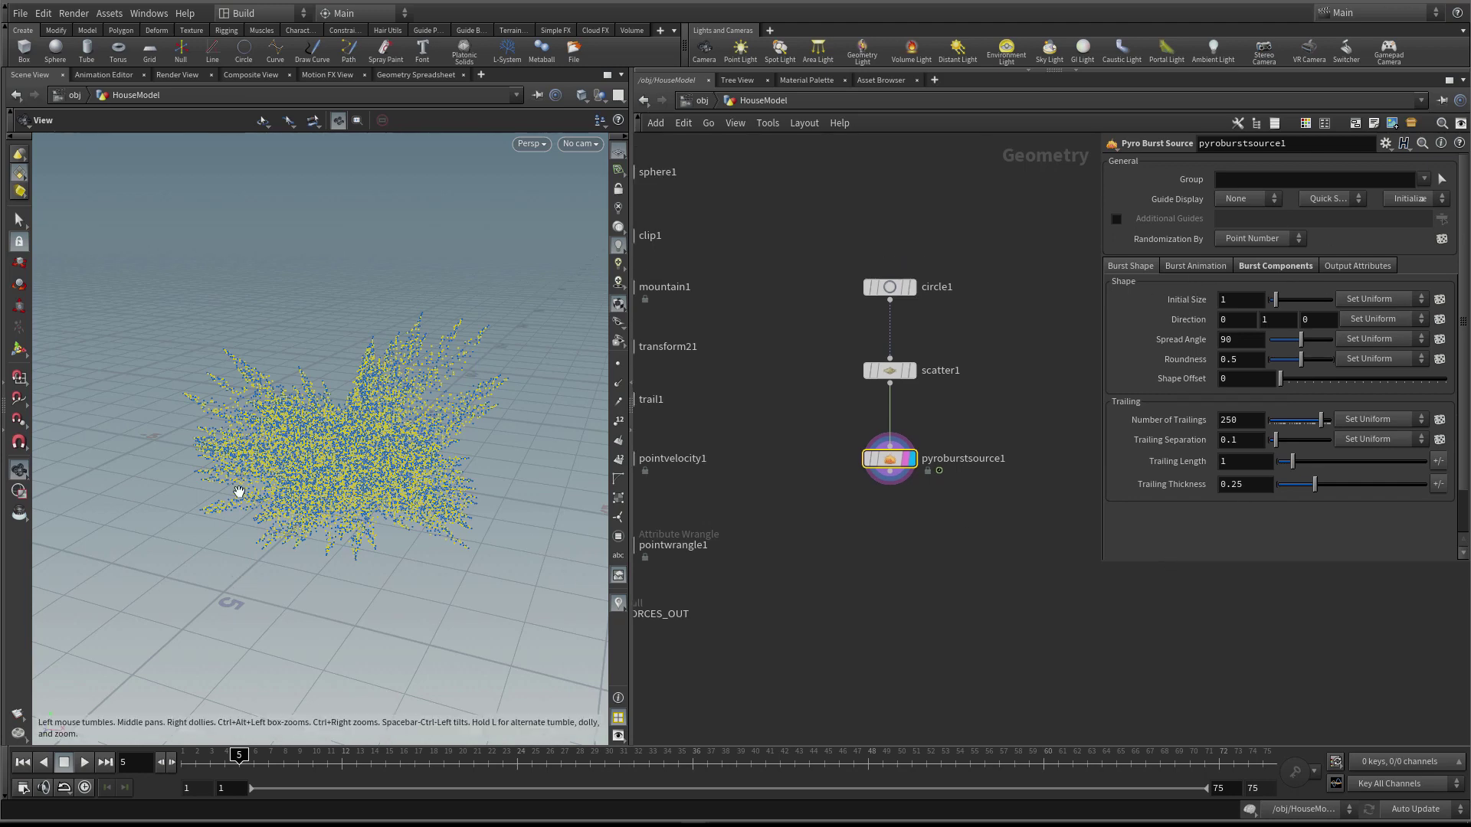
left_click_drag(237, 493, 288, 464)
left_click_drag(230, 763, 182, 768)
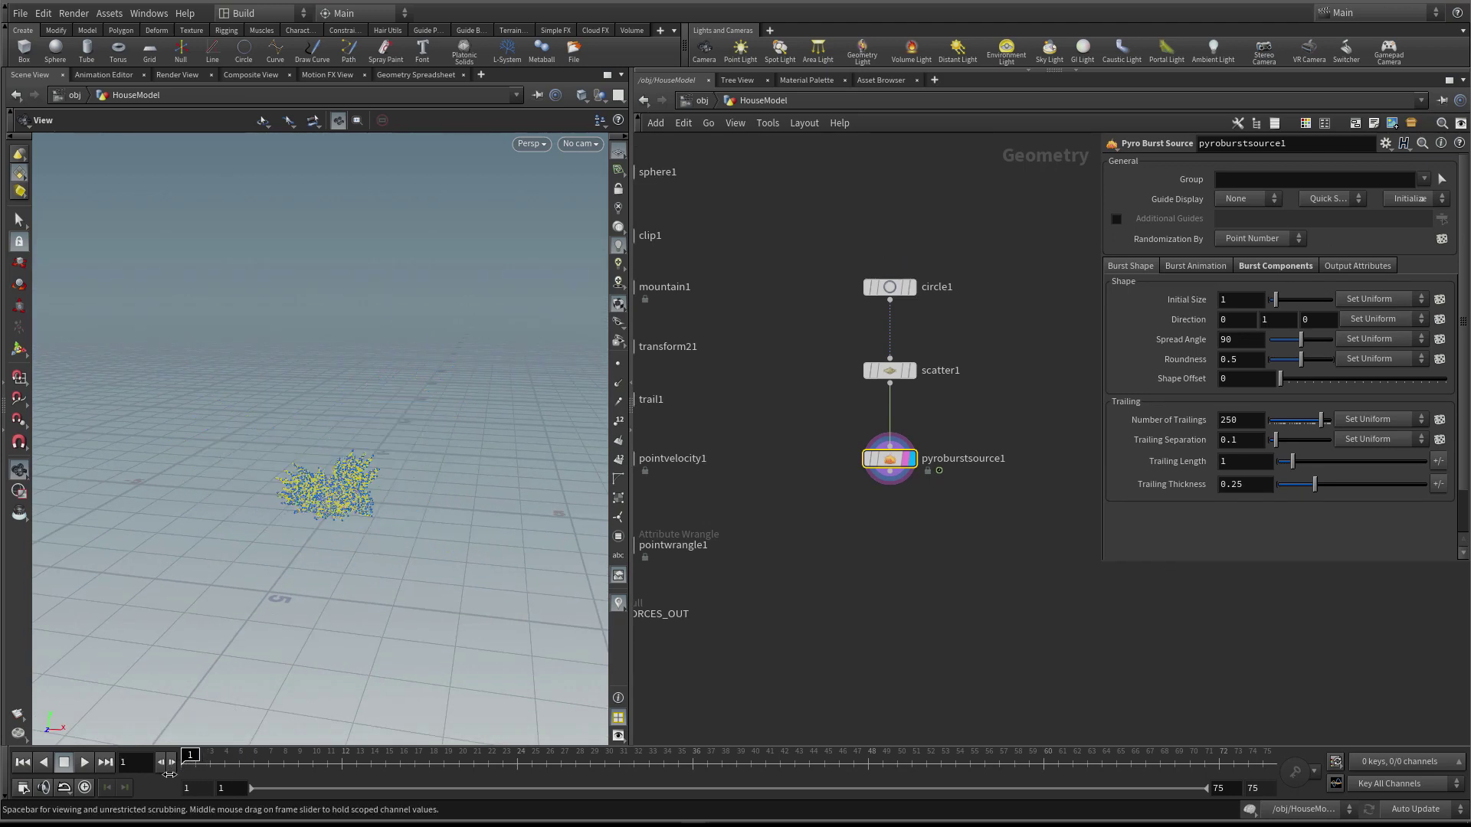
left_click_drag(354, 452, 373, 511)
left_click_drag(324, 418, 398, 367)
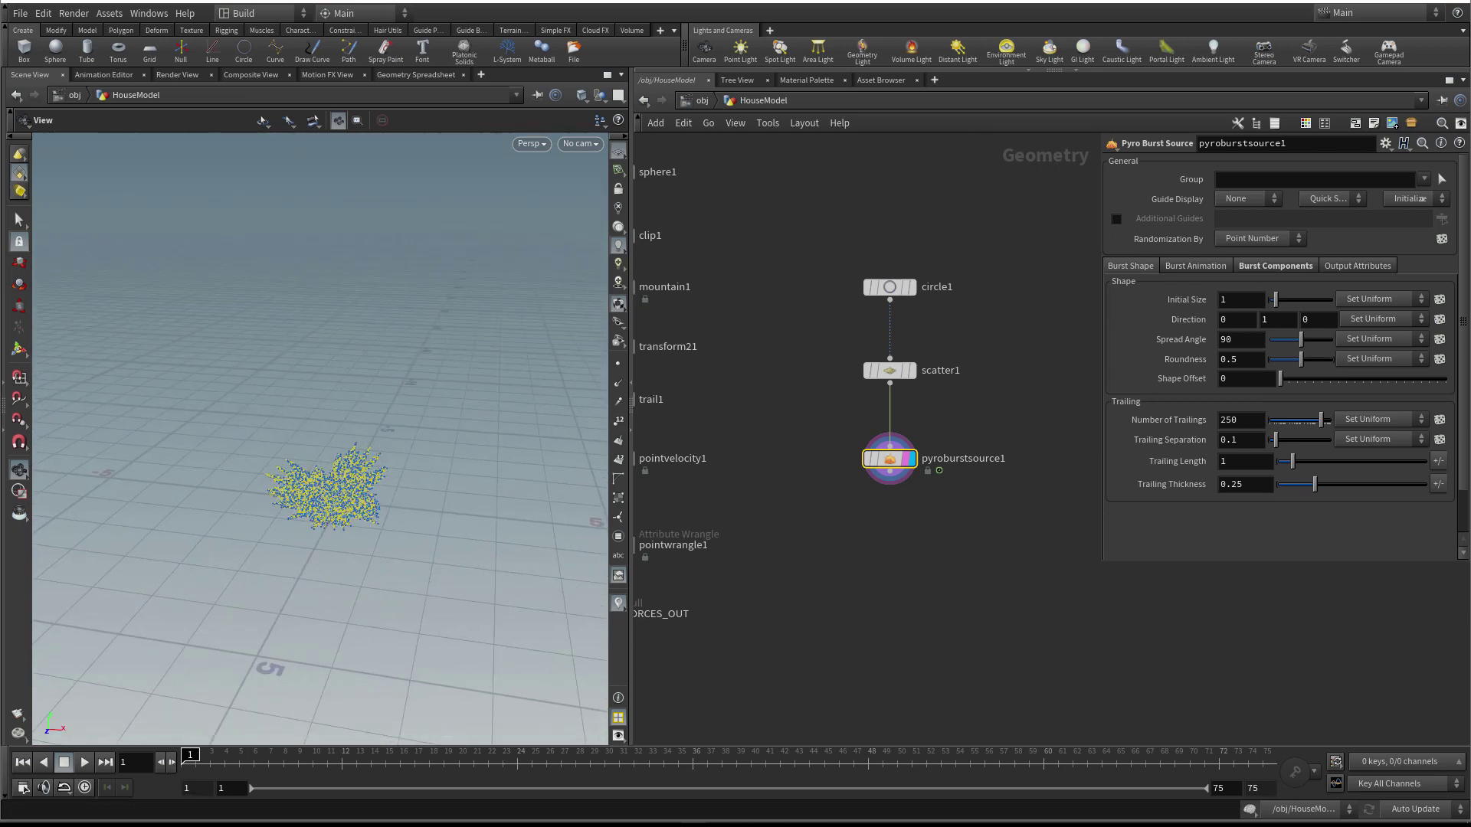
left_click_drag(337, 480, 287, 544)
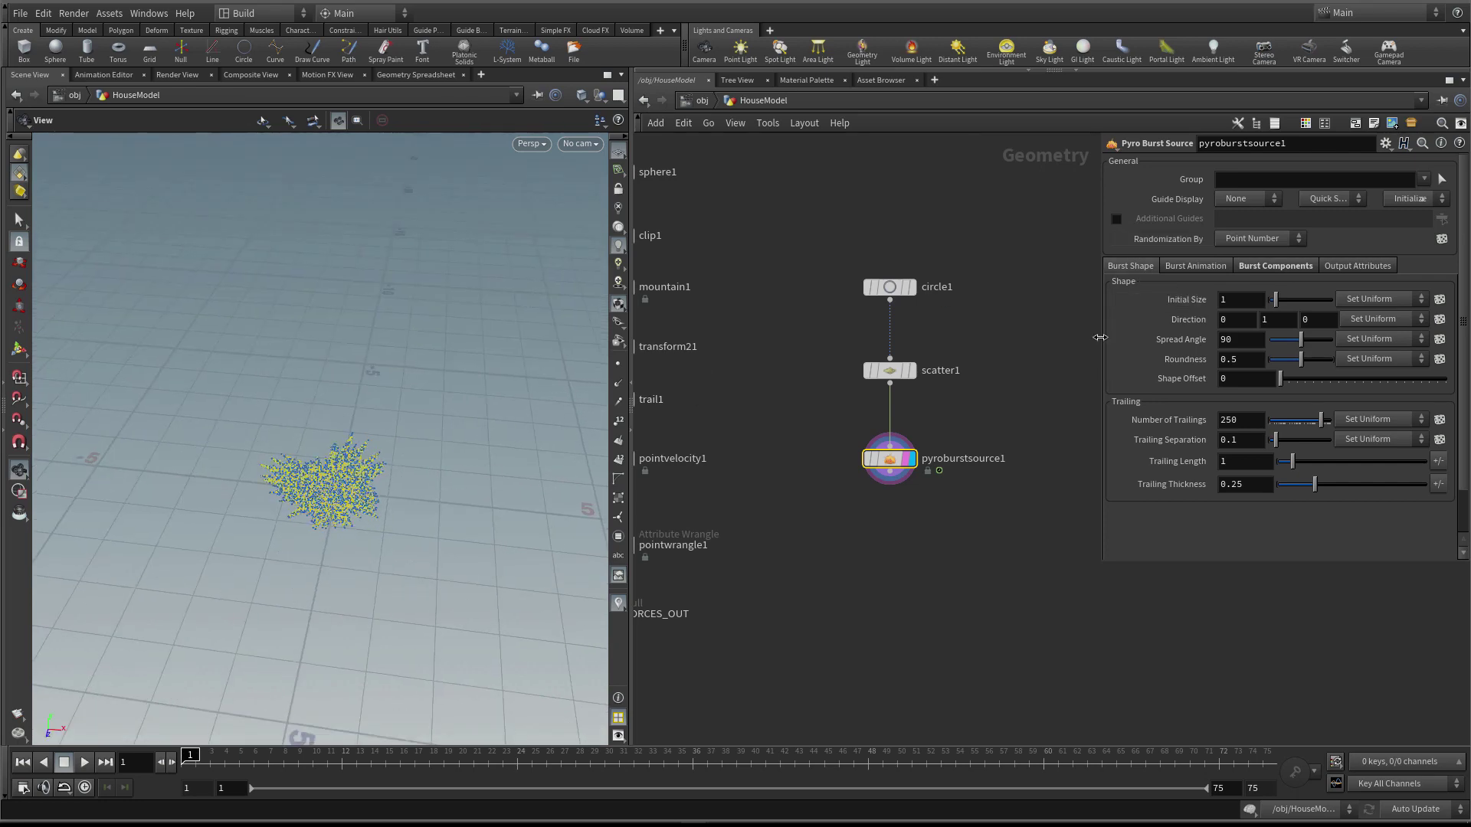
Widen the parameter area of the Pyro Burst Source and examine the burst's initial size and shape
left_click_drag(1105, 345, 1031, 342)
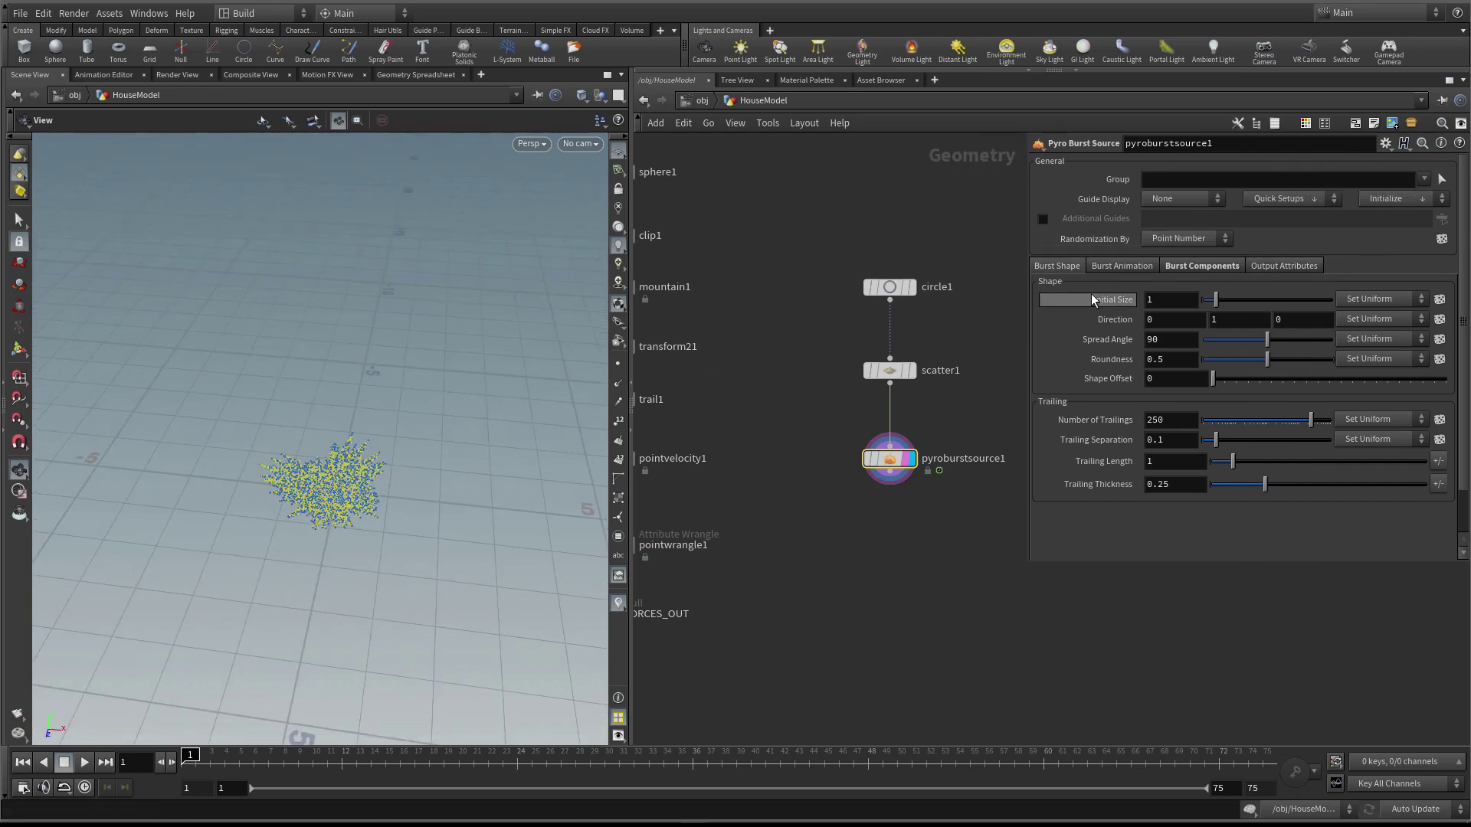
left_click_drag(1223, 306, 1201, 307)
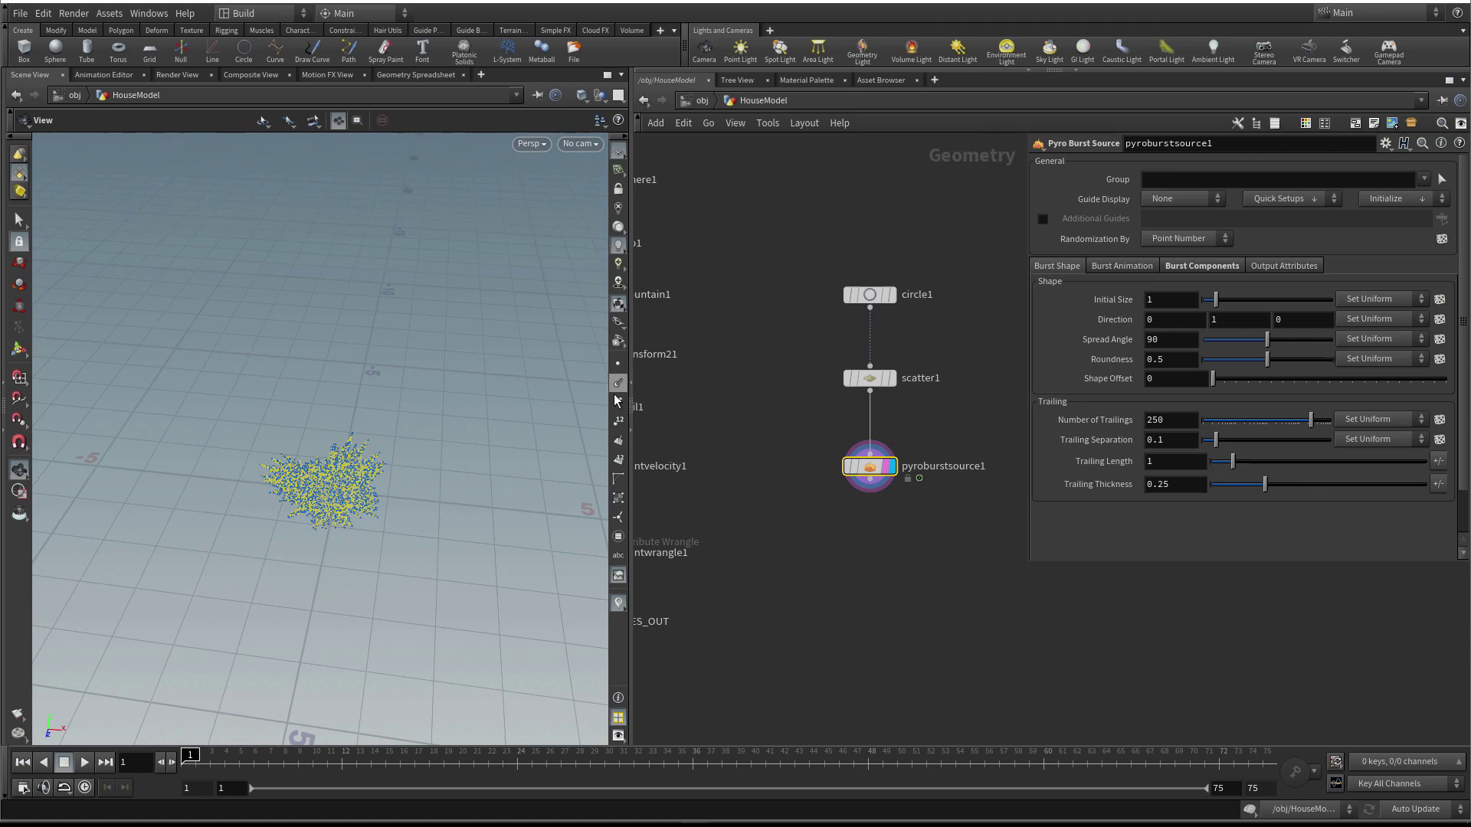
left_click_drag(414, 400, 440, 400)
middle_click_drag(440, 400, 448, 382)
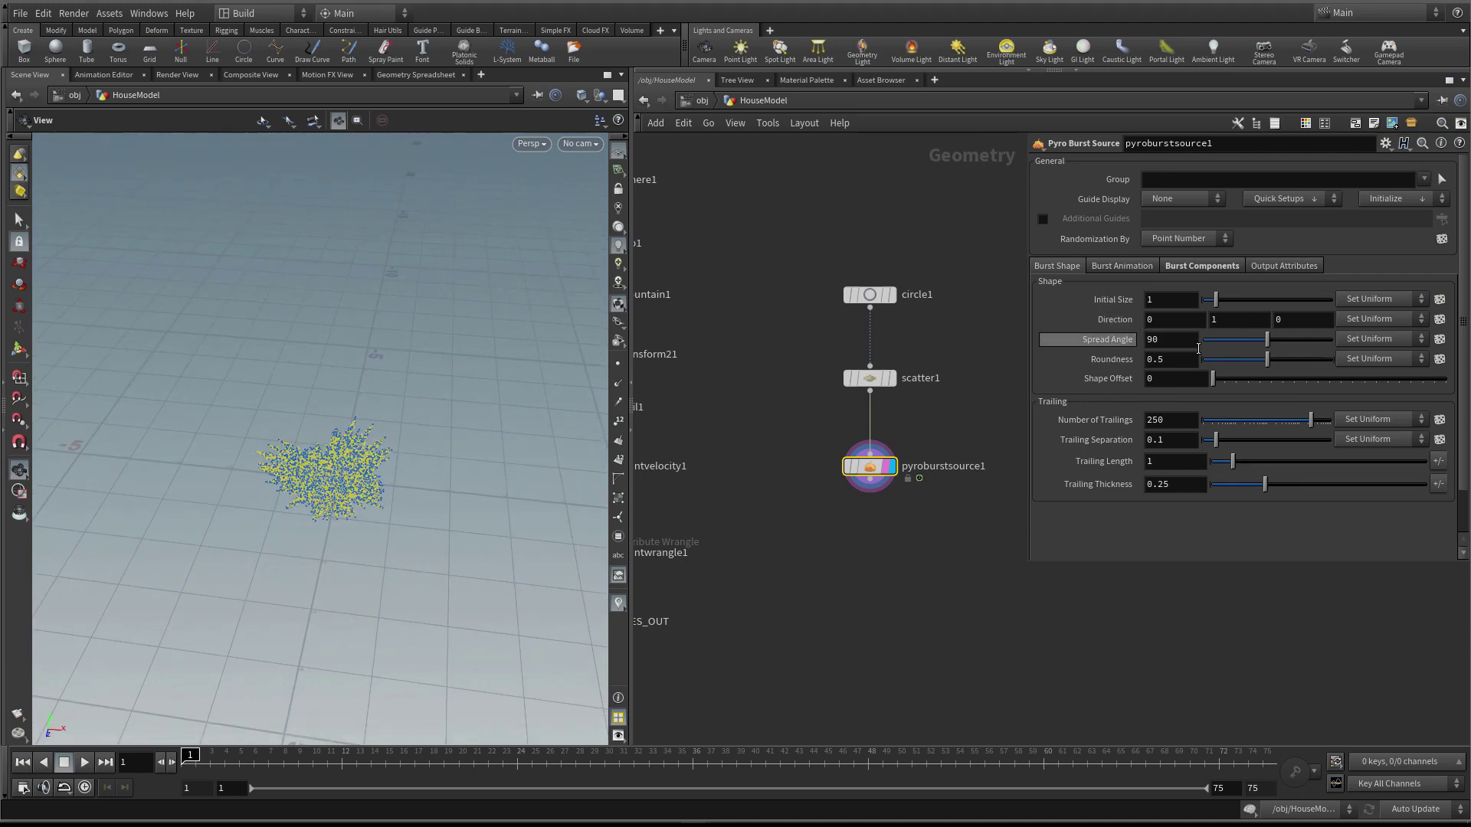
mouse_move(343, 462)
left_mouse_down()
mouse_move(381, 406)
mouse_move(330, 446)
left_mouse_up()
right_click_drag(405, 438, 506, 440)
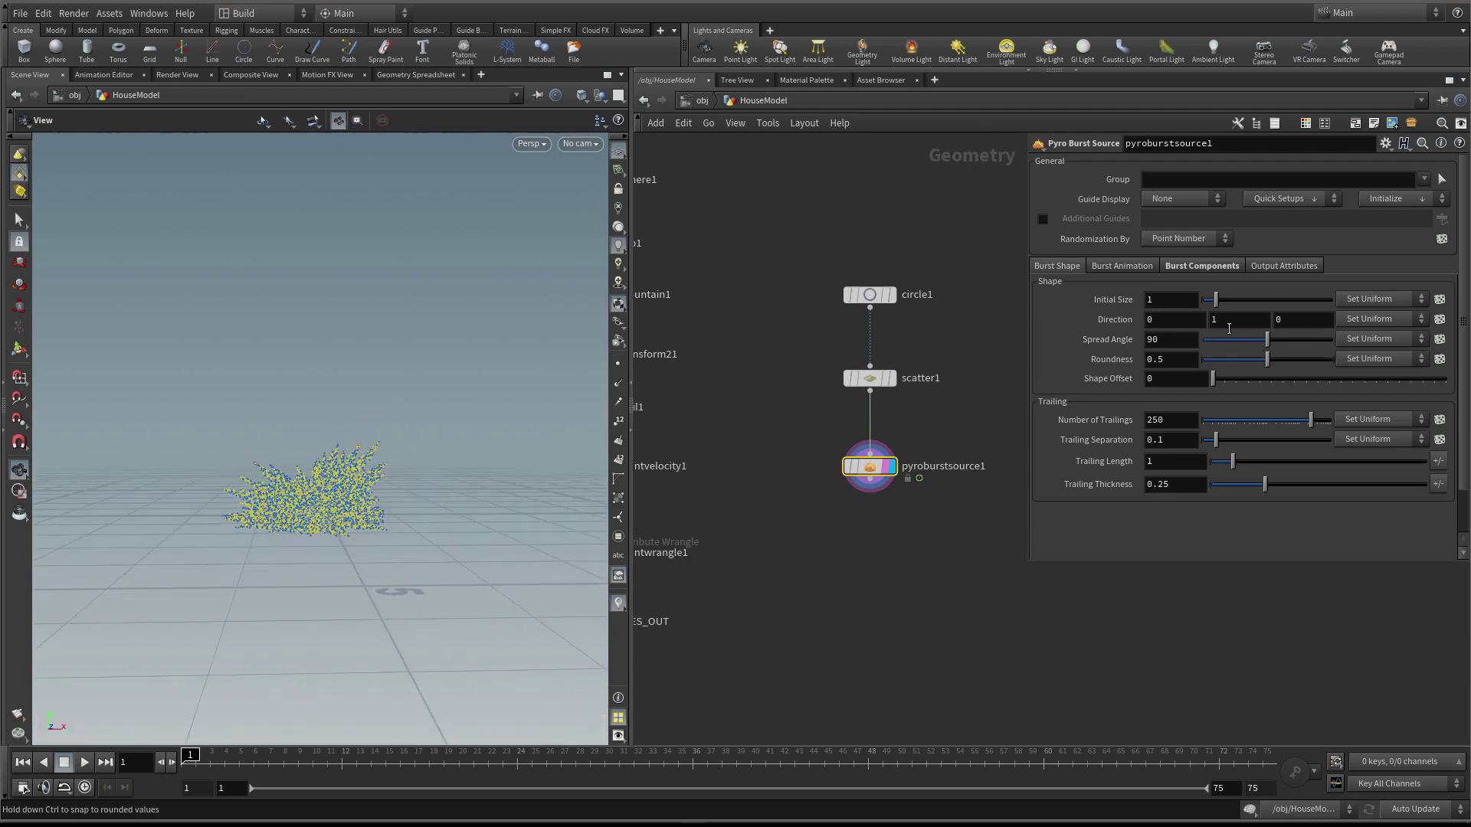
Try aiming the burst along X with its Direction values, and restore Direction to 0, 1, 0
left_click_drag(1225, 321, 1113, 322)
type("0.1")
key("Return")
left_click_drag(398, 476, 315, 463)
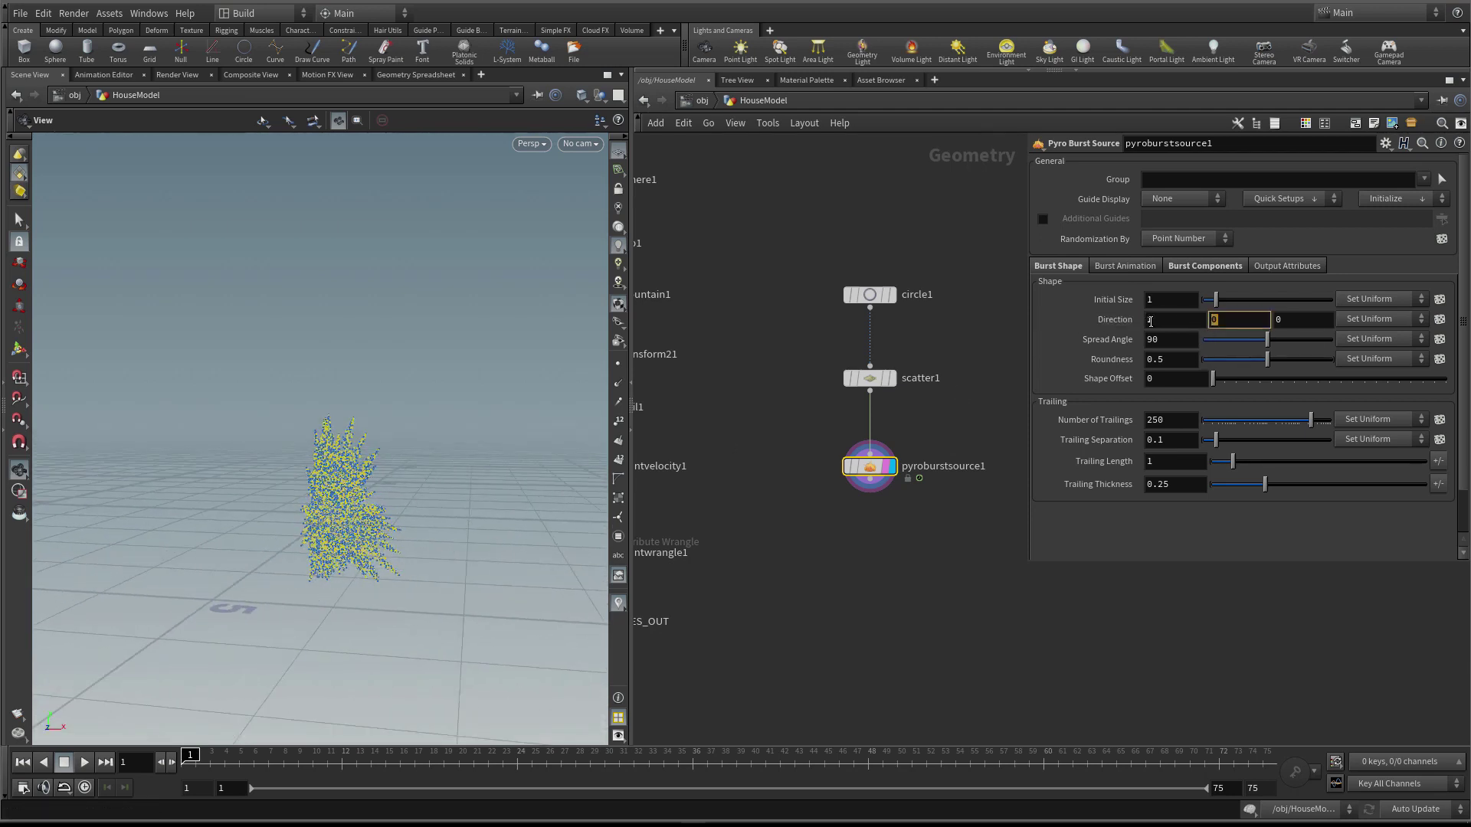
key("Return")
left_click_drag(1169, 323, 1116, 322)
type("0")
key("Return")
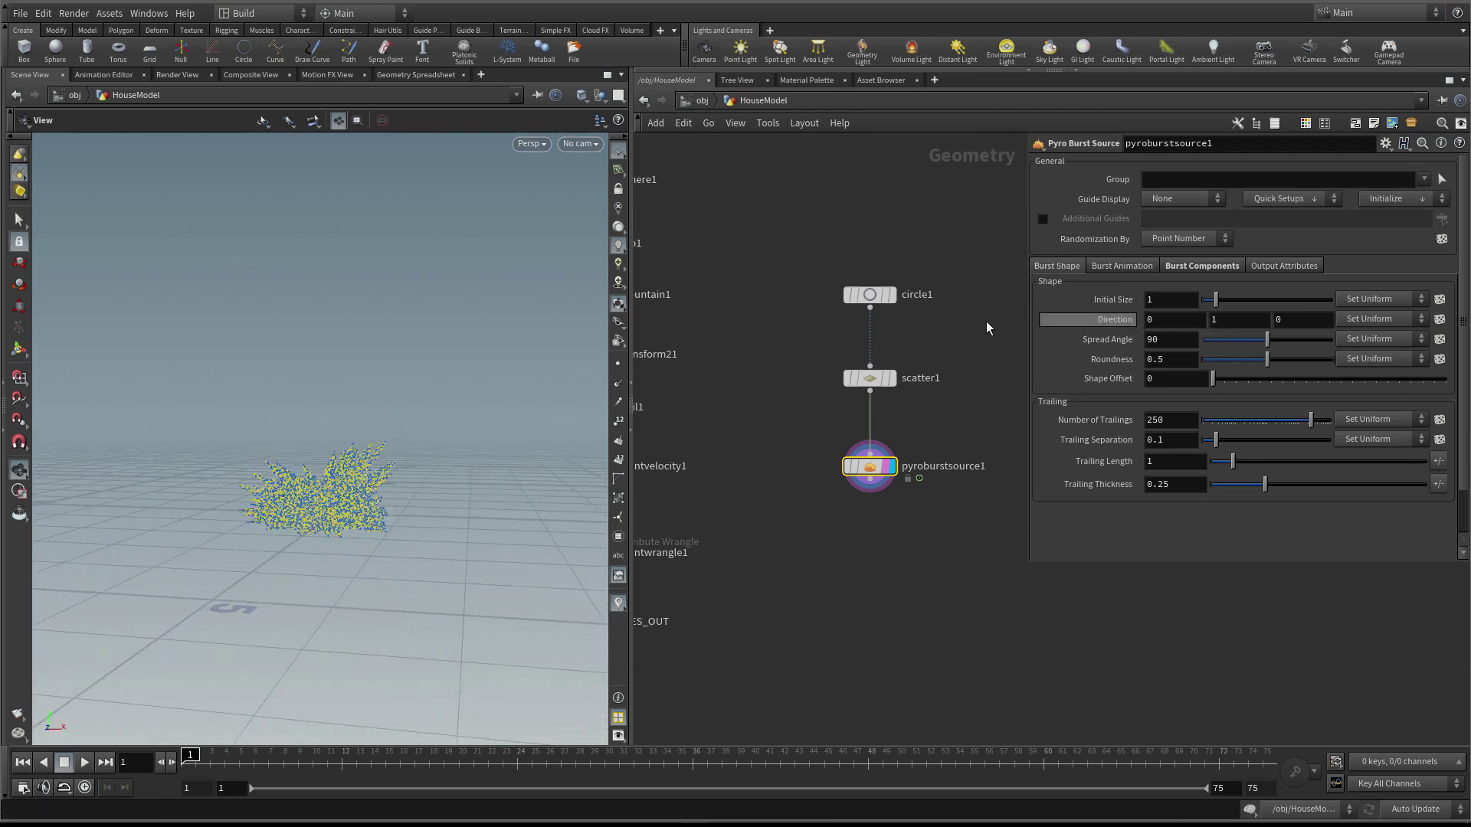
Try Spread Angle values of 0, 86 and 180 on the burst, and restore the default of 90
left_click_drag(288, 475, 312, 494)
left_click_drag(1256, 346, 1196, 350)
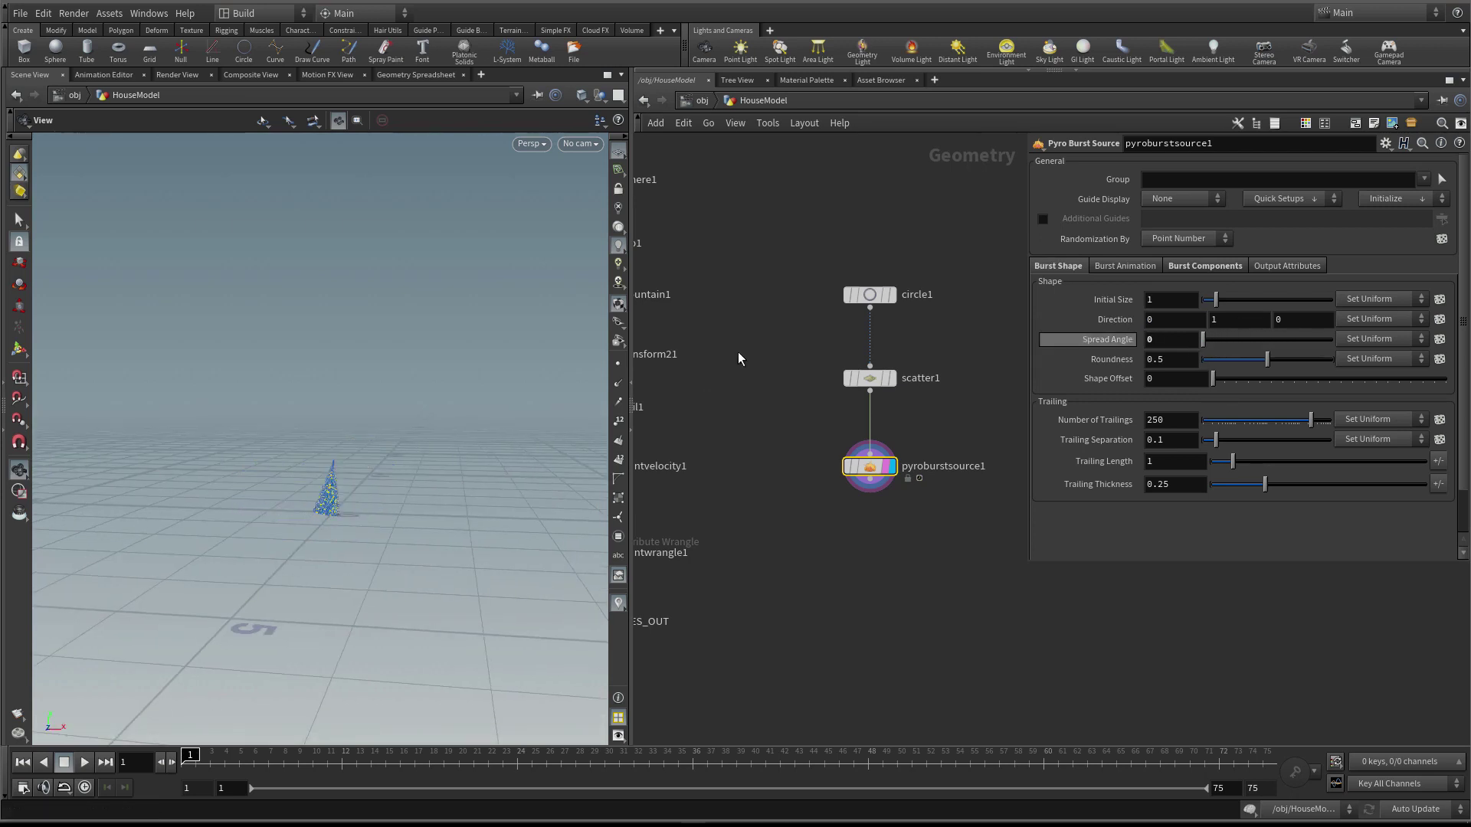
left_click_drag(413, 428, 358, 435)
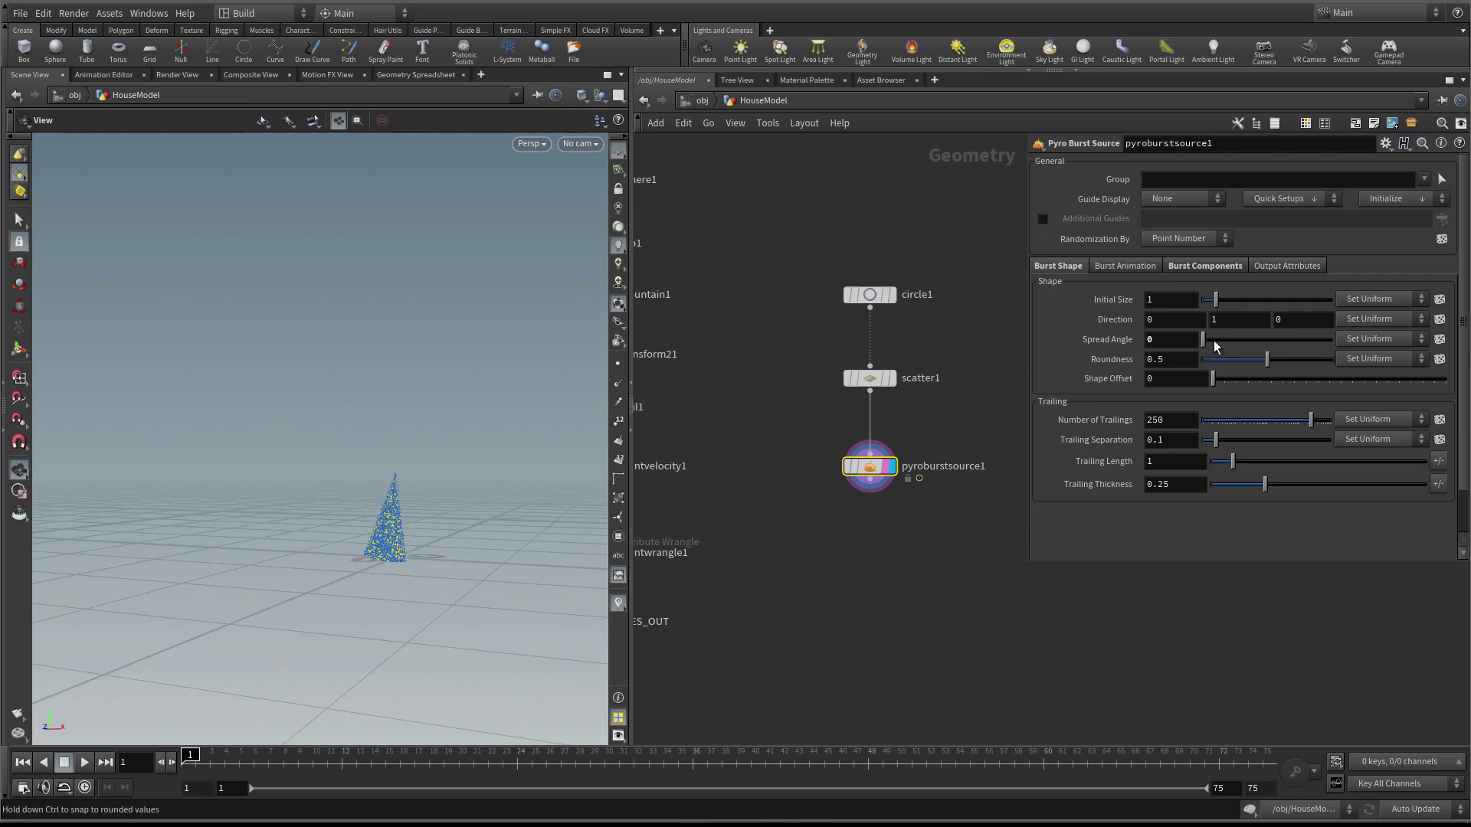
left_click_drag(1213, 340, 1265, 345)
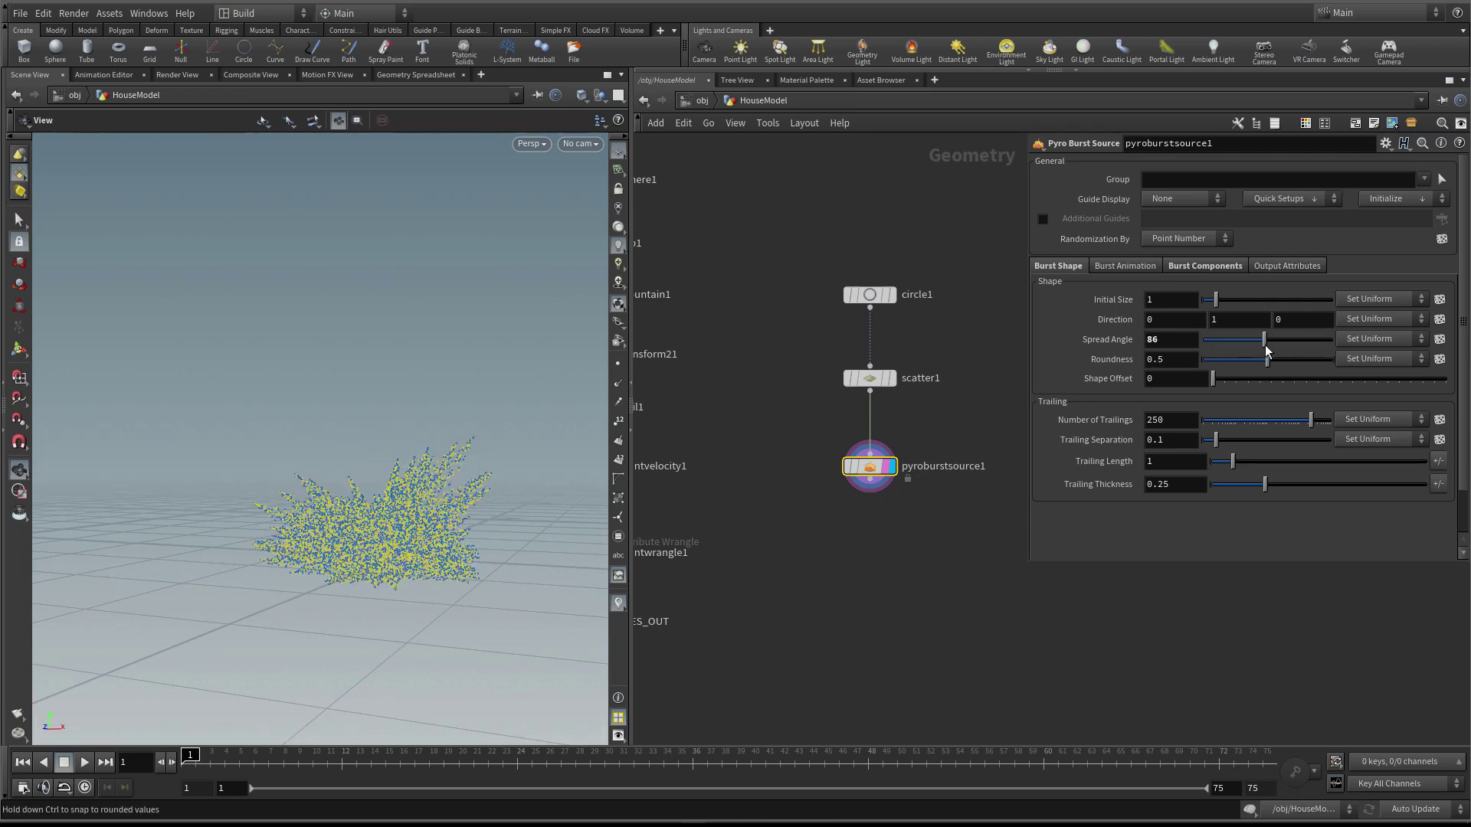
left_click(1154, 339)
type("180")
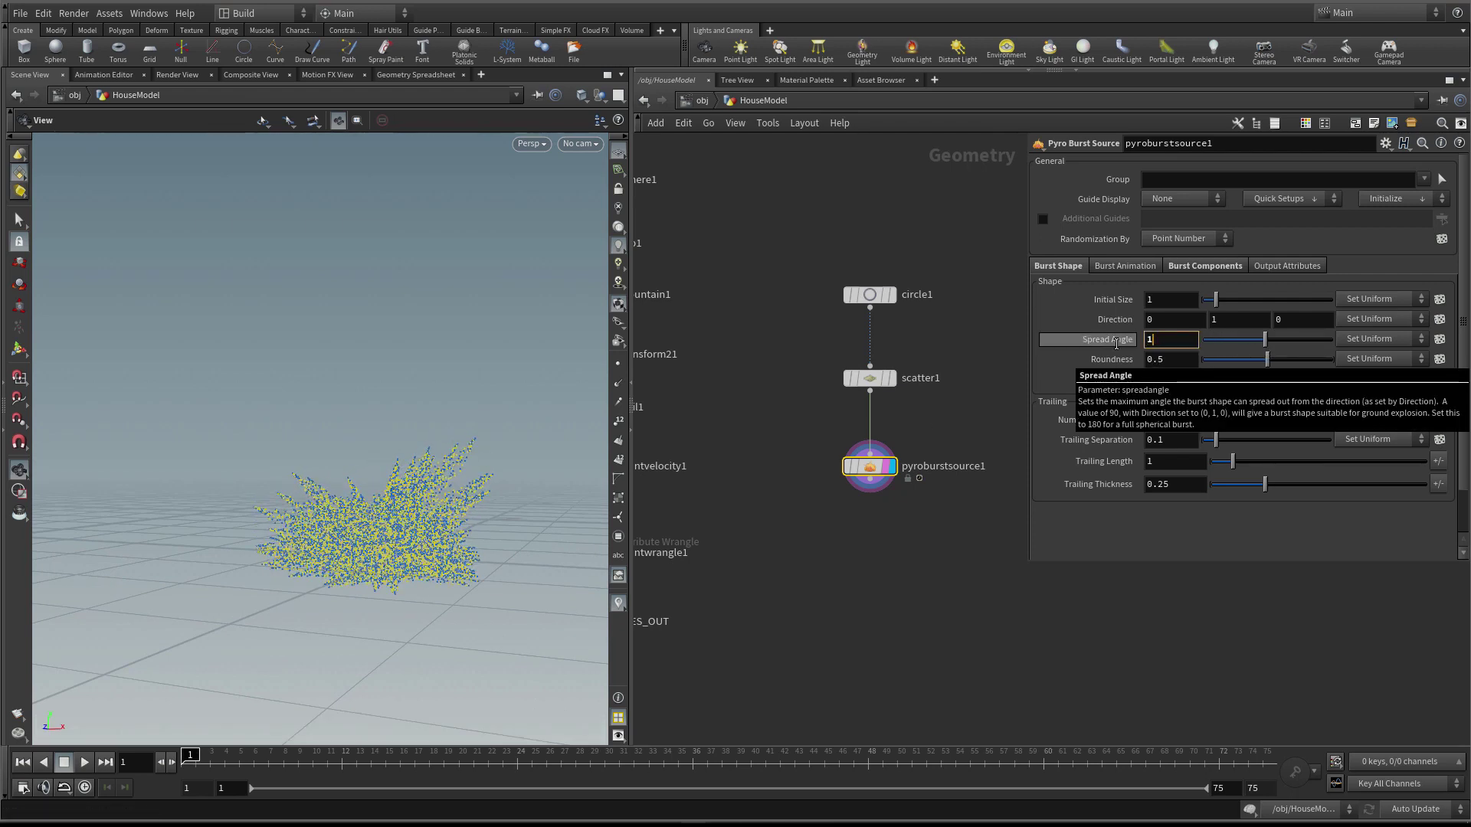
key("Return")
mouse_move(296, 551)
left_mouse_down()
mouse_move(447, 503)
mouse_move(475, 526)
mouse_move(450, 516)
mouse_move(437, 529)
left_mouse_up()
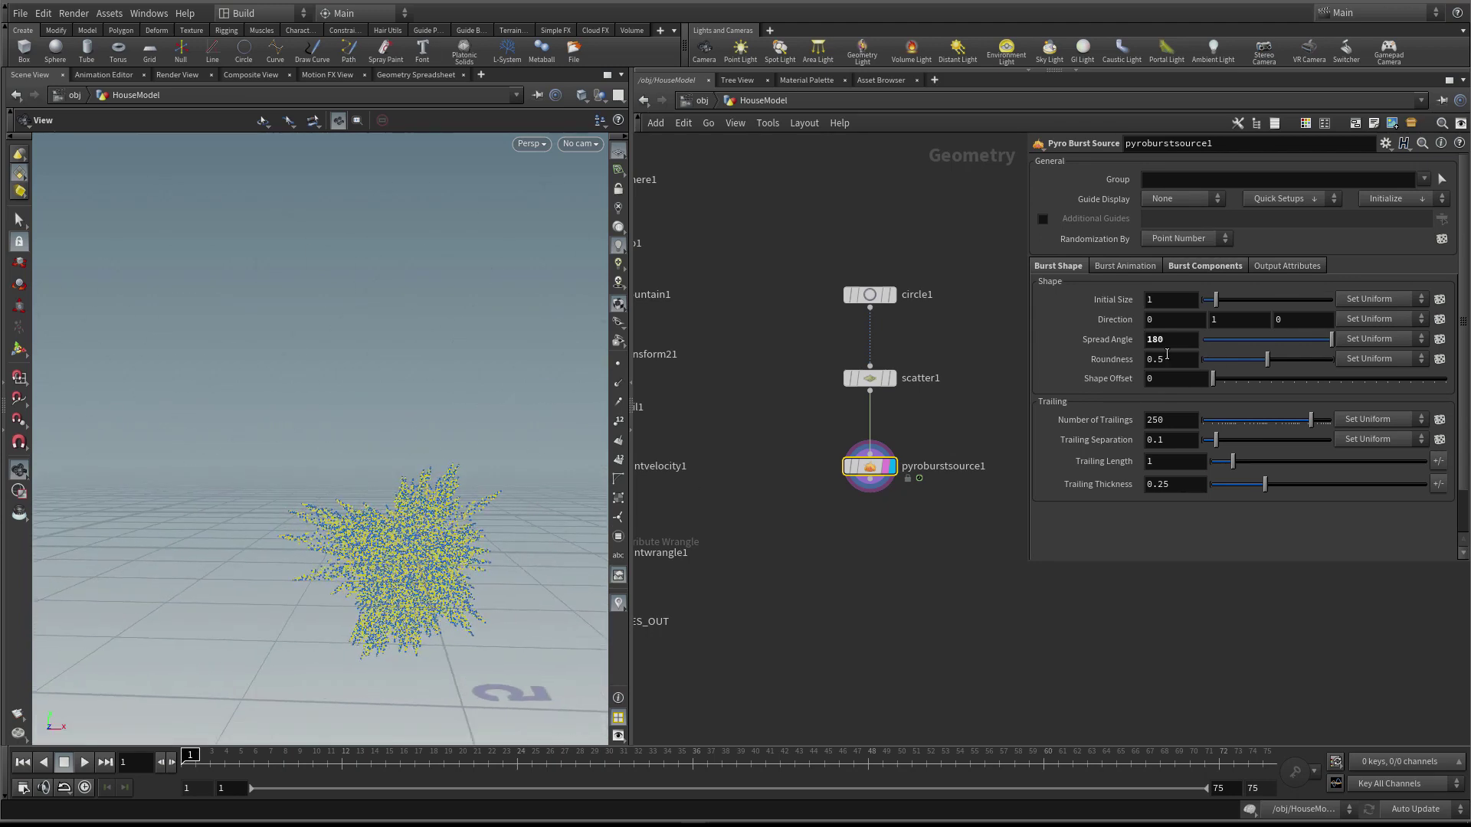
middle_click(1117, 339, "ctrl")
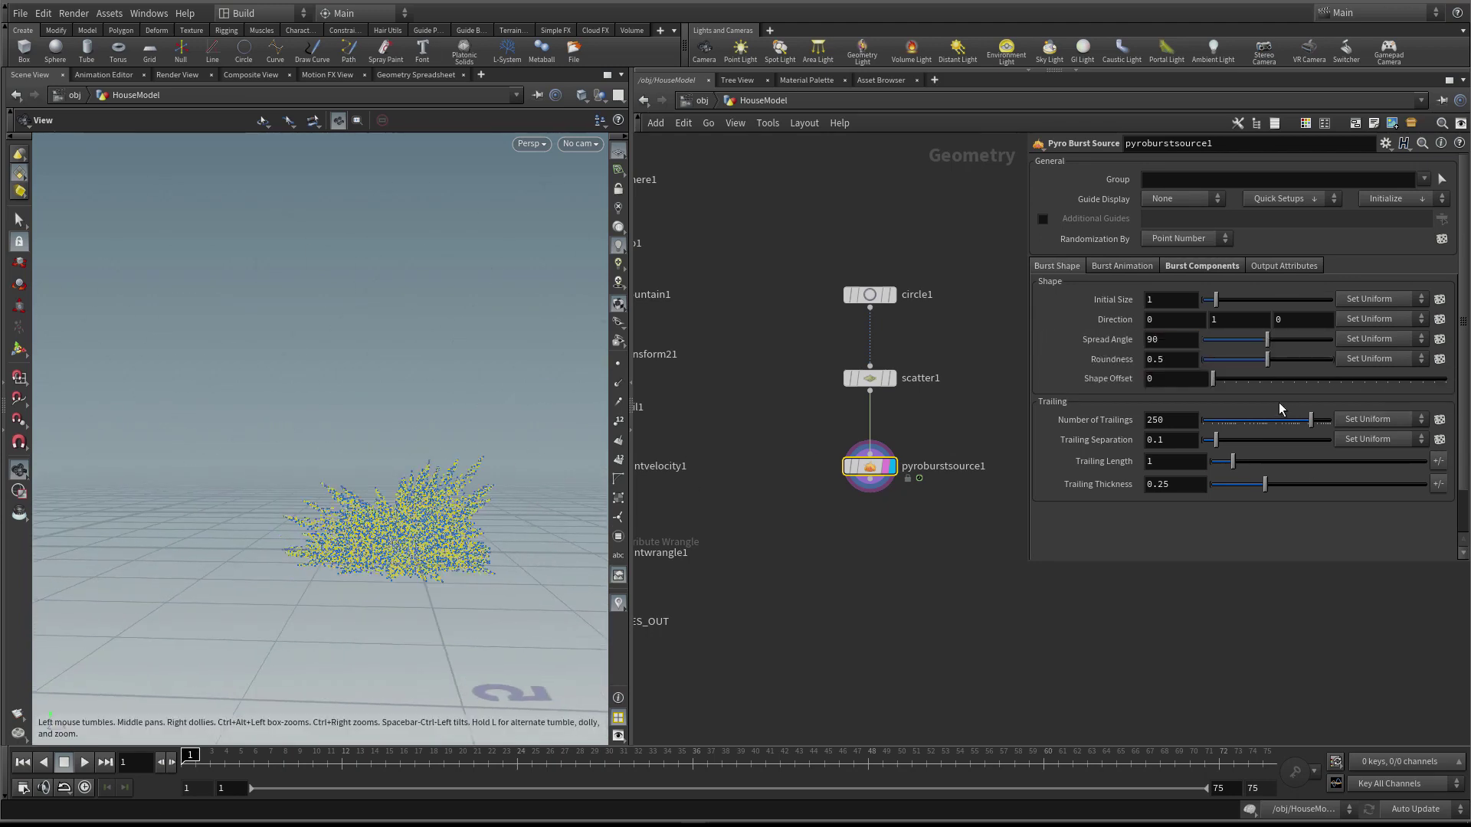
Lower the burst's Roundness to 0.321 and set Guide Display to Proxy Shape
left_click_drag(1260, 365, 1243, 367)
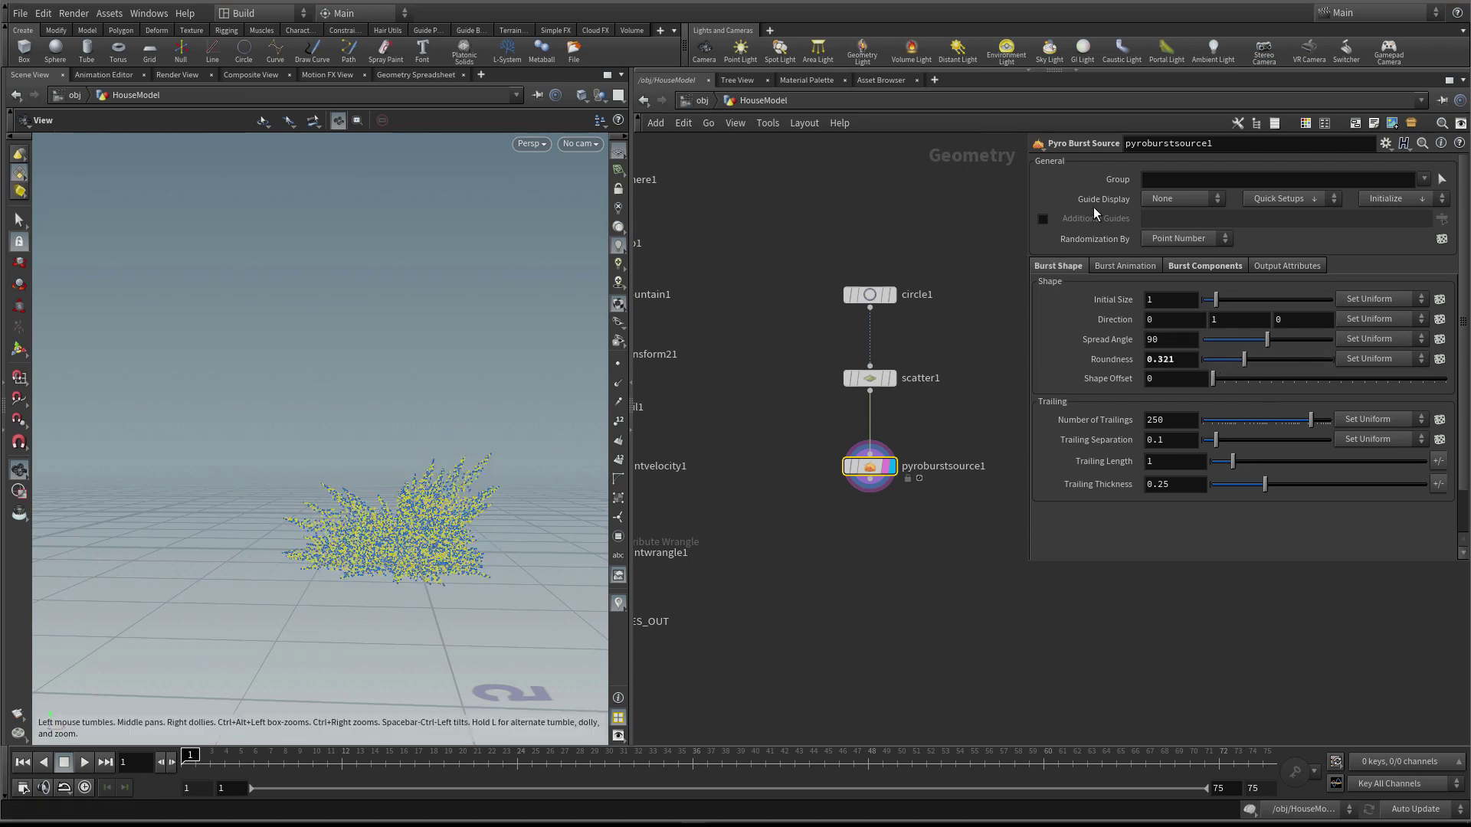
left_click(1161, 199)
left_click(1174, 228)
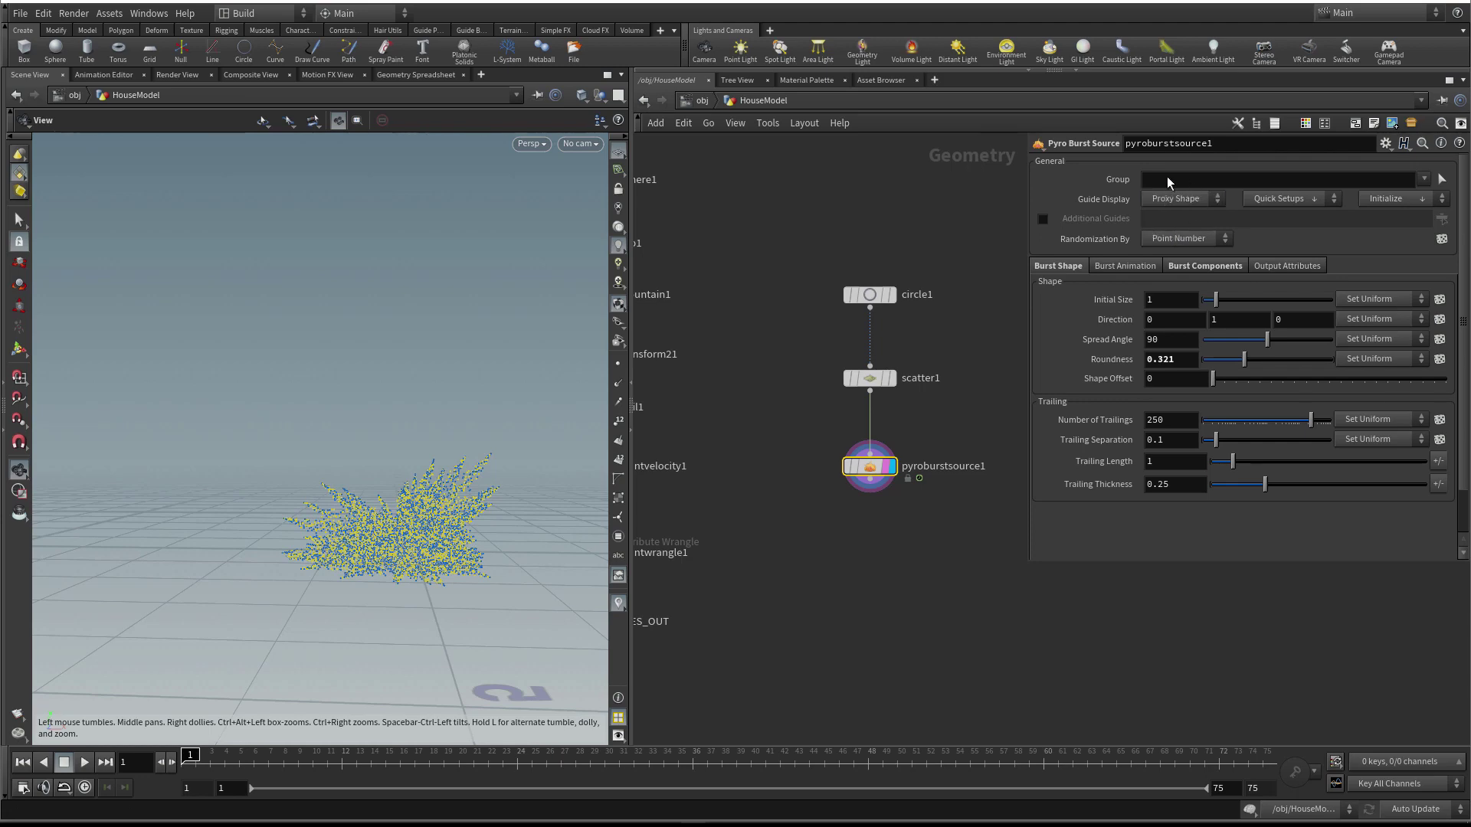
right_click_drag(411, 512, 439, 521)
left_click_drag(528, 467, 417, 498)
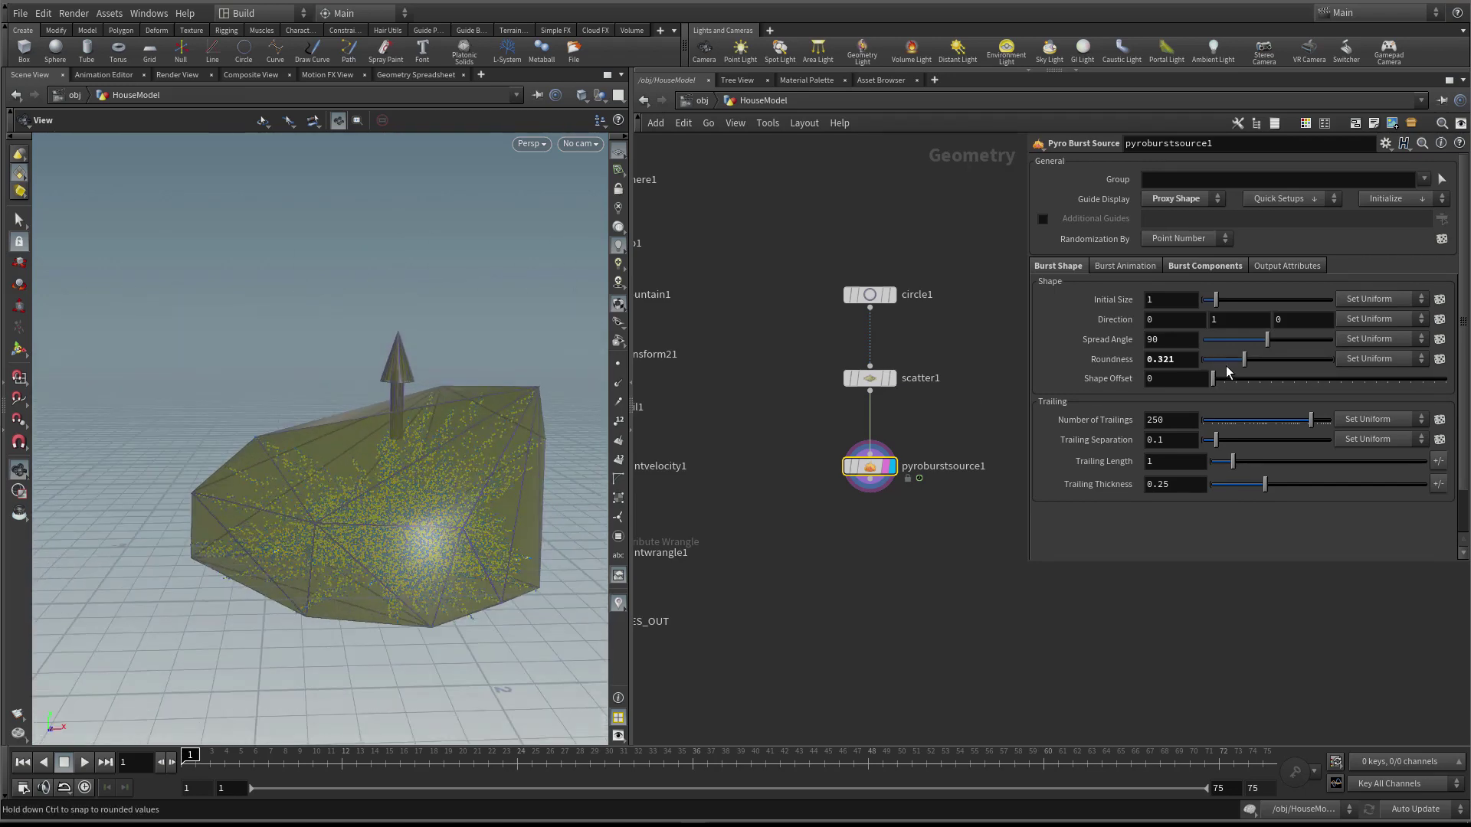
Set the burst's Roundness to 0.28 and its Direction X to 1
mouse_move(1225, 366)
left_mouse_down()
mouse_move(1259, 360)
mouse_move(1207, 365)
mouse_move(1238, 364)
left_mouse_up()
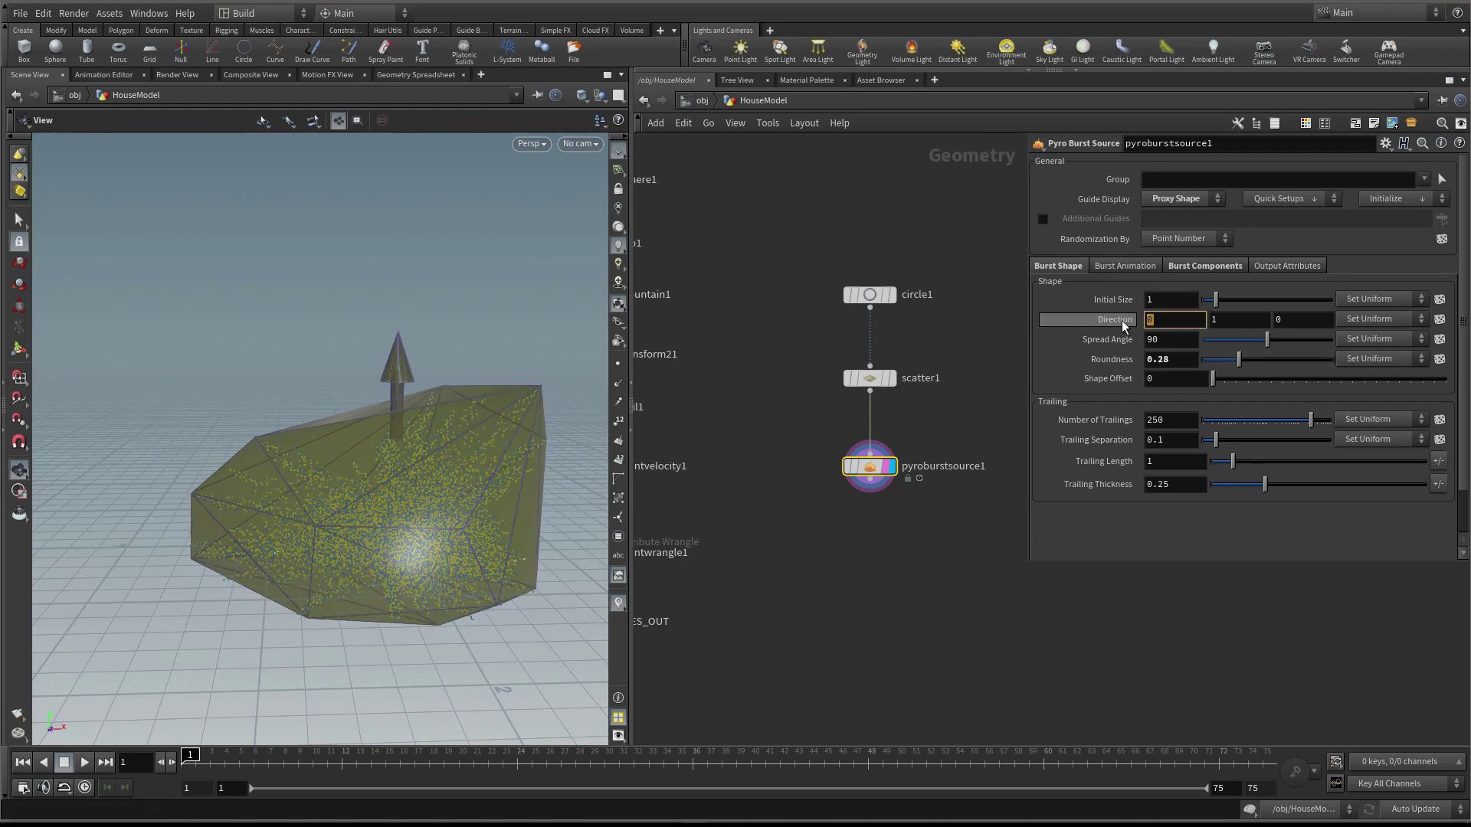
type("1")
key("Return")
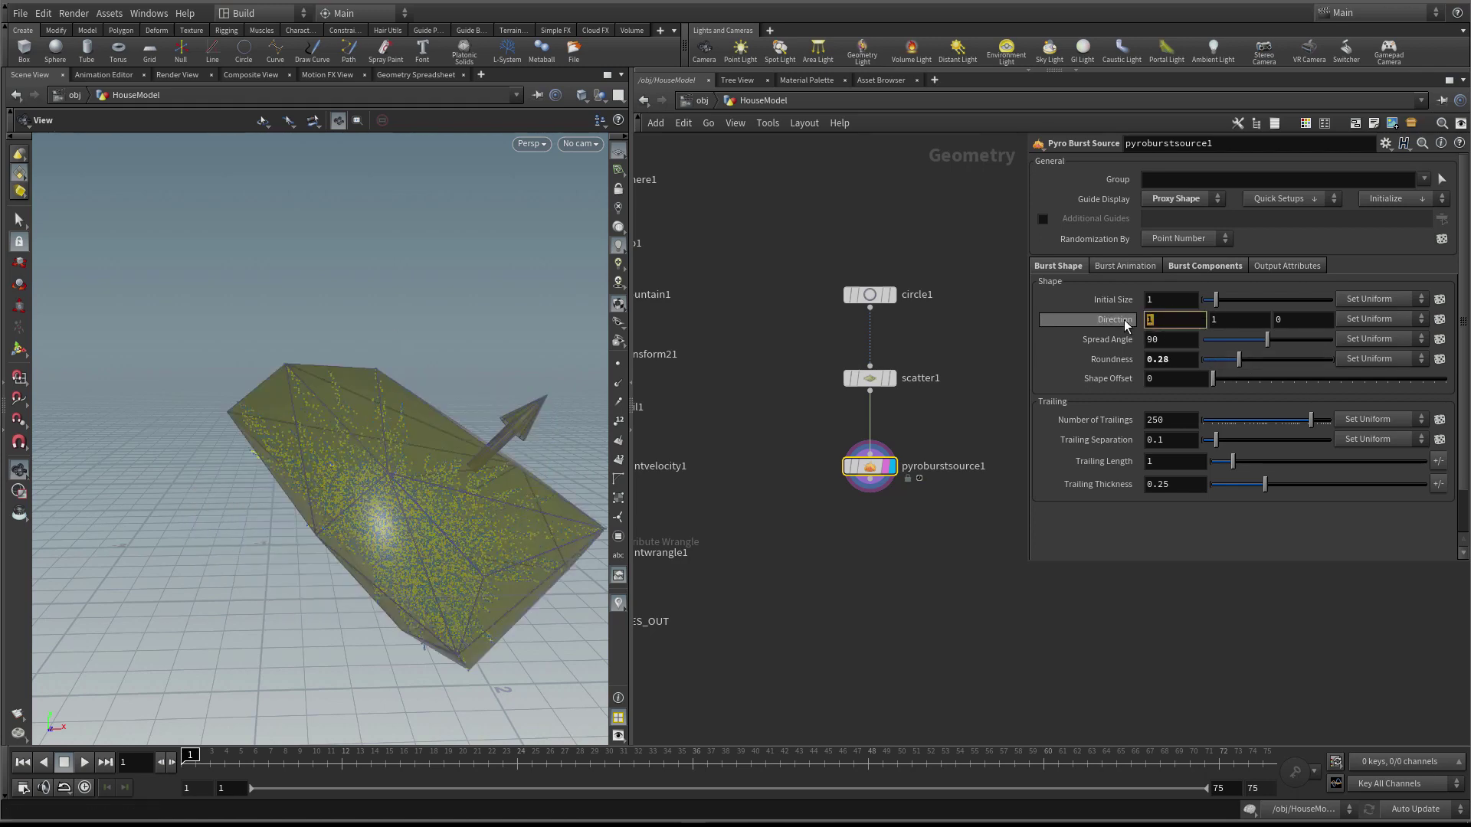
Set the burst's Direction X to 0 and its Guide Display to None
type("0")
key("Return")
left_click(1177, 199)
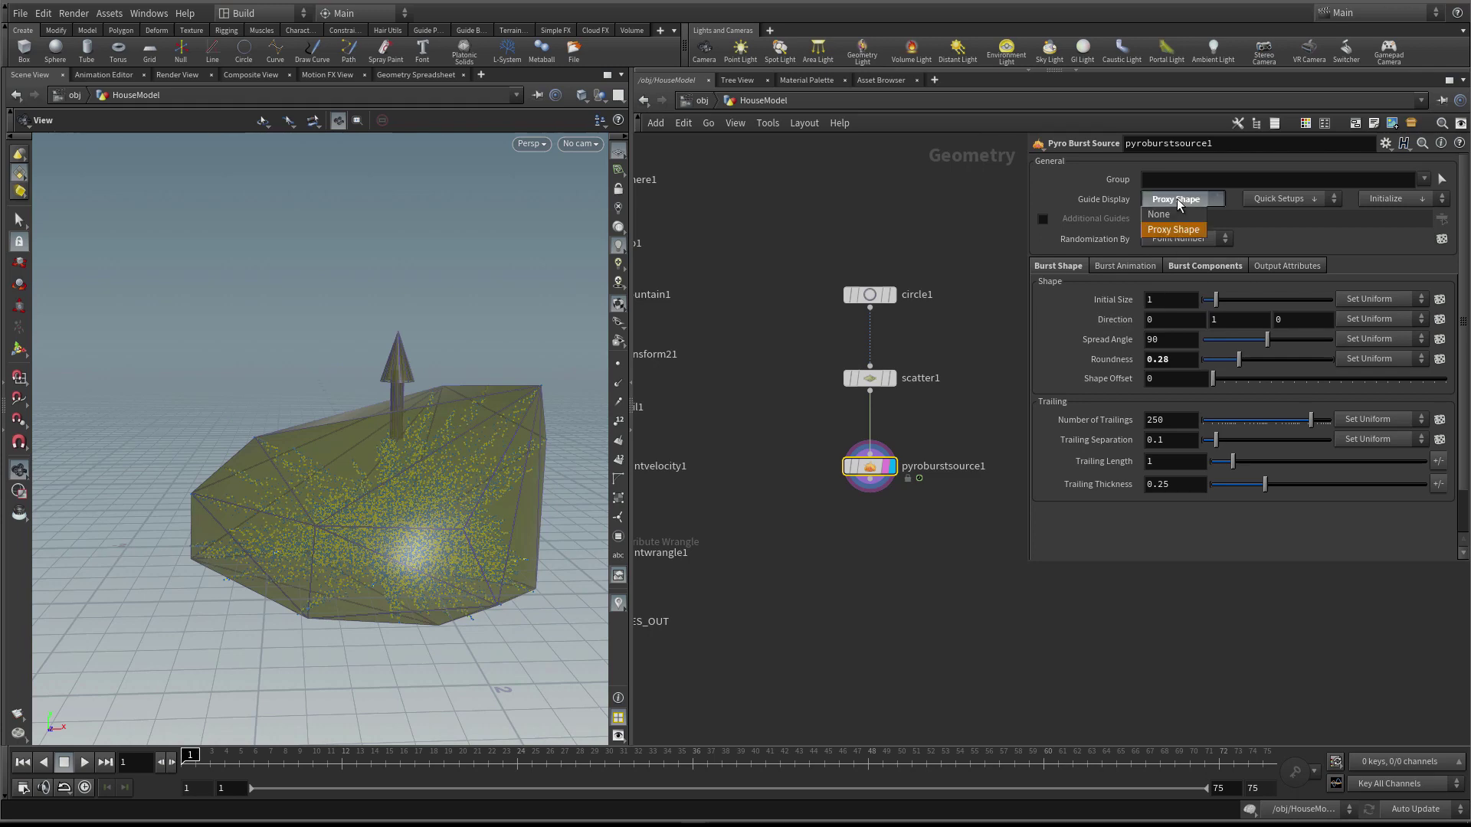
left_click(1178, 216)
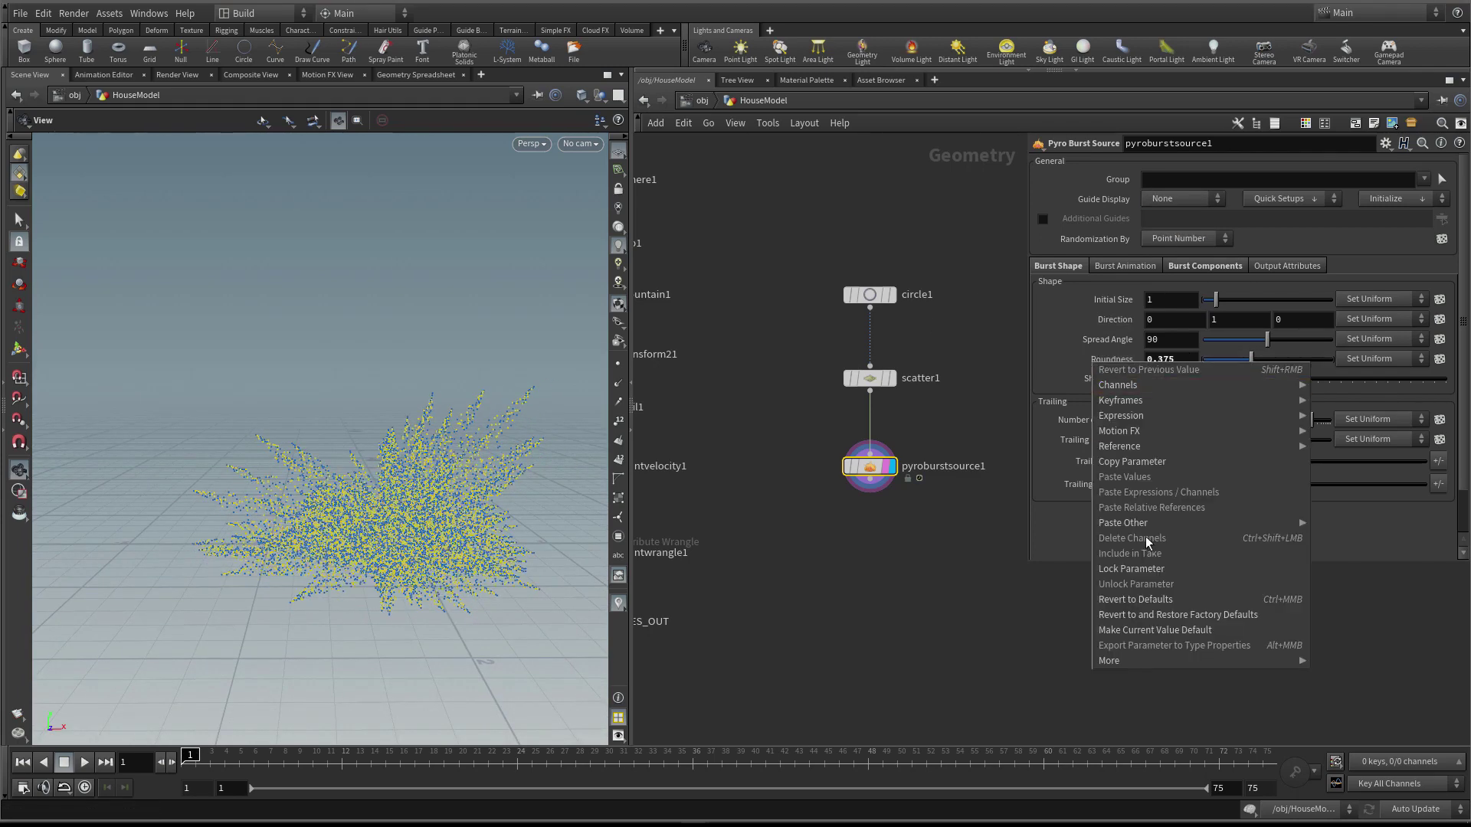
Restore the burst's Roundness to its default of 0.5
right_click(1096, 361)
left_click(1170, 605)
key("ctrl+z")
middle_click_drag(490, 439, 484, 394)
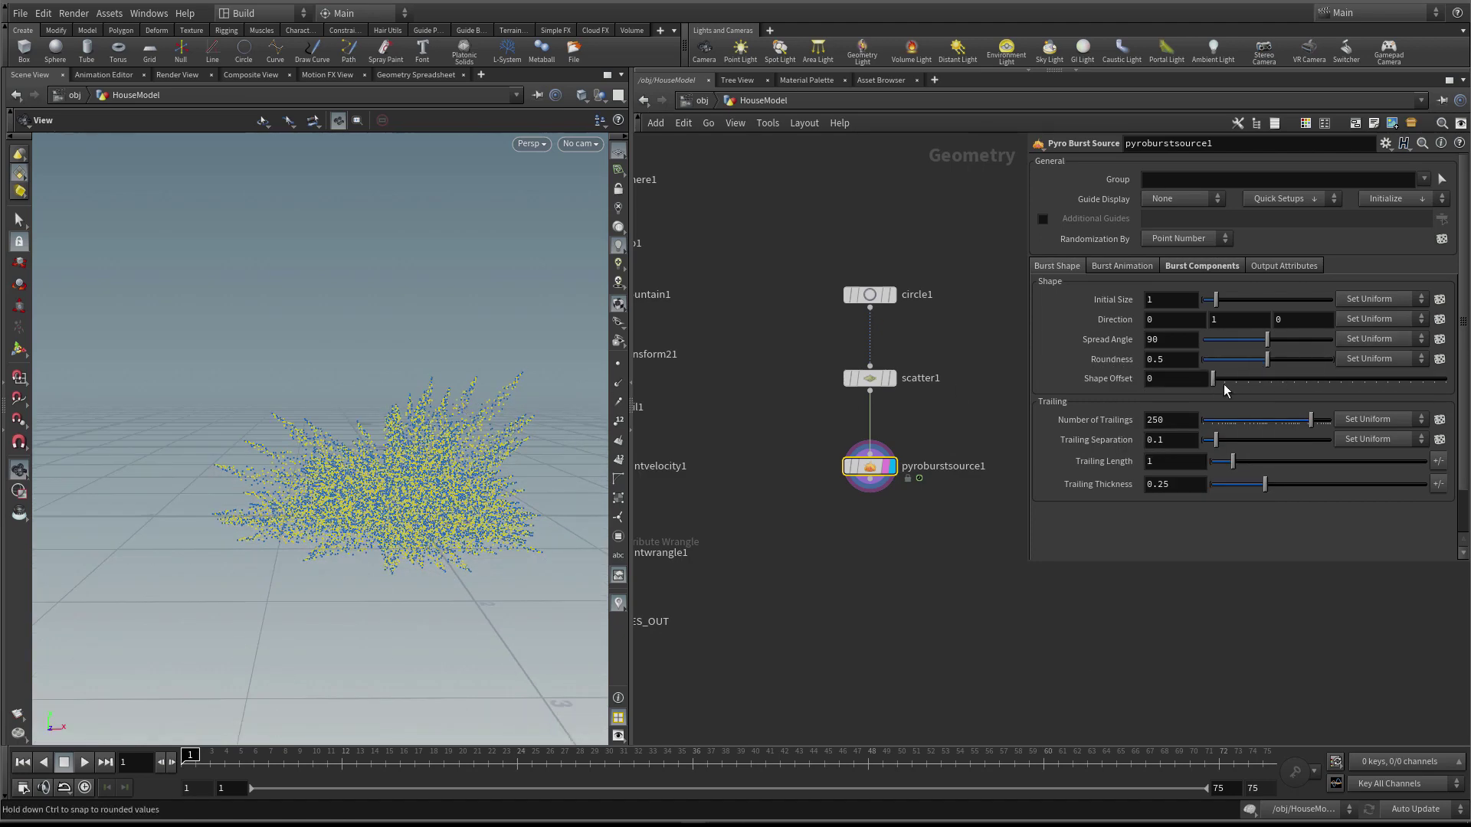
Try adjusting the burst's Shape Offset, keep it at 0, and reduce Number of Trailings to 1
mouse_move(1214, 380)
left_mouse_down()
mouse_move(1288, 390)
mouse_move(1211, 389)
left_mouse_up()
mouse_move(287, 457)
left_mouse_down()
mouse_move(331, 485)
mouse_move(298, 459)
left_mouse_up()
left_click_drag(1211, 421, 1218, 423)
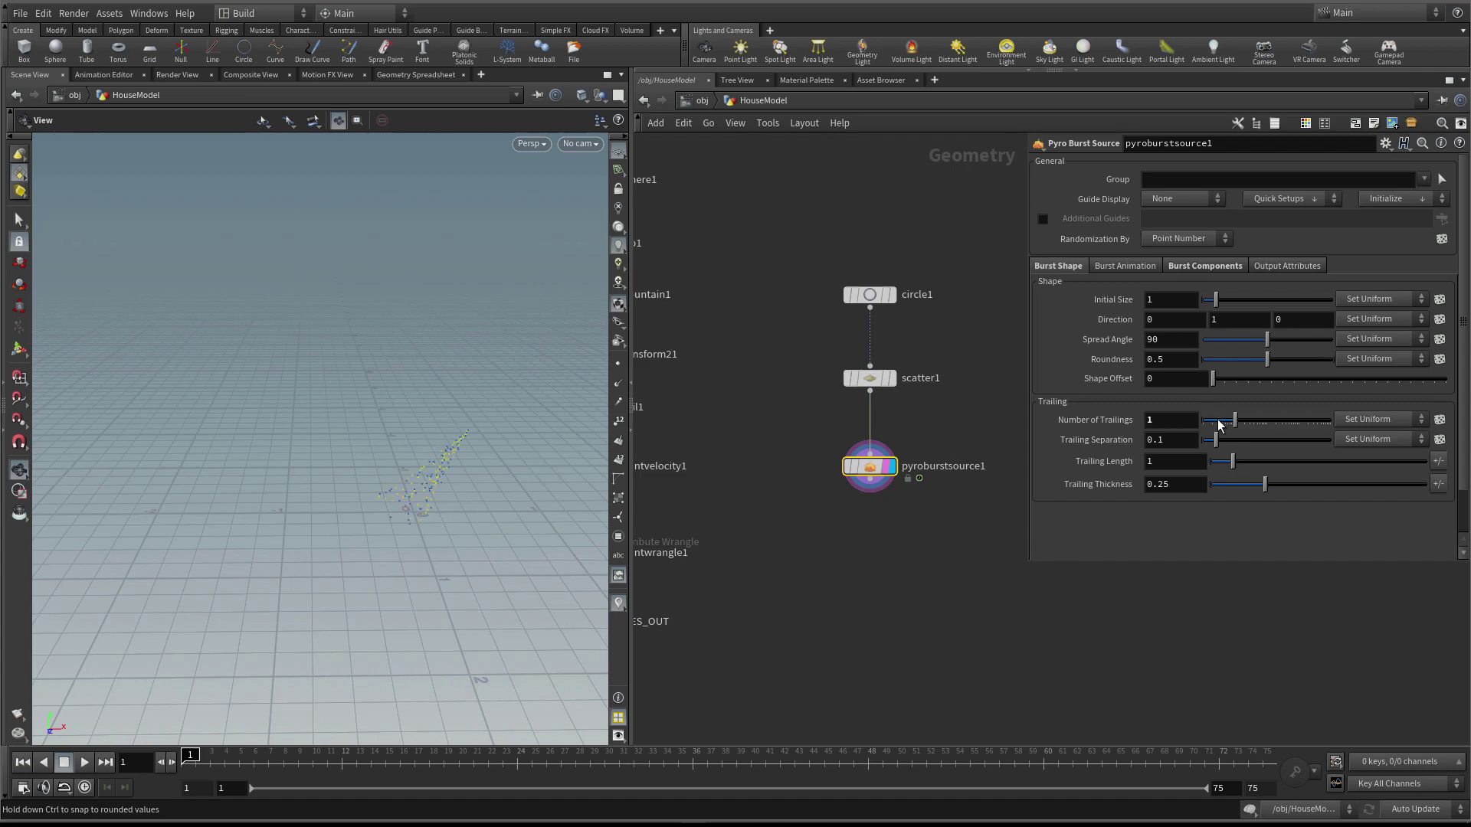
left_click(1235, 425)
left_click_drag(427, 430, 490, 433)
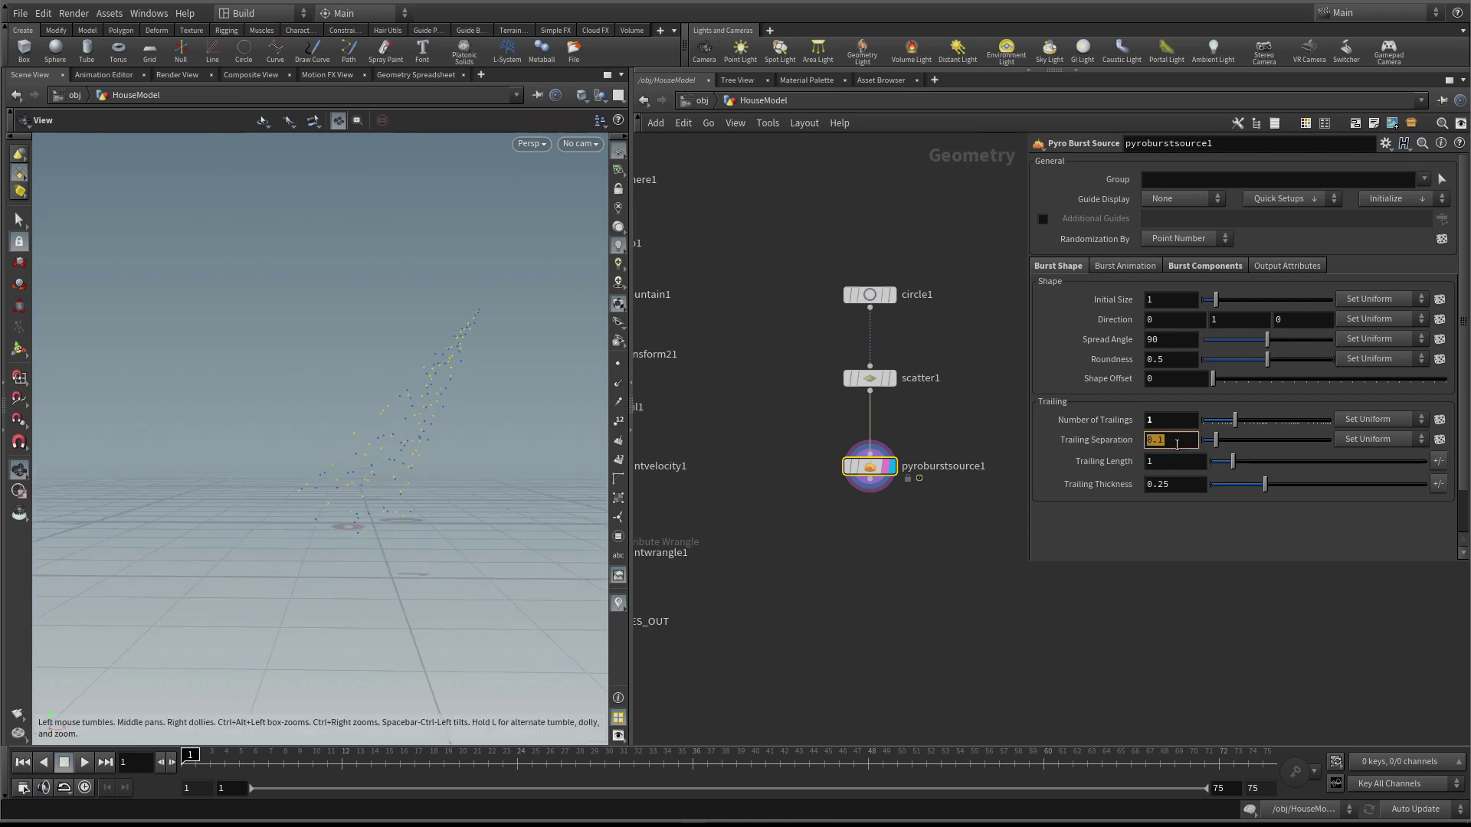
Try a smaller Trailing Separation on the single trail and restore the default of 0.1
key("Return")
left_click_drag(434, 486, 388, 427)
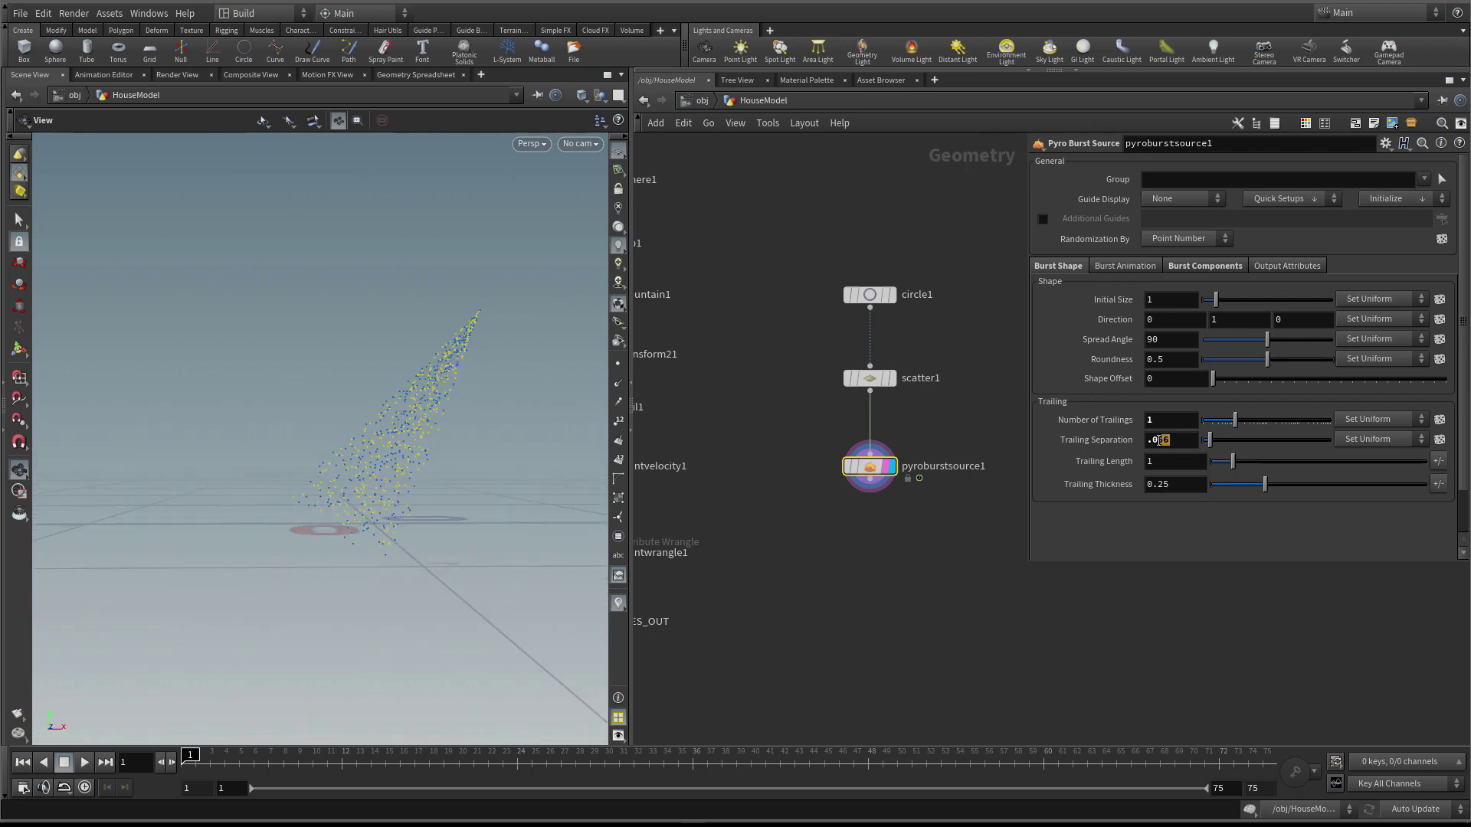
right_click(1088, 439)
left_click(1153, 674)
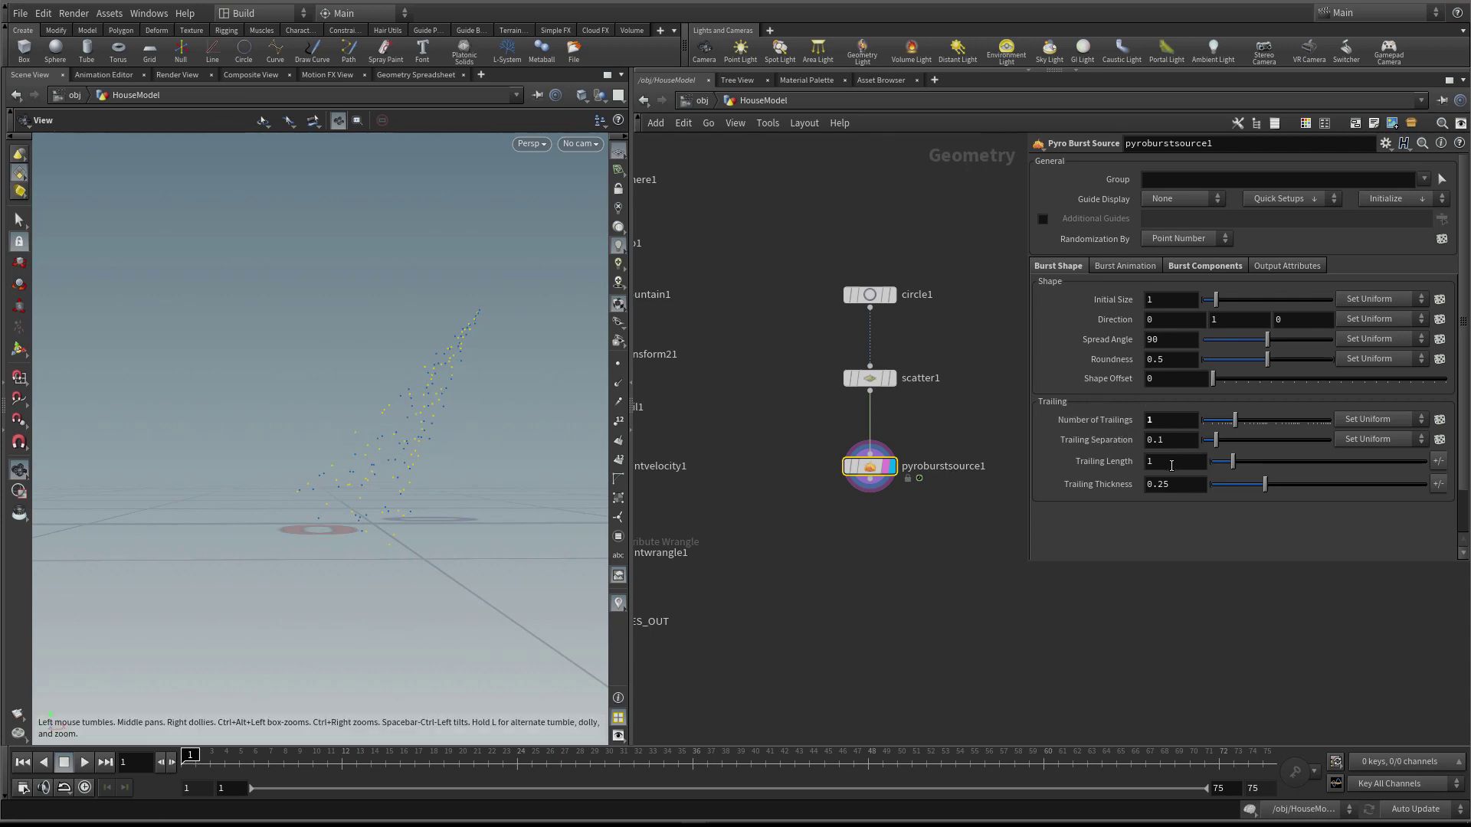
Try shorter Trailing Length values such as 0.04 and 0.29, and restore the default of 1
left_click_drag(1233, 463, 1231, 469)
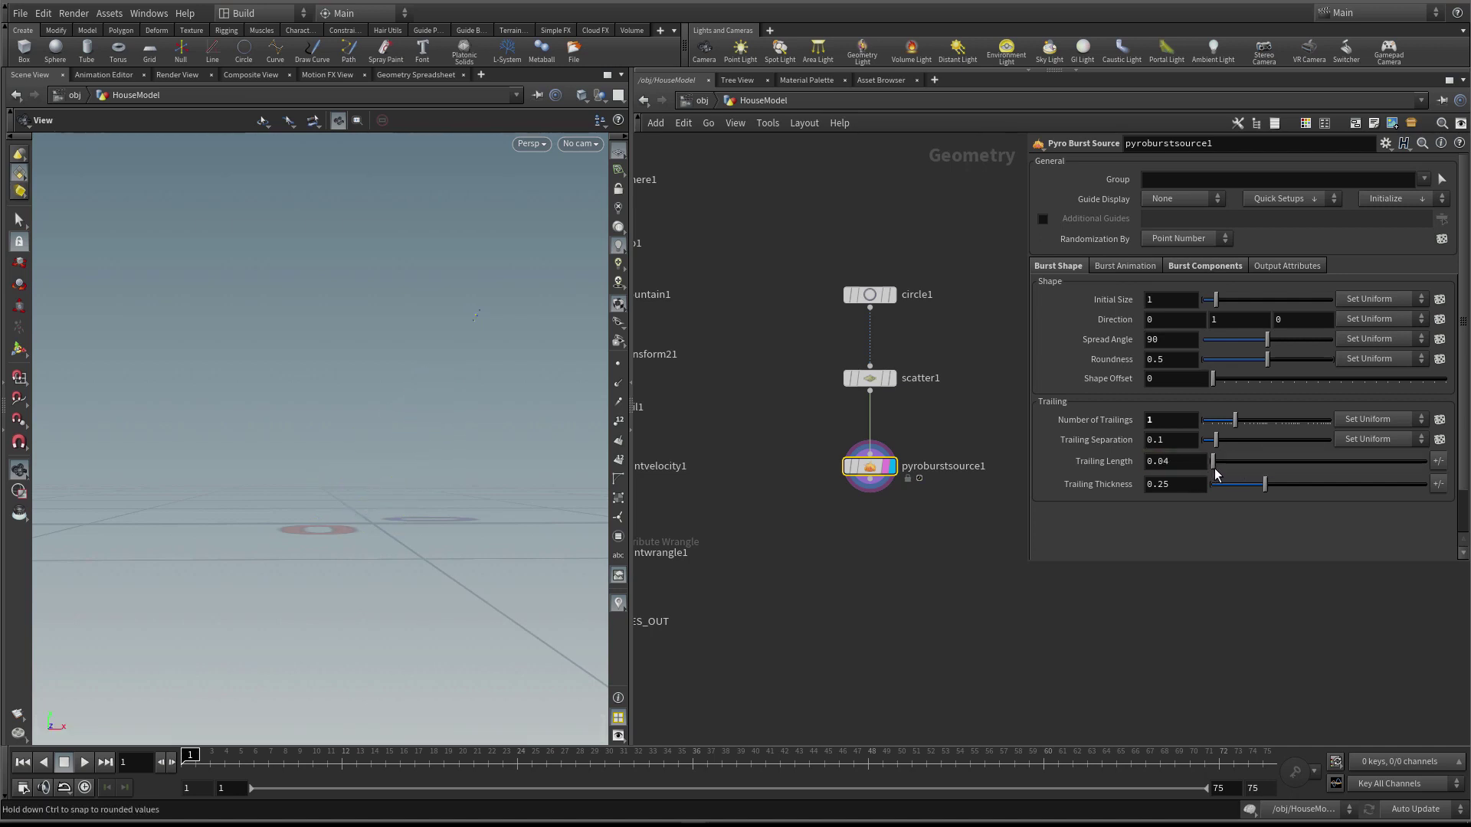
right_click_drag(411, 436, 201, 475)
left_click_drag(190, 762, 190, 764)
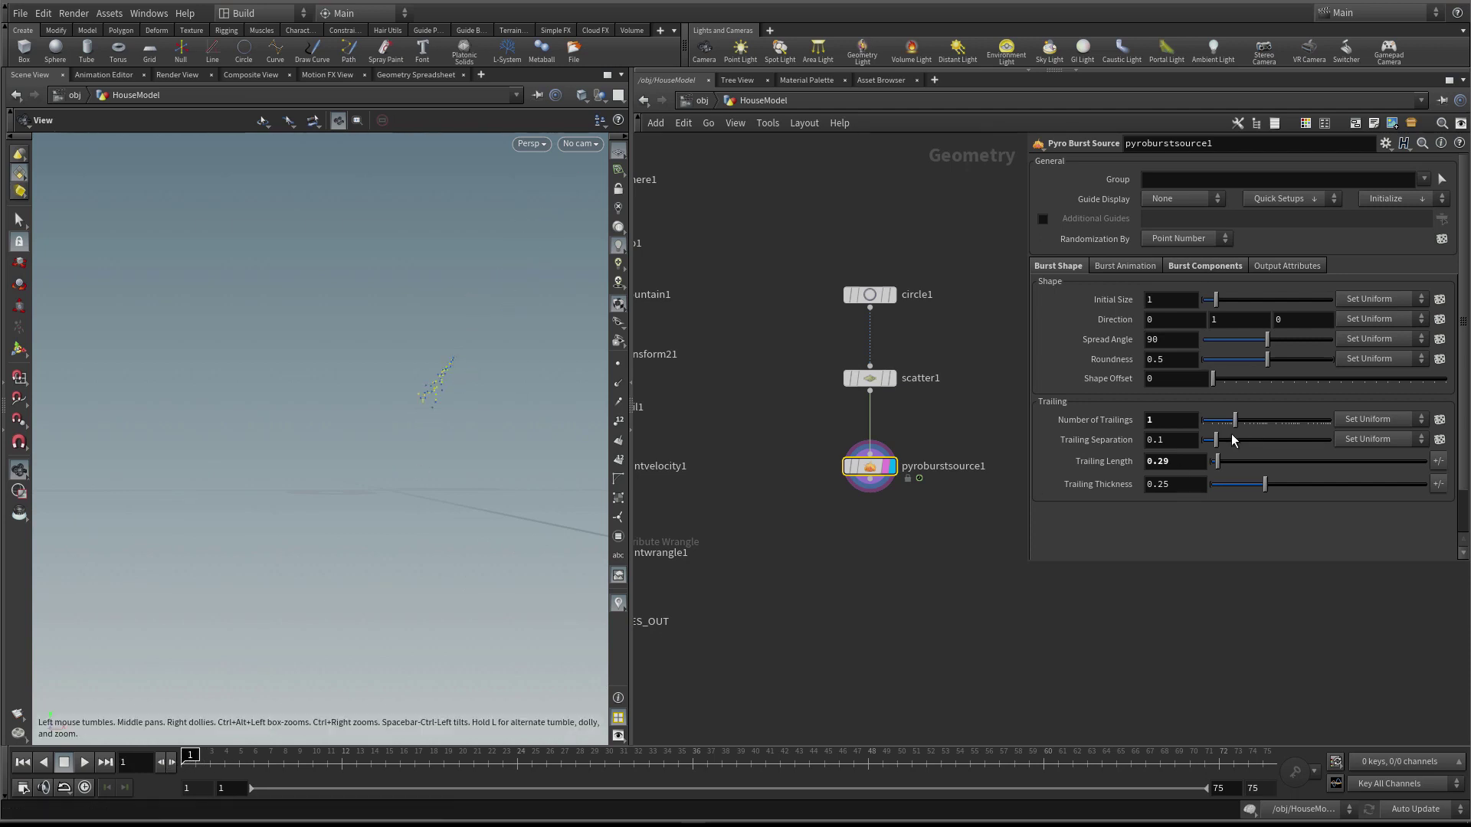
right_click(1093, 463)
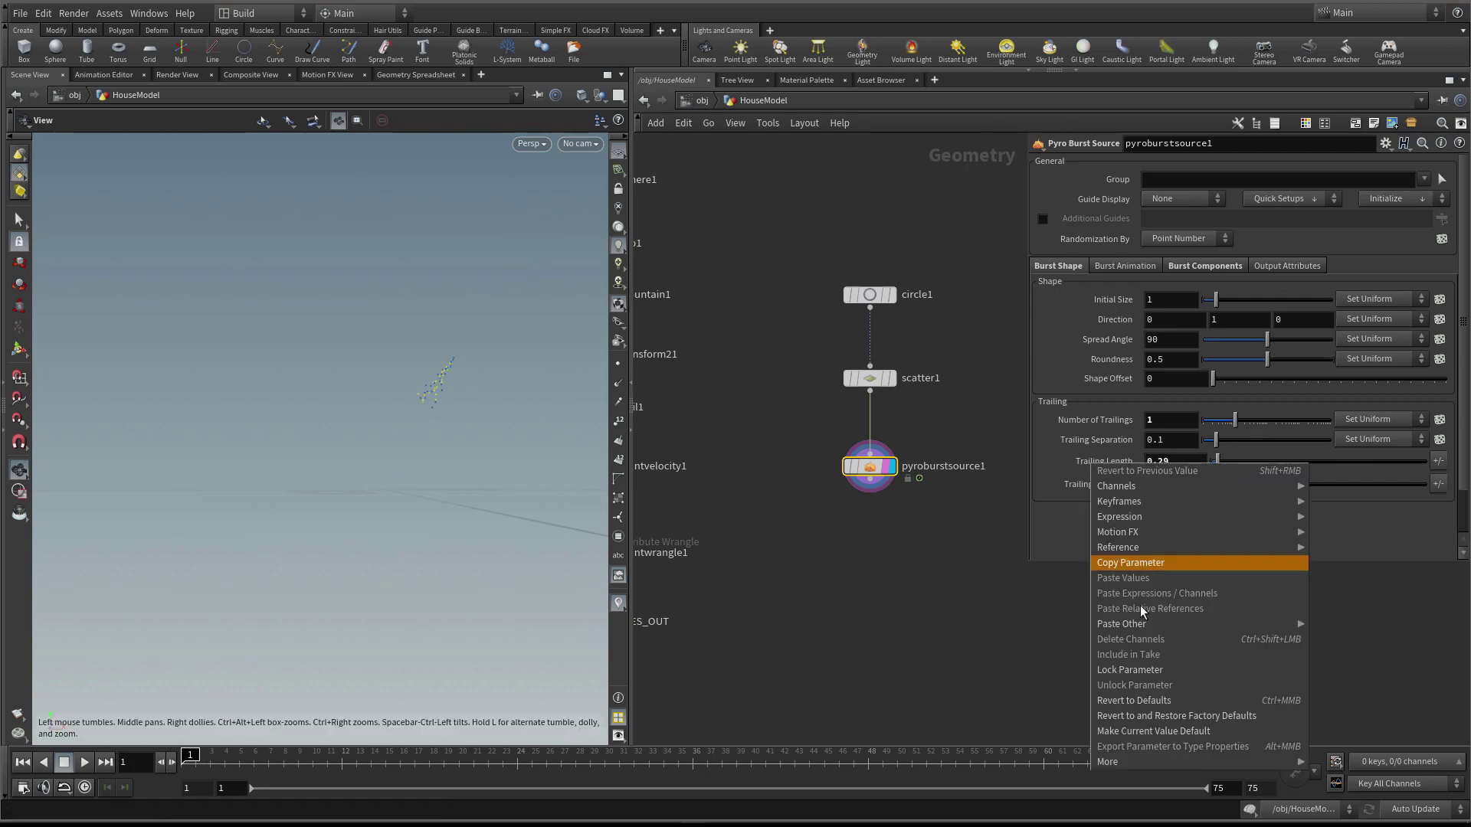
left_click(1164, 701)
left_click_drag(414, 456, 445, 440)
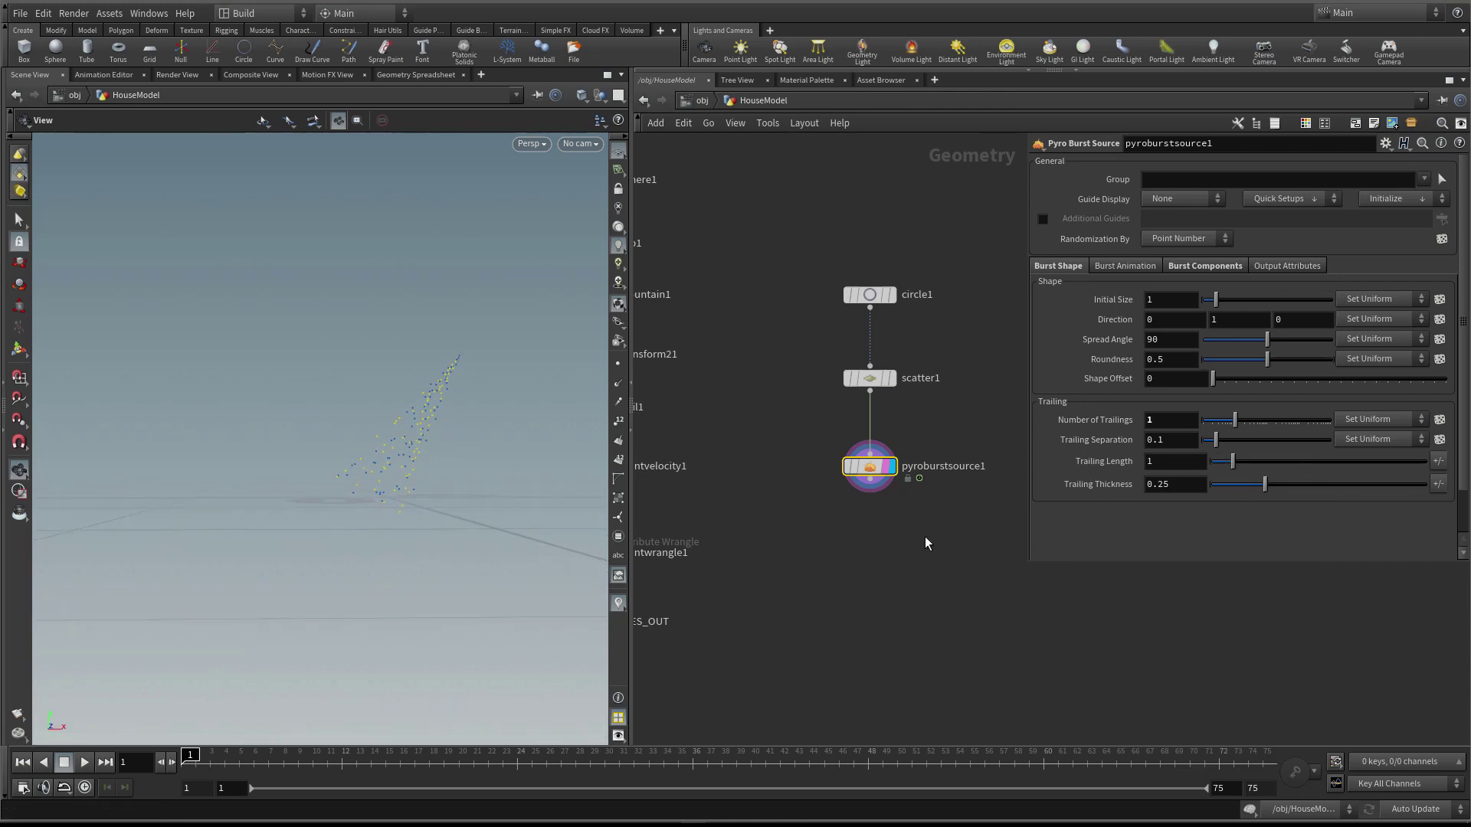
key("Tab")
mouse_move(980, 586)
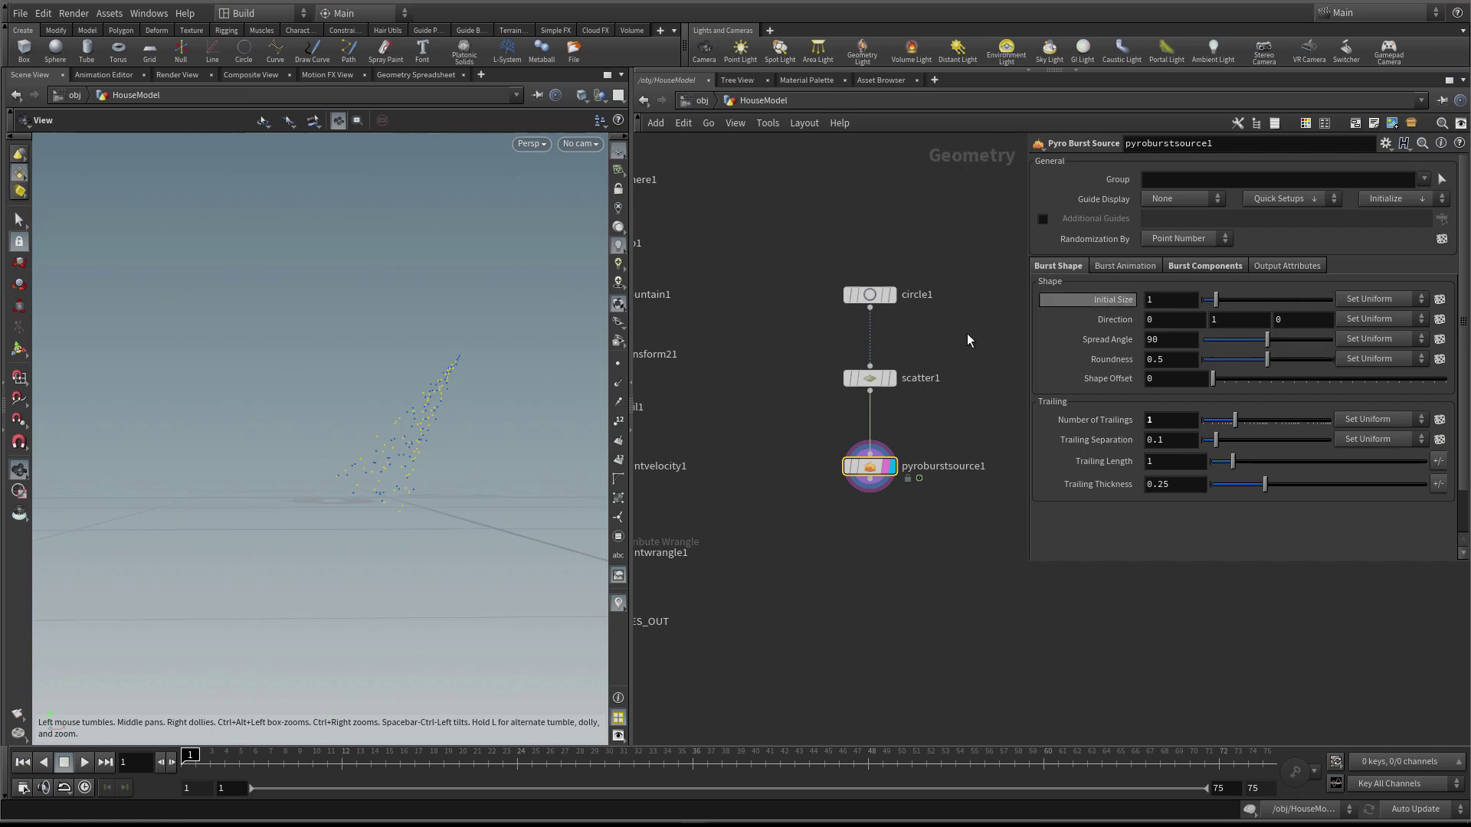
mouse_move(287, 411)
left_mouse_down()
mouse_move(365, 426)
mouse_move(299, 435)
left_mouse_up()
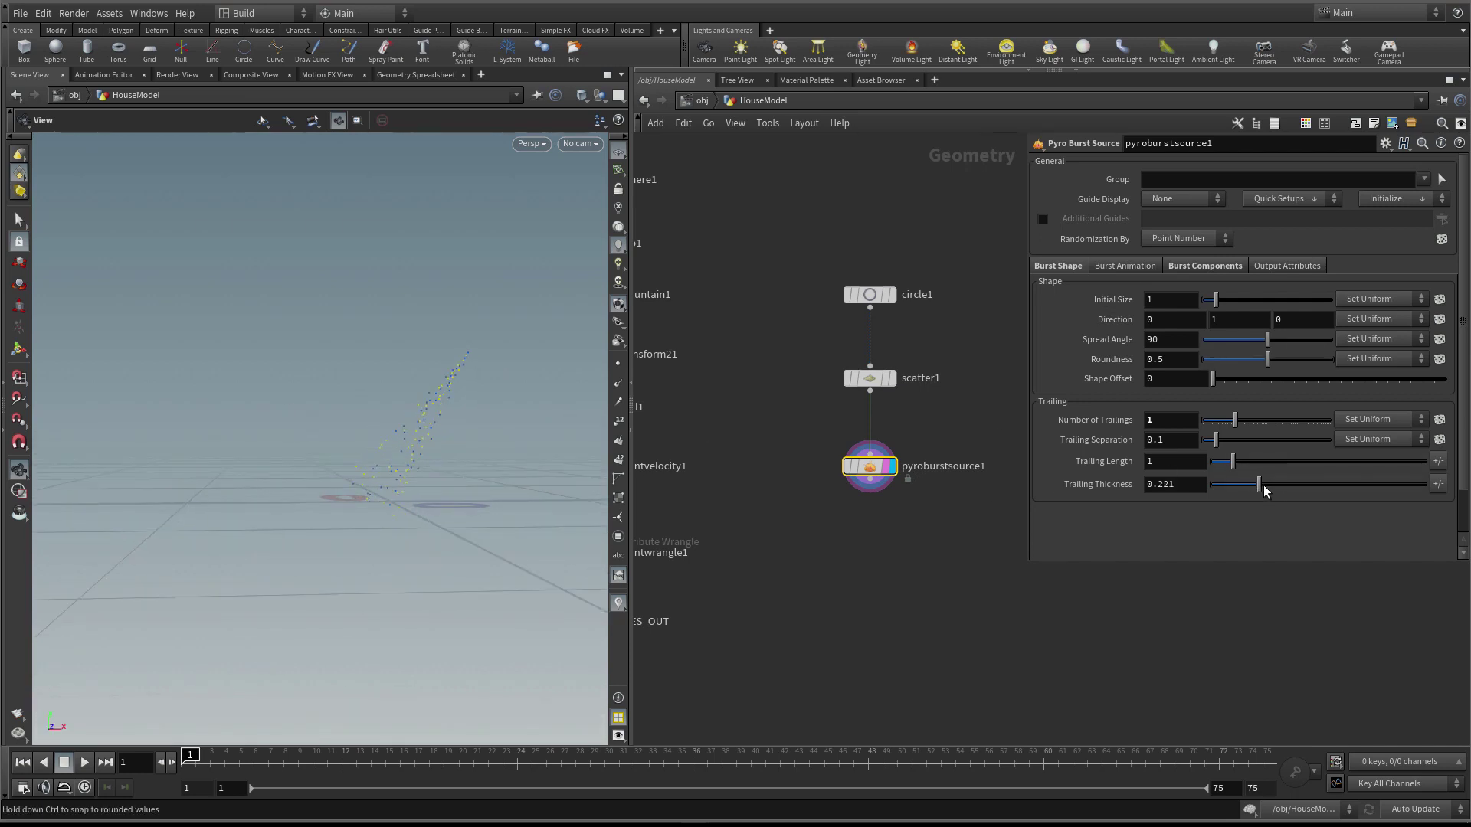
Try a Trailing Thickness of about 0.22, and restore the defaults of 0.25 thickness and 250 trailings
mouse_move(1264, 491)
left_mouse_down()
mouse_move(1298, 493)
mouse_move(1263, 493)
left_mouse_up()
right_click(1097, 488)
left_click(1190, 730)
right_click(1115, 418)
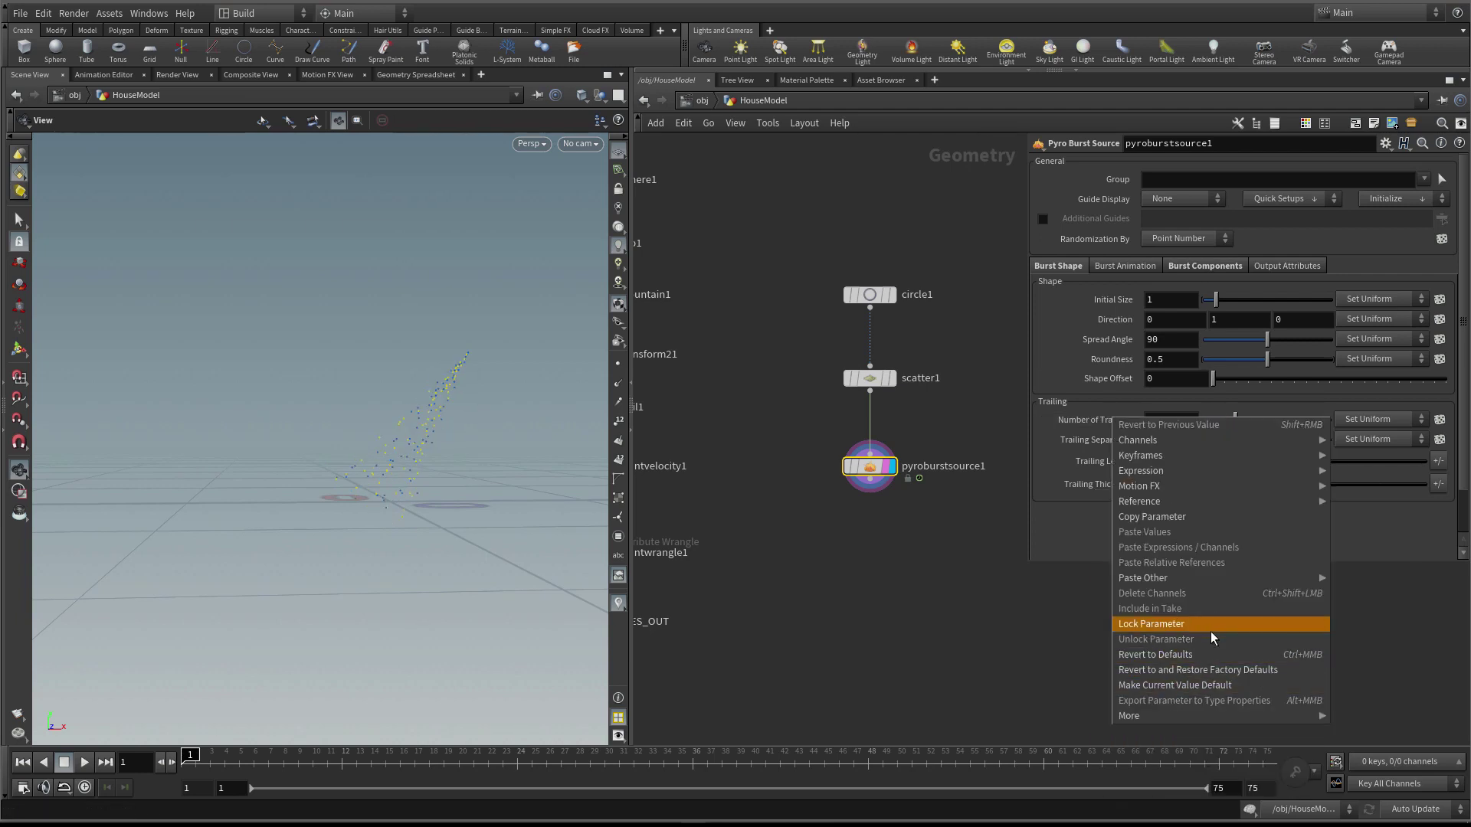
left_click(1202, 654)
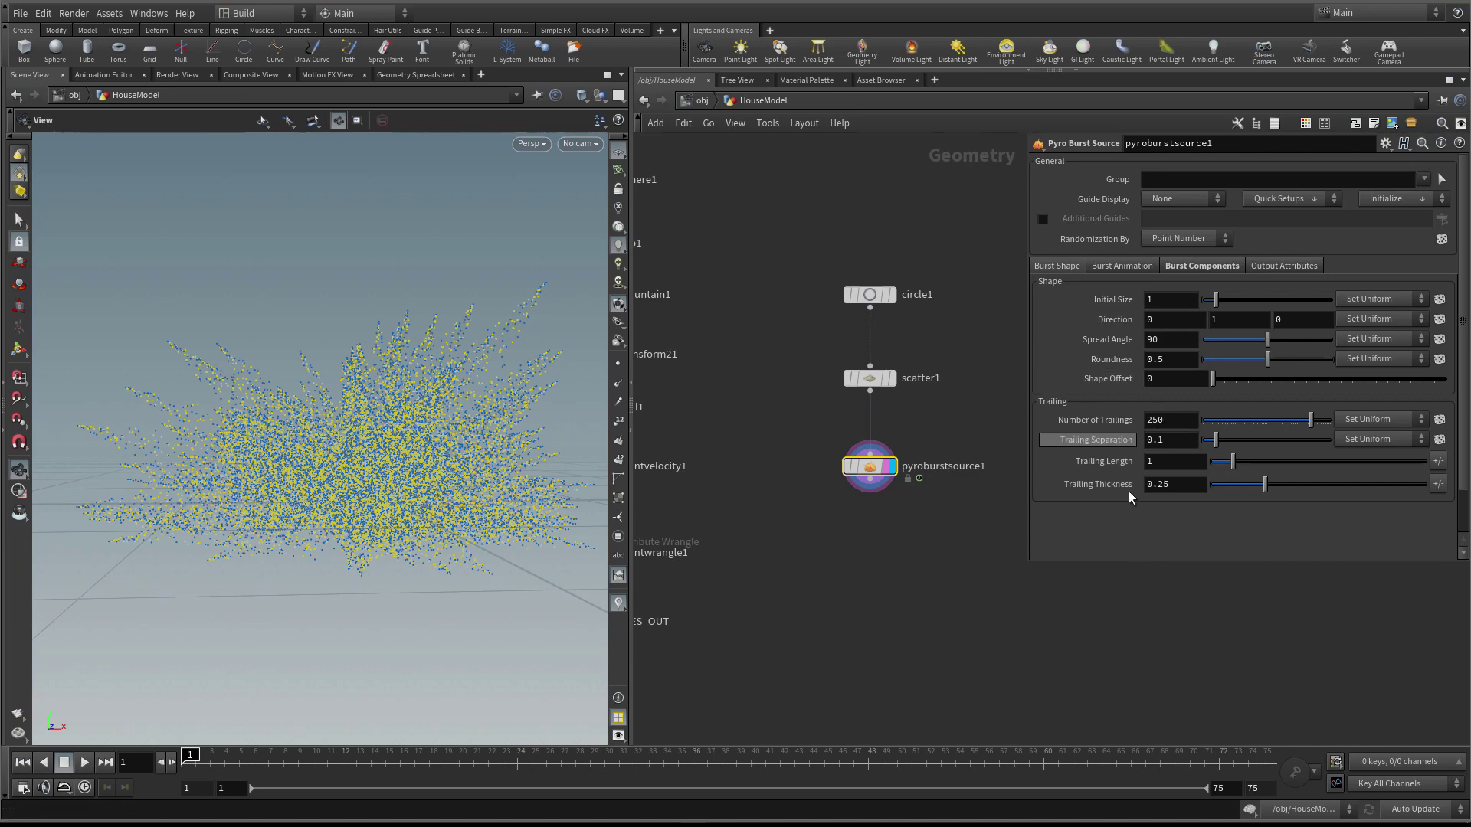
Examine the full burst from several angles and around the first frame, and look over its burst animation settings
left_click_drag(490, 426, 373, 475)
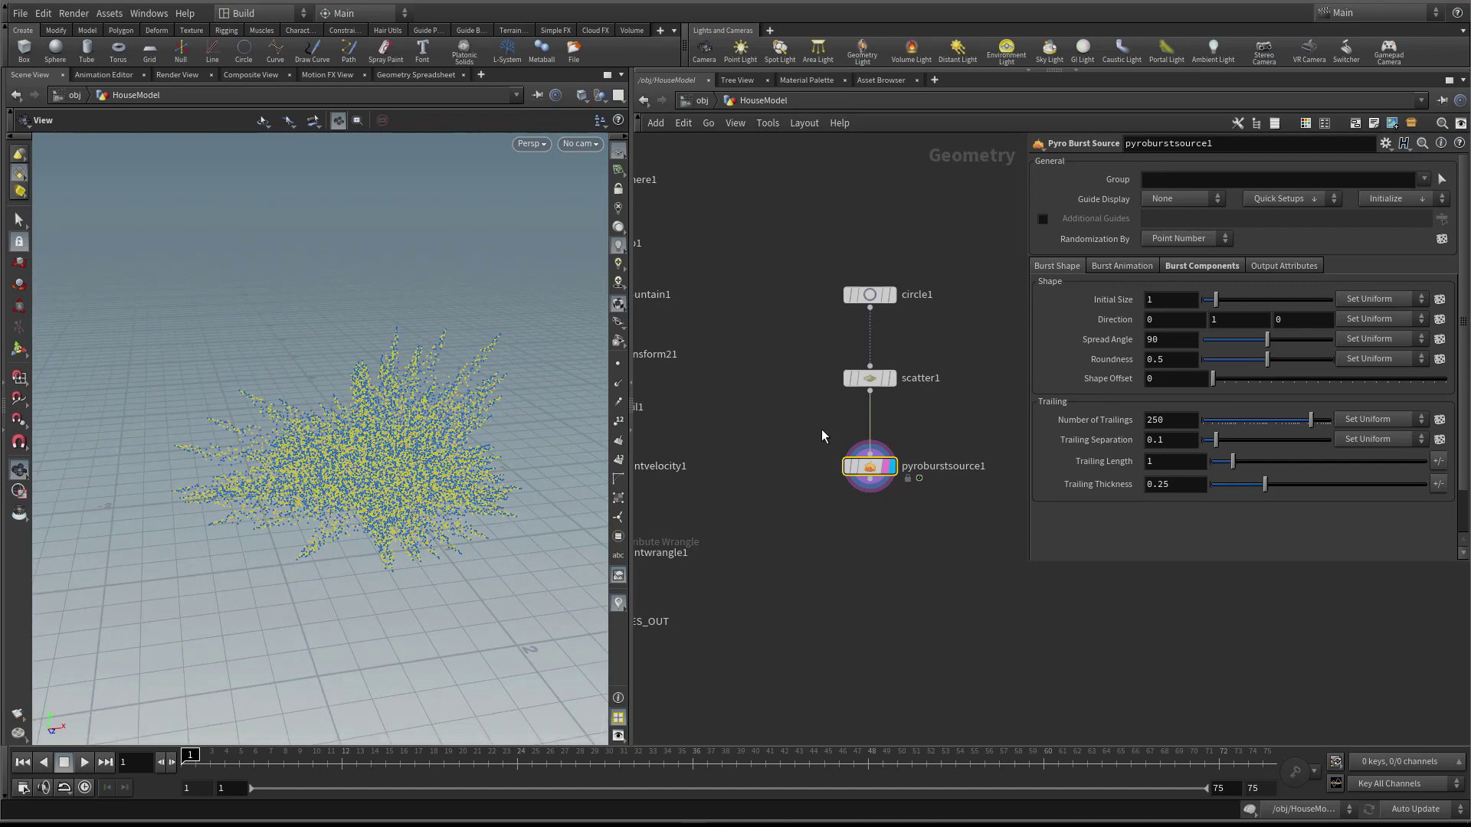
middle_click_drag(806, 419, 750, 489)
scroll(766, 486, "down", 2)
left_click_drag(421, 484, 407, 490)
right_click_drag(407, 490, 370, 476)
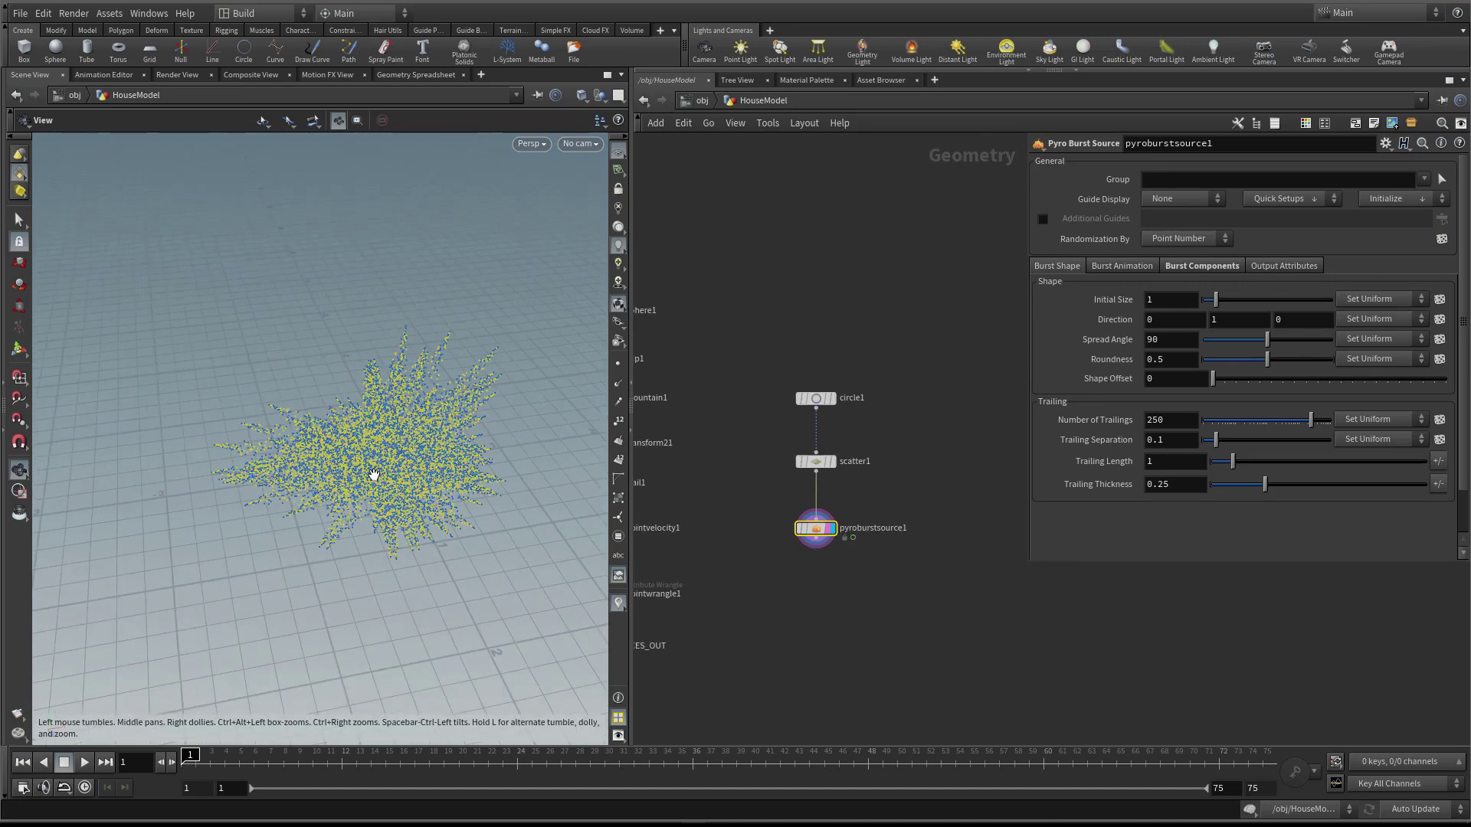
middle_click_drag(371, 476, 361, 492)
left_click_drag(201, 759, 165, 764)
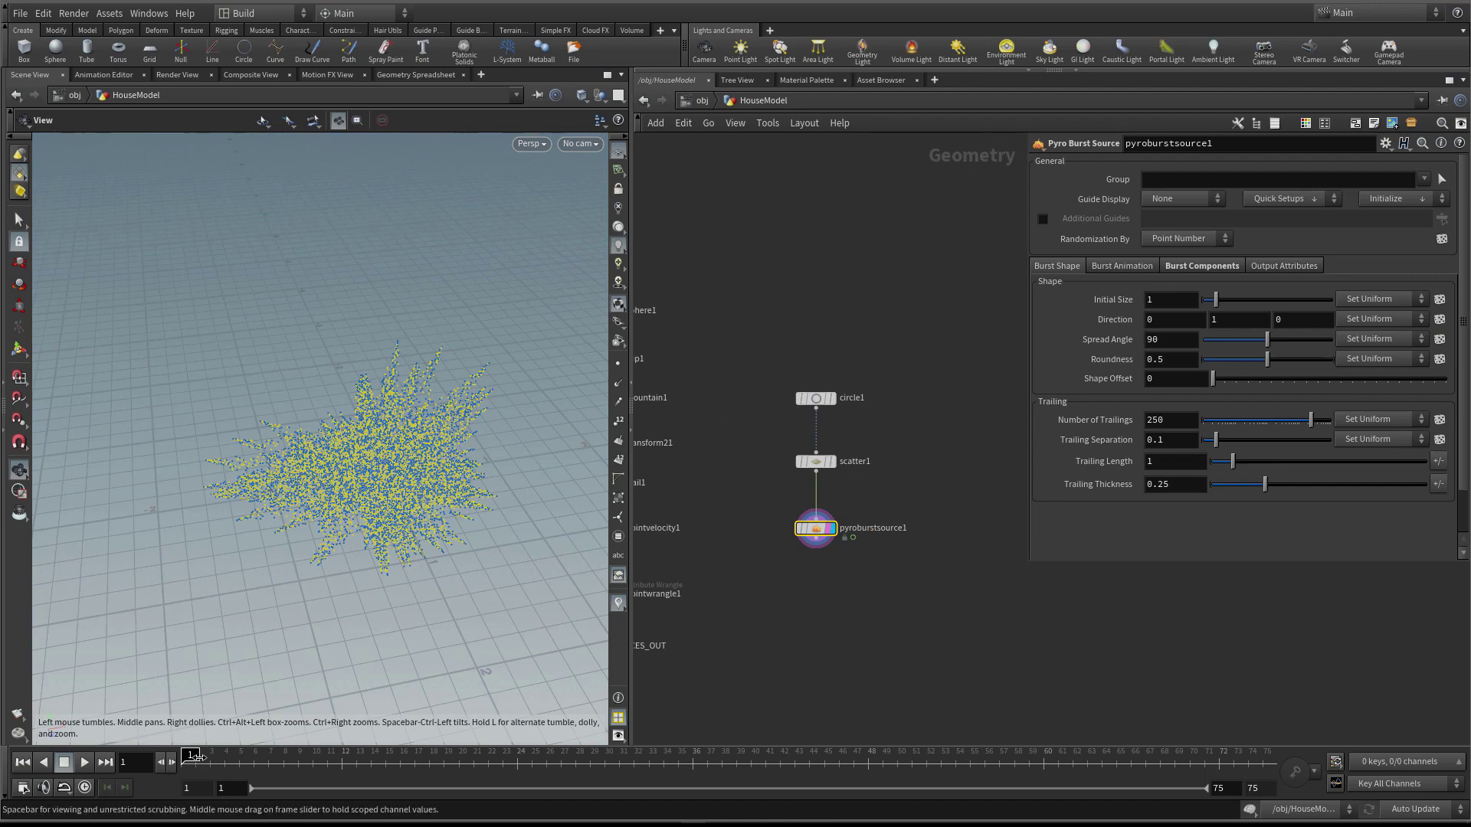
mouse_move(196, 758)
left_mouse_down()
mouse_move(237, 758)
mouse_move(182, 759)
left_mouse_up()
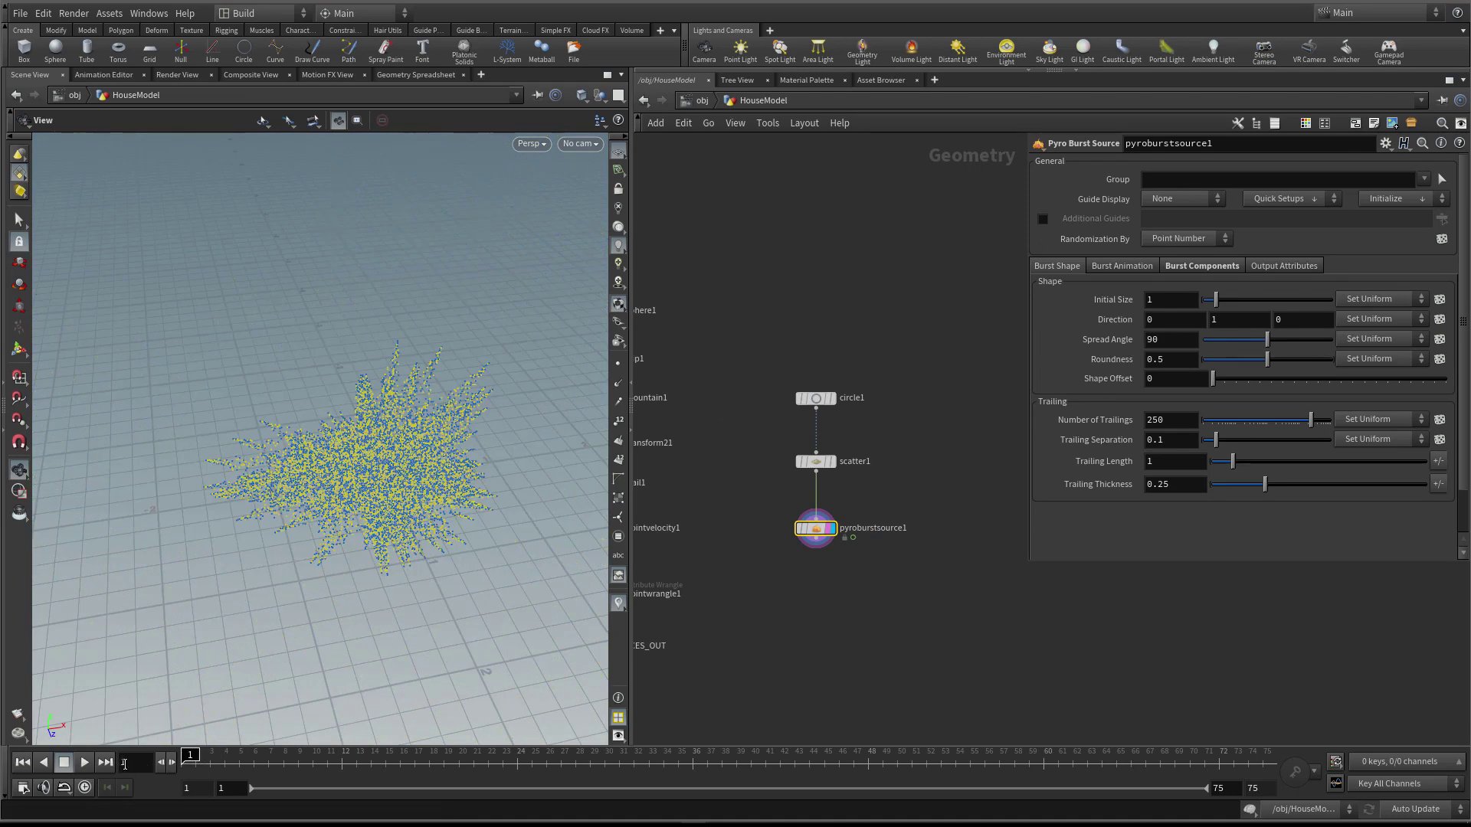
left_click(1110, 266)
left_click(1063, 266)
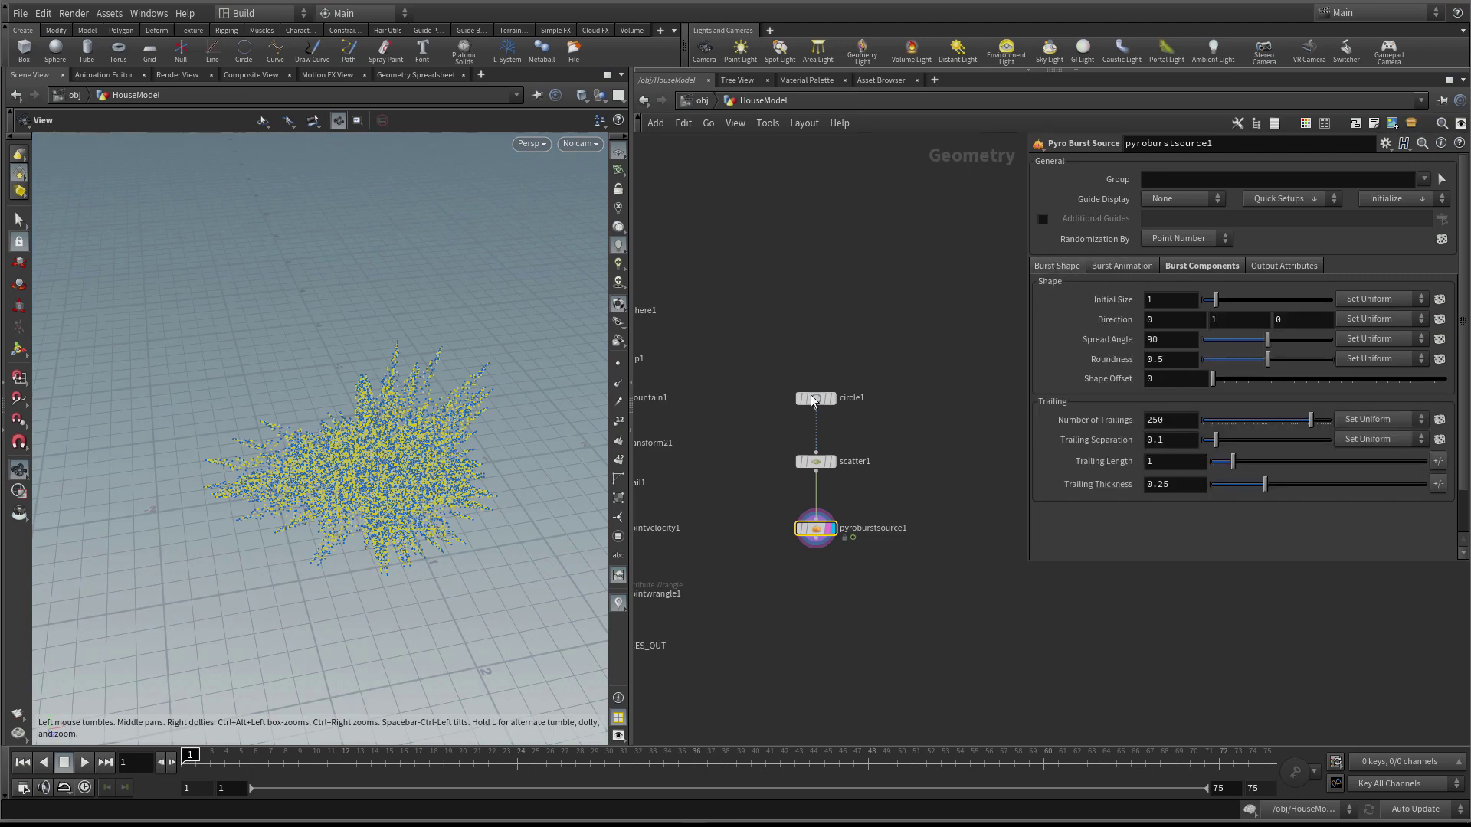
left_click_drag(407, 520, 360, 537)
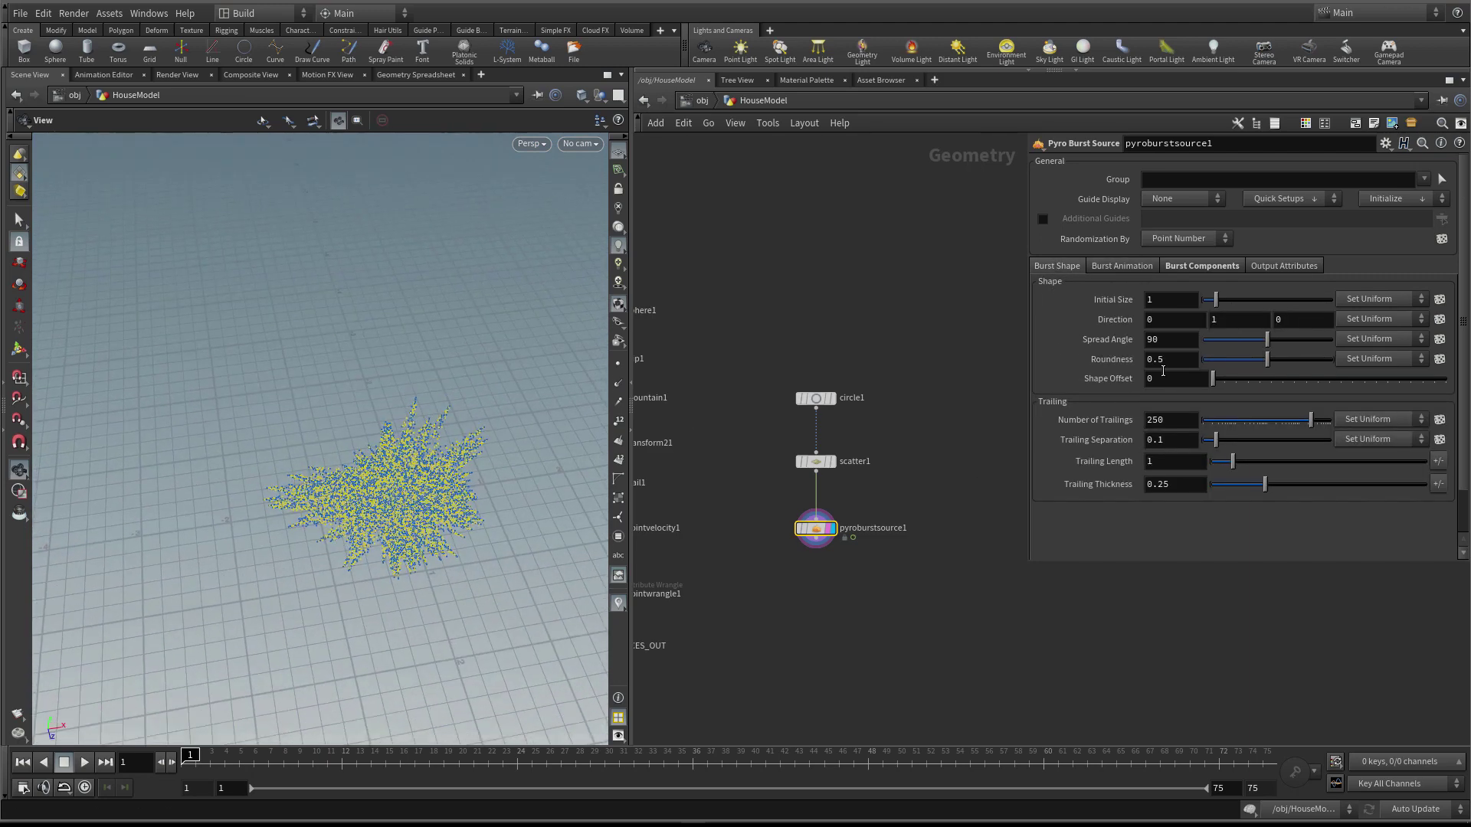
Review the available modes for setting the burst's Initial Size
left_click(1379, 300)
left_click(1382, 302)
left_click(1385, 303)
left_click(1386, 302)
left_click(1401, 305)
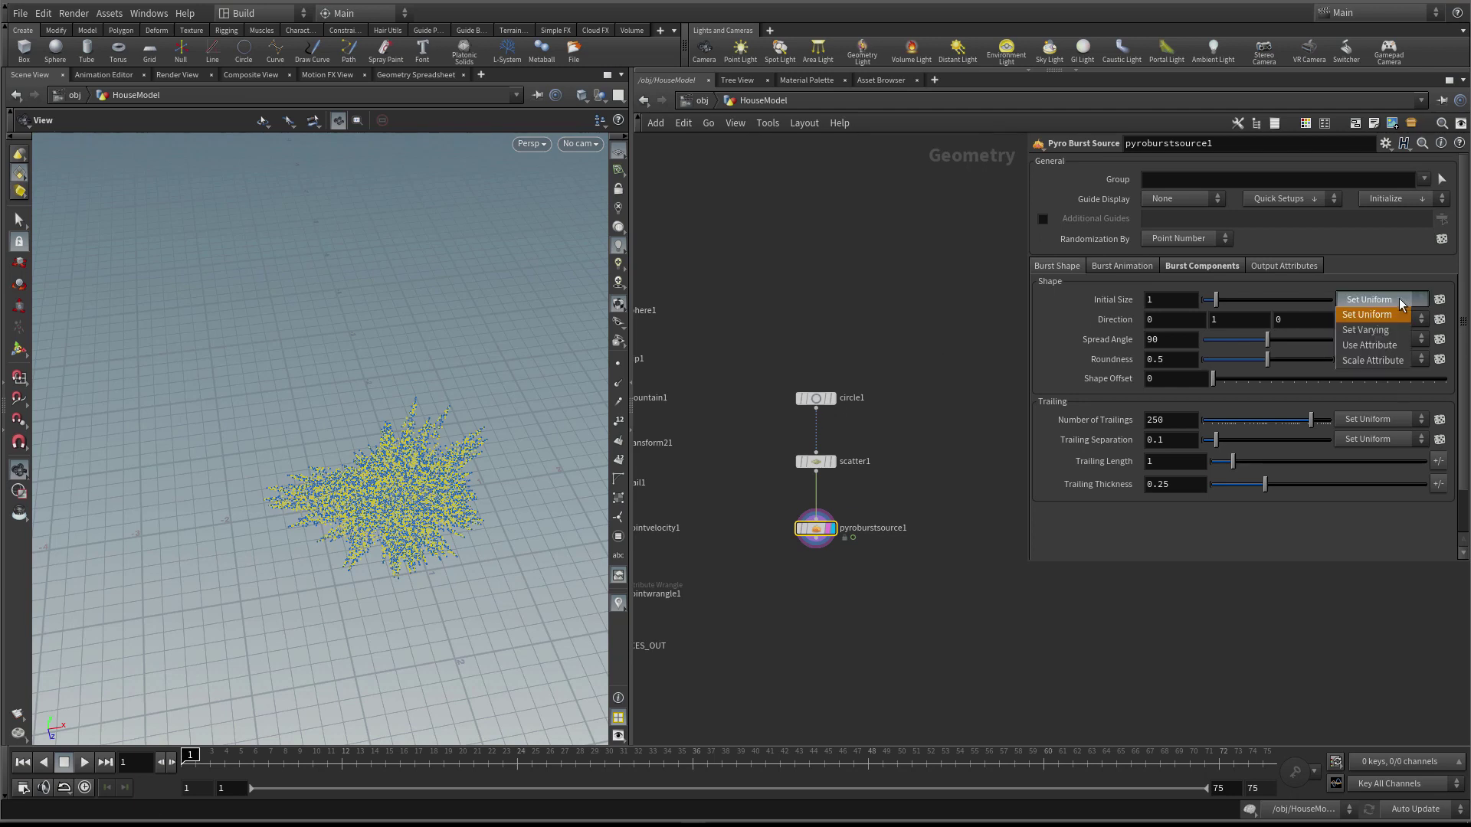
left_click(1400, 305)
Enlarge the source circle by setting both Radius values to 10
left_click(815, 398)
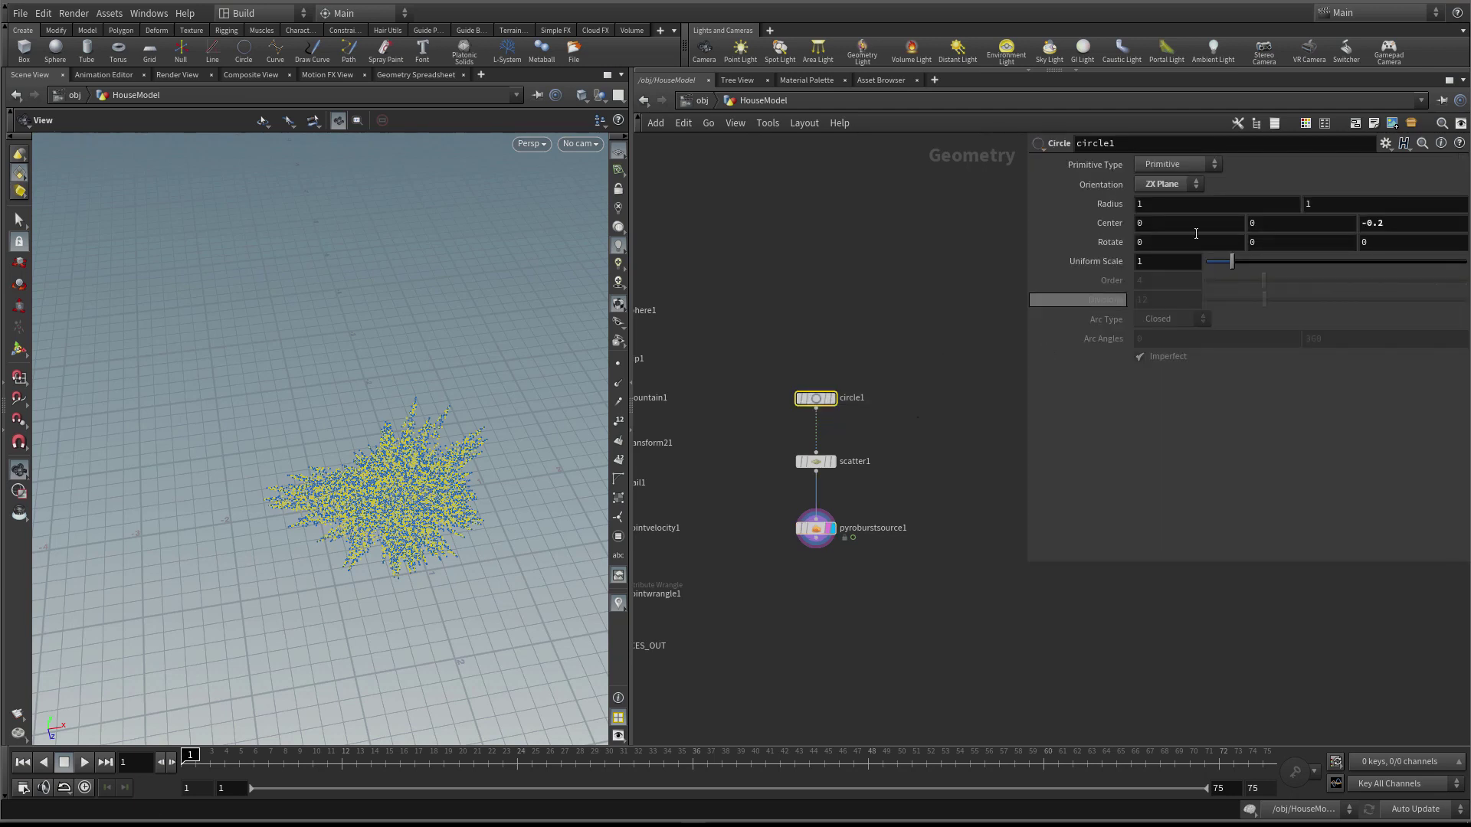
left_click(1161, 201)
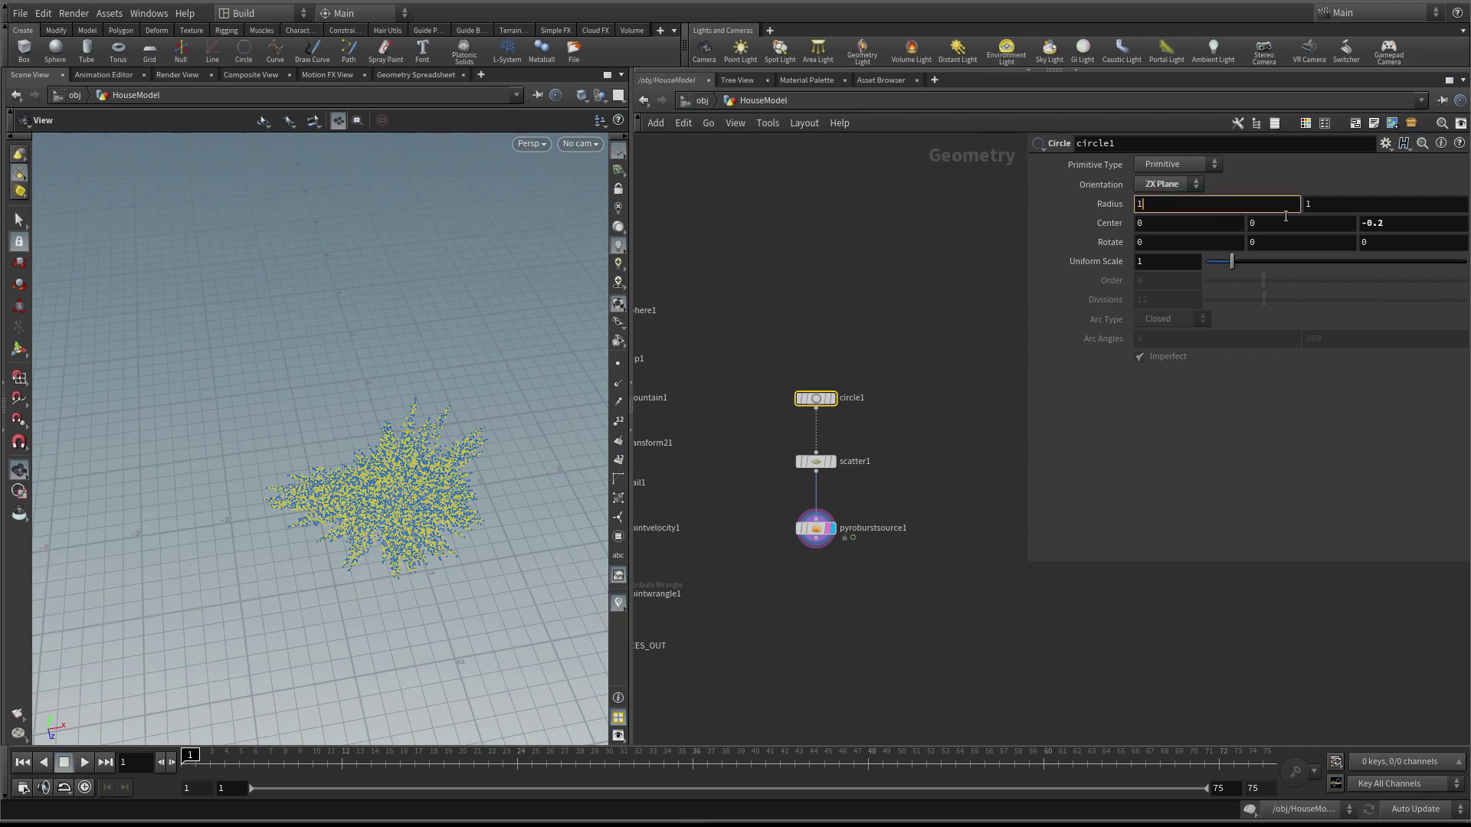
type("10")
left_click(1353, 203)
type("10")
Set the scatter node's Force Total Count to 3 to produce several separate burst points
left_click(833, 469)
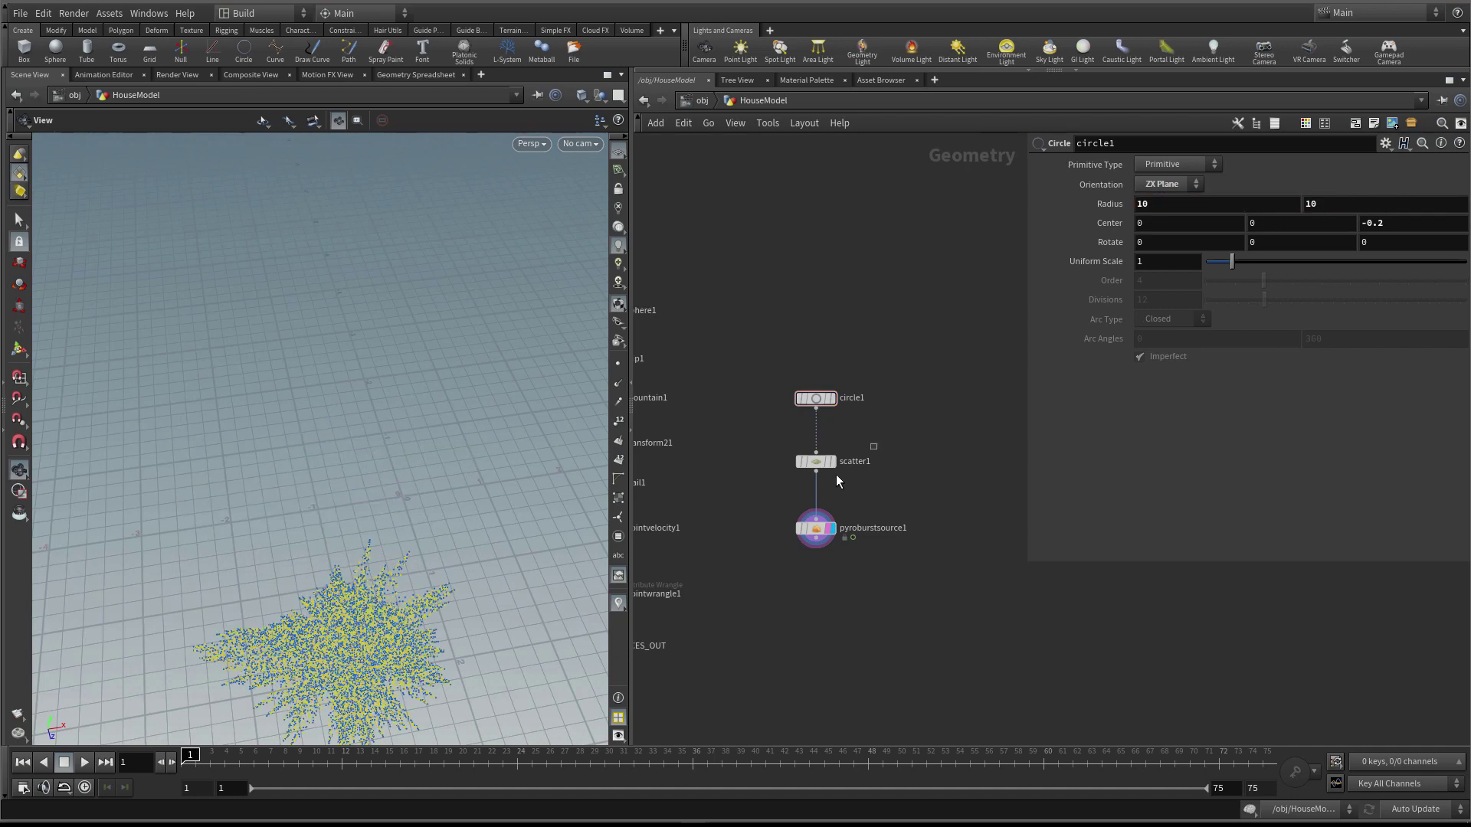
right_click_drag(461, 470, 305, 492)
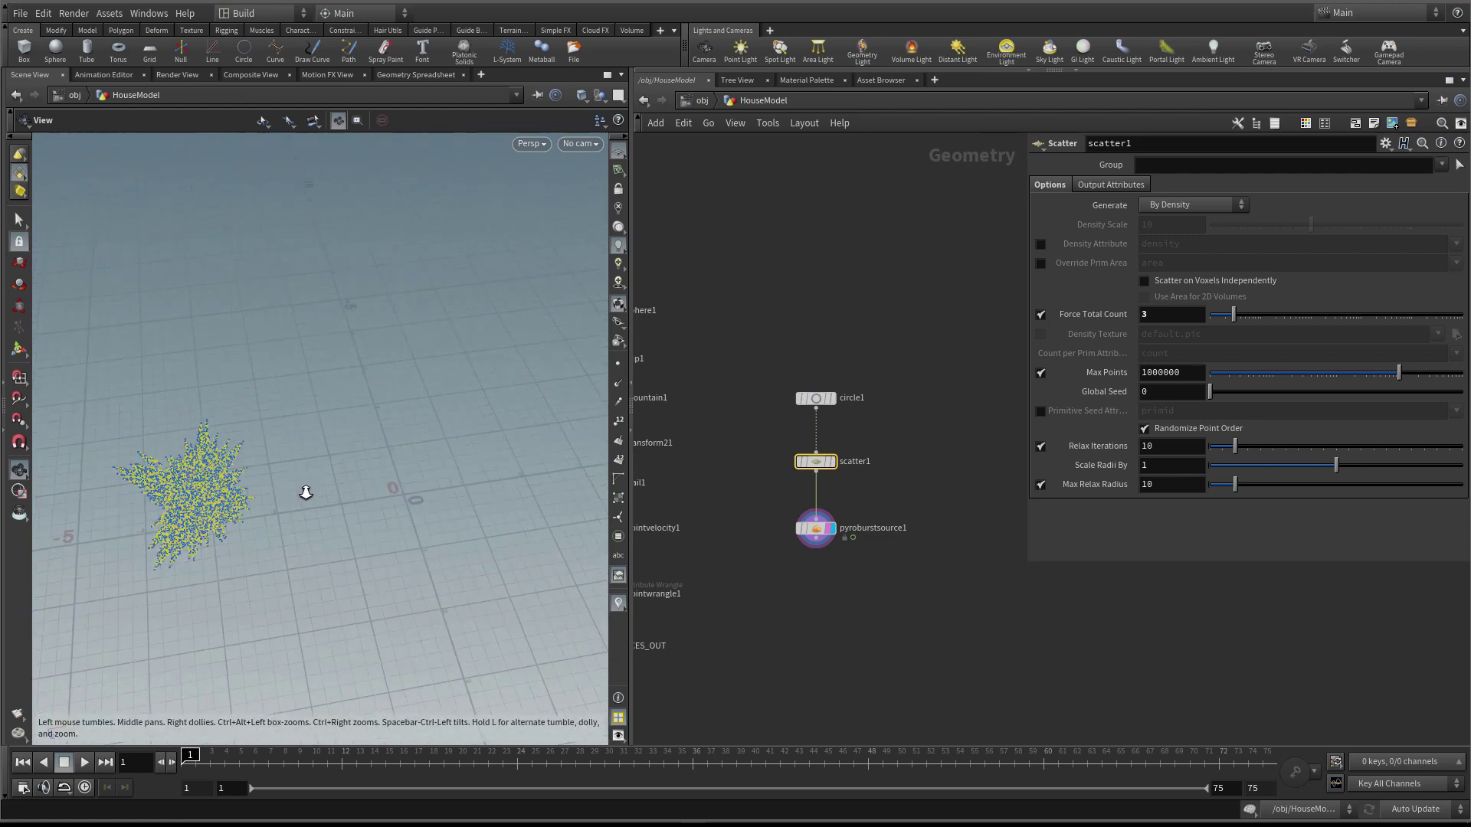
middle_click_drag(360, 468, 421, 436)
right_click_drag(421, 436, 415, 472)
left_click_drag(415, 472, 368, 490)
Set both Radius values of the source circle to 8
left_click(817, 398)
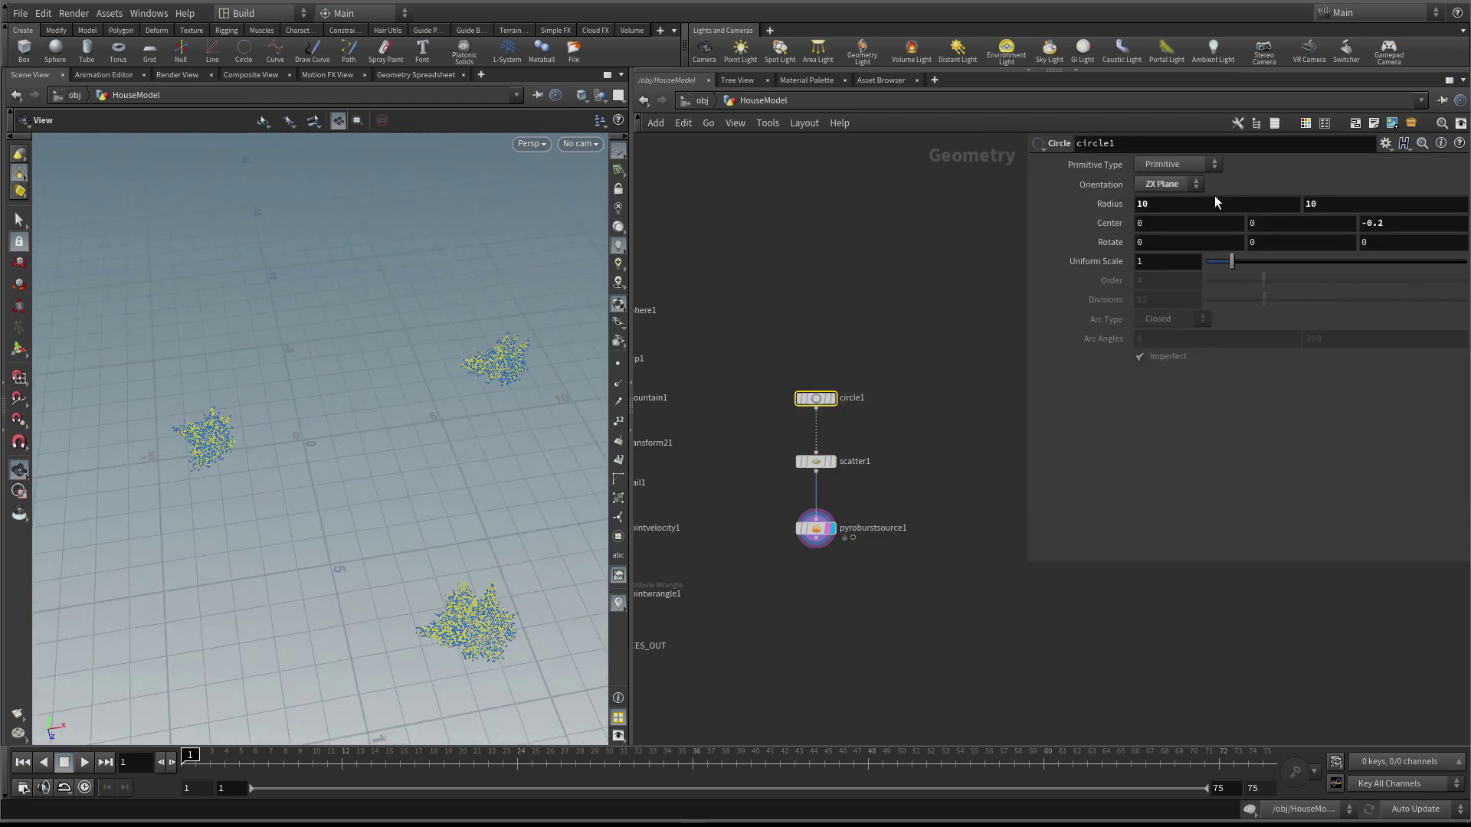
double_click(1218, 204)
type("8")
double_click(1346, 203)
type("8")
key("Return")
left_click_drag(570, 411, 387, 494)
Change the Pyro Burst Source's Initial Size mode to Set Varying
left_click_drag(760, 510, 881, 562)
left_click_drag(542, 407, 434, 397)
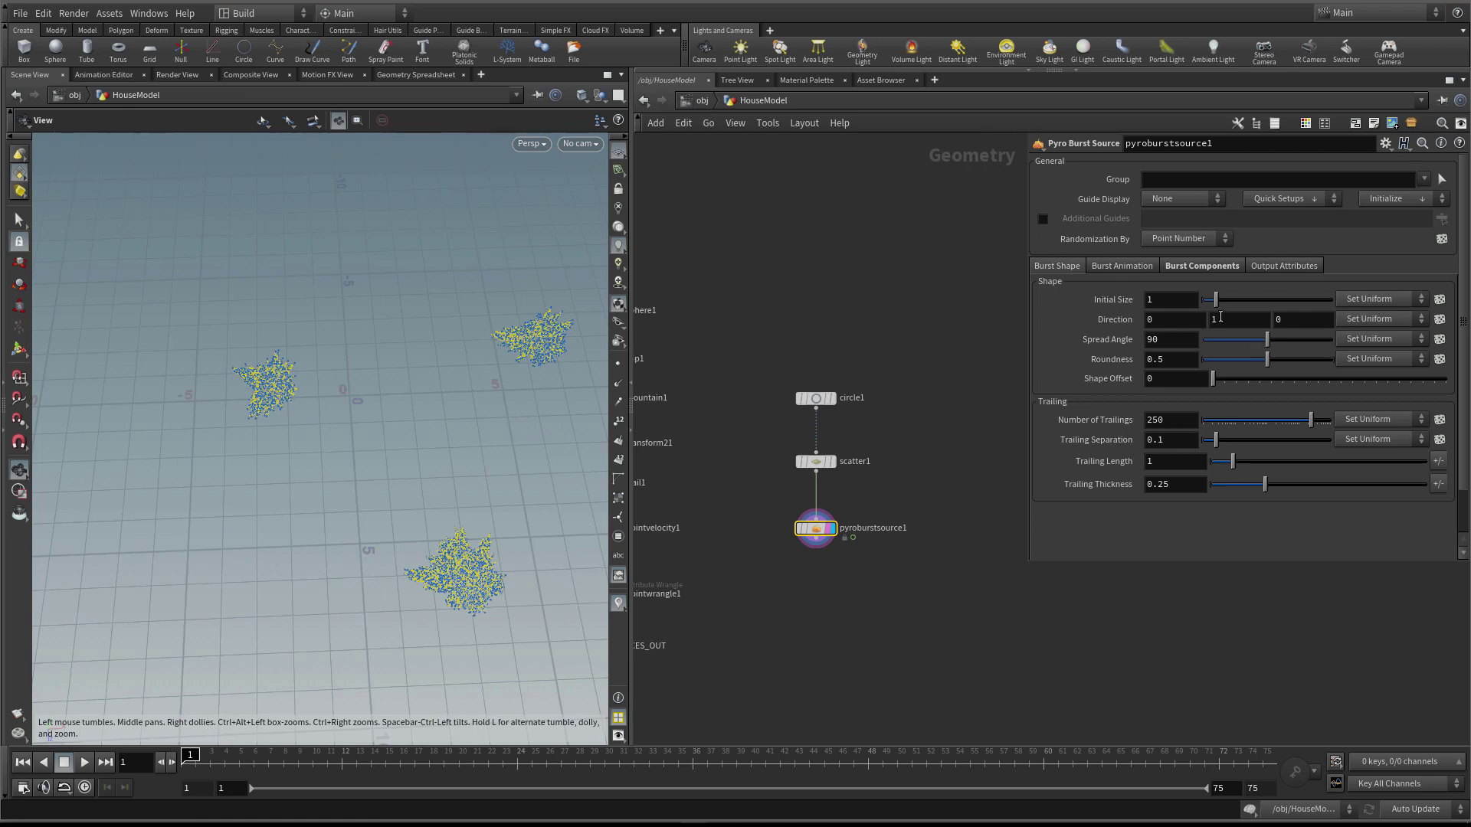
left_click(1406, 307)
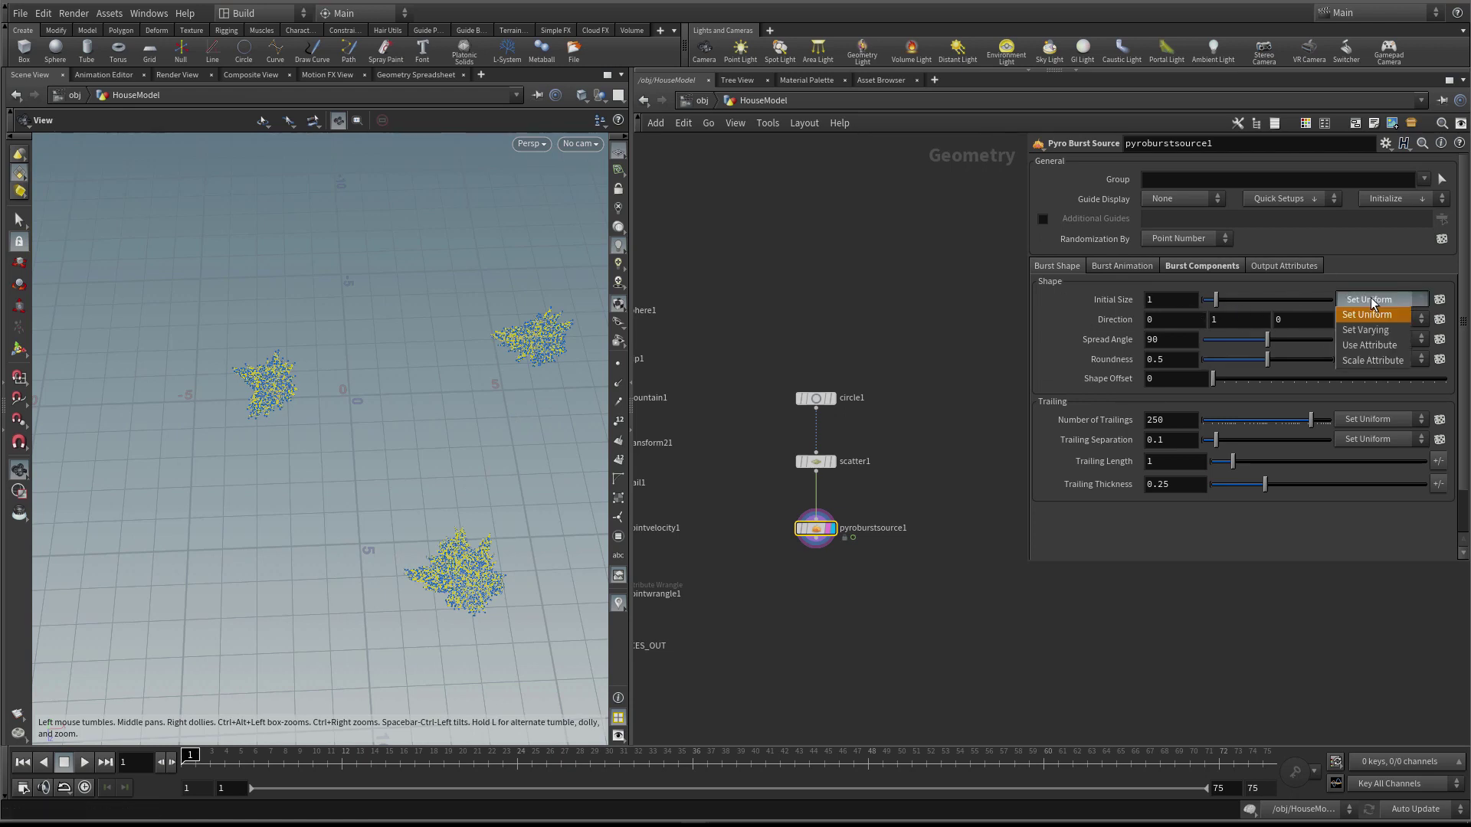
left_click_drag(544, 360, 384, 413)
left_click(1371, 299)
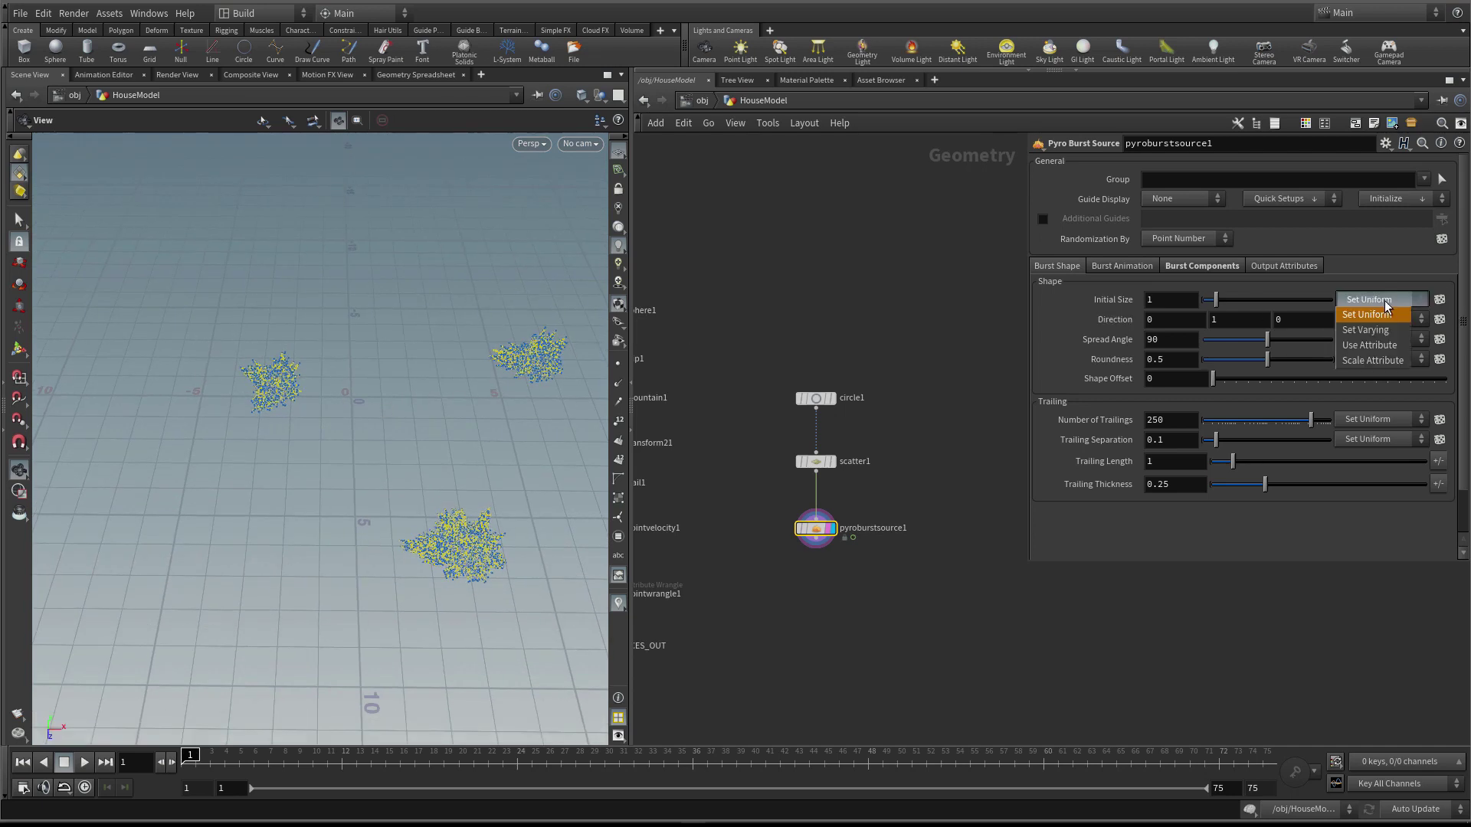
left_click(1372, 329)
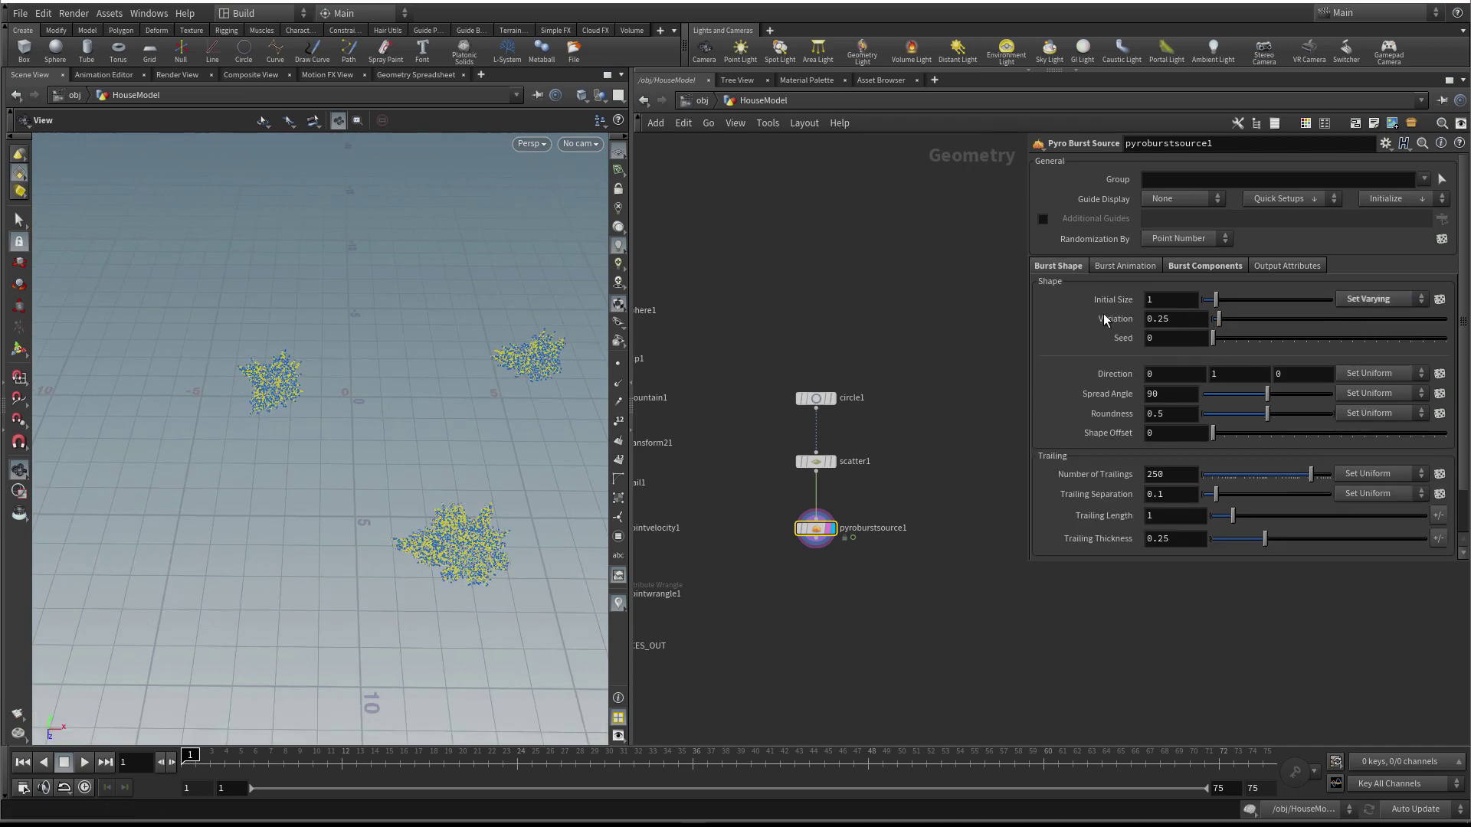
Raise the Initial Size Variation to 2.83 to exaggerate the size differences between the bursts
left_click_drag(448, 407, 470, 417)
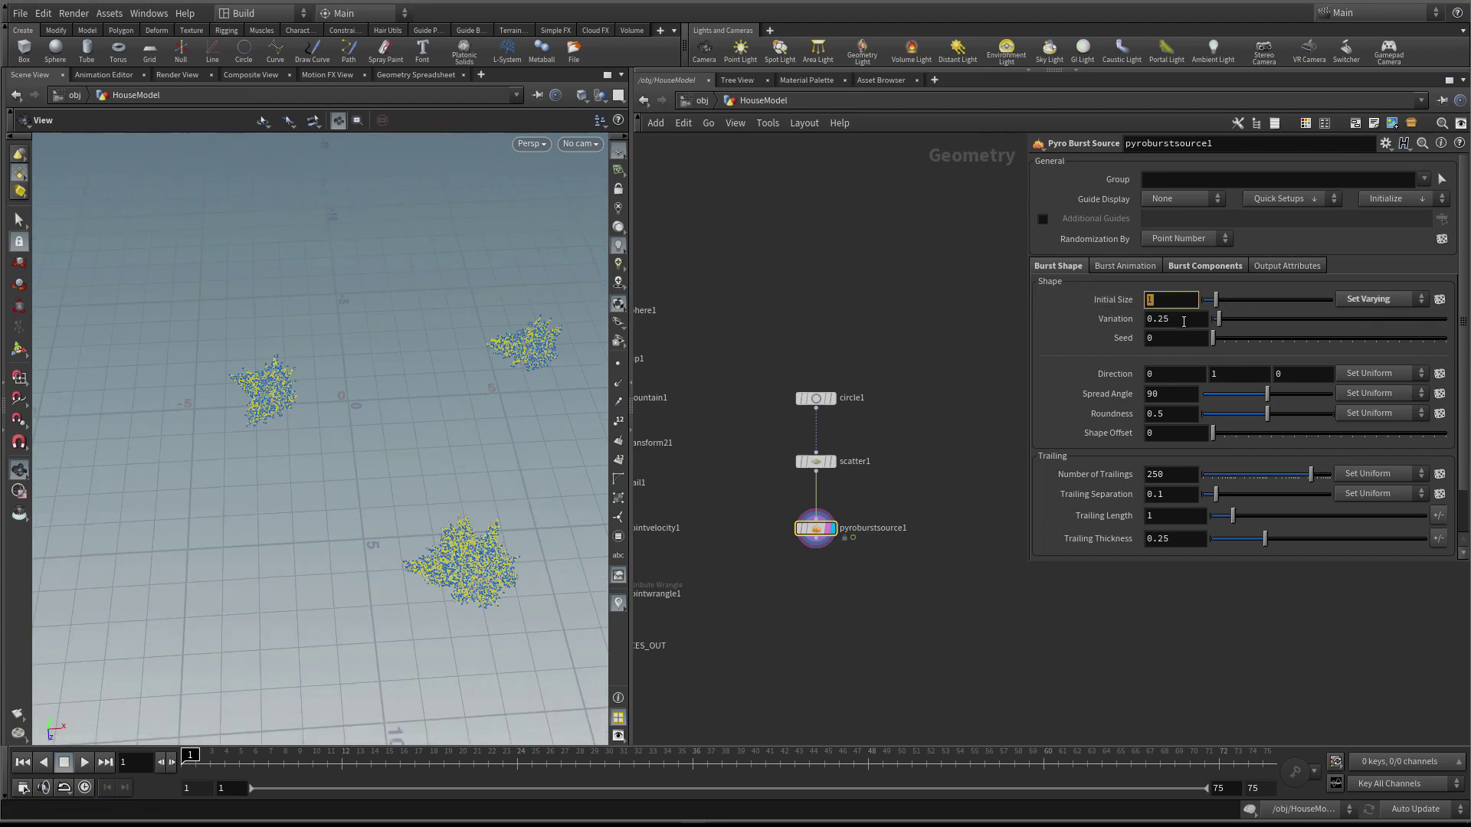
left_click_drag(1218, 319, 1278, 322)
left_click_drag(328, 407, 299, 396)
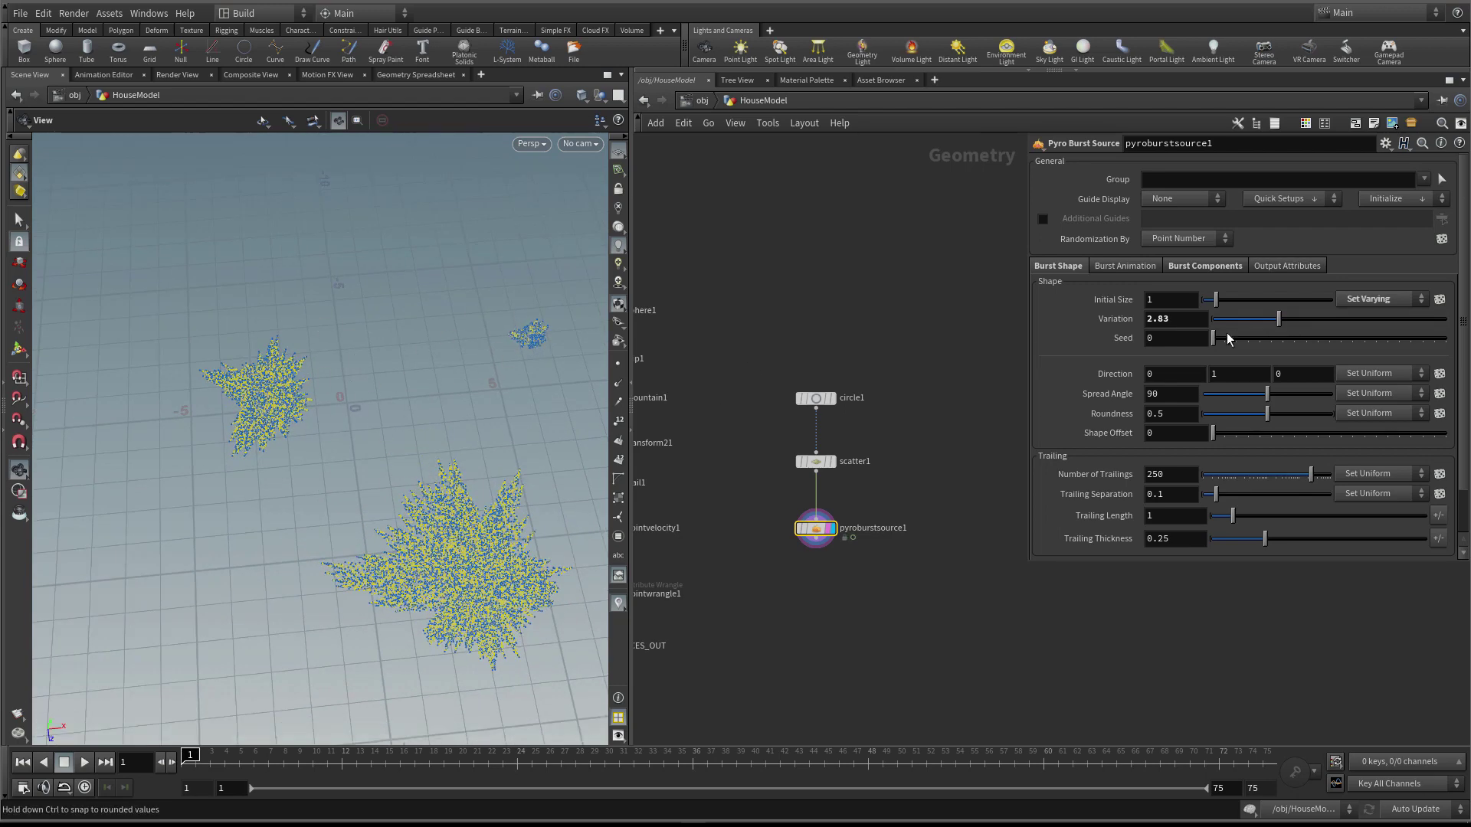
Set the Initial Size Variation to 1 and check the three bursts
left_click_drag(1228, 343, 1073, 320)
type("1")
key("Return")
left_click_drag(294, 457, 280, 376)
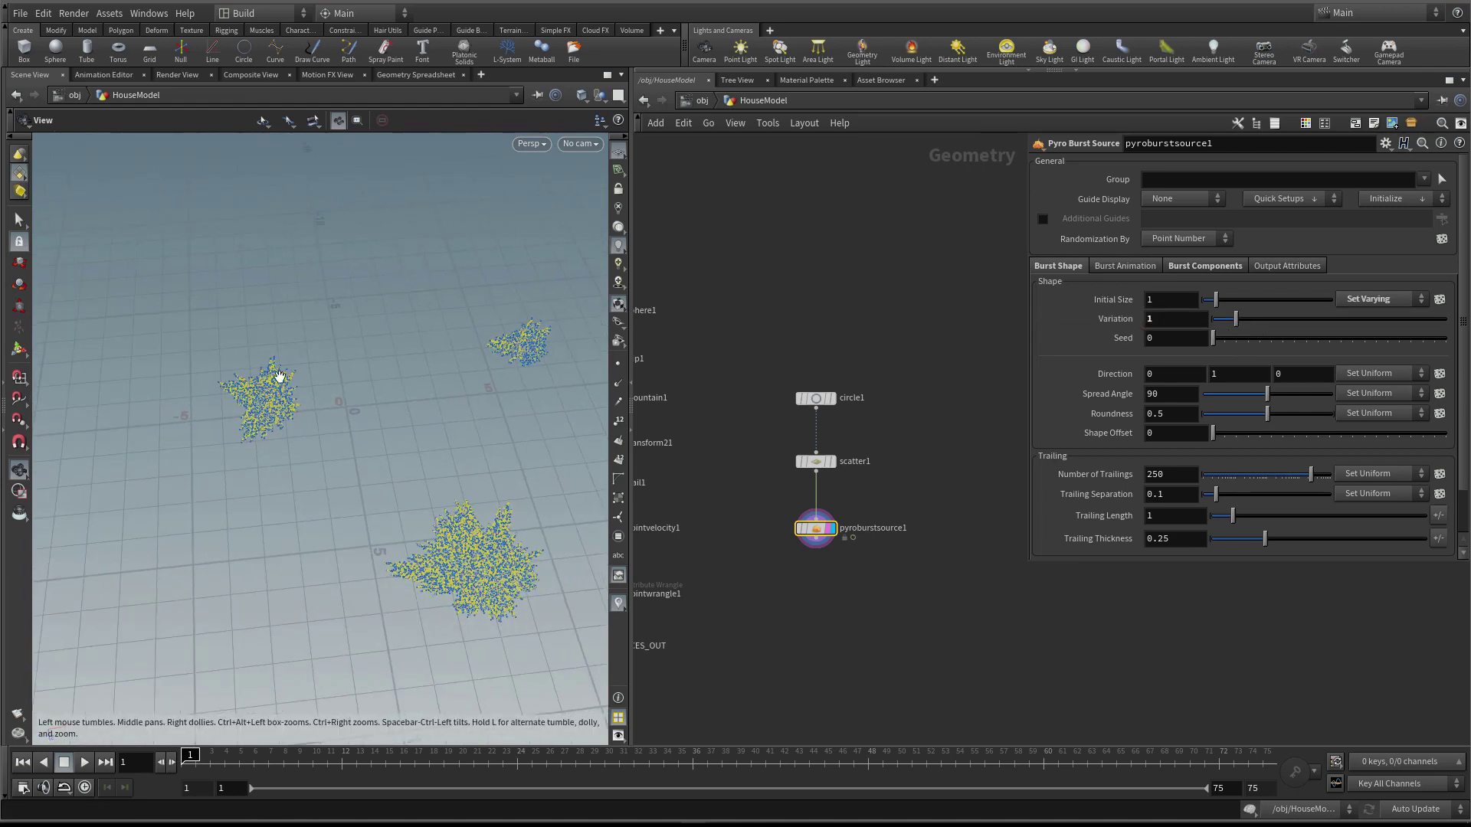
left_click_drag(442, 403, 497, 364)
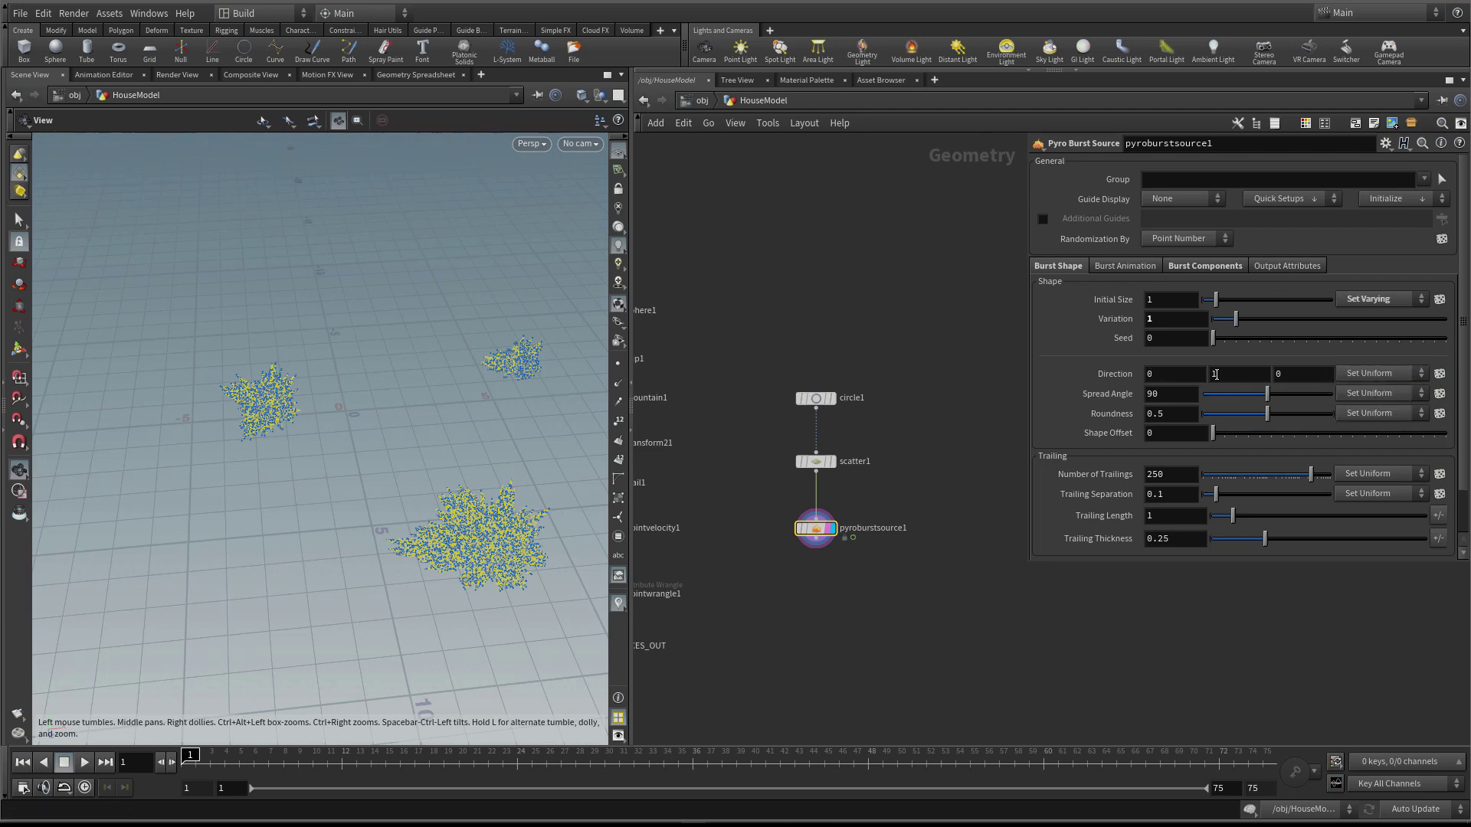
Change the Pyro Burst Source's Direction mode to Set Varying with a Variation of 5
left_click(1383, 374)
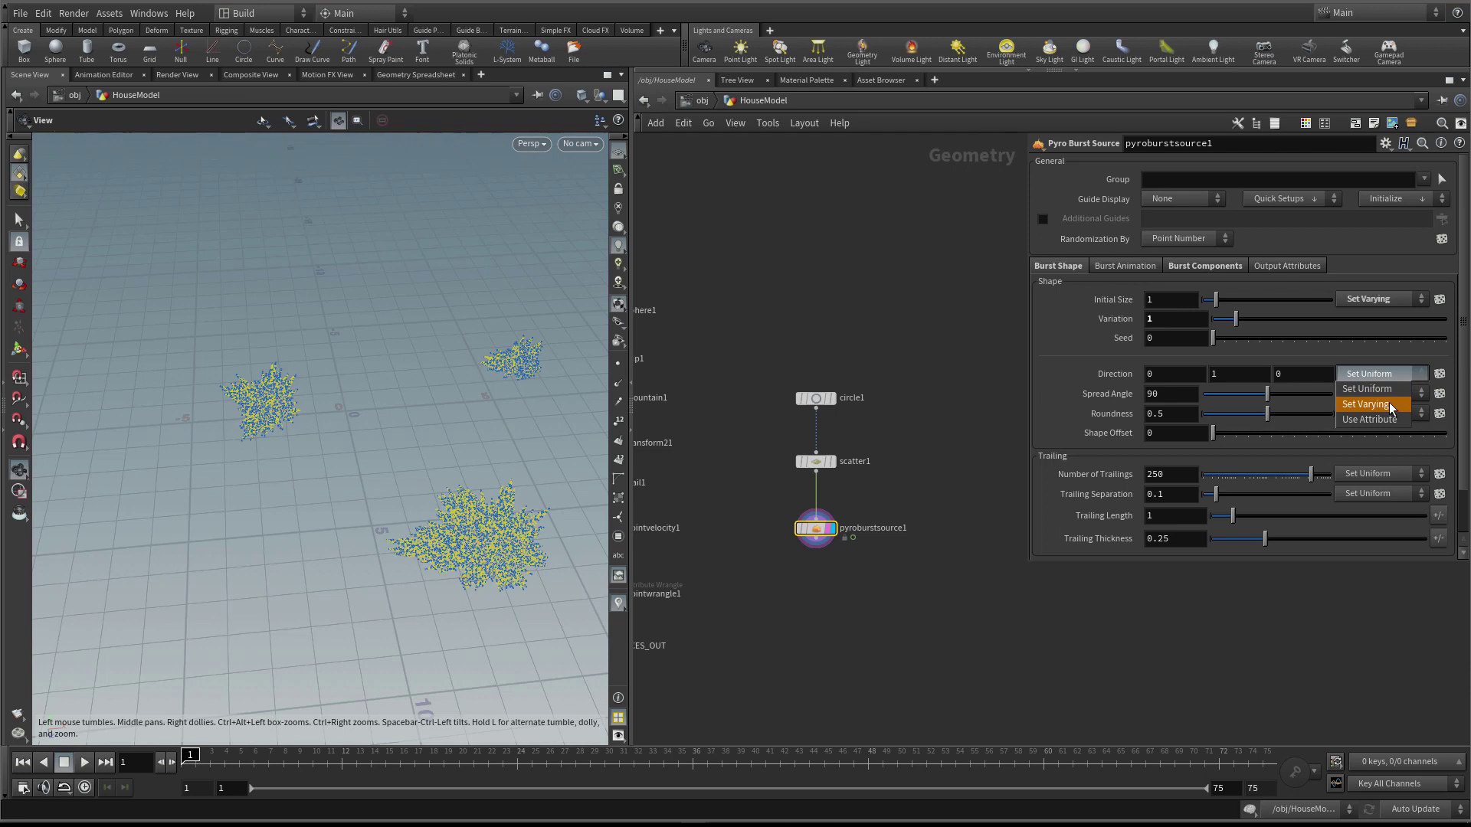
left_click(1390, 402)
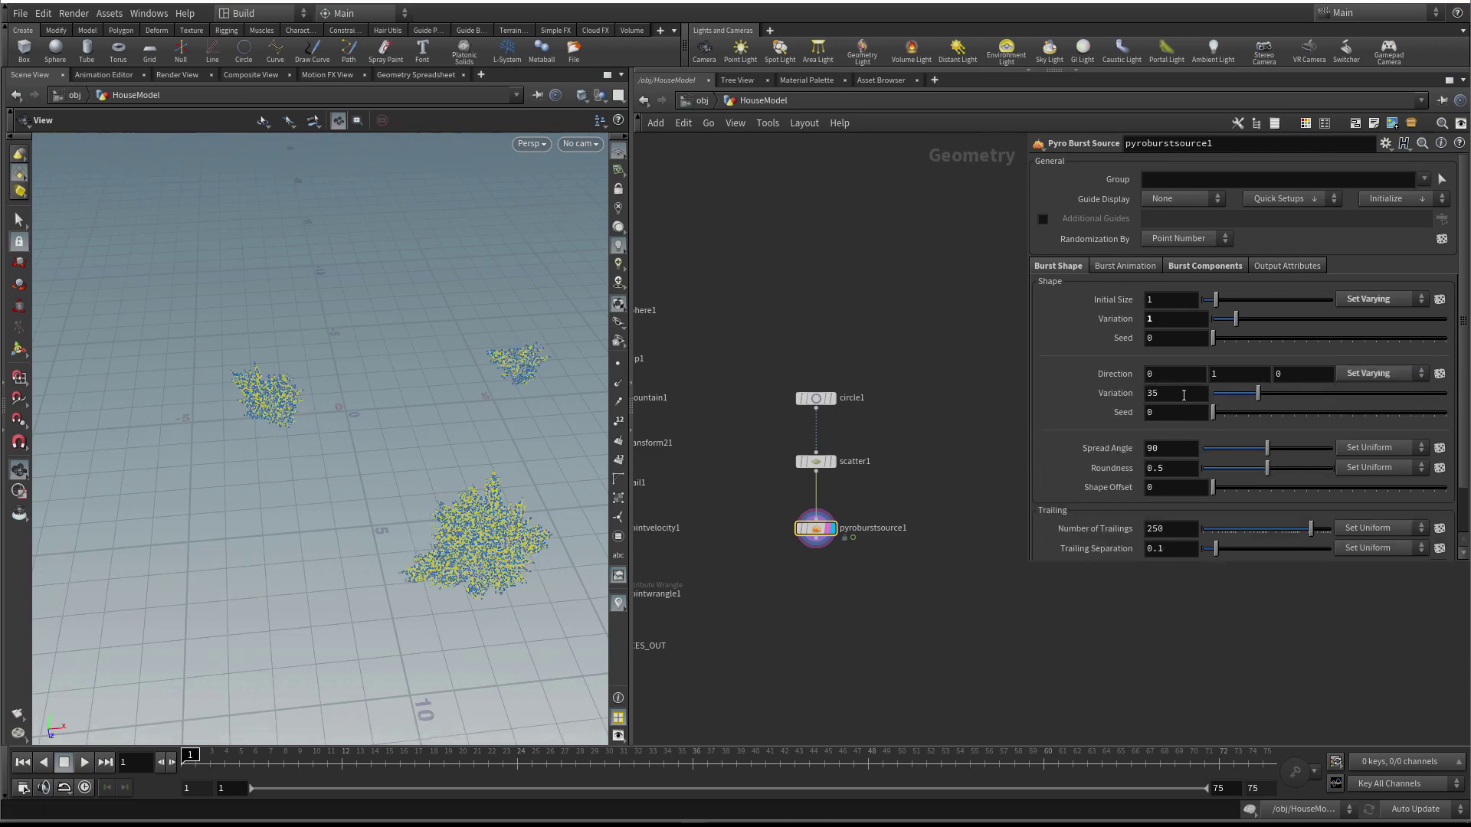
left_click(1183, 396)
key("Return")
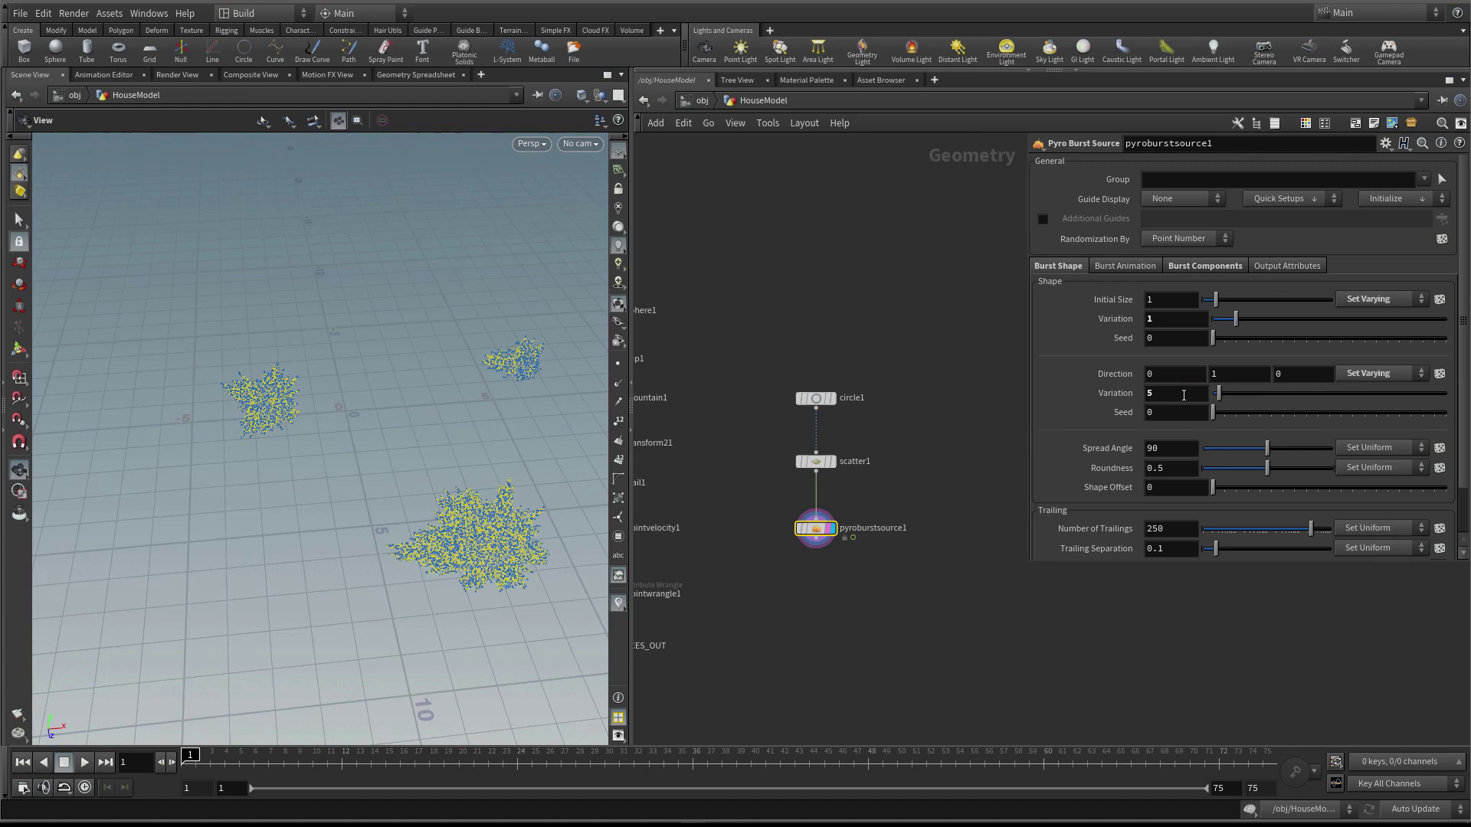
left_click_drag(444, 388, 435, 428)
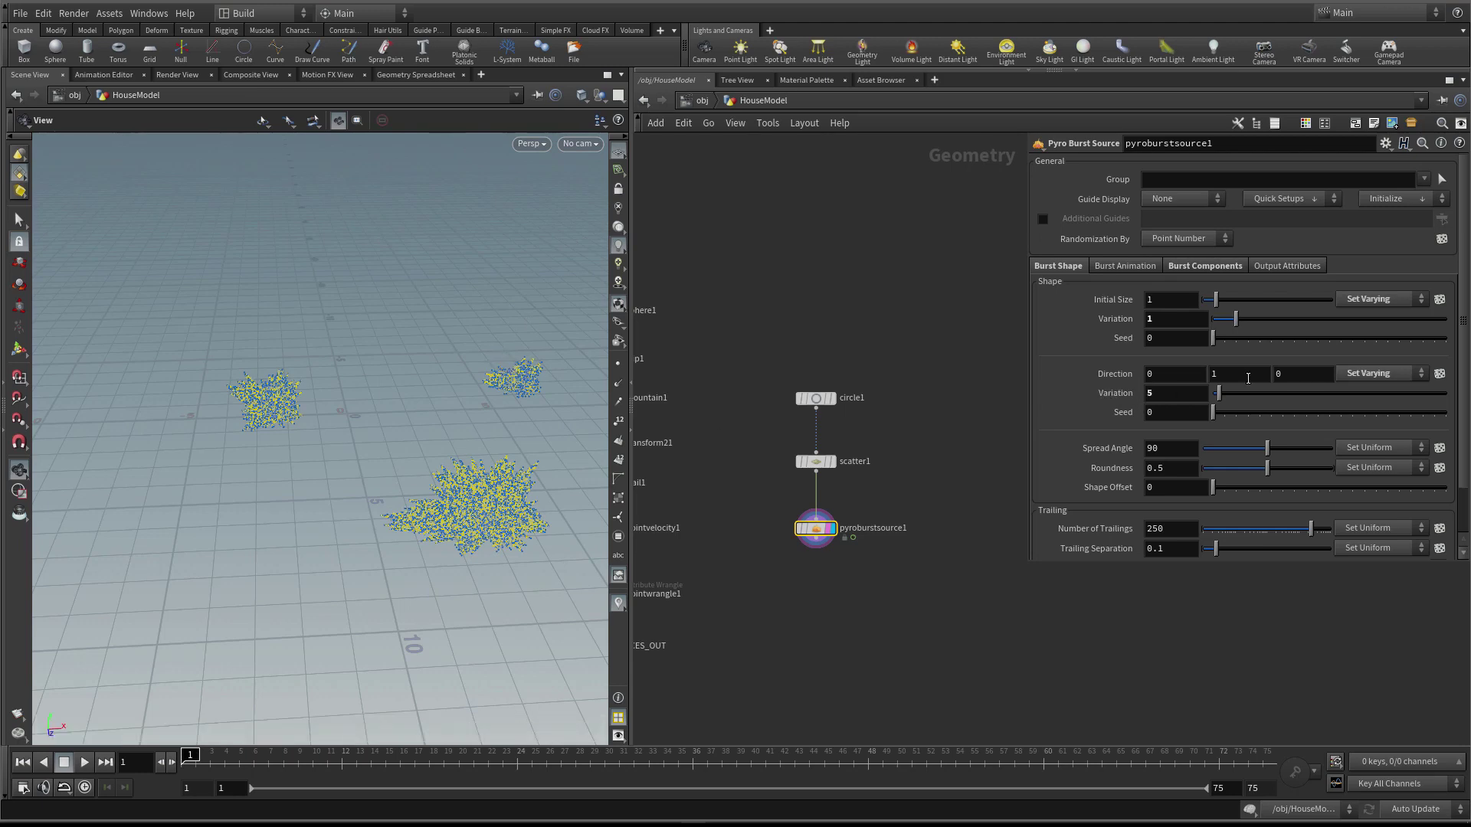
mouse_move(1218, 393)
left_mouse_down()
mouse_move(1277, 400)
mouse_move(1207, 397)
left_mouse_up()
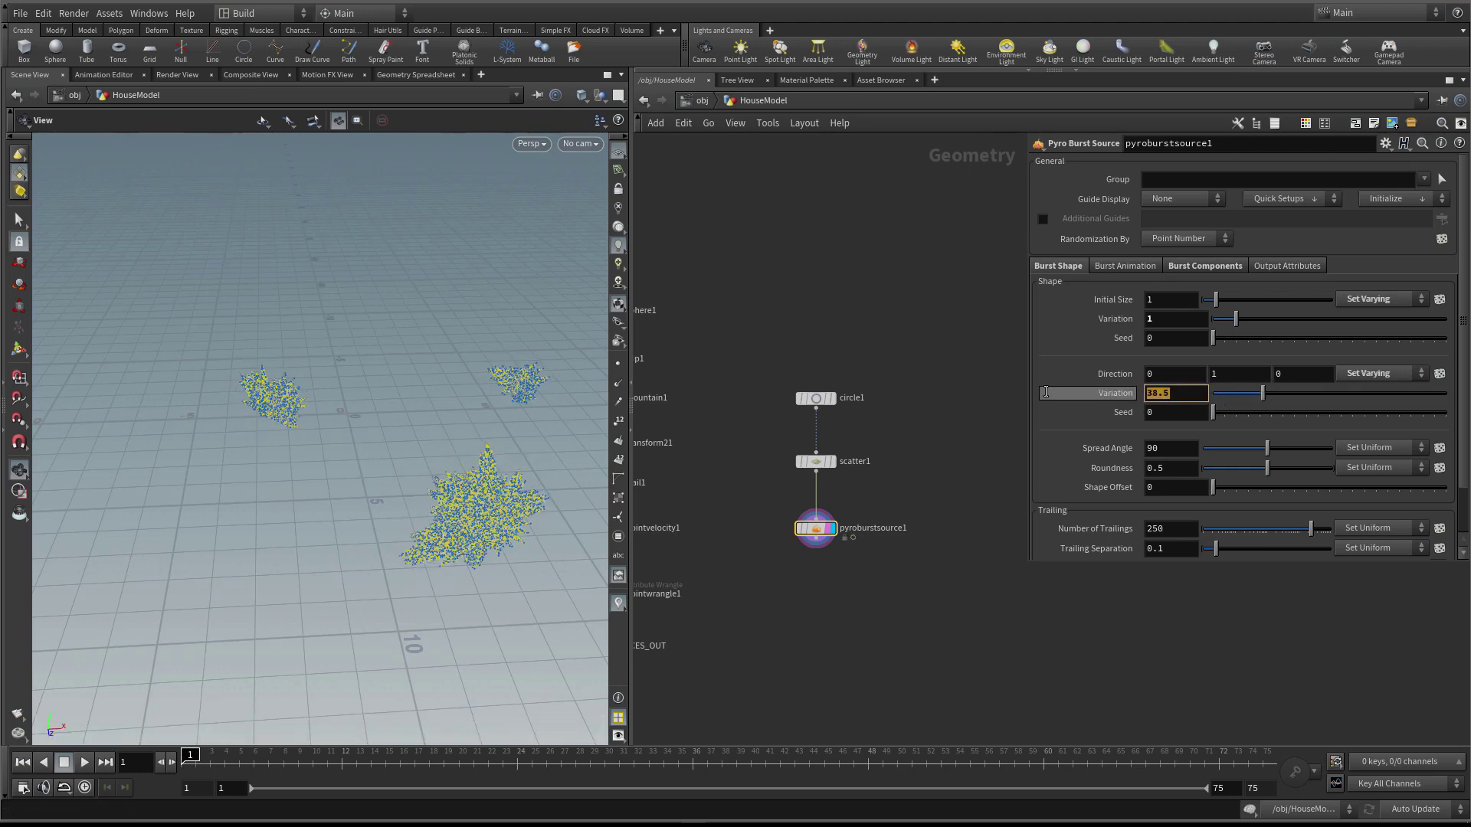
left_click_drag(437, 430, 394, 388)
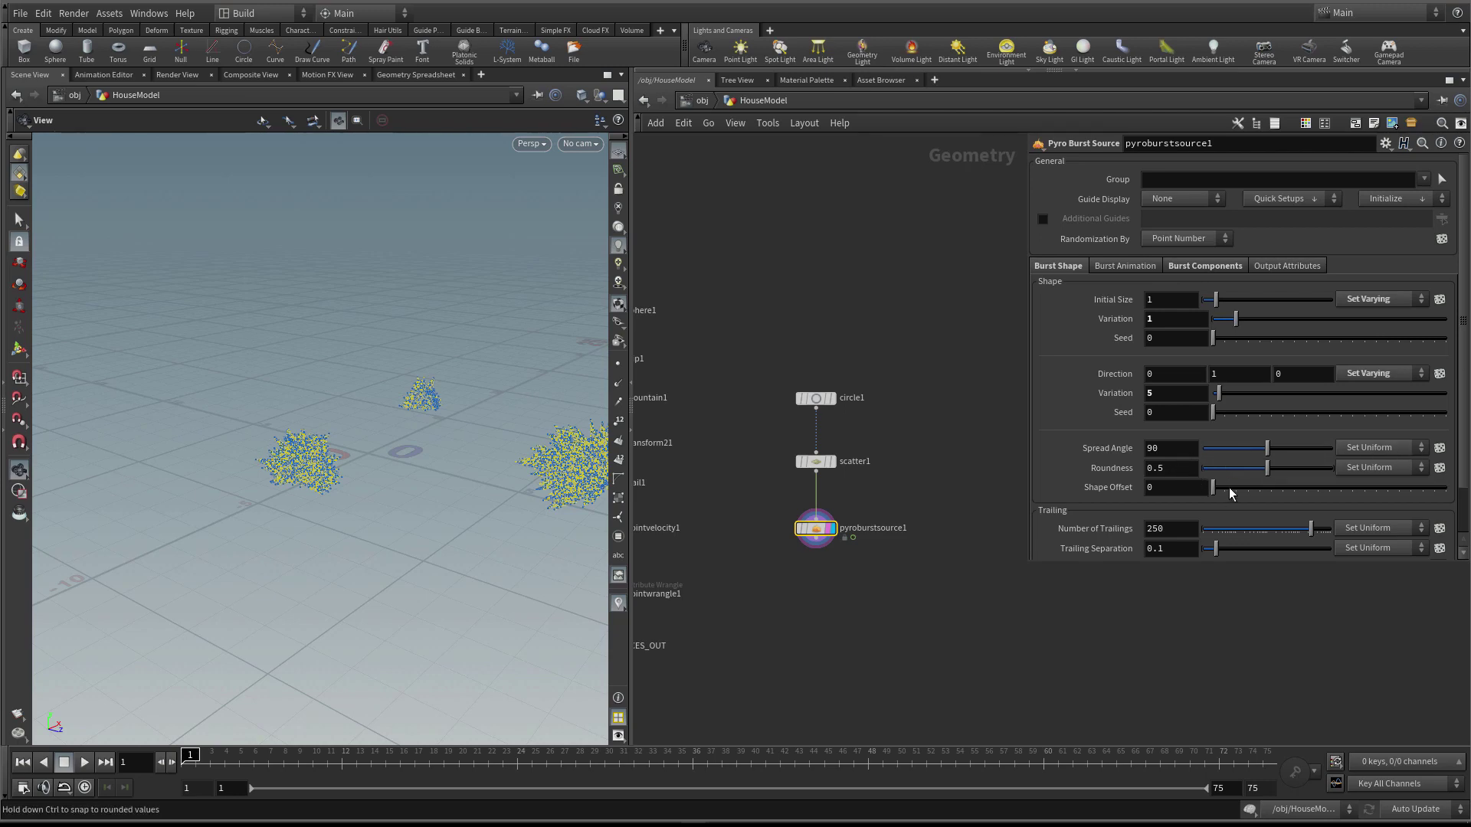
Set the Shape Offset to 24 and enlarge the parameter area to reveal all the trailing settings
left_click_drag(1212, 487, 1270, 497)
left_click_drag(506, 429, 371, 421)
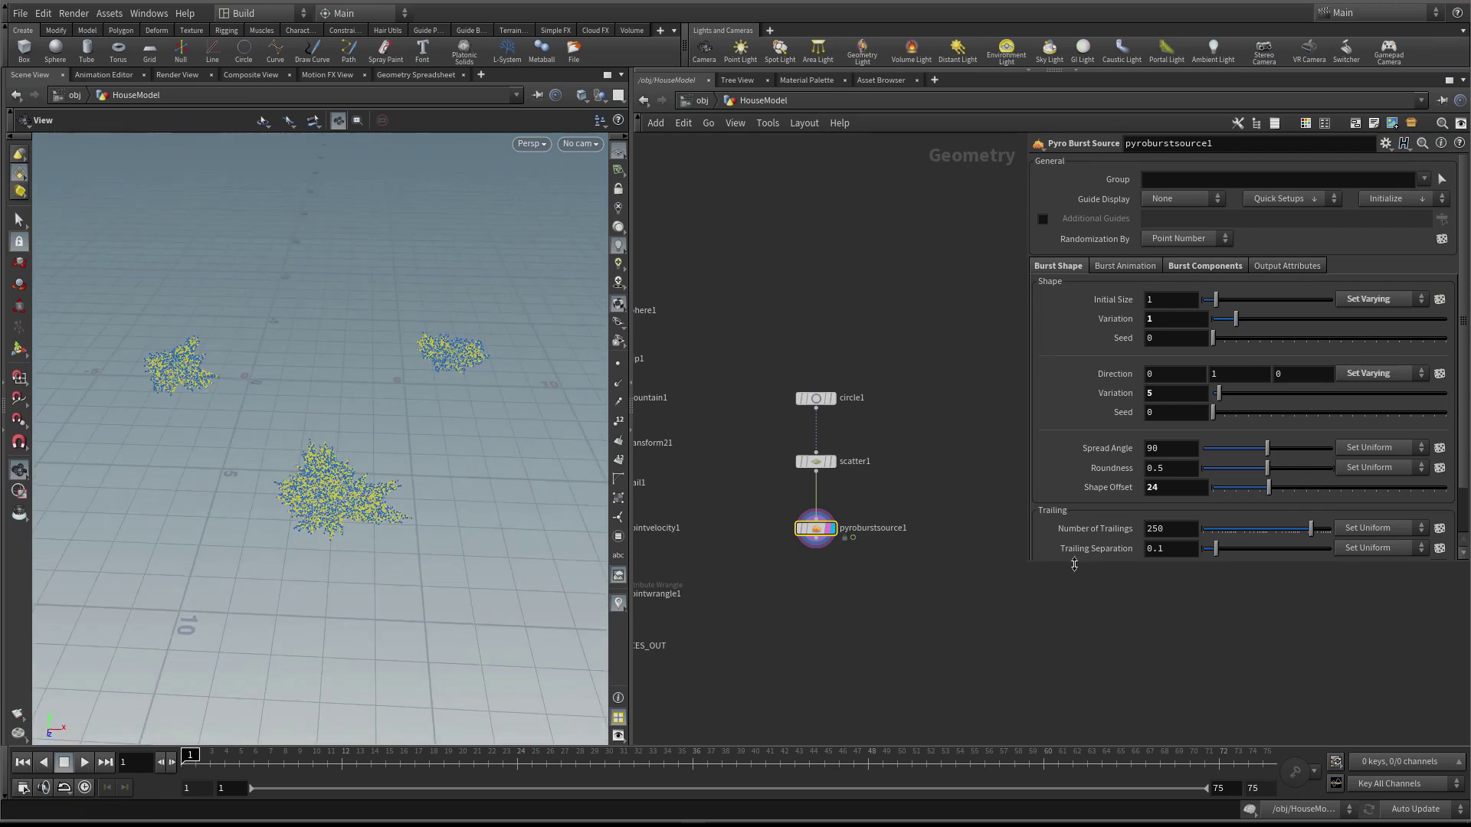
left_click_drag(1074, 565, 1088, 636)
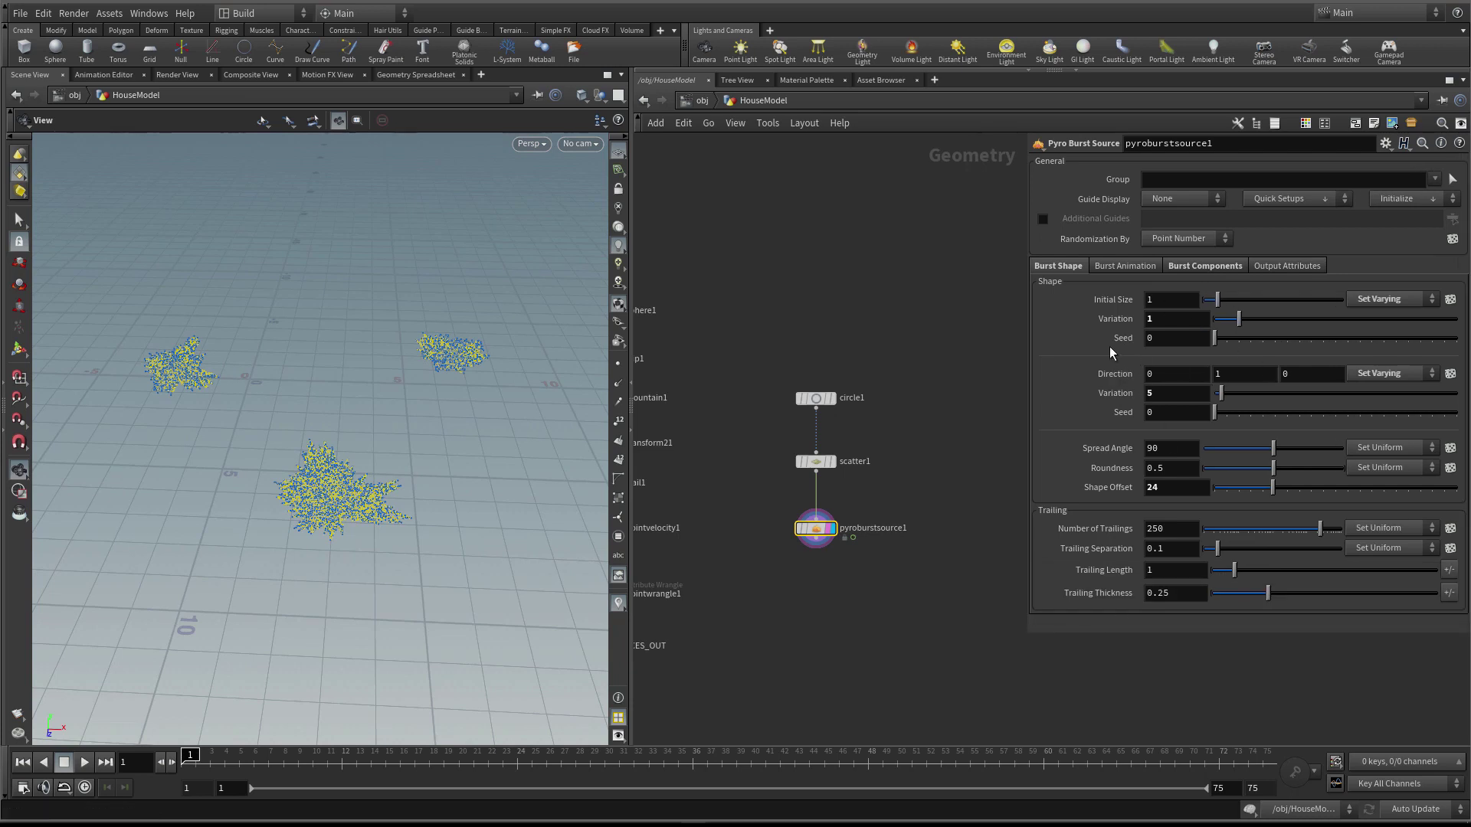
scroll(880, 416, "up", 1)
left_click(1385, 300)
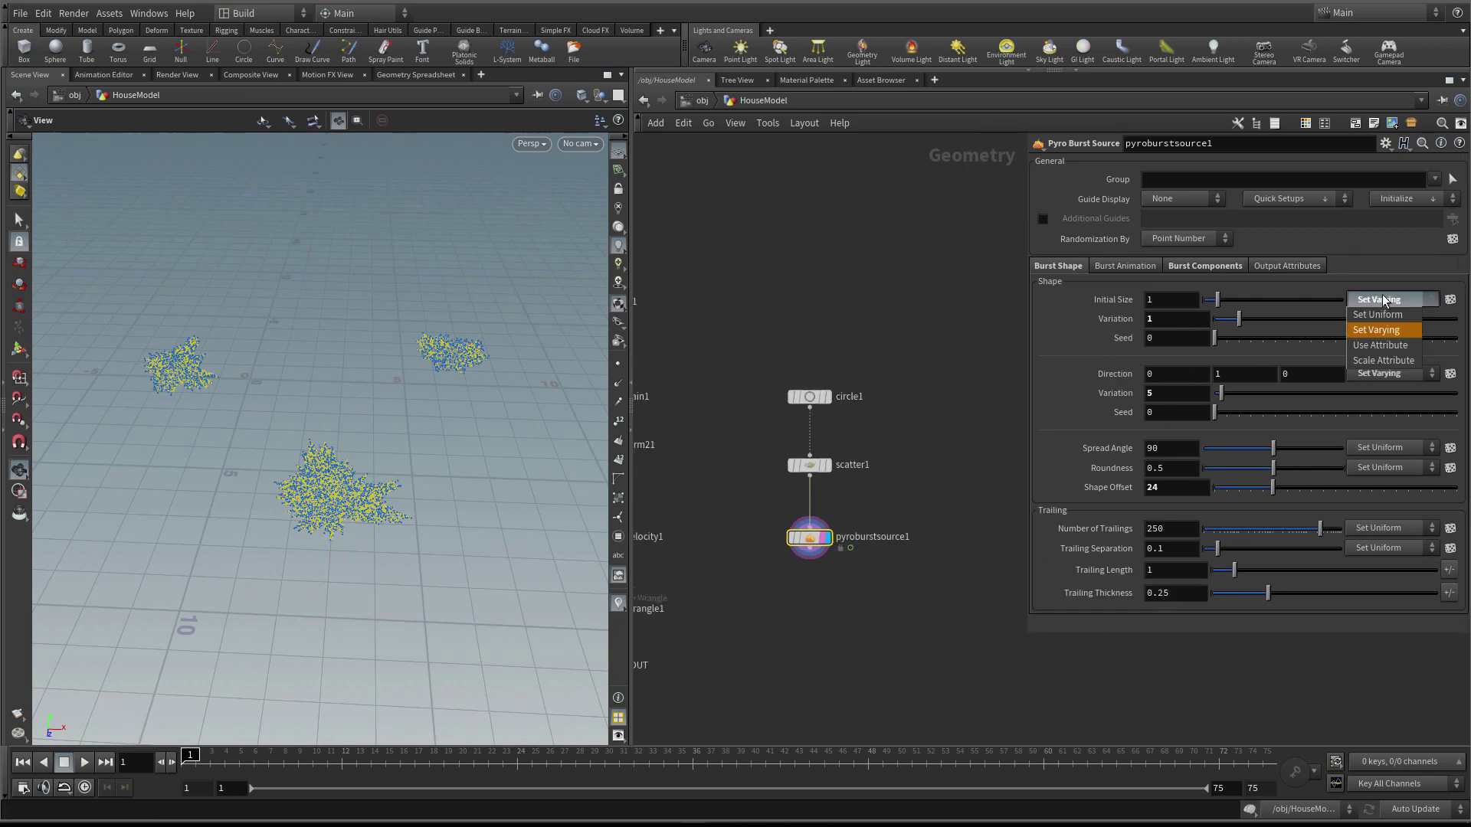
left_click(1388, 300)
Set the burst animation's Start Frame to 3 and scrub the timeline to frame 3 to check when the bursts appear
left_click(1125, 266)
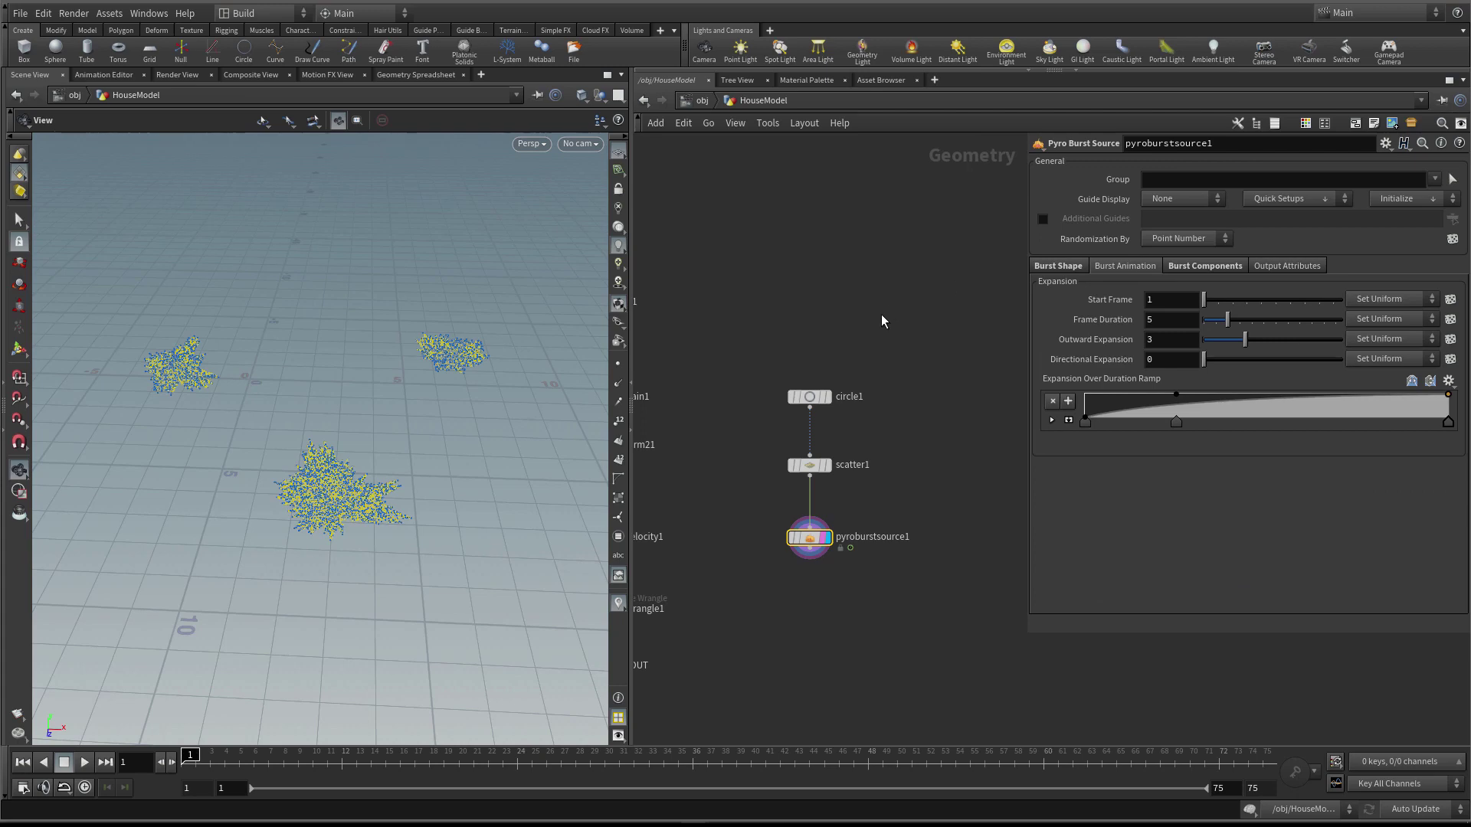
scroll(886, 316, "up", 1)
middle_click_drag(890, 315, 914, 312)
right_click_drag(253, 379, 469, 429)
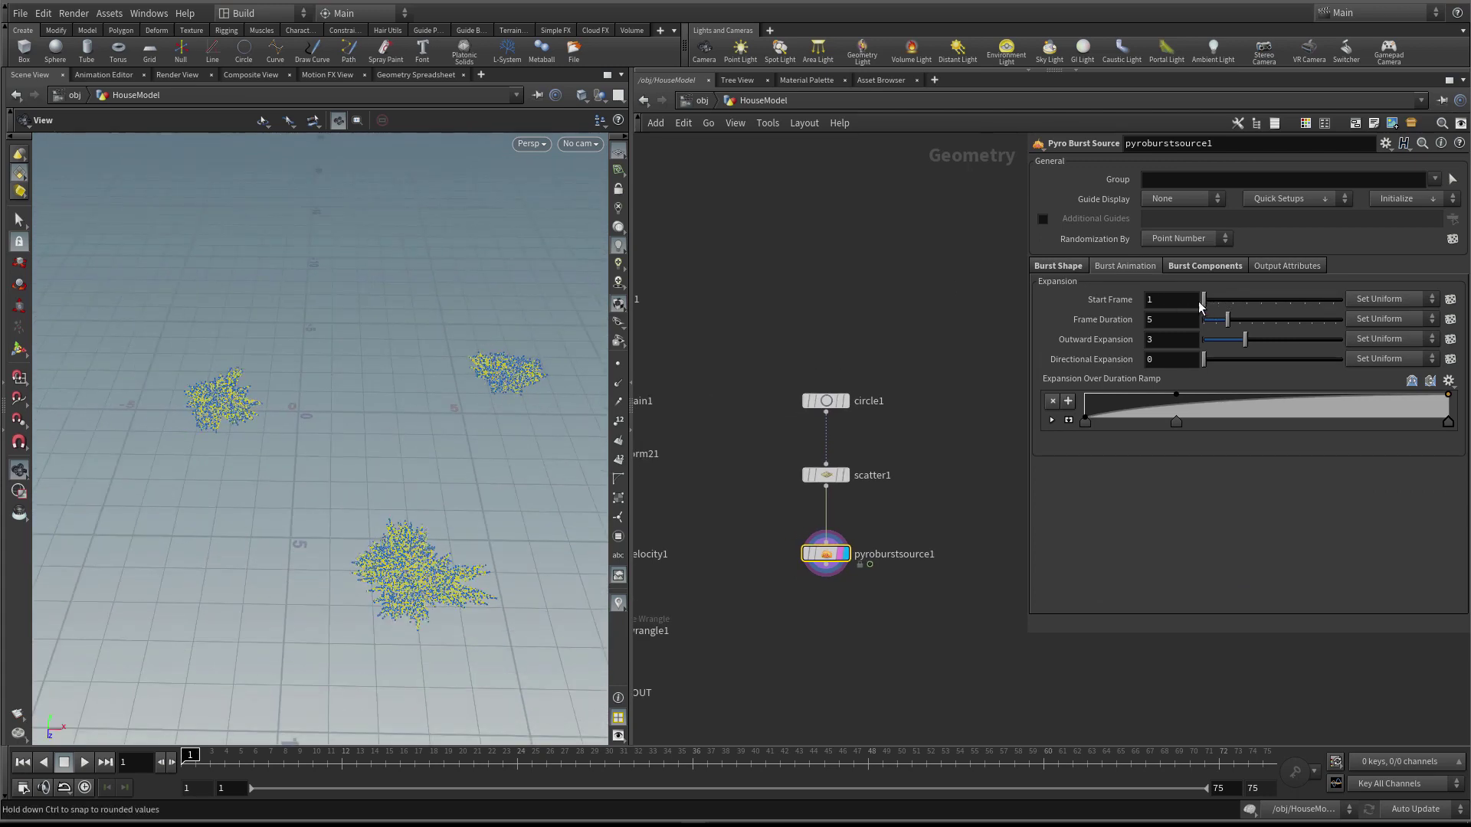
left_click(1107, 301)
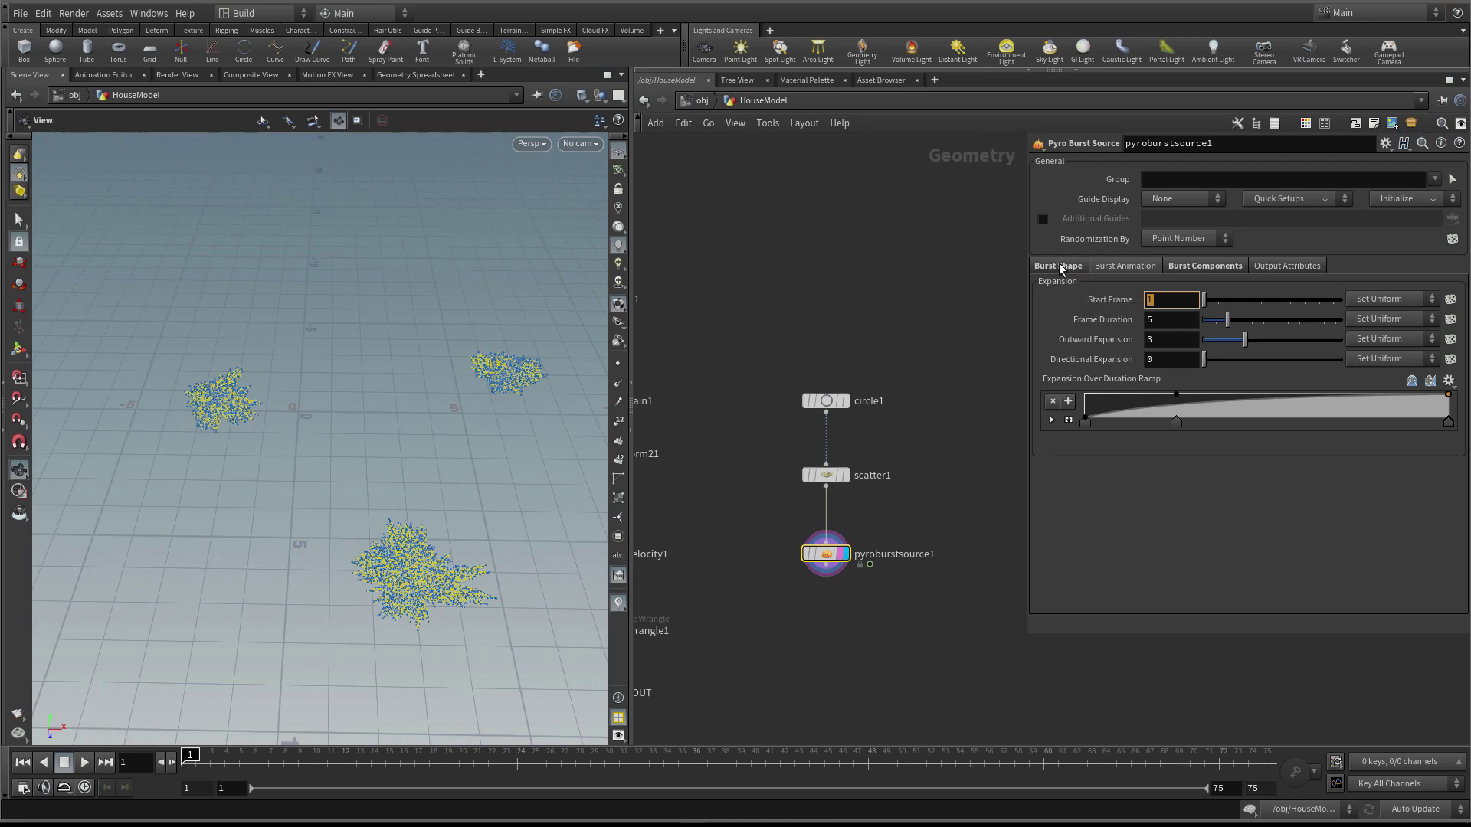
left_click(1059, 265)
left_click(1118, 266)
type("3")
key("Return")
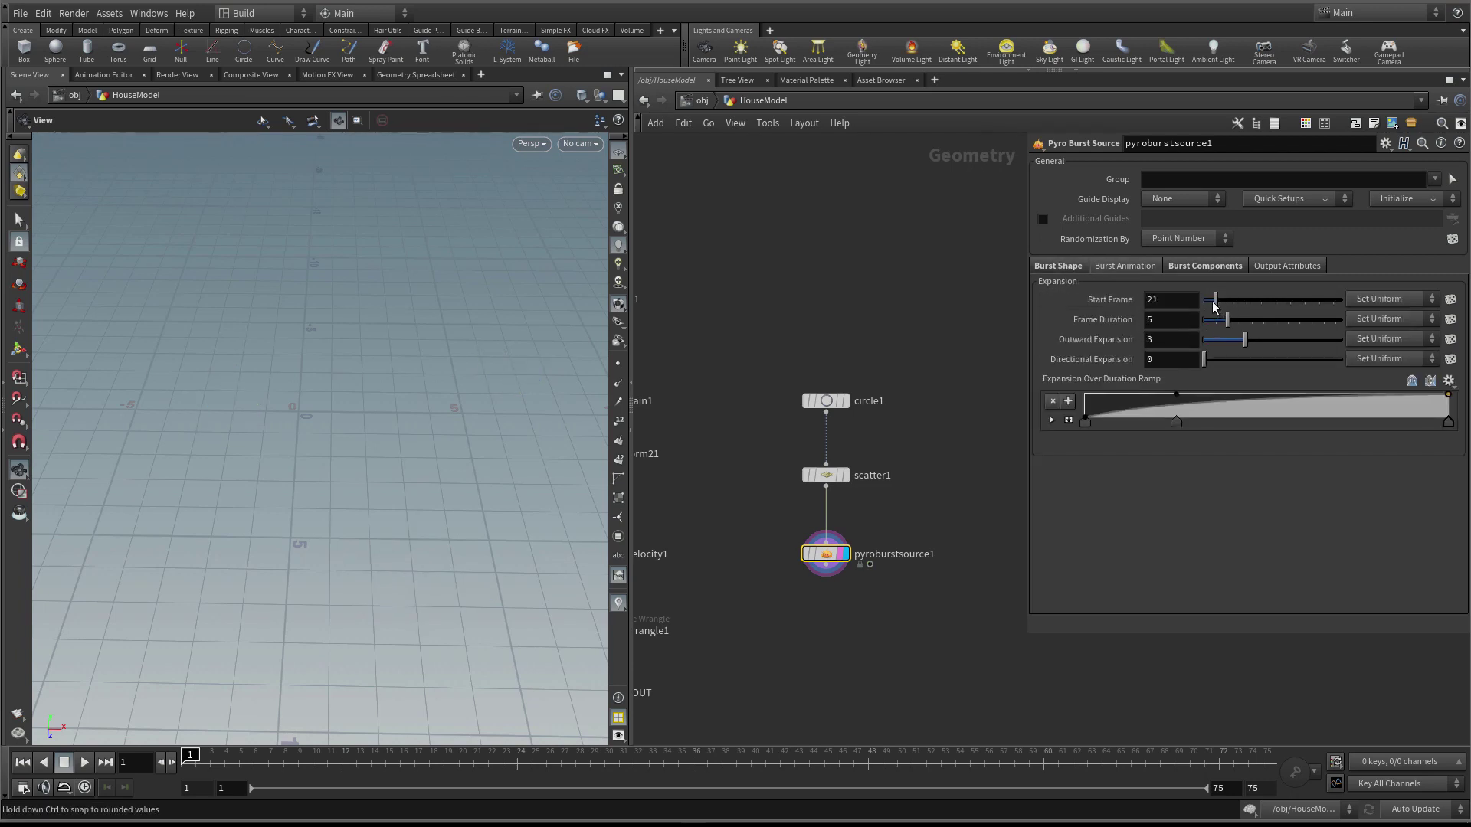
type("3")
key("Return")
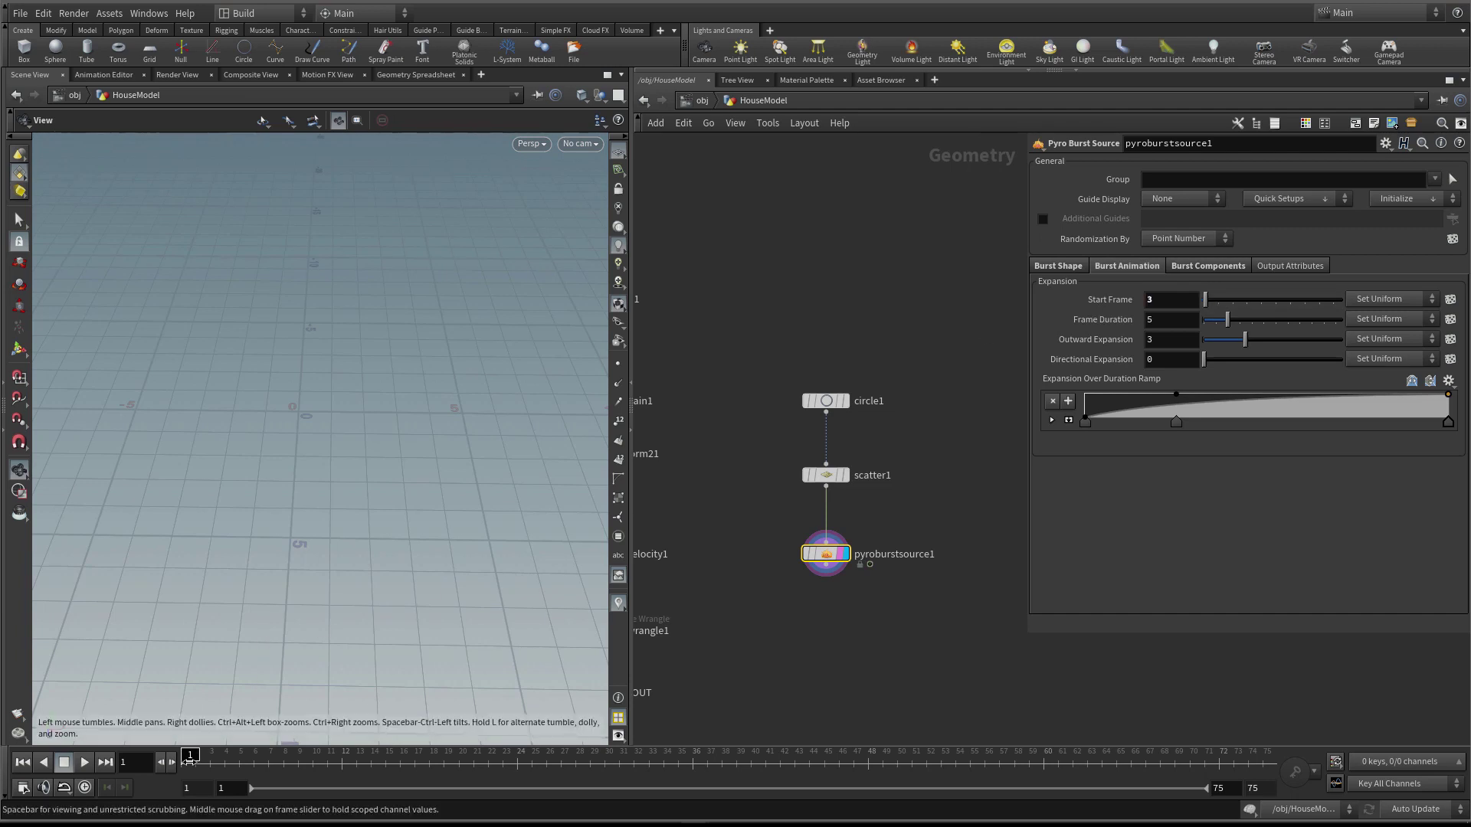
left_click_drag(204, 762, 221, 770)
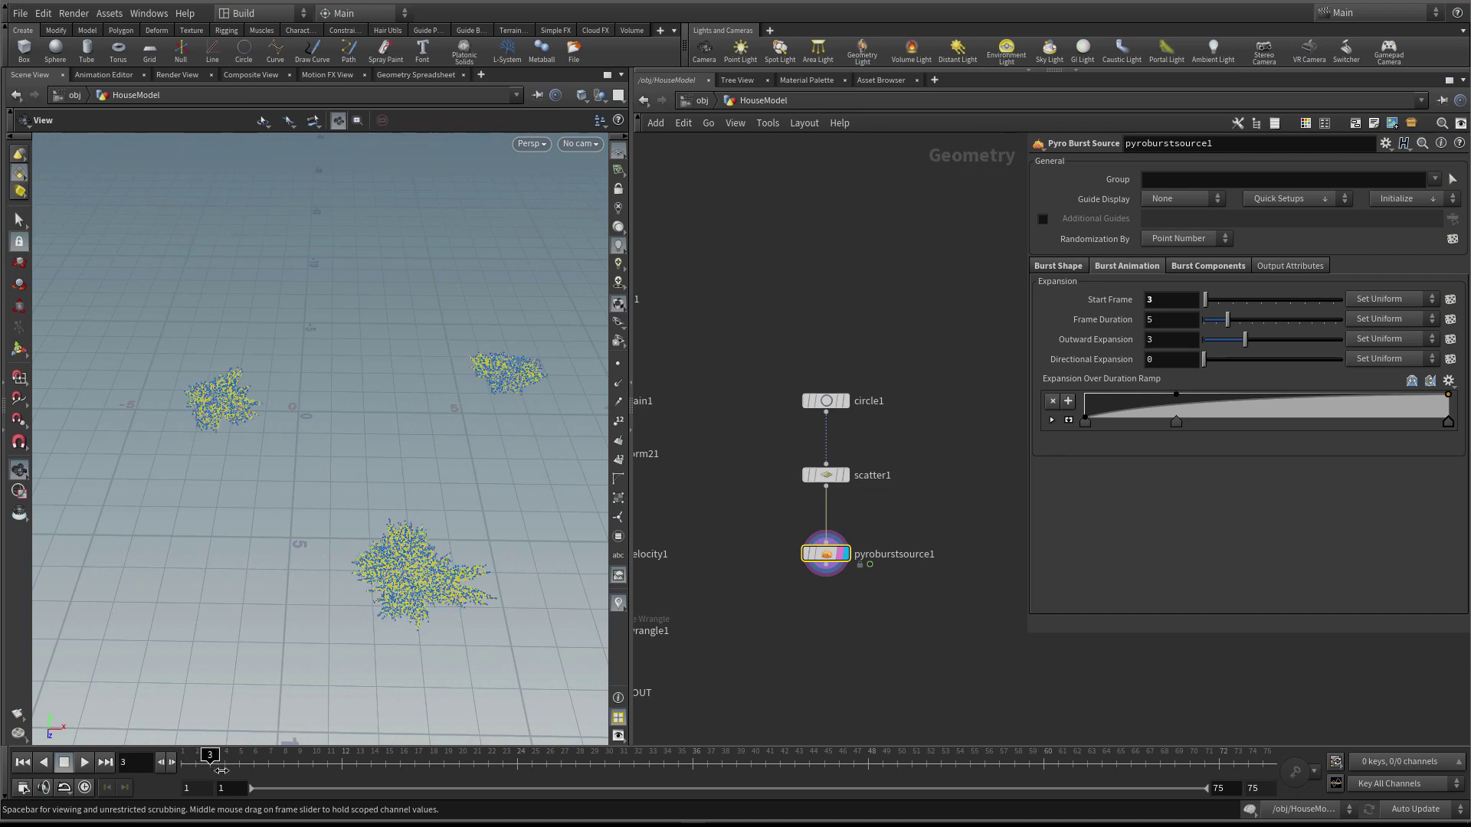
scroll(766, 446, "up", 1)
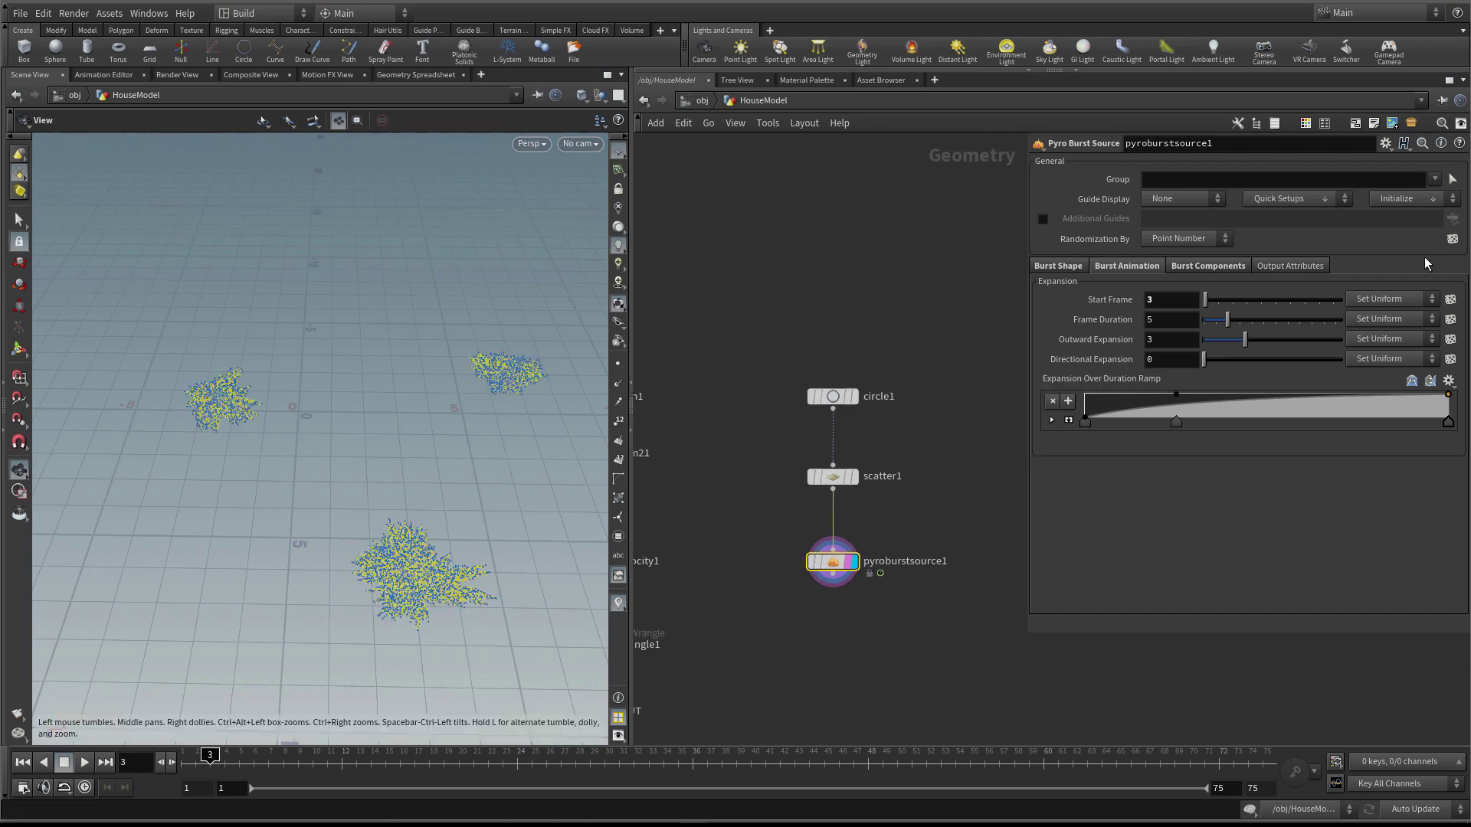
Change the Start Frame mode to Set Varying and go to frame 5 to compare the timing of the bursts
left_click(1404, 300)
left_click(1393, 330)
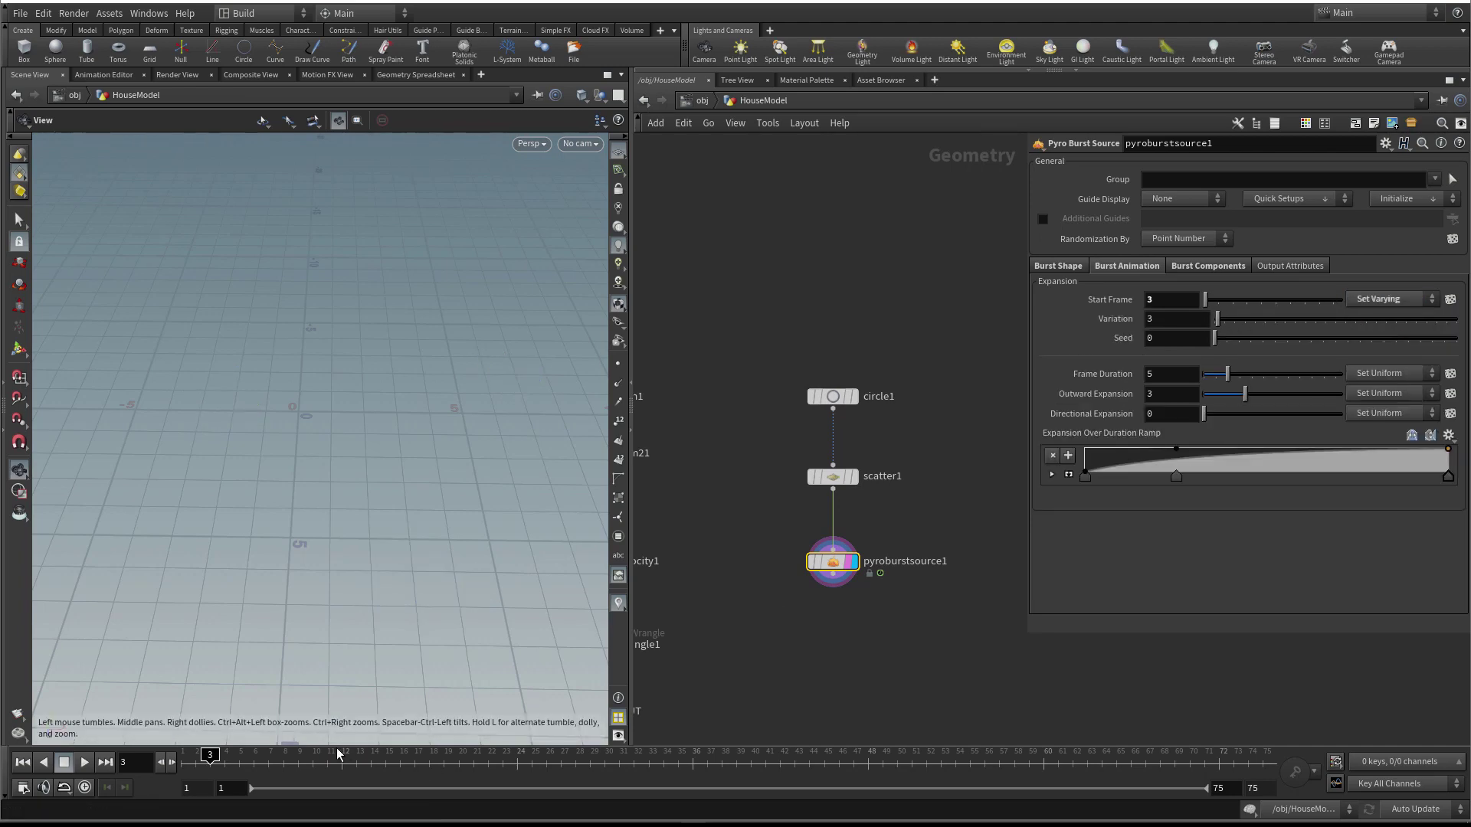
left_click(238, 766)
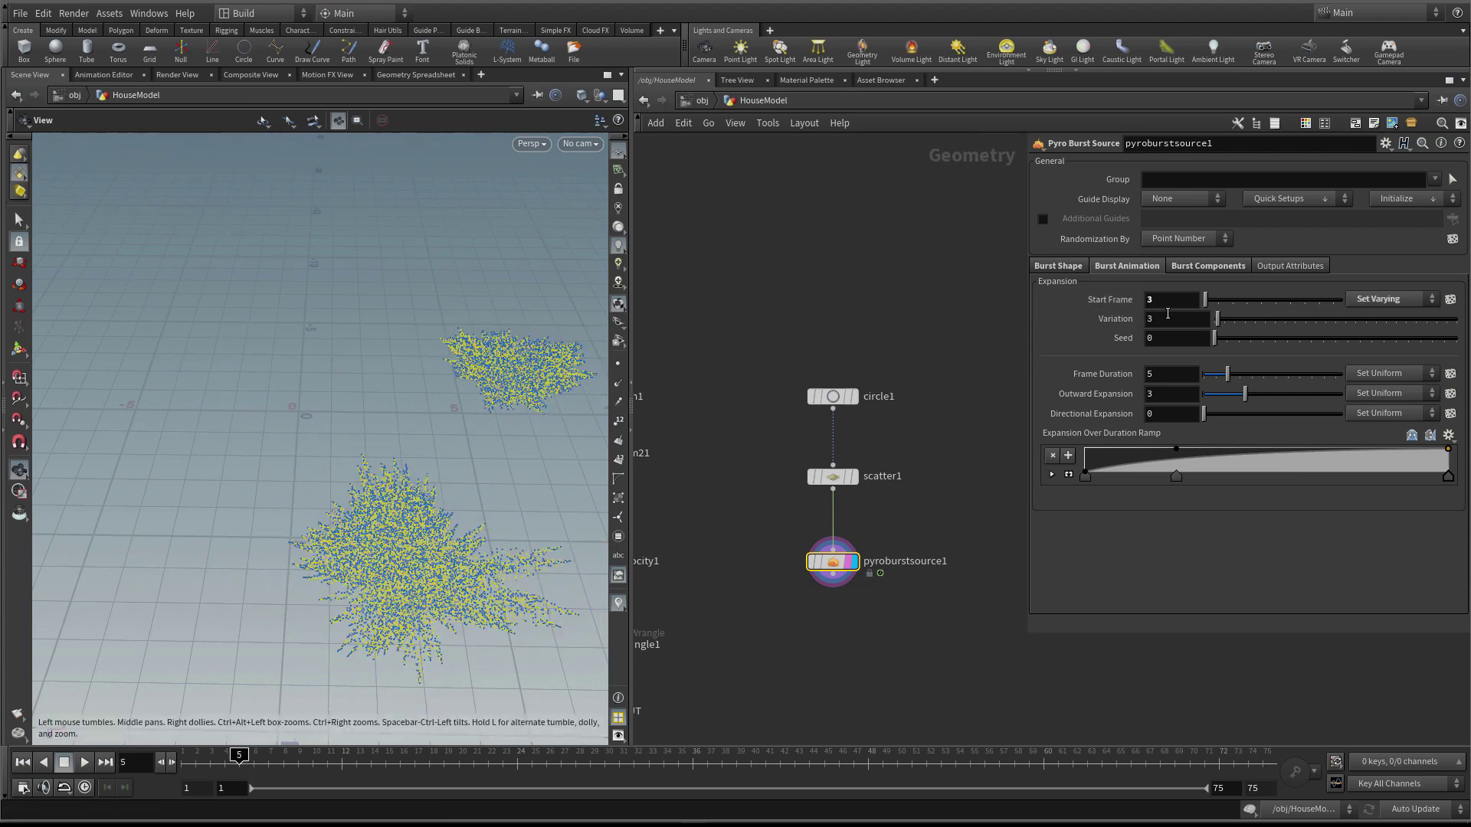
left_click(1065, 266)
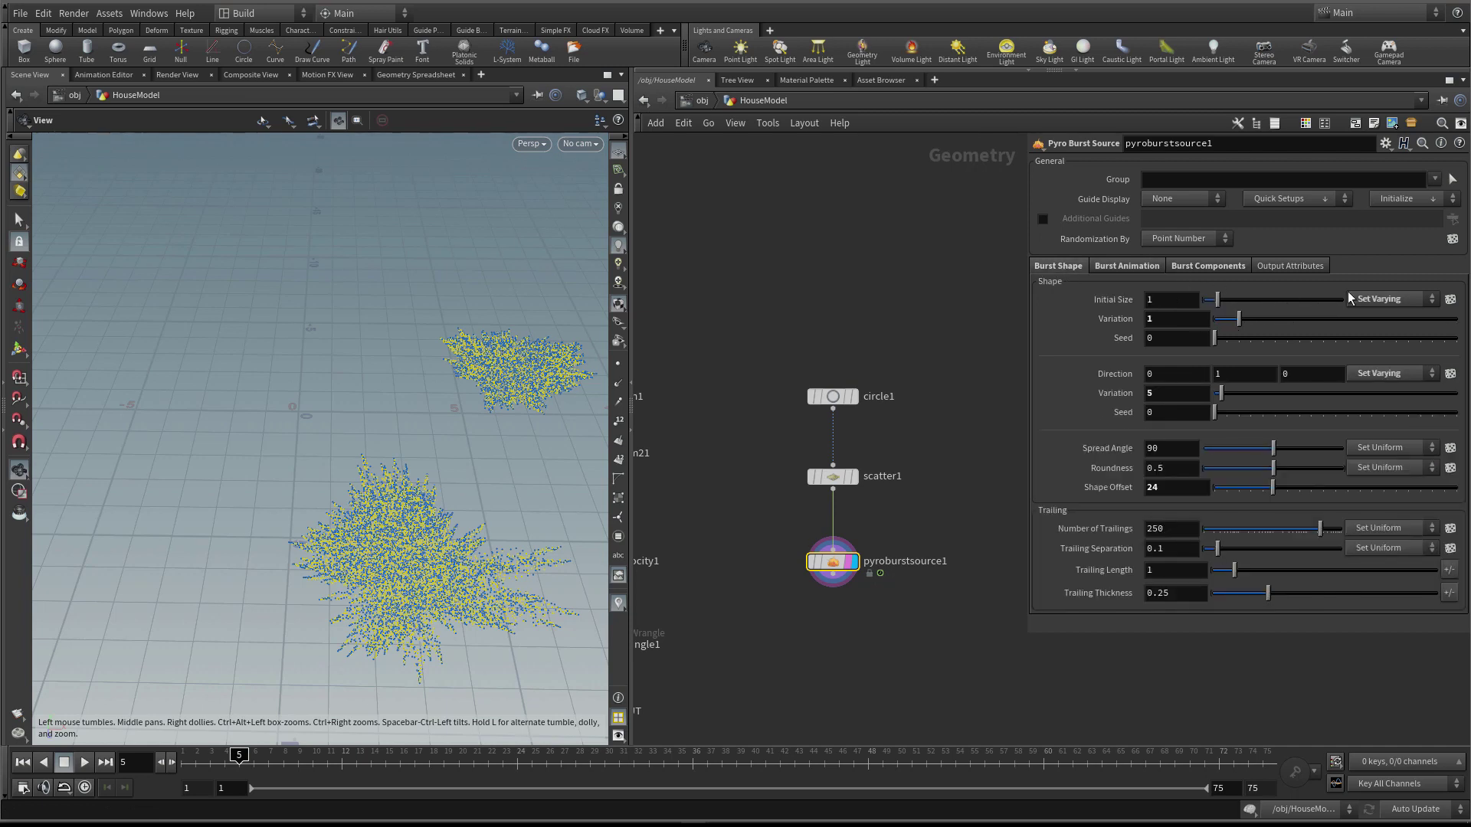
left_click(1386, 299)
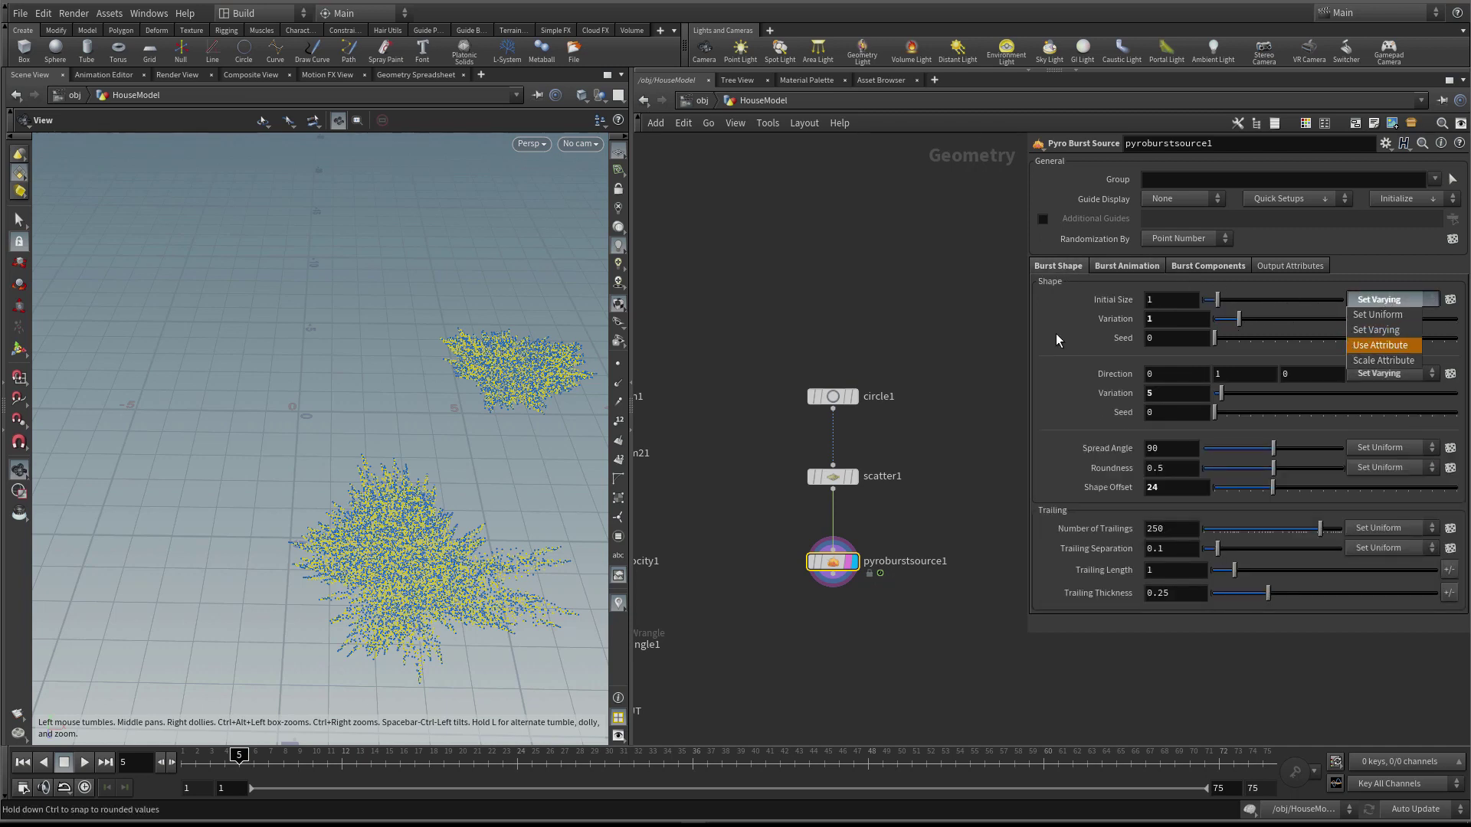
left_click(1072, 322)
Change the burst animation's Start Frame mode to Use Attribute
left_click(1123, 266)
left_click(1379, 300)
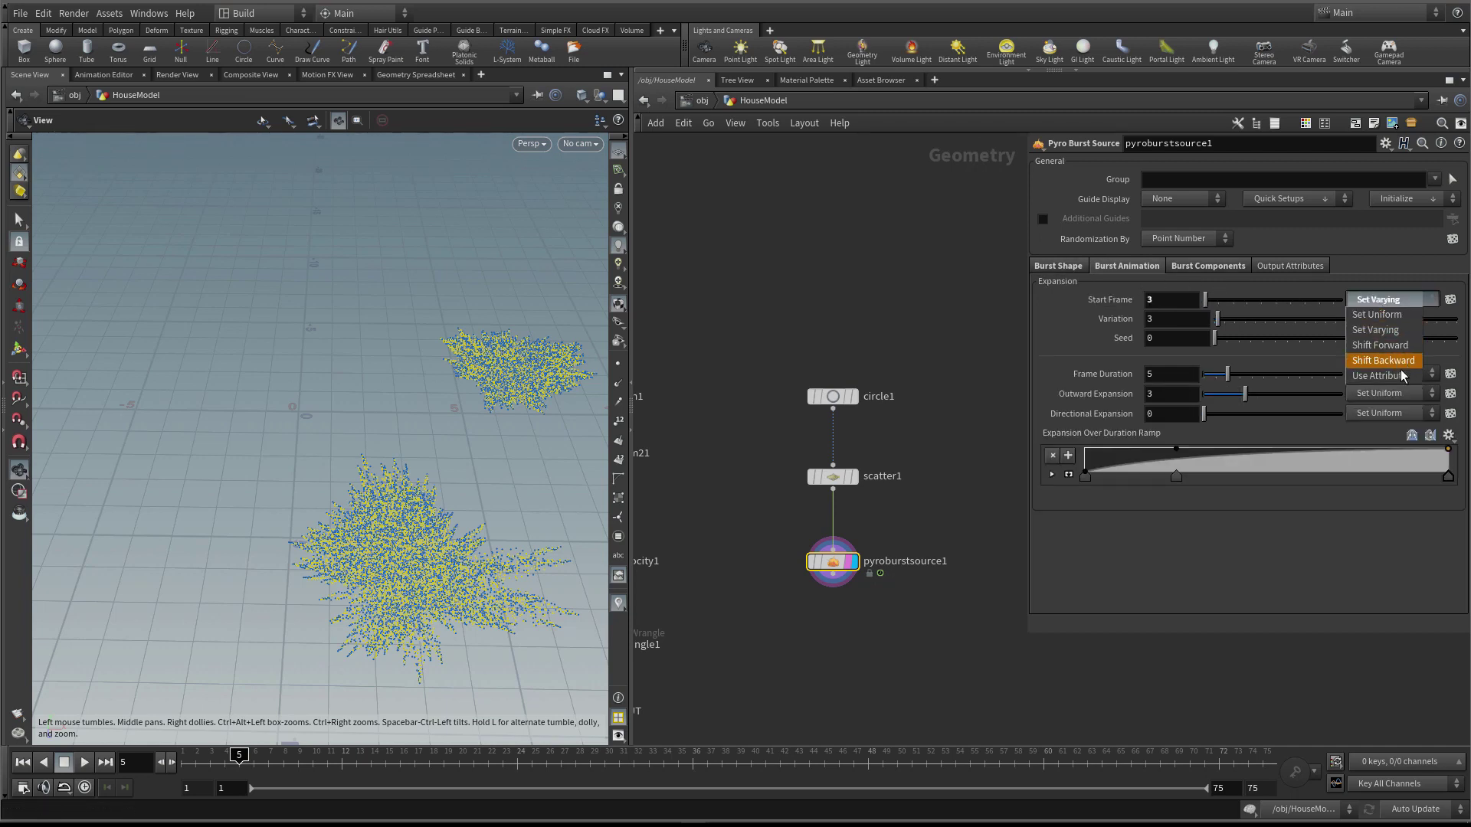
left_click(1376, 375)
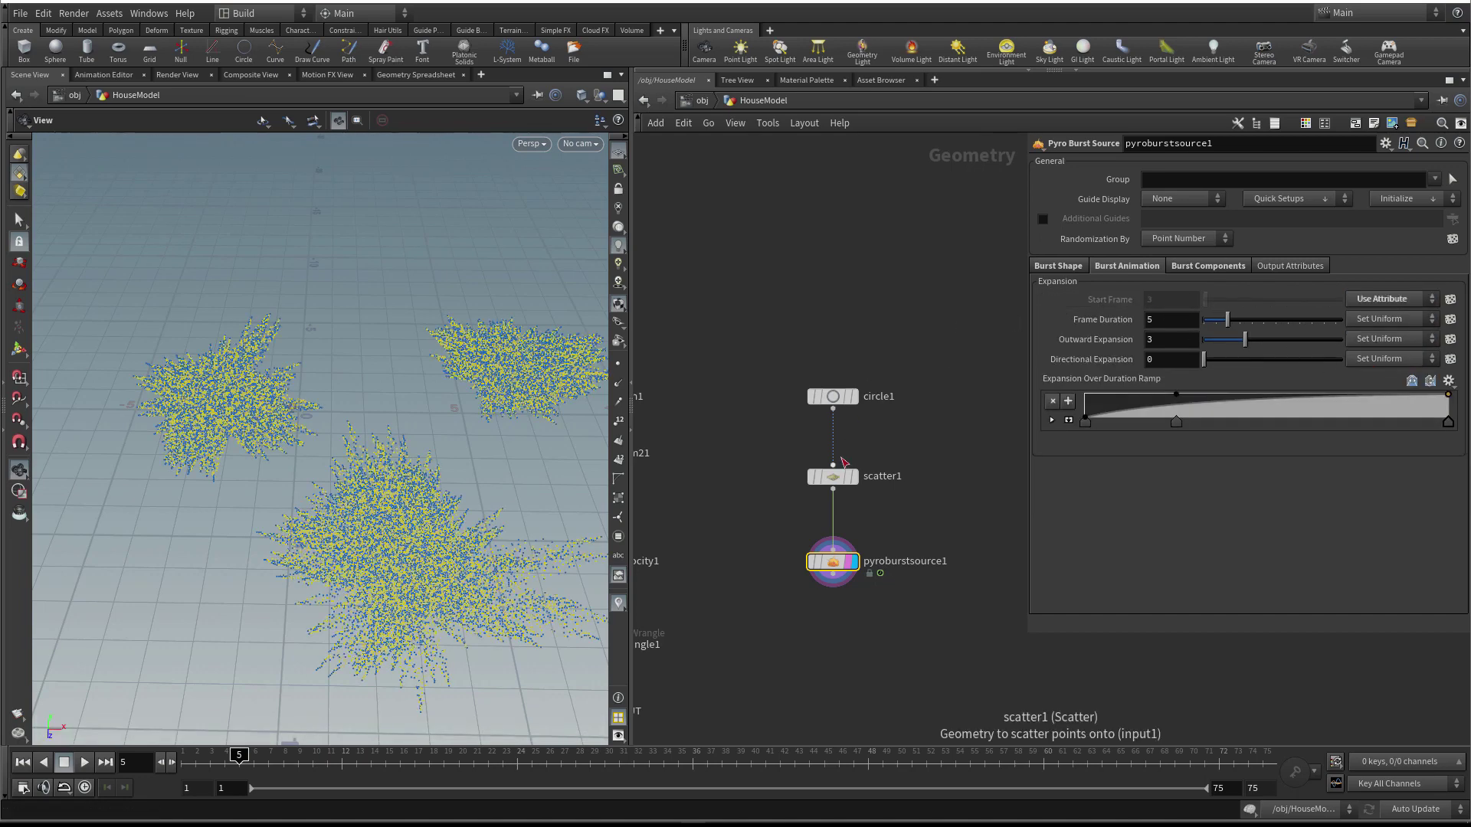
Make room above pyroburstsource1 in the network and generate the Attribute Adjust Float node for its Start Frame attribute
left_click_drag(839, 396, 838, 363)
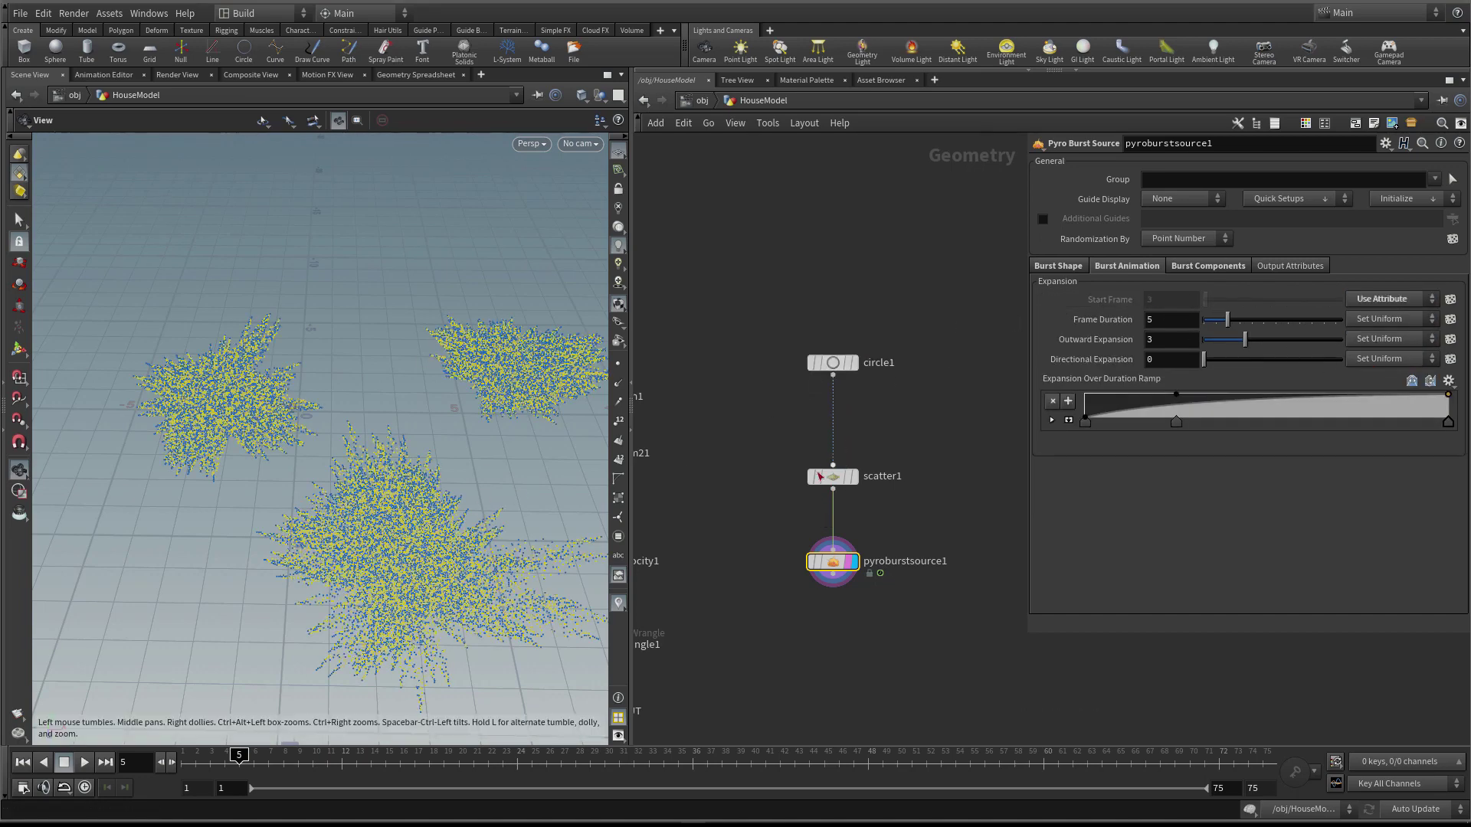
left_click_drag(820, 477, 820, 444)
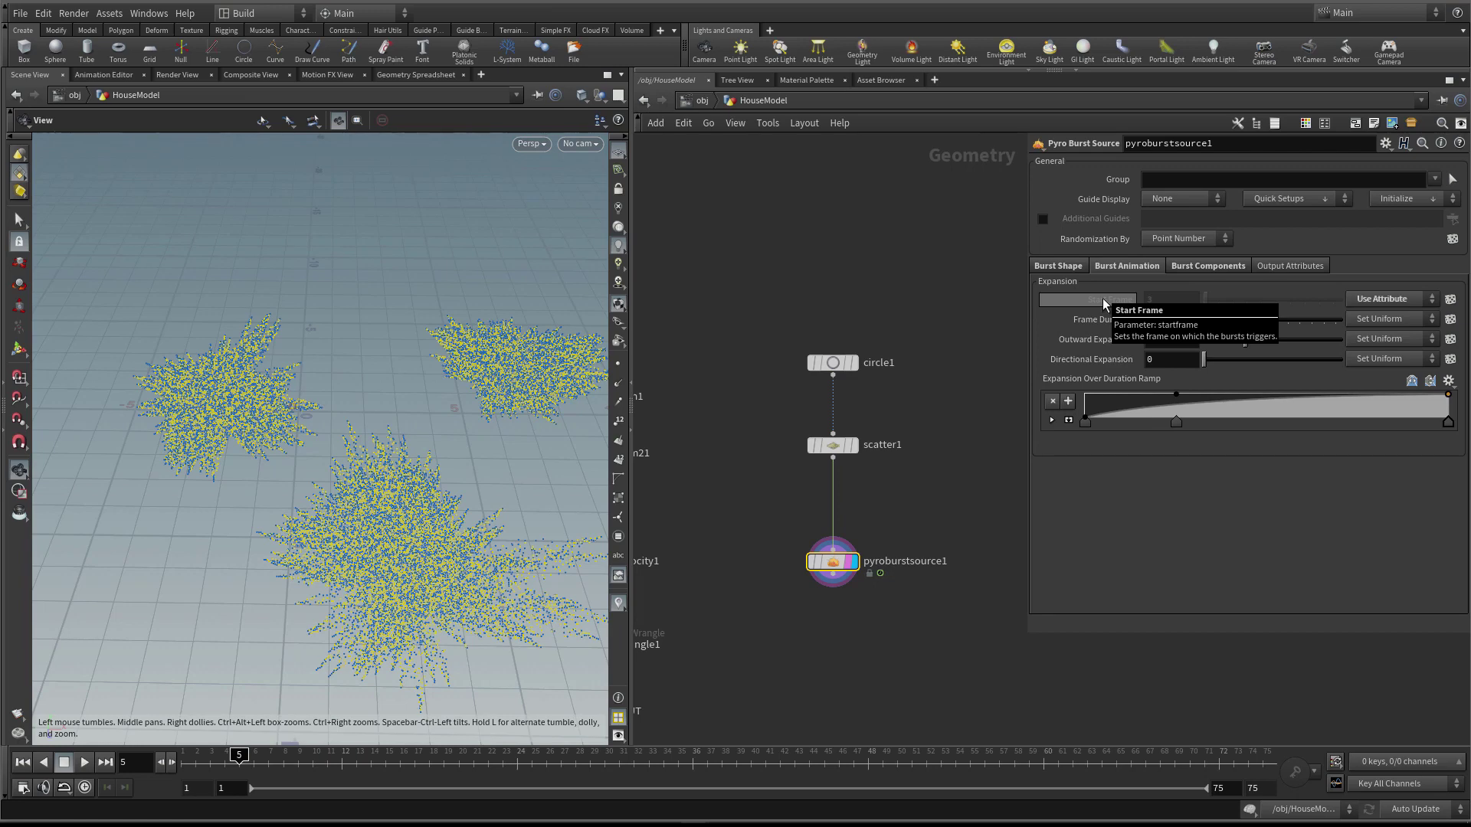
left_click(1451, 300)
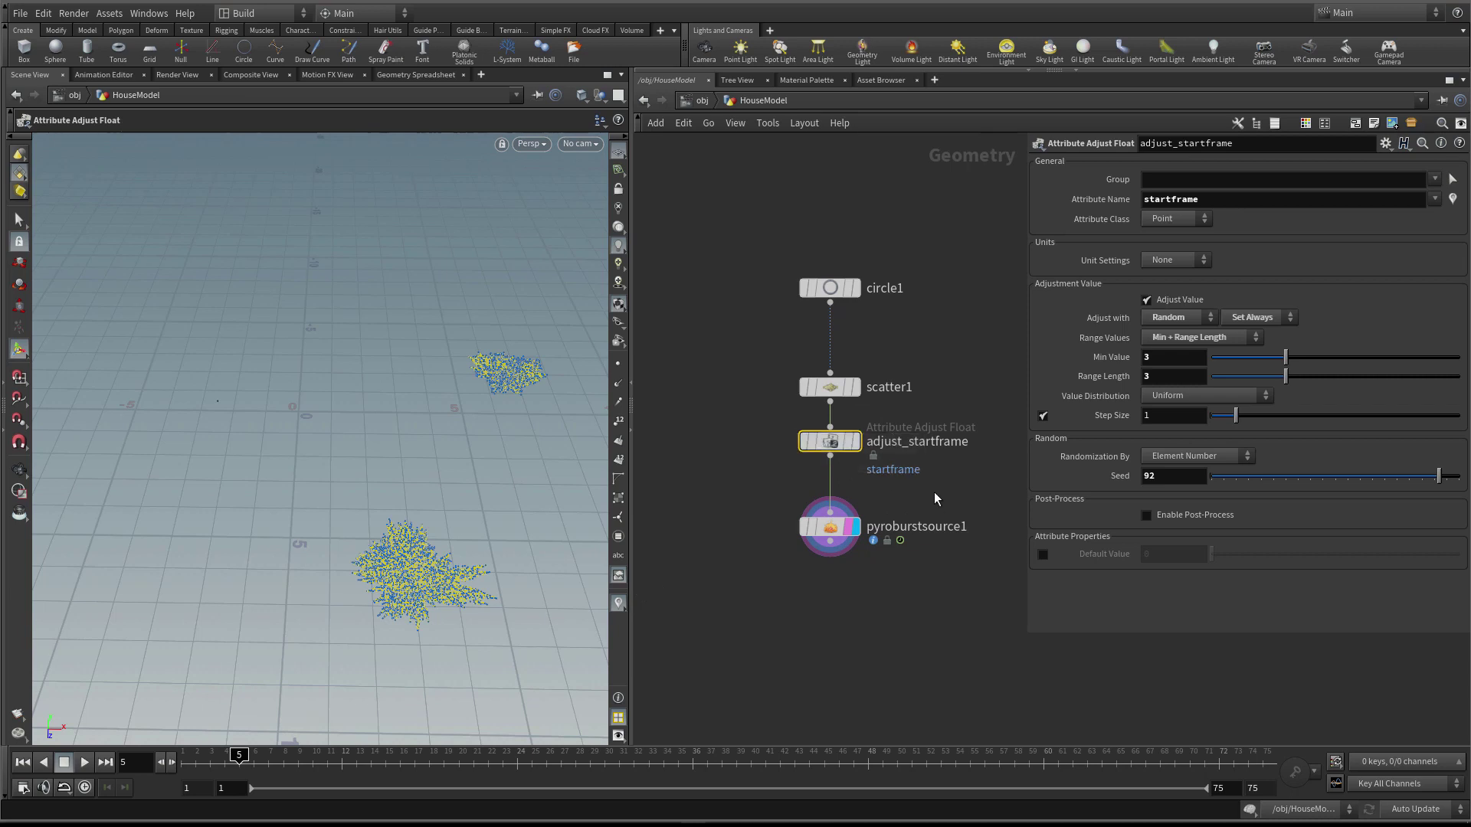
middle_click(814, 457)
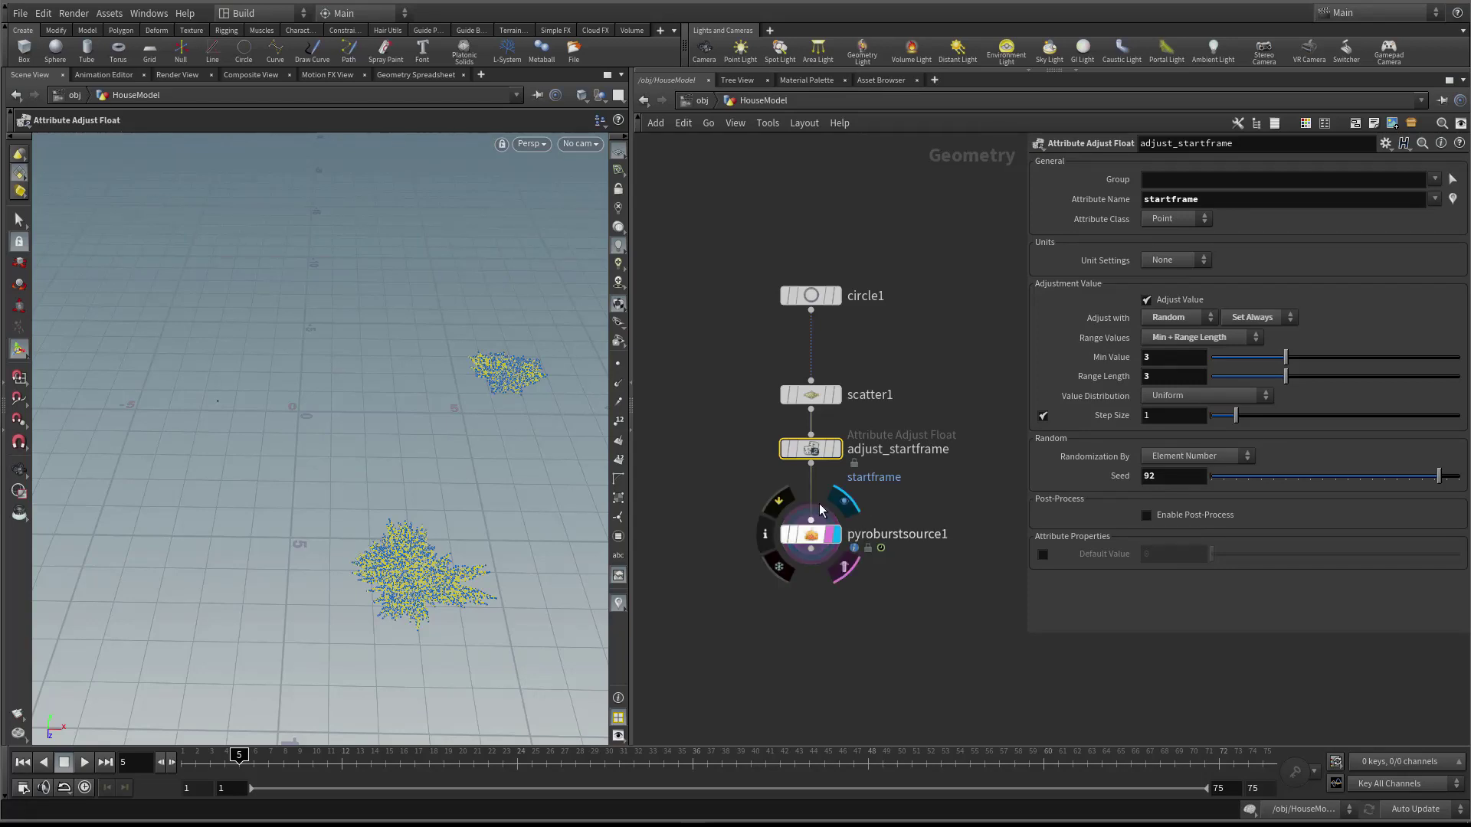
Open the geometry spreadsheet of adjust_startframe and scrub to frame 6 to compare the bursts with each point's startframe value
left_click(821, 534)
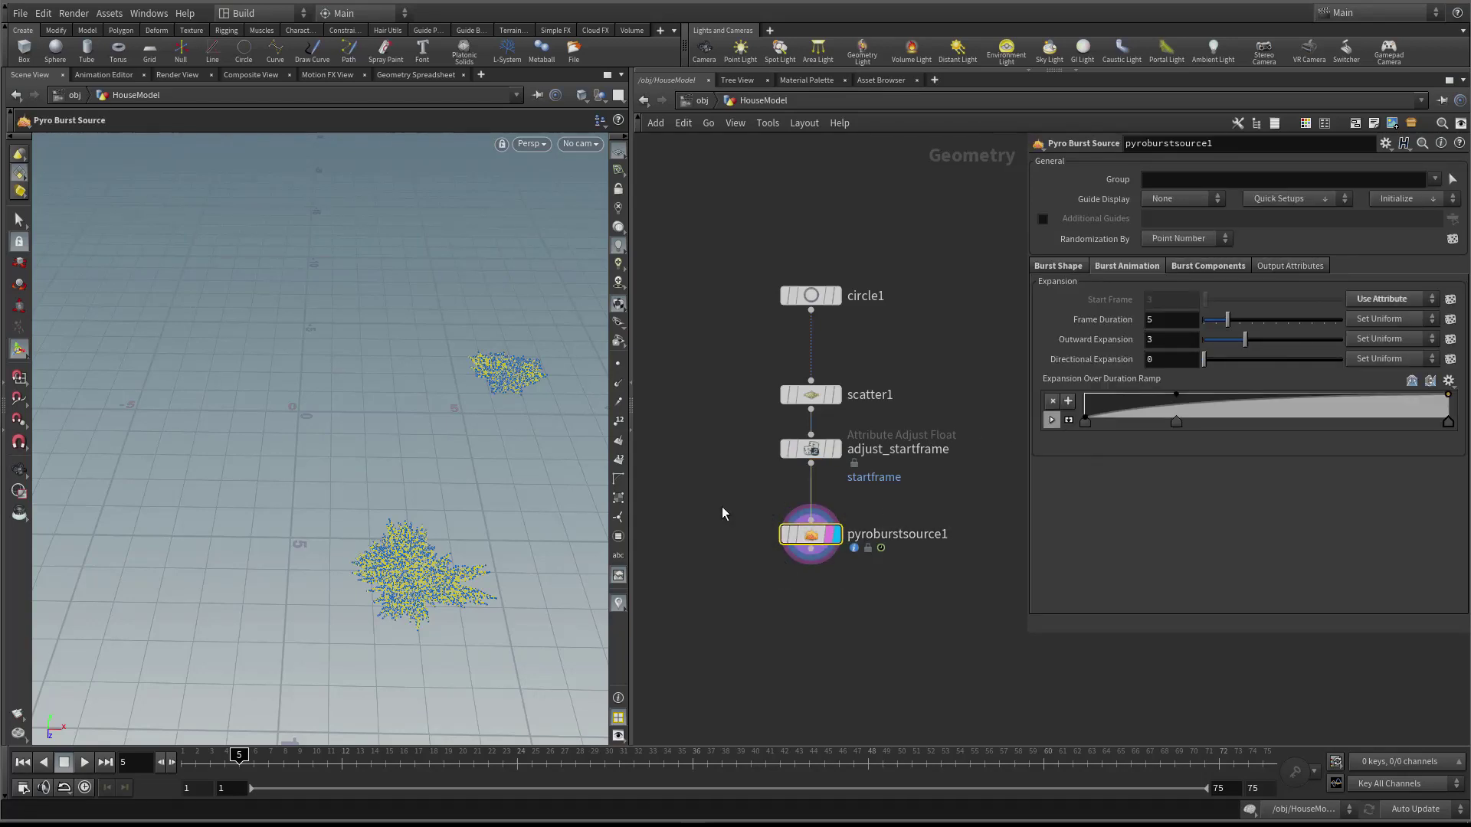
left_click(813, 450)
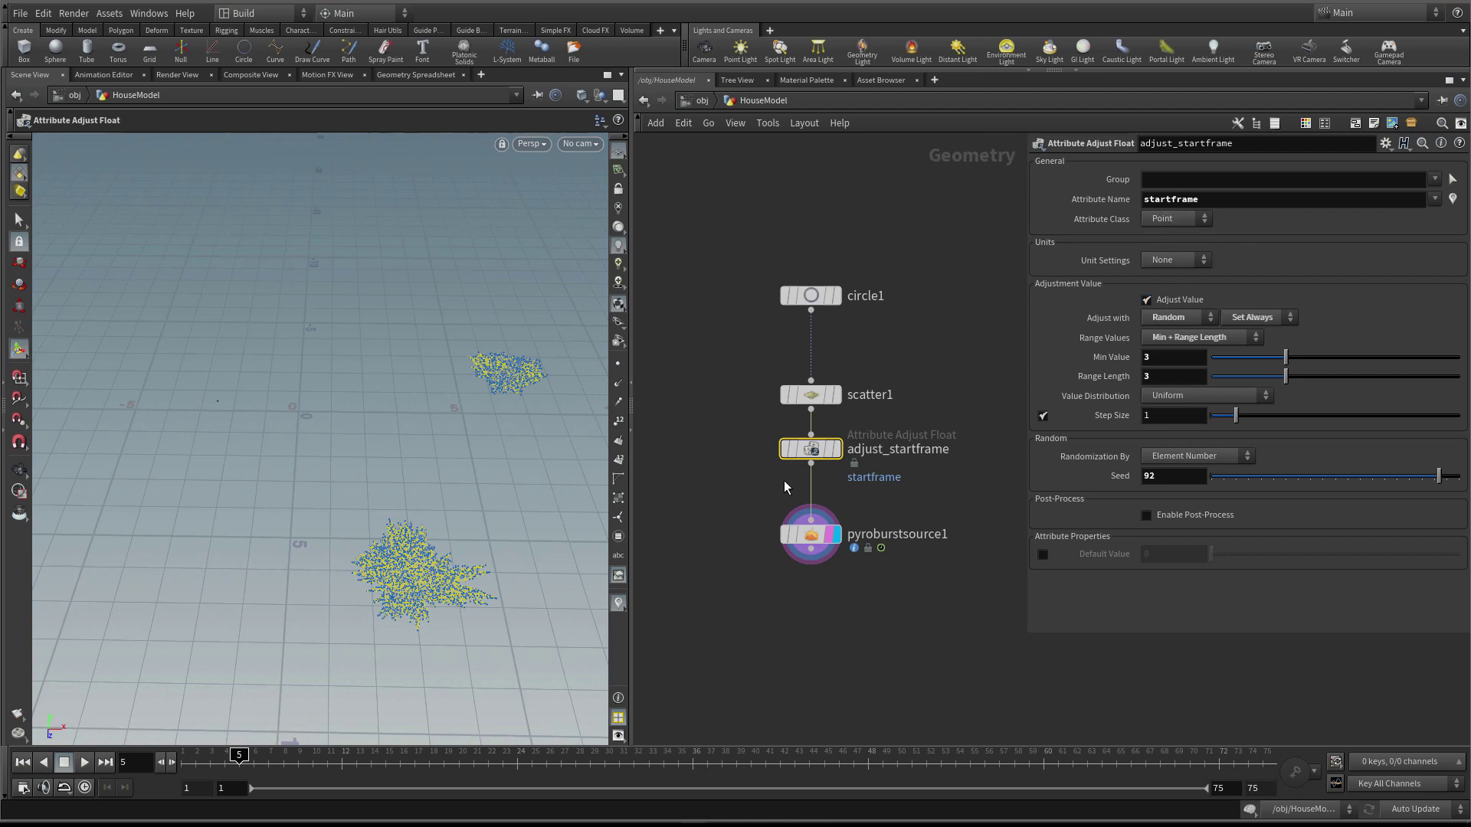
right_click(811, 451)
left_click(862, 559)
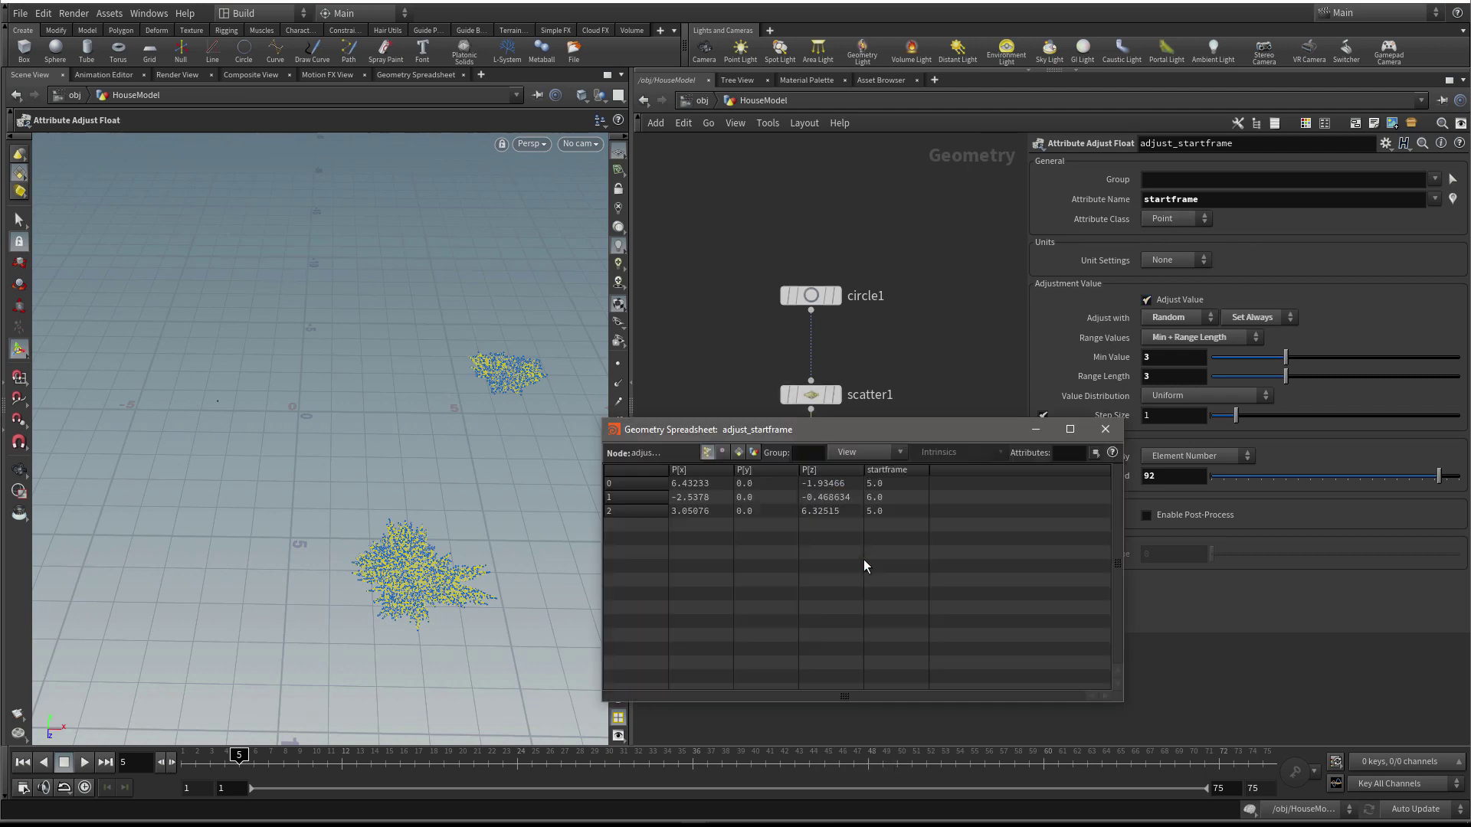
left_click_drag(847, 433, 845, 101)
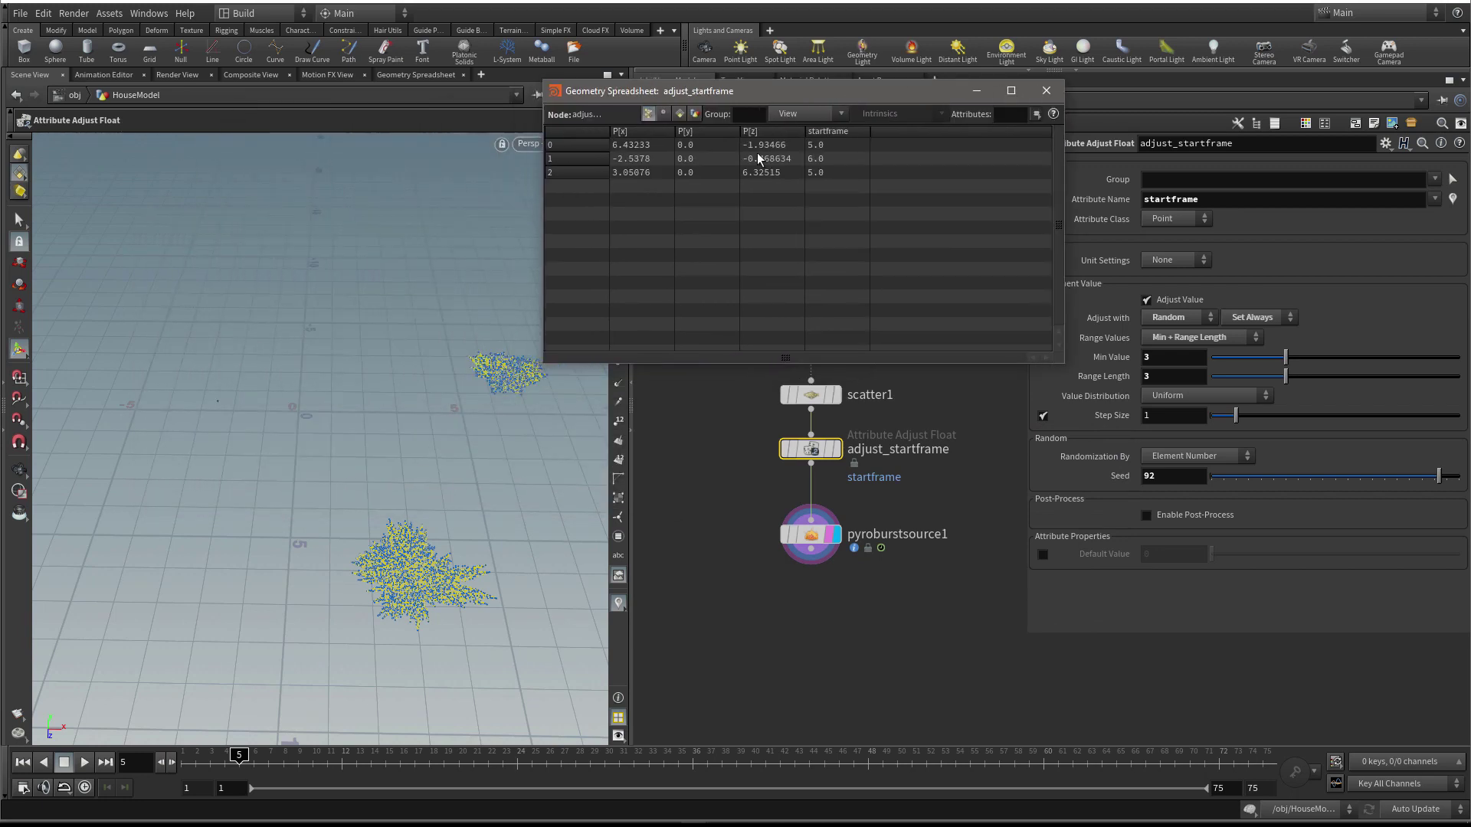
left_click_drag(238, 764, 254, 762)
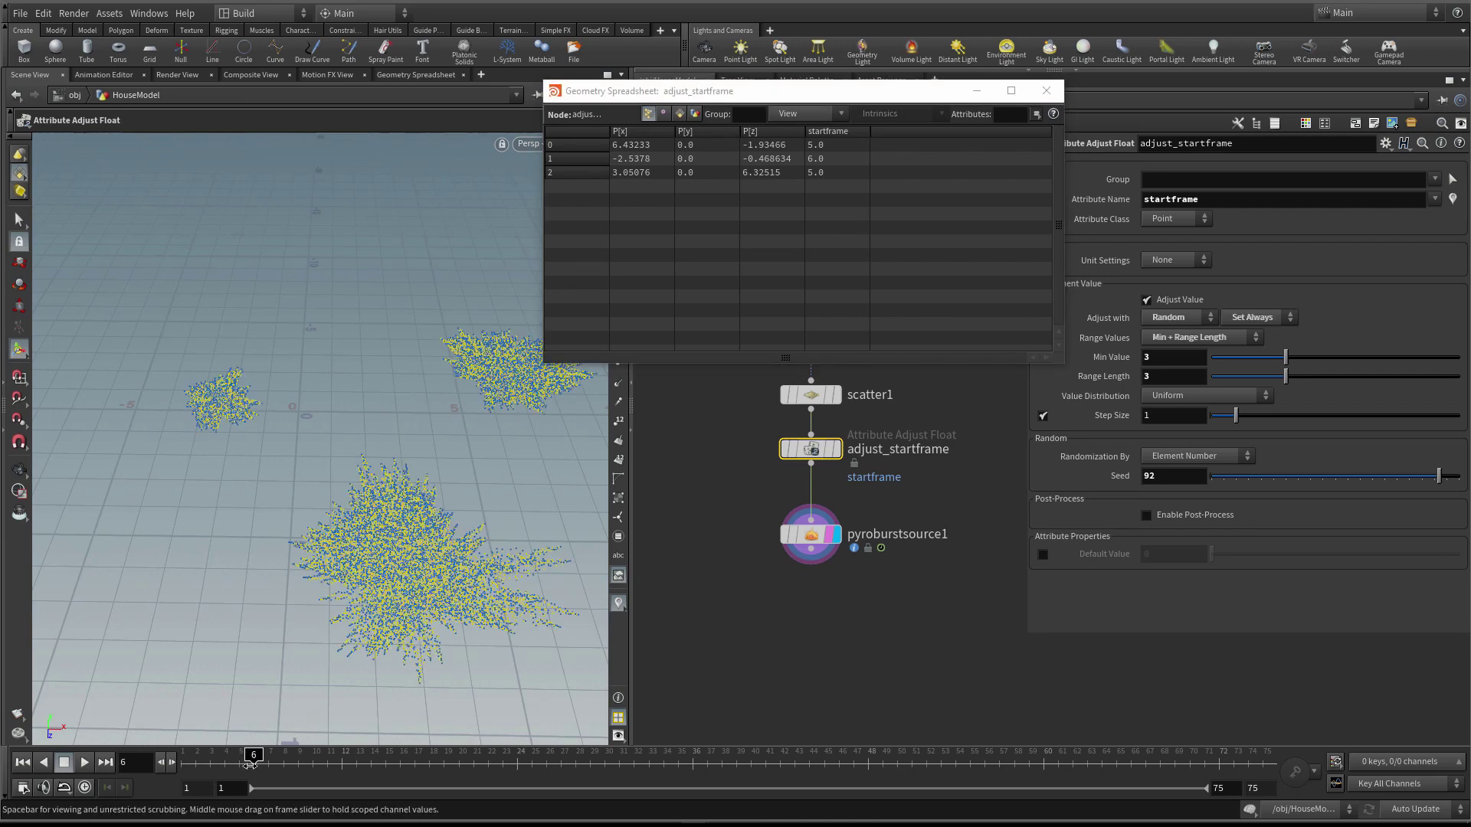
Move the geometry spreadsheet clear of the parameters and set the Range Length of adjust_startframe to 4
left_click_drag(772, 92, 558, 90)
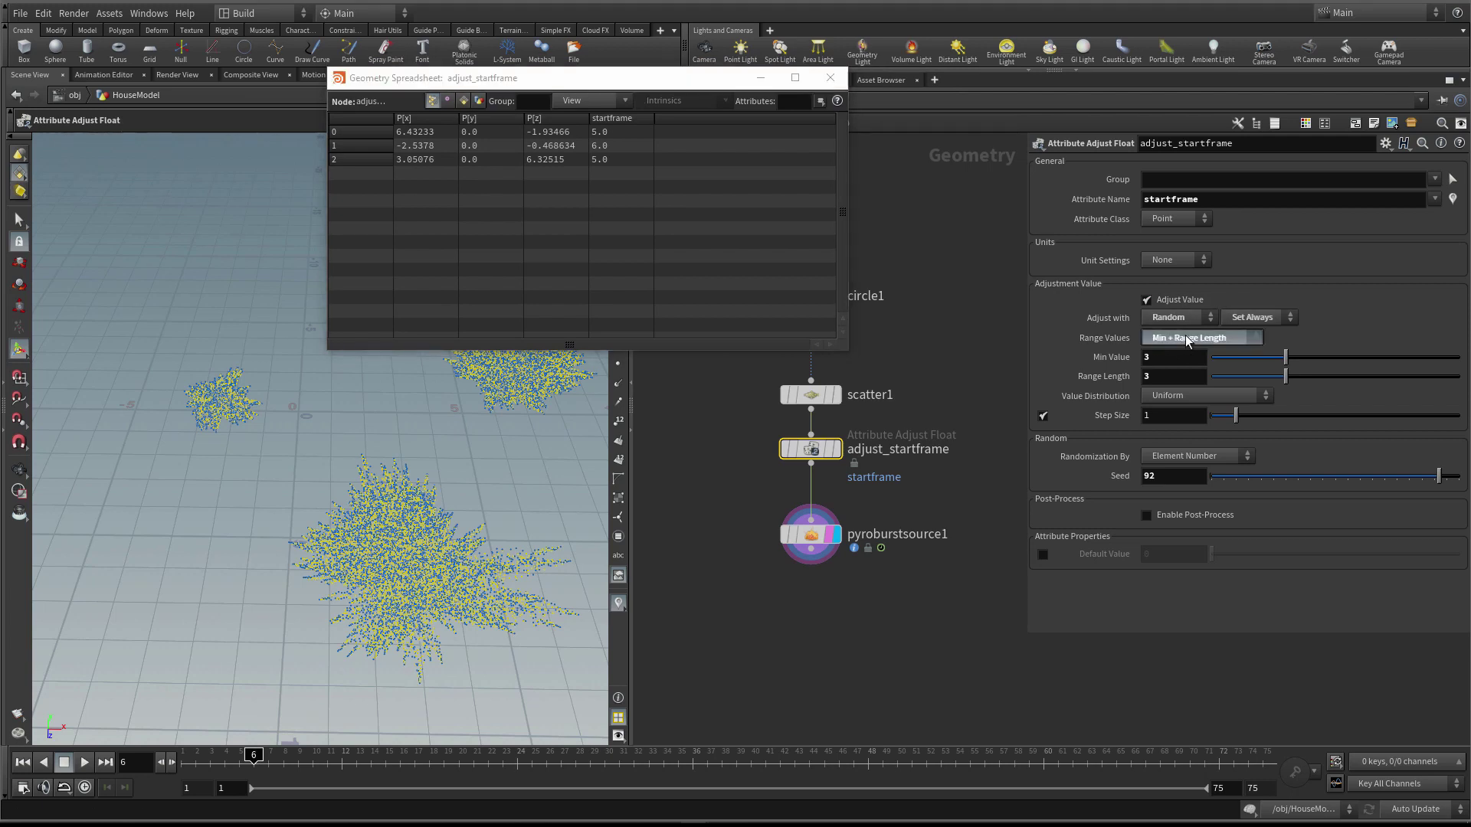
left_click(1254, 339)
left_click(1172, 367)
left_click(1172, 356)
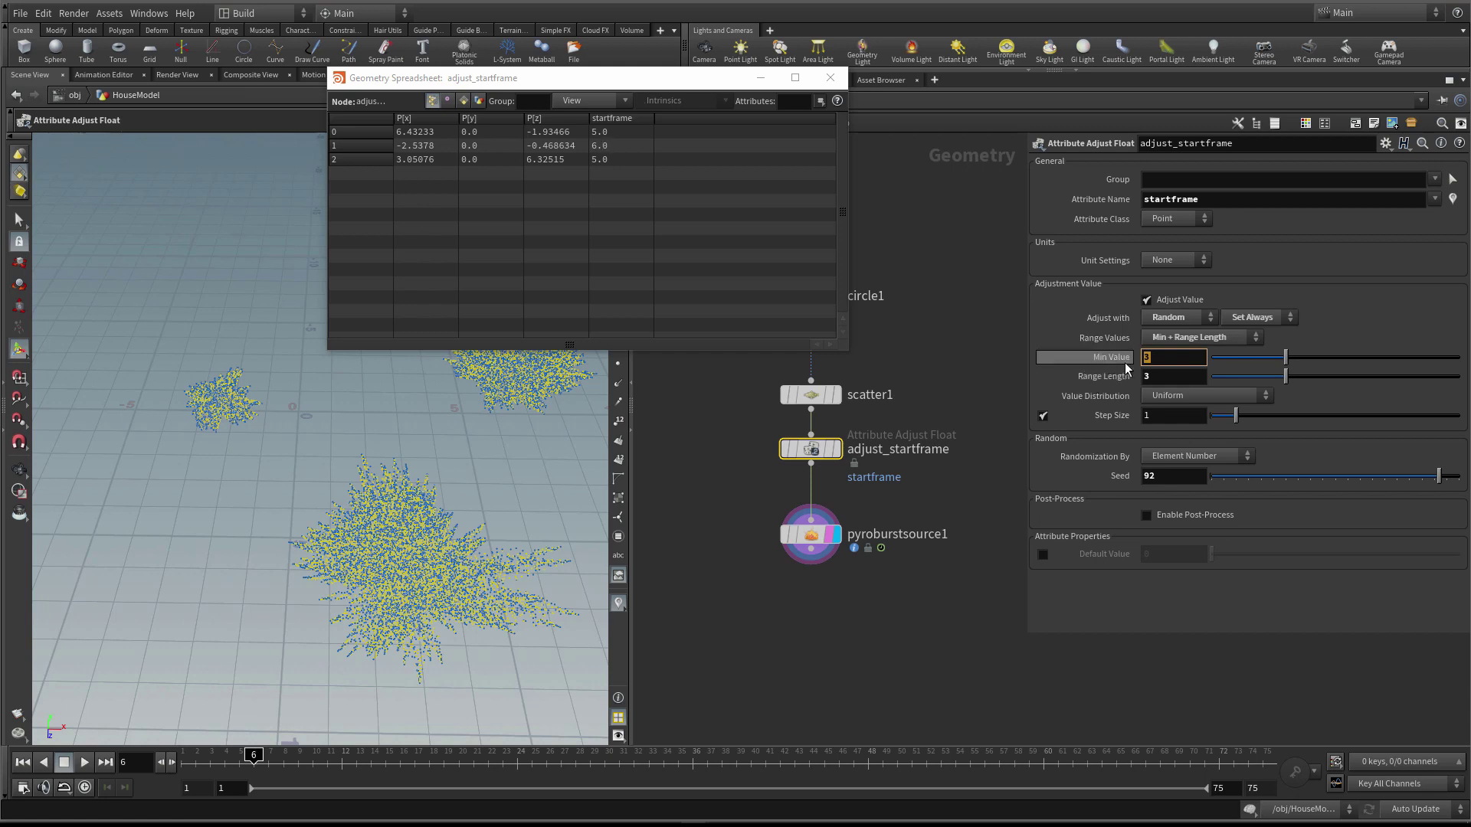
left_click(1168, 375)
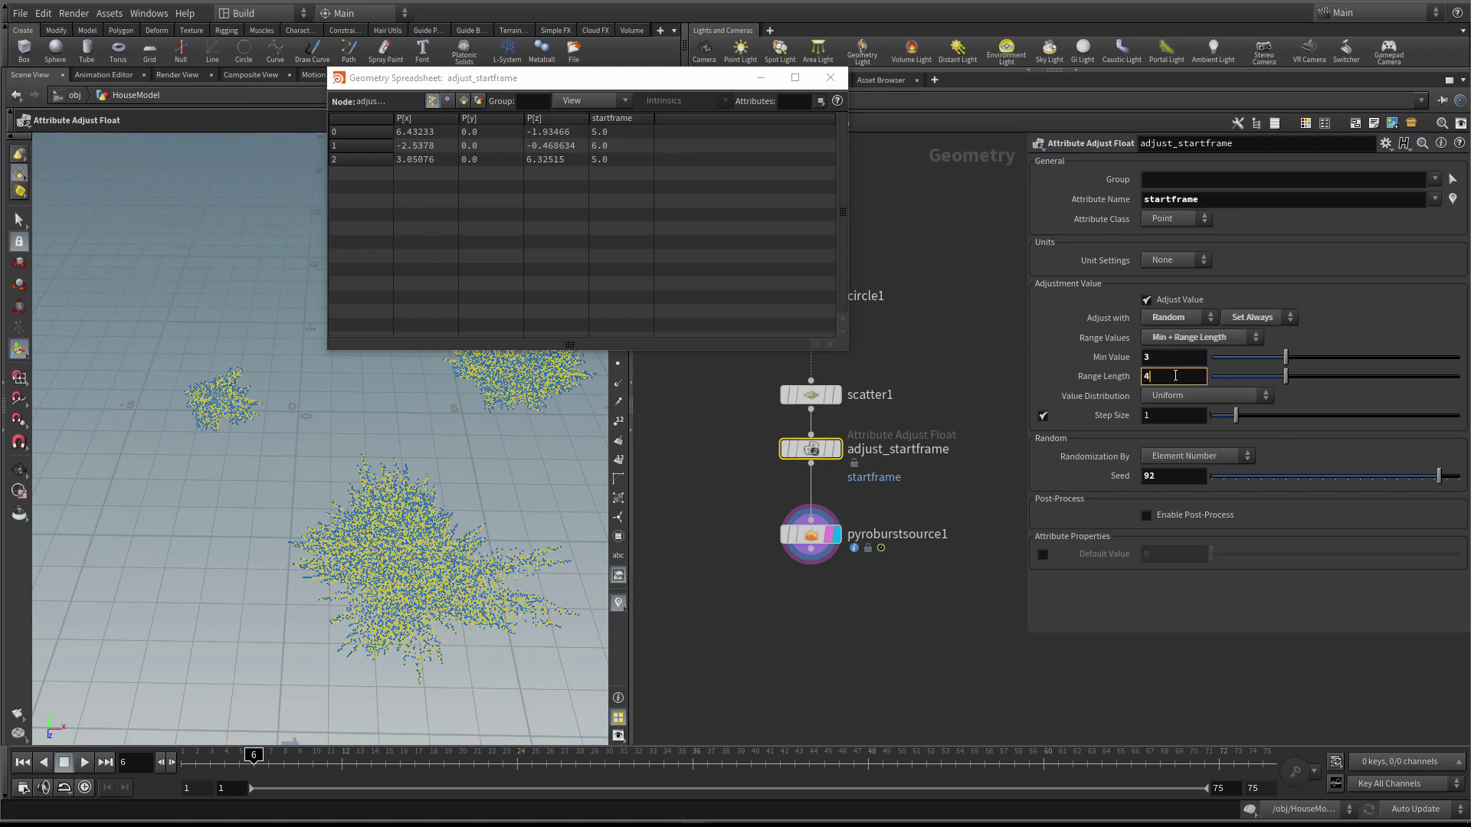
key("Return")
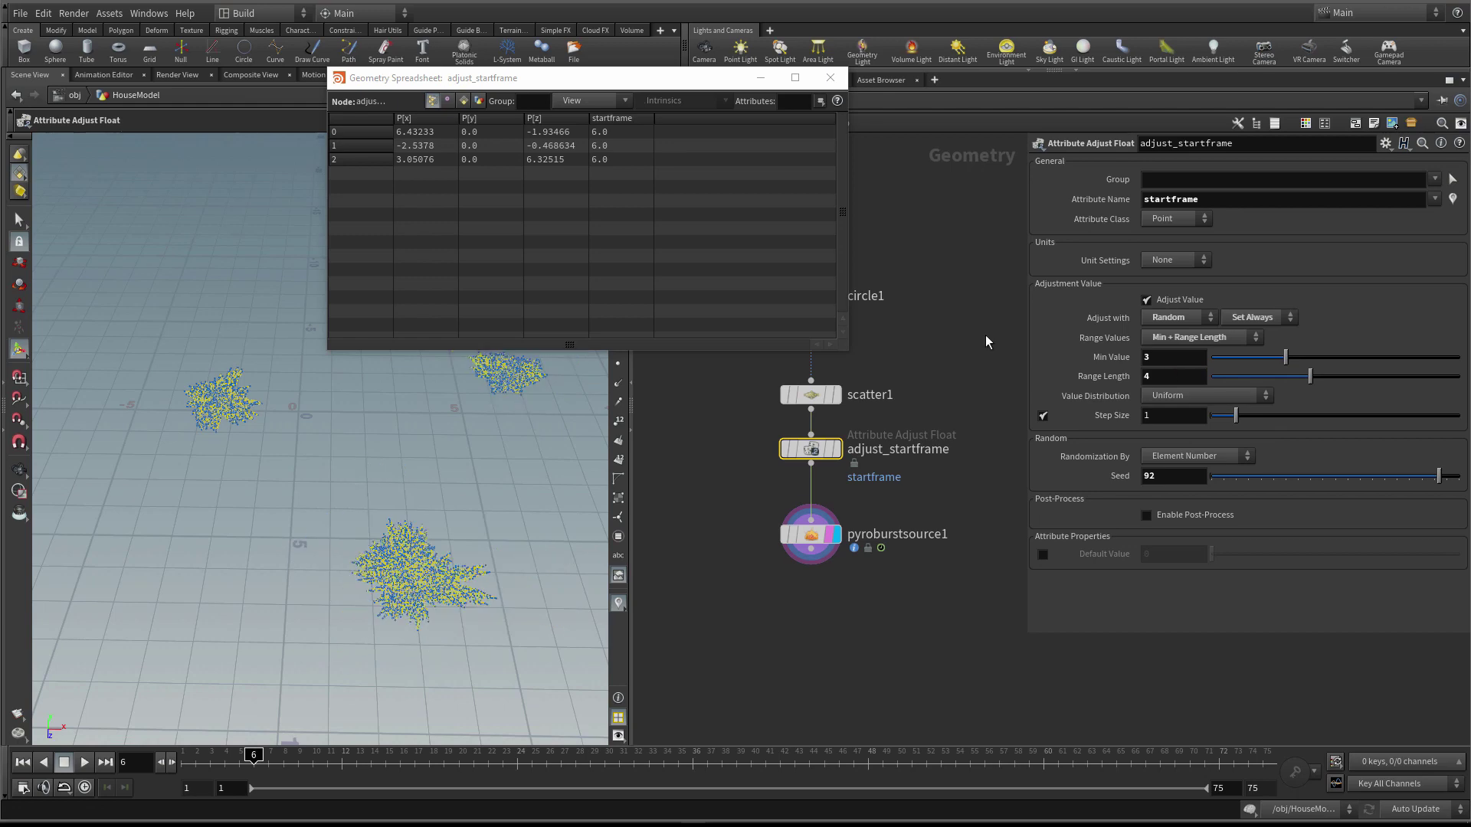
Set the Seed of adjust_startframe to 23 and scrub to frame 11 to check the staggered bursts
left_click_drag(1345, 478, 1269, 485)
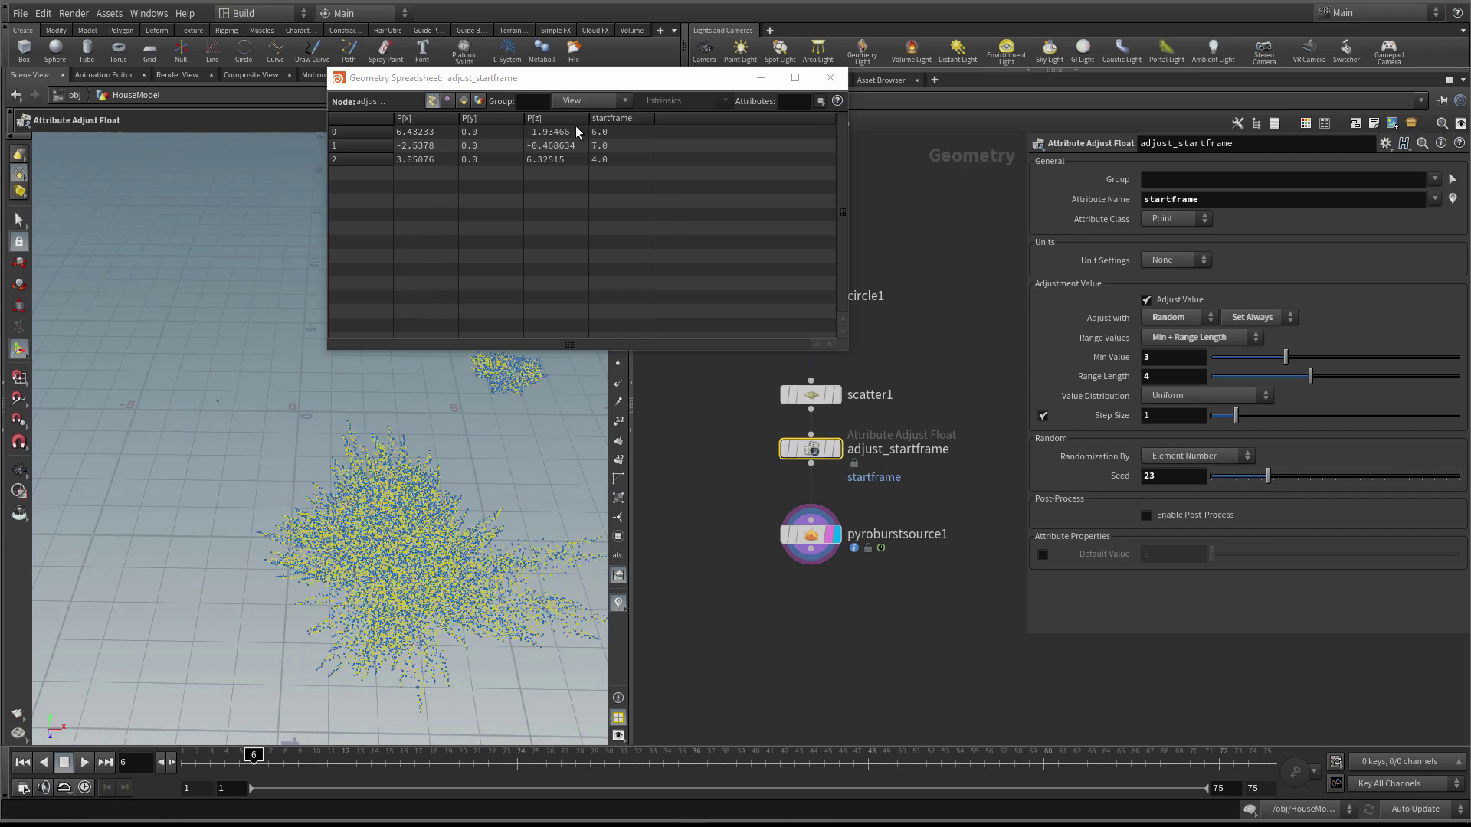
left_click_drag(246, 762, 327, 758)
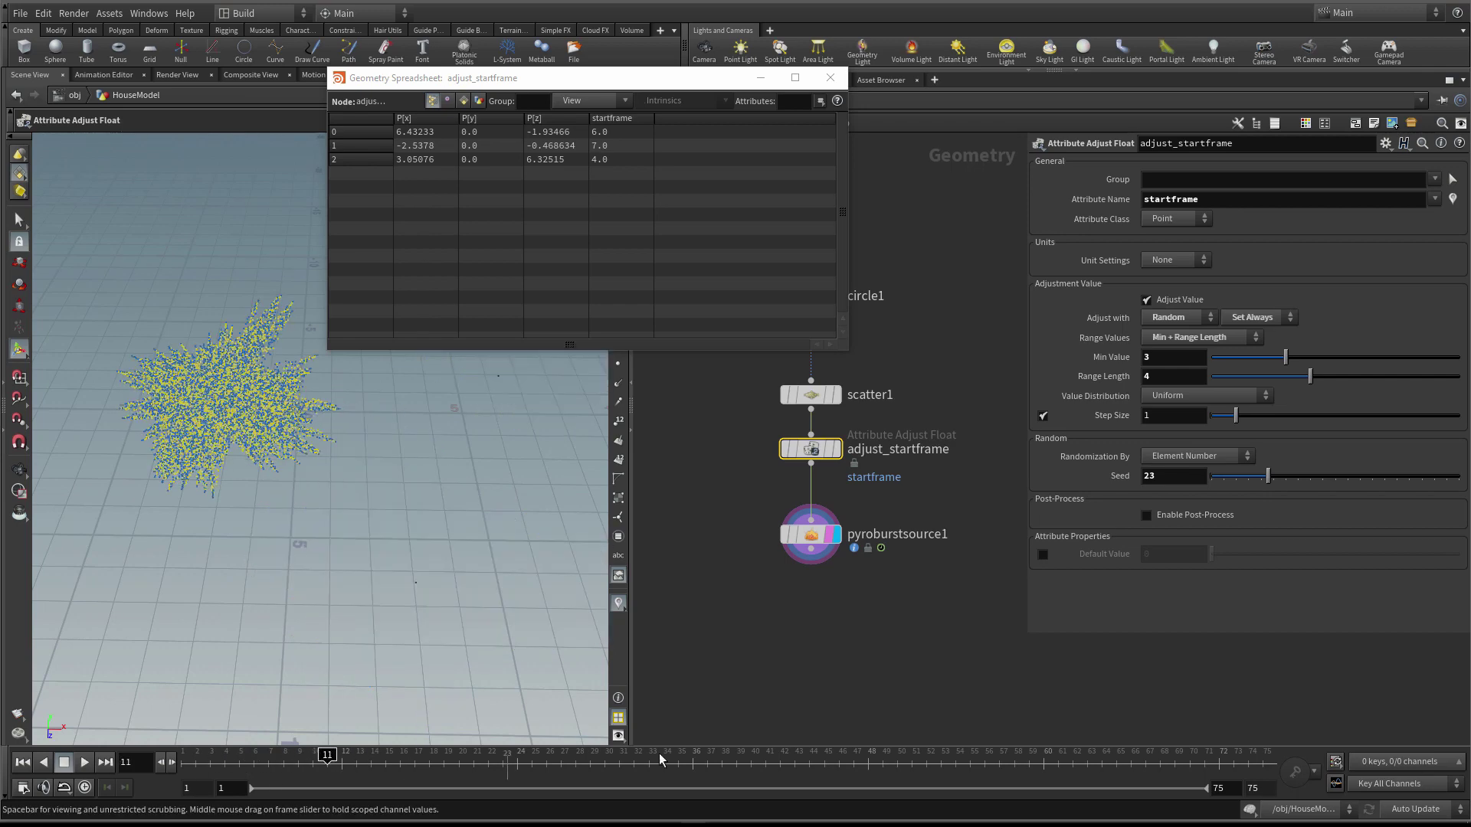
Examine the available options of adjust_startframe for Adjust With, its combine operation, Range Values and Value Distribution
left_click(1192, 317)
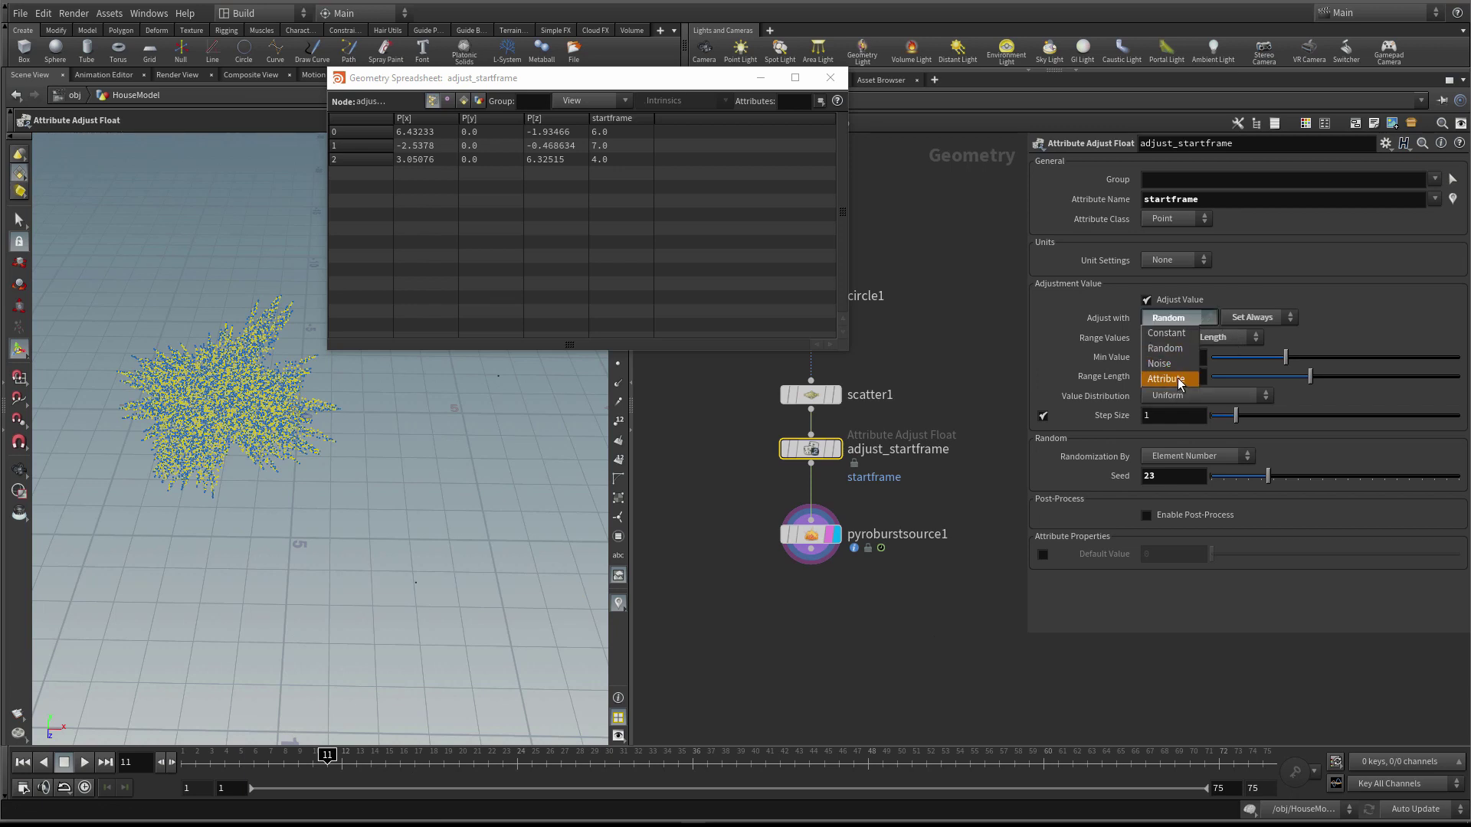
left_click(1357, 323)
left_click(1280, 315)
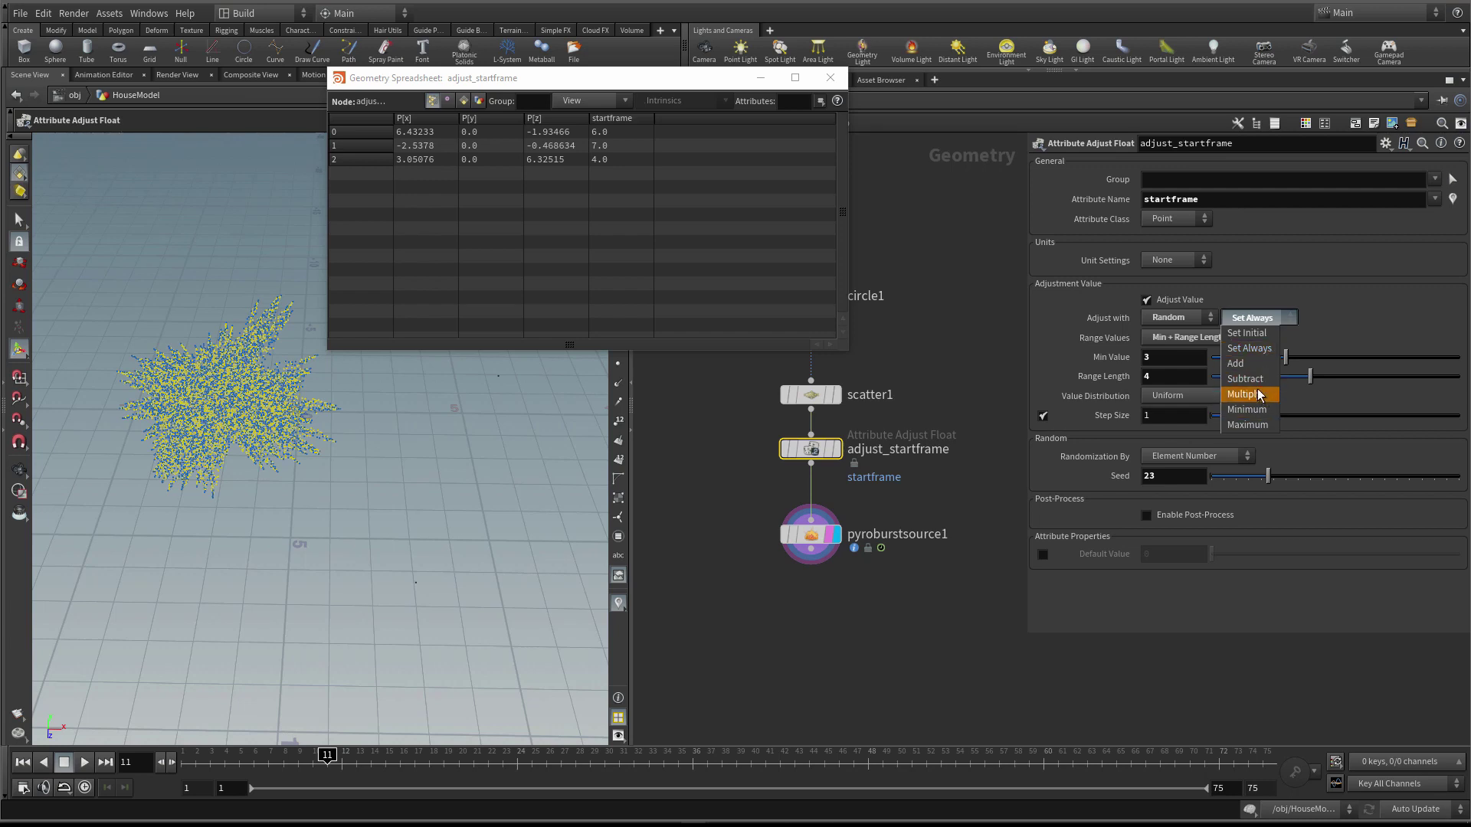
left_click(1284, 322)
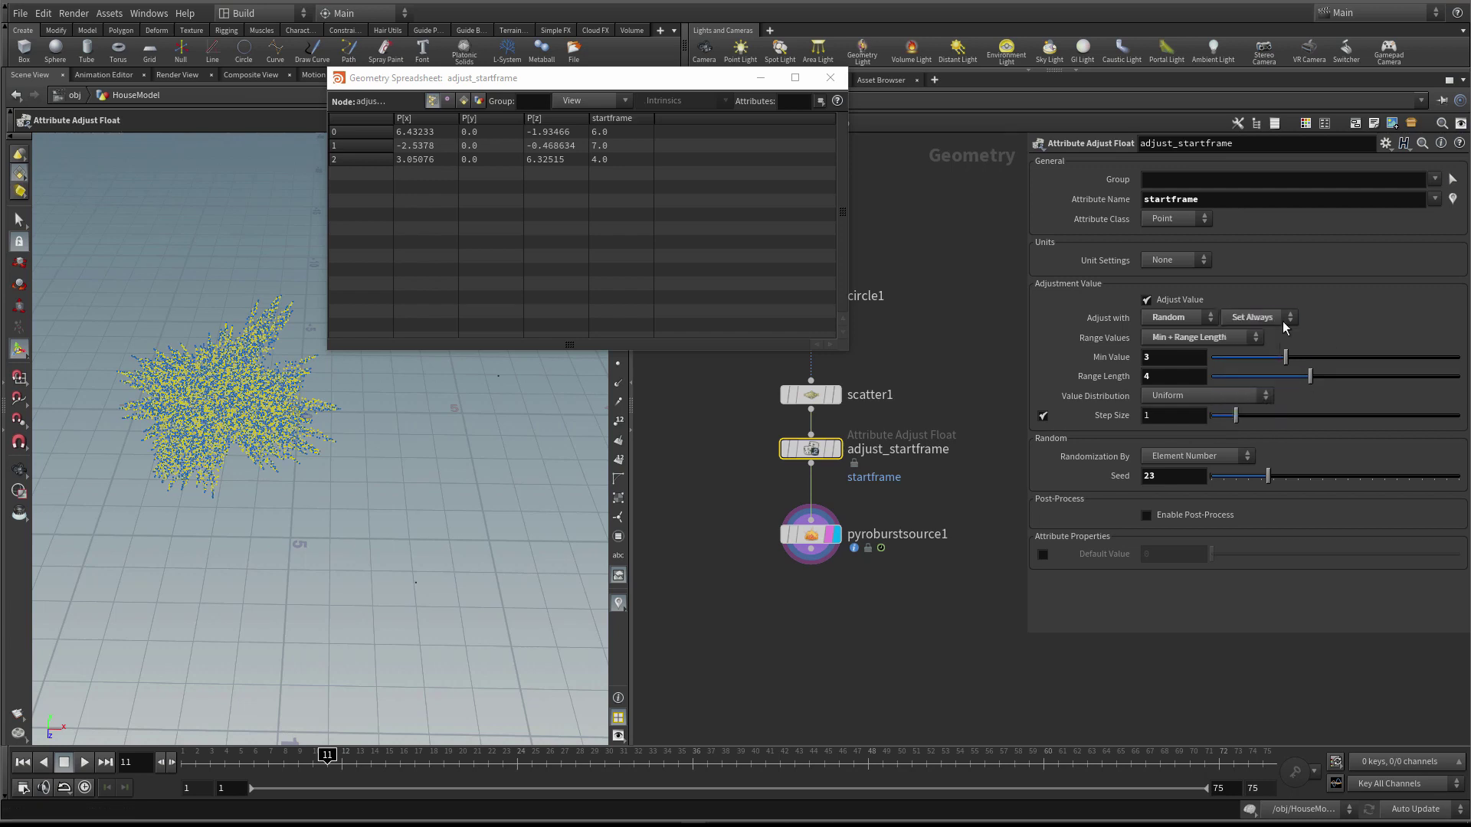
left_click(1224, 334)
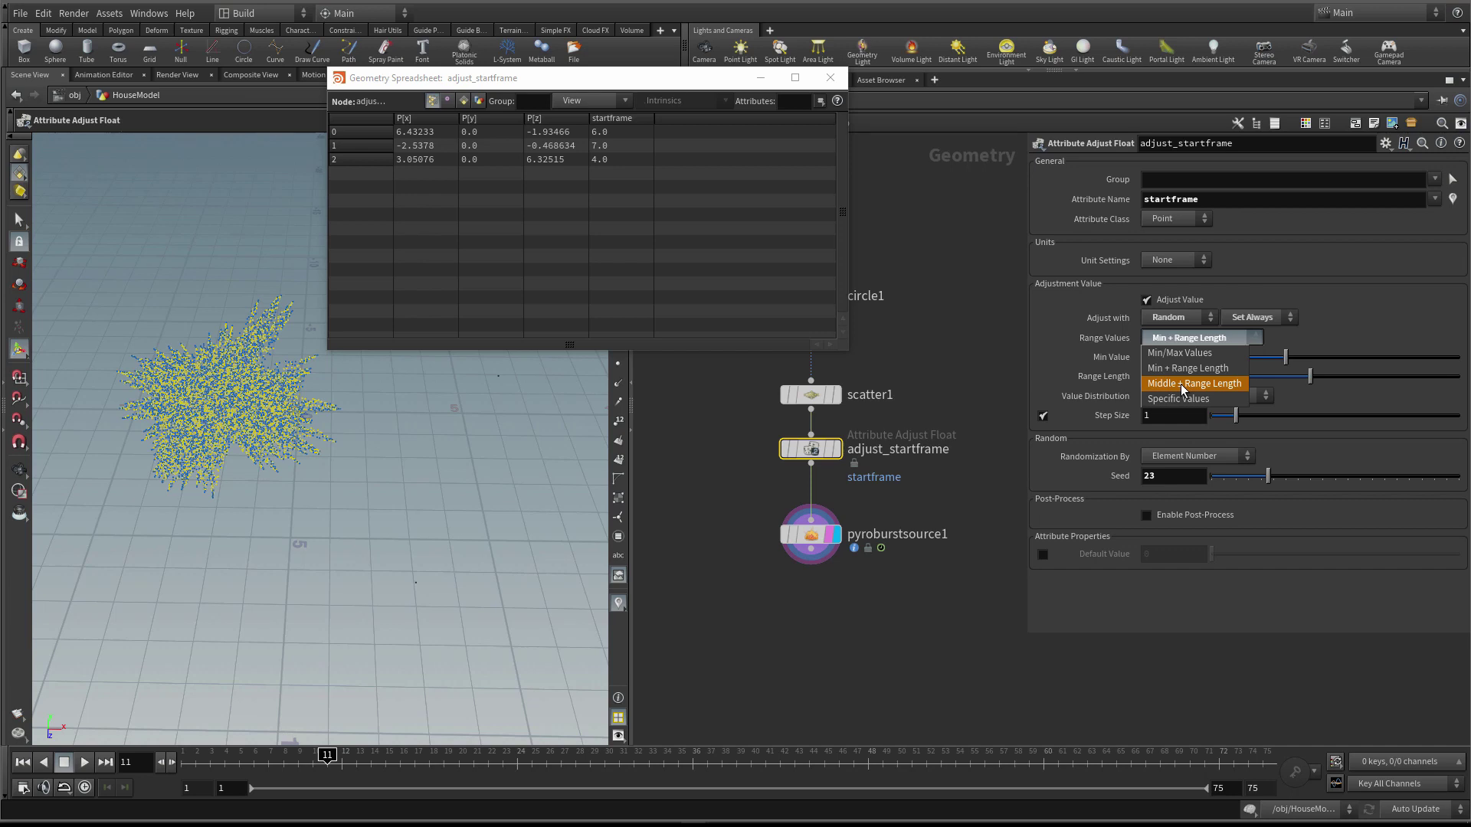
left_click(1077, 334)
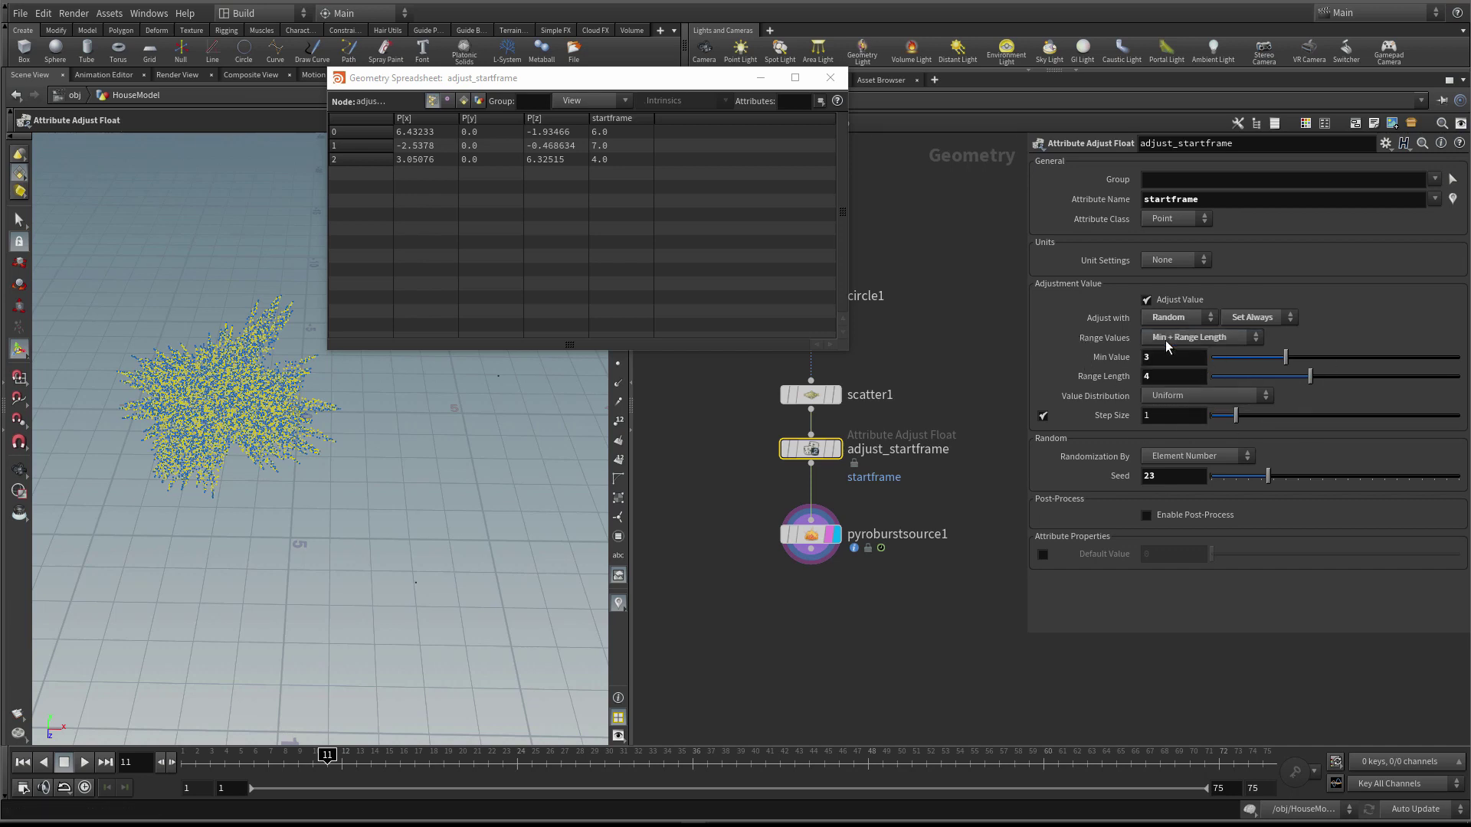
left_click(1200, 394)
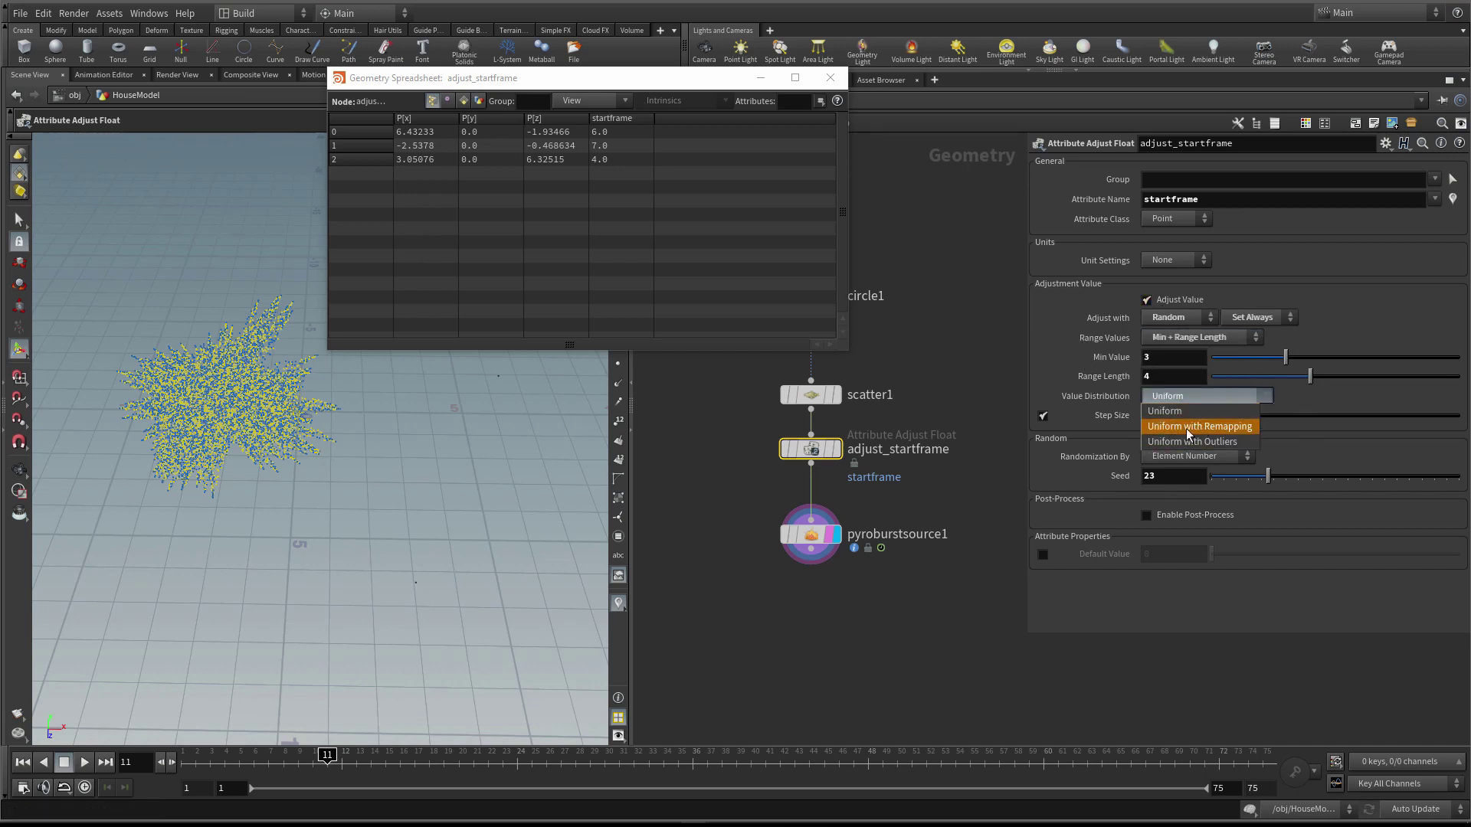
left_click(1056, 354)
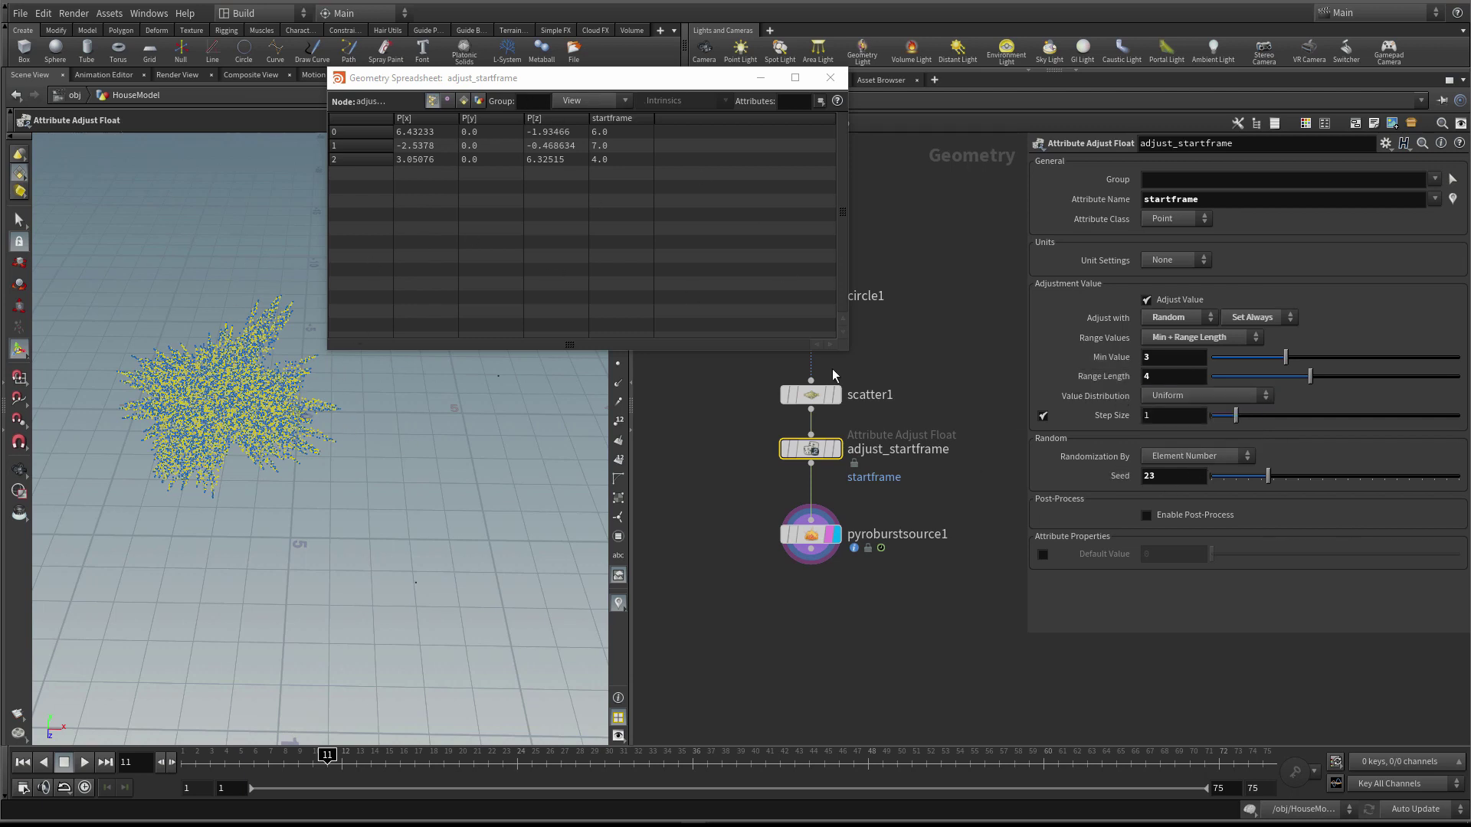
Select pyroburstsource1, close the geometry spreadsheet and scrub to frame 6 to review the bursts' timing
left_click(811, 534)
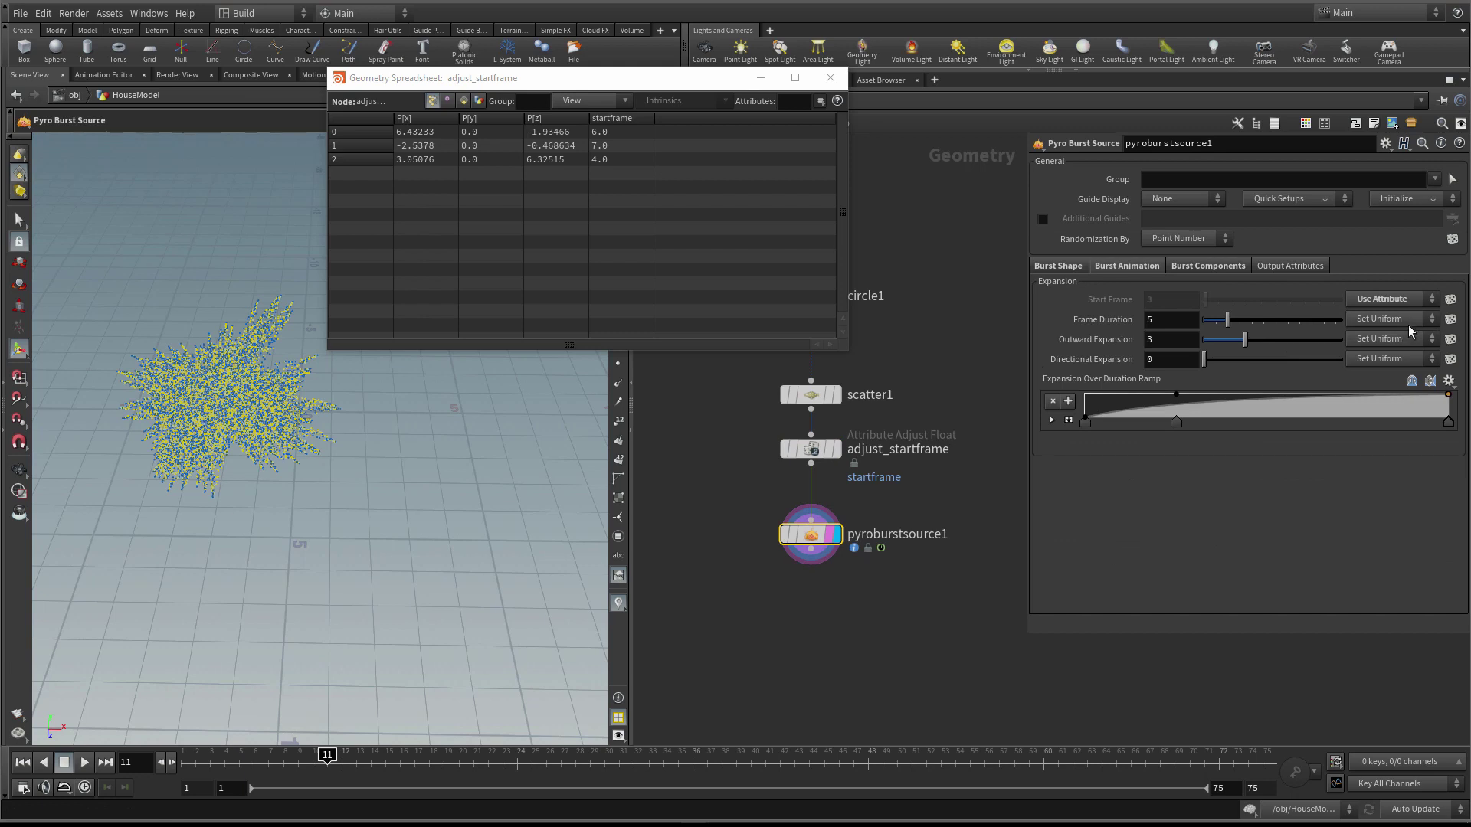
left_click(1408, 325)
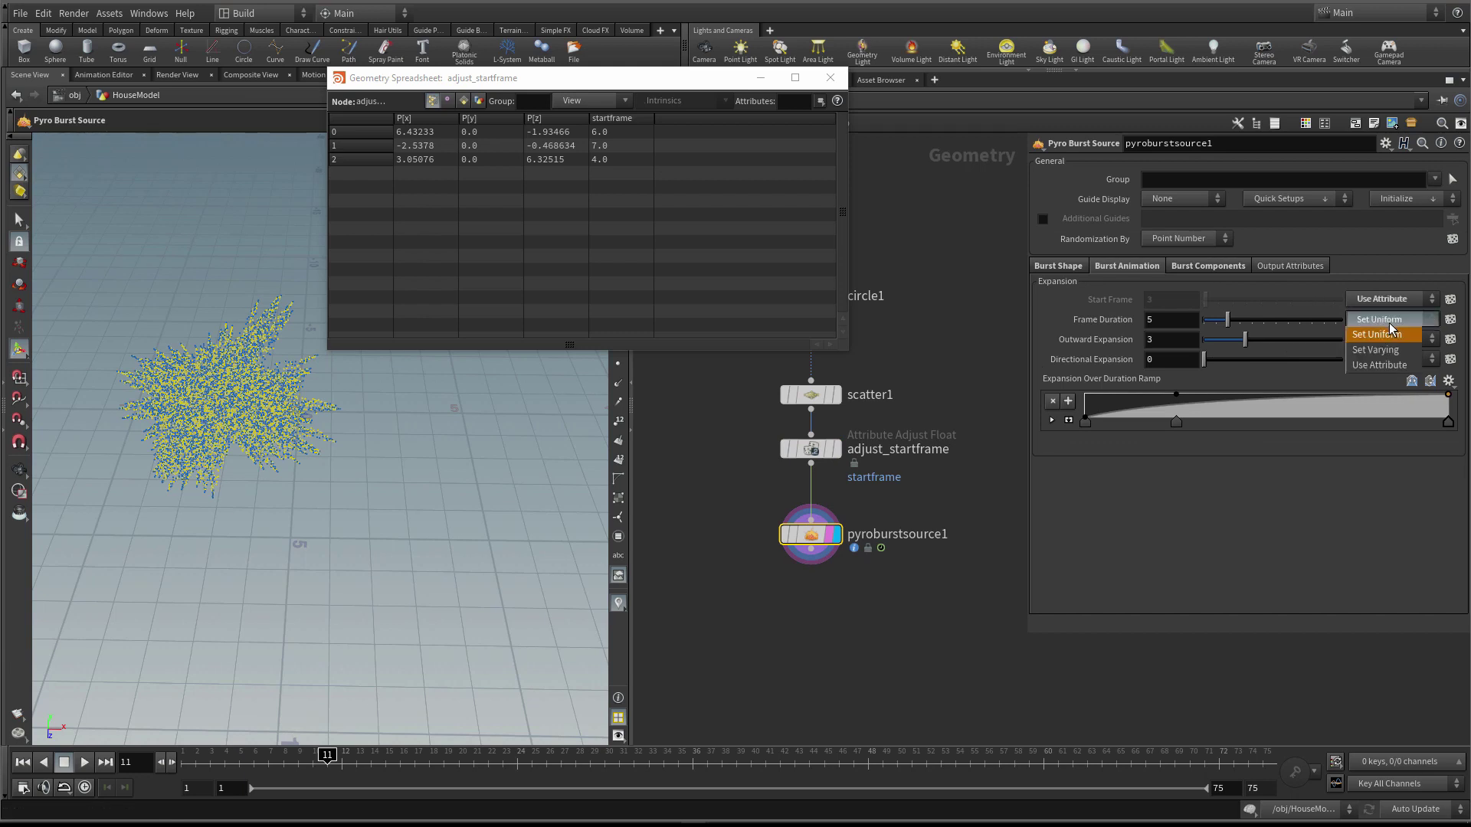
left_click(1271, 287)
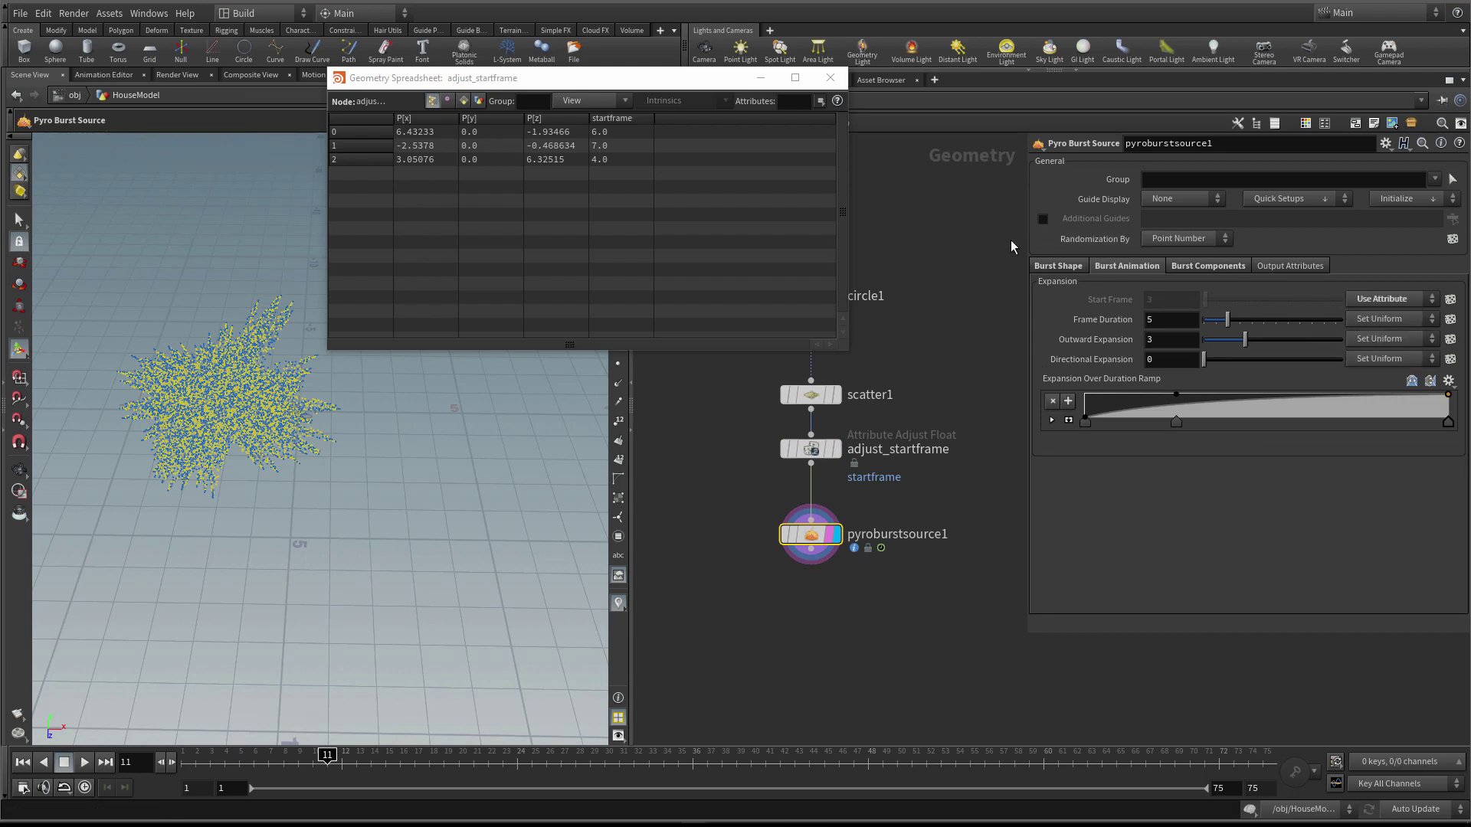
left_click(830, 77)
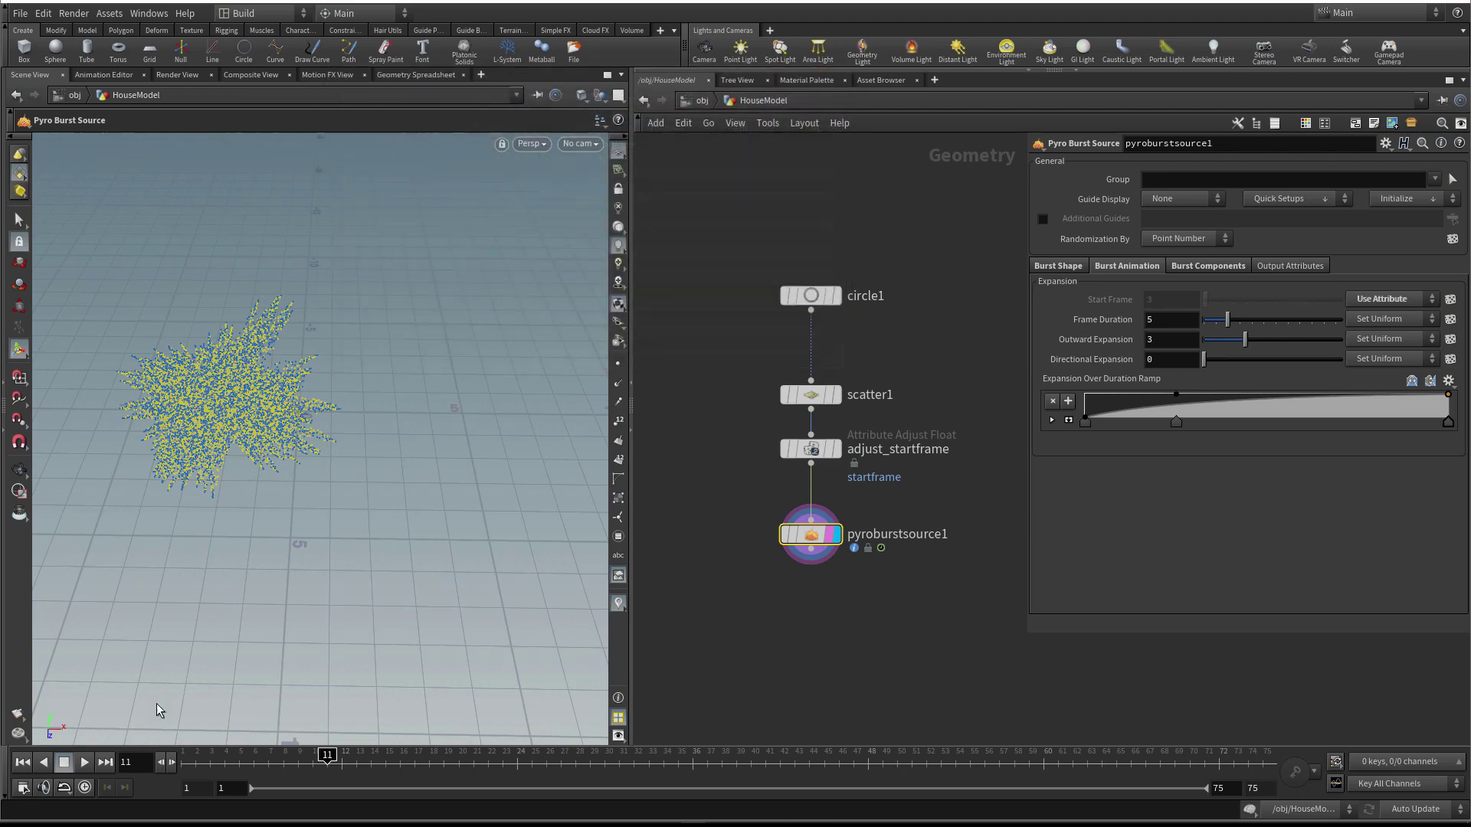
left_click_drag(197, 763, 287, 766)
right_click_drag(420, 399, 154, 460, "alt")
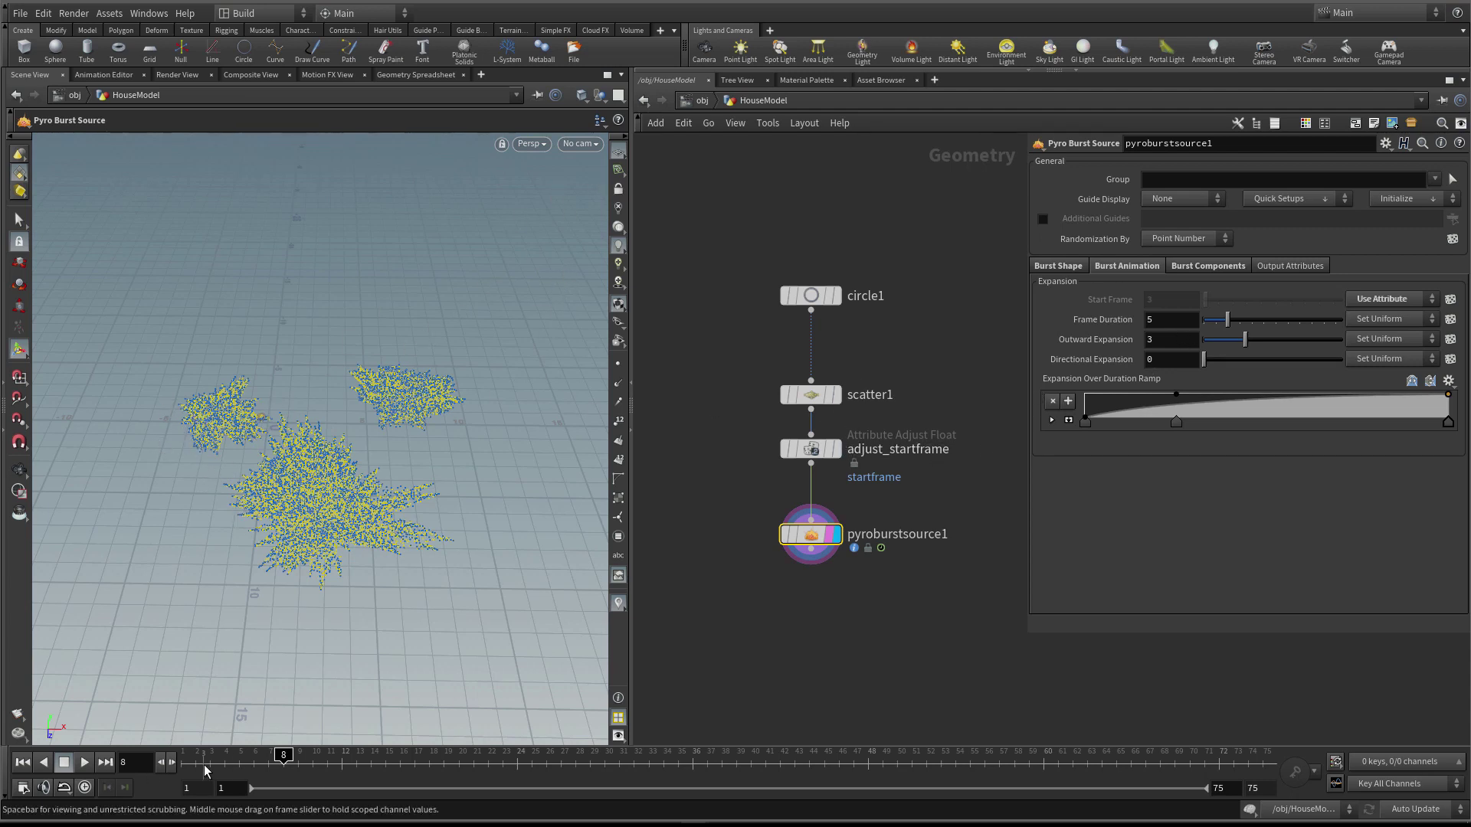
left_click_drag(216, 759, 253, 758)
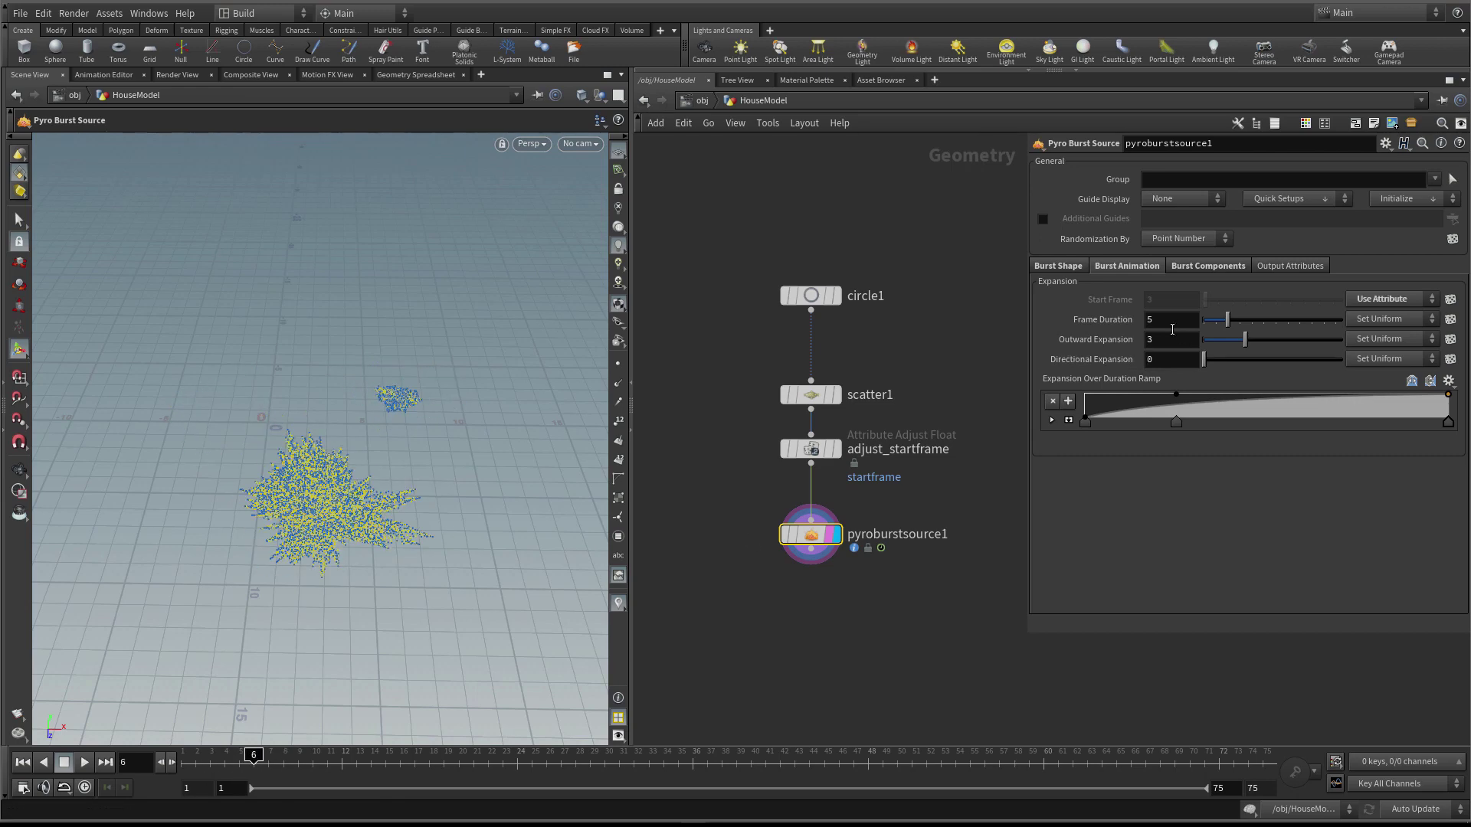
Set the Frame Duration of pyroburstsource1 to 3
left_click_drag(1172, 324, 1093, 315)
type("3")
key("Return")
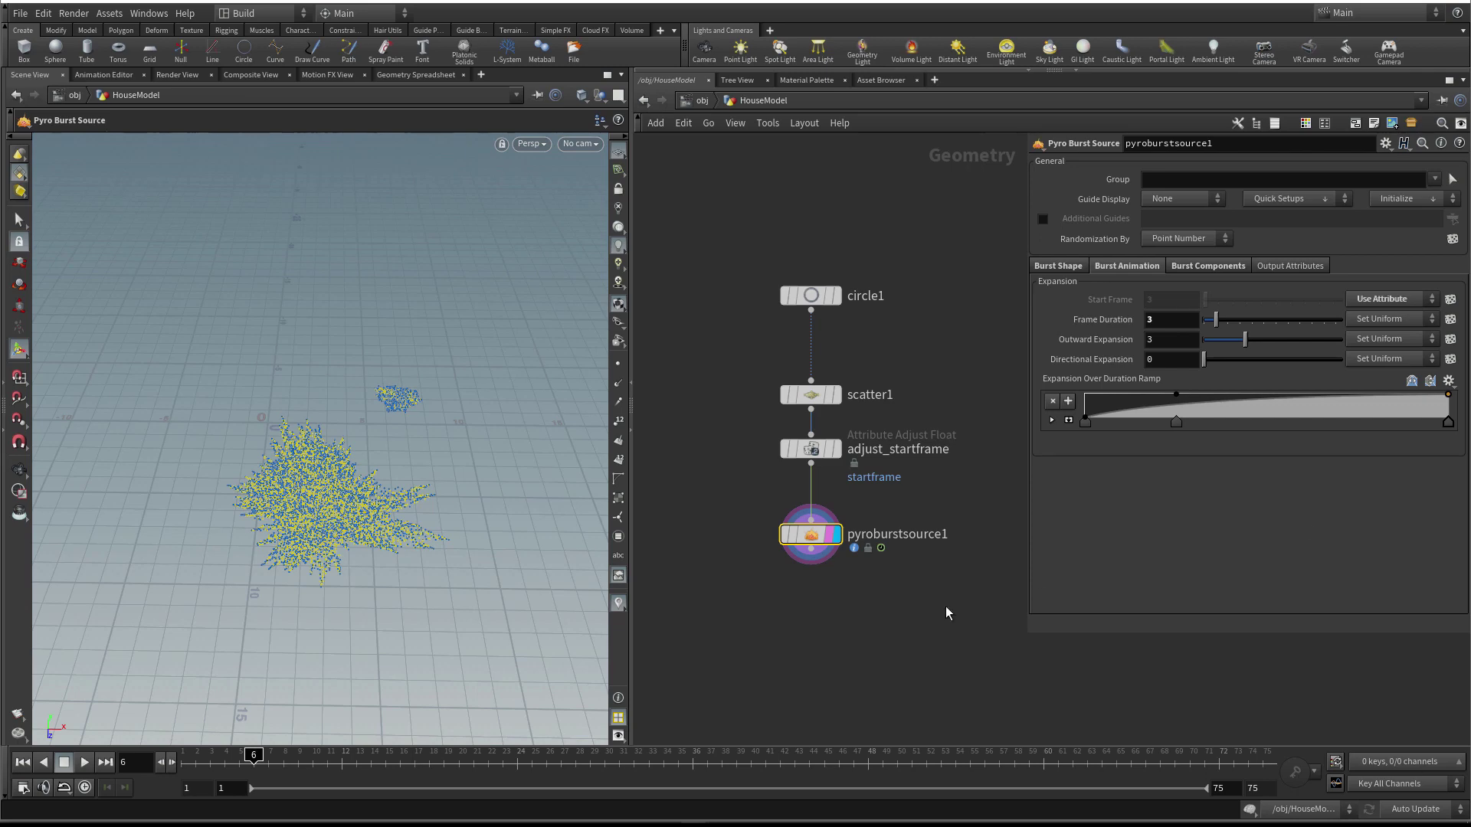
Examine the shortened bursts around frame 6 from a lower viewing angle
mouse_move(249, 762)
left_mouse_down()
mouse_move(211, 768)
mouse_move(296, 772)
mouse_move(255, 770)
left_mouse_up()
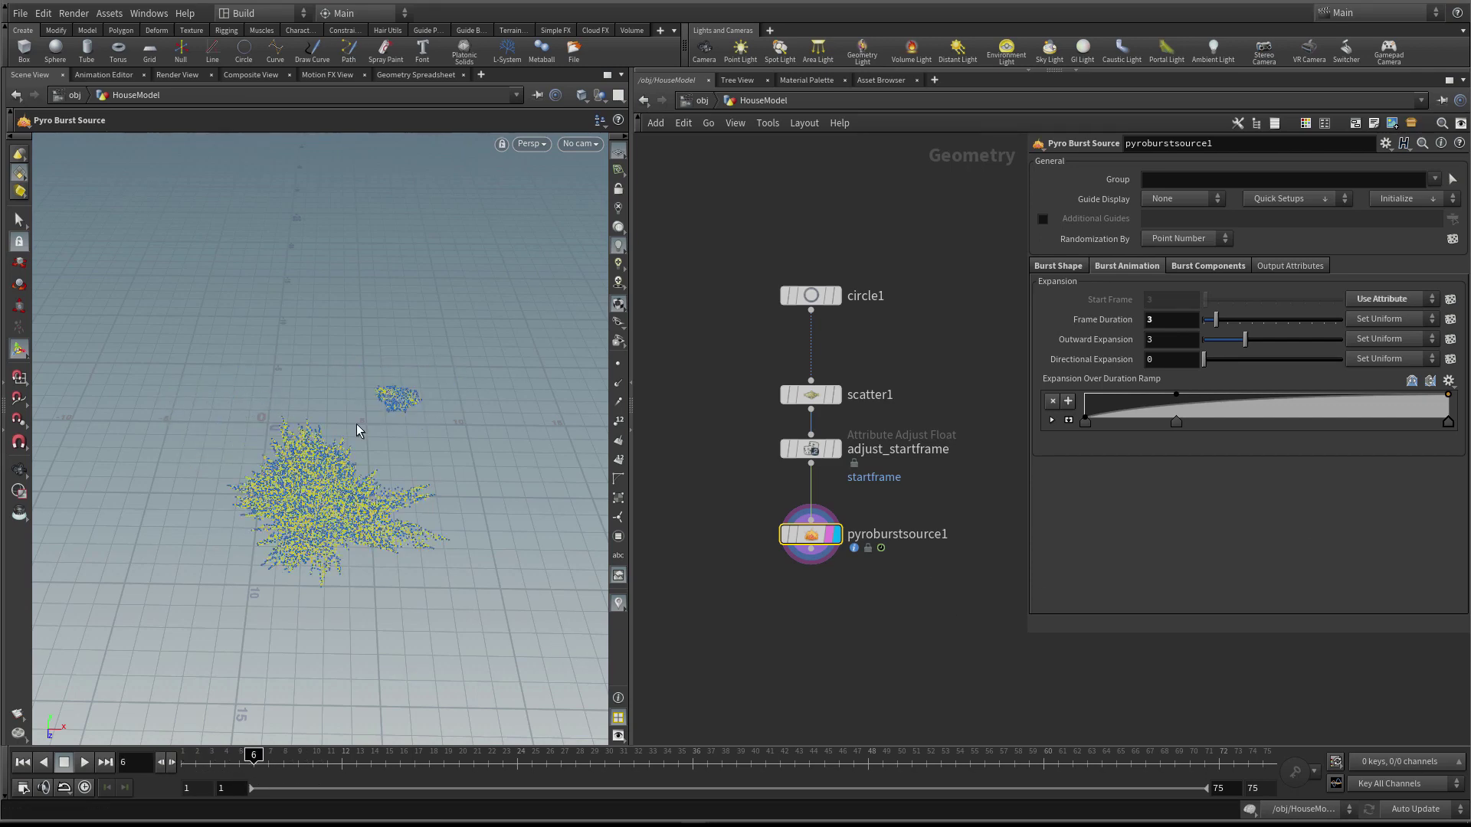
left_click_drag(300, 422, 359, 410, "alt")
mouse_move(337, 422)
right_mouse_down("alt")
mouse_move(345, 434)
mouse_move(335, 409)
right_mouse_up("alt")
left_click_drag(335, 408, 379, 426)
left_click_drag(555, 430, 306, 450)
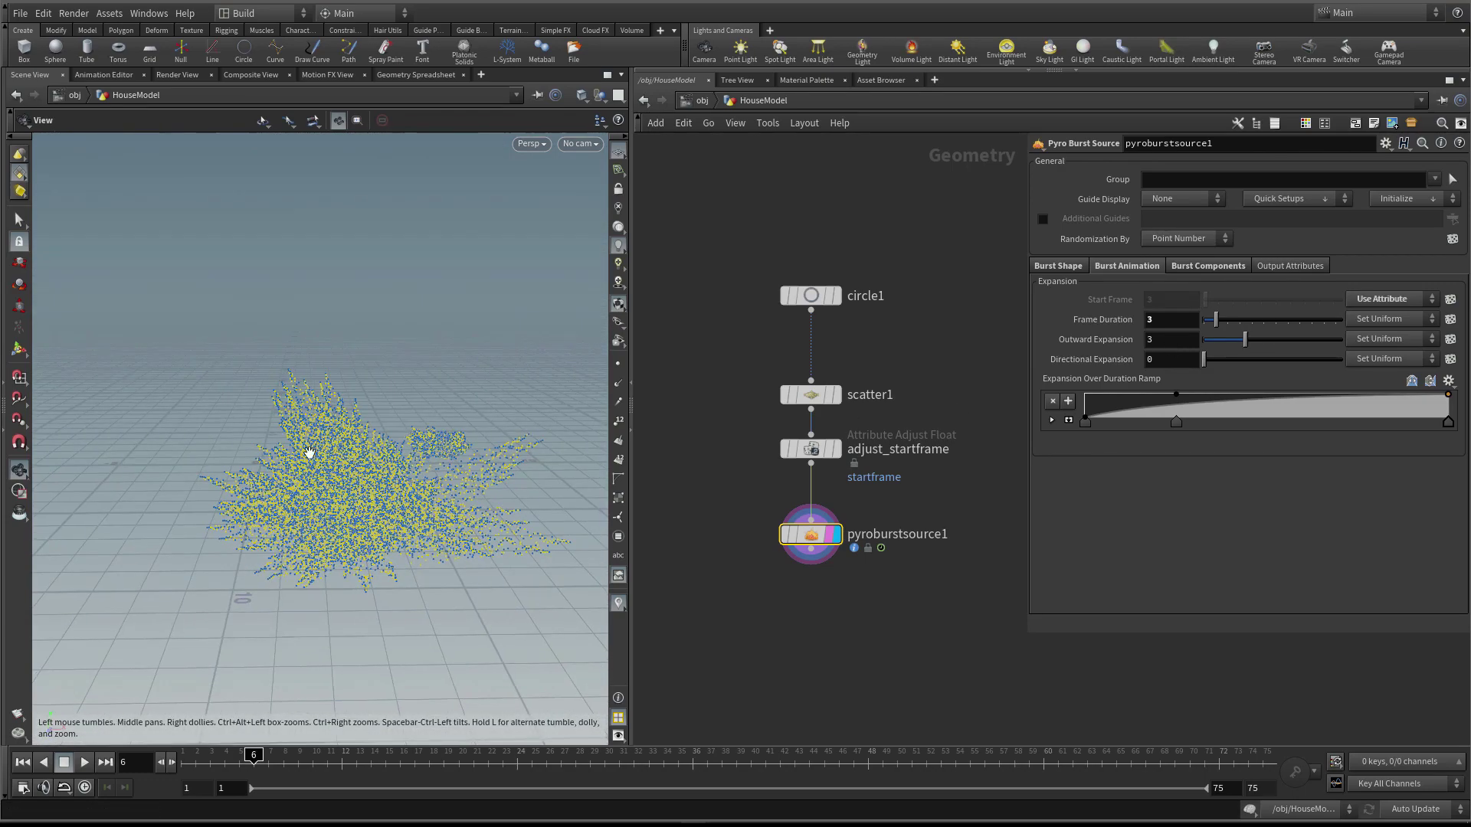
left_click_drag(214, 769, 250, 774)
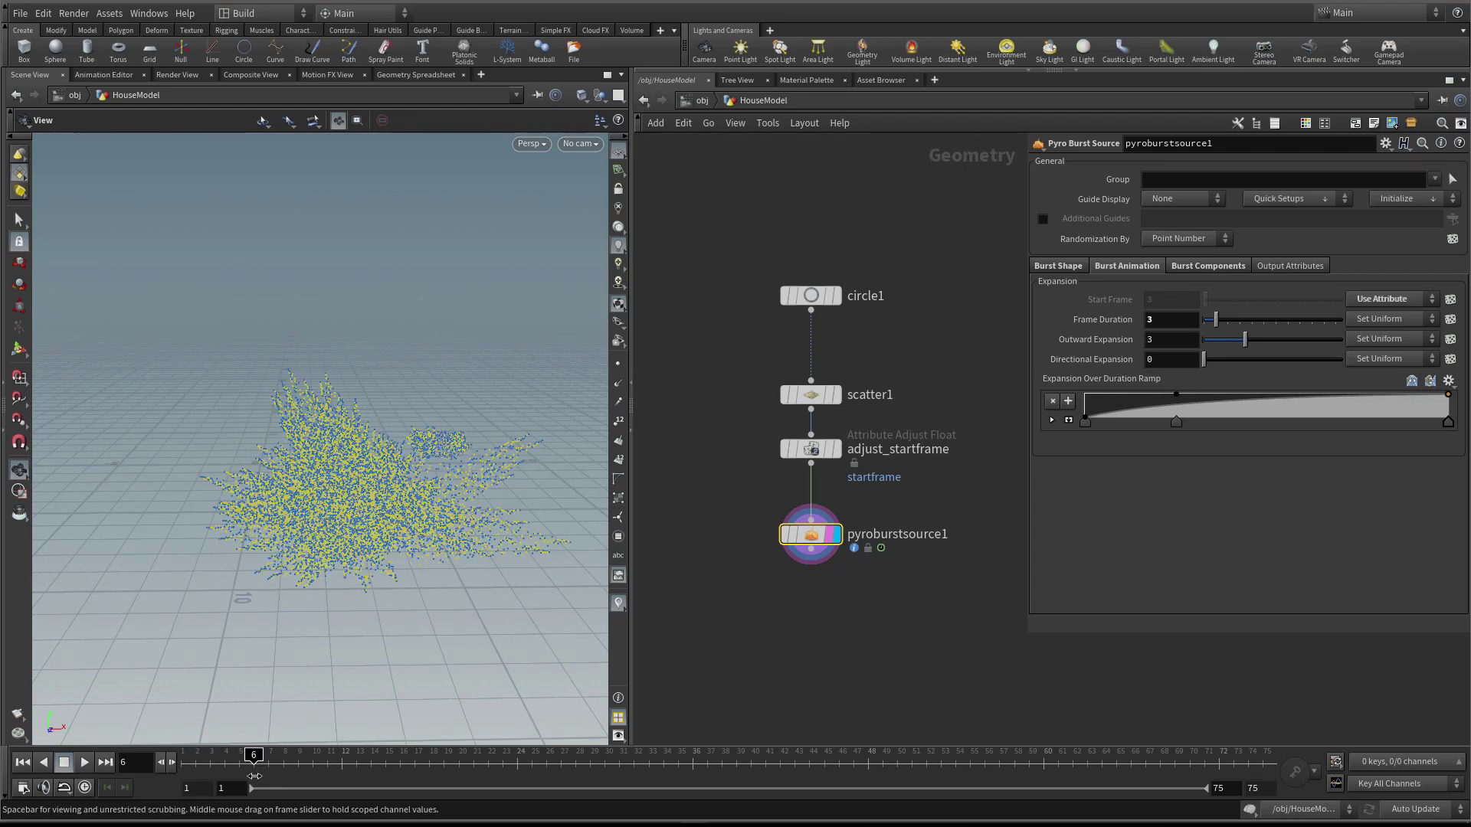
left_click_drag(296, 683, 352, 477)
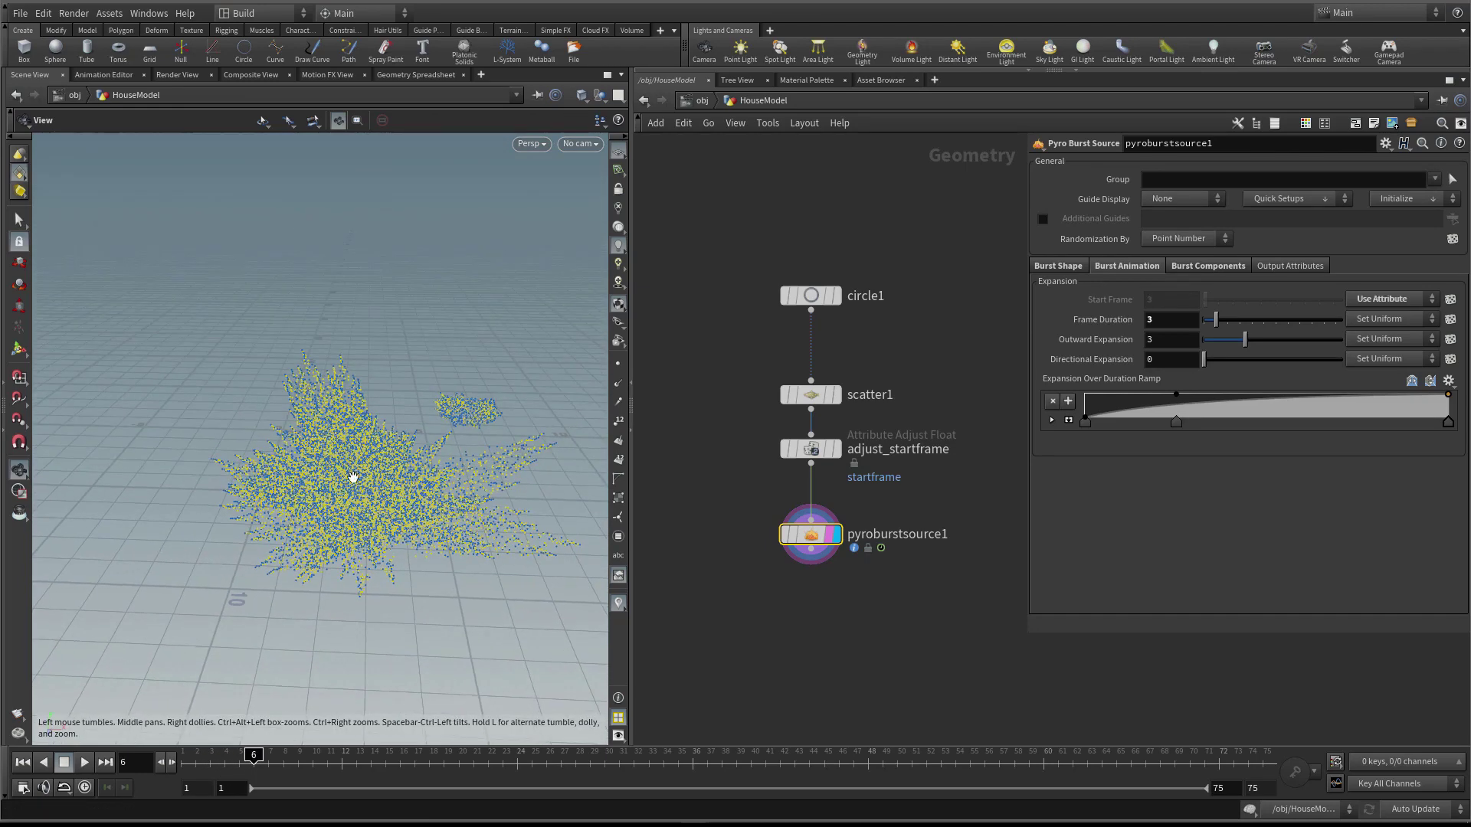
Set the Outward Expansion of pyroburstsource1 to 2.5 and its Directional Expansion to 1.28
left_click_drag(1244, 339, 1231, 366)
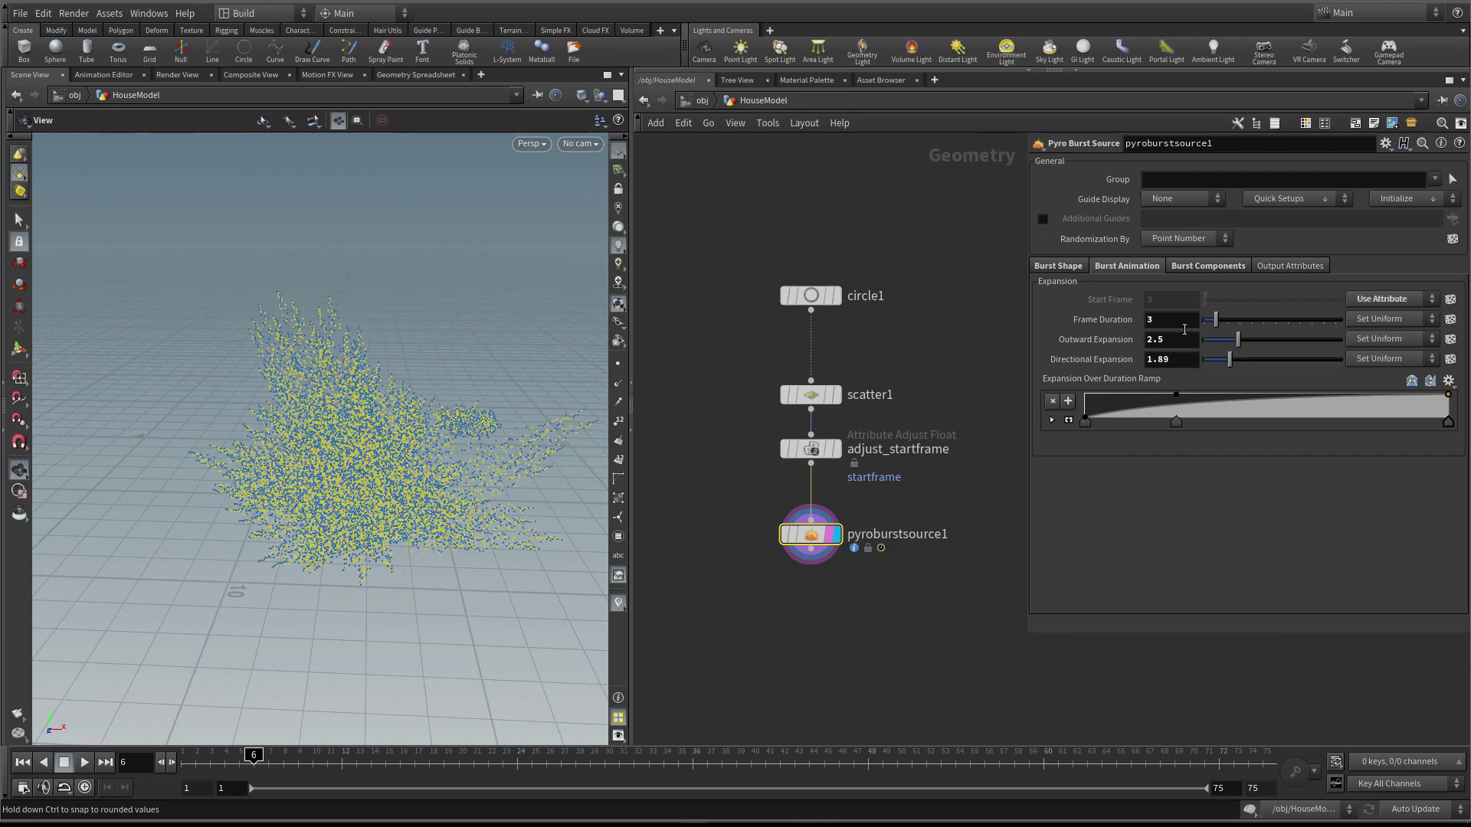
left_click(1058, 266)
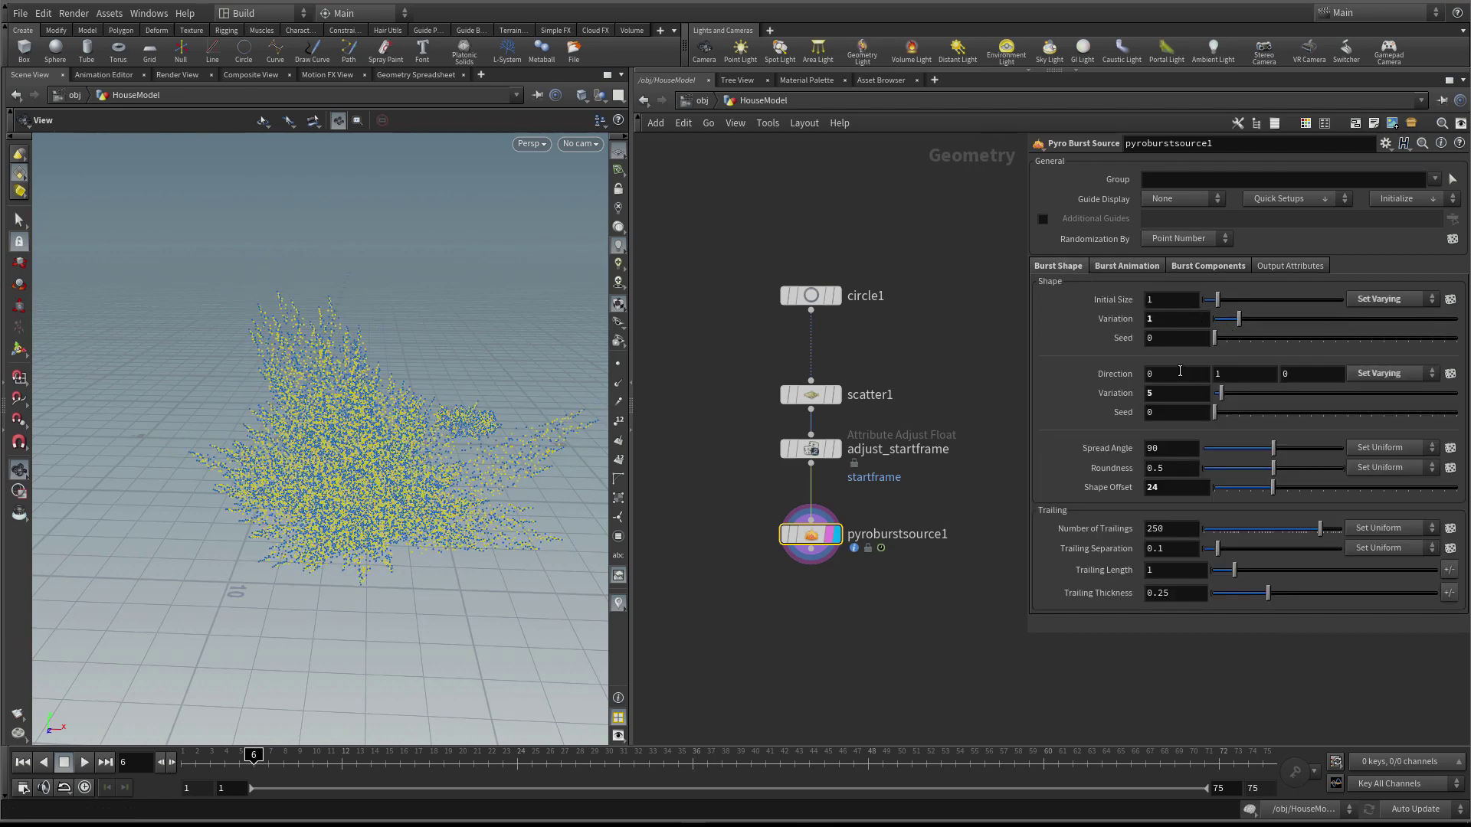
left_click(1127, 266)
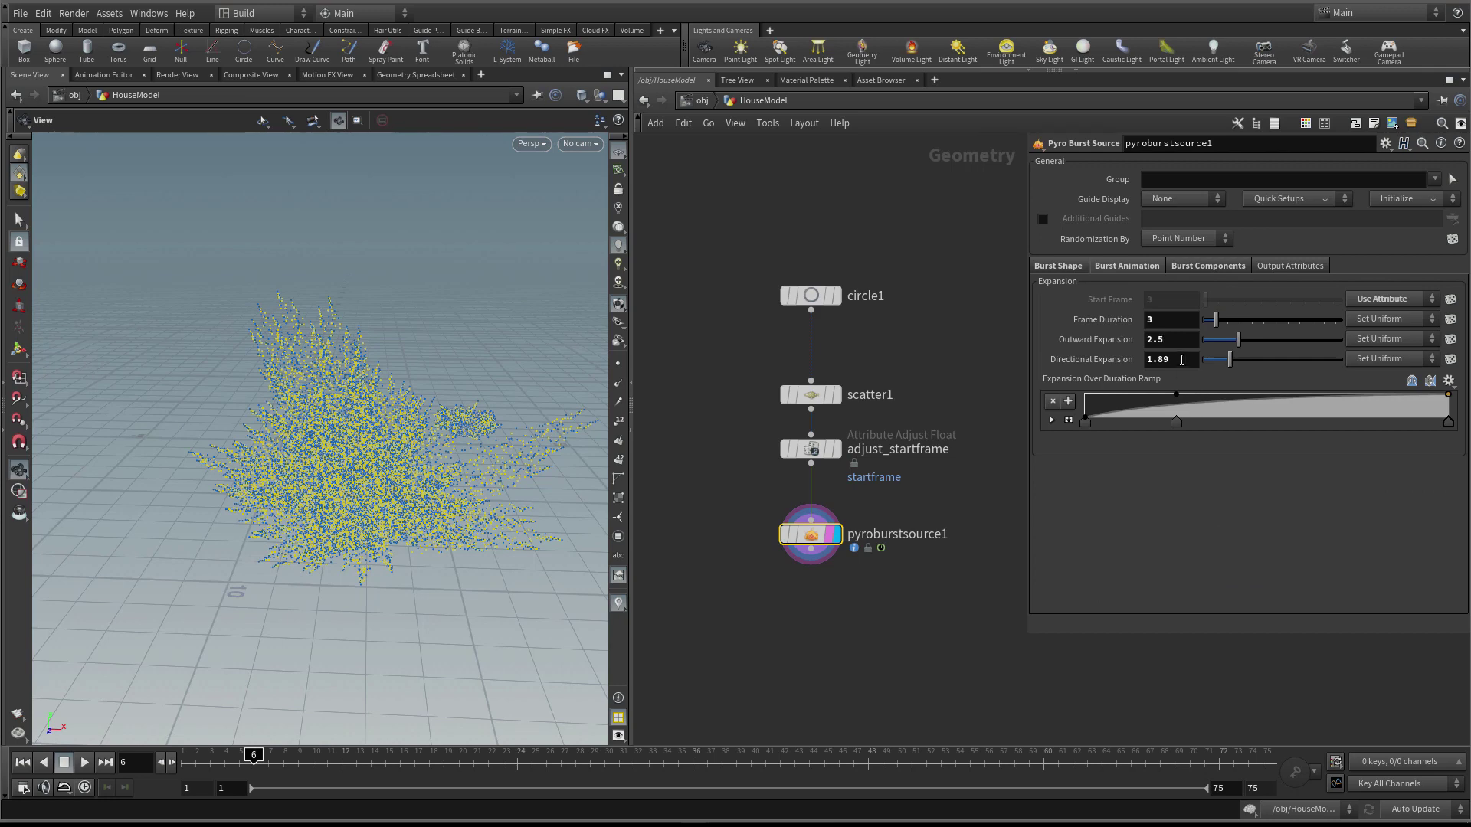
left_click_drag(1229, 360, 1223, 366)
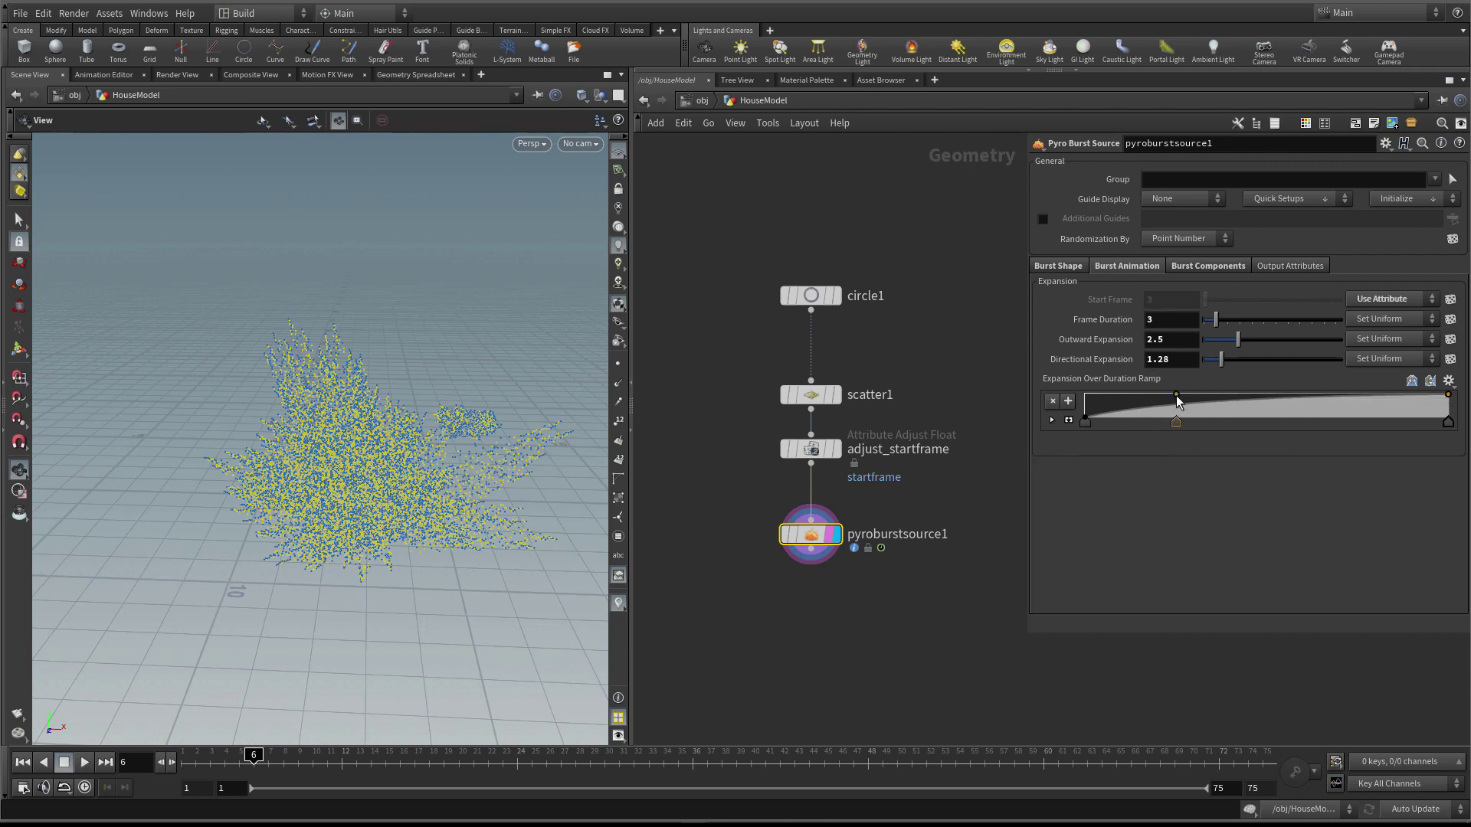
Try moving the middle point of the Expansion Over Duration ramp towards the end, scrub the bursts, and undo the ramp changes
left_click_drag(1177, 401, 1394, 403)
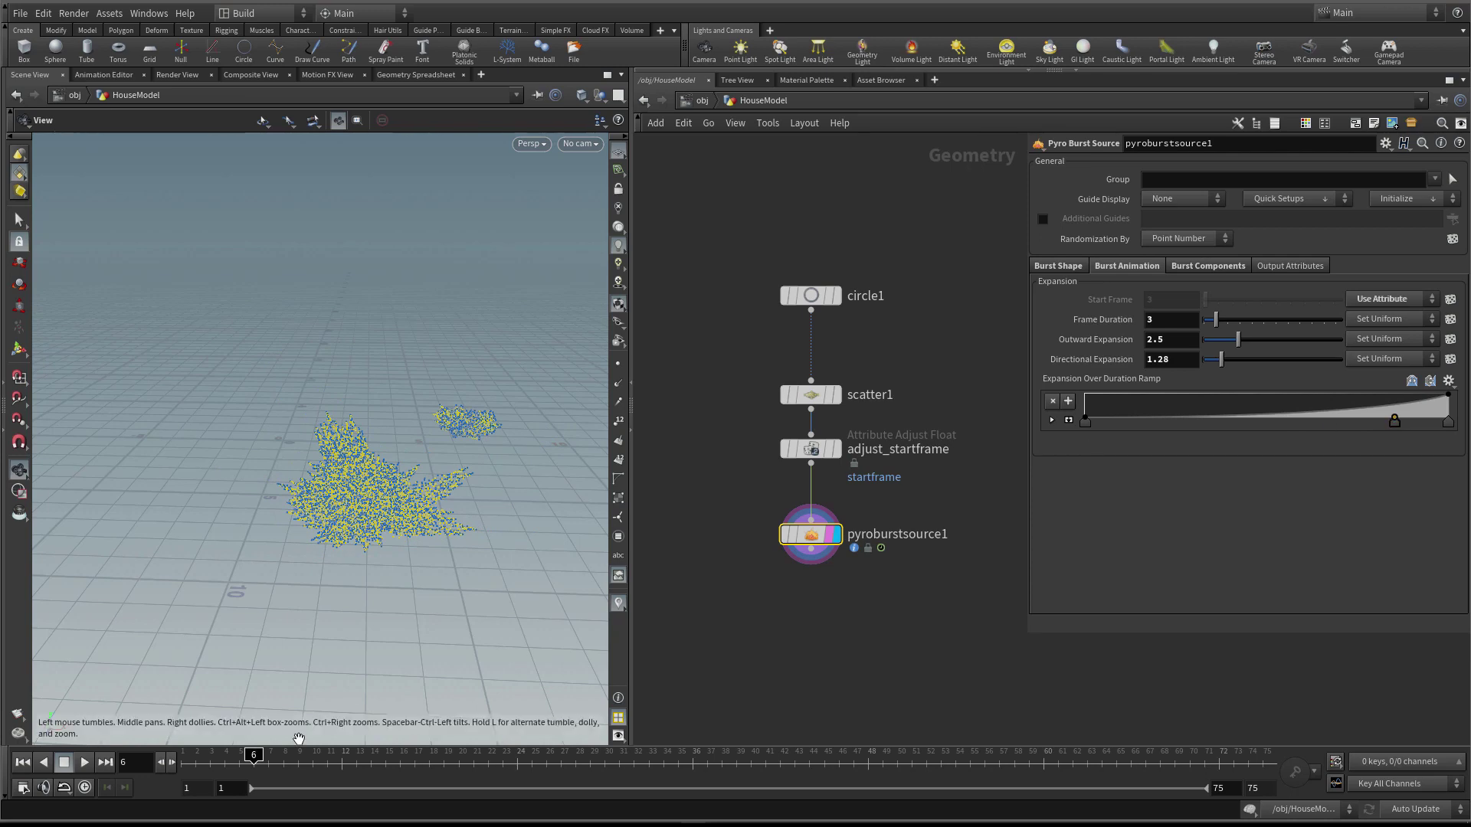
mouse_move(253, 767)
left_mouse_down()
mouse_move(185, 772)
mouse_move(273, 774)
left_mouse_up()
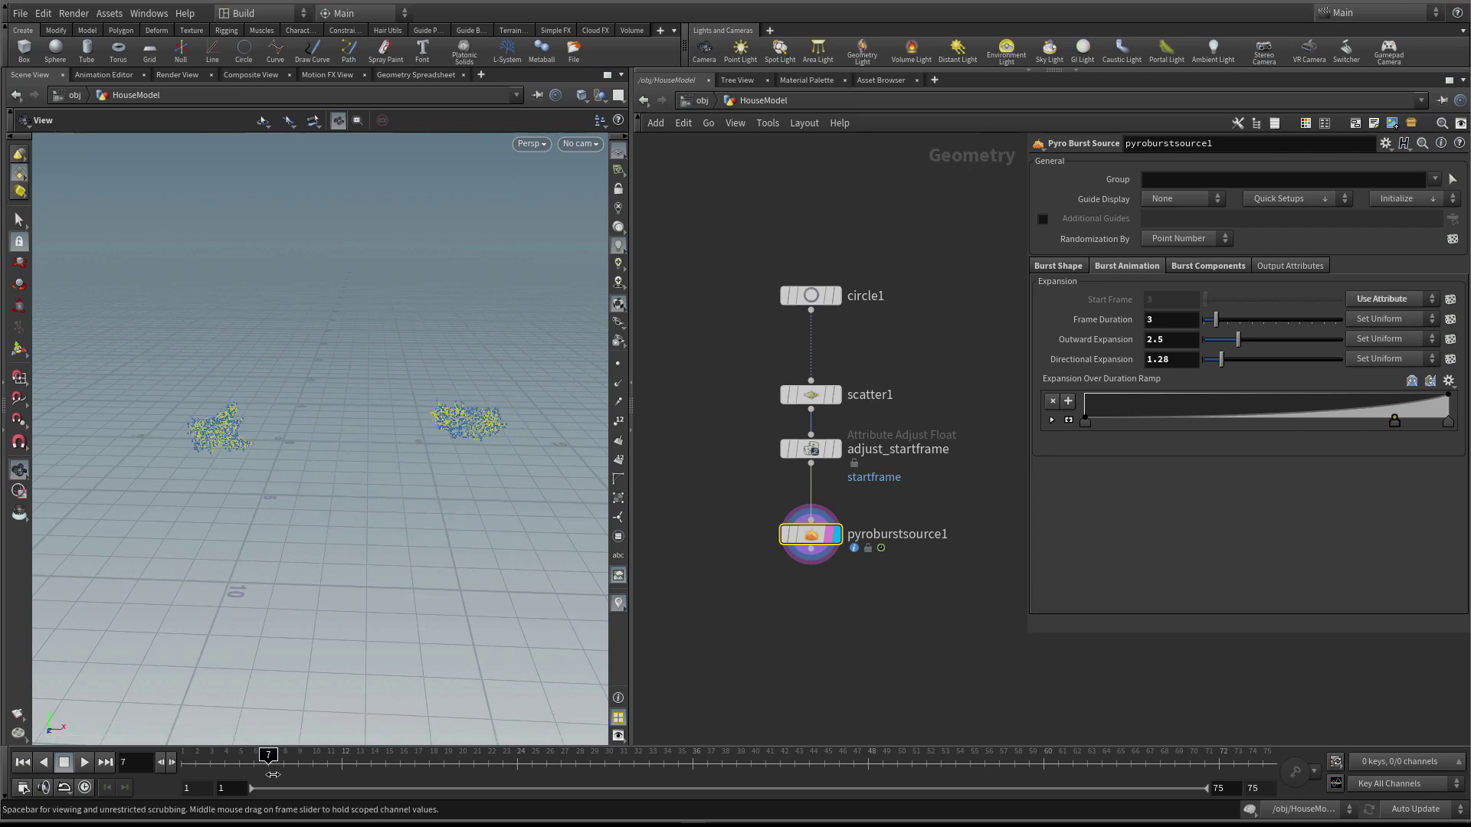
left_click_drag(1395, 422, 1152, 421)
key("ctrl+z")
key("ctrl+z")
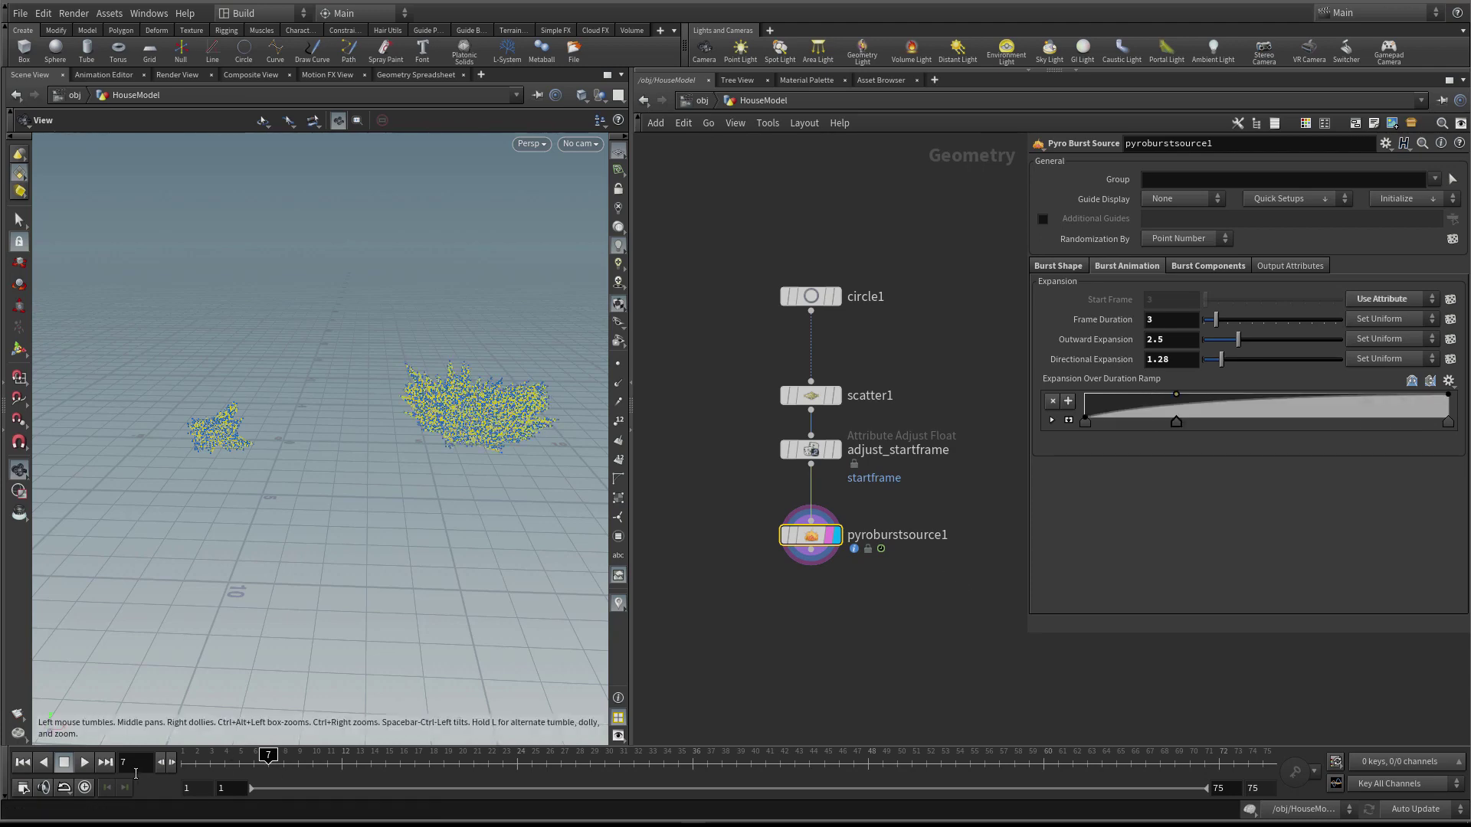
mouse_move(253, 768)
left_mouse_down()
mouse_move(224, 768)
mouse_move(295, 769)
mouse_move(208, 767)
mouse_move(275, 767)
mouse_move(254, 767)
left_mouse_up()
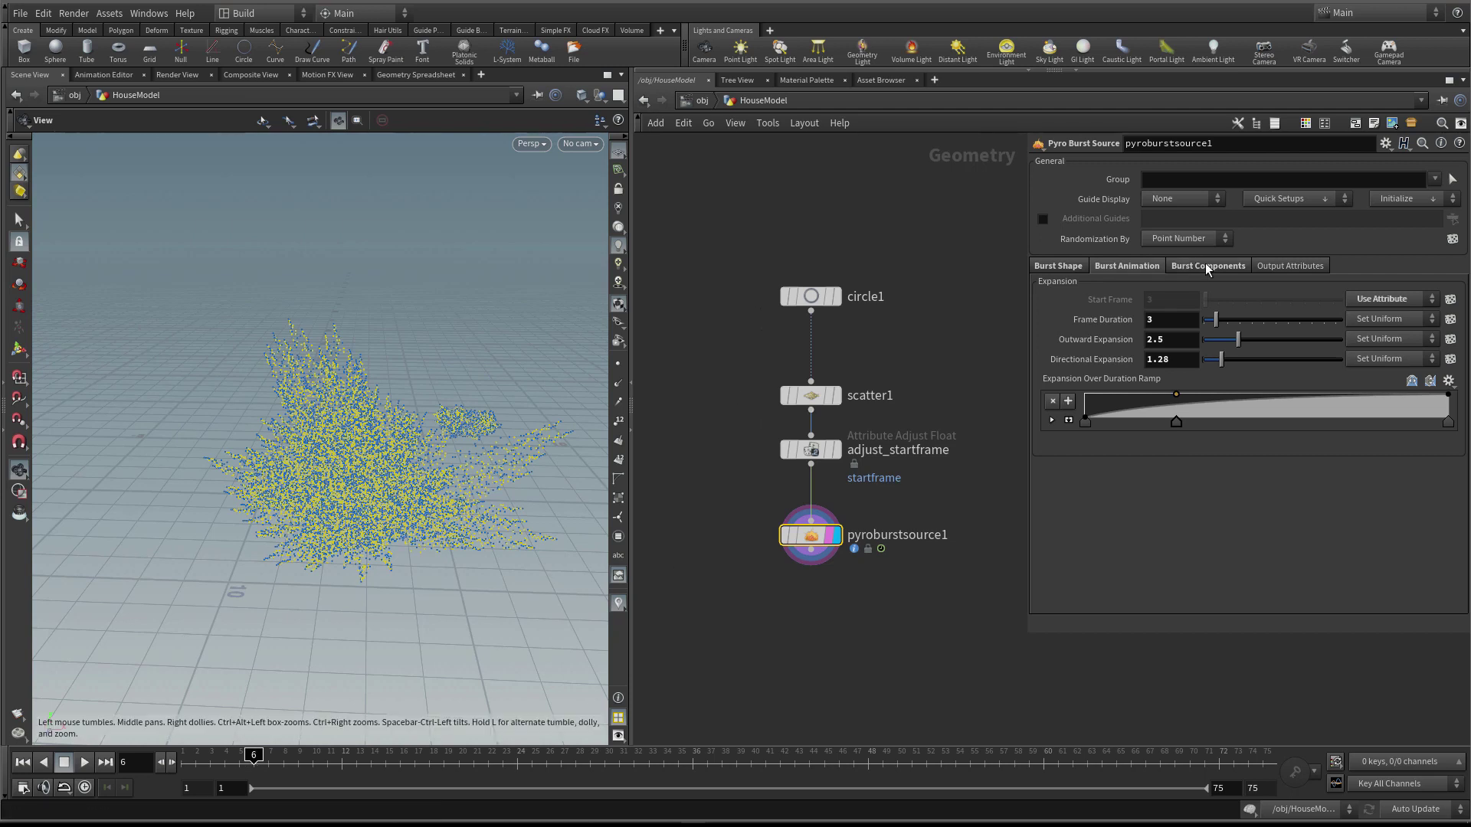
Reduce the radius of circle1 to 1 and scrub to frame 7
left_click(1205, 266)
left_click(1149, 266)
left_click(810, 297)
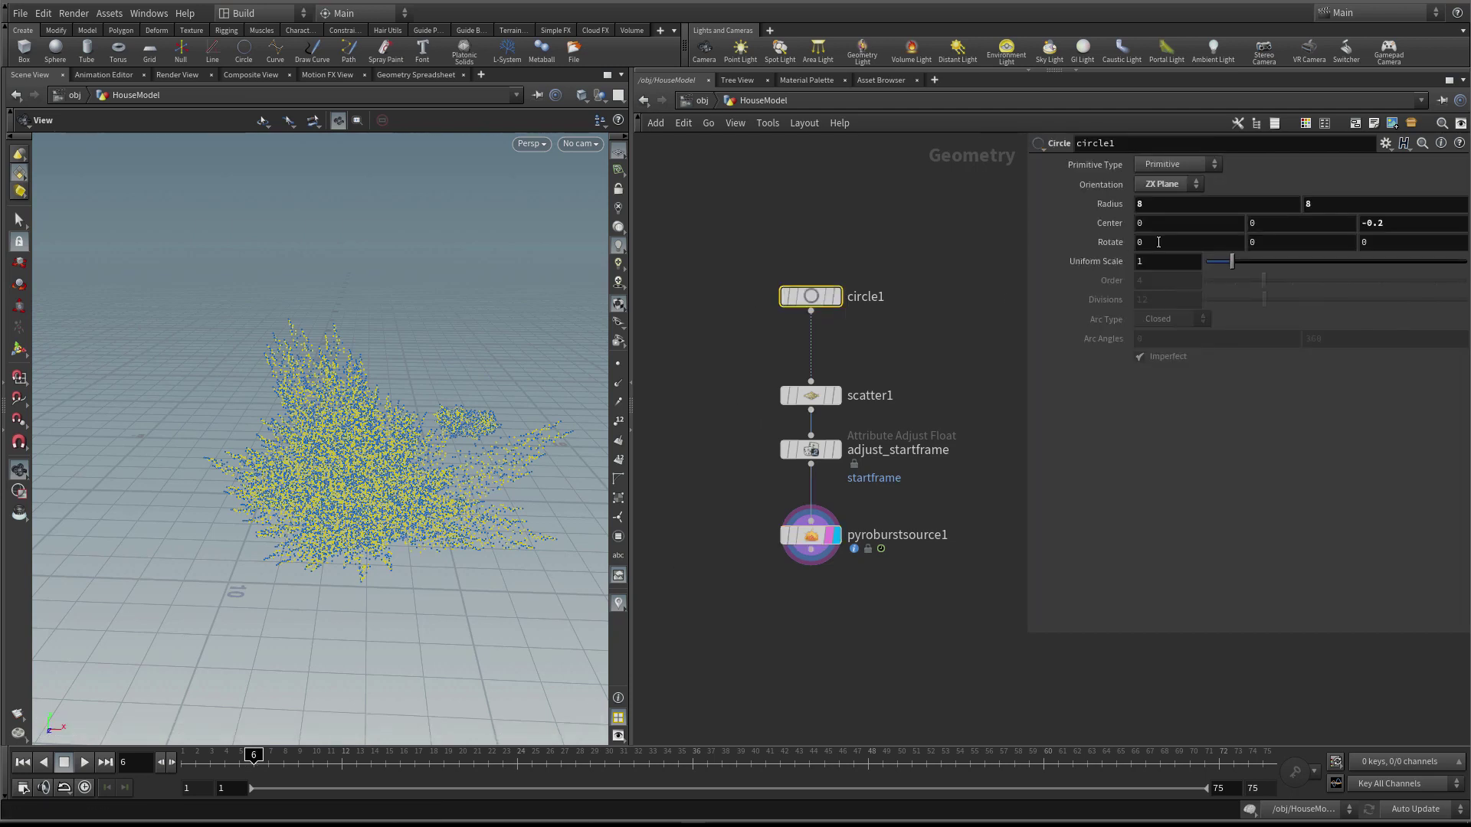
left_click(1169, 205)
key("Tab")
type("1")
key("Tab")
mouse_move(249, 758)
left_mouse_down()
mouse_move(185, 758)
mouse_move(304, 764)
mouse_move(253, 762)
mouse_move(268, 762)
left_mouse_up()
Set the Force Total Count of scatter1 to 1
left_click(811, 395)
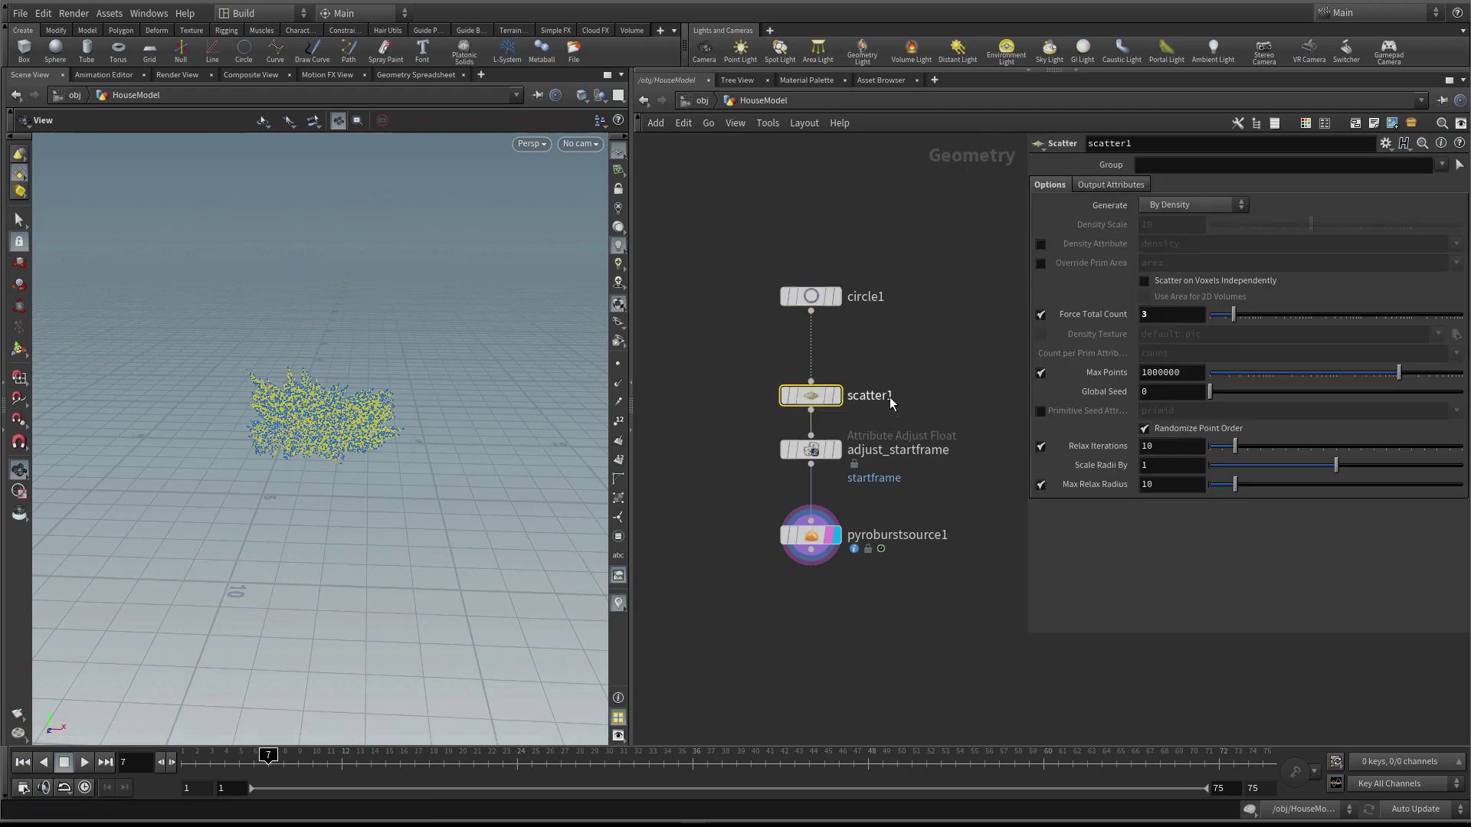
type("1")
key("Return")
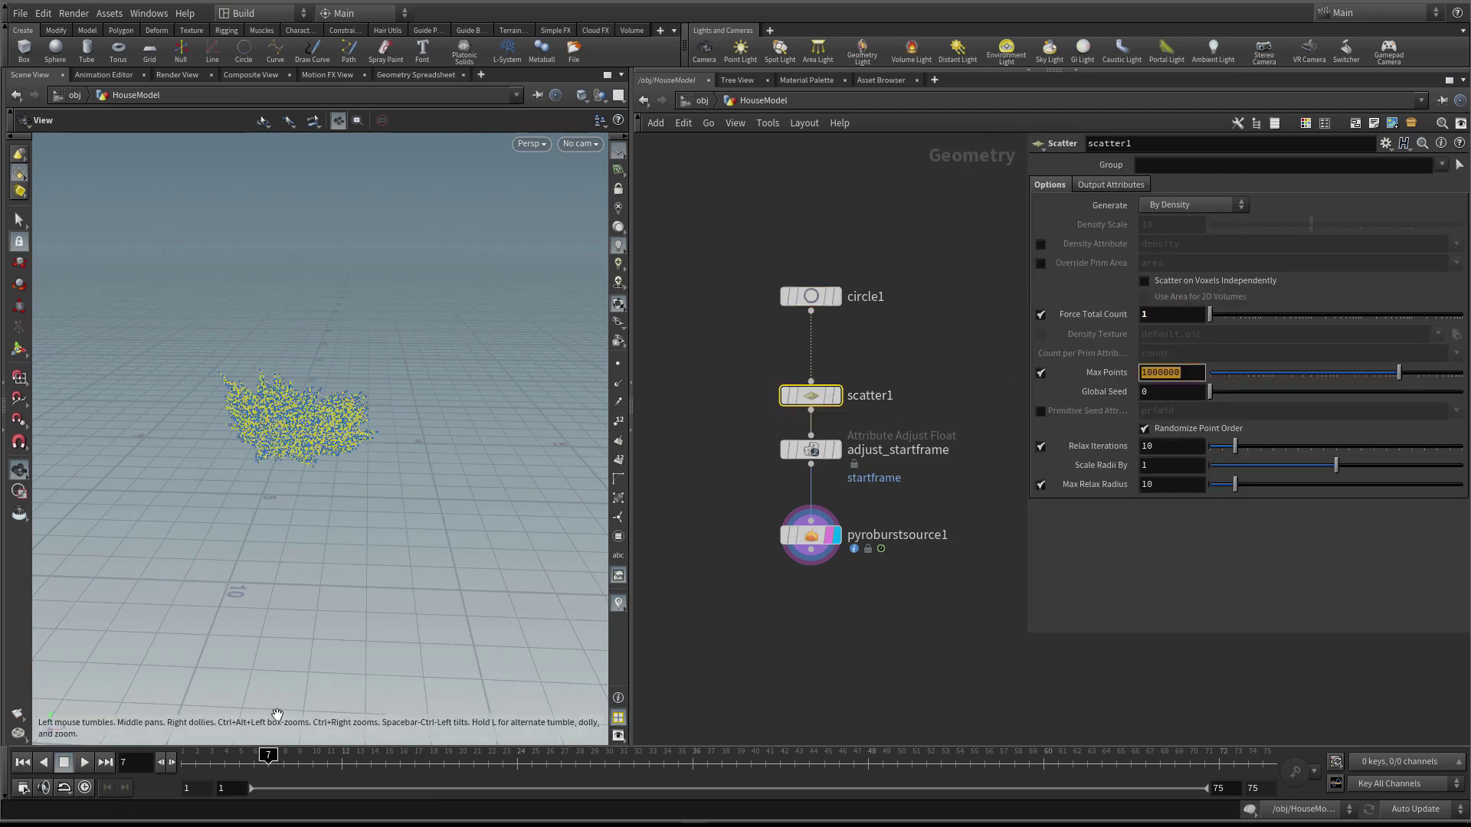
Show the burst components of pyroburstsource1 and inspect the point attributes in its node information
left_click(811, 535)
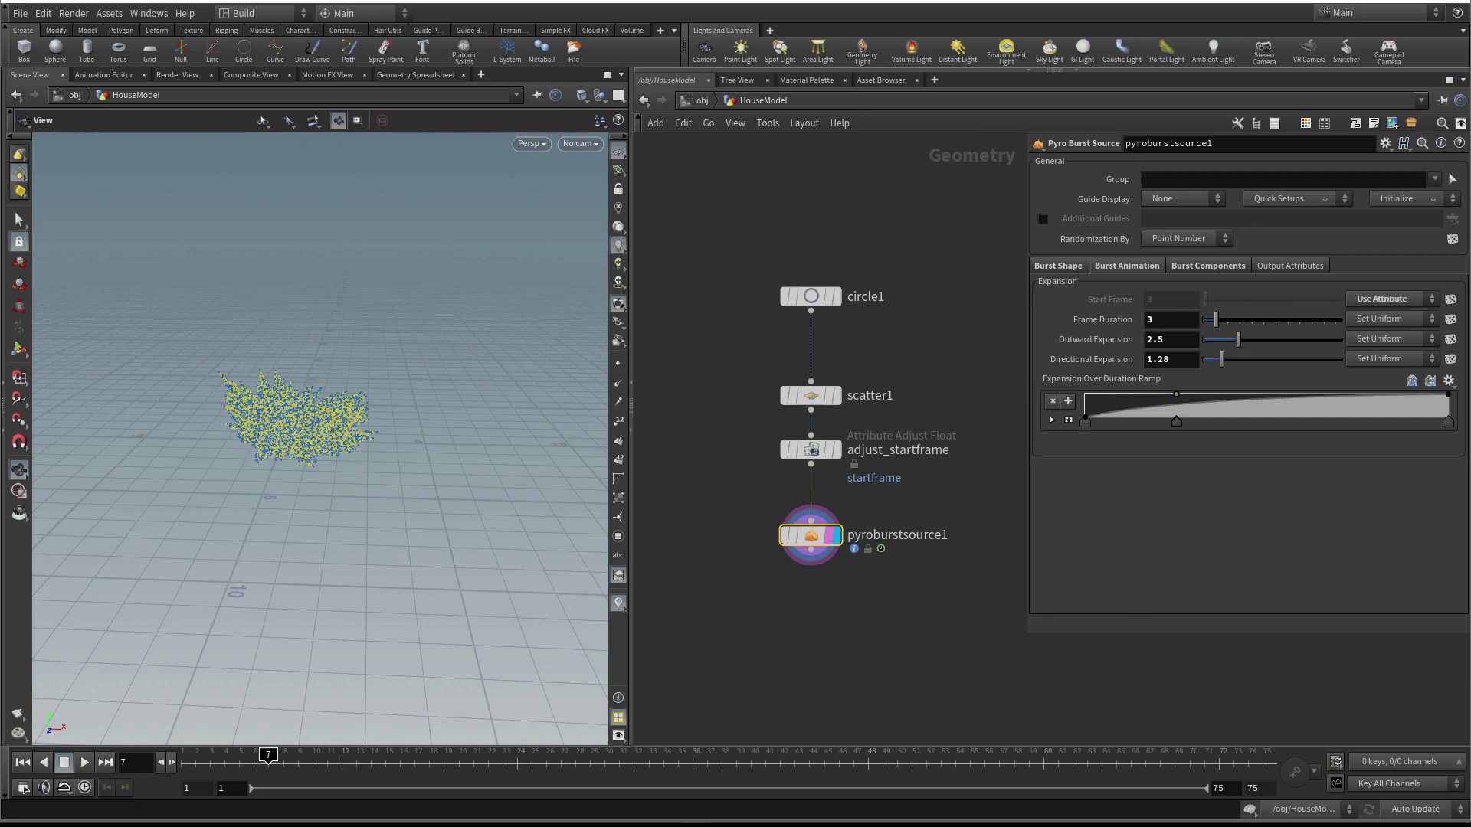
left_click(1204, 265)
scroll(370, 408, "up", 5)
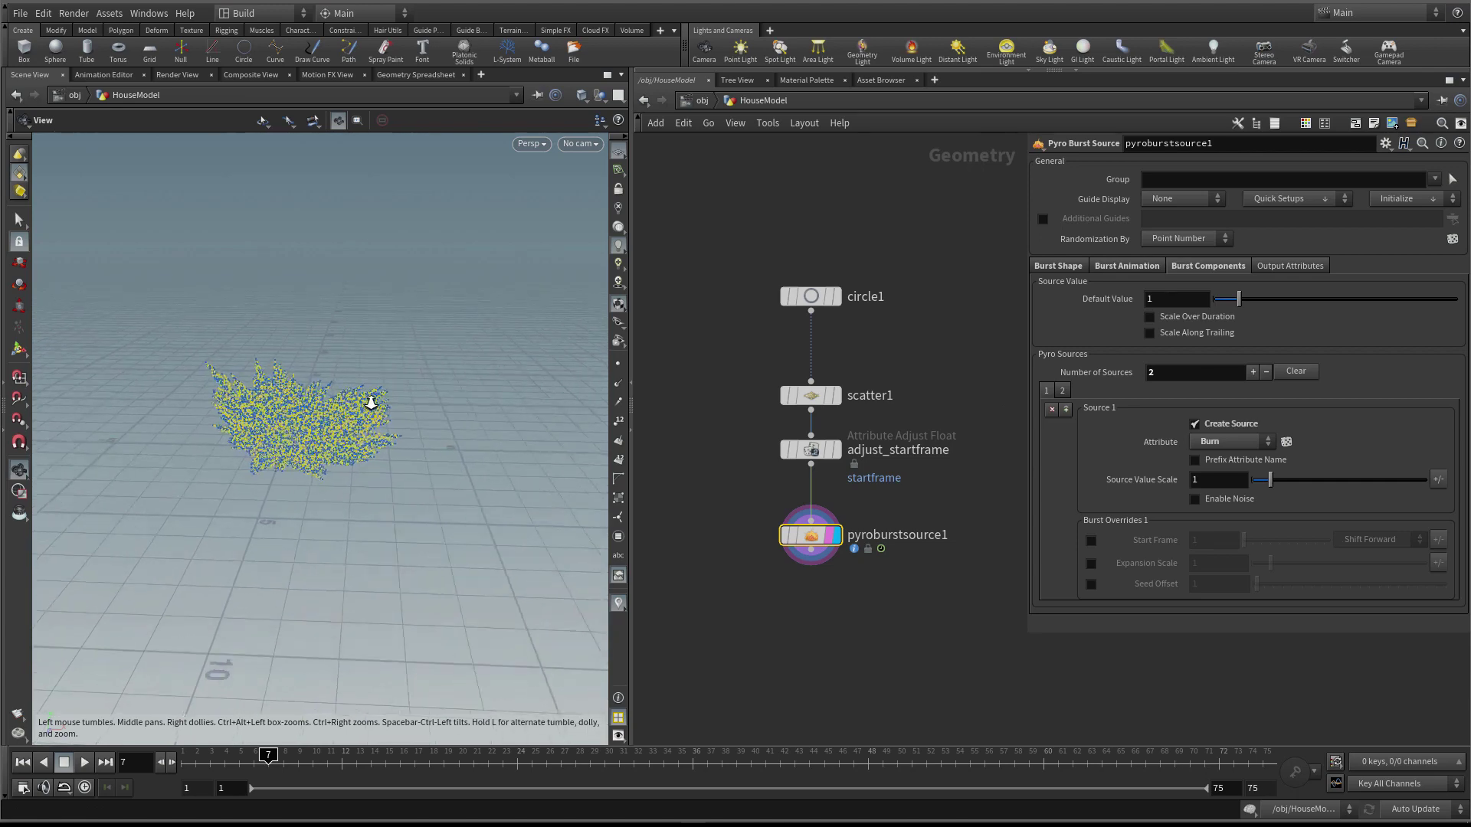
left_click_drag(338, 408, 318, 443)
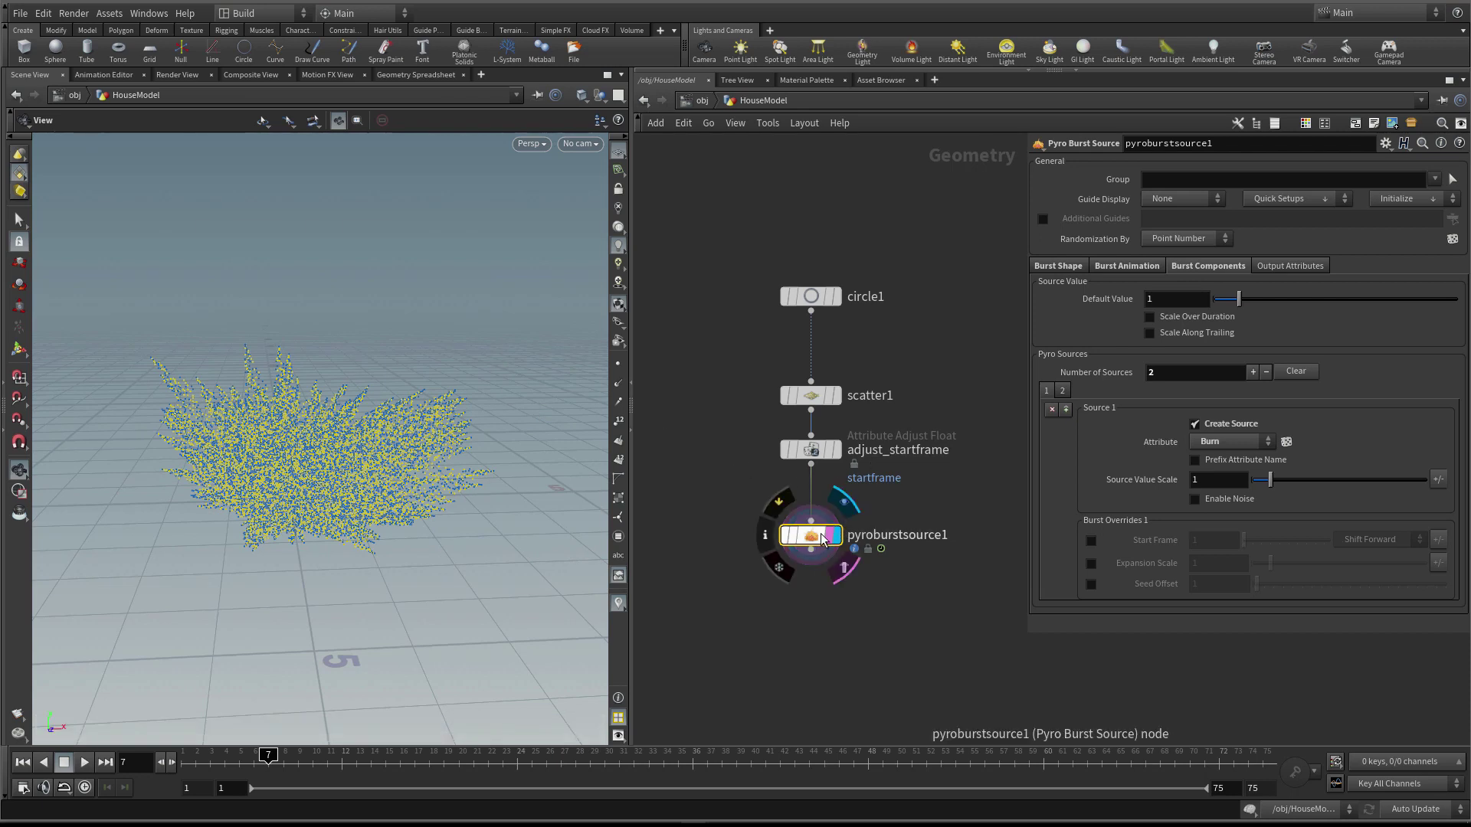
middle_click_drag(812, 537, 1118, 551)
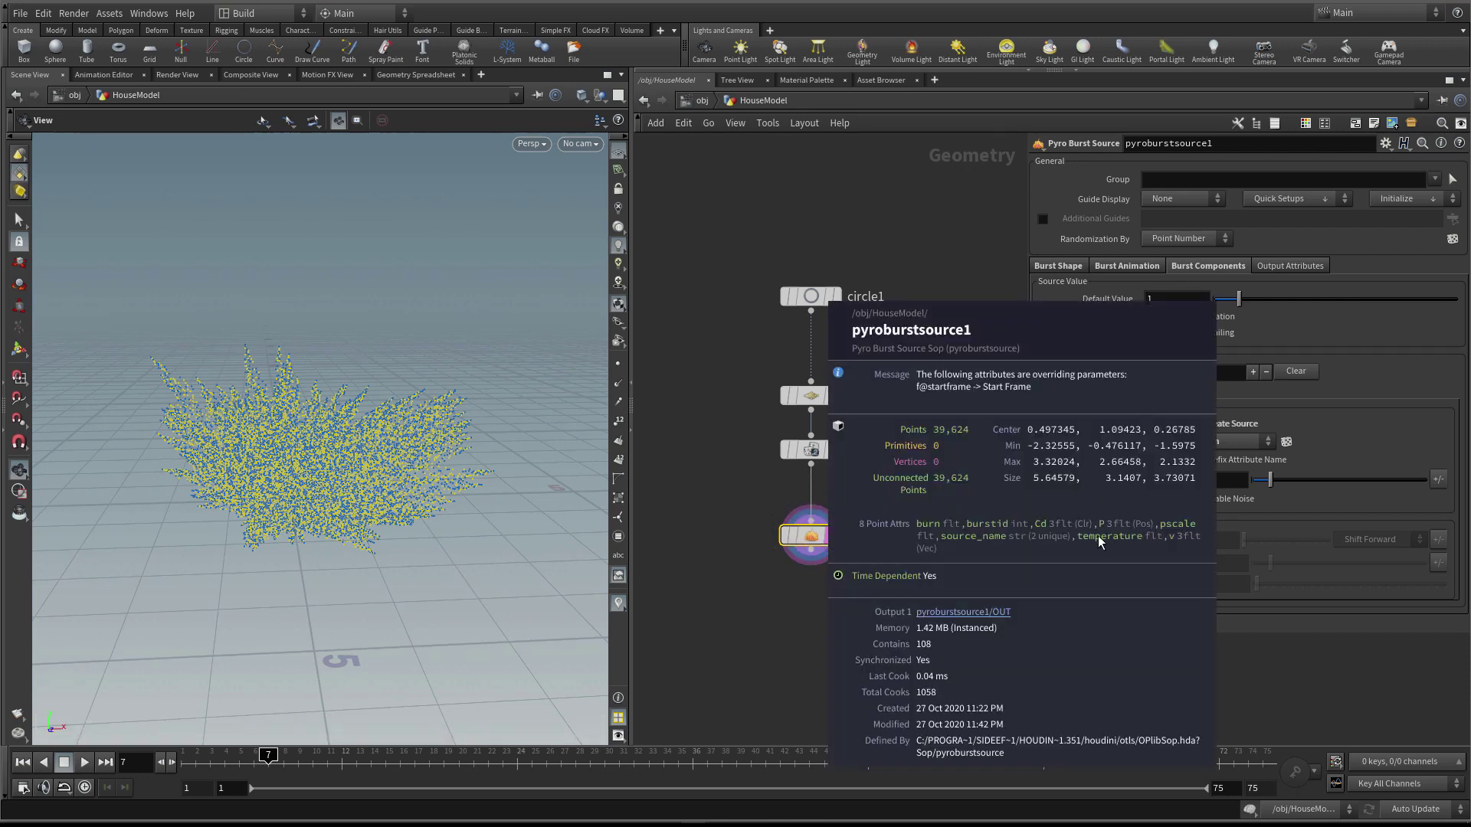
Turn off Create Source for the Temperature source (Source 2) of pyroburstsource1
middle_click_drag(1098, 535, 929, 527)
key("ctrl")
left_click(1128, 542)
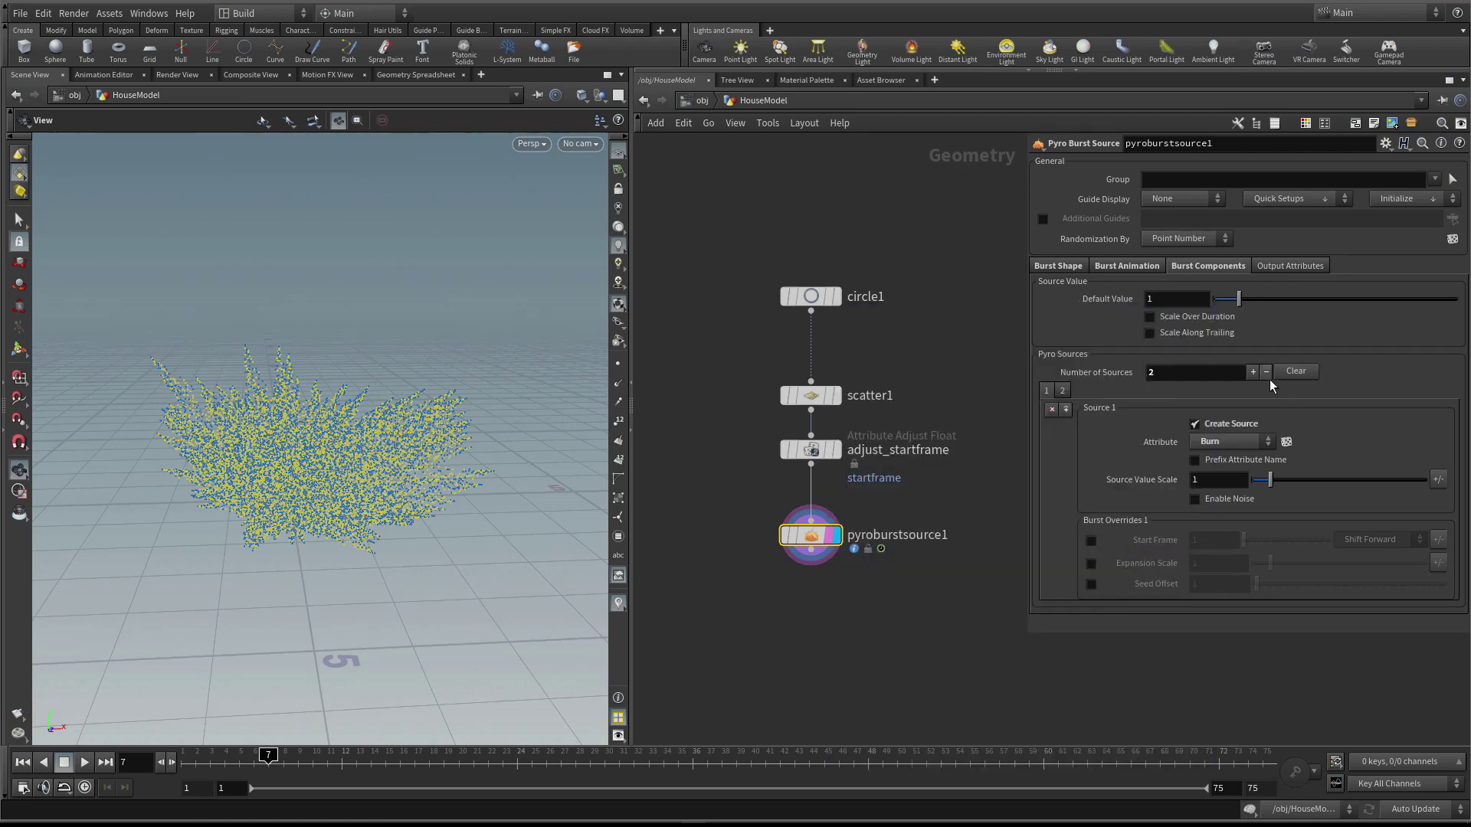
left_click(1063, 391)
left_click(1049, 392)
left_click(1064, 391)
left_click(1220, 431)
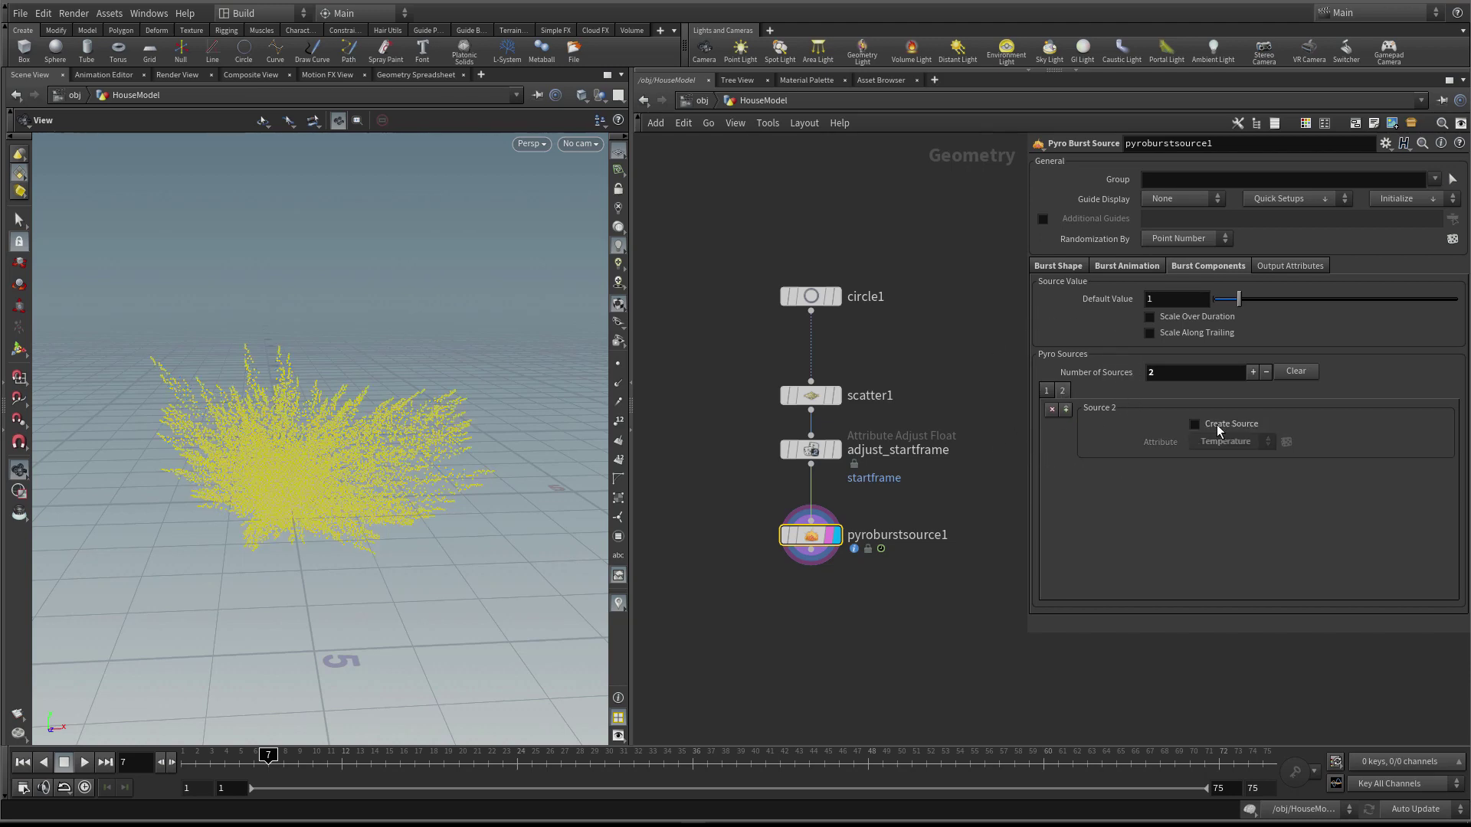
Inspect the burn-only burst from several angles and enable noise on the Burn source (Source 1)
left_click_drag(302, 427, 334, 420)
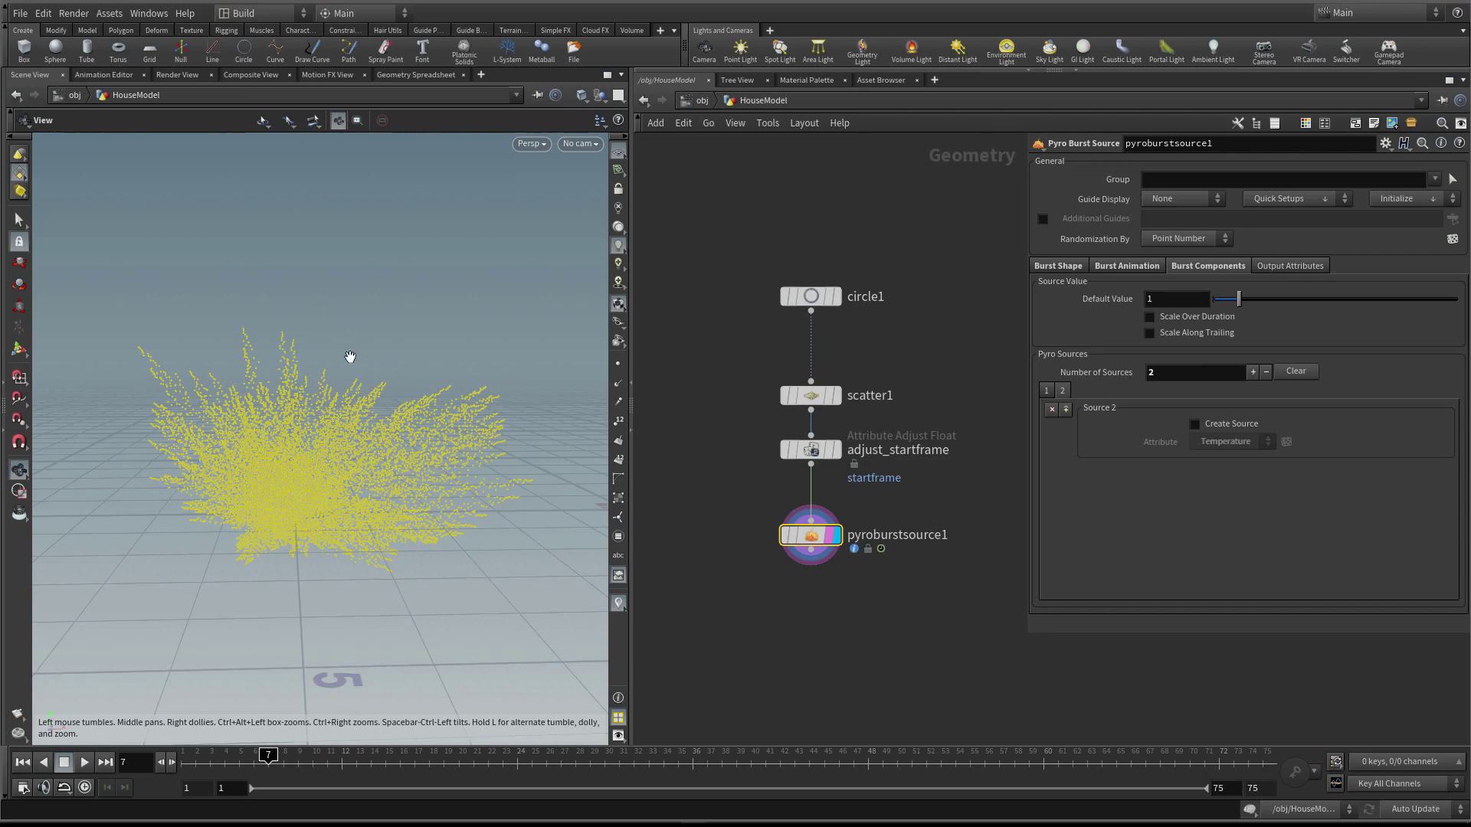
mouse_move(329, 428)
left_mouse_down()
mouse_move(342, 457)
mouse_move(317, 455)
left_mouse_up()
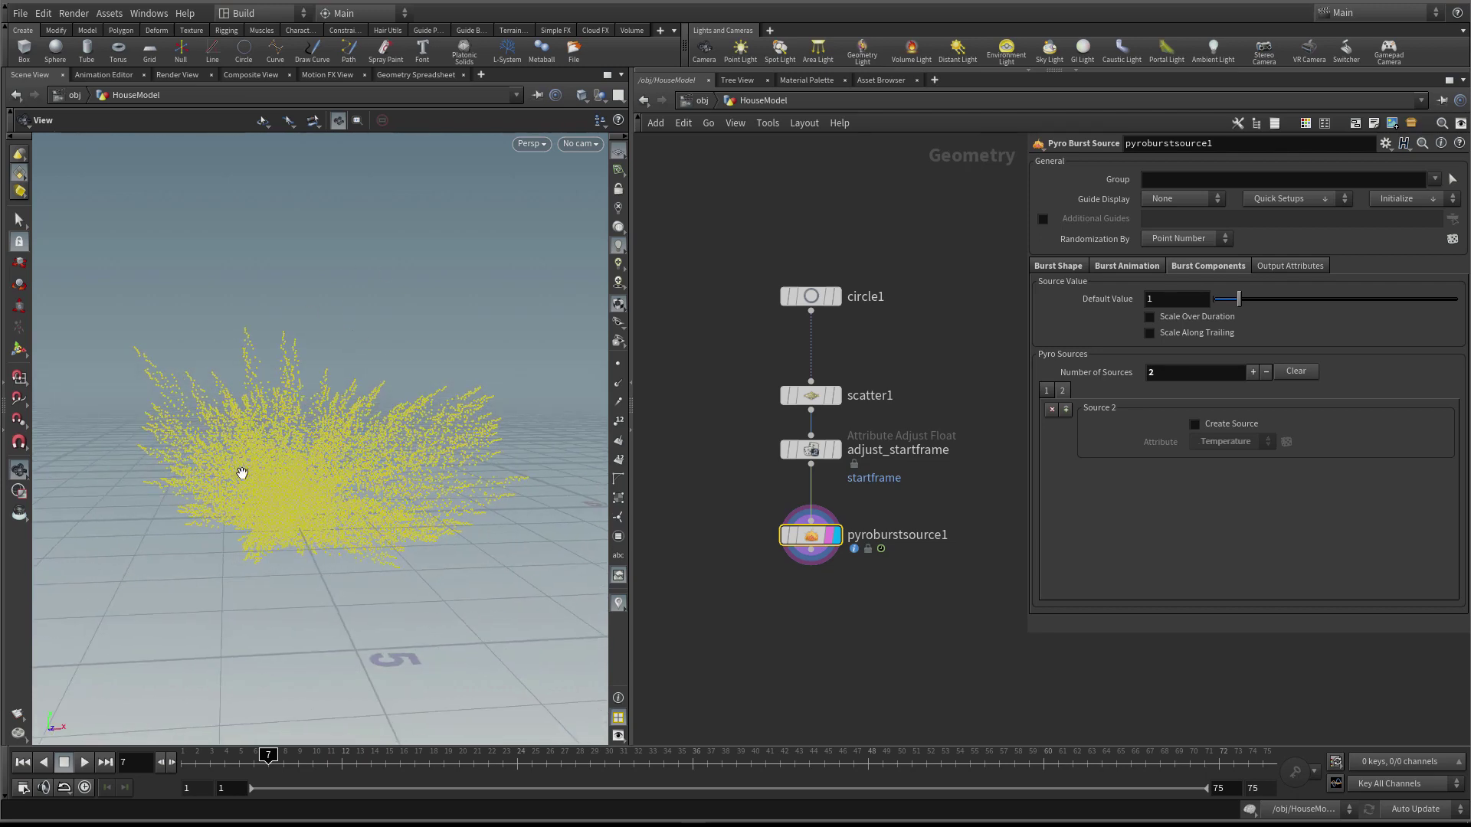
left_click(1046, 391)
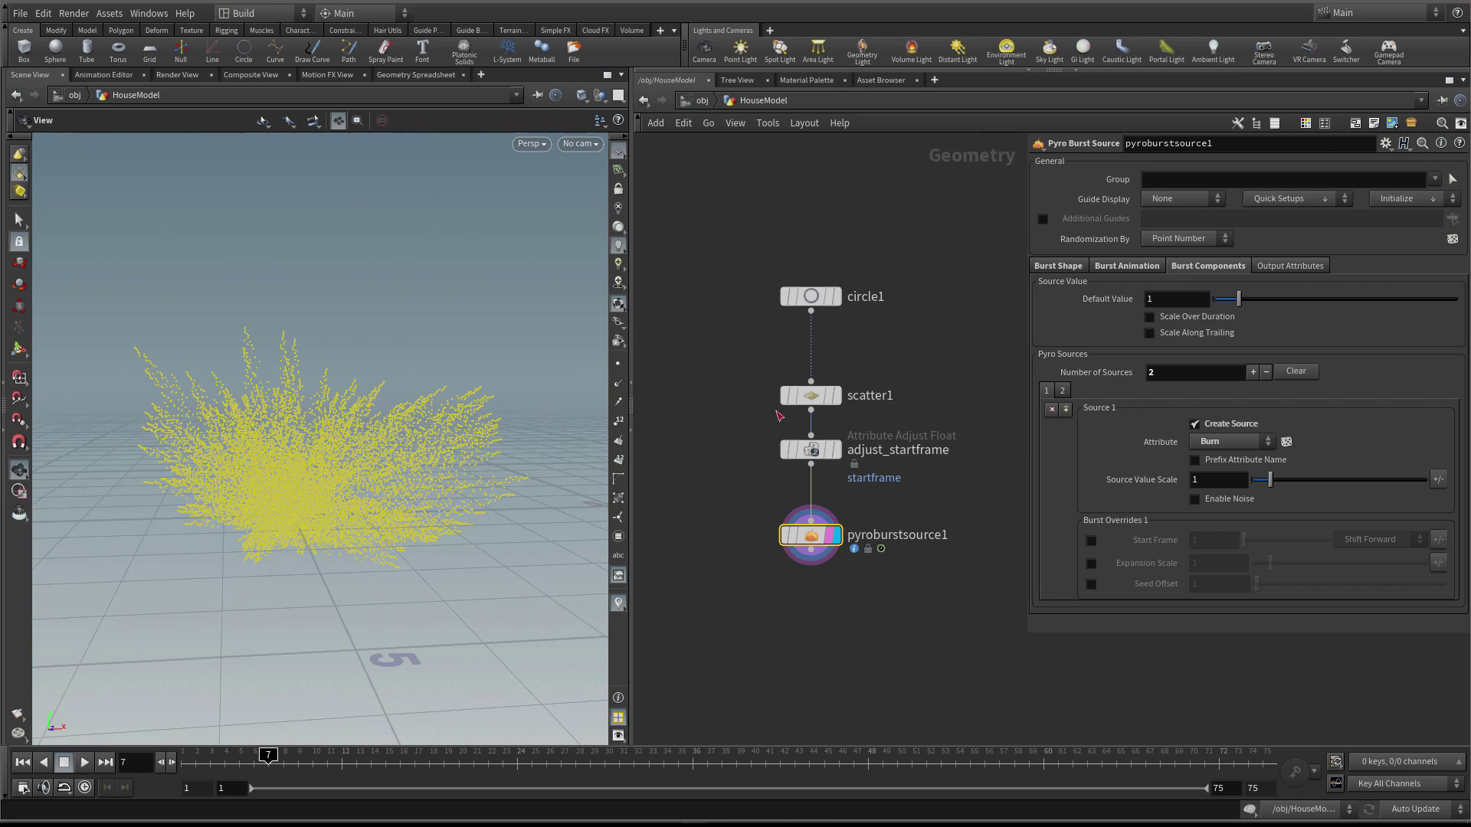
left_click_drag(337, 423, 344, 461)
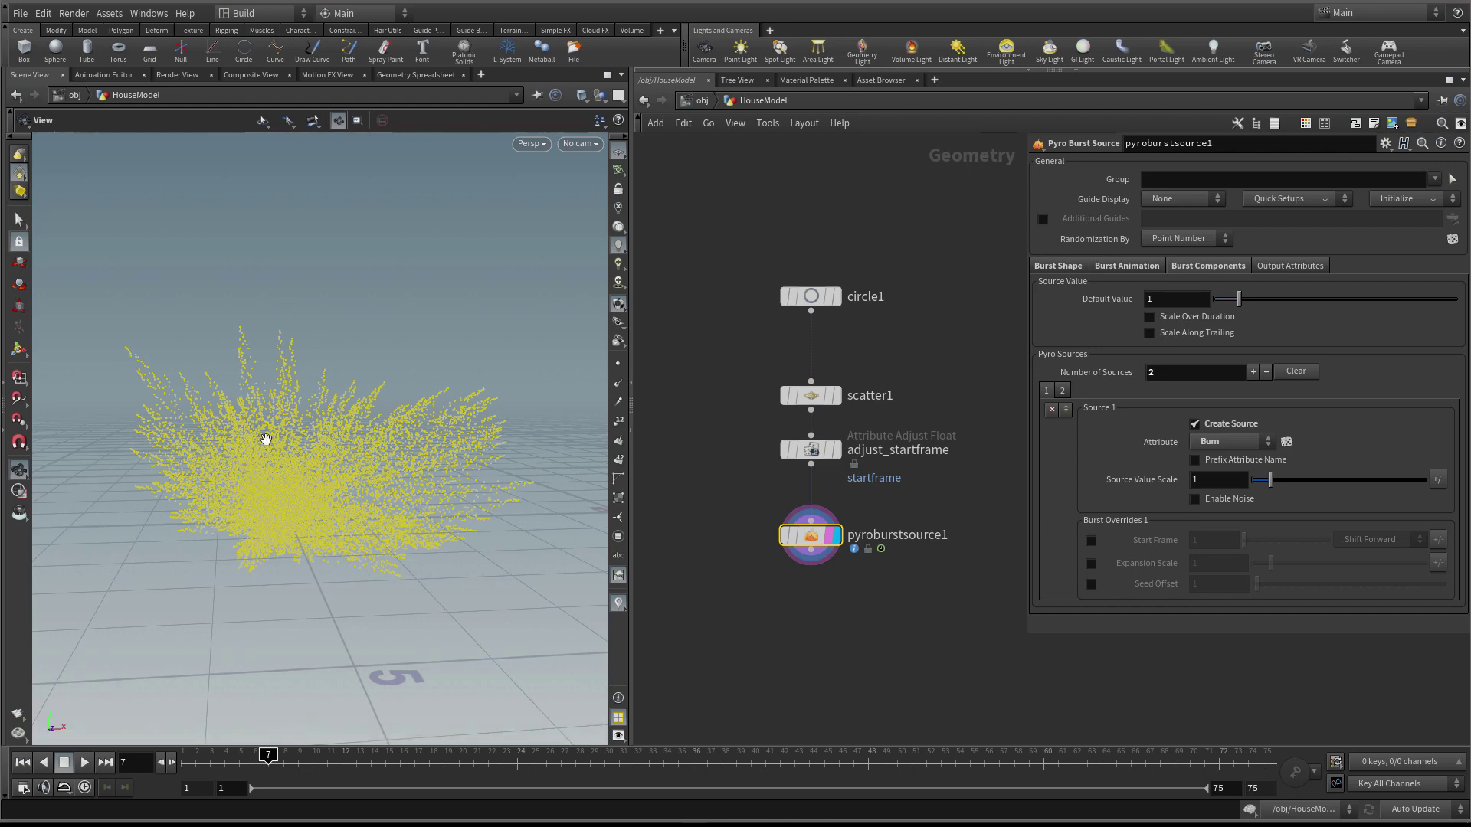
left_click_drag(344, 417, 233, 408)
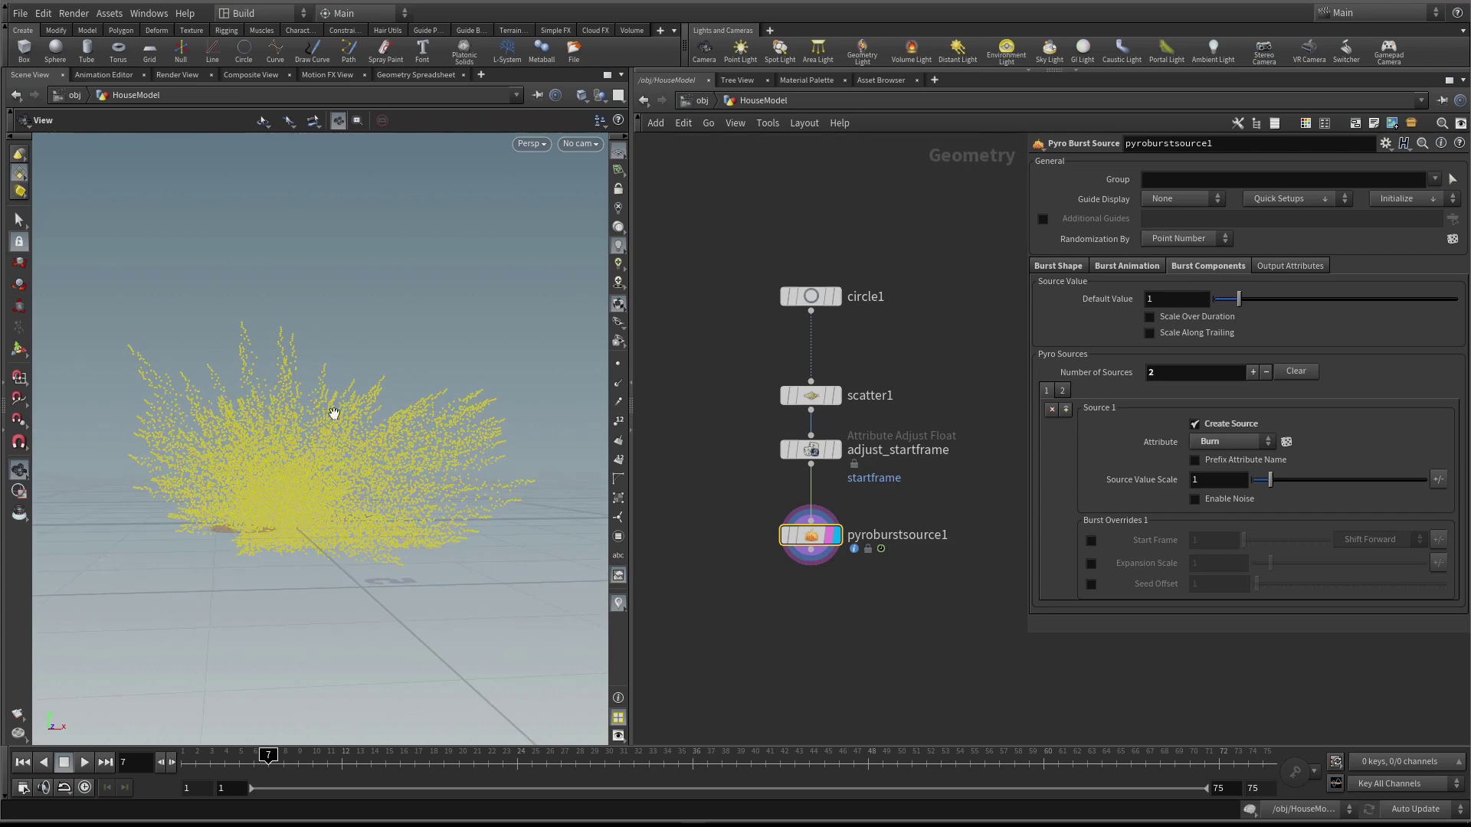
left_click_drag(277, 465, 345, 425)
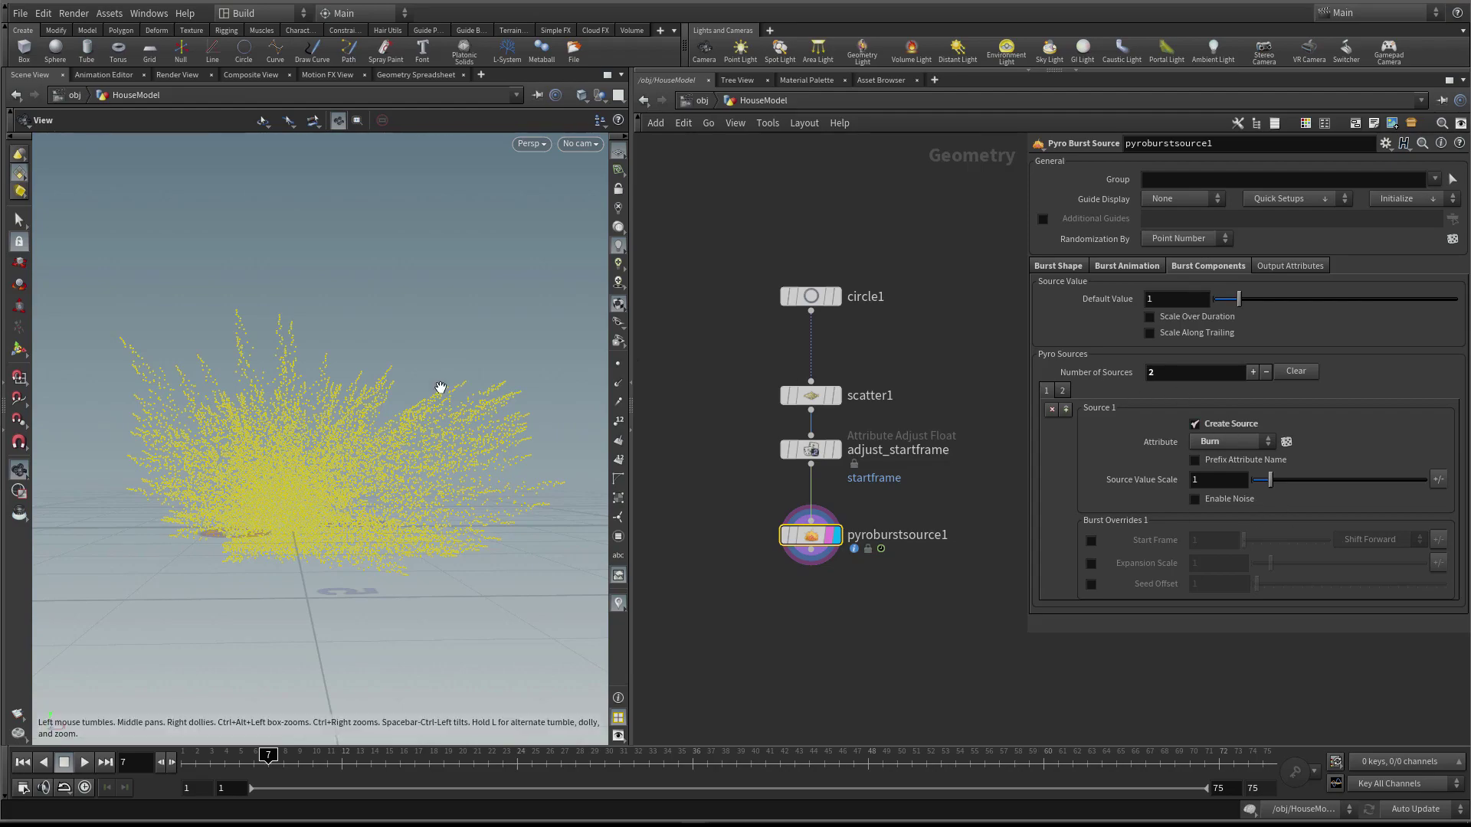
left_click(1194, 500)
left_click_drag(291, 468, 483, 429)
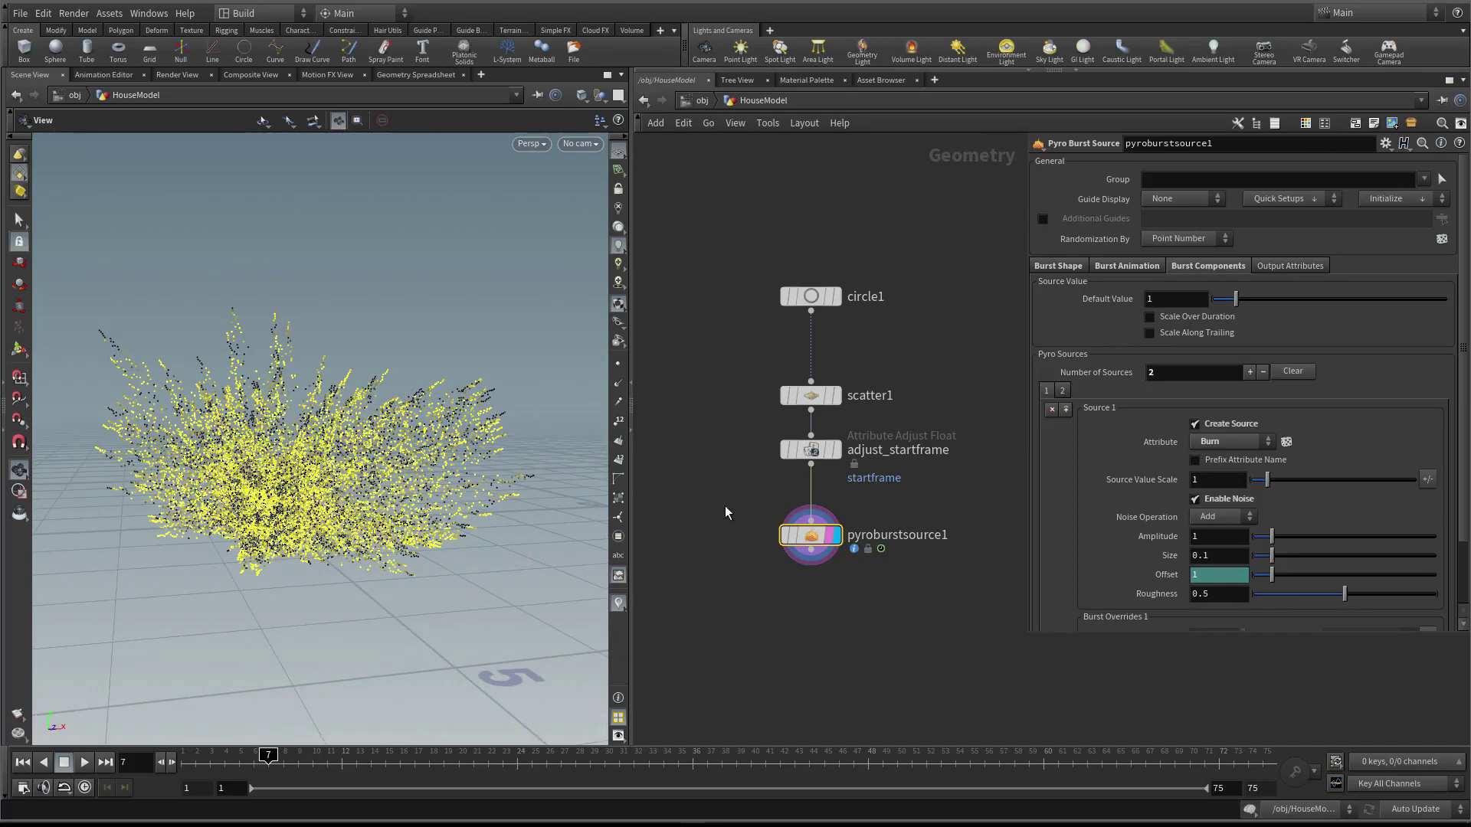
Set the Burn source's noise Amplitude to 0.5 and Size to about 0.477, and scrub around frame 7
left_click(1206, 539)
key("Return")
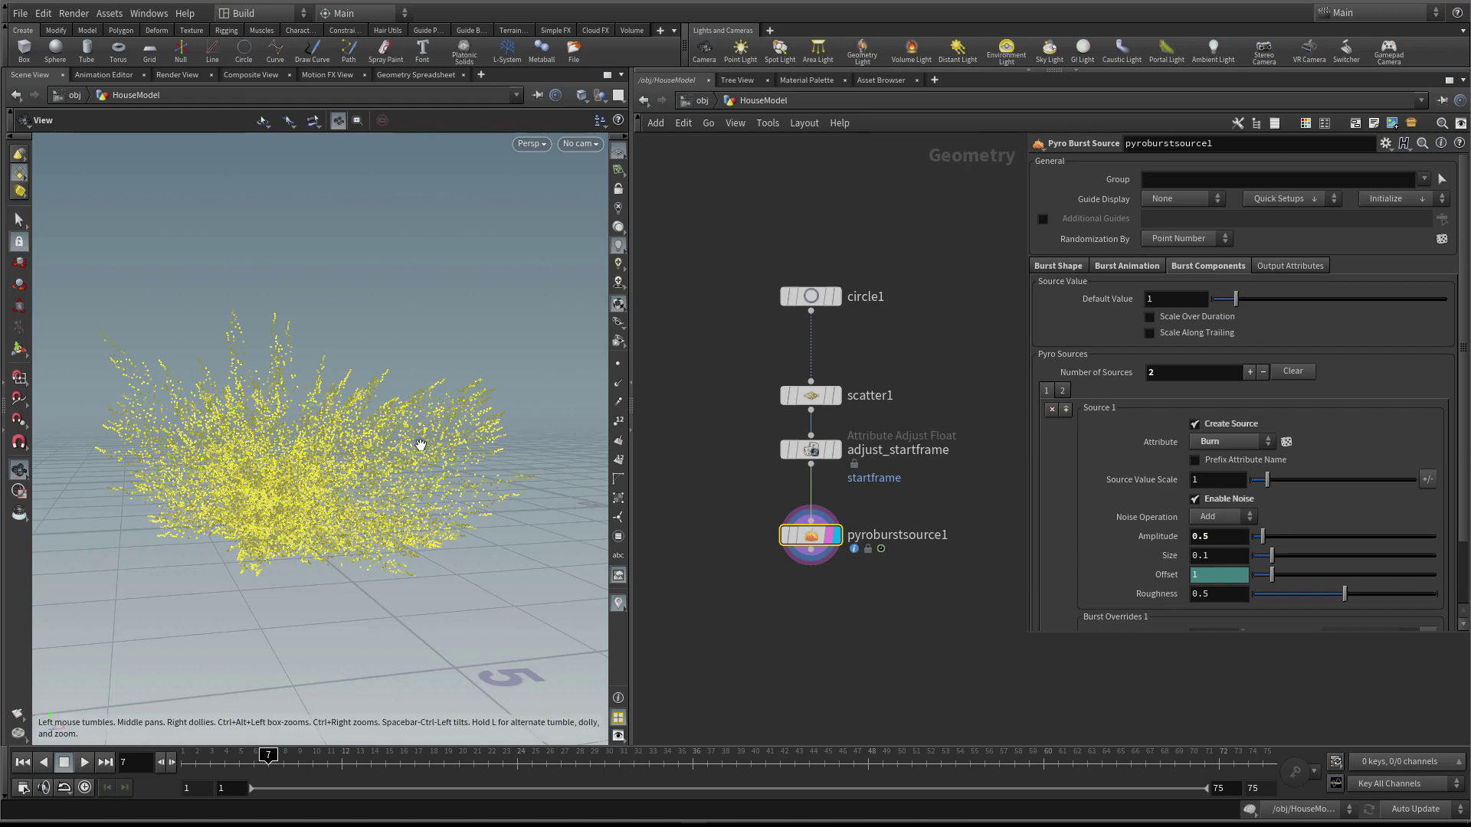
left_click_drag(421, 437, 436, 427)
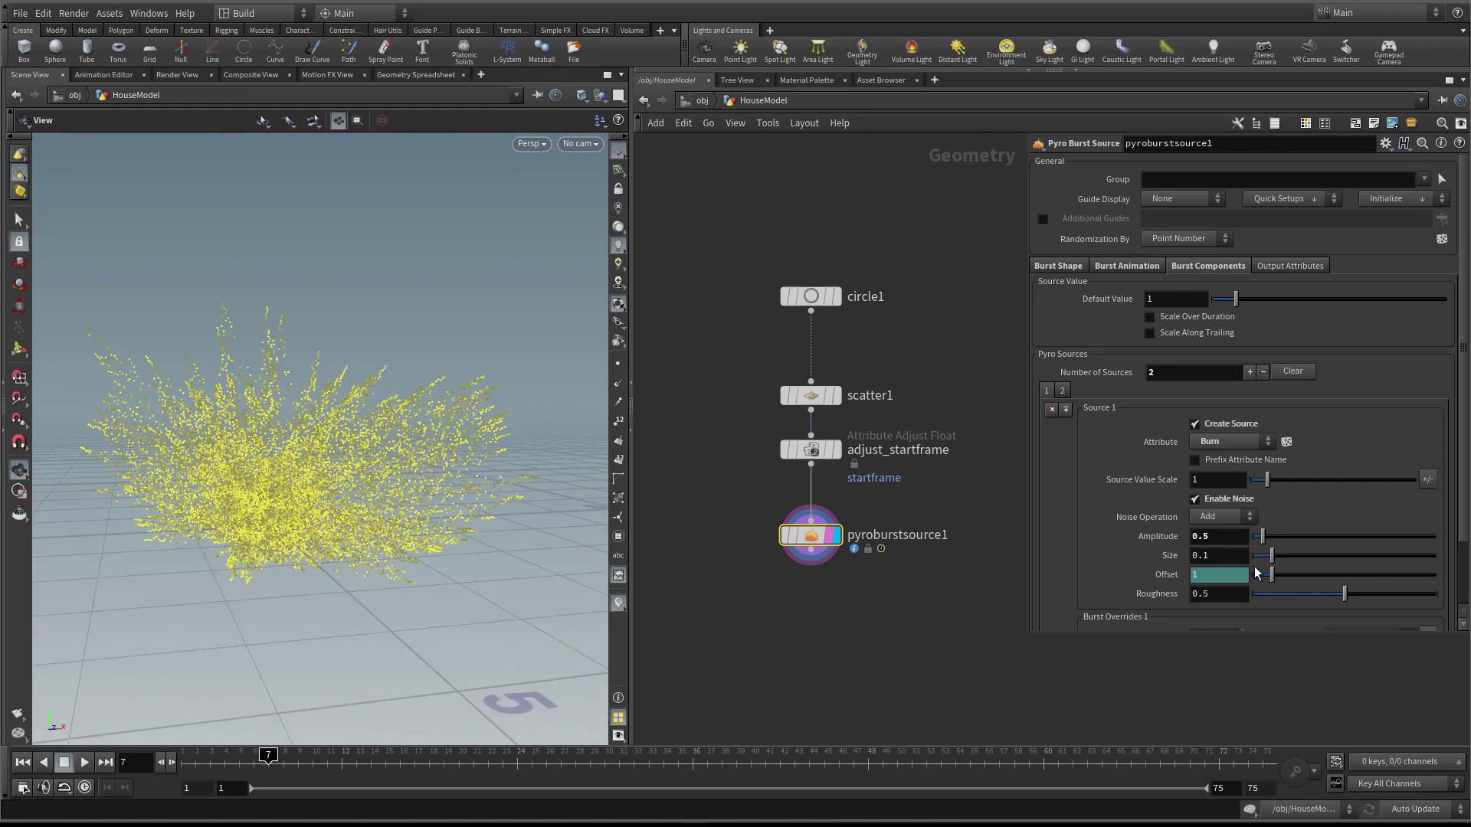
left_click_drag(1272, 557, 1340, 564)
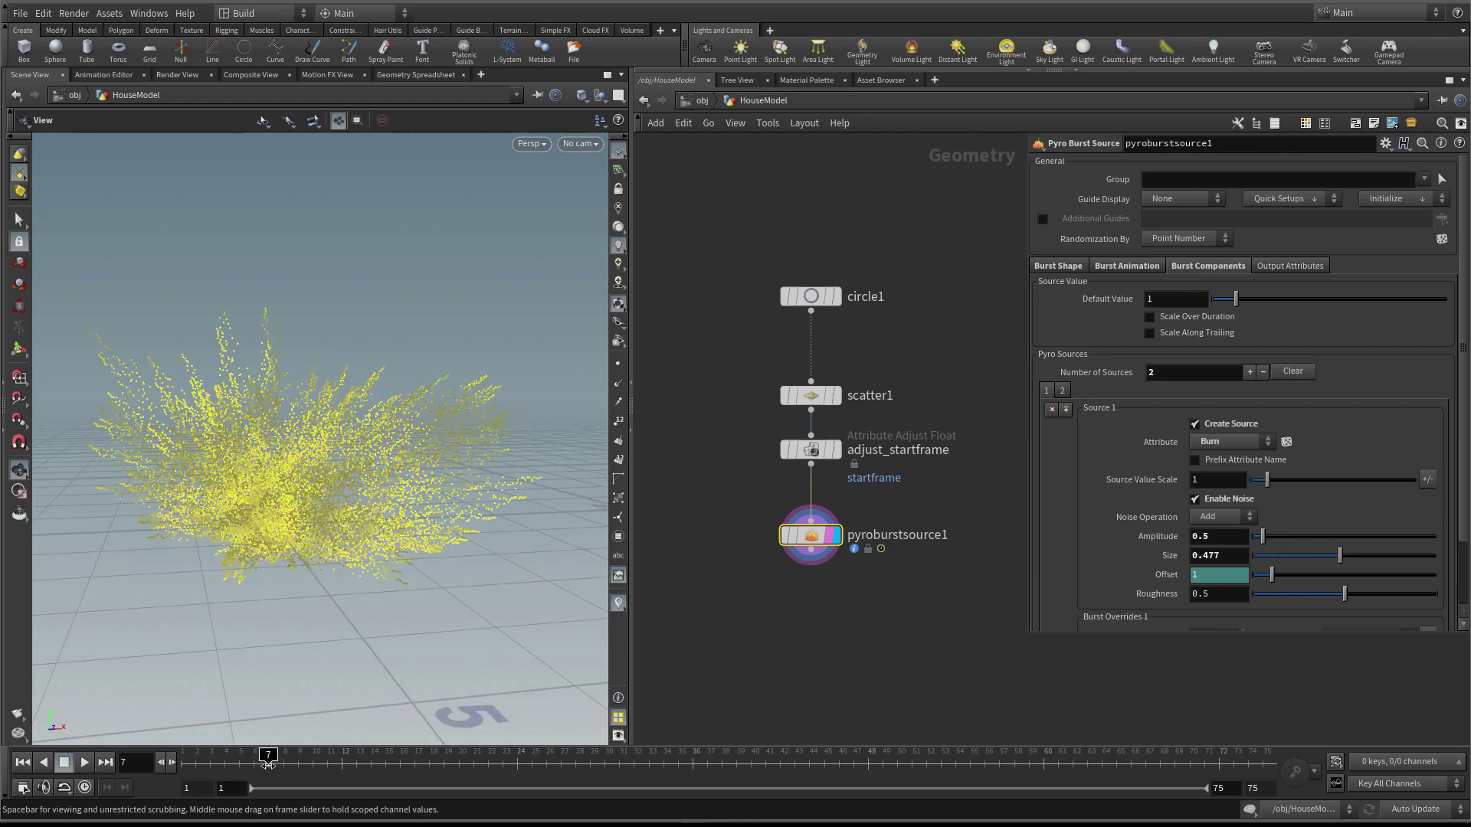
mouse_move(268, 764)
left_mouse_down()
mouse_move(230, 764)
mouse_move(276, 766)
left_mouse_up()
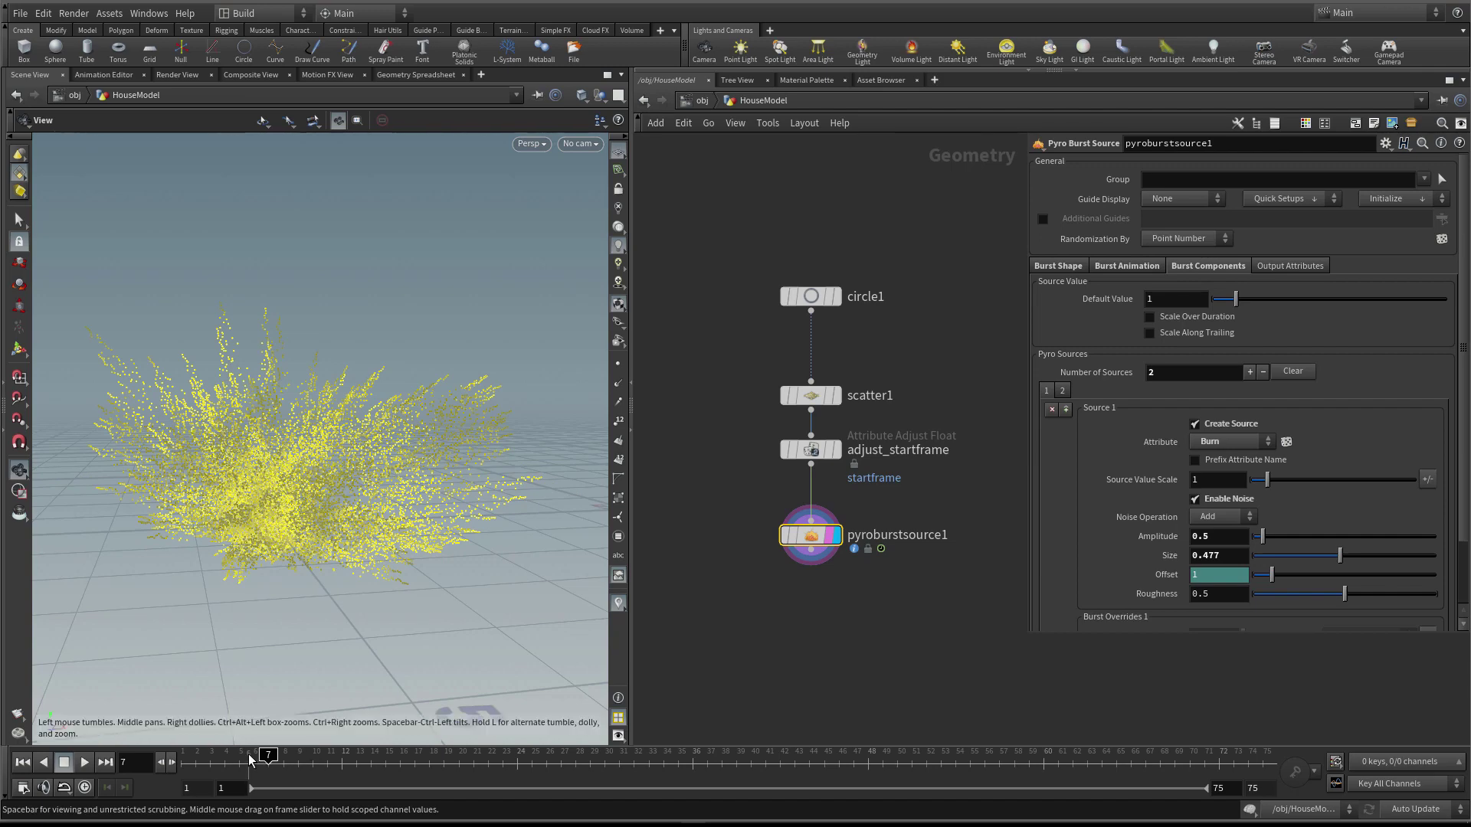
left_click(280, 763)
mouse_move(279, 760)
left_mouse_down()
mouse_move(311, 762)
mouse_move(253, 762)
mouse_move(269, 762)
left_mouse_up()
mouse_move(288, 446)
left_mouse_down()
mouse_move(309, 445)
mouse_move(295, 448)
left_mouse_up()
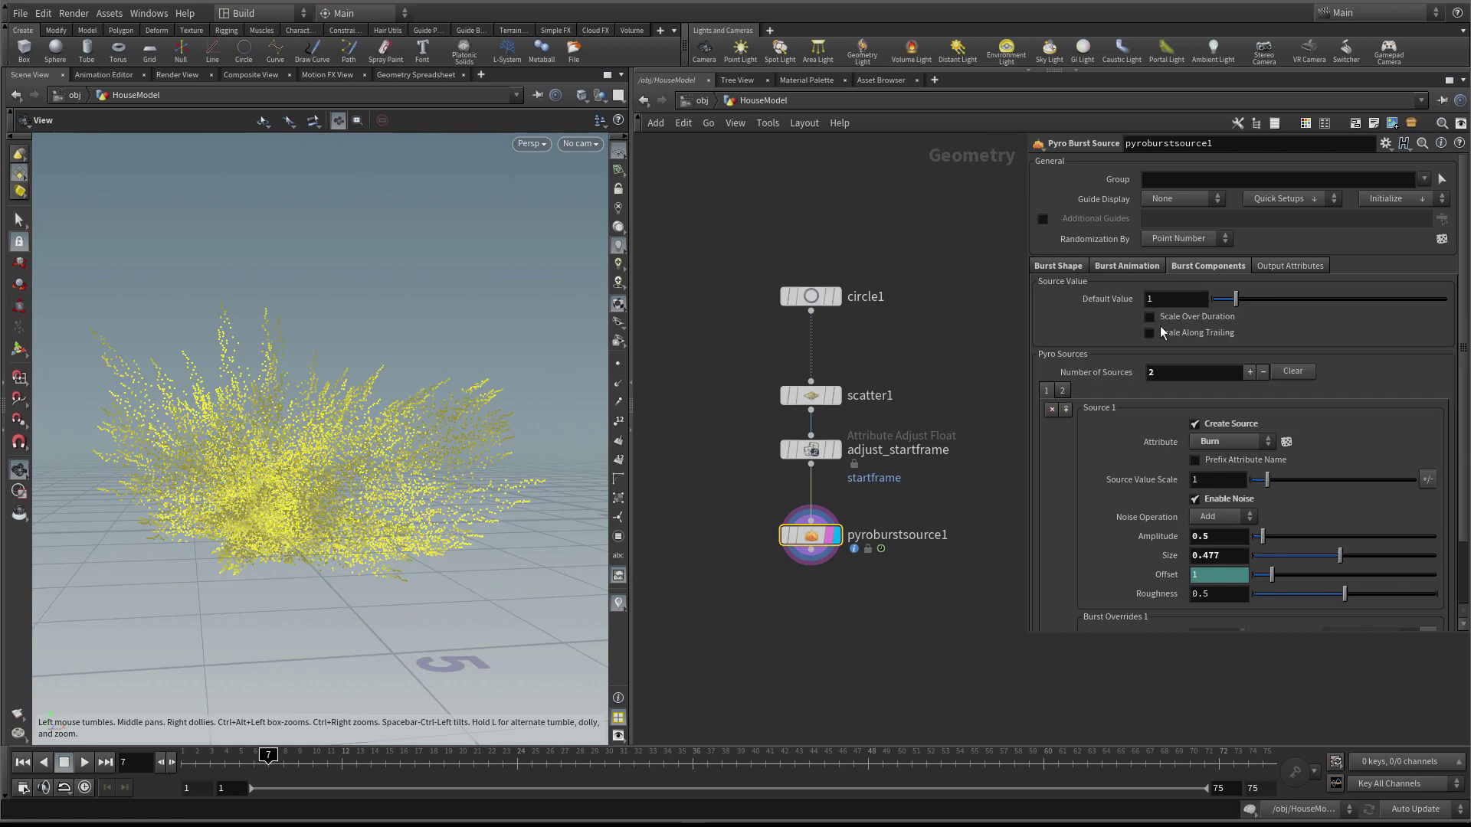
Try Scale Over Duration on the source value, comparing the burst with it on and off between frames 6 and 8
left_click(1183, 317)
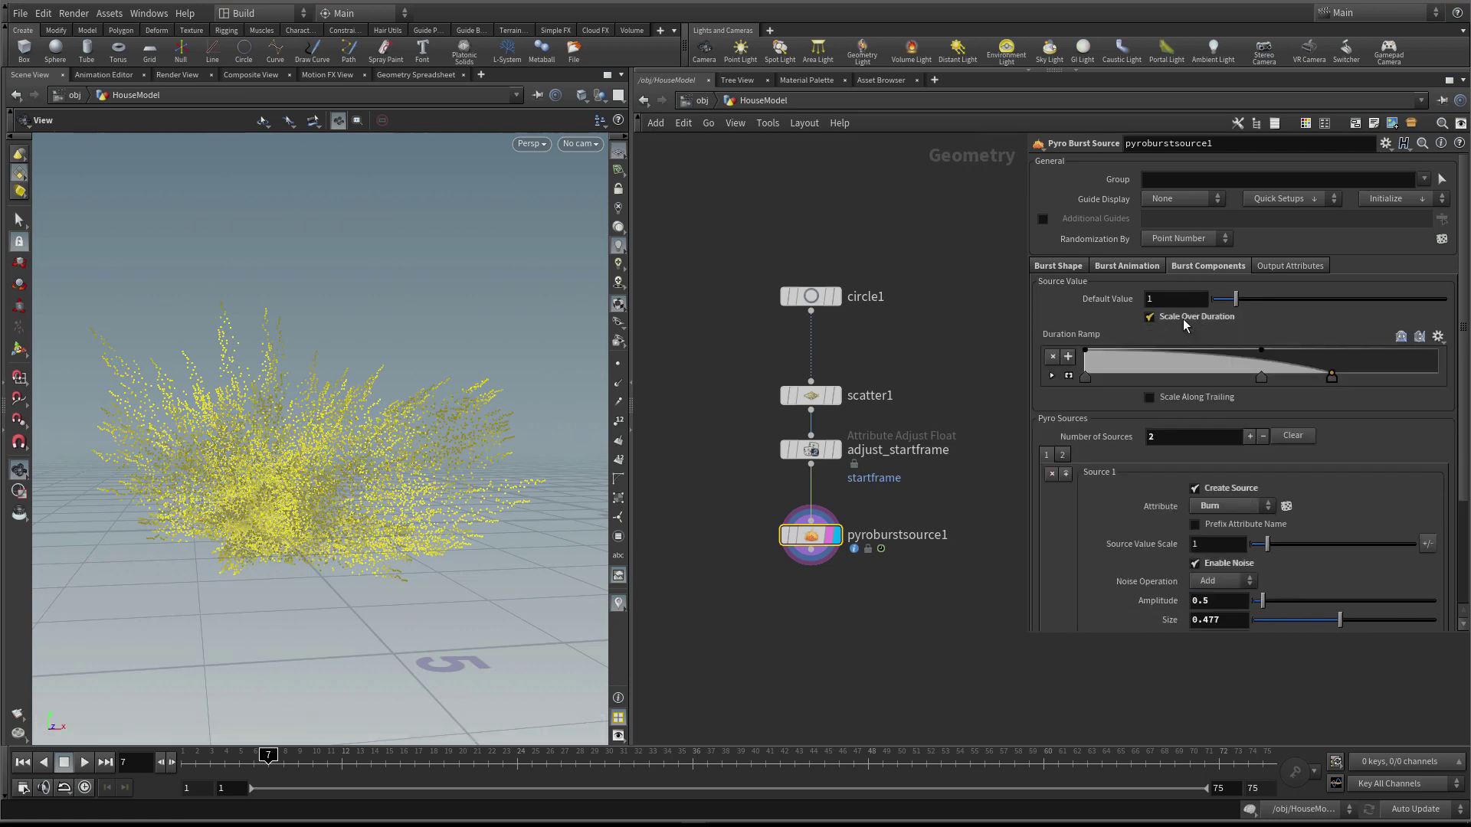
mouse_move(268, 762)
left_mouse_down()
mouse_move(253, 762)
mouse_move(313, 762)
mouse_move(249, 780)
mouse_move(282, 783)
mouse_move(237, 765)
mouse_move(265, 765)
left_mouse_up()
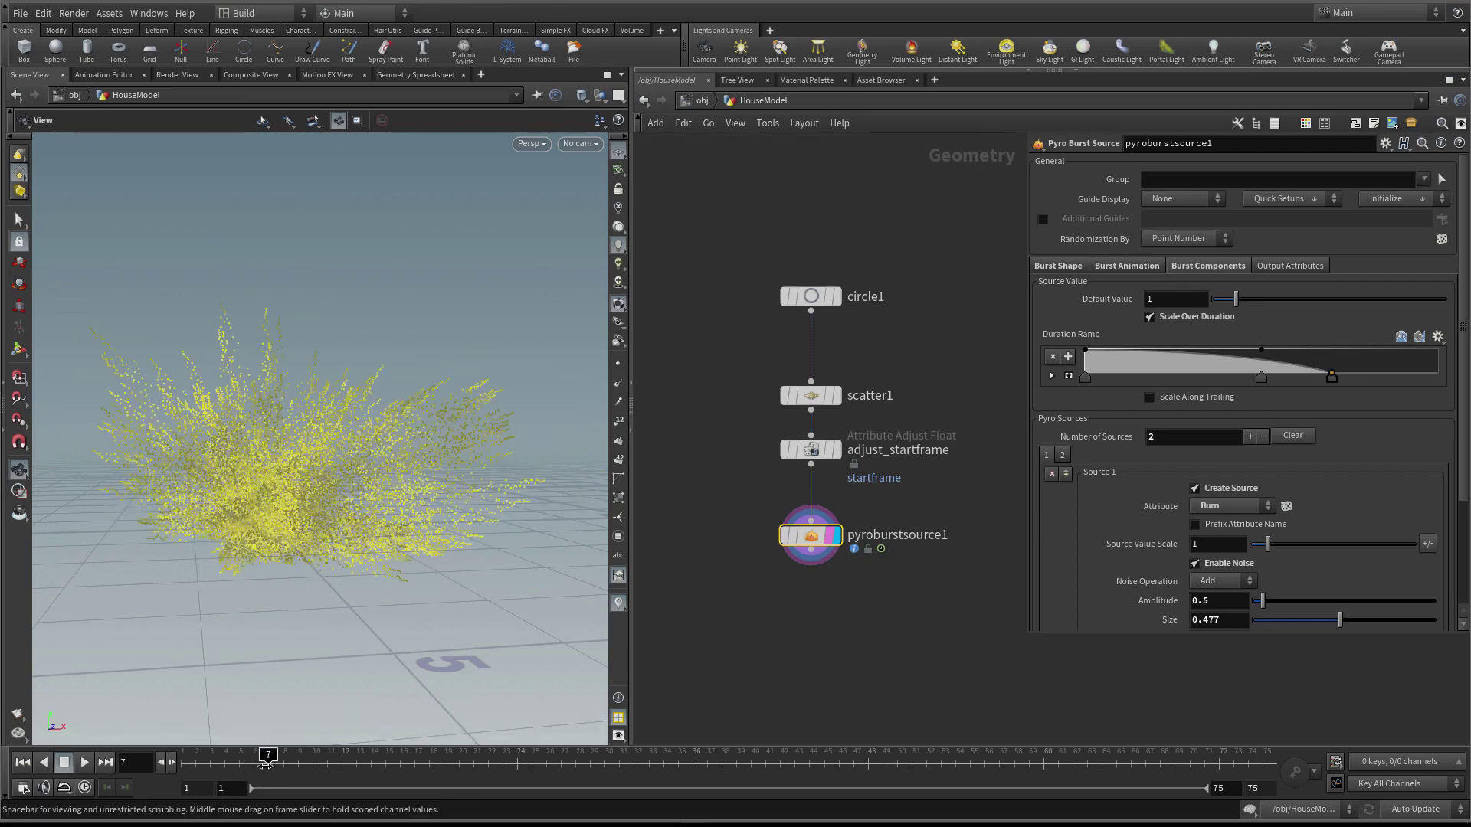
left_click(1175, 322)
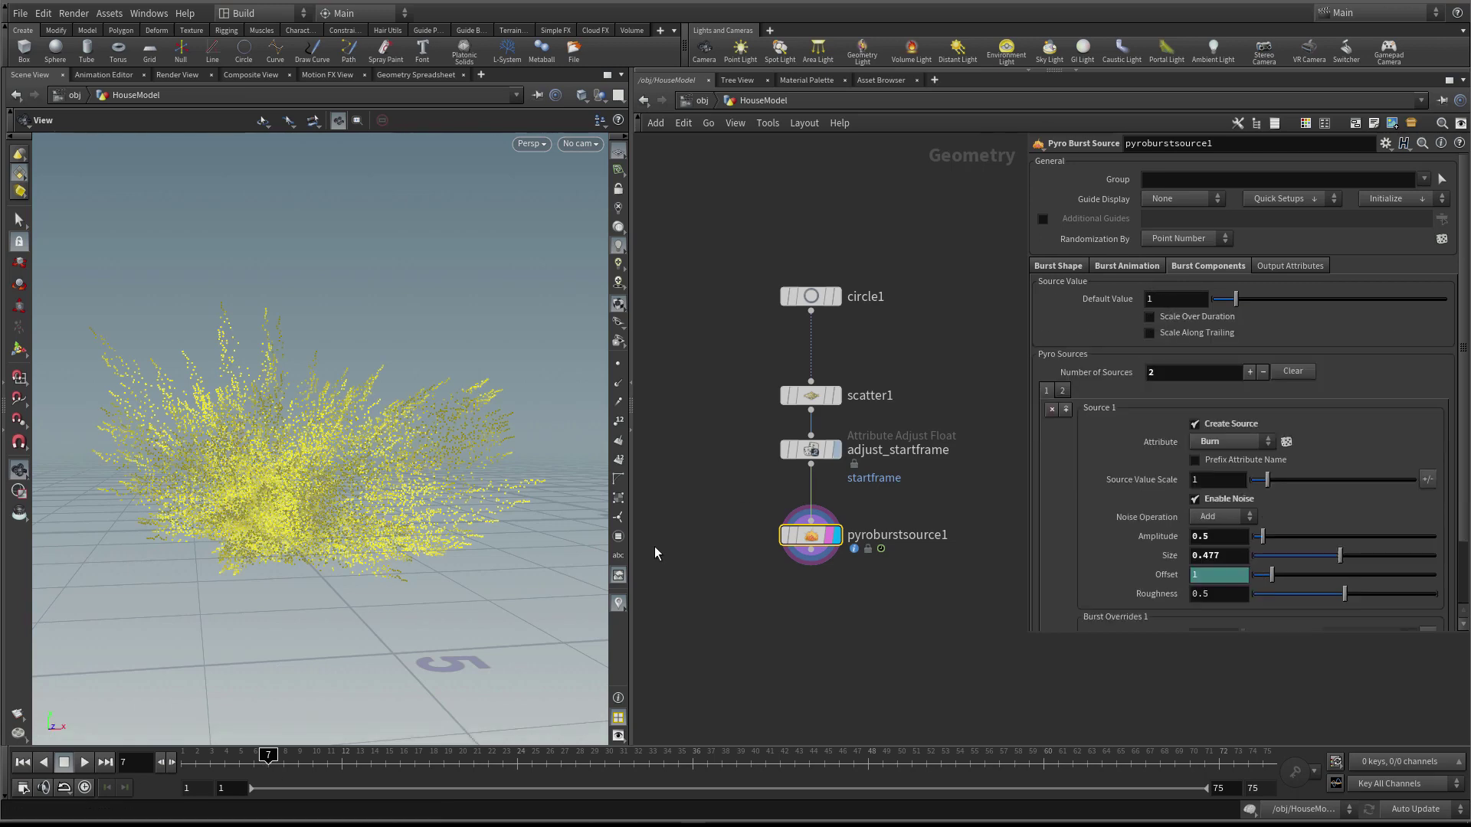
left_click(284, 758)
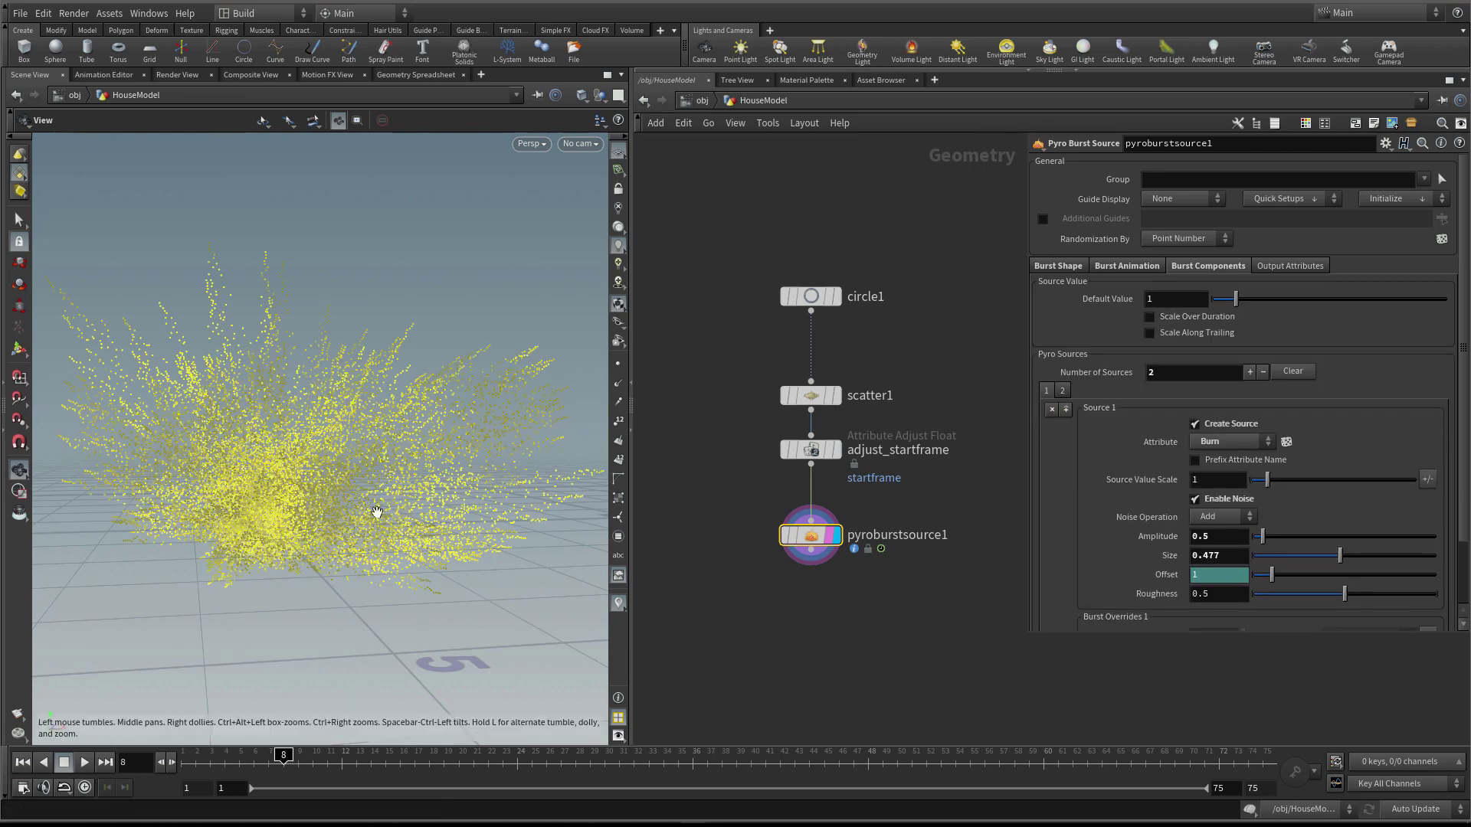
left_click(1161, 316)
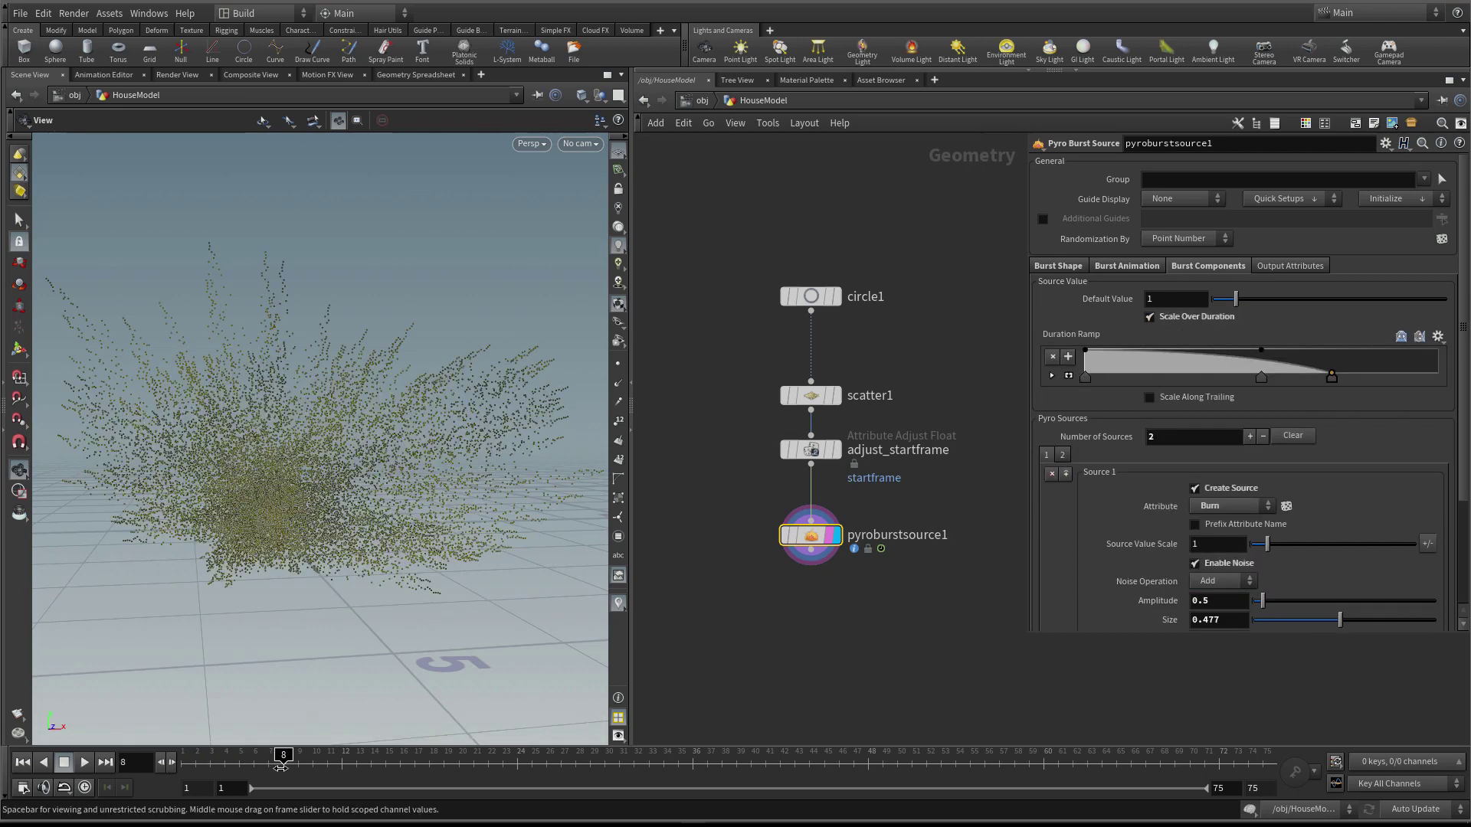
left_click_drag(281, 766, 254, 766)
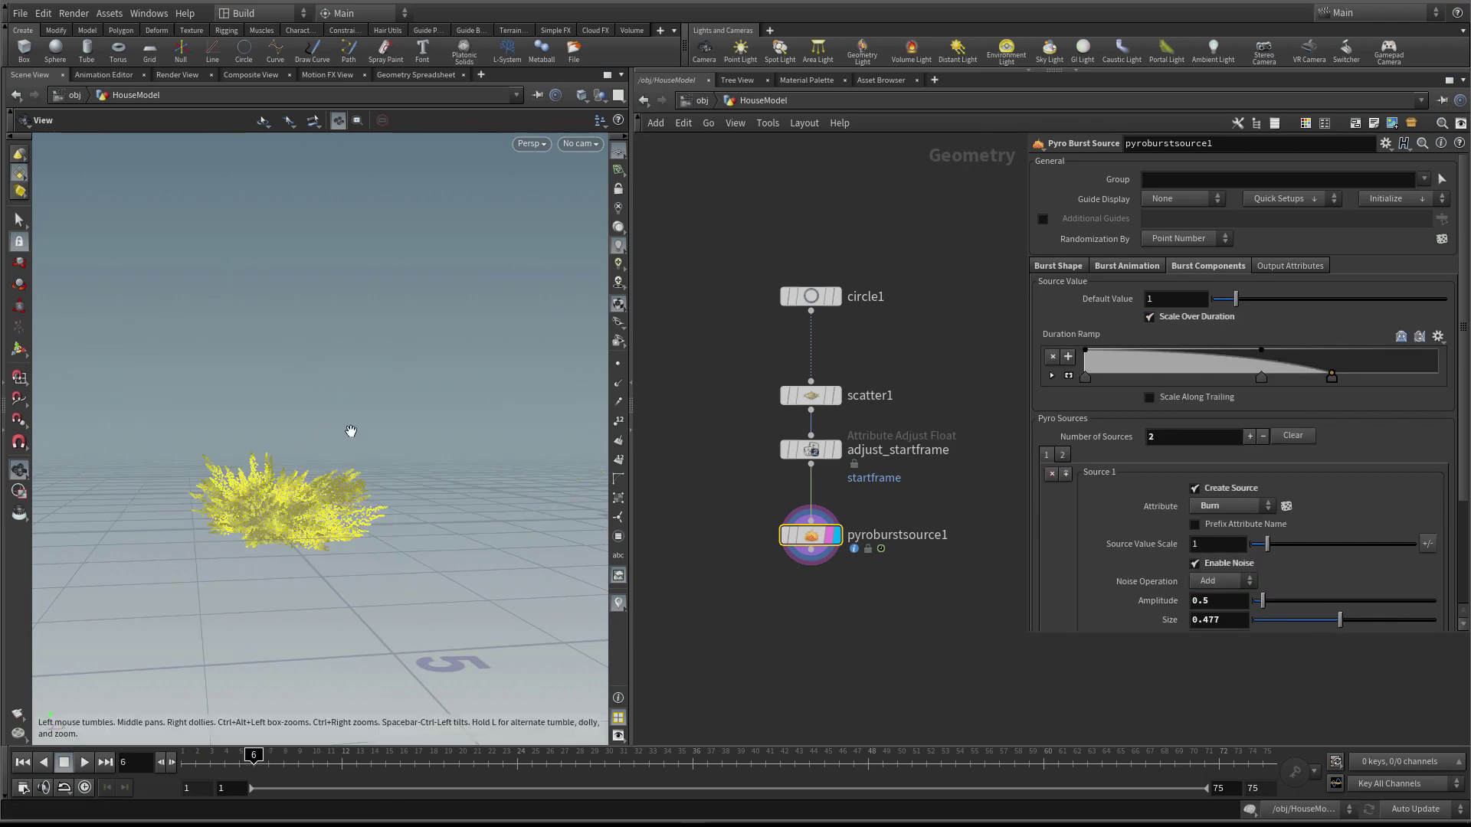
key("Right")
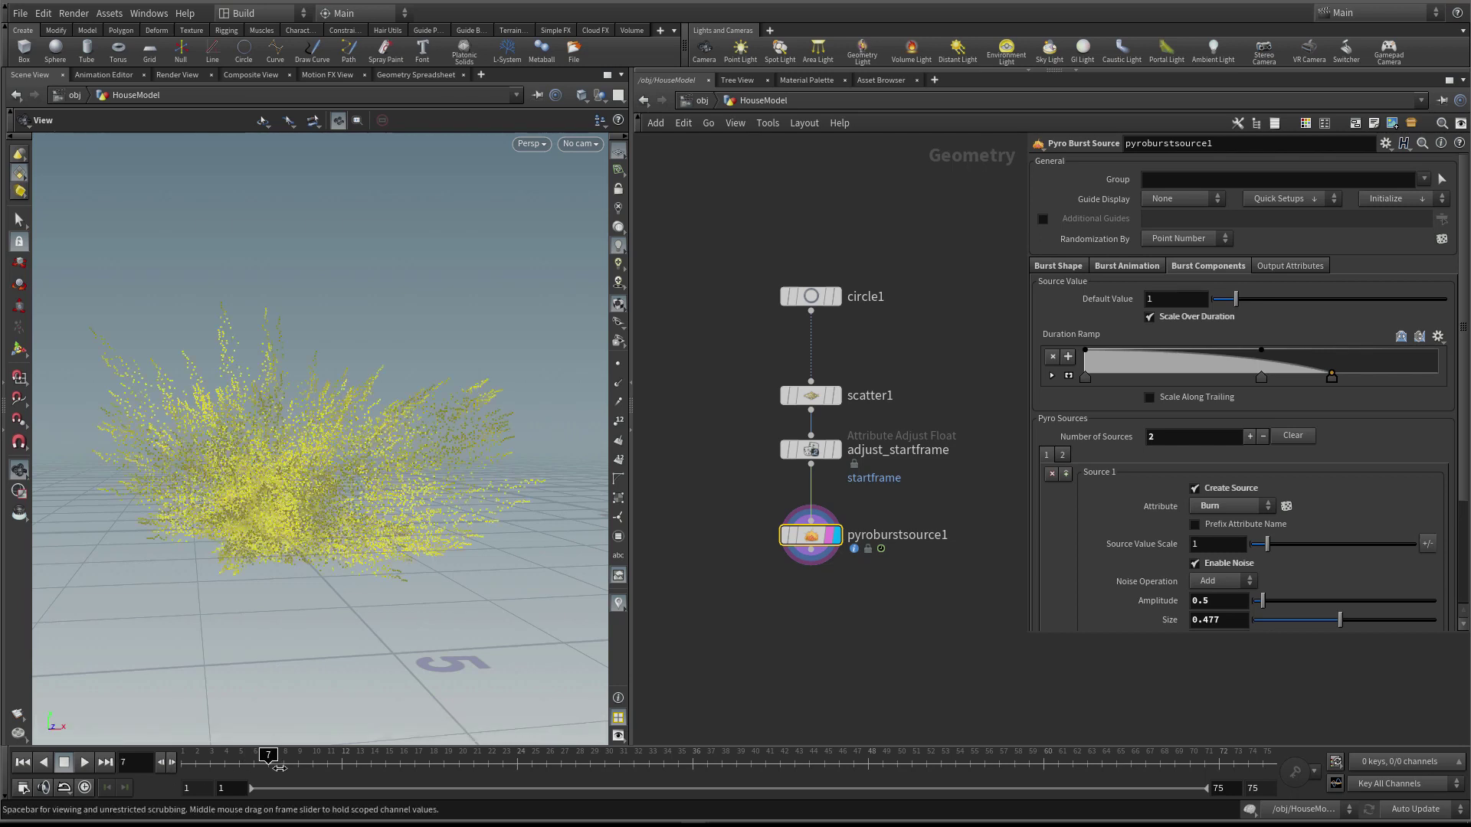
Try moving the last two Duration Ramp points later, view frame 8, and undo back to Scale Over Duration being off
left_click_drag(1335, 379, 1453, 383)
left_click_drag(1267, 379, 1329, 377)
key("Right")
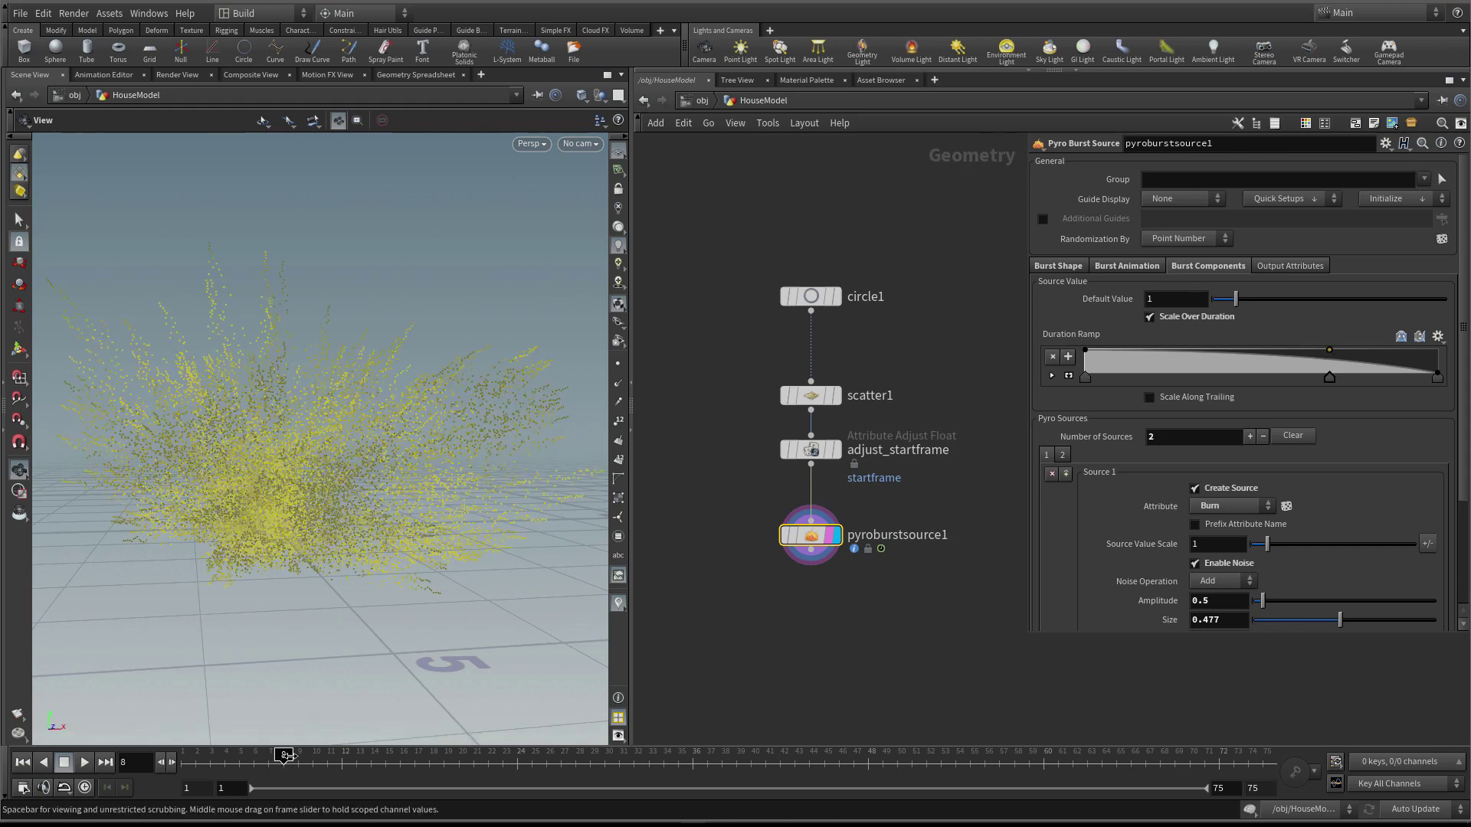
key("ctrl+z")
key("ctrl+z")
key("ctrl+z")
key("ctrl+z")
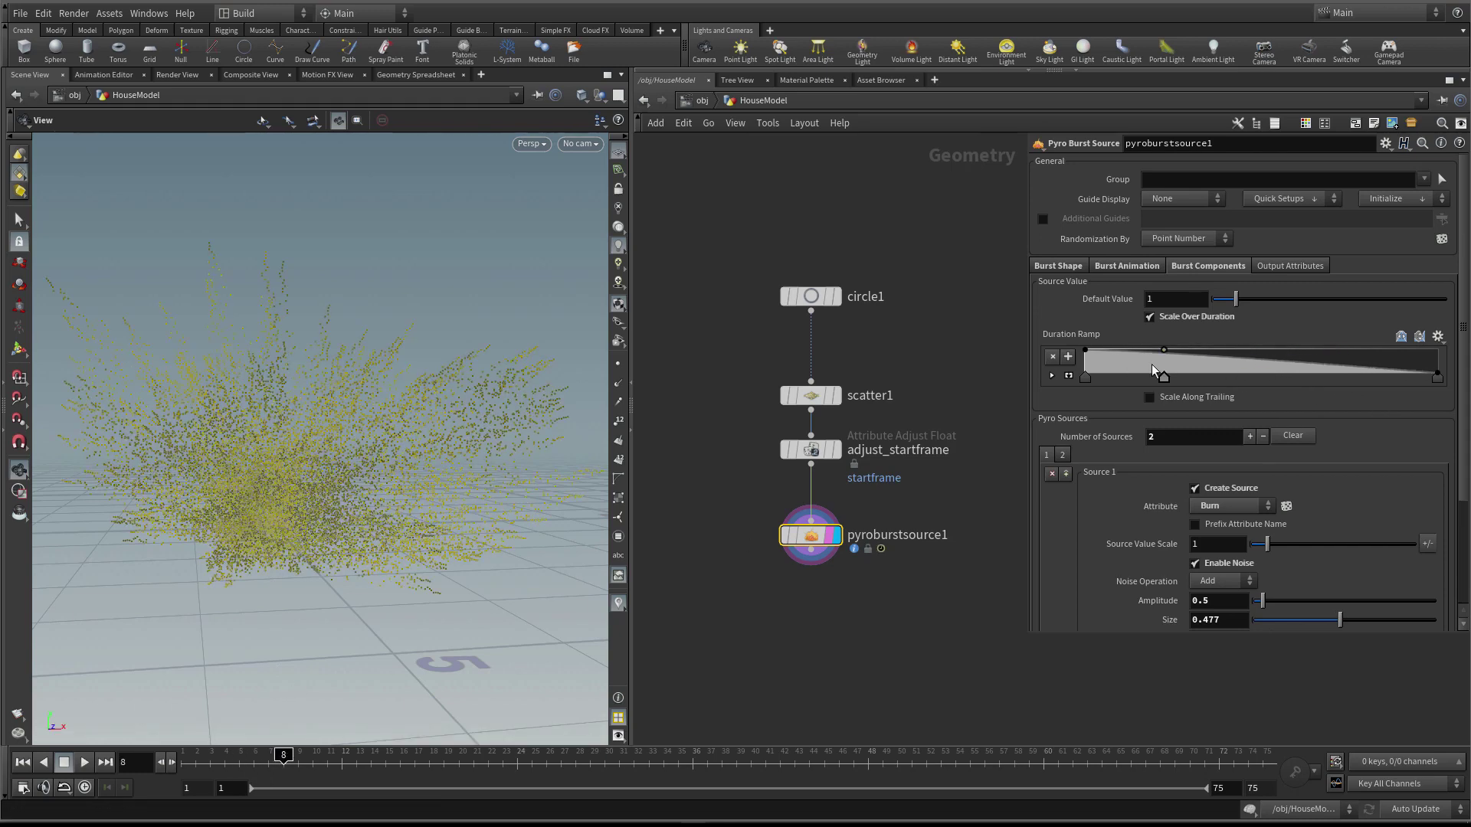
key("ctrl+z")
key("ctrl+z")
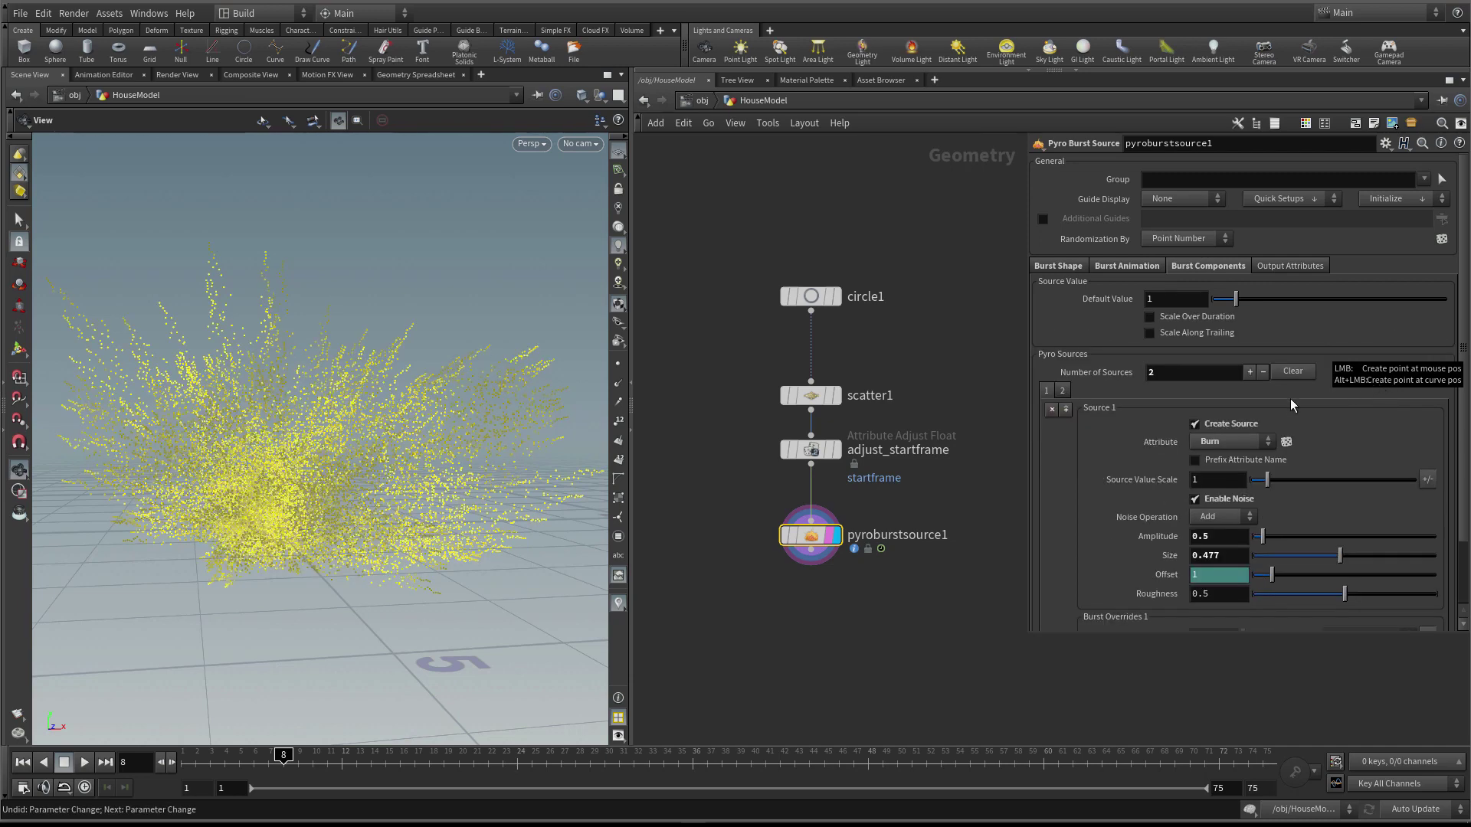
Try Scale Over Duration again with the Duration Ramp's last point stretched to the end, and revert both
left_click(1151, 316)
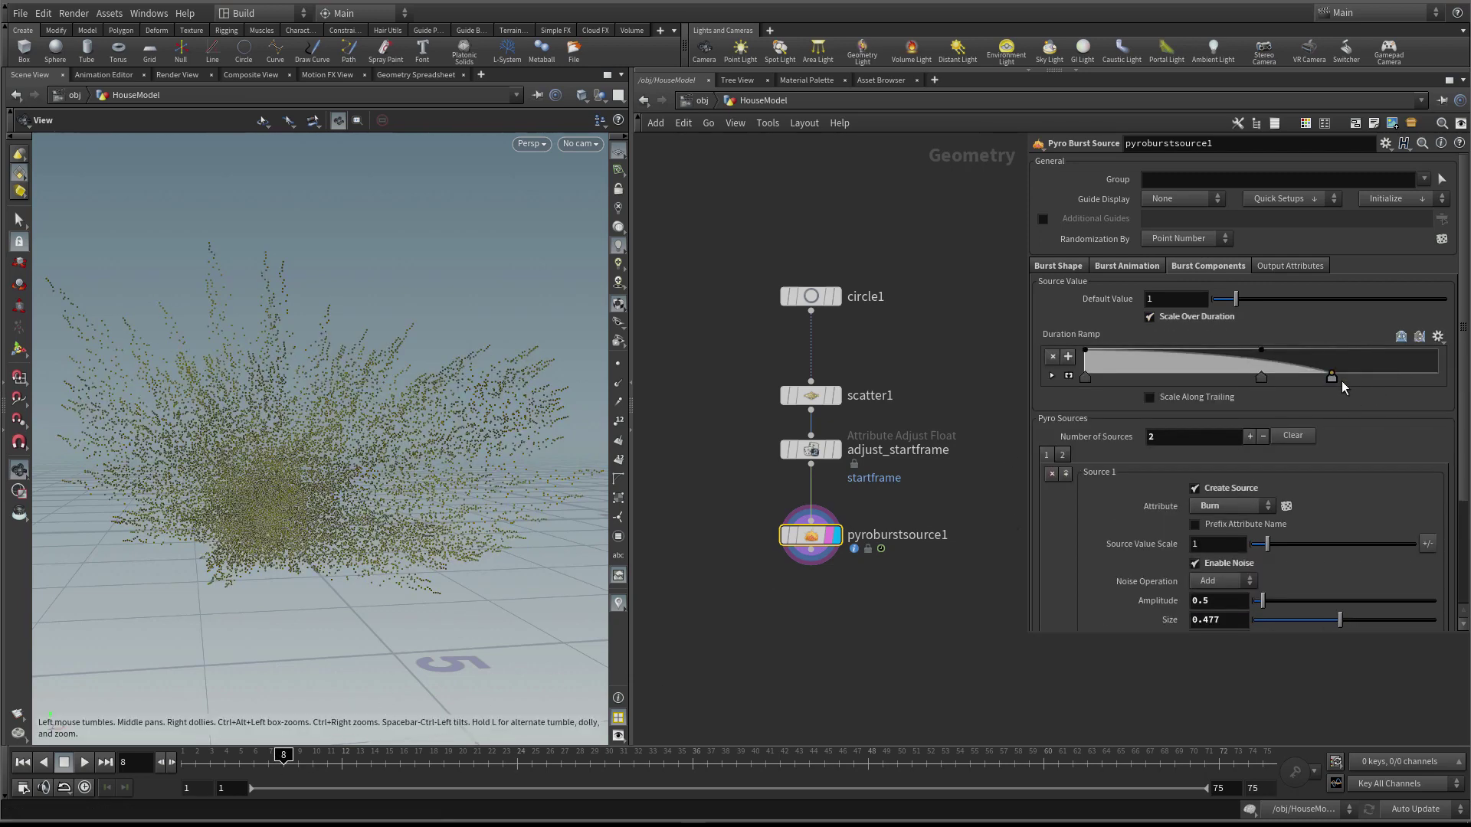
left_click_drag(1342, 381, 1440, 381)
key("ctrl+z")
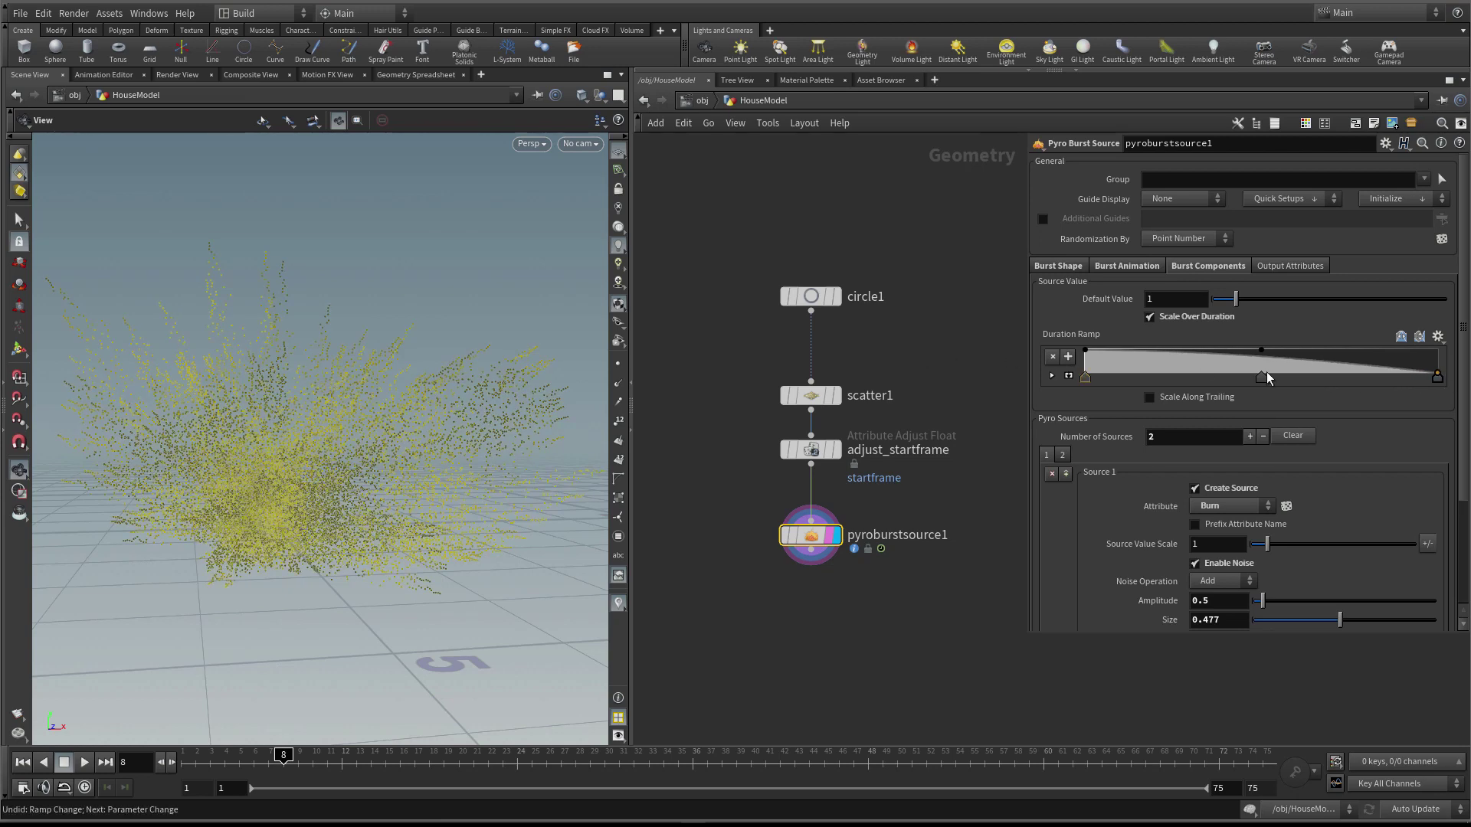
key("ctrl+y")
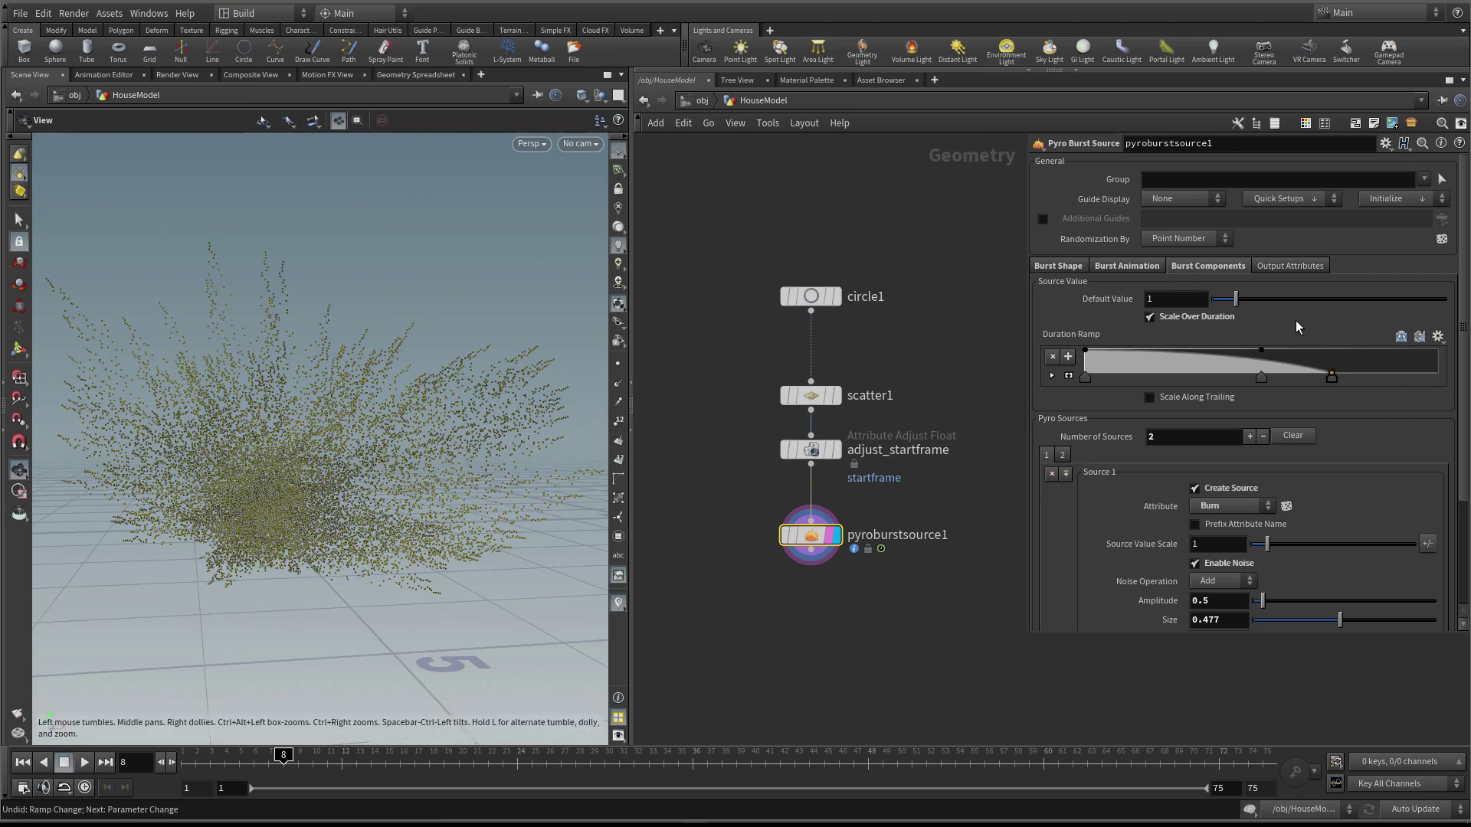
mouse_move(285, 766)
left_mouse_down()
mouse_move(298, 766)
mouse_move(279, 766)
left_mouse_up()
left_click(283, 765)
left_click(1182, 316)
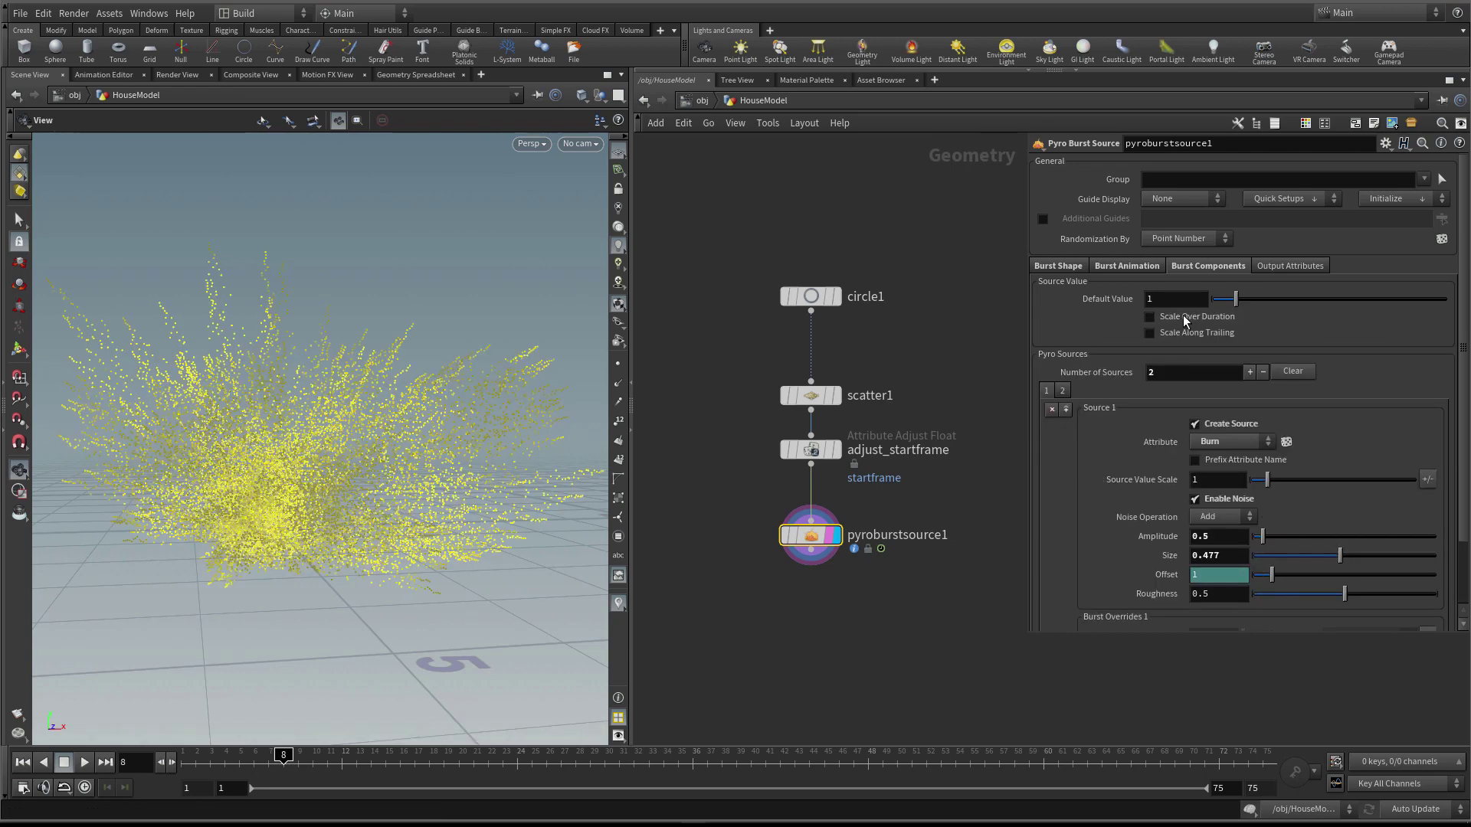
Enable Scale Along Trailing and Scale Over Duration for the source value, and scrub to frame 7
left_click(1158, 334)
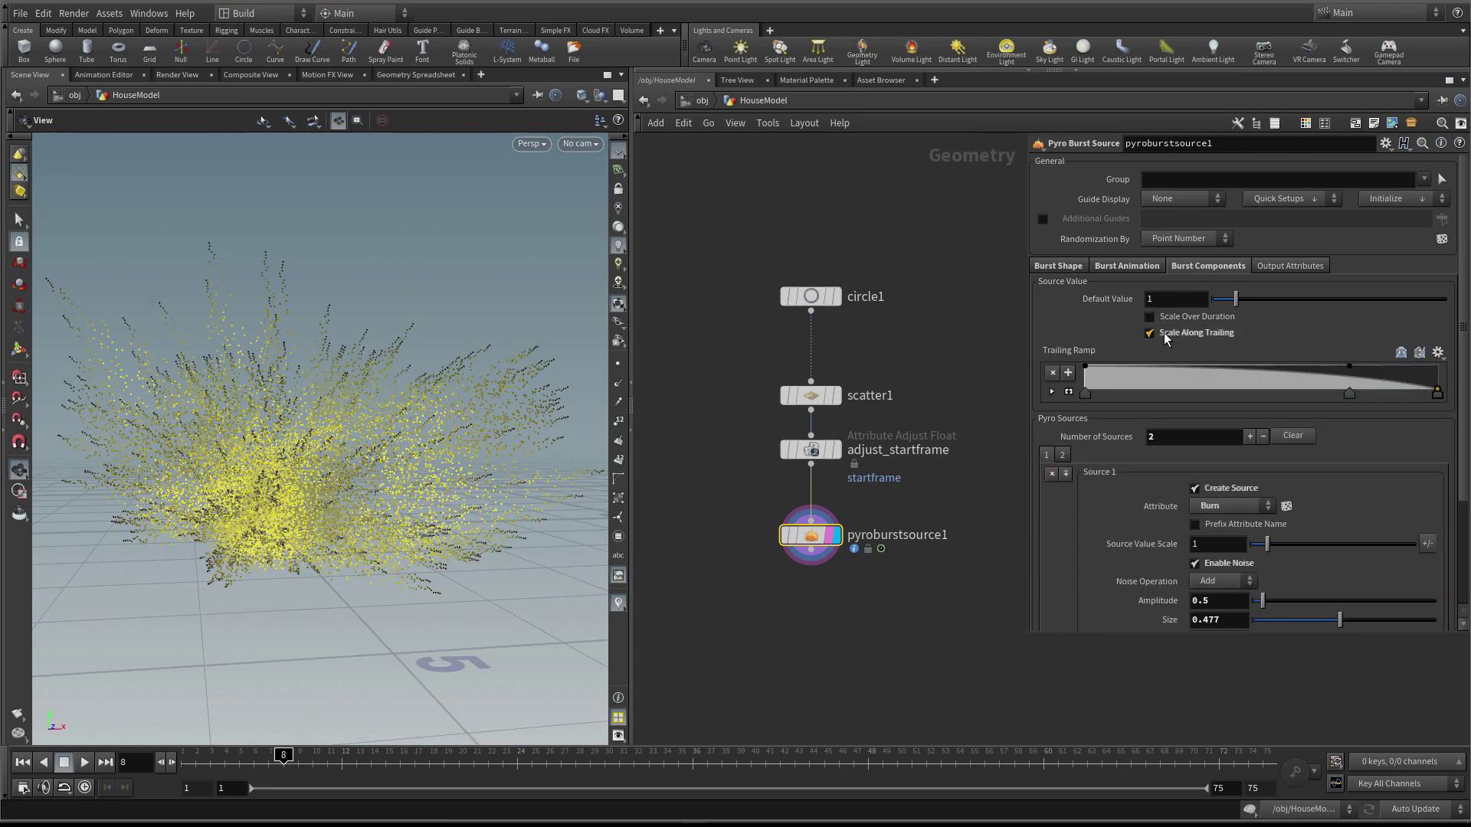
left_click_drag(383, 384, 291, 456)
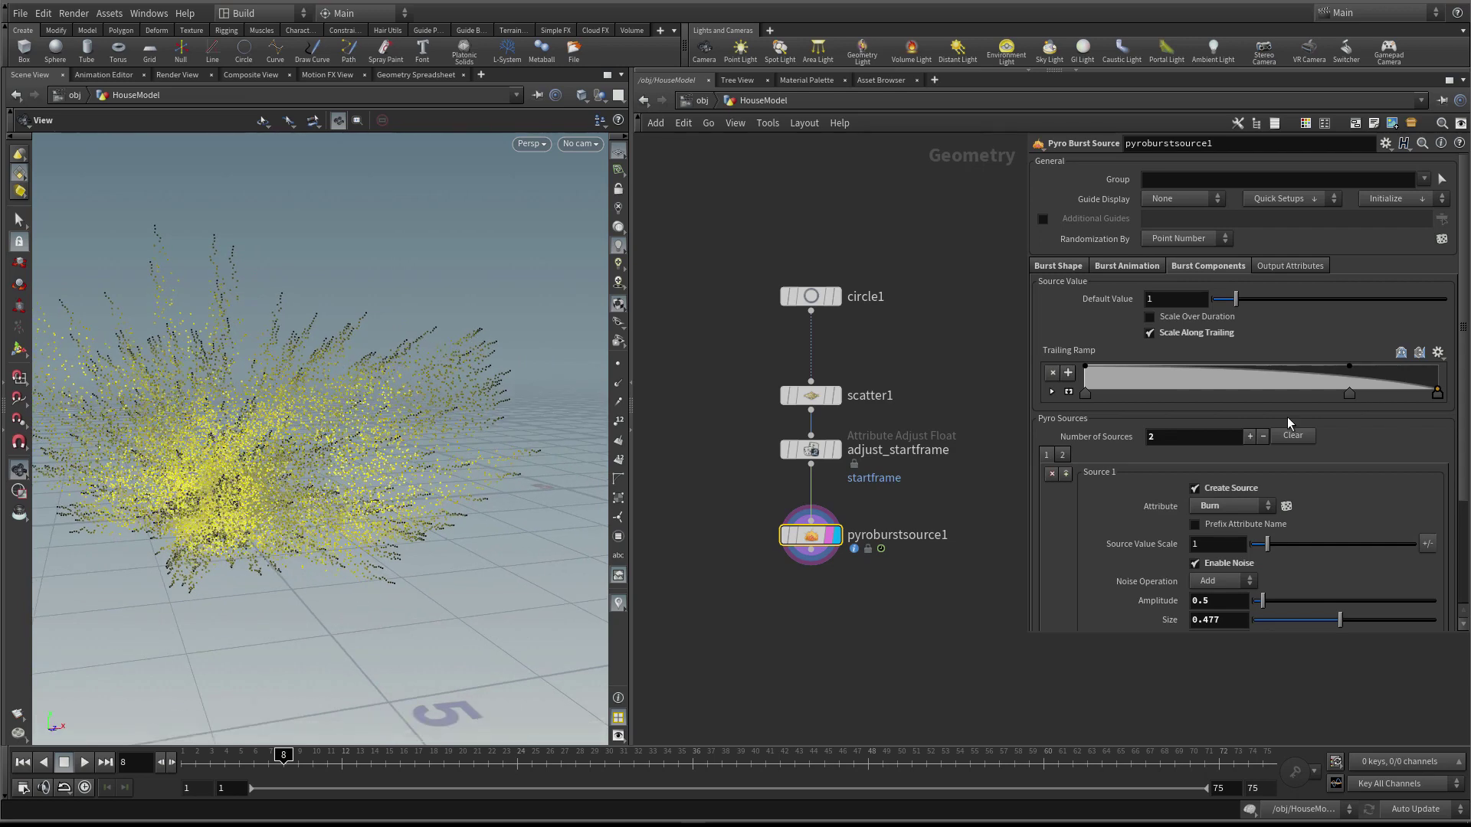
left_click_drag(498, 383, 240, 471)
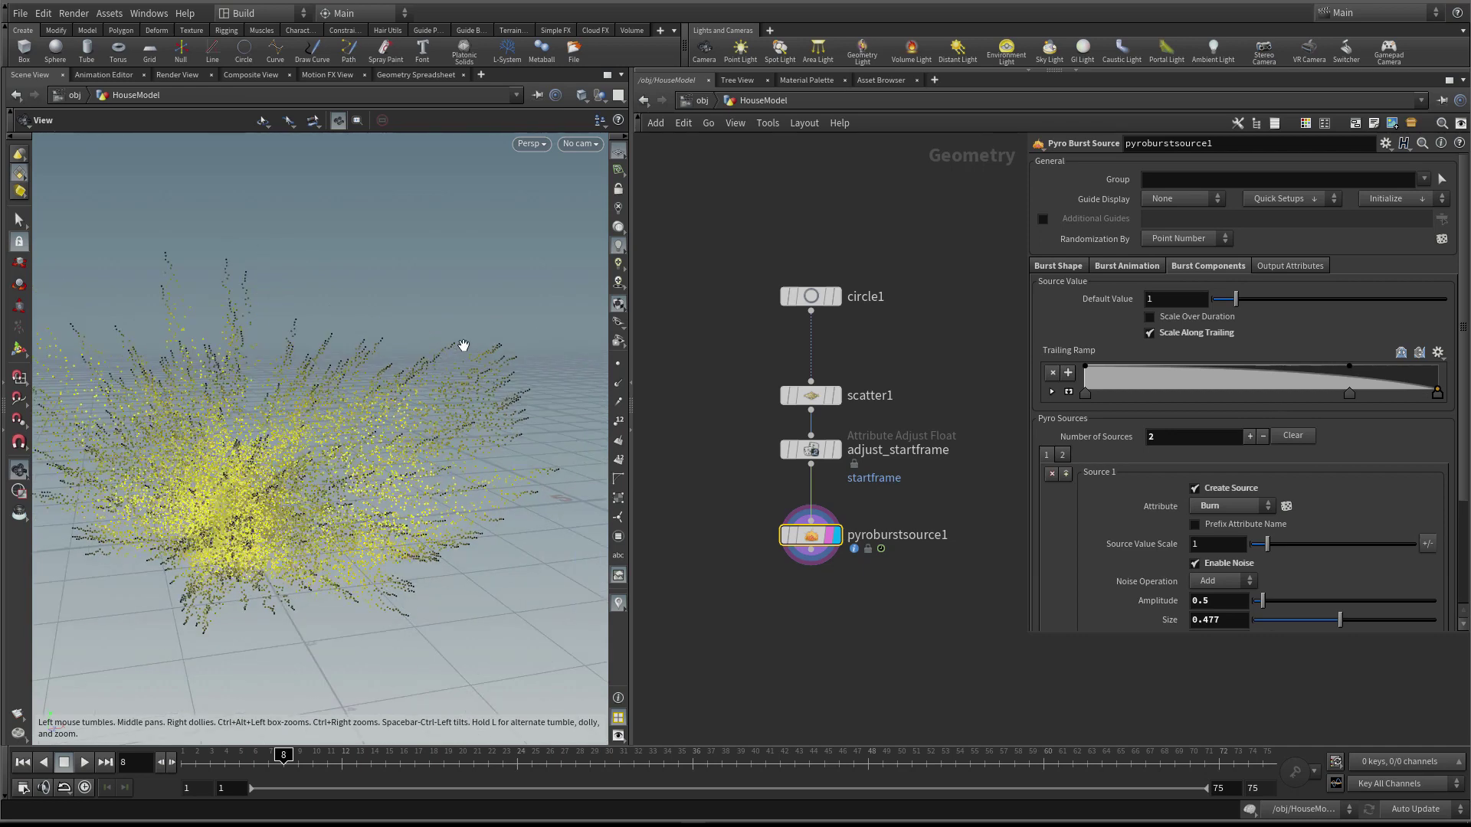
left_click(1179, 317)
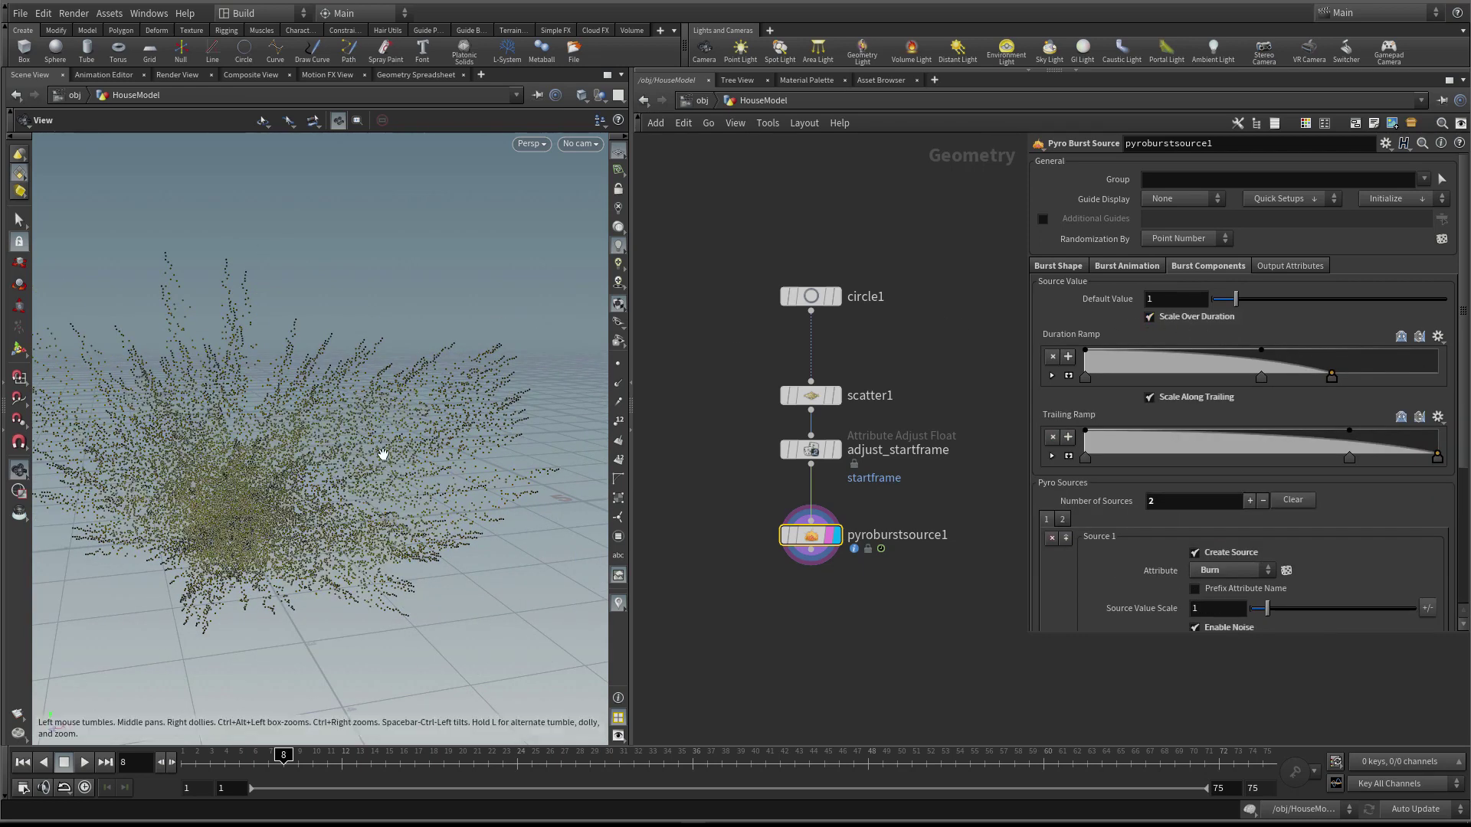
left_click_drag(226, 768, 269, 775)
Turn on Create Source for the Temperature source (Source 2)
scroll(1156, 501, "down", 5)
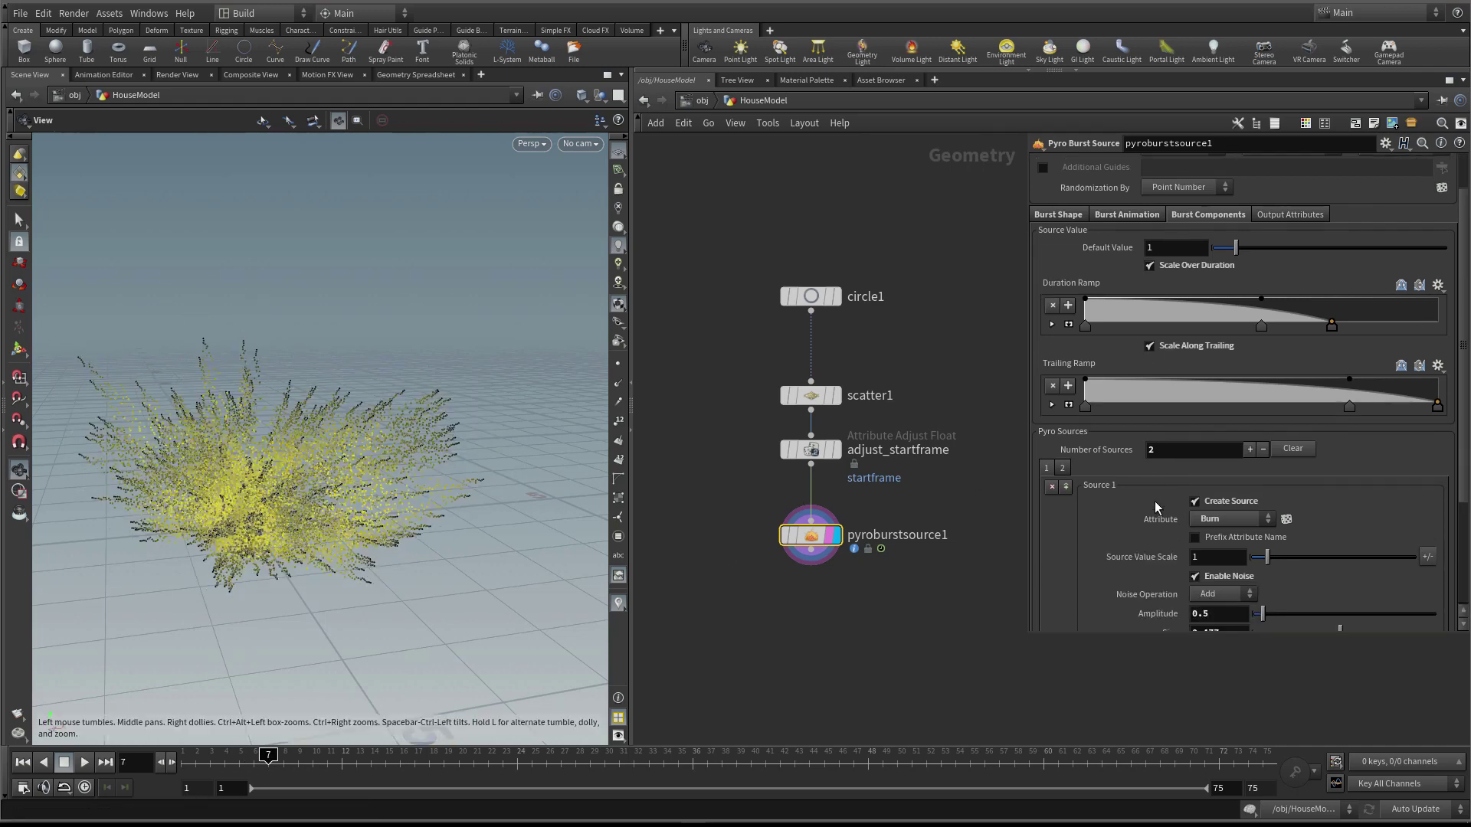
left_click(1062, 381)
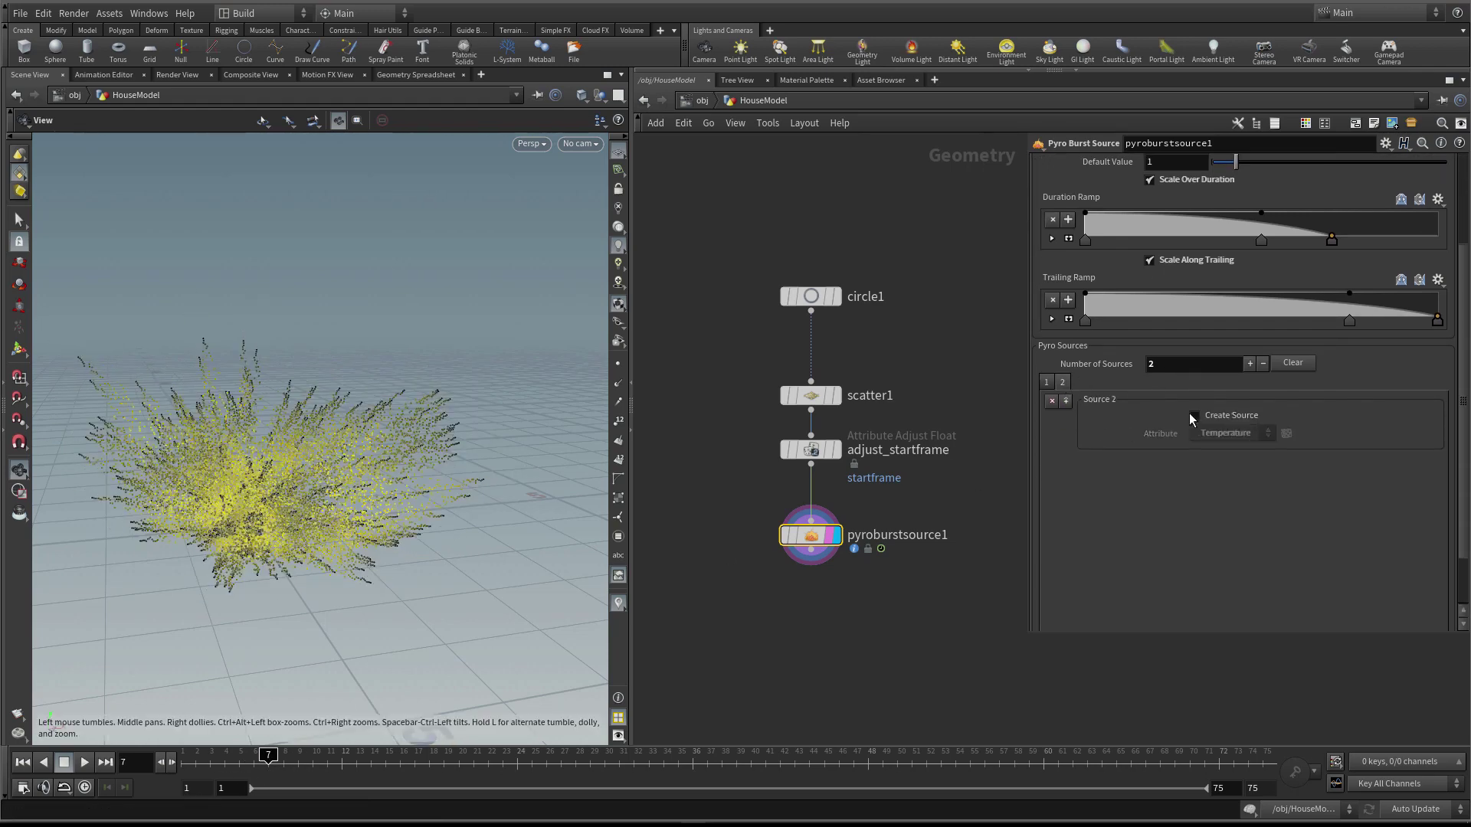
left_click(1219, 420)
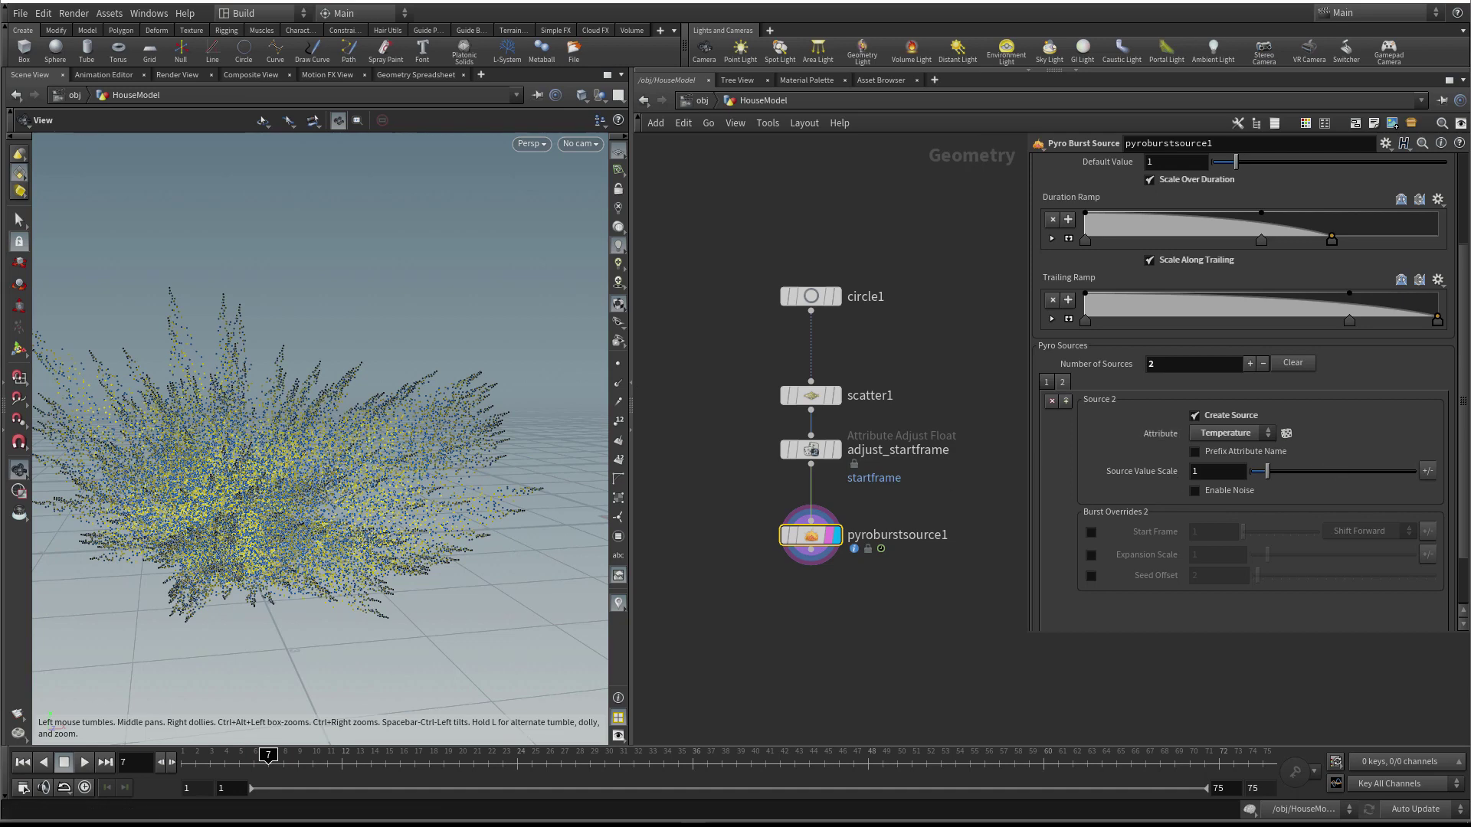
Show the burst source's output attributes and display the point trails to examine the velocity directions at frame 7
left_click_drag(230, 765, 268, 765)
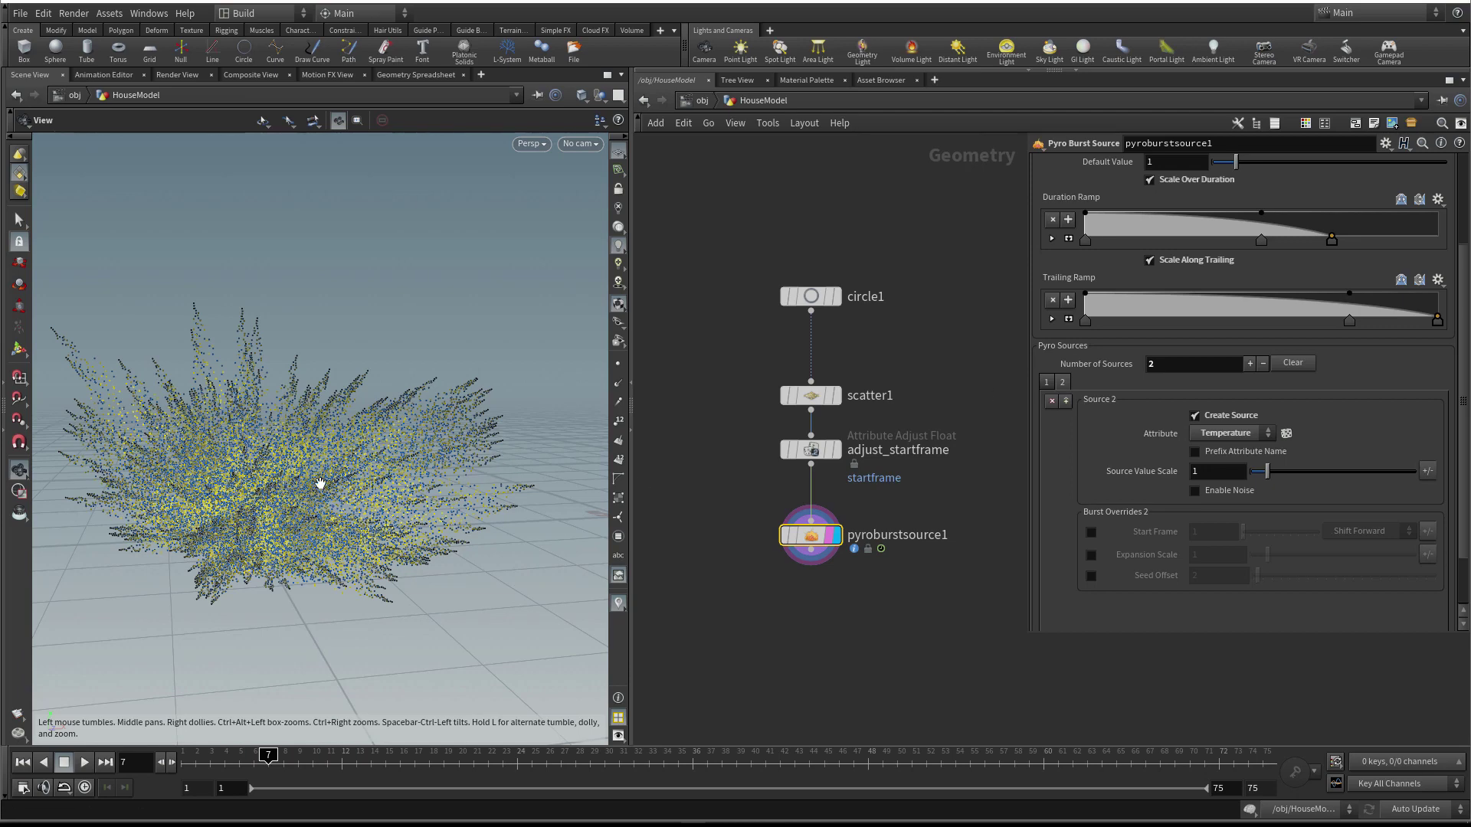
right_click_drag(320, 483, 360, 478)
middle_click_drag(360, 479, 389, 470)
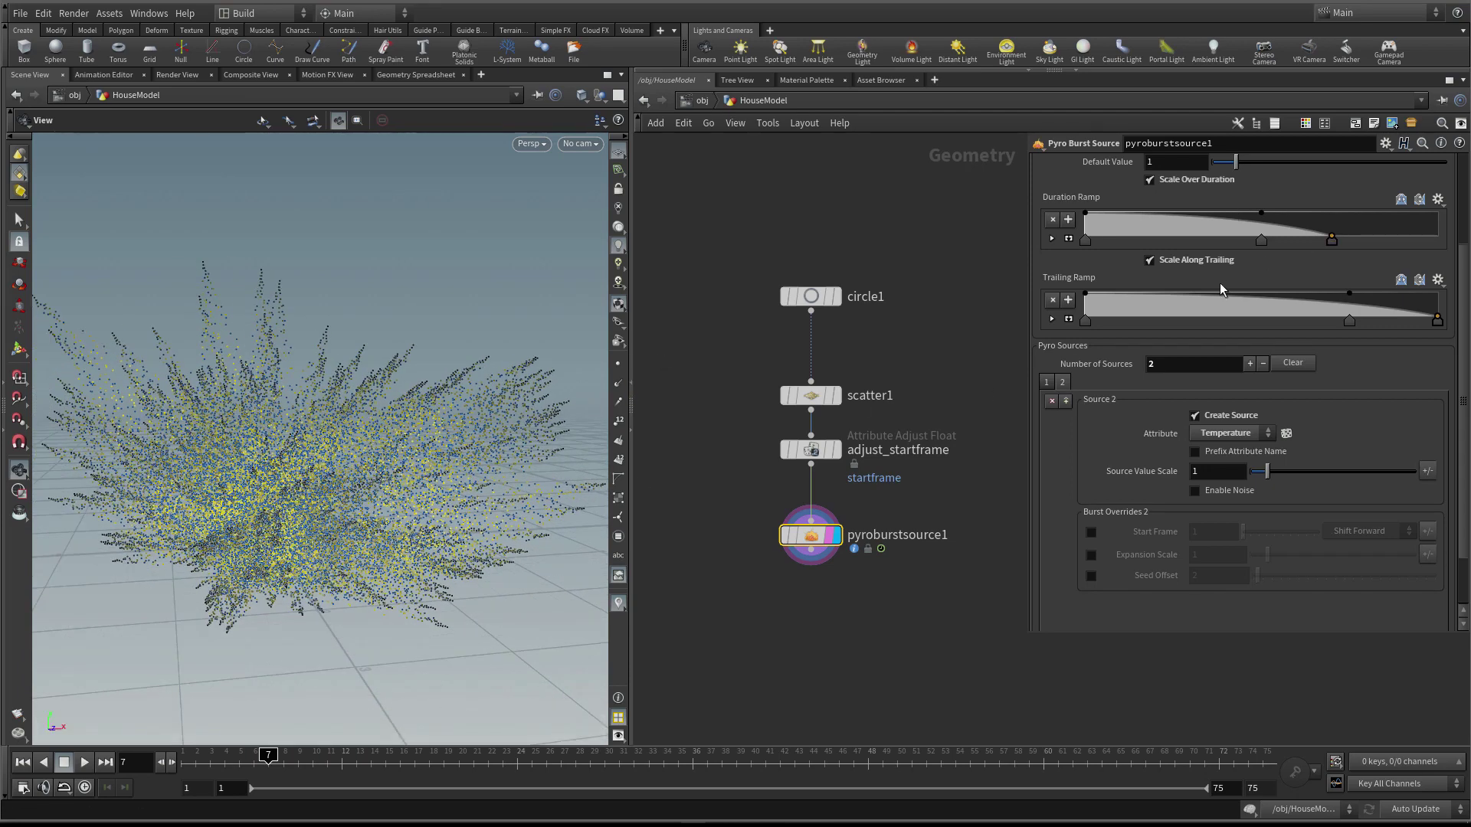
scroll(1221, 276, "up", 3)
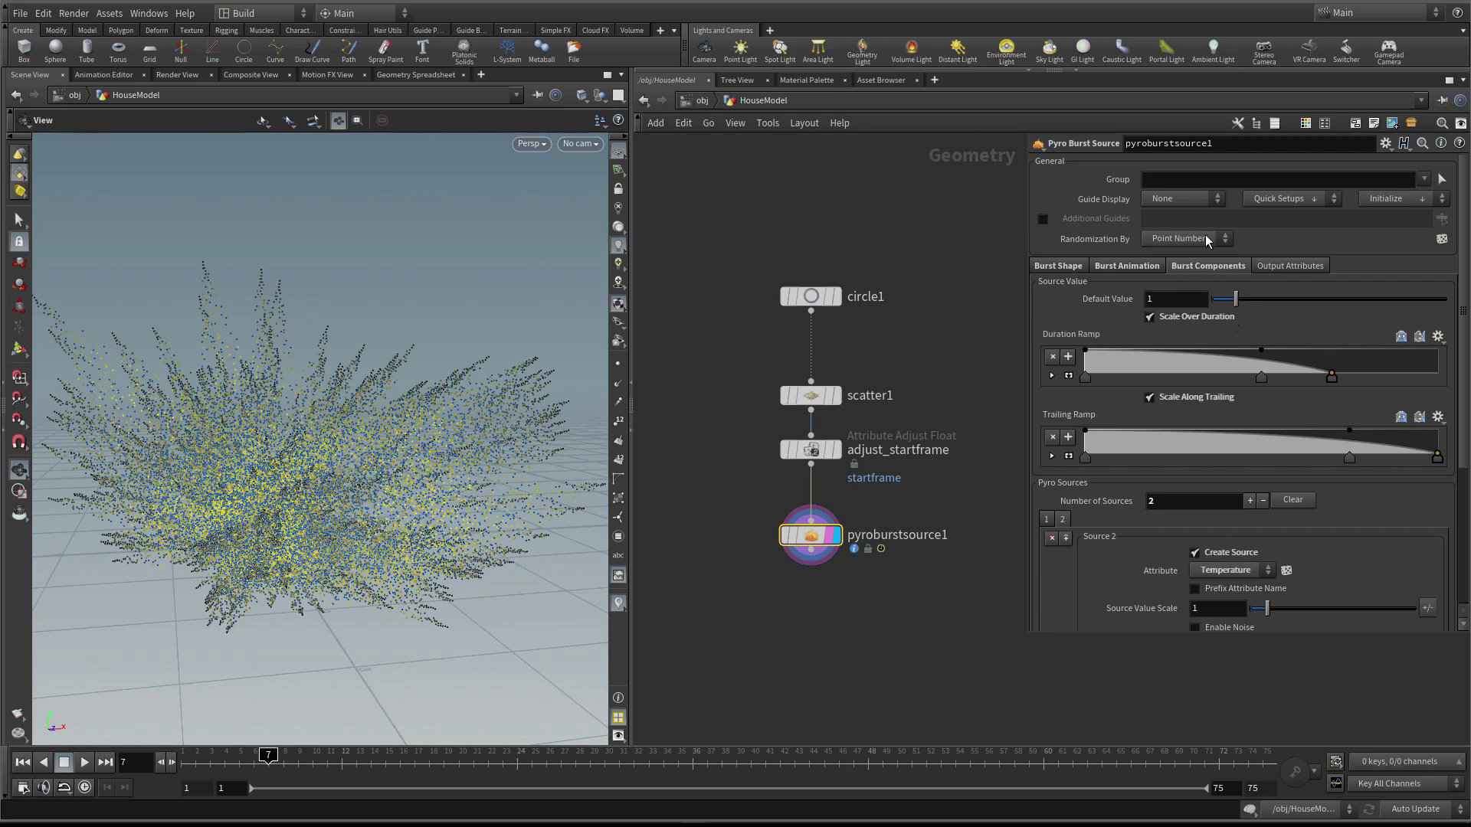
left_click(1284, 268)
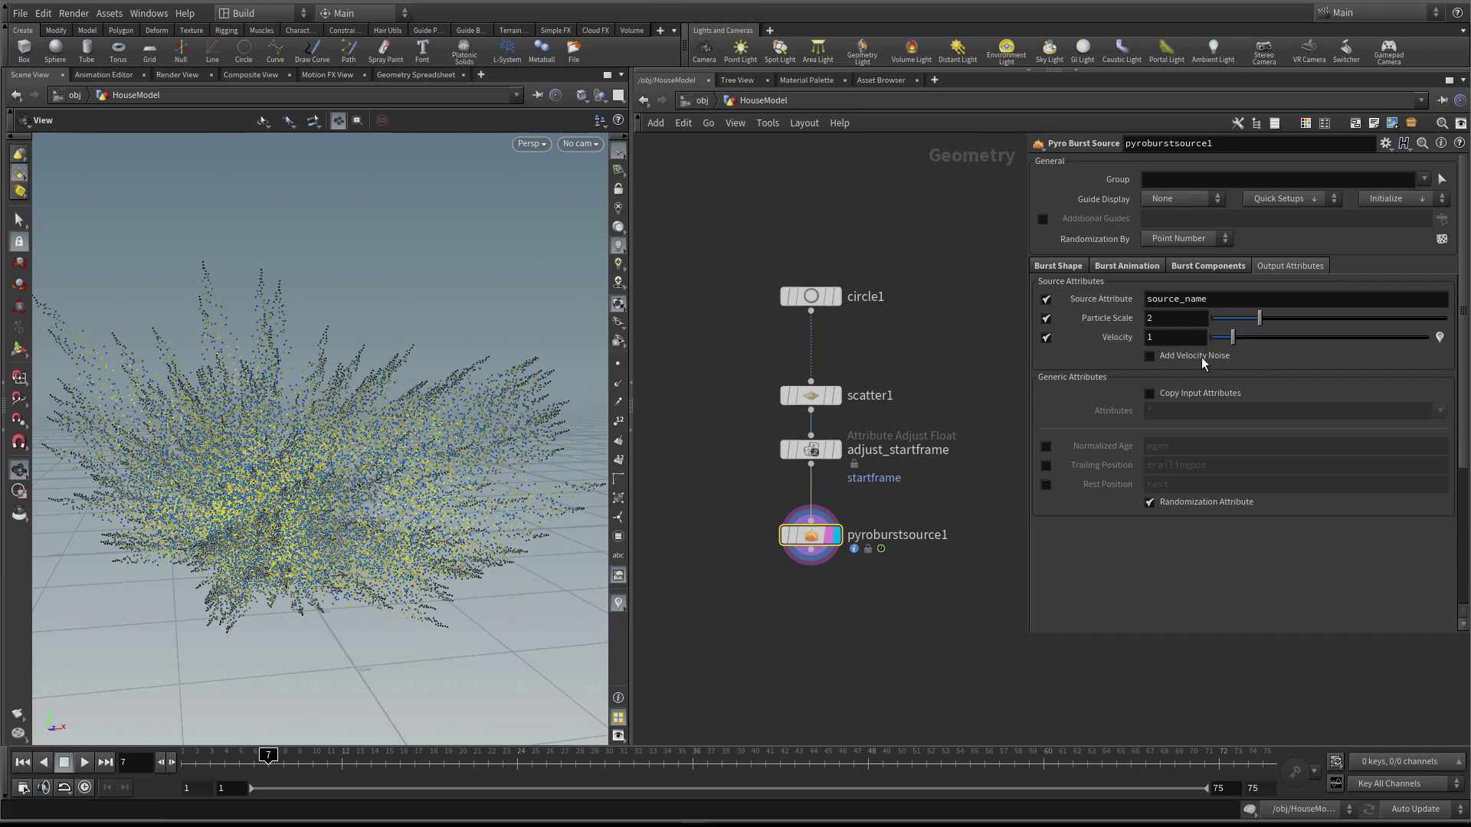
left_click(620, 408)
scroll(433, 419, "up", 3)
middle_click_drag(443, 417, 332, 439)
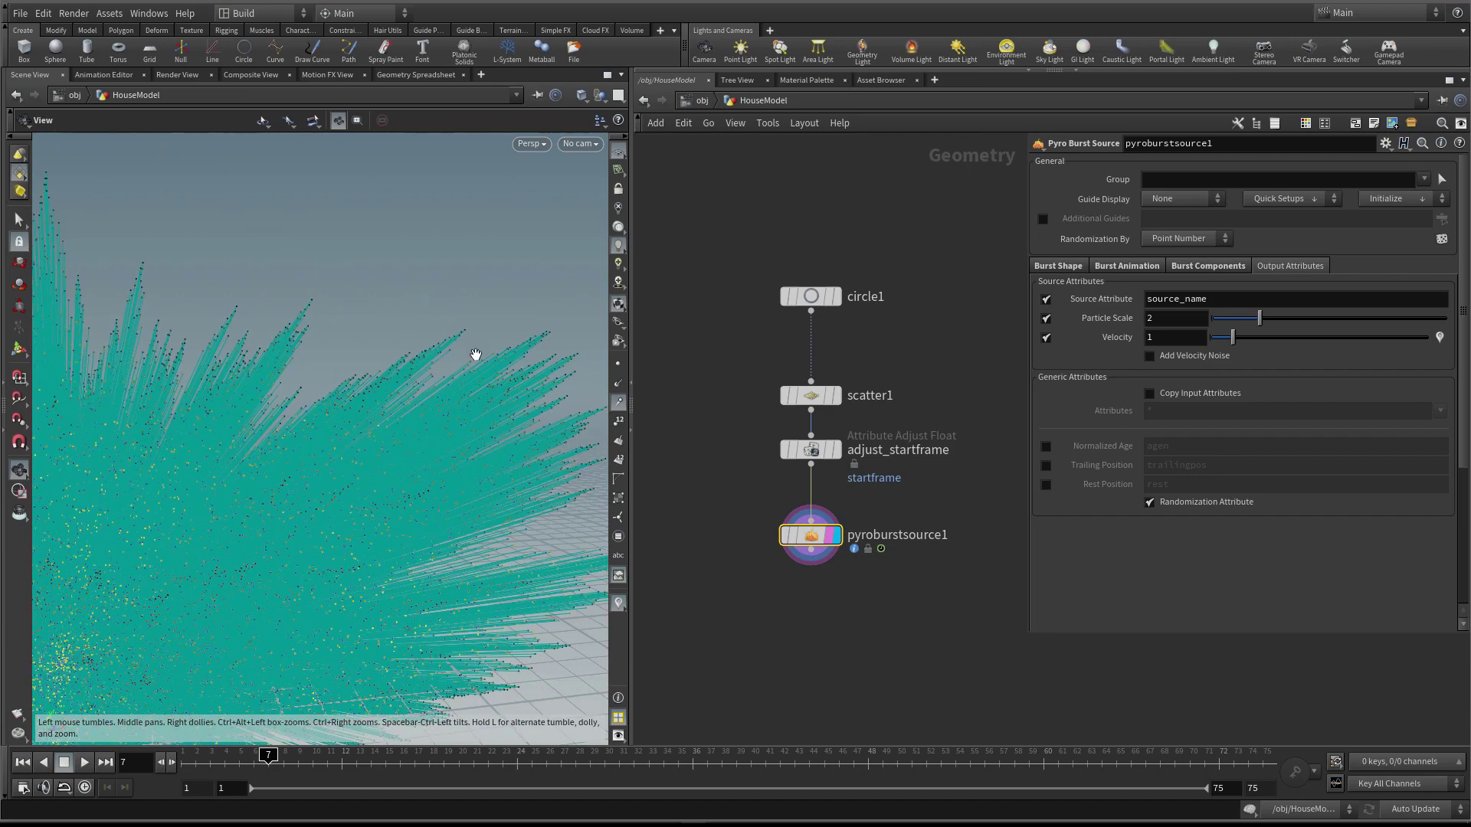
right_click_drag(473, 482, 352, 508)
middle_click_drag(352, 509, 395, 453)
left_click_drag(395, 453, 396, 361)
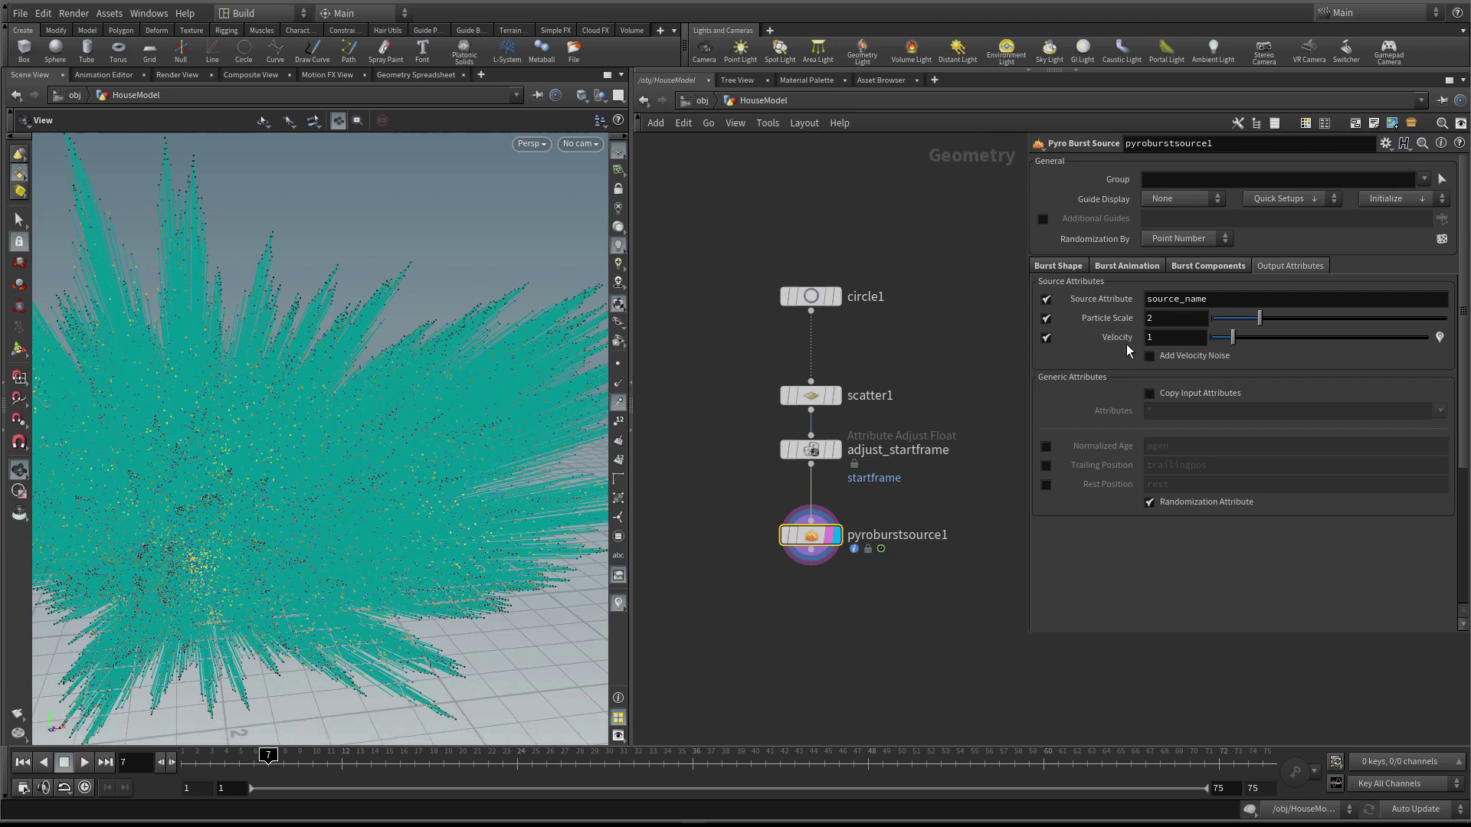
Enable Add Velocity Noise on the burst source, try a different noise size, and undo the size change
left_click(1184, 357)
left_click_drag(447, 370, 360, 369)
mouse_move(1234, 373)
left_mouse_down()
mouse_move(1261, 374)
mouse_move(1245, 374)
mouse_move(1257, 395)
mouse_move(1241, 394)
left_mouse_up()
key("ctrl+z")
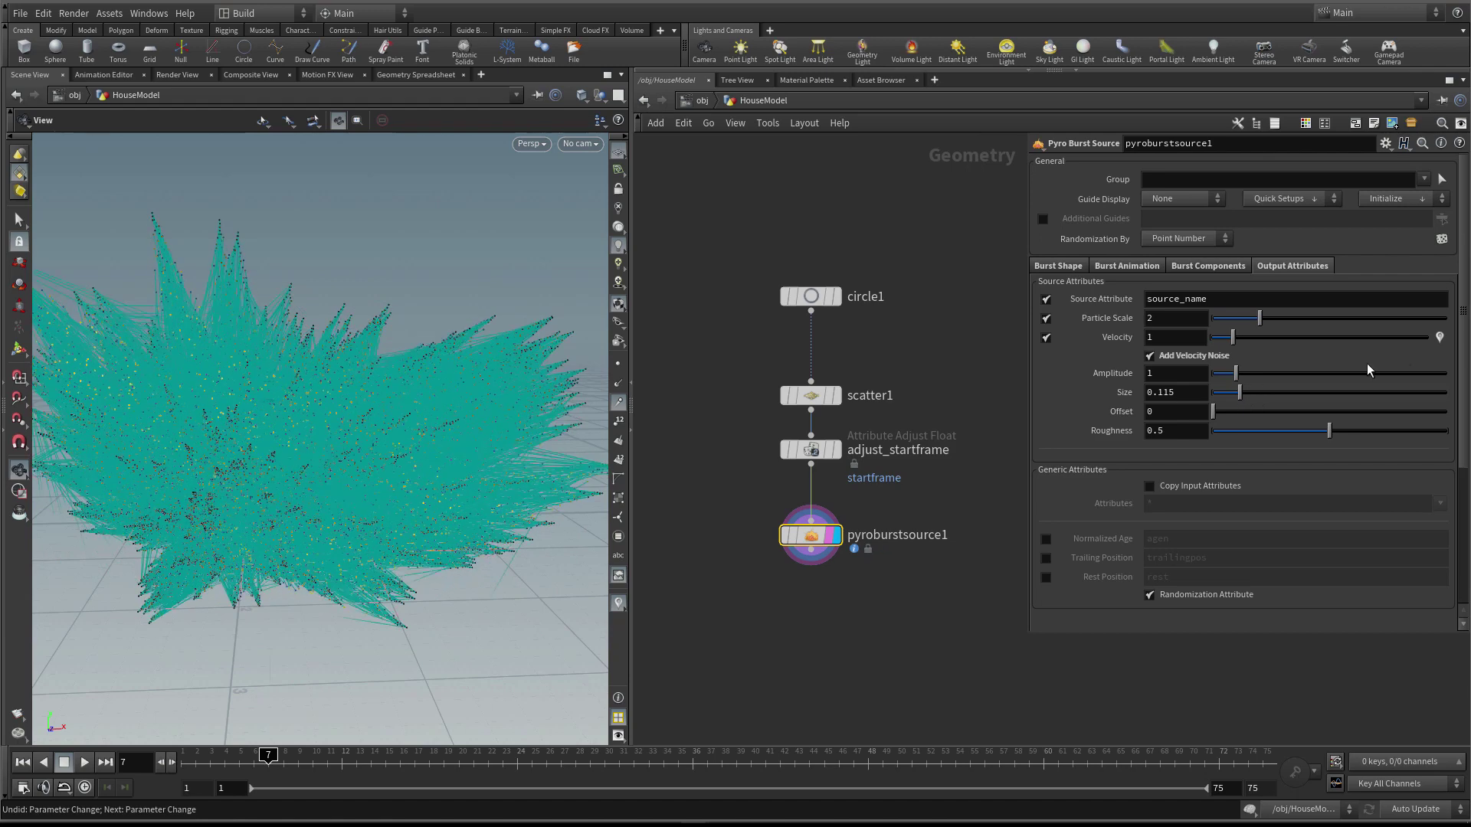
key("ctrl+z")
Compare the velocity visualizer with the point trails, turn both off, and check the info of pyroburstsource1
left_click(1438, 339)
left_click(1438, 339)
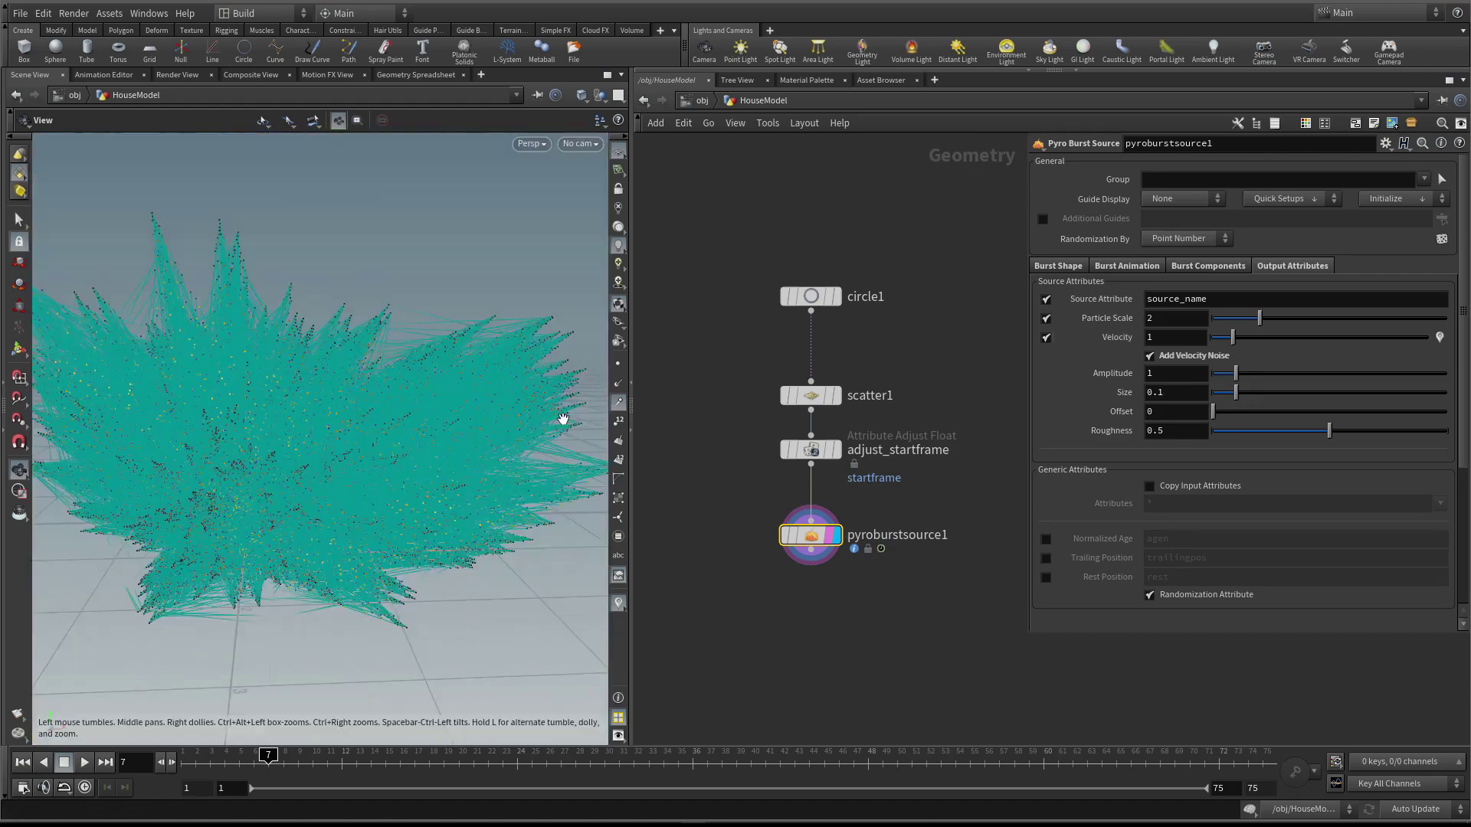
left_click(621, 402)
left_click(1438, 339)
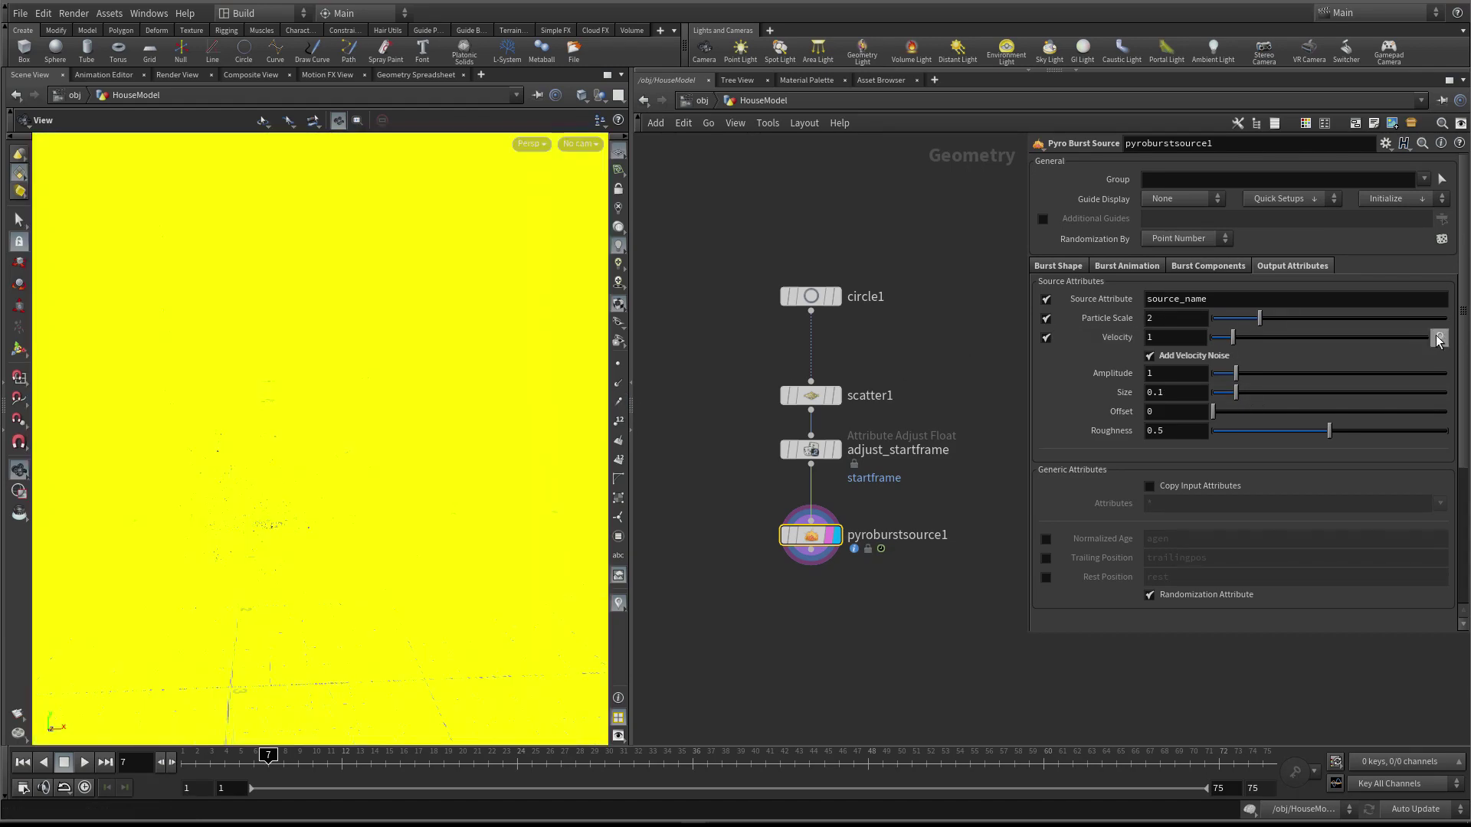
left_click(1439, 339)
left_click(620, 403)
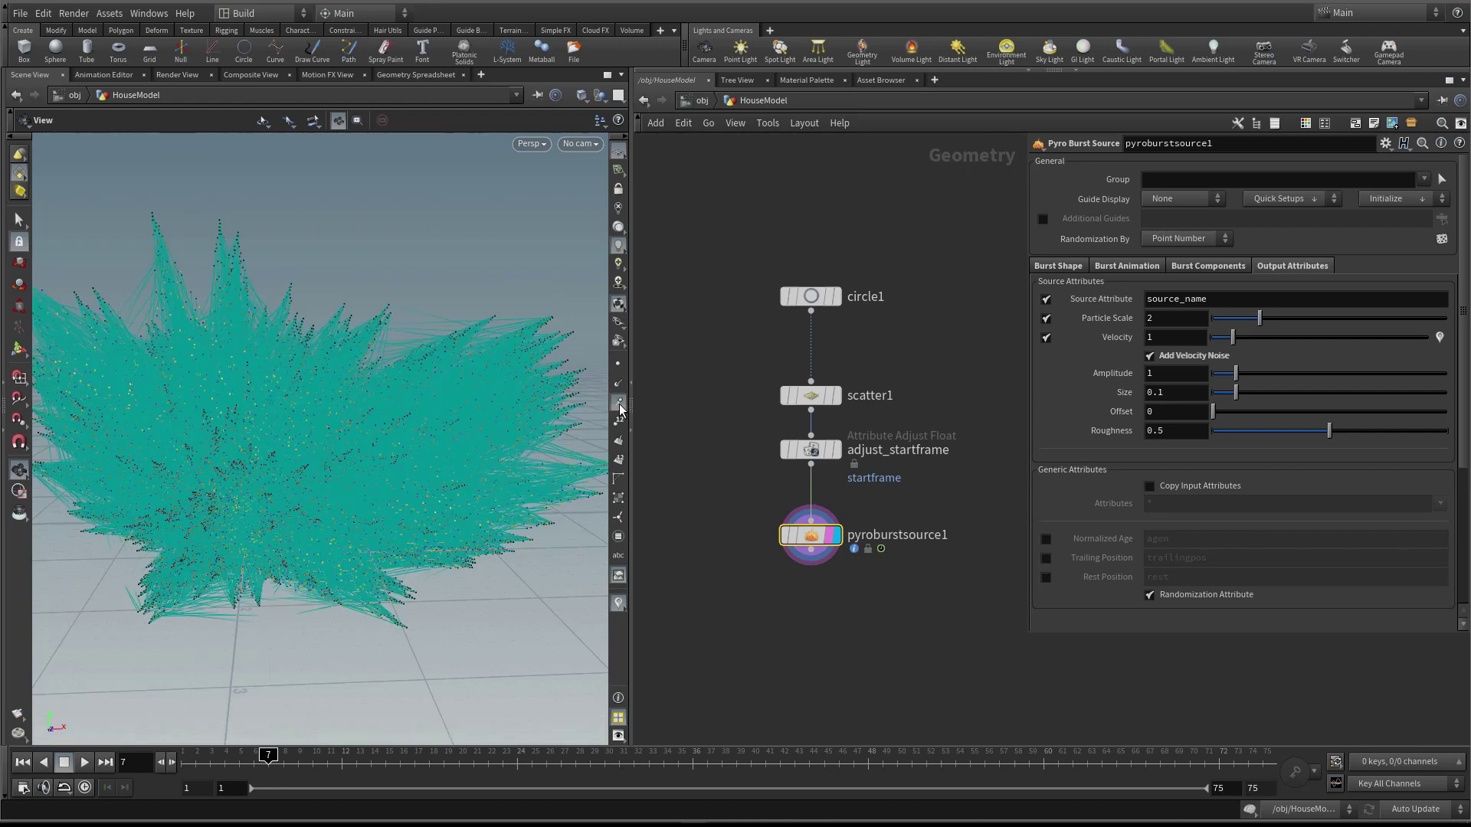
left_click(620, 405)
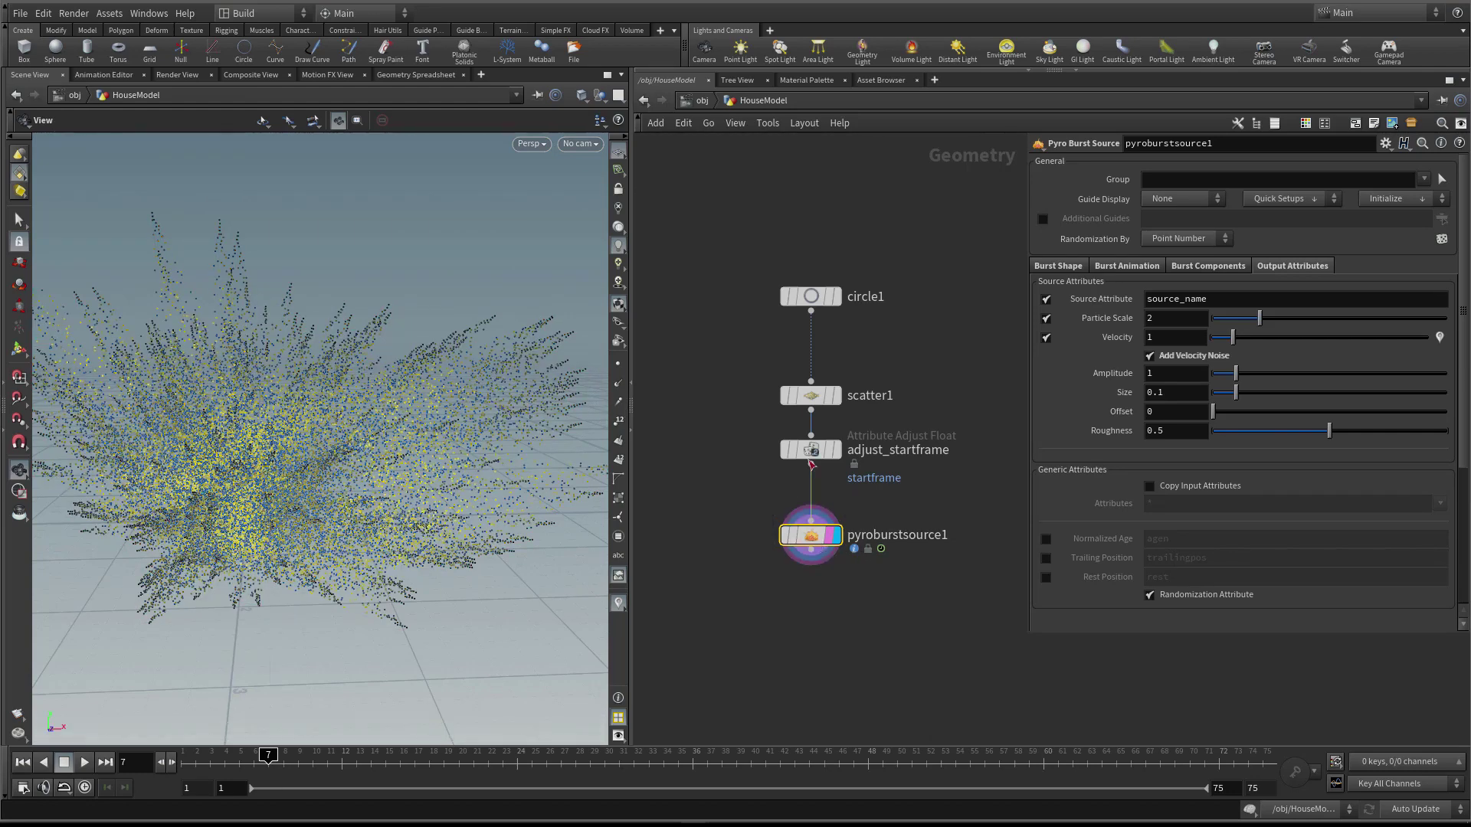
left_click_drag(406, 361, 371, 354)
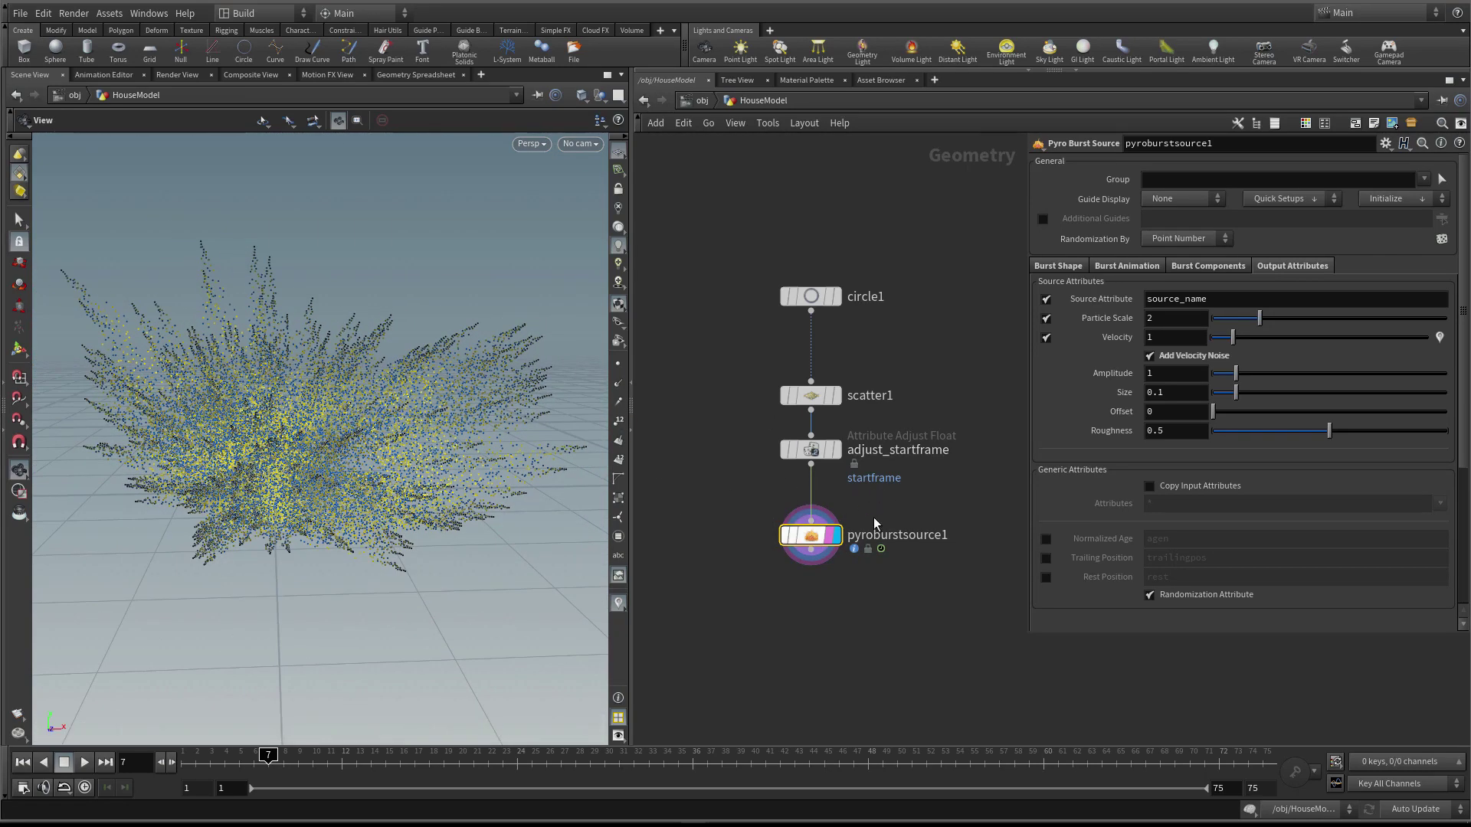
middle_click(820, 542)
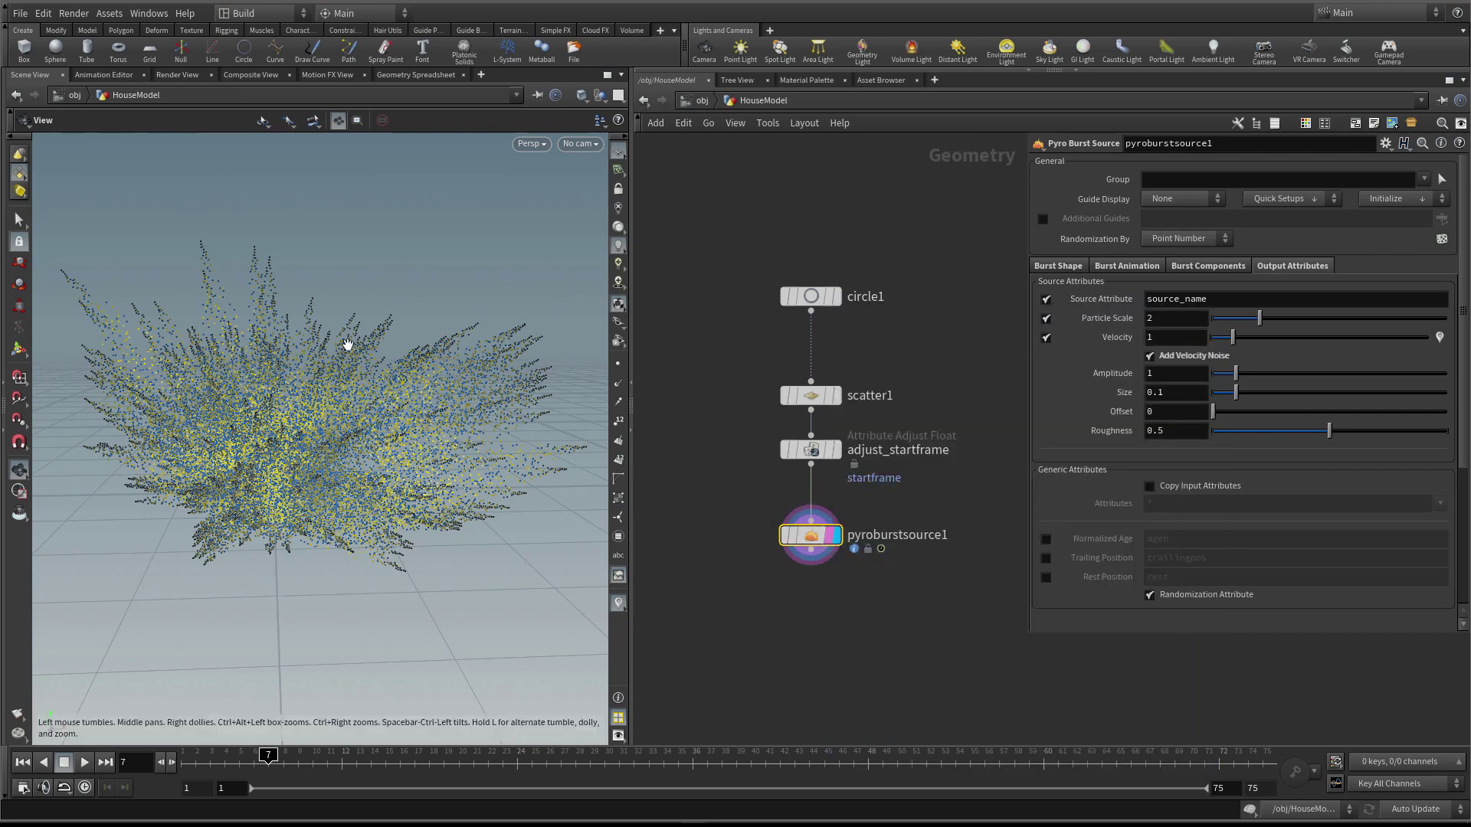
Set the Force Total Count of scatter1 to 3 and scrub to frame 7 to view the burst
scroll(398, 353, "down", 3)
mouse_move(228, 768)
left_mouse_down()
mouse_move(297, 768)
mouse_move(253, 770)
left_mouse_up()
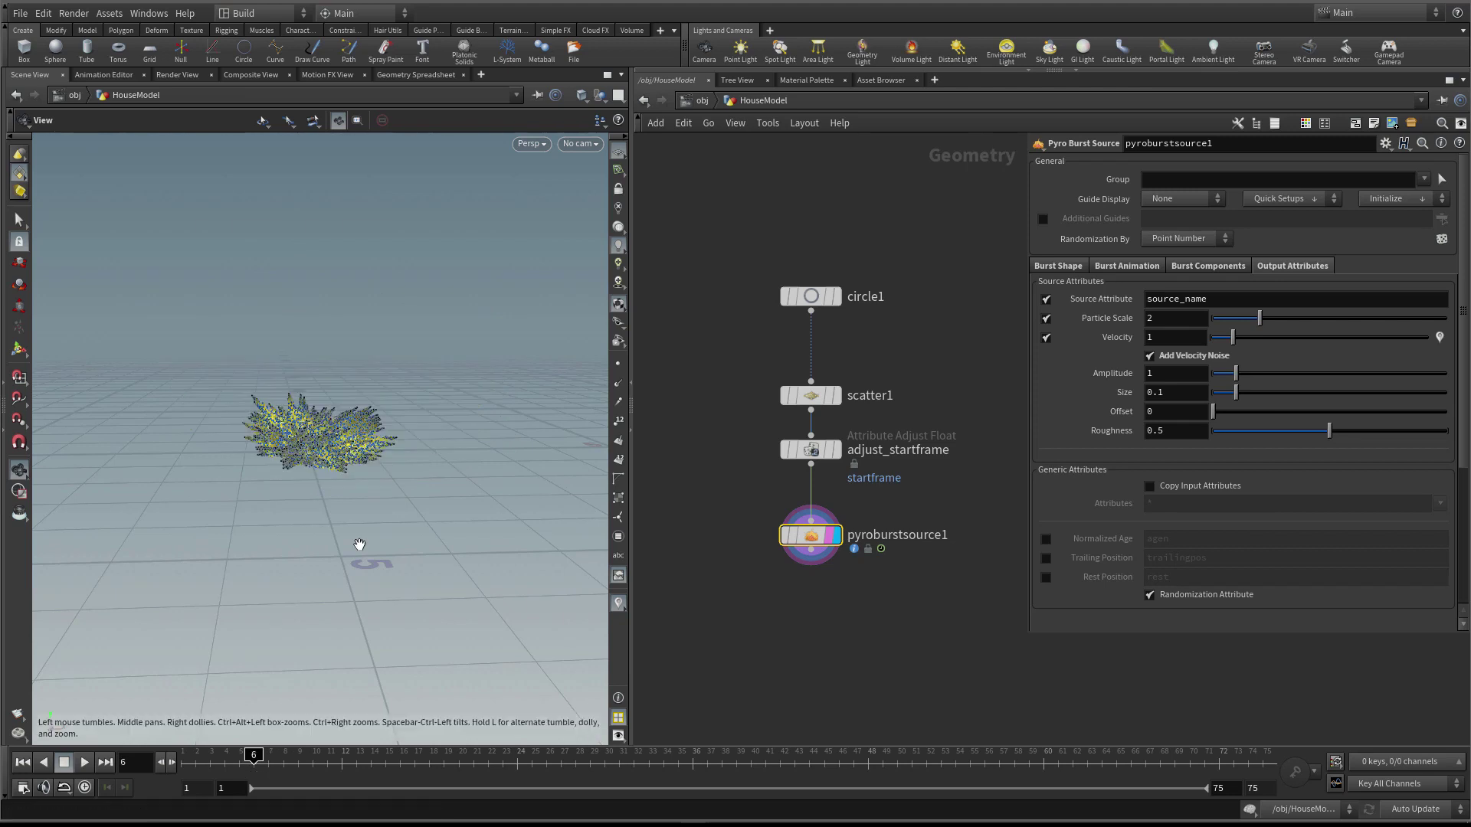
right_click_drag(365, 465, 298, 467)
left_click_drag(298, 467, 306, 494)
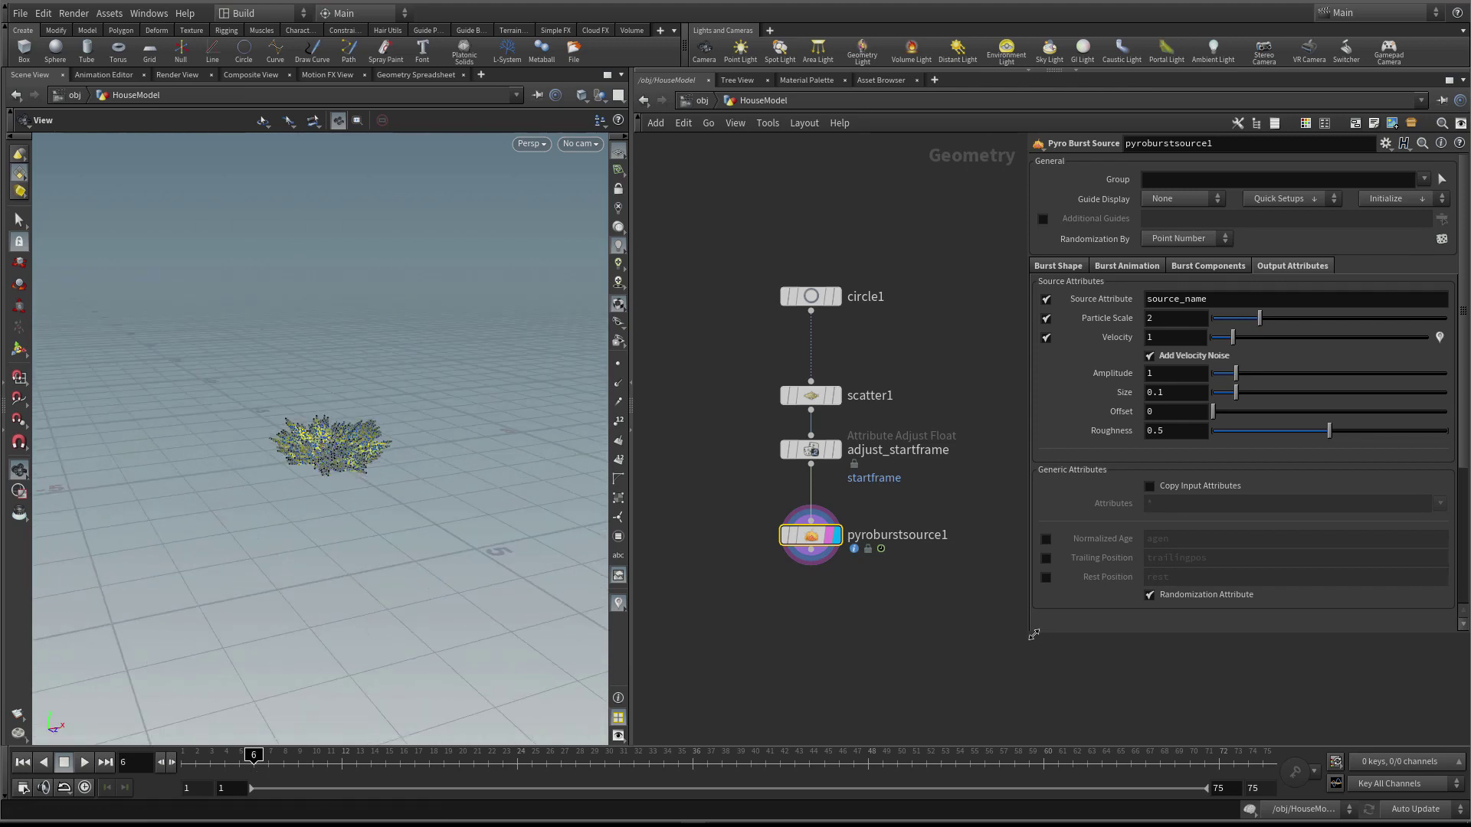
left_click_drag(1032, 633, 1146, 571)
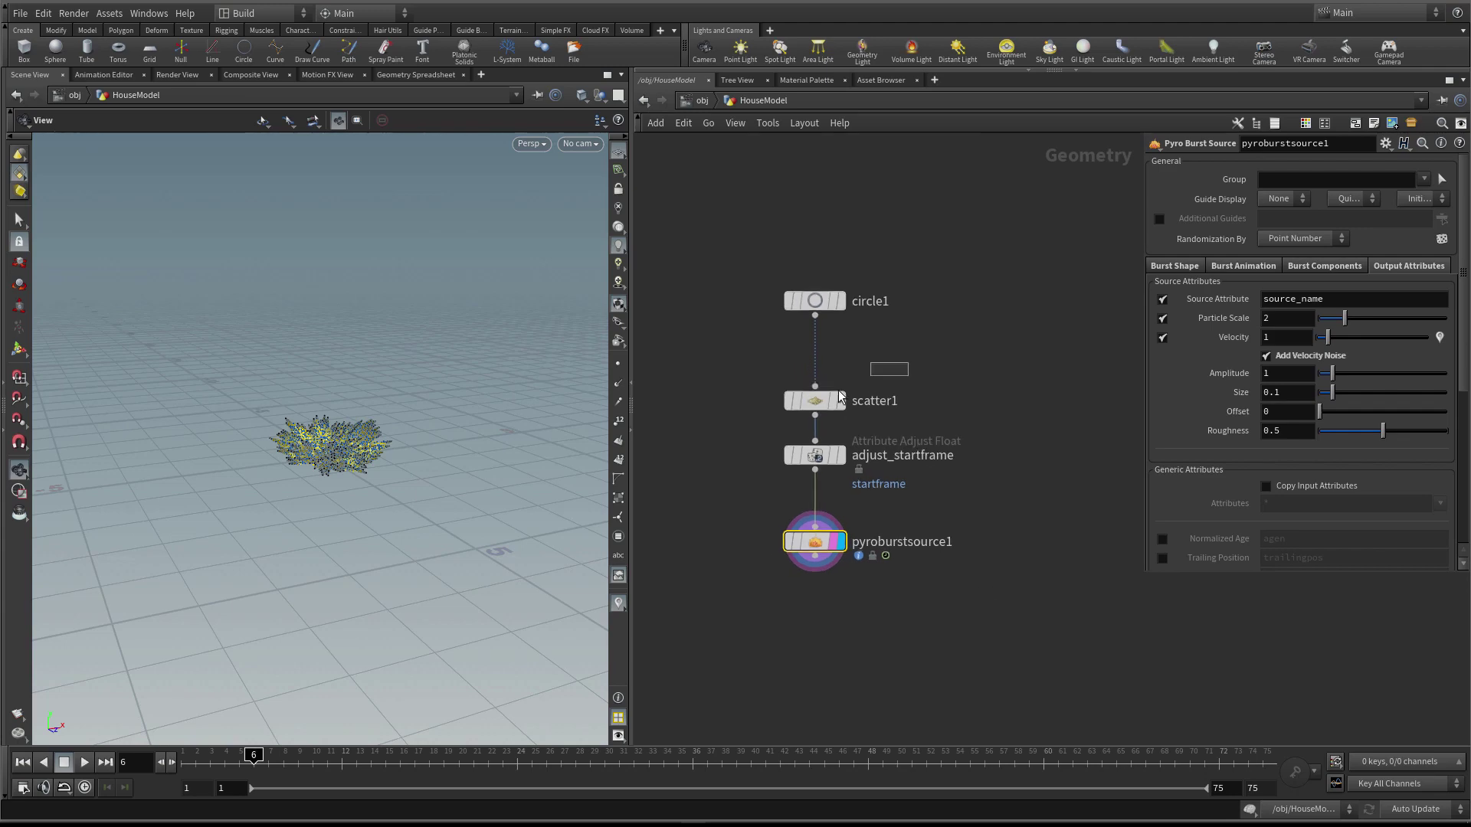
left_click(801, 403)
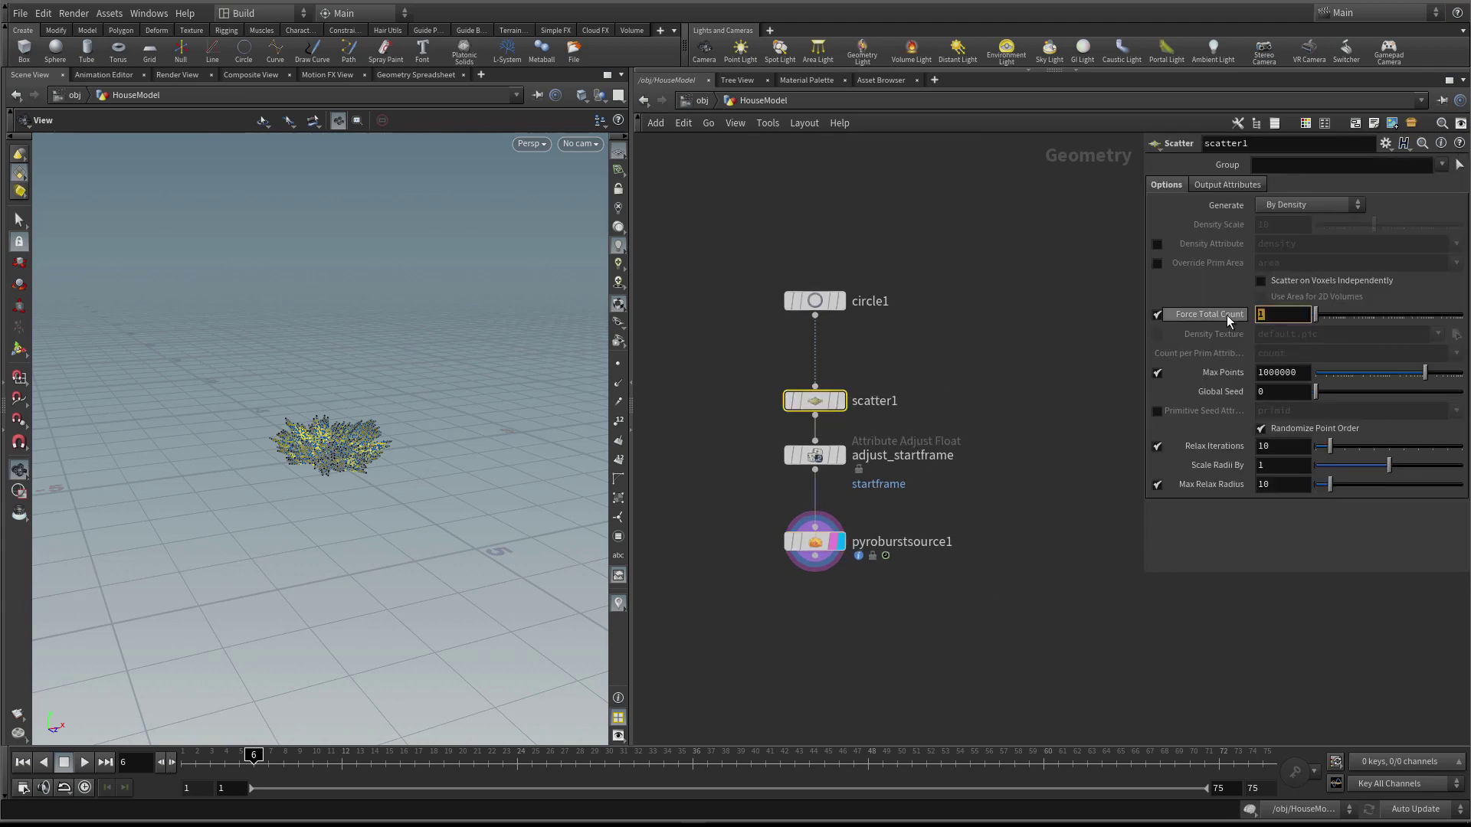
type("3")
key("Return")
left_click(234, 772)
left_click_drag(234, 772, 267, 759)
Select the pyroburstsource1 node to bring up its parameters and enlarge the parameter display
scroll(766, 646, "down", 1)
middle_click_drag(765, 636, 832, 571)
scroll(835, 569, "down", 1)
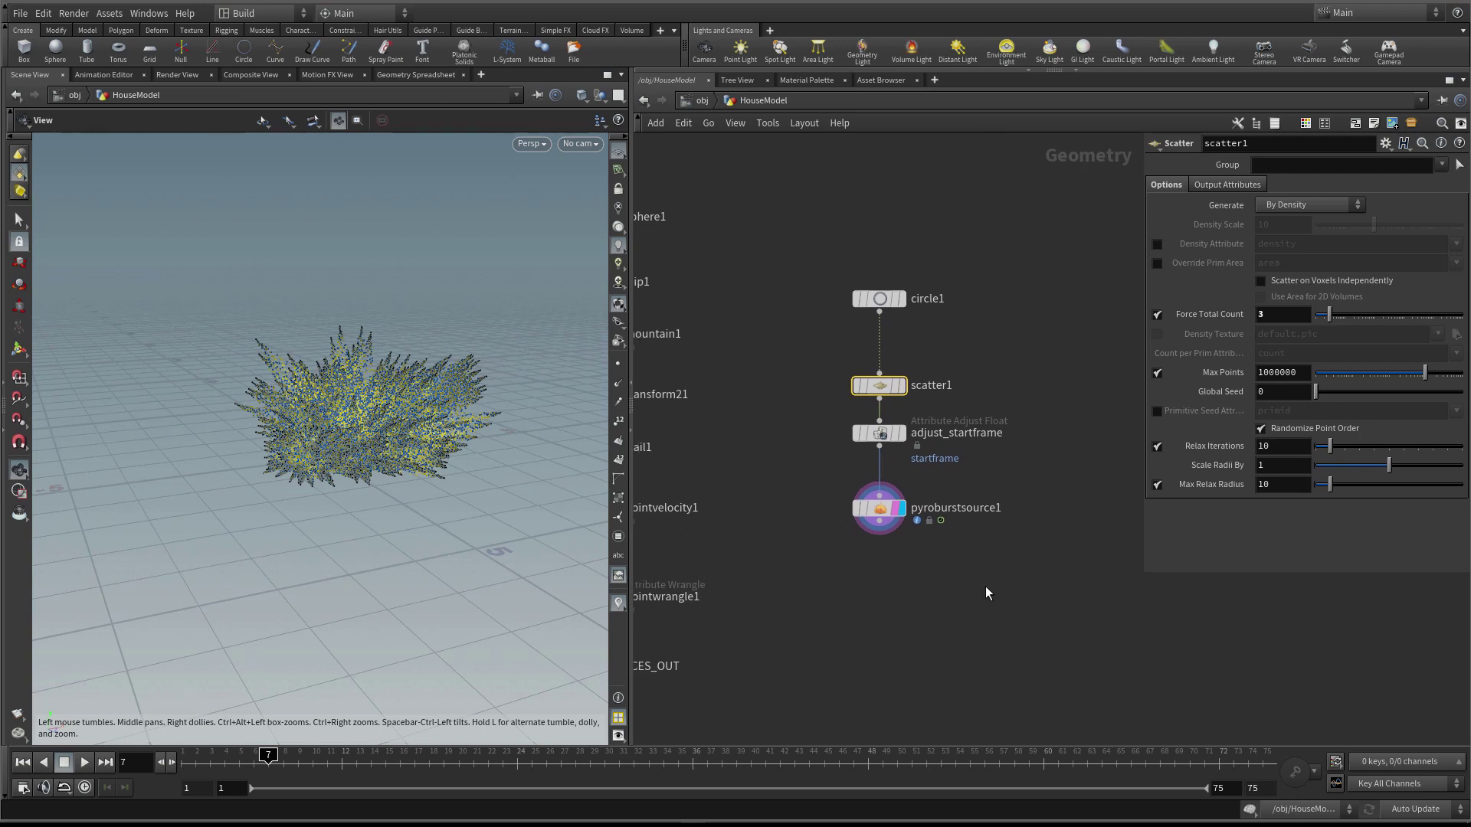
left_click_drag(957, 563, 821, 487)
left_click_drag(1146, 577, 1009, 630)
mouse_move(377, 413)
left_mouse_down()
mouse_move(329, 387)
mouse_move(371, 400)
mouse_move(350, 414)
left_mouse_up()
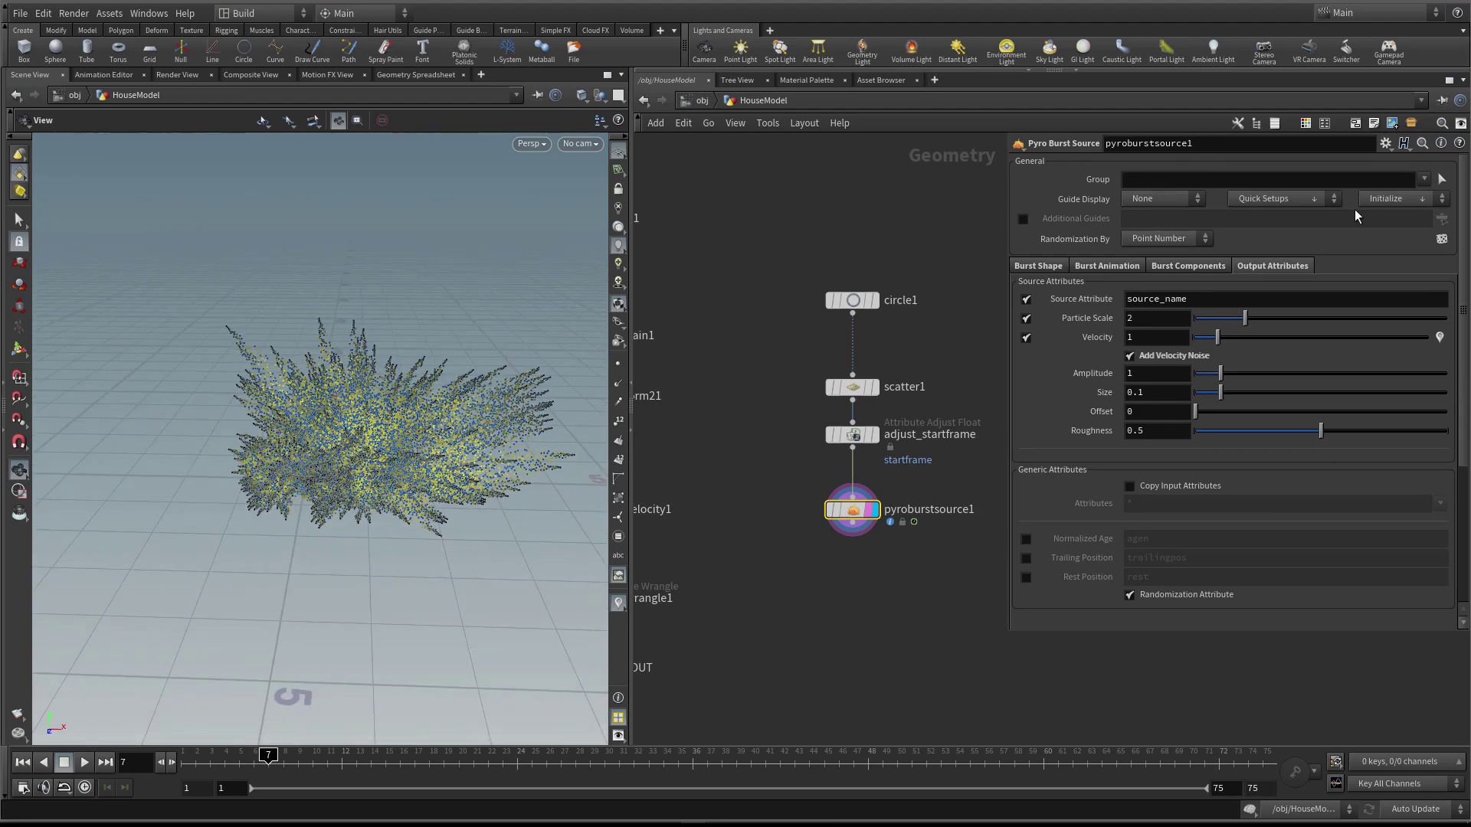
Review the Initialize options alongside the Burst Shape parameters, and open the Quick Setups choices of the burst source
left_click(1316, 197)
left_click(1417, 199)
left_click(1421, 200)
left_click(1423, 203)
left_click(1042, 265)
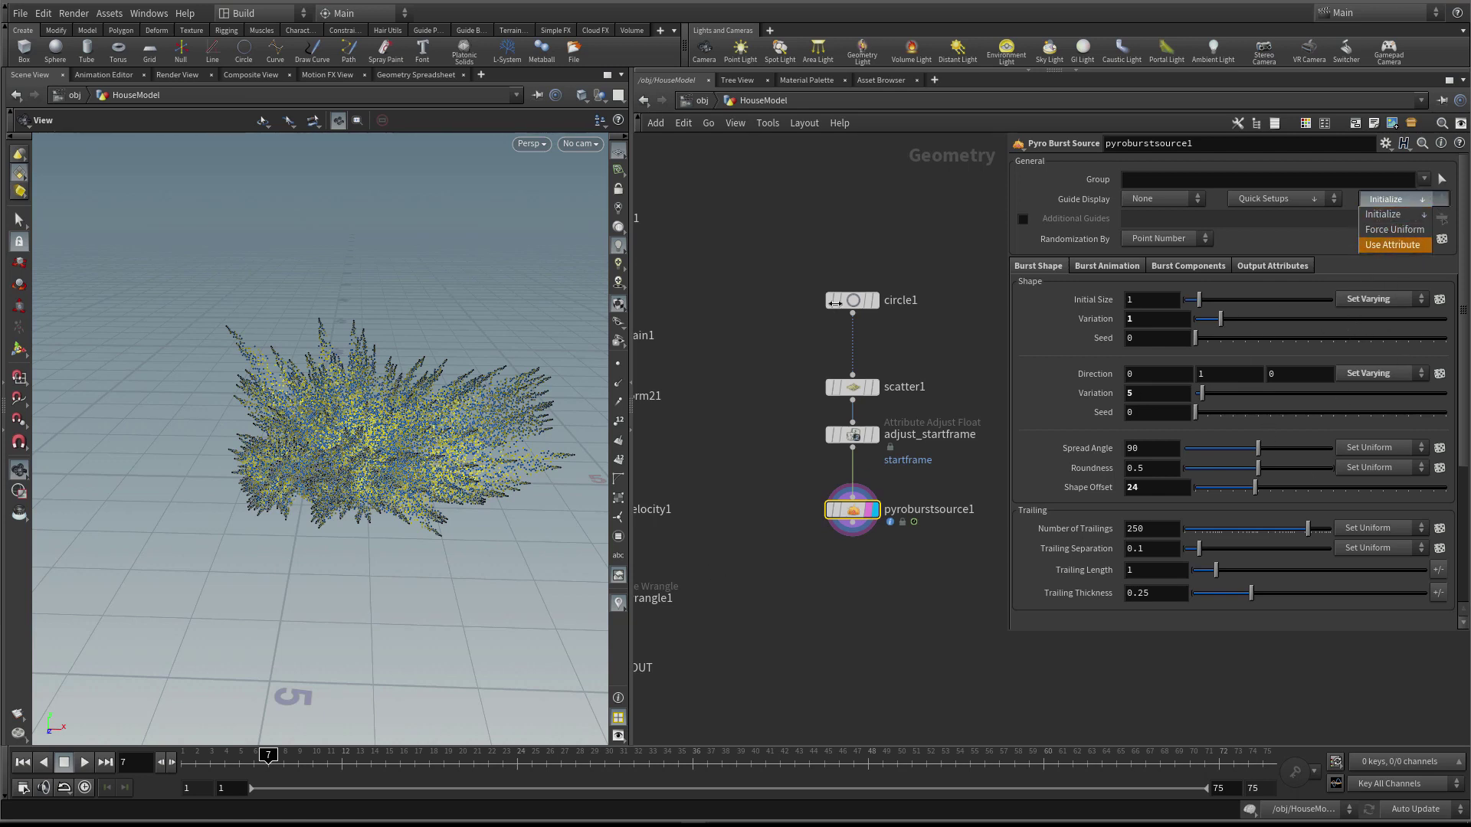
left_click(745, 485)
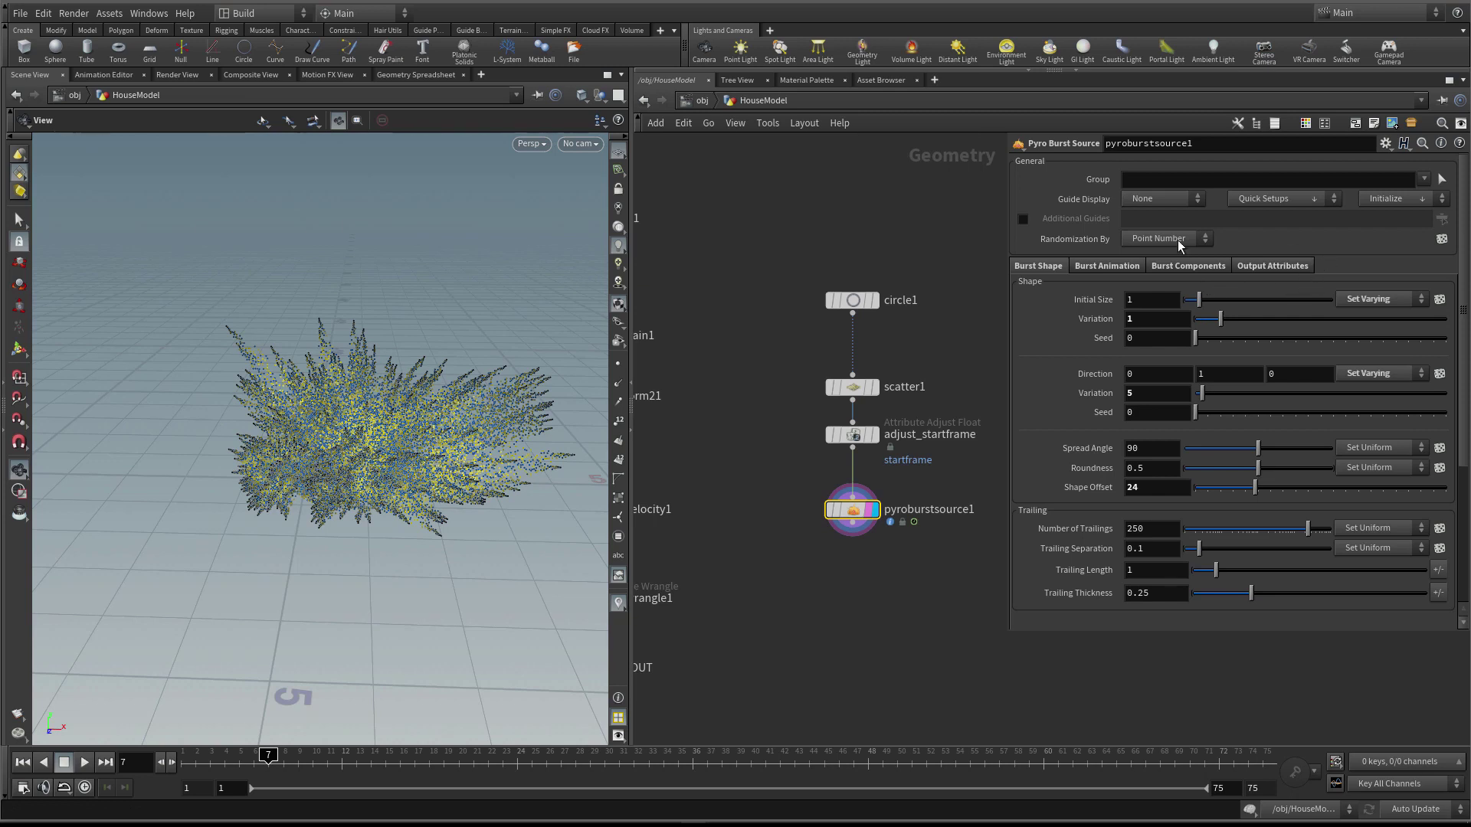
left_click(1316, 197)
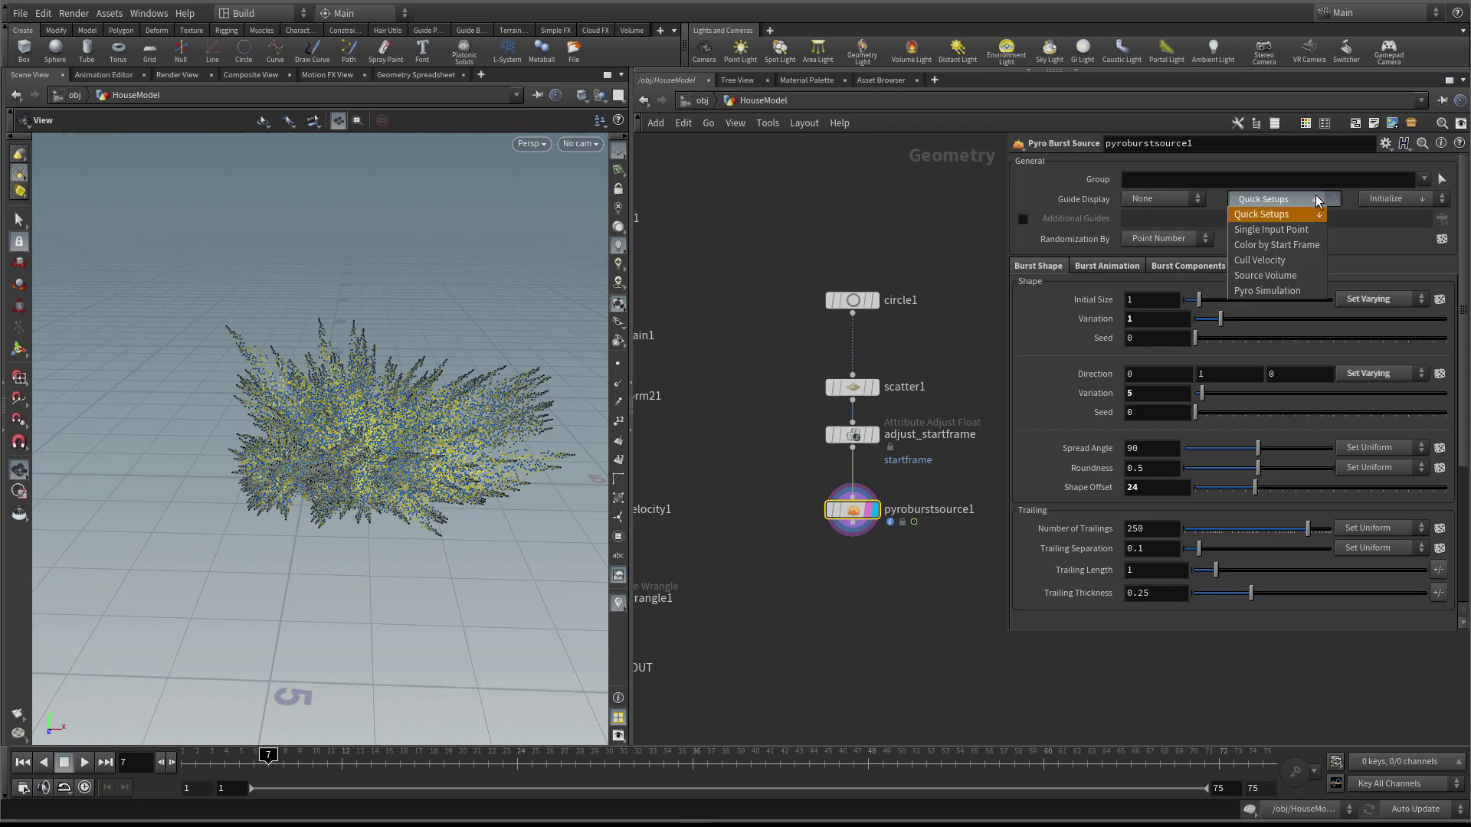
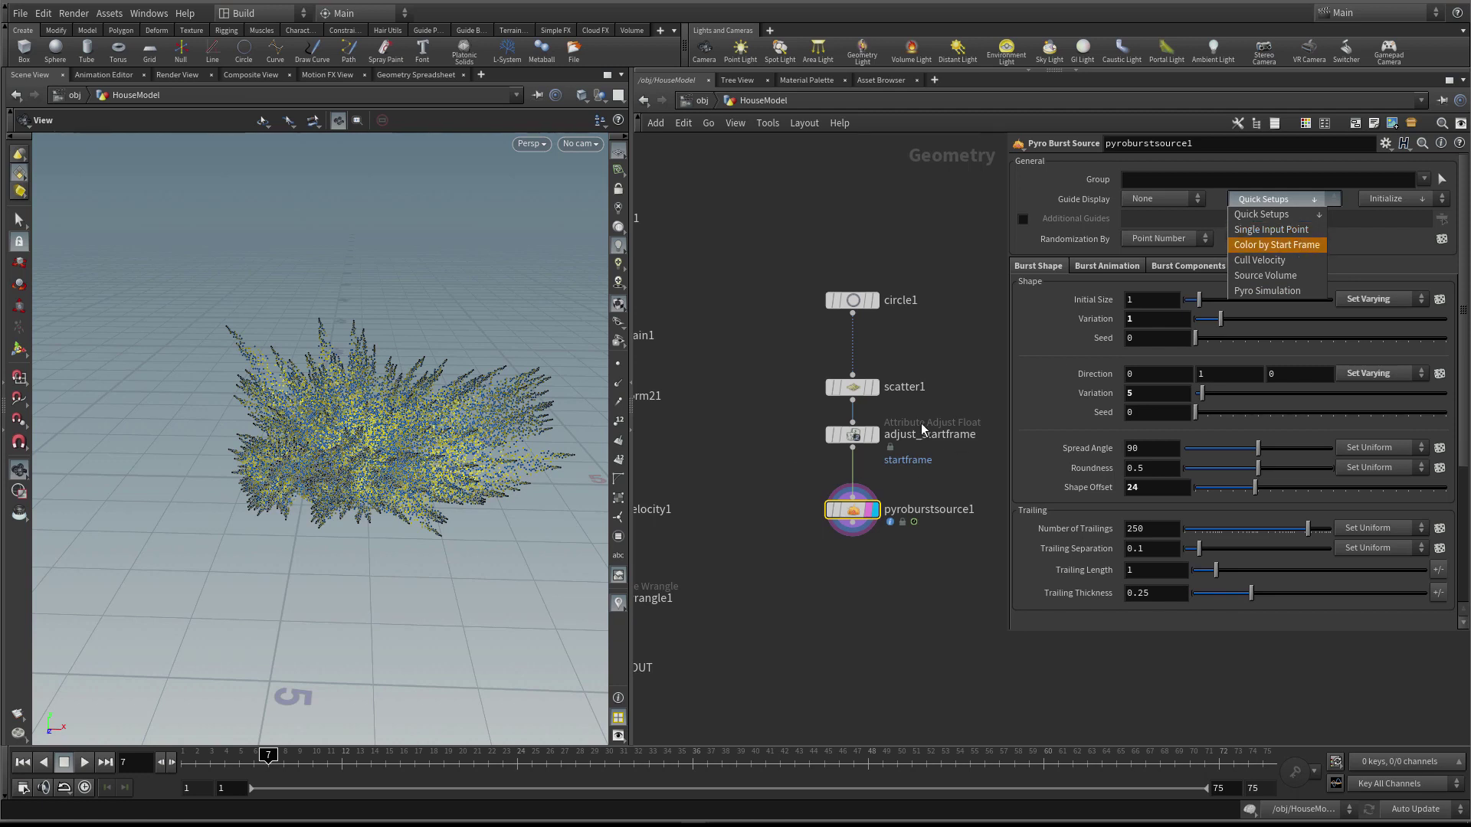
Apply the Pyro Simulation quick setup to pyroburstsource1
left_click(1272, 290)
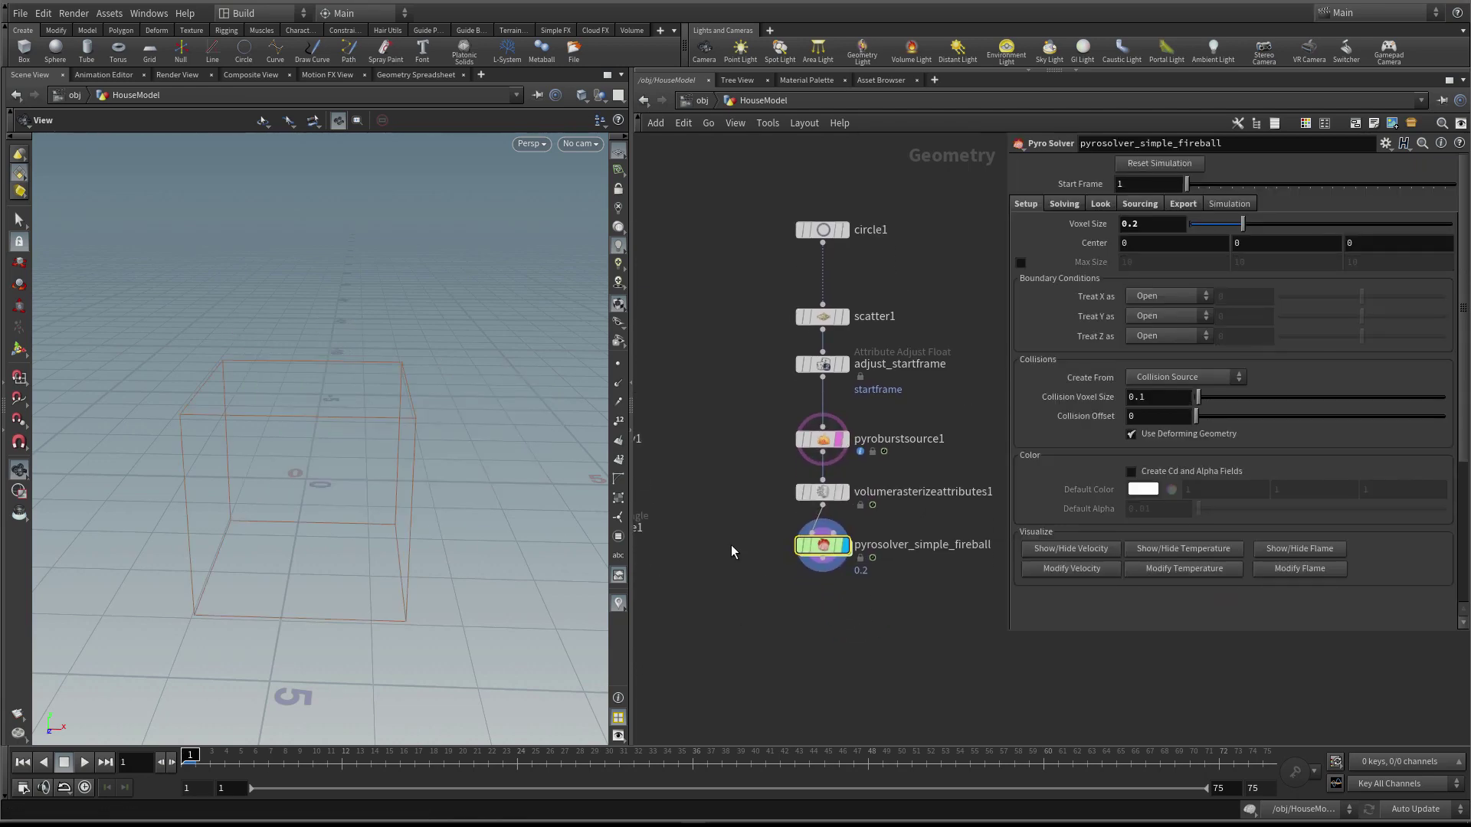
scroll(905, 578, "up", 1)
mouse_move(905, 578)
middle_mouse_down()
mouse_move(891, 579)
mouse_move(902, 585)
middle_mouse_up()
Check the node info of volumerasterizeattributes1 and pyroburstsource1, and display the rasterized volume at frame 4
left_click(799, 488)
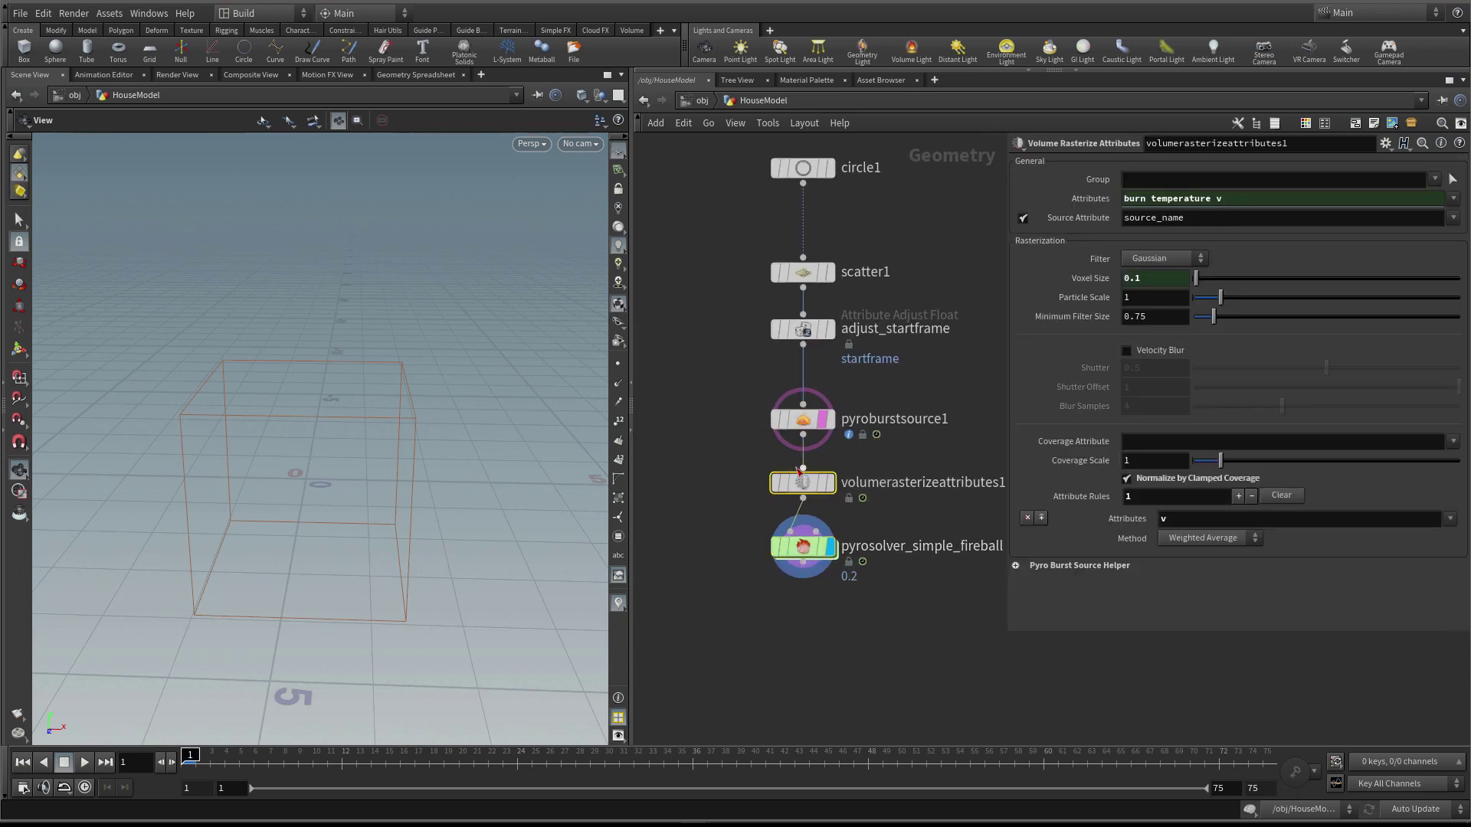
scroll(797, 486, "up", 1)
middle_click(787, 483)
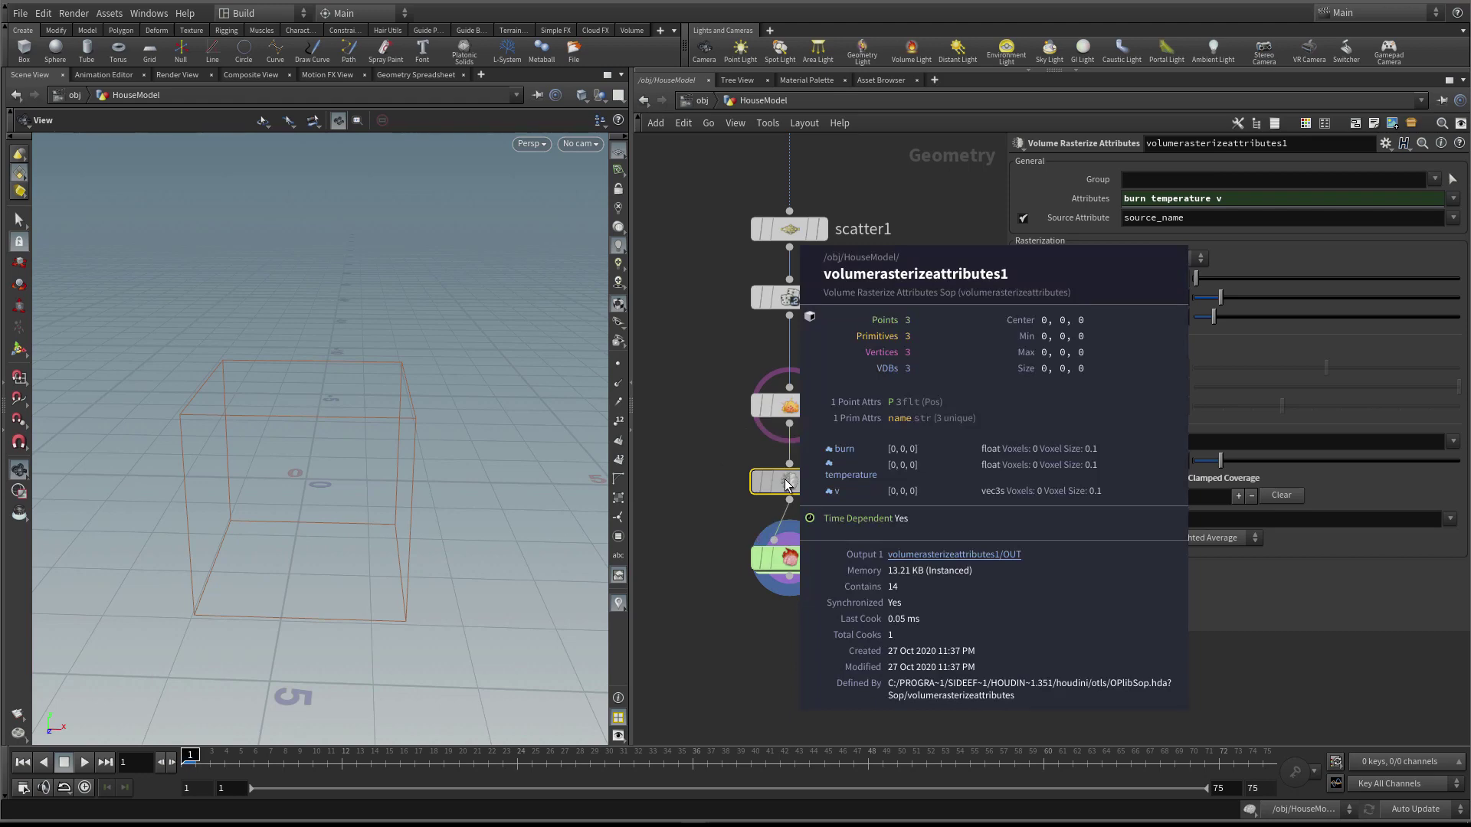
middle_click(790, 406)
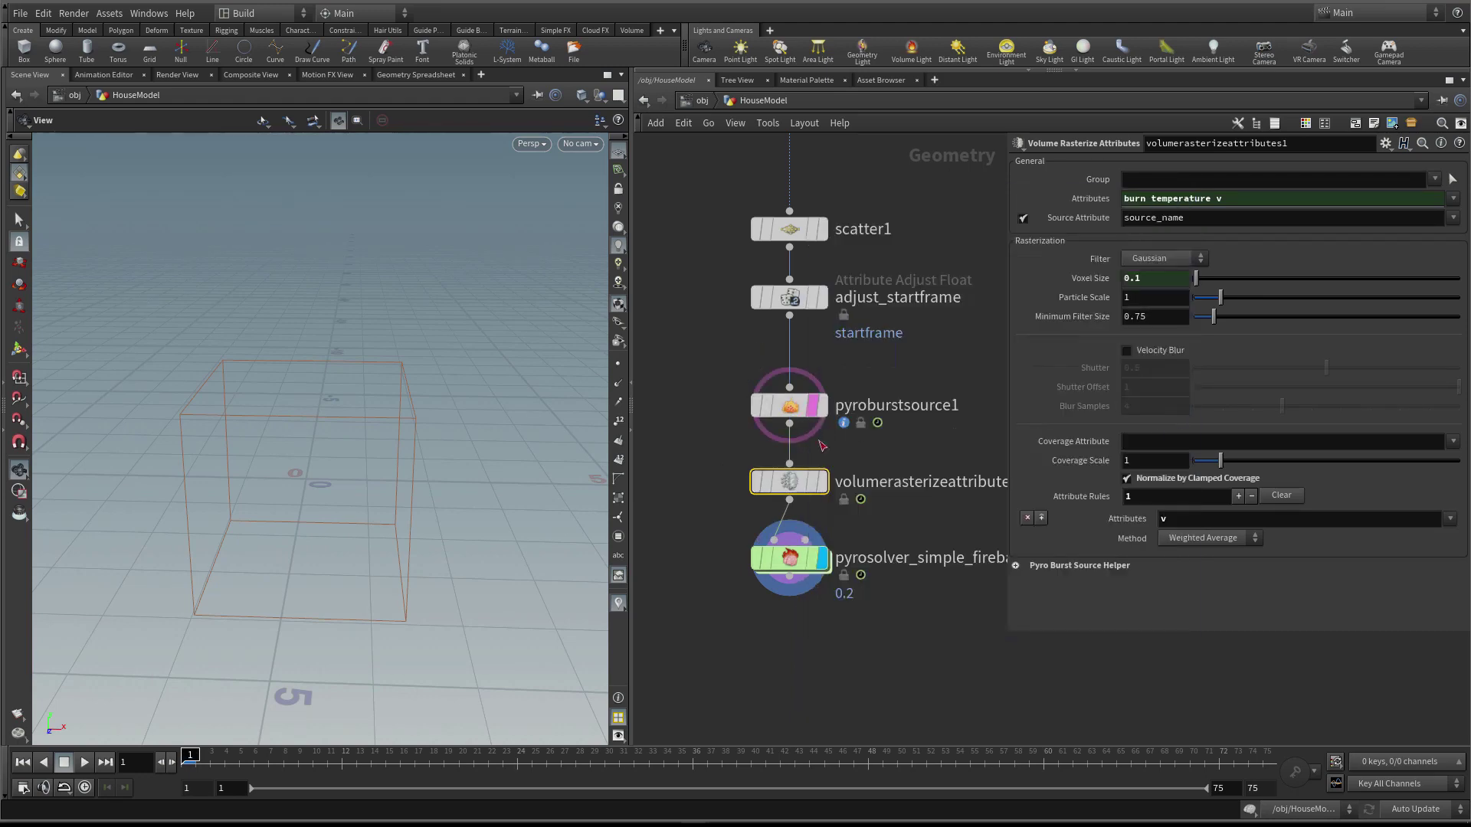
middle_click(790, 481)
left_click(822, 481)
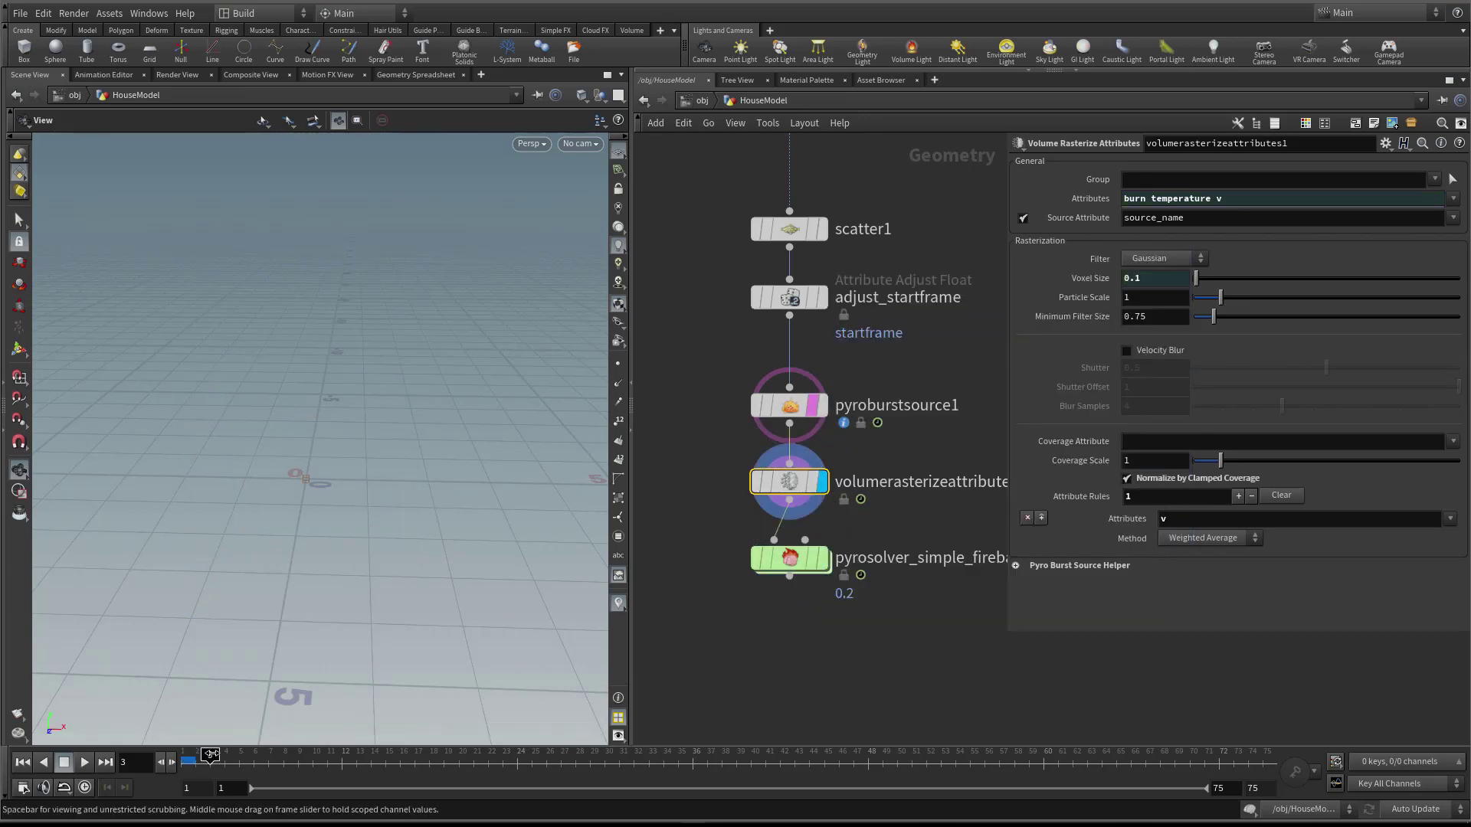
left_click(225, 754)
mouse_move(803, 489)
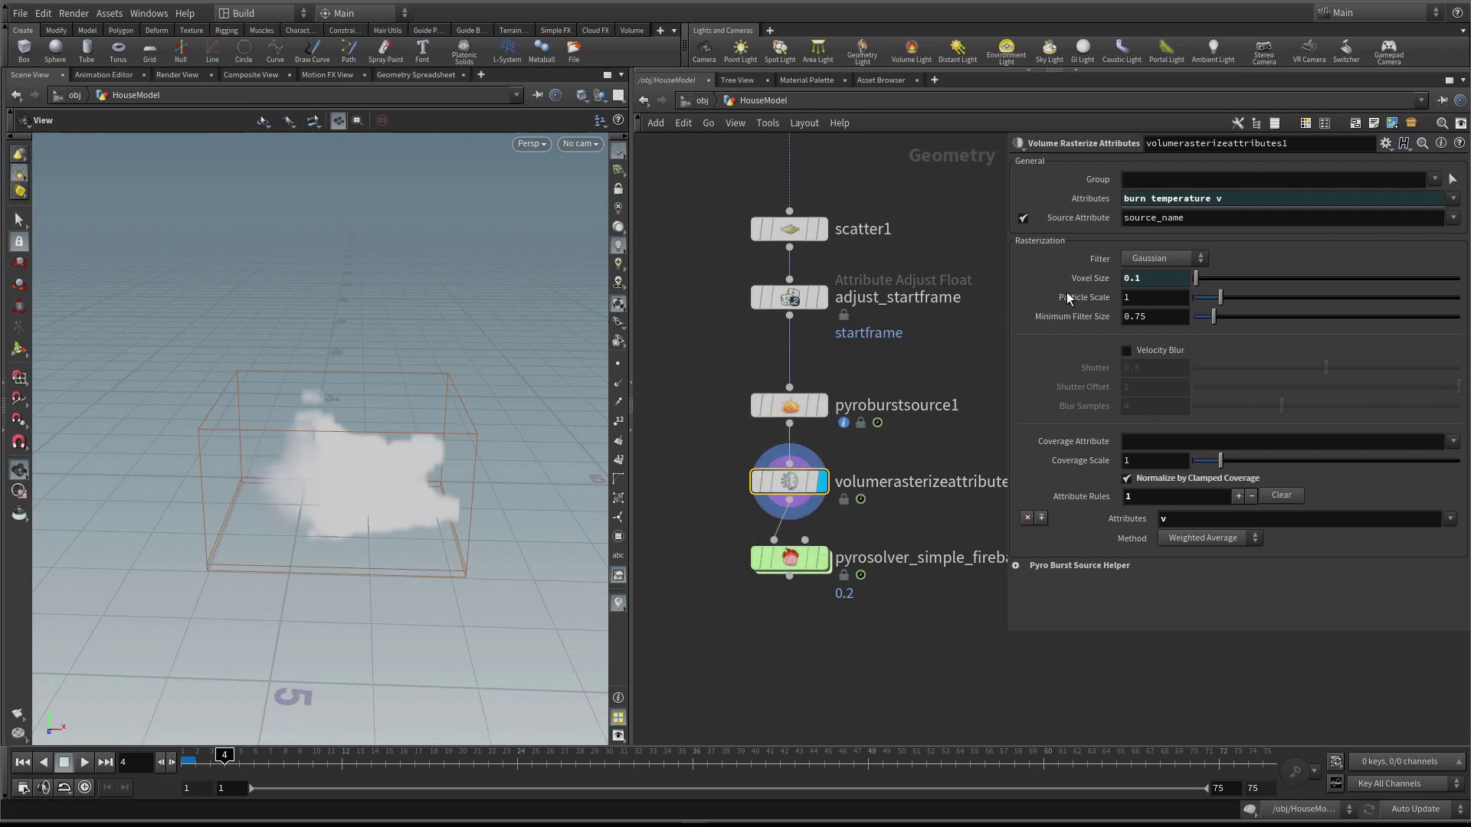
Expand the Pyro Burst Source Helper of volumerasterizeattributes1 and examine its source reference together with the linked Attributes and Voxel Size
left_click(1018, 566)
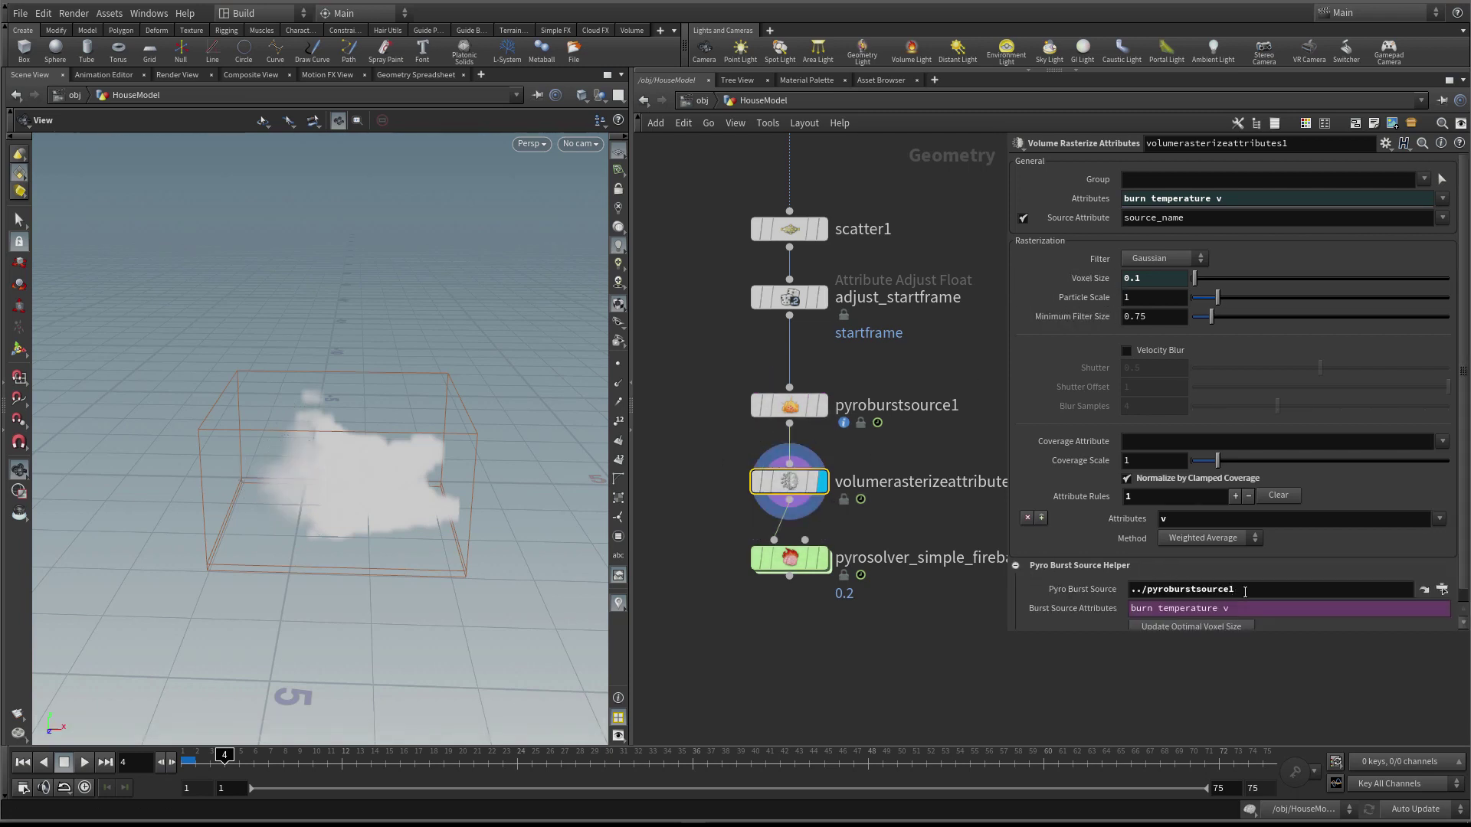
left_click_drag(1245, 591, 1065, 592)
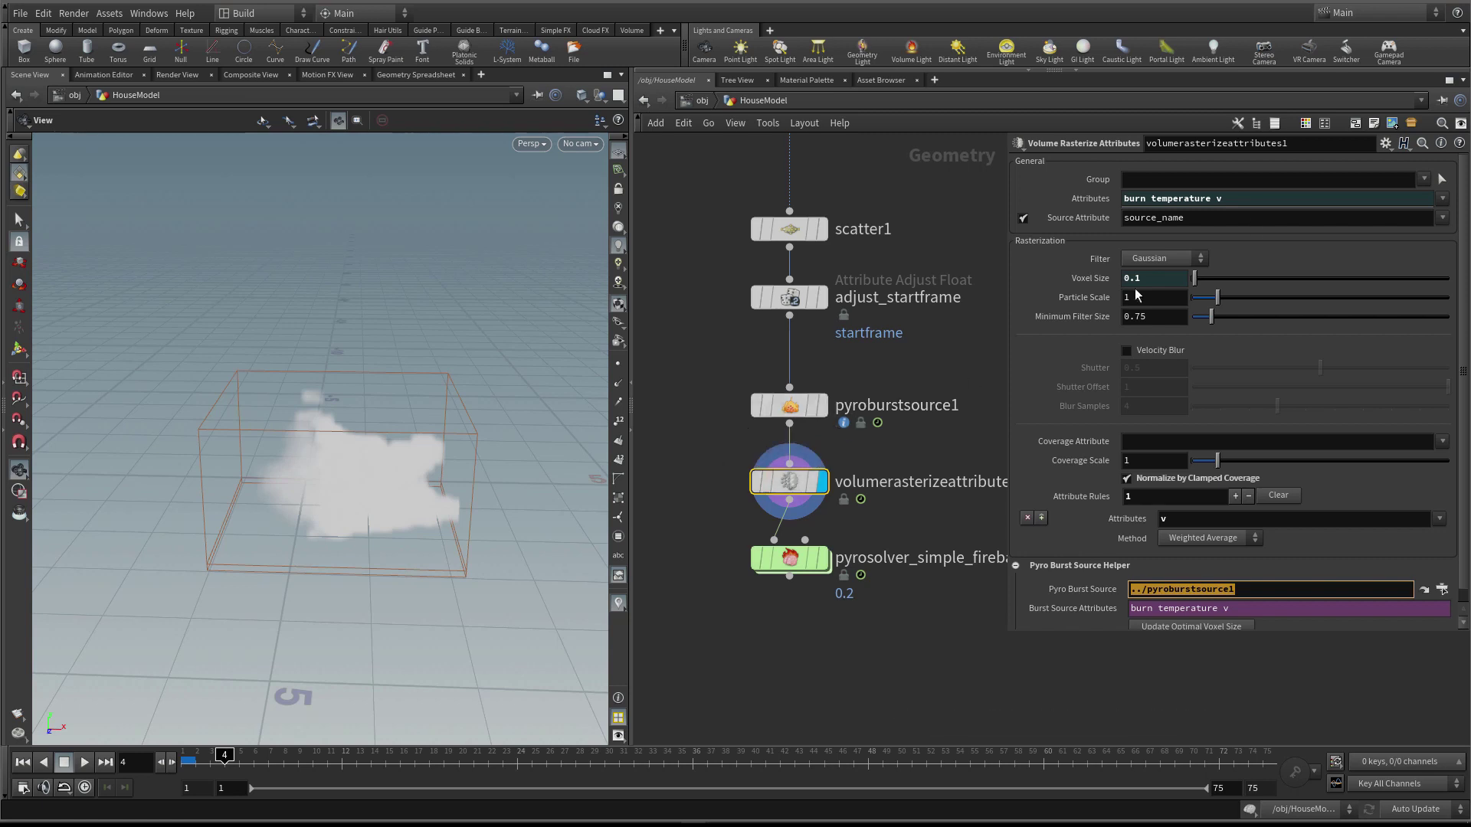
left_click(1254, 202)
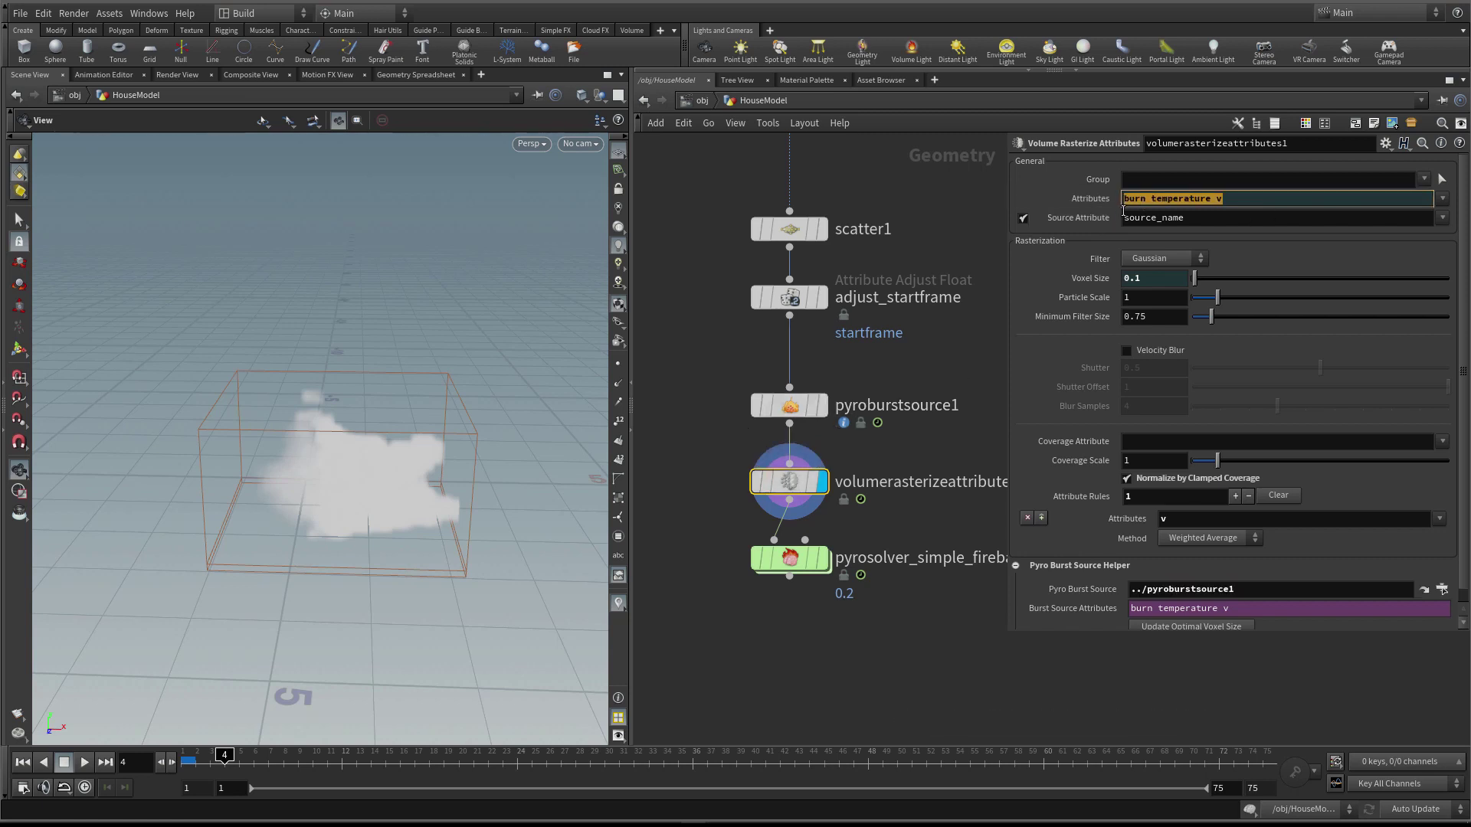
left_click(1078, 278)
left_click(1055, 280)
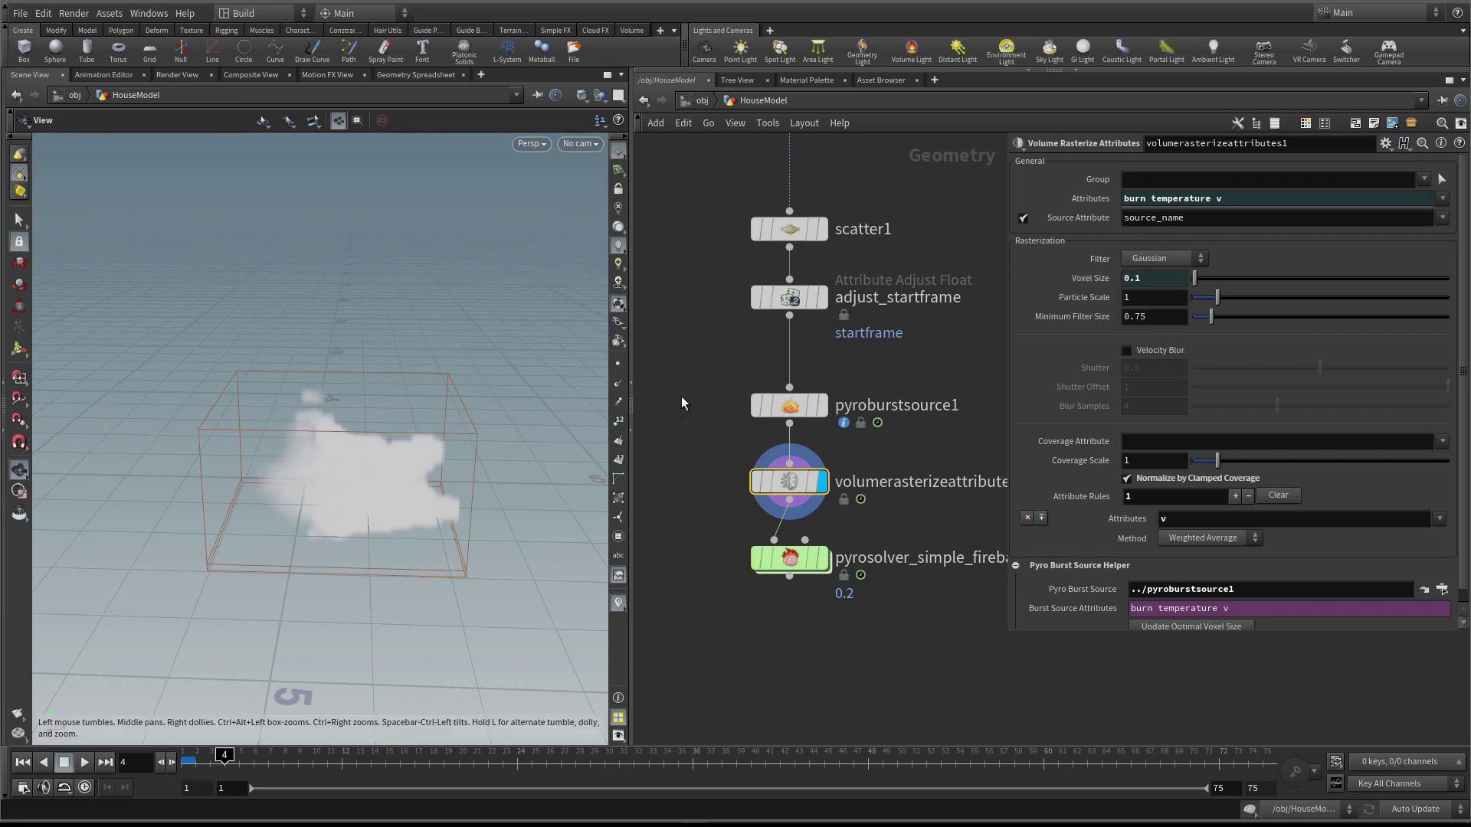
Set the Trailing Separation of pyroburstsource1 to 0.05 and look over the refined volume
left_click(824, 409)
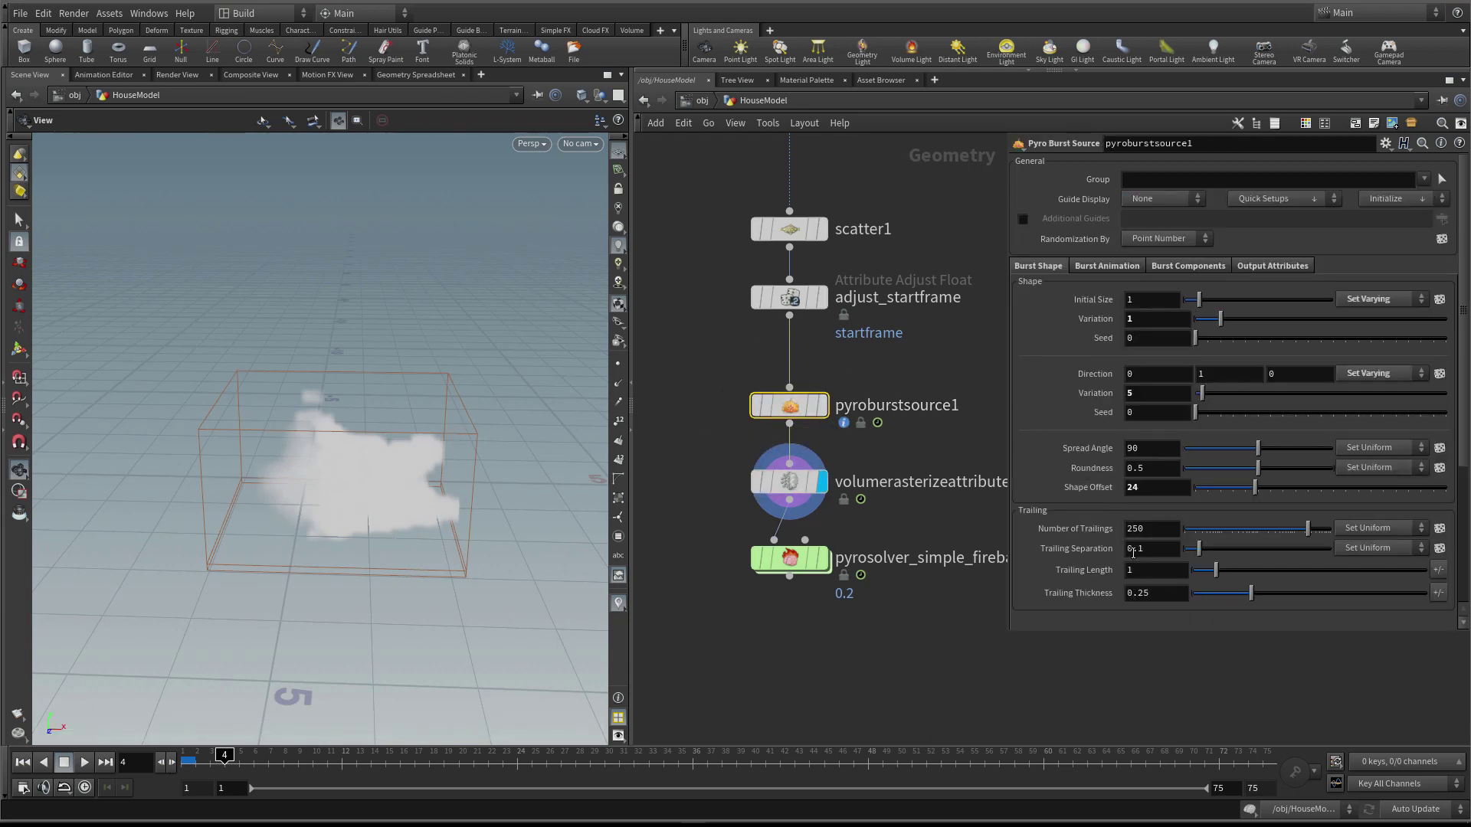
left_click_drag(1136, 547, 1146, 549)
key("Return")
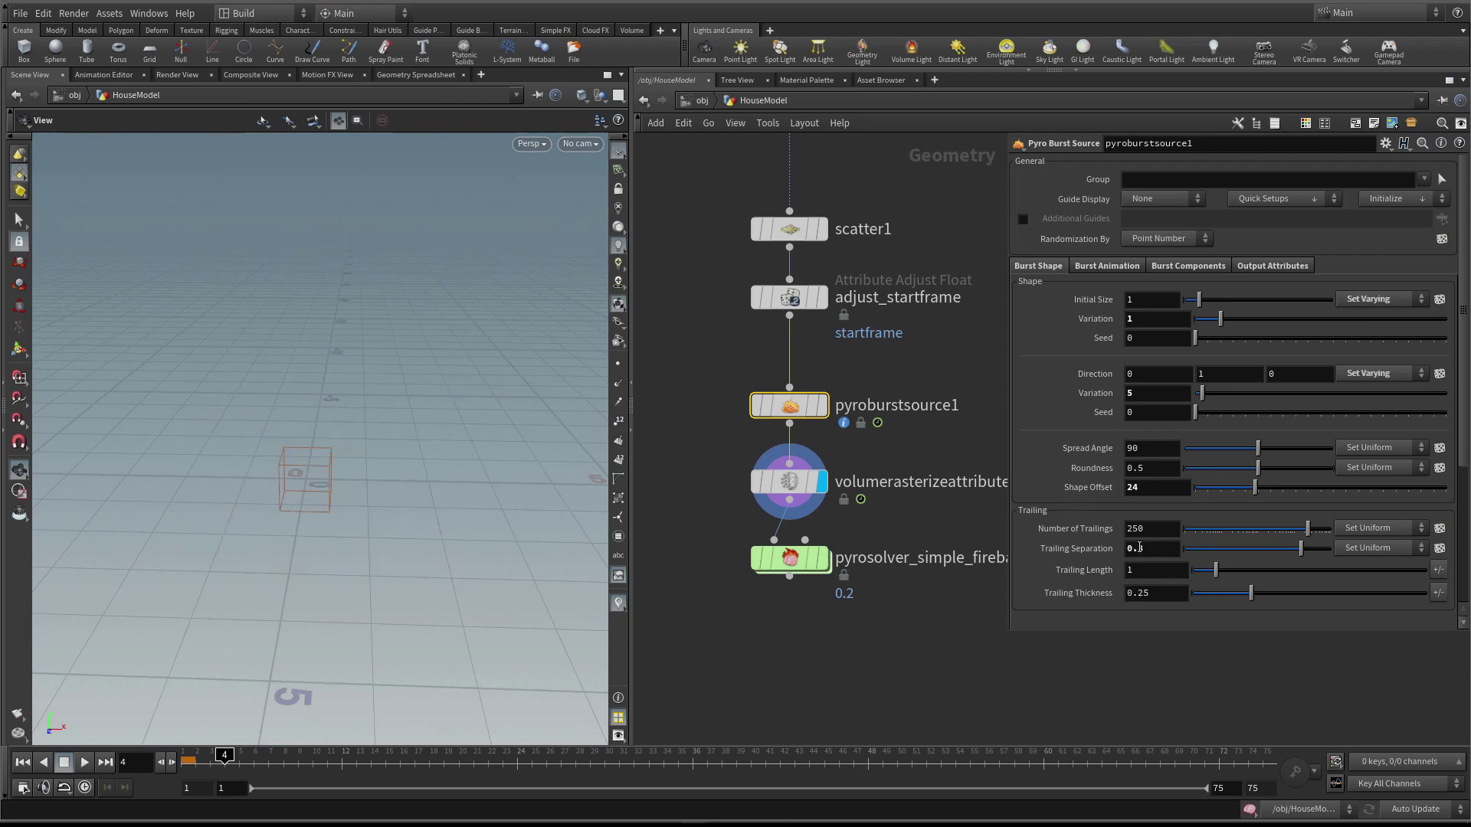
left_click(1139, 547)
type("08")
key("Return")
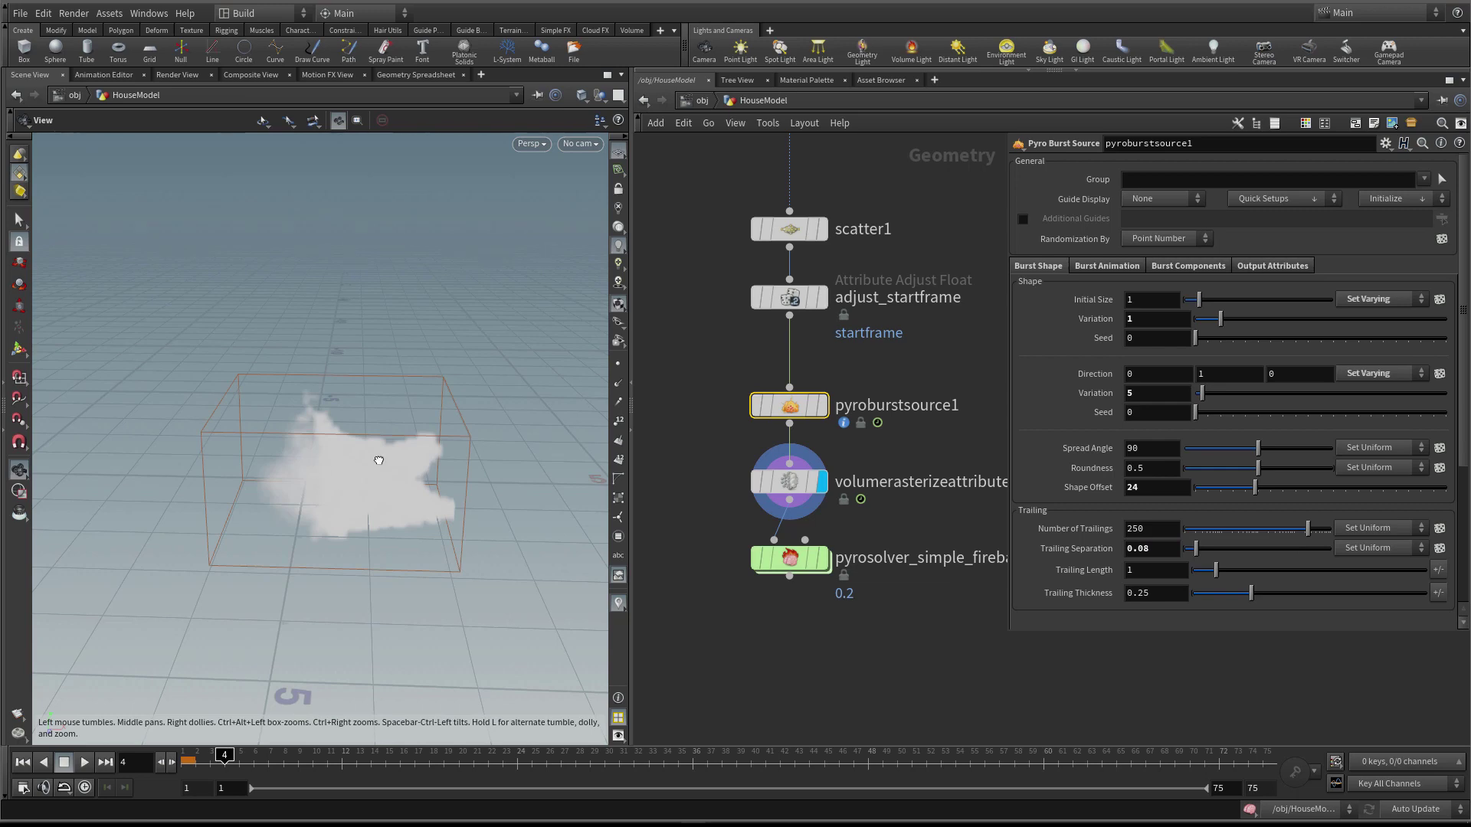
type("5")
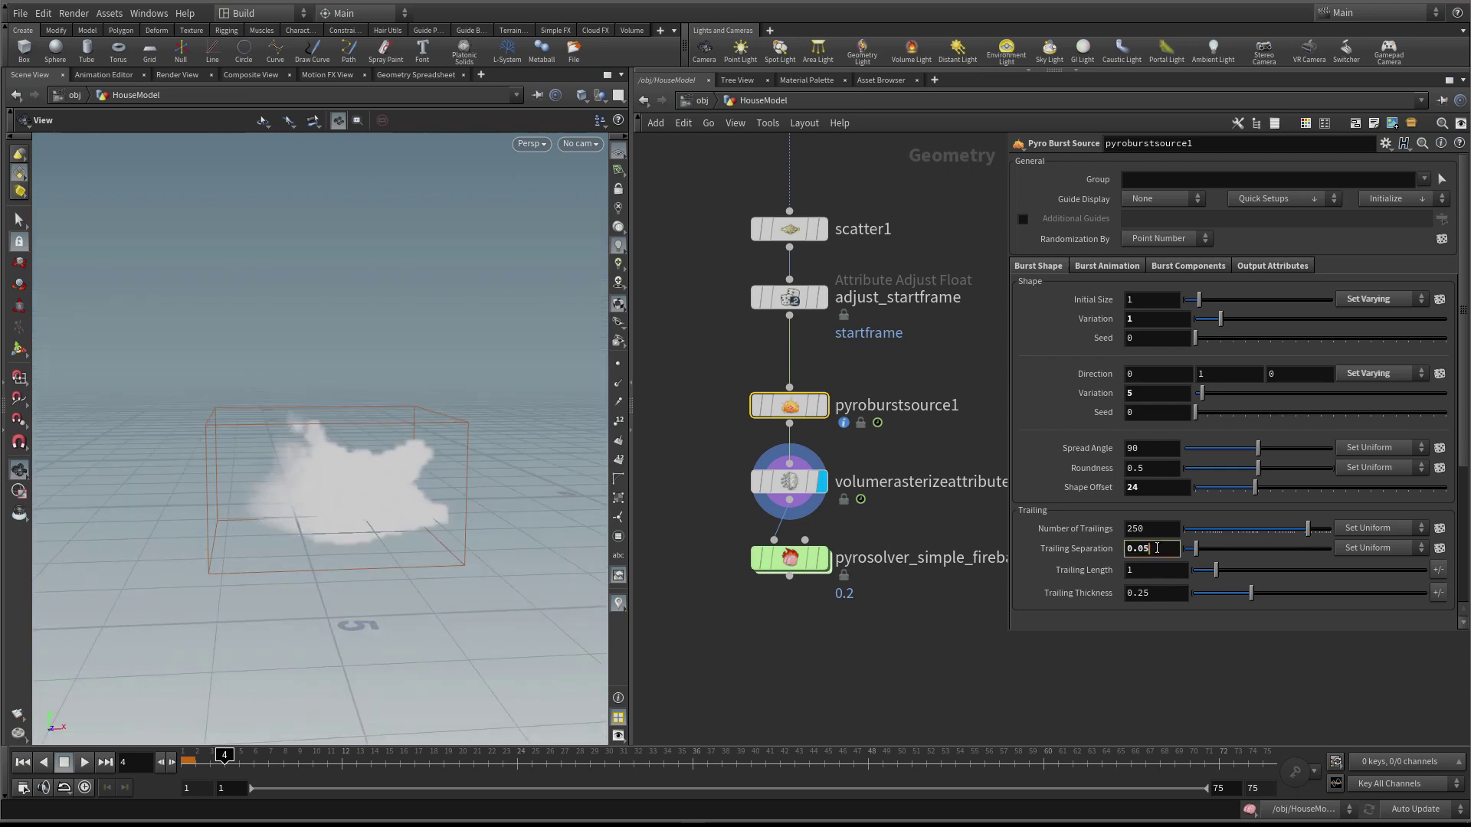
key("Return")
scroll(358, 475, "up", 1)
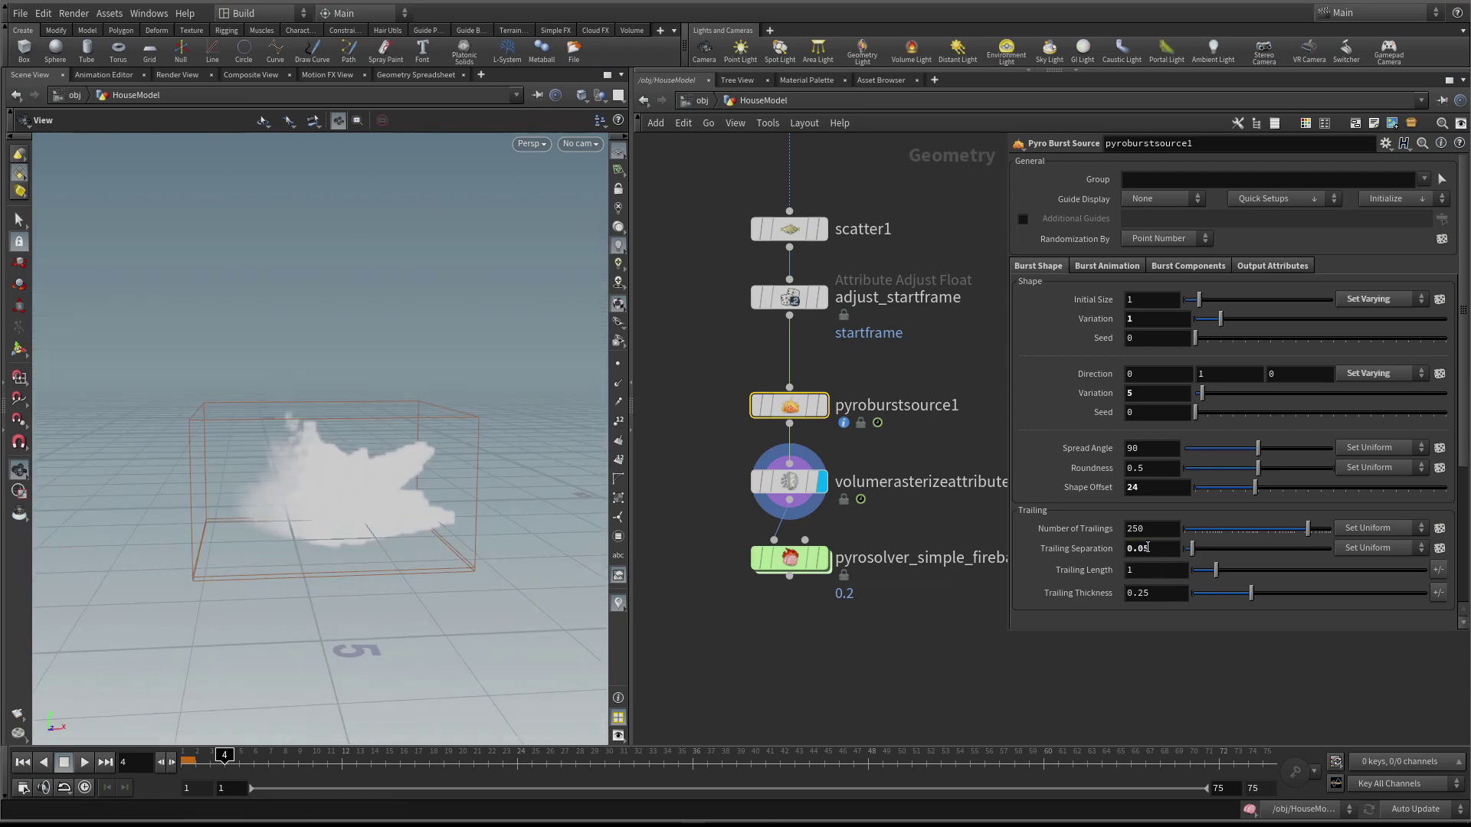
left_click_drag(337, 417, 380, 499)
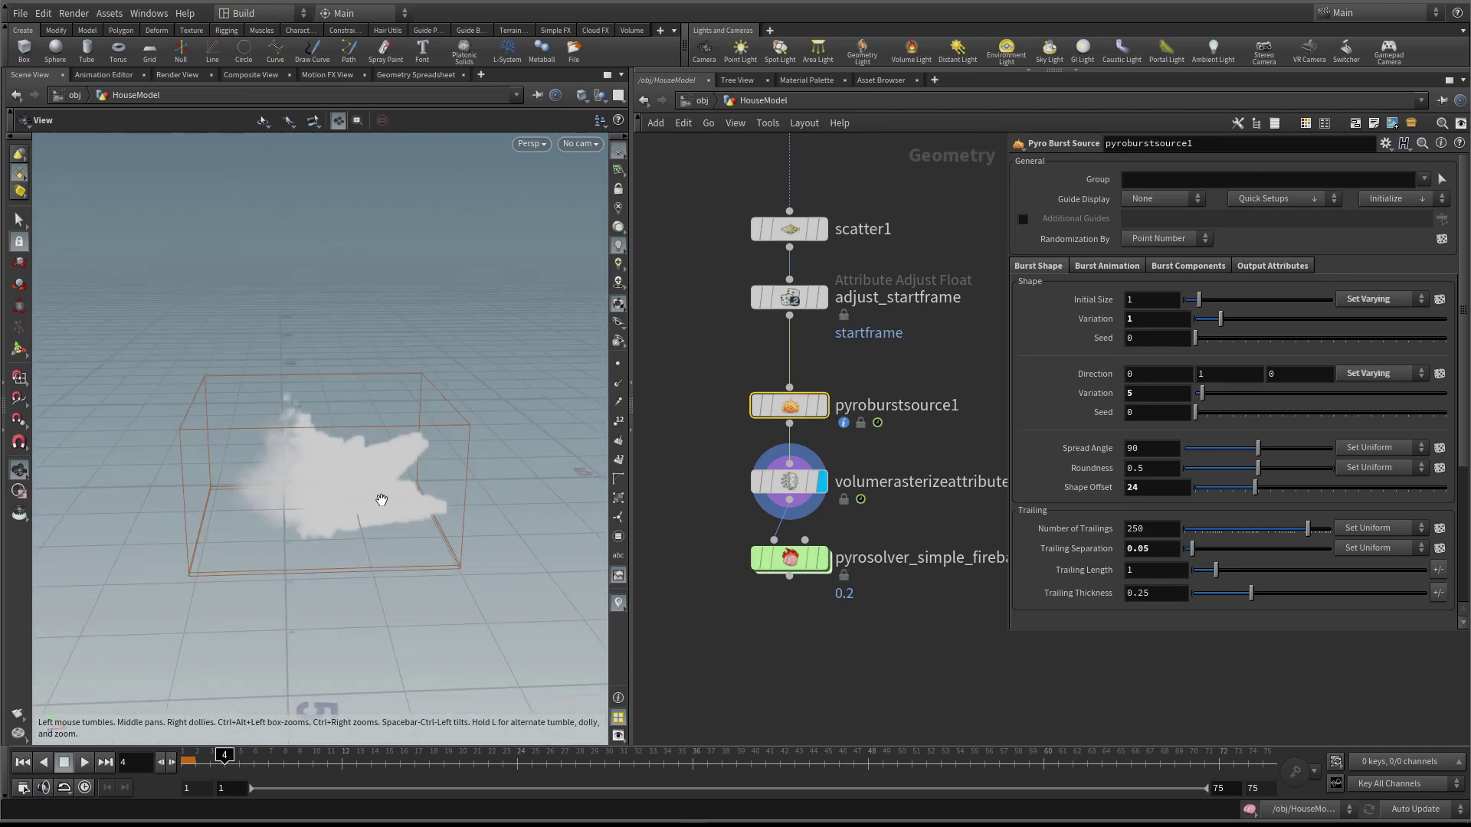
Display the pyrosolver_simple_fireball result at frame 4 and view its bounds
left_click(823, 564)
left_click(794, 562)
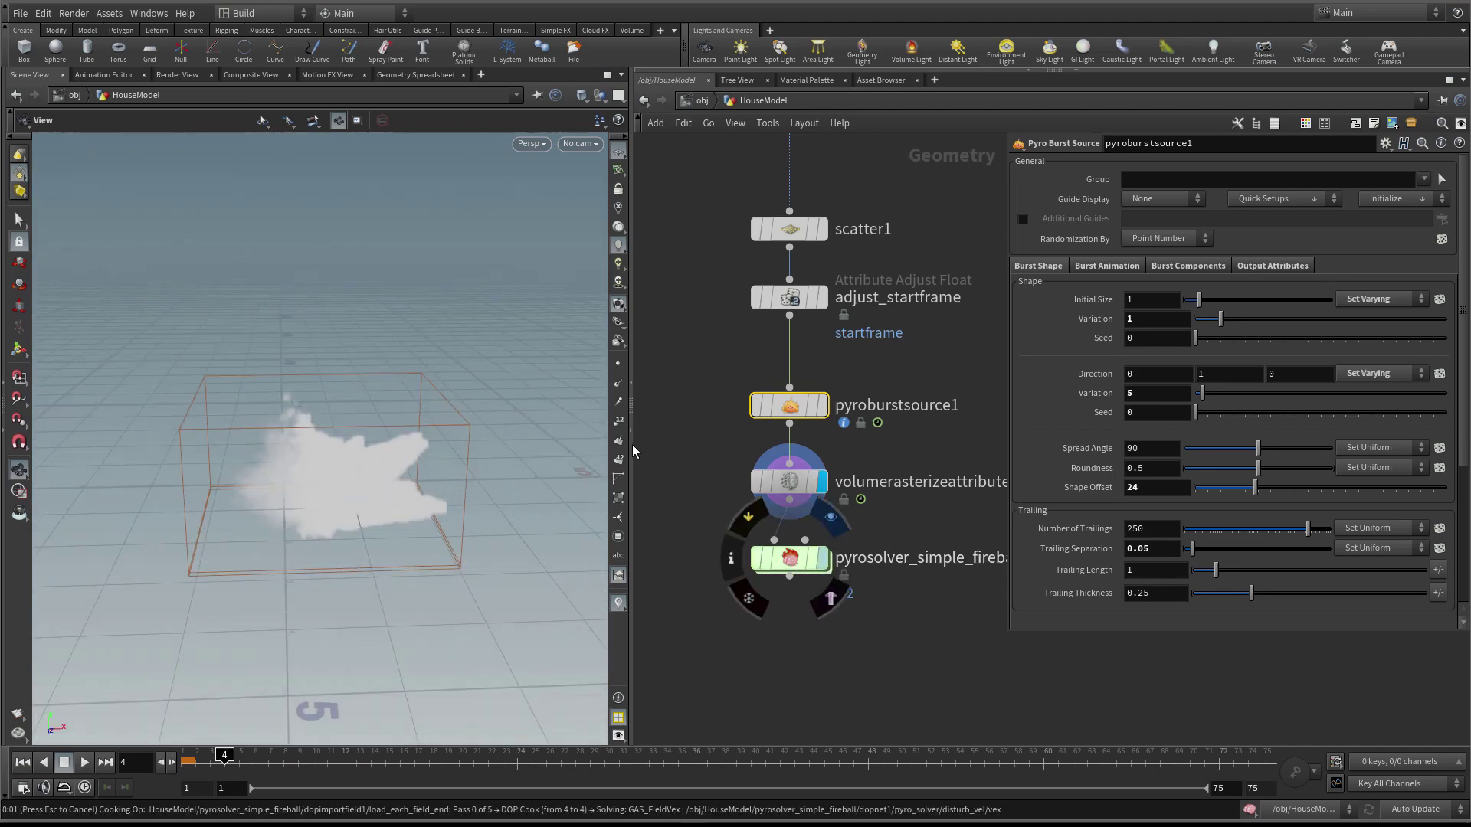
left_click_drag(427, 440, 384, 437)
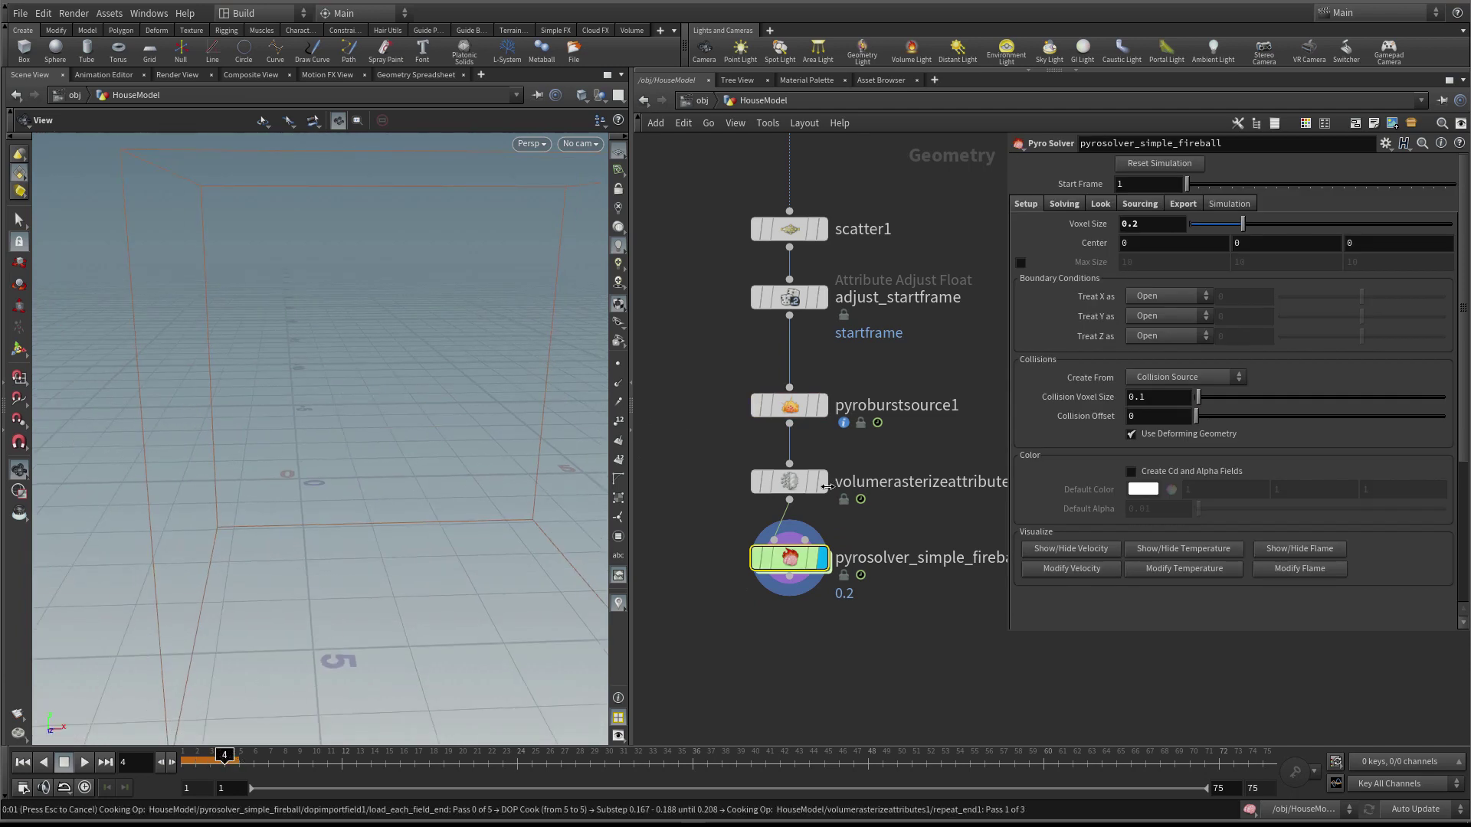
Display volumerasterizeattributes1, play the opening frames of the rasterized burst, and return to frame 1
left_click(821, 481)
left_click(789, 481)
left_click(209, 768)
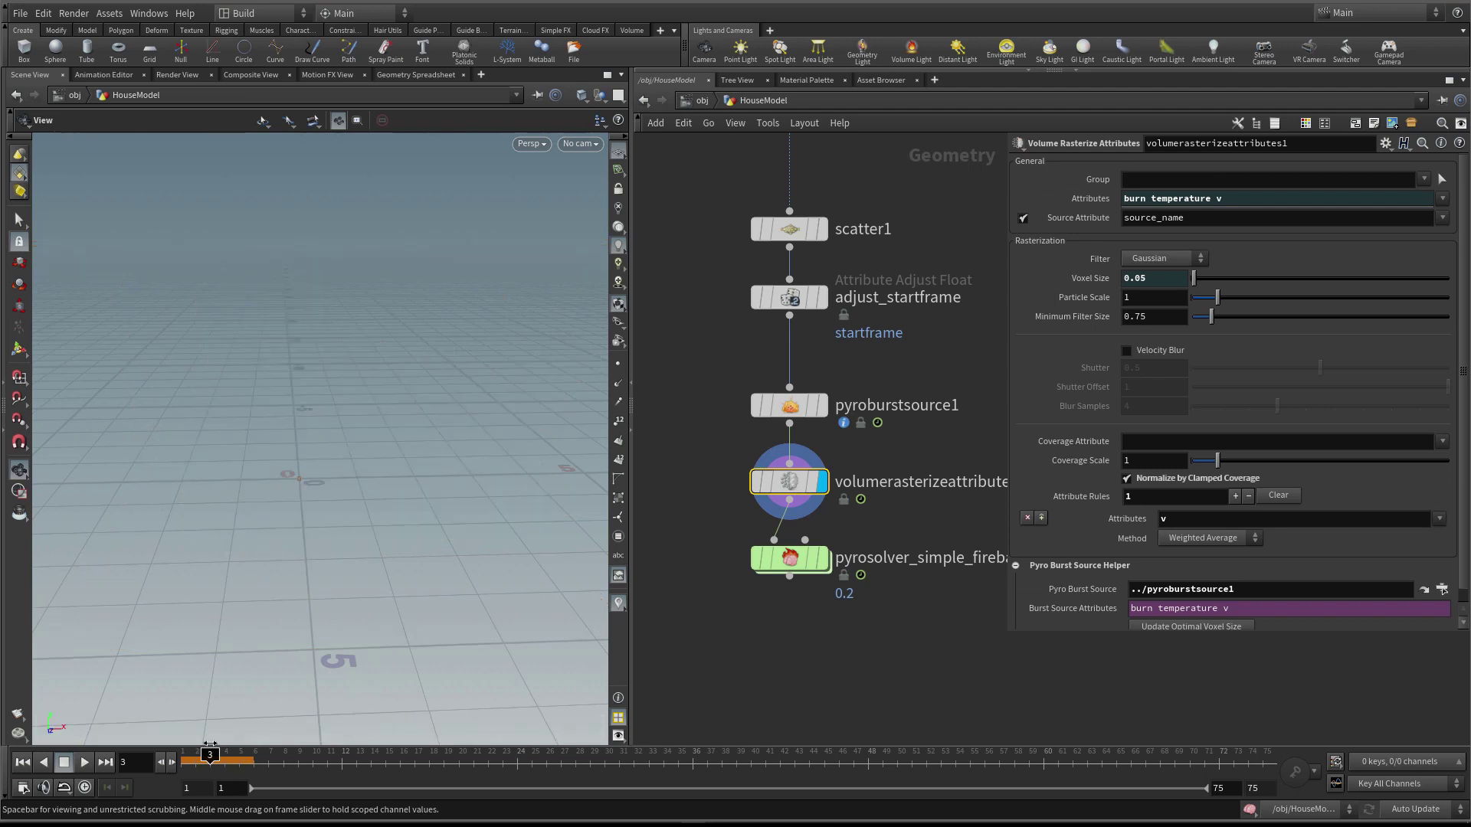
key("Up")
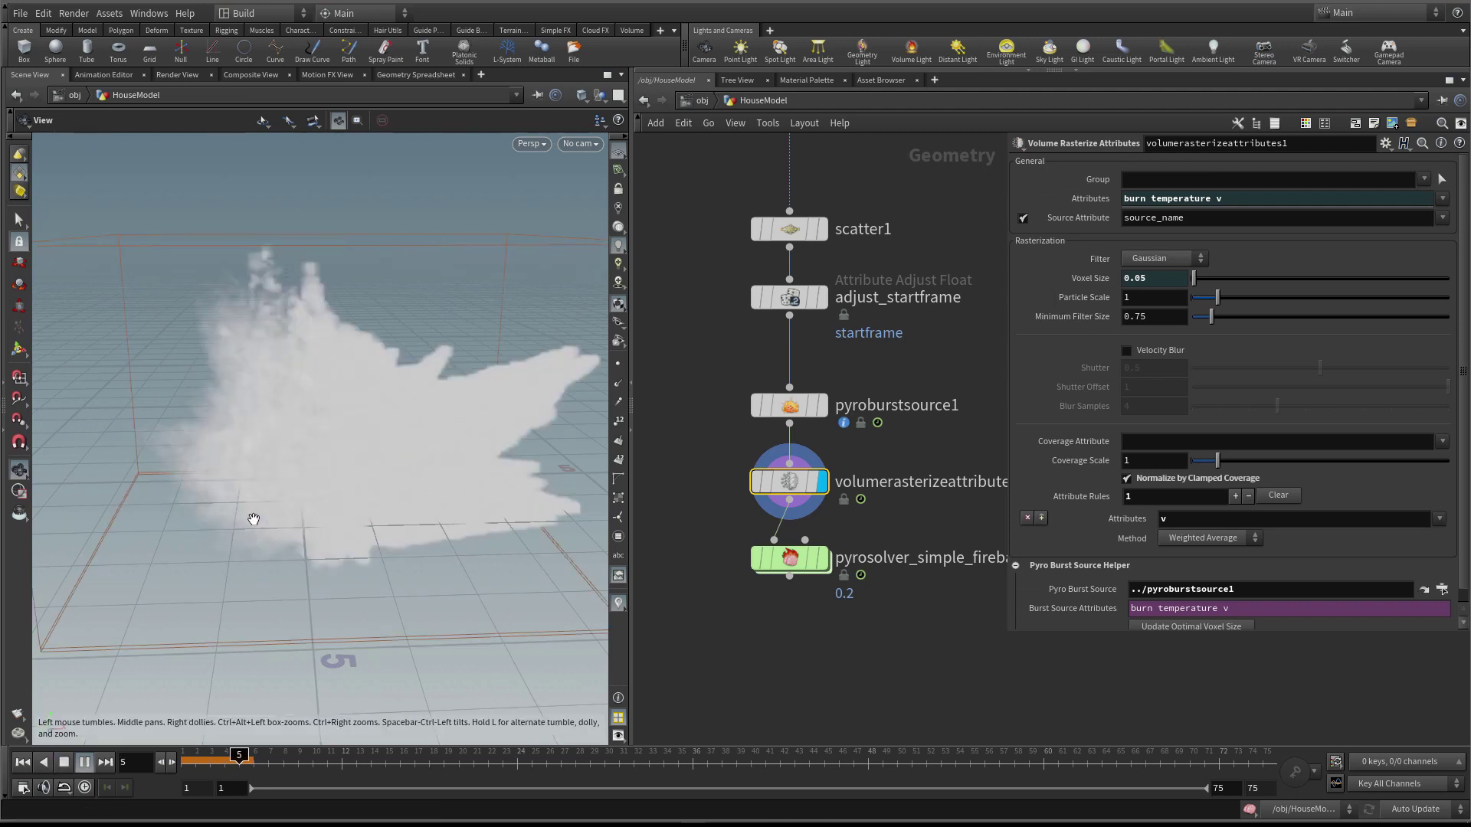
left_click(22, 762)
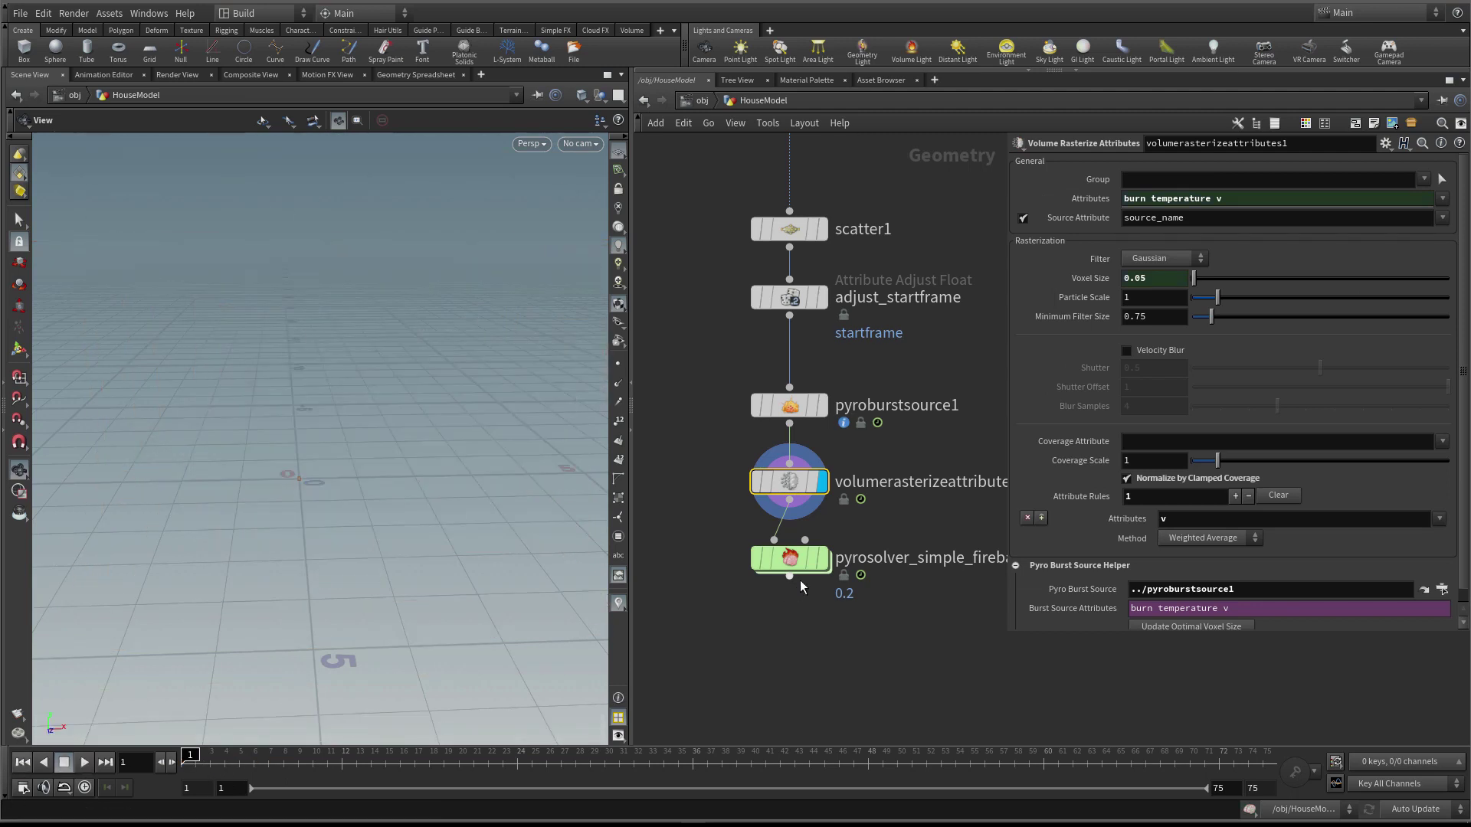
Select and display pyrosolver_simple_fireball, and place the node slightly farther below volumerasterizeattributes1
left_click(821, 558)
left_click(793, 561)
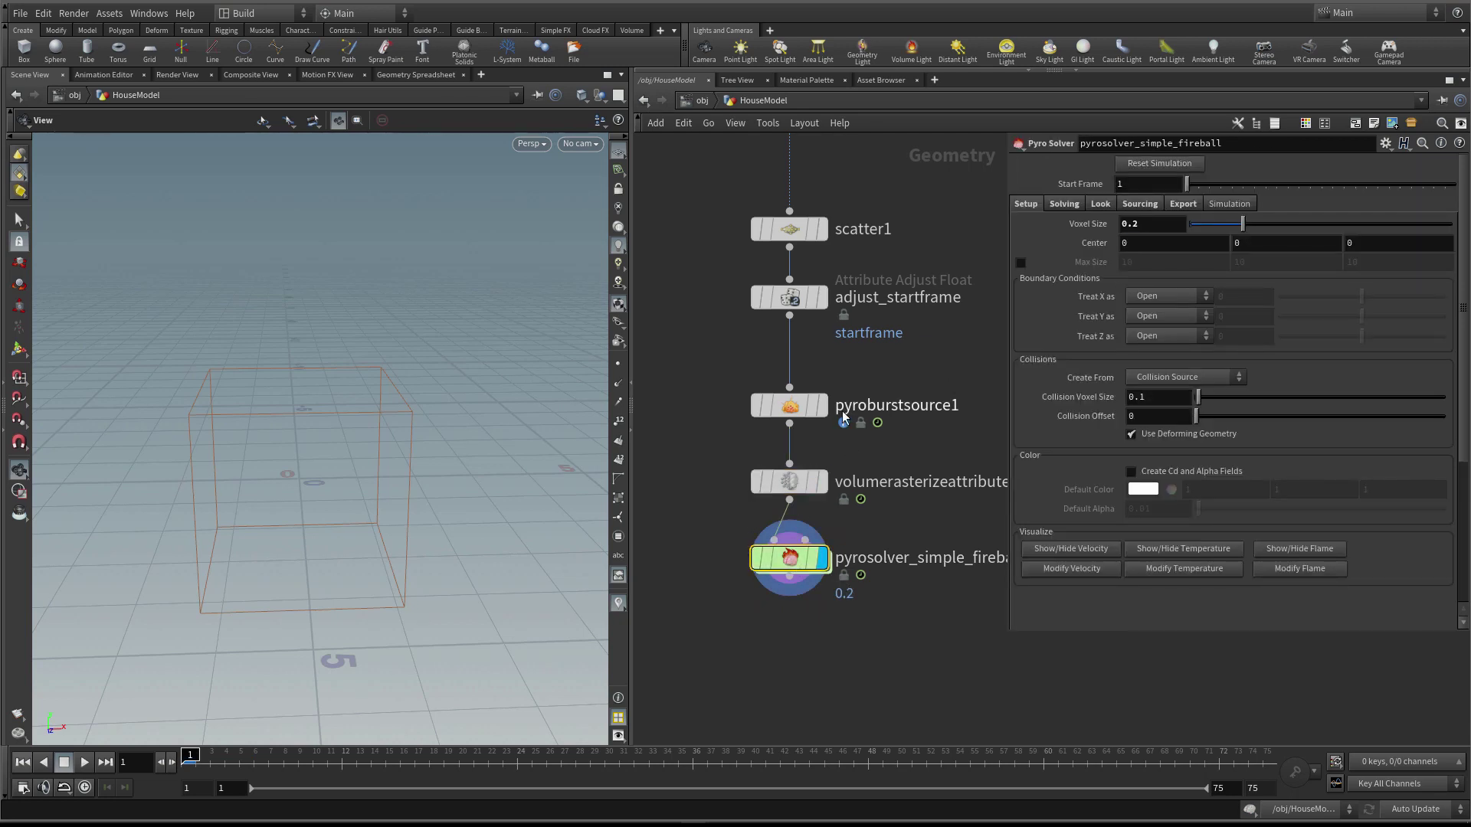
middle_click_drag(925, 517, 922, 478)
left_click_drag(790, 526, 788, 549)
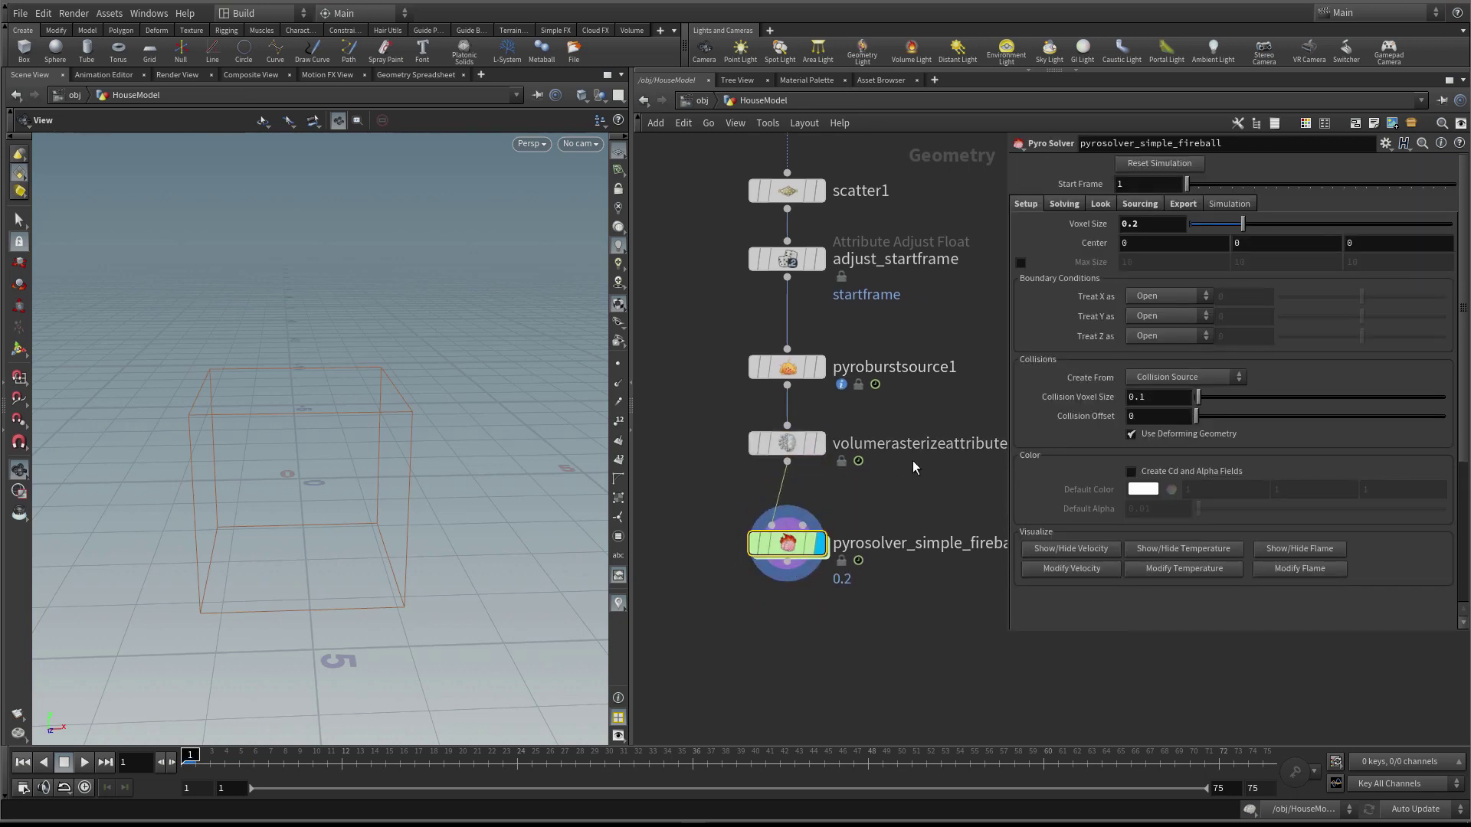
middle_click_drag(912, 461, 890, 409)
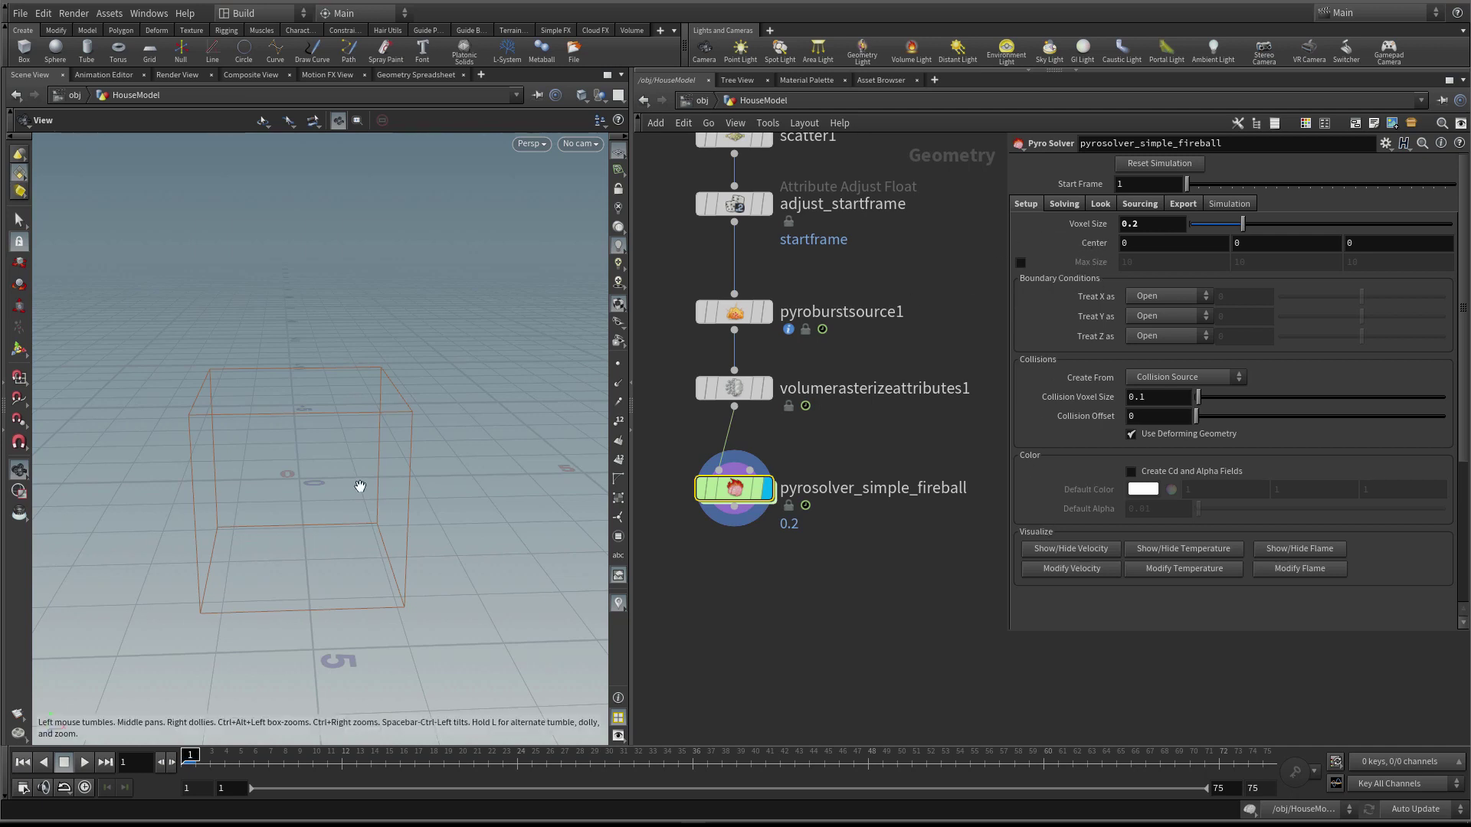
Play the simple fireball simulation, examine it from several angles, and return to frame 1
left_click_drag(361, 486, 419, 435)
key("Up")
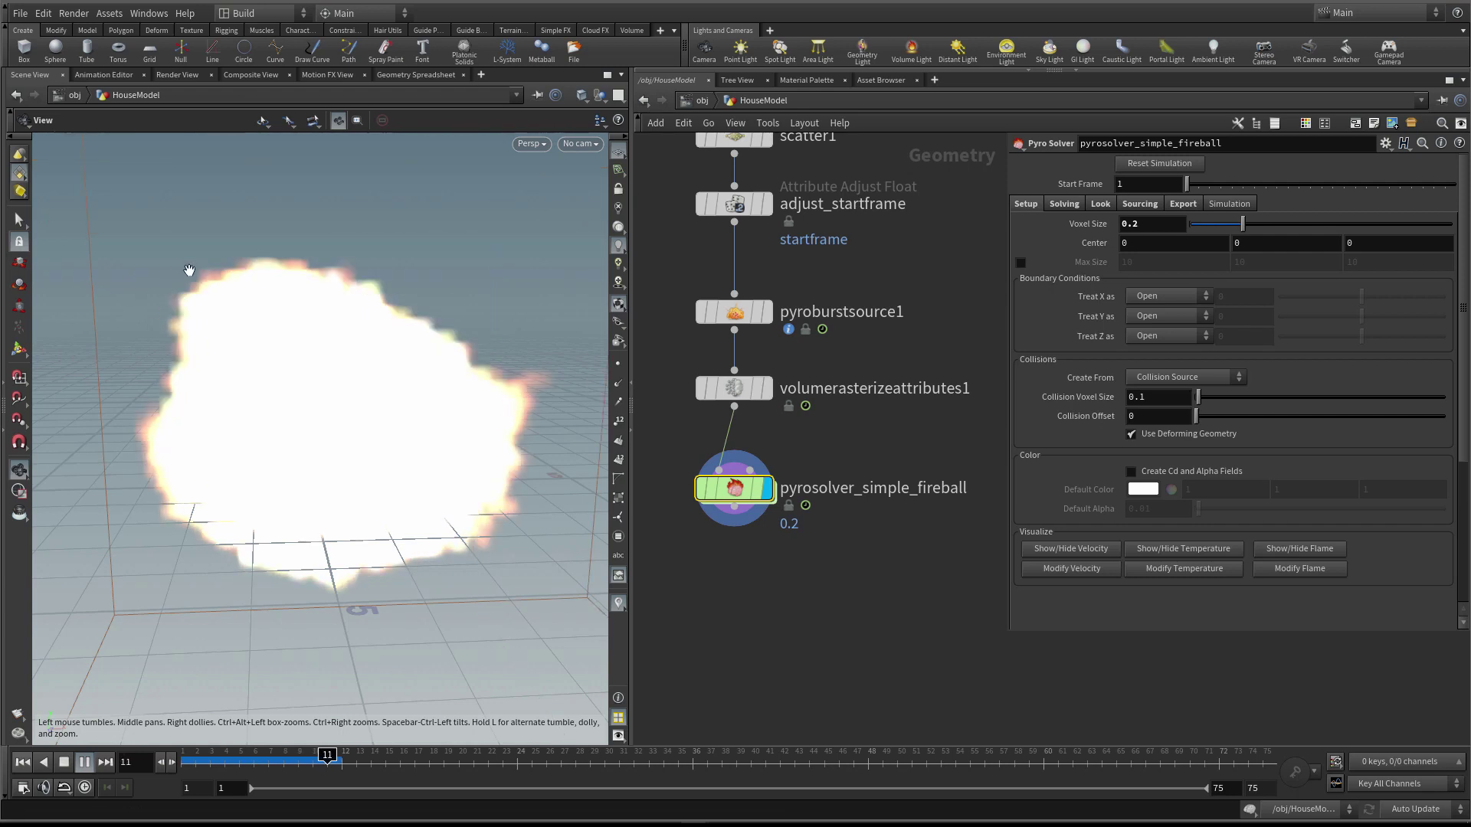
key("Up")
scroll(383, 321, "down", 5)
middle_click_drag(379, 328, 351, 345)
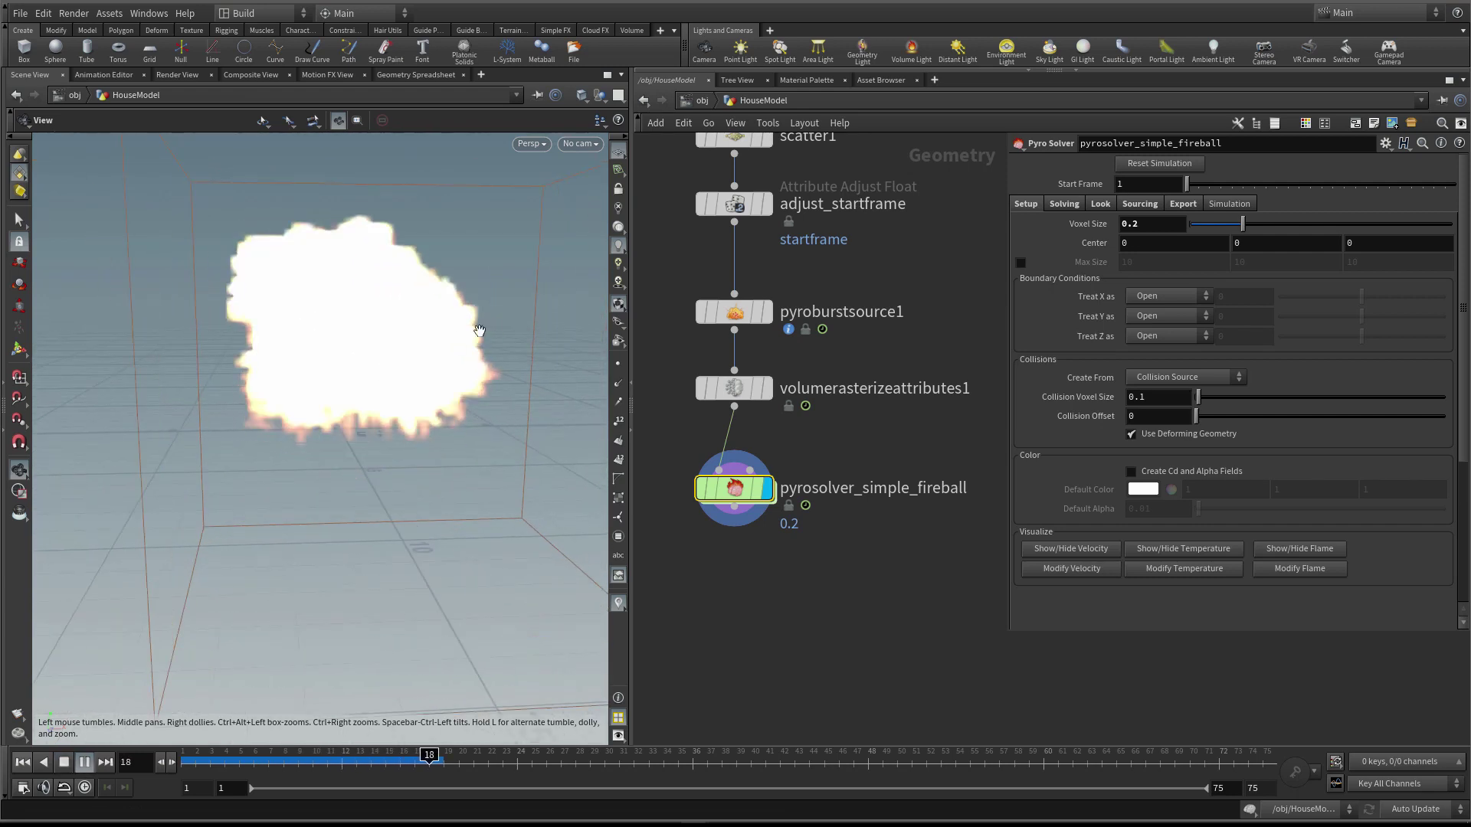
left_click_drag(478, 331, 384, 404)
left_click(22, 762)
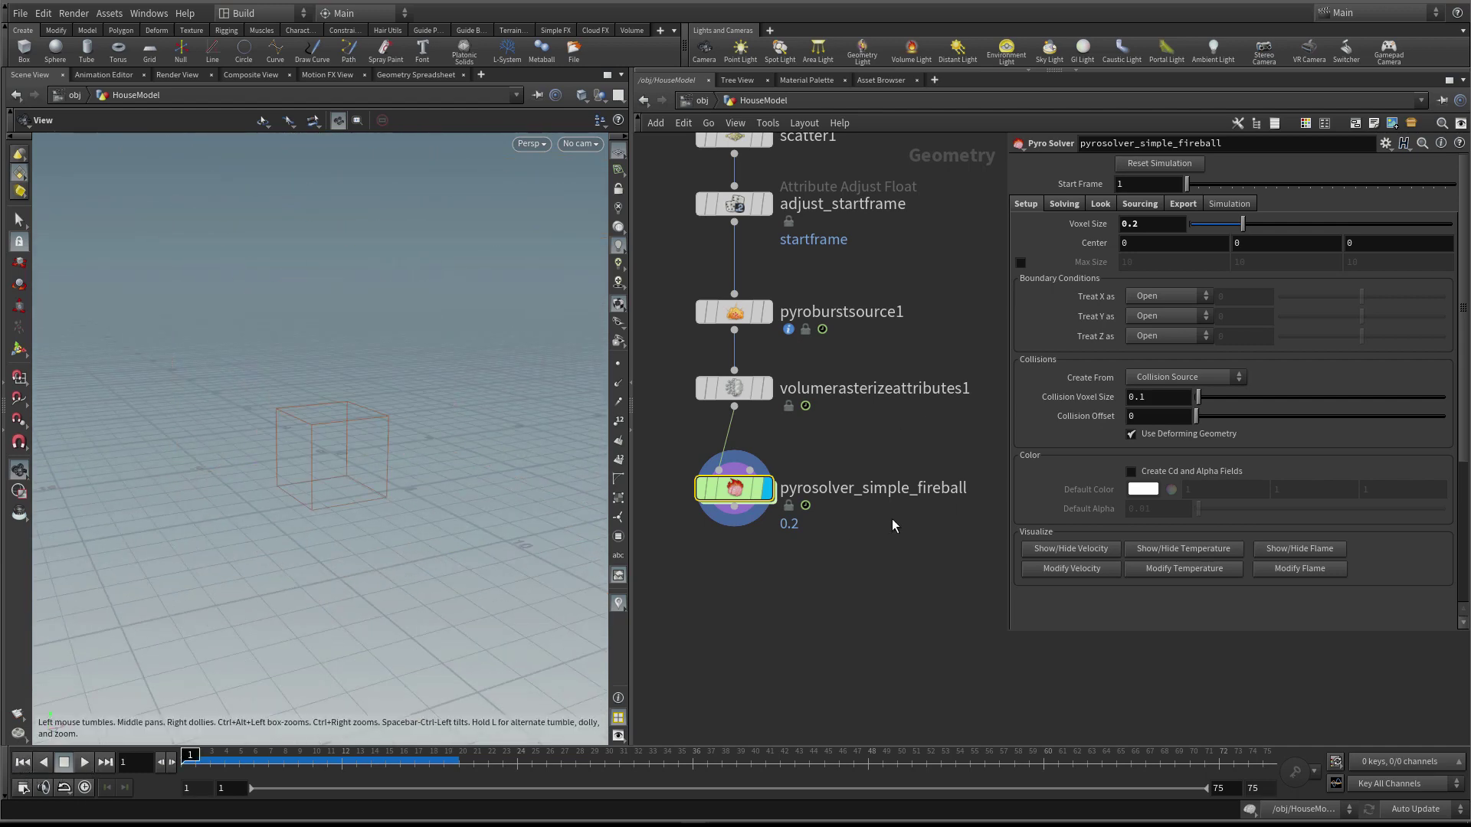
middle_click_drag(895, 546, 908, 552)
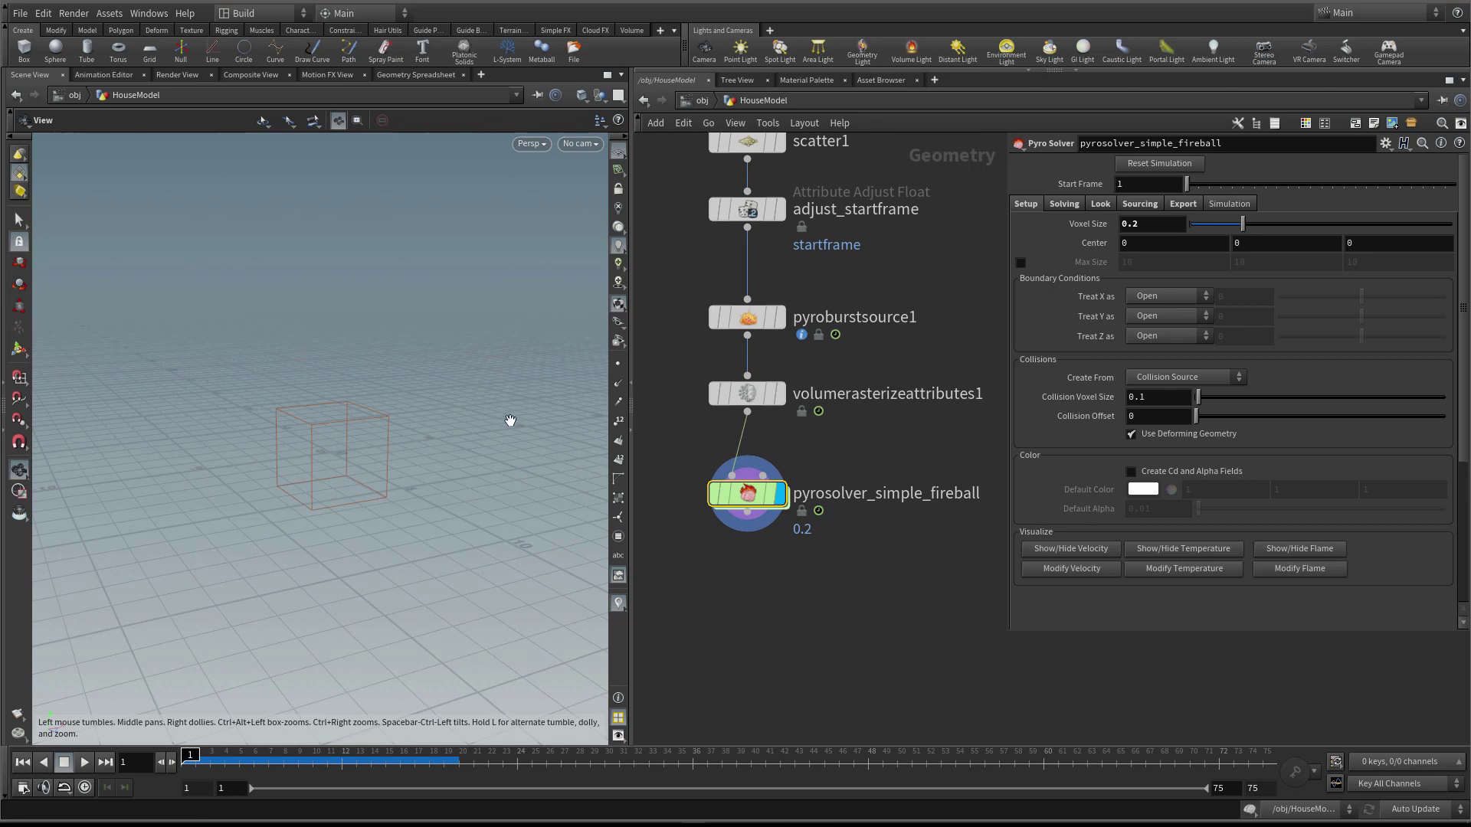
left_click_drag(510, 420, 435, 432)
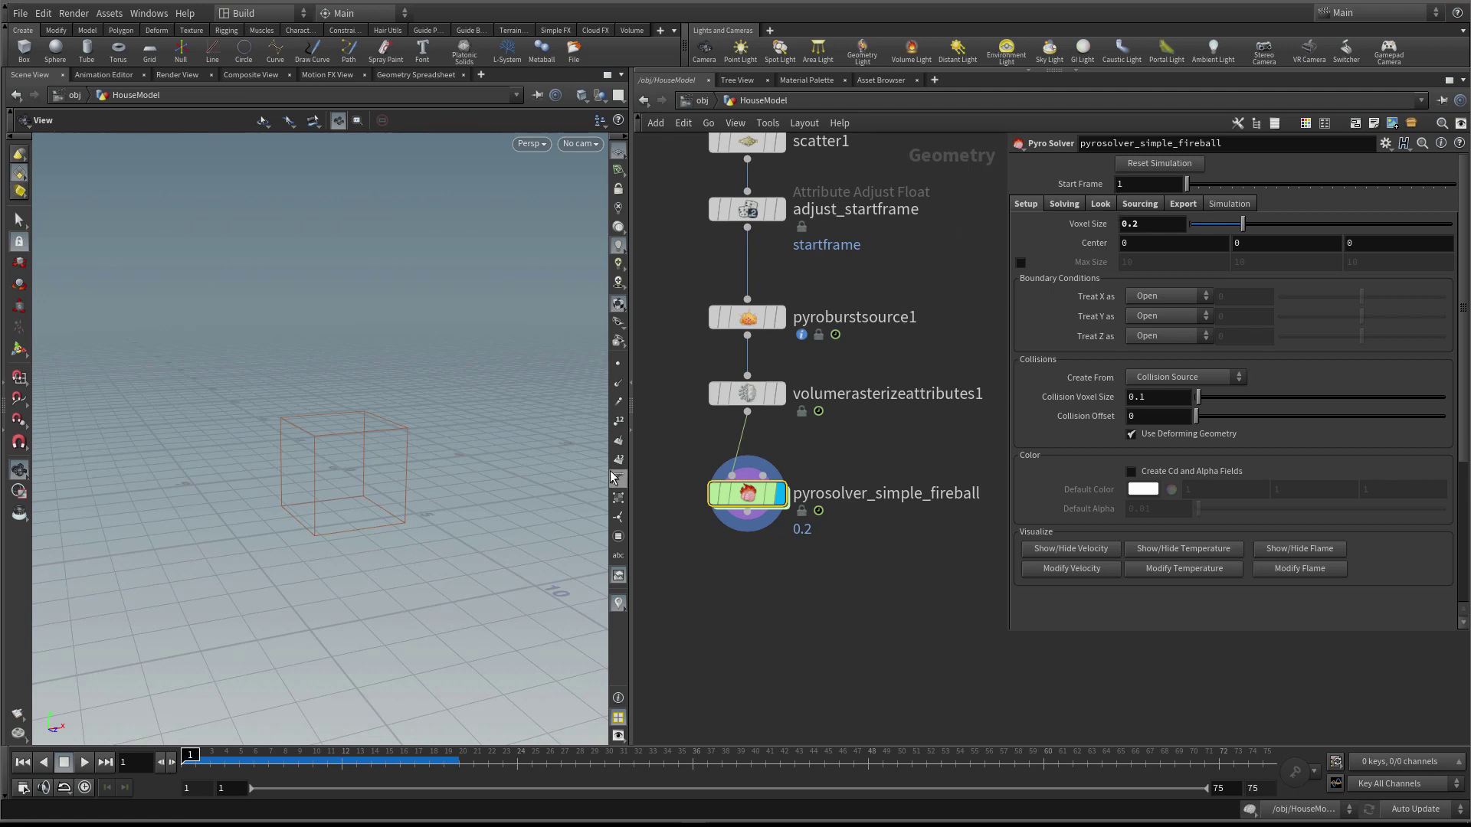
left_click_drag(460, 429, 422, 431)
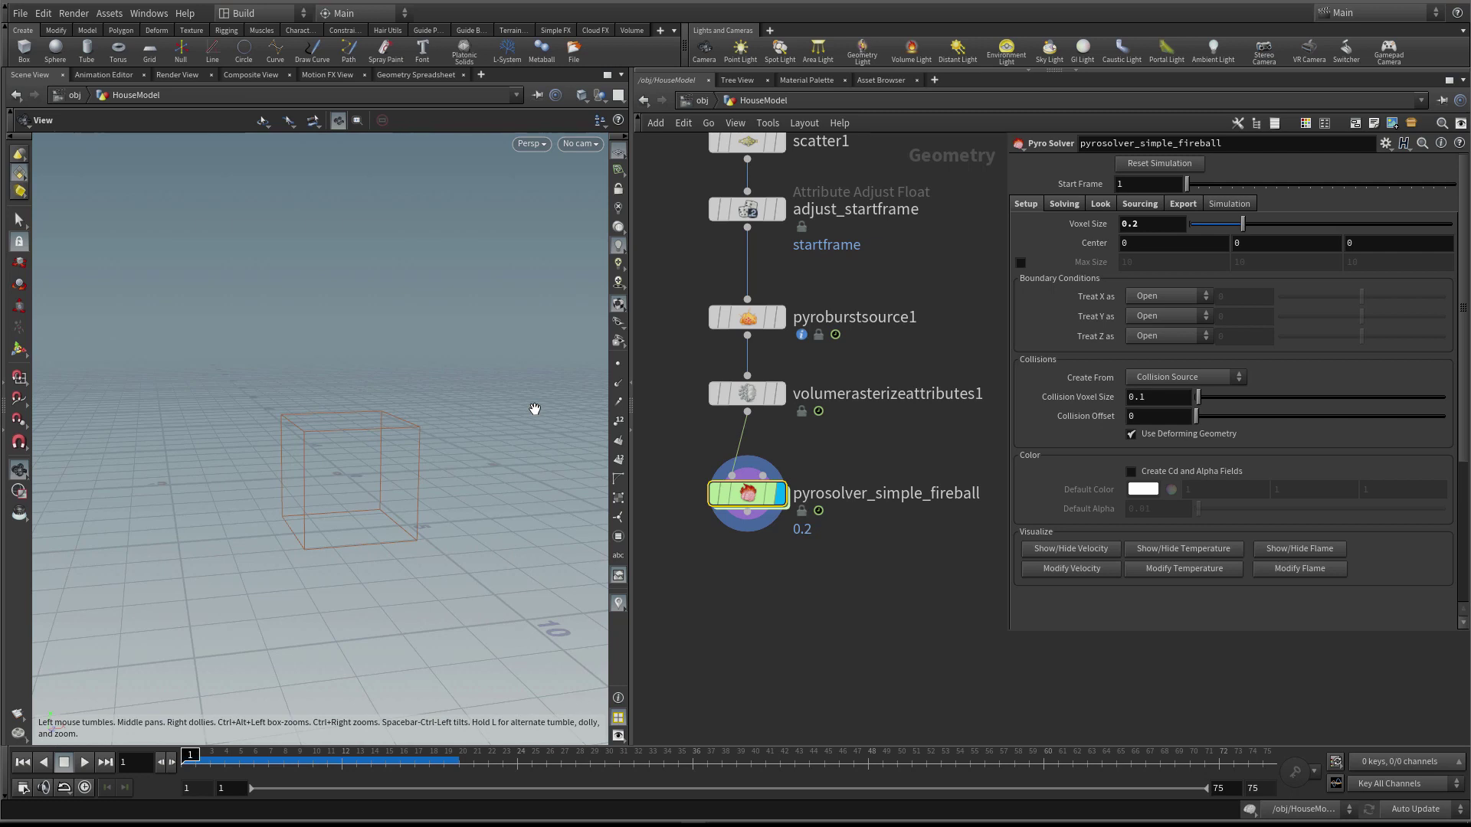
Enable Minimal OpenCL Solve in the advanced solving settings of pyrosolver_simple_fireball
left_click(1068, 205)
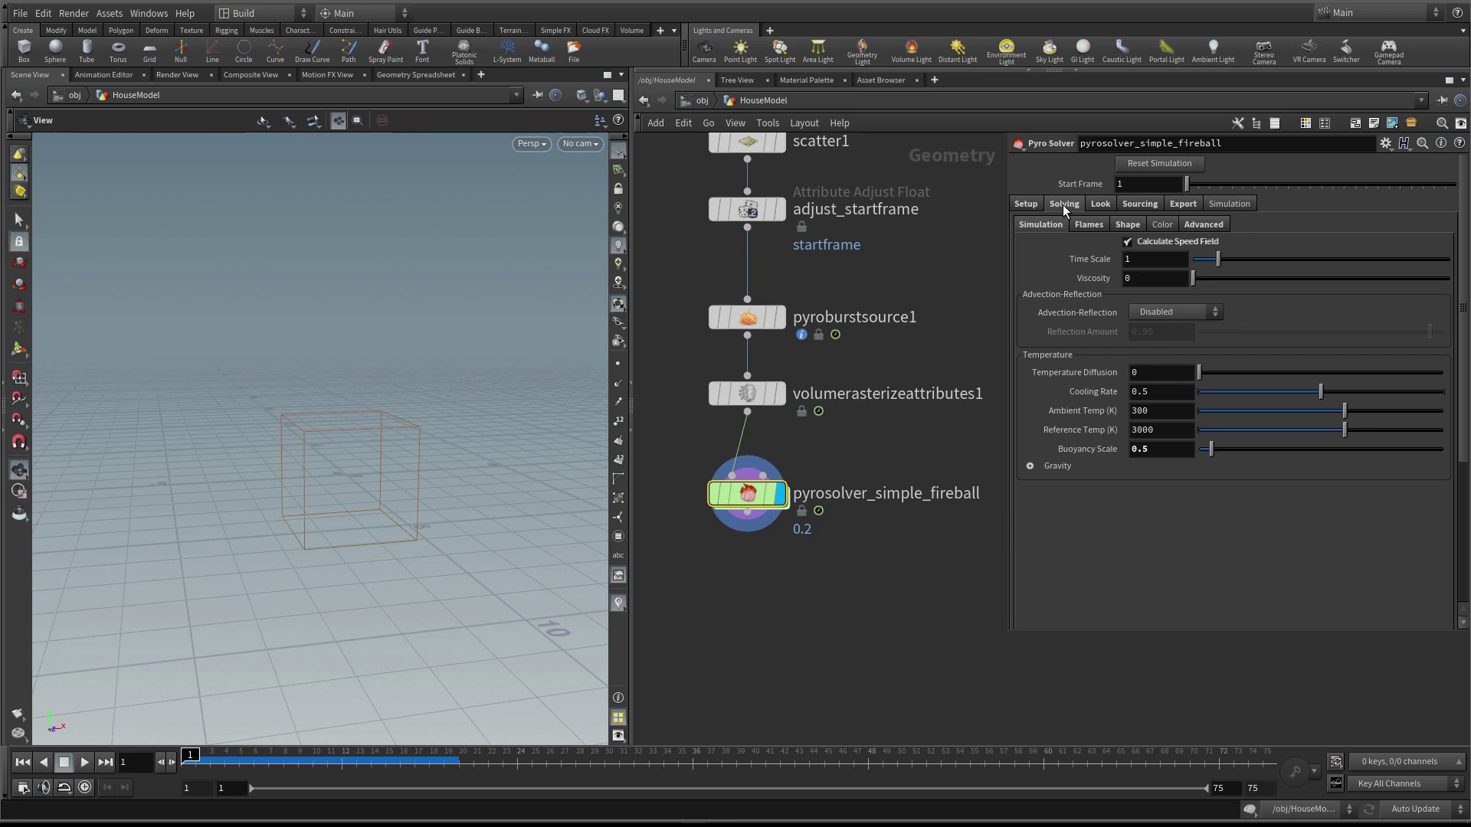
left_click(1204, 227)
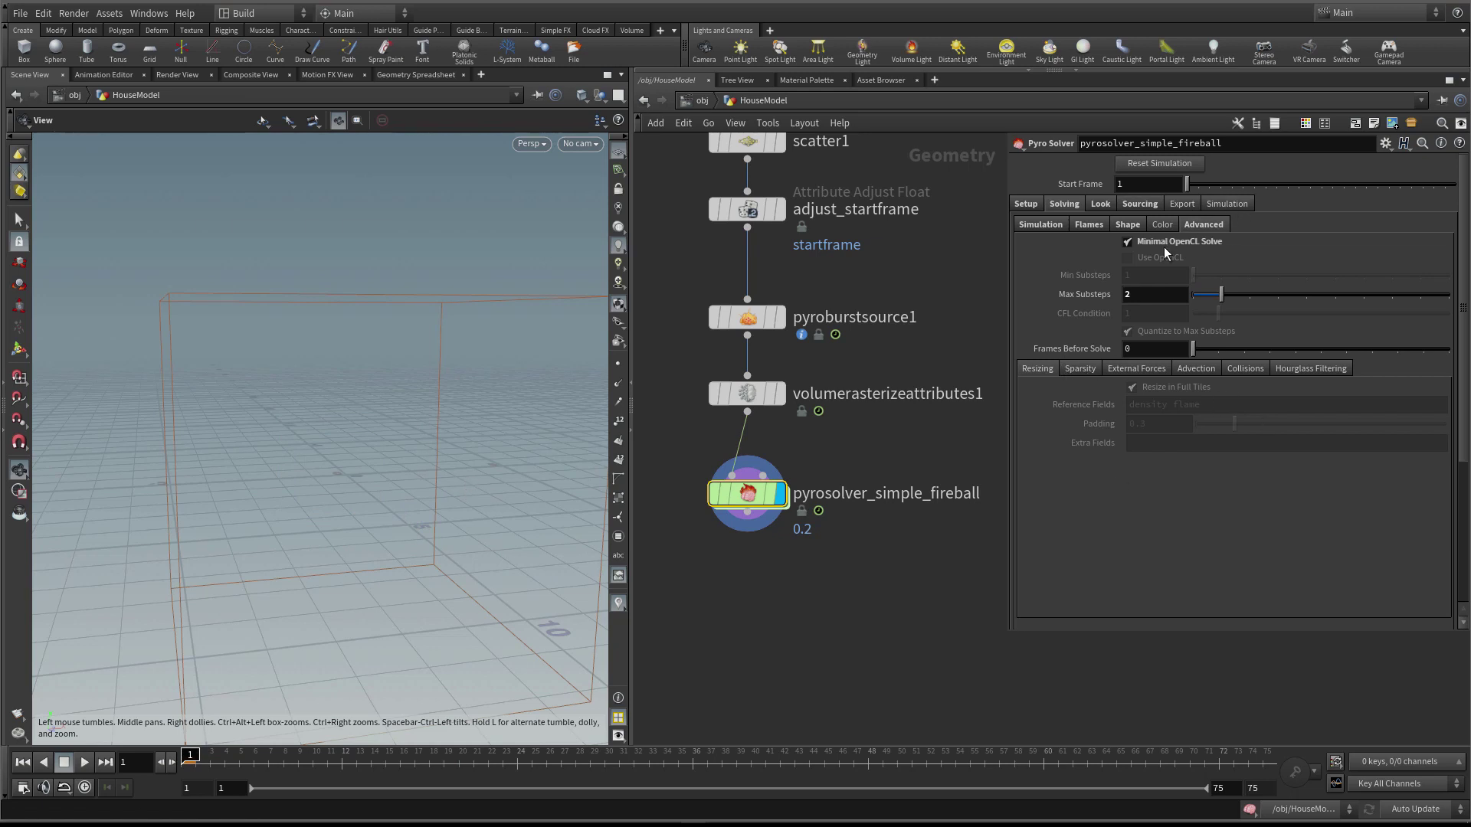
Review the solver's sparsity, external forces, advection, collisions, and hourglass filtering settings, and return to the resizing settings
left_click(1086, 369)
left_click(1122, 370)
left_click(1191, 371)
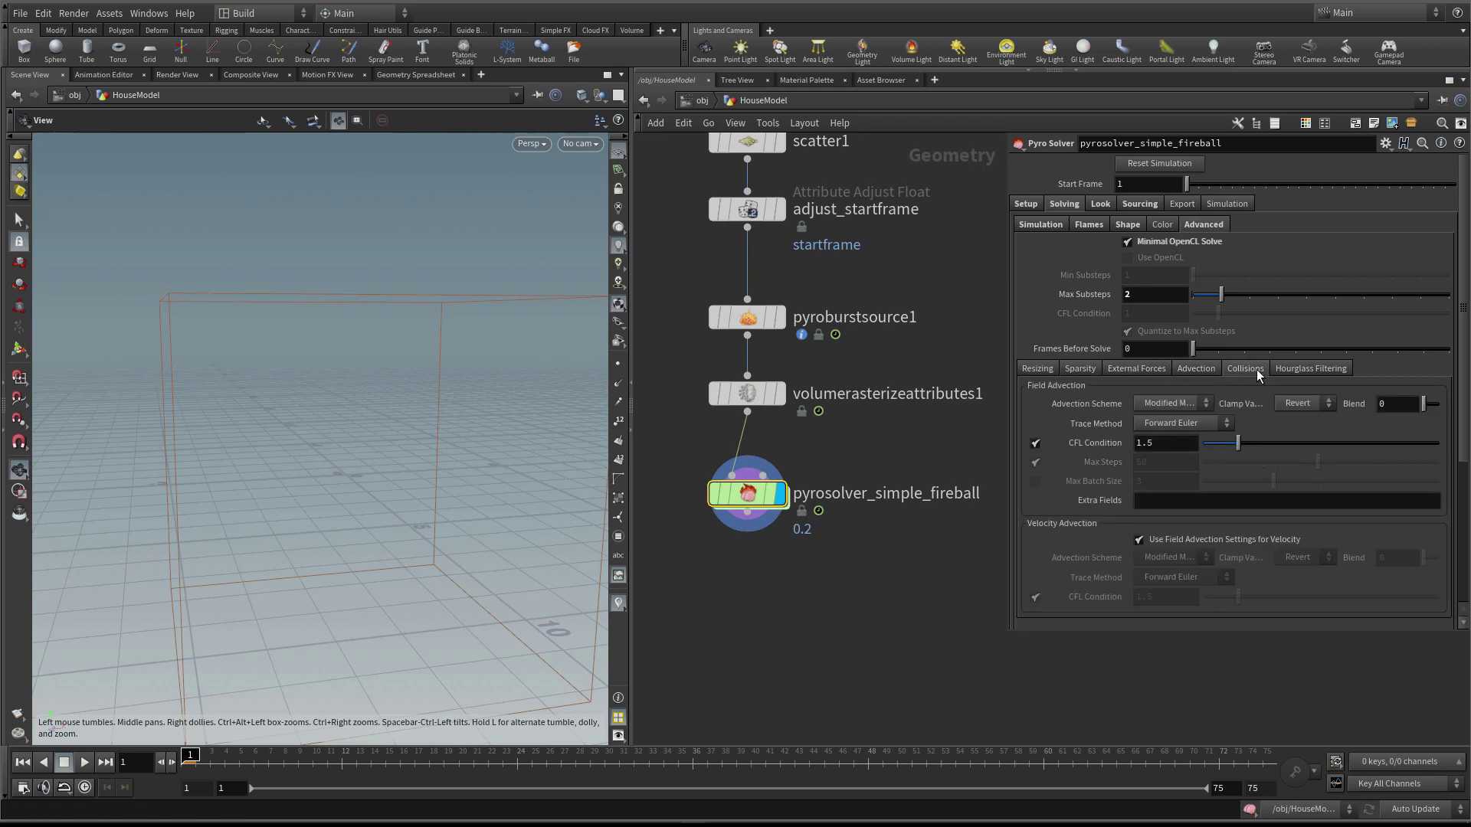
left_click(1253, 370)
left_click(1293, 366)
left_click(1054, 367)
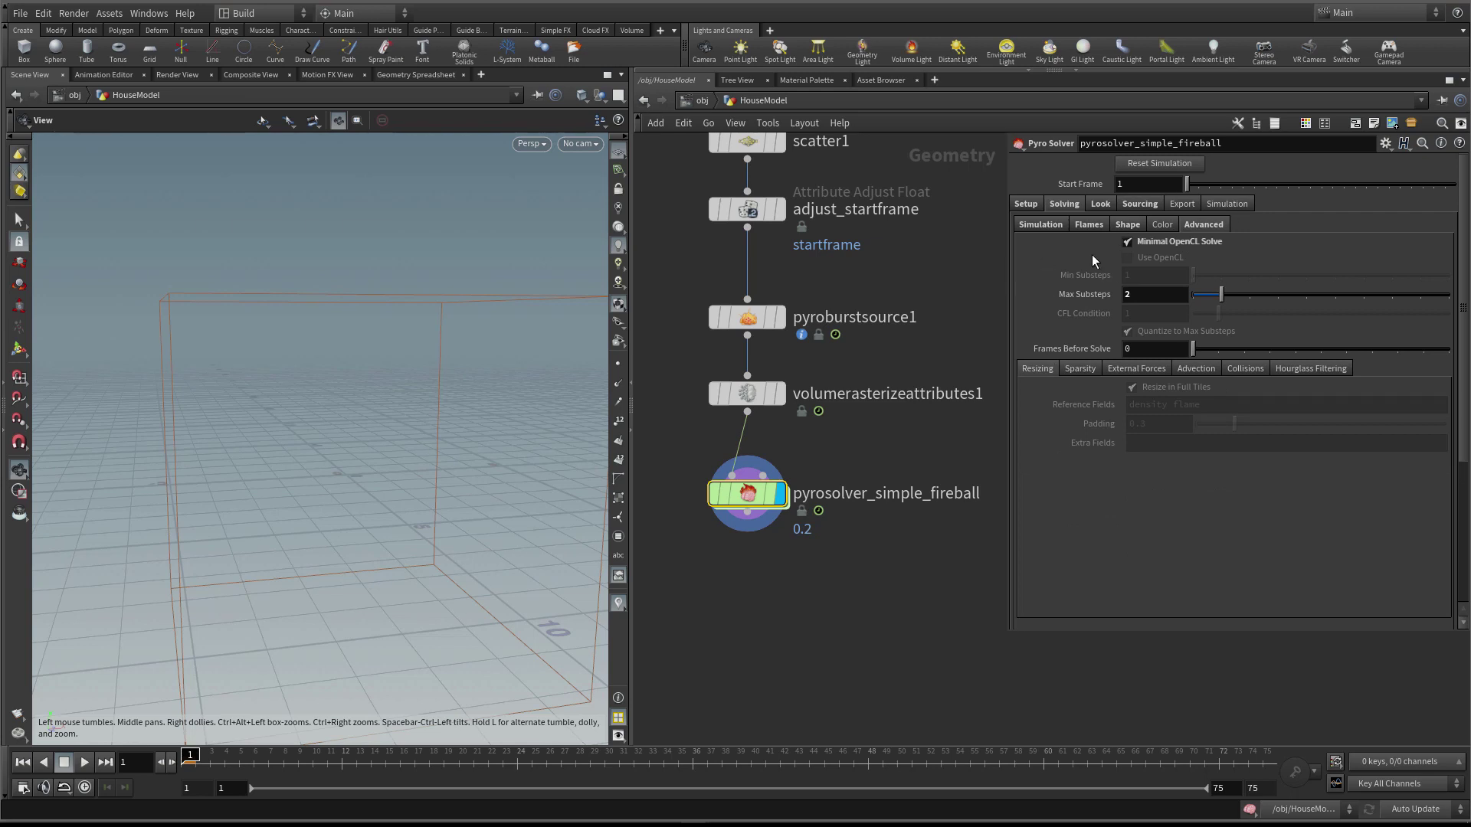
Play the fireball simulation with the minimal OpenCL solve, stop it, and review the solver's simulation, flames, shape and advanced settings
left_click(85, 762)
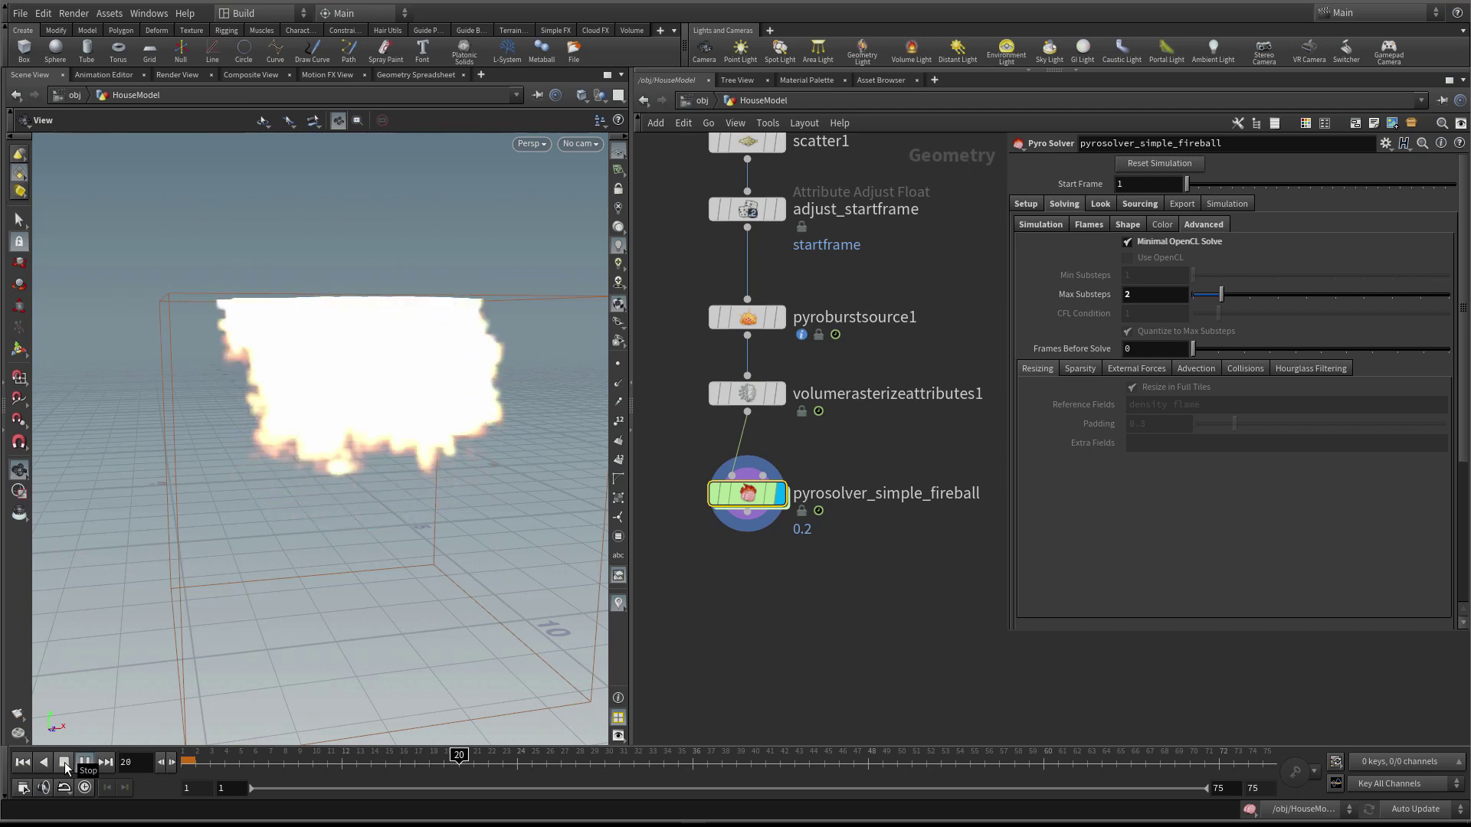
left_click(65, 762)
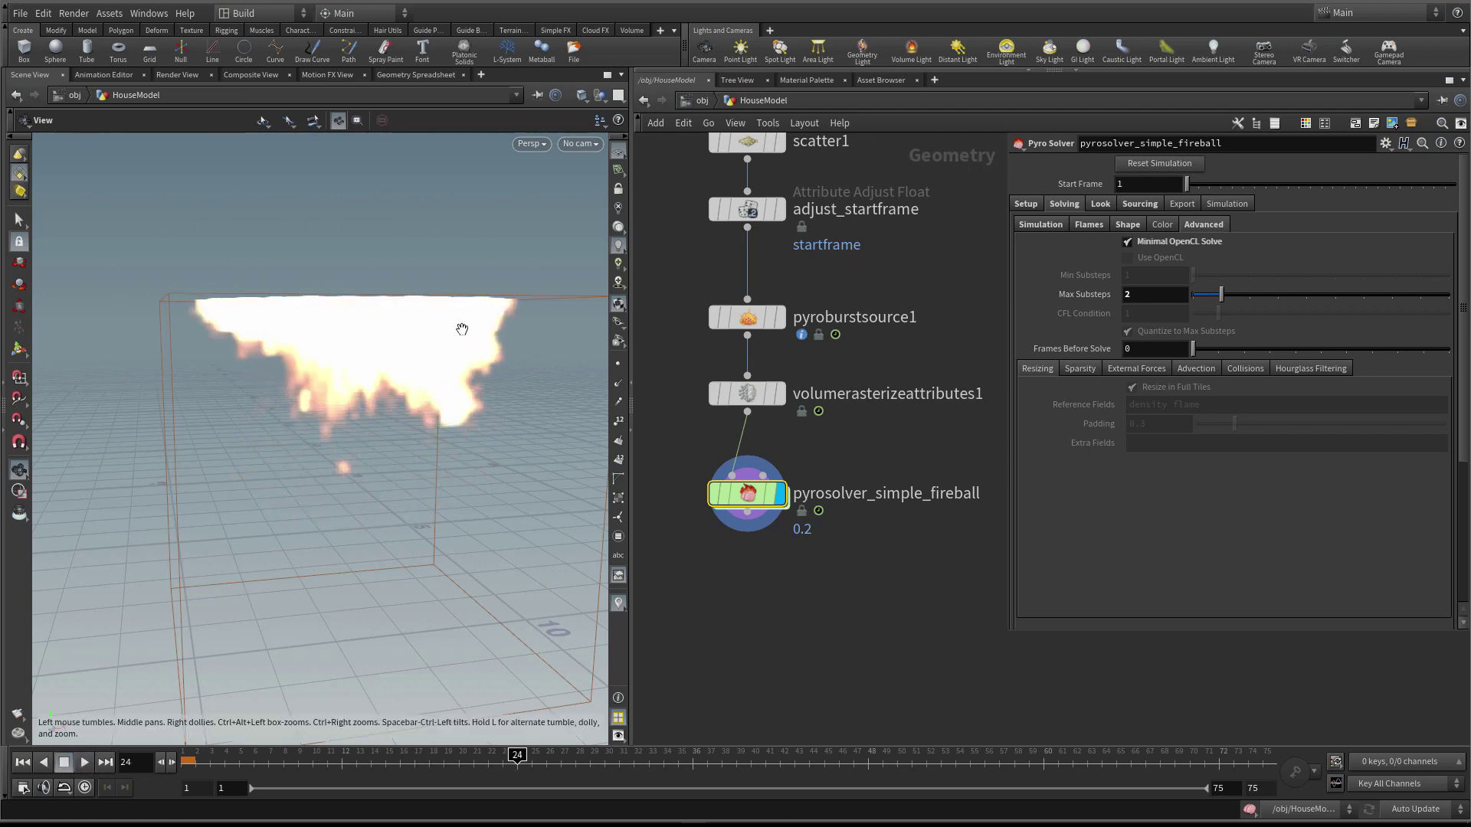
left_click(1040, 224)
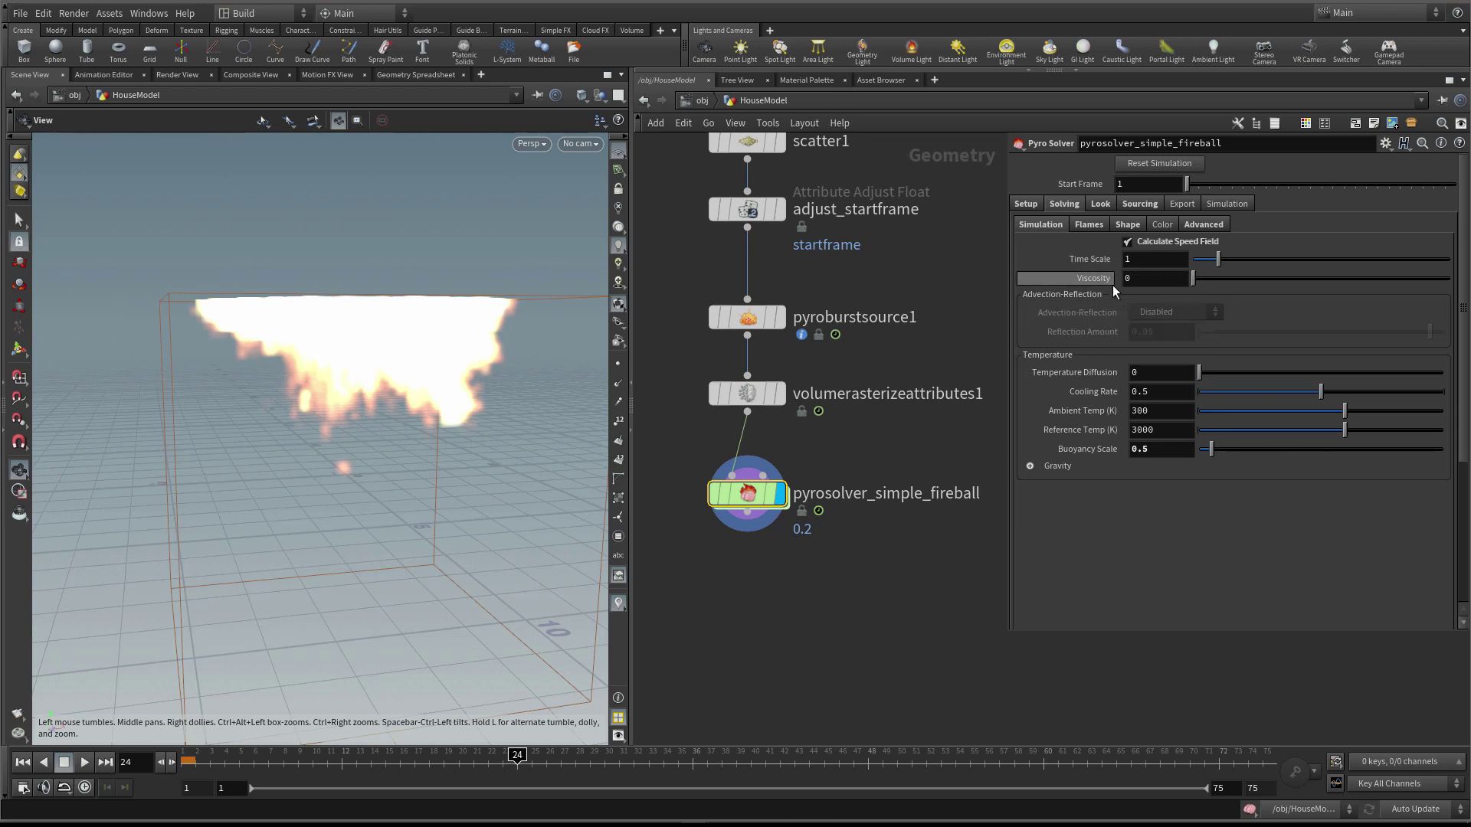
left_click(1066, 205)
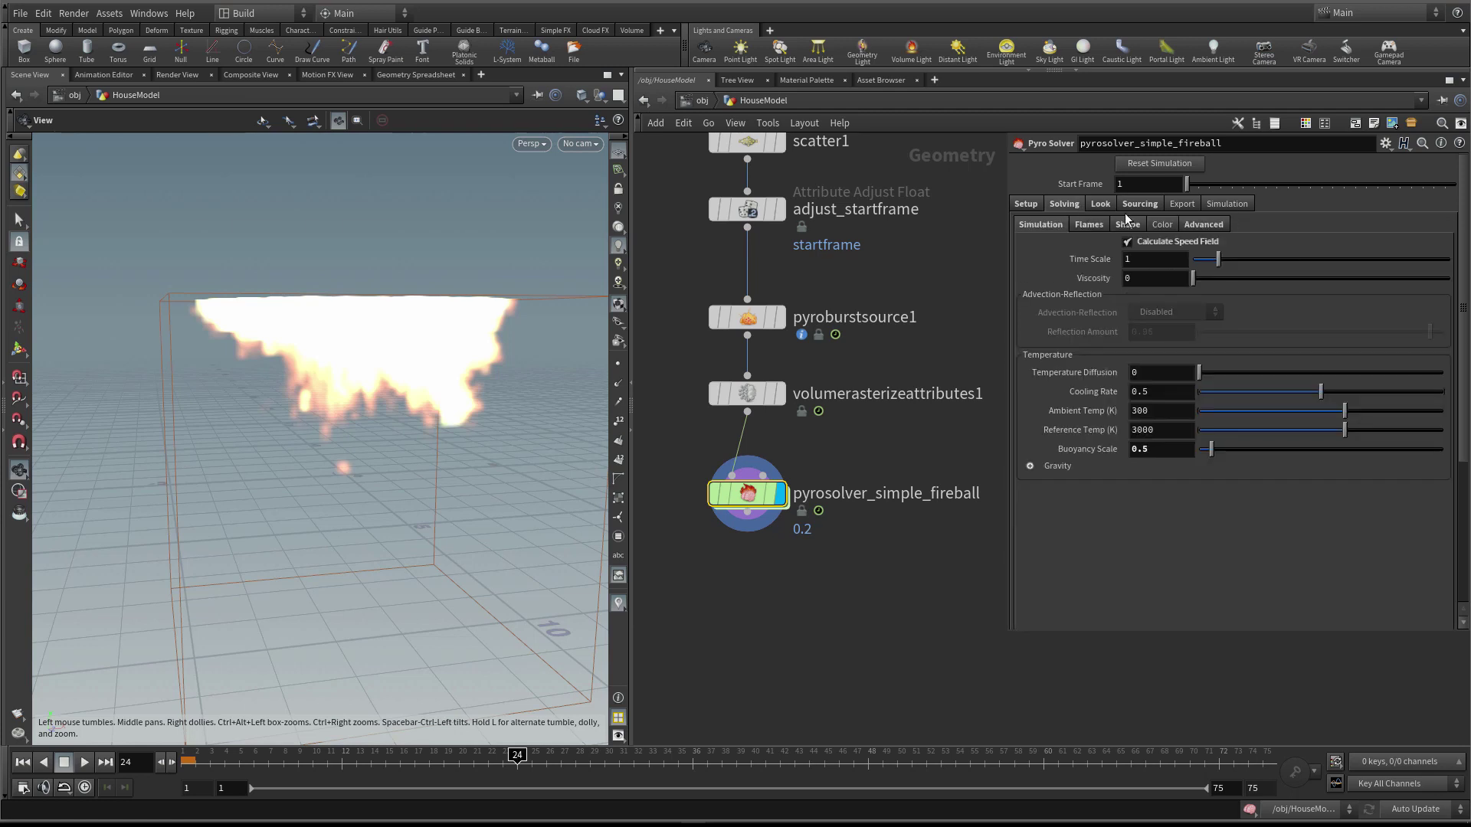
left_click(1199, 226)
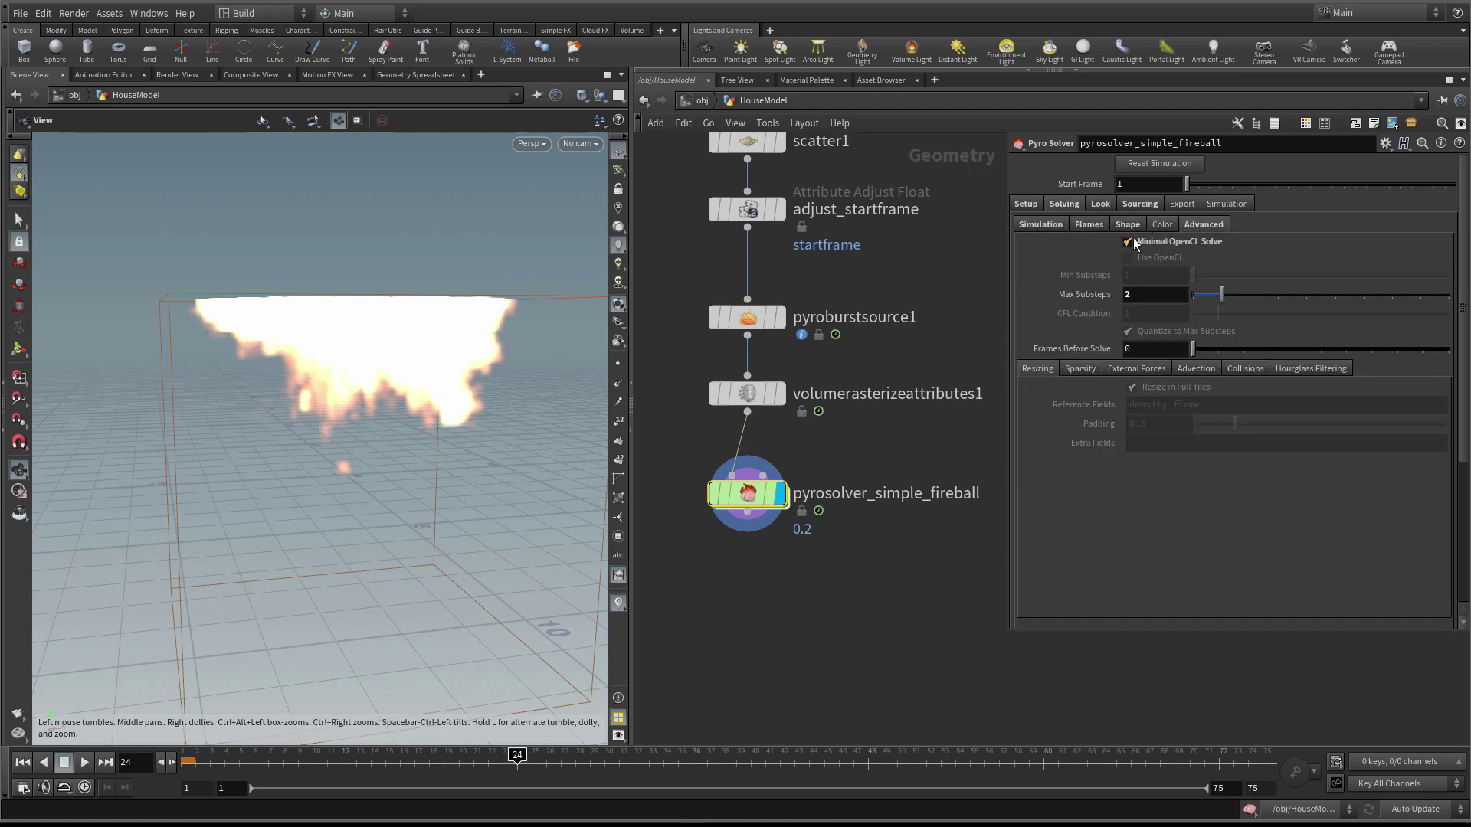
left_click(1036, 224)
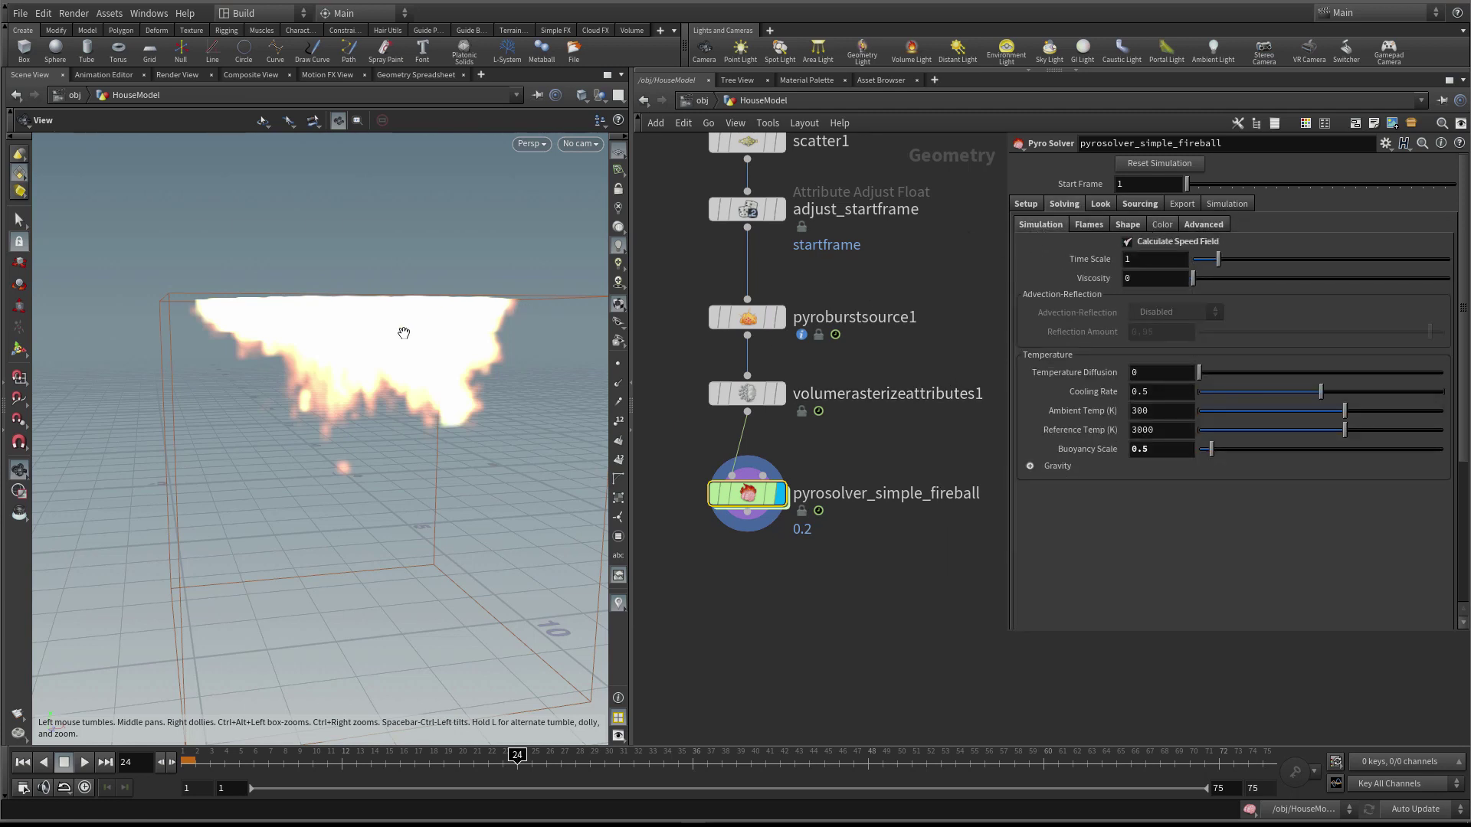
left_click(1087, 225)
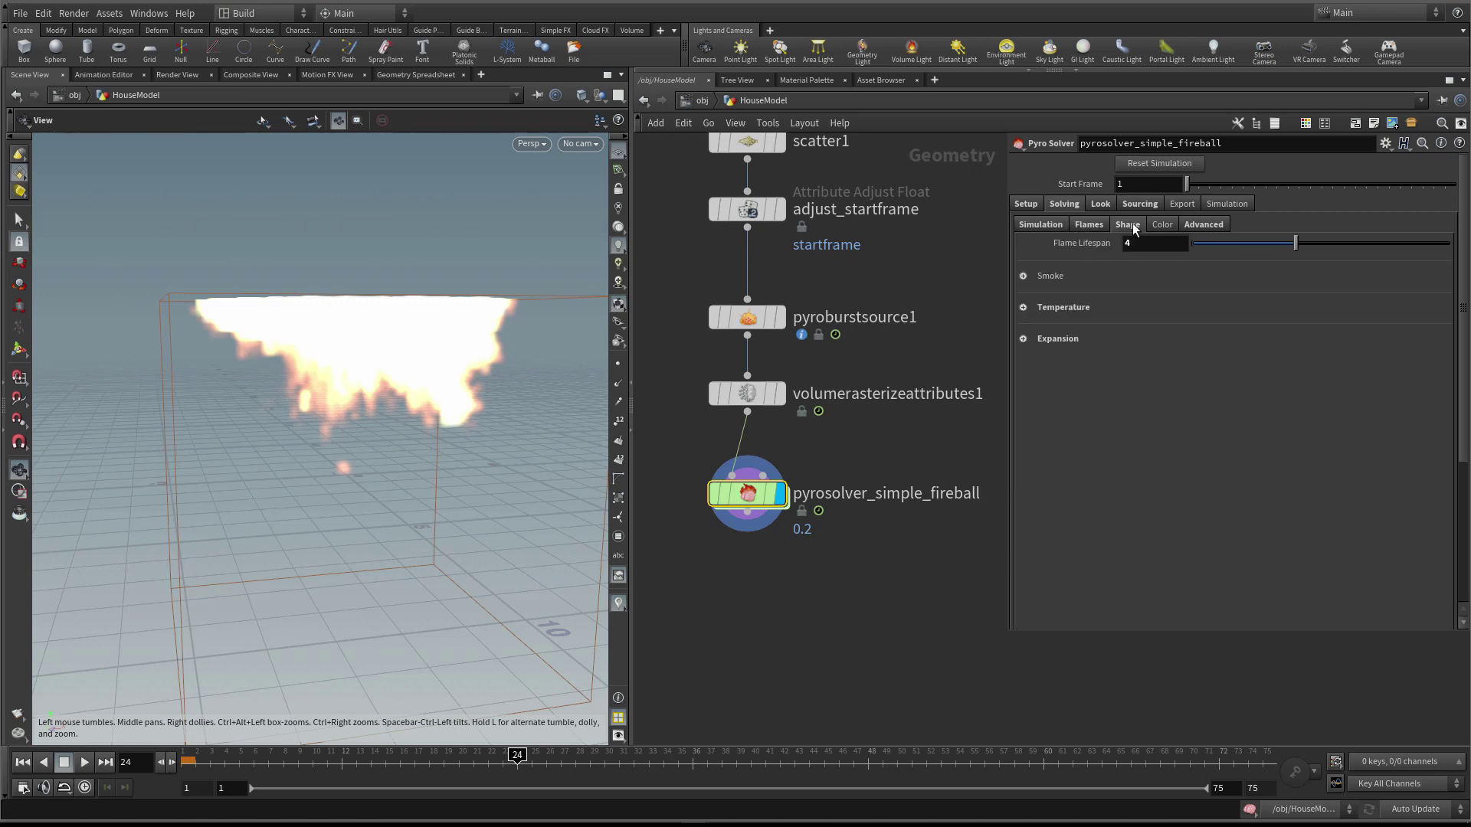
left_click(1130, 226)
left_click(1041, 226)
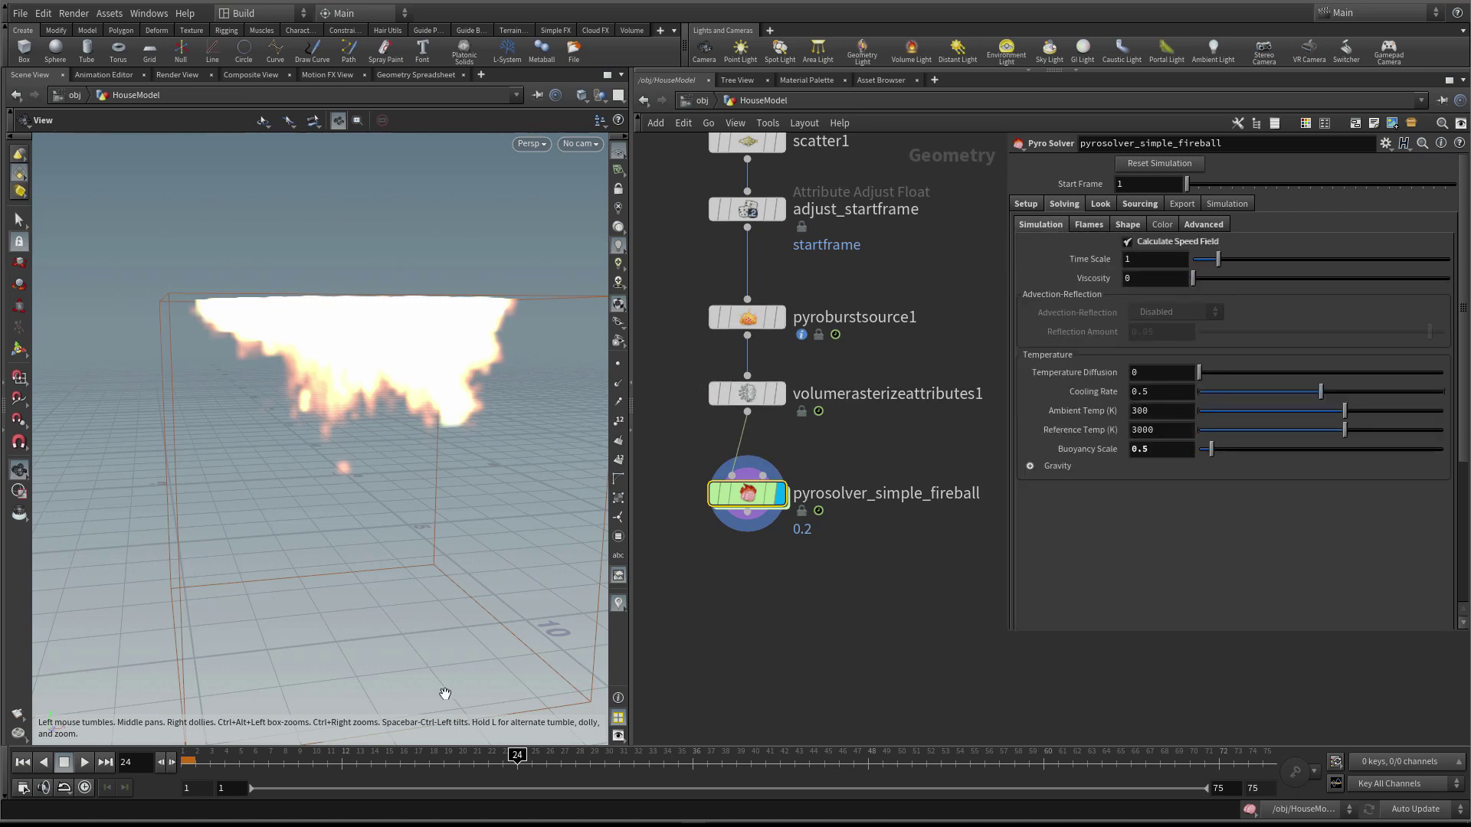
Replay the fireball simulation from the start, examine it from a lower angle, and return to frame 1
scroll(826, 574, "down", 1)
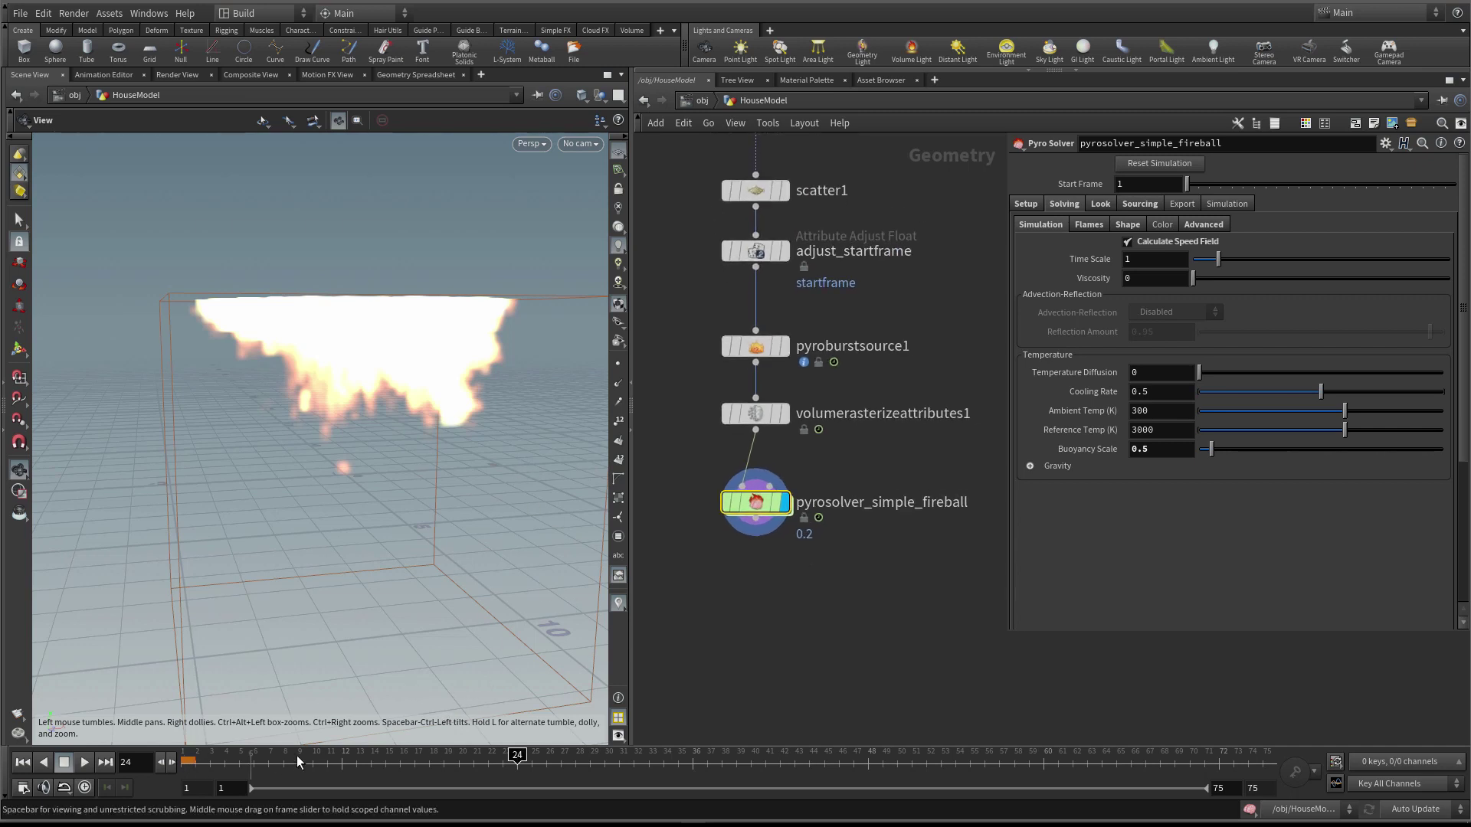
left_click_drag(302, 762, 180, 765)
left_click(84, 762)
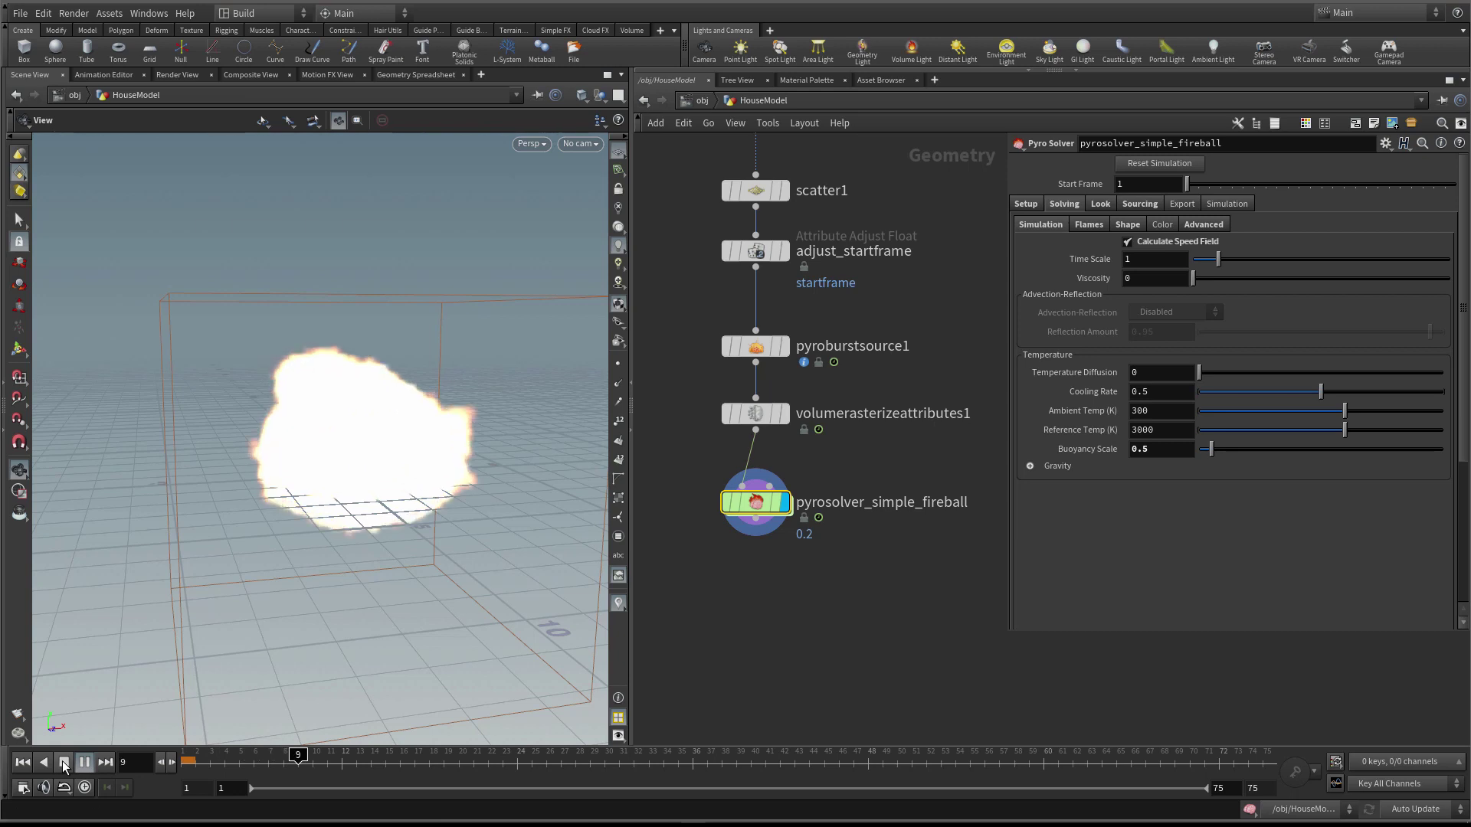
left_click_drag(411, 343, 175, 663)
left_click(21, 763)
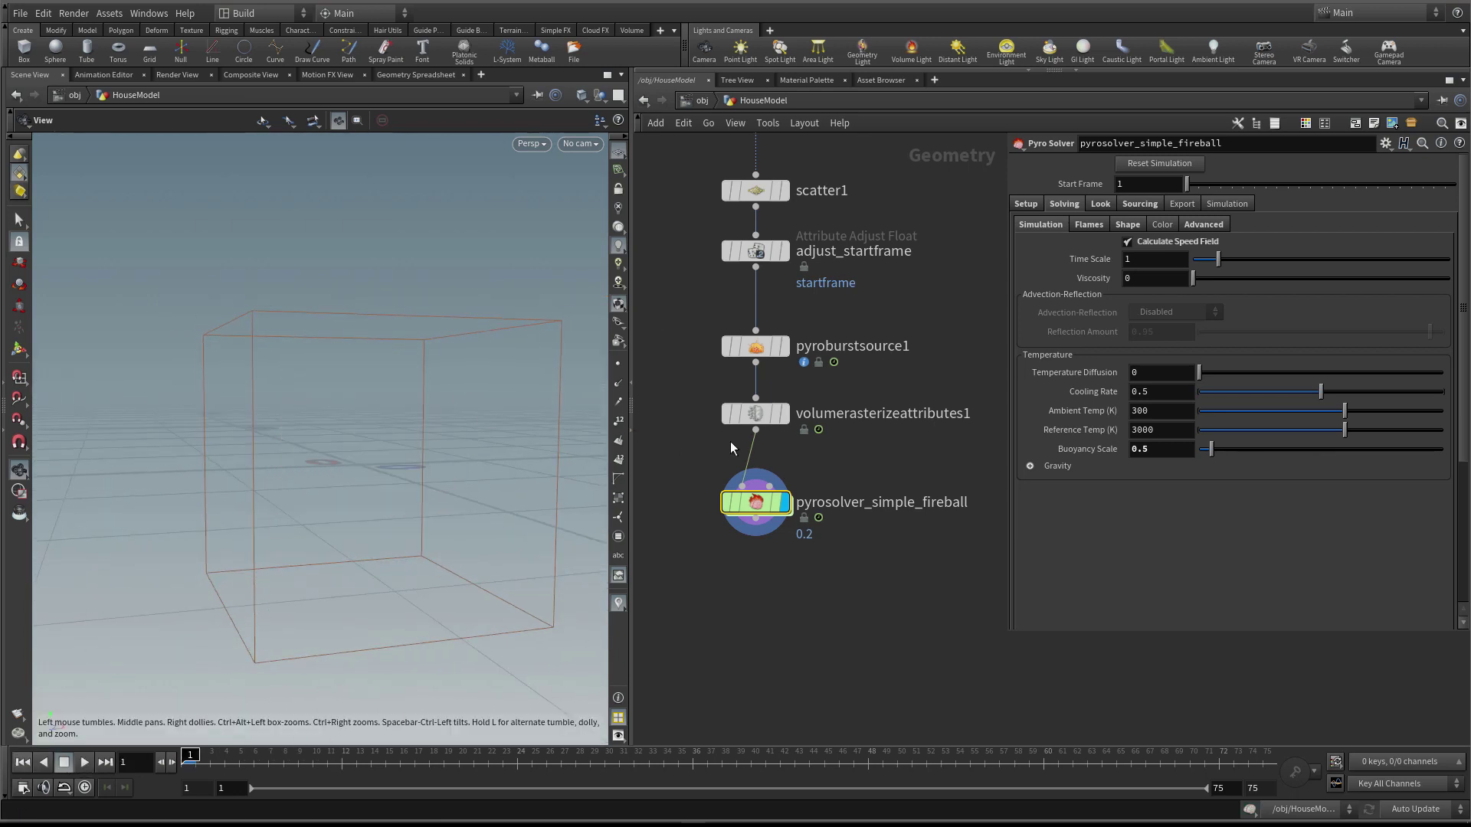
Set both radius values of circle1 to 8
middle_click_drag(759, 598, 768, 620)
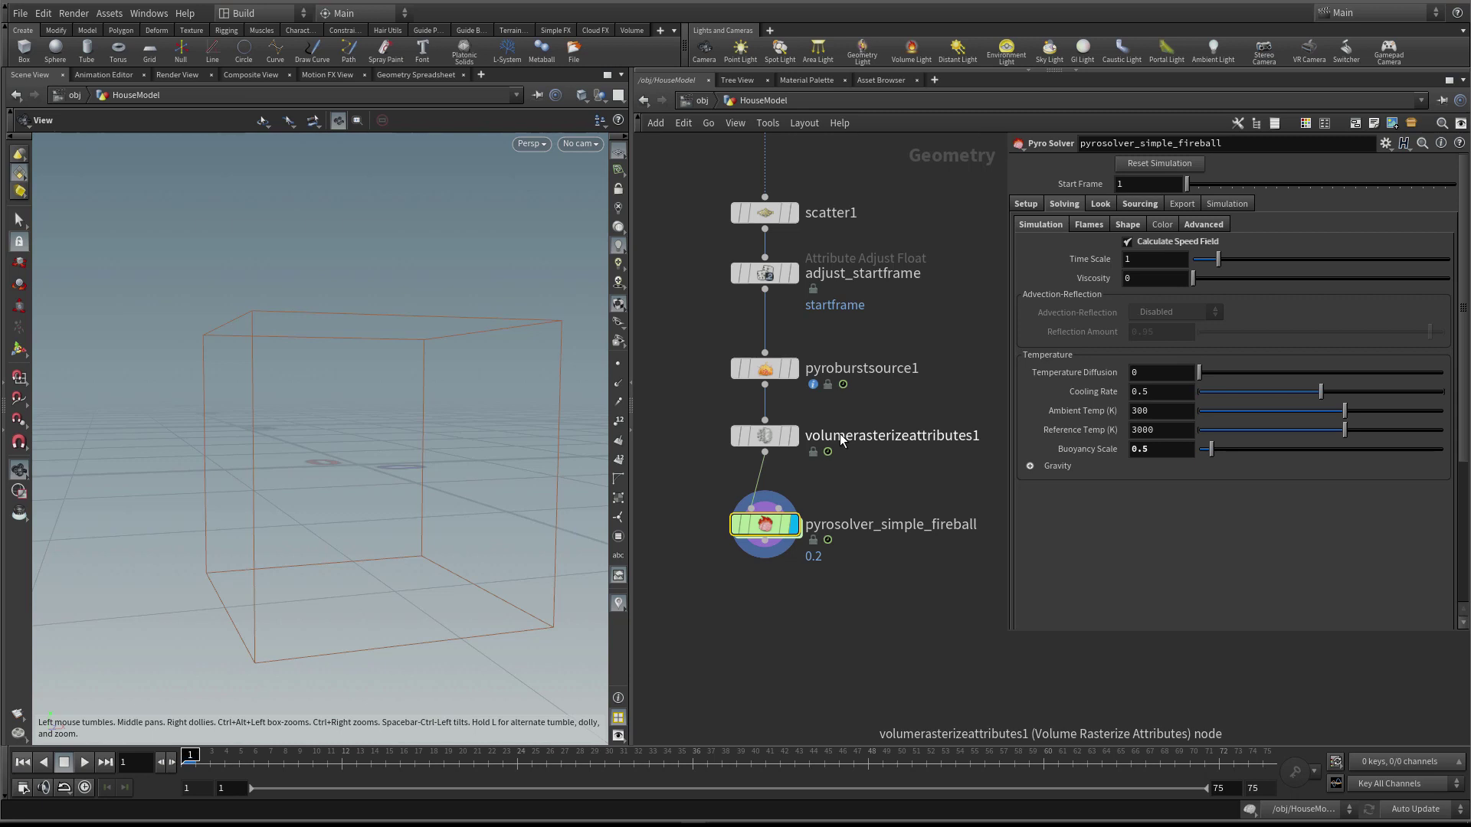
key("h")
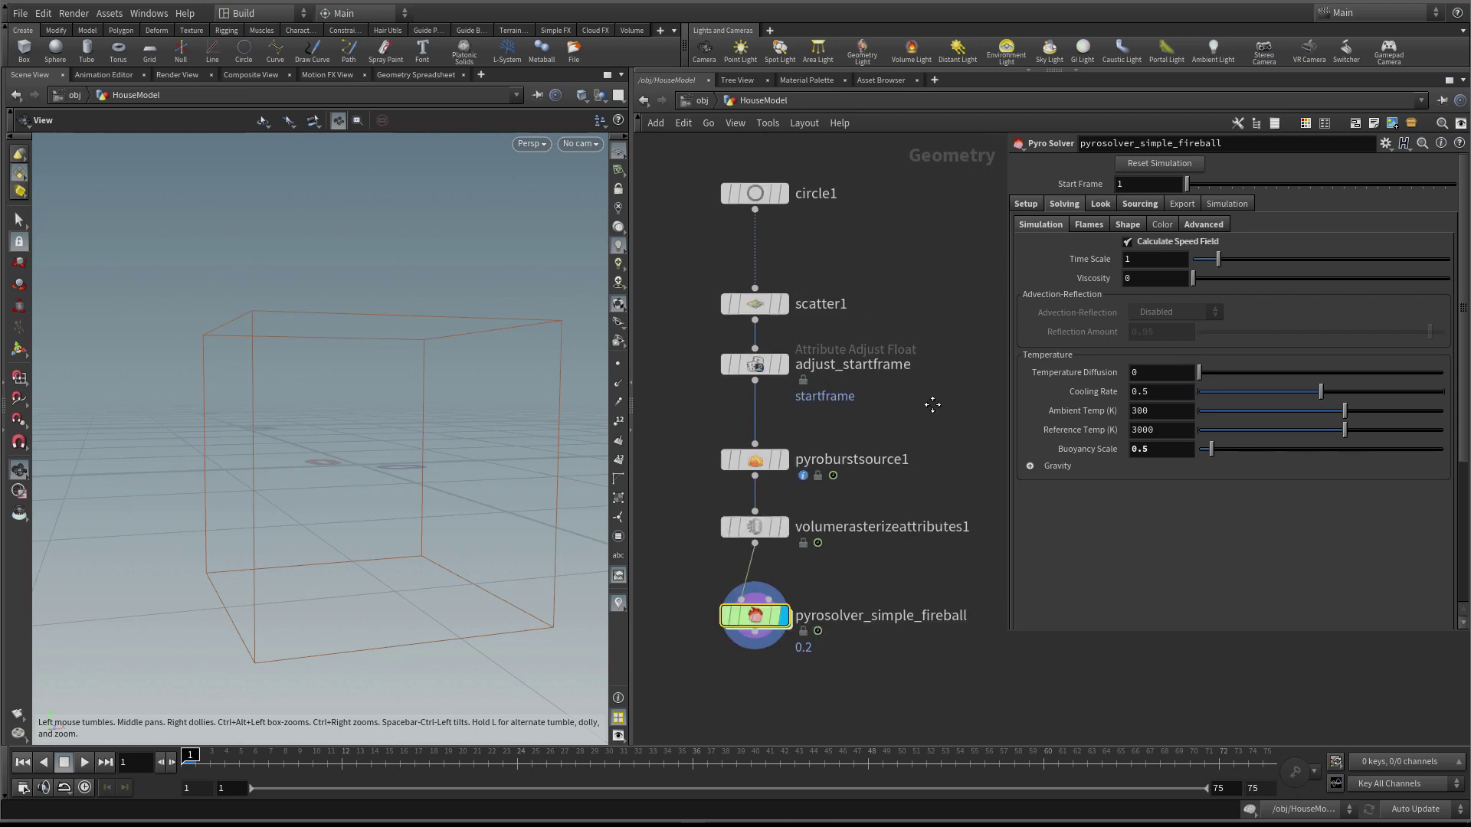
left_click(770, 274)
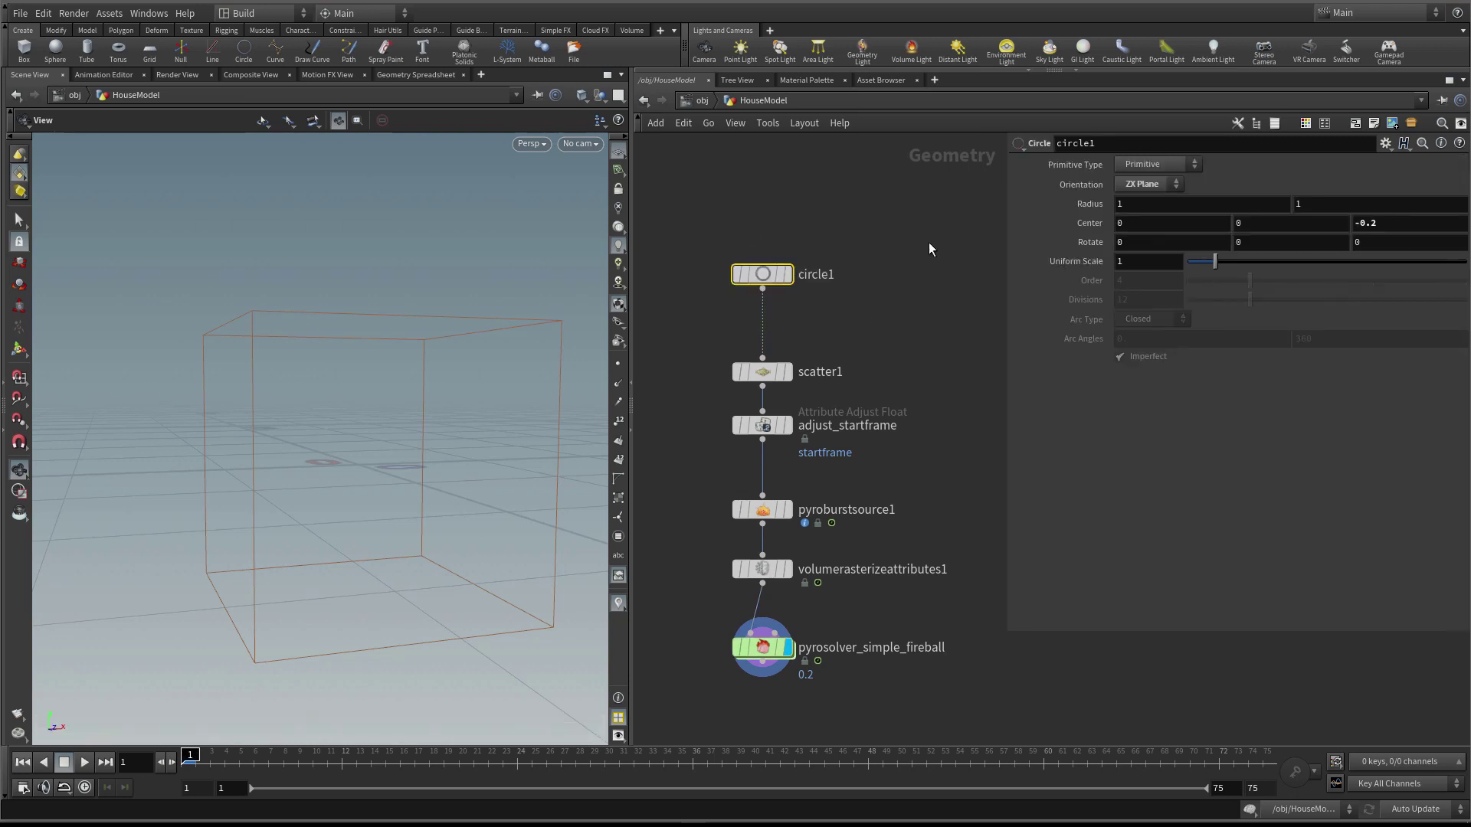
type("8")
key("Tab")
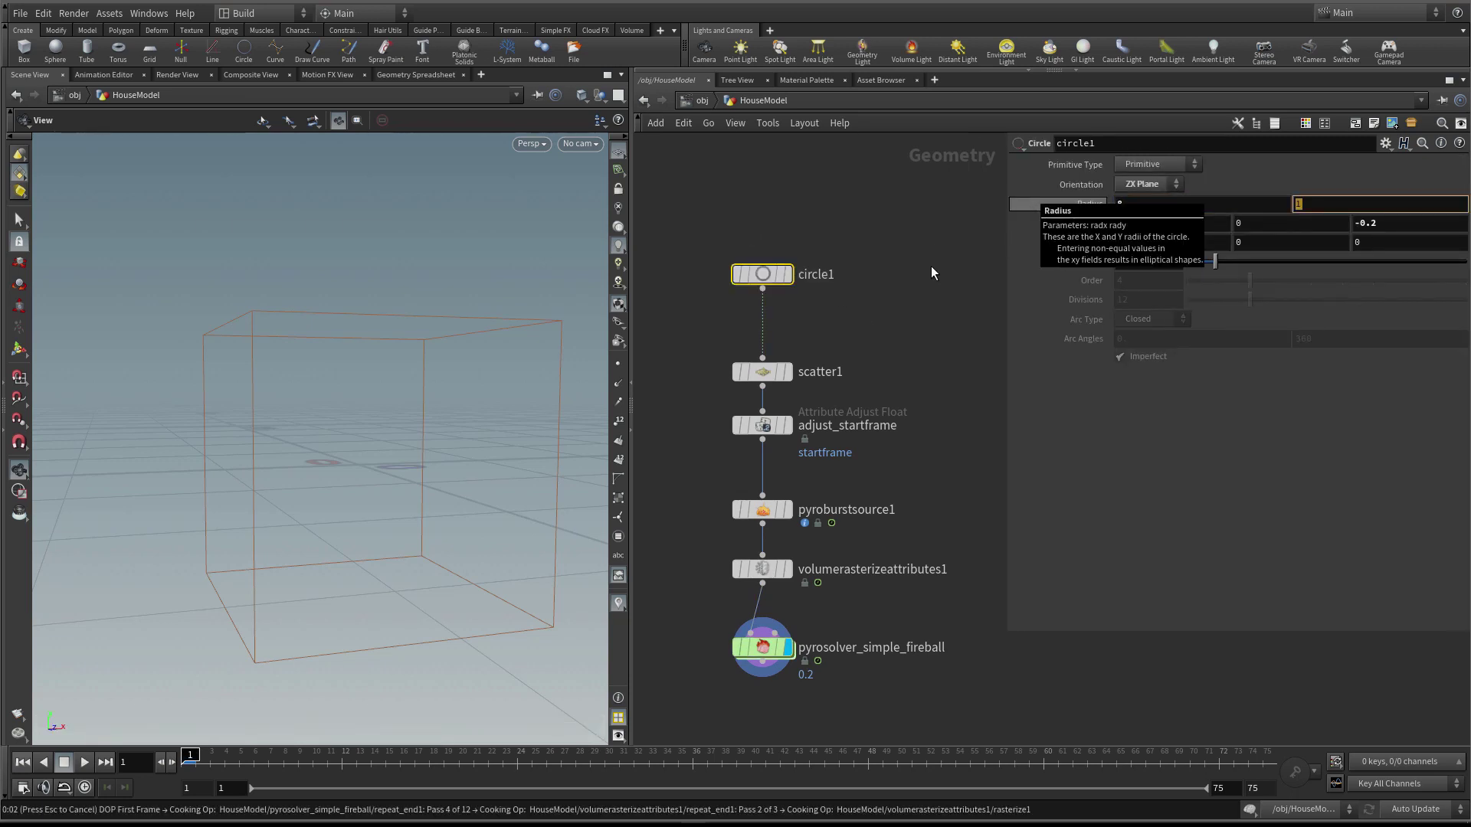
type("8")
key("Tab")
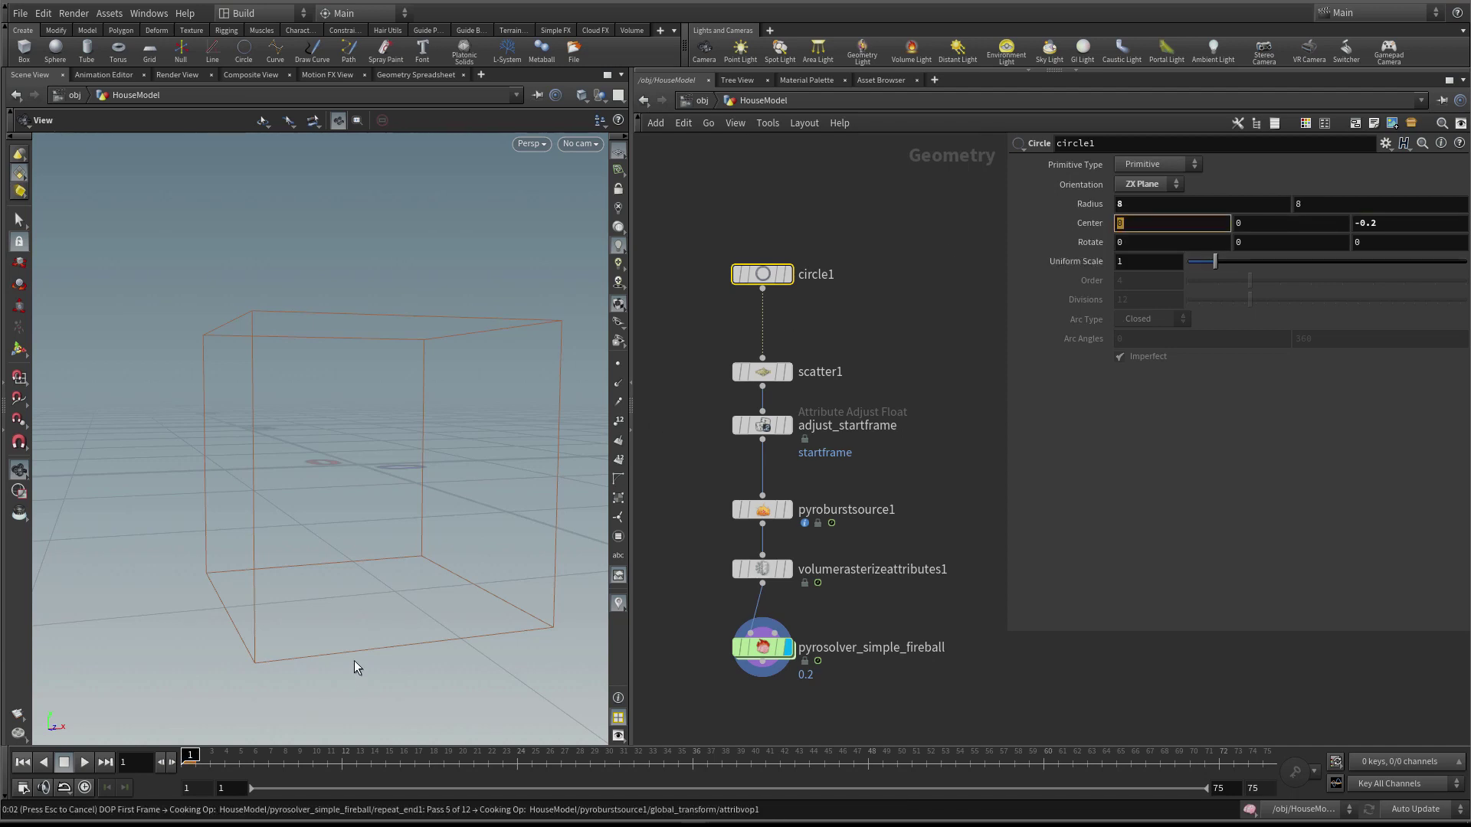
Select pyrosolver_simple_fireball, play the simulation with the enlarged source circle, examine it from above, and return to frame 1
left_click(763, 651)
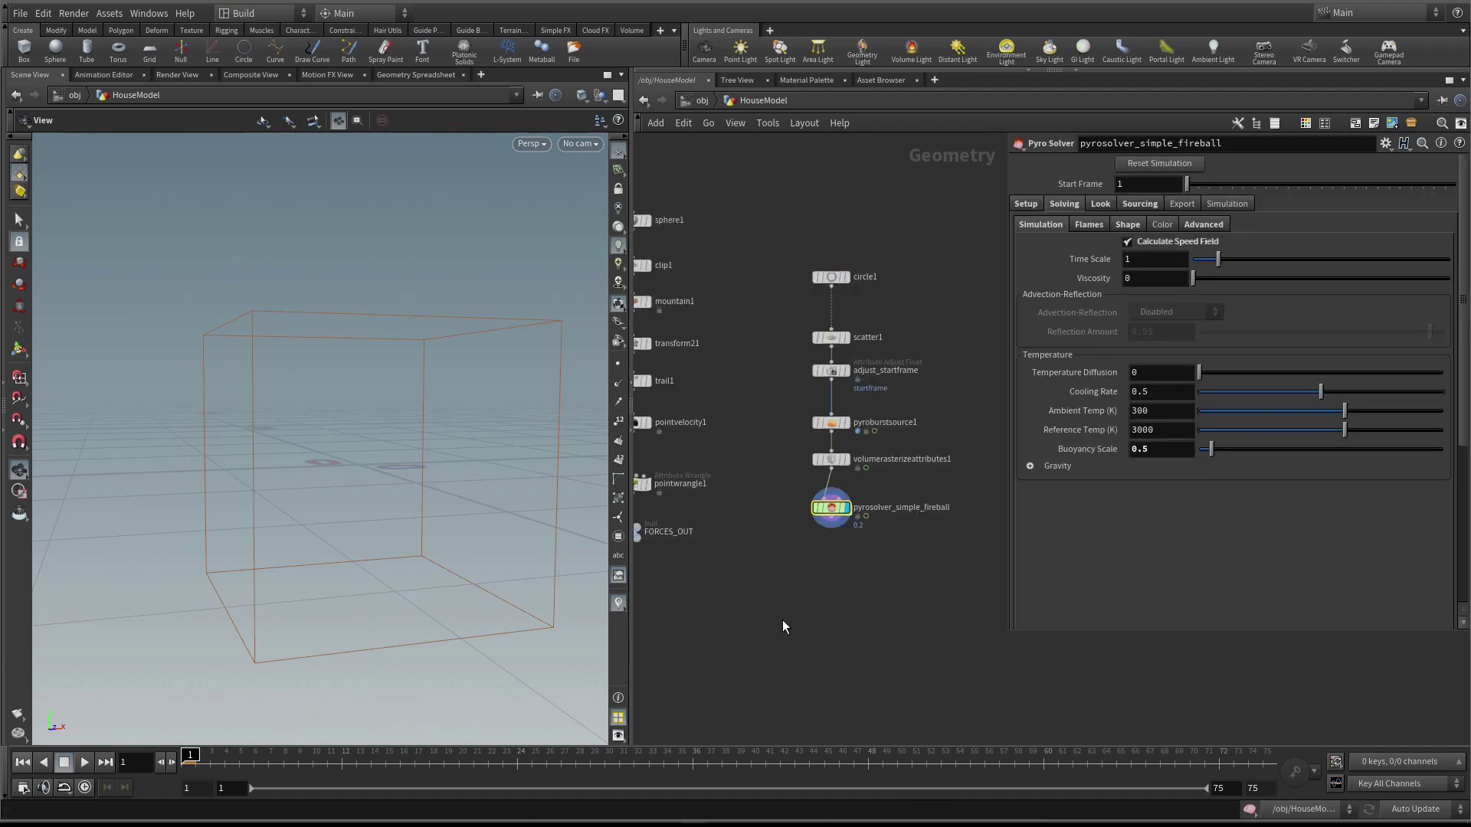
left_click(81, 763)
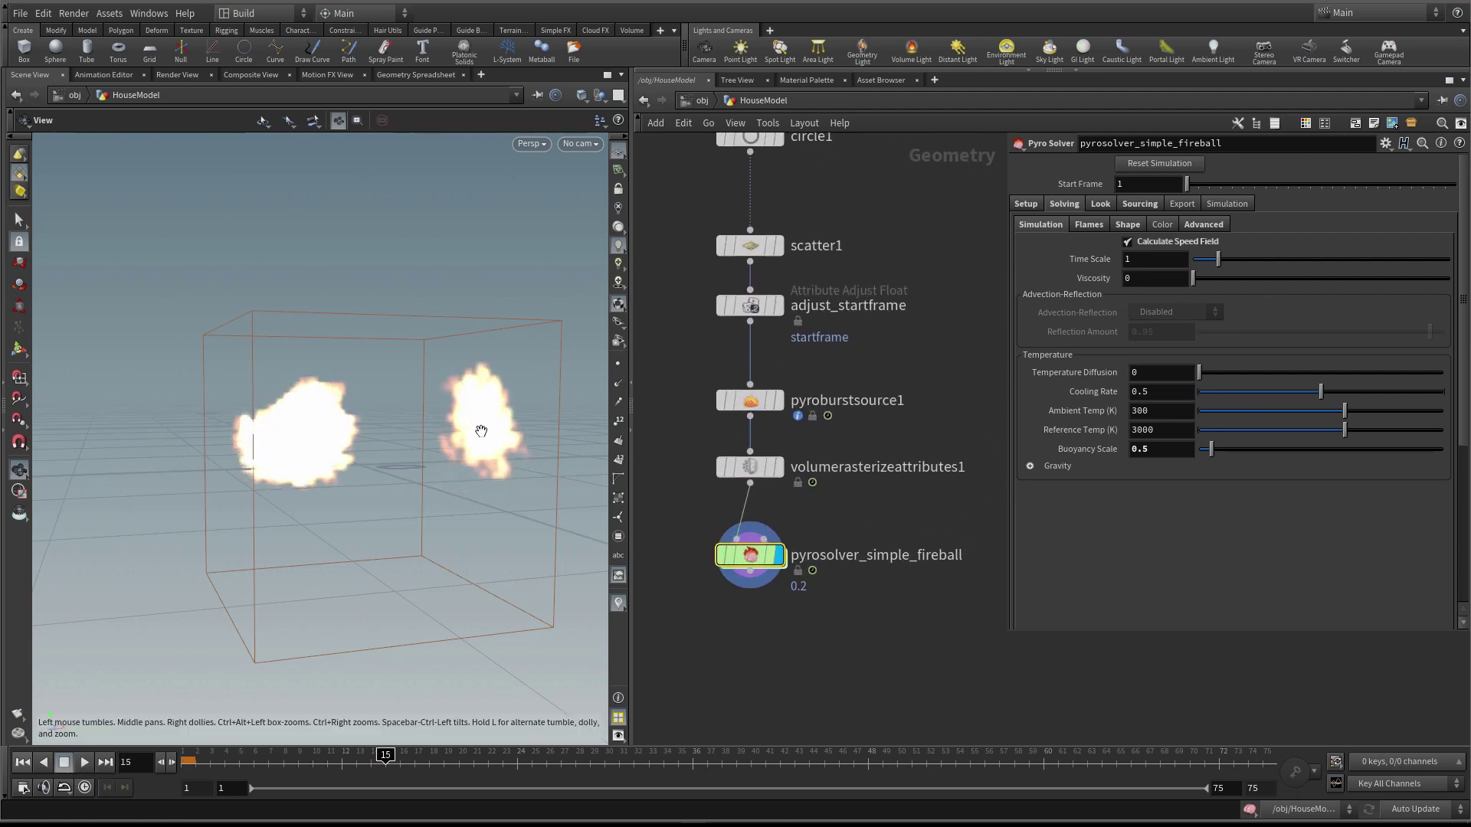
left_click_drag(481, 432, 419, 495)
left_click(24, 762)
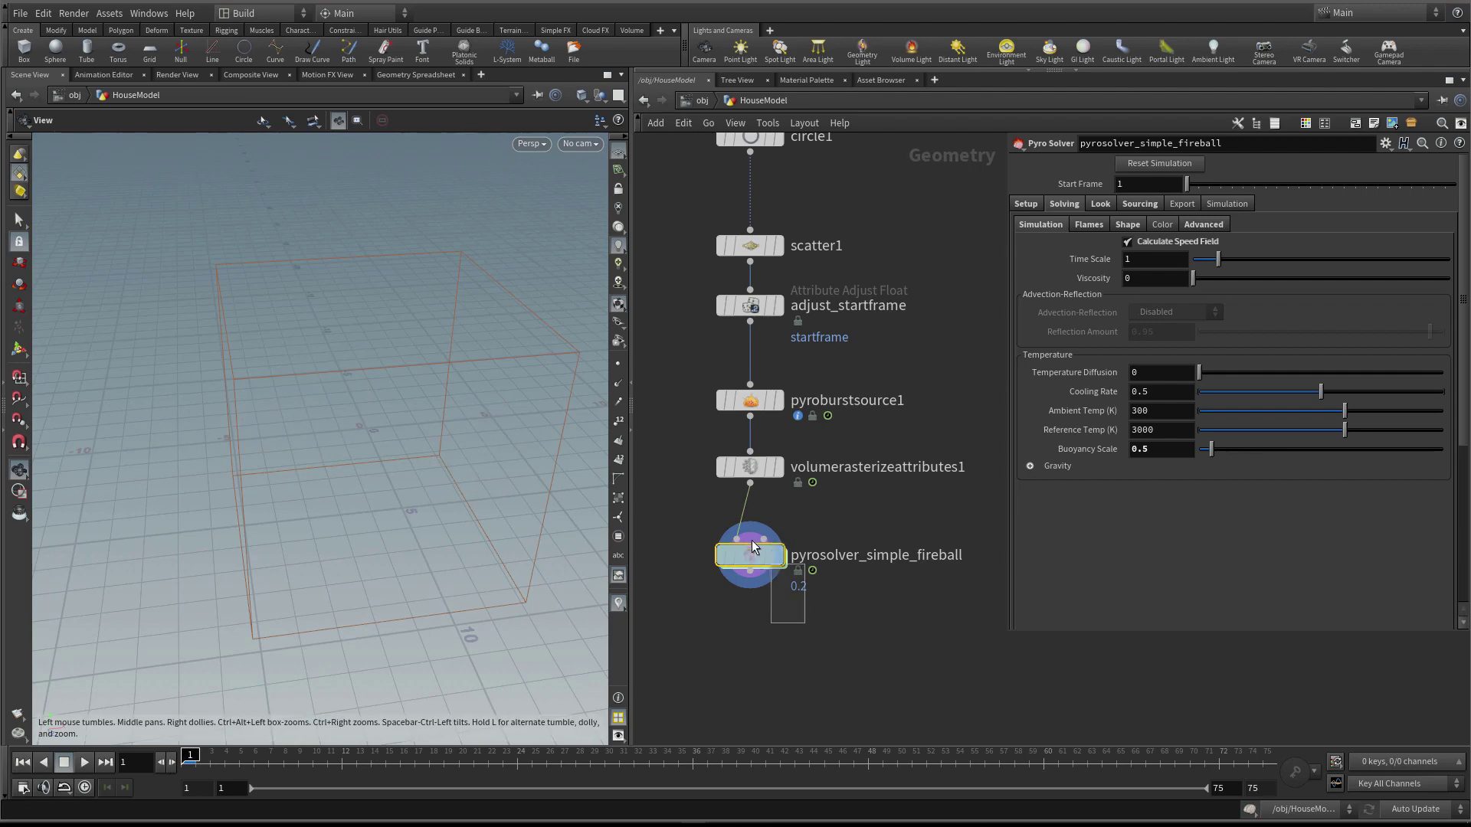
Template circle1 so its outline shows in the viewport, and compare it with the solver's bounding box from several angles
left_click_drag(751, 540, 751, 540)
middle_click_drag(878, 629, 889, 656)
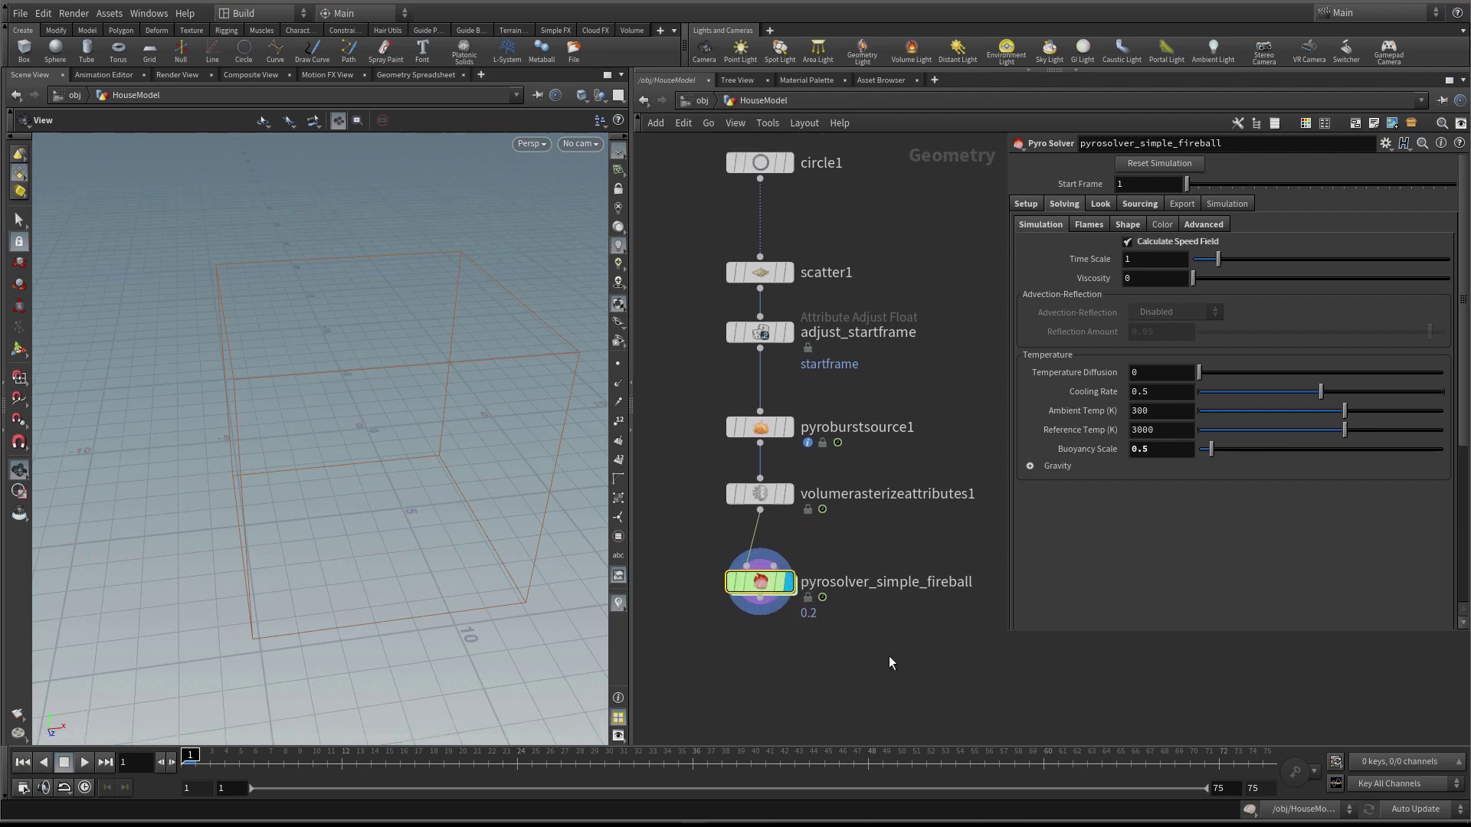
left_click(780, 163)
left_click_drag(378, 410, 373, 471)
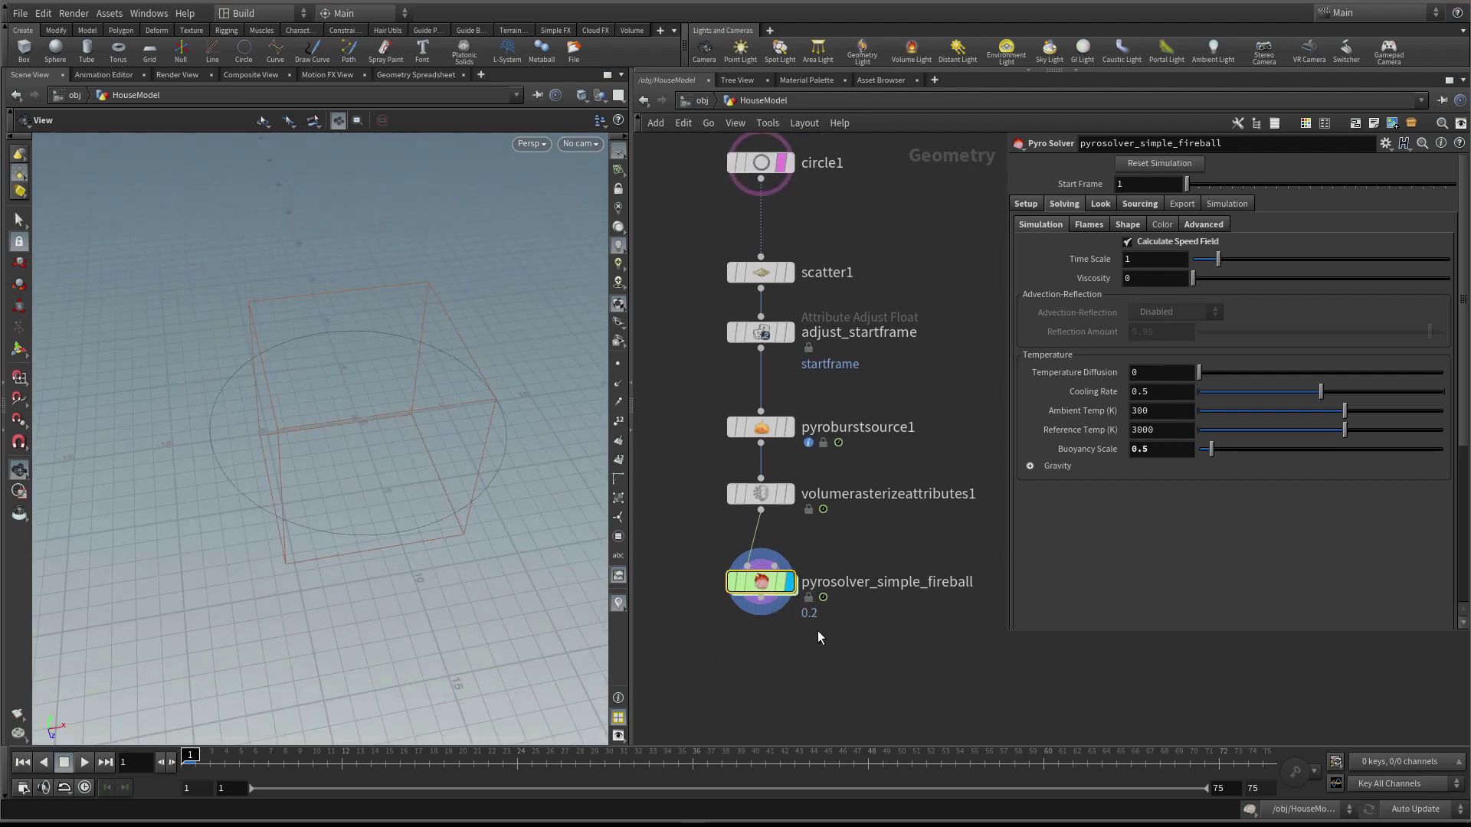
left_click_drag(387, 395, 397, 347)
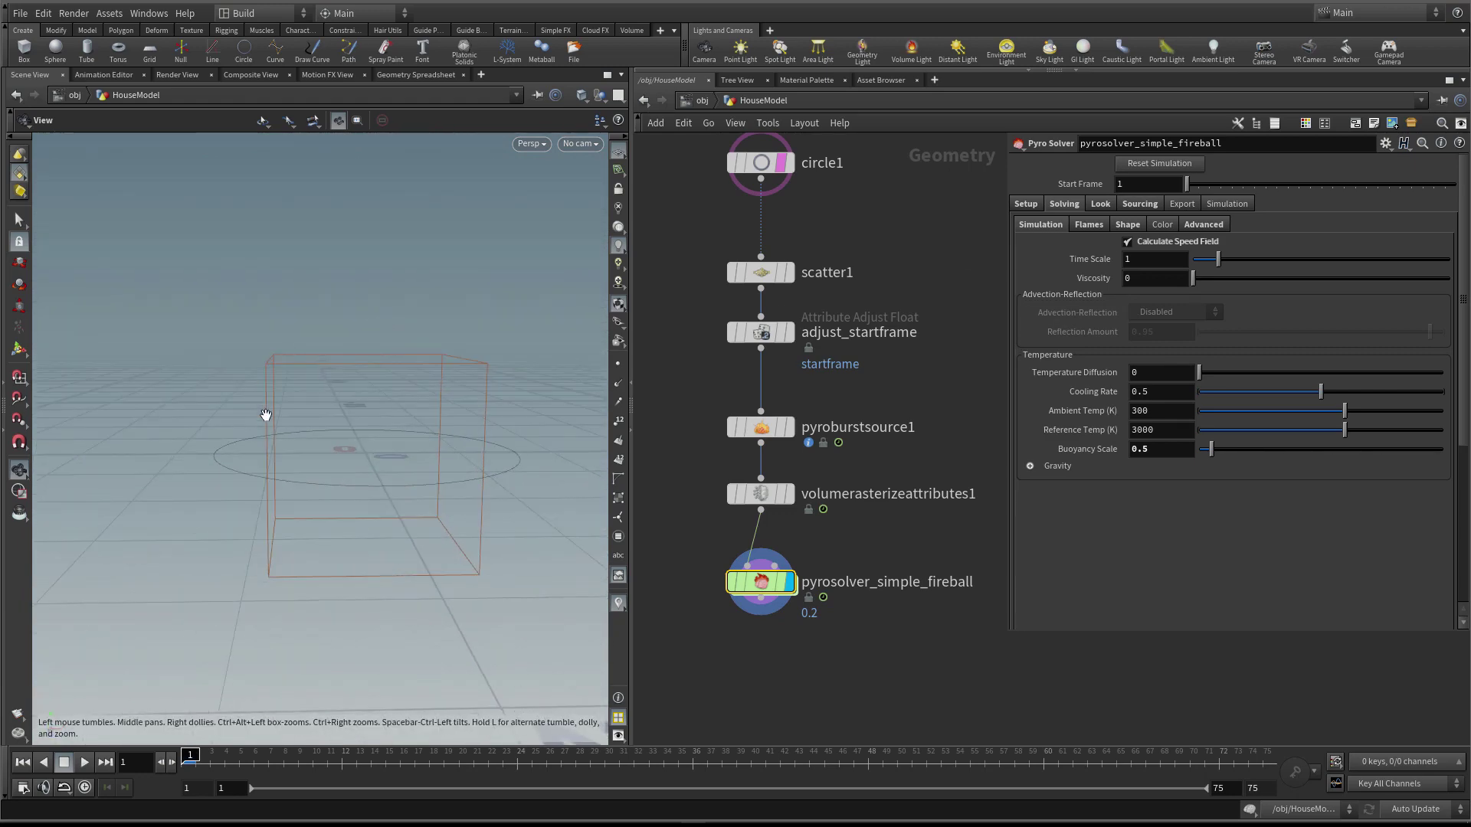
left_click_drag(367, 419, 316, 404)
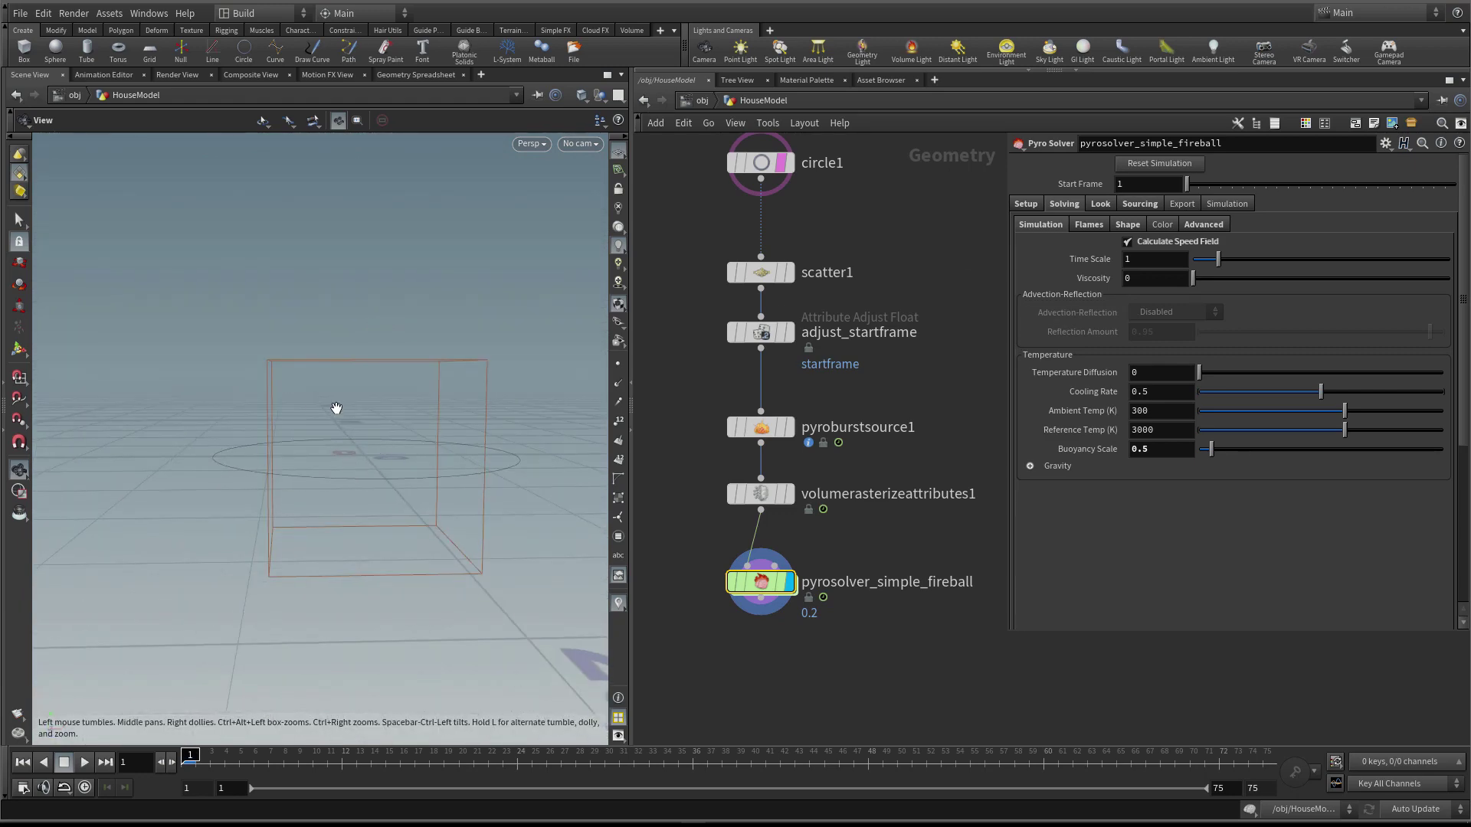
Set the Max Size of pyrosolver_simple_fireball to 35, 30, 35 in its setup settings
left_click(1025, 204)
left_click(1169, 270)
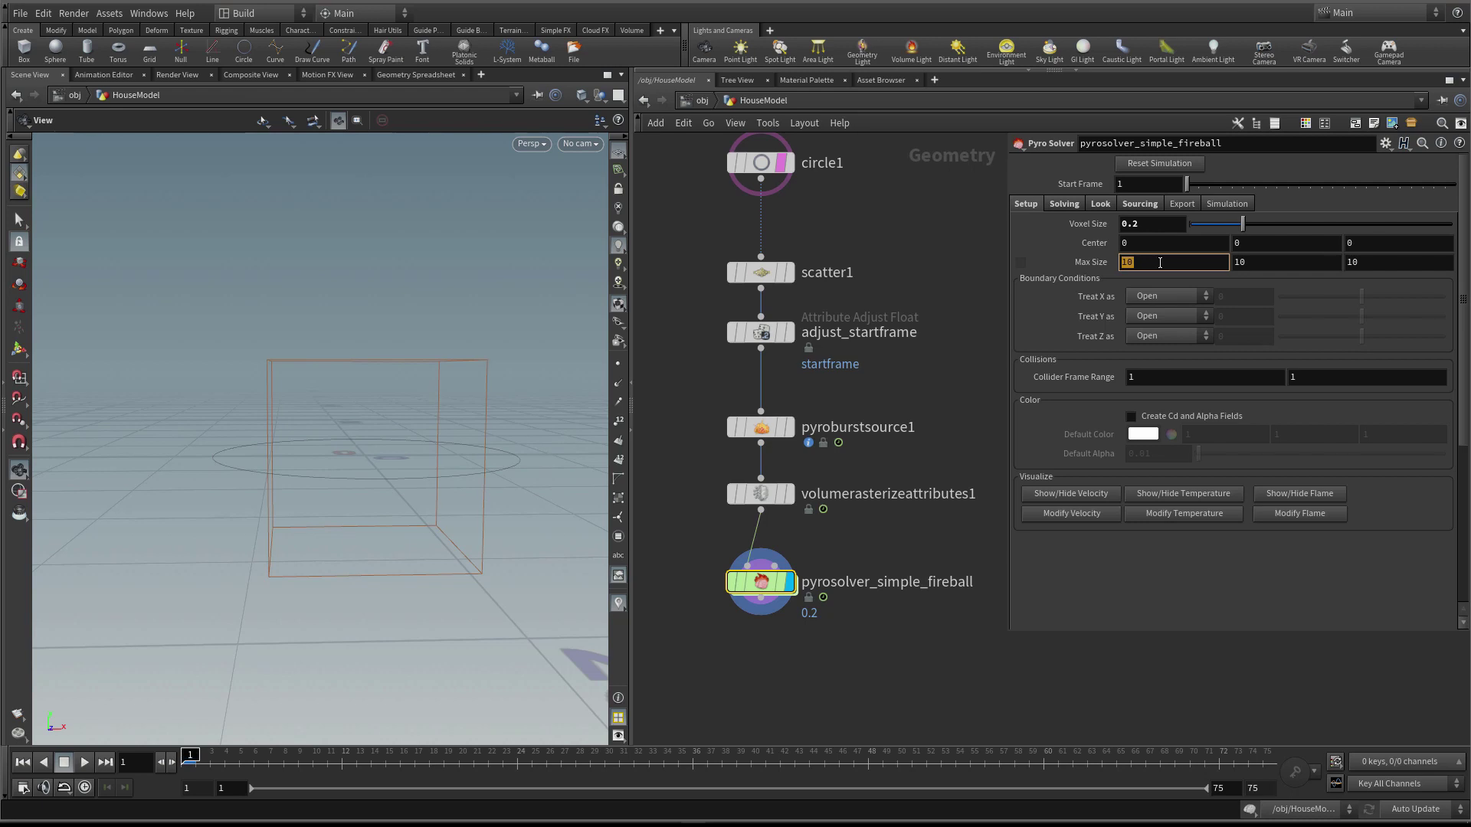
key("Tab")
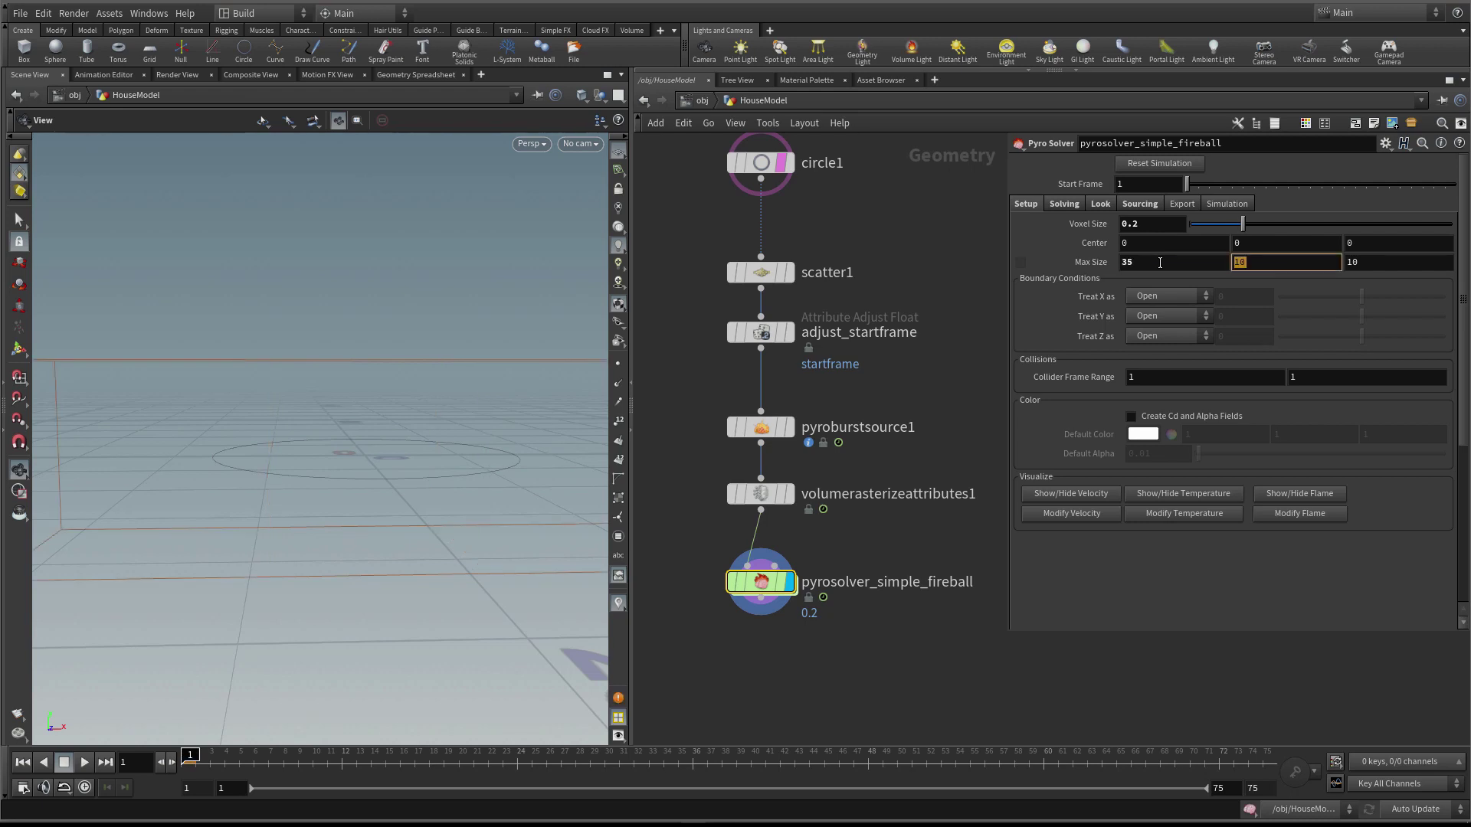
type("30")
key("Tab")
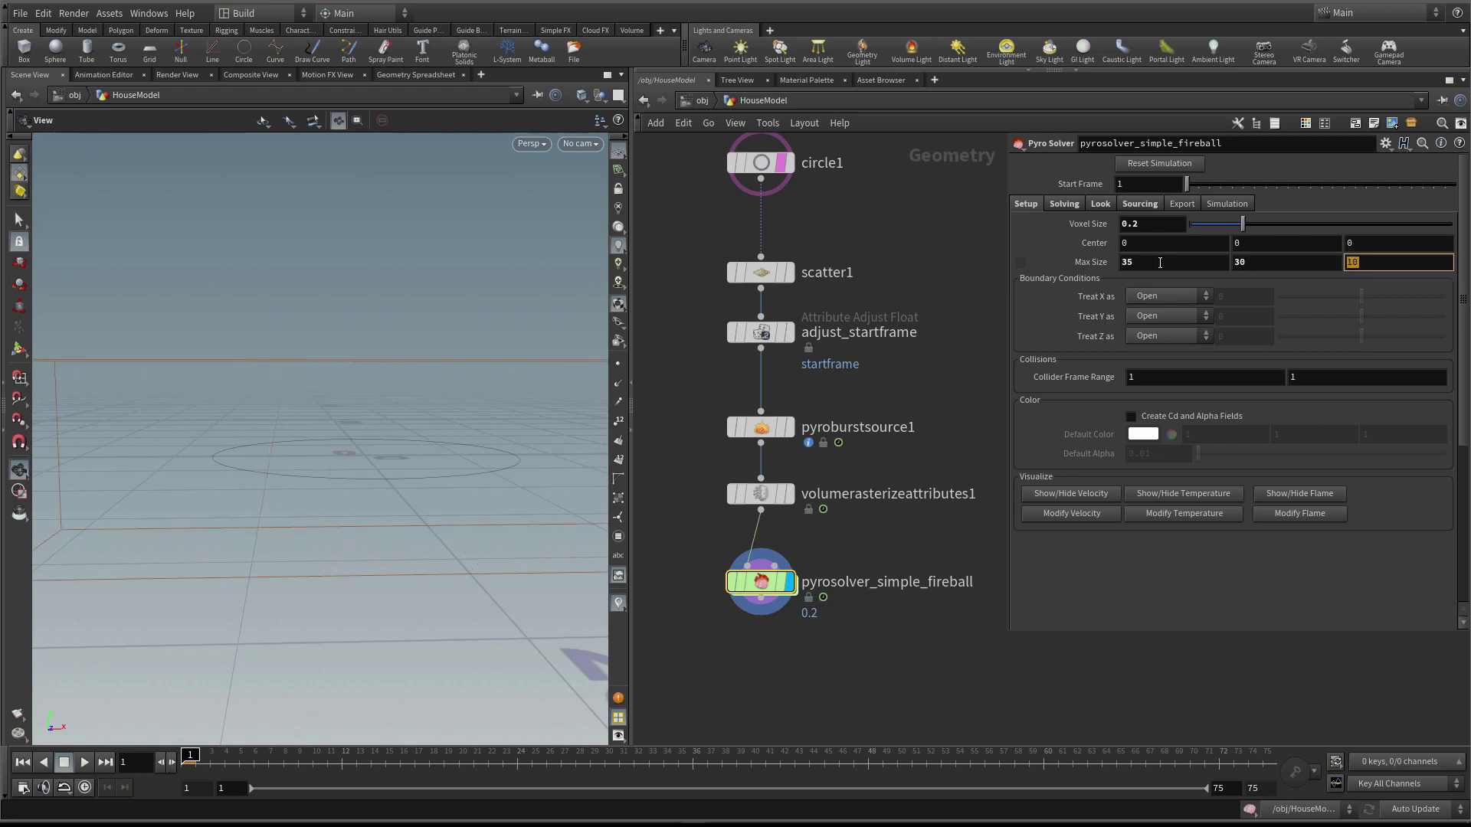
type("35")
key("Return")
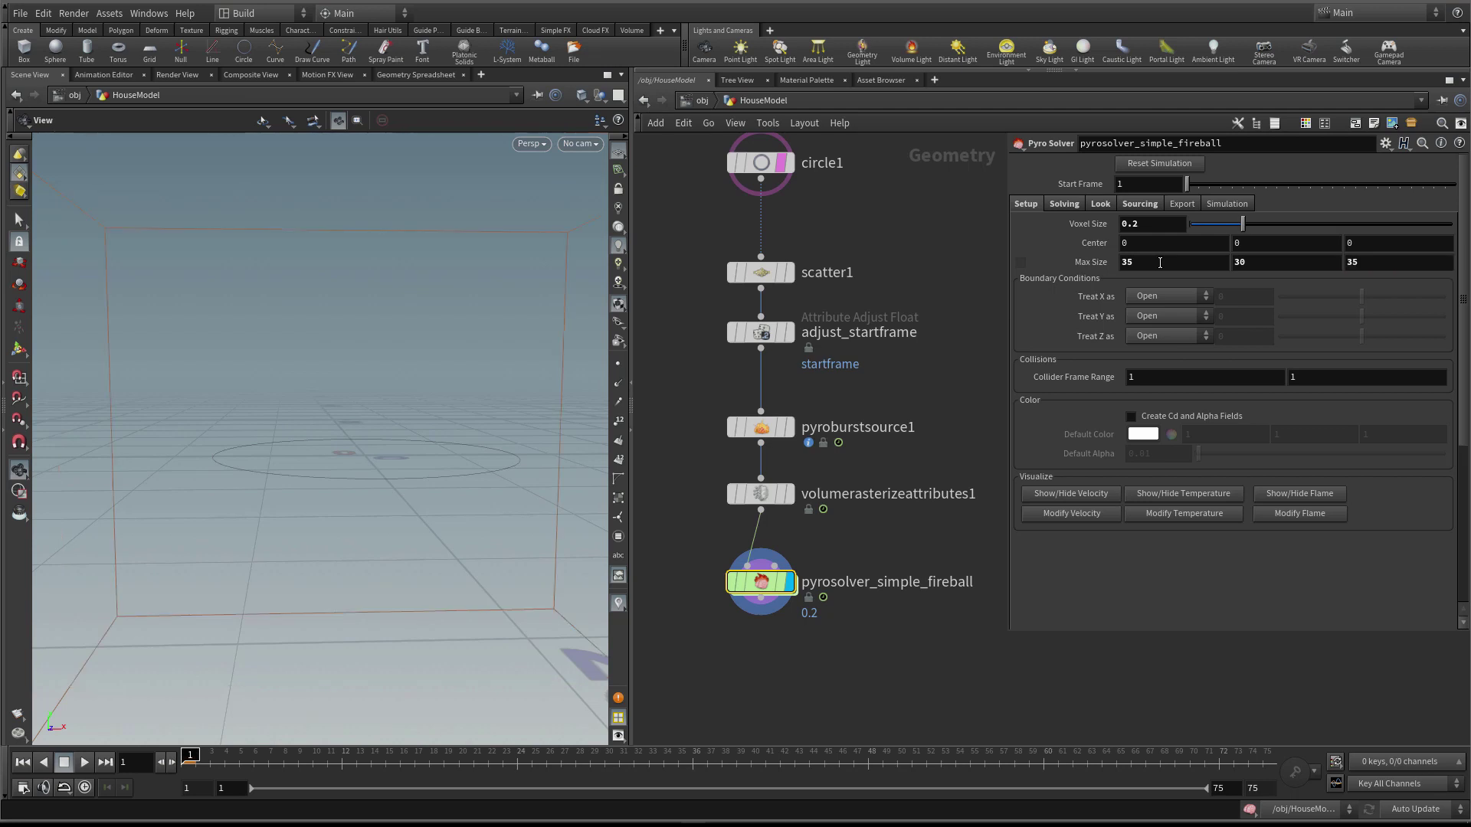
Set the solver's Y boundary condition to Closed Below and inspect the bounding box around the circle
left_click(1160, 315)
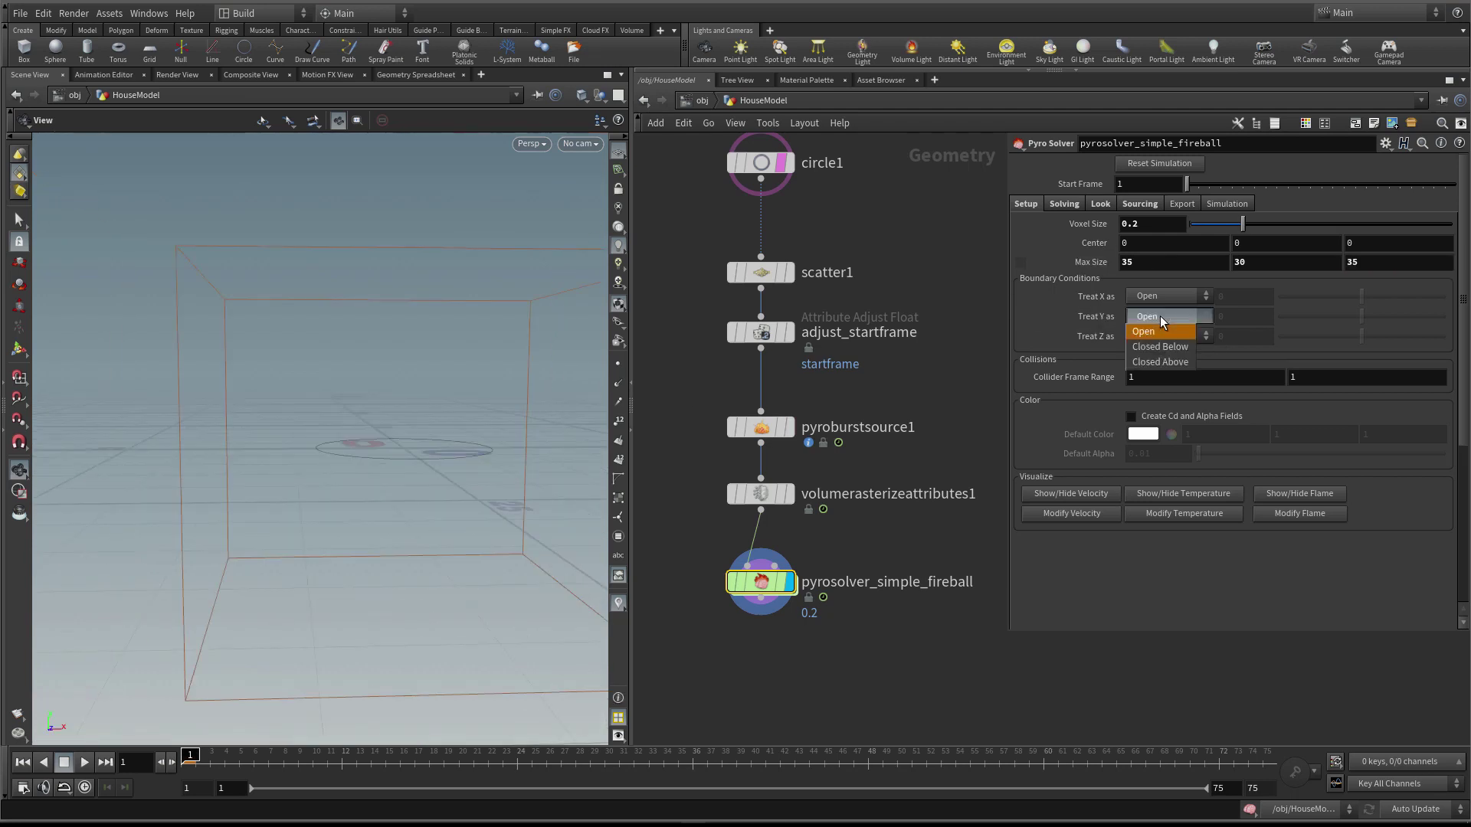
left_click(1159, 347)
left_click_drag(498, 448, 365, 474)
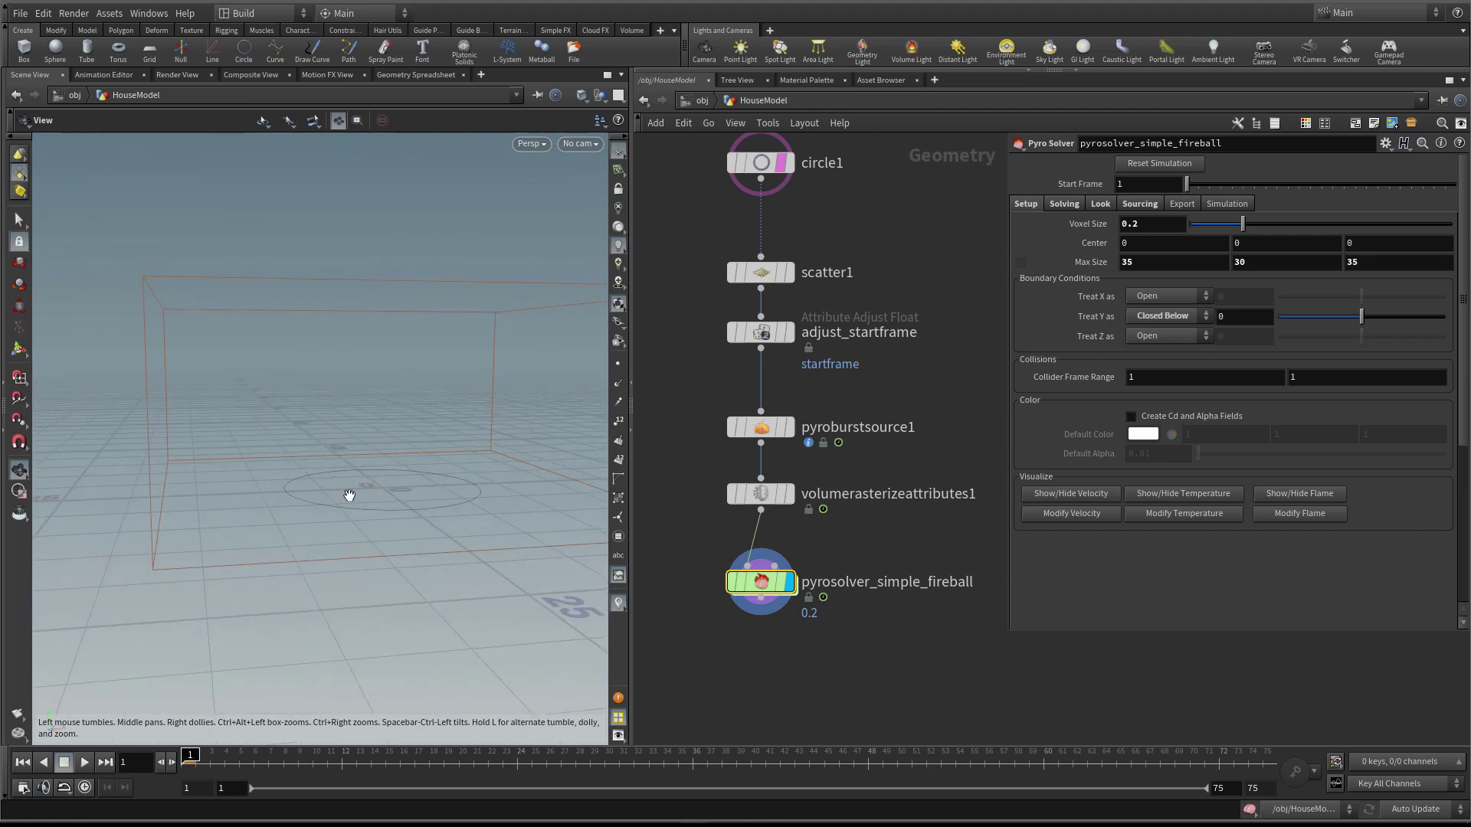
right_click_drag(366, 469, 439, 453)
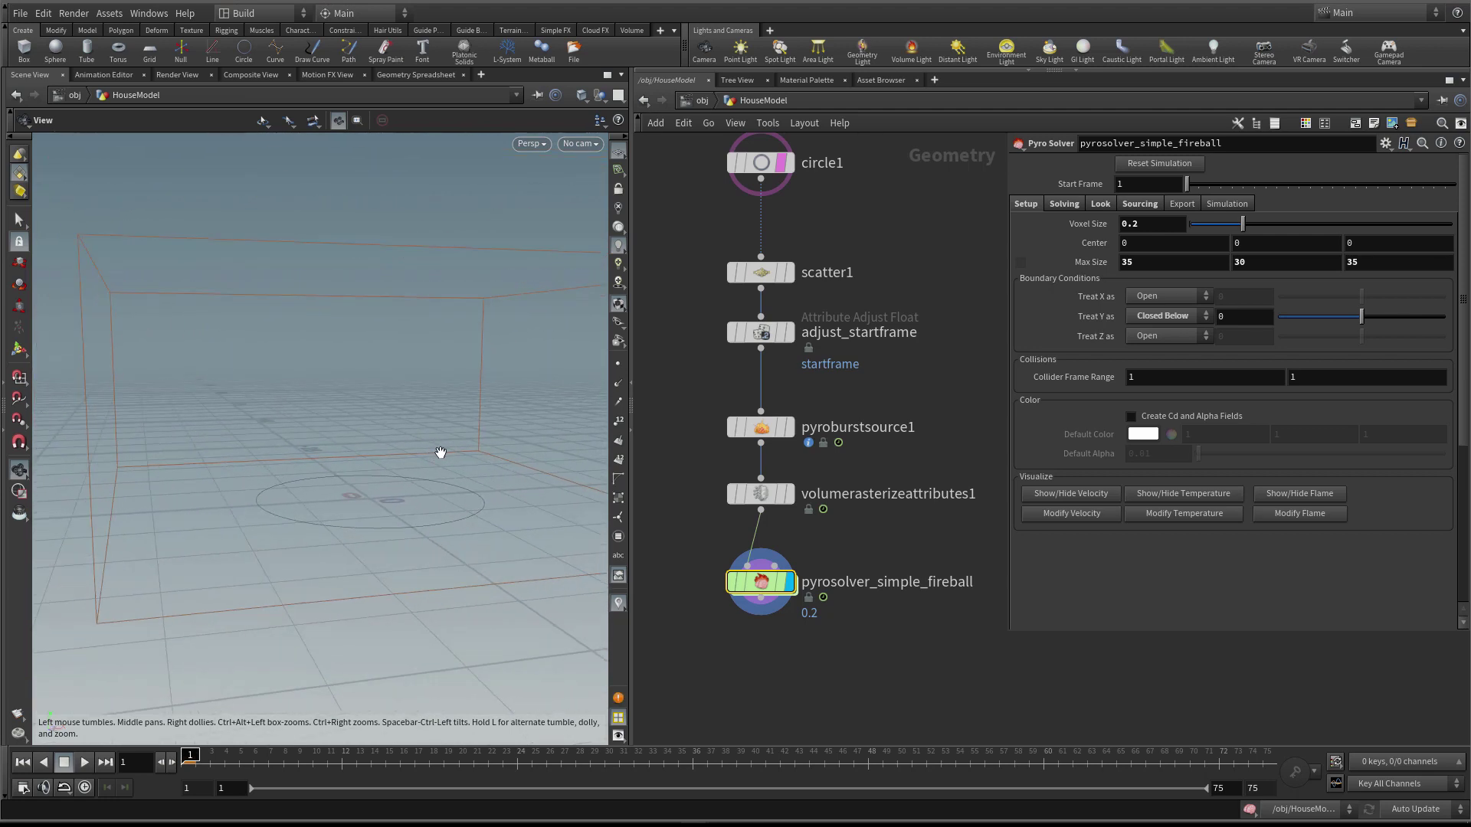
left_click_drag(420, 361, 355, 371)
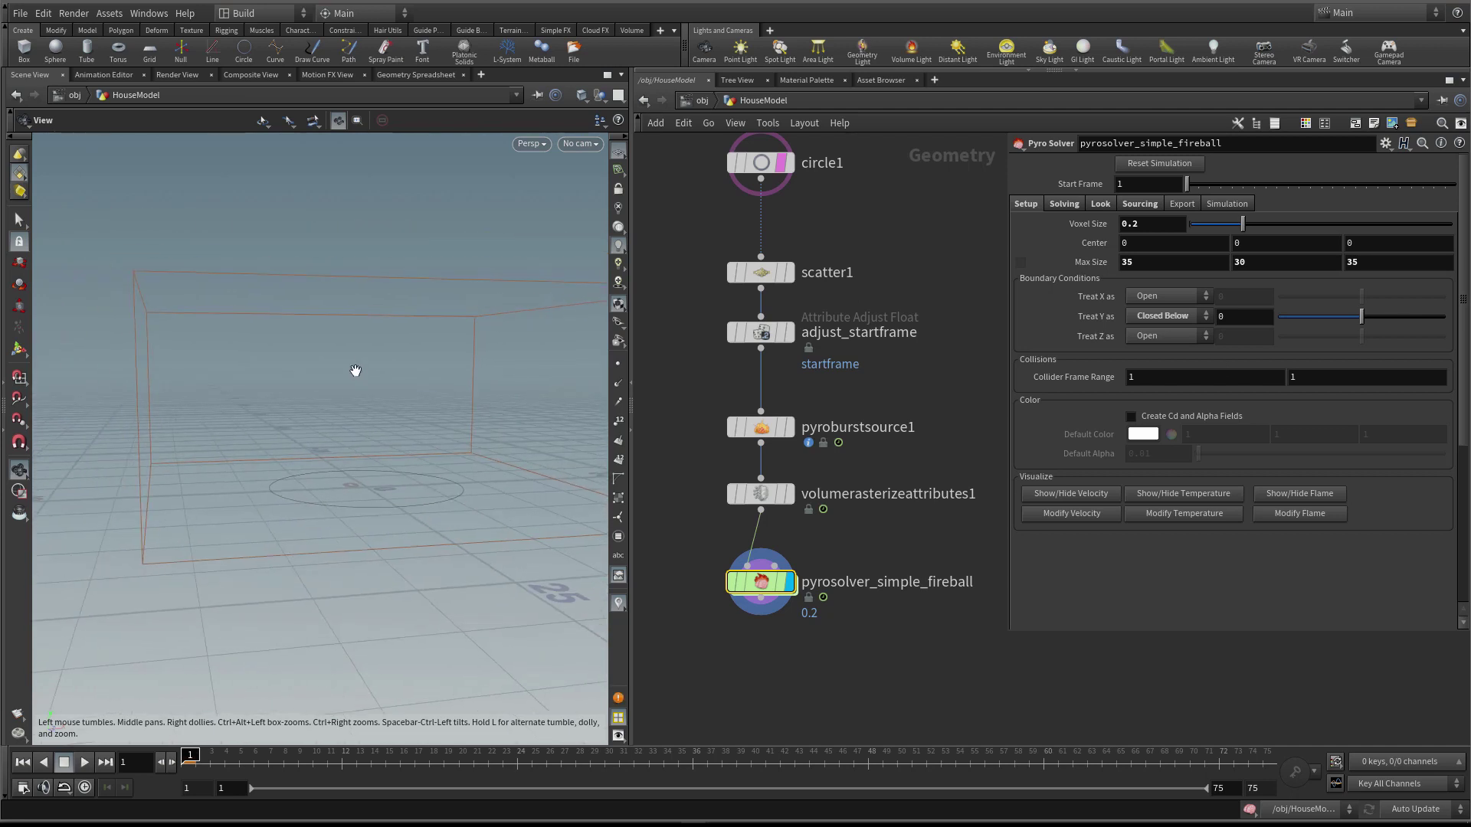
Play the simulation inside the enlarged bounds, examine the explosions from several angles, stop it, and return to frame 1
left_click(1131, 224)
left_click(85, 762)
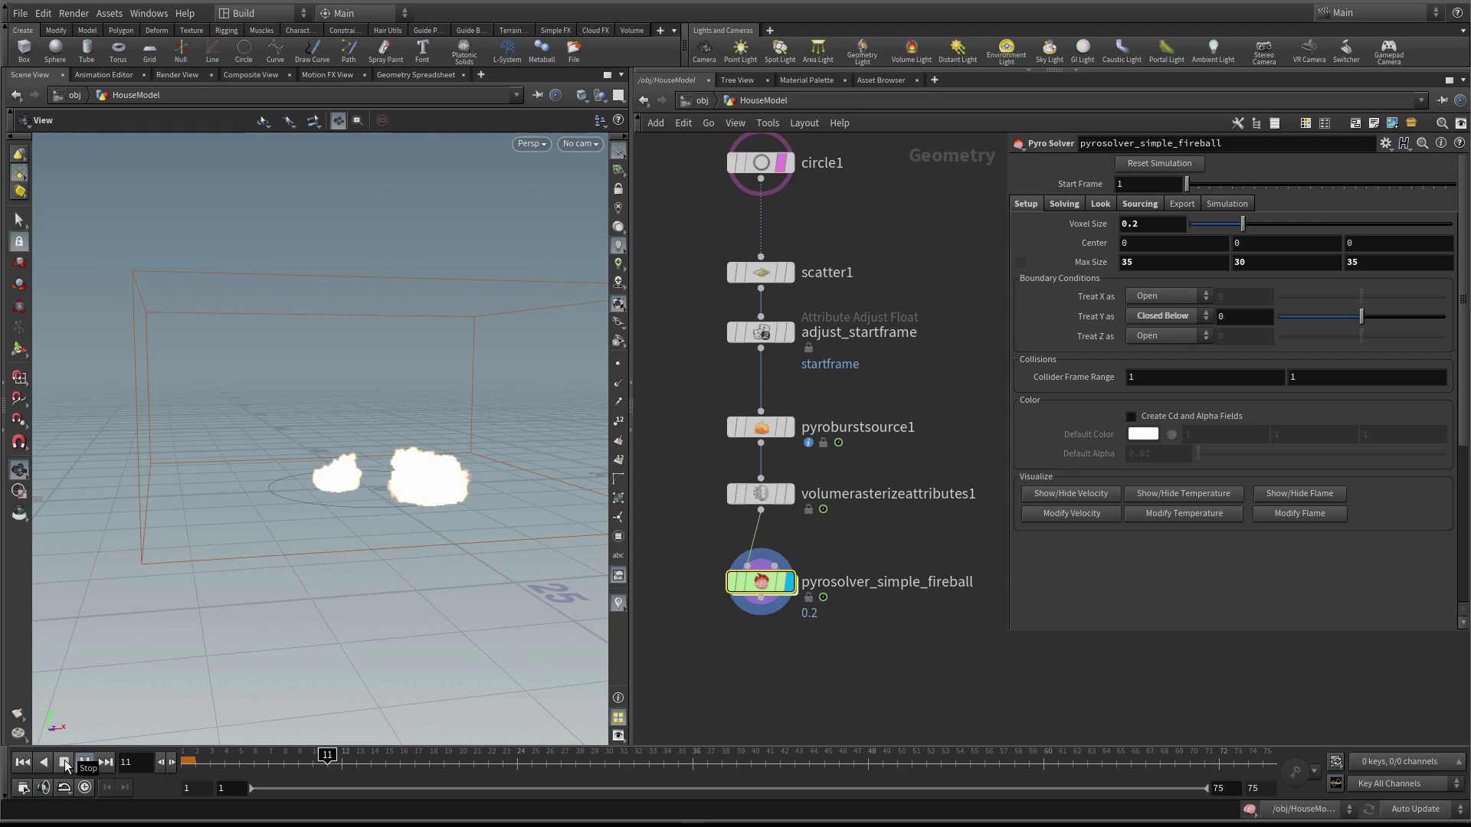
left_click_drag(452, 479, 482, 456)
right_click_drag(481, 455, 440, 472)
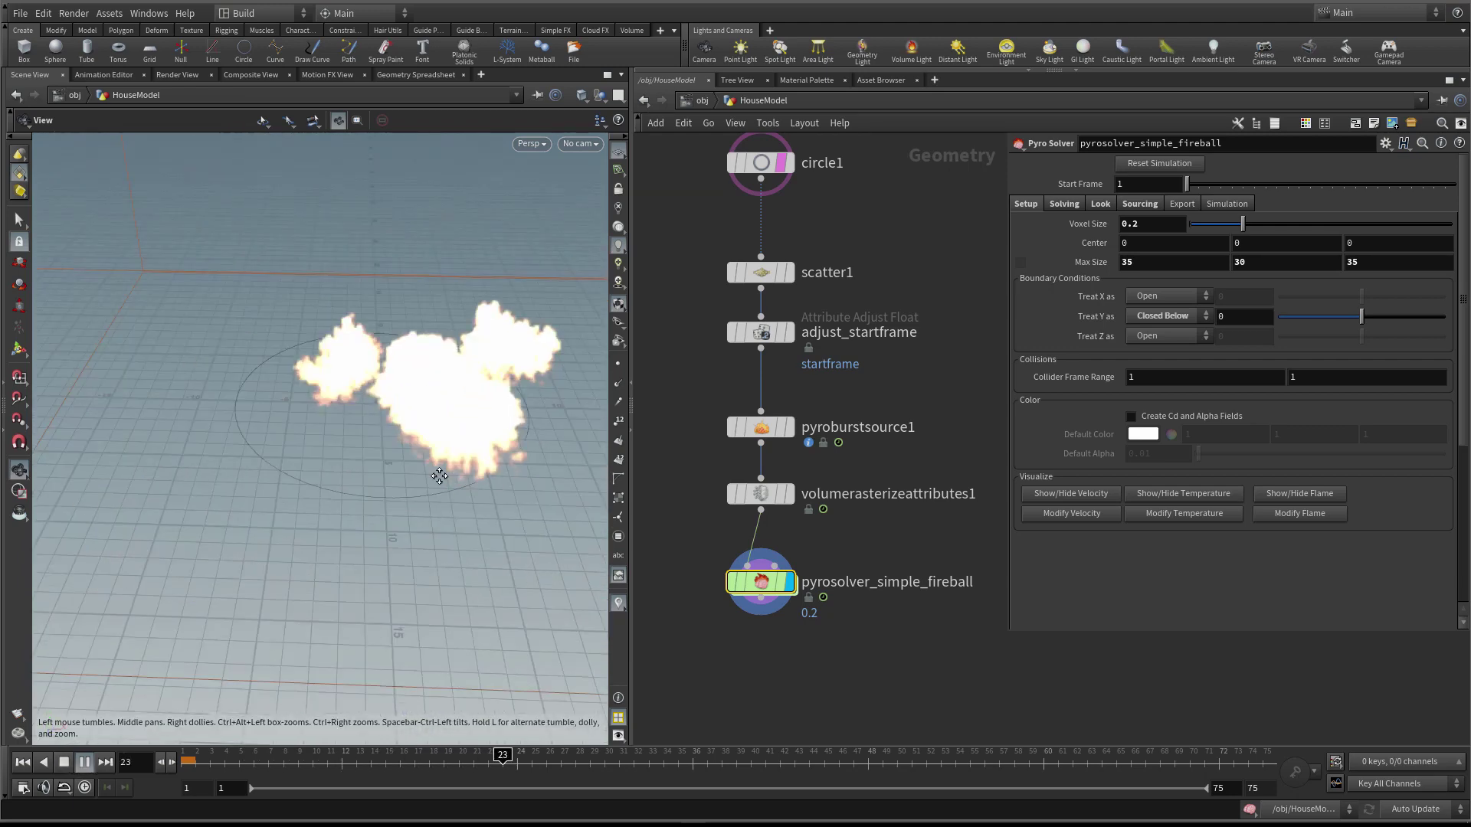
left_click_drag(440, 472, 384, 393)
right_click_drag(384, 394, 345, 413)
left_click(66, 765)
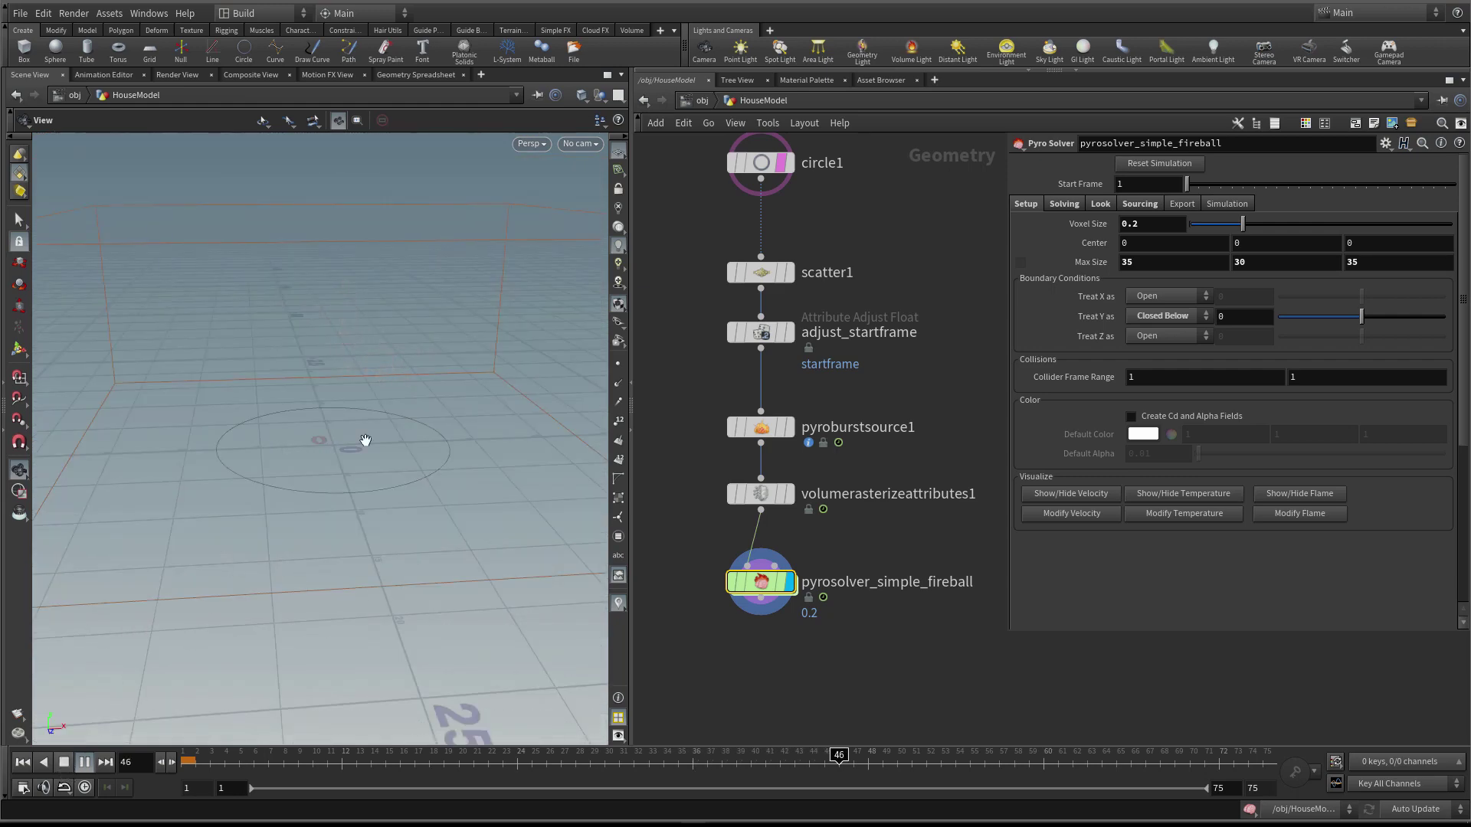
key("ctrl+Up")
scroll(364, 400, "down", 2)
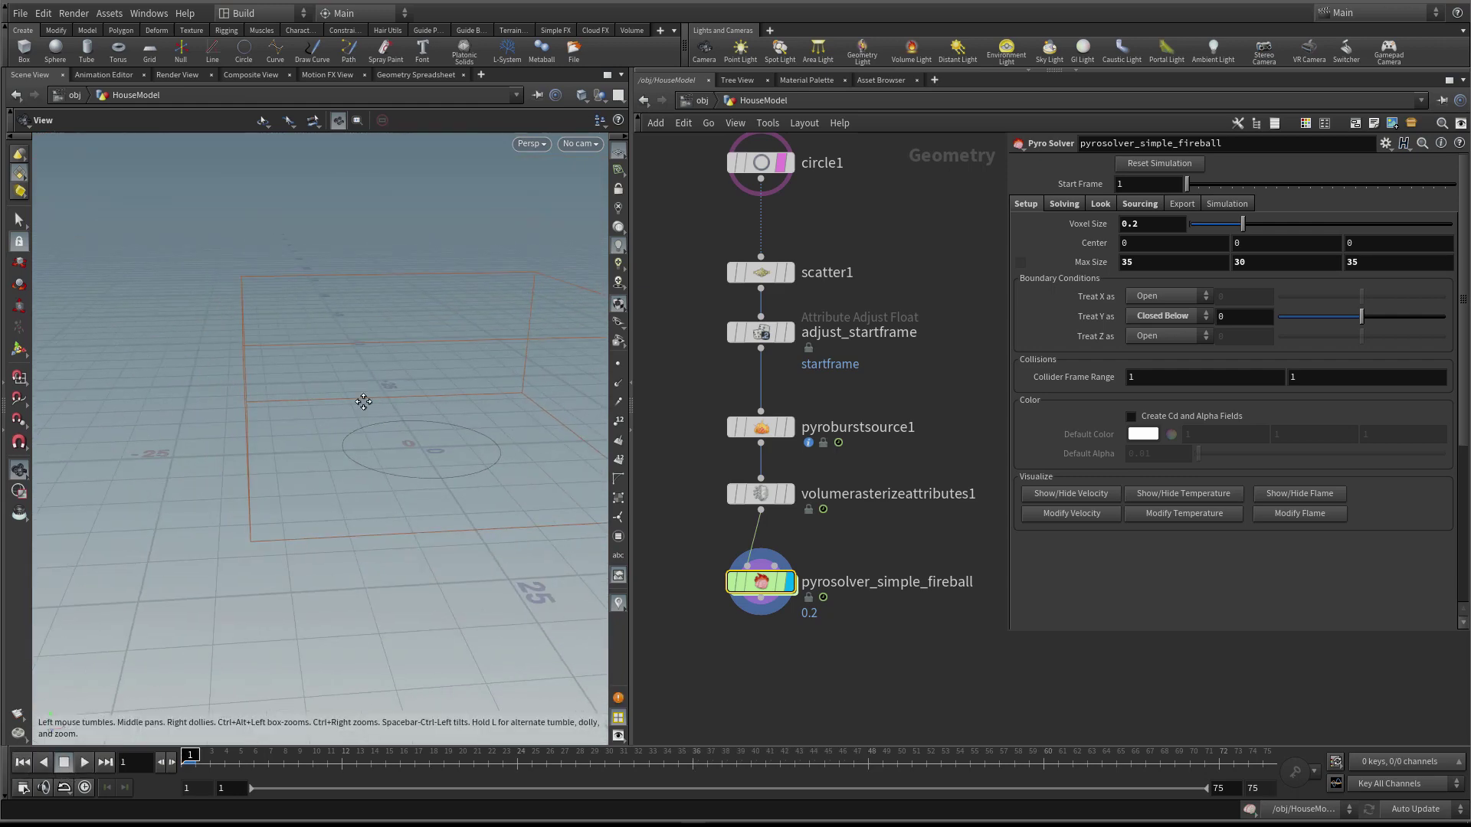
Try a Voxel Size of 0.05 on pyrosolver_simple_fireball, with the viewport slightly widened around the bounding box
middle_click_drag(402, 397, 301, 397)
scroll(302, 397, "up", 2)
scroll(331, 389, "up", 1)
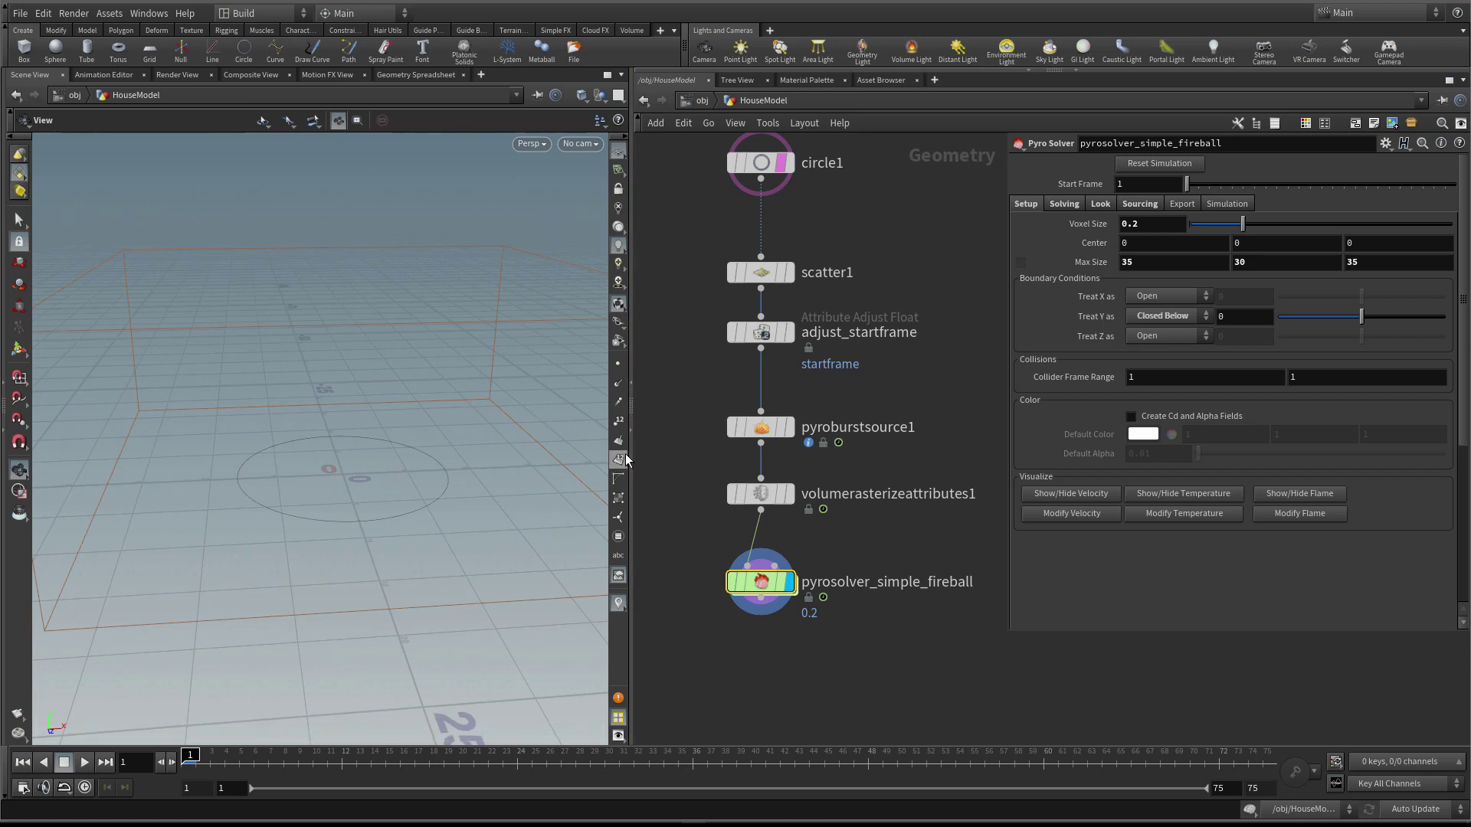
left_click_drag(631, 460, 651, 460)
left_click_drag(453, 429, 400, 426)
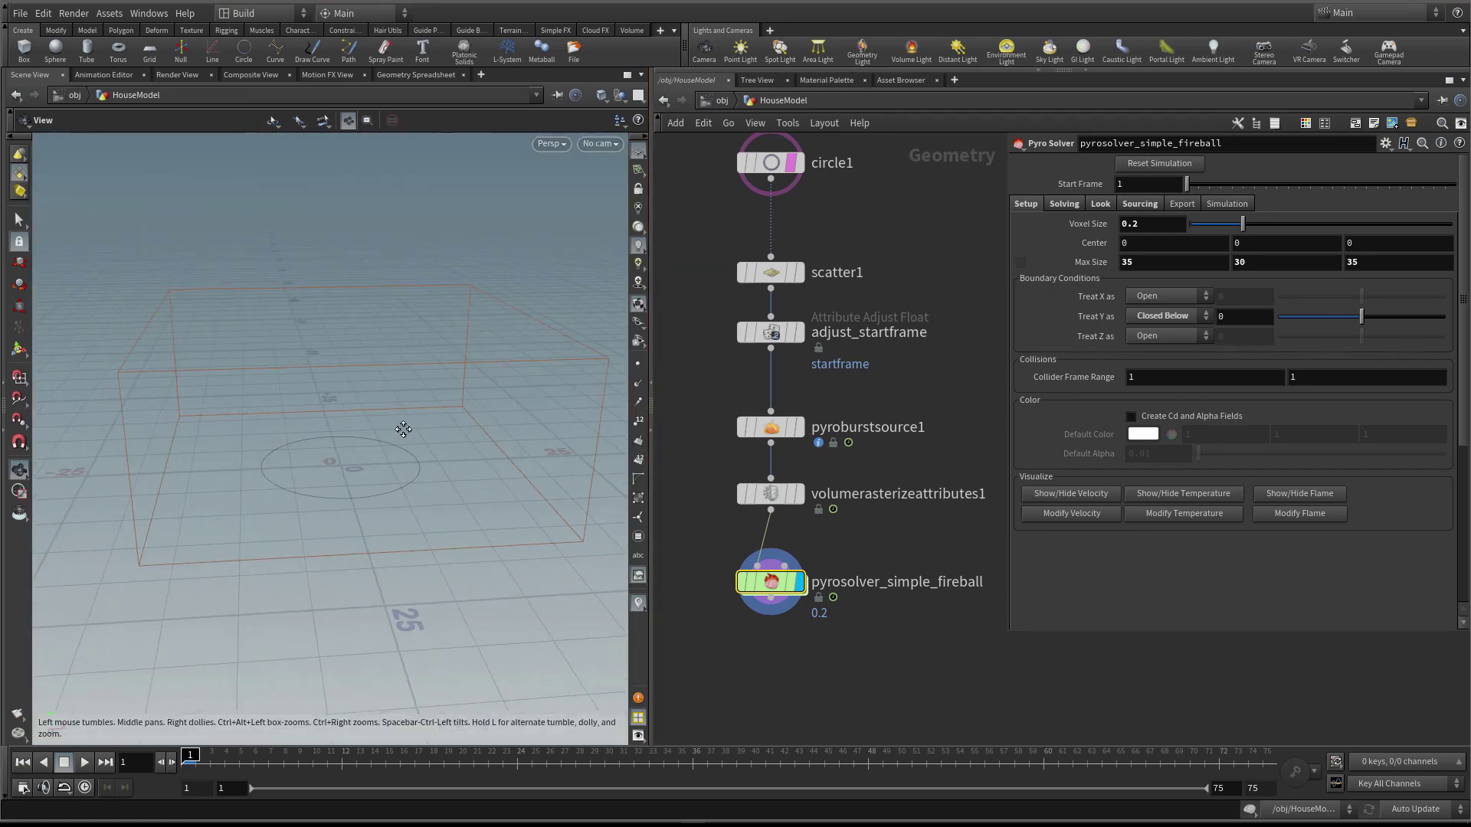
left_click_drag(1073, 262, 1071, 263)
left_click_drag(1141, 224, 1072, 229)
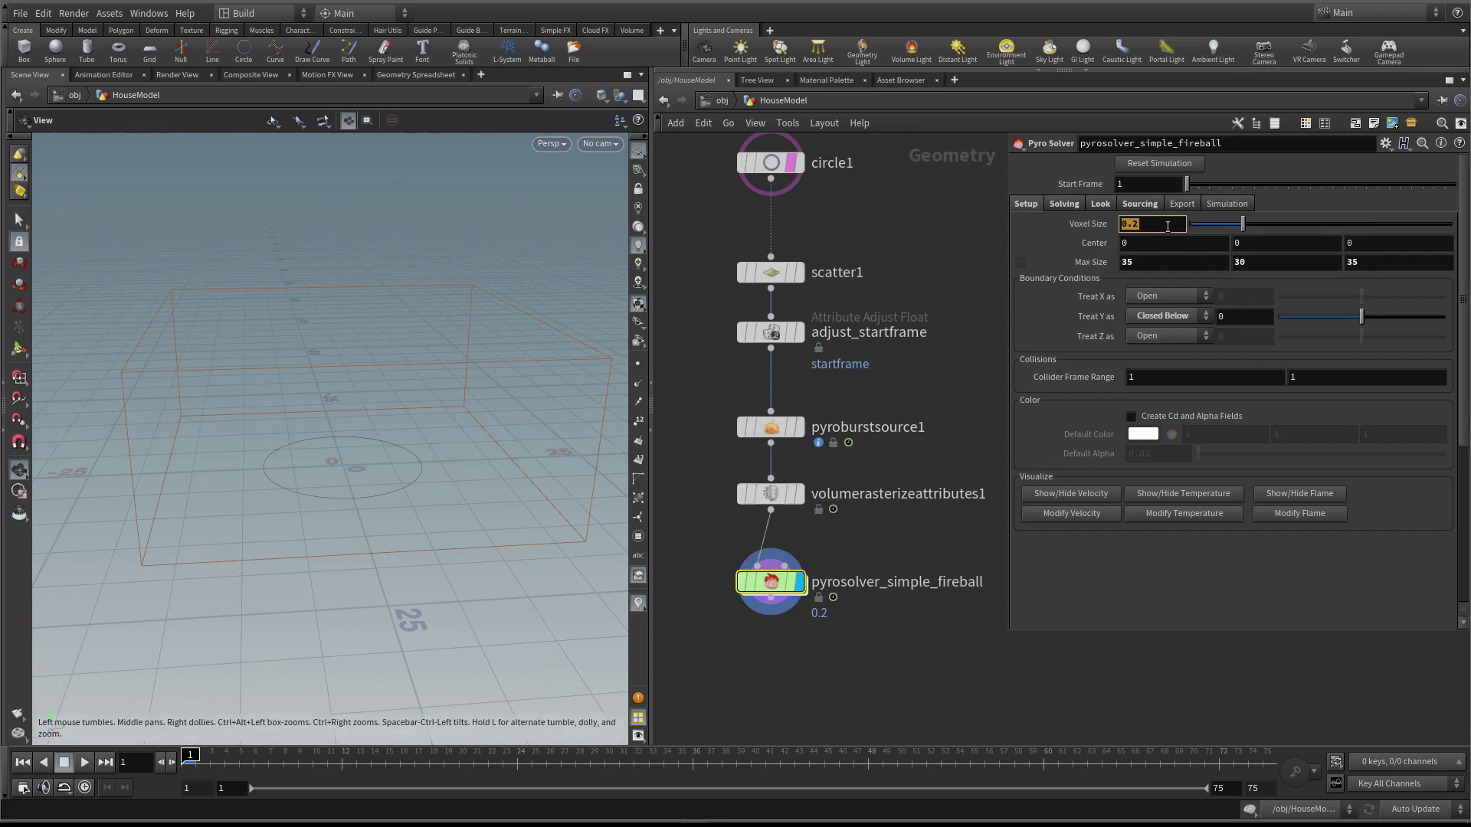
key("Return")
scroll(931, 268, "down", 2)
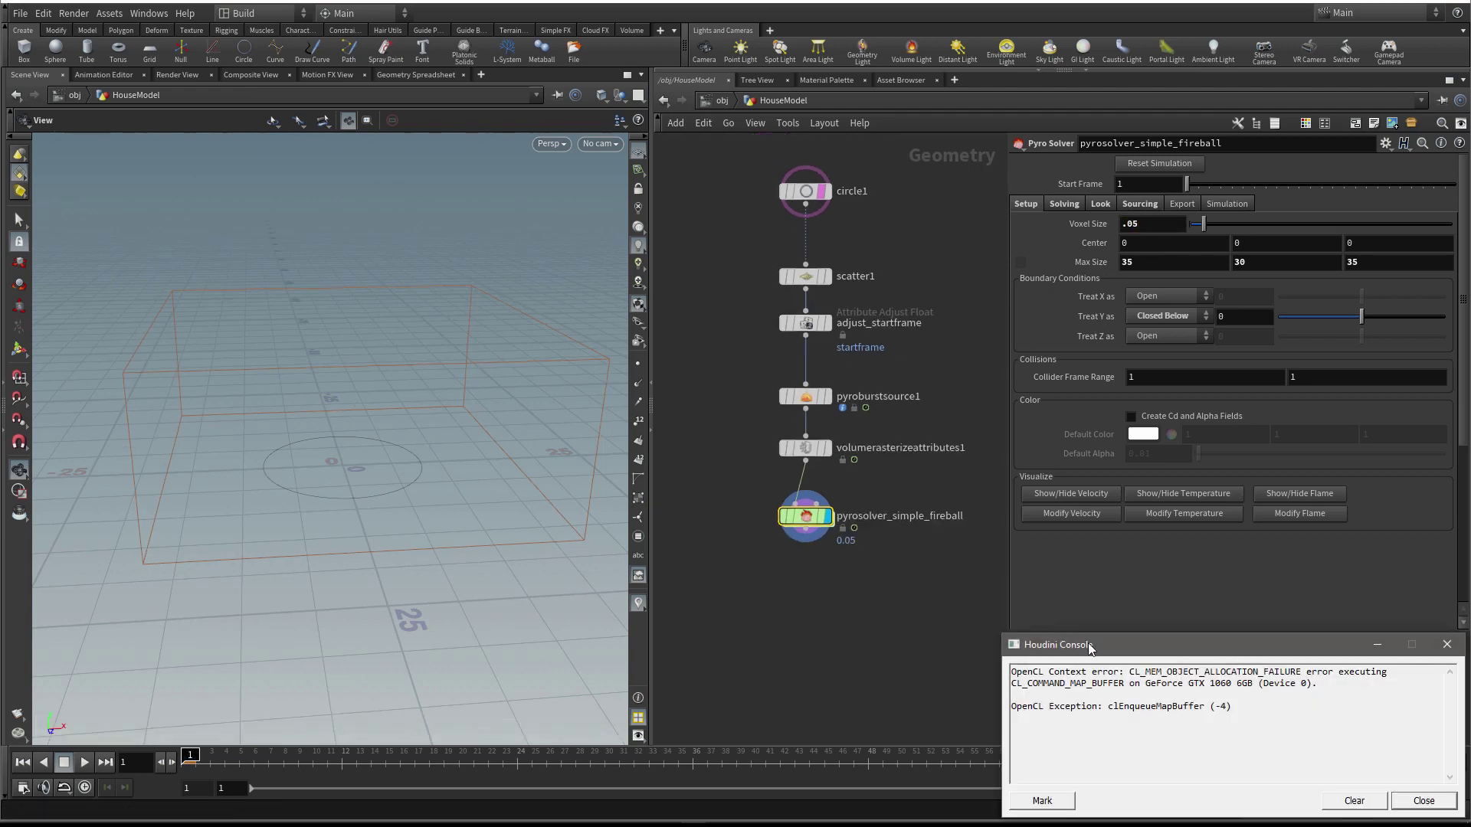
Close the Houdini Console and set the pyro solver's Voxel Size to 0.2
left_click_drag(1091, 648, 880, 477)
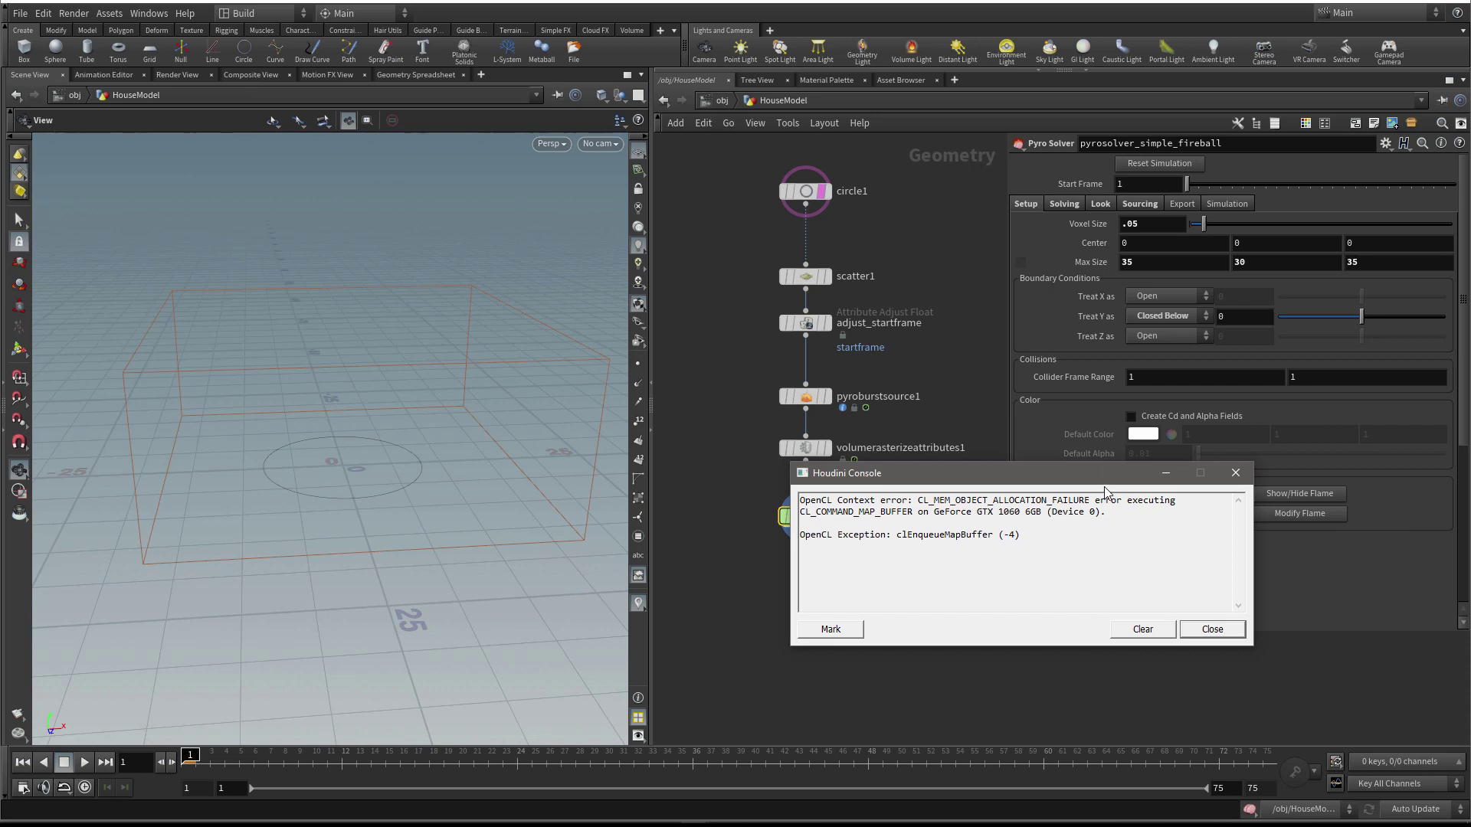
left_click(1235, 472)
left_click(1120, 224)
type(".")
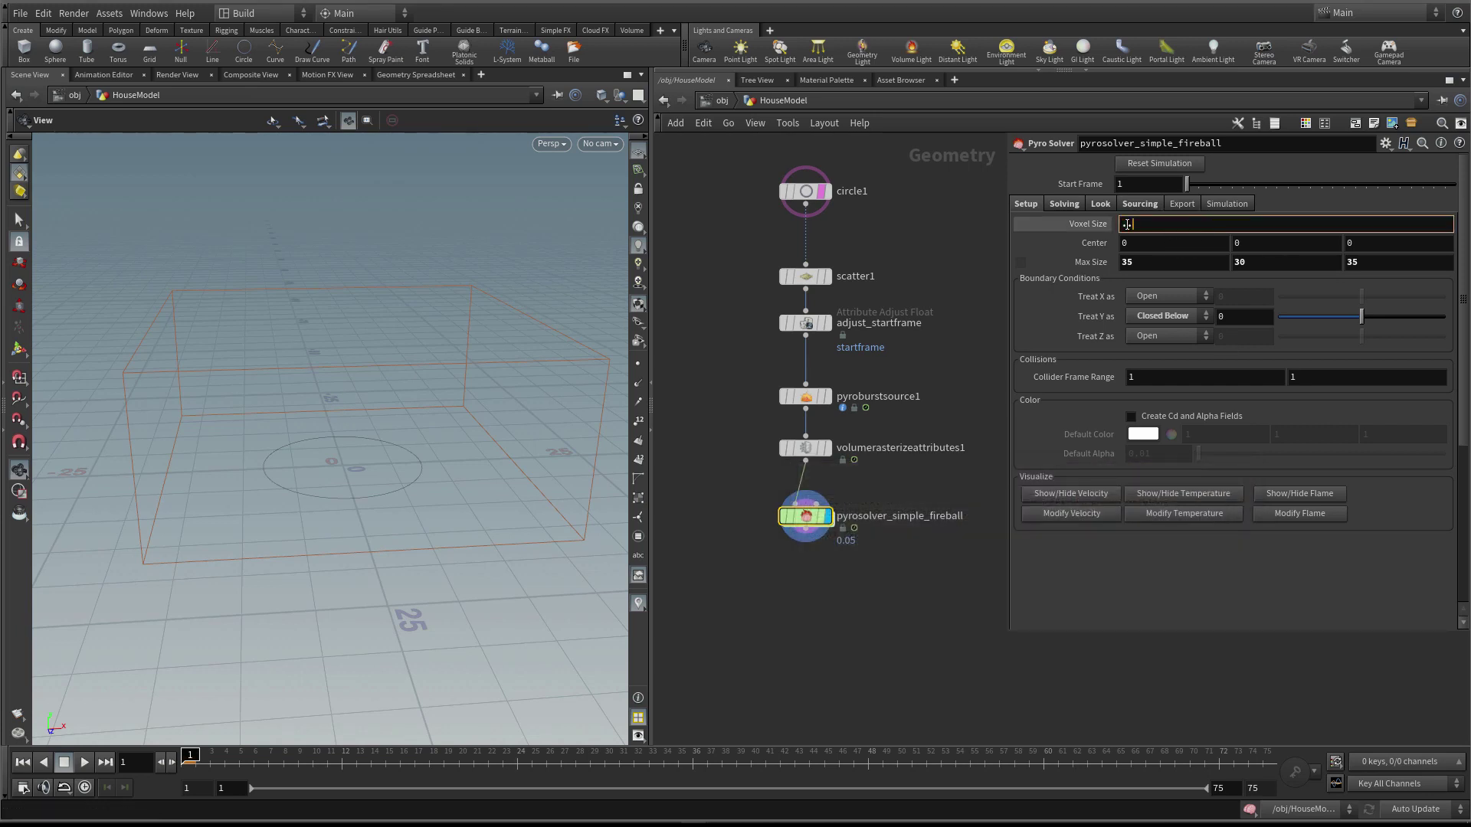
type("2")
key("Return")
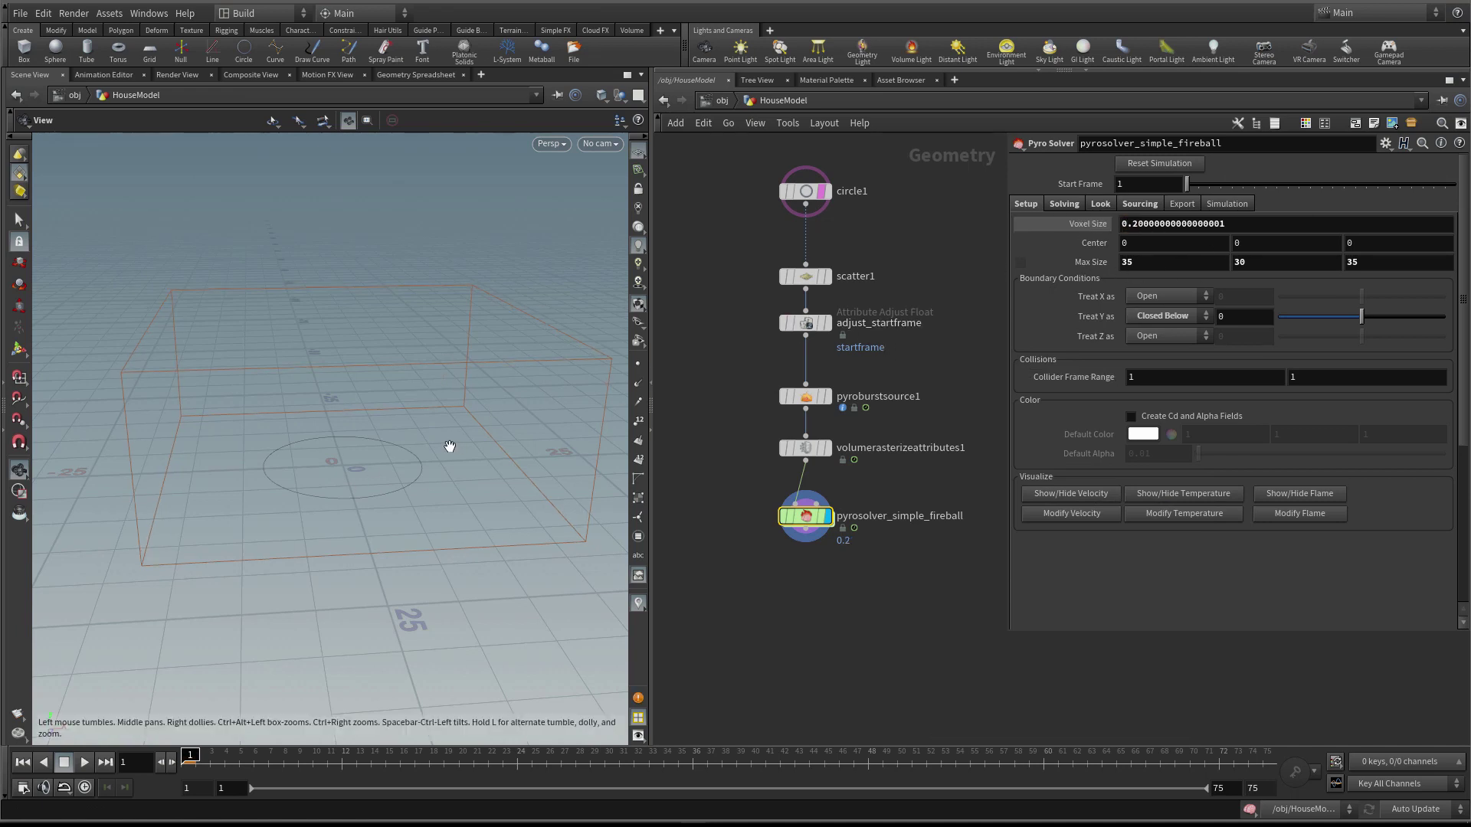
Reduce the solver's Max Size to 30, 30, 30
left_click_drag(449, 446, 459, 414)
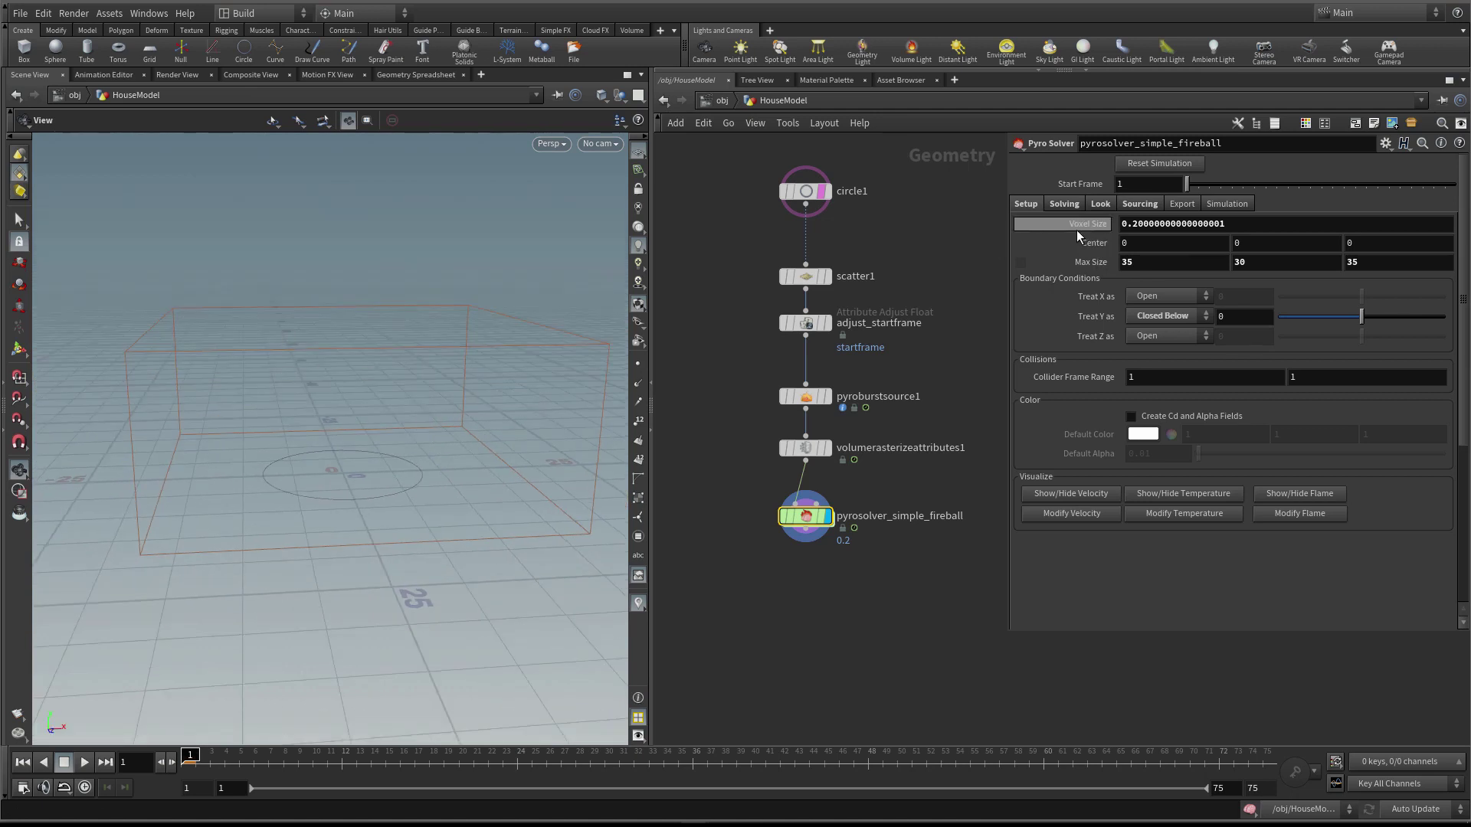
middle_click(814, 524)
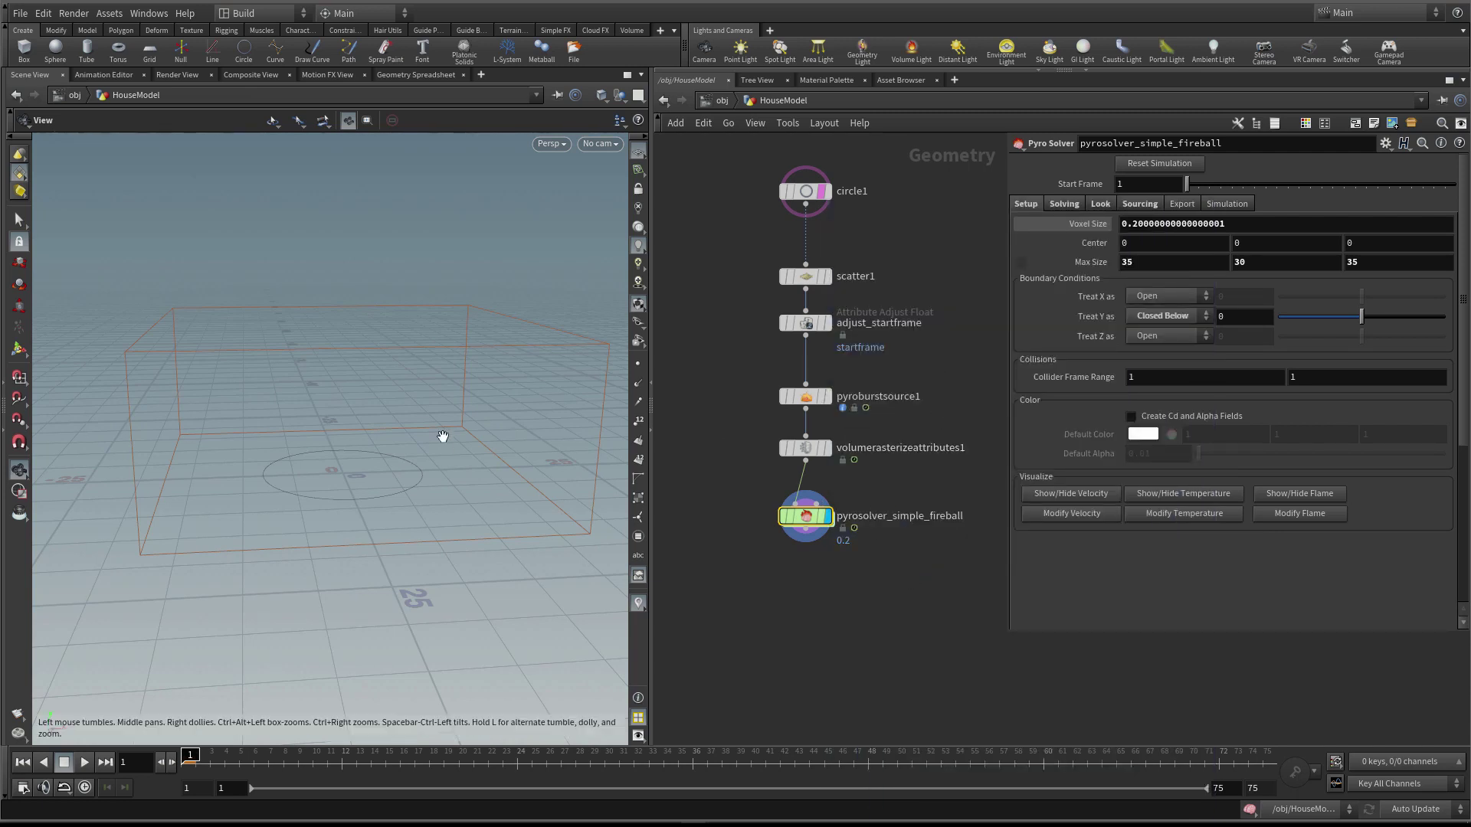
left_click_drag(528, 417, 515, 416)
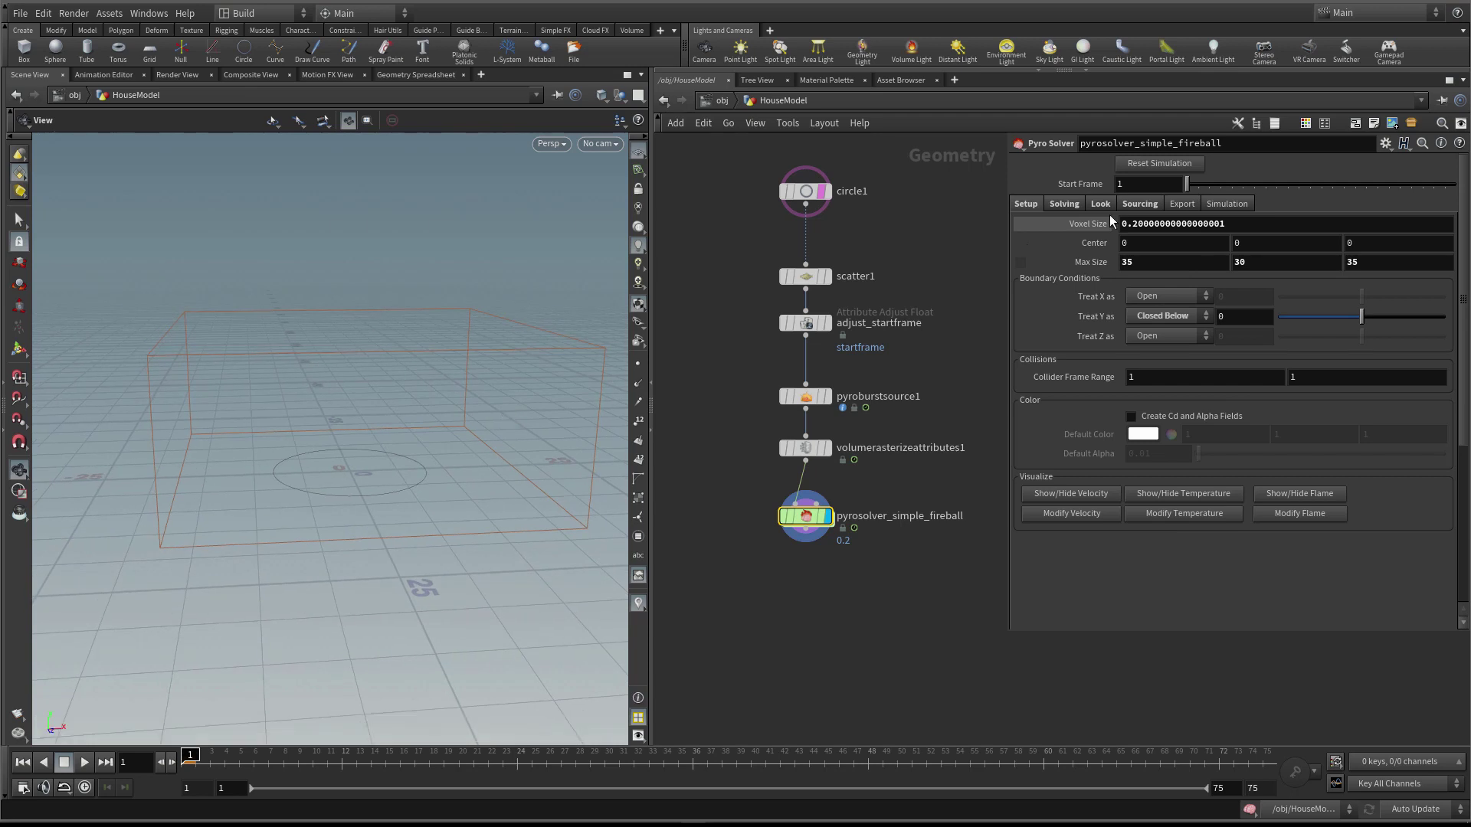
double_click(1160, 262)
left_click_drag(1369, 265, 1268, 262)
type("30")
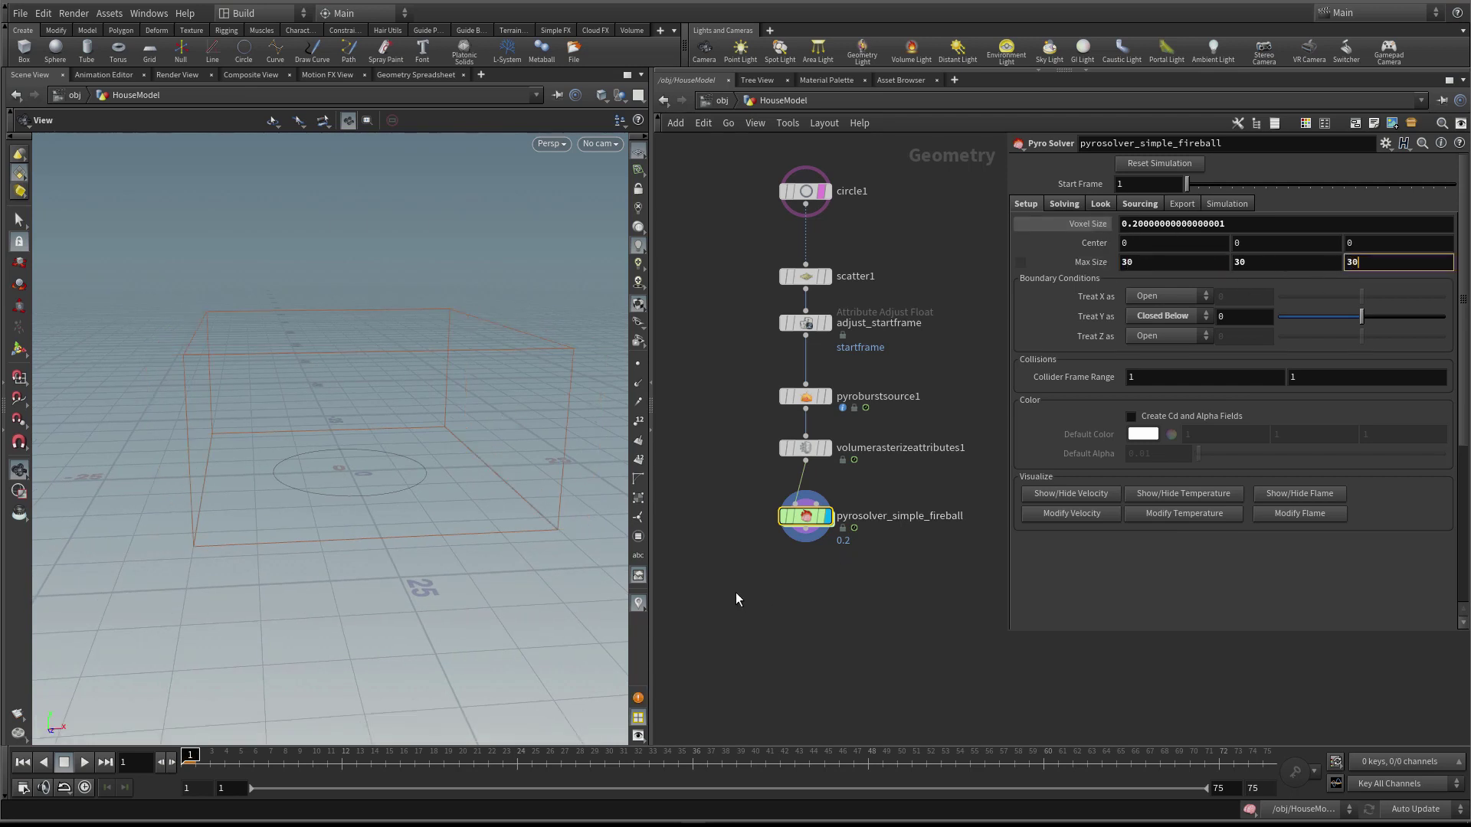
Play the simulation in the smaller bounds, examine the three explosions from several angles, and return to frame 1
scroll(731, 591, "up", 3)
right_click_drag(433, 488, 479, 457)
key("Up")
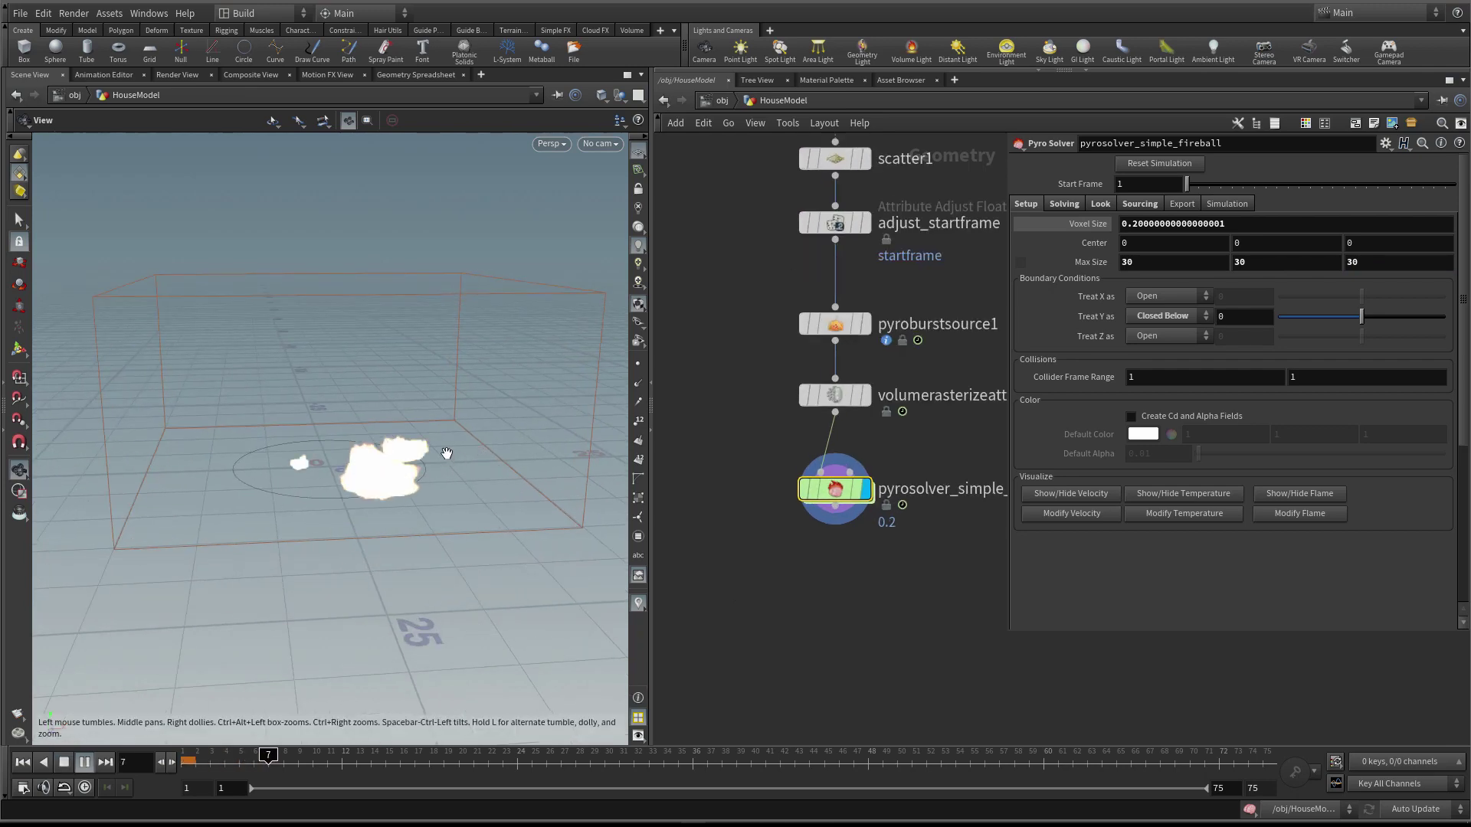
left_click_drag(434, 452, 374, 378)
right_click_drag(421, 384, 377, 381)
key("Up")
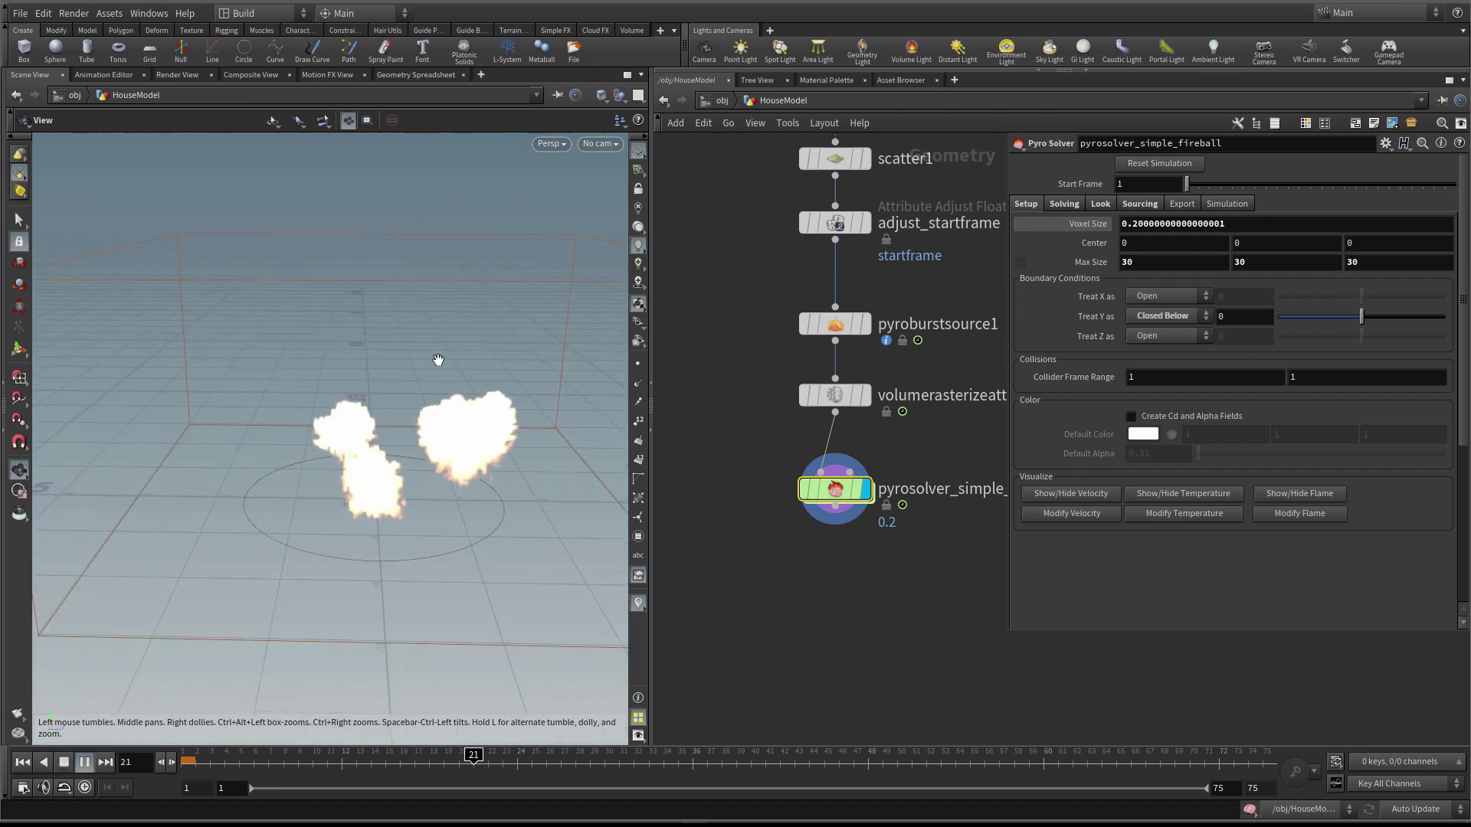
key("Up")
left_click_drag(396, 368, 337, 567)
key("Up")
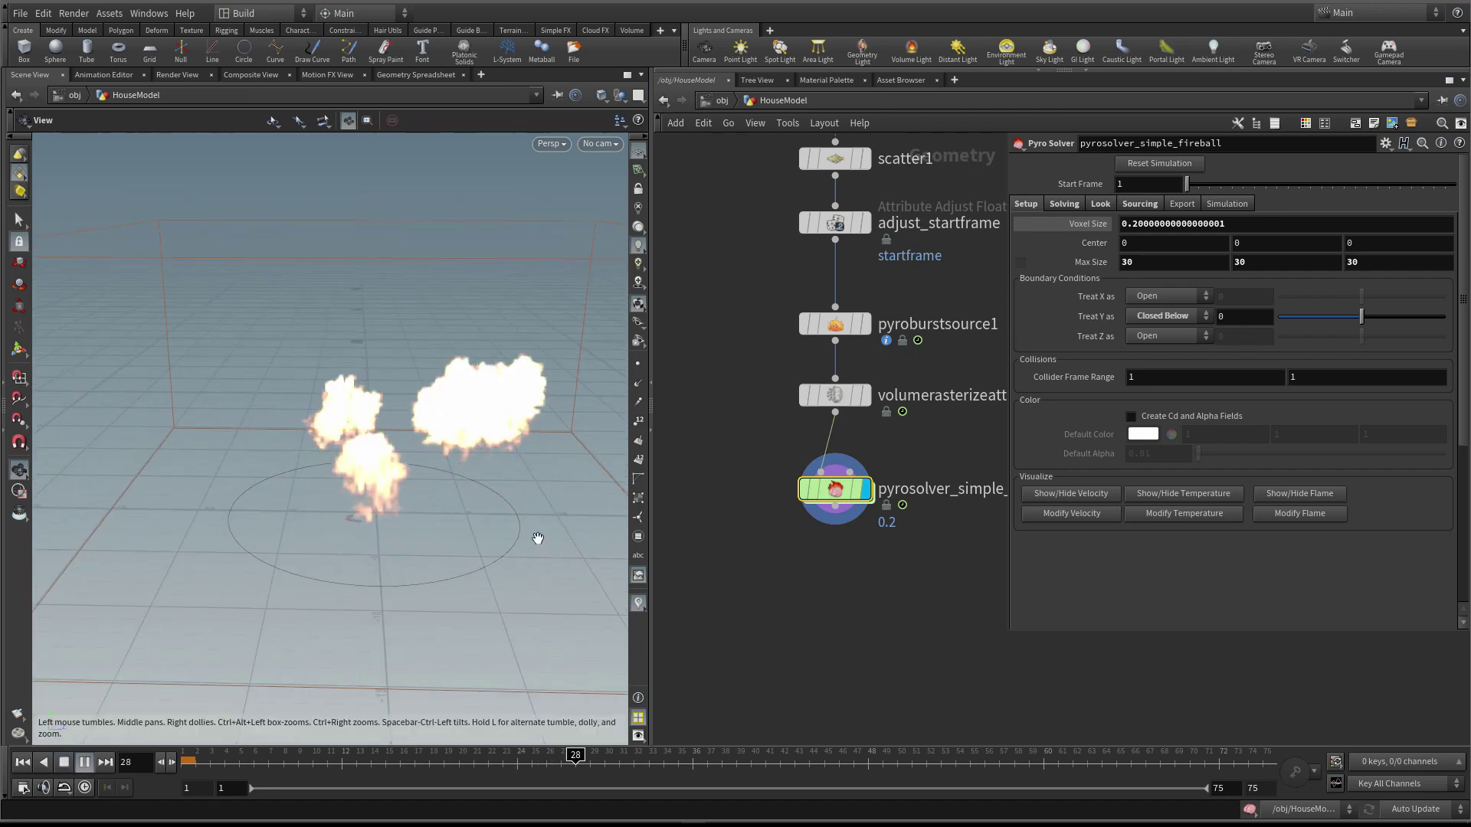
key("Up")
left_click_drag(511, 373, 459, 404)
key("Up")
key("Up")
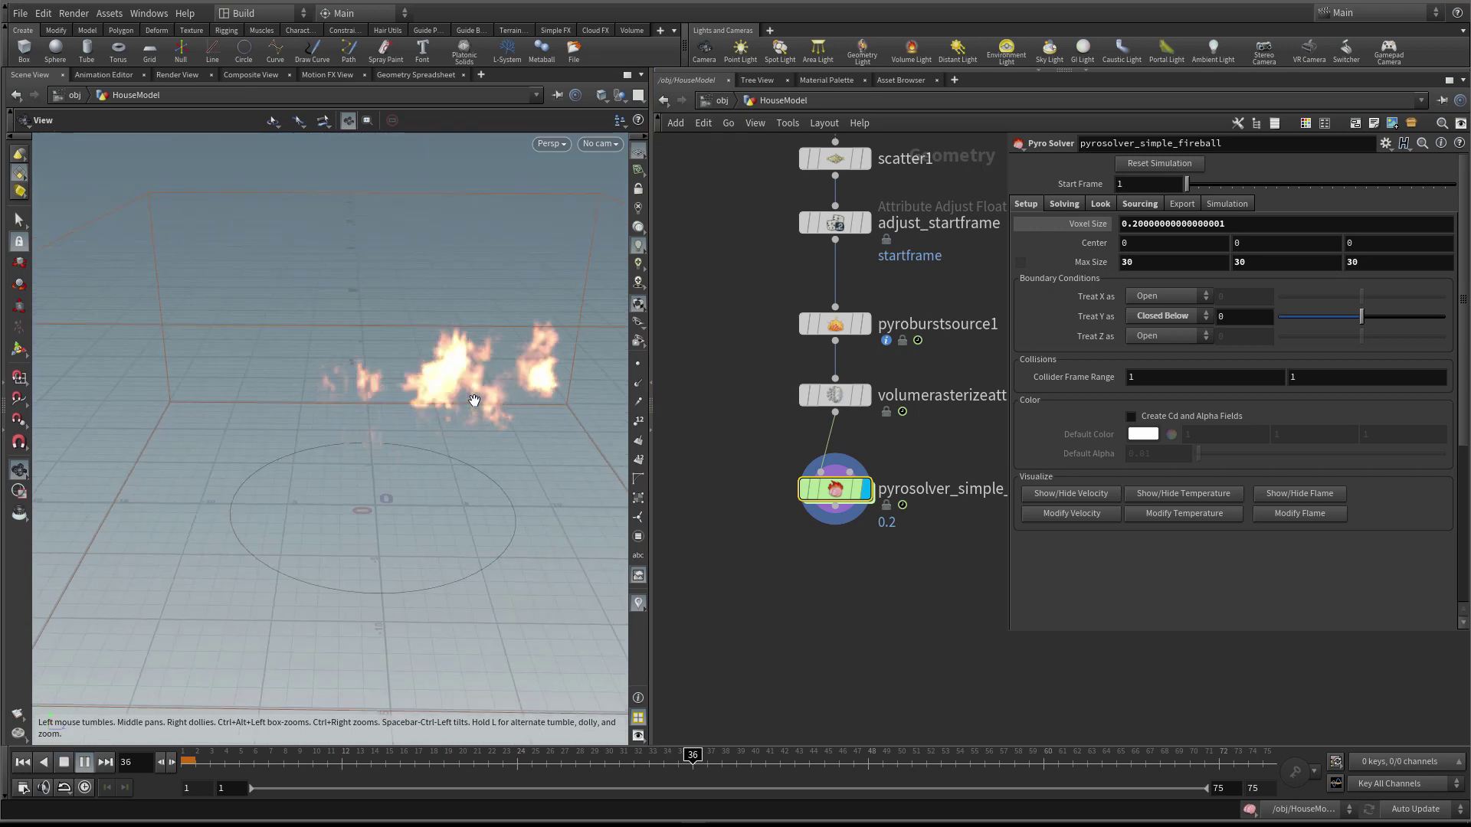
left_click(22, 761)
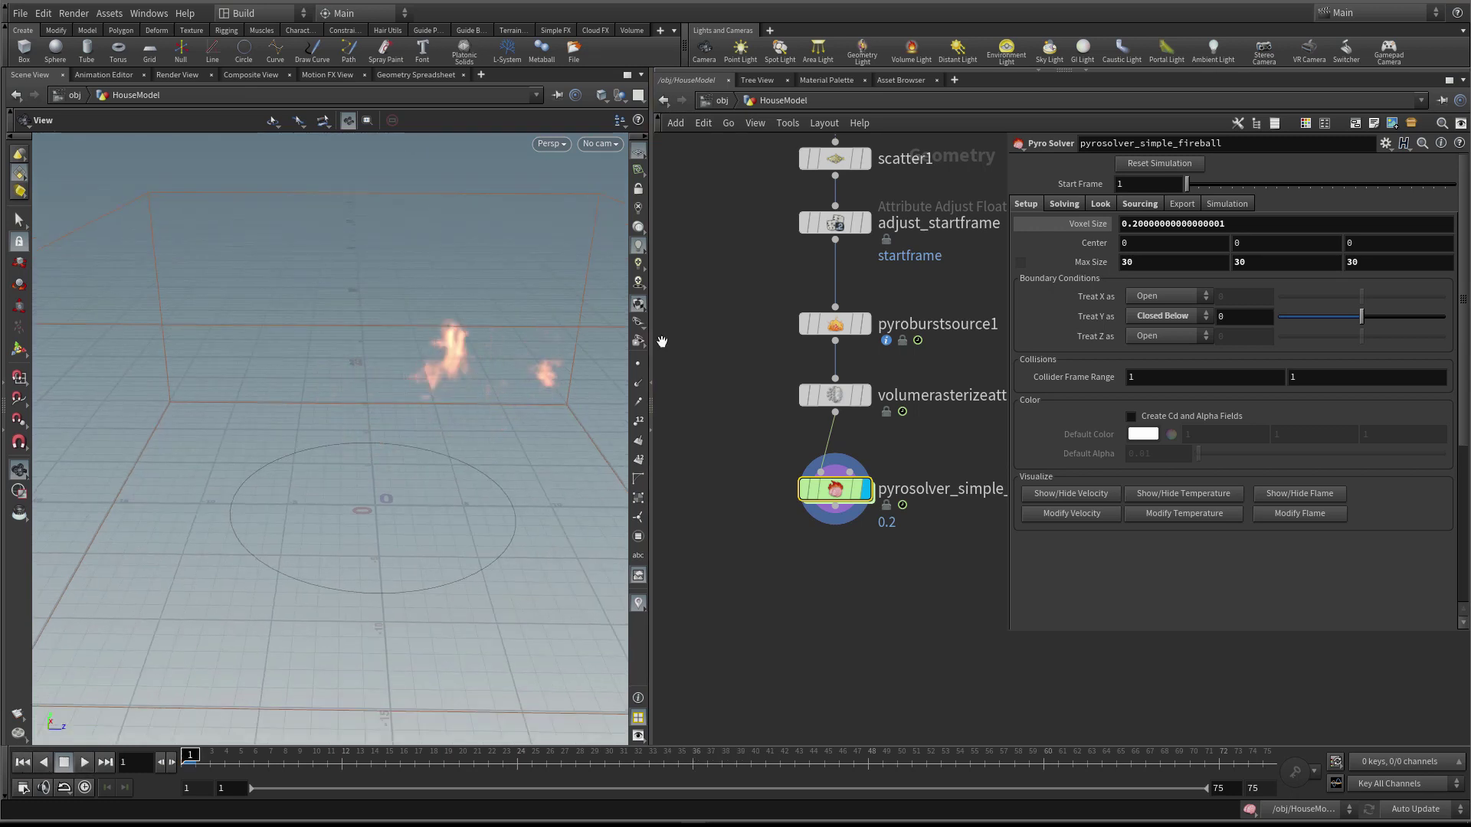
Show the solver's sourcing settings, and check the startframe values of adjust_startframe in its geometry spreadsheet
left_click(1139, 204)
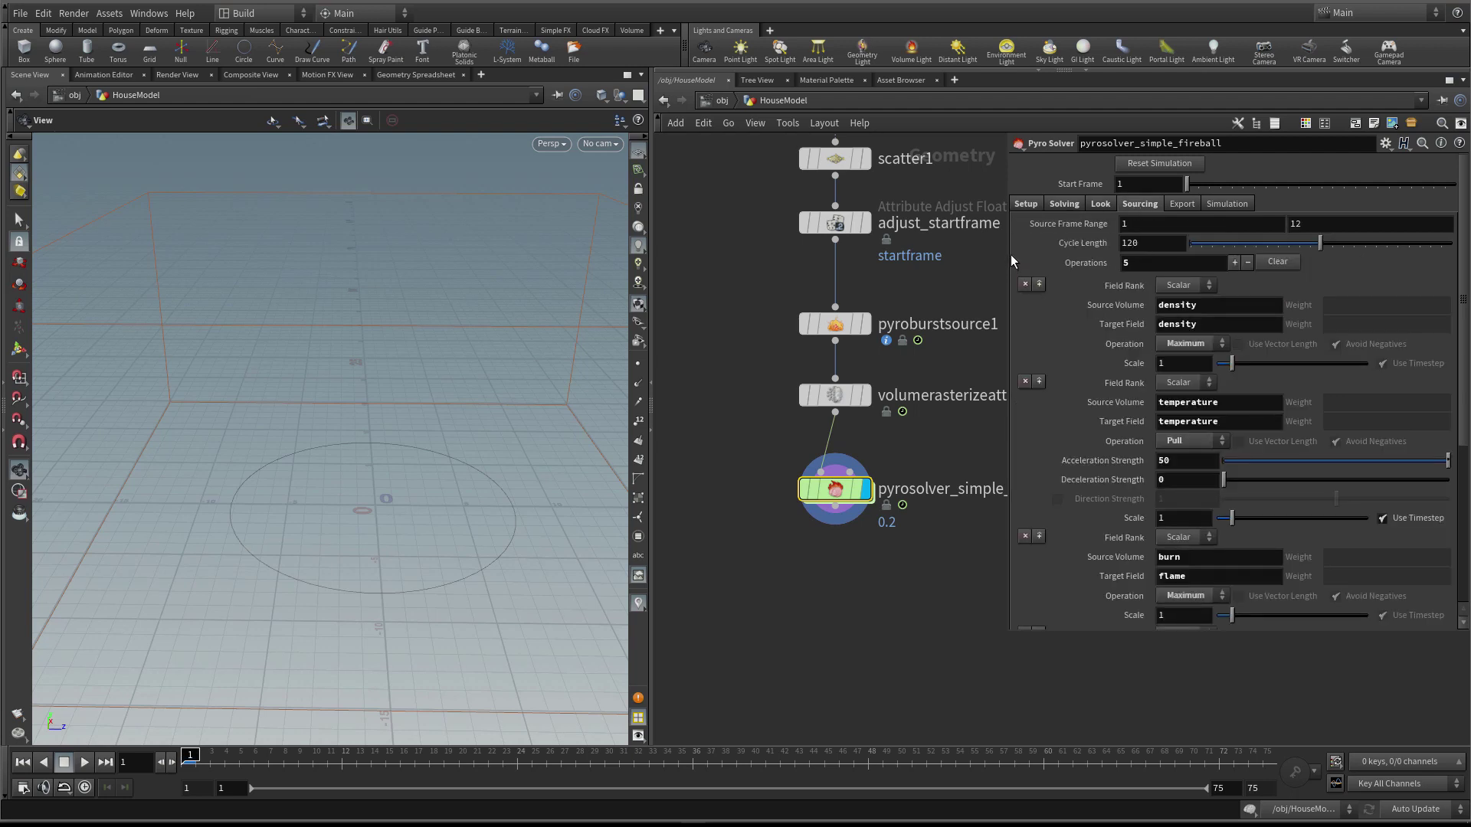
right_click_drag(429, 471, 521, 391)
middle_click_drag(936, 447, 852, 430)
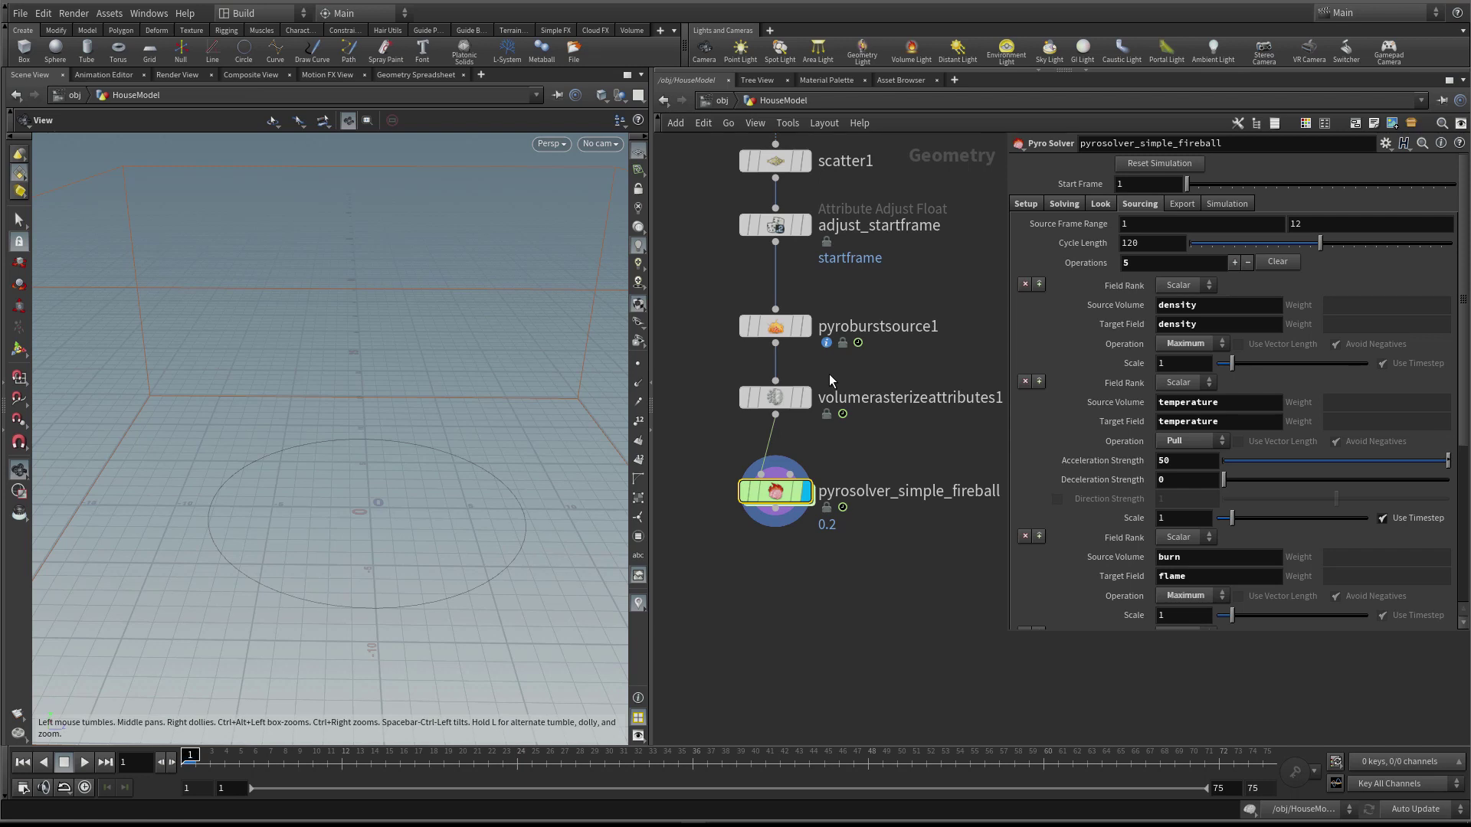
left_click_drag(428, 502, 389, 512)
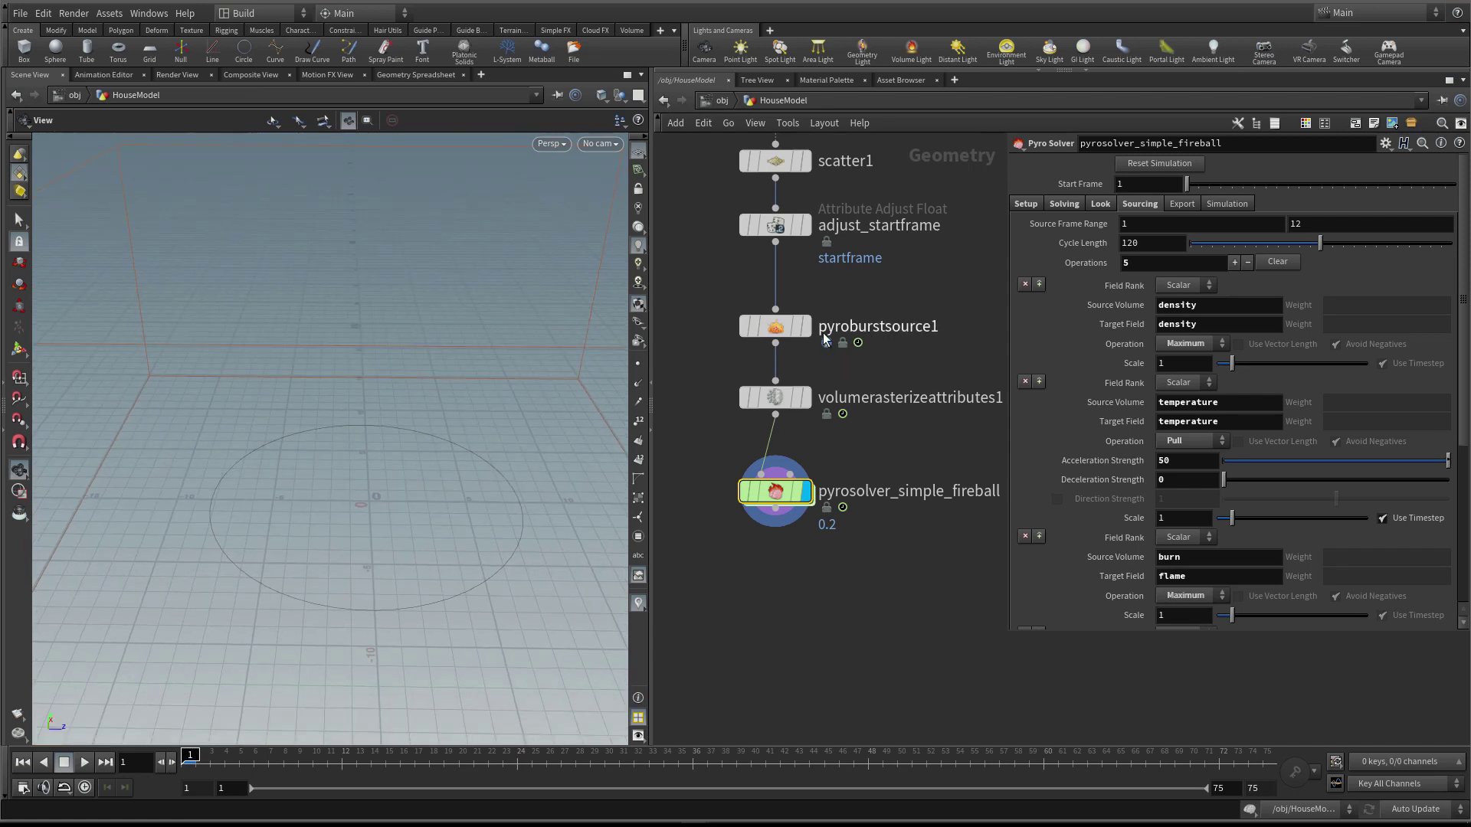
right_click(783, 228)
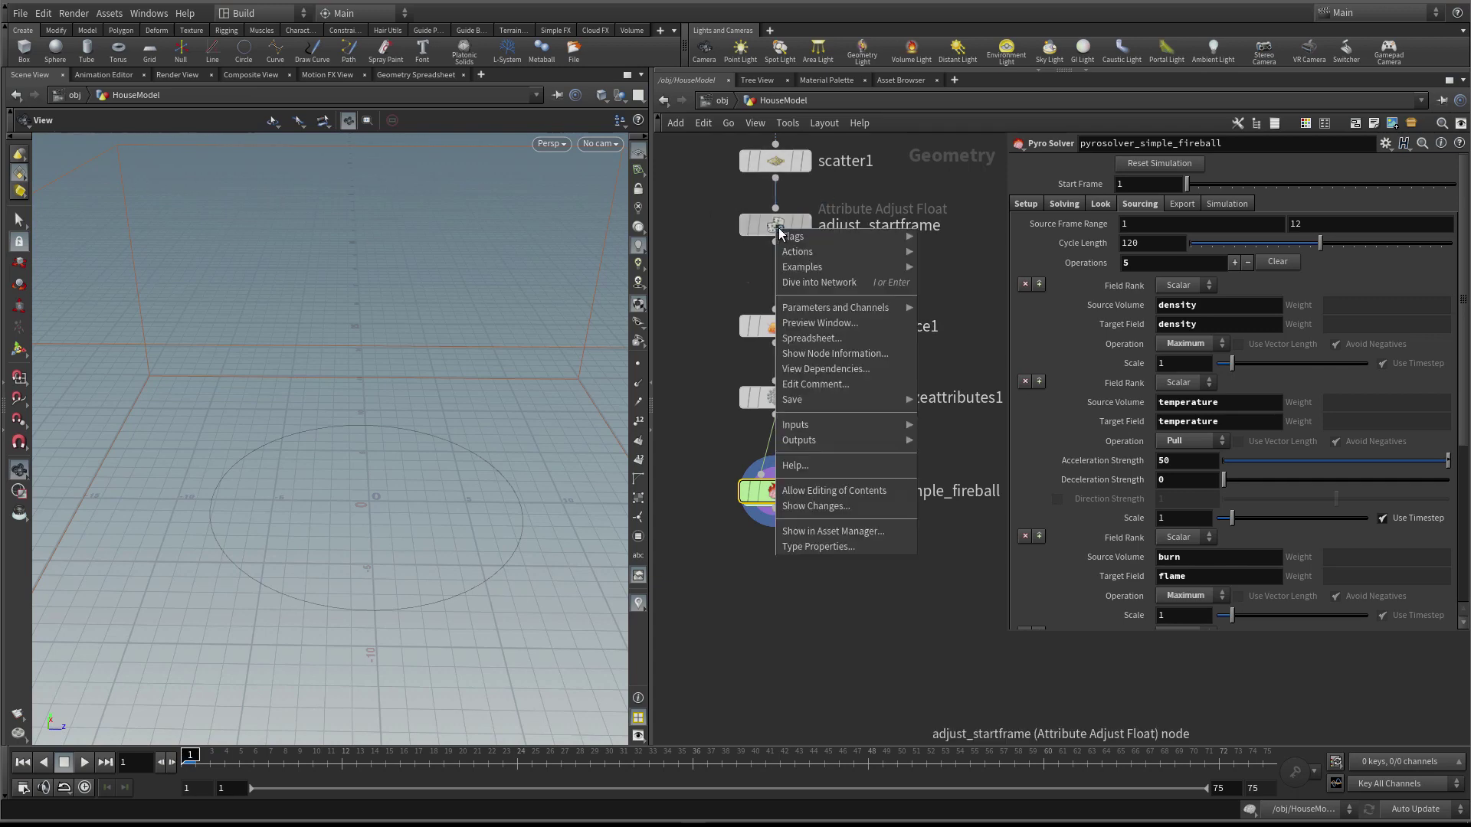
left_click(830, 337)
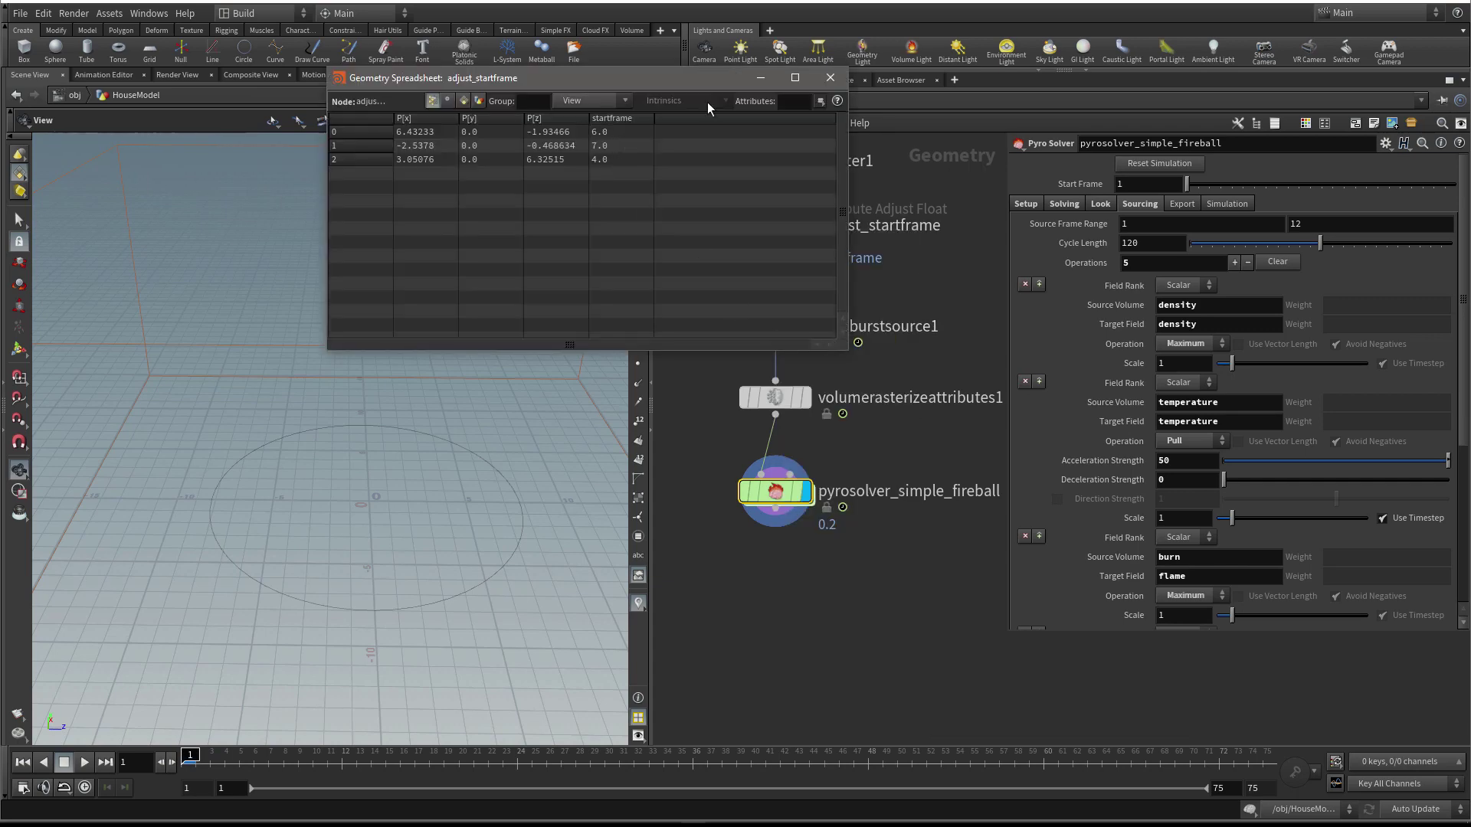
left_click(830, 78)
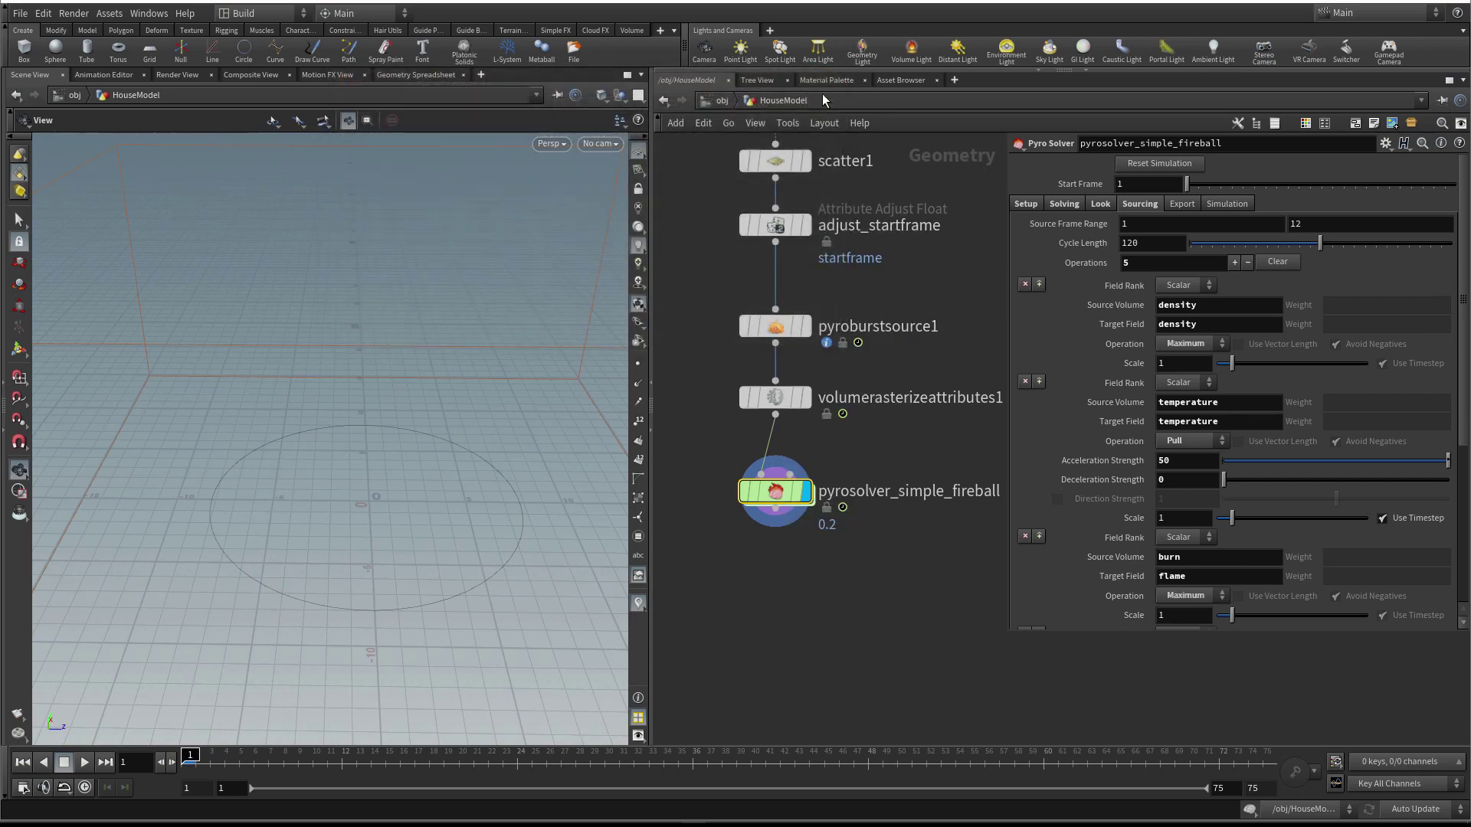
Set the end of the solver's Source Frame Range to 1
double_click(1135, 224)
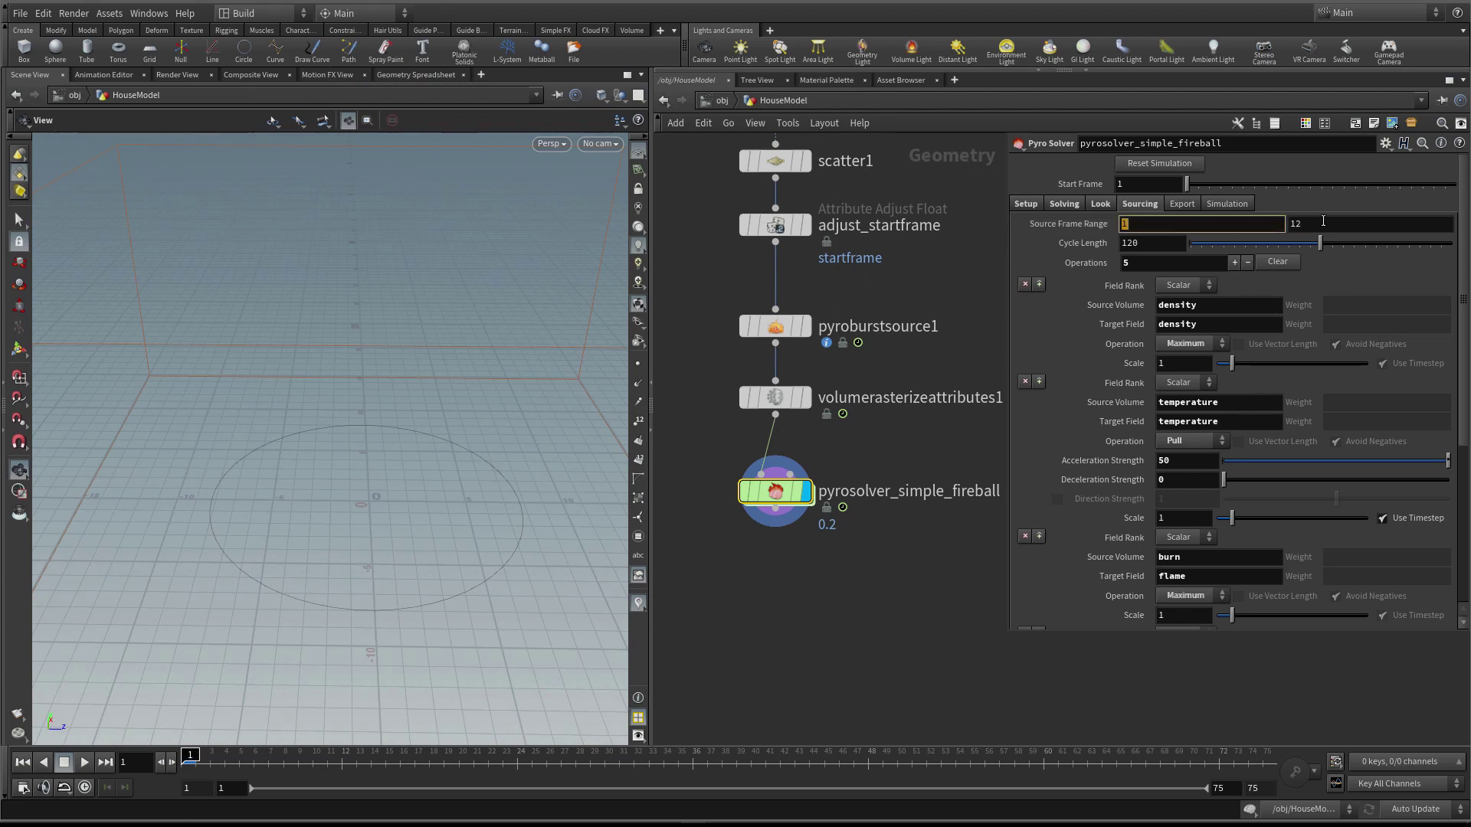
key("Tab")
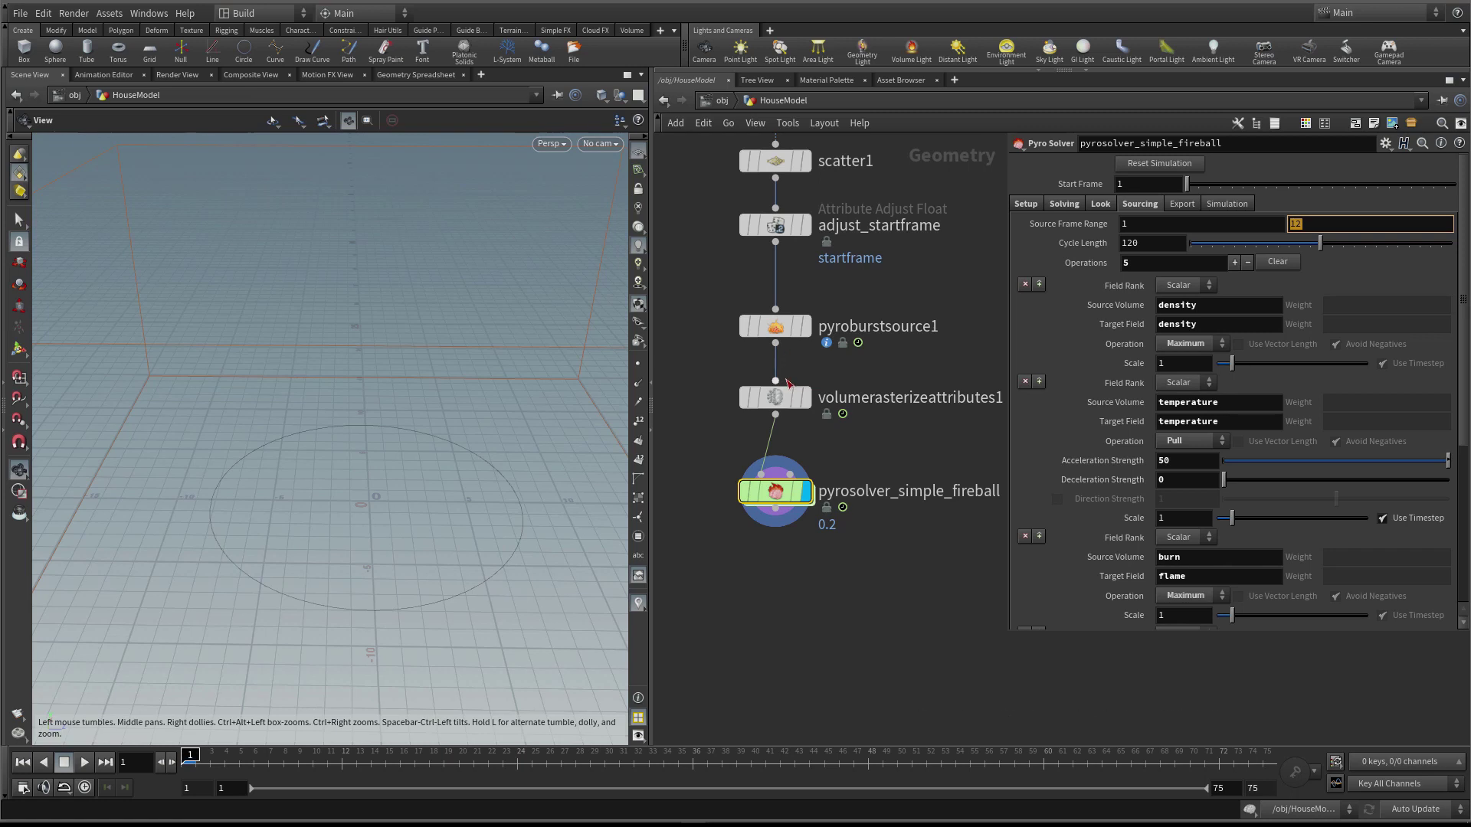
mouse_move(772, 397)
type("1")
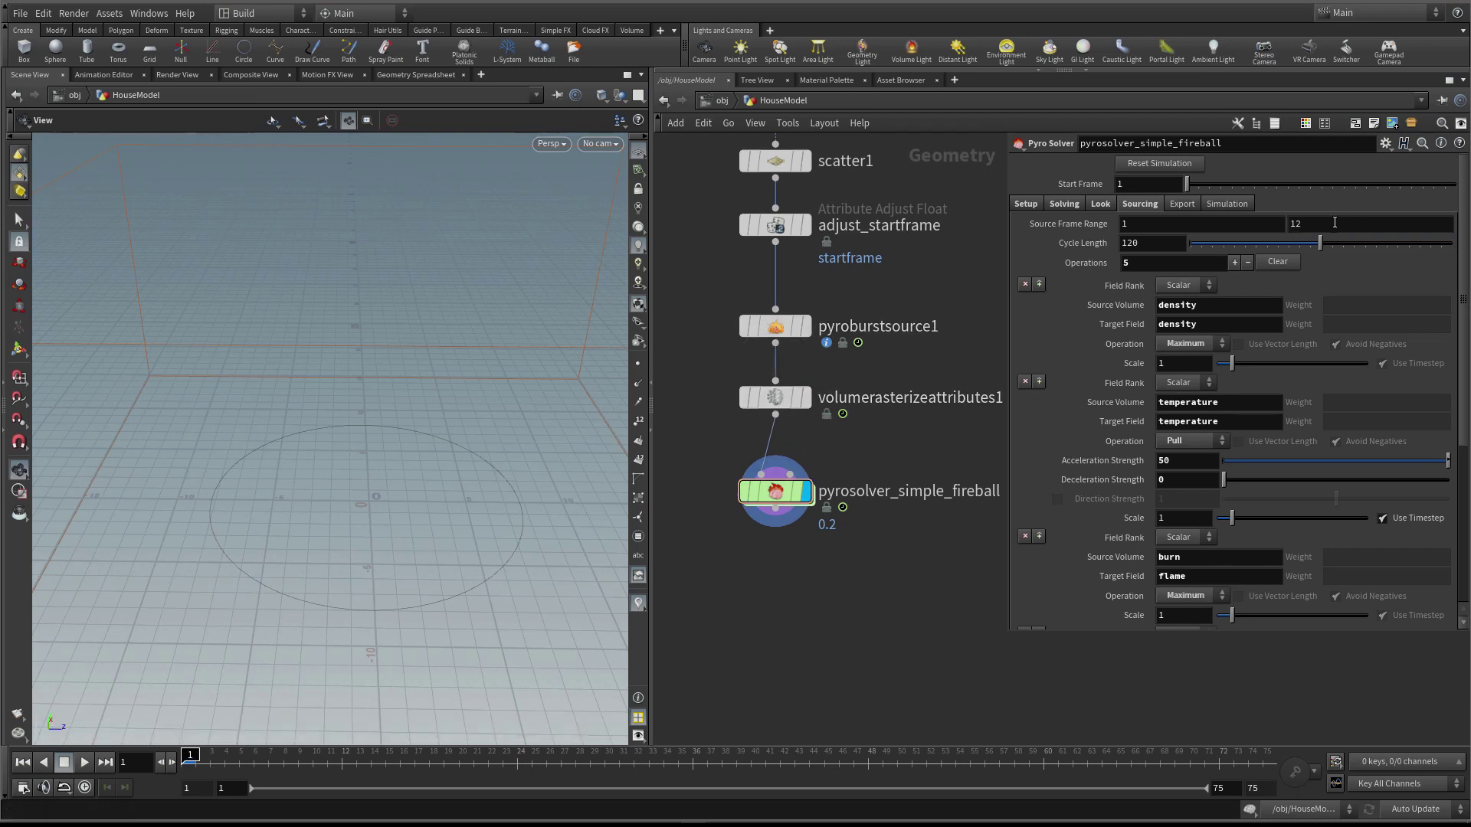
key("Return")
Reread the per-point startframe values in adjust_startframe's spreadsheet, close it, and return to the HouseModel network
right_click(776, 232)
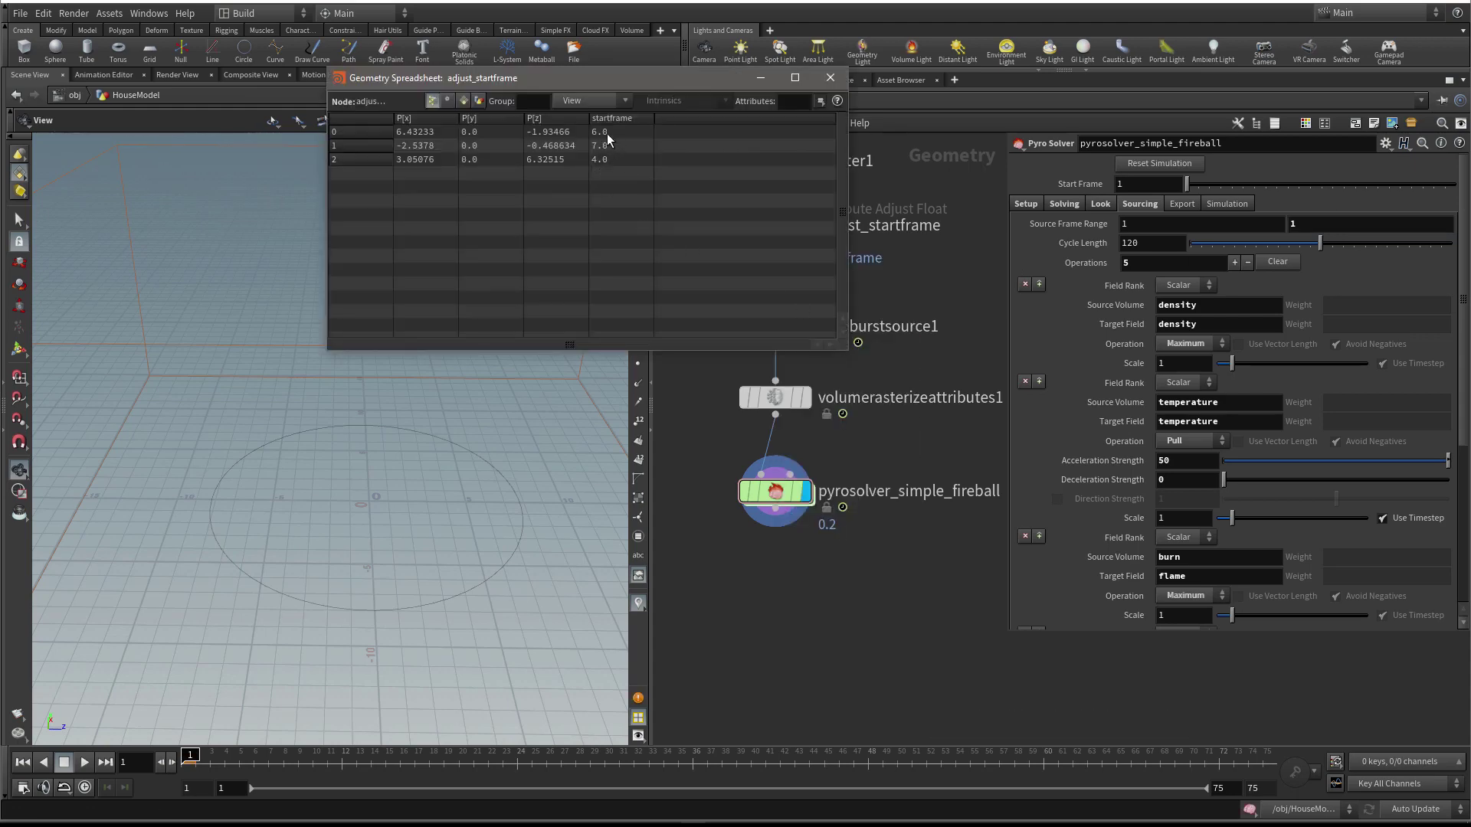
left_click(830, 77)
left_click(826, 79)
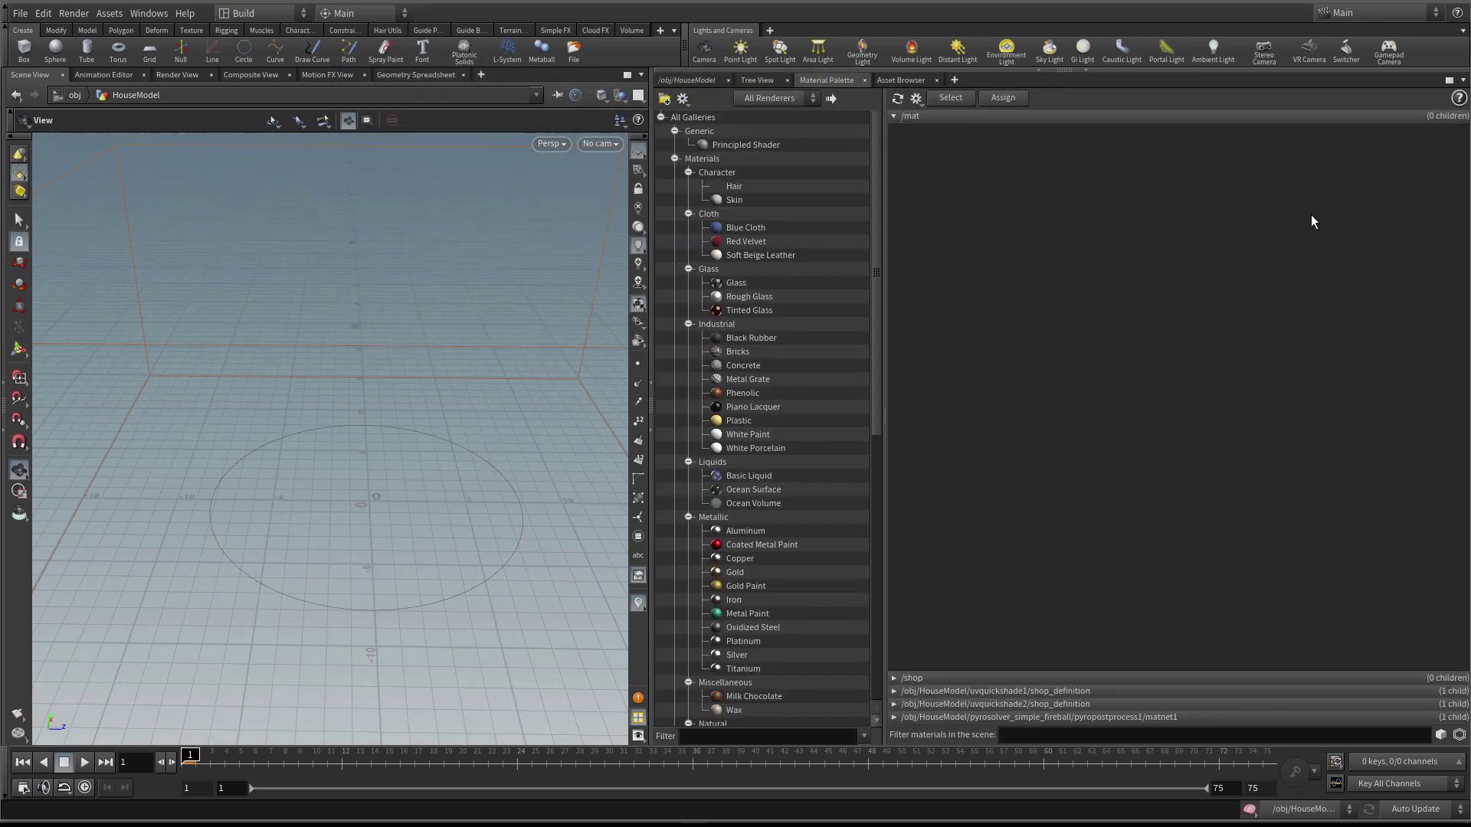
left_click(685, 79)
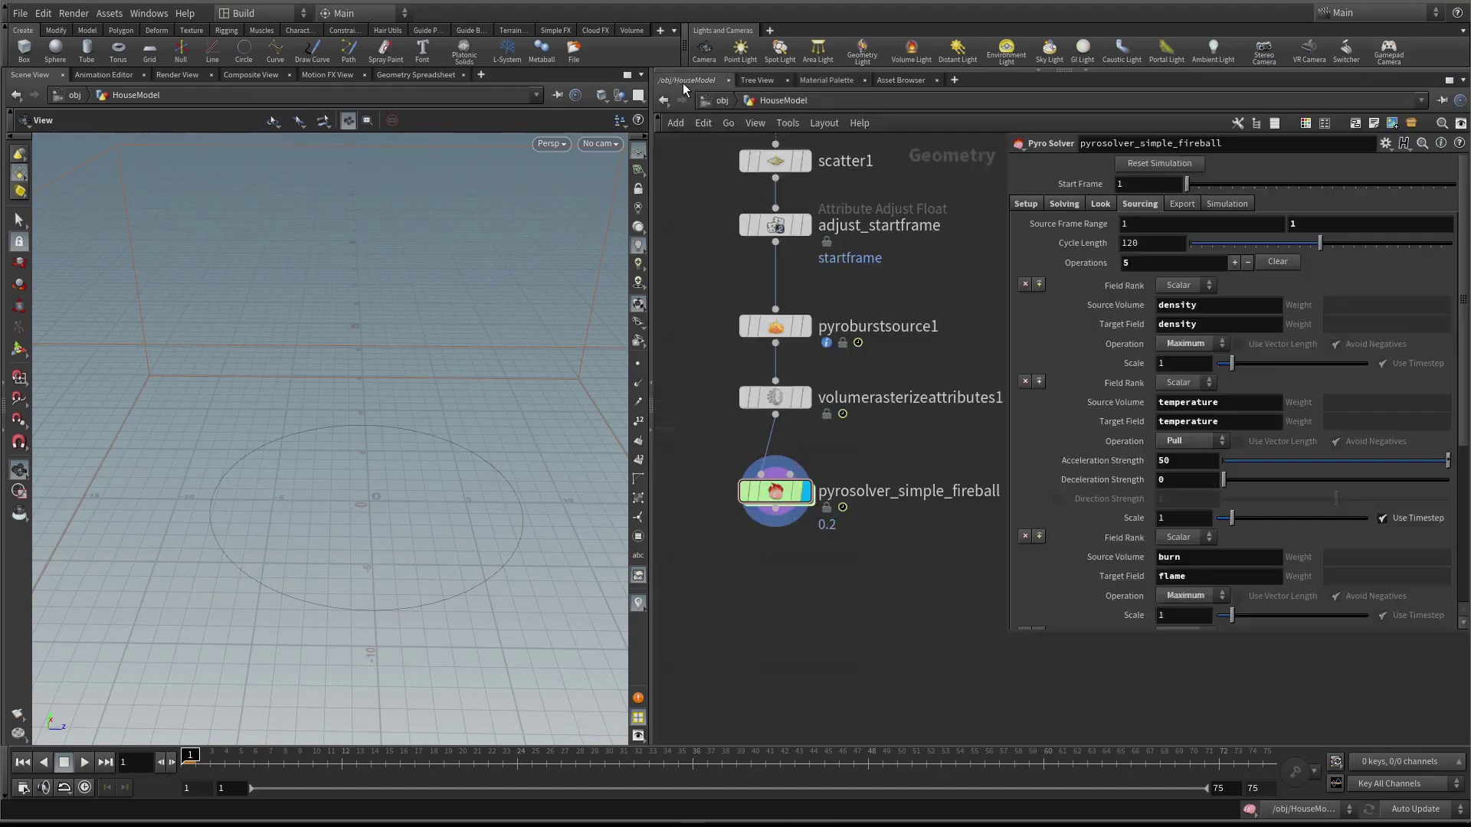
Try a Source Frame Range end of 3, play the simulation, and return to frame 1
middle_click_drag(749, 602, 754, 601)
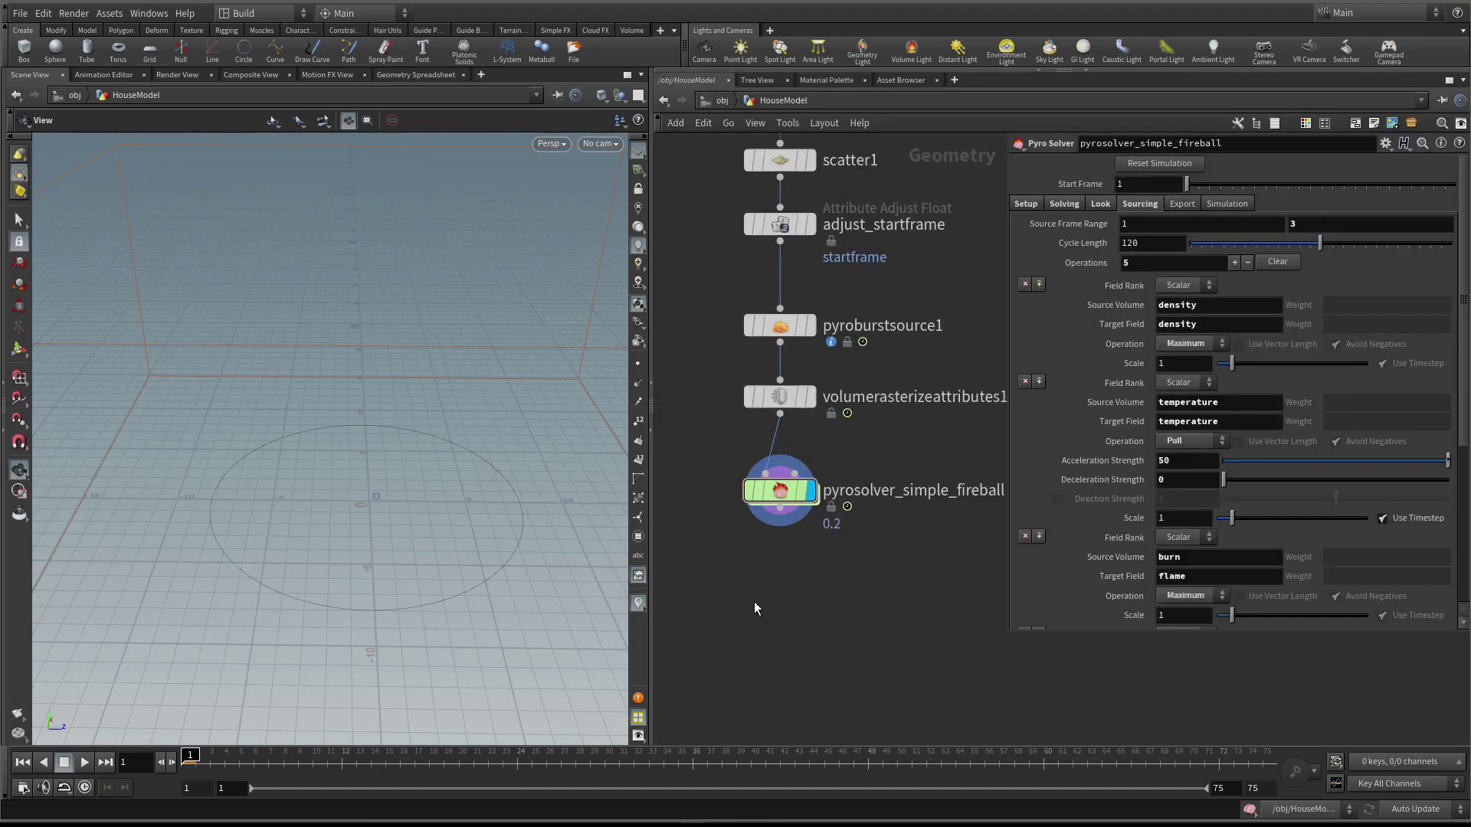
key("Up")
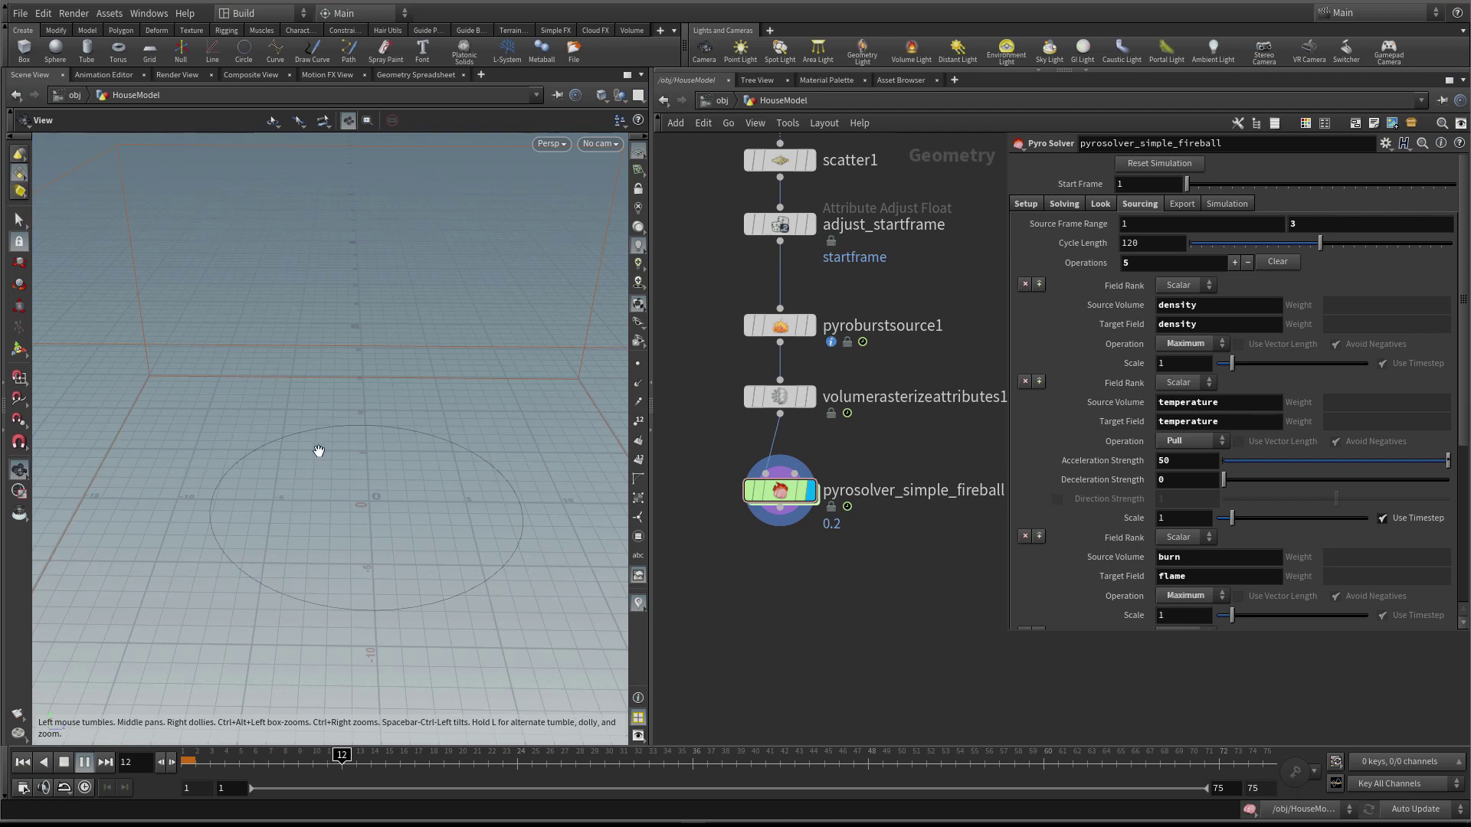
left_click_drag(253, 768, 123, 775)
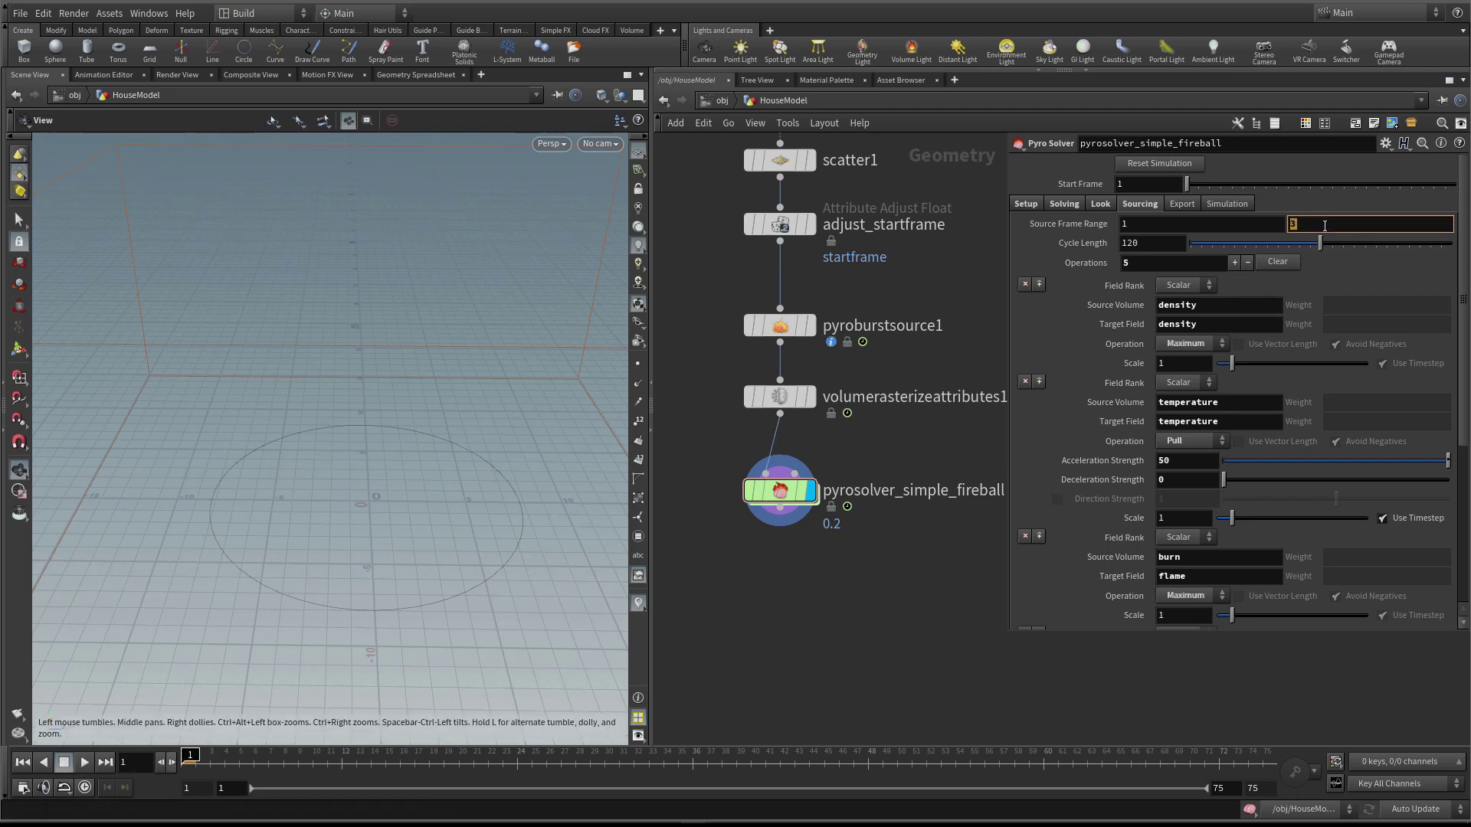
Test Source Frame Range end values of 4 and 6, playing the simulation with each
key("Up")
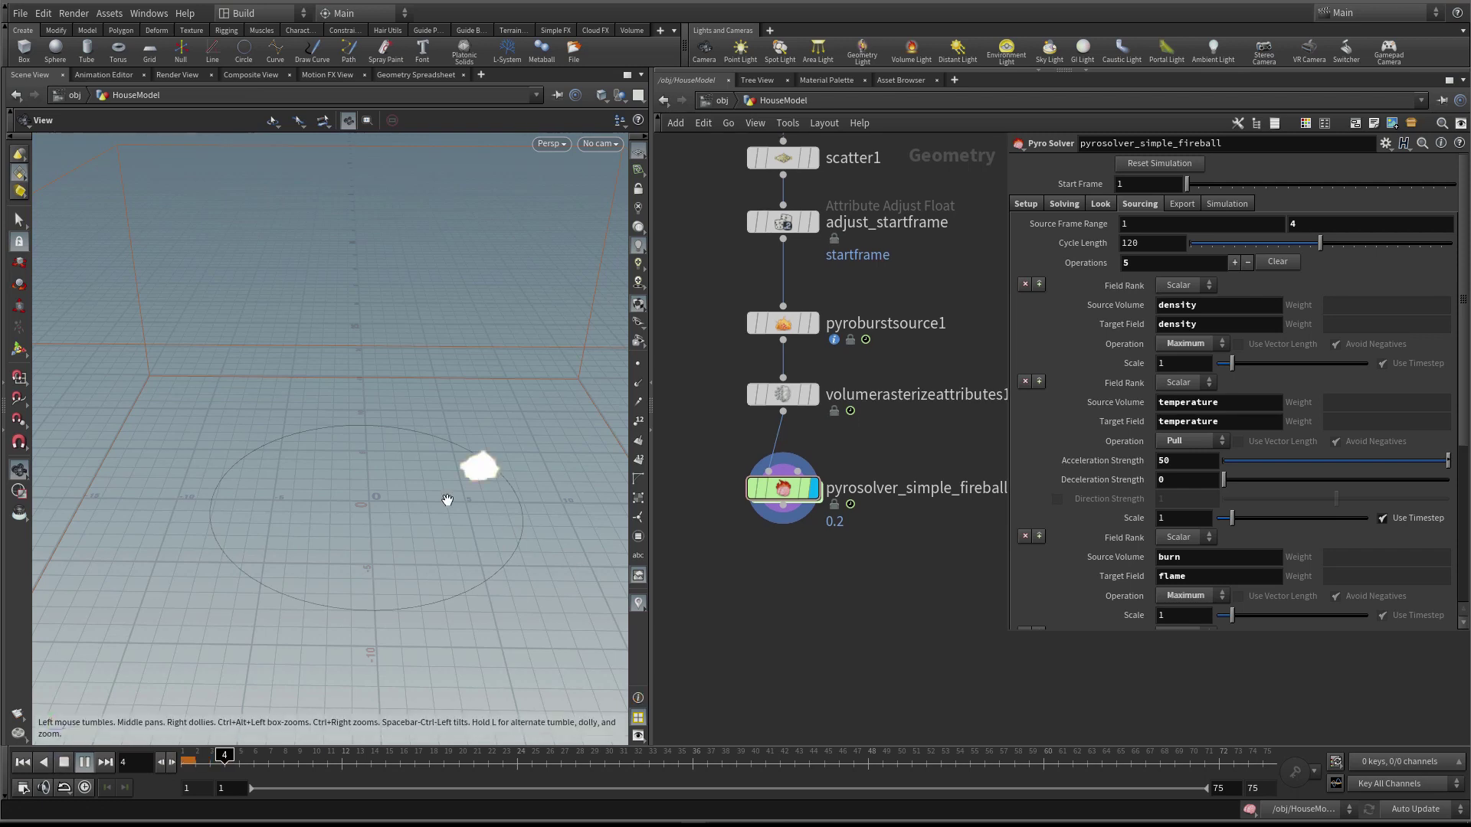
left_click_drag(322, 760, 707, 755)
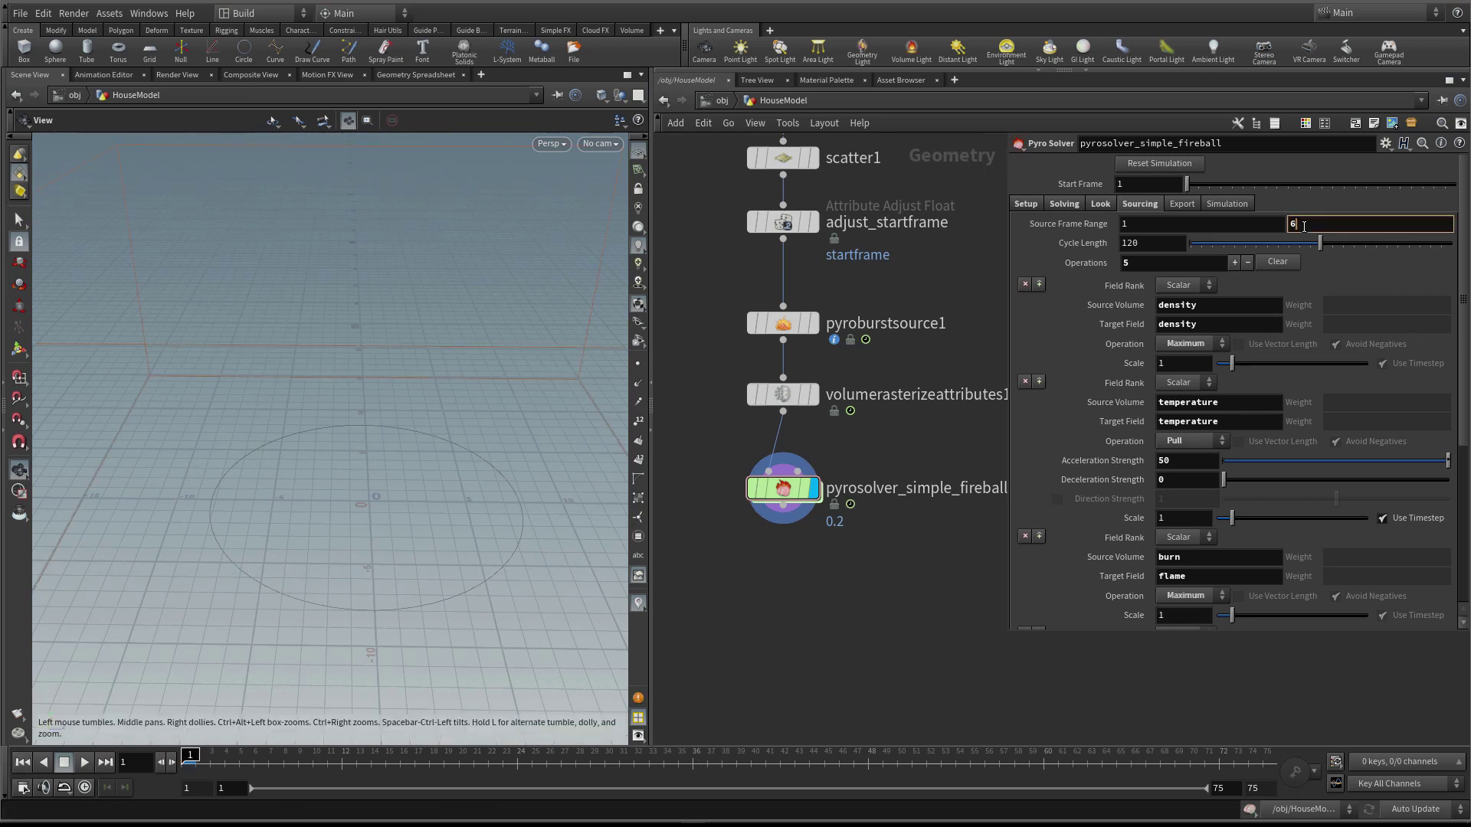
key("Up")
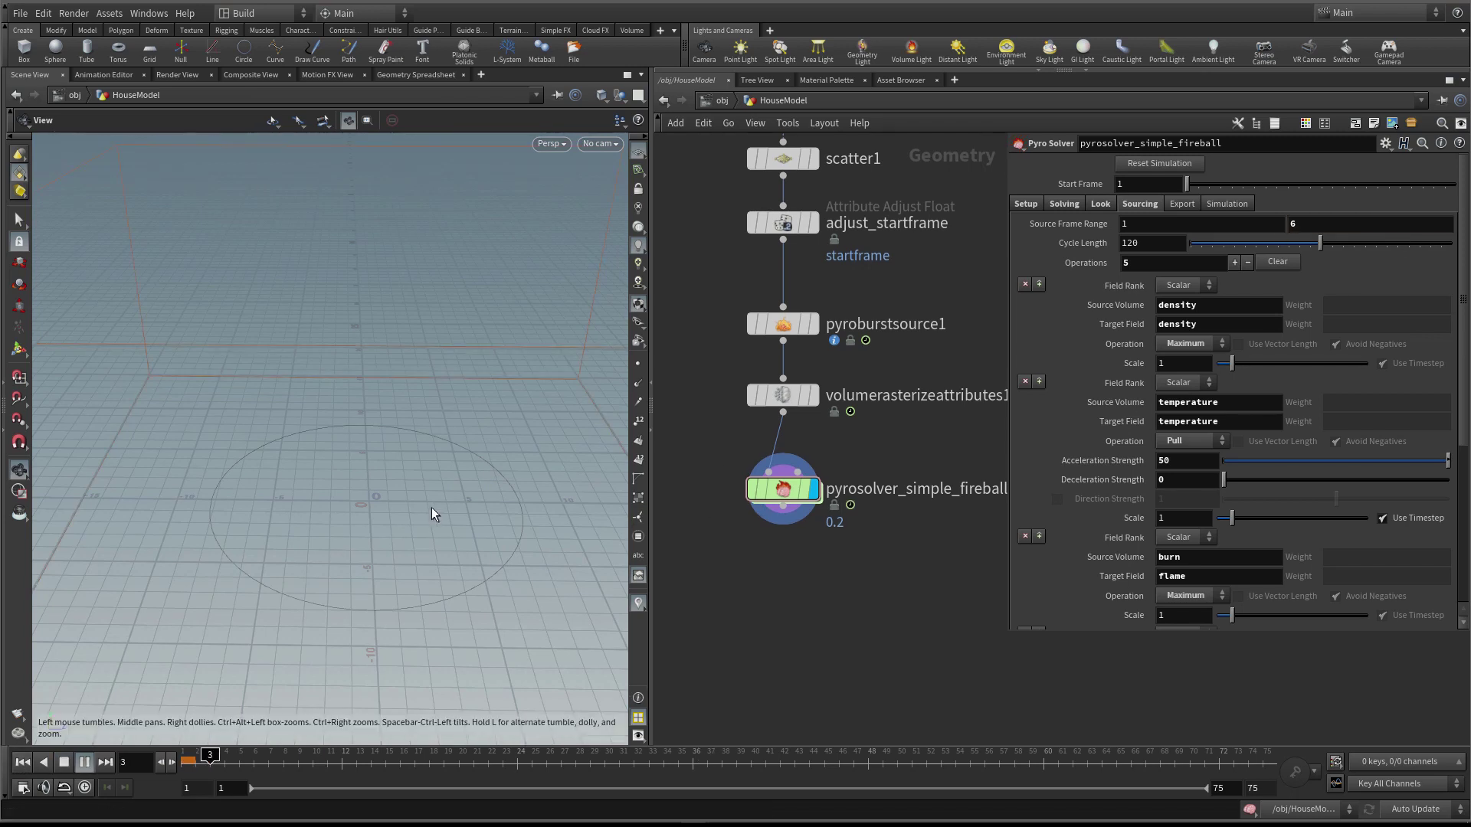
key("Down")
Set the end of the Source Frame Range to 10 and play the simulation from frame 1
key("Up")
key("Down")
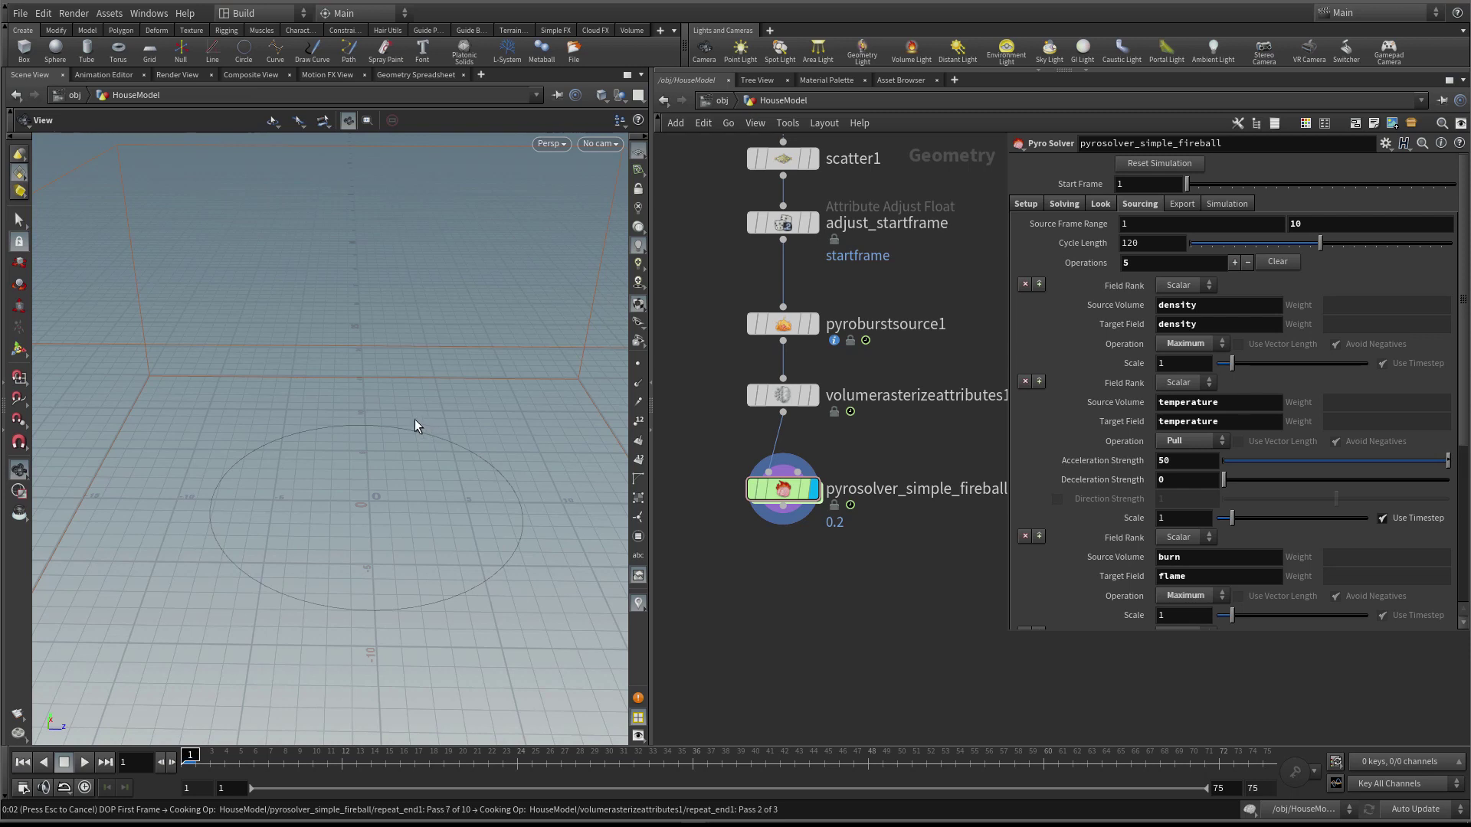
left_click(84, 761)
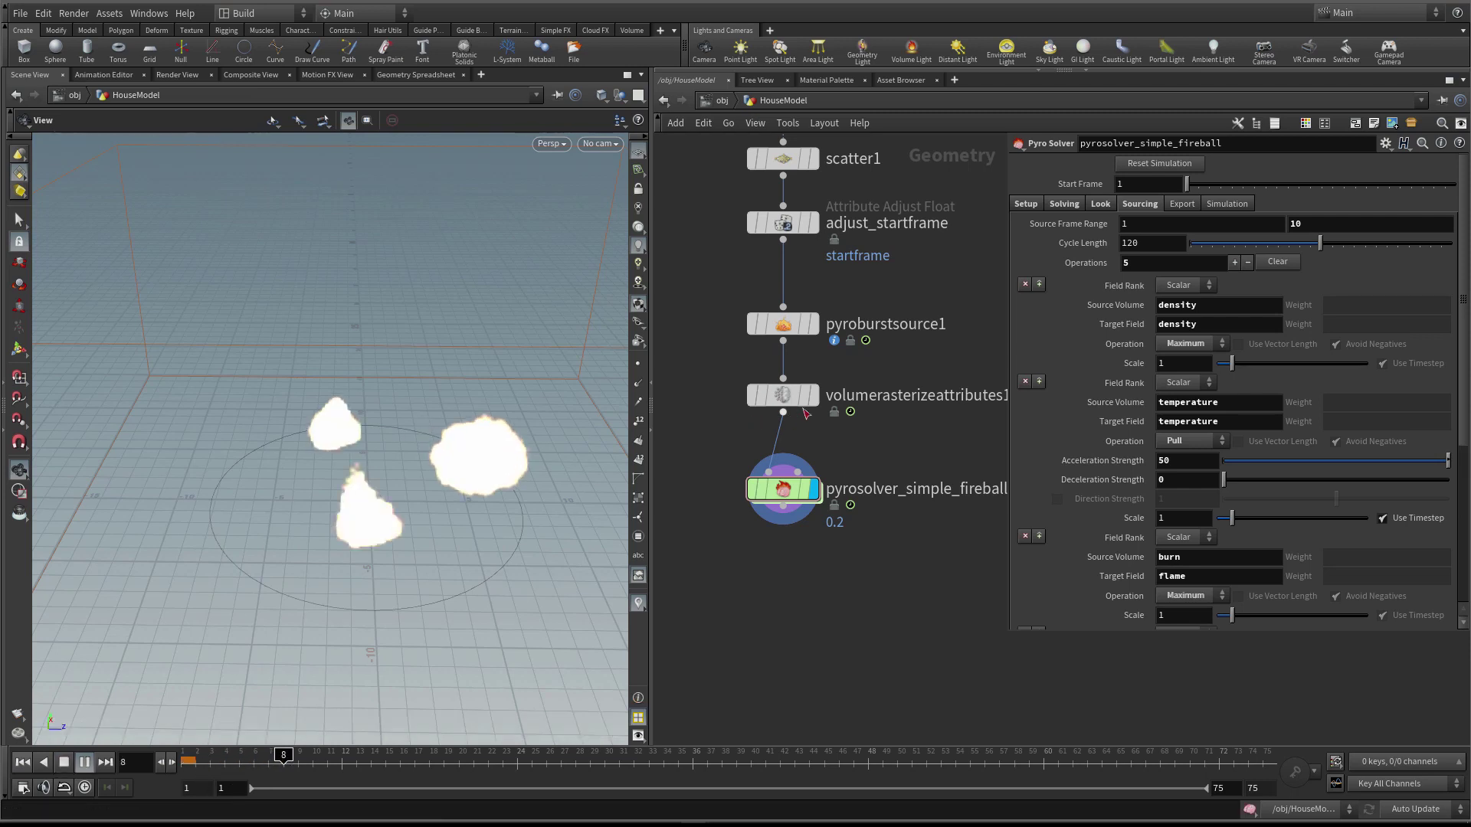
Set the end of the pyro solver's Source Frame Range to 12
mouse_move(780, 397)
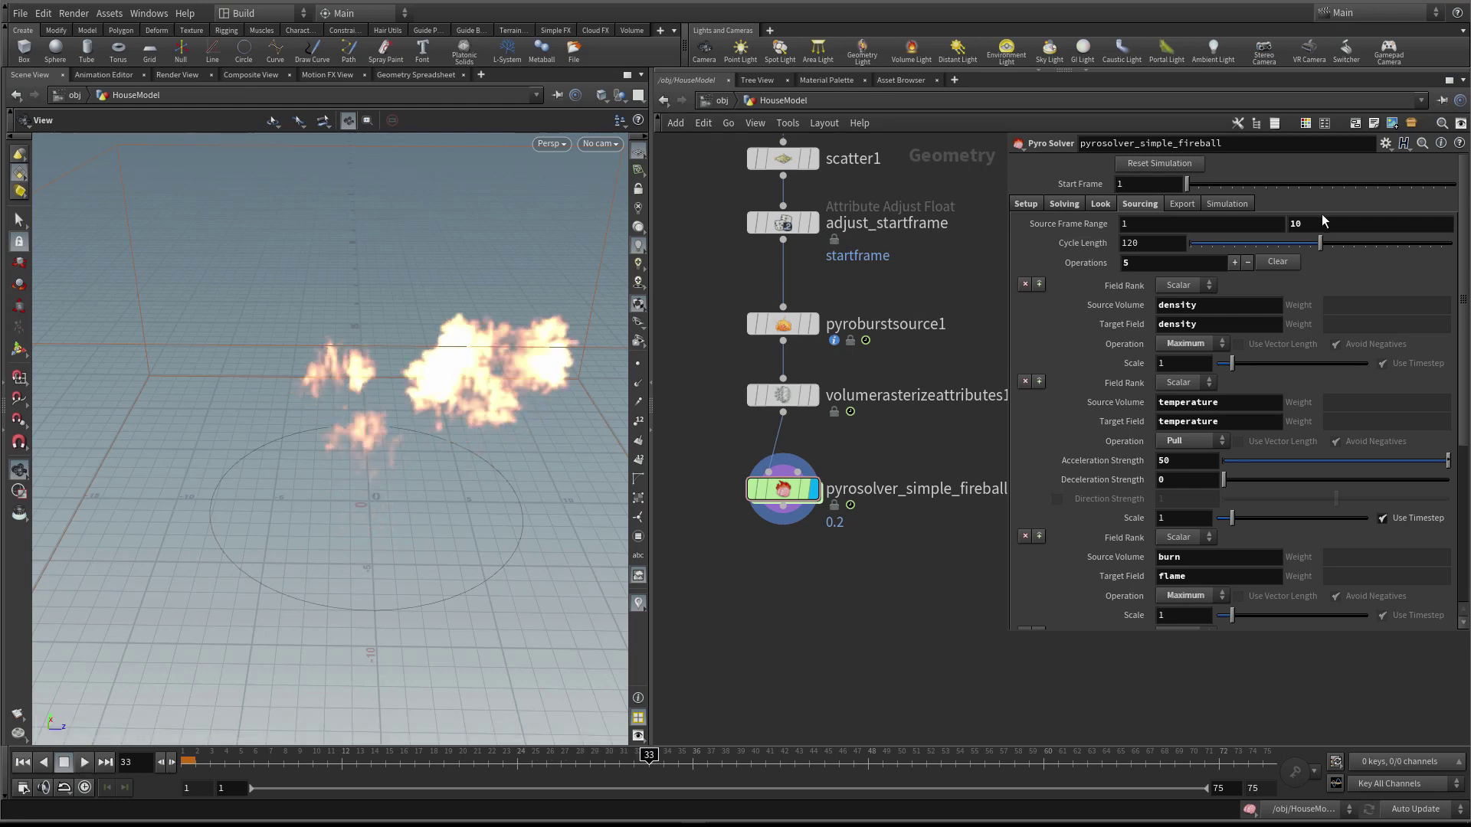
key("Return")
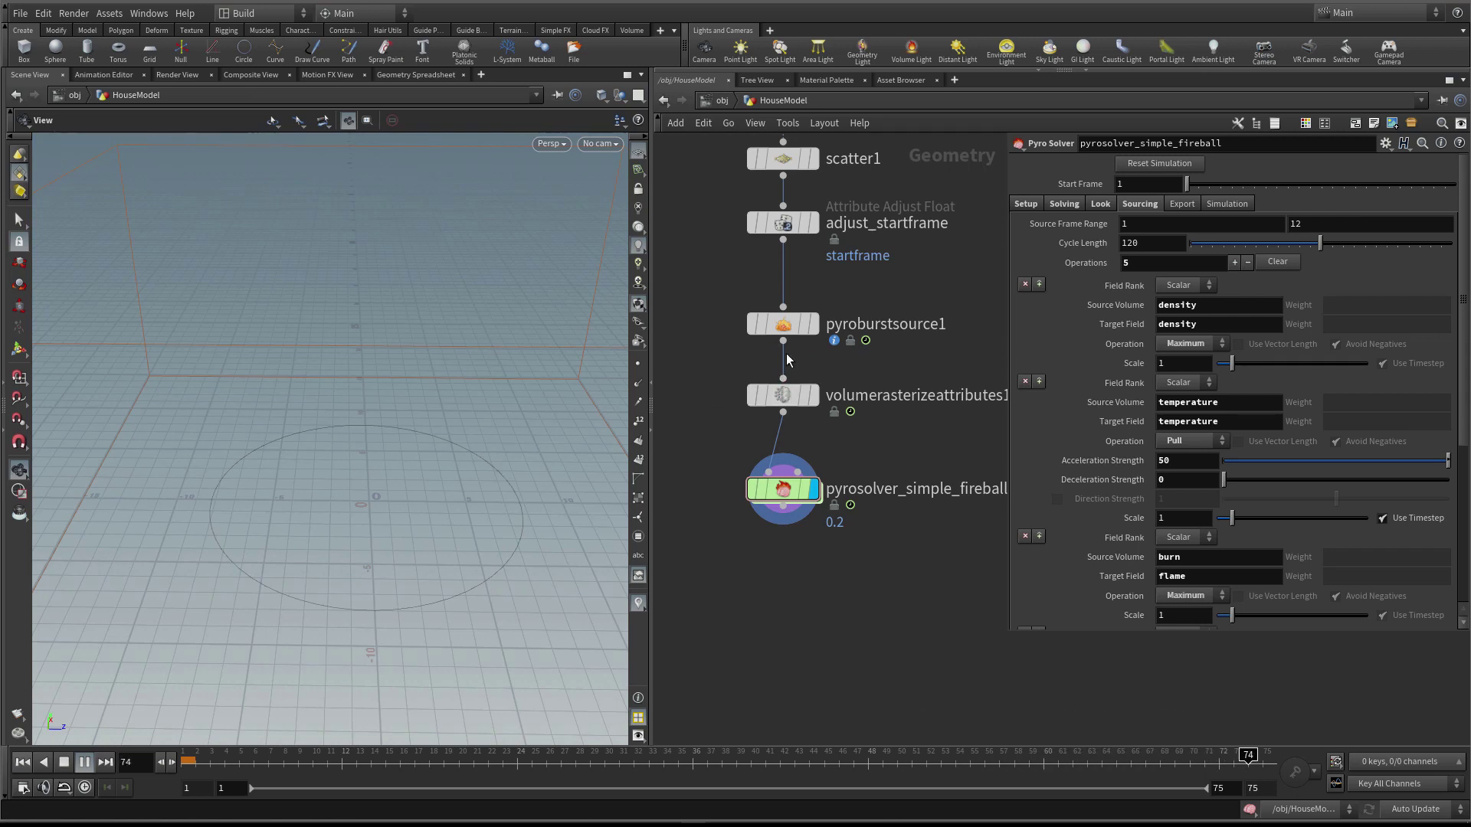
Try a Cycle Length of 20 for the pyro sourcing and watch the looping bursts during playback
double_click(1154, 244)
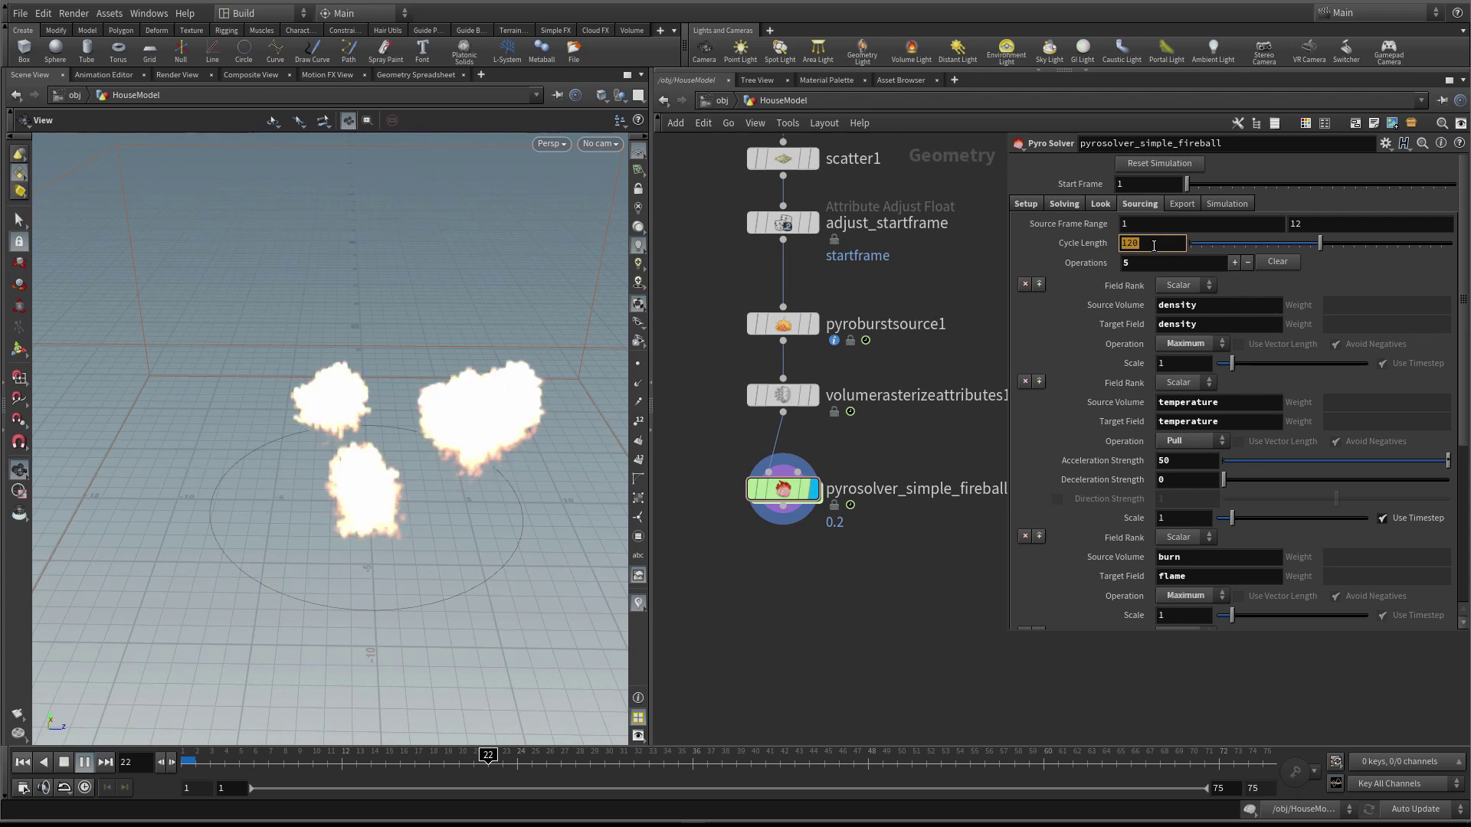
type("20")
key("Return")
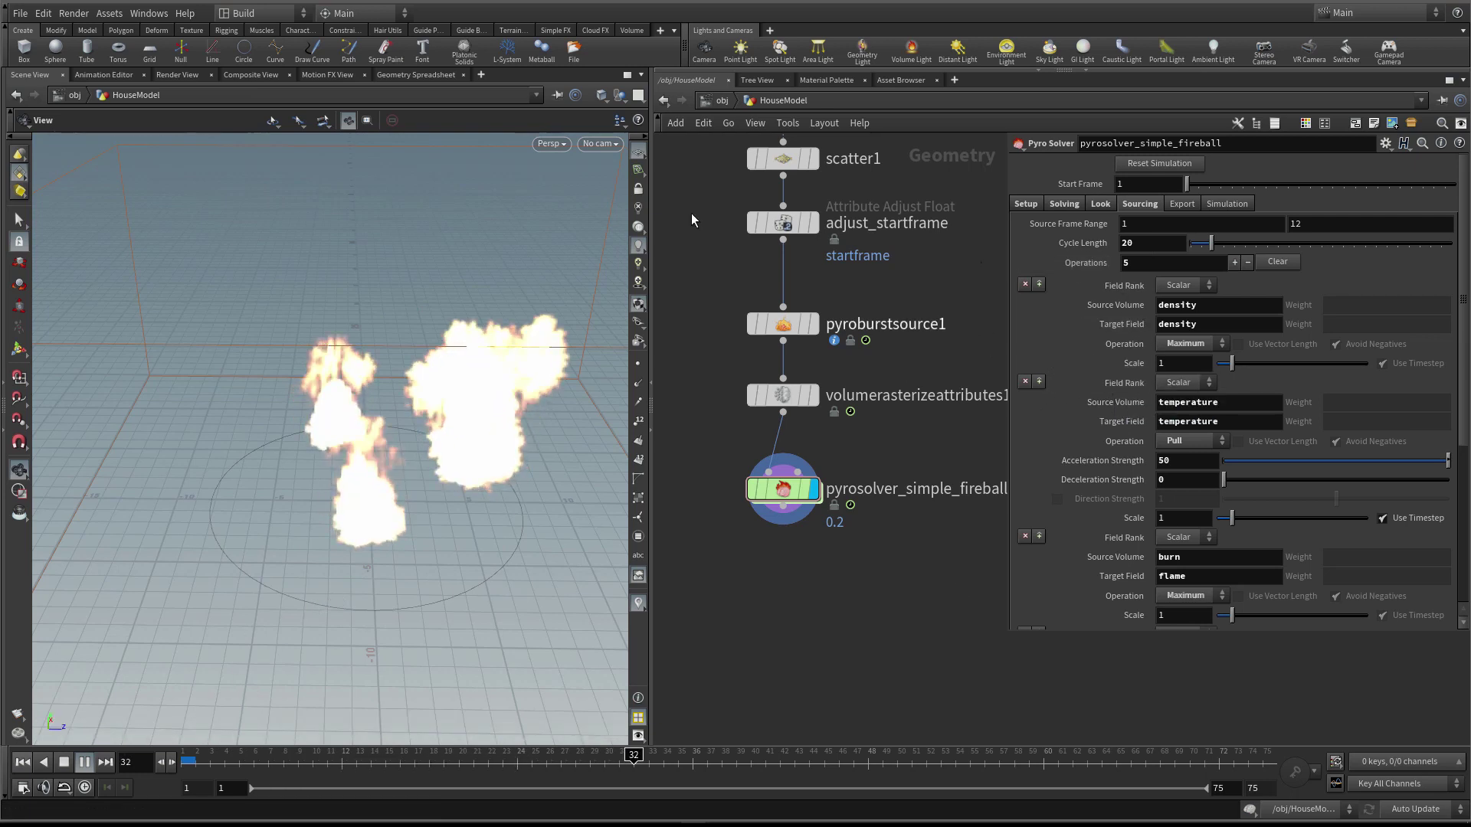
left_click_drag(597, 267, 255, 228)
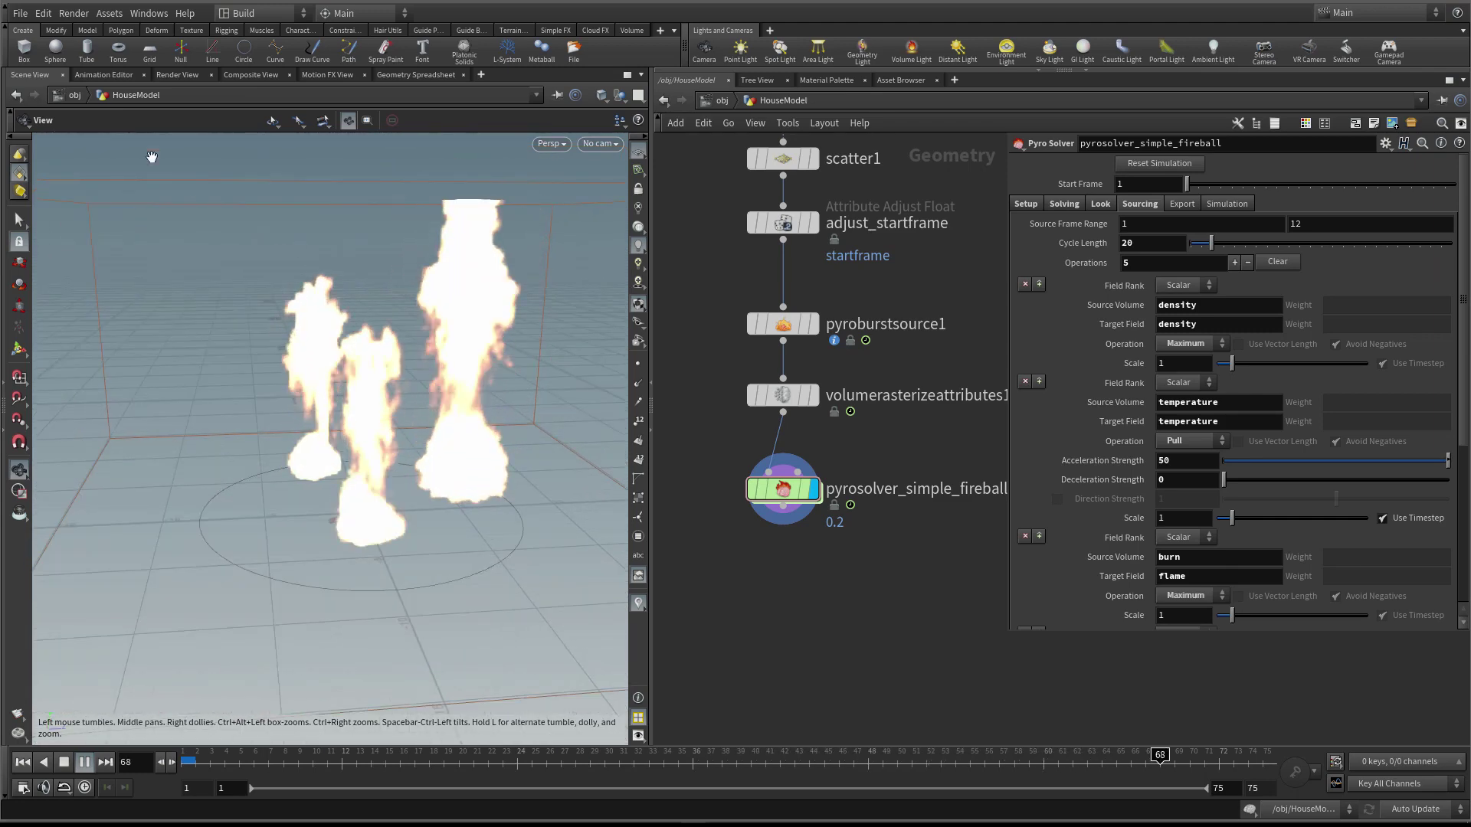
left_click(41, 14)
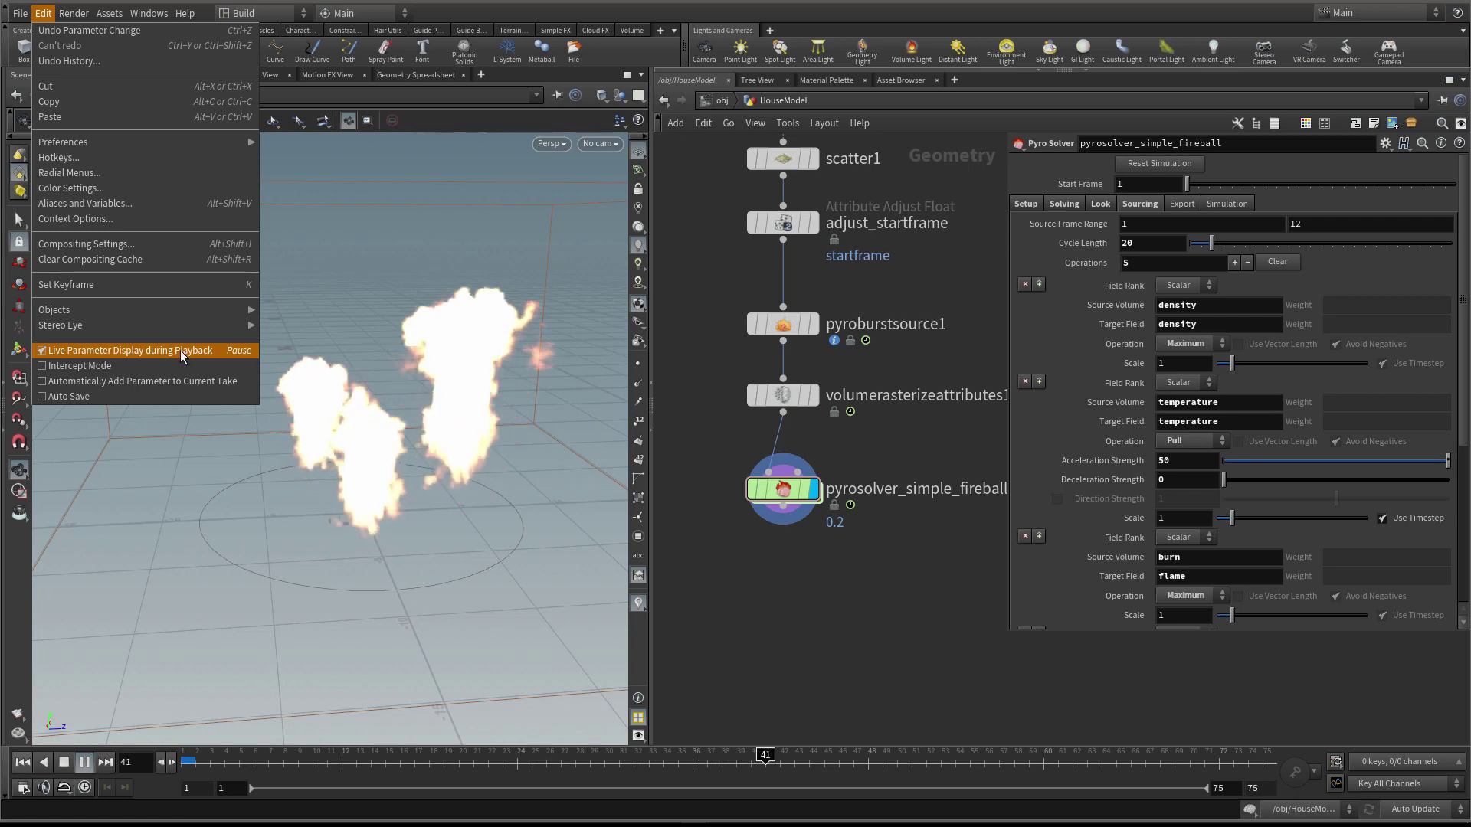
left_click(1112, 218)
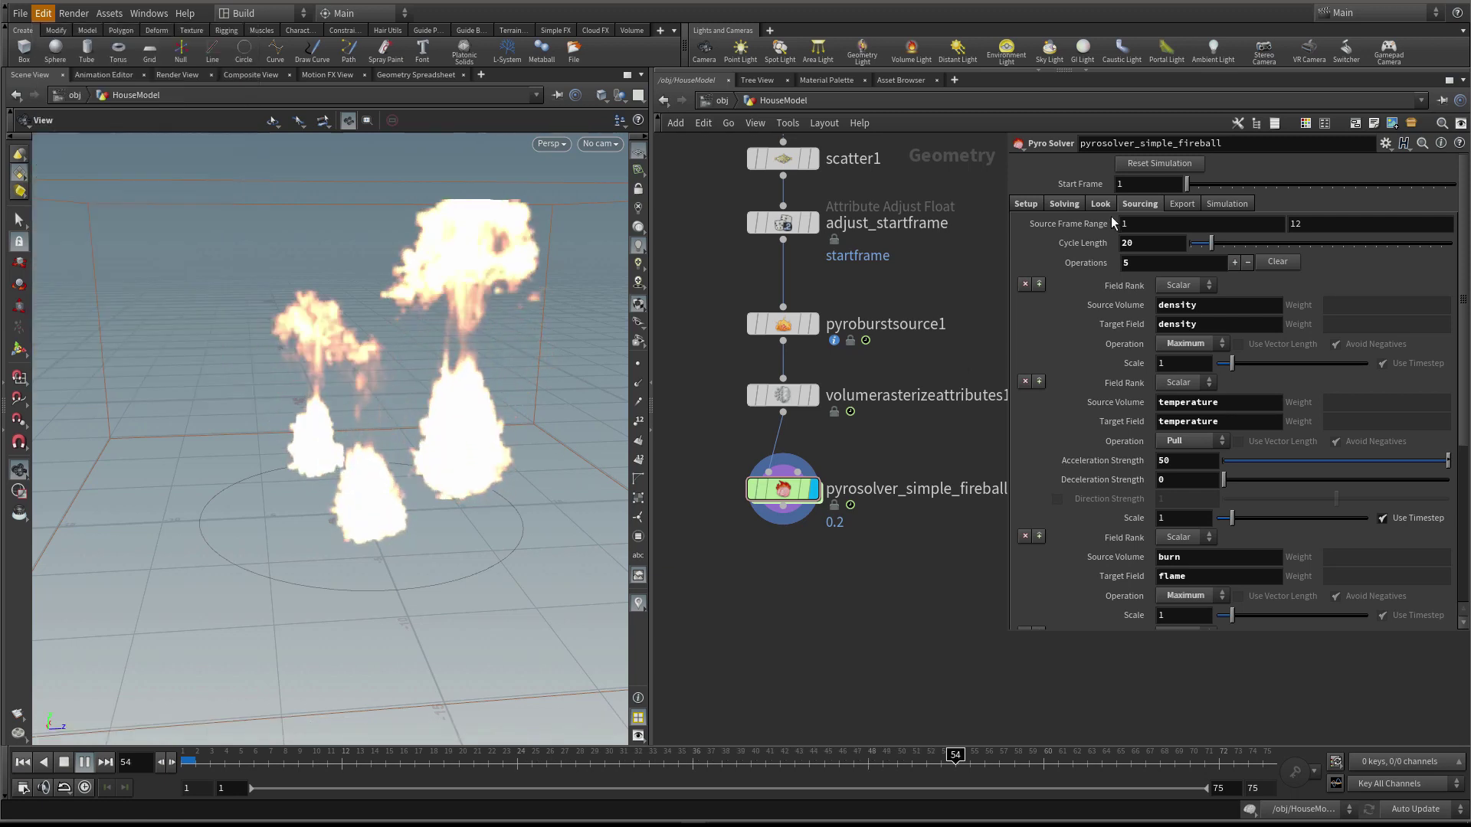
Set the pyro solver's simulation Time Scale to .75 and watch the slowed playback
left_click(1025, 203)
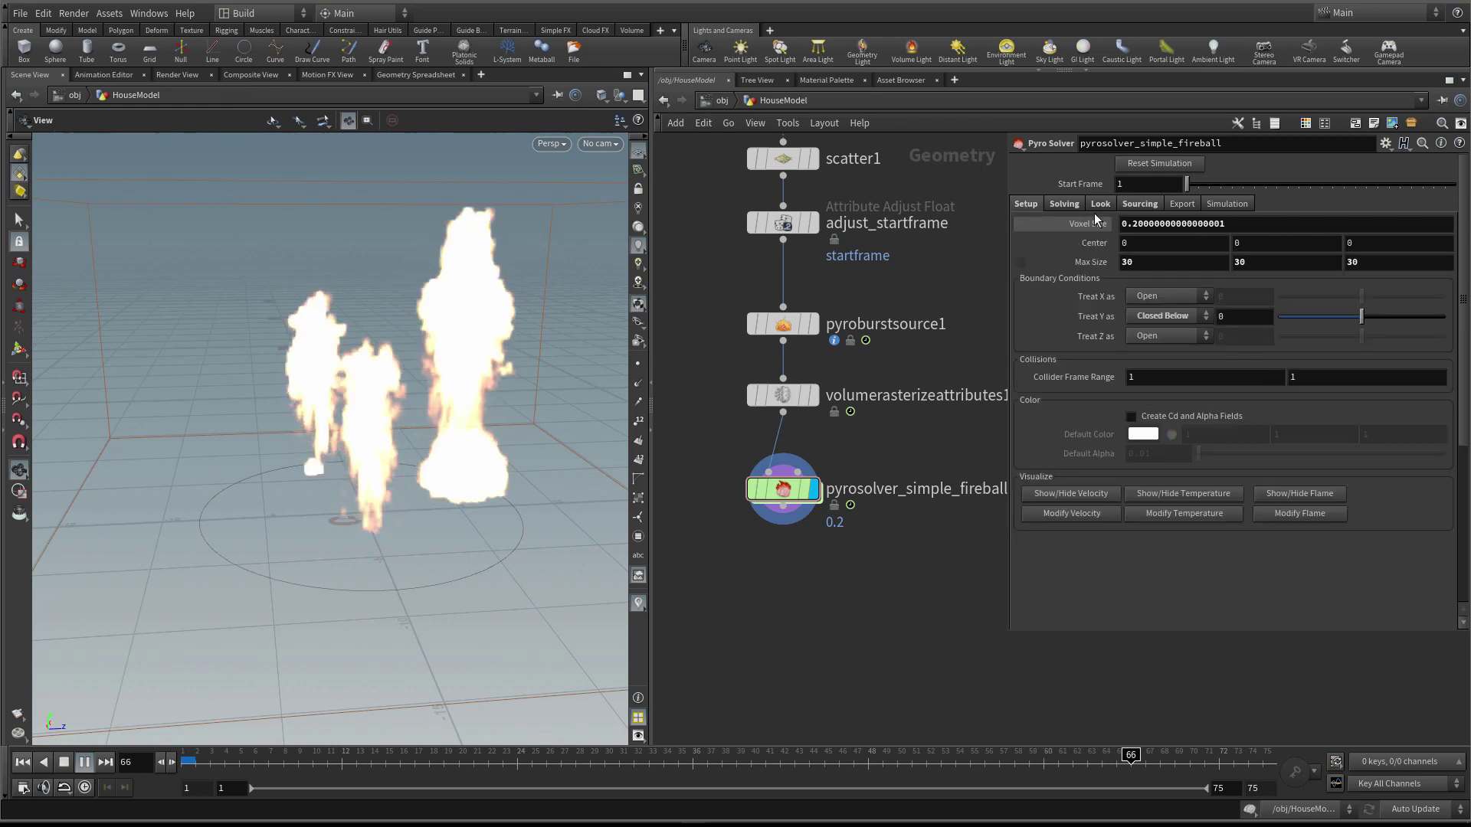
left_click(1064, 203)
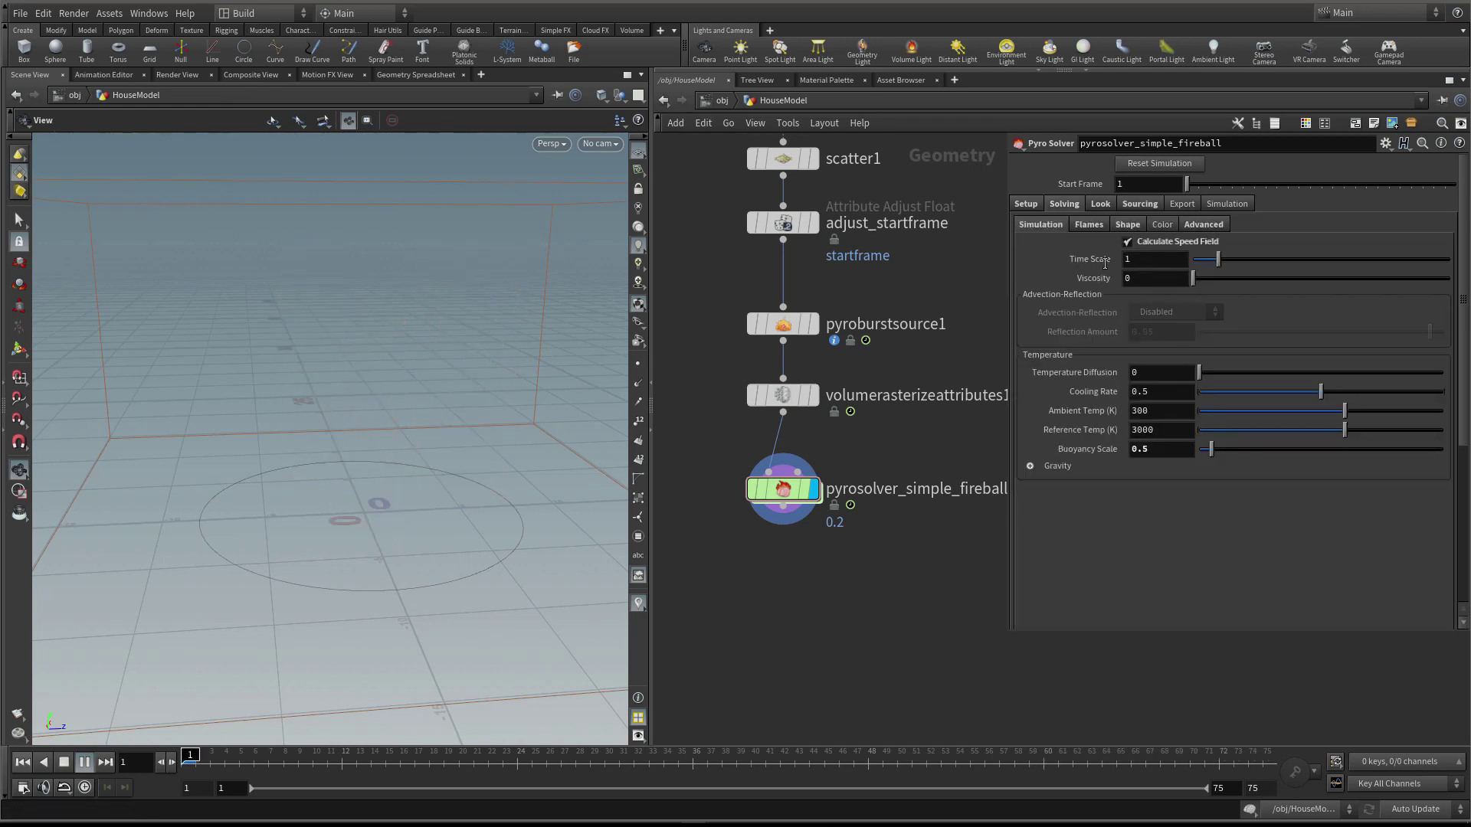
left_click(1128, 261)
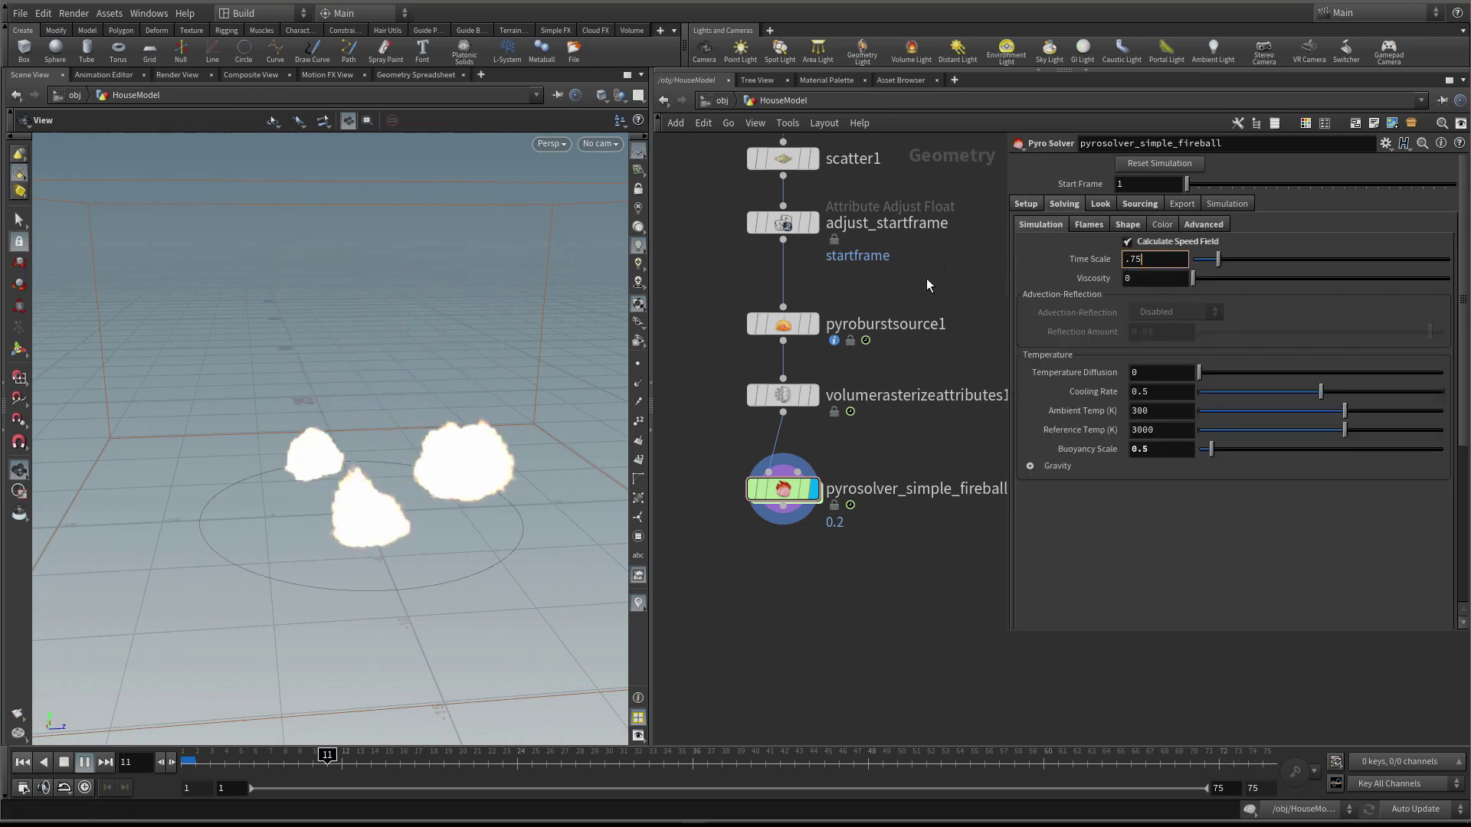
type(".75")
key("Return")
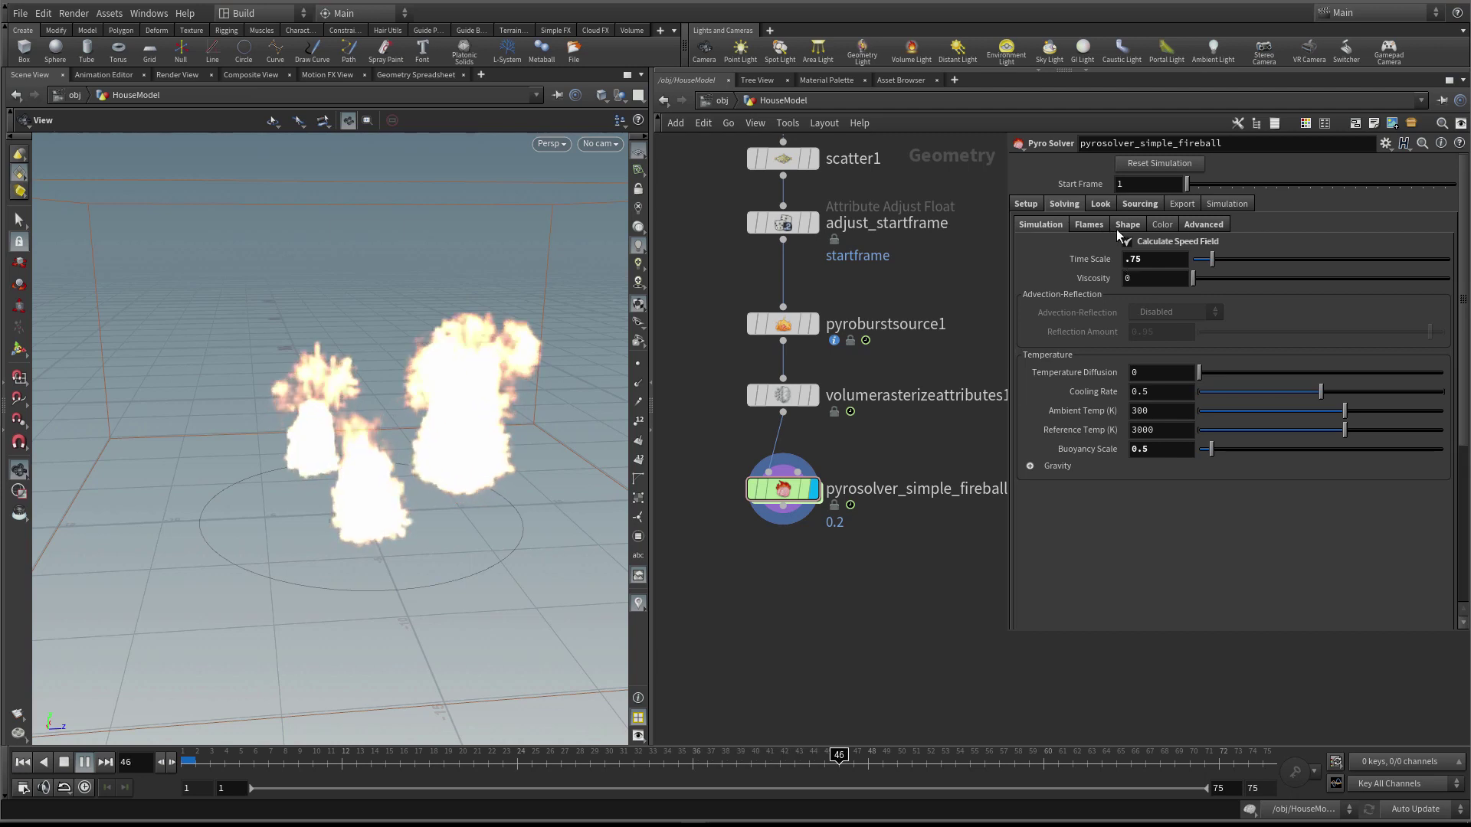
Stop the playback and restore the sourcing Cycle Length to 120
left_click(1139, 204)
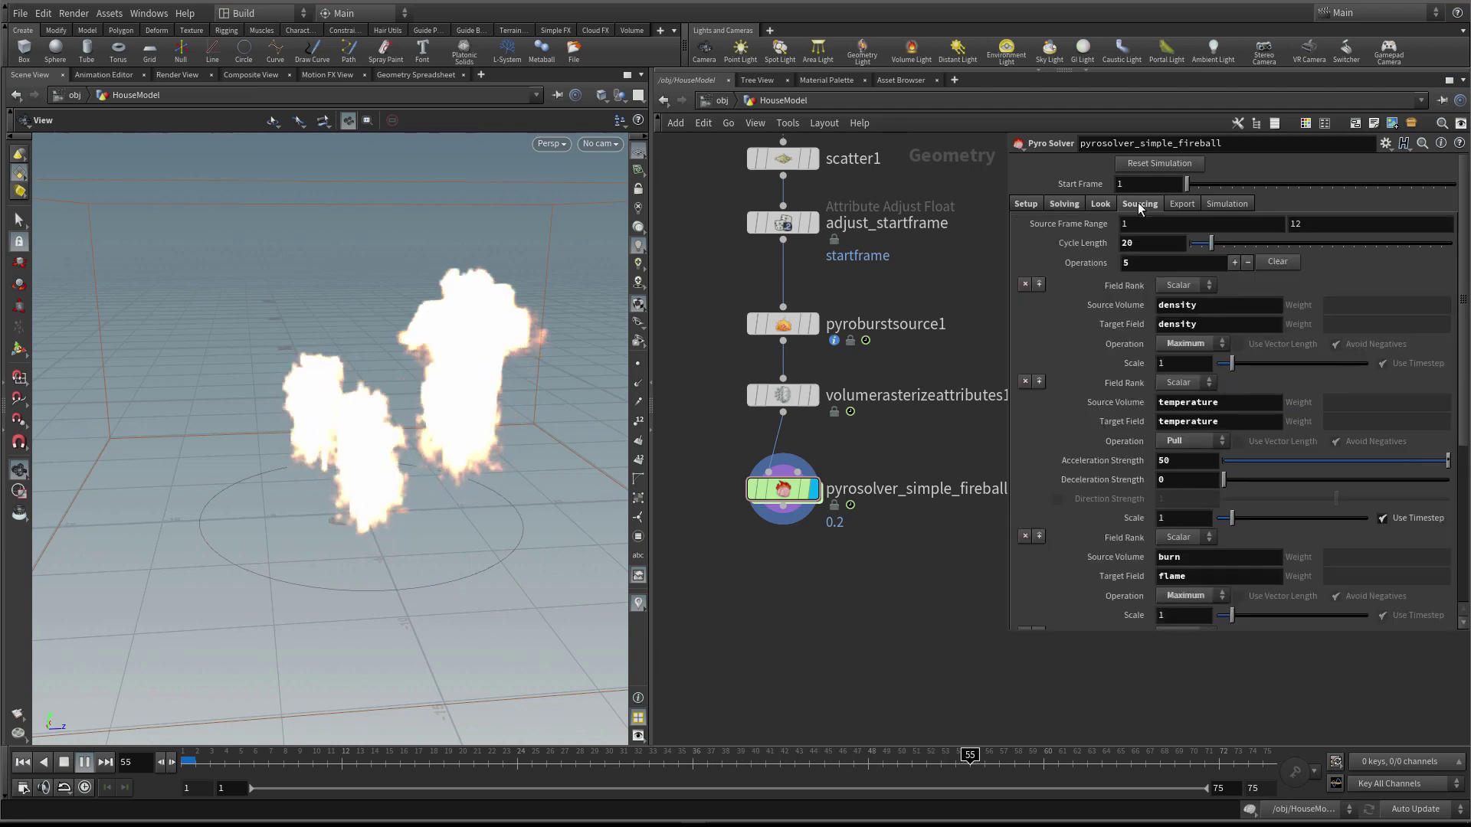
left_click(1158, 245)
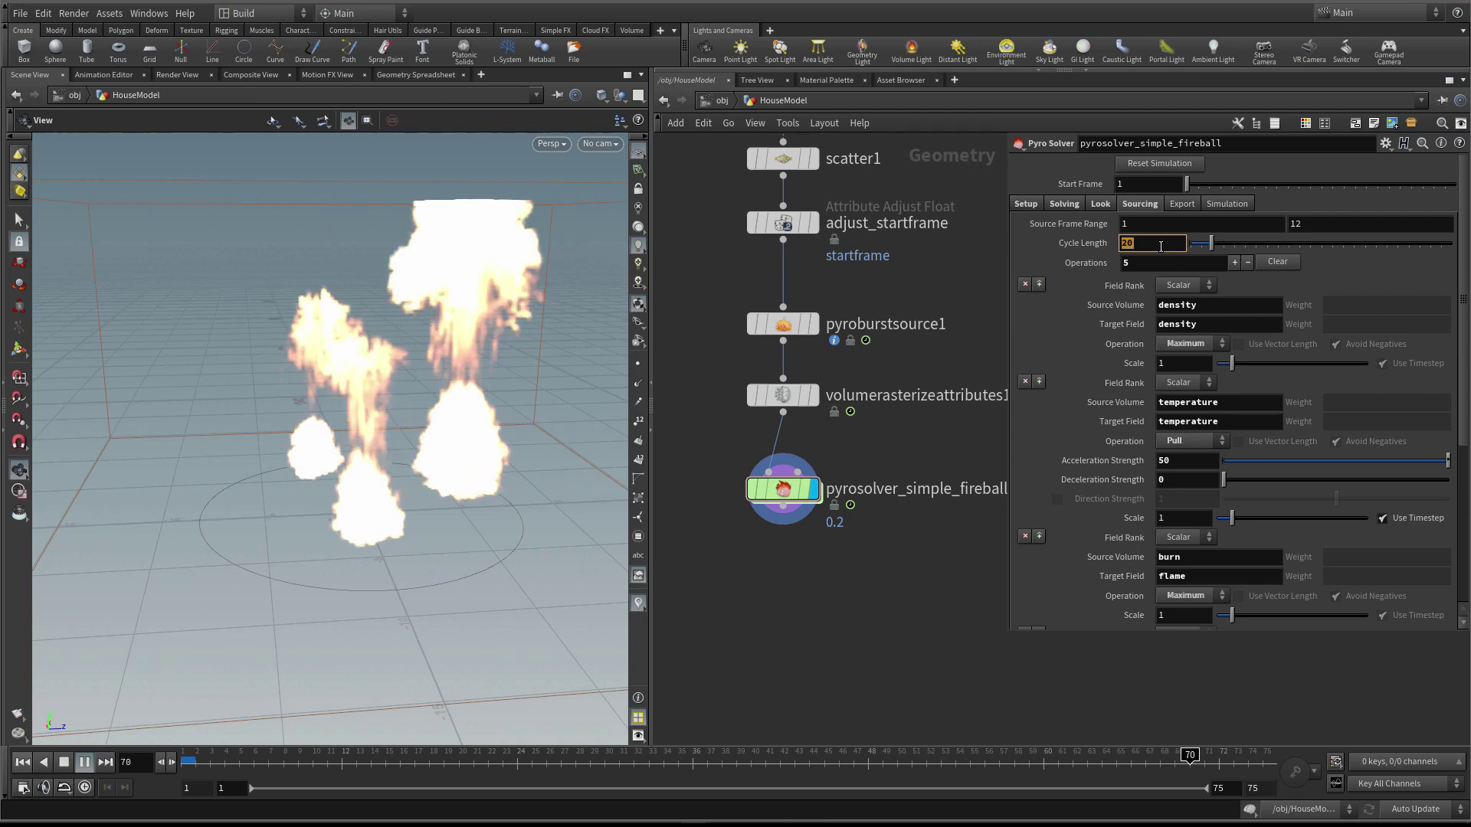
left_click(81, 765)
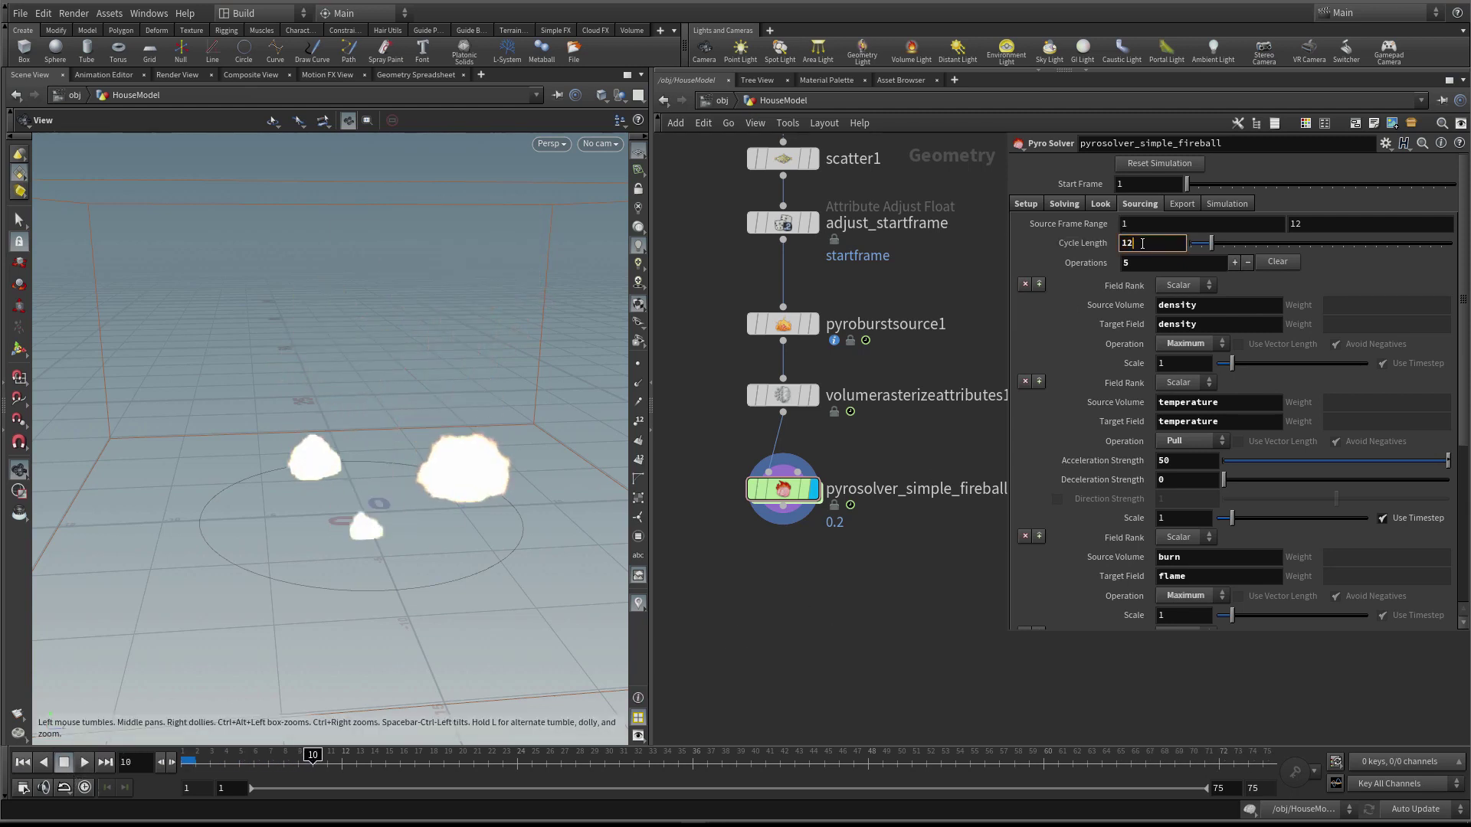
key("Return")
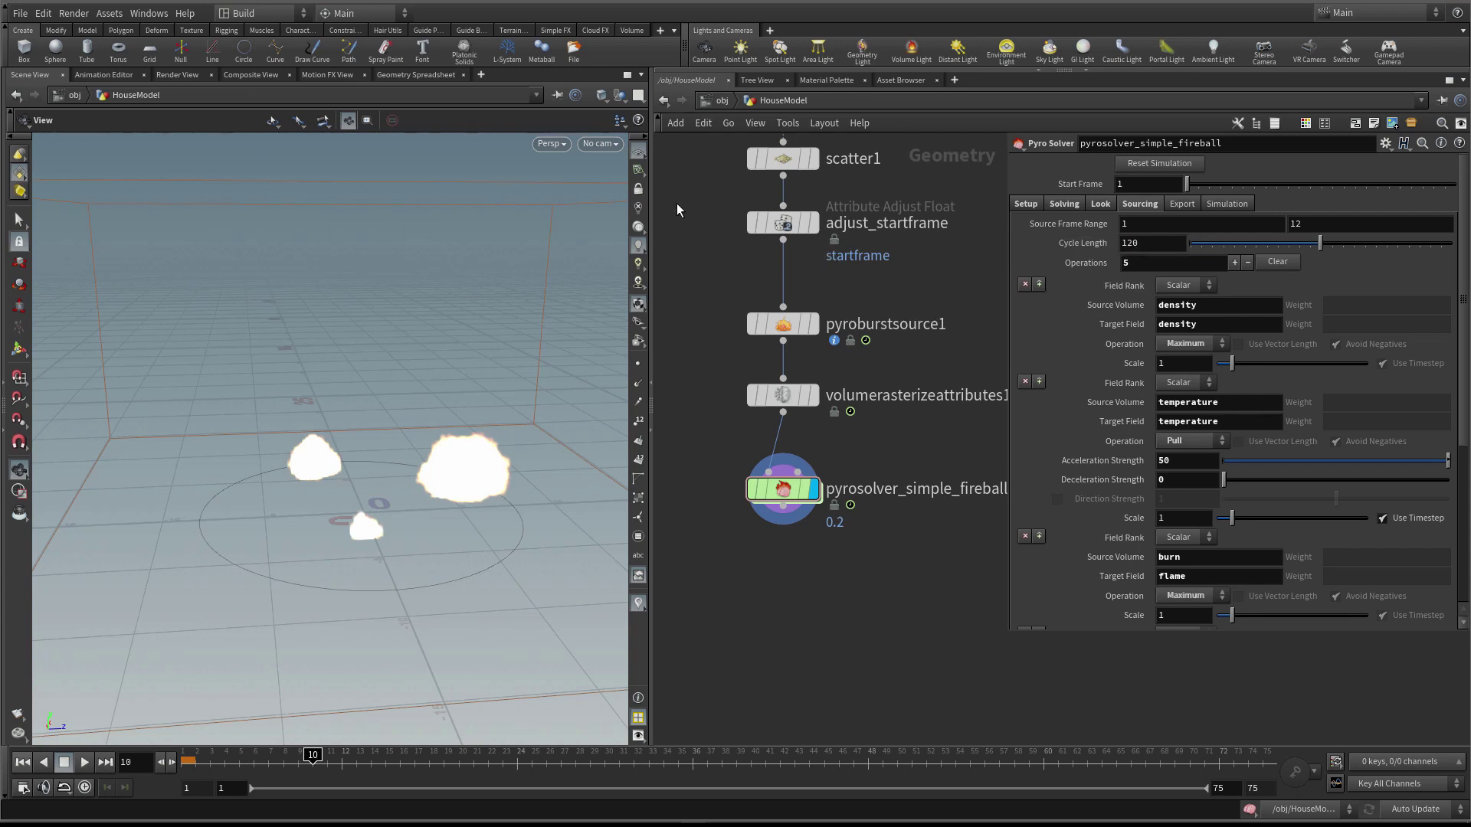
Set both radii of circle1 to 1 and replay the simulation from frame 1 to inspect the burst
middle_click_drag(677, 203, 686, 305)
left_click(792, 155)
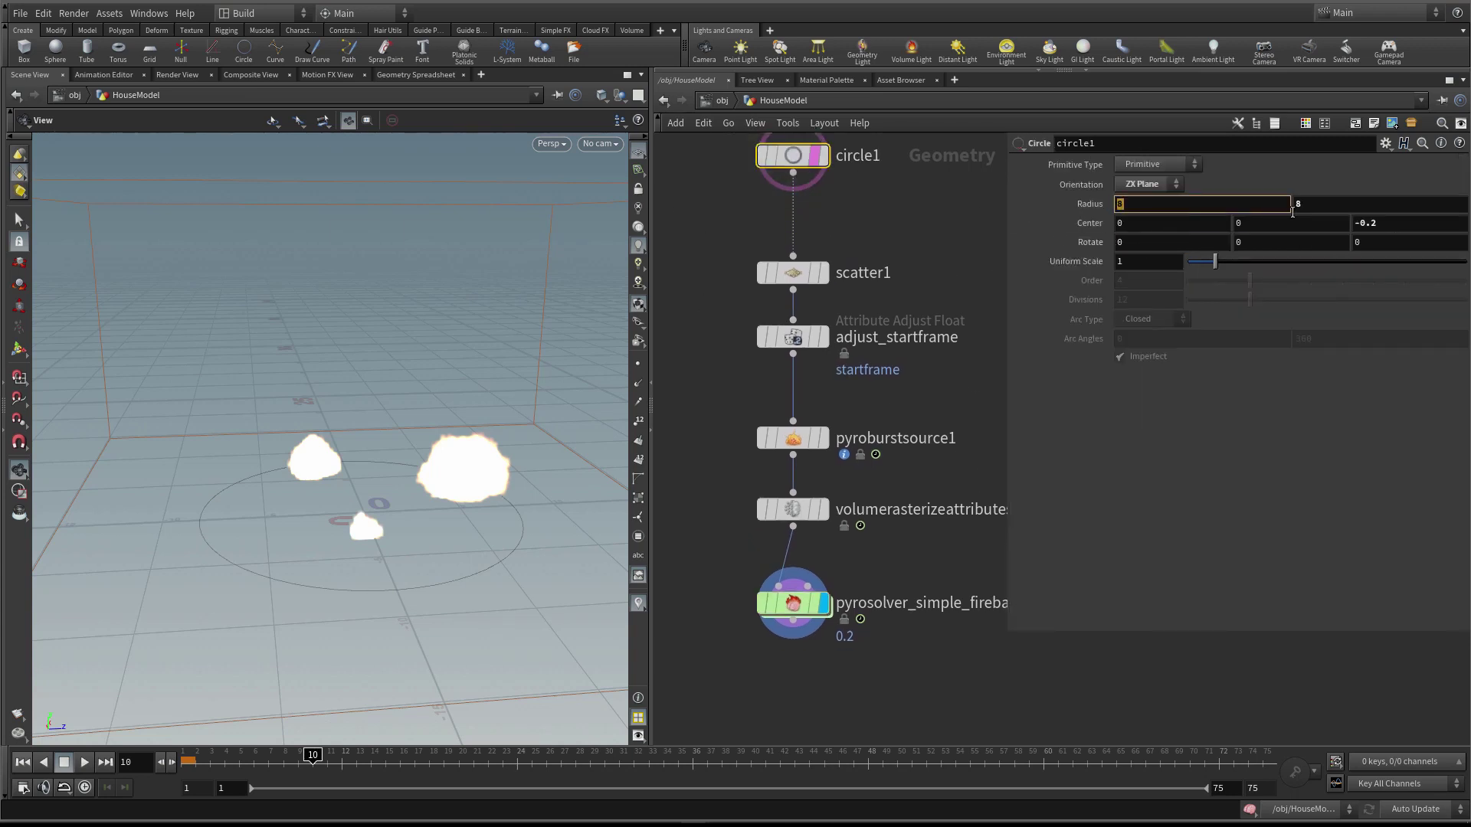
type("1")
key("Tab")
type("1")
key("Return")
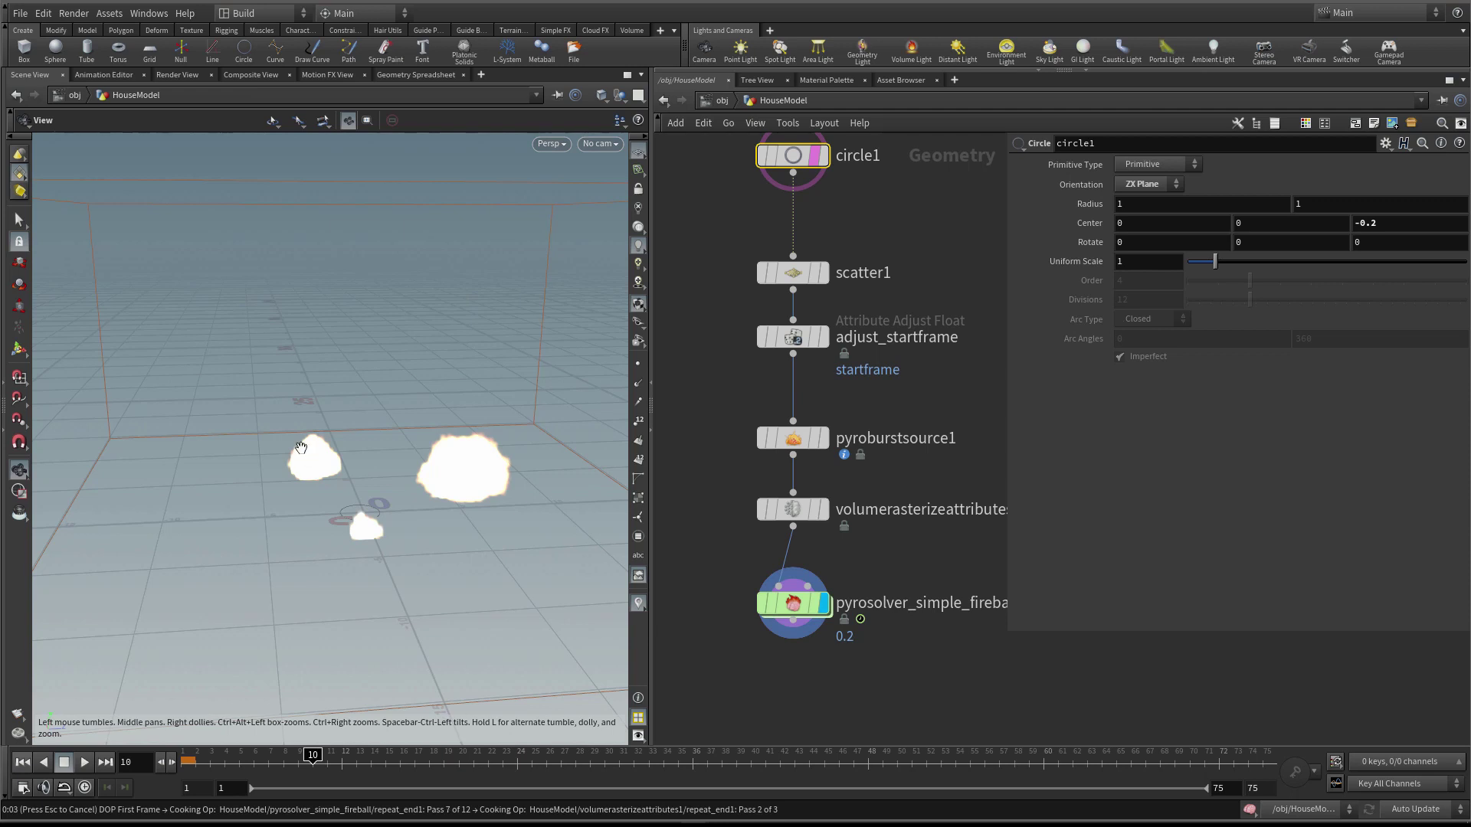
key("ctrl+Up")
right_click_drag(330, 562, 528, 508)
middle_click_drag(441, 520, 472, 571)
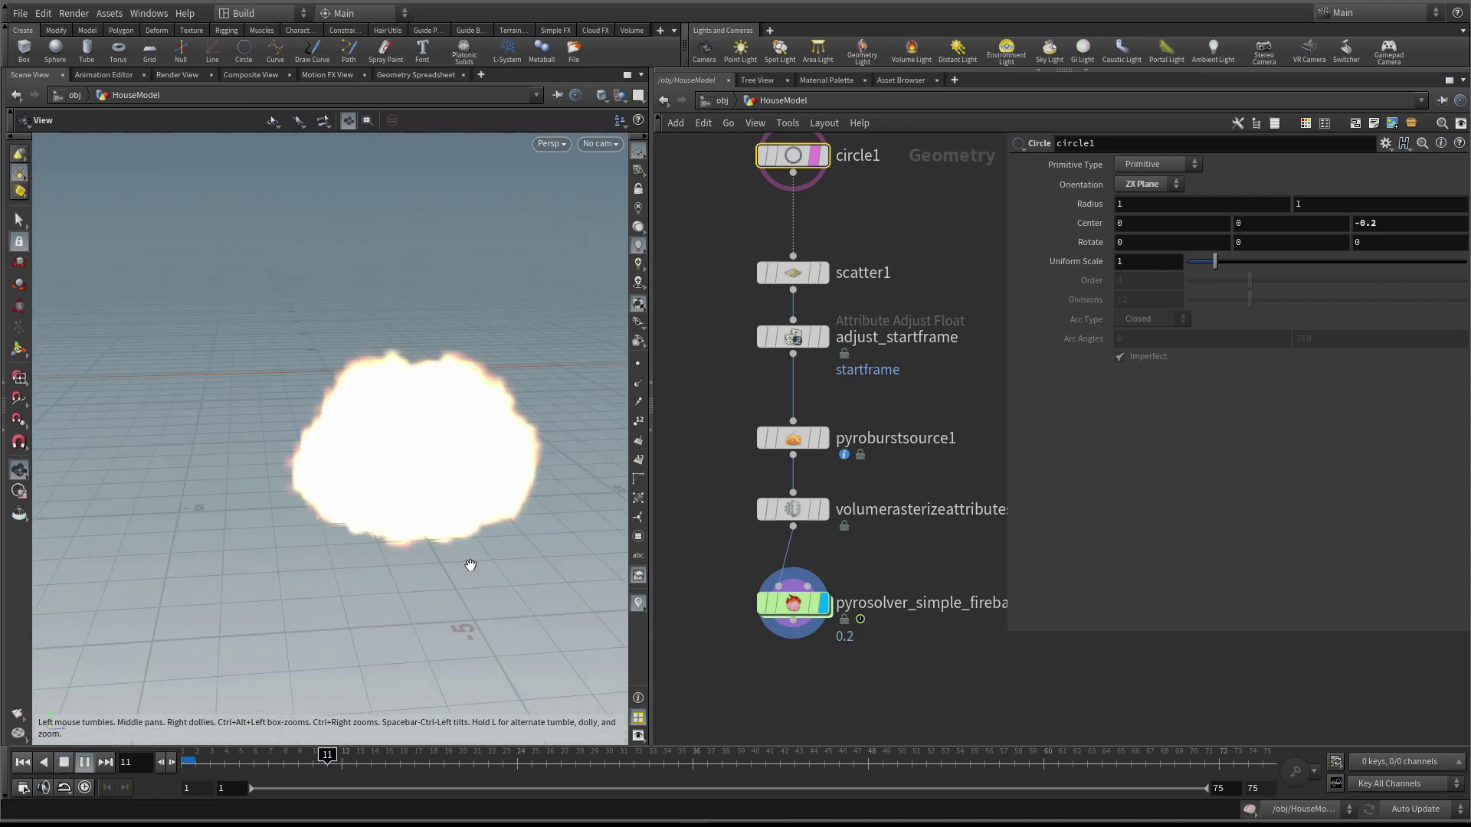
right_click_drag(459, 492, 371, 482)
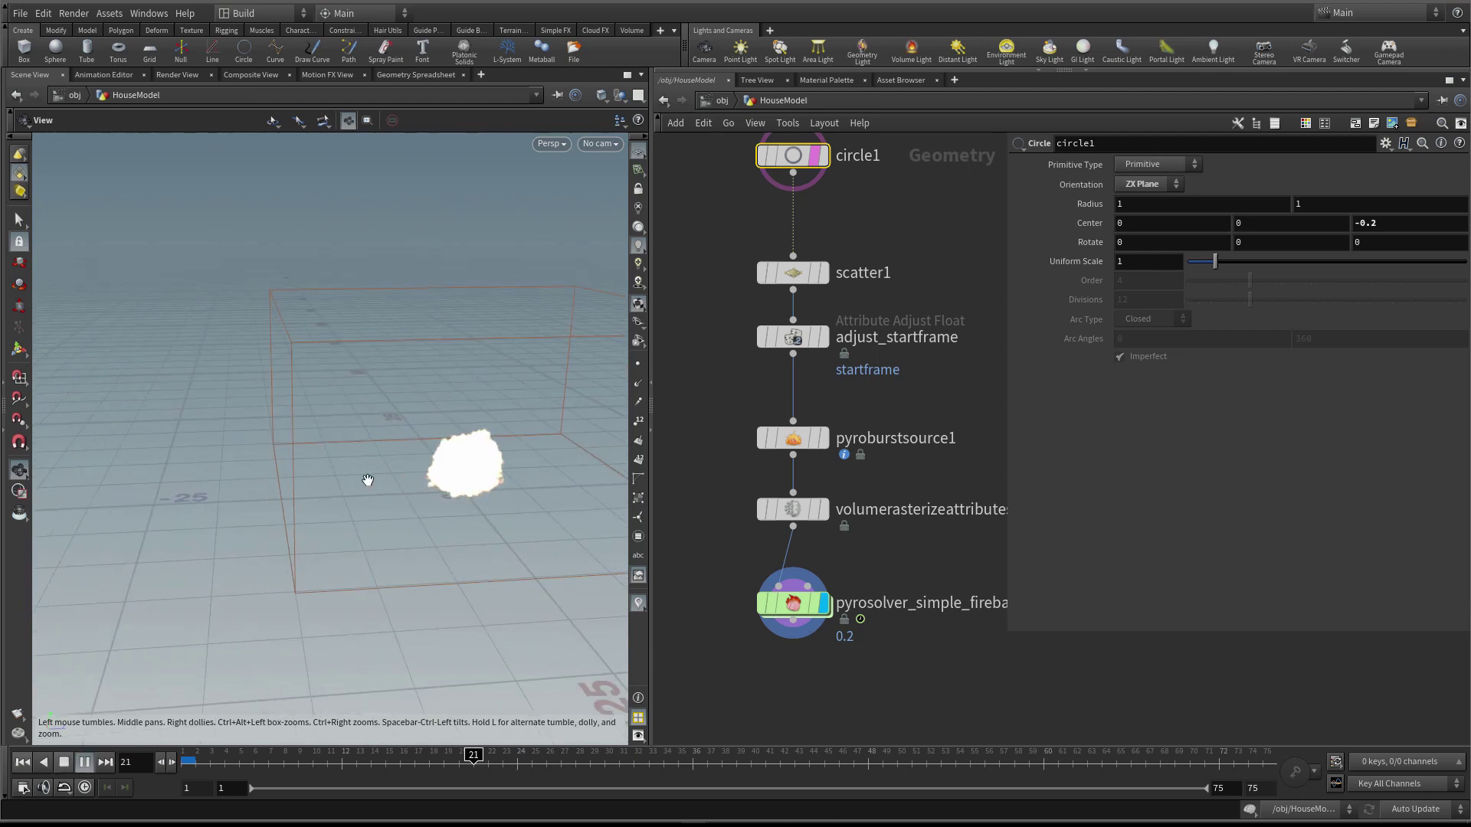
key("Up")
Set the pyro solver's Max Size to 25 in X and Z, and play the simulation from frame 1
left_click(793, 603)
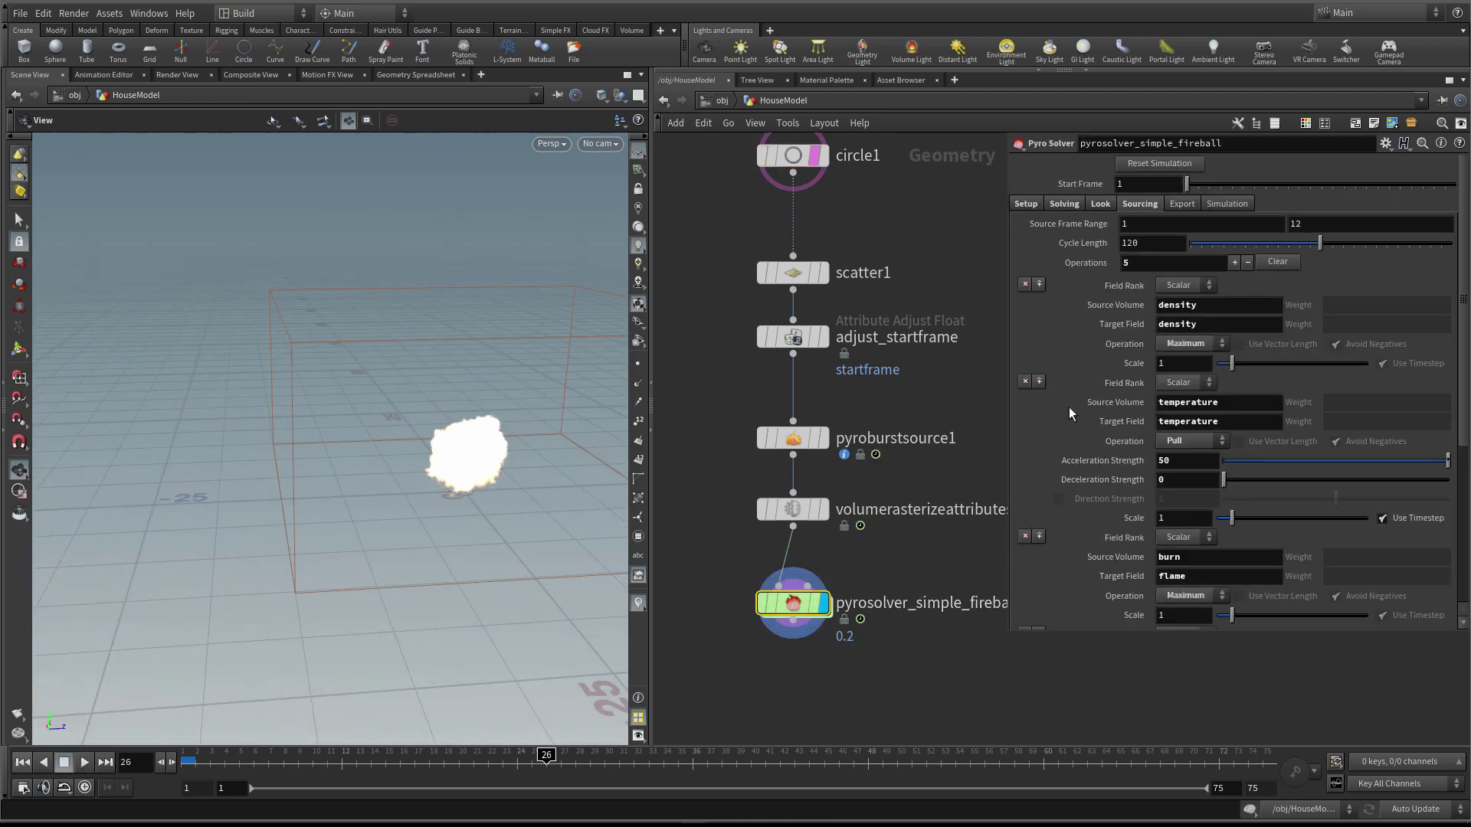
left_click(1030, 205)
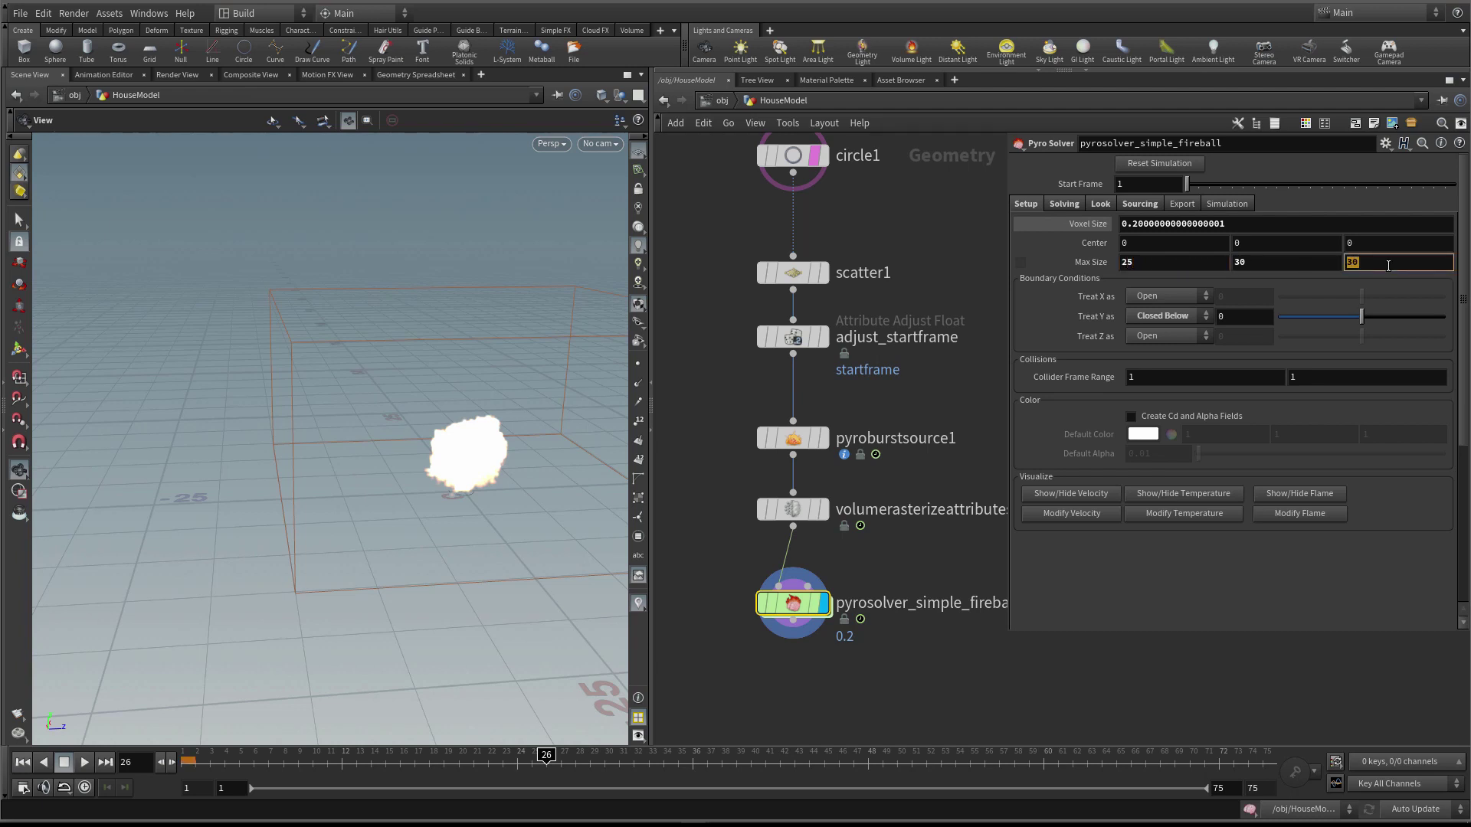
left_click_drag(423, 462, 305, 585)
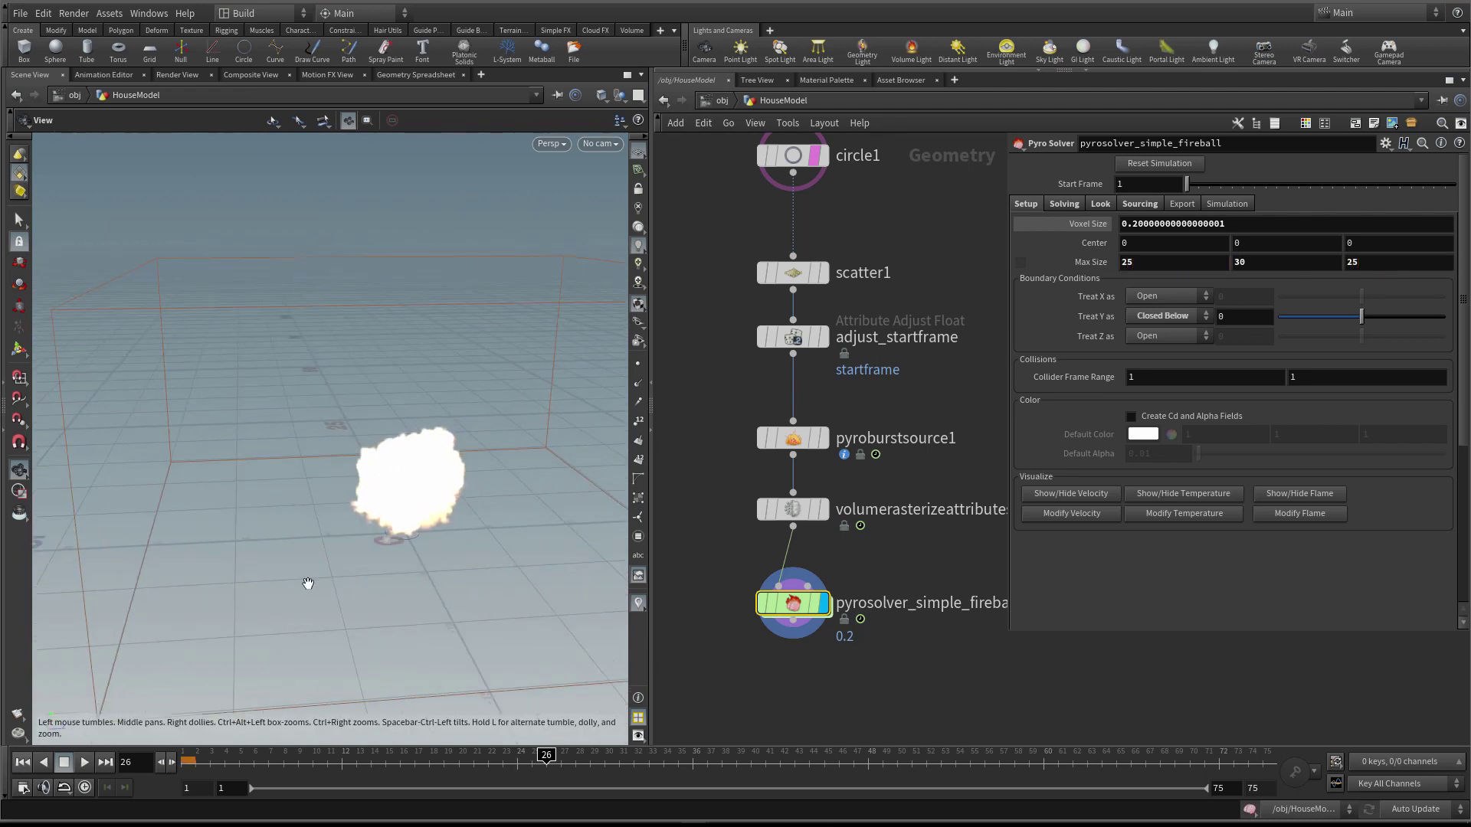
left_click(23, 762)
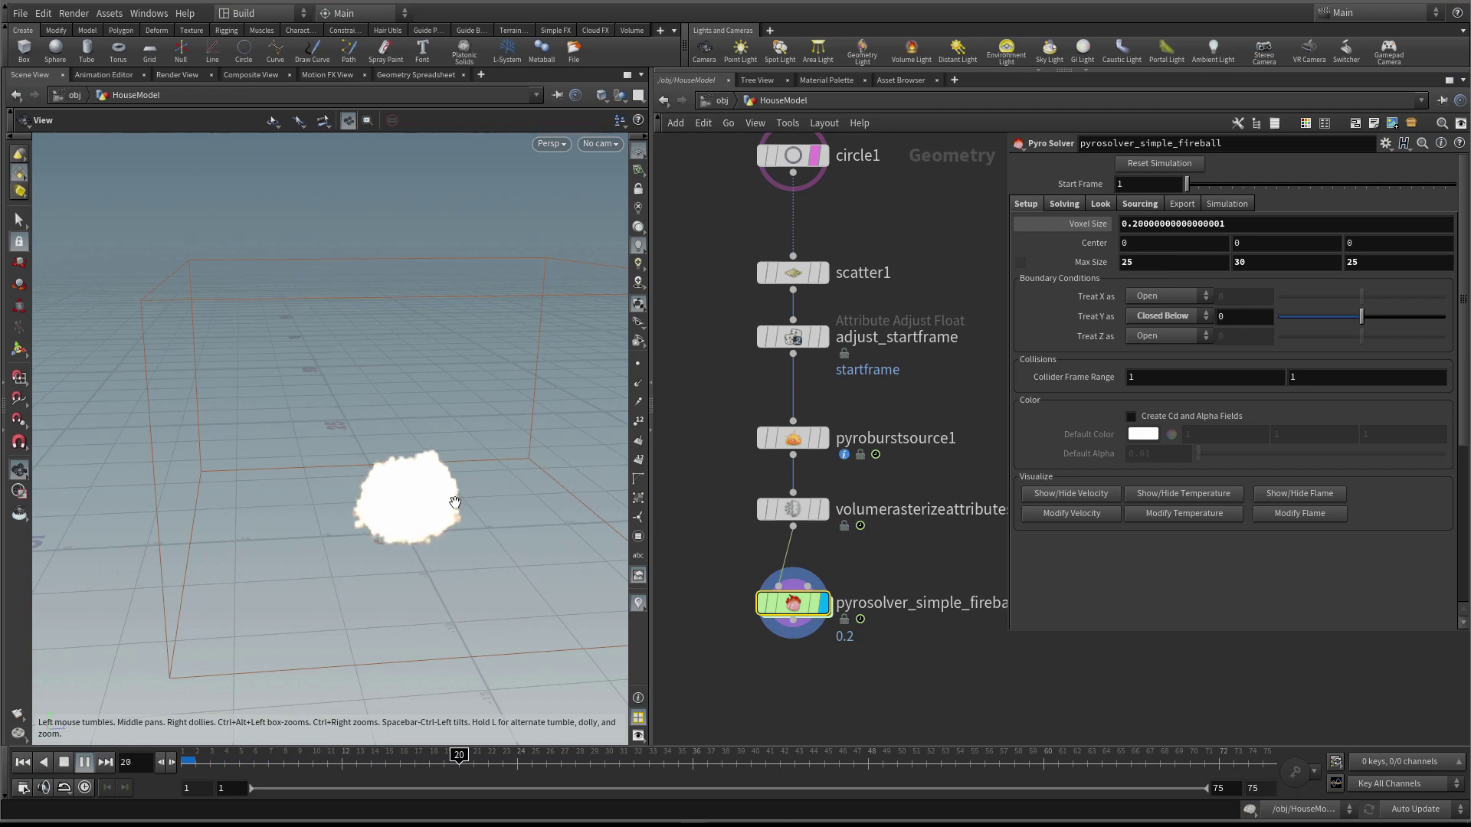
left_click_drag(388, 486, 454, 445)
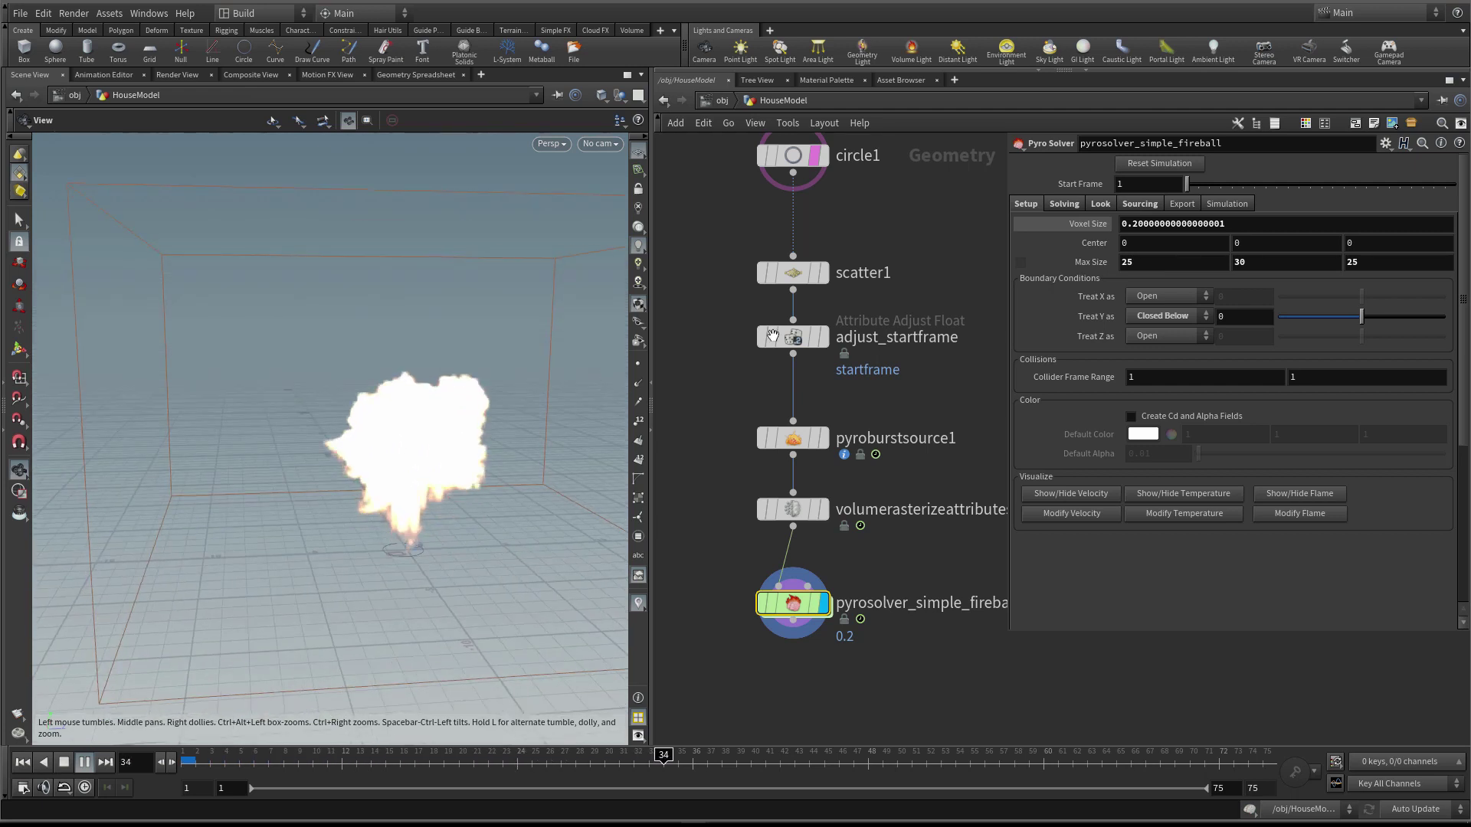
key("Up")
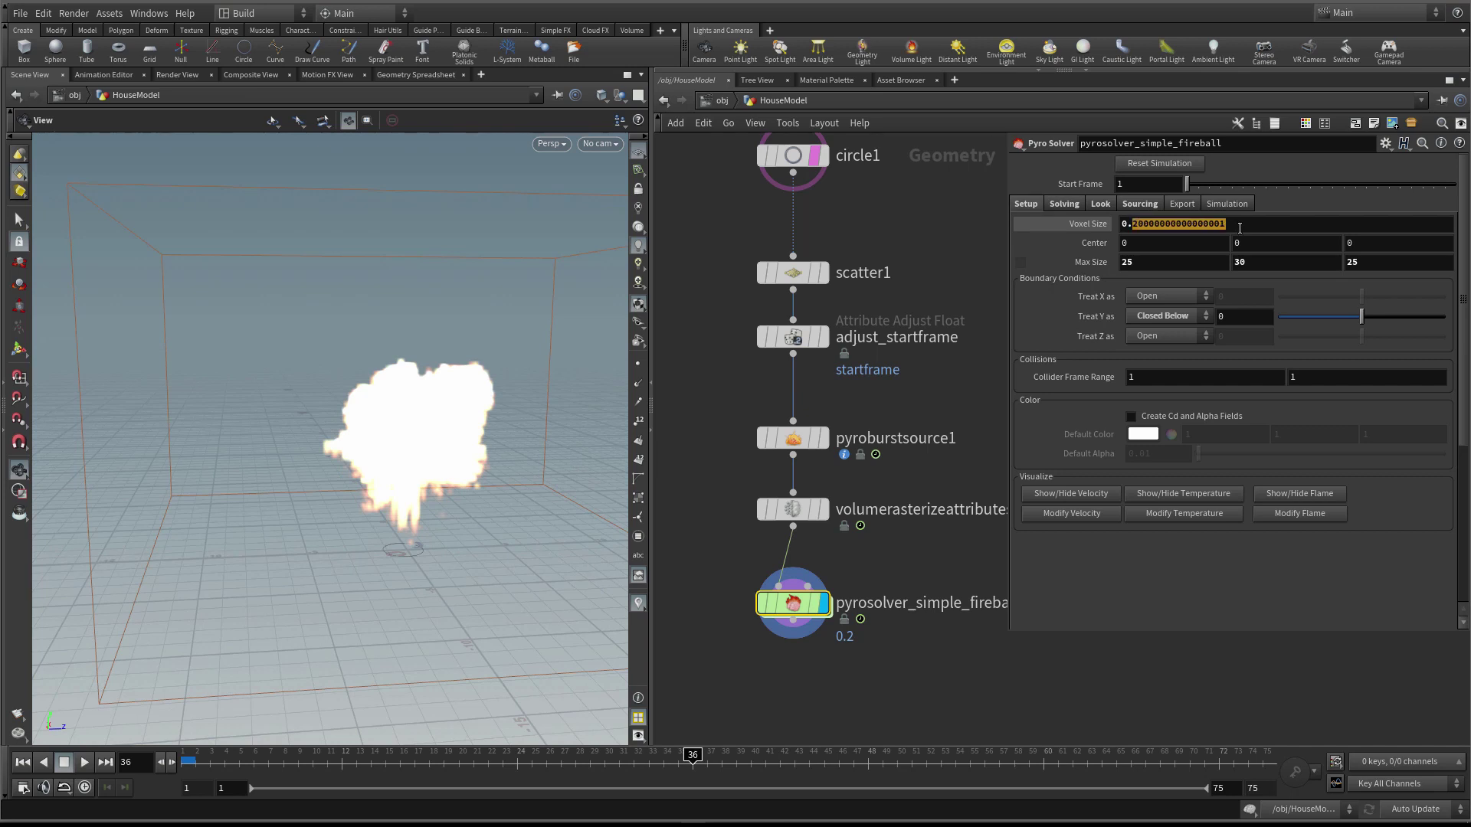
Try a Voxel Size of 0.1 on the pyro solver and play the simulation
type("1")
key("Return")
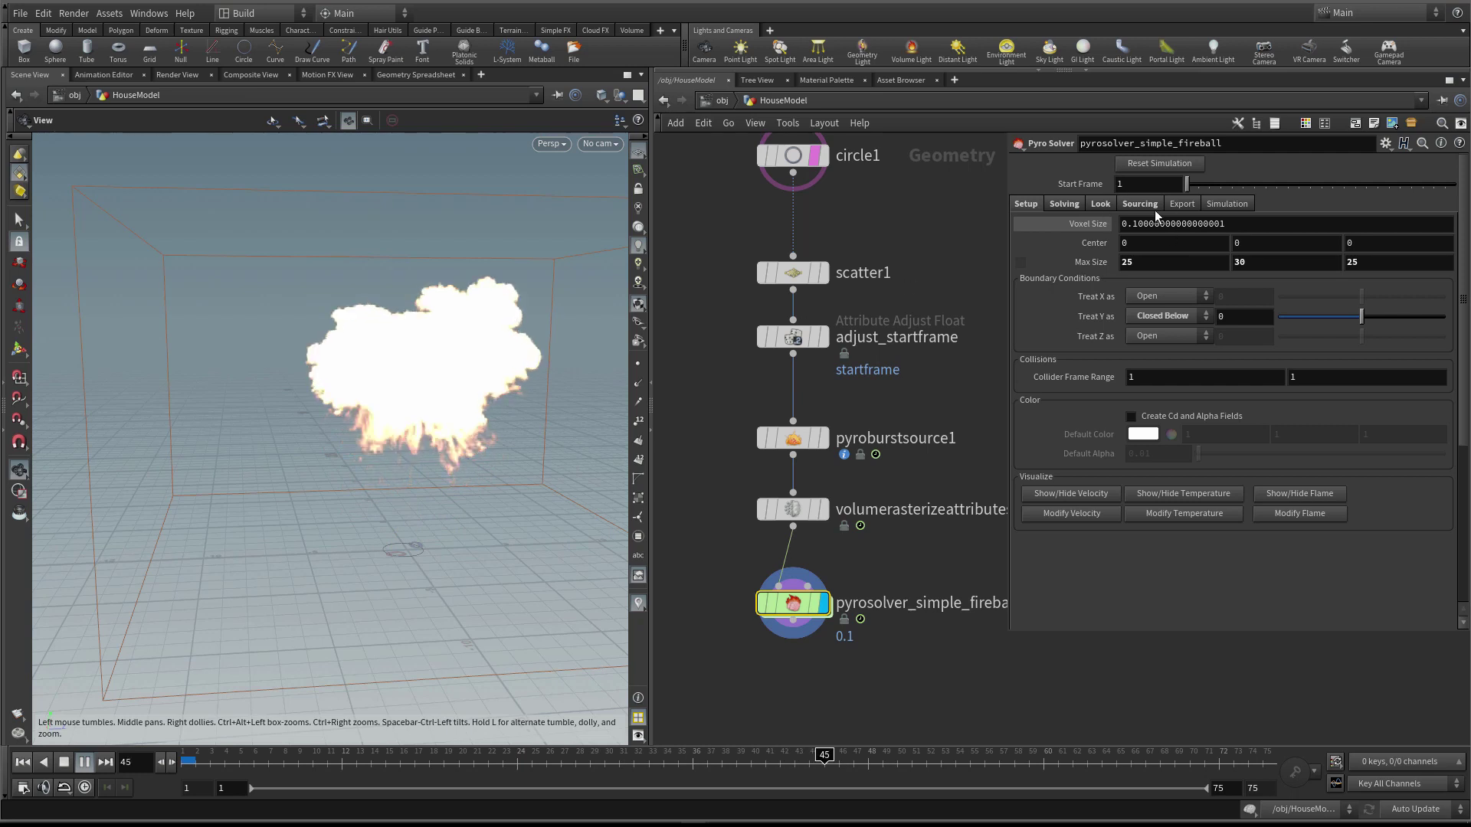
key("Up")
Set the pyro solver's Voxel Size back to 0.2 and play the simulation
type("2")
key("Return")
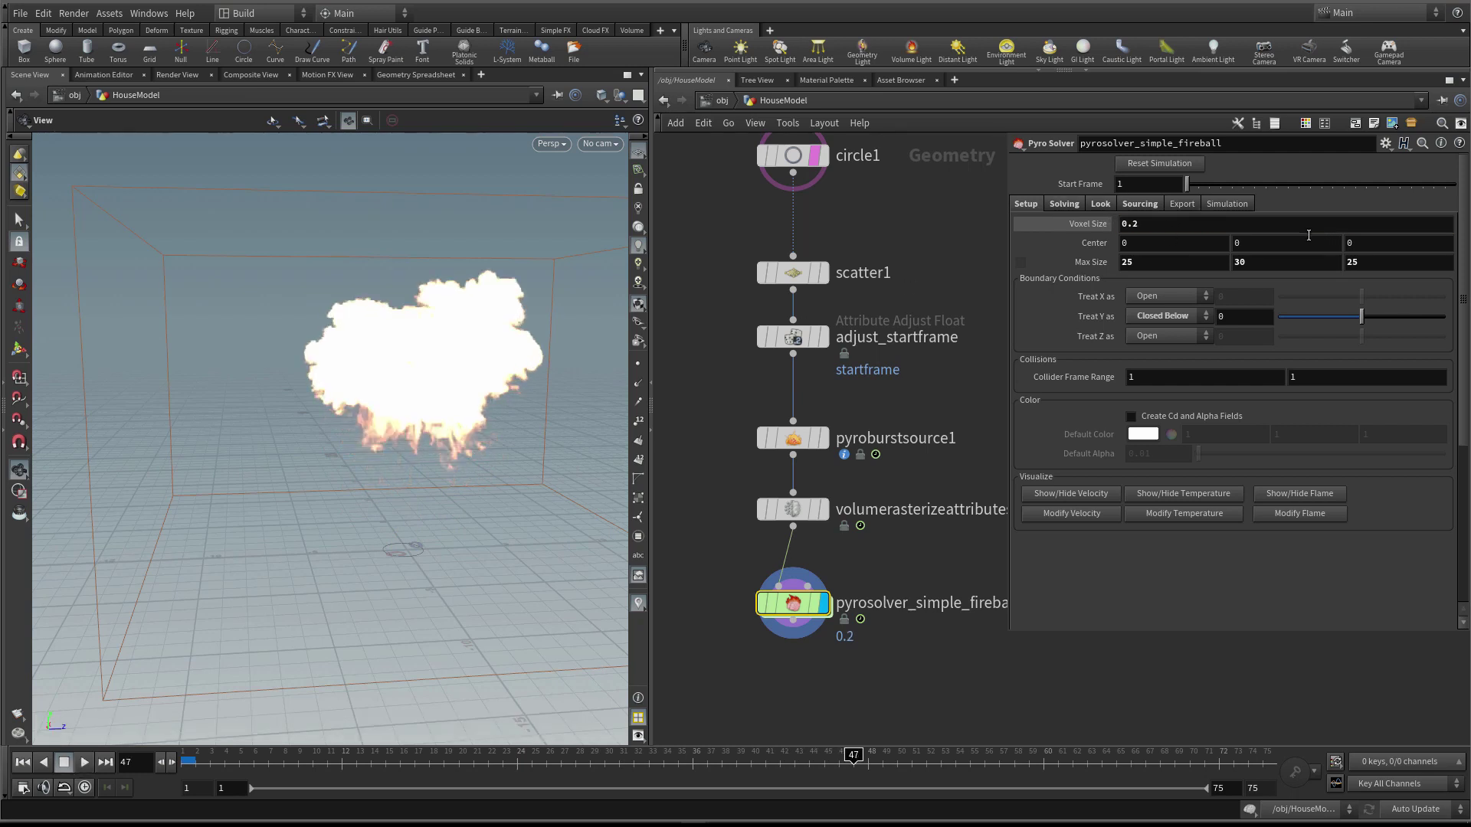
middle_click_drag(760, 531, 758, 534)
key("Up")
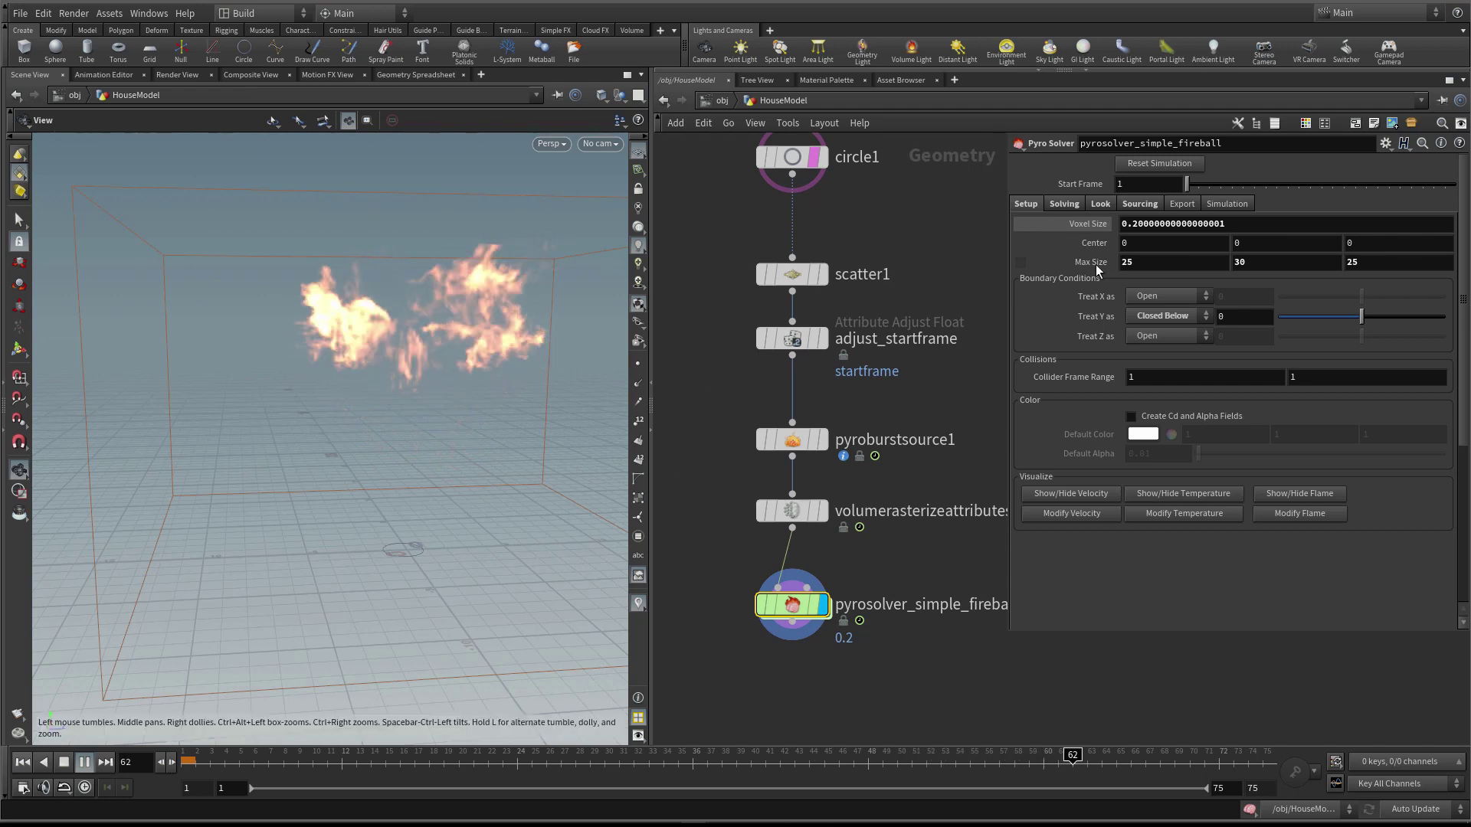
Set the pyro solver's Max Size to 20 in X and Z while the simulation keeps playing
left_click(1055, 201)
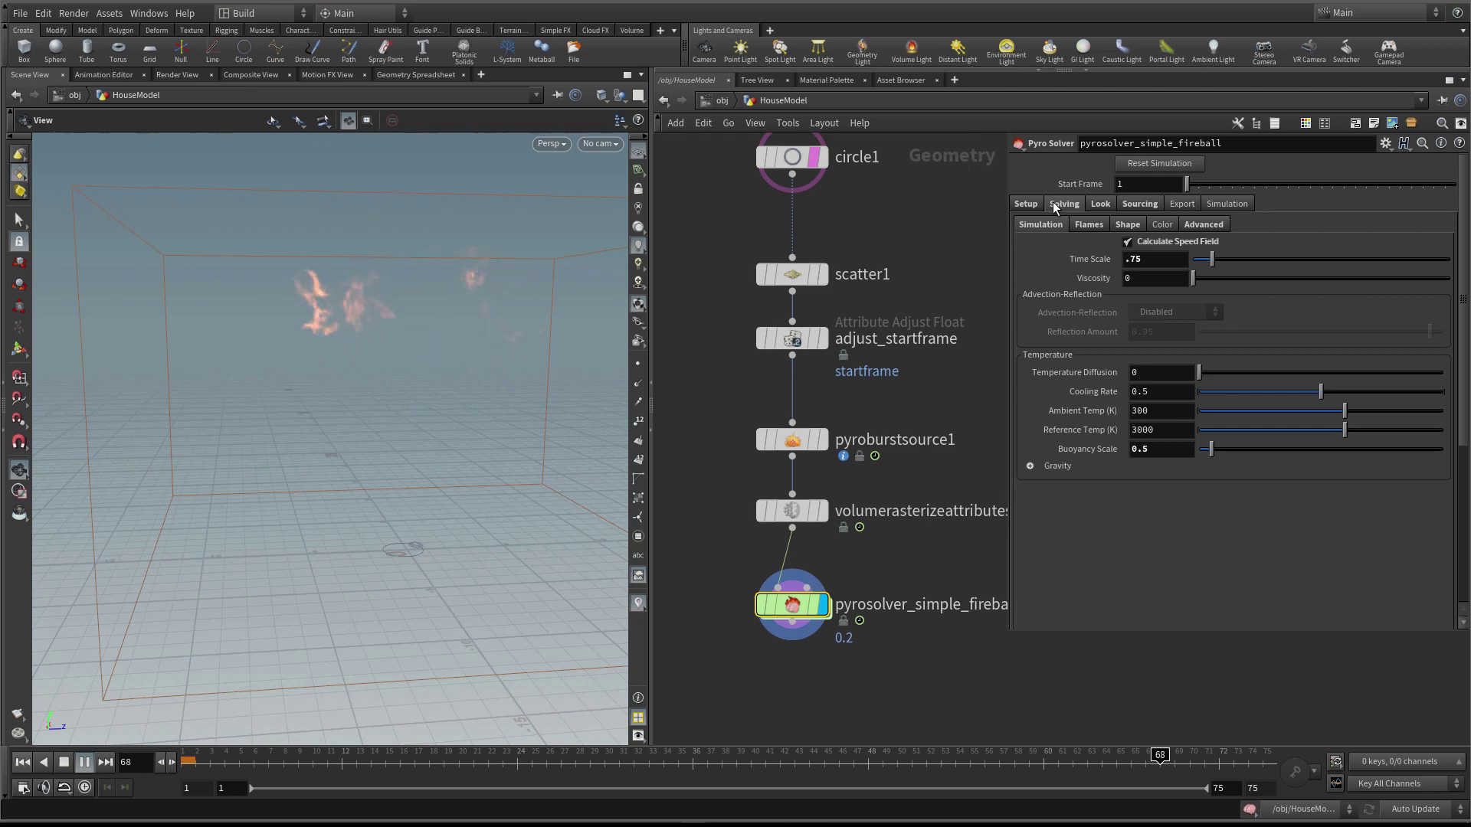
middle_click_drag(711, 547, 712, 521)
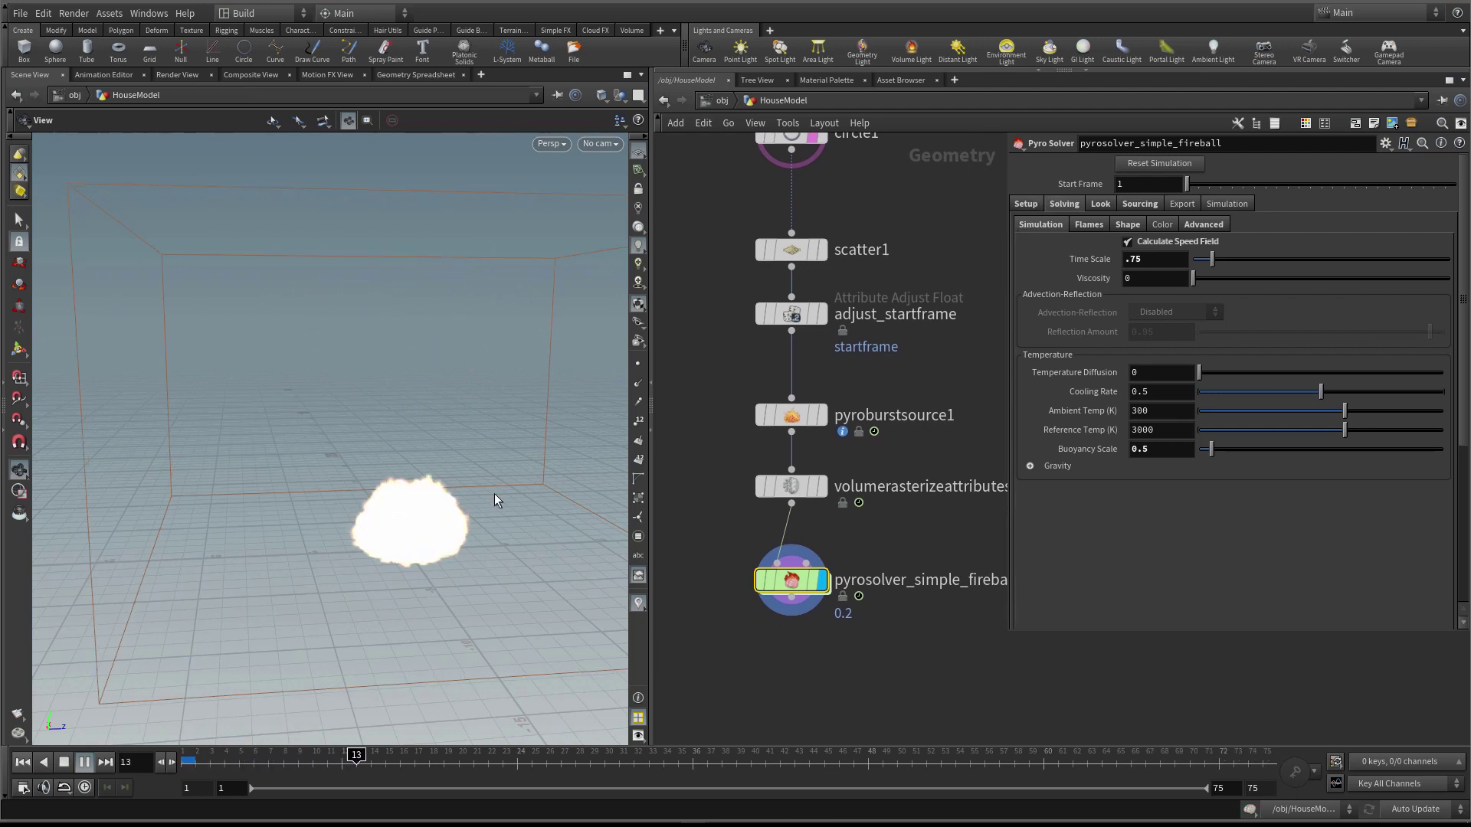
left_click(1027, 204)
left_click(1167, 263)
type("20")
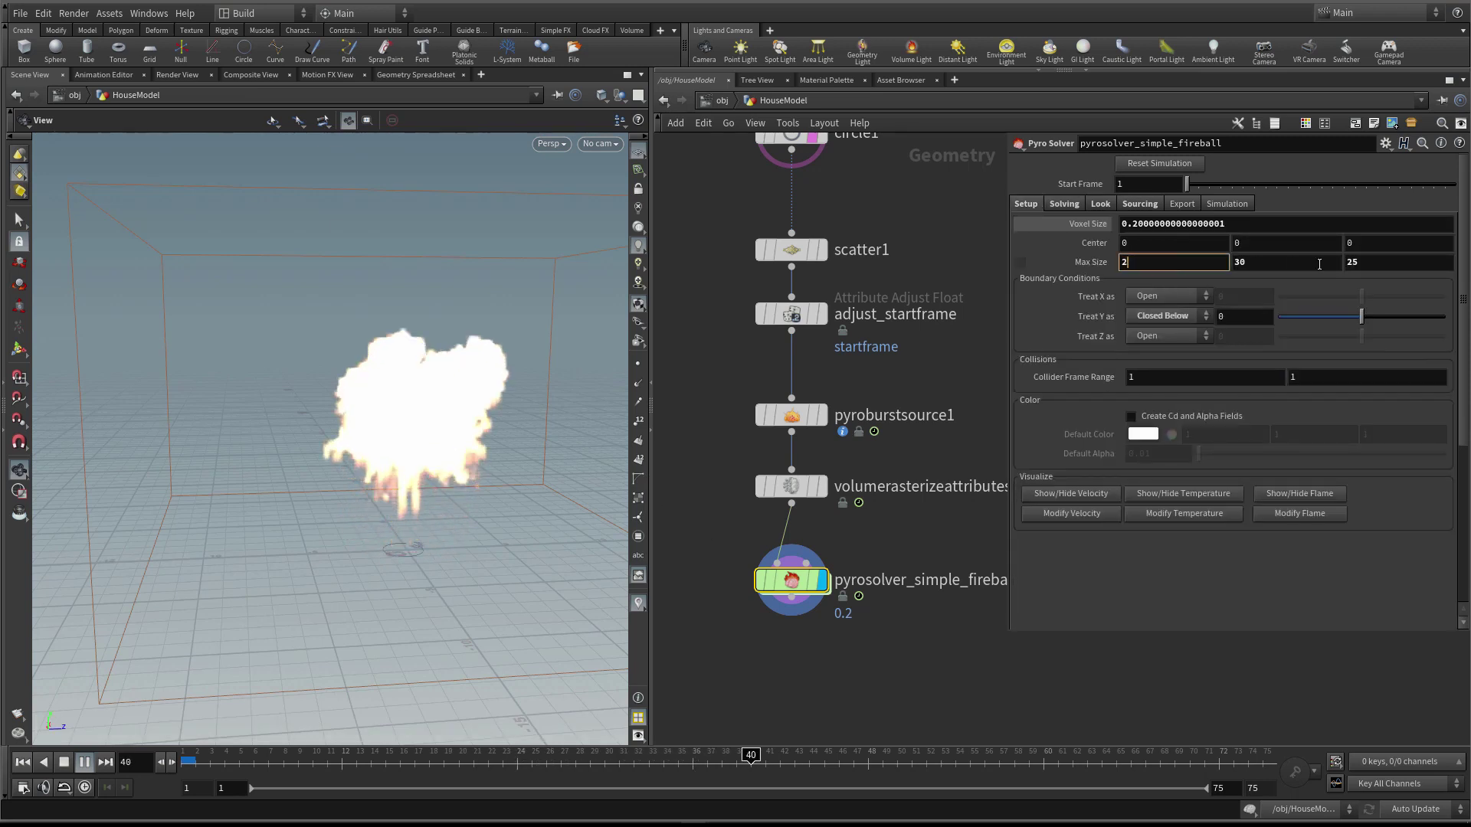
left_click(1354, 263)
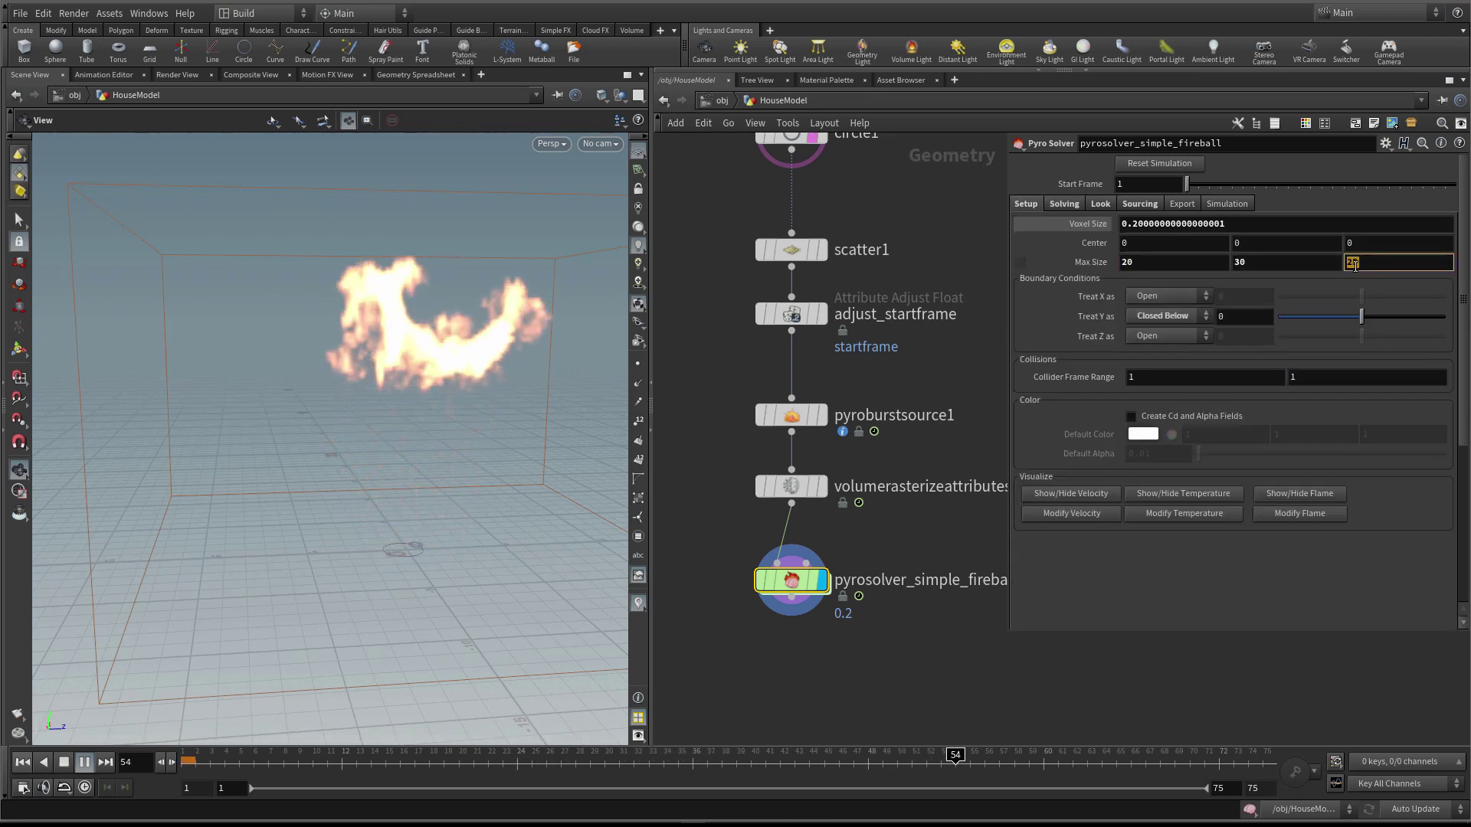
type("20")
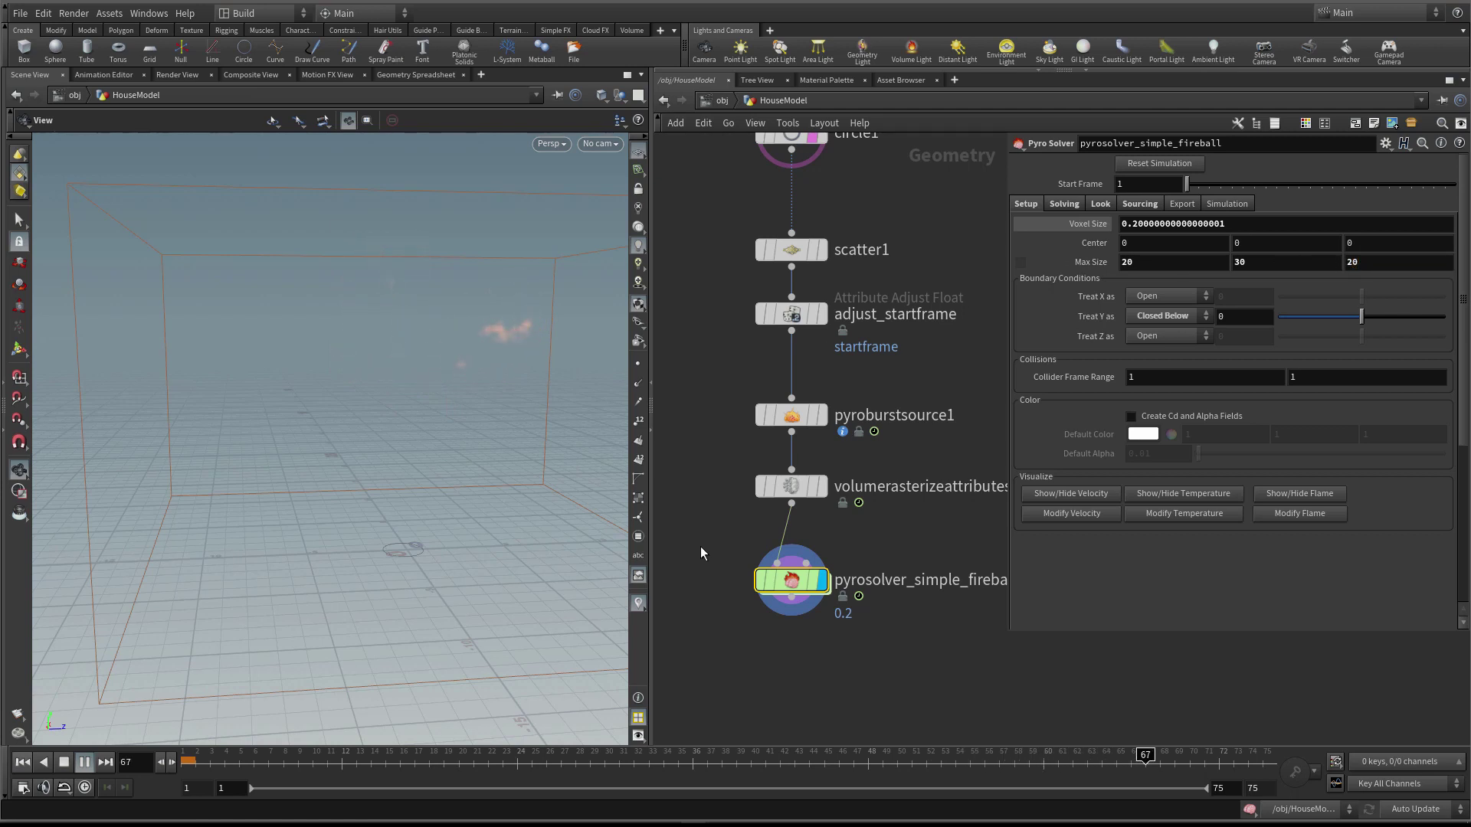
left_click_drag(699, 545, 853, 620)
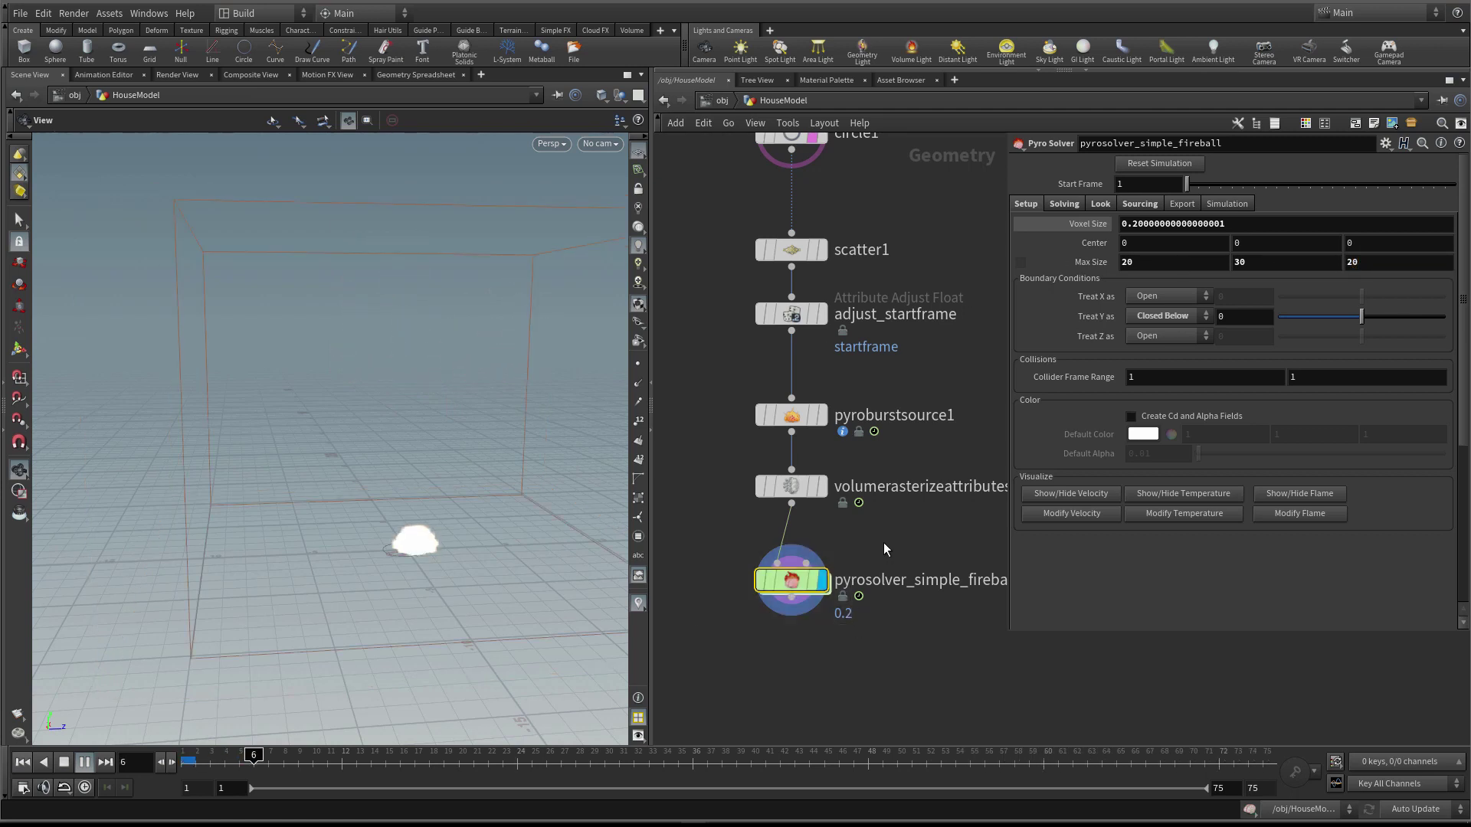
scroll(884, 543, "up", 3)
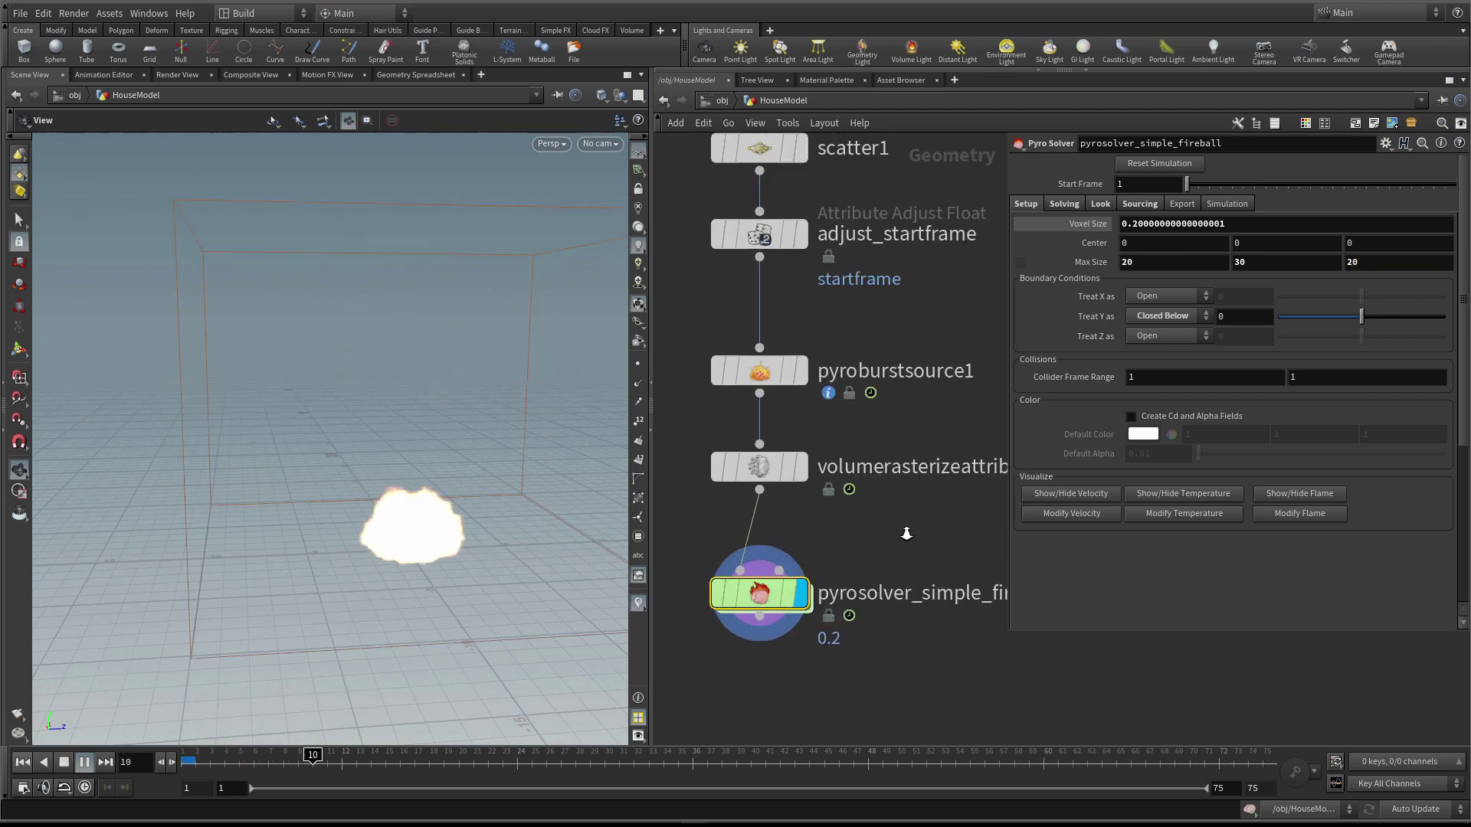
Try another Time Scale in the pyro solver's solving parameters, and set it back to 0.75
left_click(1057, 205)
left_click_drag(1163, 260, 1113, 259)
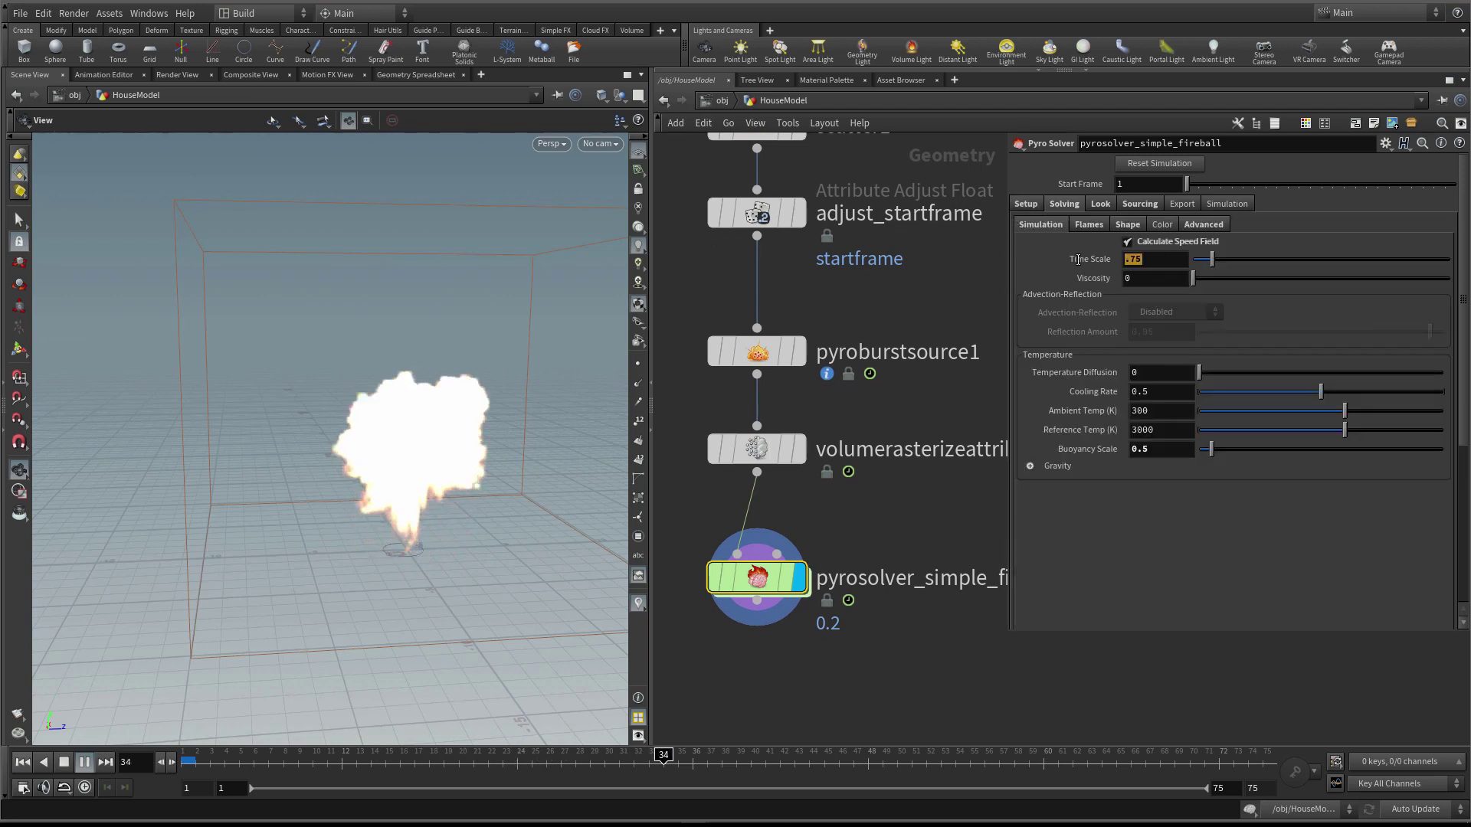
type(".1")
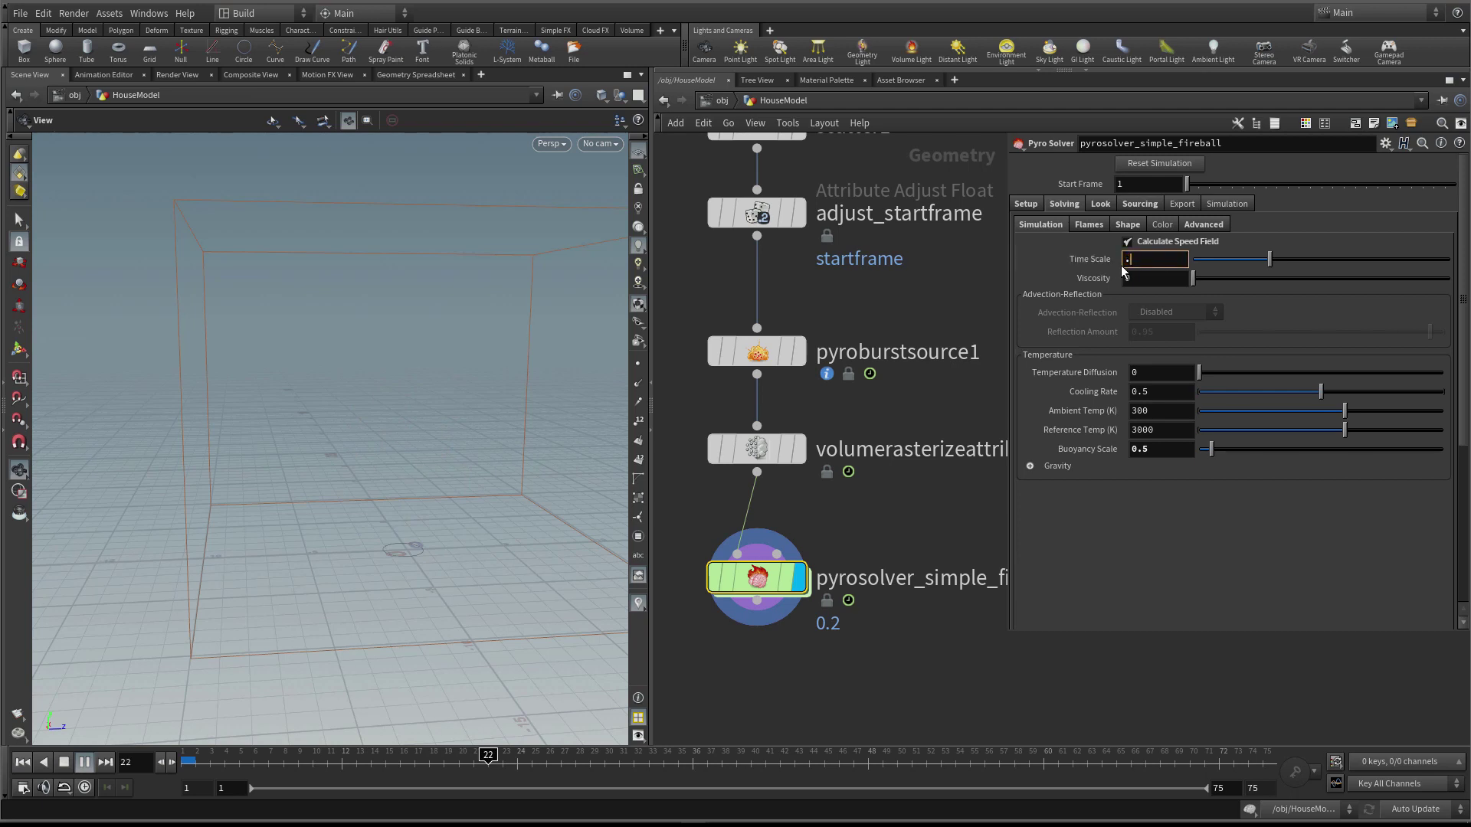
type("75")
key("Return")
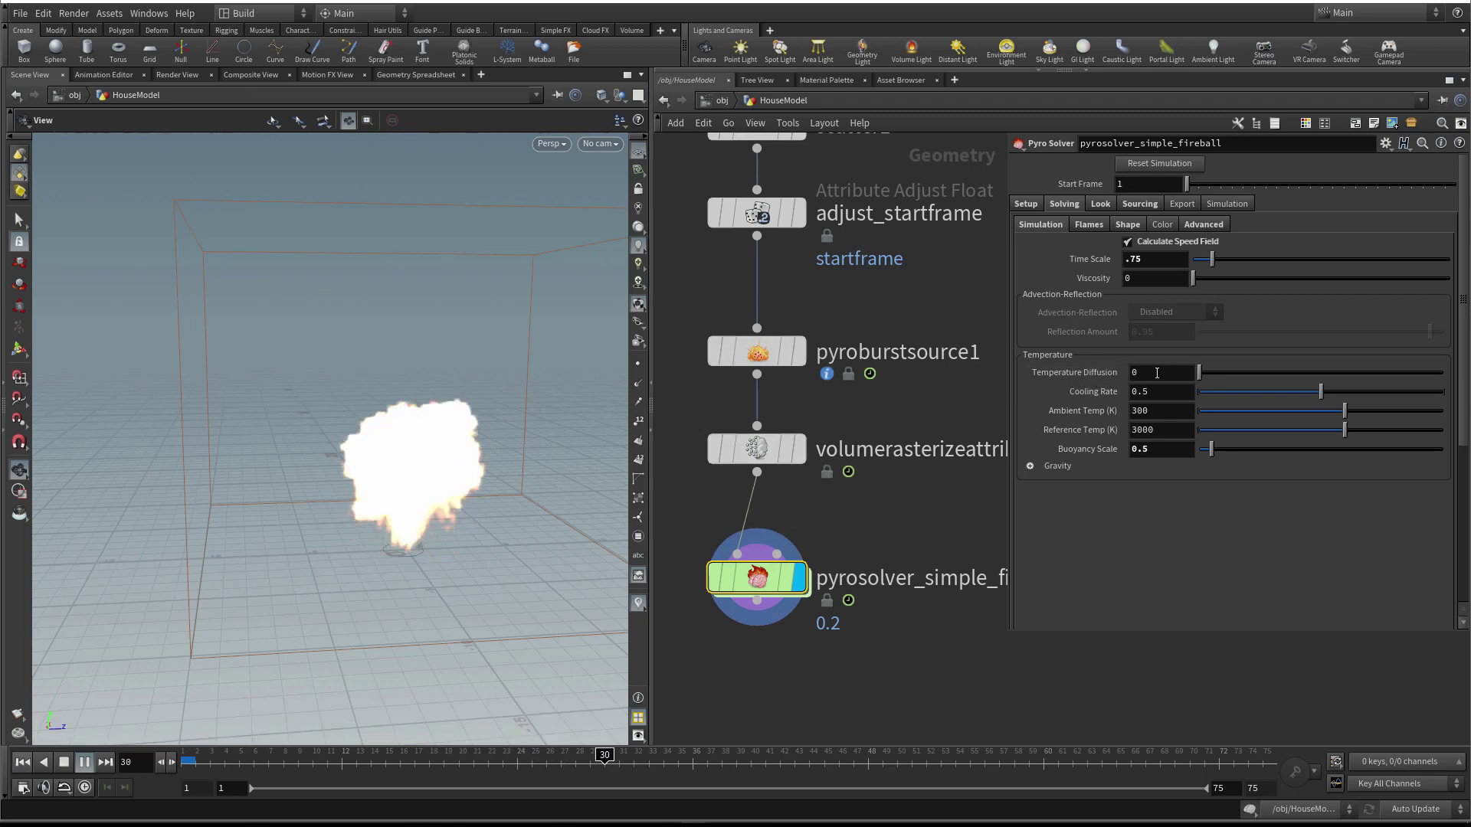
Try a Temperature Diffusion of 1 on the pyro solver
left_click_drag(1154, 372, 1127, 374)
type("1")
key("Return")
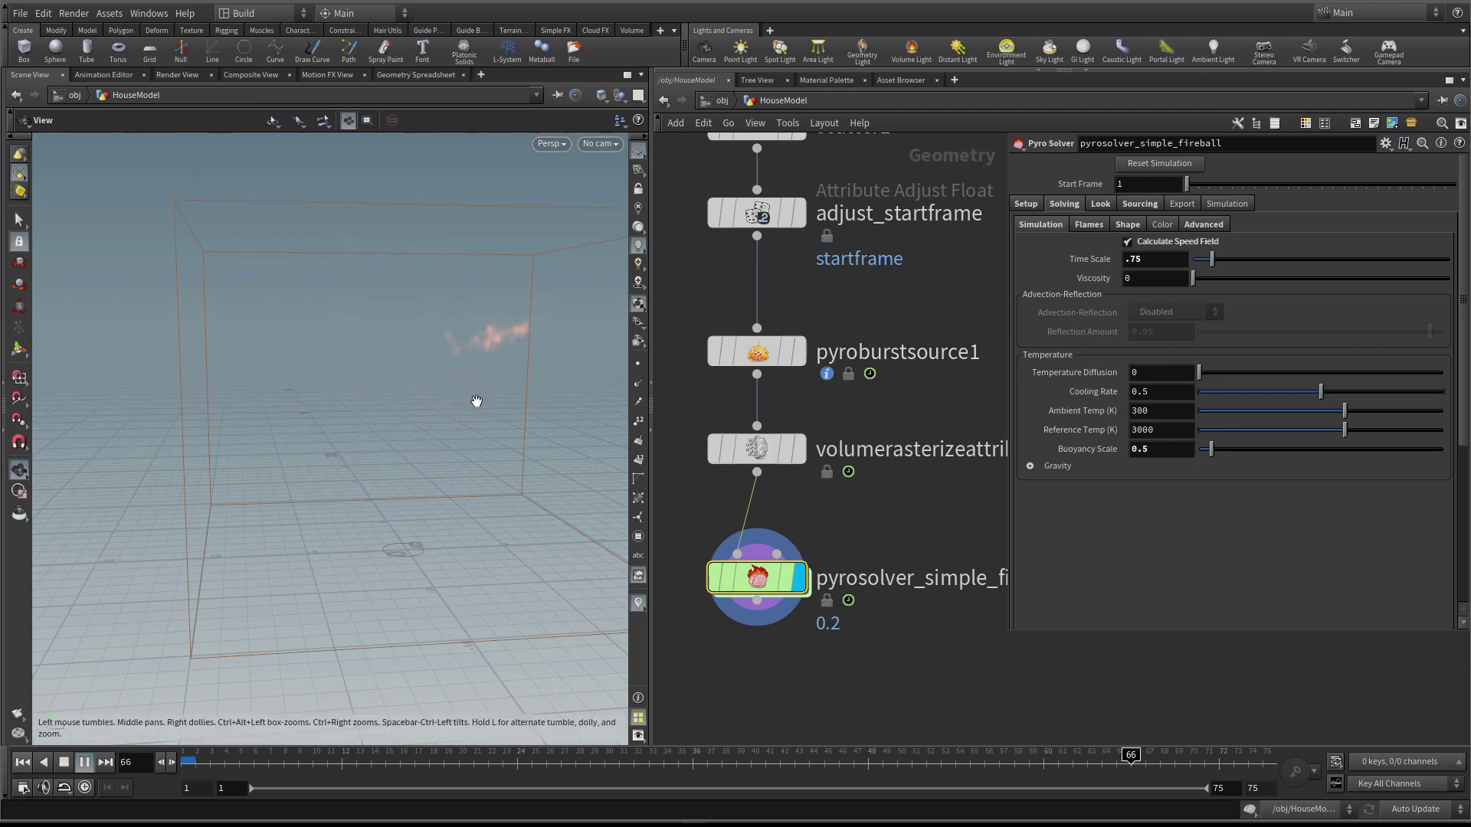
Turn off the 3D texture resolution limit in the viewport's display options and close the dialog
middle_click_drag(477, 400, 436, 424)
right_click_drag(437, 423, 185, 555)
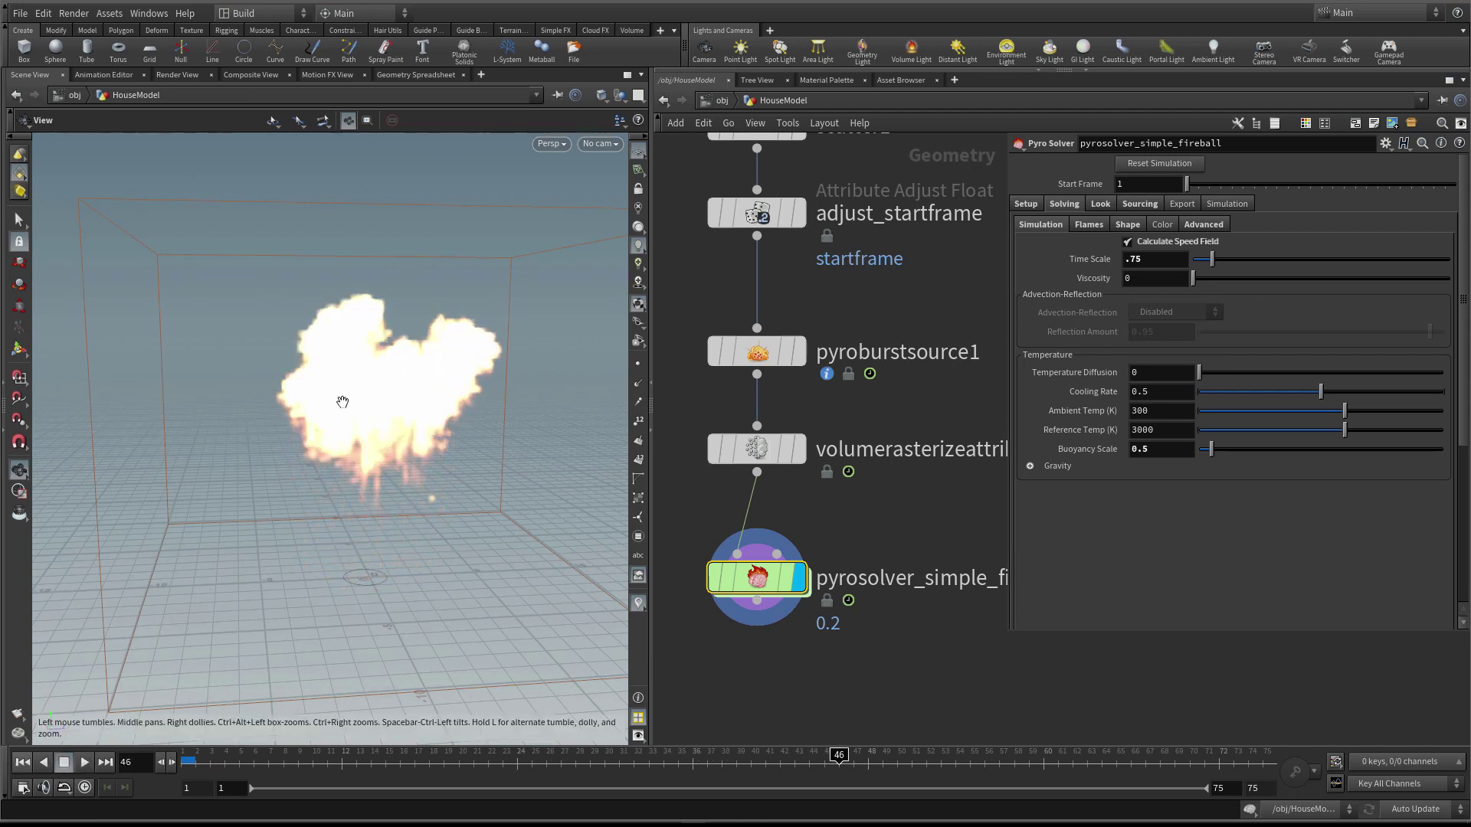
left_click_drag(405, 419, 368, 401)
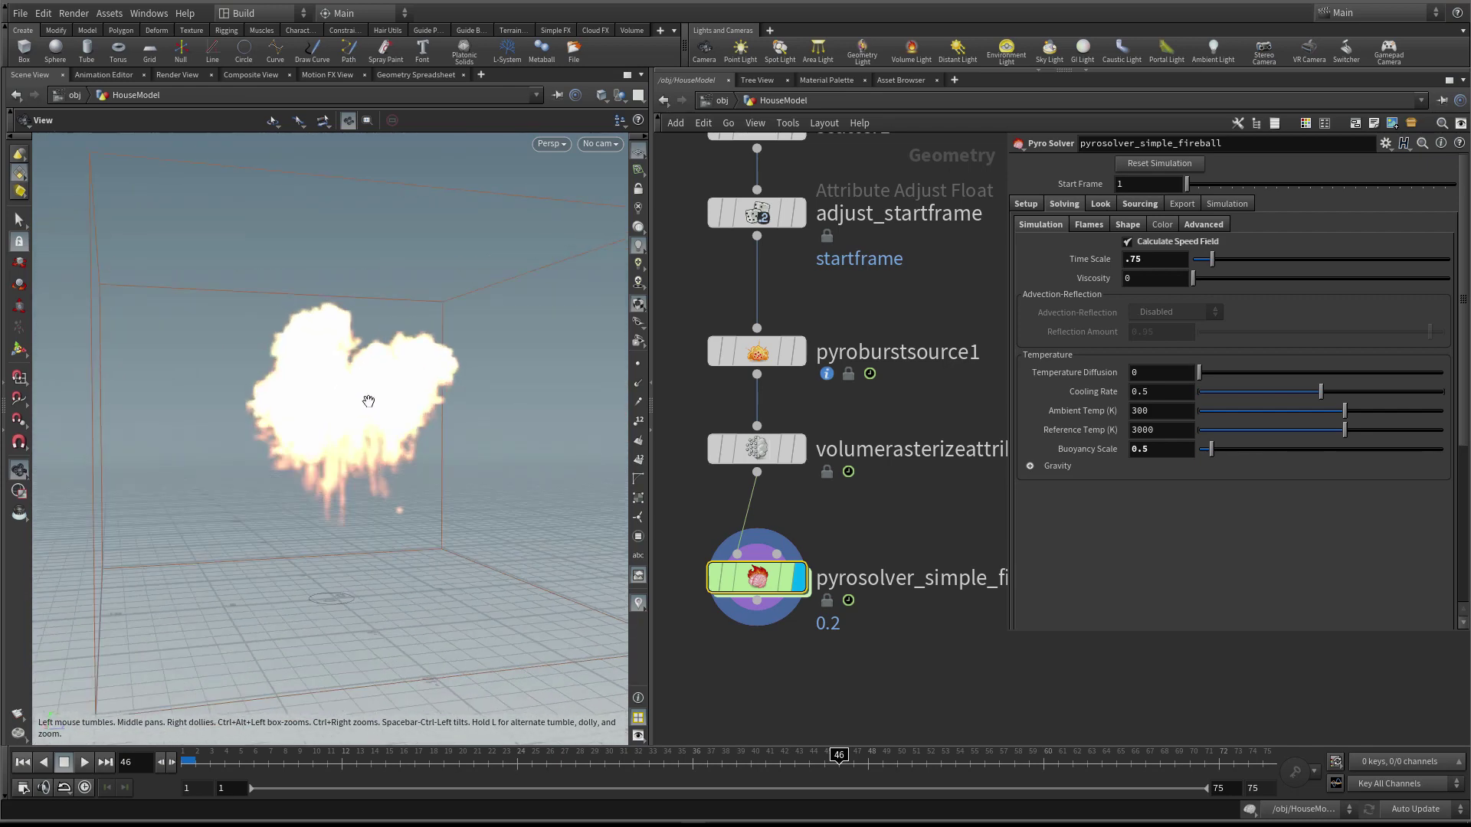
left_click(638, 736)
left_click_drag(400, 352, 355, 351)
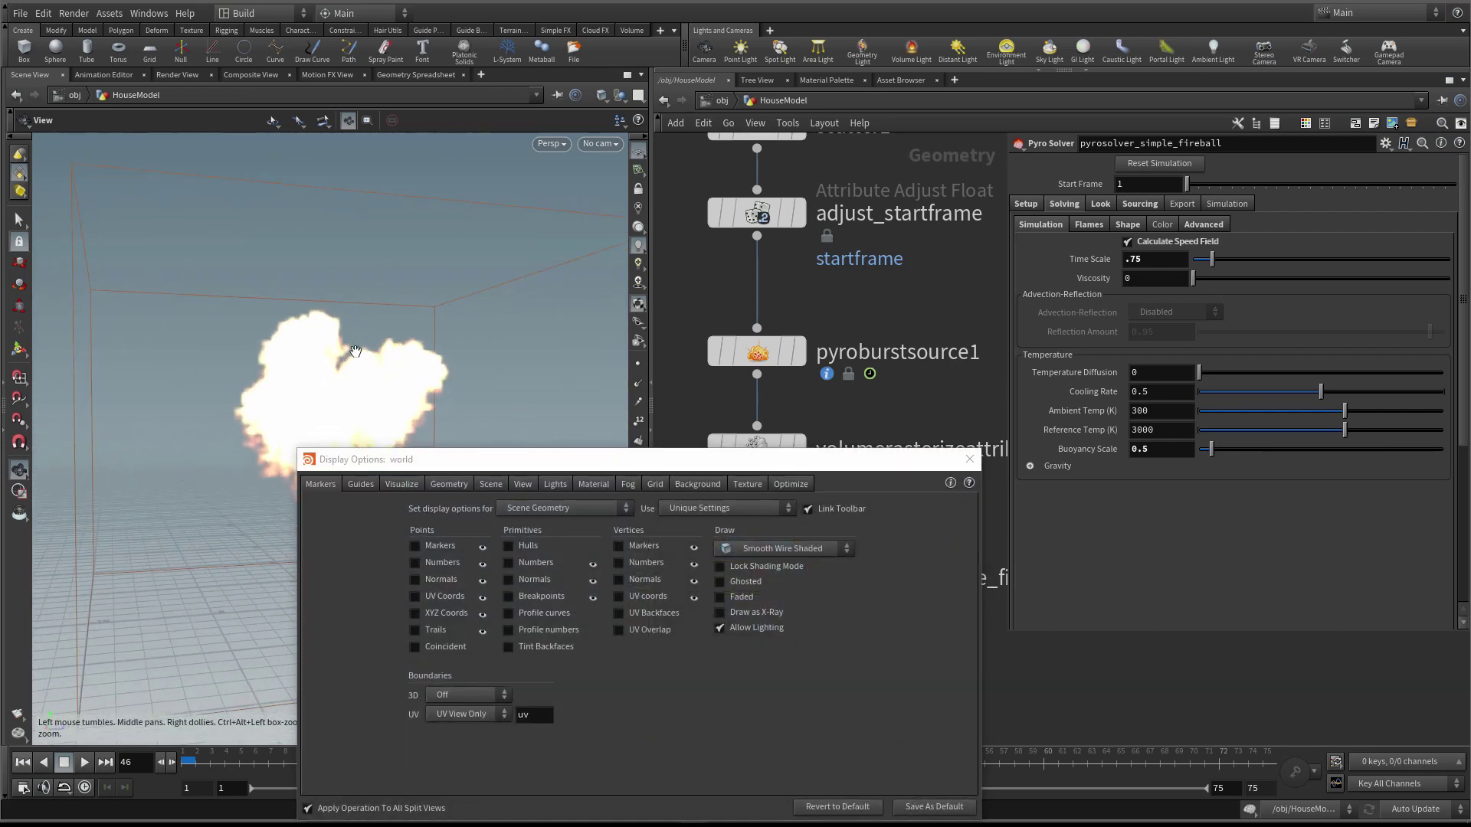
left_click_drag(443, 460, 252, 253)
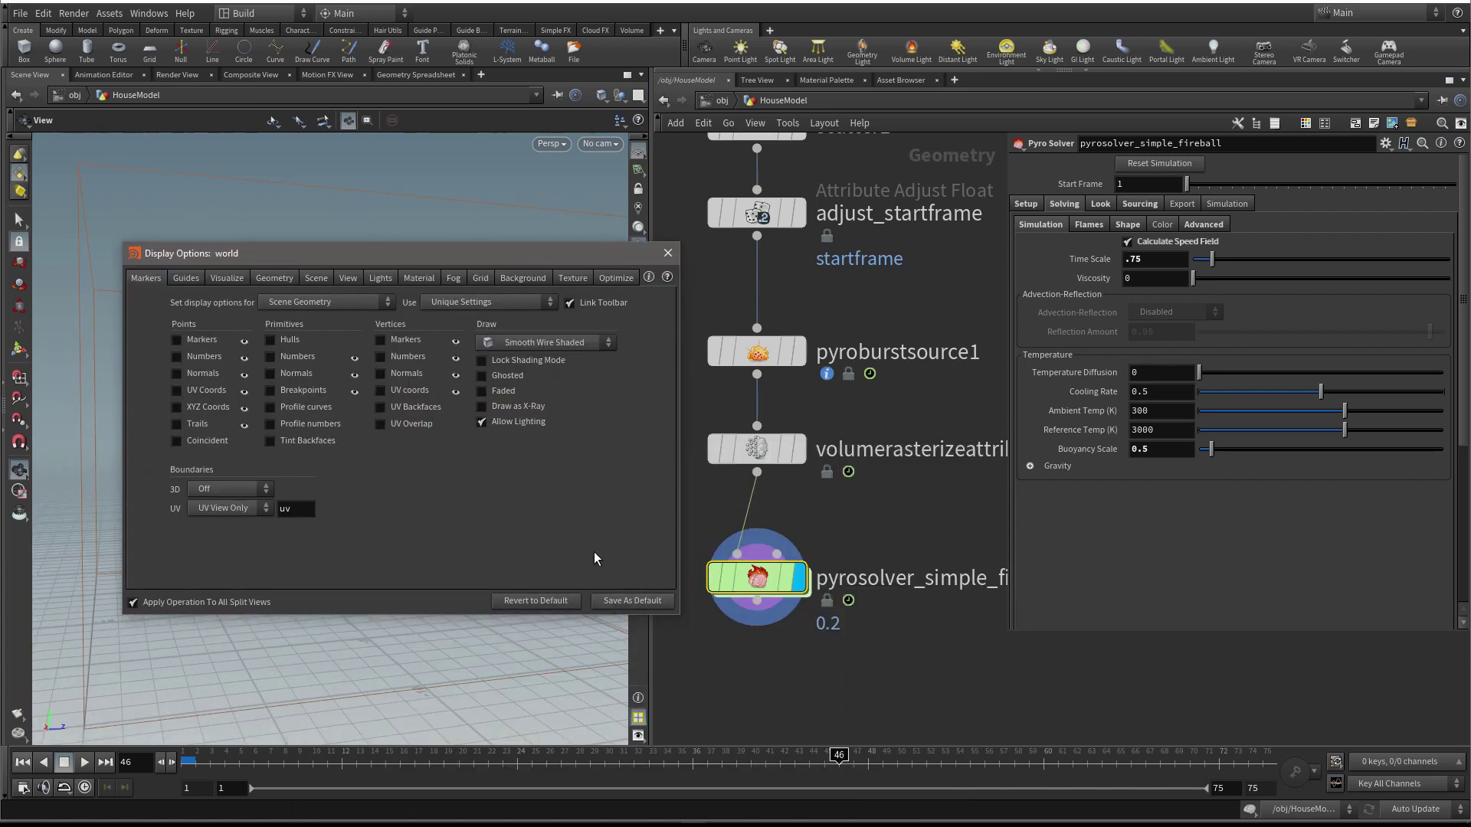
left_click(572, 279)
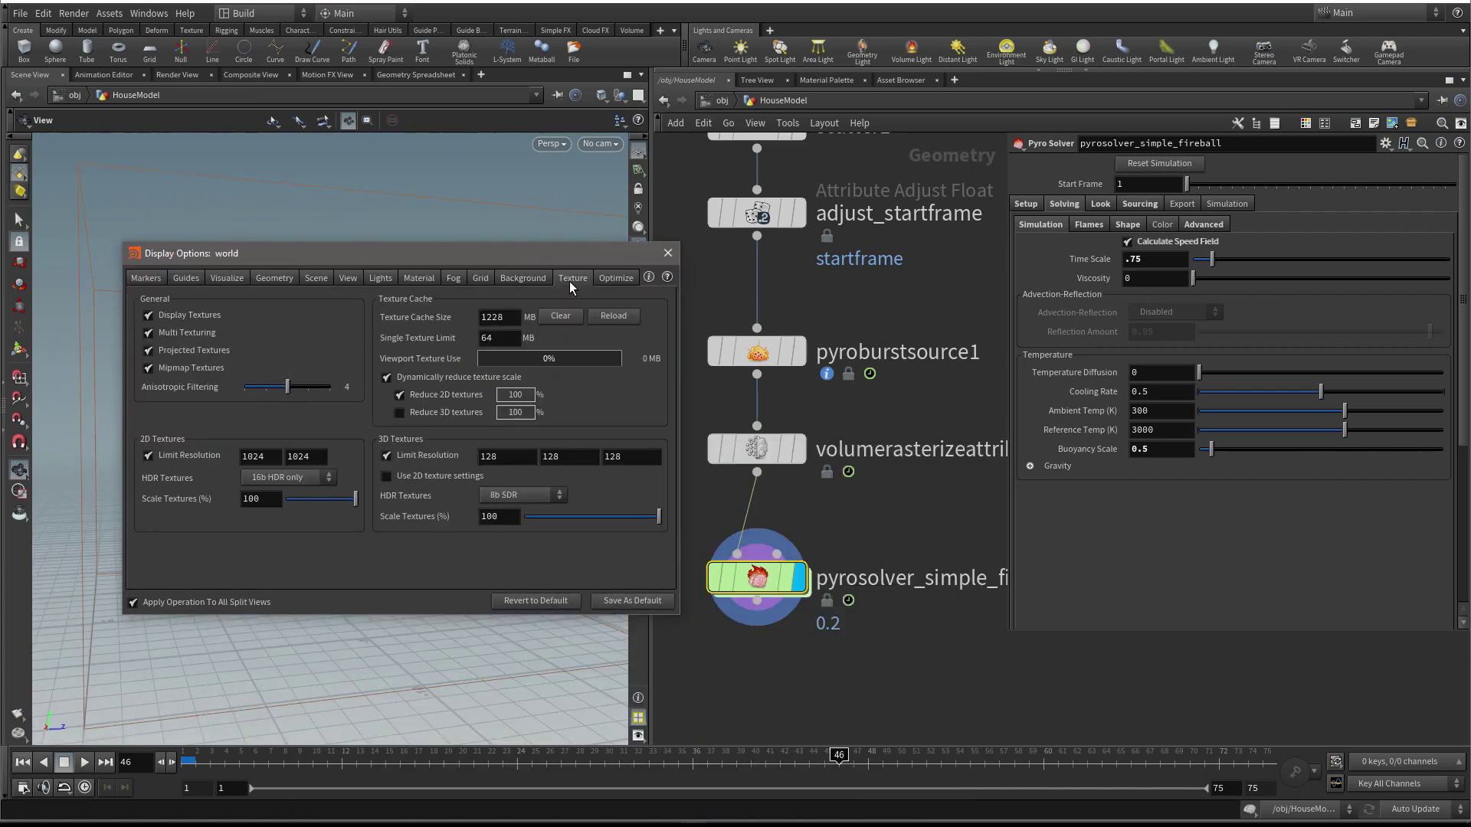
left_click_drag(426, 253, 803, 120)
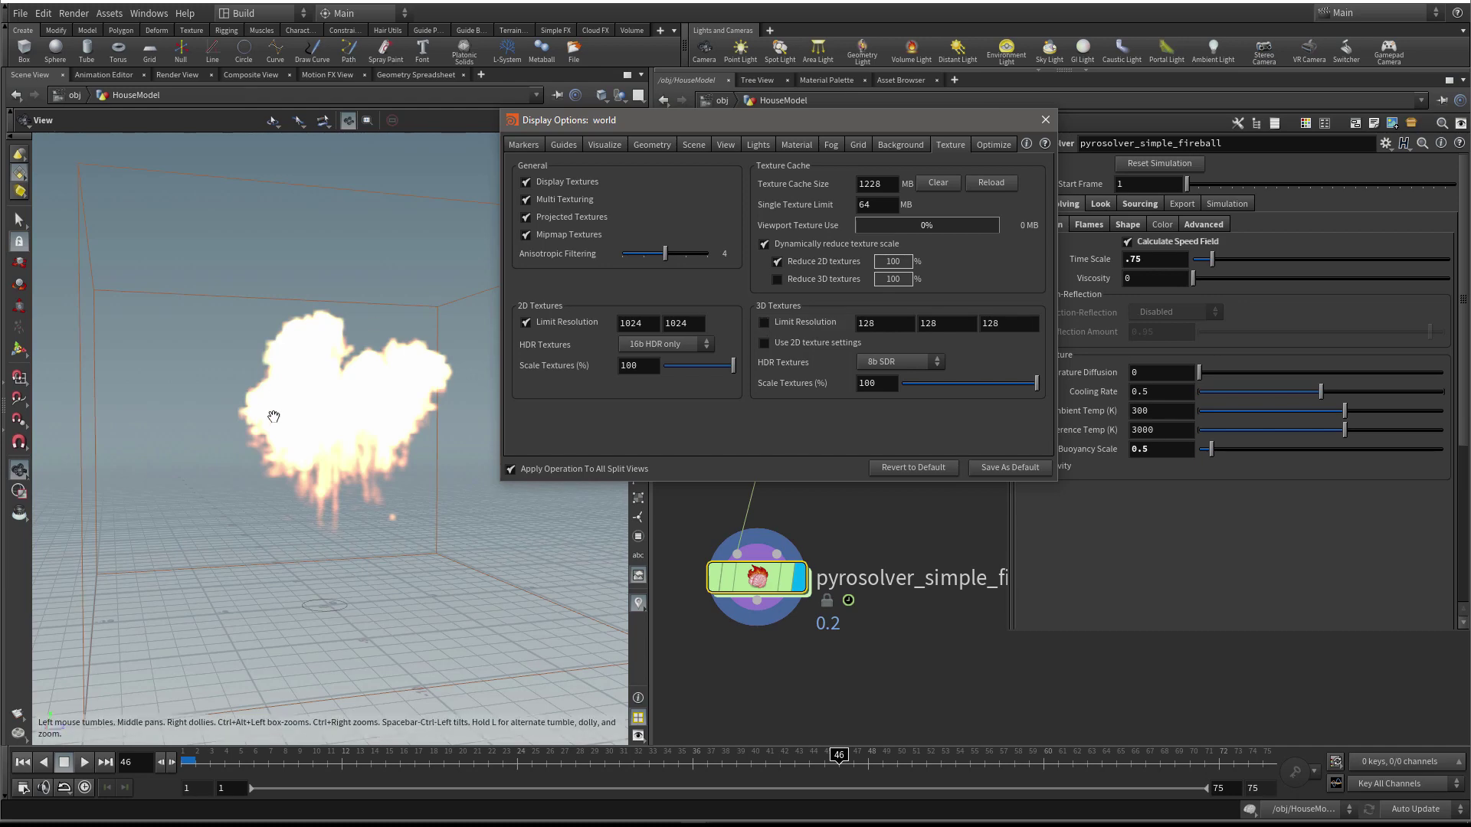
left_click_drag(306, 375, 318, 283)
left_click_drag(333, 358, 319, 368)
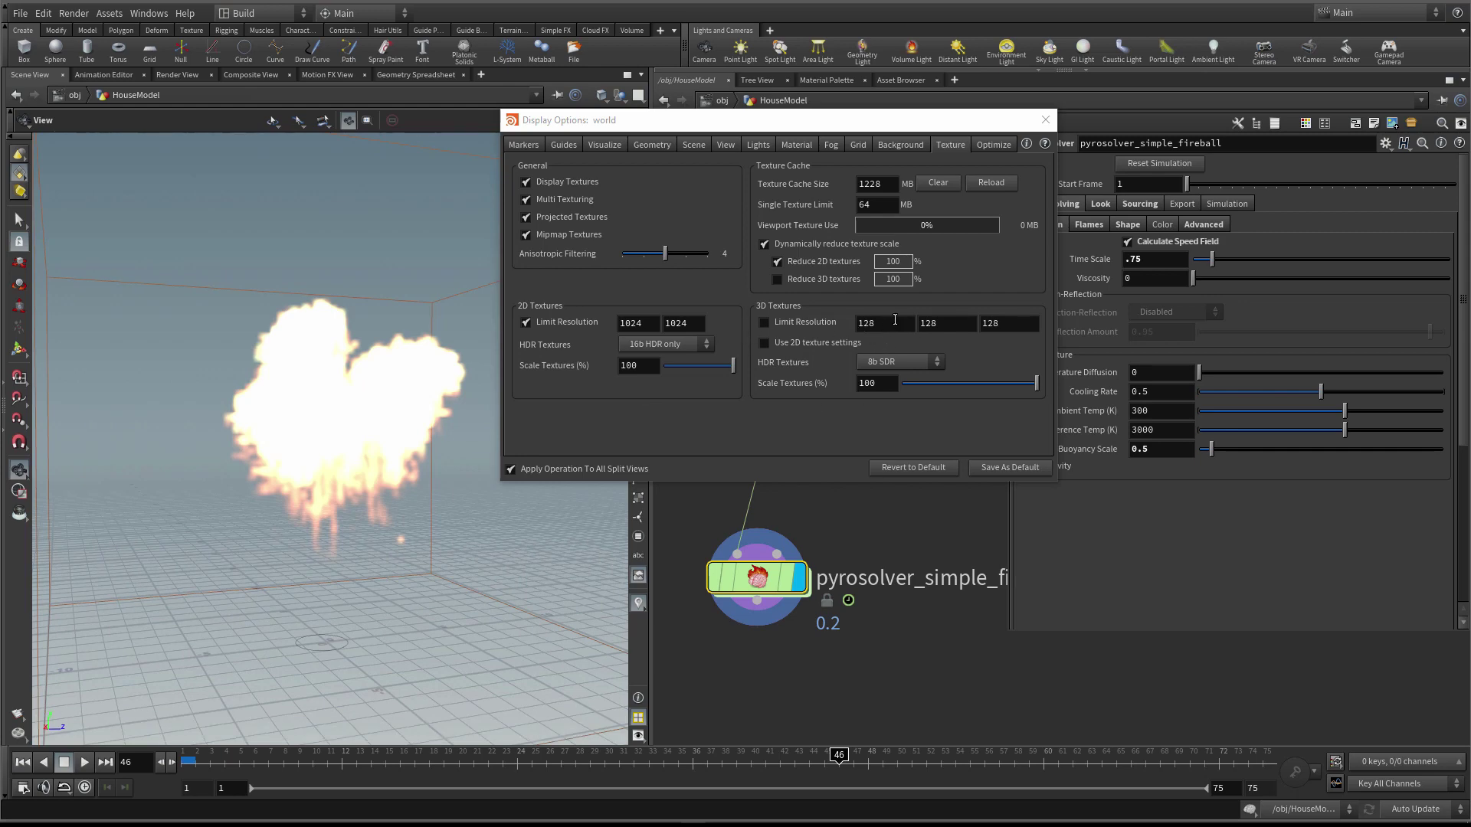
left_click_drag(357, 417, 320, 400)
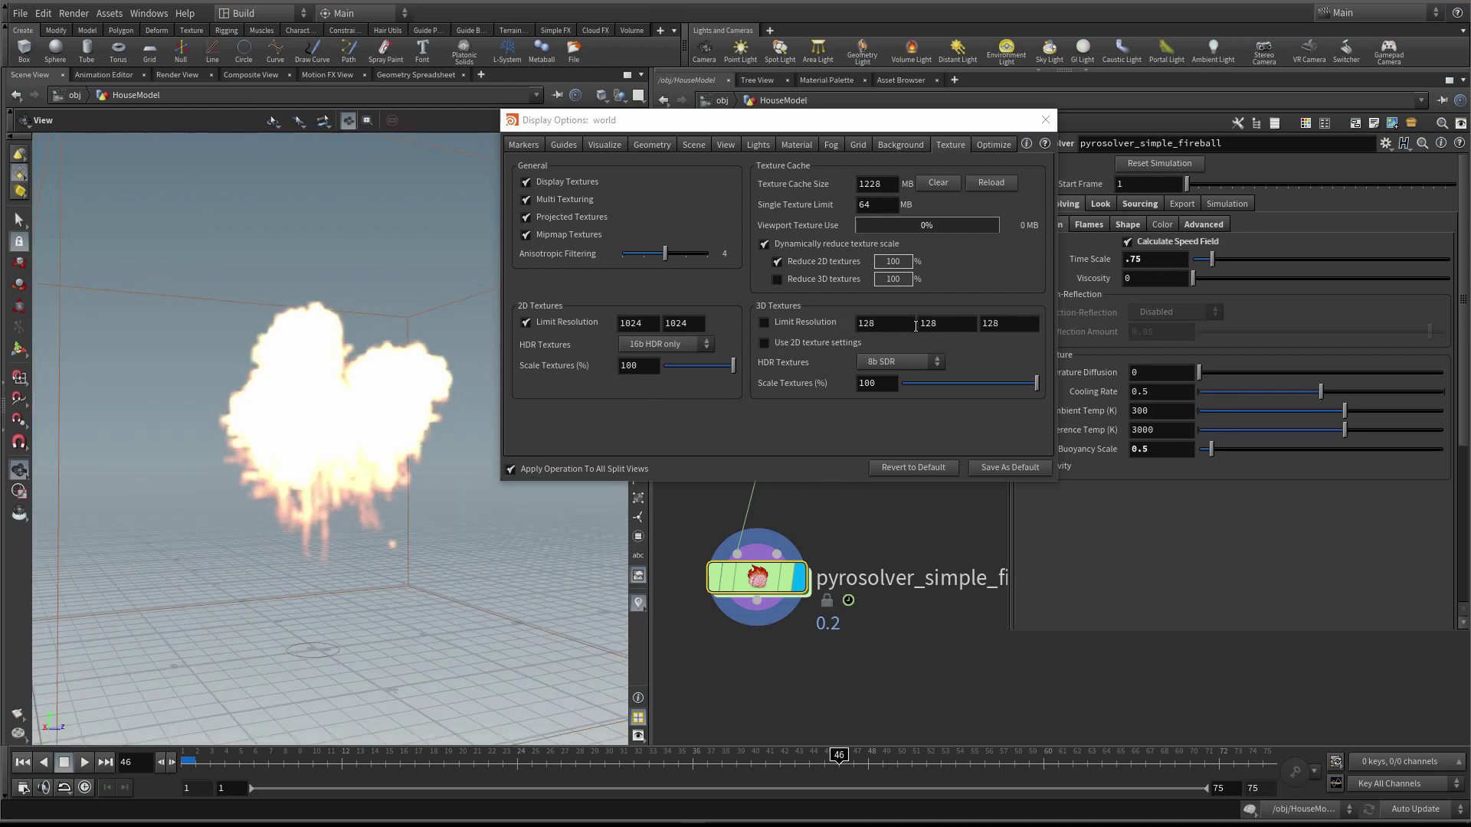
right_click_drag(326, 349, 388, 348)
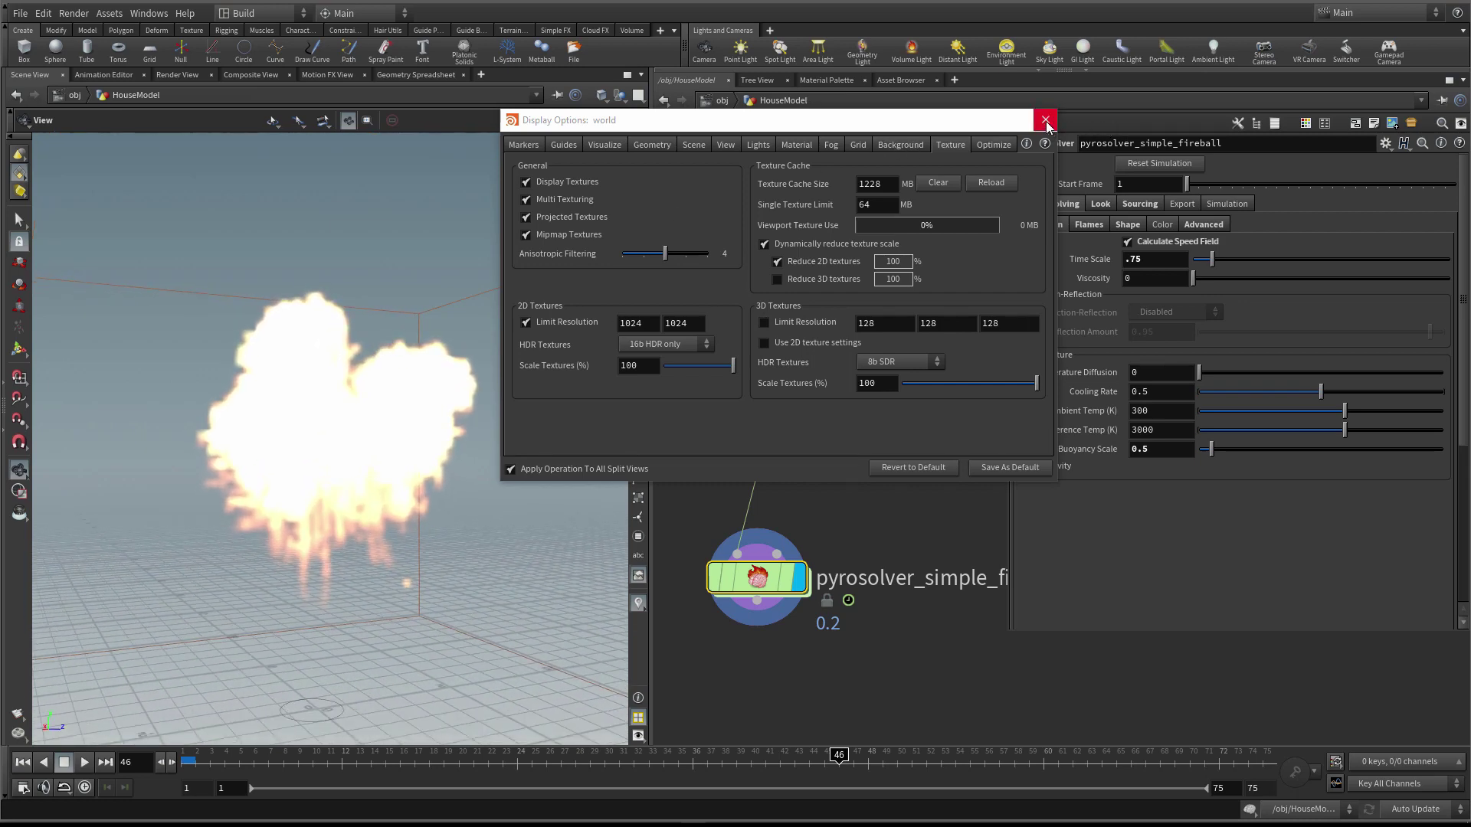
left_click(1045, 121)
right_click_drag(436, 459, 426, 424)
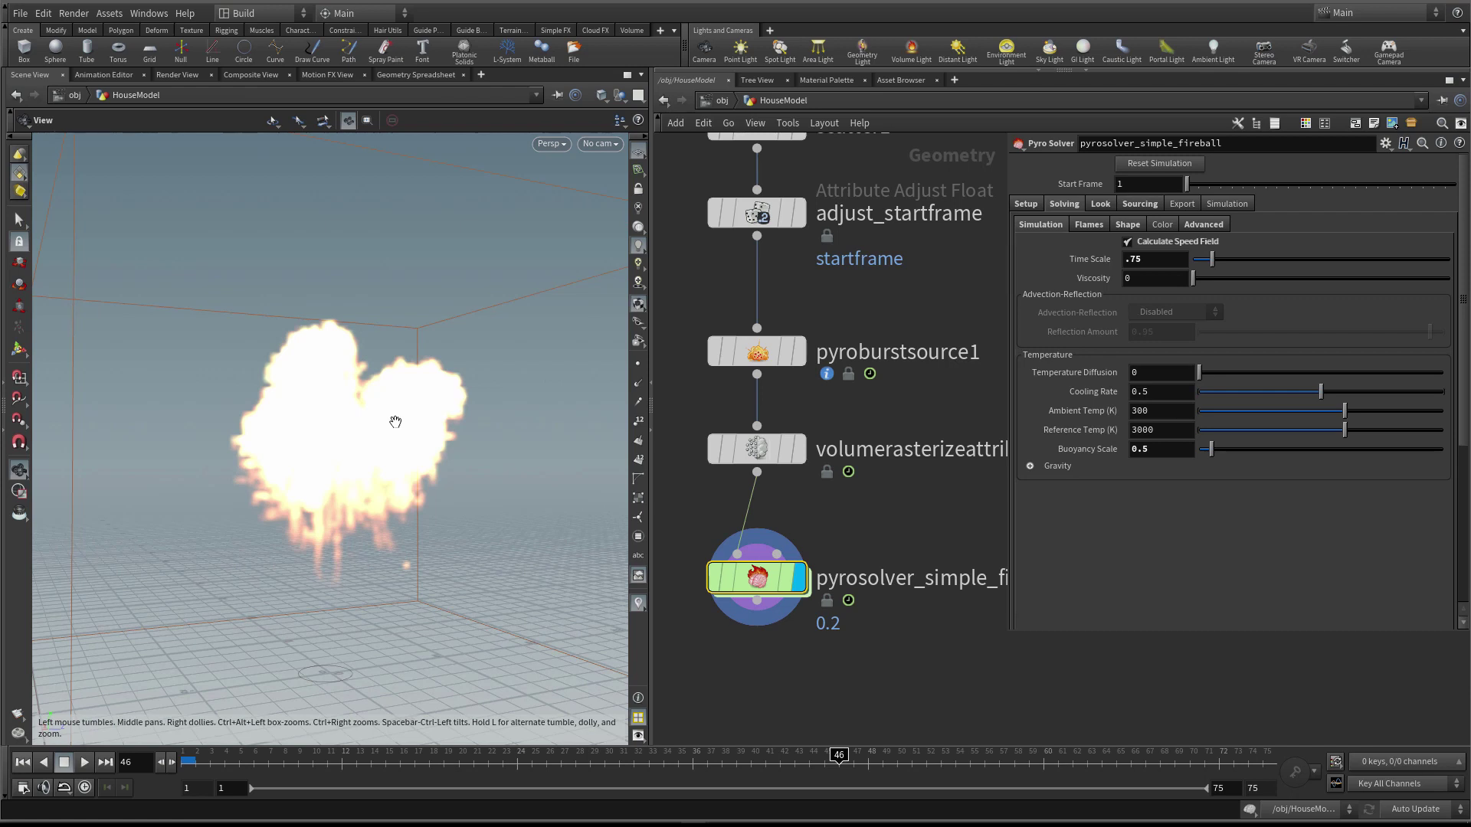
Play the simulation and try a Gravity Direction of 1, 0, 0 on the pyro solver
key("Up")
left_click(1030, 466)
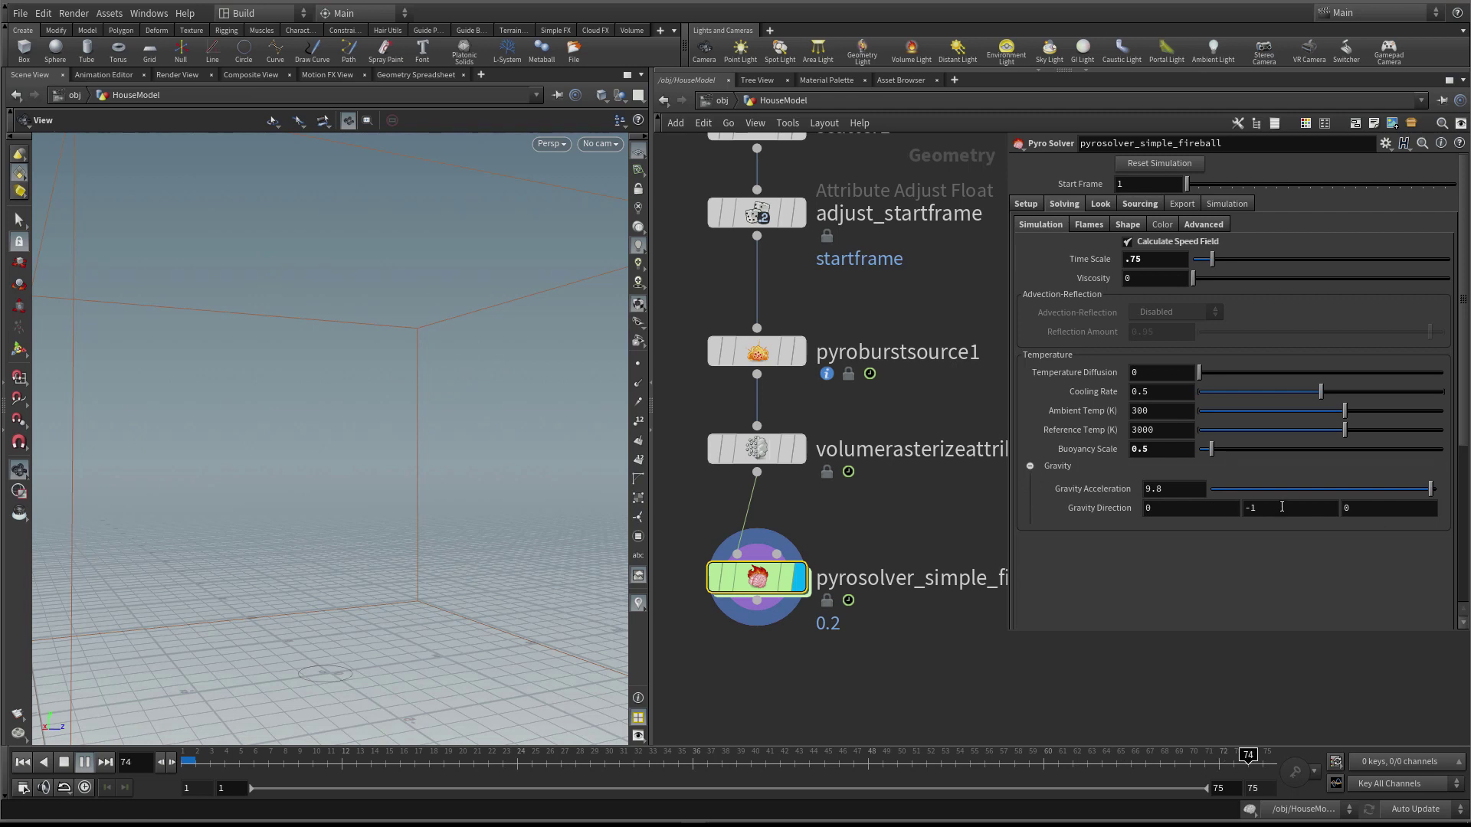
left_click_drag(1271, 512, 1067, 515)
type("000")
type("1")
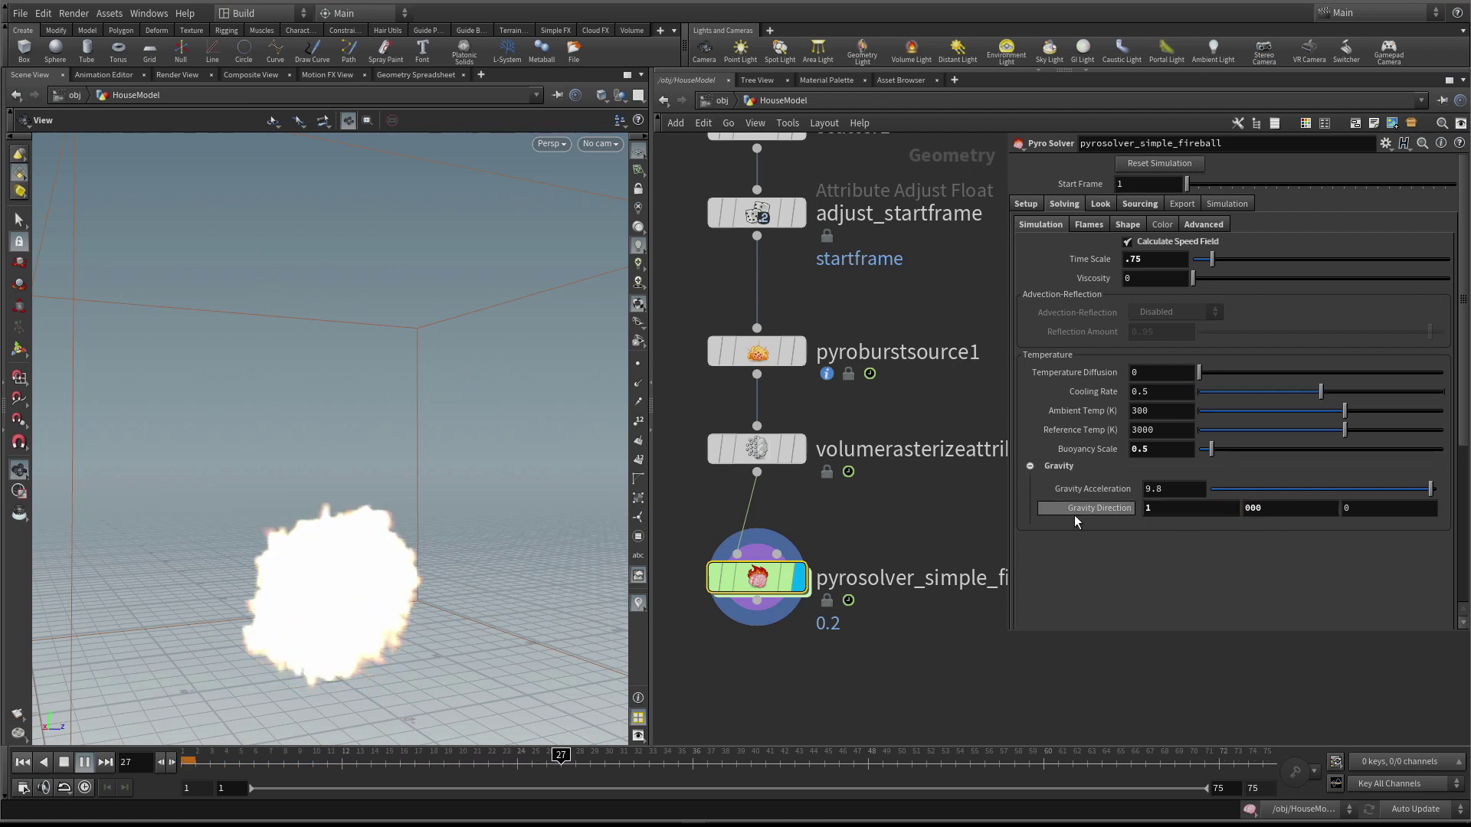
left_click_drag(429, 559, 370, 591)
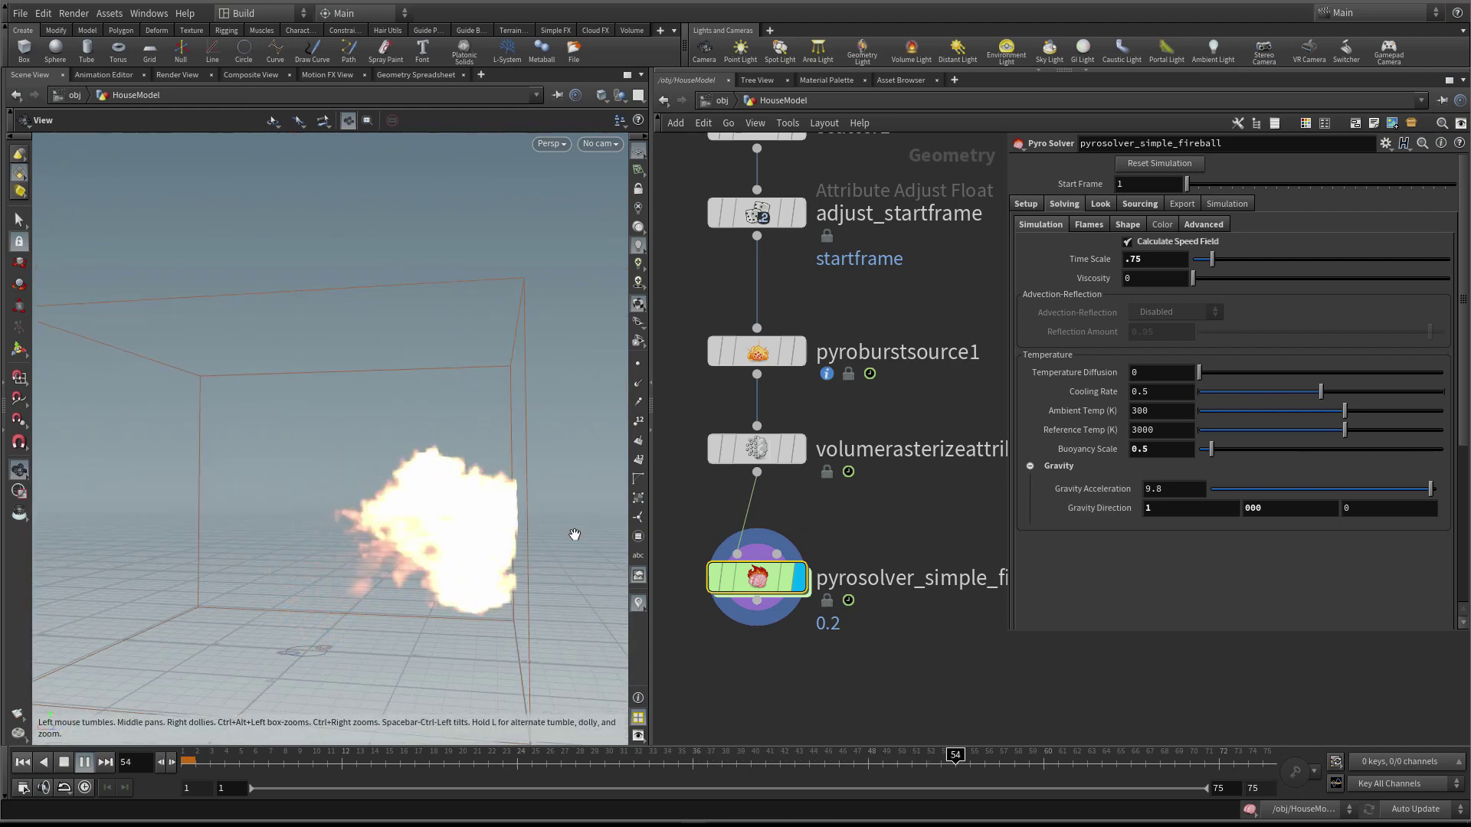
Set the pyro solver's Gravity Direction back to 0, -1, 0
double_click(1149, 509)
type("0")
key("Return")
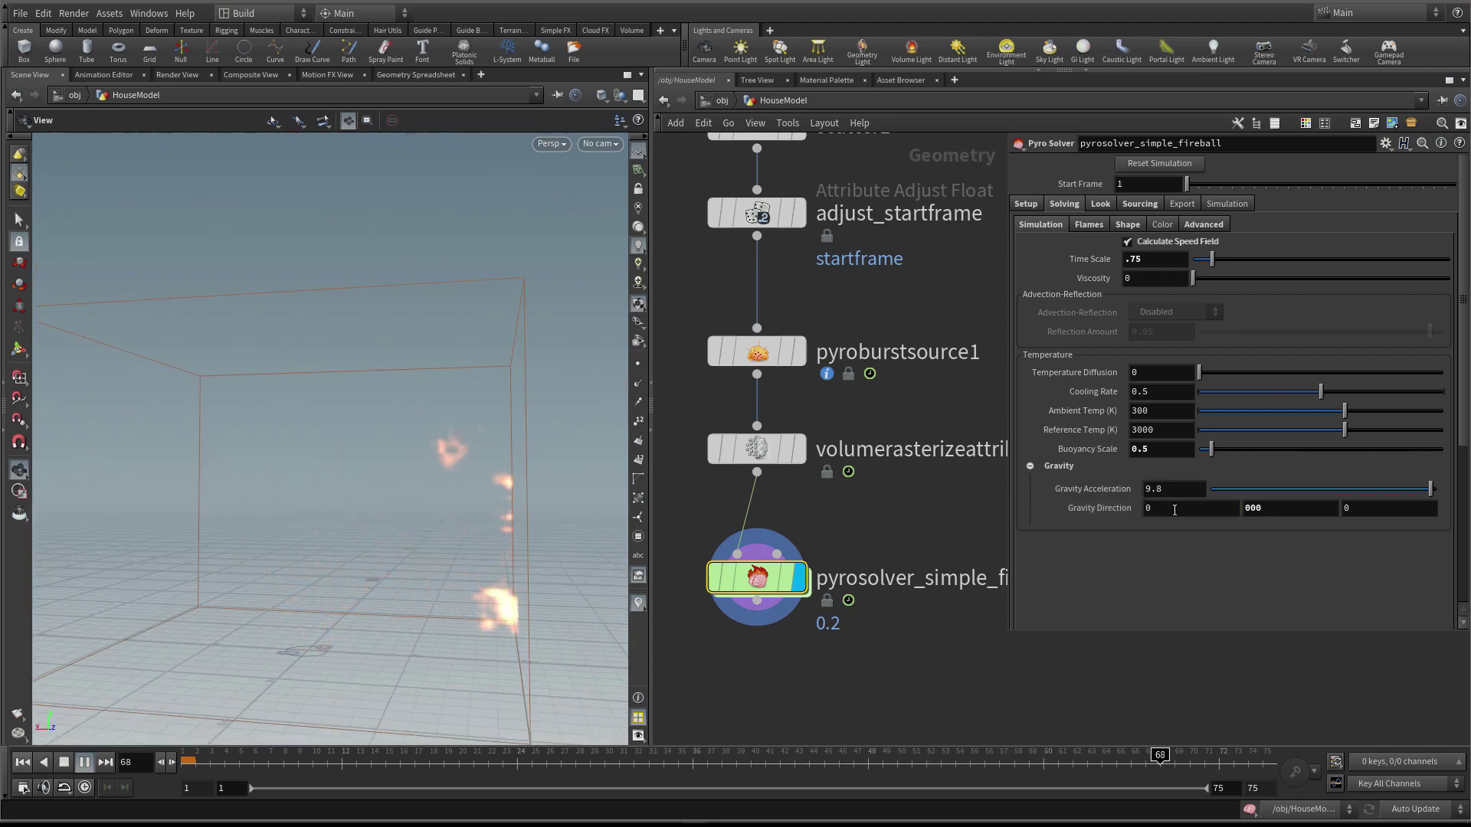
type("-1")
key("Return")
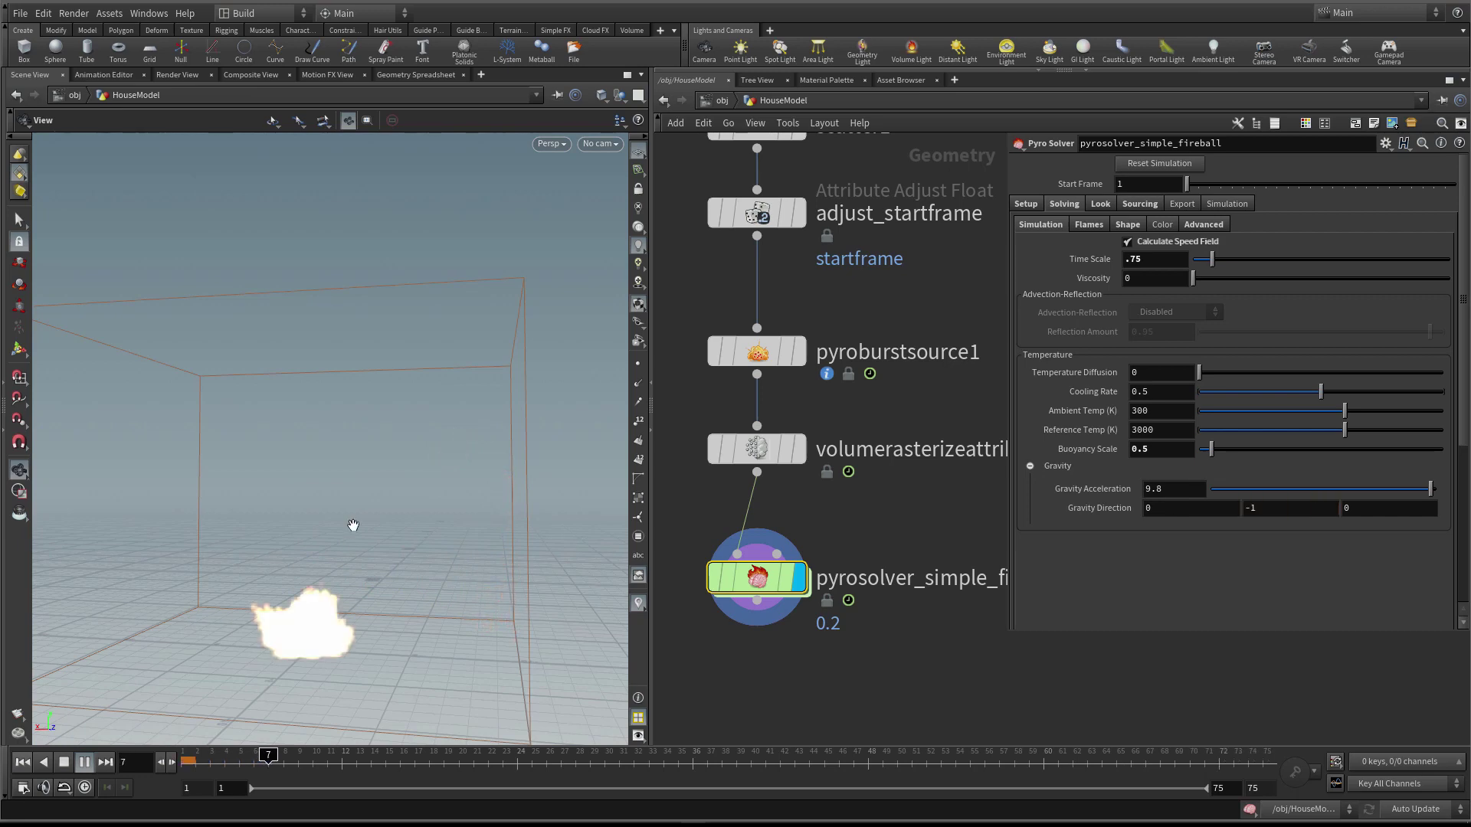
Try Buoyancy Scale values of 1 and 0.1 on the pyro solver while the simulation plays
left_click_drag(256, 532, 350, 471)
double_click(1155, 449)
type("1")
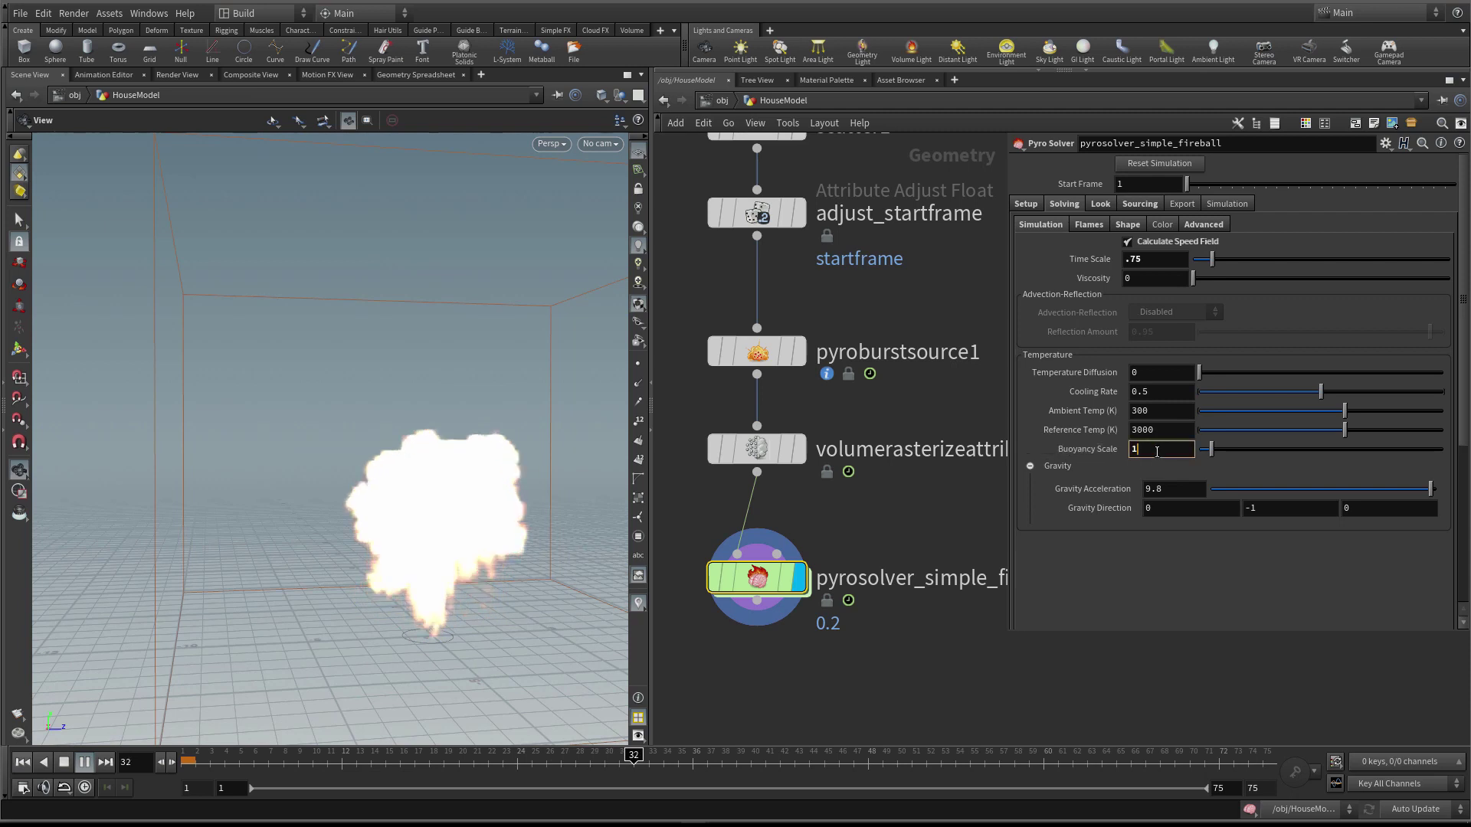
key("Return")
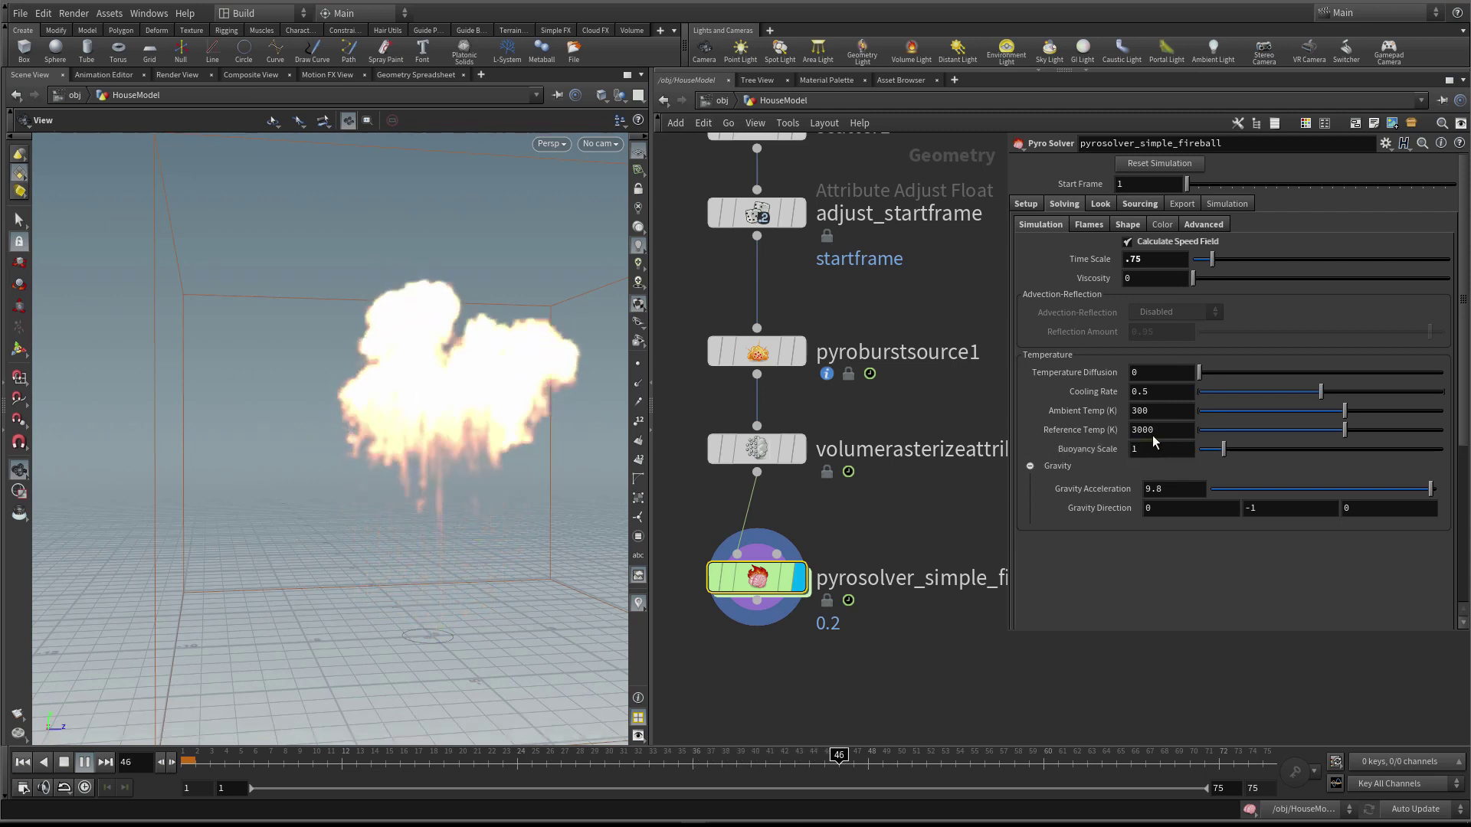
left_click(1153, 450)
type("0.")
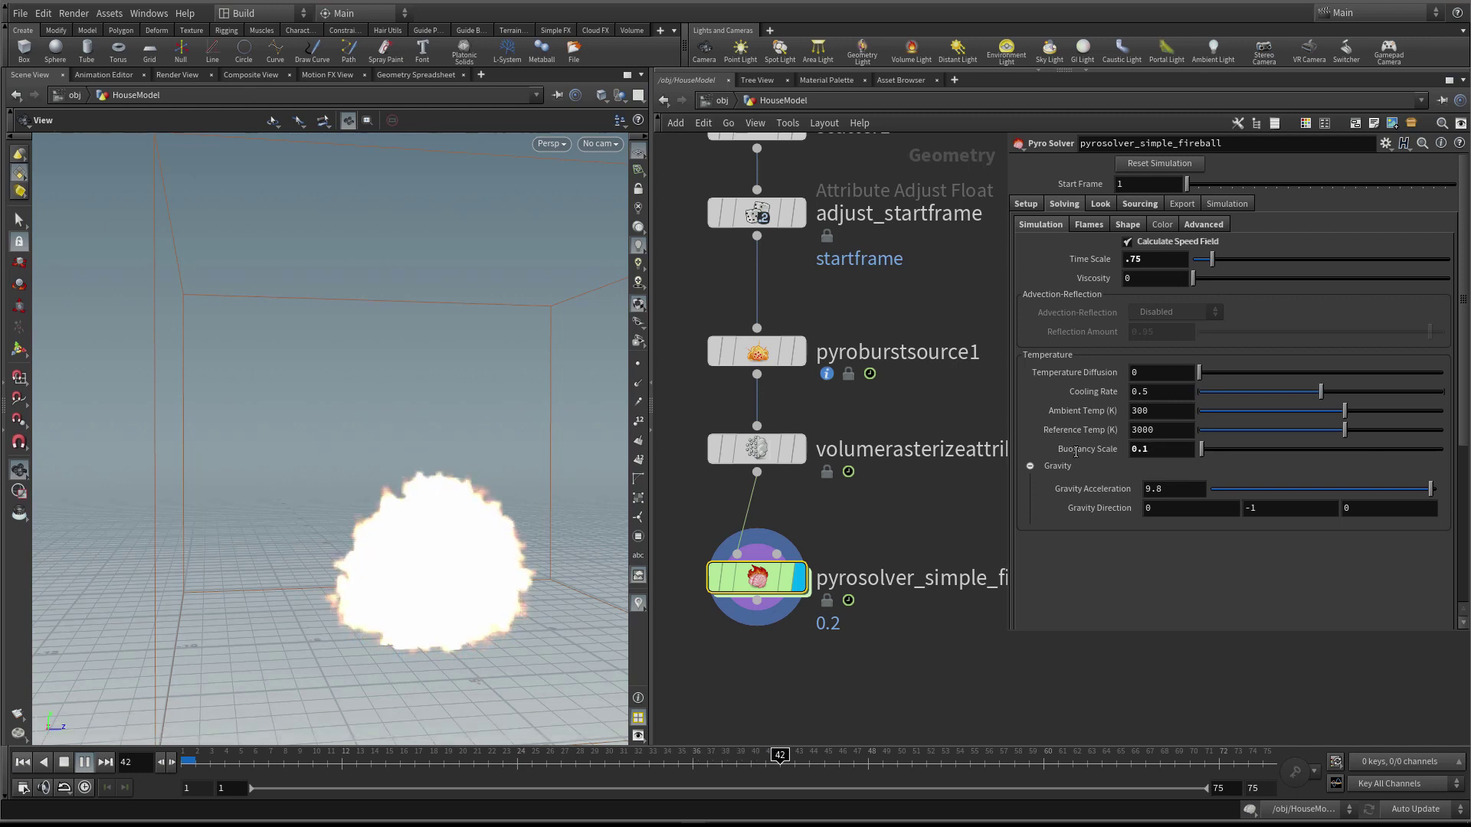
Set the pyro solver's Buoyancy Scale to 0.7, and reduce it to 0.6
double_click(1164, 449)
type(".7")
key("Return")
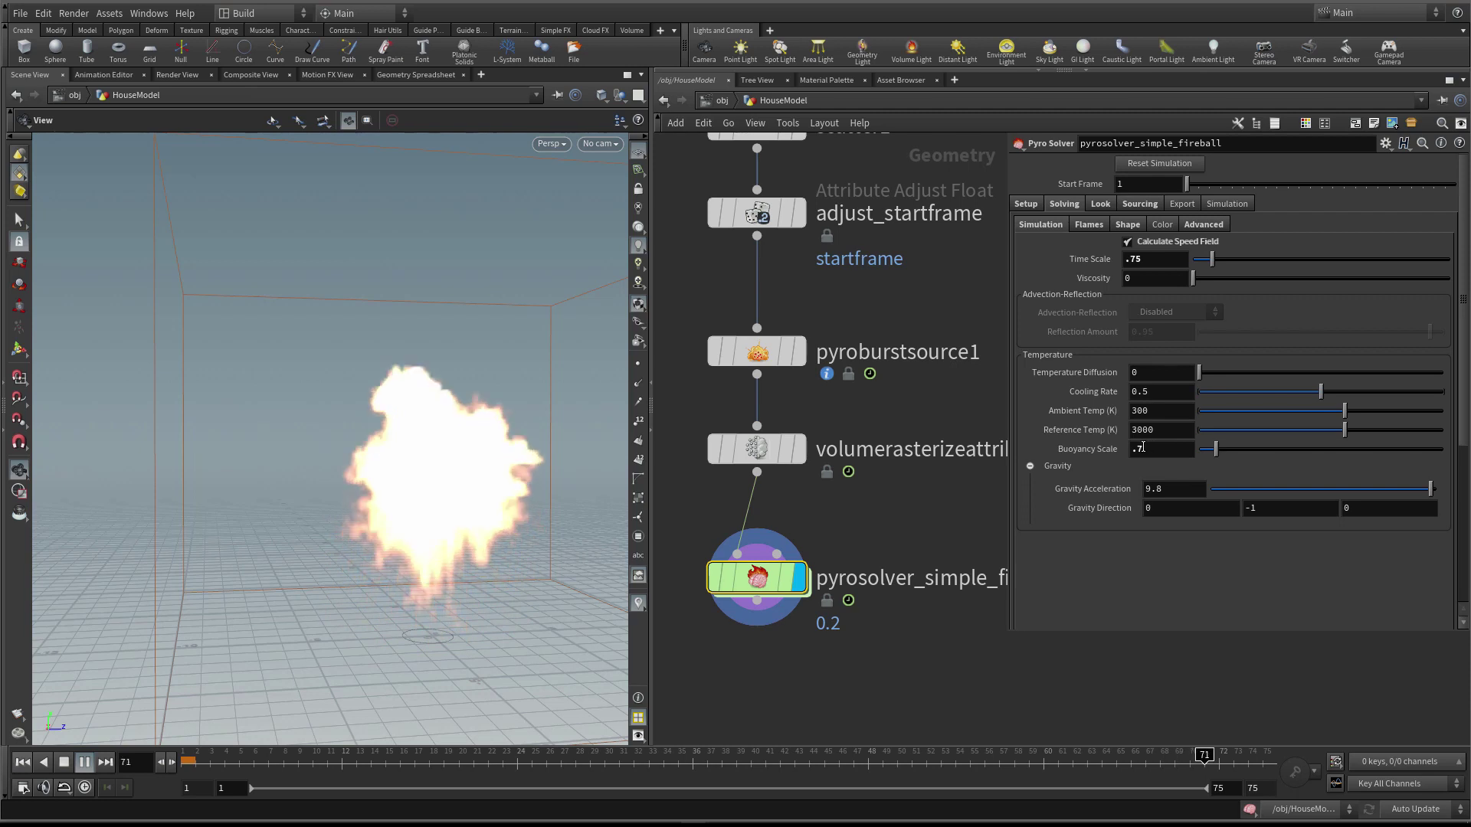
double_click(1163, 449)
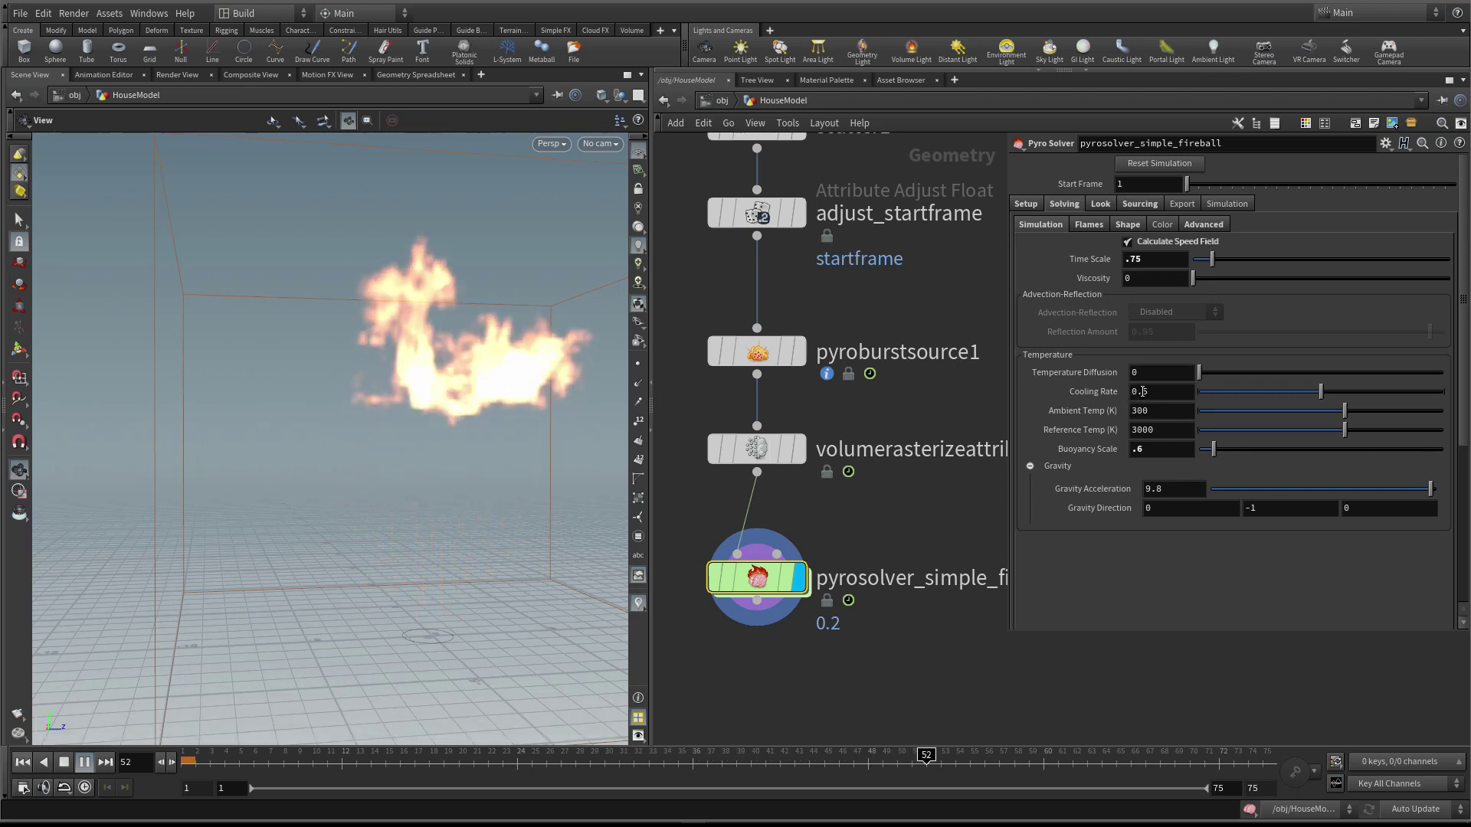
Try Cooling Rate values of 0.1 and 0.98 on the pyro solver while the simulation plays
double_click(1171, 396)
type("9")
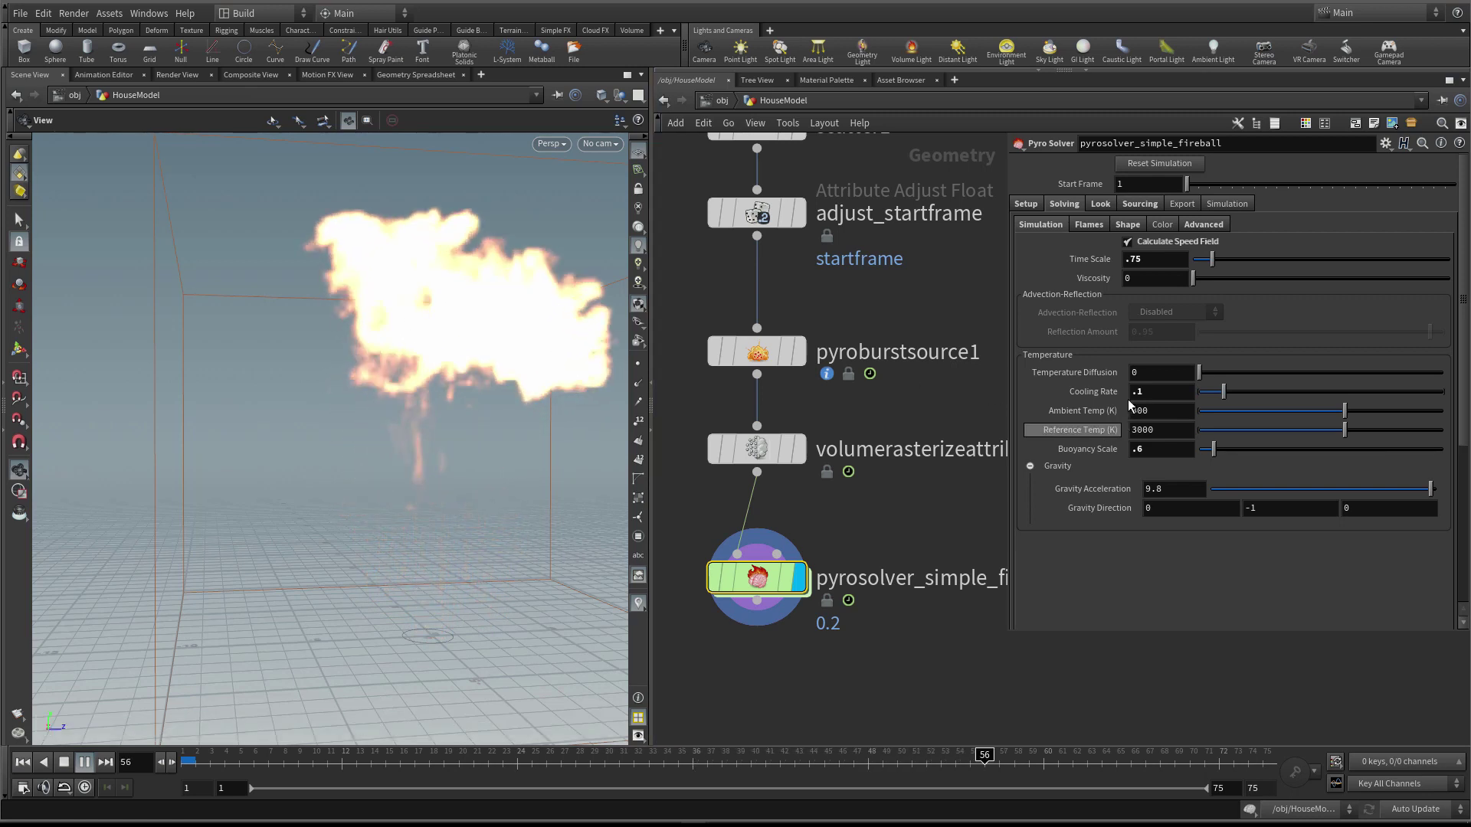
double_click(1179, 393)
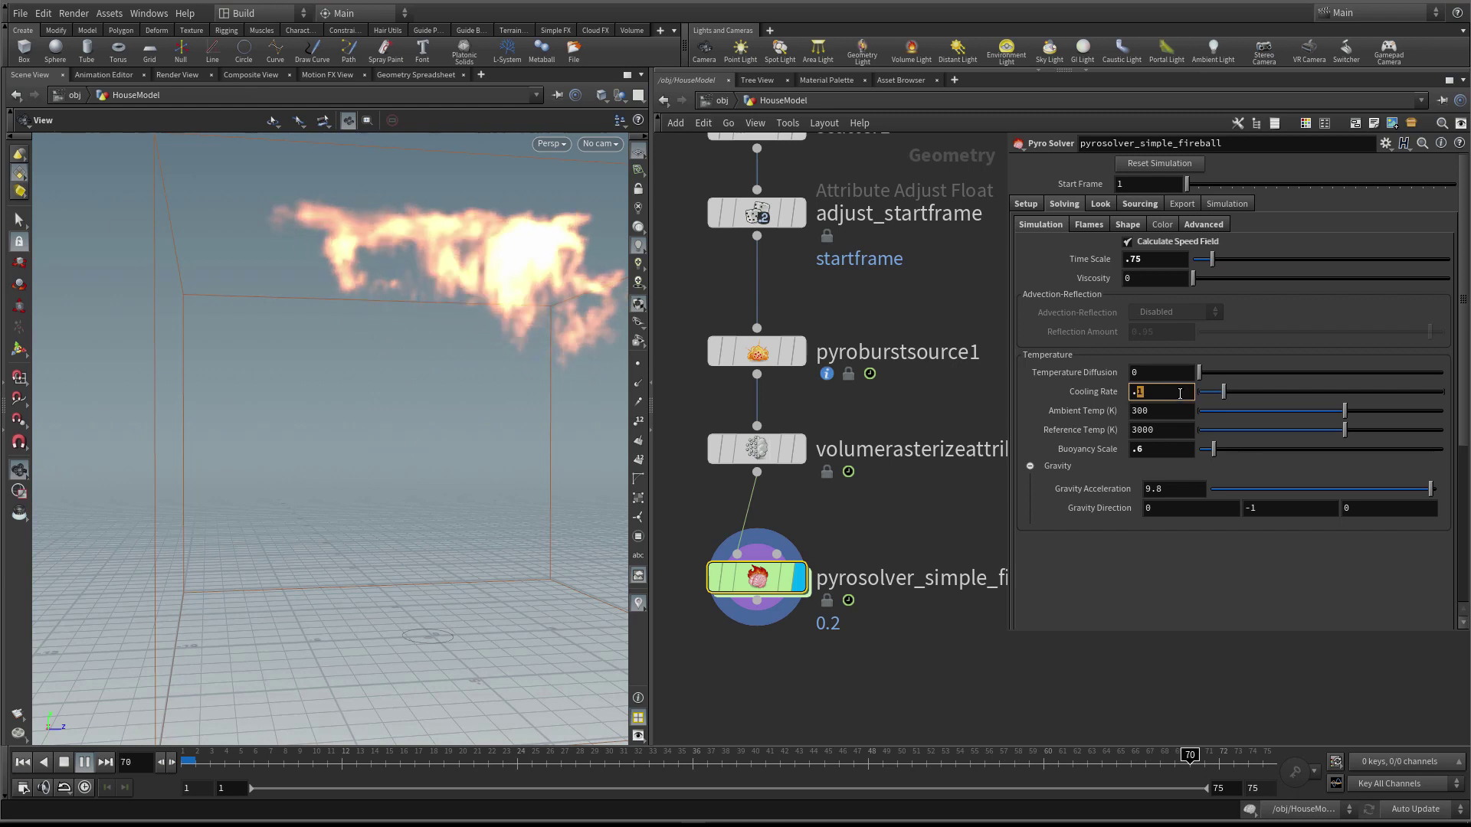
type("98")
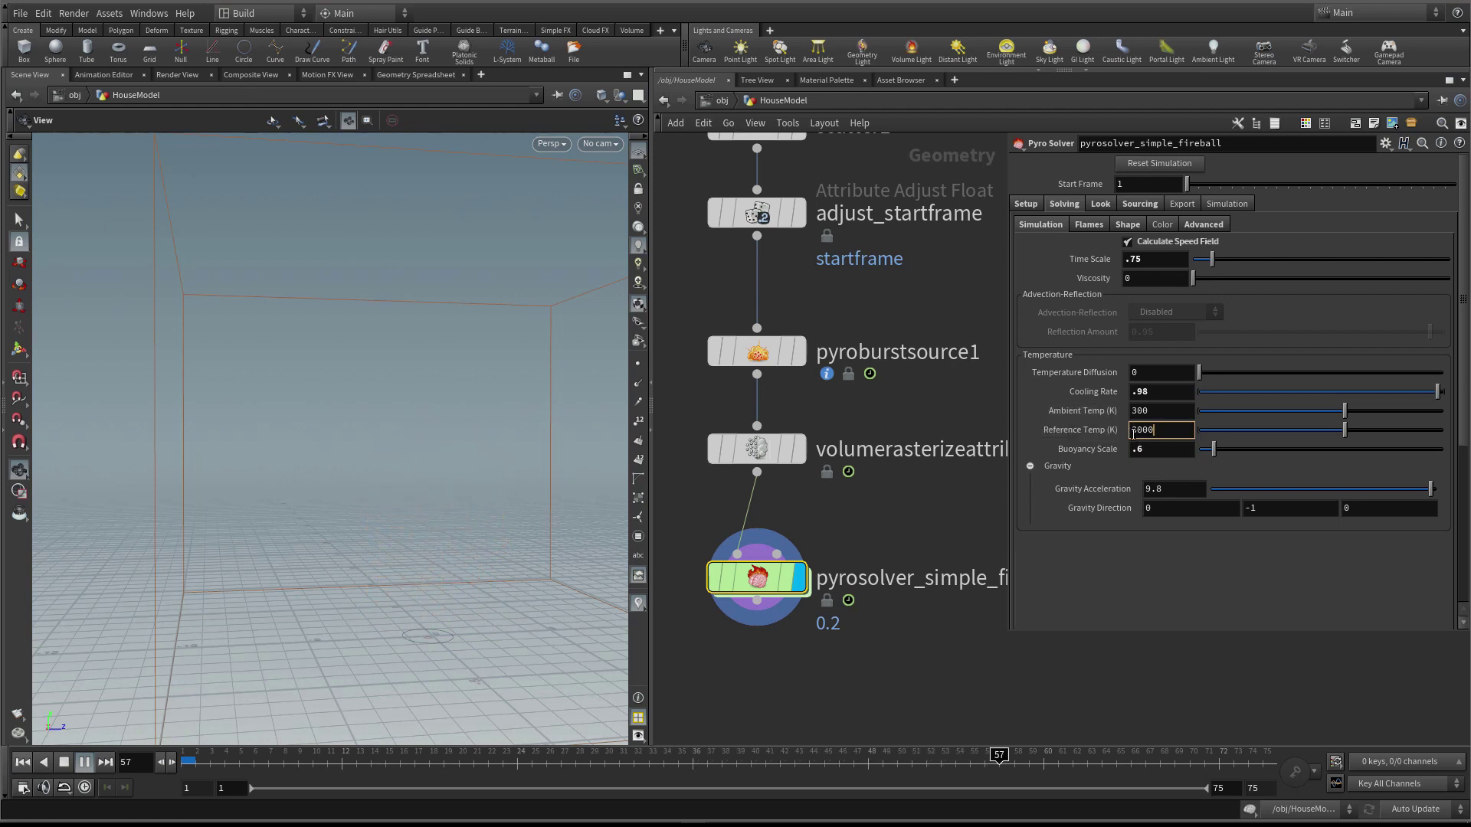
Try Reference Temp values of 1000 and 6000 on the pyro solver
left_click_drag(1108, 429, 1120, 437)
type("1")
key("Return")
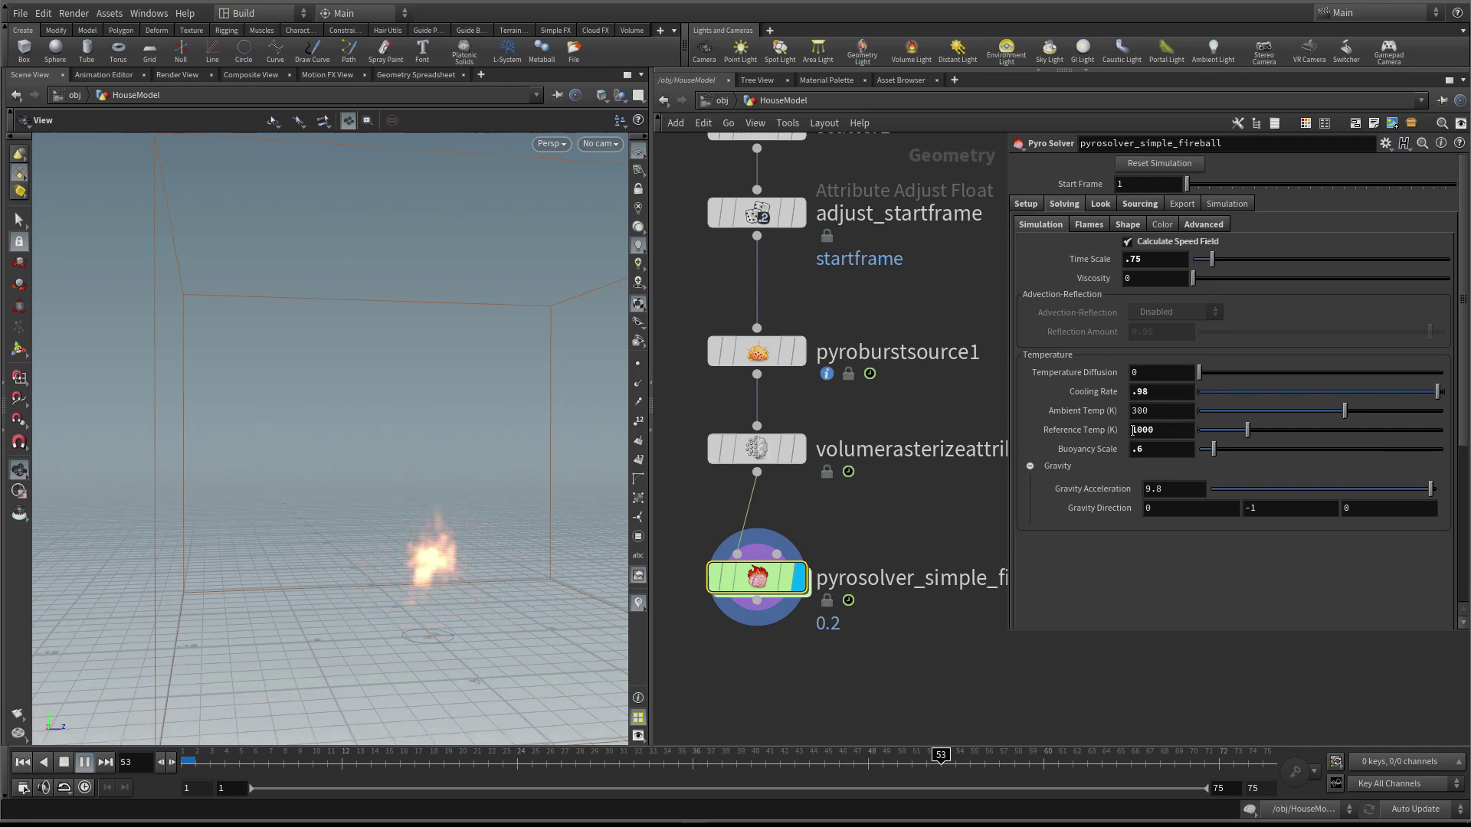
type("0")
key("Return")
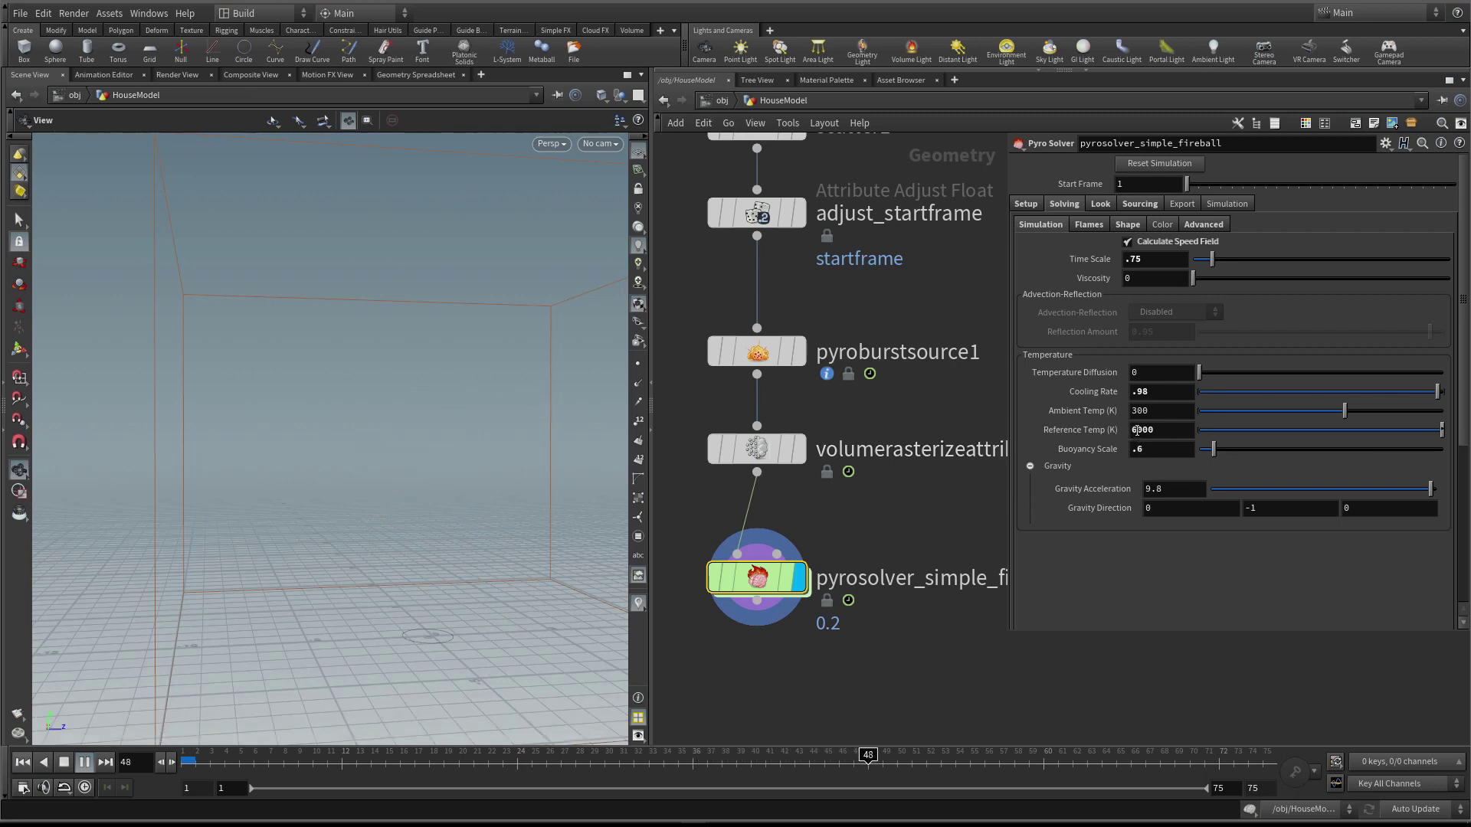
Set the pyro solver's Reference Temp back to 3000 and its Cooling Rate to 0.99
key("Return")
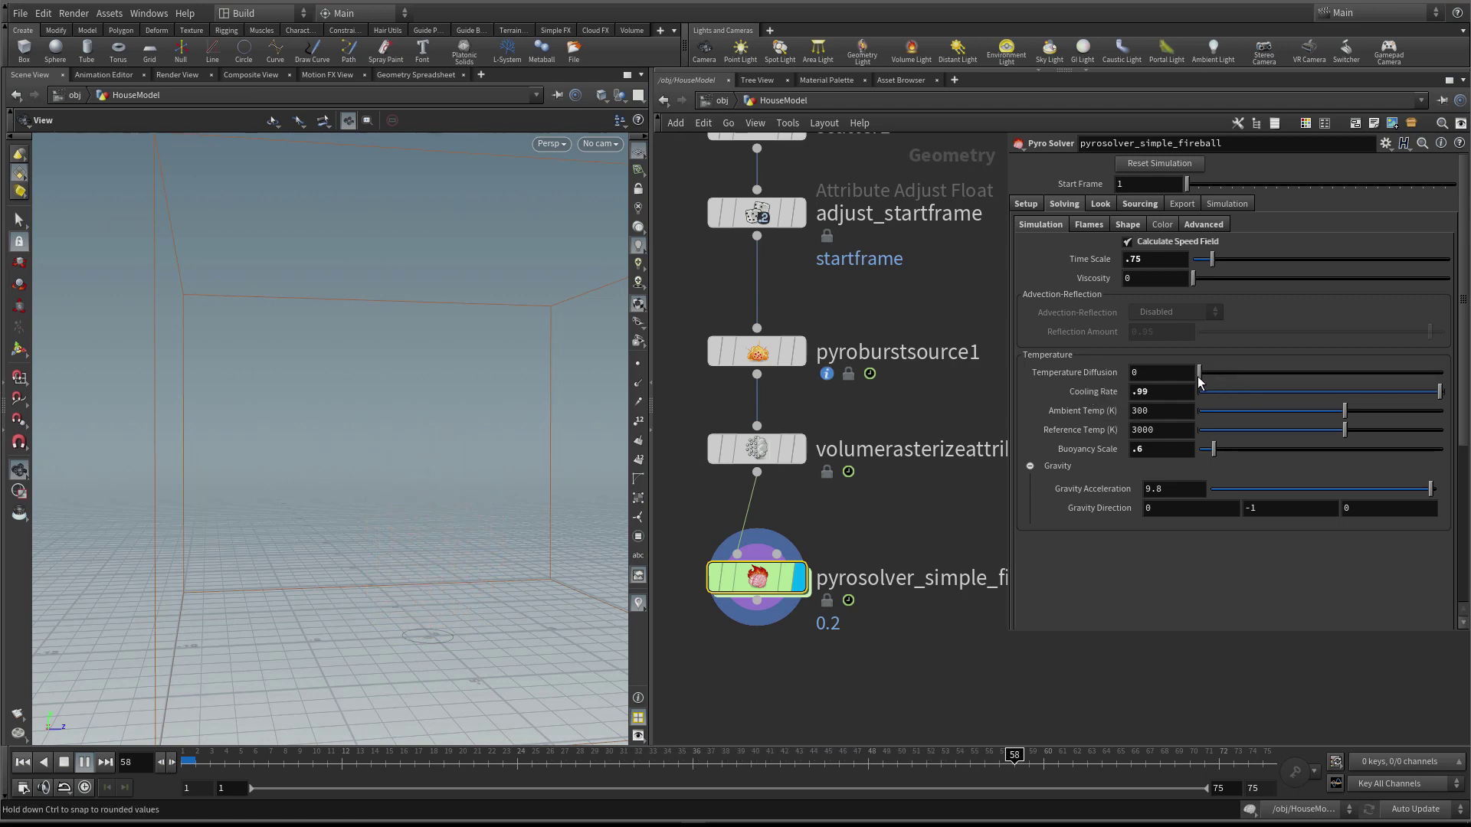
Try a Flame Lifespan of 3 on the pyro solver, and set it to 2.5
left_click(1080, 222)
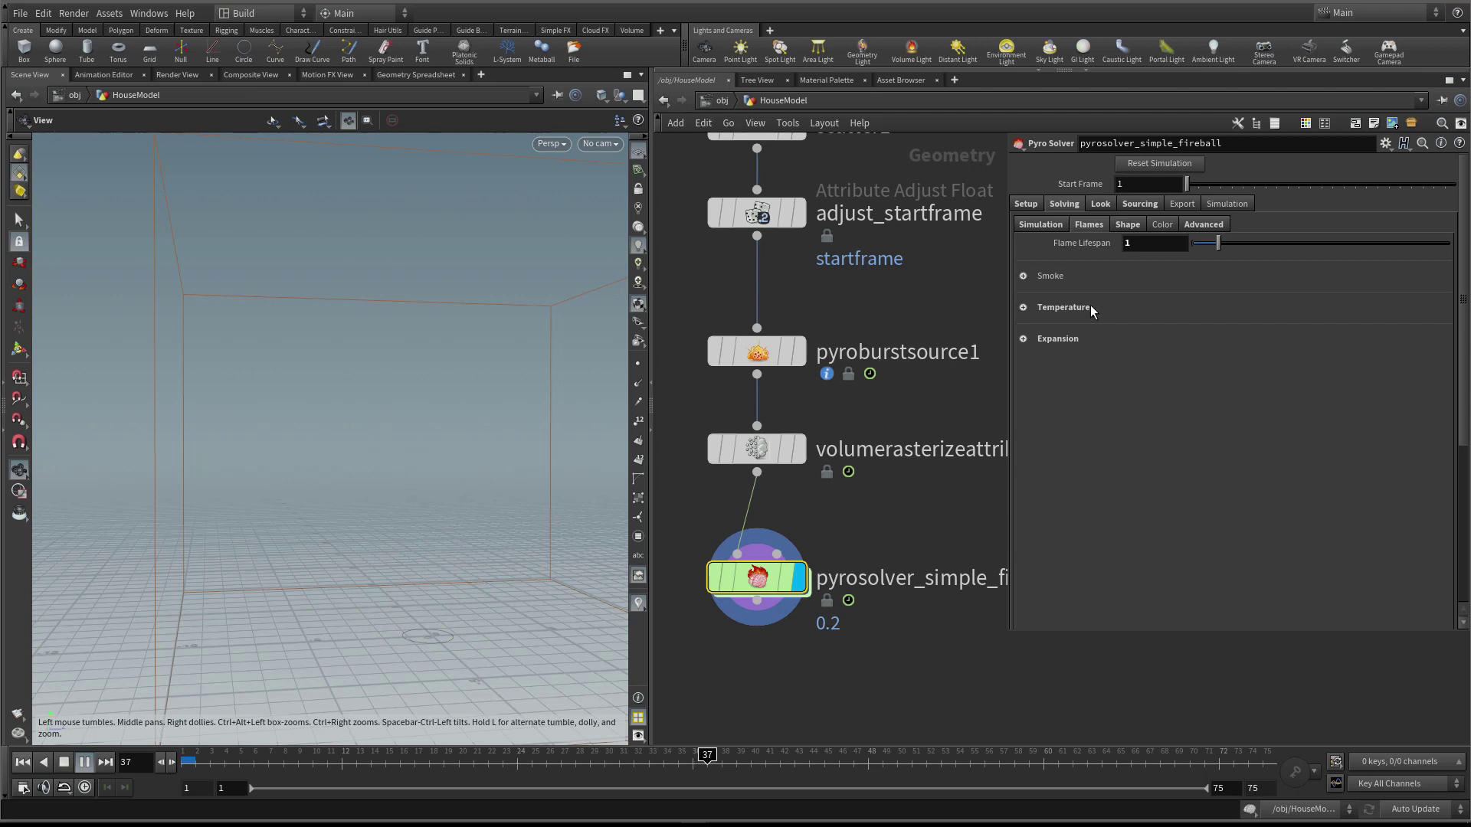
type("3")
key("Return")
right_click_drag(416, 523, 429, 523)
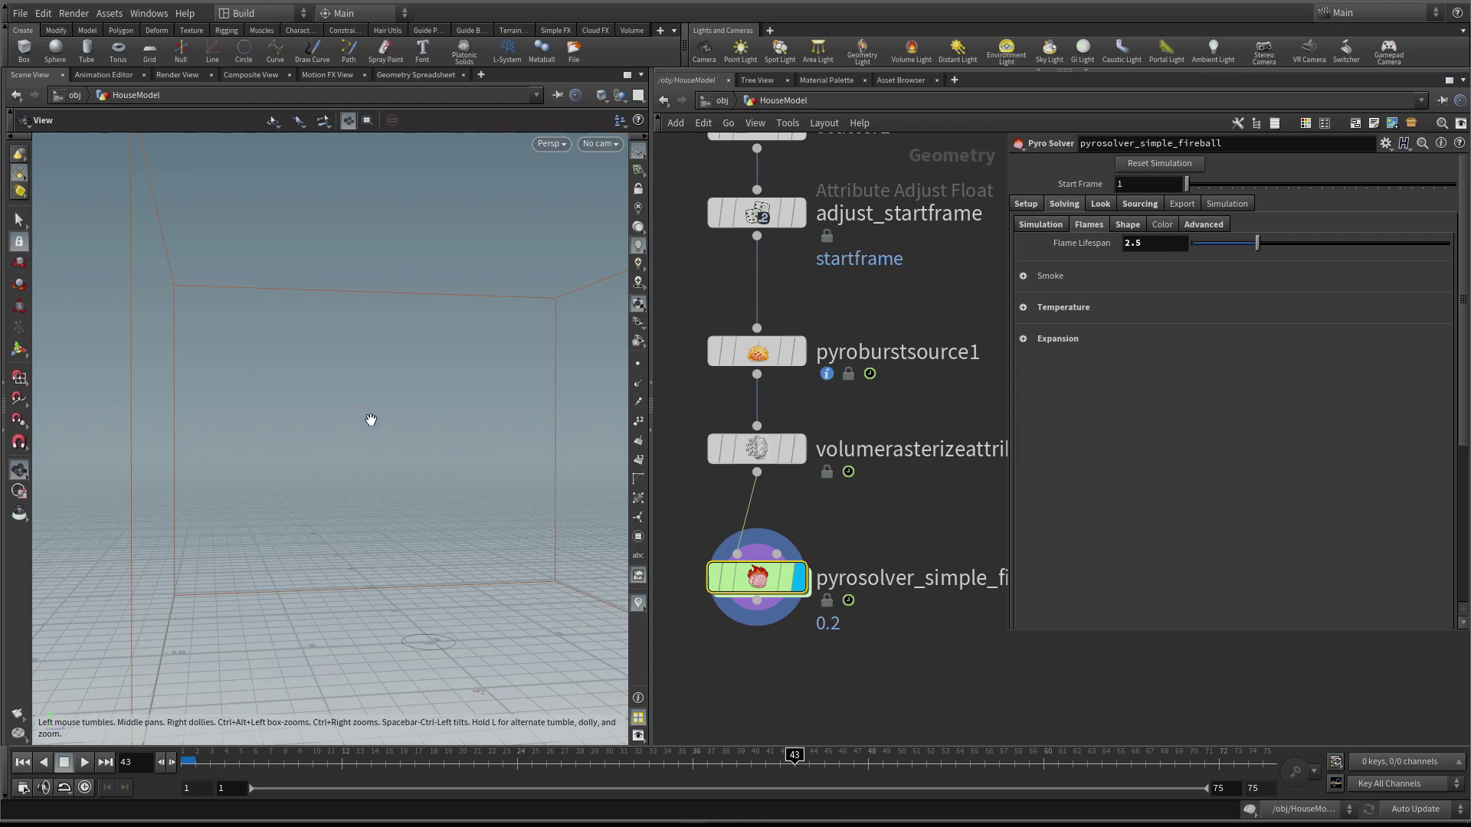
Turn on Draw Time (FPS) in the viewport's guide display options and play the simulation
key("d")
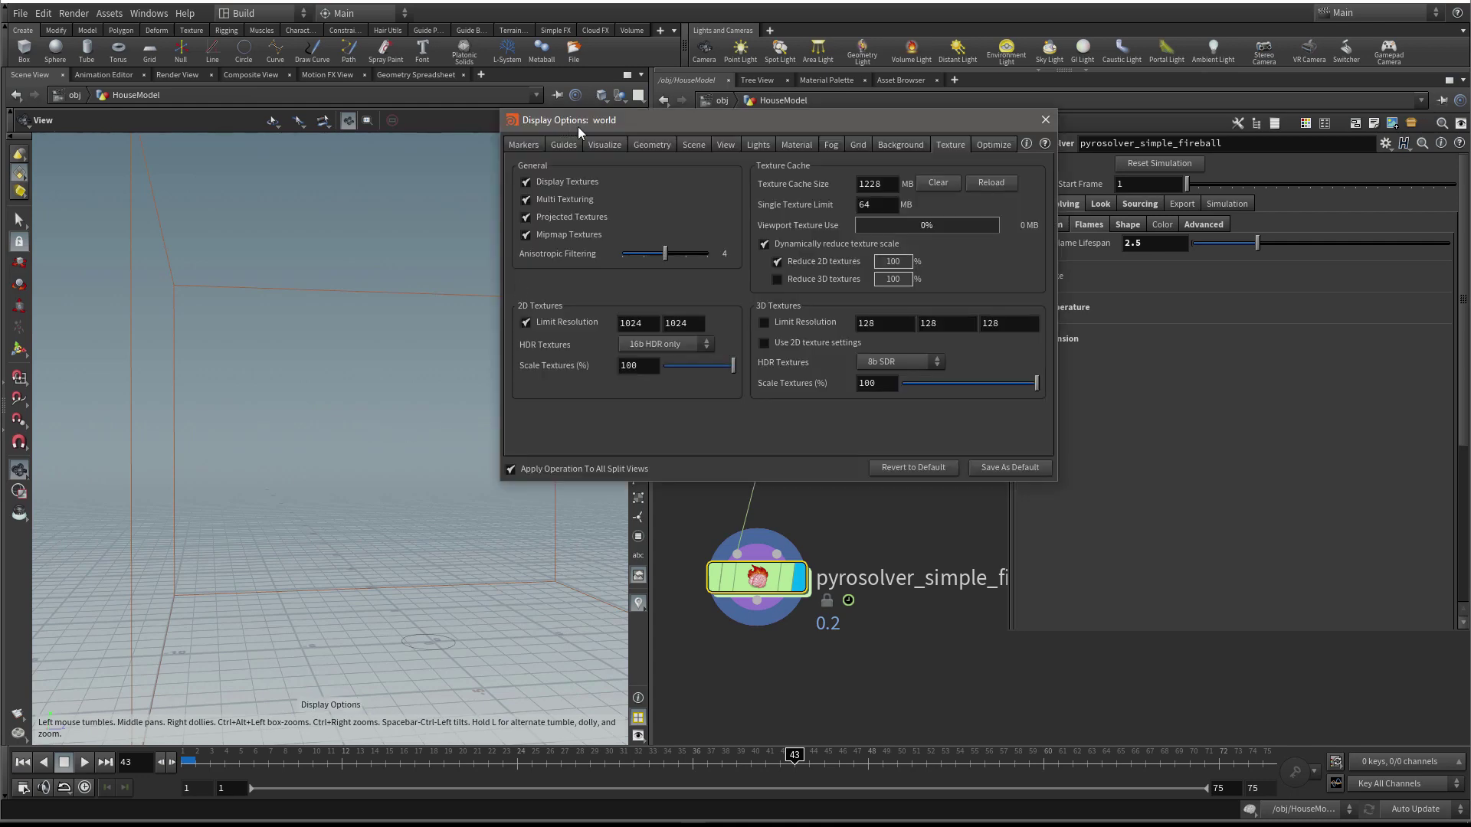
left_click_drag(578, 126, 227, 180)
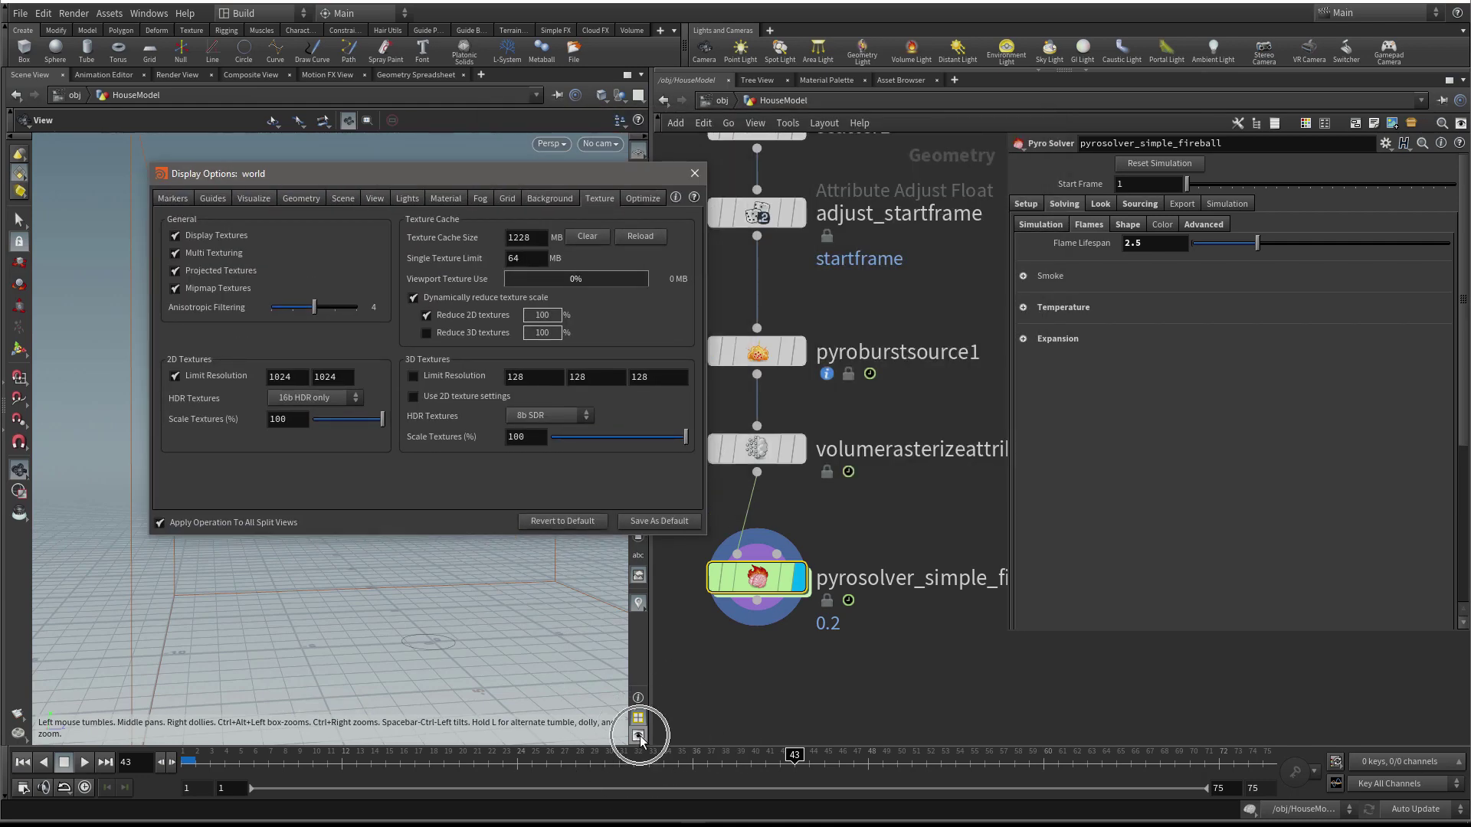
left_click(226, 197)
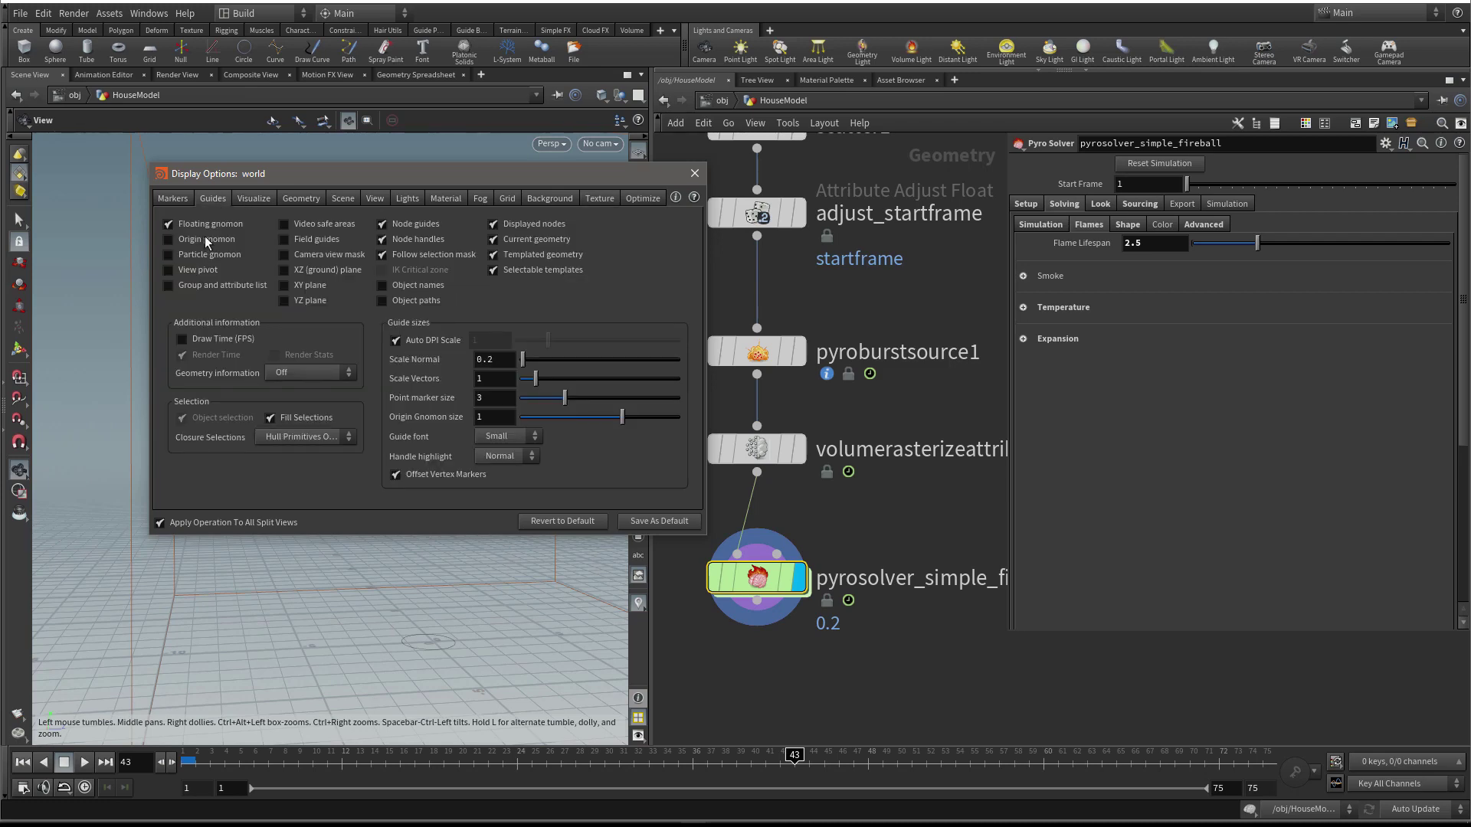
left_click(218, 337)
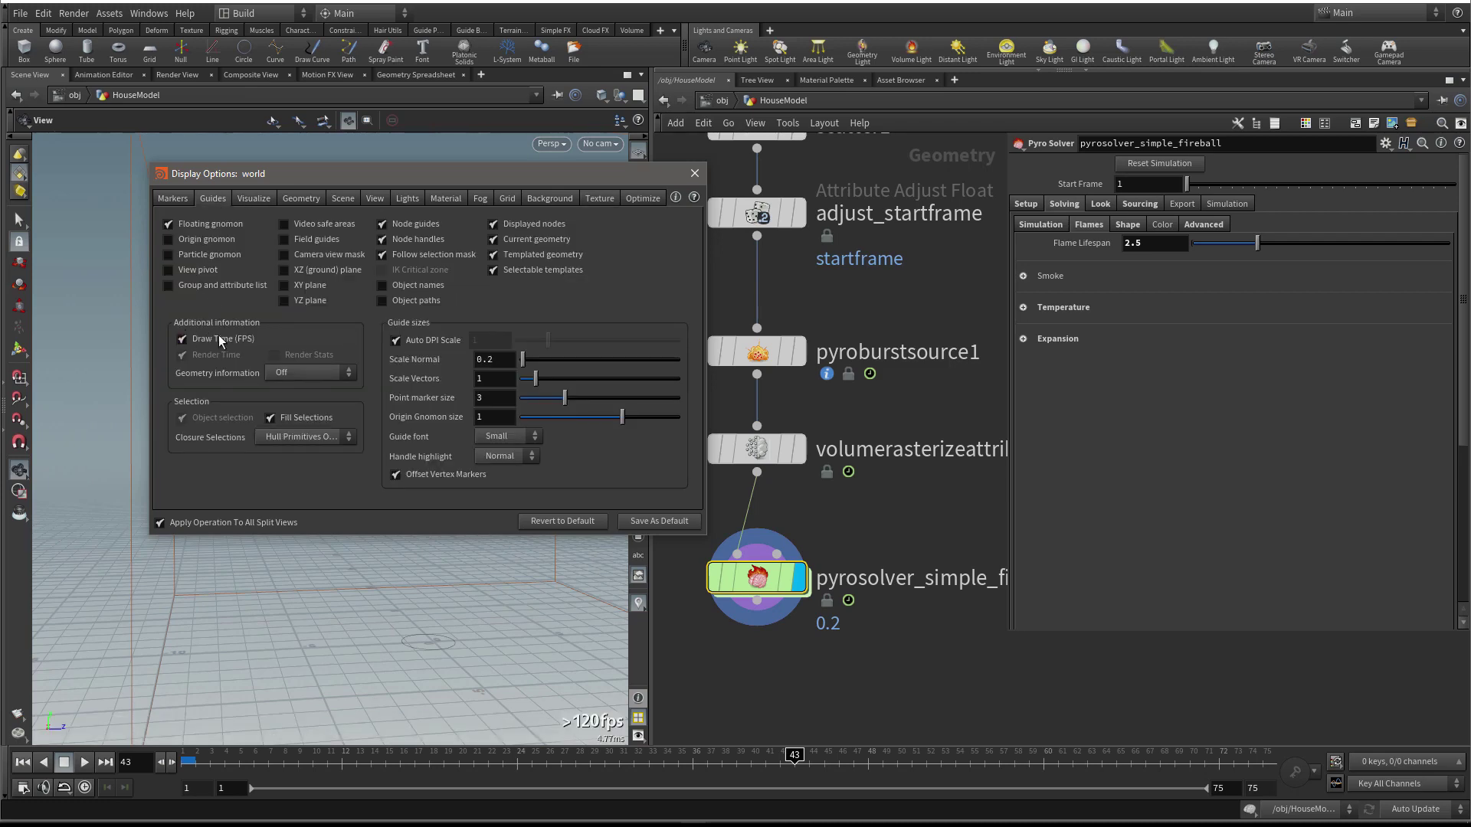
left_click(695, 174)
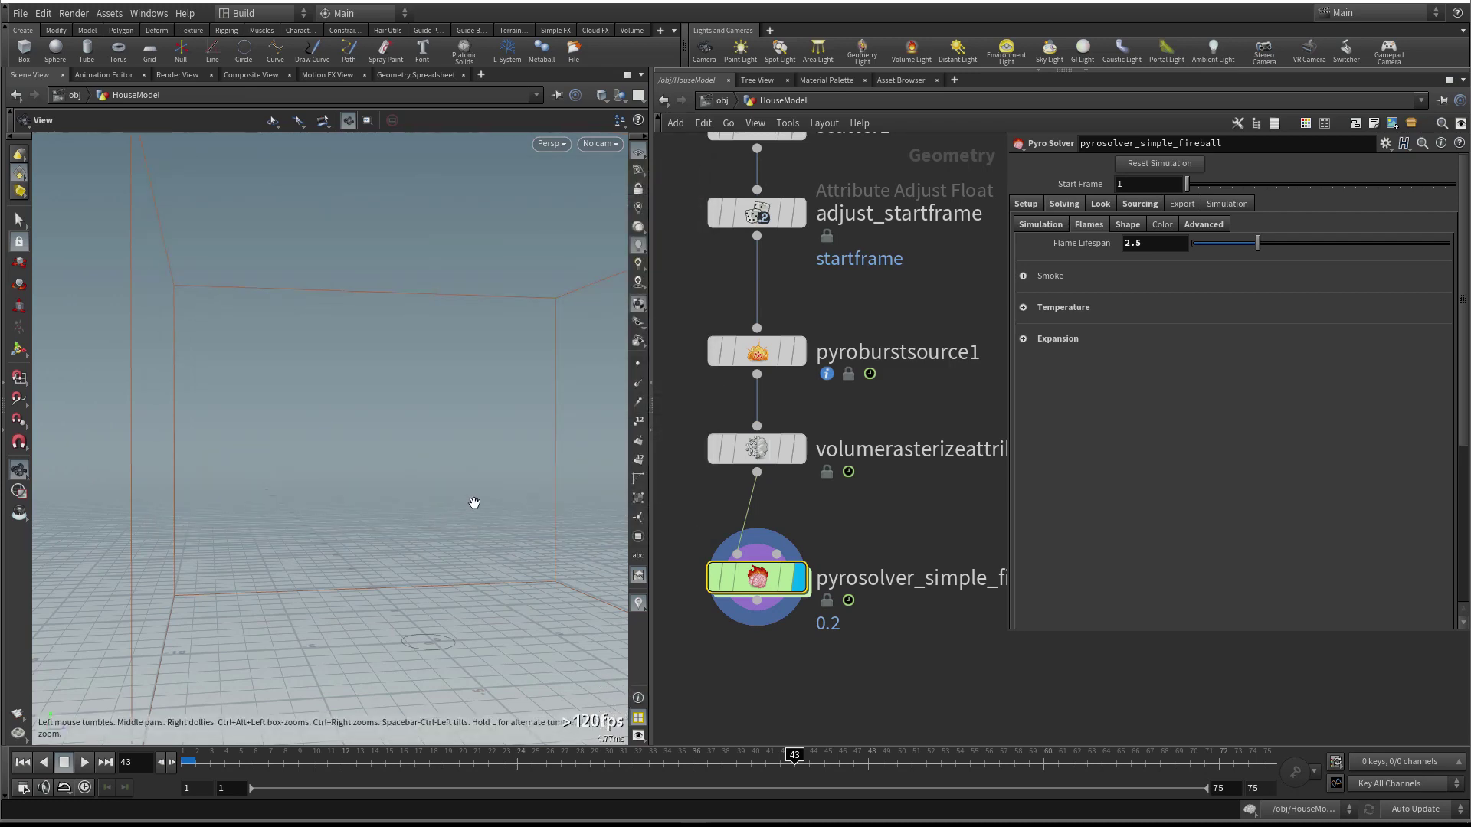
left_click_drag(474, 503, 452, 504)
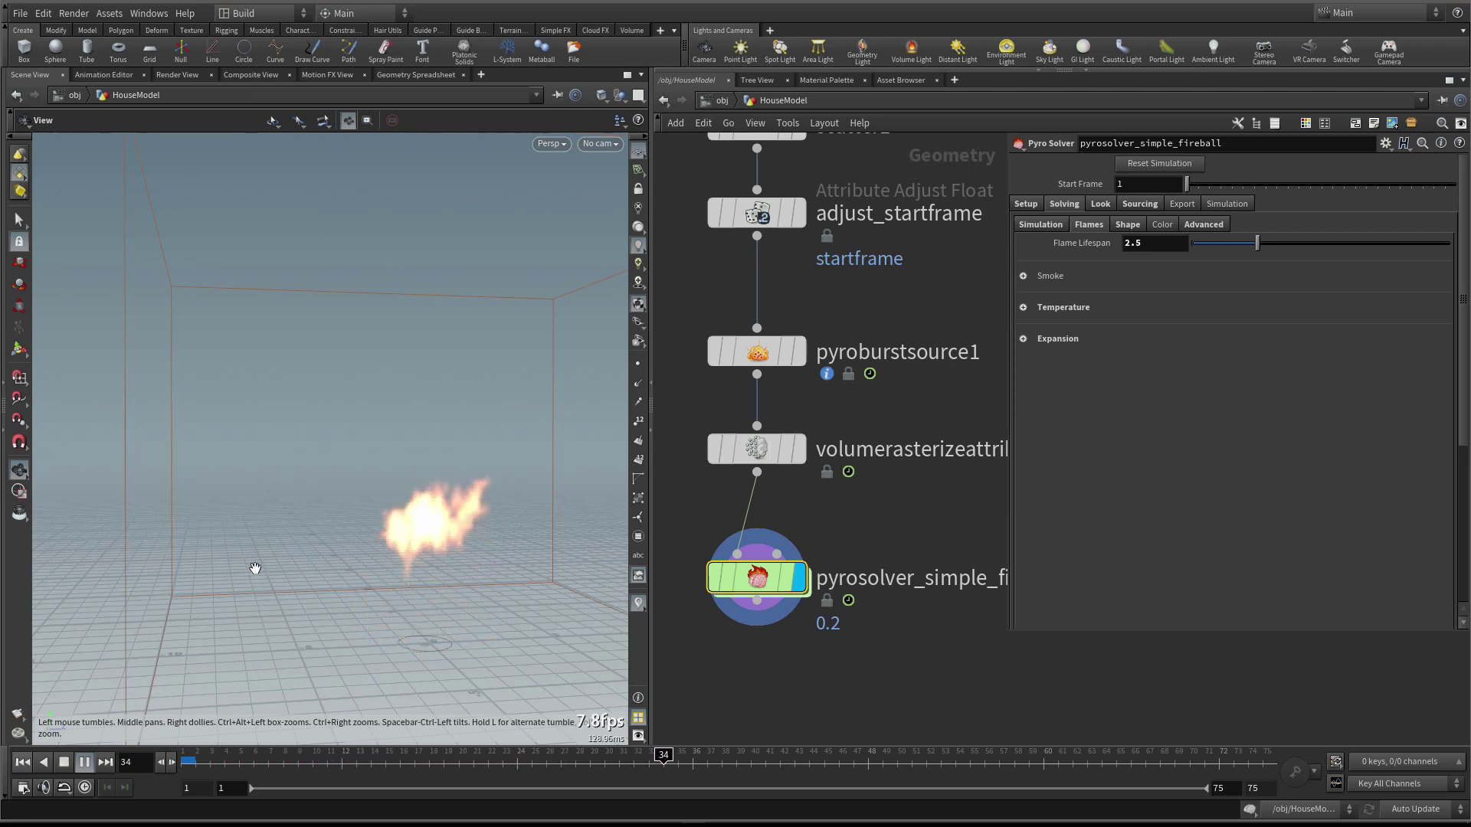
key("Up")
Render a flipbook of the current viewport starting at frame 1, play it back, close it and return to frame 1
left_click(23, 762)
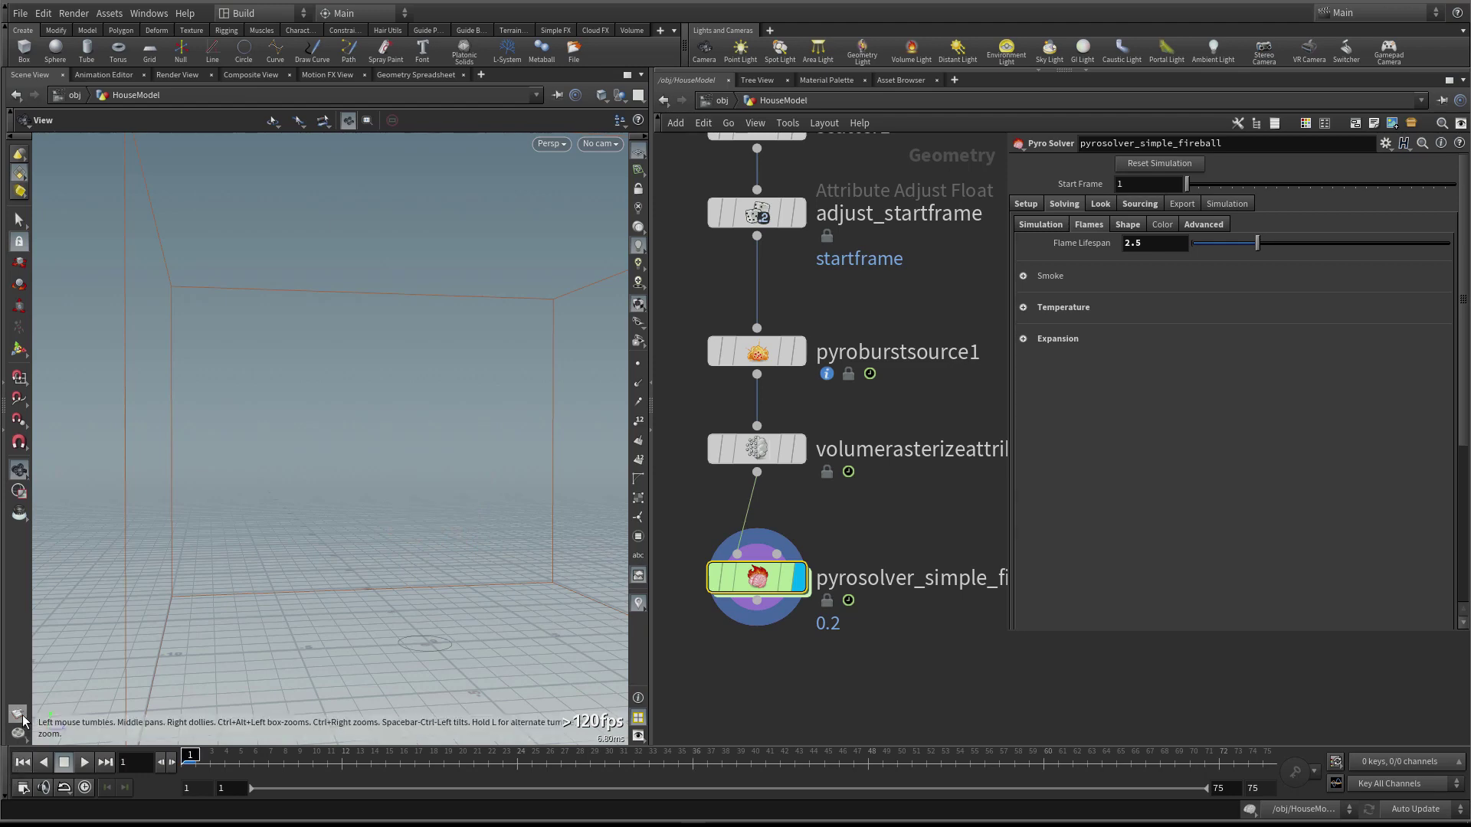
right_click(18, 713)
left_click(81, 720)
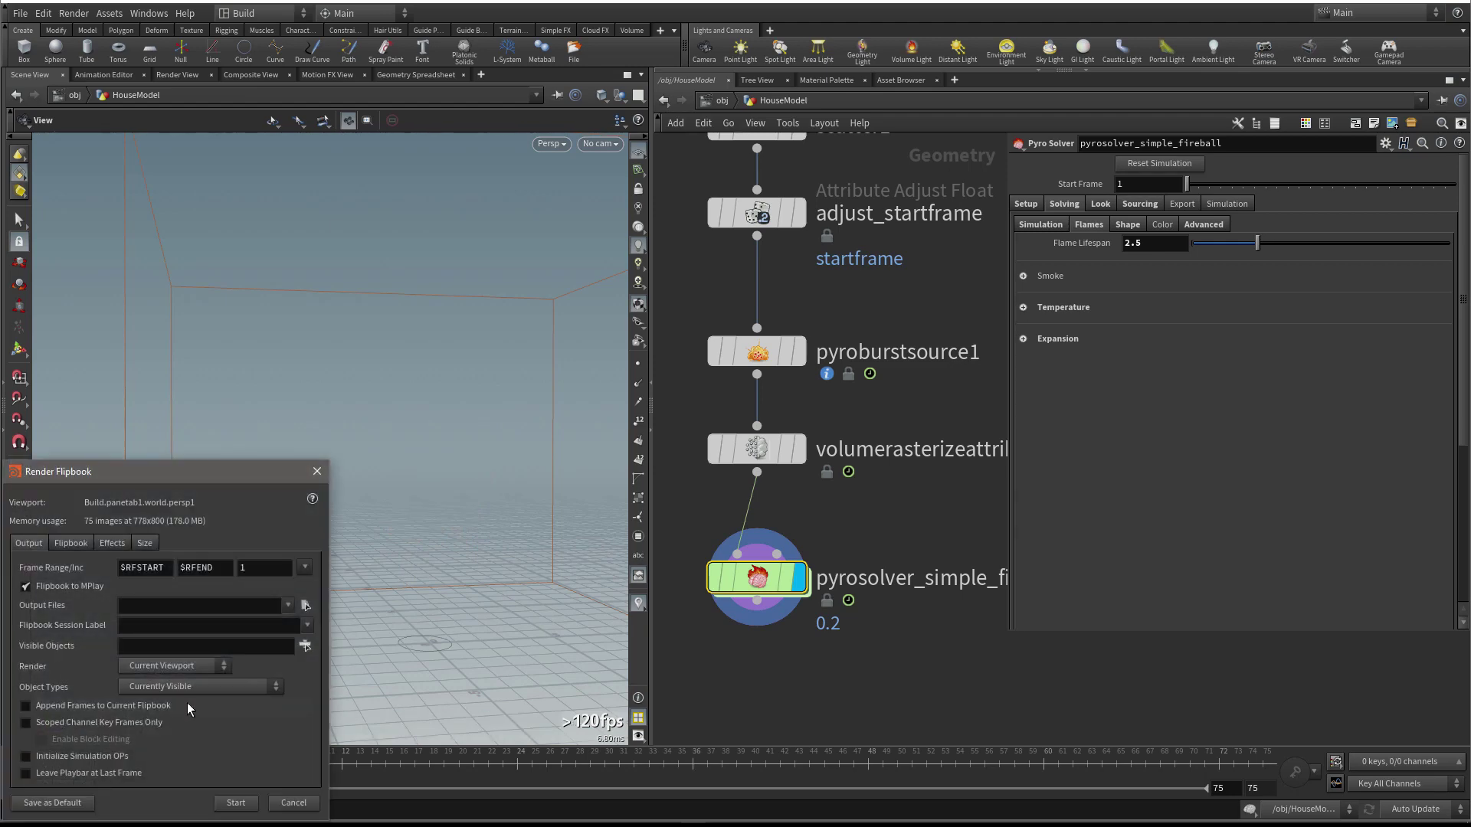
left_click(143, 542)
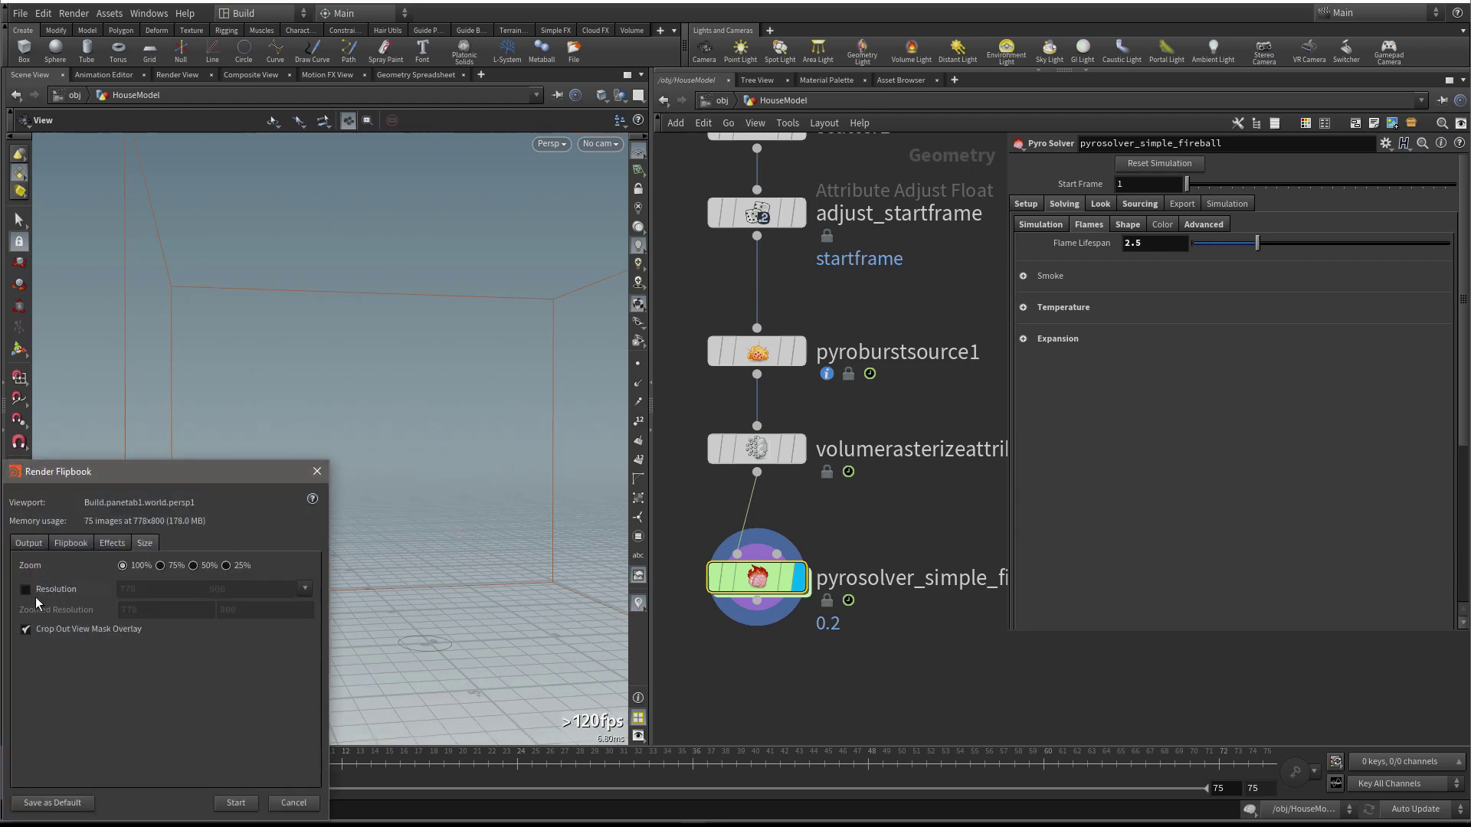
left_click(237, 803)
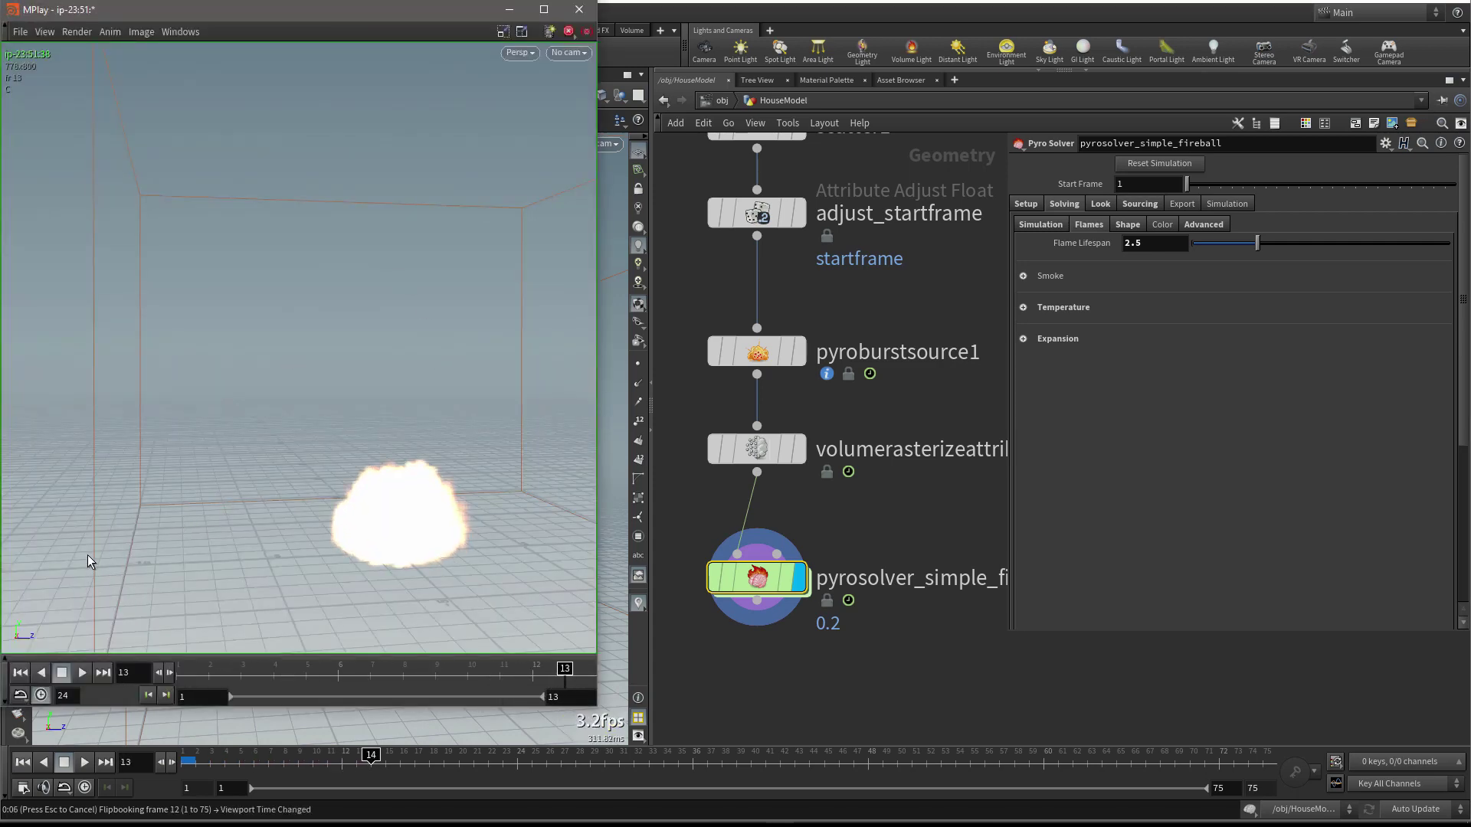
left_click(83, 675)
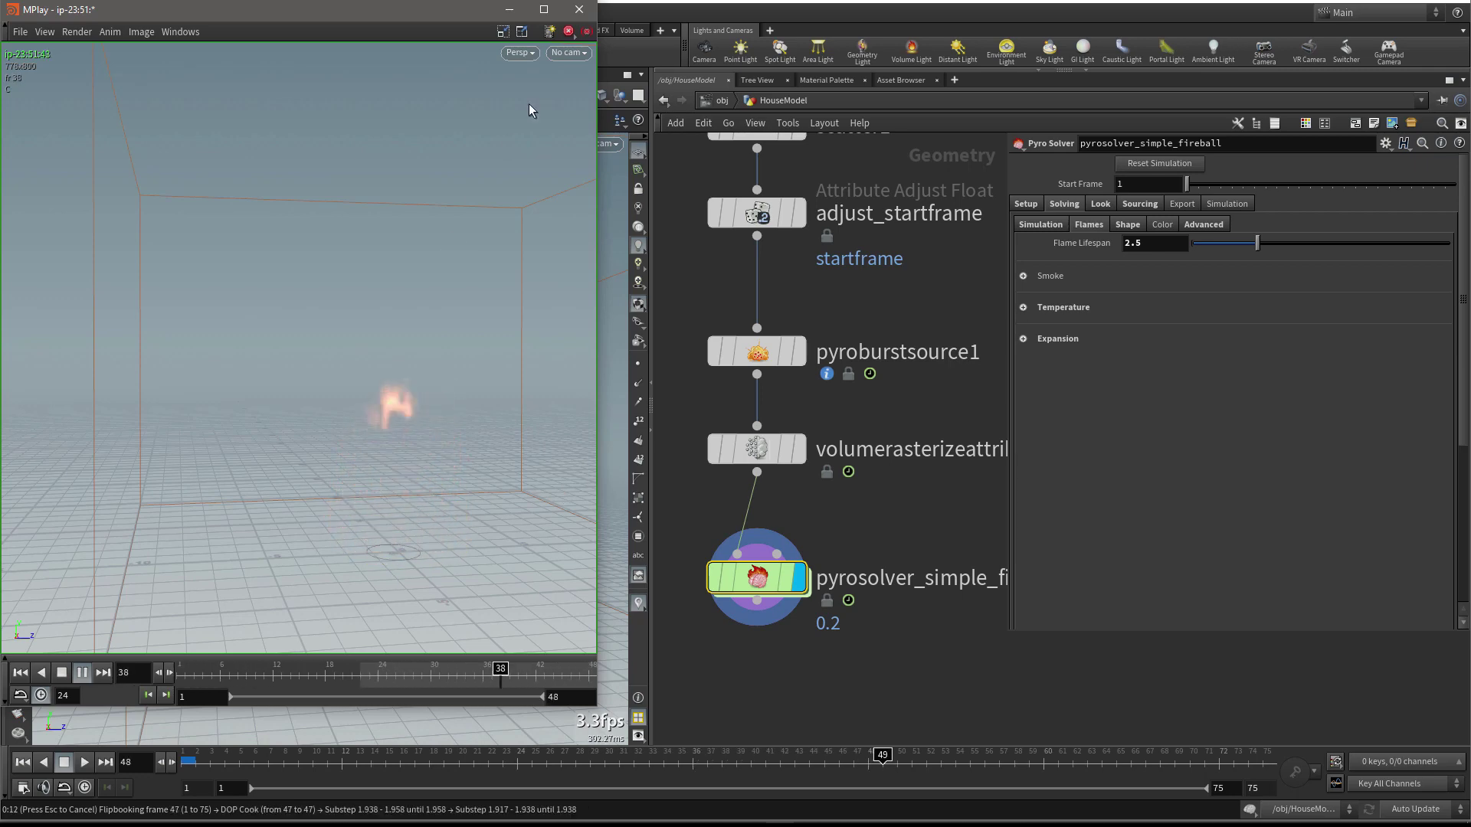
left_click(580, 9)
left_click(24, 762)
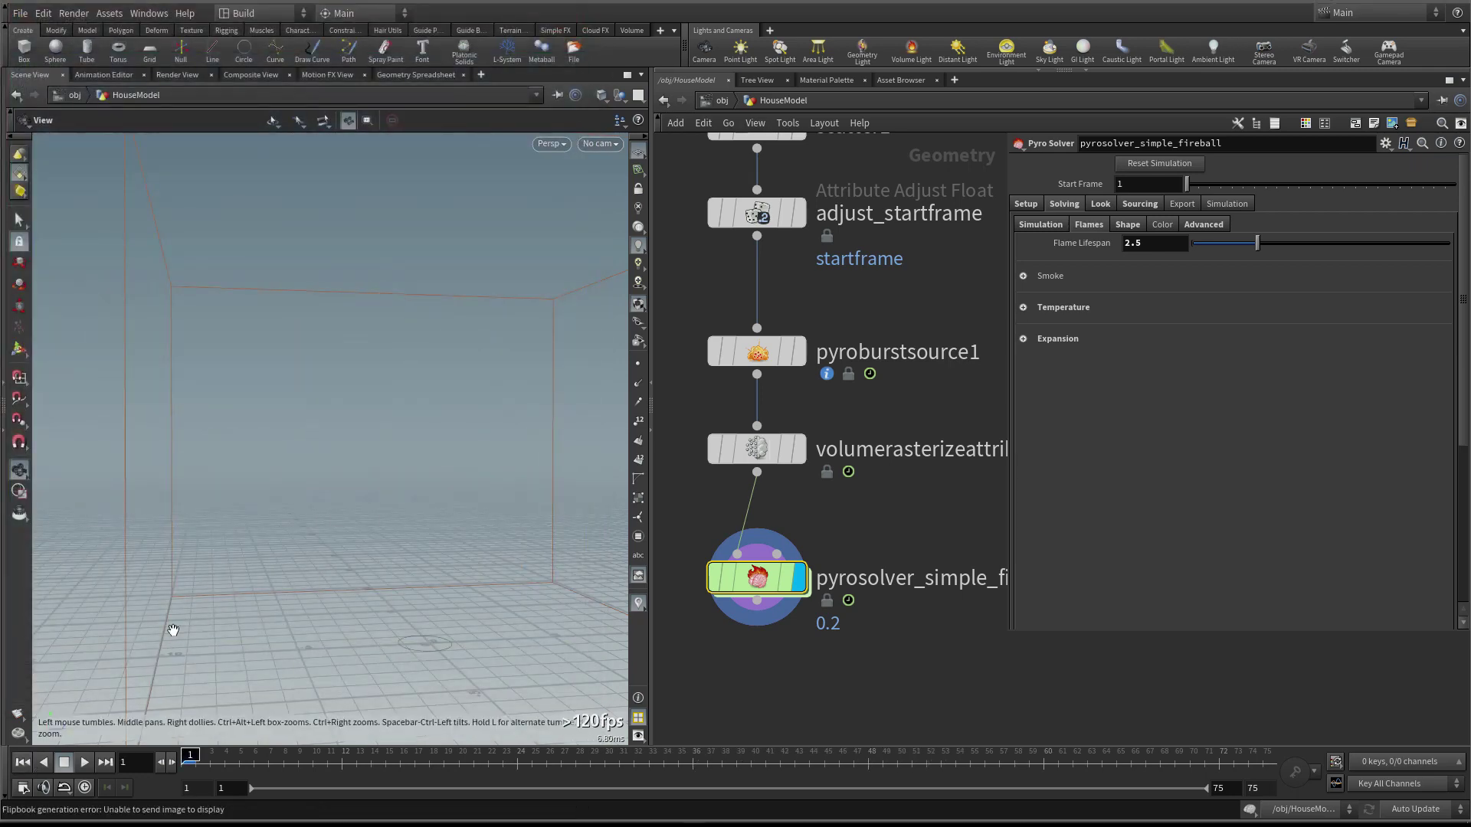
Set the pyro solver's Buoyancy Scale to 0.75 and its Flame Lifespan to 2.2
left_click(1020, 225)
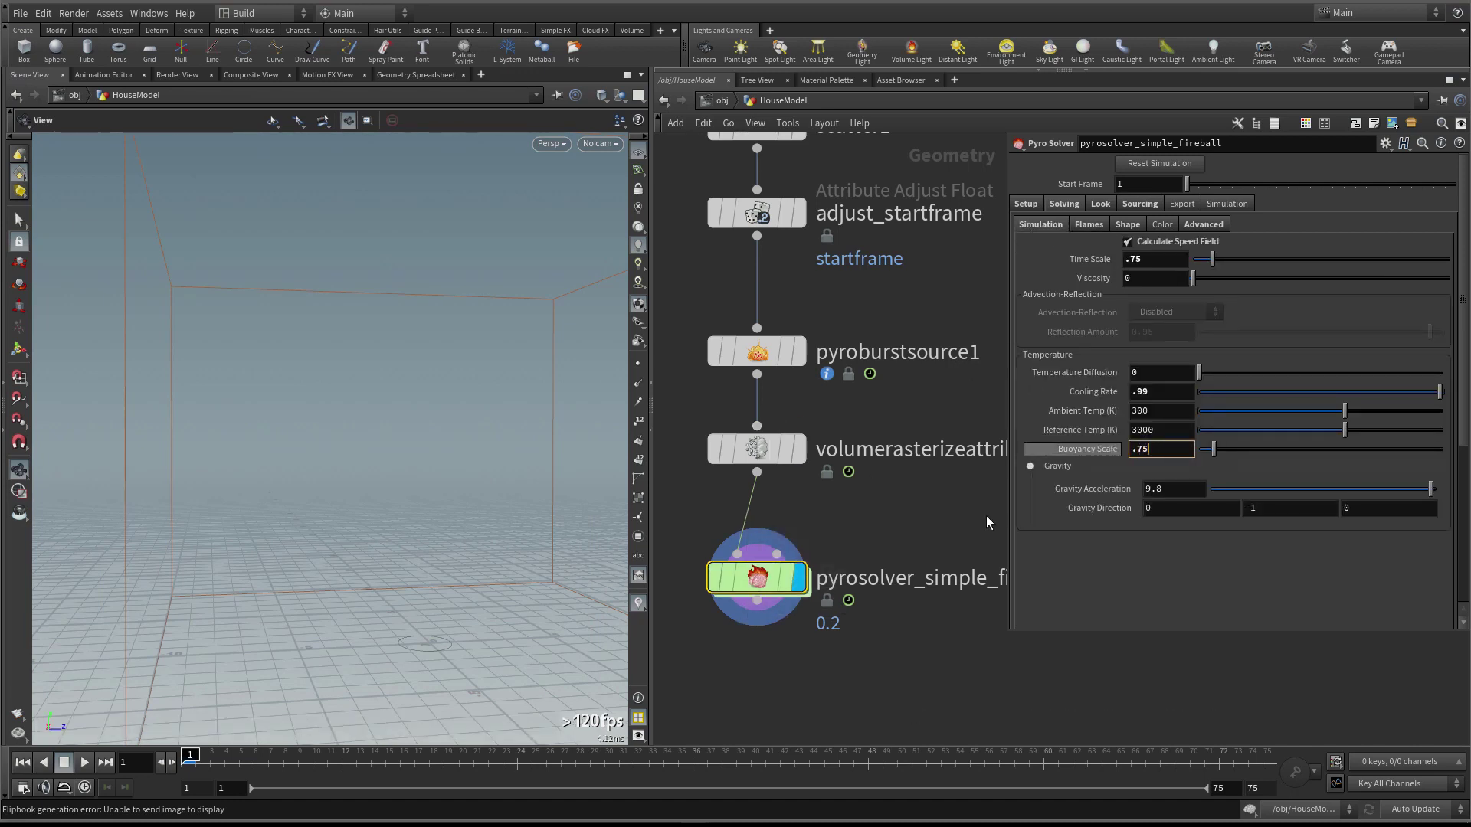
key("Return")
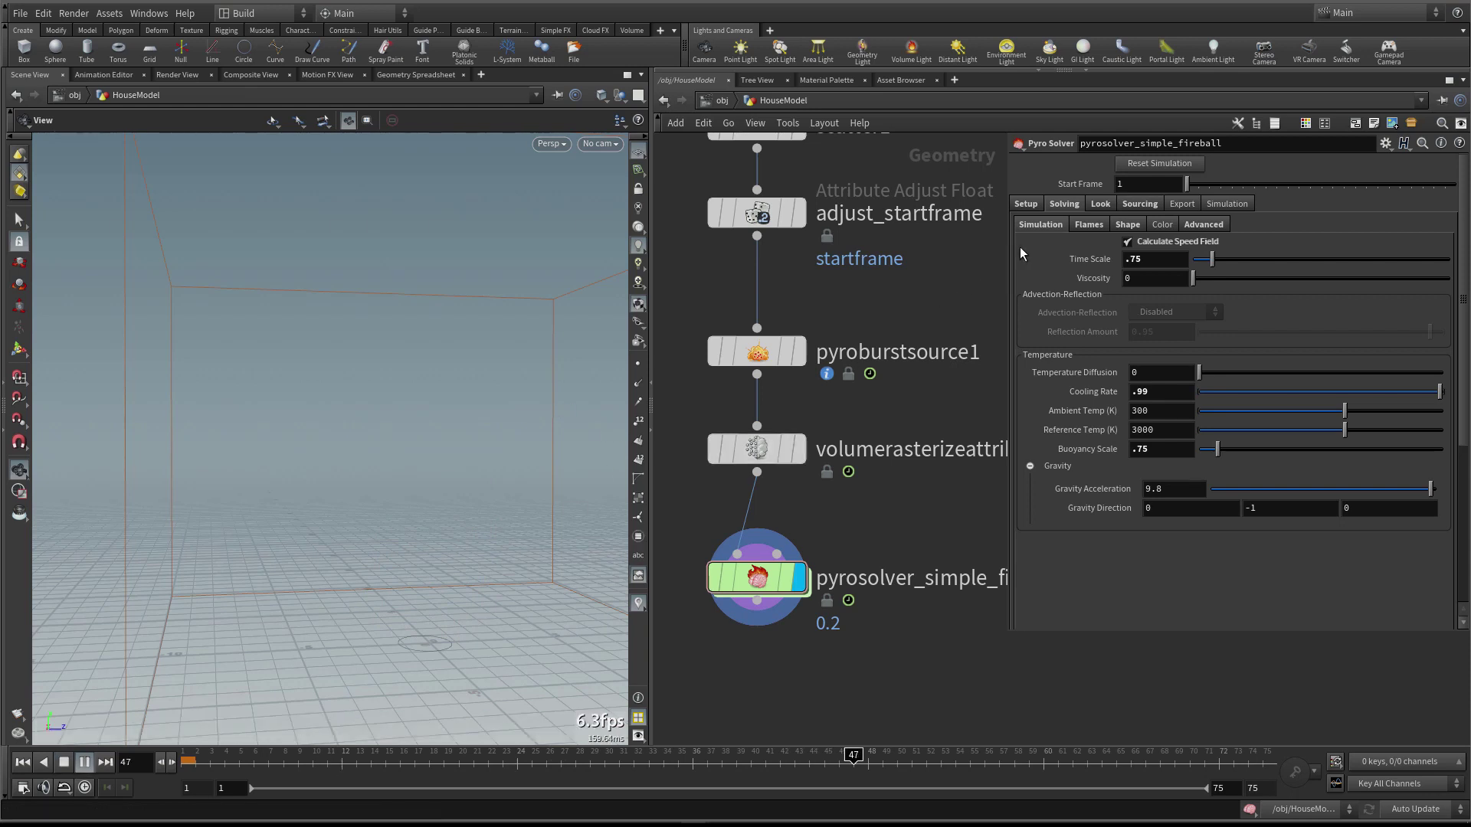
left_click(1086, 225)
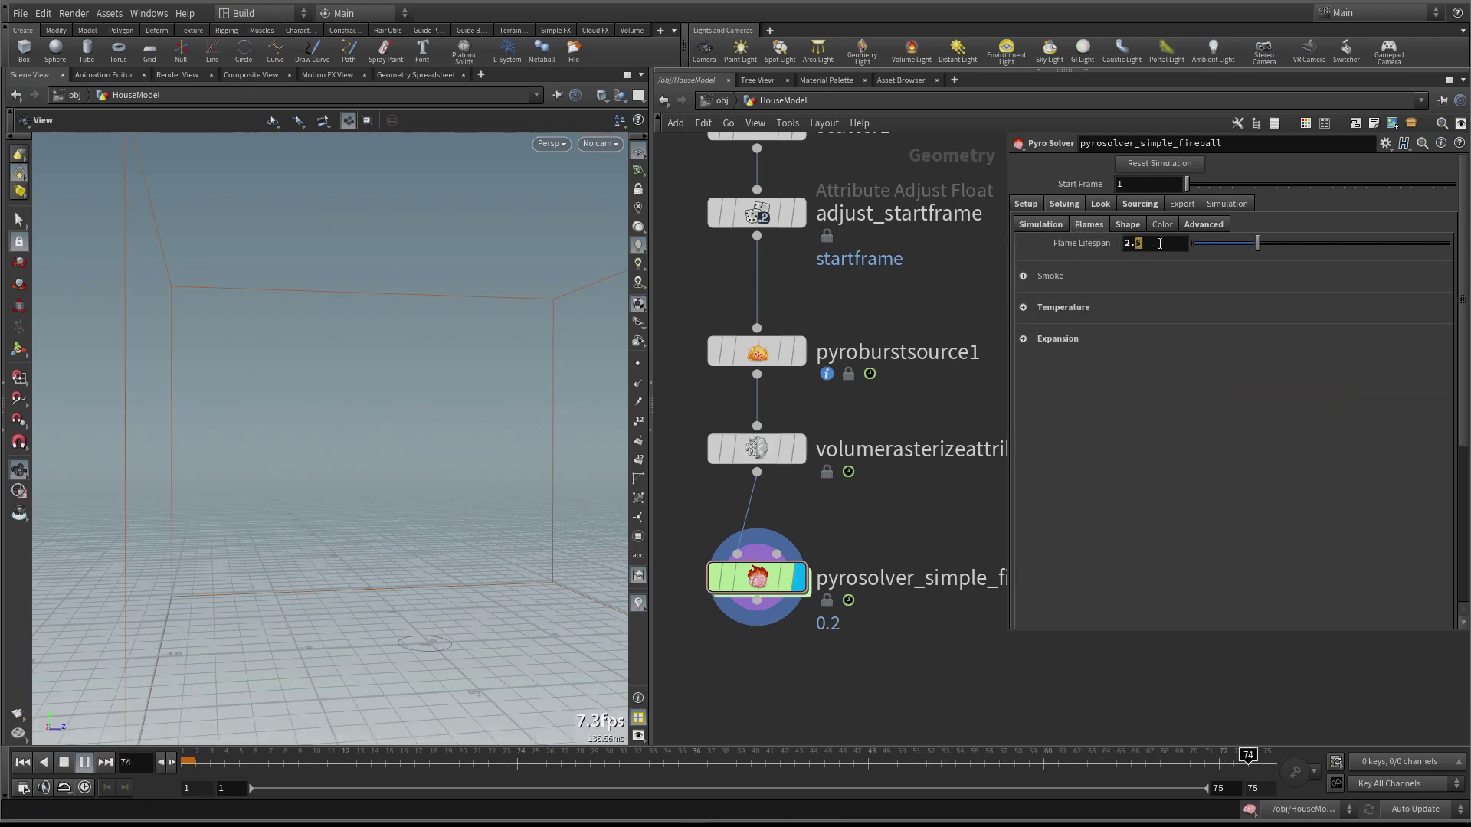
type("2")
key("Return")
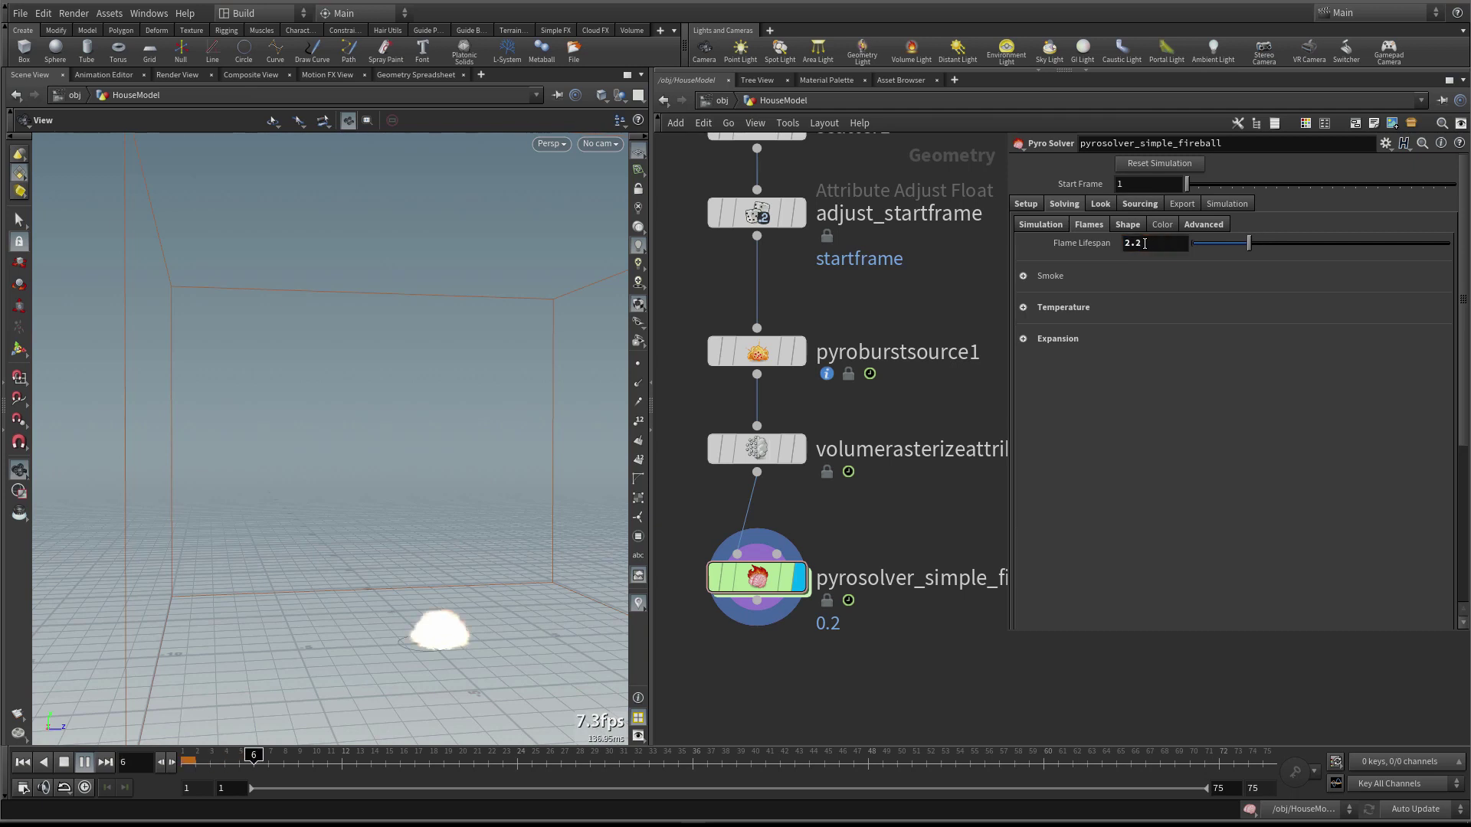
Enable Emit Smoke for the pyro solver's flames and play the simulation up to frame 40
left_click(1023, 276)
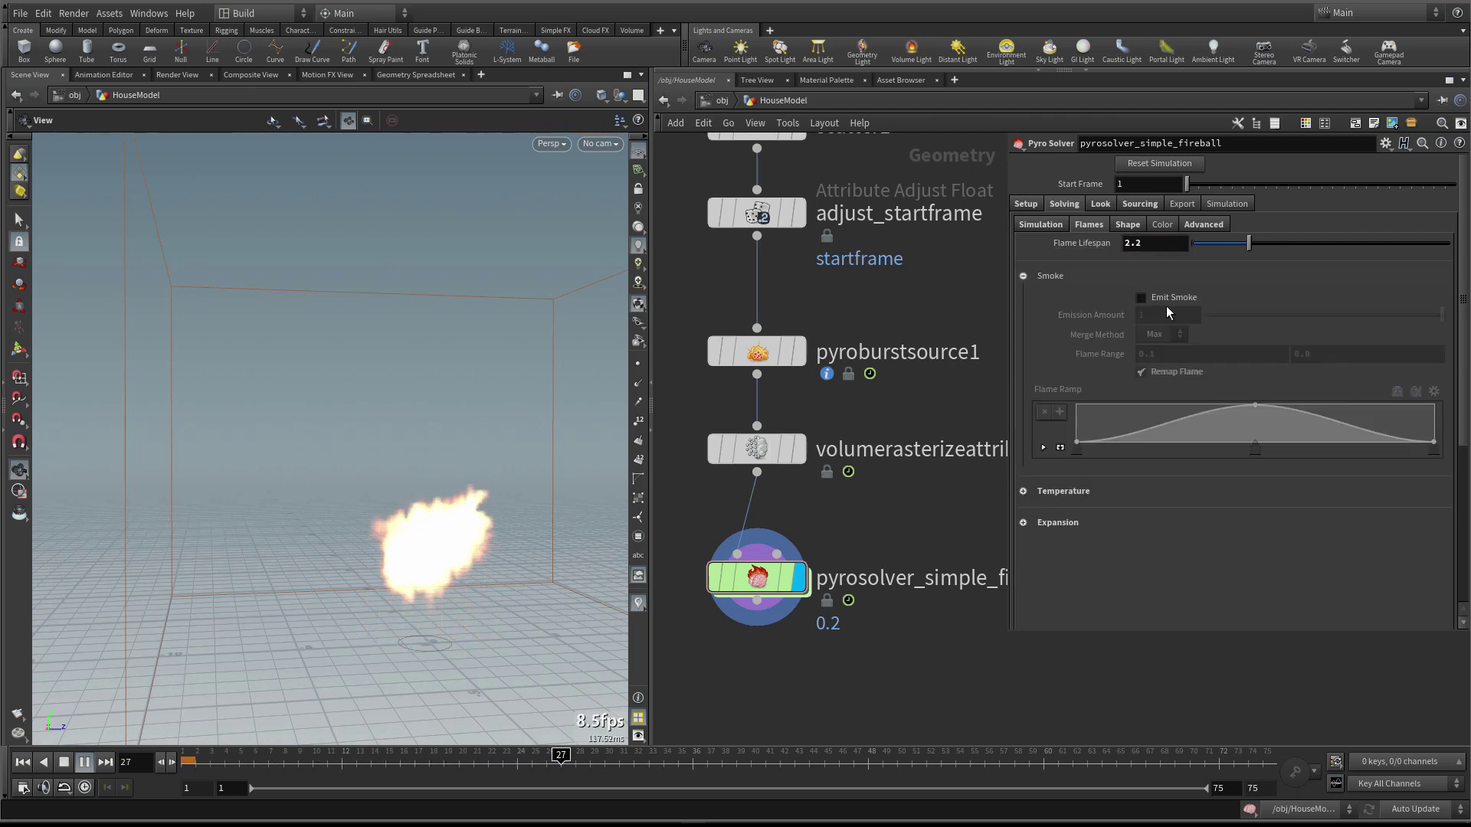
left_click(1141, 298)
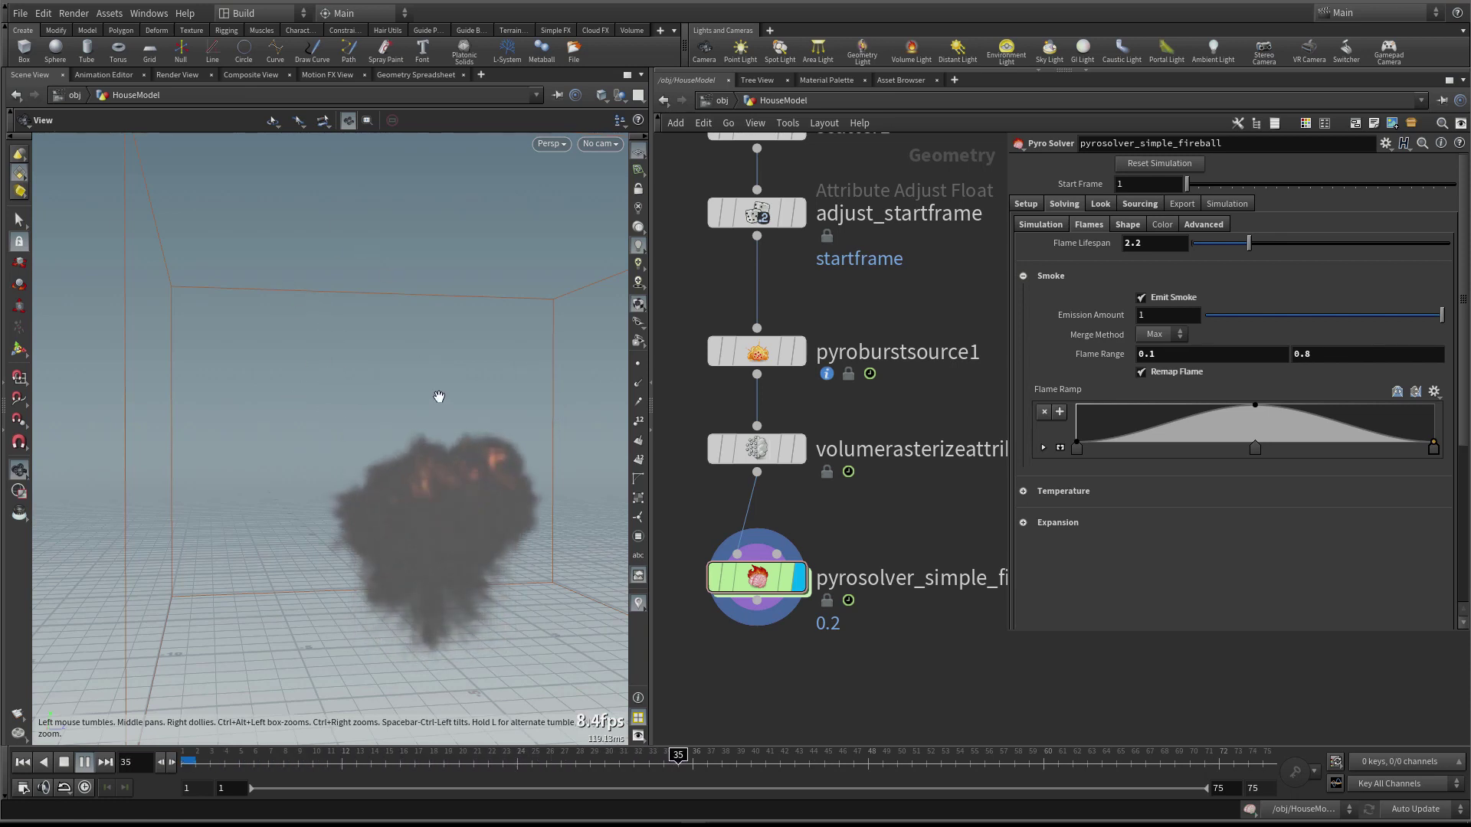
key("Up")
right_click_drag(508, 400, 429, 424)
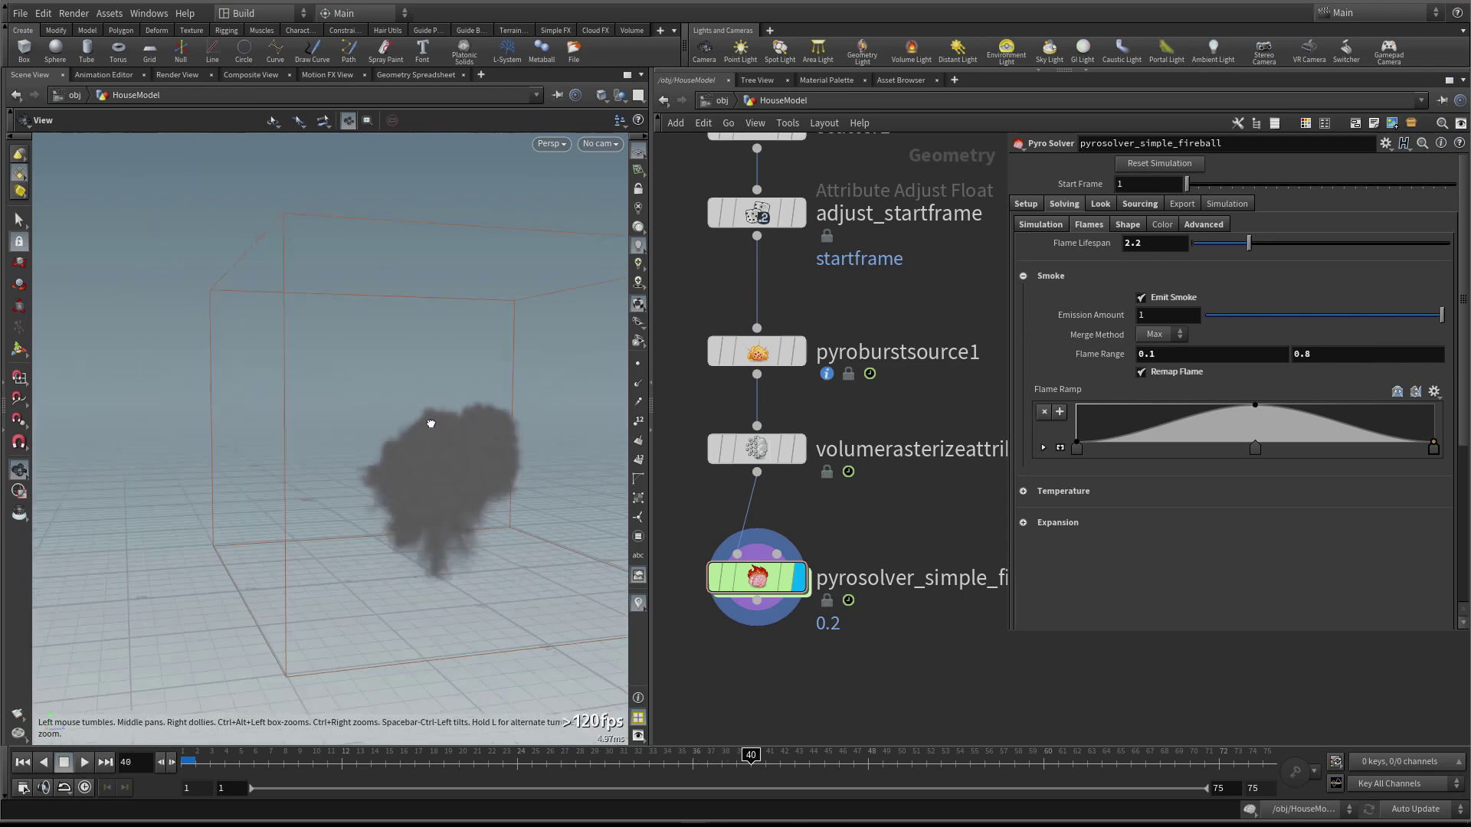
Add a spot light to light the smoke and go back into the HouseModel network
left_click_drag(430, 424, 529, 406)
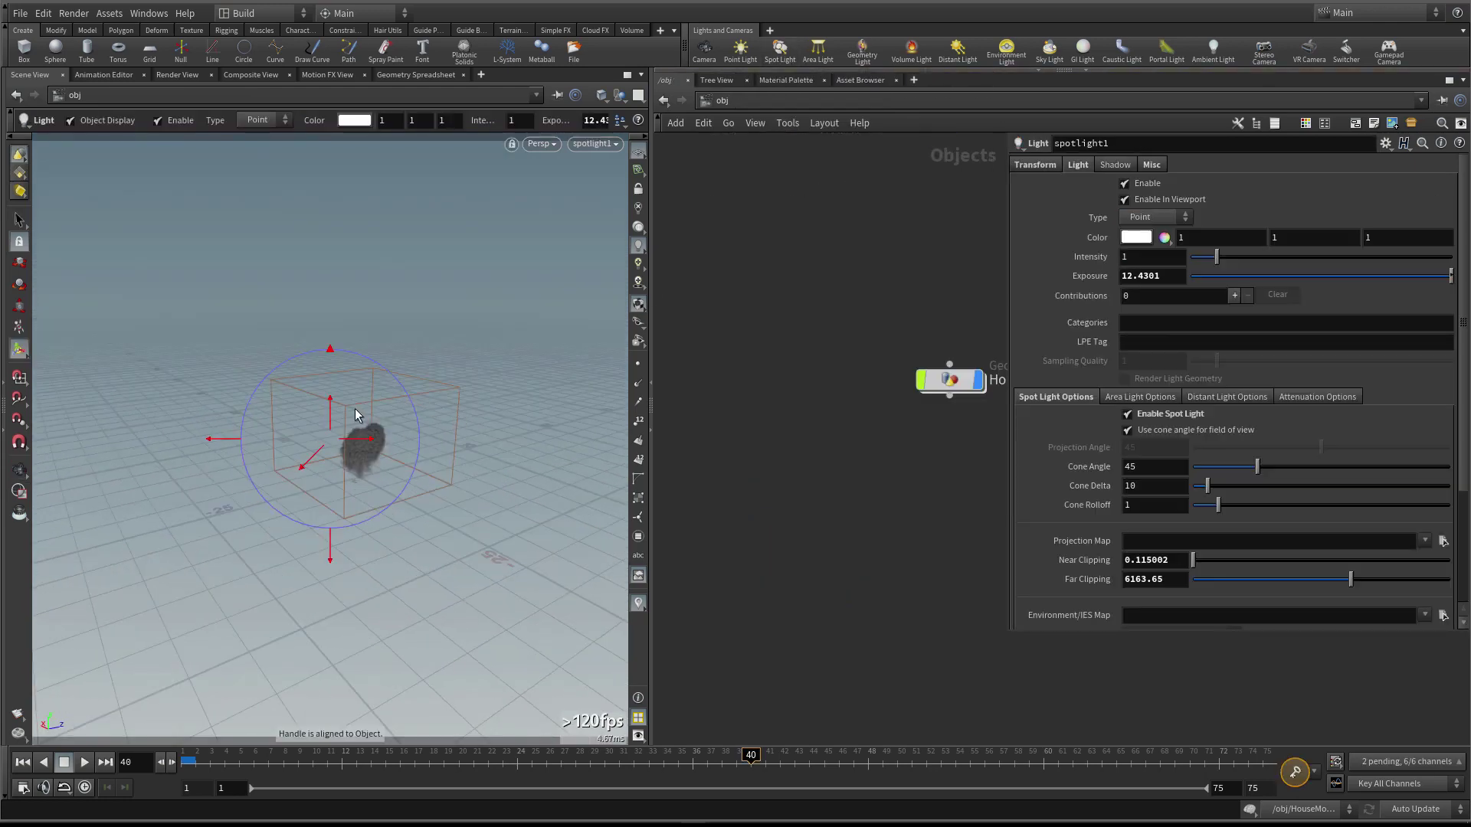
left_click_drag(460, 429, 390, 424)
right_click_drag(391, 424, 518, 411)
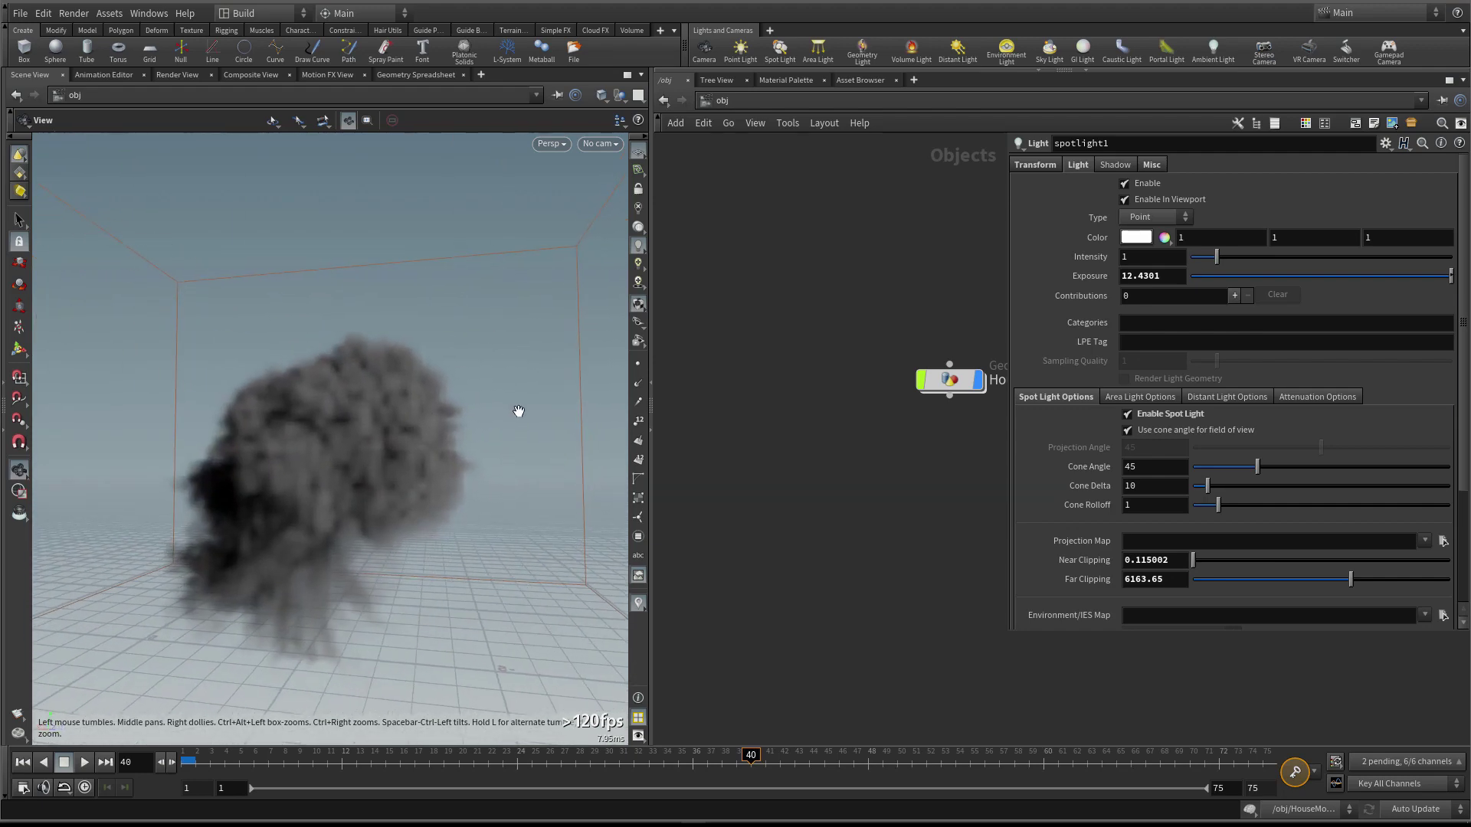
left_click_drag(517, 411, 430, 430)
middle_click_drag(948, 441, 715, 452)
double_click(716, 392)
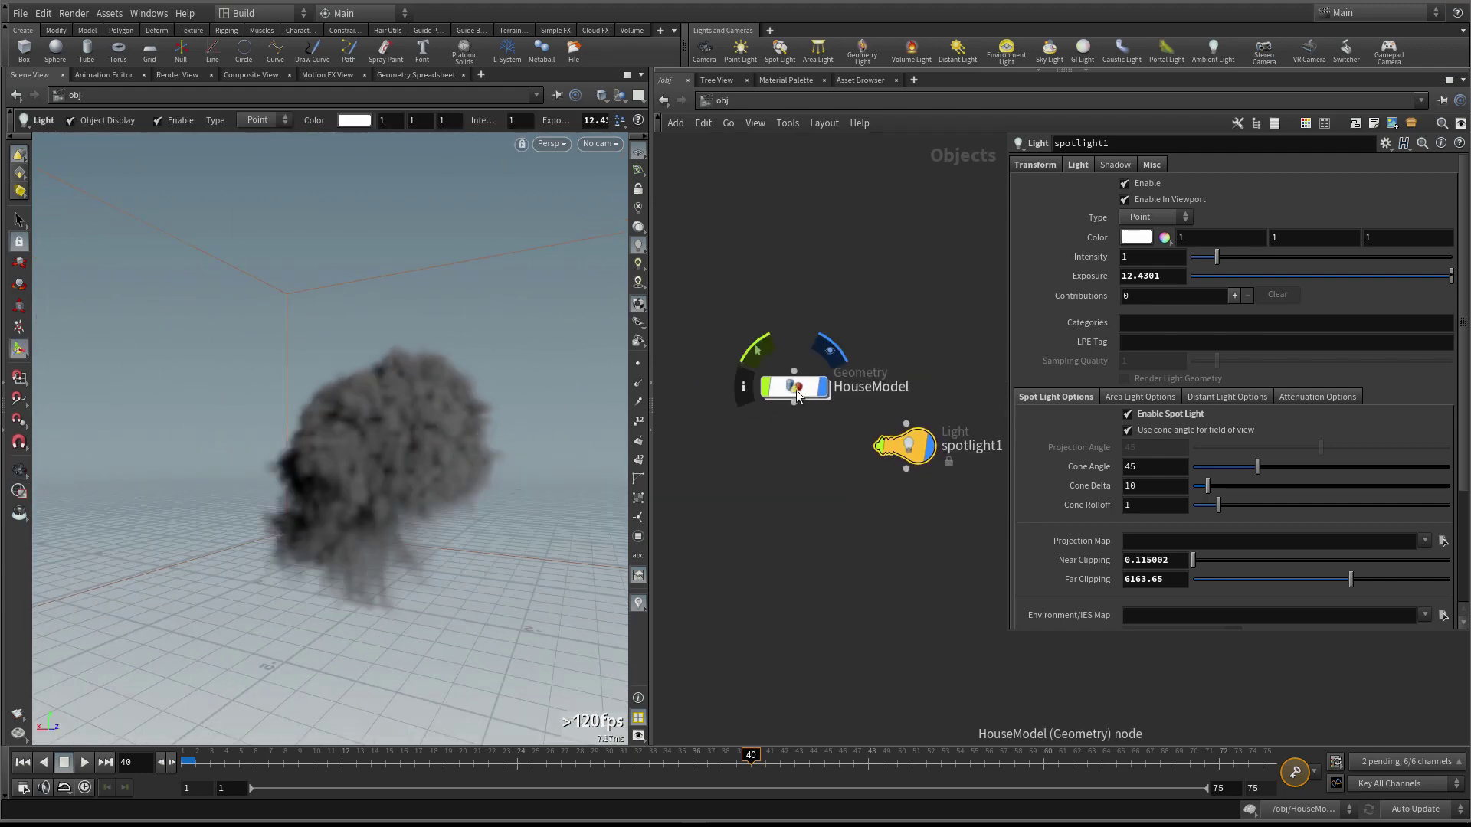
middle_click_drag(891, 508, 962, 467)
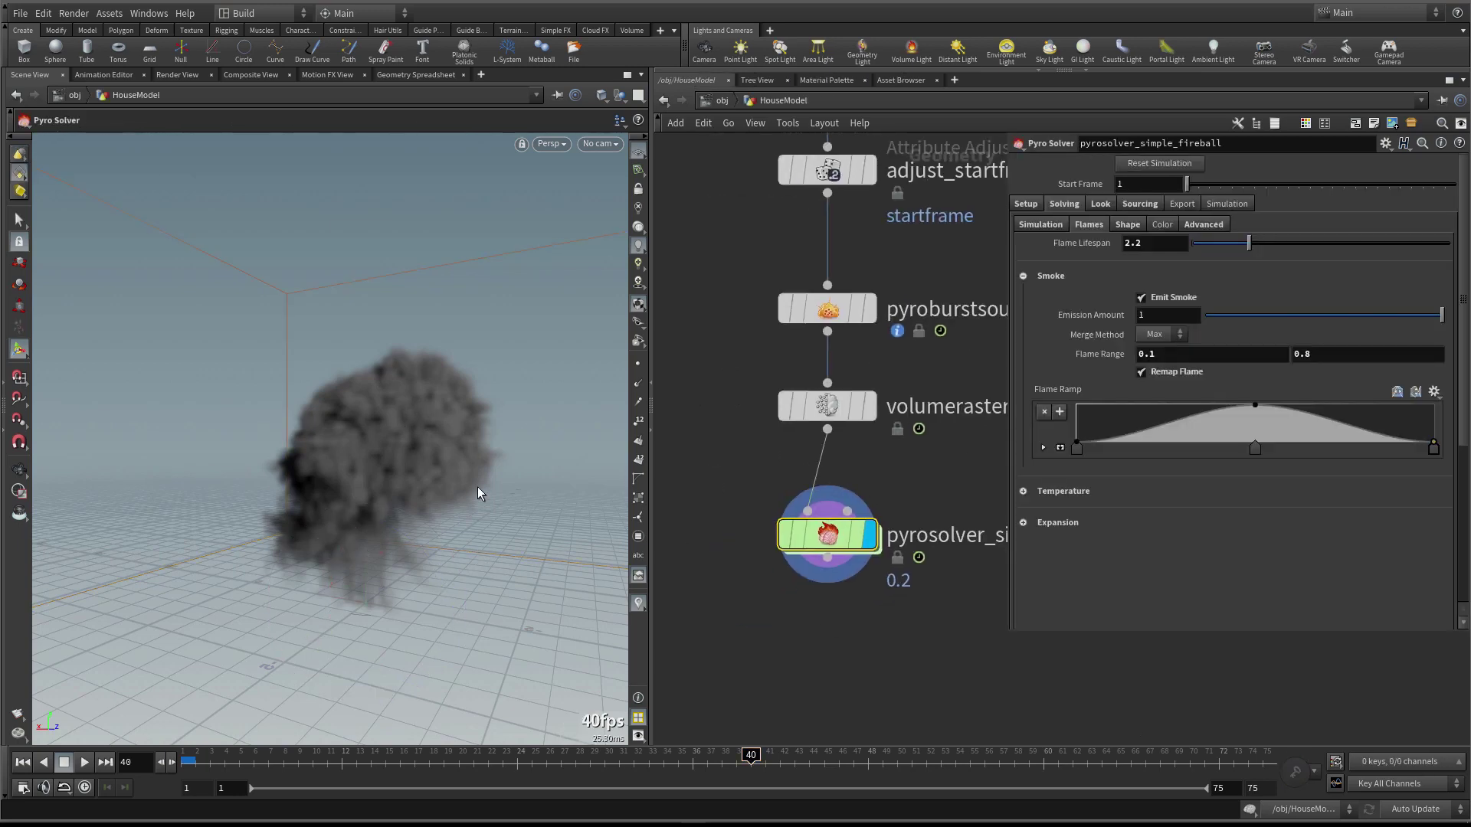
Play the simulation and inspect the lit smoke in the viewport
key("Up")
left_click(19, 470)
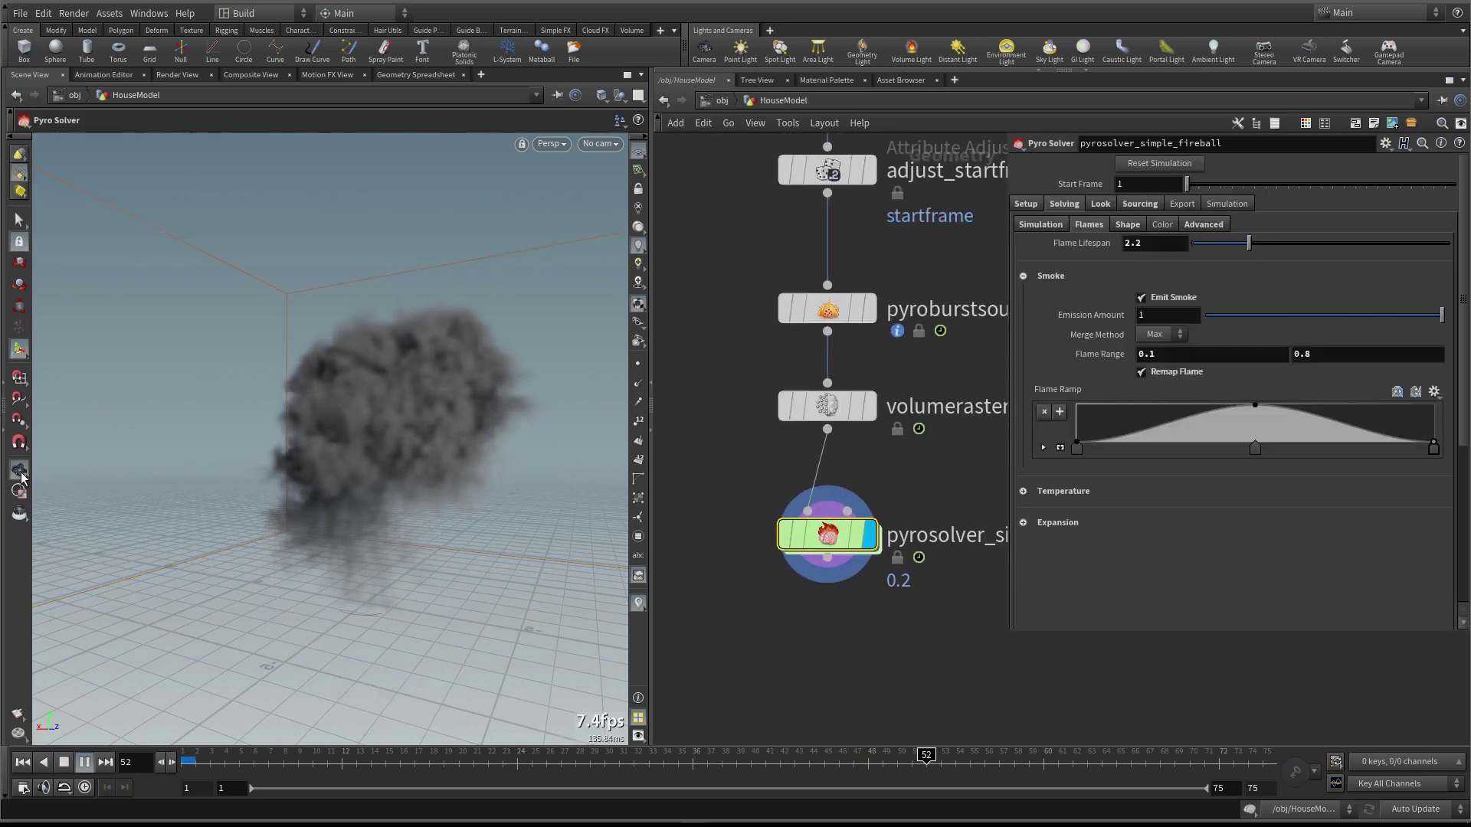
left_click_drag(444, 421, 448, 441)
left_click_drag(442, 437, 439, 429)
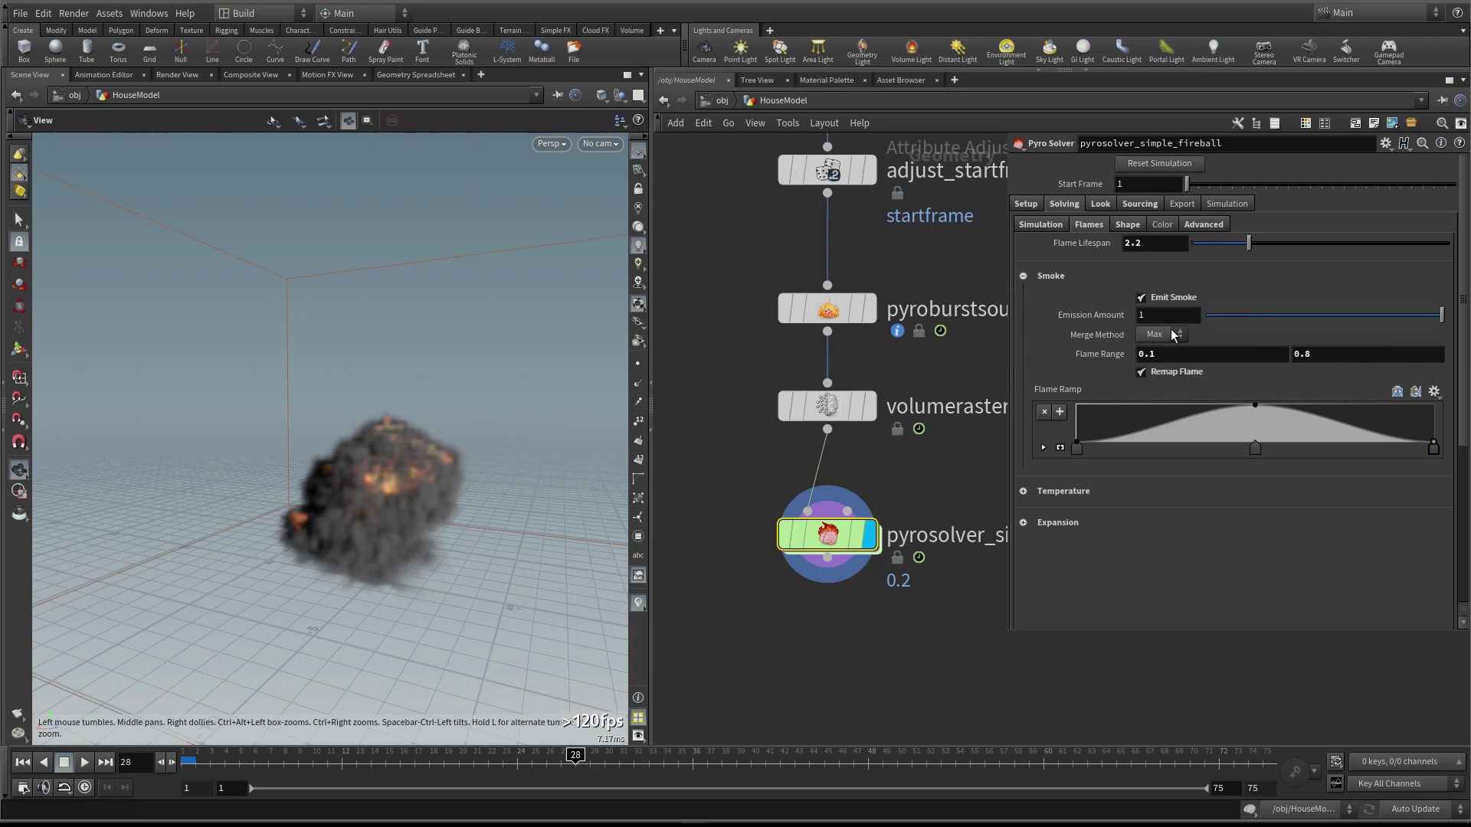
Examine the smoke emission's Flame Range, Flame Ramp and Merge Method options, and play the simulation on to frame 48
left_click(1176, 357)
left_click(1179, 357)
mouse_move(1320, 353)
left_mouse_down()
mouse_move(1162, 357)
mouse_move(1310, 353)
left_mouse_up()
left_click(1050, 459)
double_click(1173, 351)
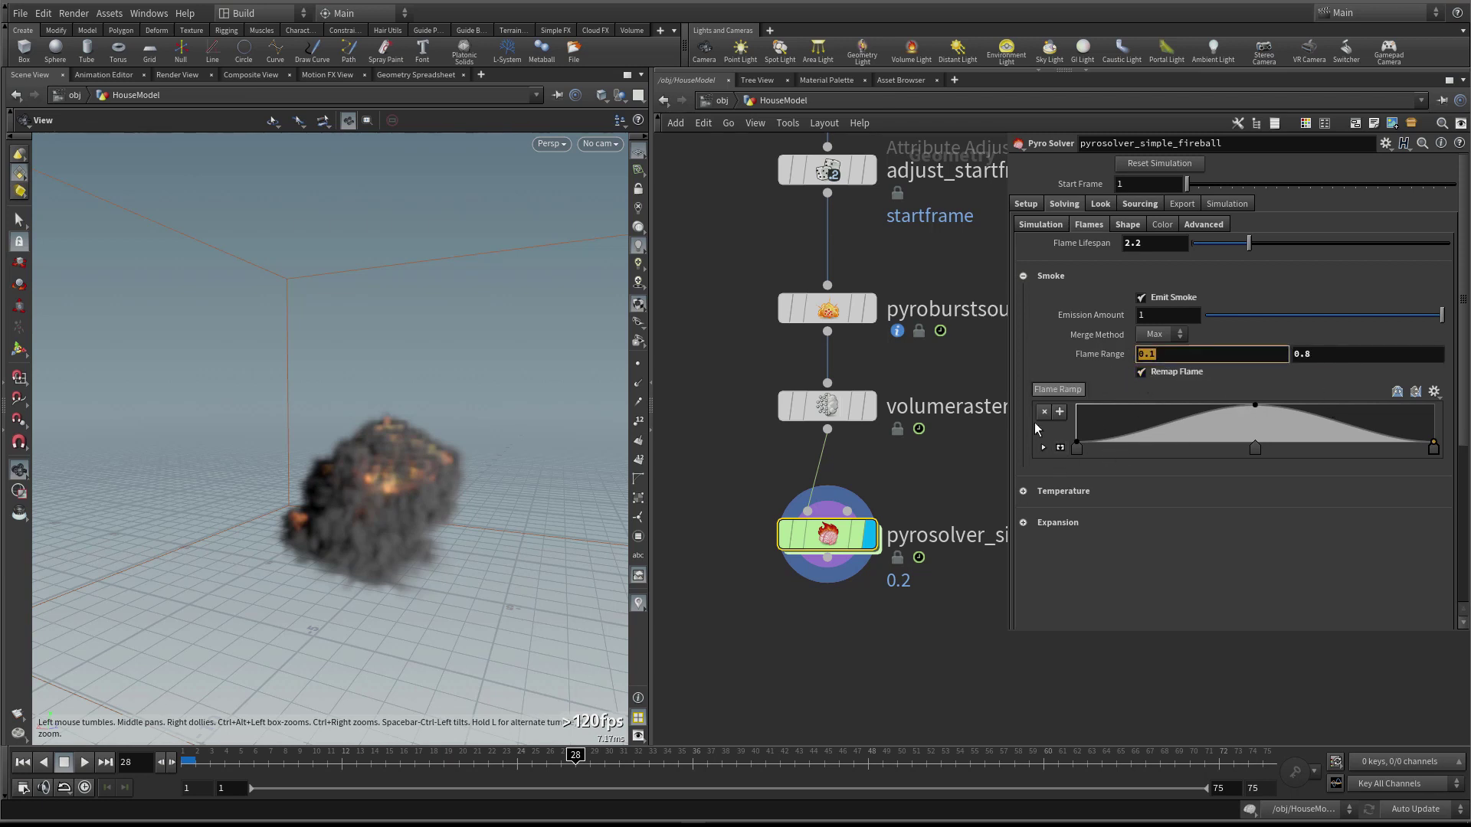
double_click(1364, 360)
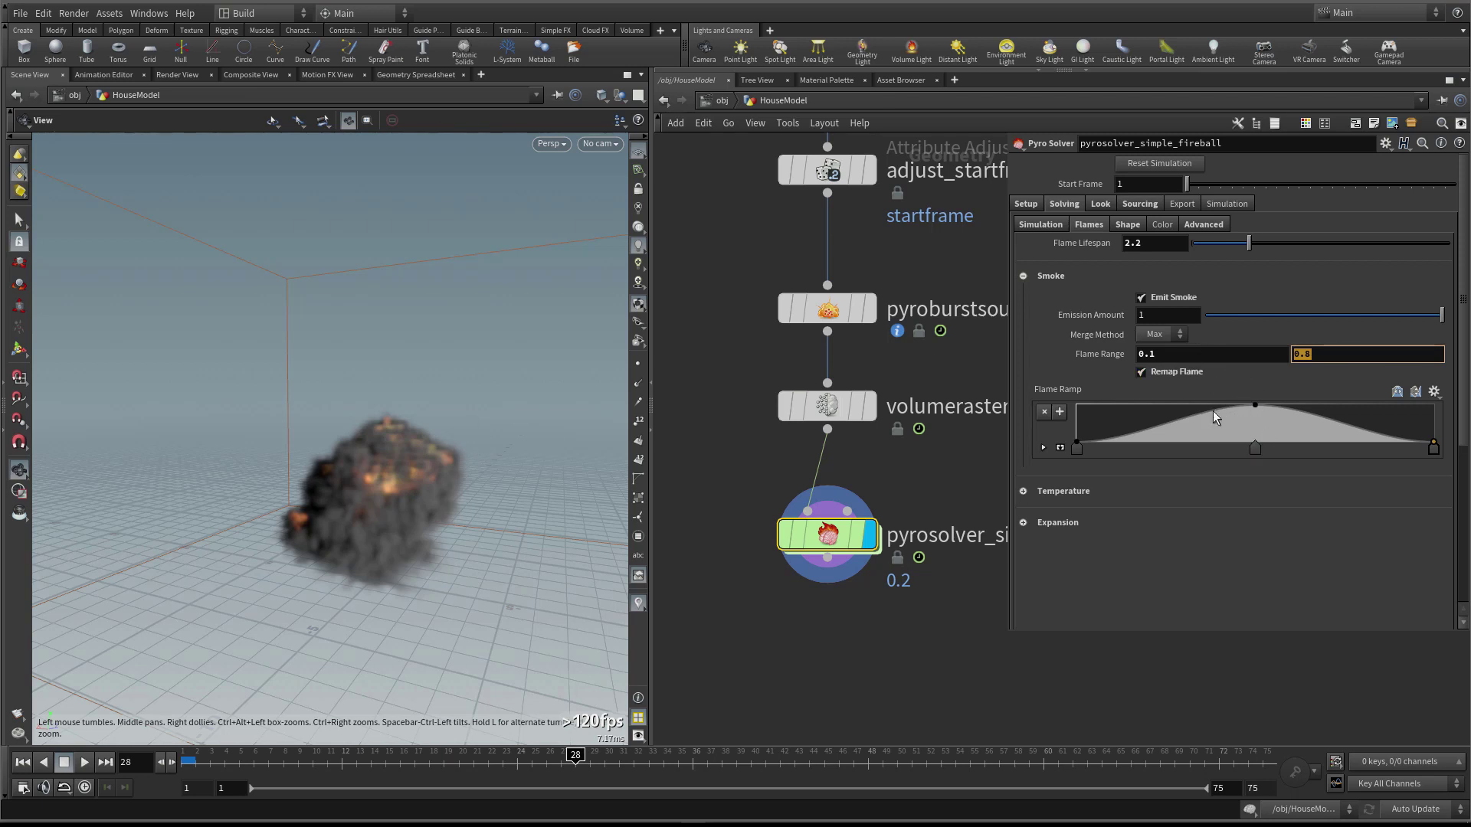
left_click(1161, 337)
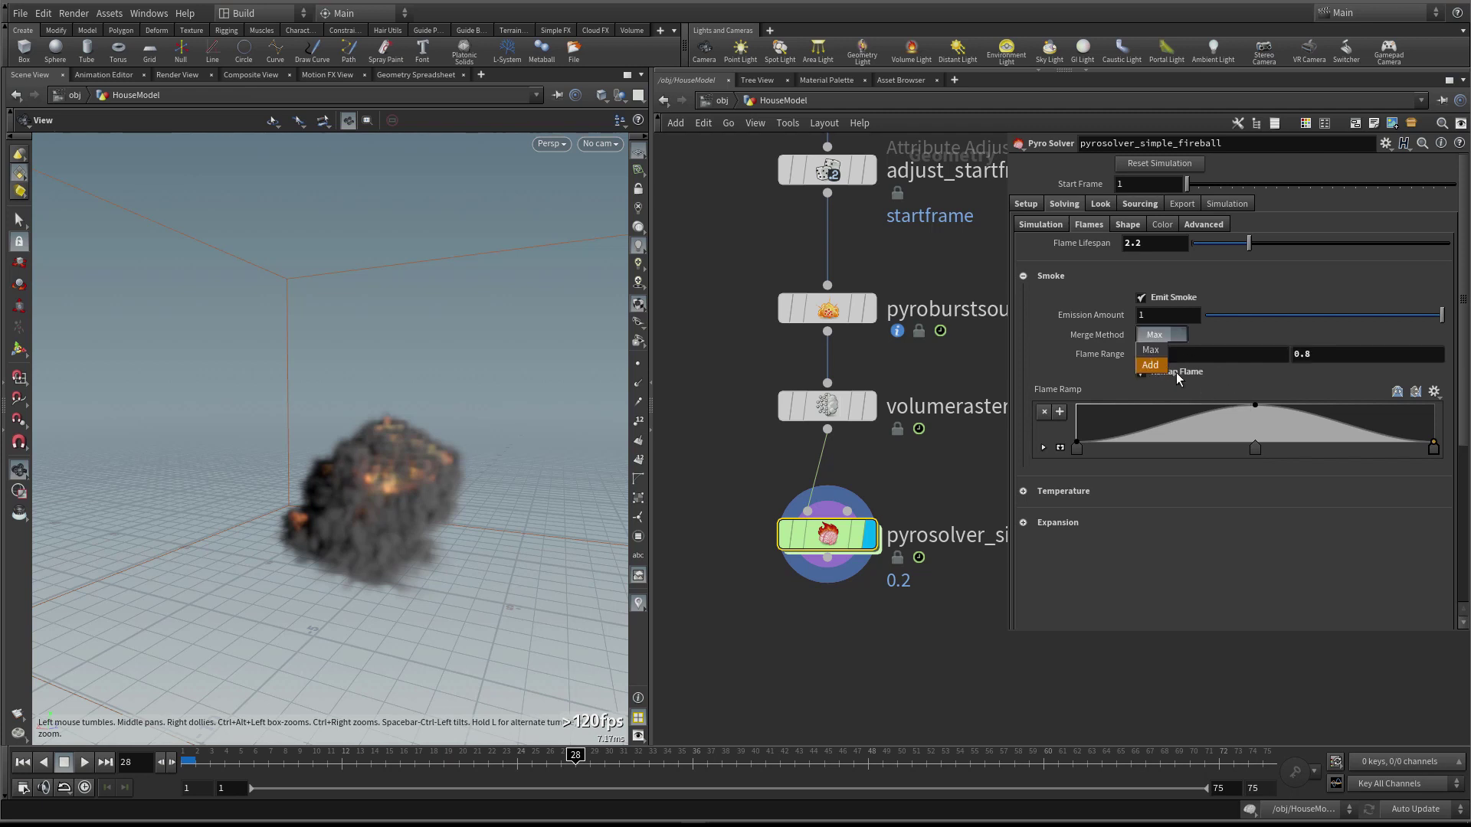
left_click(1229, 375)
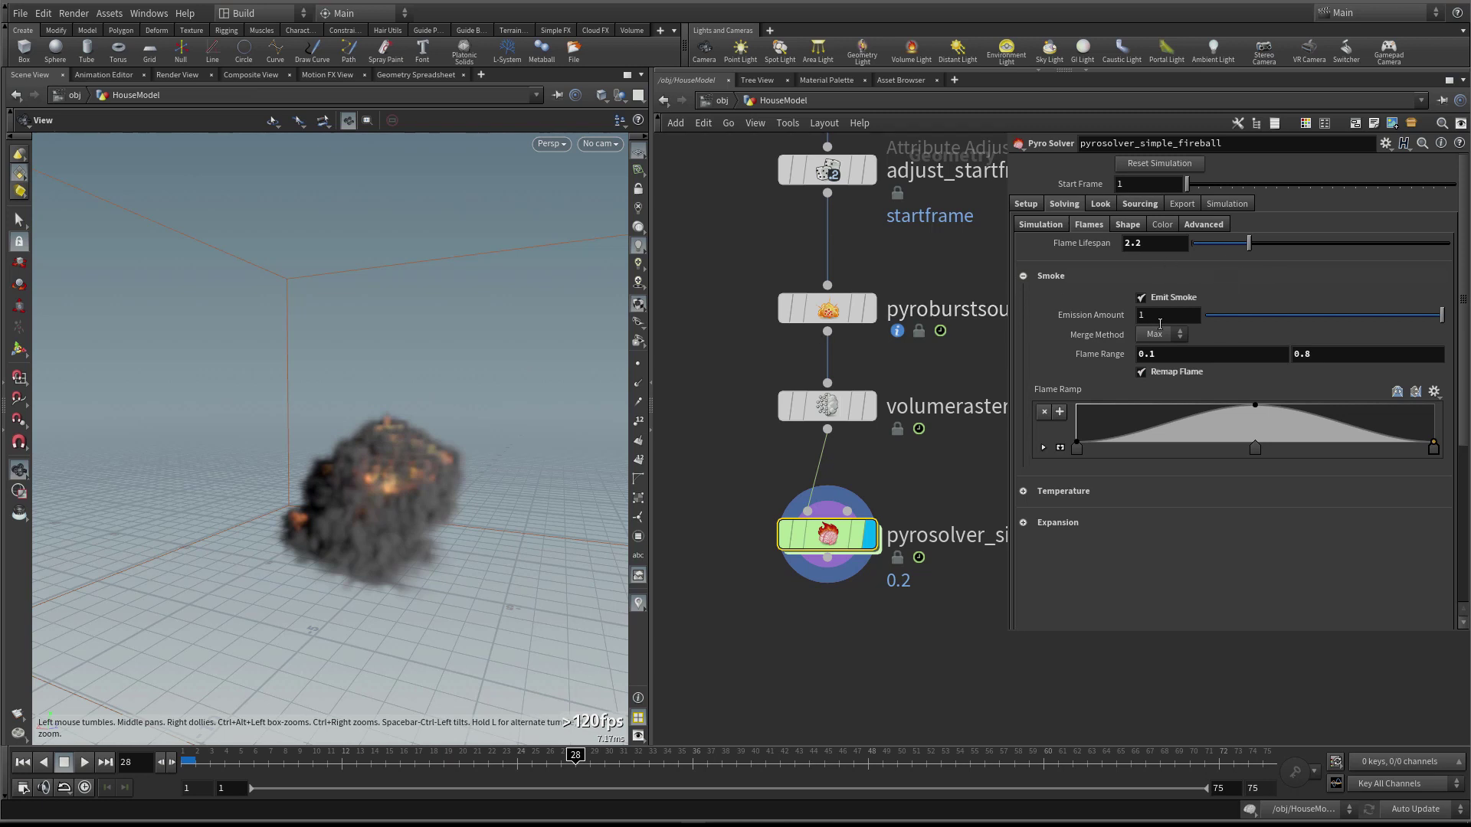
key("Up")
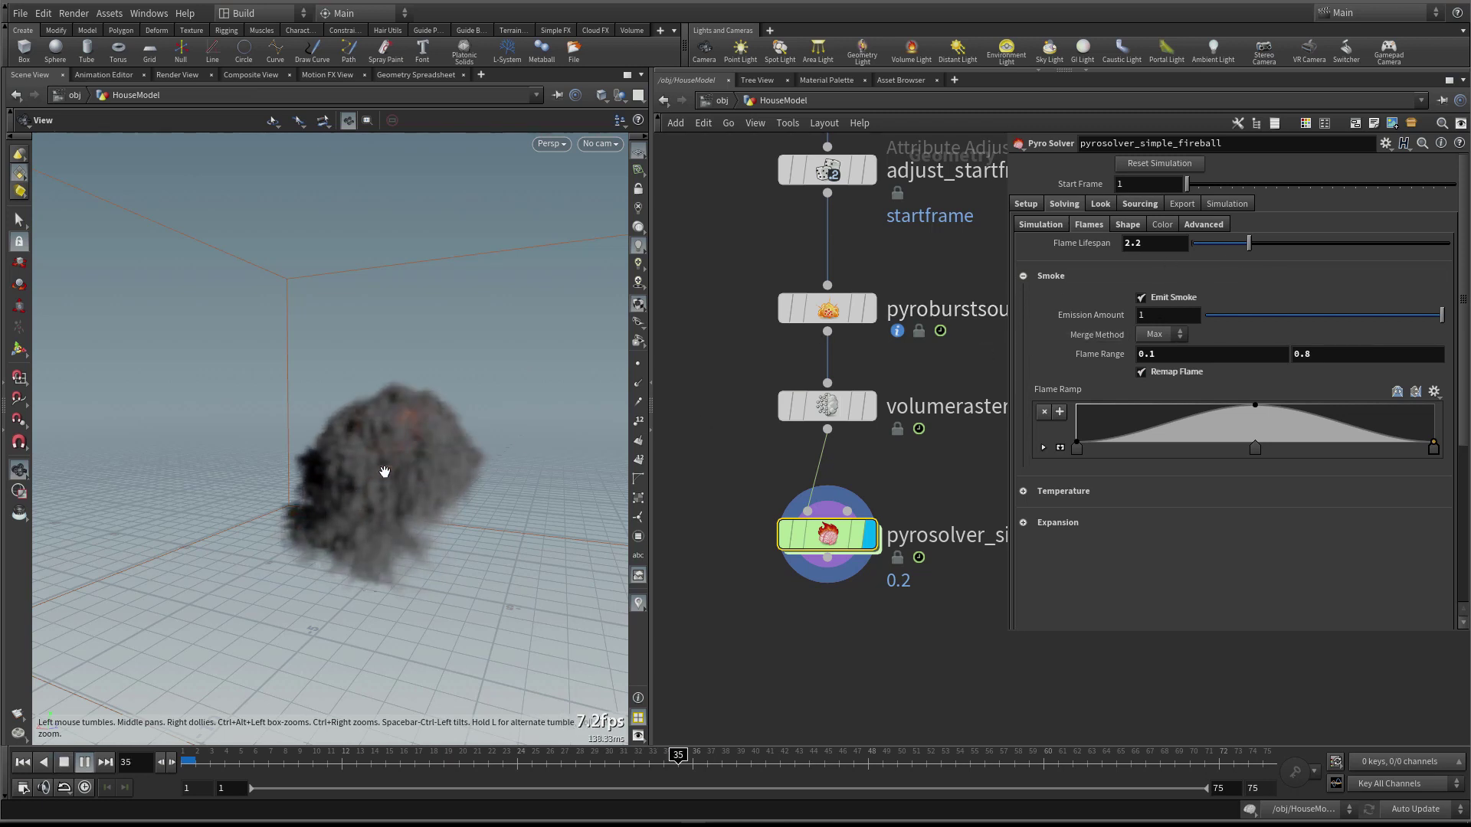
key("Up")
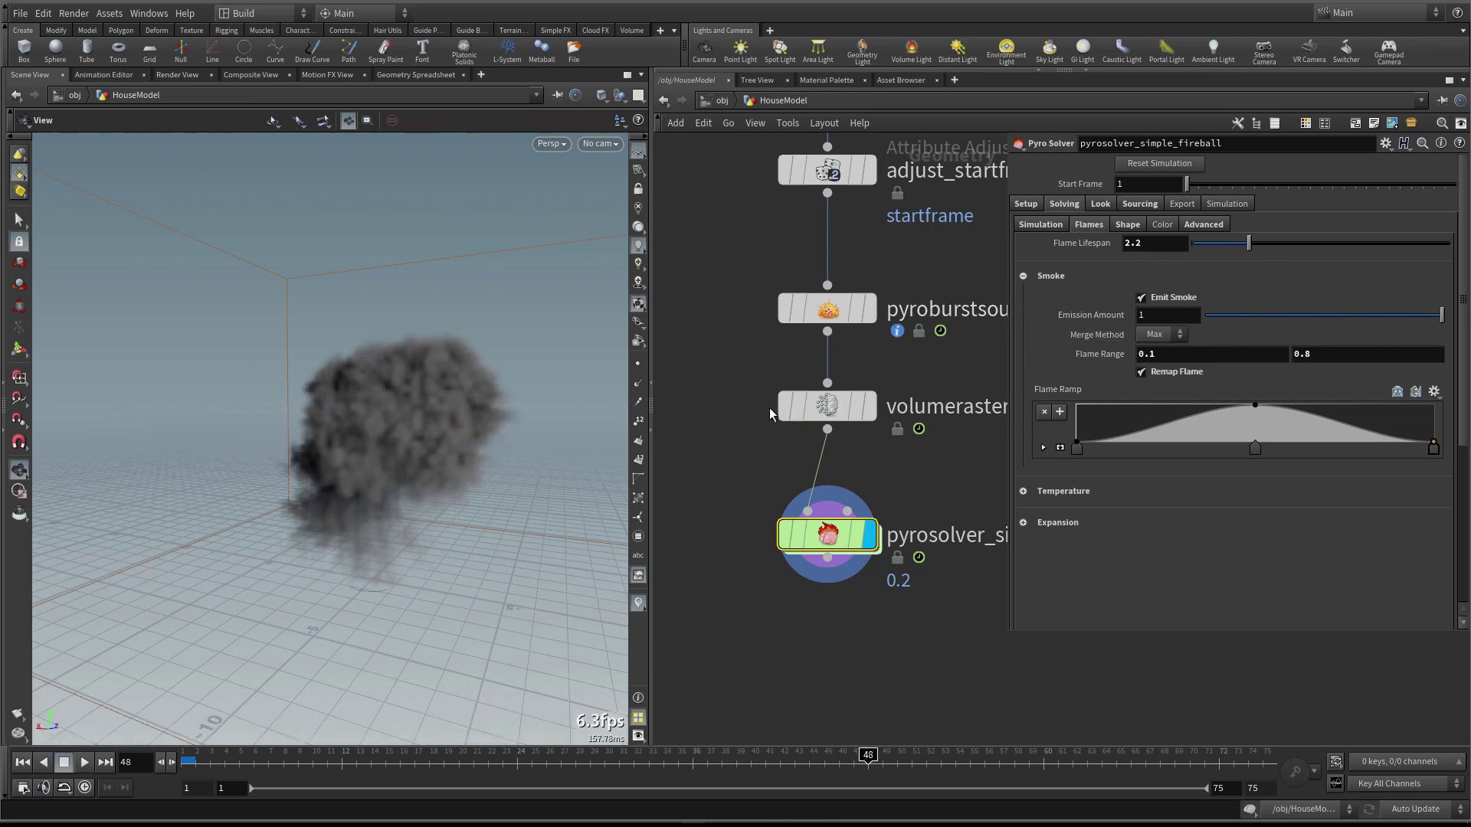
Review the pyro solver's Flame Range, Simulation and Shape settings, and turn on the flame field visualization
left_click_drag(1358, 355, 1259, 359)
key("shift+Tab")
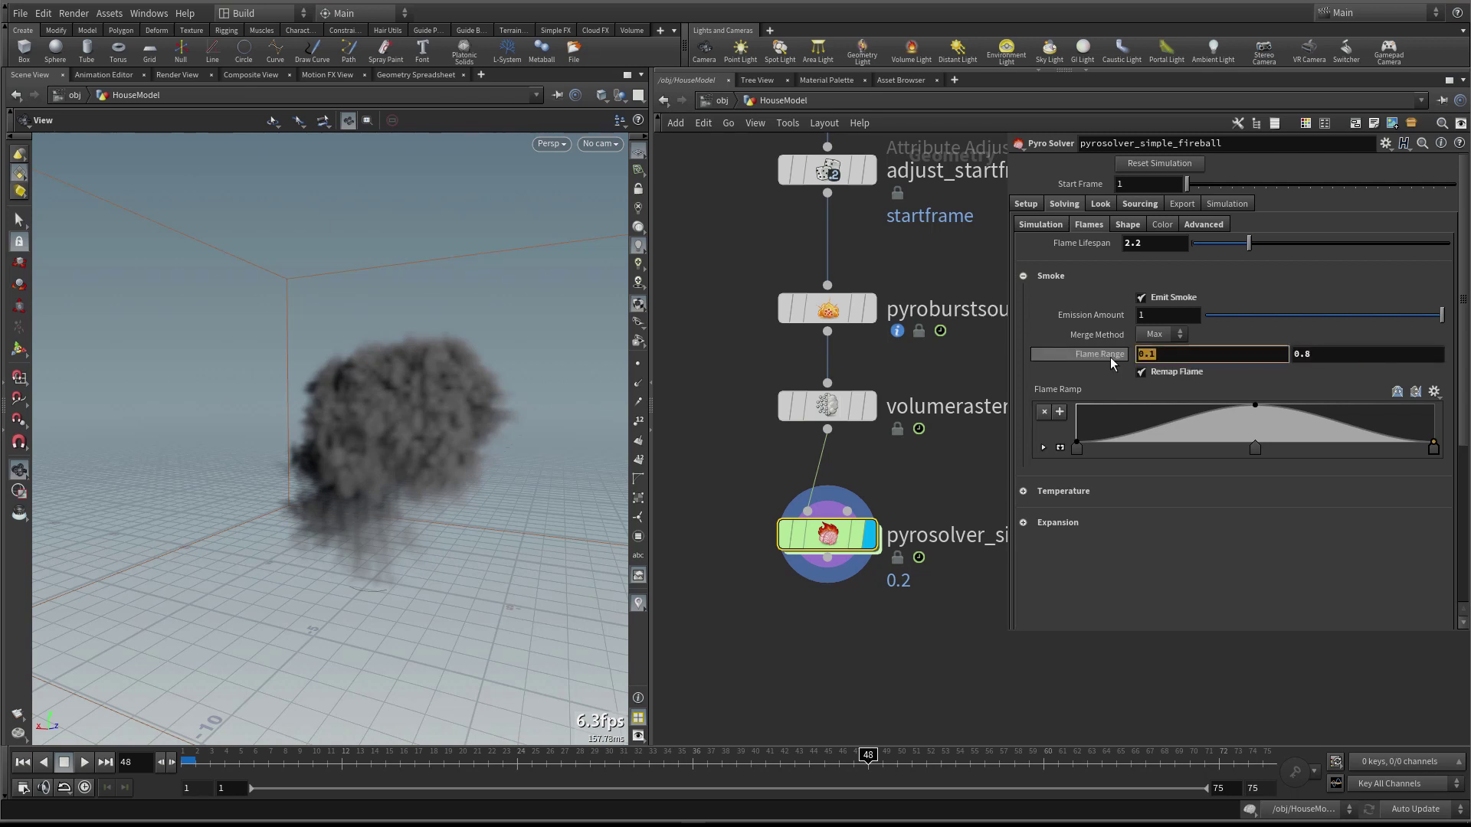
left_click(1033, 224)
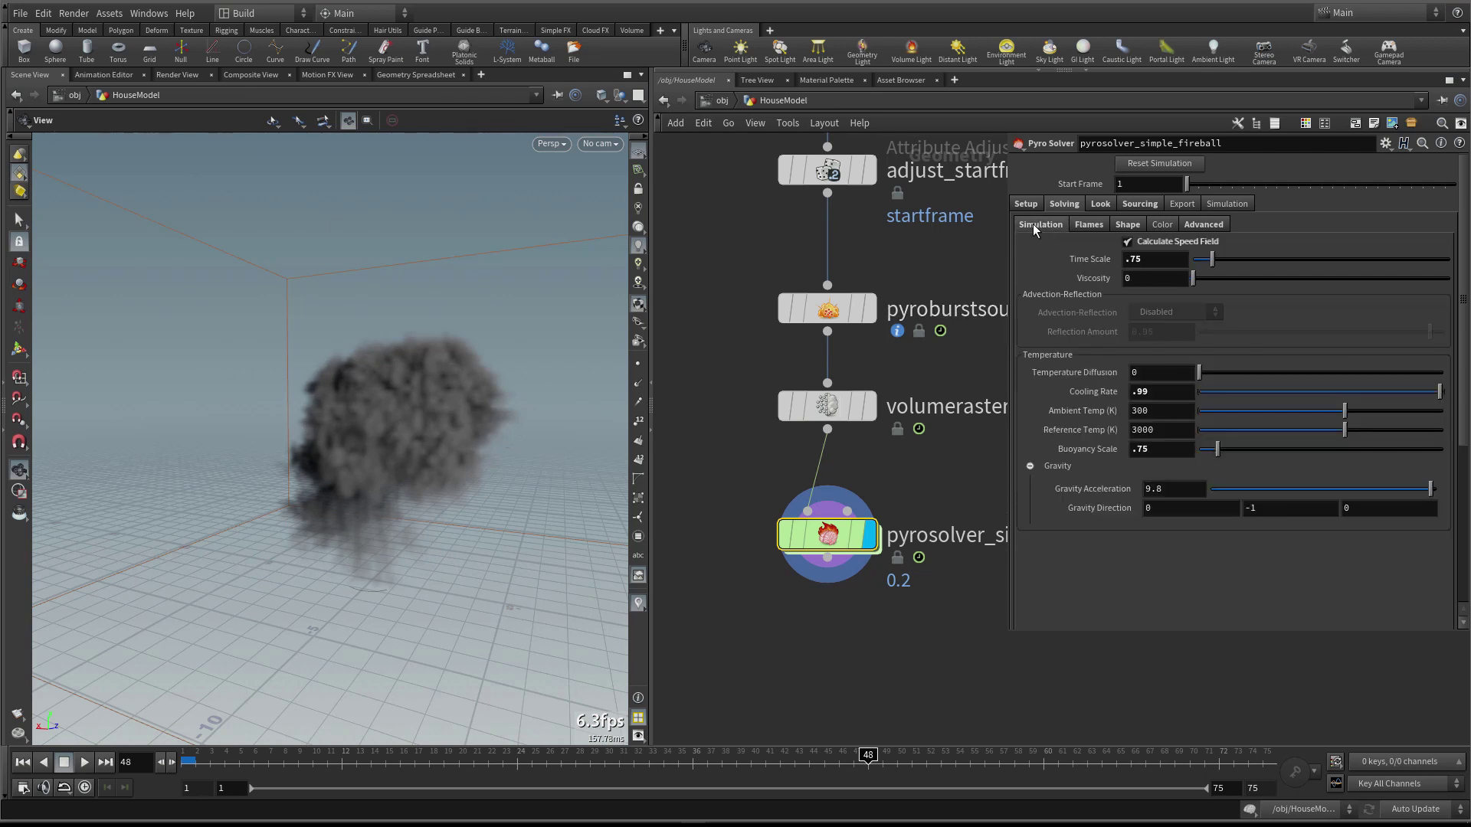
left_click(1129, 225)
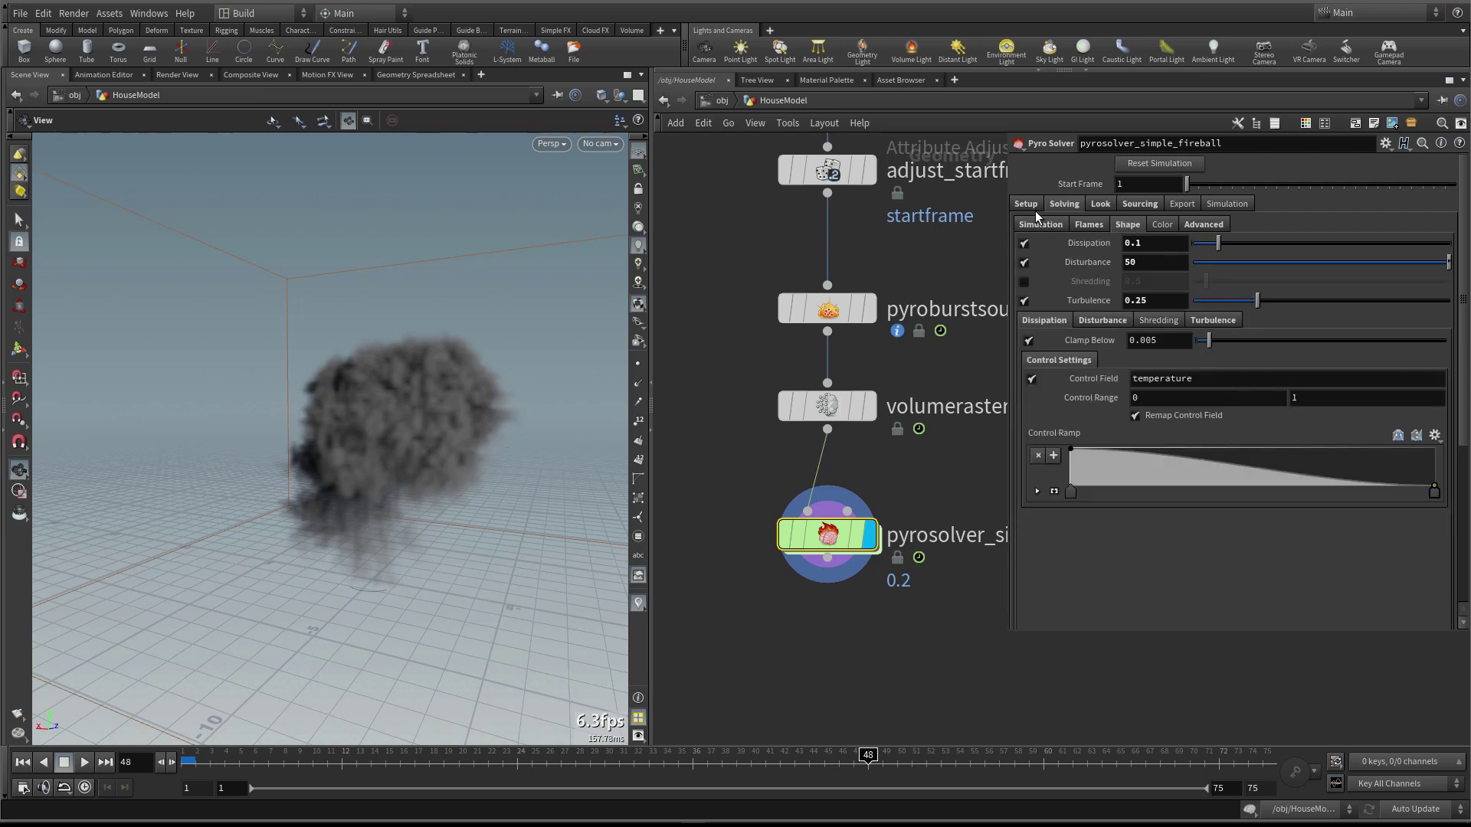
left_click(1088, 224)
left_click(1027, 204)
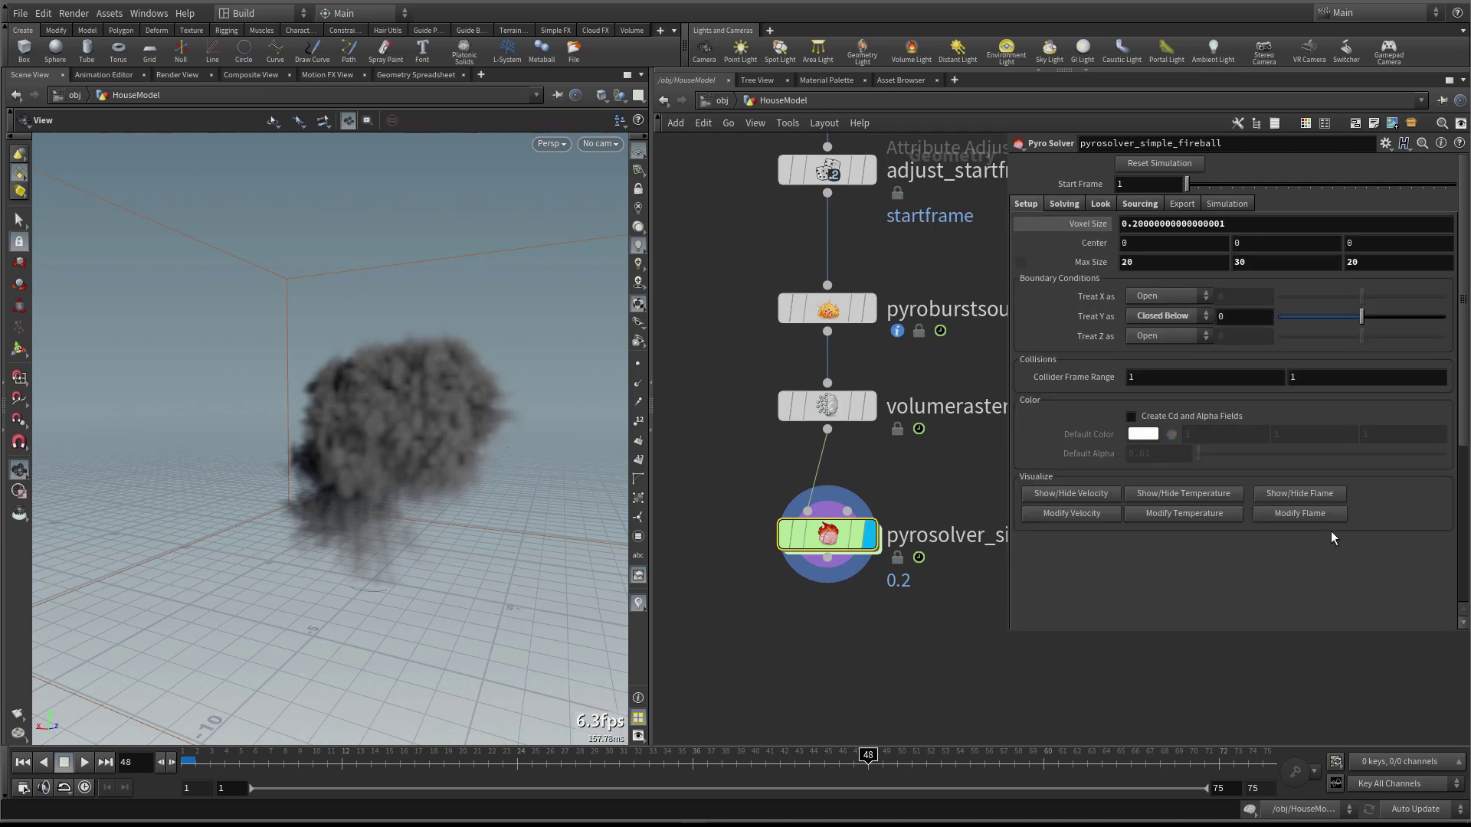
left_click(1302, 496)
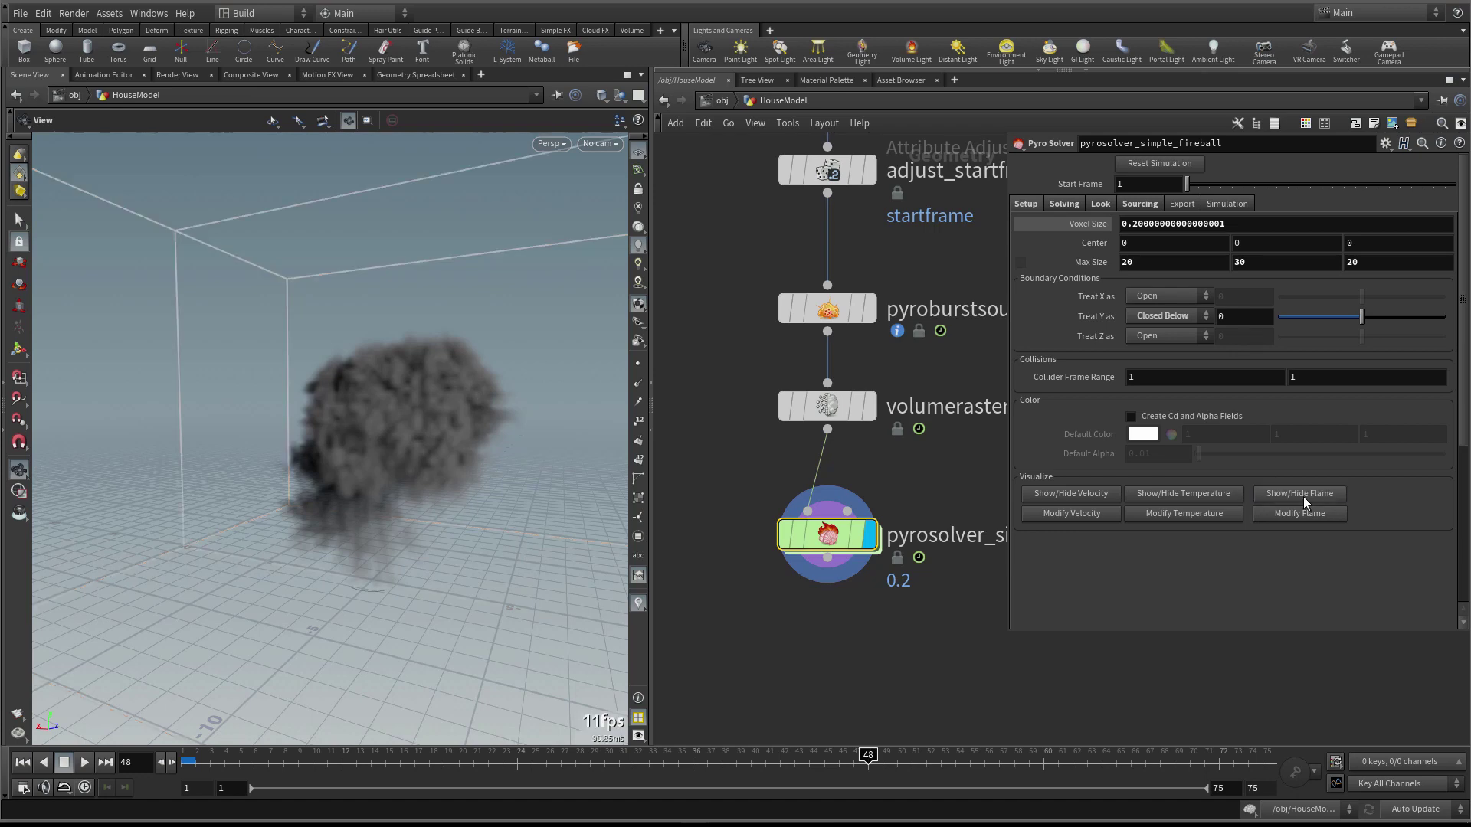
Play the simulation up to frame 13 and inspect the flame slice beside the explosion
left_click_drag(368, 460, 440, 469)
key("Up")
left_click(194, 764)
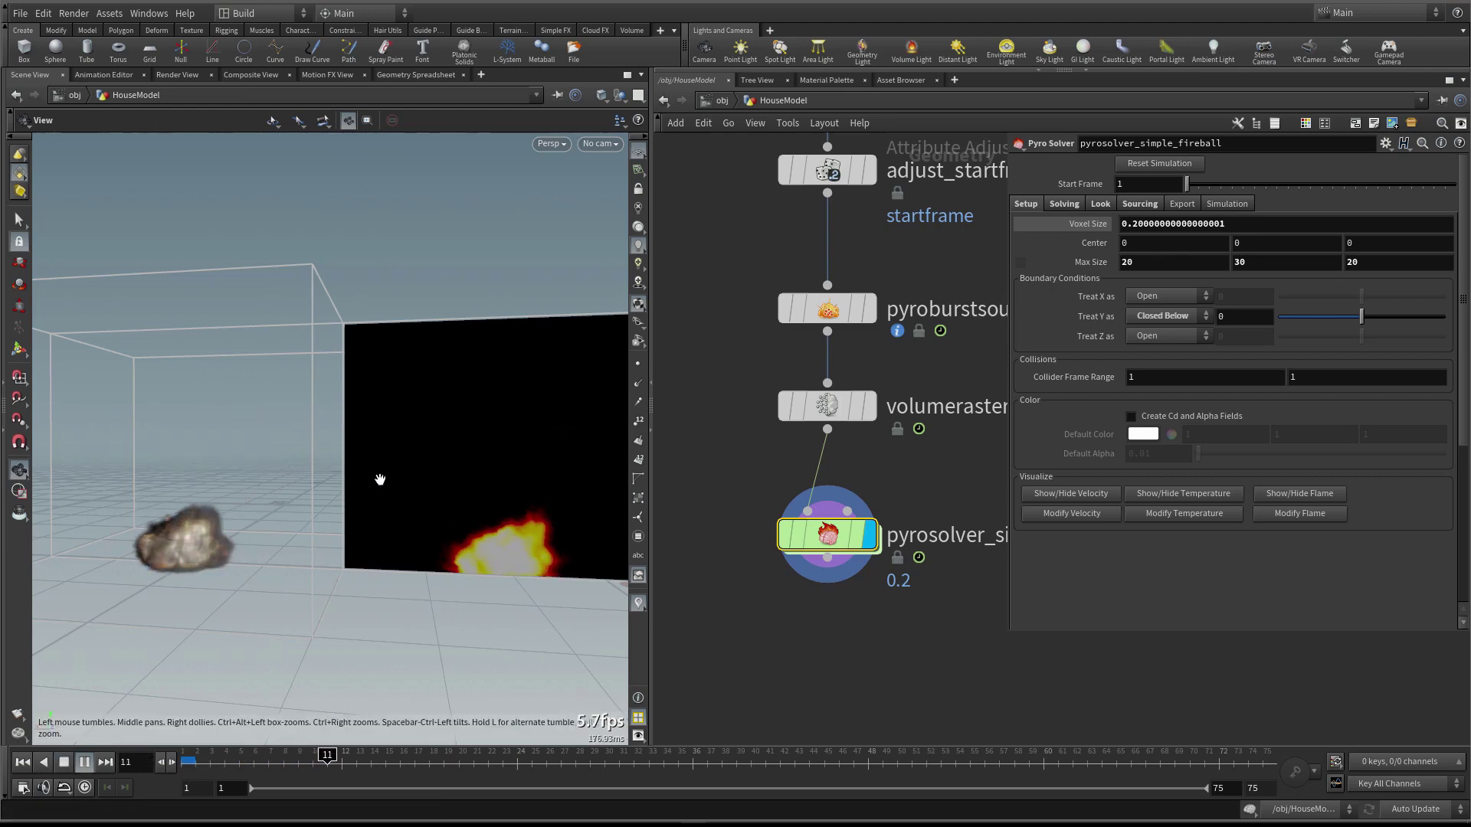
key("Up")
right_click_drag(406, 482, 467, 475)
left_click_drag(467, 475, 413, 417)
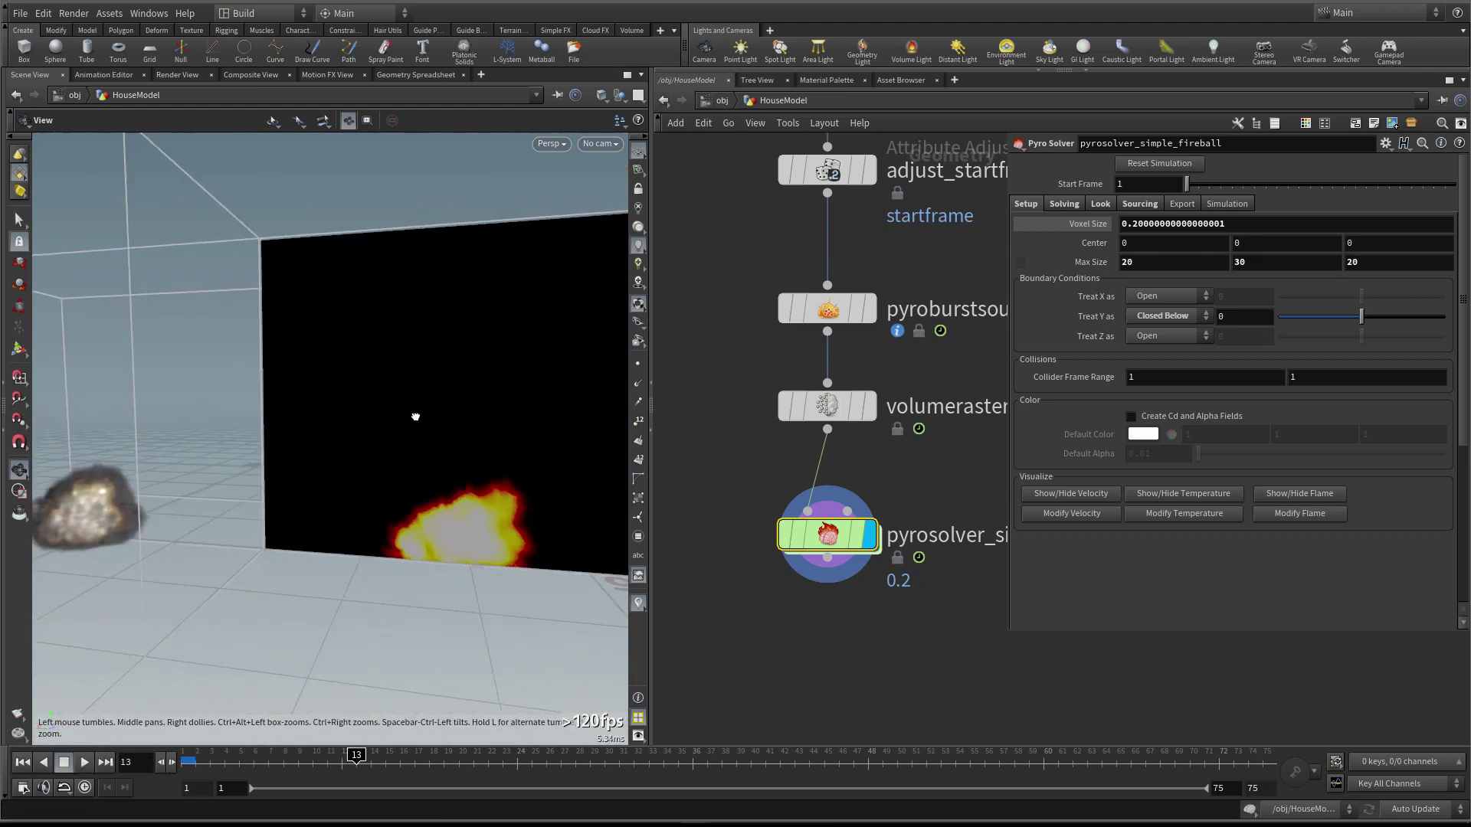
middle_click_drag(413, 416, 469, 394)
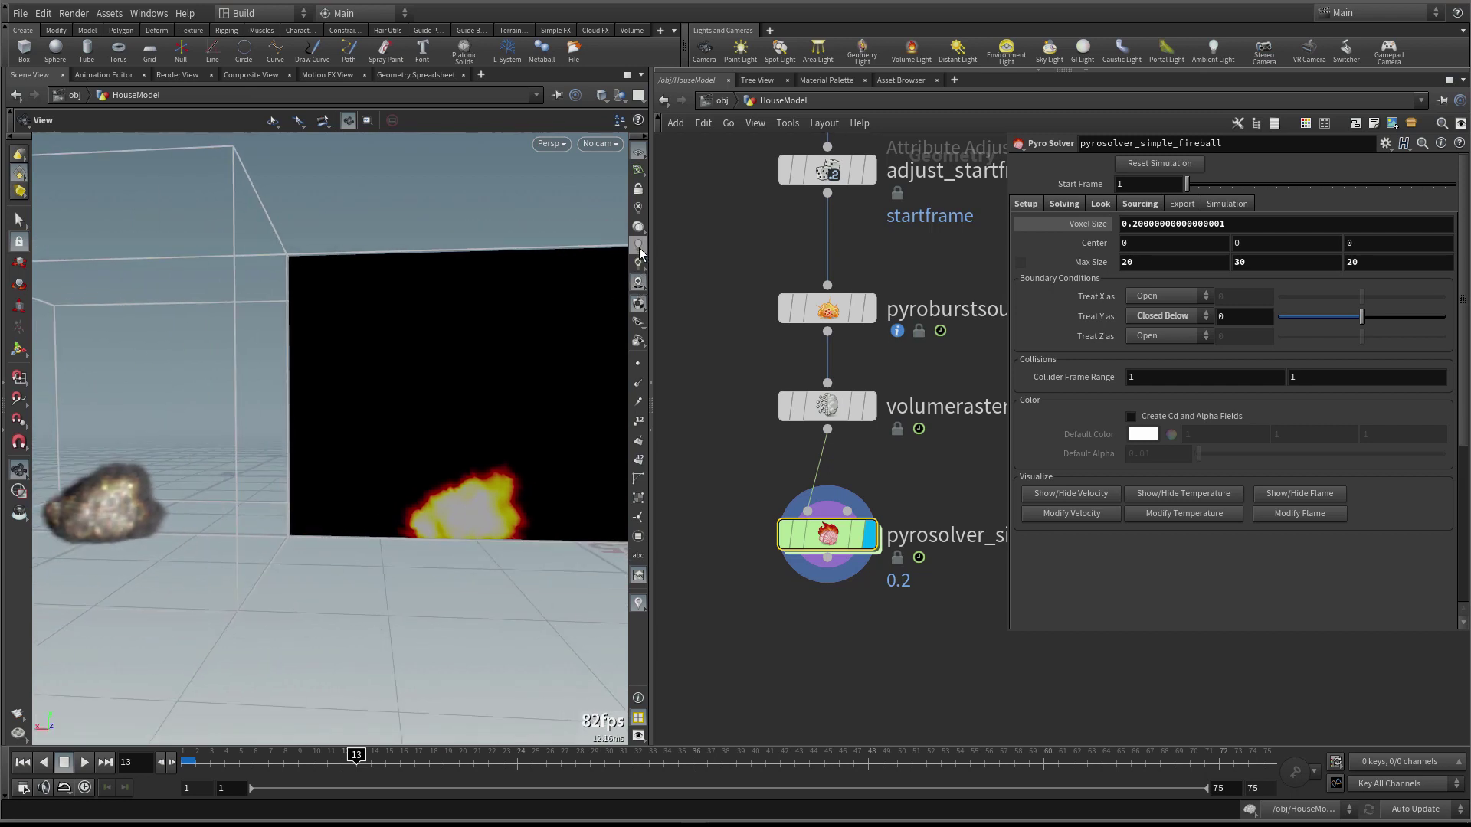
Switch the viewport's lighting mode and frame the flame slice up close
right_click_drag(441, 427, 517, 418)
left_click(637, 283)
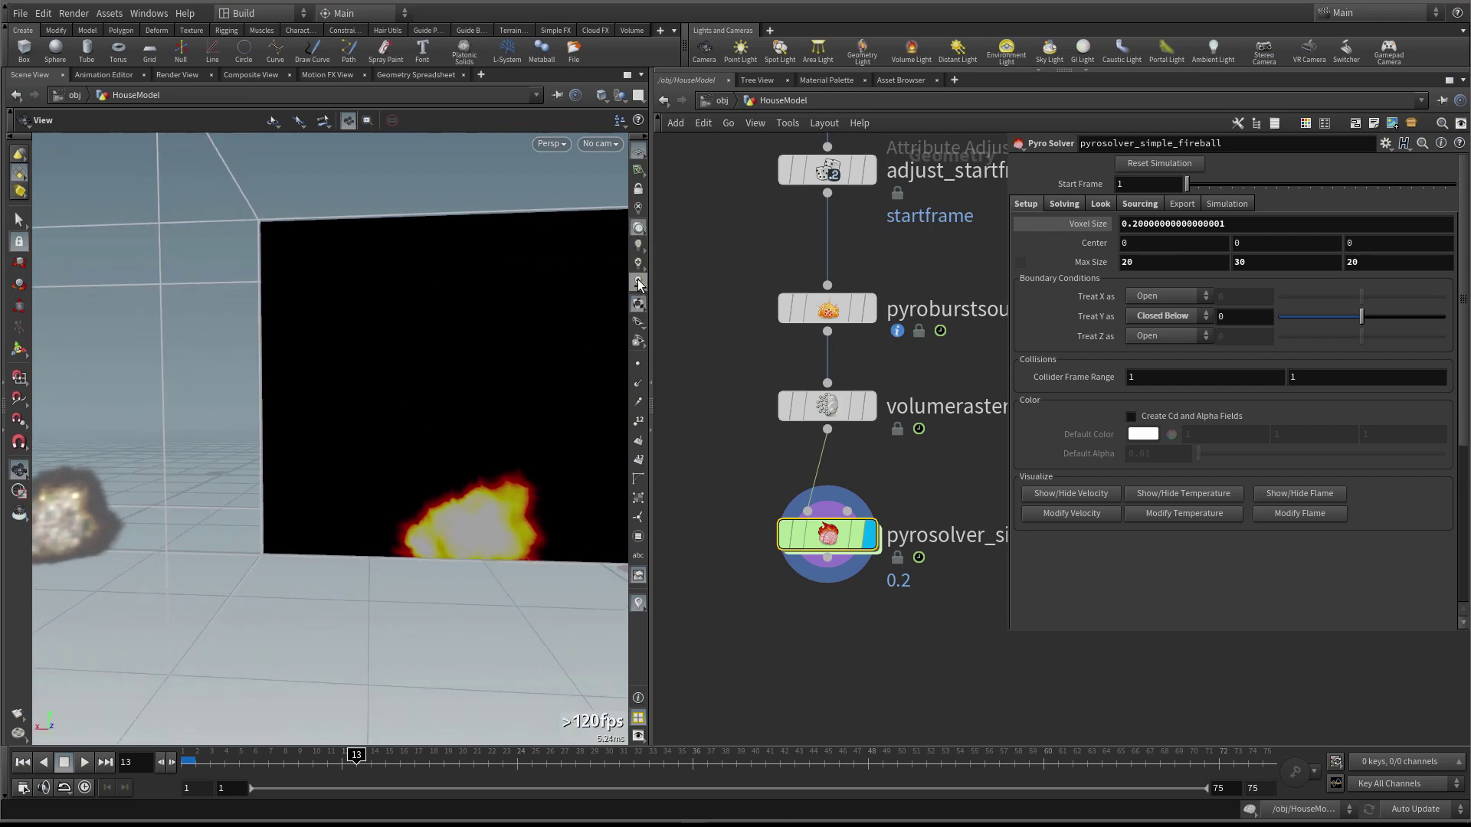
right_click_drag(444, 371, 381, 378)
left_click_drag(380, 378, 365, 377)
right_click_drag(366, 376, 444, 371)
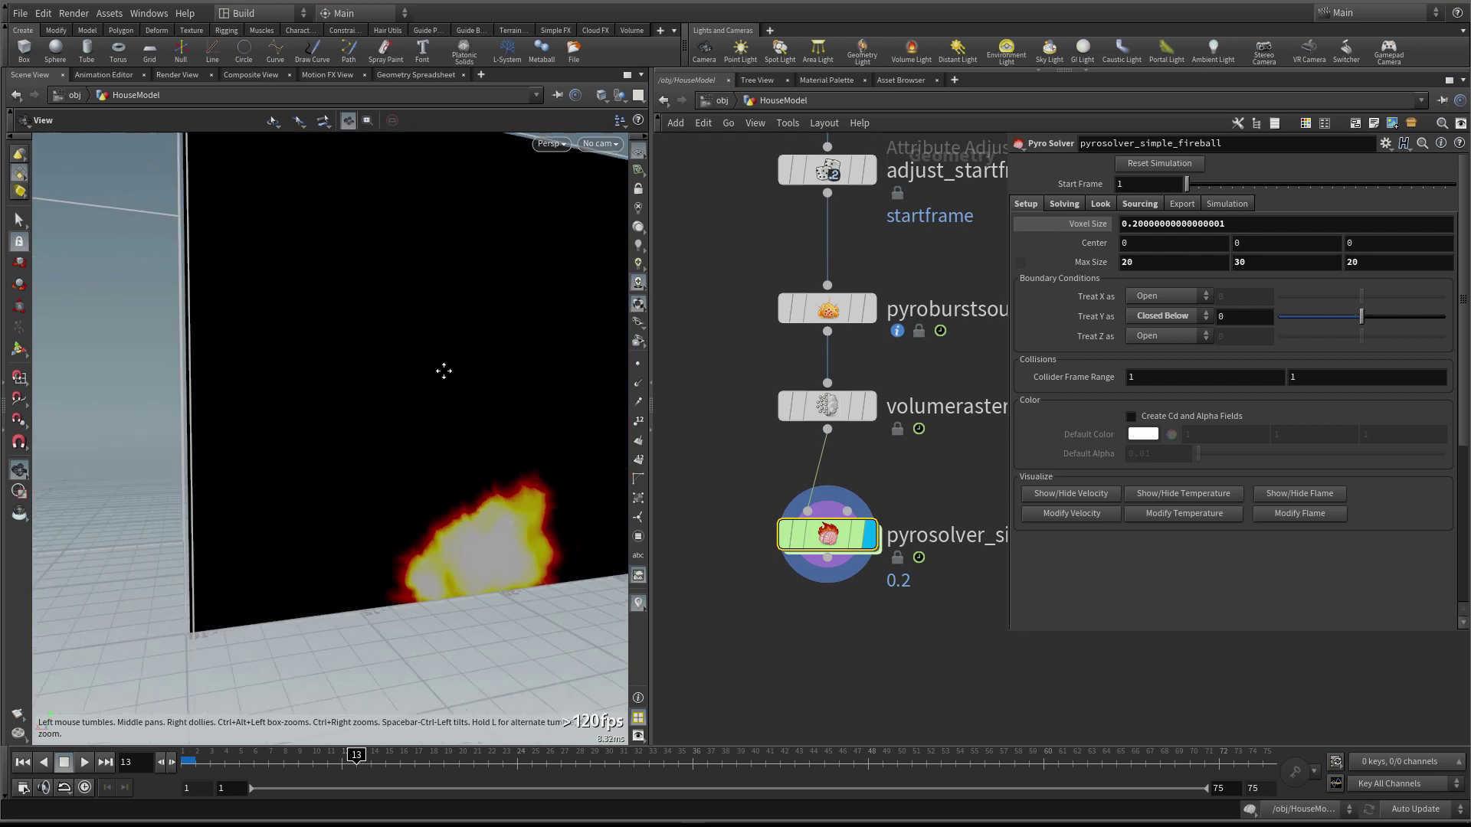
middle_click_drag(444, 370, 394, 341)
right_click_drag(394, 342, 429, 345)
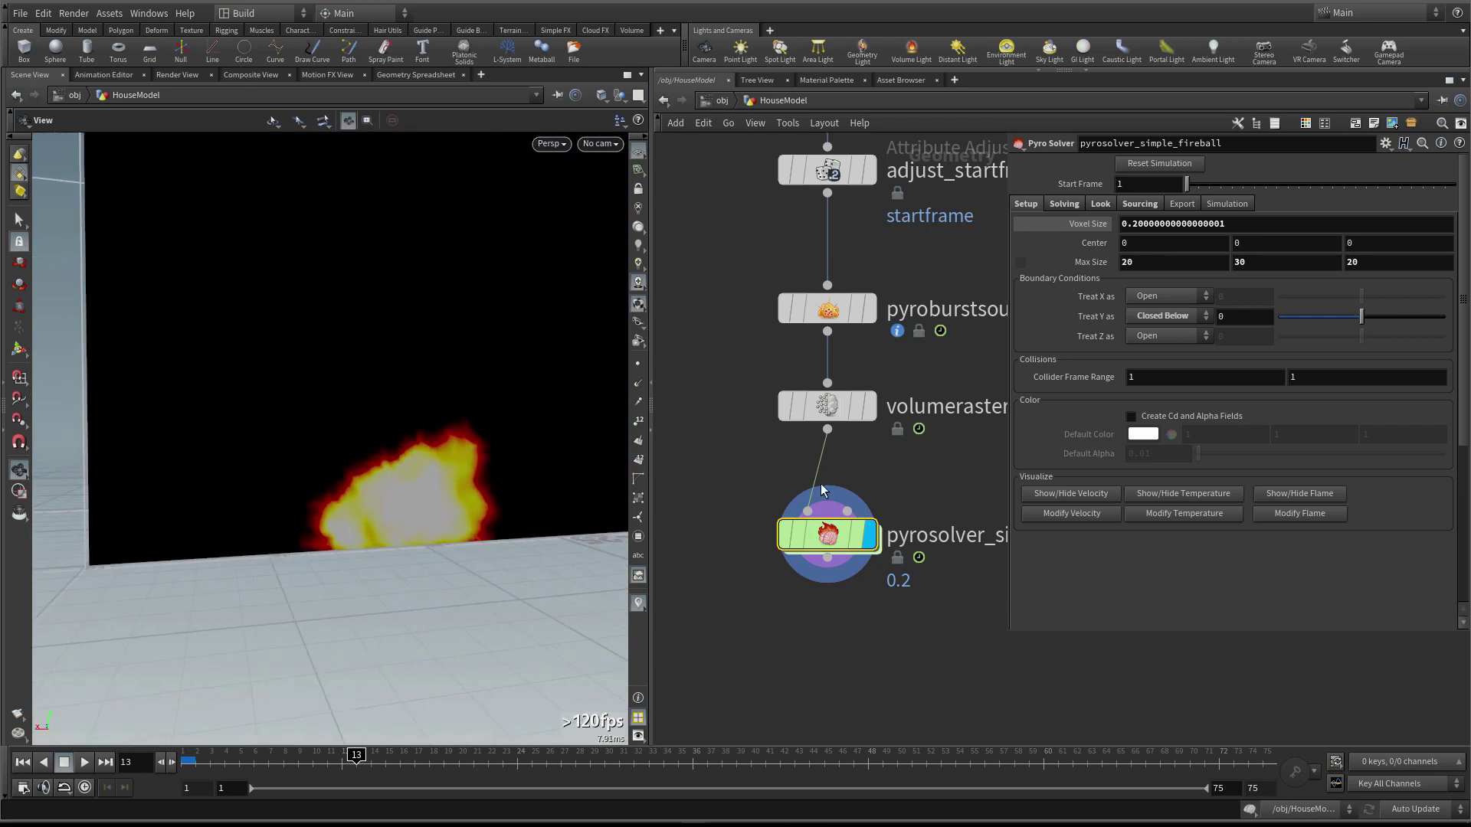
Open the Volume Flame visualizer for editing and set its Color Mapping to Infra-Red
left_click(1294, 516)
left_click_drag(1261, 305, 887, 166)
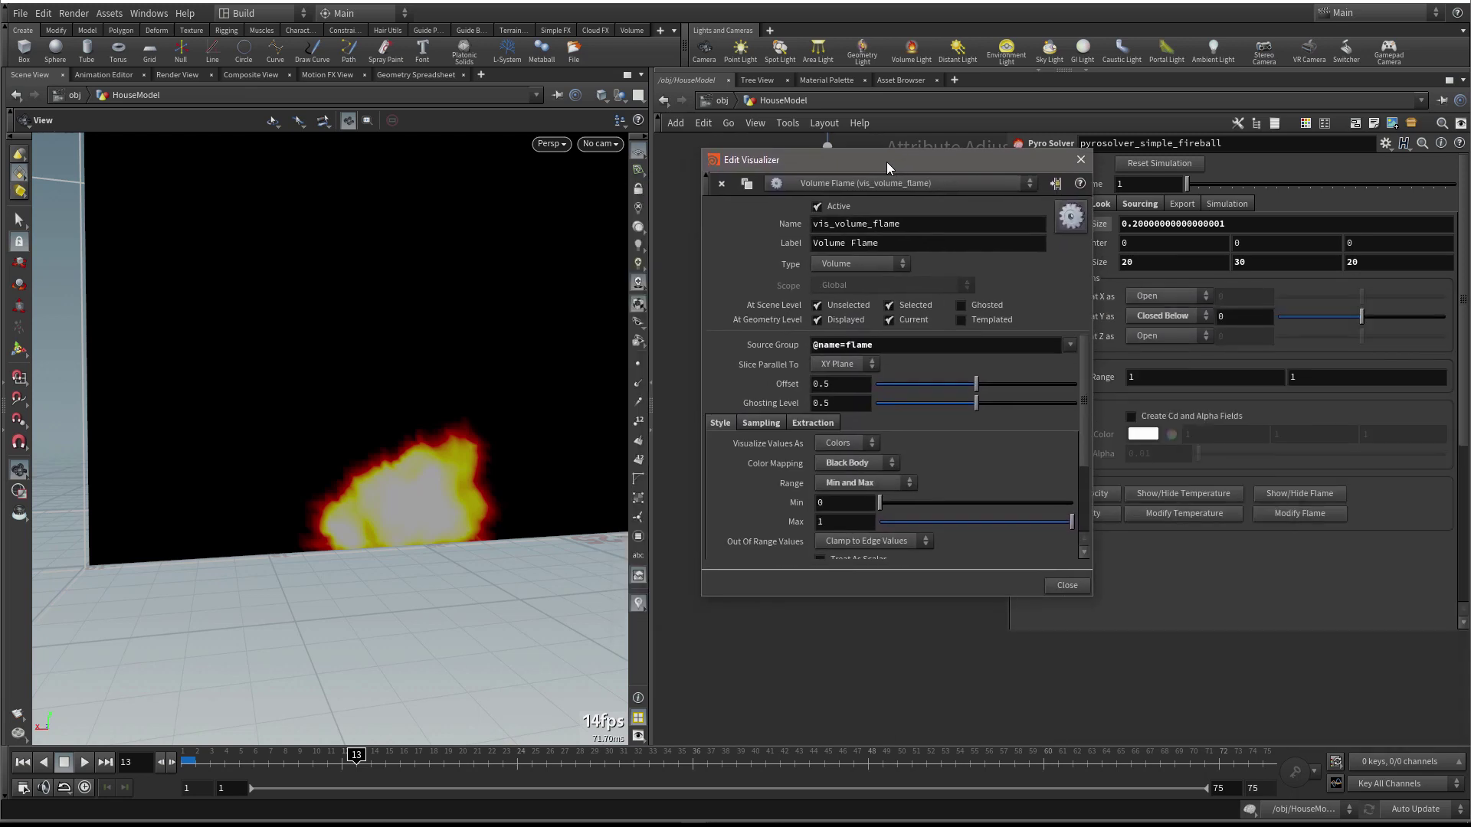
left_click(887, 304)
double_click(828, 522)
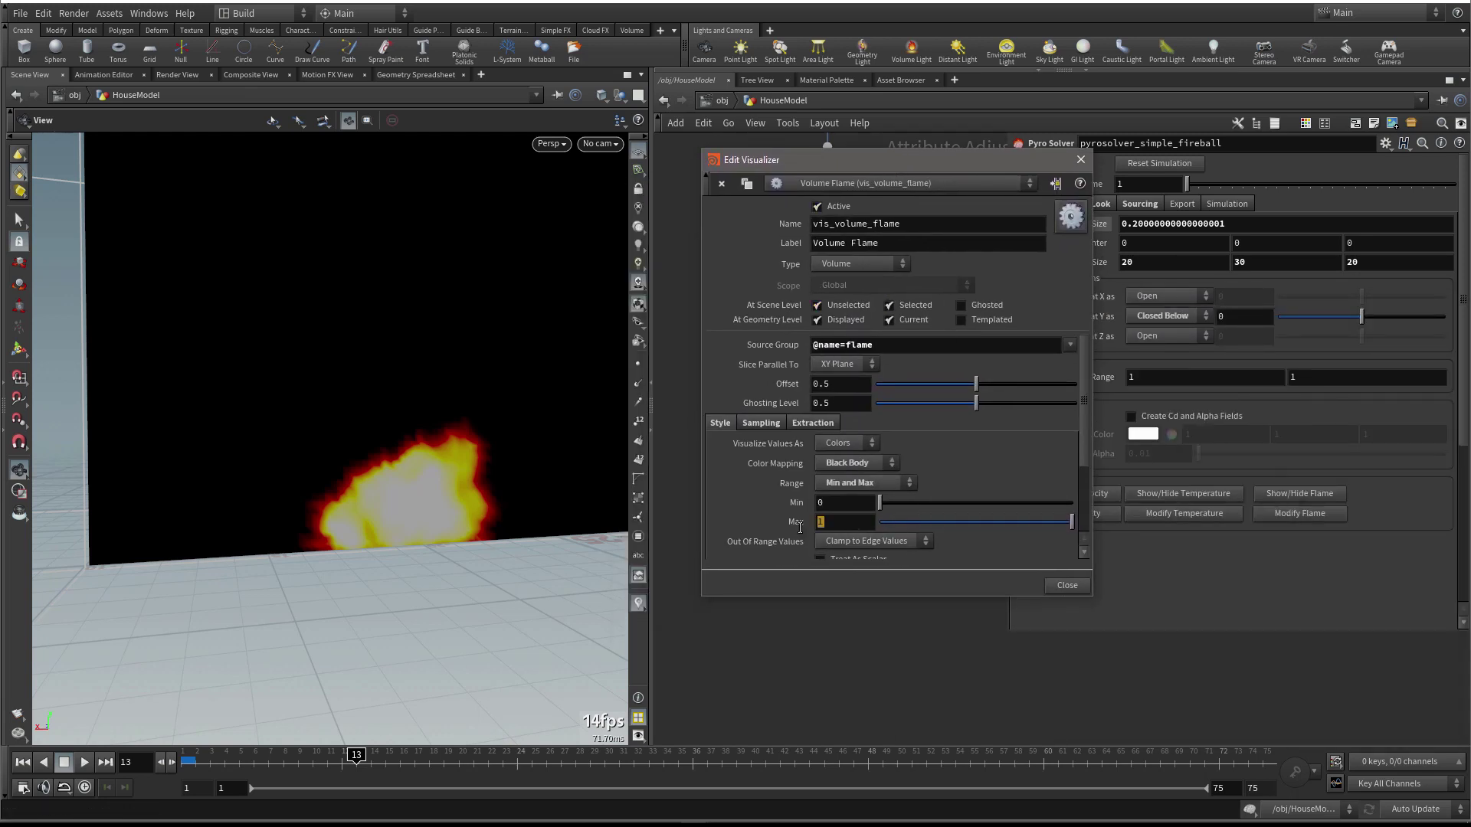
left_click(863, 465)
left_click(861, 493)
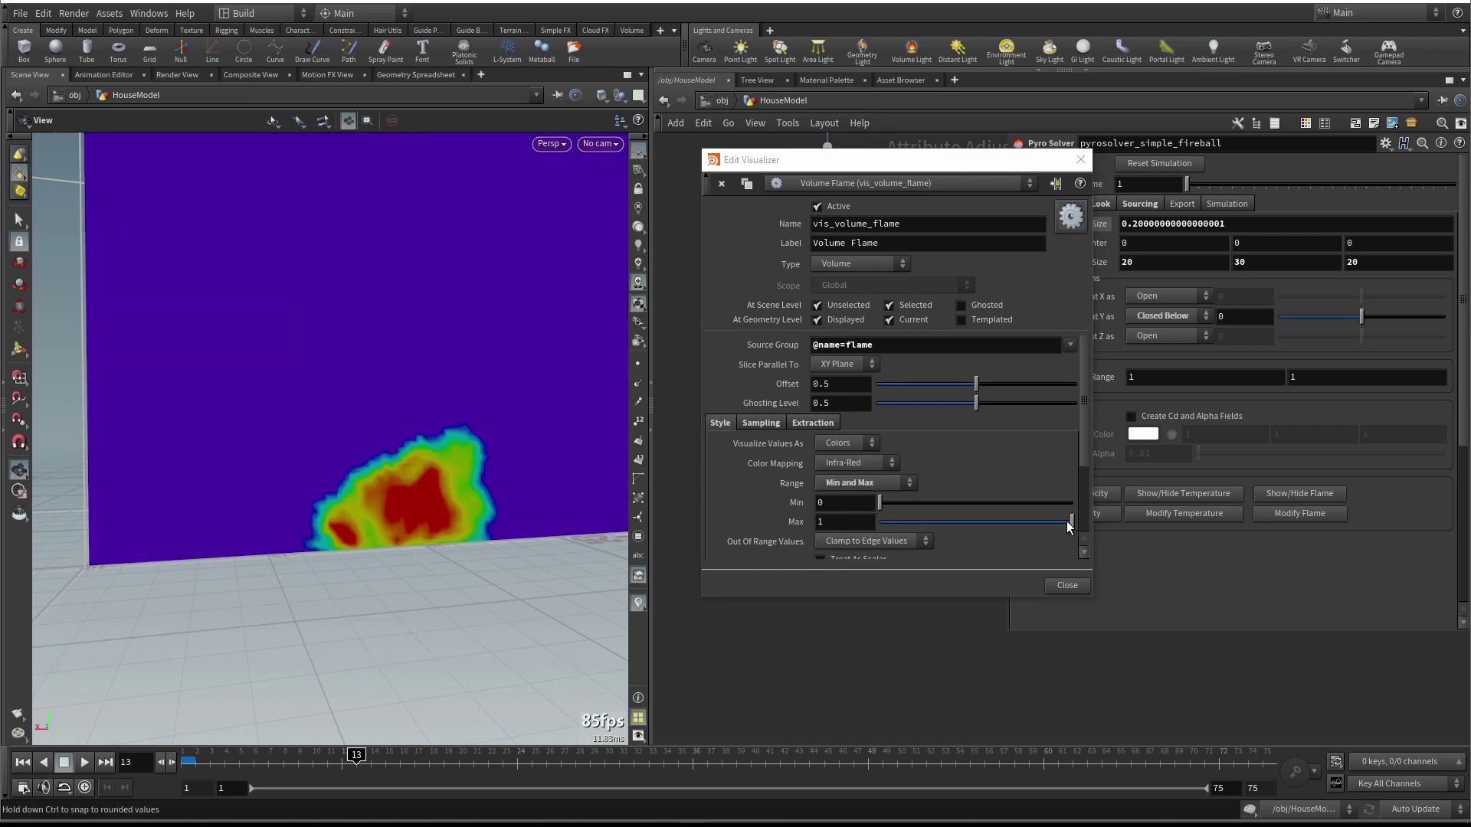
Raise the flame visualizer's Max to 1.19 and replay the simulation from frame 1 to frame 10
left_click_drag(1068, 521, 1071, 521)
middle_click_drag(827, 529, 913, 553)
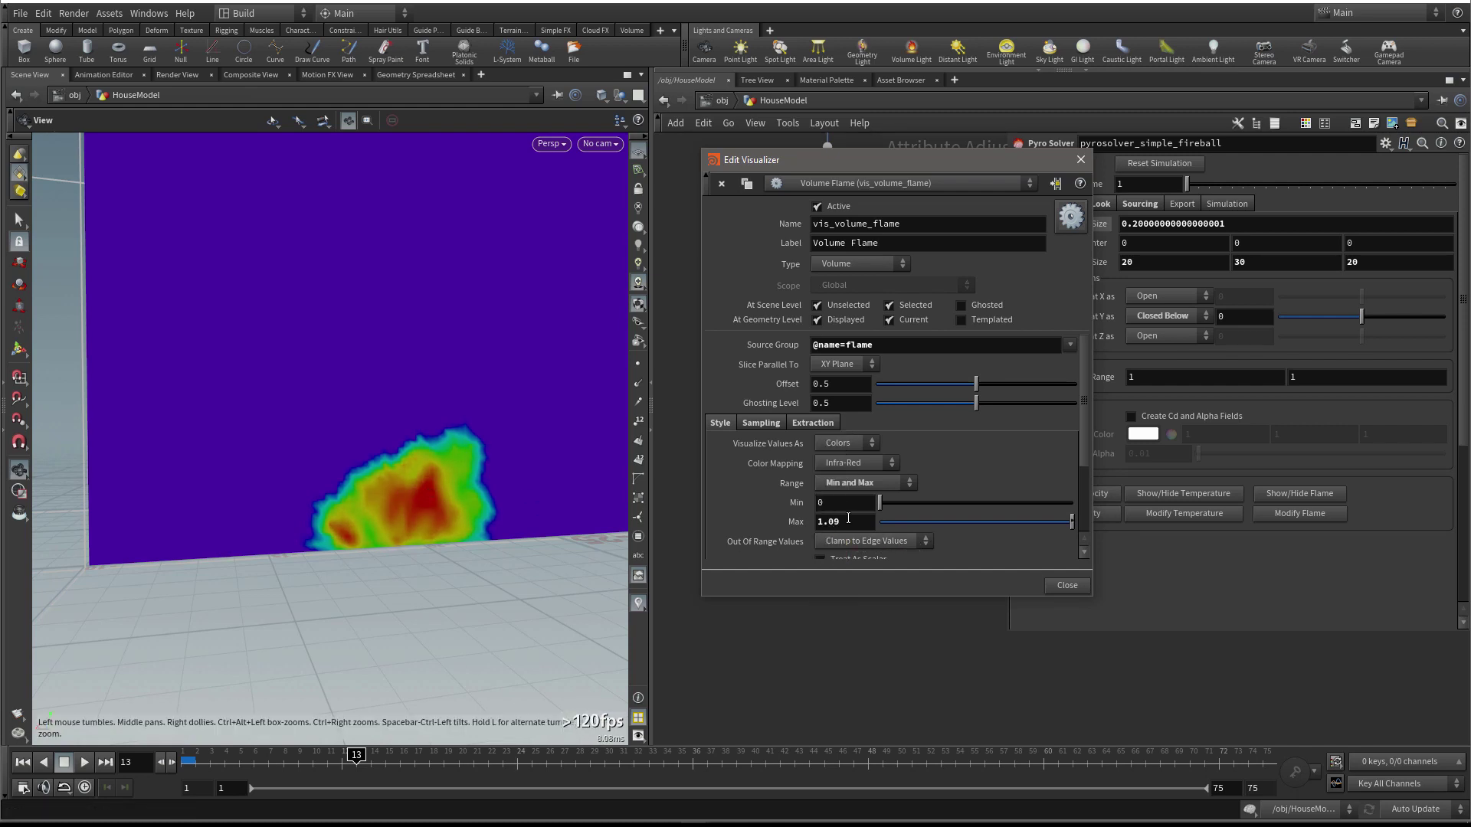
left_click_drag(847, 519, 764, 526)
middle_click_drag(841, 521, 881, 525)
left_click_drag(322, 762, 128, 773)
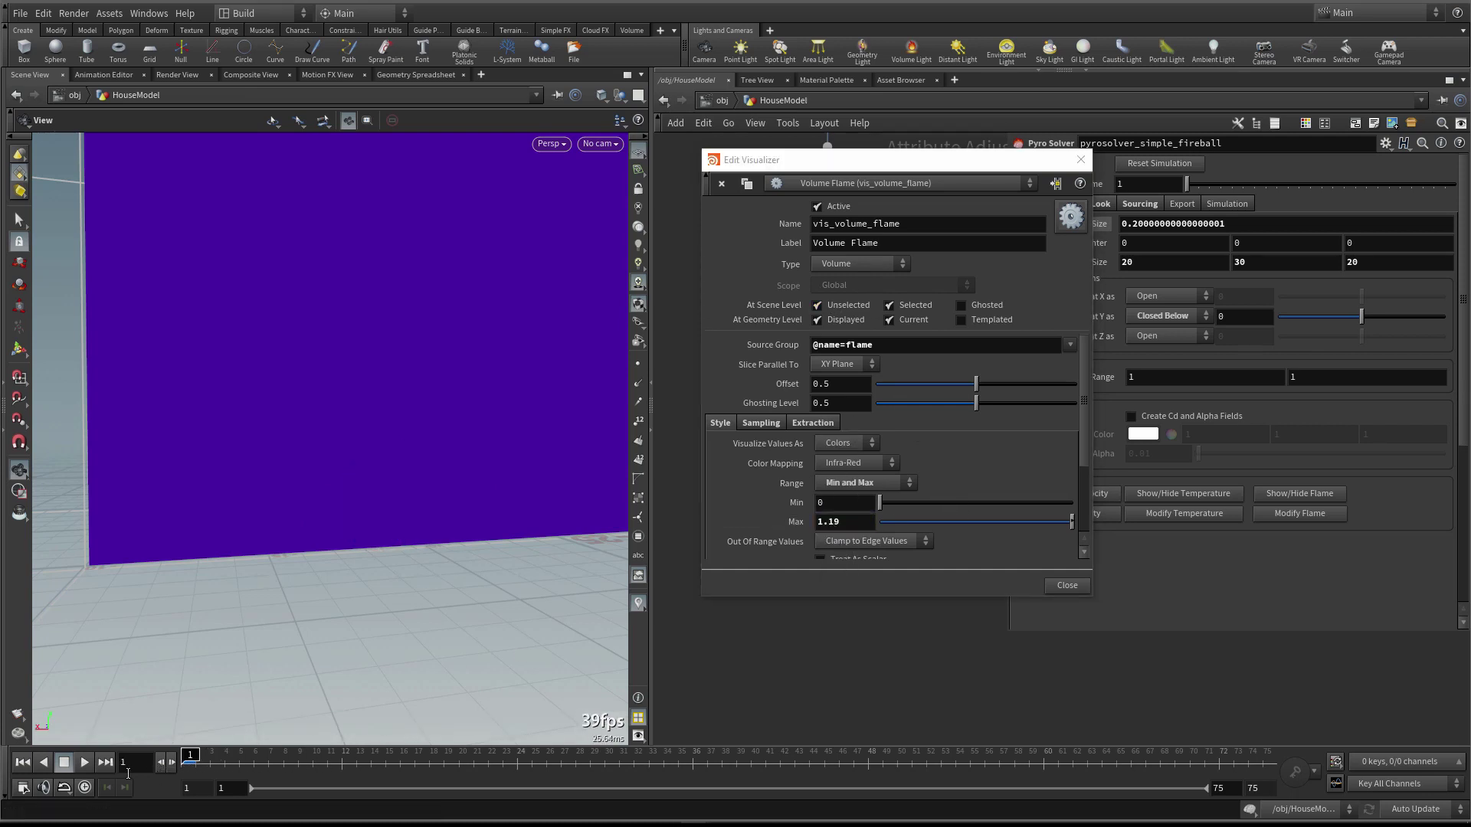
left_click(85, 763)
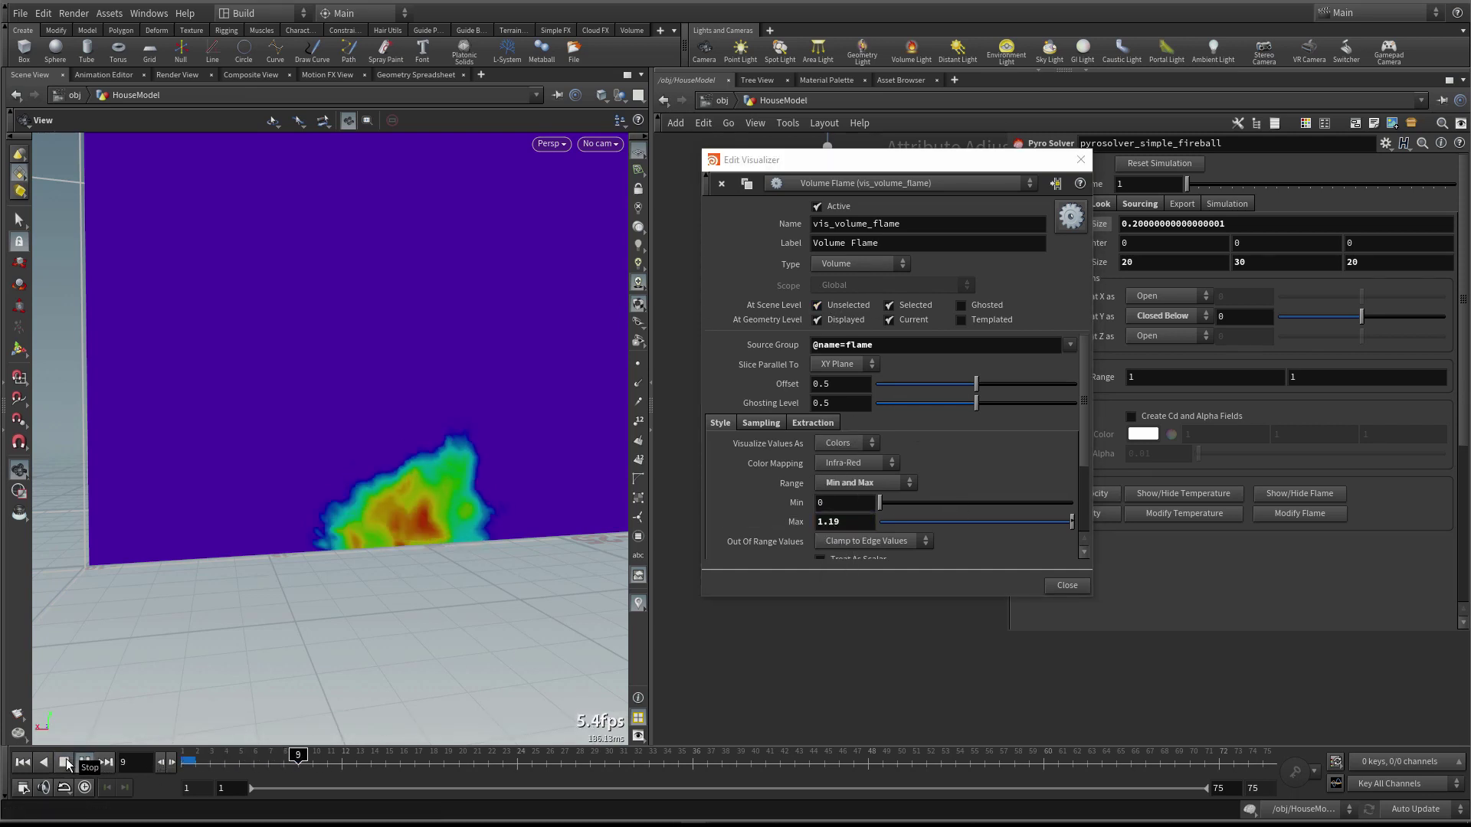
Set the flame visualizer's Max to 1, and raise it to 1.1
middle_click_drag(834, 523, 844, 518)
left_click_drag(844, 522, 797, 525)
type("1")
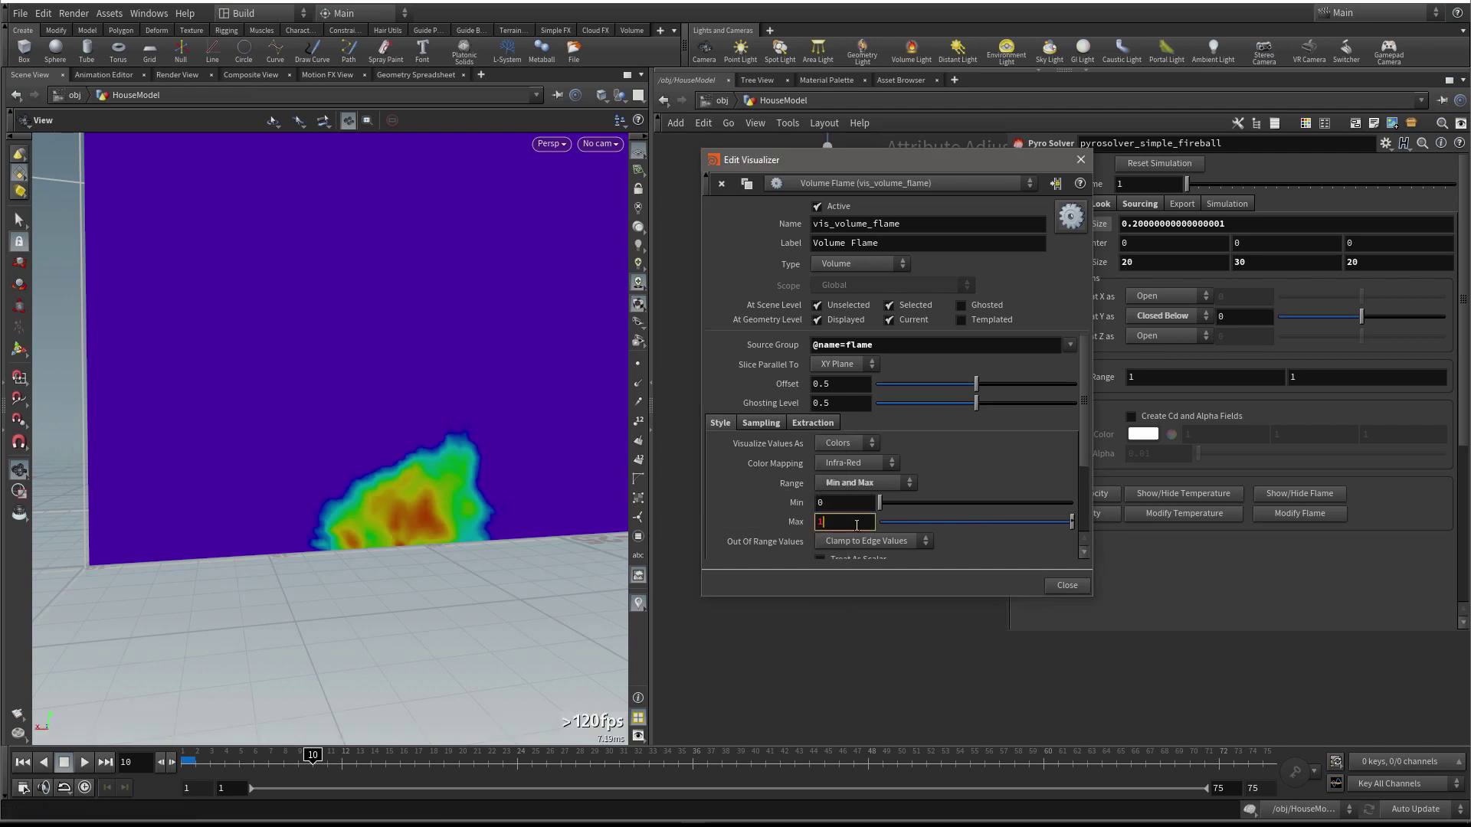
key("Return")
left_click(856, 522)
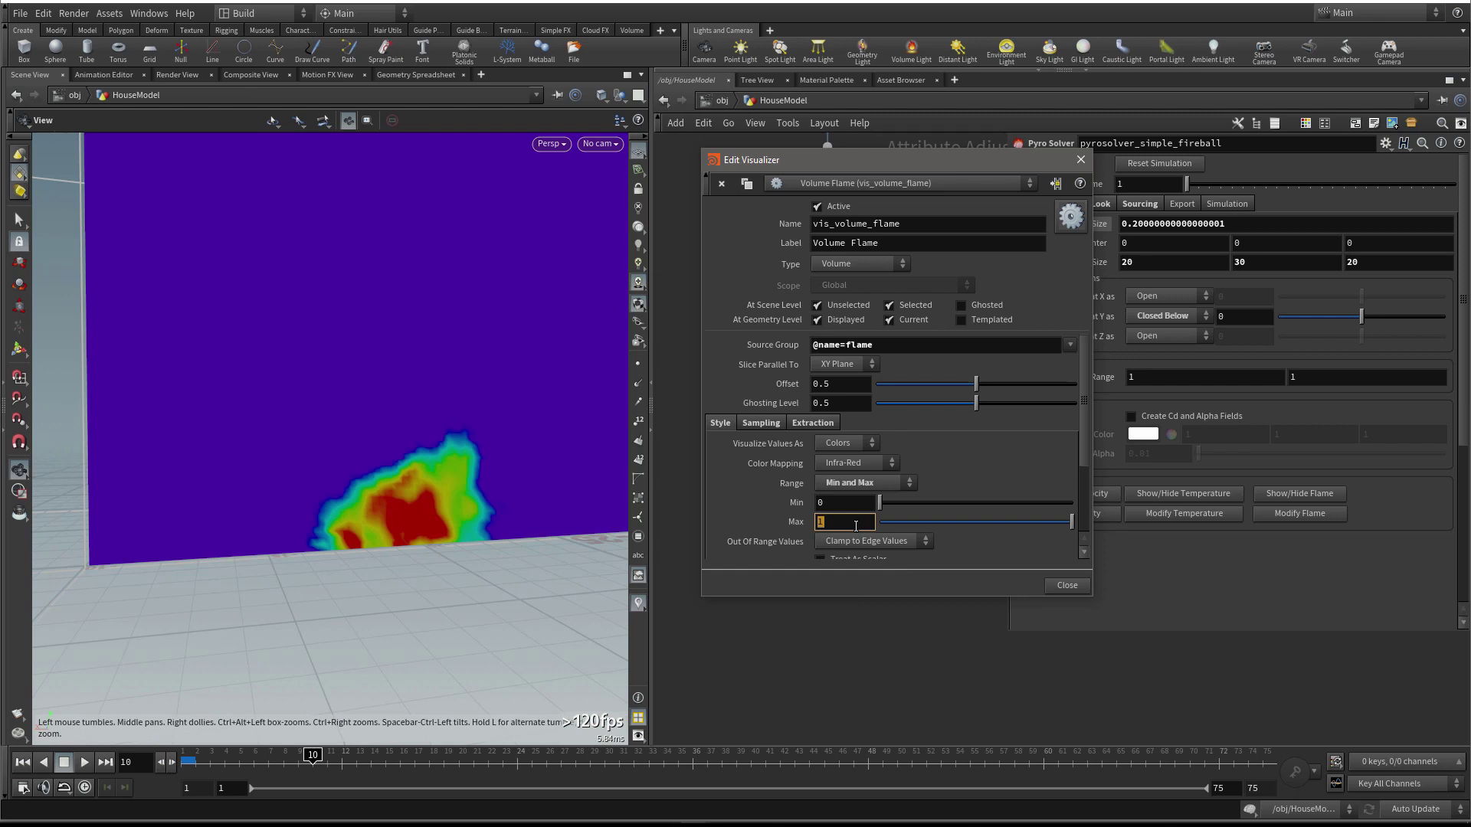
type("1.1")
key("Return")
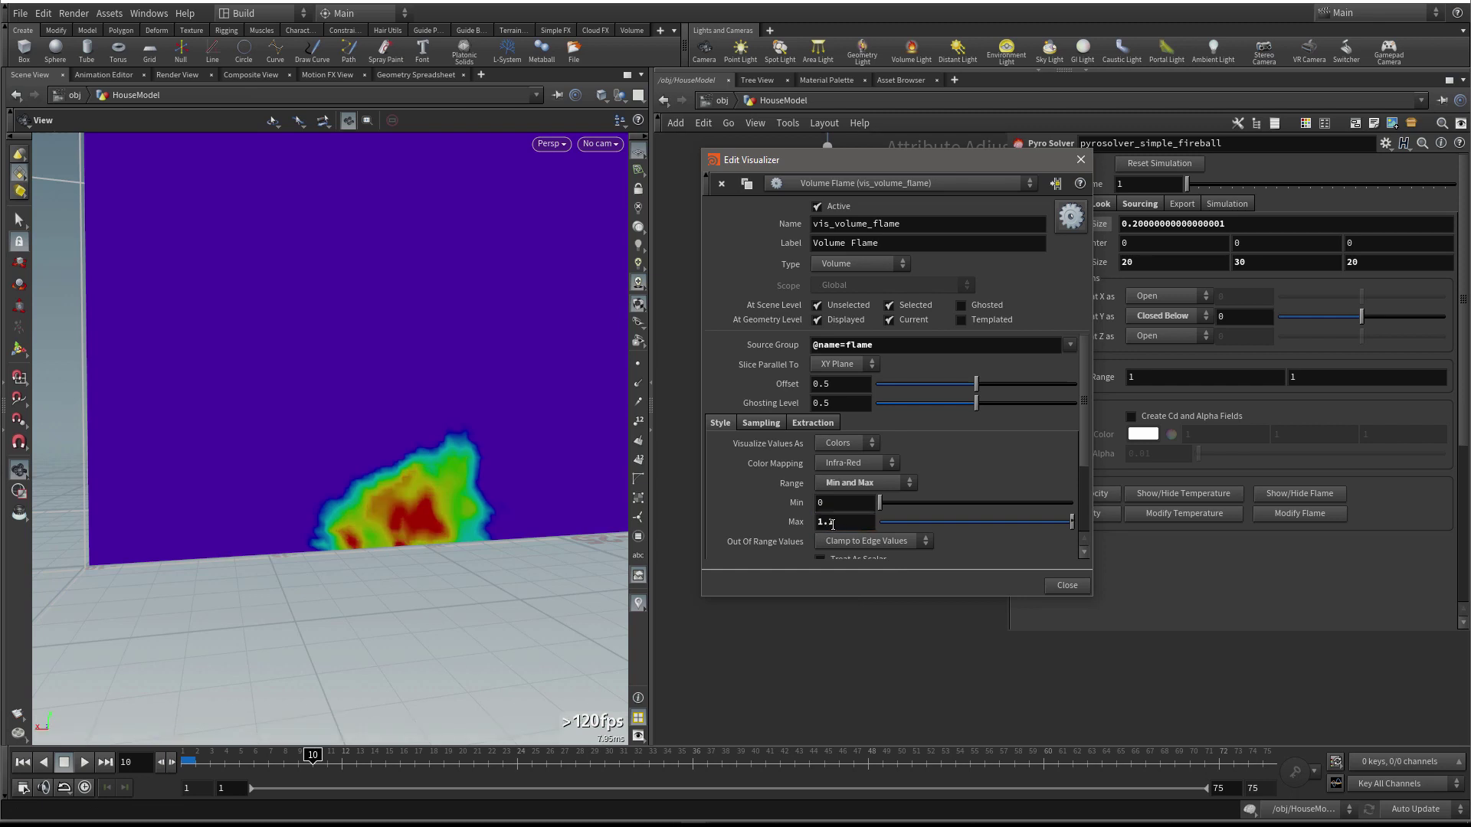
Try 1.2 and 1.1 as the flame visualizer's Max, and set it to 1.15
type("2")
key("Return")
left_click_drag(830, 524, 860, 522)
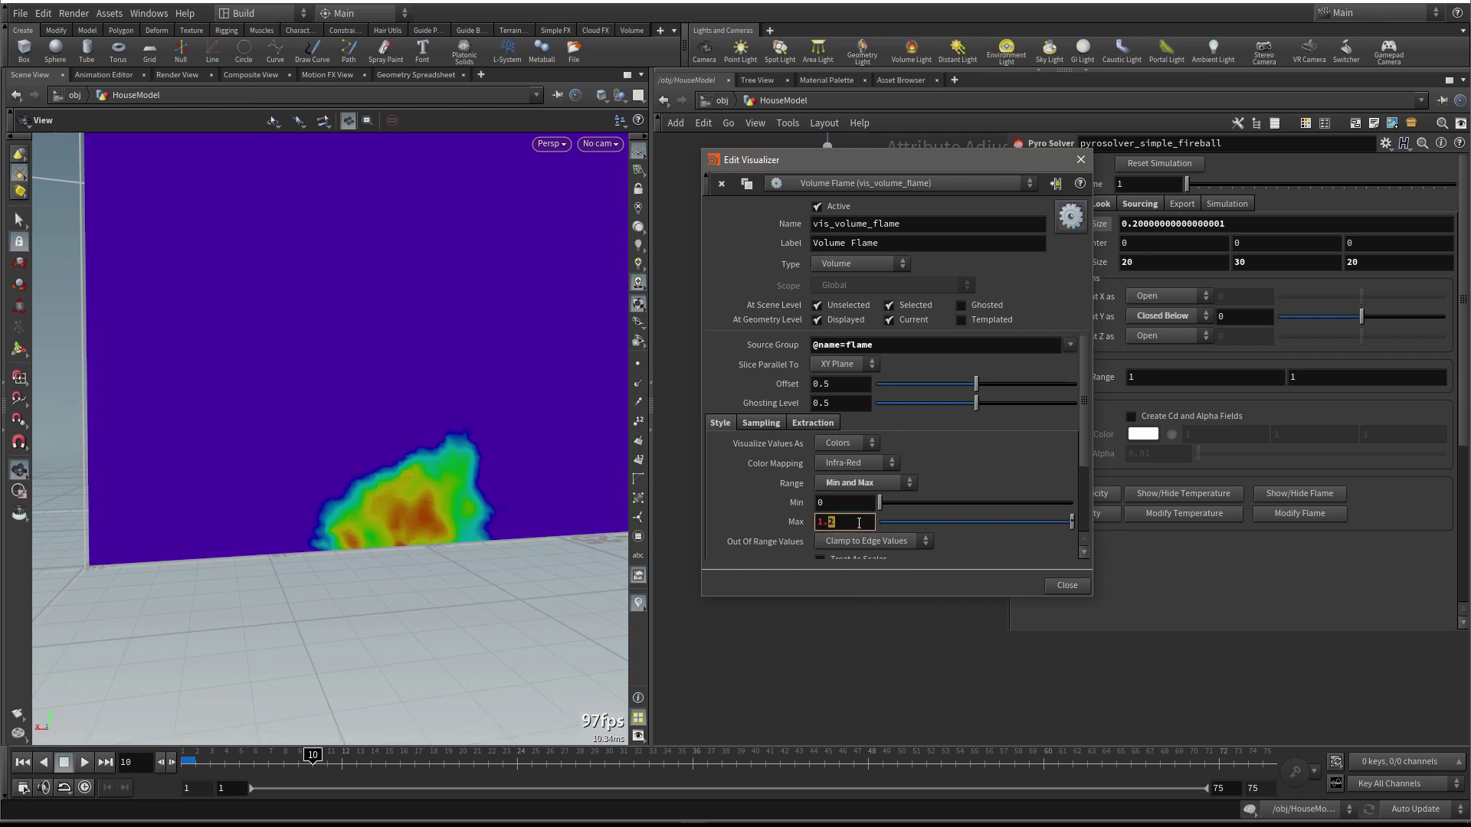
type("1")
key("Return")
left_click(854, 522)
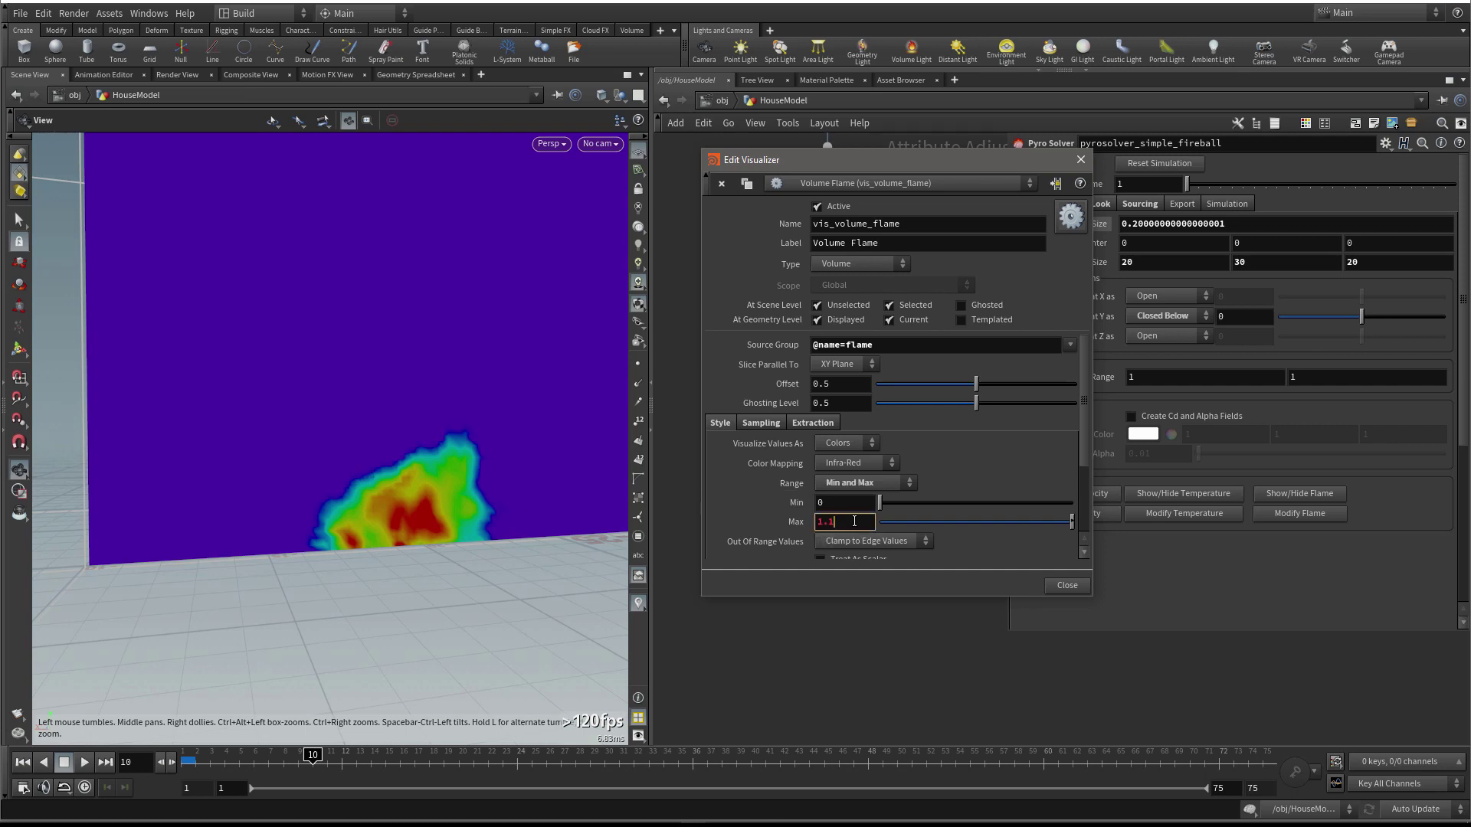
type("5")
key("Return")
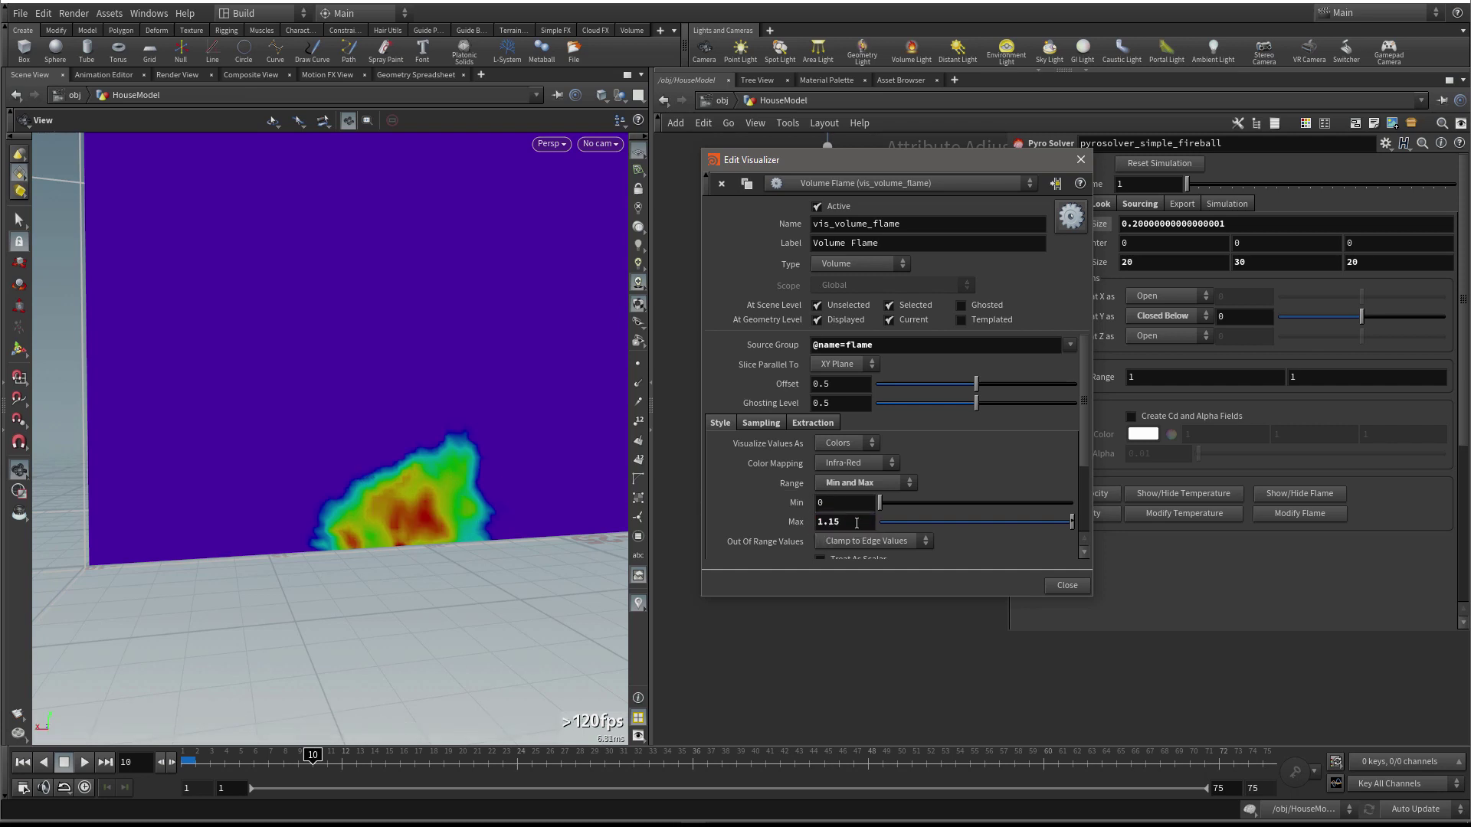
Play the simulation on to frame 32 and bring up the solver's smoke Flame Range alongside the flame visualizer's settings
key("Up")
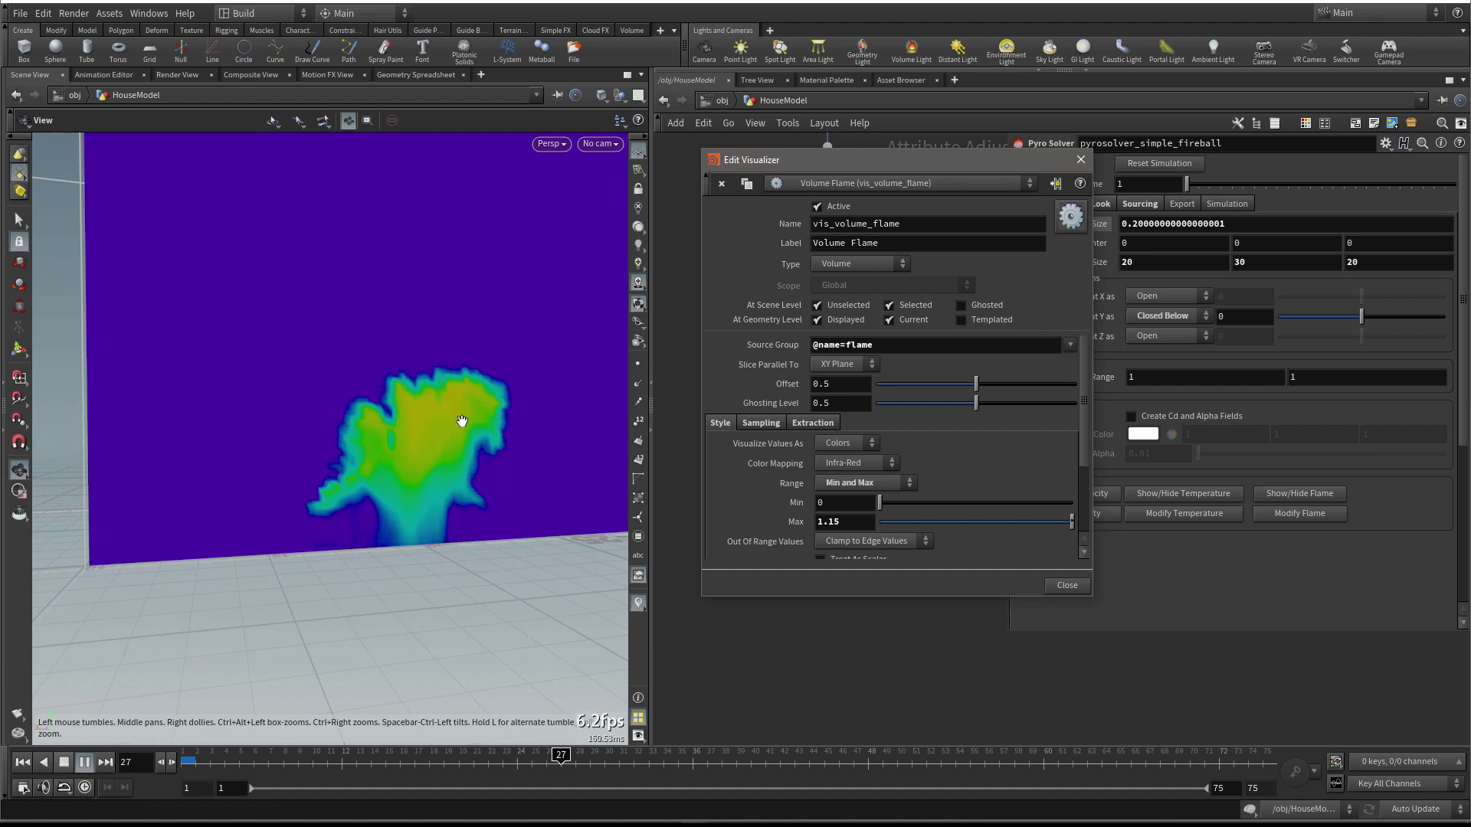
key("Up")
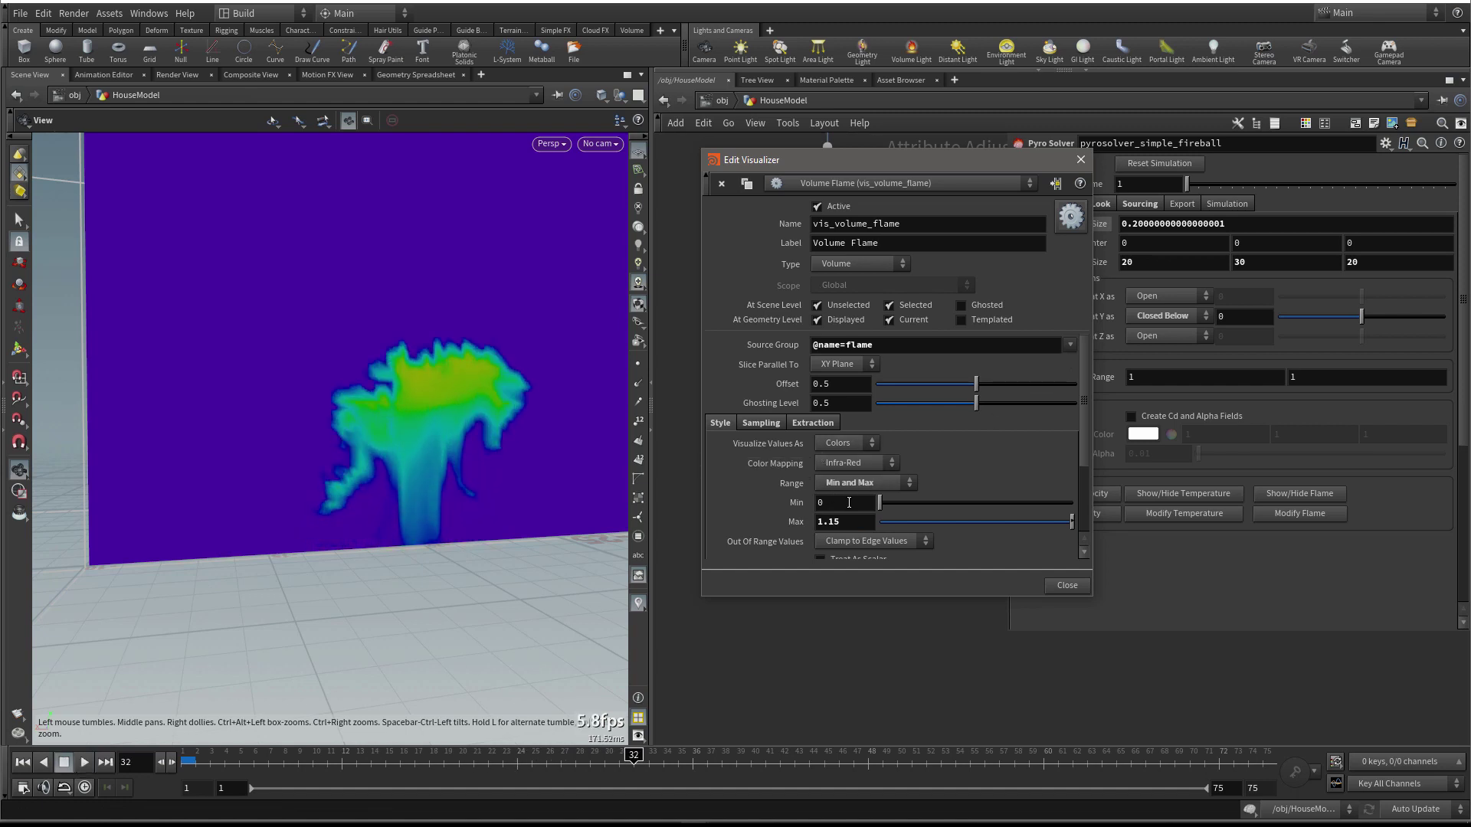
left_click(849, 502)
left_click_drag(944, 169, 833, 572)
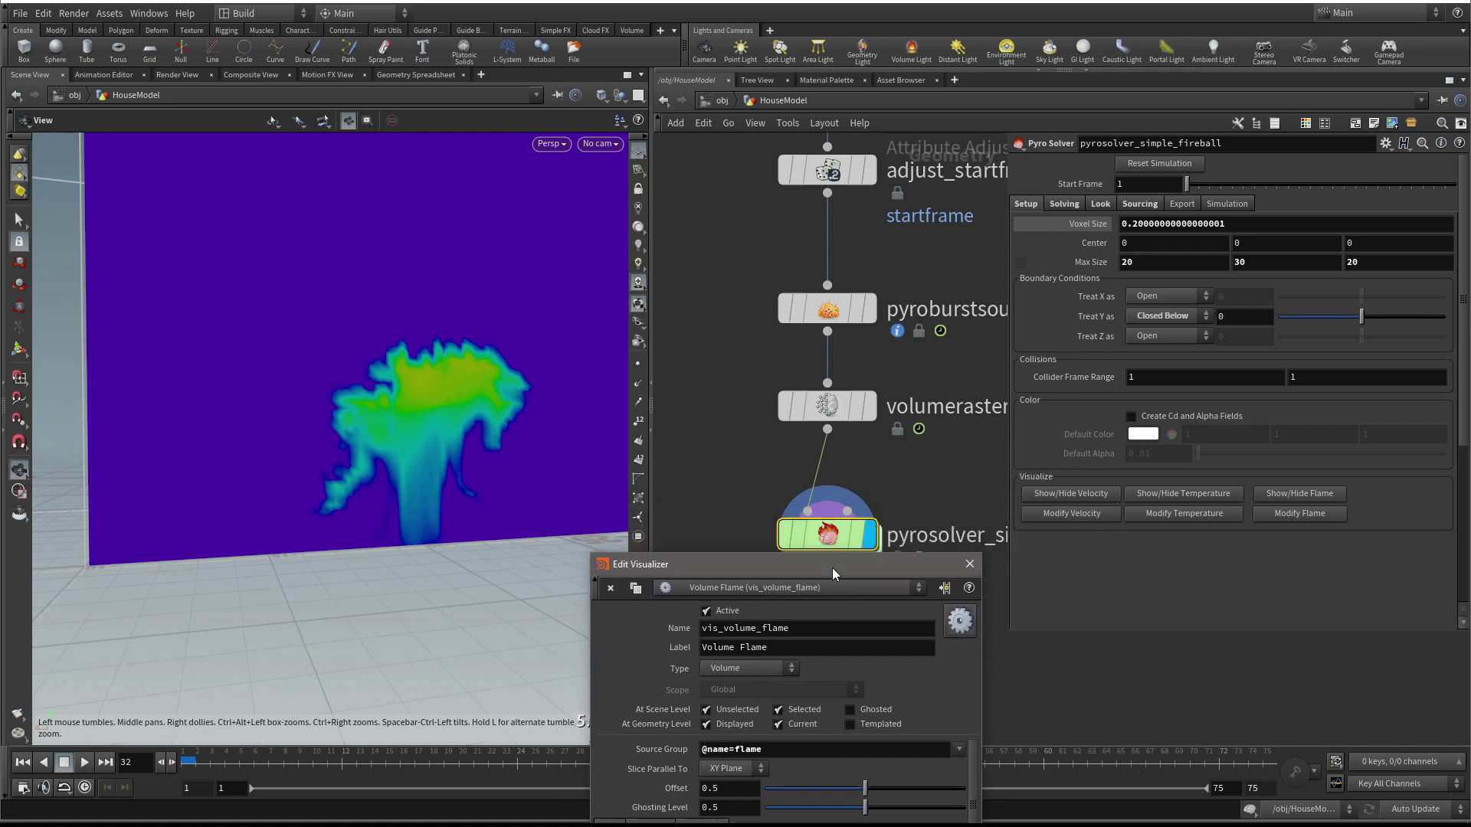
left_click(1078, 203)
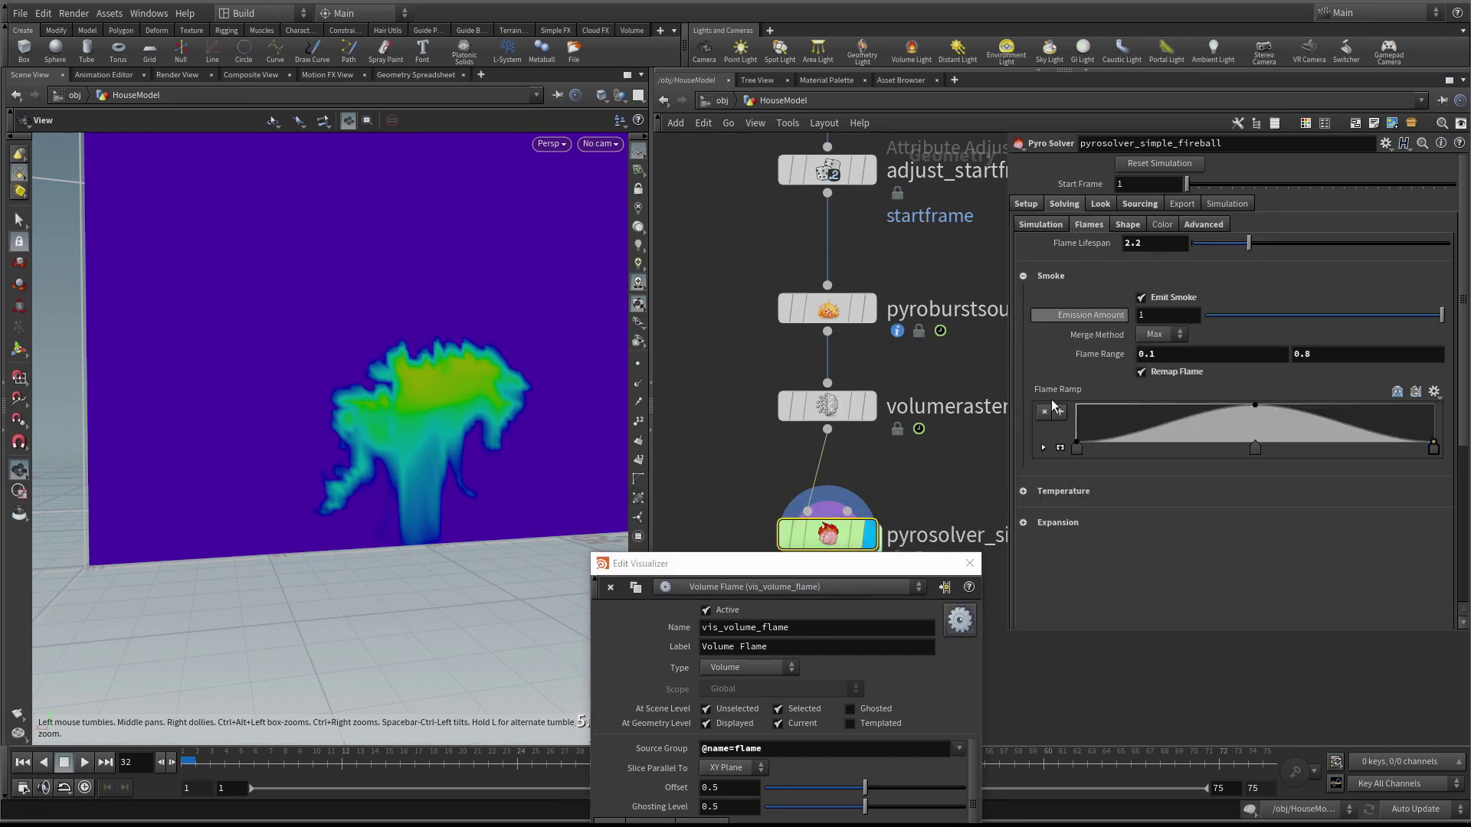
left_click_drag(791, 566, 747, 244)
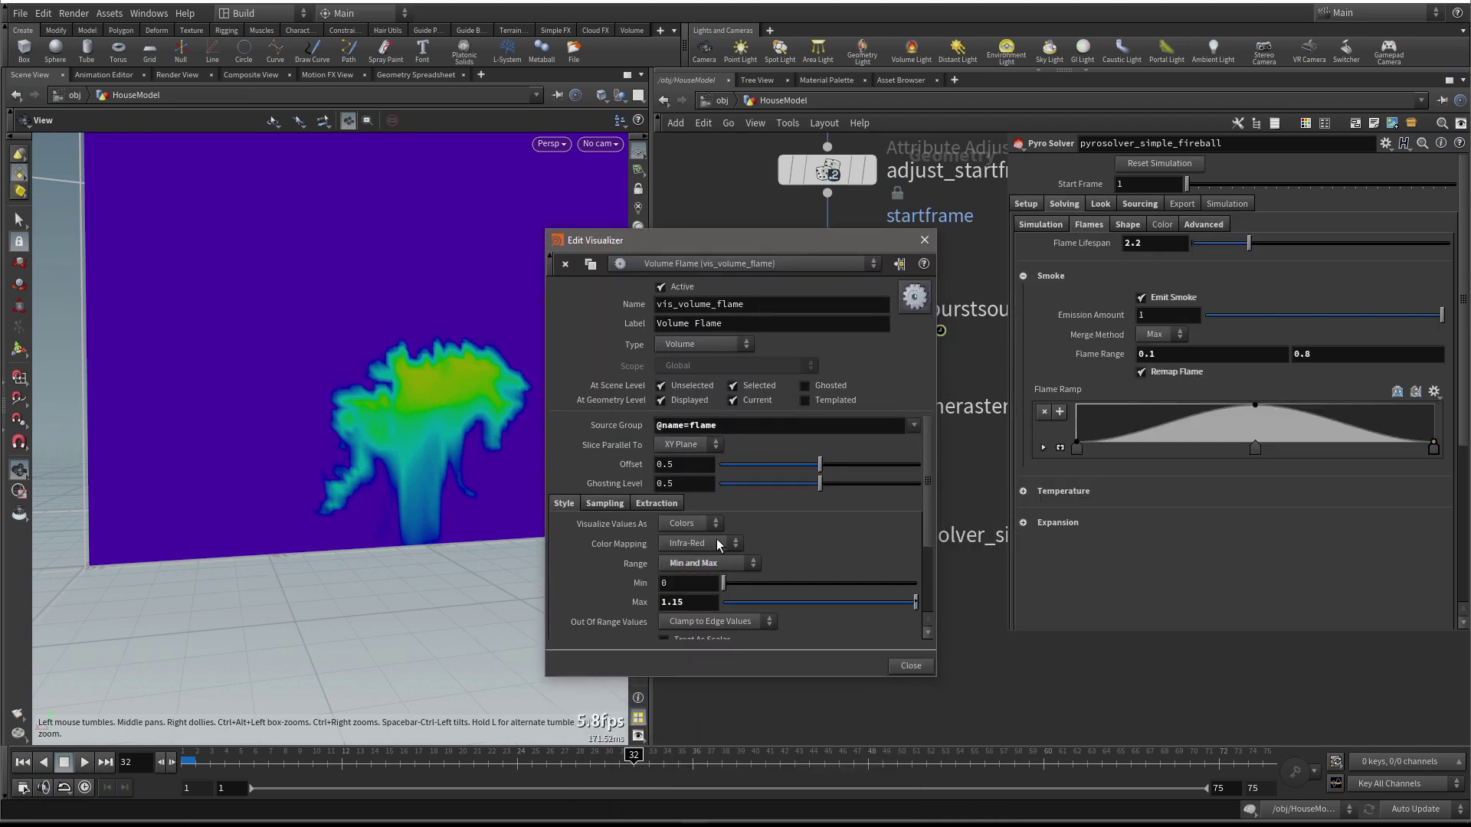
Match the flame visualizer to the smoke Flame Range by setting Min to .1 and Max to .8
left_click(694, 584)
type(".1")
key("Return")
left_click(704, 602)
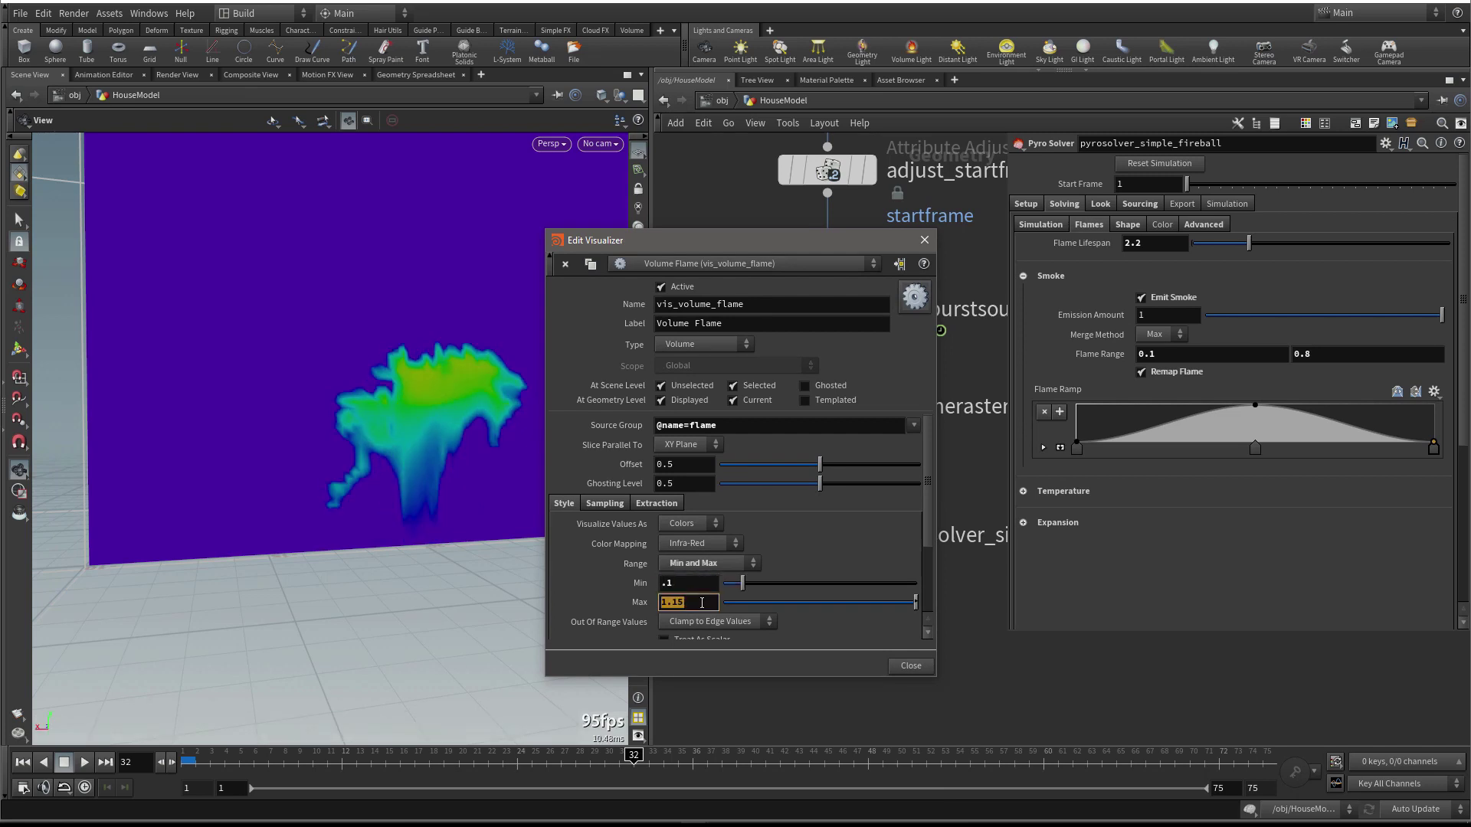
type(".8")
key("Return")
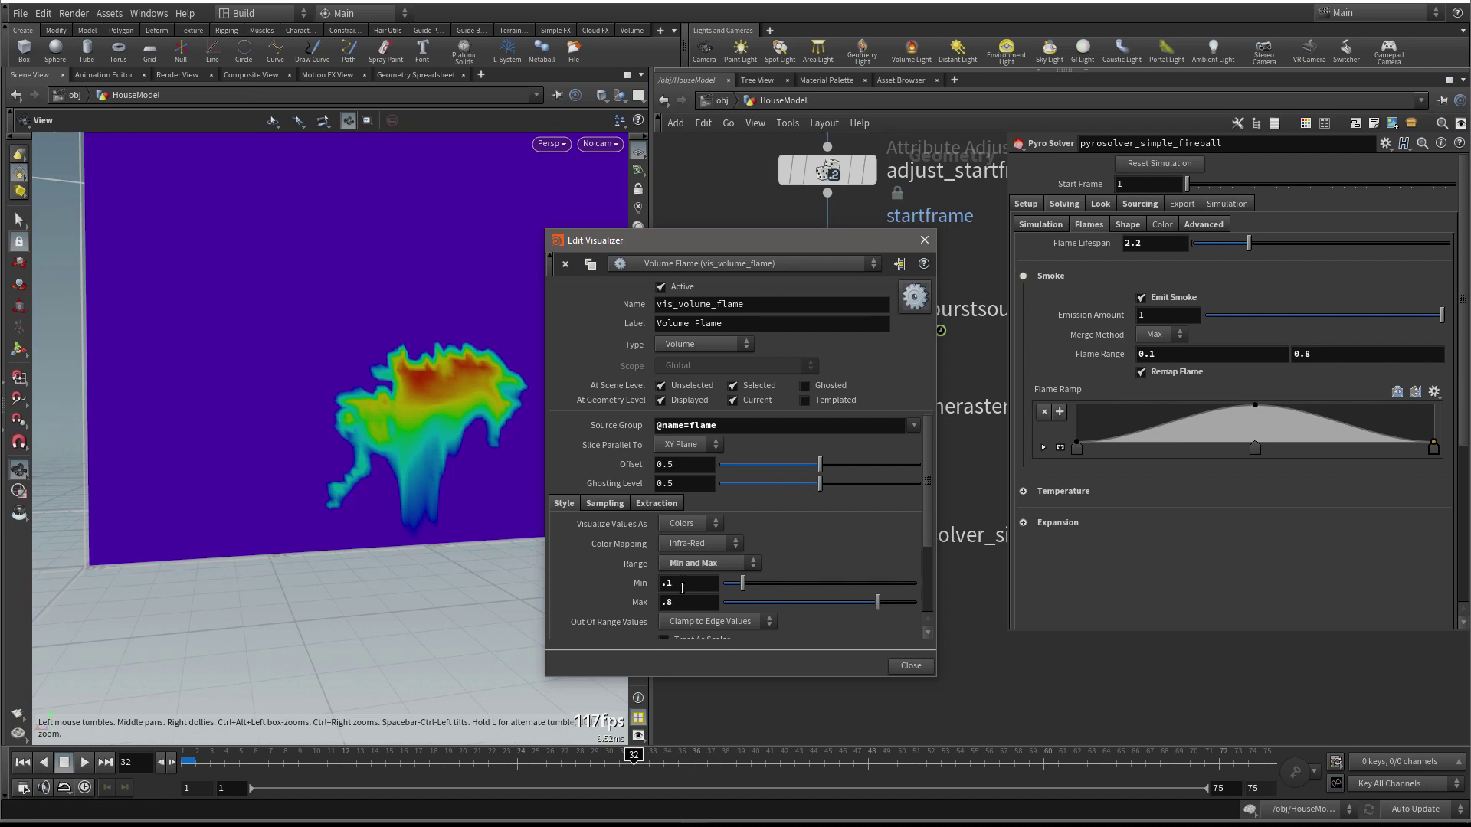
Narrow the flame visualizer's range to Min .4 and Max .5
left_click_drag(667, 584, 703, 604)
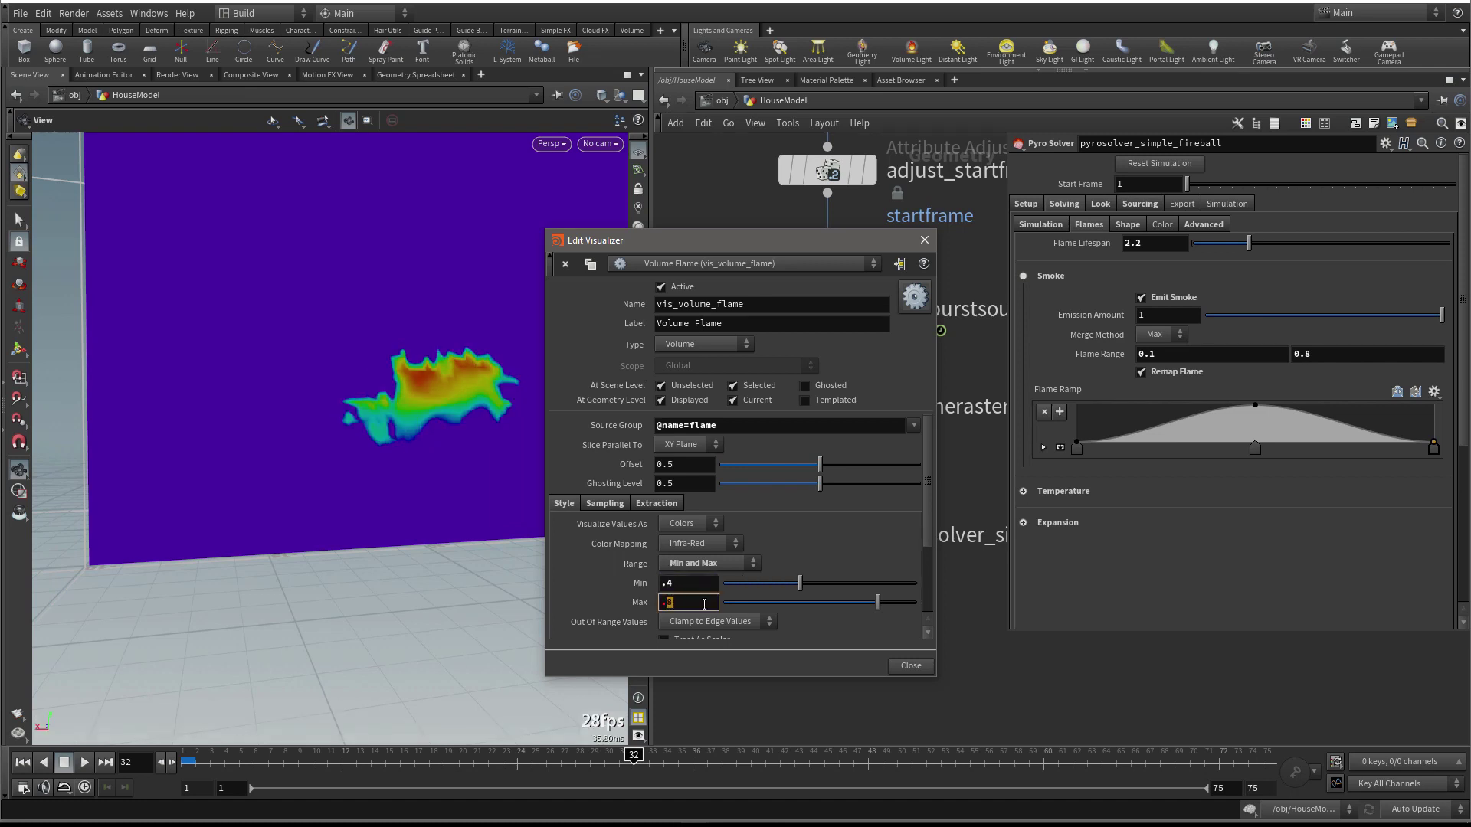
type(".5")
key("Return")
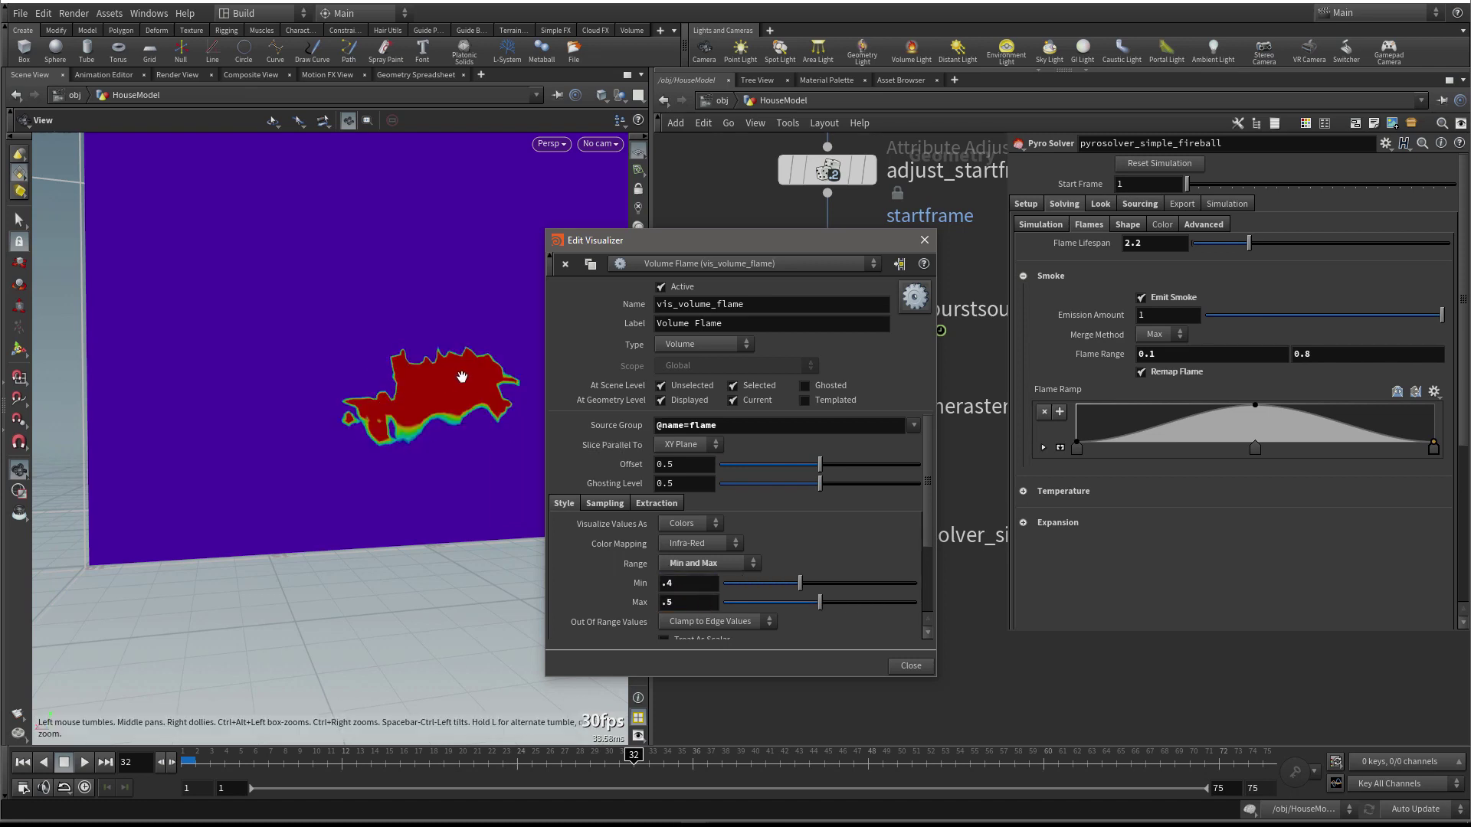
Widen the flame visualizer's range to Min .1 and Max 1.1
left_click(688, 586)
type(".1")
key("Return")
left_click(663, 602)
type("1.")
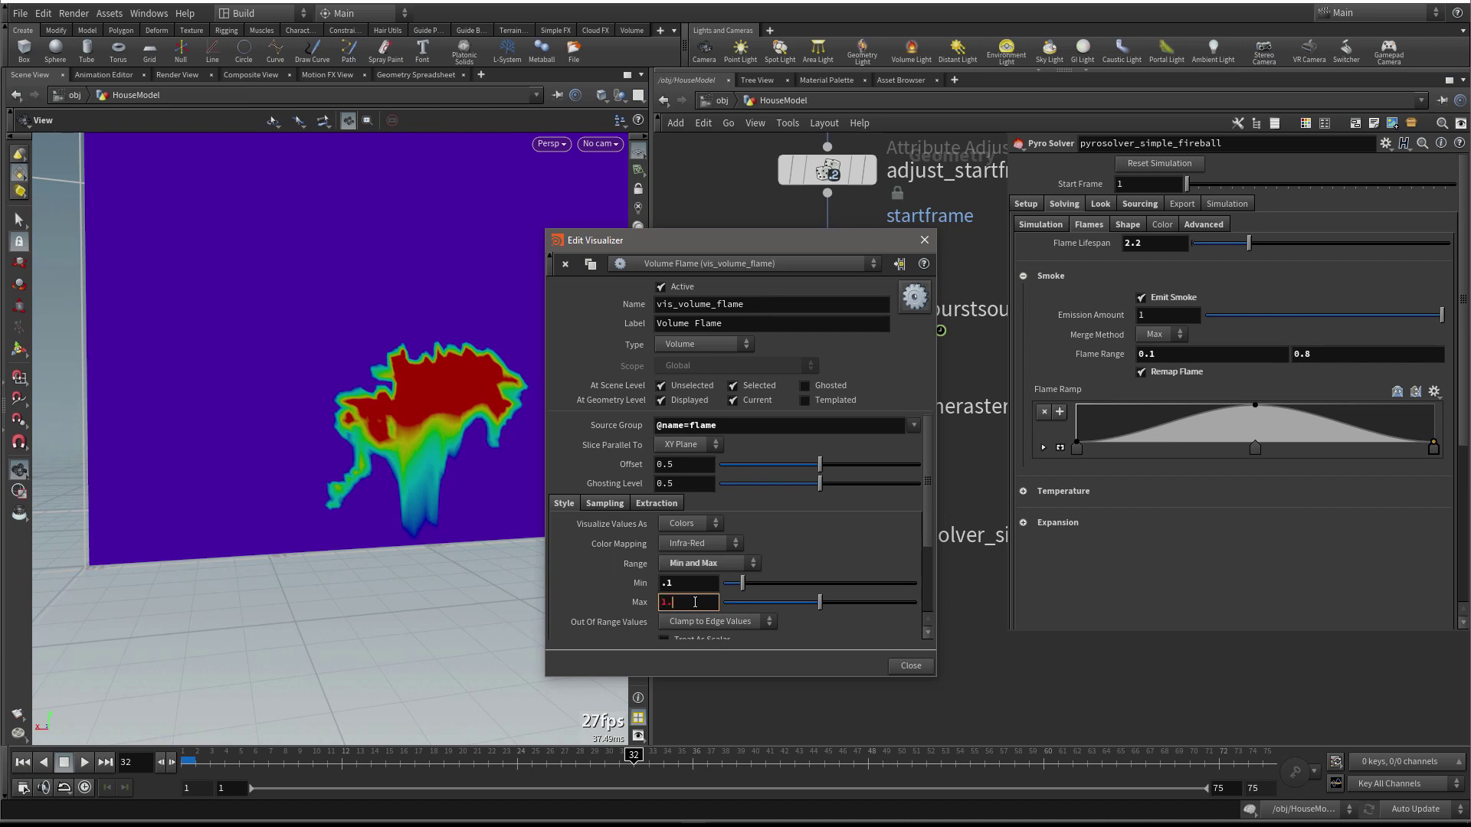
type("1")
key("Return")
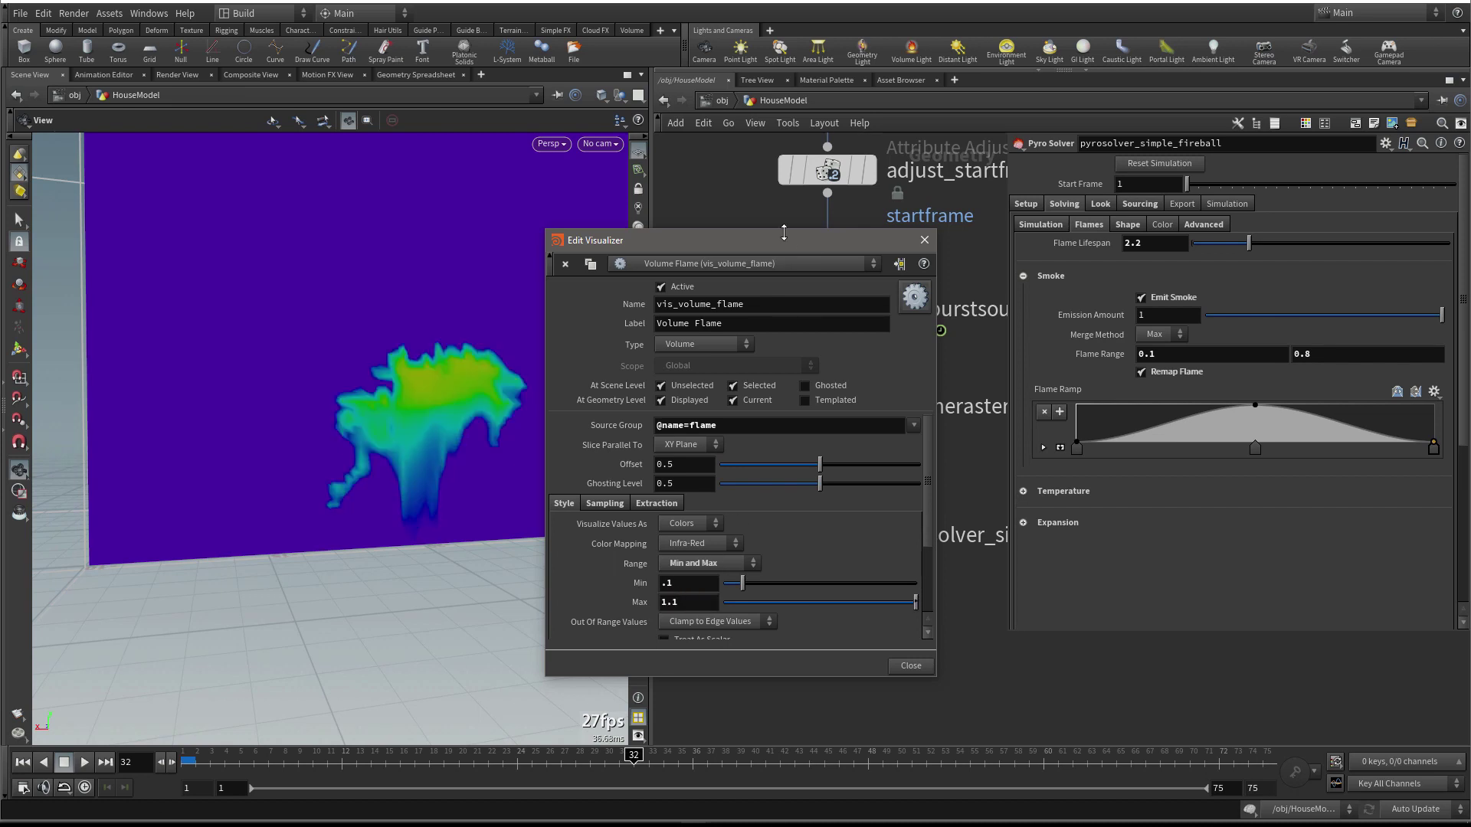
Close the visualizer settings and hide the pyro solver's flame visualization
left_click(924, 240)
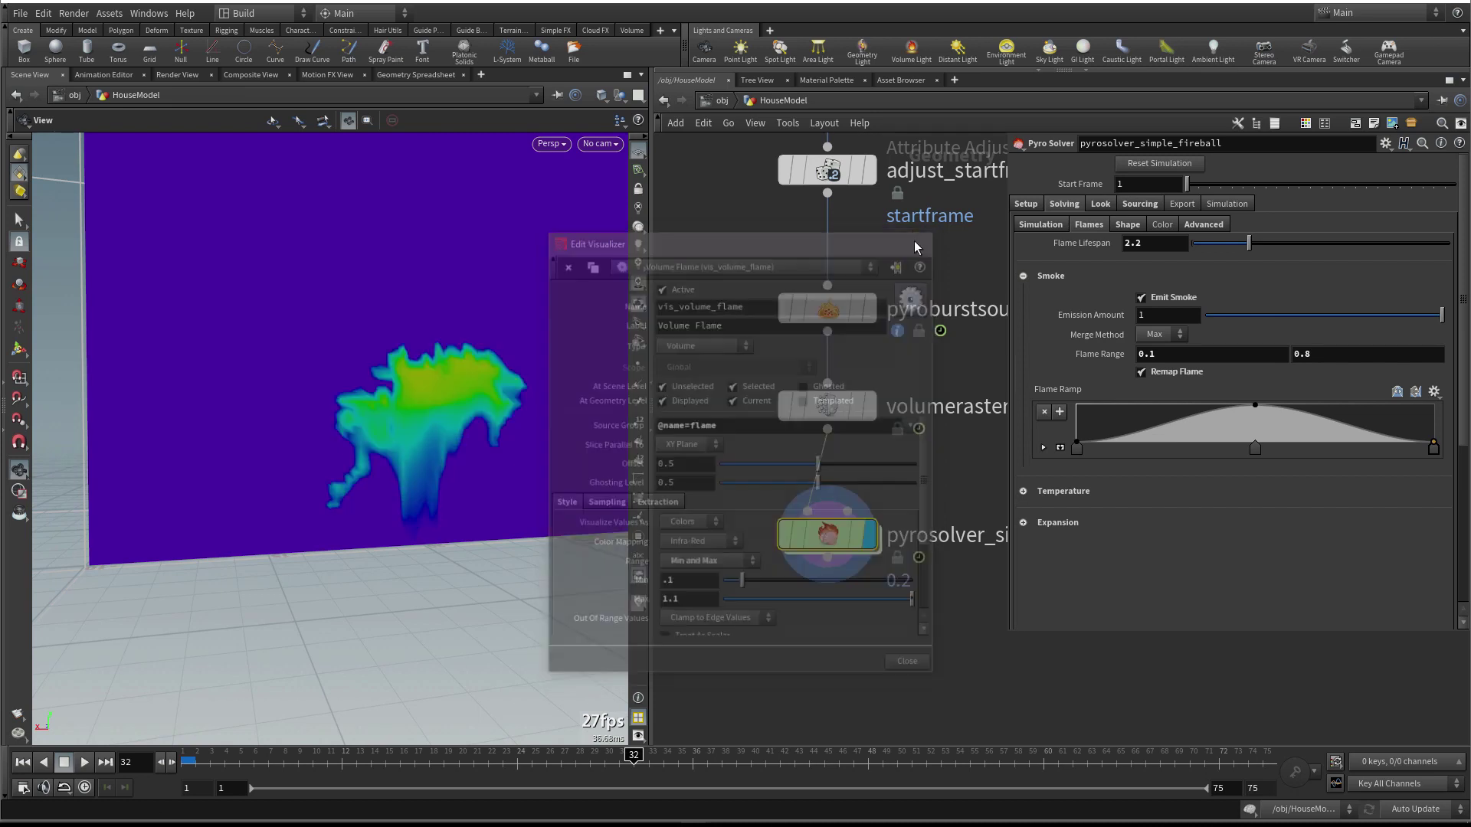
left_click(1025, 204)
left_click(1310, 494)
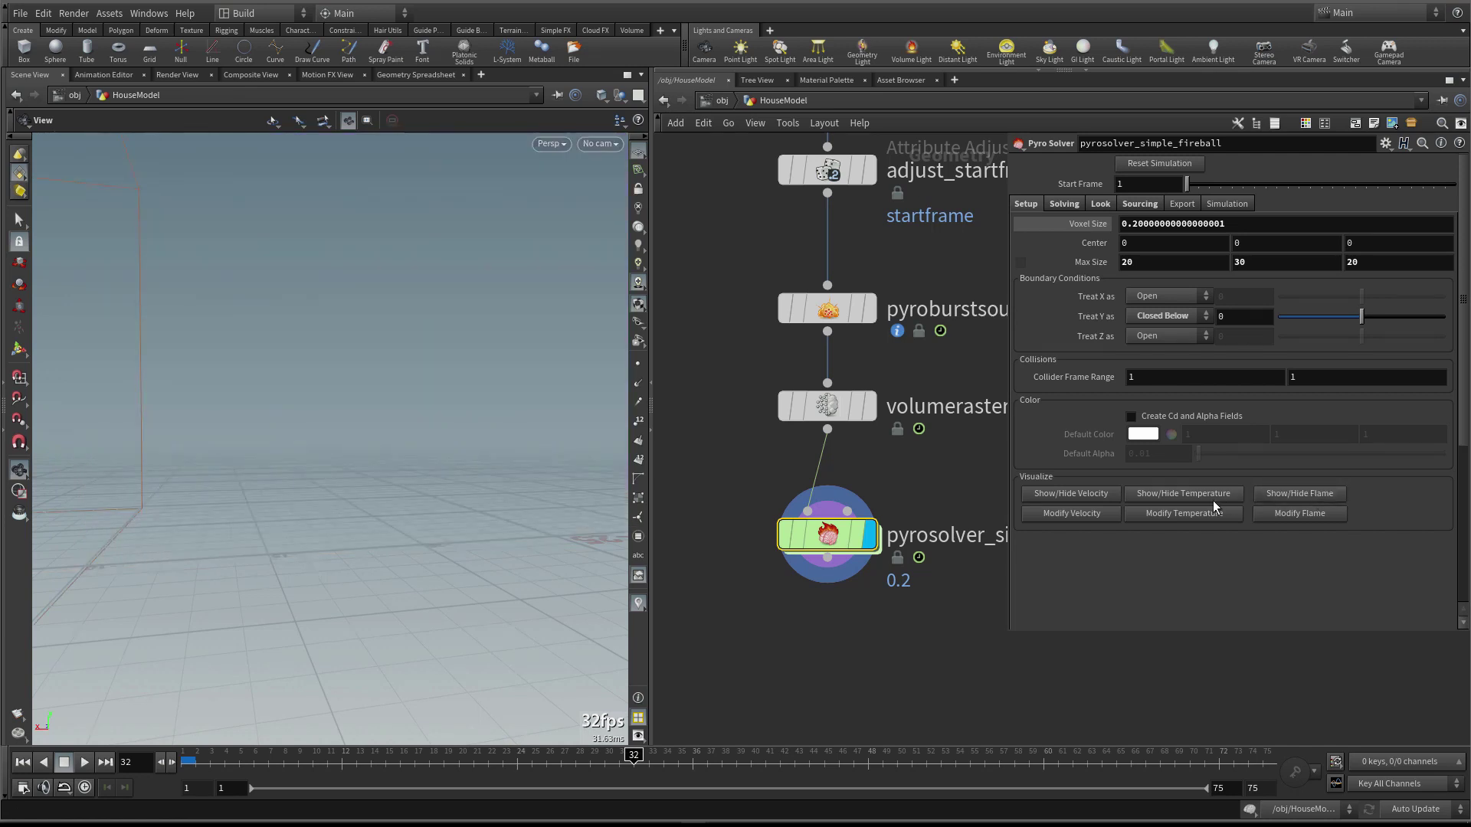
Show the pyro solver's temperature visualization and inspect the slice beside the explosion
left_click(1210, 495)
right_click_drag(354, 402, 322, 404)
middle_click_drag(322, 404, 513, 426)
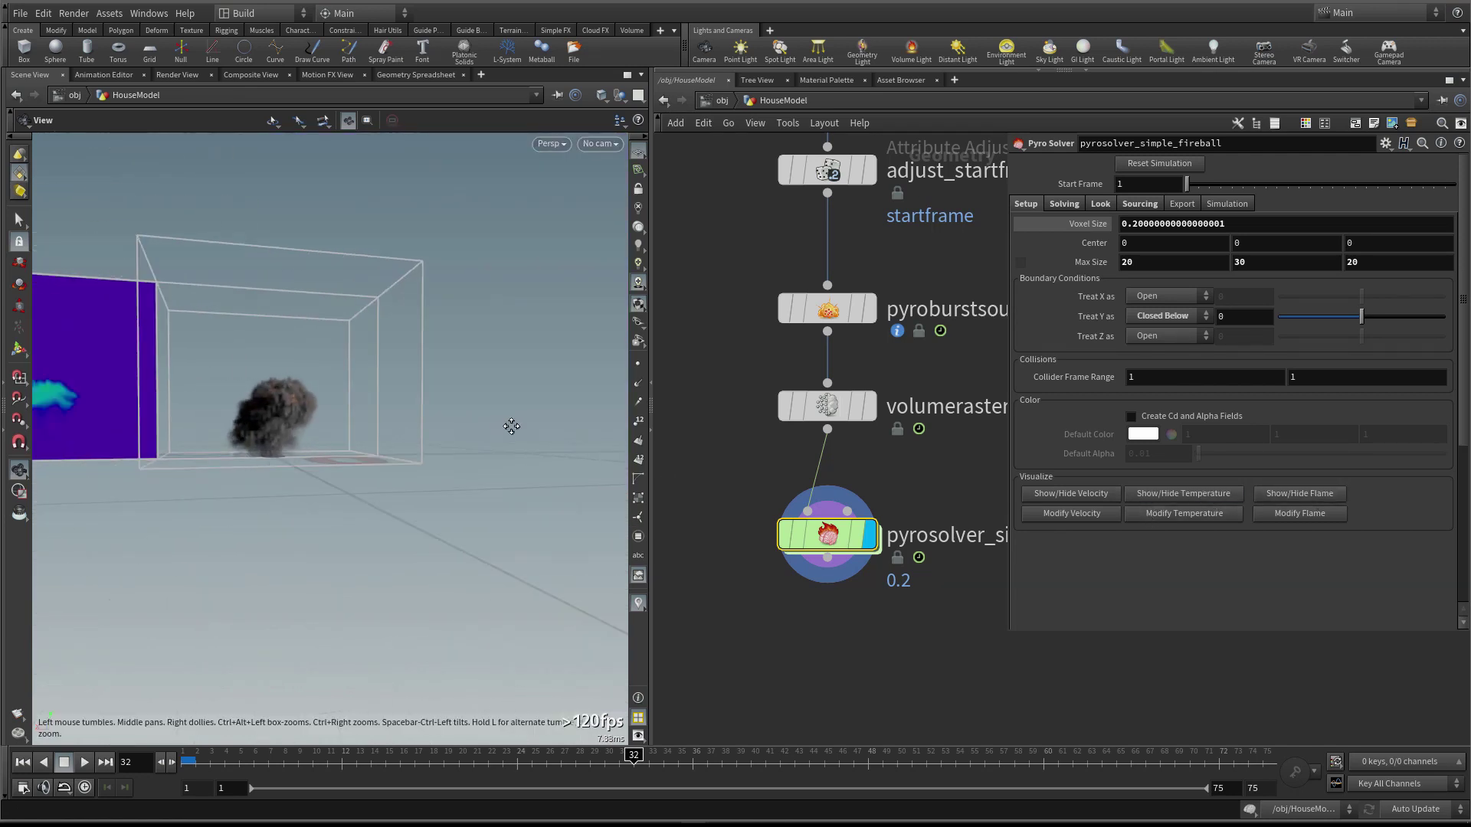
left_click_drag(513, 427, 551, 509)
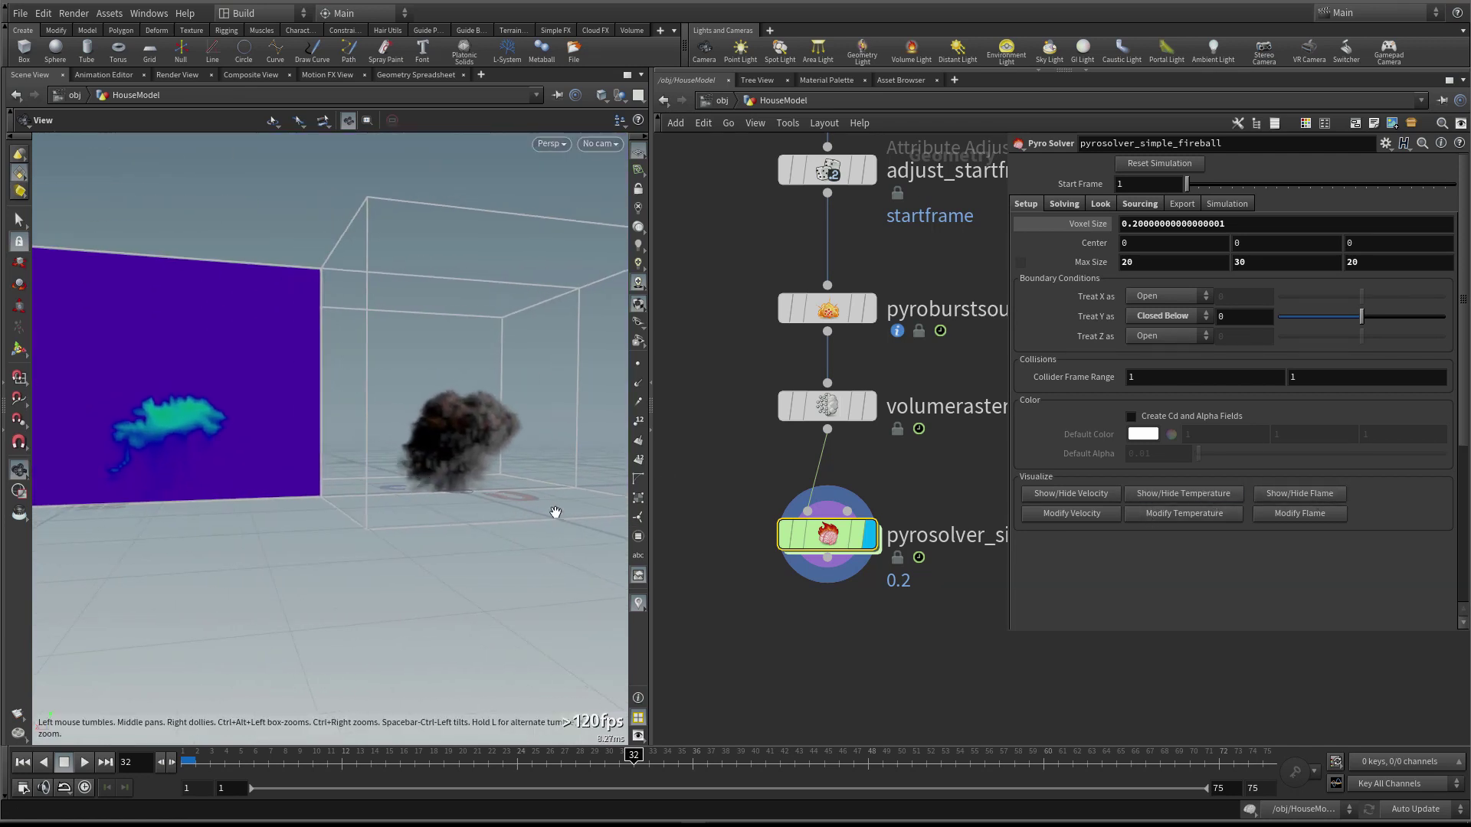
Open the temperature visualizer's settings and set its range Max to 0.4
left_click(1178, 513)
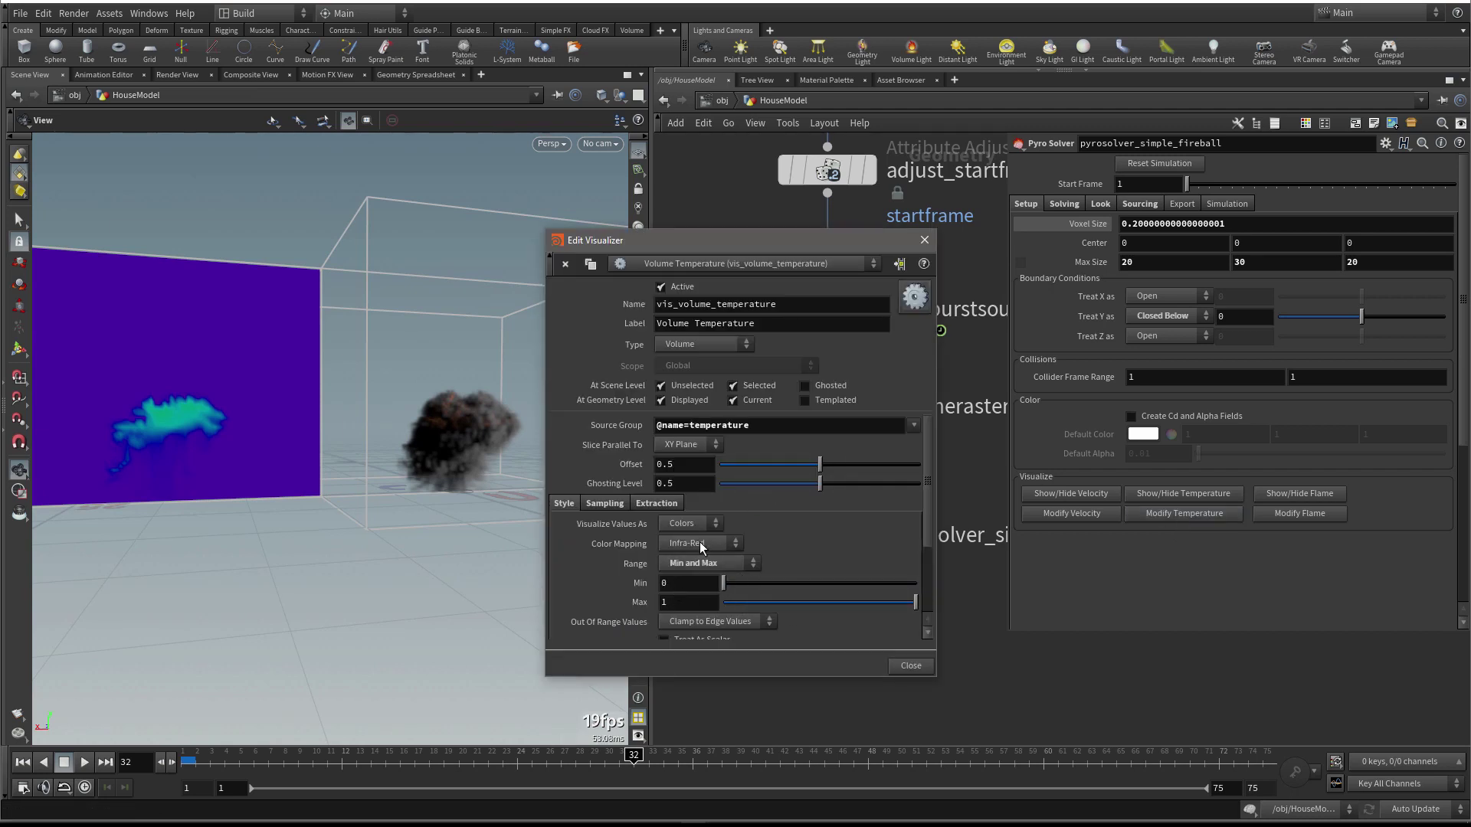
middle_click(705, 604)
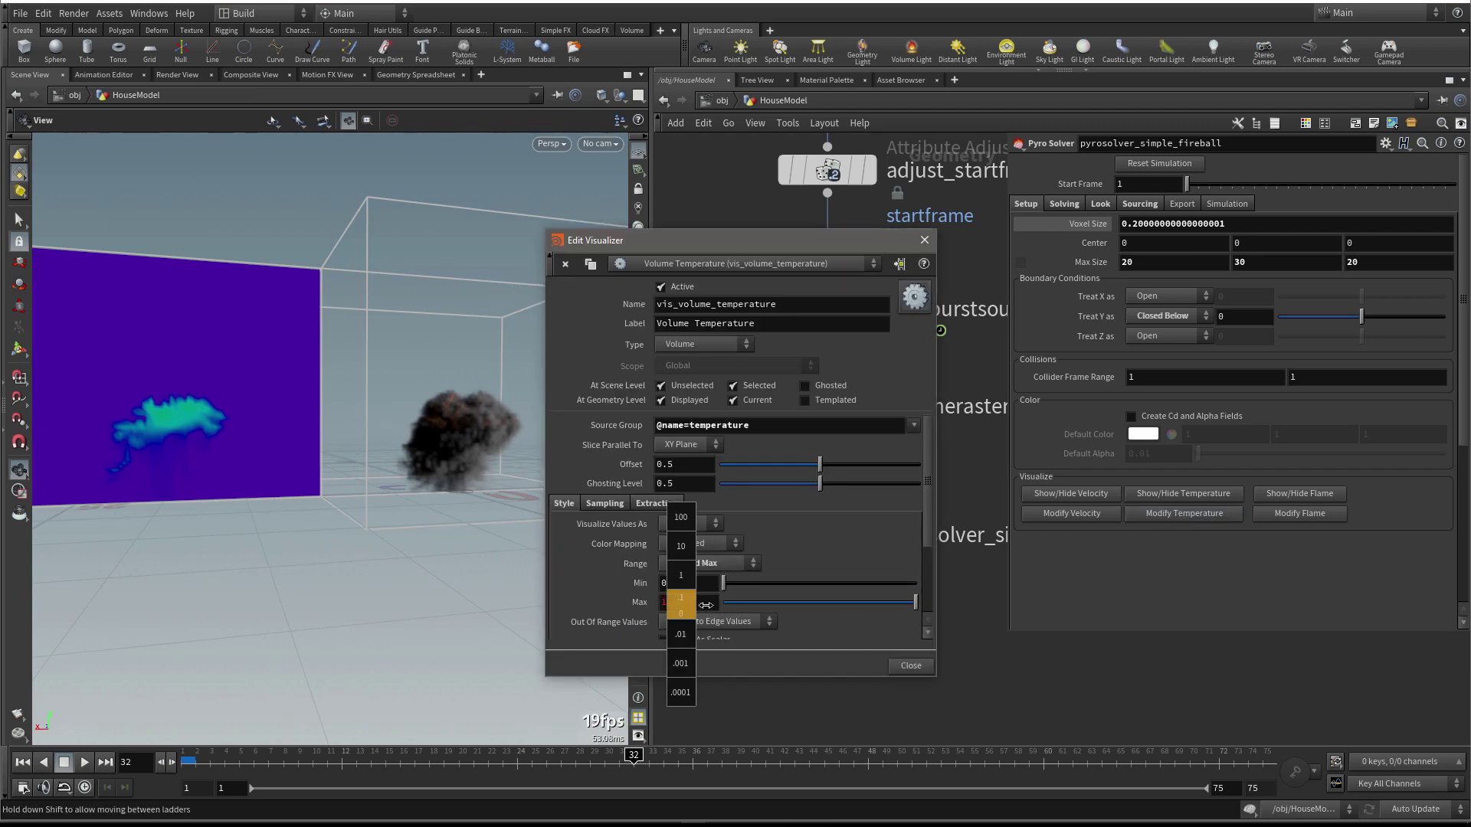
middle_click_drag(705, 604, 640, 611)
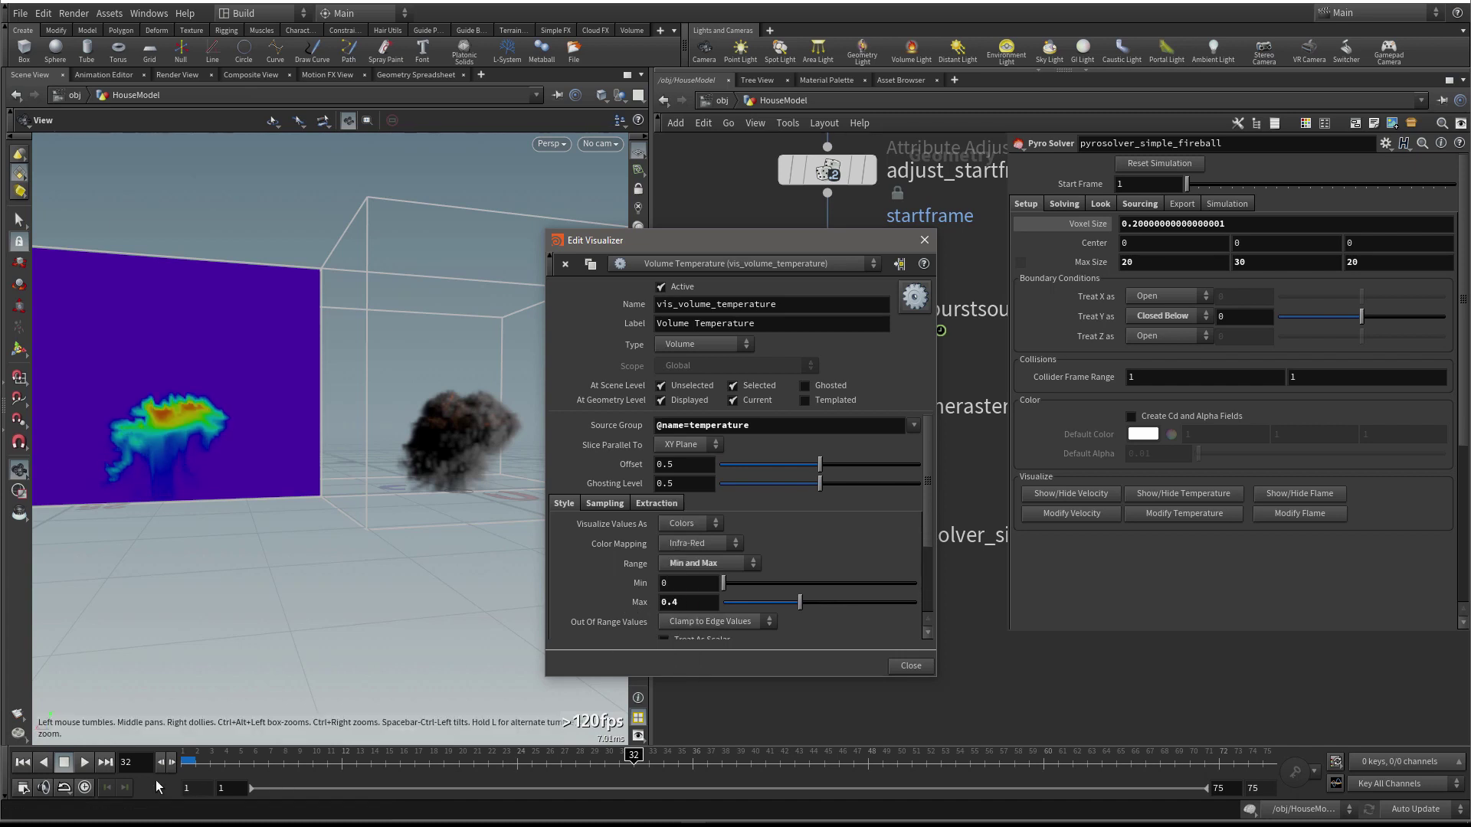
Replay the explosion from the first frame to about frame 10 and set the temperature visualizer's Max to 0.8
left_click(22, 762)
left_click(81, 762)
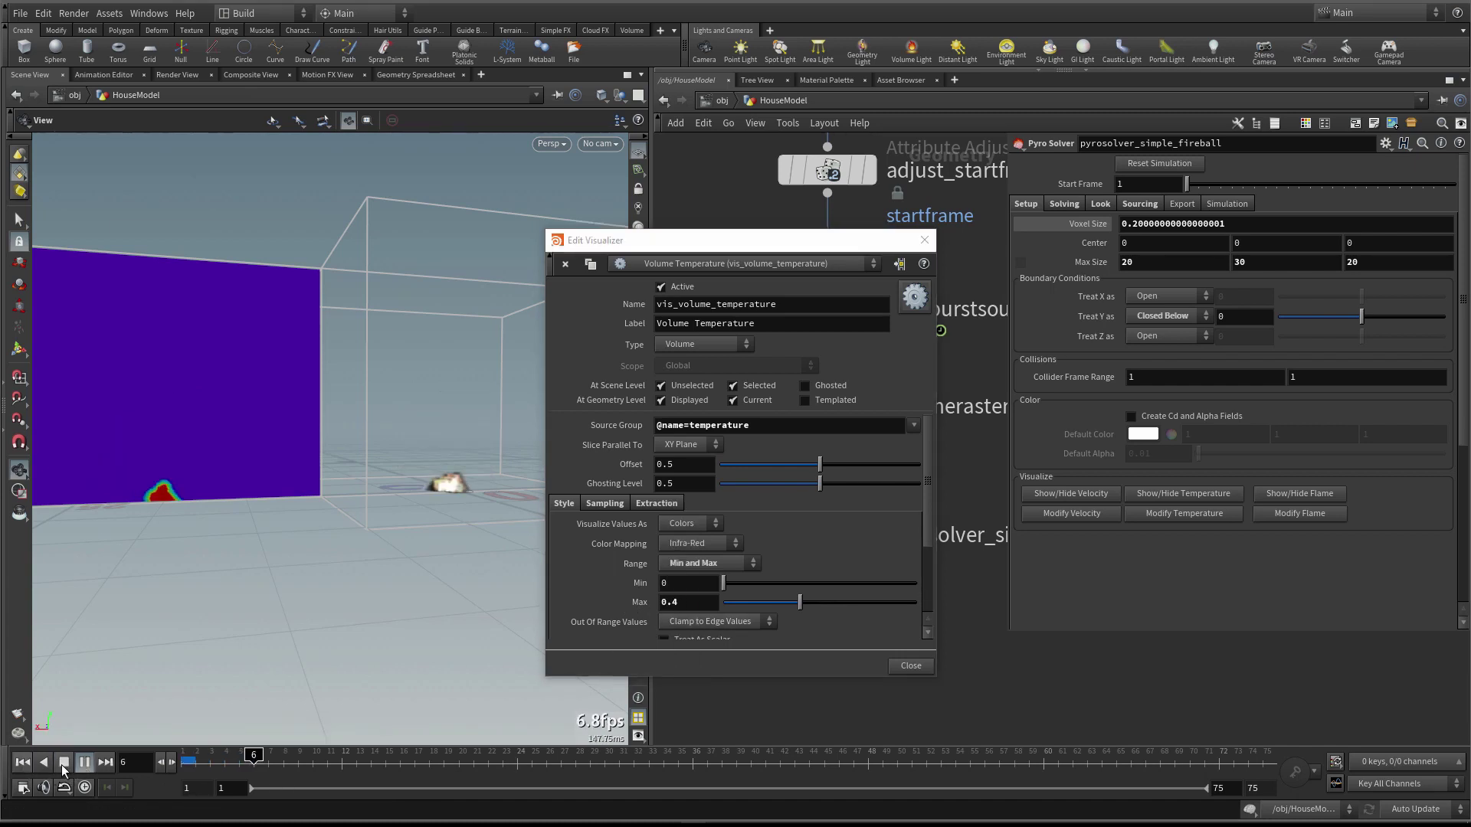
left_click(72, 765)
middle_click_drag(699, 605, 605, 597)
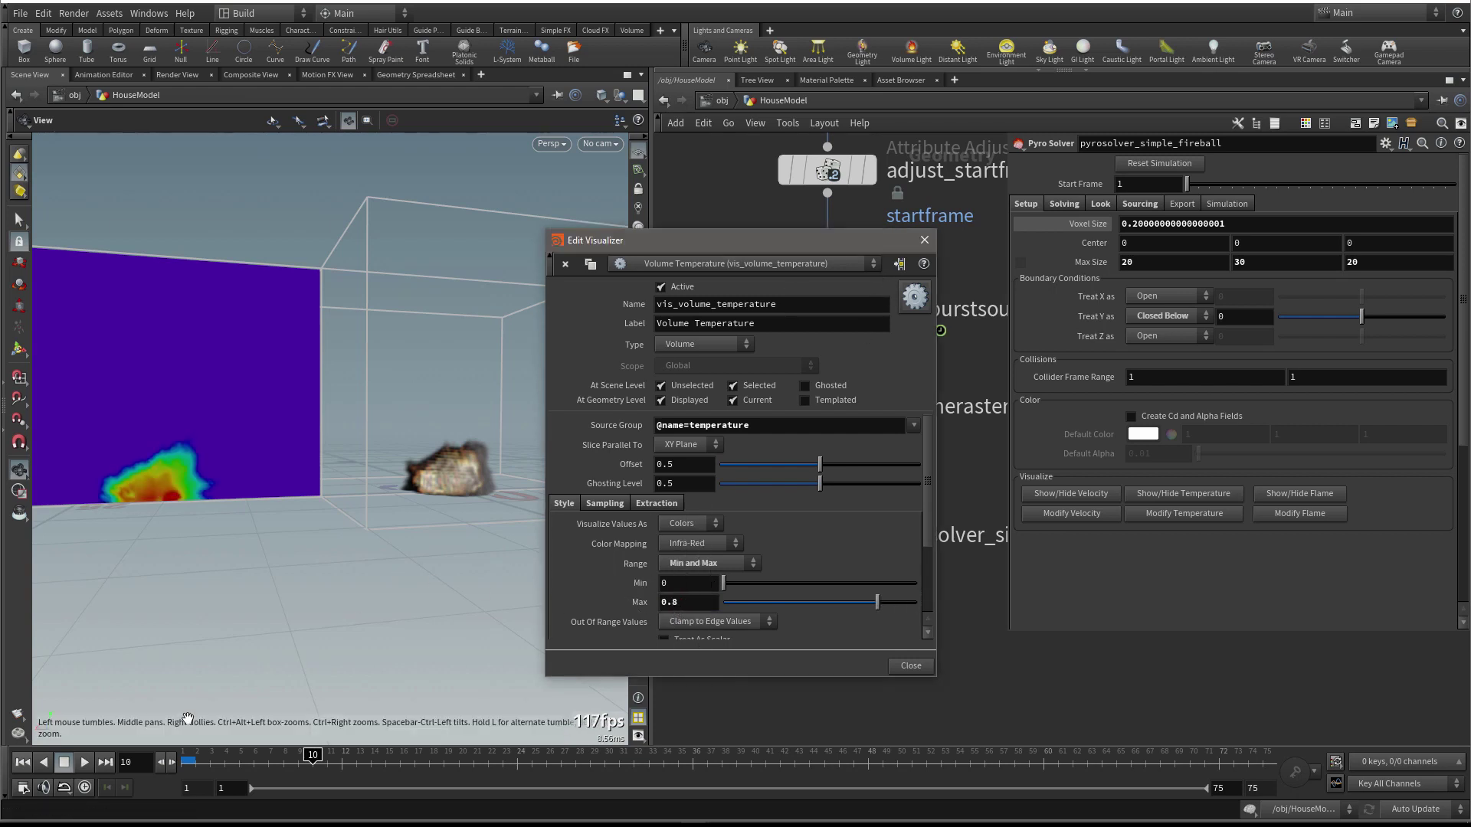
Close the visualizer settings with the temperature field hidden, and play the explosion up to frame 30
left_click(925, 242)
left_click(1238, 490)
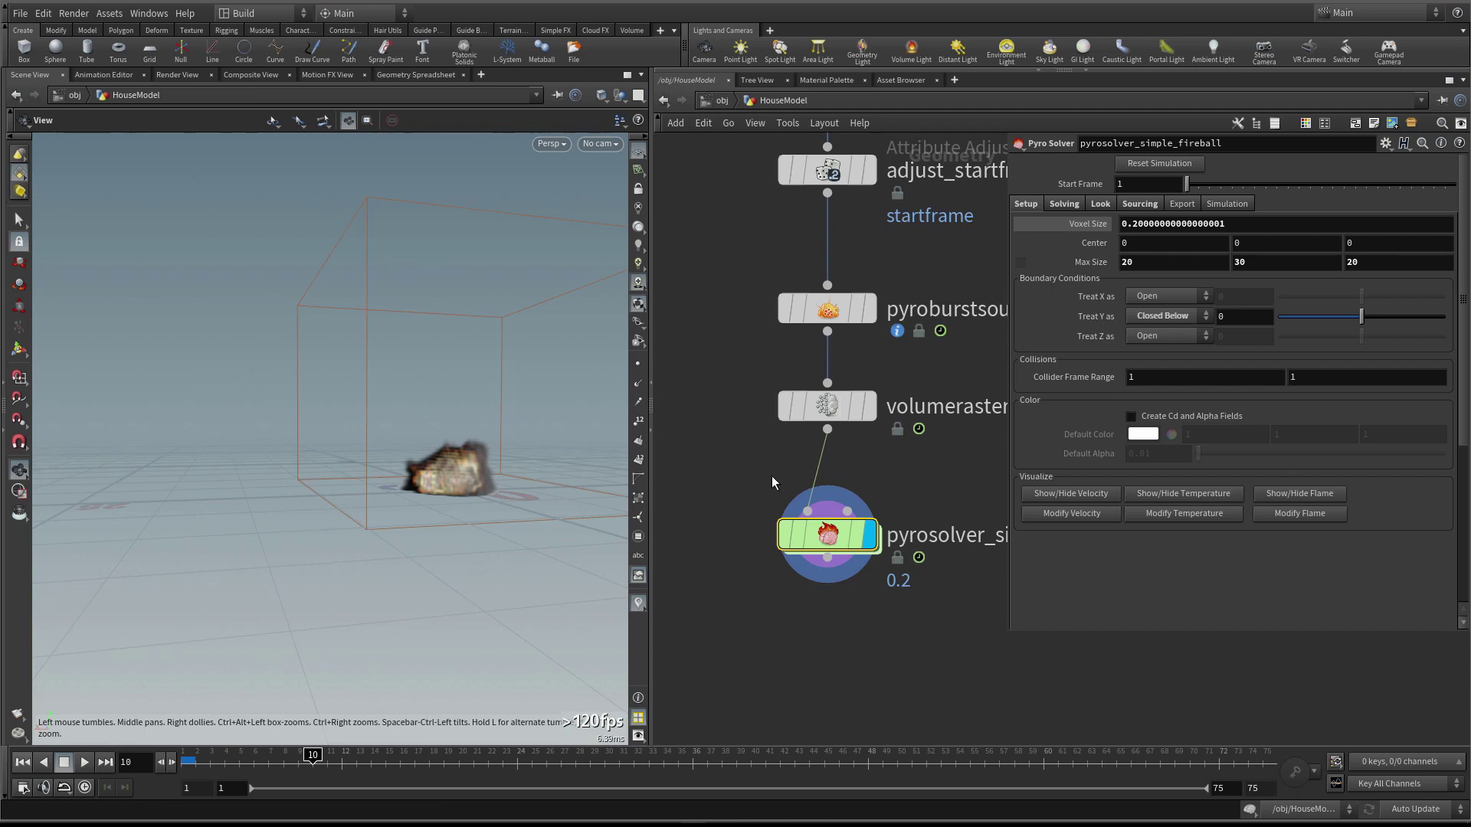
key("Up")
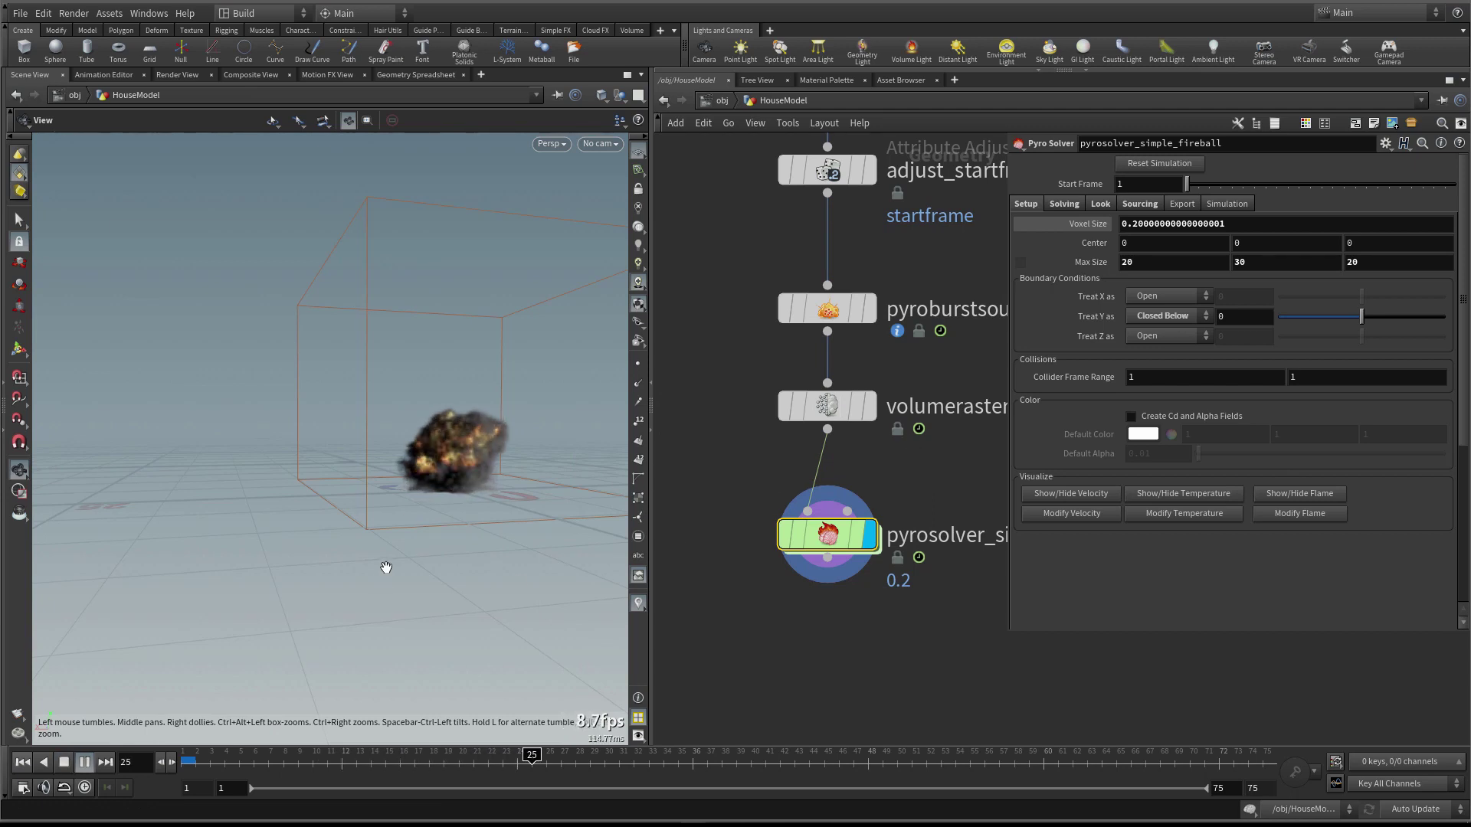
key("Up")
Show the temperature visualization during playback to examine how the field cools, and hide it again
left_click(1193, 494)
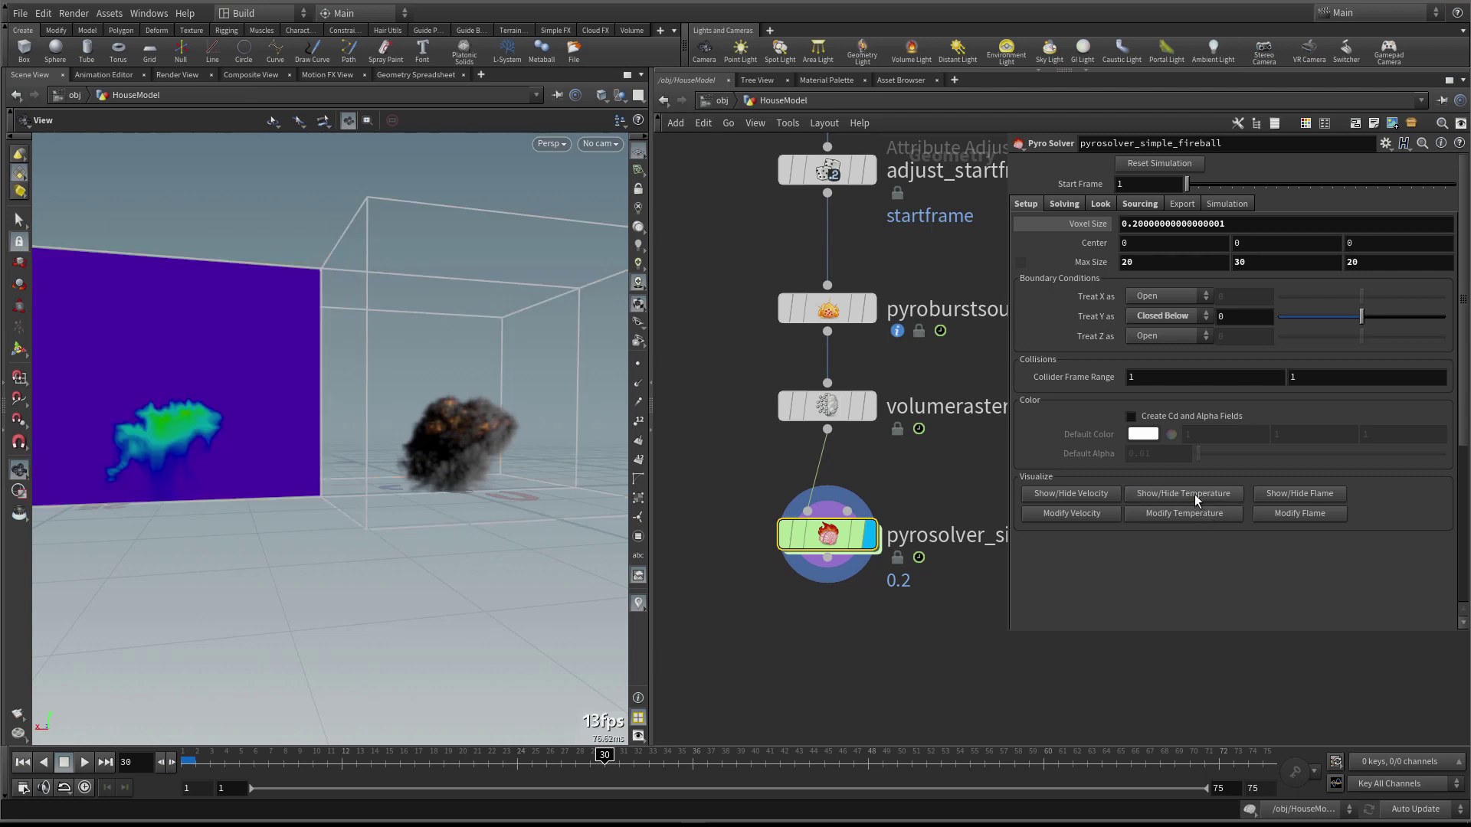
key("Up")
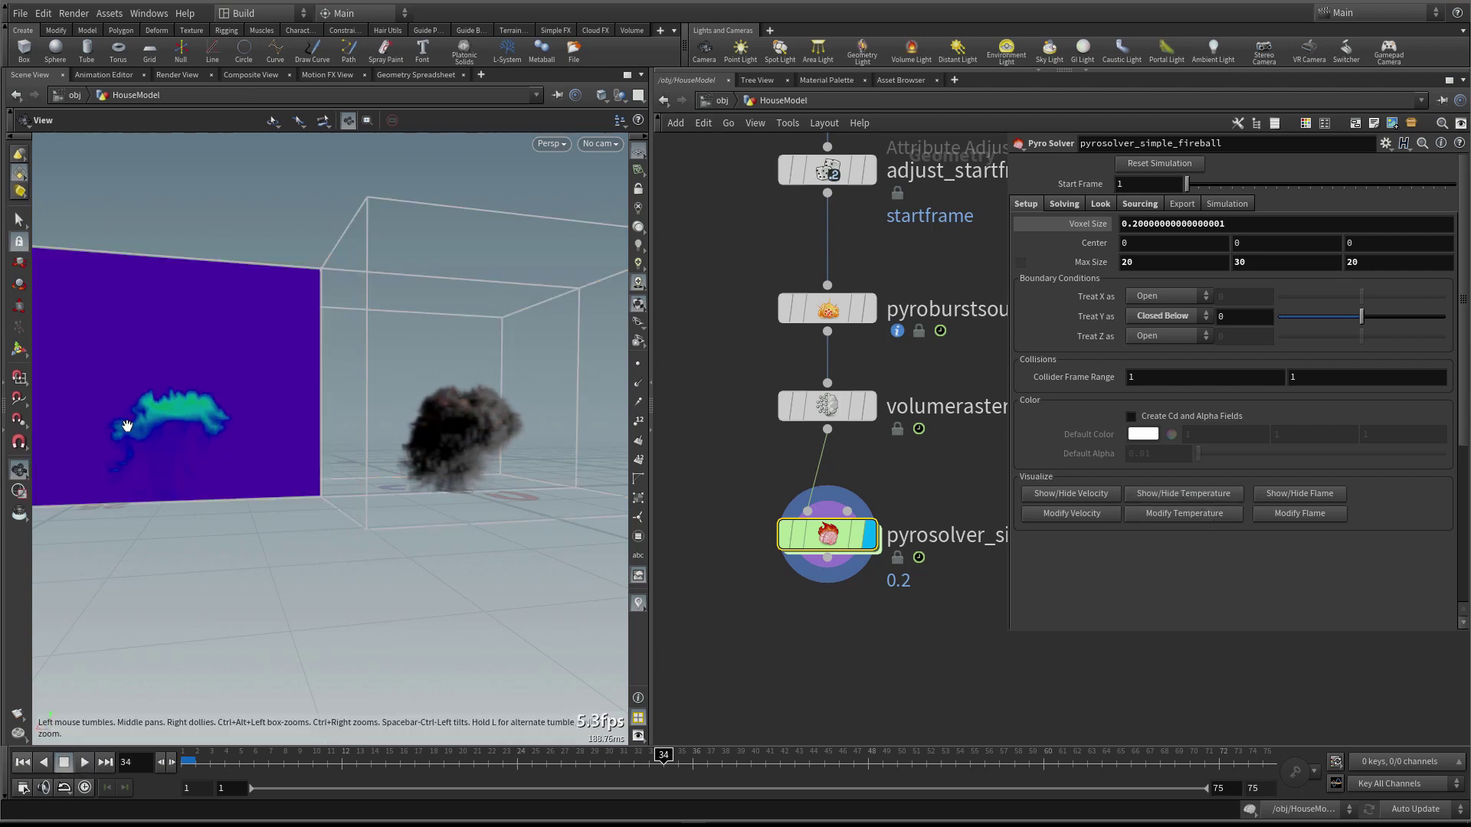
right_click_drag(127, 426, 253, 440)
left_click_drag(252, 440, 275, 429)
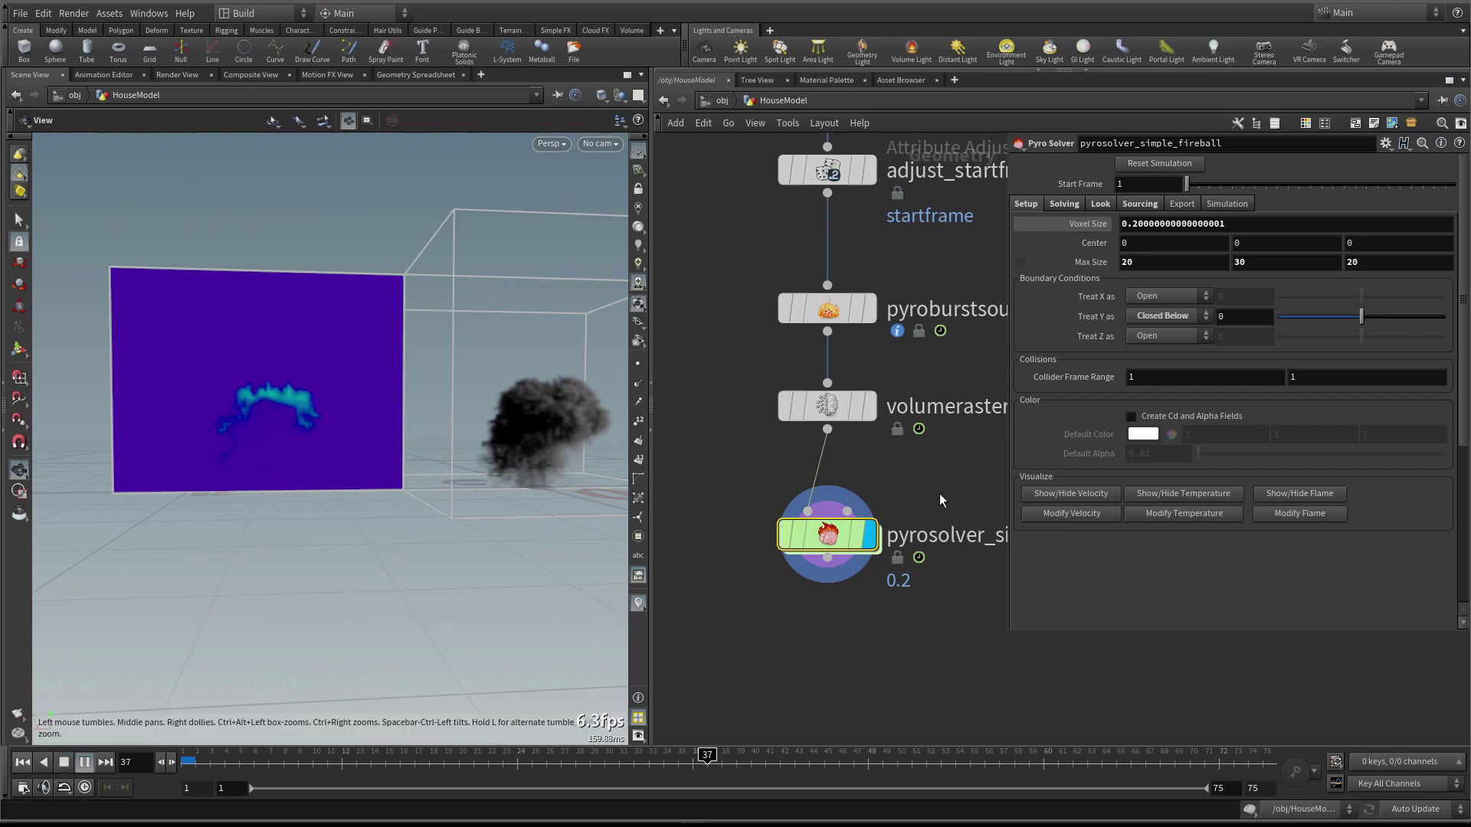
left_click(1156, 494)
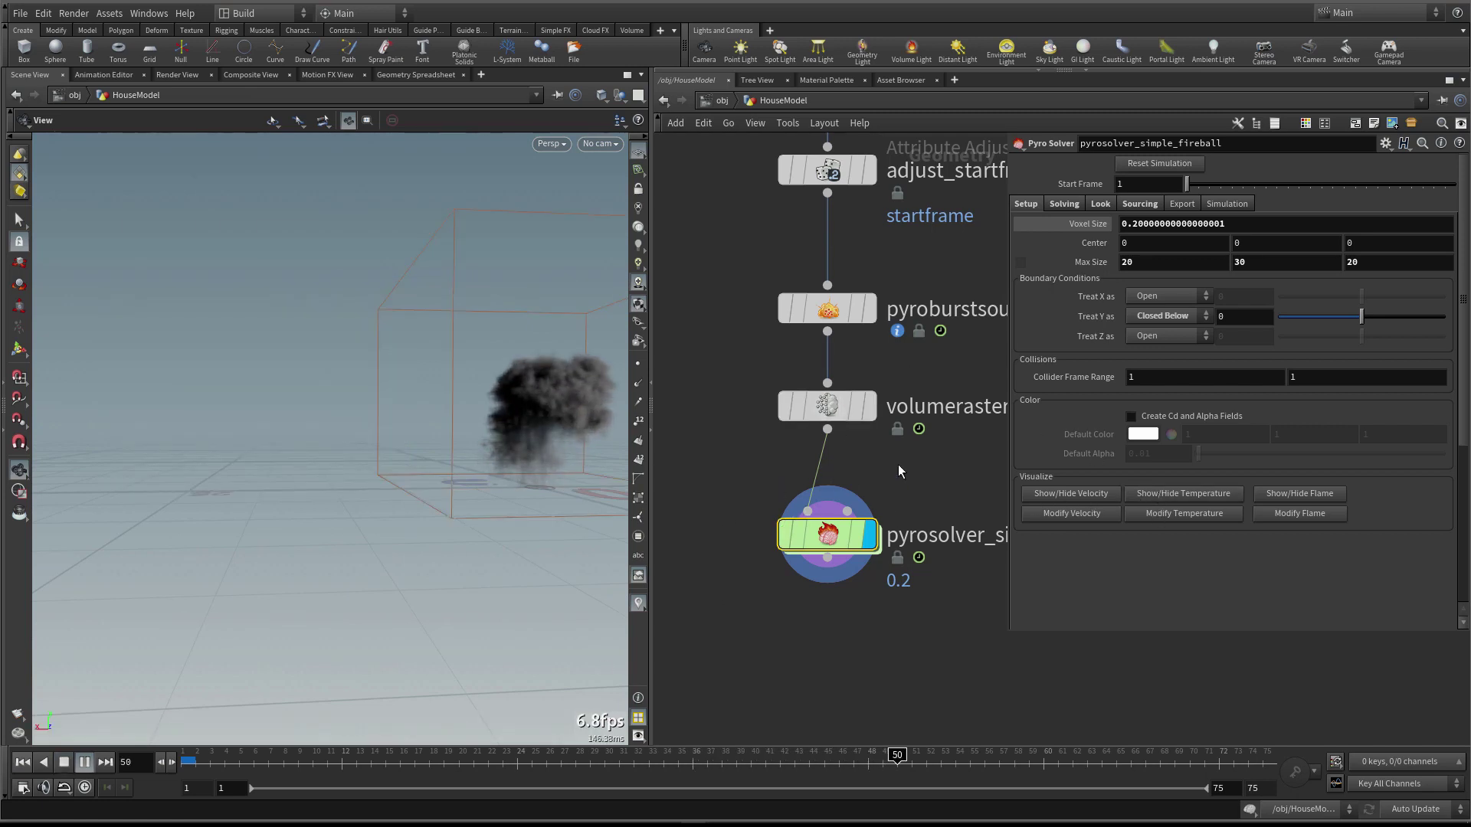
Set the minimum of the pyro solver's smoke Flame Range to .3 and review the smoke during playback
left_click(1062, 204)
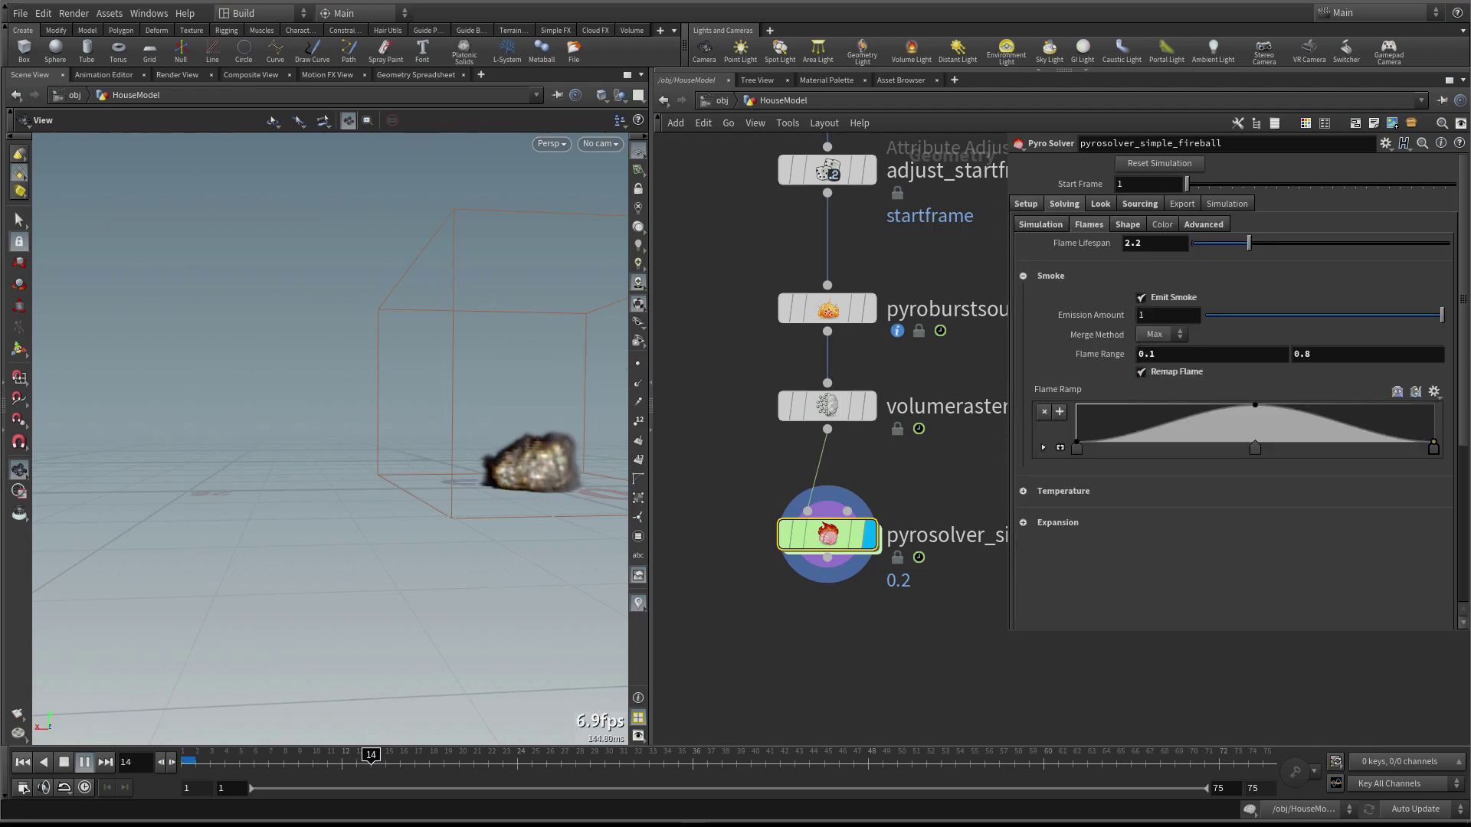
left_click(1153, 353)
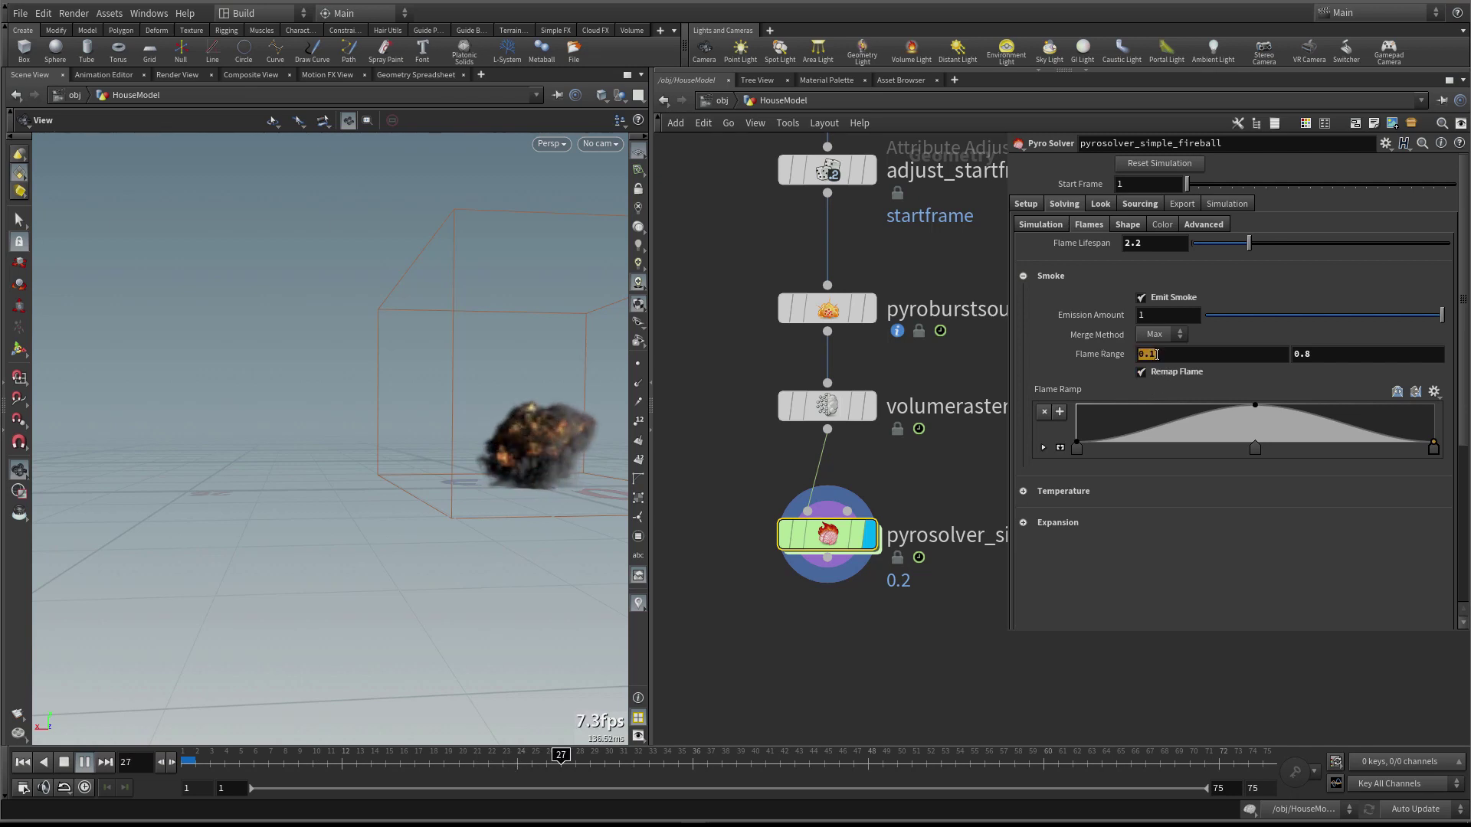
type(".3")
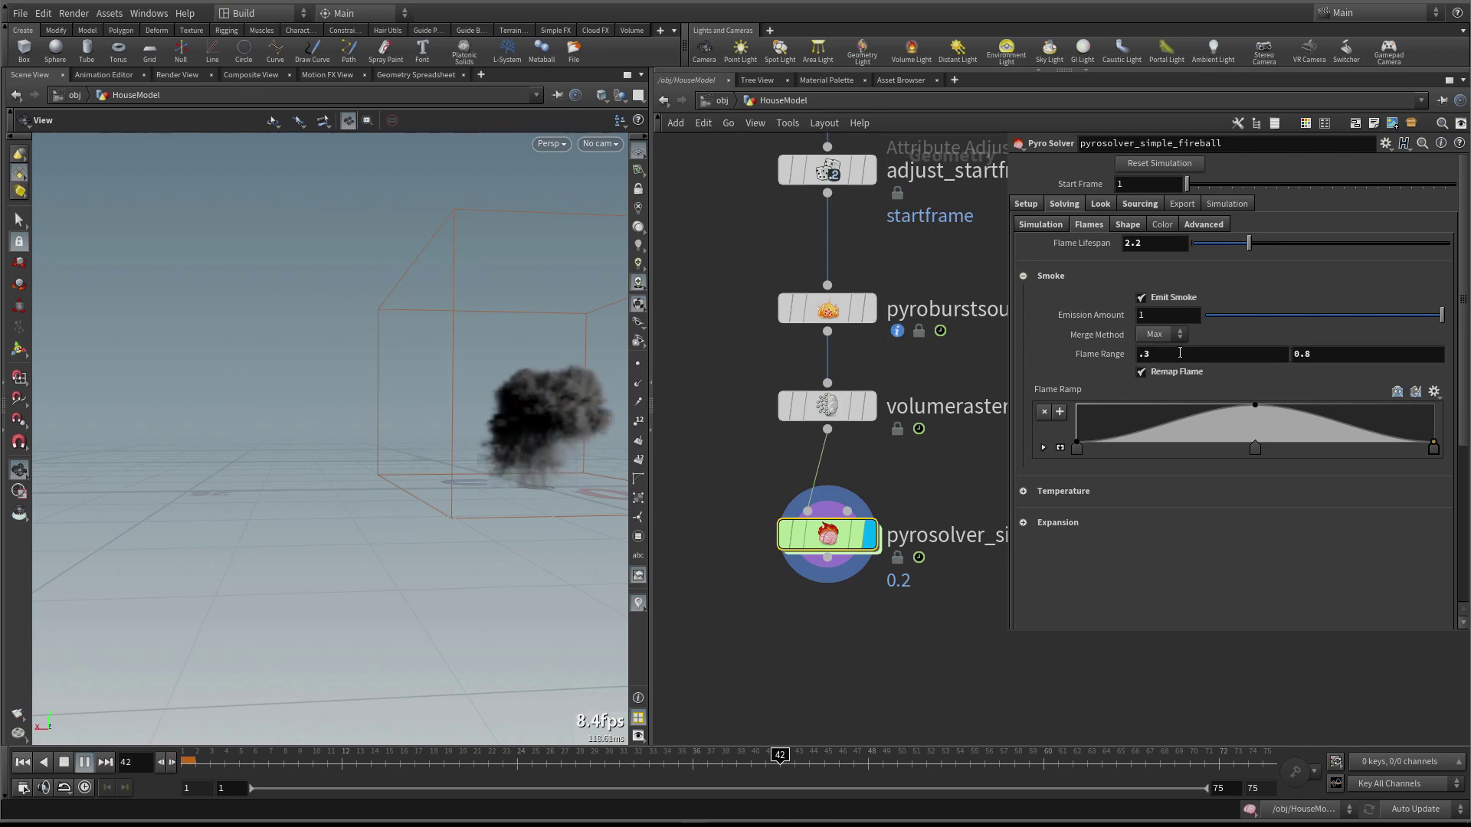
right_click_drag(479, 416, 451, 427)
middle_click_drag(451, 428, 280, 463)
right_click_drag(437, 427, 397, 430)
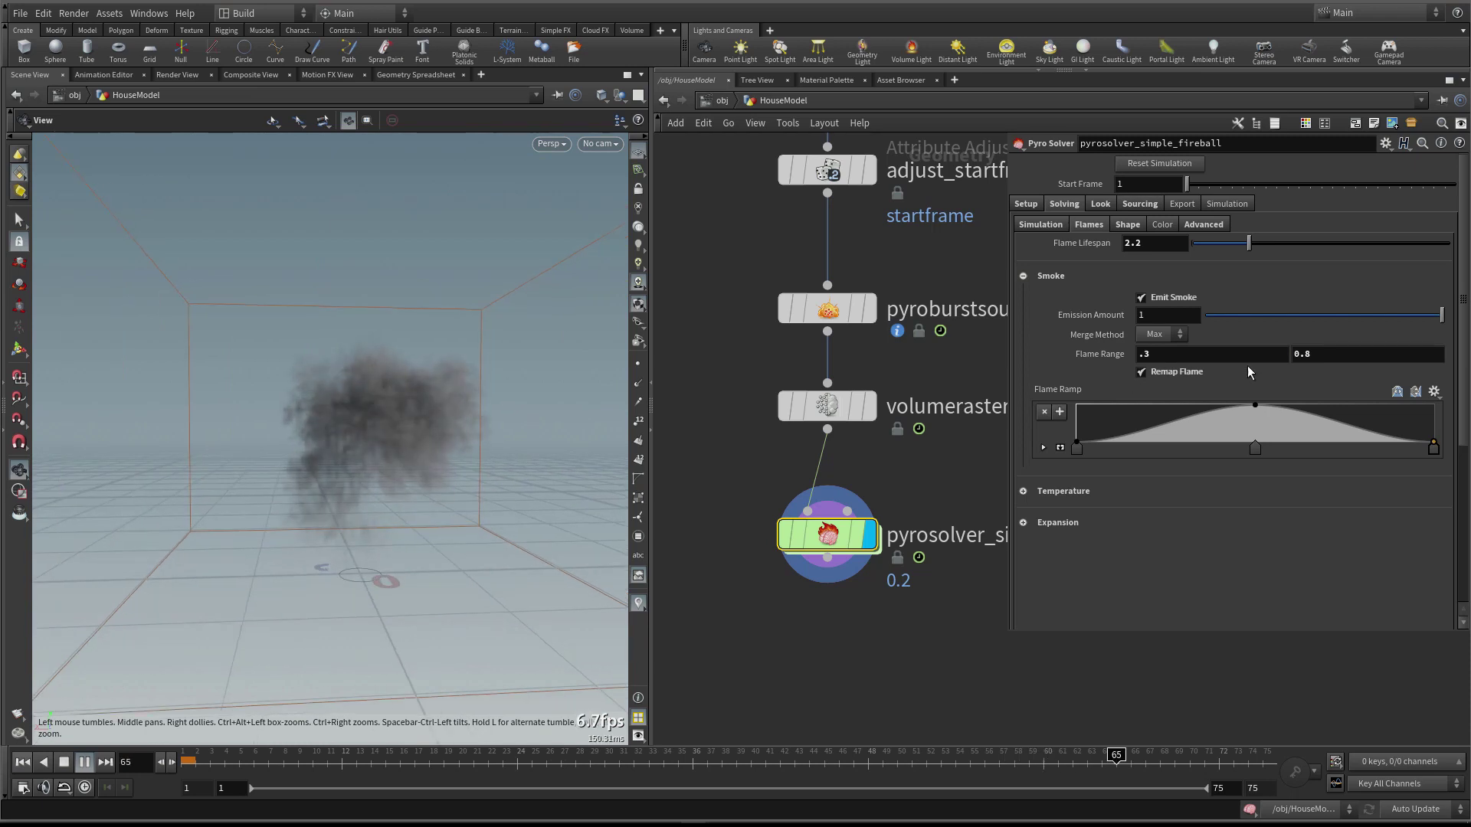
Open the smoke Flame Range minimum for editing
left_click(1152, 356)
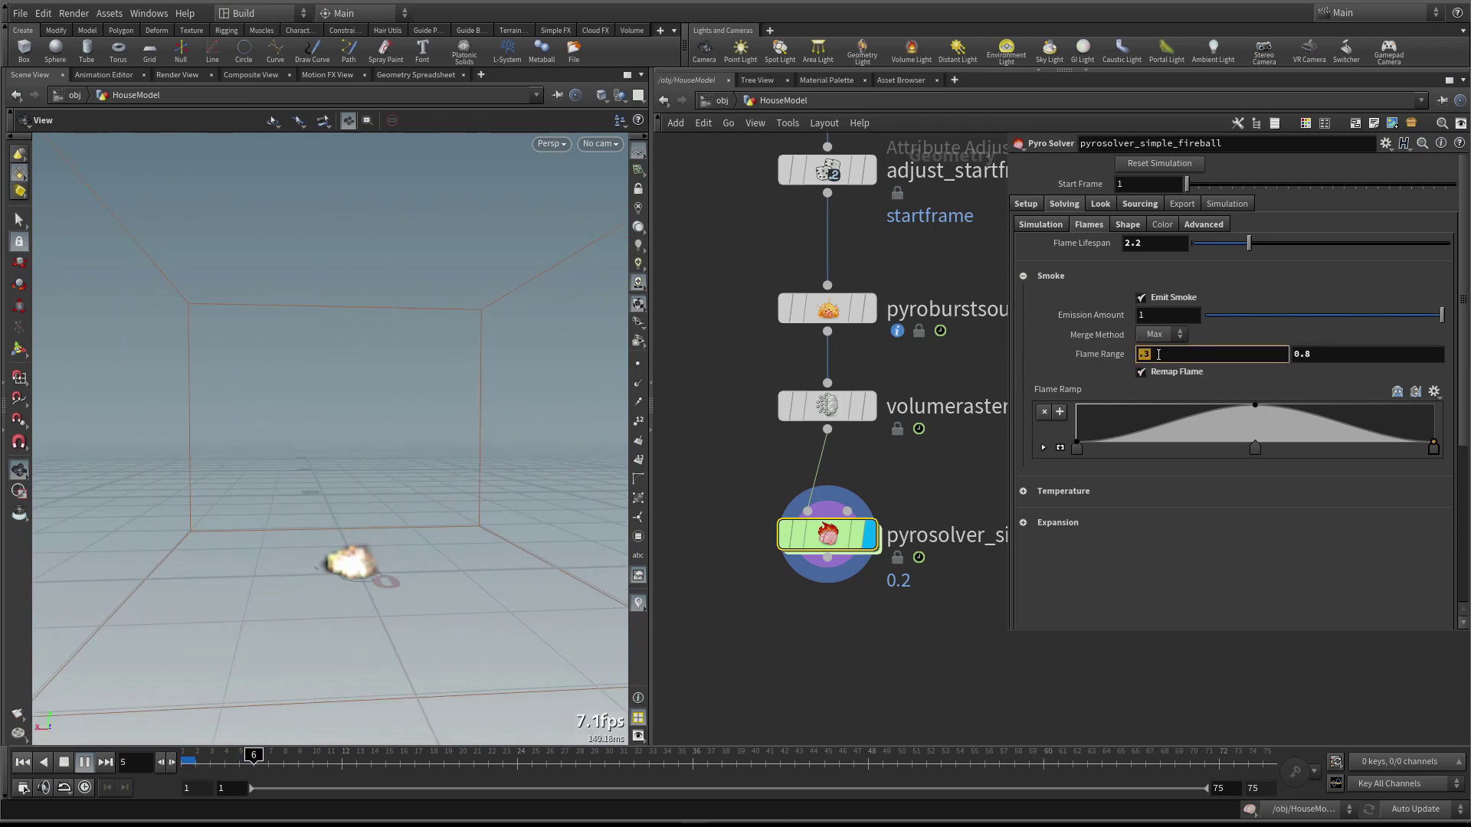
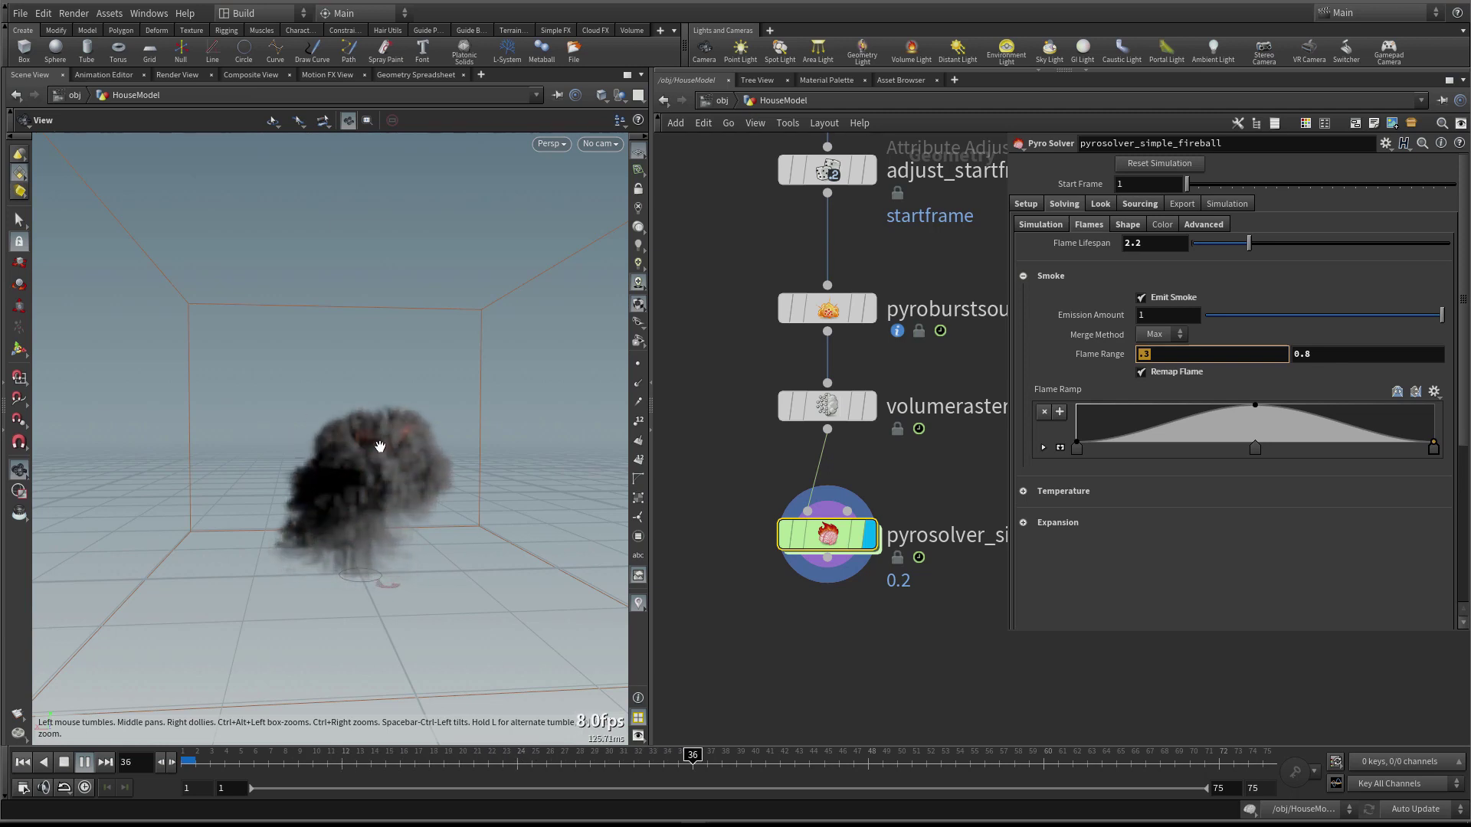
Set the minimum of the pyro solver's temperature Flame Range to 0.3
left_click(1022, 275)
left_click(1023, 307)
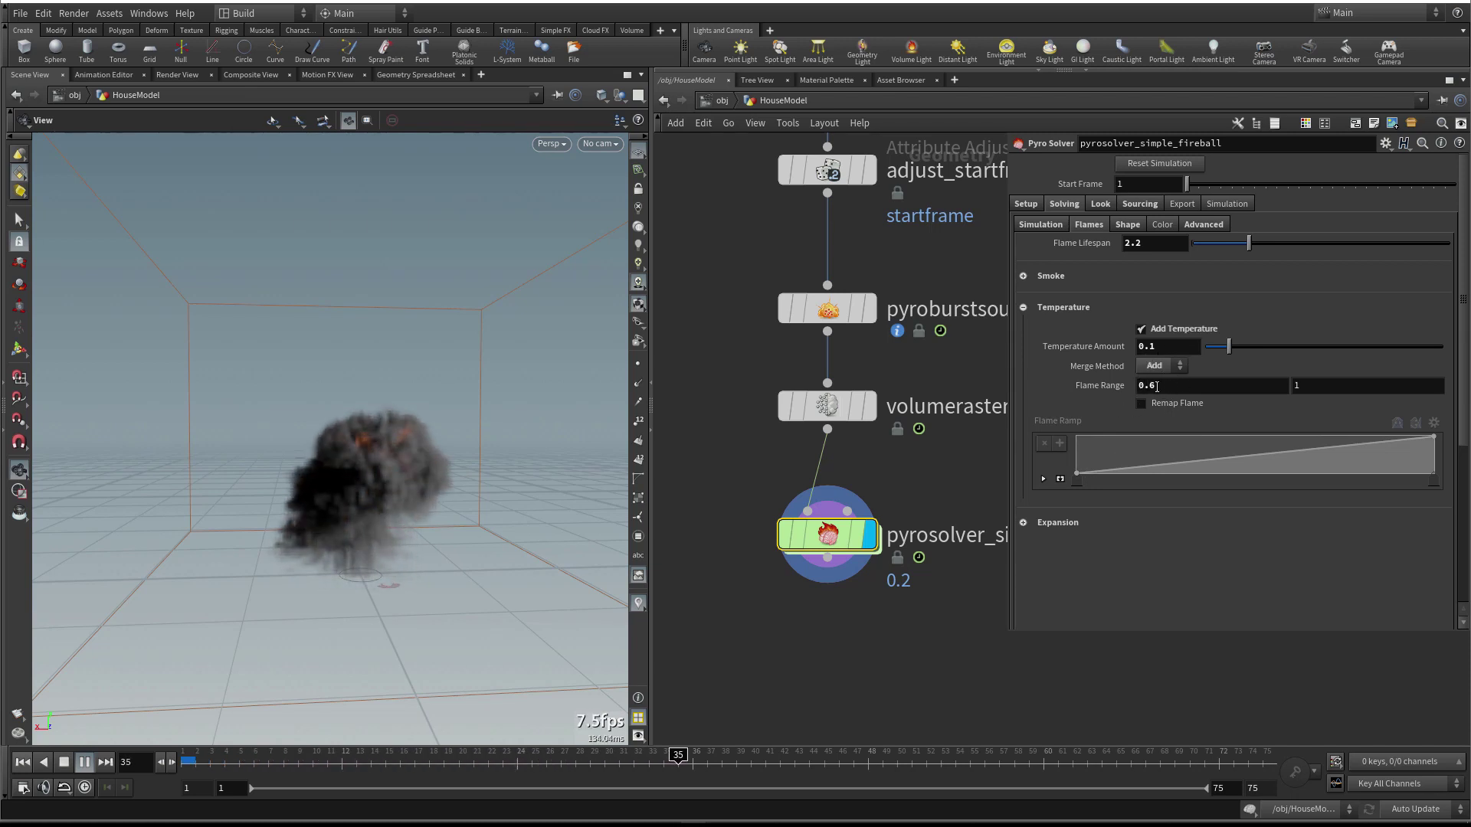
left_click_drag(1157, 386, 1137, 387)
key("Tab")
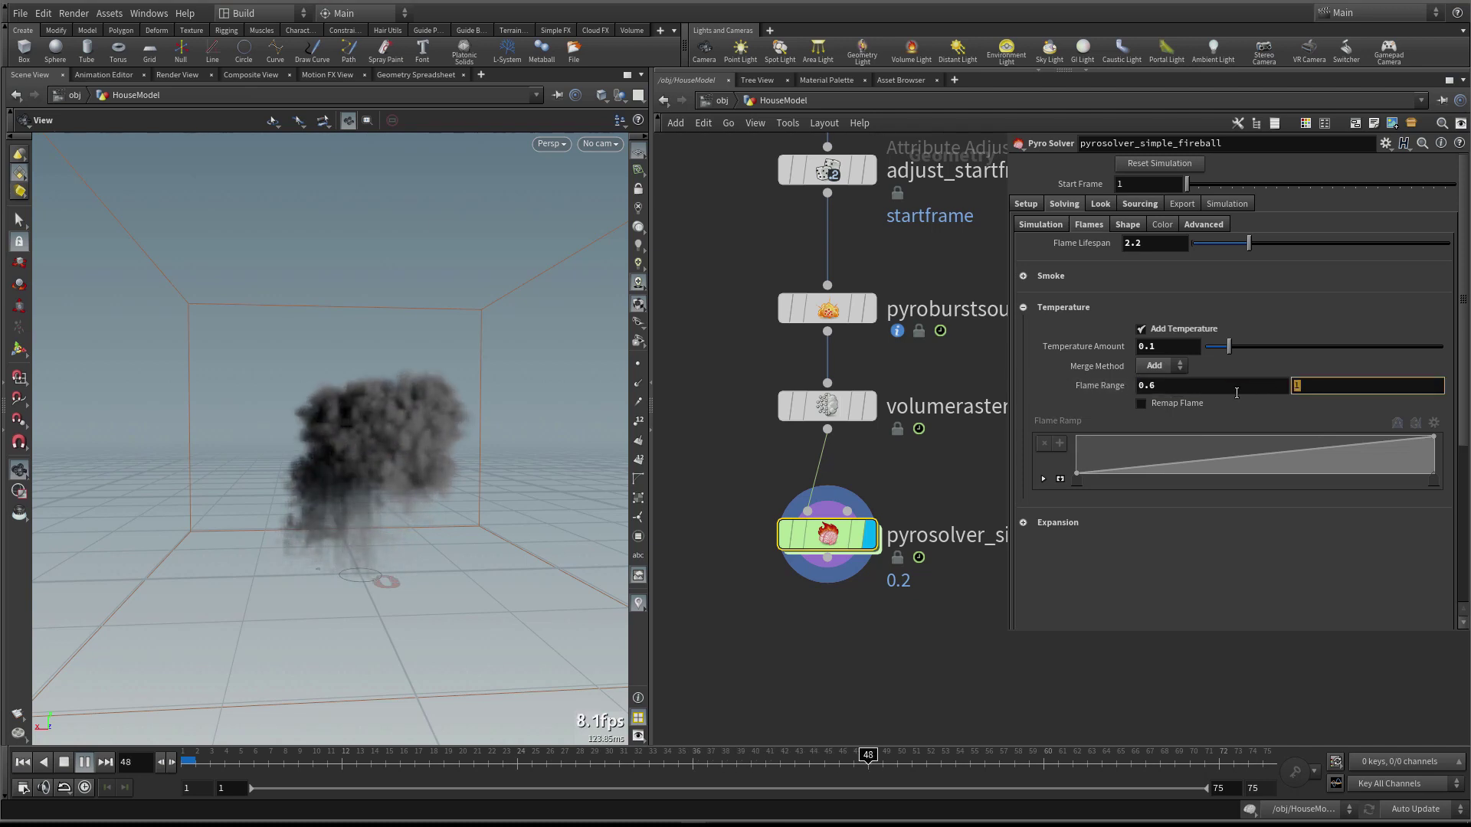
left_click(1155, 387)
key("BackSpace")
type("3")
key("Return")
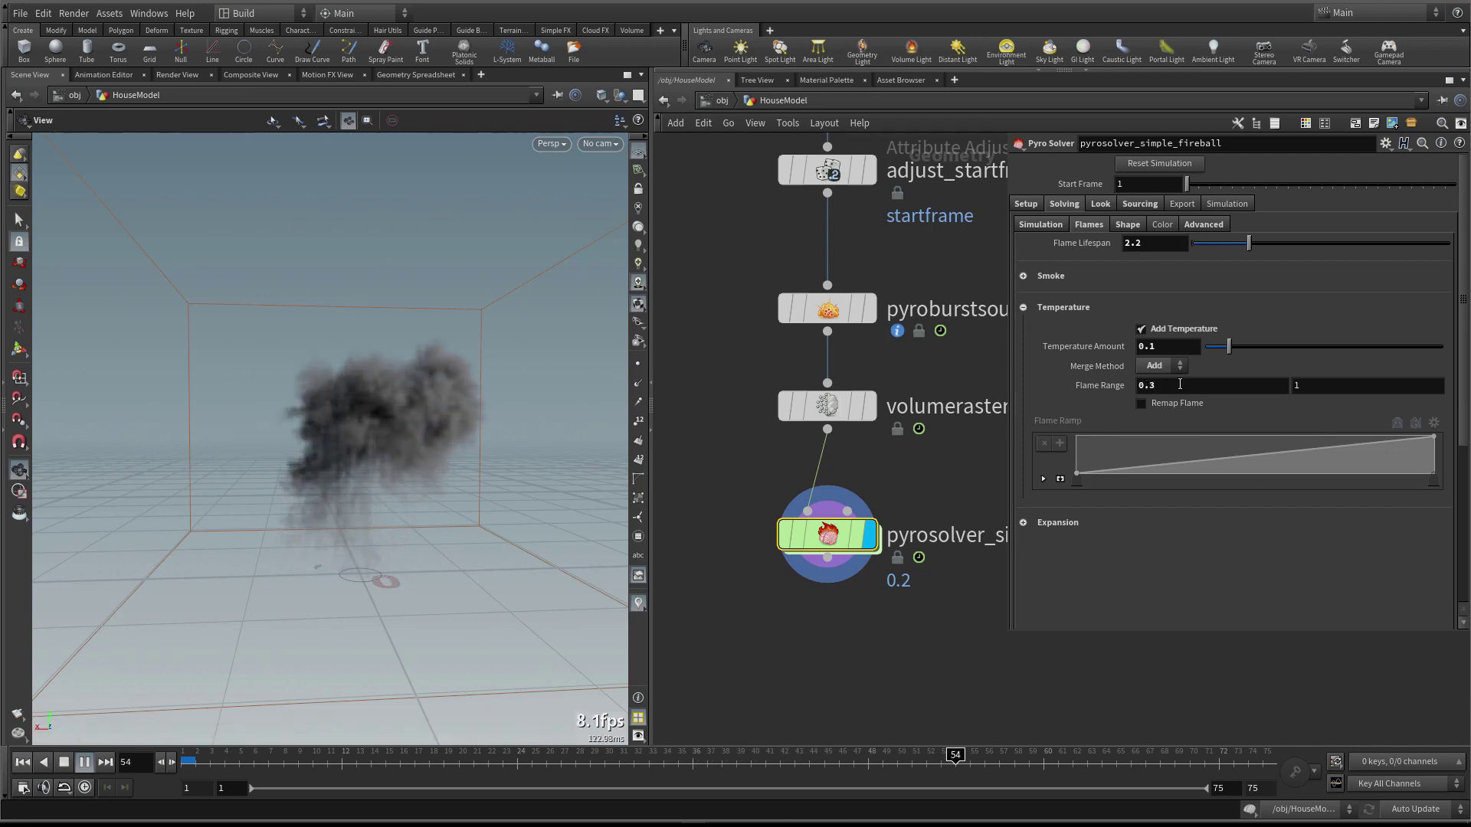
Set the minimum of the temperature Flame Range to 0 and review the explosion during playback
left_click_drag(1180, 384, 1123, 389)
type("0")
key("Return")
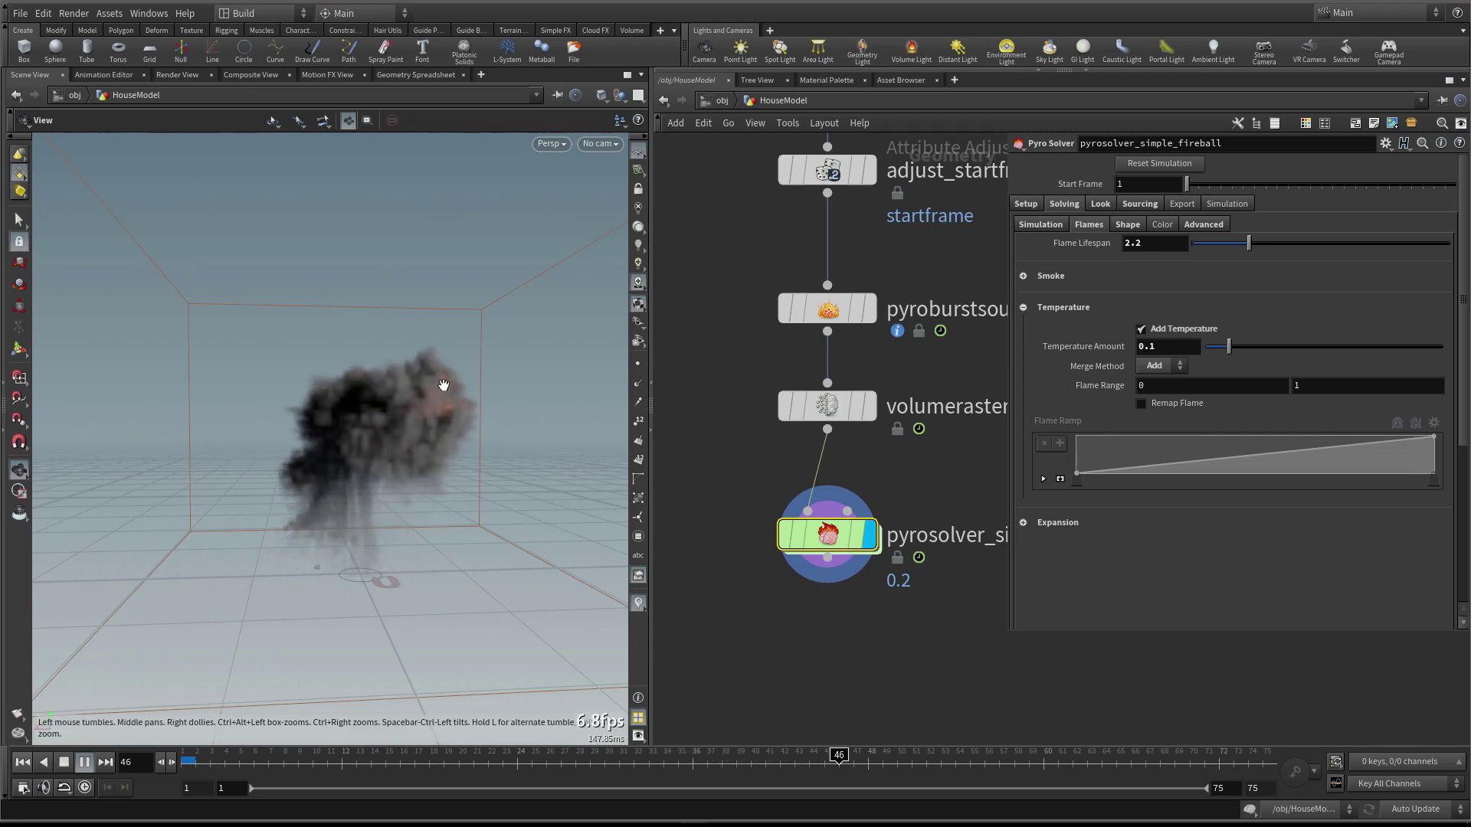
Set the minimum of the temperature Flame Range to 0.1, and raise it to 0.2
left_click(1159, 386)
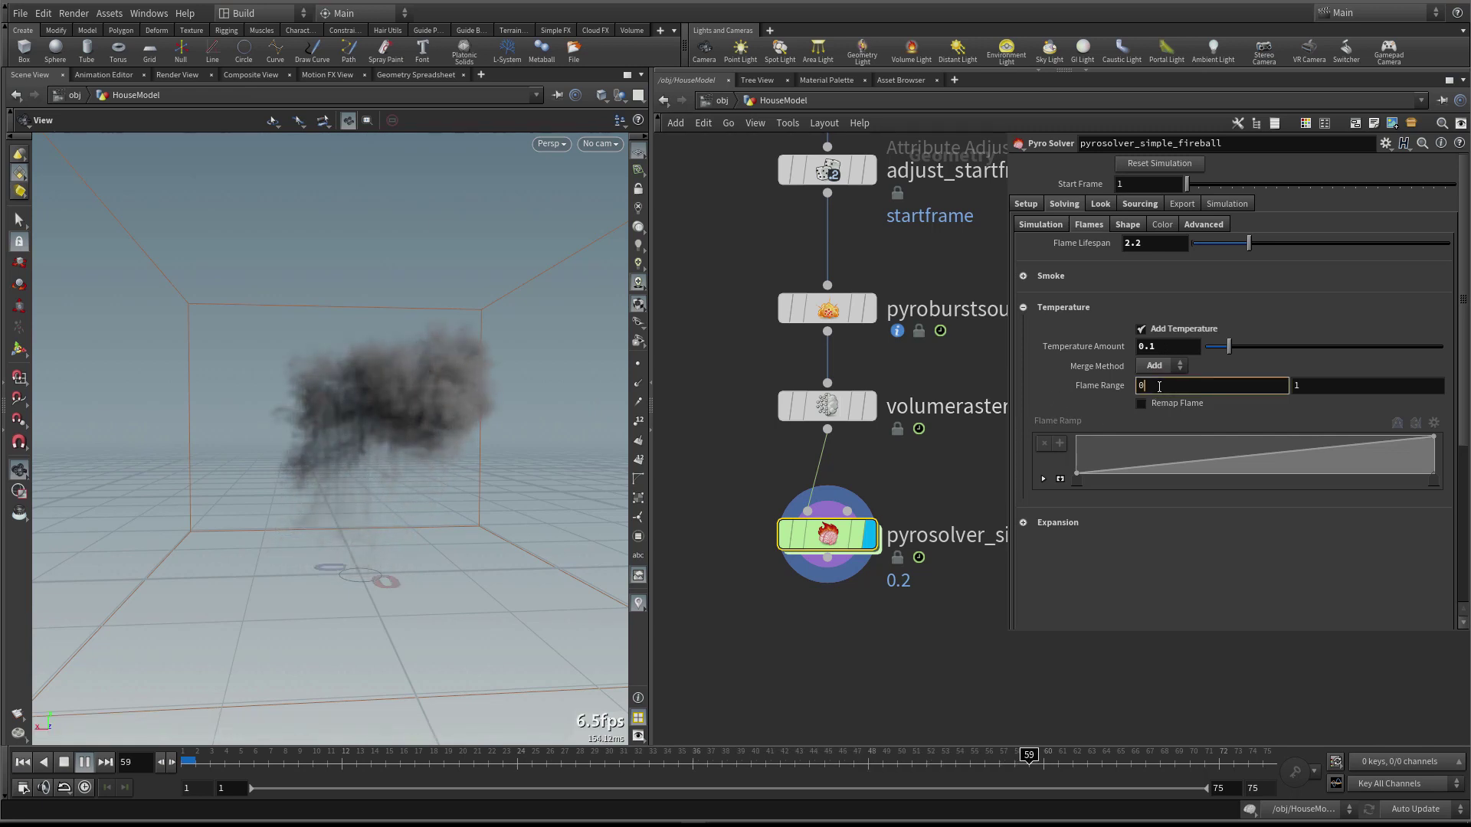
type("0.1")
key("Return")
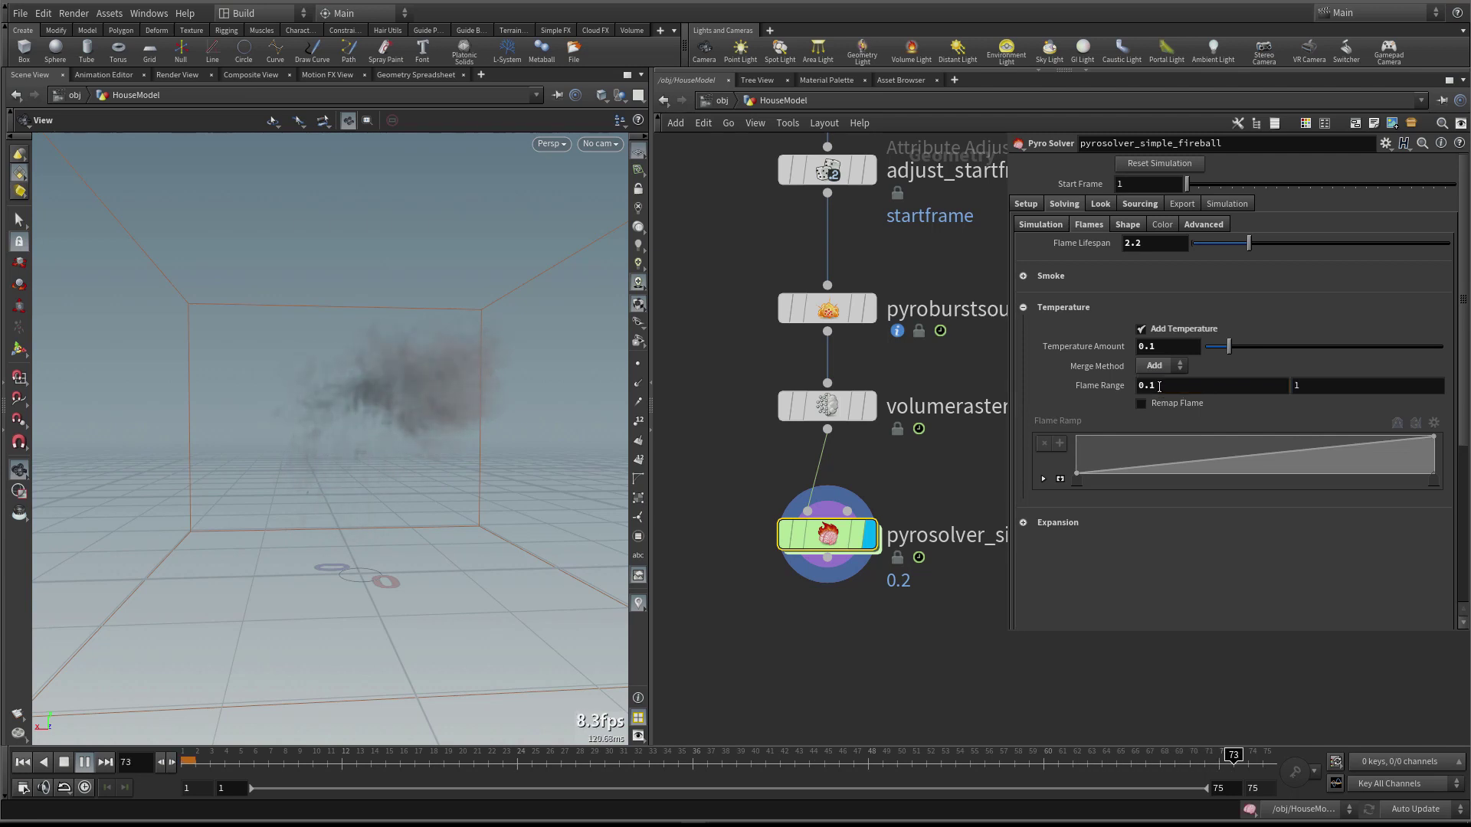
type("2")
key("Return")
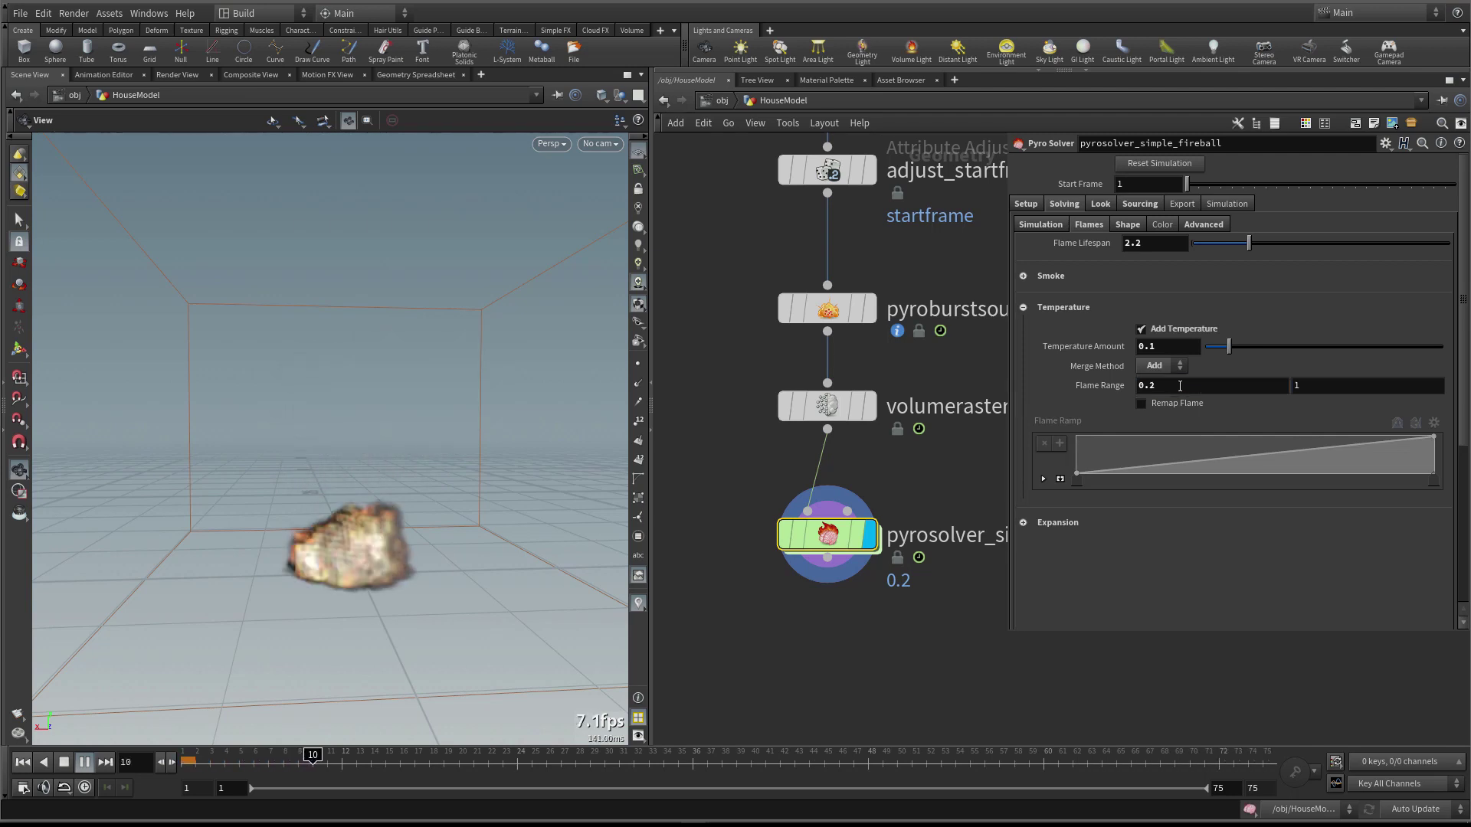
Set the flames' Expansion Rate to -2 and review how the explosion contracts during playback
left_click(1023, 308)
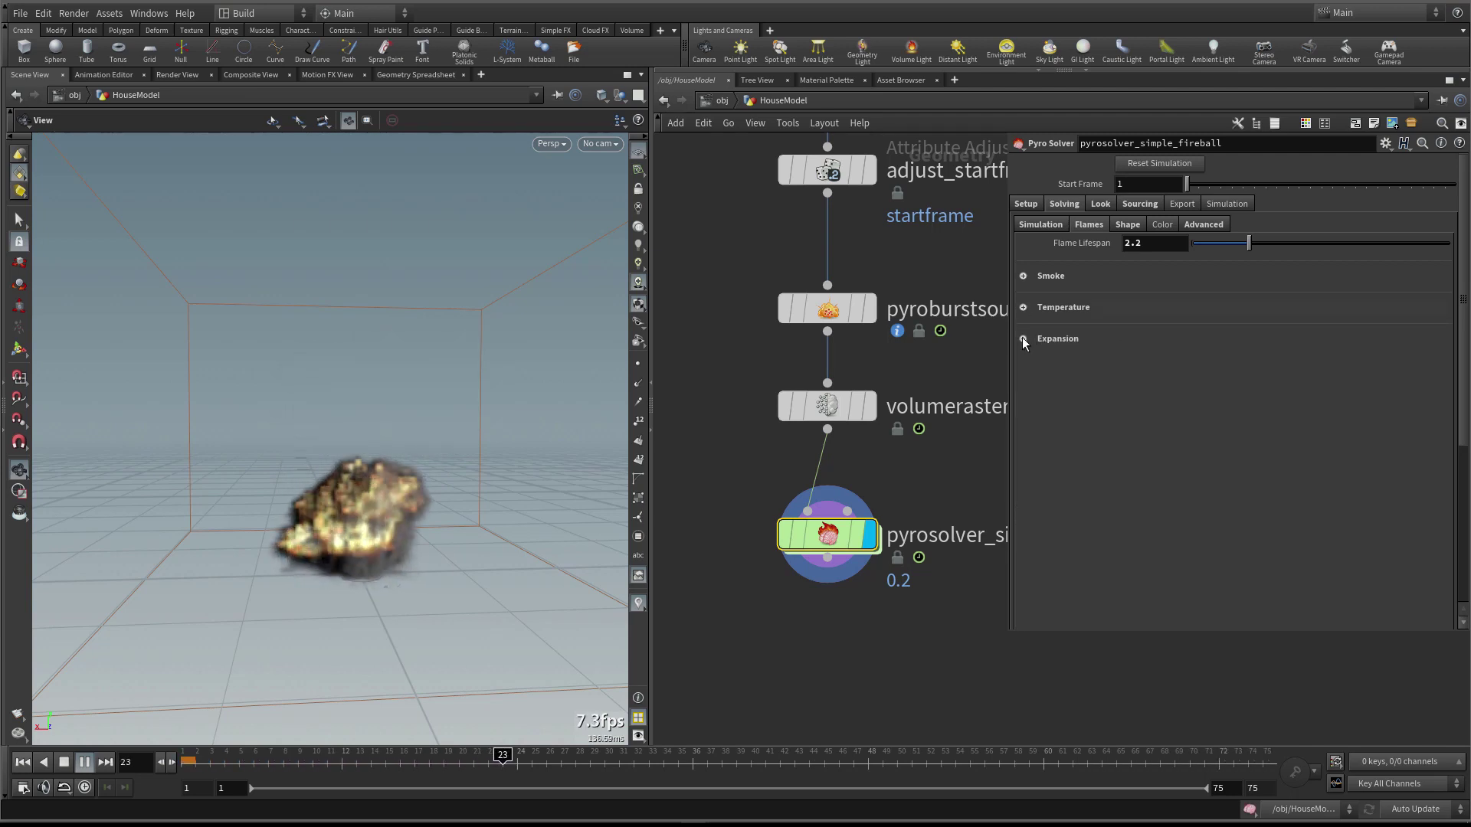
left_click(1022, 338)
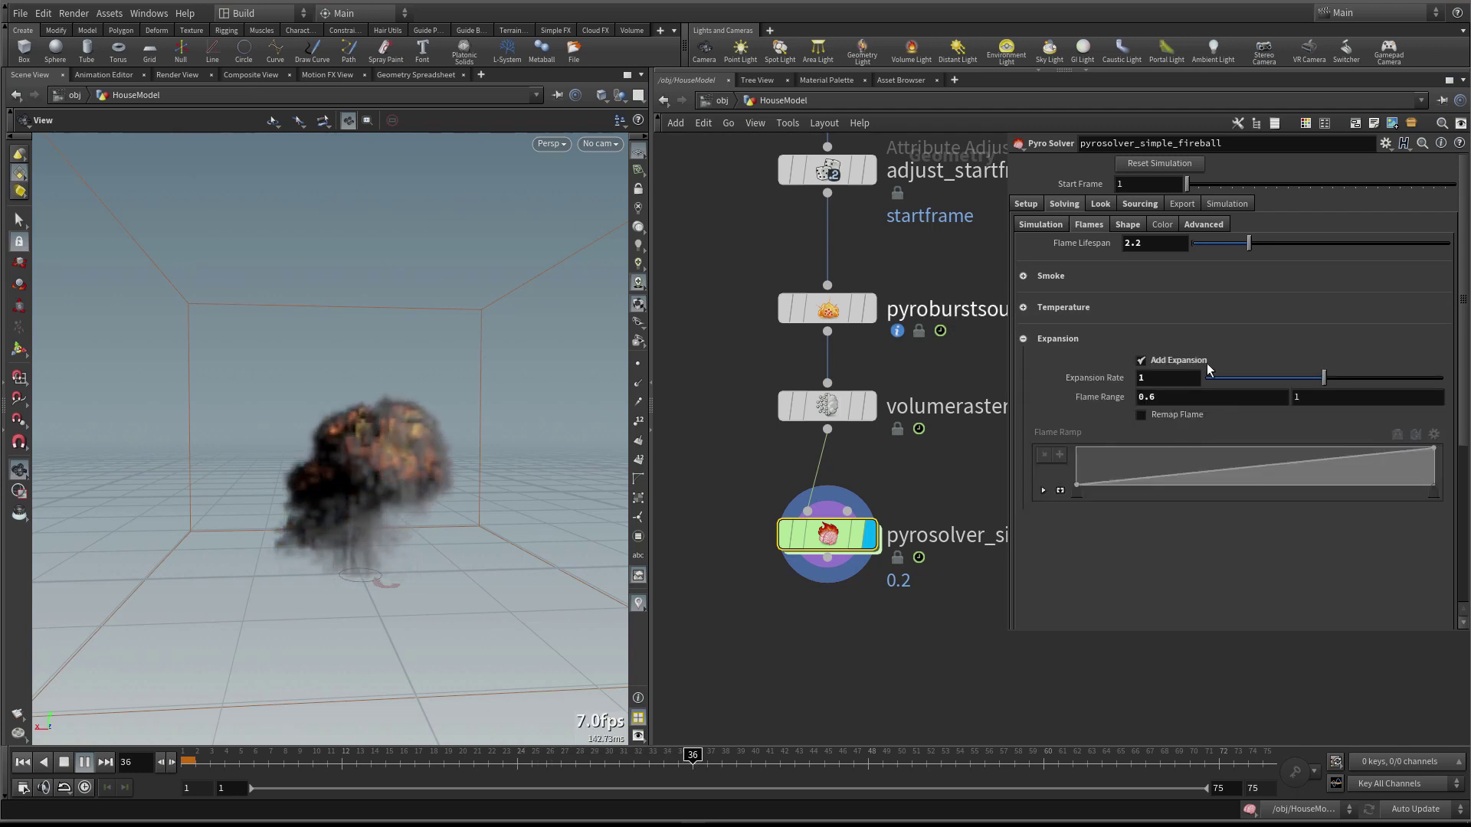
left_click(1142, 378)
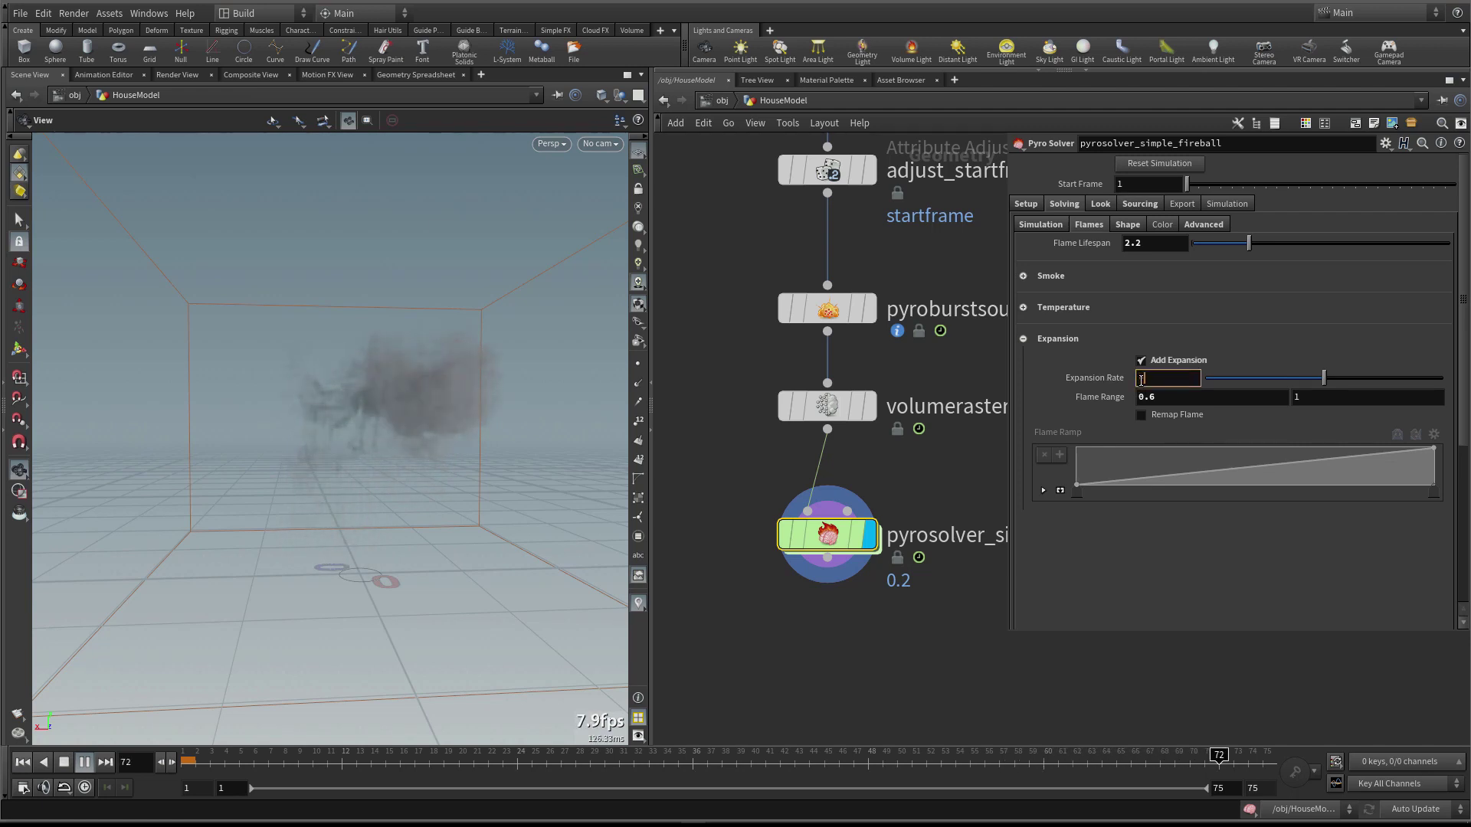
type("-2")
key("Return")
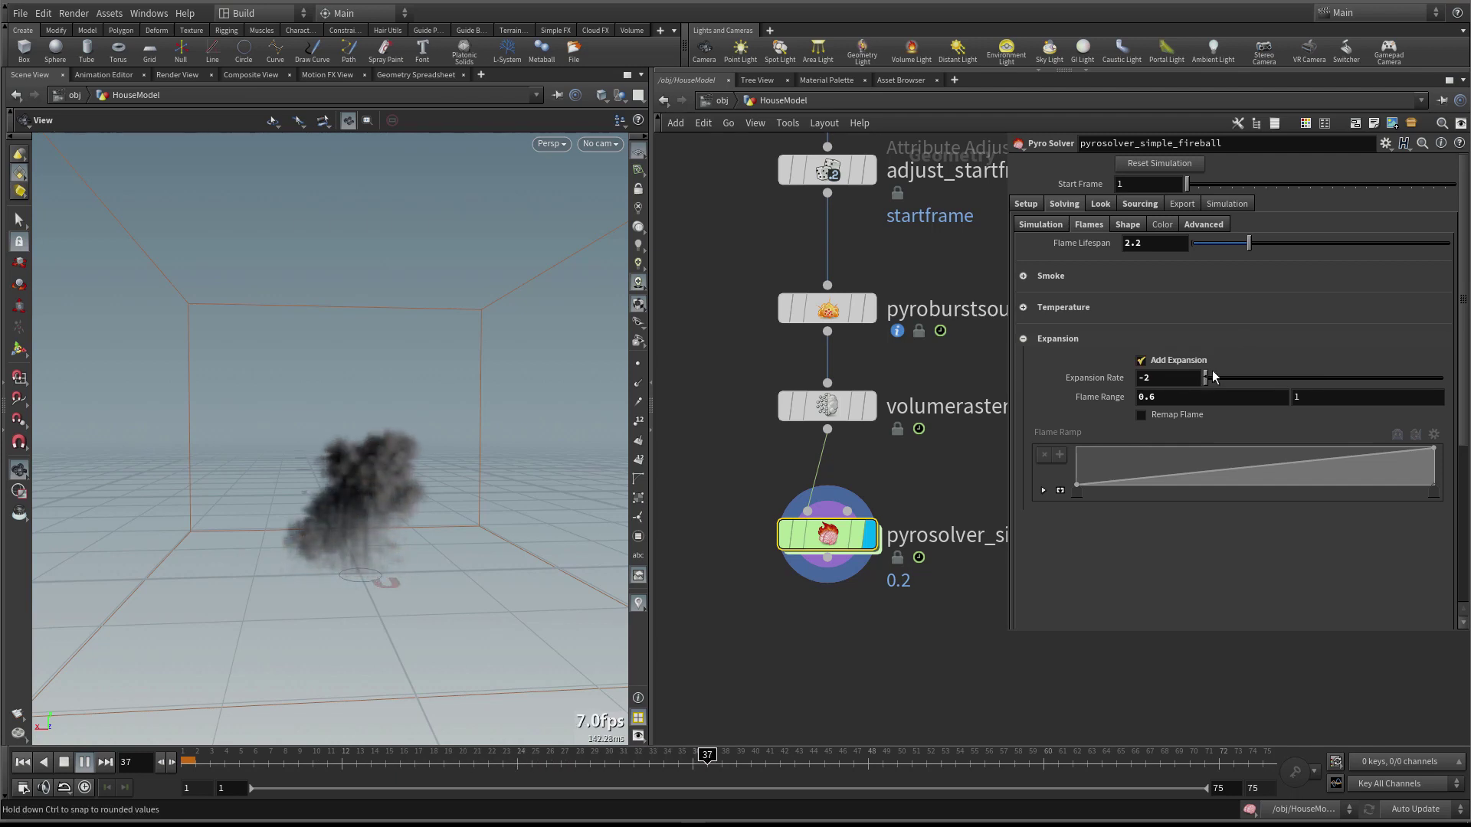
Set the Expansion Rate to 1.5, then to 1.8, reviewing the fireball's growth during playback
left_click(1169, 384)
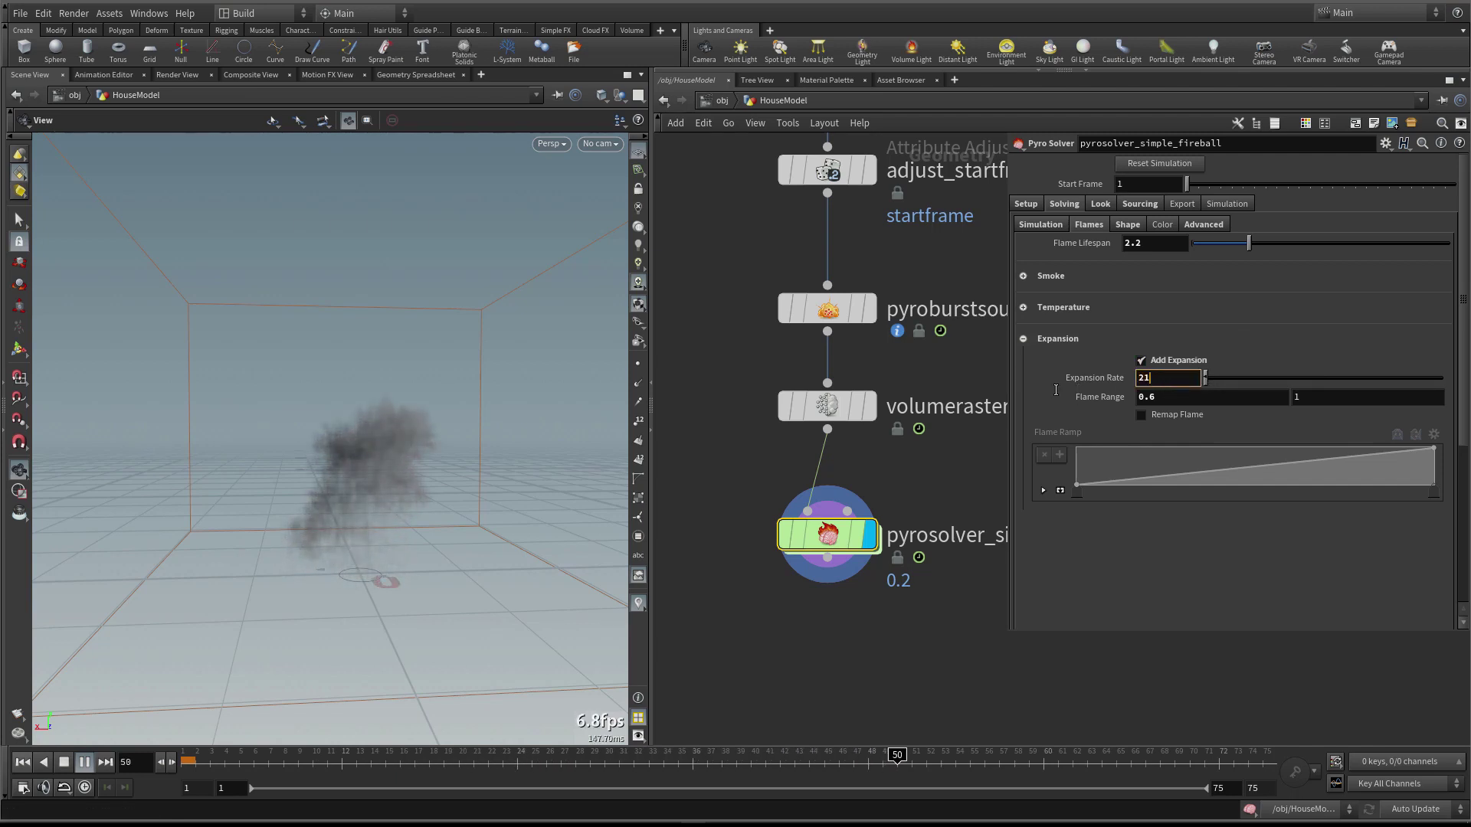
type("1.5")
key("Return")
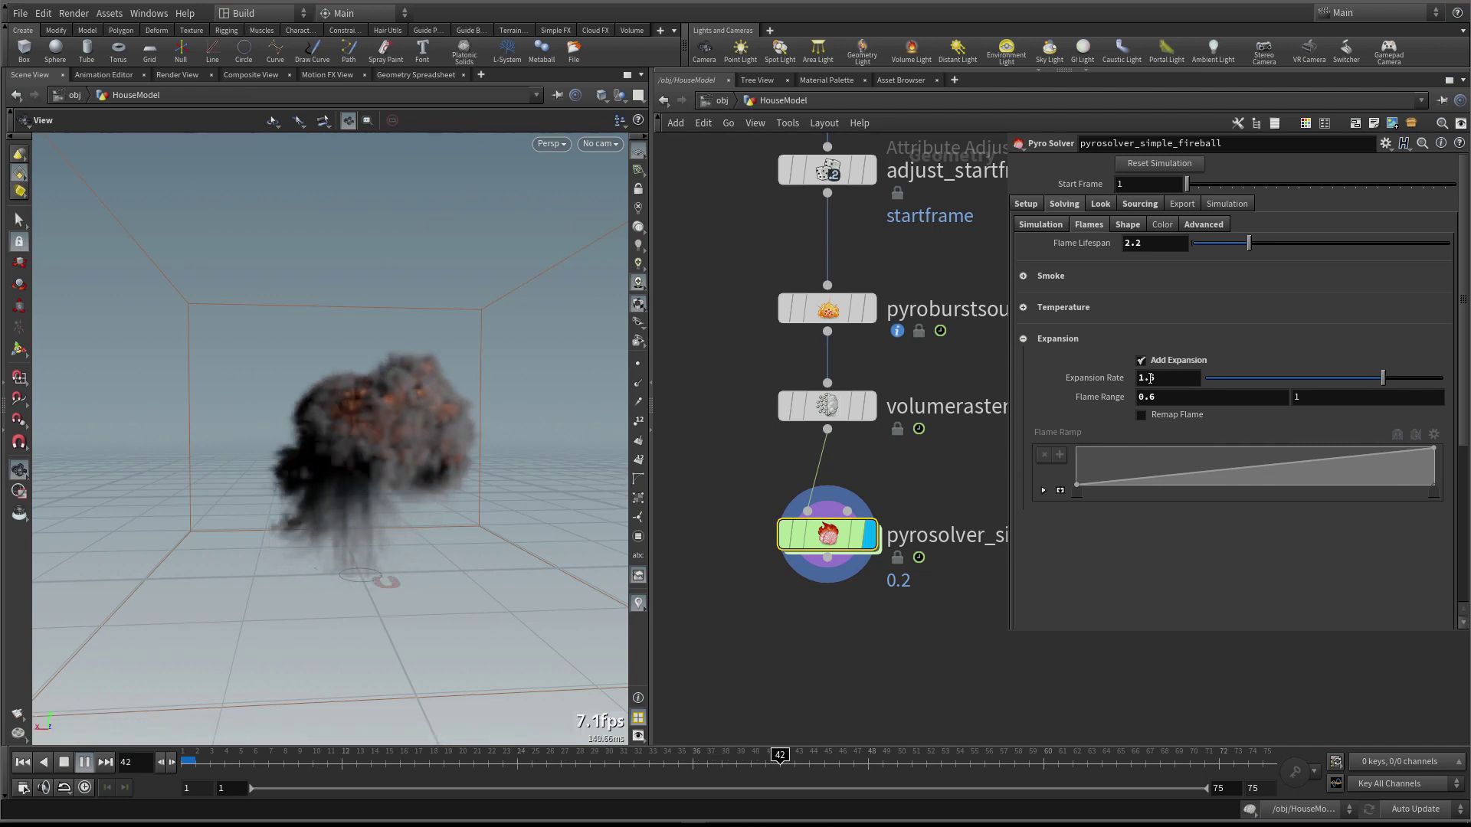
left_click_drag(1150, 377, 1182, 378)
type("8")
key("Return")
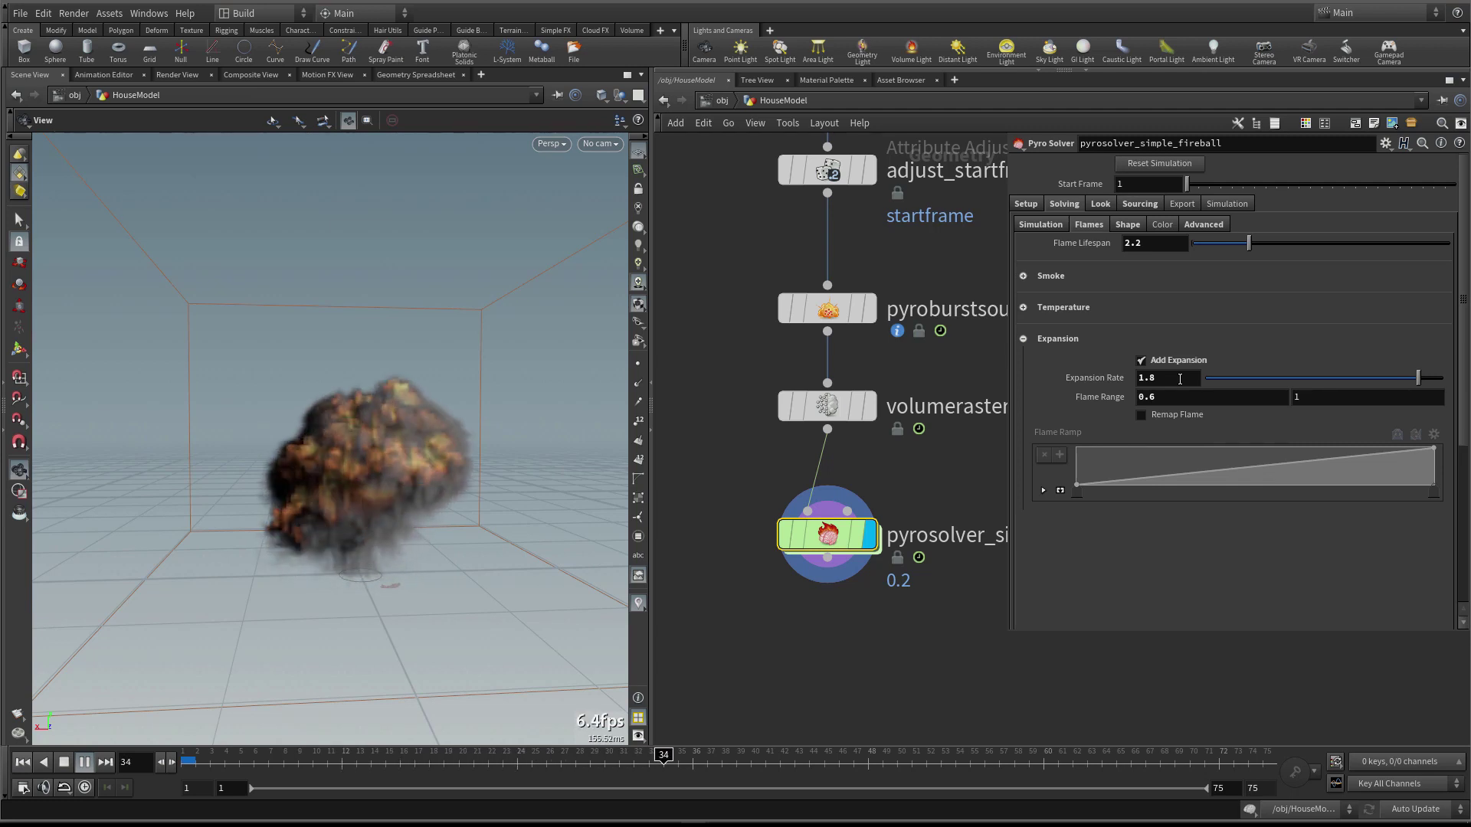
Set the Expansion Rate to 2 and the maximum of the expansion Flame Range to 1.1
double_click(1168, 378)
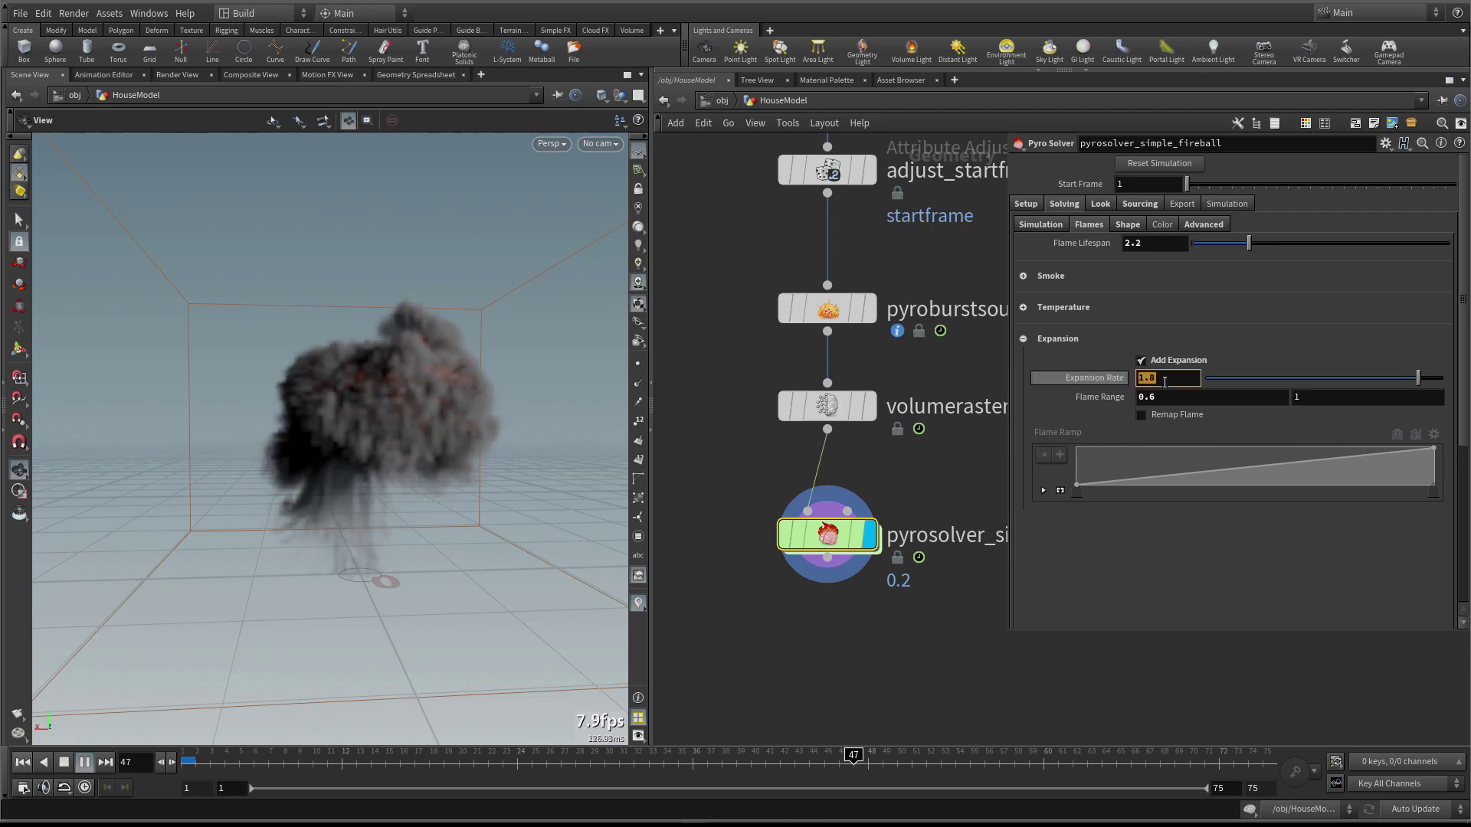
type("2")
key("Return")
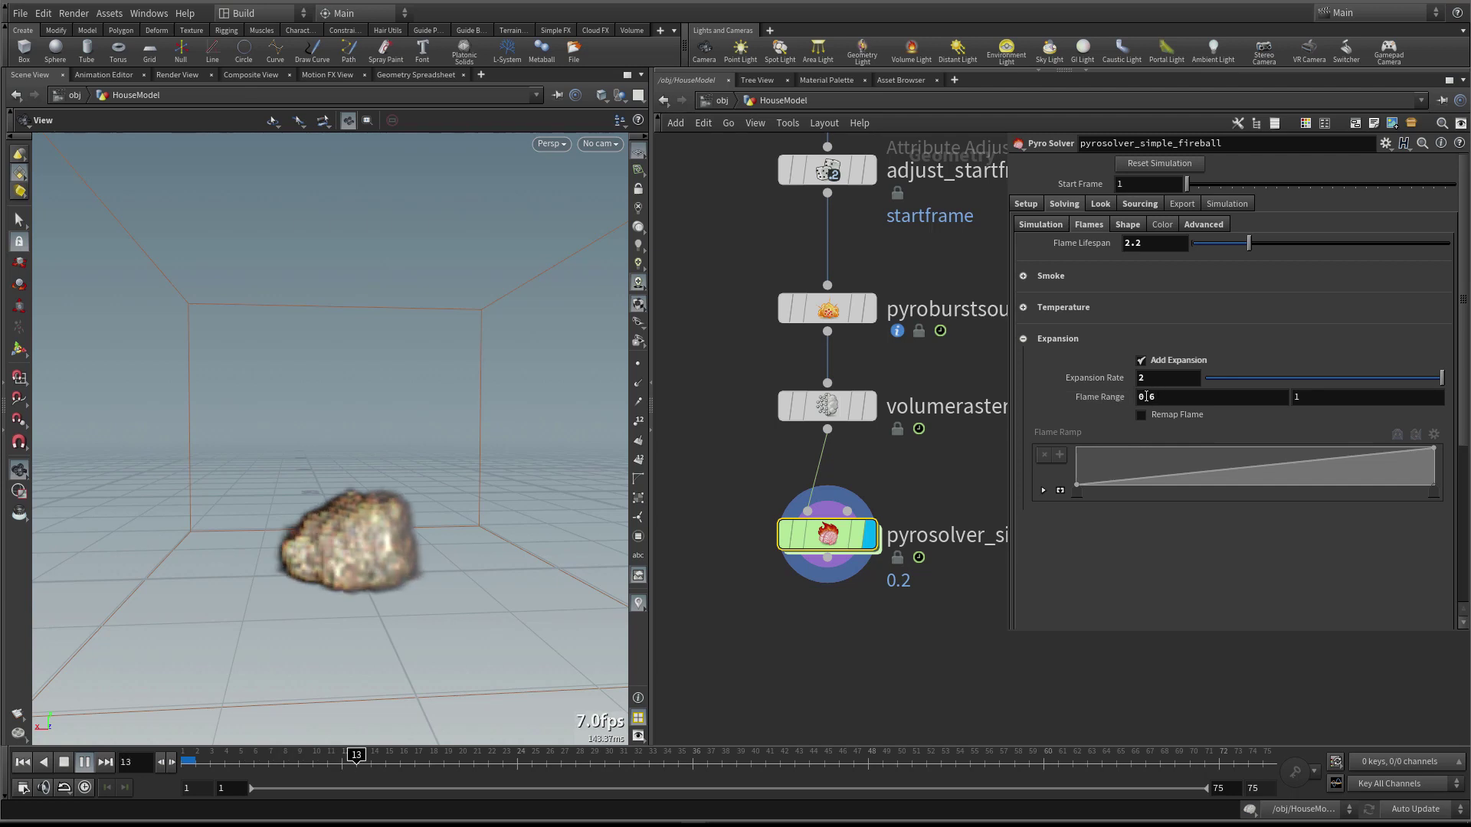
left_click(1318, 396)
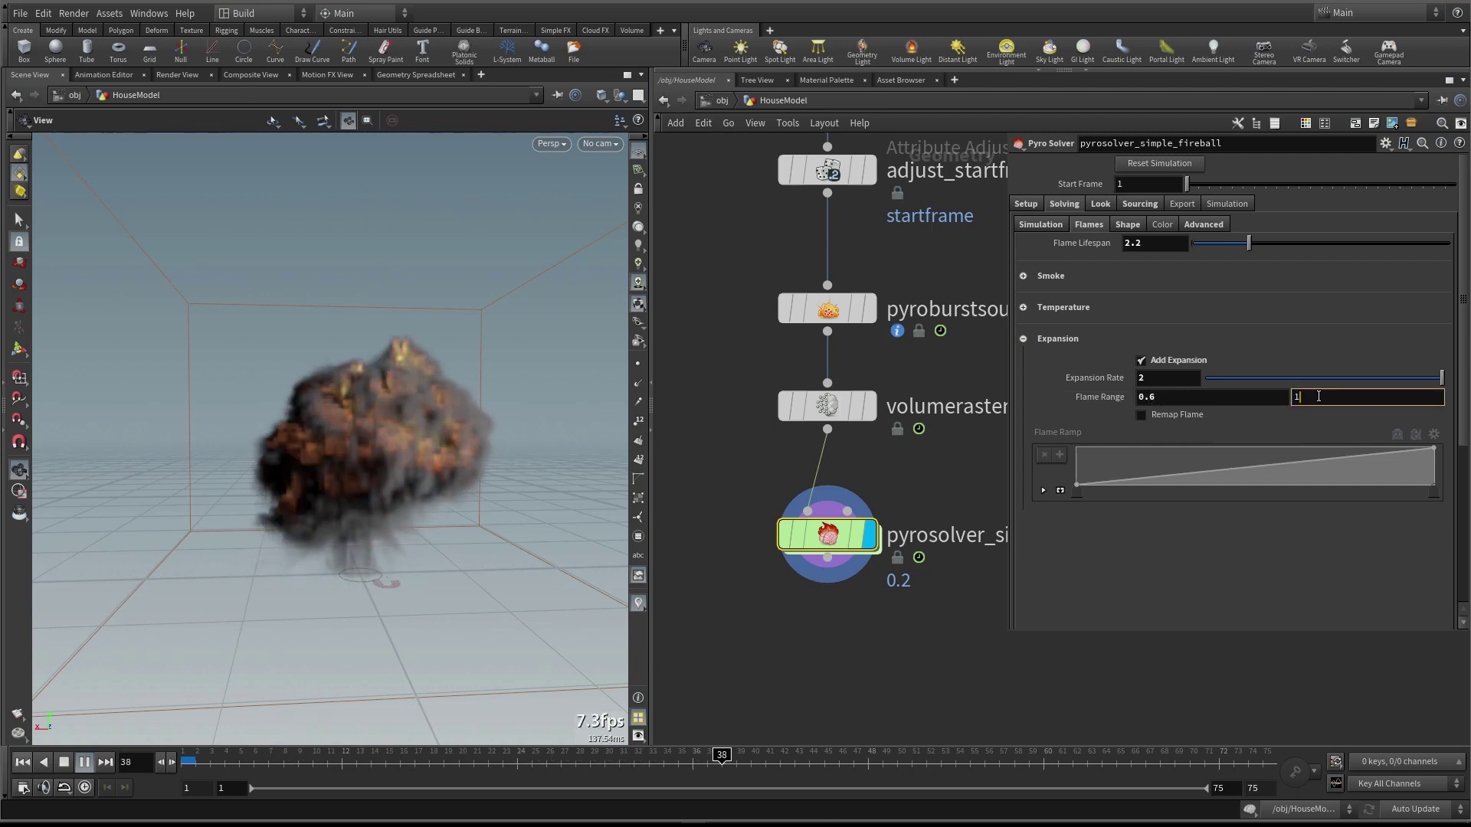
type(".1")
key("Return")
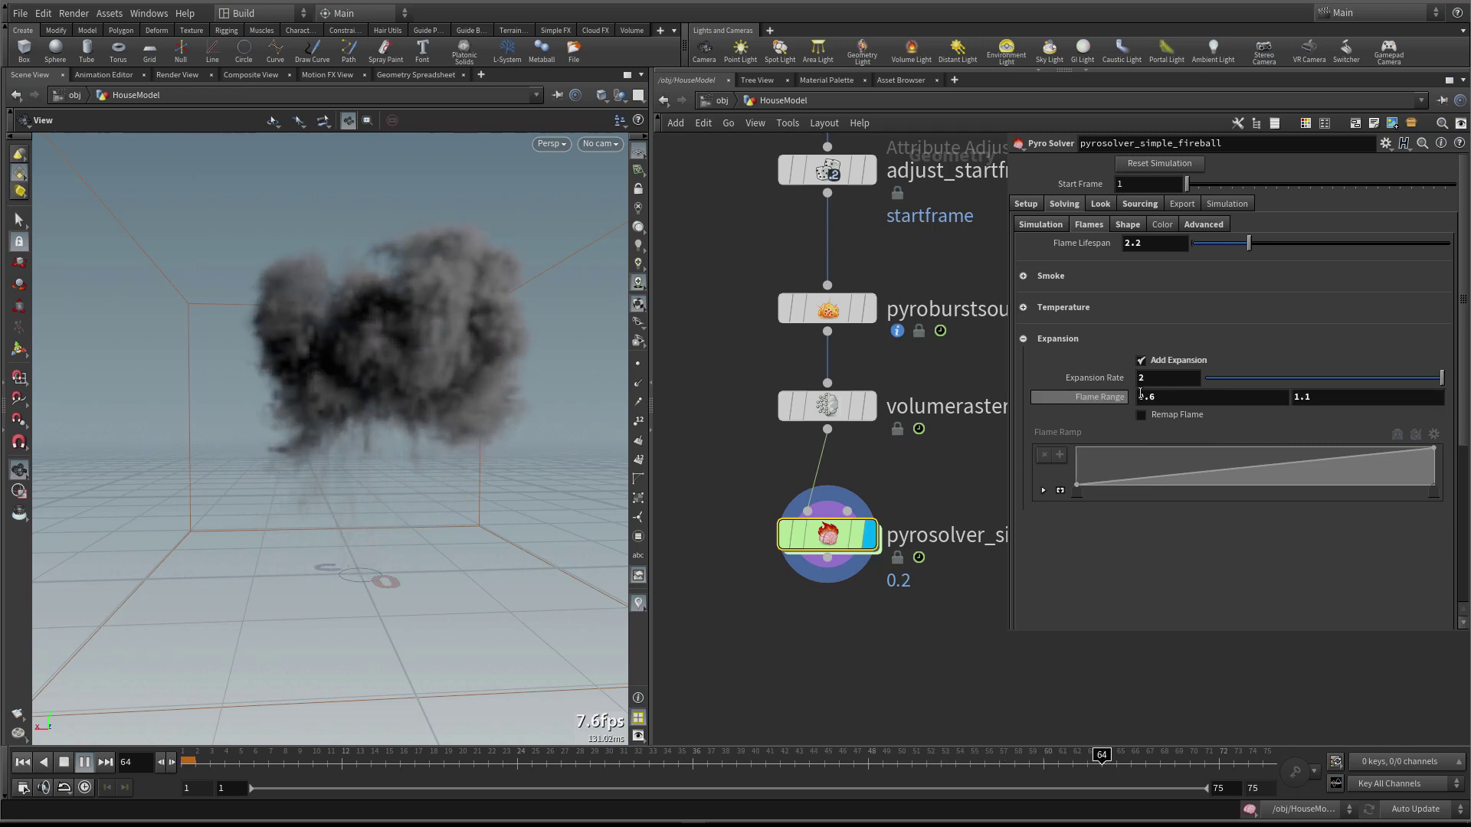
Set the Expansion Rate to 2.5 and stop the playback at frame 40
left_click(1160, 381)
double_click(1165, 379)
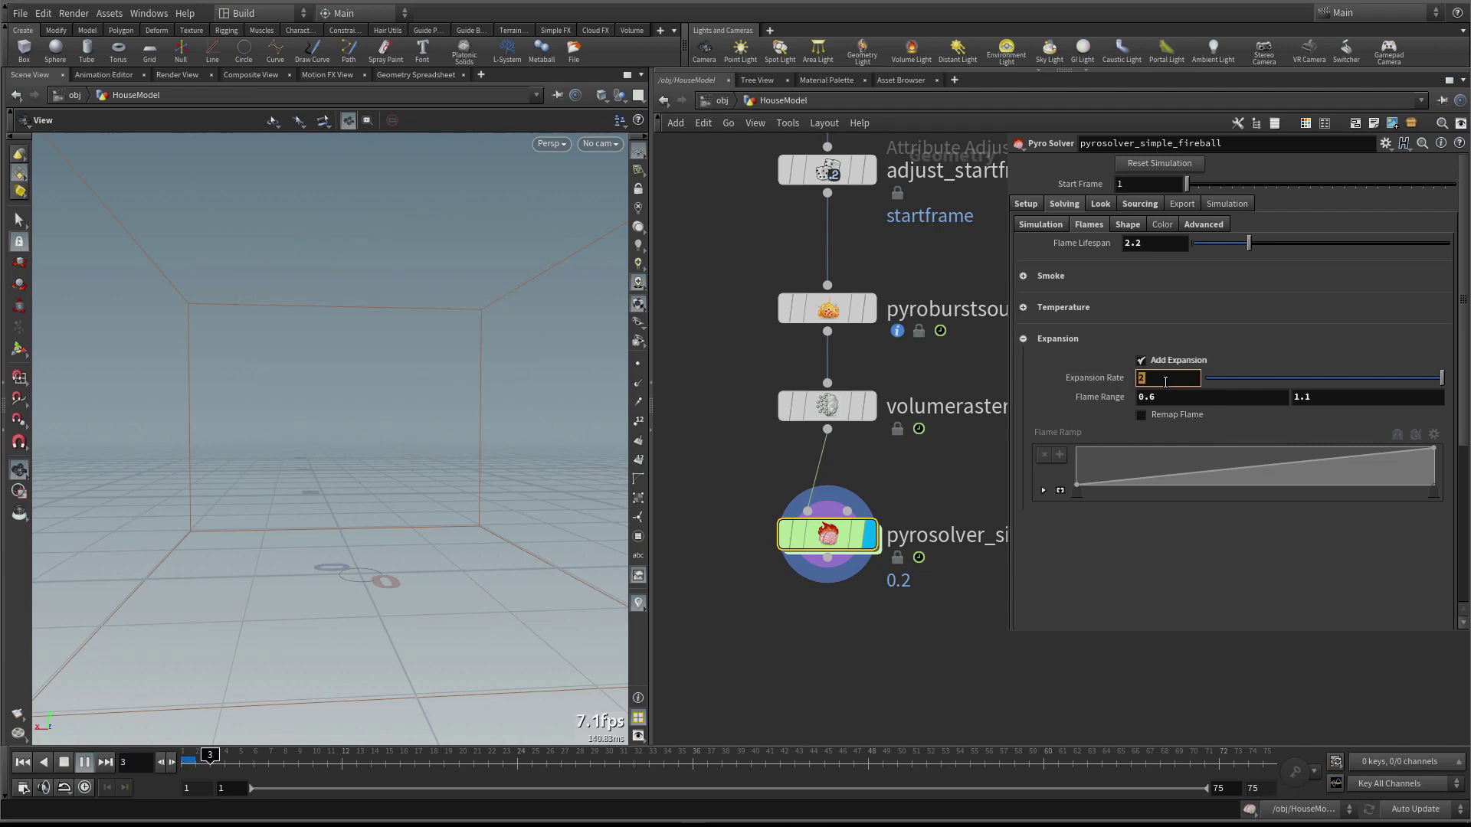
type(".5")
key("Return")
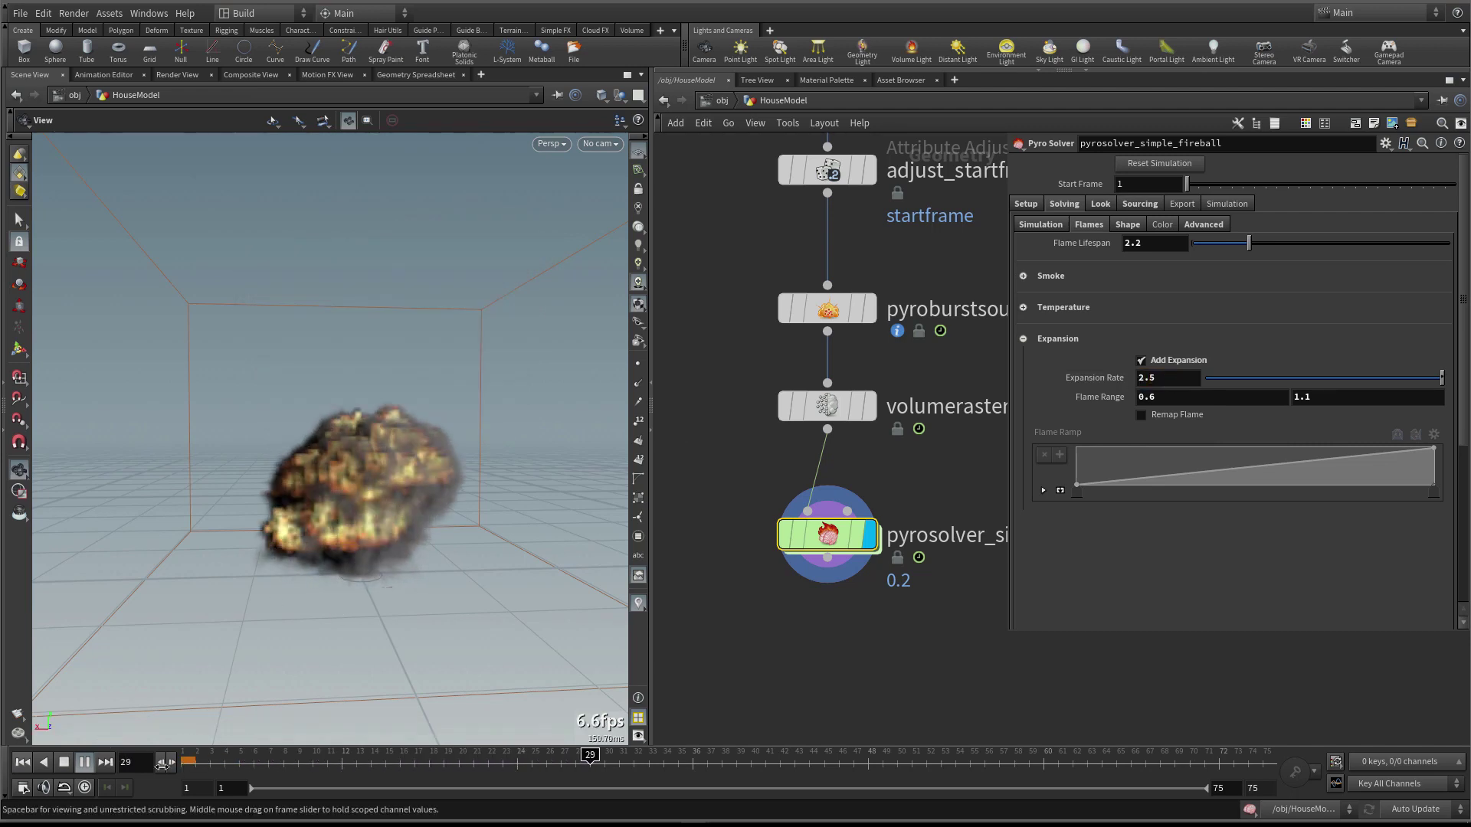
left_click(84, 766)
left_click(84, 764)
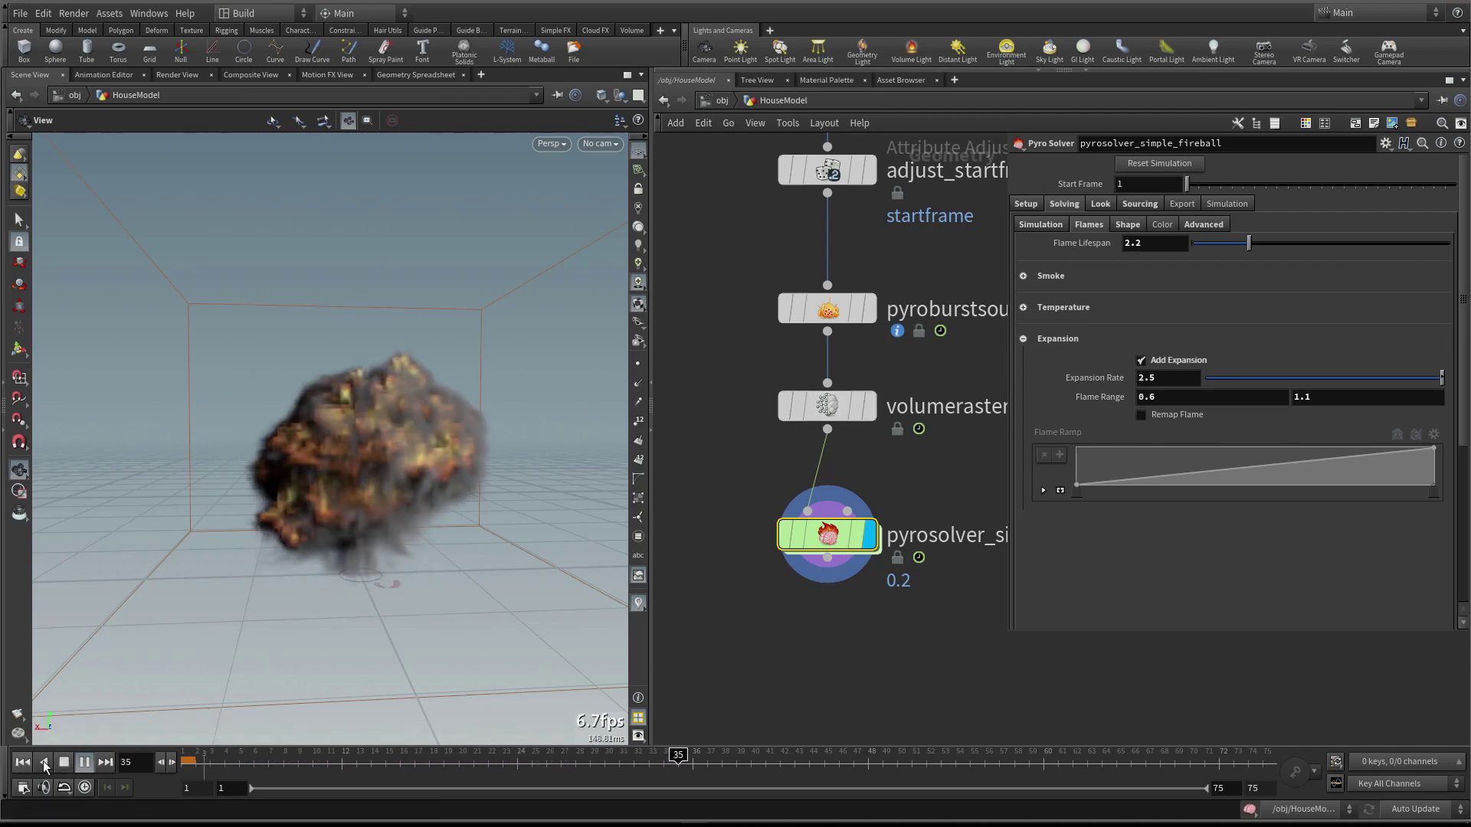
left_click(81, 762)
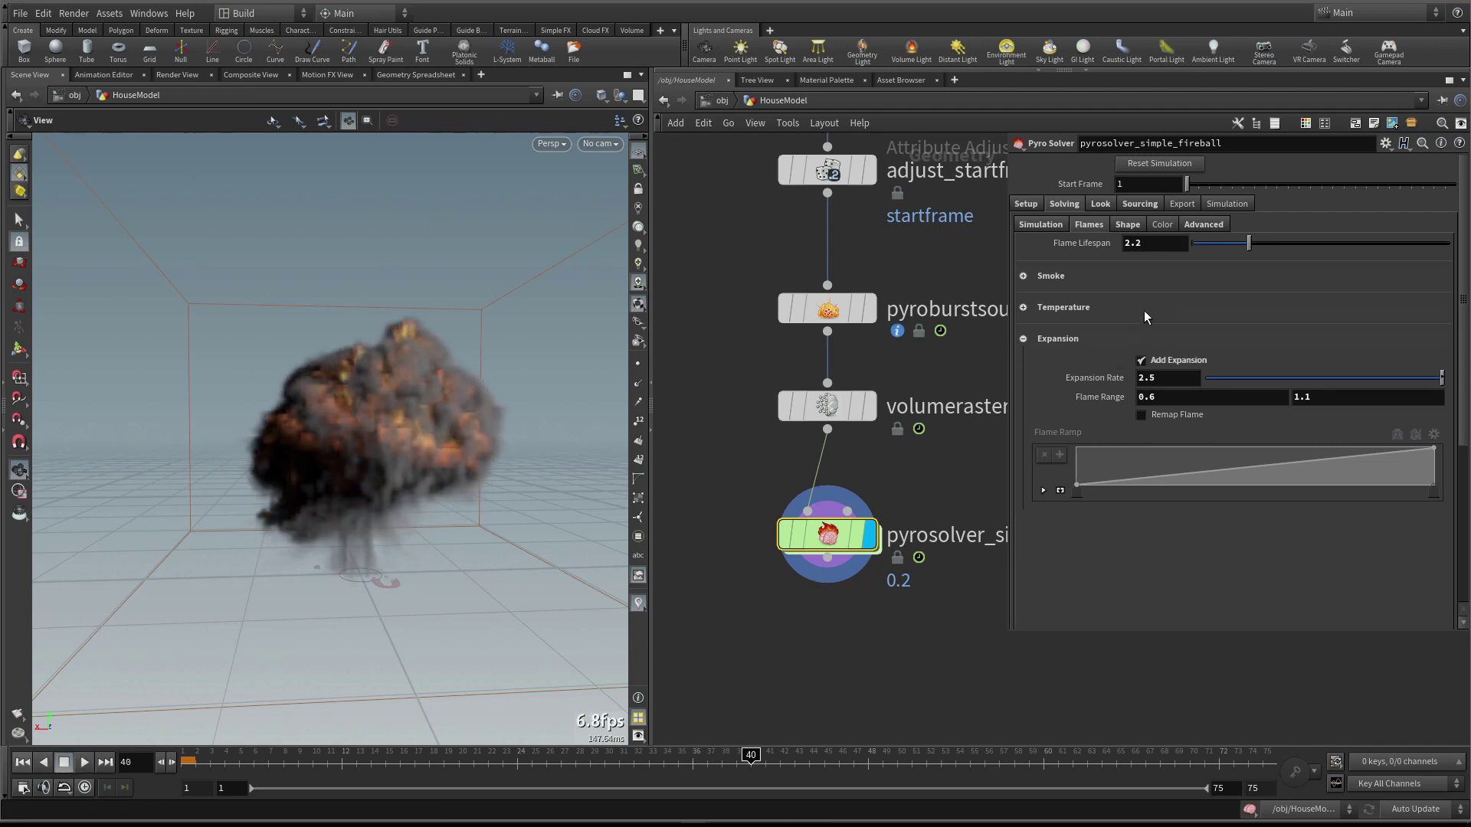
Examine the source volumes and target fields of the density and temperature operations in the pyro solver's sourcing settings
left_click(1141, 204)
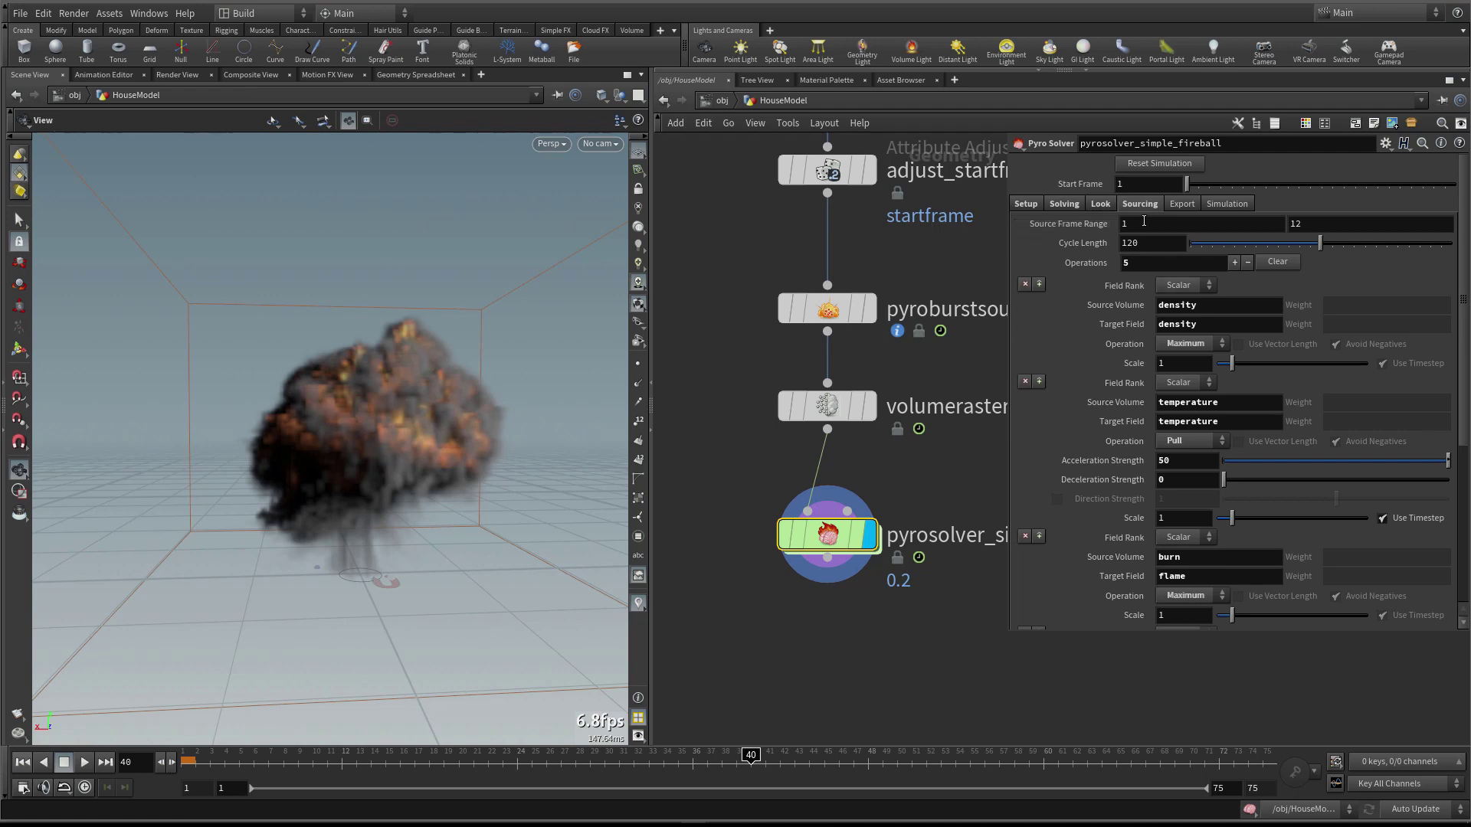
scroll(1077, 375, "down", 1)
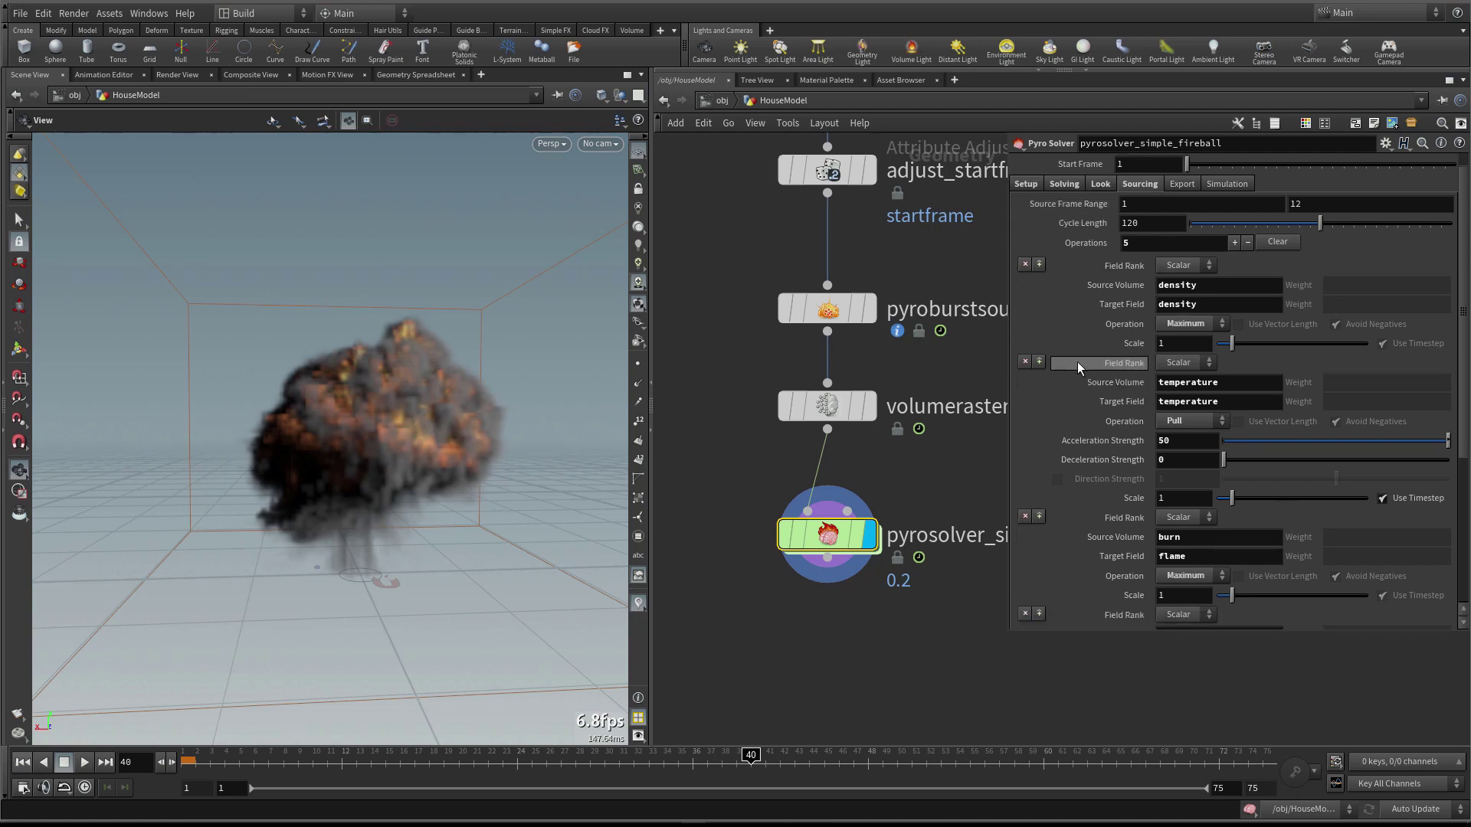
middle_click(824, 410)
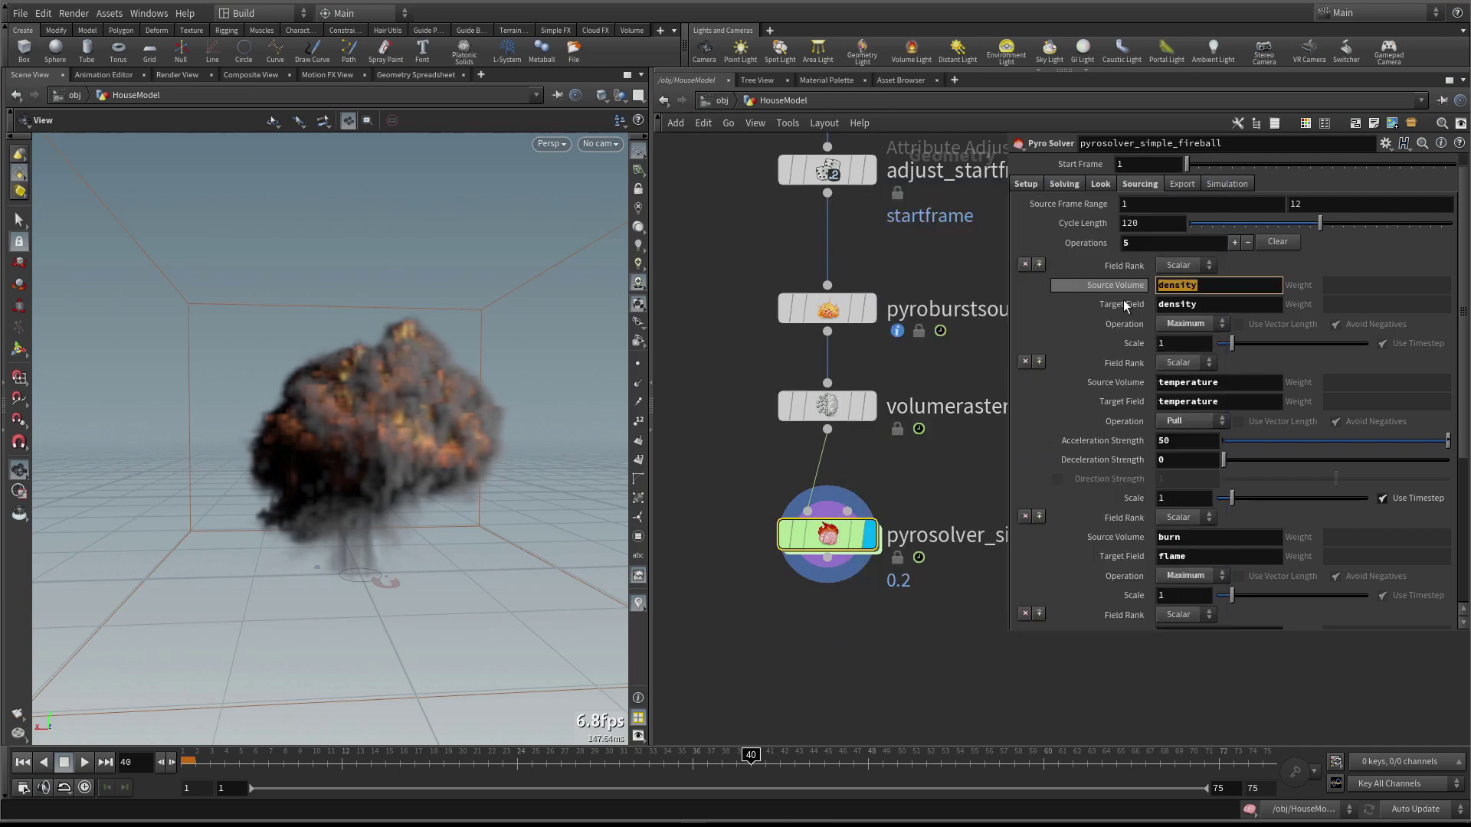
left_click(1171, 309)
double_click(1171, 310)
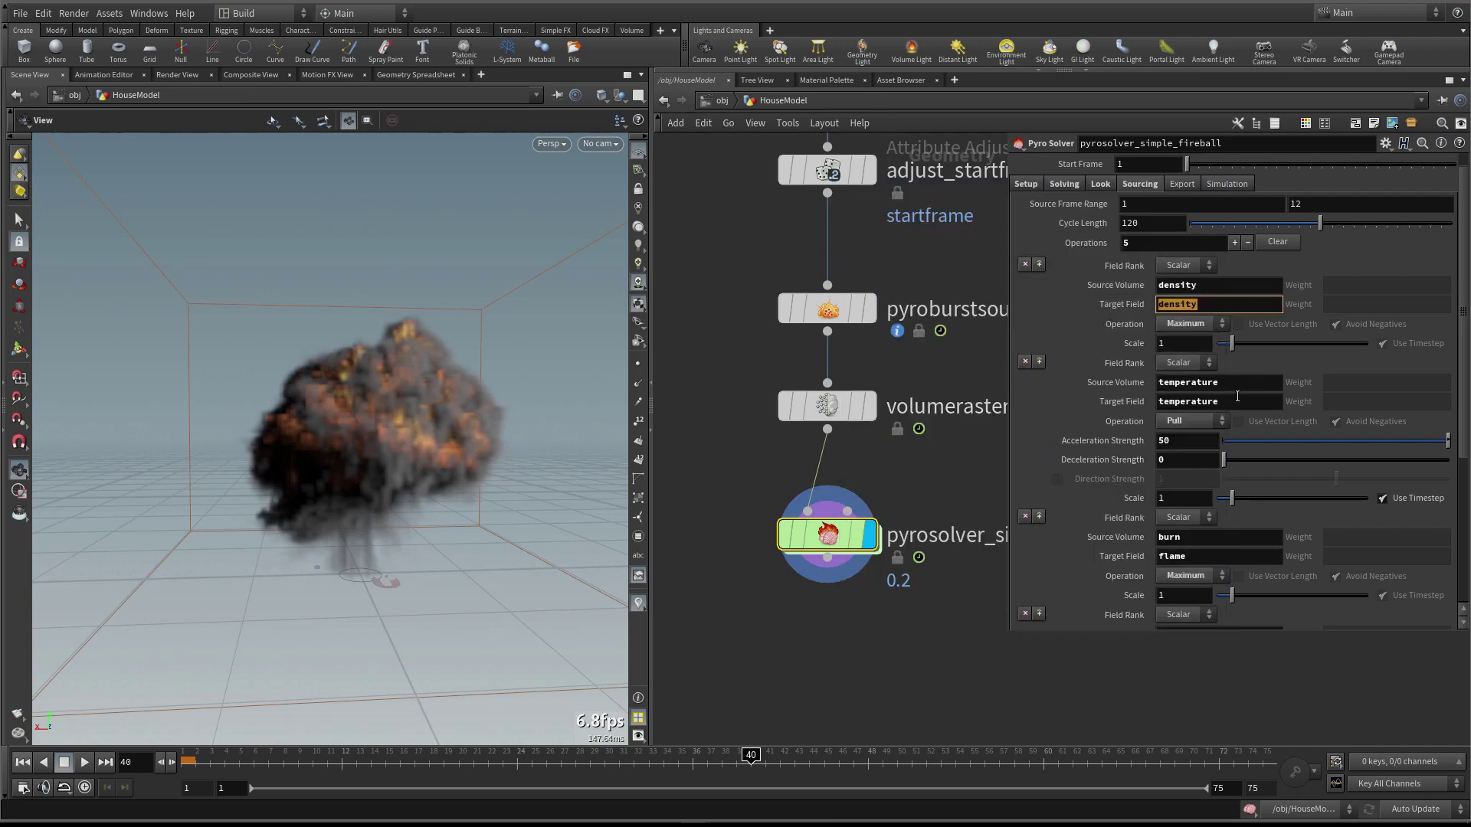
double_click(1188, 382)
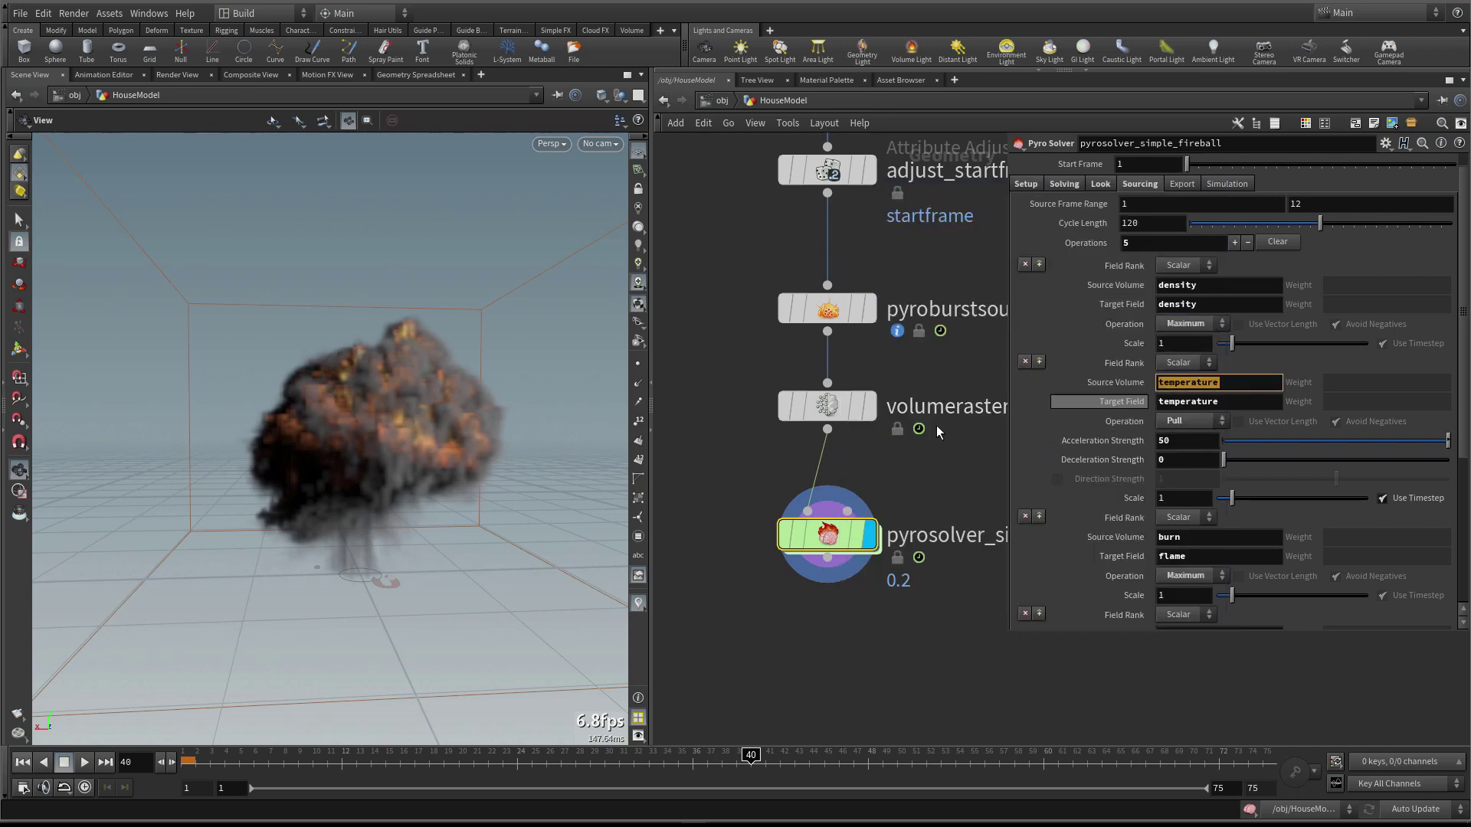
middle_click_drag(821, 412, 892, 408)
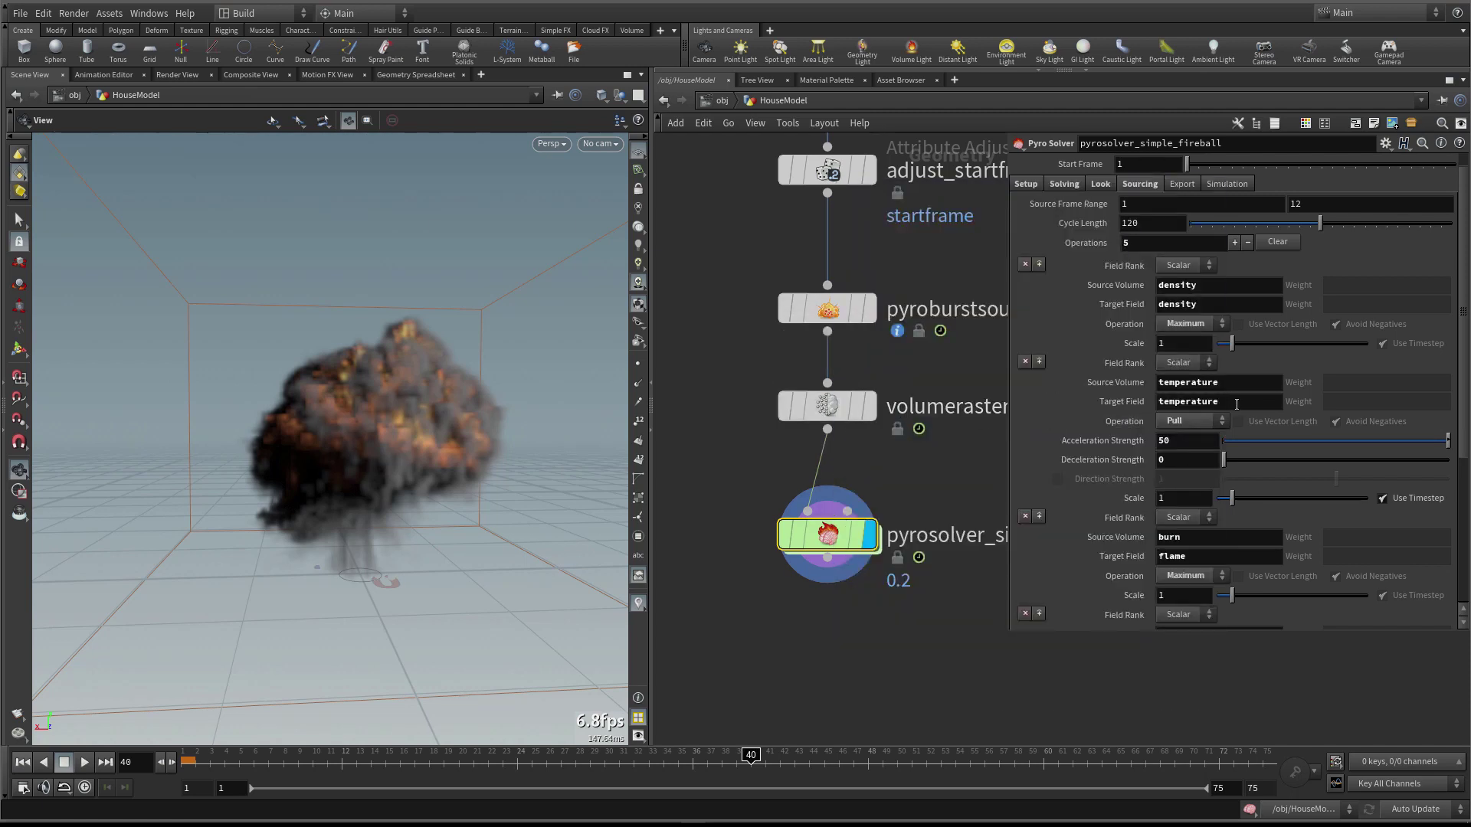
double_click(1191, 401)
double_click(1227, 385)
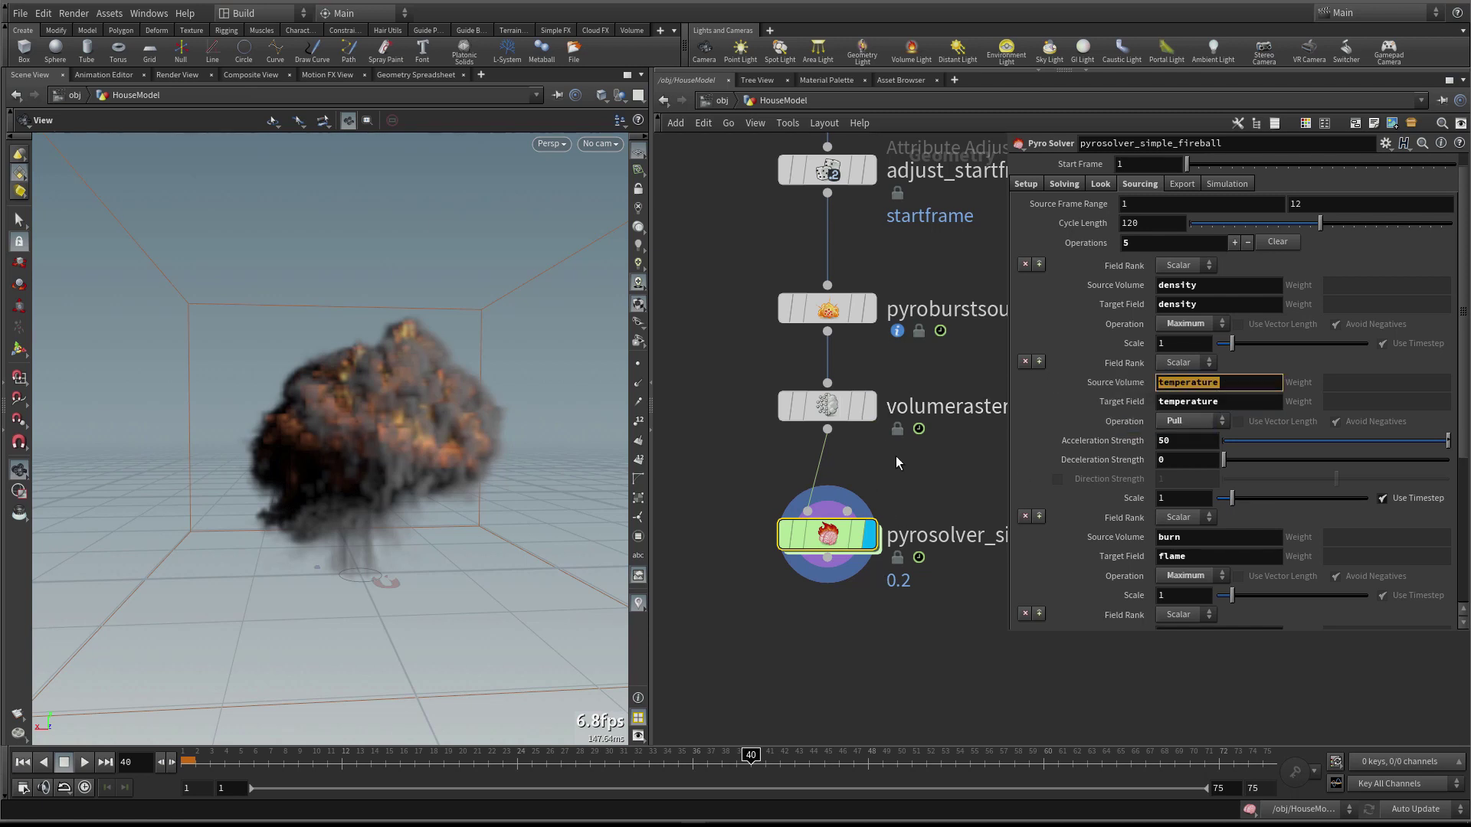
Examine the sourcing operations that feed the burn volume into the flame and divergence fields
scroll(1072, 375, "down", 3)
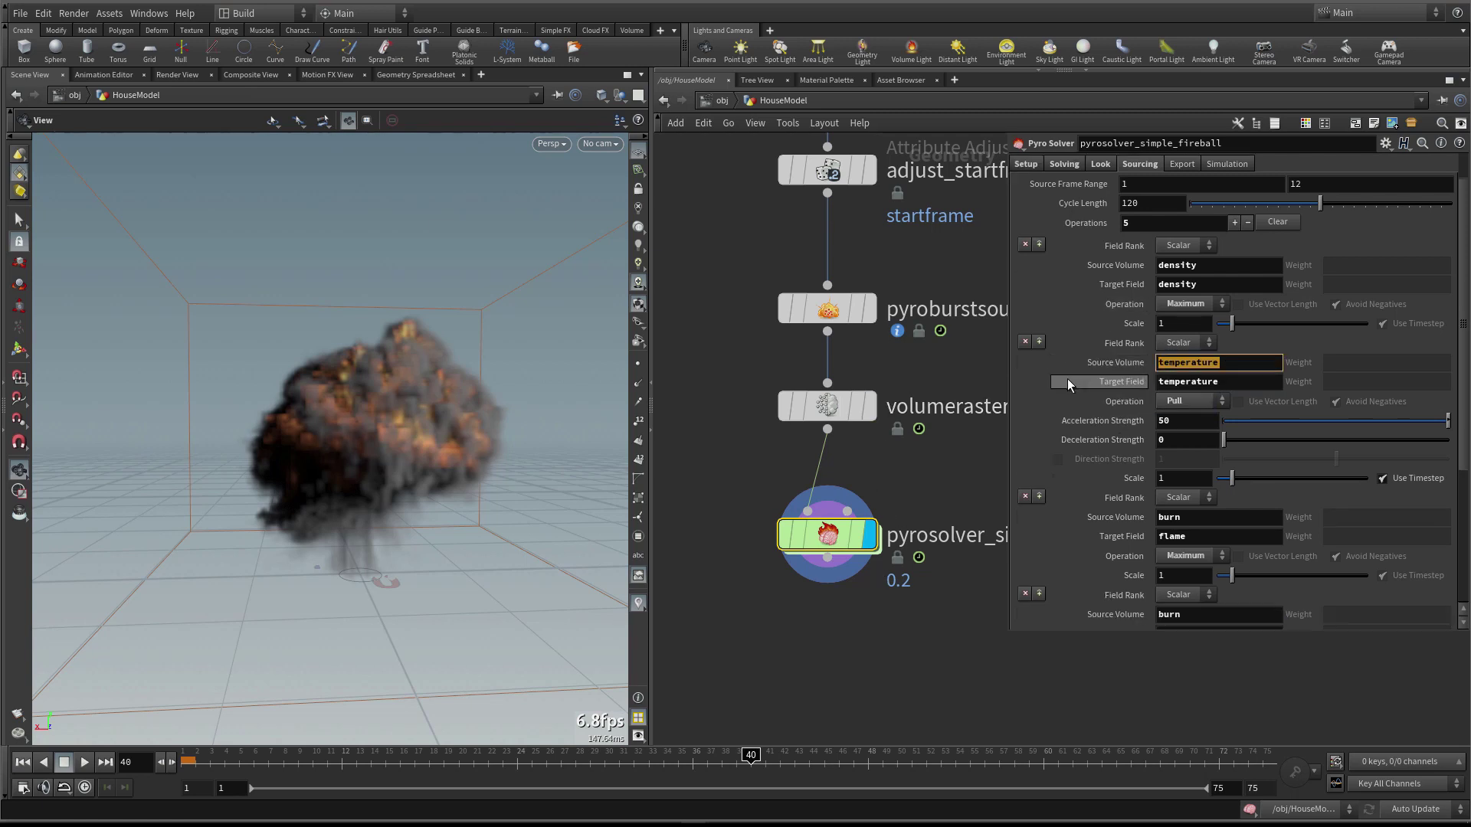
double_click(1195, 458)
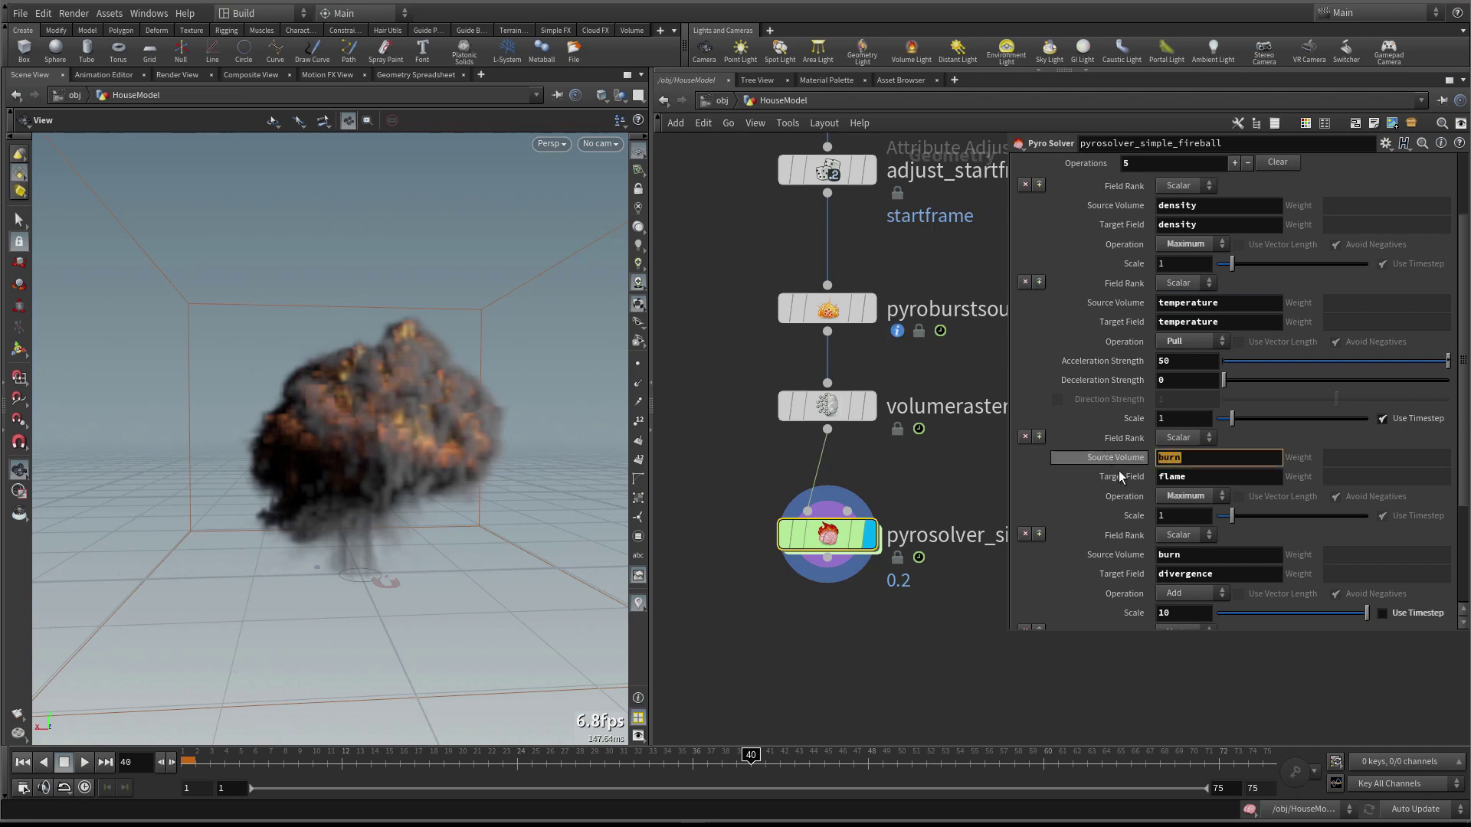
double_click(1202, 476)
scroll(1031, 488, "down", 3)
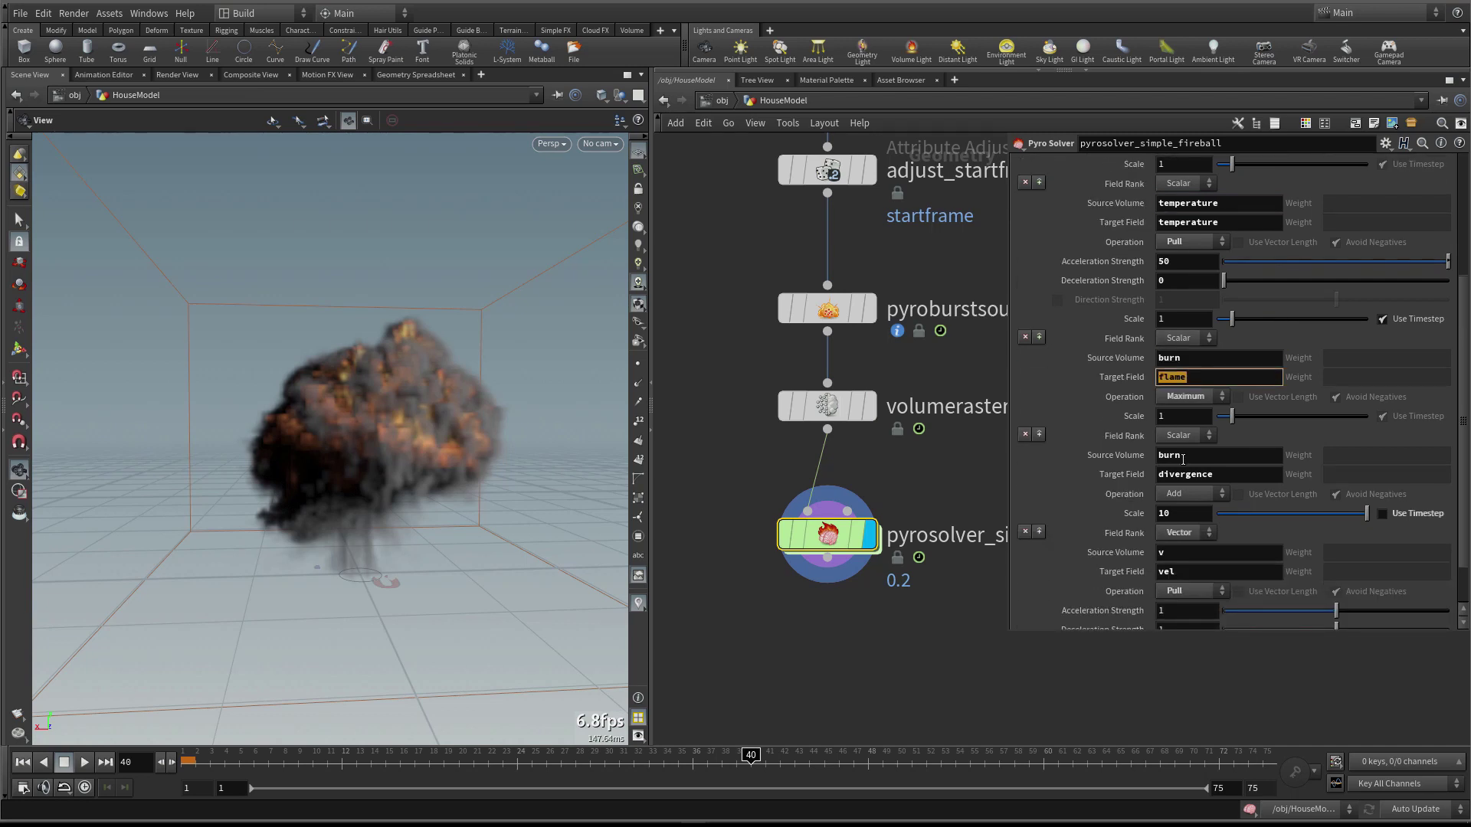
double_click(1181, 457)
double_click(1165, 475)
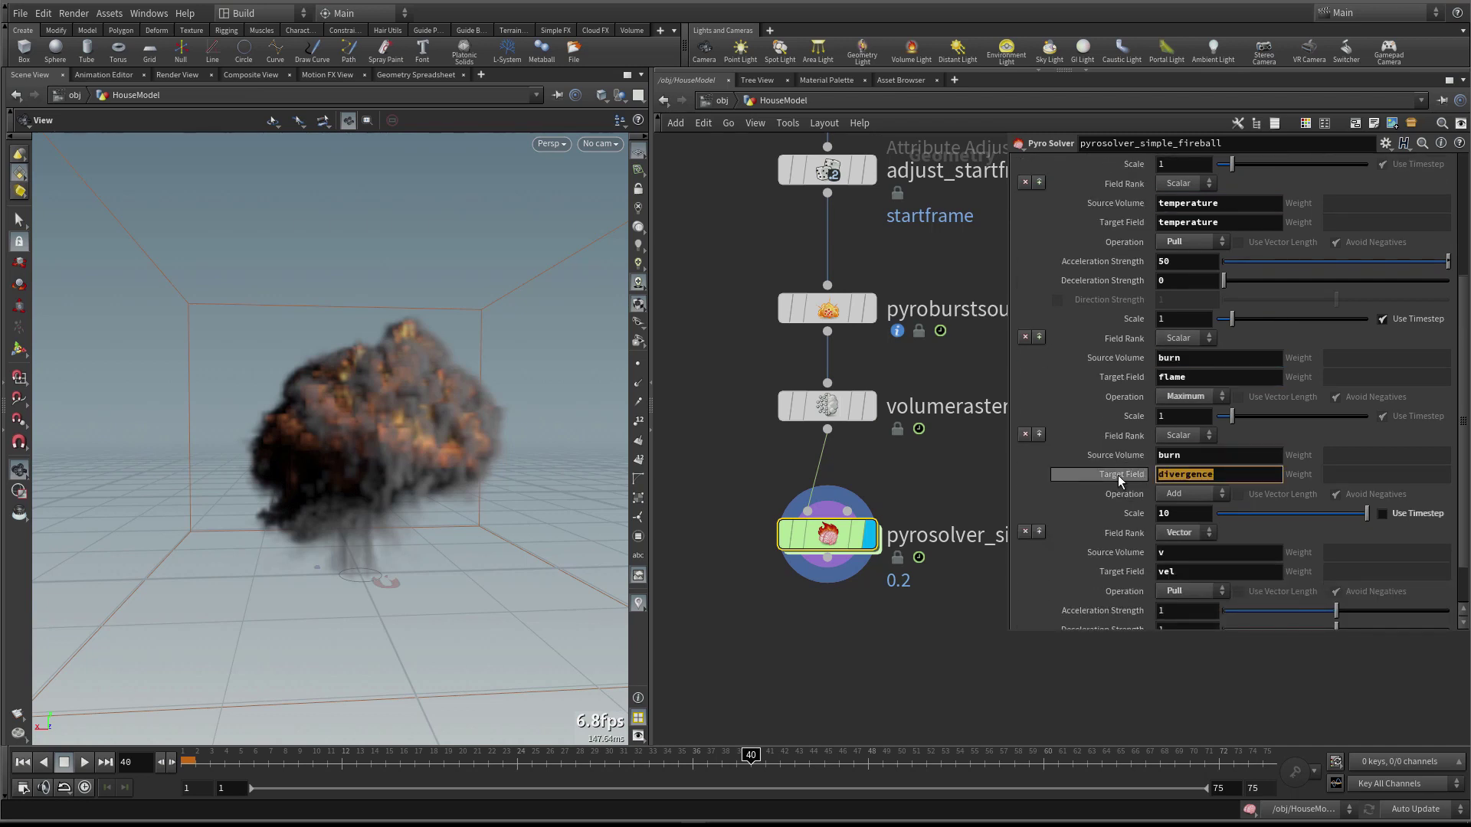
double_click(1201, 456)
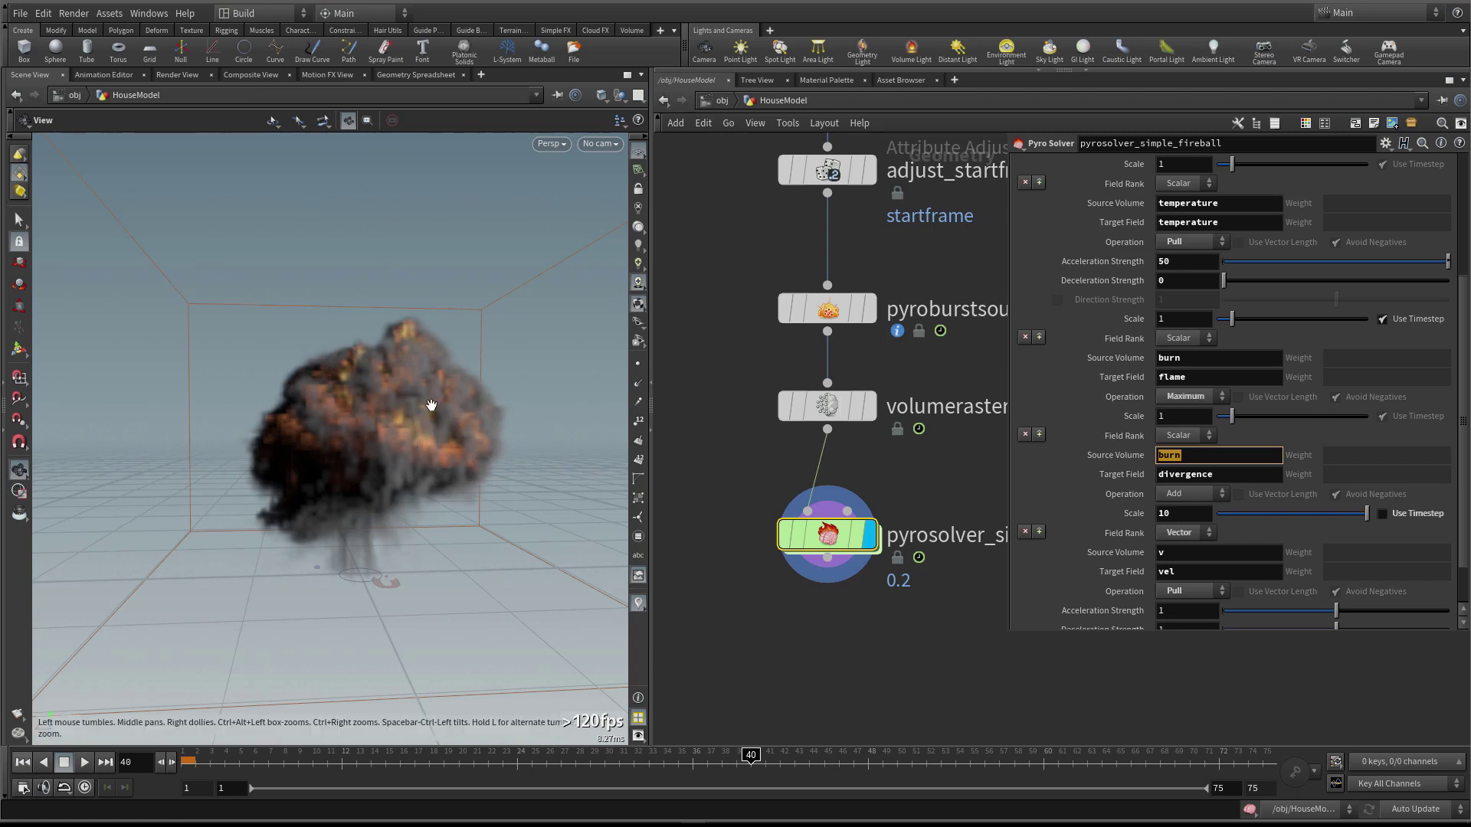
left_click(1237, 474)
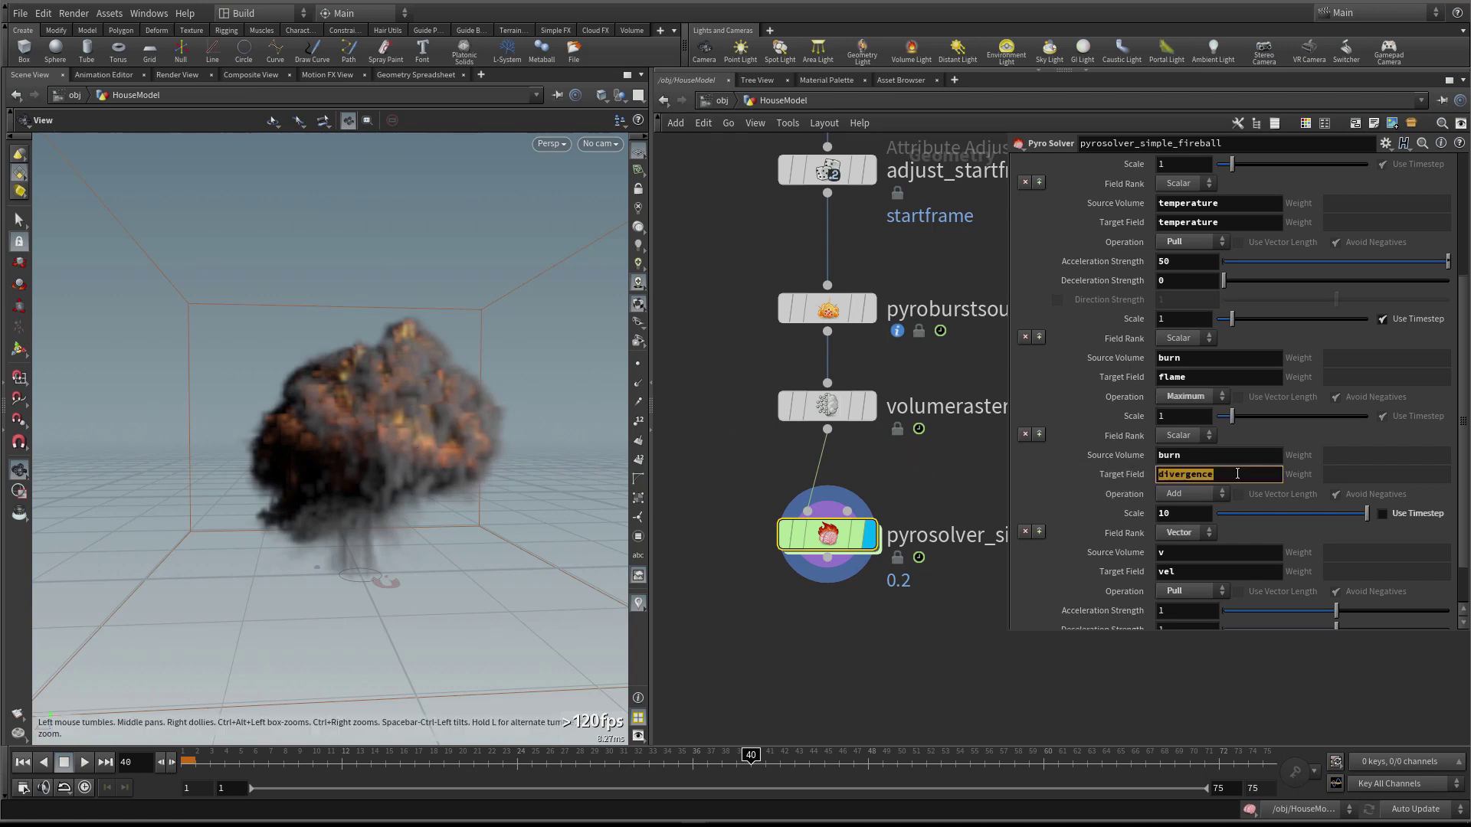
Change the Source Volume of the operation targeting the divergence field to divergence, and check which volumes the volume rasterize node outputs
left_click(1216, 455)
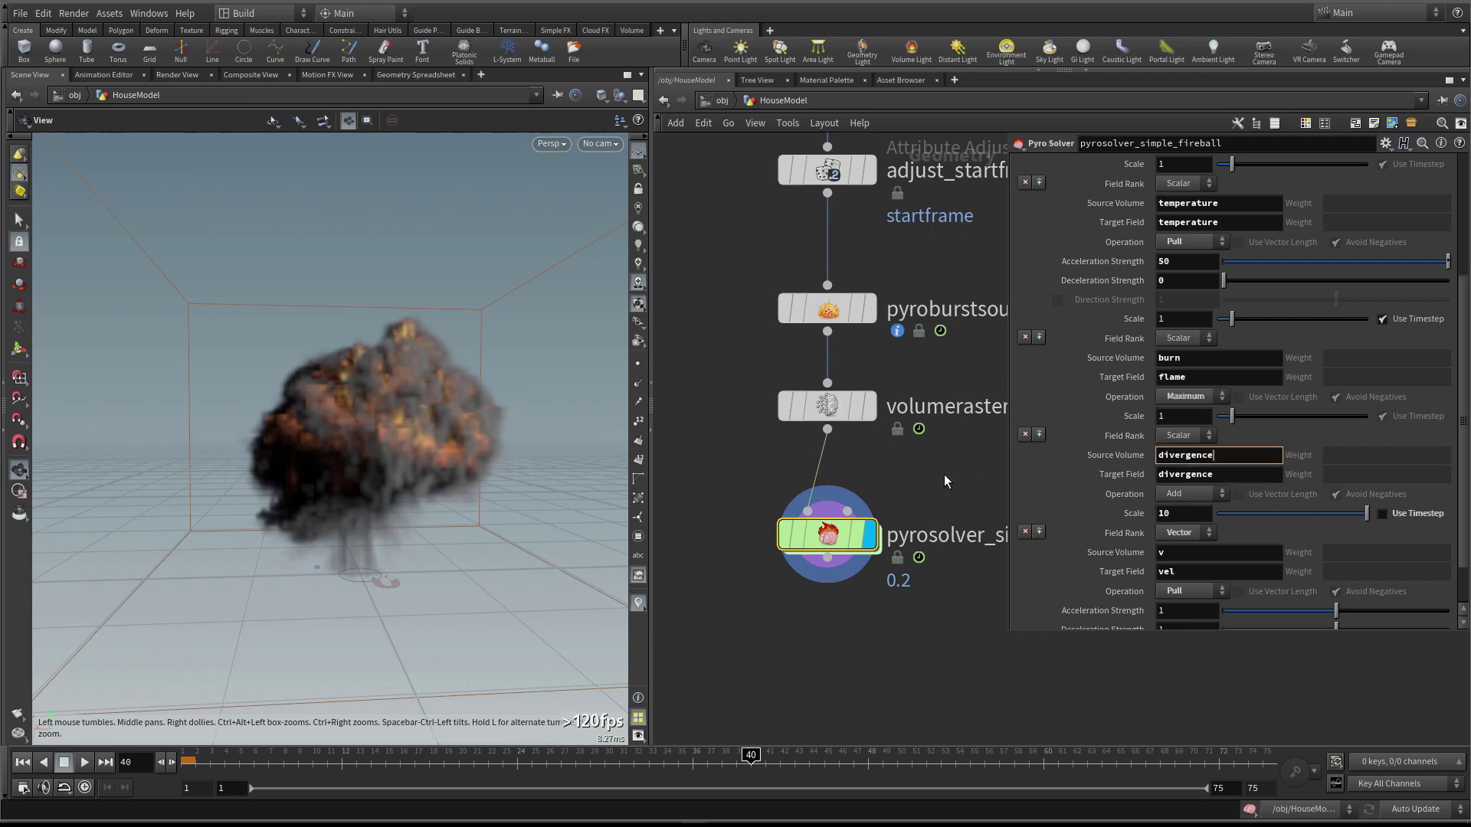
key("Return")
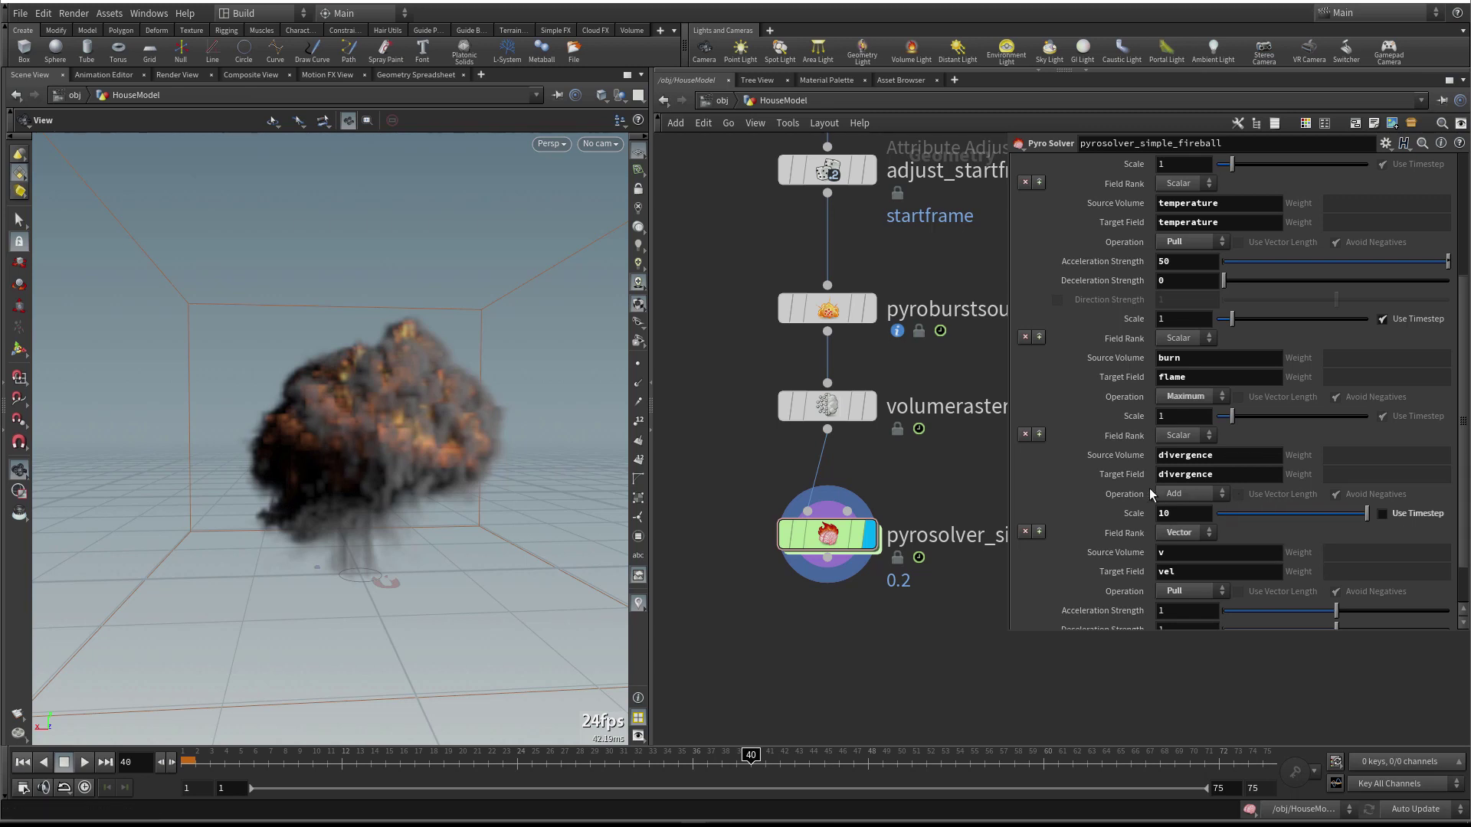
middle_click(819, 425)
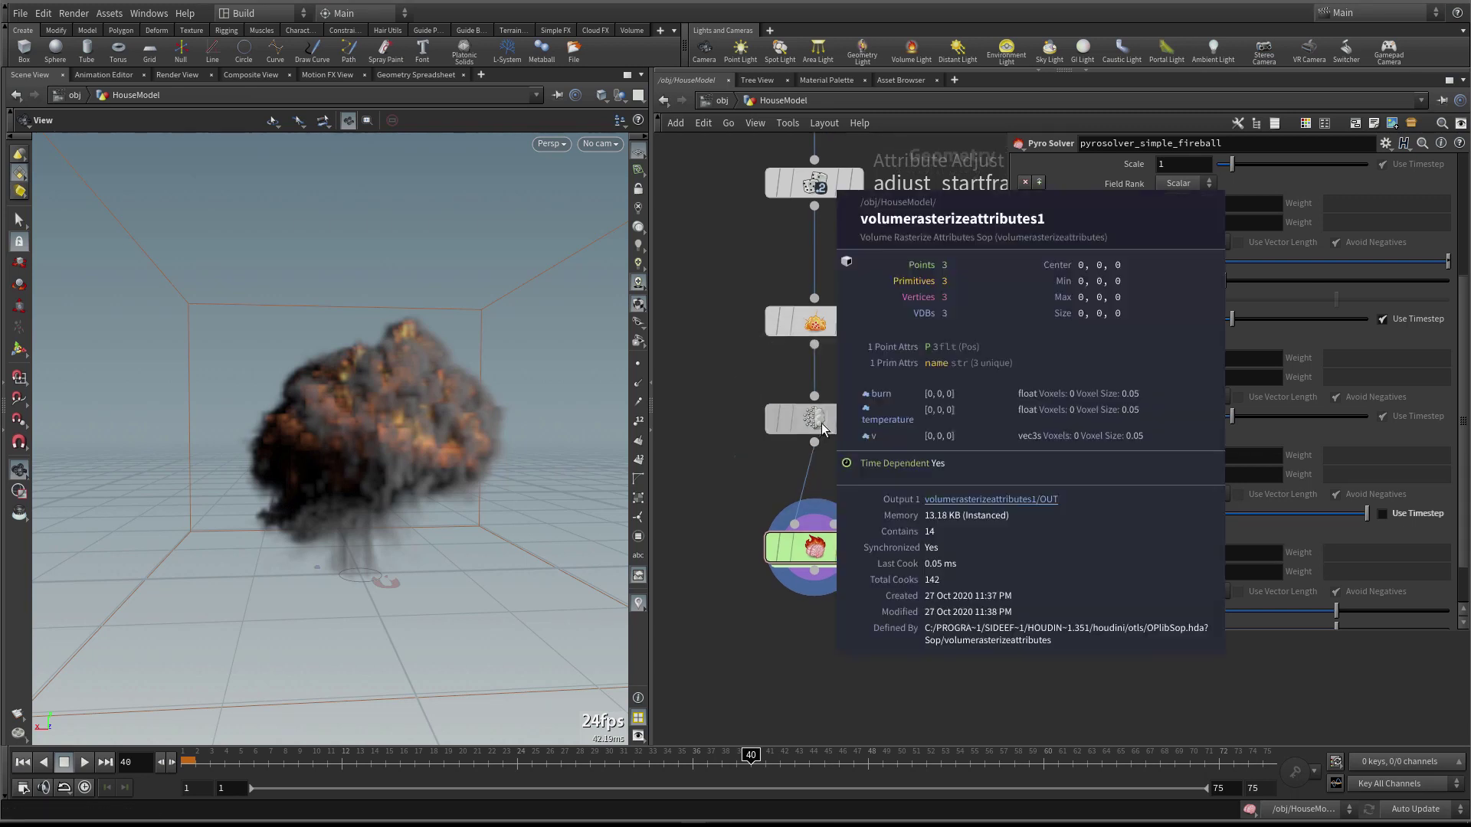
Select and display the pyroburstsource1 node with the timeline at frame 6
middle_click_drag(746, 352, 709, 384)
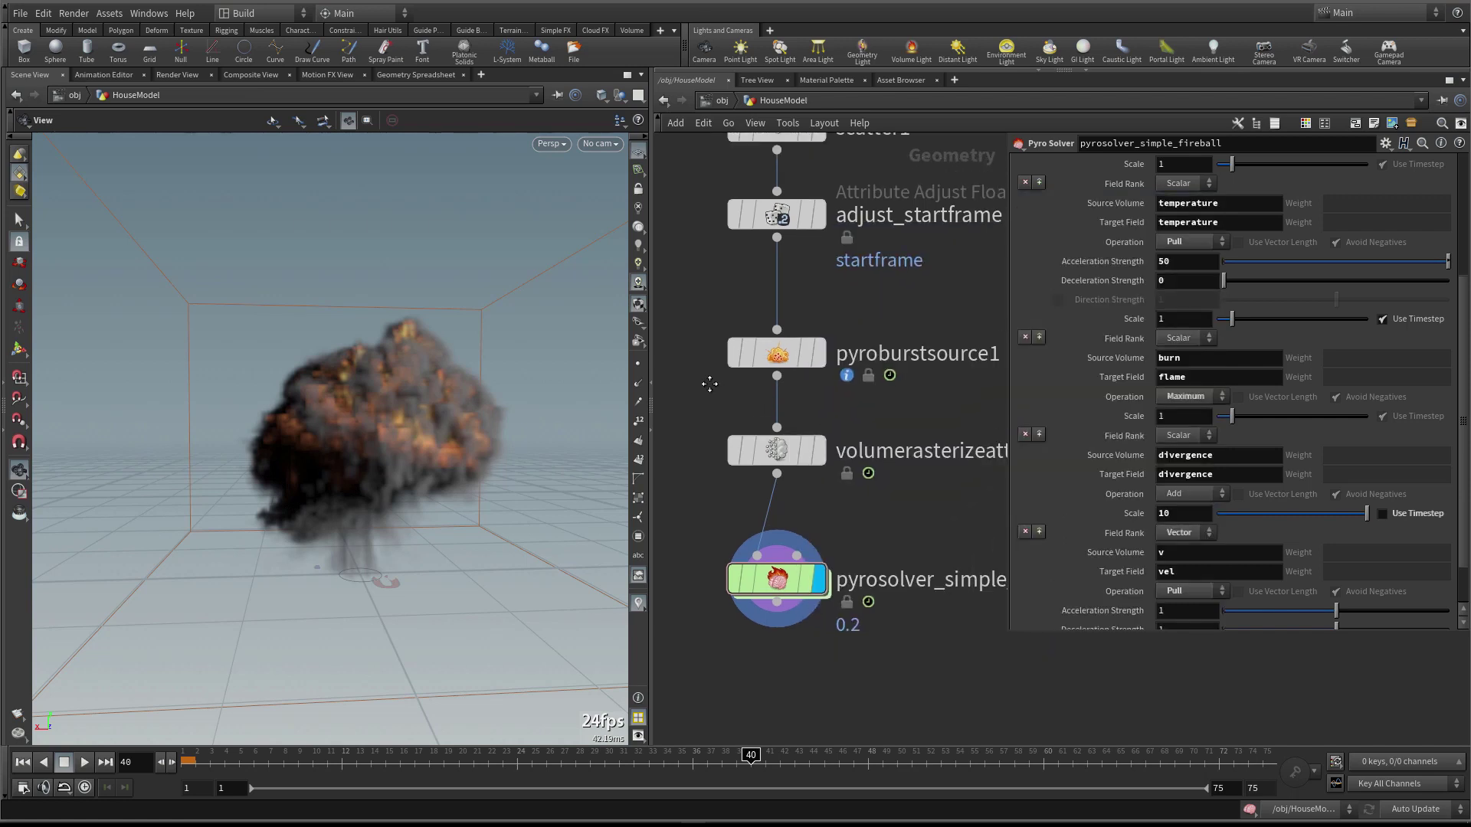
left_click(812, 357)
left_click(788, 356)
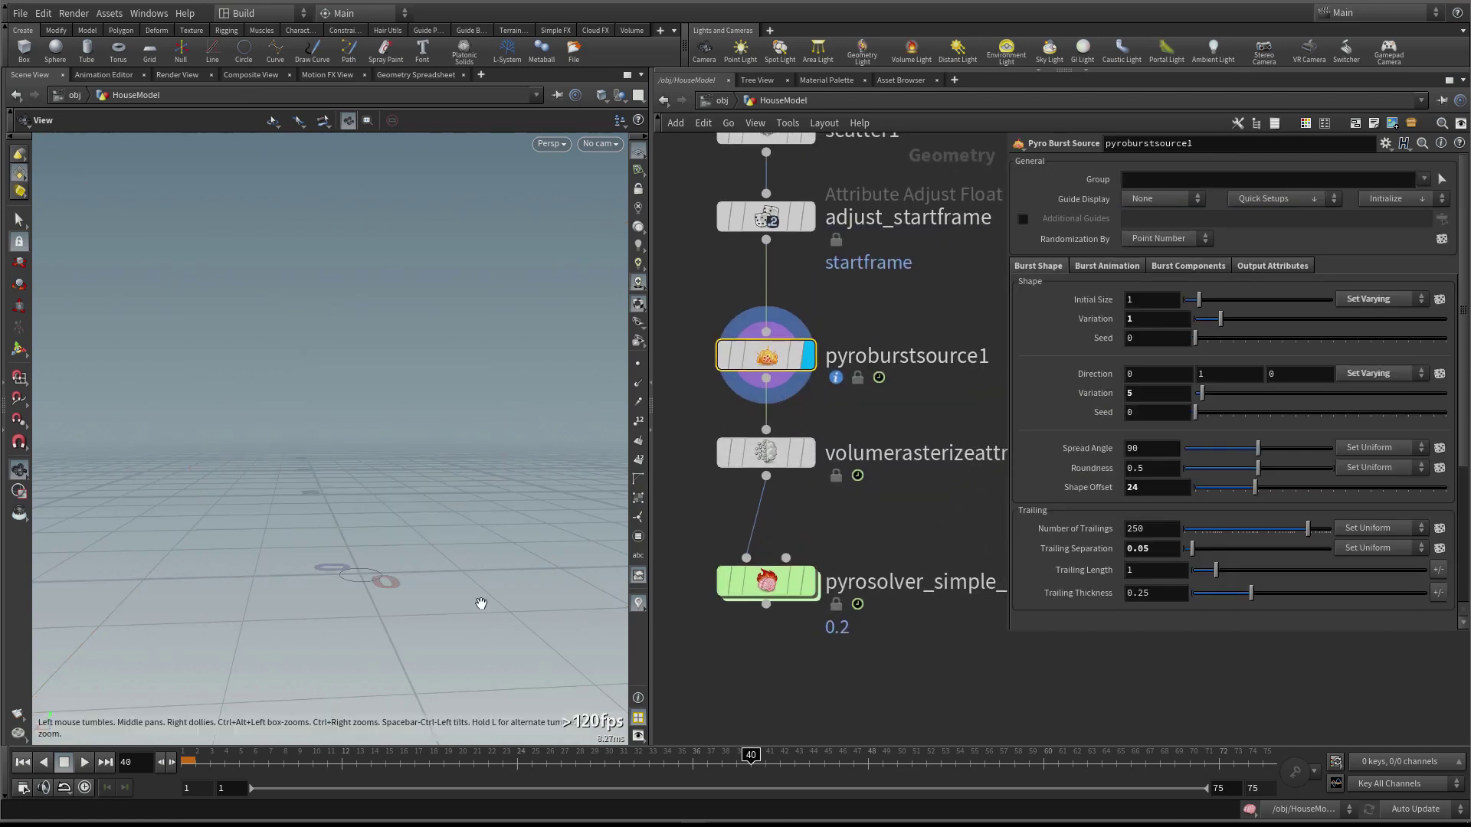
left_click(253, 757)
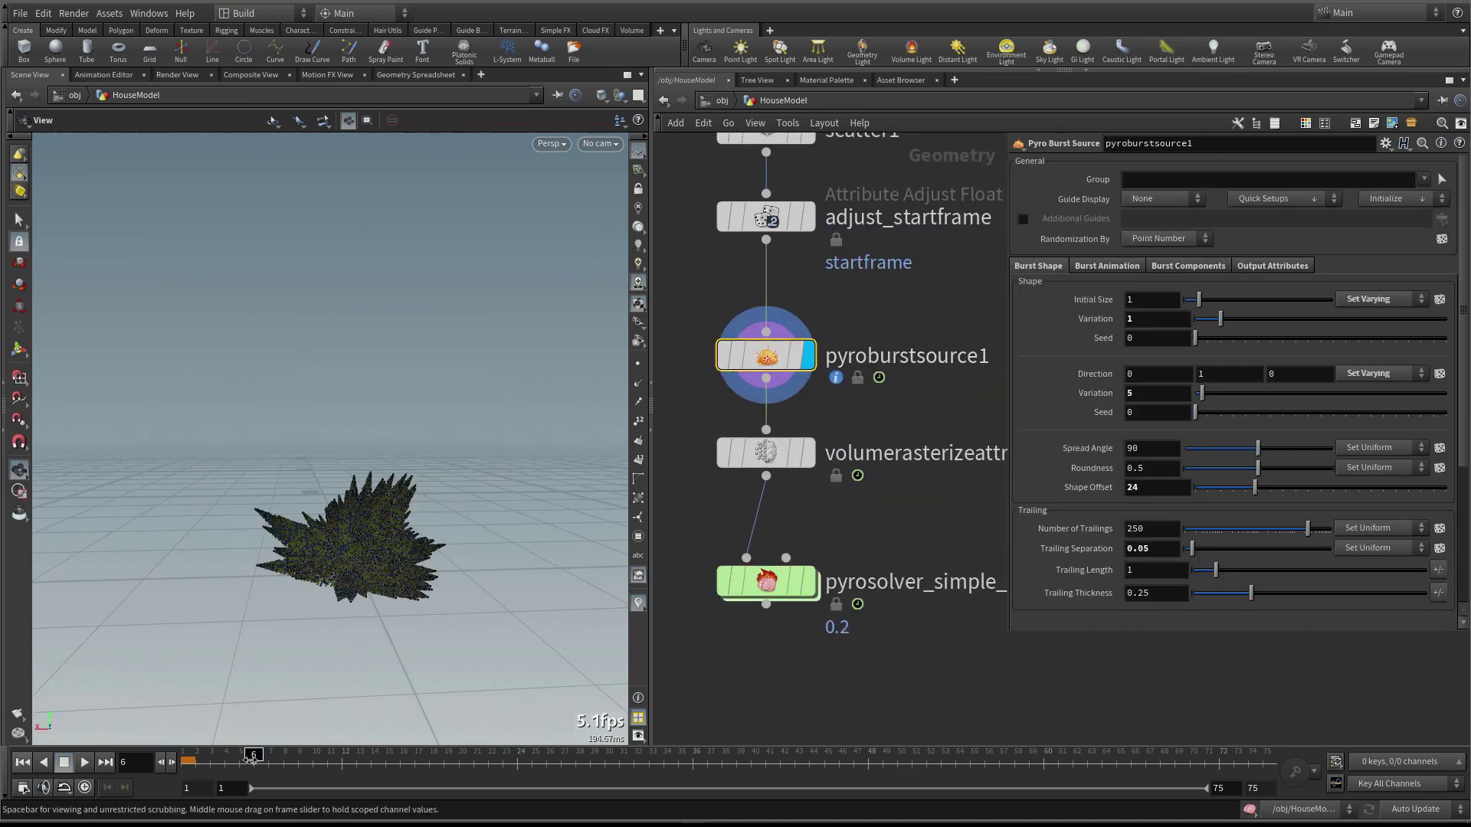
Turn off source creation for the Burn and Temperature sources in the burst components
left_click(1200, 266)
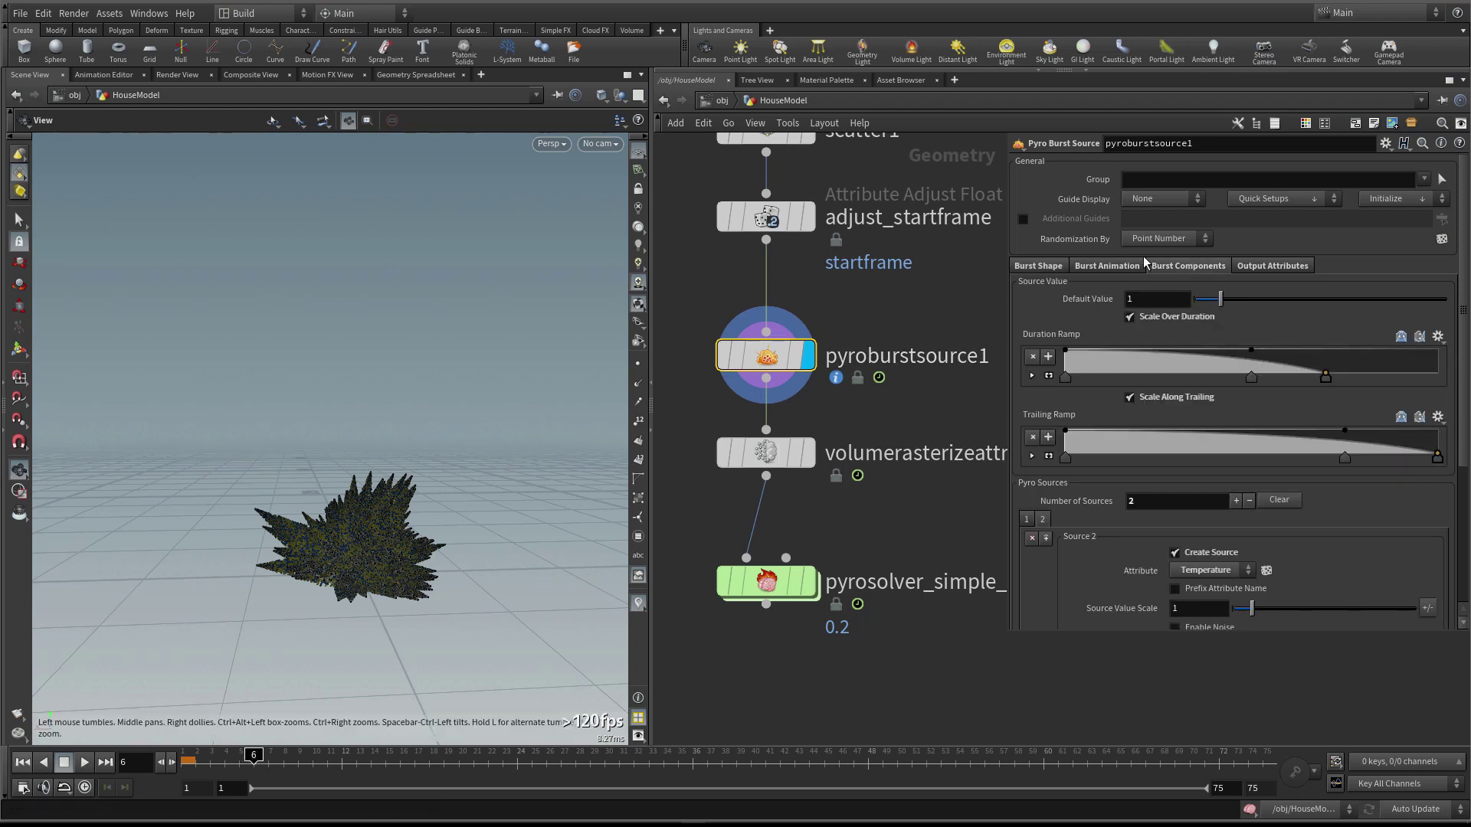
scroll(1091, 314, "down", 5)
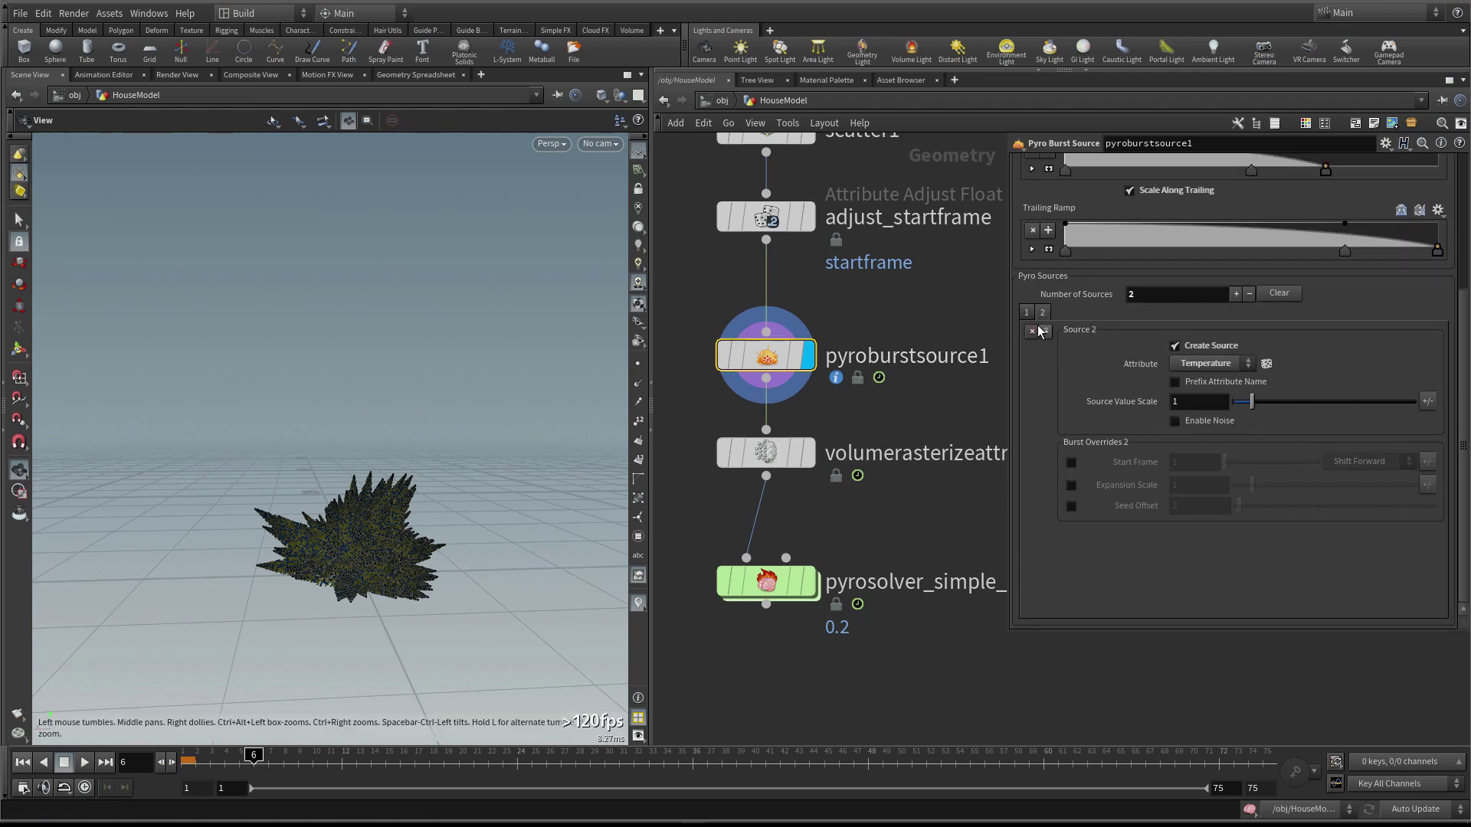
left_click(1026, 312)
scroll(1103, 350, "up", 2)
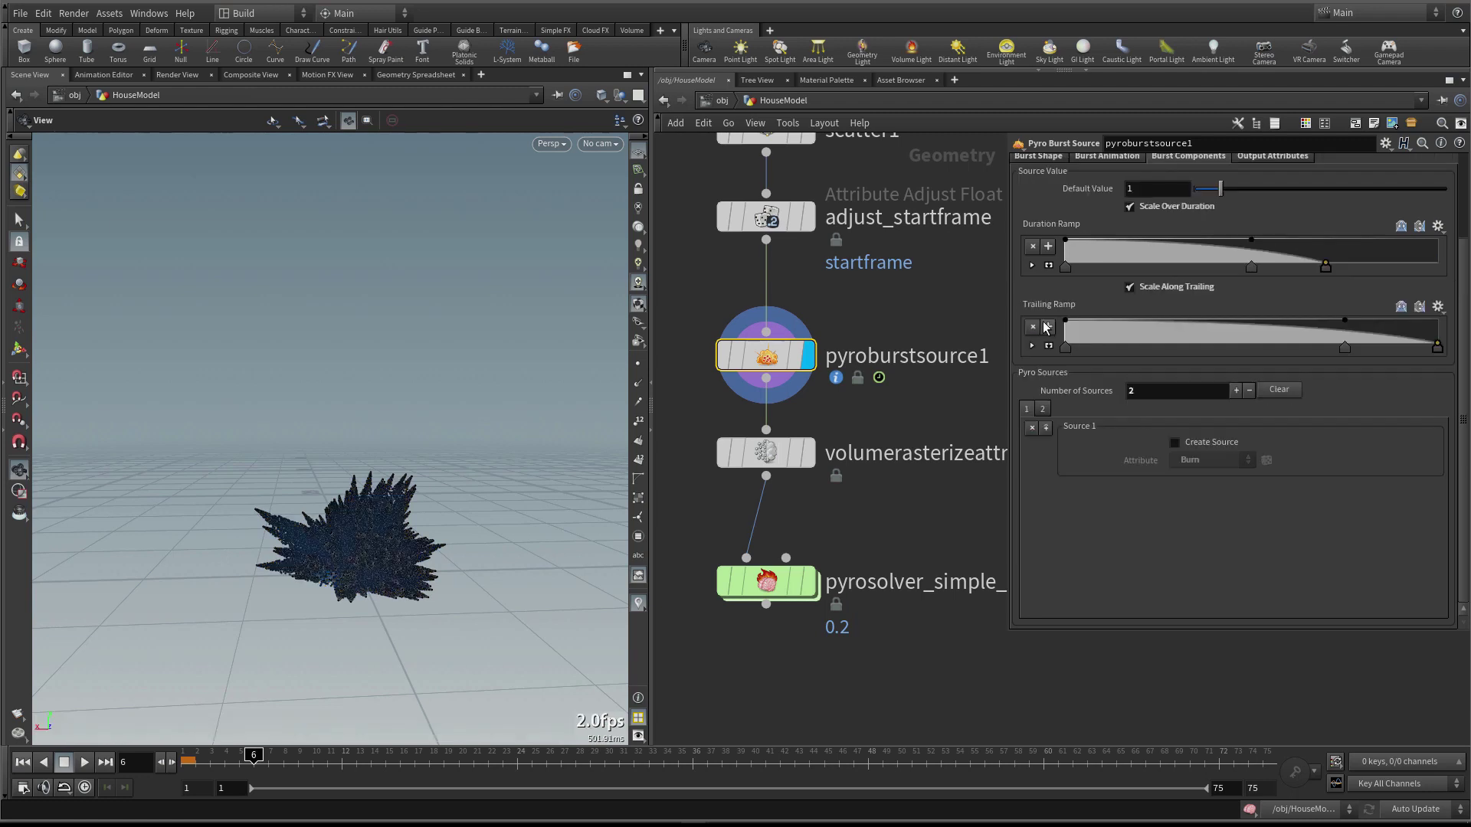
left_click(1043, 410)
left_click(1175, 442)
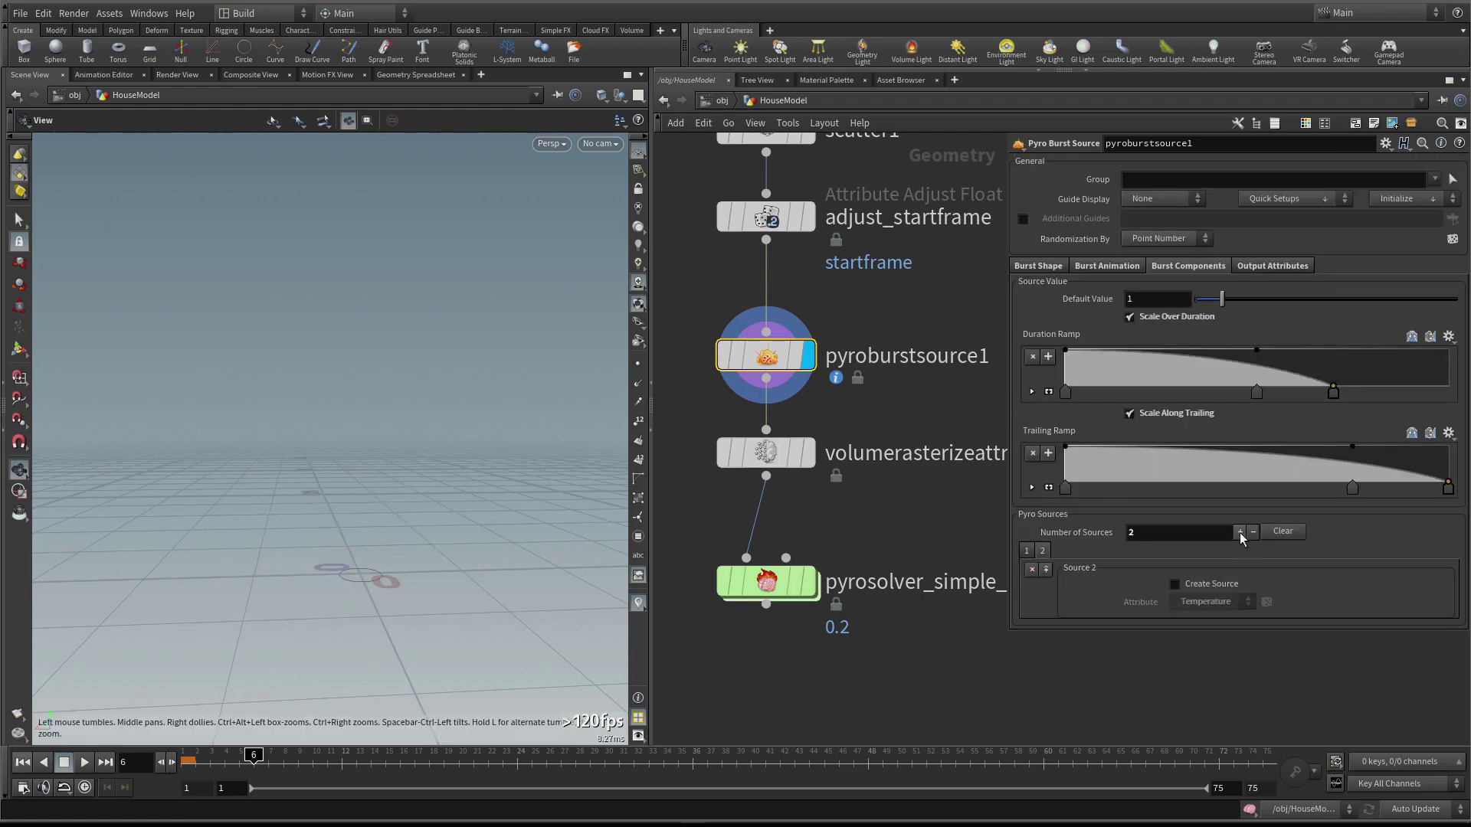
Add a third pyro source to the burst, enable its creation and set its attribute to Divergence
left_click(1239, 532)
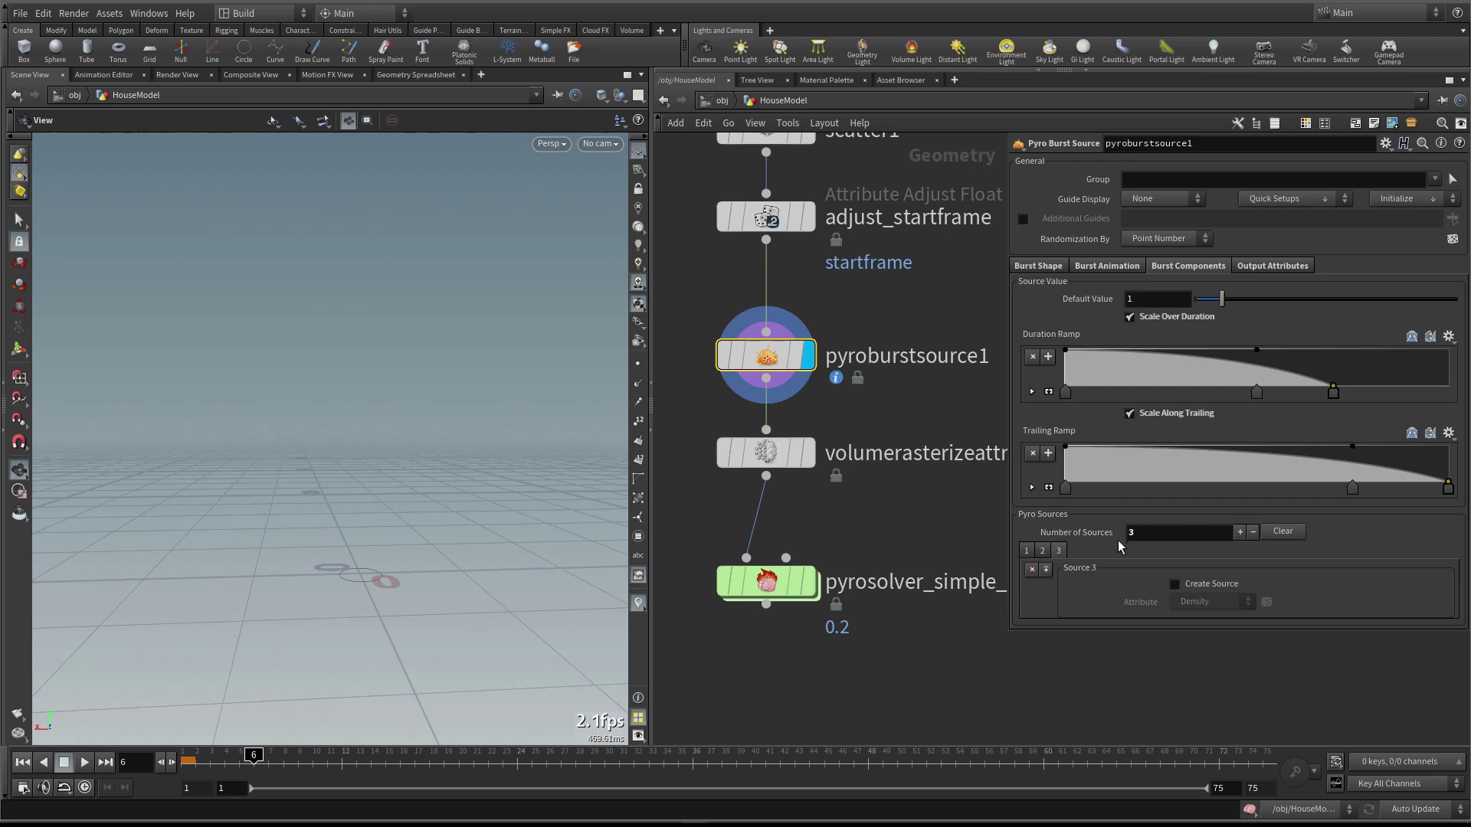
left_click(1210, 586)
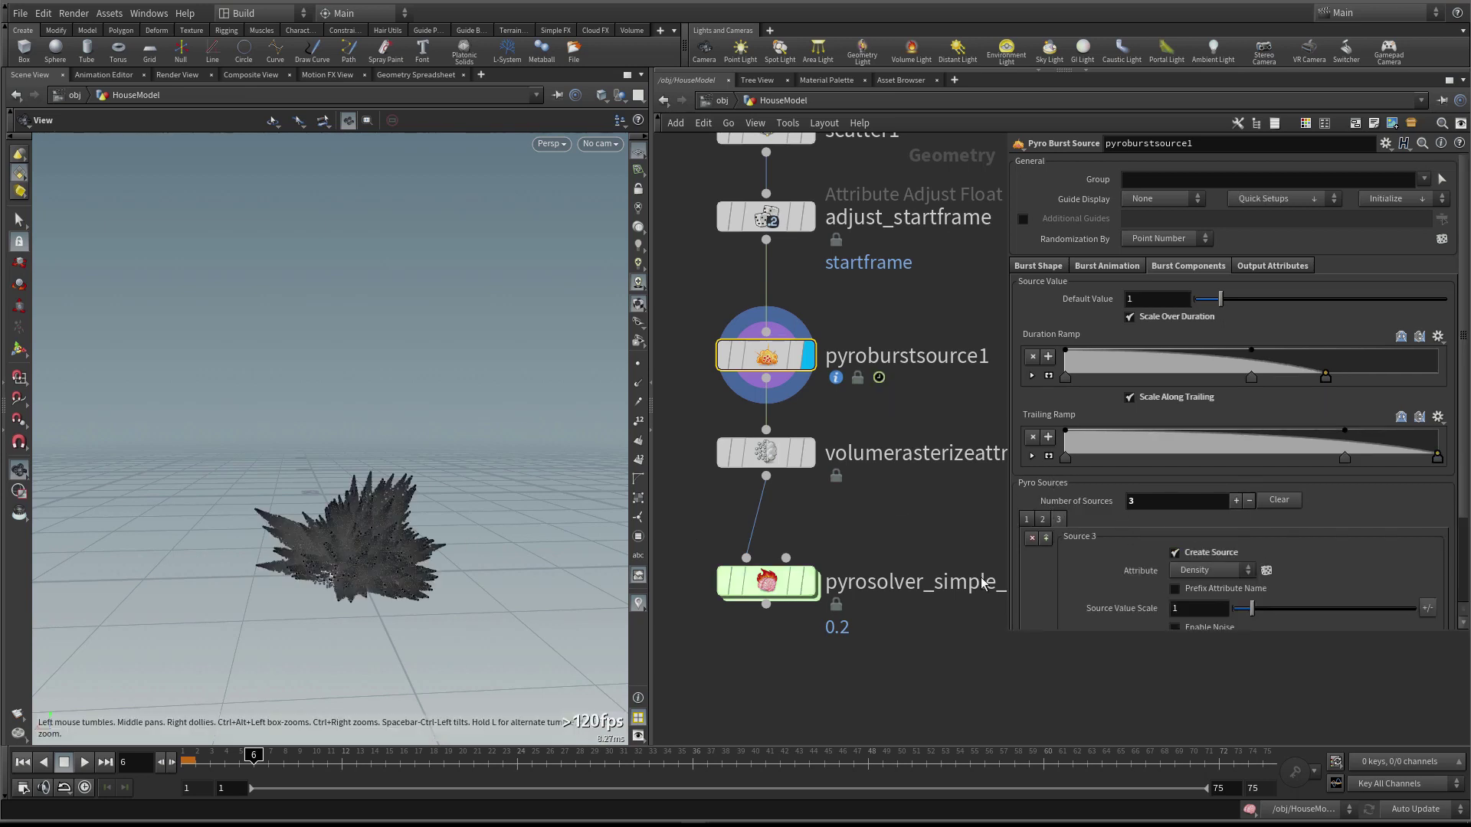
scroll(1310, 558, "down", 2)
left_click(1230, 526)
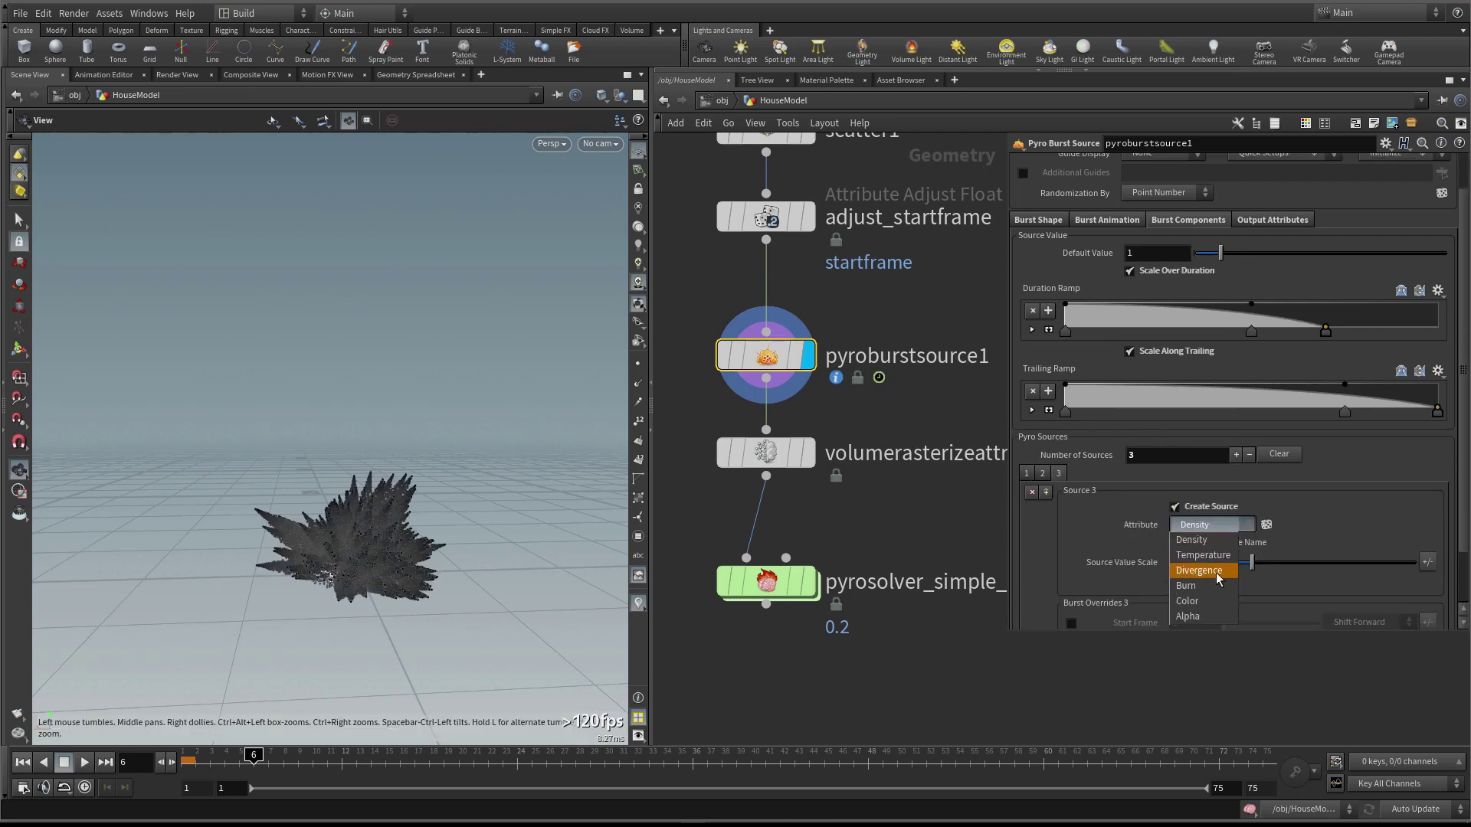
left_click(1216, 569)
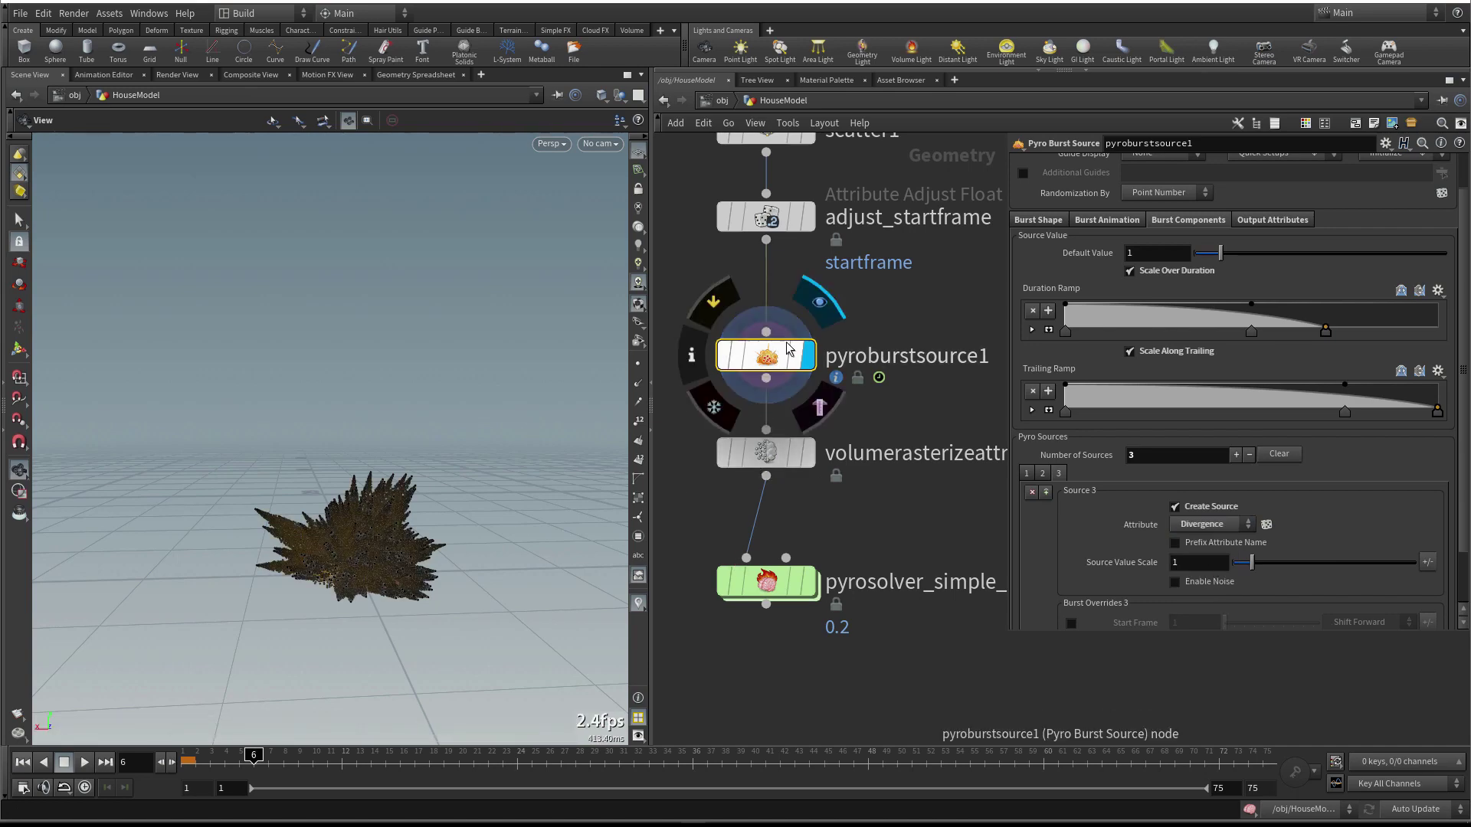
Examine the divergence points of the burst up close at frames 6 and 5
middle_click(769, 358)
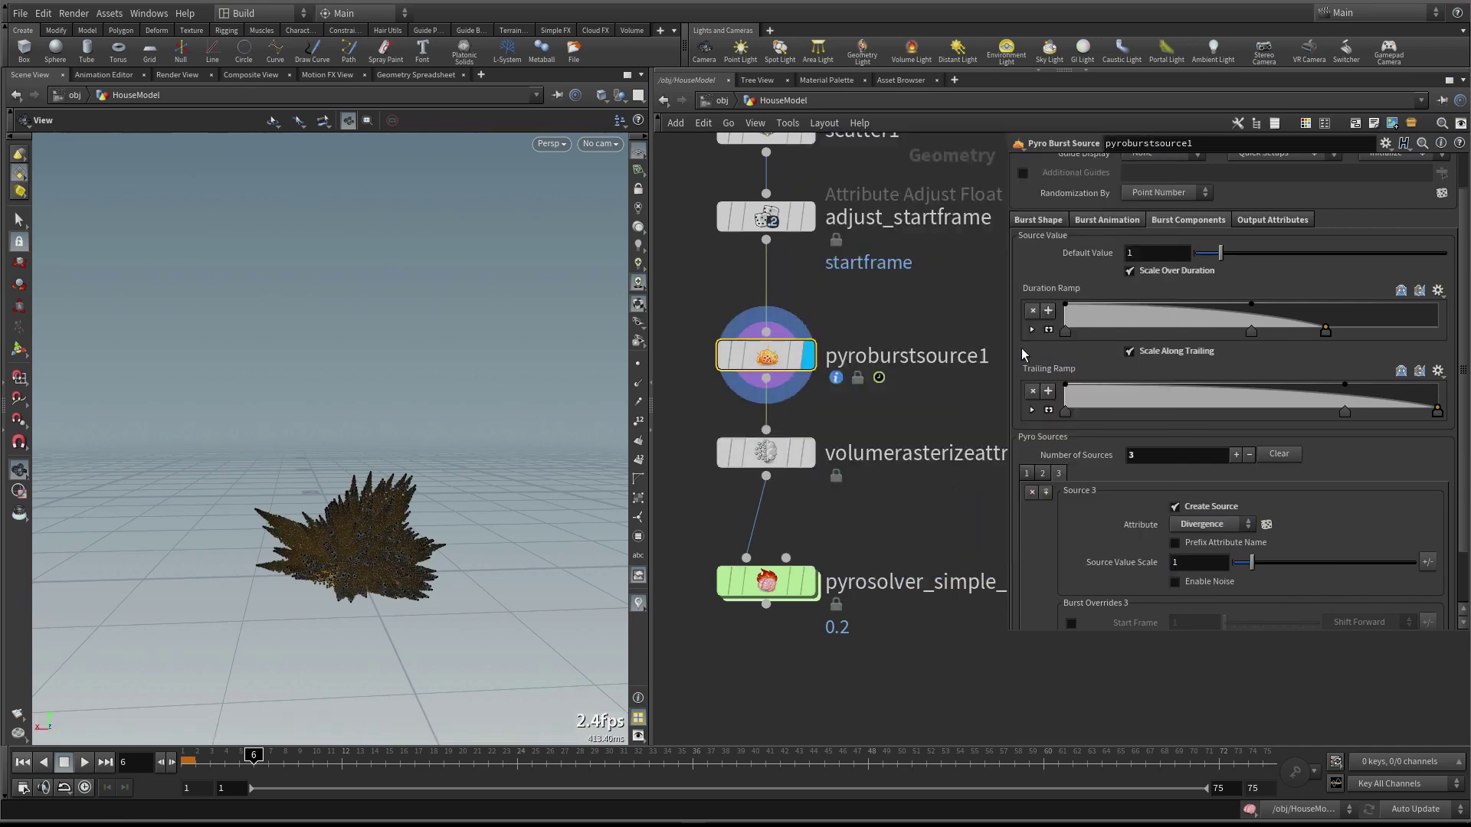
right_click_drag(382, 528, 413, 515)
left_click_drag(413, 515, 368, 474)
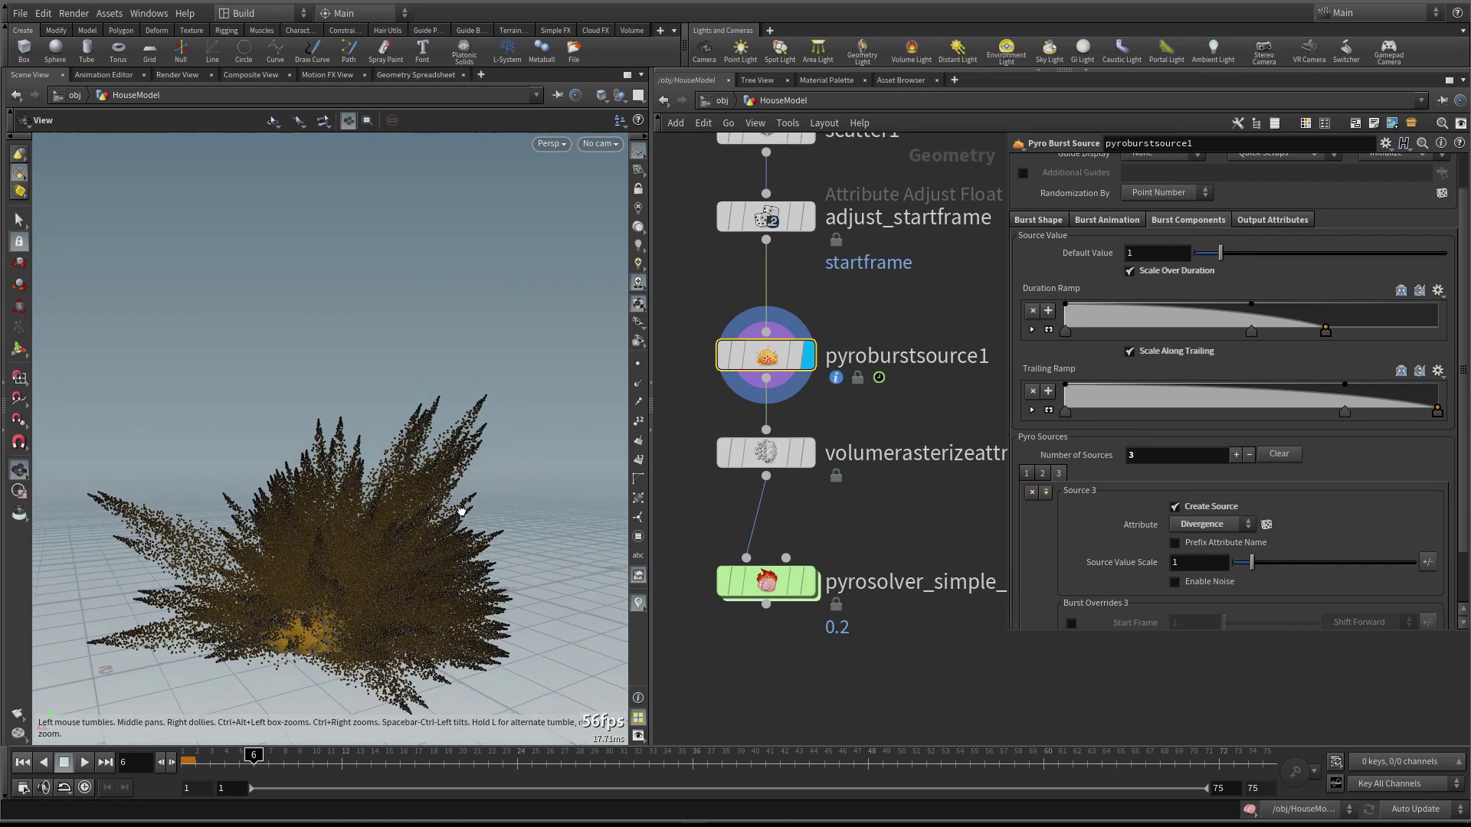
mouse_move(252, 759)
left_mouse_down()
mouse_move(223, 758)
mouse_move(237, 759)
left_mouse_up()
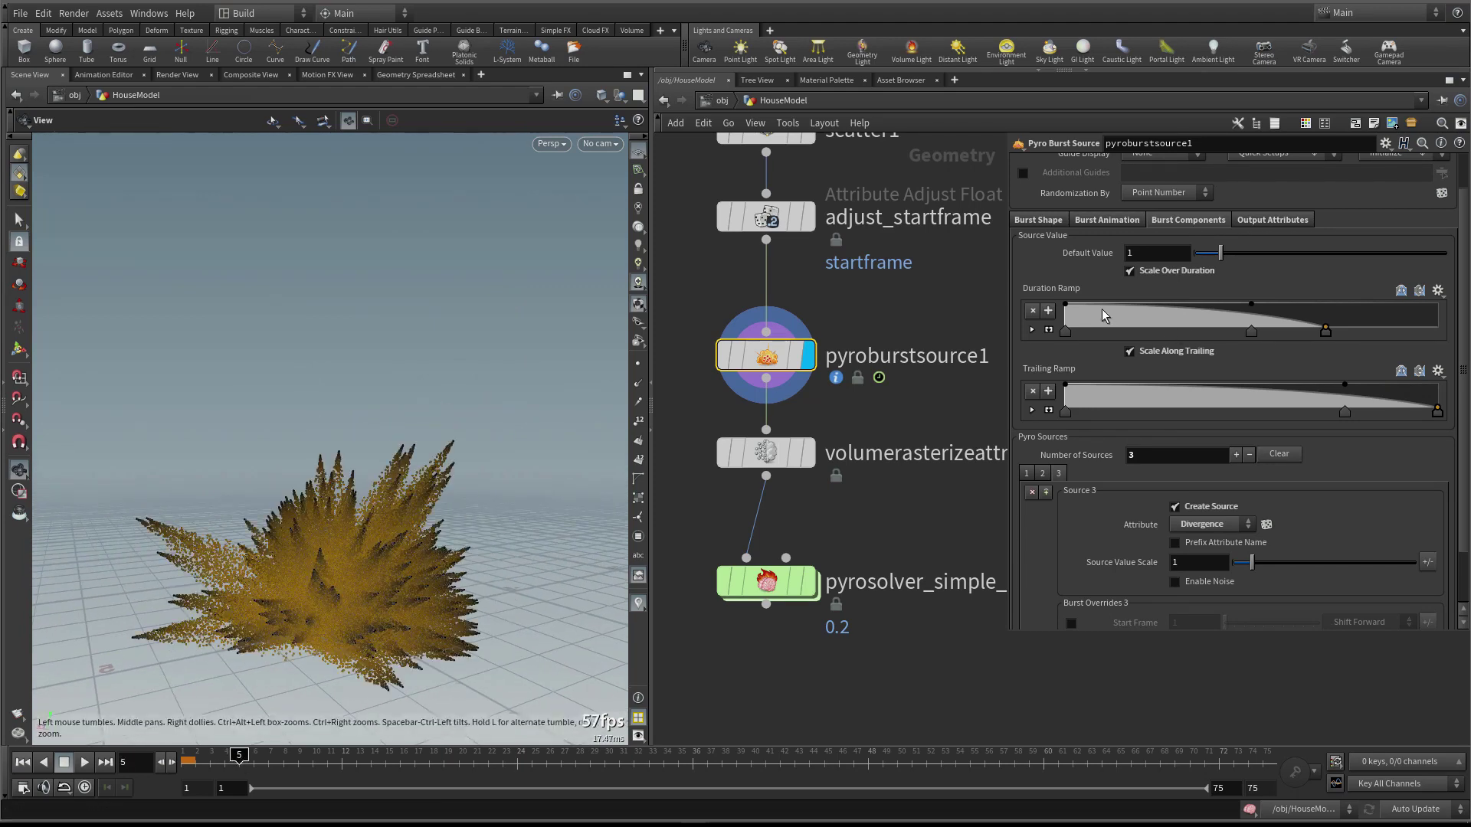
Enable noise on the Divergence source with an amplitude of 0.5 and a size of 0.5, and inspect the burst points from several angles
scroll(1057, 572, "down", 3)
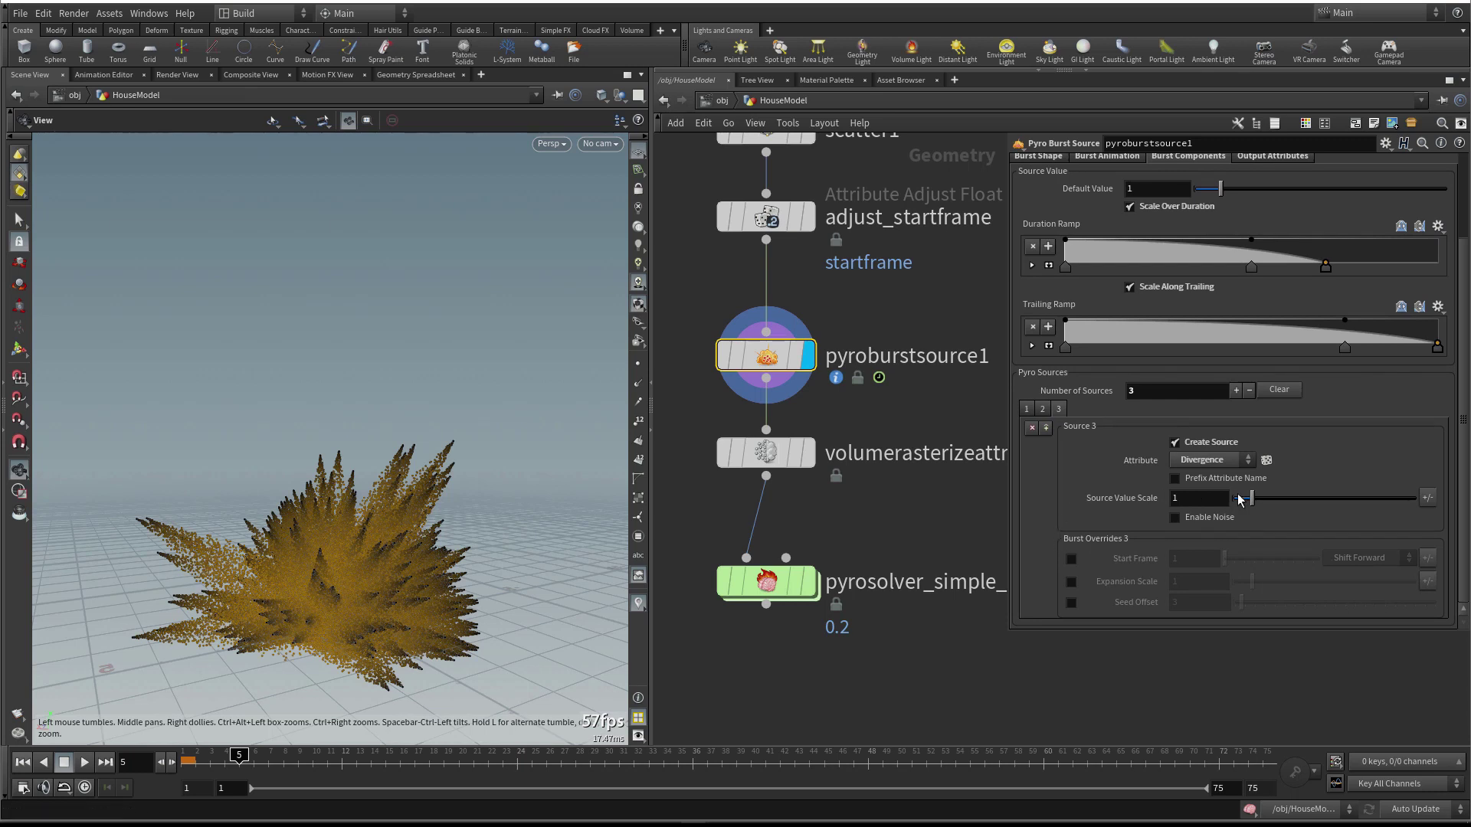
left_click(1212, 518)
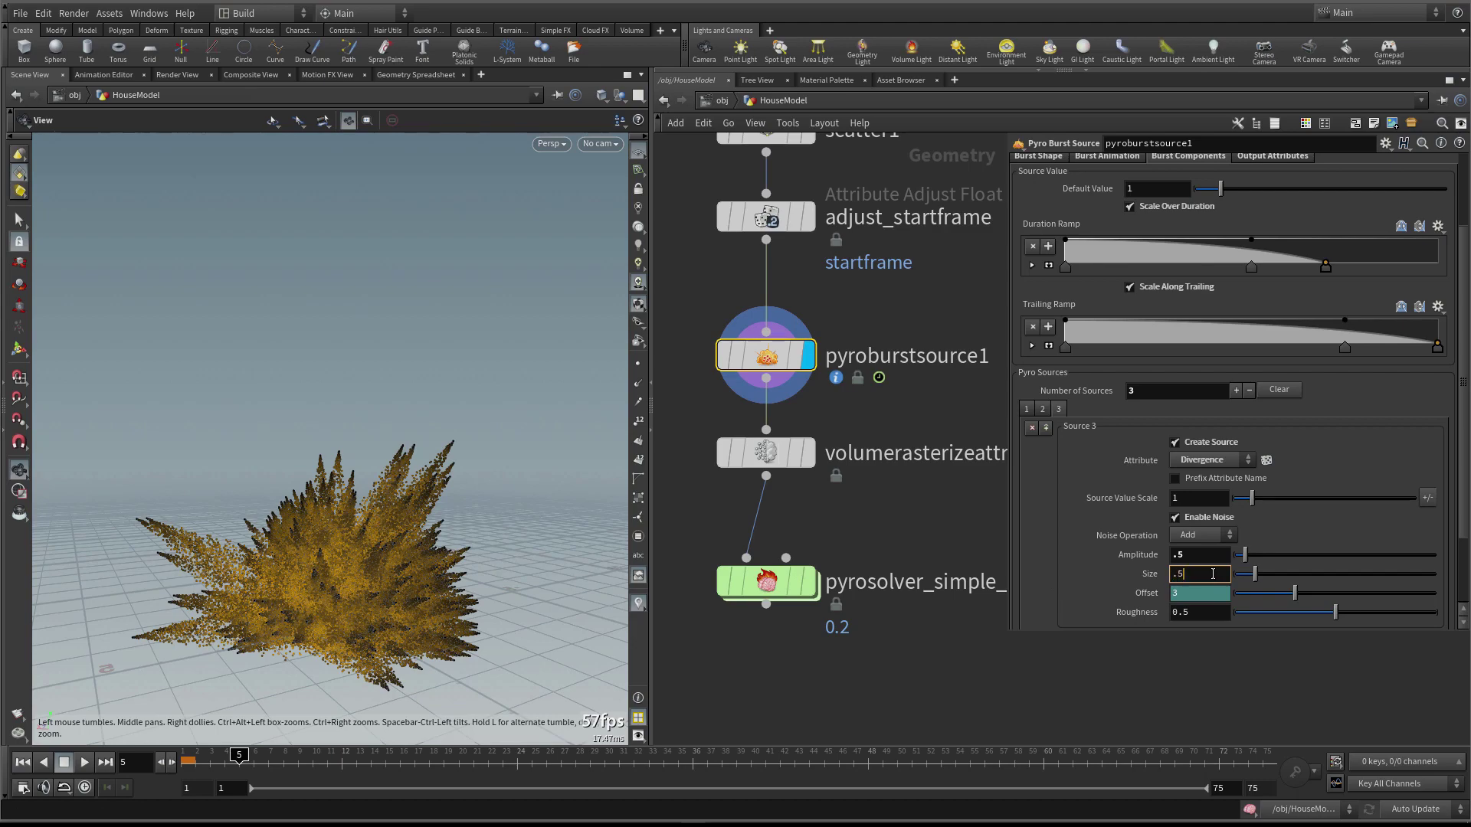
key("Return")
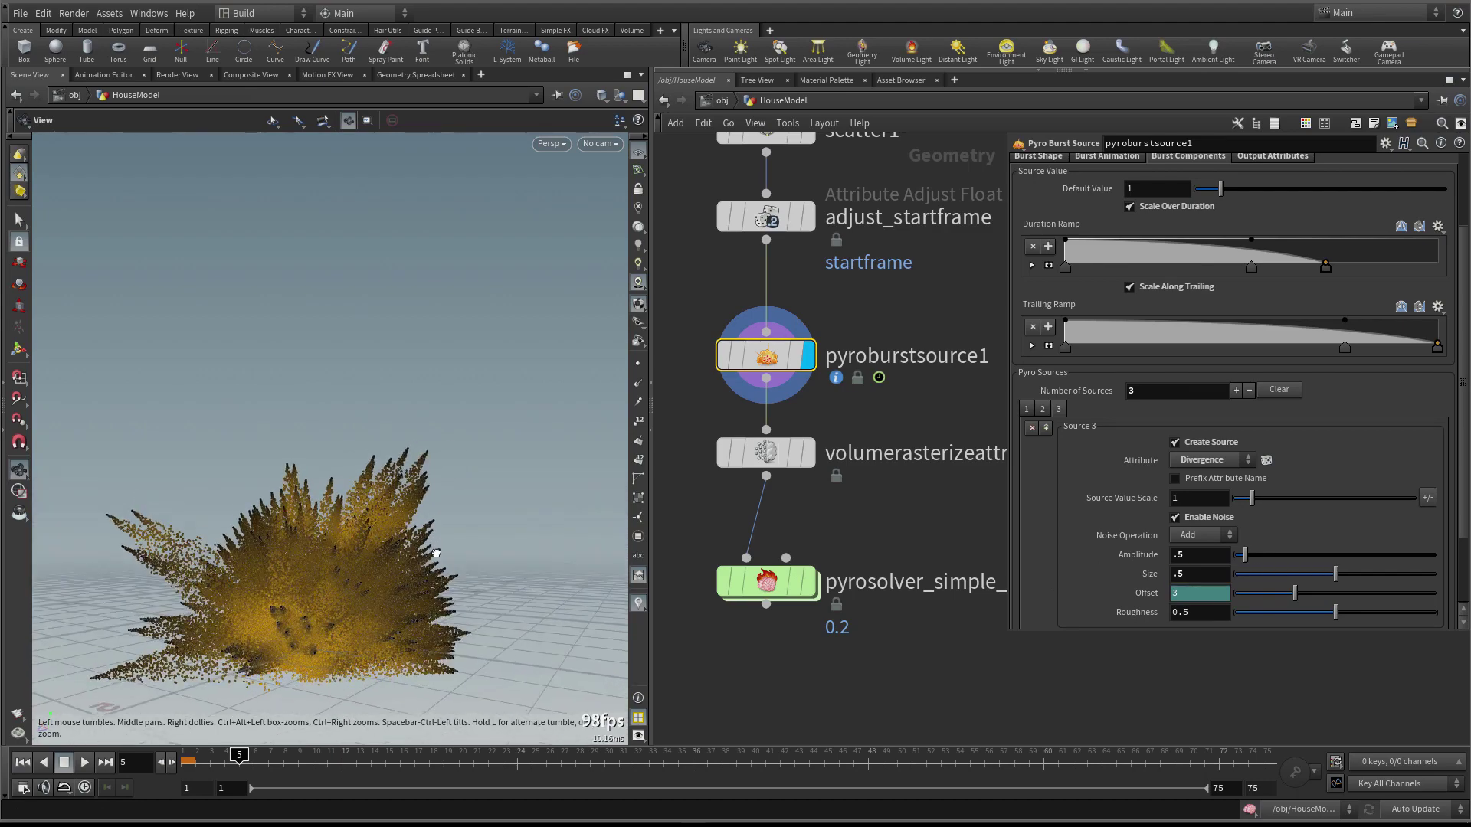
left_click_drag(436, 553, 281, 576)
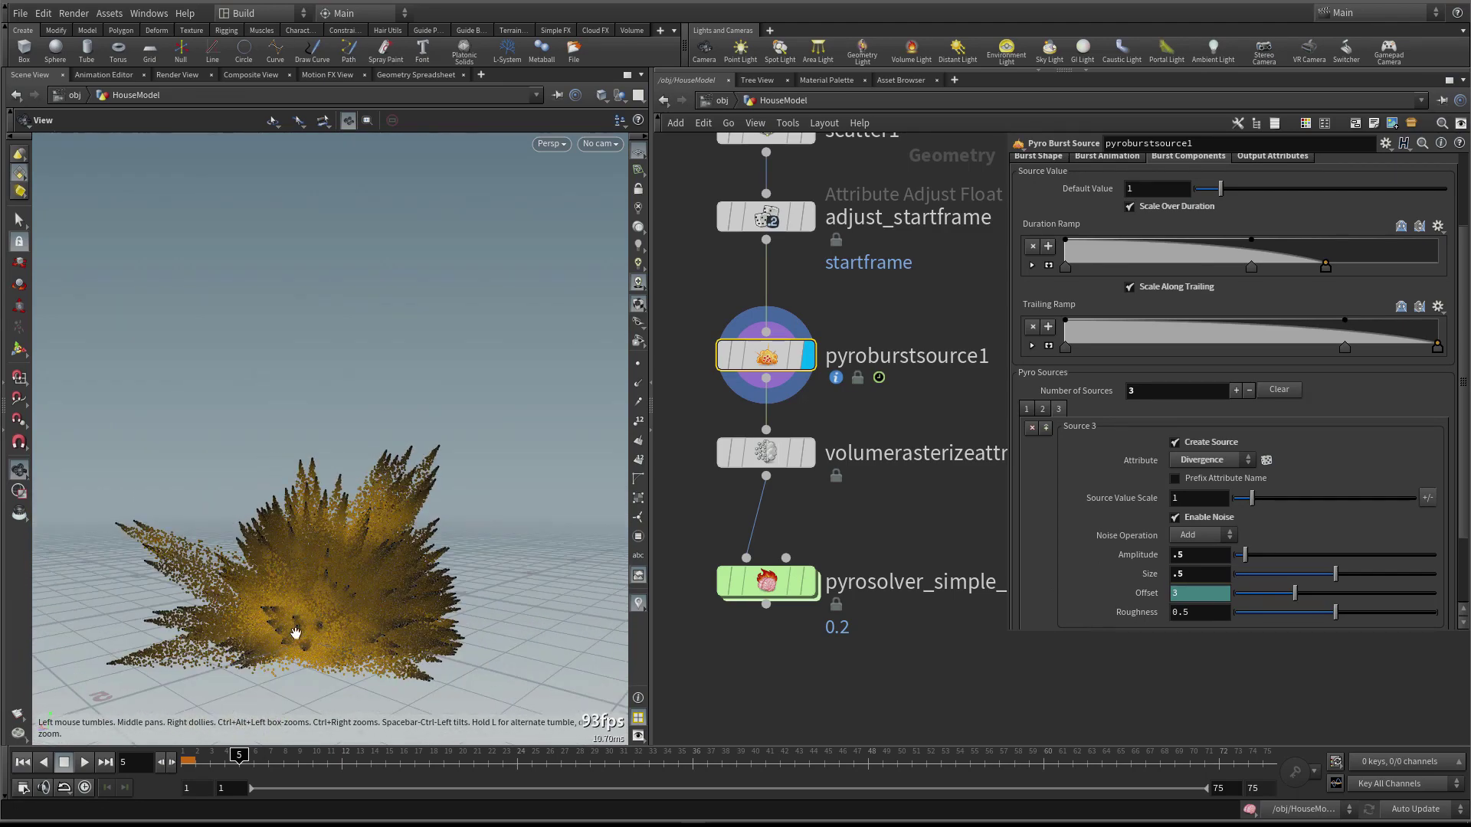
left_click_drag(295, 633, 396, 525)
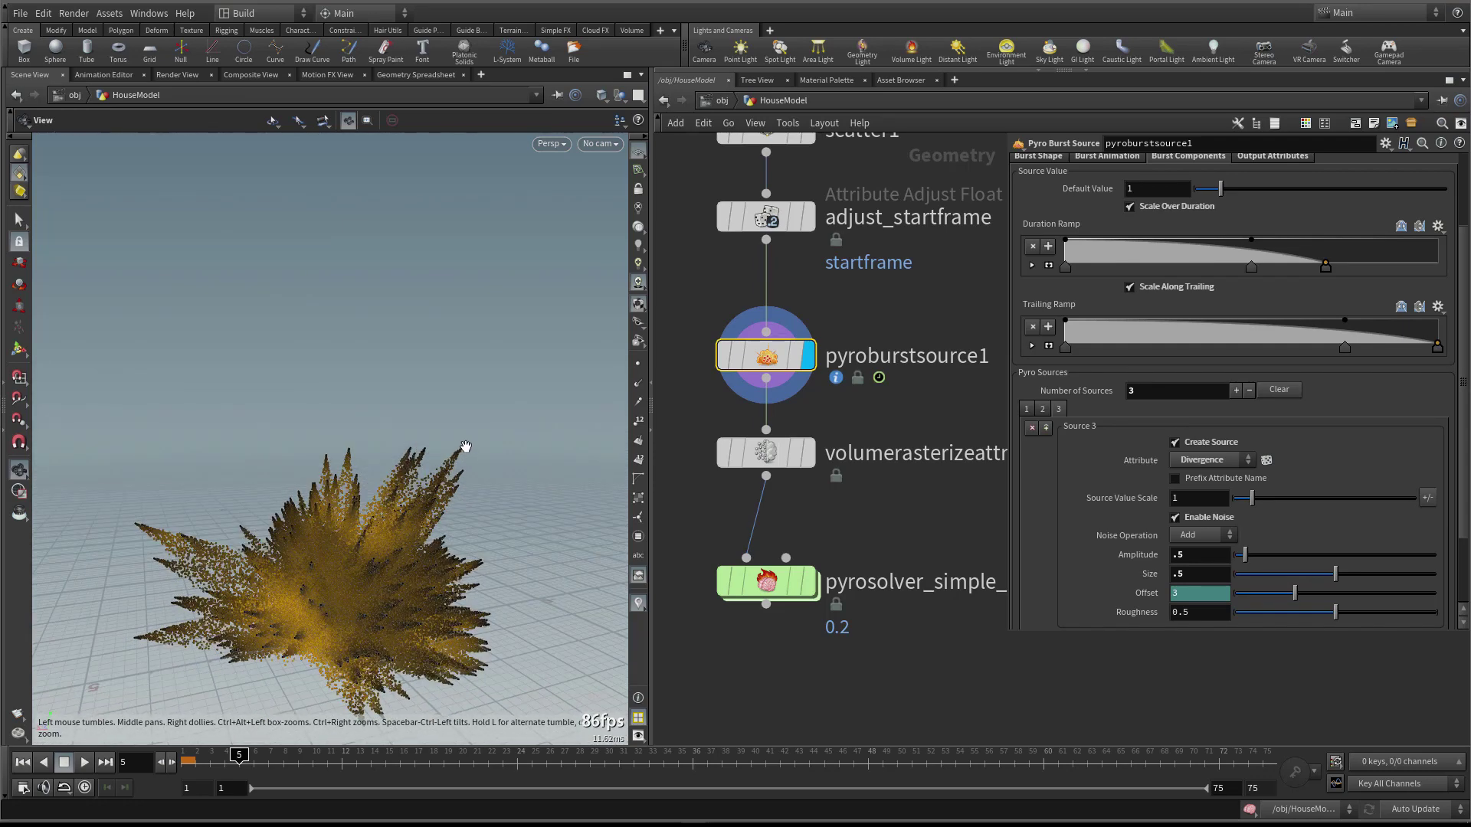
left_click_drag(462, 446, 300, 554)
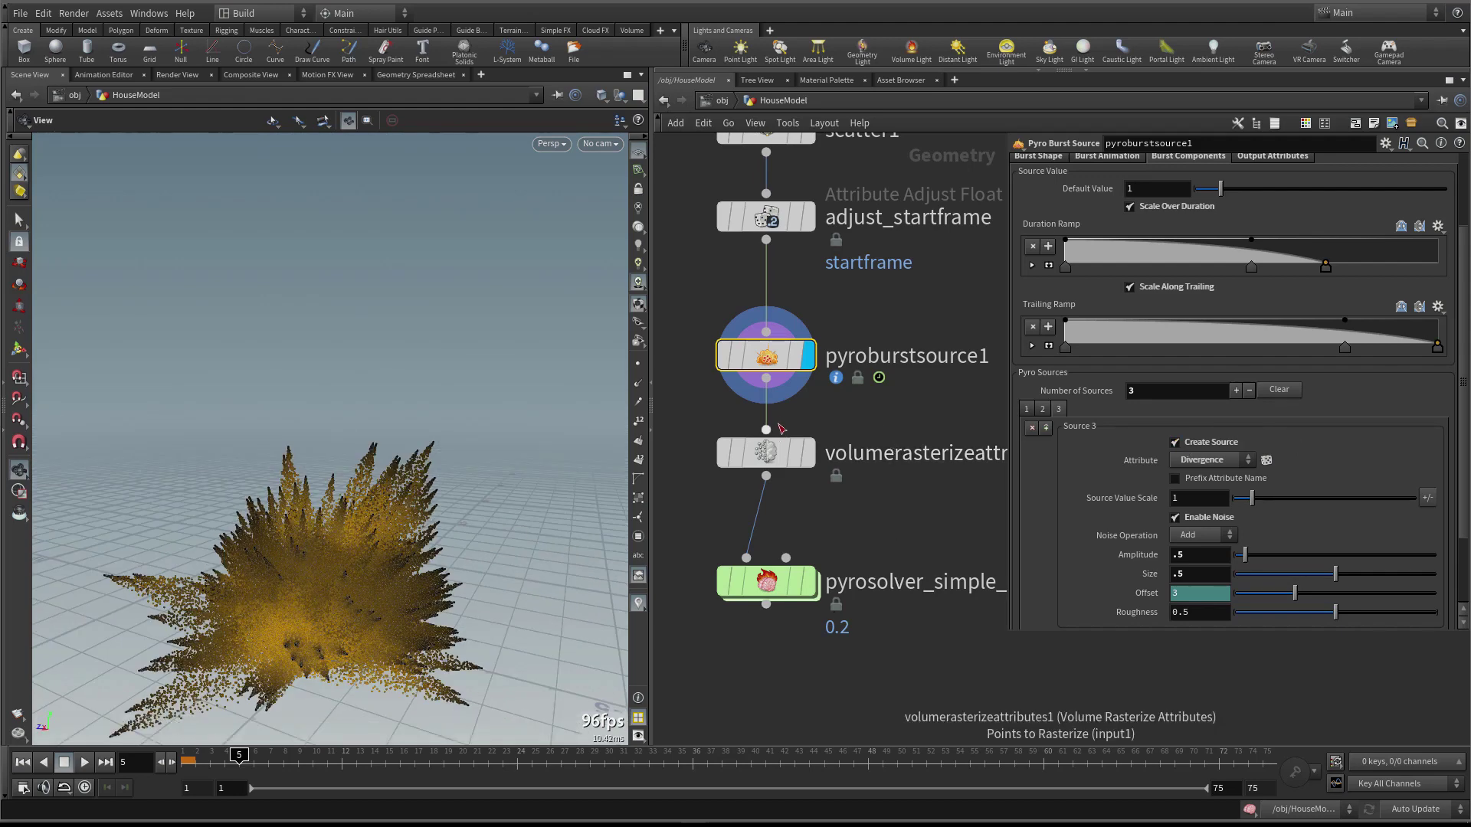
Re-enable creation of the Temperature and Burn sources and return the timeline to frame 1
left_click(1043, 409)
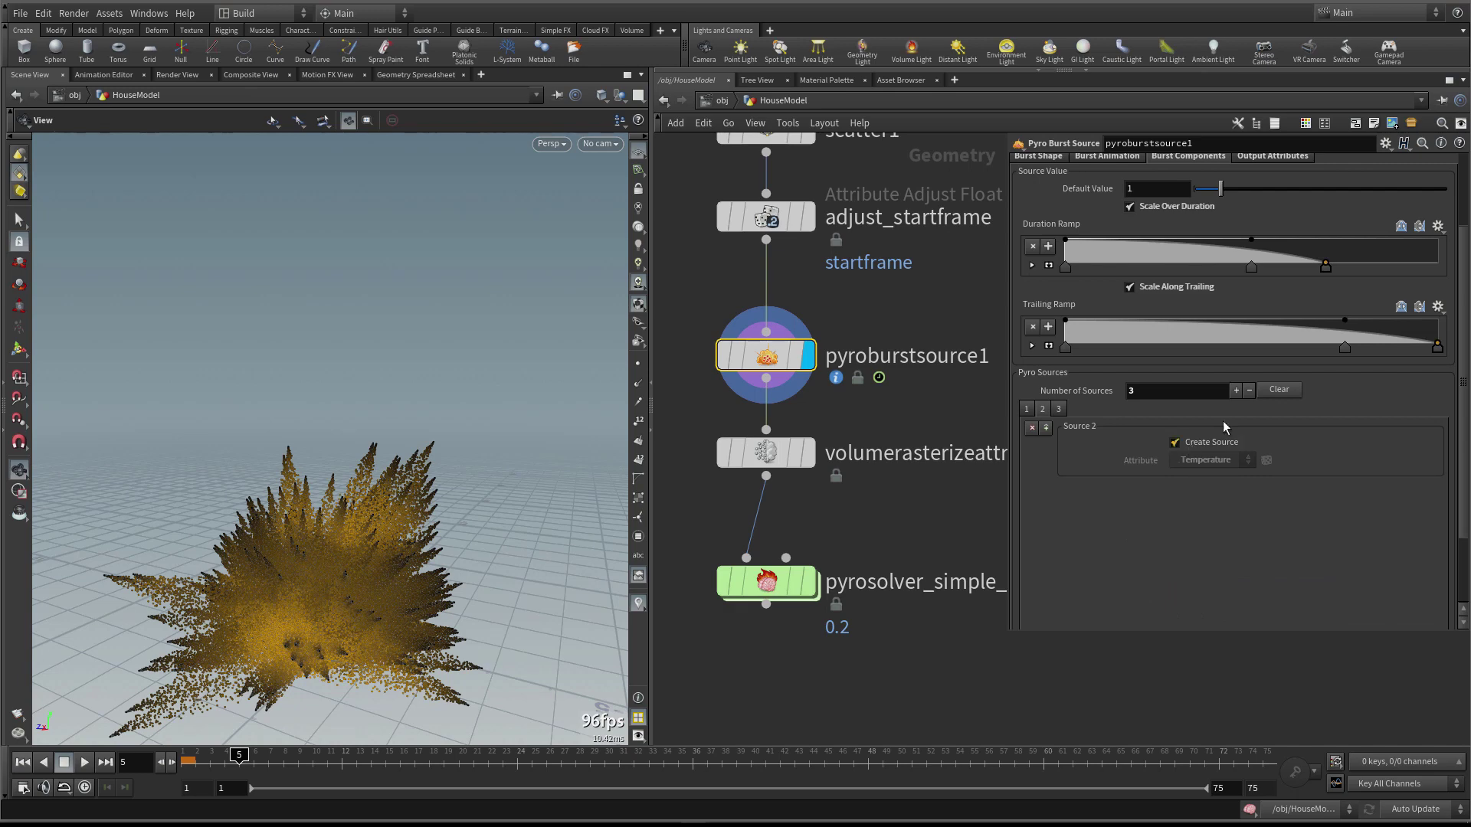
left_click(1026, 409)
left_click(1209, 442)
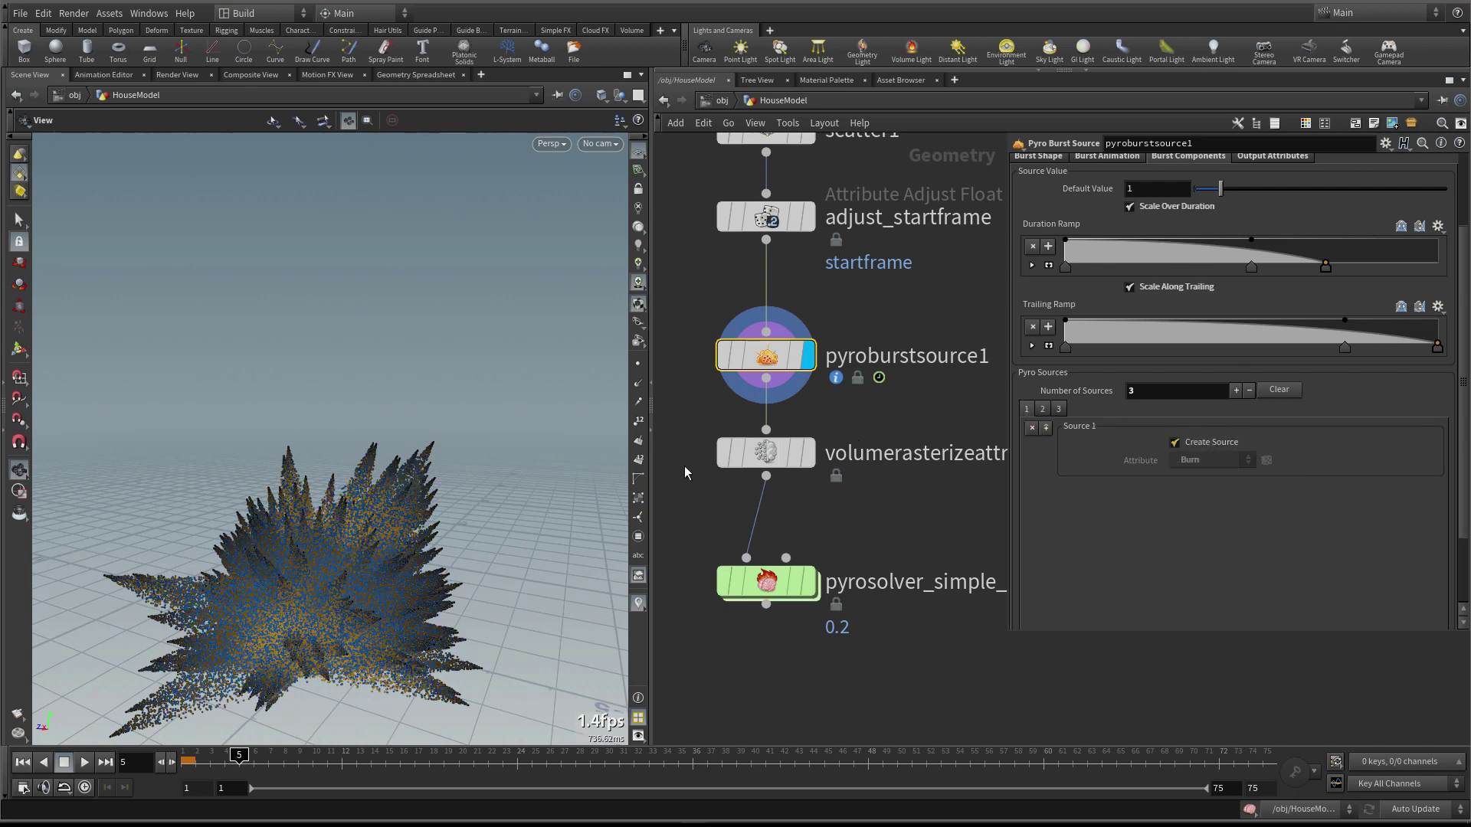
key("ctrl+z")
left_click(23, 761)
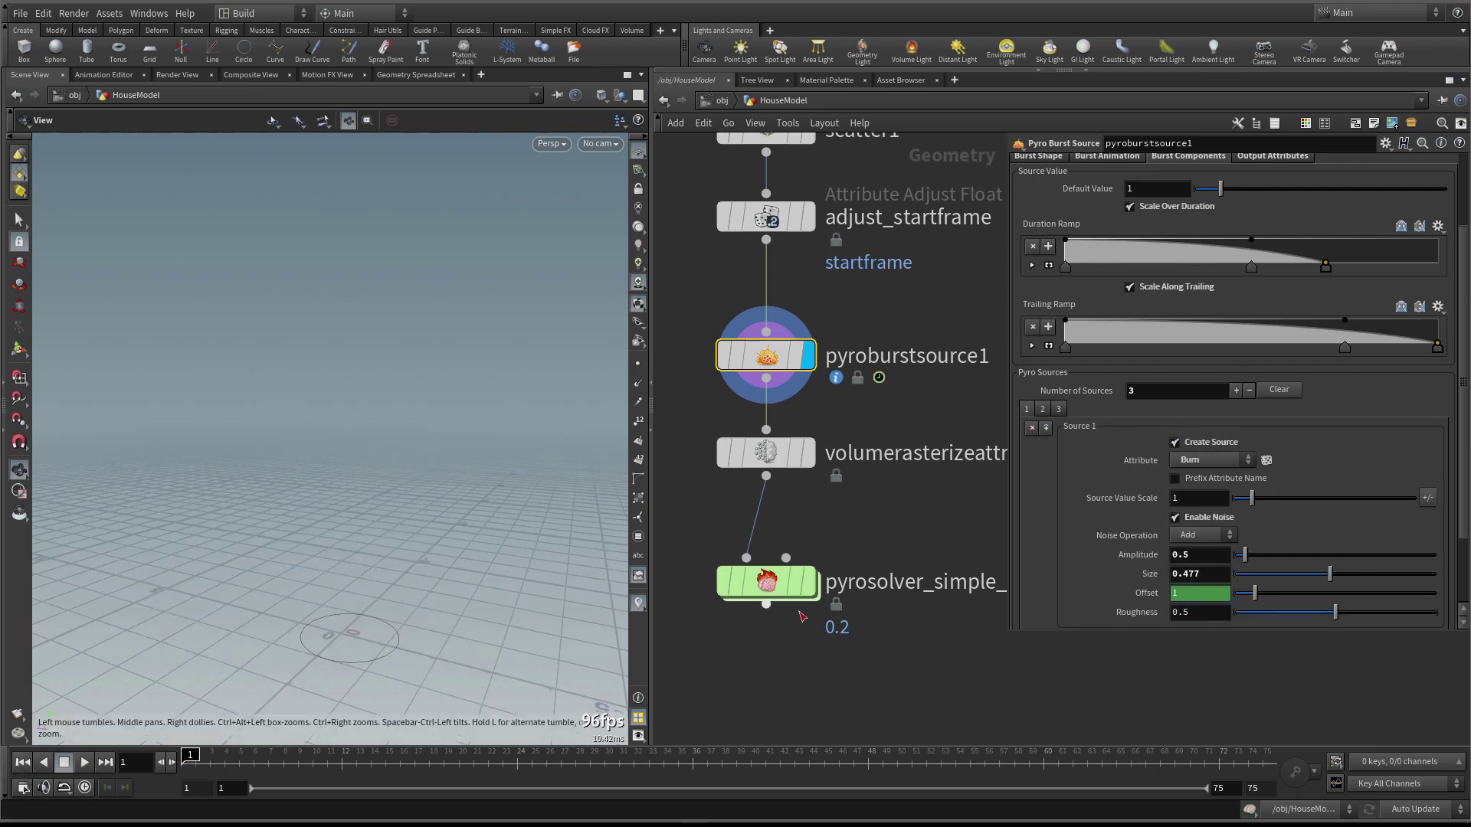
Display the pyro solver, check that volumerasterizeattributes1 includes divergence, and return to the solver's sourcing settings
mouse_move(814, 588)
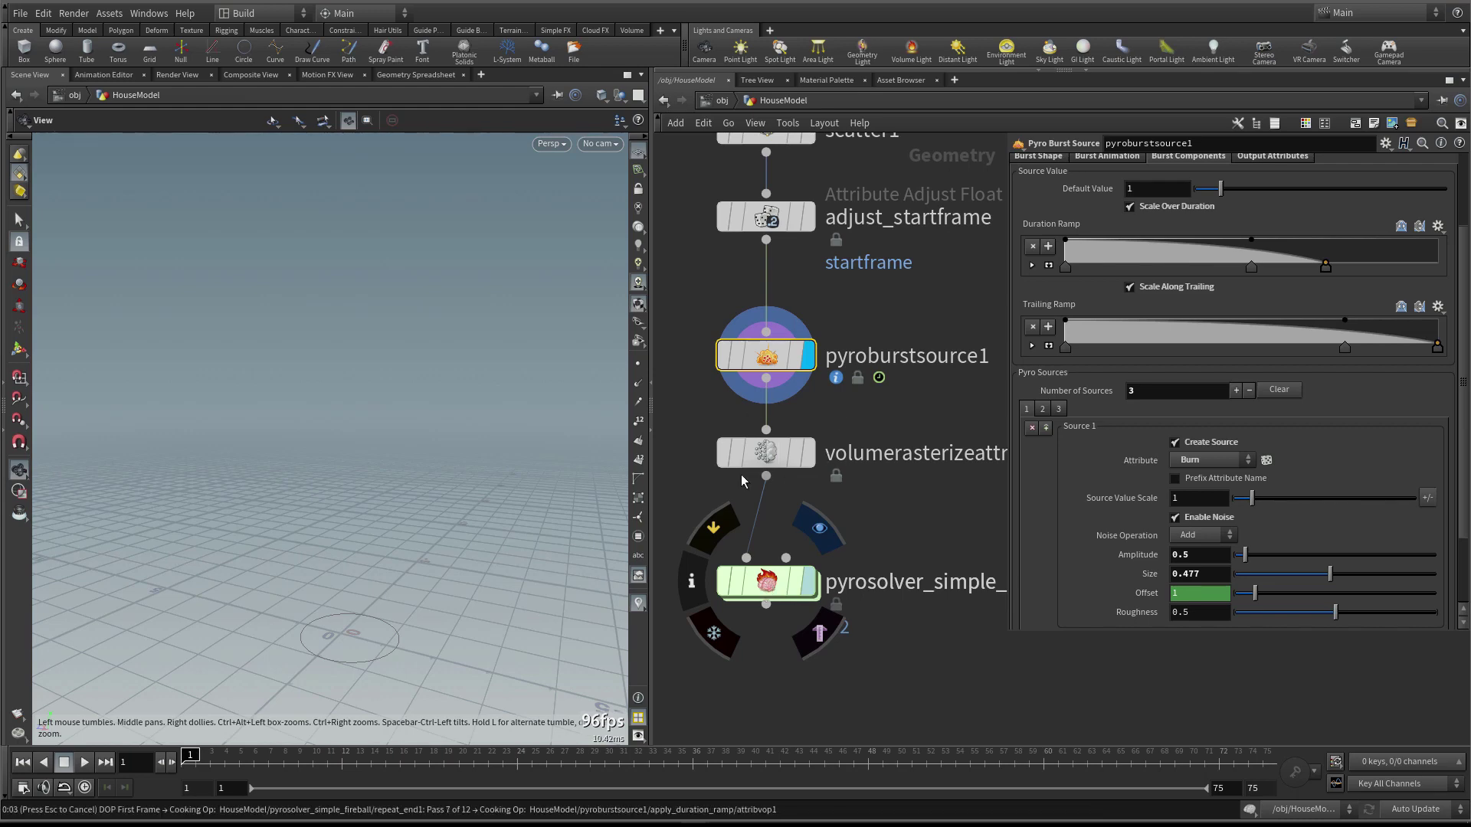
left_click(764, 452)
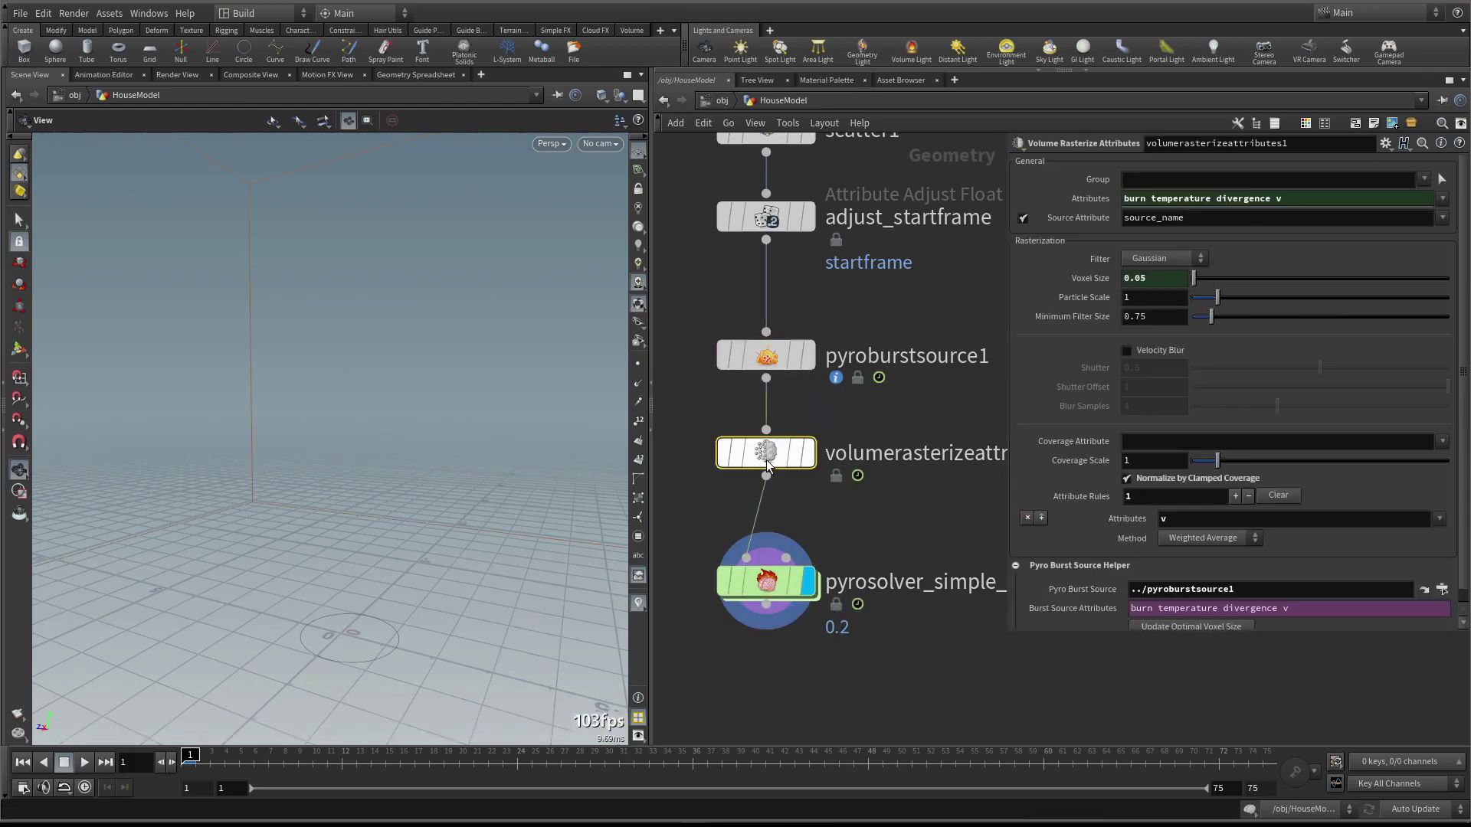
middle_click(768, 459)
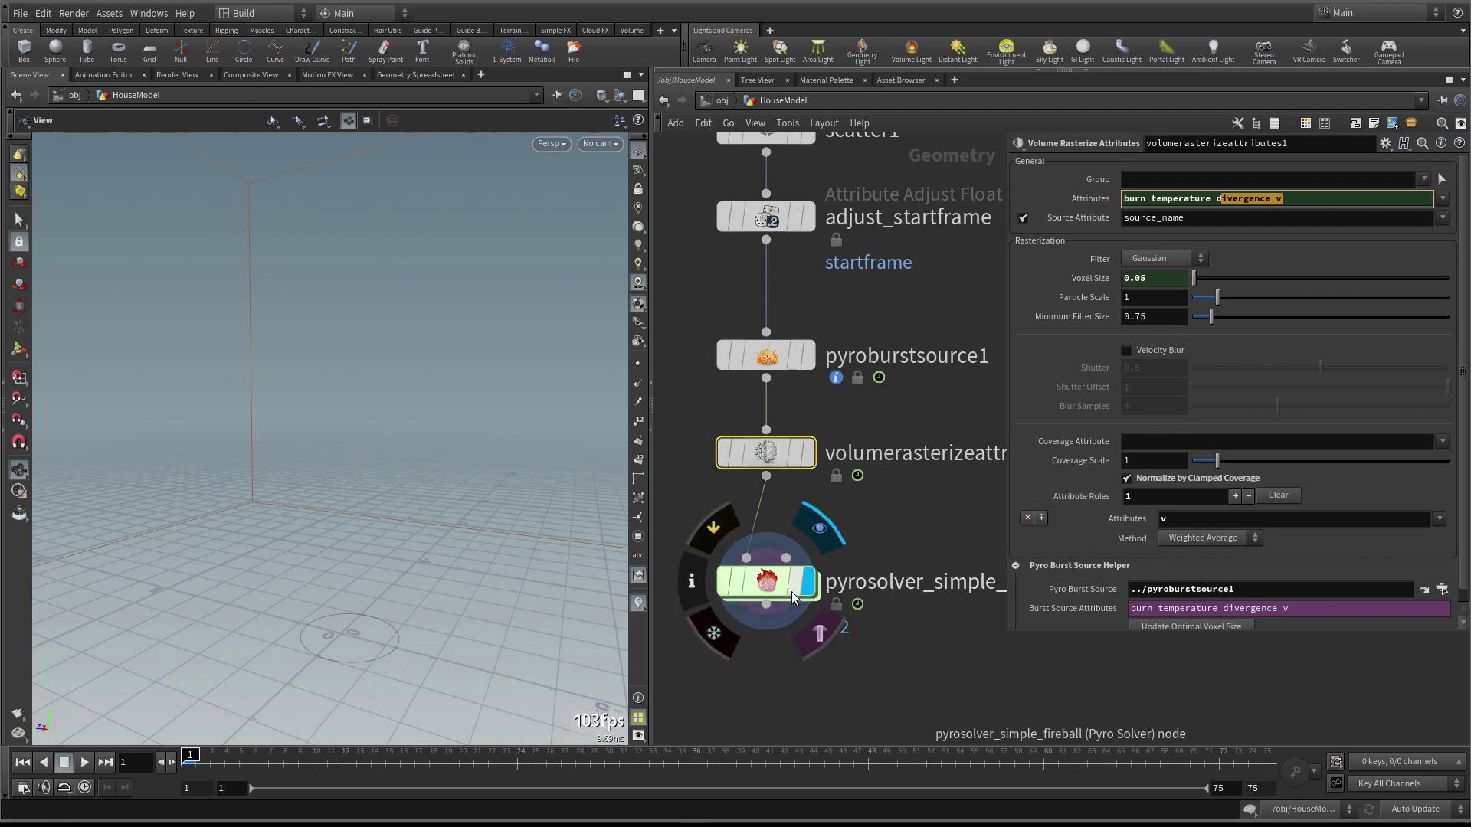
left_click(766, 581)
scroll(1226, 438, "down", 1)
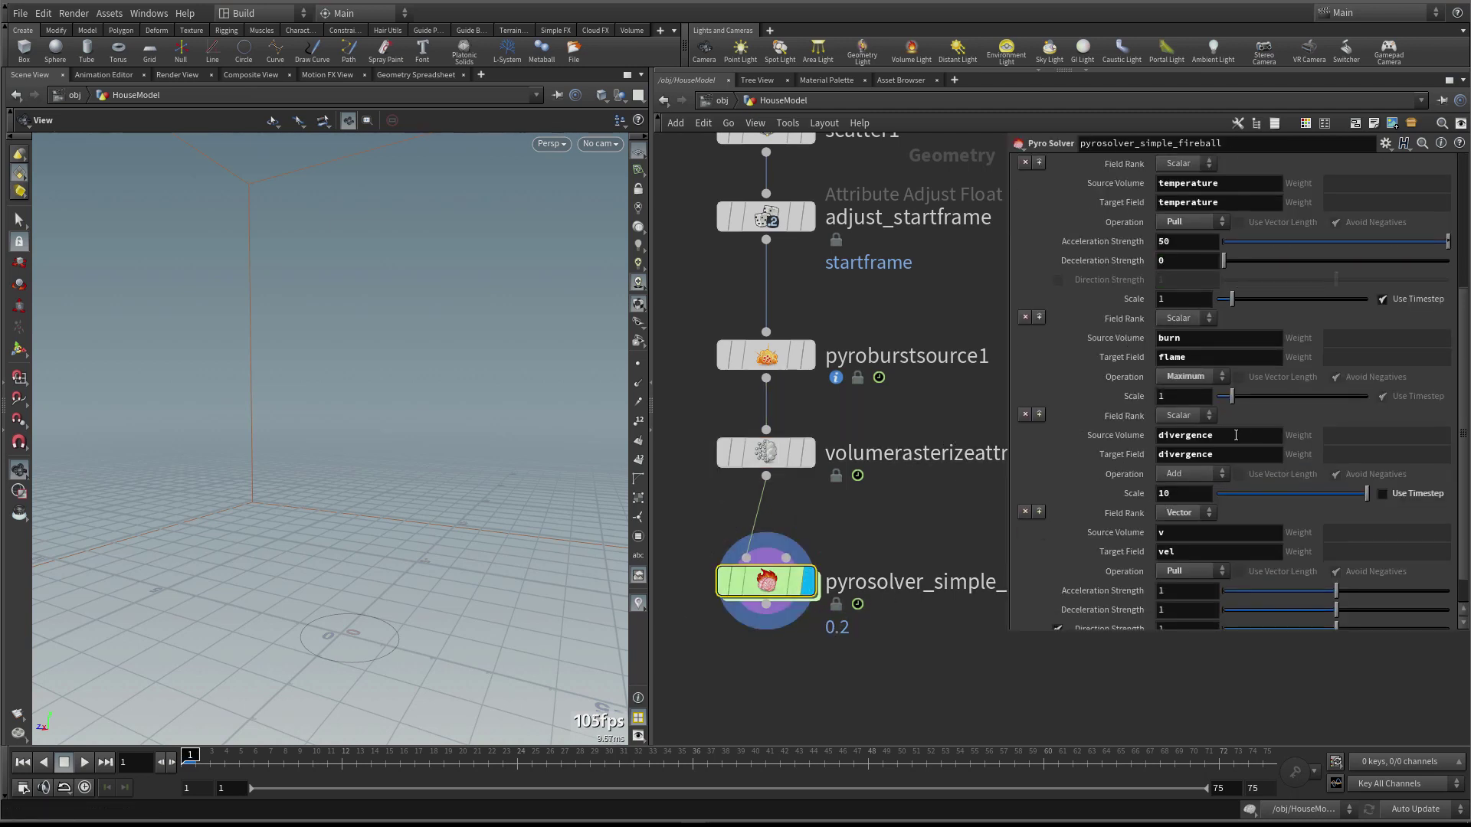
Play the explosion to frame 50 and replay it, reviewing its expansion from different viewpoints
right_click_drag(394, 503, 419, 458)
key("Up")
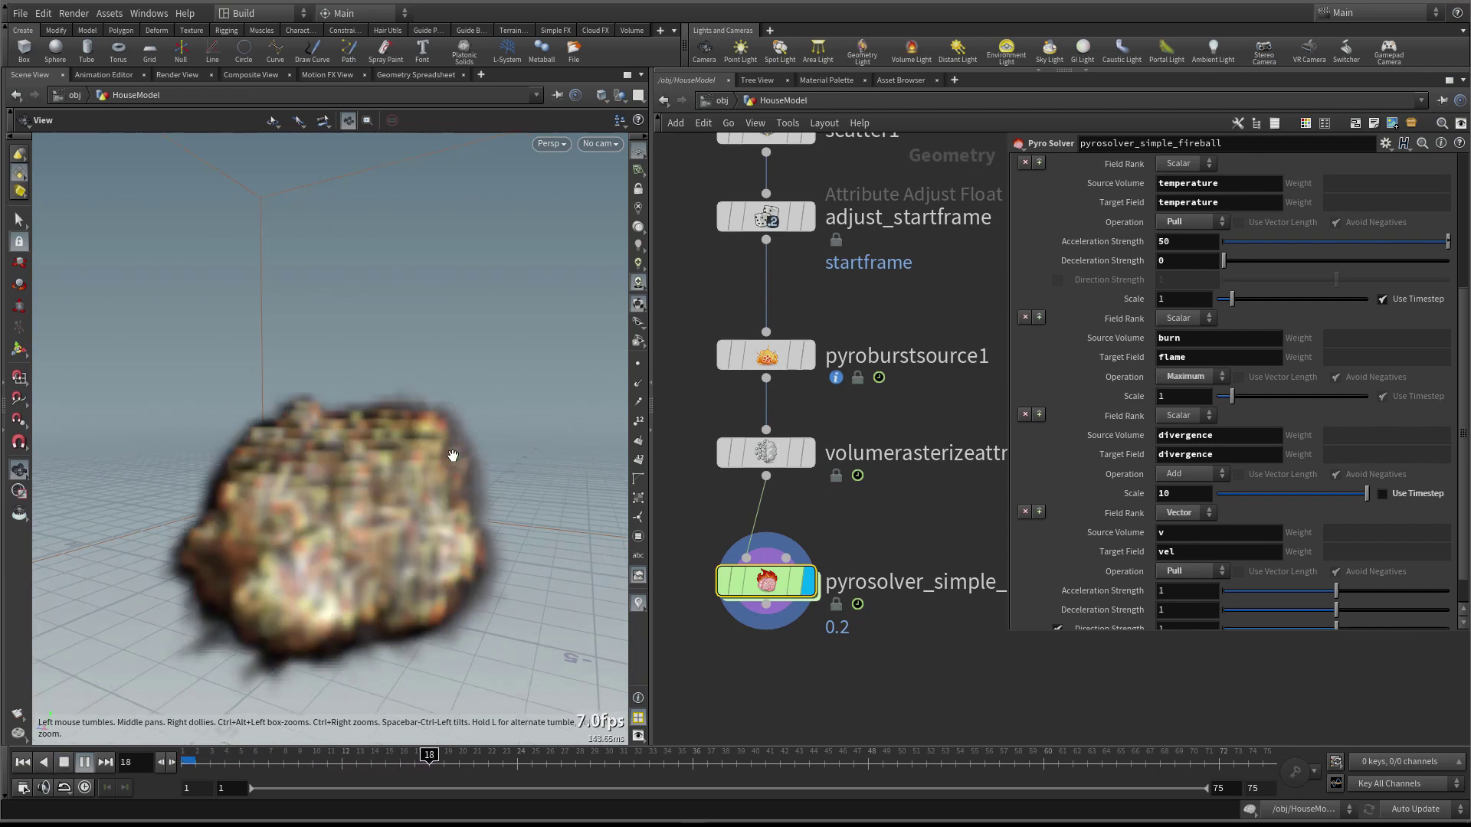
scroll(496, 426, "down", 3)
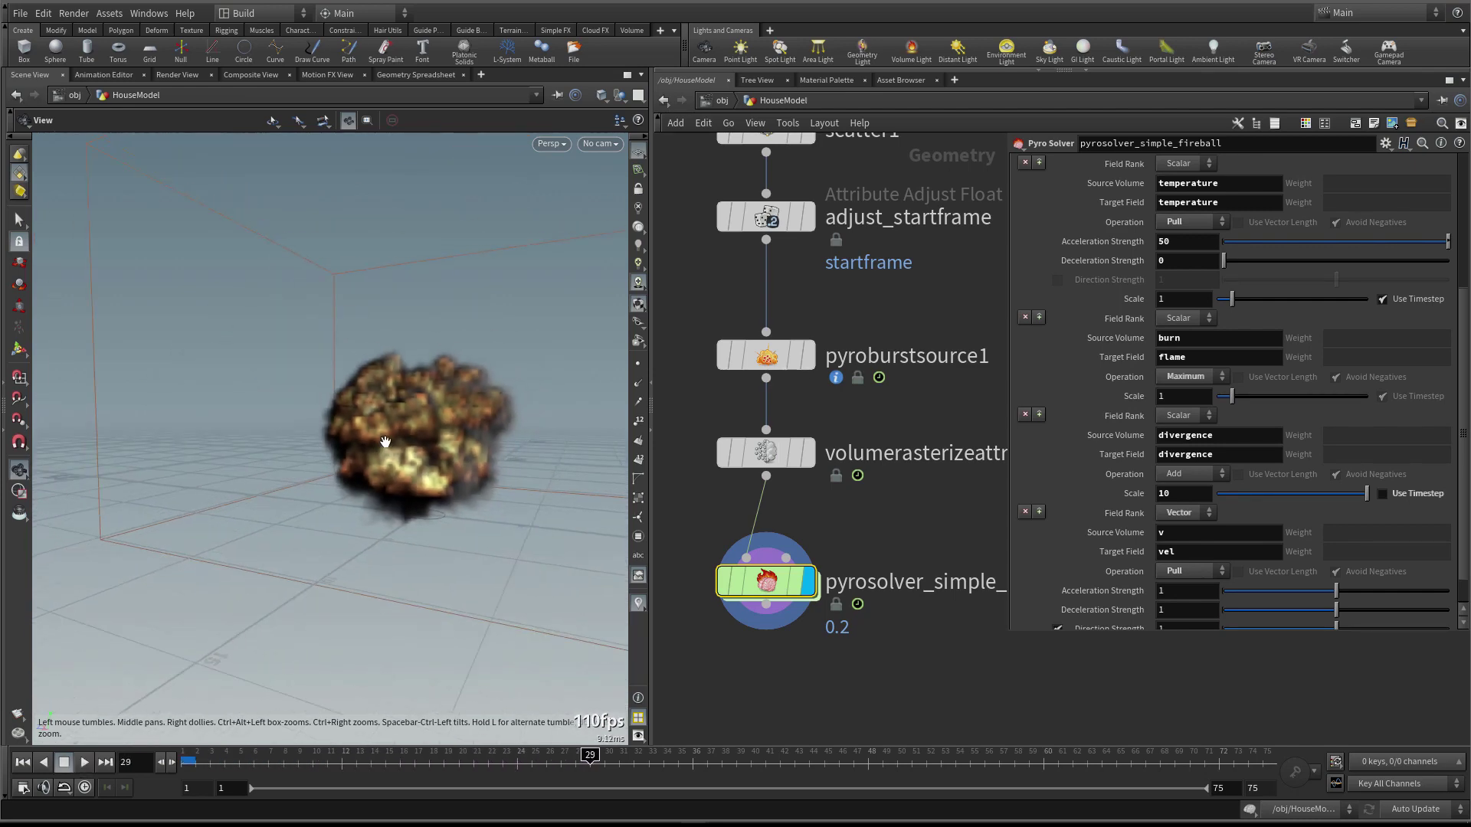
left_click_drag(360, 466, 327, 466)
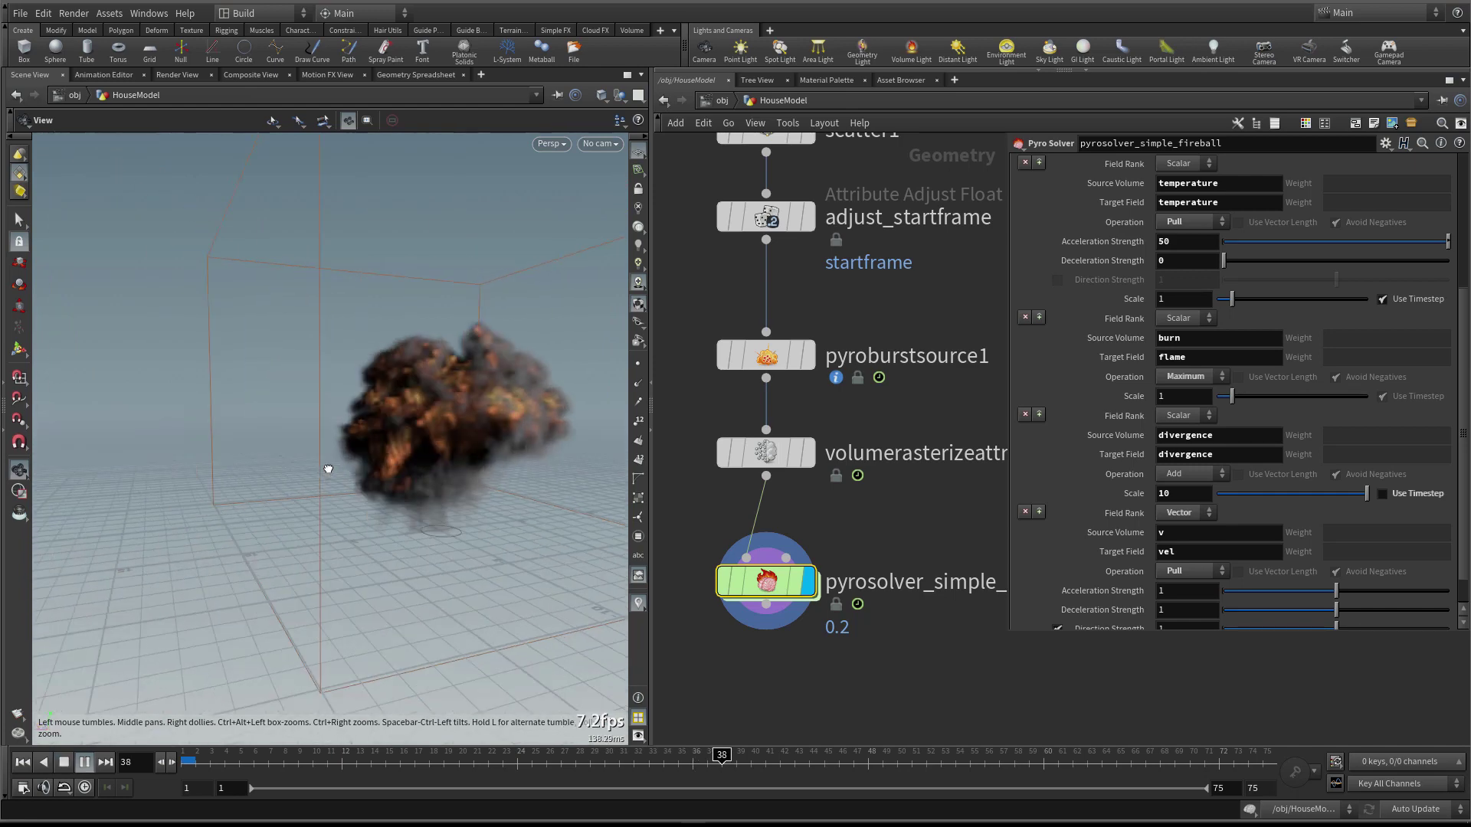
key("Up")
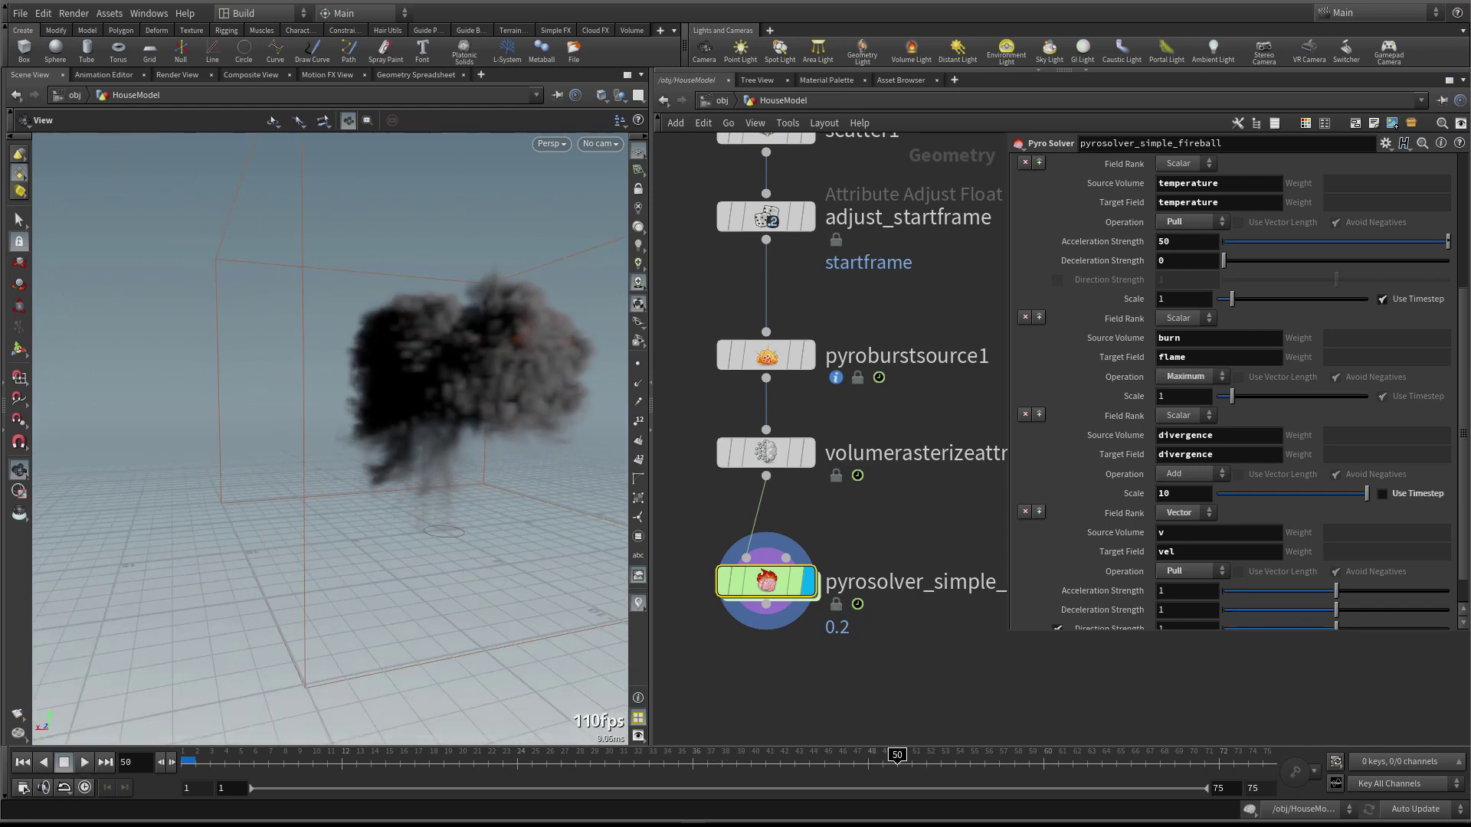
left_click_drag(263, 456, 268, 458)
key("Up")
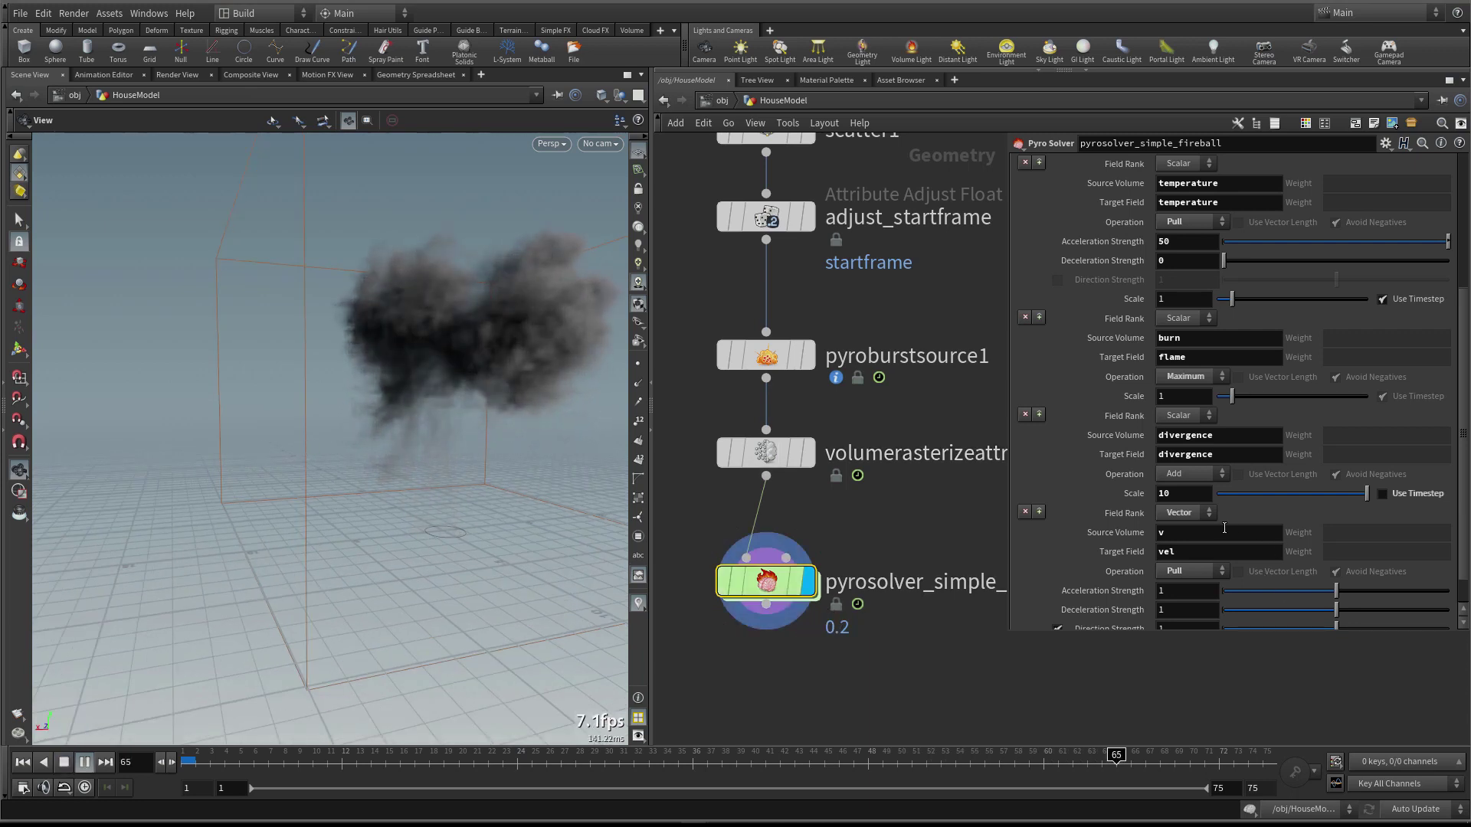
Try a scale of 30 for the divergence sourcing operation and set it back to 10
left_click(1194, 497)
type("30")
key("Return")
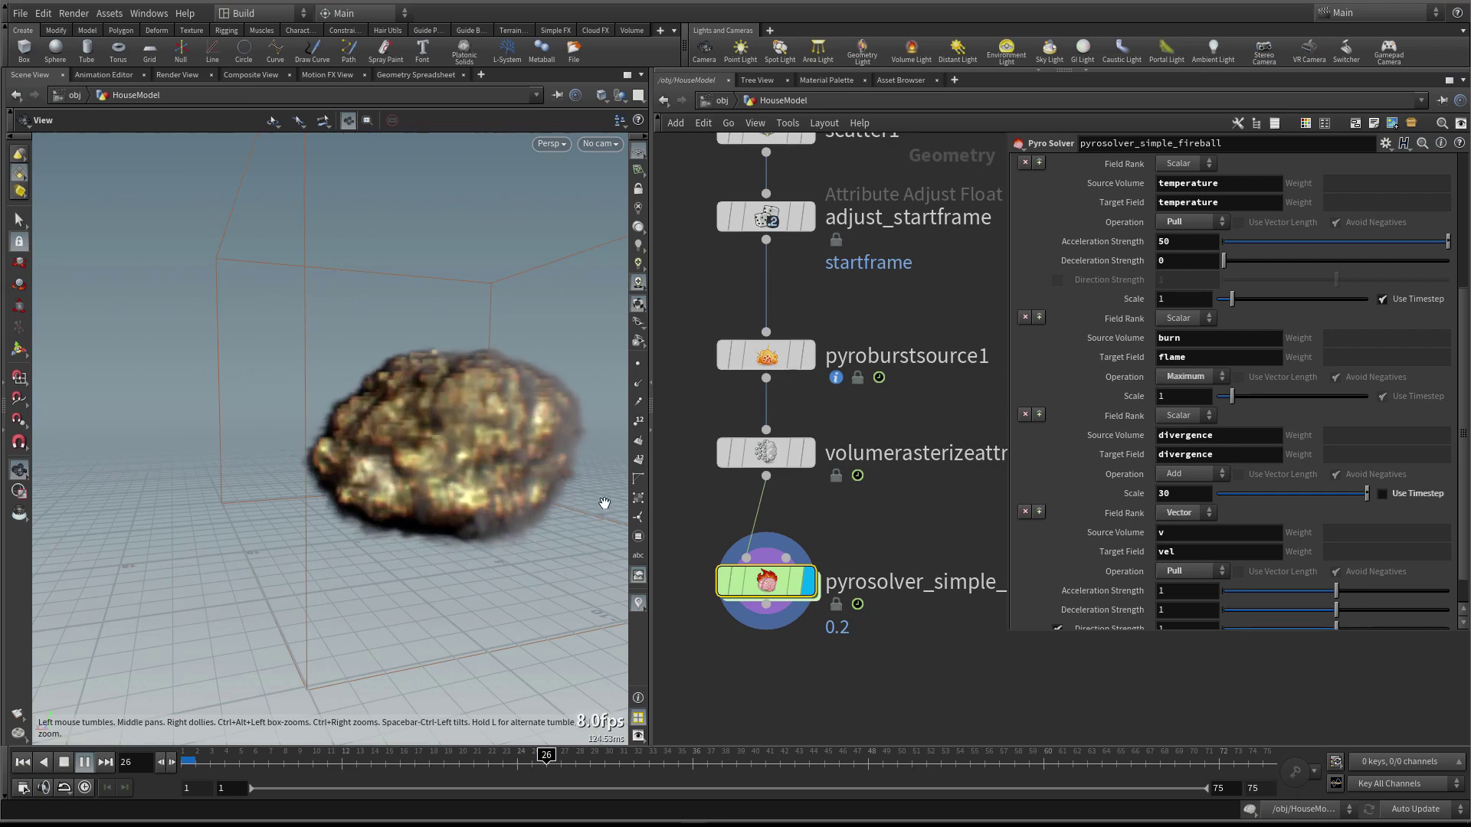
double_click(1181, 496)
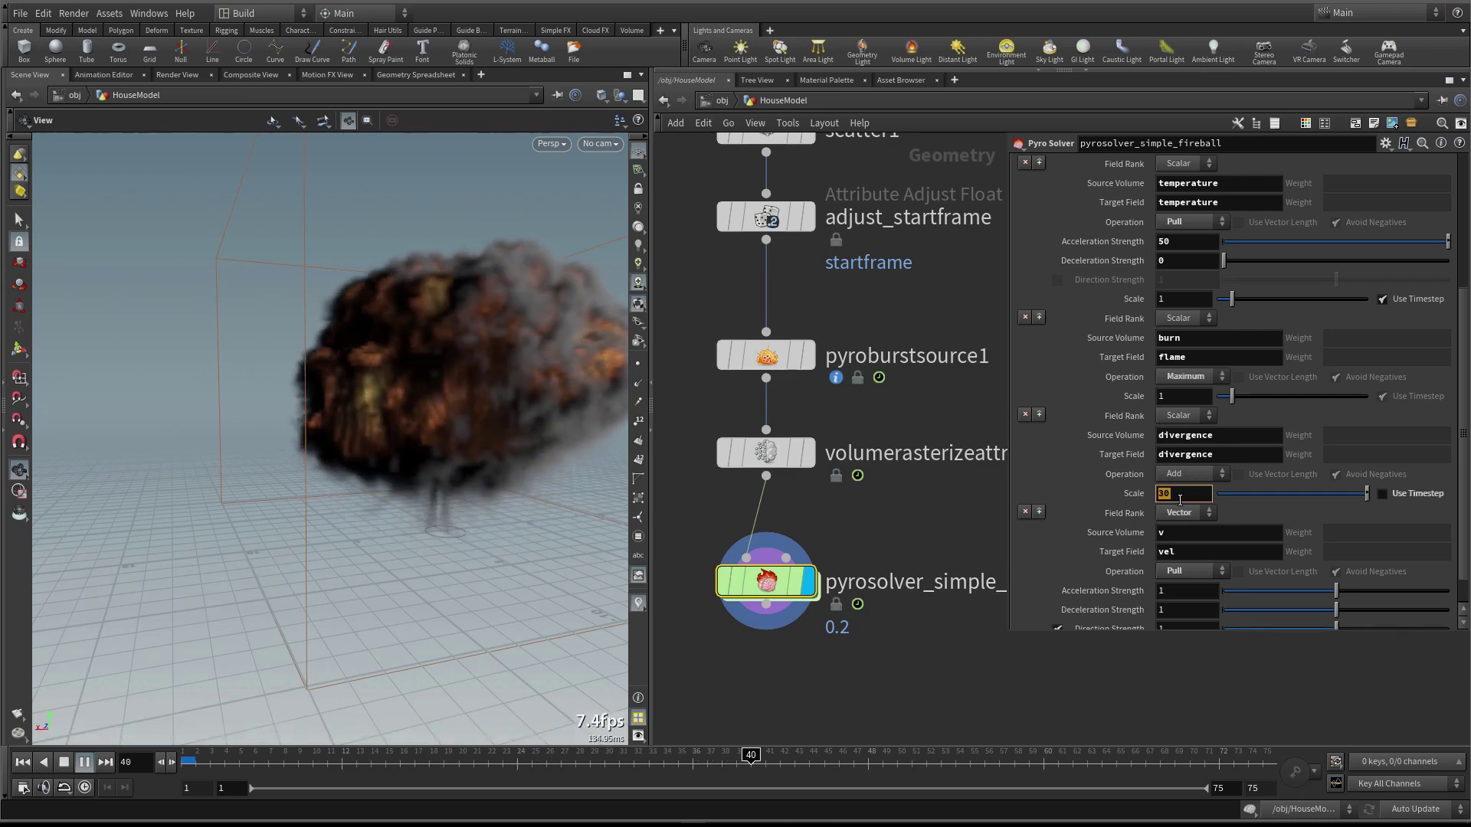
type("10")
key("Return")
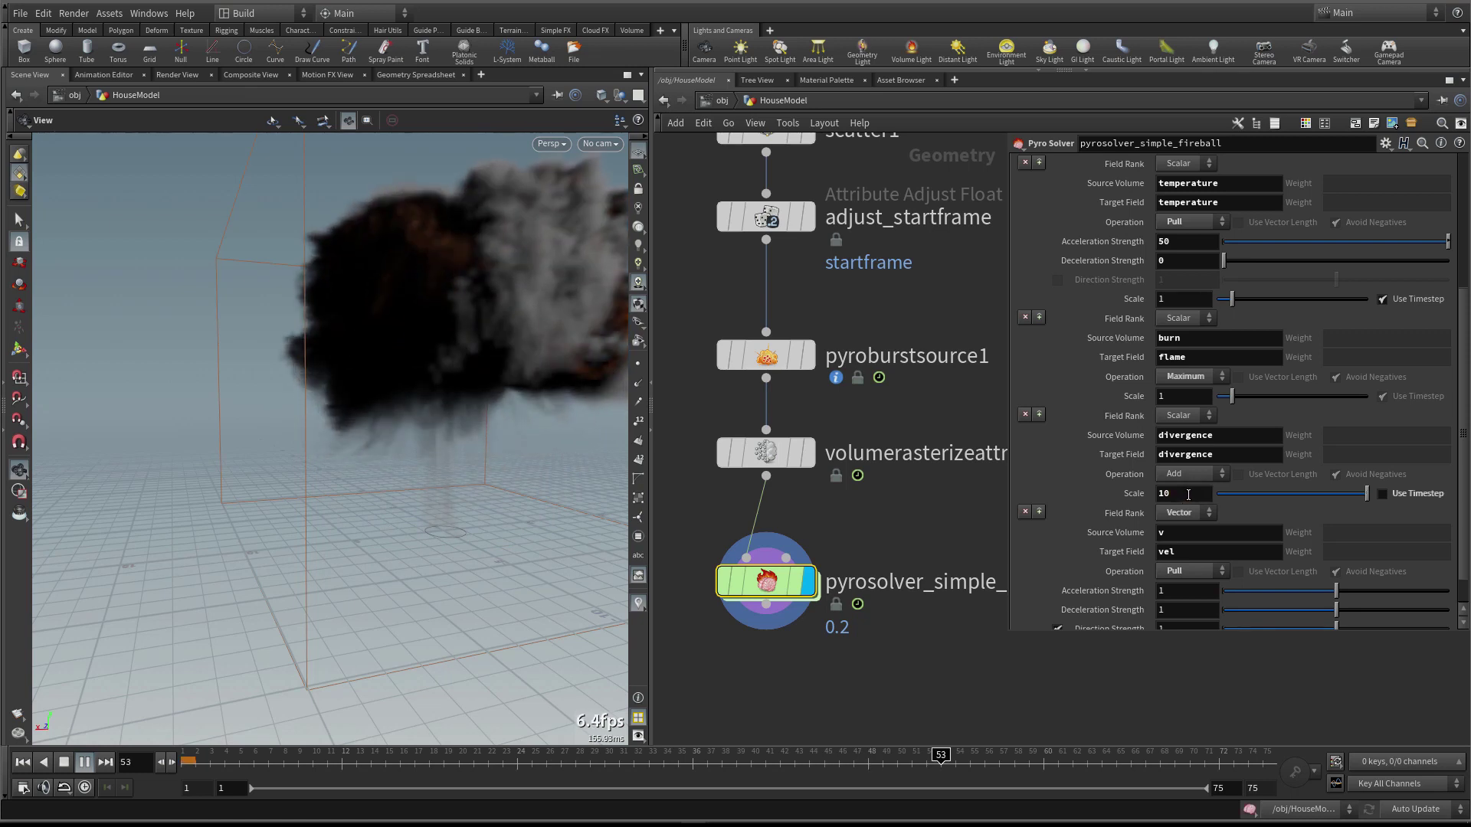
Set the velocity sourcing operation's acceleration strength to 50 and its scale to 1
scroll(1464, 471, "down", 2)
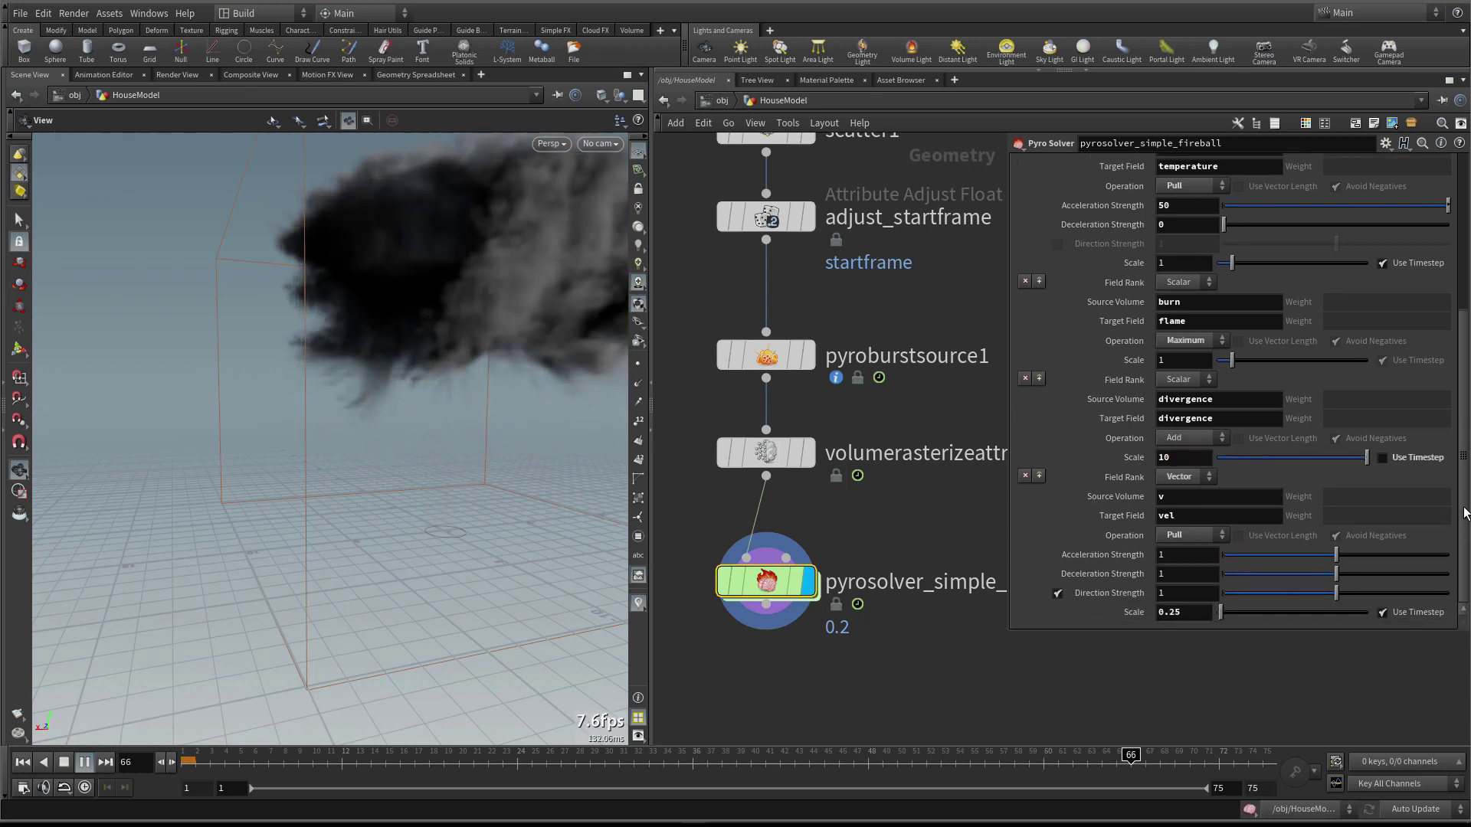
left_click_drag(485, 489, 440, 489)
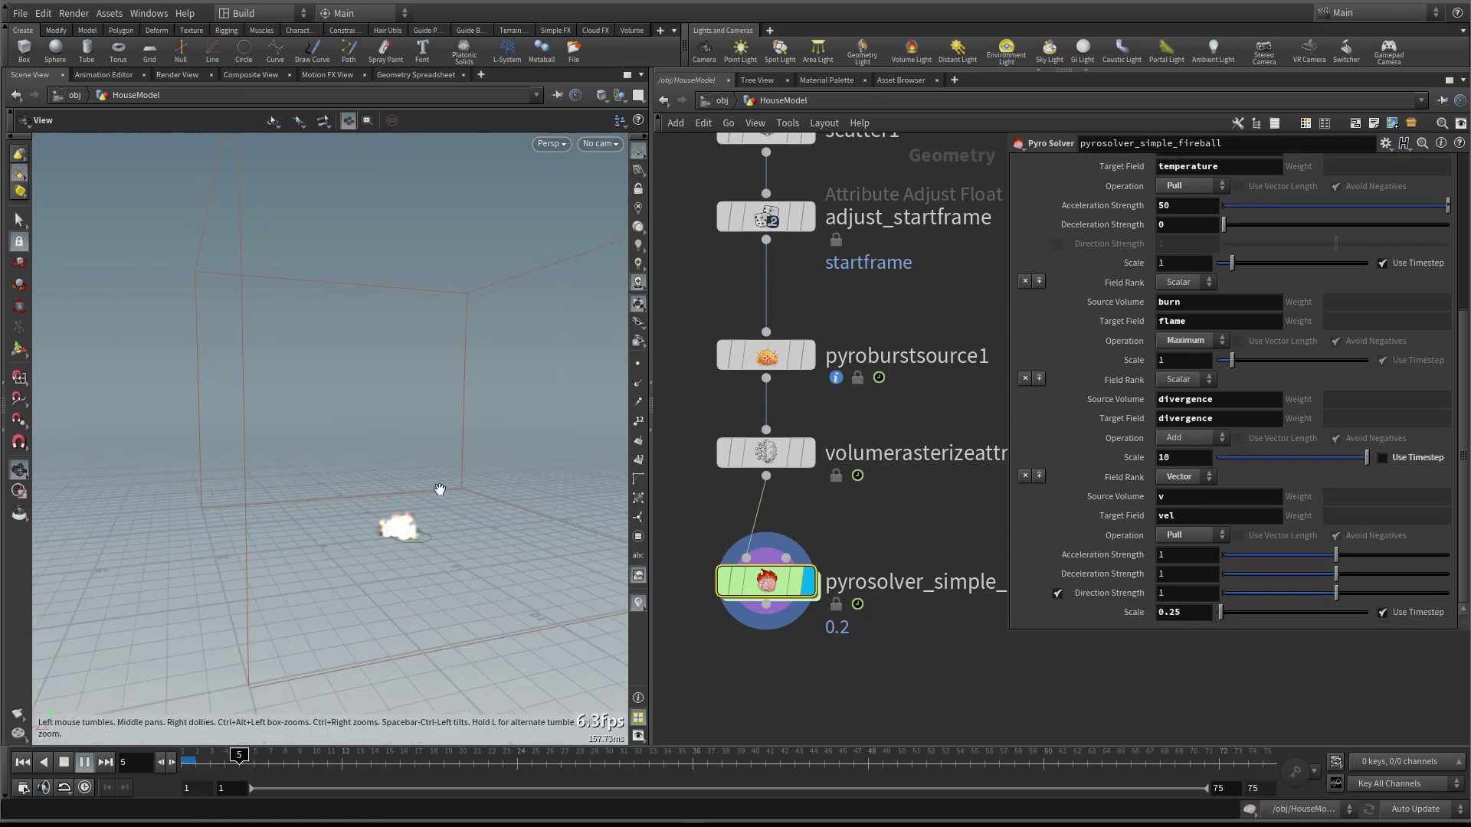
double_click(1185, 557)
type("50")
key("Return")
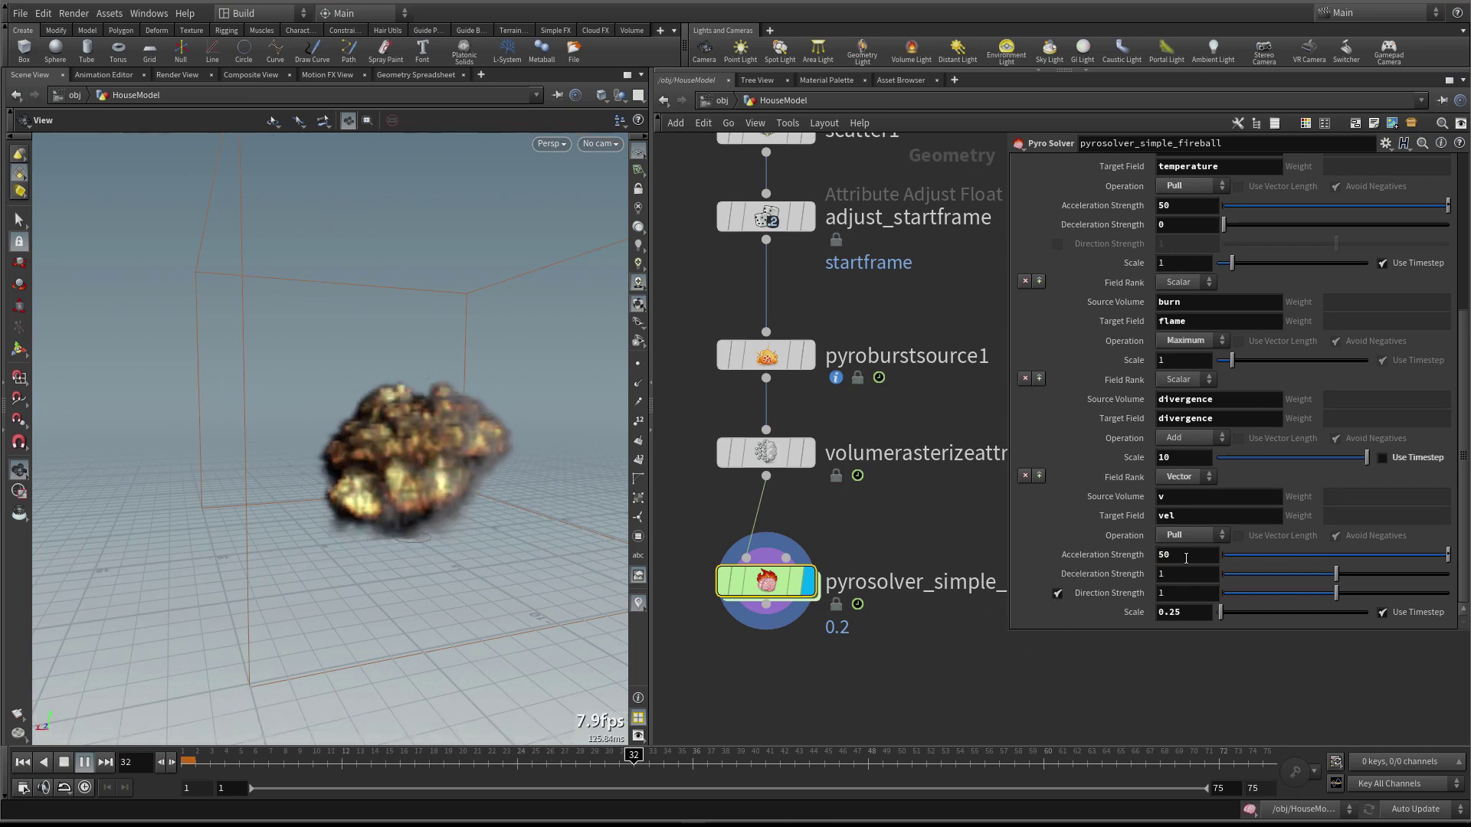
double_click(1183, 613)
type("1")
key("Return")
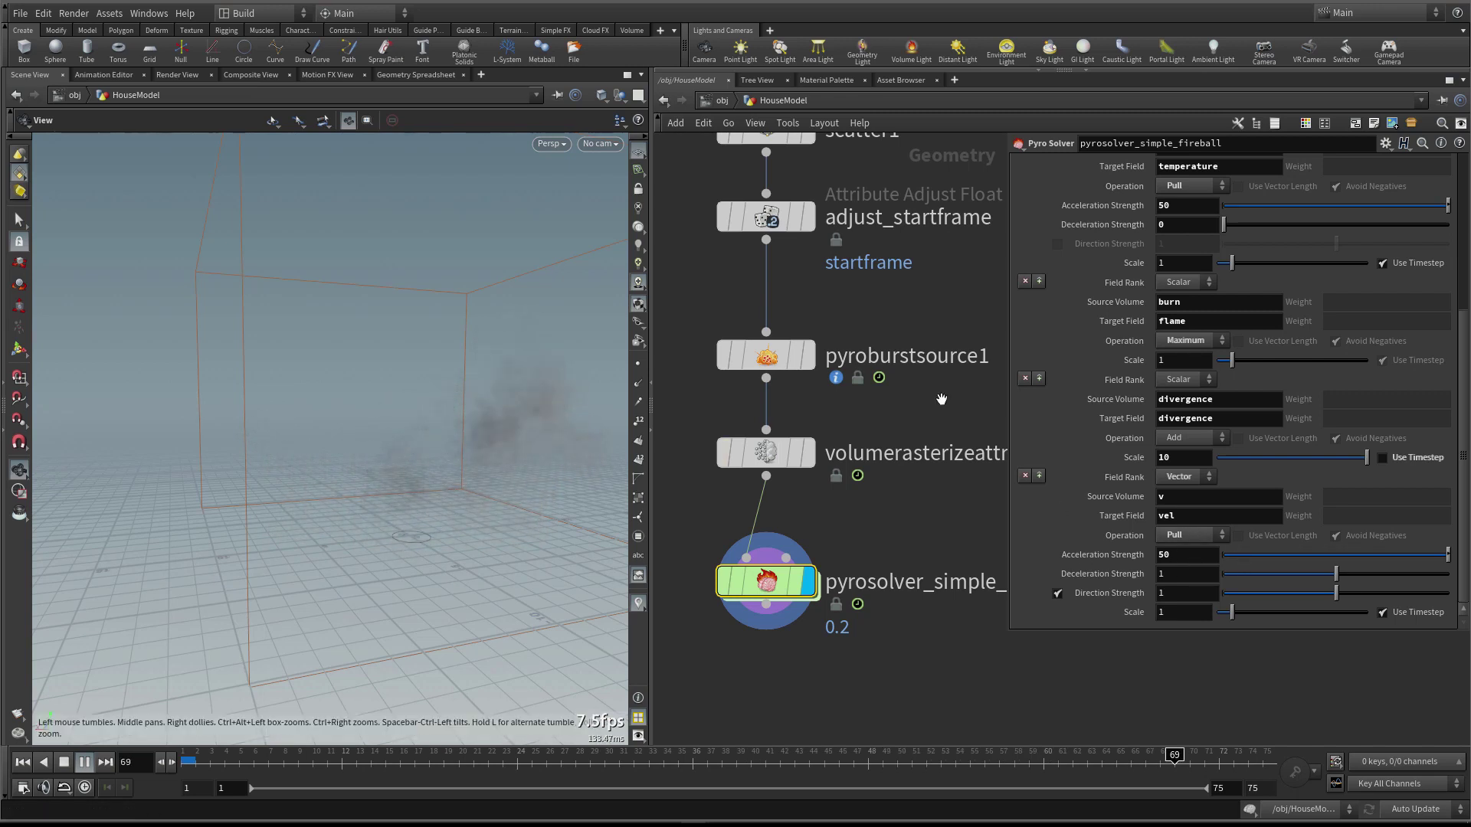
Check the velocity and velocity noise output attributes of pyroburstsource1 and return to the solver's sourcing settings
left_click(766, 355)
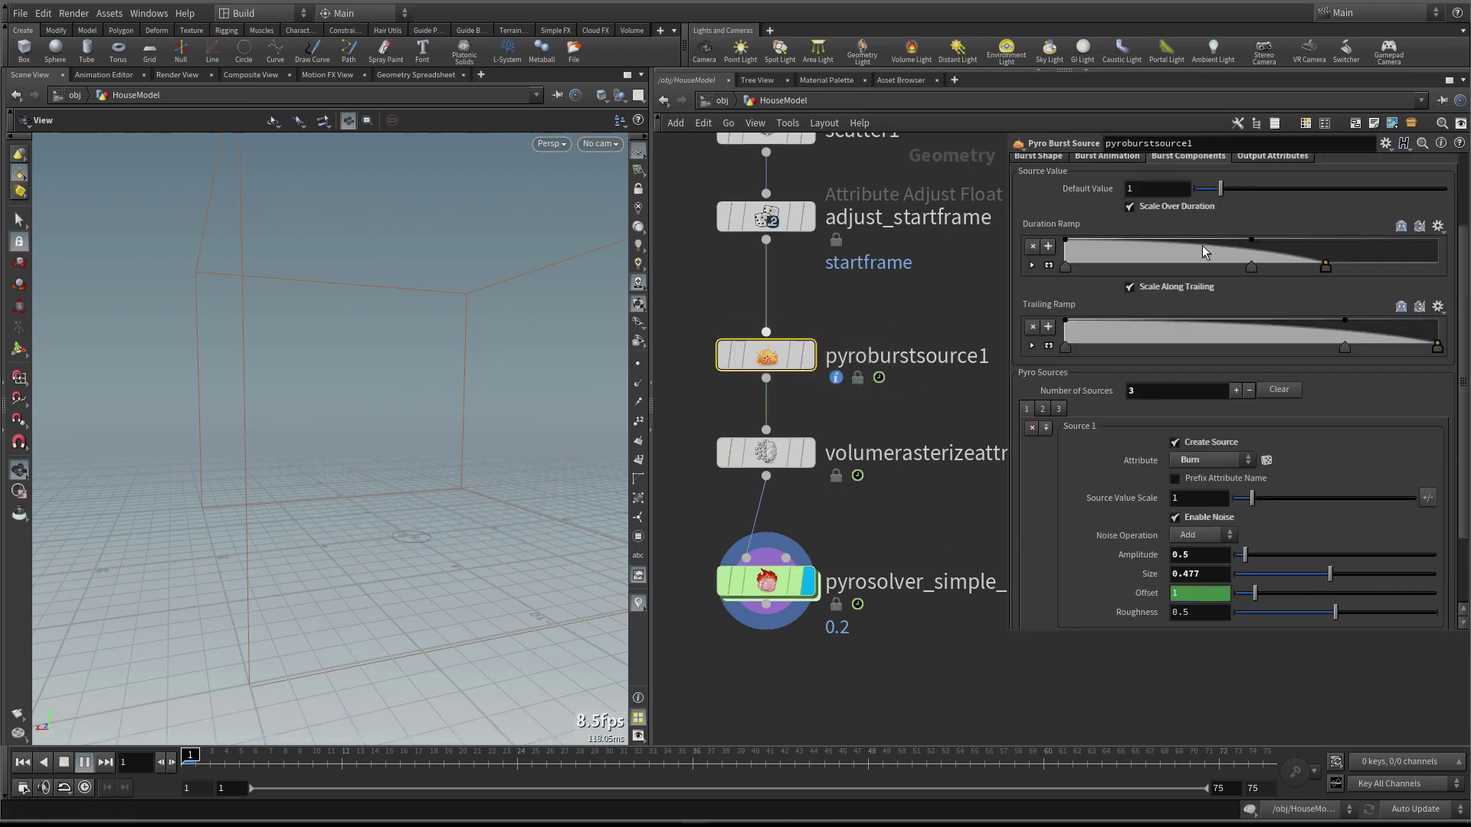
left_click(1272, 155)
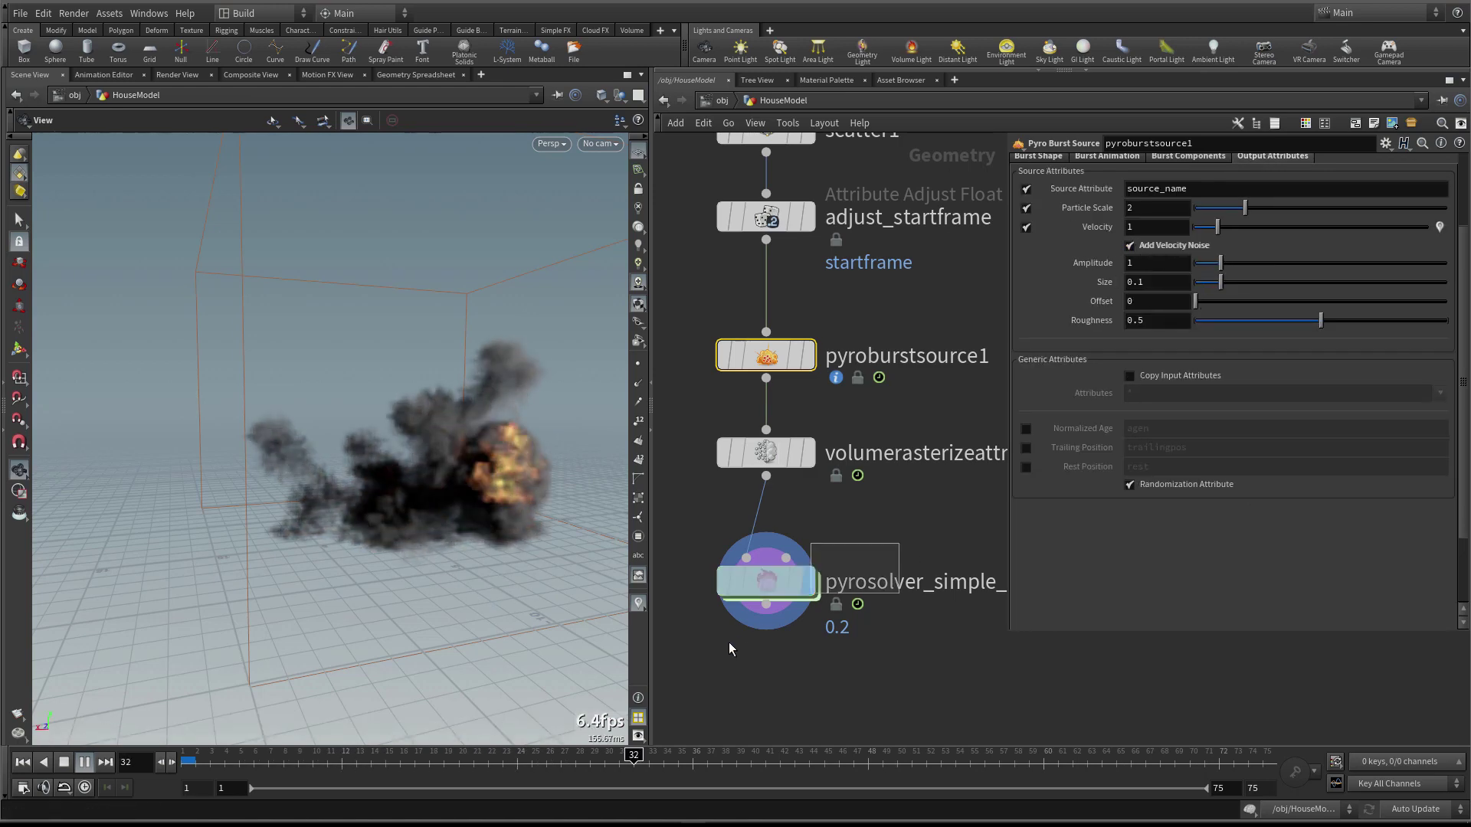
left_click(766, 594)
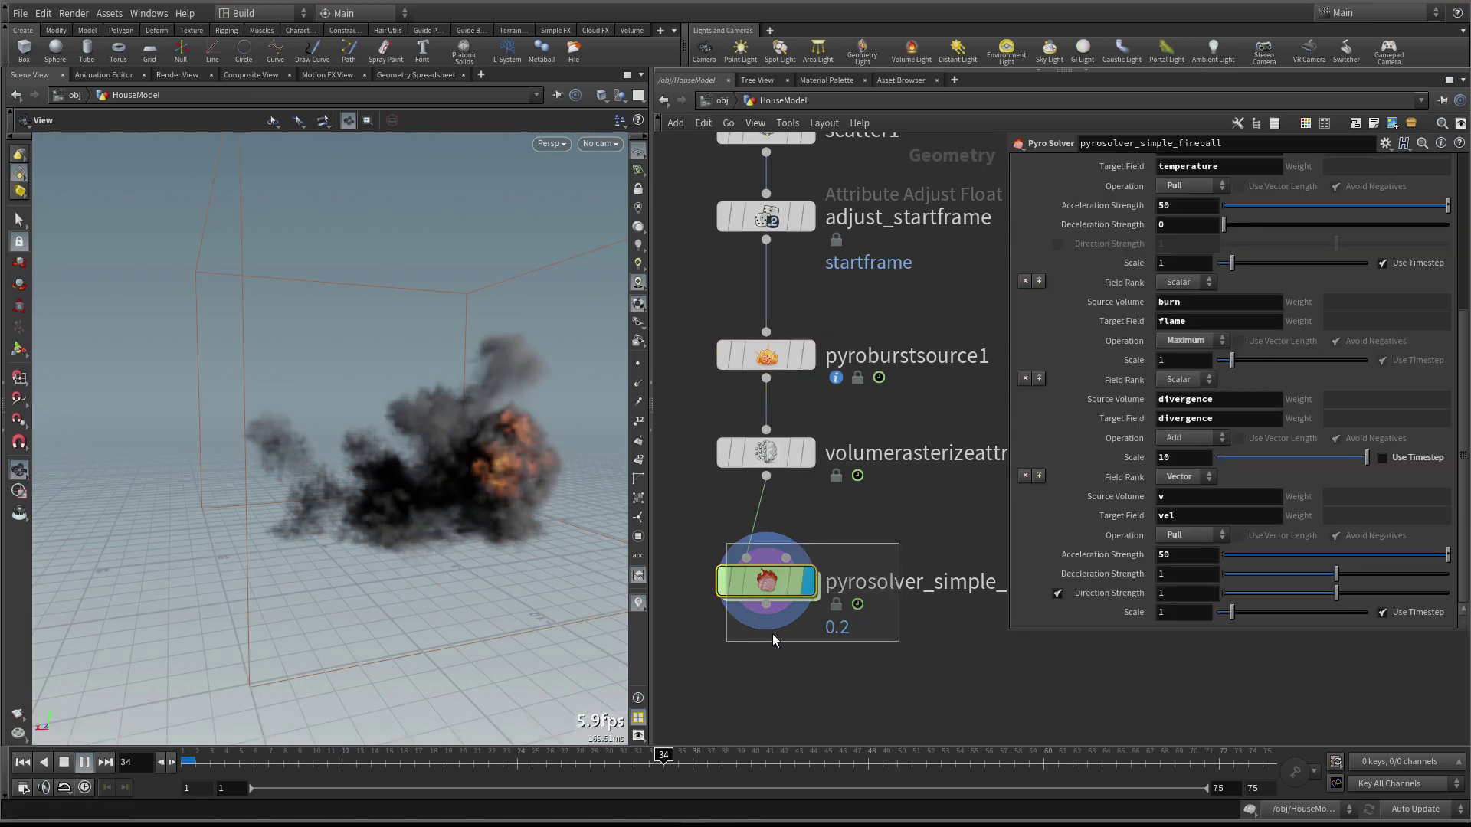
Try a deceleration strength of 0 on the velocity sourcing operation, and settle on 0.5
double_click(1158, 574)
type("0")
key("Return")
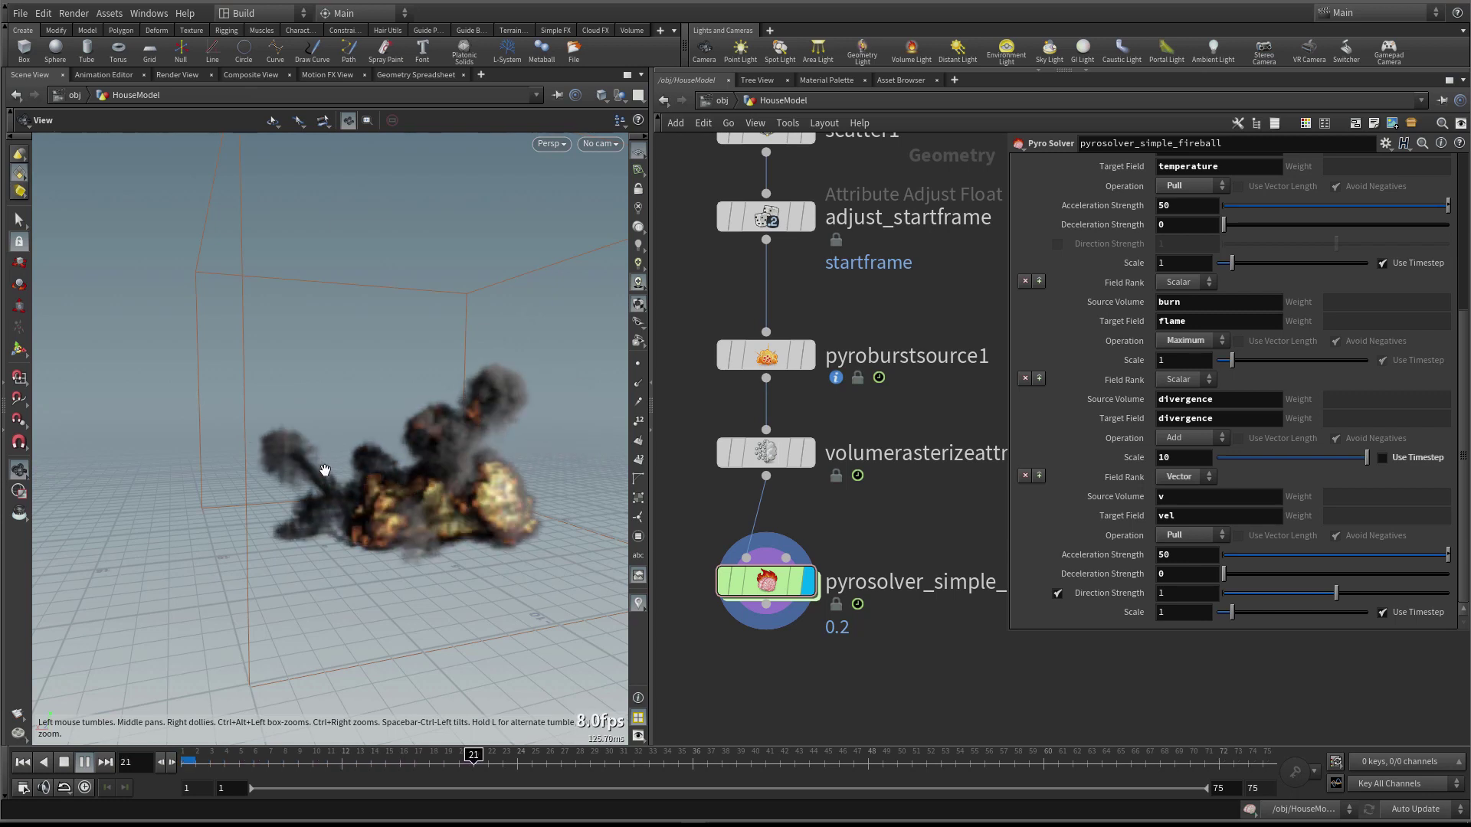
left_click(1174, 580)
type(".5")
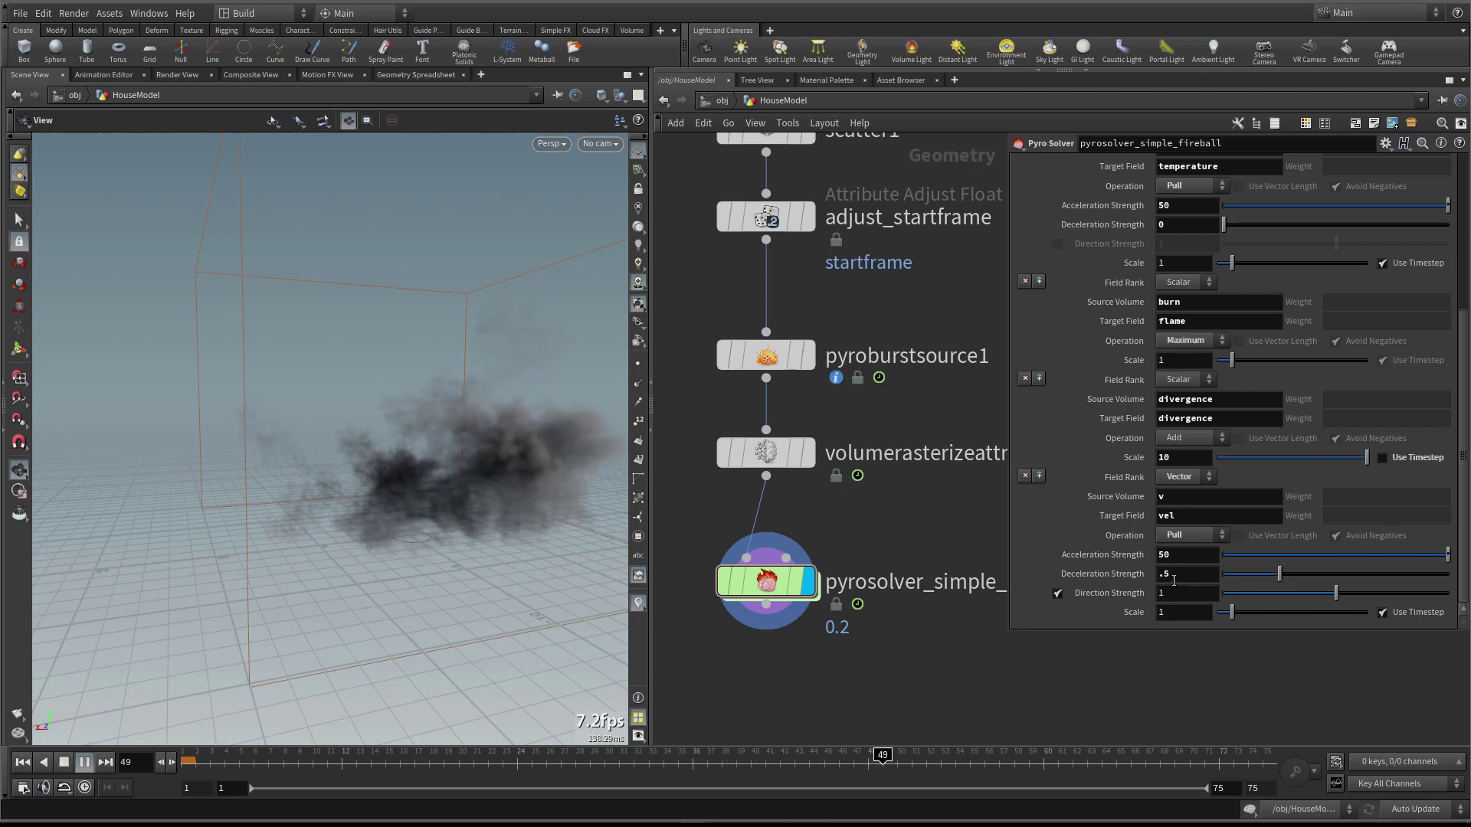
Raise the divergence sourcing scale through 20 and 25 to 30, and review the explosion from another angle
left_click(1185, 458)
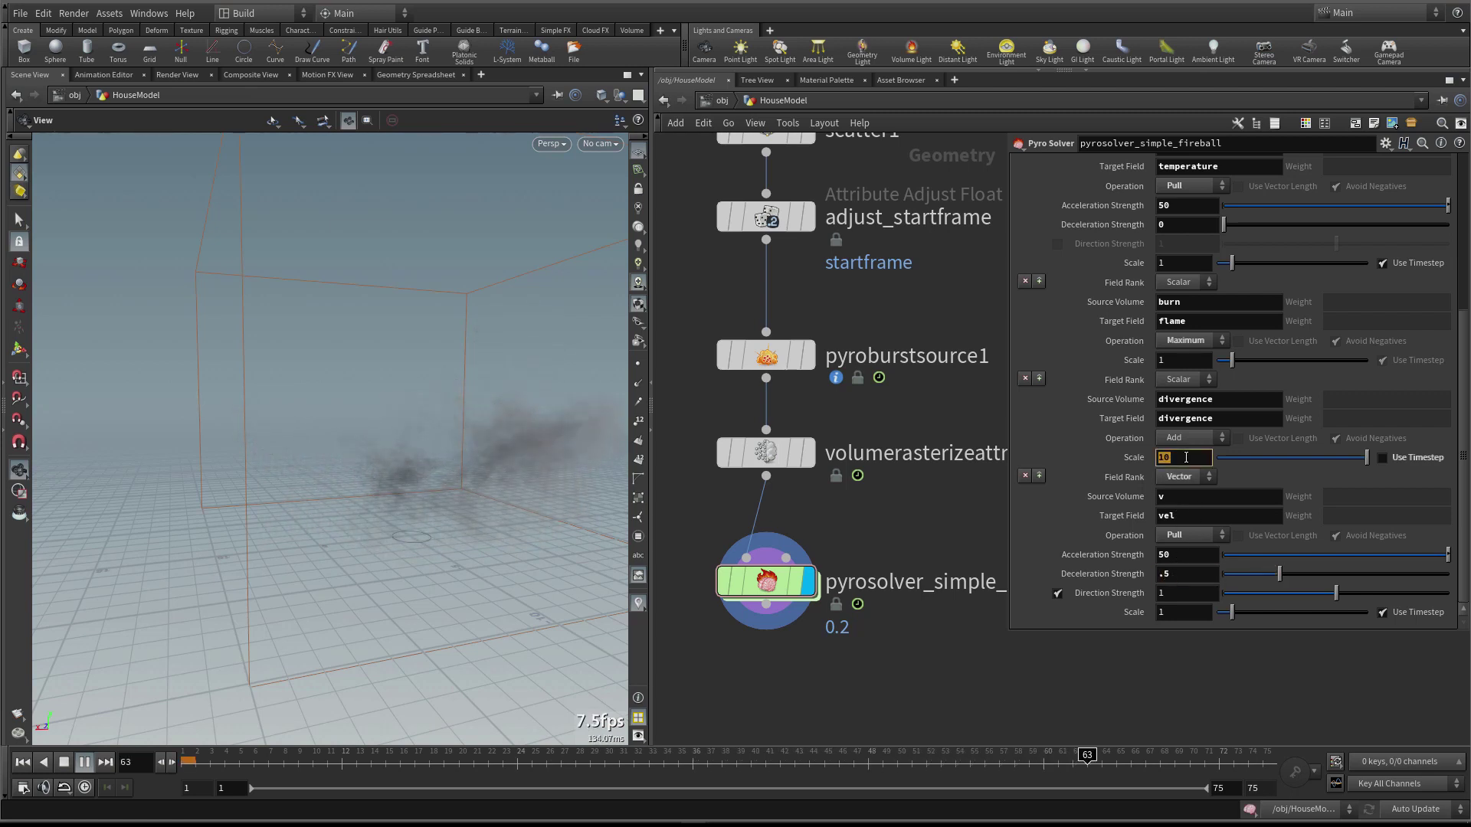
type("2")
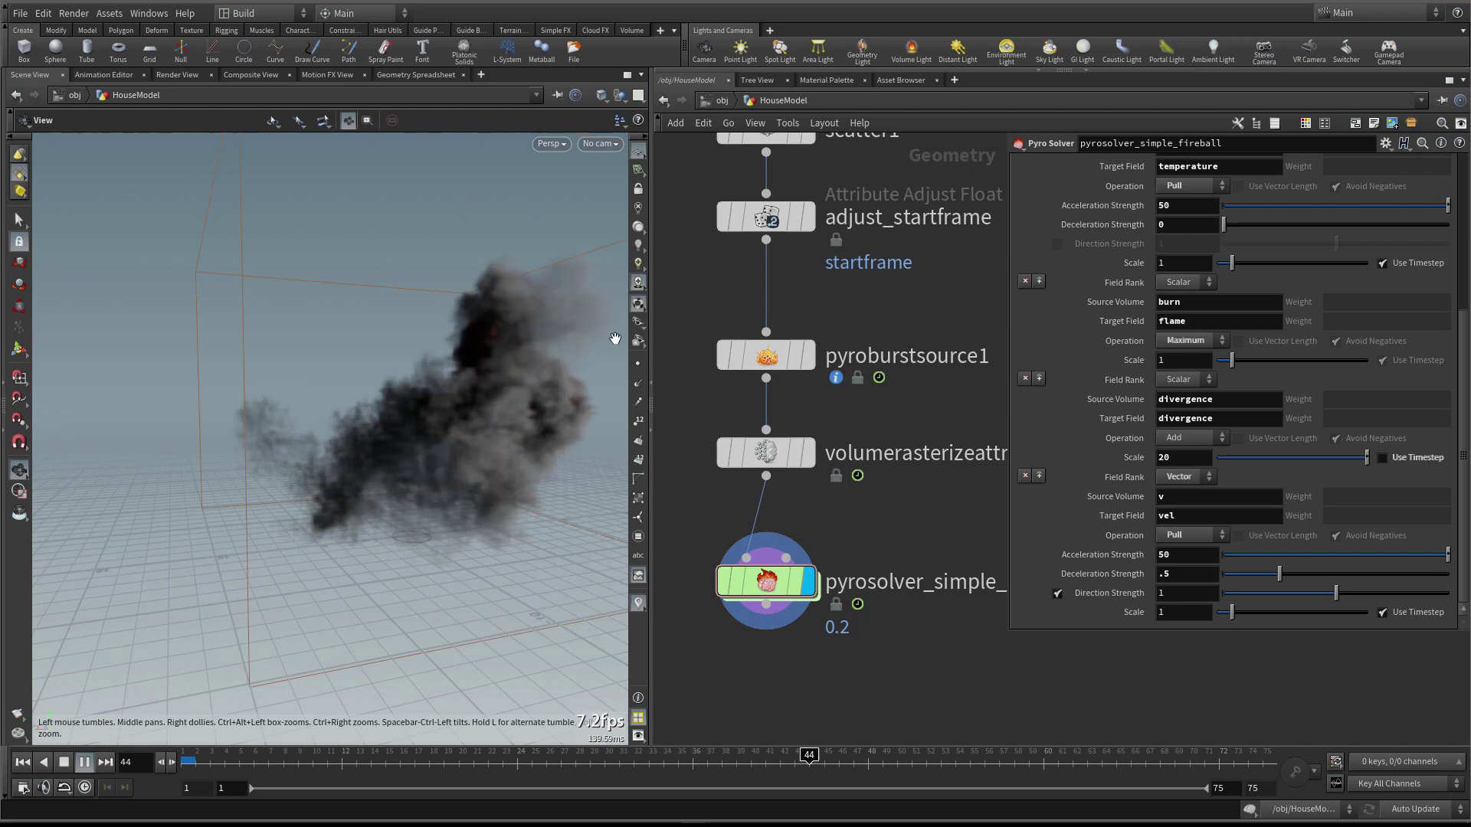
left_click(1181, 458)
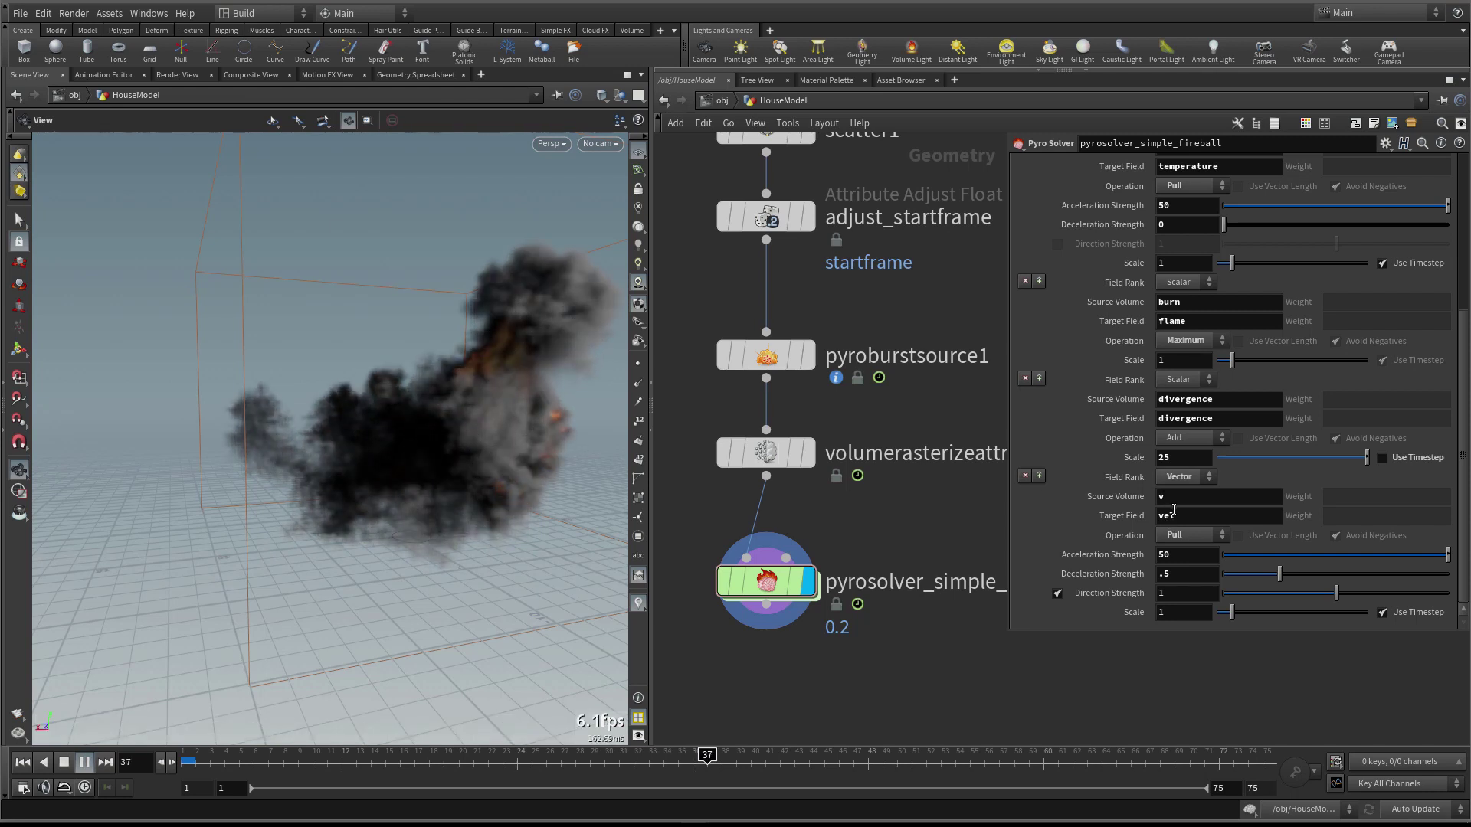
double_click(1178, 458)
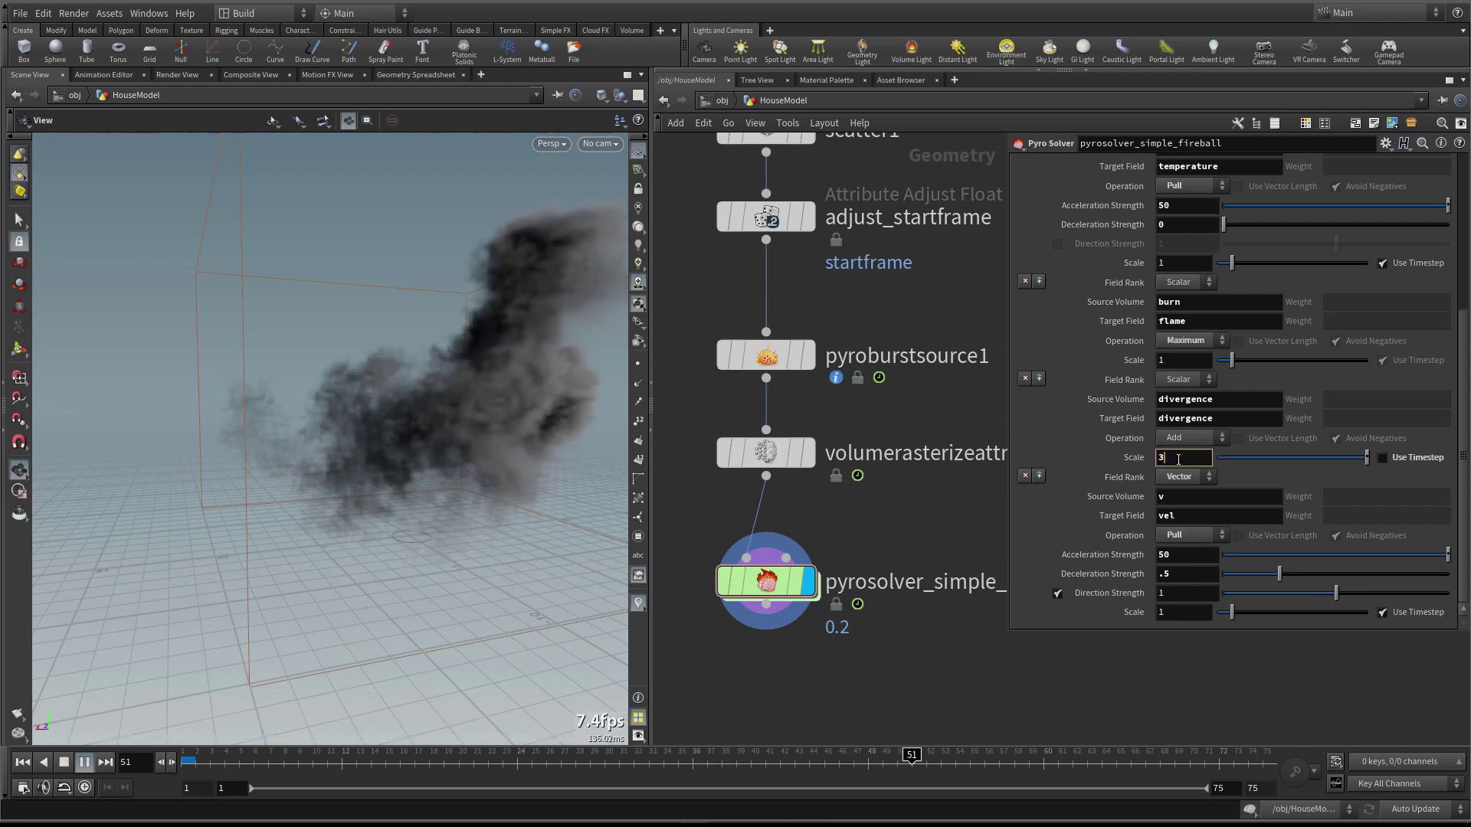
type("30")
key("Return")
mouse_move(742, 354)
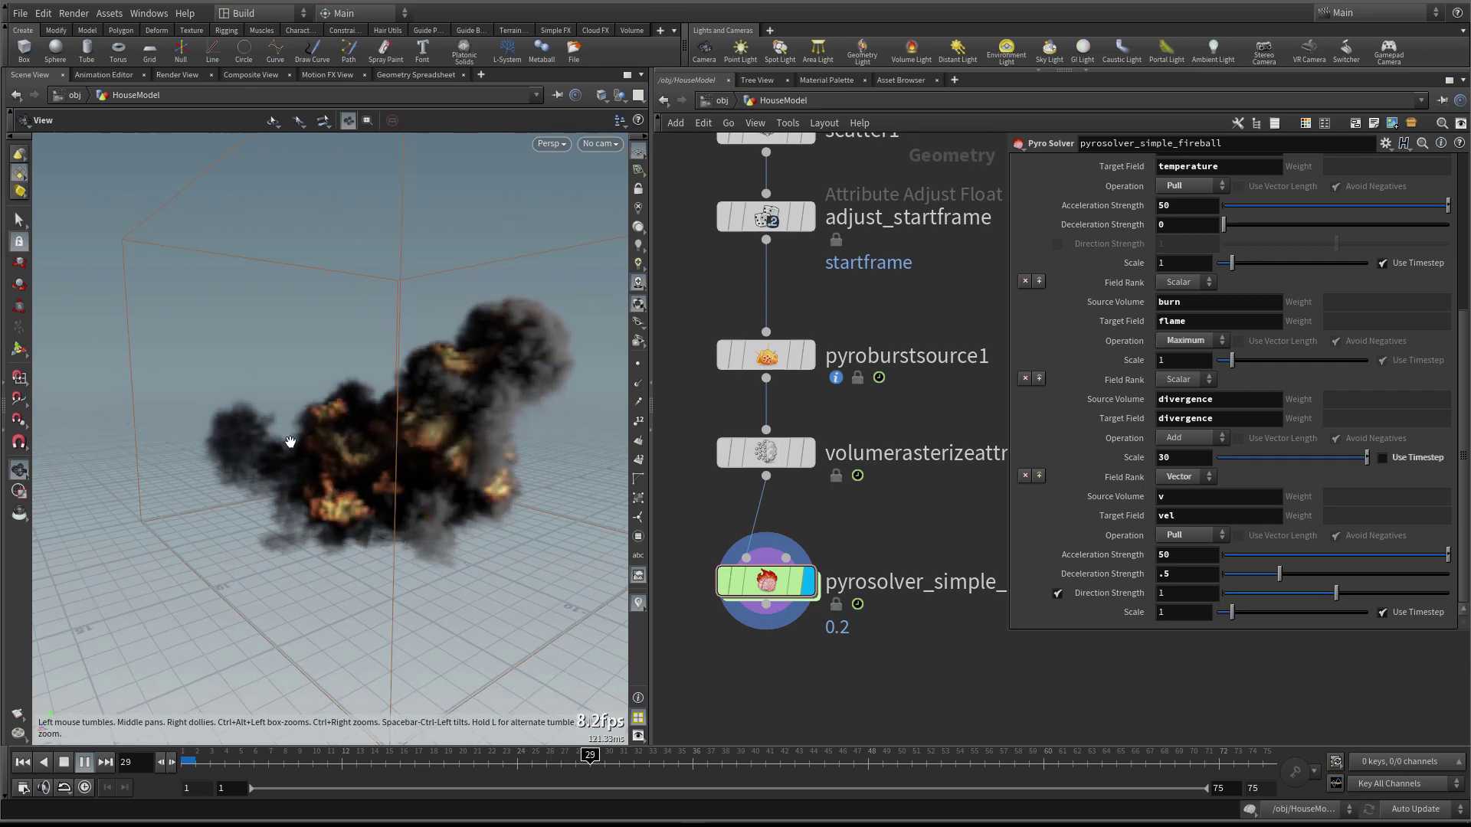
left_click_drag(386, 428, 542, 516)
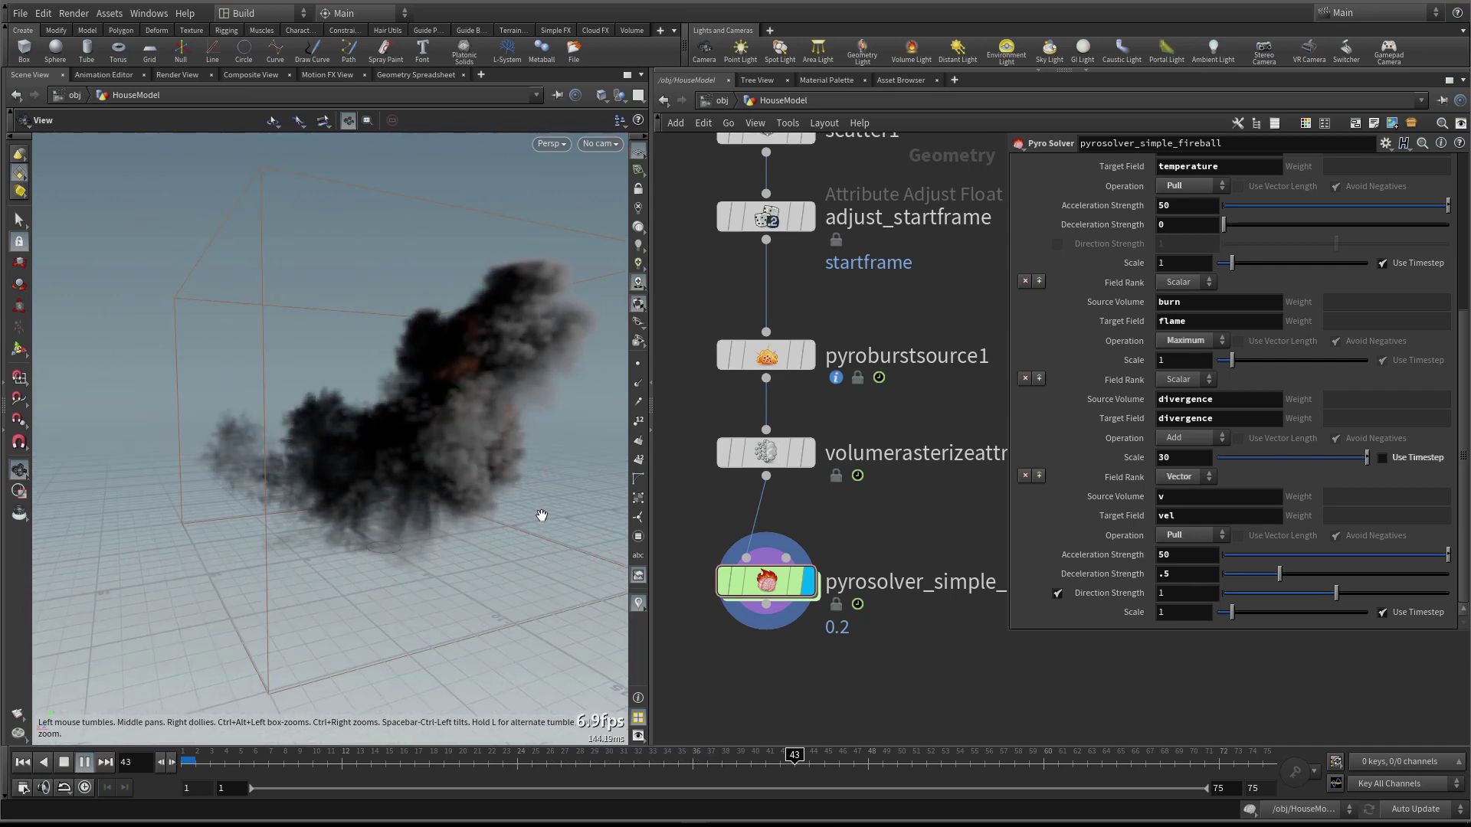
Look through the solver's flame and simulation settings while the explosion plays
scroll(1069, 327, "up", 6)
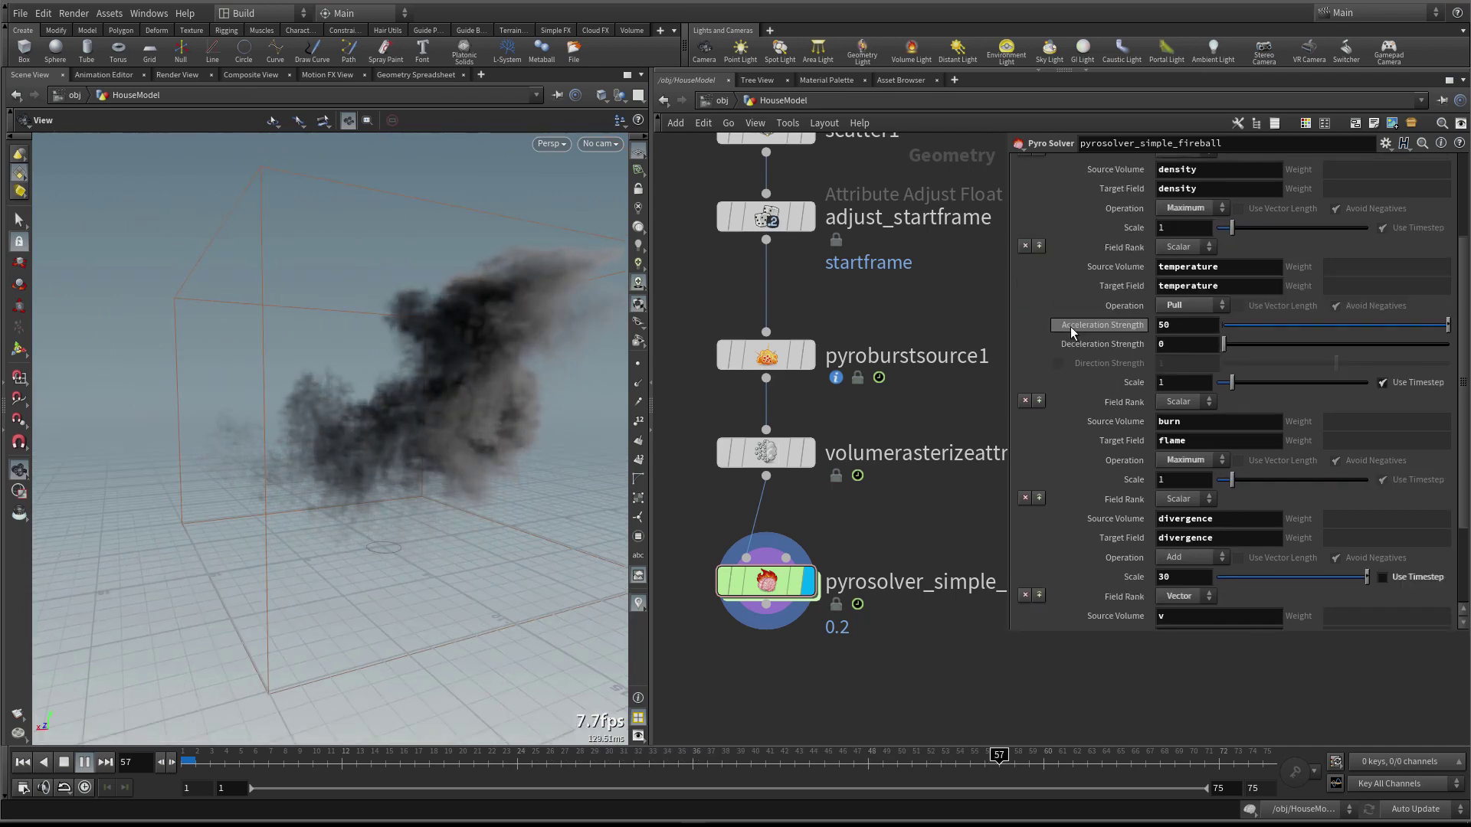
scroll(1069, 326, "up", 2)
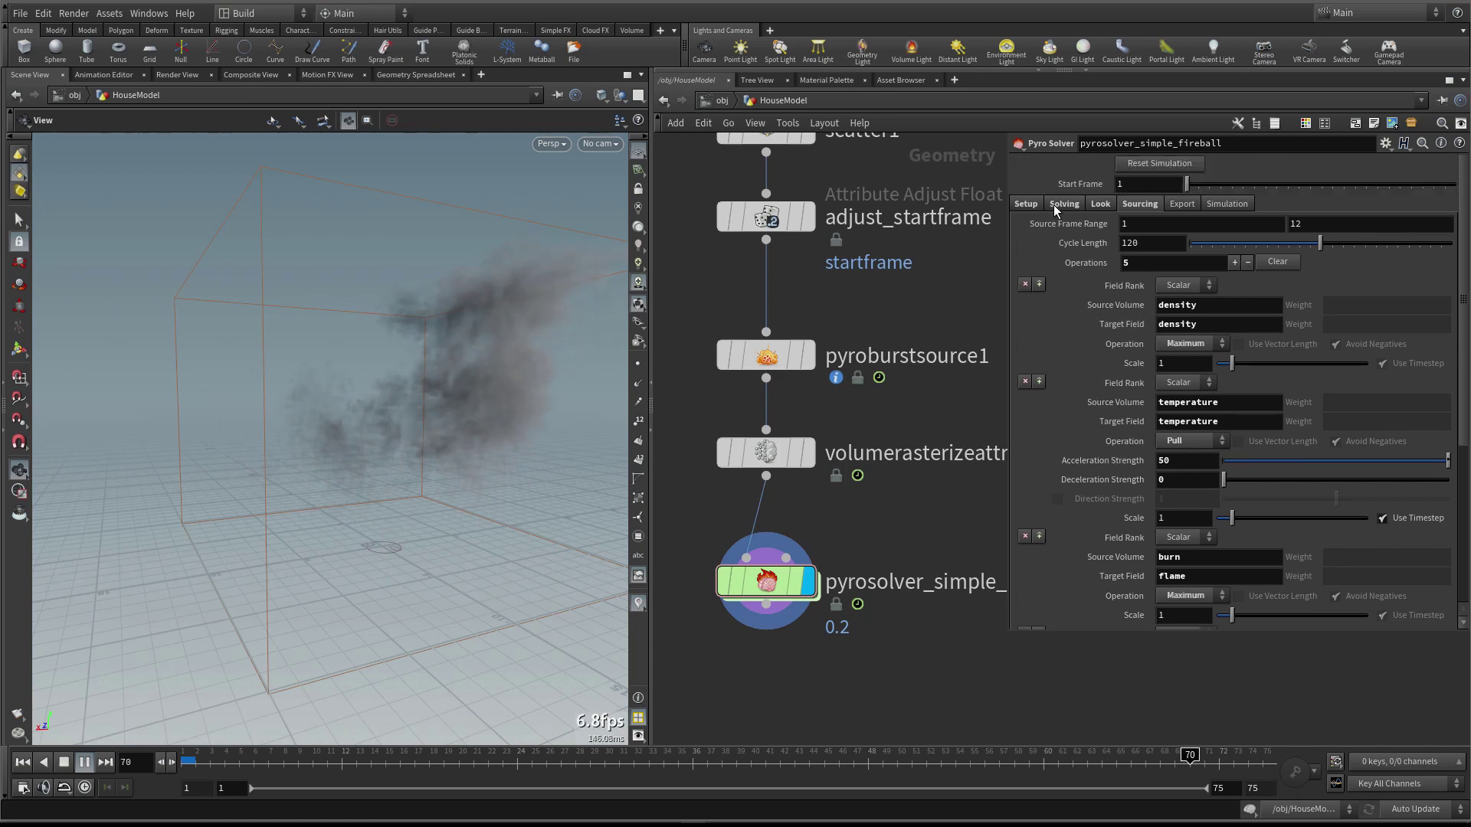
left_click(1054, 204)
left_click(1023, 339)
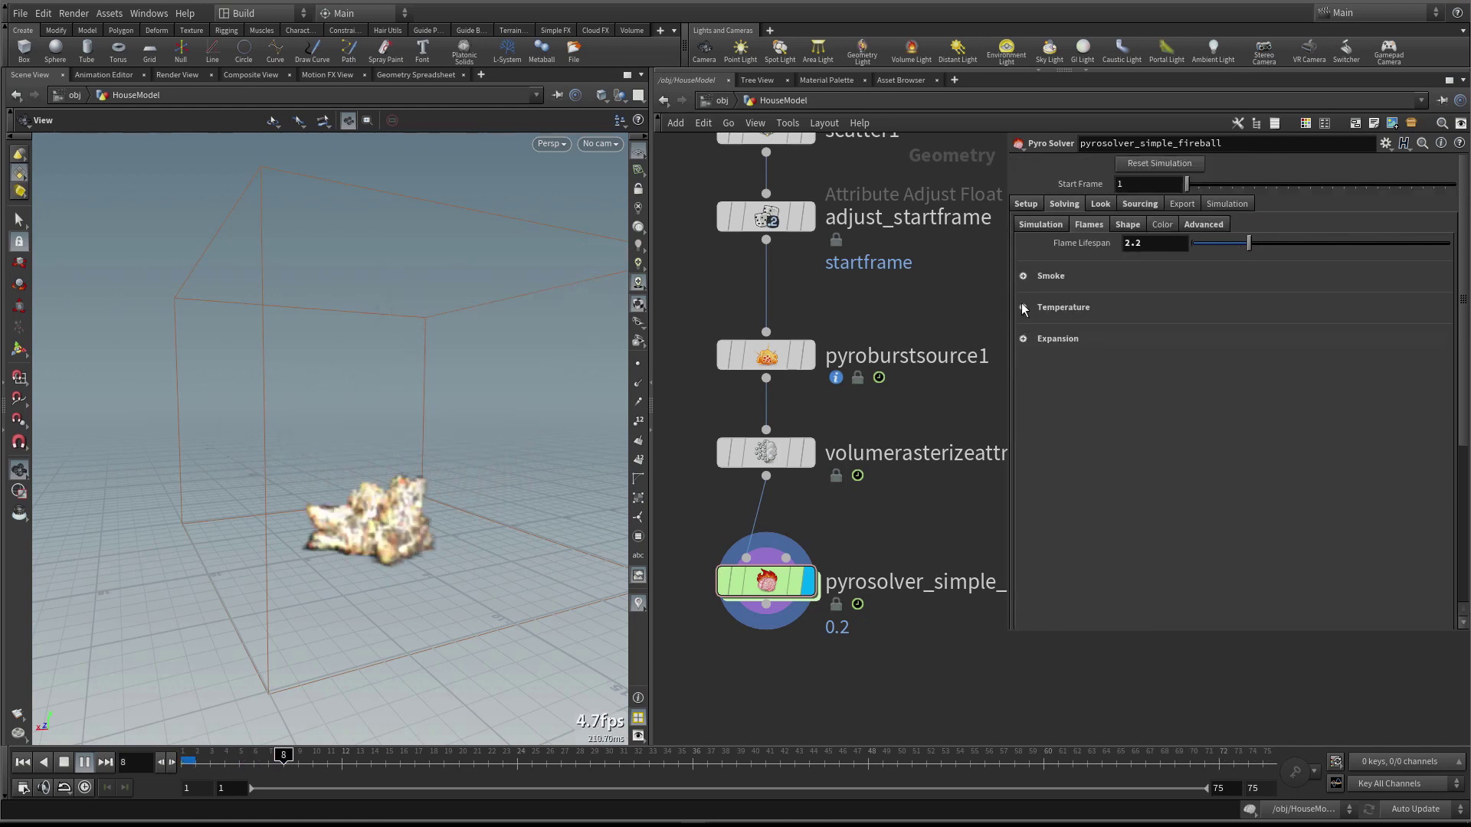
left_click(1034, 223)
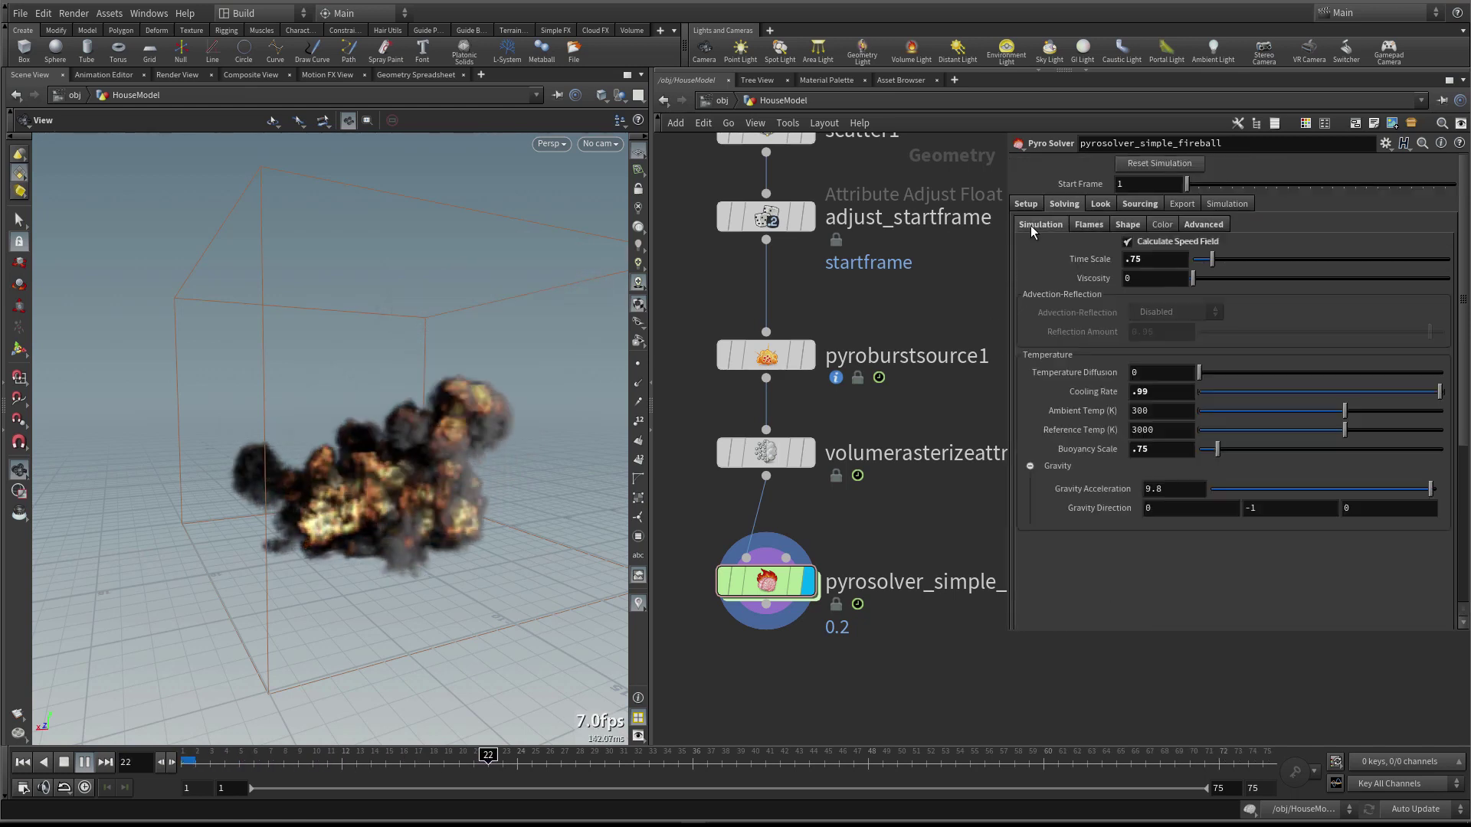
left_click(1088, 224)
left_click_drag(507, 444, 456, 444)
Set the solver's voxel size to 0.15 and inspect the finer explosion from different viewpoints
left_click(1026, 204)
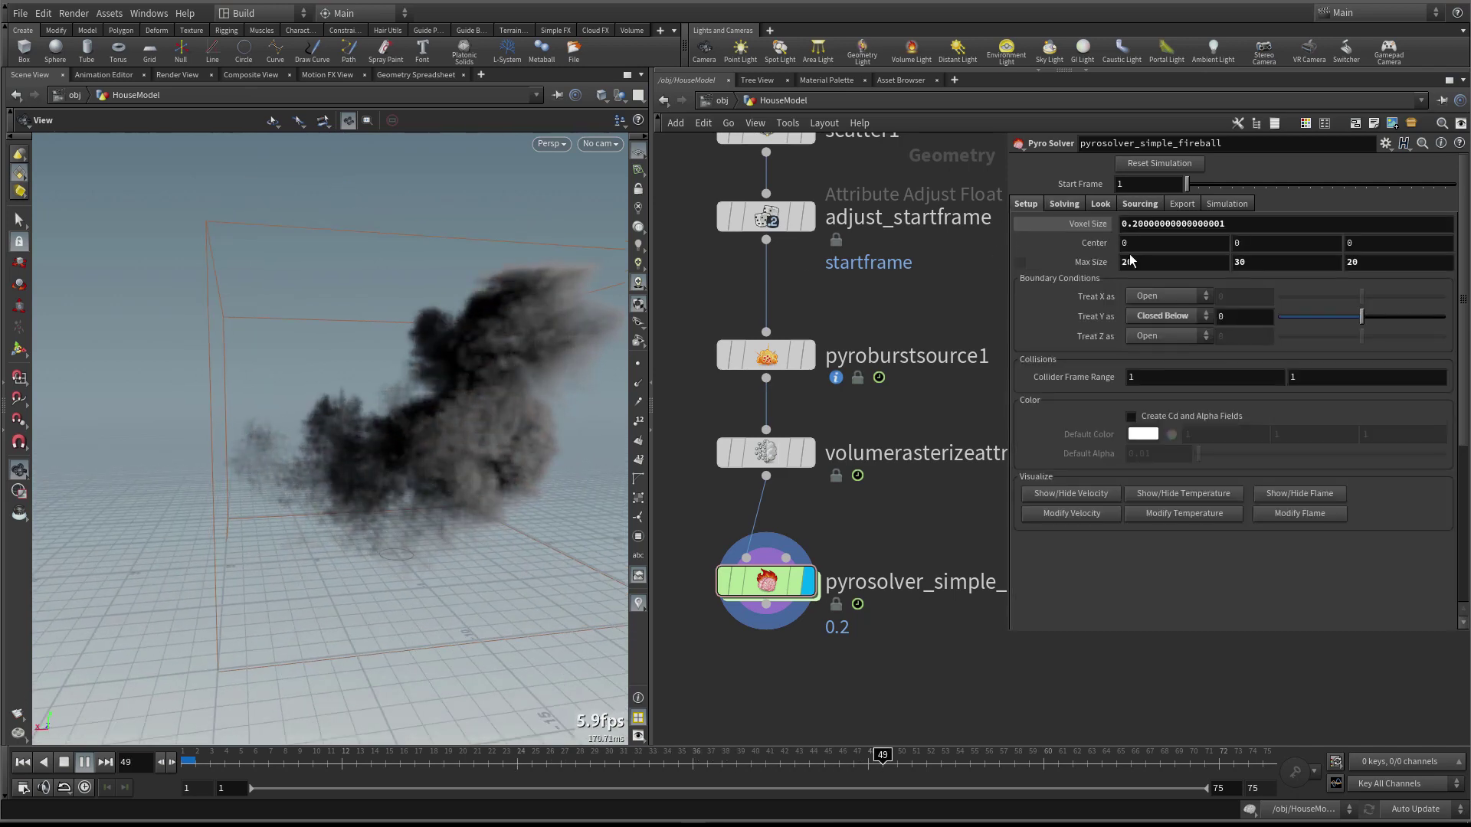
double_click(1273, 224)
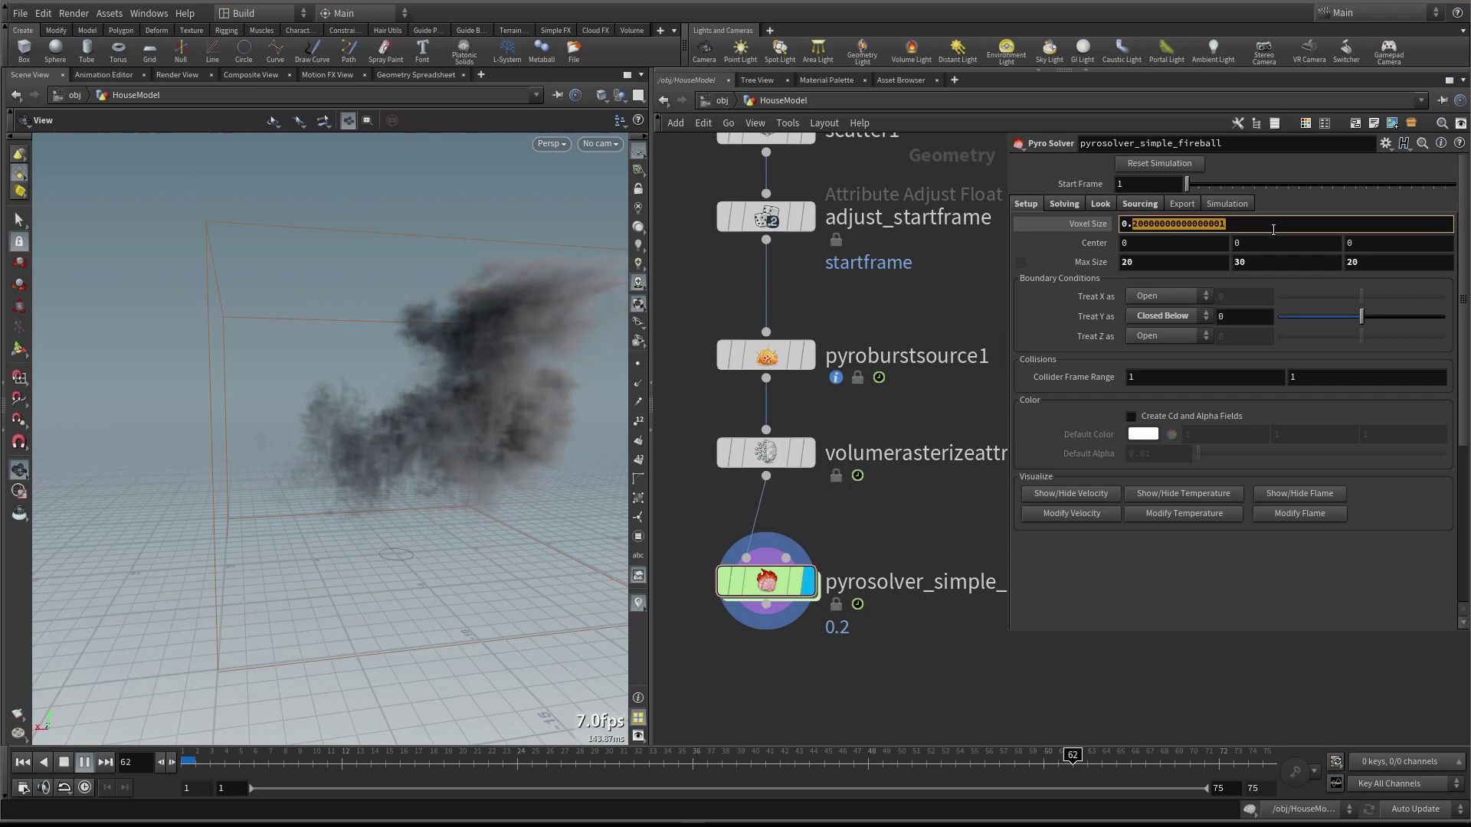
type("0.15")
key("Return")
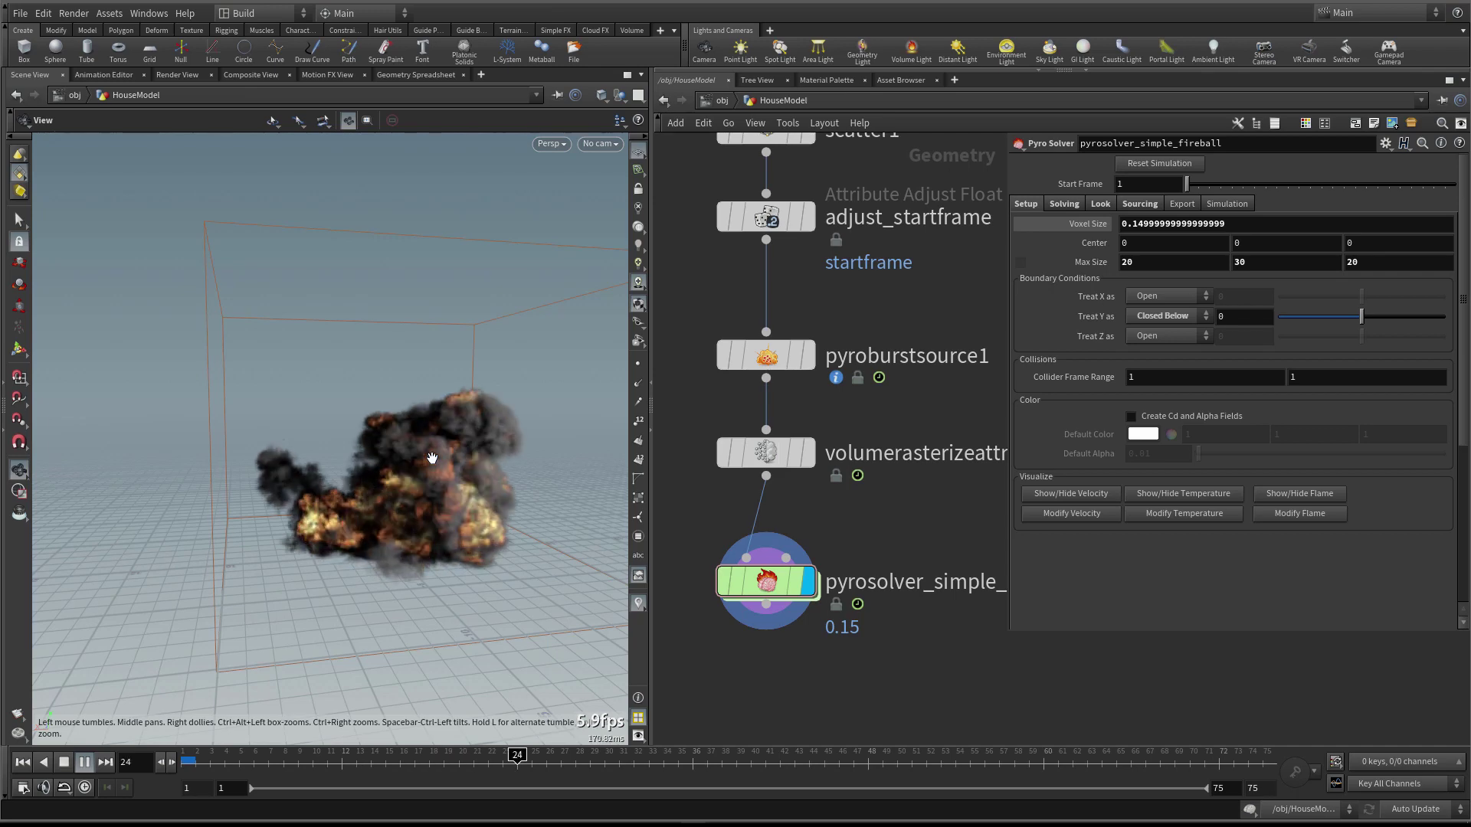
right_click_drag(493, 413, 515, 400)
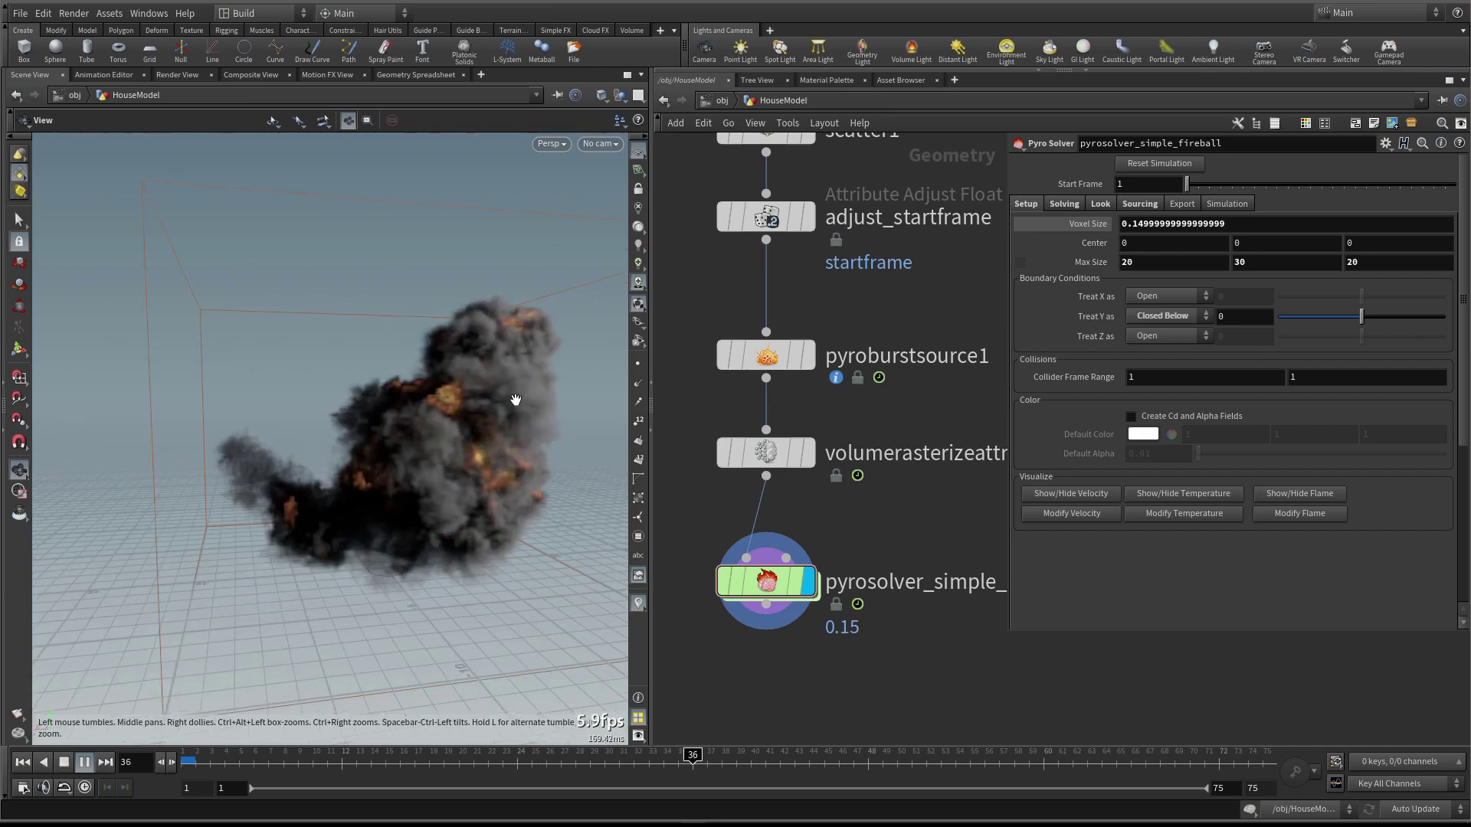
left_click_drag(515, 399, 430, 436)
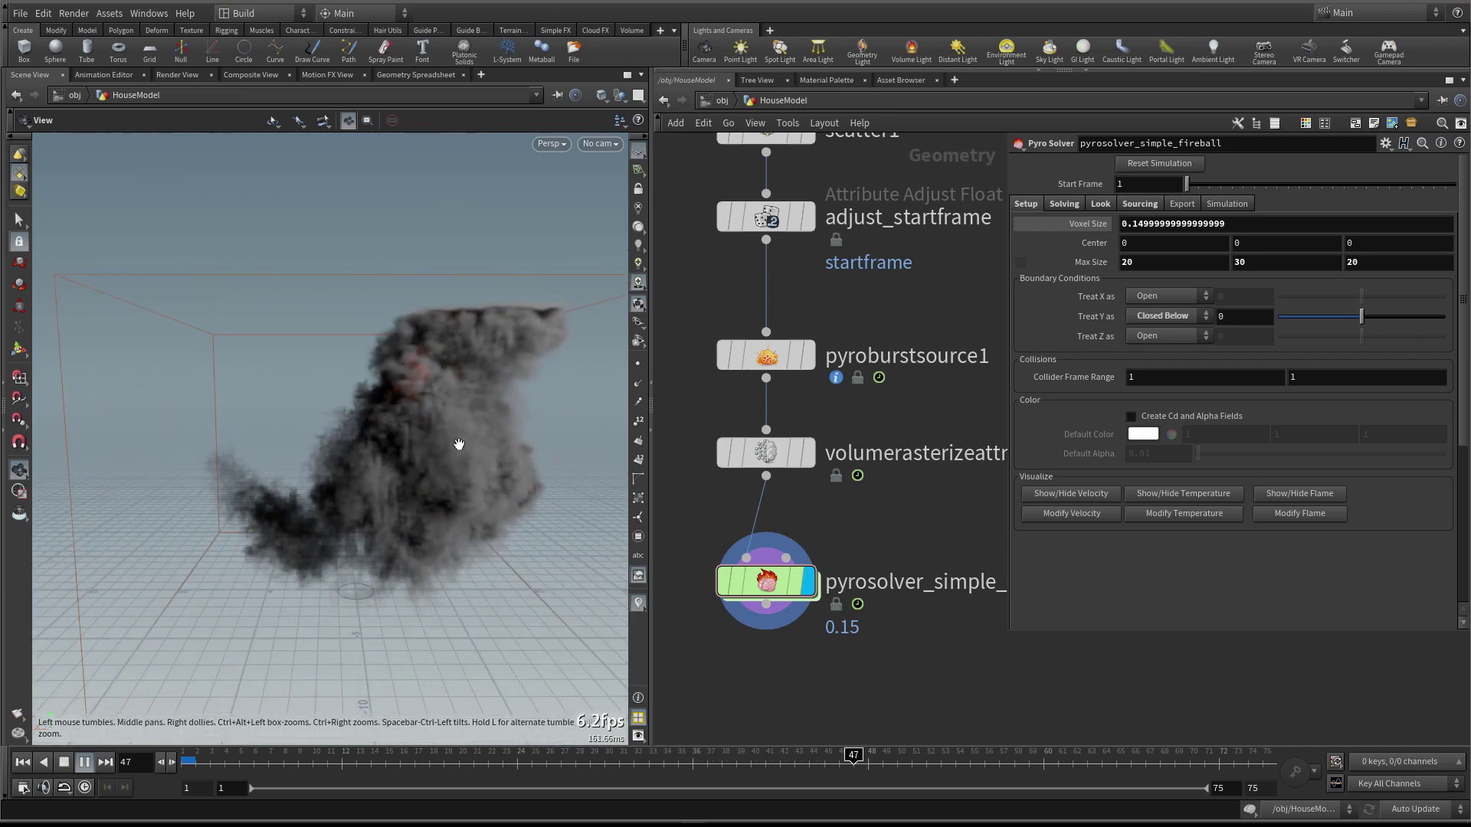
Set the solver's maximum Y size to 35 and return the timeline to frame 1
key("Up")
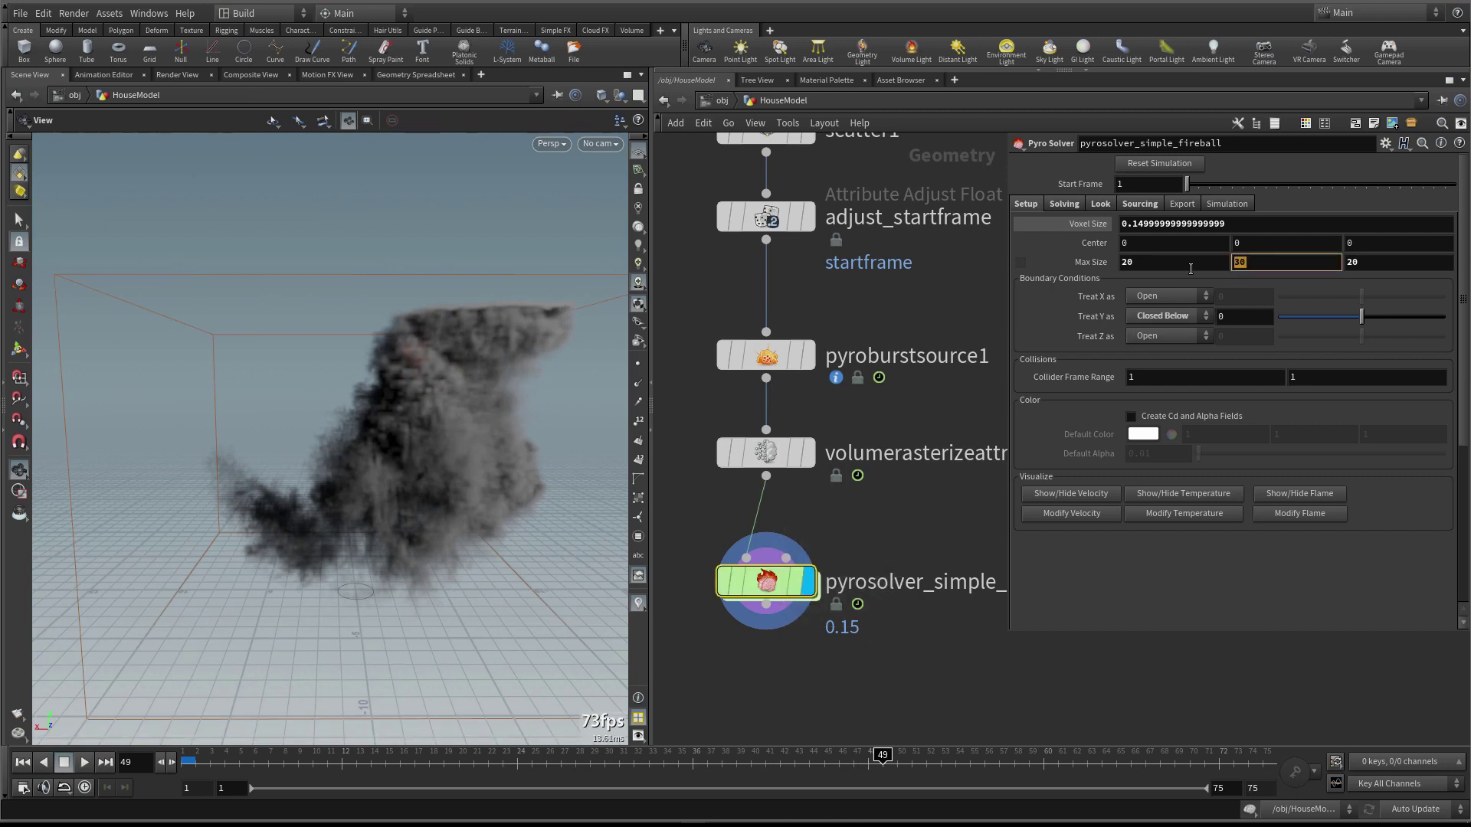
left_click(22, 762)
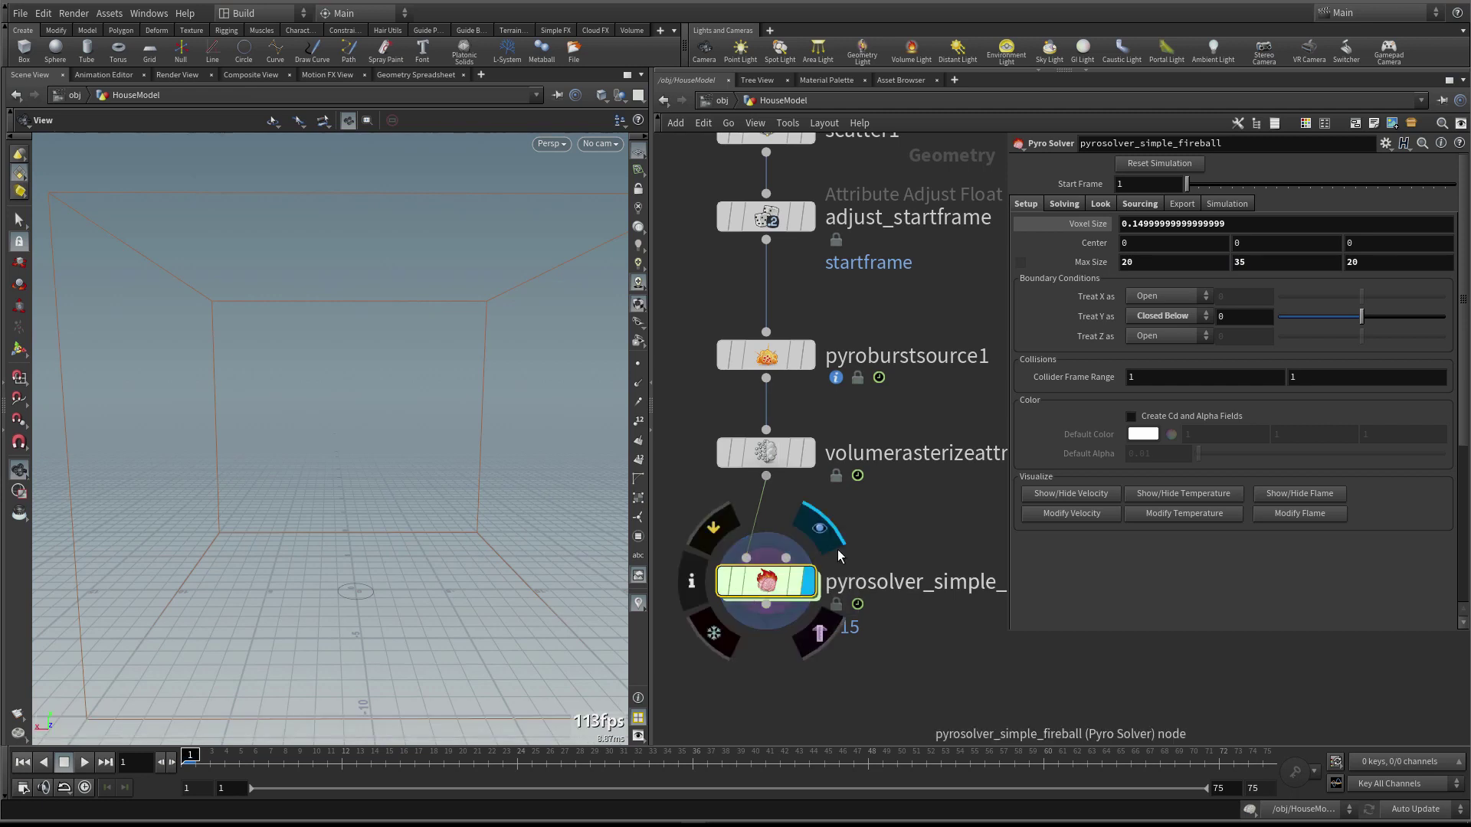
left_click_drag(742, 339, 747, 347)
left_click(796, 574)
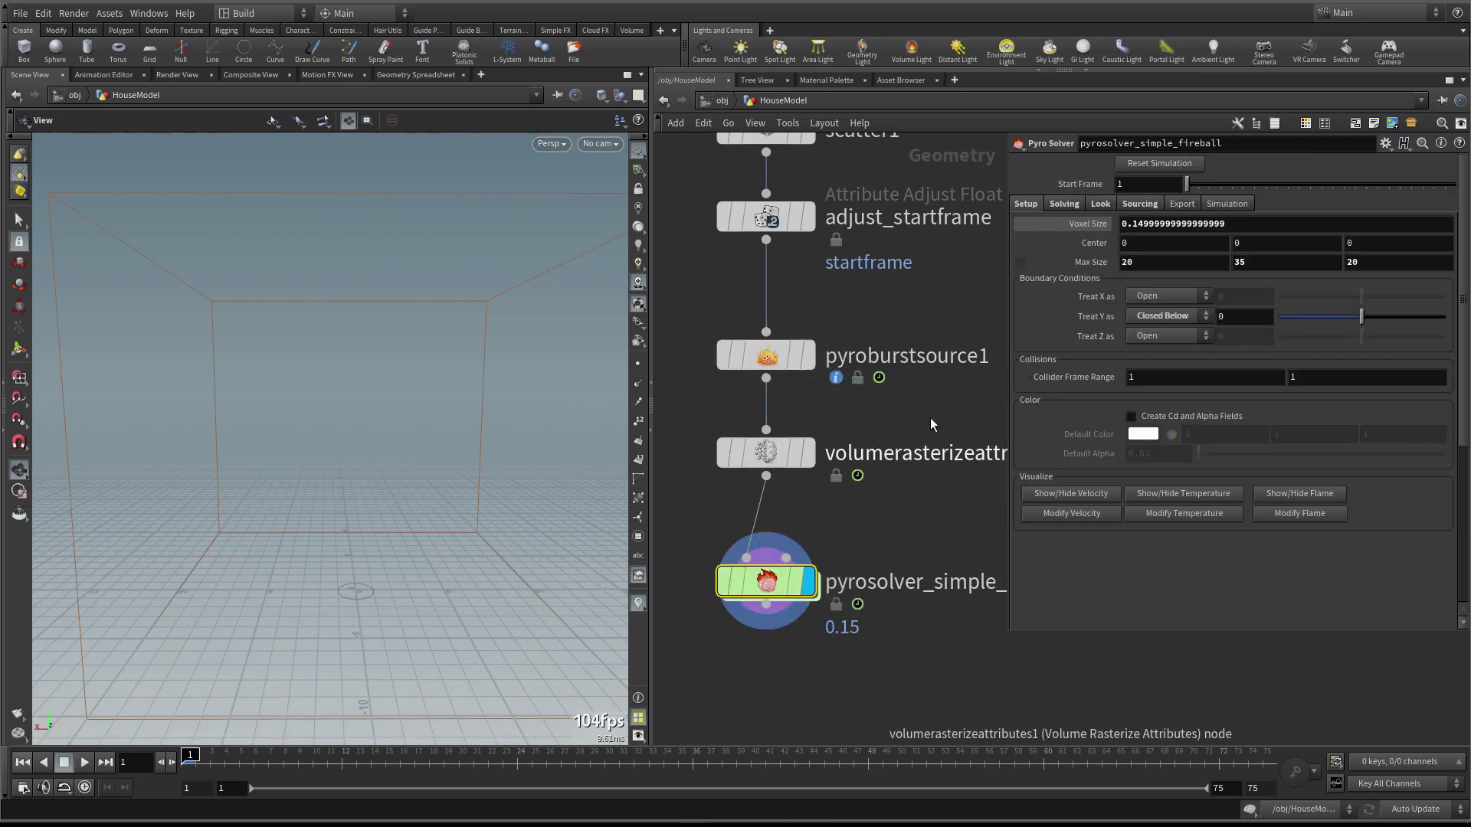
Set the solver's buoyancy scale to 0.6 and play the simulation
left_click(1064, 205)
left_click(1031, 225)
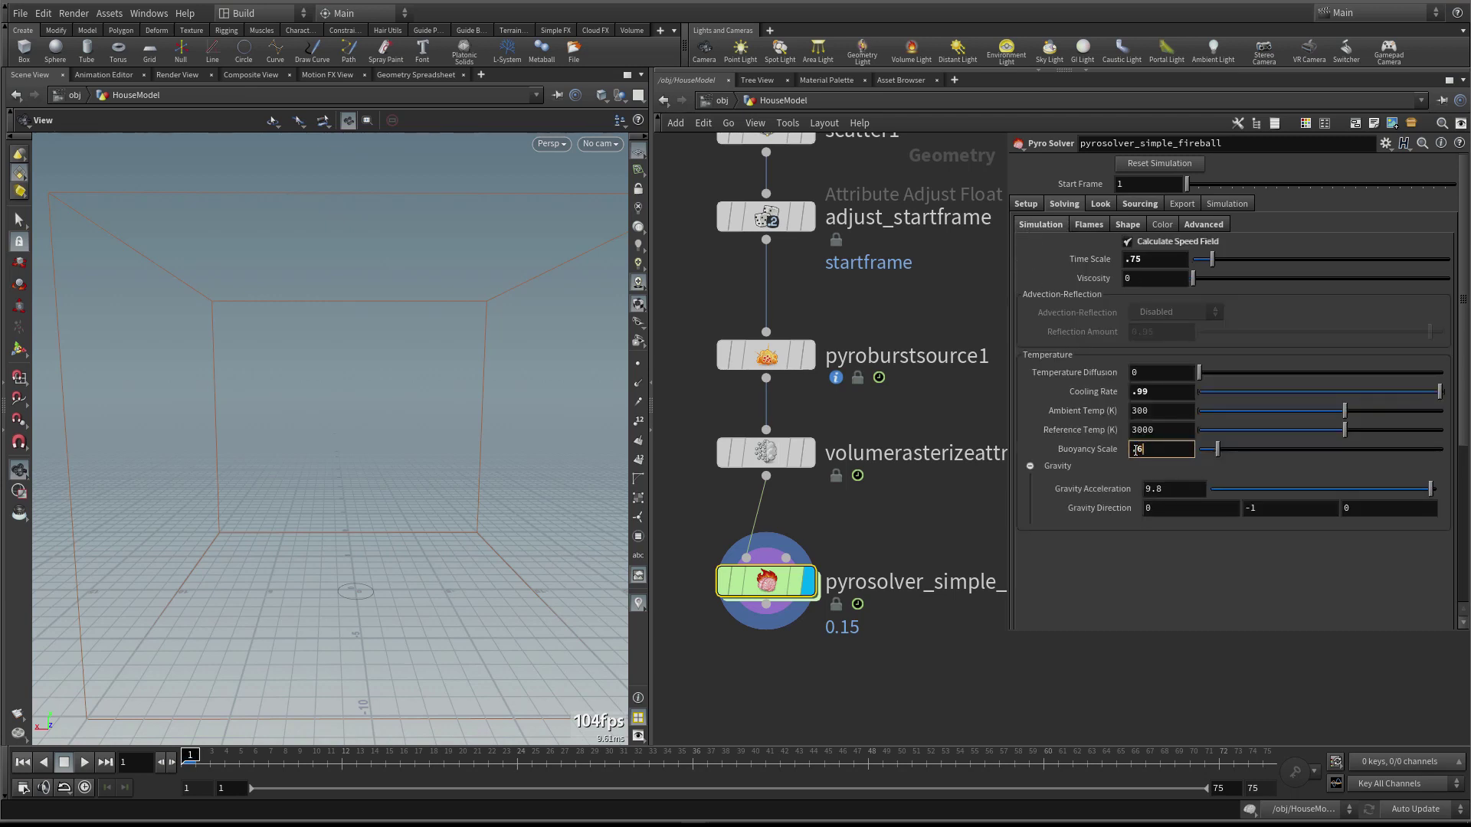
key("Up")
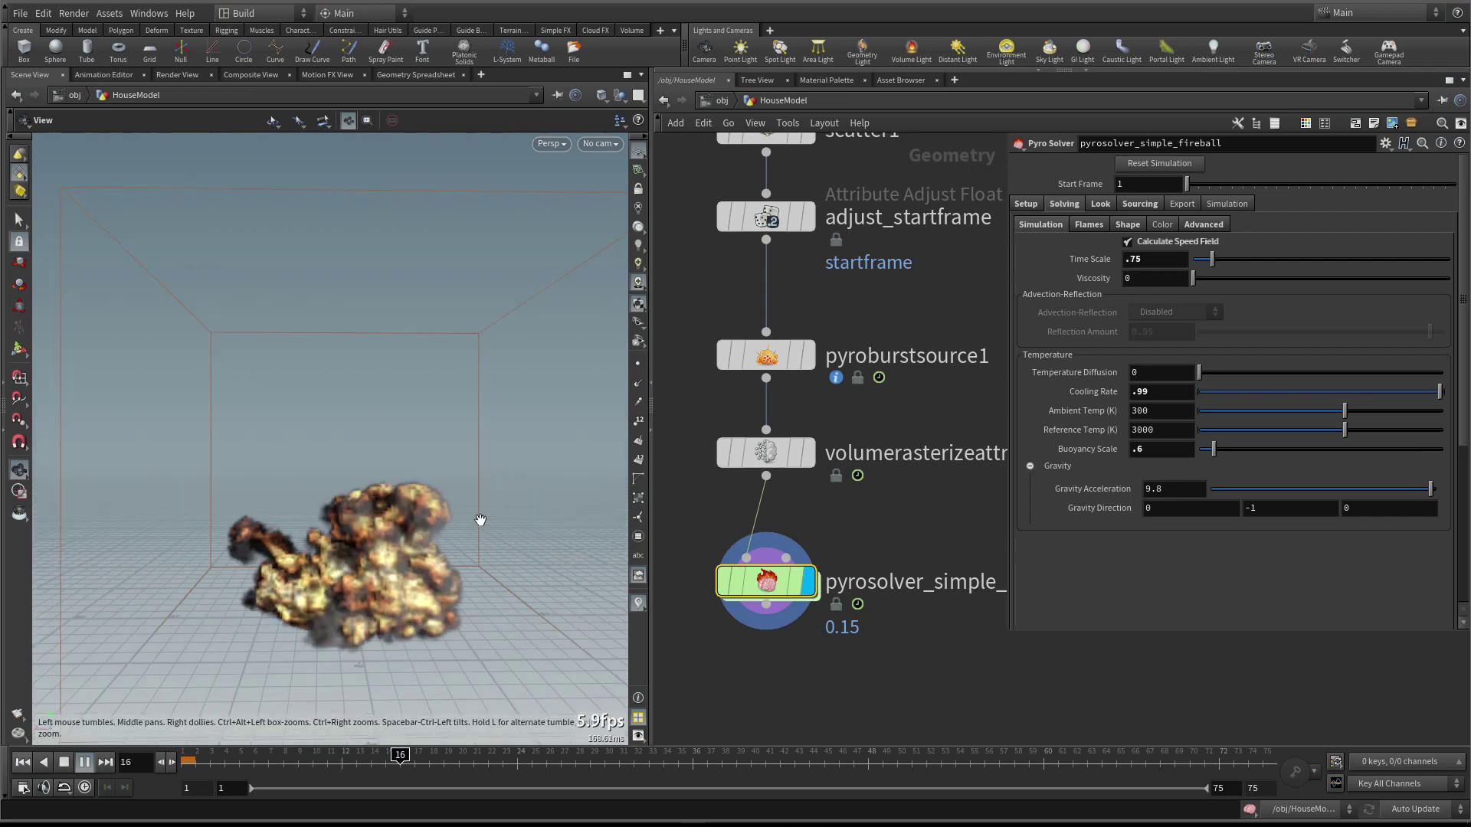
Disable disturbance and turbulence in the solver's shape settings
left_click(1088, 224)
left_click(1127, 224)
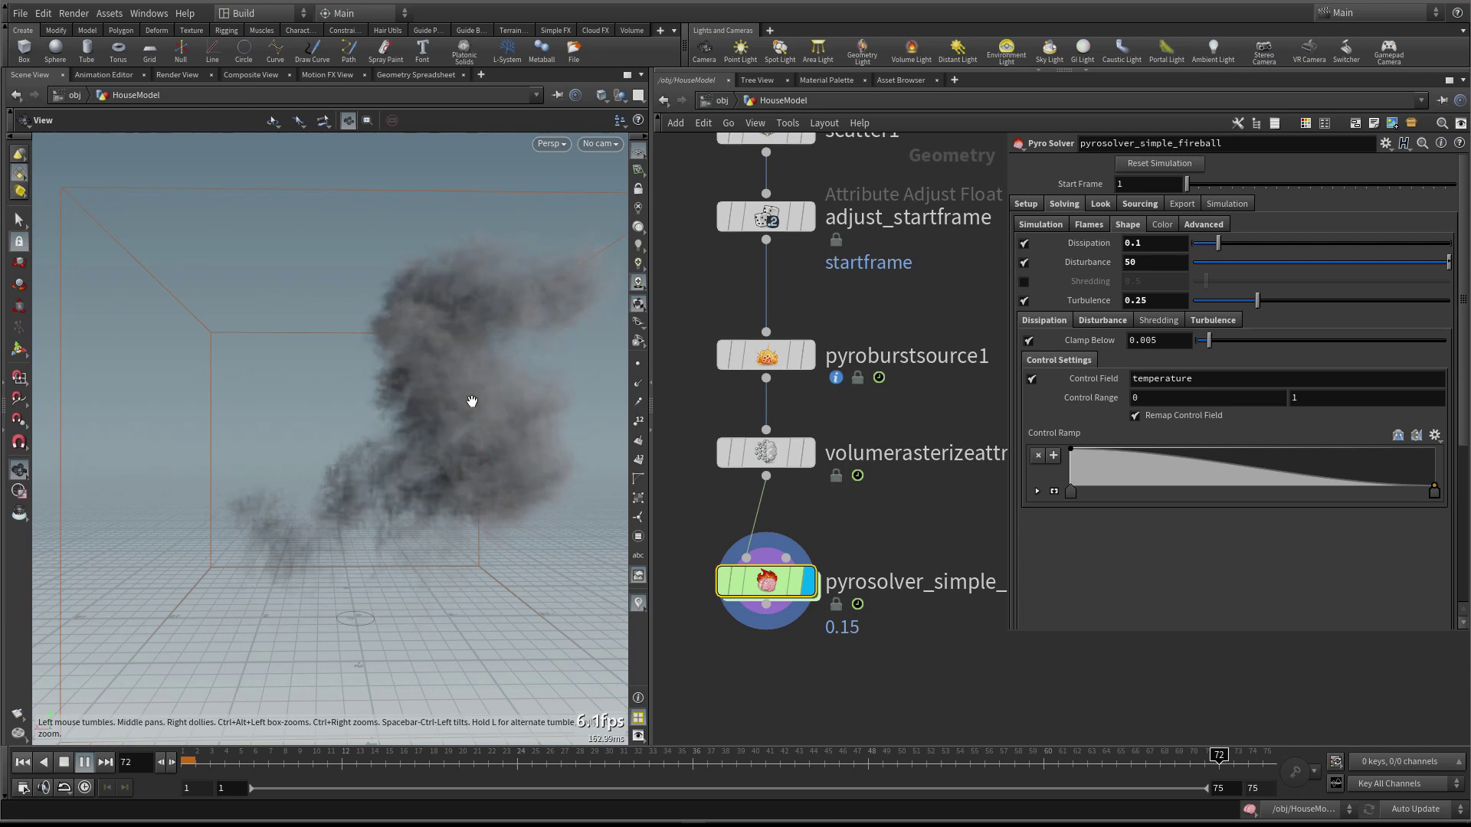
left_click(1024, 263)
left_click(1023, 301)
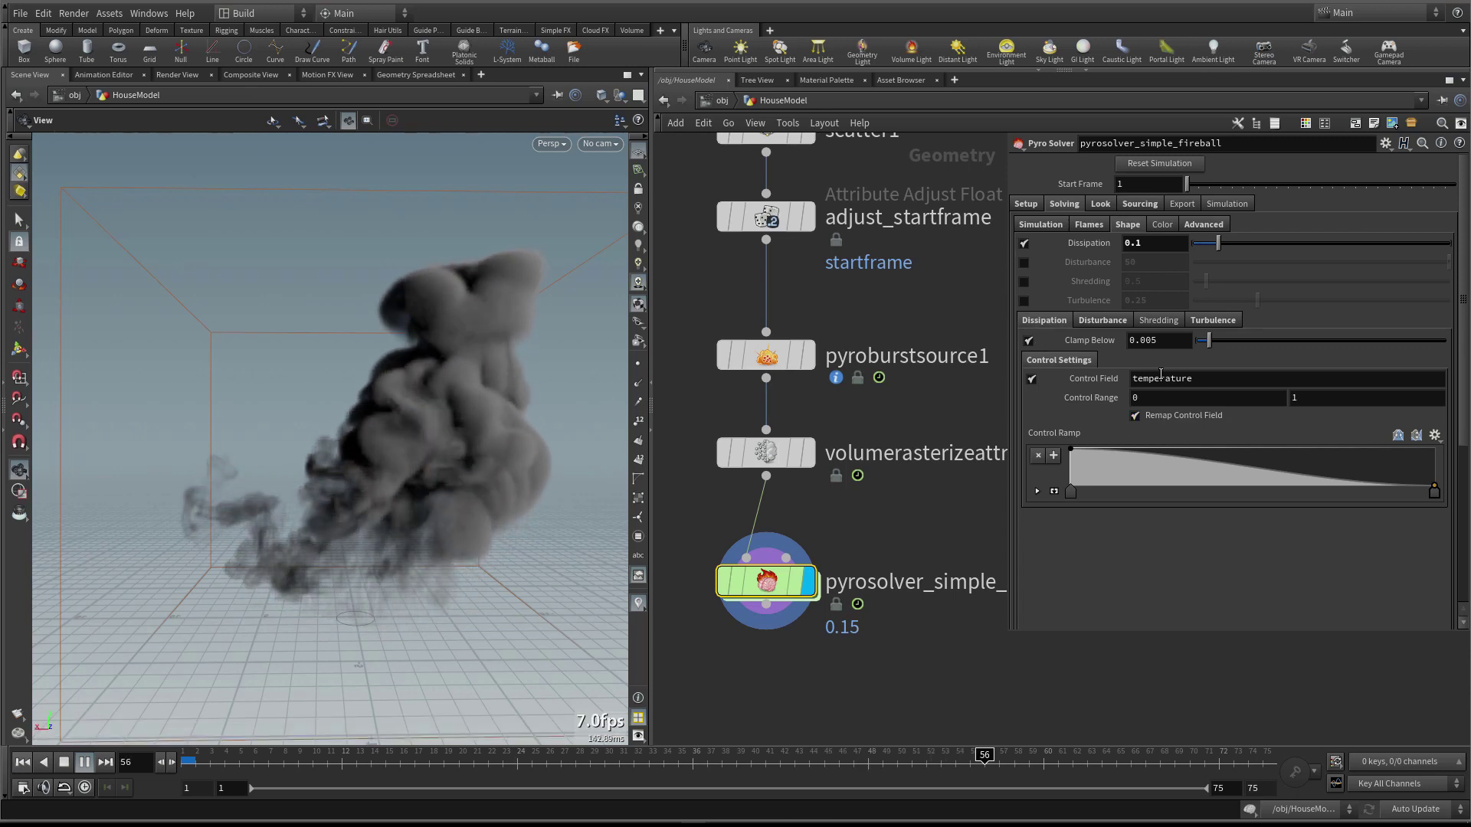
left_click_drag(1143, 399, 1116, 404)
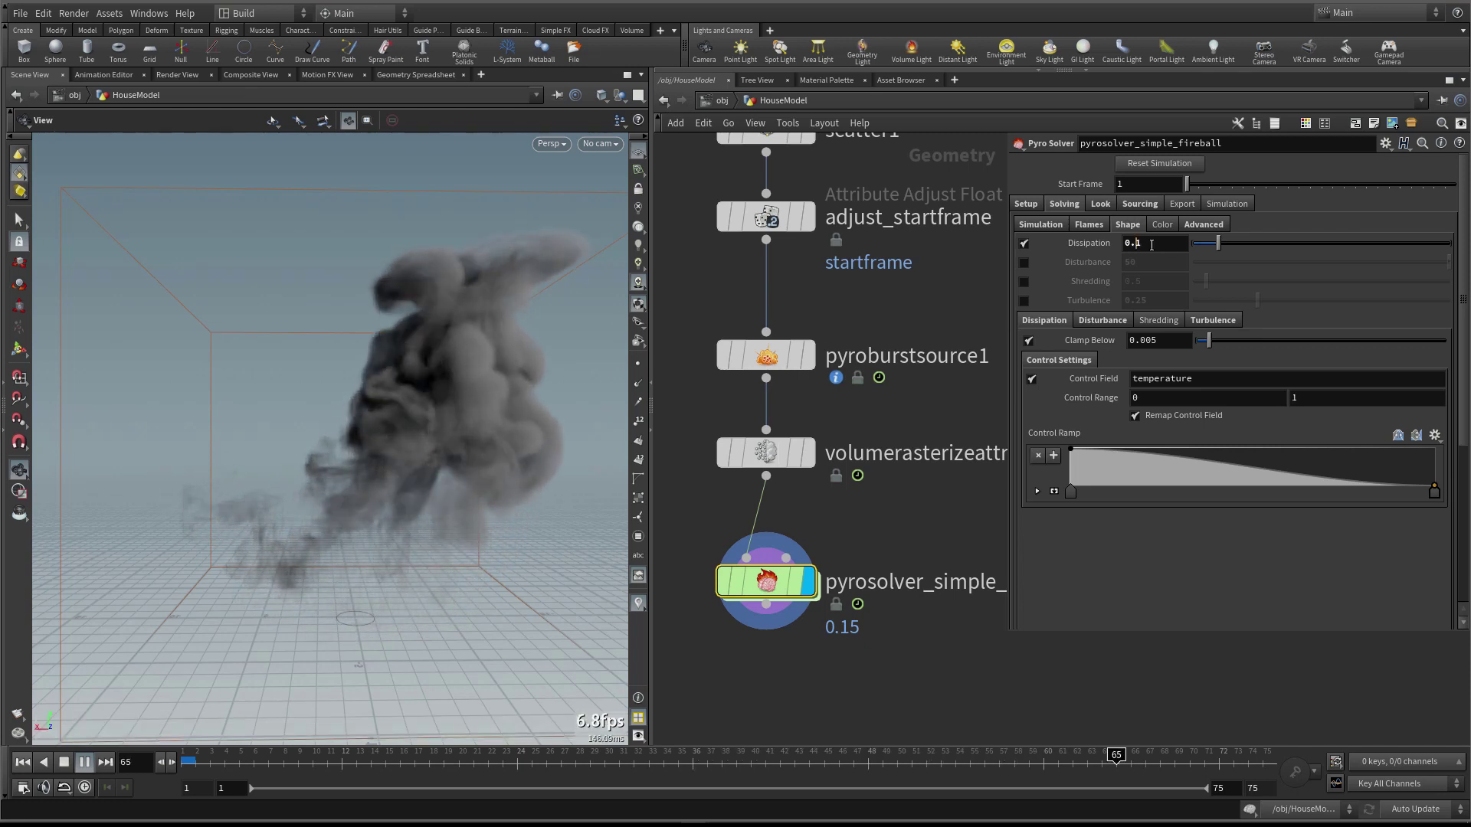
Set the solver's dissipation to 0.02, re-enable disturbance, and inspect the resulting smoke from different viewpoints
left_click_drag(1137, 242, 1155, 244)
type("02")
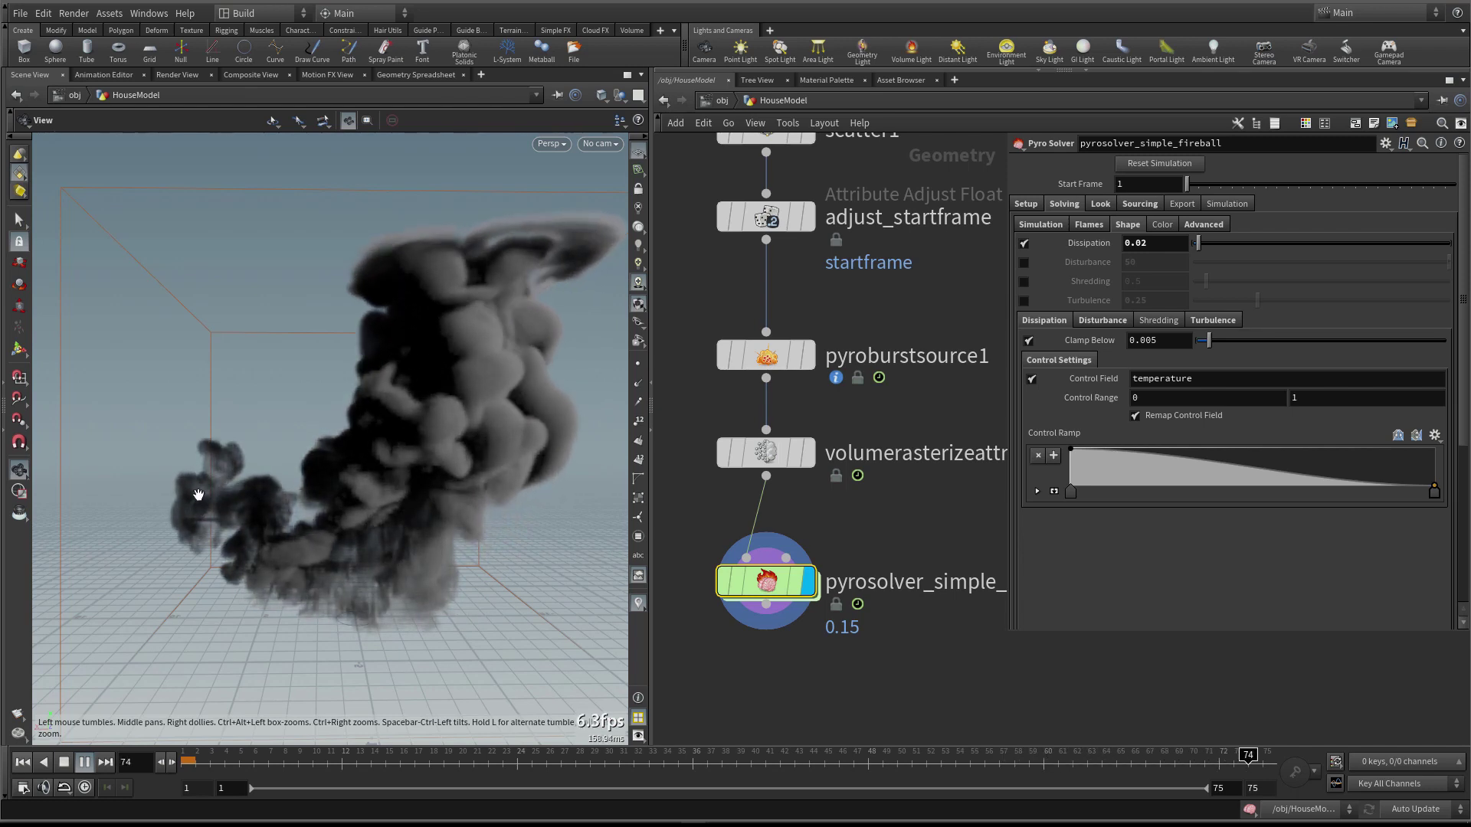
left_click(1023, 263)
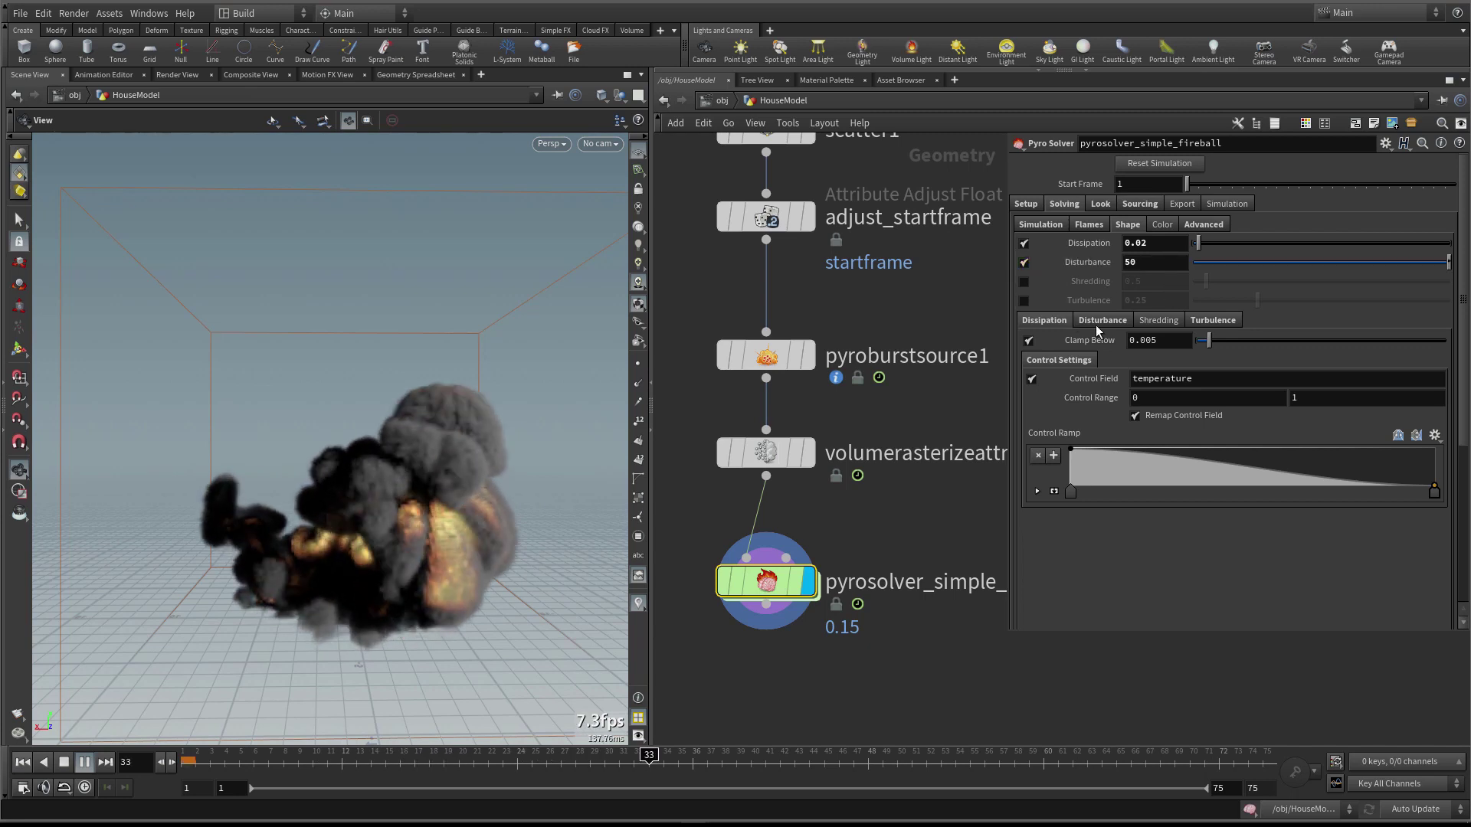
left_click(1116, 323)
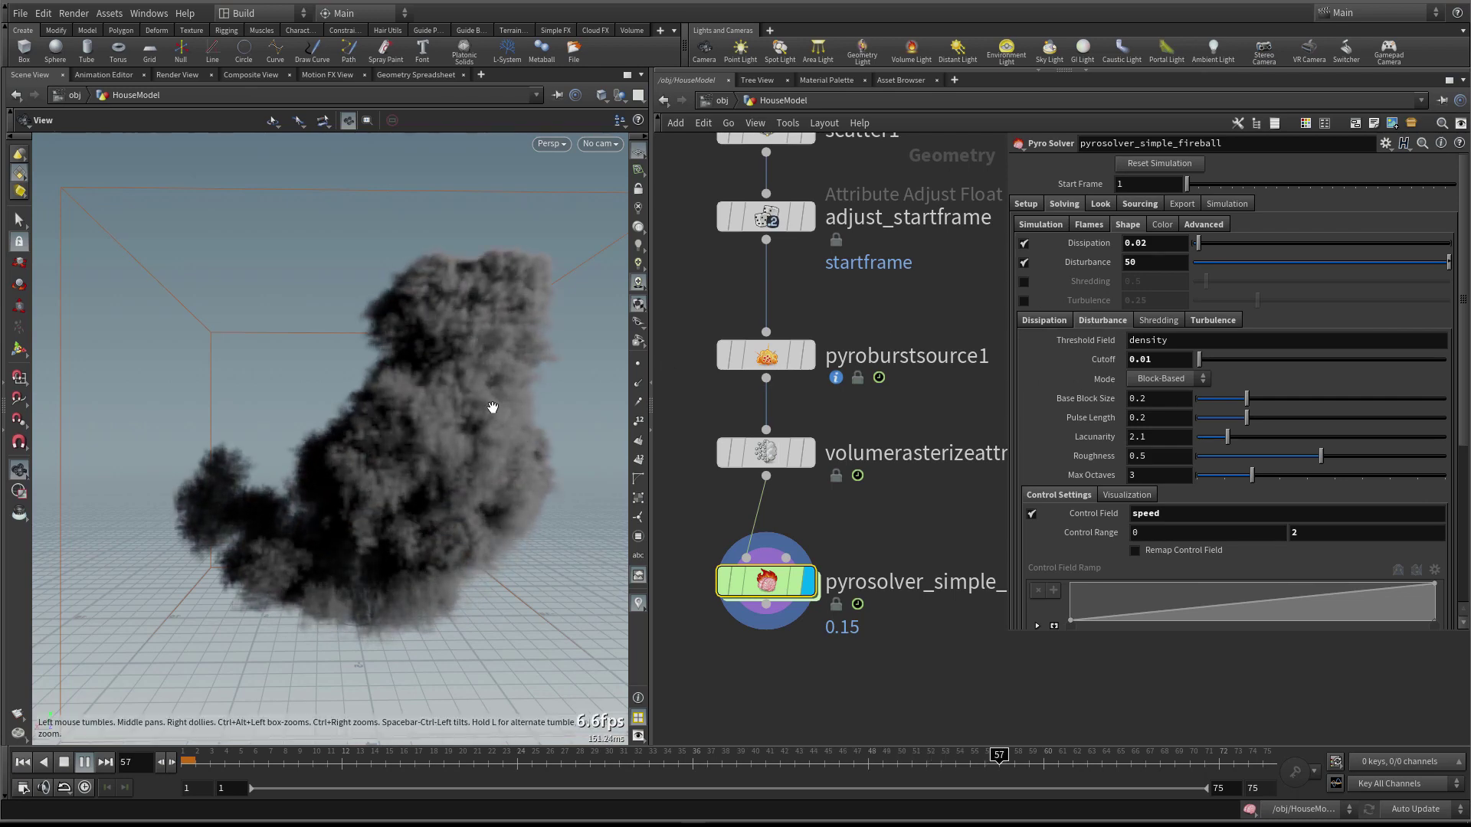
left_click_drag(486, 406, 435, 427)
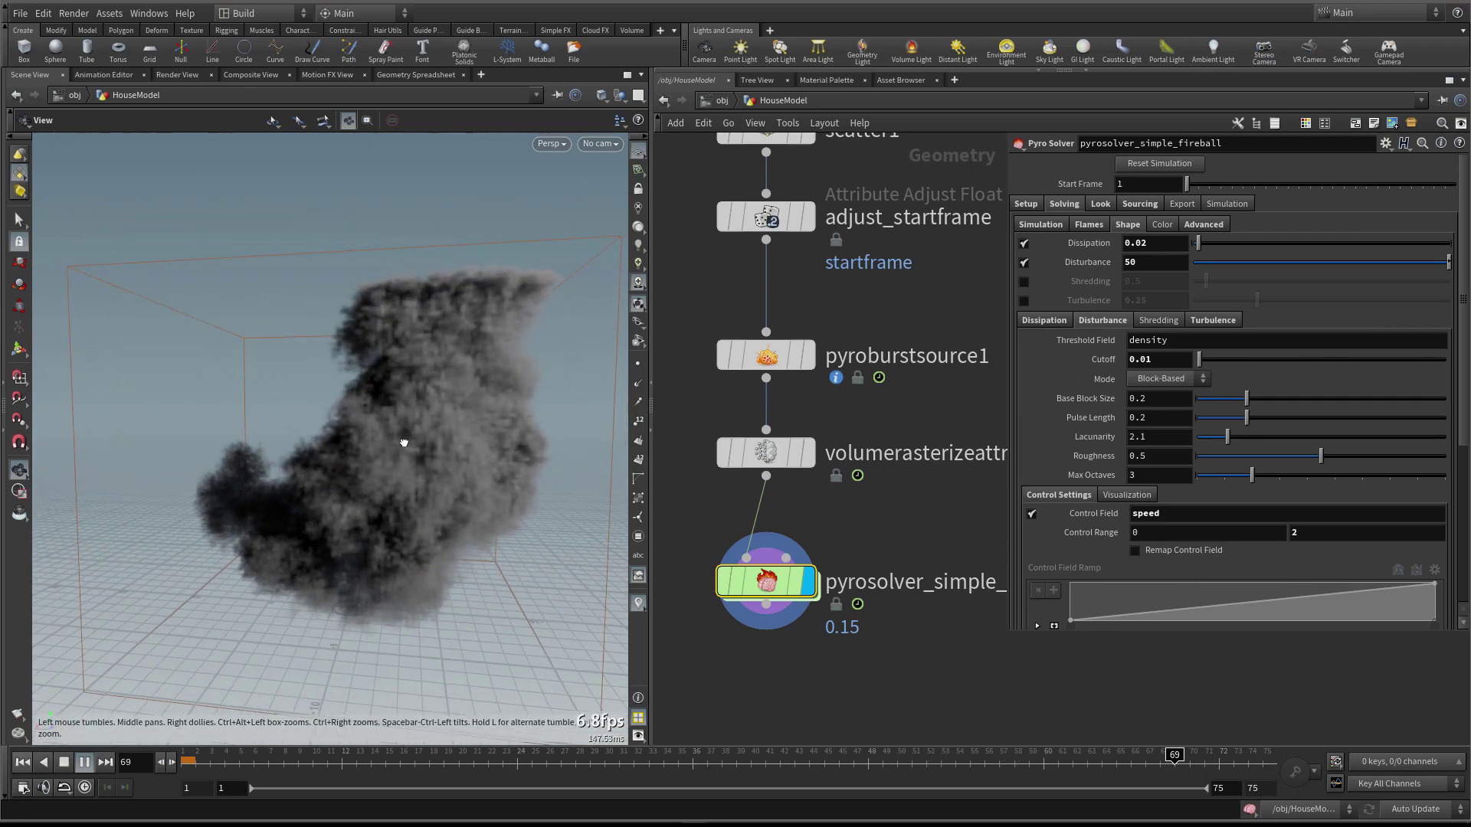
right_click_drag(404, 441, 438, 431)
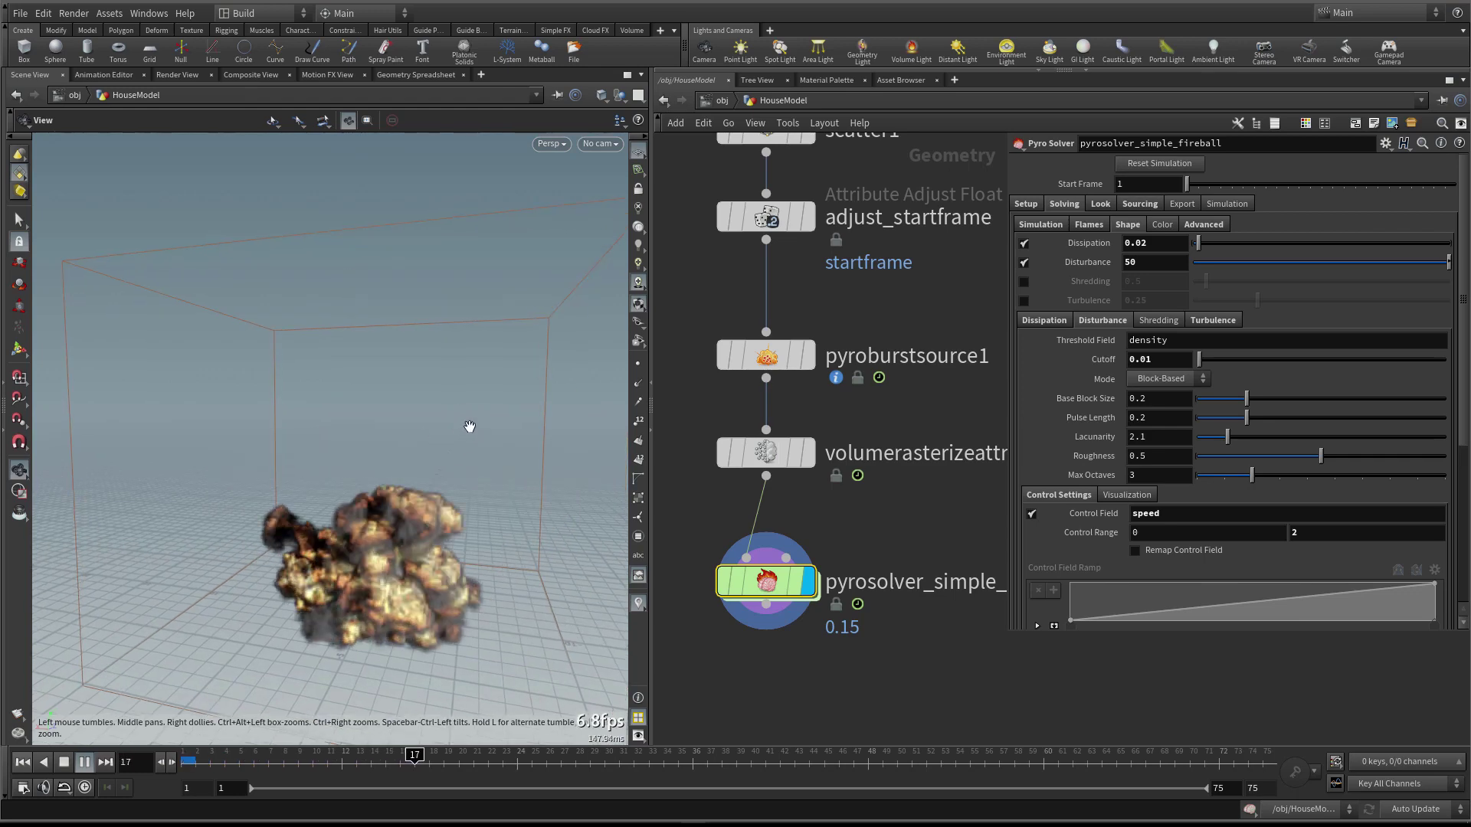
Set the disturbance's base block size to 0.3 and replay the simulation
left_click(1025, 205)
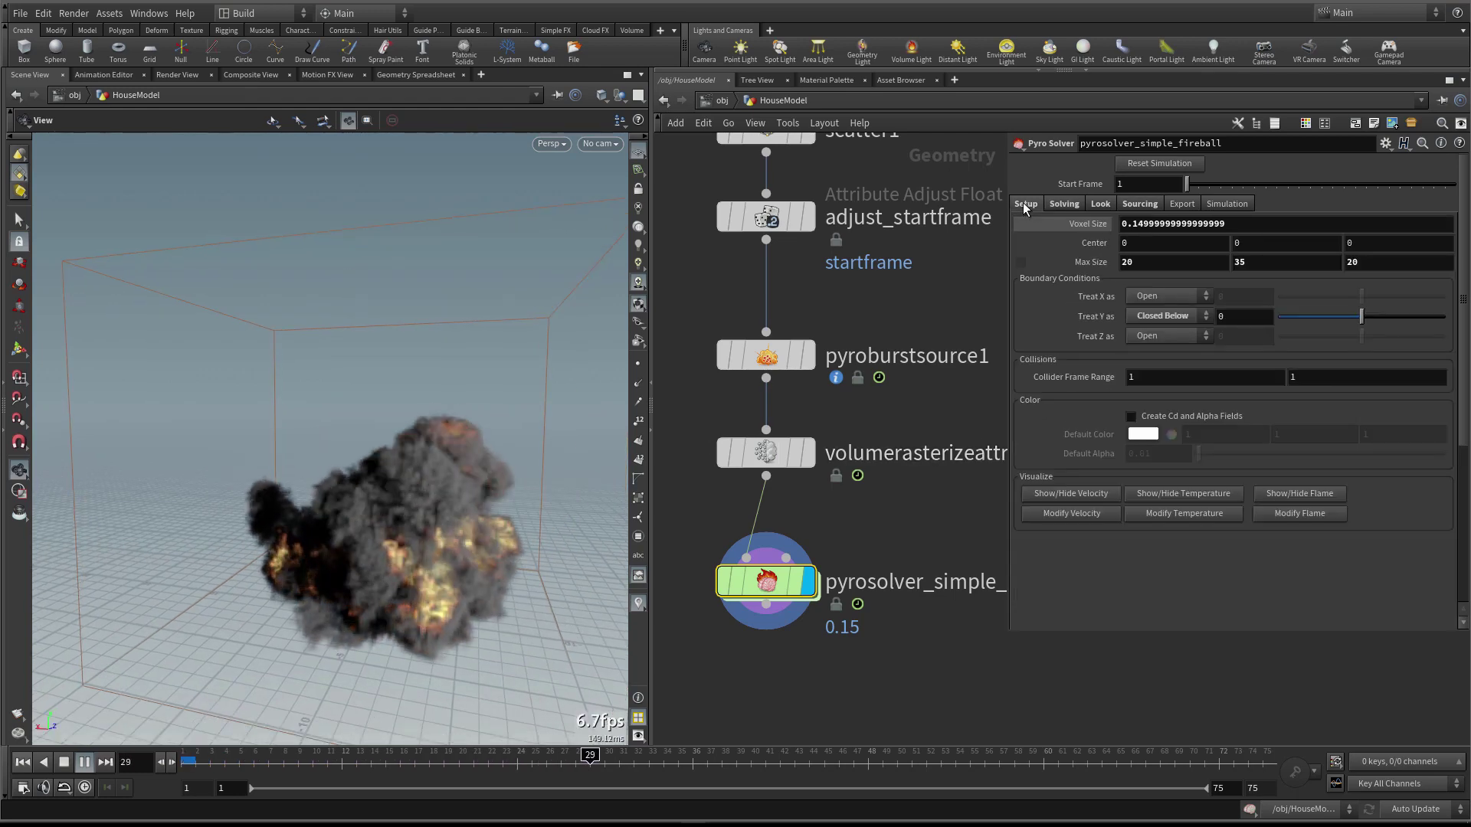
left_click(1060, 203)
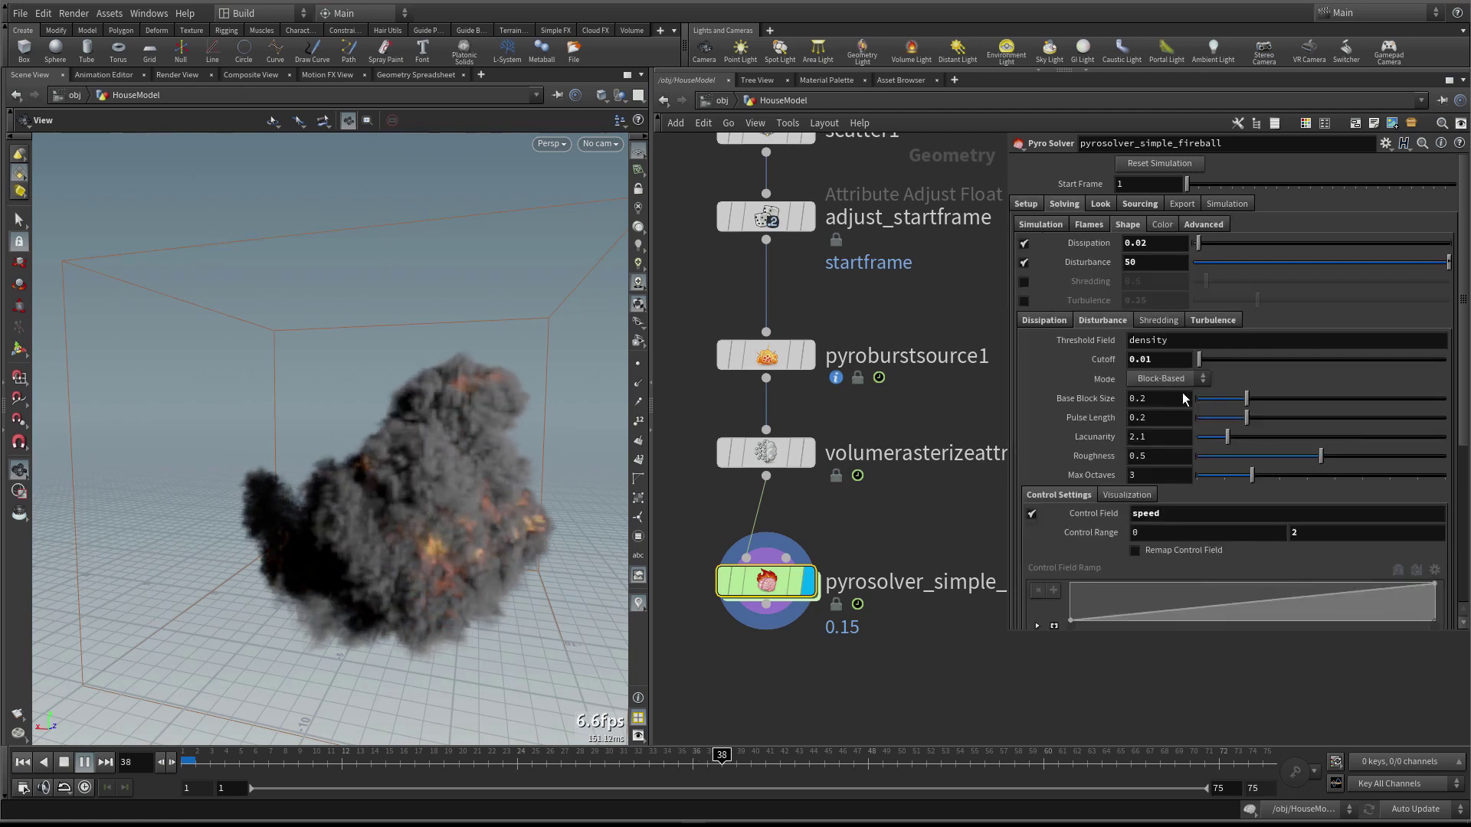
left_click(1143, 399)
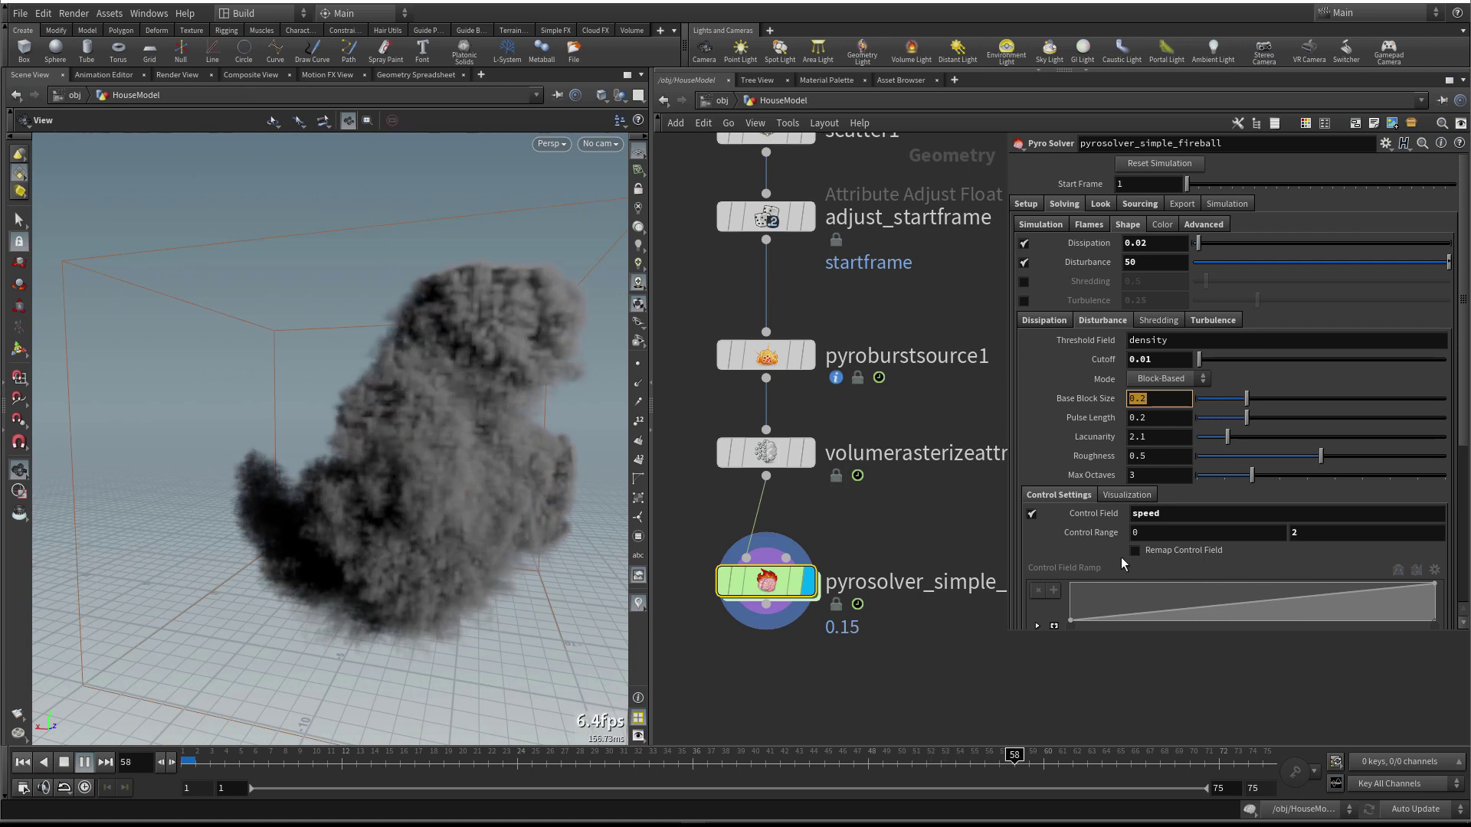
middle_click_drag(903, 383, 902, 364)
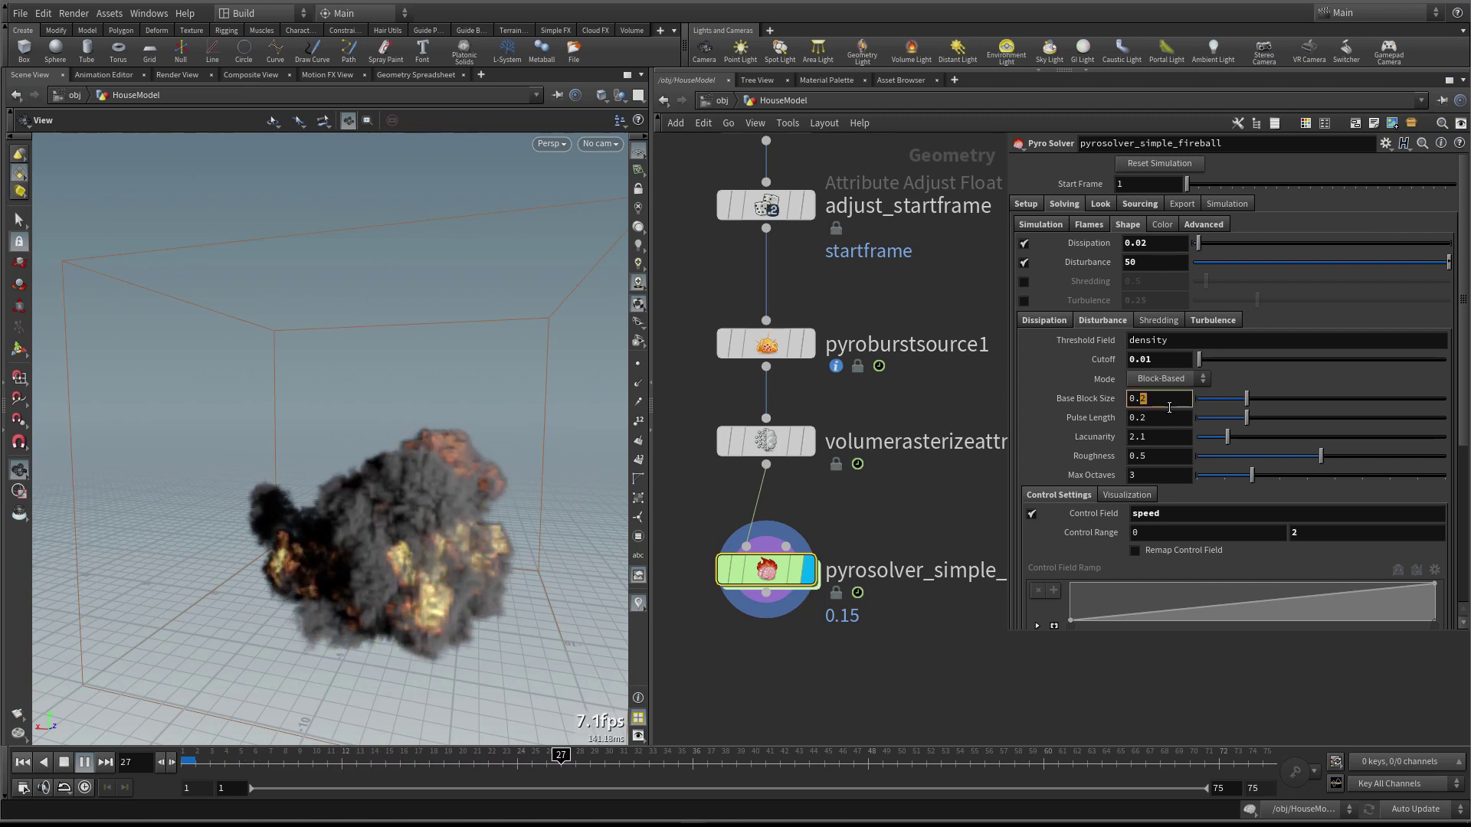
left_click(64, 762)
left_click(82, 763)
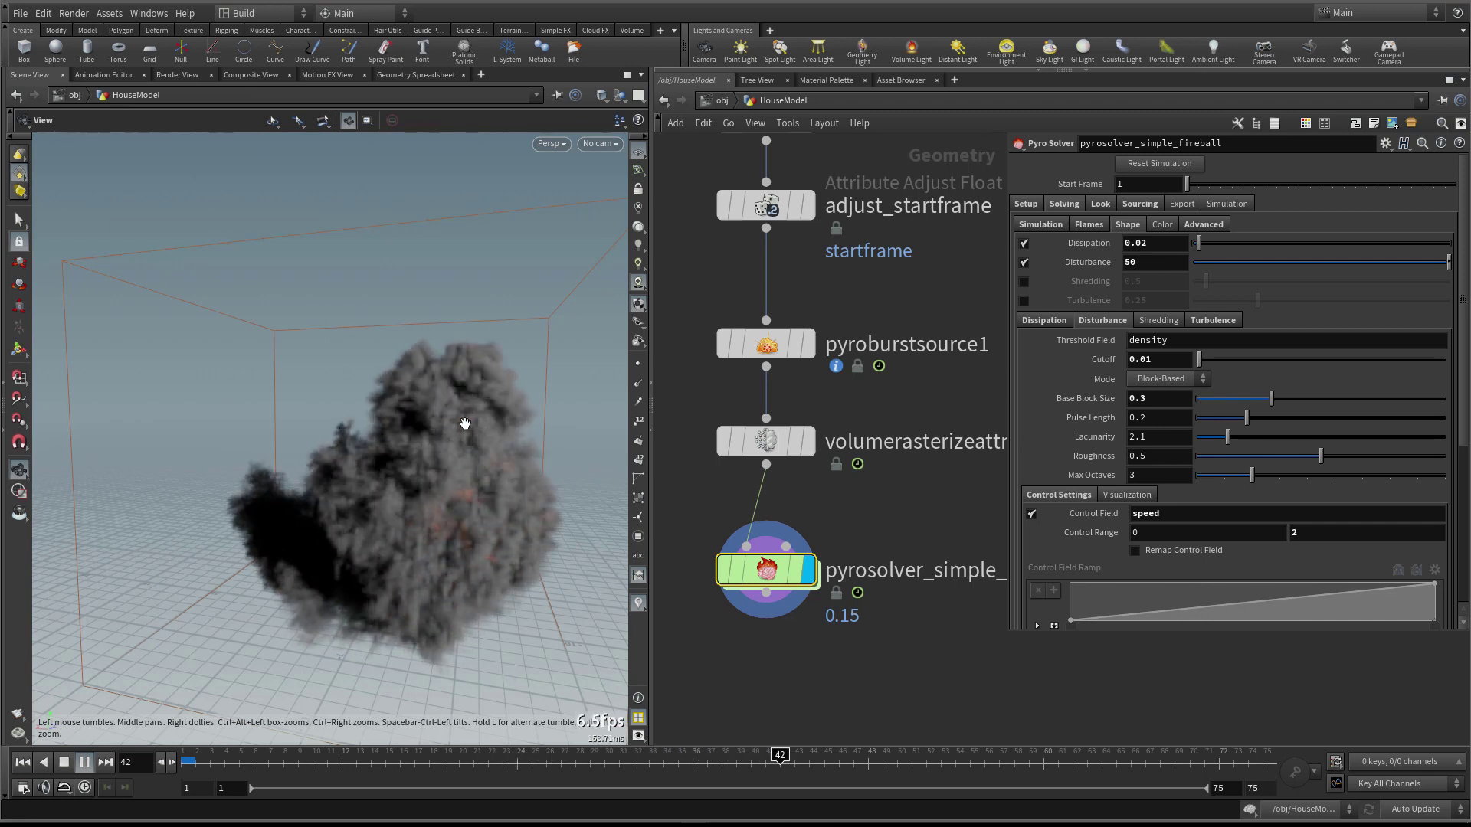
key("Up")
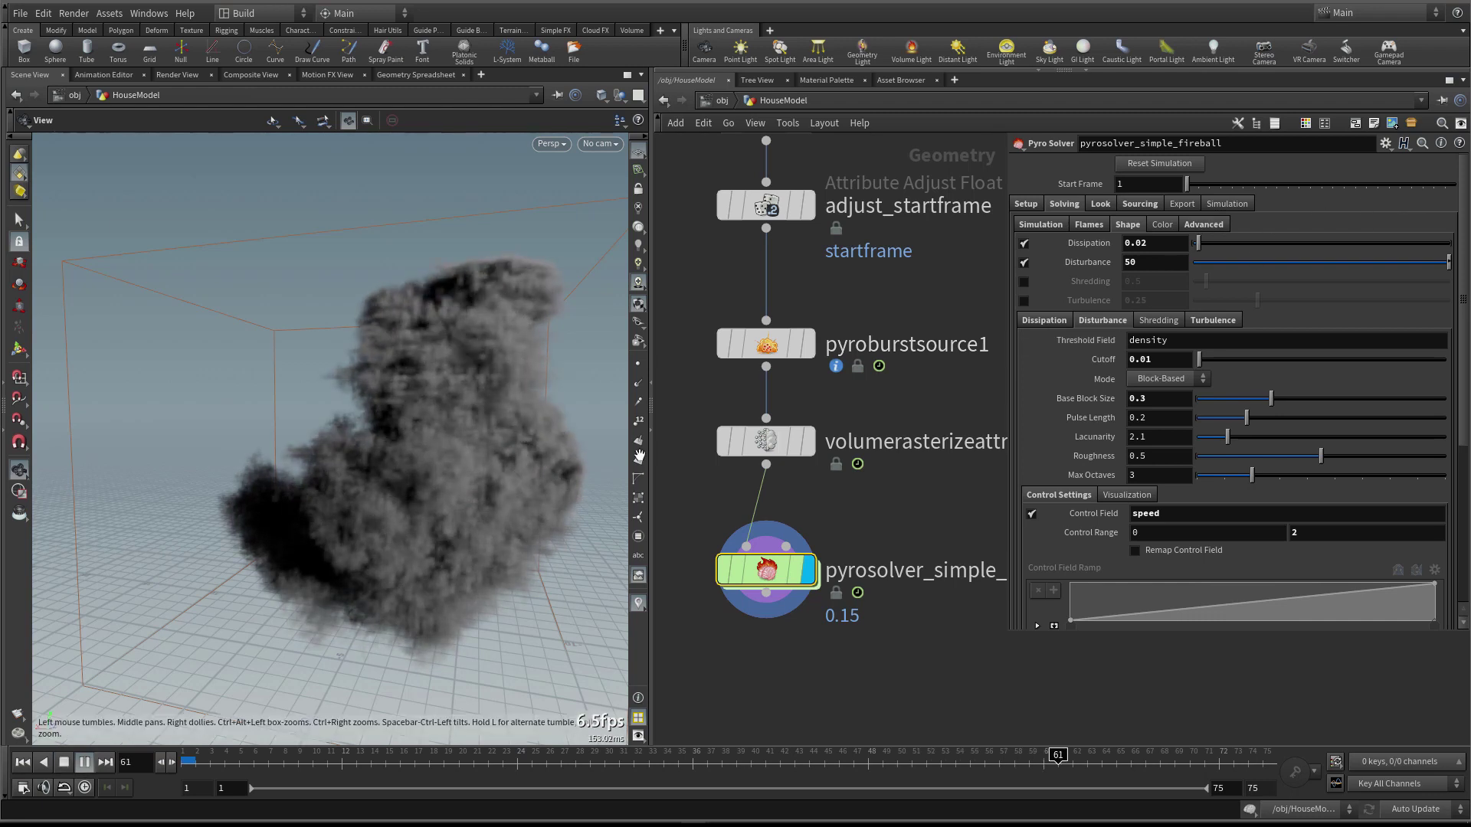
Set the solver's voxel size to 0.1 and replay the simulation from the first frame
left_click(1026, 204)
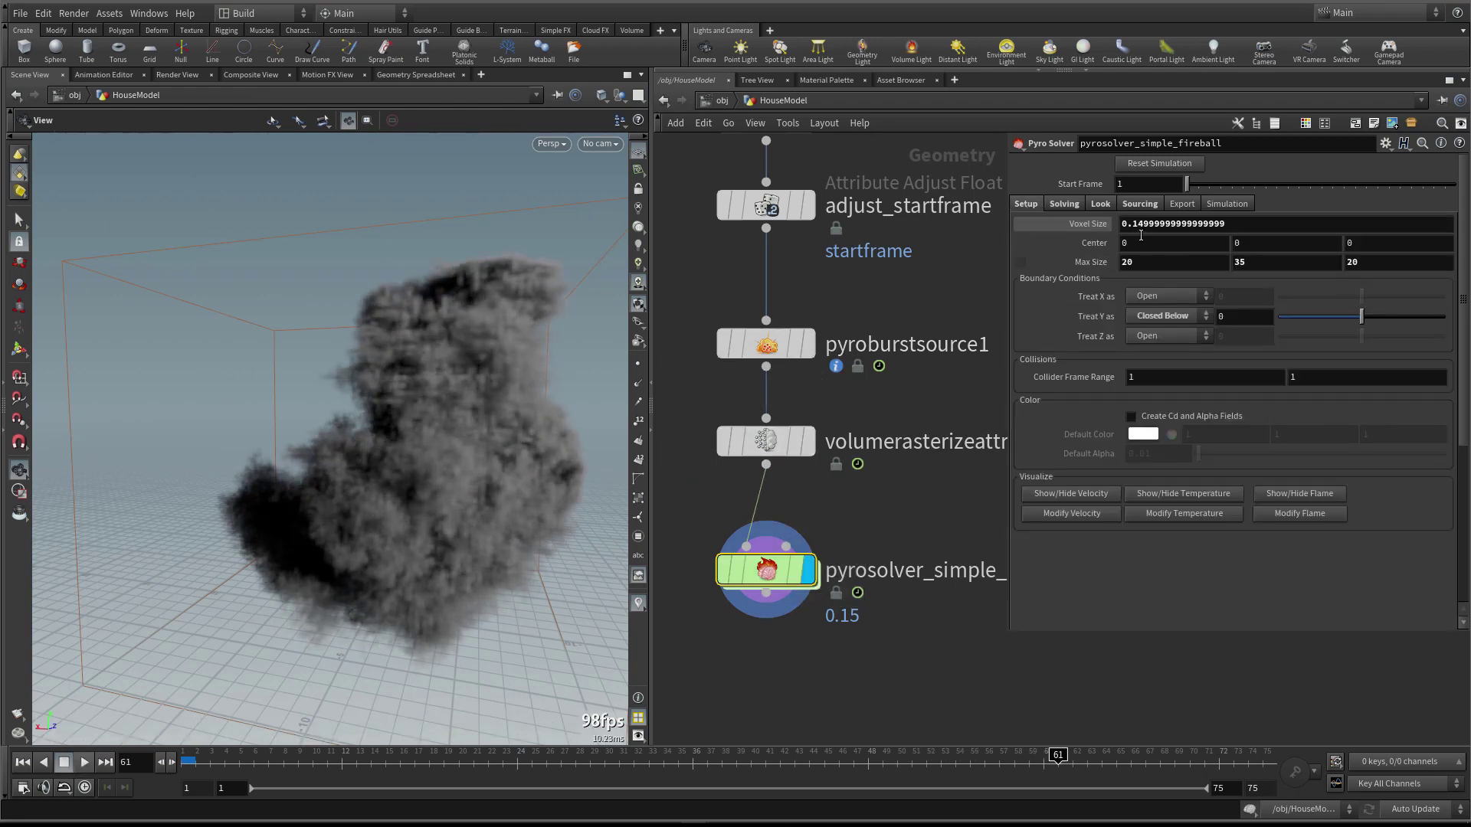
left_click(19, 762)
left_click(84, 762)
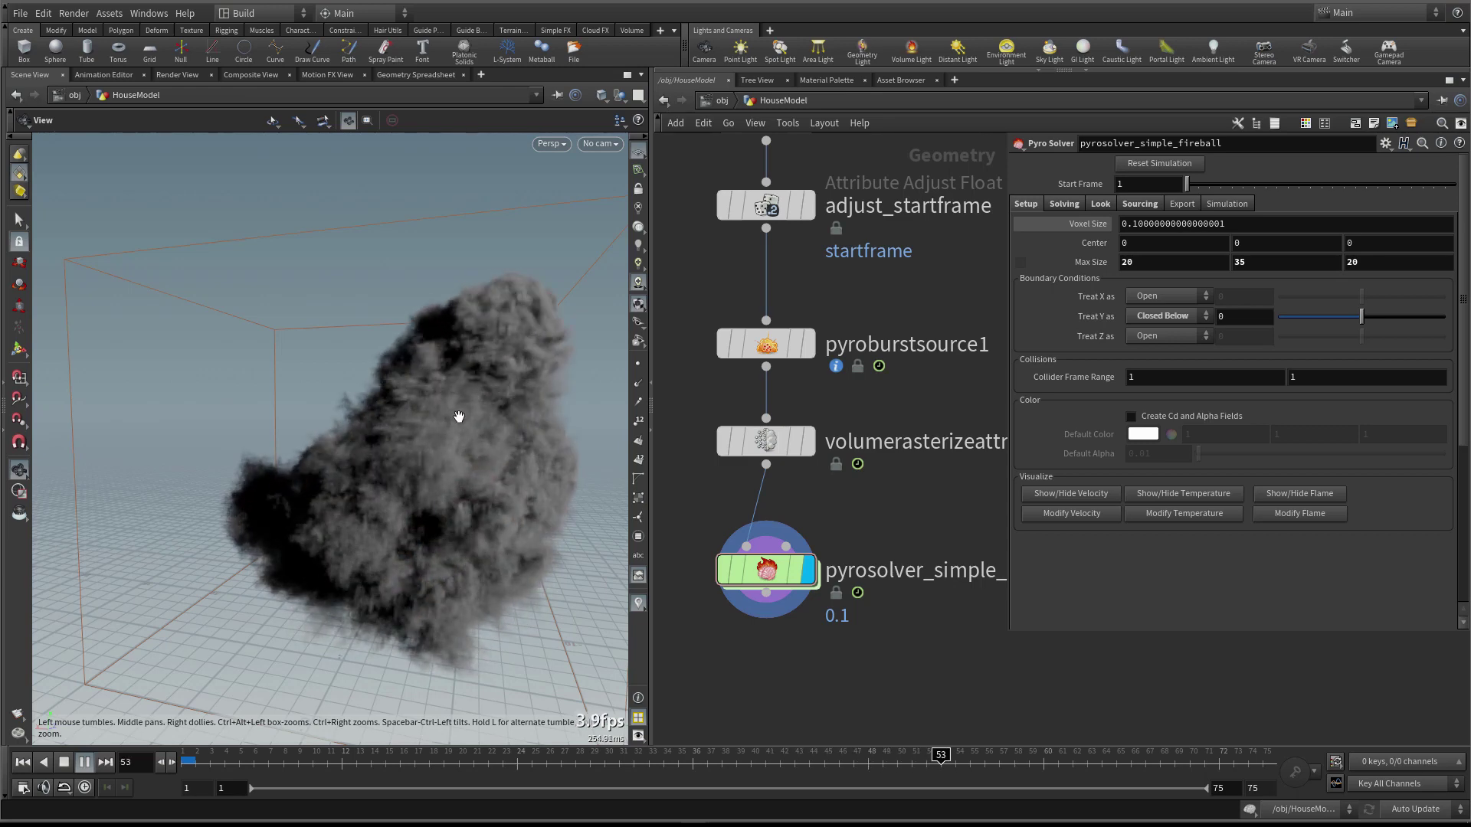
key("Up")
left_click_drag(406, 429, 413, 462)
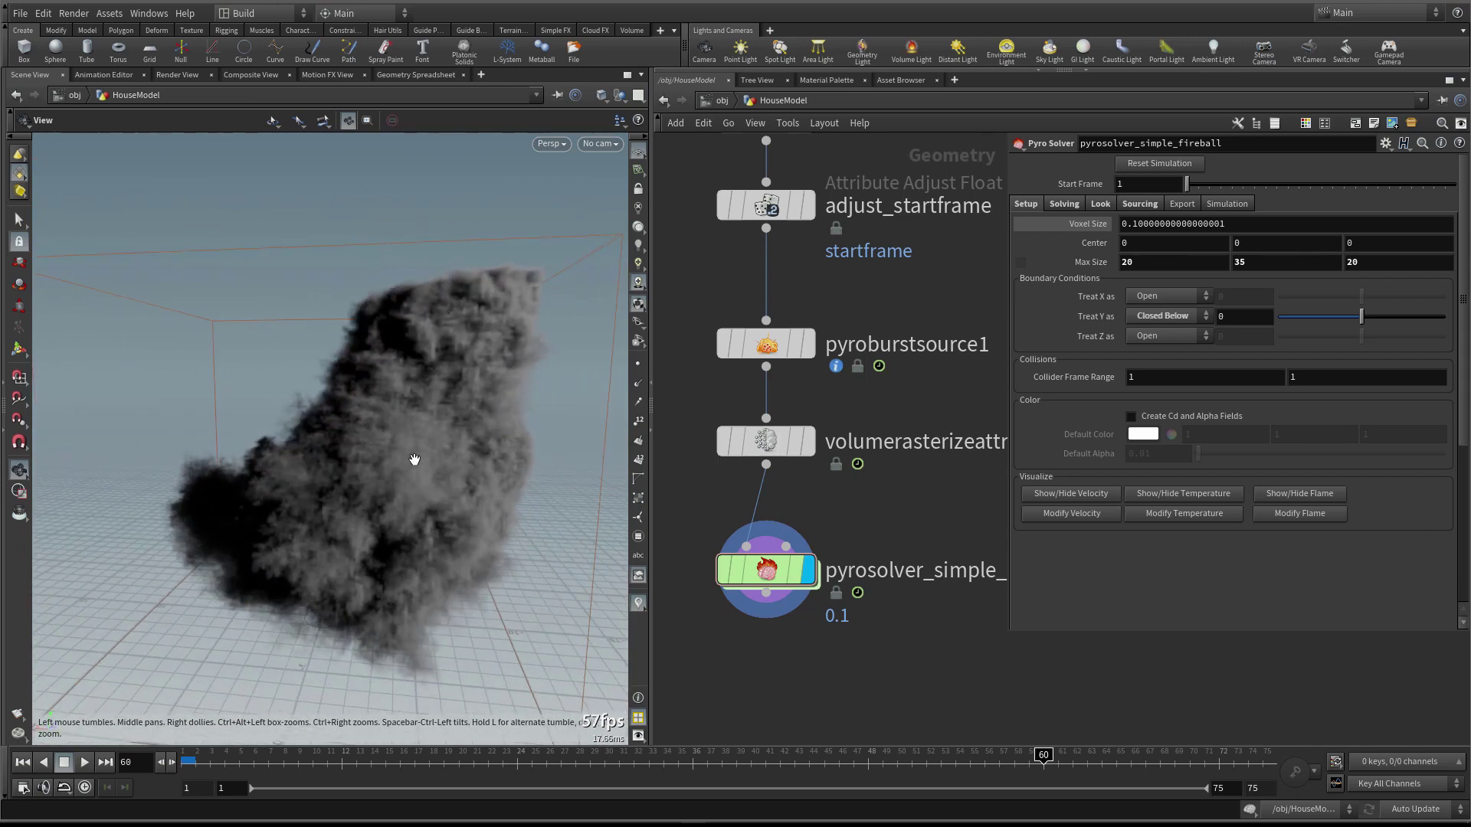
Review the solver's sourcing, look, simulation, flames and shape settings
left_click(1142, 205)
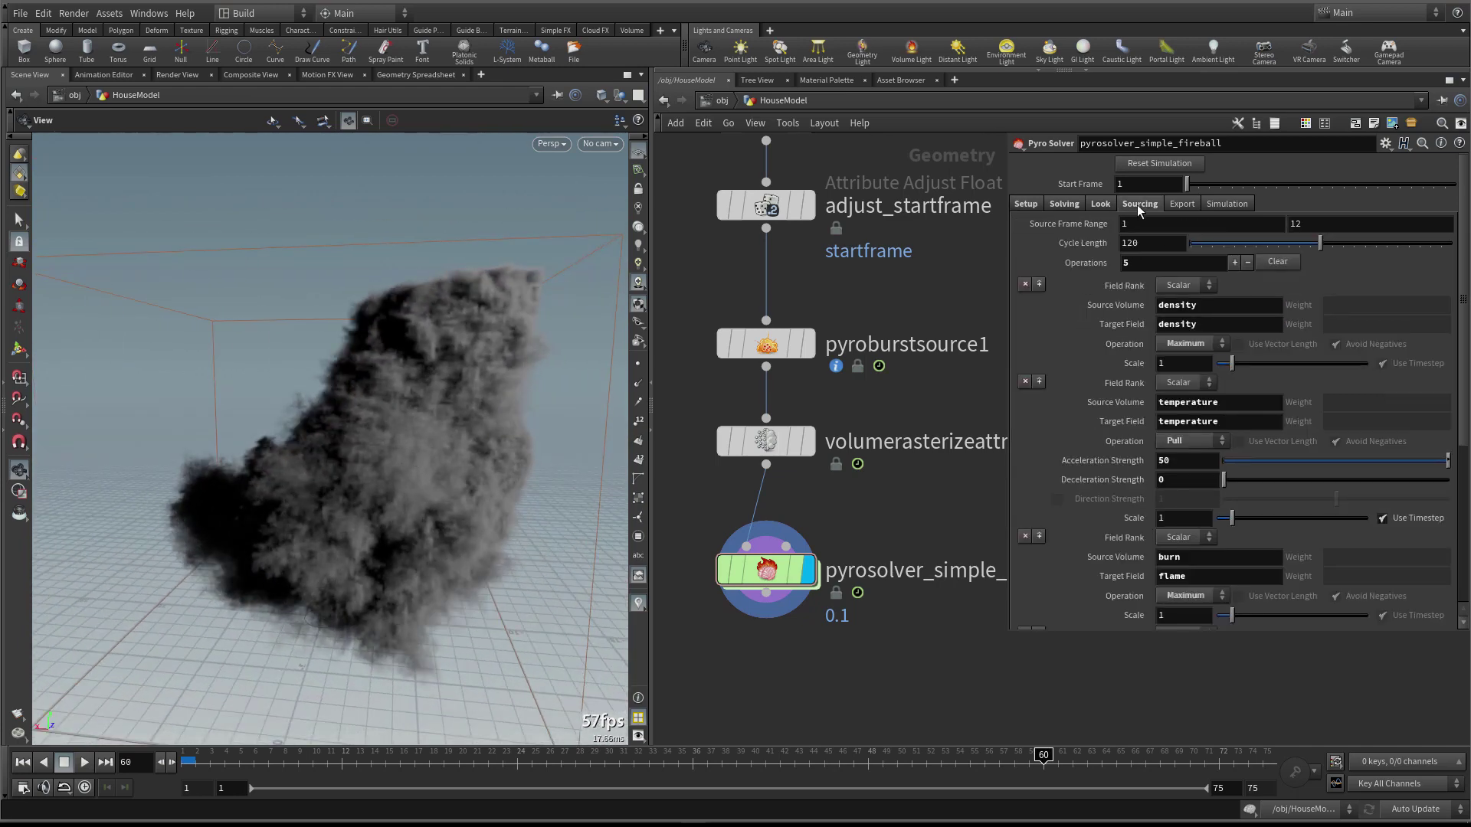
left_click(1073, 206)
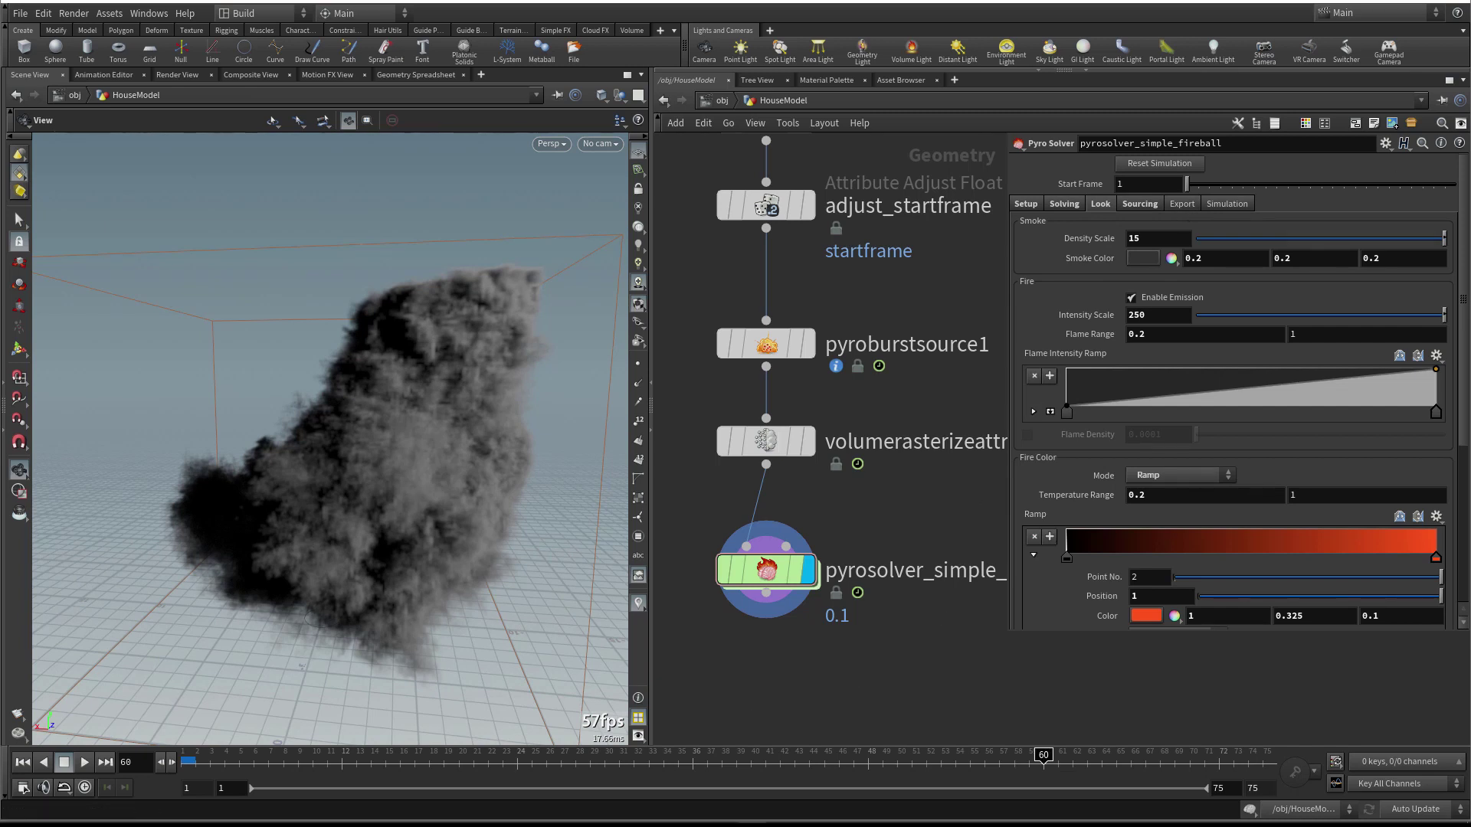
left_click(1139, 204)
left_click(1225, 202)
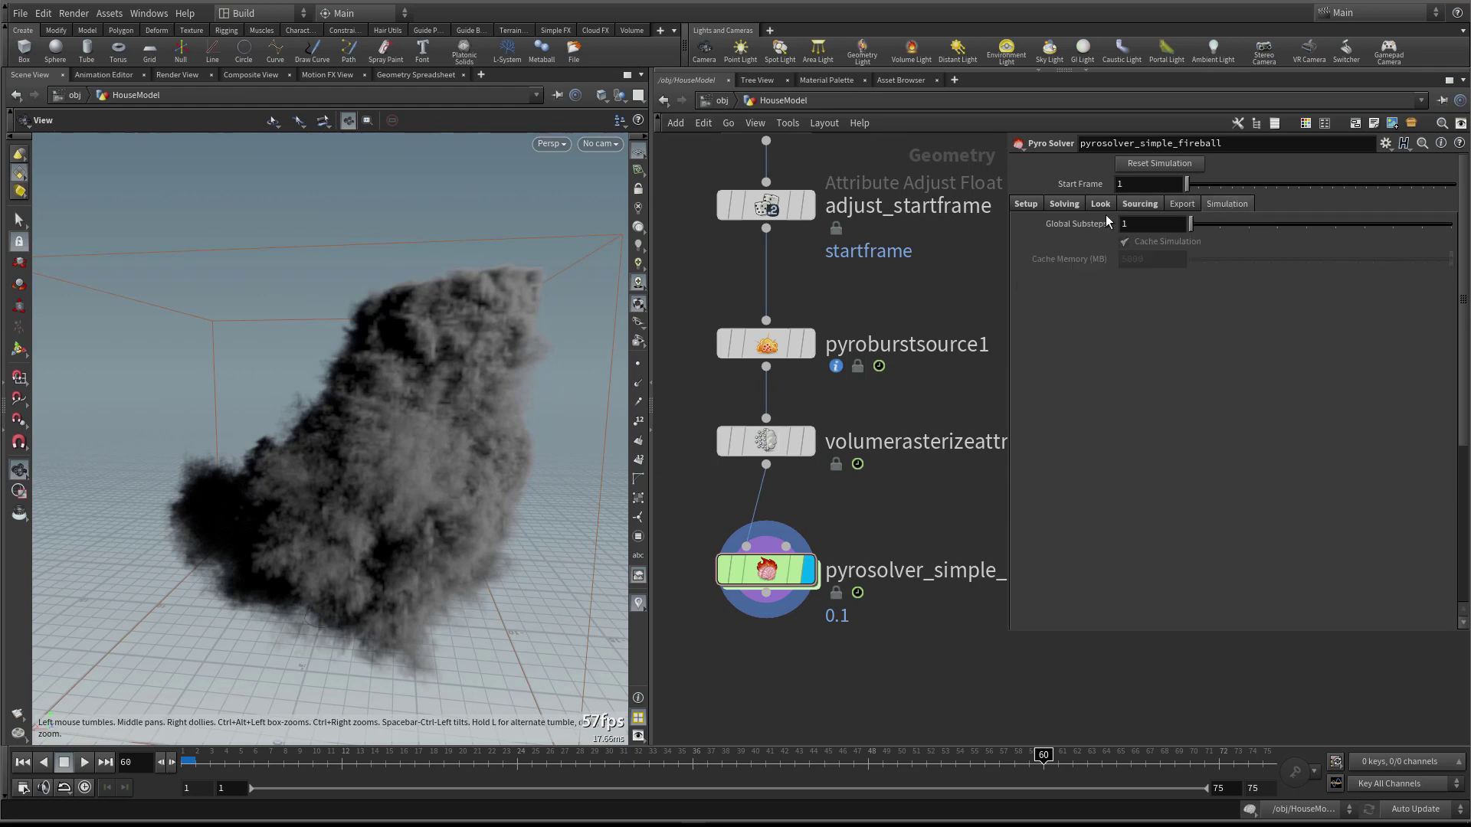
left_click(1082, 204)
left_click(1088, 205)
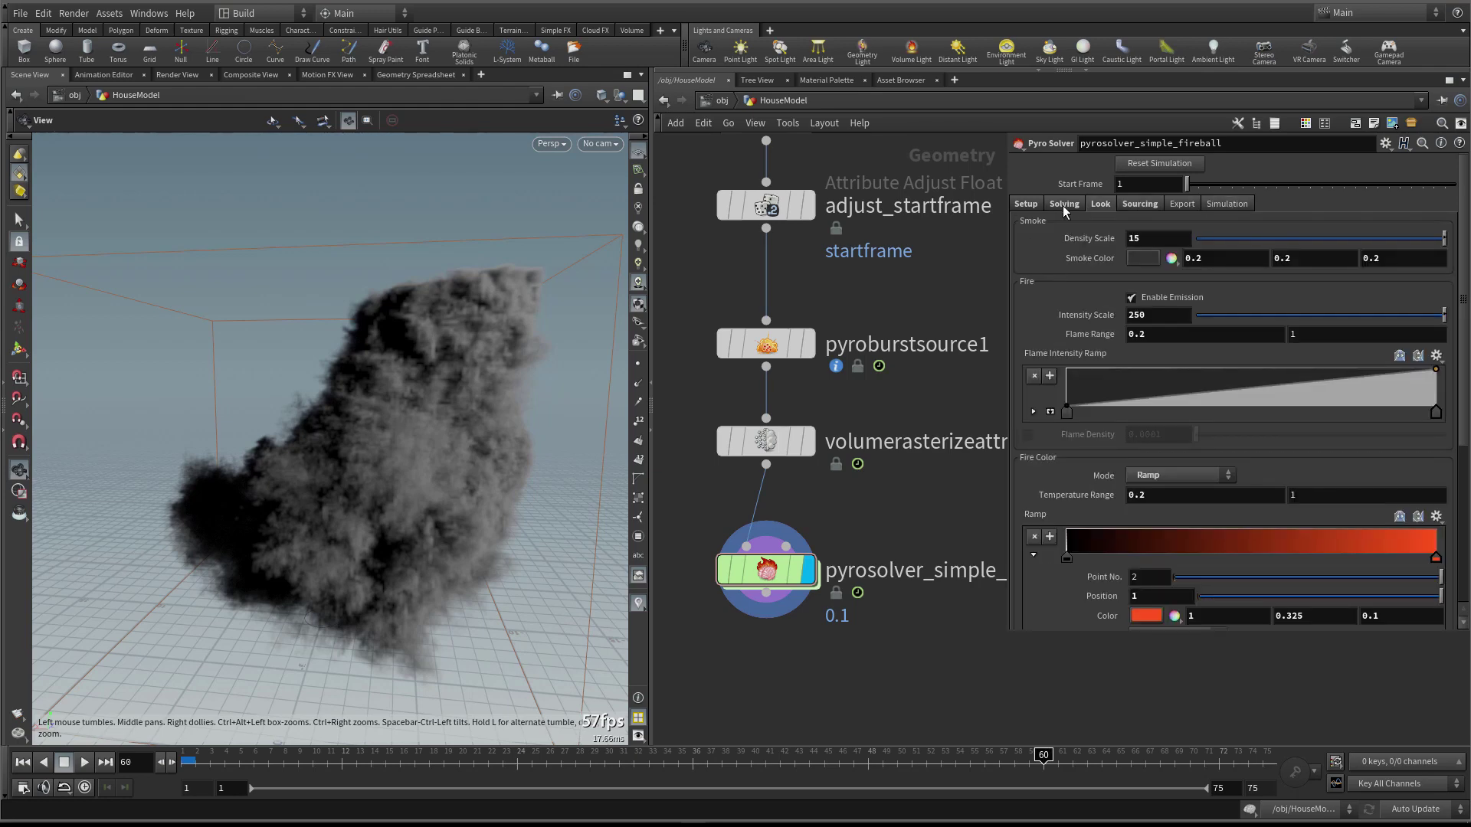
left_click(1063, 206)
left_click(1202, 225)
left_click(1342, 369)
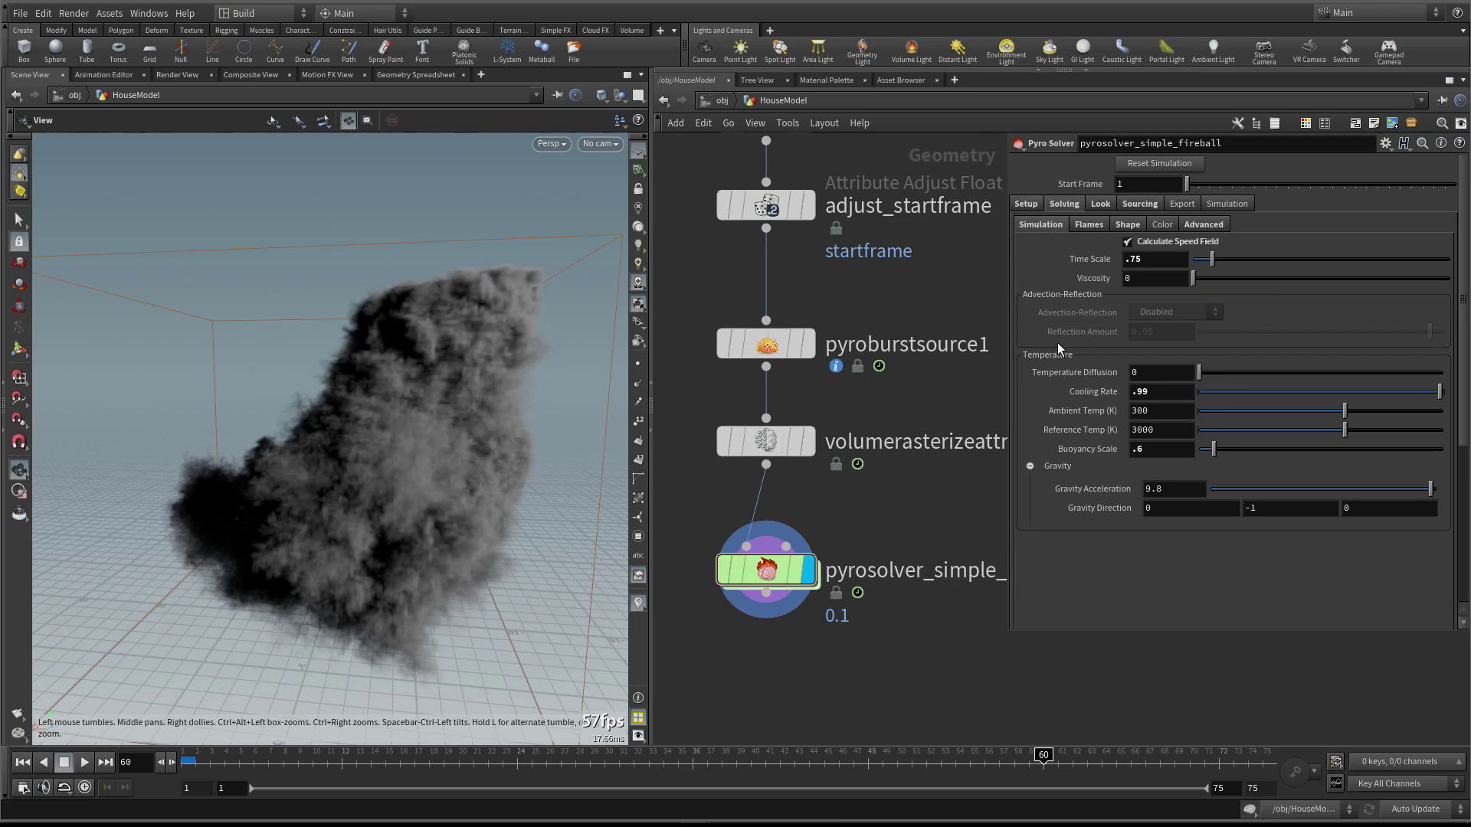
left_click(1082, 224)
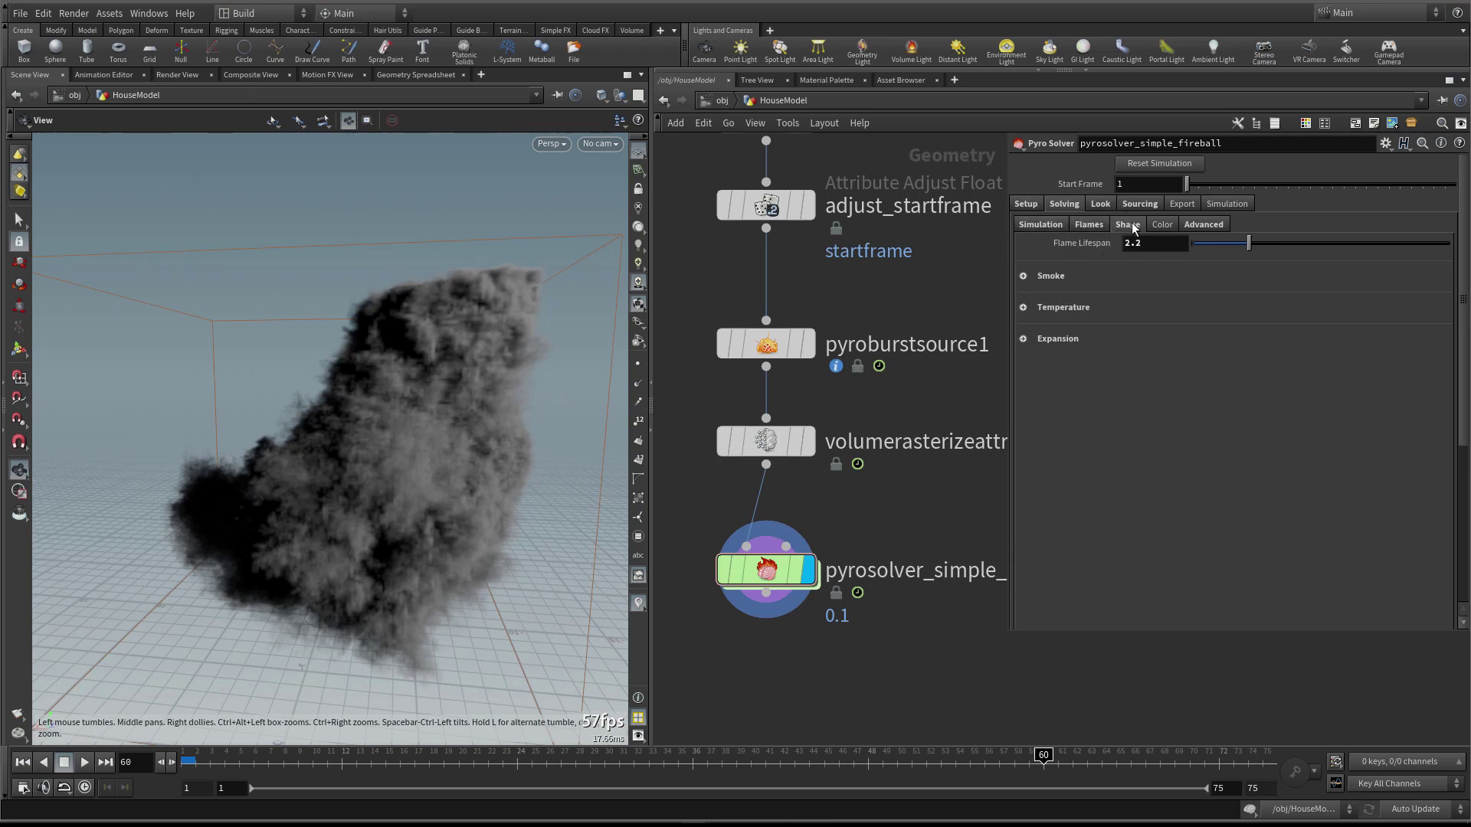
left_click(1128, 224)
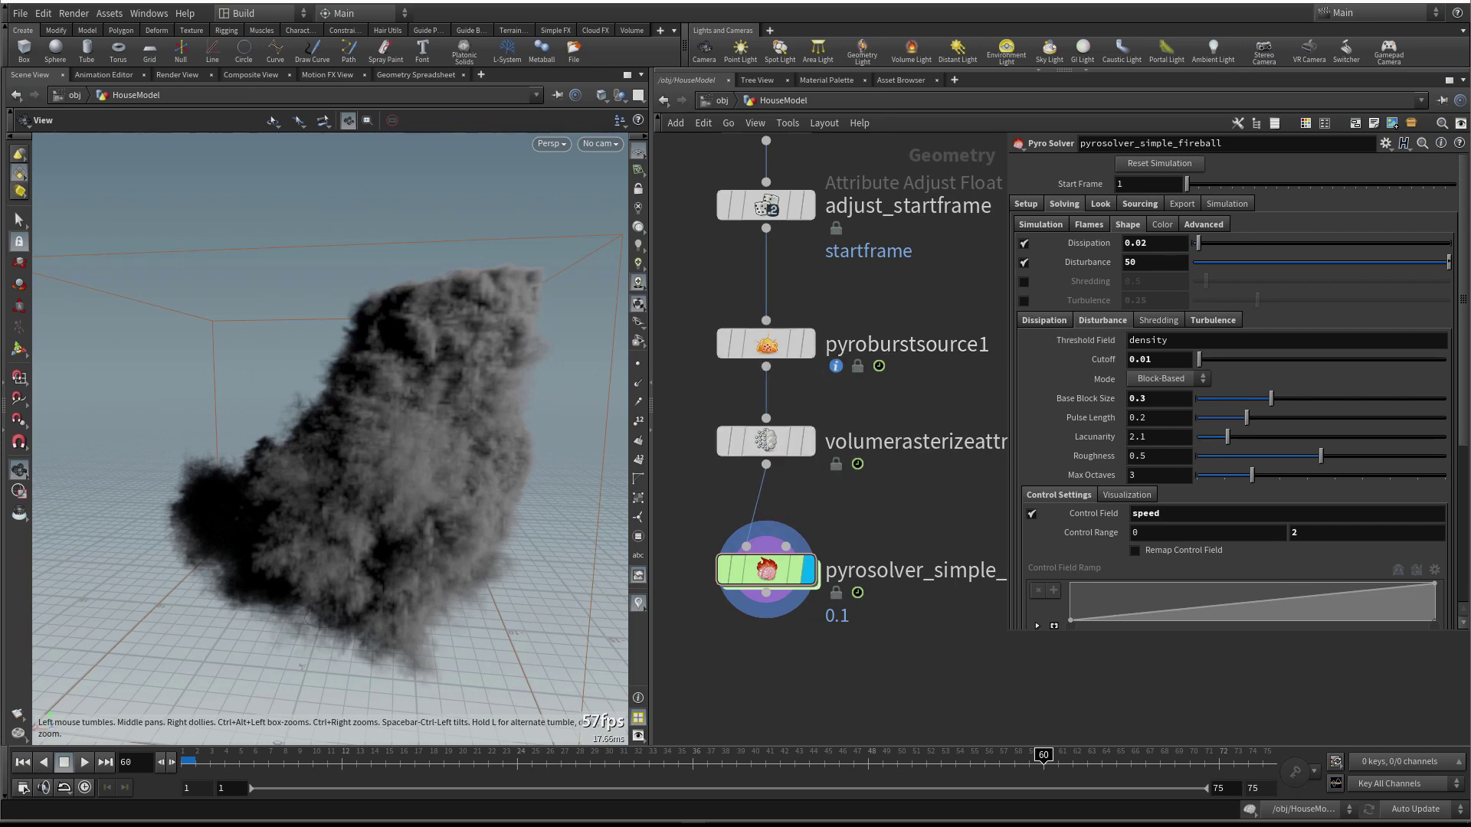
Examine the disturbance's threshold field and cutoff, and play the explosion further
left_click(1185, 343)
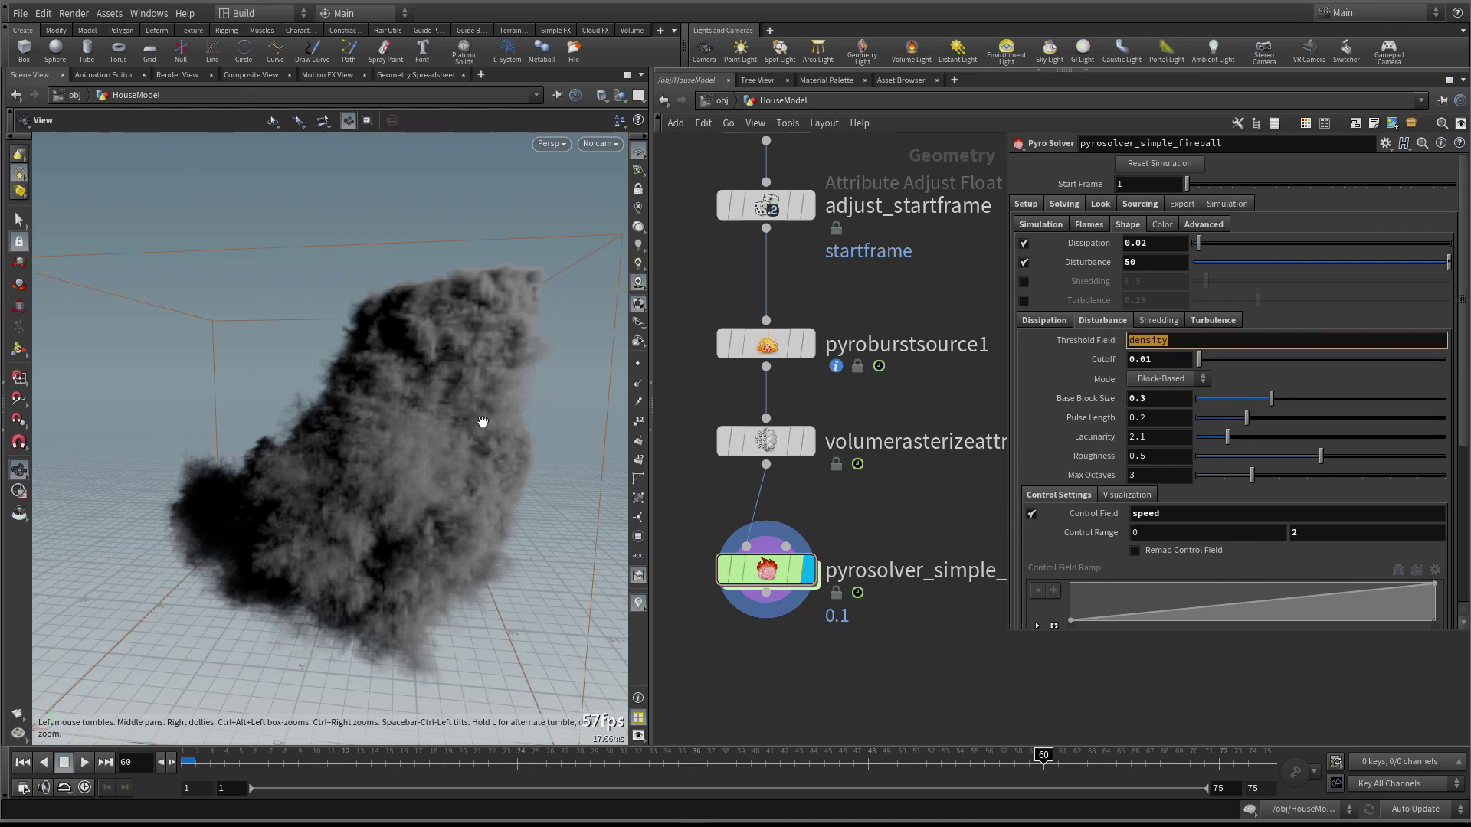
key("Tab")
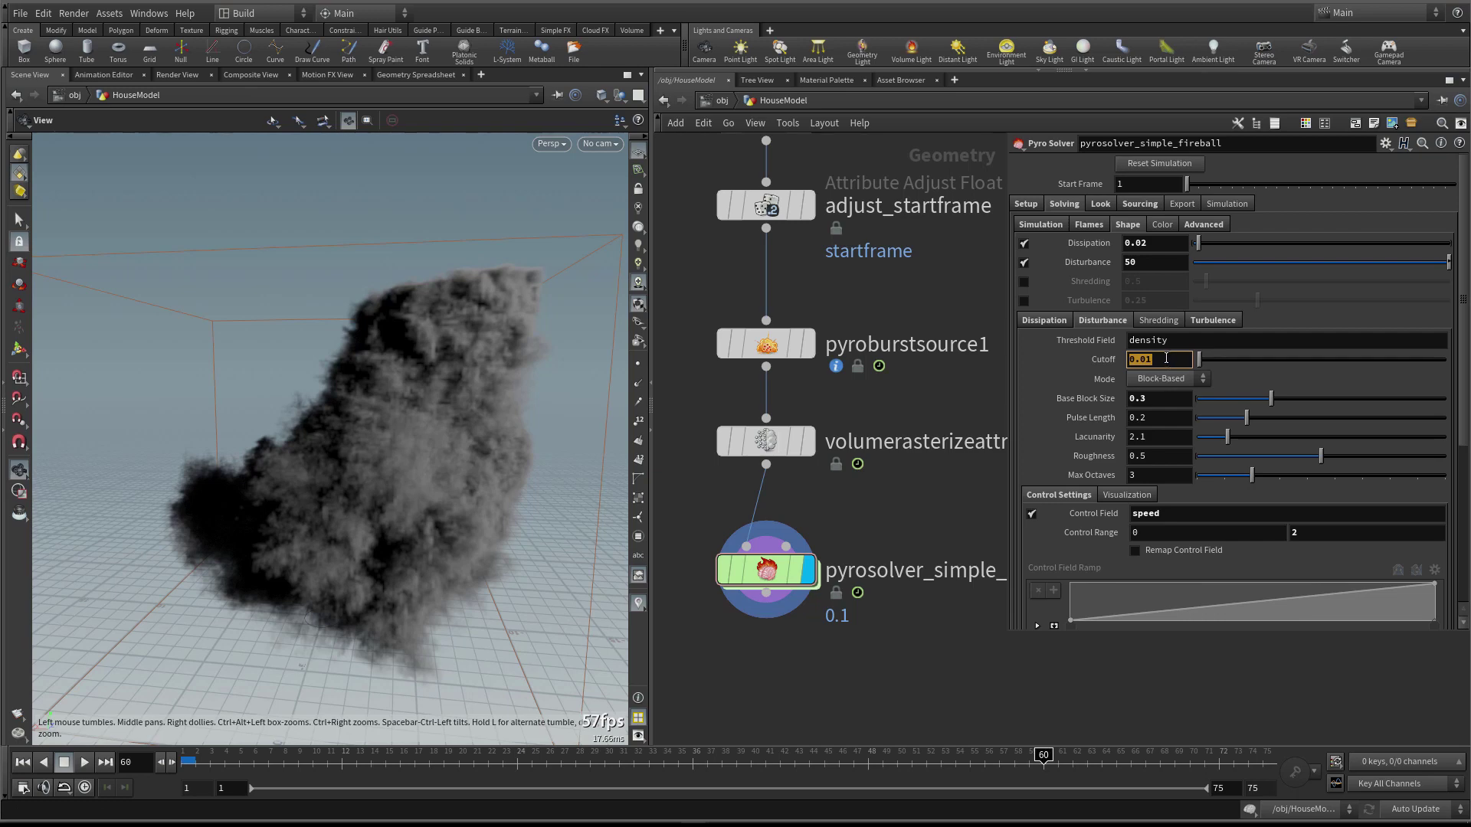
key("Up")
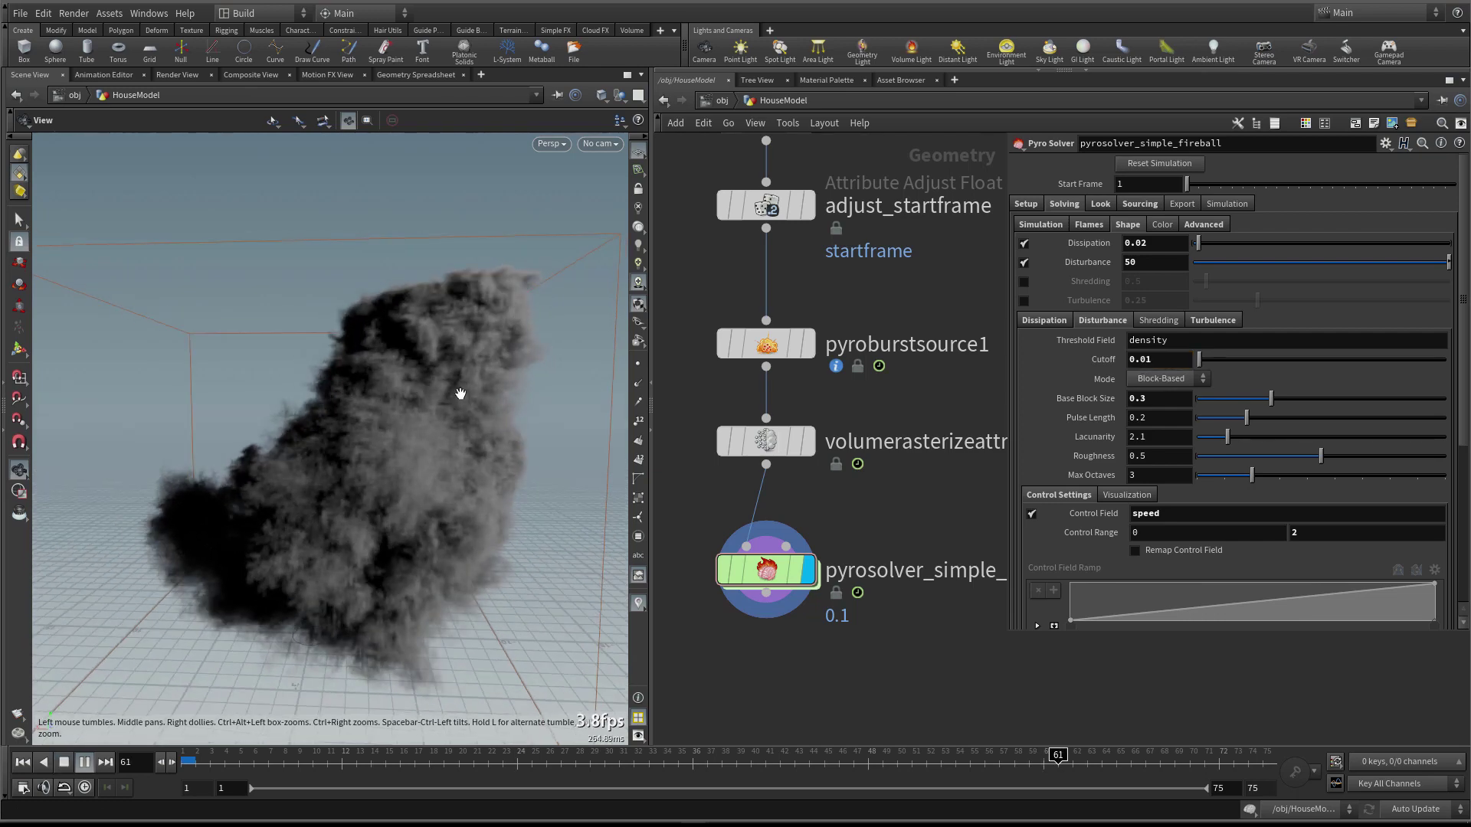
key("Up")
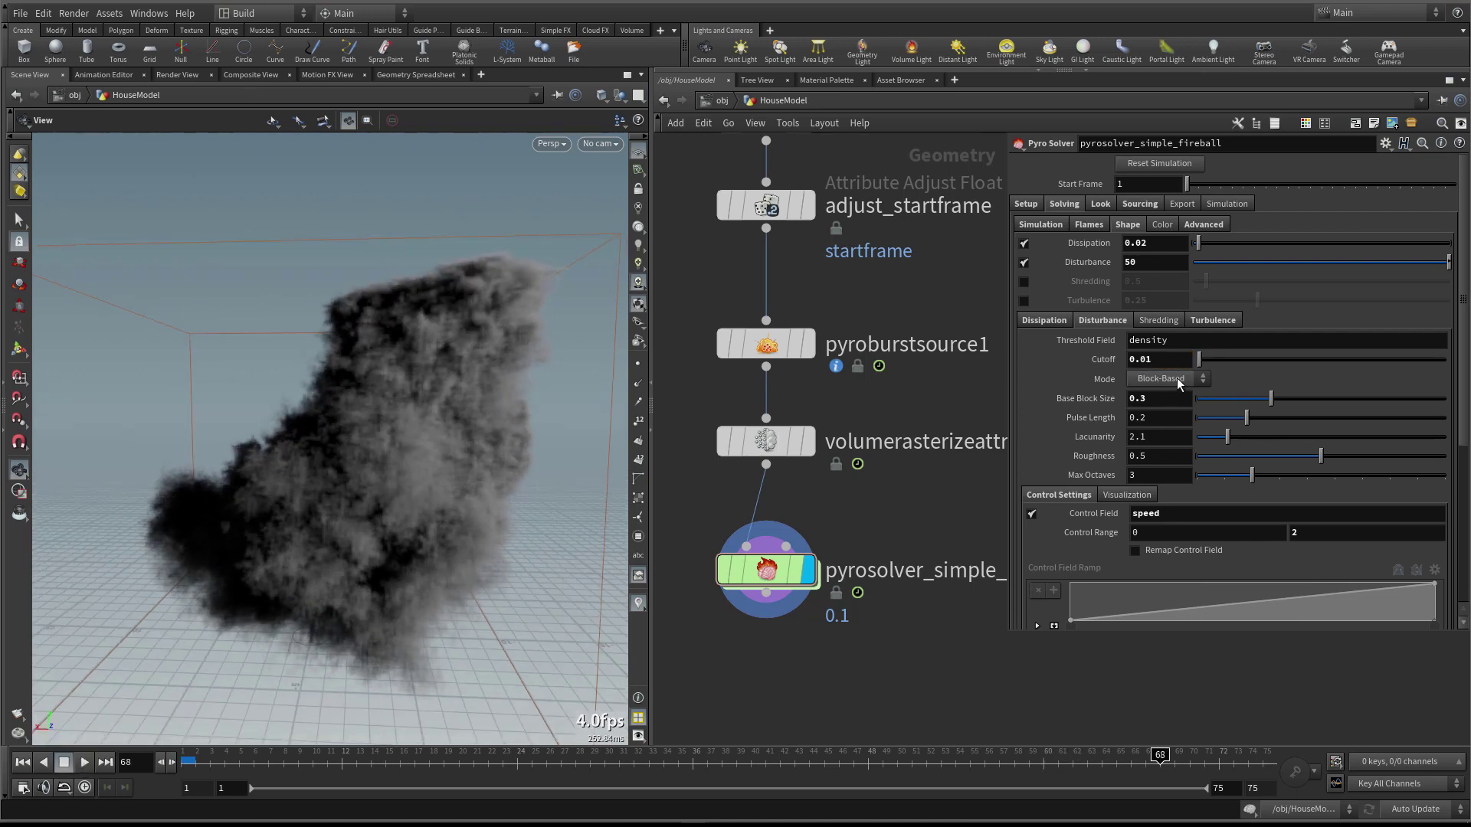
Switch the disturbance mode to Continuous and replay the simulation from the first frame
left_click(1178, 380)
left_click(1181, 399)
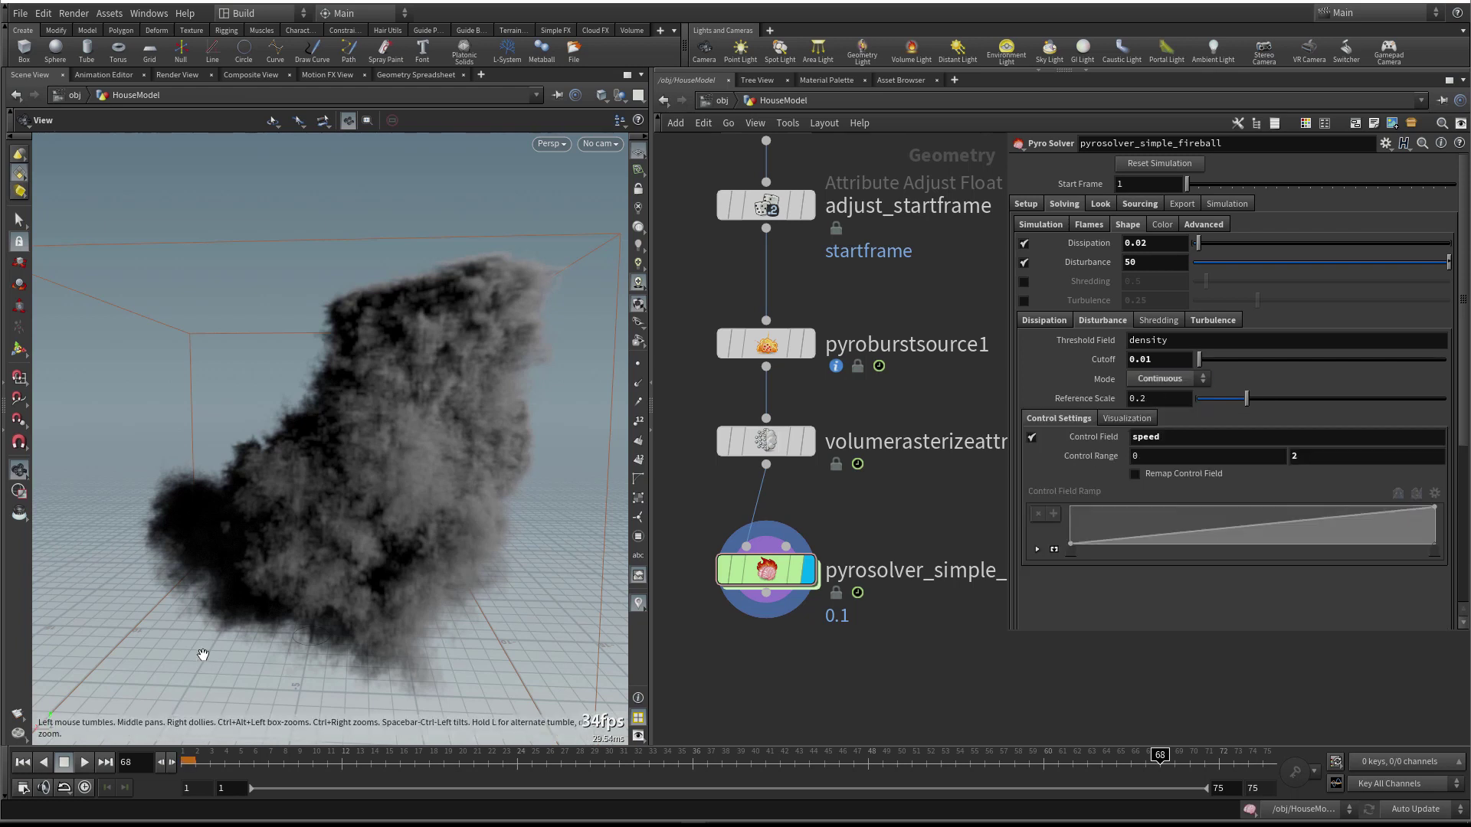
left_click(22, 762)
key("Up")
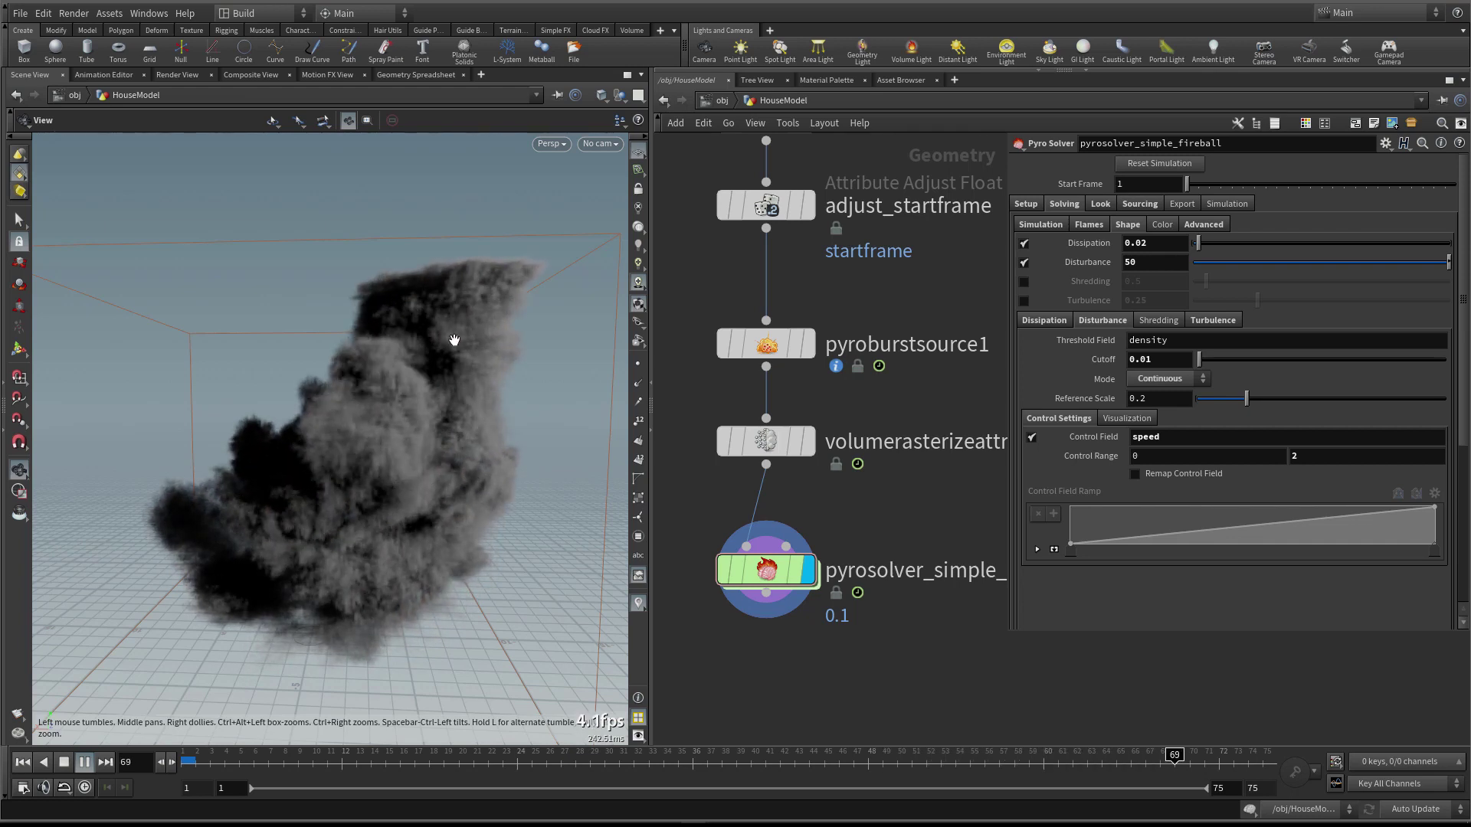
mouse_move(440, 391)
left_mouse_down()
mouse_move(361, 388)
mouse_move(430, 394)
left_mouse_up()
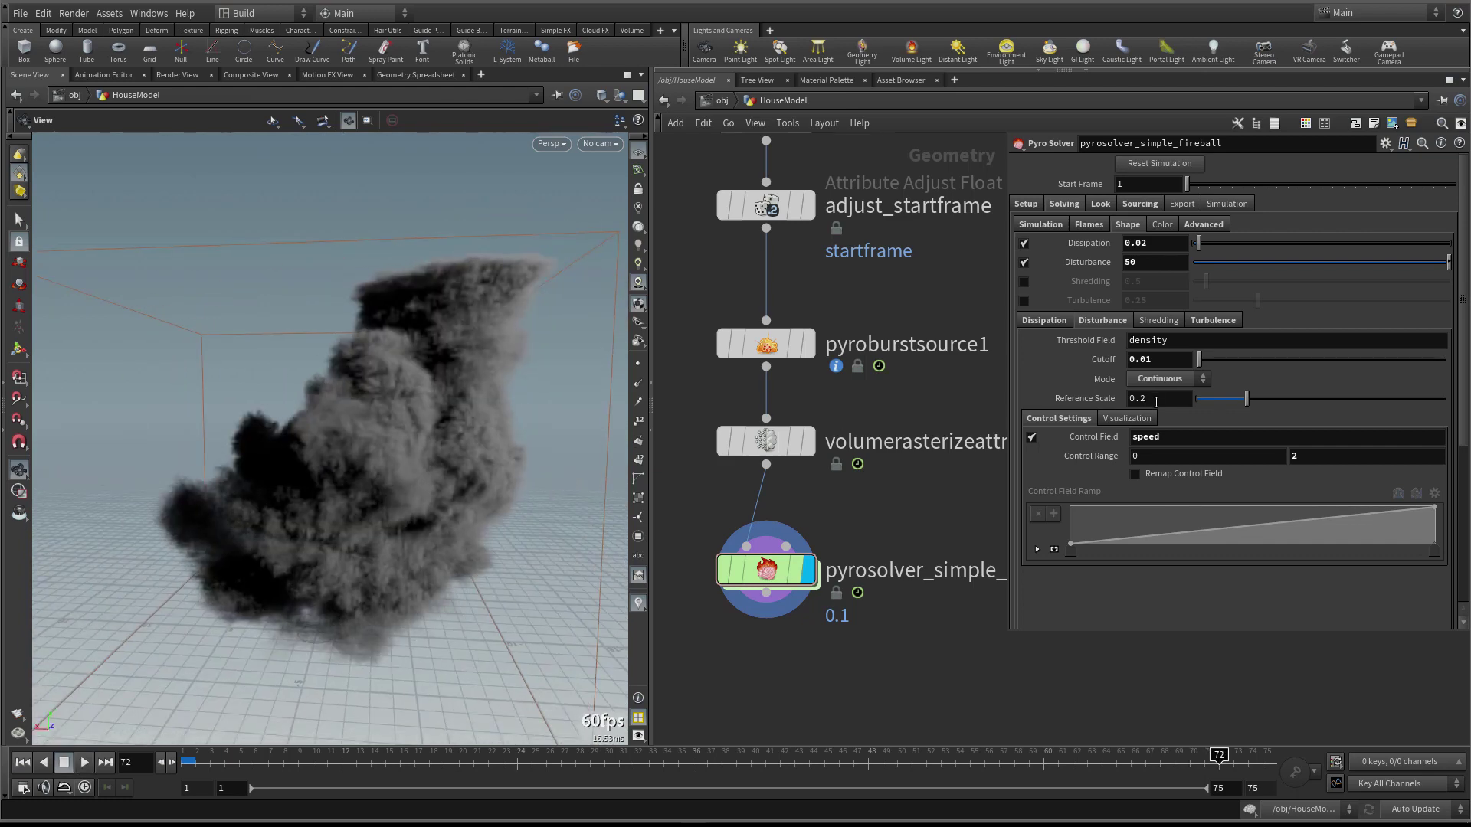
Set the disturbance's reference scale to 0.4 and replay the simulation from the first frame
left_click_drag(1157, 399, 1132, 398)
left_click(21, 763)
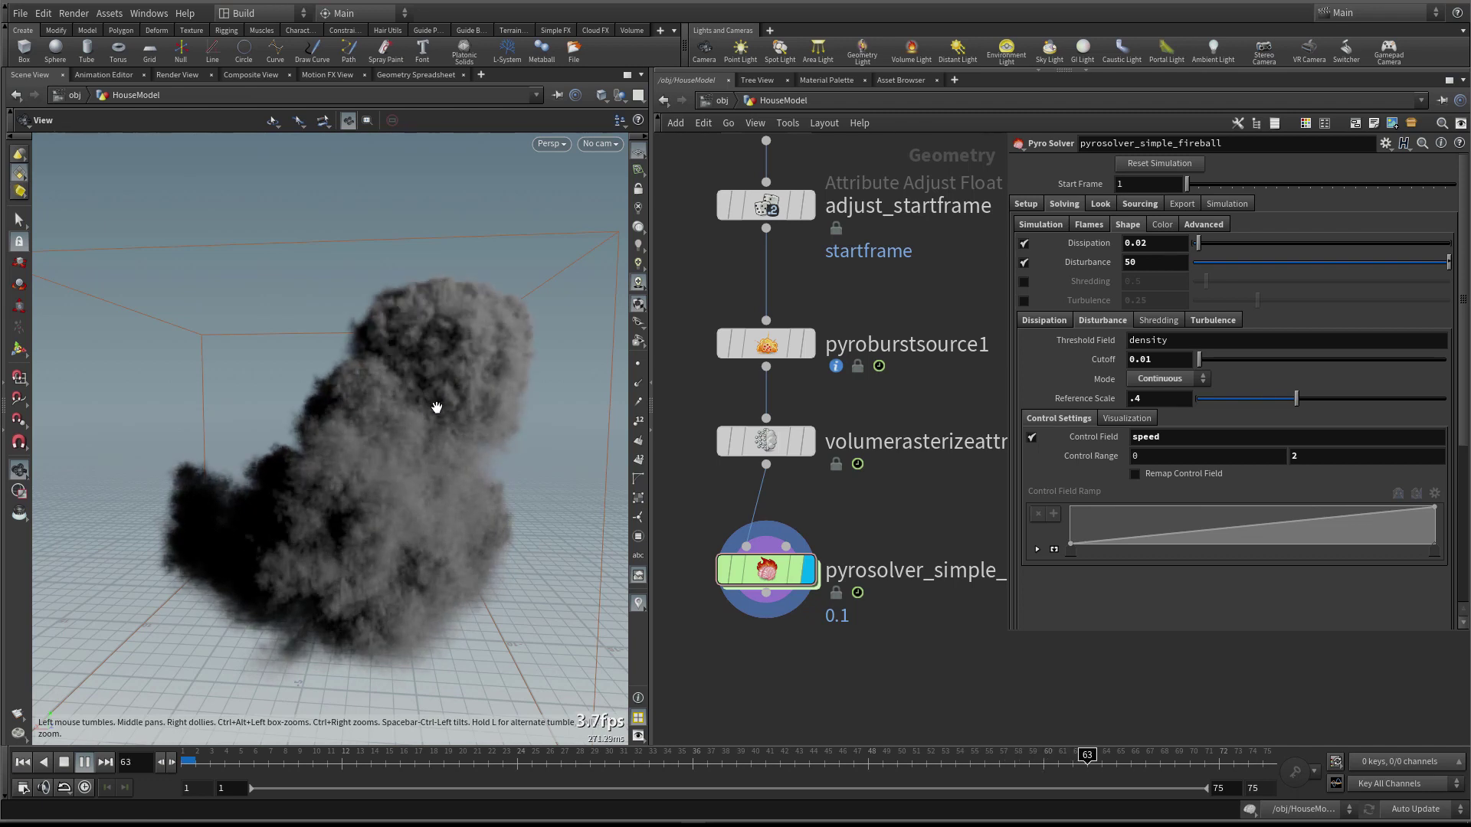
key("Up")
Switch the disturbance mode to Block-Based, set its base block size to 4, and replay from the first frame
left_click(1130, 375)
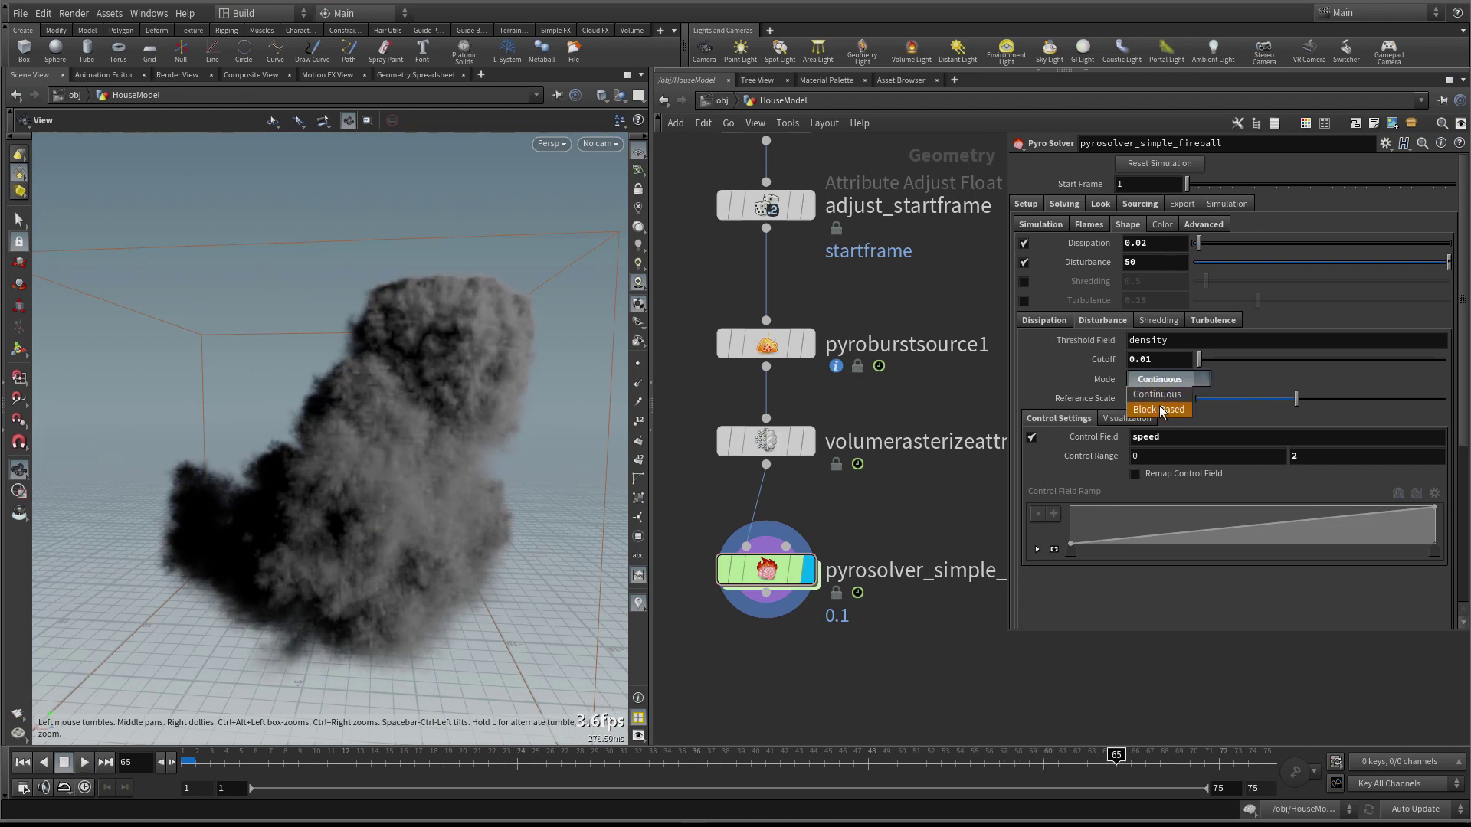
left_click(1161, 402)
left_click(23, 763)
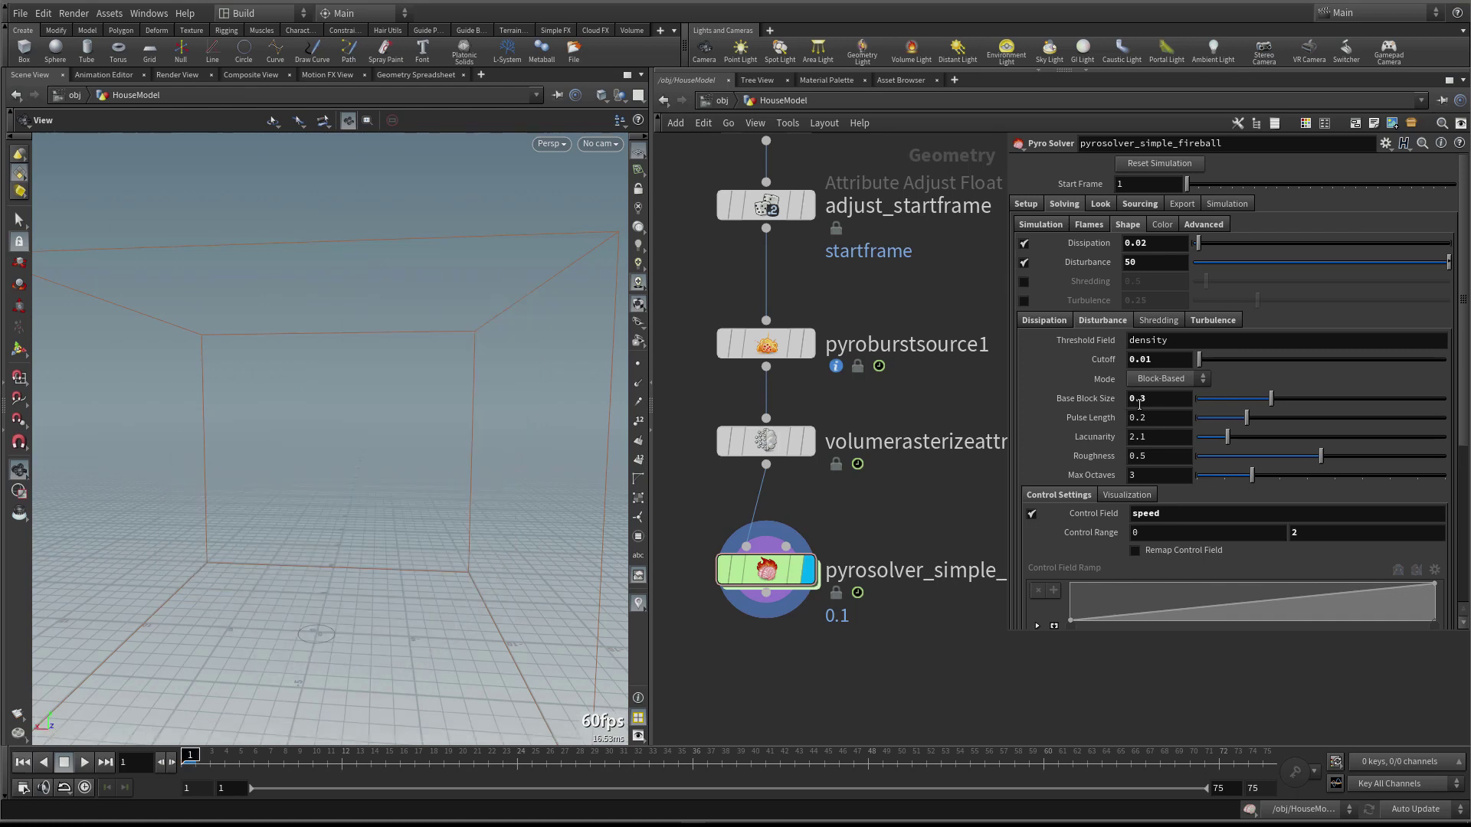
left_click(1149, 402)
type("1")
key("Return")
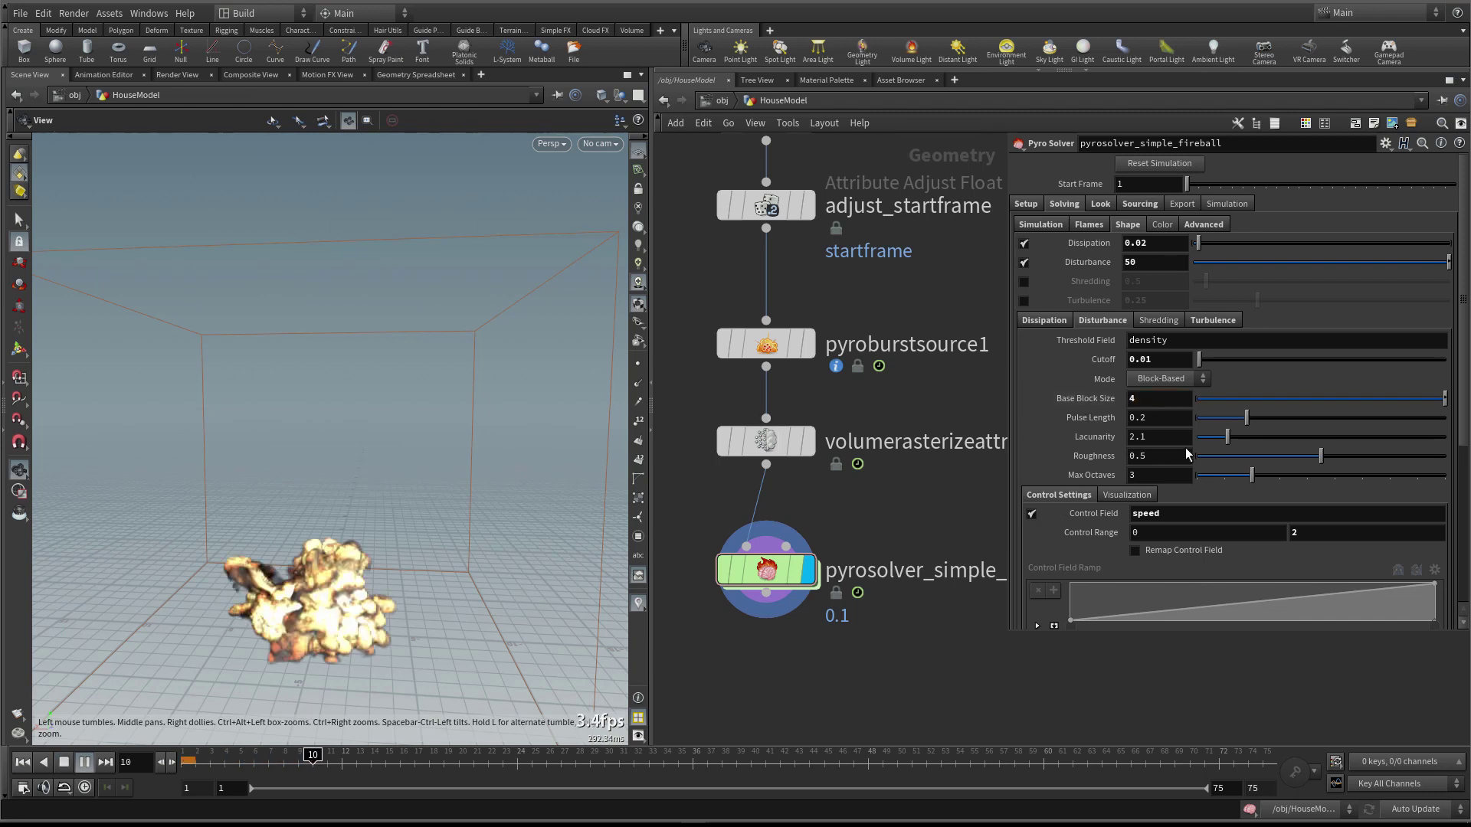
Check the disturbance's max octaves, roughness and pulse length while the simulation plays
left_click(1136, 476)
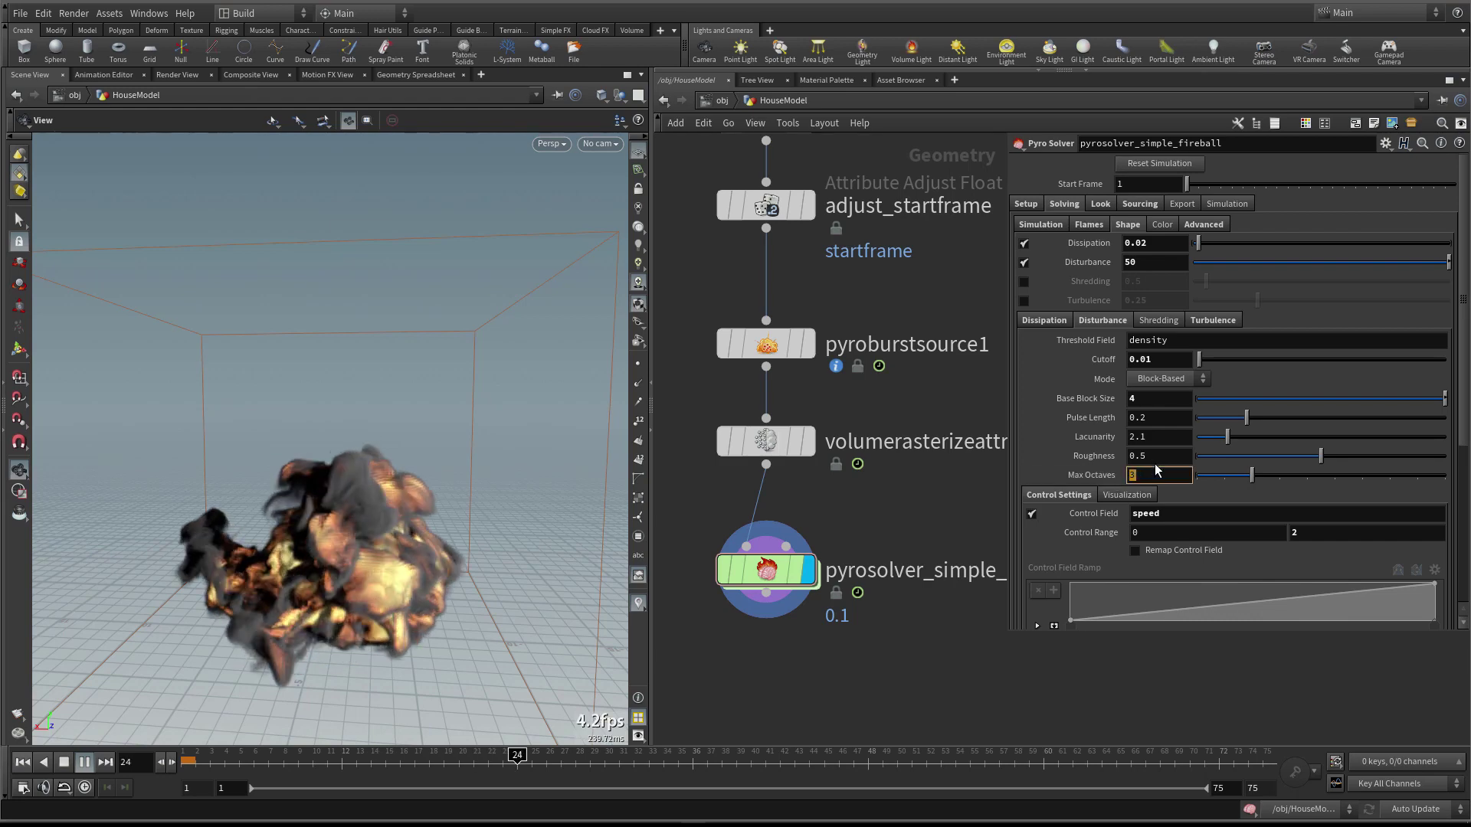
left_click(1138, 458)
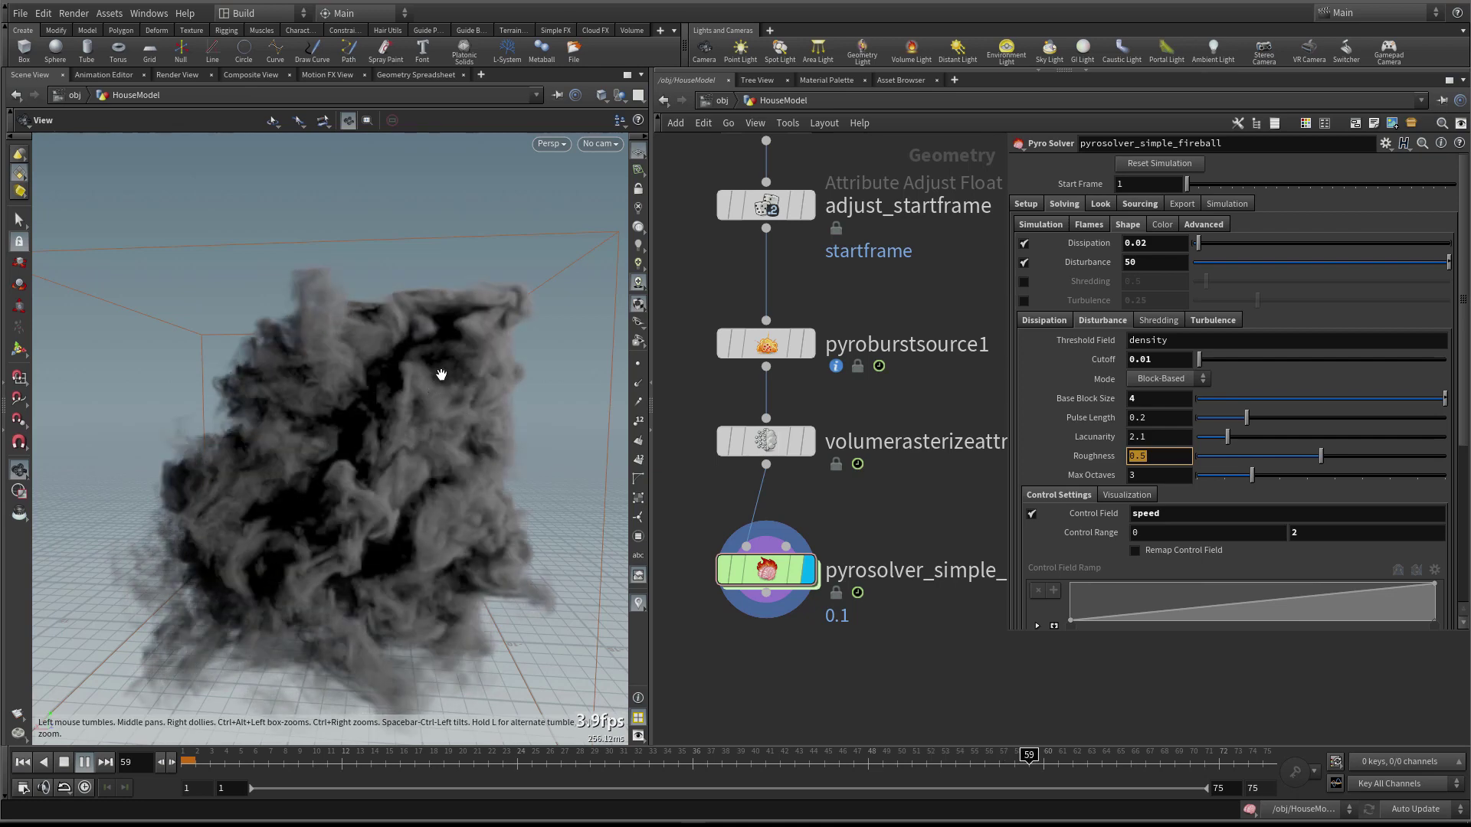
left_click(1158, 417)
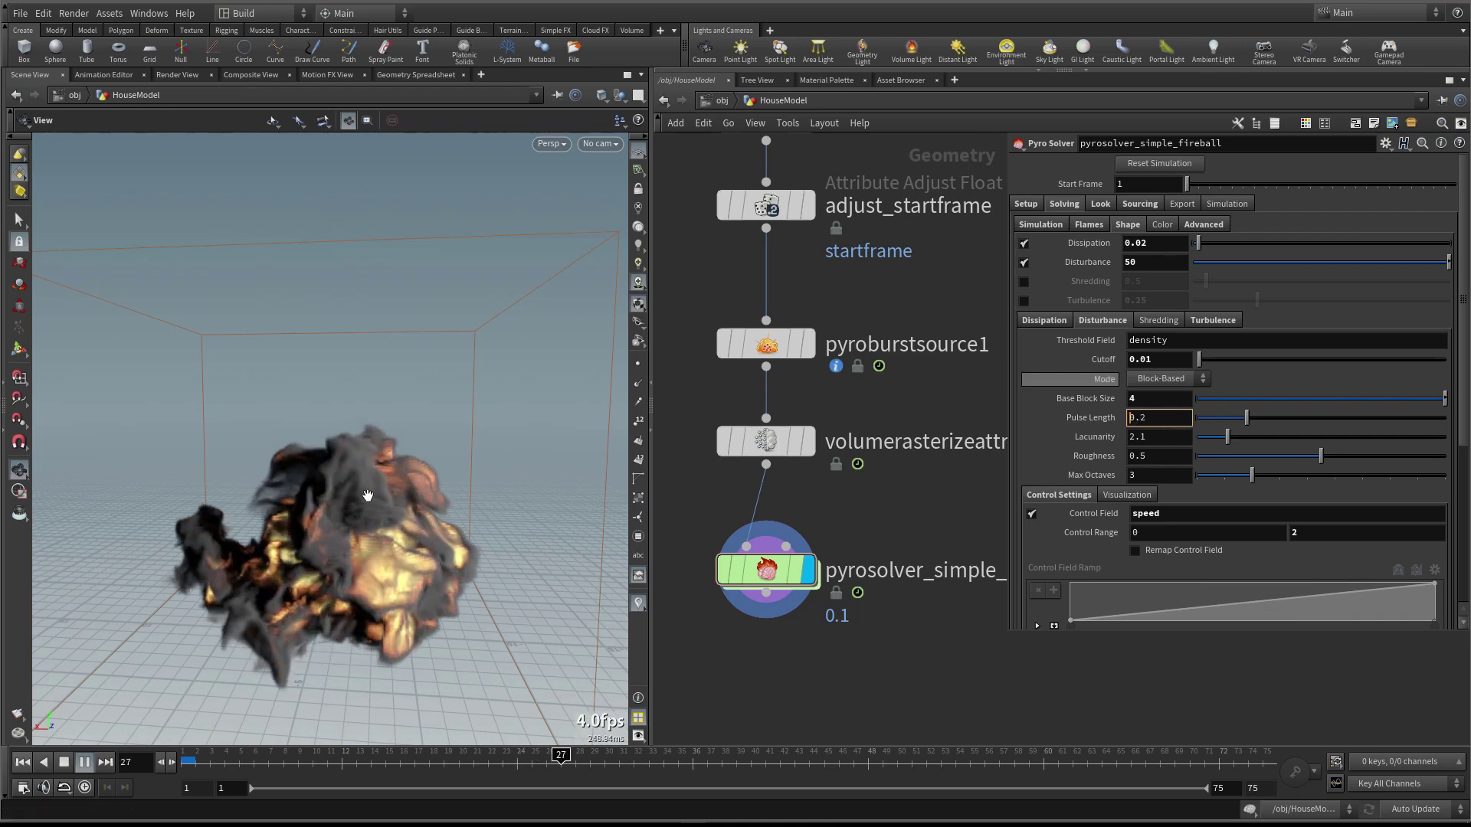
Stop playback, return to the first frame, and check the disturbance's control field and the solver's Calculate Speed Field option
left_click(626, 765)
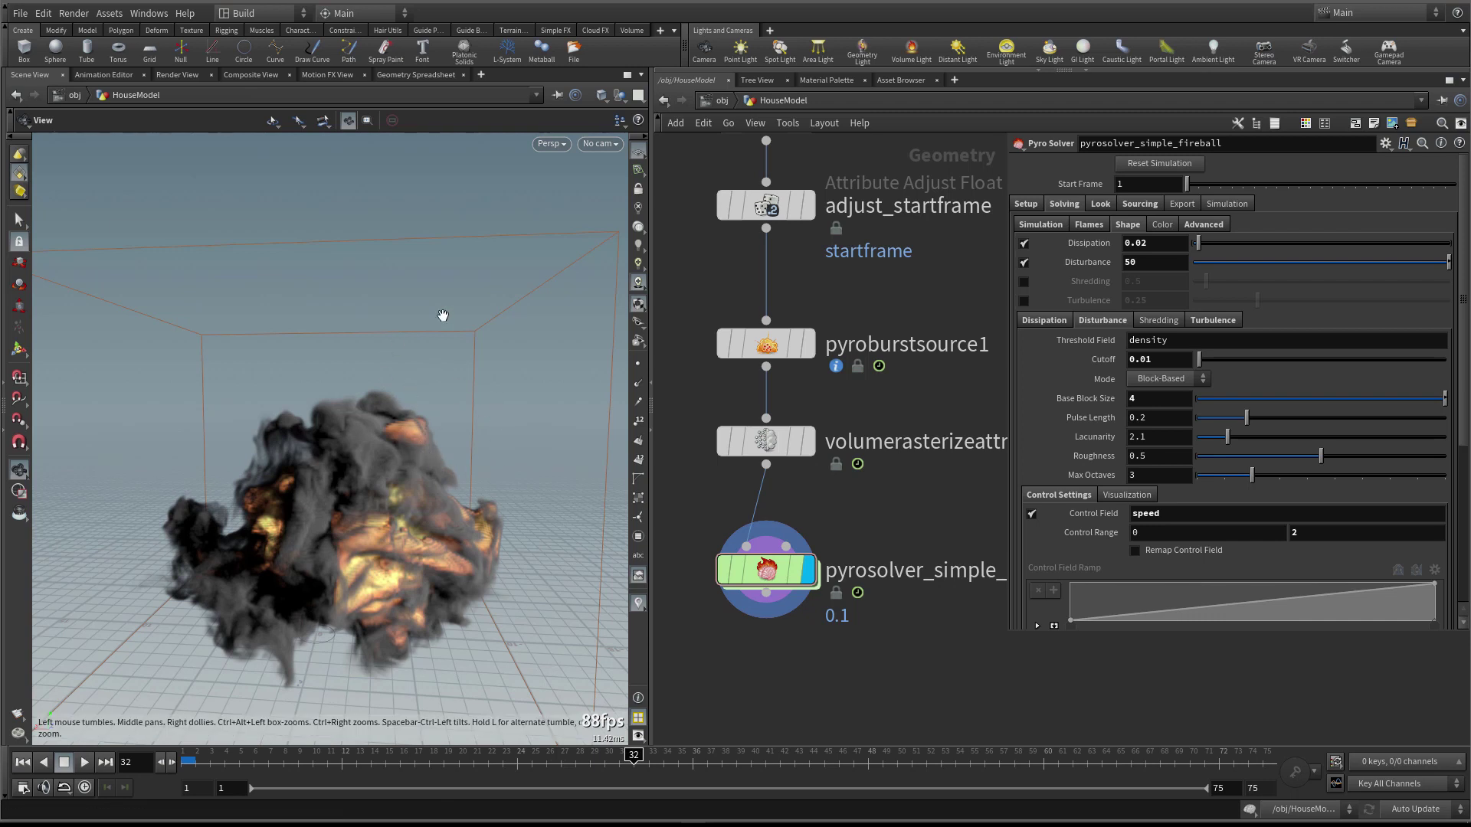
left_click(23, 763)
left_click(1185, 521)
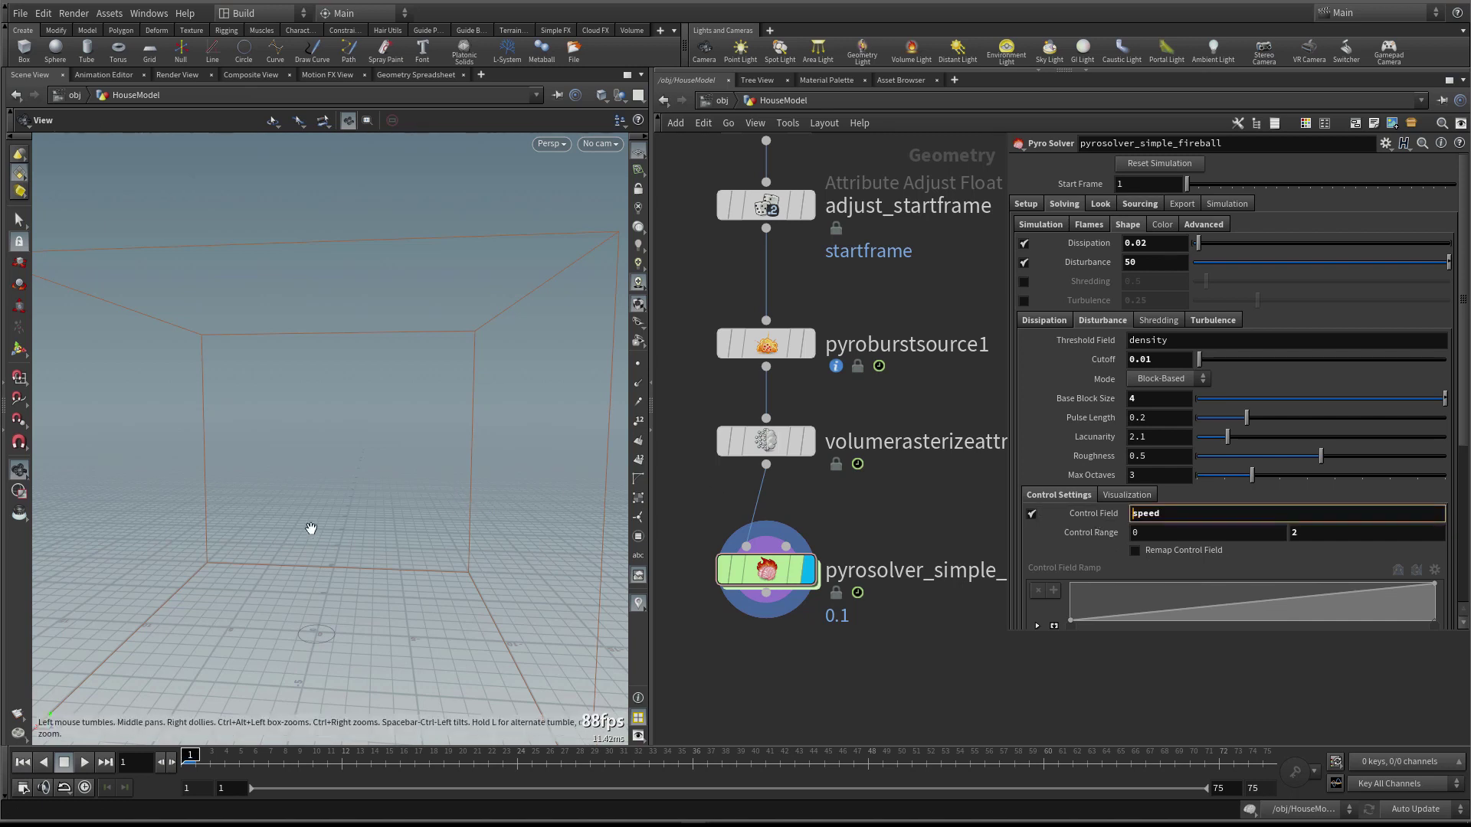
double_click(1166, 515)
left_click(1039, 226)
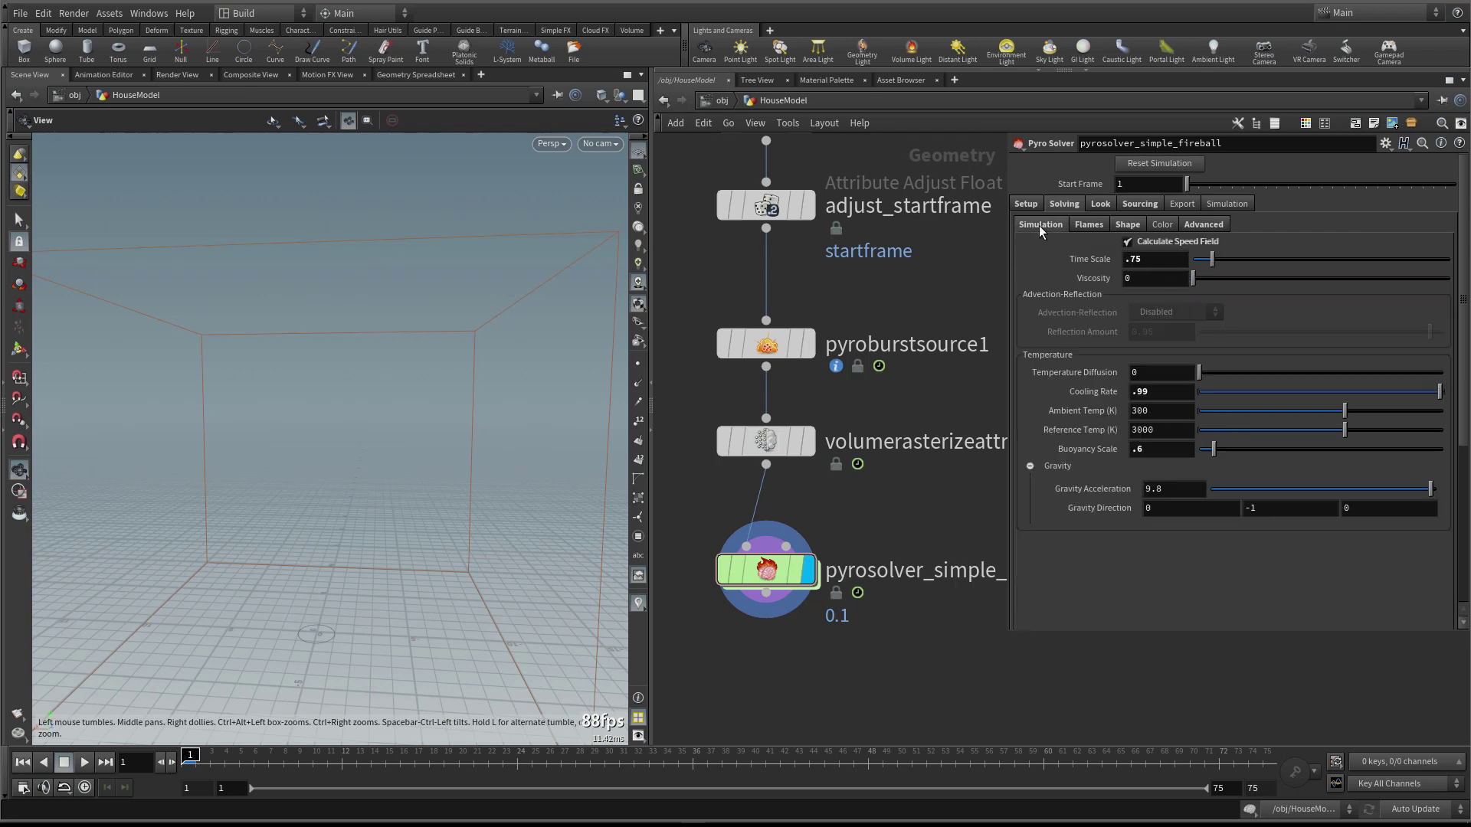
left_click(1126, 224)
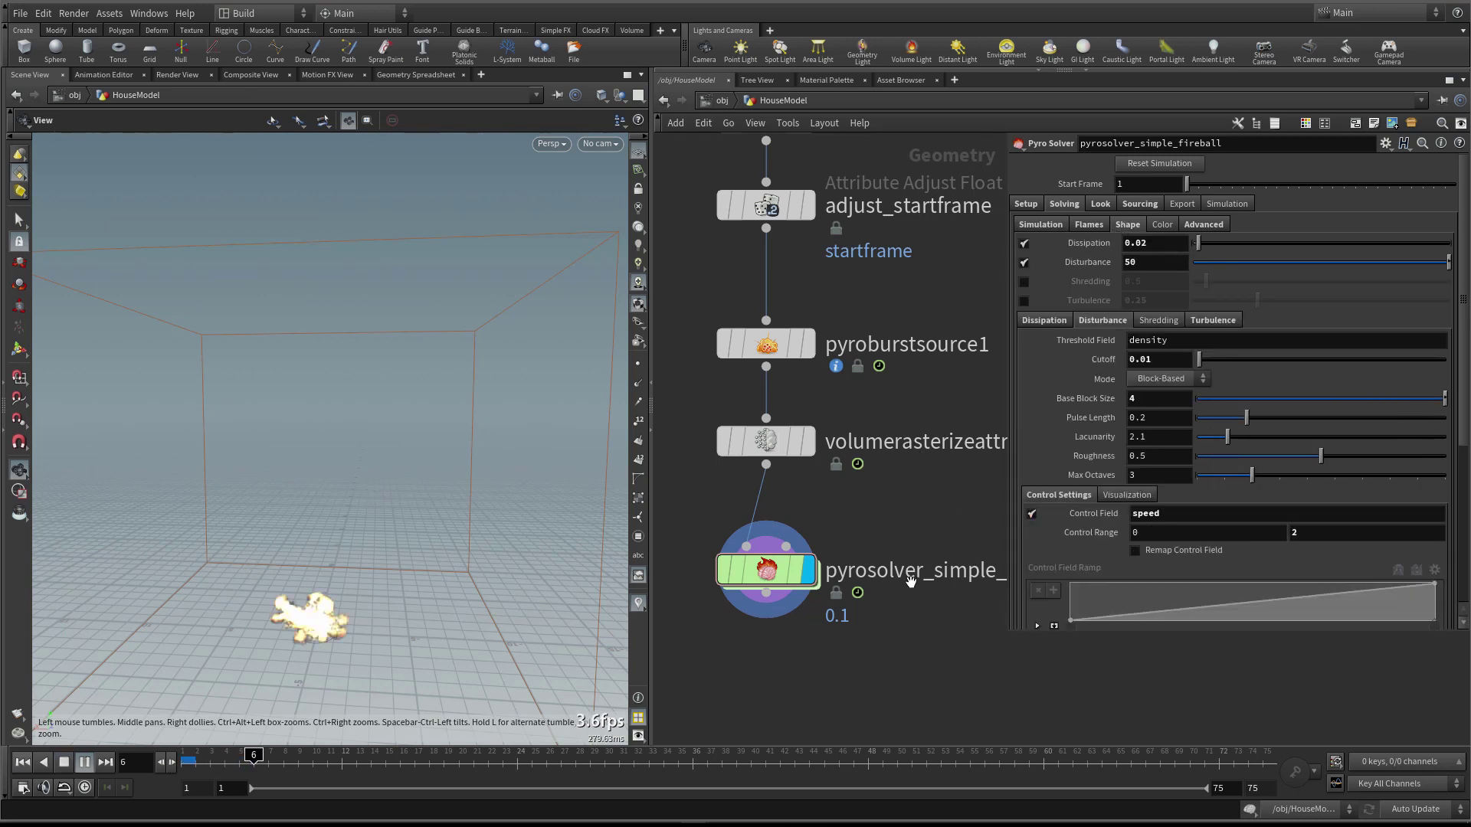
Set the disturbance's control range maximum to 5 and replay the simulation from the first frame
left_click(1165, 538)
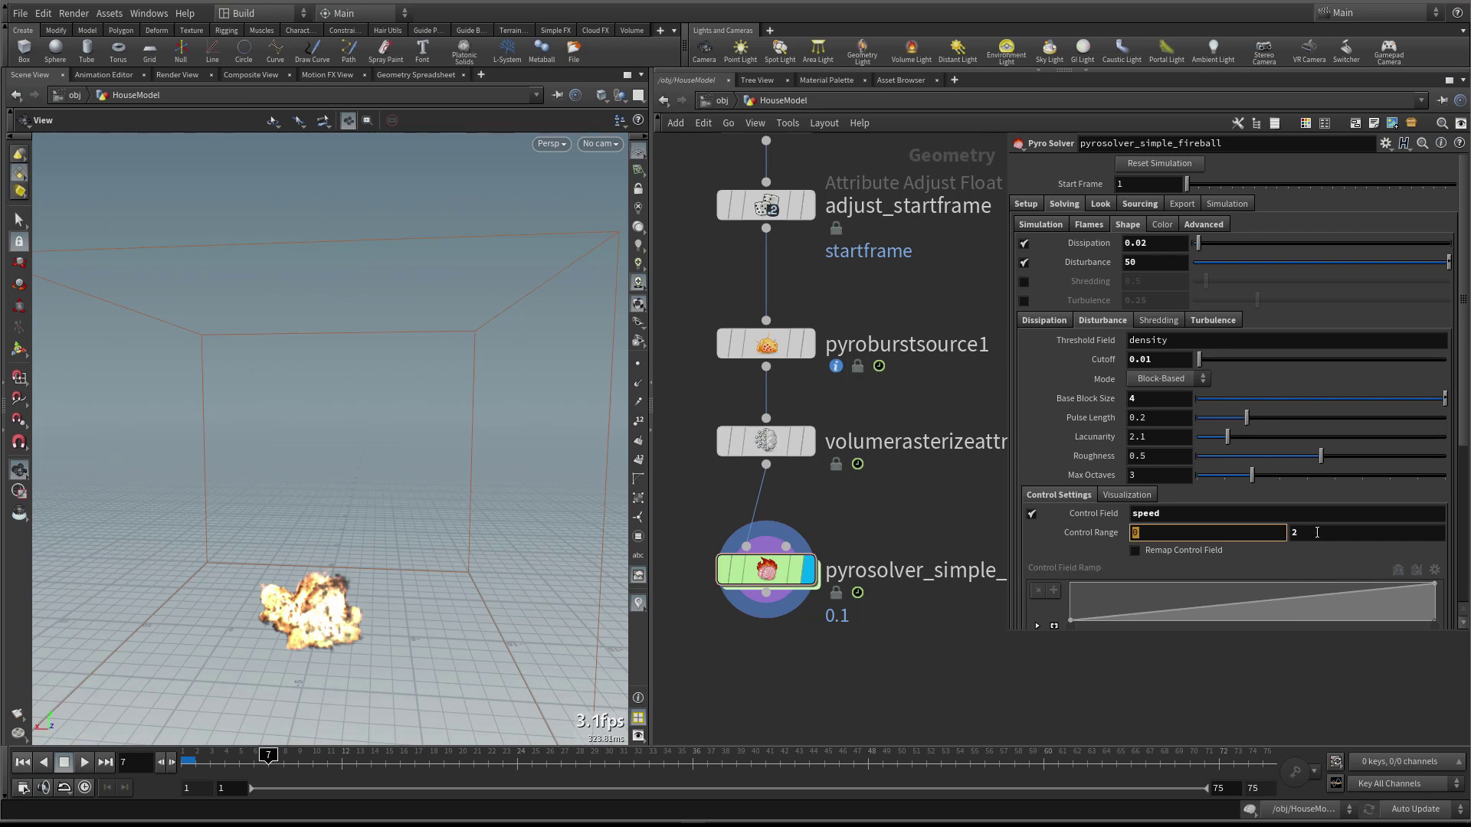
key("Tab")
type("5")
key("Return")
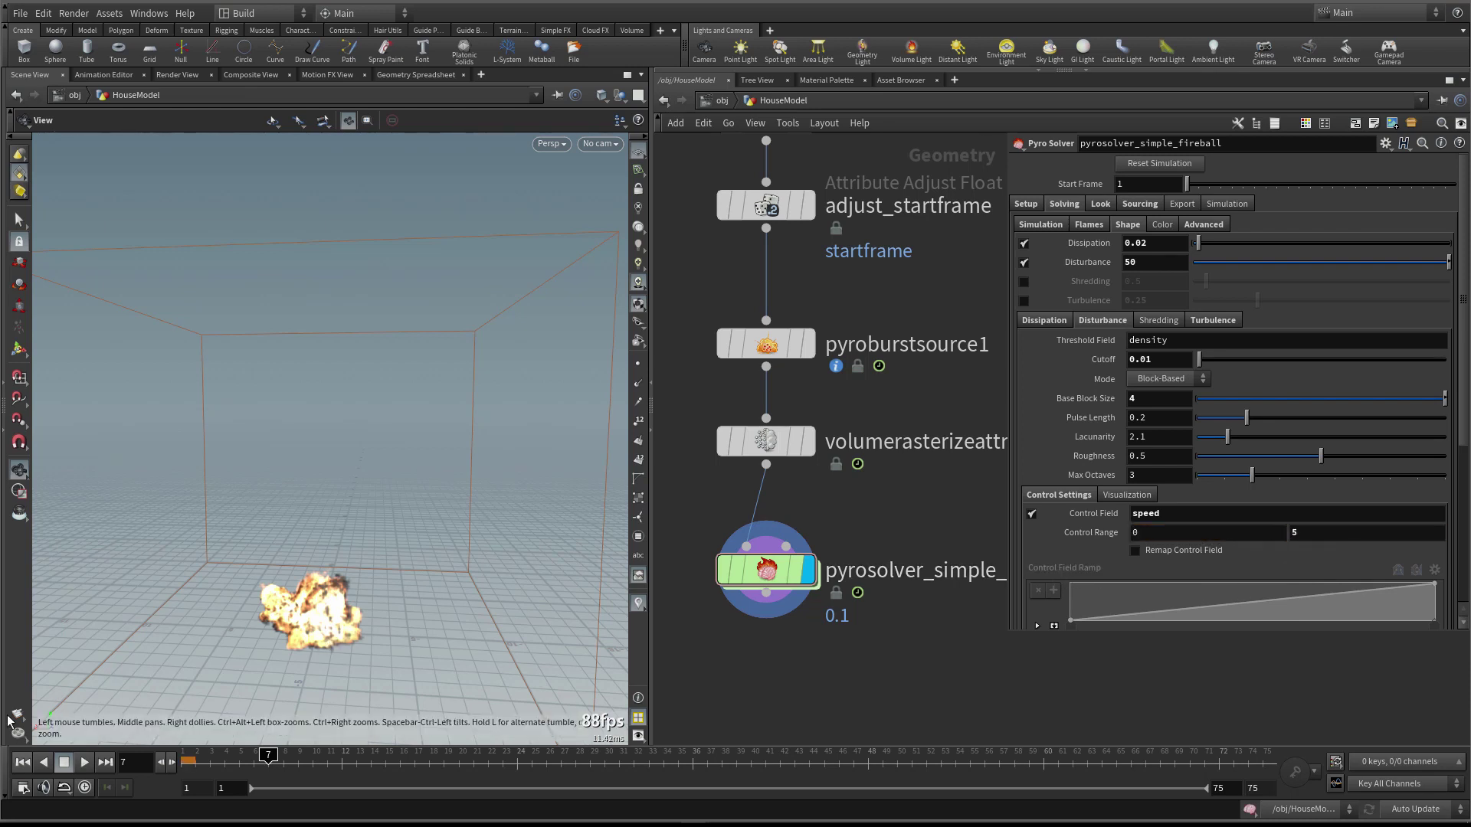
left_click(22, 762)
left_click(84, 762)
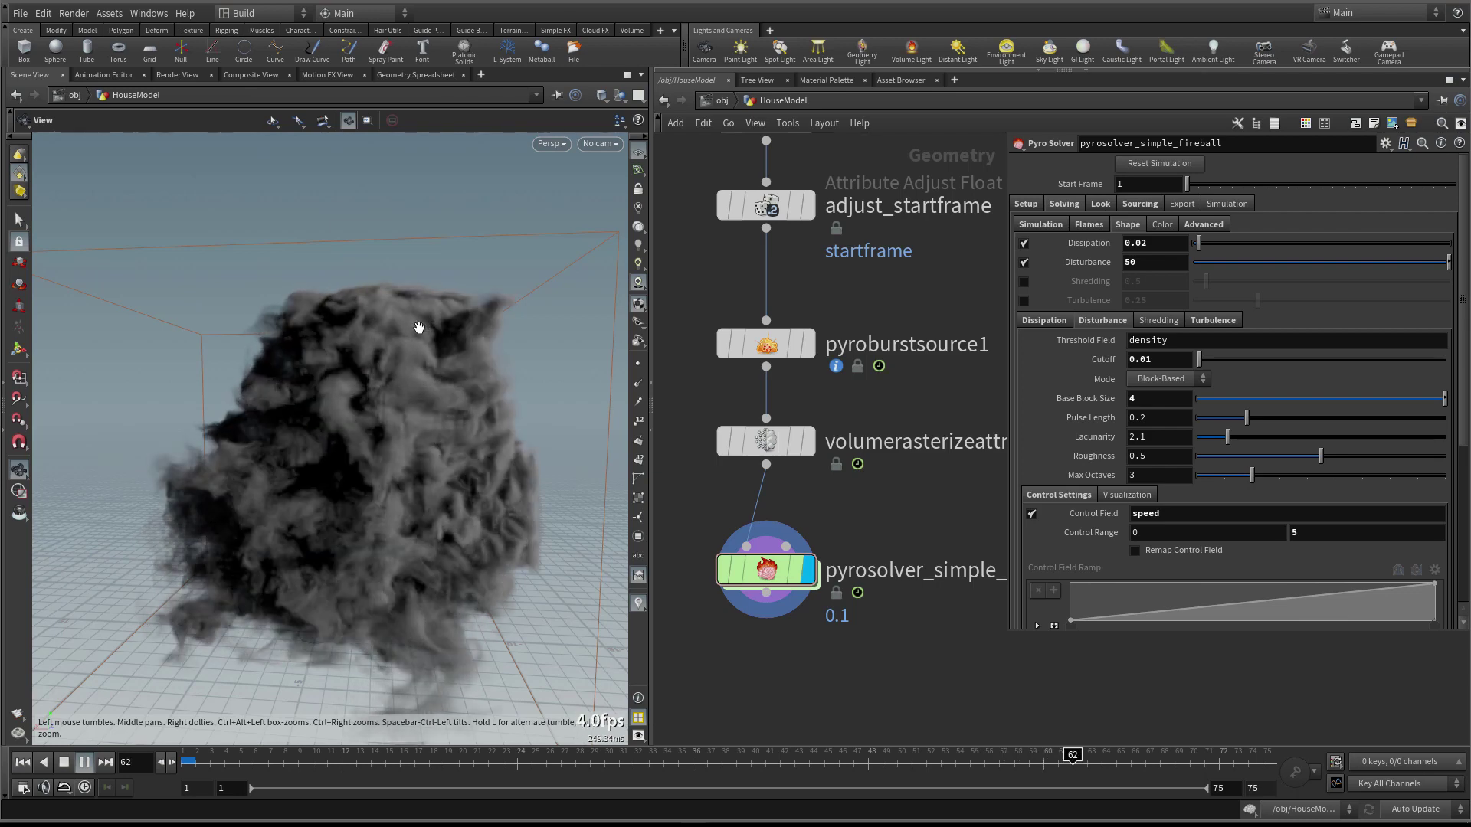
left_click(23, 766)
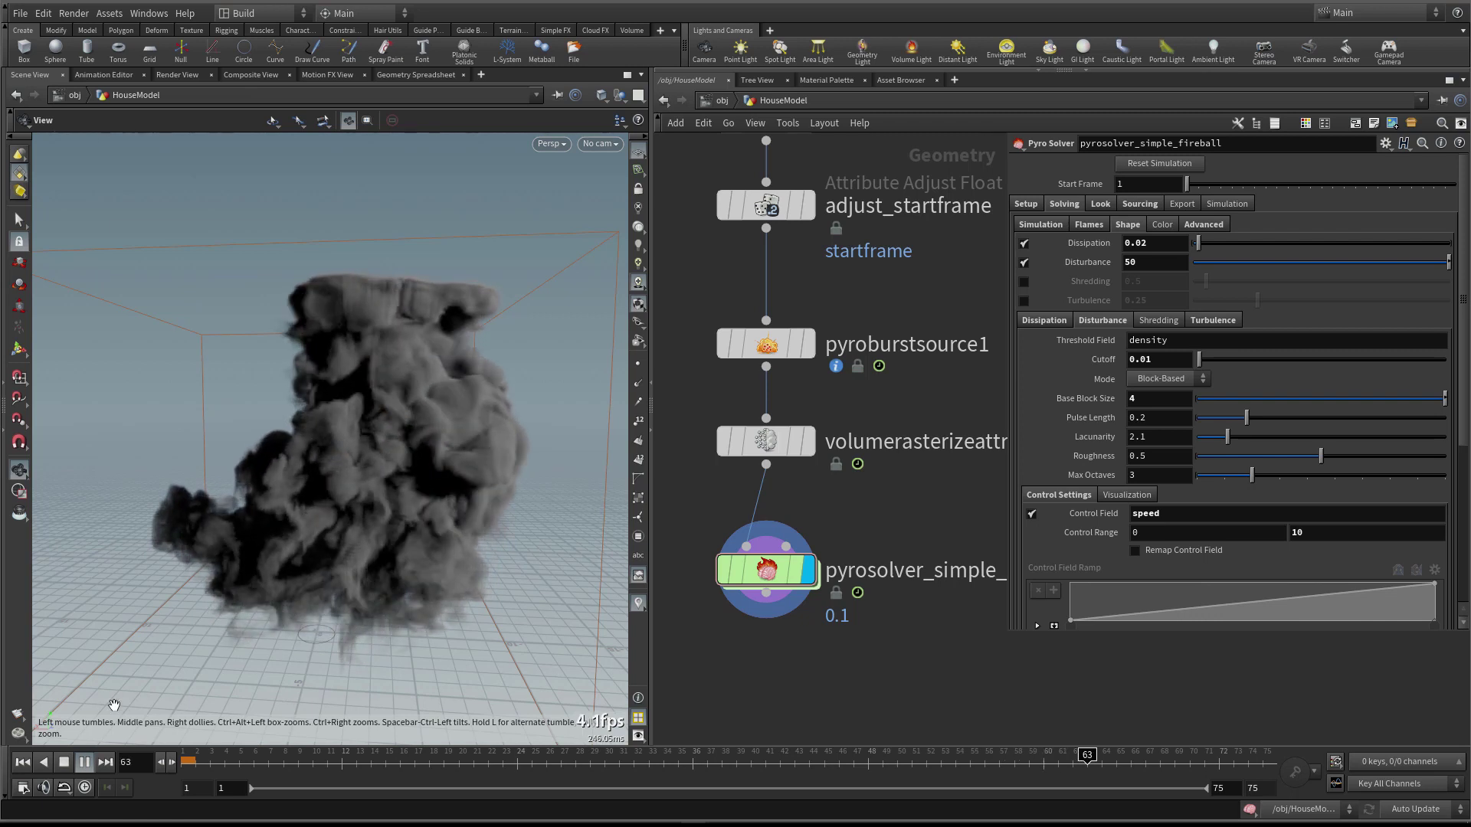
Restore the disturbance's control range maximum to 5, set its base block size to 0.3, and replay the simulation
left_click(26, 766)
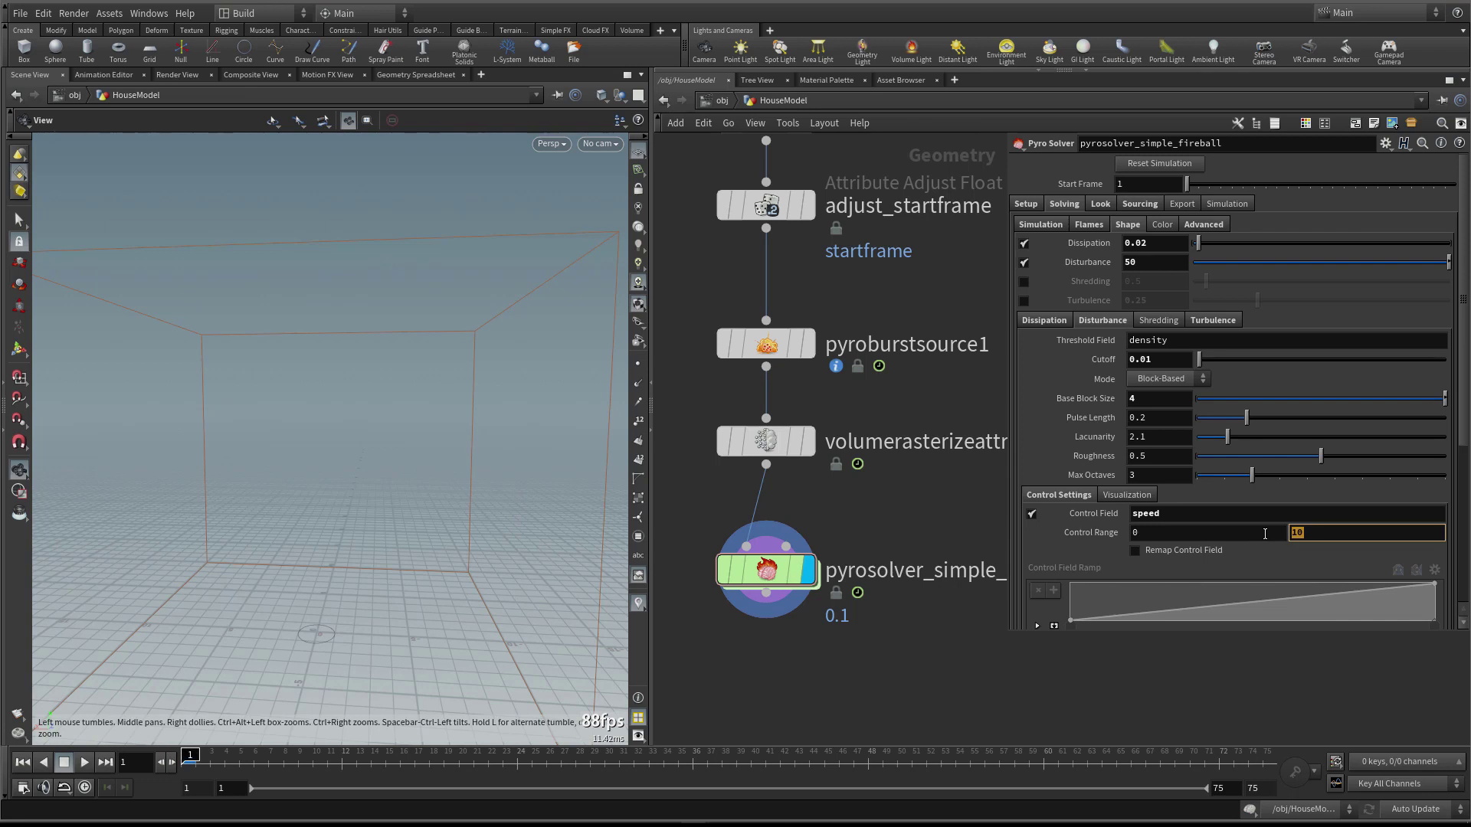
left_click_drag(1138, 399, 1071, 393)
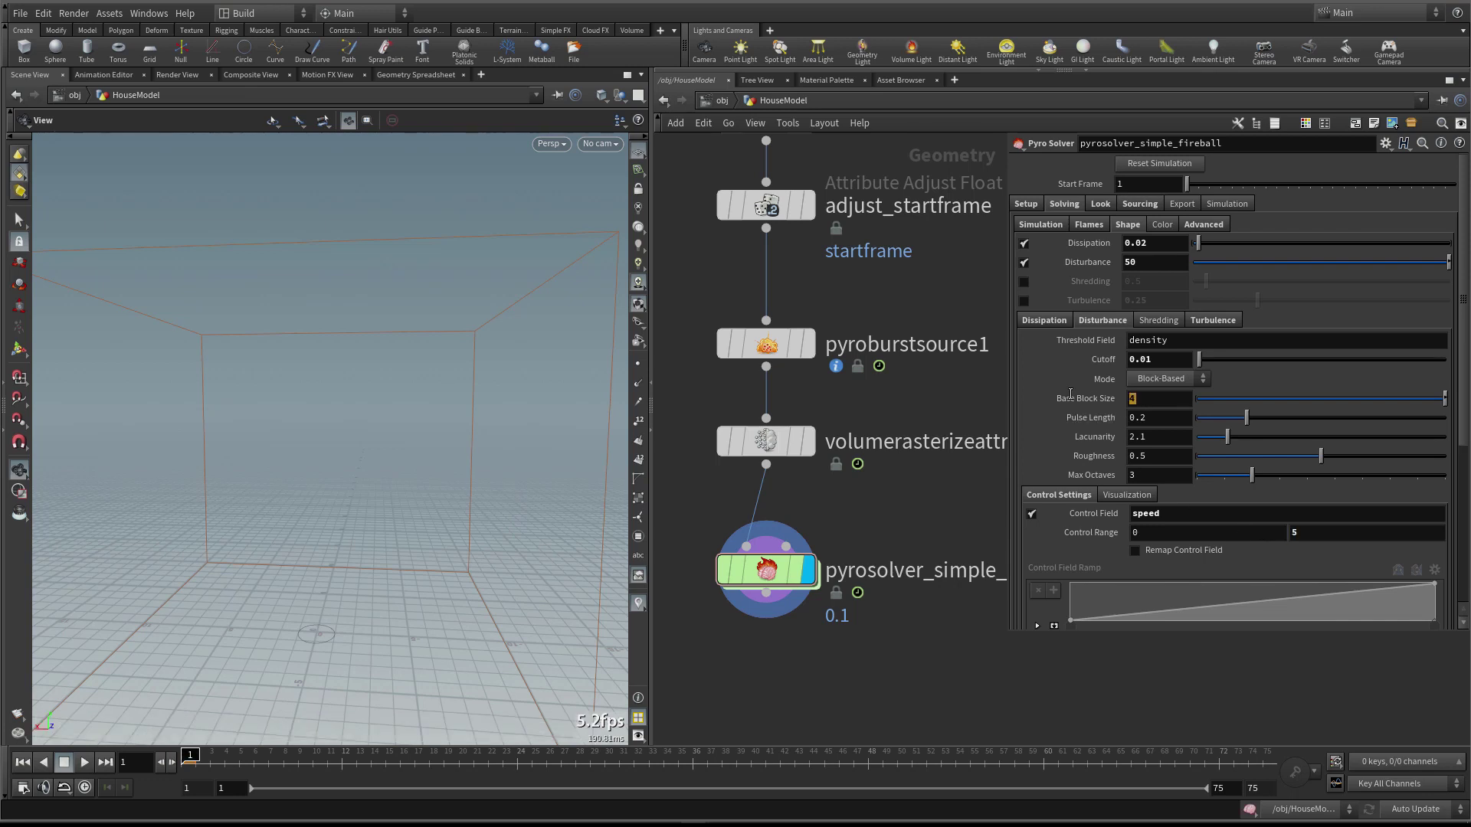
type(".3")
key("Return")
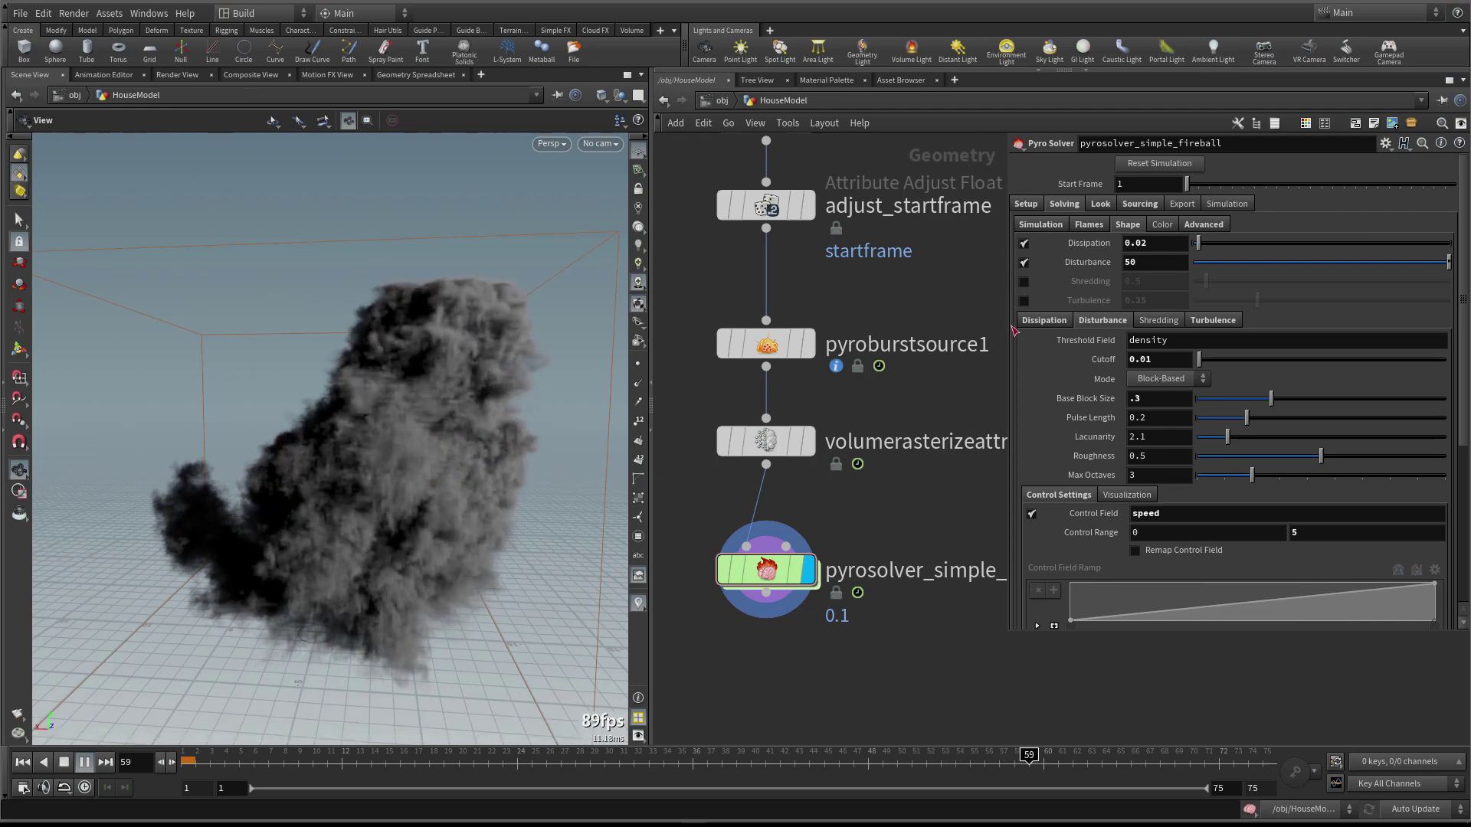
key("Up")
left_click_drag(476, 420, 542, 421)
Disable disturbance, return to the first frame, enable shredding, and show the shredding settings
left_click(1023, 264)
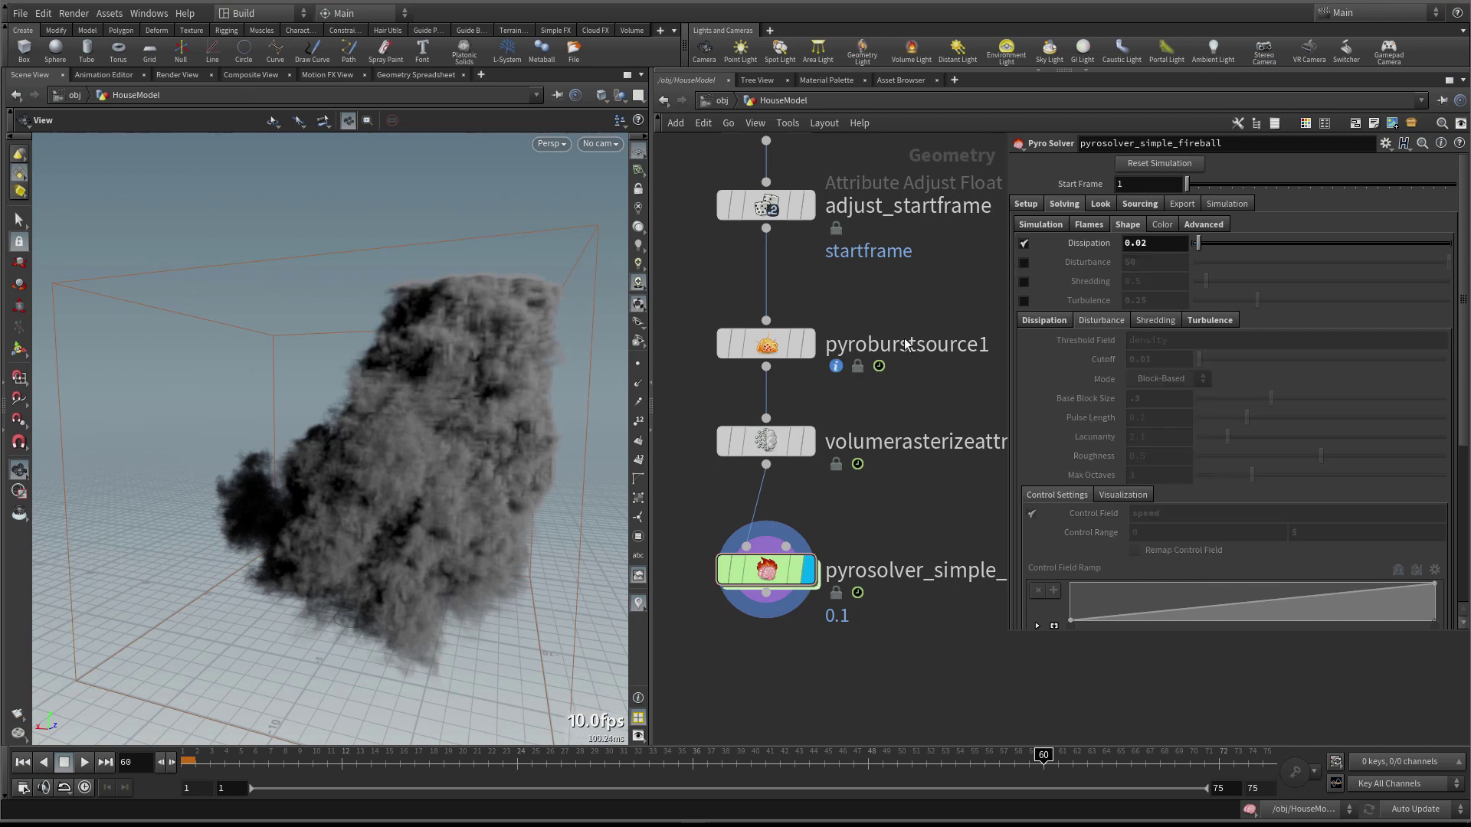
left_click(23, 762)
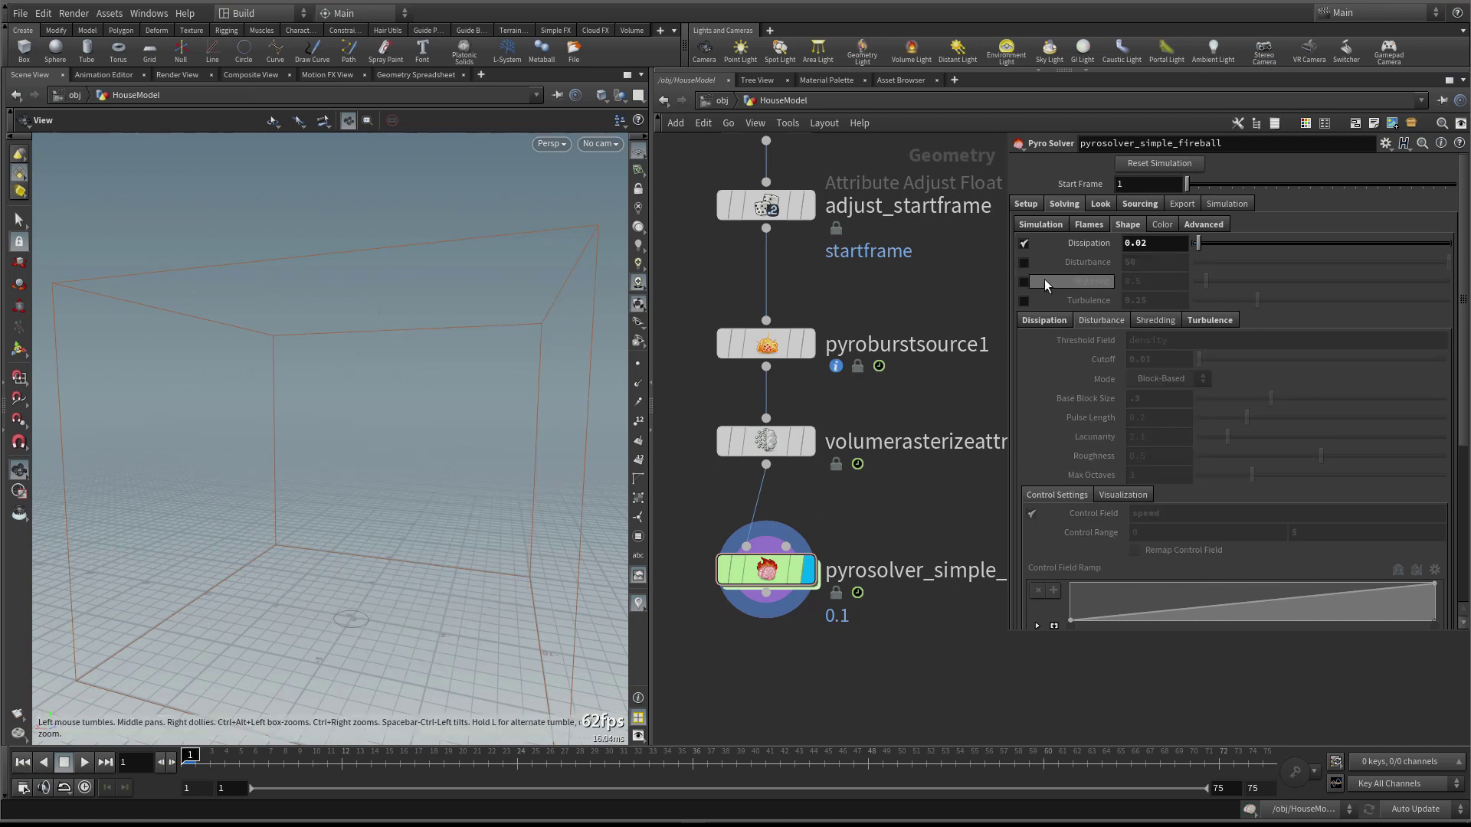
left_click(1024, 281)
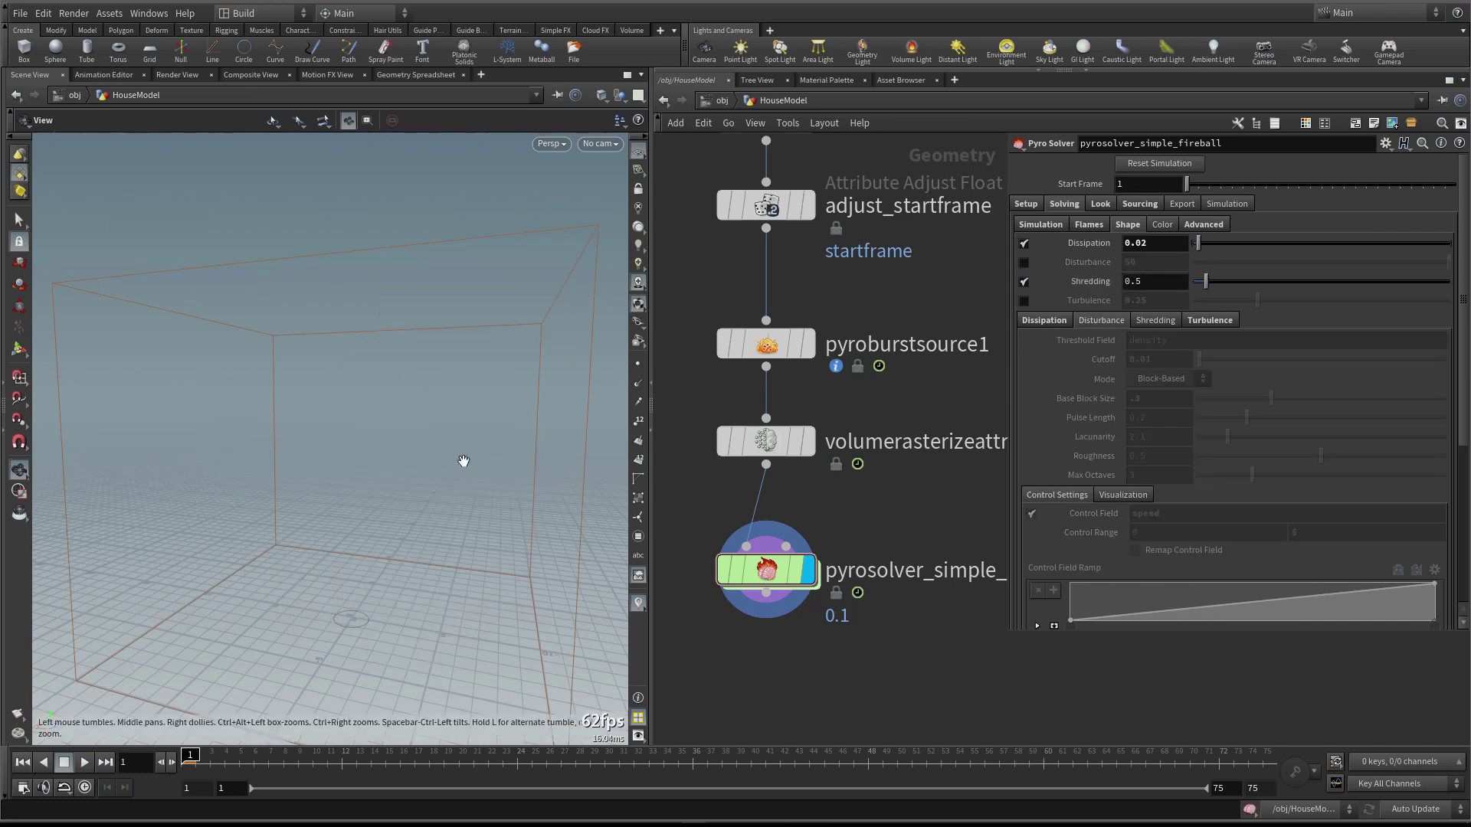
left_click(1152, 320)
left_click_drag(369, 462, 414, 449)
mouse_move(414, 449)
right_mouse_down()
mouse_move(440, 475)
mouse_move(417, 476)
right_mouse_up()
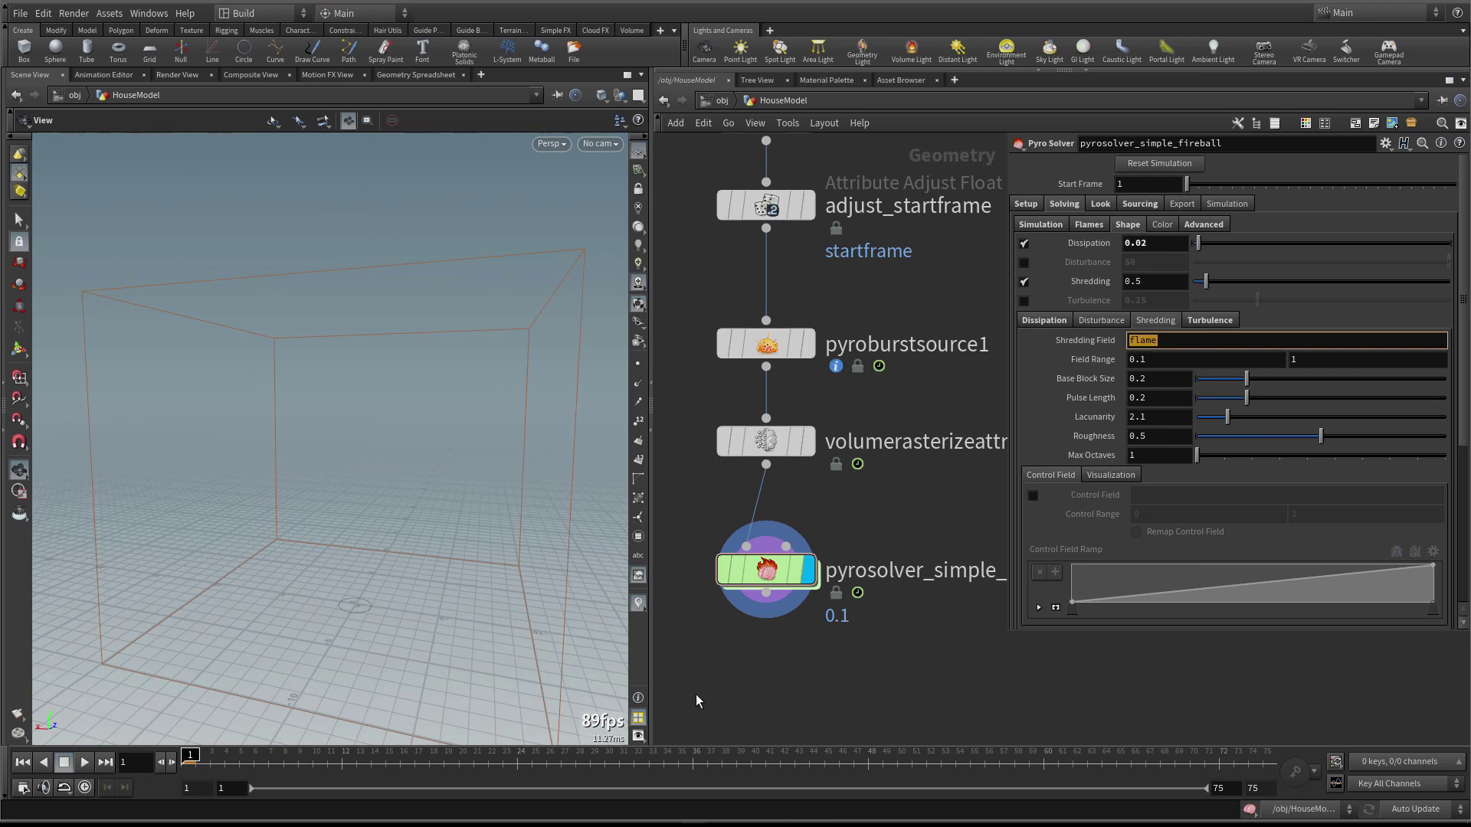
Set the shredding field range maximum to 1.1 and play the simulation, inspecting the fireball from the front
scroll(397, 380, "down", 2)
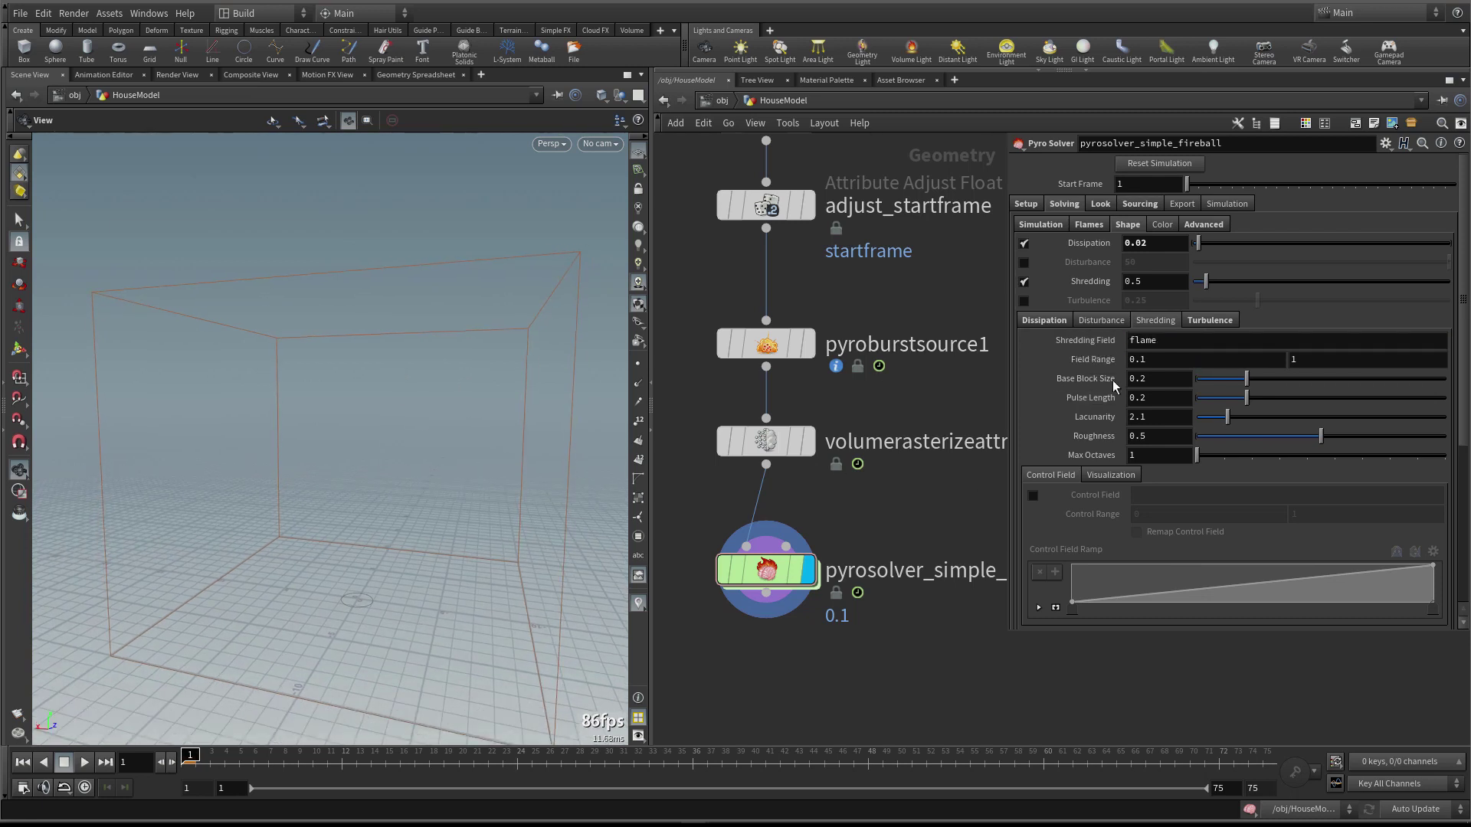
key("Tab")
type(".1")
key("Return")
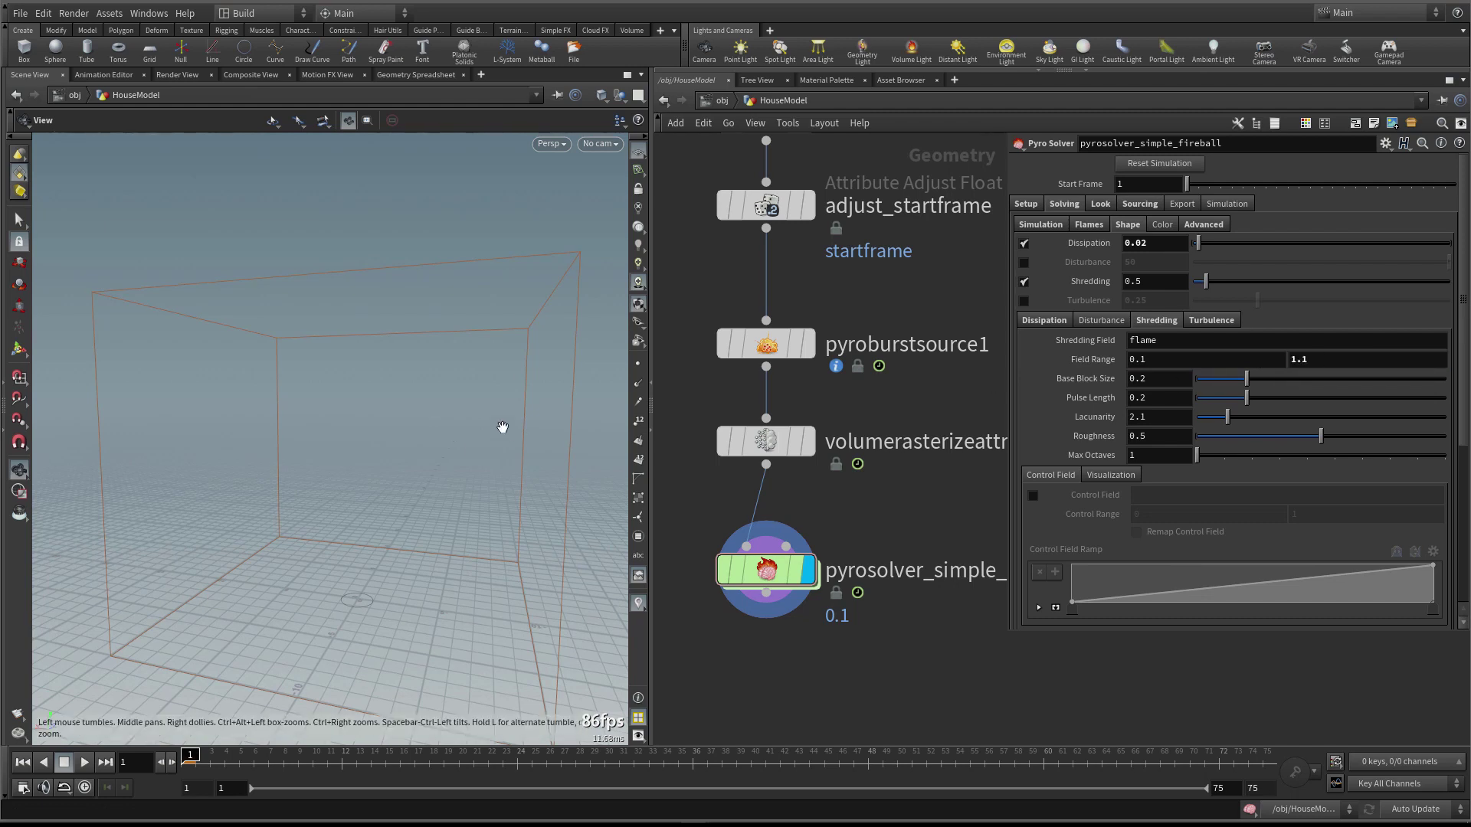
scroll(486, 437, "down", 3)
left_click_drag(488, 427, 476, 430)
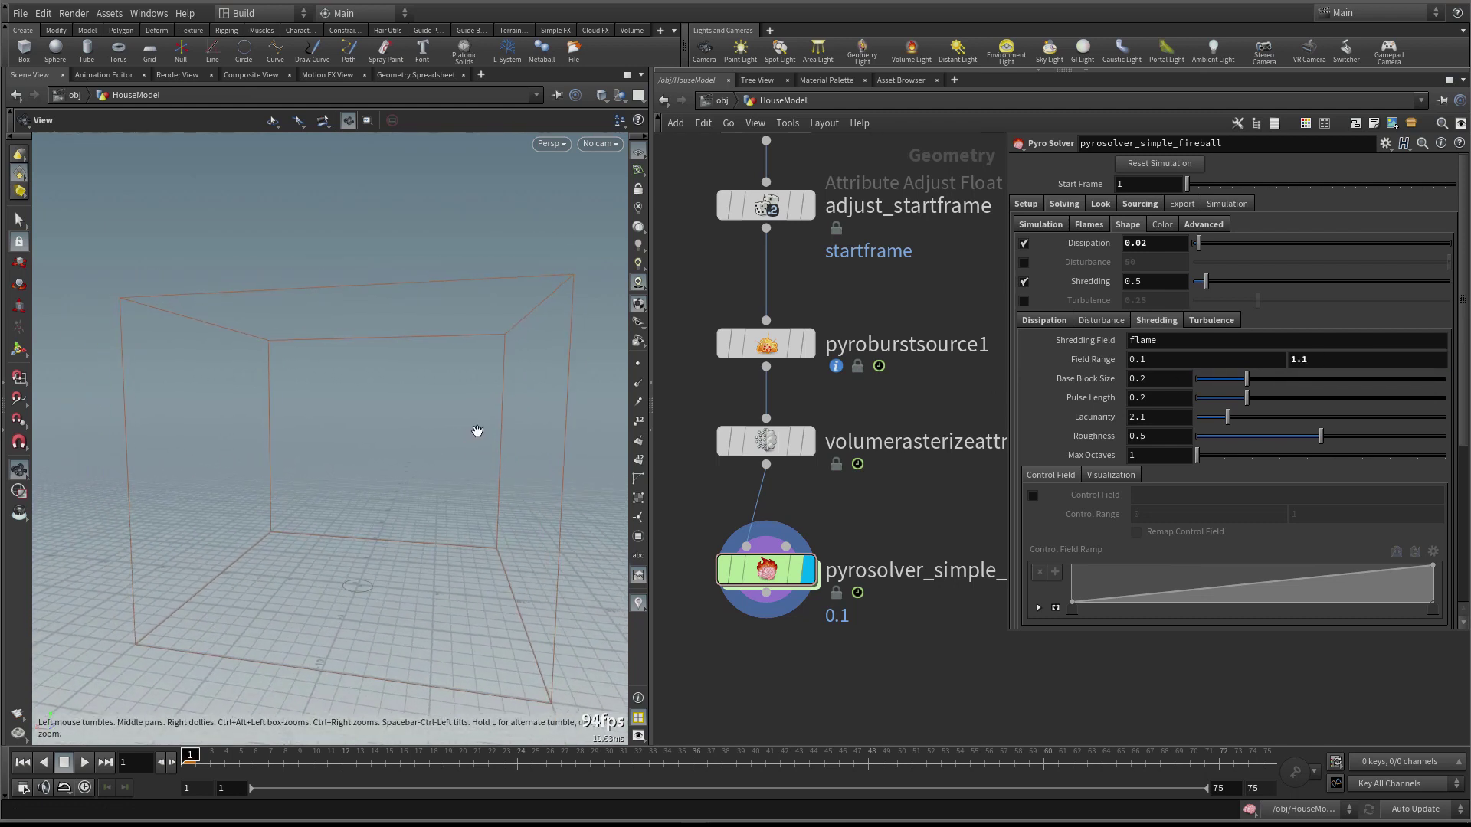
key("Up")
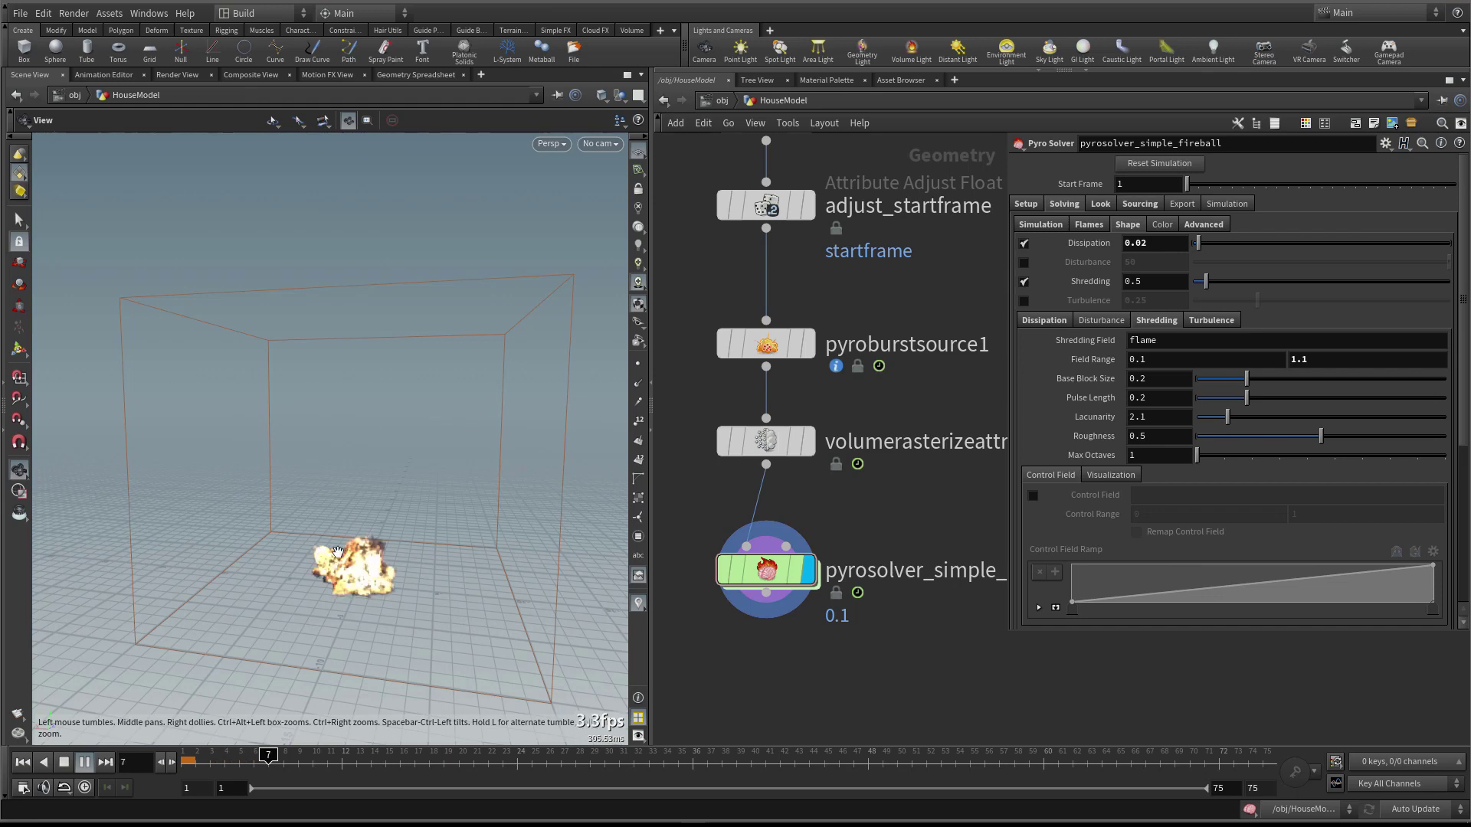
key("Up")
right_click_drag(438, 555, 476, 518)
left_click_drag(475, 518, 329, 545)
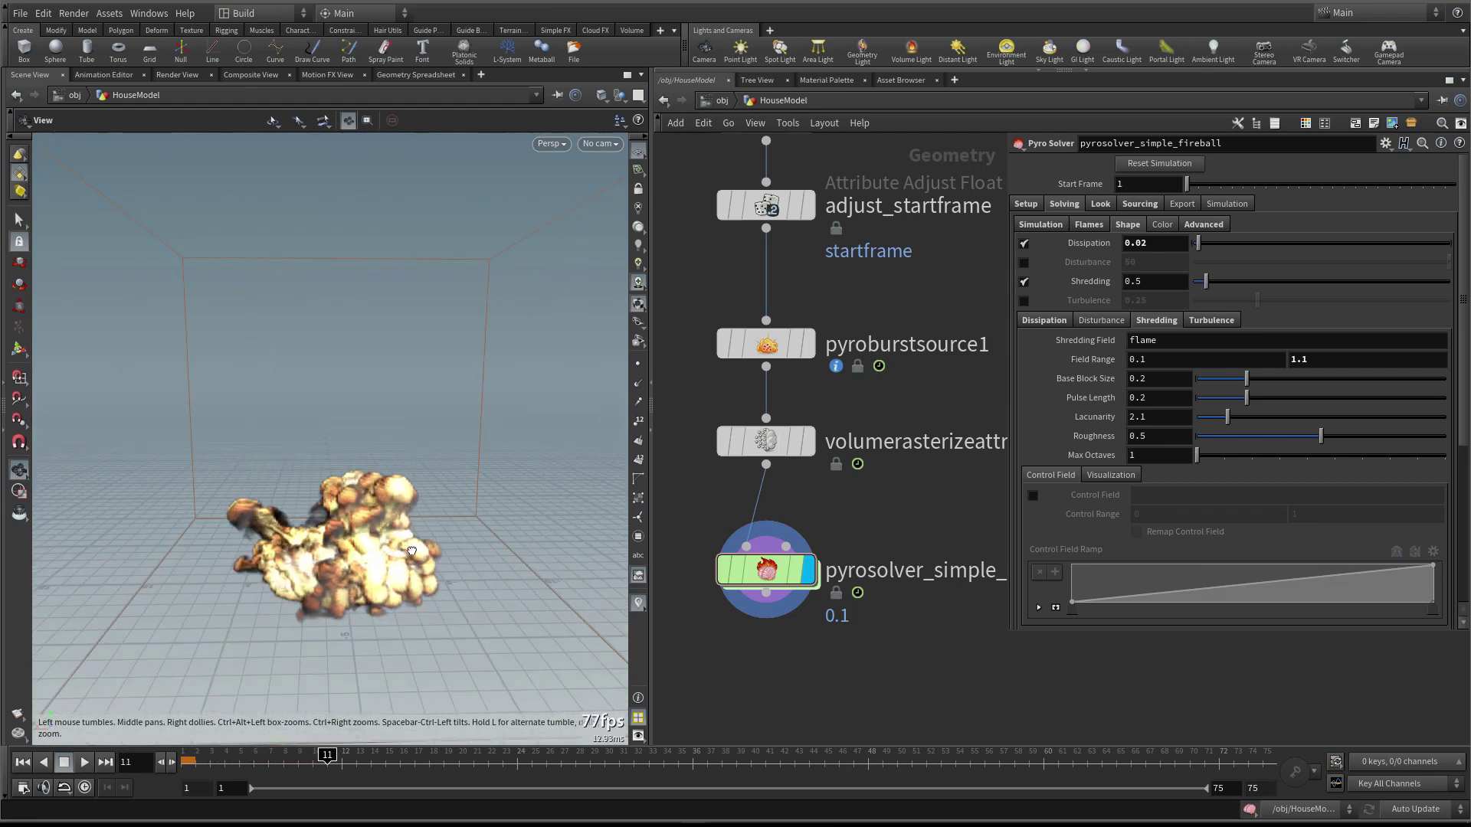
key("Up")
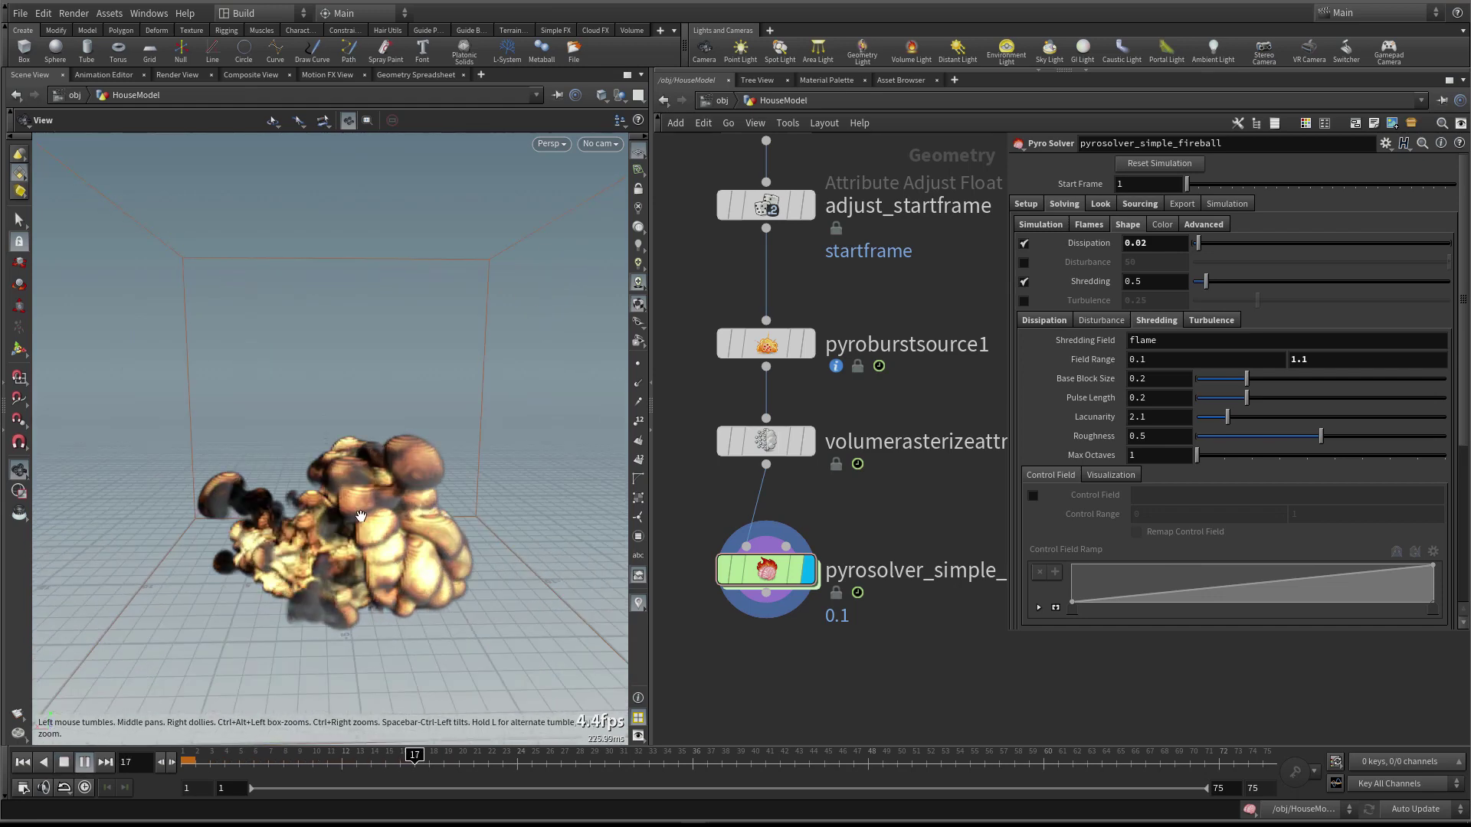
key("Up")
Set the shredding amount to 20 and replay the simulation from the first frame
left_click(23, 762)
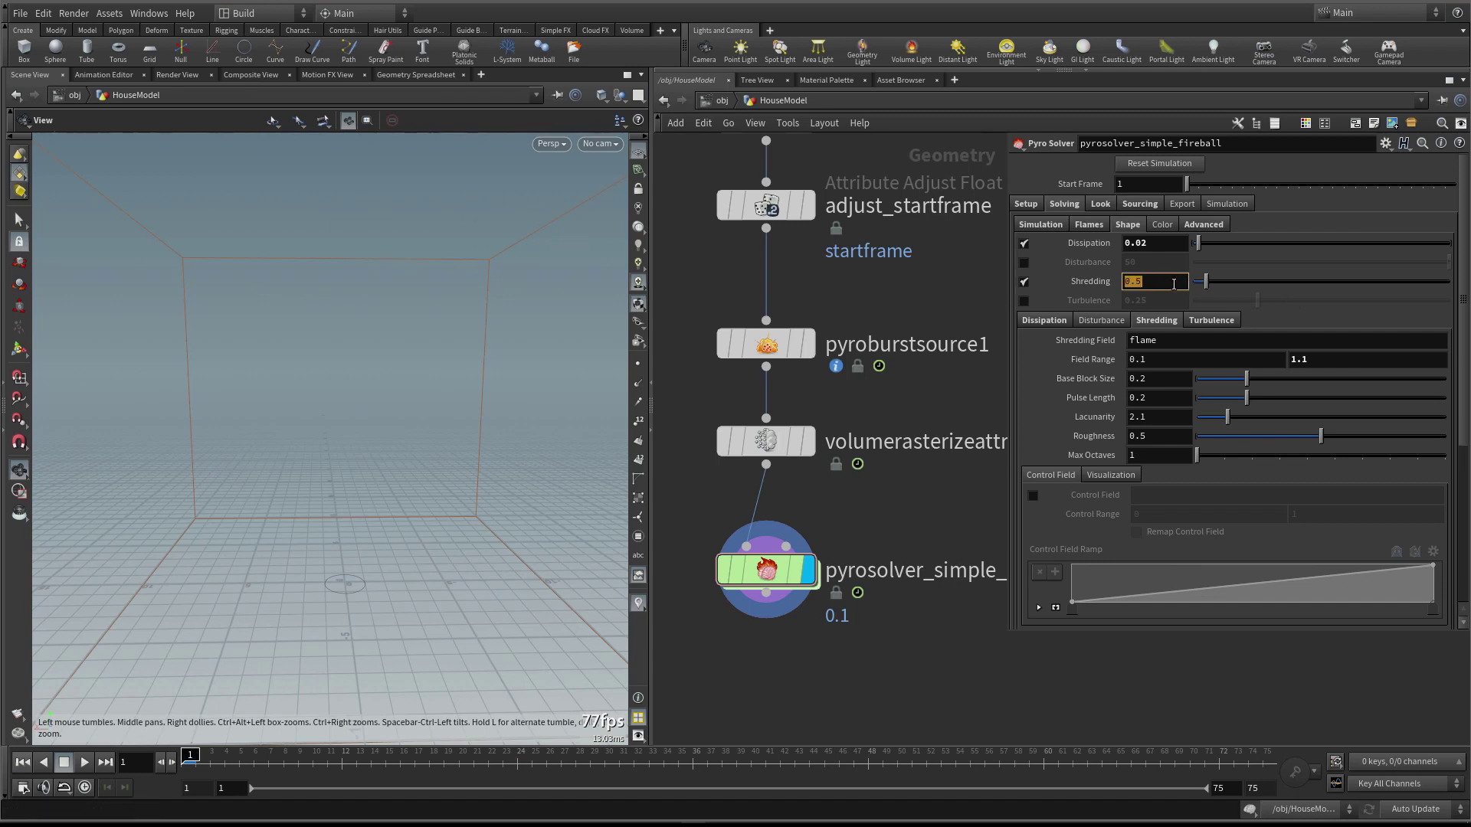
type("0")
key("Return")
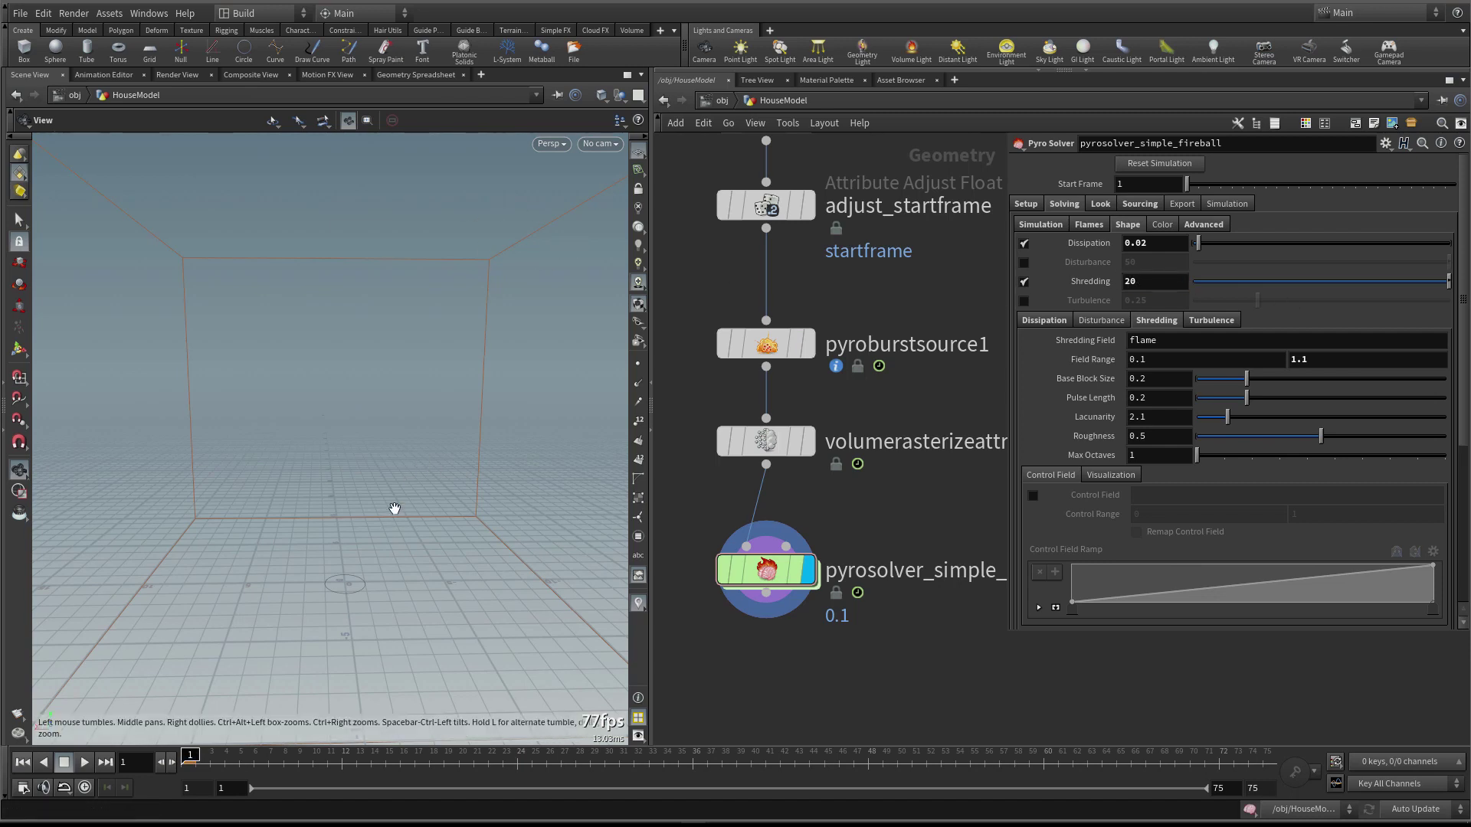
key("Up")
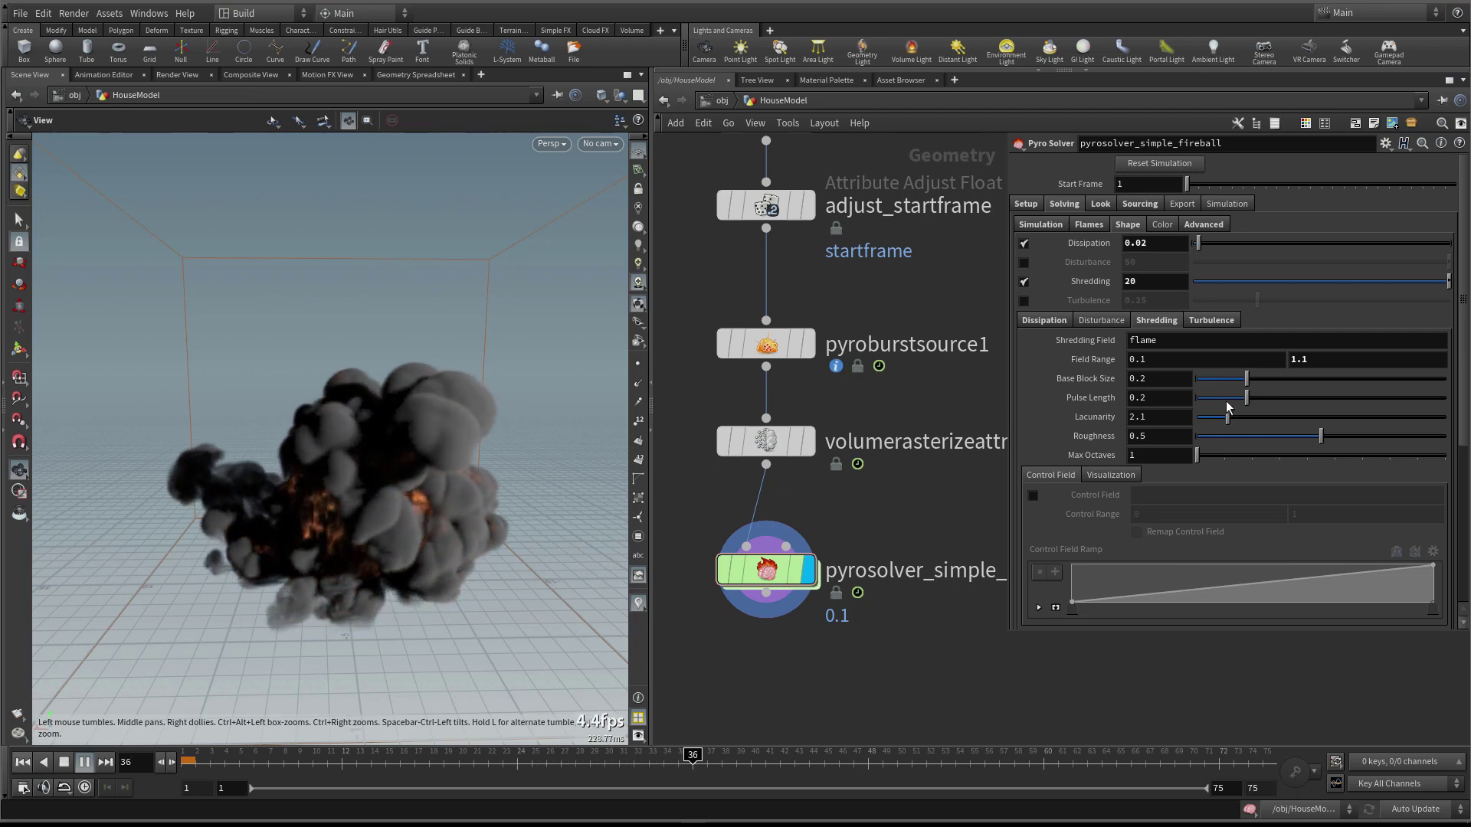
key("Up")
Set the shredding's base block size to 0.3 and replay the simulation from the first frame
left_click_drag(1165, 378, 1119, 378)
type(".3")
key("Return")
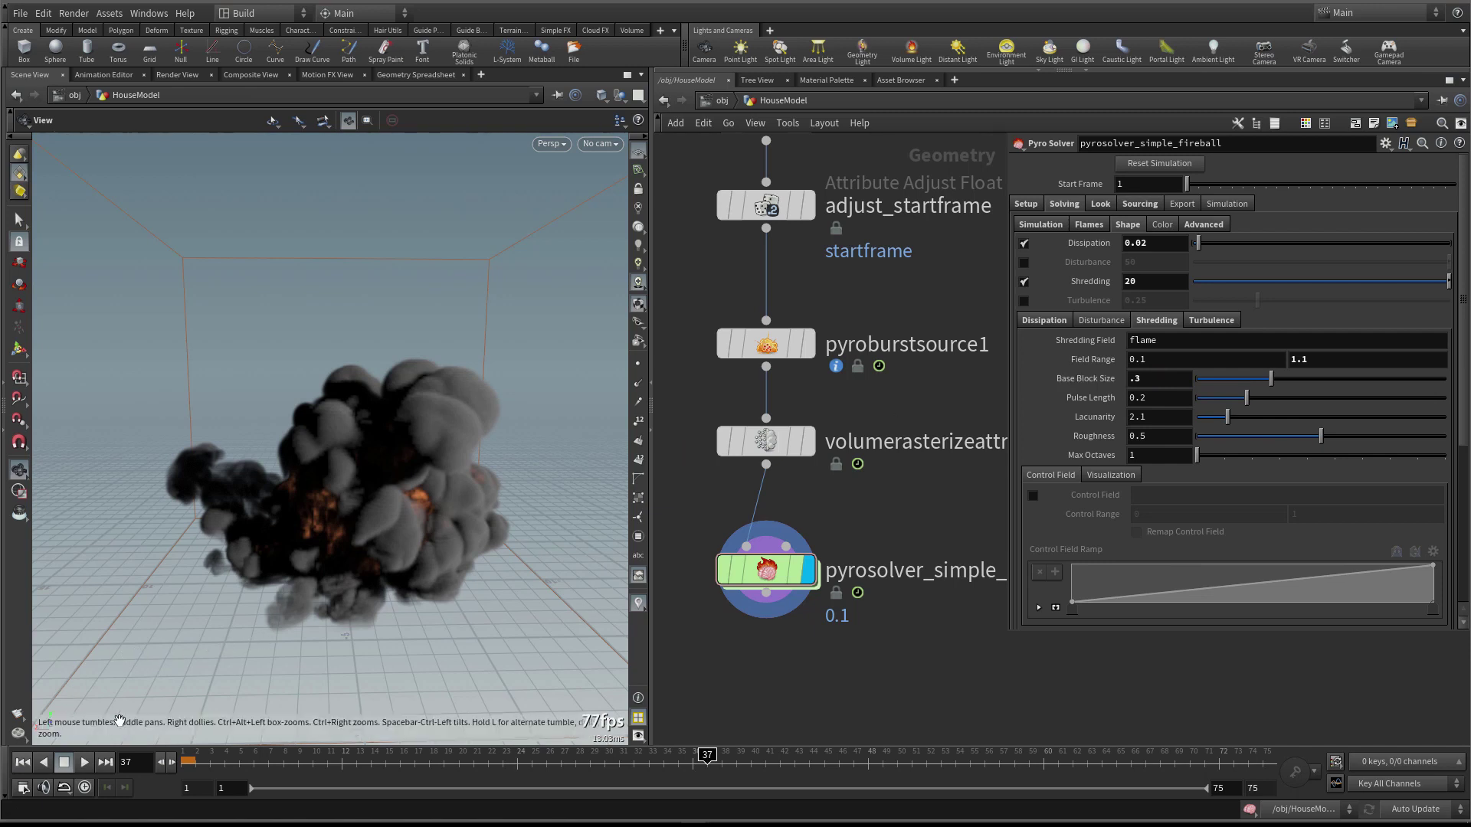
left_click(23, 762)
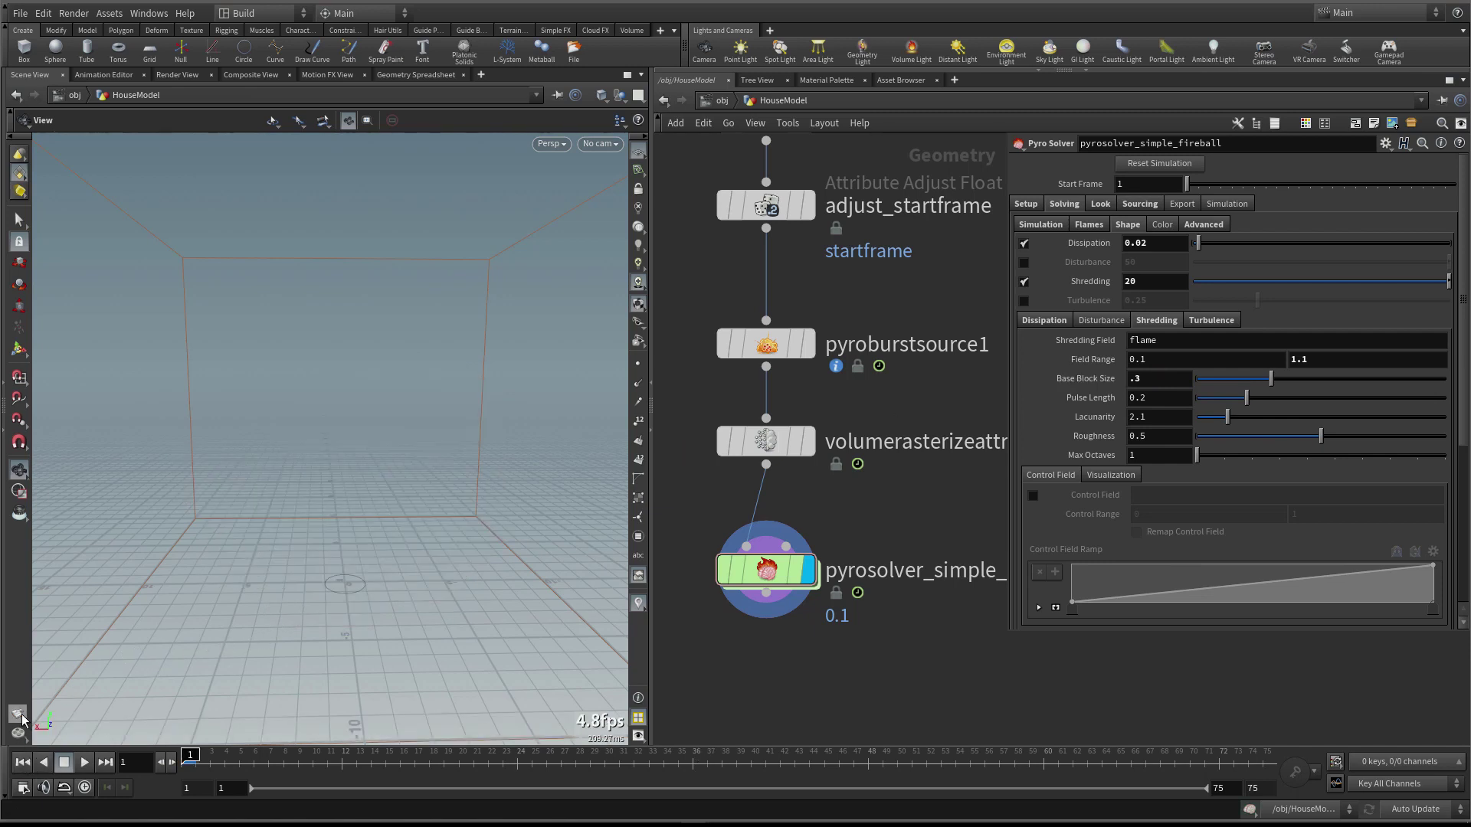
scroll(345, 554, "up", 1)
key("Up")
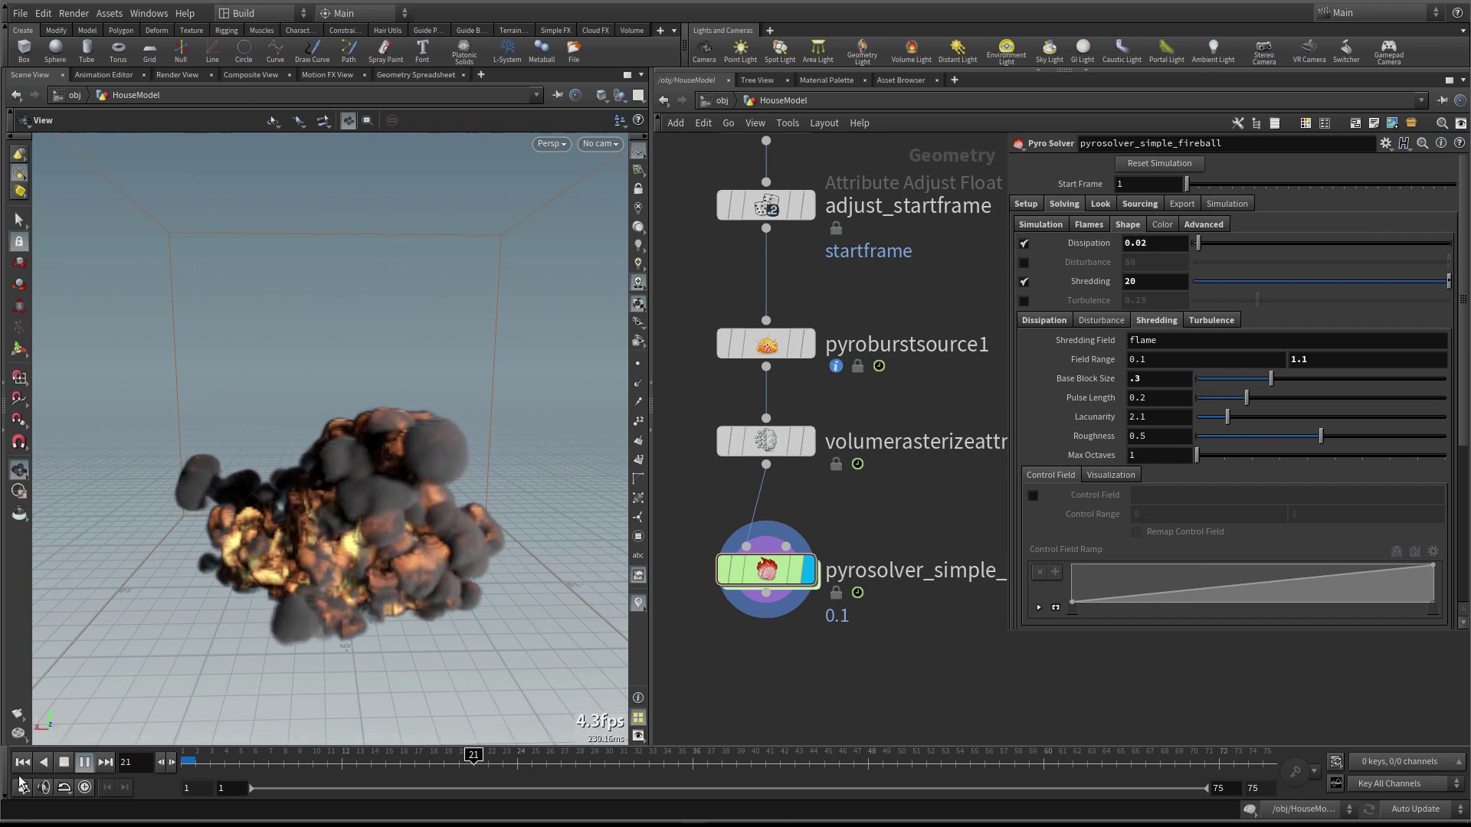
Raise the shredding amount to 100 and replay the simulation from the first frame
left_click(21, 765)
double_click(1154, 286)
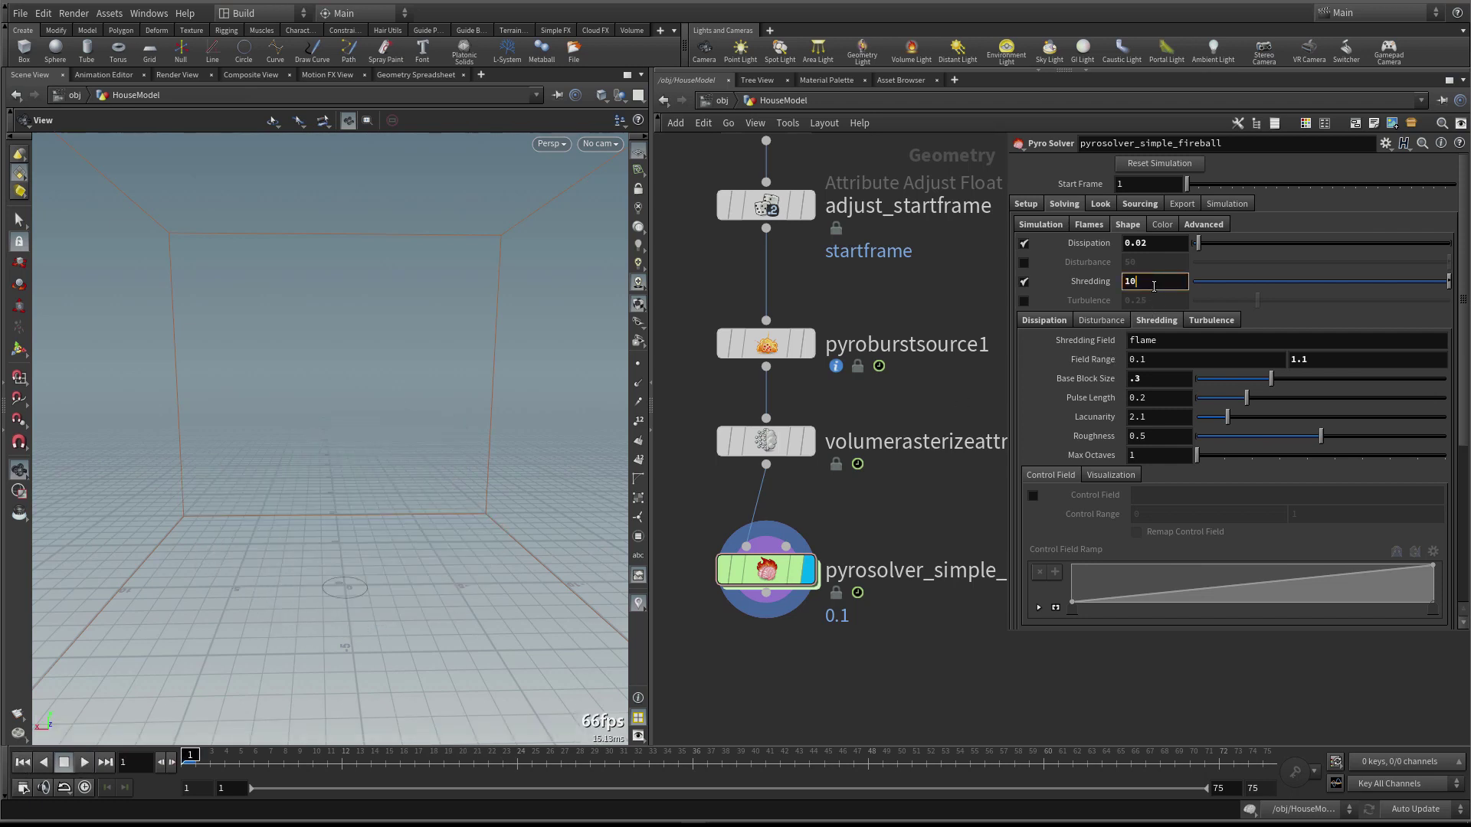
type("100")
key("Return")
key("Up")
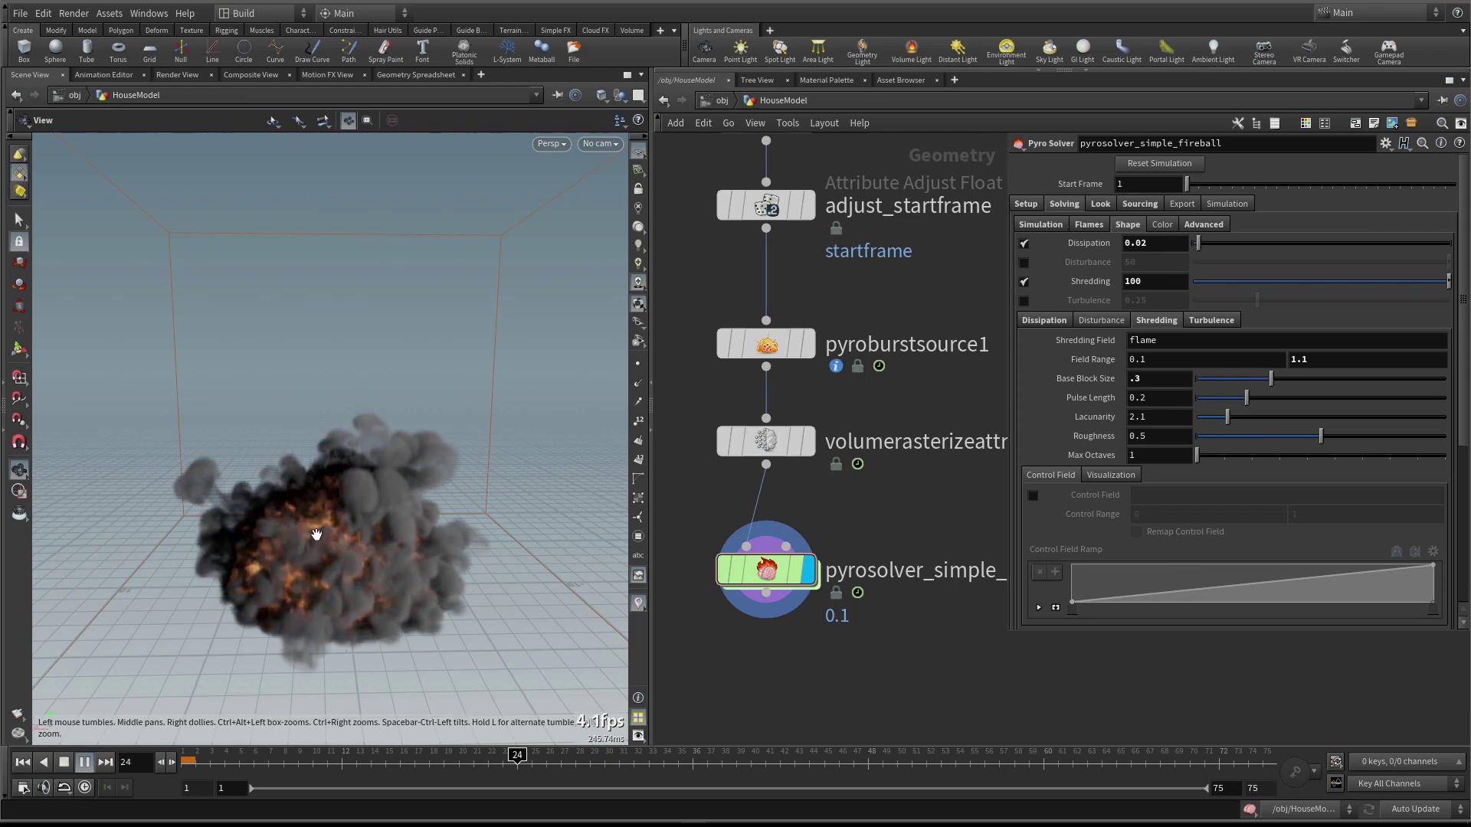
Set the pyro solver's voxel size to 0.08 and replay the simulation from the first frame
left_click(1025, 203)
left_click_drag(1132, 223, 1292, 228)
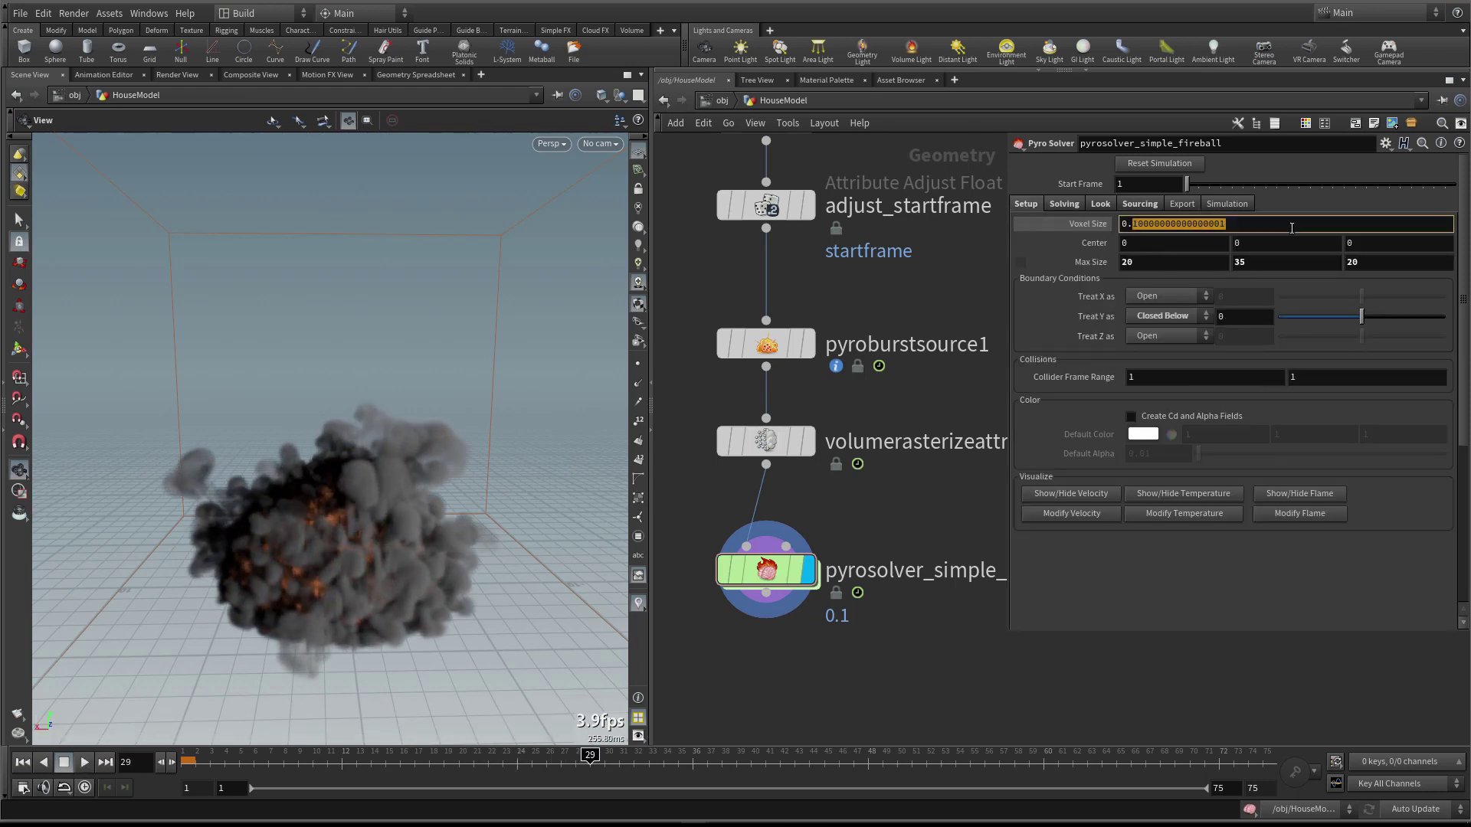
type("0")
type("8")
key("Return")
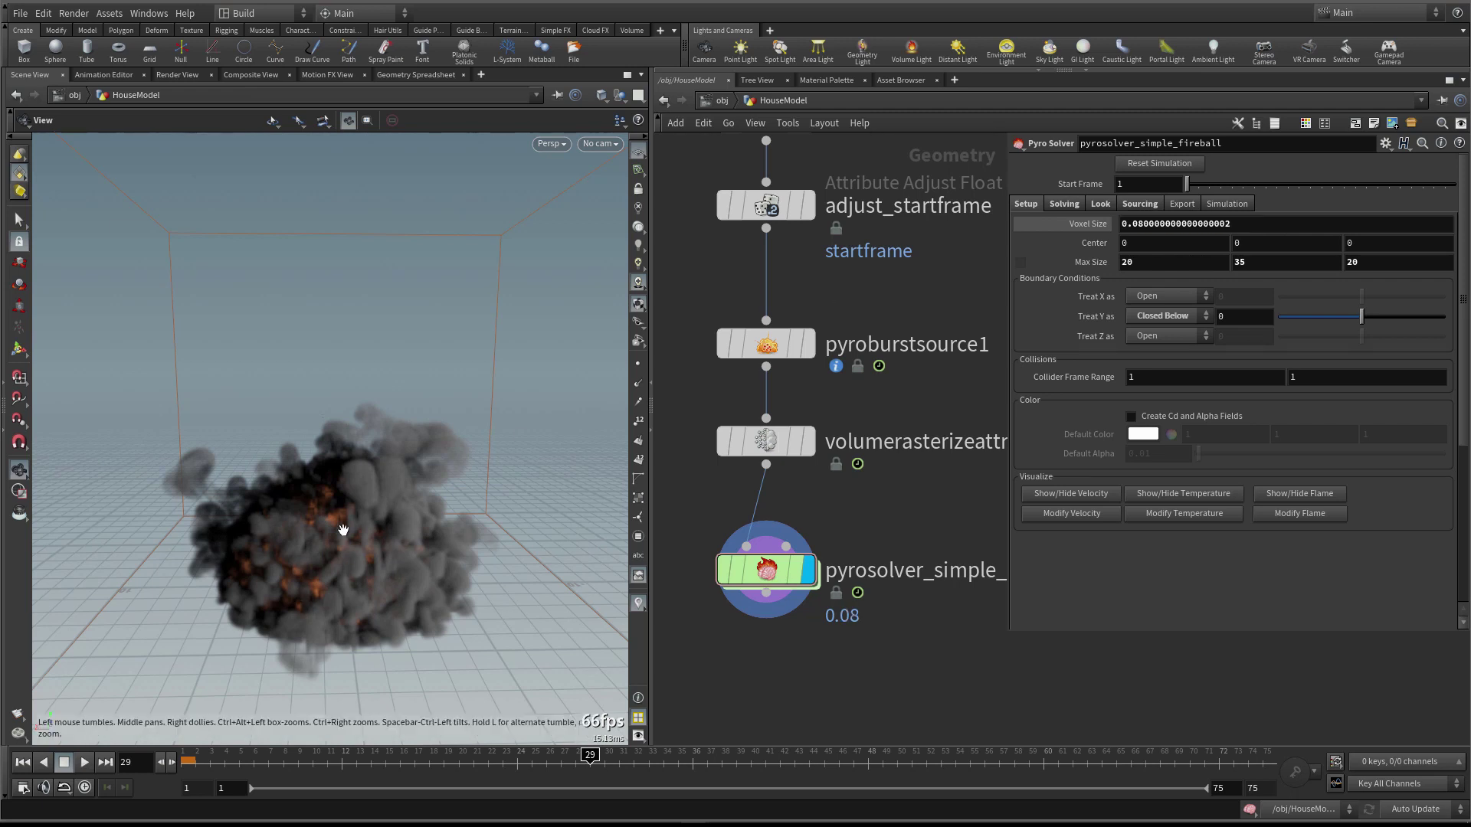
left_click(22, 761)
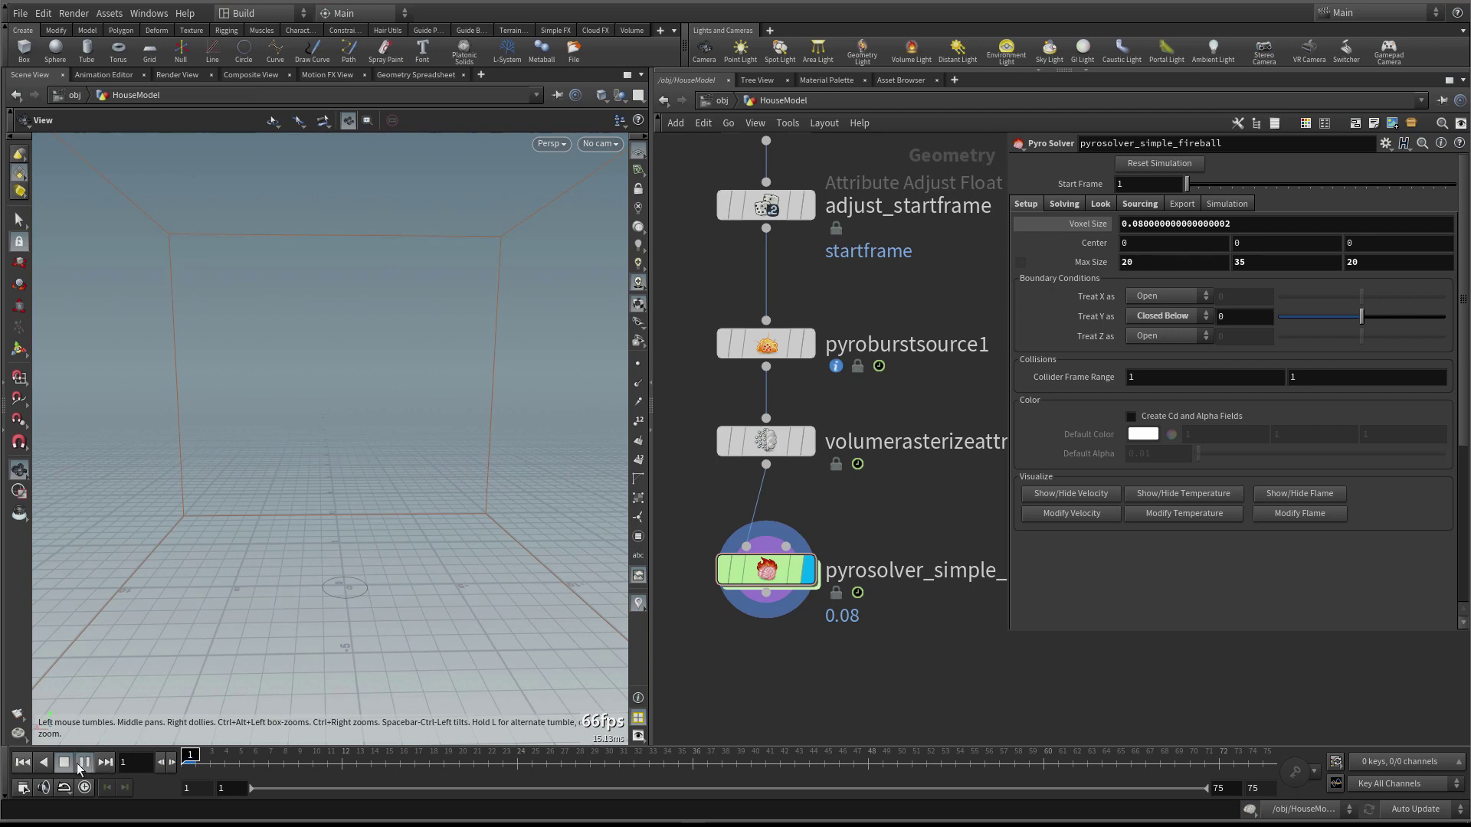
left_click(83, 762)
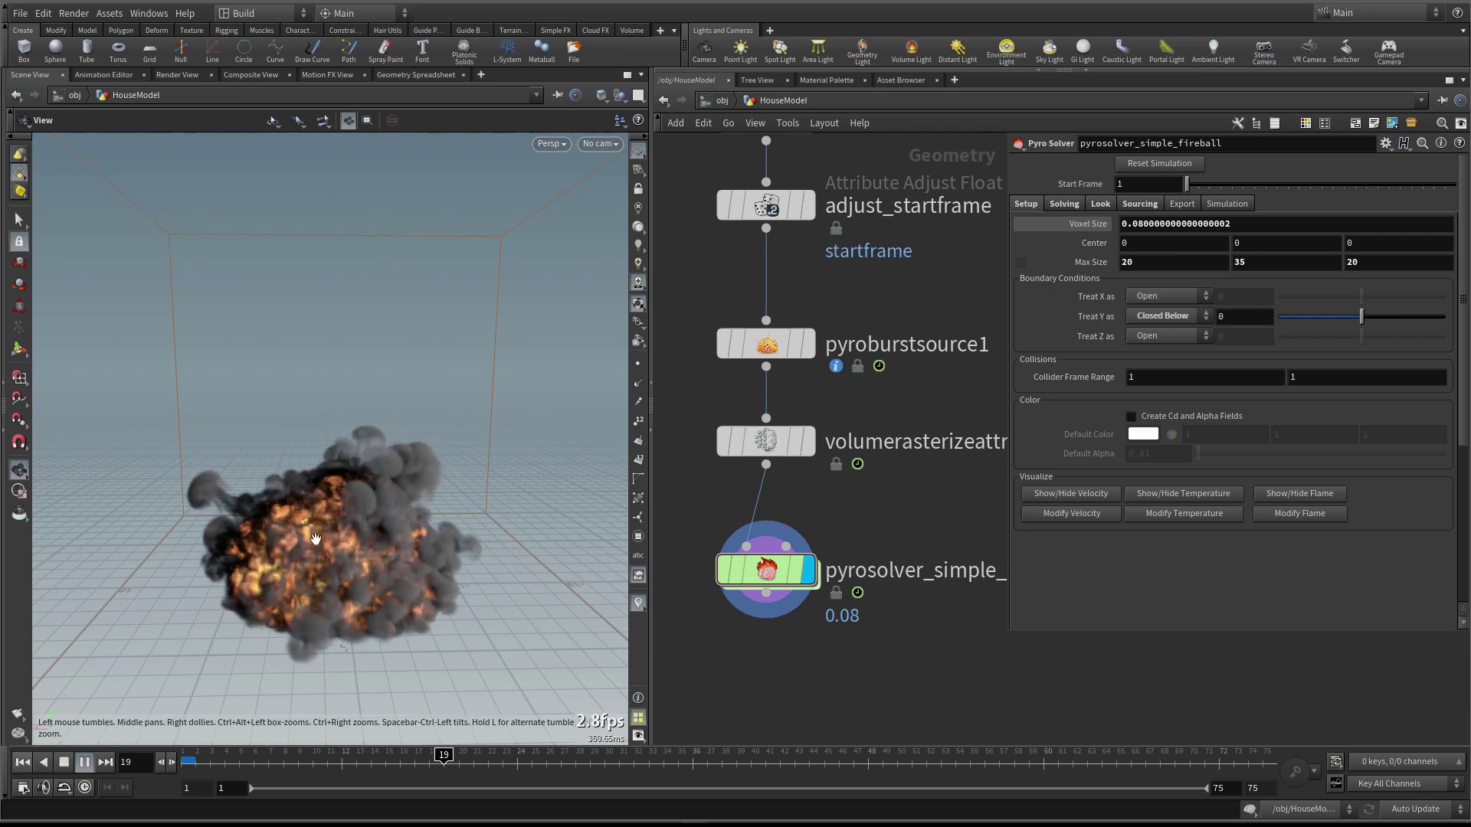
key("Up")
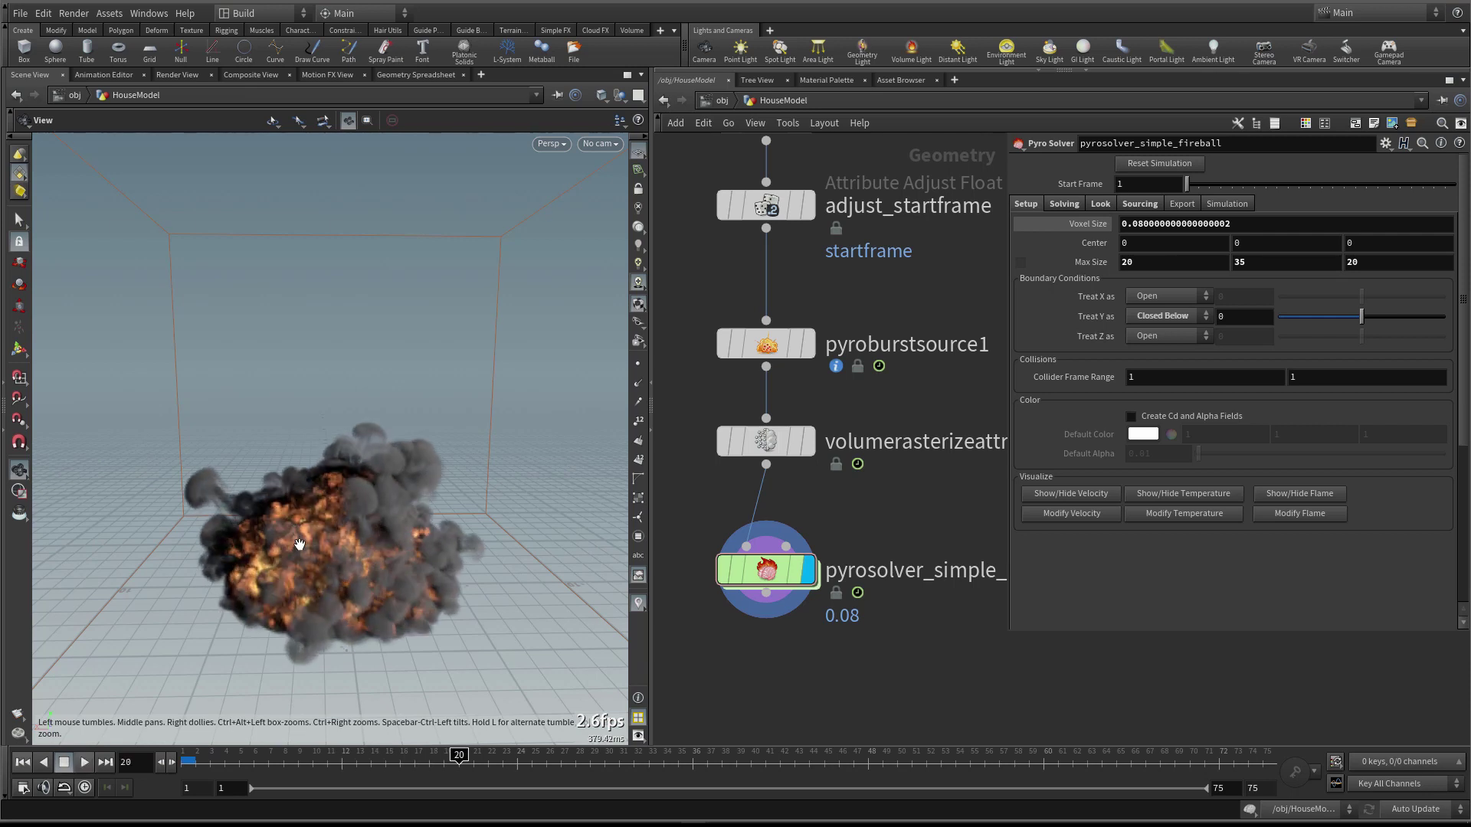
Try the simulation with shredding disabled and view it at frame 20
left_click(23, 763)
left_click(1100, 204)
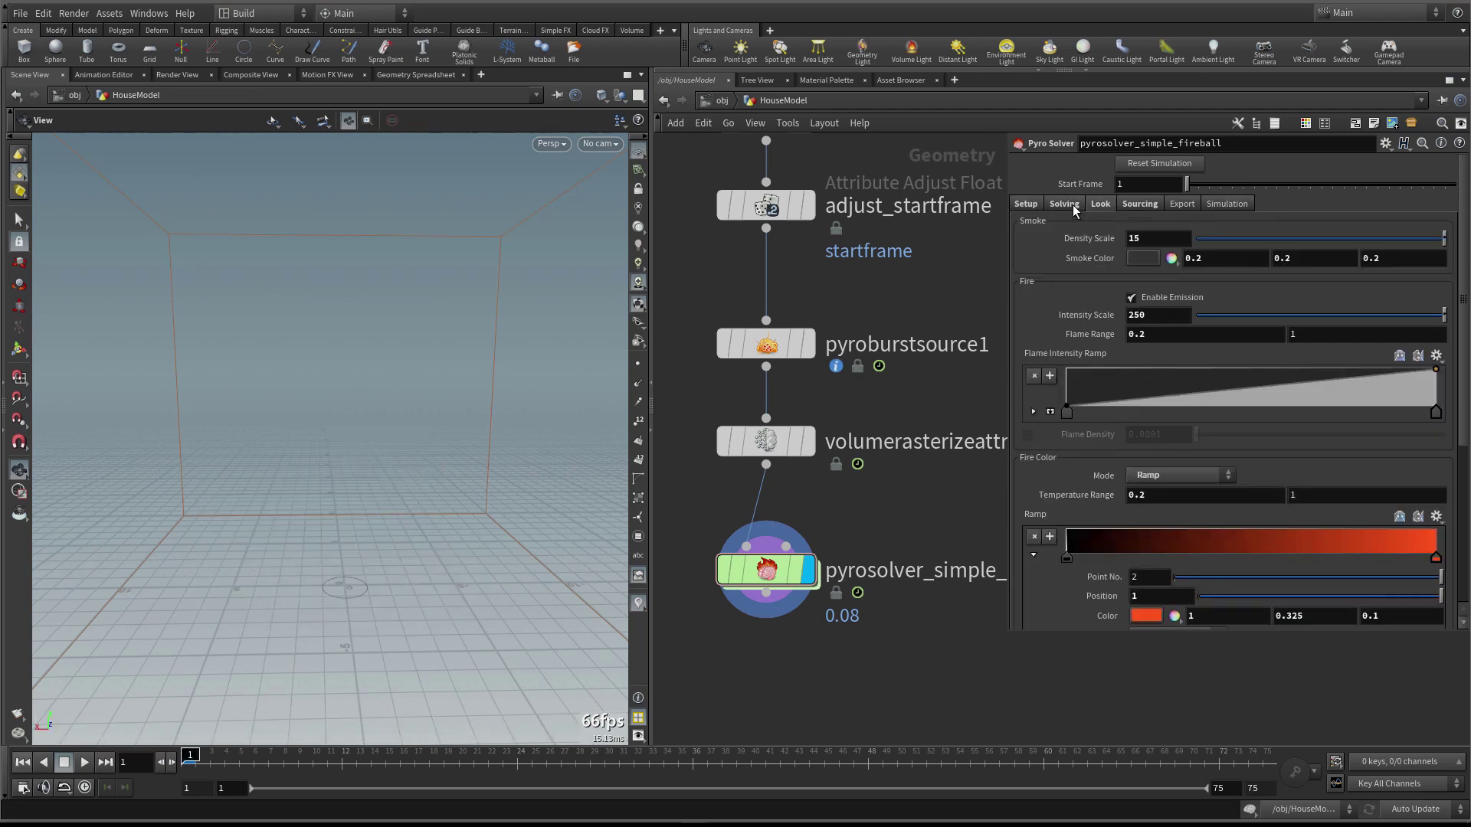
left_click(1064, 204)
left_click(1024, 282)
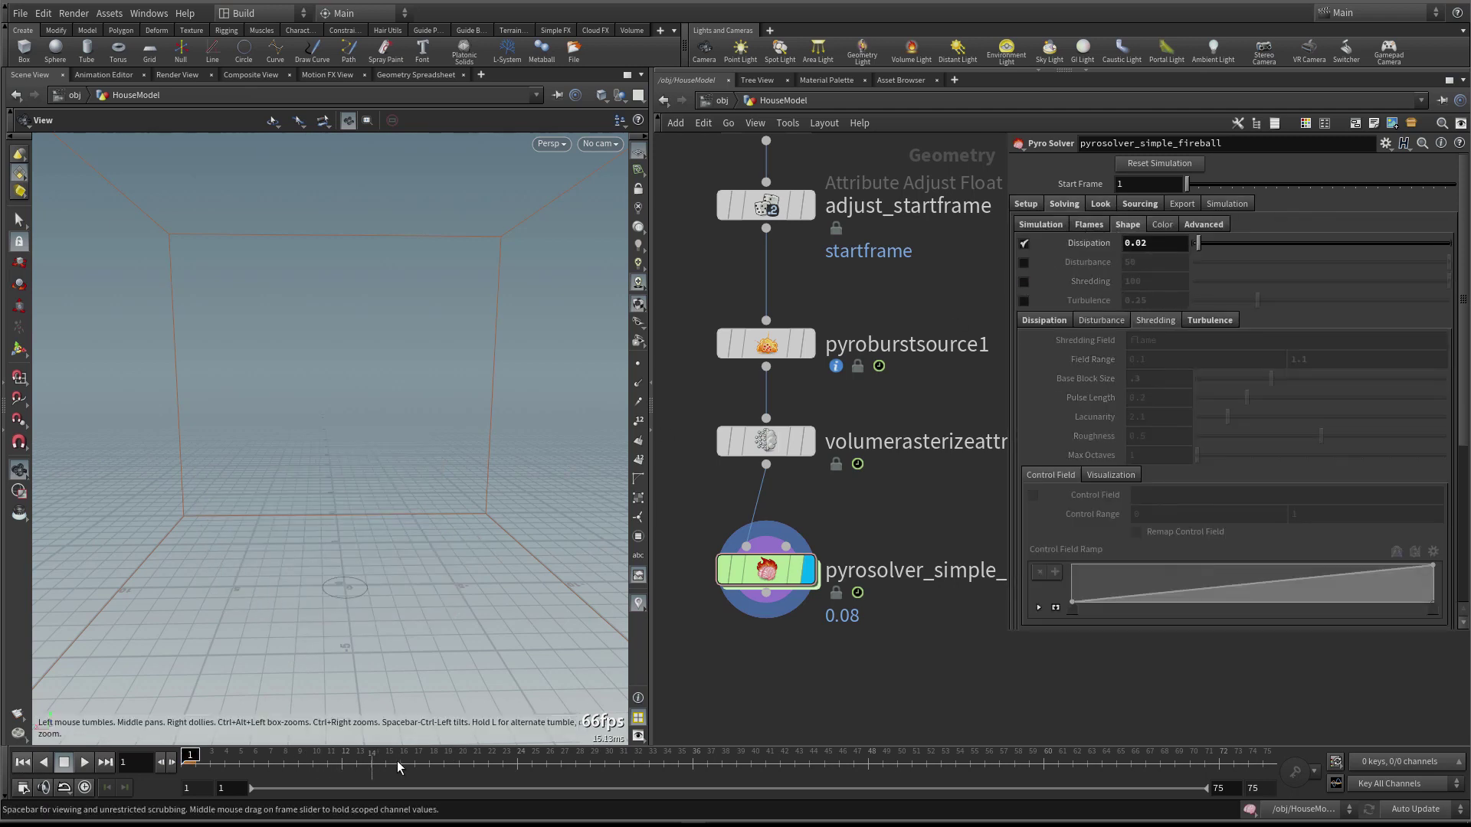
left_click(456, 762)
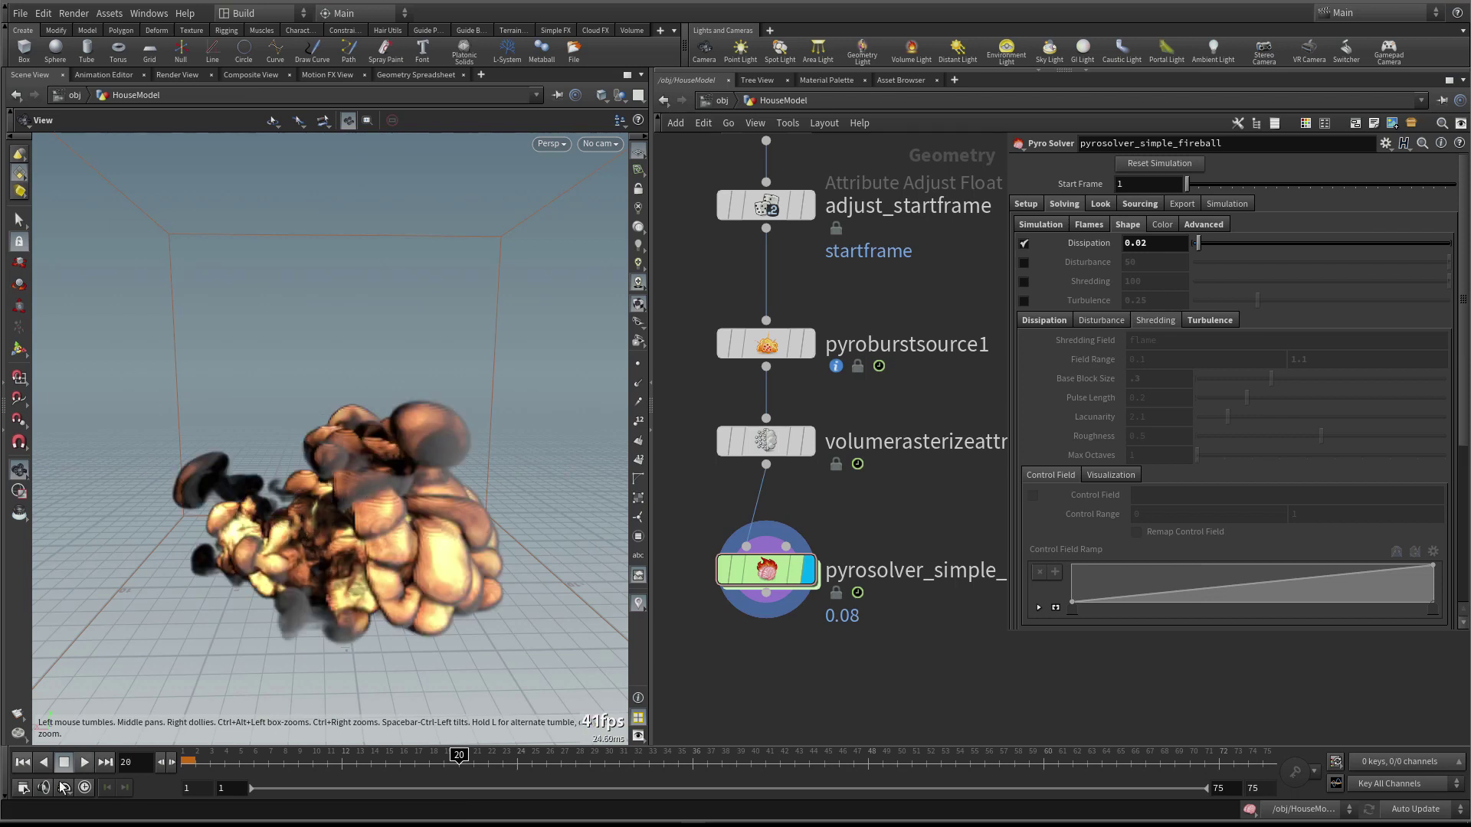
Re-enable shredding with an amount of 20 and replay the simulation from the first frame
left_click(27, 761)
left_click(1023, 282)
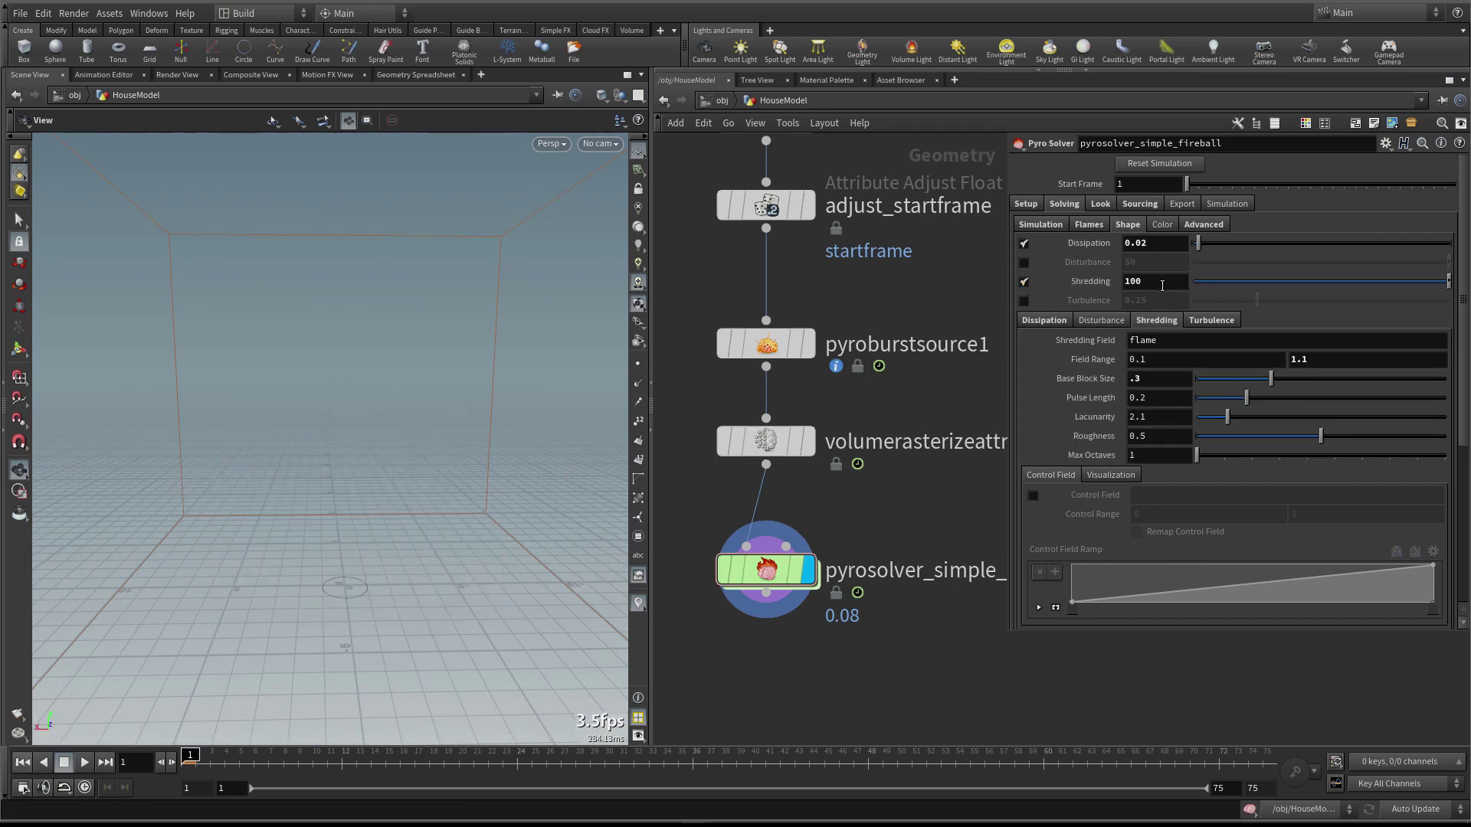
left_click(1159, 282)
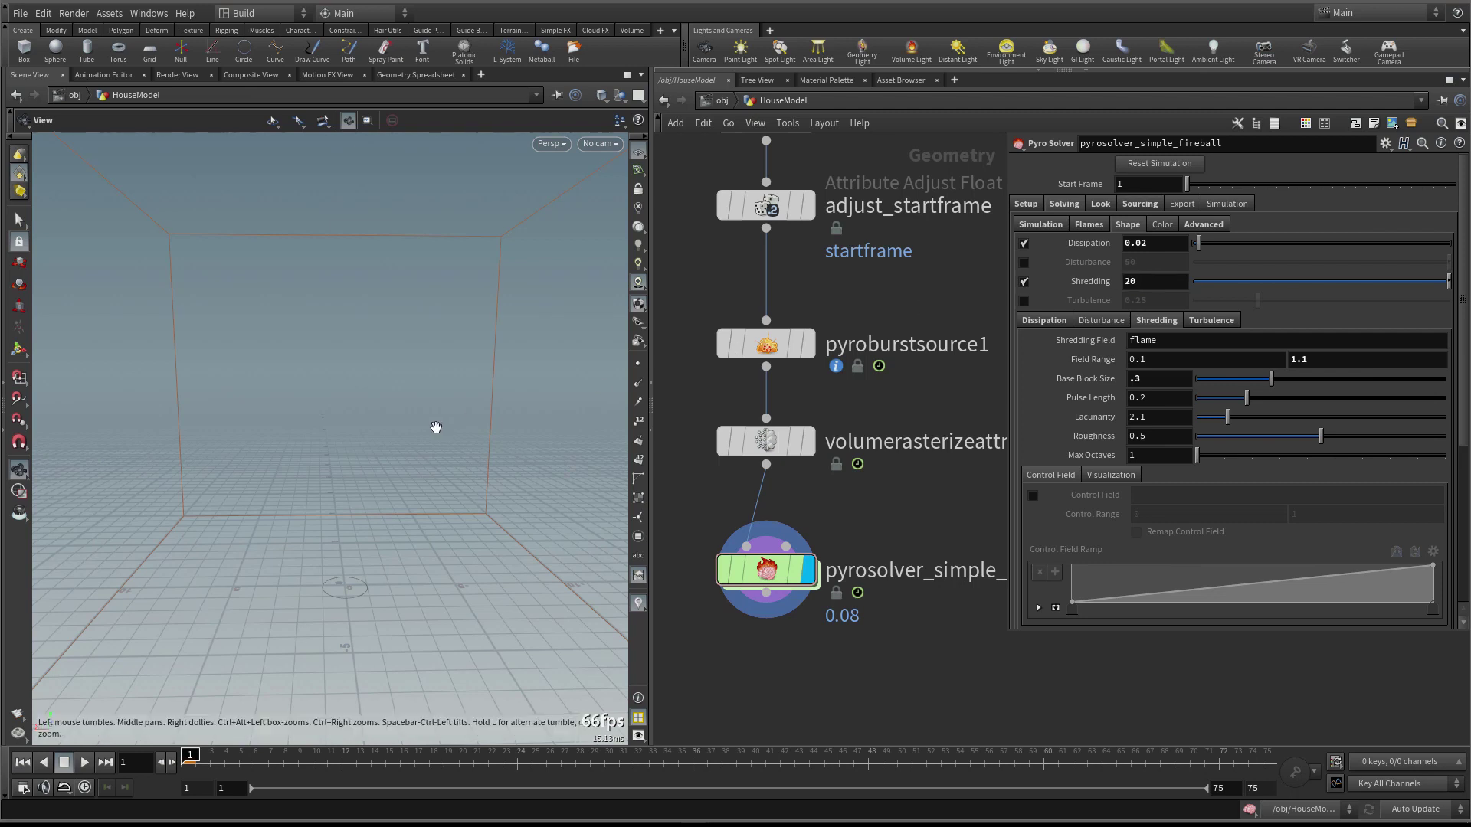
key("Up")
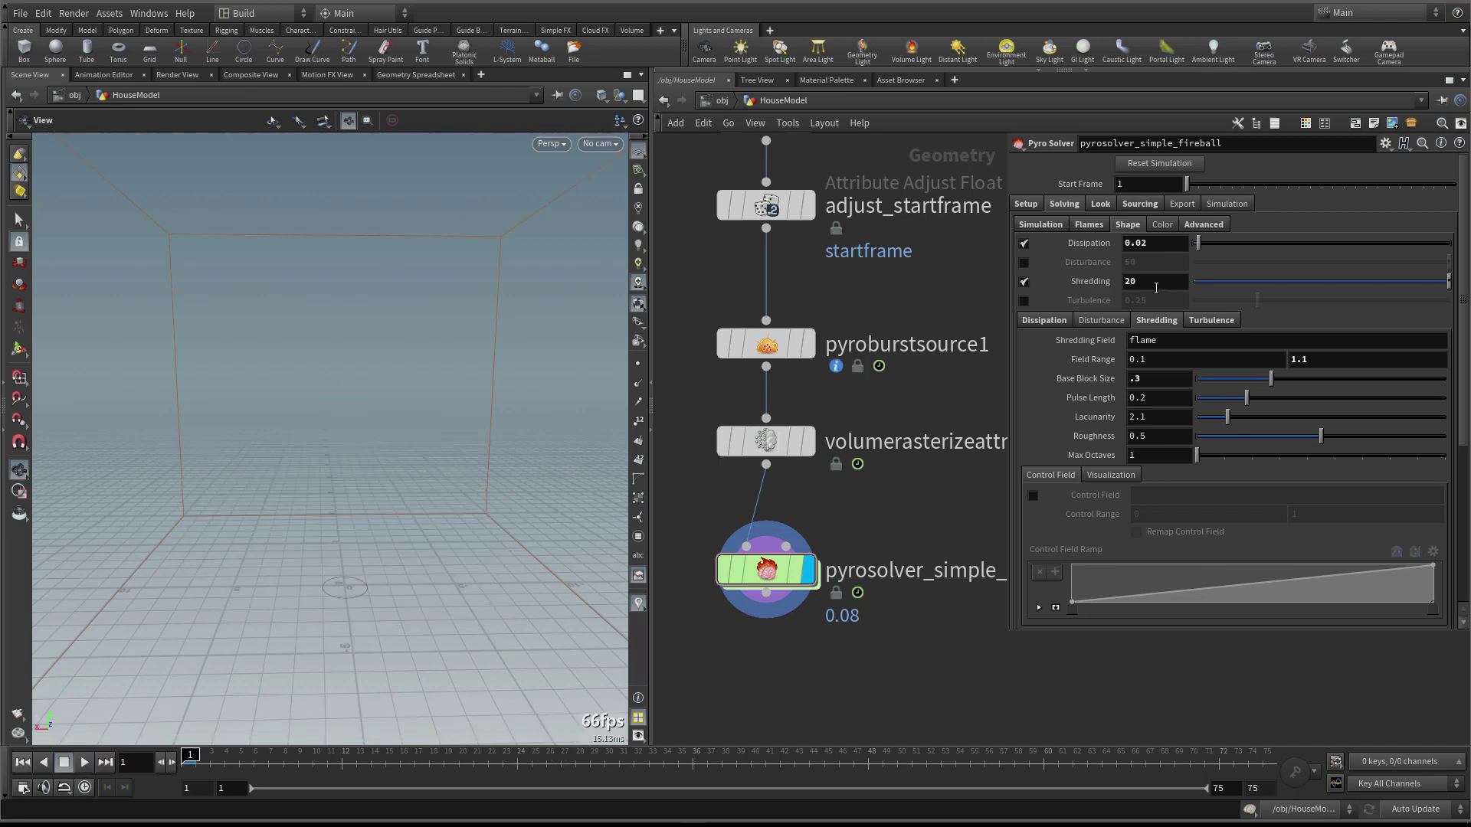
Enable disturbance alongside shredding and replay the simulation, inspecting the smoke from several angles
double_click(1150, 284)
left_click(1020, 263)
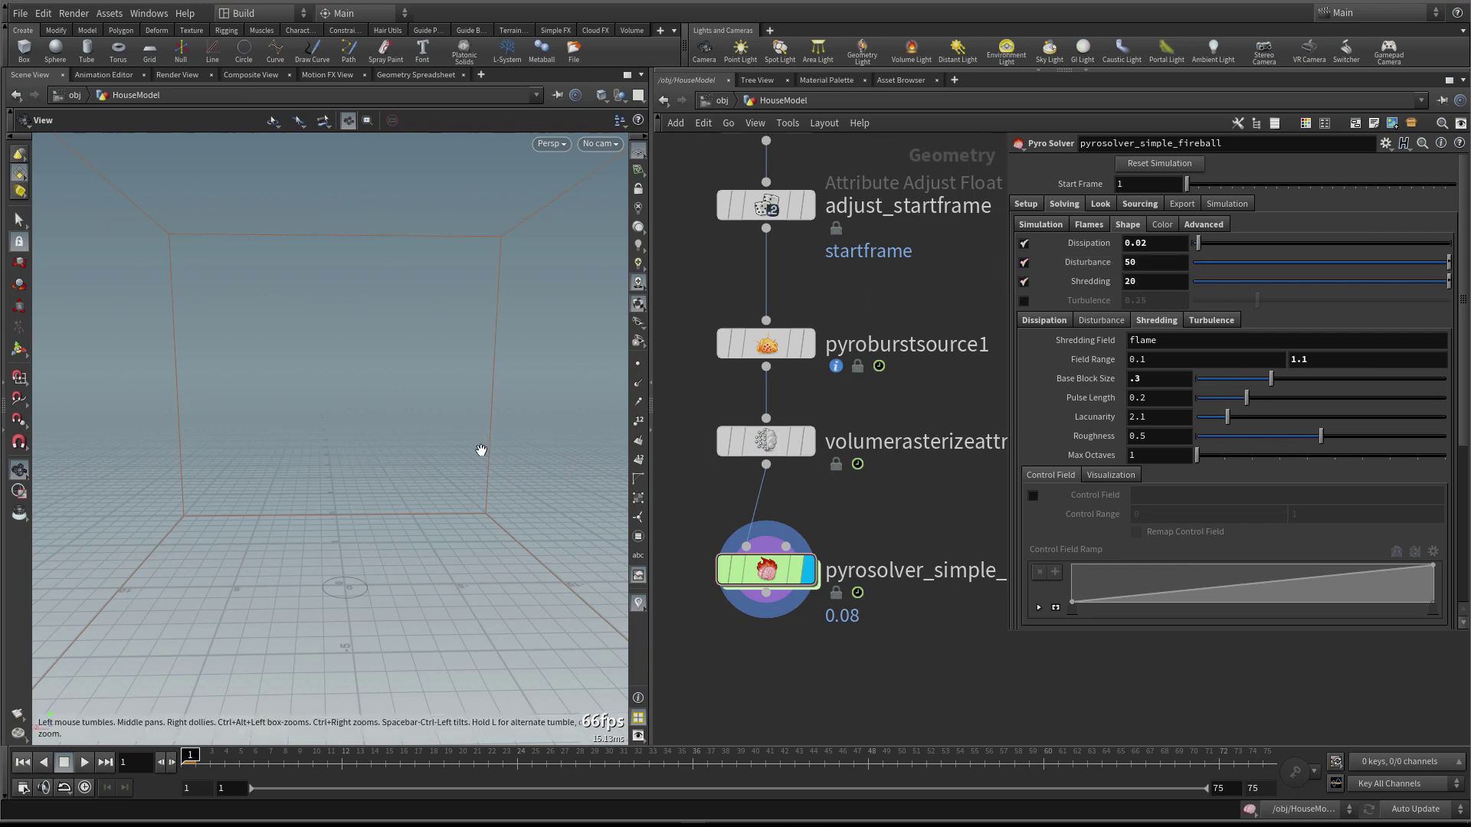
right_click_drag(451, 458, 342, 466)
key("Up")
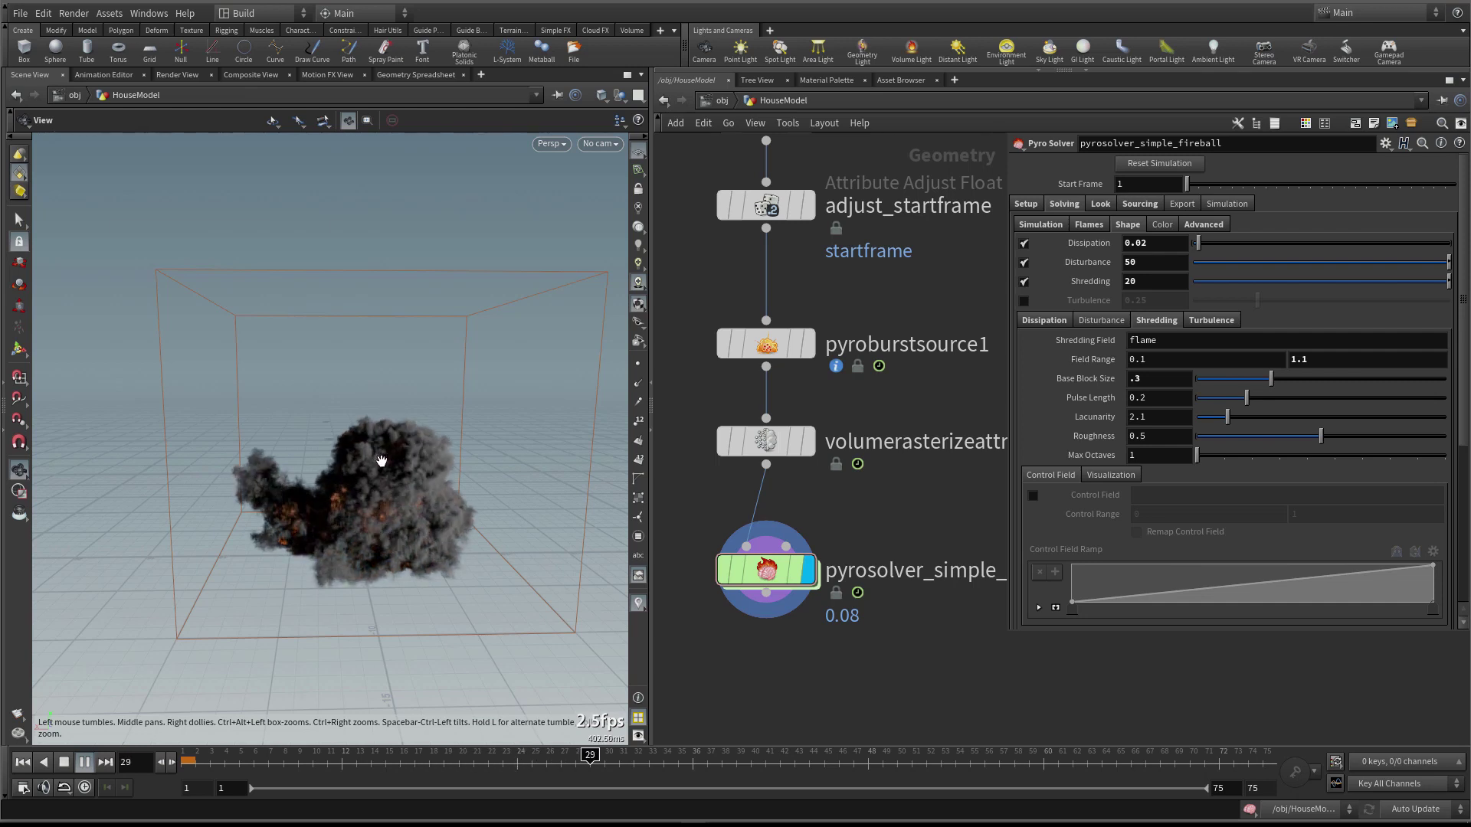
right_click_drag(380, 460, 465, 450)
left_click_drag(465, 450, 416, 448)
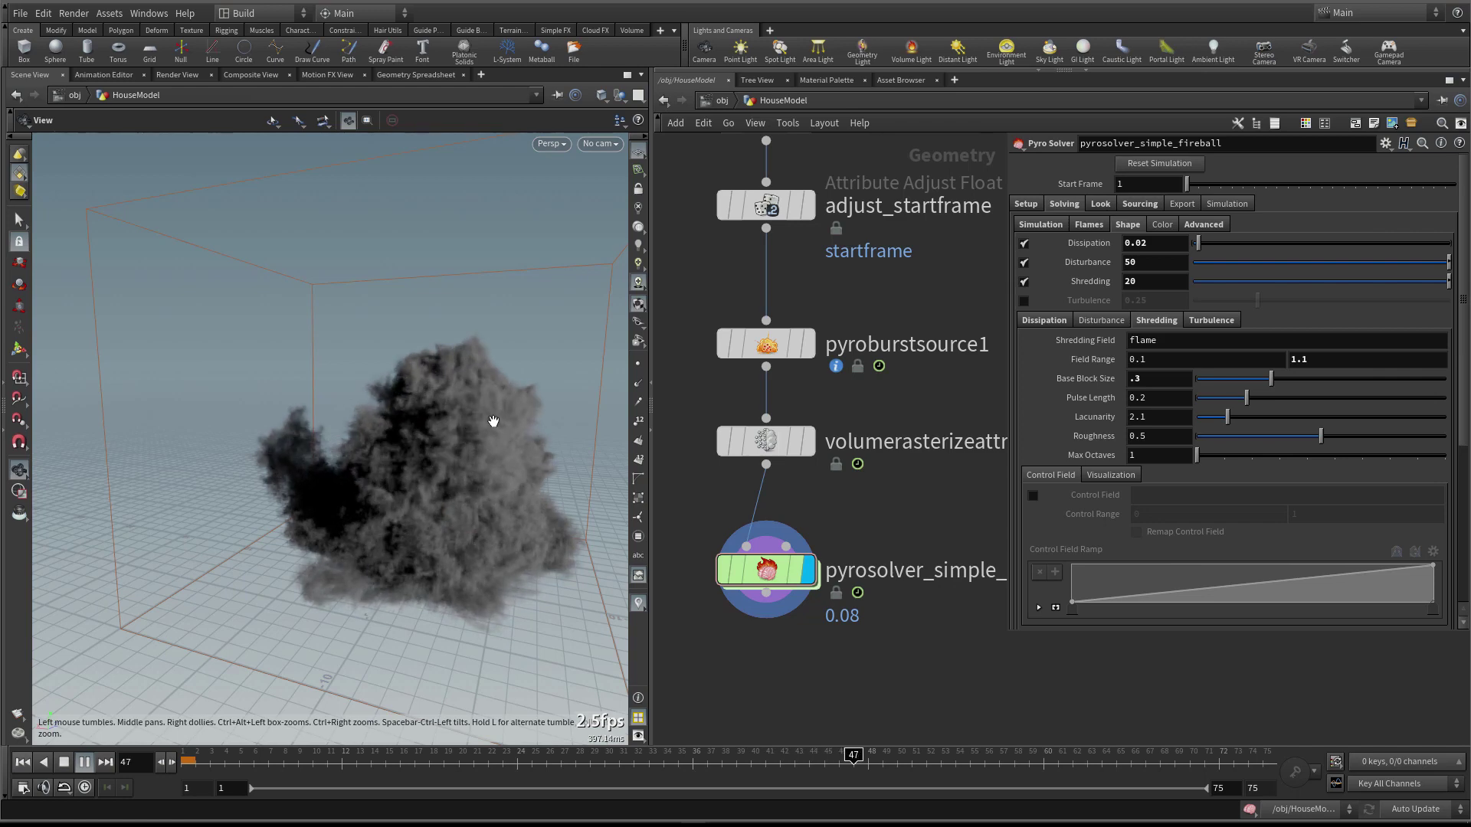
right_click_drag(518, 420, 457, 427)
key("Up")
left_click_drag(456, 427, 259, 449)
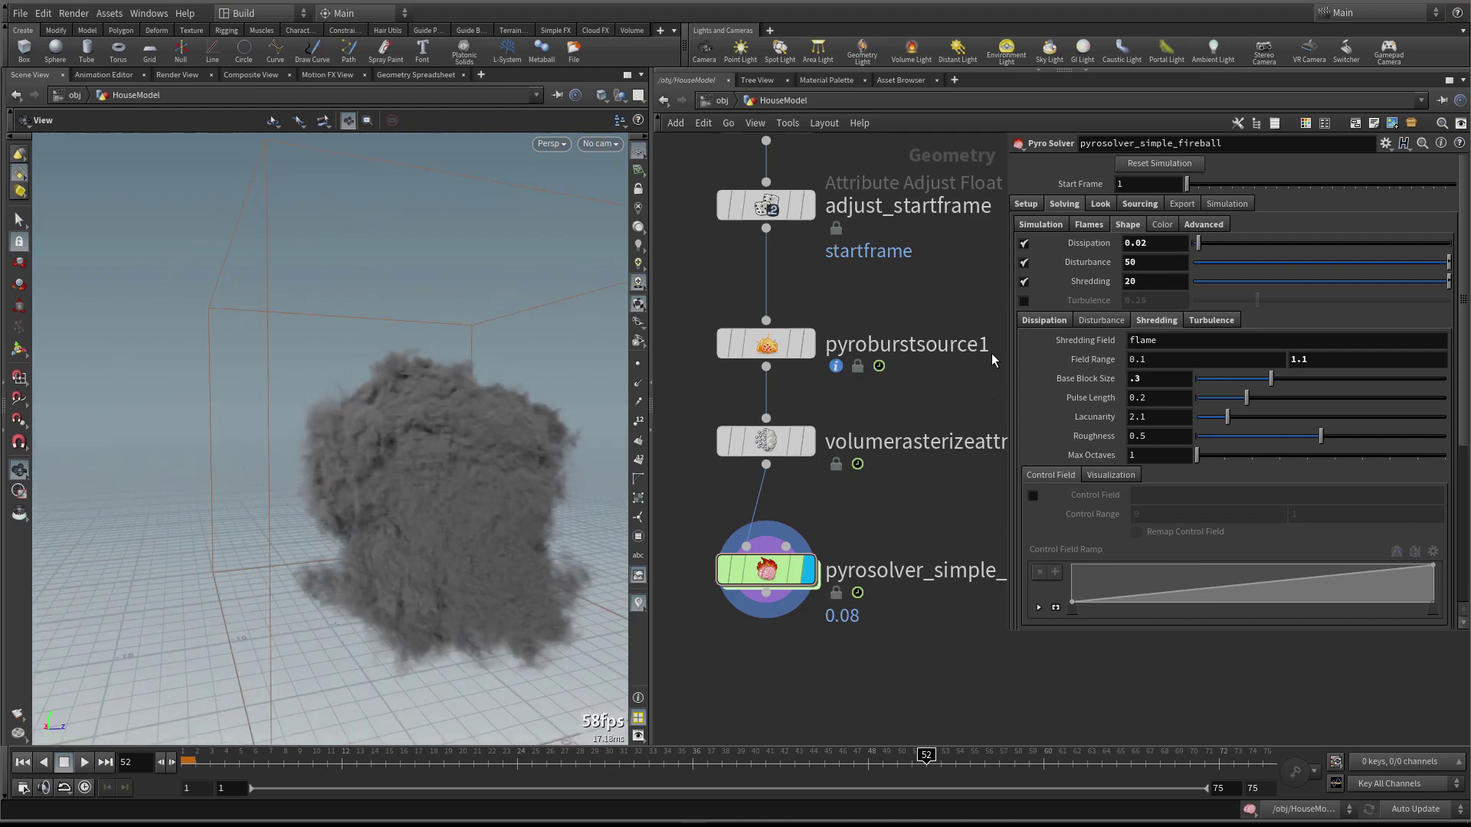
Disable shredding and disturbance, enable turbulence with its settings shown, and return to the first frame
left_click(1025, 281)
left_click(1023, 263)
left_click(1024, 301)
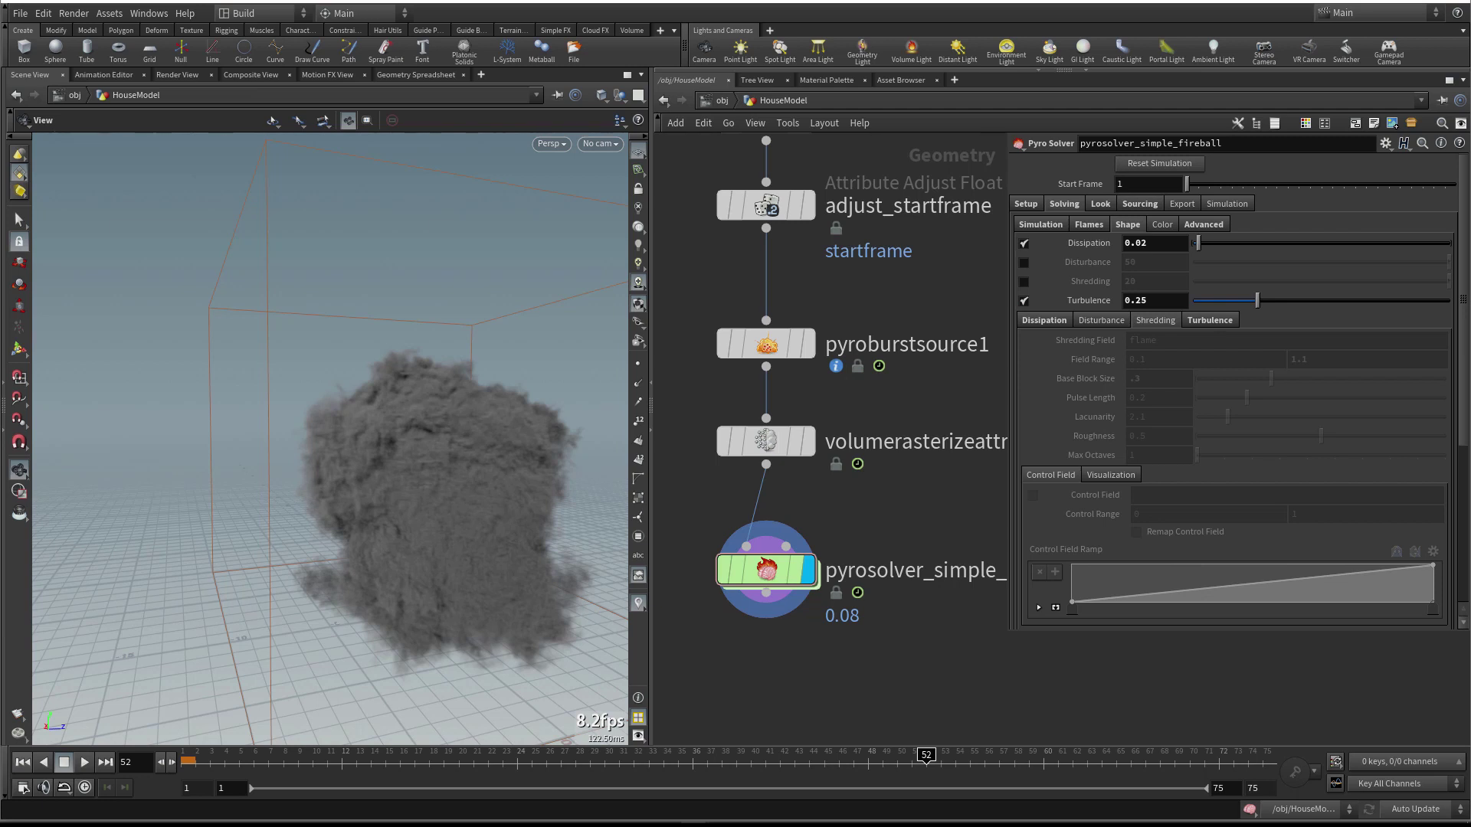
left_click(1204, 320)
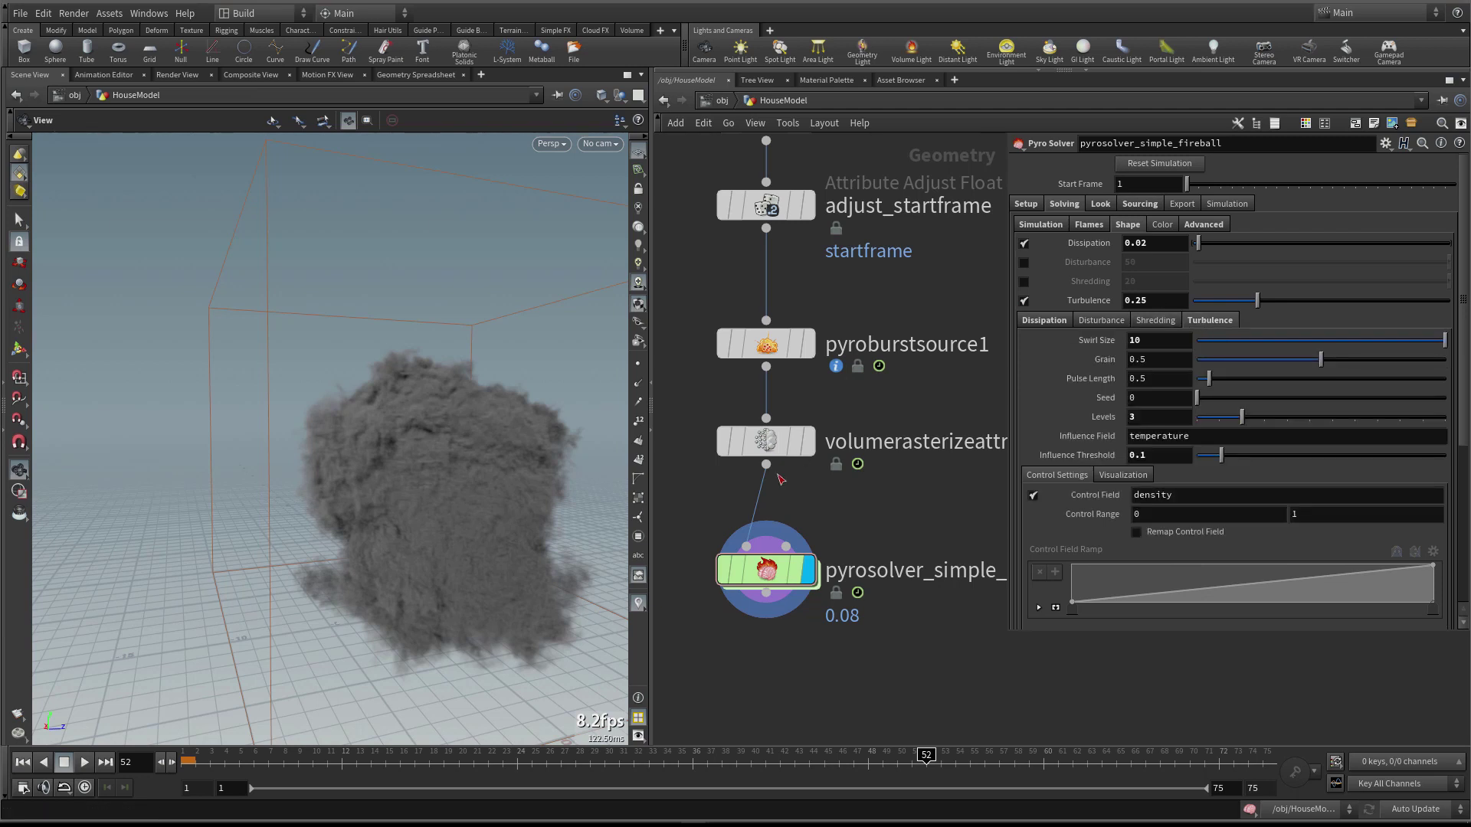
left_click(22, 761)
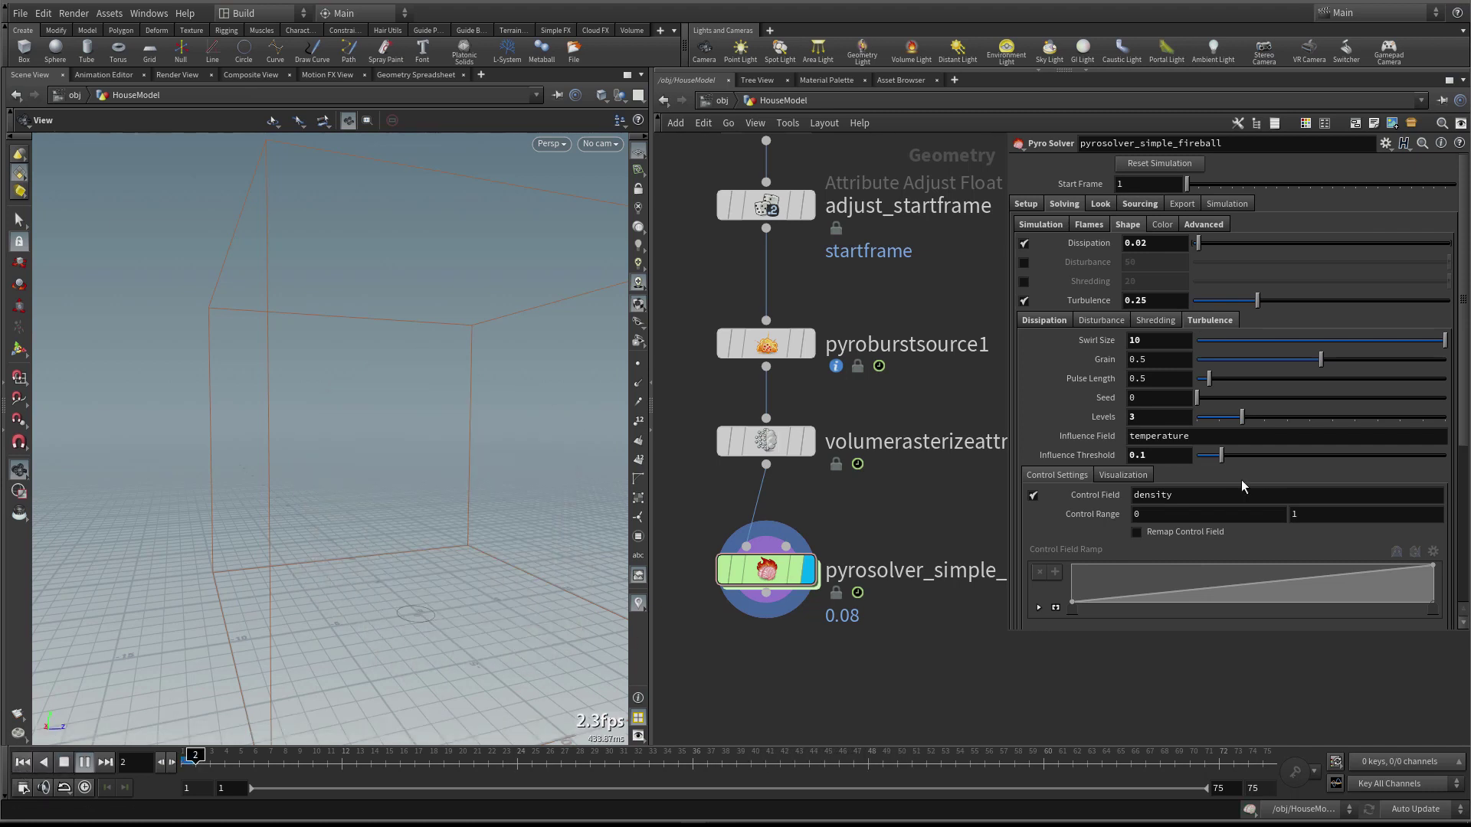
Raise the turbulence amount to 2 and replay the simulation from the first frame
double_click(1215, 438)
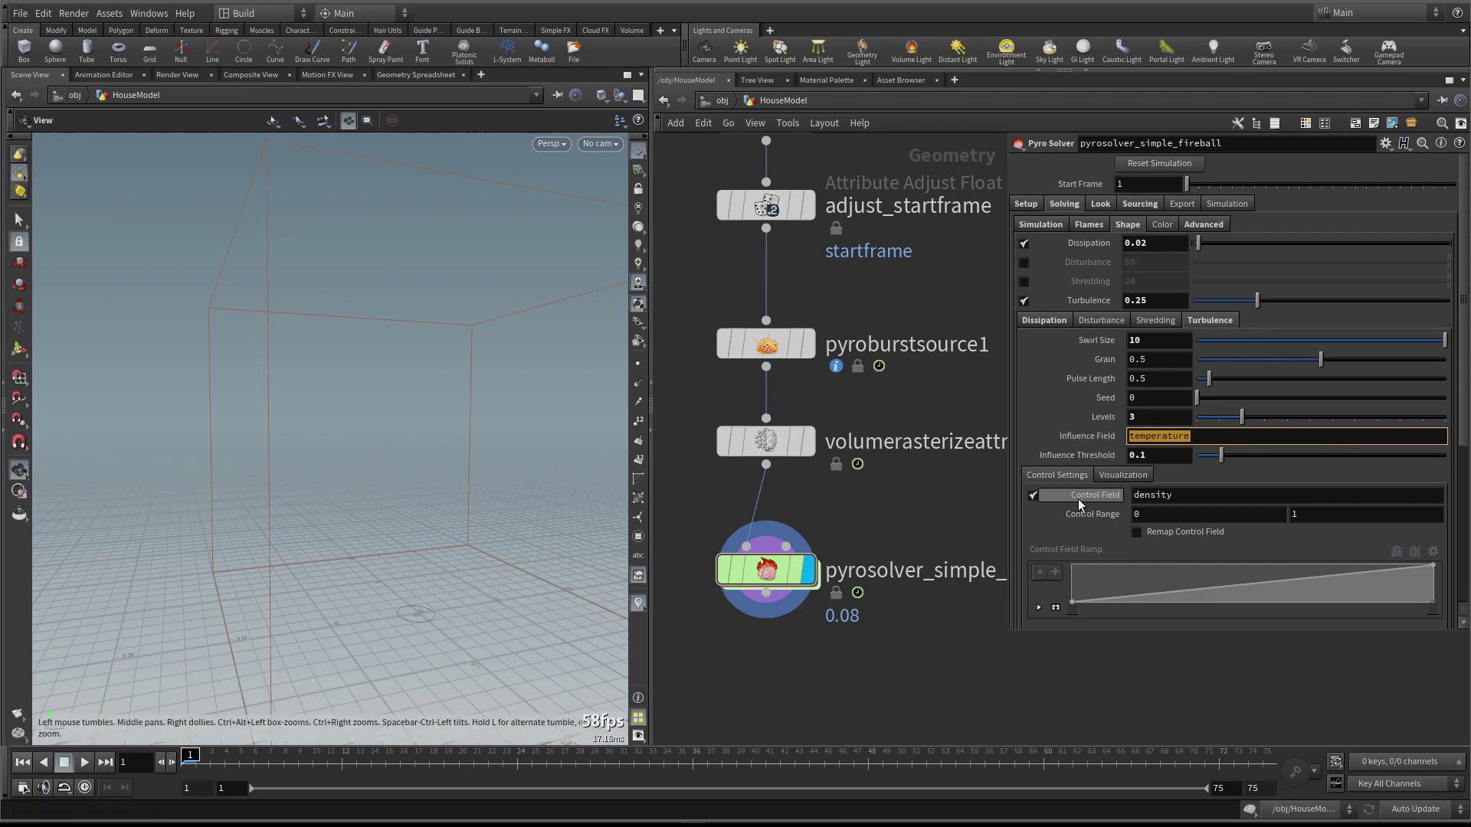
key("Tab")
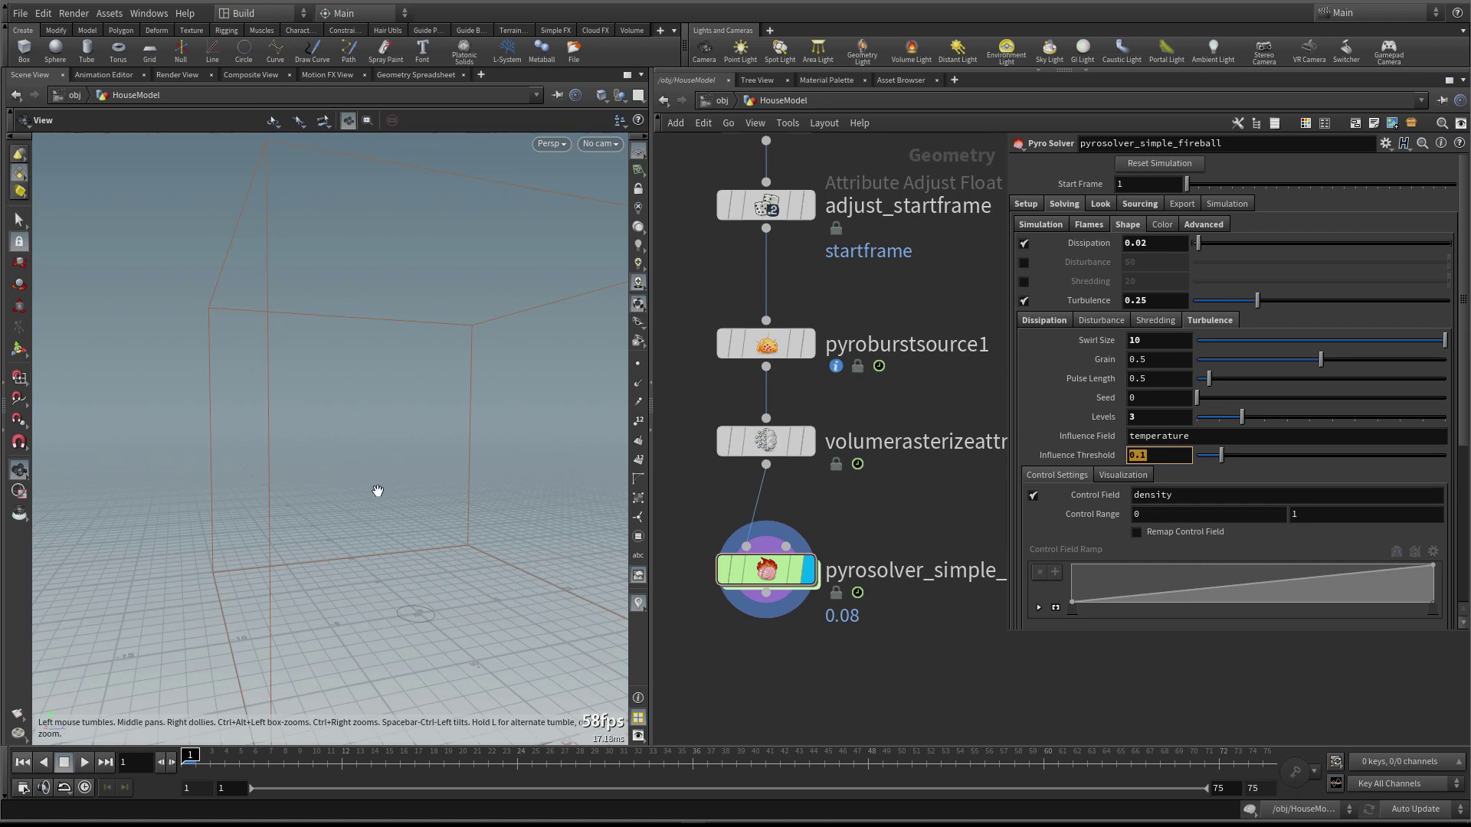
left_click_drag(1155, 301, 1103, 302)
type("2")
key("Return")
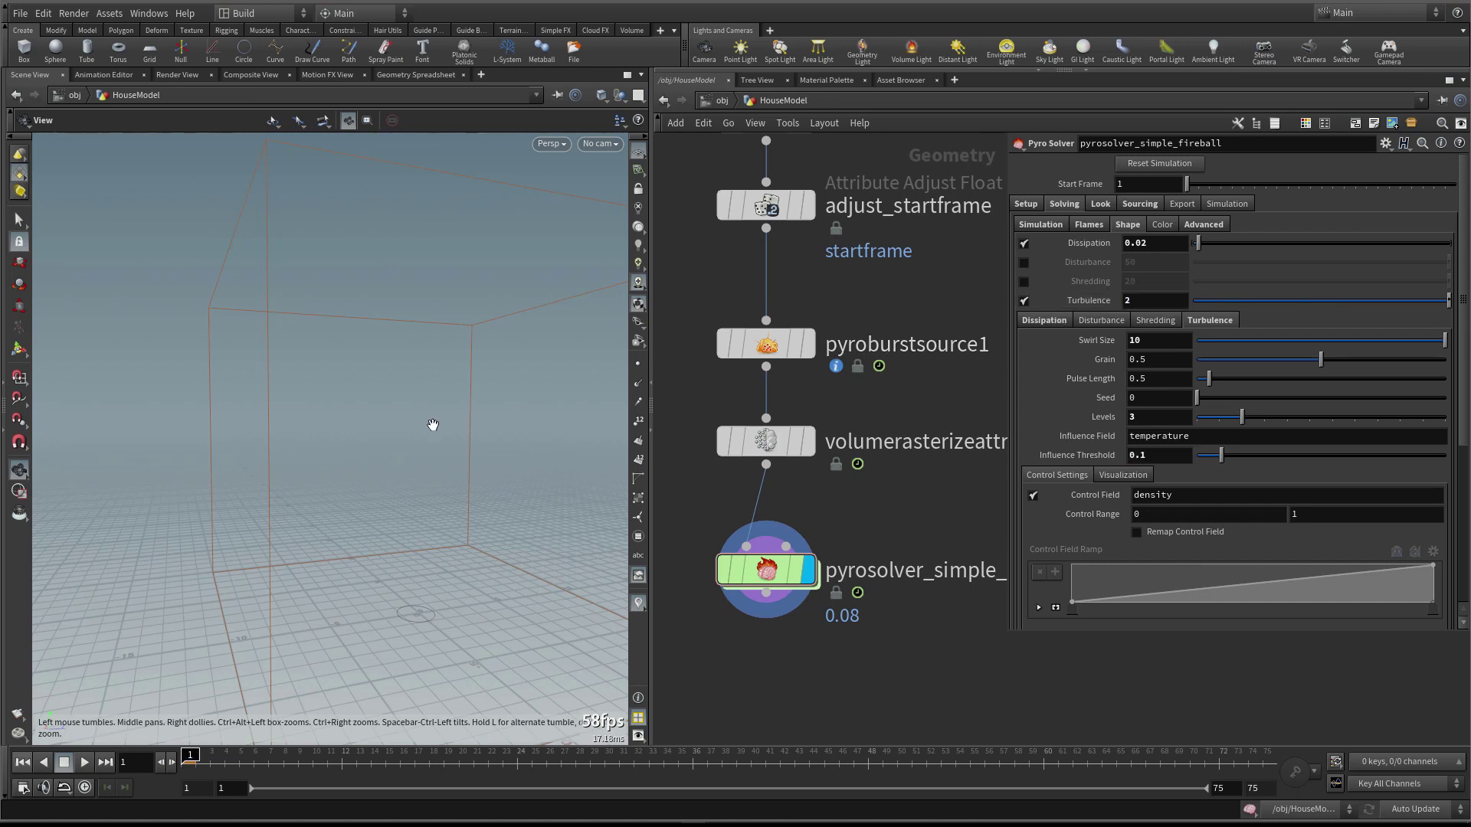
key("Up")
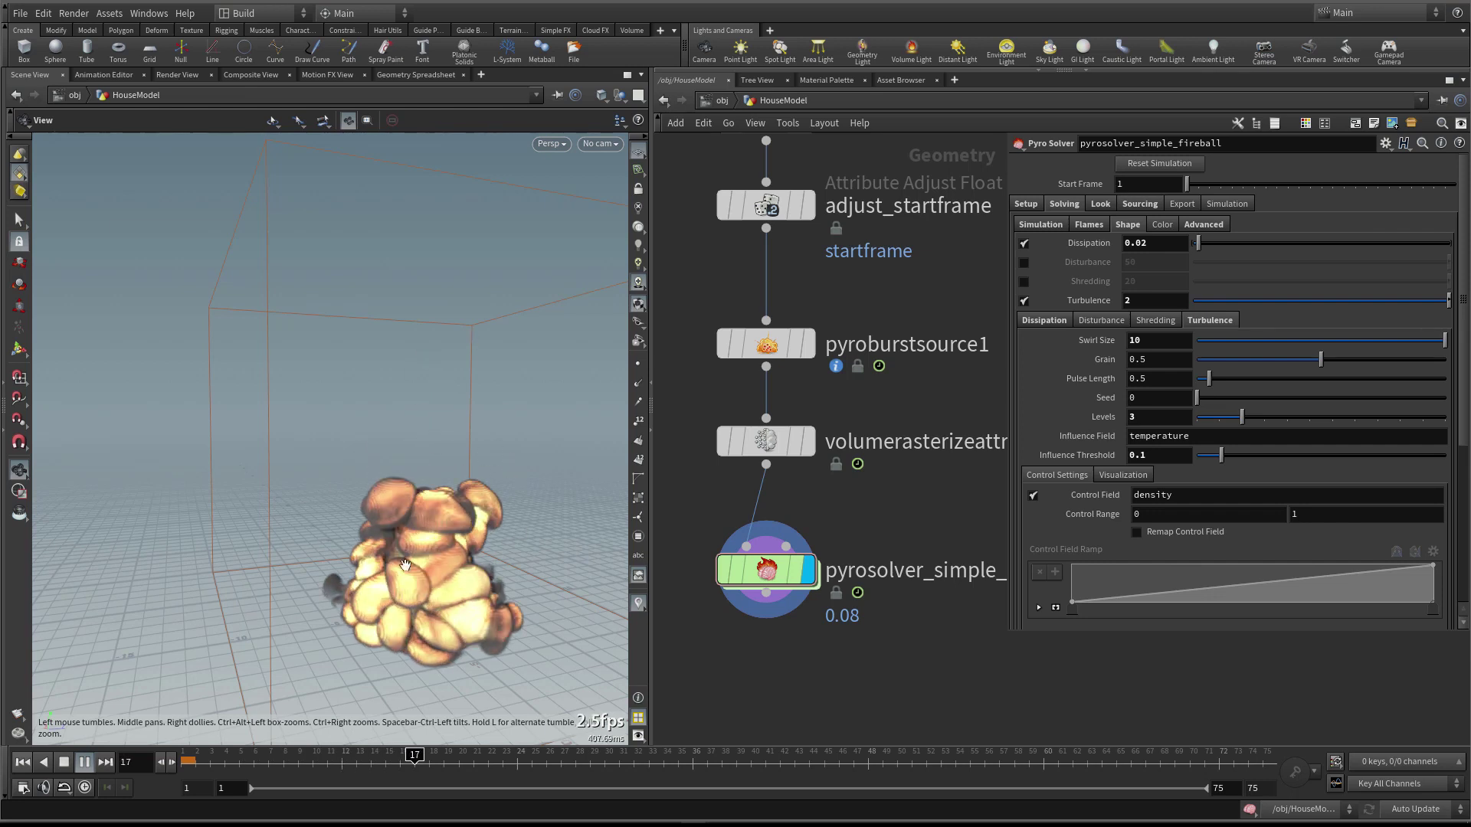
left_click_drag(382, 551, 325, 520)
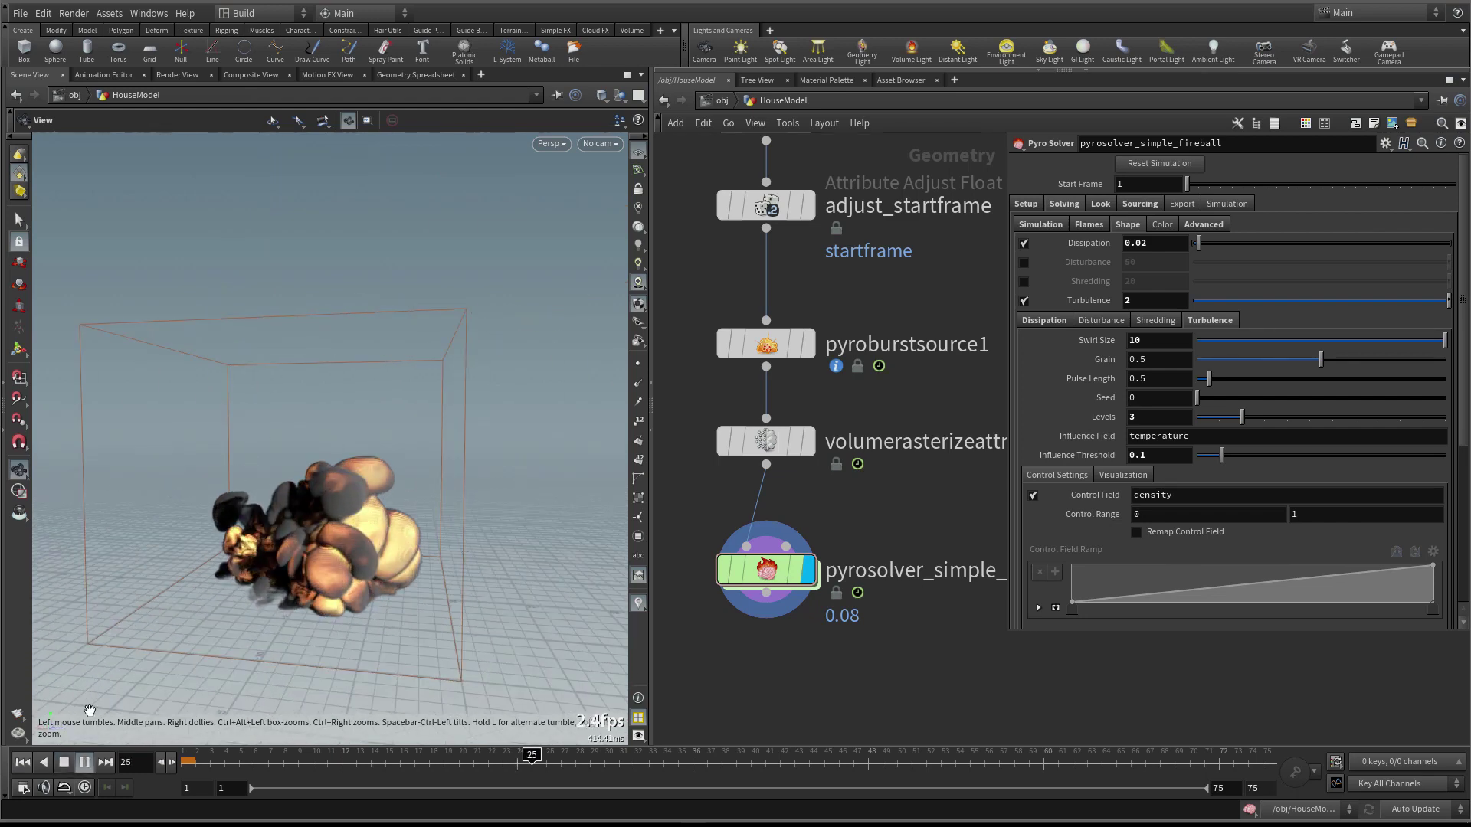
key("ctrl+Up")
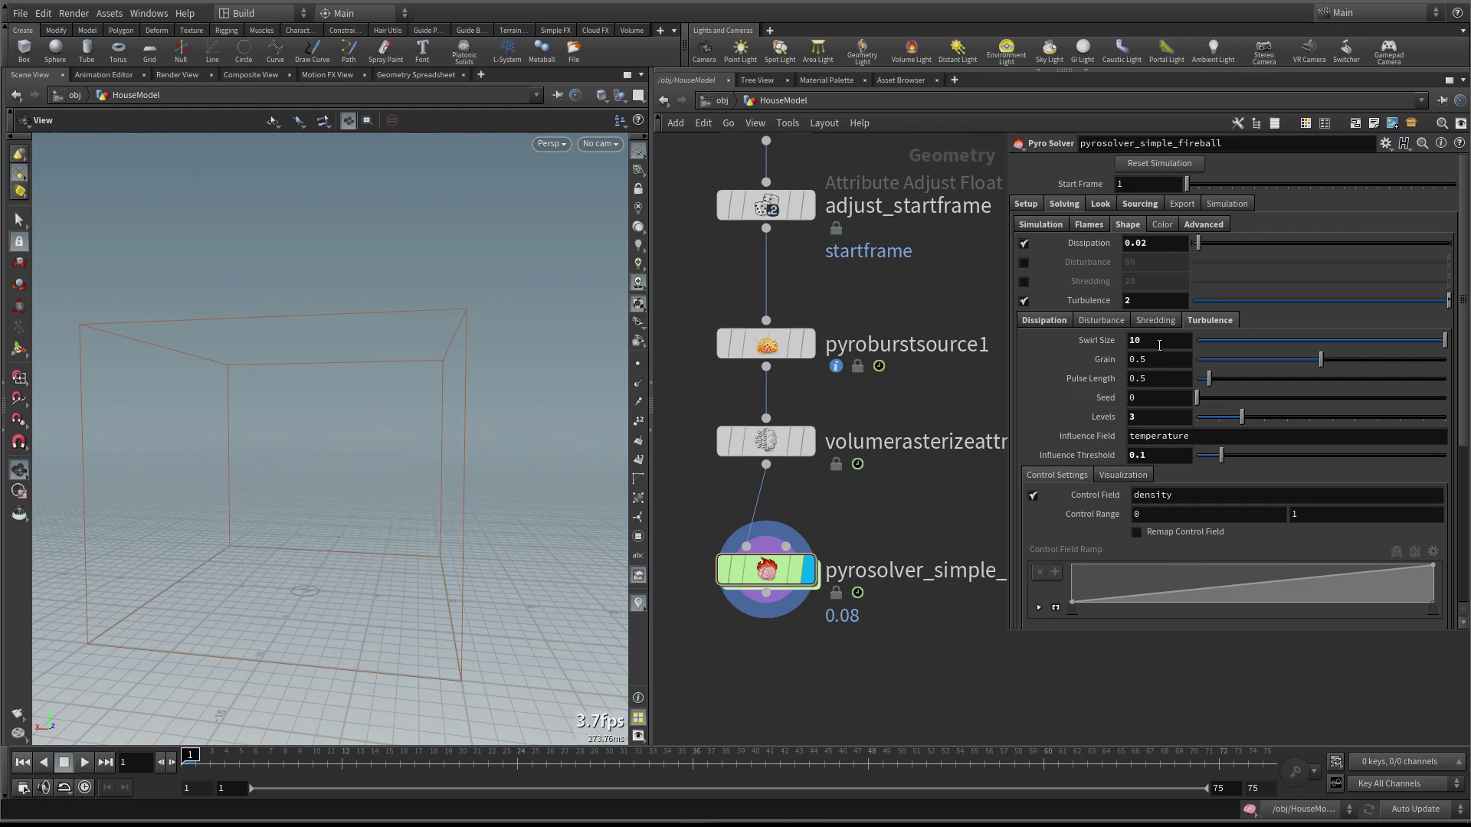
Set the turbulence's swirl size to 5 and replay the simulation from the first frame
left_click_drag(1158, 344, 1075, 341)
type("5")
key("Return")
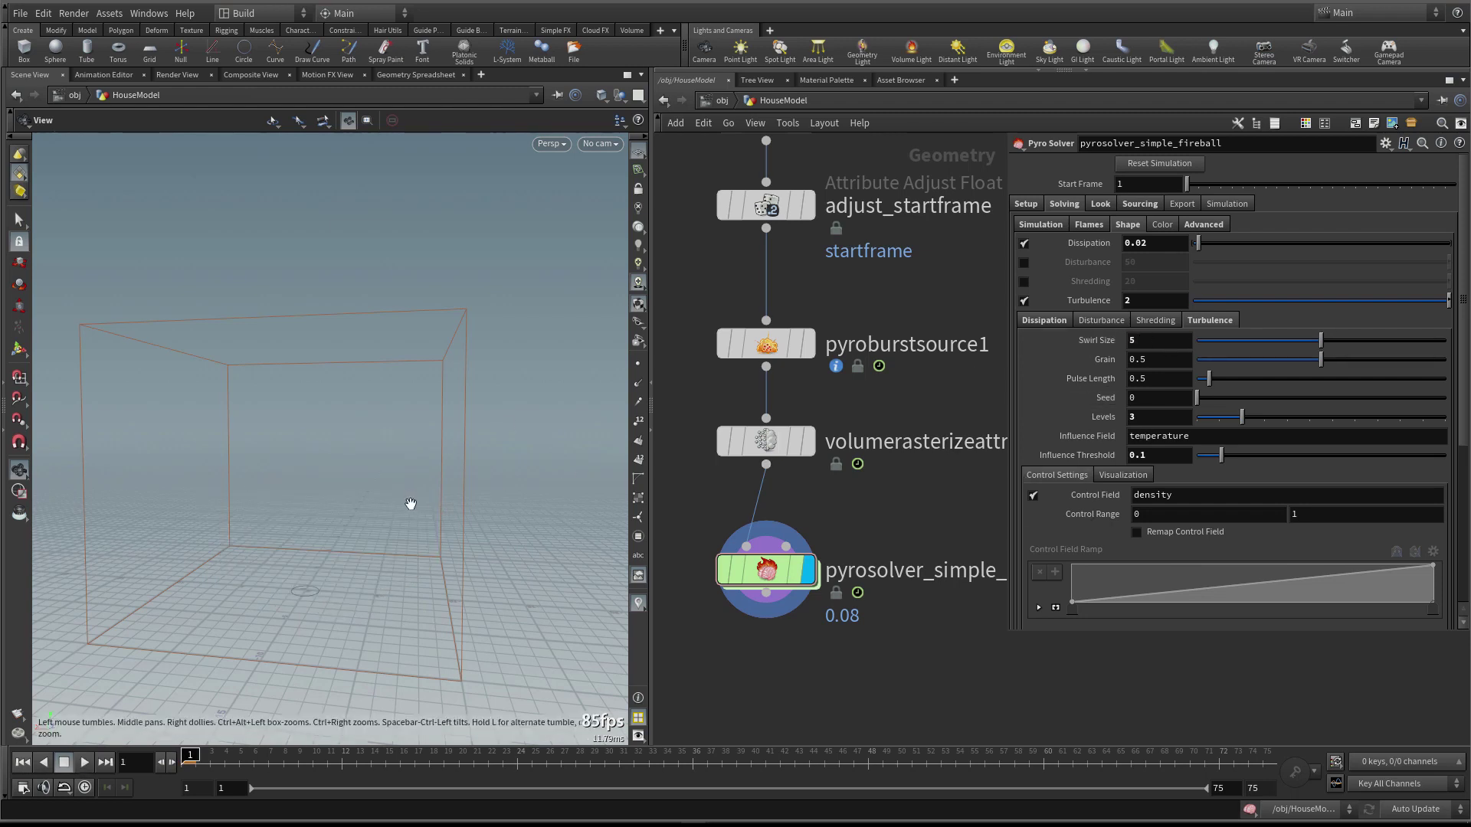
right_click_drag(411, 504, 420, 509)
key("Up")
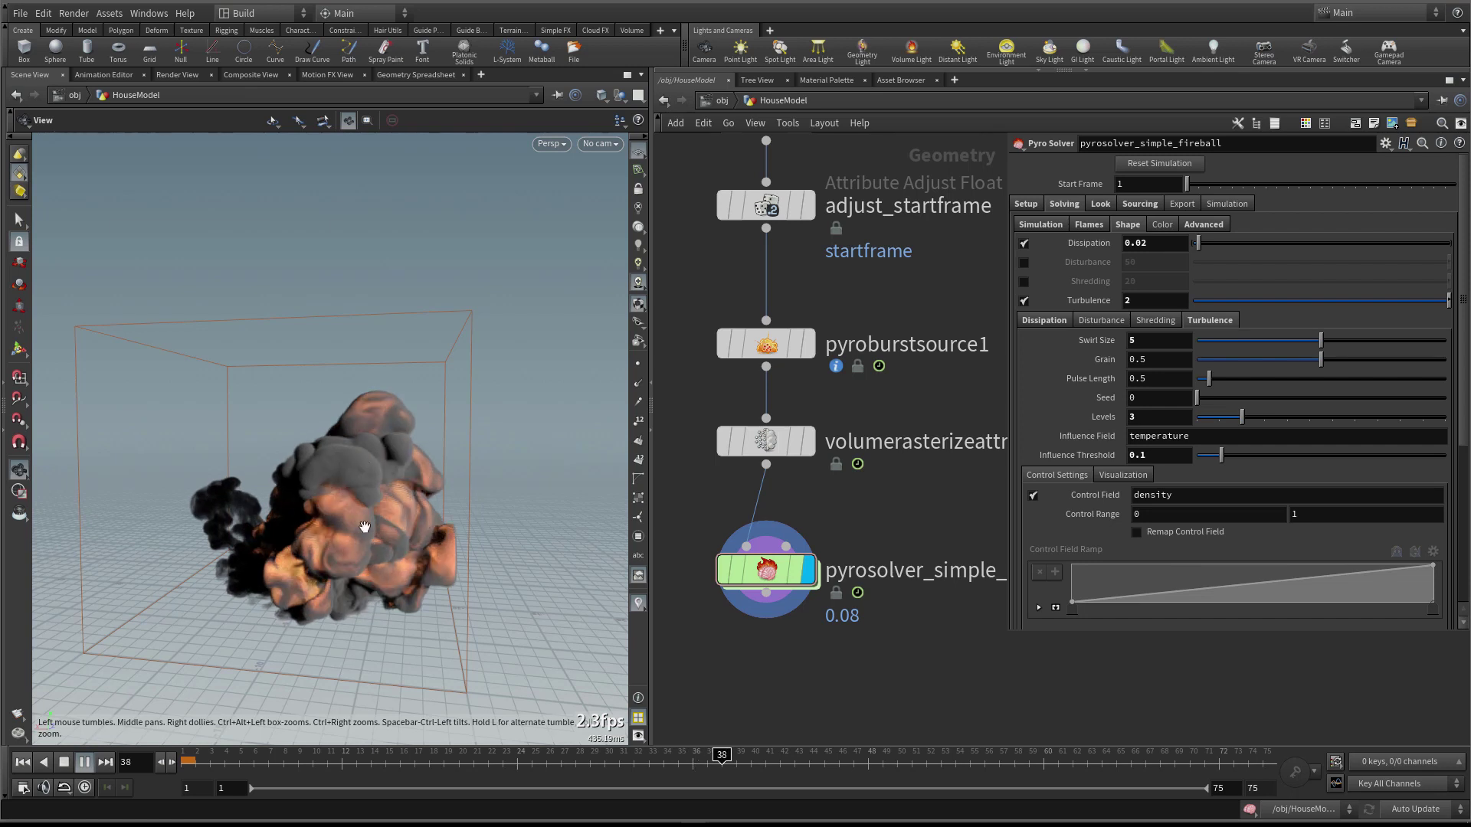
left_click(64, 761)
left_click(23, 761)
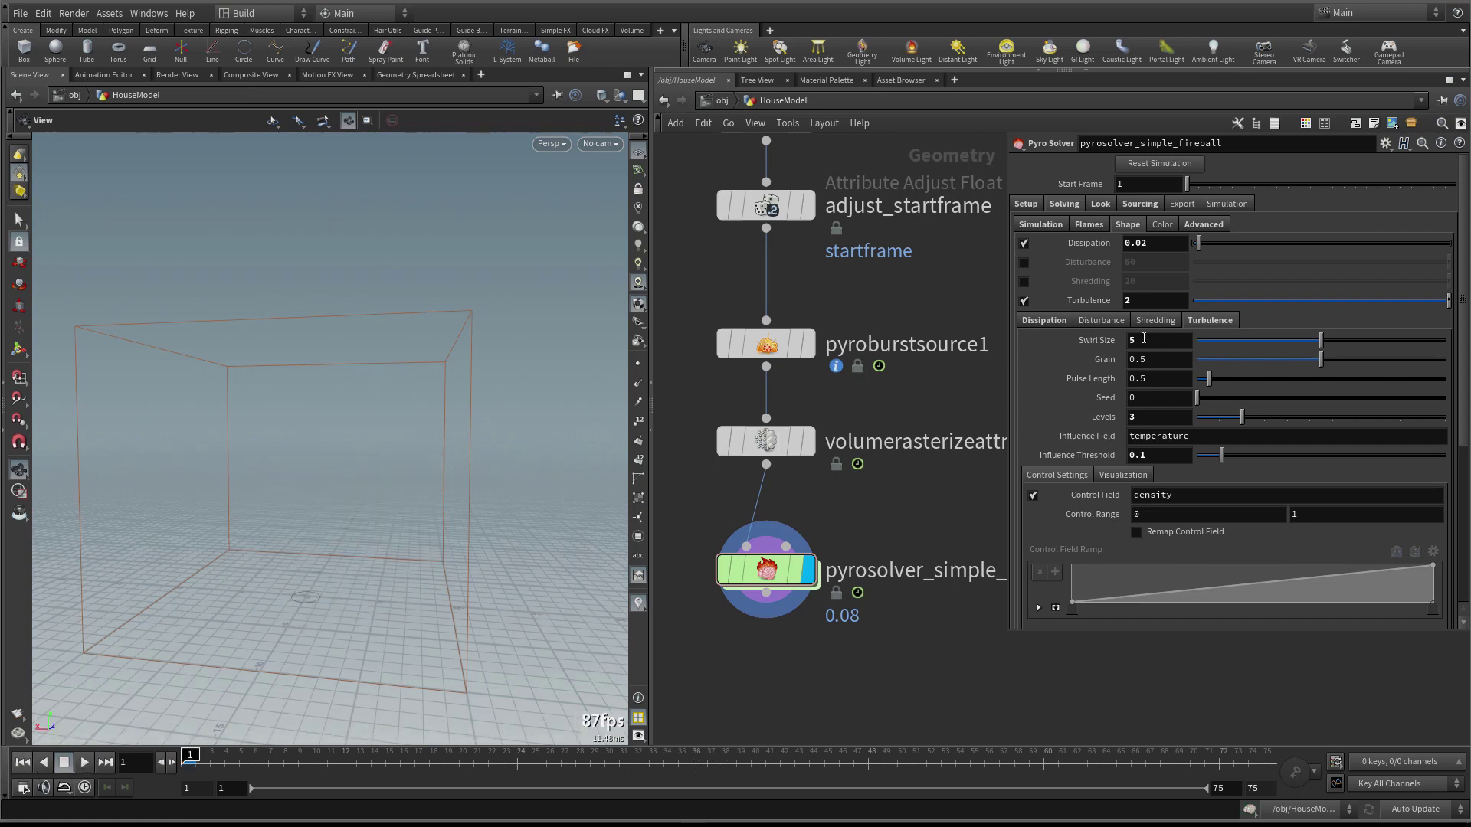
Try a turbulence swirl size of 3 and replay the simulation
left_click_drag(1144, 338, 1067, 342)
type("3")
key("Return")
key("Up")
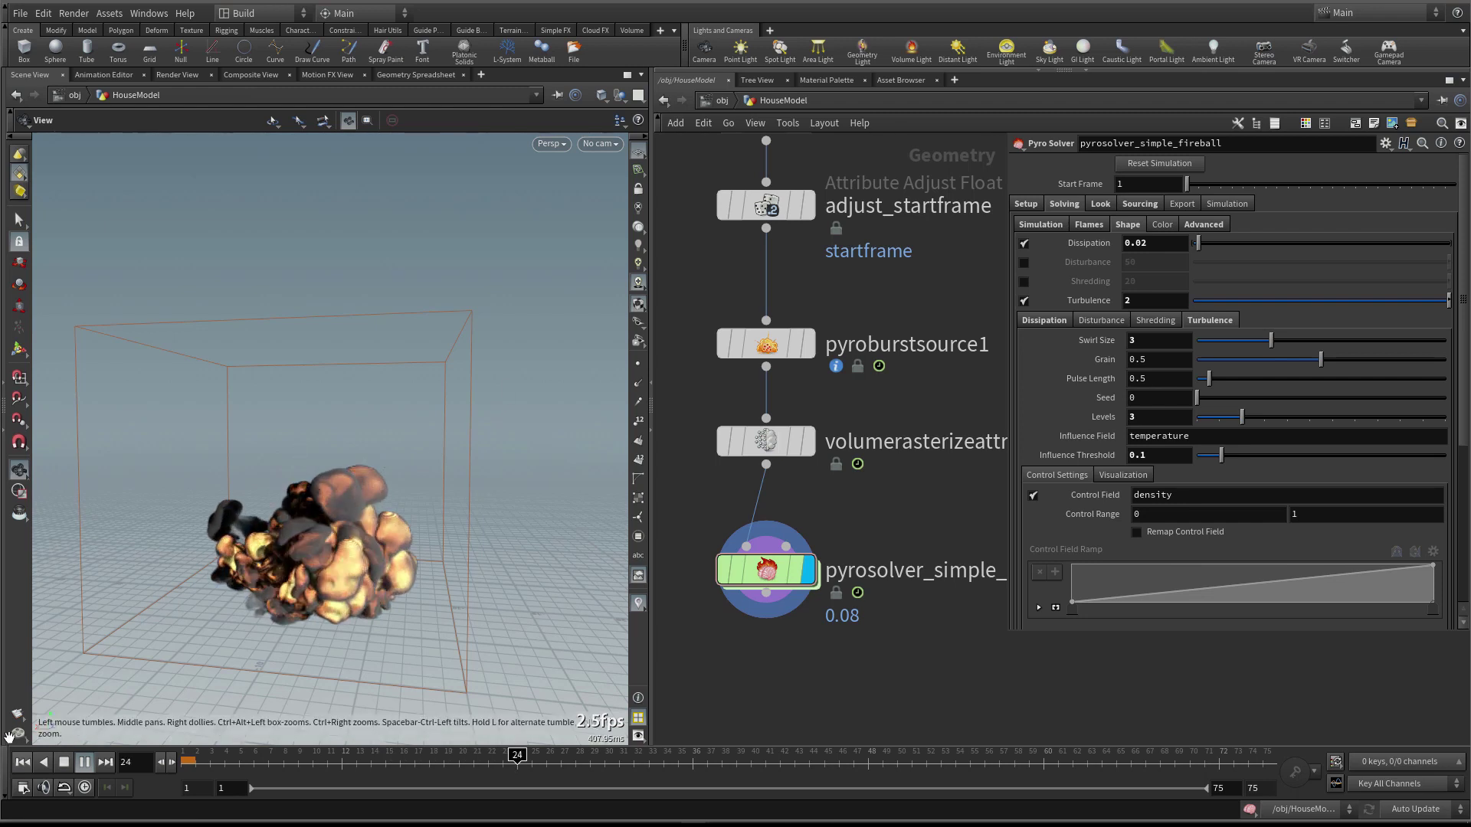
left_click(18, 764)
Set the turbulence's swirl size back to 5 and its amount to 0.25
double_click(1140, 342)
type("5")
key("Return")
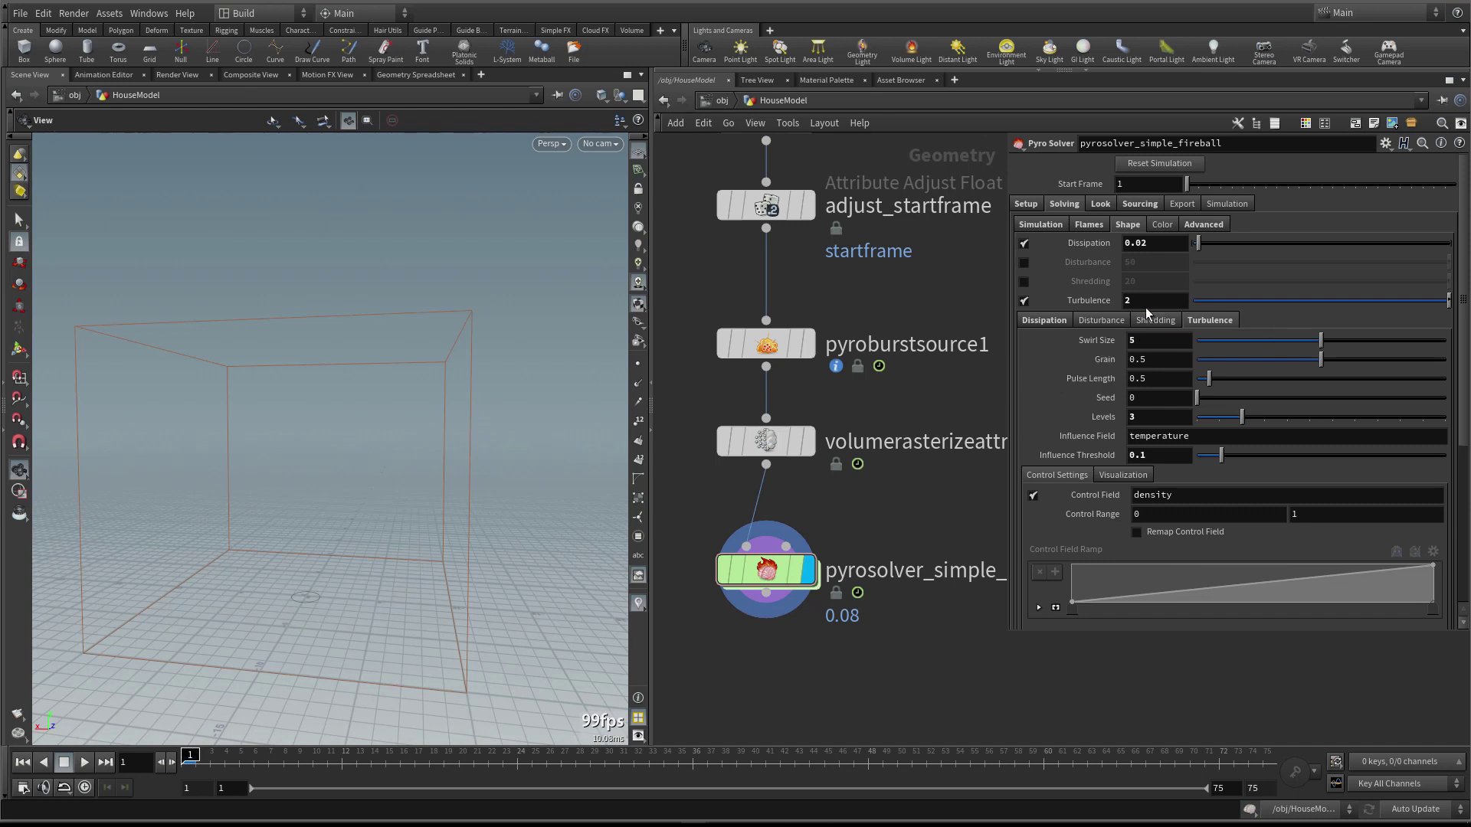
left_click(1147, 301)
type(".25")
key("Return")
Re-enable shredding and disturbance together with turbulence, and replay the simulation to check the combined shape
left_click(1023, 281)
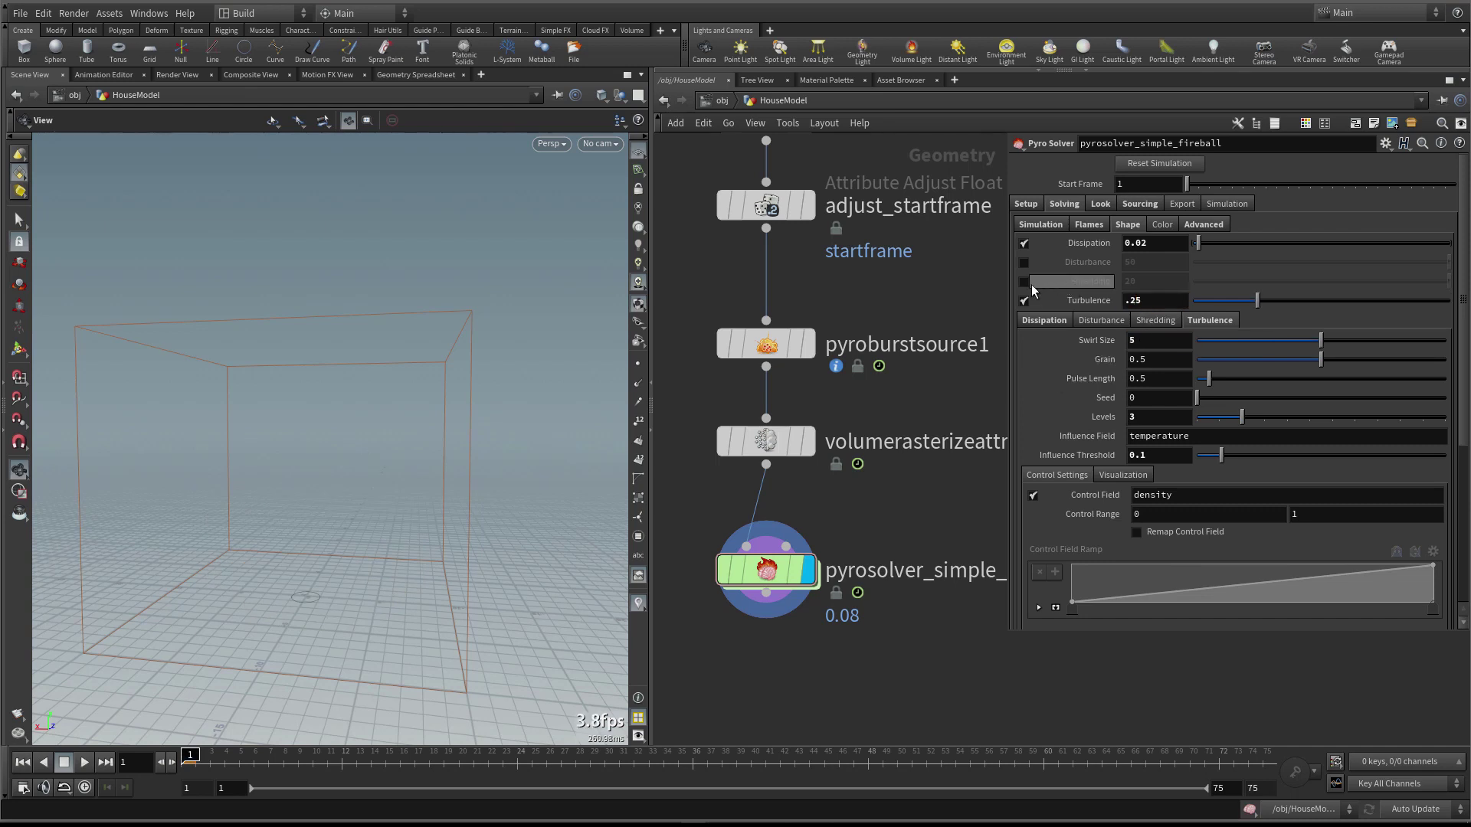
left_click(1024, 262)
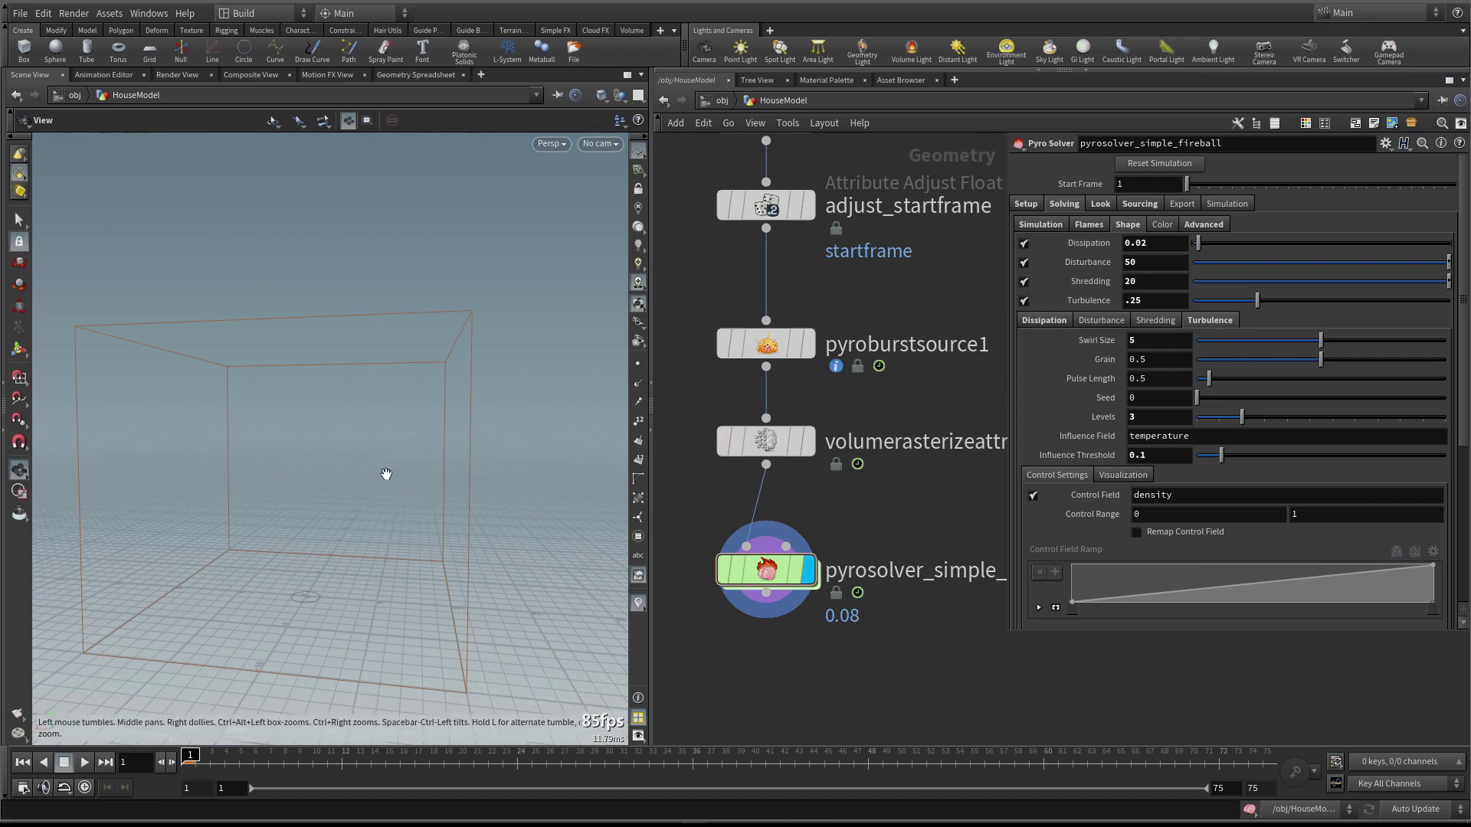
key("Up")
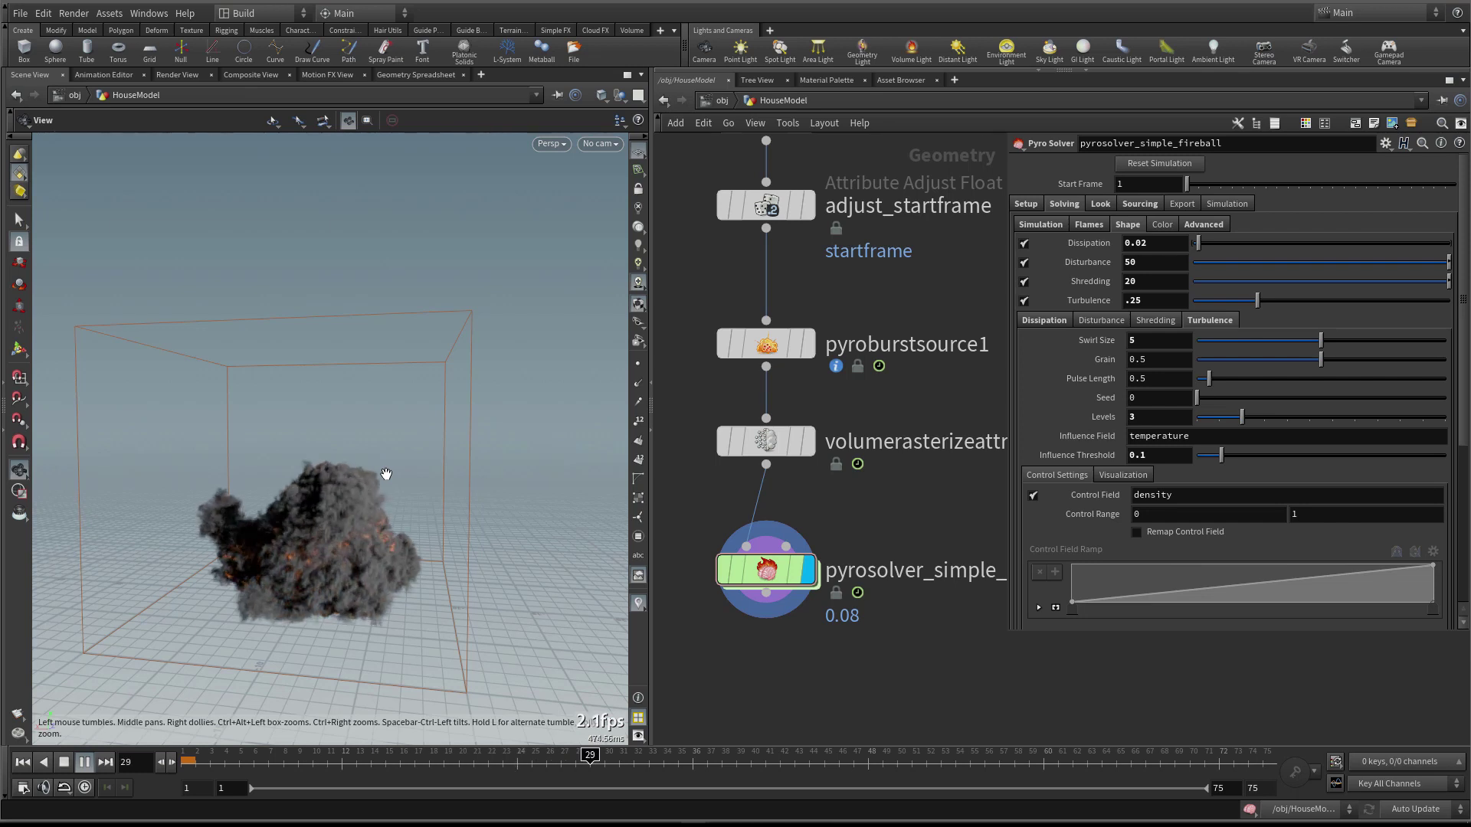
key("Up")
right_click_drag(414, 498, 486, 426)
left_click_drag(485, 427, 426, 430)
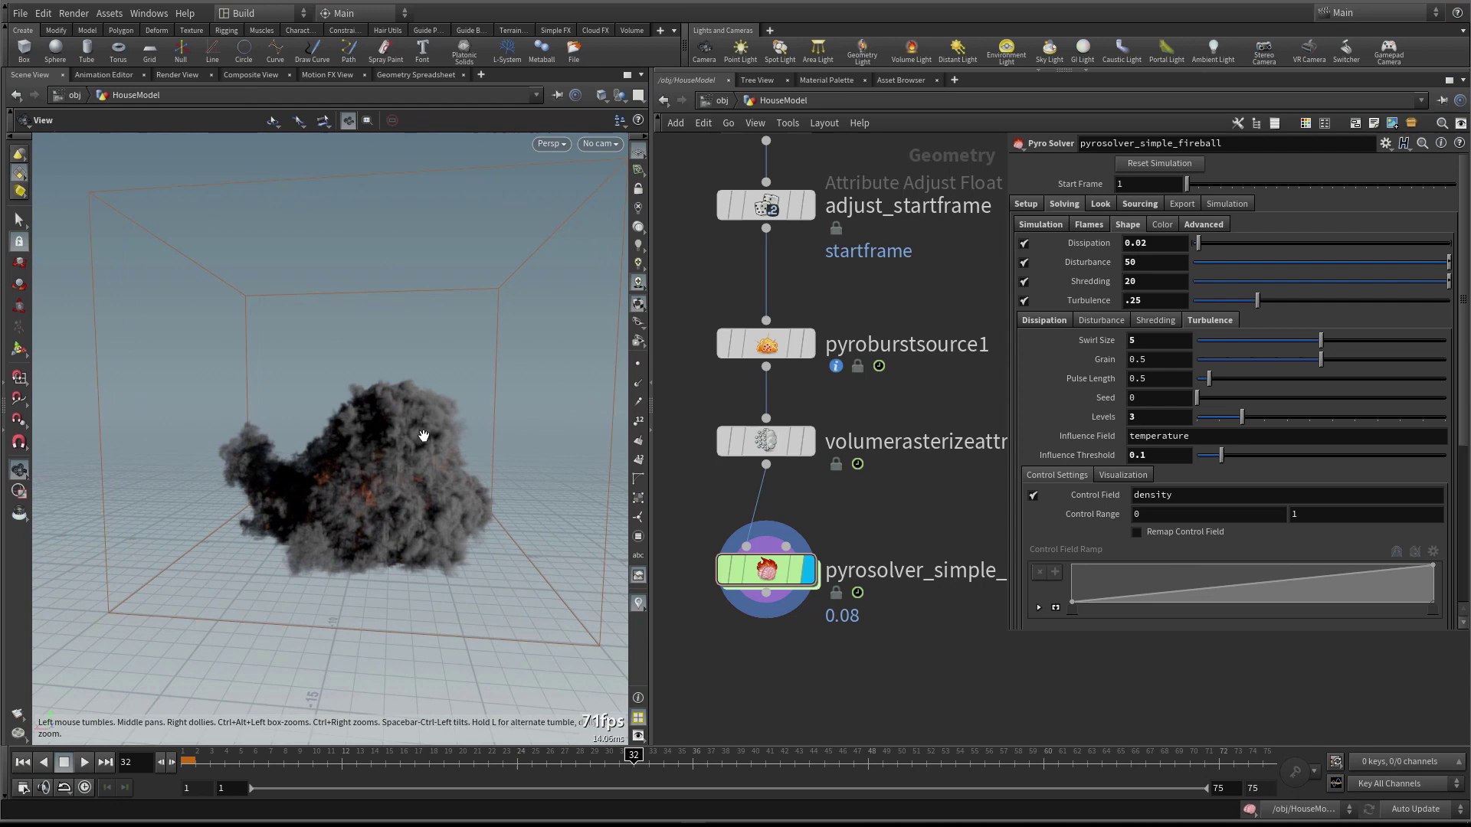
Render a flipbook of the simulation at 100% zoom, play it back and close the viewer
left_click(17, 718)
left_click_drag(172, 482, 375, 266)
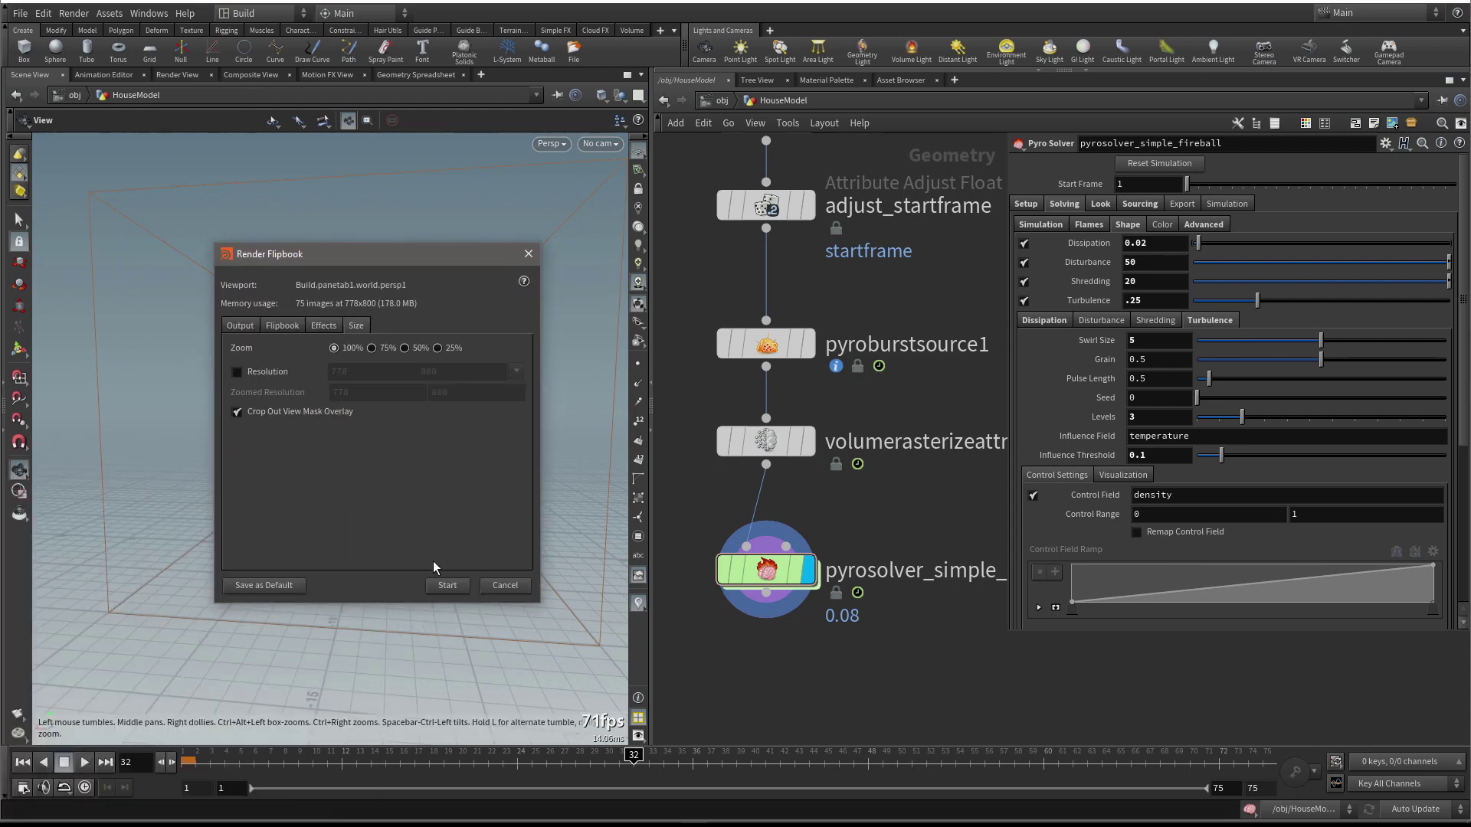
left_click(439, 585)
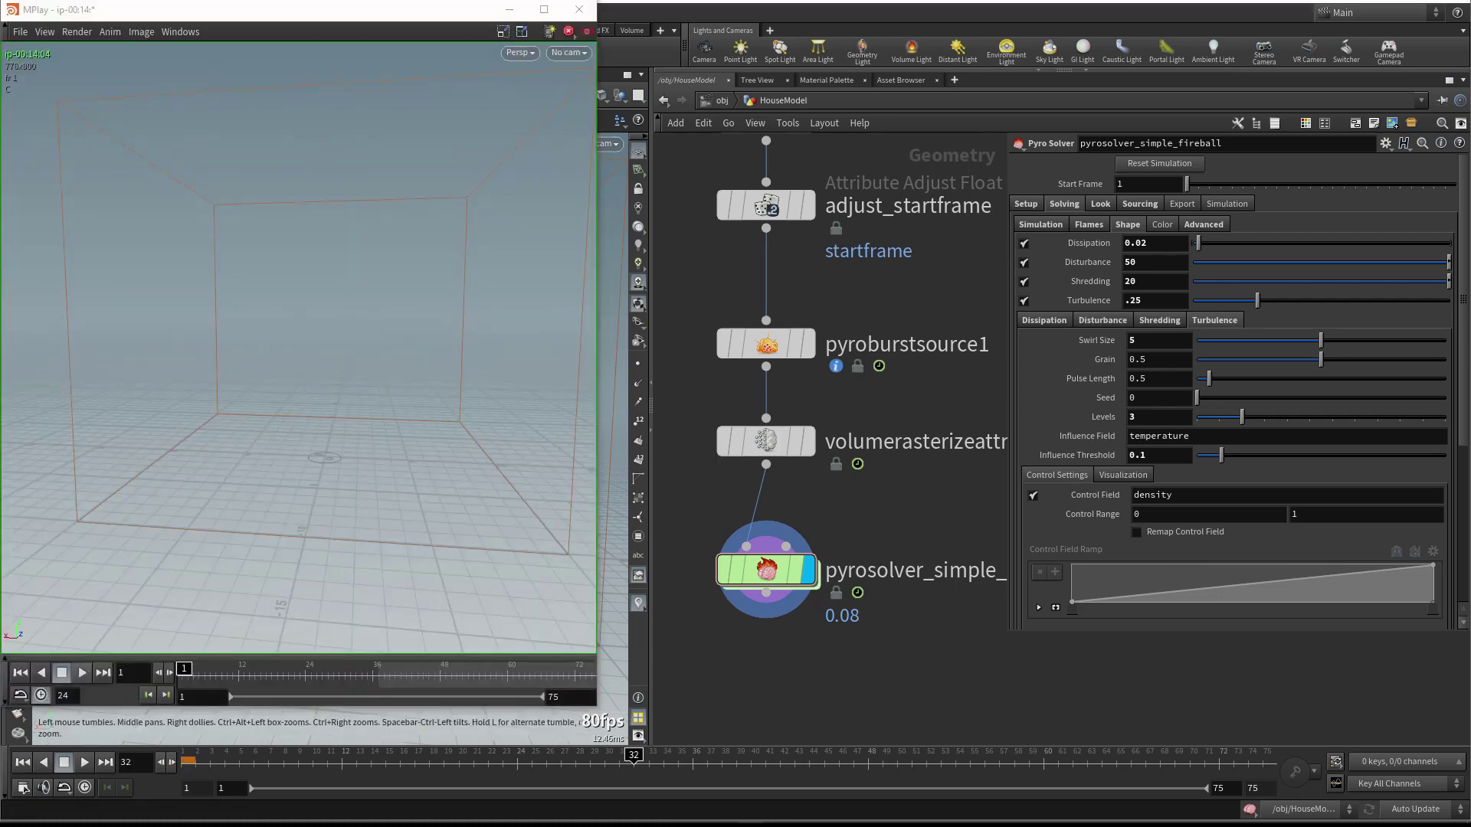
left_click(82, 672)
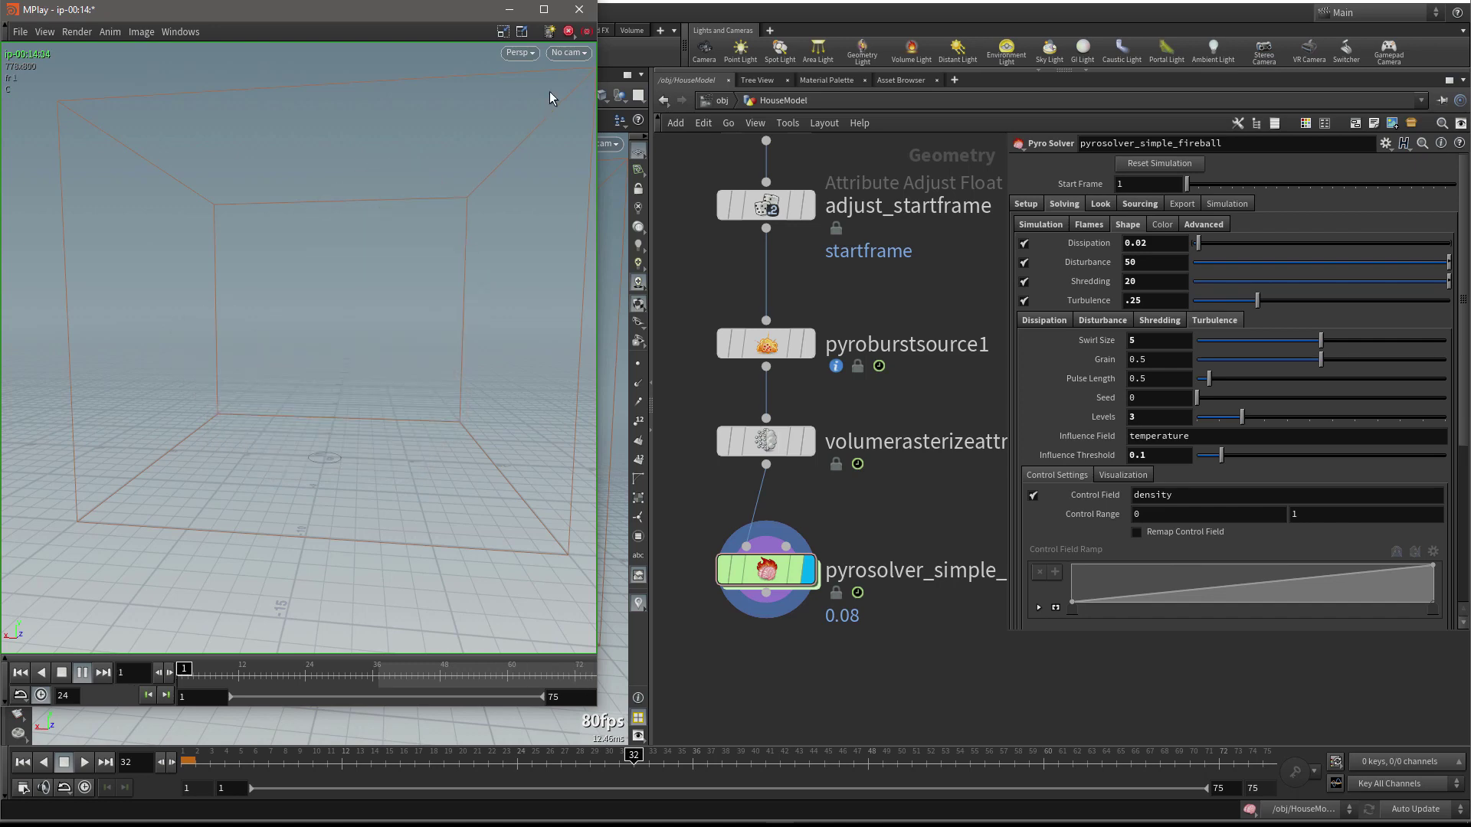
left_click(579, 10)
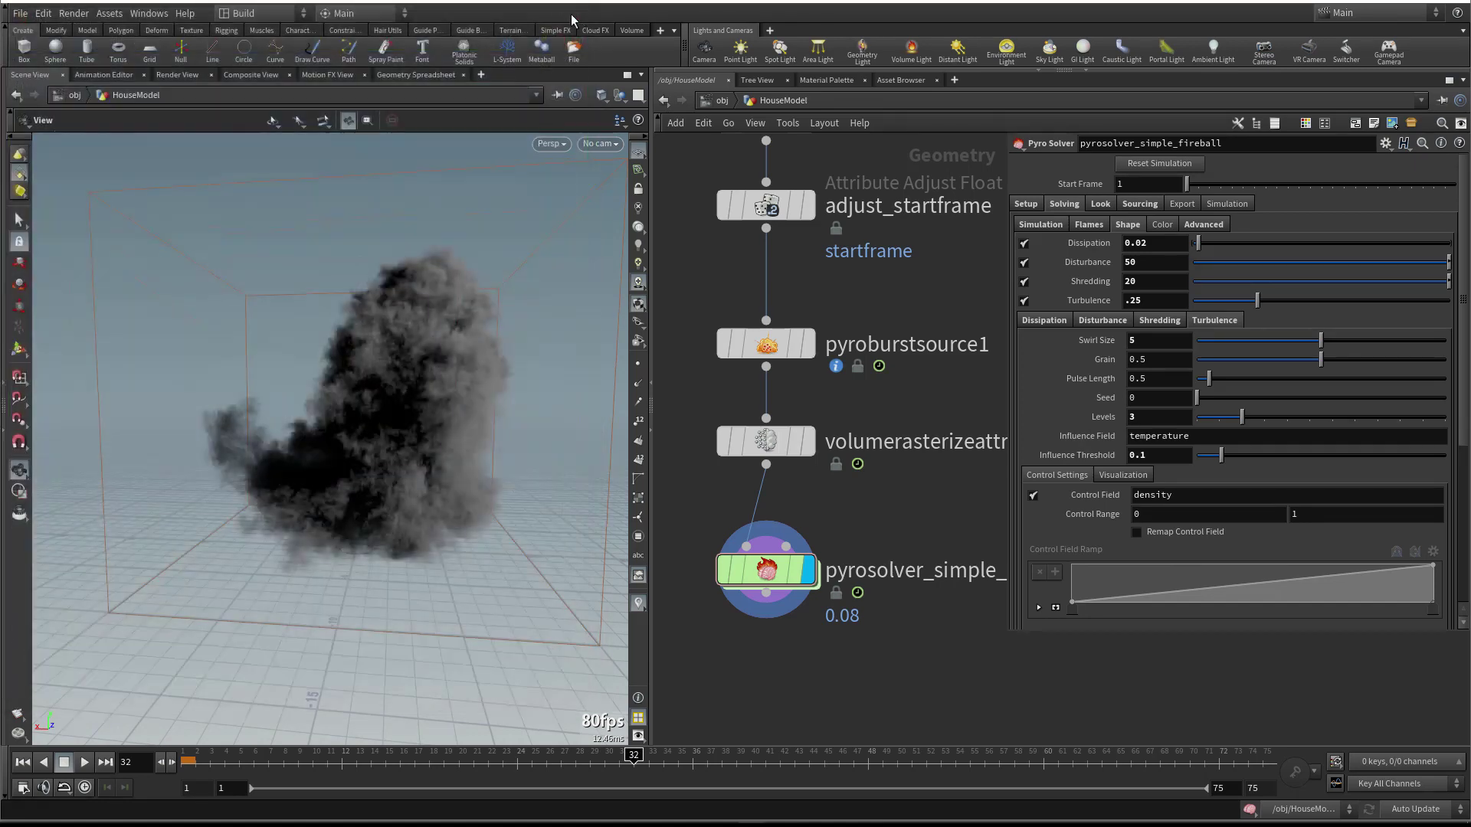
Narrow the parameter area beside the network so more of the node graph is exposed
mouse_move(387, 355)
right_mouse_down()
mouse_move(528, 370)
mouse_move(383, 353)
right_mouse_up()
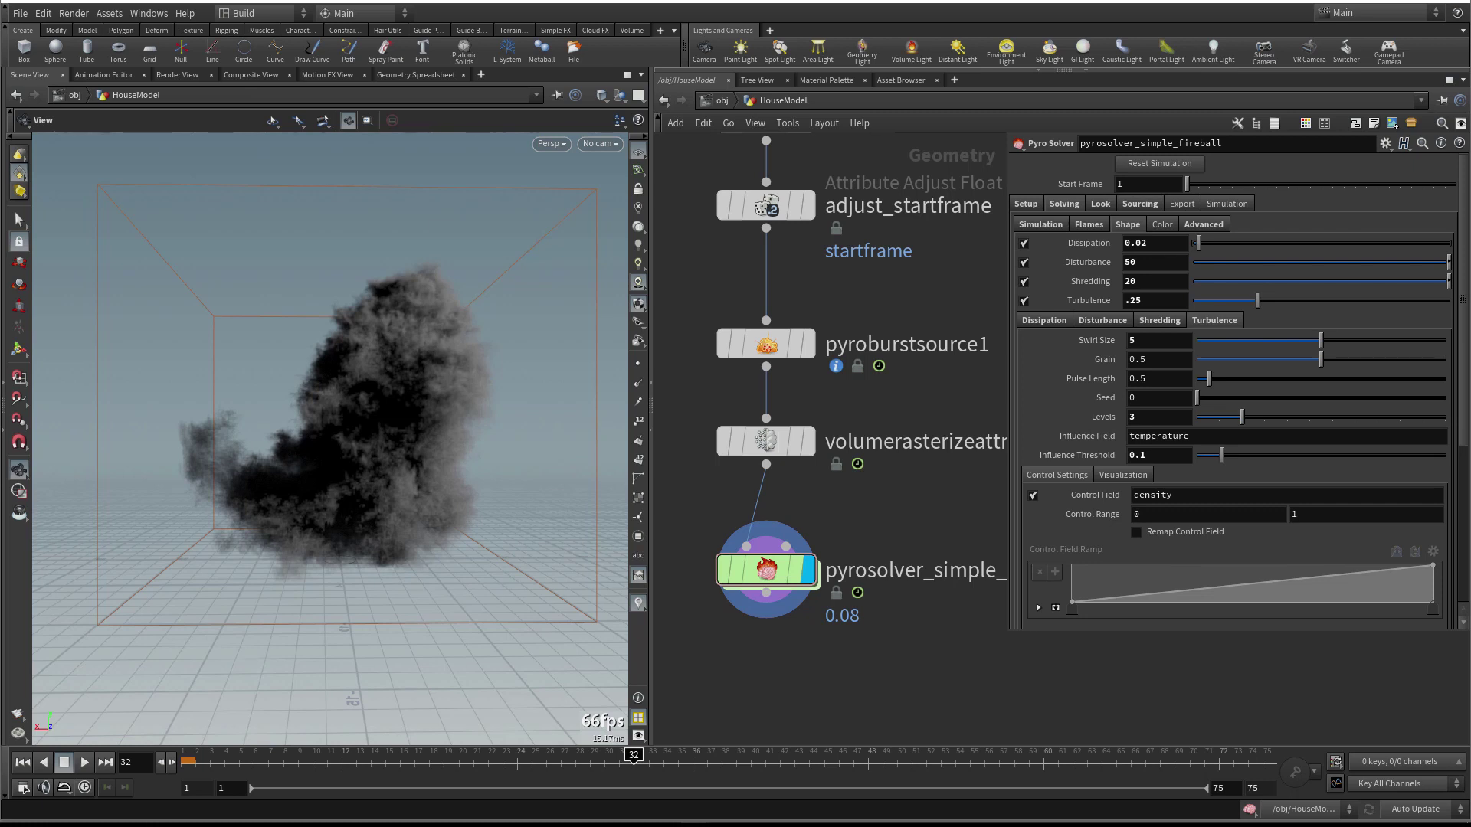
scroll(883, 500, "down", 3)
middle_click_drag(905, 505, 918, 533)
scroll(916, 527, "down", 3)
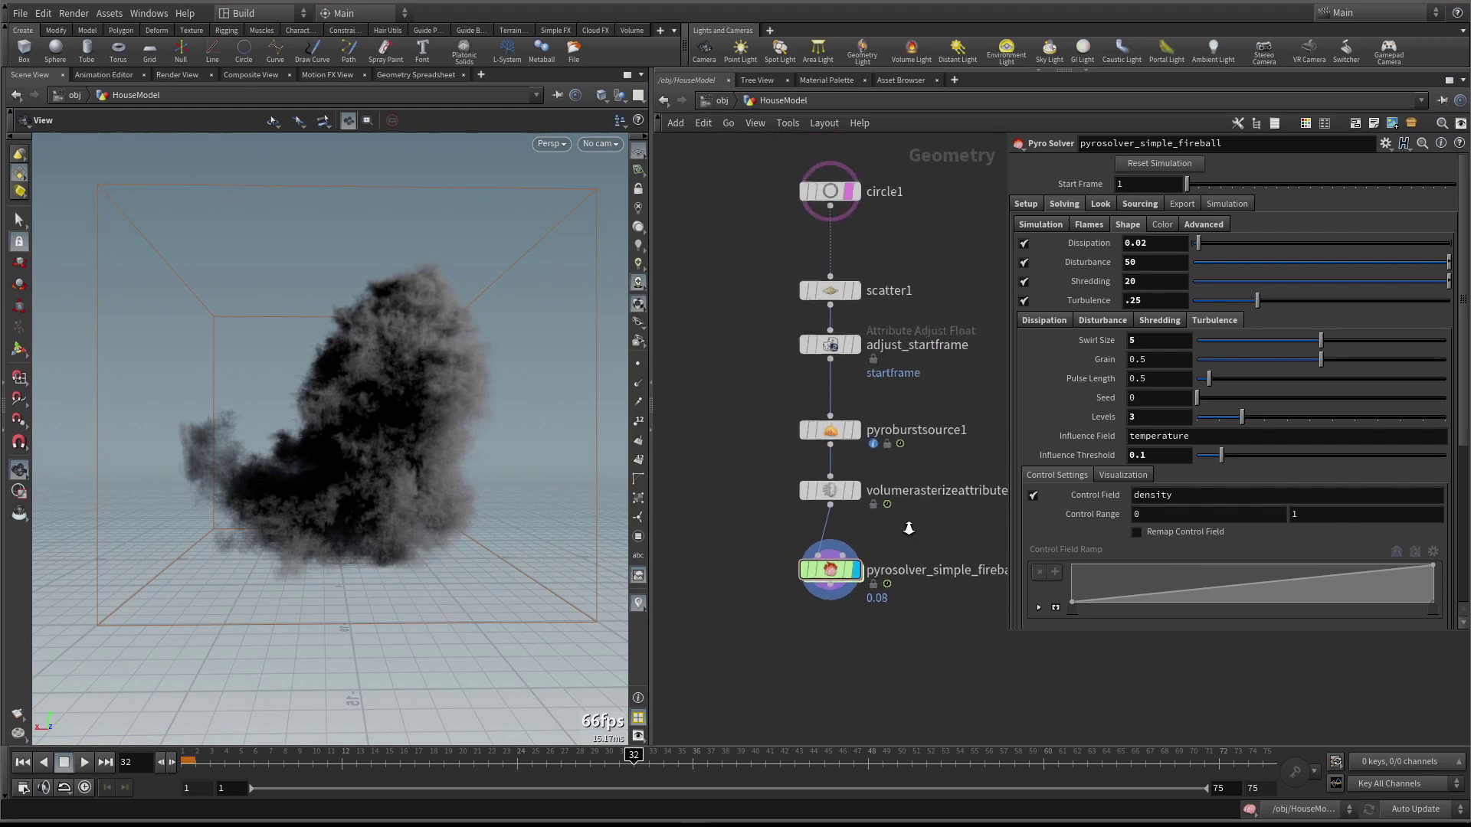
middle_click_drag(708, 466, 775, 473)
scroll(744, 478, "down", 3)
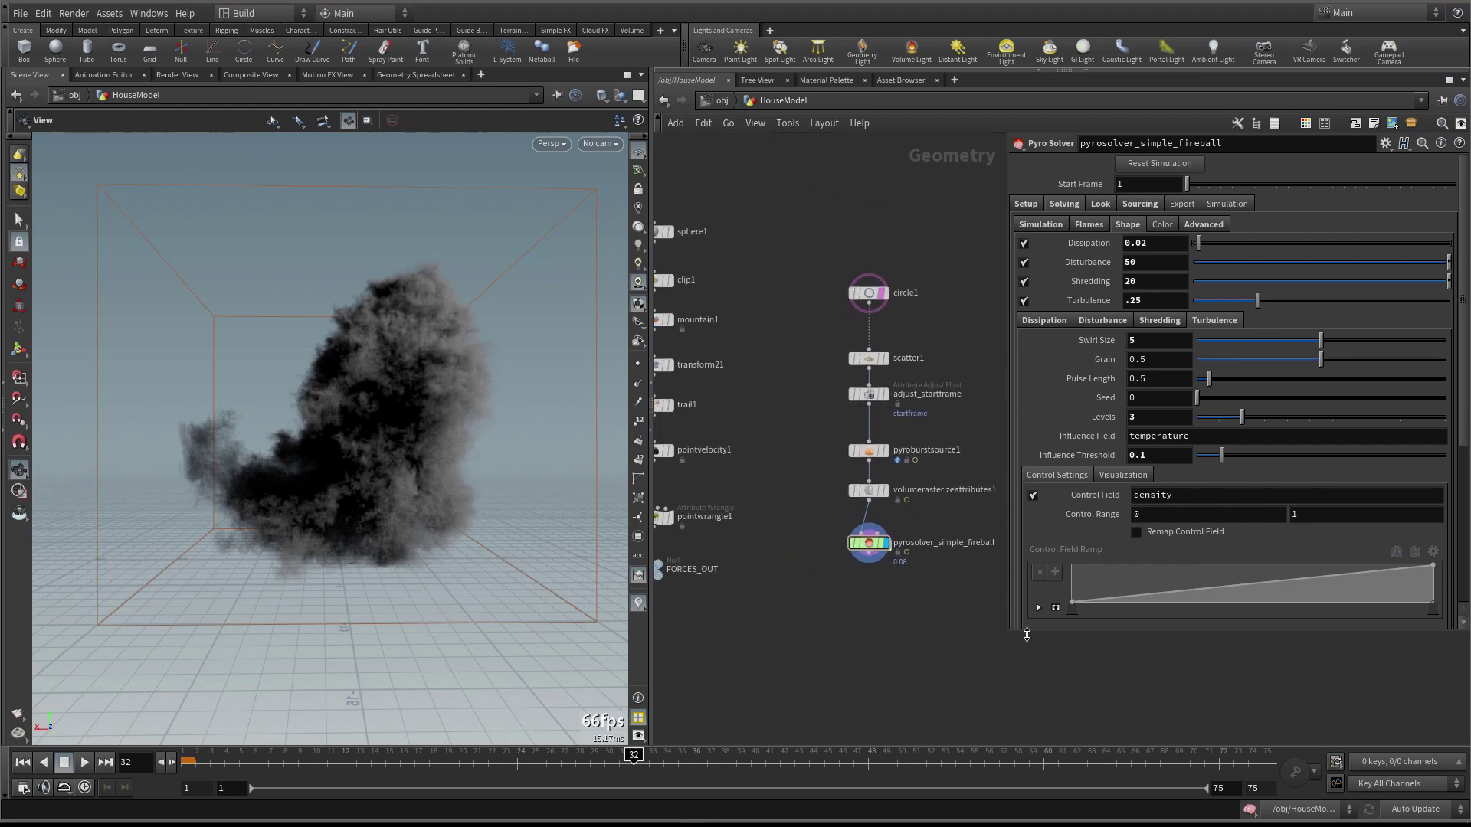
left_click_drag(1014, 635, 1100, 629)
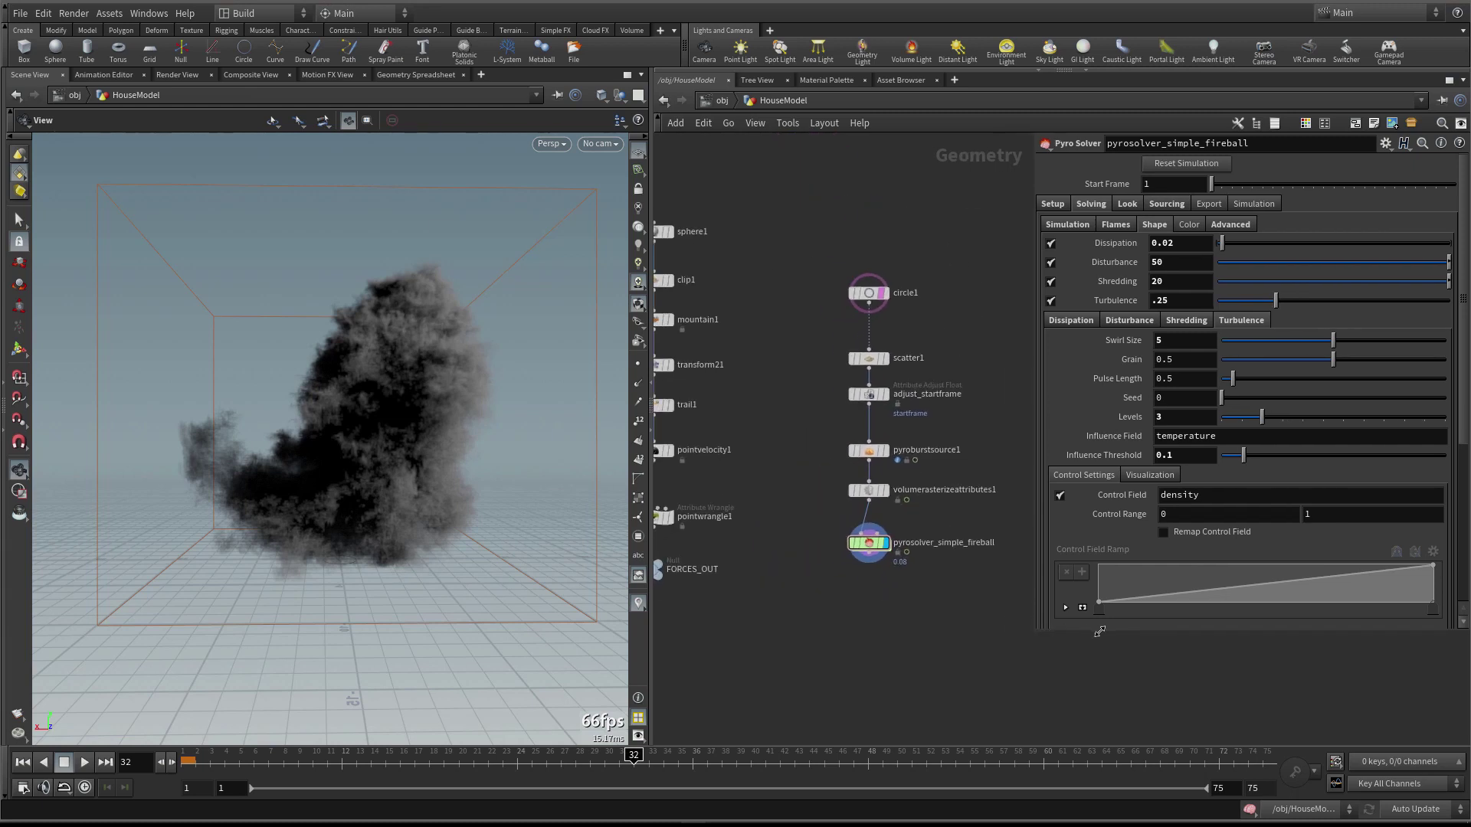
Lay out the pyro nodes from circle1 to pyrosolver_simple_fireball in an evenly spaced column
middle_click_drag(963, 615, 990, 534)
scroll(1034, 619, "down", 2)
left_click_drag(420, 461, 514, 469)
middle_click_drag(800, 596, 804, 532)
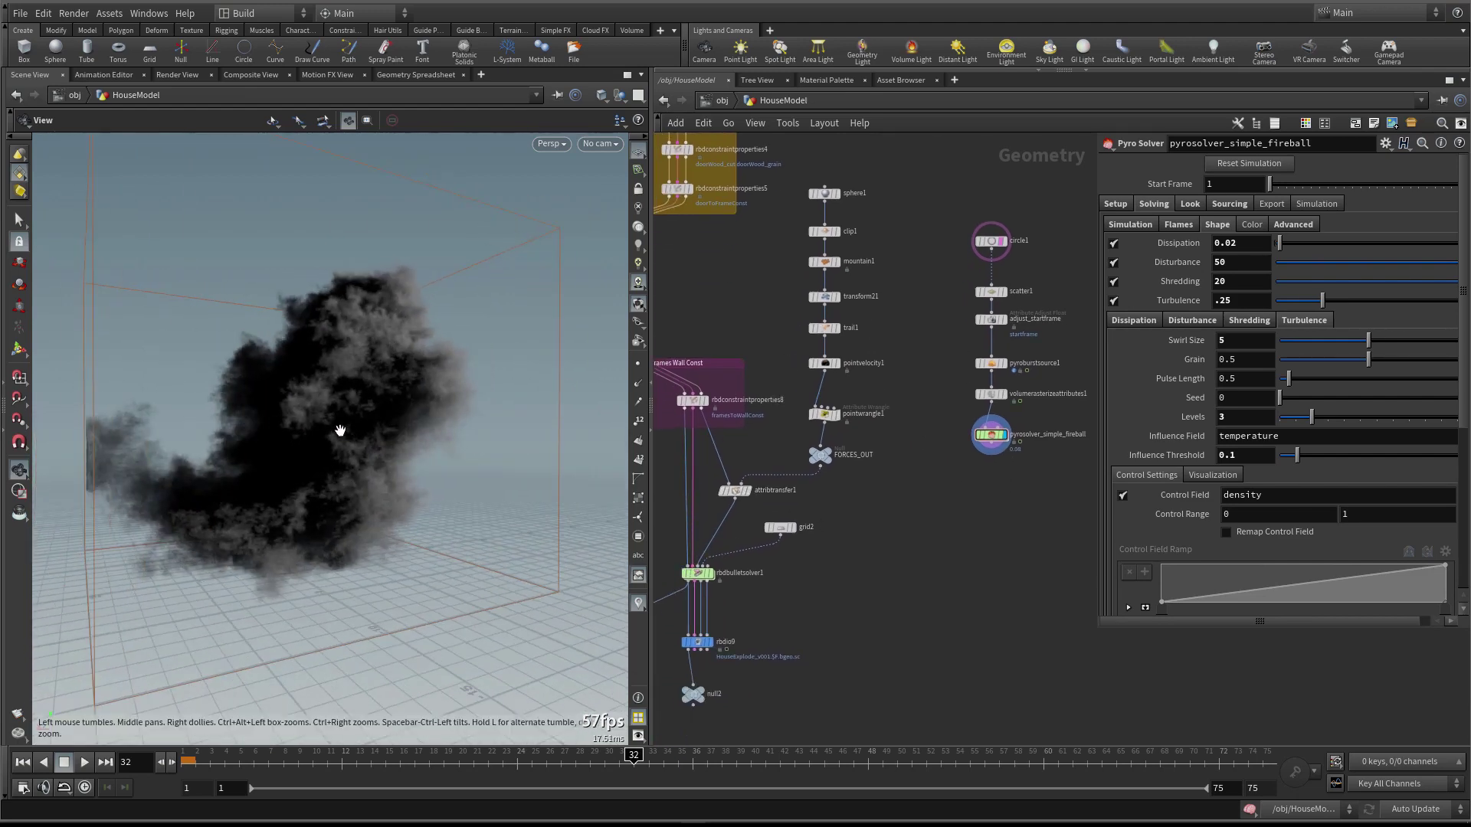
left_click_drag(1063, 527, 969, 226)
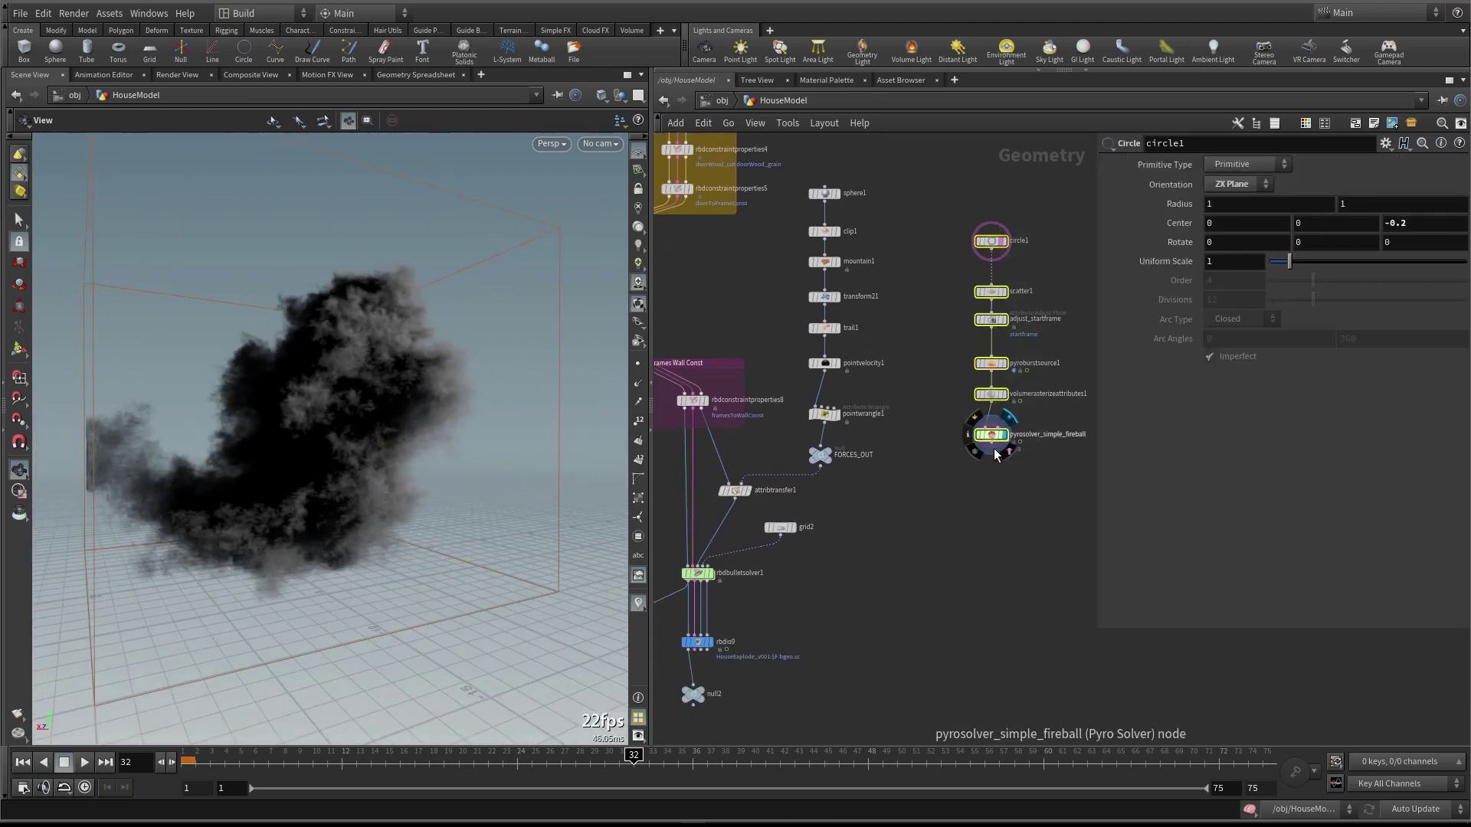
left_click_drag(995, 448, 1014, 548)
Display the rbdbulletsolver1 result, widen the network pane and frame the house in the viewport
left_click_drag(554, 503, 406, 422)
middle_click_drag(759, 475, 932, 485)
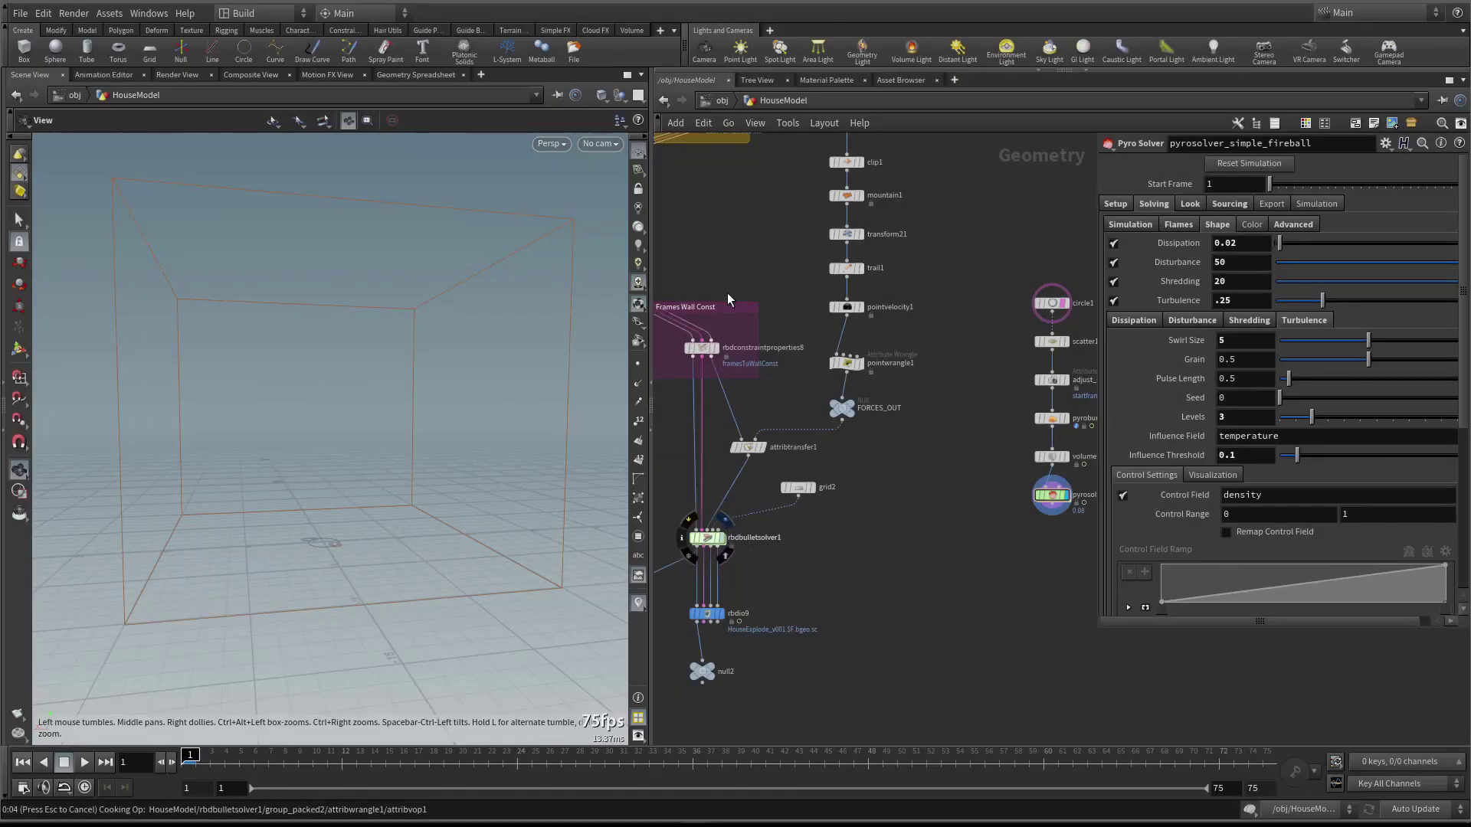
left_click(705, 539)
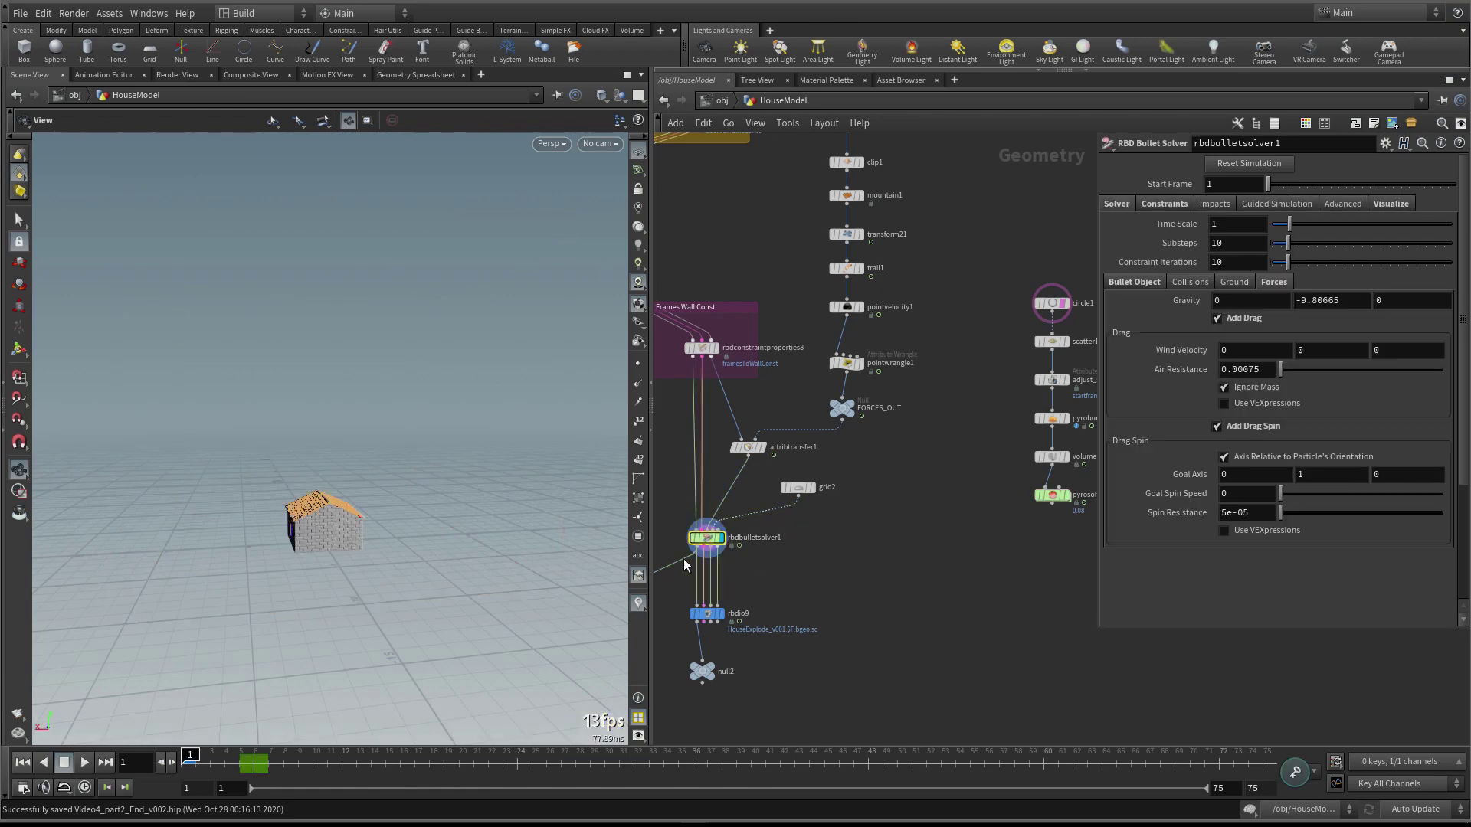
left_click_drag(650, 534, 600, 534)
left_click_drag(490, 536, 444, 483)
scroll(886, 498, "up", 2)
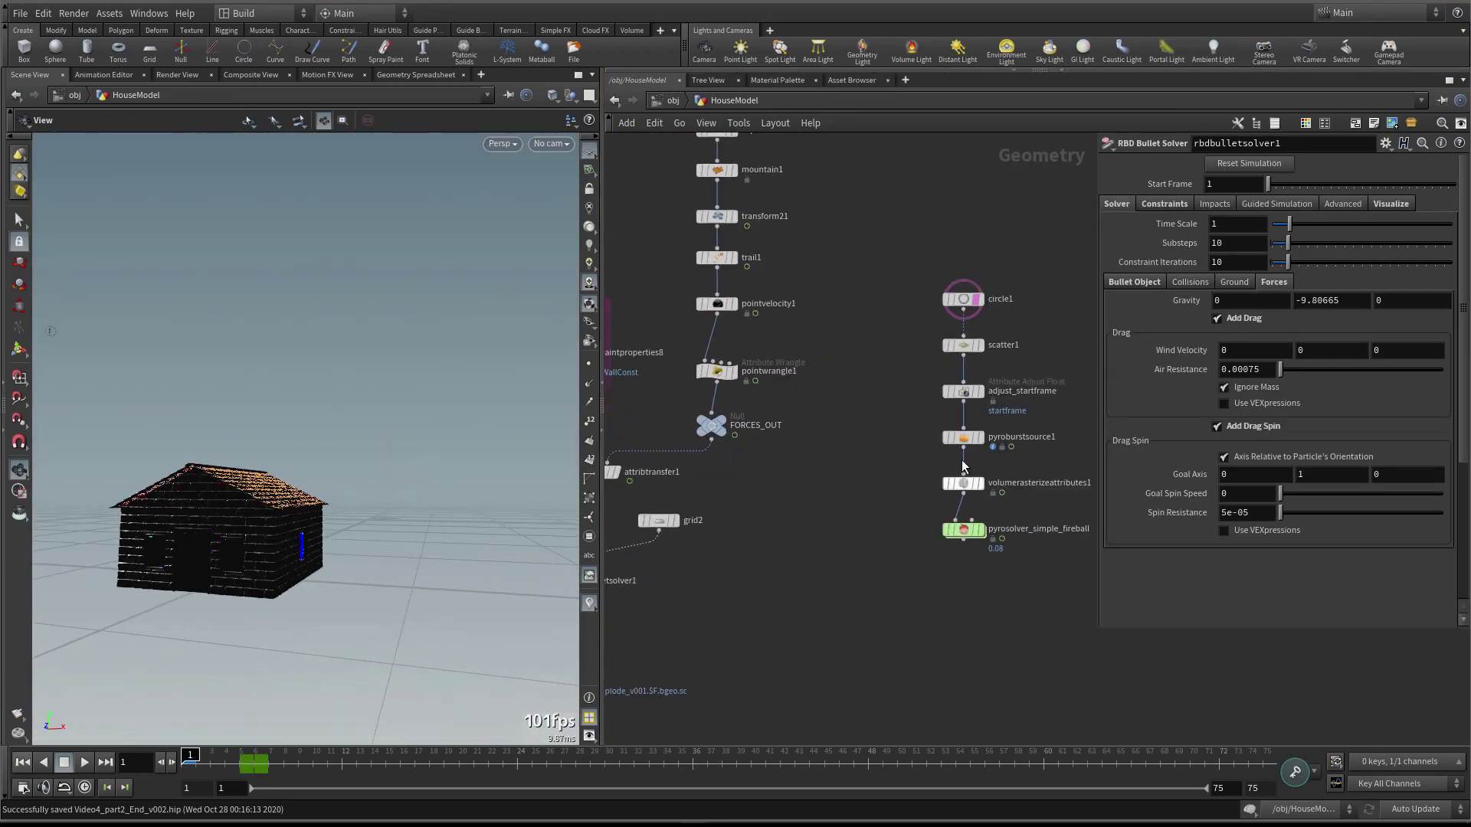
Display pyroburstsource1 and scrub the timeline to frame 5 to view its burst points
left_click(981, 437)
left_click(963, 438)
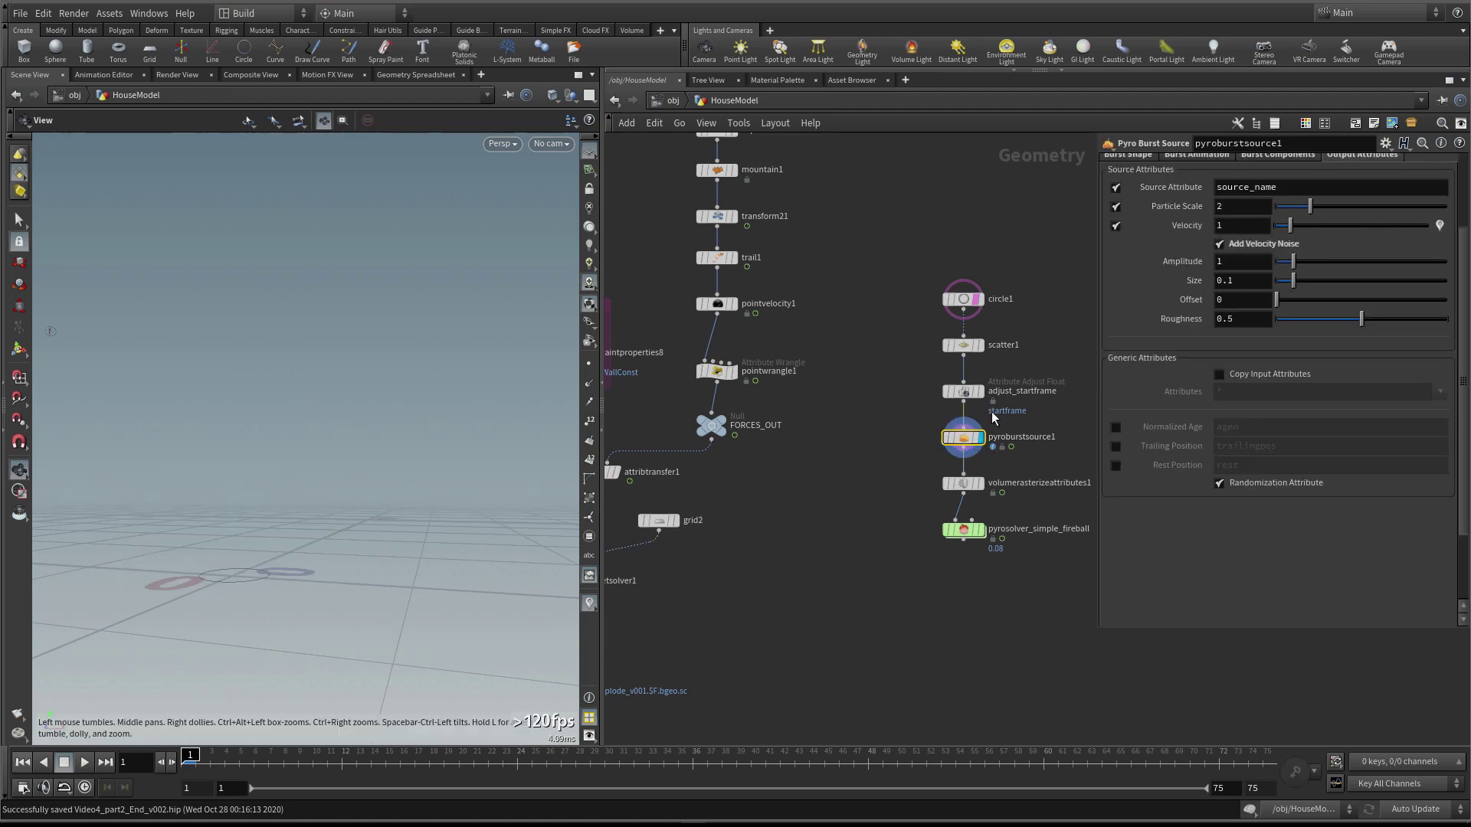
left_click_drag(199, 760, 263, 766)
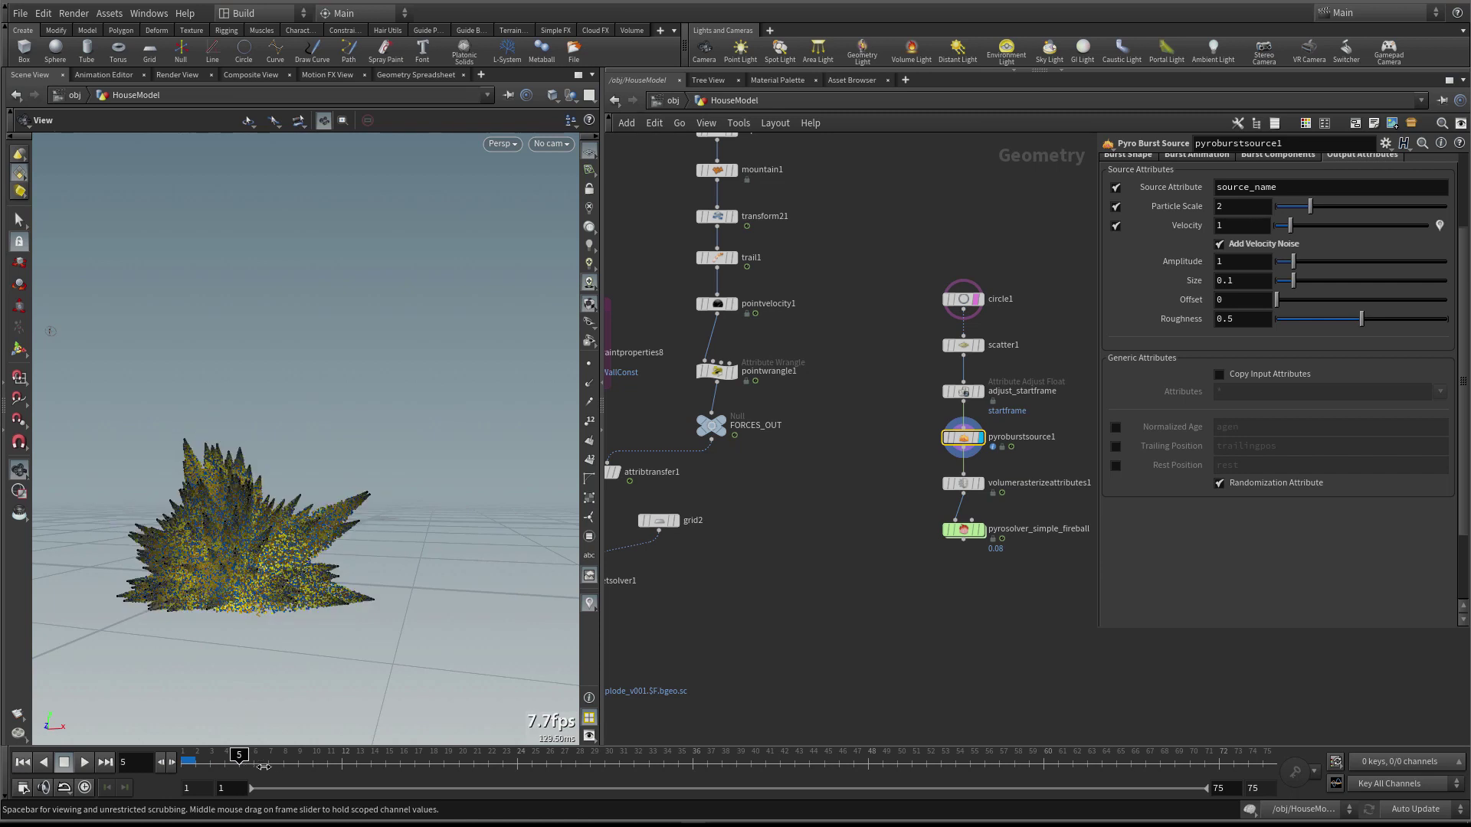
Display pointvelocity1 and review the settings of attribtransfer1 and the impact and velocity code in pointwrangle1
middle_click_drag(767, 540, 846, 625)
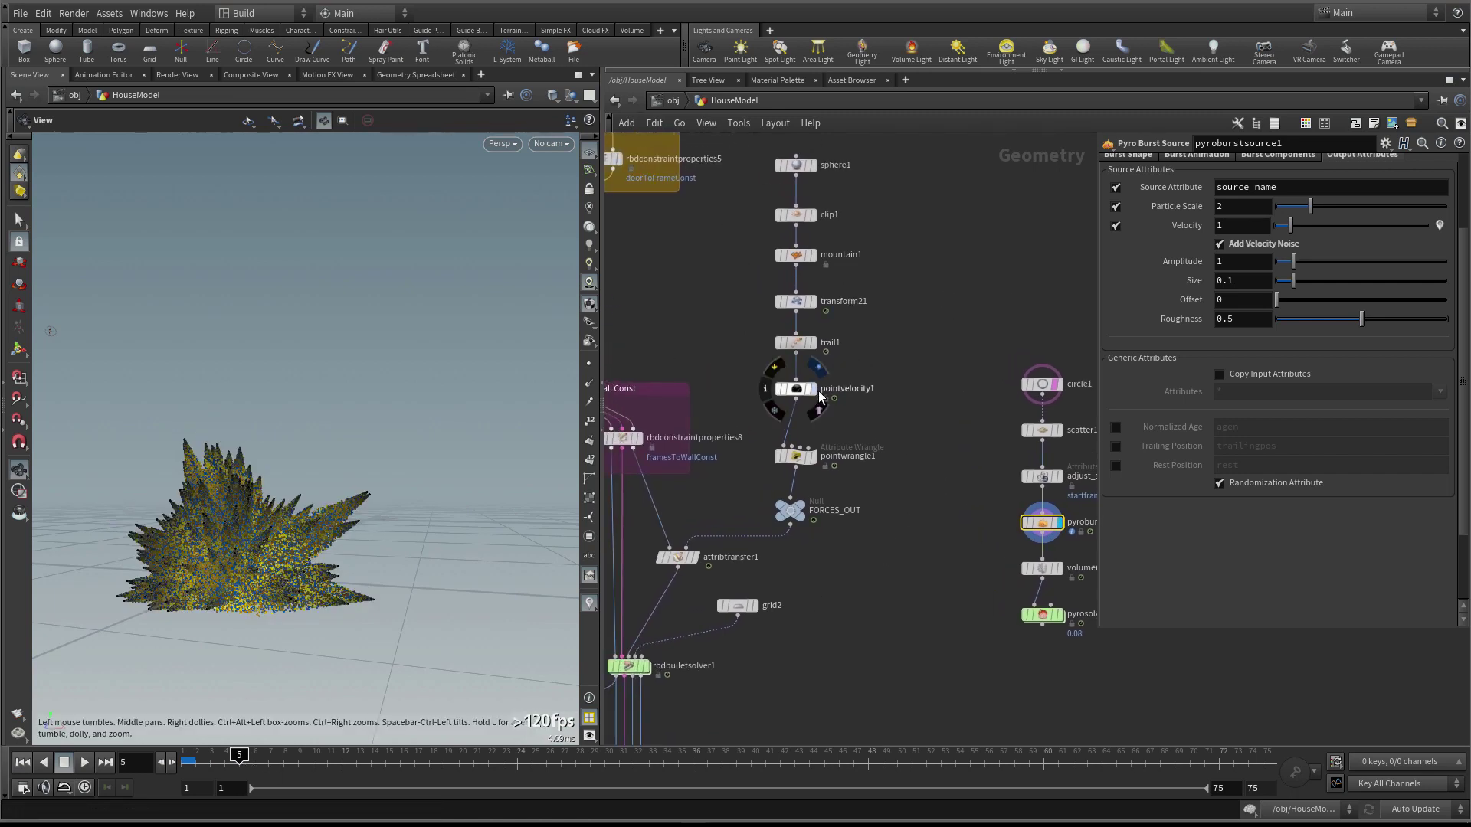
left_click(817, 393)
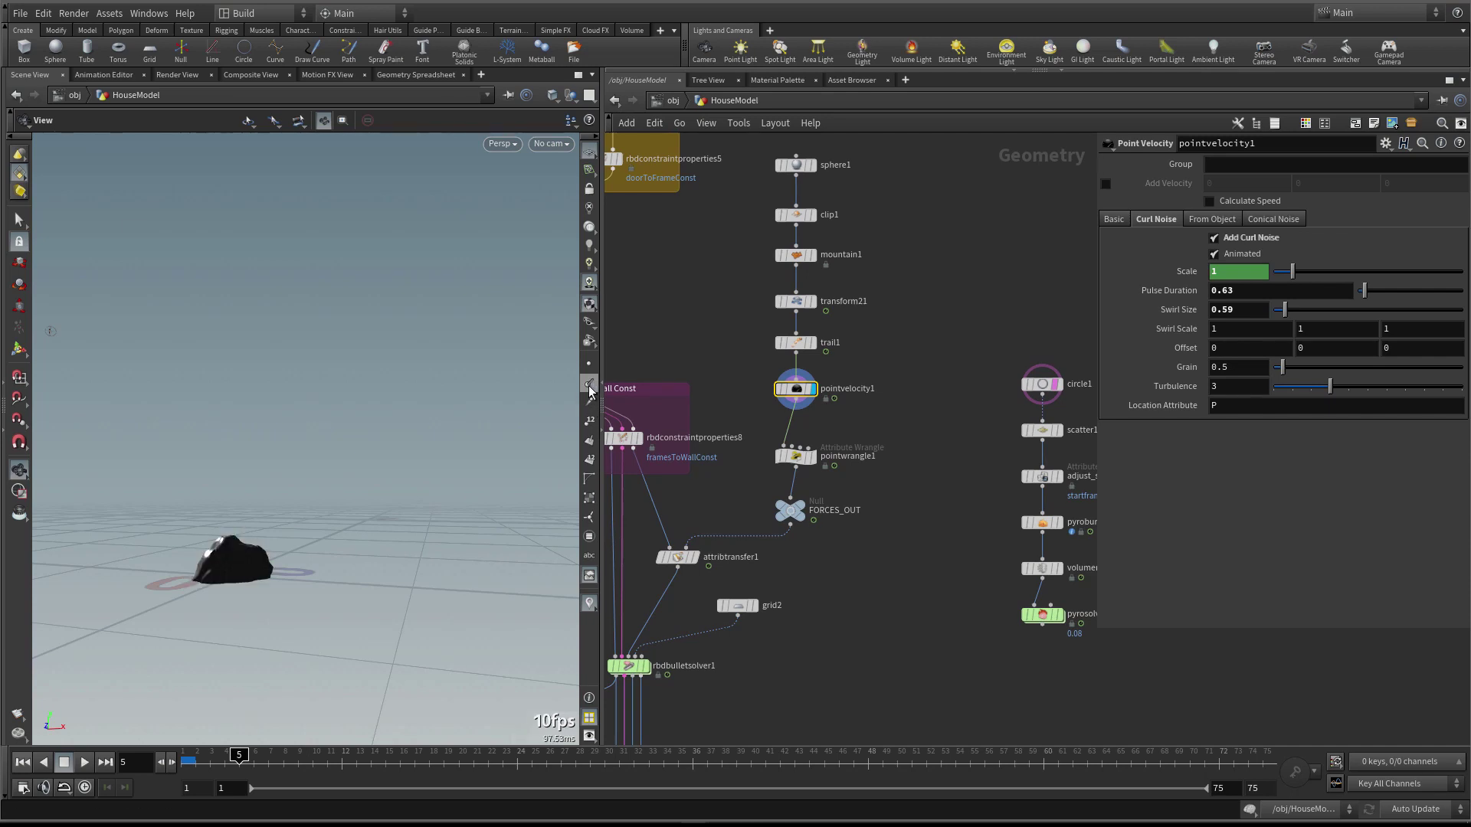
left_click(678, 557)
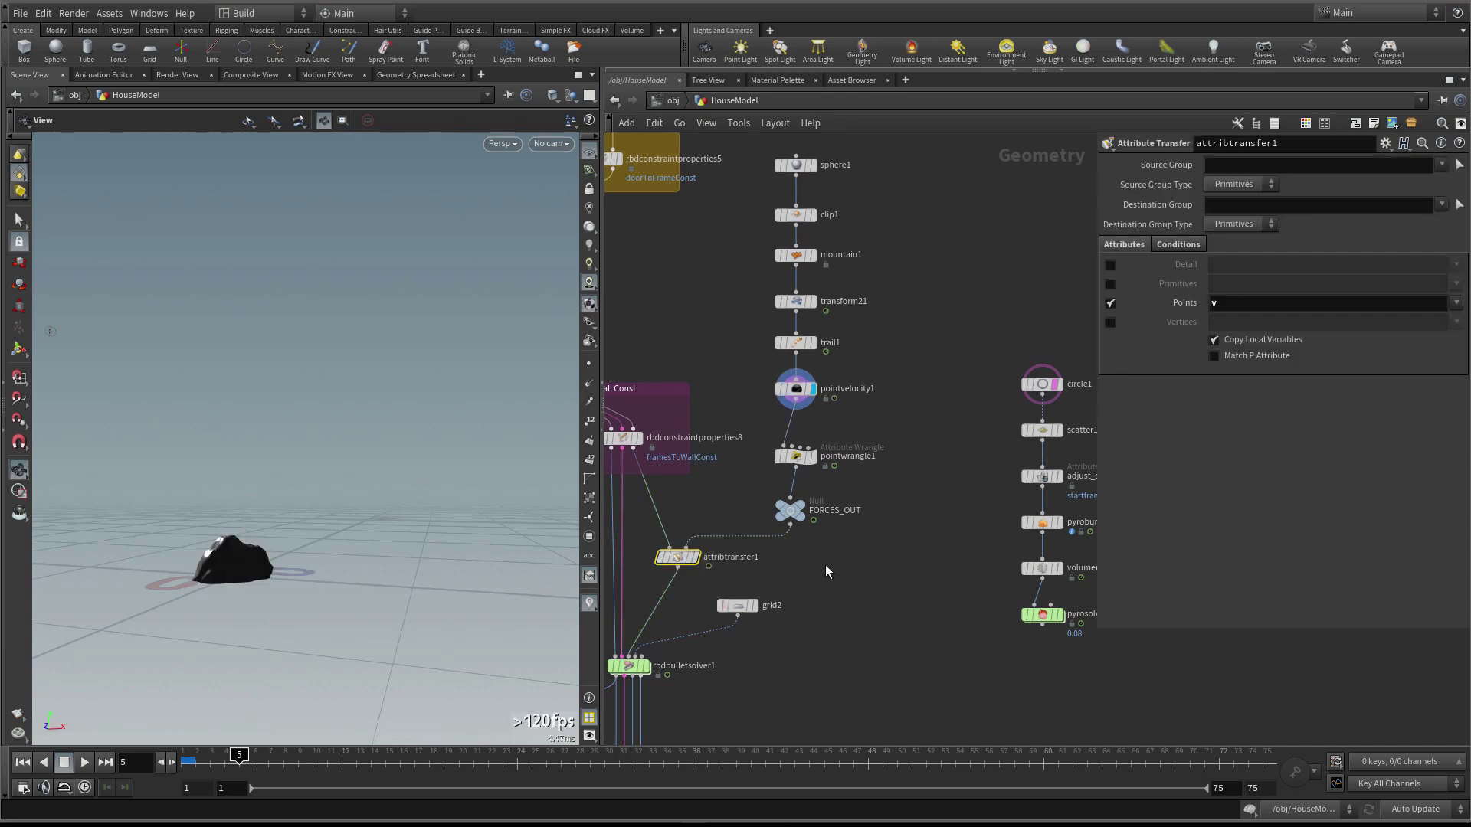
scroll(823, 551, "down", 2)
left_click(775, 437)
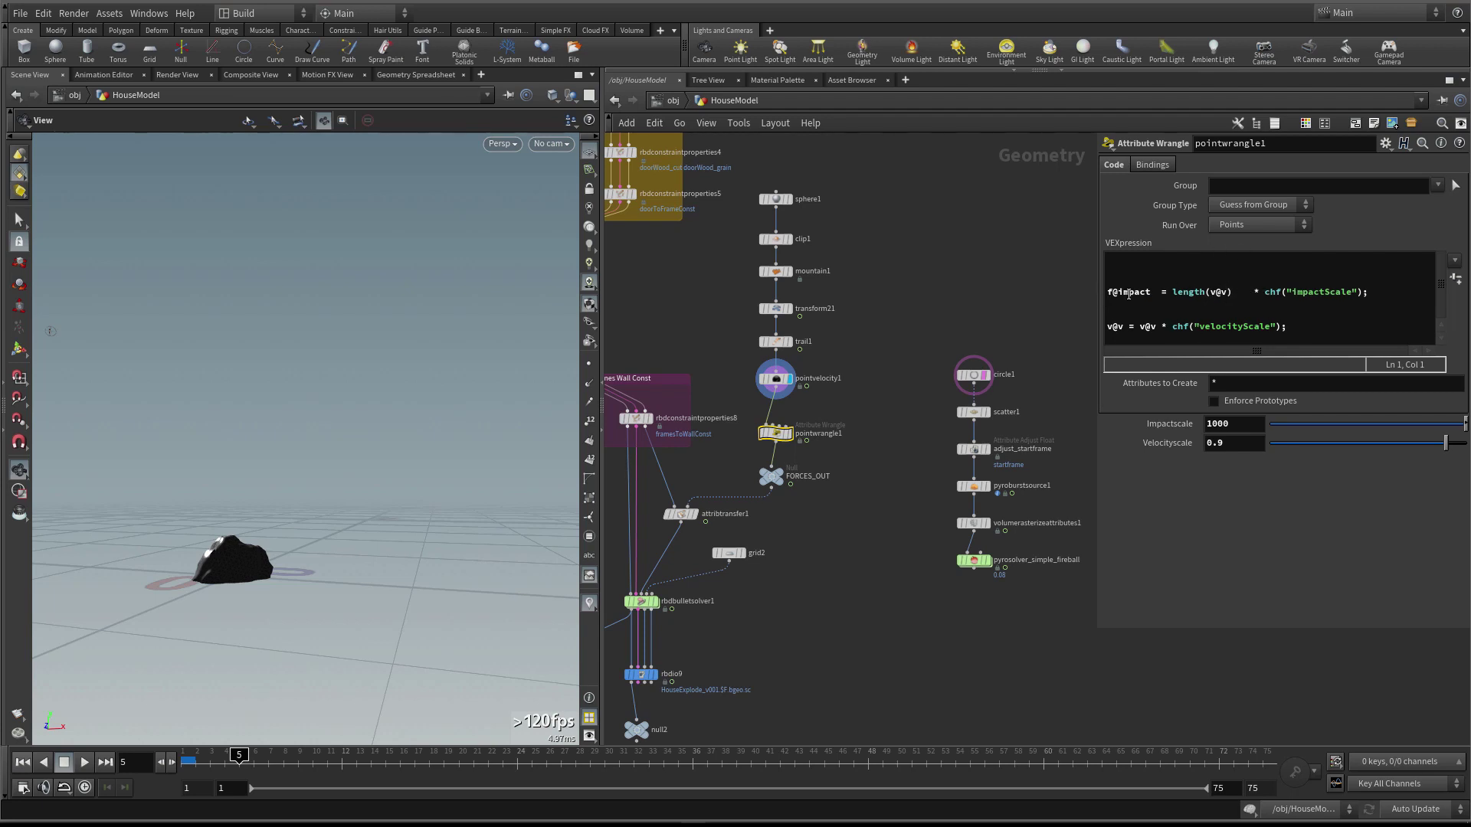
Move the node chain from sphere1 to pointvelocity1 upward, leaving a gap above pointwrangle1
mouse_move(855, 419)
middle_mouse_down()
mouse_move(863, 406)
mouse_move(844, 395)
middle_mouse_up()
left_click_drag(785, 369, 799, 331, "shift")
left_click(892, 406)
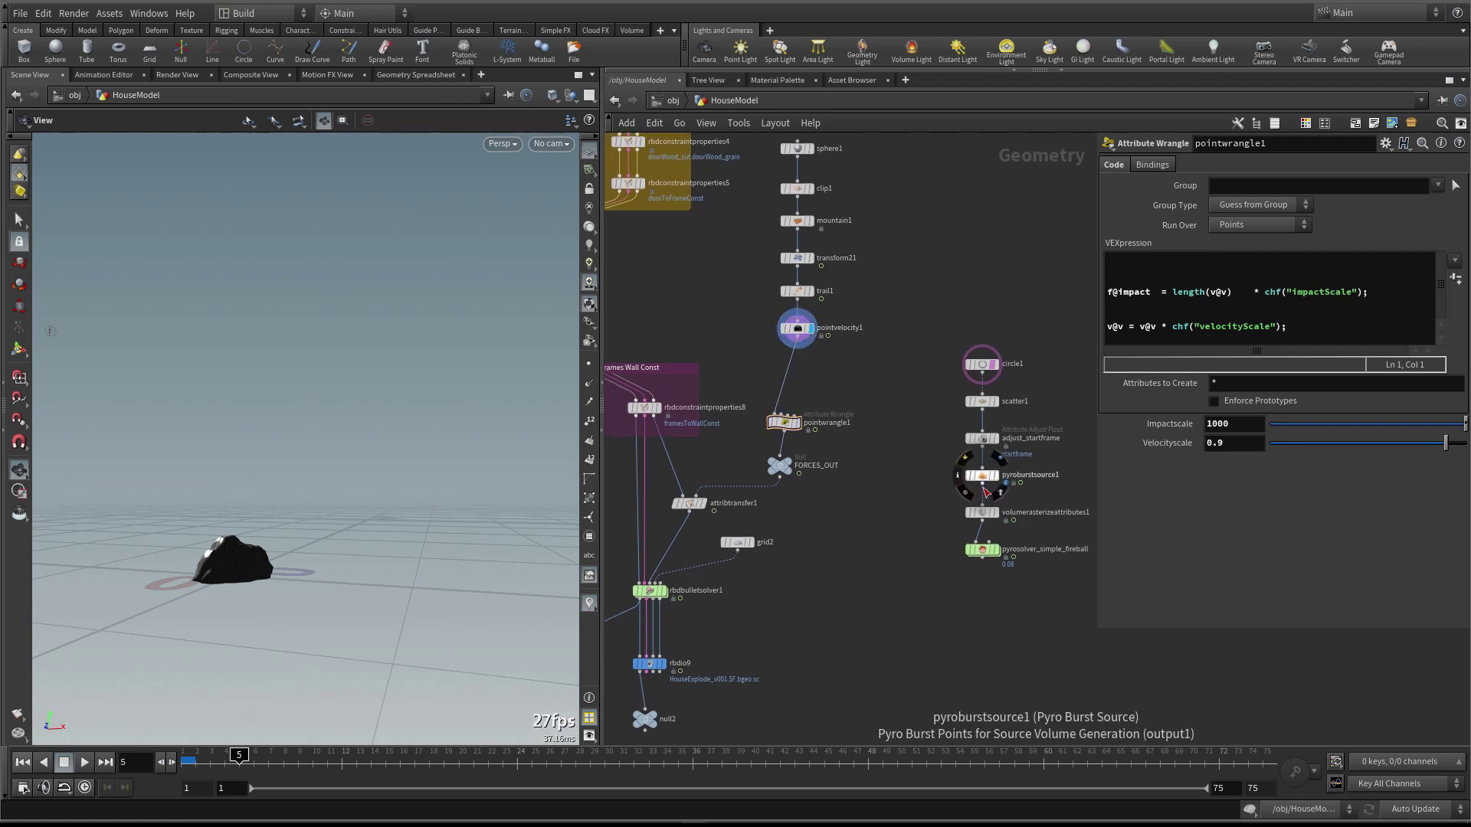
Try feeding pointwrangle1 from pyroburstsource1 and undo the connection
left_click(985, 487)
mouse_move(789, 432)
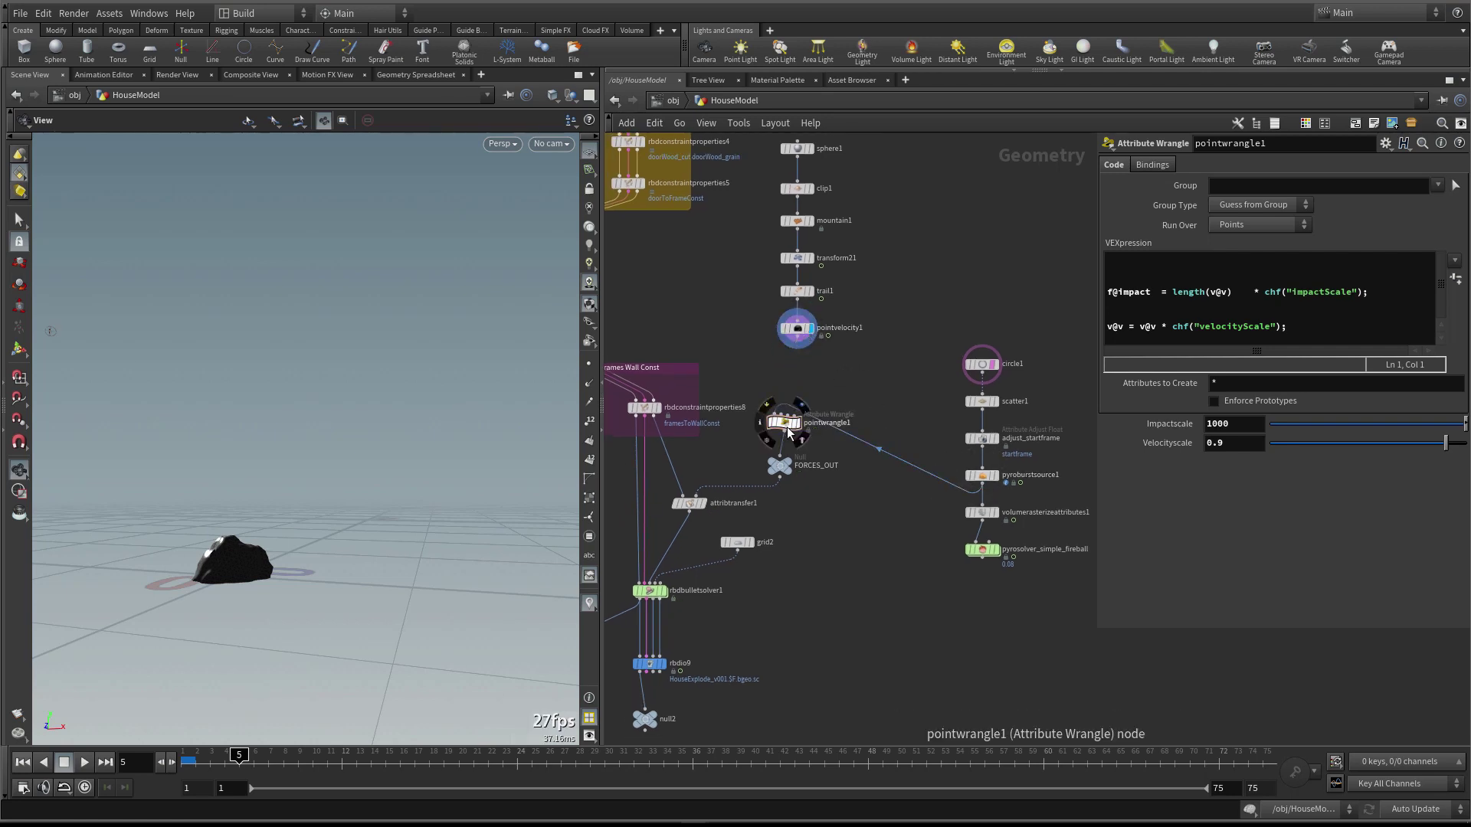
key("ctrl+z")
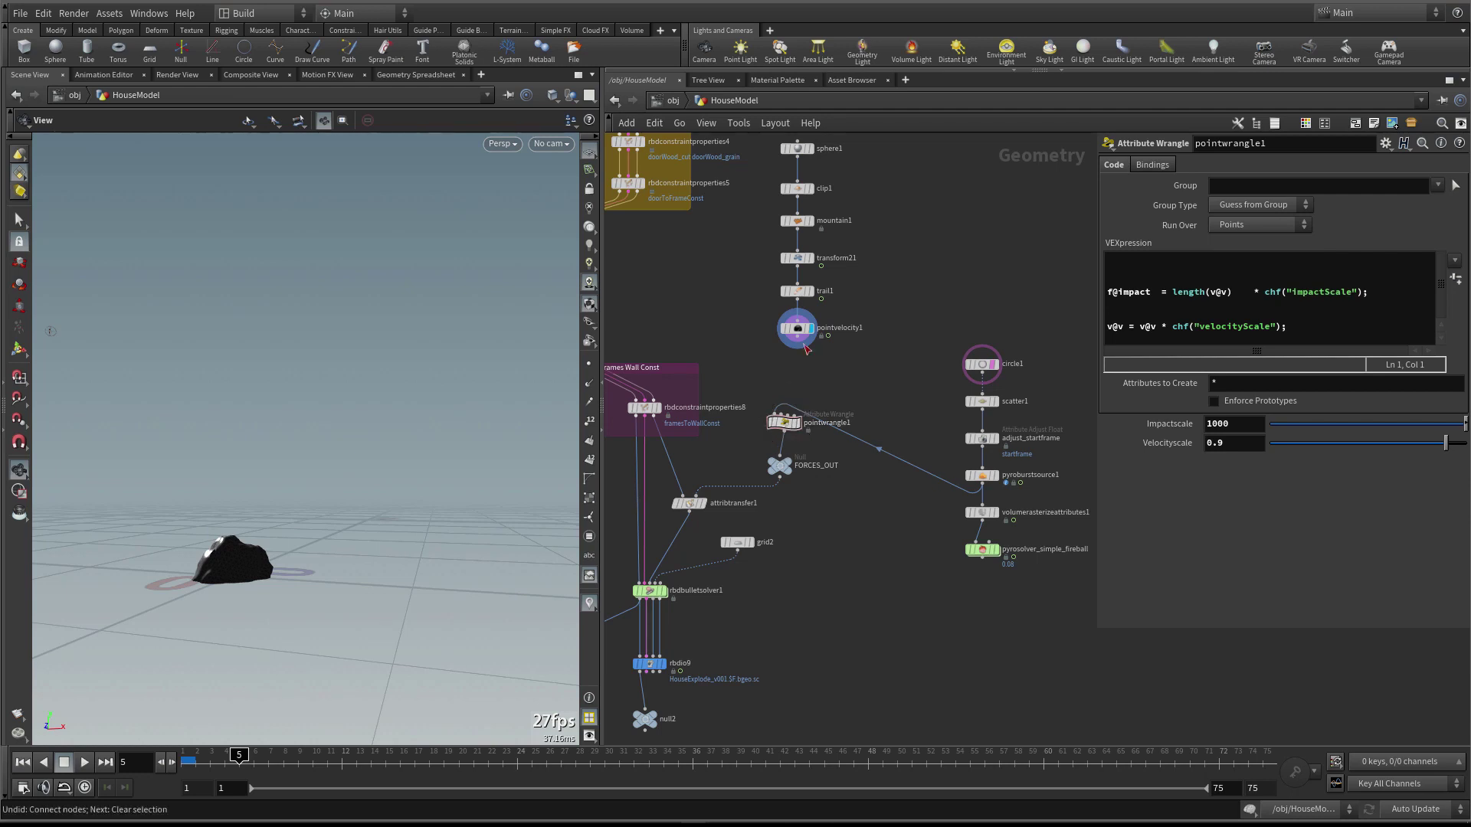
Open pointwrangle1's geometry spreadsheet, filter it to the impact attribute and sort the points by impact in descending order at frame 5
right_click(782, 421)
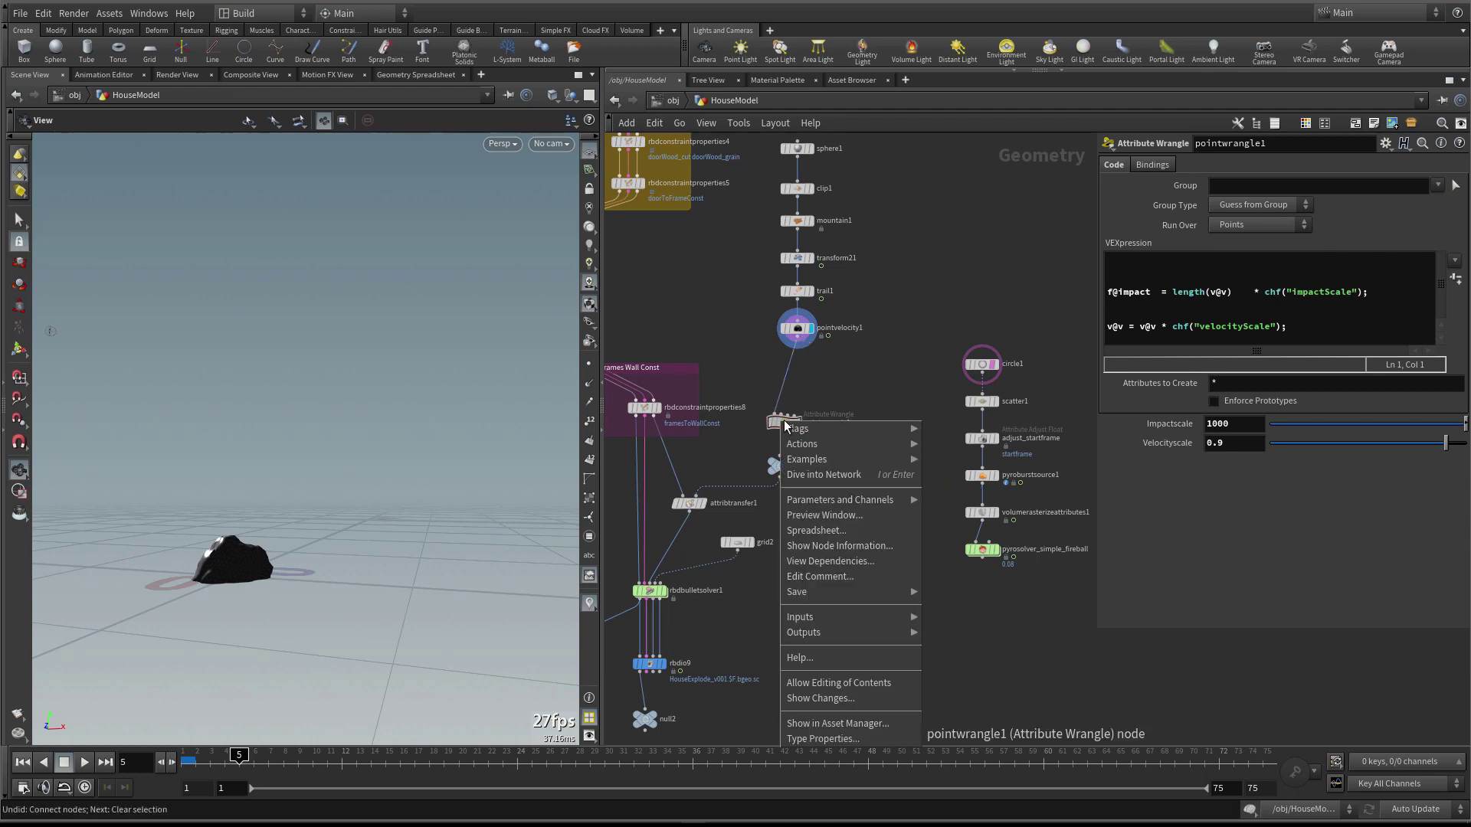
left_click(824, 530)
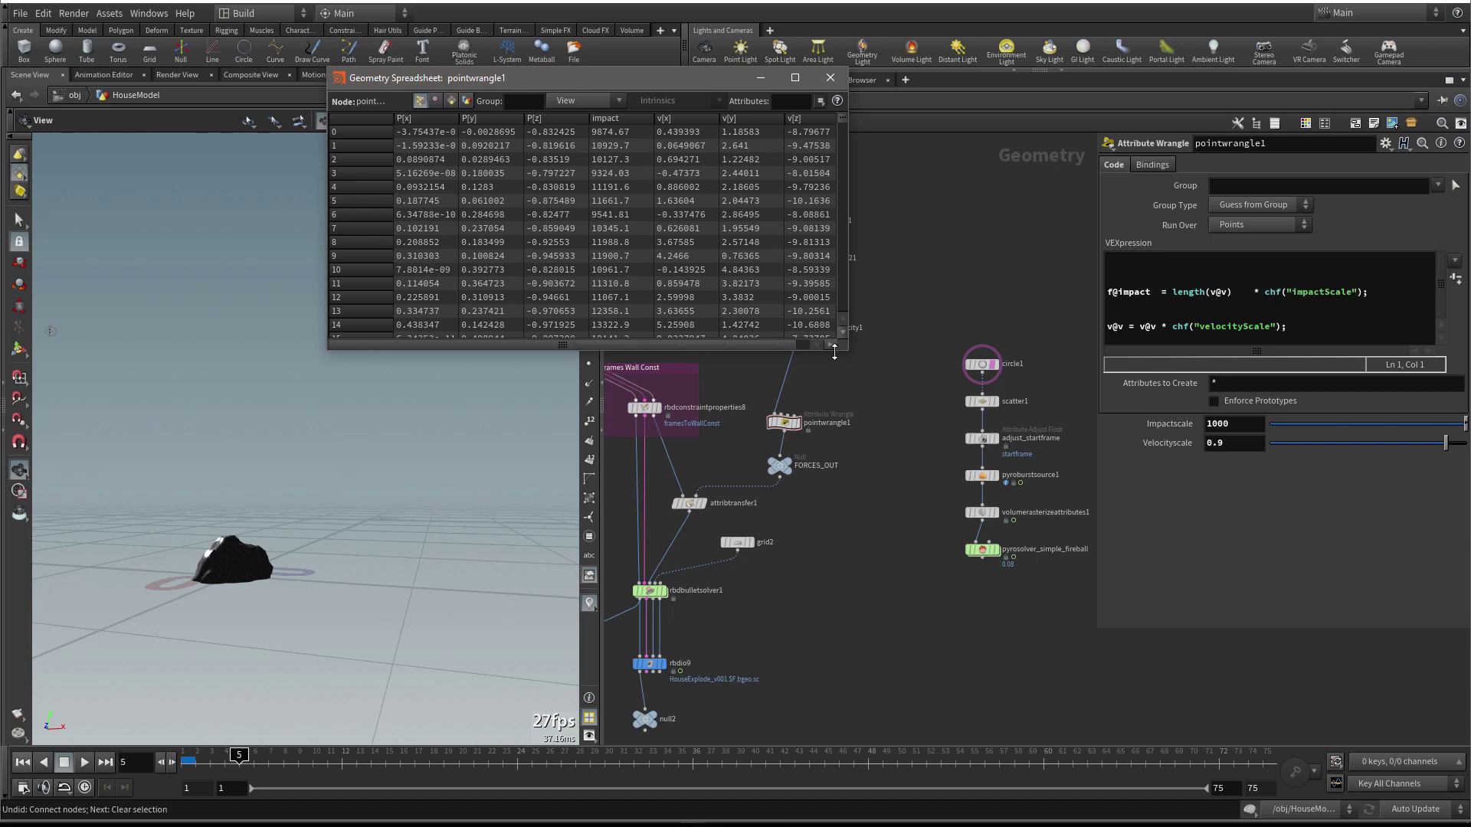
left_click_drag(845, 352, 1040, 351)
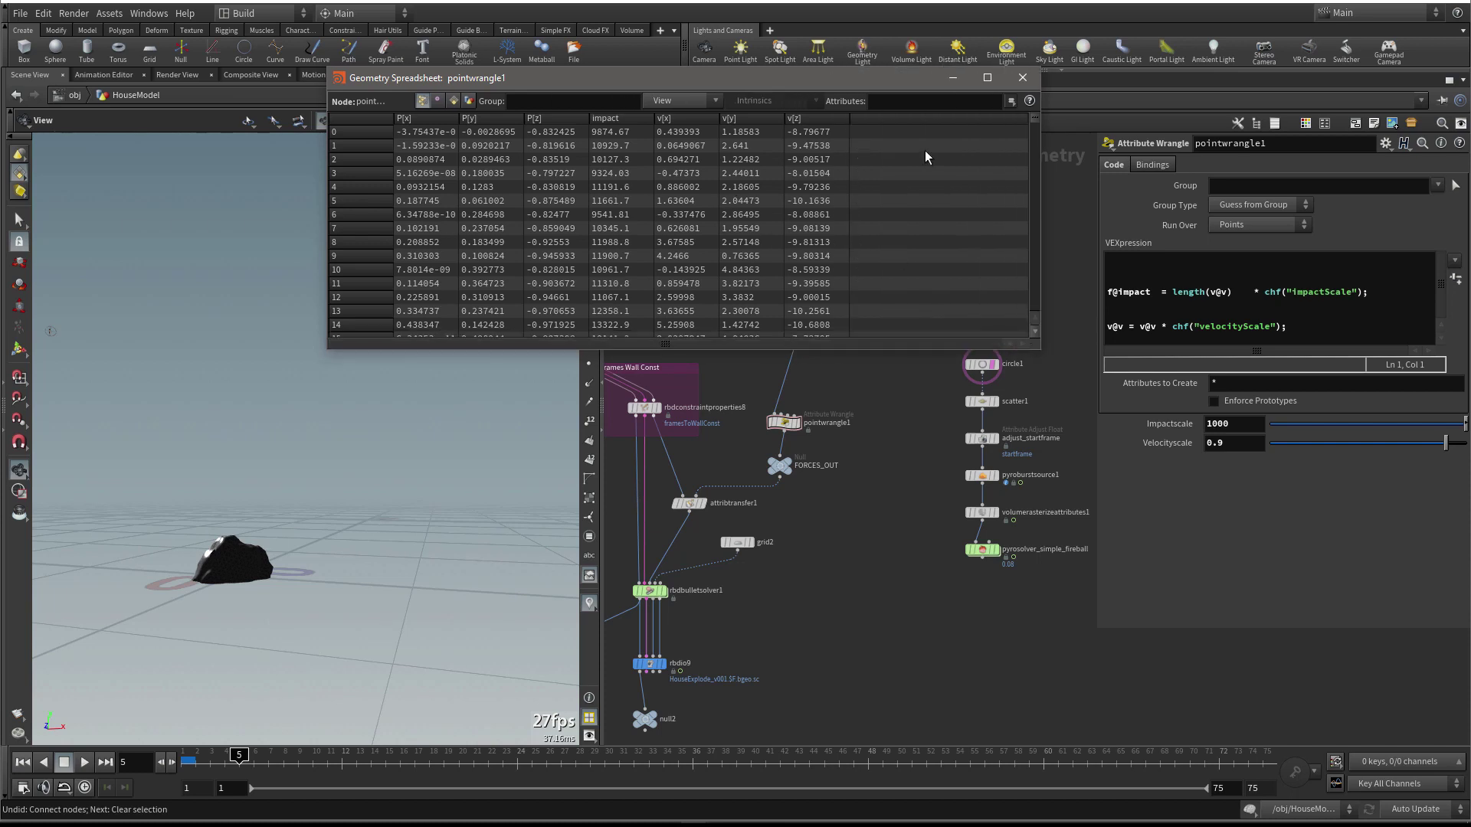
left_click(891, 102)
key("Return")
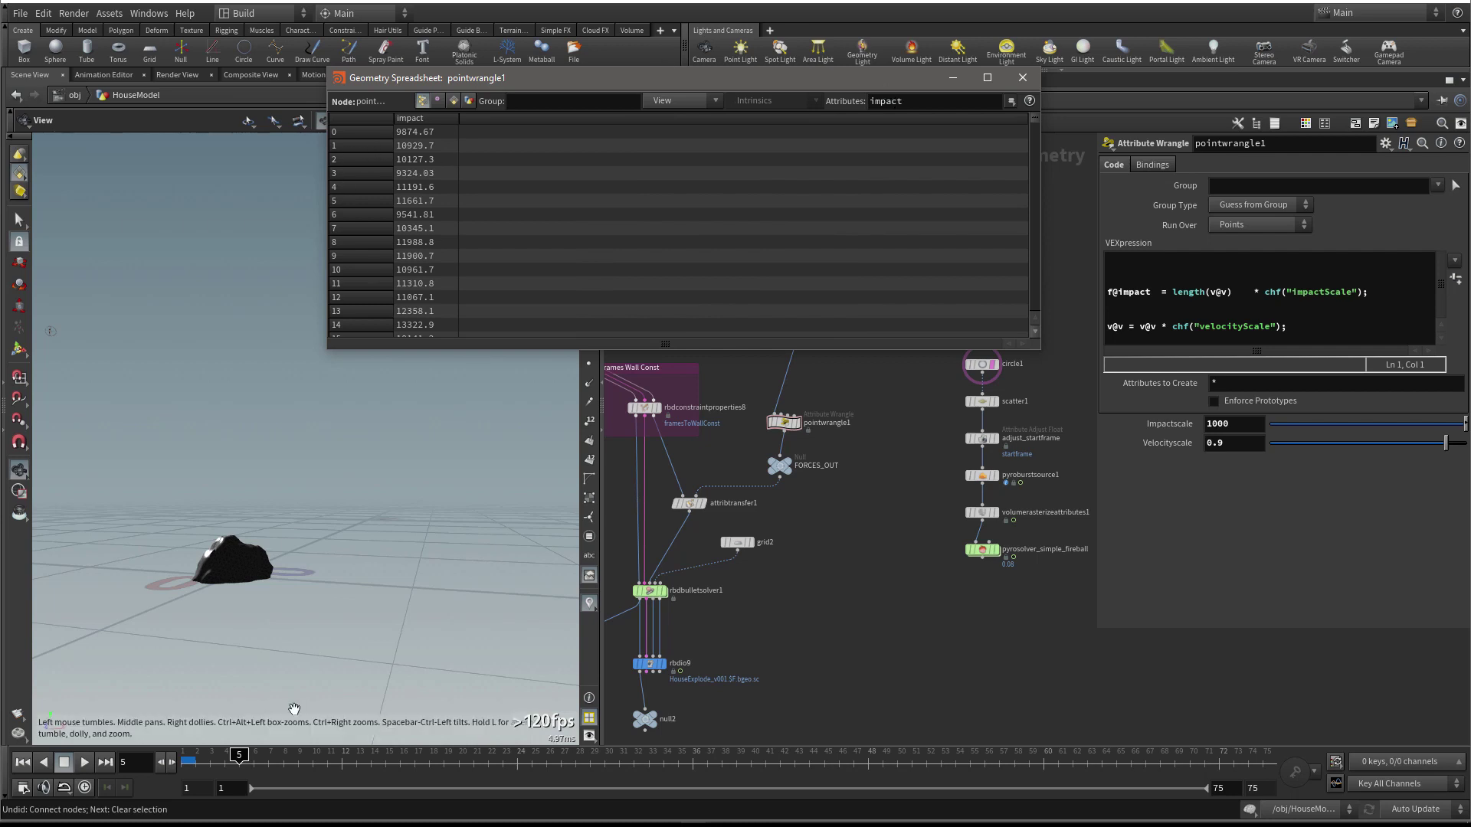
left_click(245, 769)
left_click_drag(245, 769, 239, 769)
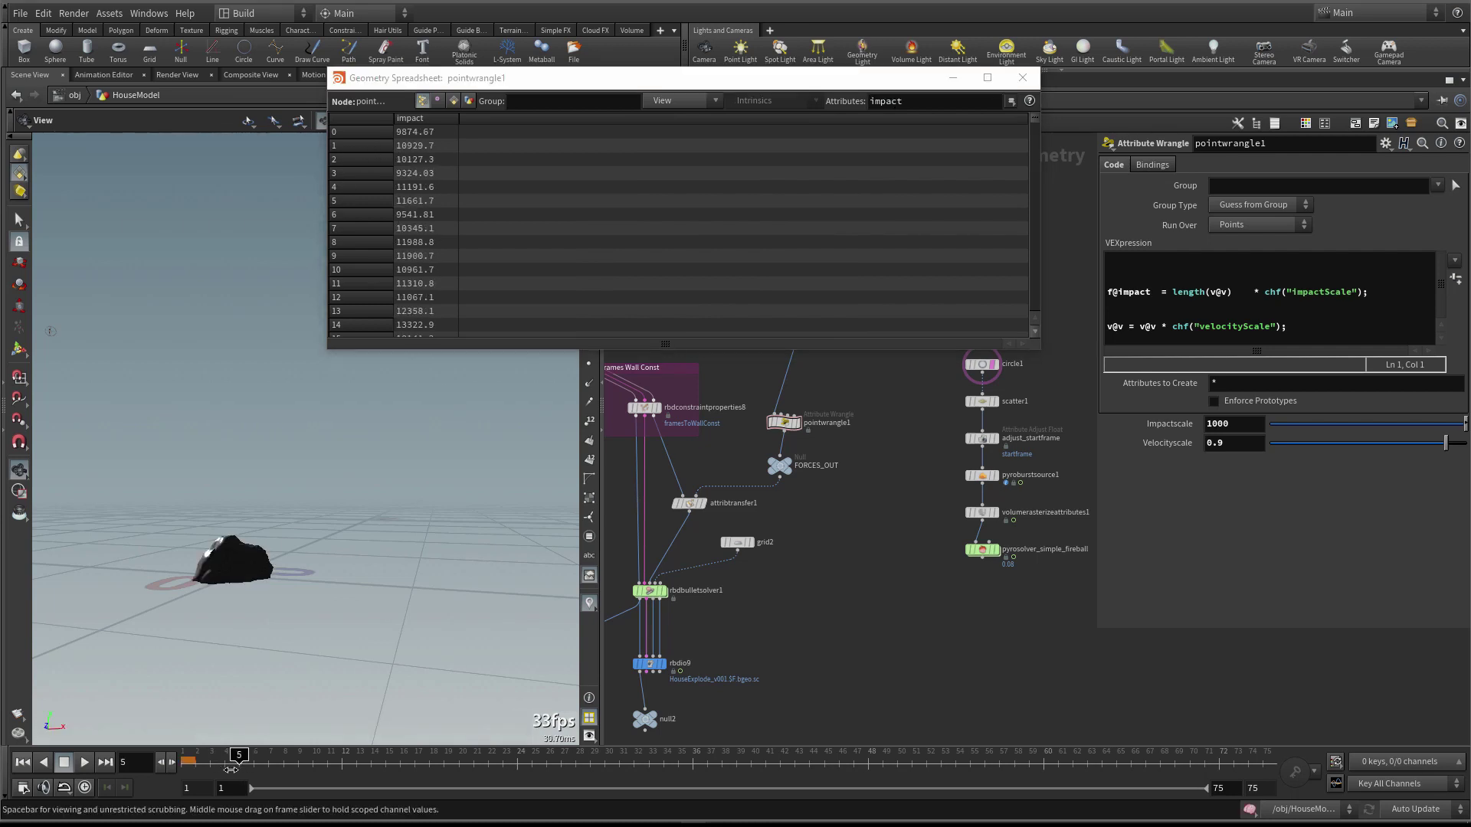
left_click(424, 118)
left_click(429, 119)
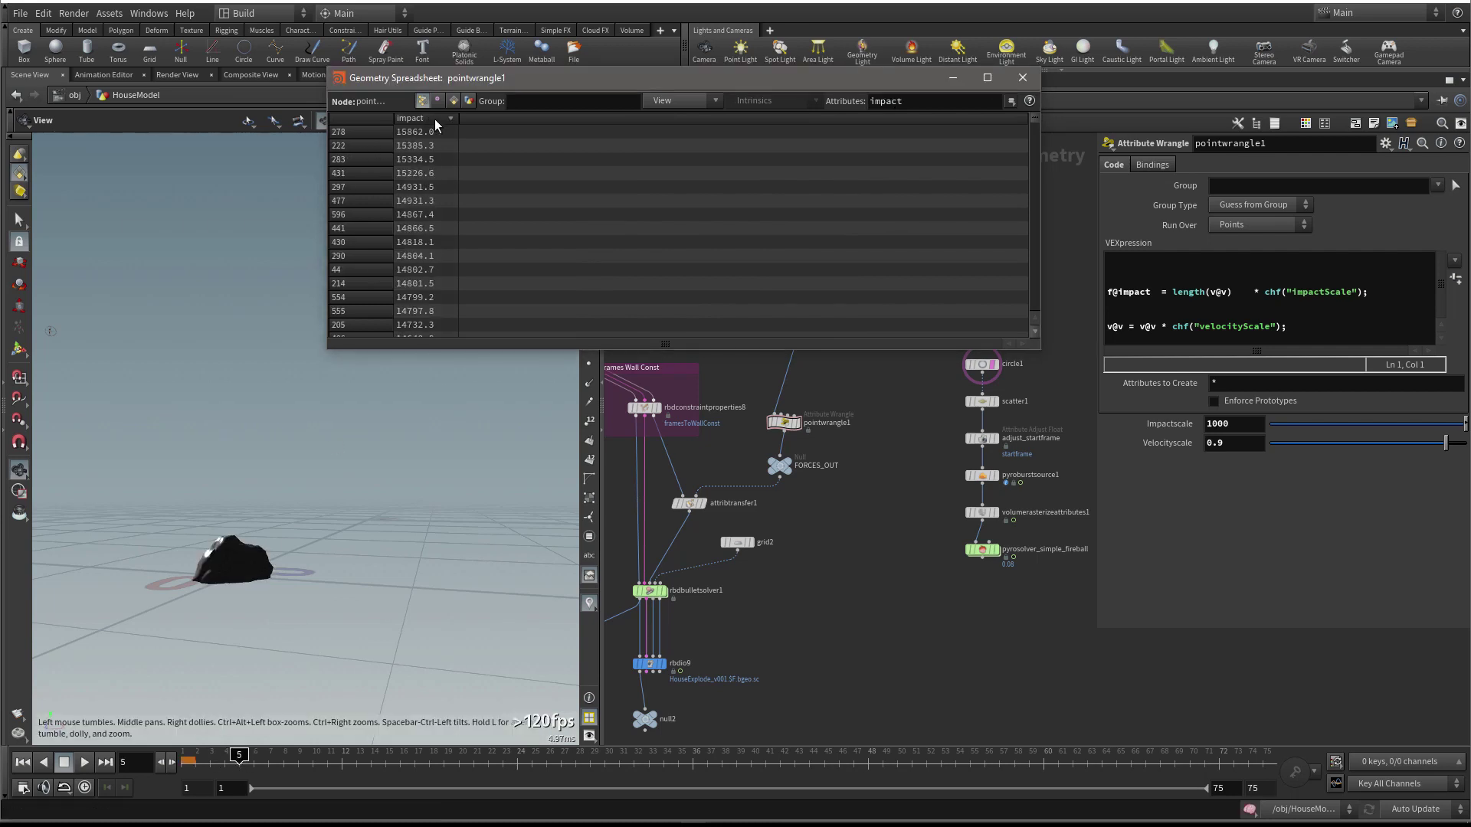
Connect the output of pyroburstsource1 to the first input of pointwrangle1, replacing pointvelocity1
middle_click_drag(898, 465, 907, 513)
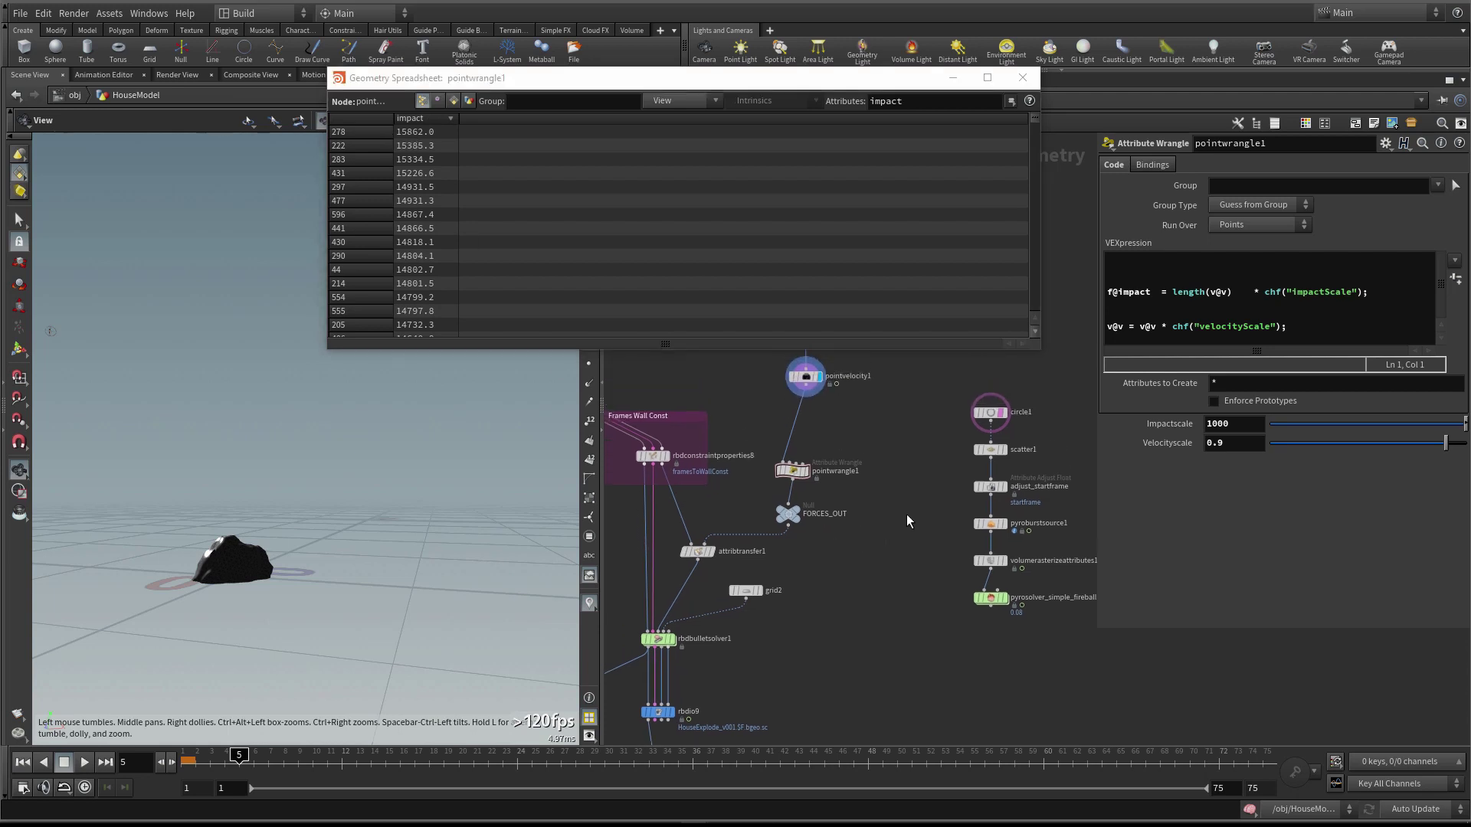
left_click(991, 532)
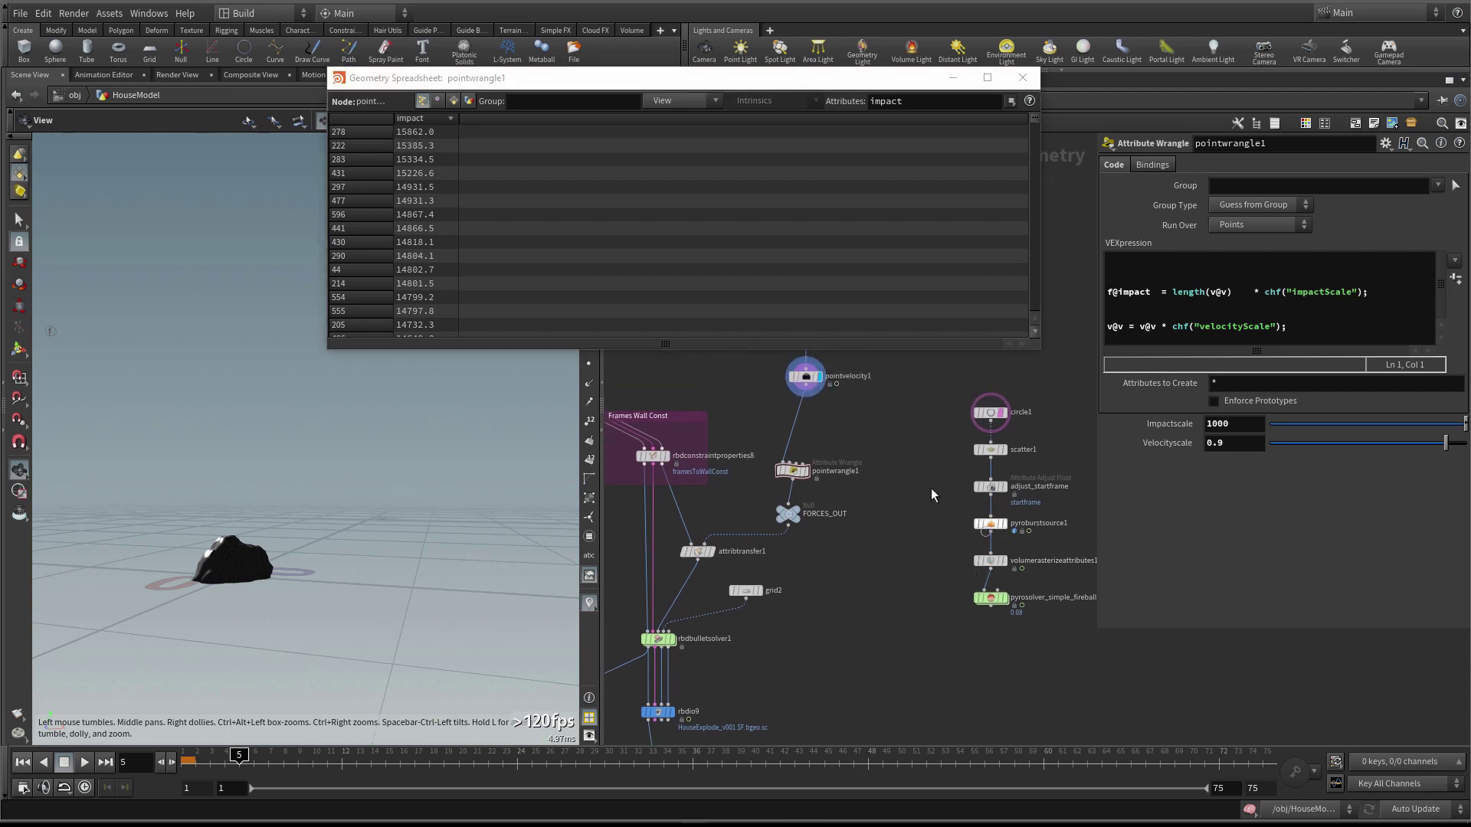
left_click(784, 463)
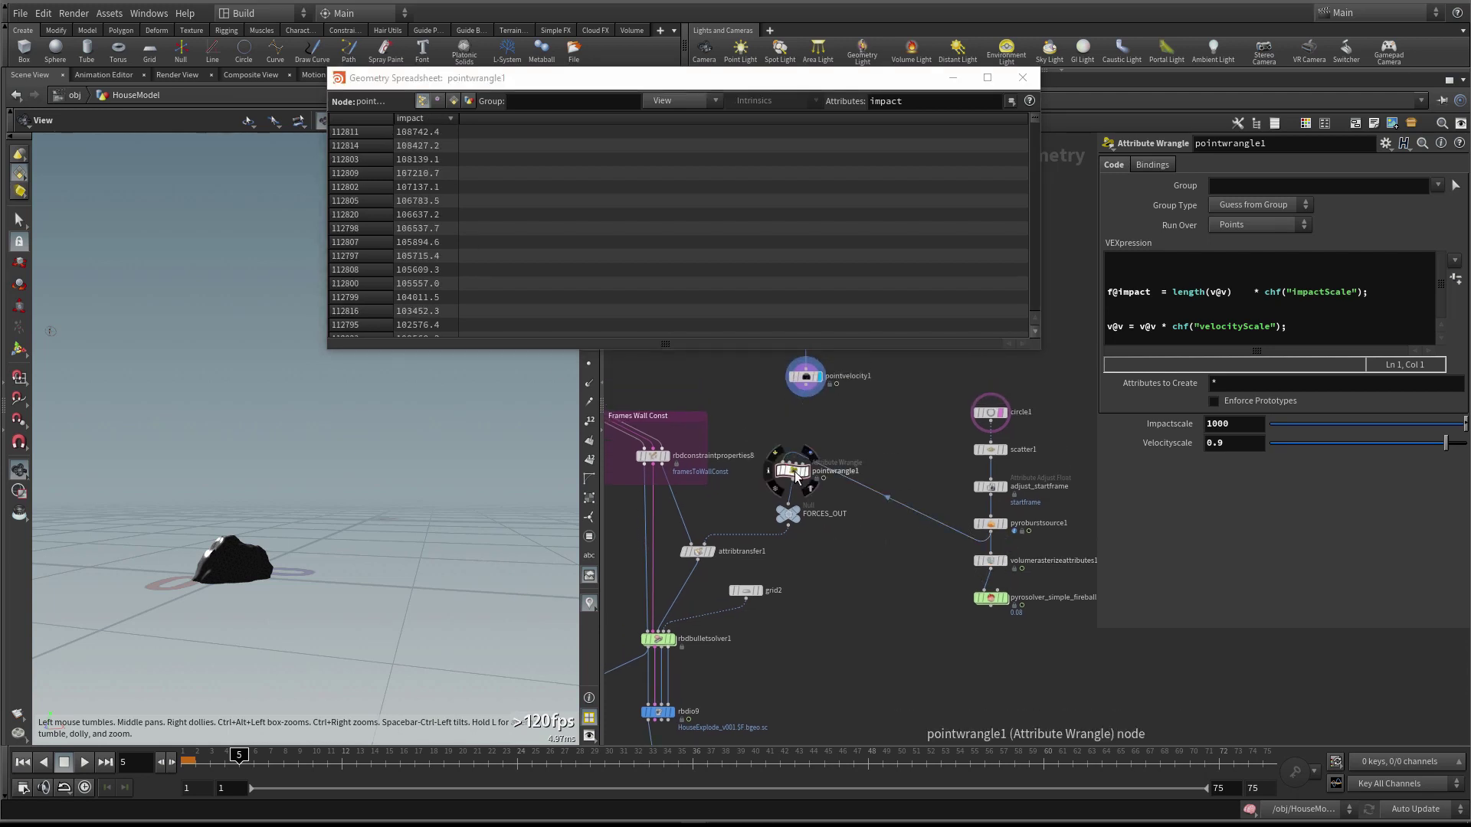
Template pyroburstsource1 in the viewport, go to frame 6 and examine the highest impact value
left_click(1003, 525)
left_click(232, 763)
left_click_drag(232, 763, 252, 770)
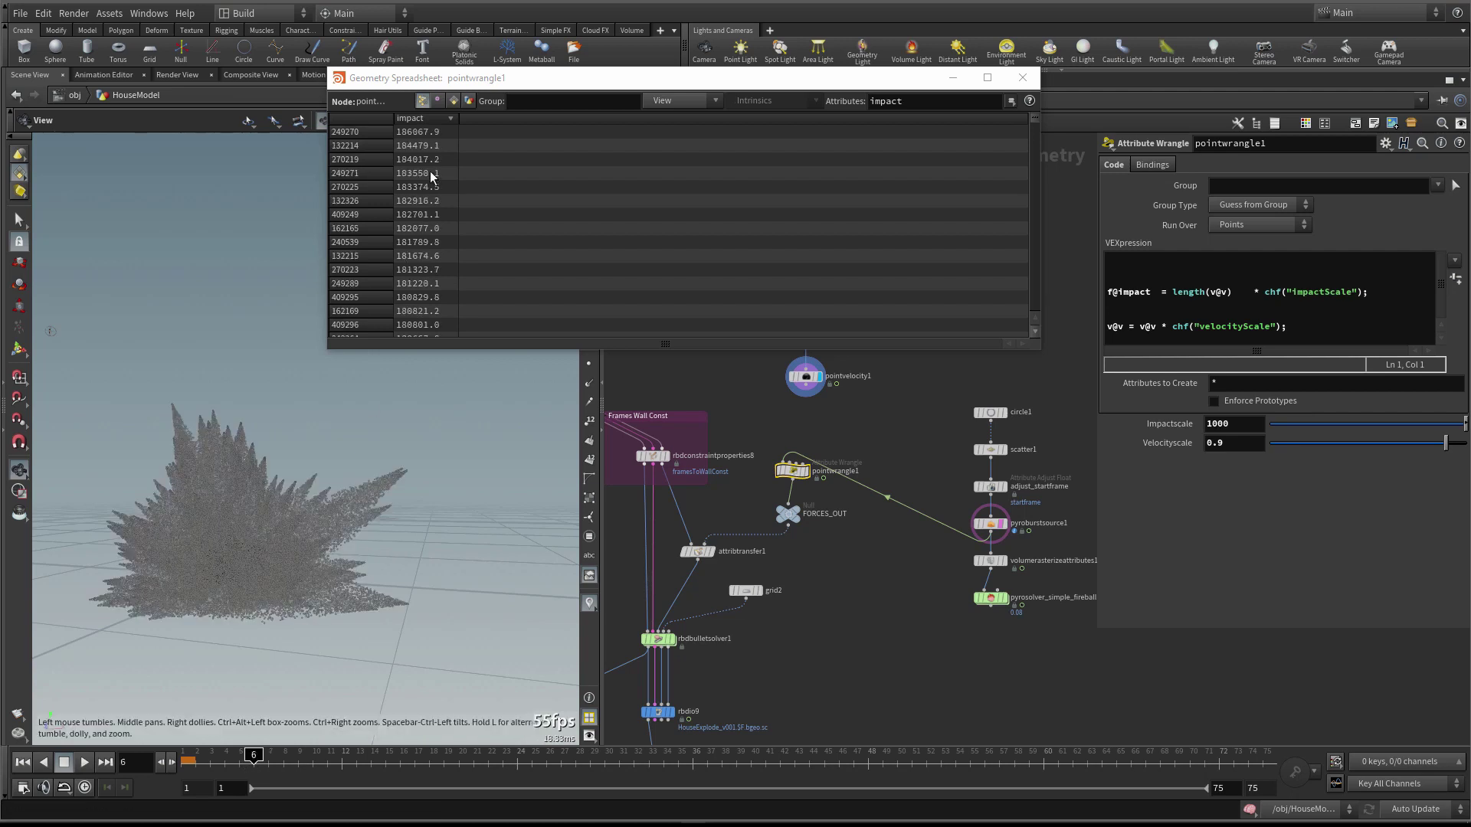
left_click(422, 122)
left_click(410, 138)
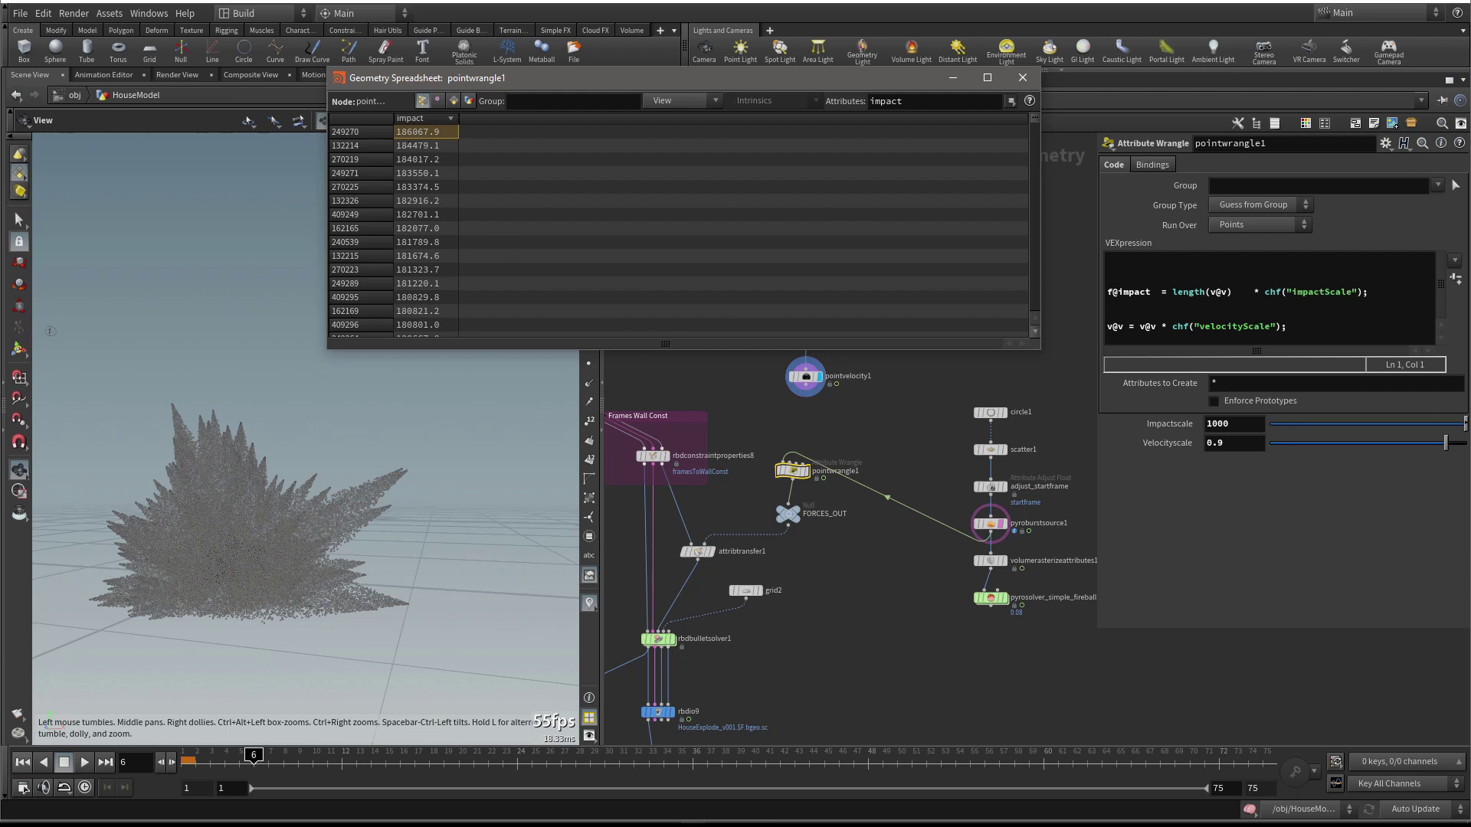
Set pointwrangle1's Impactscale to 500 and close the geometry spreadsheet
left_click(51, 331)
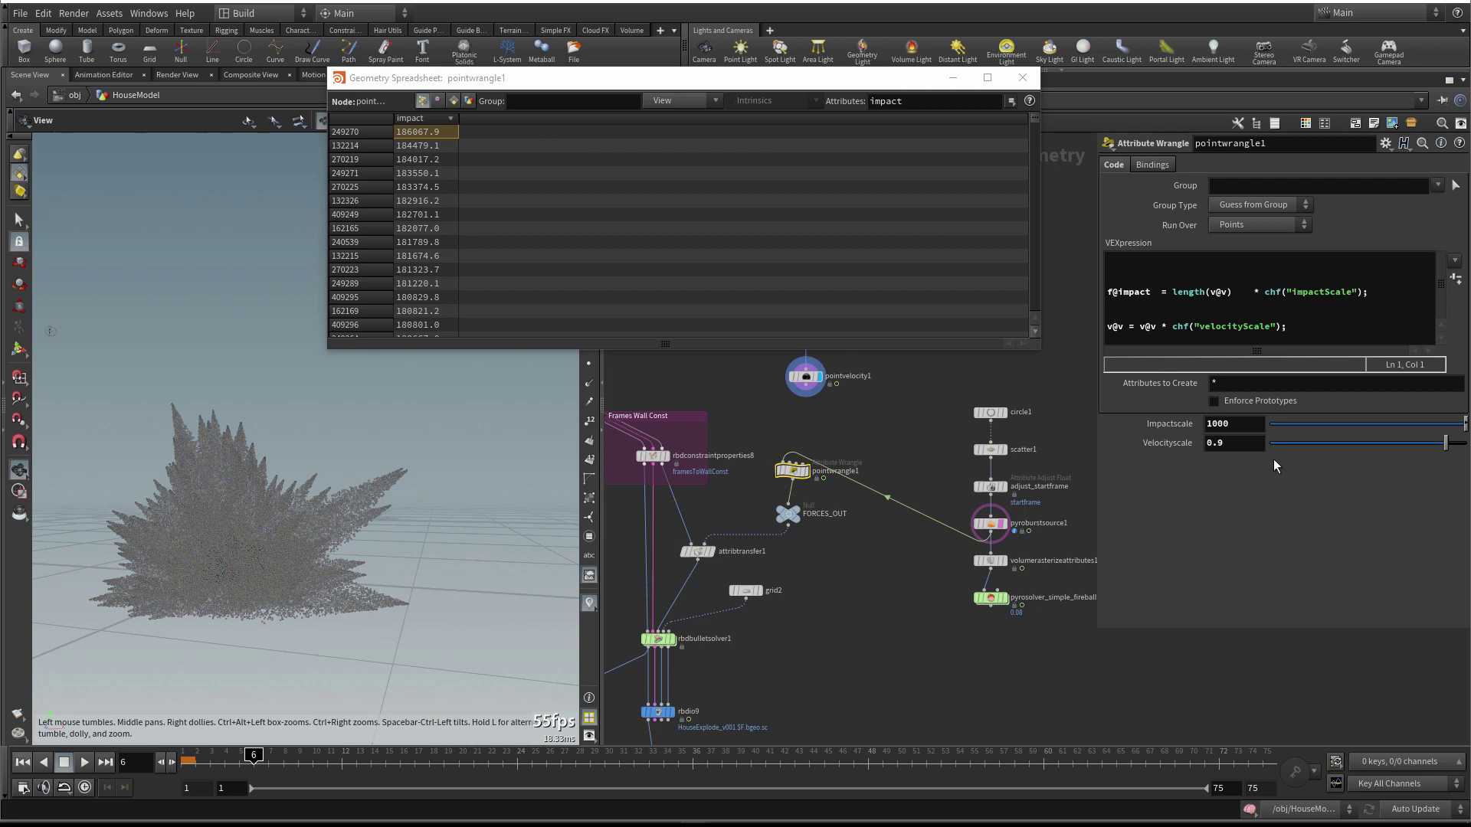
left_click(1245, 425)
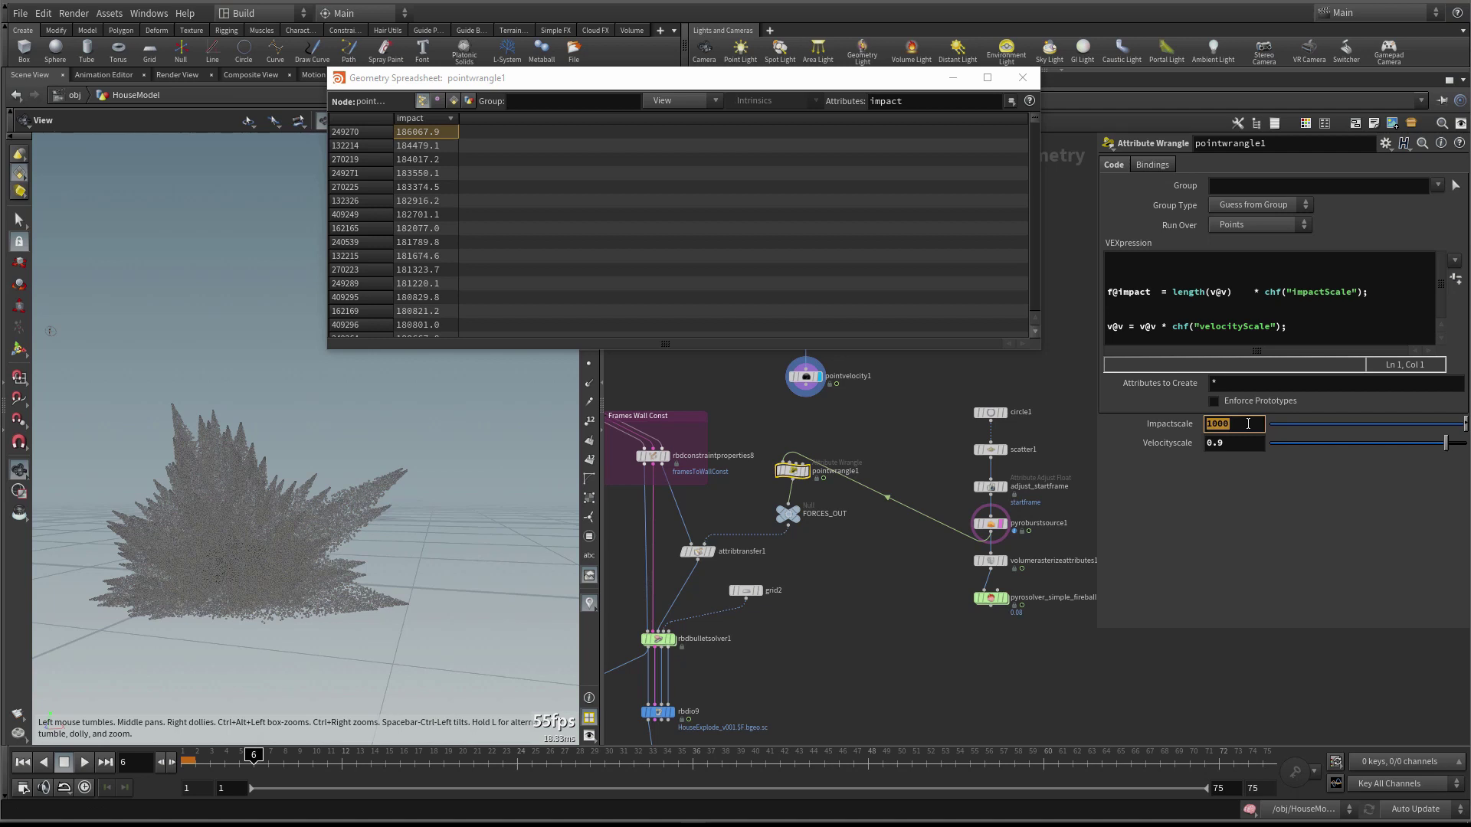
type("5")
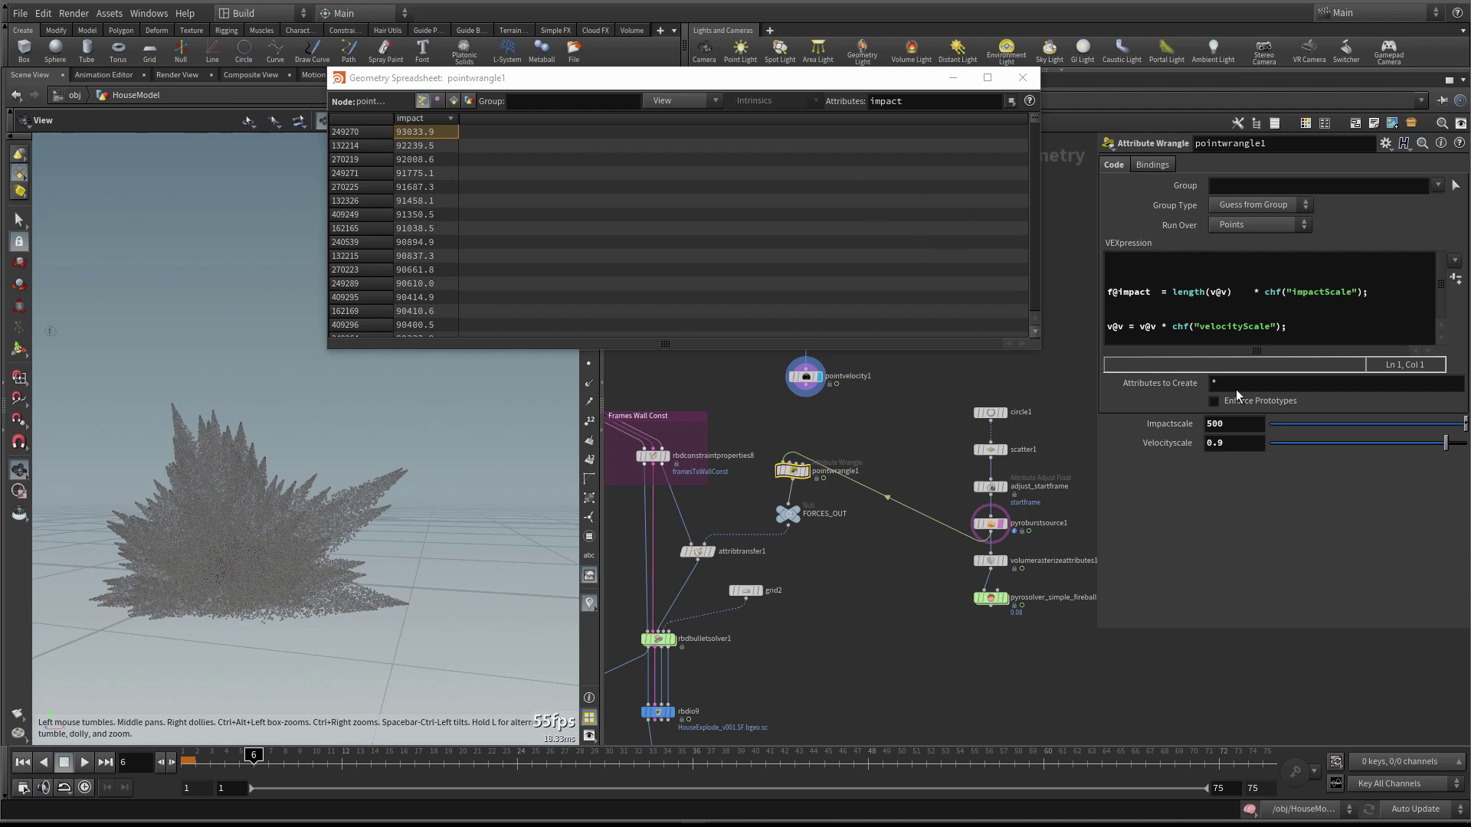
left_click(1022, 77)
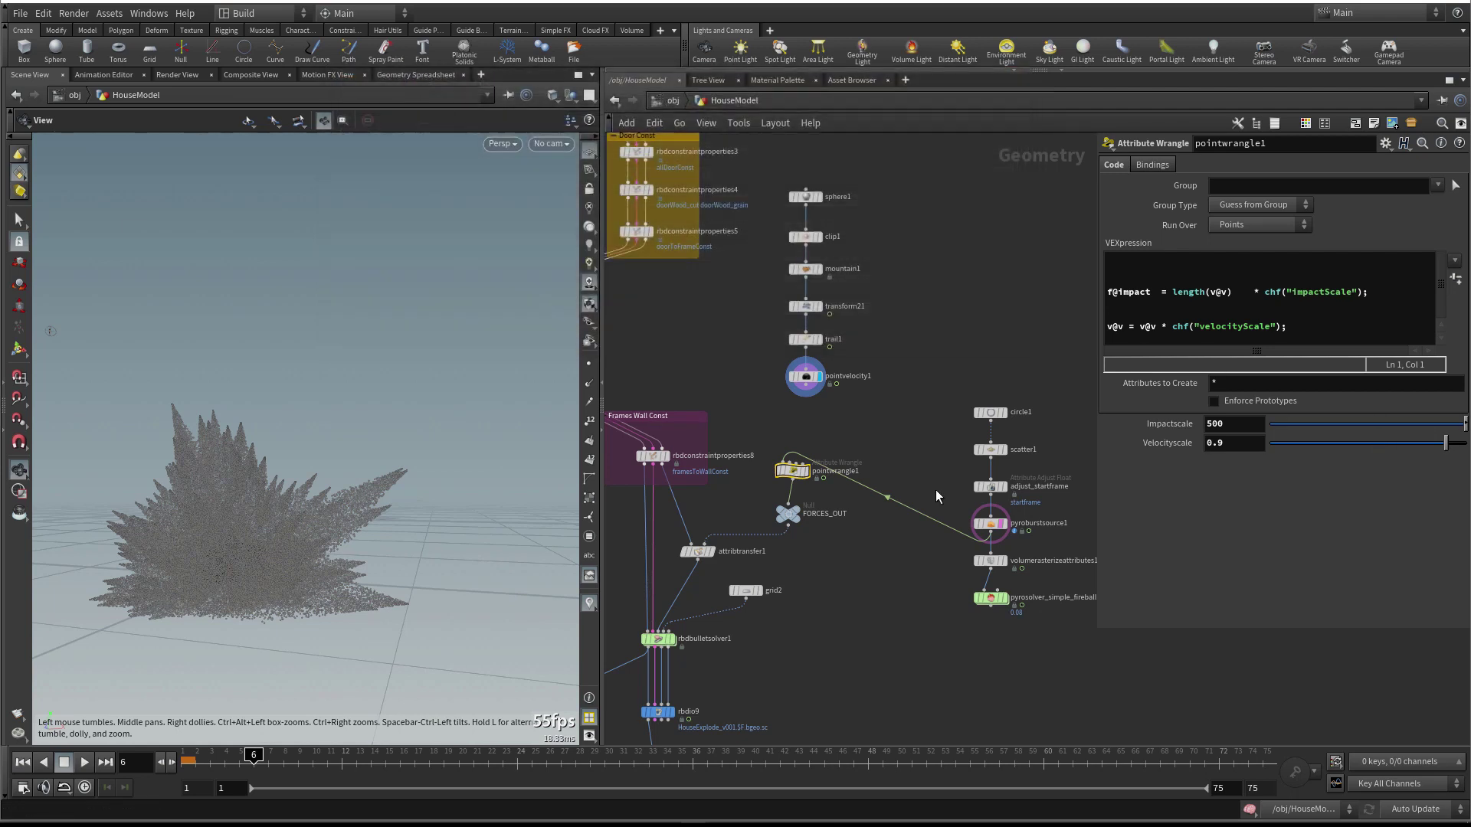
Examine attribtransfer1's point attribute setting in the forces branch feeding the bullet solver
scroll(893, 448, "down", 1)
middle_click_drag(892, 448, 957, 345)
right_click_drag(959, 336, 985, 323)
scroll(895, 434, "down", 2)
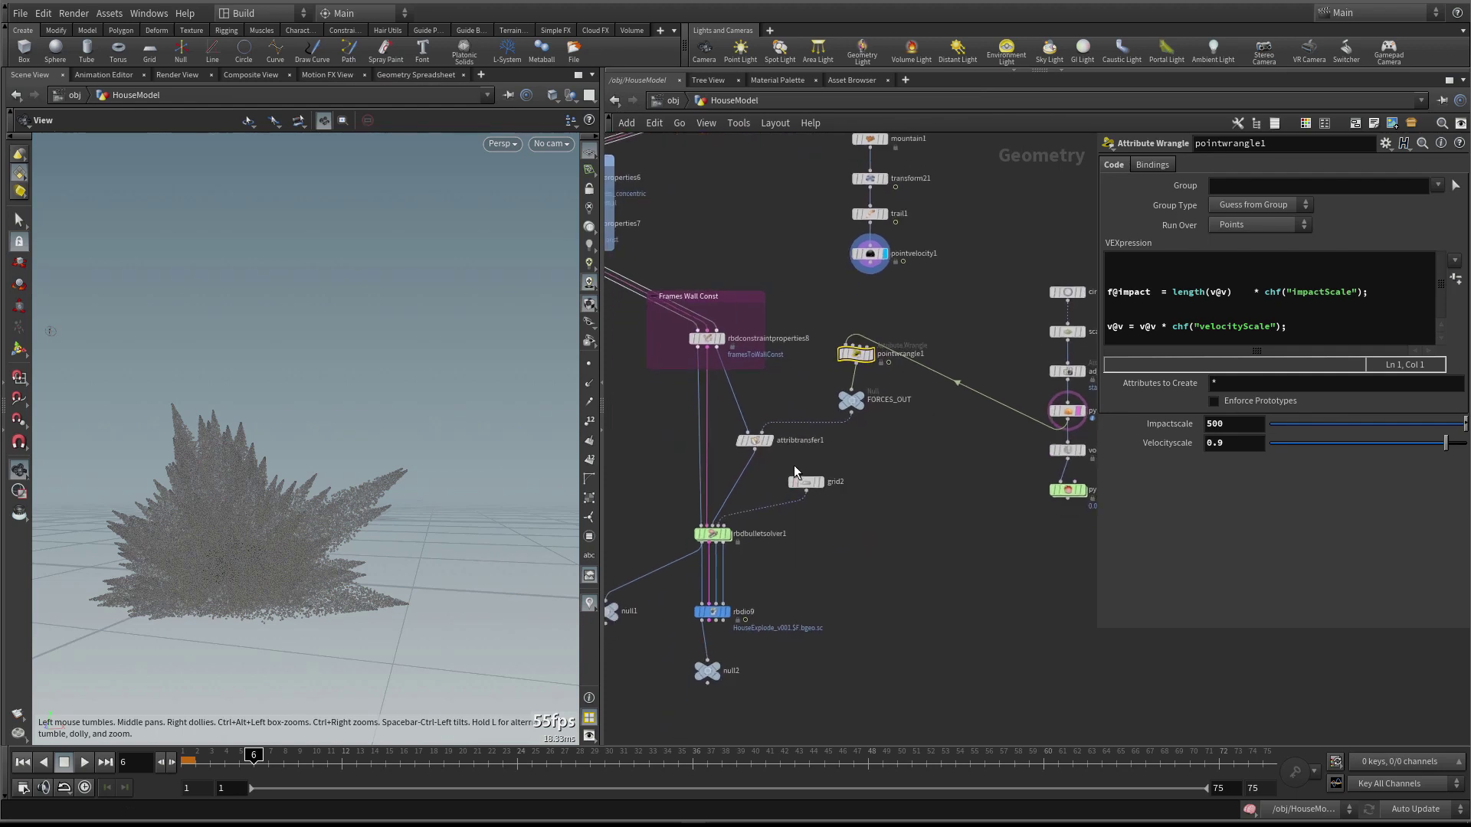
left_click(754, 440)
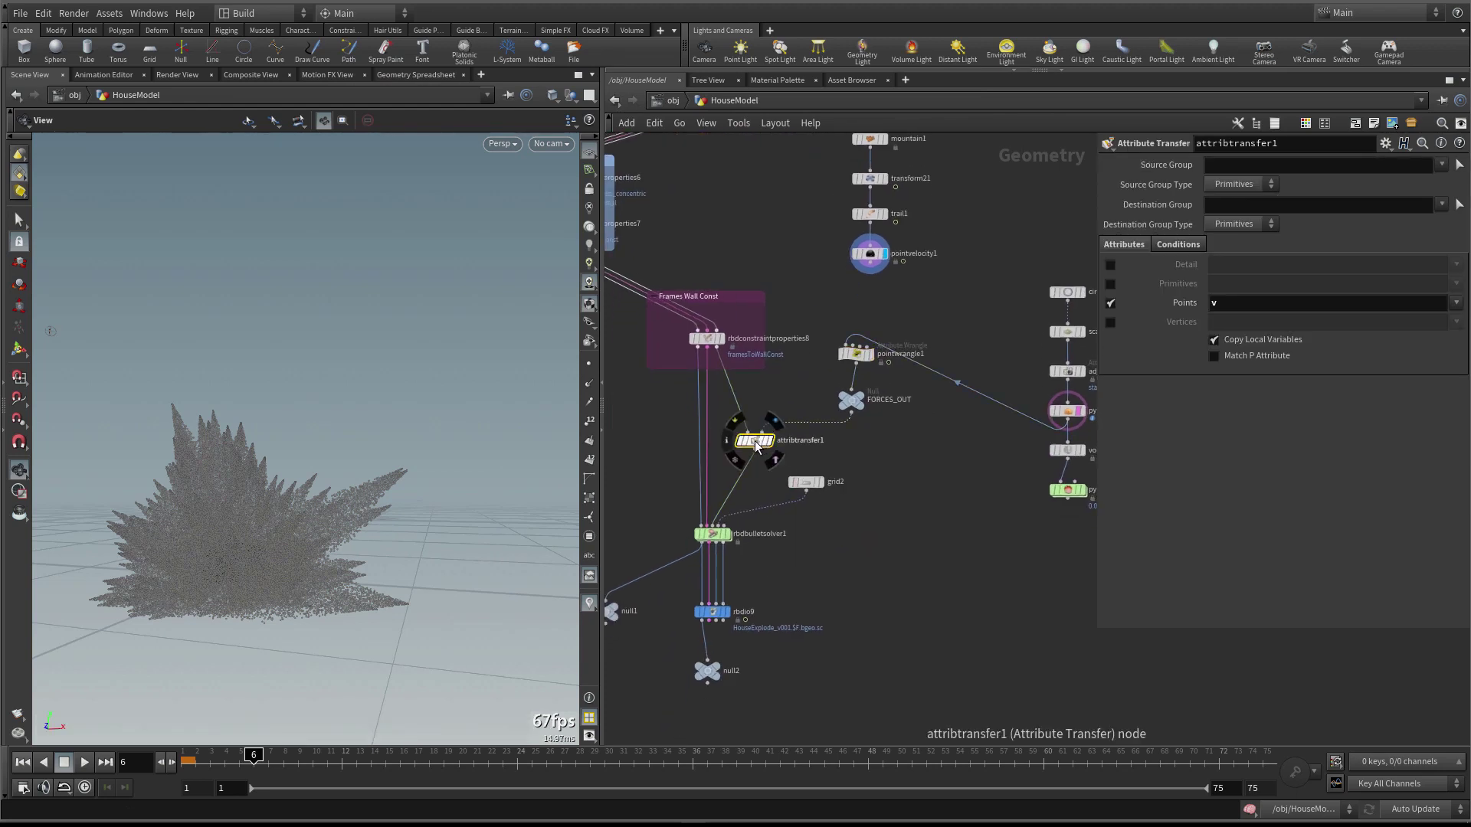
middle_click_drag(974, 462, 925, 456)
Examine rbdbulletsolver1's constraint breaking thresholds and the VEXpression that reads impact from the SOP geometry
left_click(803, 396)
left_click(652, 516)
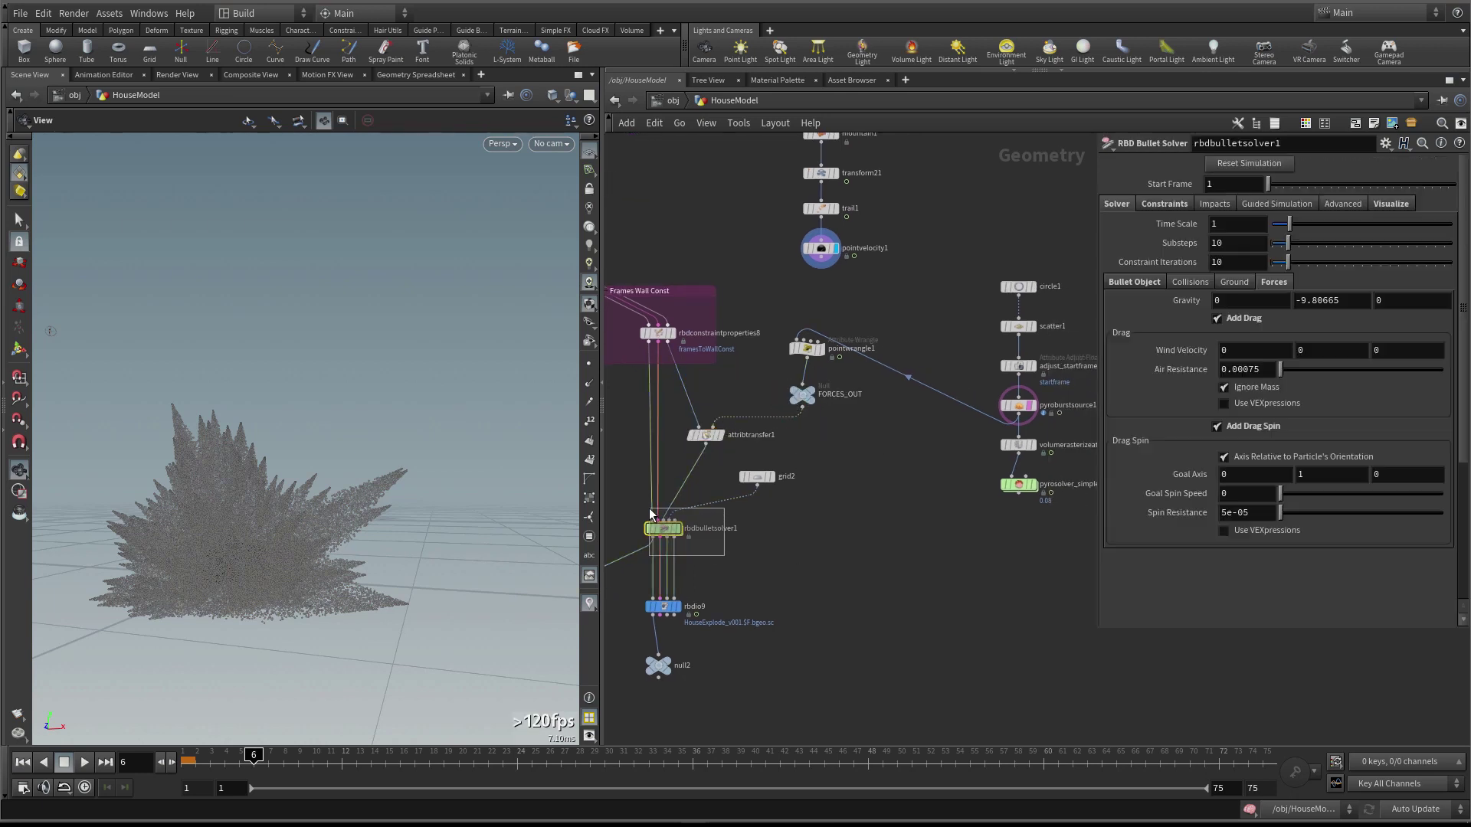
left_click_drag(649, 509, 648, 507)
left_click(1127, 282)
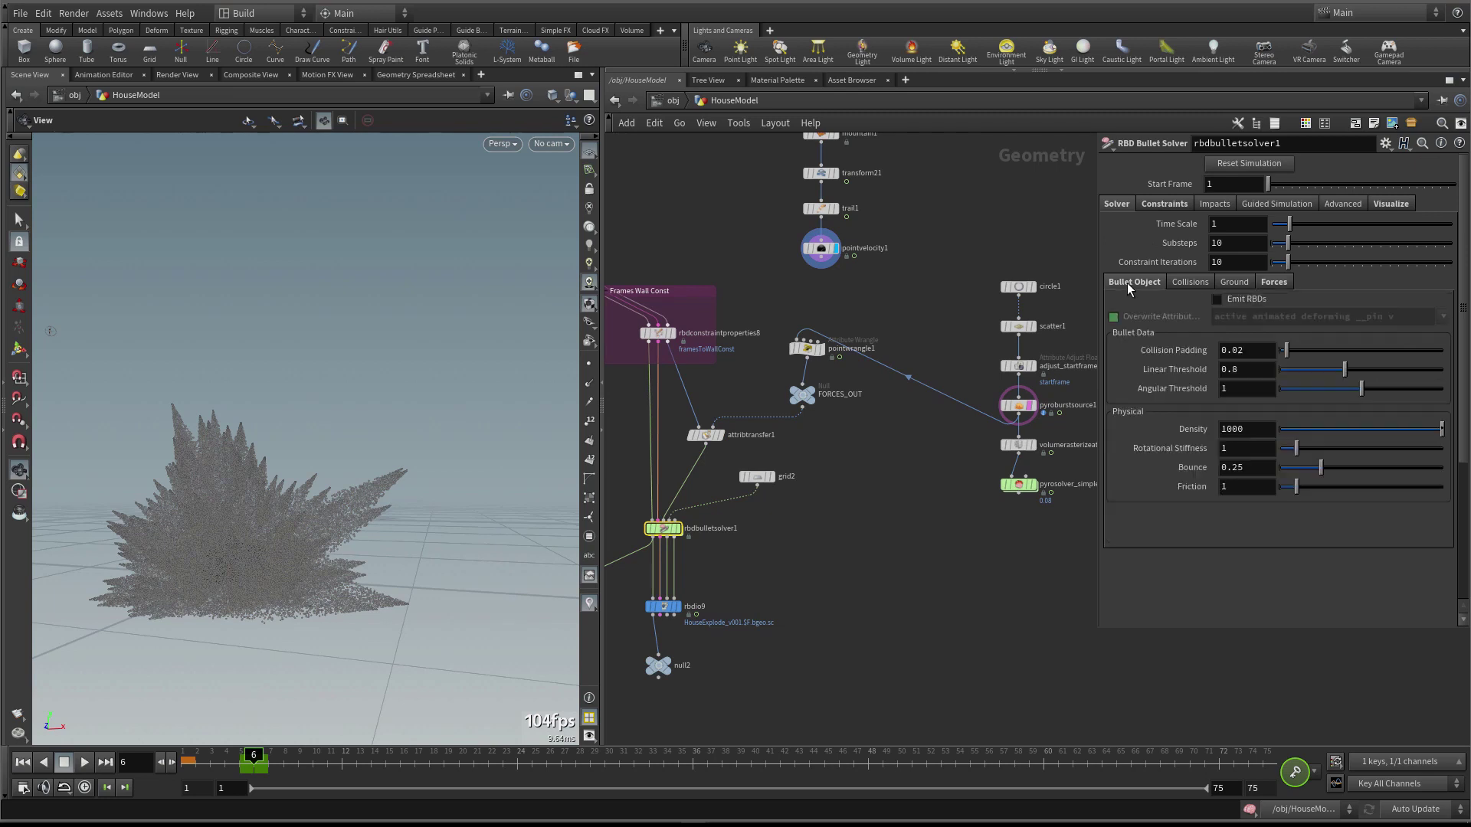
left_click(1172, 205)
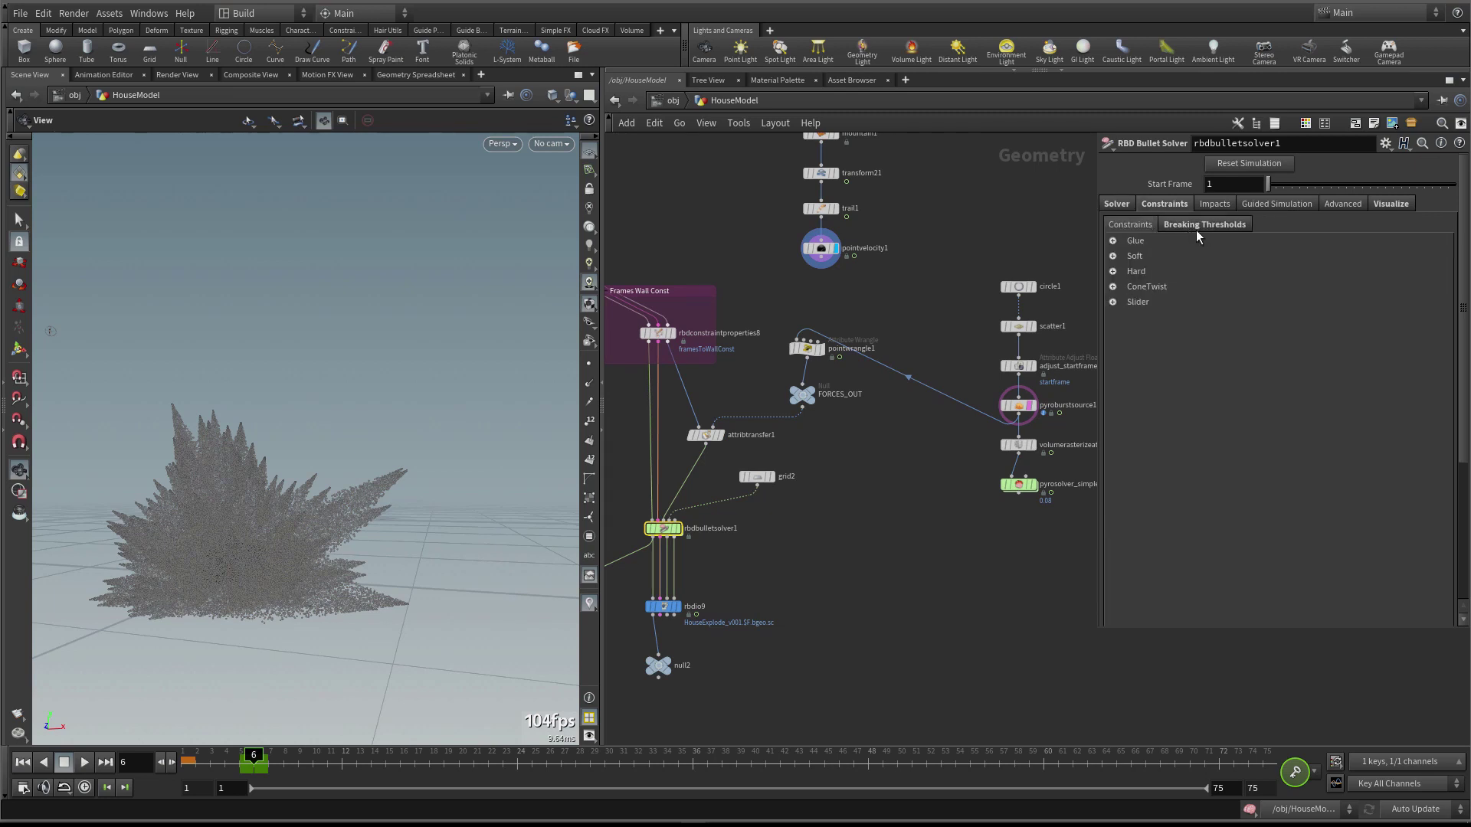
left_click(1199, 236)
scroll(1218, 599, "down", 3)
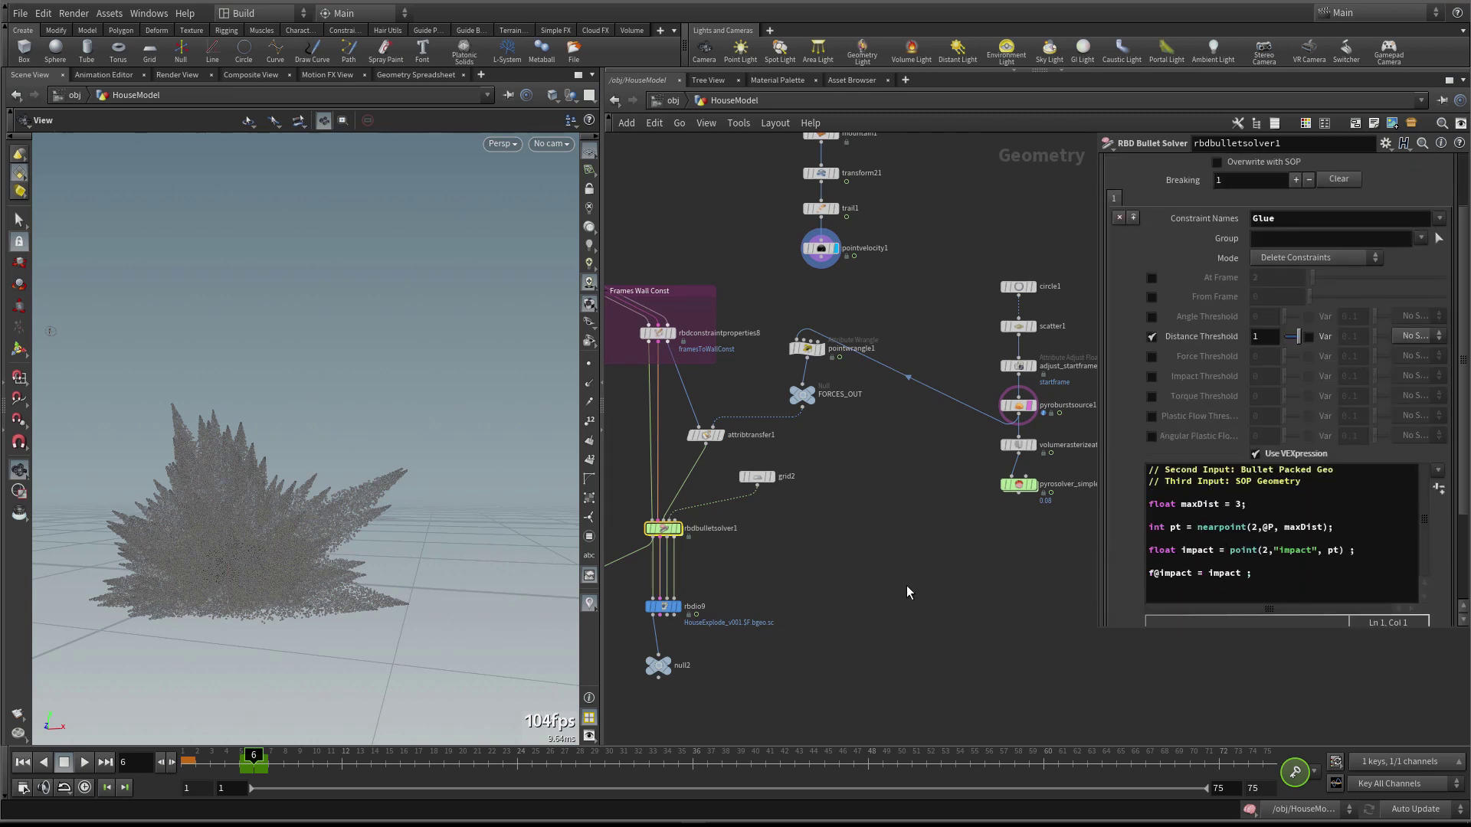
scroll(907, 571, "up", 2)
scroll(850, 556, "down", 1)
Display null1 and inspect the house debris around the burst at frame 6 from several angles
middle_click_drag(842, 556, 980, 521)
scroll(980, 521, "down", 1)
middle_click_drag(881, 513, 918, 510)
scroll(918, 510, "up", 1)
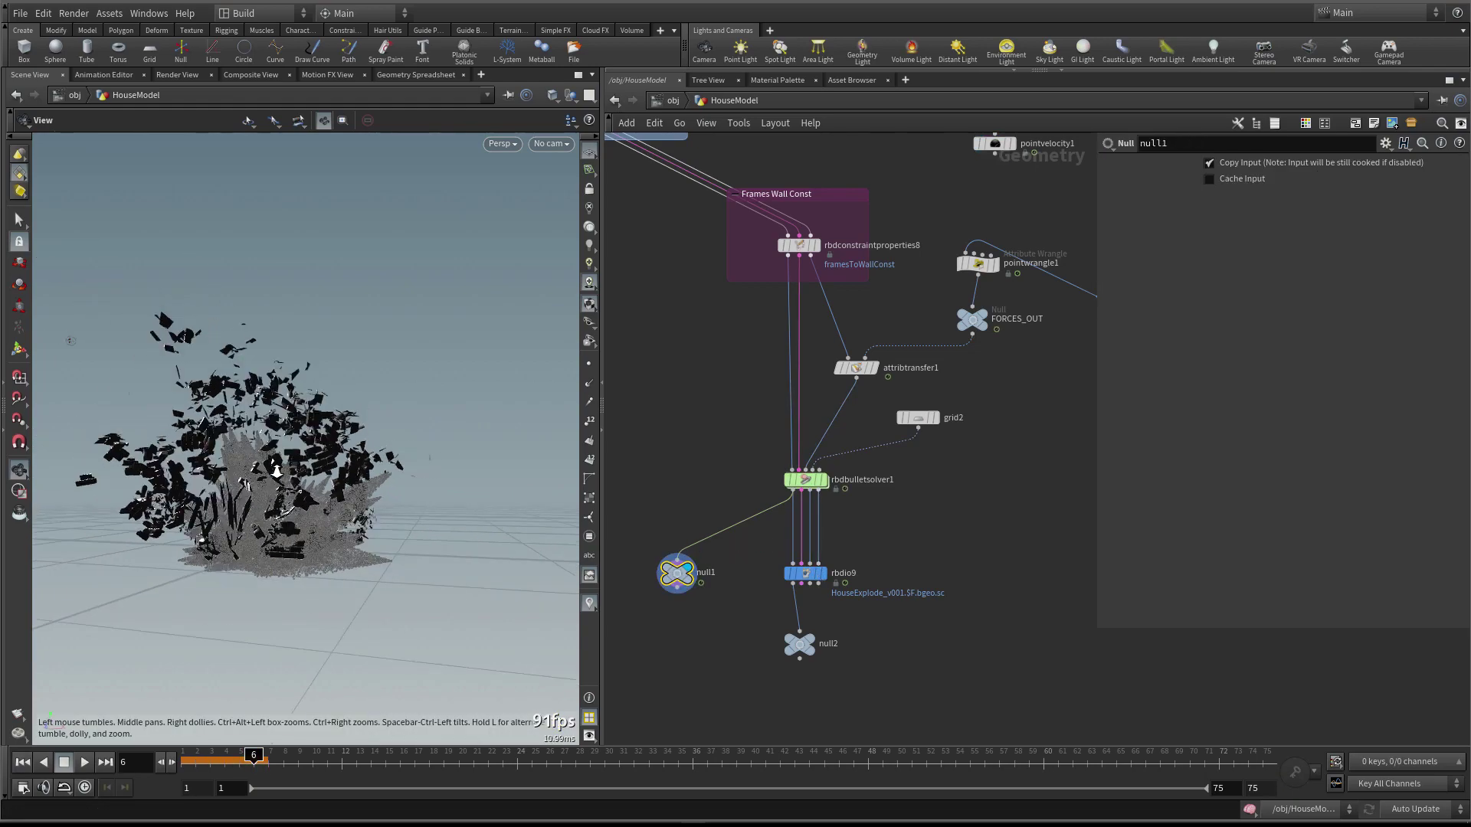
left_click_drag(311, 480, 202, 501)
mouse_move(317, 513)
left_mouse_down()
mouse_move(414, 509)
mouse_move(331, 498)
left_mouse_up()
right_click_drag(331, 498, 314, 513)
left_click_drag(314, 513, 340, 525)
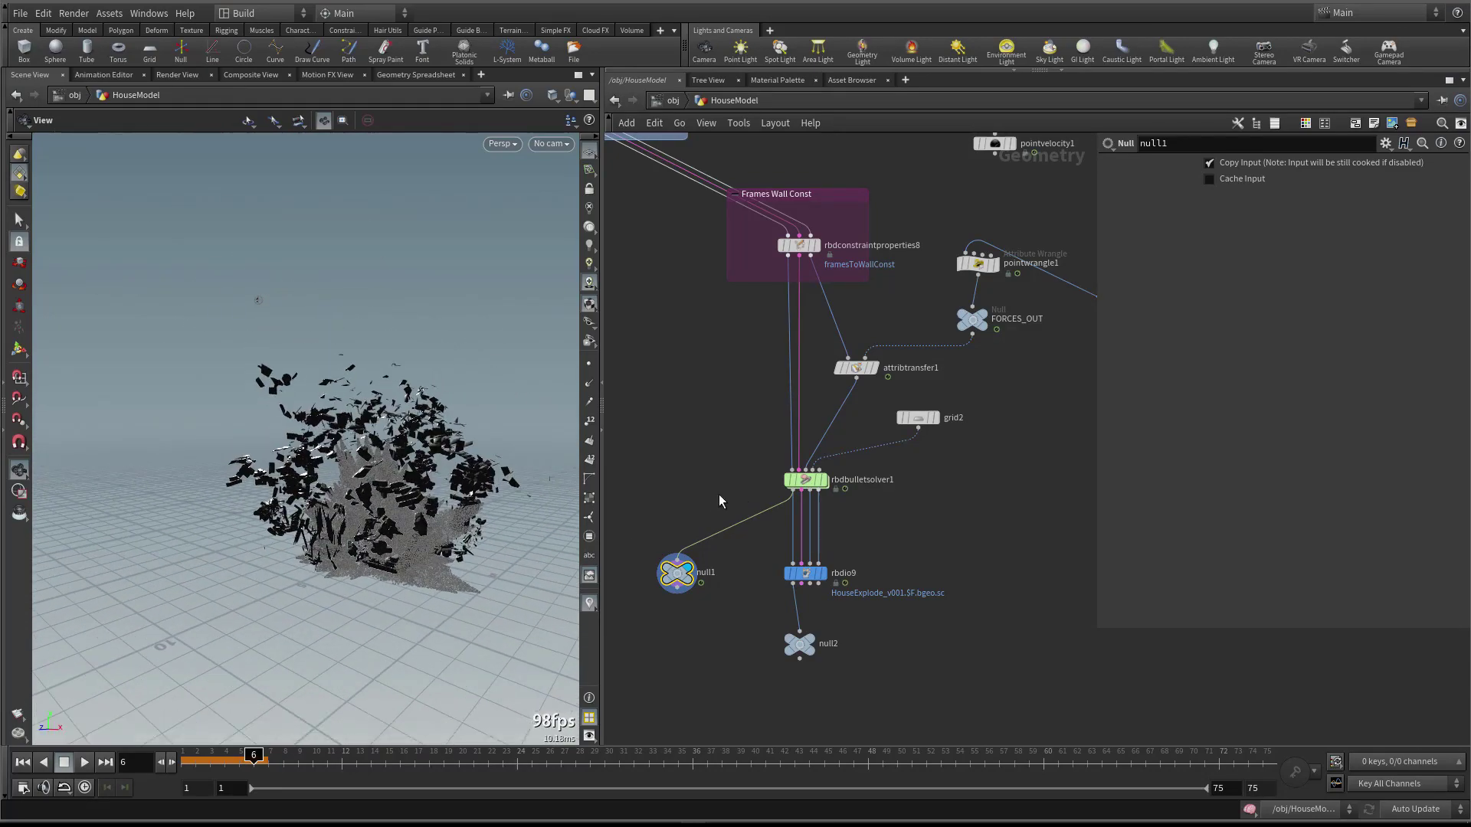
Stop templating pyroburstsource1 and template FORCES_OUT in the viewport instead
middle_click_drag(696, 553, 703, 537)
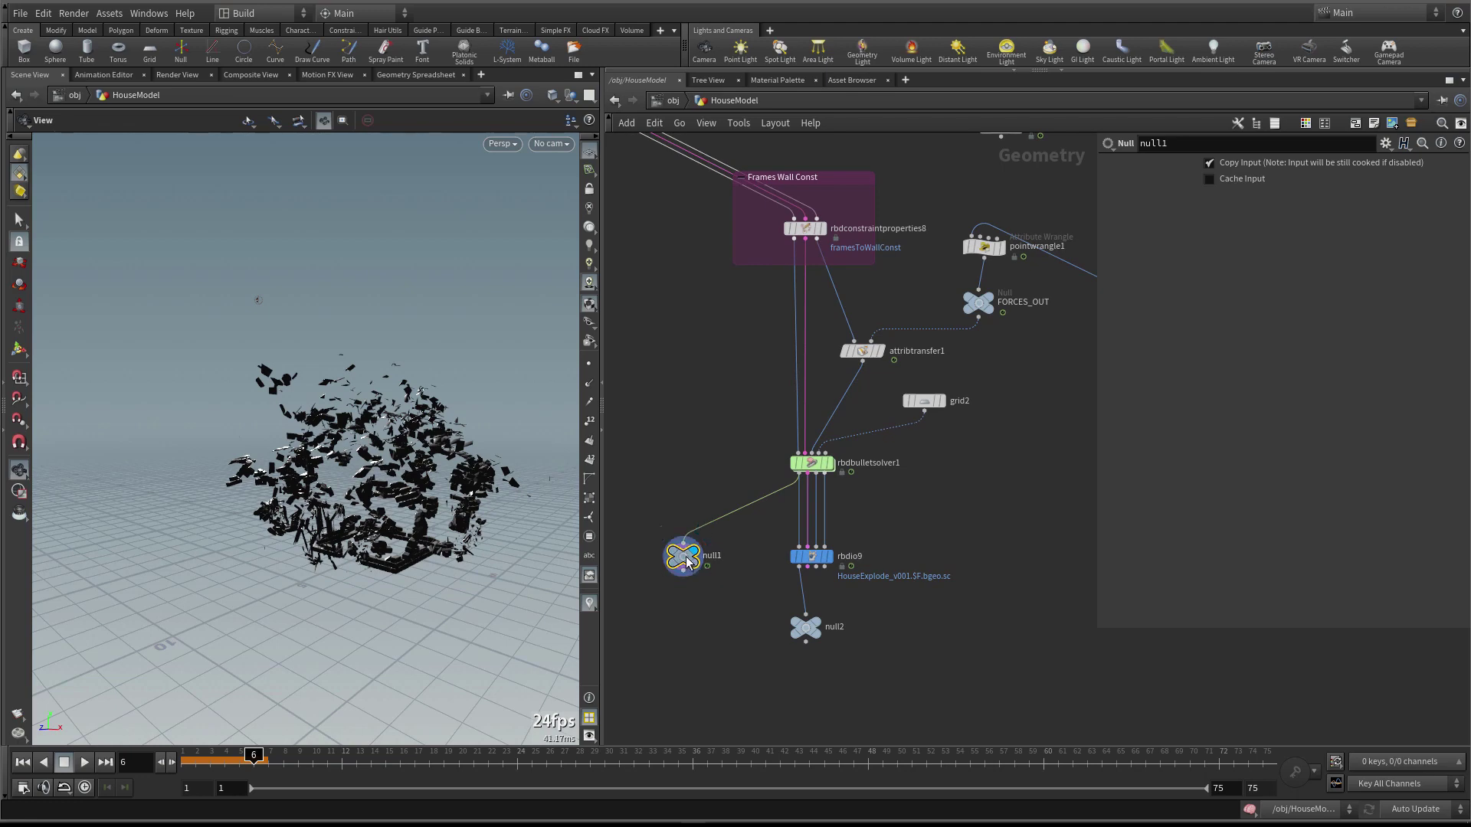
scroll(916, 512, "down", 3)
middle_click_drag(916, 512, 820, 541)
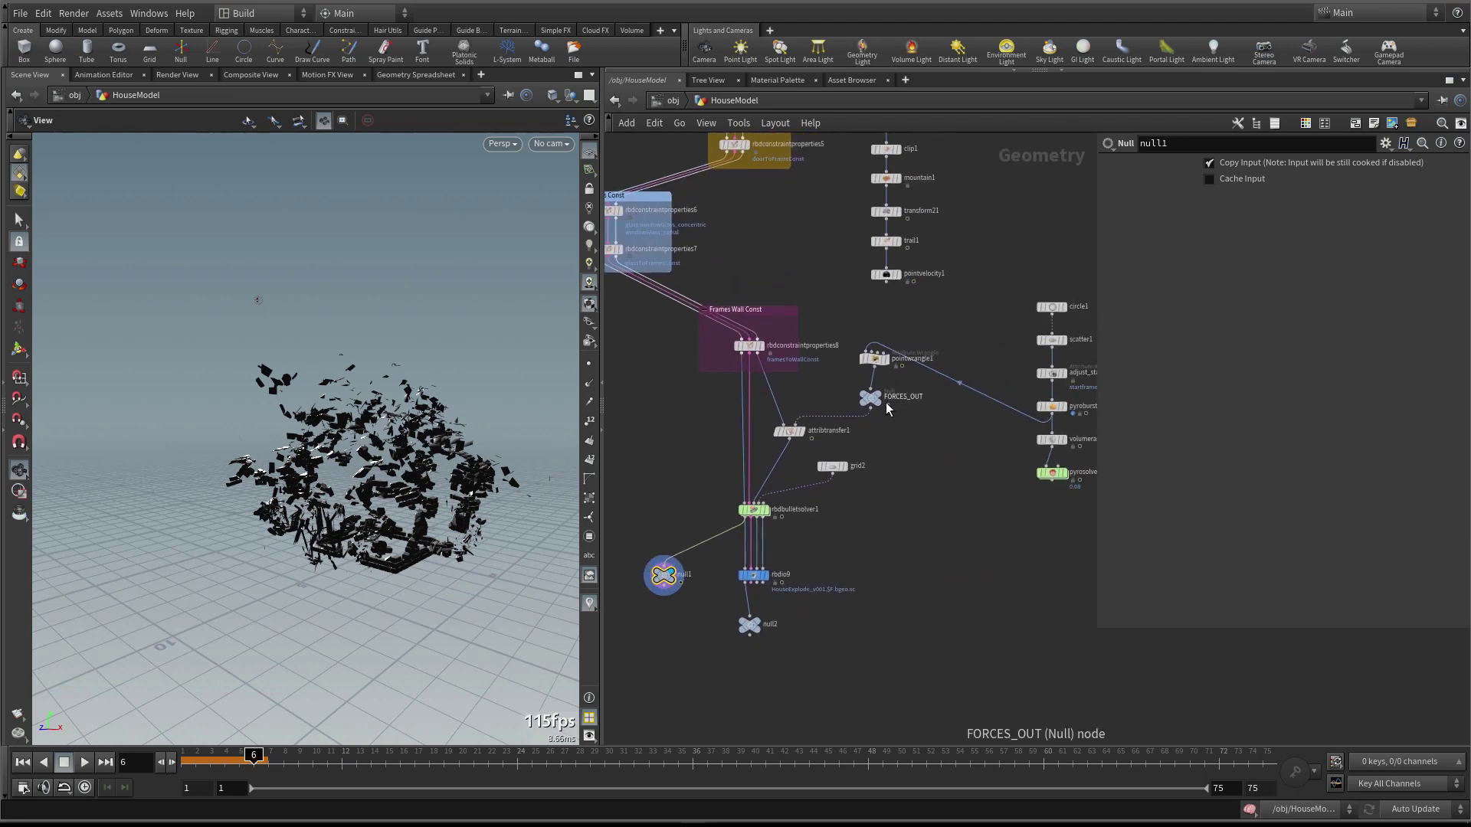
left_click_drag(385, 483, 338, 433)
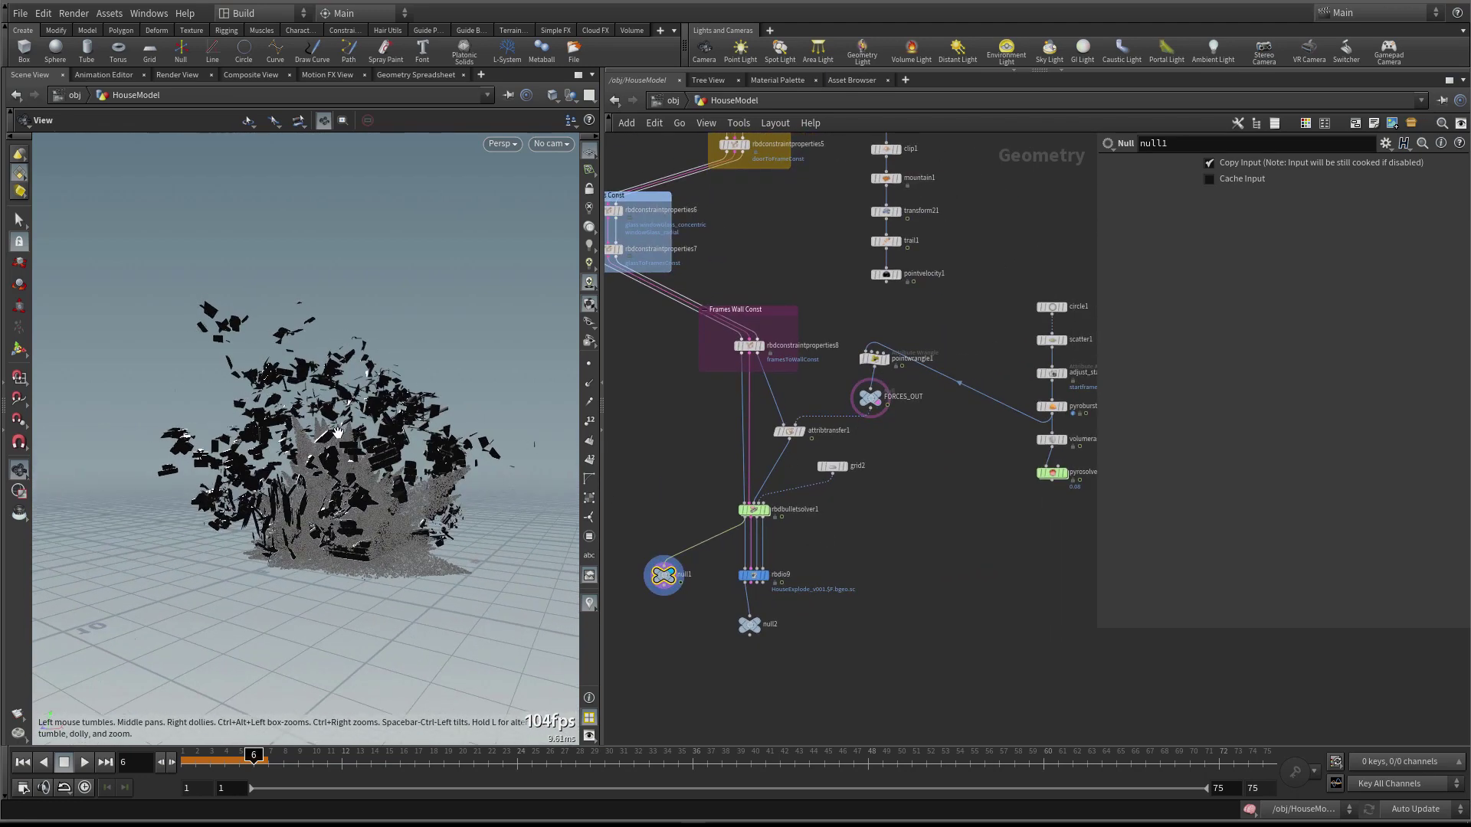
Generate a flipbook of the house explosion, play it back and close the flipbook viewer
left_click(18, 714)
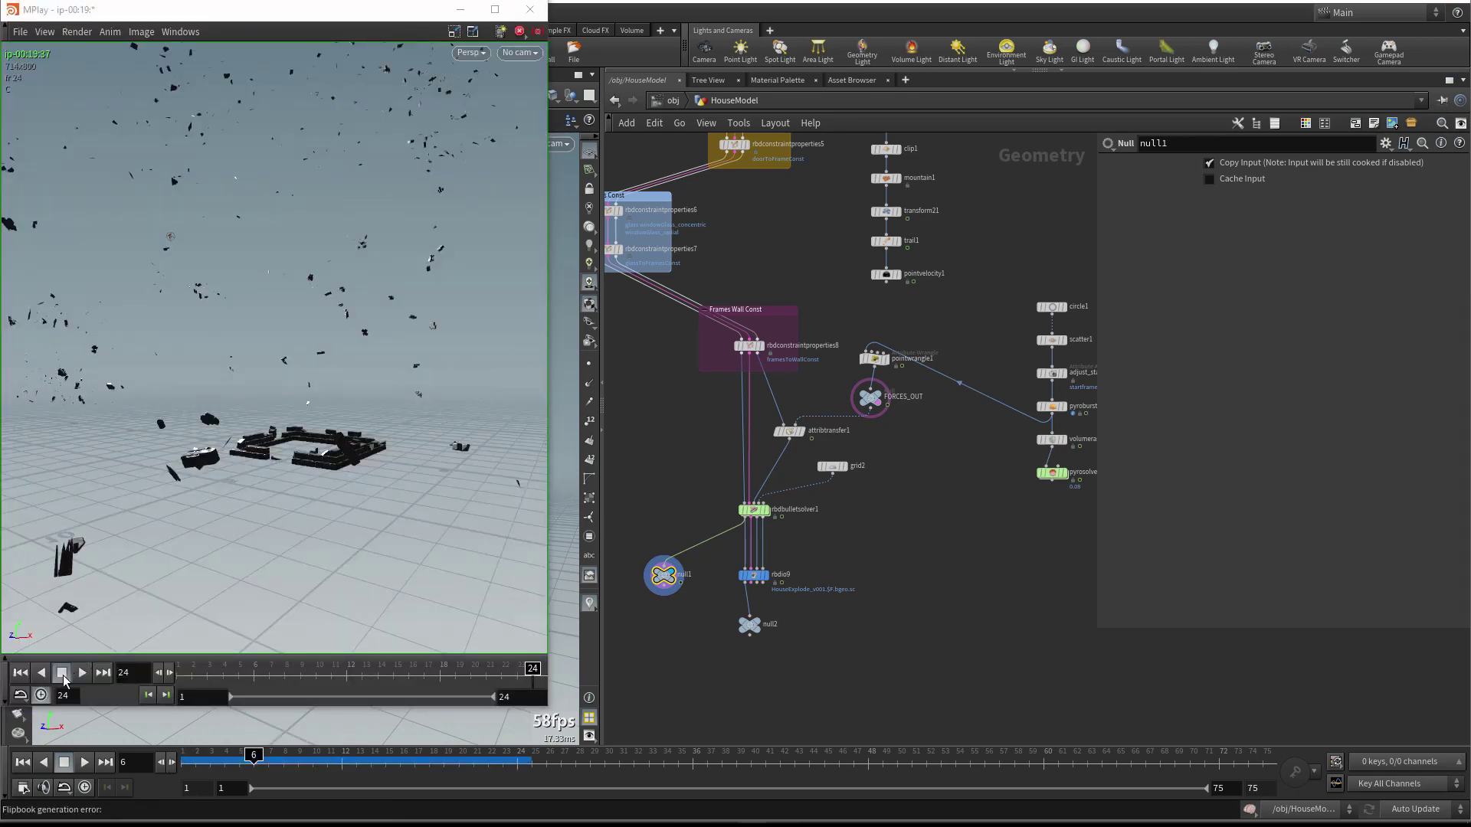
left_click(83, 673)
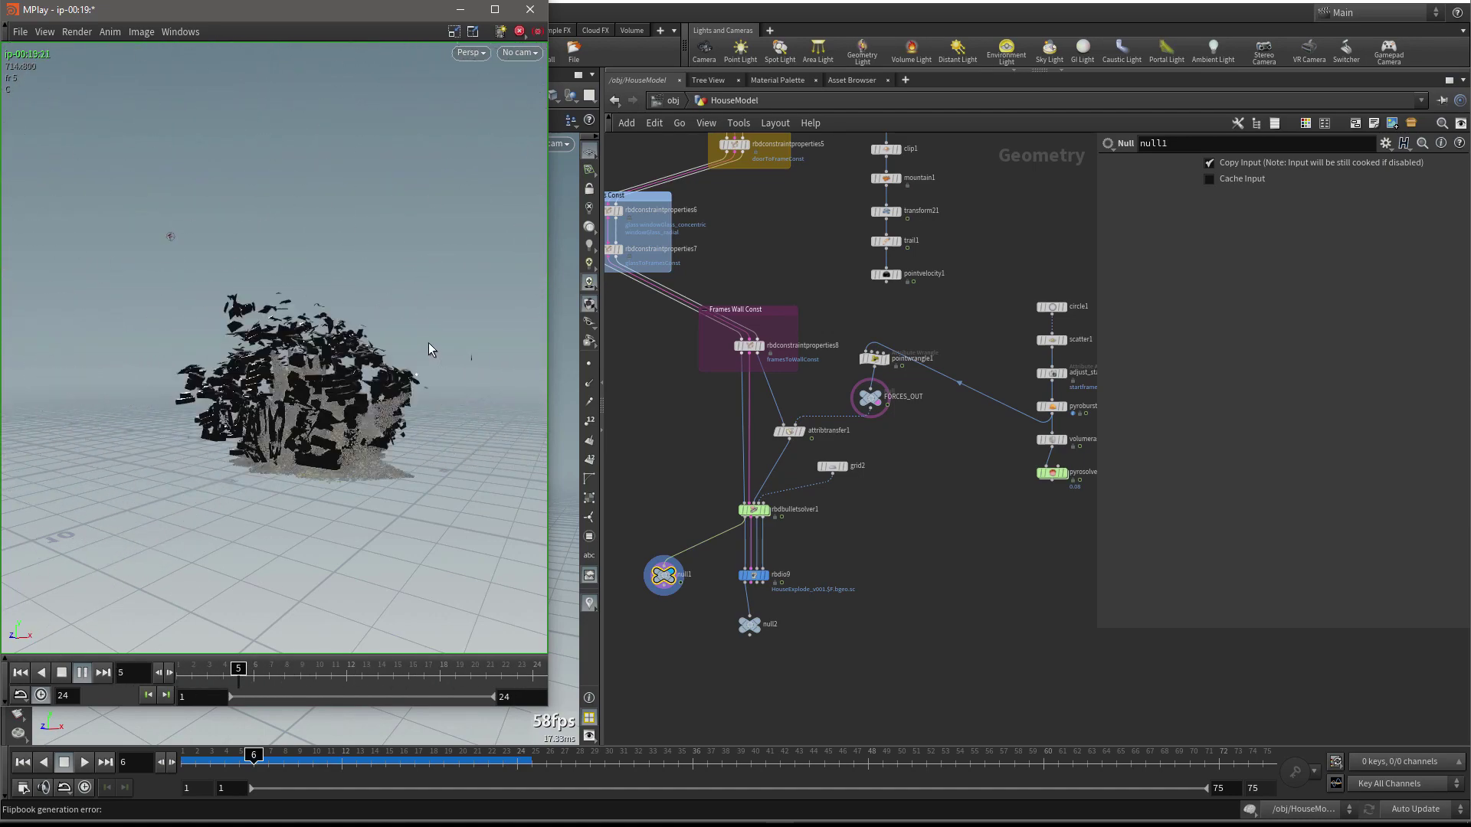
left_click(530, 10)
Set pointwrangle1's Velocityscale to 0.8
left_click(889, 366)
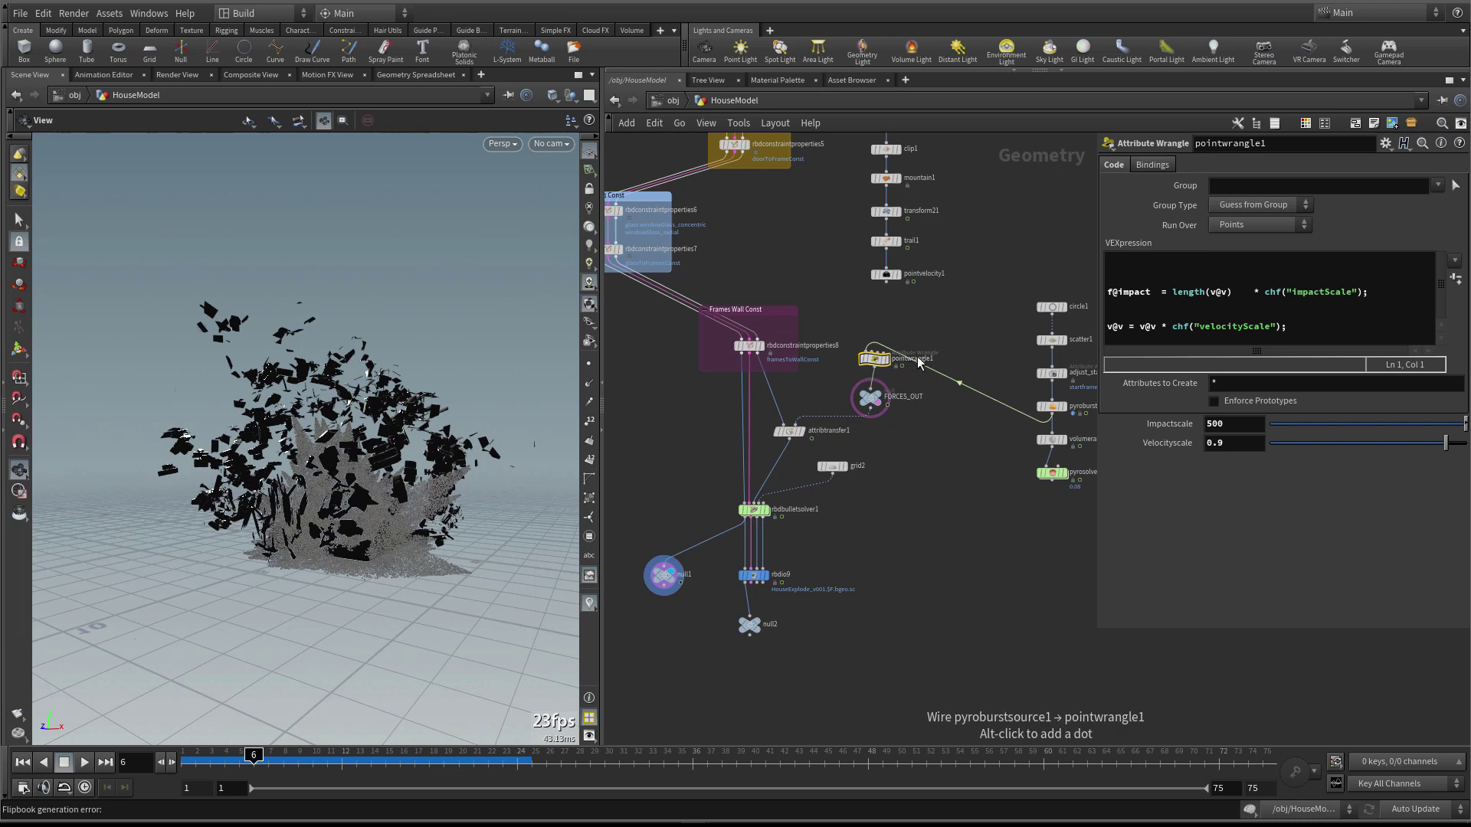
left_click_drag(1216, 443, 1236, 443)
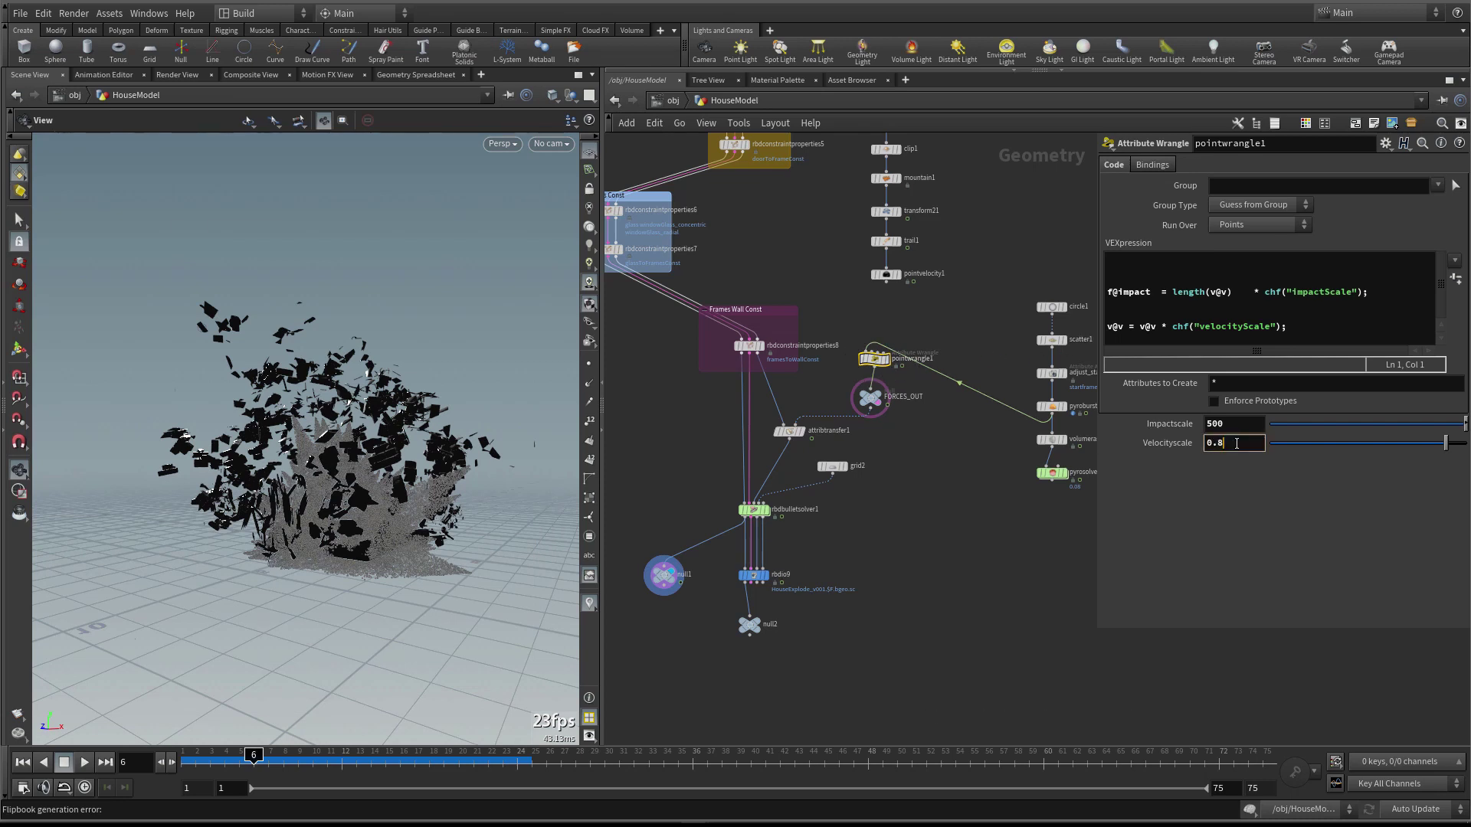
key("Return")
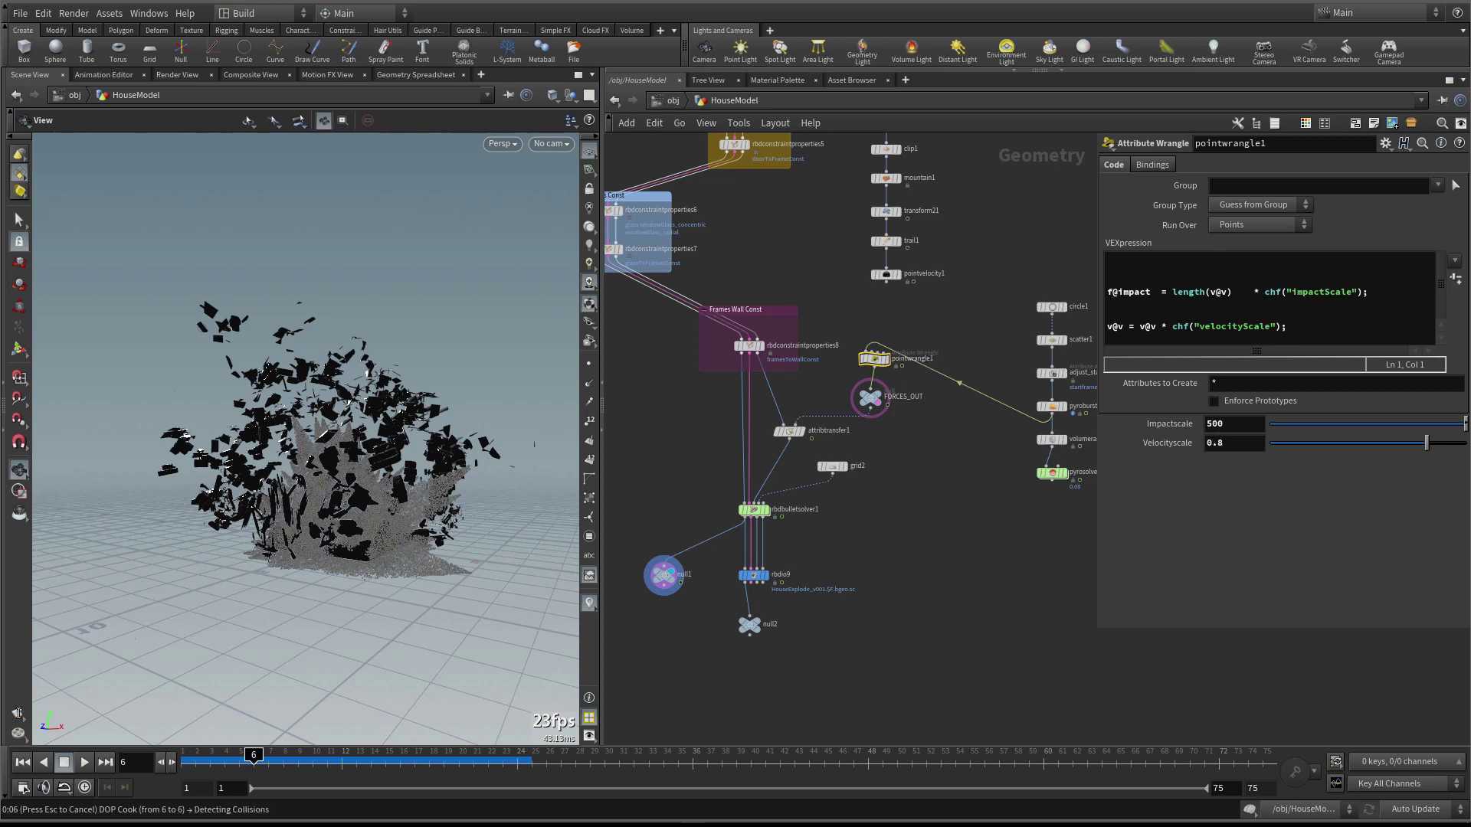
Return to frame 1 and set pointwrangle1's Velocityscale to 0.5
left_click(21, 762)
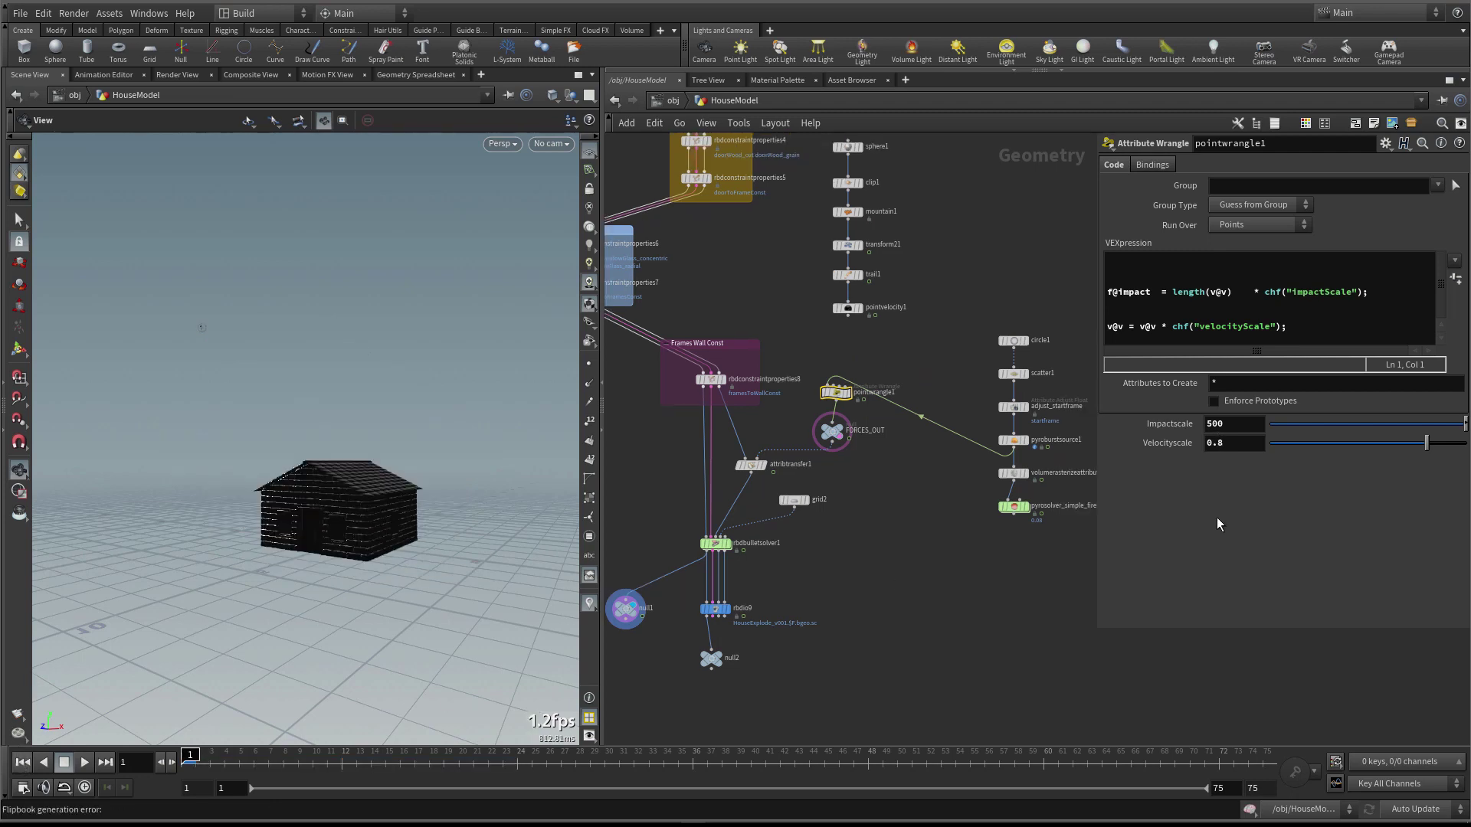
left_click_drag(1217, 442, 1232, 443)
type("5")
key("Return")
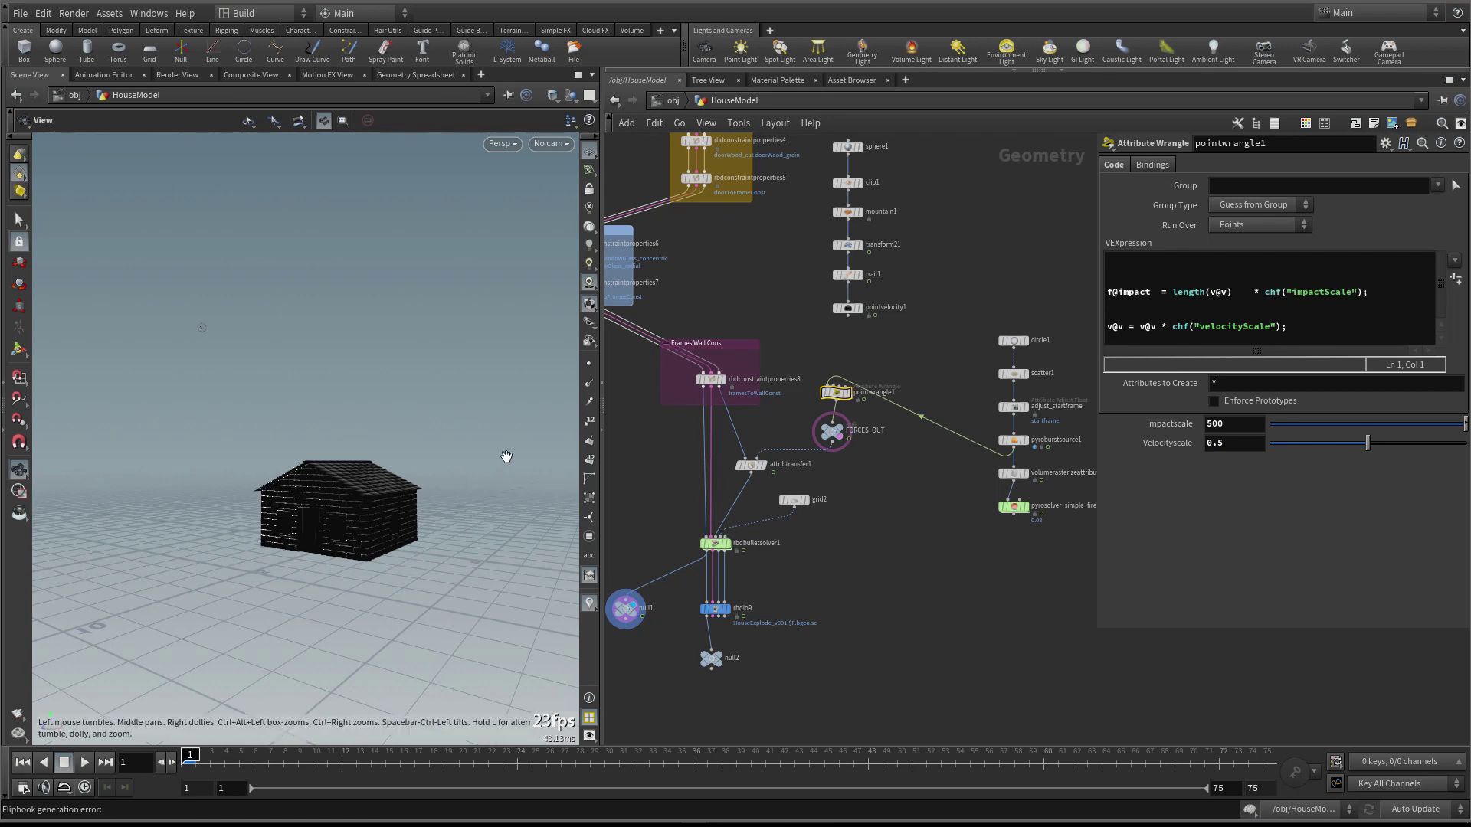
Look through spotlight1 with the view tied to the light, reposition it around the house and leave the light view
left_click(550, 144)
mouse_move(598, 239)
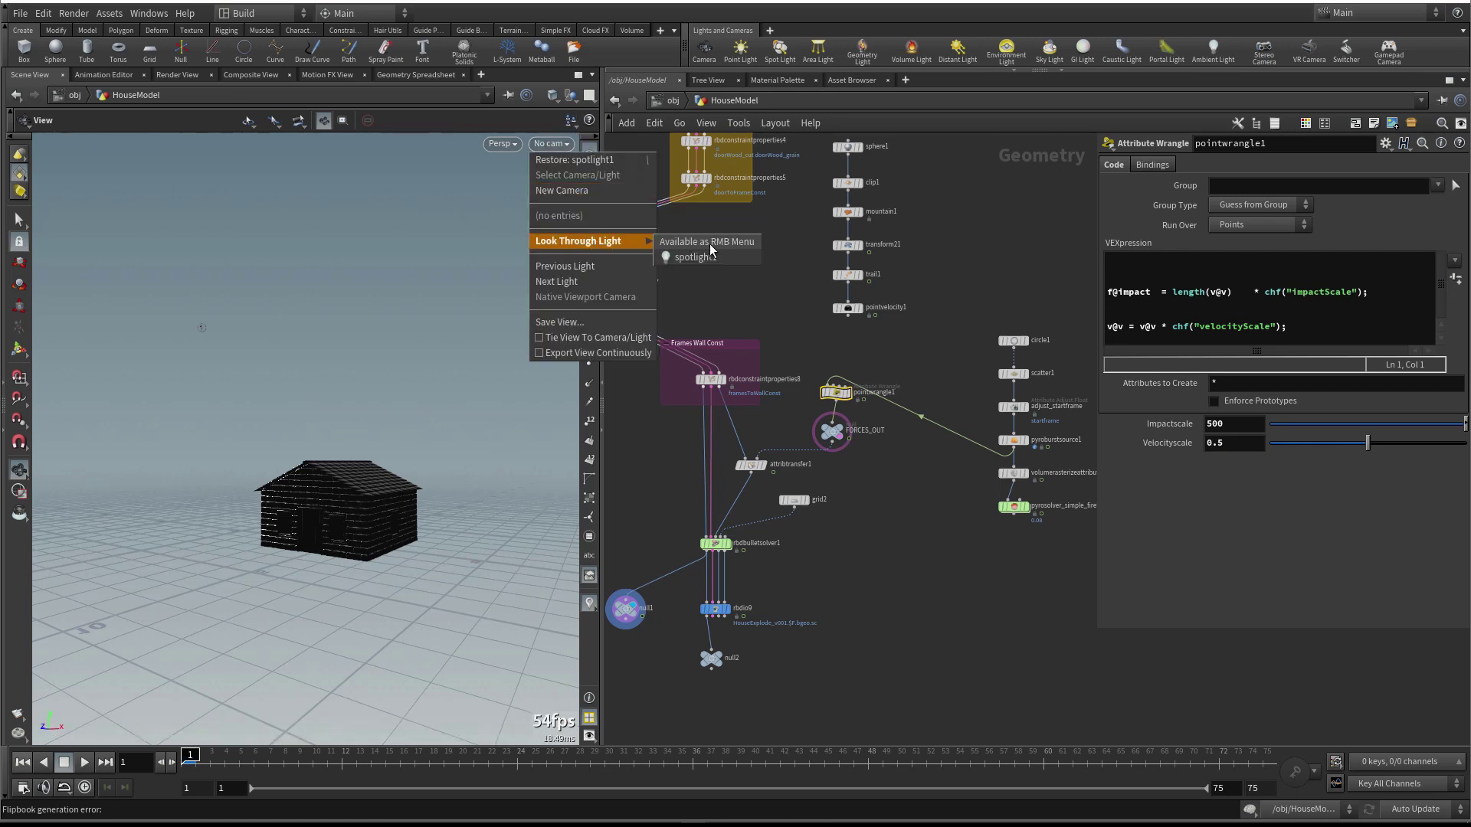
left_click(701, 249)
left_click(589, 189)
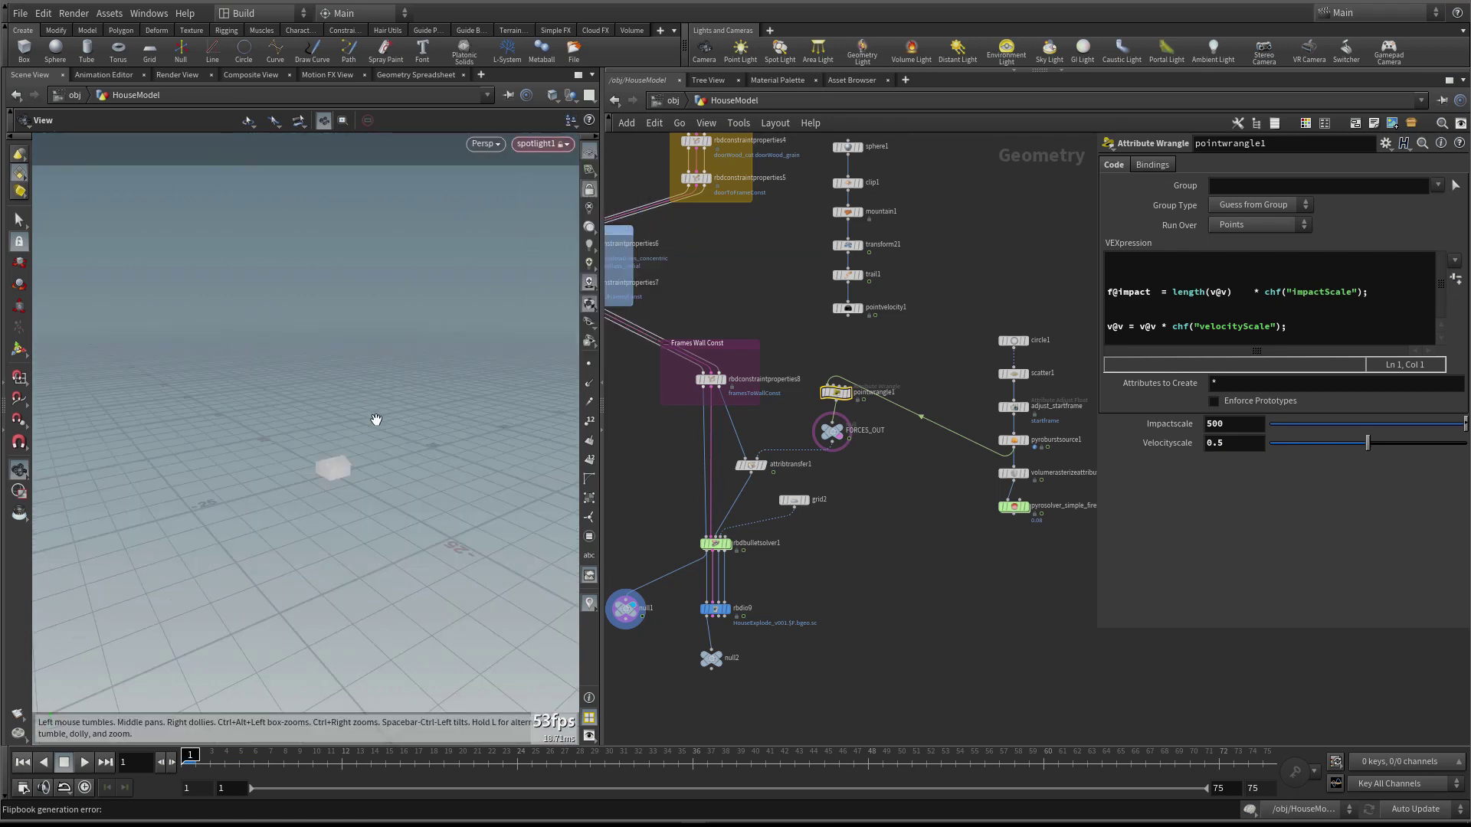
right_click_drag(377, 421, 426, 437)
left_click_drag(425, 437, 342, 422)
left_click(589, 189)
left_click(560, 181)
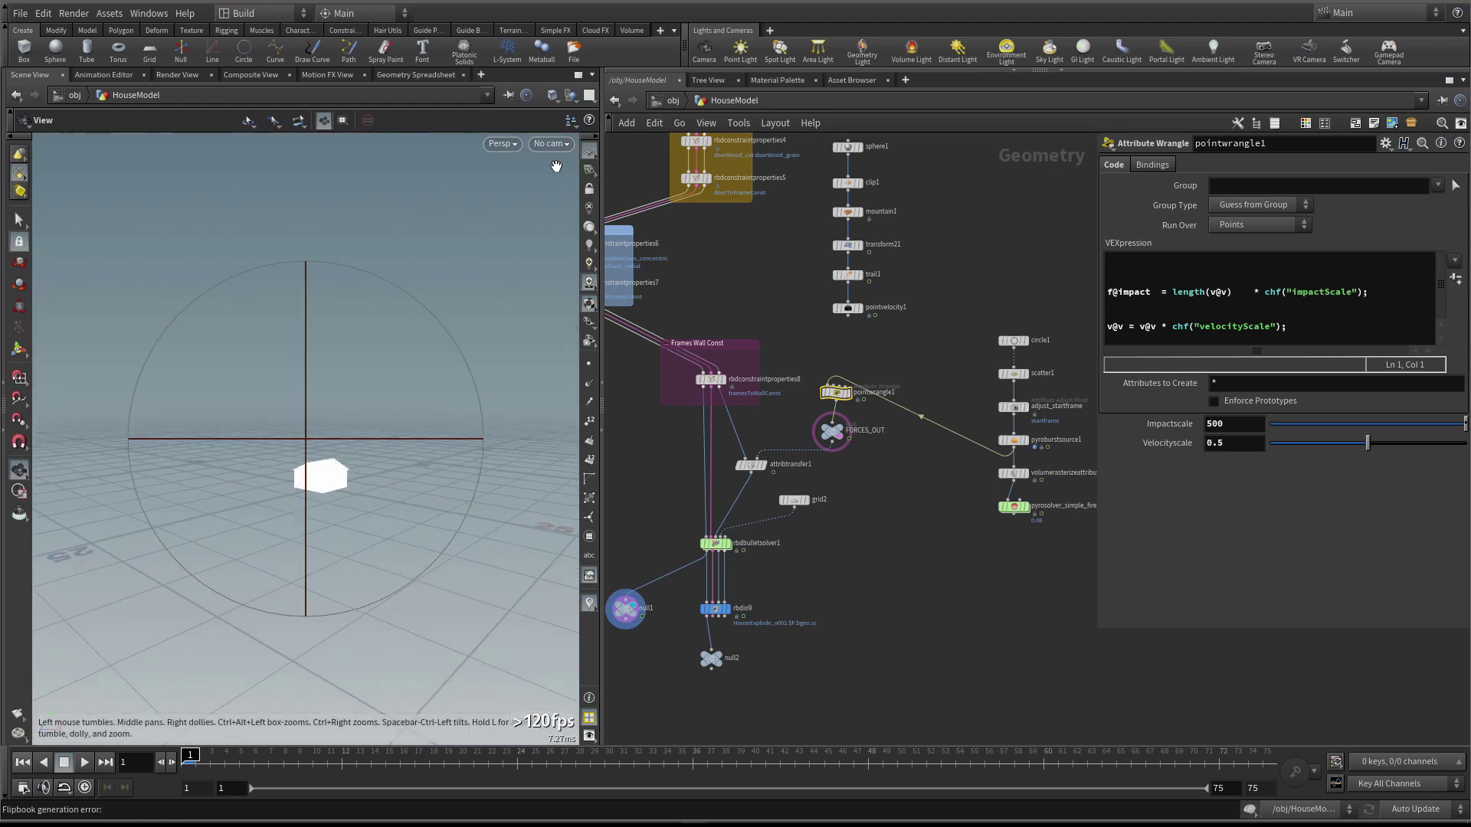
Look through spotlight1 again, readjust its position relative to the house with the view tied, and release the view from the light
left_click(555, 144)
left_click(582, 218)
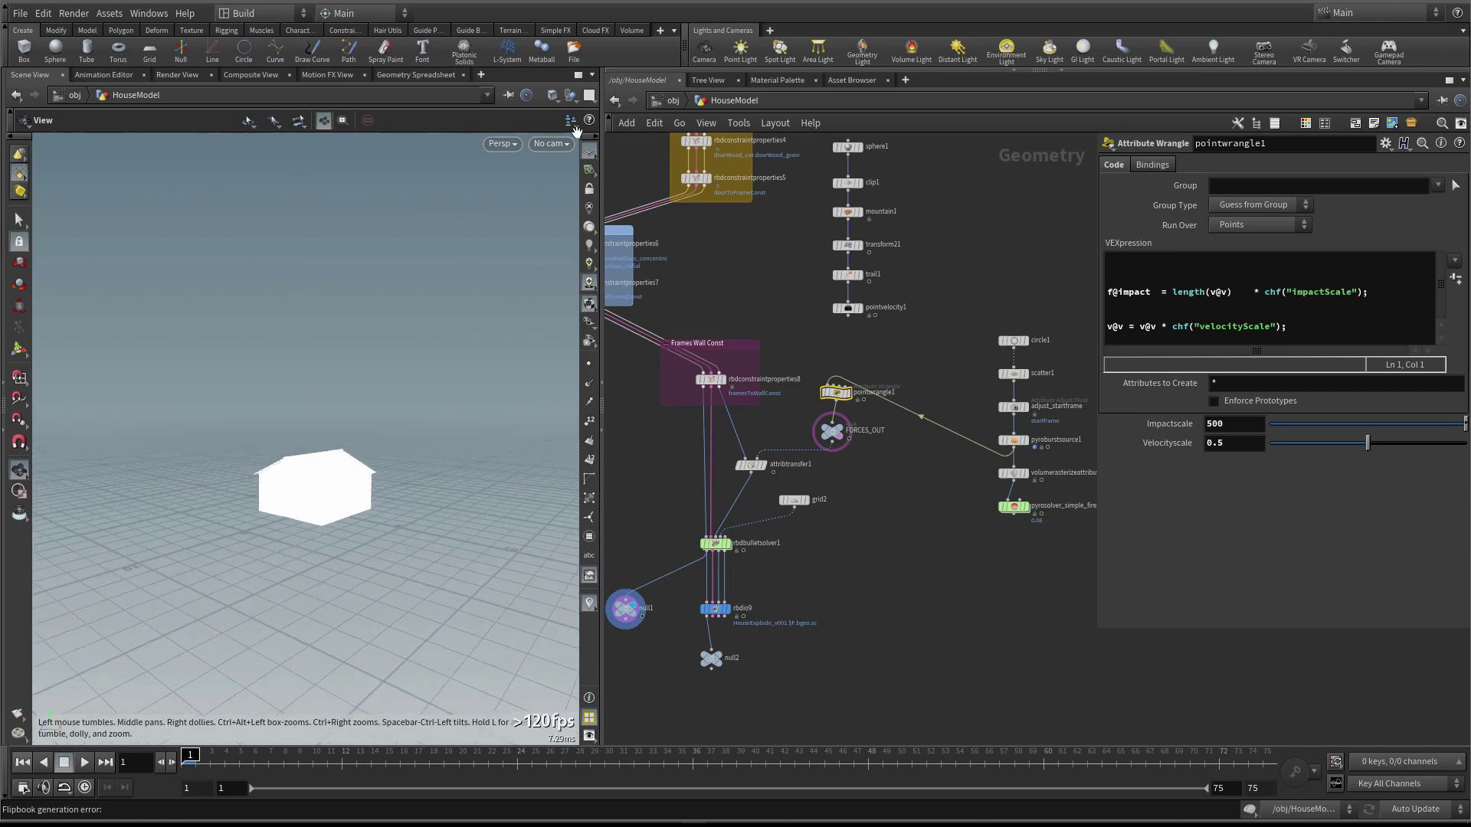
left_click(551, 144)
left_click(679, 254)
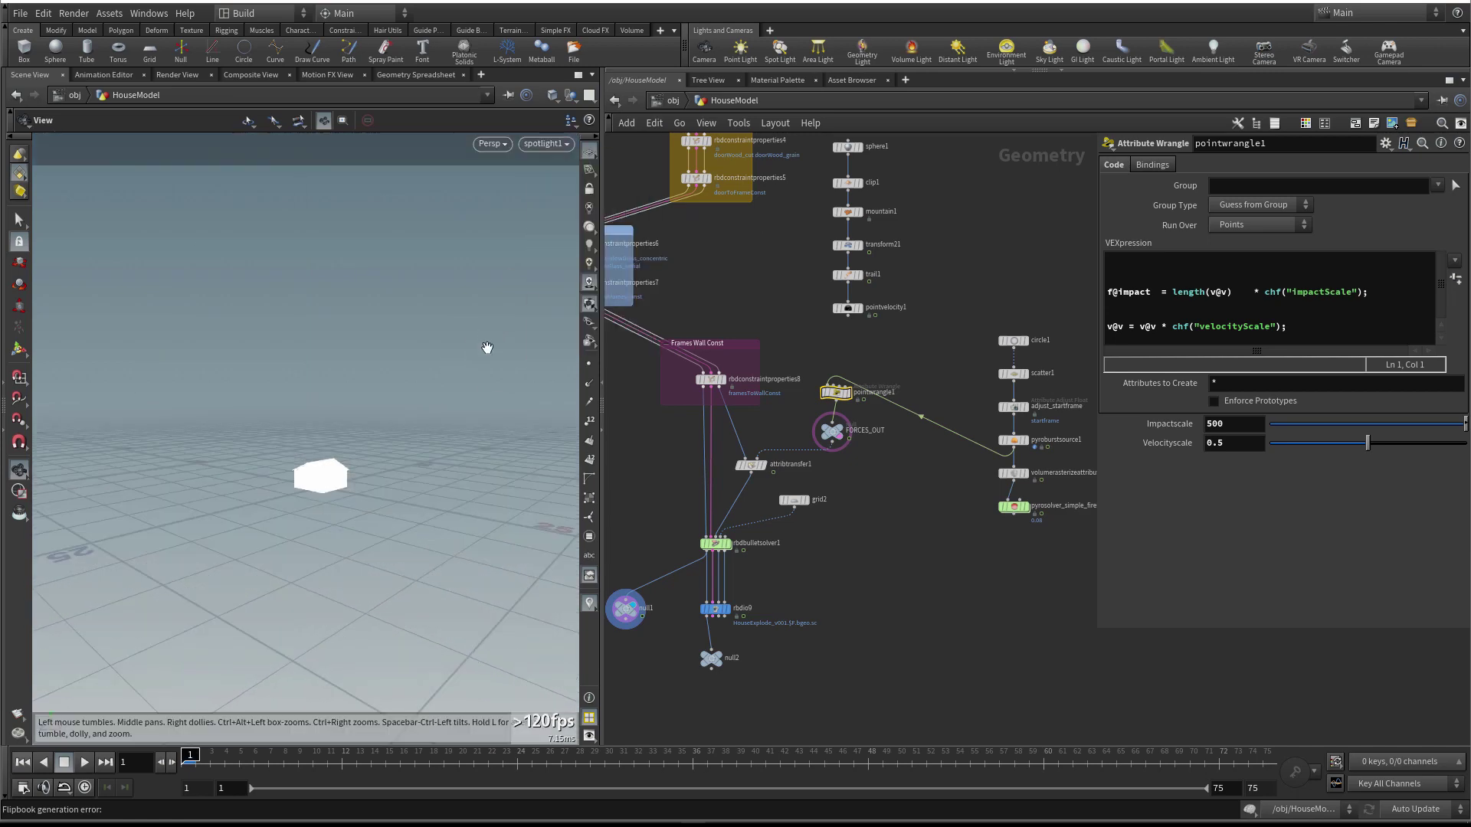
left_click(551, 144)
mouse_move(585, 244)
left_click(679, 255)
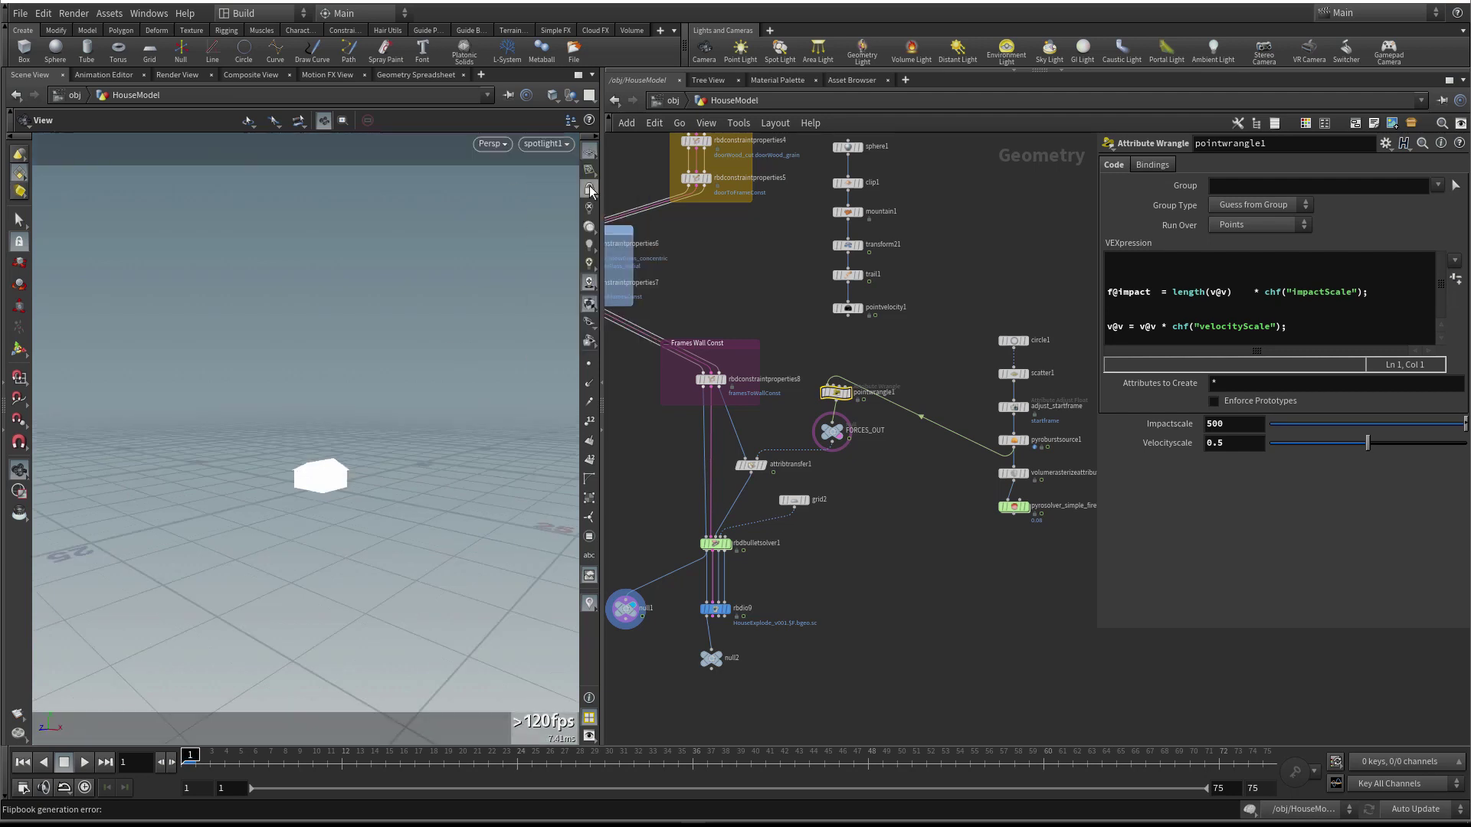
mouse_move(362, 407)
left_mouse_down()
mouse_move(283, 427)
mouse_move(328, 411)
mouse_move(350, 423)
left_mouse_up()
right_click_drag(350, 422, 319, 443)
left_click(554, 146)
left_click(593, 196)
left_click(594, 196)
Frame the house in the free perspective view and play the destruction simulation from frame 1
left_click_drag(319, 444, 444, 420)
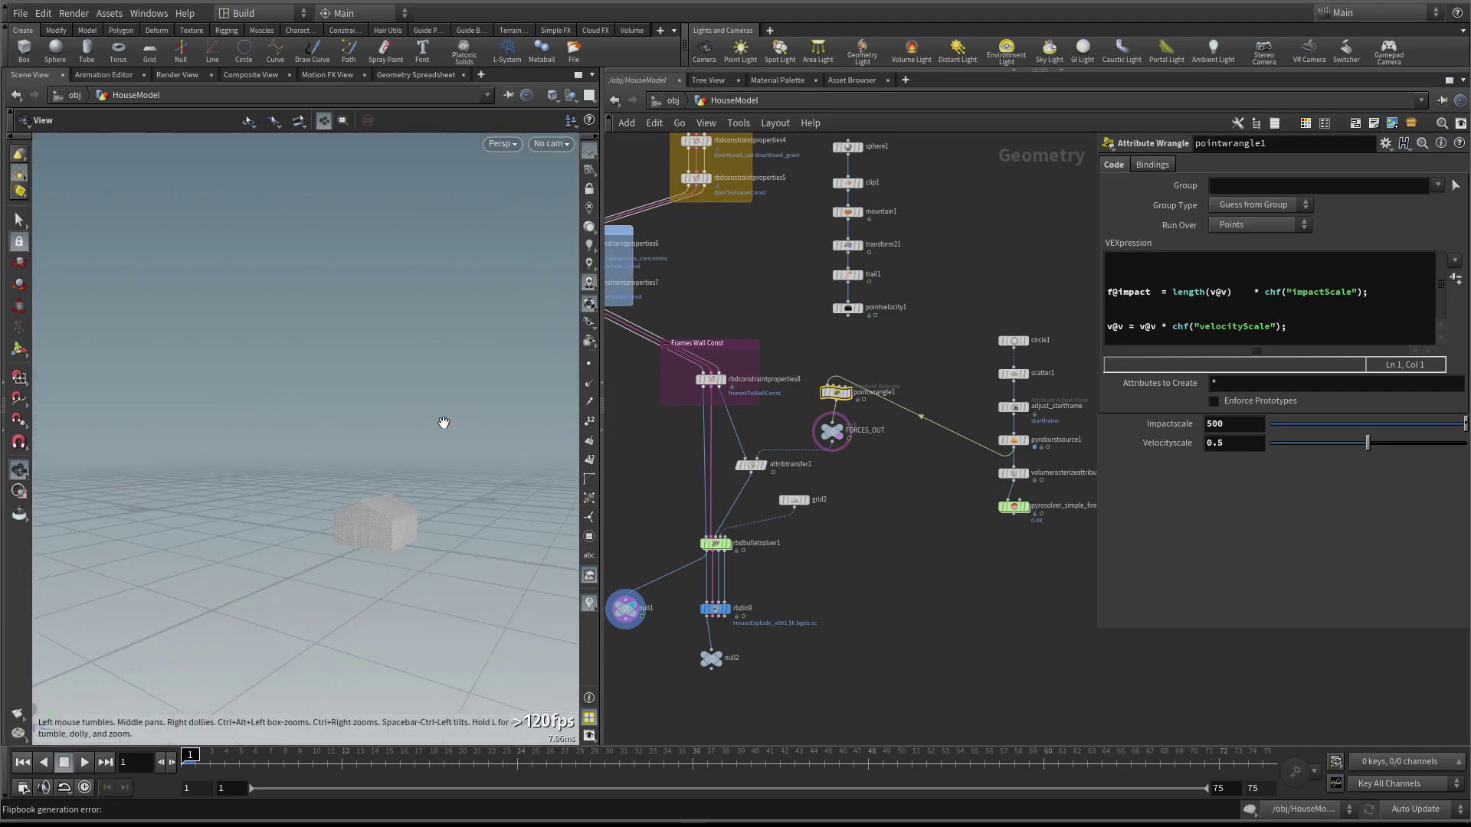
right_click_drag(444, 420, 452, 399)
left_click_drag(452, 400, 302, 439)
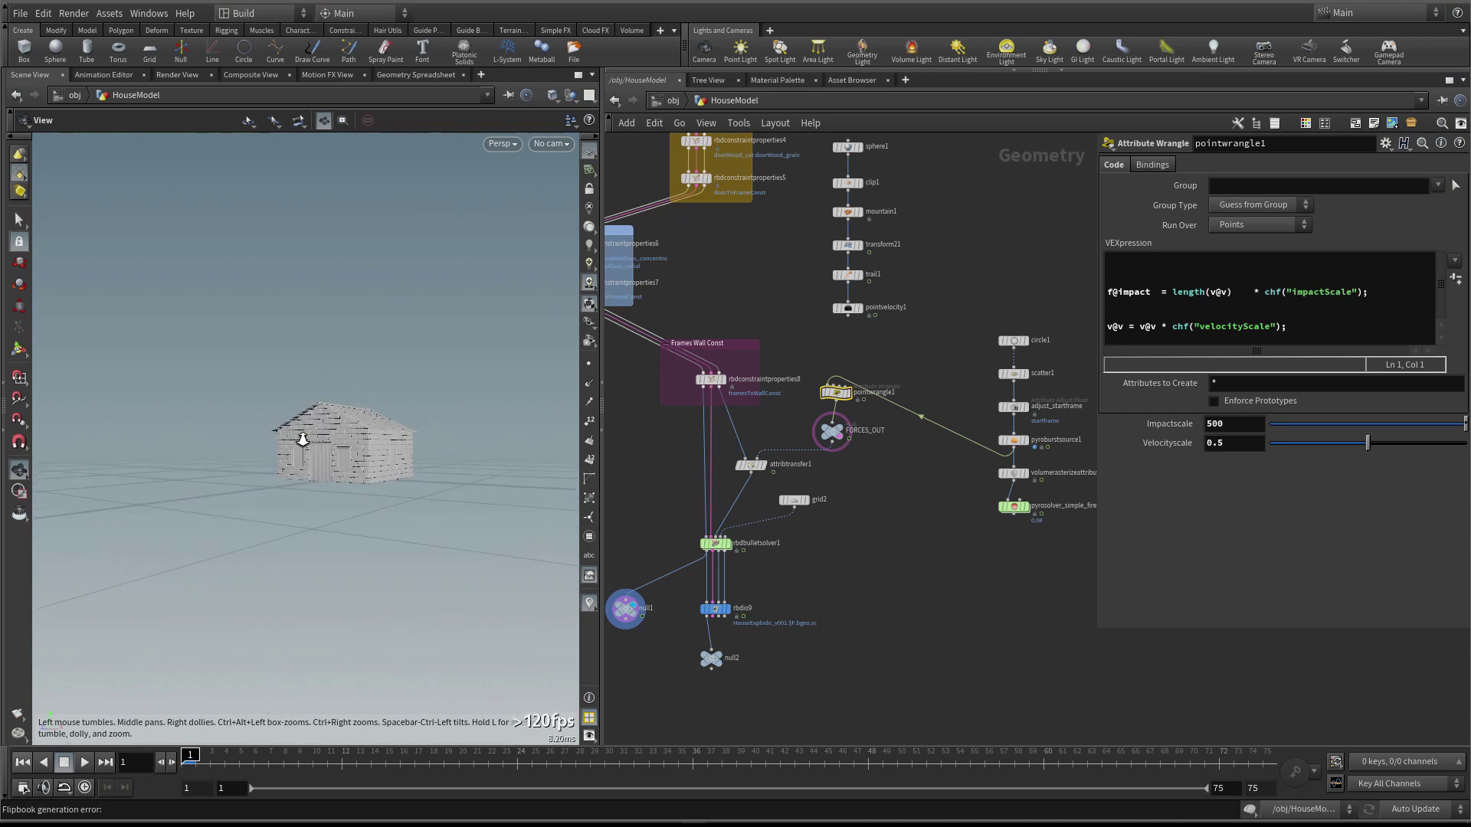
left_click(75, 766)
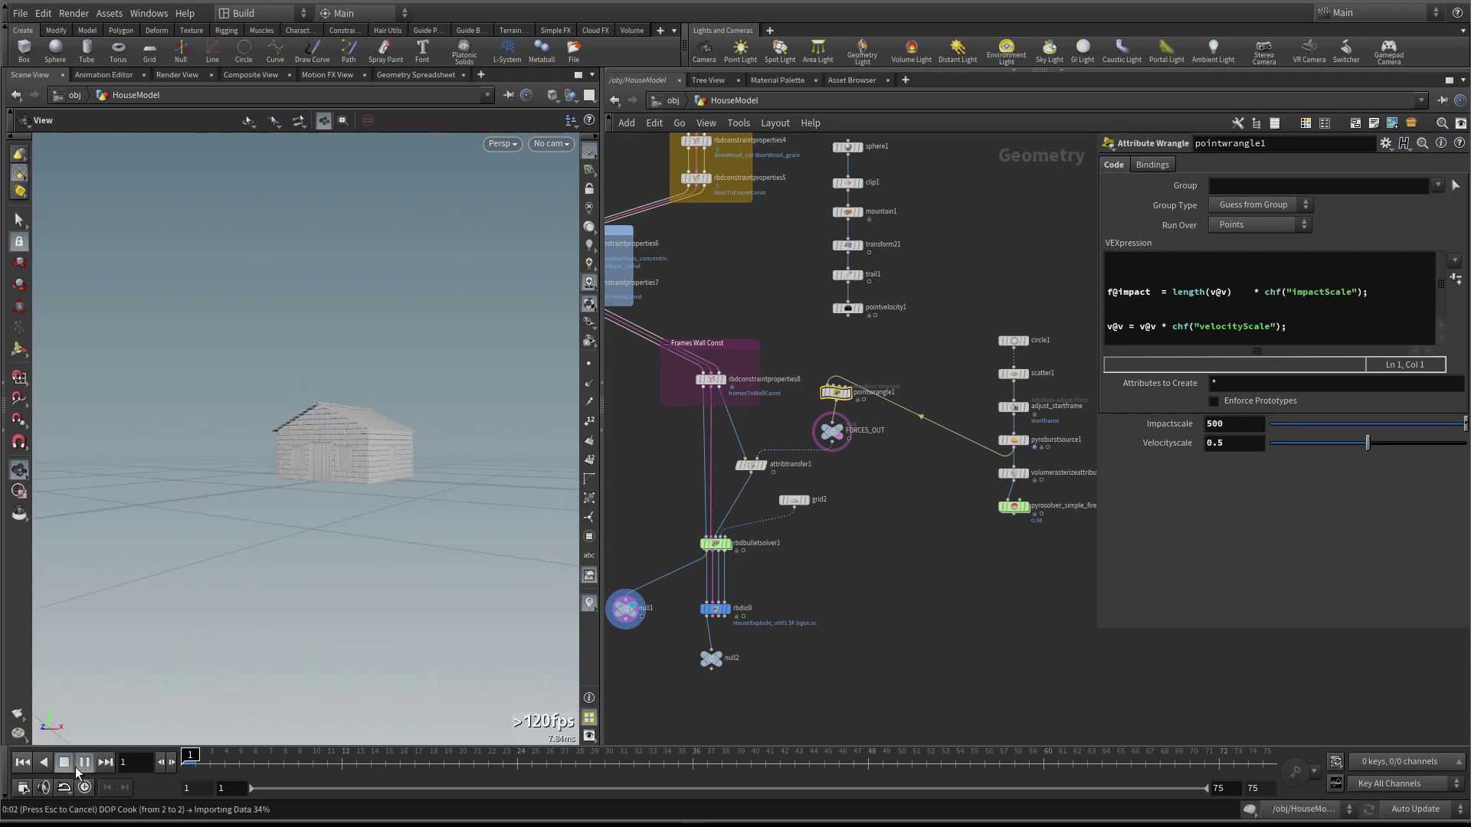
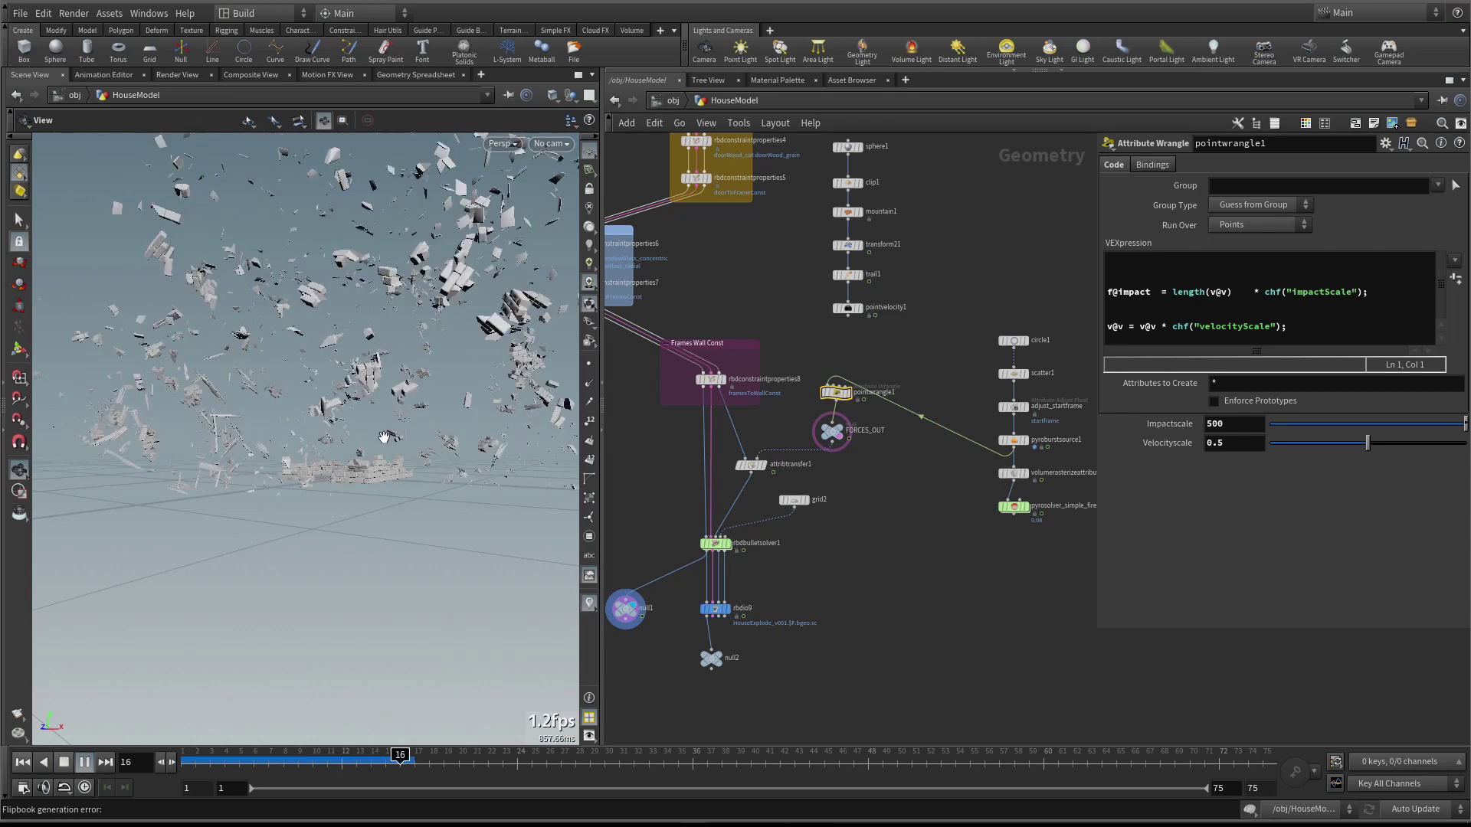
Stop the playback at frame 17 and examine the scattered debris from several angles
left_click(64, 762)
middle_click_drag(244, 458, 230, 463)
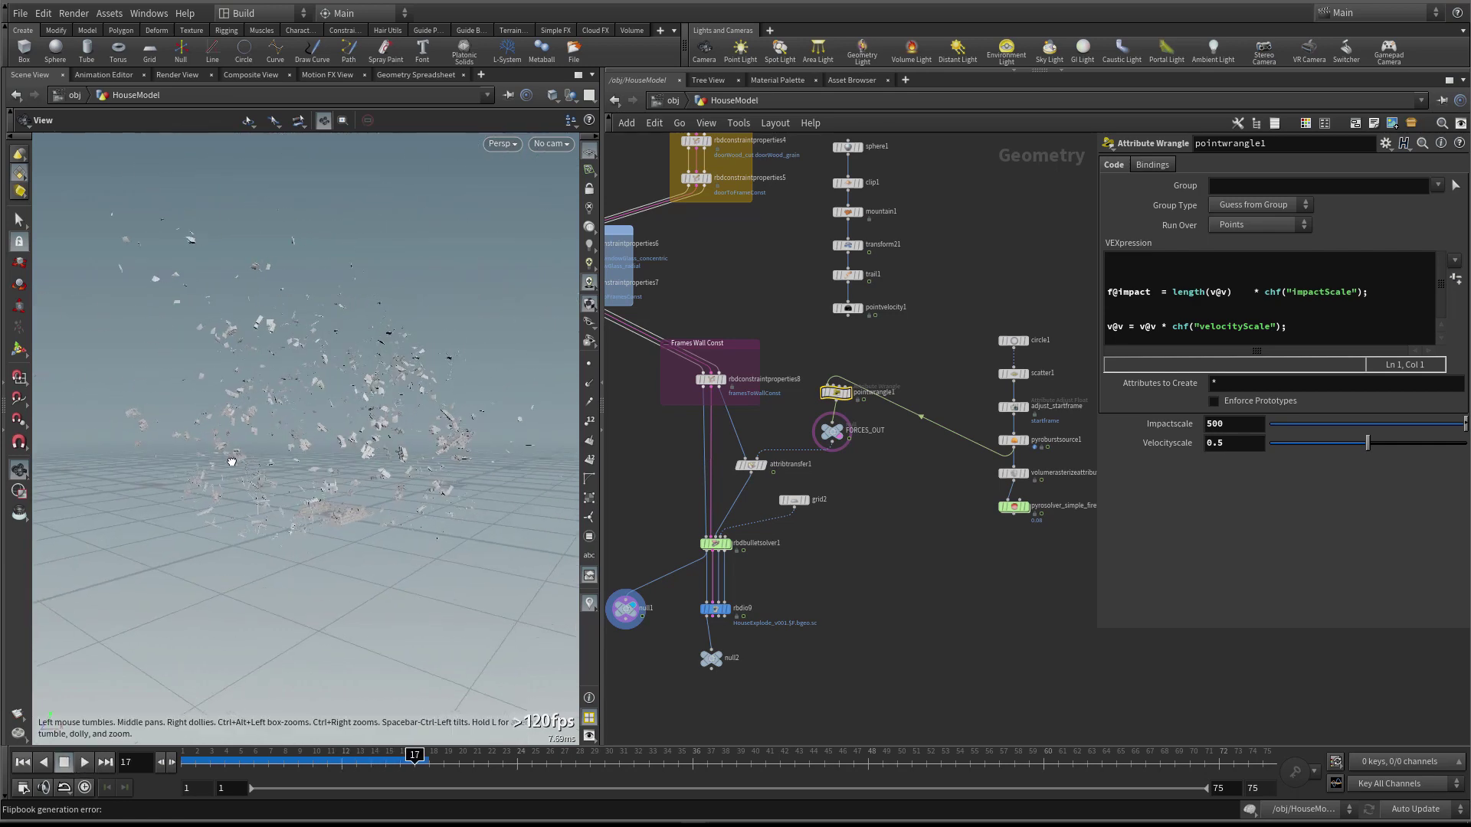
left_click_drag(230, 463, 239, 459)
right_click_drag(240, 460, 309, 448)
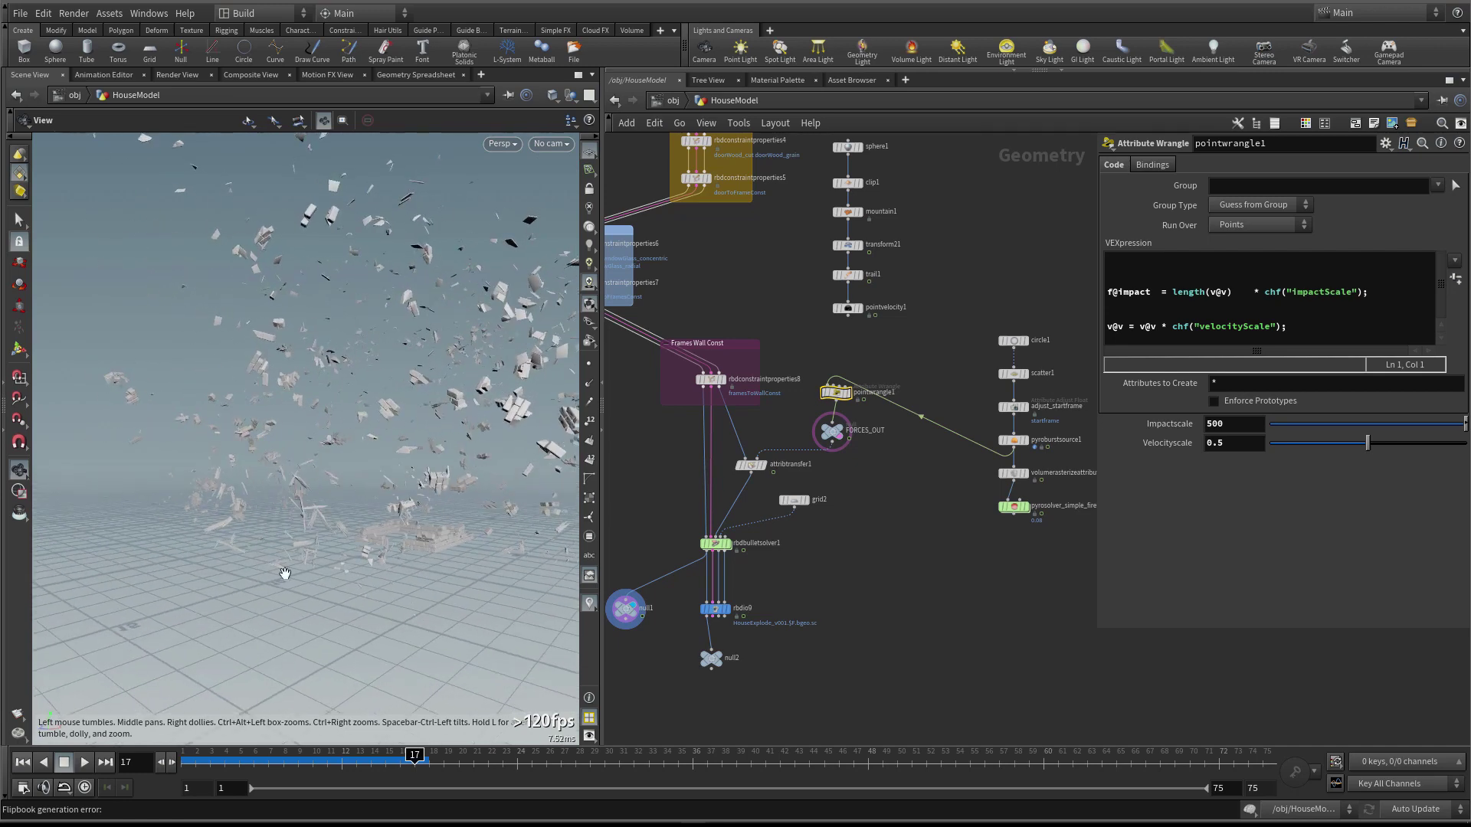
Go to frame 5 and compare the house with frame 4 from several angles to examine the start of the break-up
left_click(237, 764)
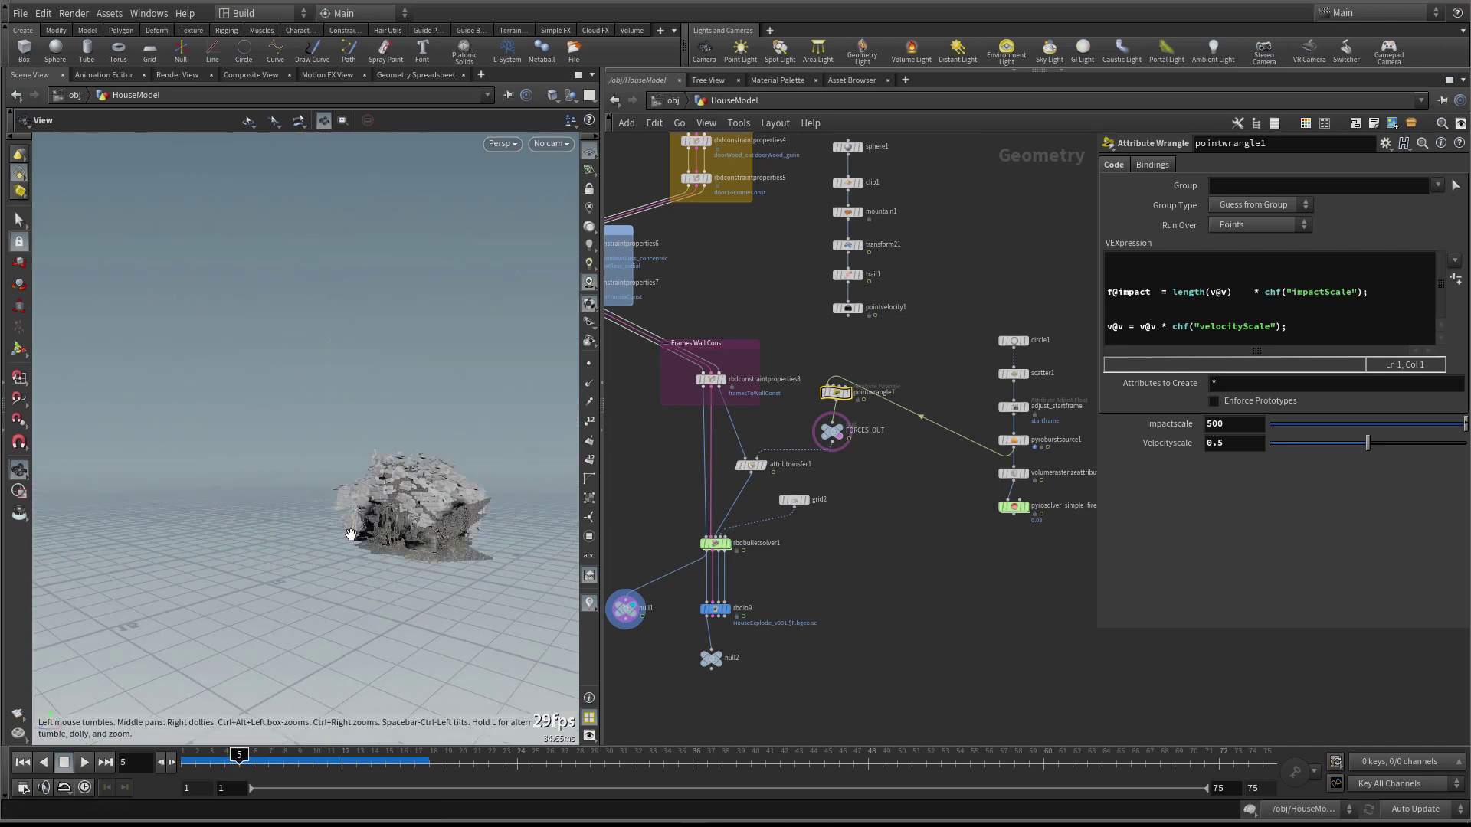
right_click_drag(333, 521, 408, 519)
middle_click_drag(409, 519, 382, 451)
key("Left")
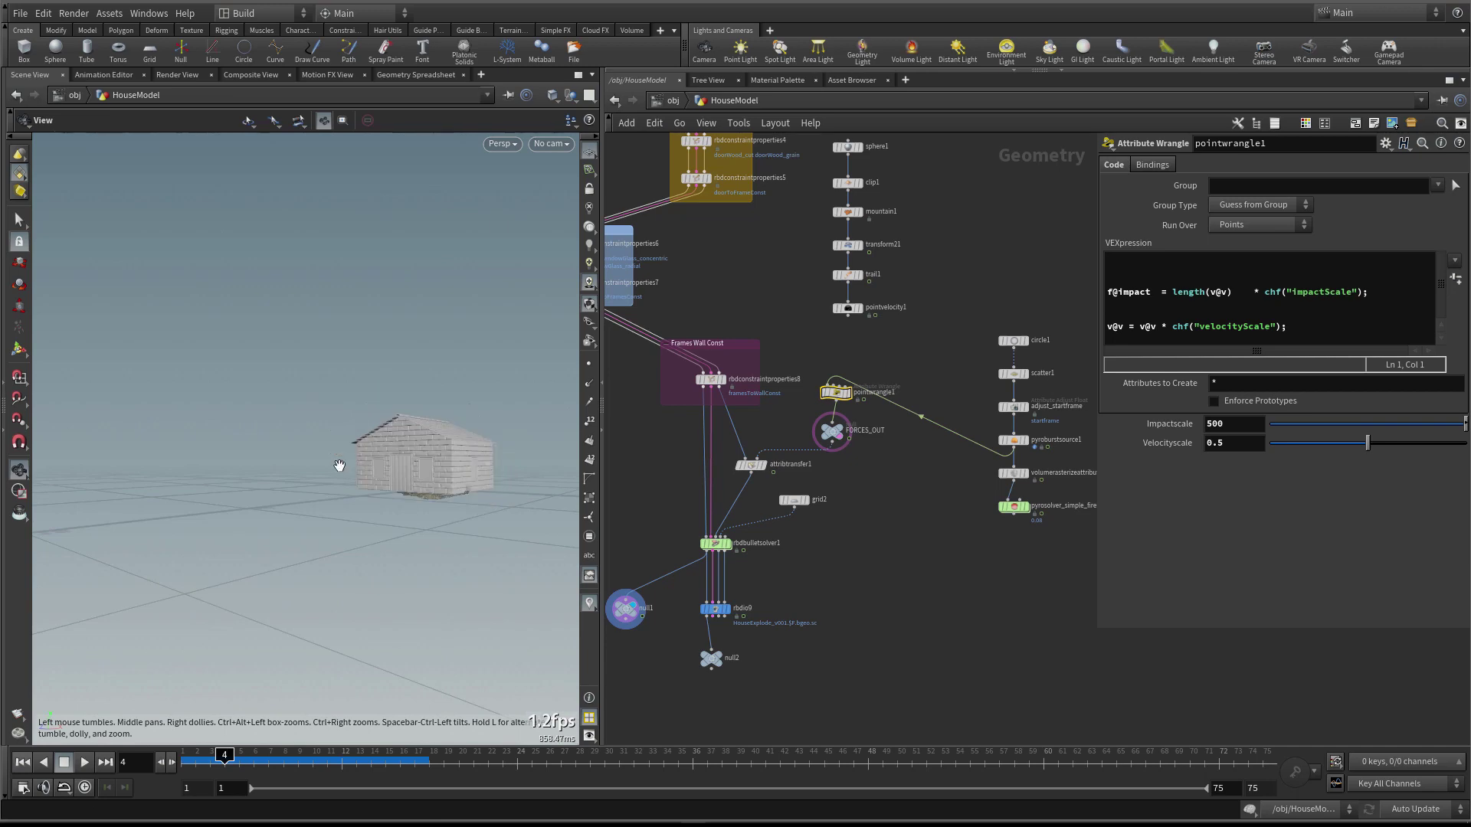
right_click_drag(374, 463, 510, 450)
middle_click_drag(510, 451, 371, 443)
key("Right")
right_click_drag(310, 458, 490, 460)
Turn off the template display of FORCES_OUT and compare the walls at frames 4 and 5 close up
left_click(839, 436)
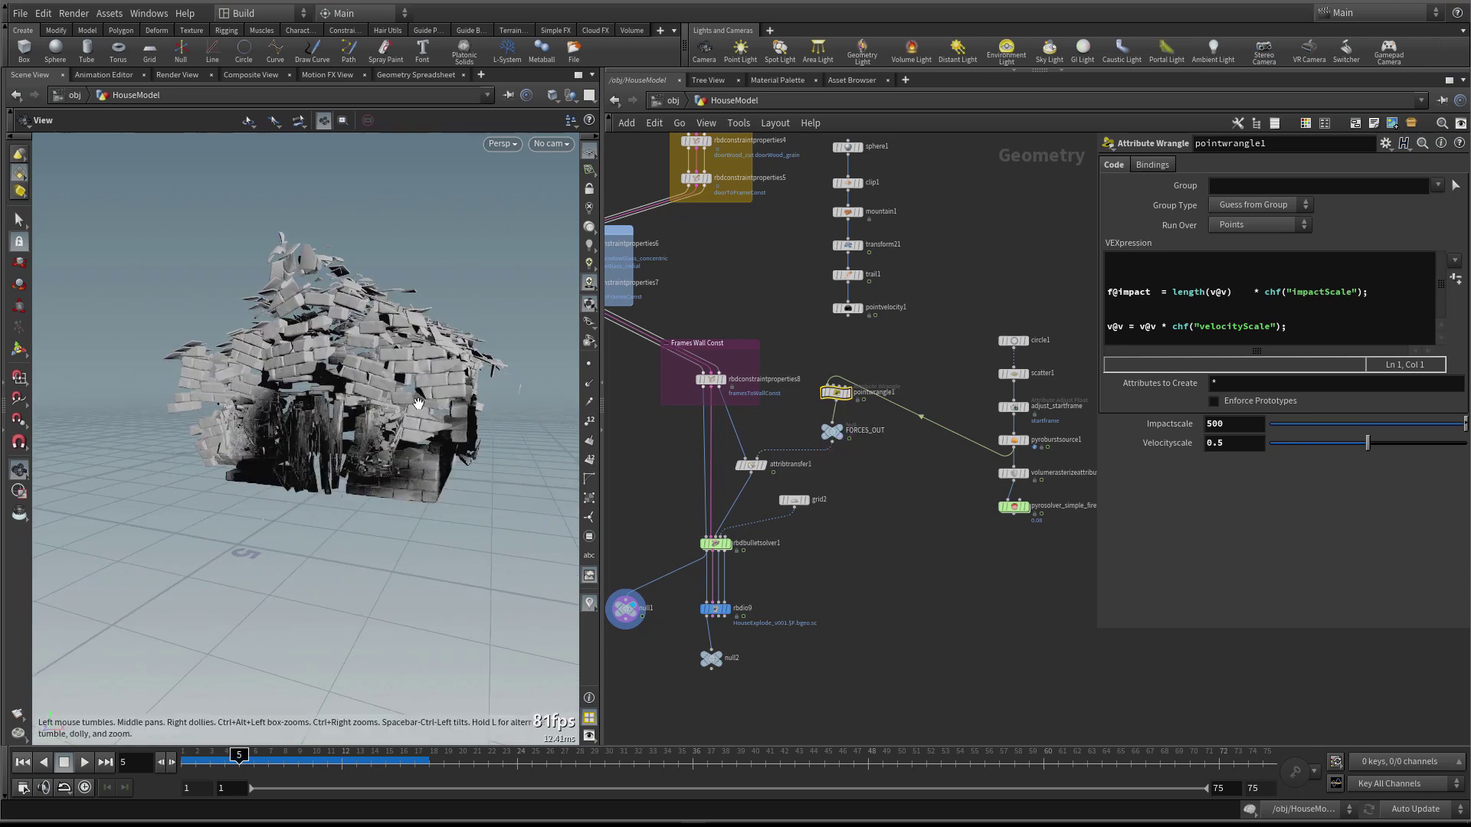
right_click_drag(321, 371, 405, 366)
left_click_drag(405, 367, 387, 368)
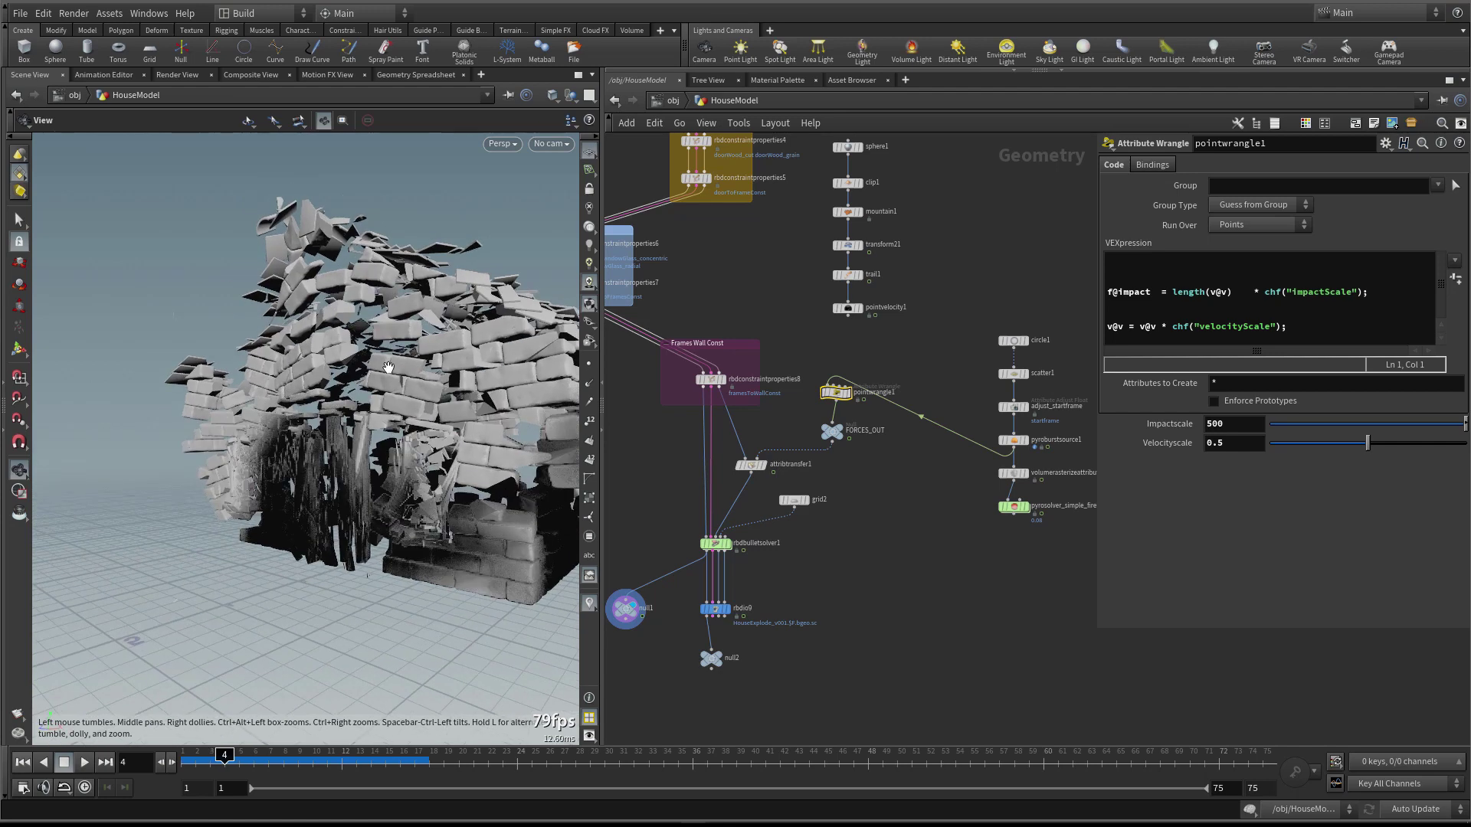
key("Left")
key("Right")
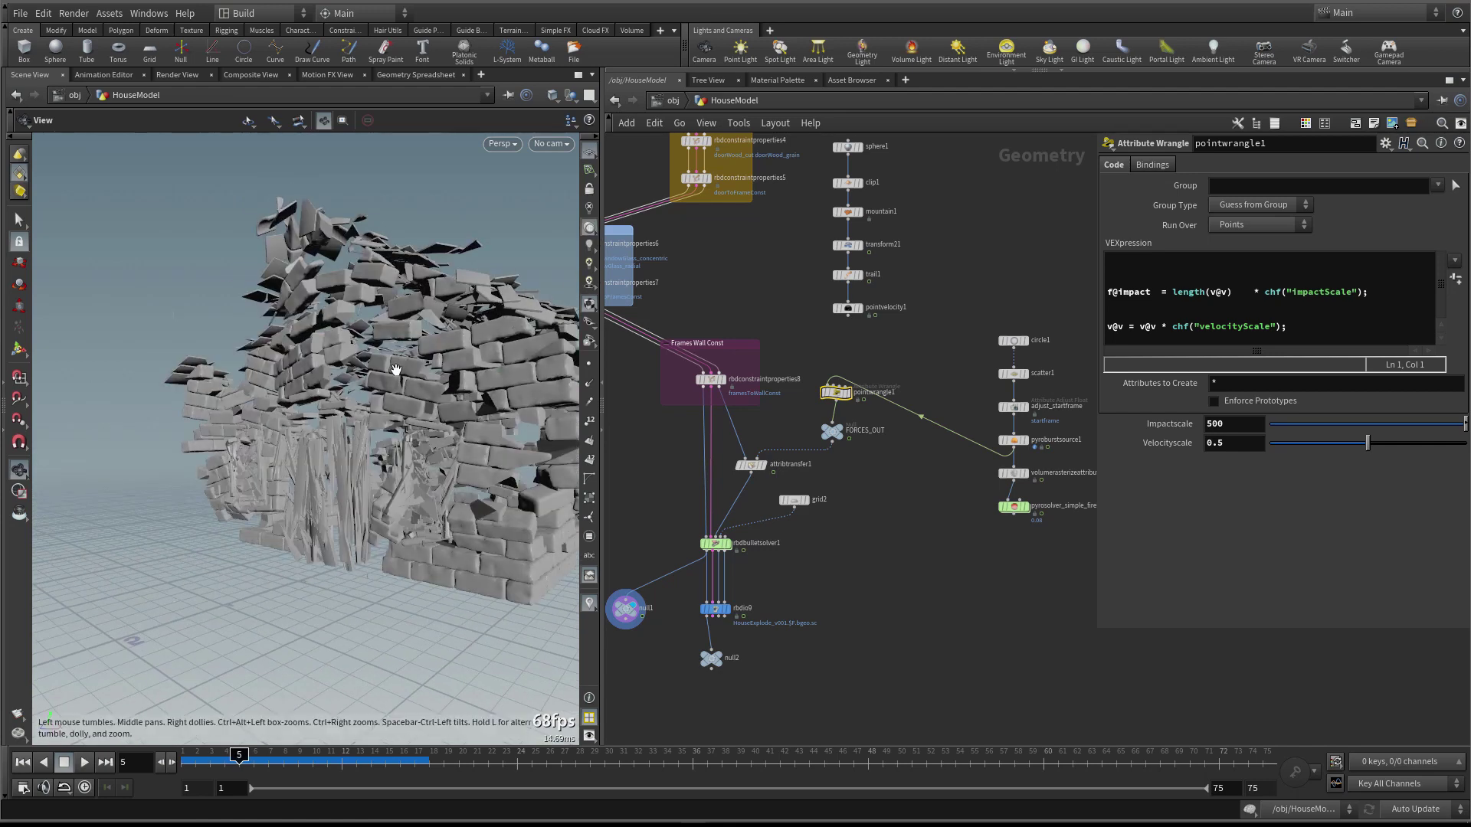
left_click_drag(388, 368, 392, 419)
key("Left")
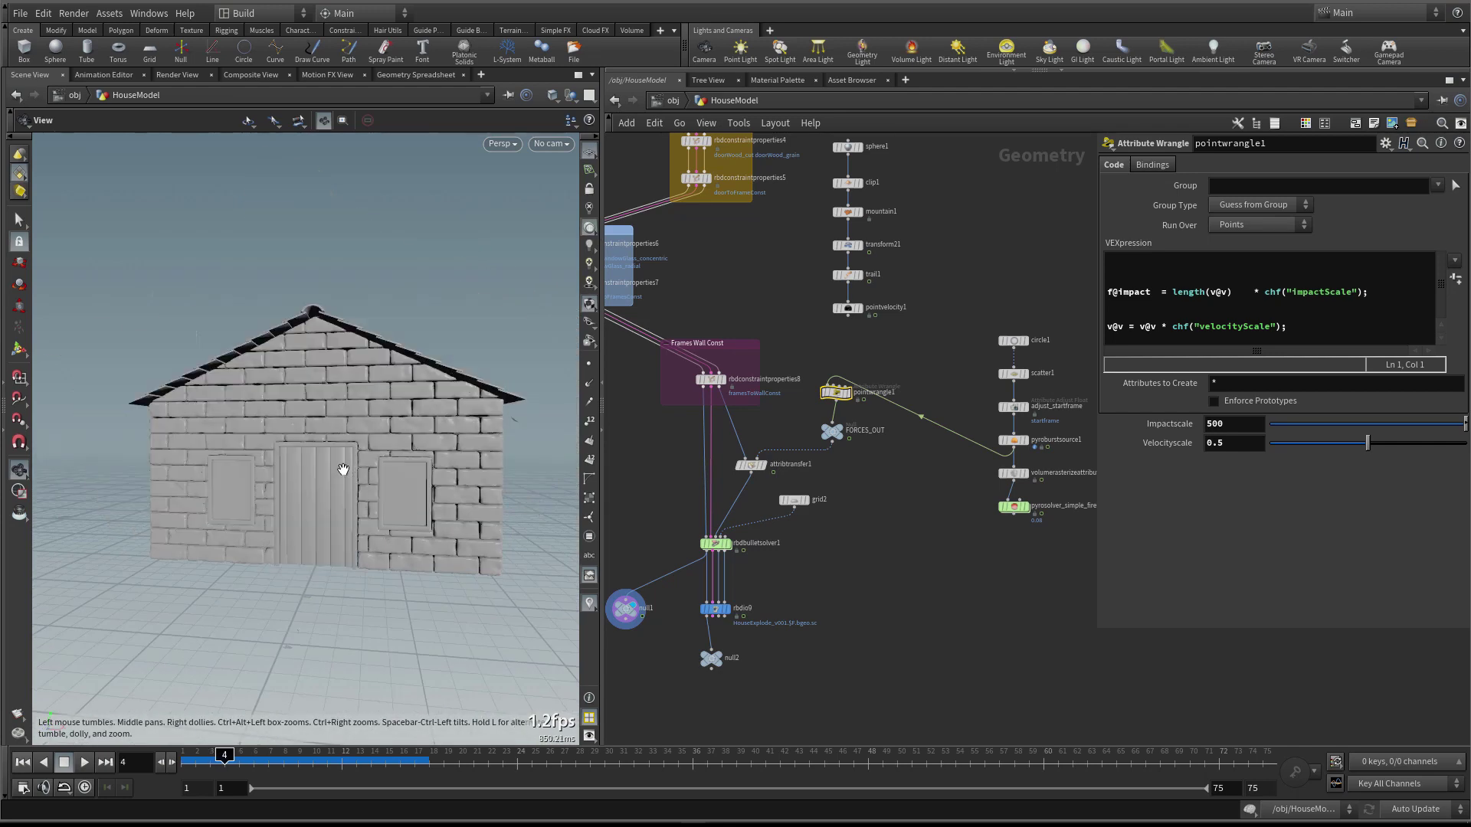
Advance the destruction from frame 5 to frame 19, examining how the house pieces spread
key("Right")
right_click_drag(360, 467, 257, 457)
key("Right")
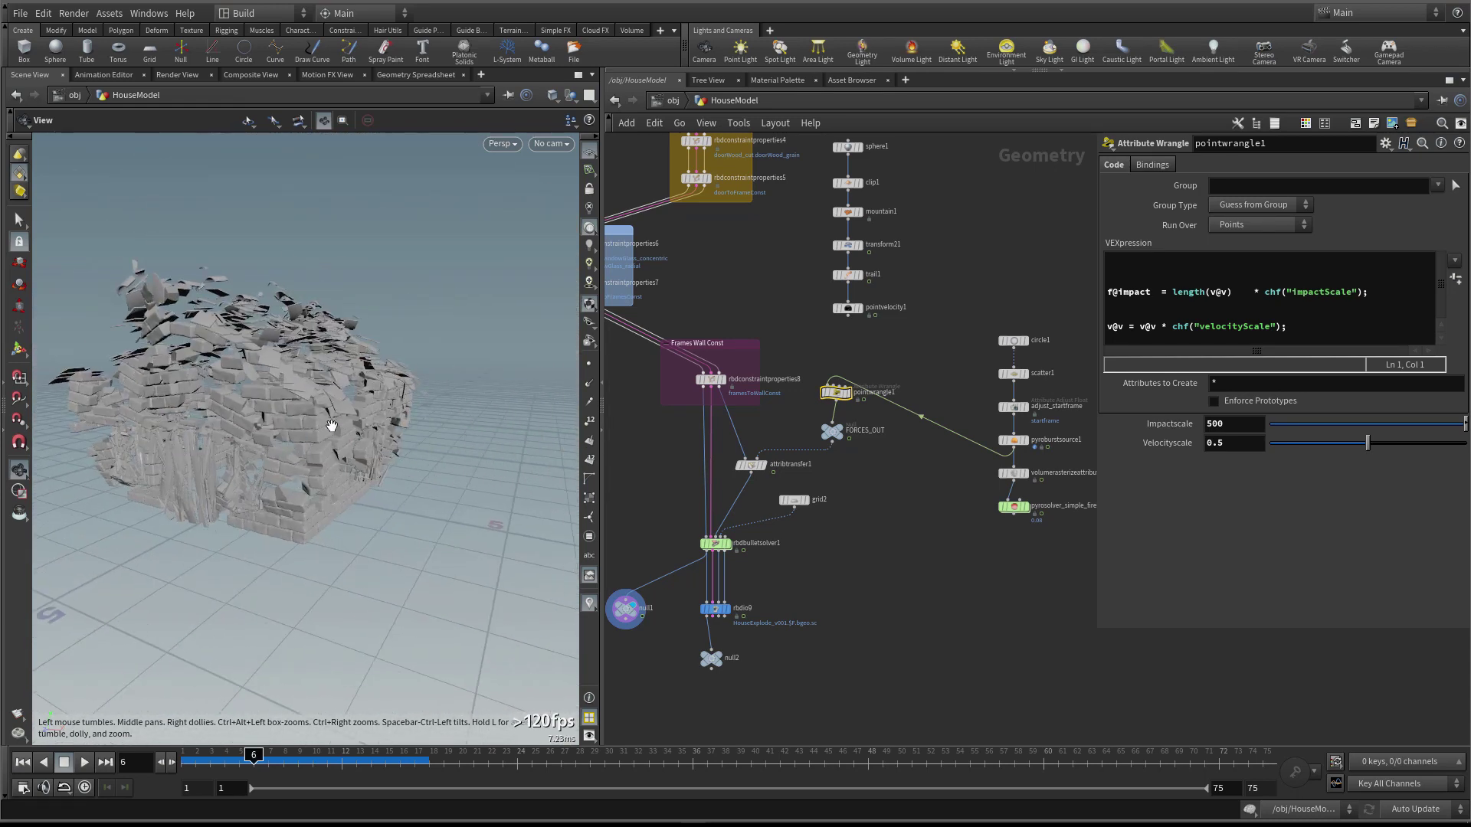
left_click_drag(331, 426, 306, 393)
key("Right")
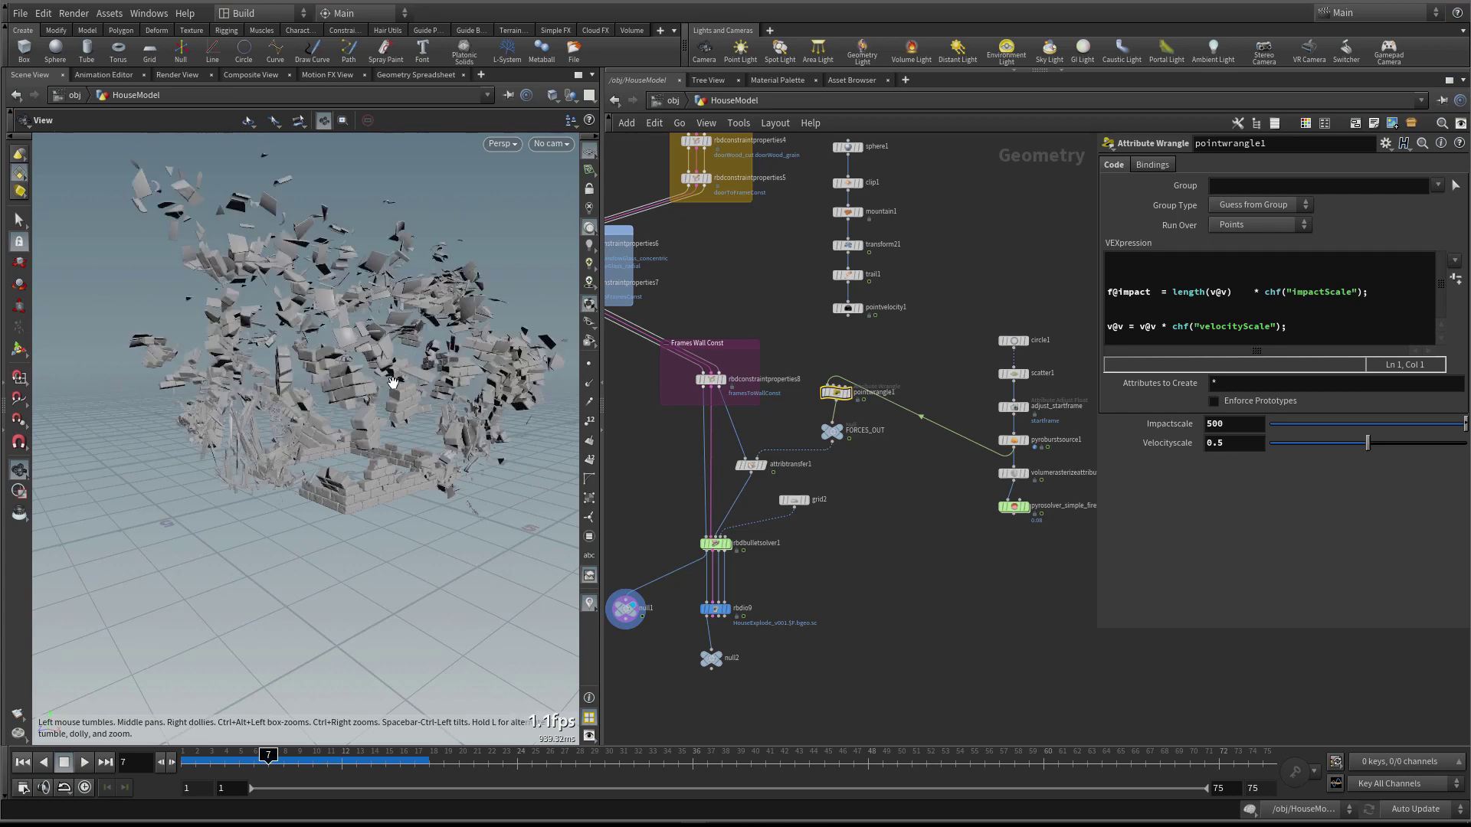
key("Right")
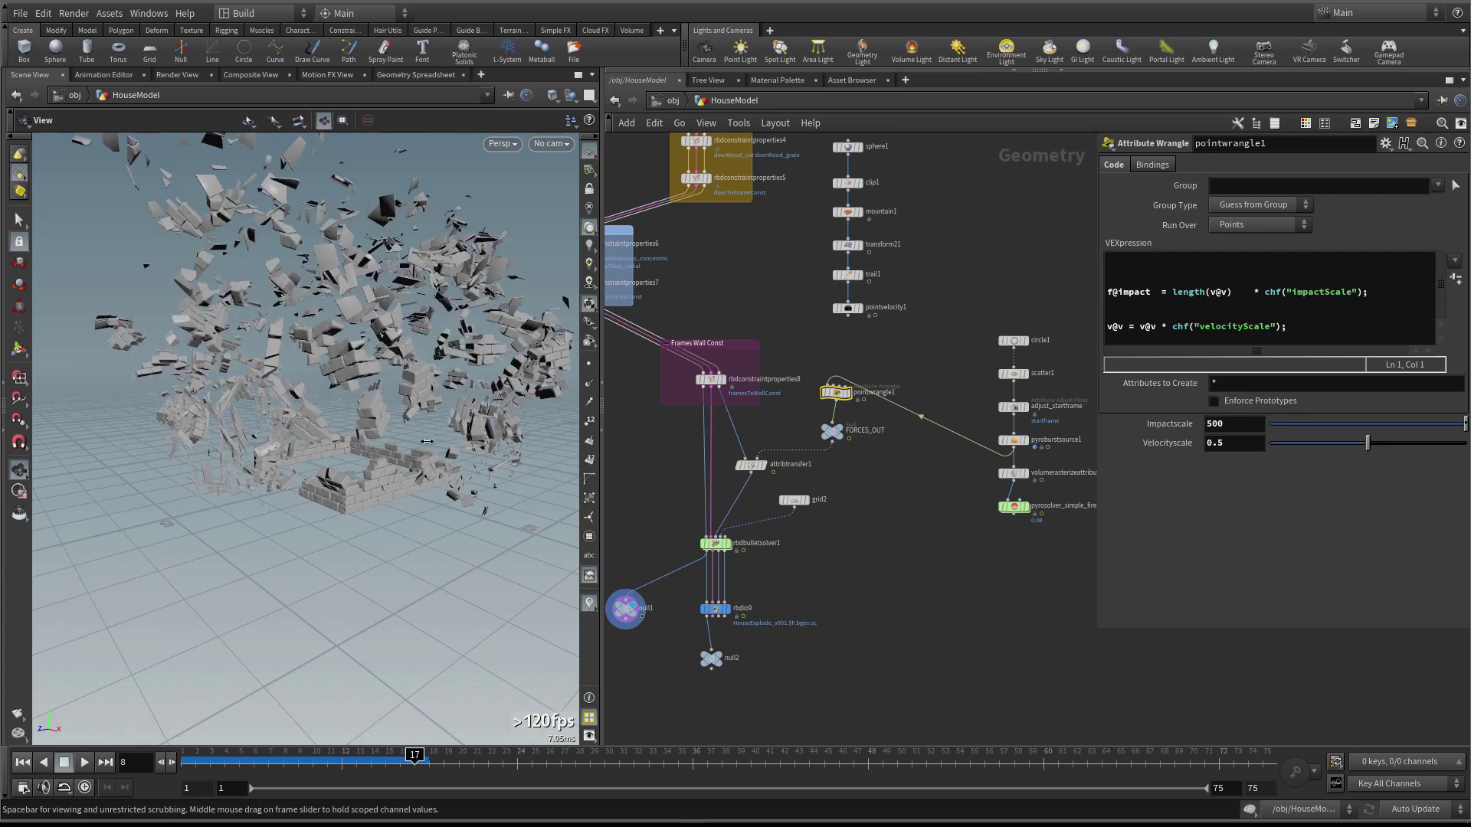
right_click_drag(321, 435, 253, 420)
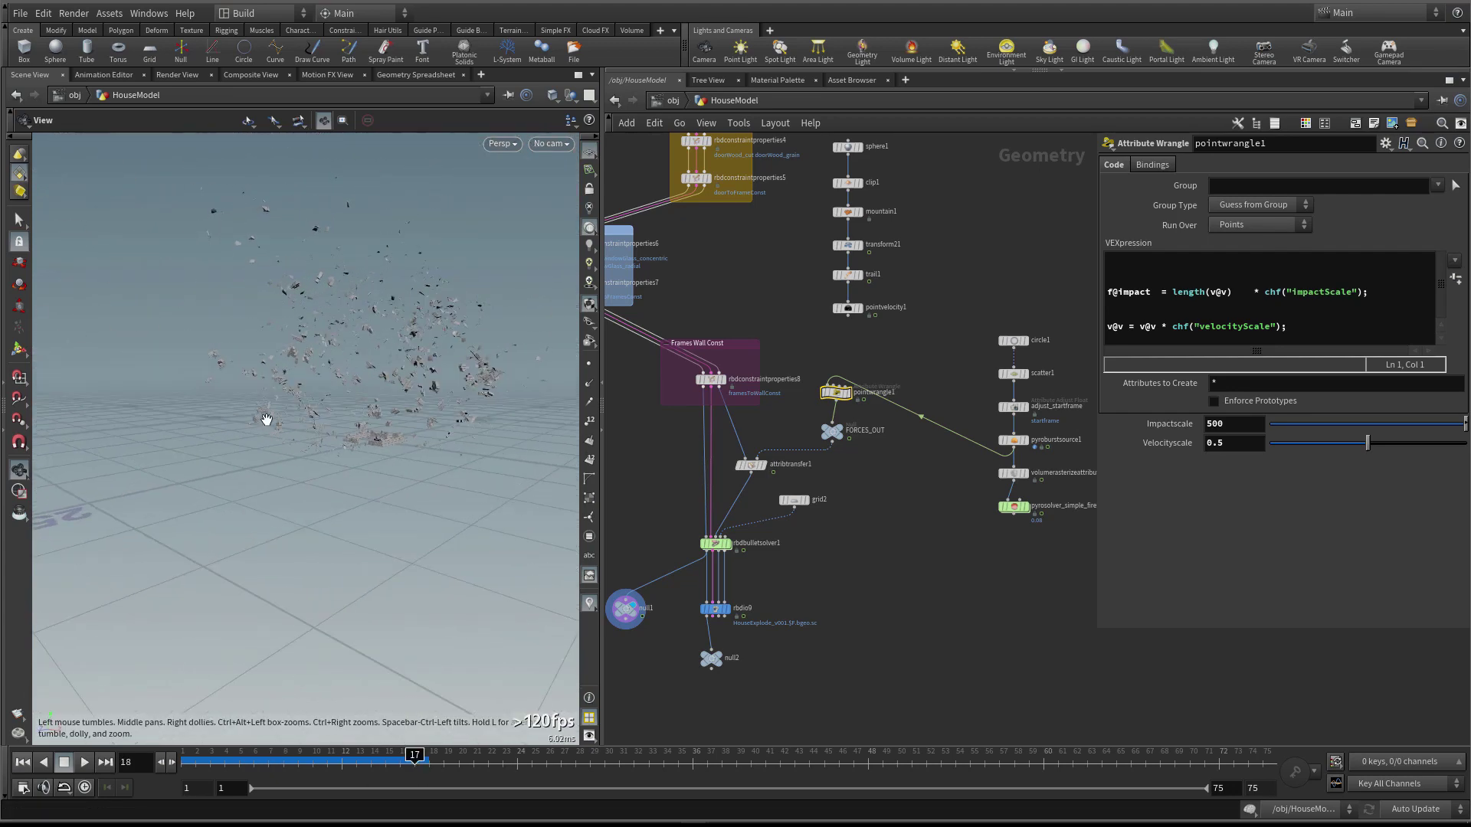
key("Right")
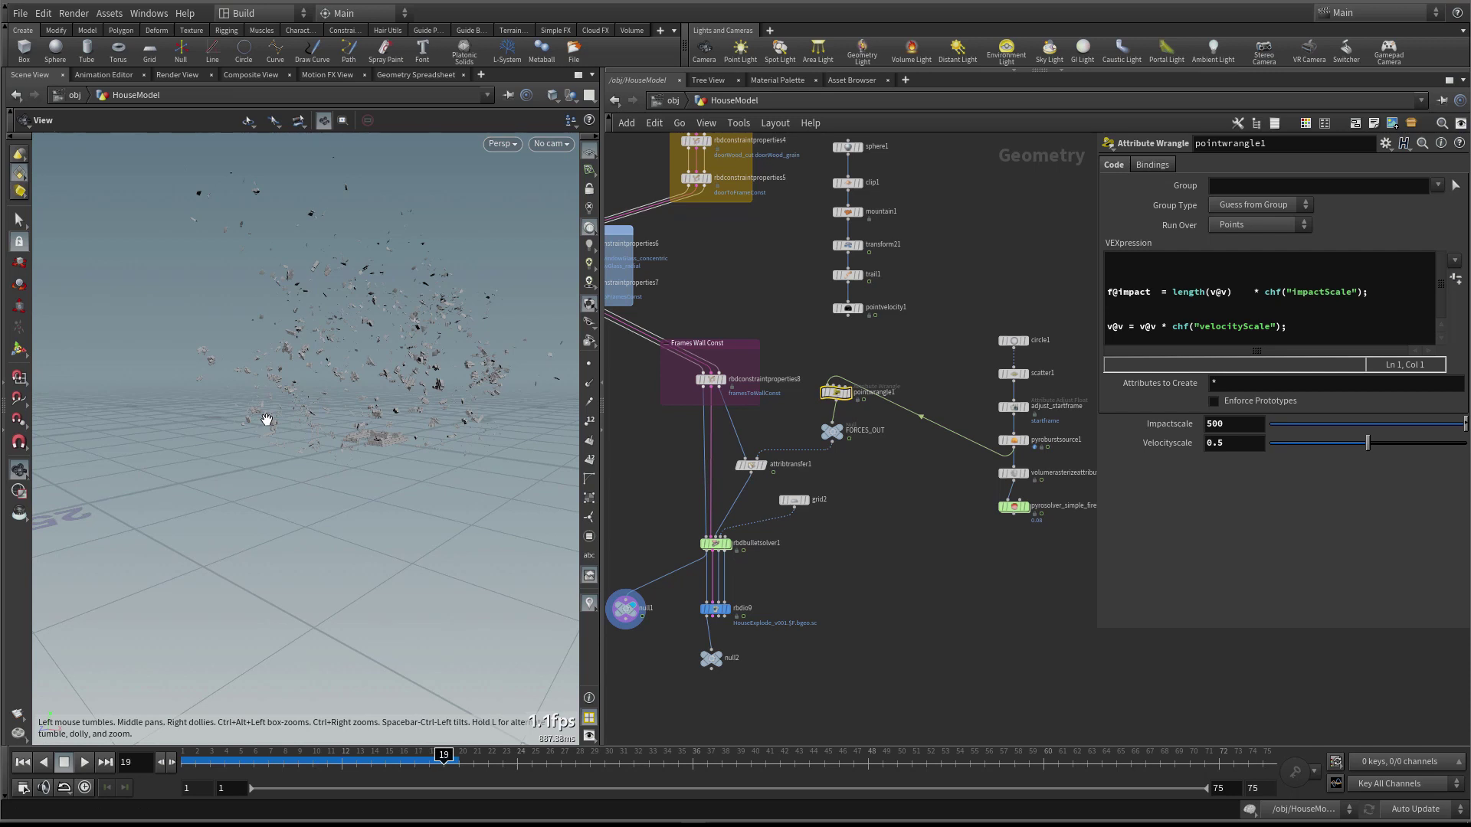
Return to frame 1, set pointwrangle1's Velocityscale to 0.3 and frame the intact house
left_click(22, 761)
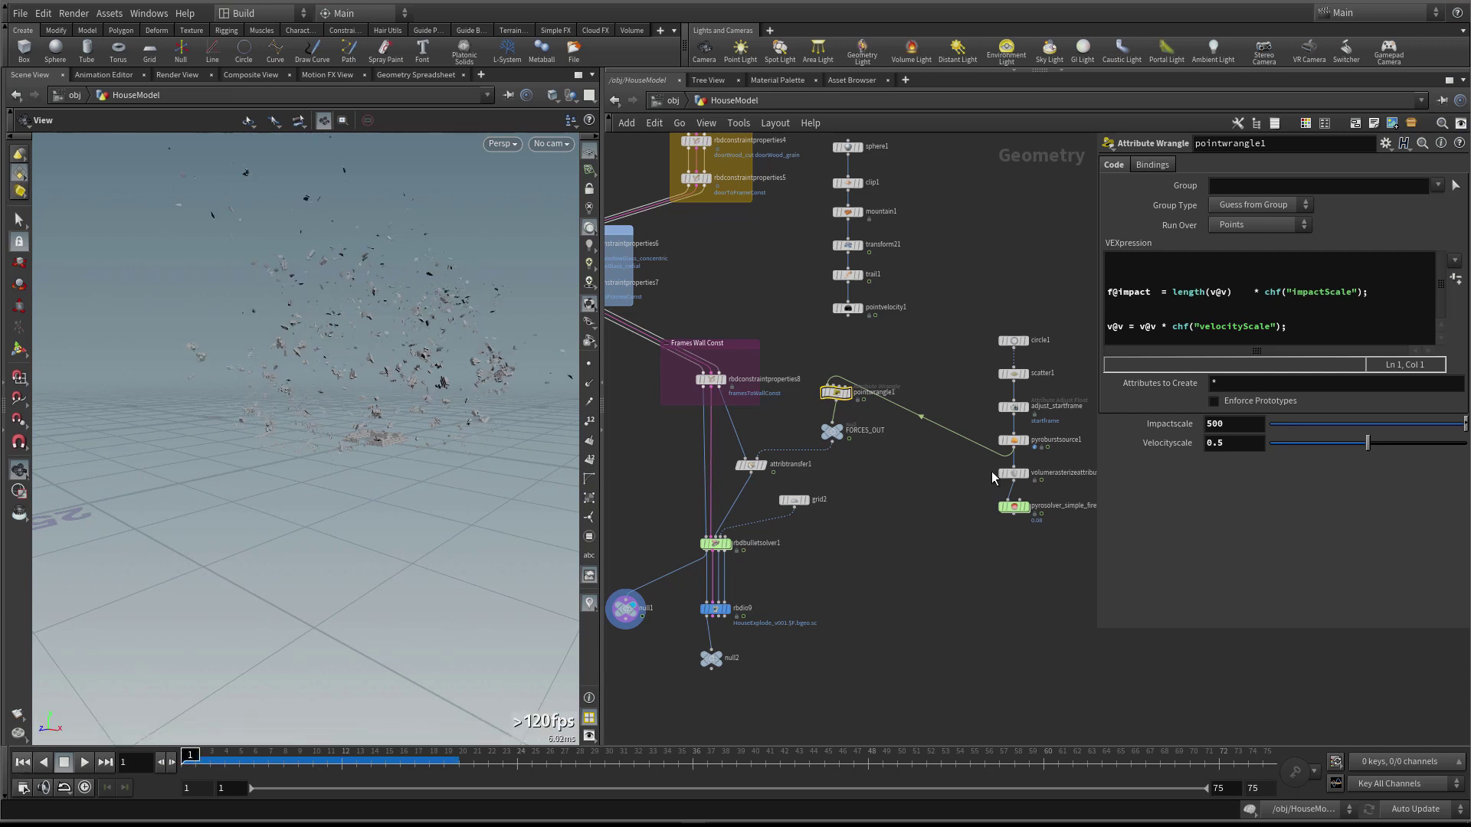
left_click(1226, 444)
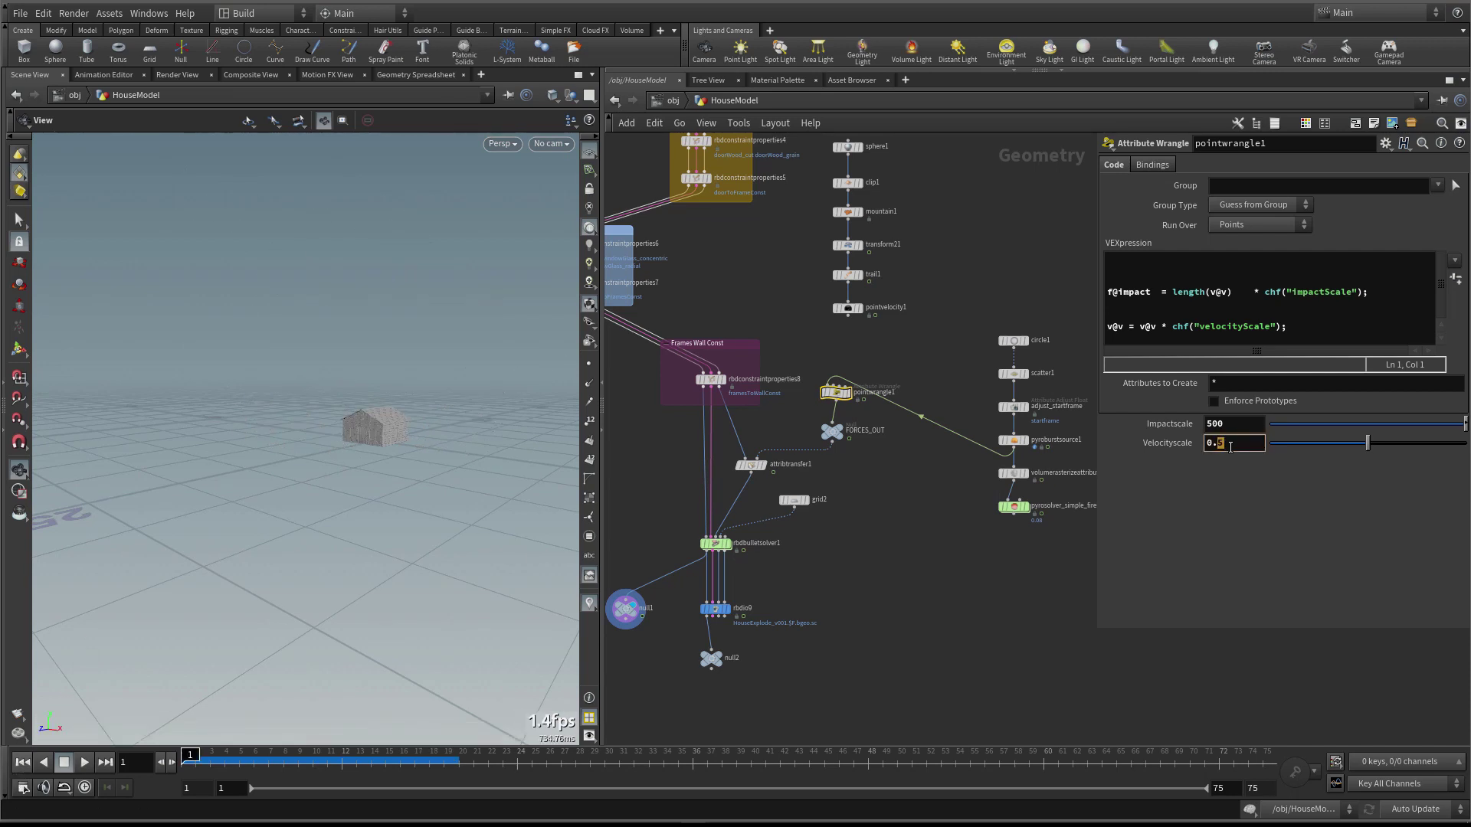
key("Return")
right_click_drag(370, 450, 520, 420)
middle_click_drag(389, 461, 357, 501)
right_click_drag(358, 501, 526, 472)
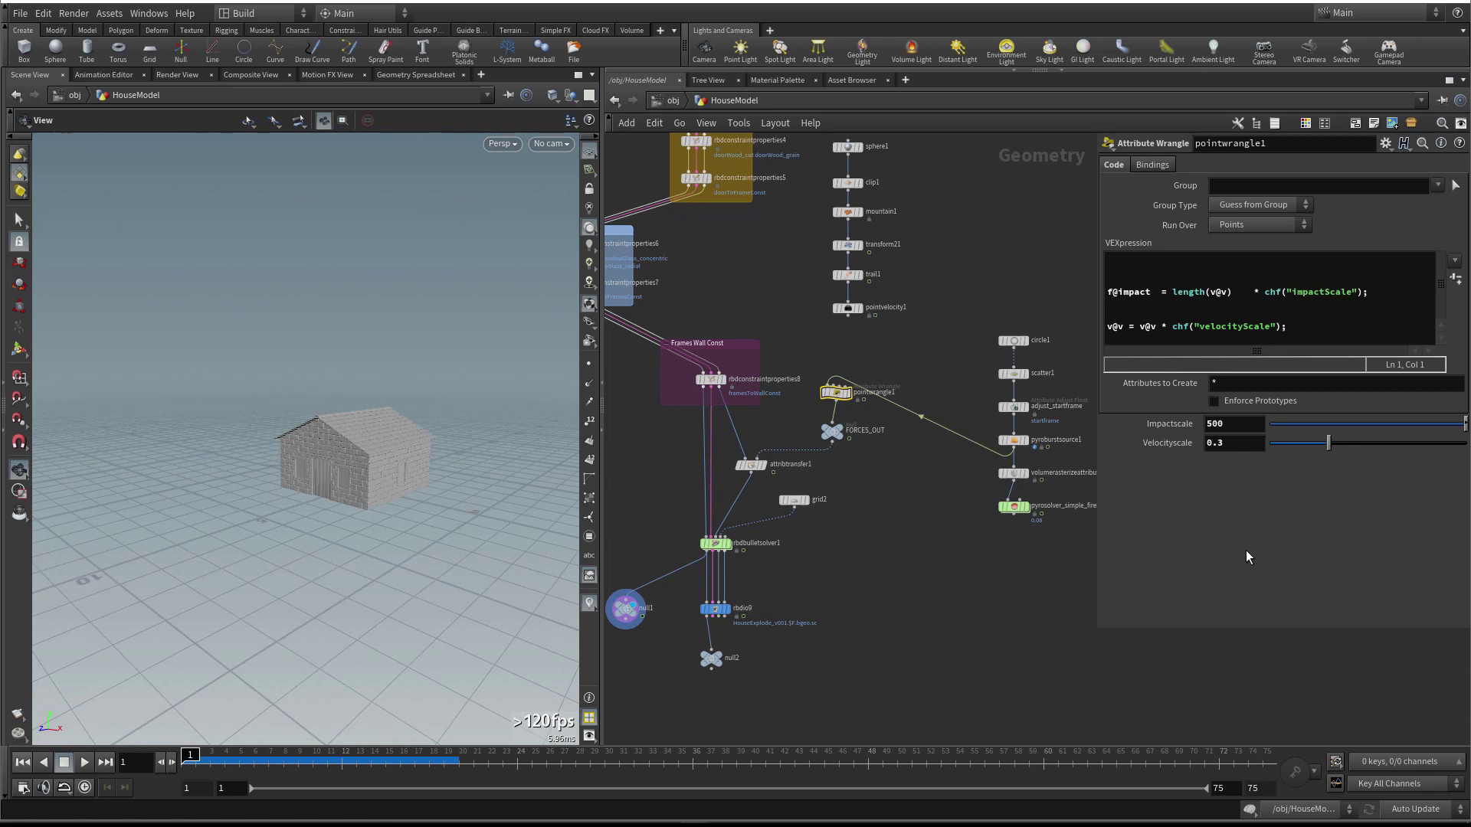
Review attribtransfer1's distance conditions and play the destruction simulation from frame 1
left_click(750, 464)
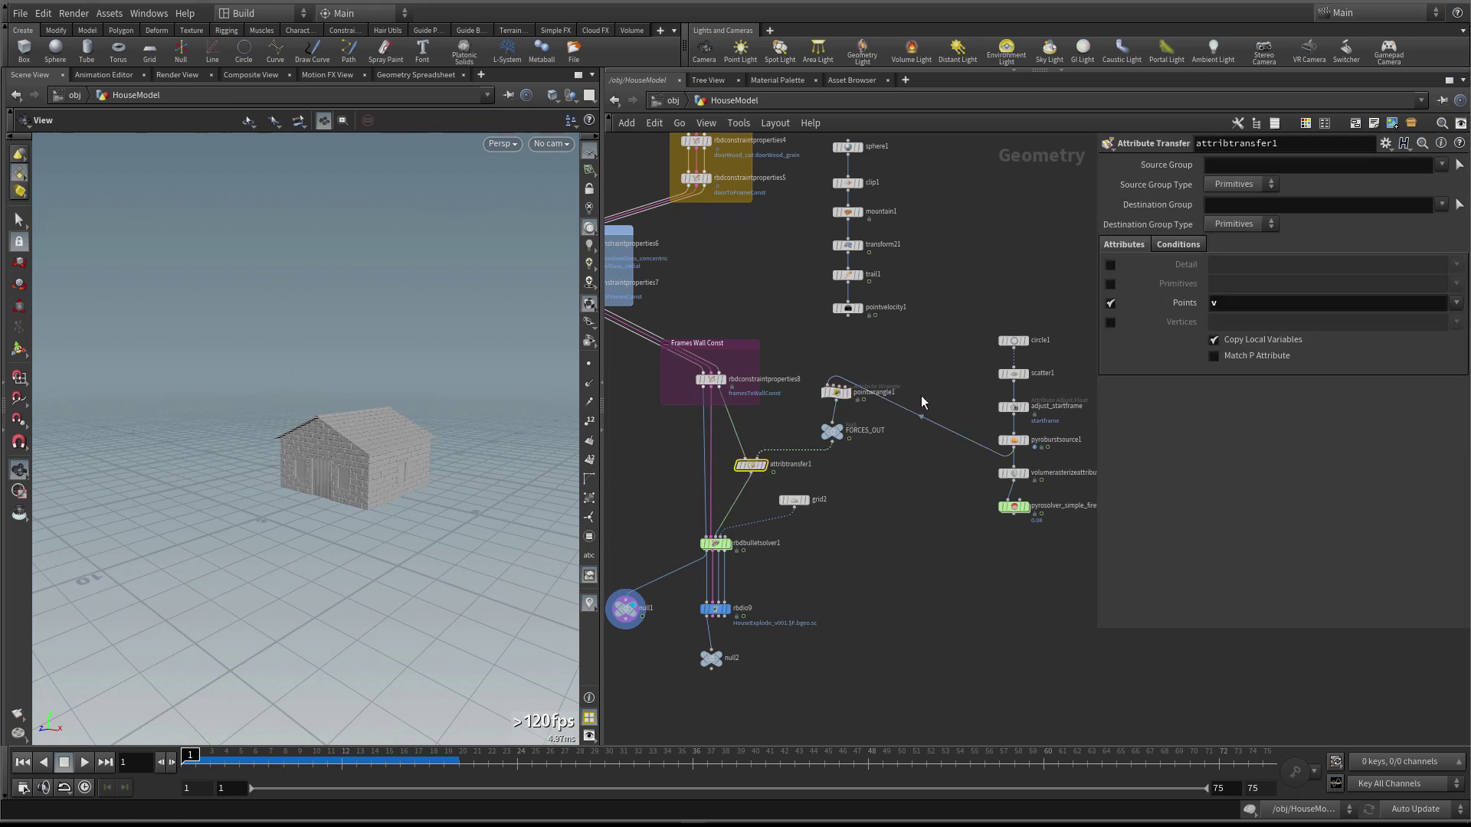
left_click(1164, 245)
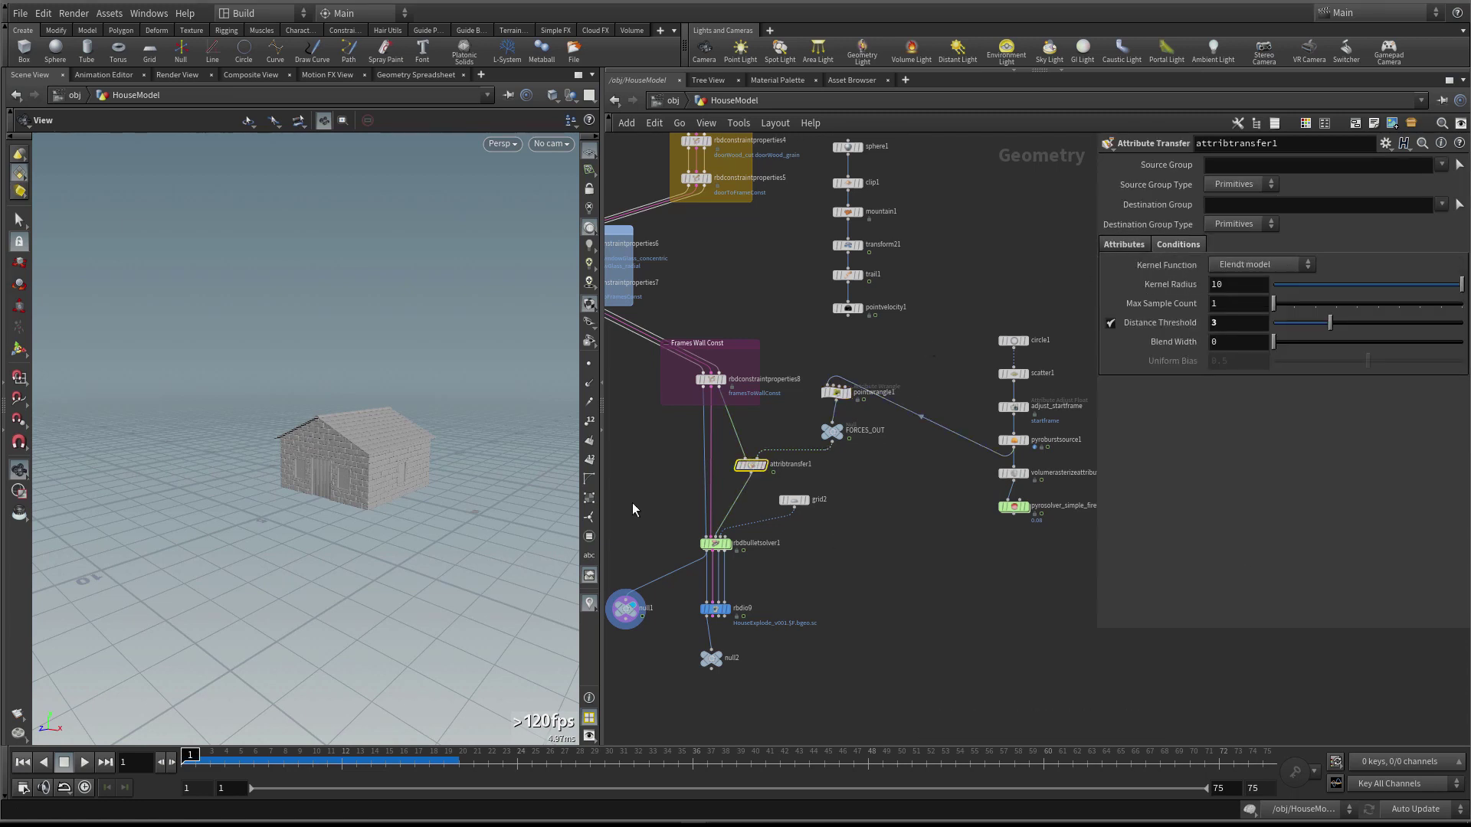
right_click_drag(342, 446, 430, 437)
key("Up")
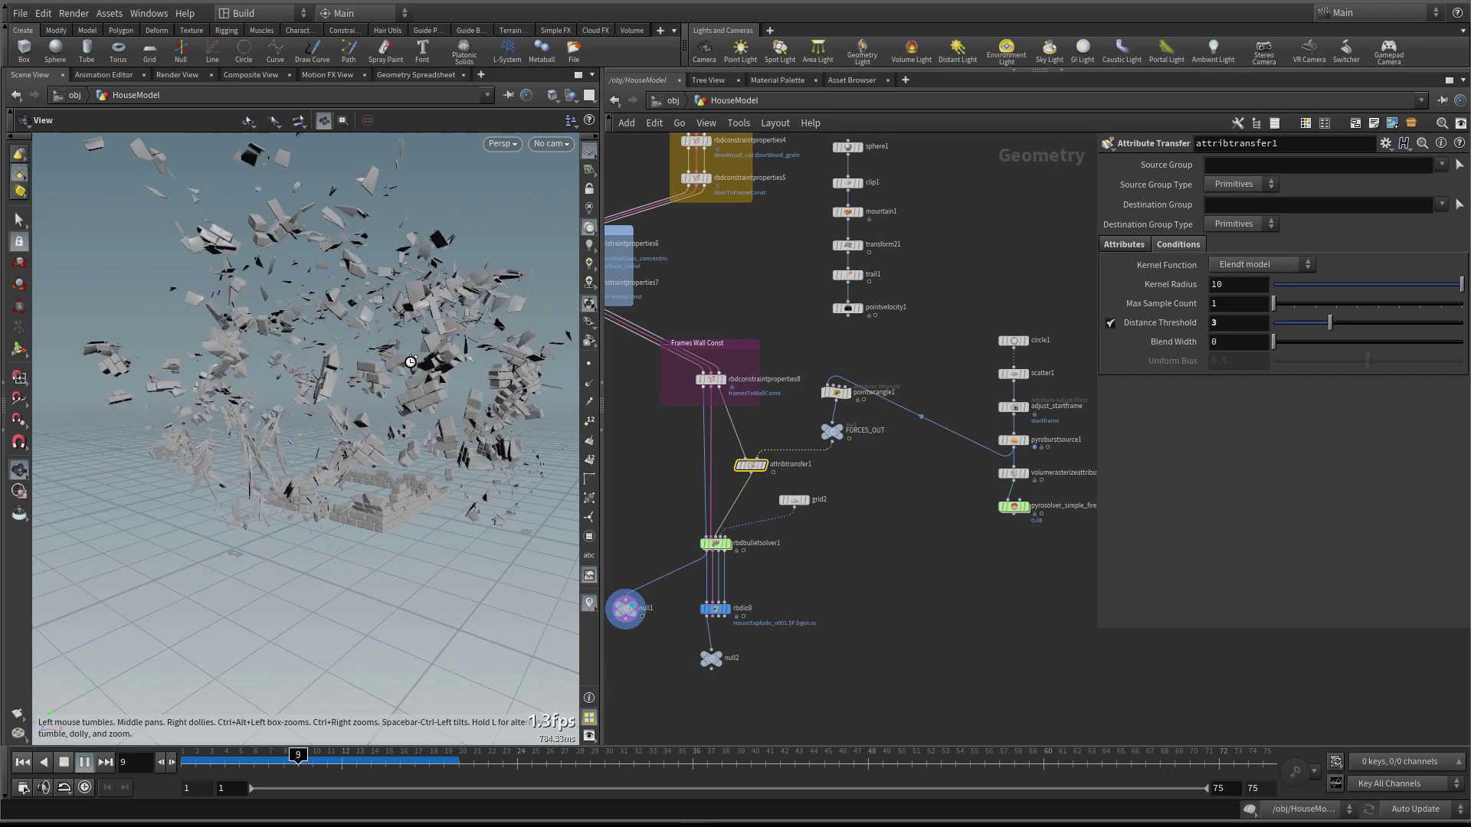
Follow the debris through frame 36 with the playback paused and resumed, and switch the viewport to wireframe
key("Up")
right_click_drag(175, 378, 357, 364)
key("Up")
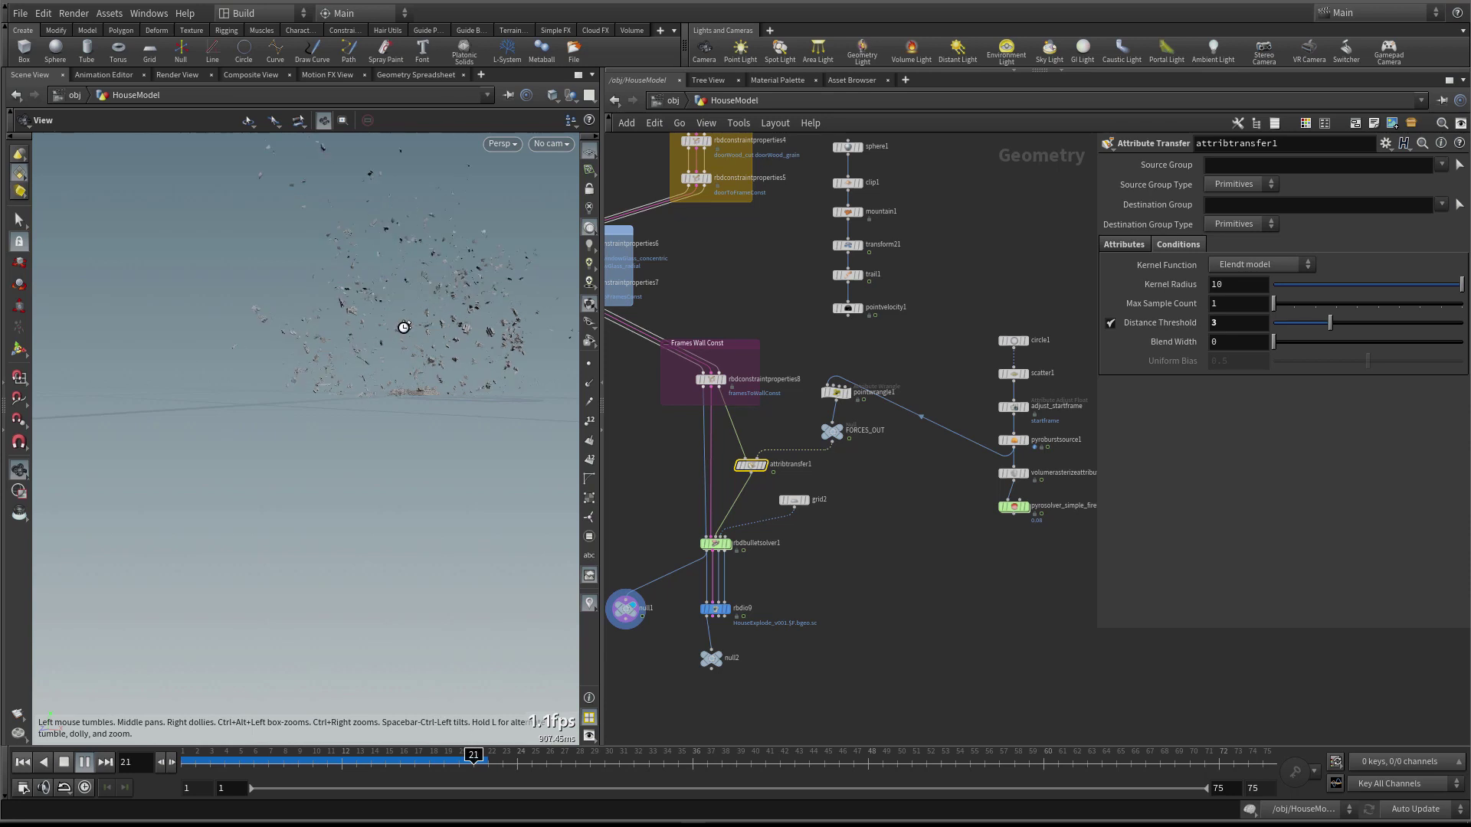
key("w")
mouse_move(375, 402)
middle_mouse_down()
mouse_move(360, 421)
mouse_move(363, 407)
middle_mouse_up()
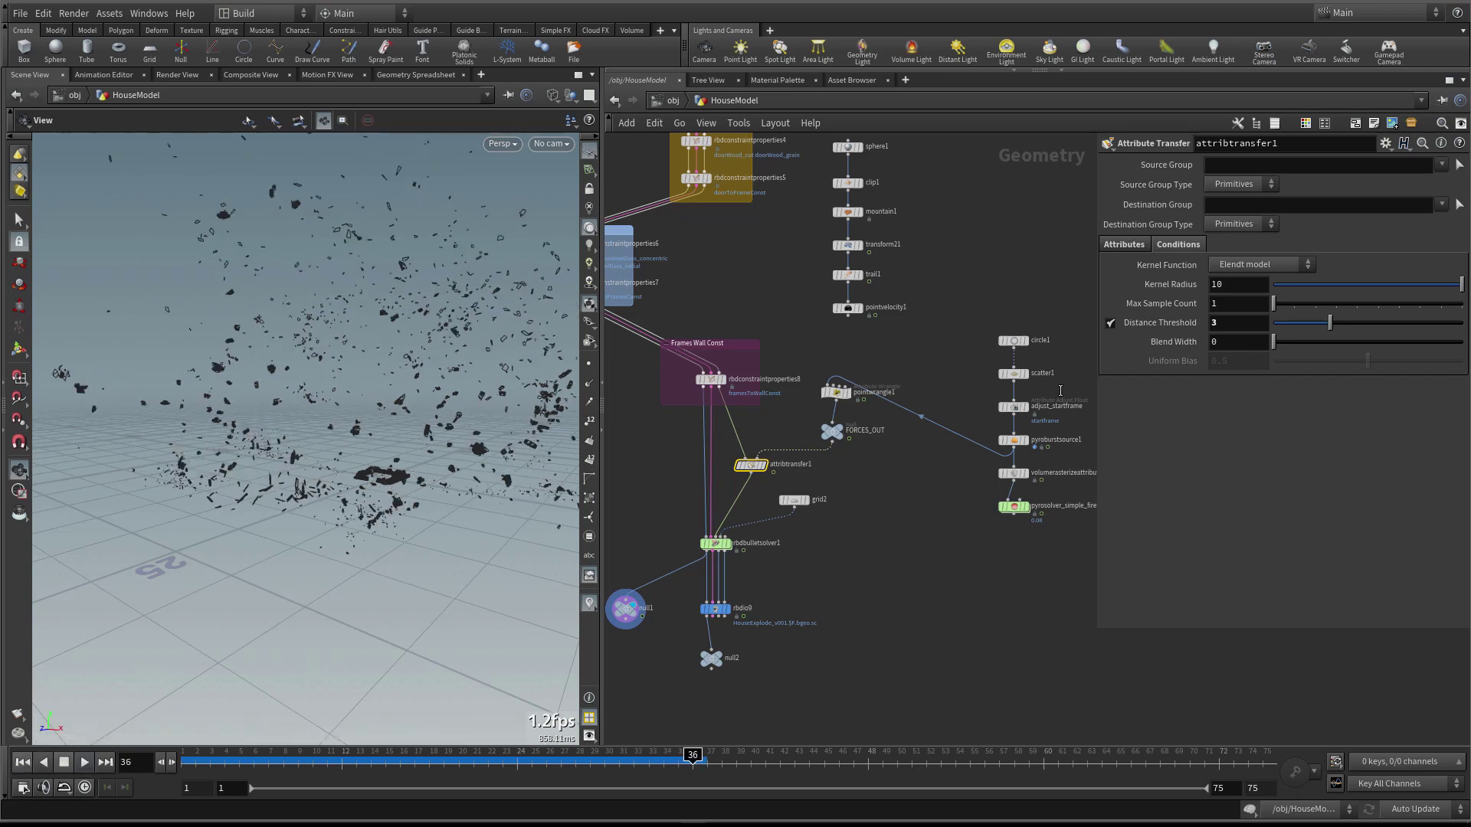
Return to frame 1, set pointwrangle1's Velocityscale to 0.1 and start the playback
key("ctrl+Up")
left_click(834, 392)
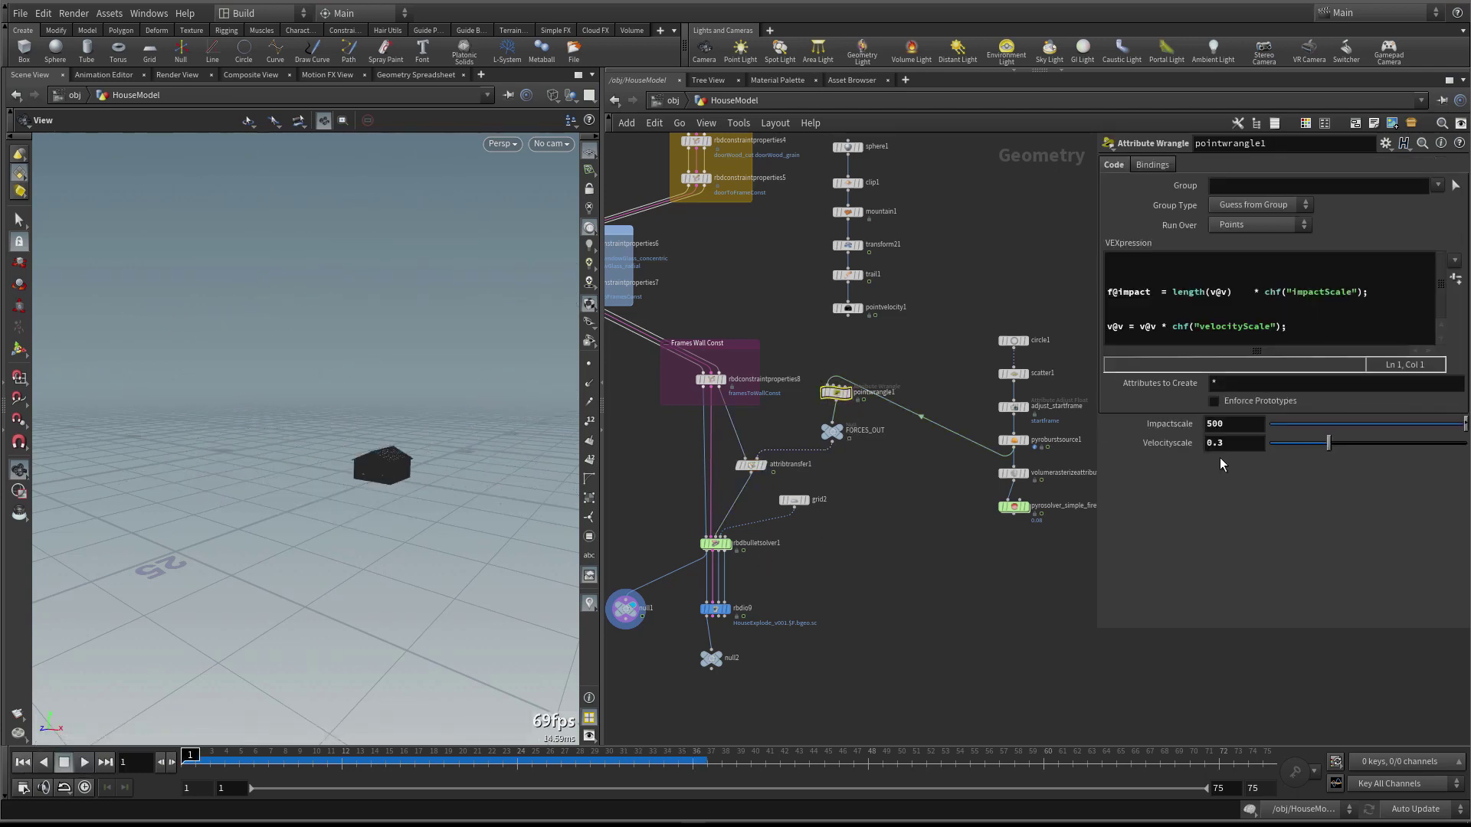
left_click(1221, 443)
key("BackSpace")
type("1")
key("Return")
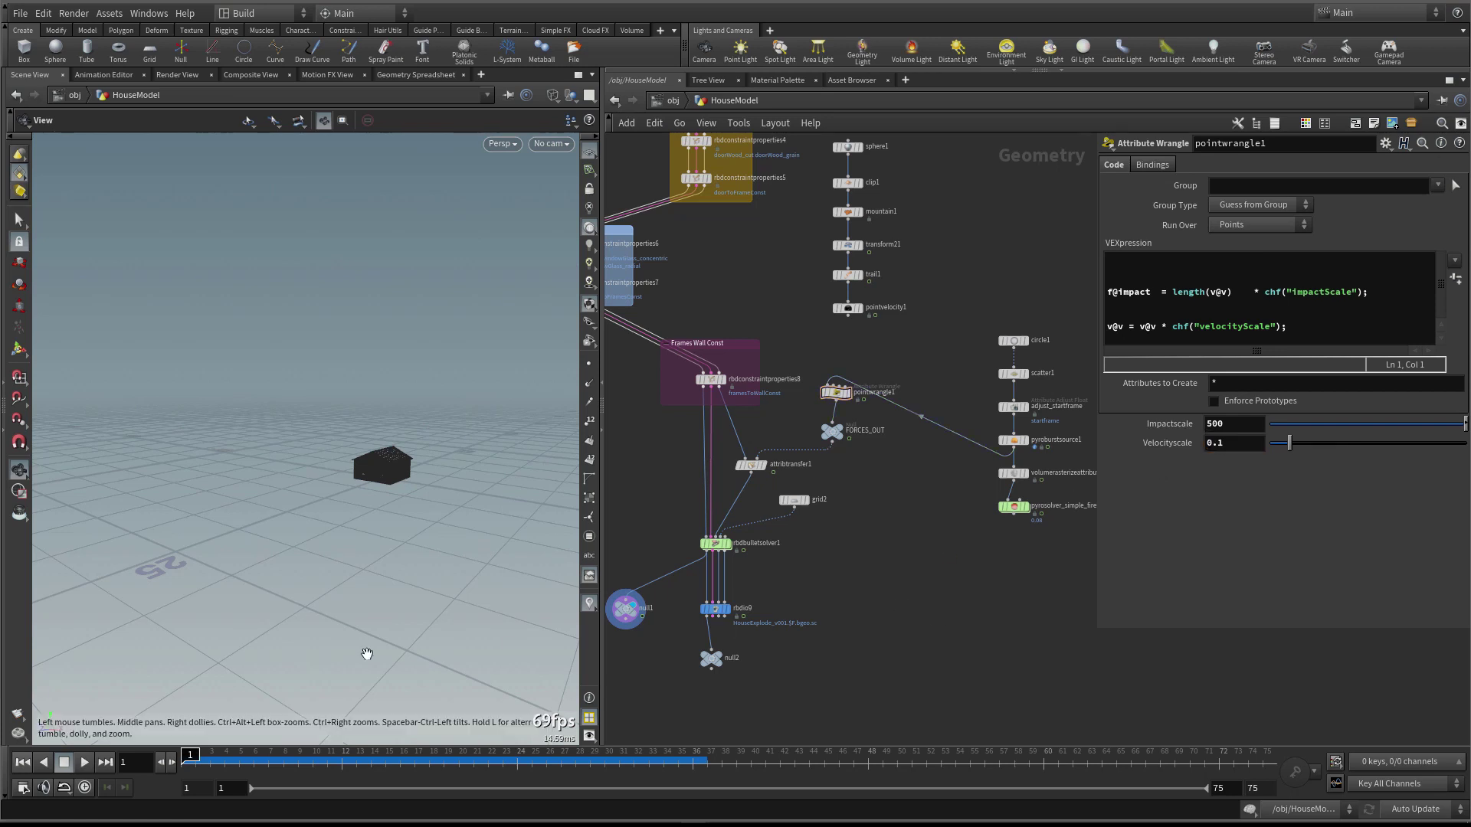
left_click(85, 761)
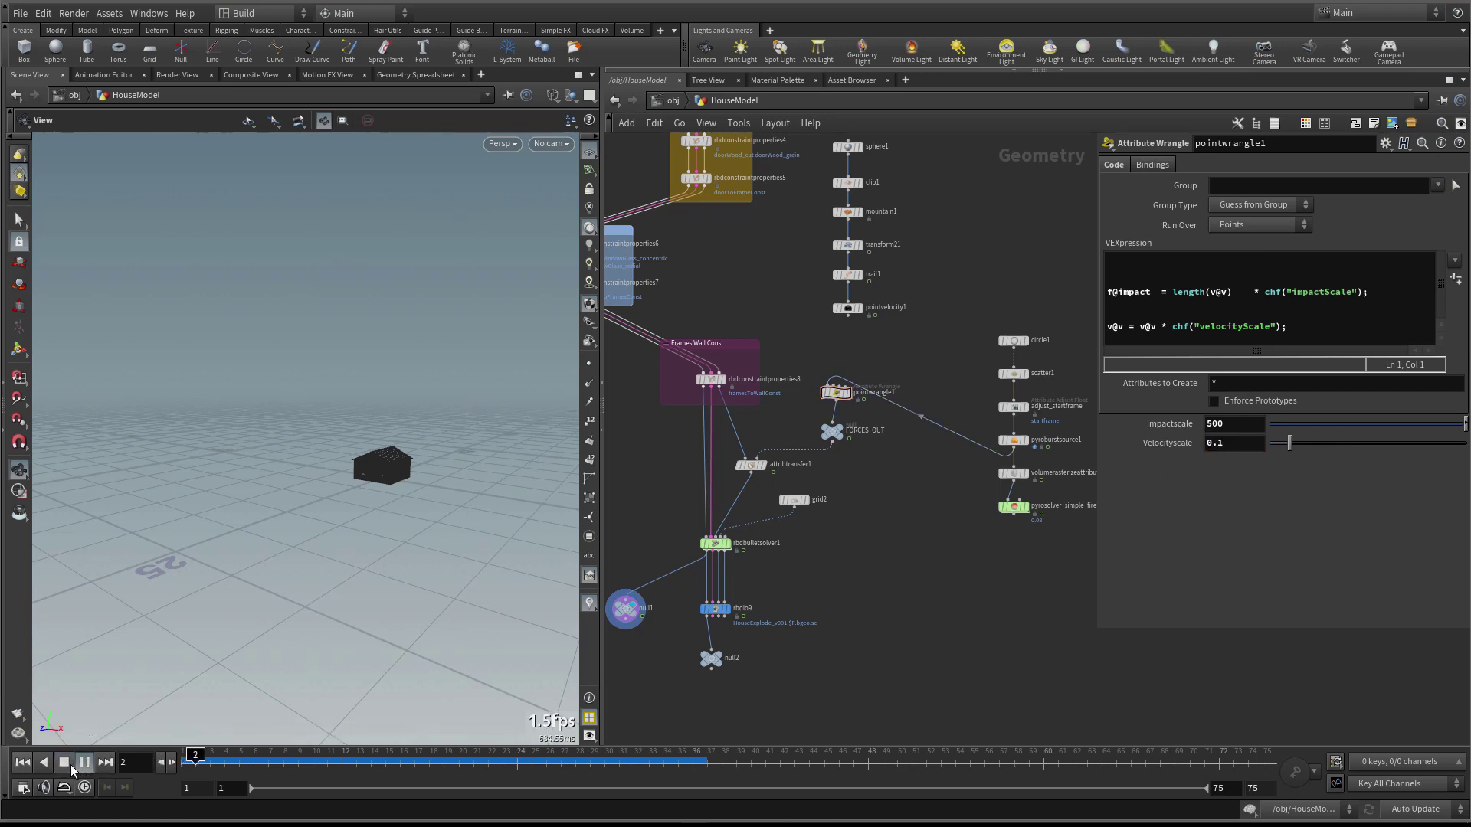
Return the simulation to frame 1 and set pointwrangle1's Velocityscale to 0.3
key("ctrl+Up")
left_click_drag(1218, 443, 1234, 444)
type("3")
key("Return")
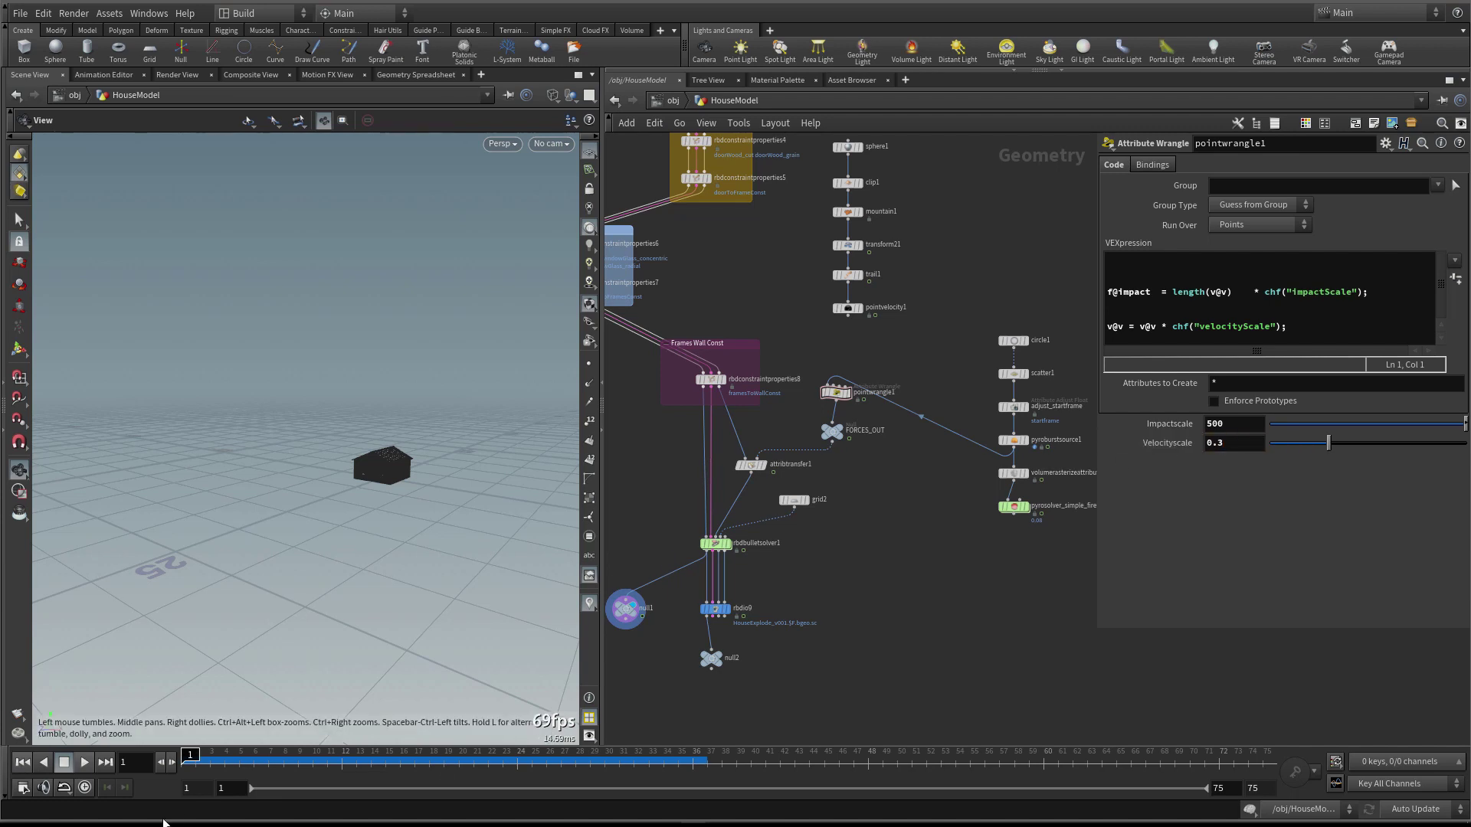
Reset the simulation of rbdbulletsolver1 and play it from frame 1
left_click(715, 544)
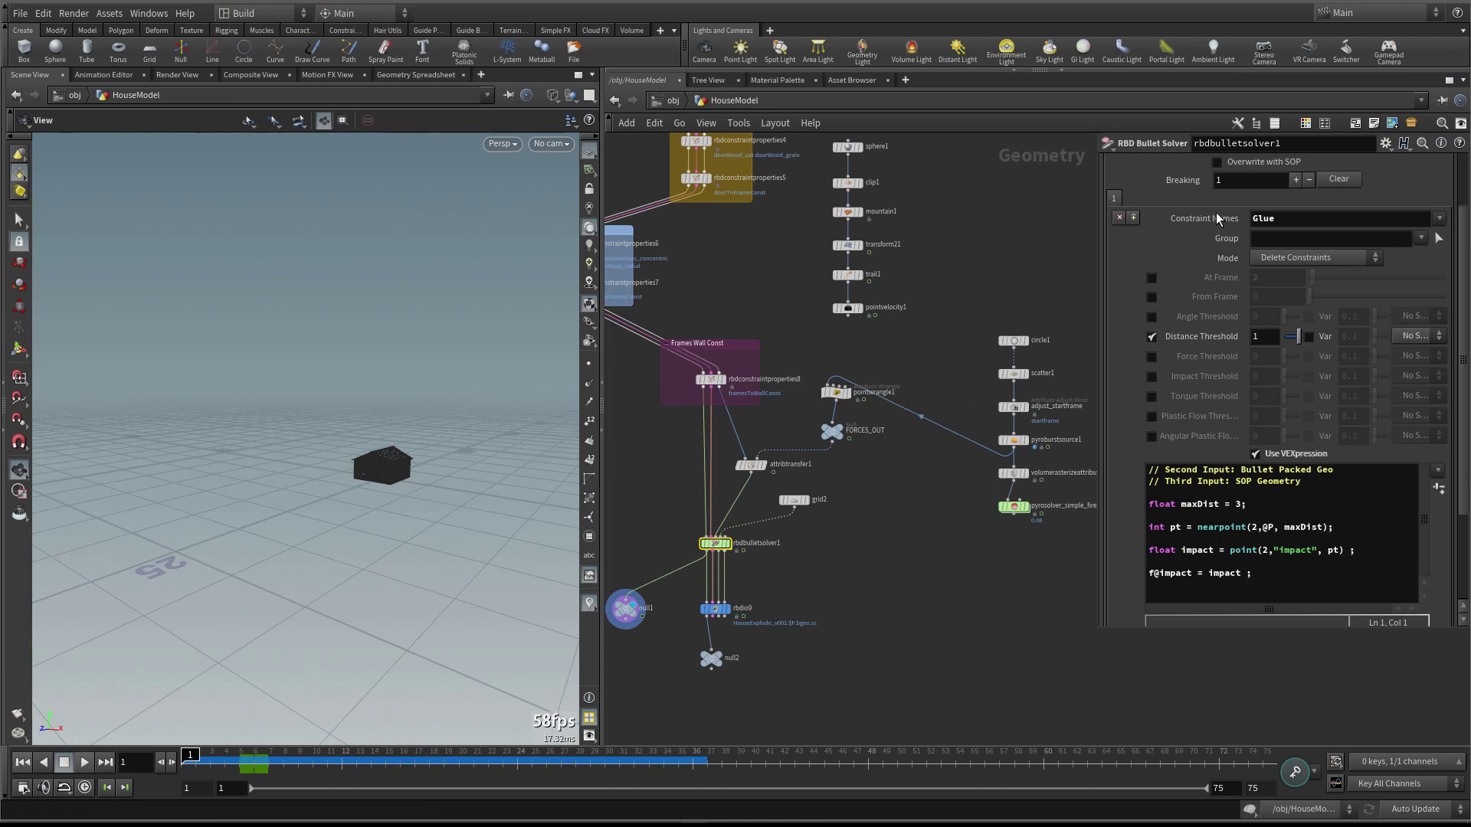
scroll(1217, 216, "up", 2)
left_click(1253, 163)
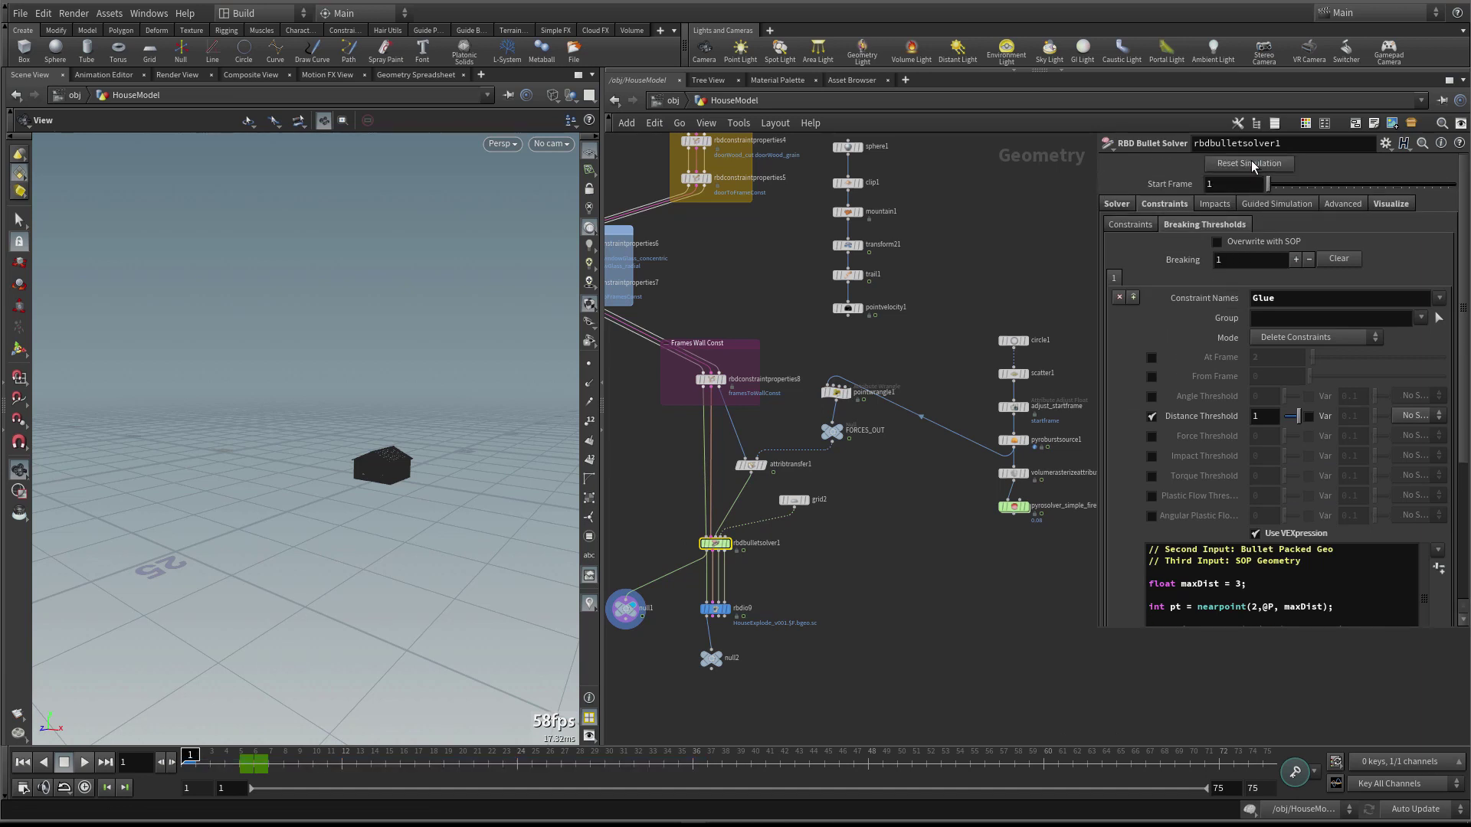
left_click(65, 766)
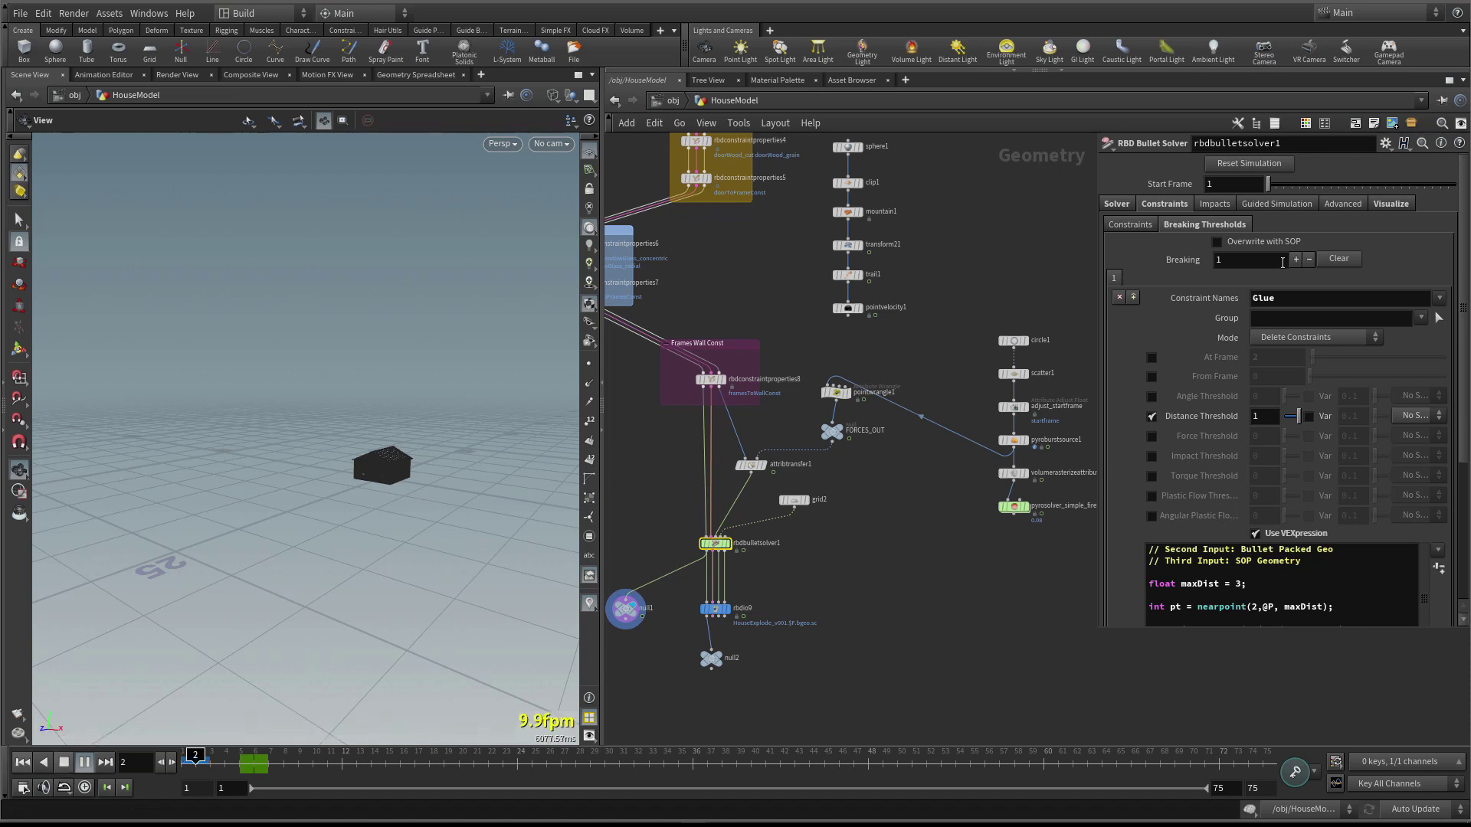
Review rbdbulletsolver1's advanced Bullet Solver and DOP Network settings while the simulation plays
left_click(1342, 205)
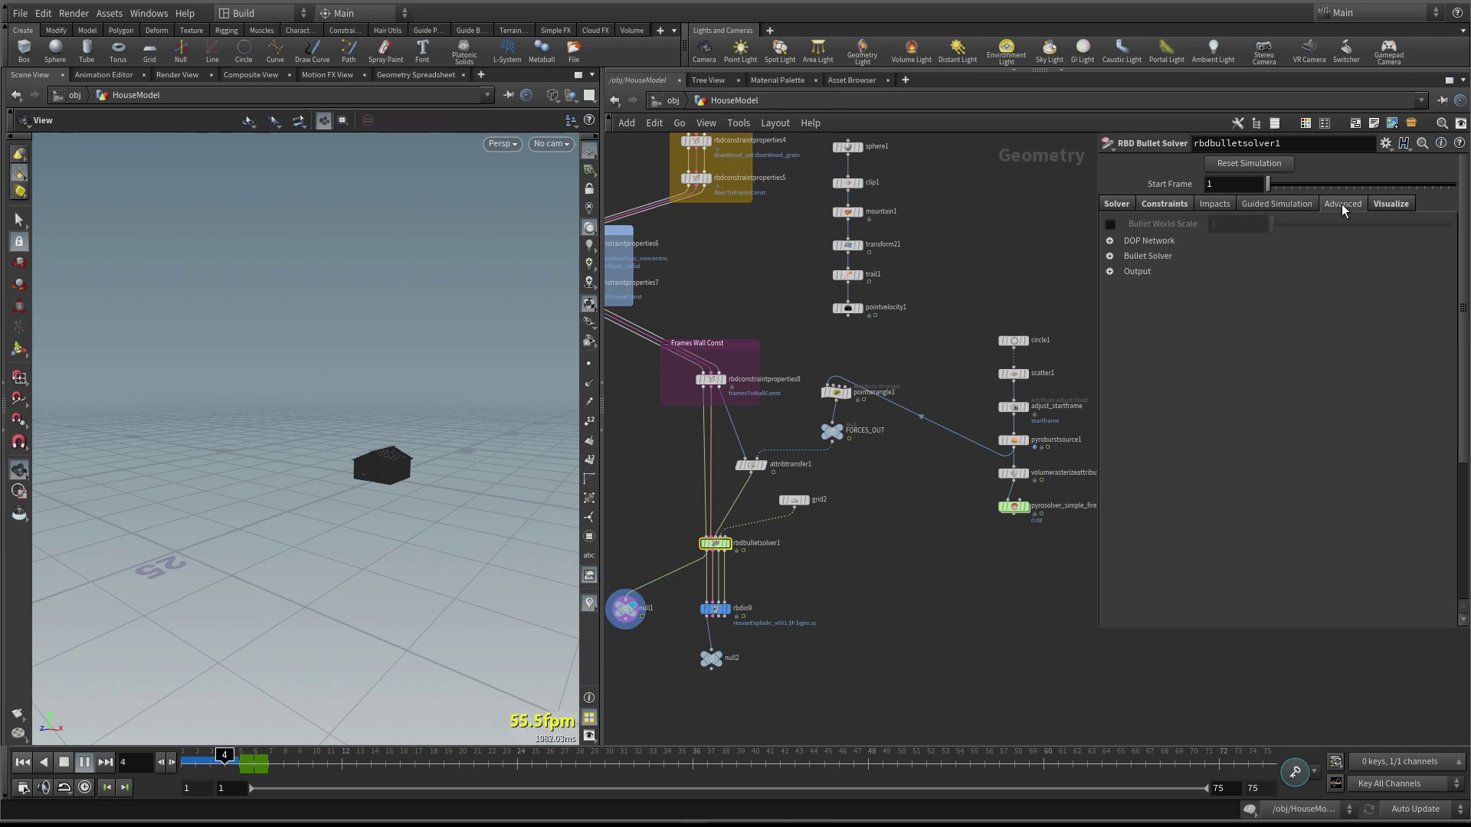
left_click(1110, 255)
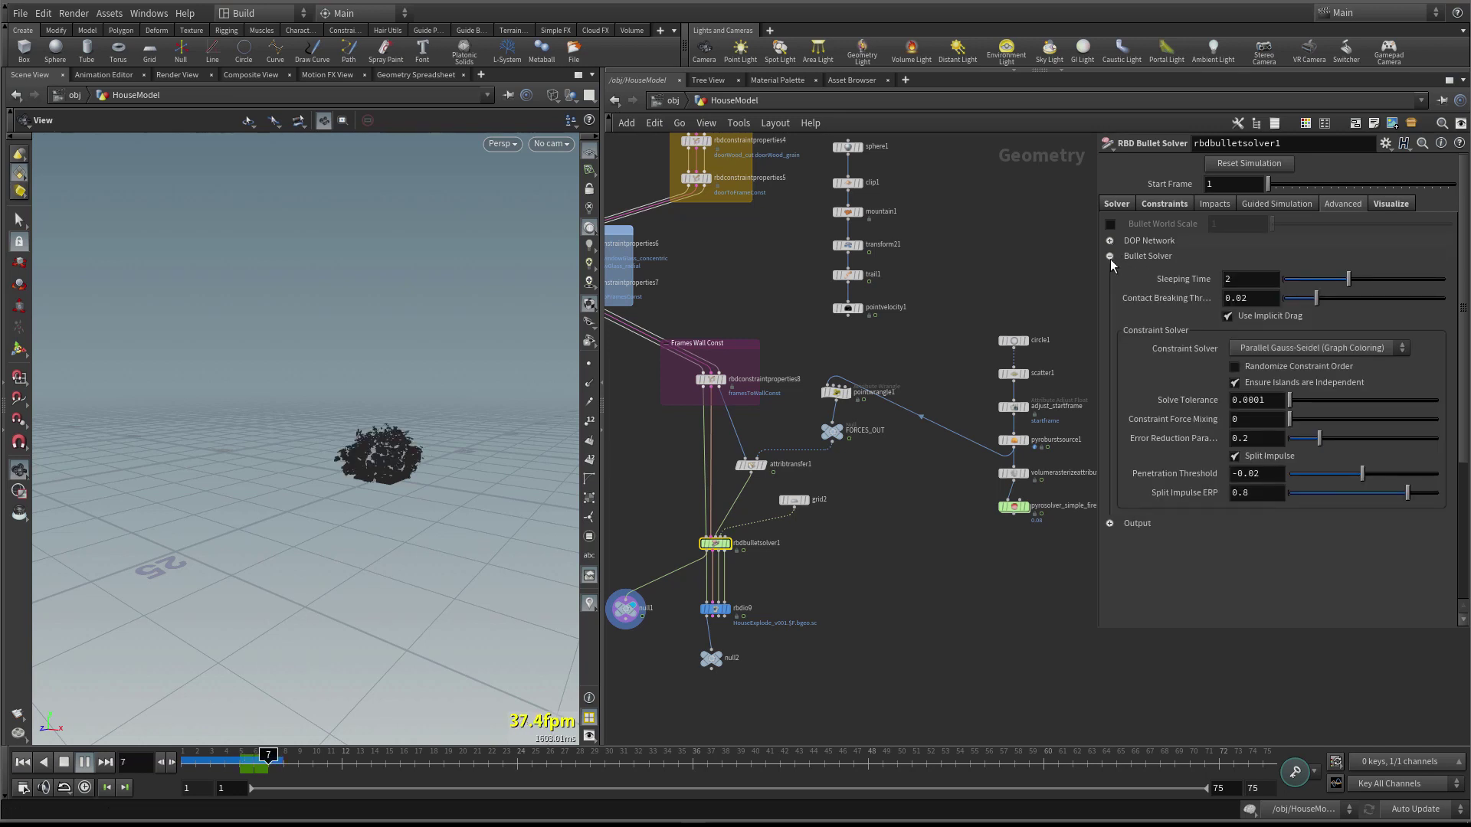
left_click(1110, 240)
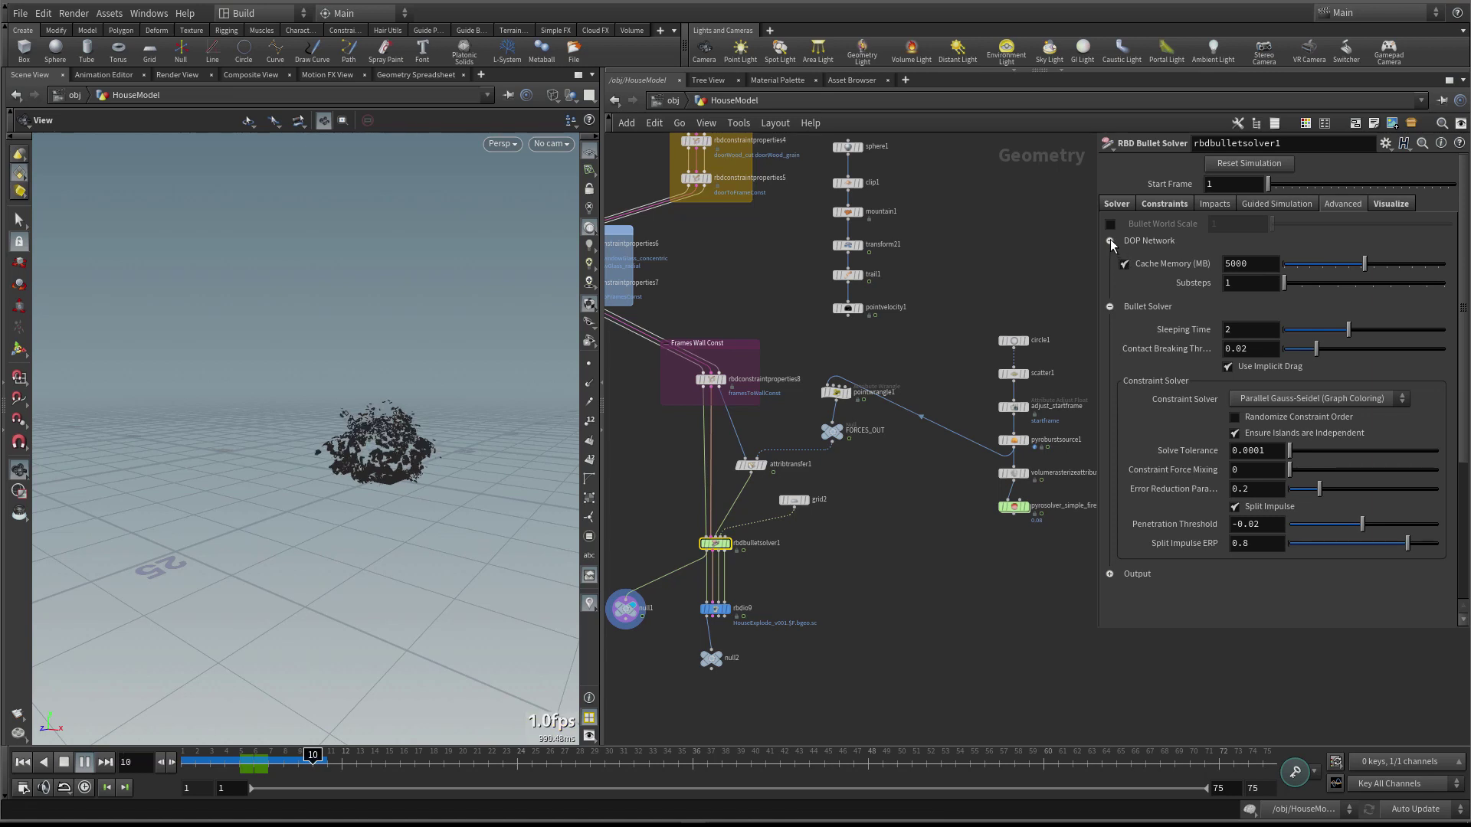
left_click(1108, 298)
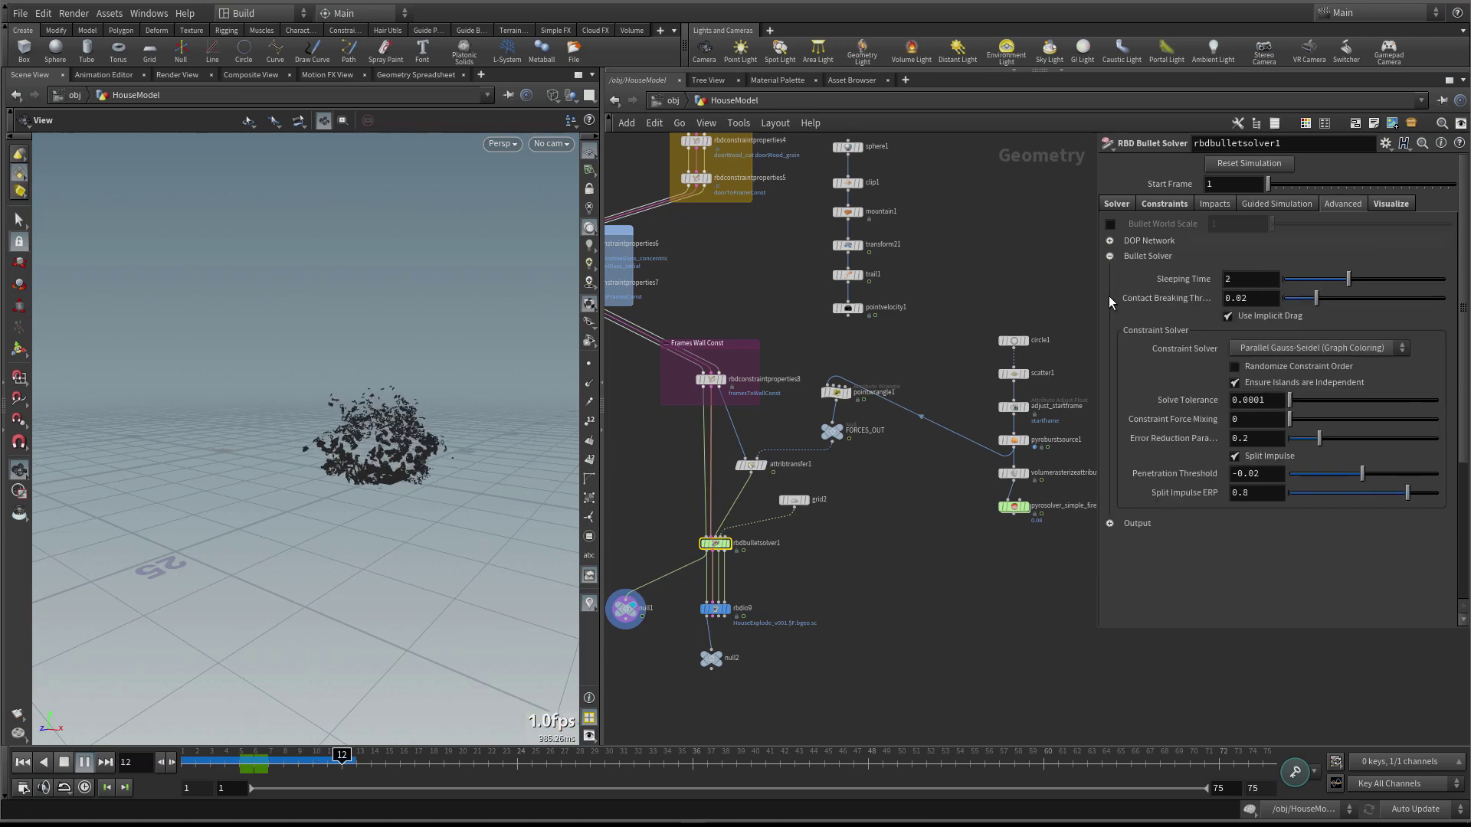
left_click(1109, 257)
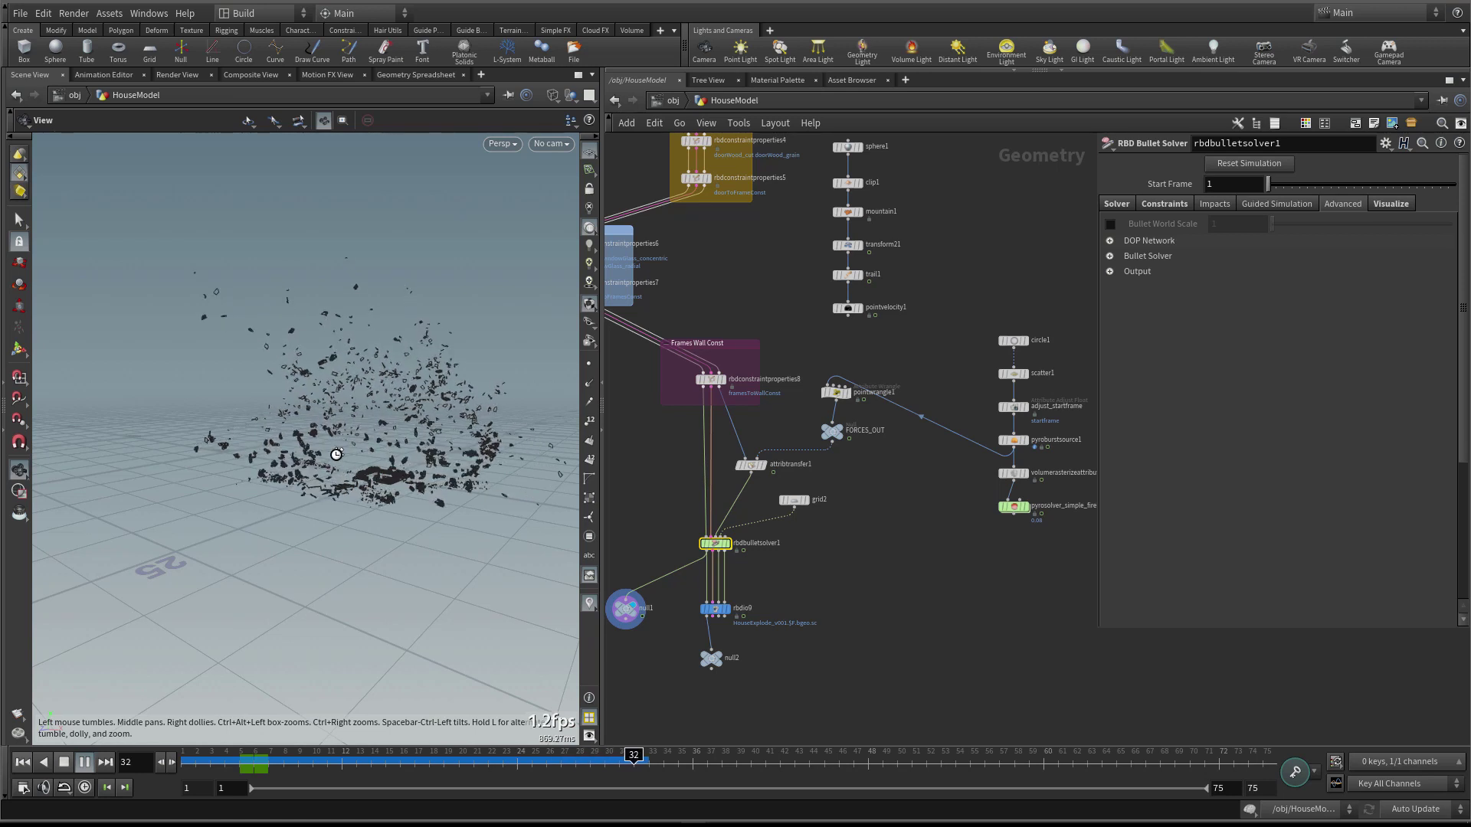
Stop the playback at frame 36 and show pointwrangle1's parameters in an enlarged parameter area
left_click(63, 766)
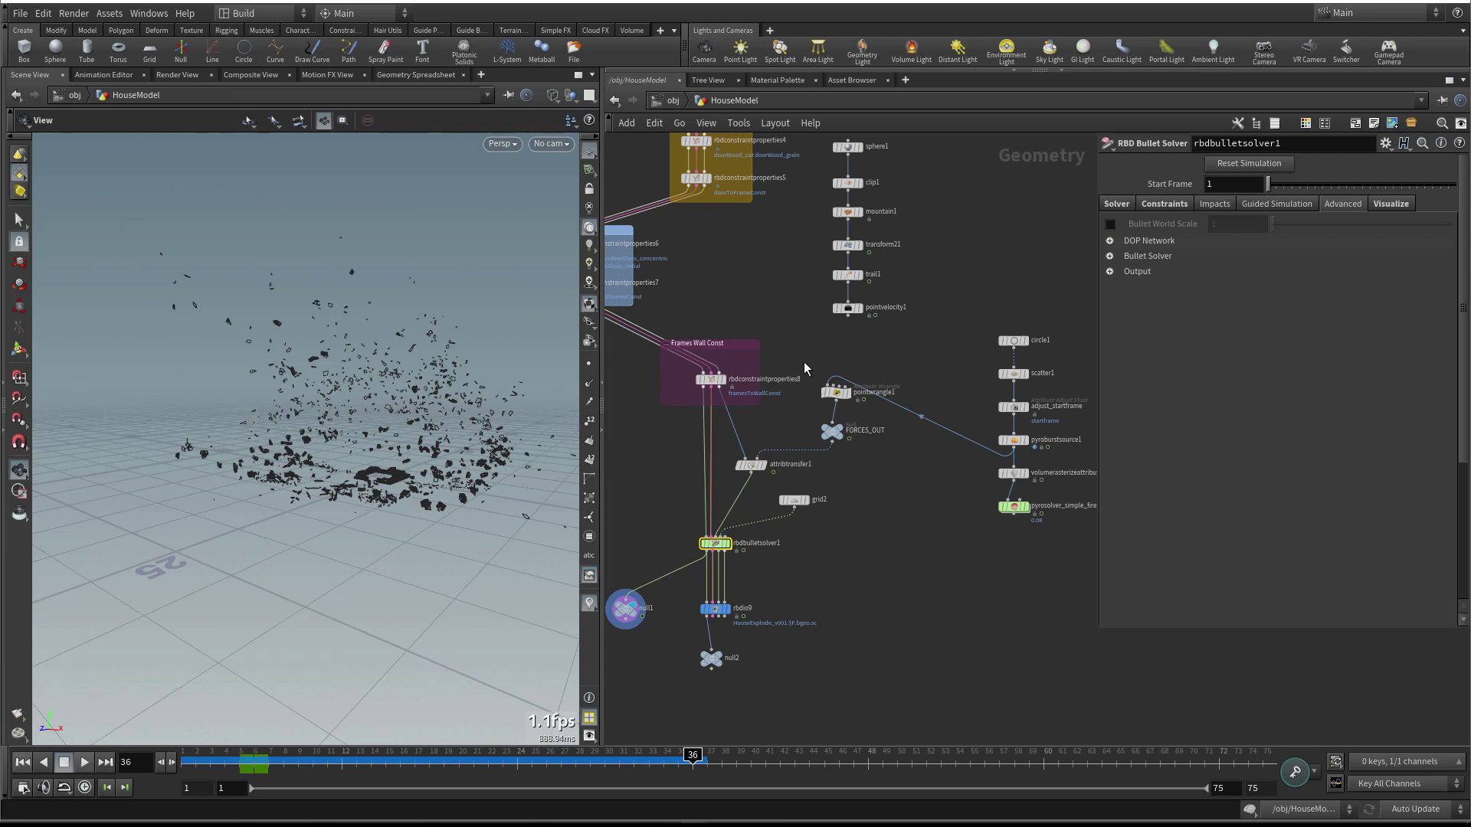
left_click(836, 393)
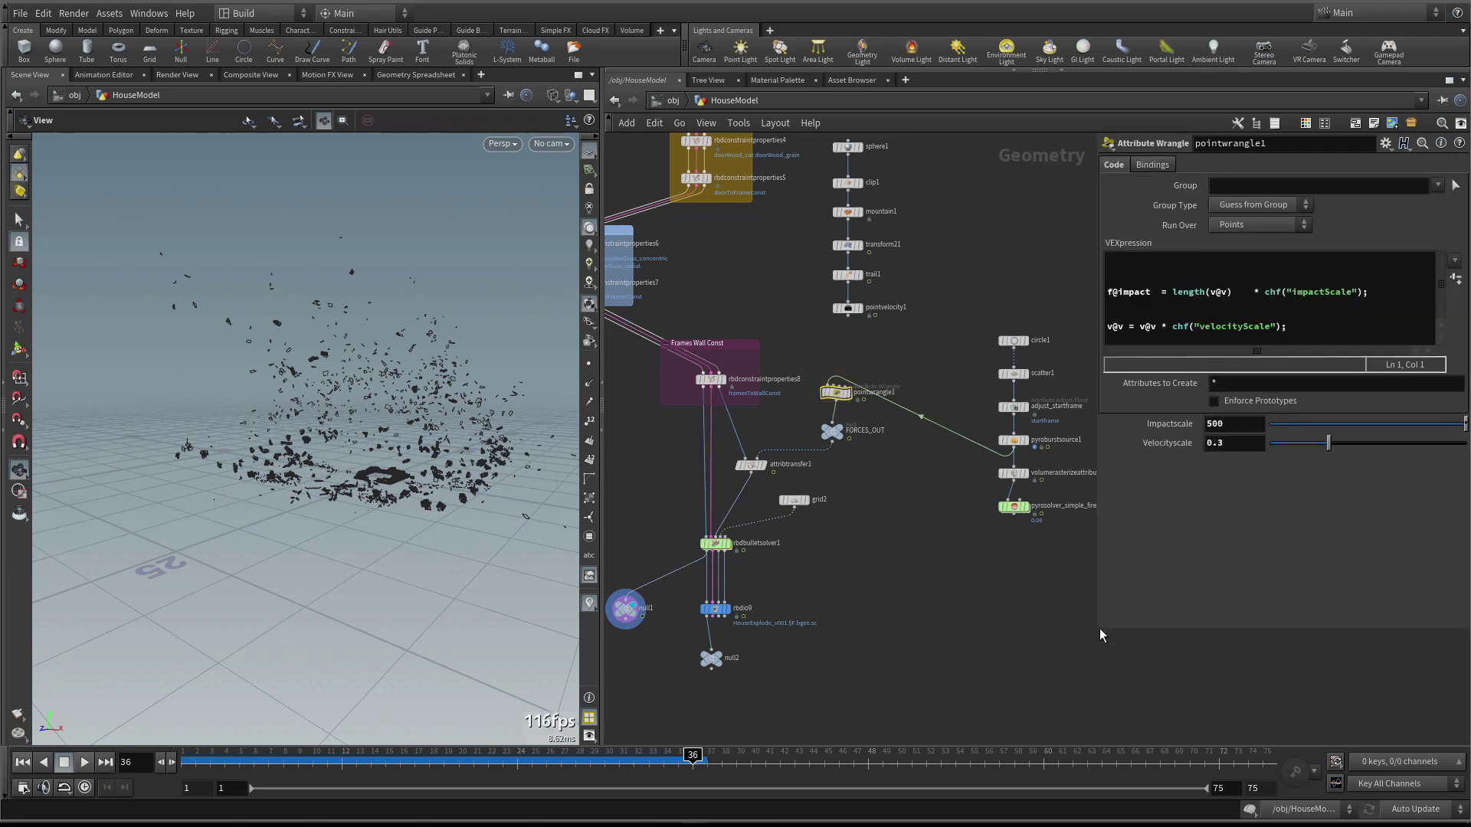
left_click_drag(1100, 628, 1054, 685)
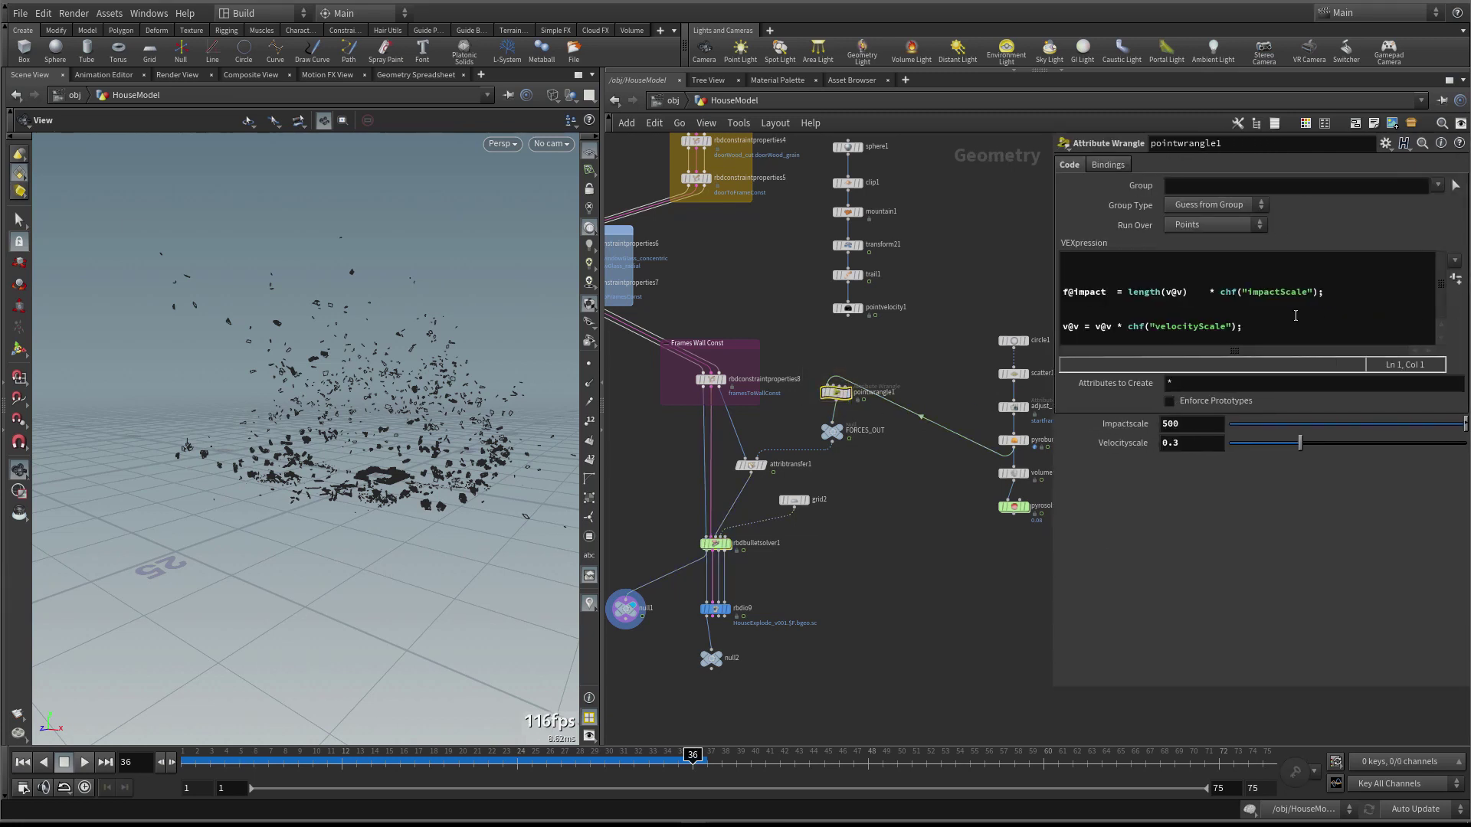
Add v@v = clamp( v@v , chv("MinRange") , chv("MaxRange") ) ; to pointwrangle1's VEXpression and generate its Minrange and Maxrange parameters
left_click(1267, 326)
key("Return")
key("Return")
key("Return")
key("Return")
key("Return")
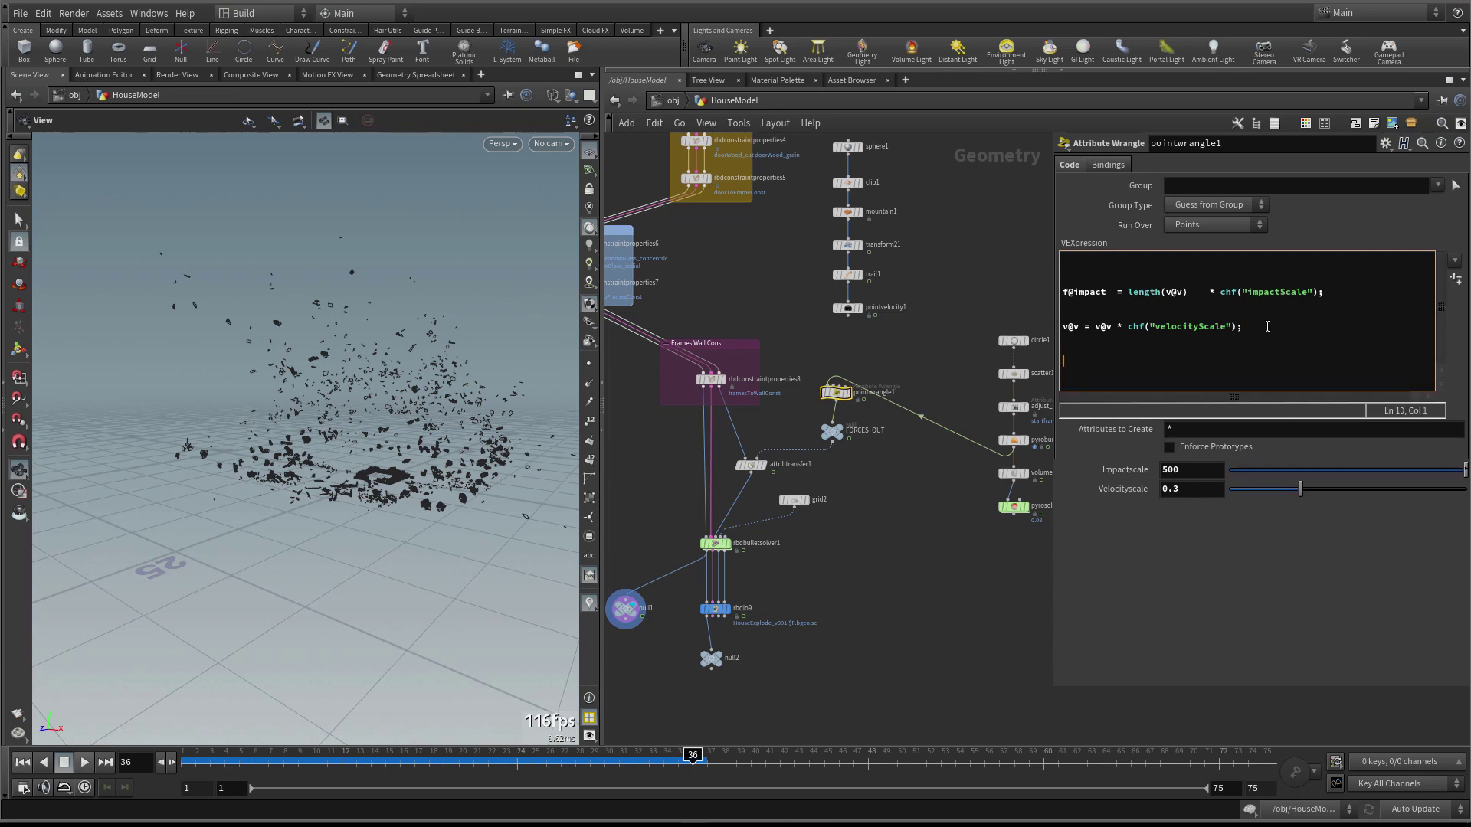
type("v@v = ")
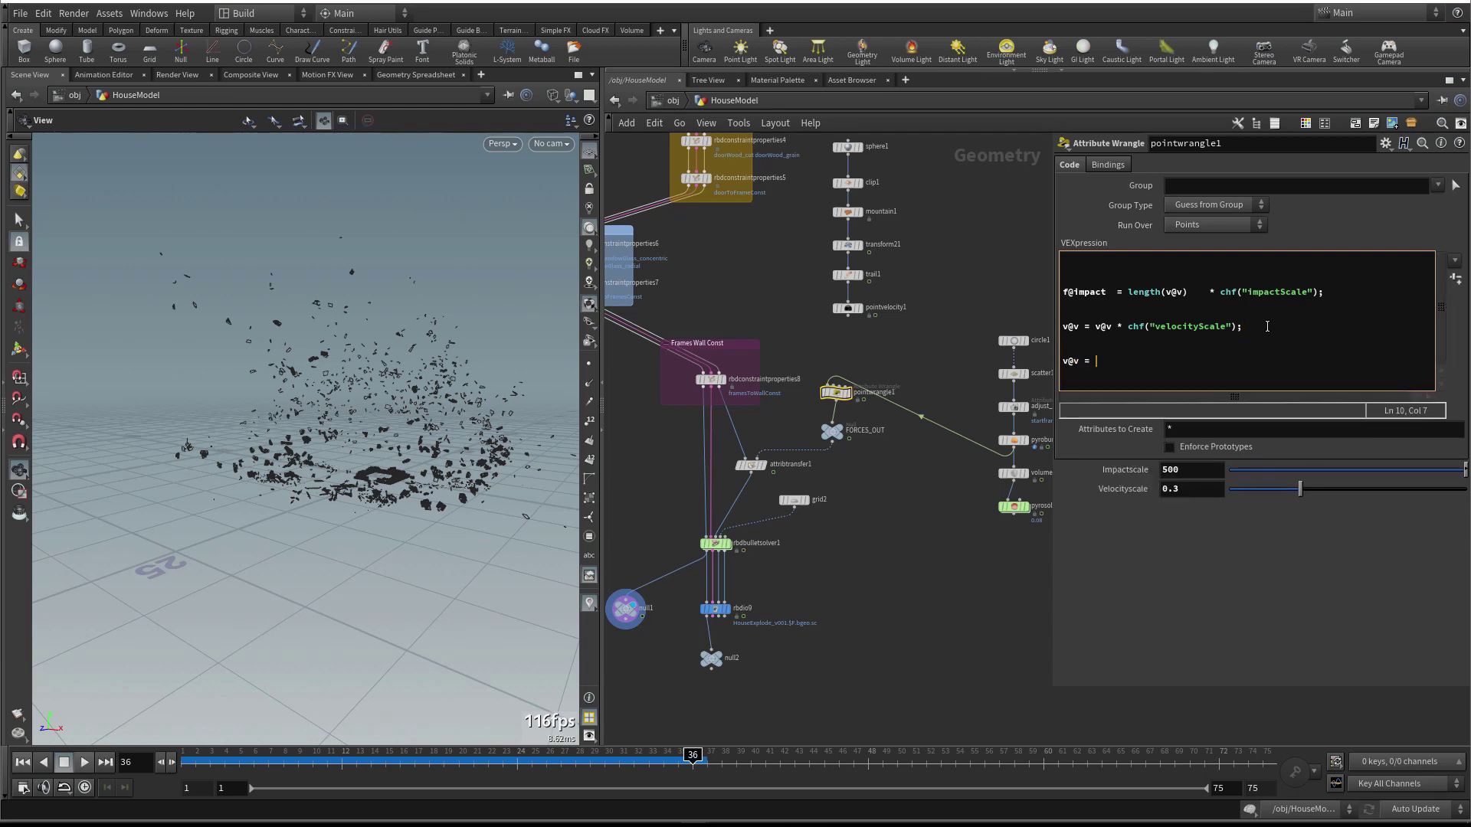
type("clamp(")
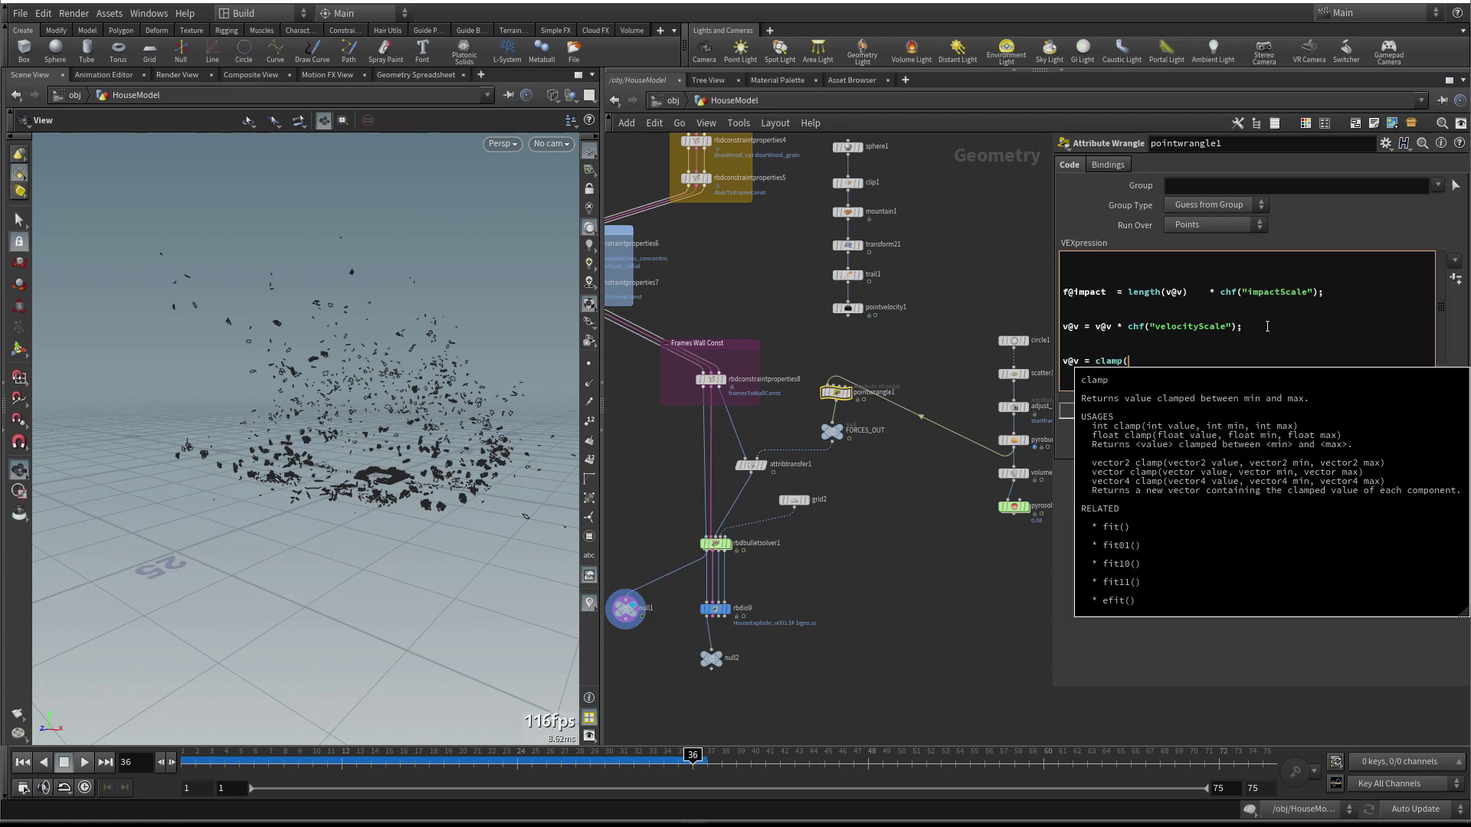
type(" v")
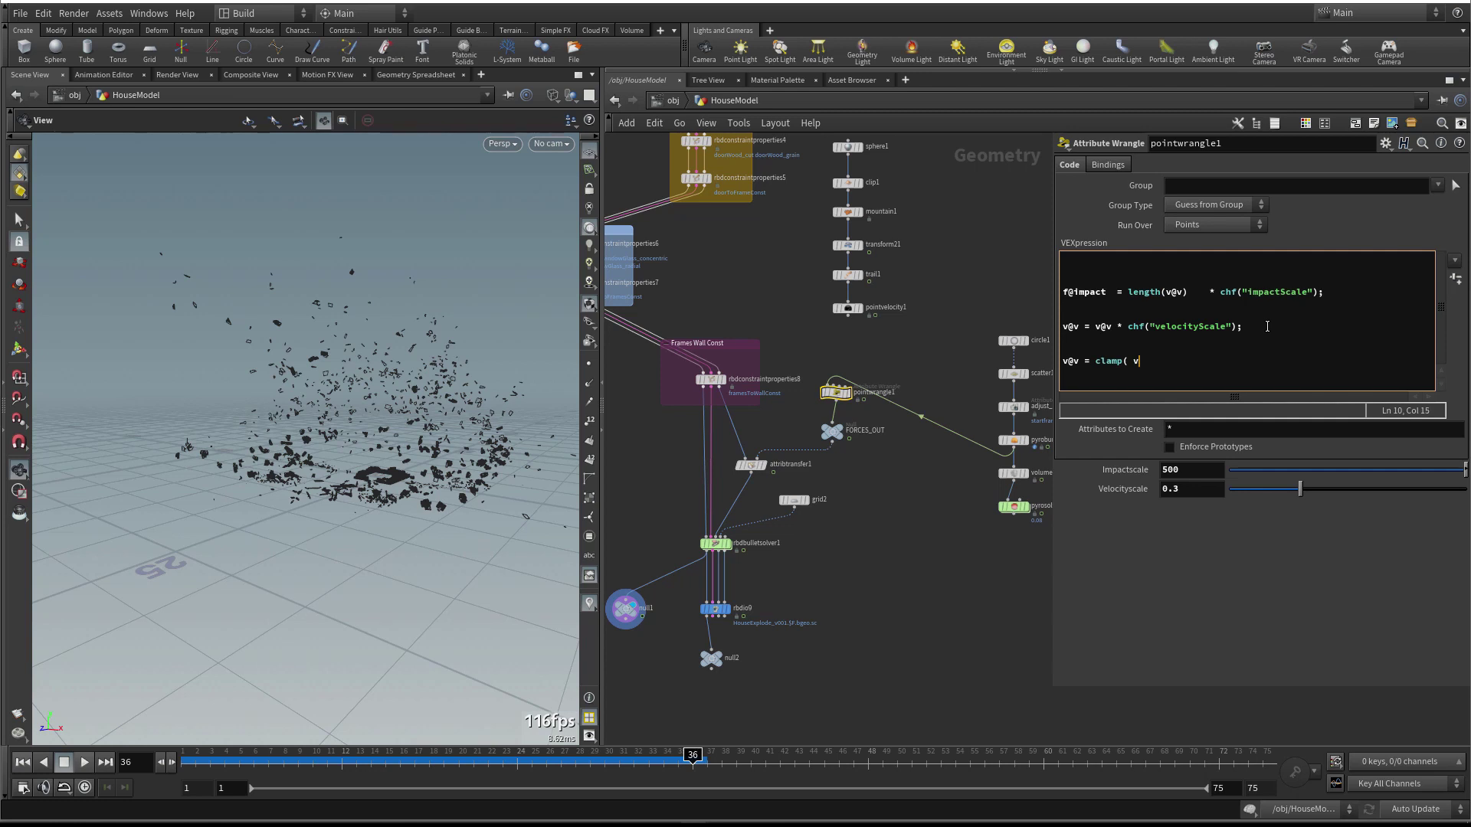
type("v")
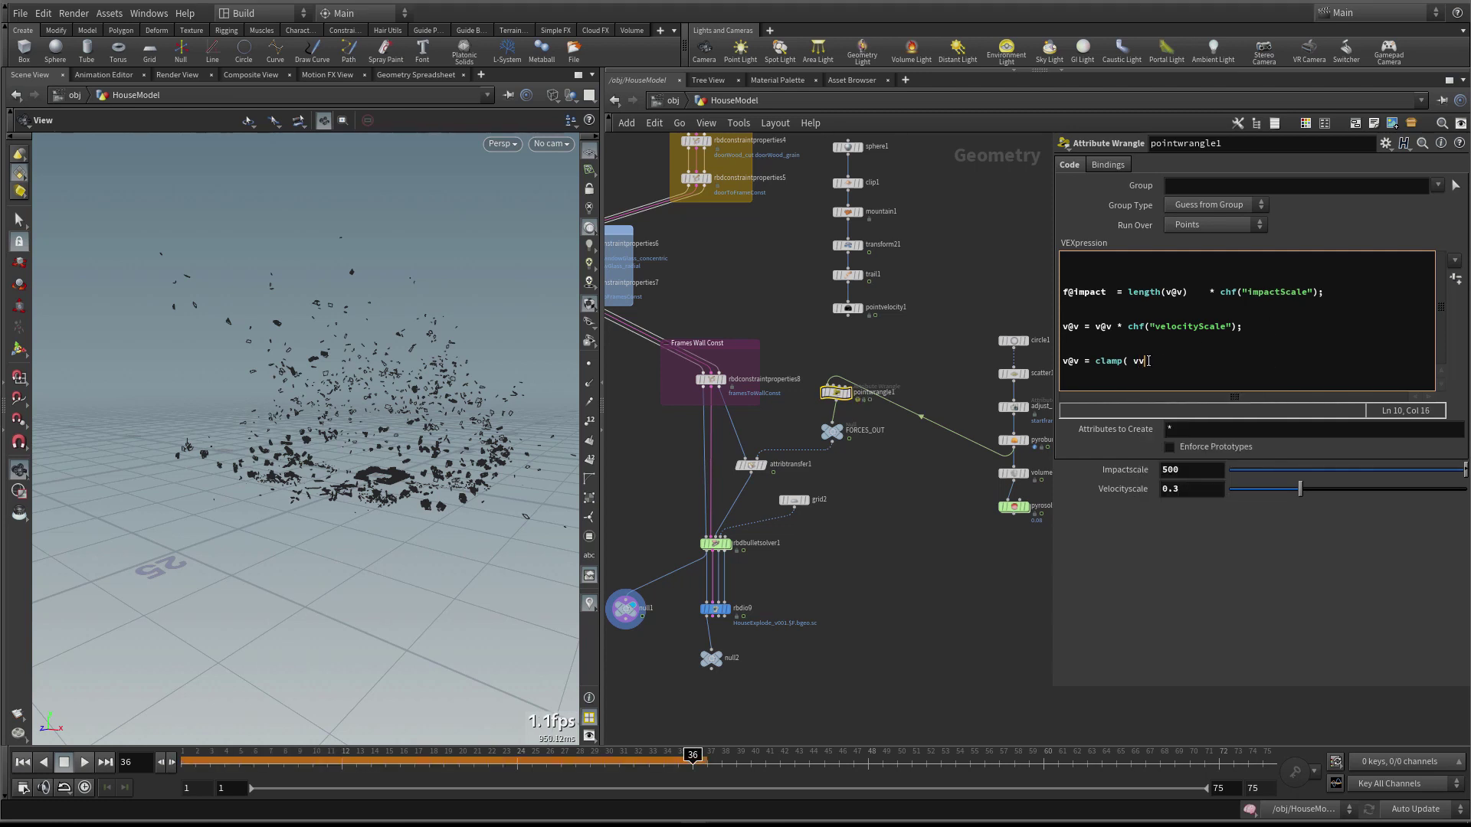
key("BackSpace")
type("@v ,")
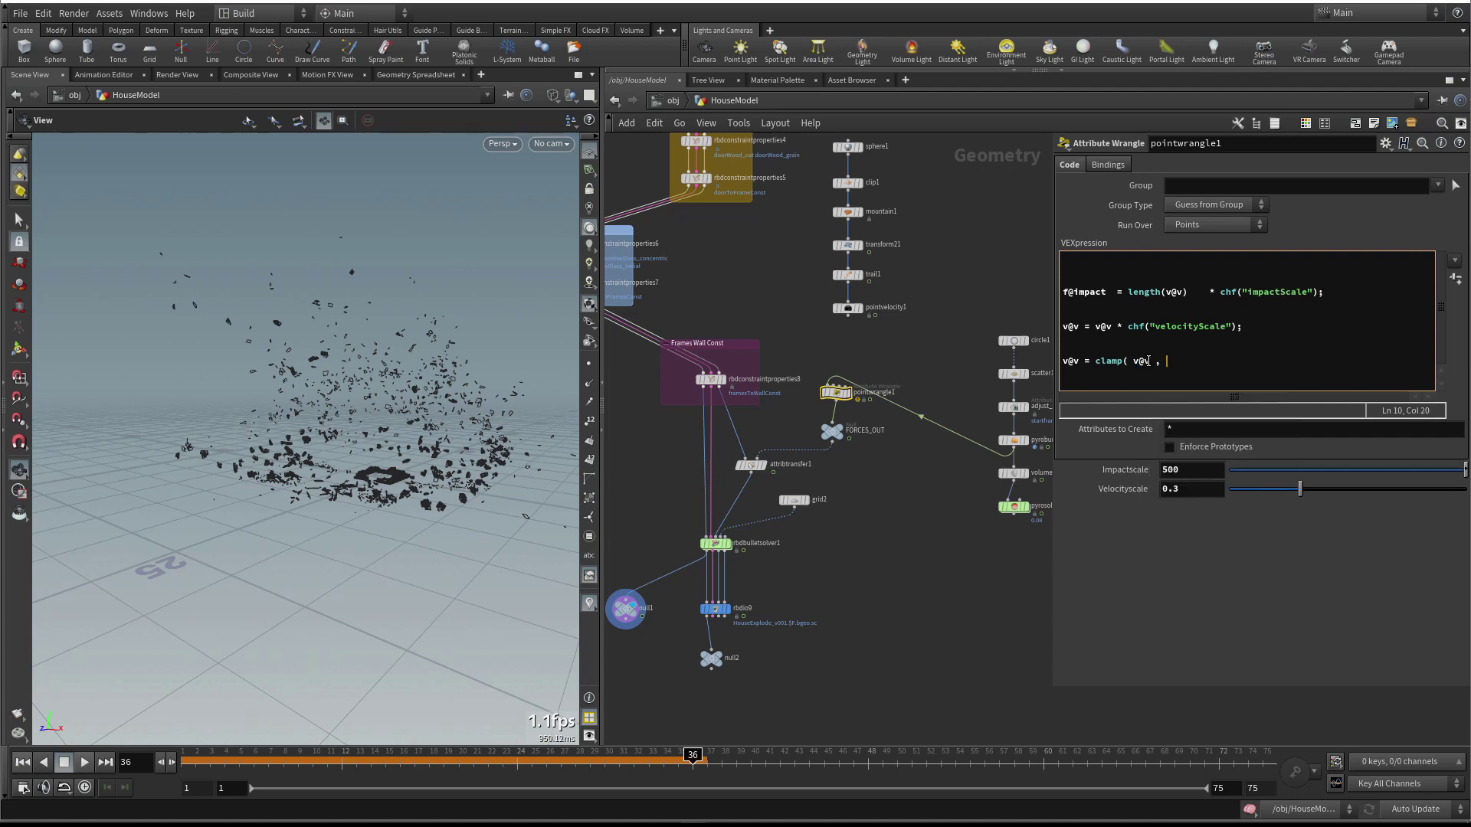
type(" chv(\"MinRange\") , chv(\"MaxRange\") ) ;")
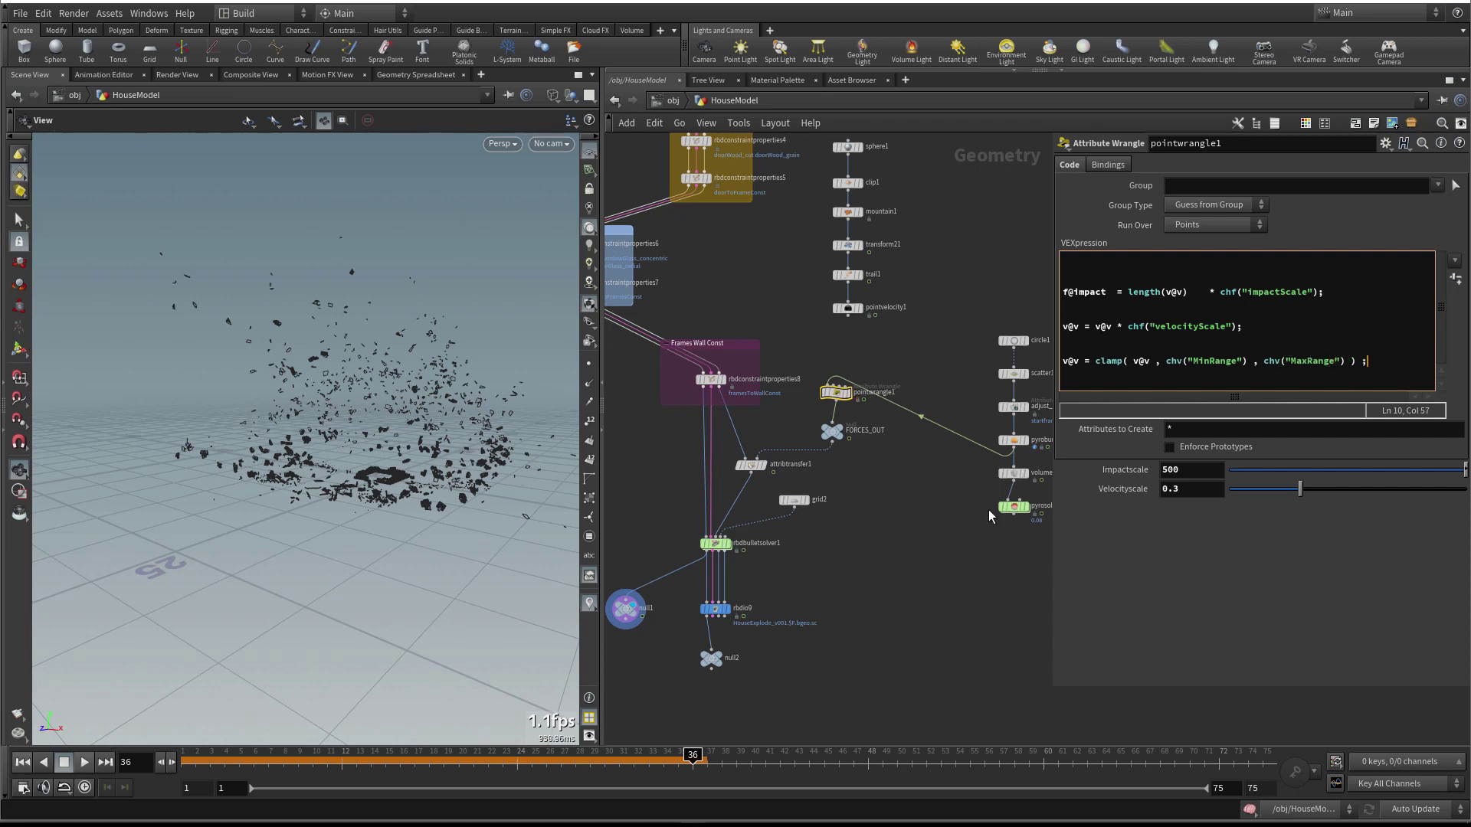
left_click(1456, 279)
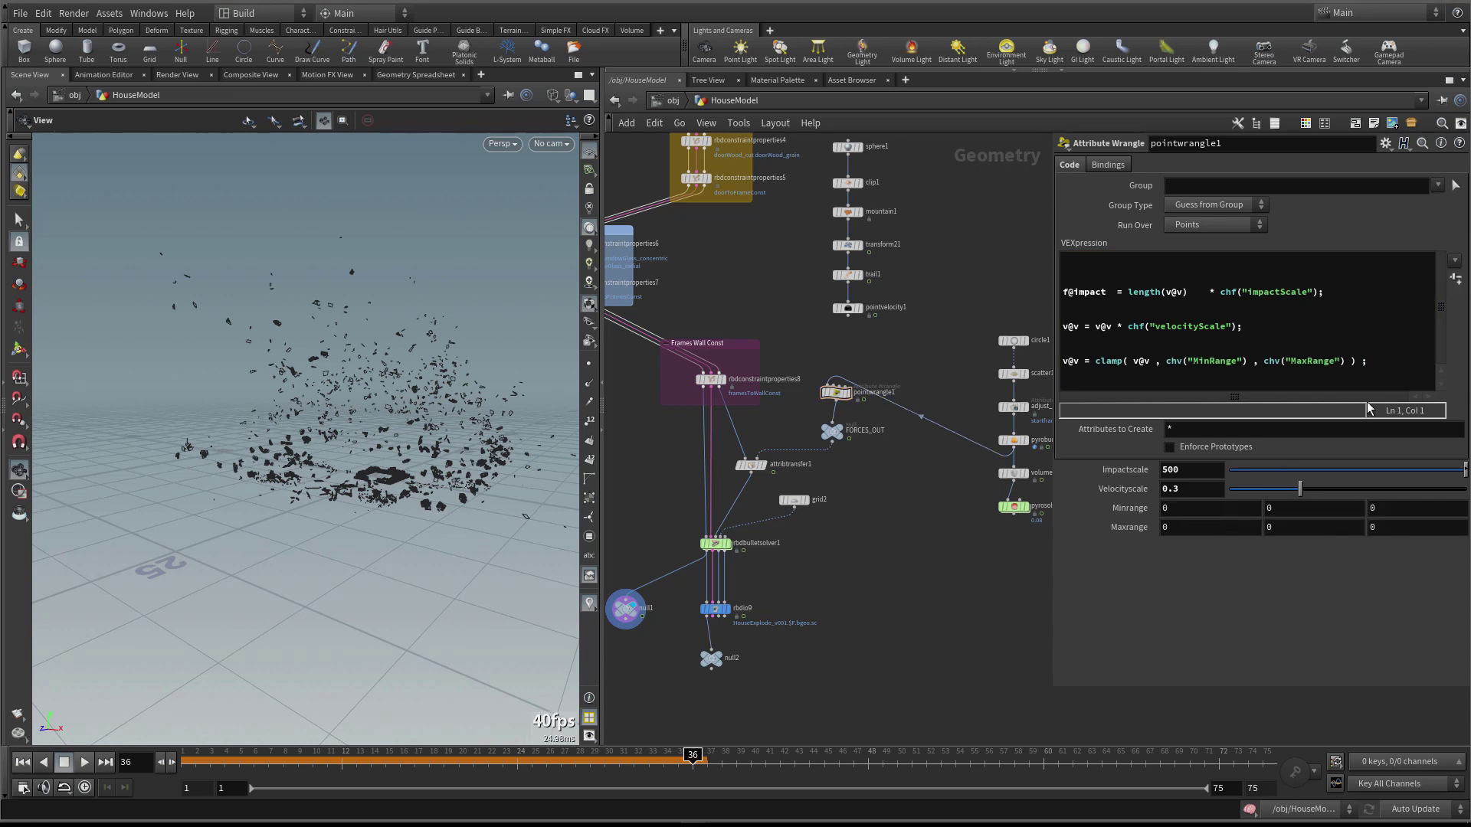
Link Minrange's second and third components to its first component with relative channel references
right_click(1175, 508)
left_click(1245, 605)
right_click(1282, 509)
left_click(1341, 652)
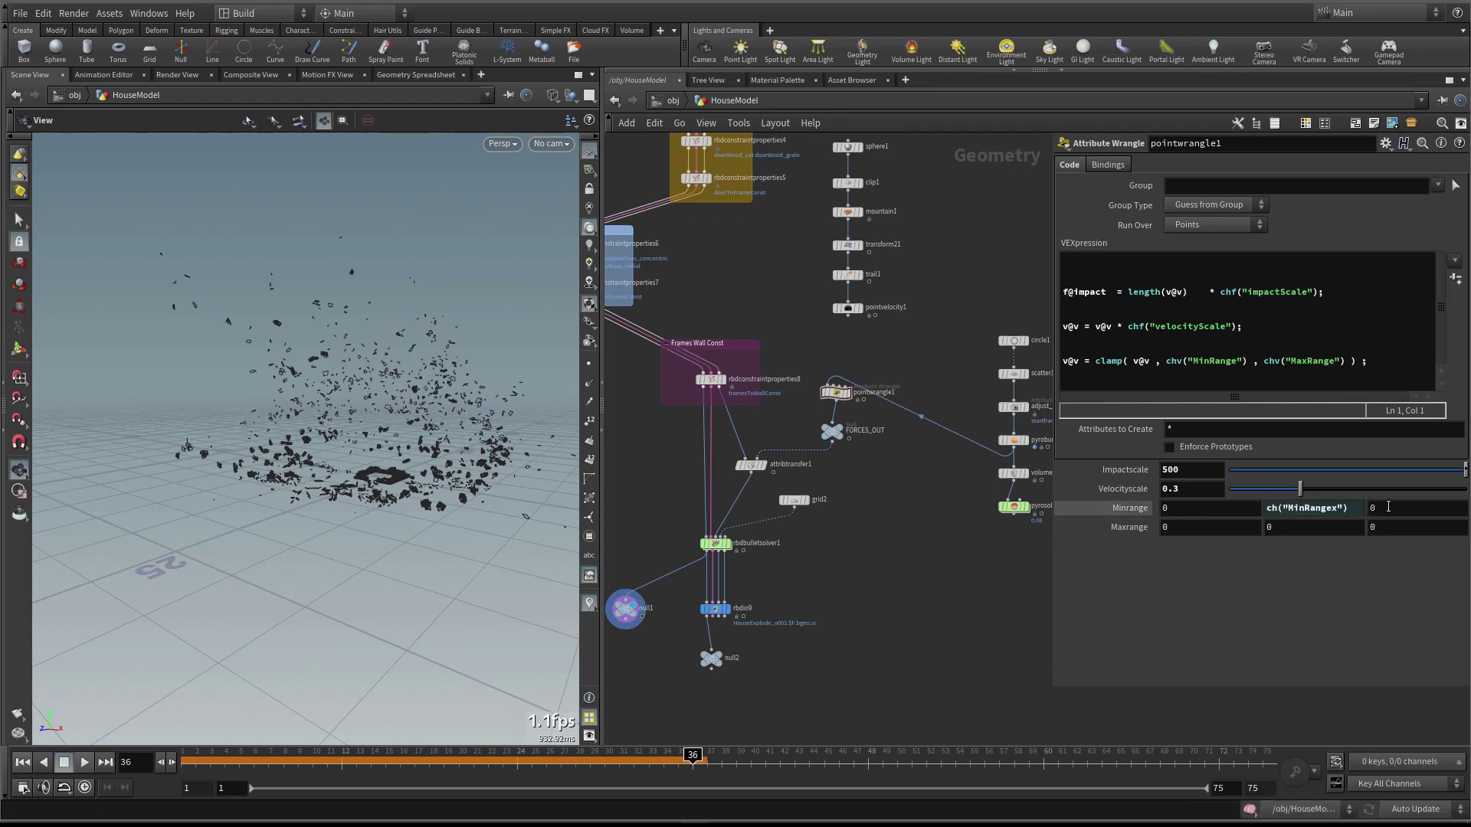
right_click(1303, 510)
left_click(1409, 652)
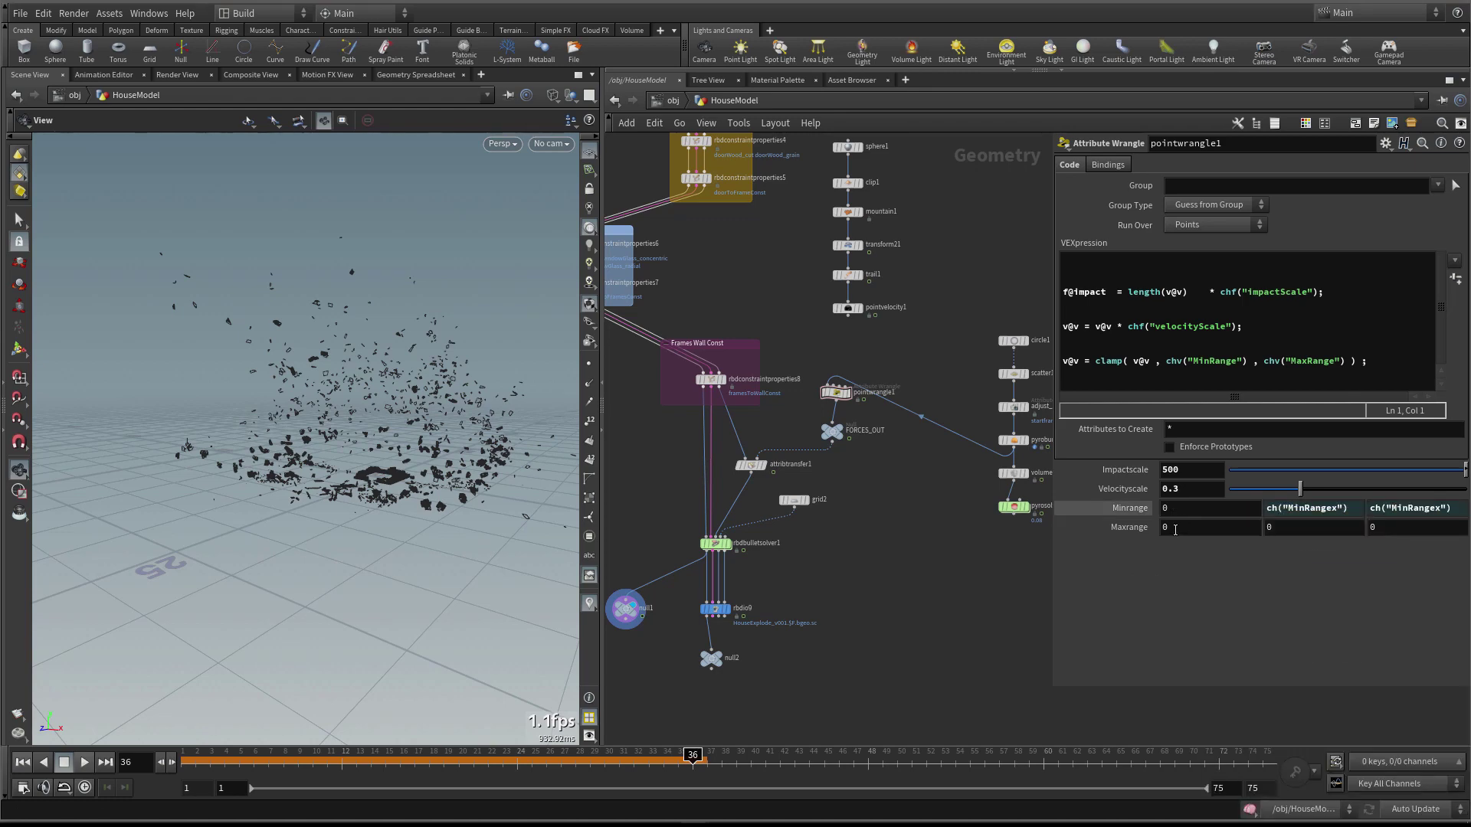
Link Maxrange's second and third components to its first component with relative channel references
right_click(1176, 518)
left_click(1230, 614)
right_click(1284, 528)
left_click(1225, 658)
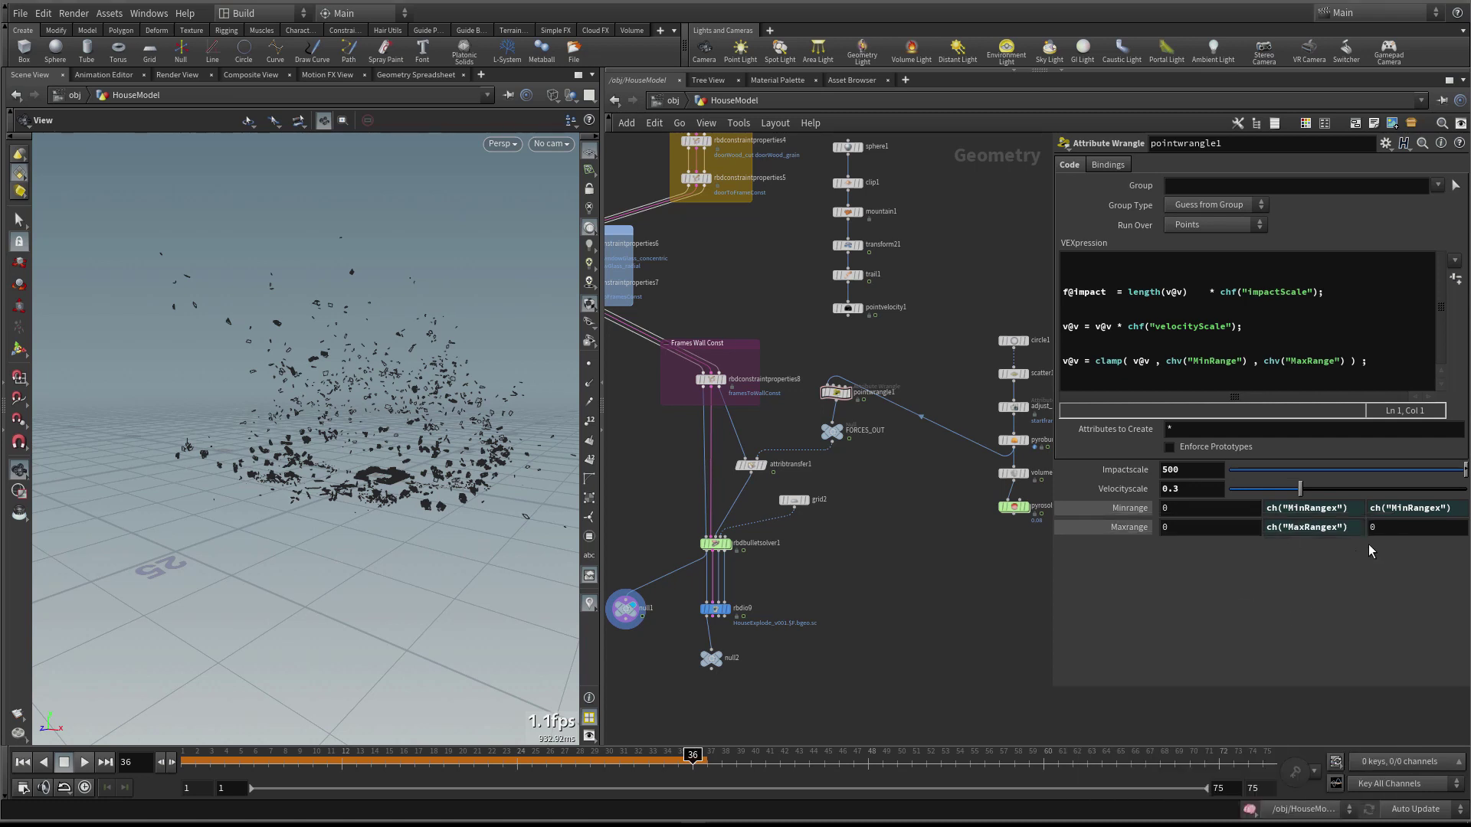
right_click(1383, 529)
left_click(1339, 658)
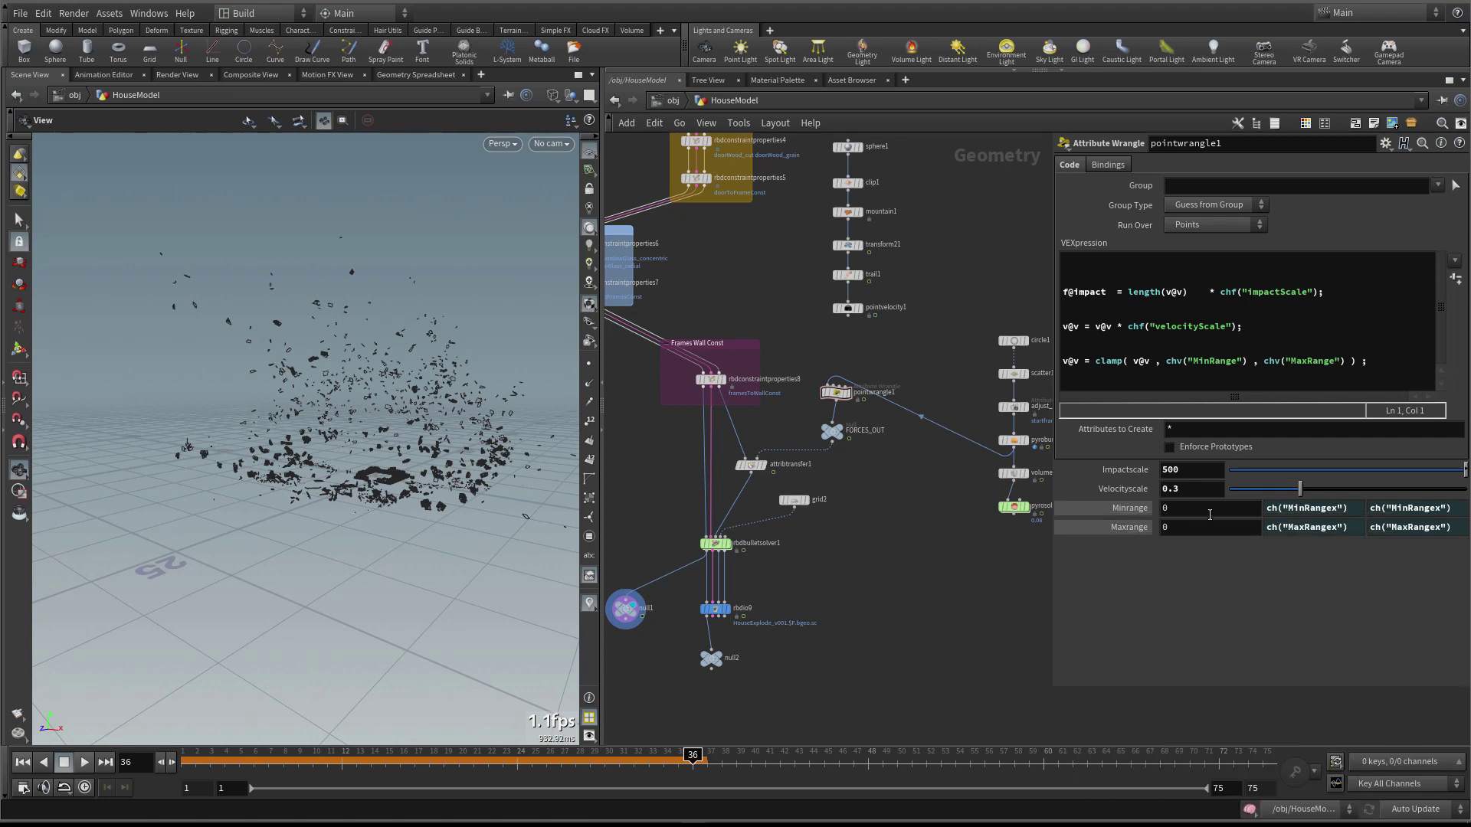
Set pointwrangle1's Minrange to -9 and its Maxrange to 9
left_click(1209, 510)
type("-9")
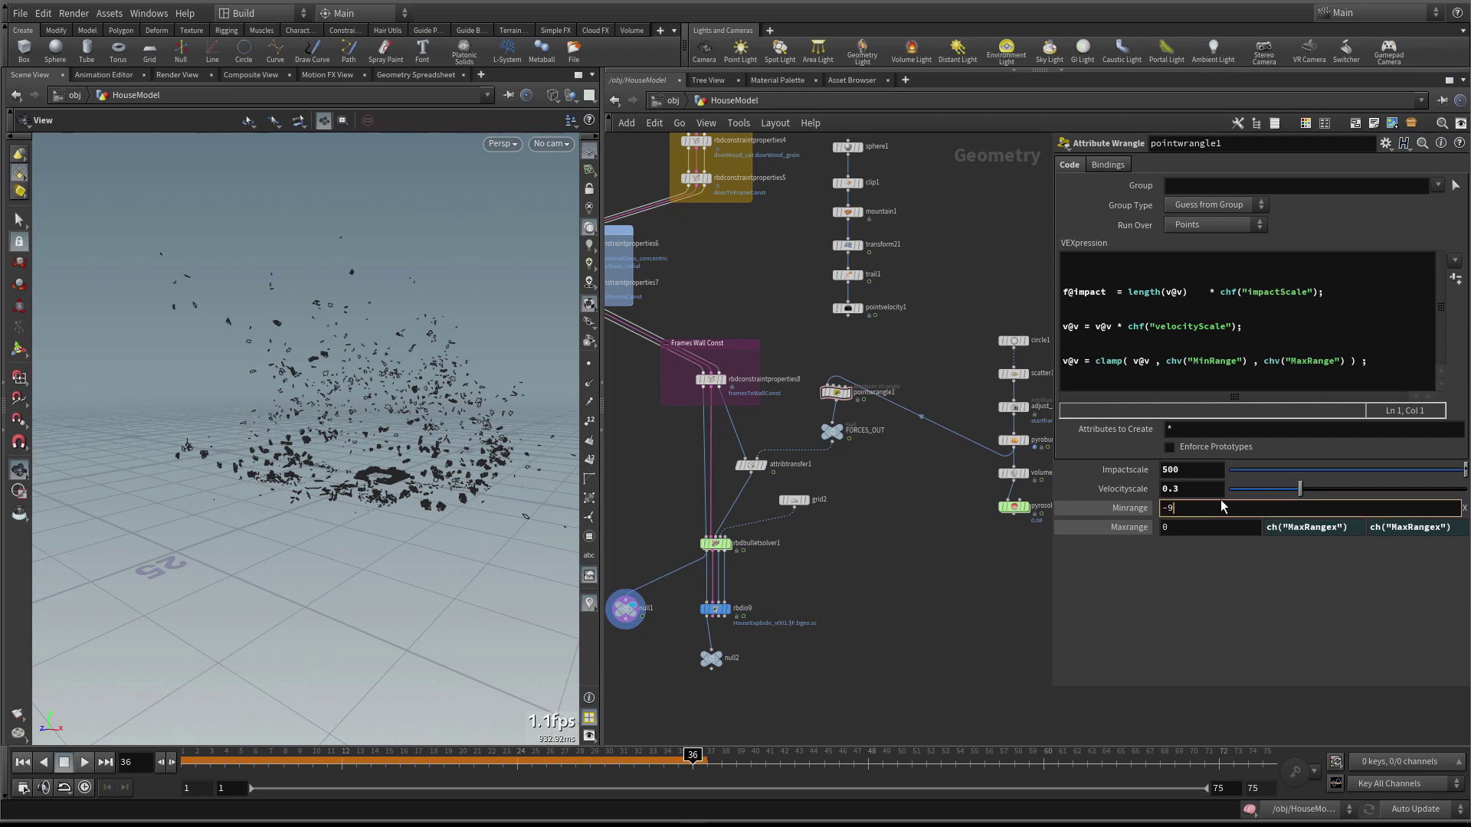
key("Return")
left_click(1204, 524)
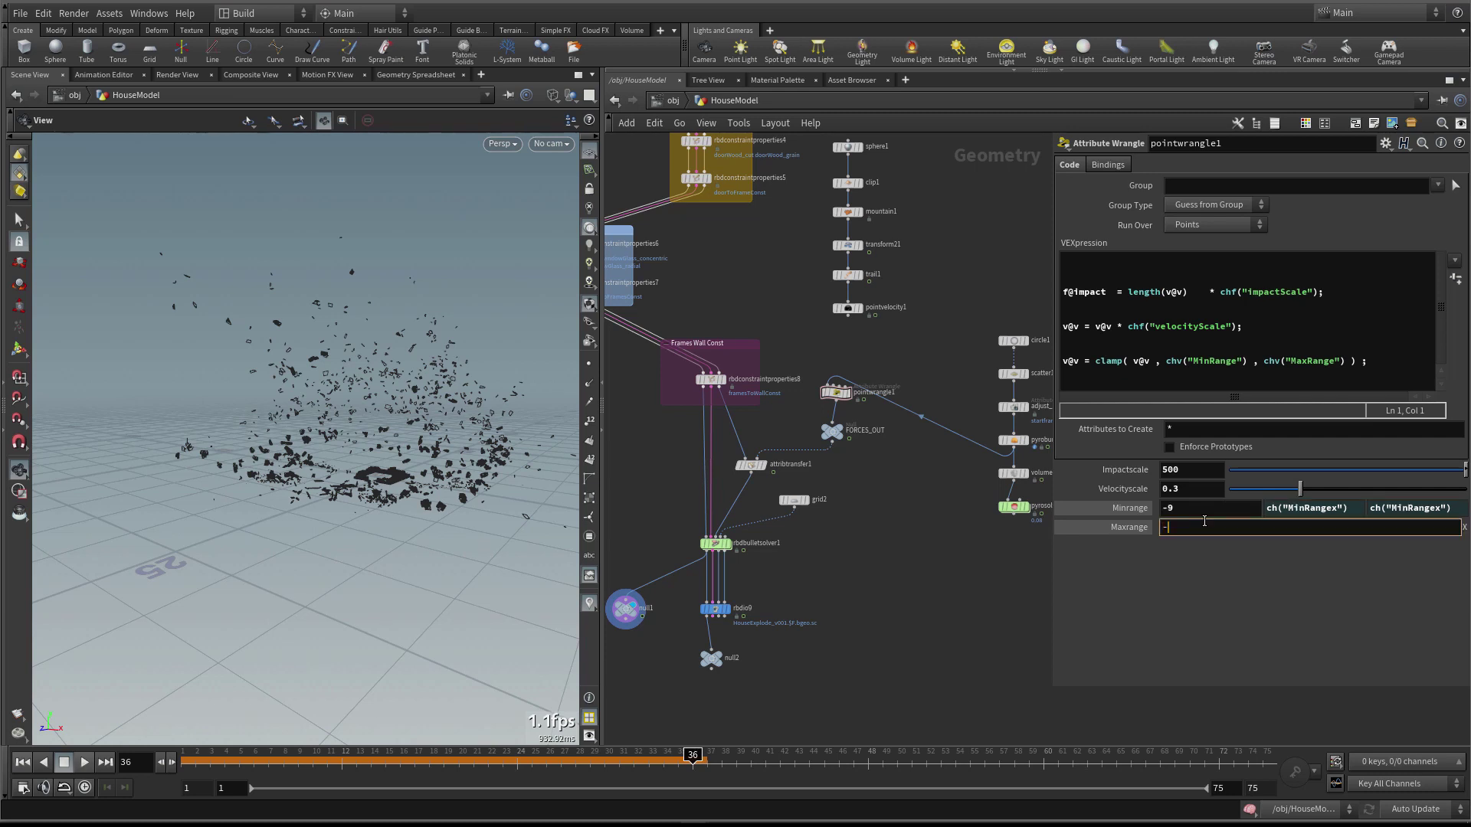
key("BackSpace")
key("BackSpace")
type("9")
key("Return")
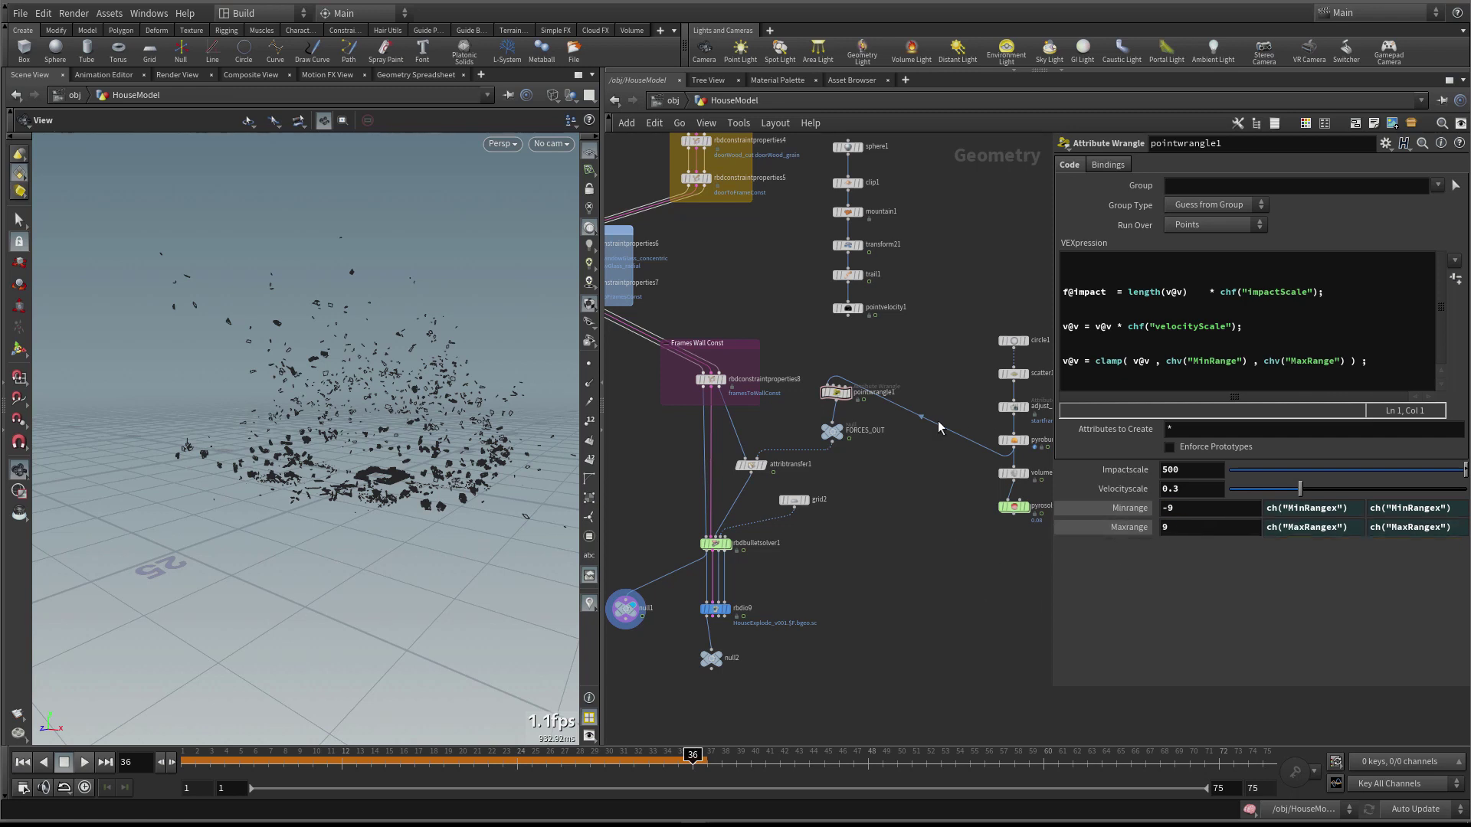
Play the simulation from frame 1 to frame 30 and examine the spread of the house debris from several angles
left_click(22, 763)
left_click(85, 761)
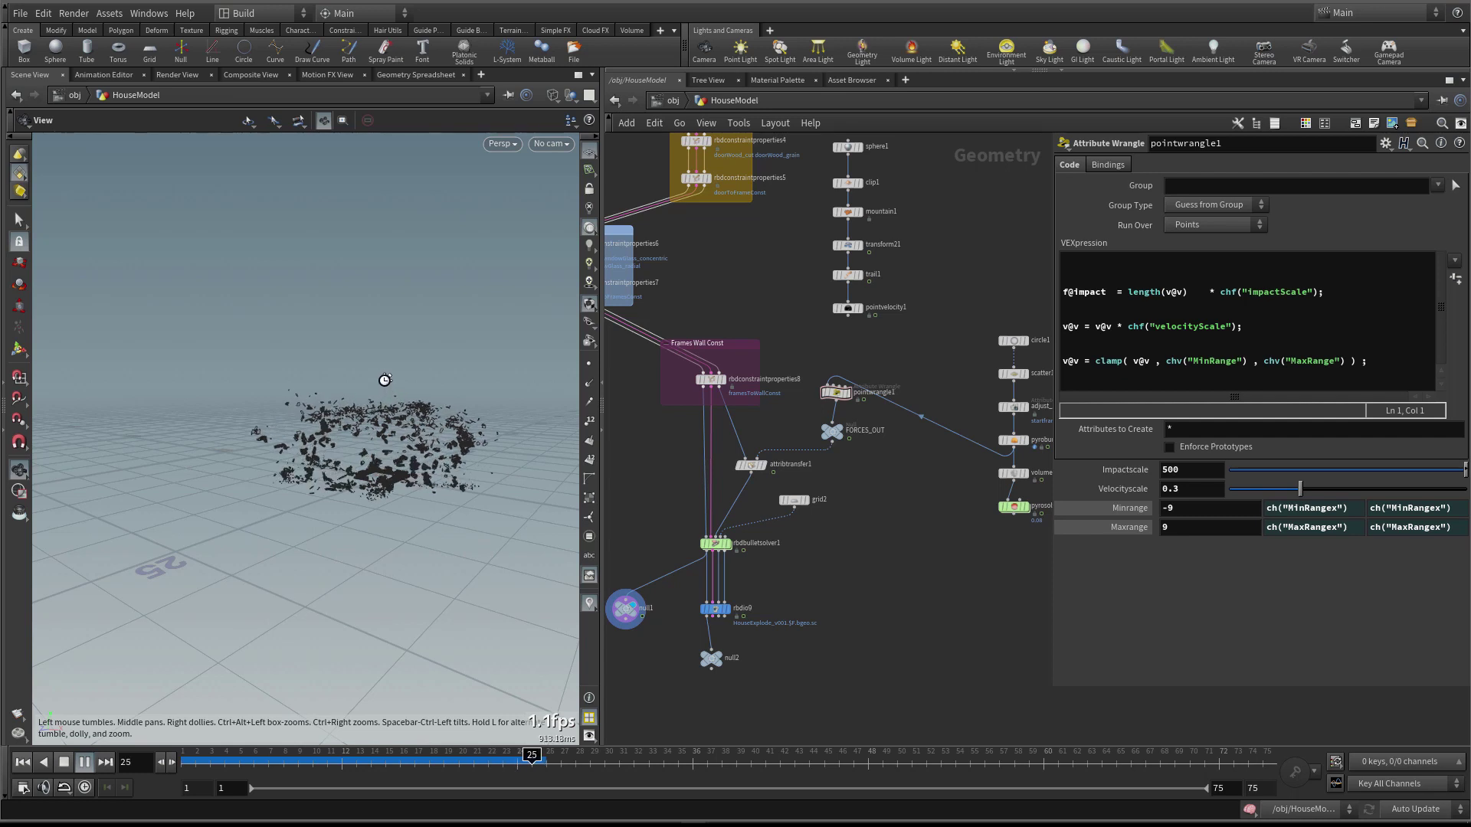
left_click(82, 763)
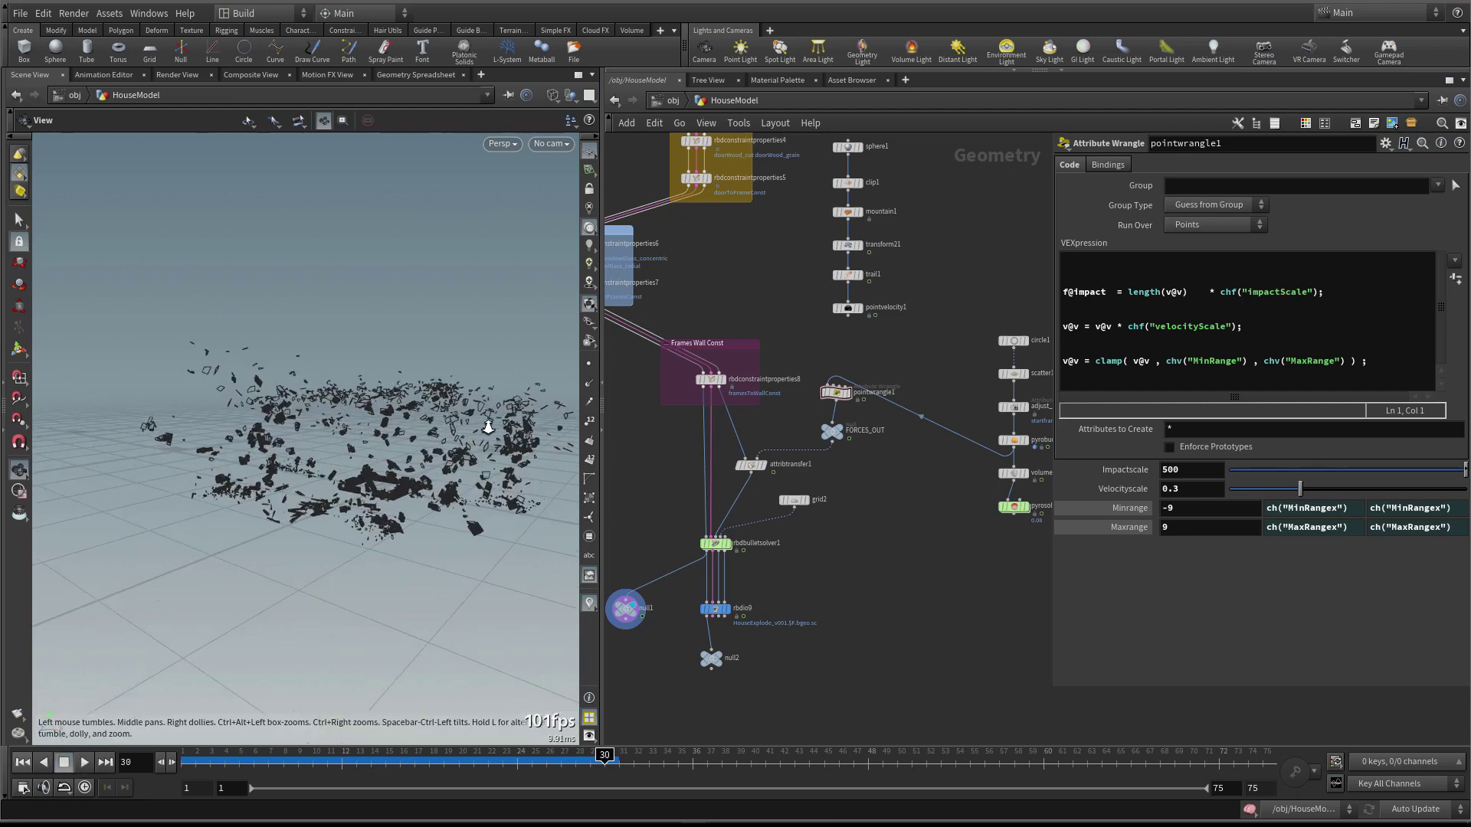
right_click_drag(488, 427, 502, 452)
left_click_drag(502, 452, 424, 460)
middle_click_drag(424, 459, 382, 453)
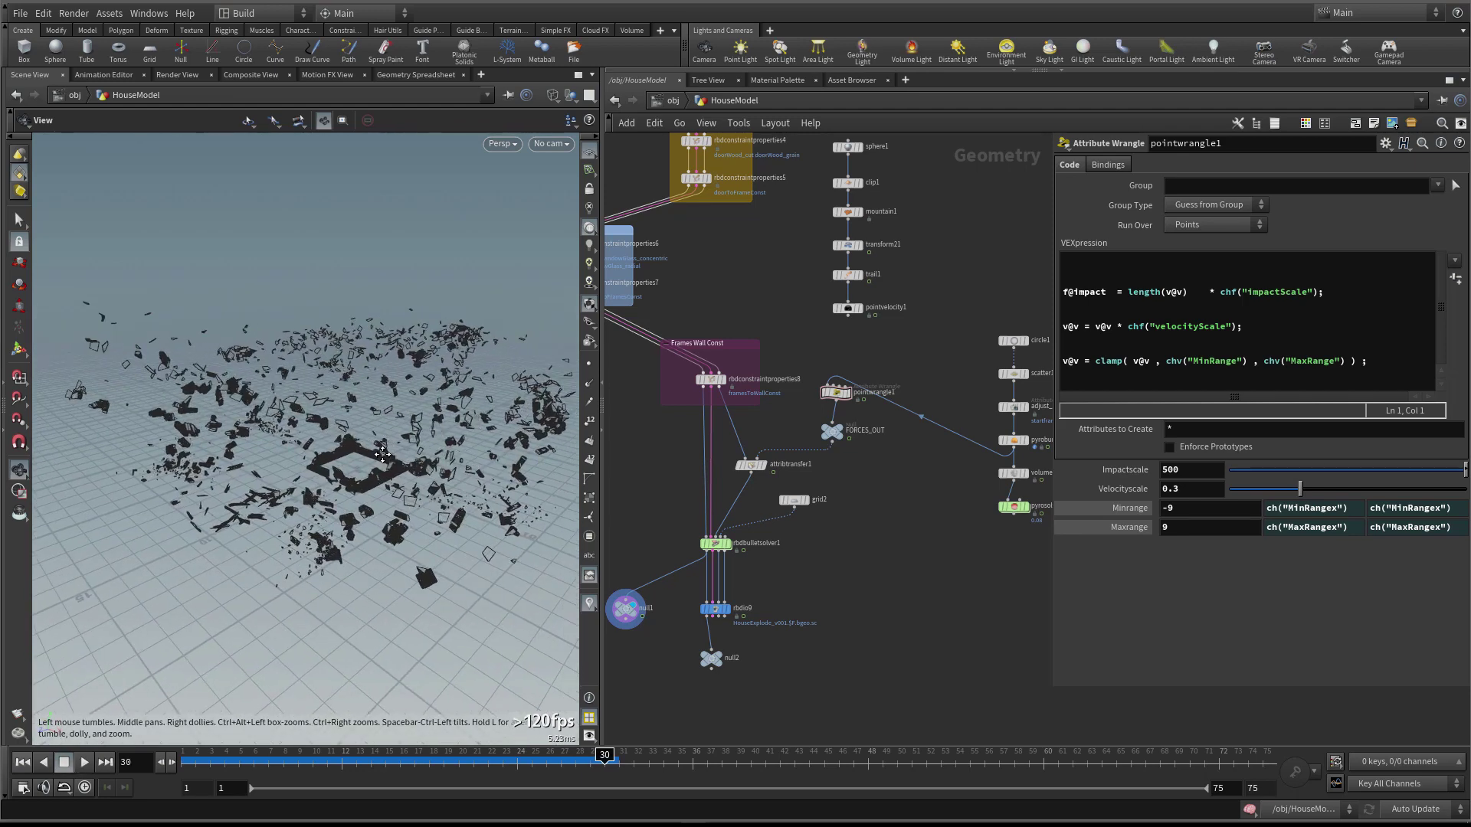
left_click_drag(382, 454, 402, 469)
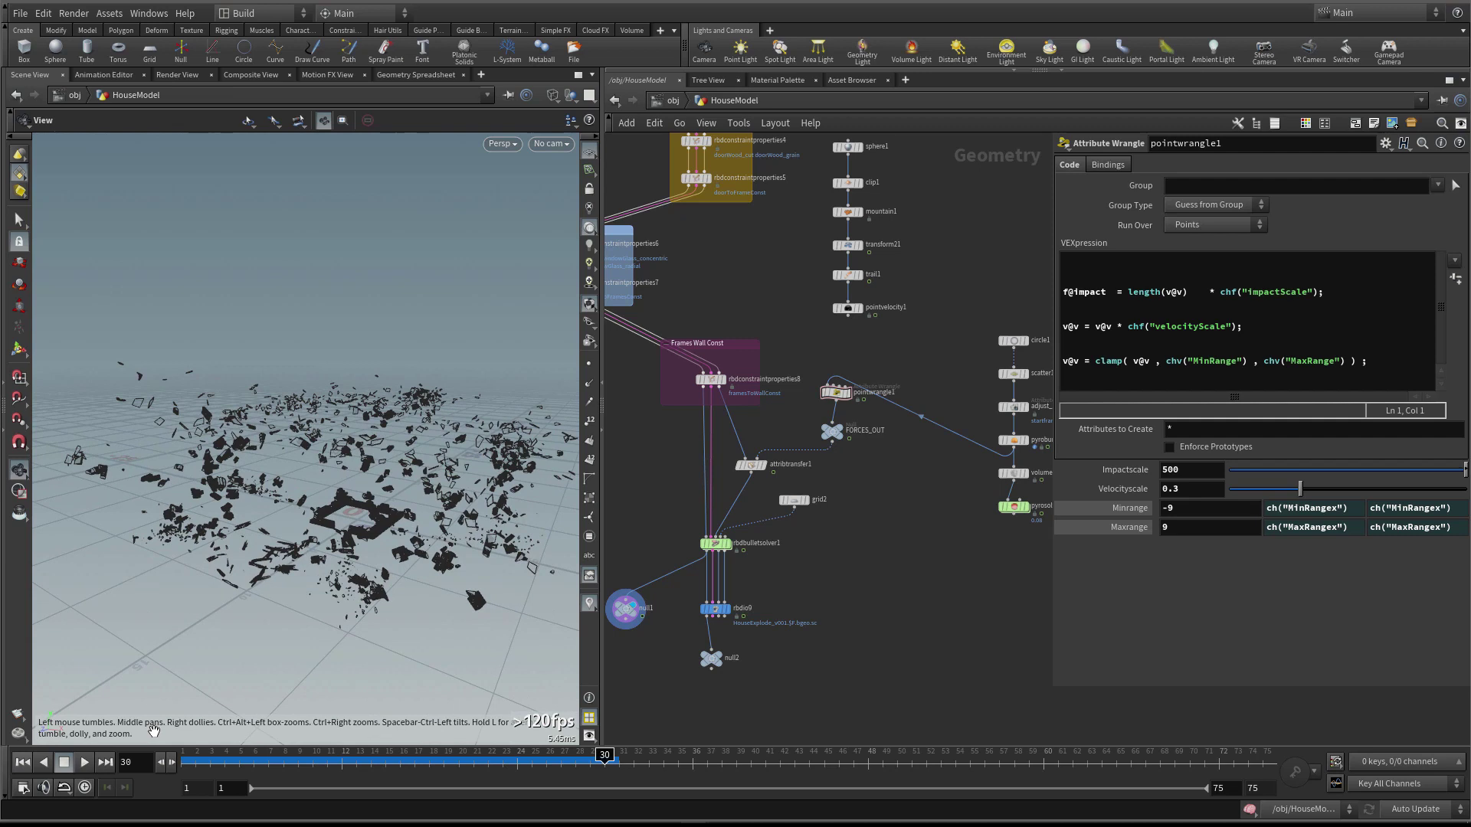
Return to frame 1 and set pointwrangle1's Minrange to -10 and Maxrange to 10
left_click(22, 762)
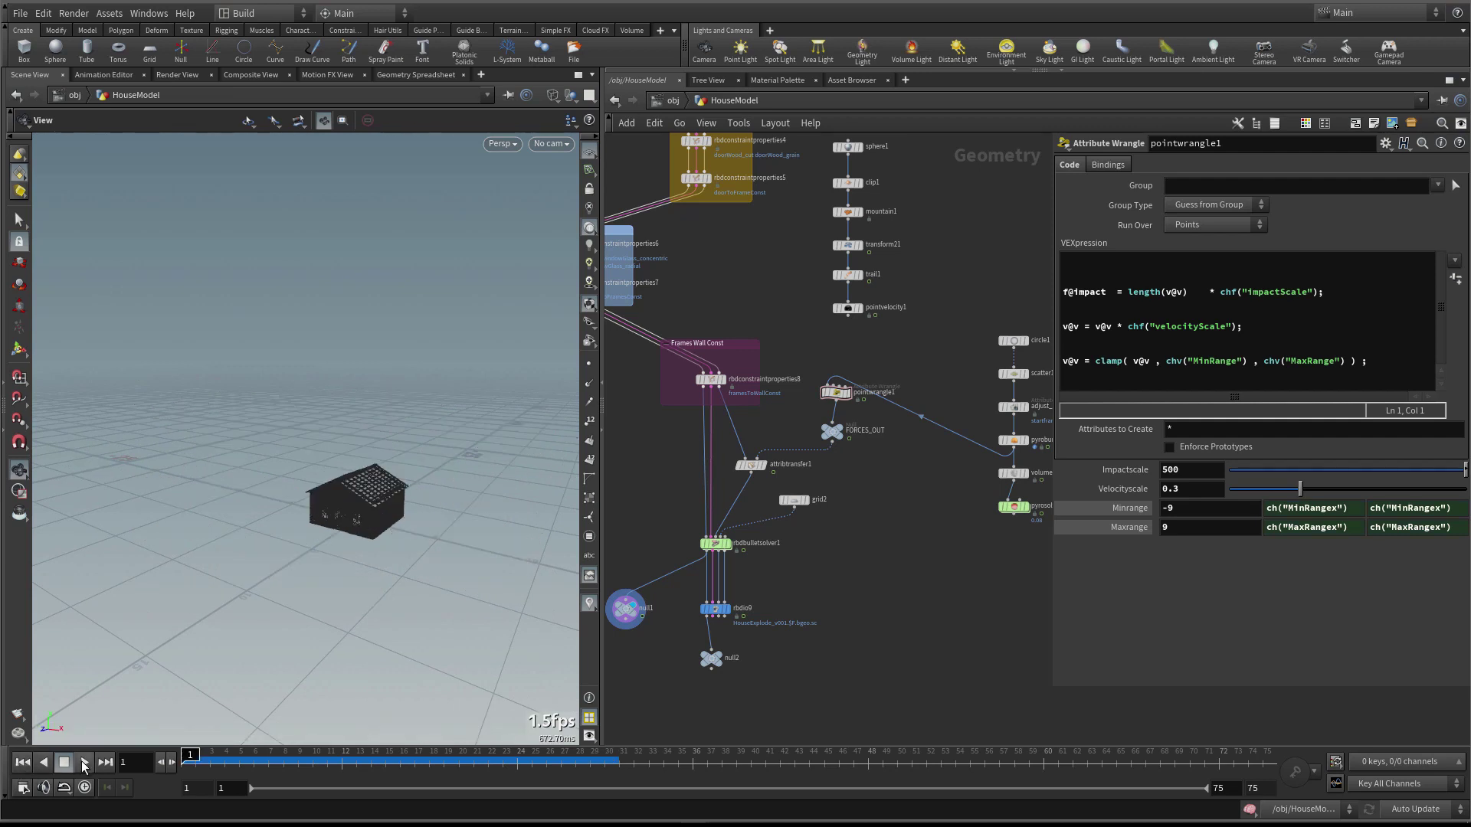
double_click(1201, 508)
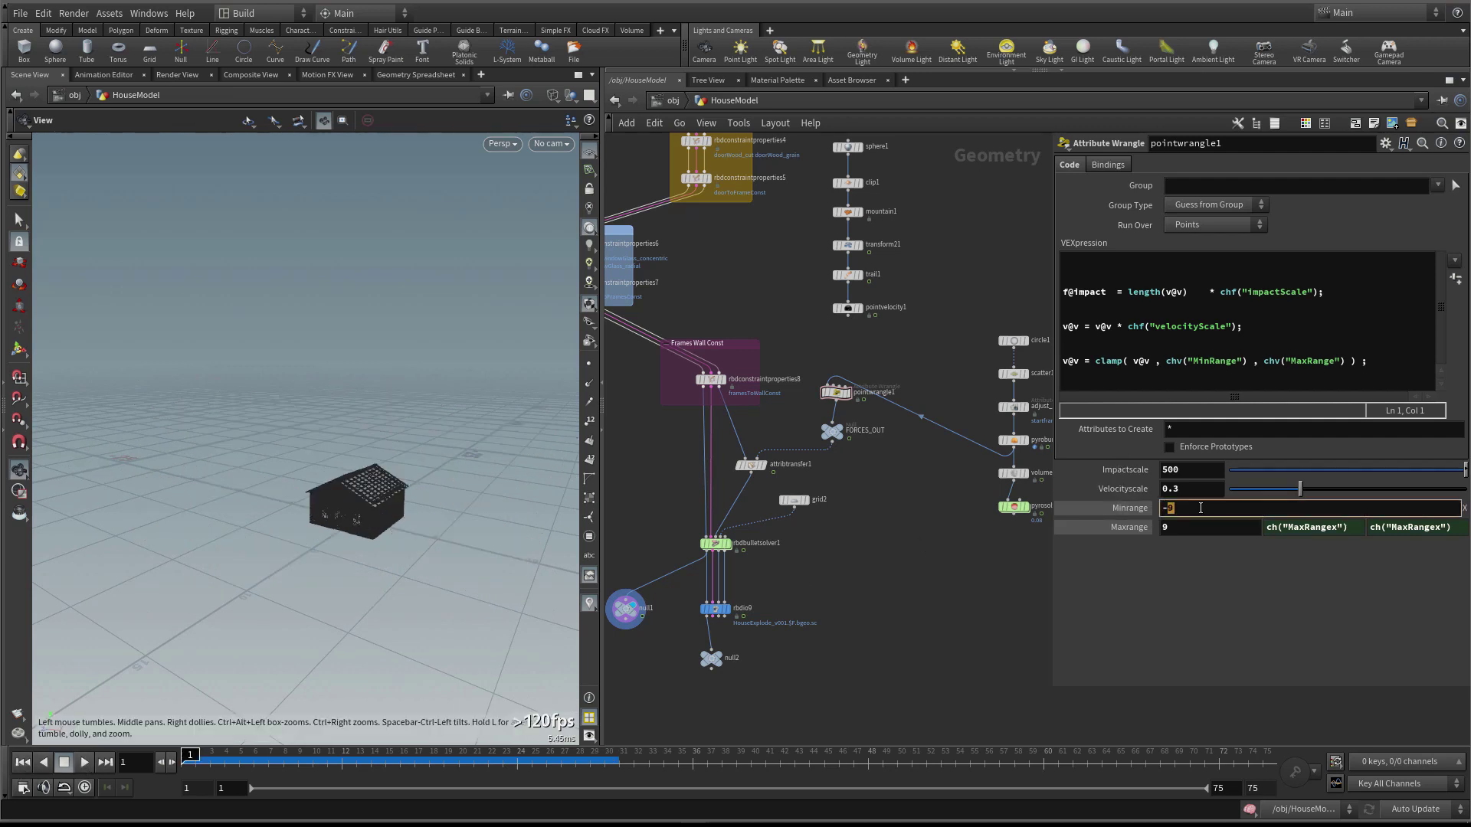
type("10")
double_click(1189, 527)
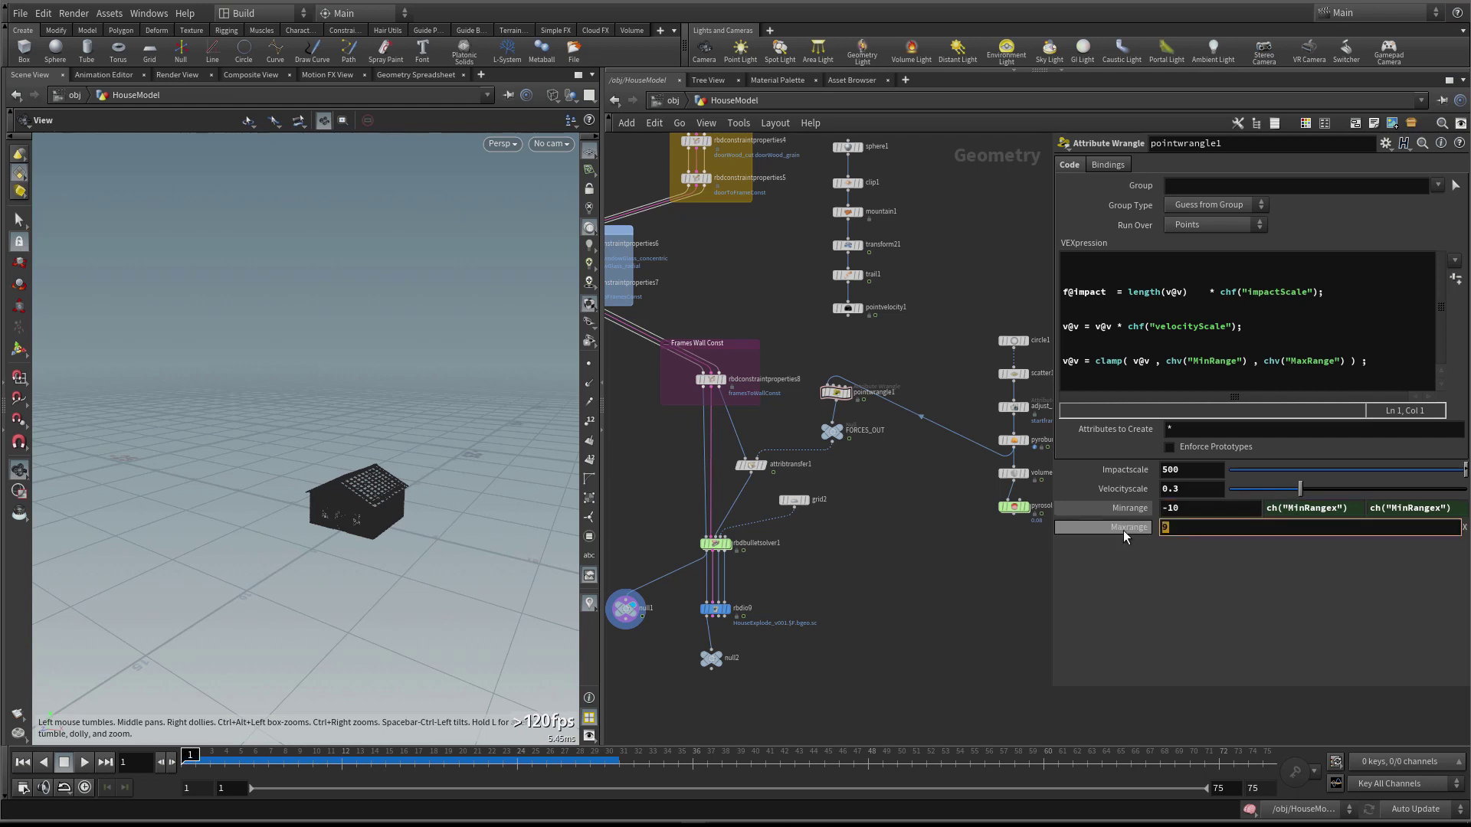
type("10")
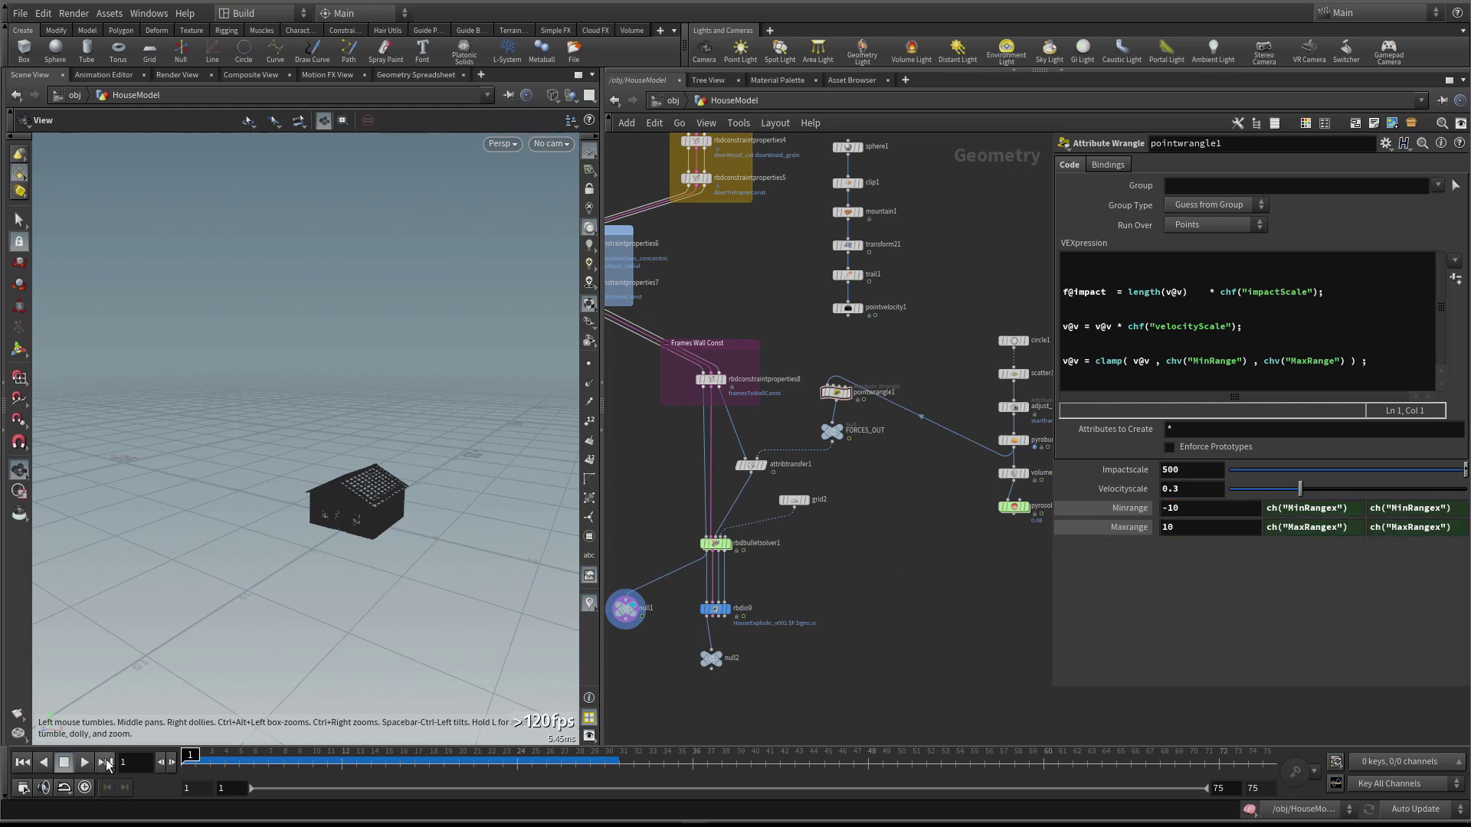
Reset the simulation of rbdbulletsolver1 and play it from frame 1
left_click(715, 543)
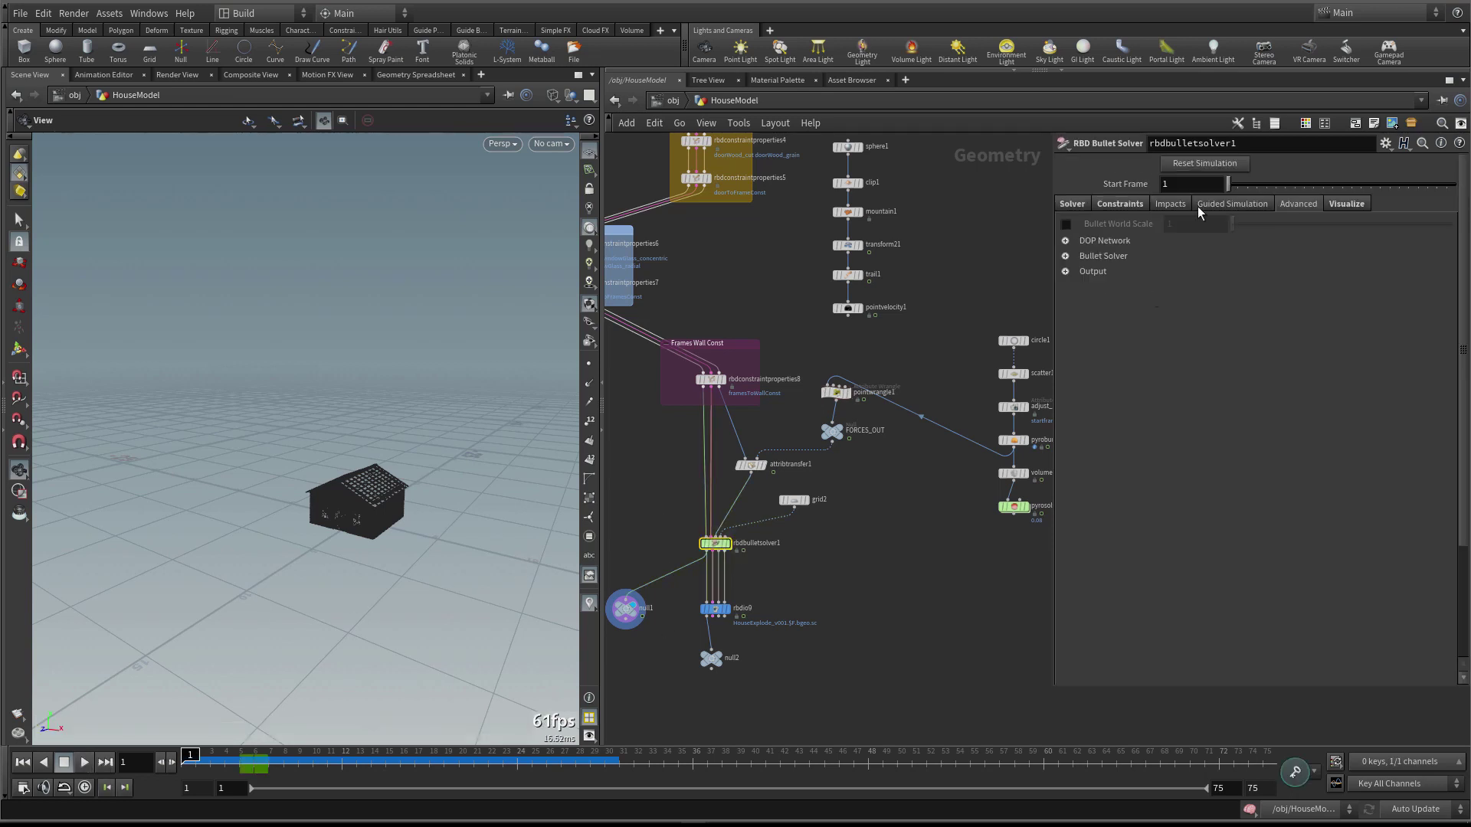
left_click(1226, 164)
left_click(84, 762)
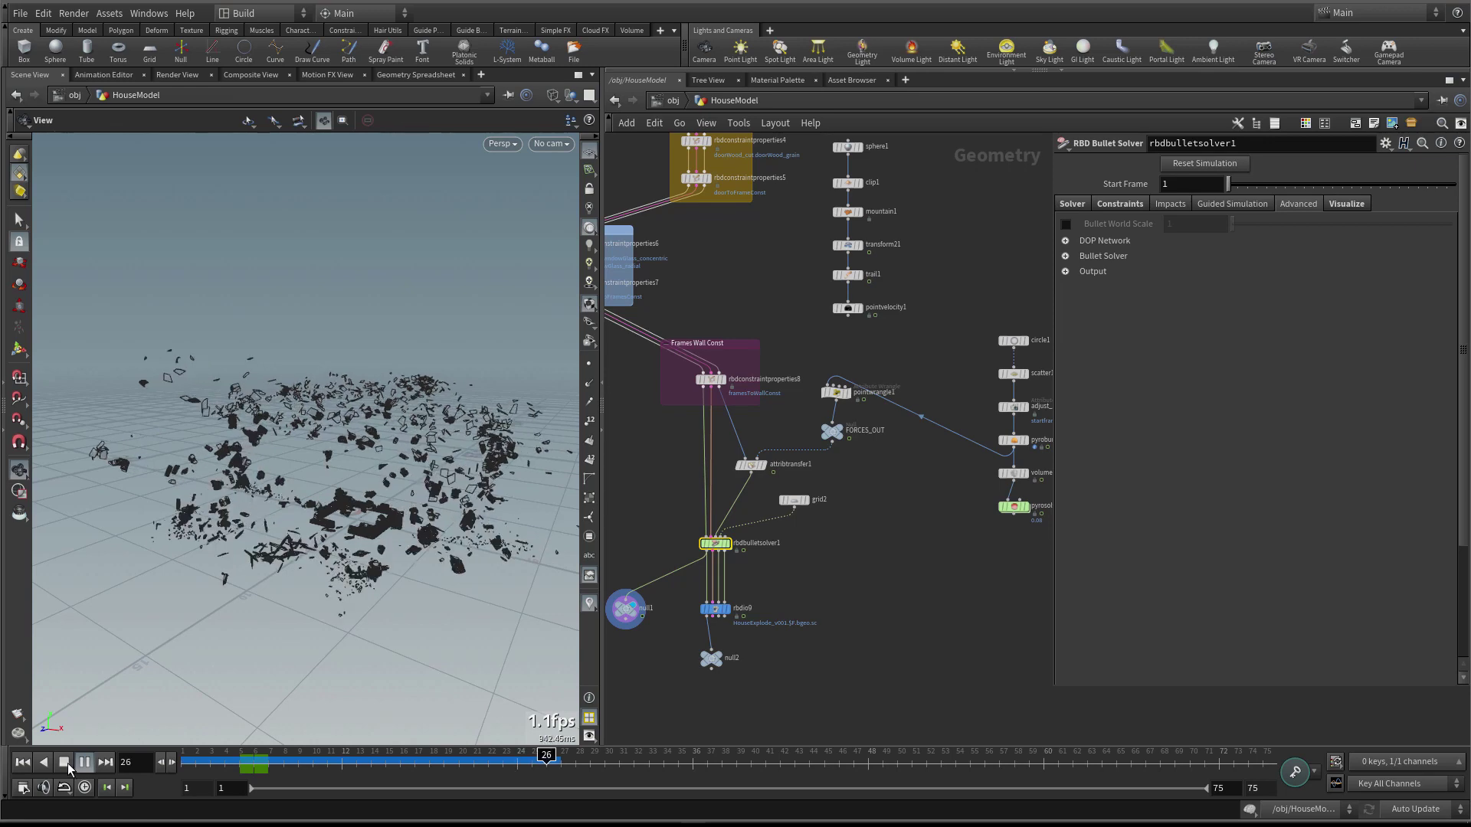
Inspect the flying debris around frame 28 from several angles in both shaded and wireframe display
mouse_move(400, 463)
left_mouse_down()
mouse_move(347, 479)
mouse_move(427, 469)
left_mouse_up()
right_click_drag(426, 469, 392, 452)
key("w")
left_click_drag(365, 460, 427, 446)
right_click_drag(427, 446, 335, 449)
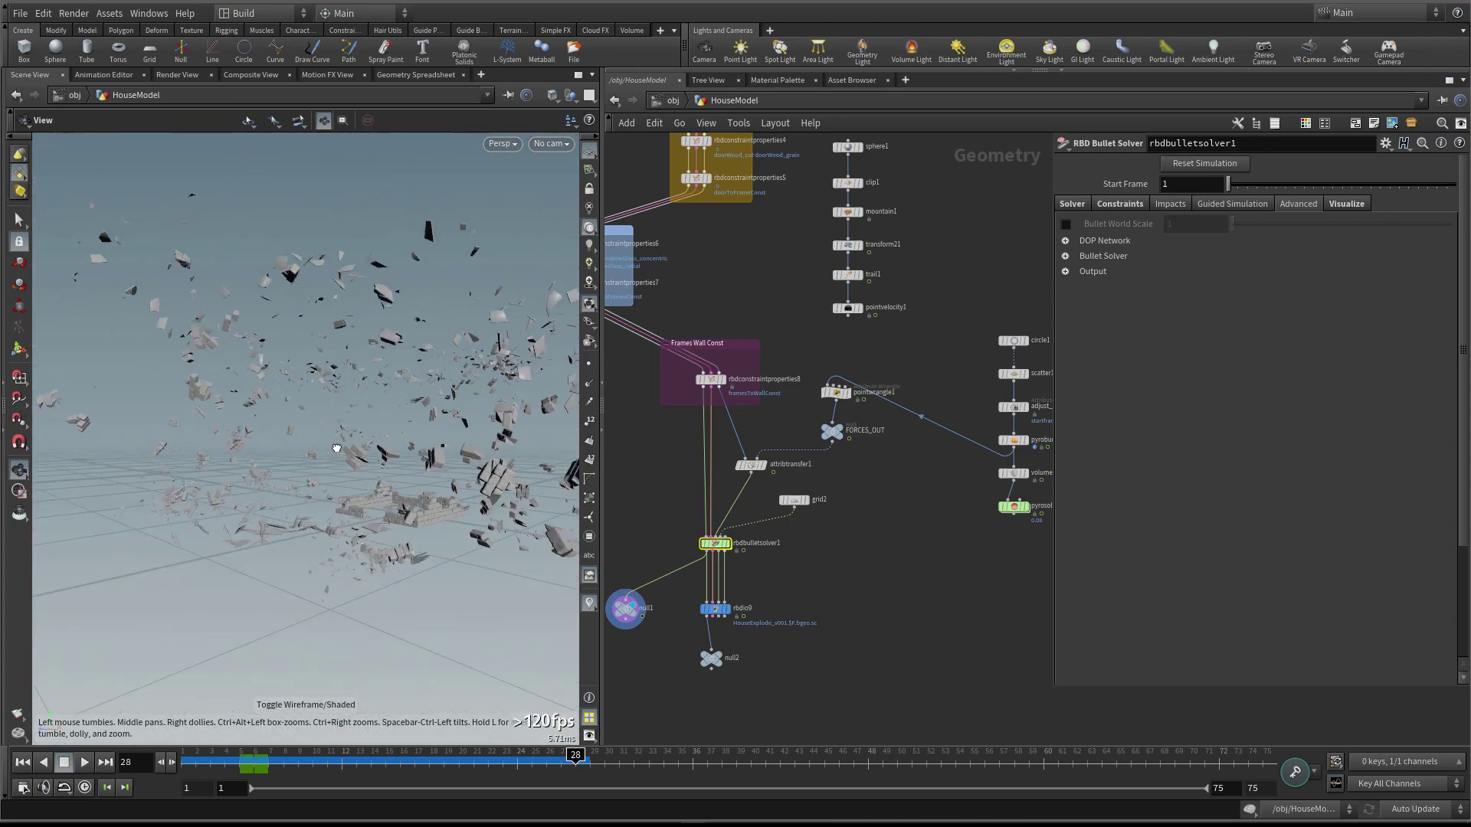
mouse_move(335, 450)
left_mouse_down()
mouse_move(322, 436)
mouse_move(338, 486)
mouse_move(361, 476)
left_mouse_up()
key("w")
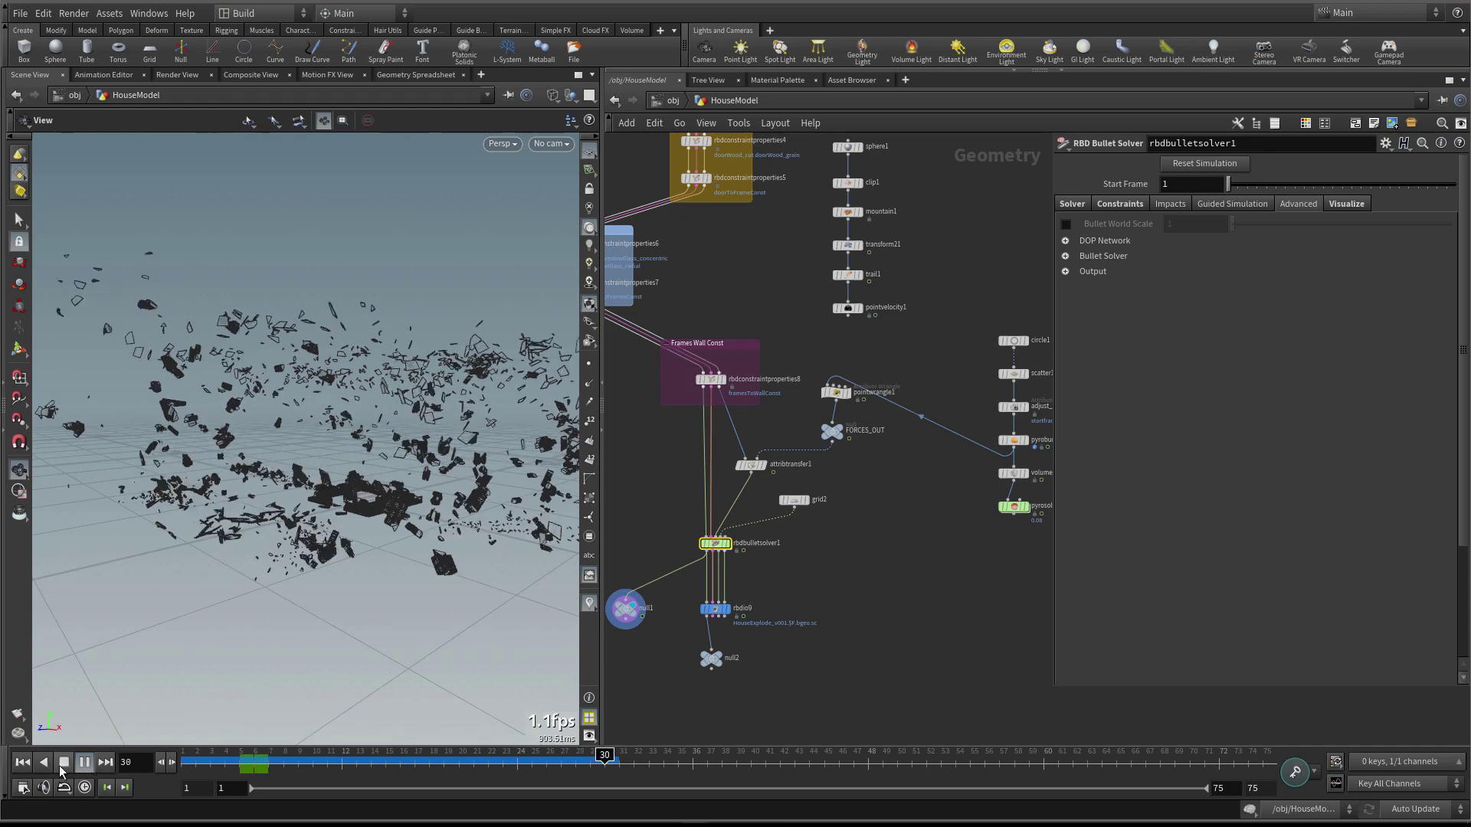
Return to frame 1, display pyrosolver_simple_fireball and play the fireball simulation up to about frame 17
key("ctrl+Up")
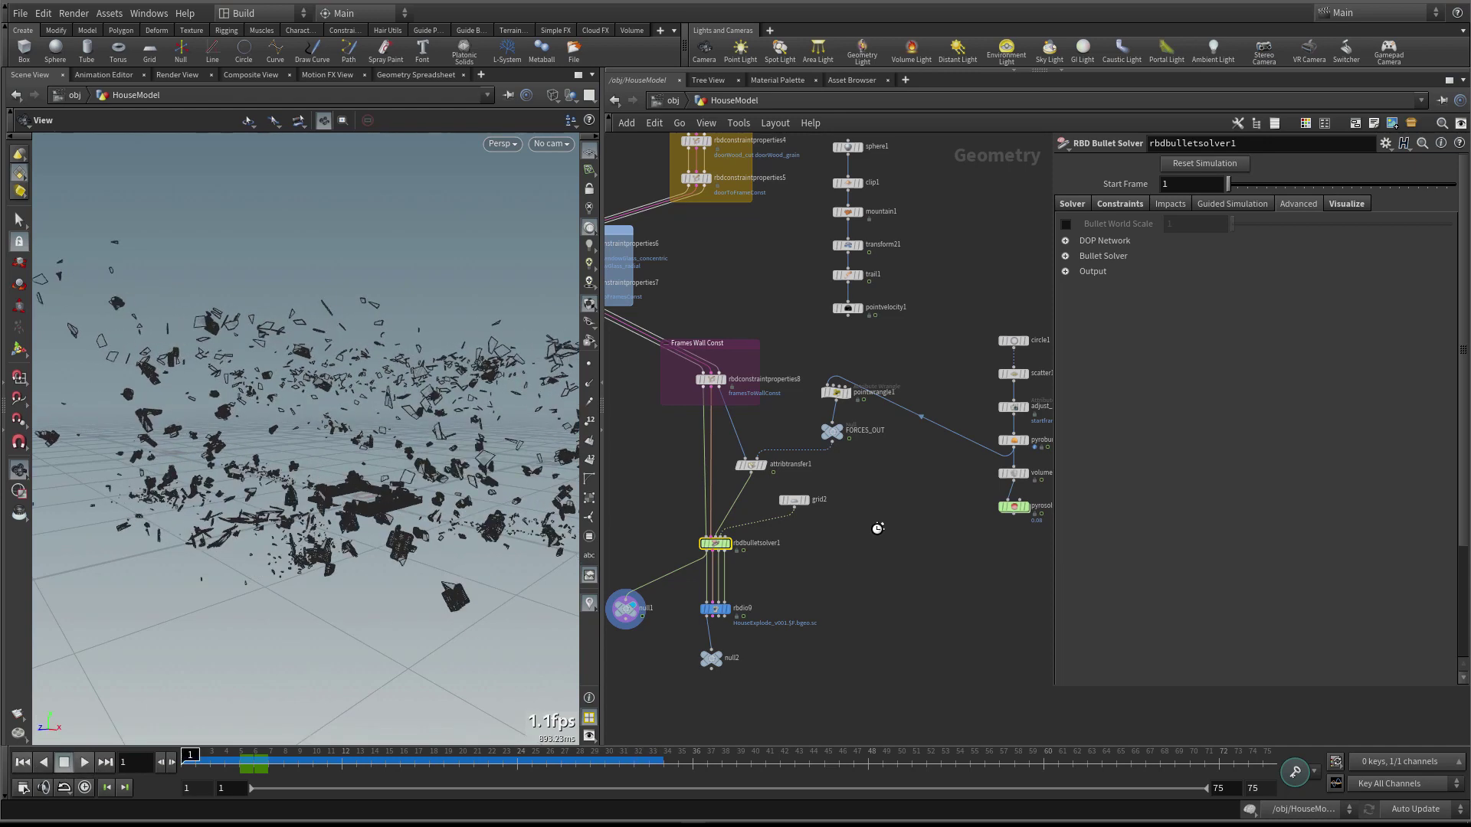
scroll(857, 521, "down", 1)
scroll(857, 515, "up", 1)
middle_click_drag(889, 493, 901, 462)
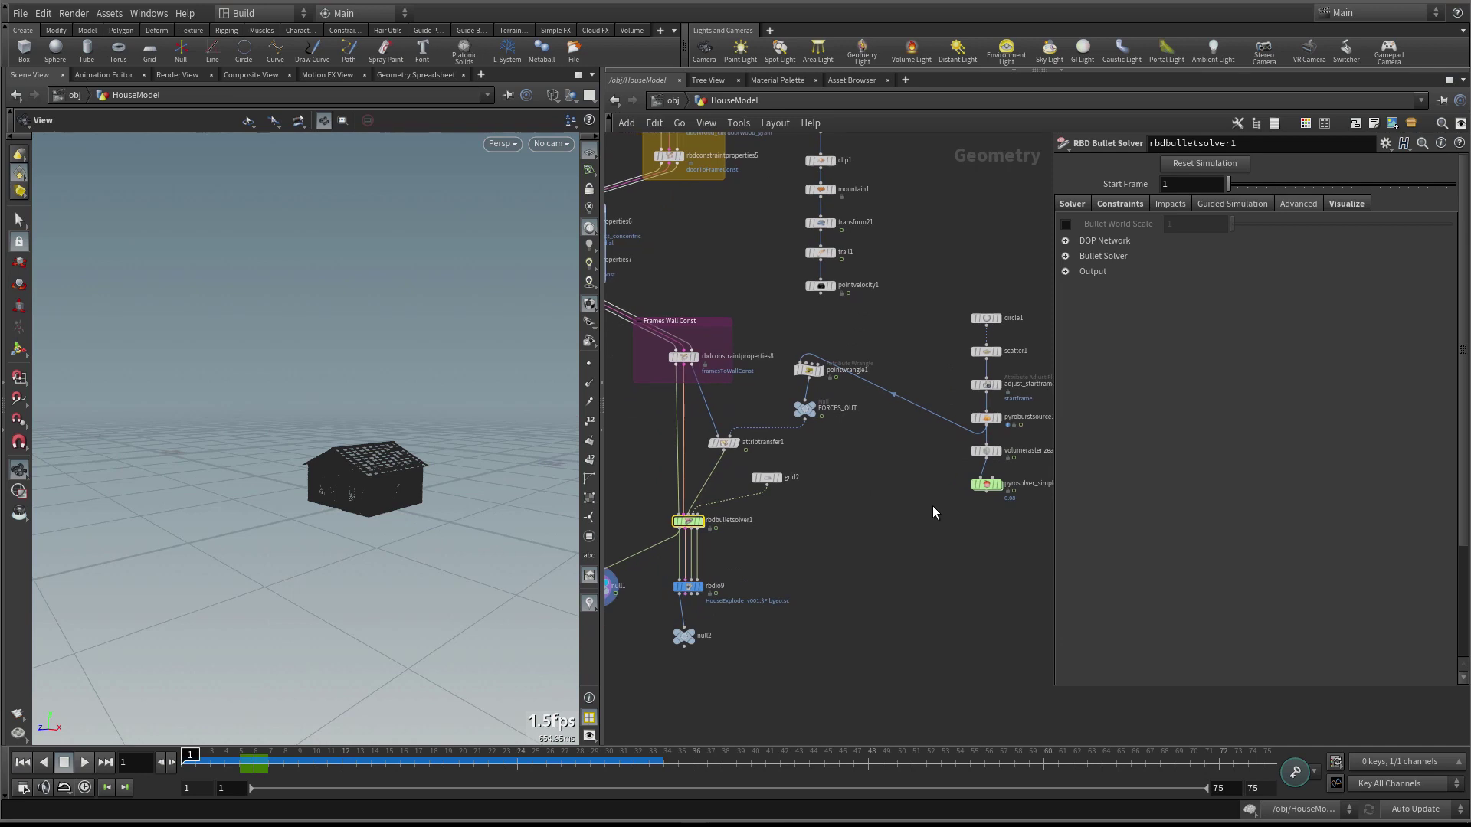
middle_click_drag(985, 490, 938, 492)
left_click(939, 494)
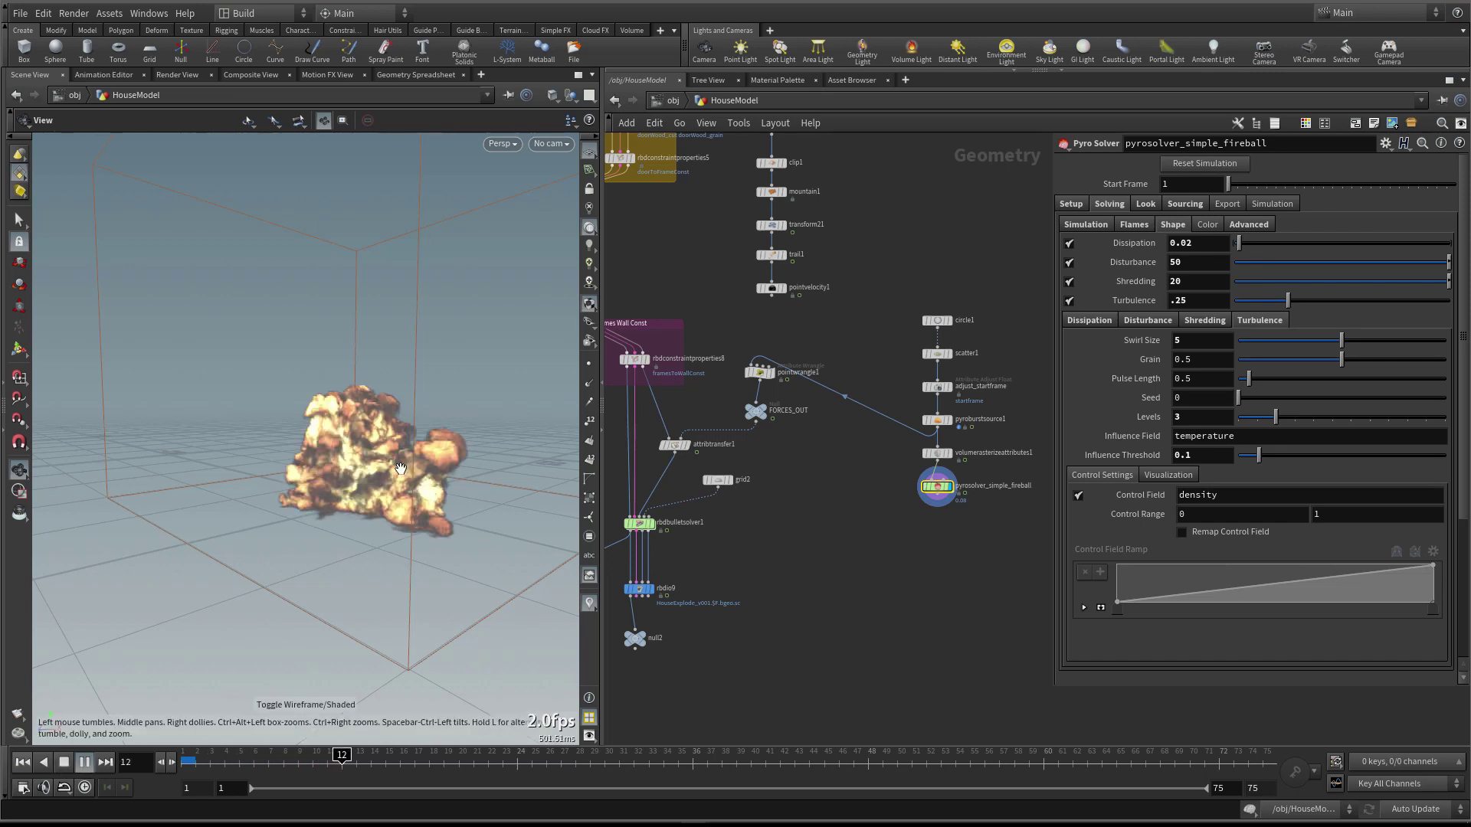
left_click(66, 763)
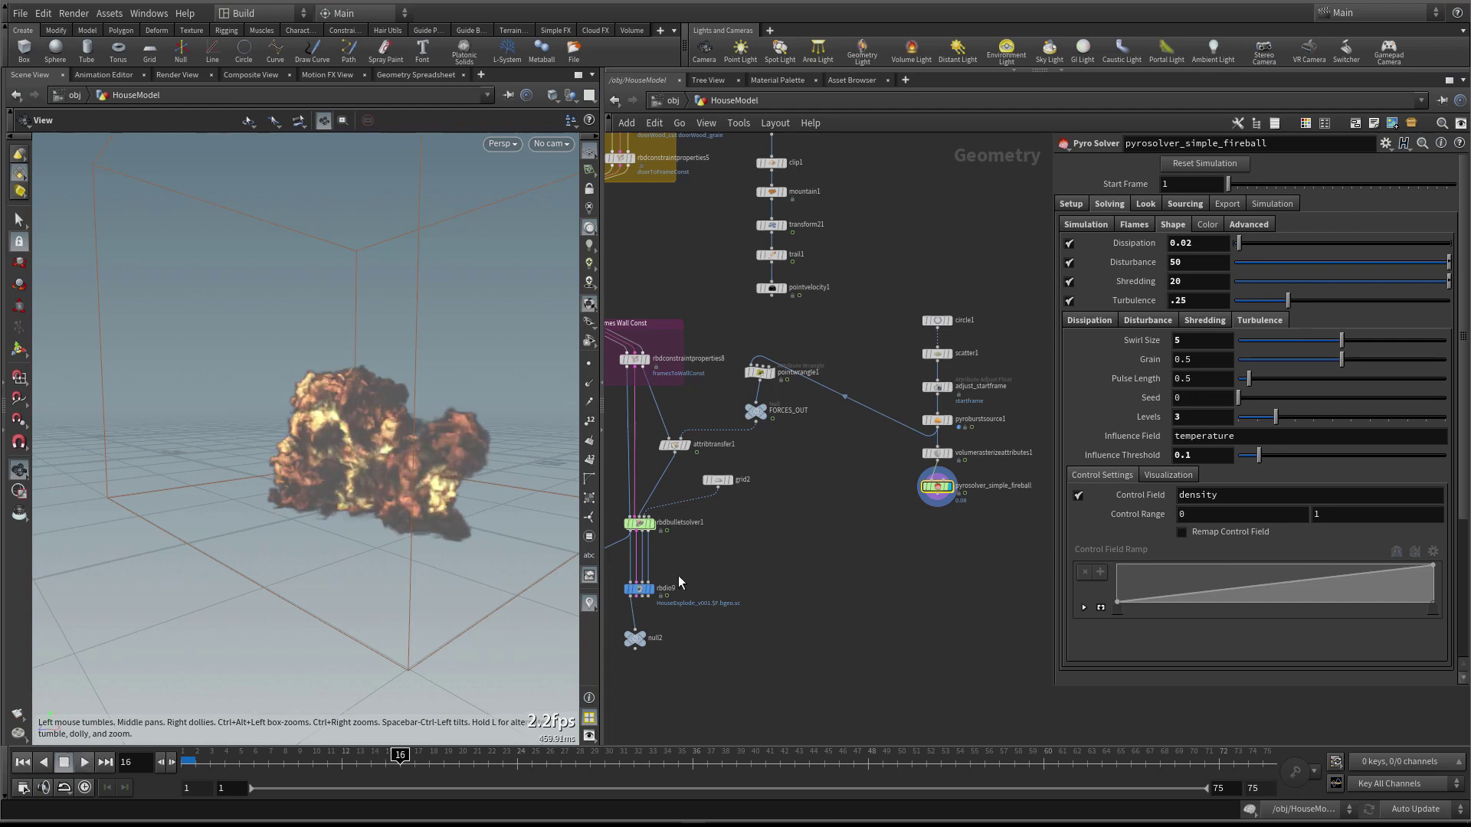
Show the null1 debris as a template together with the displayed fireball
middle_click_drag(622, 590, 715, 570)
mouse_move(653, 581)
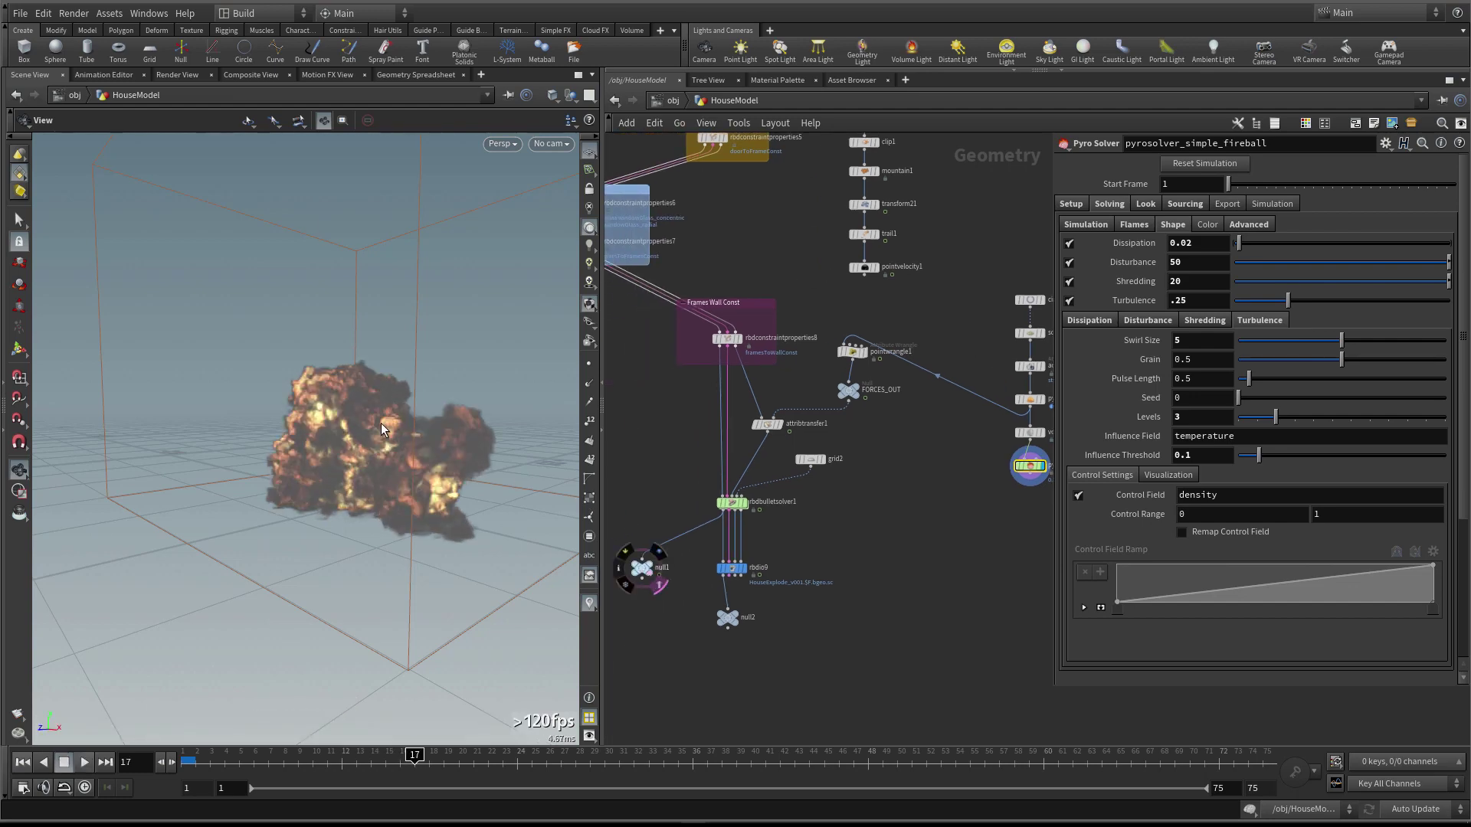
left_click_drag(381, 430, 419, 429)
Return to frame 1, frame the house in the view and render a flipbook of frames 1 to 75
left_click(22, 763)
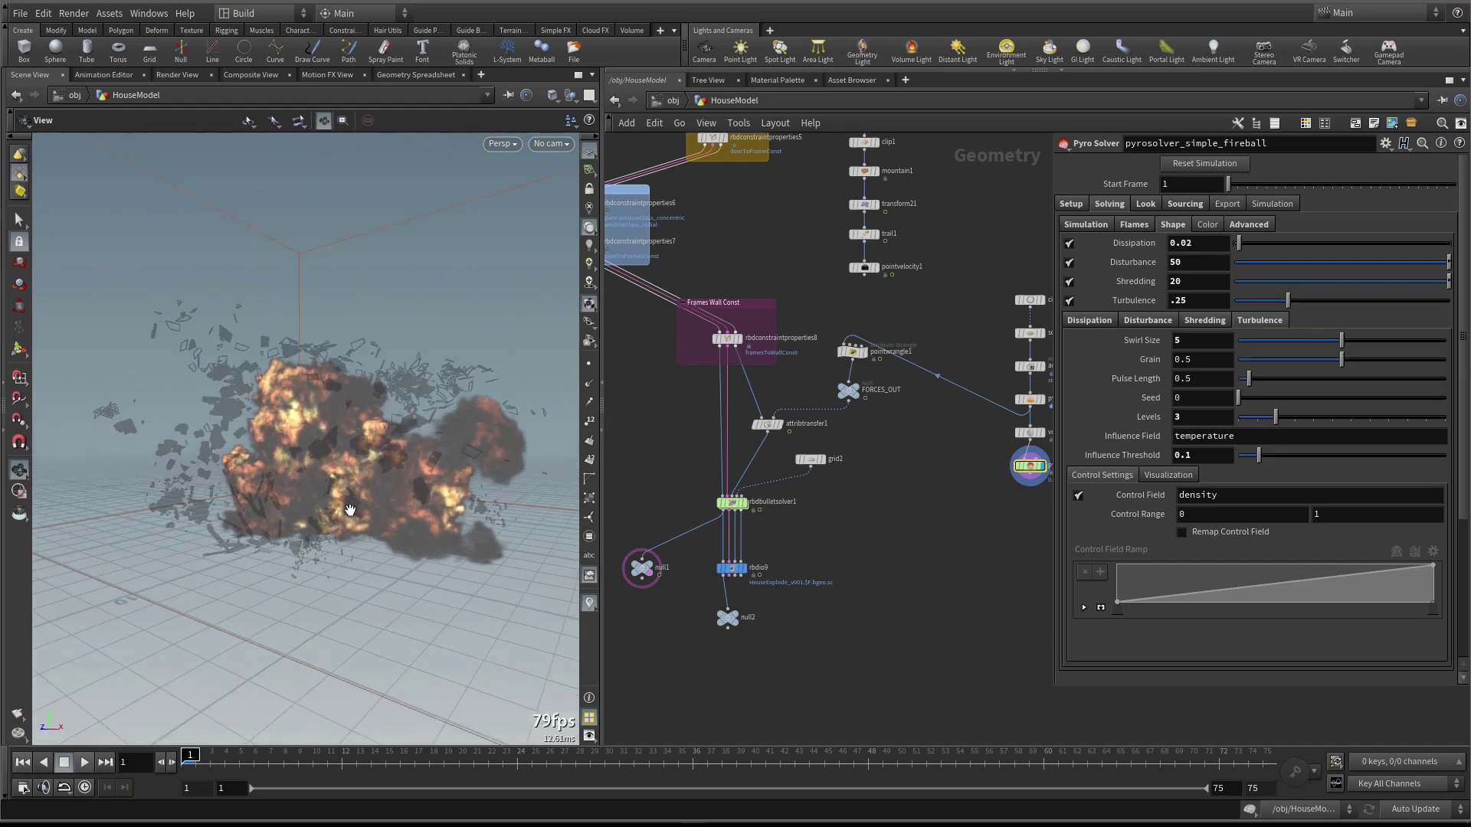
mouse_move(350, 510)
left_mouse_down()
mouse_move(405, 496)
mouse_move(377, 501)
left_mouse_up()
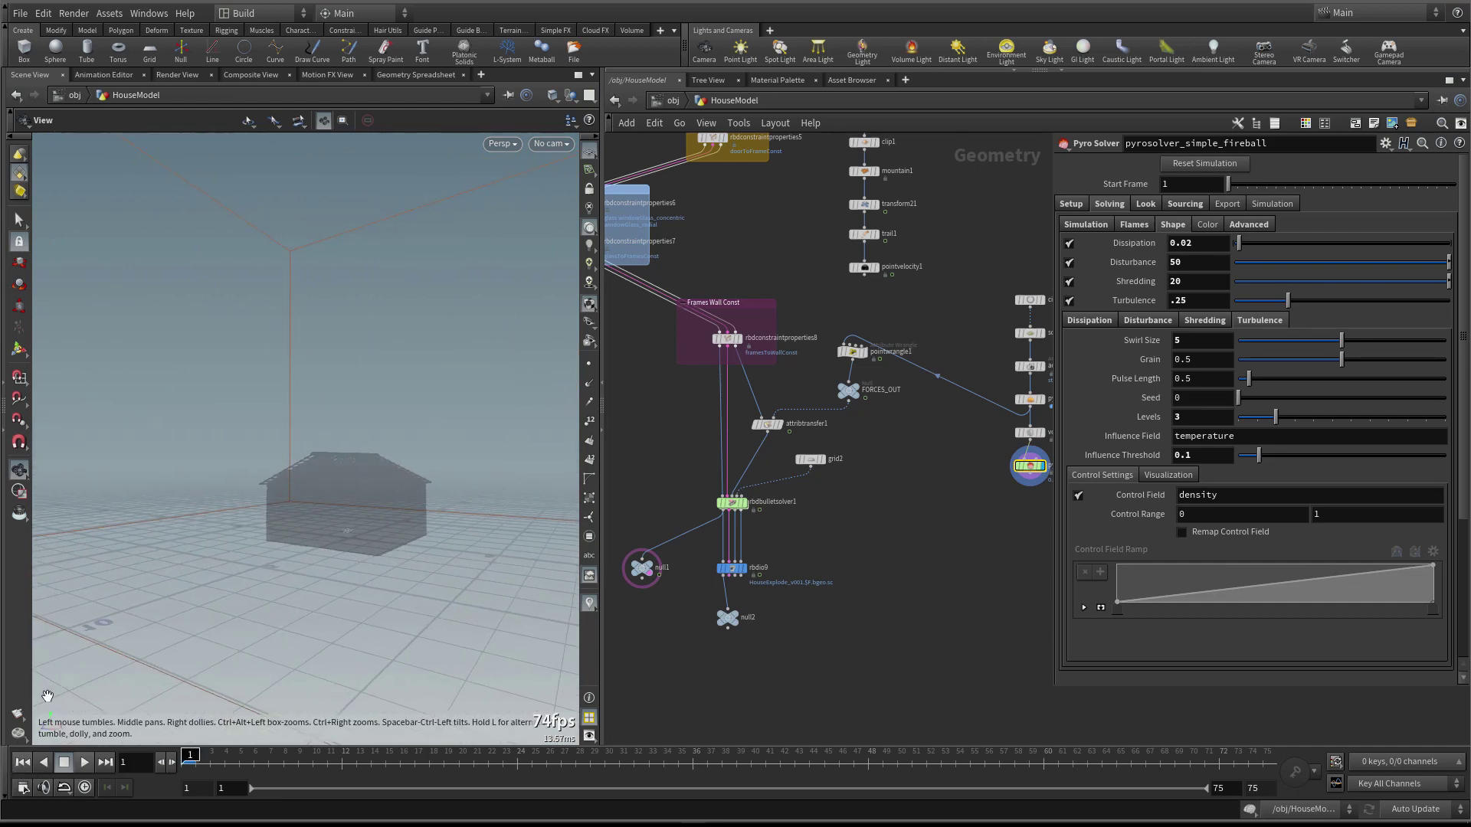
left_click_drag(47, 695, 68, 695)
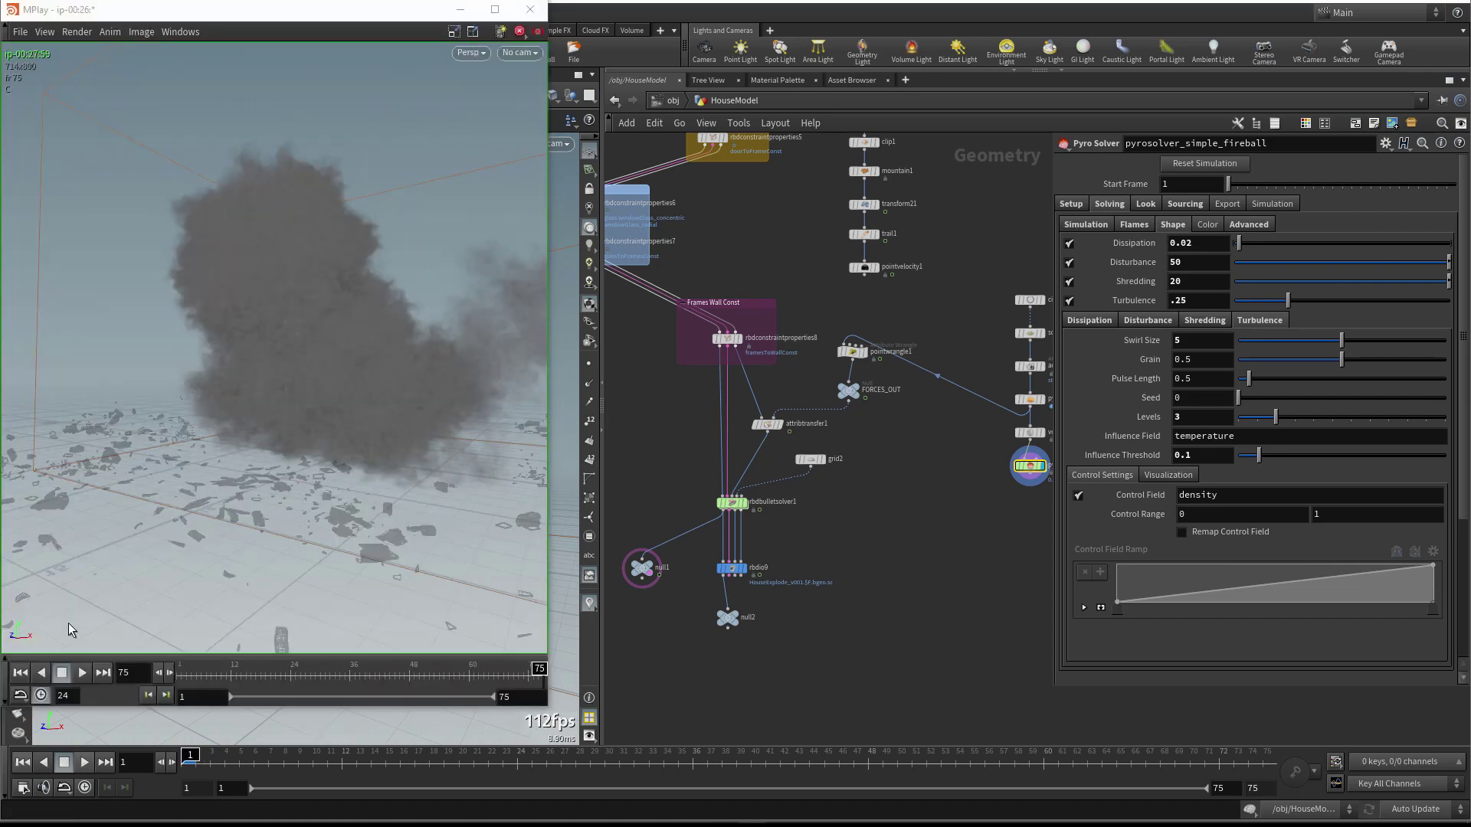
Play back the rendered flipbook in a widened MPlay window and close it after reviewing the explosion
left_click(82, 673)
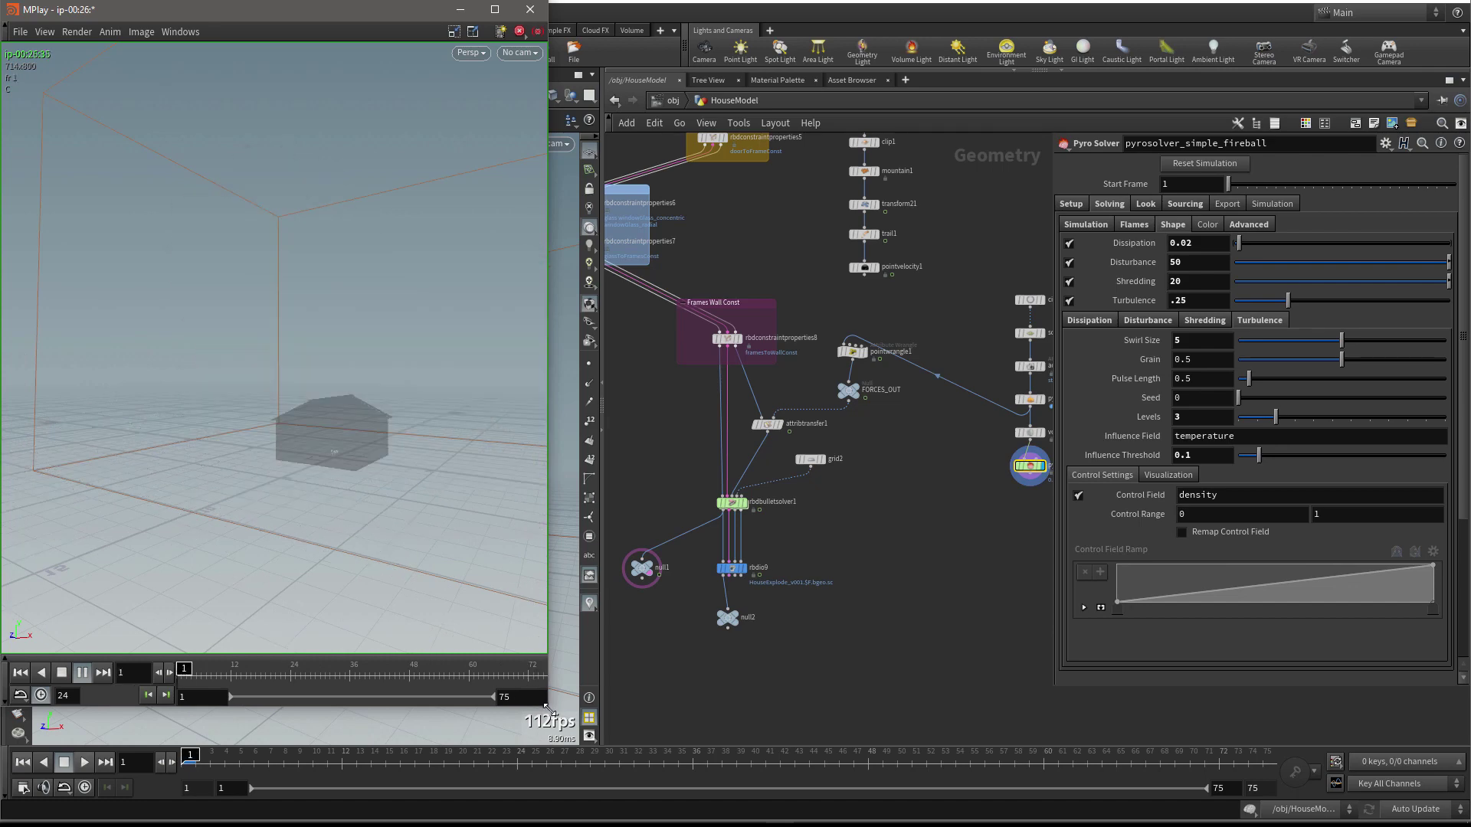
left_click_drag(542, 709, 671, 706)
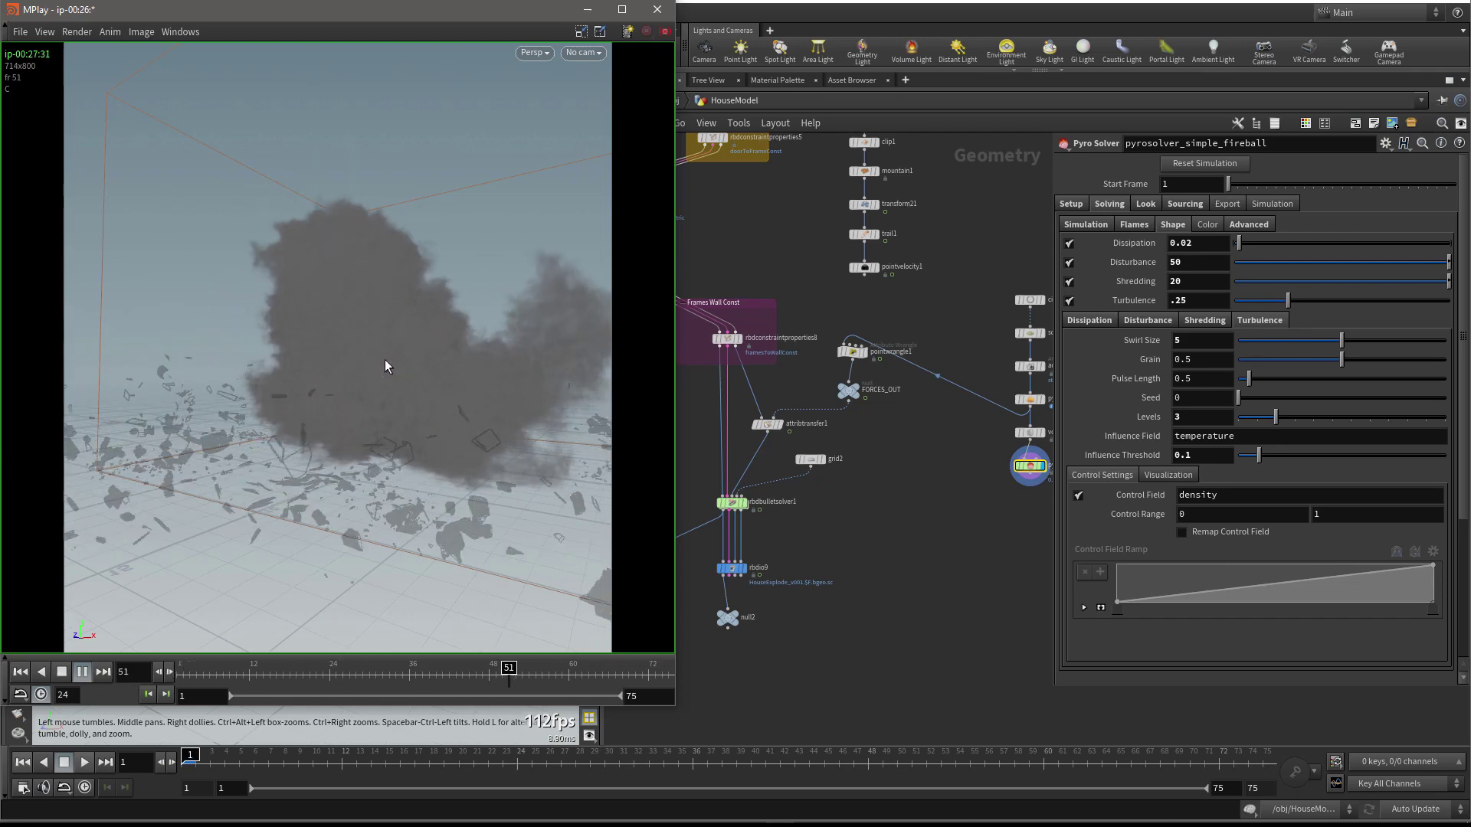
left_click(658, 11)
Set rbdio9's geometry file to $HIP/geo/HouseExplode_v002.$F.bgeo.sc and save the simulation for frames 1 to 75 to disk
scroll(871, 507, "up", 2)
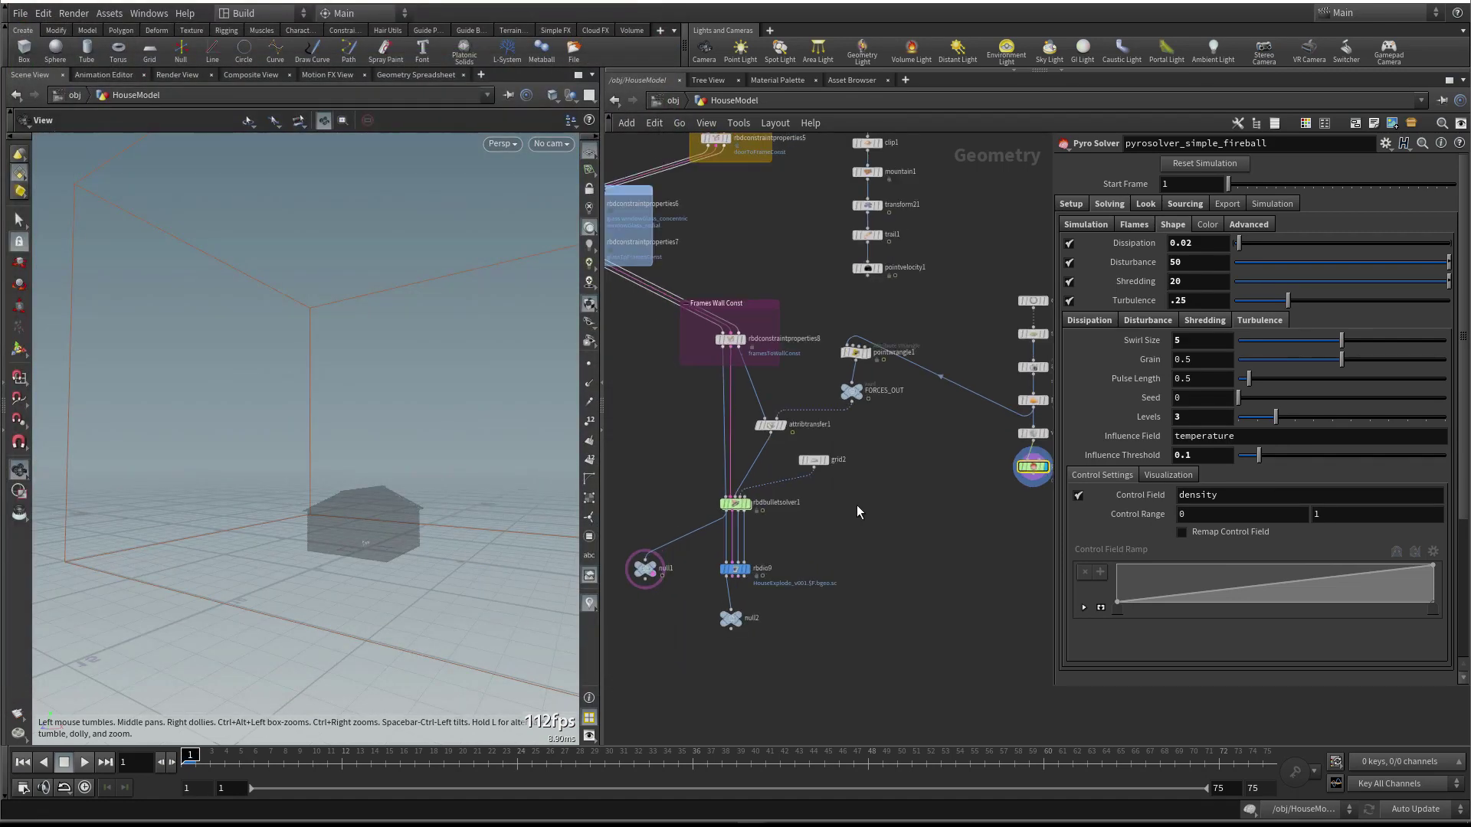
scroll(856, 503, "down", 2)
left_click(731, 503)
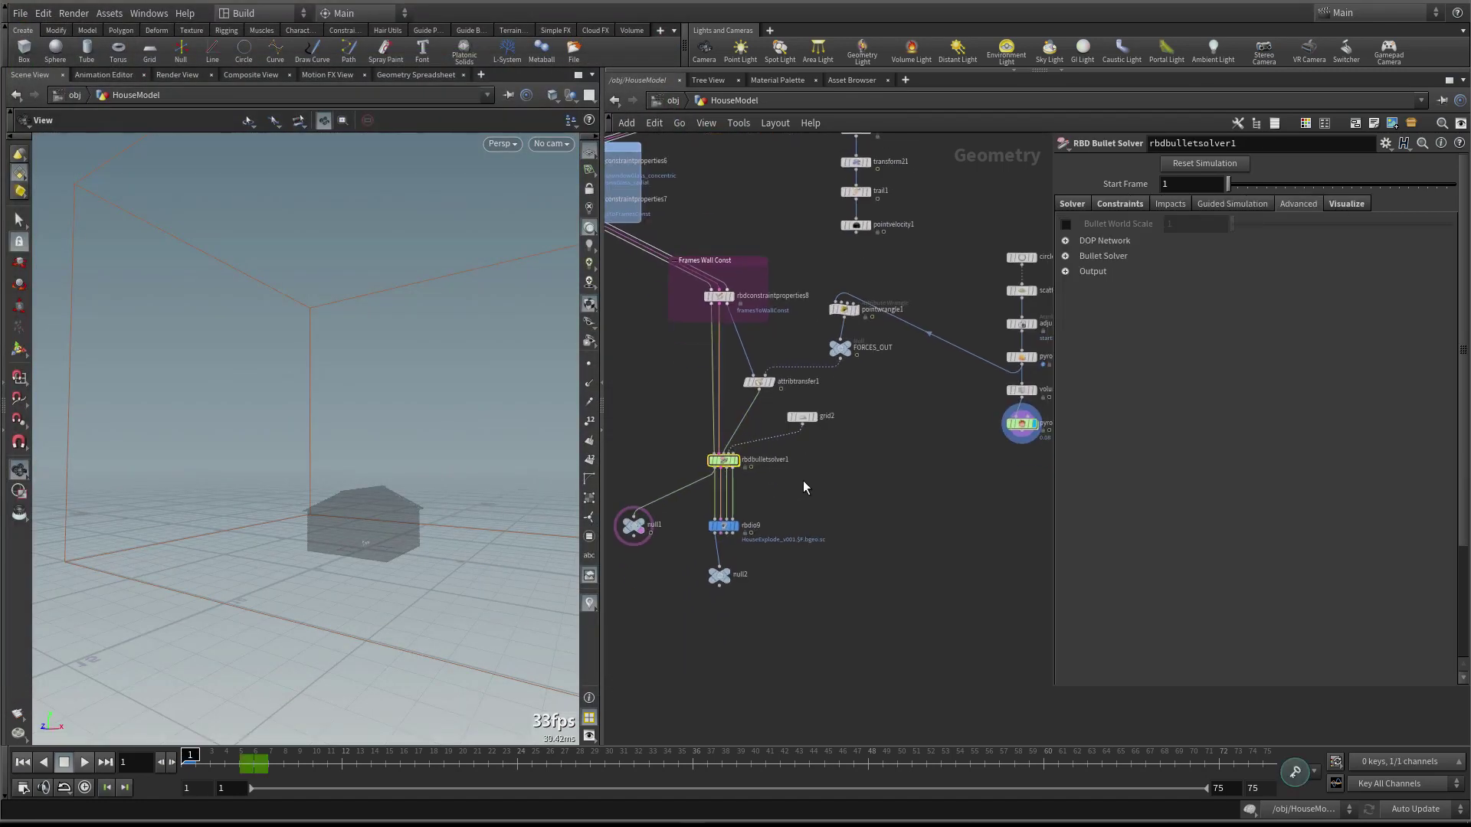
middle_click_drag(922, 442, 887, 462)
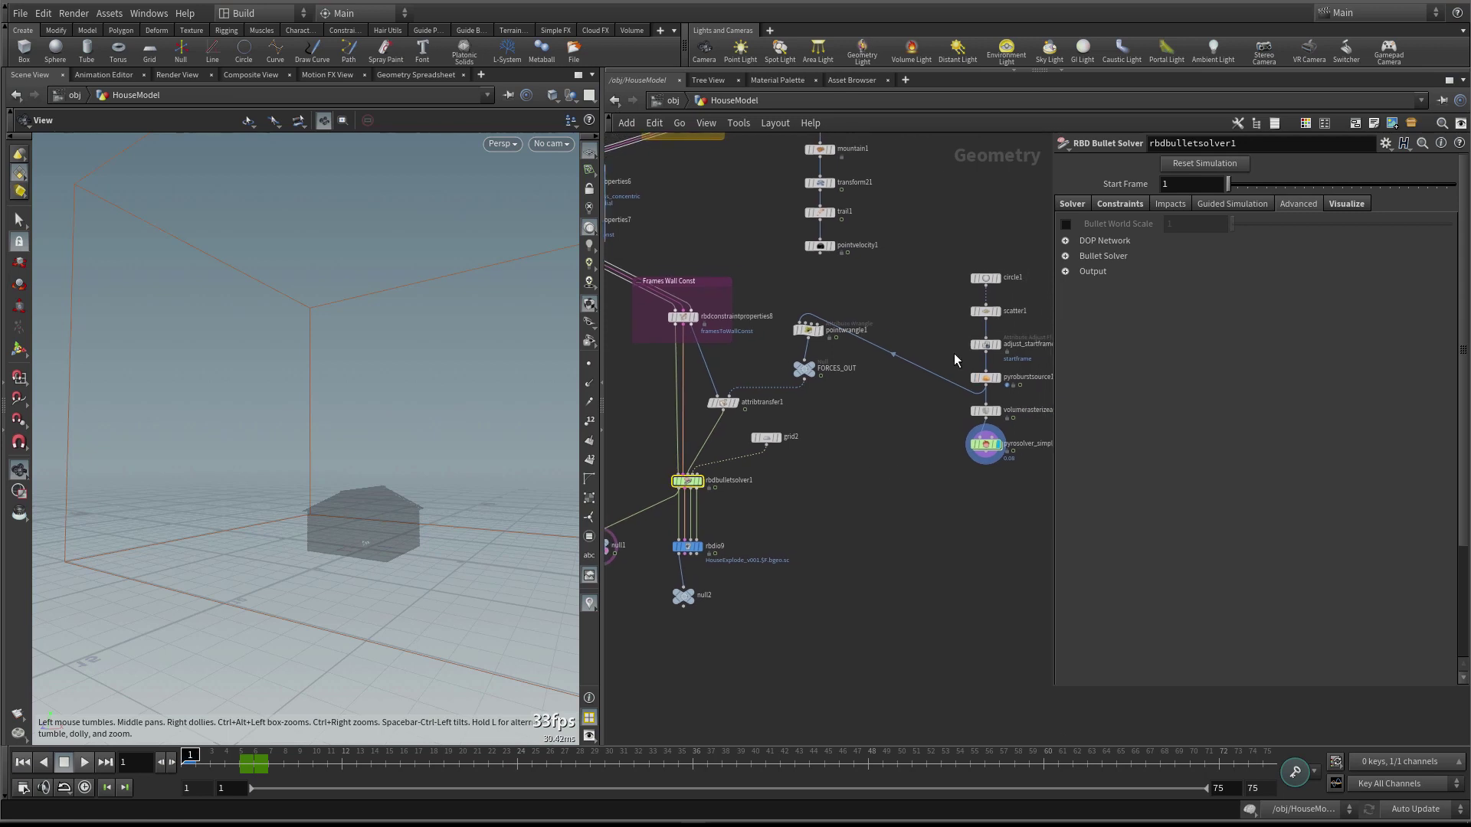
middle_click_drag(762, 515, 786, 505)
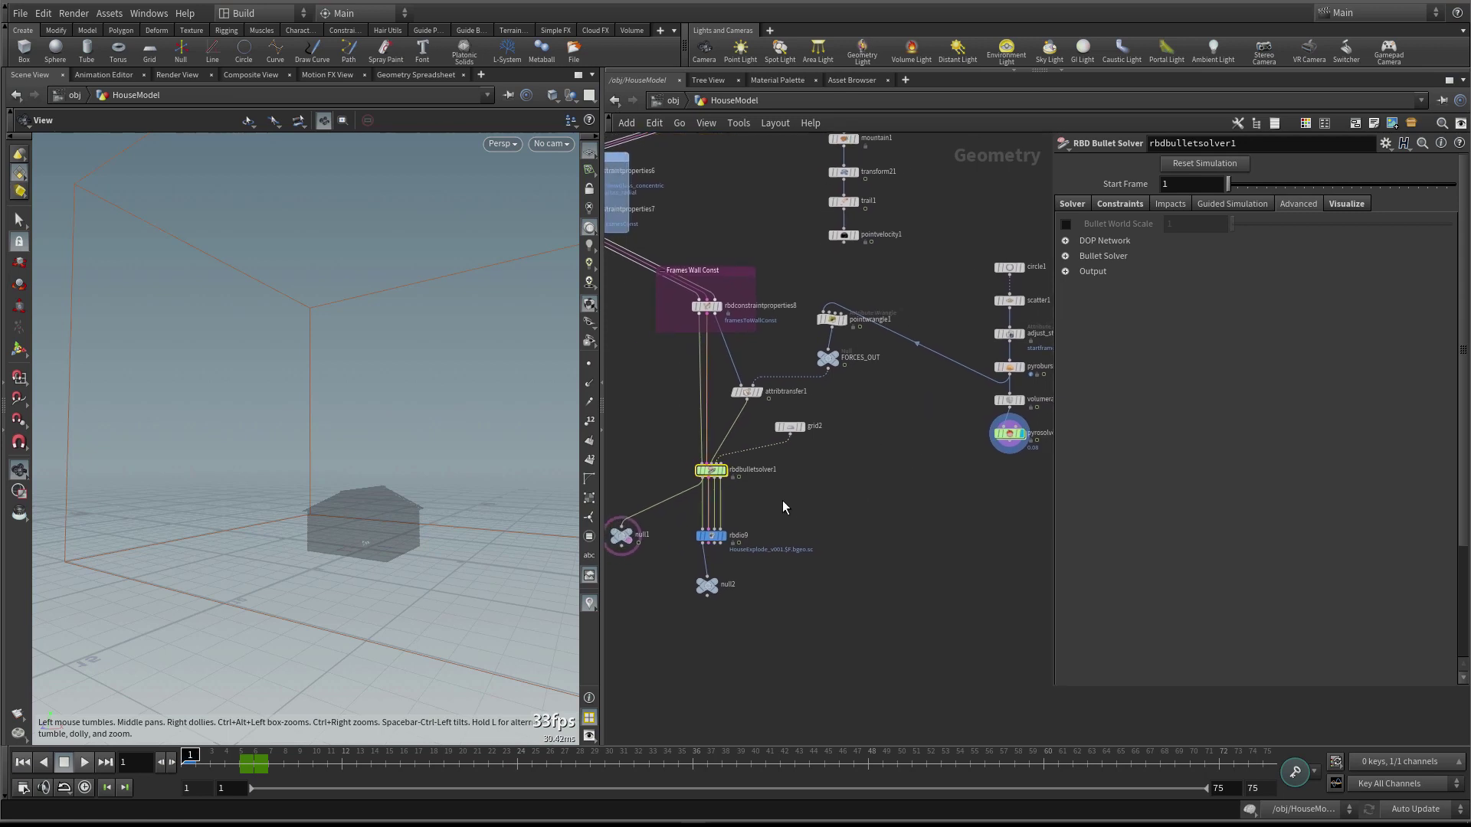
left_click(711, 536)
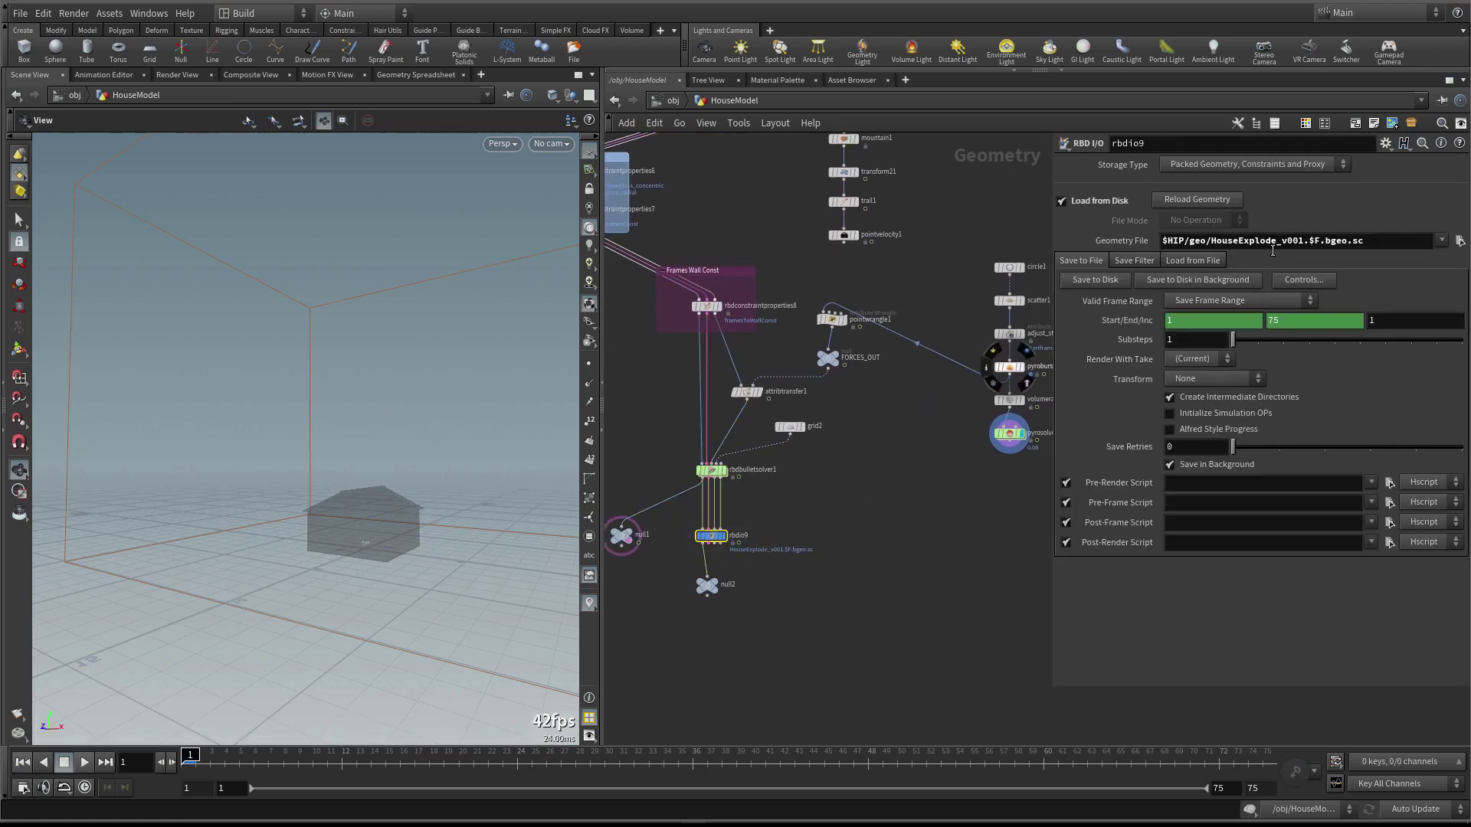
left_click(1302, 240)
type("2")
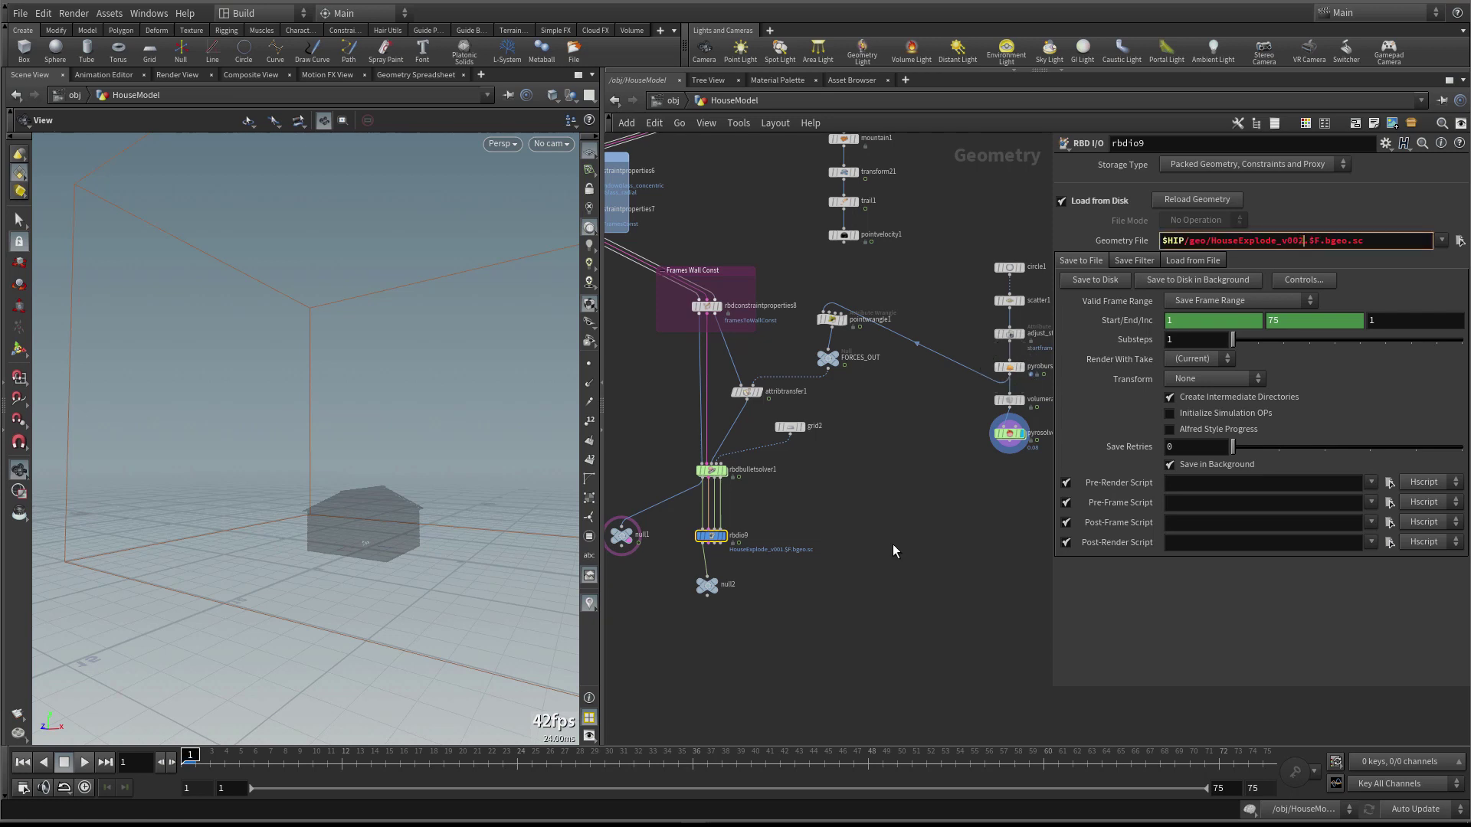
key("Return")
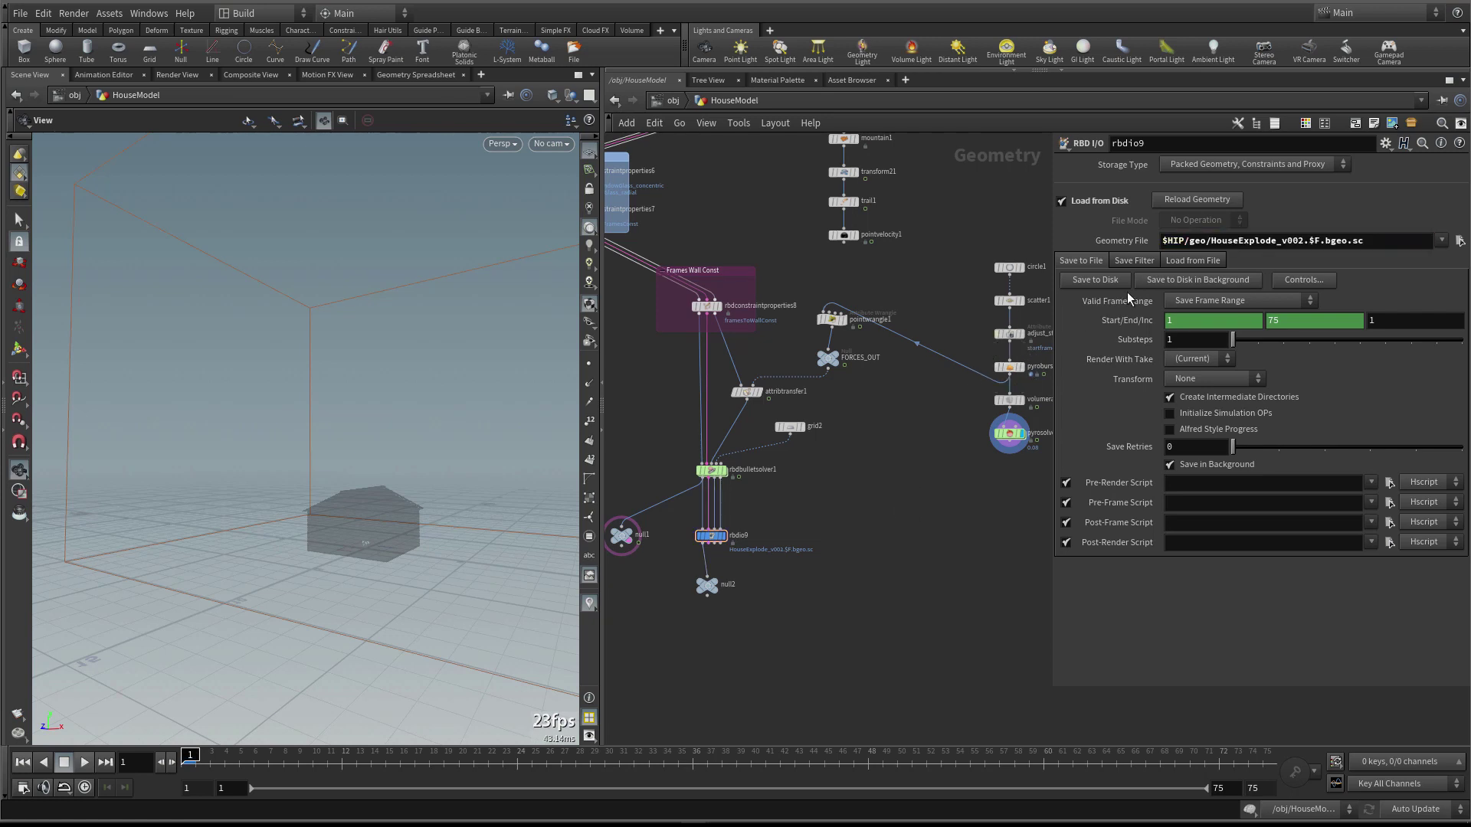
left_click(1095, 280)
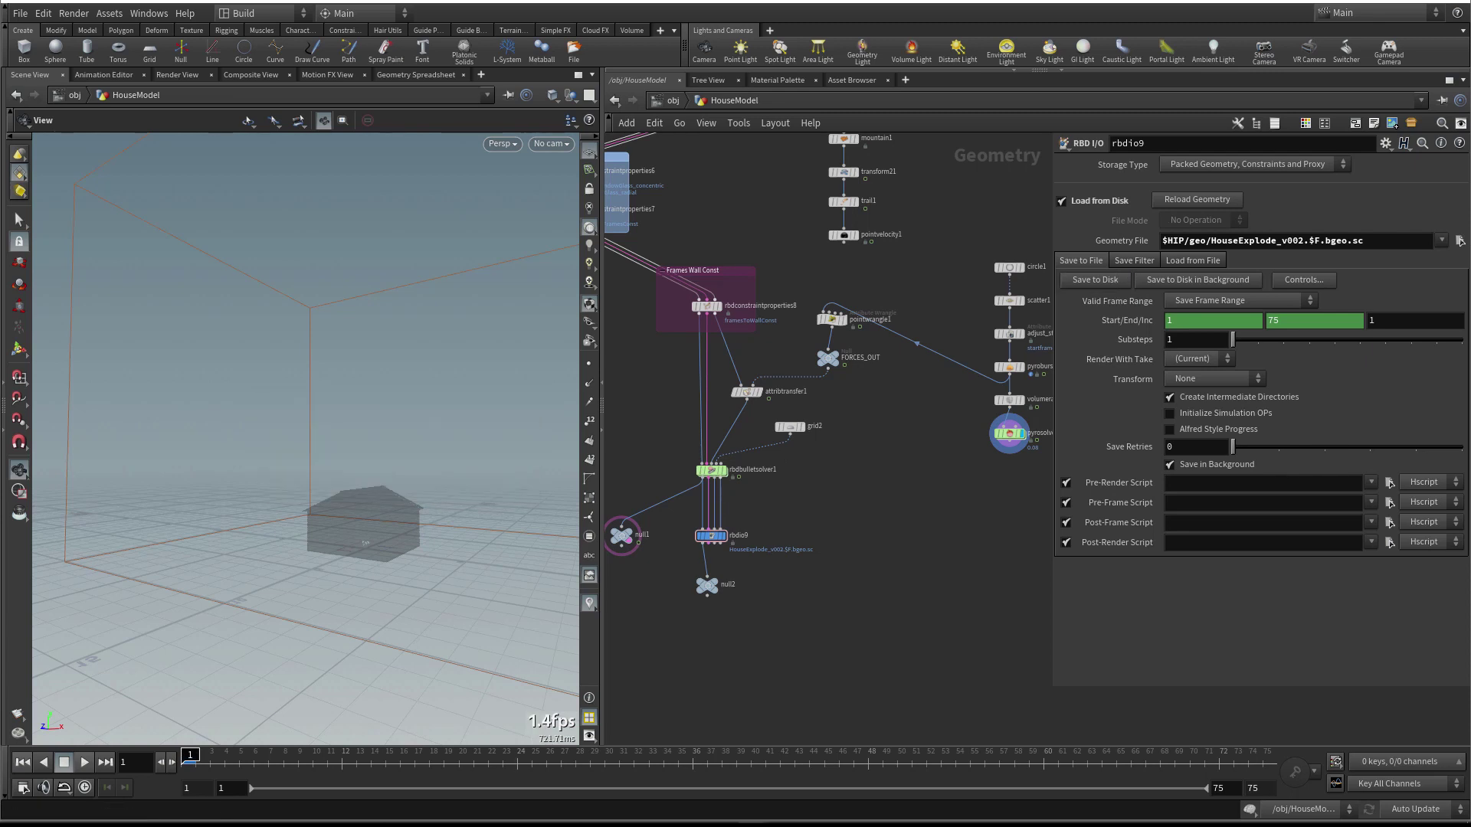
Display null2, scrub the cached house destruction up to frame 36 and return to frame 1
scroll(722, 582, "up", 2)
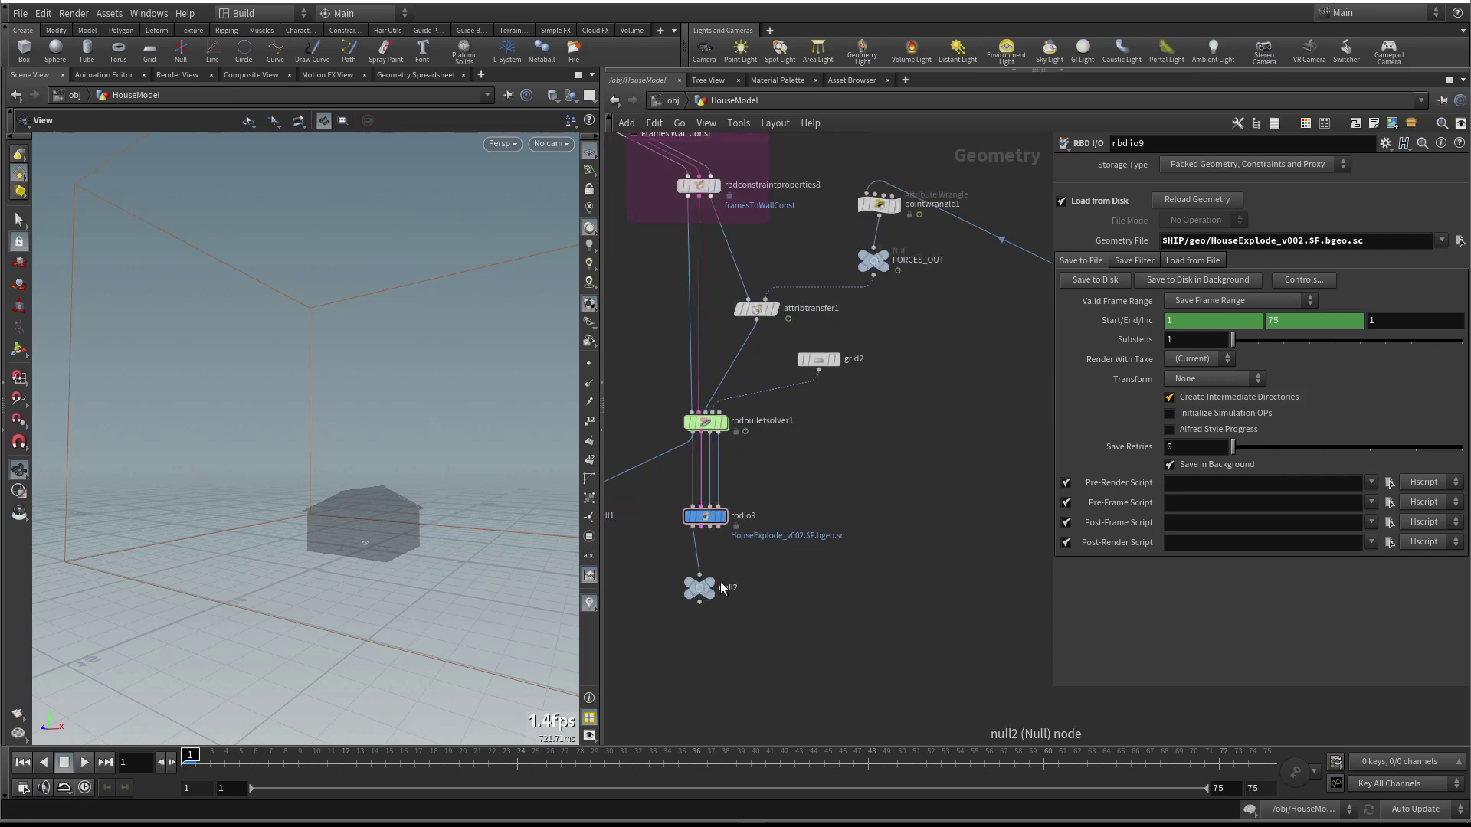
left_click(721, 566)
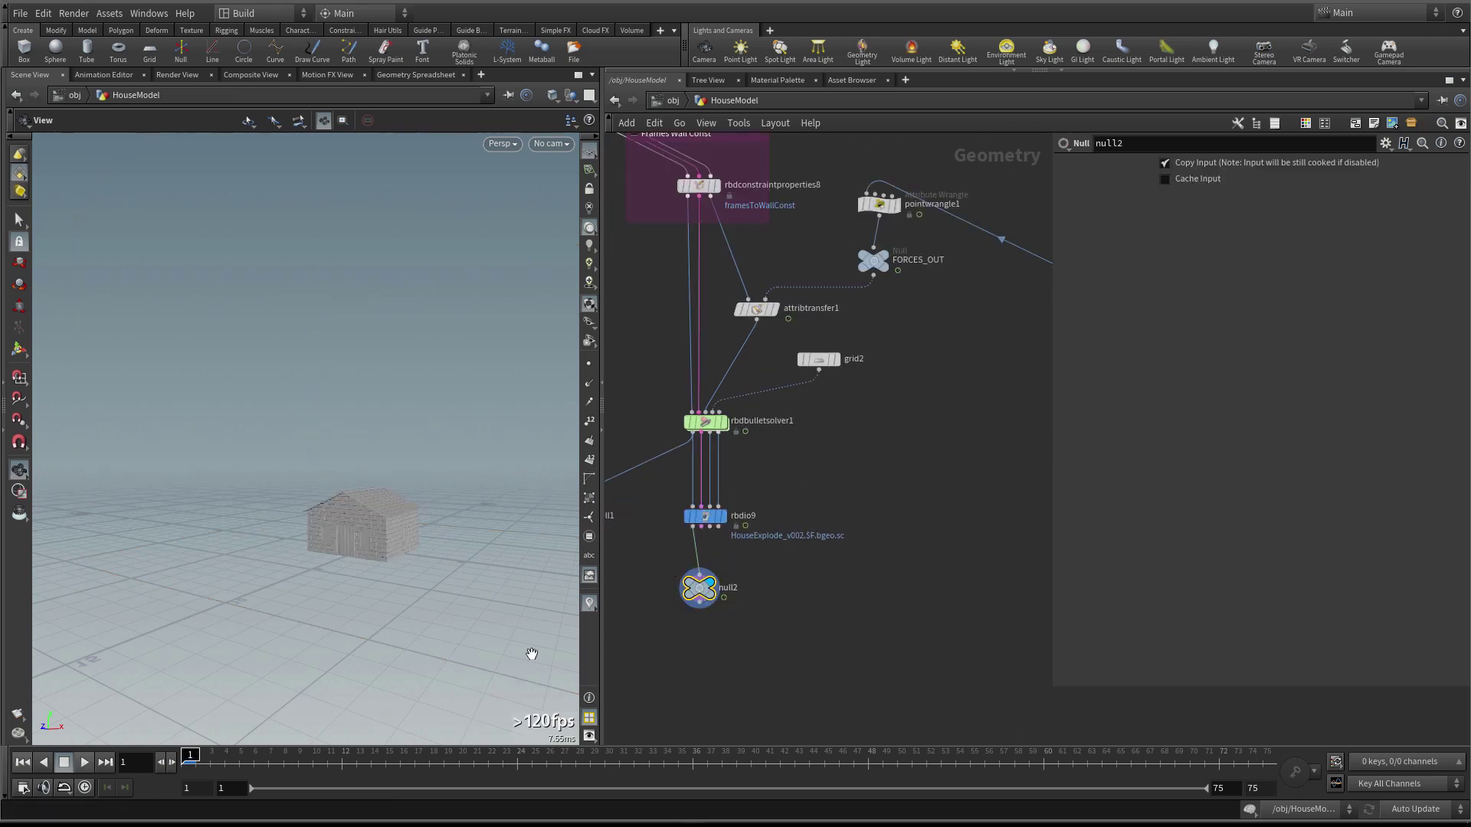
left_click_drag(207, 762, 239, 762)
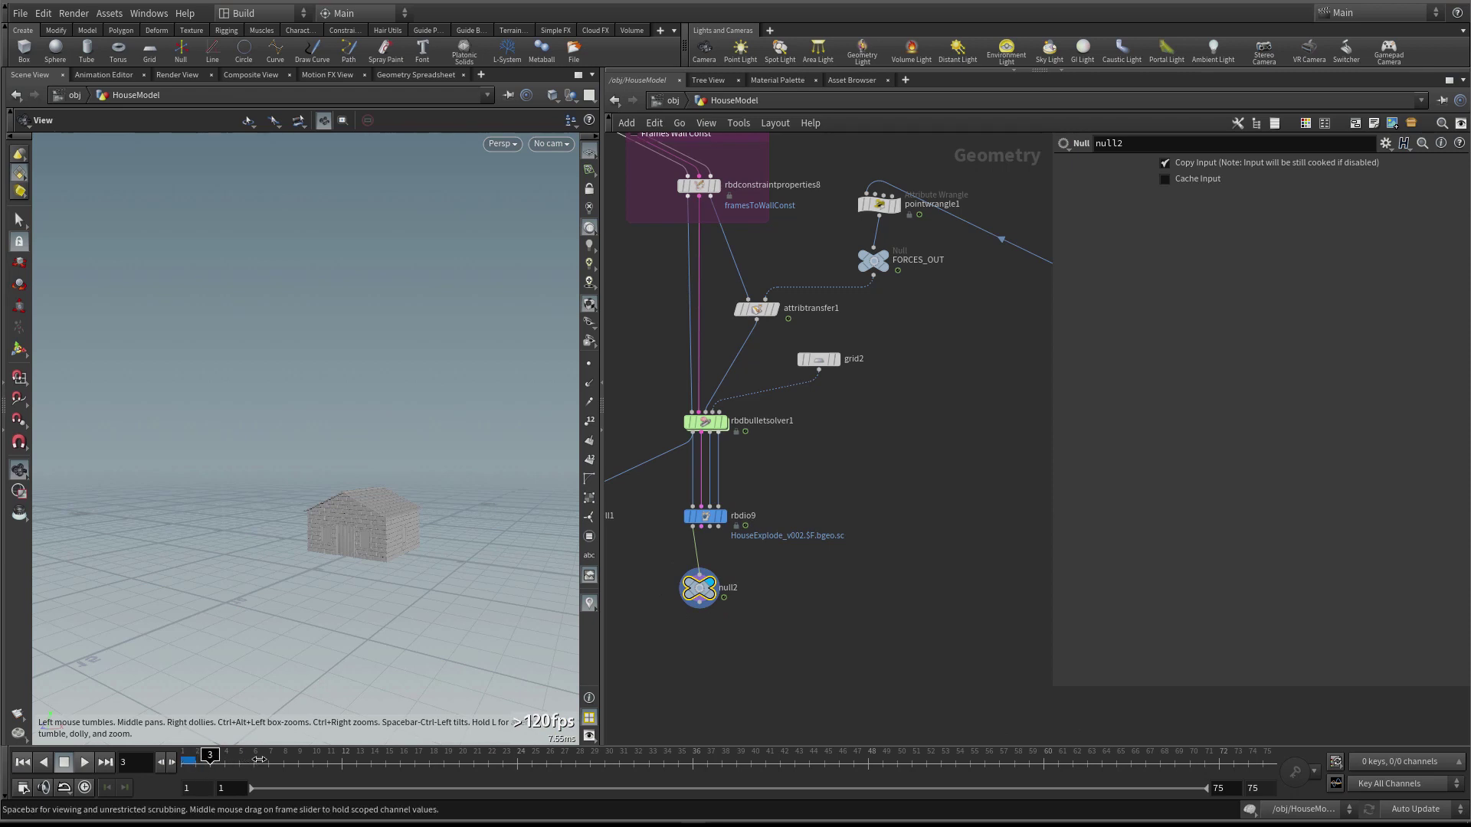
left_click_drag(293, 757, 310, 757)
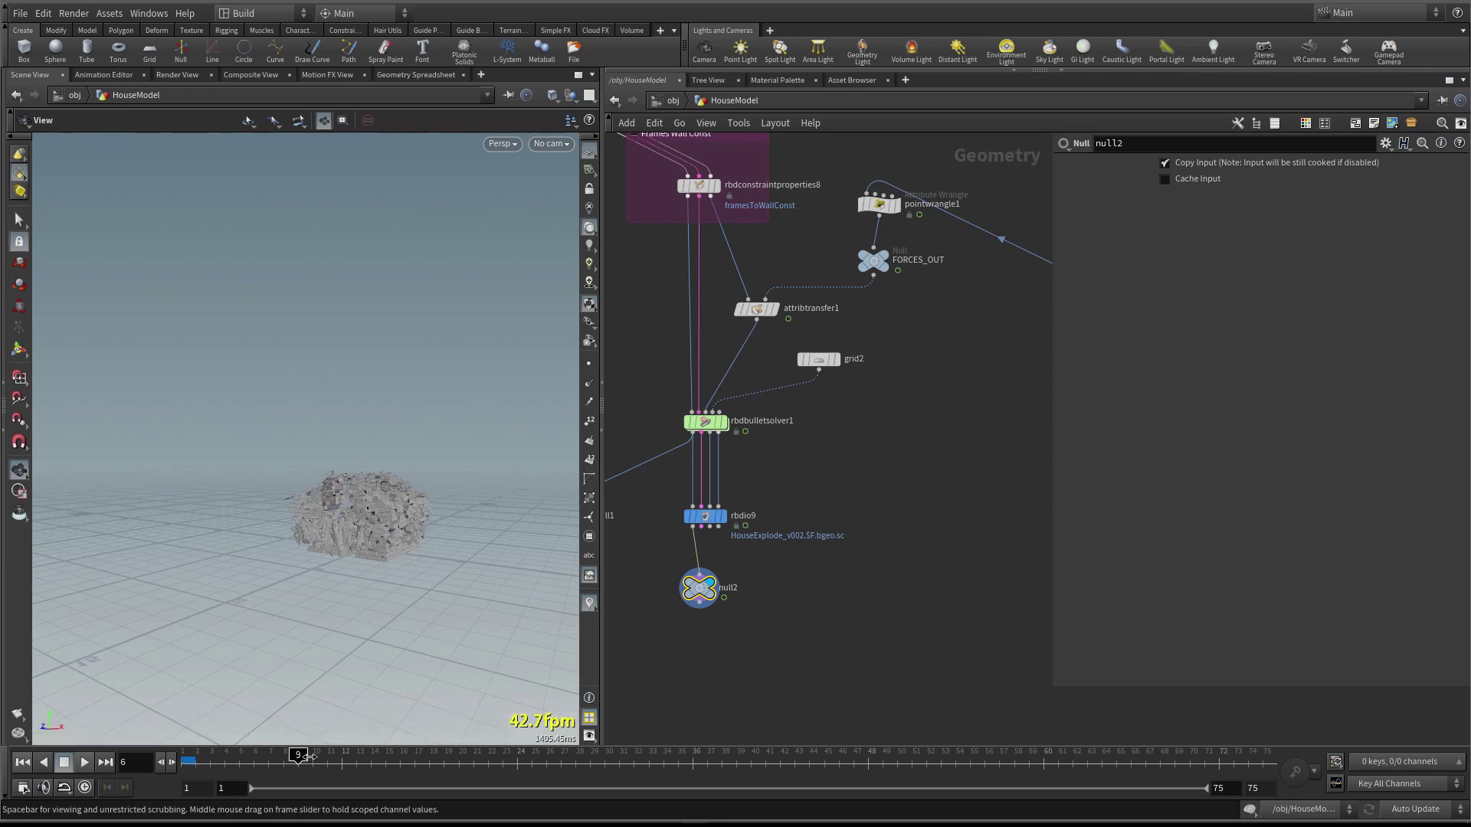
left_click(355, 757)
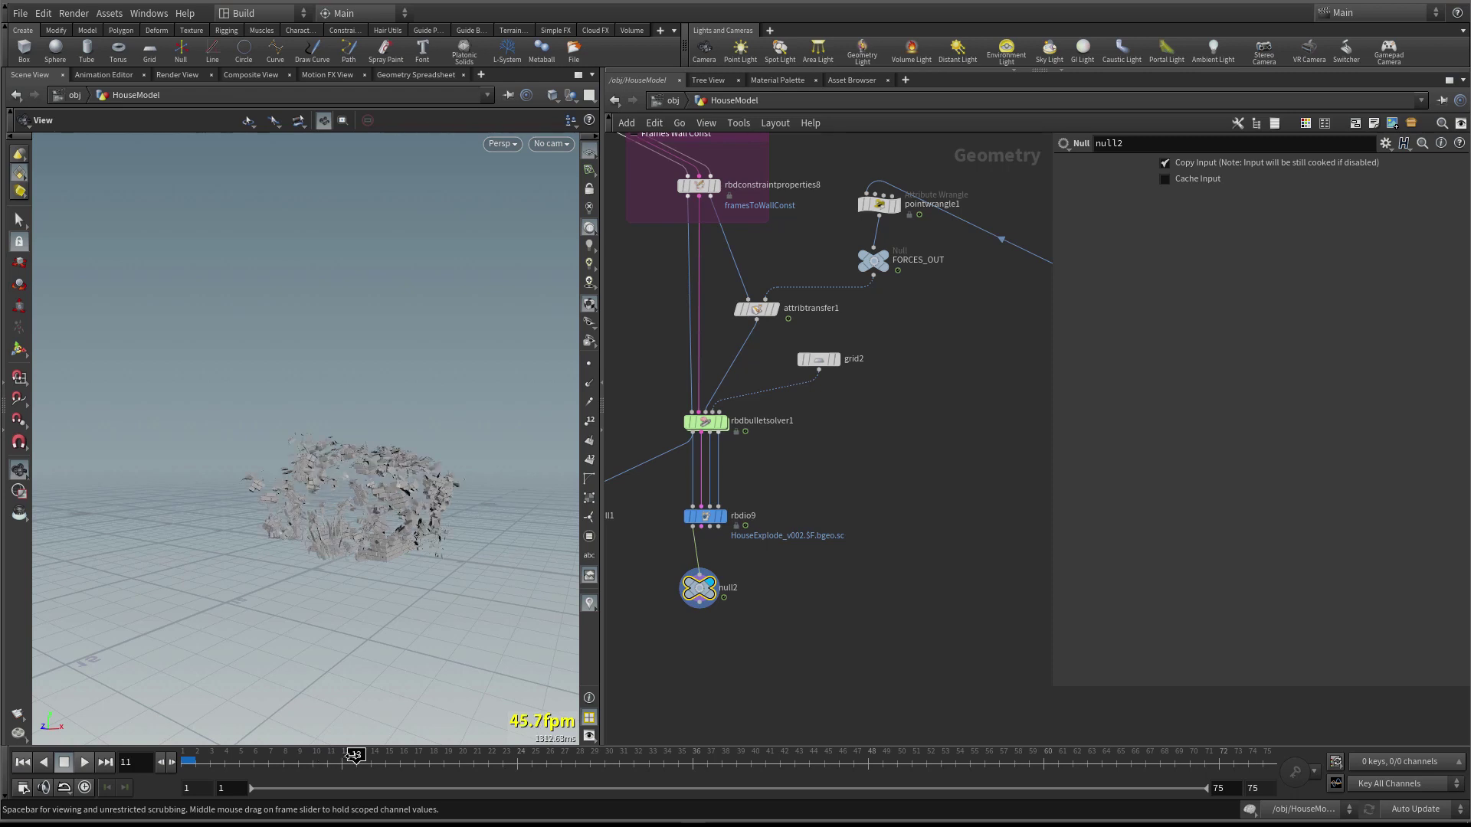
left_click(428, 756)
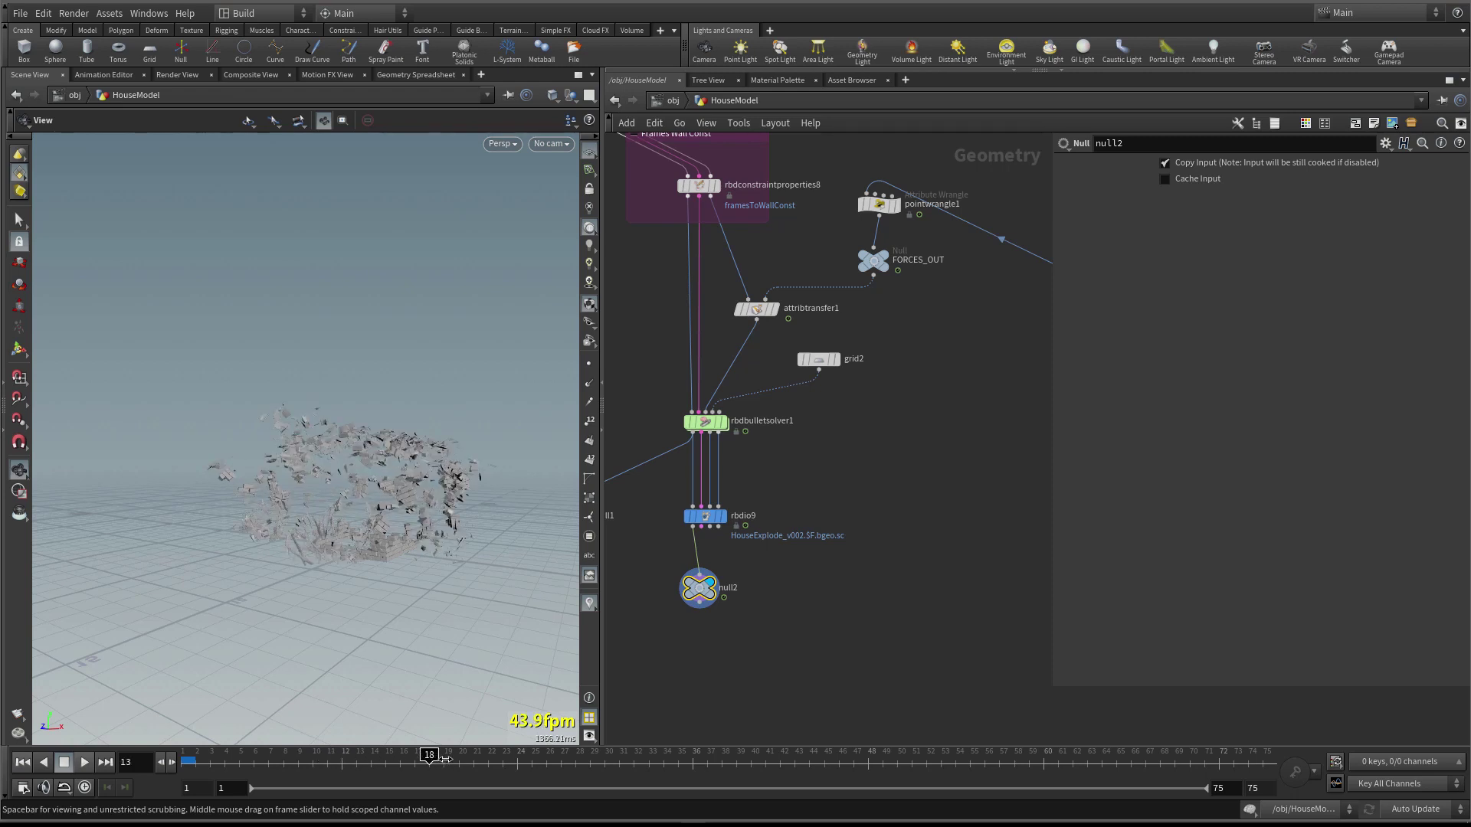
left_click(550, 757)
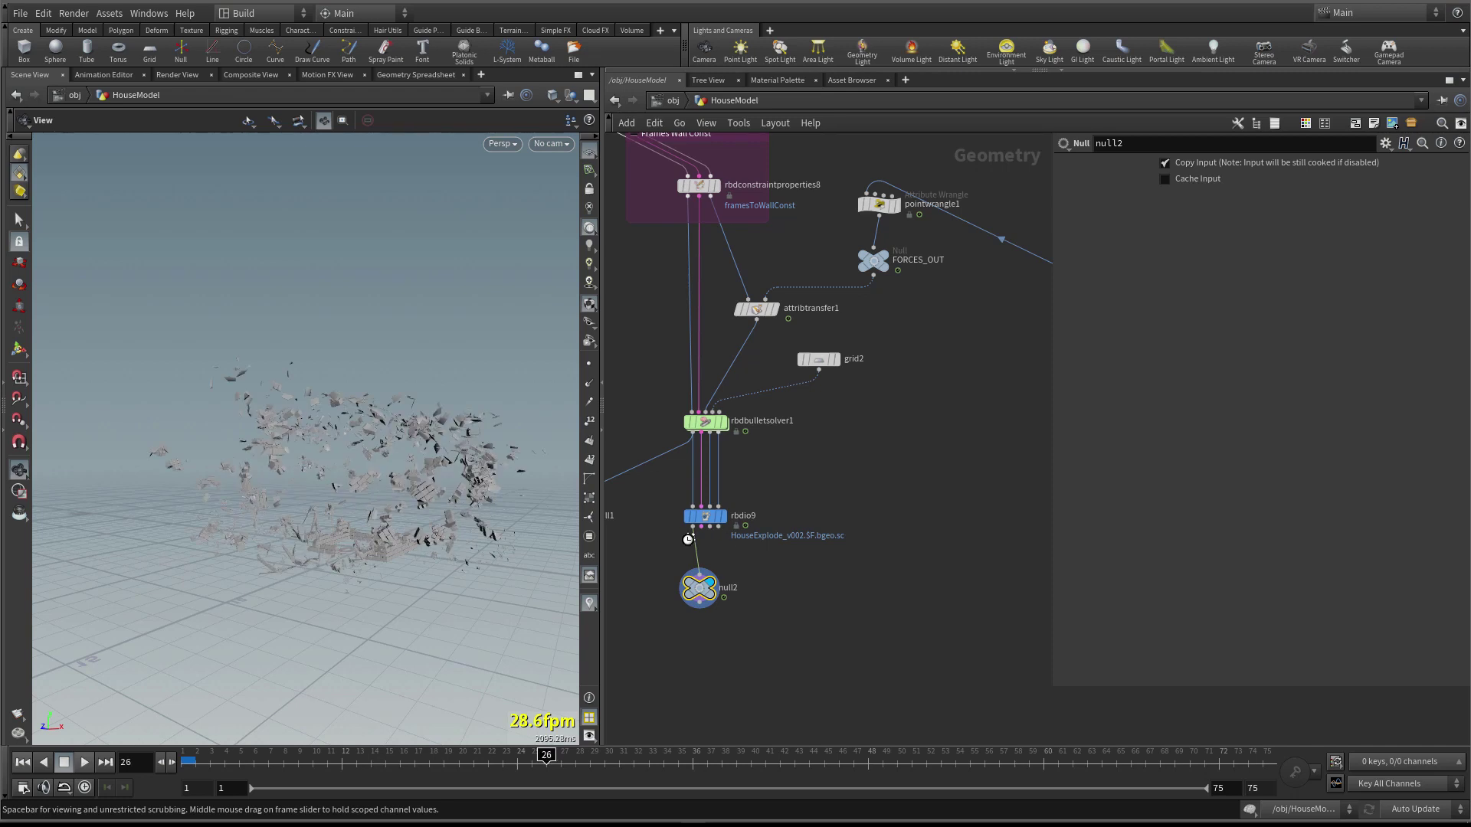
left_click(691, 758)
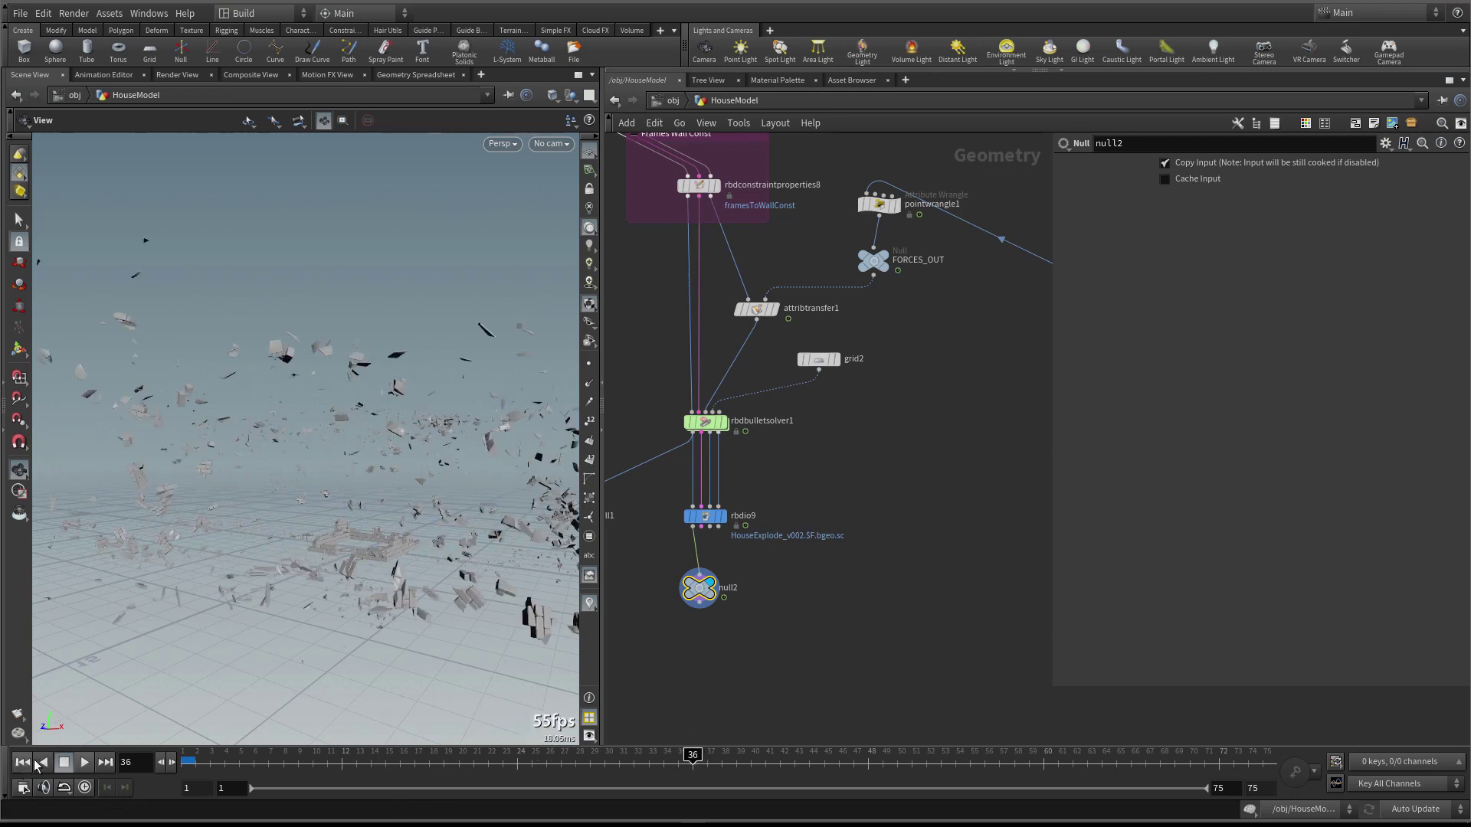
key("ctrl+Left")
Widen the network view and move pyrosolver_simple_fireball further below volumerasterizeattributes1
scroll(861, 445, "down", 2)
middle_click_drag(860, 440, 837, 477)
scroll(824, 465, "up", 2)
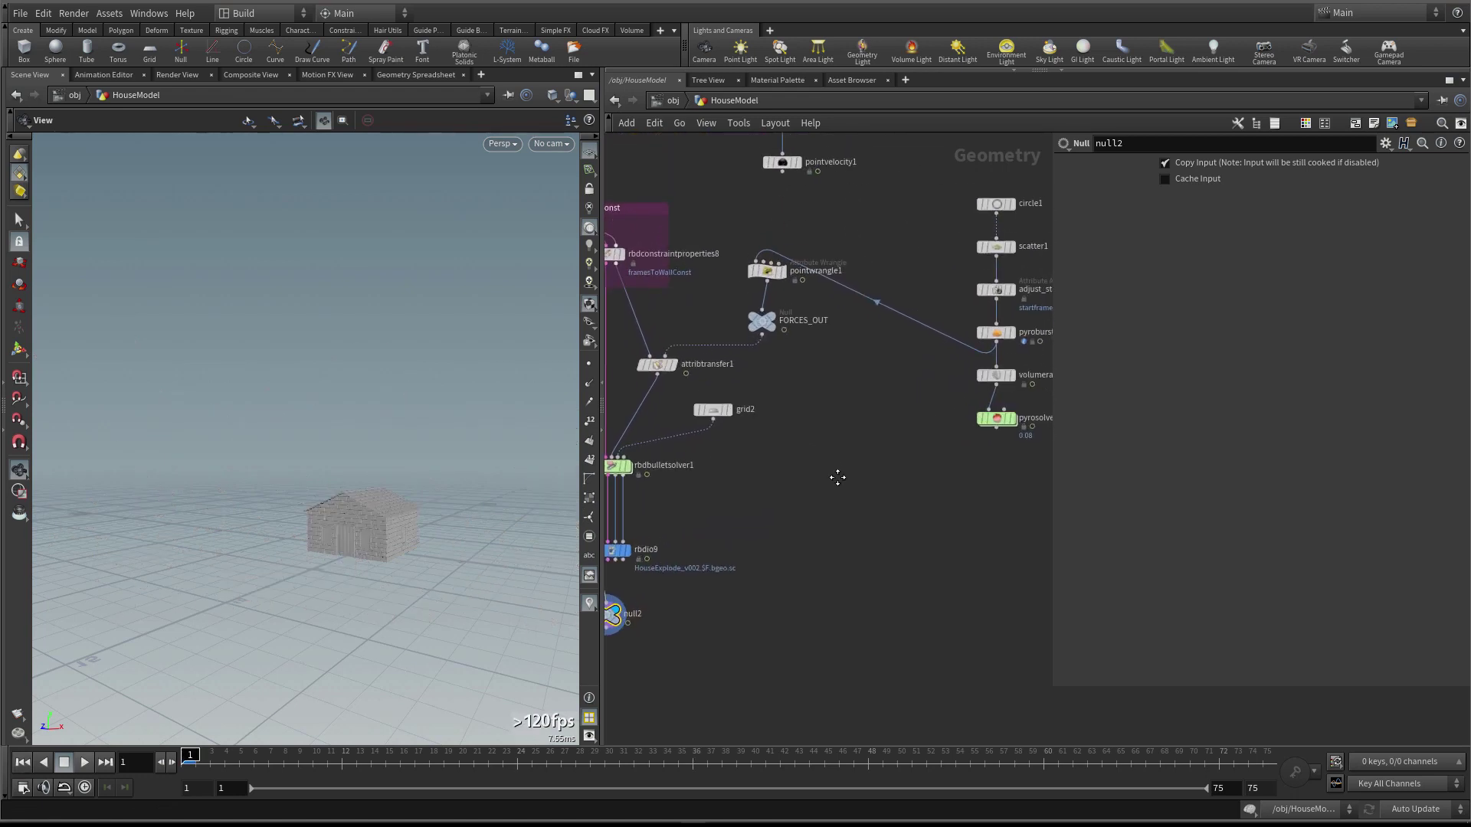
scroll(838, 477, "down", 2)
left_click_drag(602, 592, 554, 591)
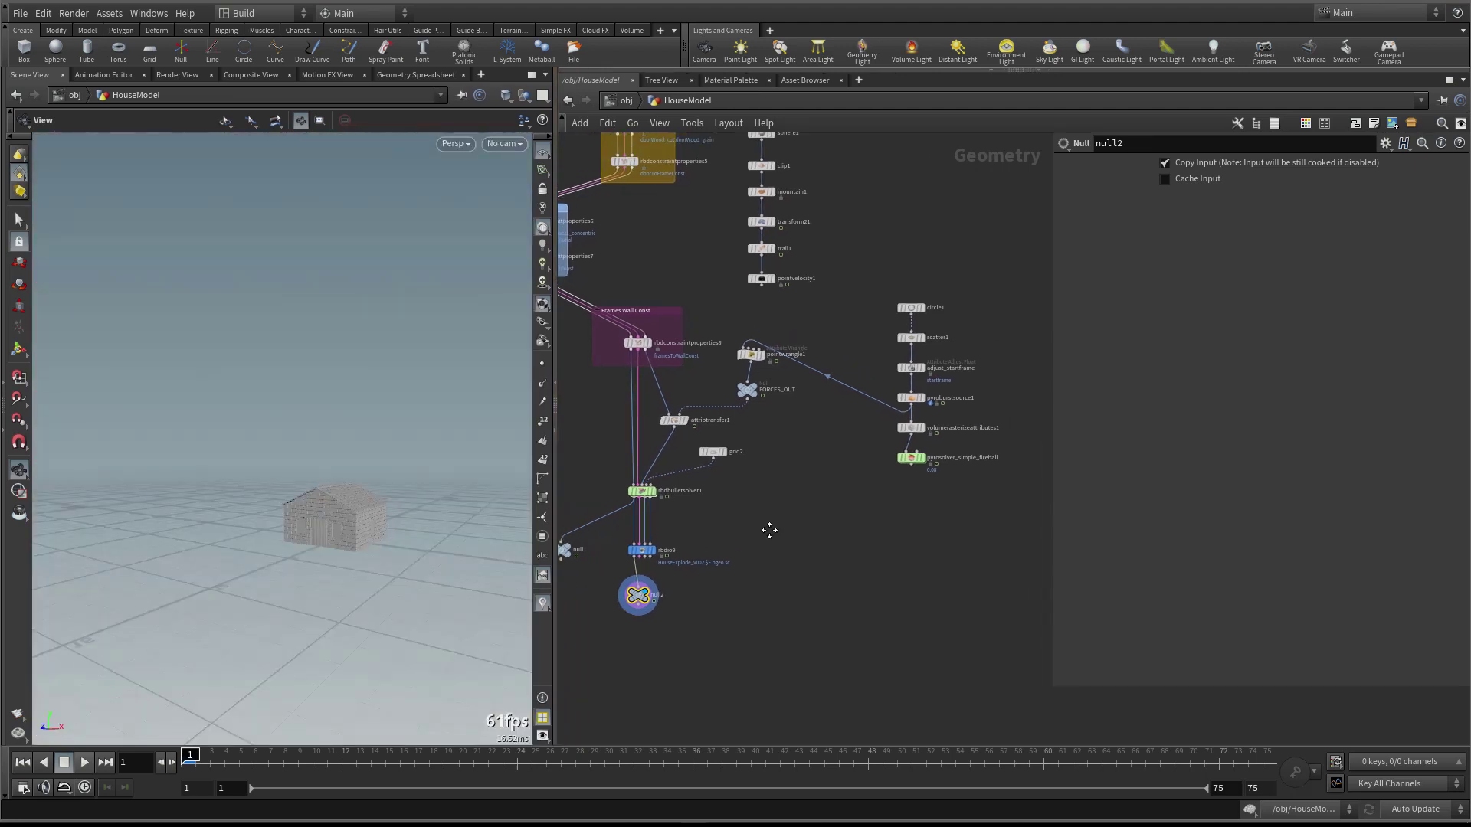
scroll(793, 515, "up", 2)
middle_click_drag(769, 530, 781, 539)
left_click_drag(938, 469, 955, 505)
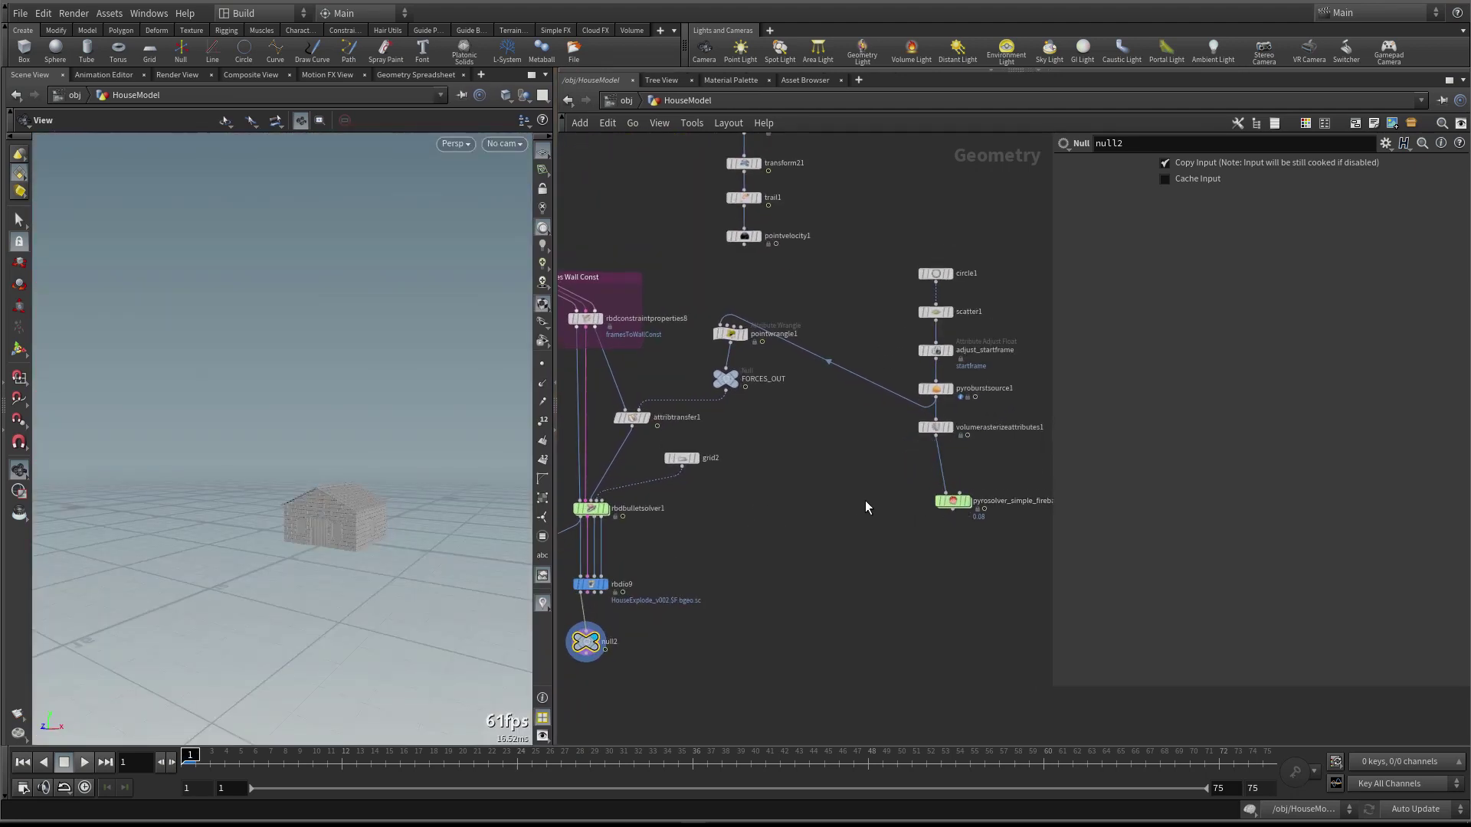
middle_click_drag(866, 507, 808, 495)
Turn off Minimal OpenCL Solve in the advanced solving settings of pyrosolver_simple_fireball
left_click(885, 473)
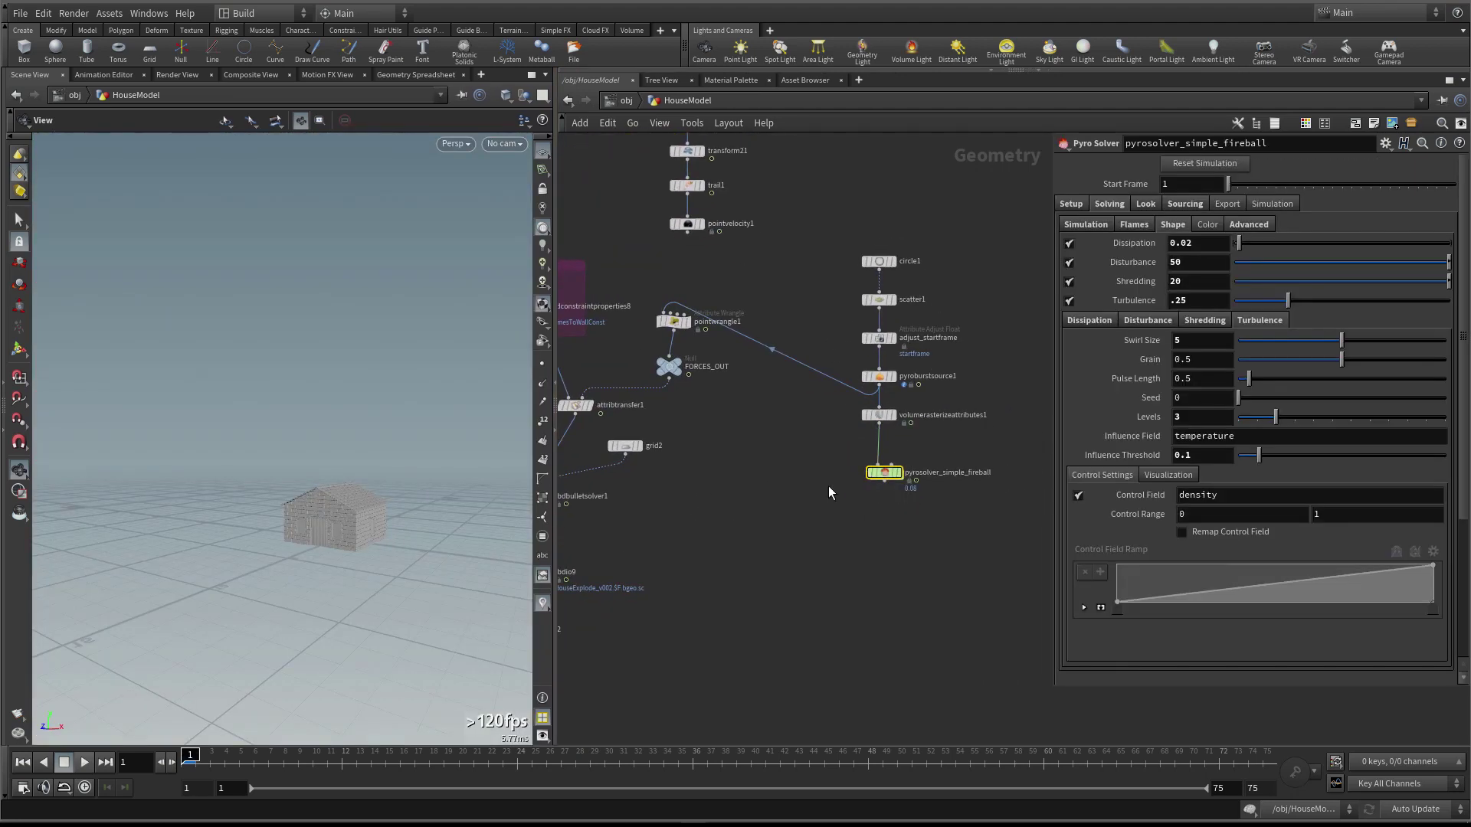
left_click(1085, 222)
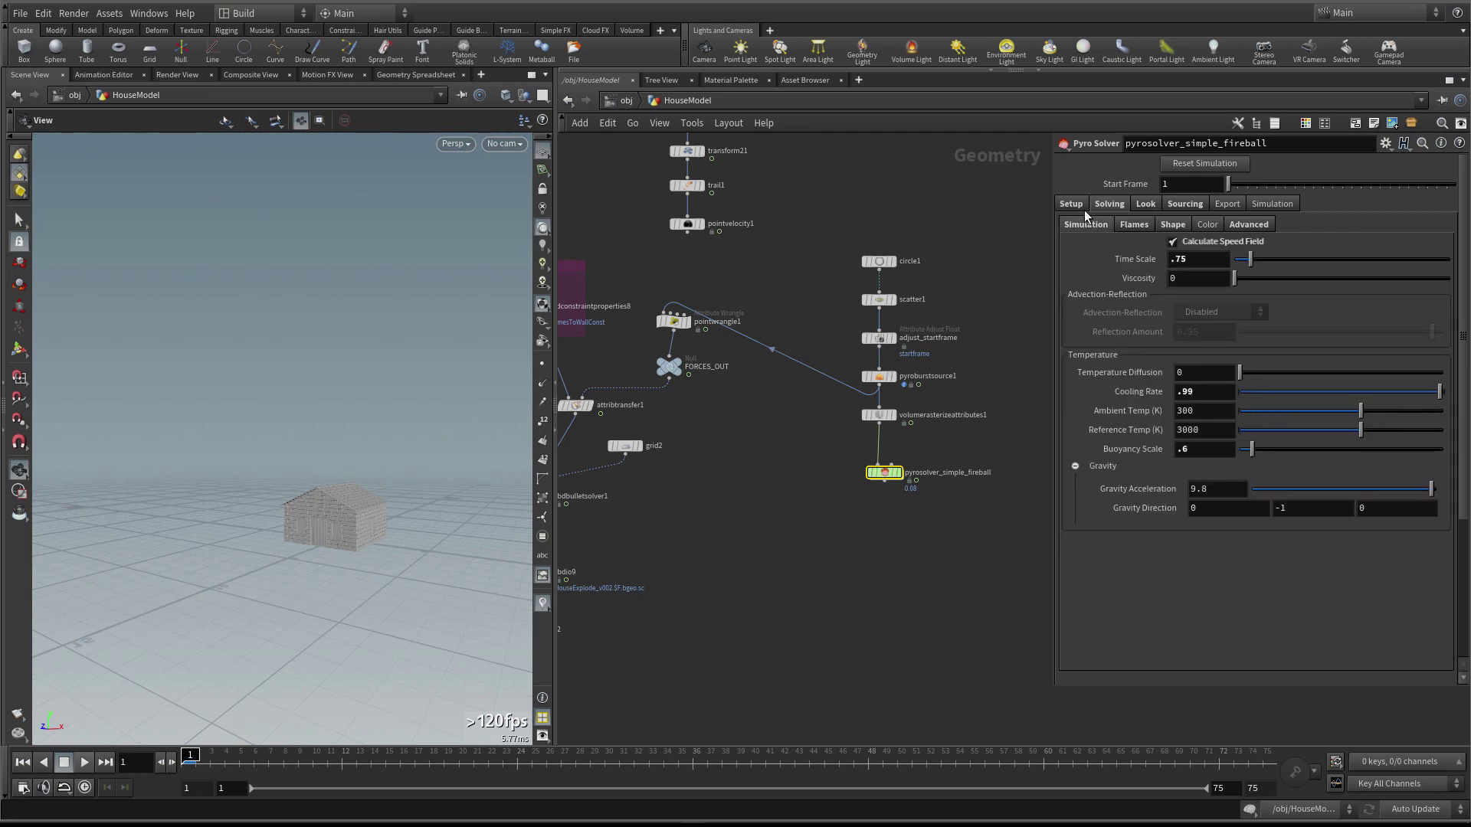
left_click(1247, 224)
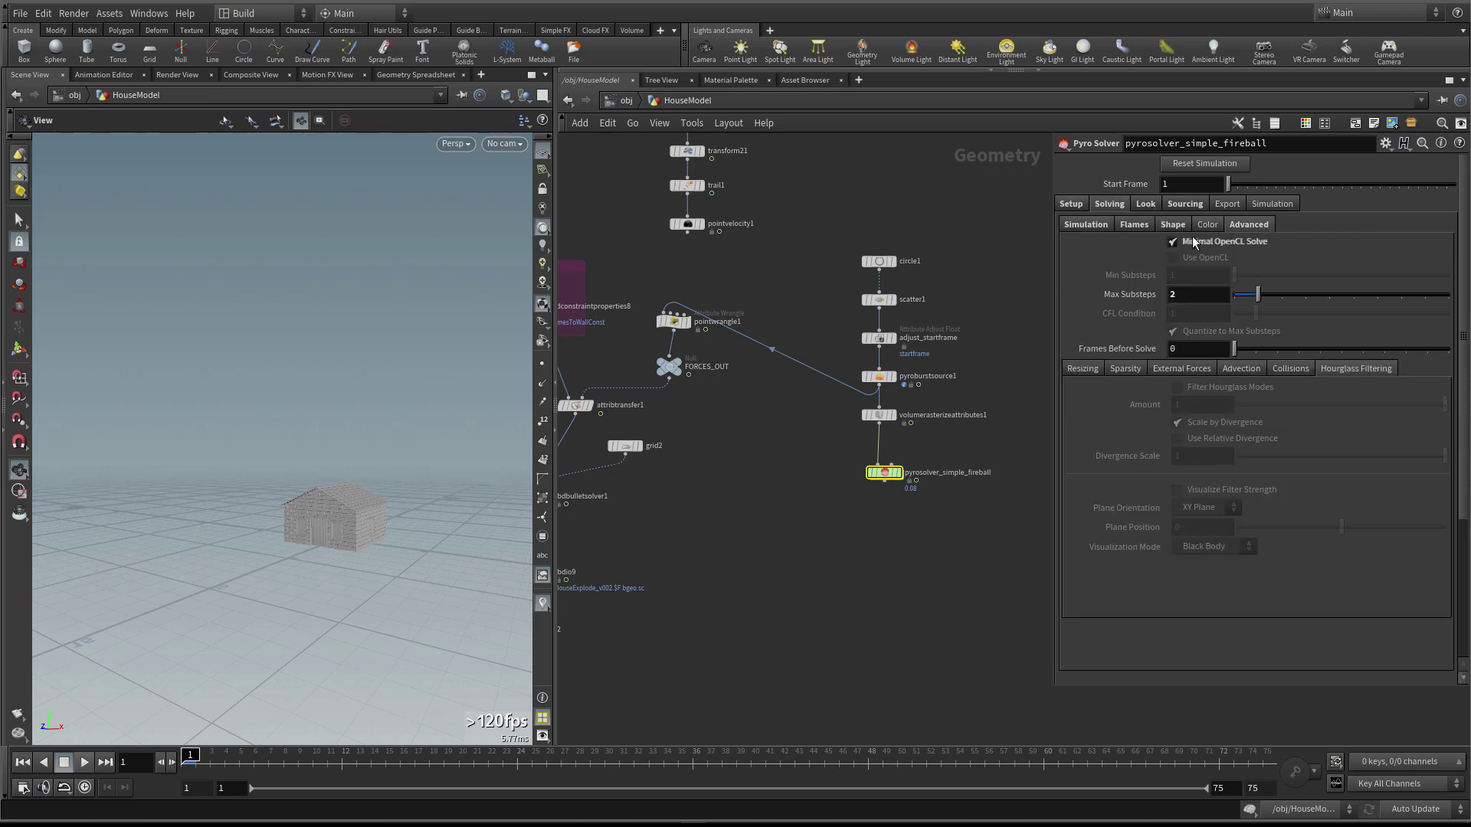
left_click(1072, 203)
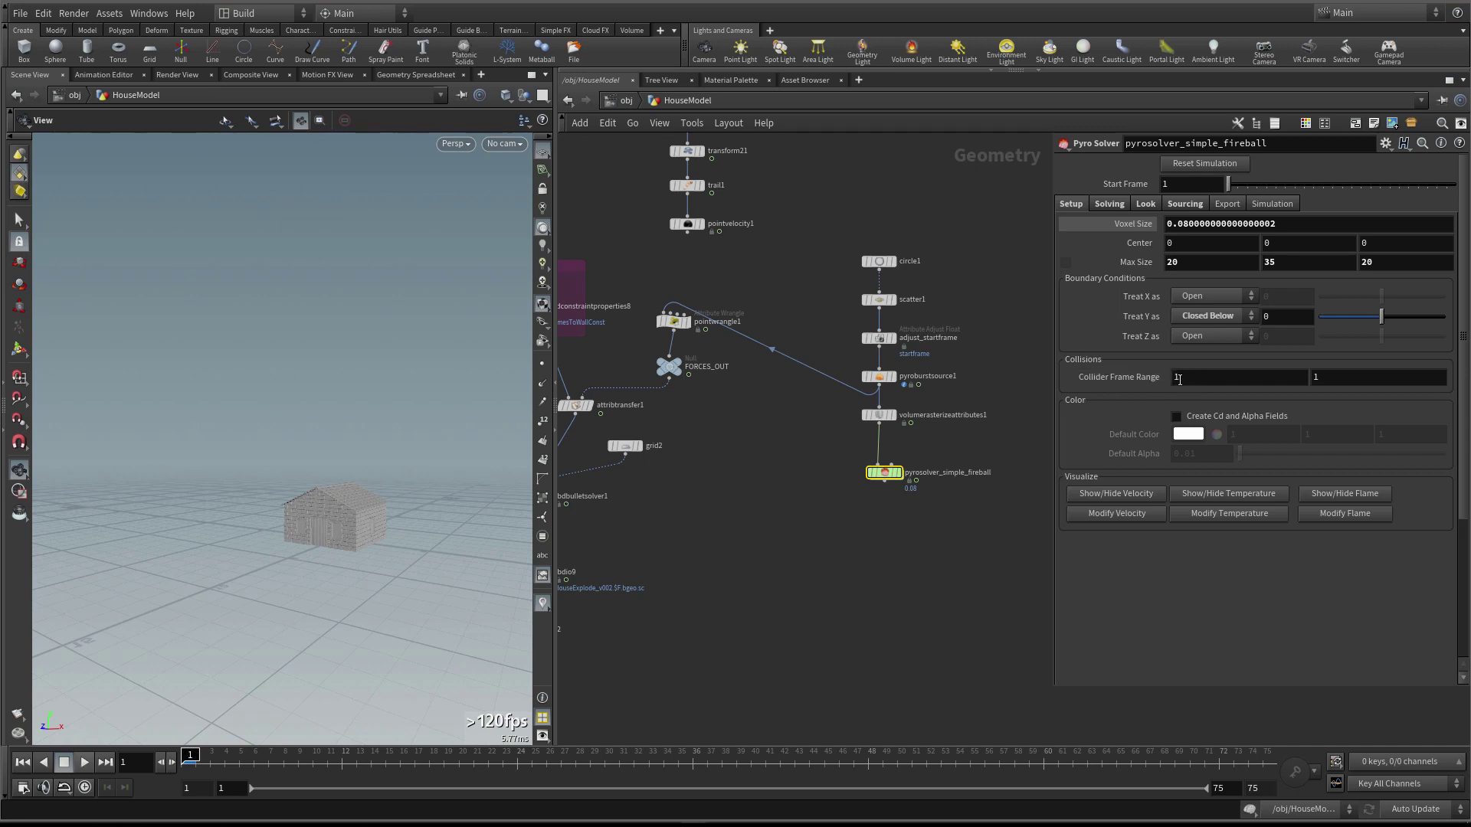
middle_click_drag(777, 476, 838, 447)
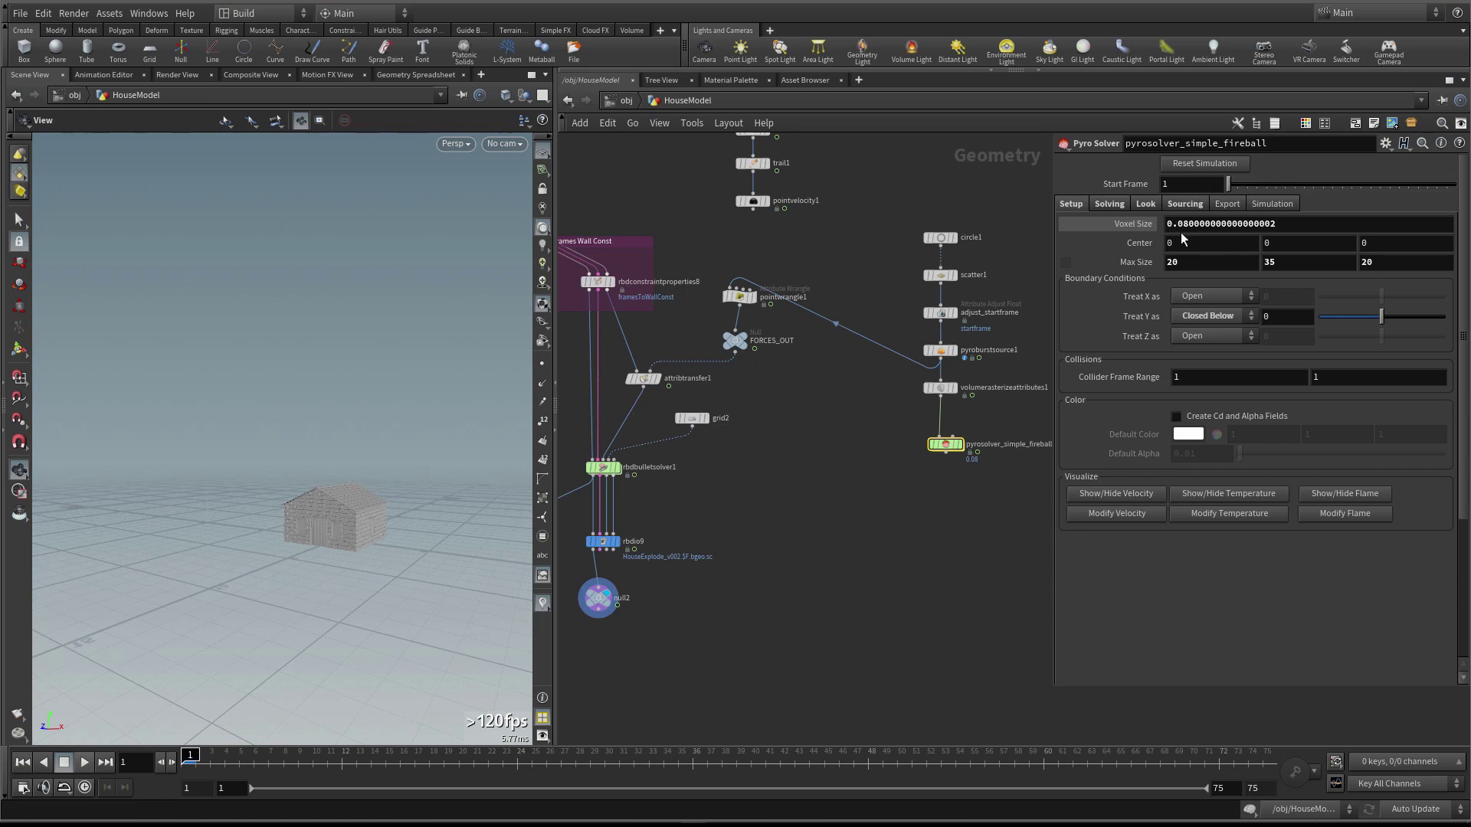
left_click(1114, 207)
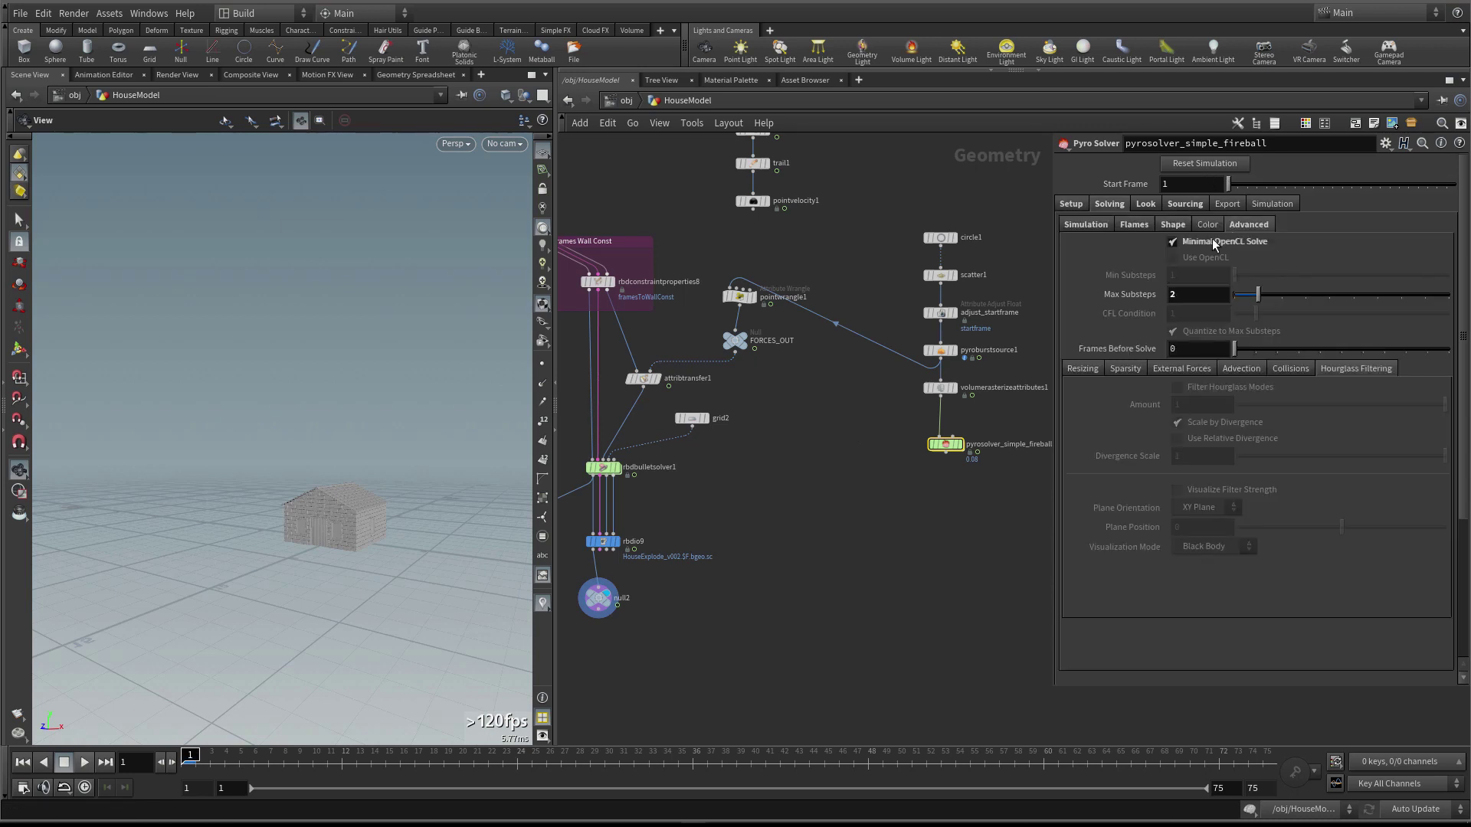
left_click(1213, 241)
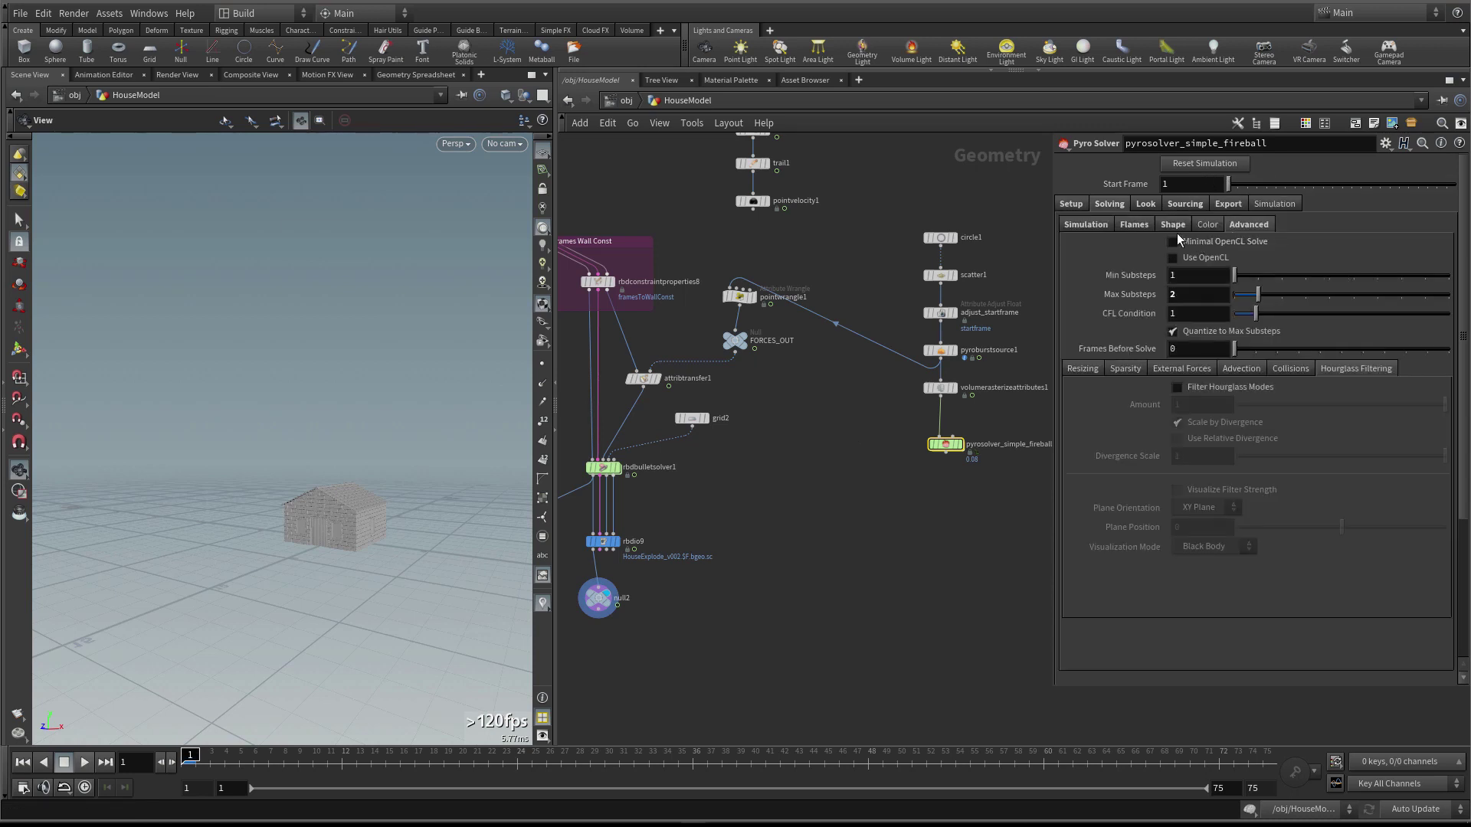
Check the Create From choices in the fireball solver's collision setup and keep Collision Source
left_click(1072, 205)
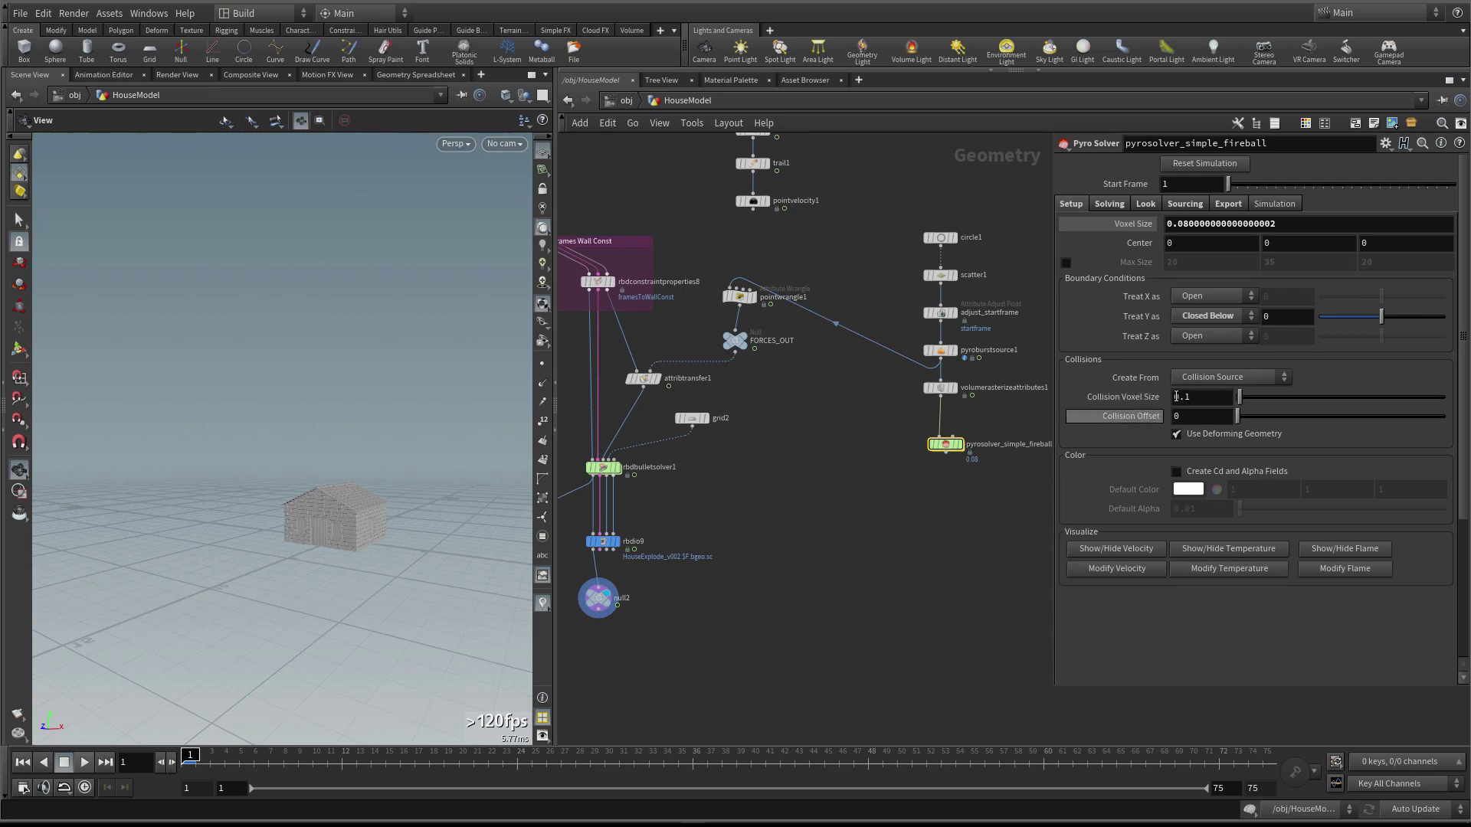
left_click(1211, 378)
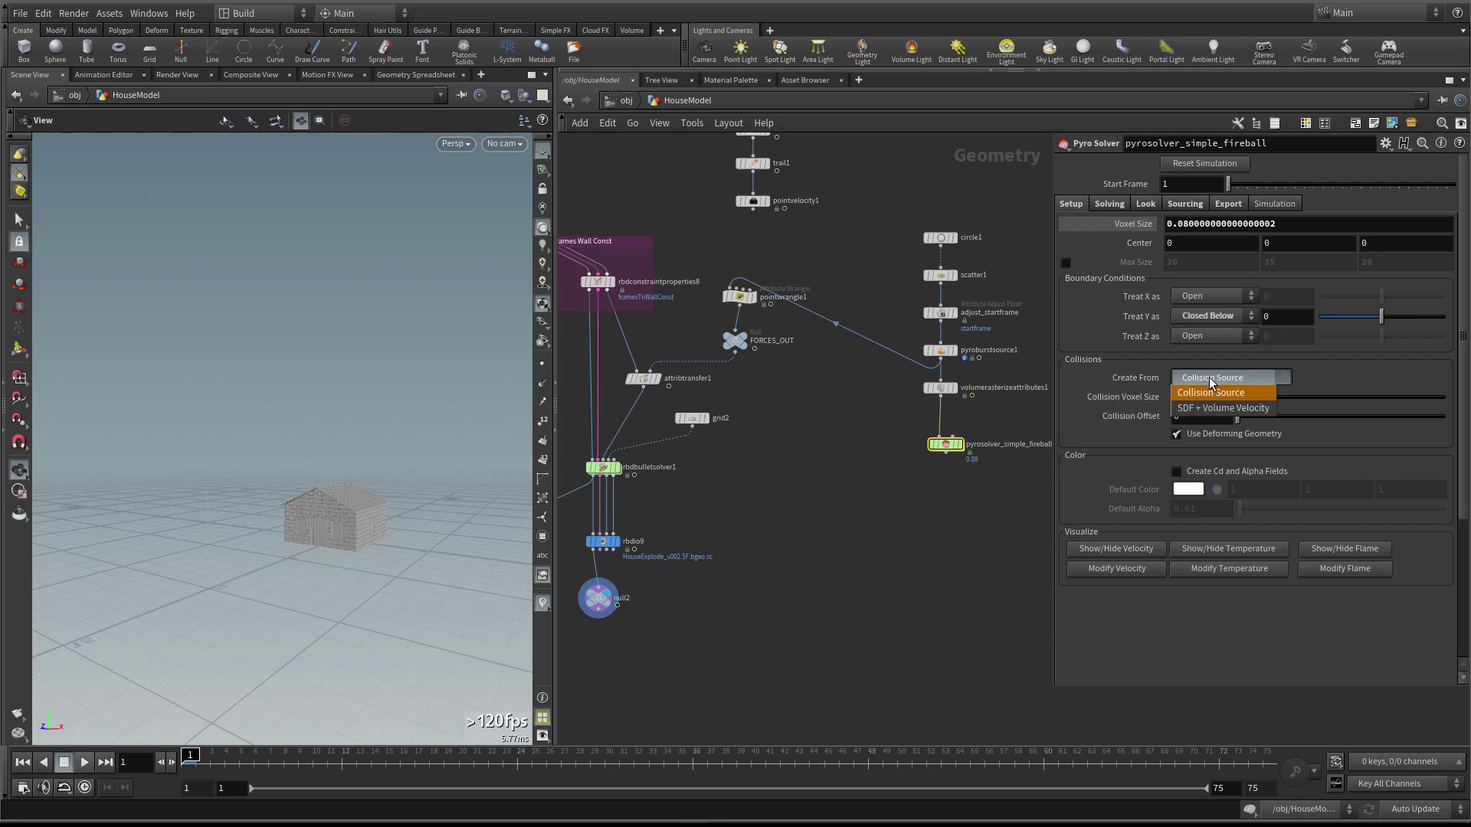
left_click(1218, 378)
Move the circle1 to pyroburstsource1 chain upward, shift pointwrangle1 and FORCES_OUT slightly, and reselect the fireball solver
middle_click_drag(991, 480, 980, 485)
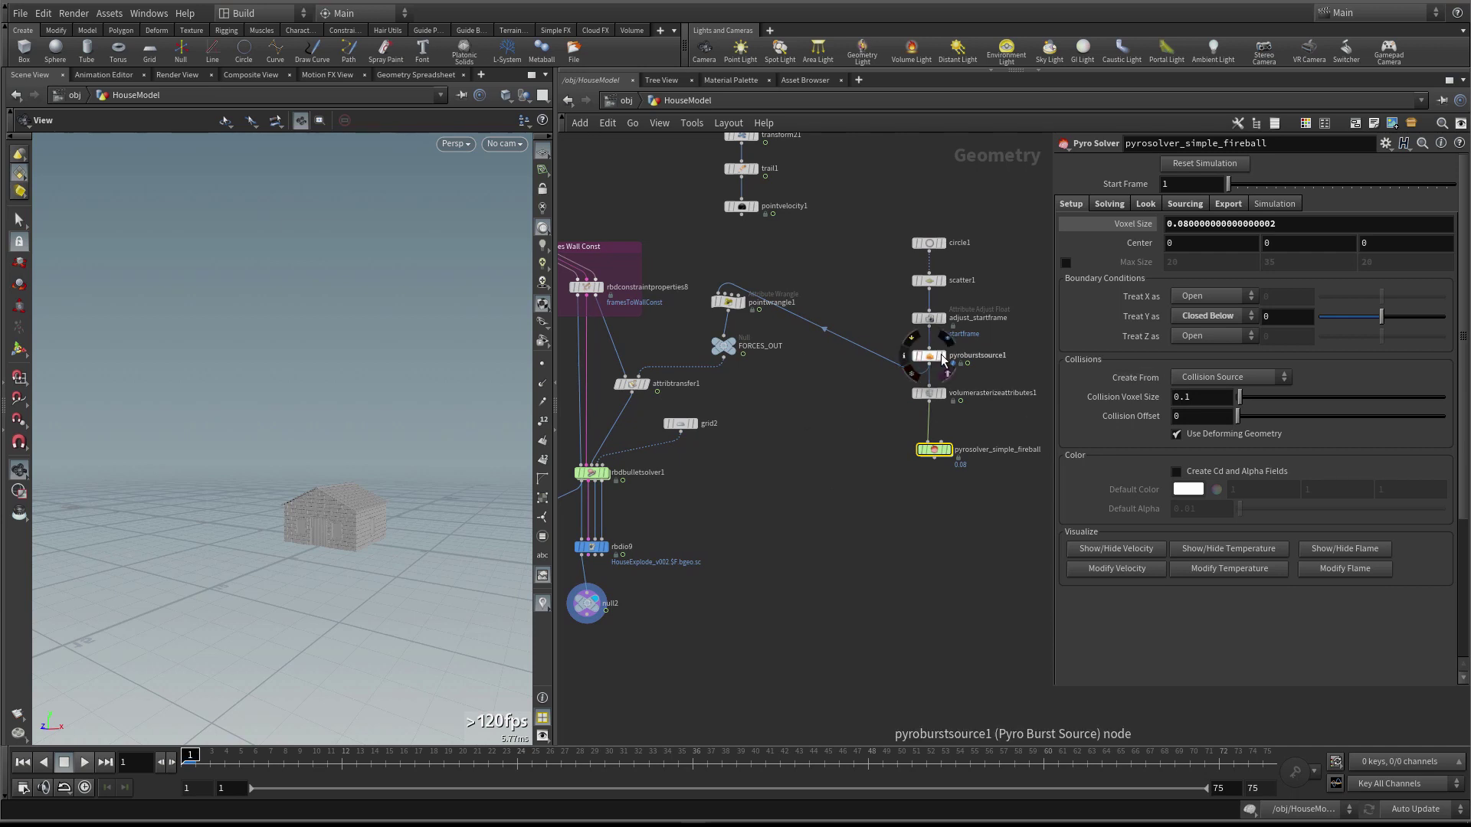
left_click_drag(932, 357, 941, 305, "shift")
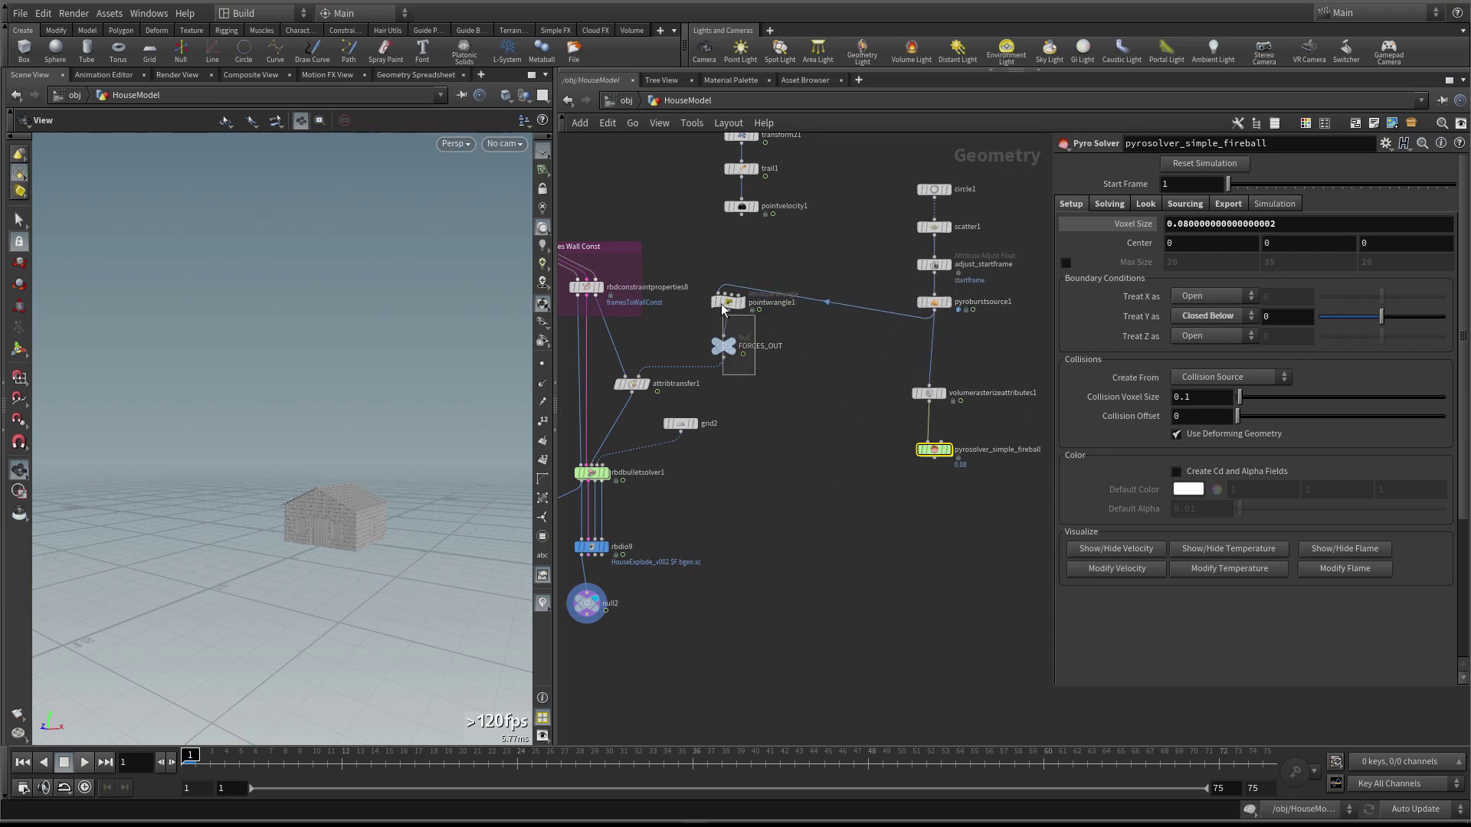
left_click_drag(722, 305, 738, 357)
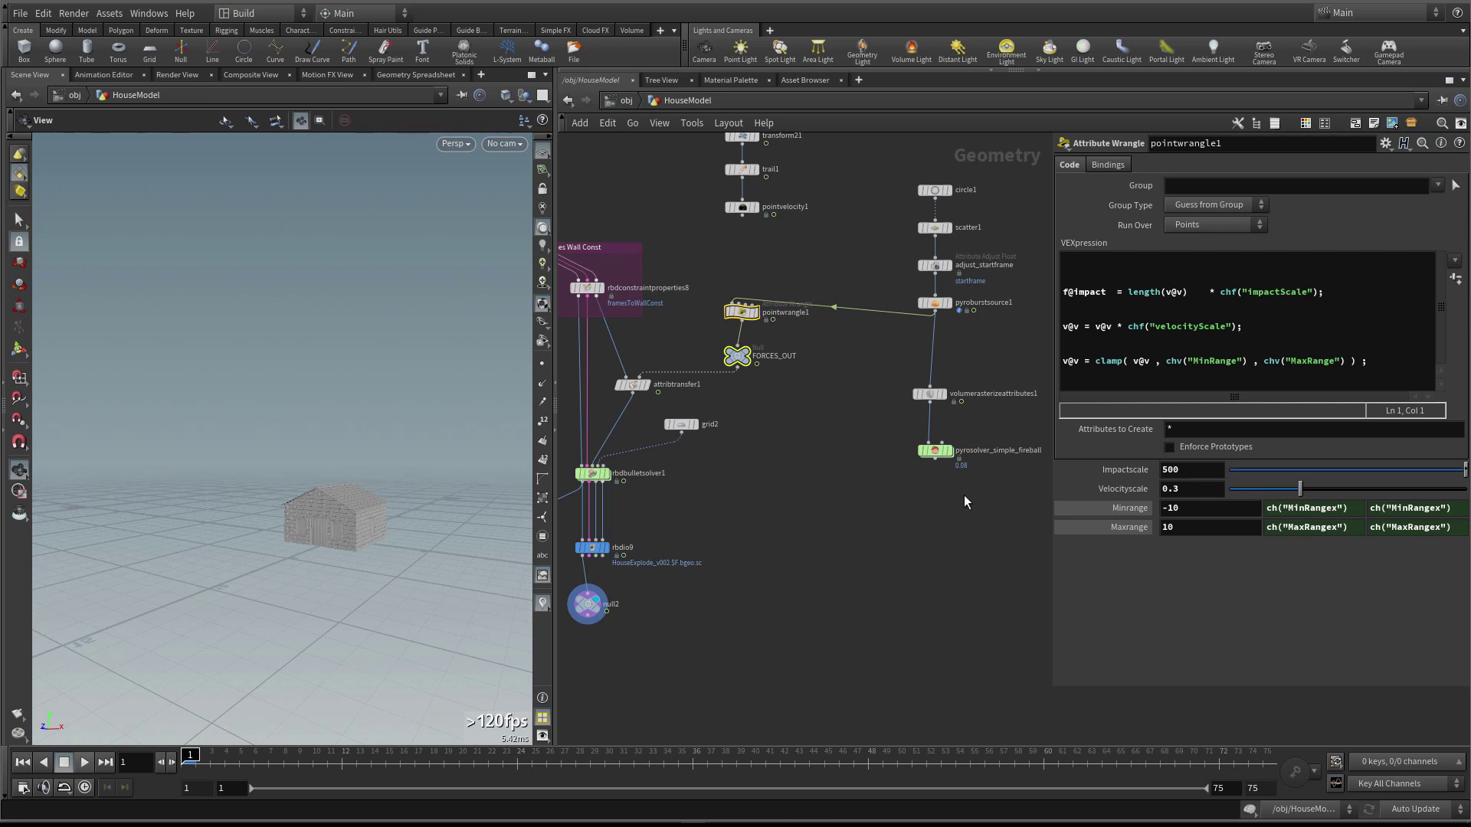
left_click(928, 455)
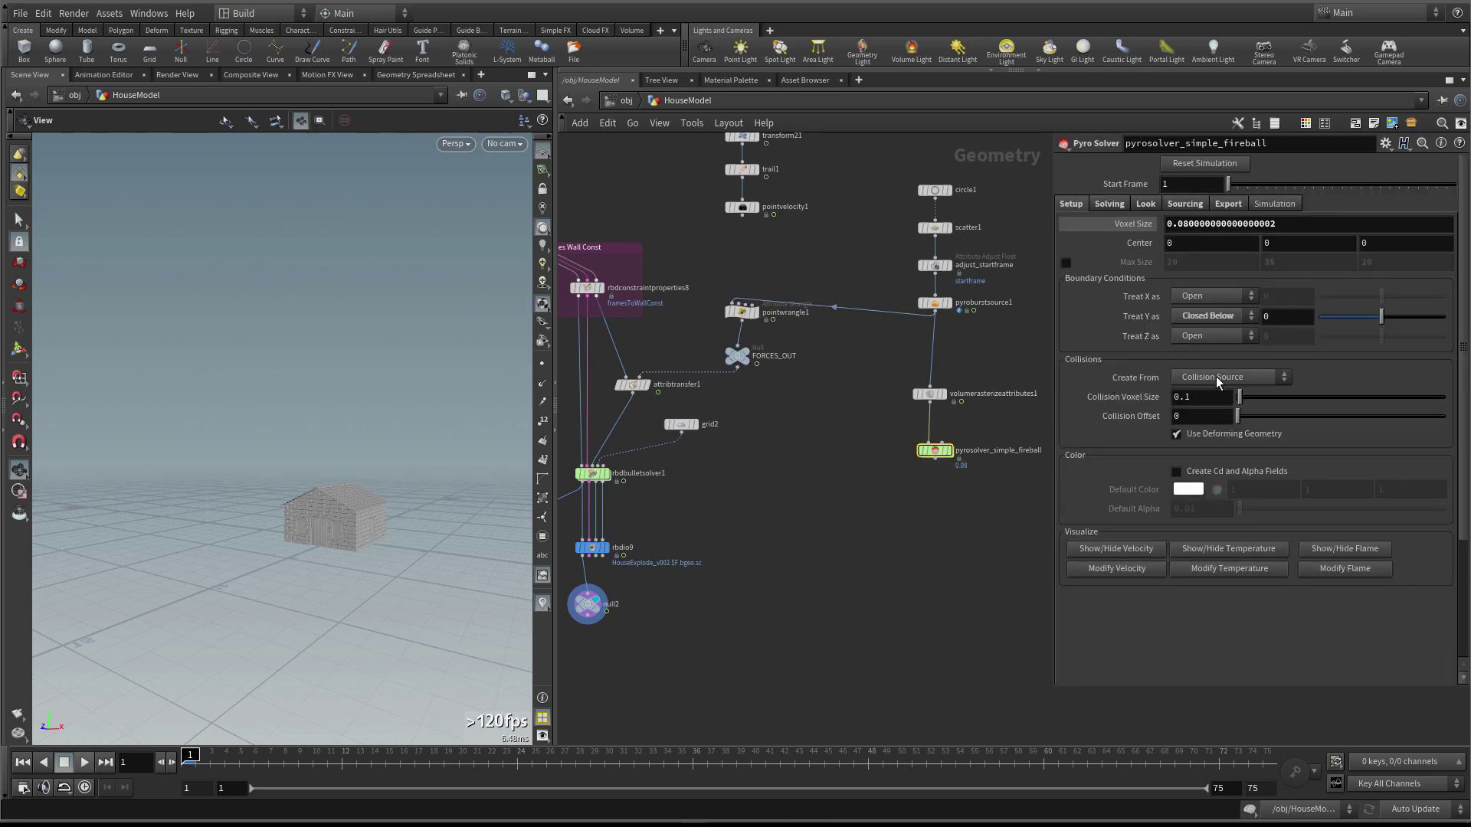
scroll(995, 444, "down", 2)
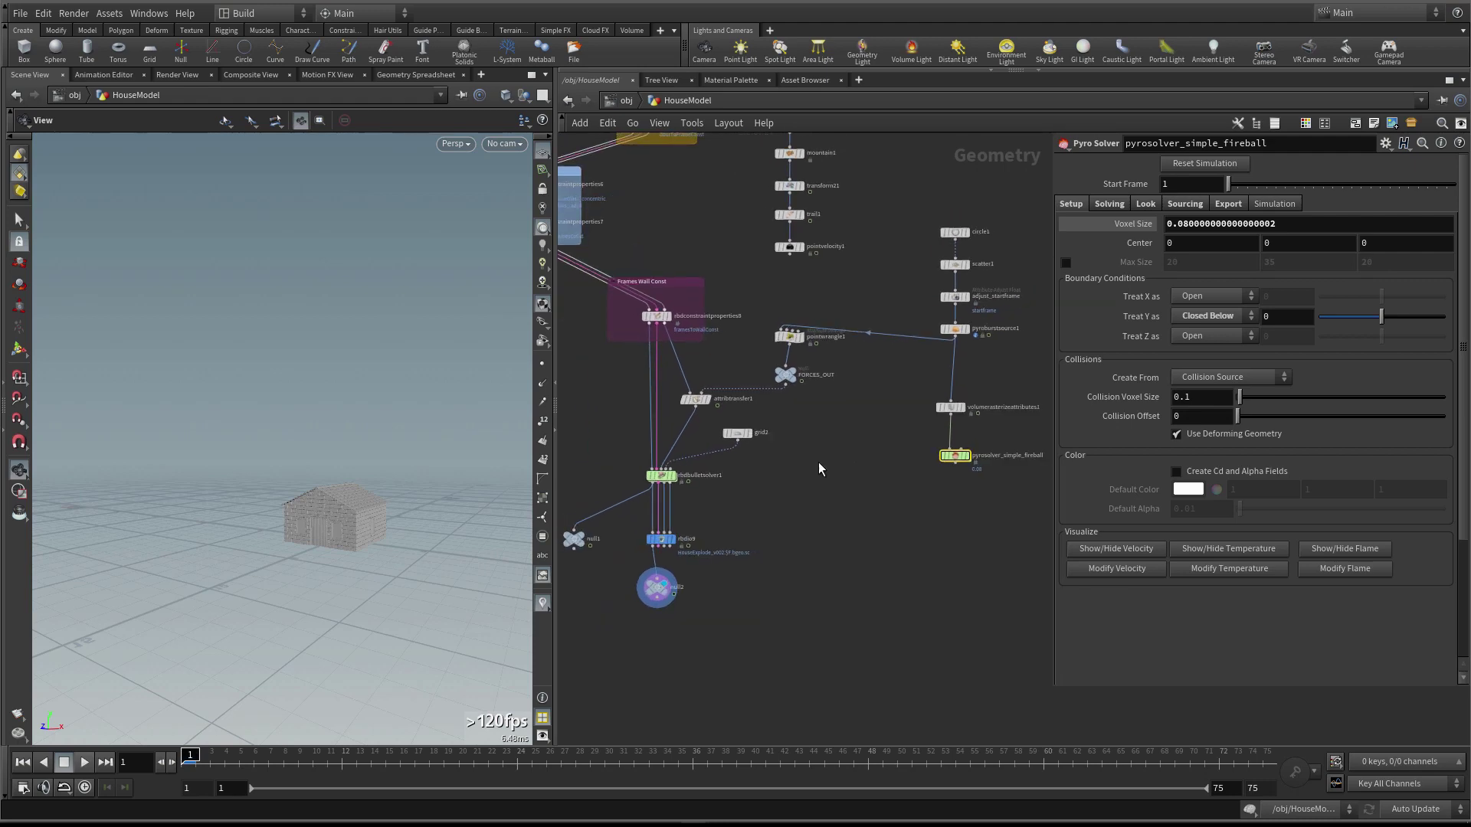
Add a Collision Source node fed by the first output of rbdio9 and place it in the space between grid2 and the fireball solver
key("Tab")
type("coll")
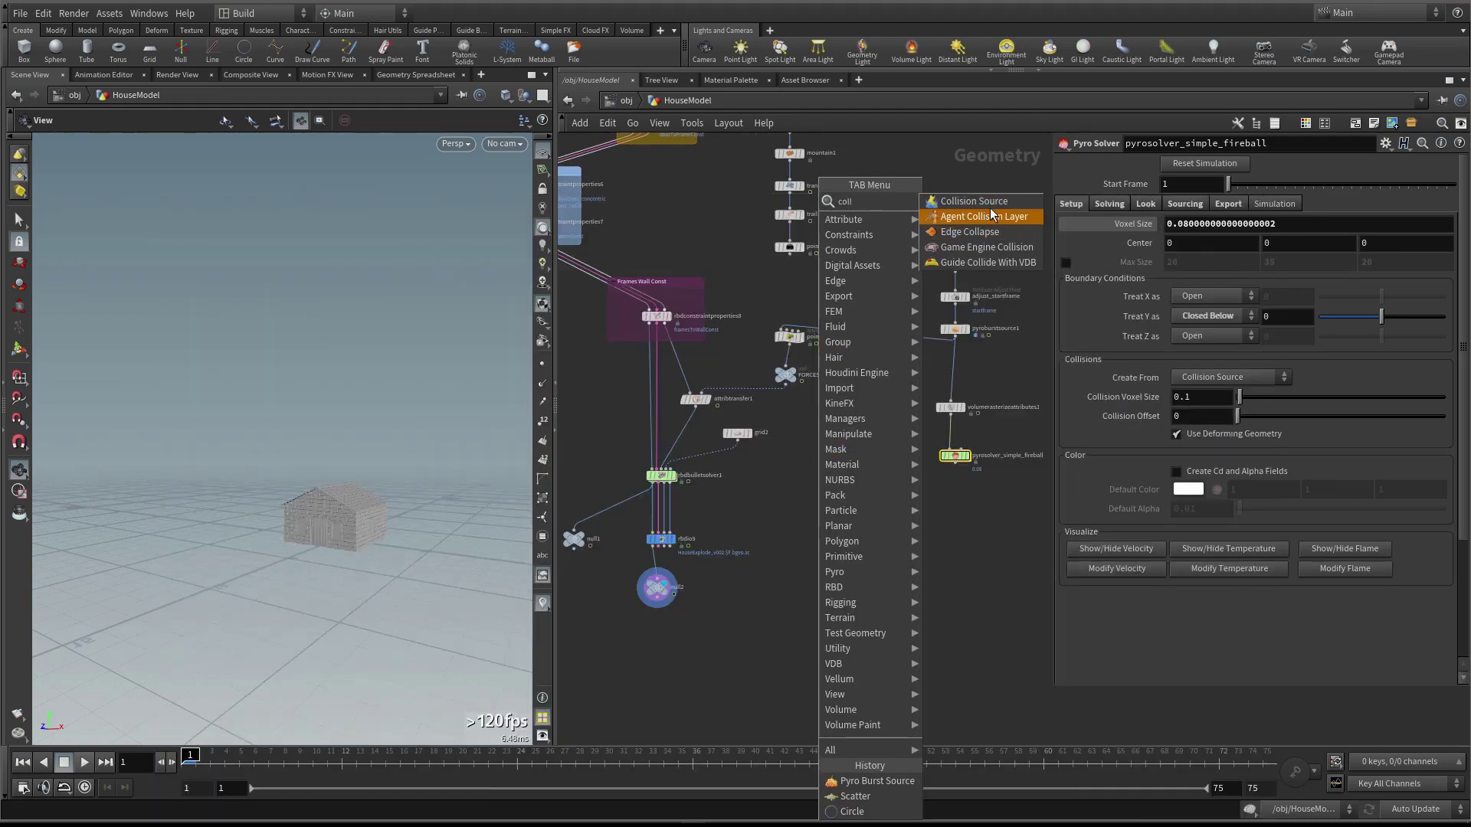
left_click(999, 202)
left_click(834, 487)
scroll(735, 502, "up", 3)
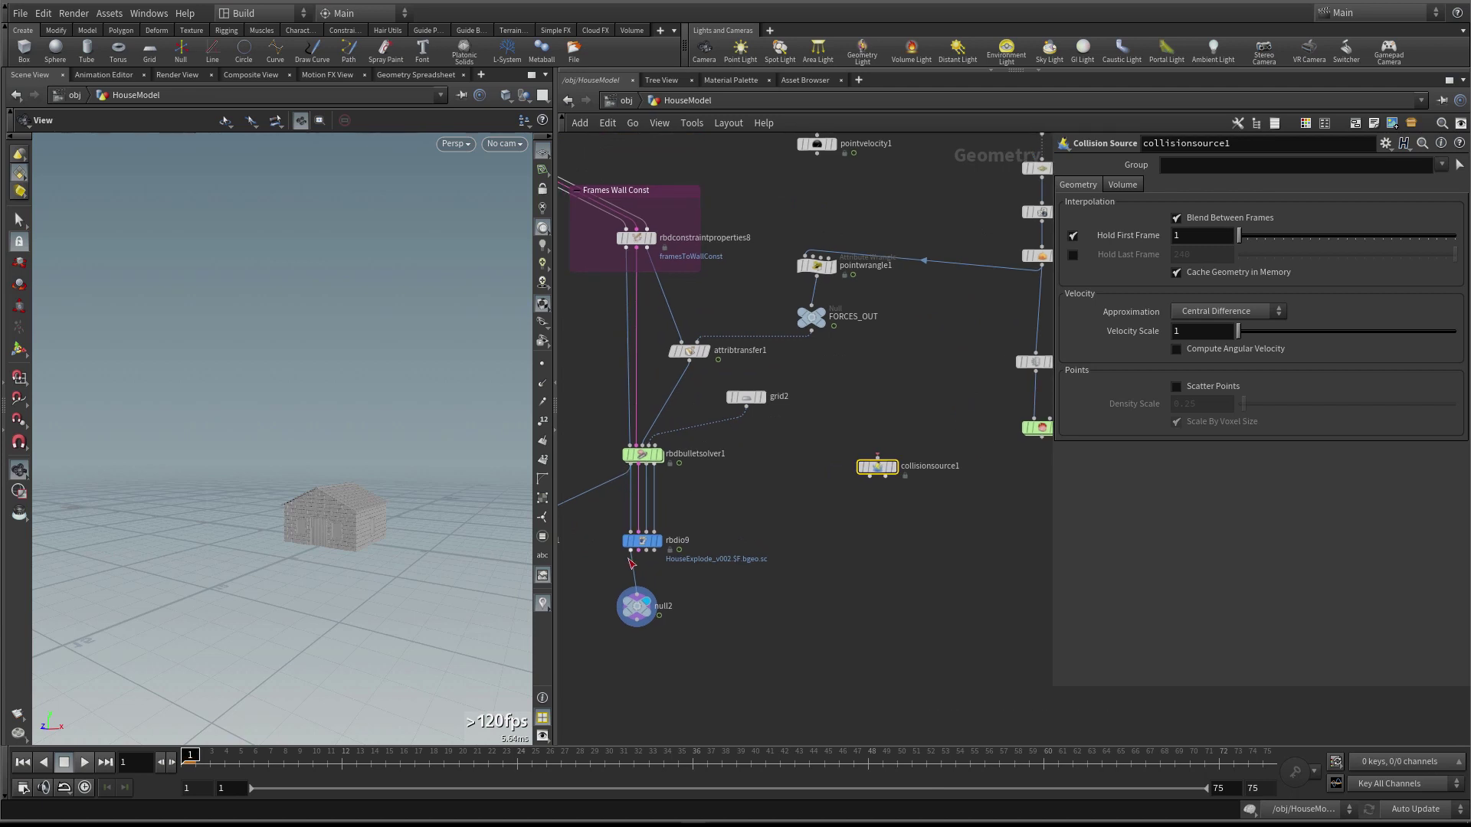
left_click(632, 554)
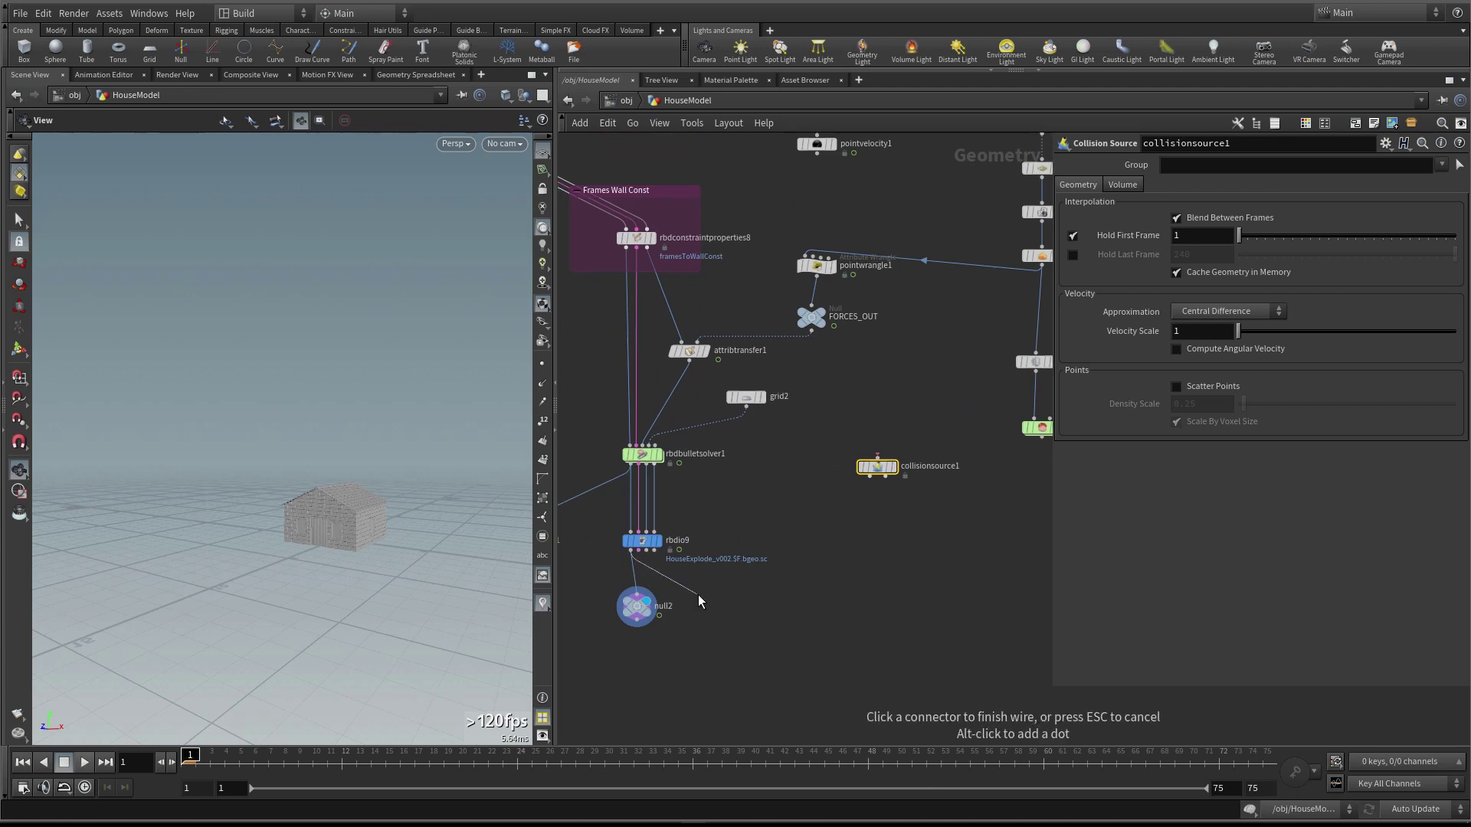
left_click(877, 469)
left_click_drag(877, 484, 892, 429)
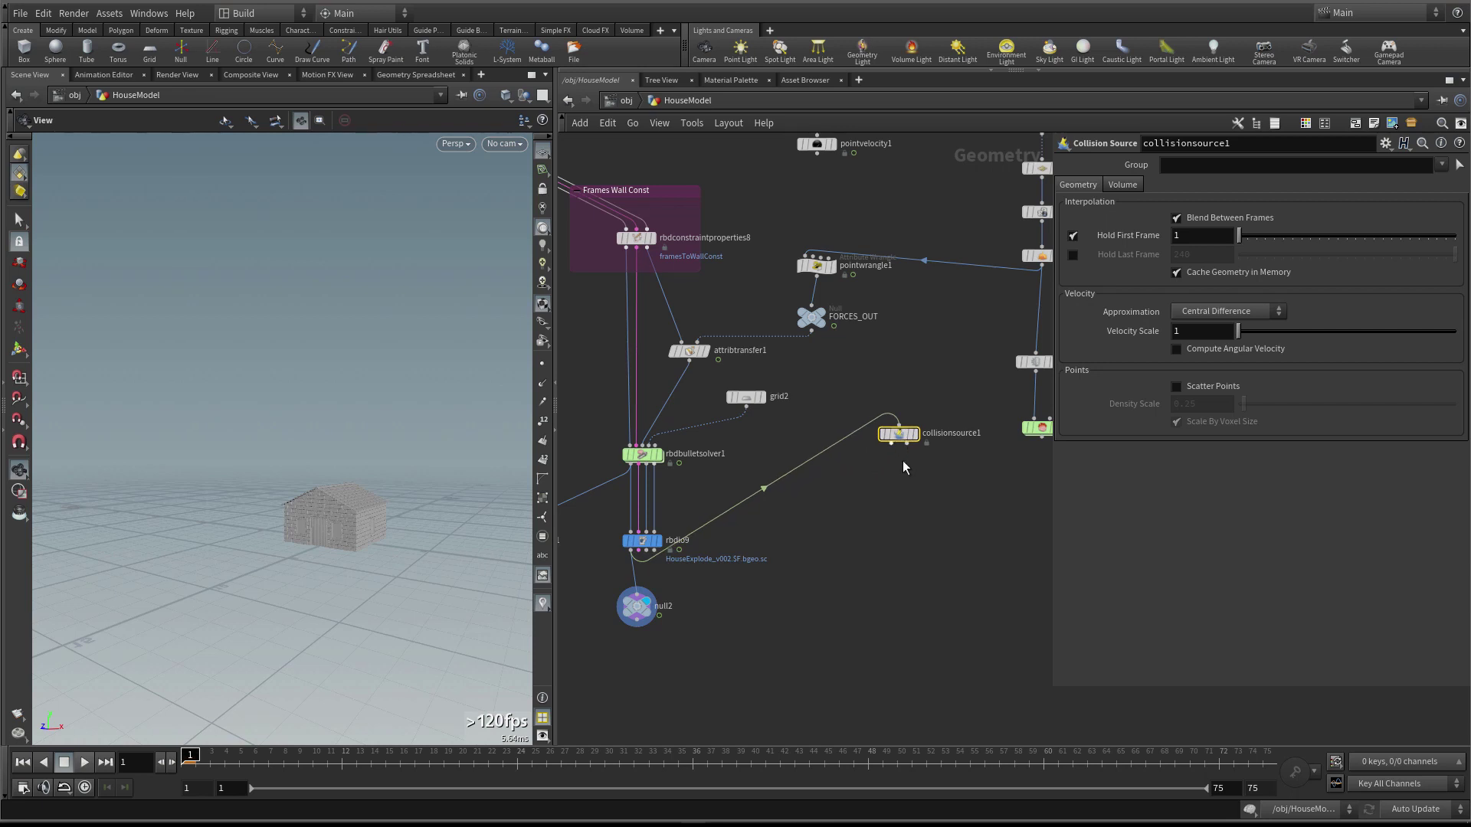
Add a Null on the first output of collisionsource1, display it, and check its geometry information
key("n")
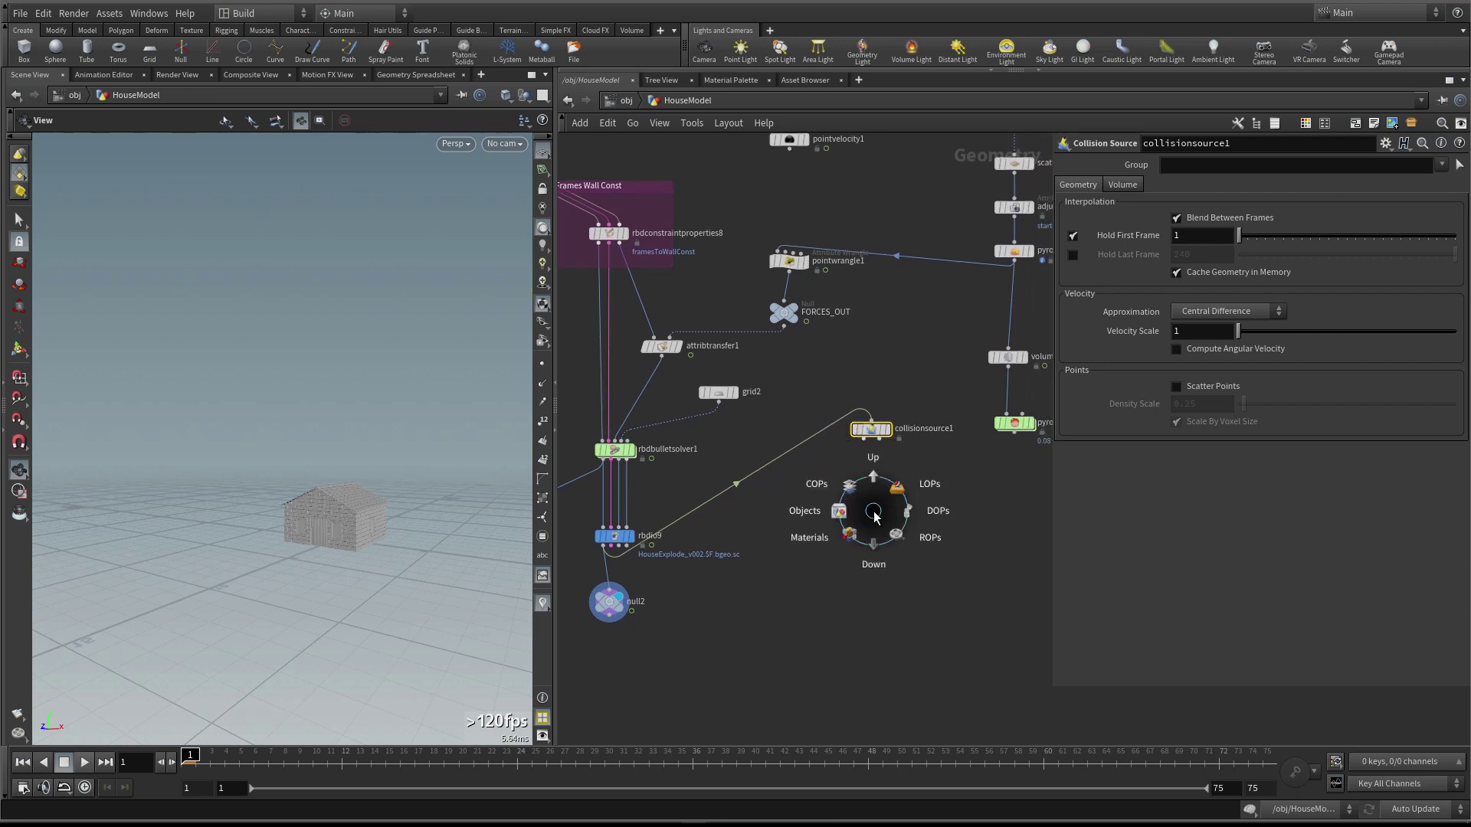
key("Tab")
type("nul")
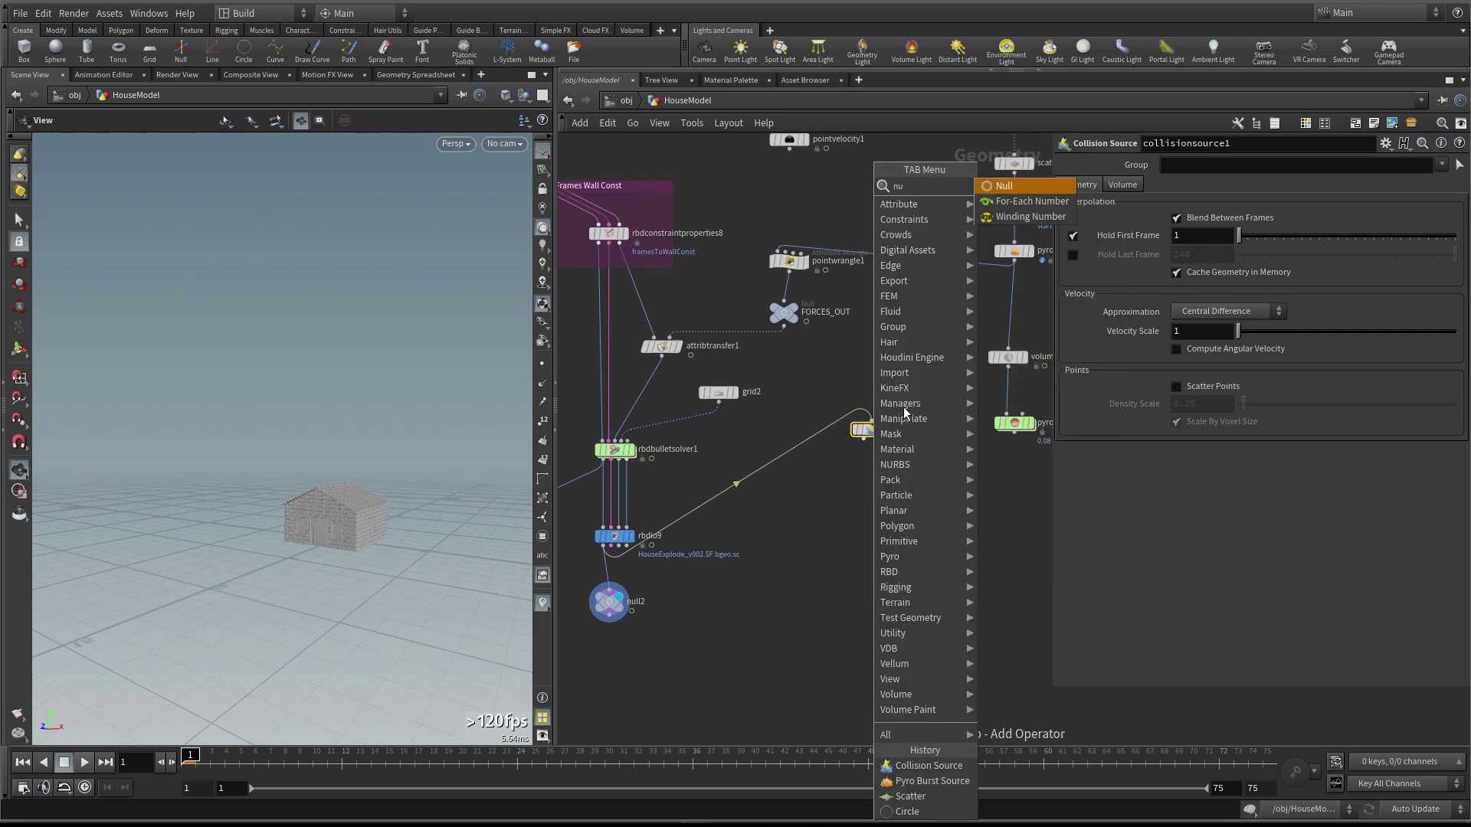
left_click(990, 190)
left_click(853, 486)
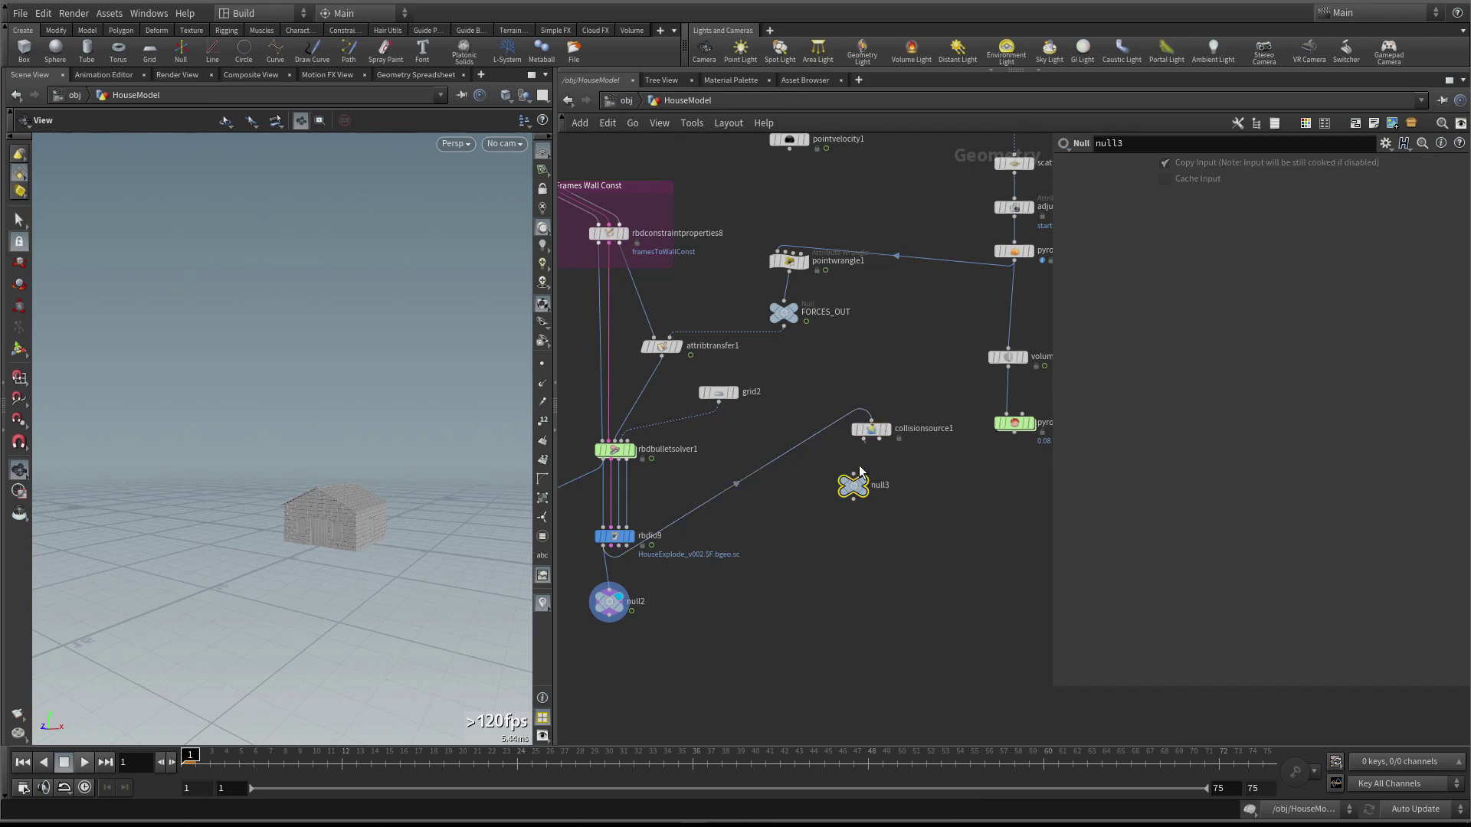
left_click_drag(859, 465, 853, 474)
left_click(861, 481)
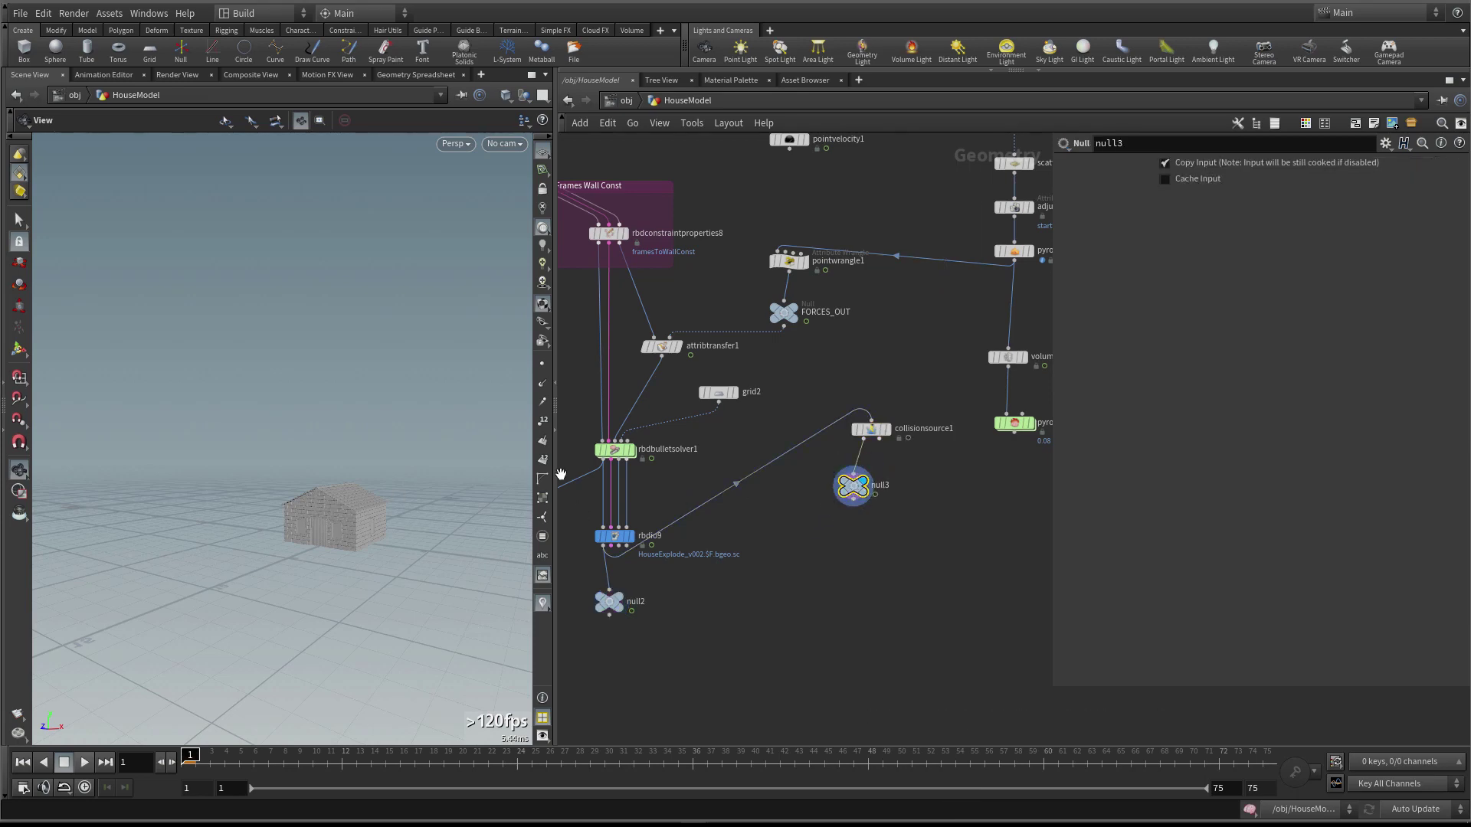
middle_click(854, 487)
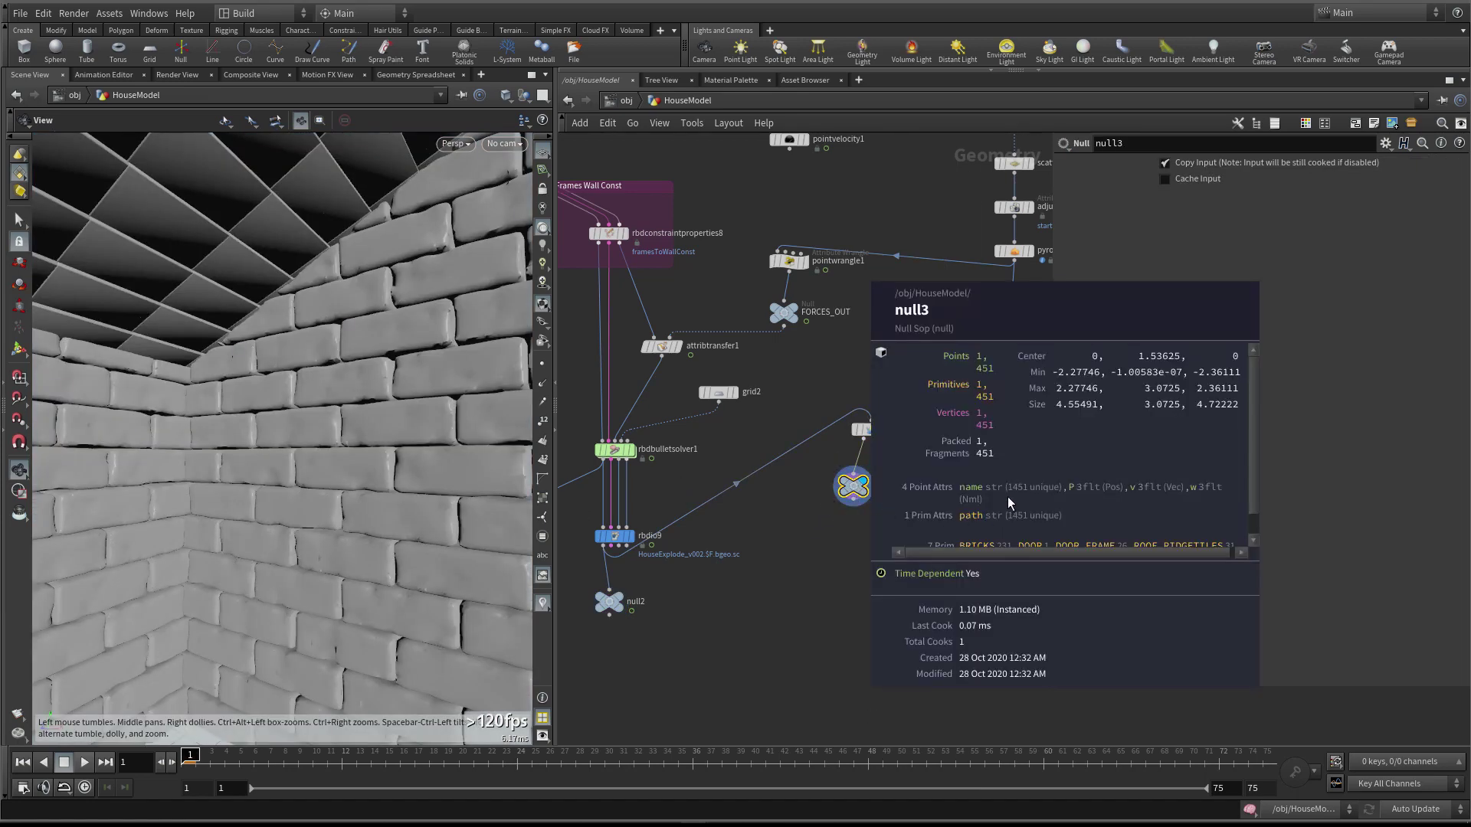
Add a second Null on the other output of collisionsource1, display it, and inspect the collision volume and its node information
left_click_drag(853, 486, 928, 498, "alt")
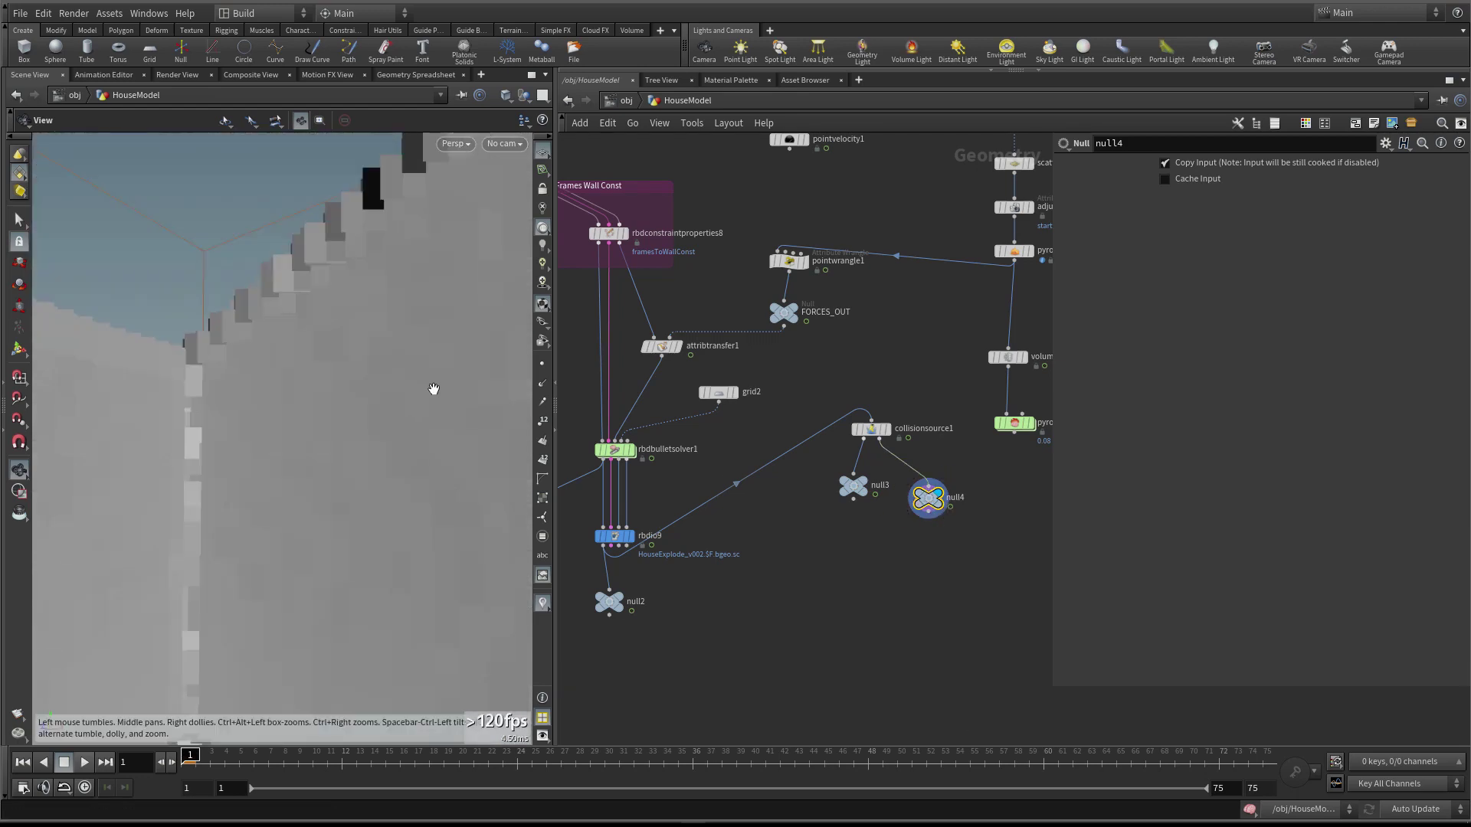
right_click_drag(434, 388, 216, 391)
left_click_drag(217, 391, 229, 490)
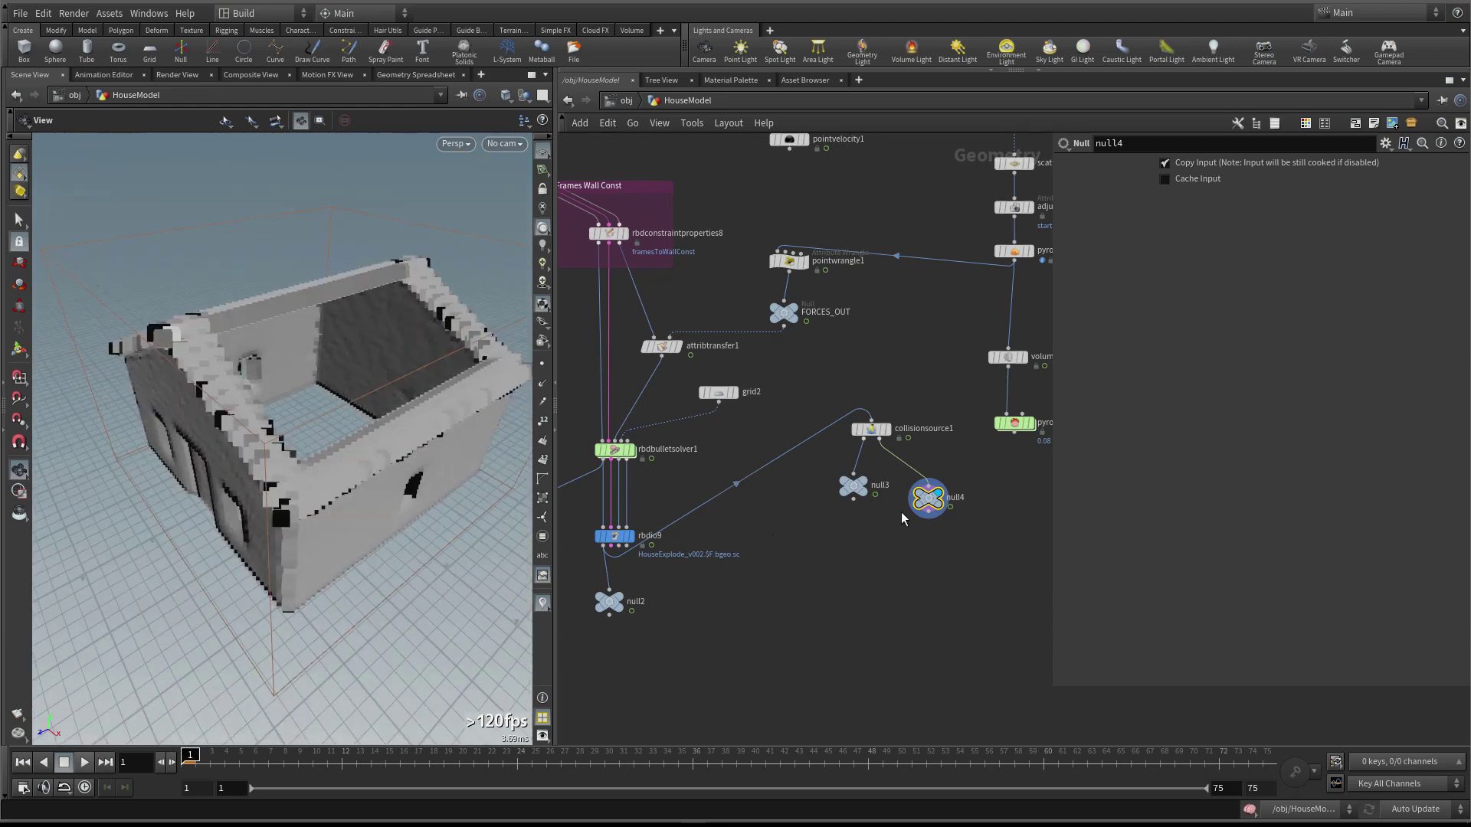
middle_click(930, 504)
left_click_drag(457, 367, 384, 358)
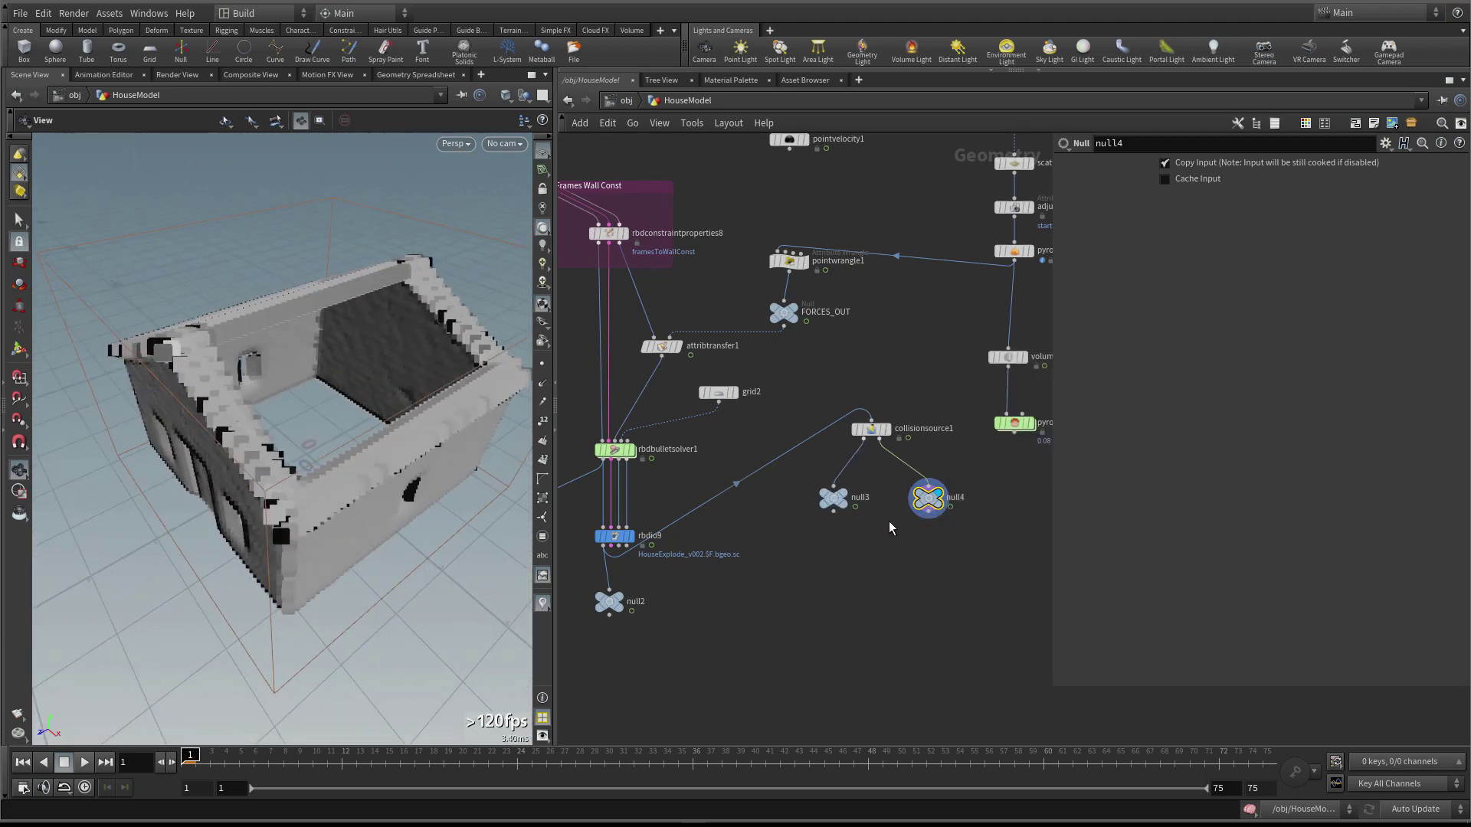
middle_click_drag(919, 505, 885, 519)
Set the voxel size of collisionsource1 to 0.05 and inspect the house's collision volume from several angles
left_click(836, 443)
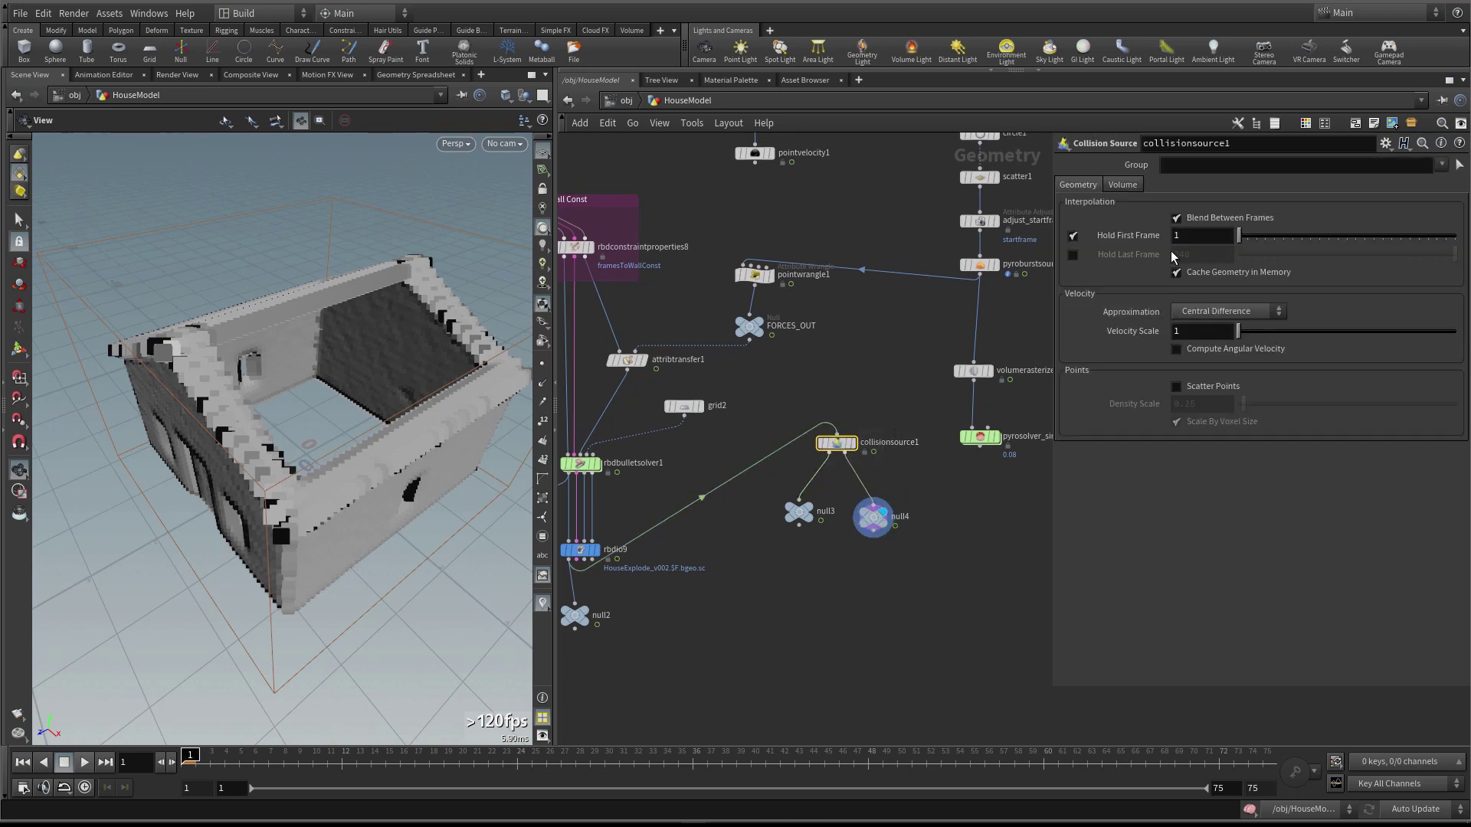
left_click(1121, 185)
left_click_drag(1184, 238, 1202, 238)
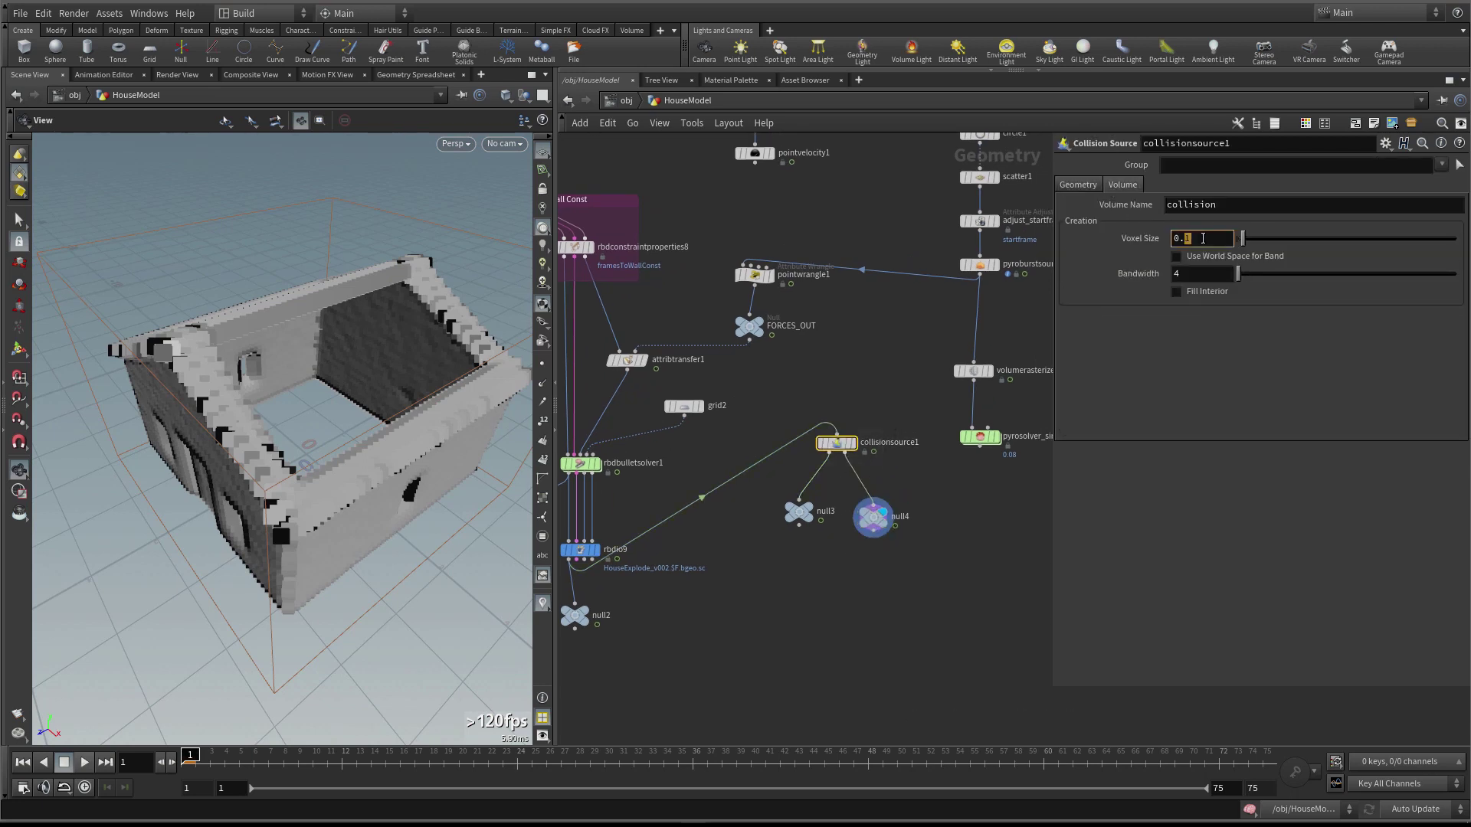
type("5")
key("Return")
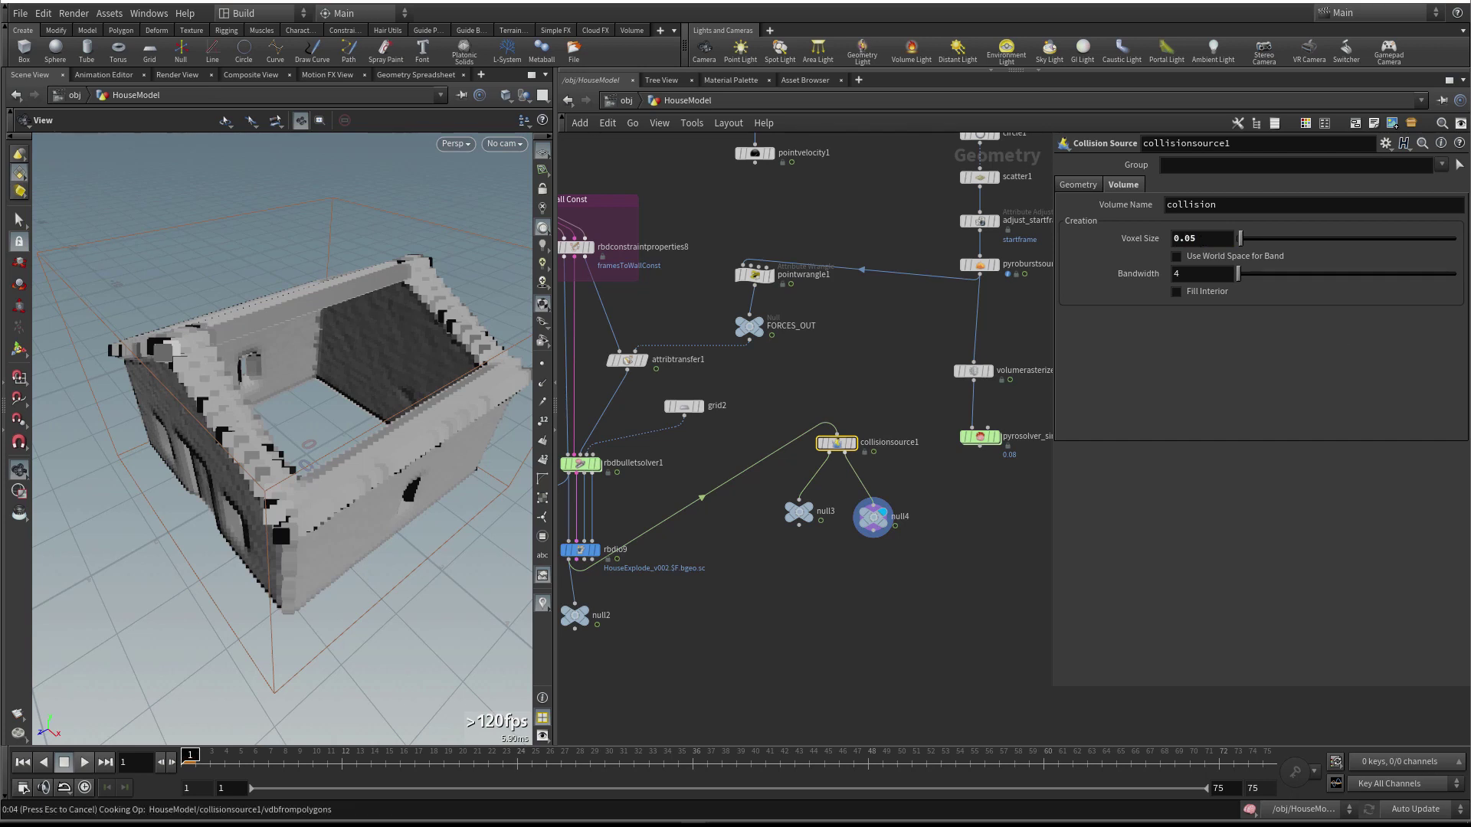
right_click_drag(368, 383, 423, 345)
left_click_drag(424, 344, 468, 322)
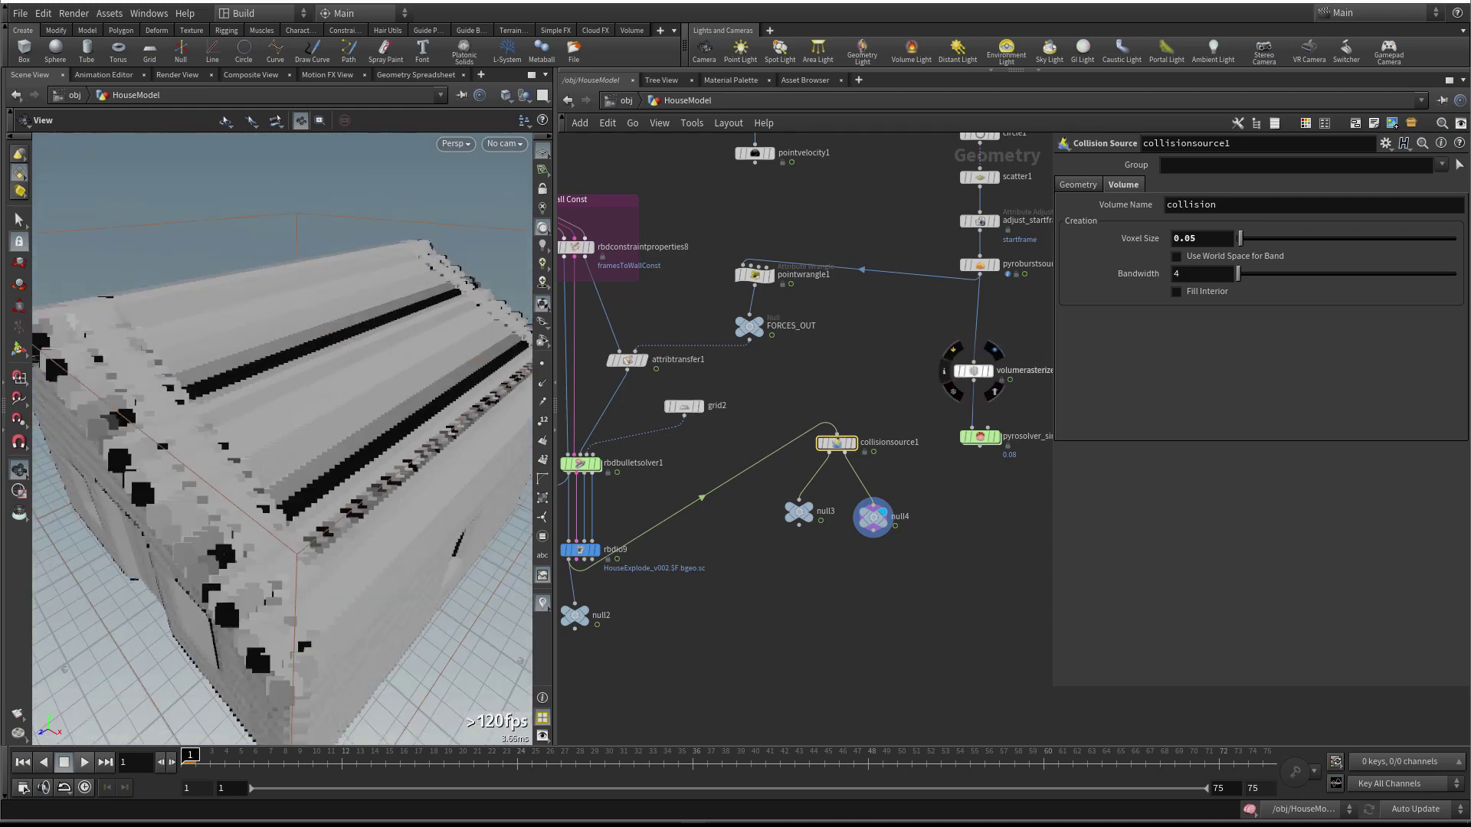
left_click_drag(444, 347, 447, 305)
right_click_drag(447, 305, 272, 352)
left_click_drag(272, 352, 314, 420)
middle_click_drag(917, 432, 882, 423)
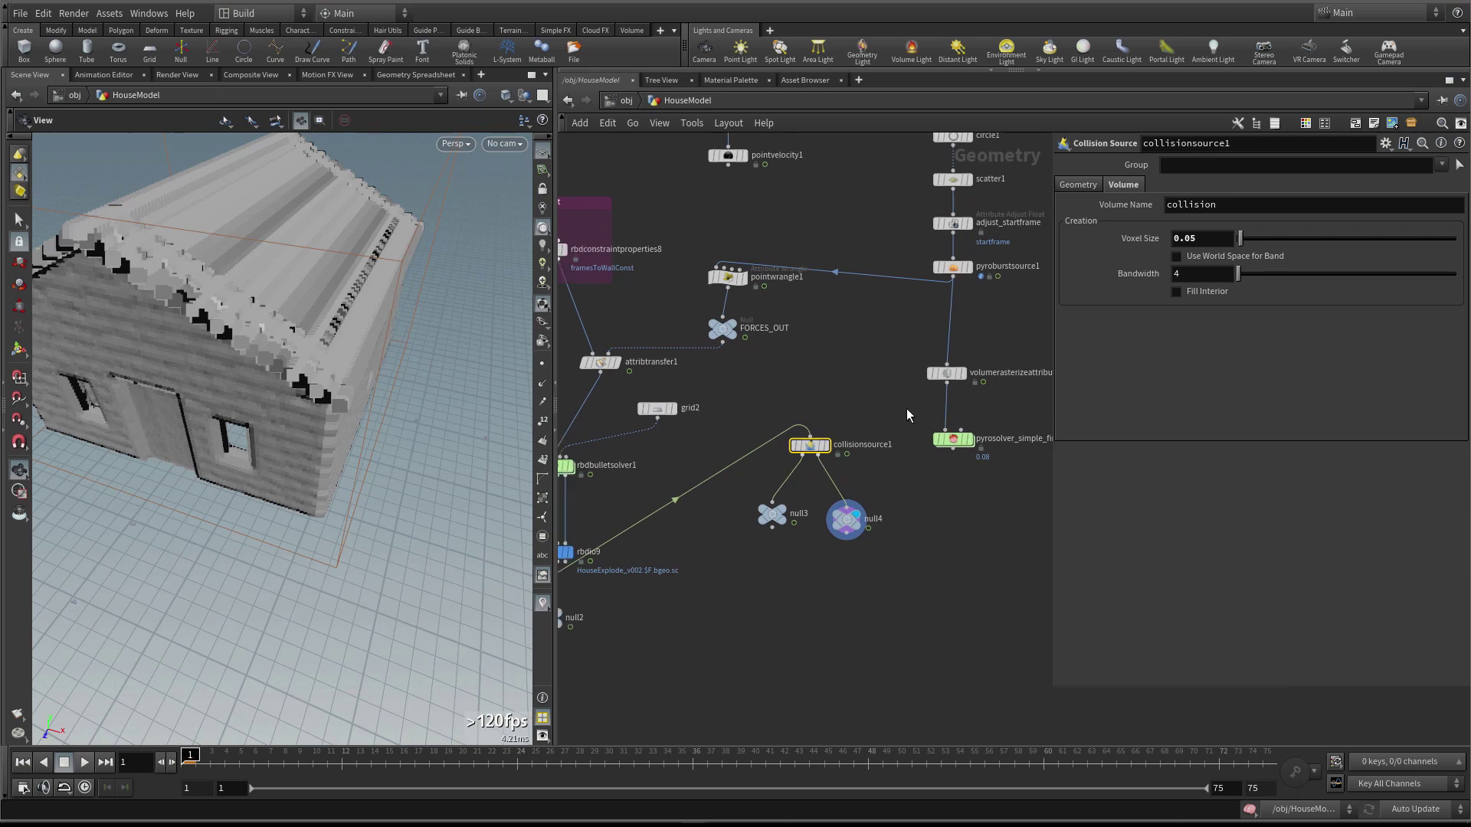
Set the Collision Voxel Size of pyrosolver_simple_fireball to 0.05 and compare it with the voxel size of collisionsource1
left_click(952, 438)
middle_click_drag(977, 471, 957, 475)
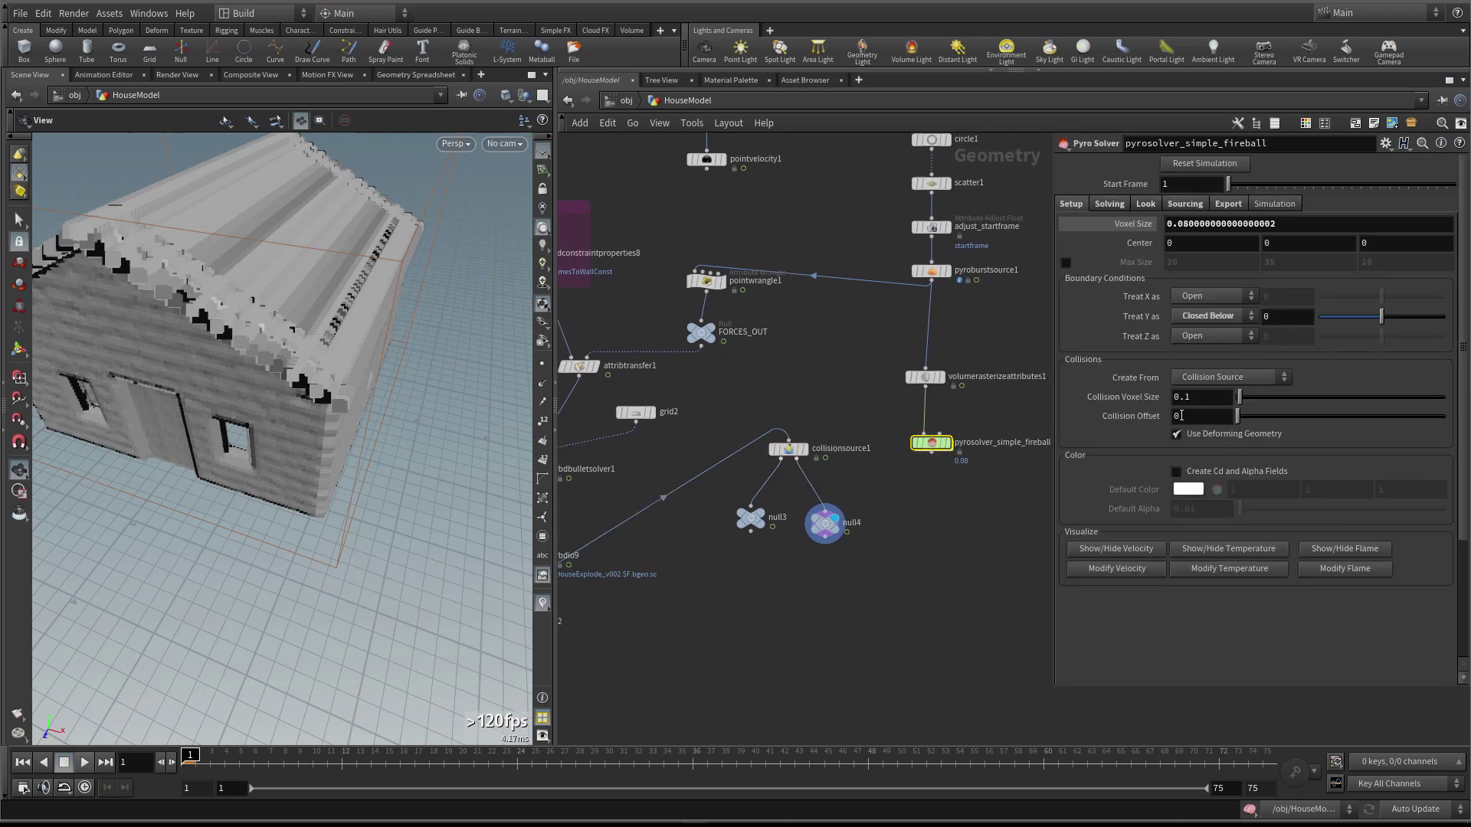
left_click_drag(1185, 396, 1211, 399)
key("Return")
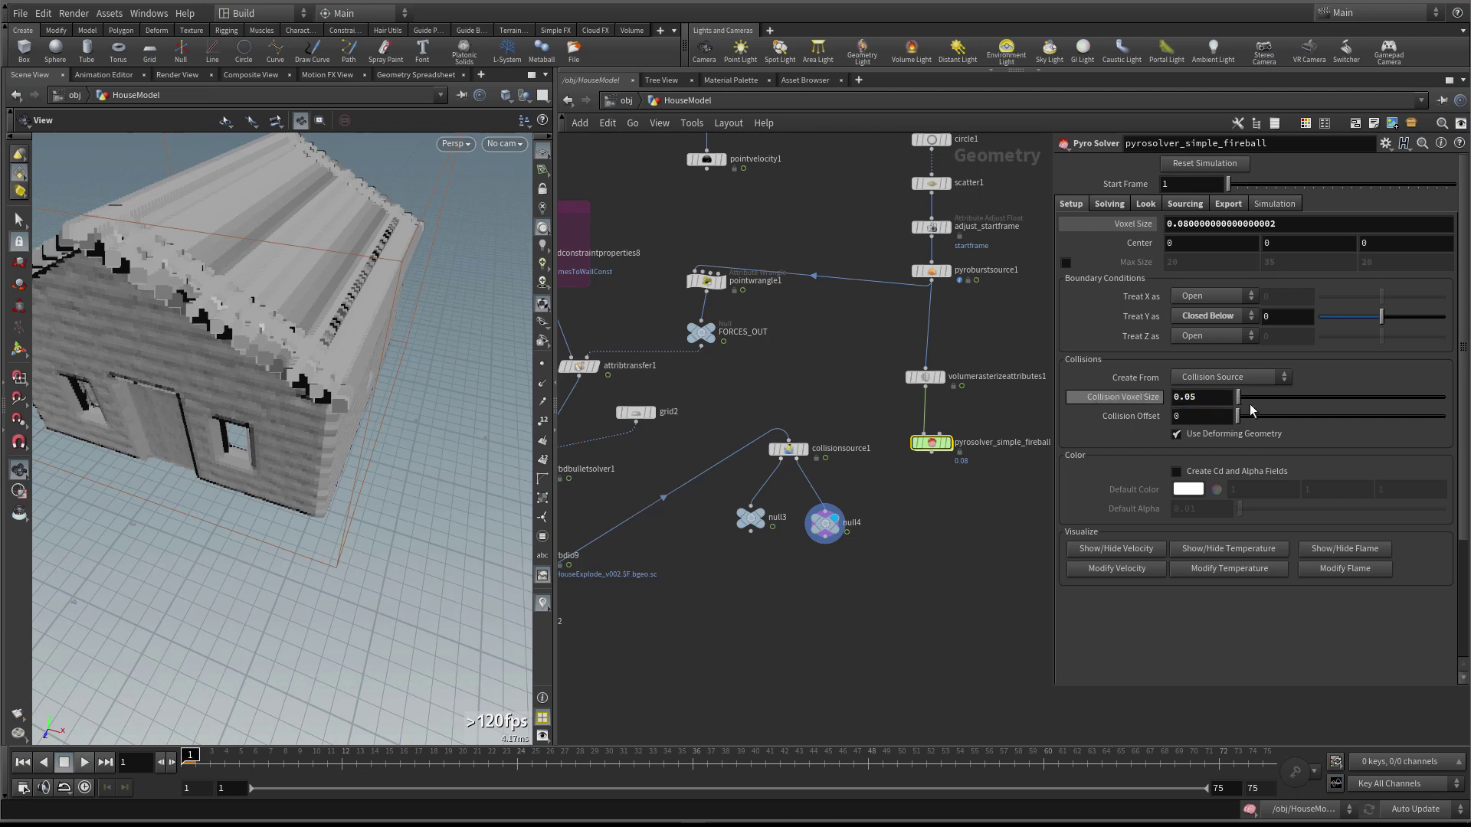
left_click(793, 448)
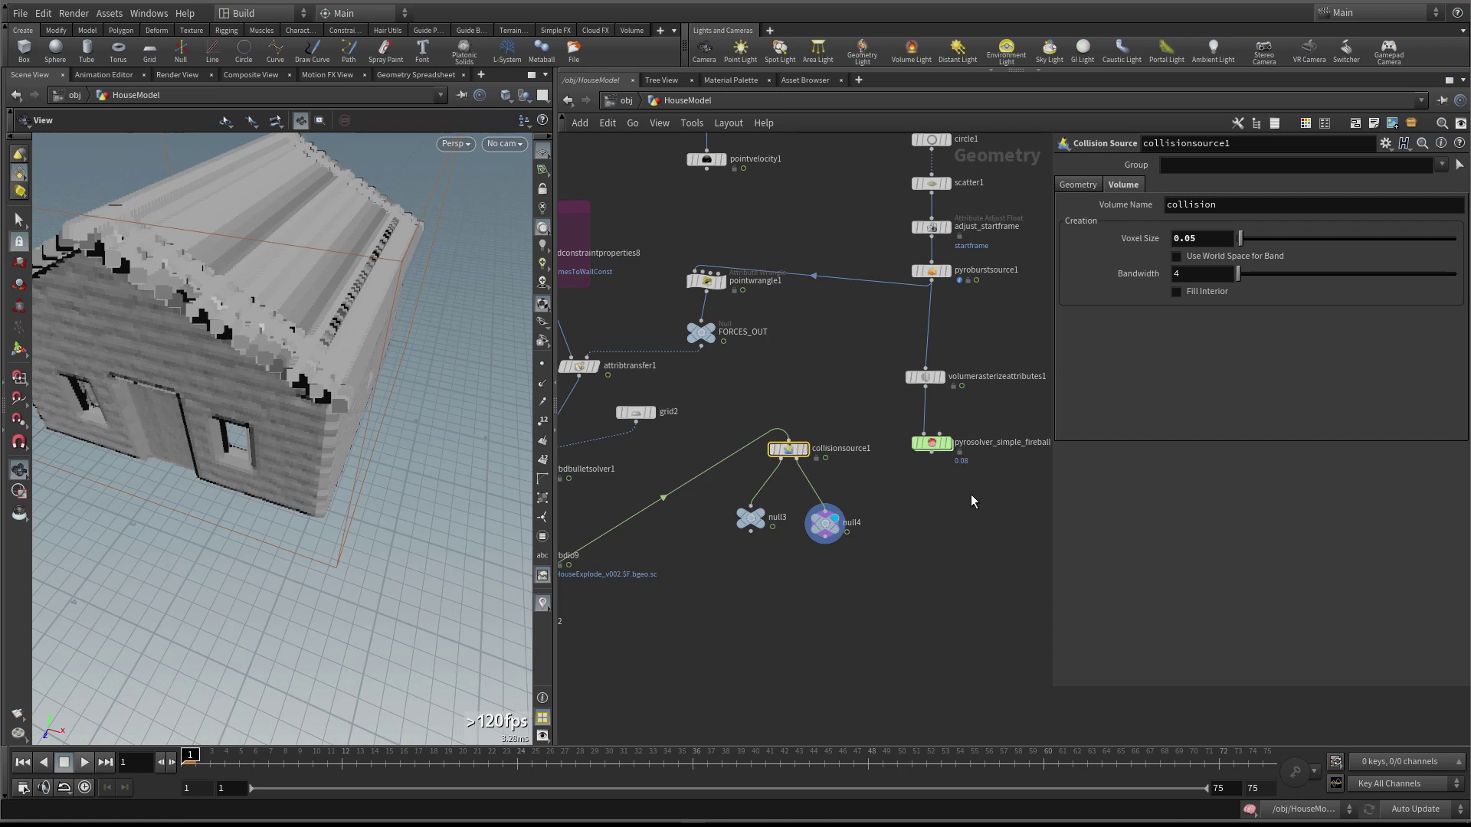
left_click(931, 443)
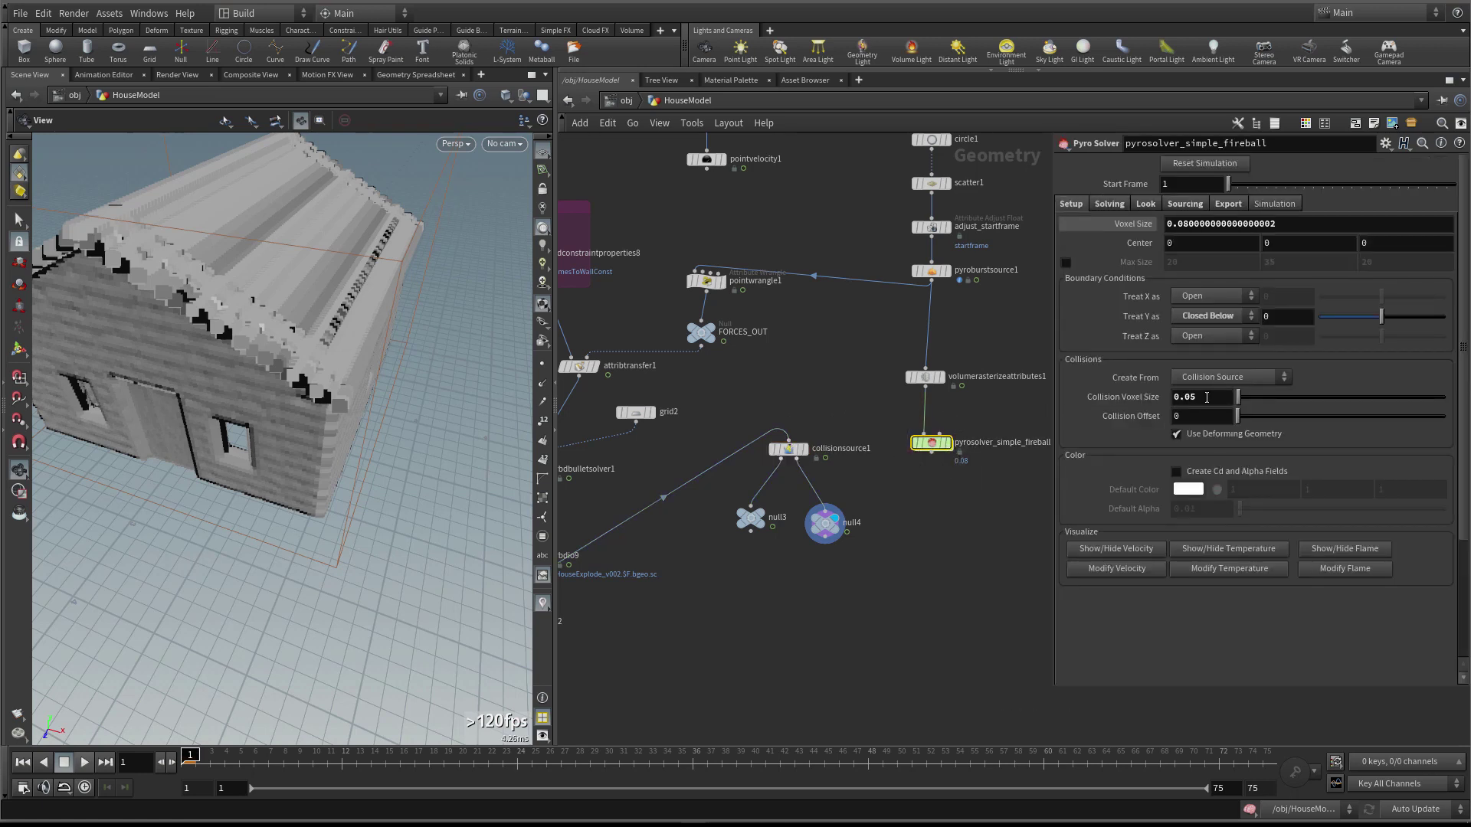
left_click(1149, 228)
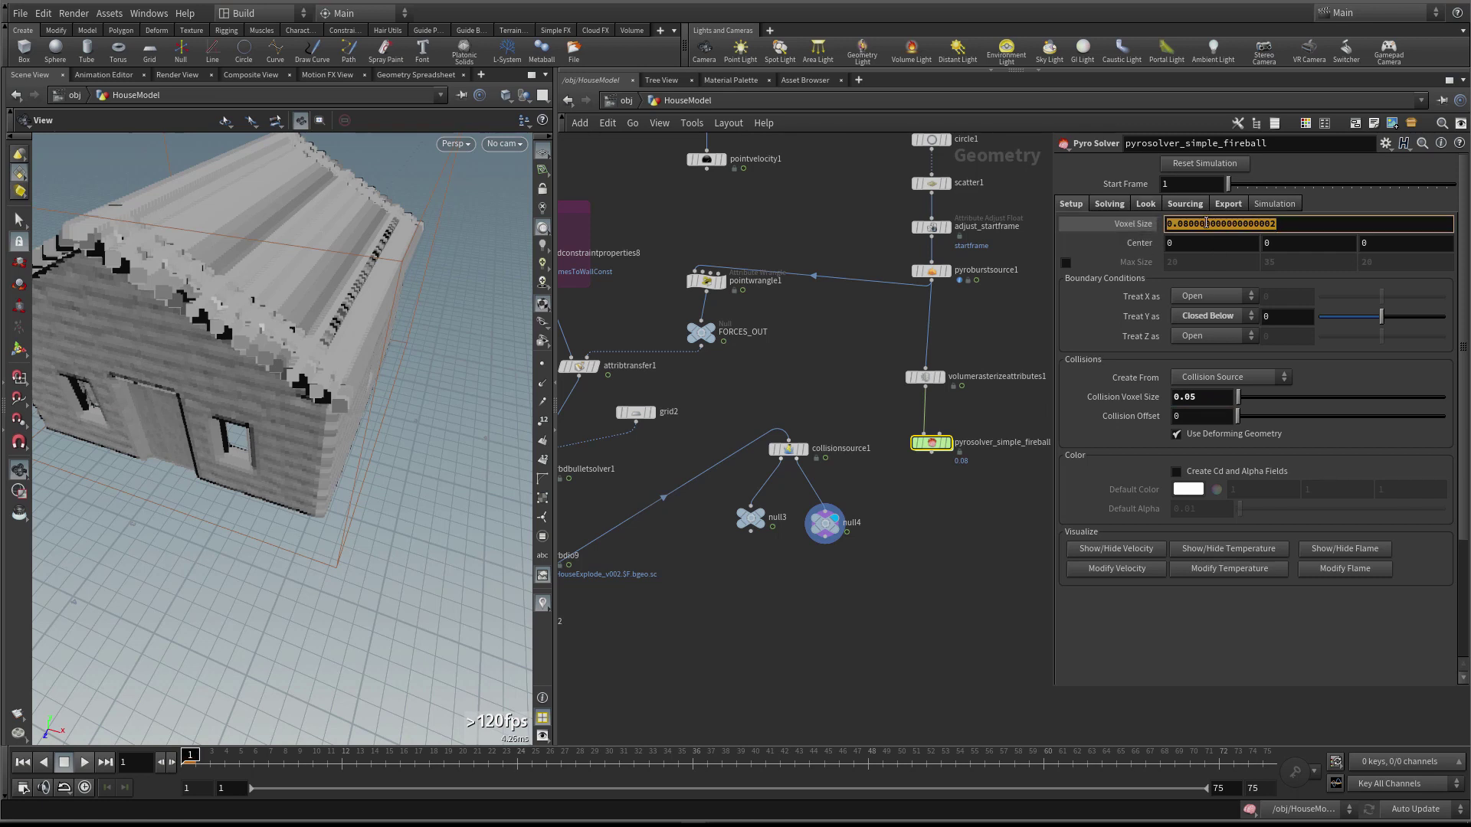
left_click(950, 551)
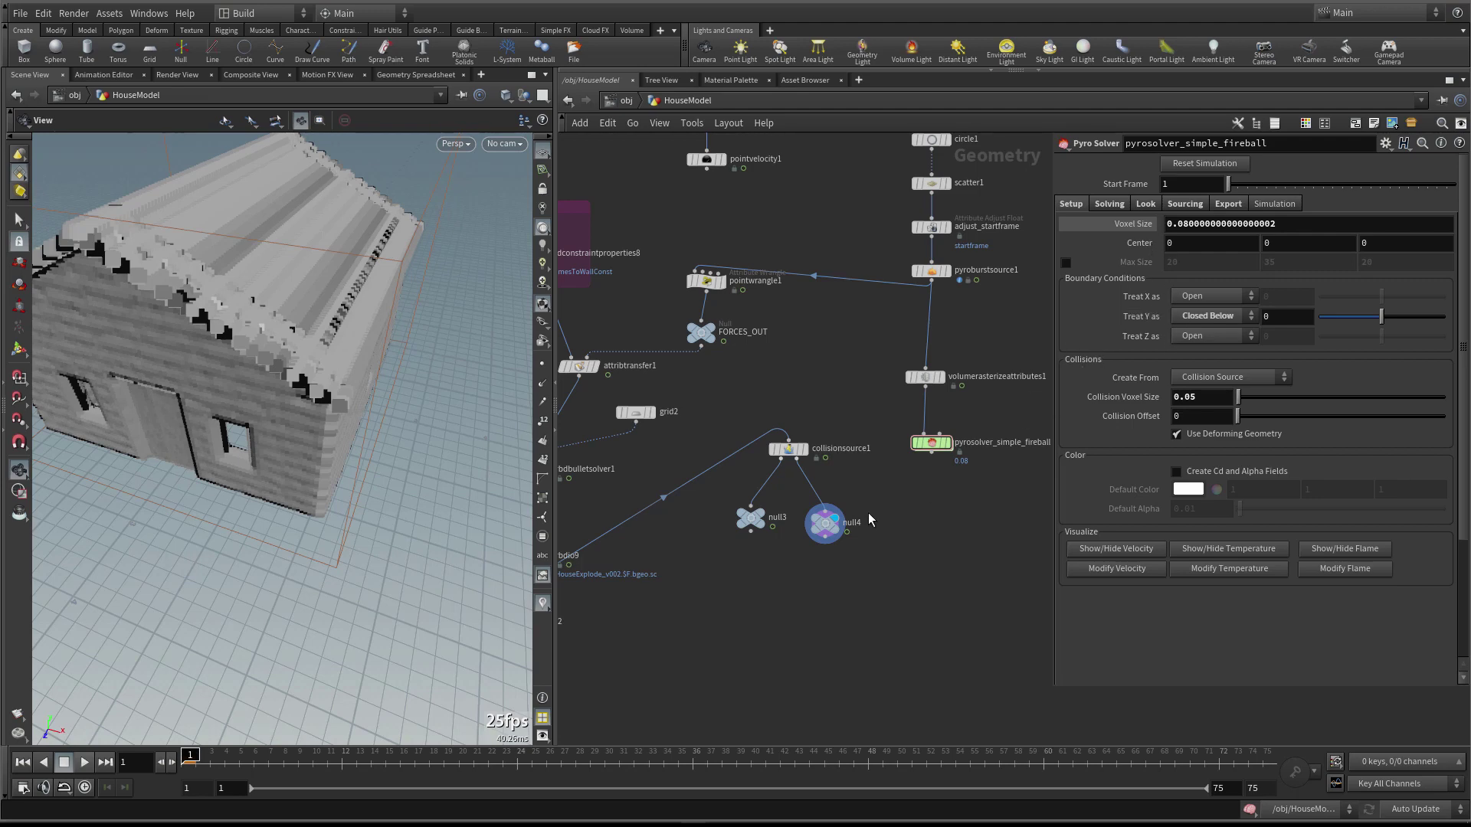
Go to frame 6 and inspect the collision volume of the exploding house
middle_click_drag(791, 571, 794, 550)
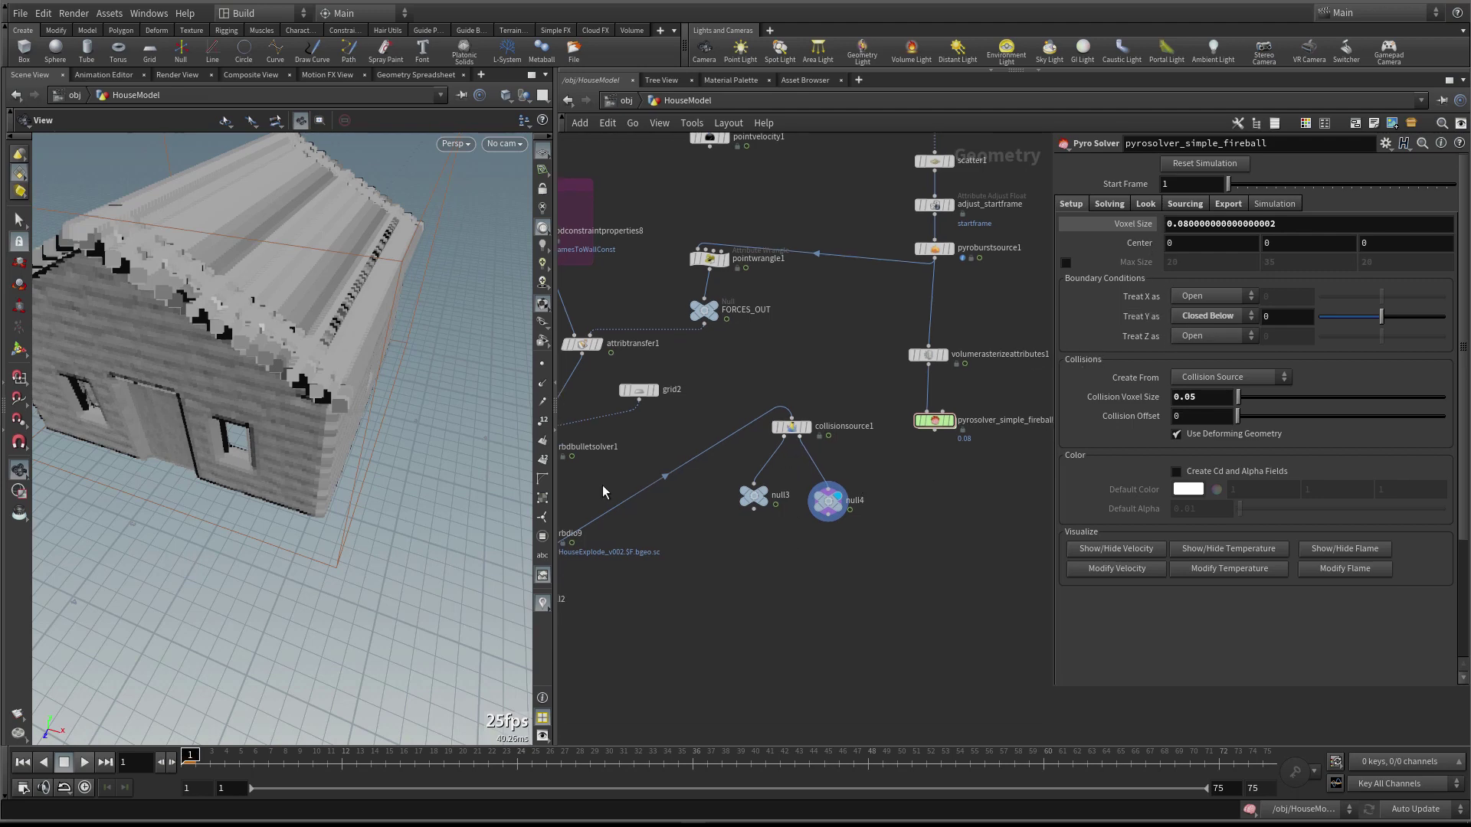
left_click_drag(429, 475, 345, 429)
left_click(253, 763)
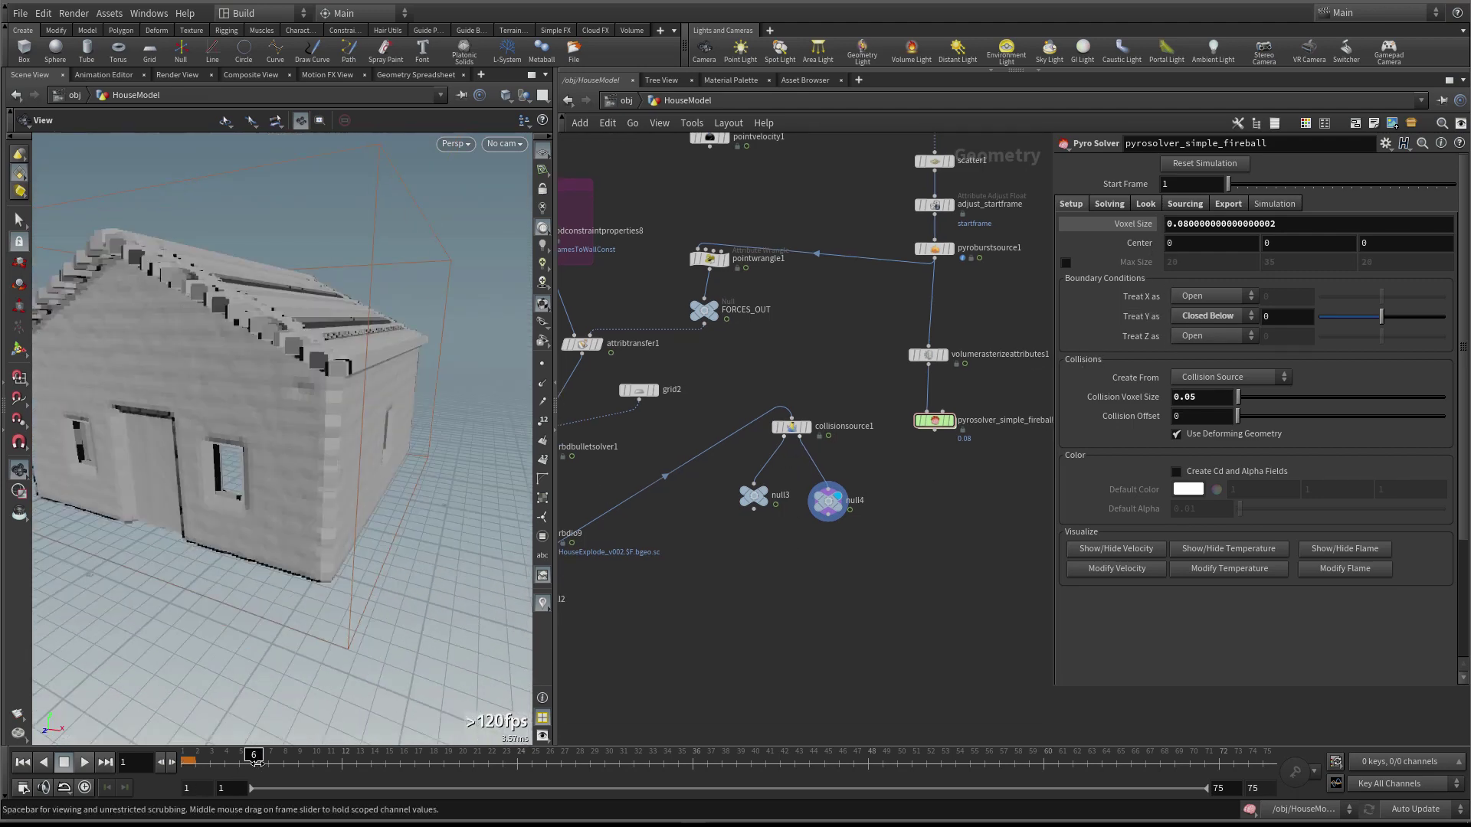
left_click(255, 760)
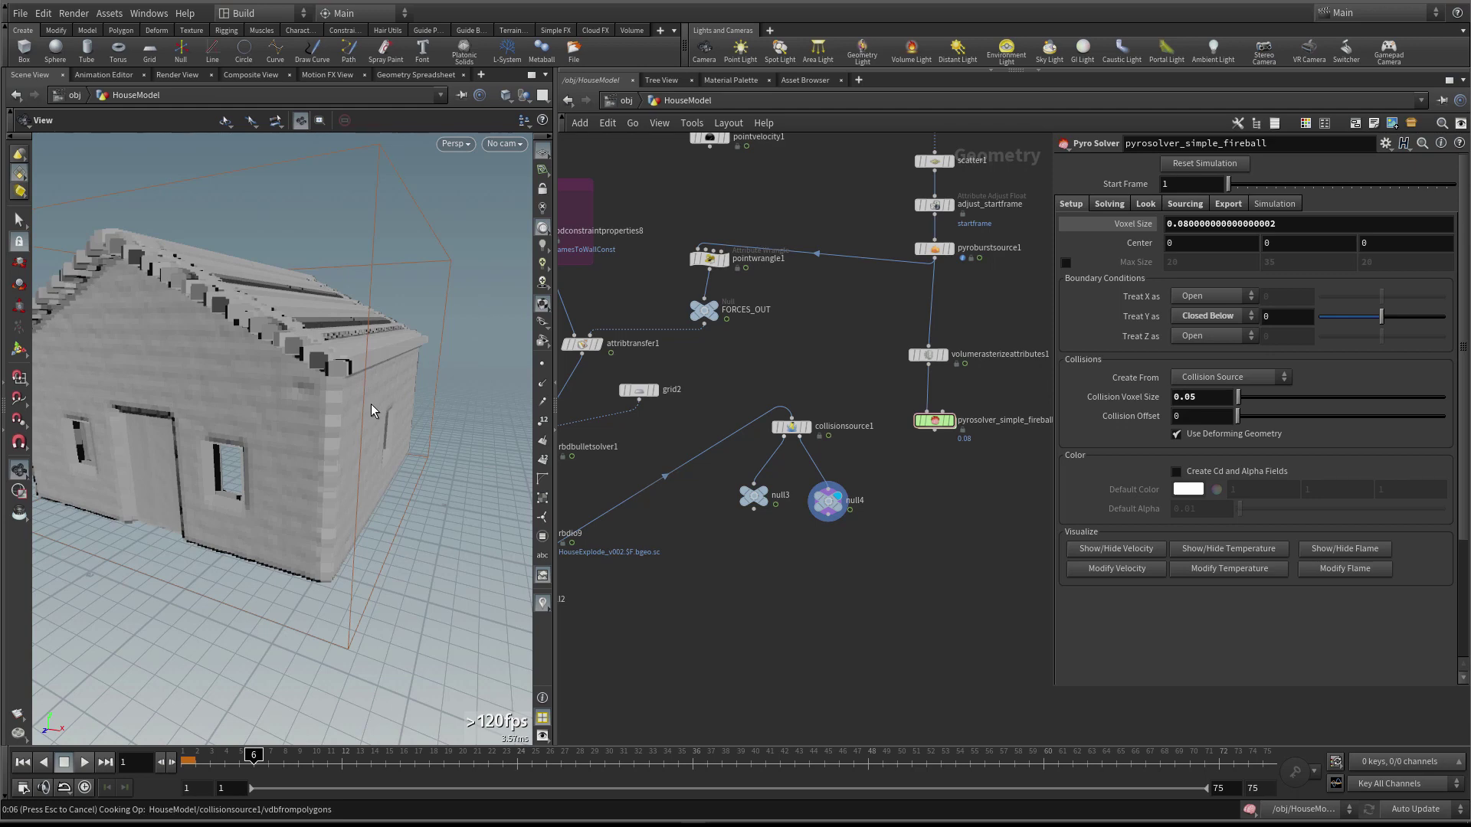
left_click_drag(392, 359, 230, 402)
Refine the voxel size of collisionsource1 to 0.04 and orbit around the debris volume
left_click(792, 427)
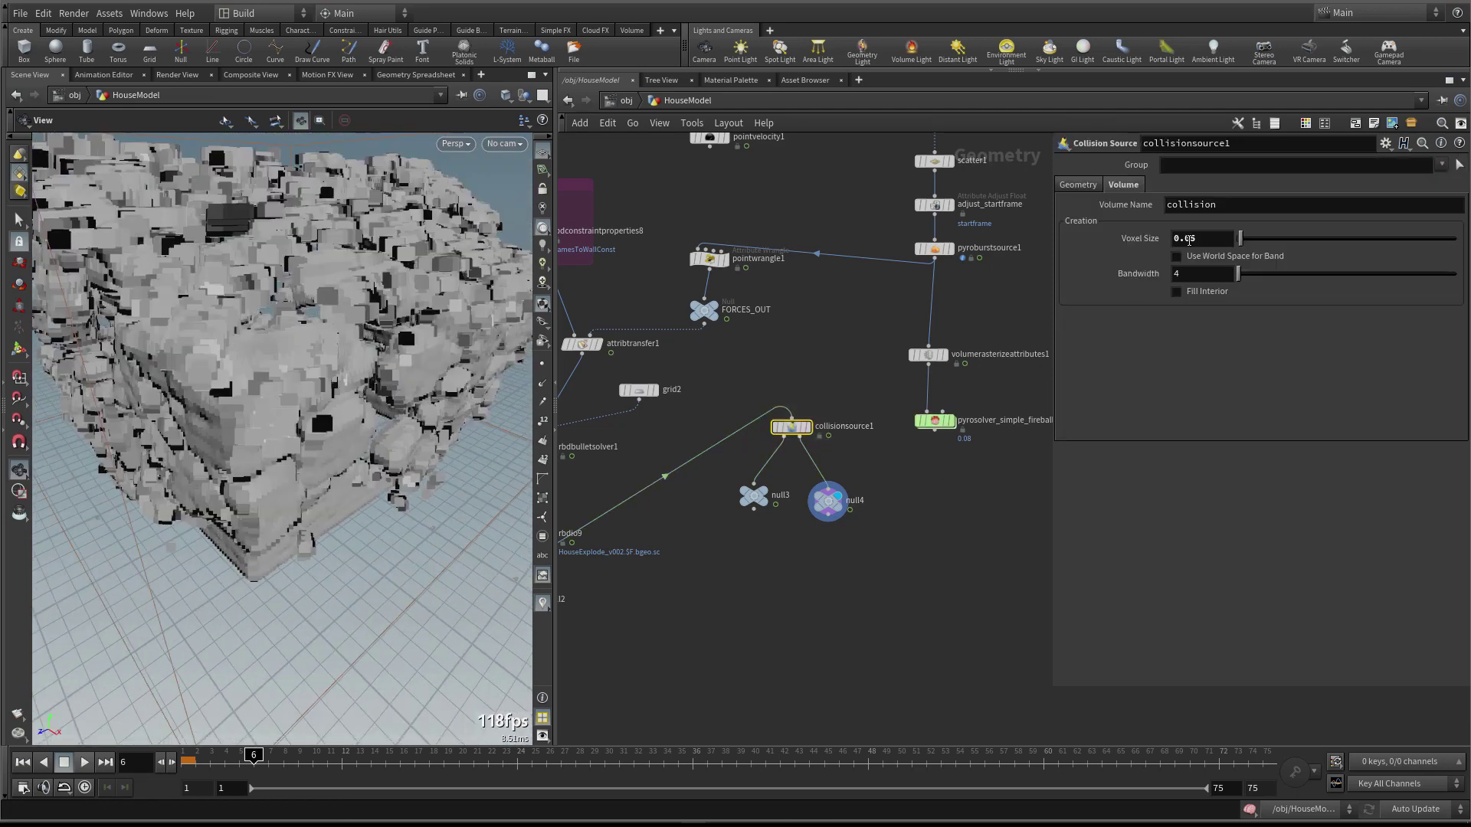
left_click_drag(1189, 240, 1210, 249)
type("4")
key("Return")
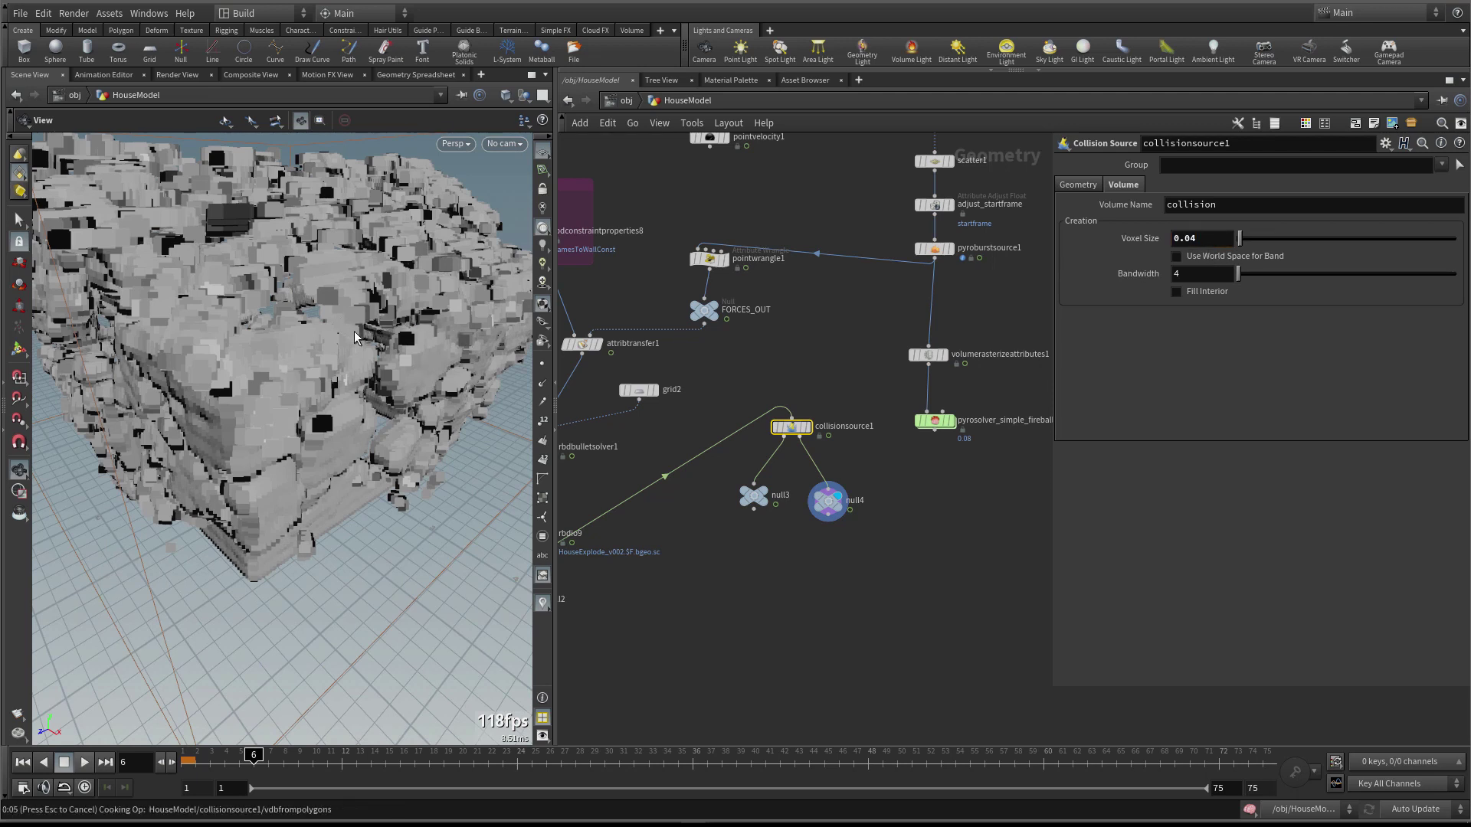
left_click_drag(356, 334, 263, 332)
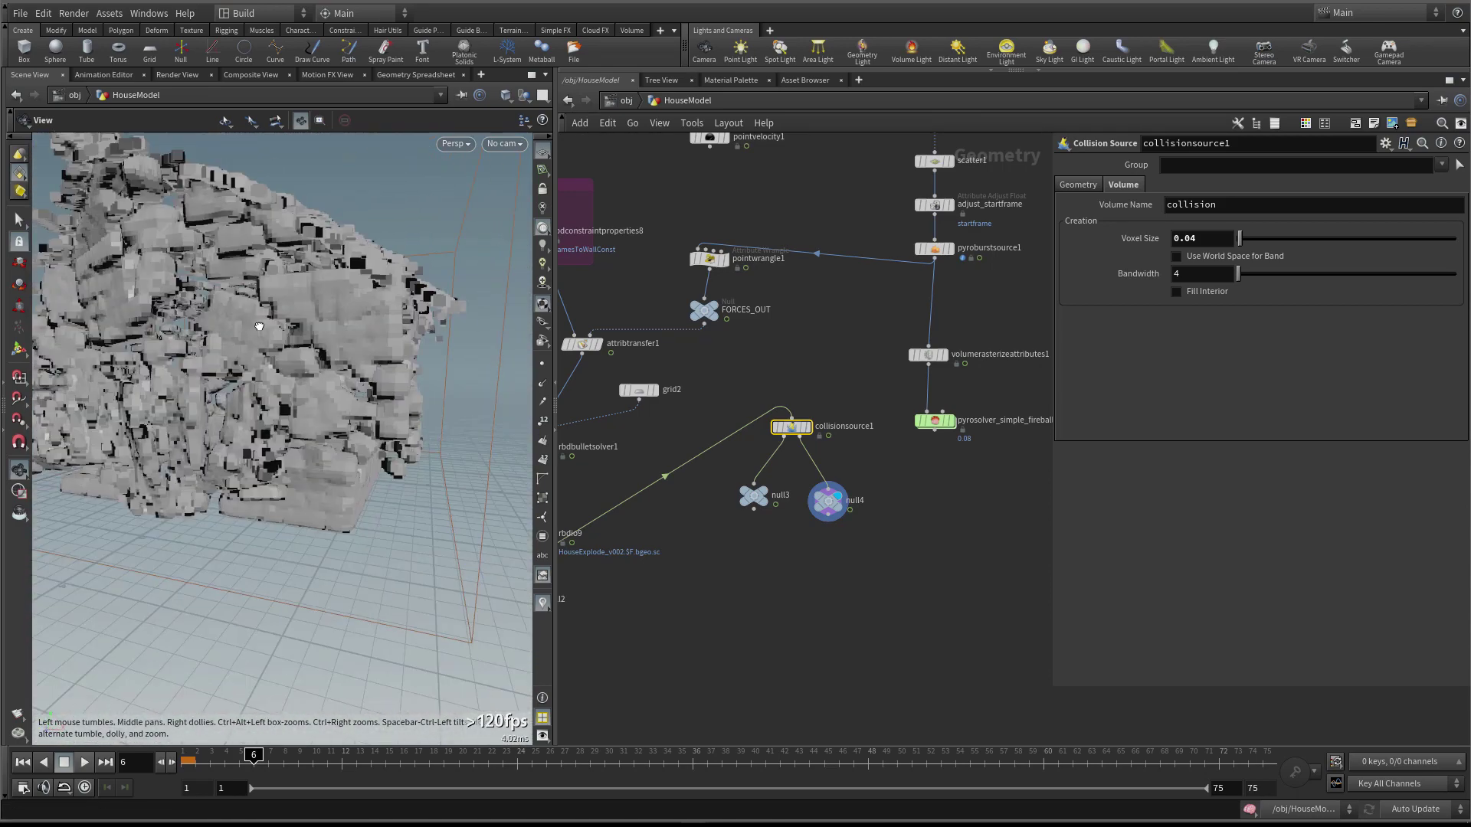
middle_click_drag(879, 459, 861, 468)
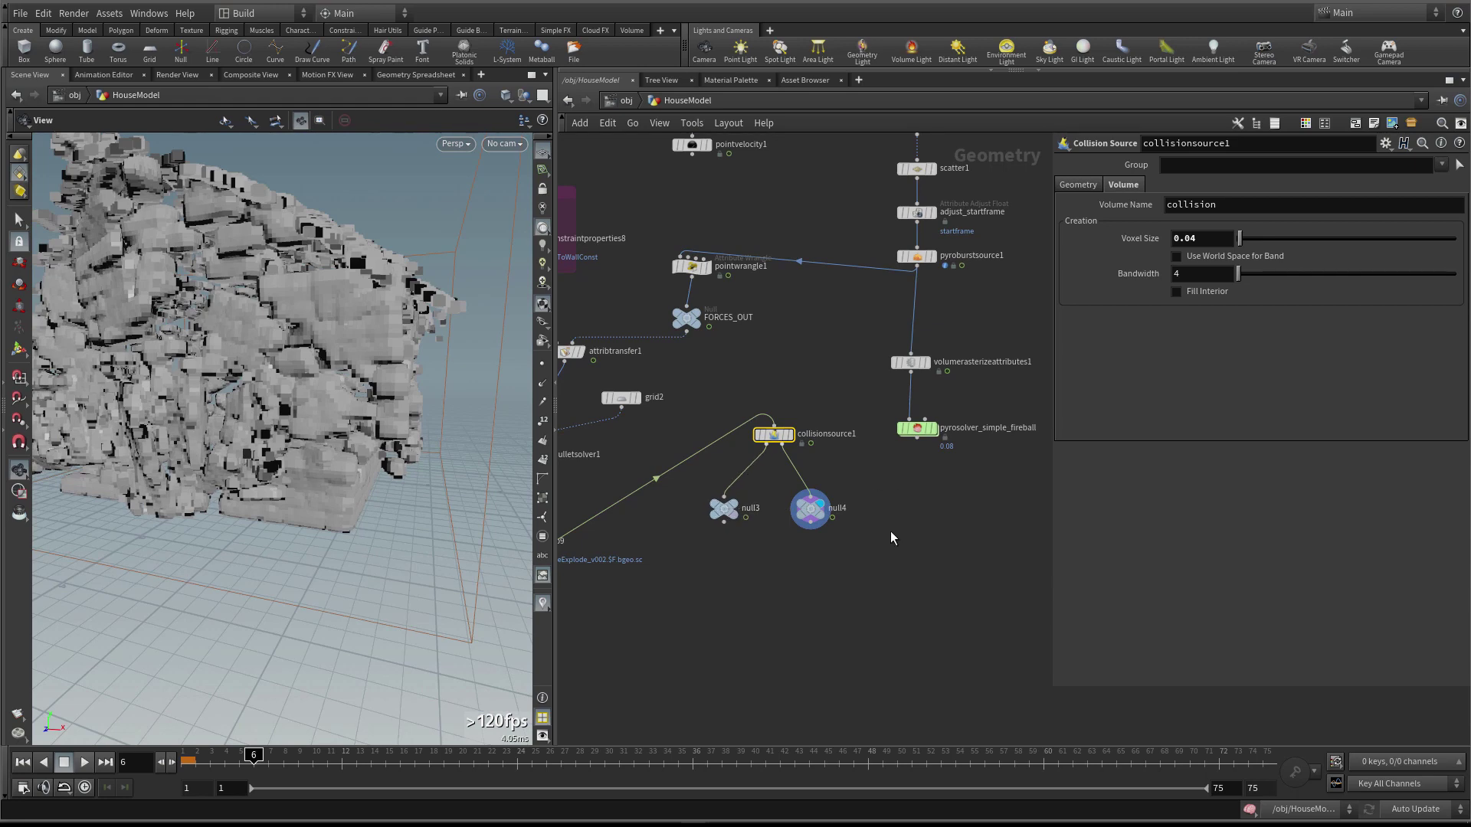
Add a Merge node below the nulls and connect both outputs of collisionsource1 to it
key("Tab")
type("mer")
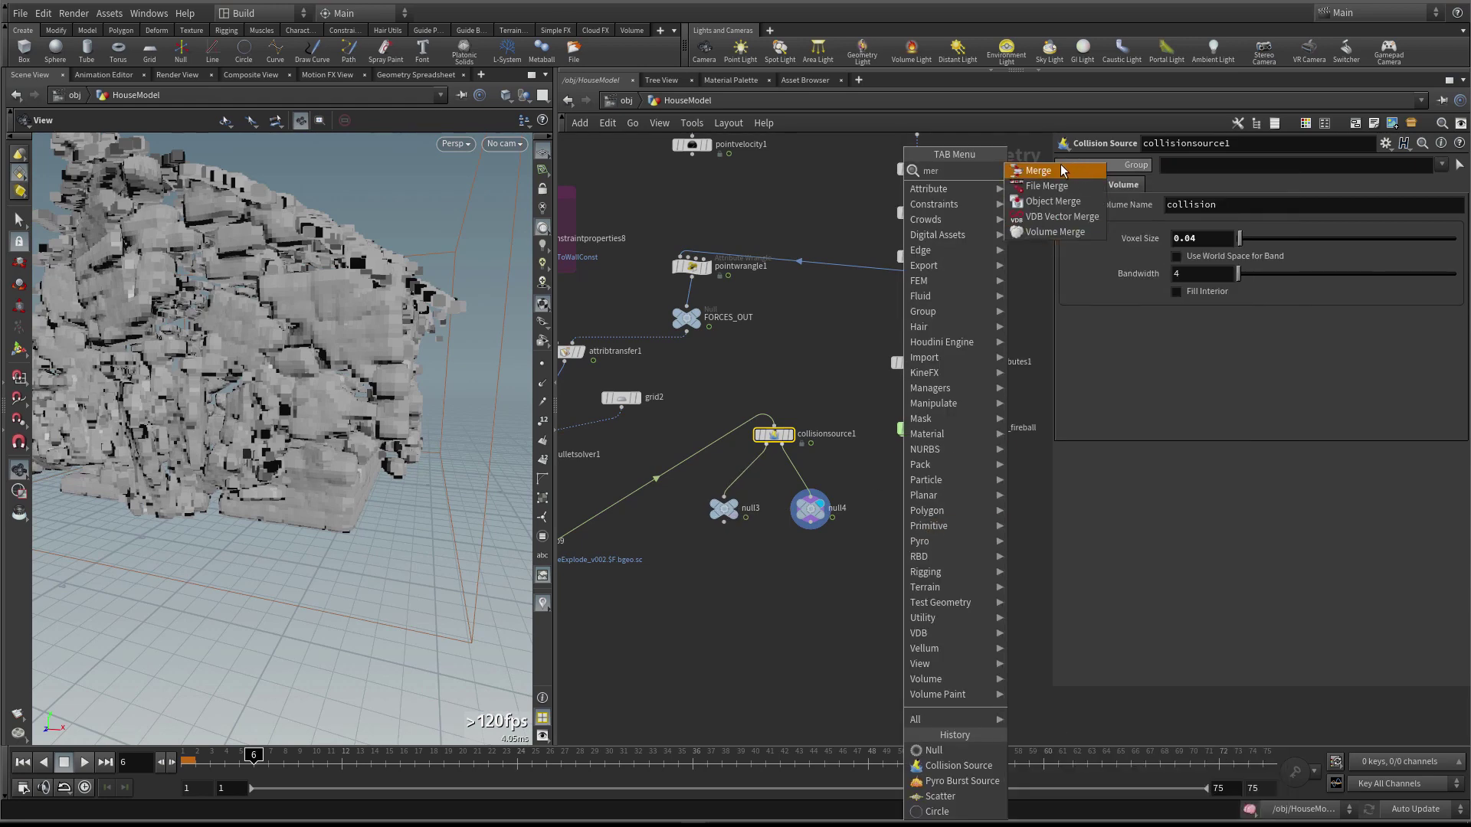
left_click(1060, 170)
left_click(826, 604)
left_click(831, 586)
left_click(766, 445)
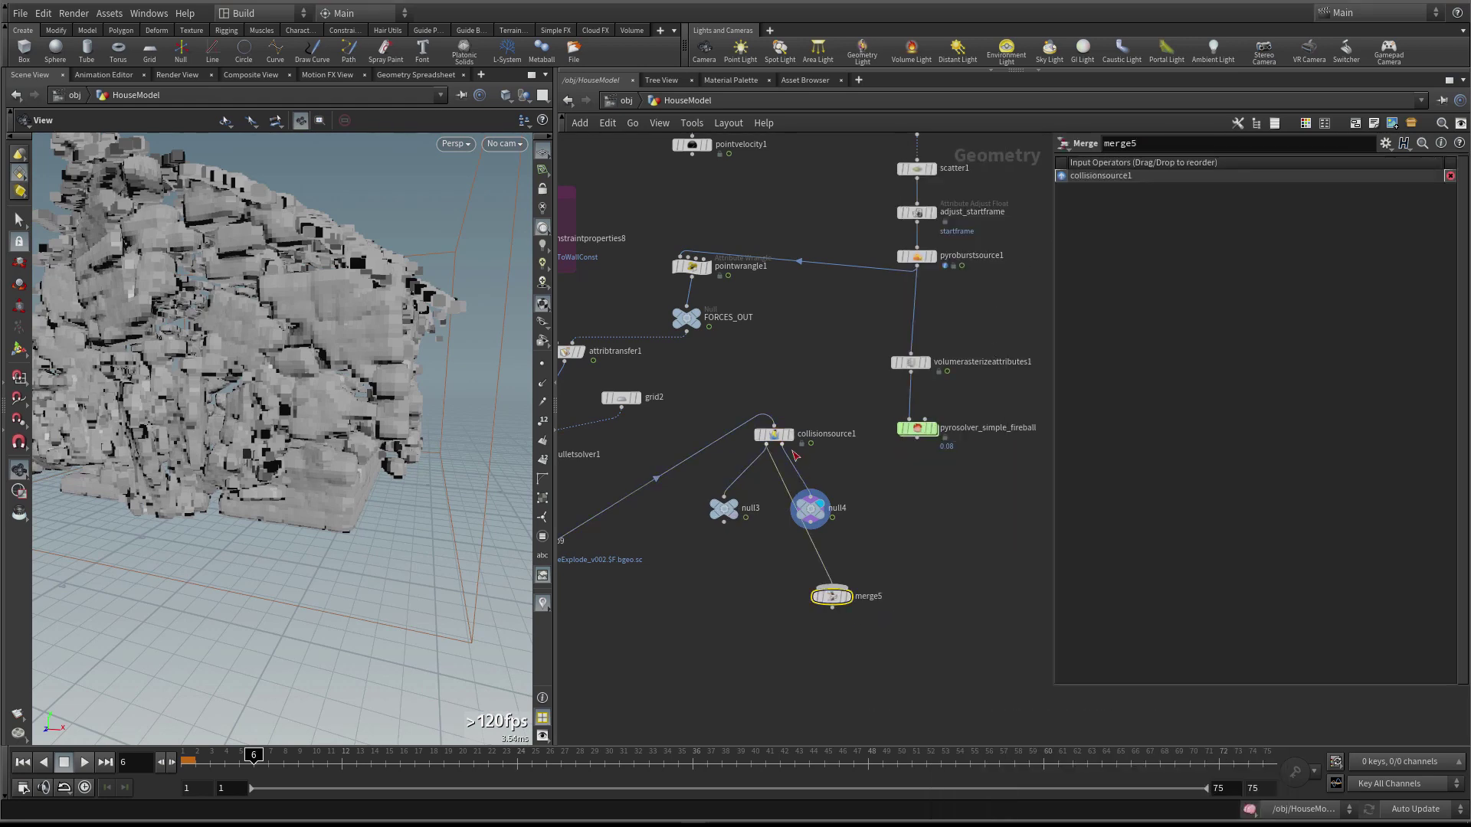
left_click(781, 444)
left_click(838, 589)
Delete null3 and null4 and move merge5 directly beneath collisionsource1
left_click_drag(811, 512, 743, 539)
left_click_drag(774, 593, 705, 498)
key("Delete")
left_click_drag(834, 591, 783, 475)
Wire merge5 into the Volumes for Collisions input of pyrosolver_simple_fireball, display the solver, interrupt its cooking, and return to frame 1
left_click(780, 491)
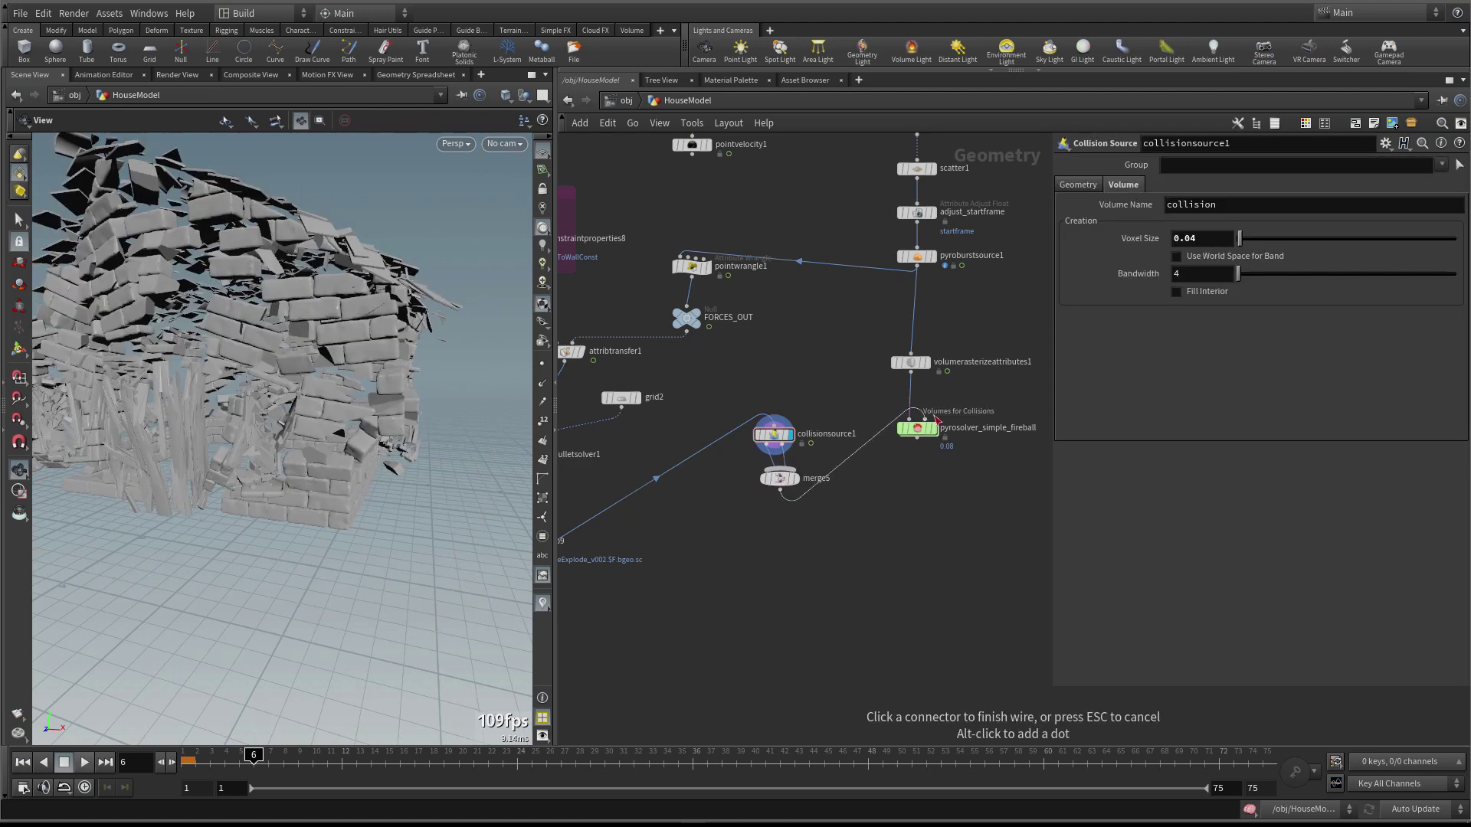
left_click(937, 418)
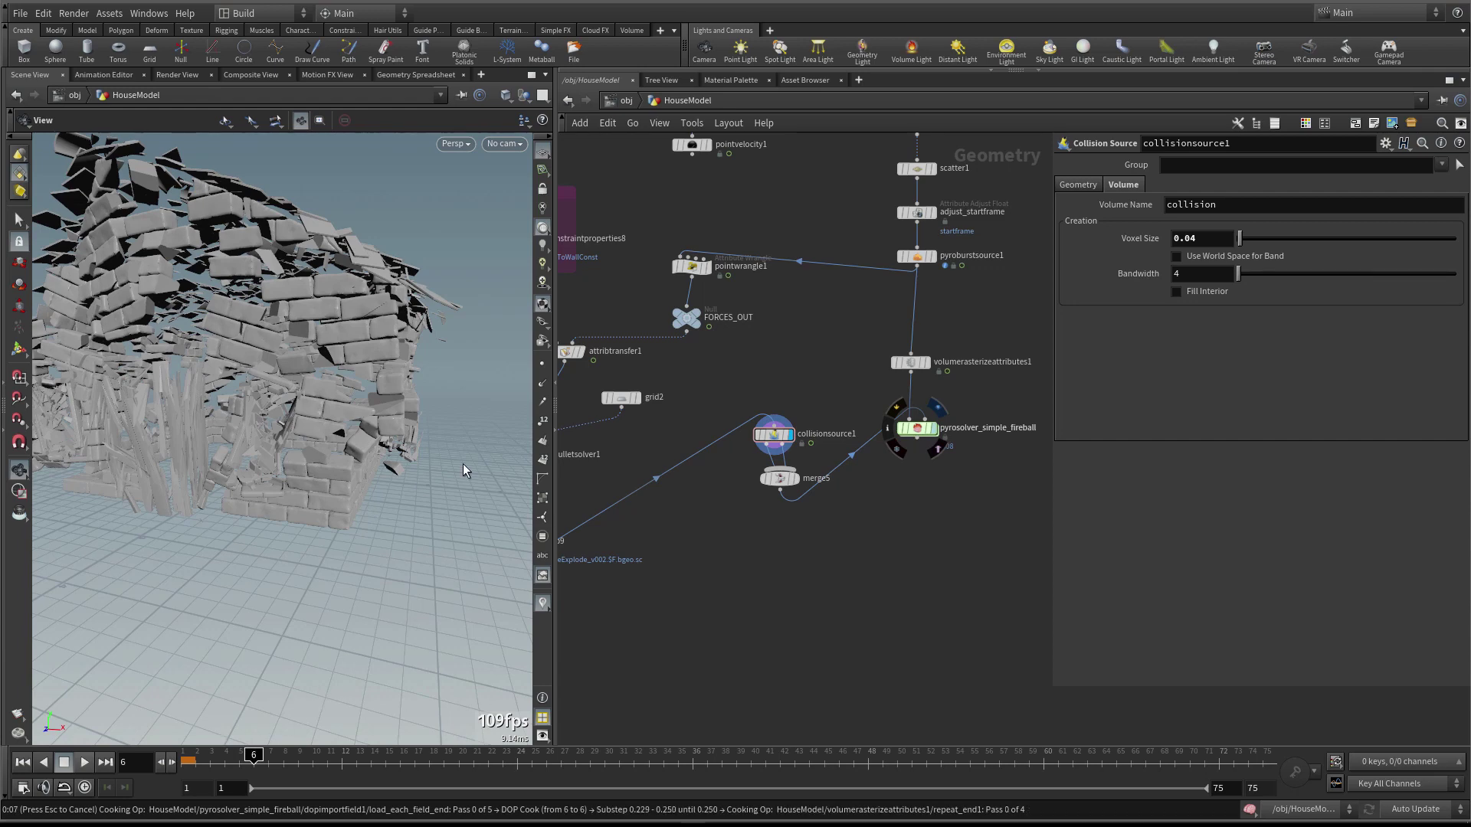
key("Escape")
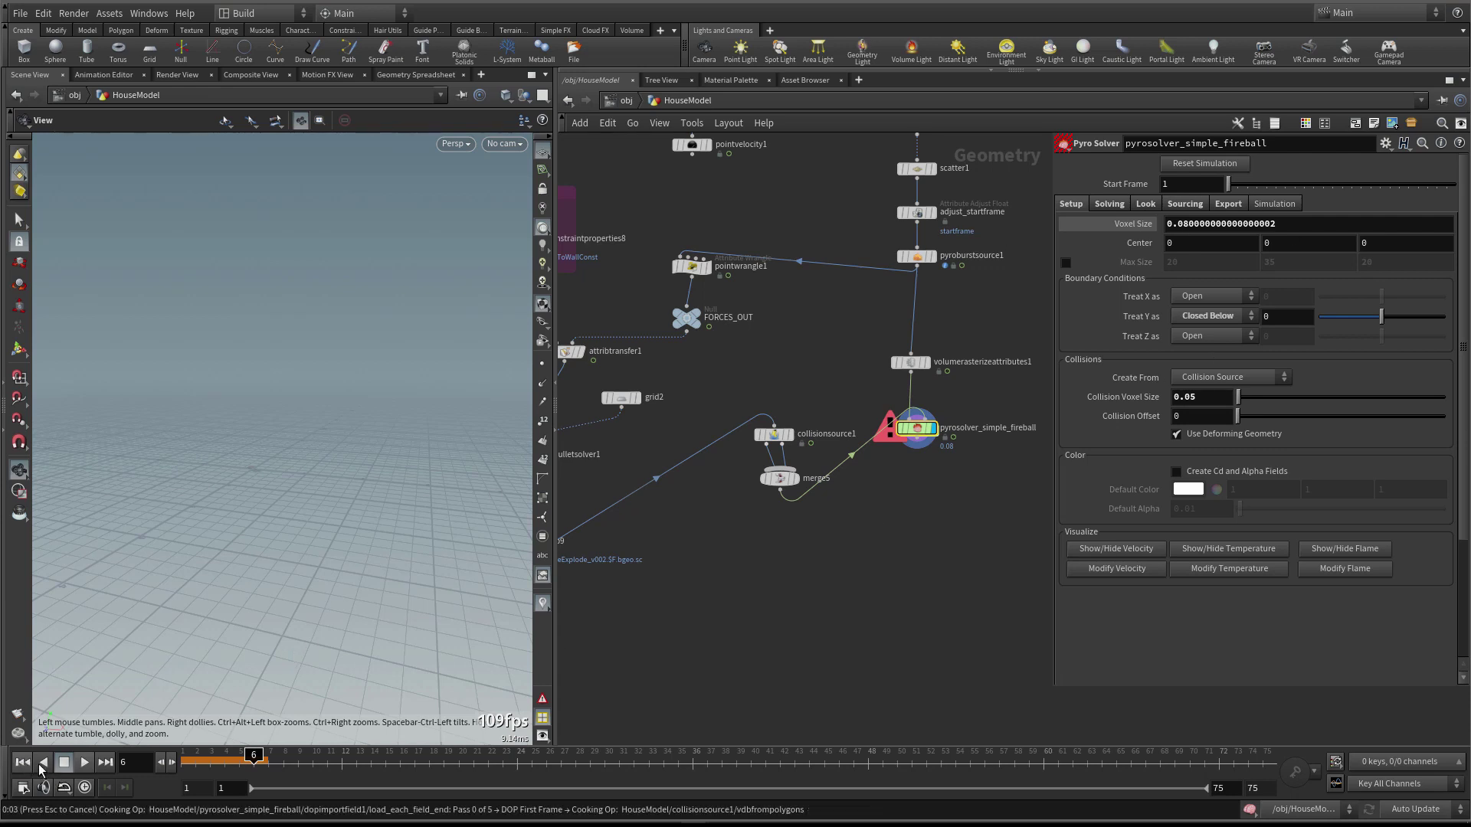
left_click(23, 762)
scroll(791, 490, "up", 2)
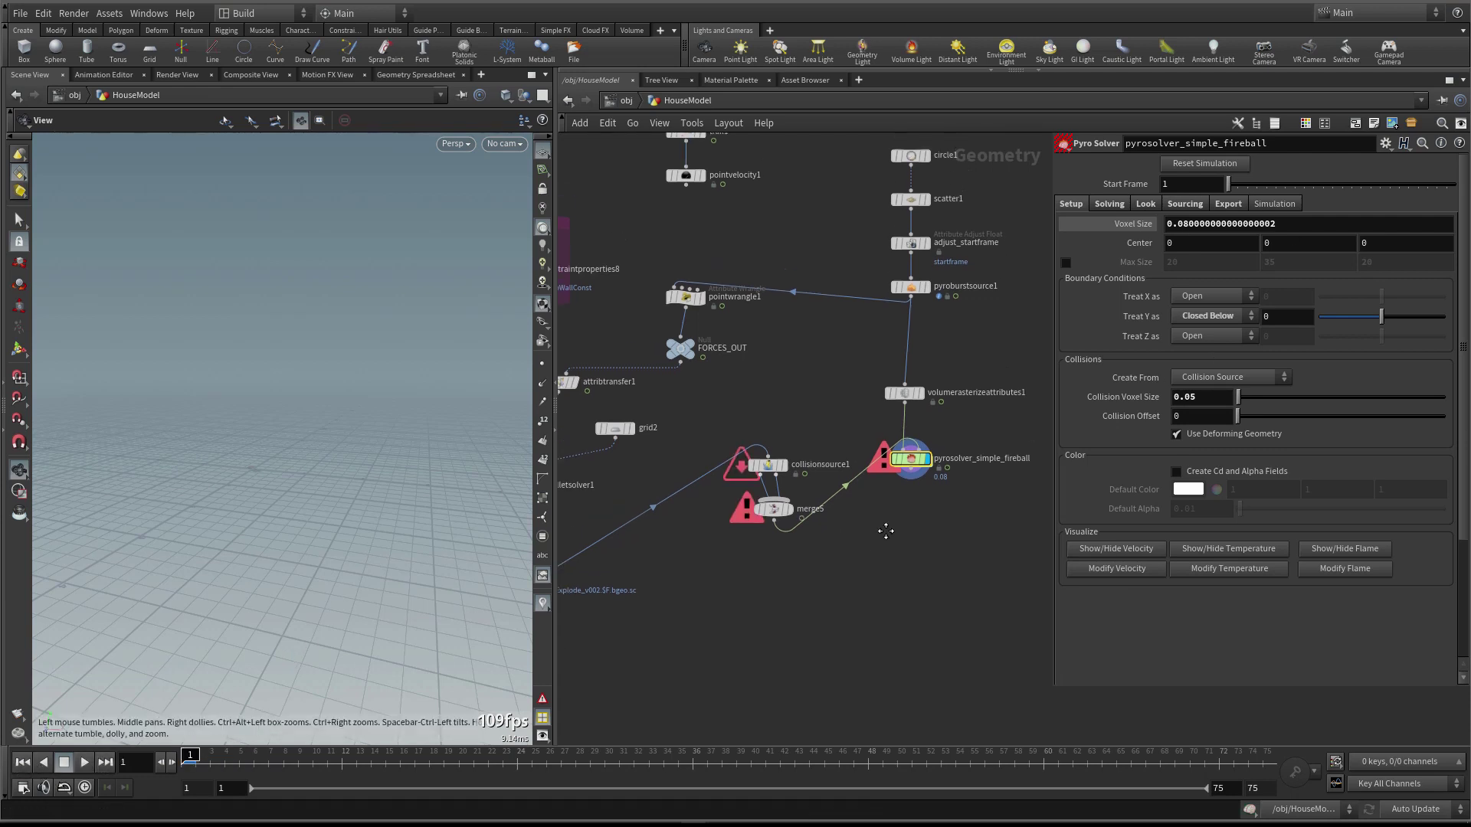
Check collisionsource1's voxel size and set the Collision Voxel Size of pyrosolver_simple_fireball to the matching 0.04
left_click(789, 488)
left_click(768, 434)
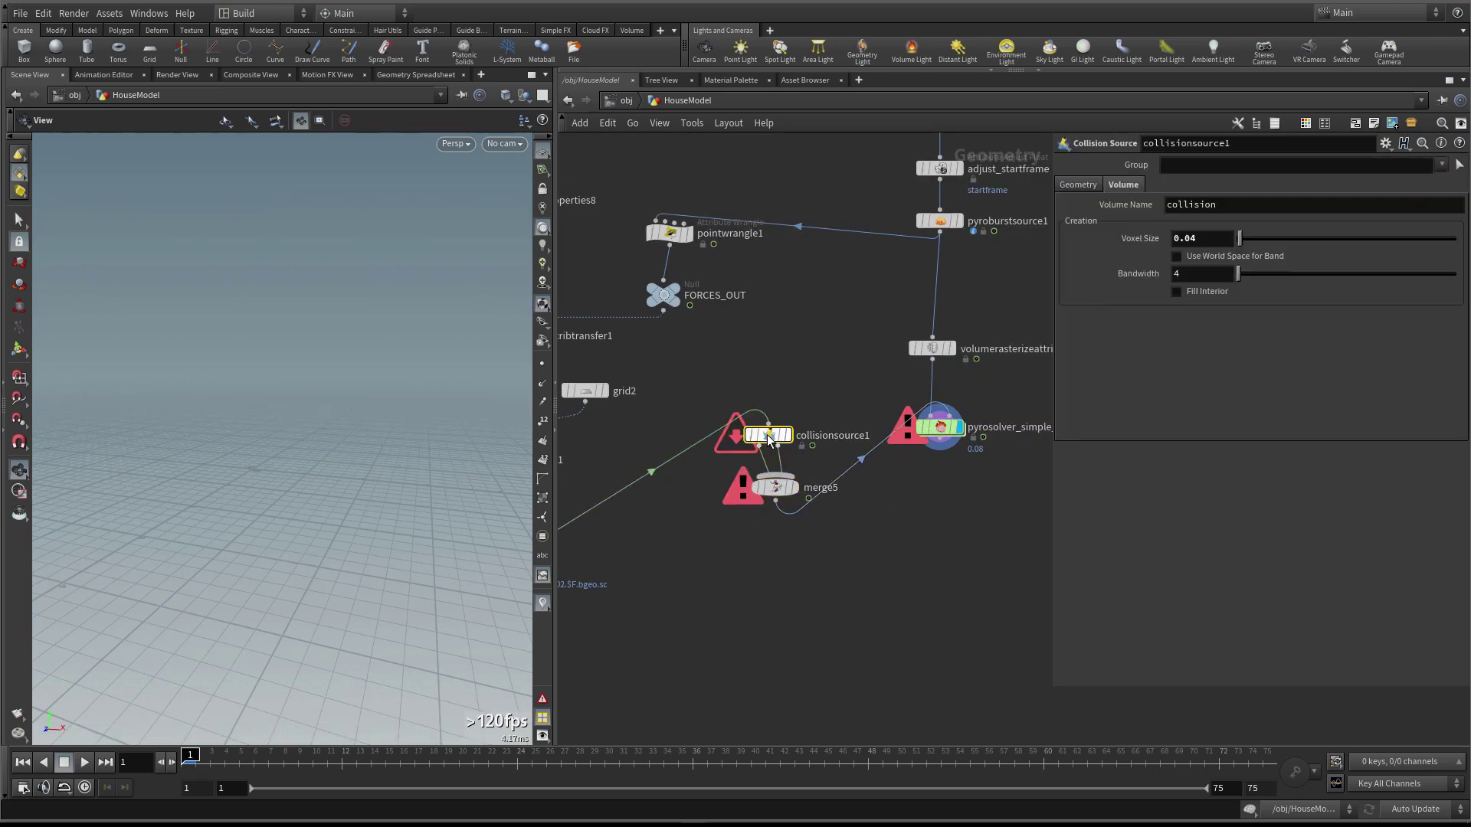
left_click(941, 428)
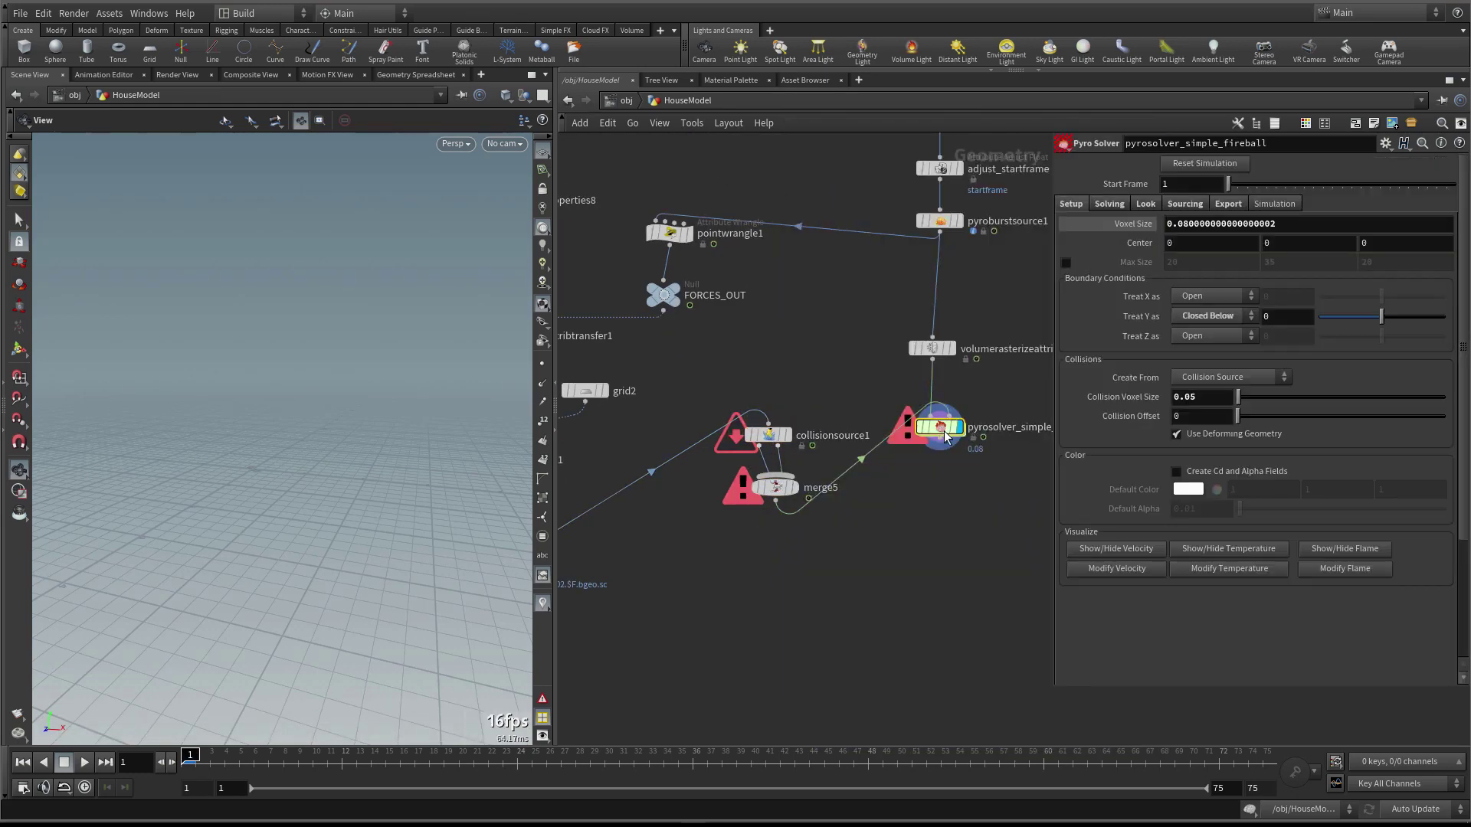
type("4")
key("Return")
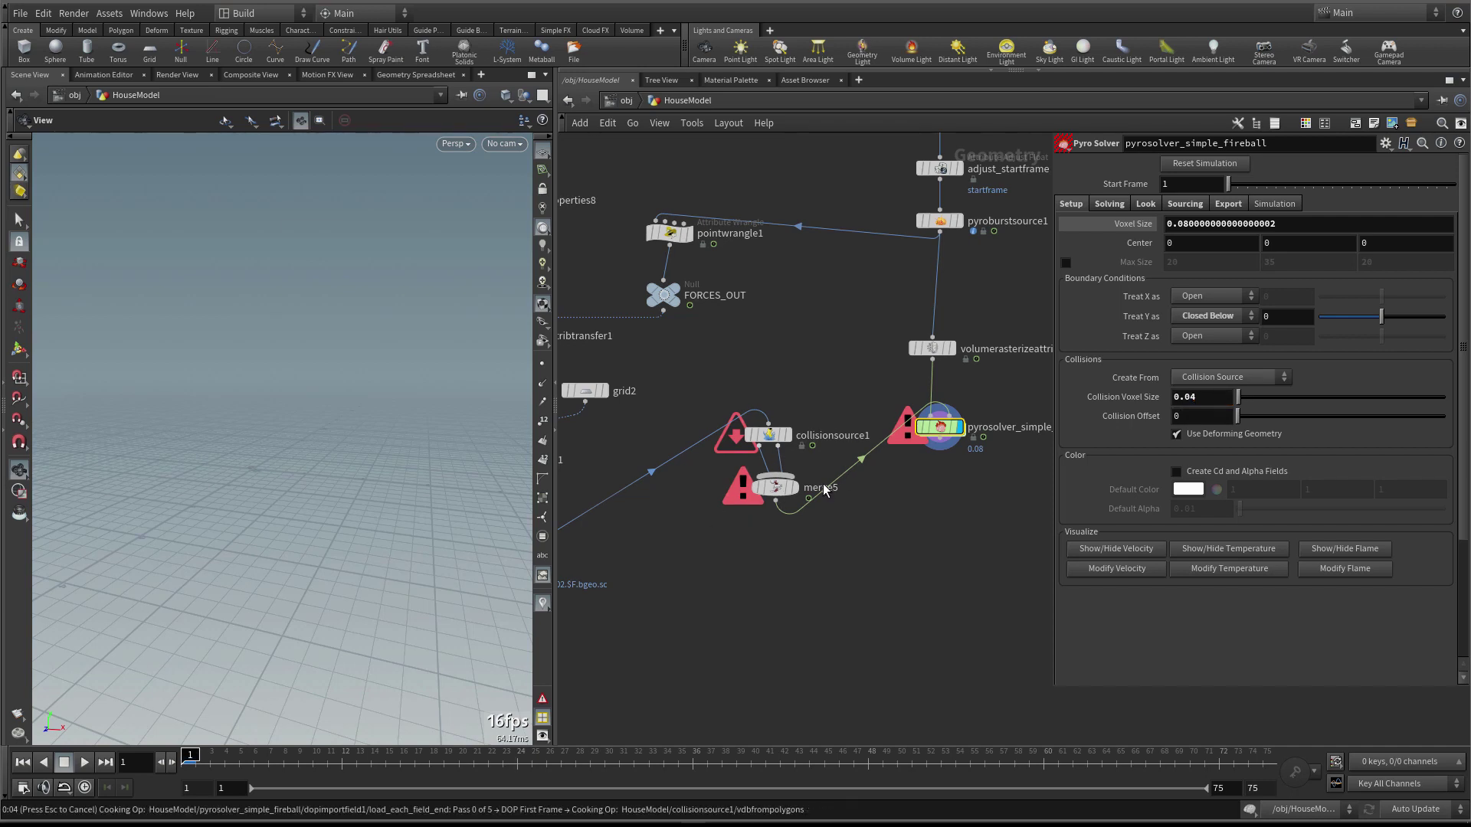
scroll(823, 484, "down", 3)
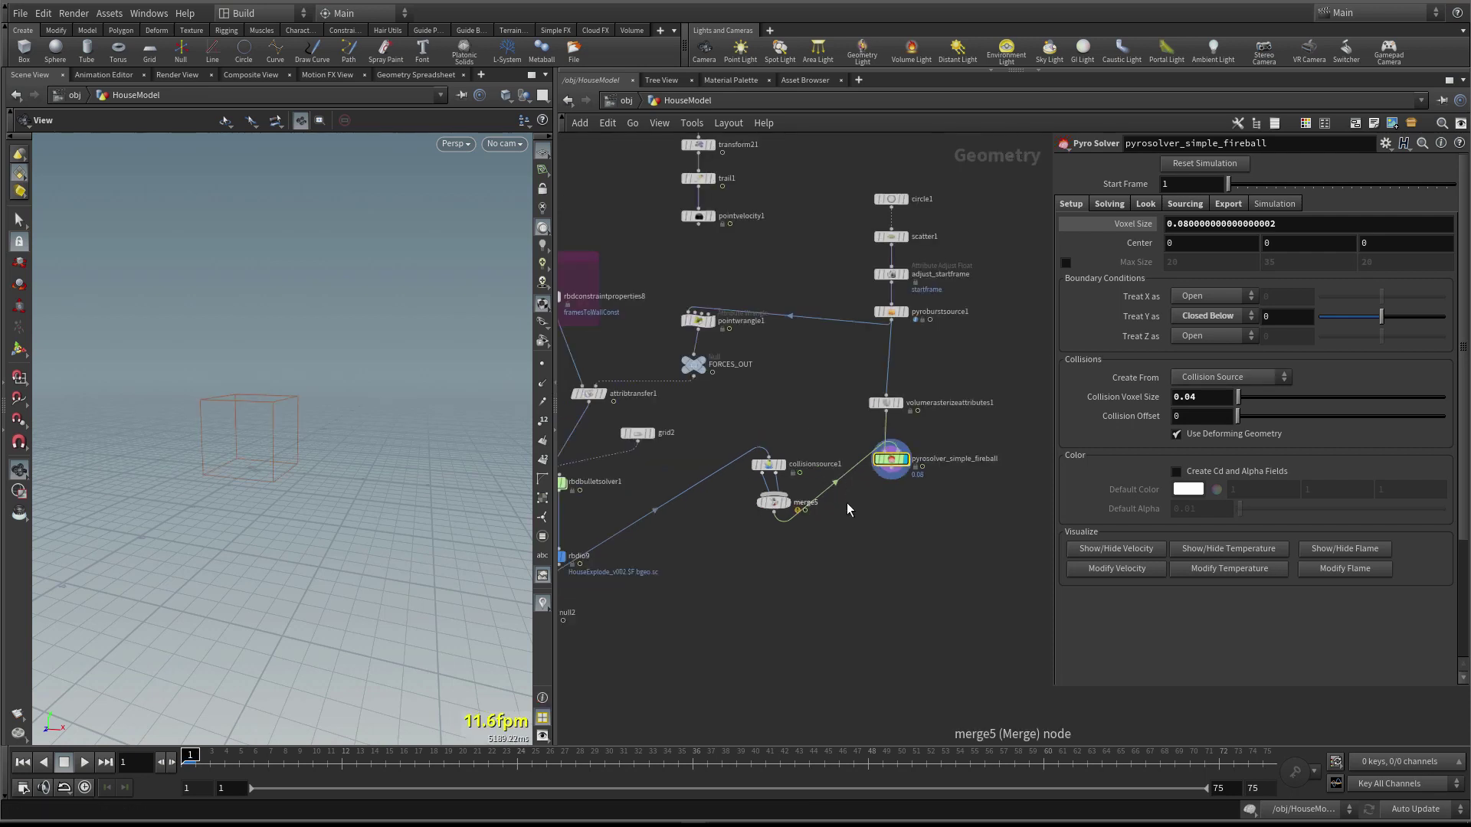
middle_click_drag(847, 508, 812, 511)
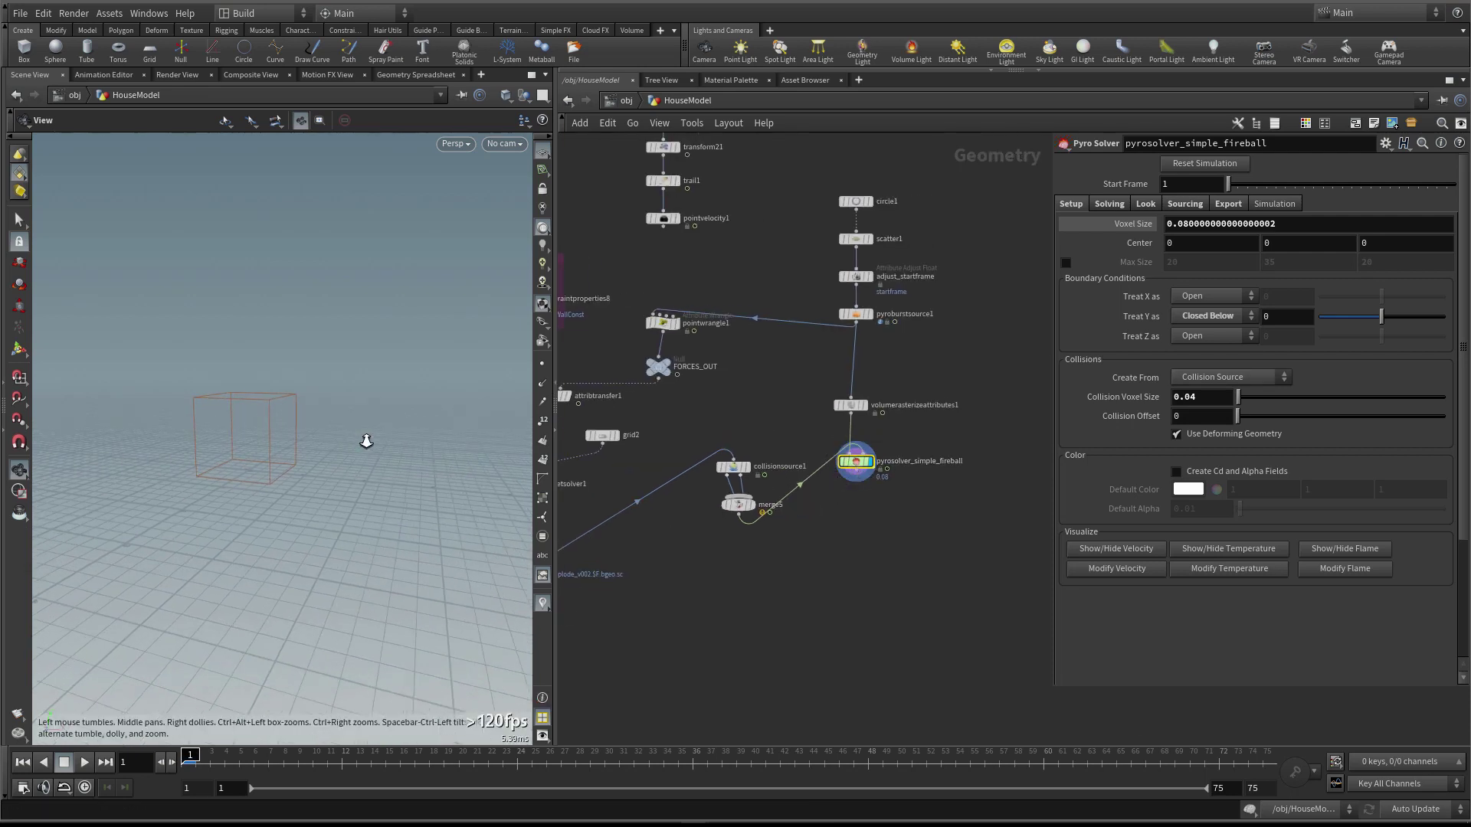
Simulate the fireball up to frame 5 in shaded display and examine its flames from several angles
middle_click_drag(366, 441, 364, 440)
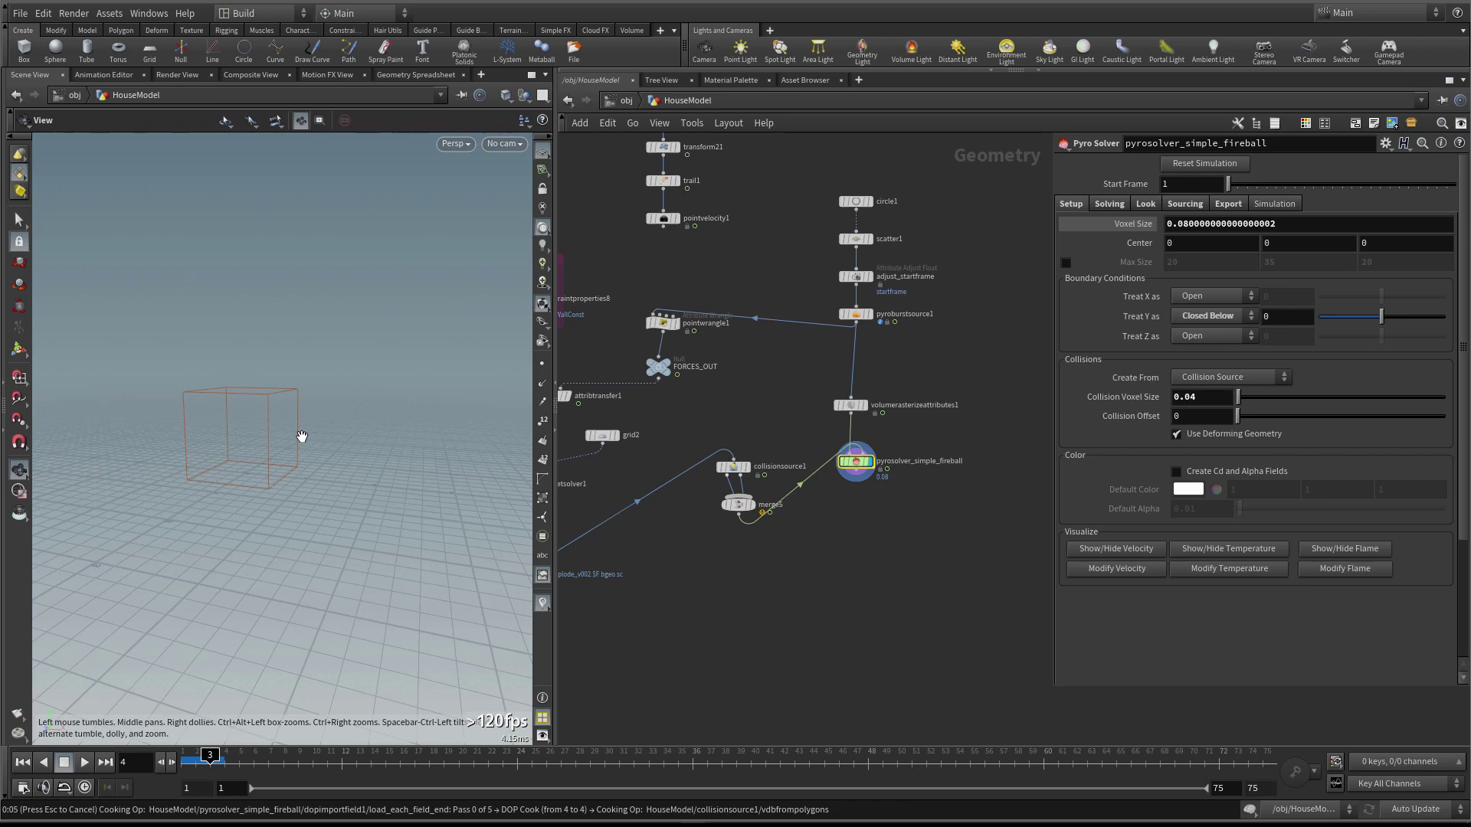
scroll(309, 423, "up", 5)
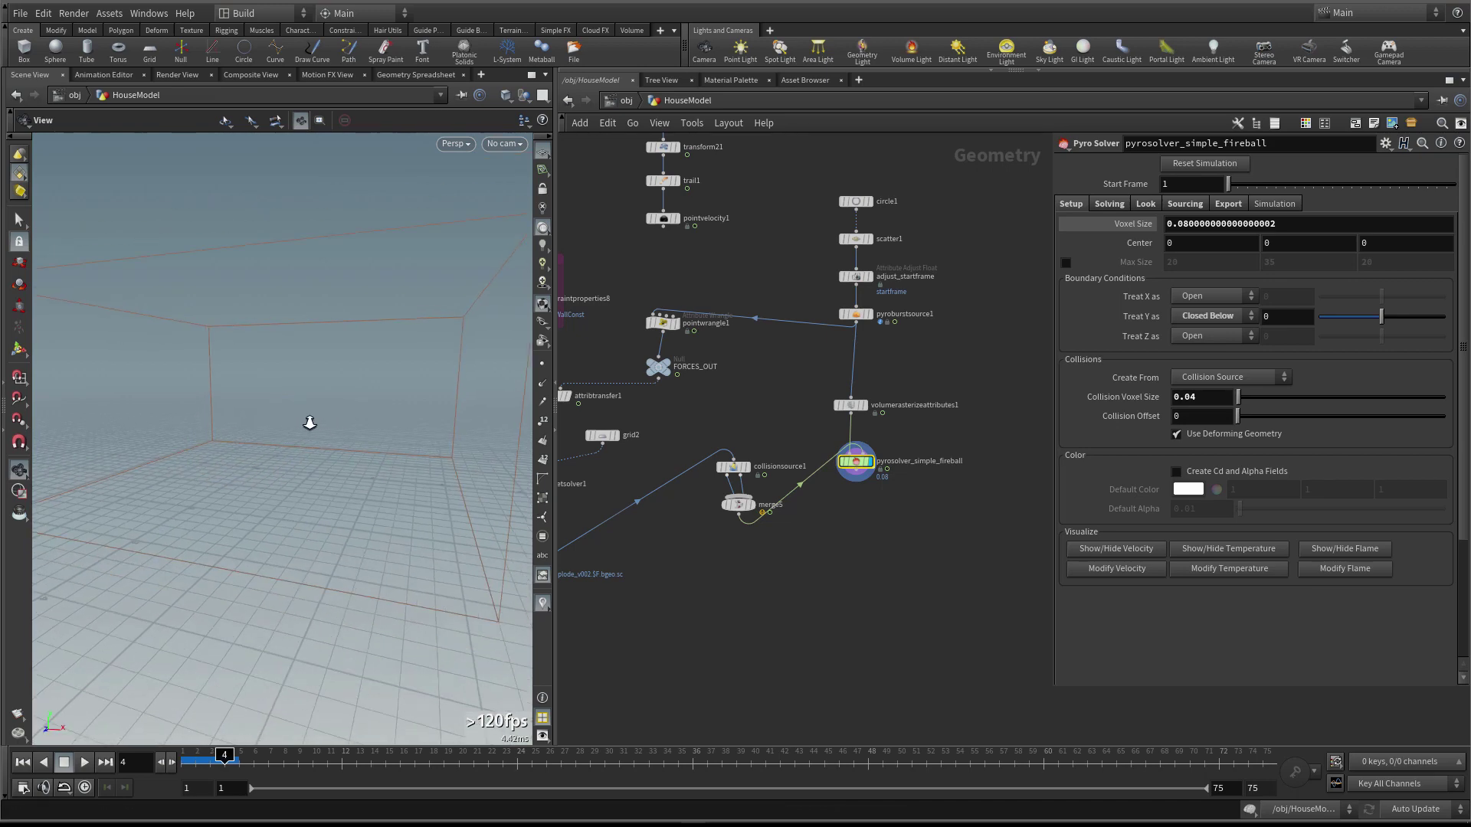
key("w")
mouse_move(313, 419)
left_mouse_down()
mouse_move(341, 414)
mouse_move(302, 414)
left_mouse_up()
key("Right")
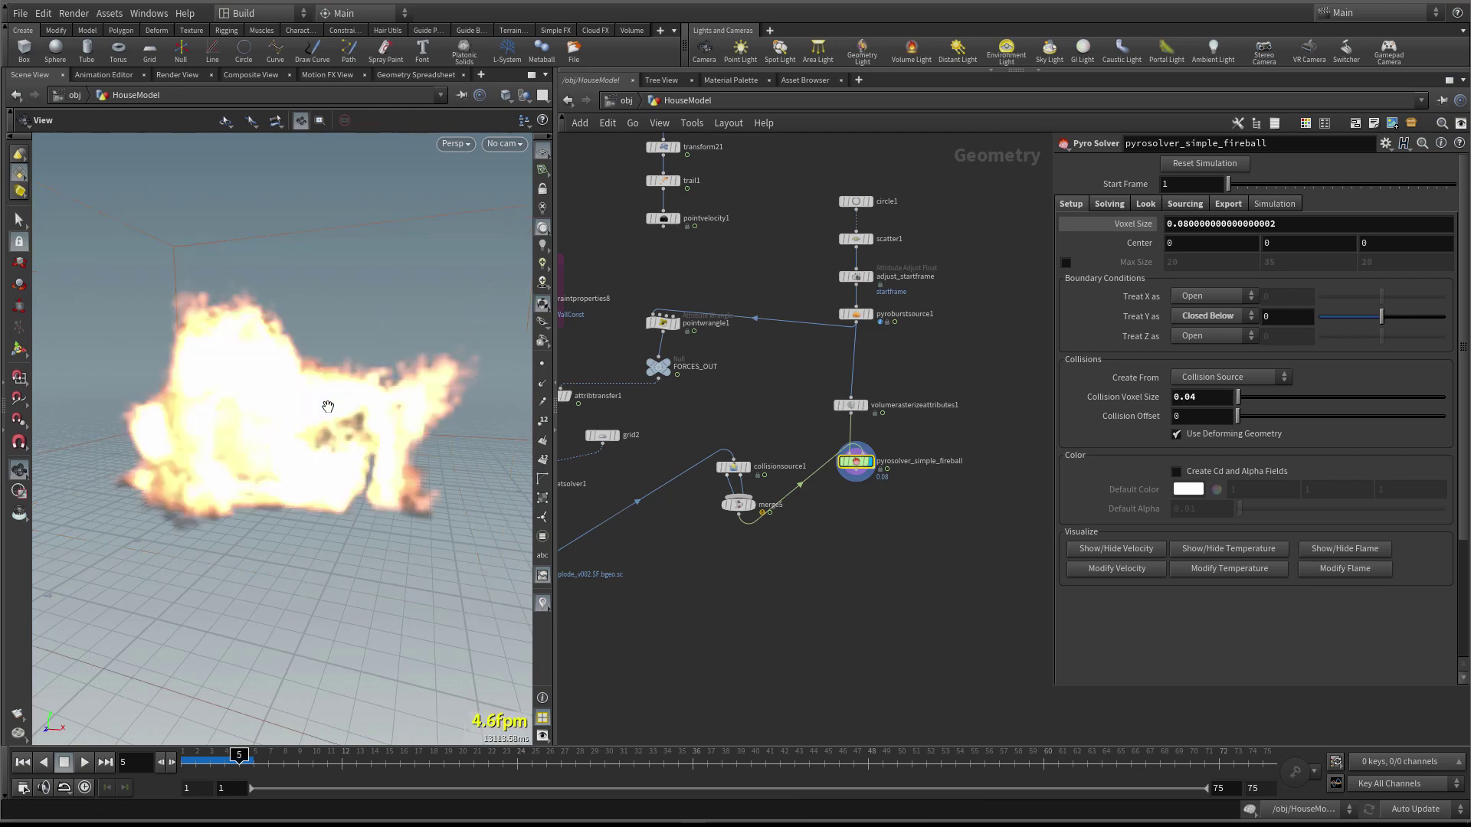
right_click_drag(308, 413, 420, 411)
left_click_drag(421, 411, 391, 414)
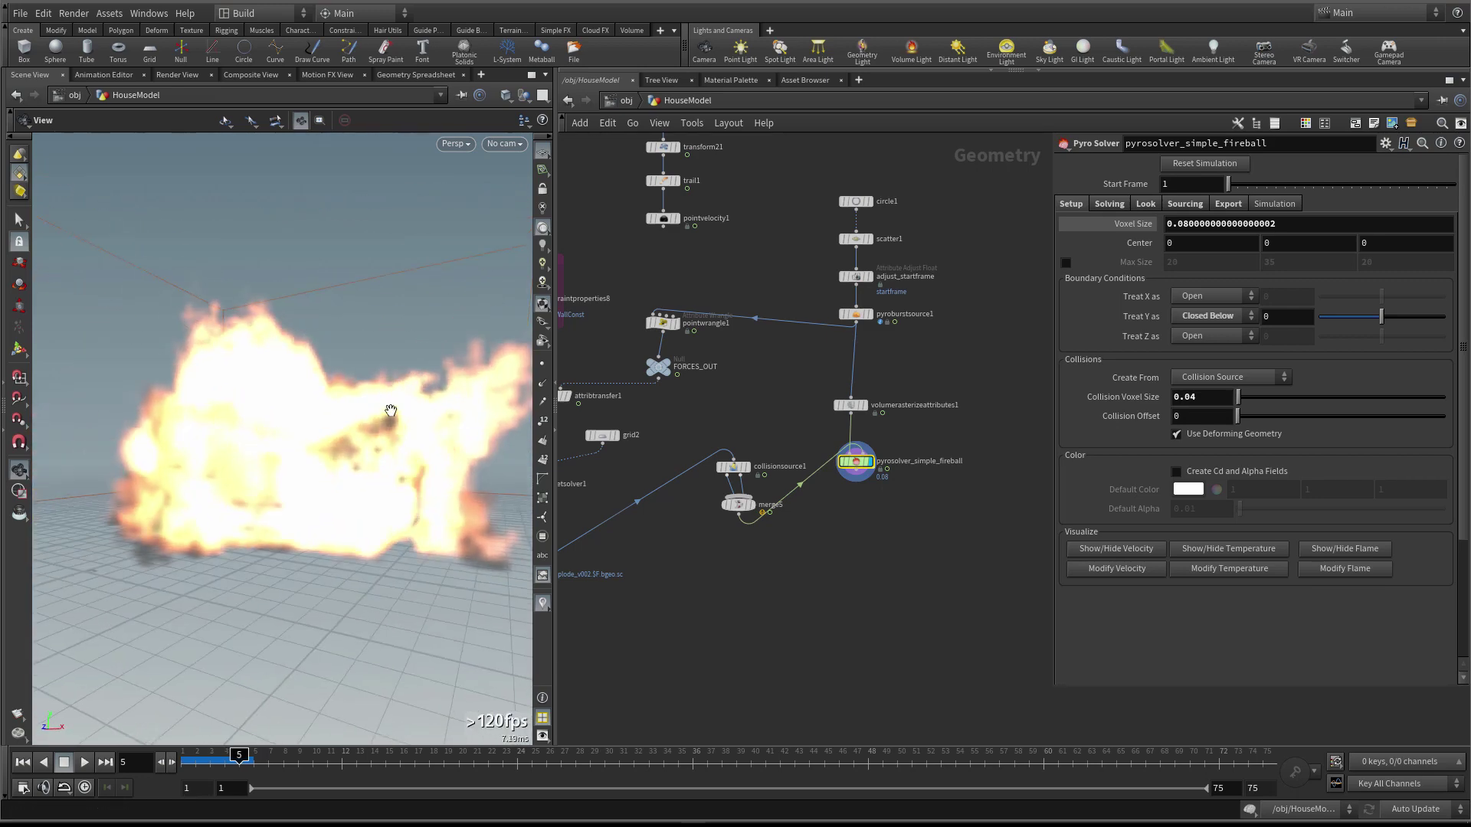
right_click_drag(391, 414, 417, 443)
middle_click_drag(417, 443, 379, 399)
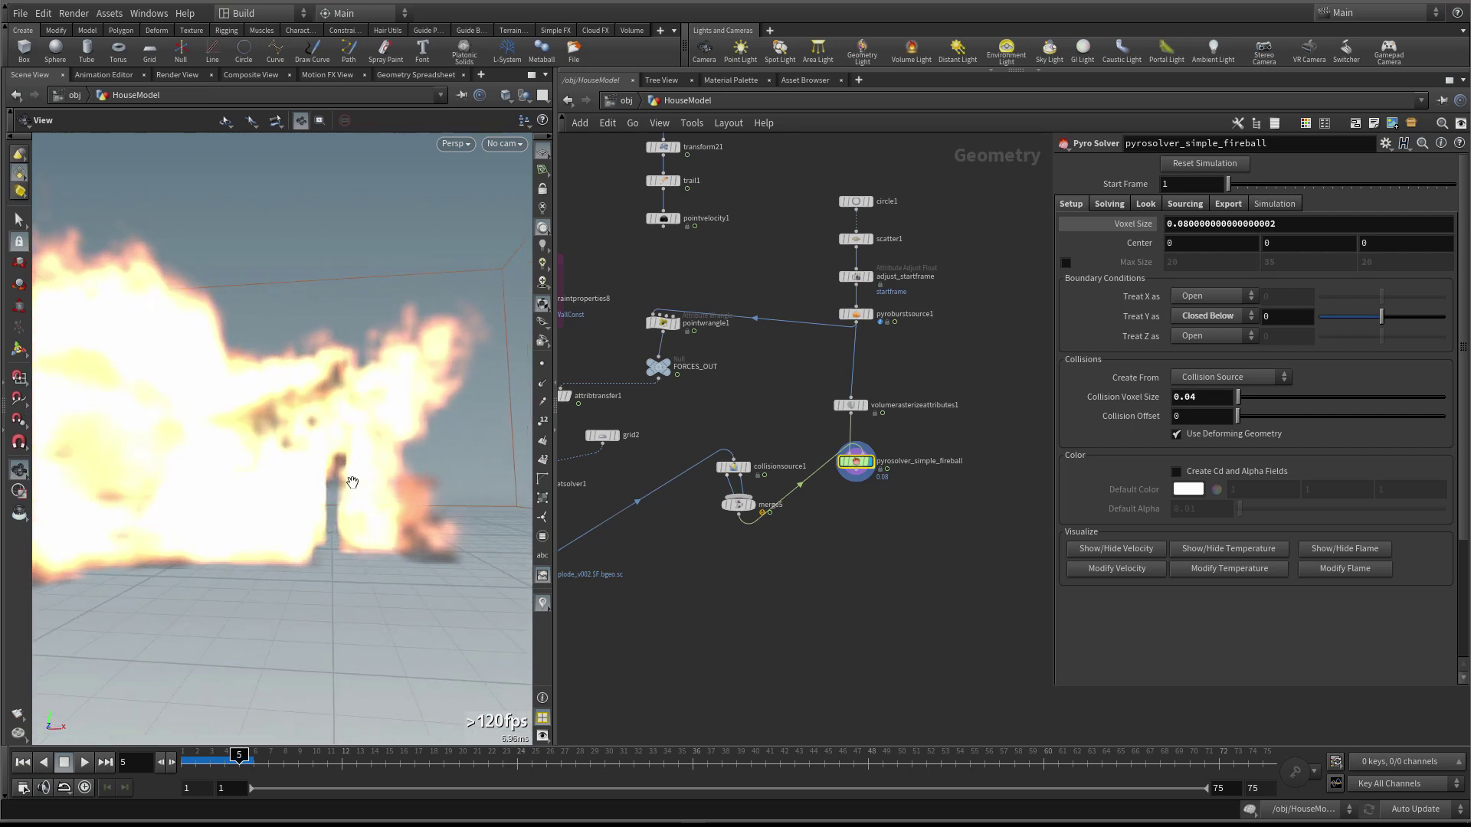
left_click_drag(335, 503, 285, 554)
Template rbdio9 to overlay the cached house debris on the fireball, and view both together
middle_click_drag(799, 604, 1048, 605)
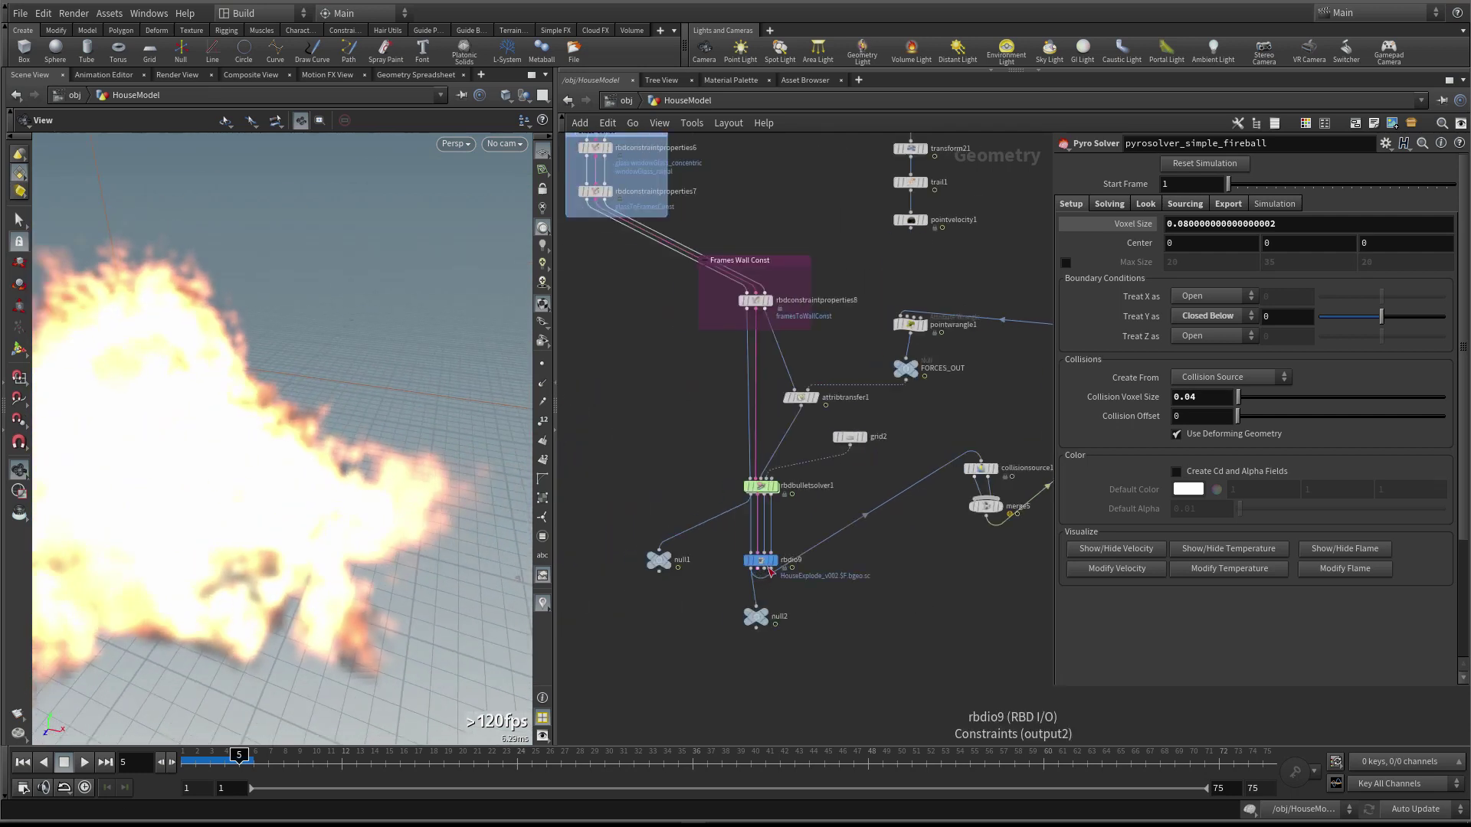
scroll(772, 568, "up", 1)
left_click(771, 560)
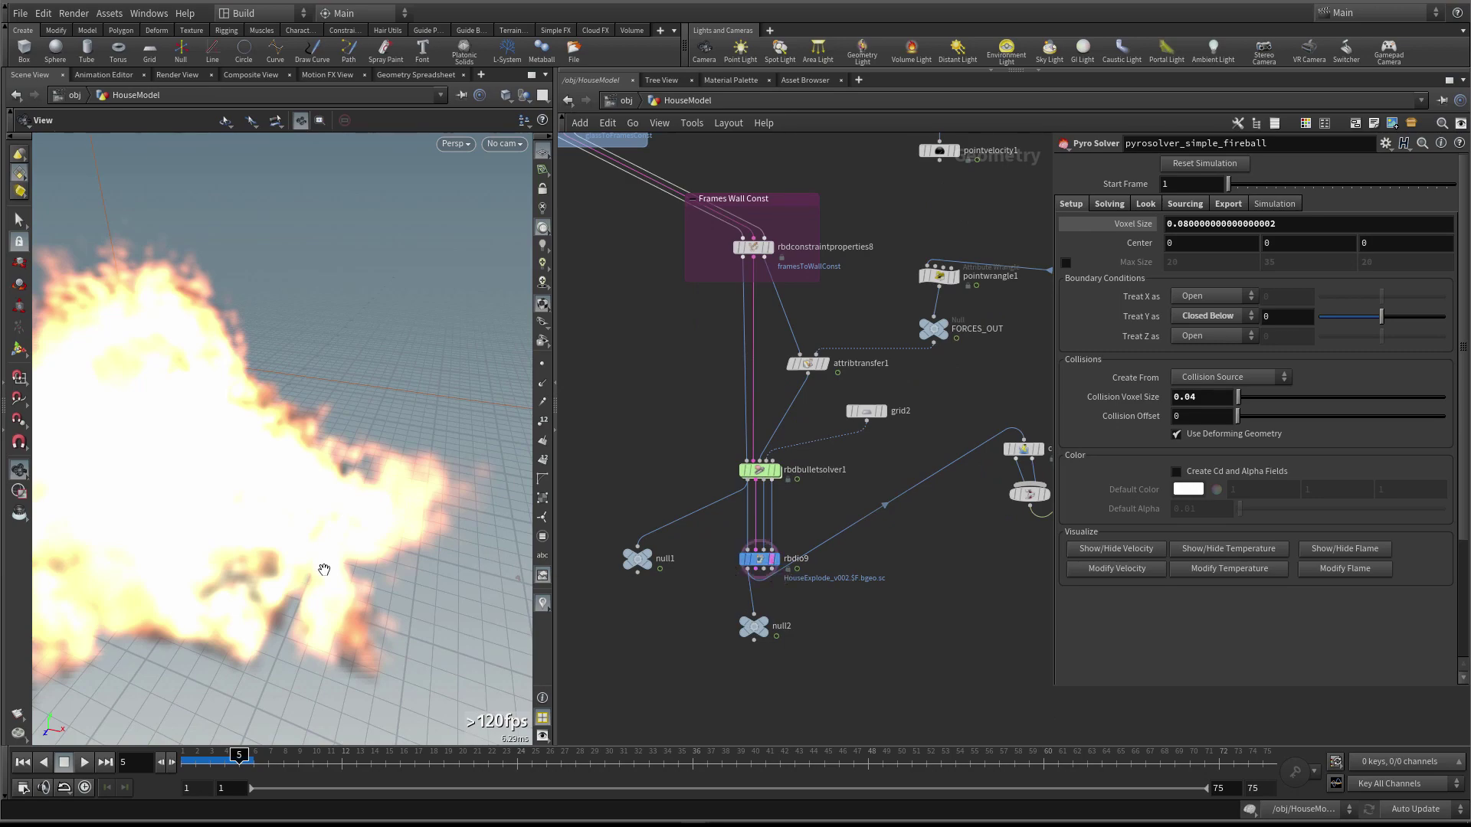
left_click_drag(324, 569, 414, 438)
middle_click_drag(882, 447, 554, 635)
scroll(838, 460, "up", 1)
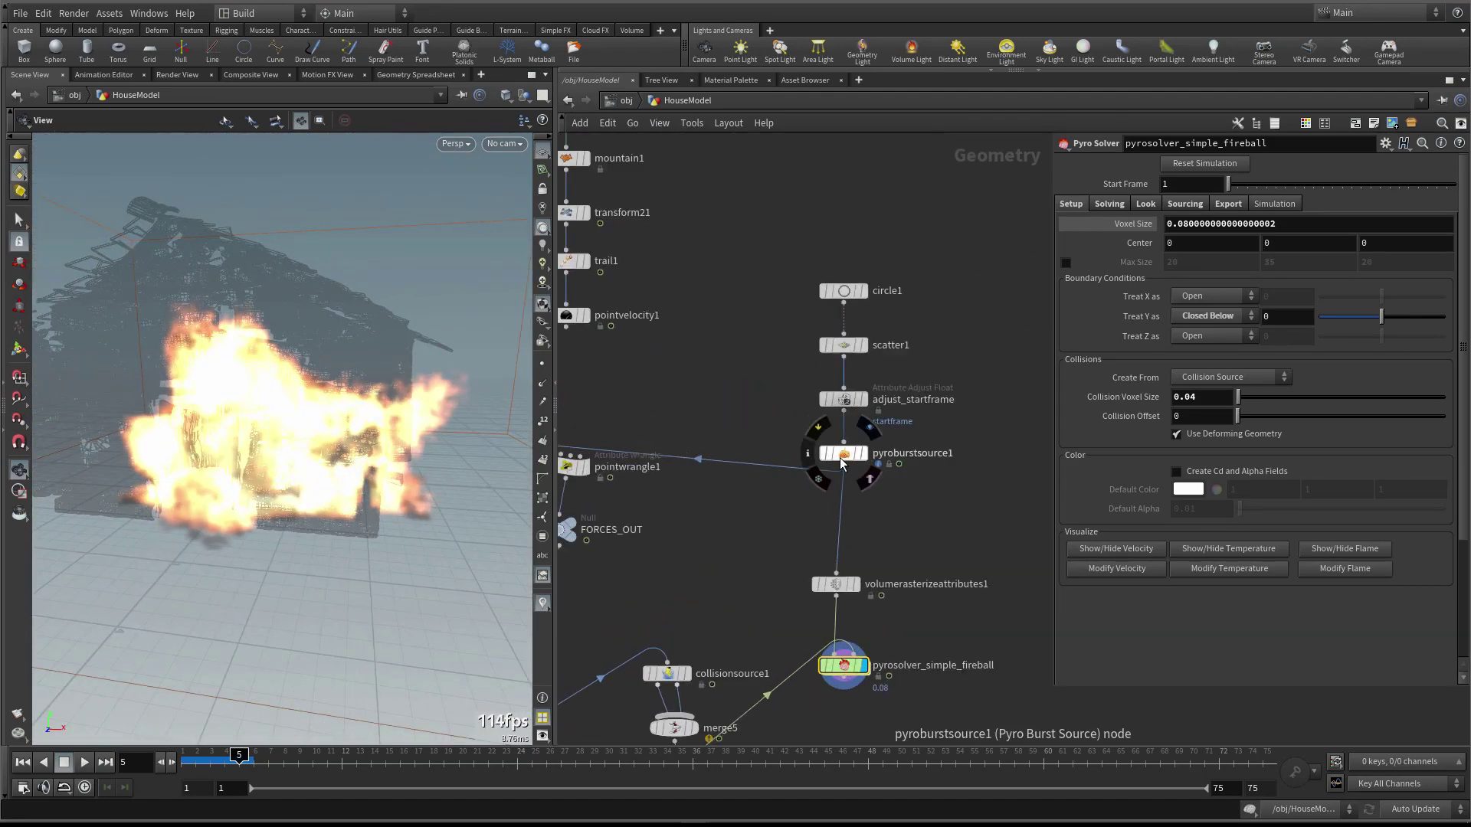
Display pyroburstsource1 and examine how its burst points line up with the templated house at frame 5
scroll(841, 460, "up", 1)
left_click(843, 453)
left_click(865, 453)
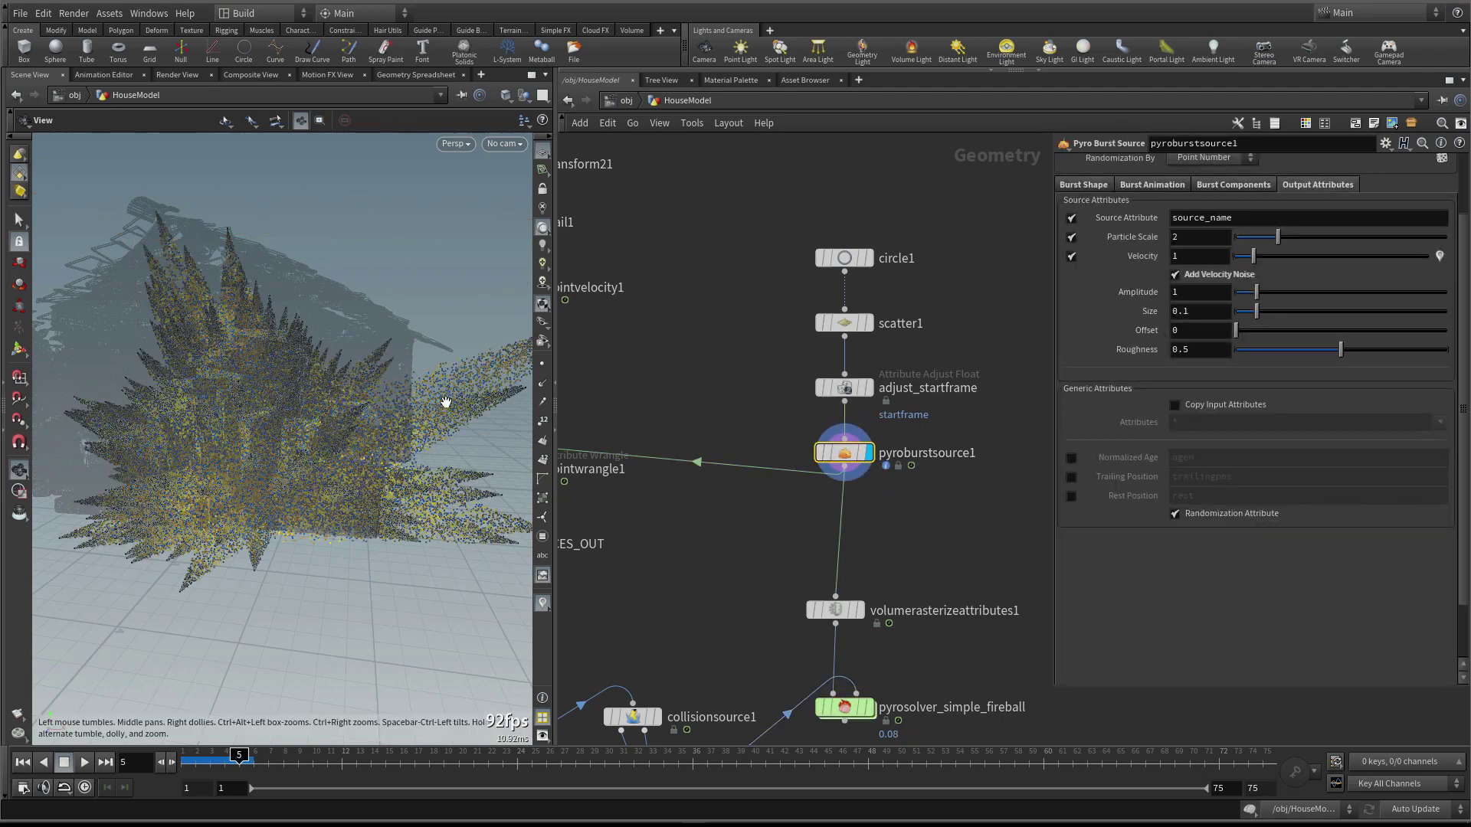
left_click_drag(446, 403, 225, 507)
left_click_drag(335, 529, 347, 471)
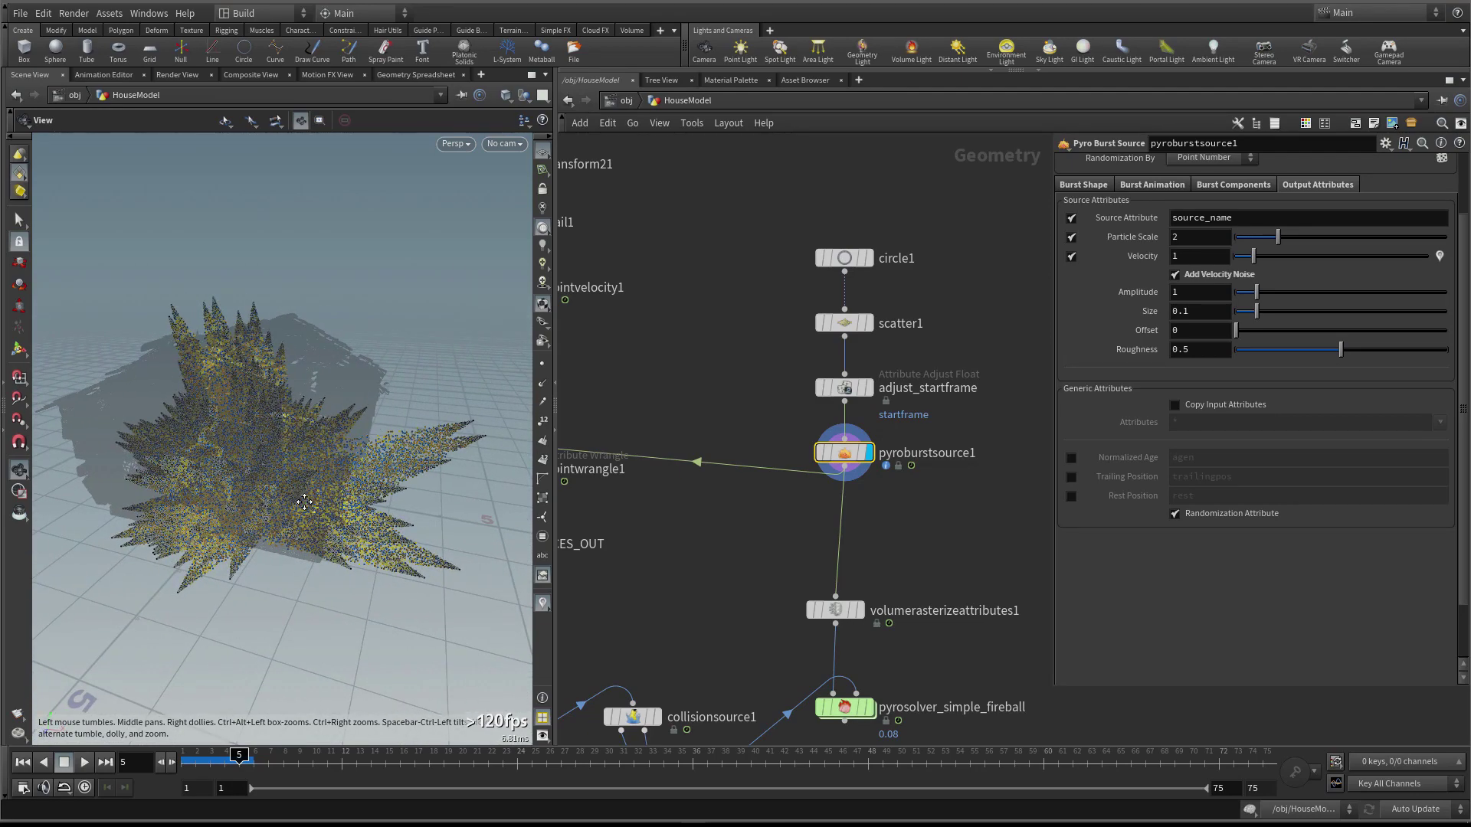
right_click_drag(305, 502, 356, 492)
mouse_move(356, 491)
left_mouse_down()
mouse_move(378, 492)
mouse_move(330, 484)
left_mouse_up()
scroll(813, 538, "down", 1)
middle_click_drag(814, 538, 840, 527)
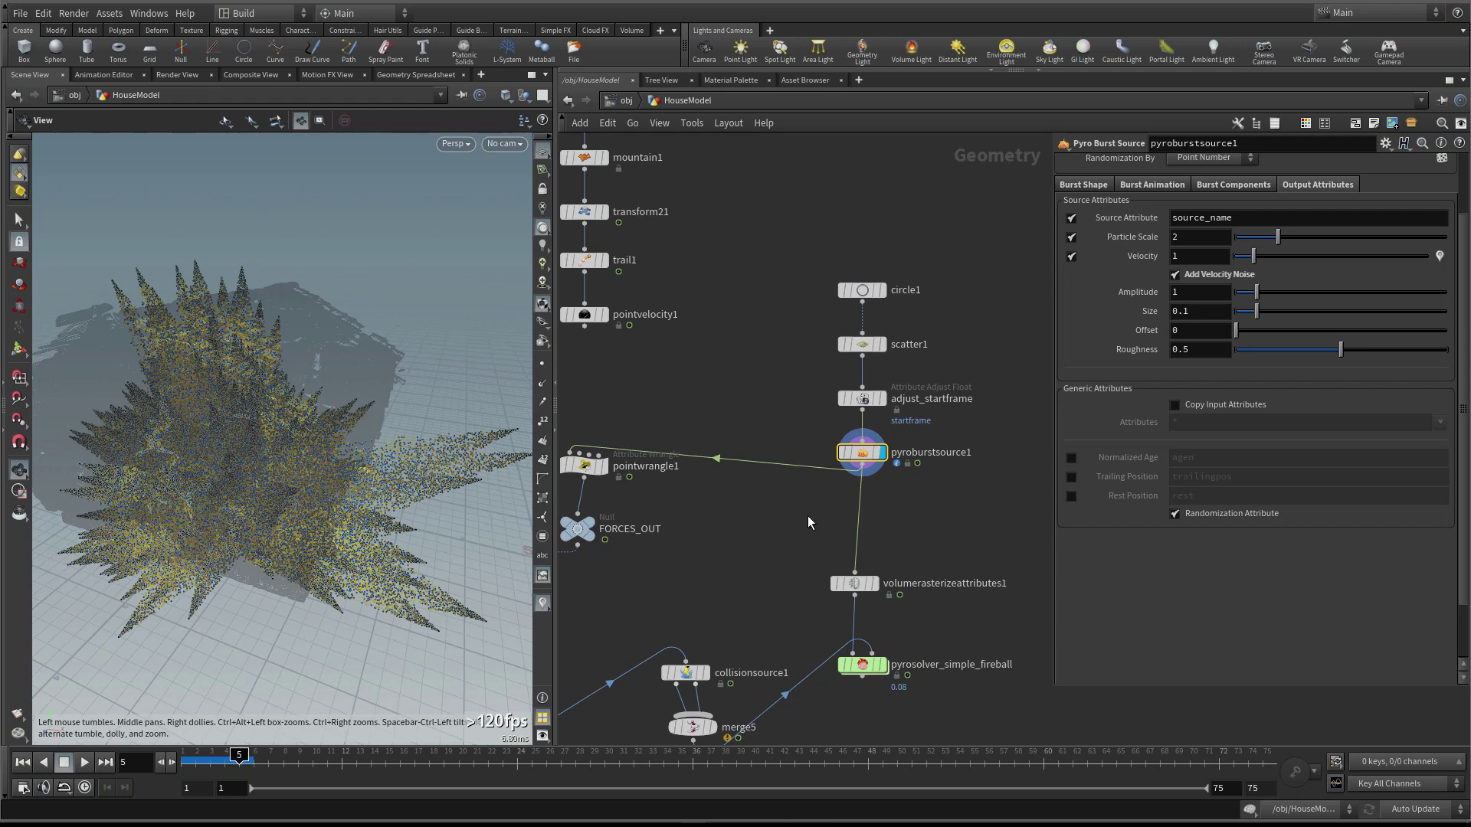
middle_click_drag(750, 517, 790, 508)
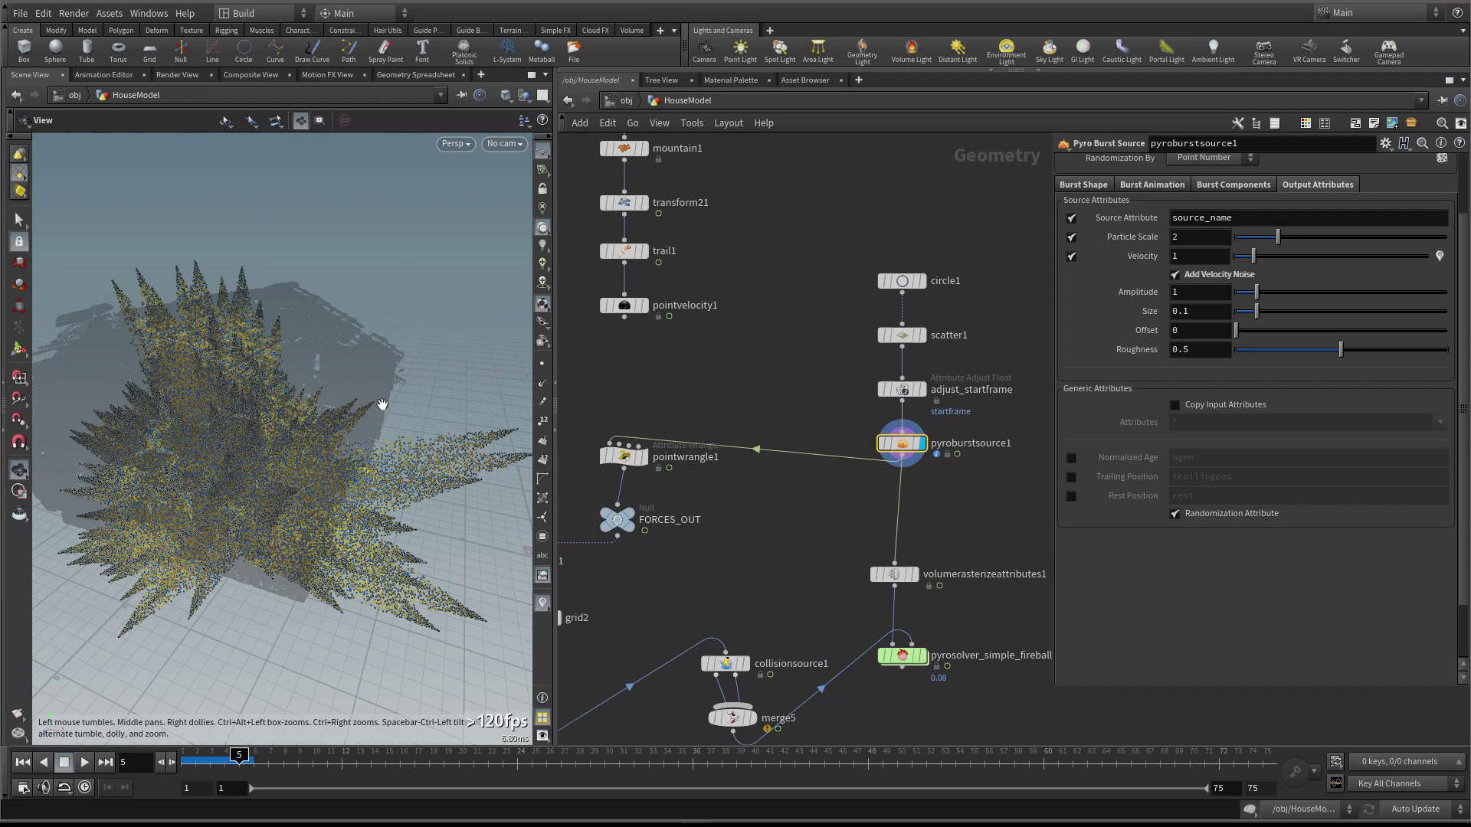
scroll(769, 493, "down", 3)
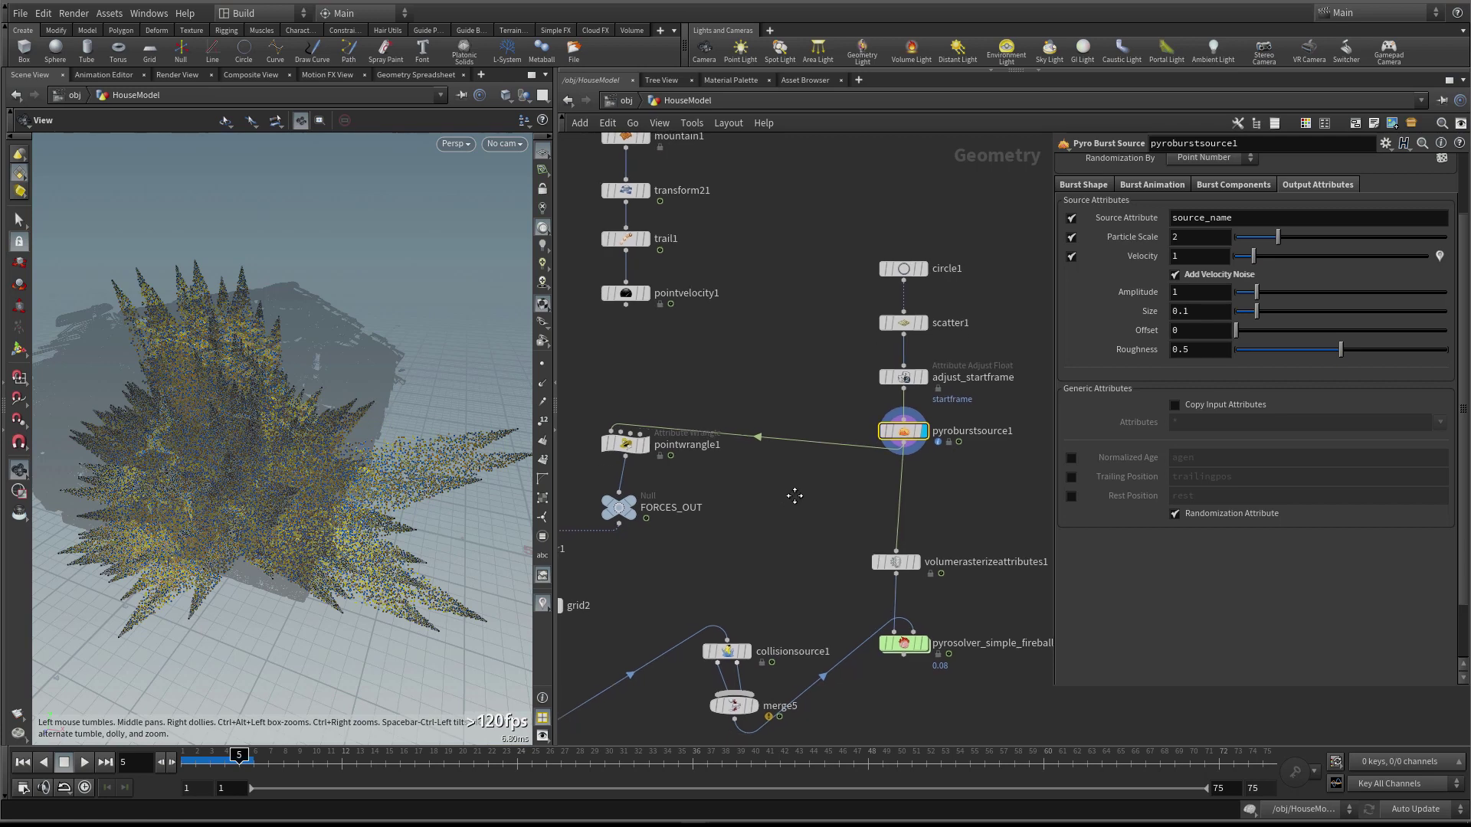
scroll(813, 452, "up", 2)
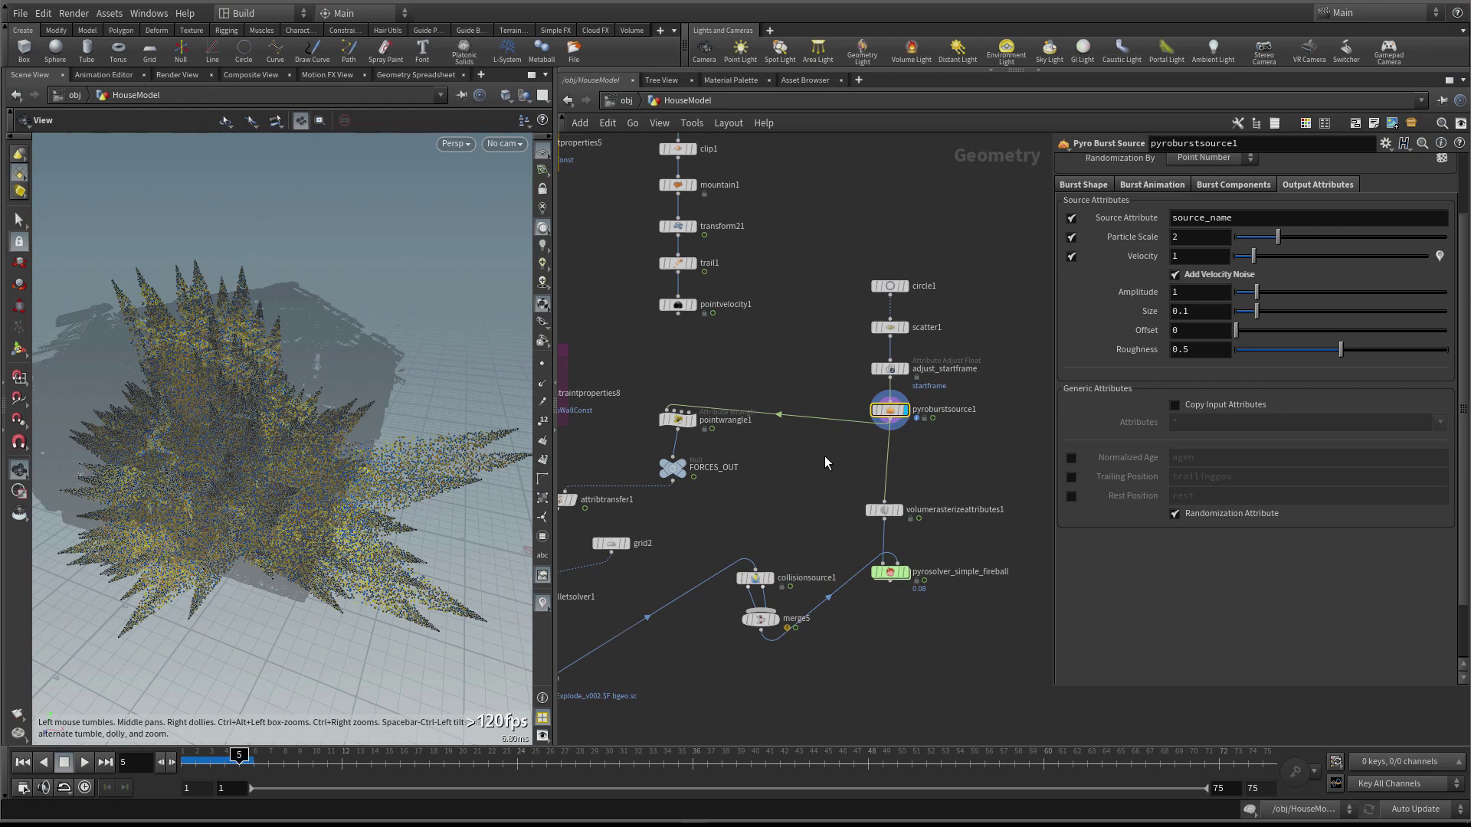
Display pyrosolver_simple_fireball again and compare the fireball with the house debris between frames 3 and 5
middle_click_drag(824, 456, 834, 418)
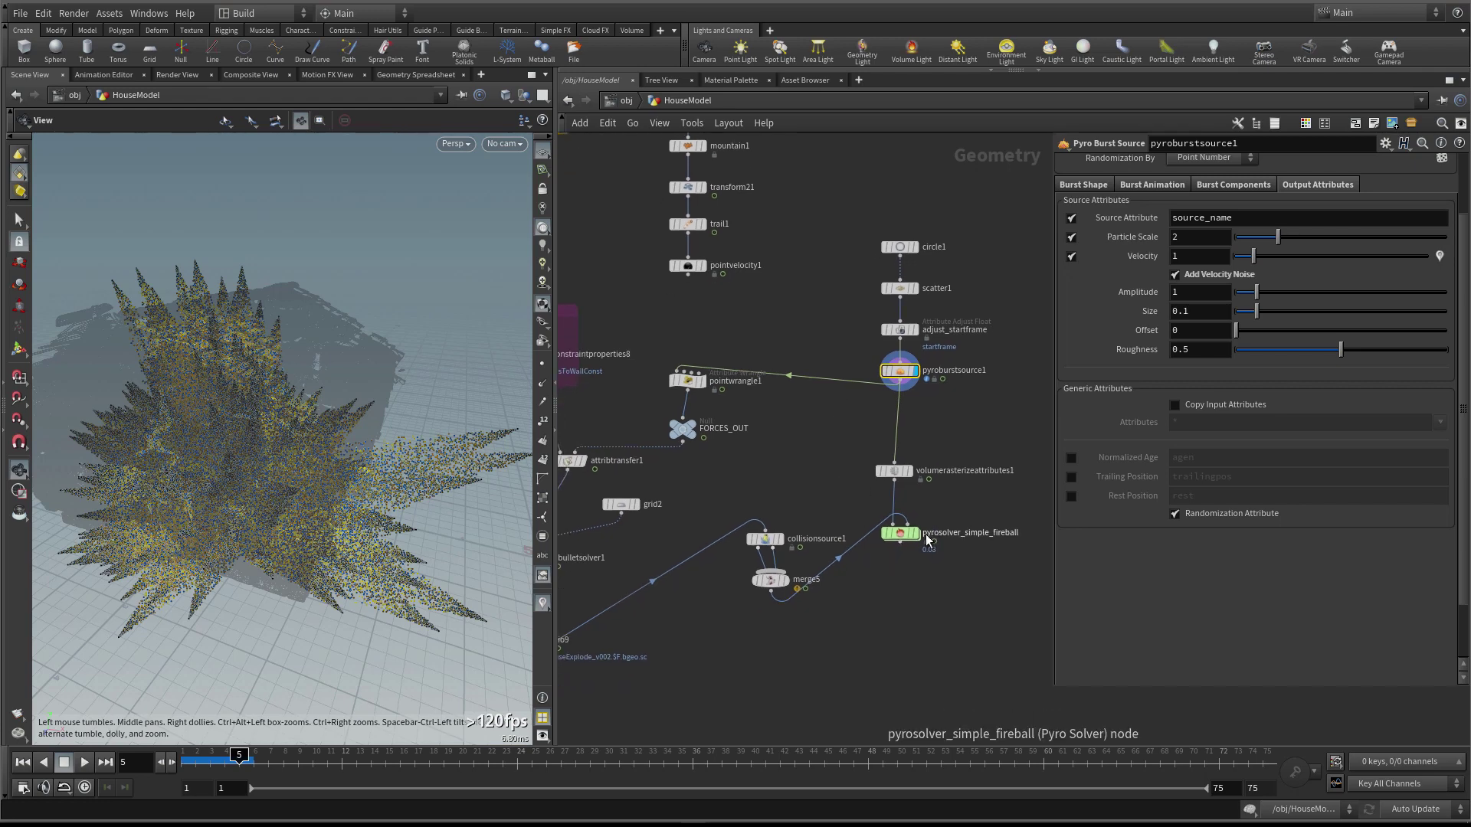
left_click(917, 534)
left_click(900, 533)
left_click_drag(413, 505, 208, 706)
left_click_drag(212, 757, 209, 758)
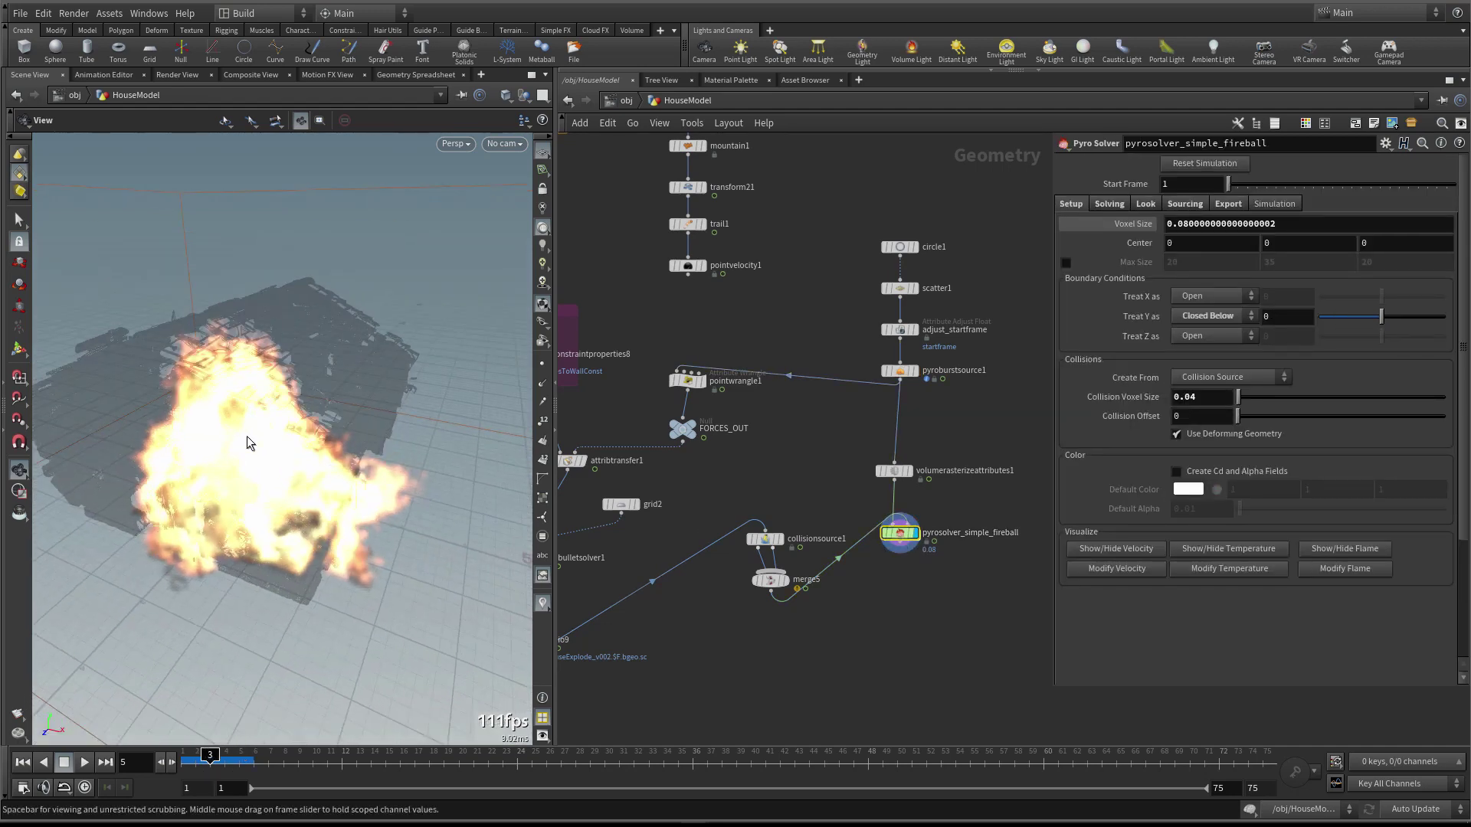
mouse_move(296, 422)
left_mouse_down()
mouse_move(292, 392)
mouse_move(345, 430)
mouse_move(297, 433)
mouse_move(300, 457)
mouse_move(349, 453)
left_mouse_up()
key("Right")
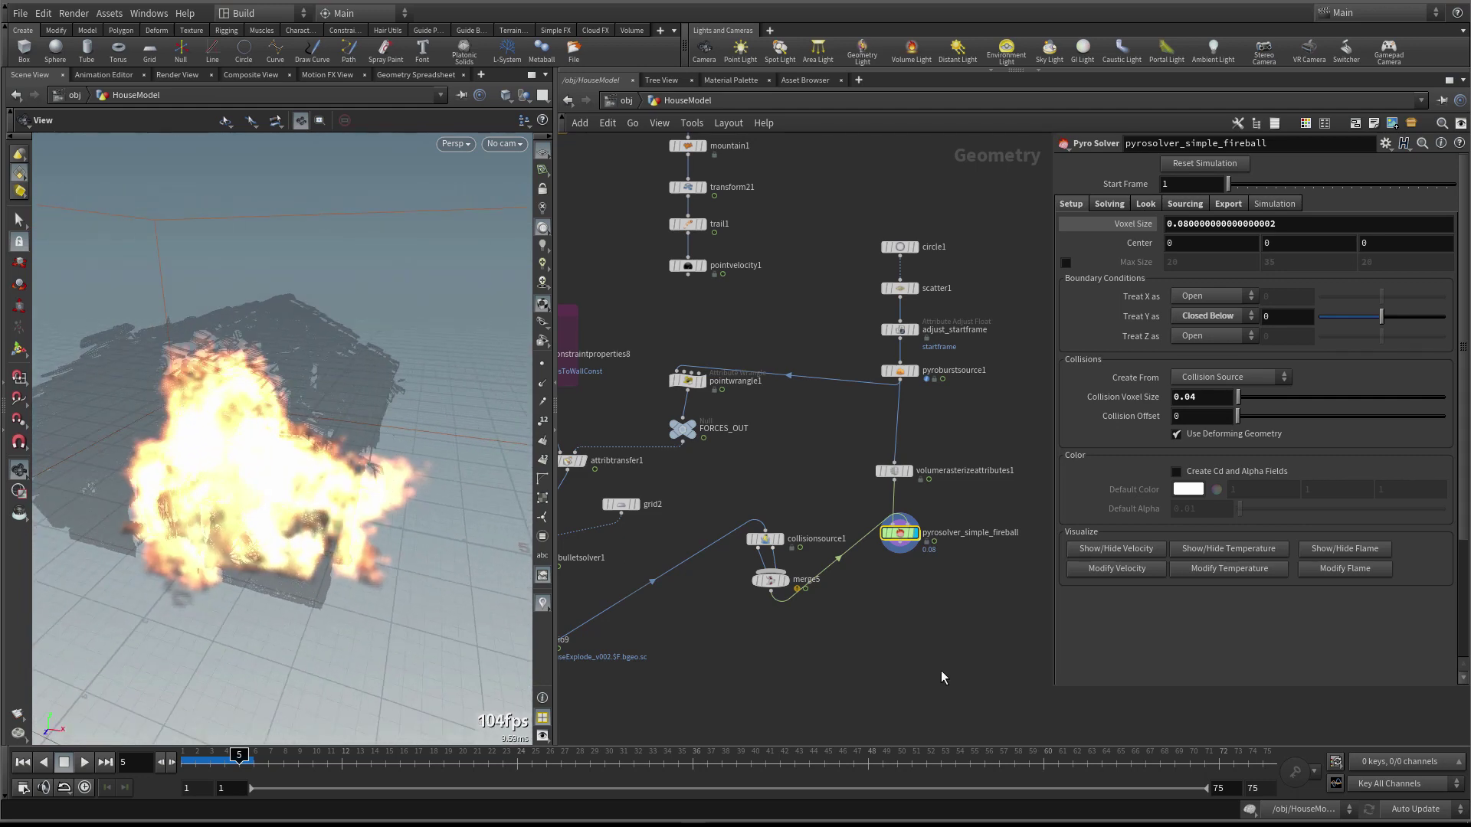
Add a Time Shift node below pyrosolver_simple_fireball, connect it to the solver's output, and display it
middle_click_drag(936, 651, 931, 642)
key("Tab")
type("tim")
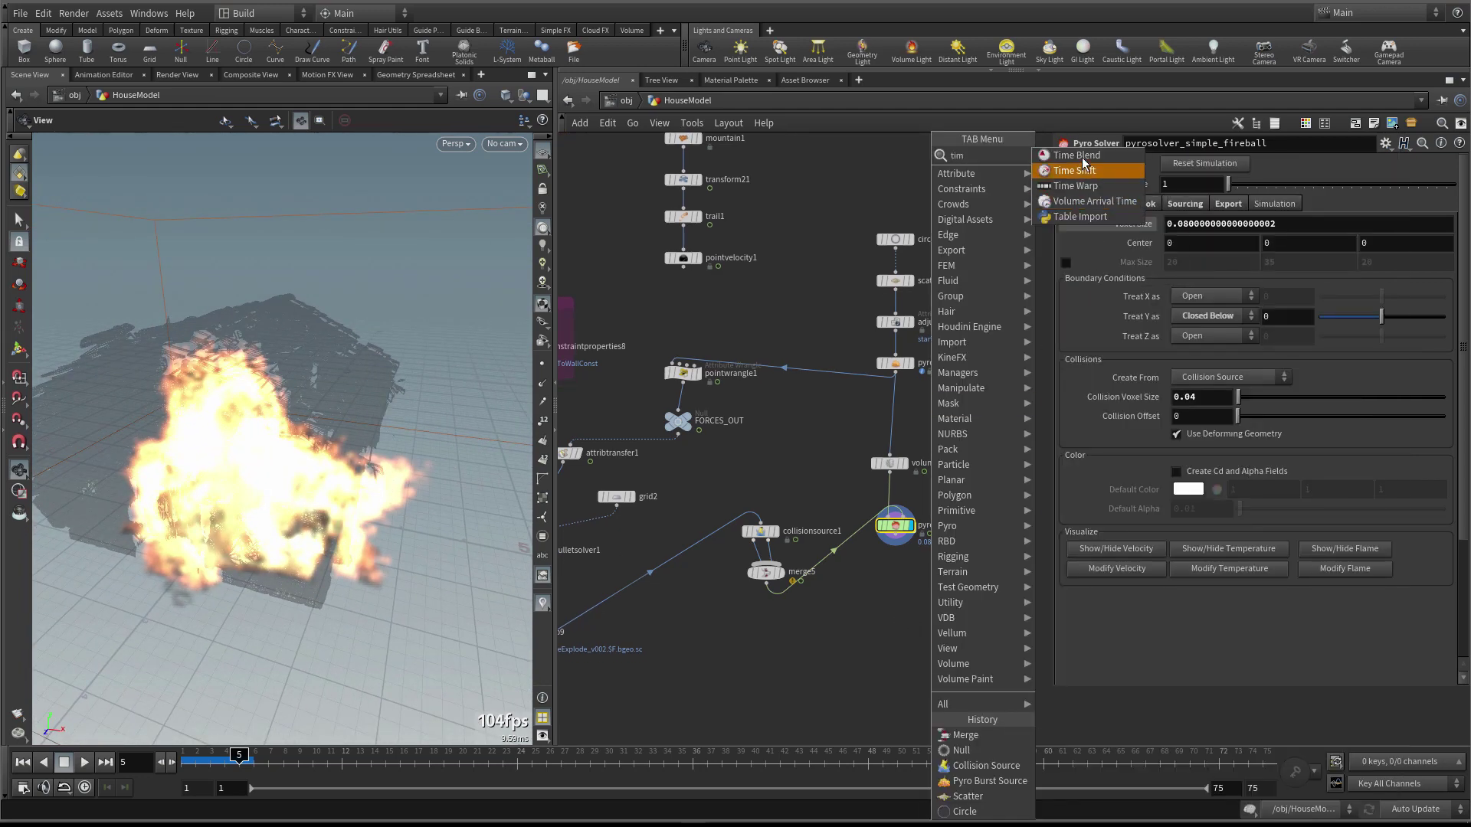
left_click(1100, 172)
left_click(891, 597)
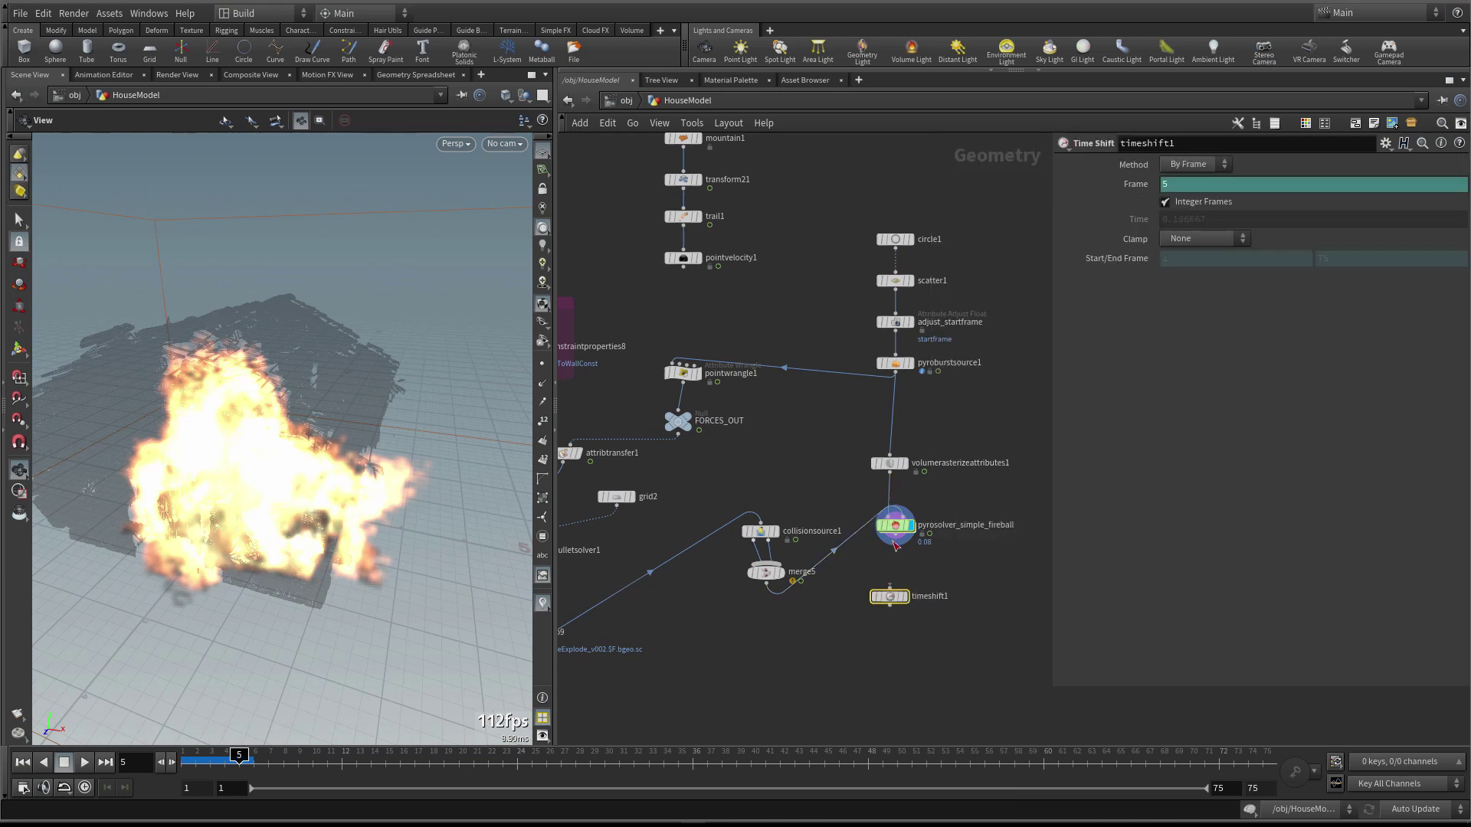
left_click(889, 587)
left_click(894, 536)
left_click(906, 597)
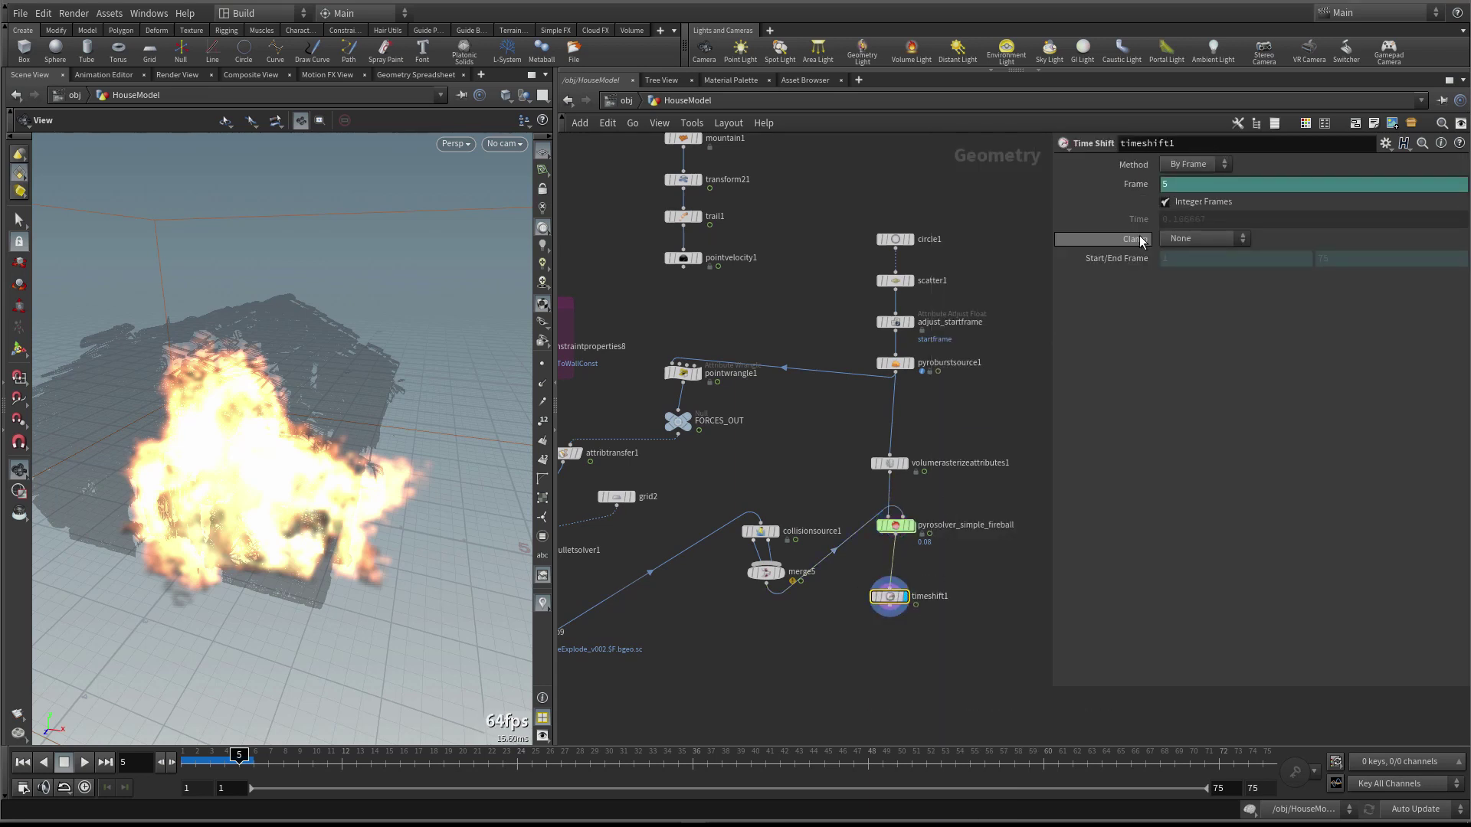
Set the Frame expression of timeshift1 to $F-1
double_click(1193, 185)
type("$F-1")
key("Return")
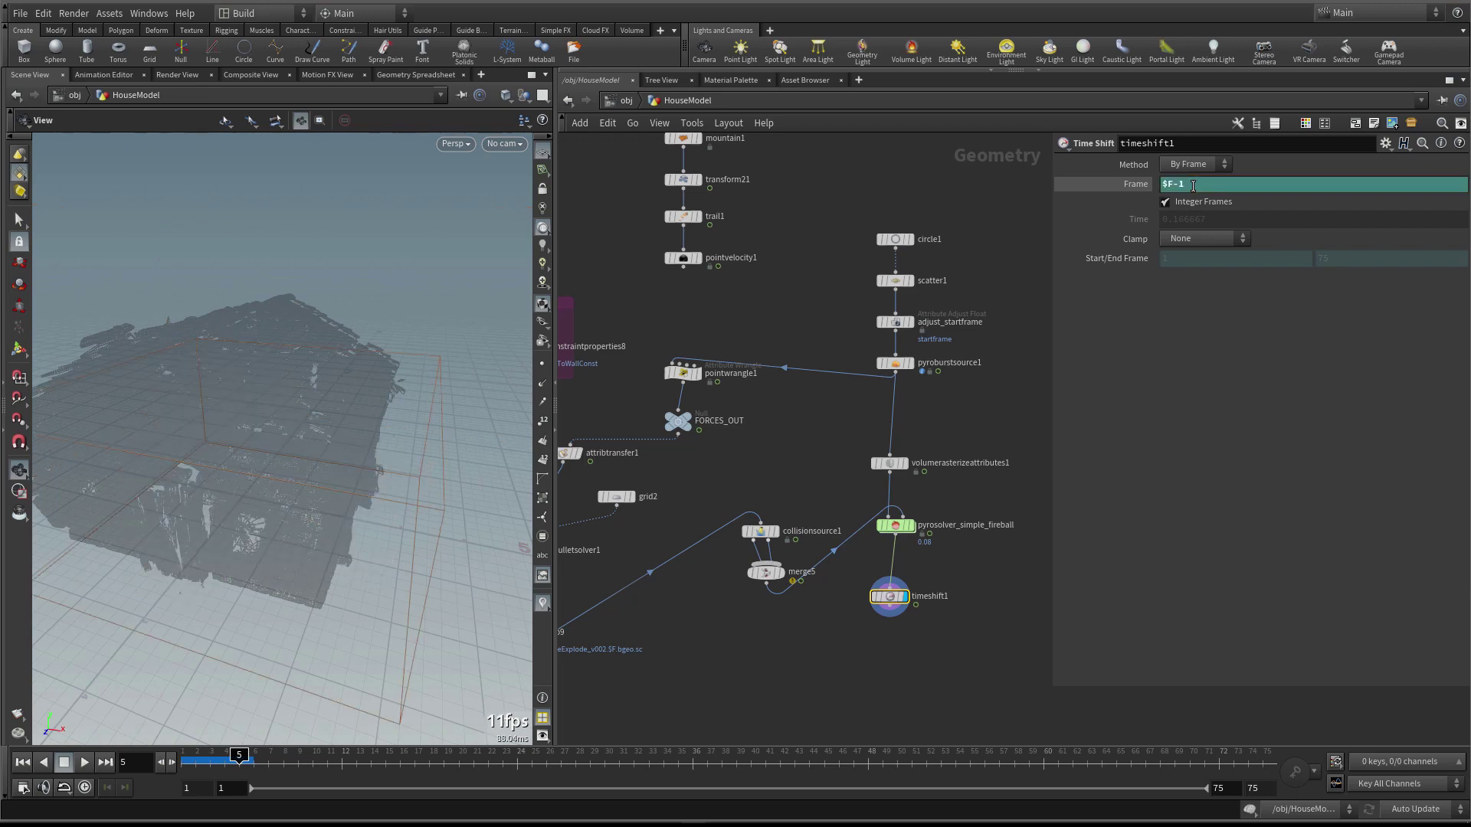
Step through frames 4 to 7 and inspect the time-shifted fireball against the house debris
mouse_move(398, 449)
left_mouse_down()
mouse_move(315, 449)
mouse_move(371, 445)
mouse_move(269, 491)
mouse_move(333, 493)
mouse_move(277, 477)
left_mouse_up()
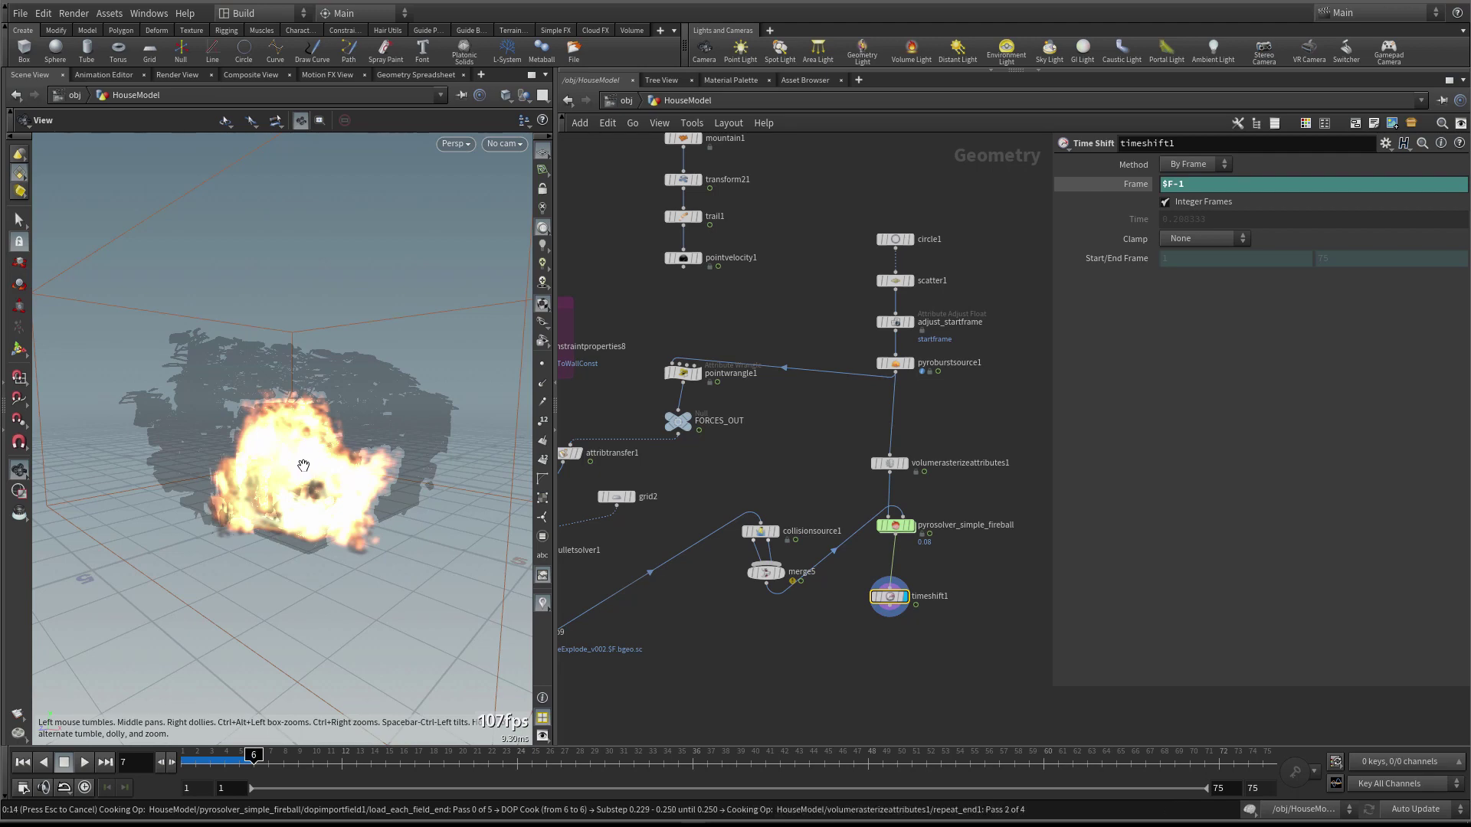
left_click_drag(312, 435, 359, 441)
key("Left")
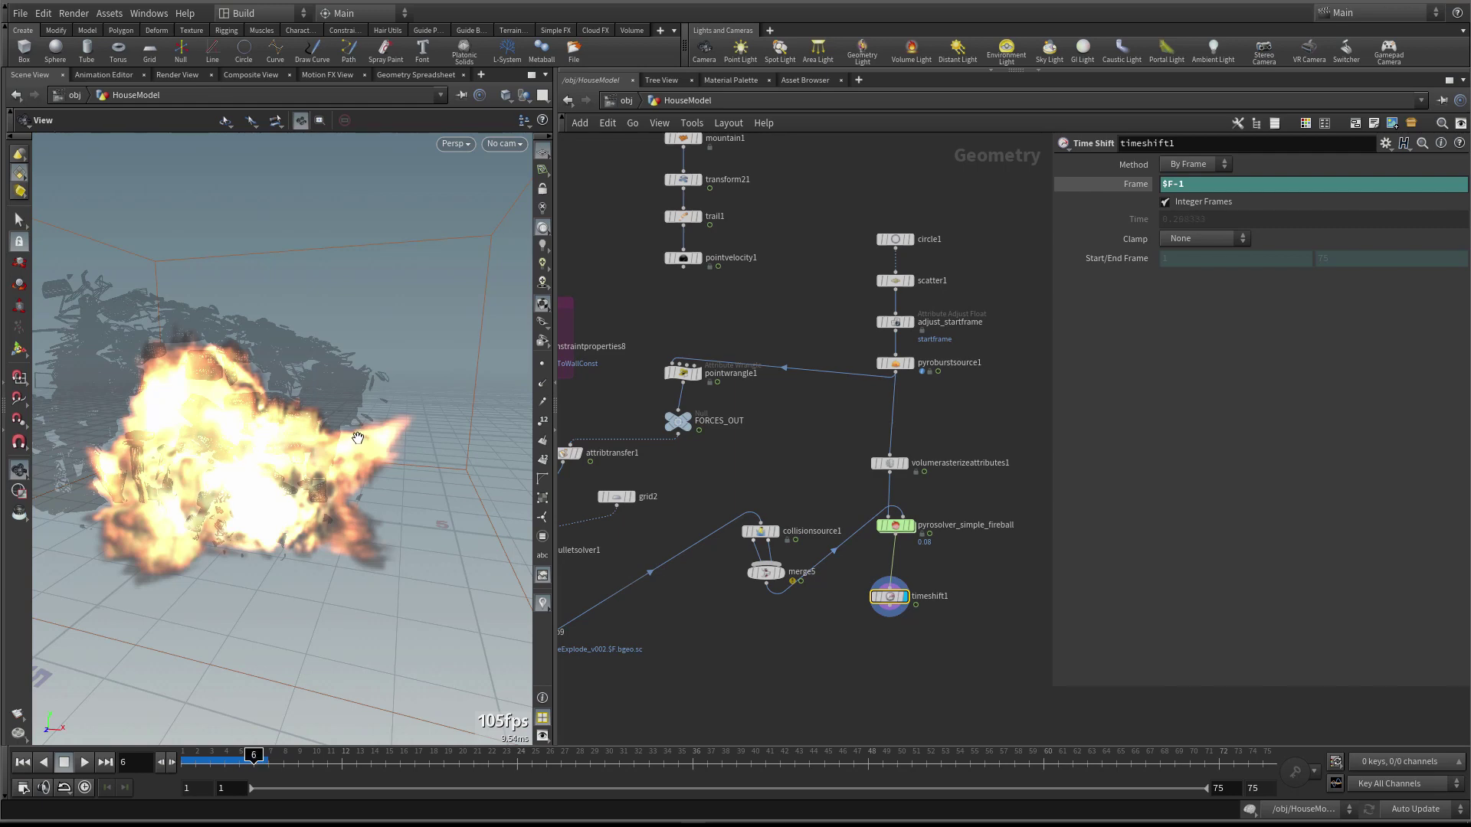
key("Left")
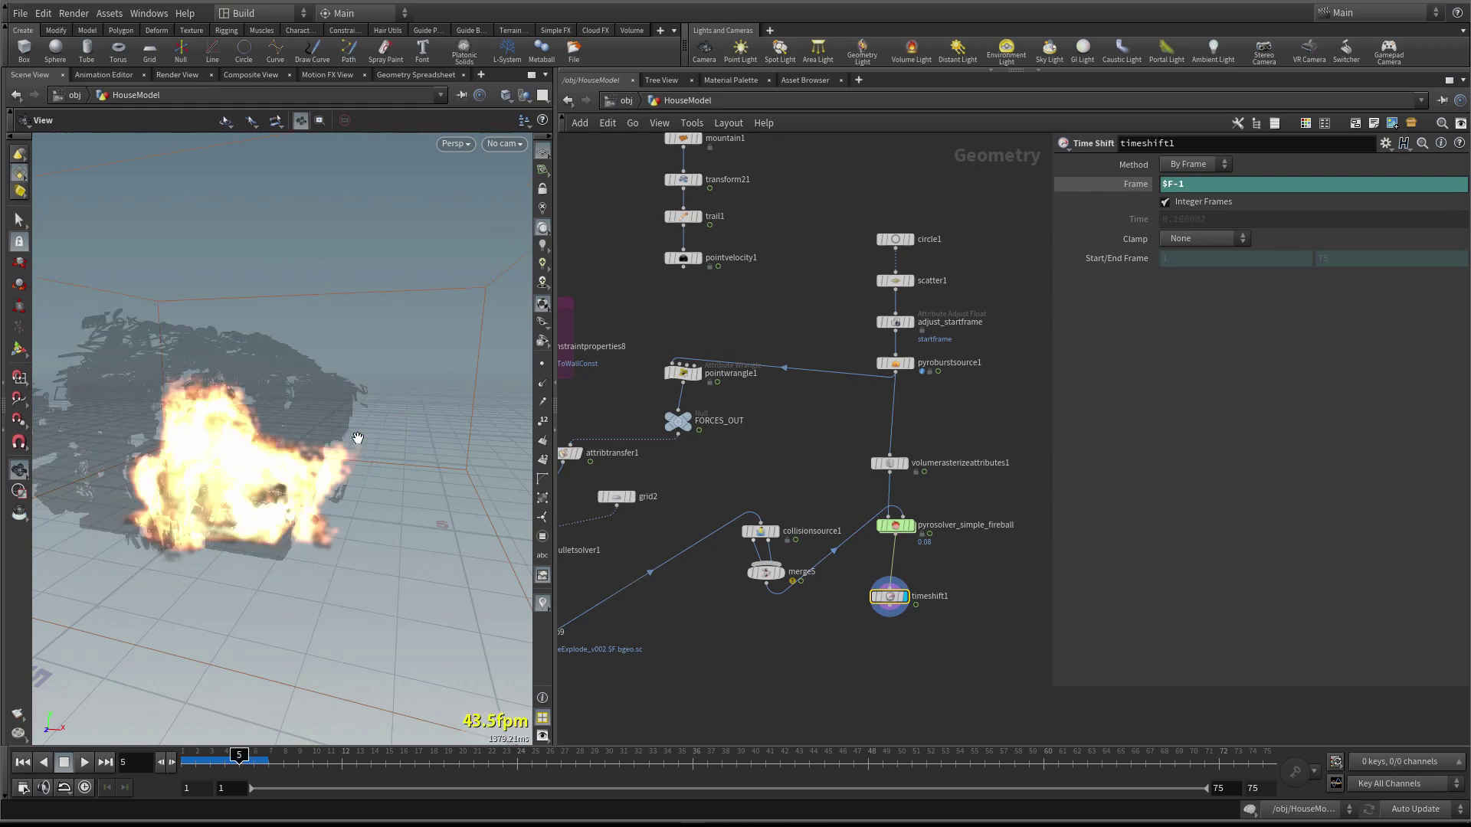
left_click_drag(356, 438, 270, 466)
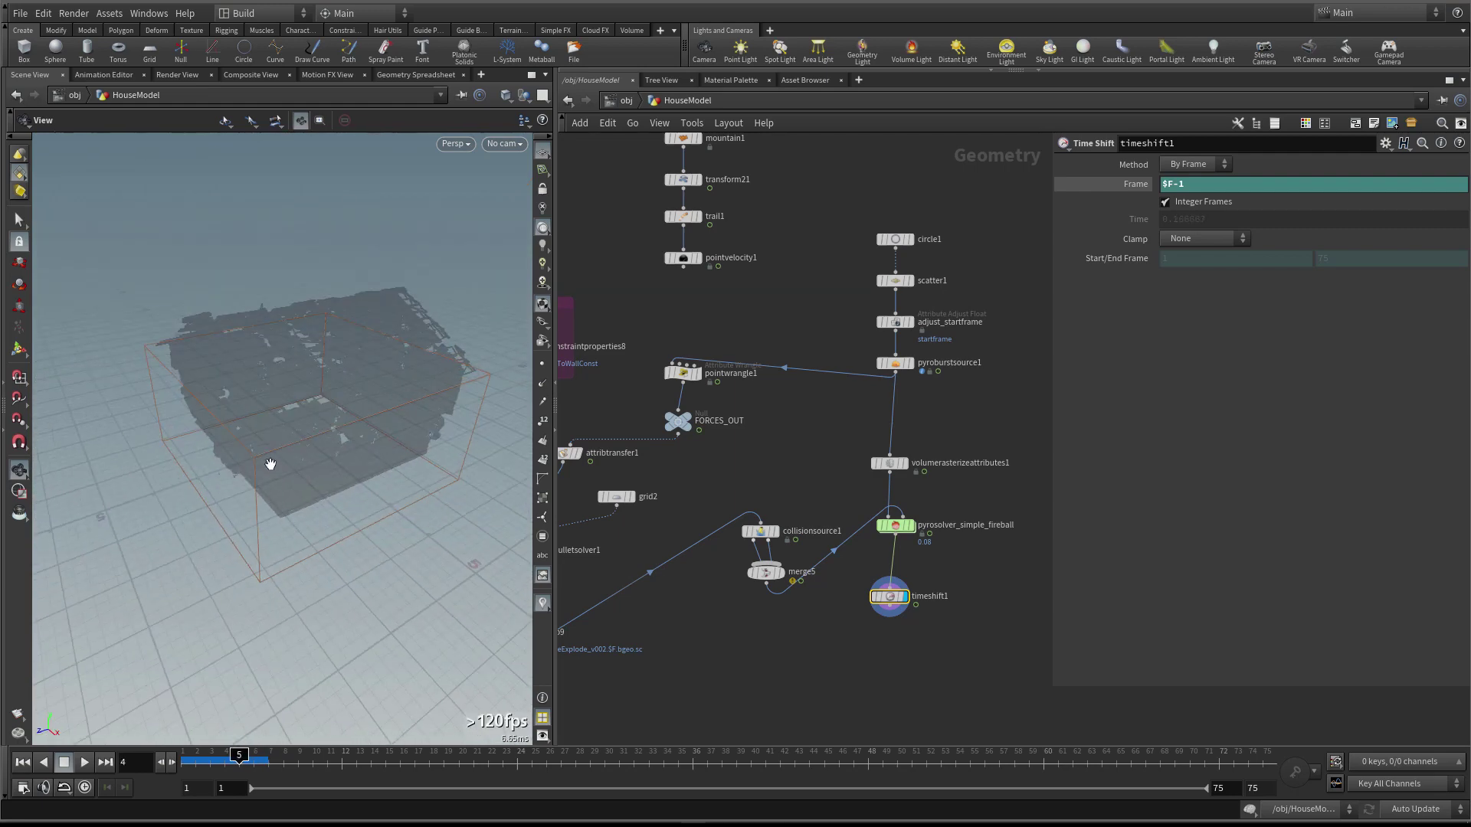
key("Left")
key("Right")
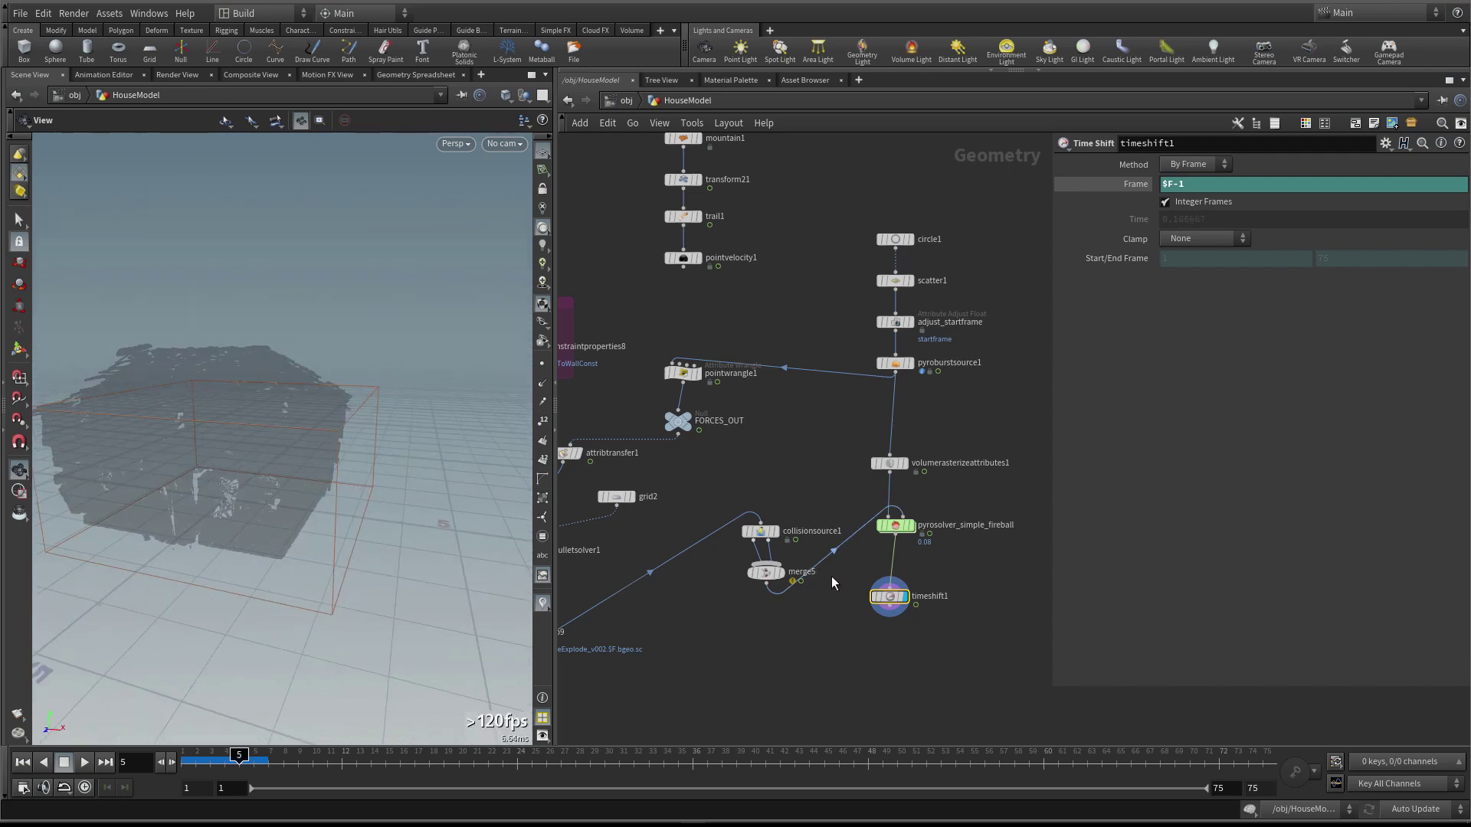
Display pyrosolver_simple_fireball and inspect the unshifted fireball against the debris at frames 5 and 6
left_click(917, 527)
left_click(896, 525)
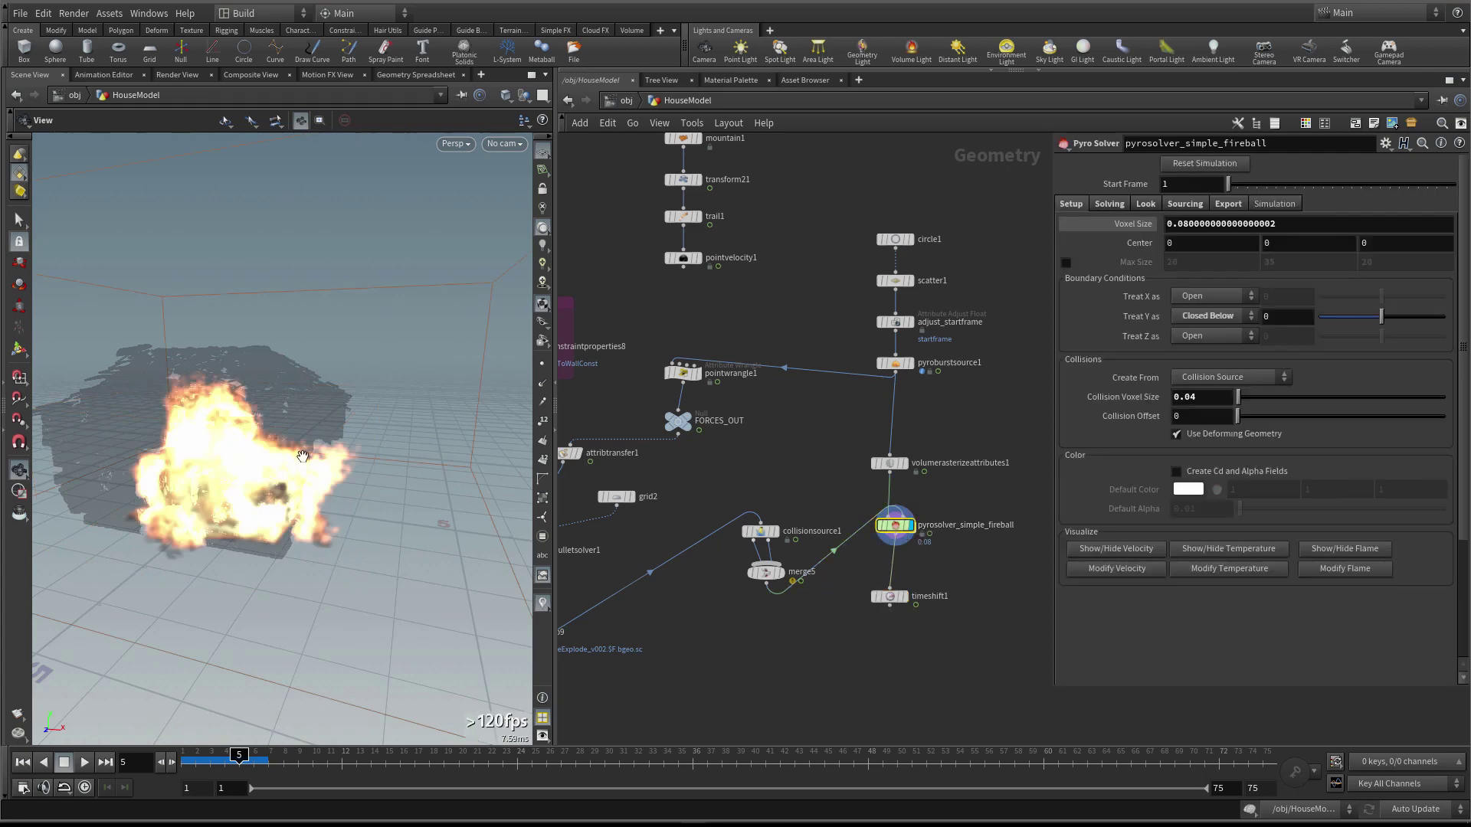
left_click_drag(302, 457, 250, 480)
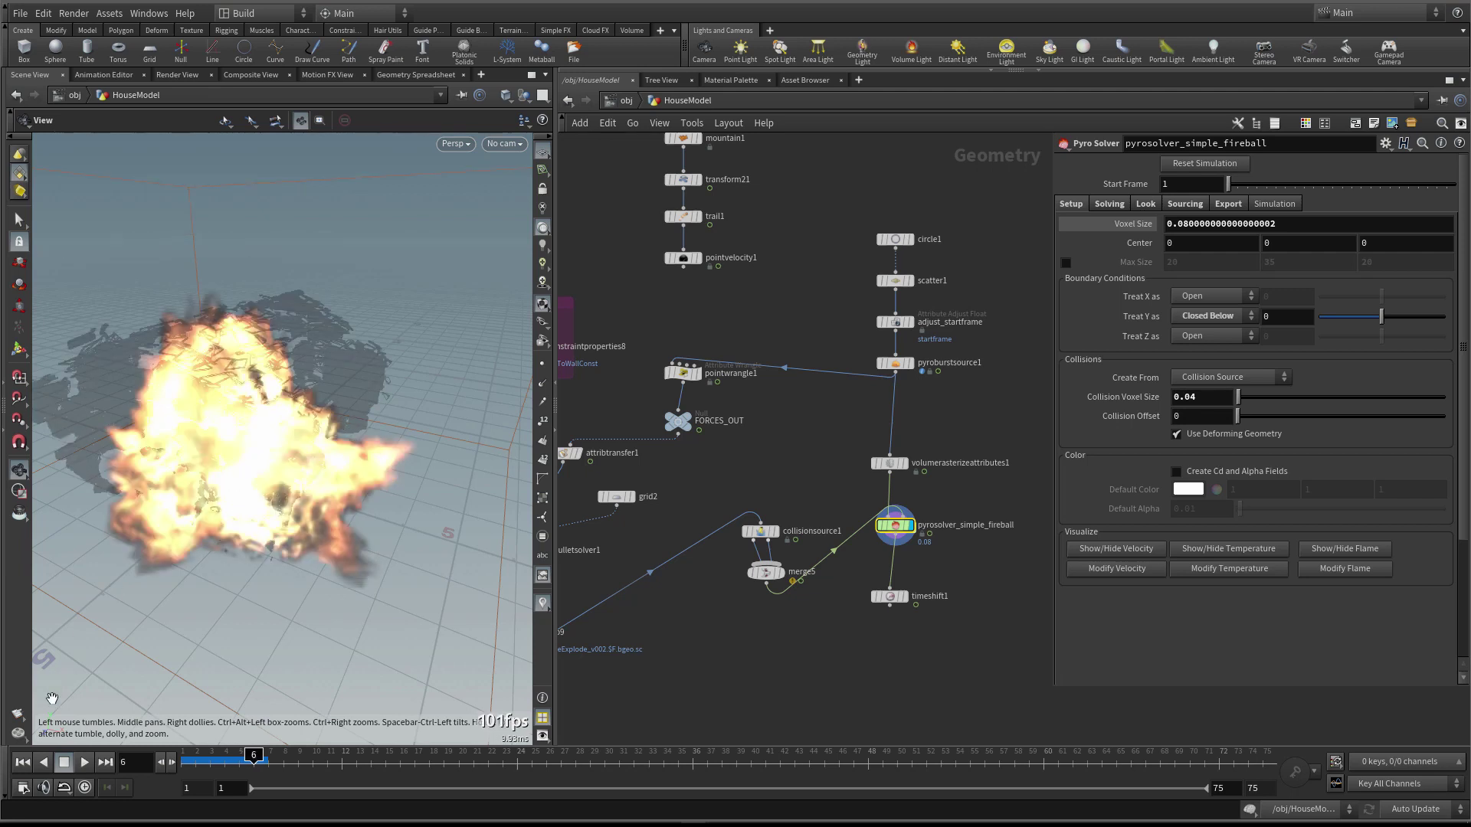
Move timeshift1 onto the wire between pyroburstsource1 and volumerasterizeattributes1, and return to frame 1
left_click_drag(892, 602, 895, 421)
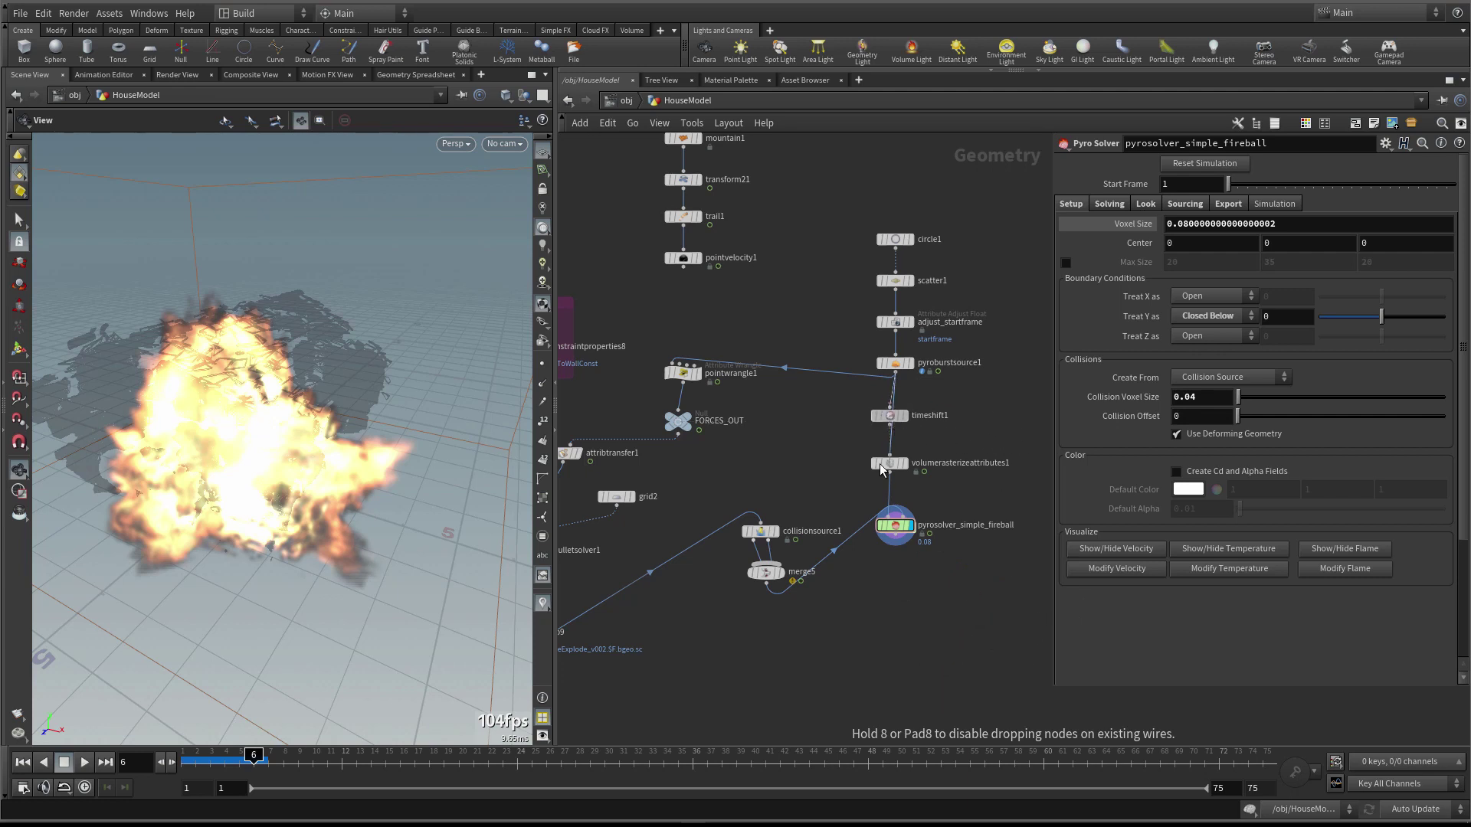
left_click(22, 761)
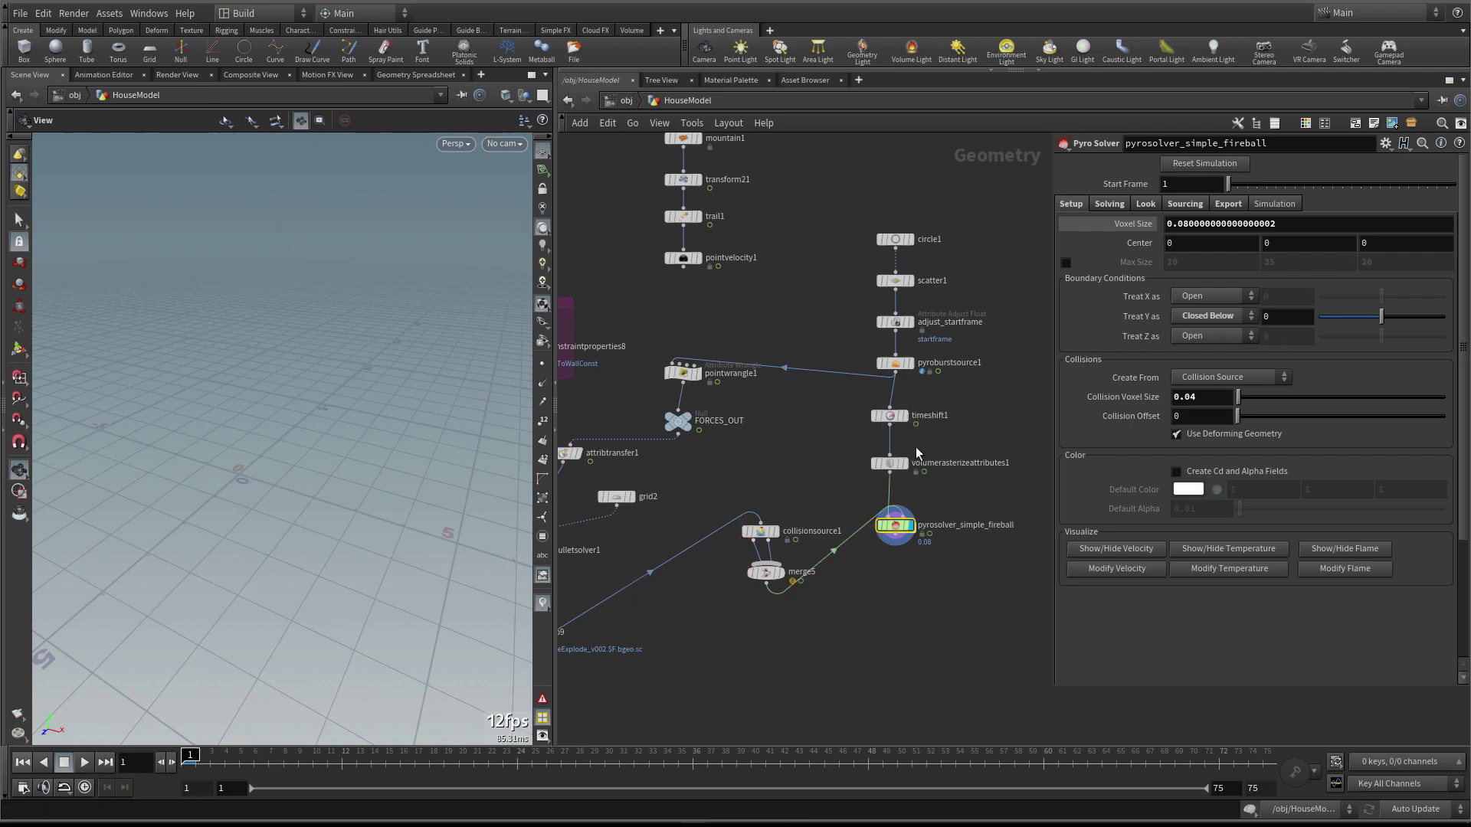
Inspect the time-shifted fireball against the house debris from several angles, stepping between frames 4 and 7
left_click(887, 416)
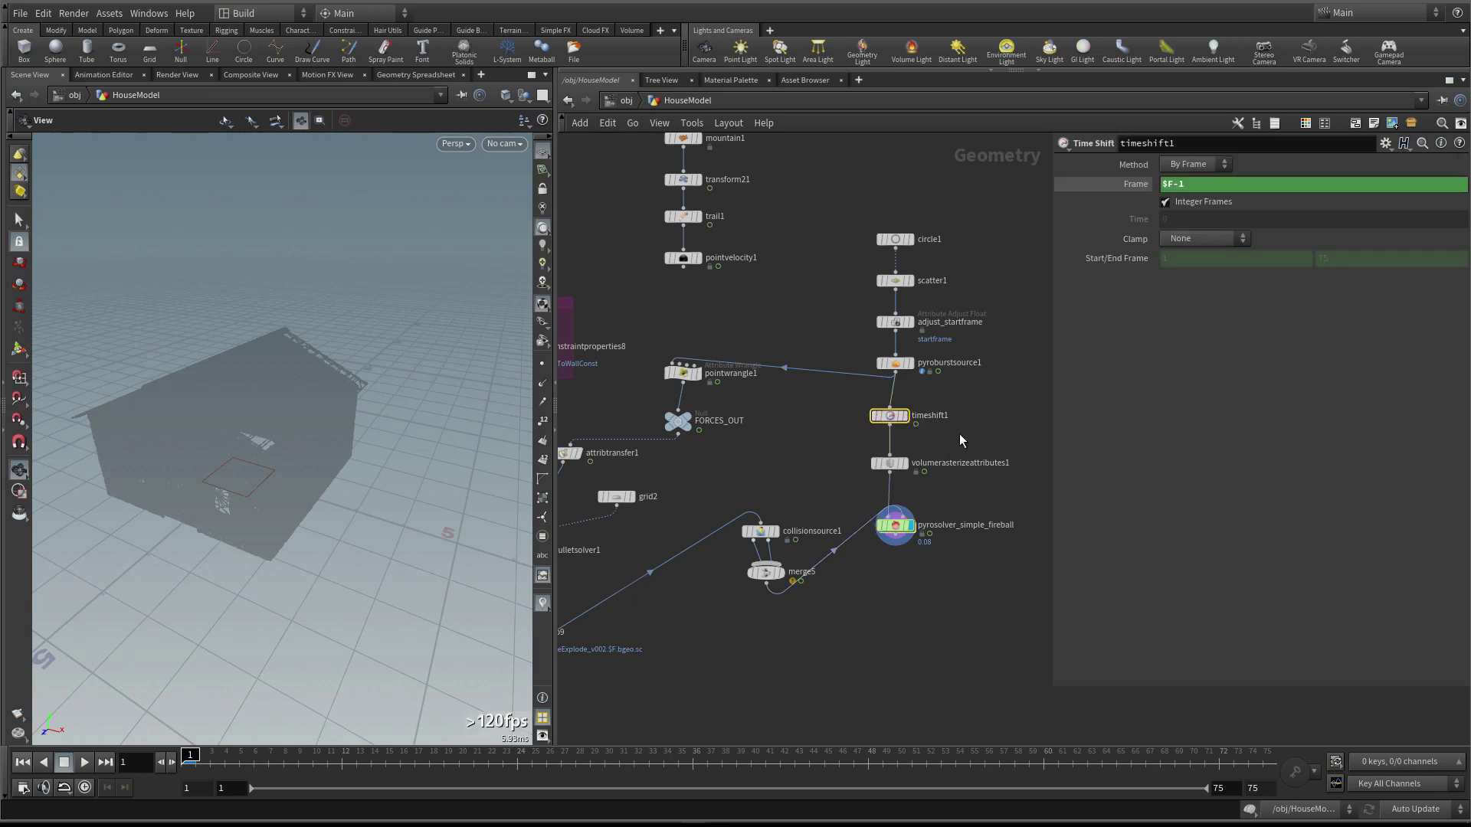
left_click_drag(279, 429, 367, 406)
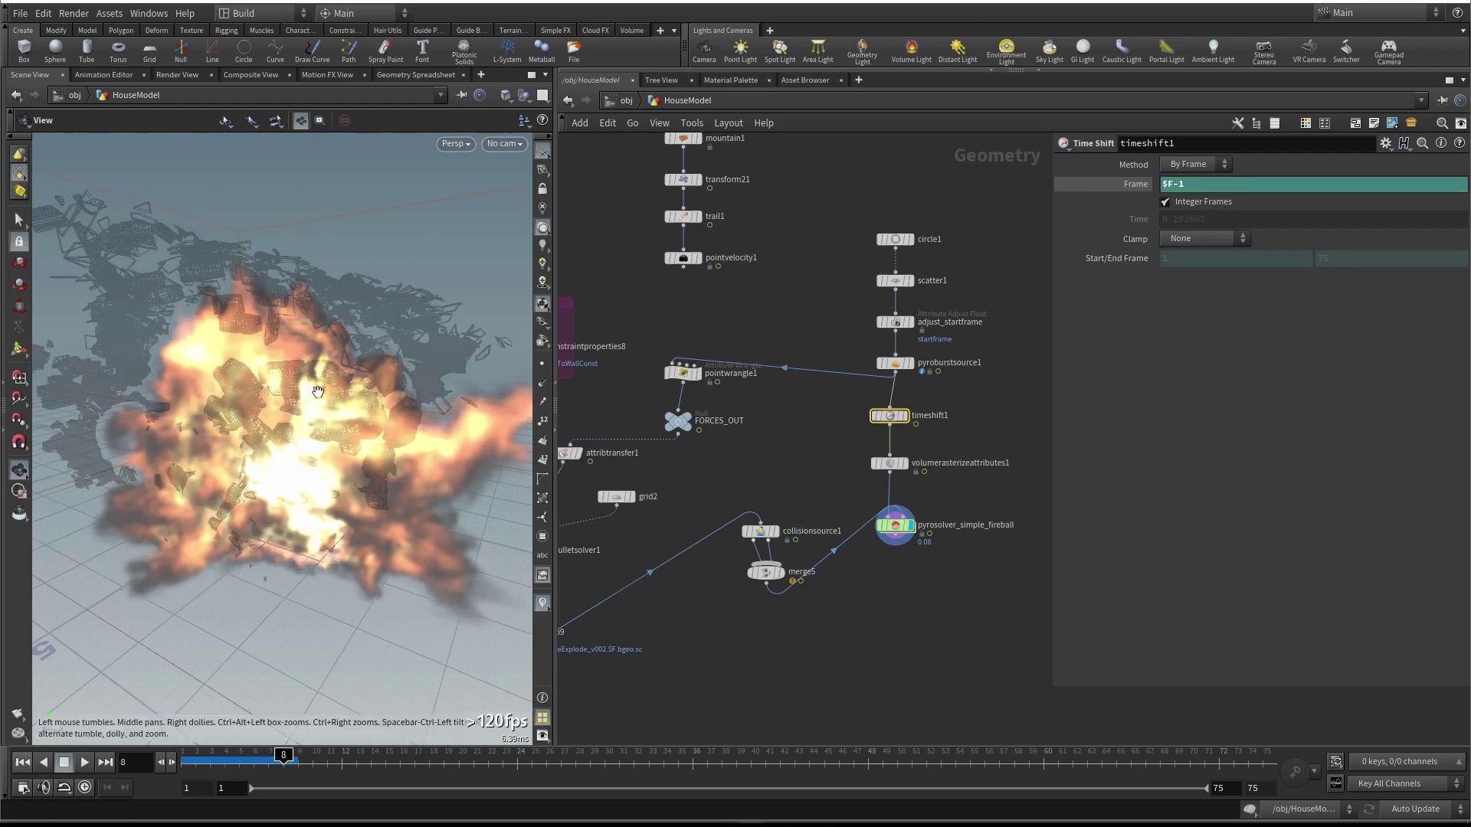
left_click_drag(377, 400, 383, 442)
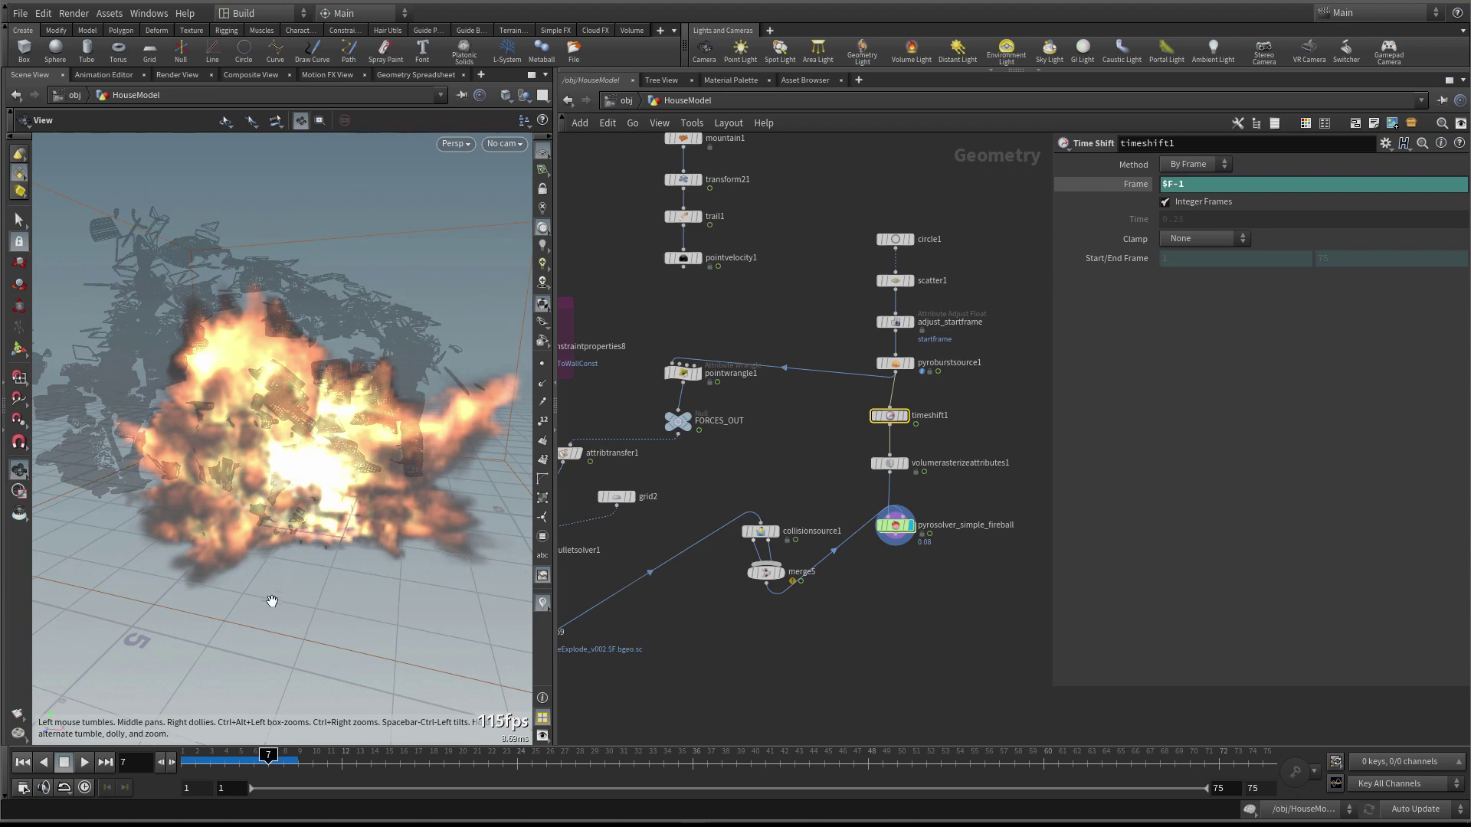
key("Left")
key("Left")
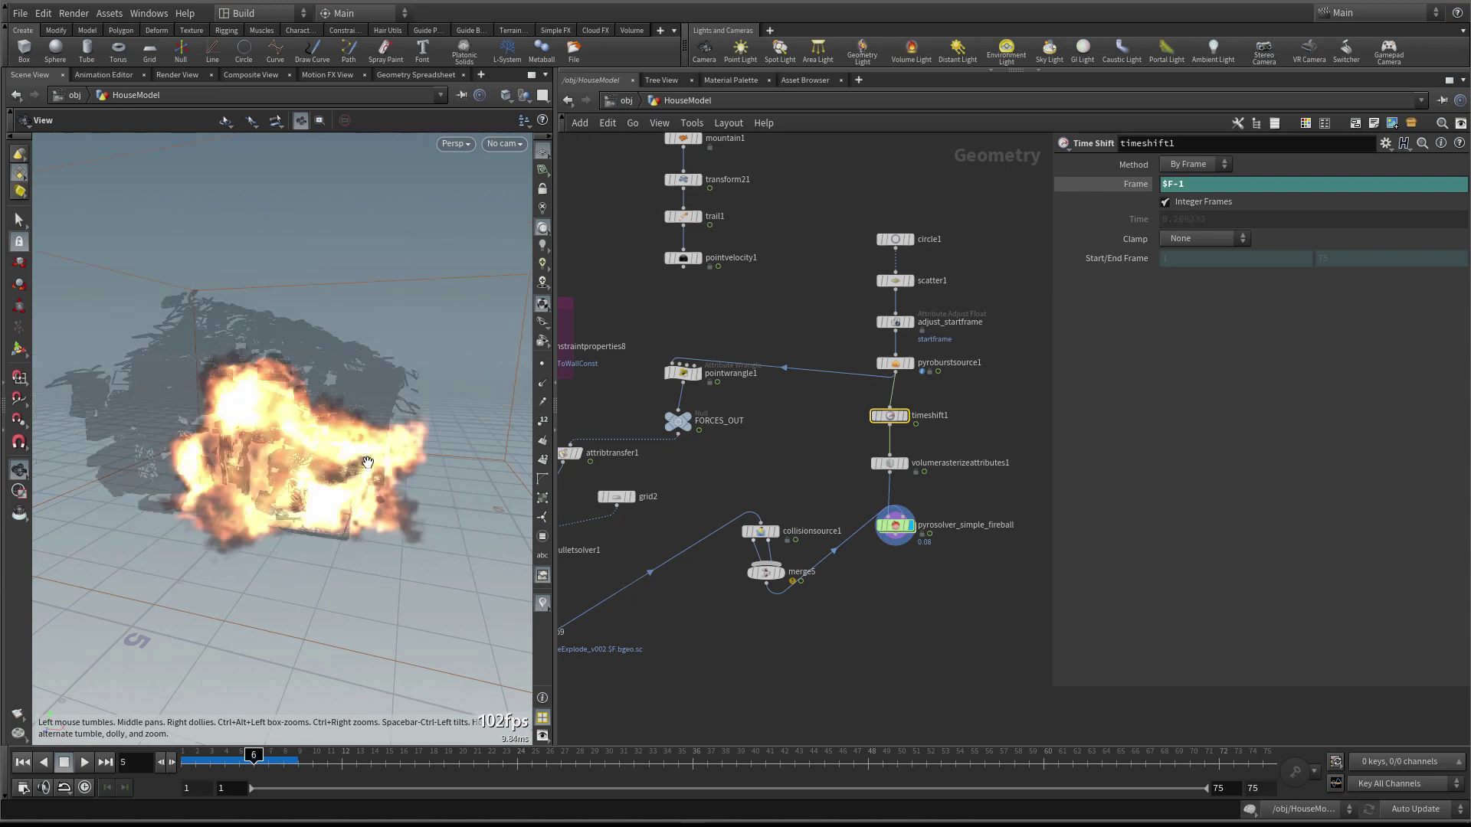
key("Left")
left_click_drag(362, 463, 321, 464)
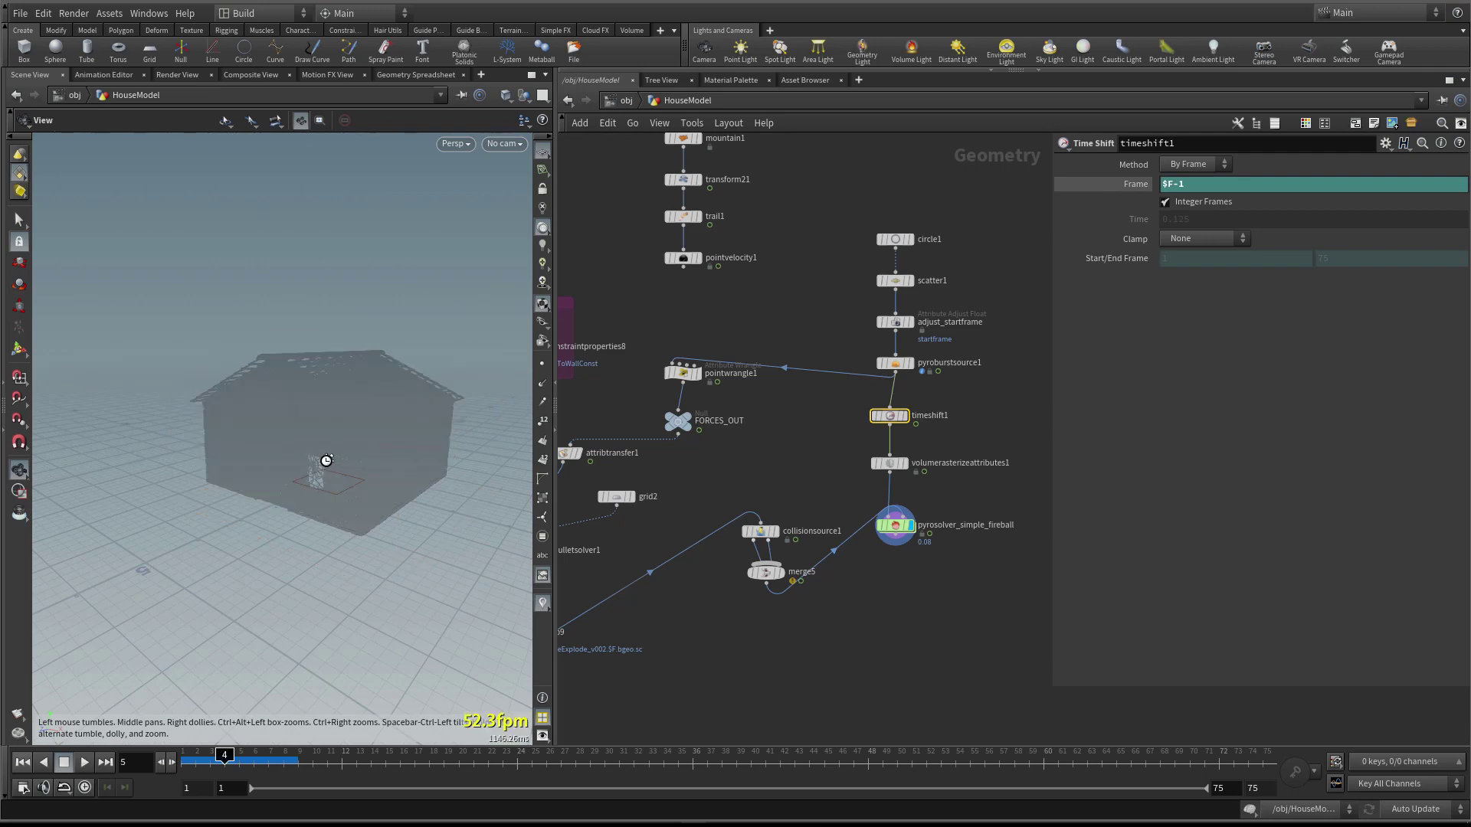
key("Right")
left_click_drag(326, 460, 389, 447)
key("Right")
key("Right")
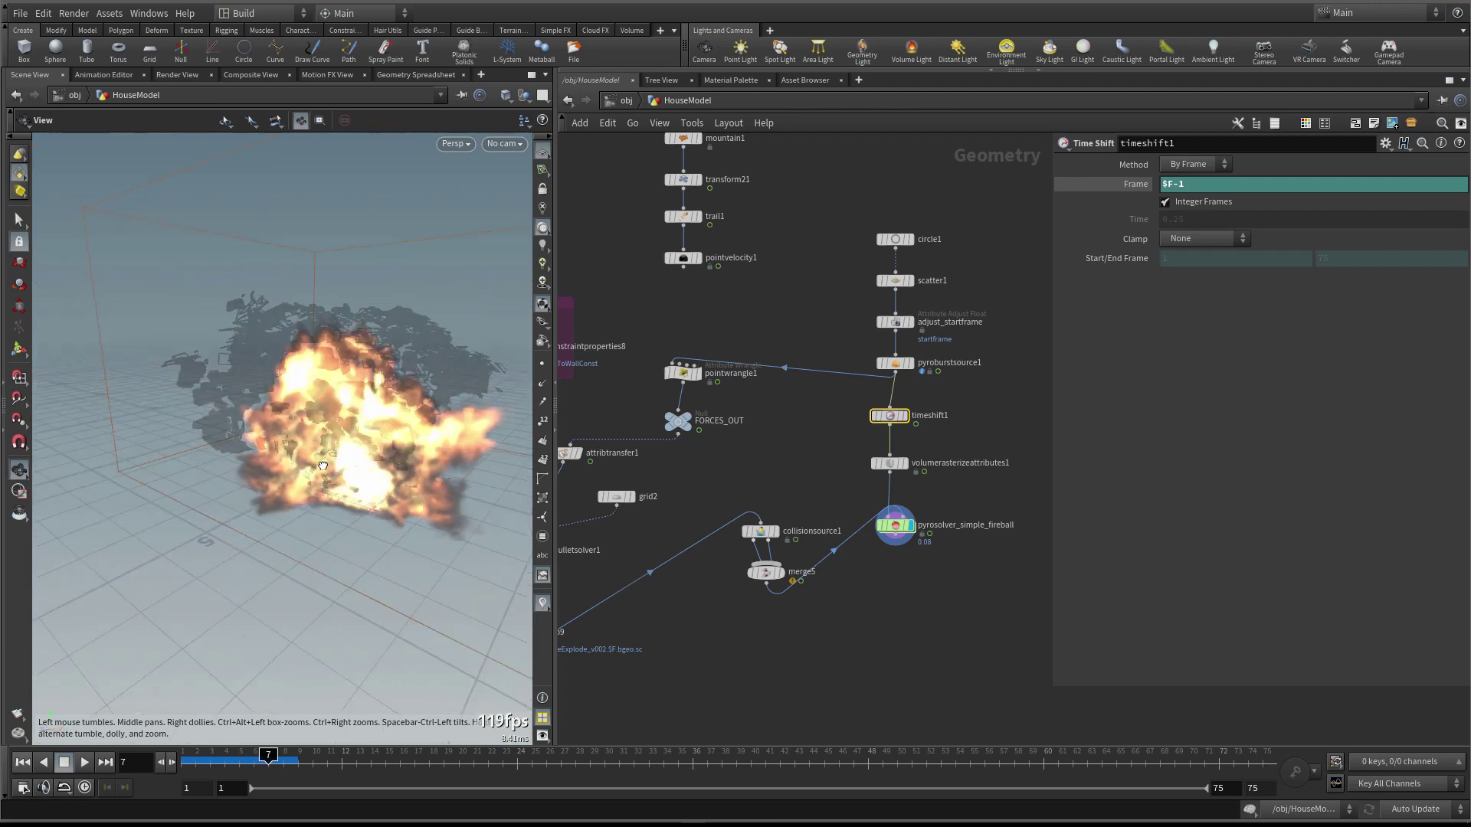
key("Left")
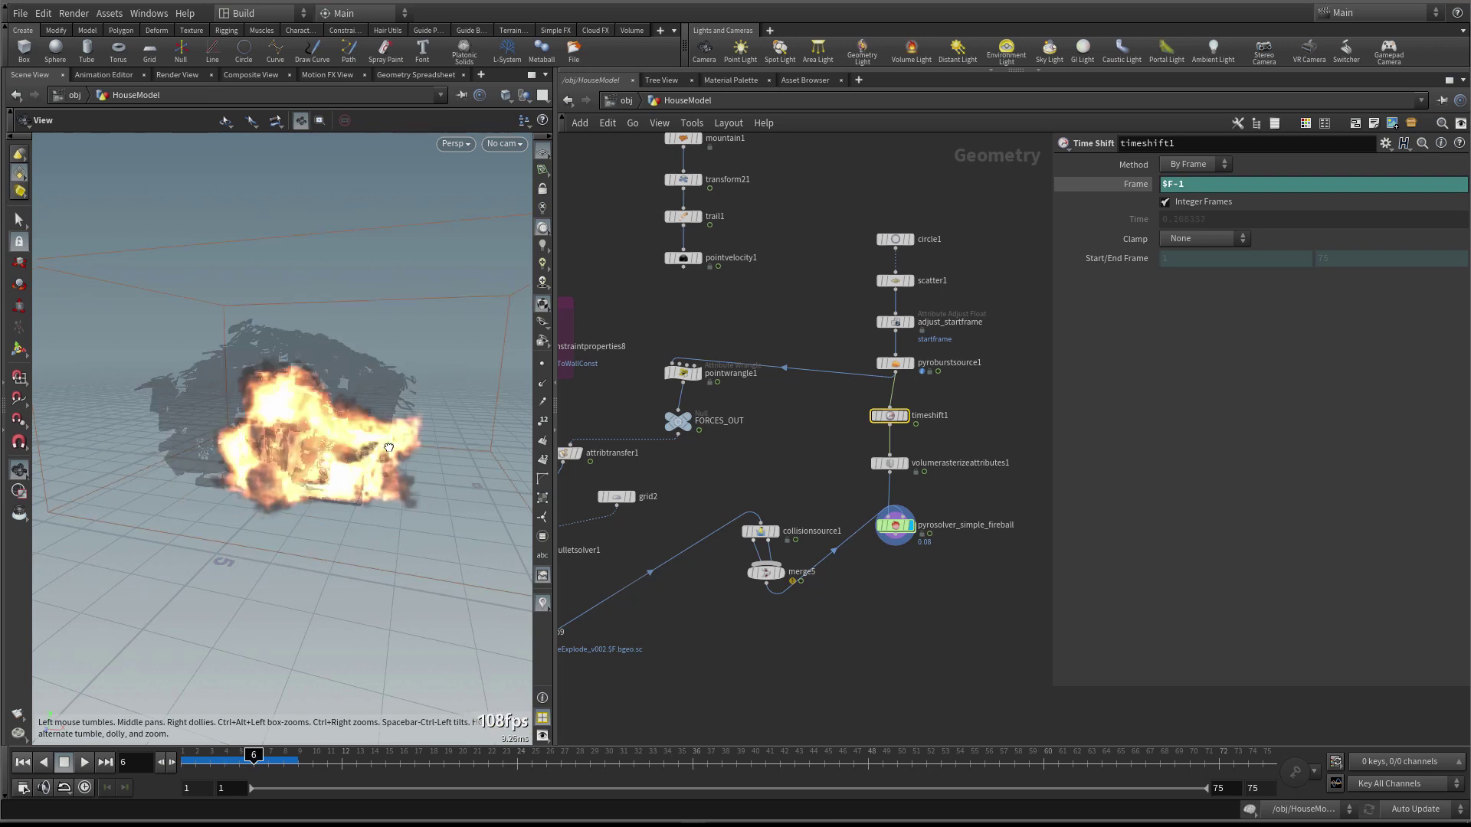
Return to frame 1, bypass timeshift1, and move pyrosolver_simple_fireball further down below volumerasterizeattributes1
left_click(23, 761)
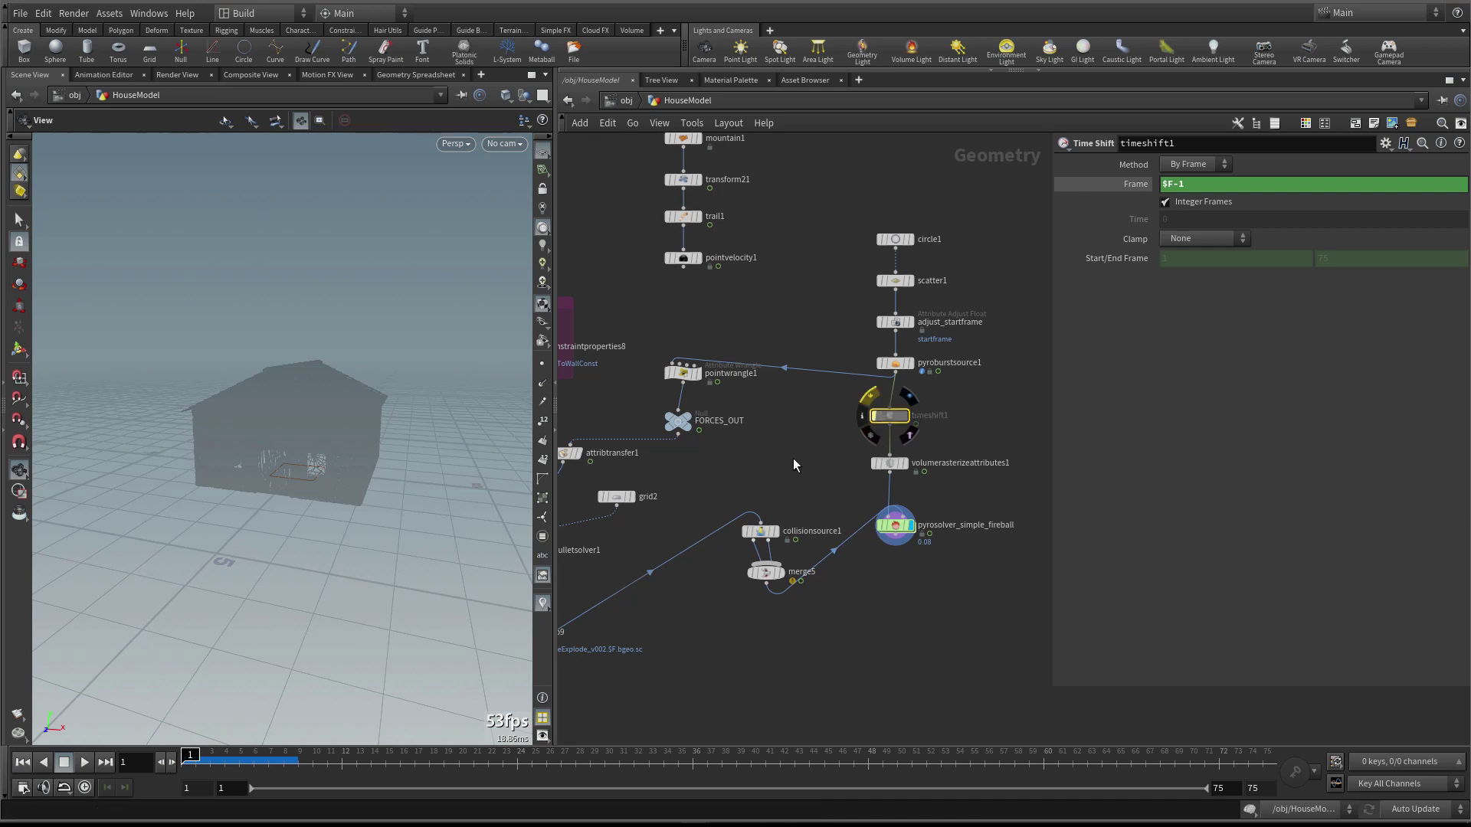
scroll(793, 458, "down", 2)
left_click(892, 528)
left_click_drag(893, 529, 893, 569)
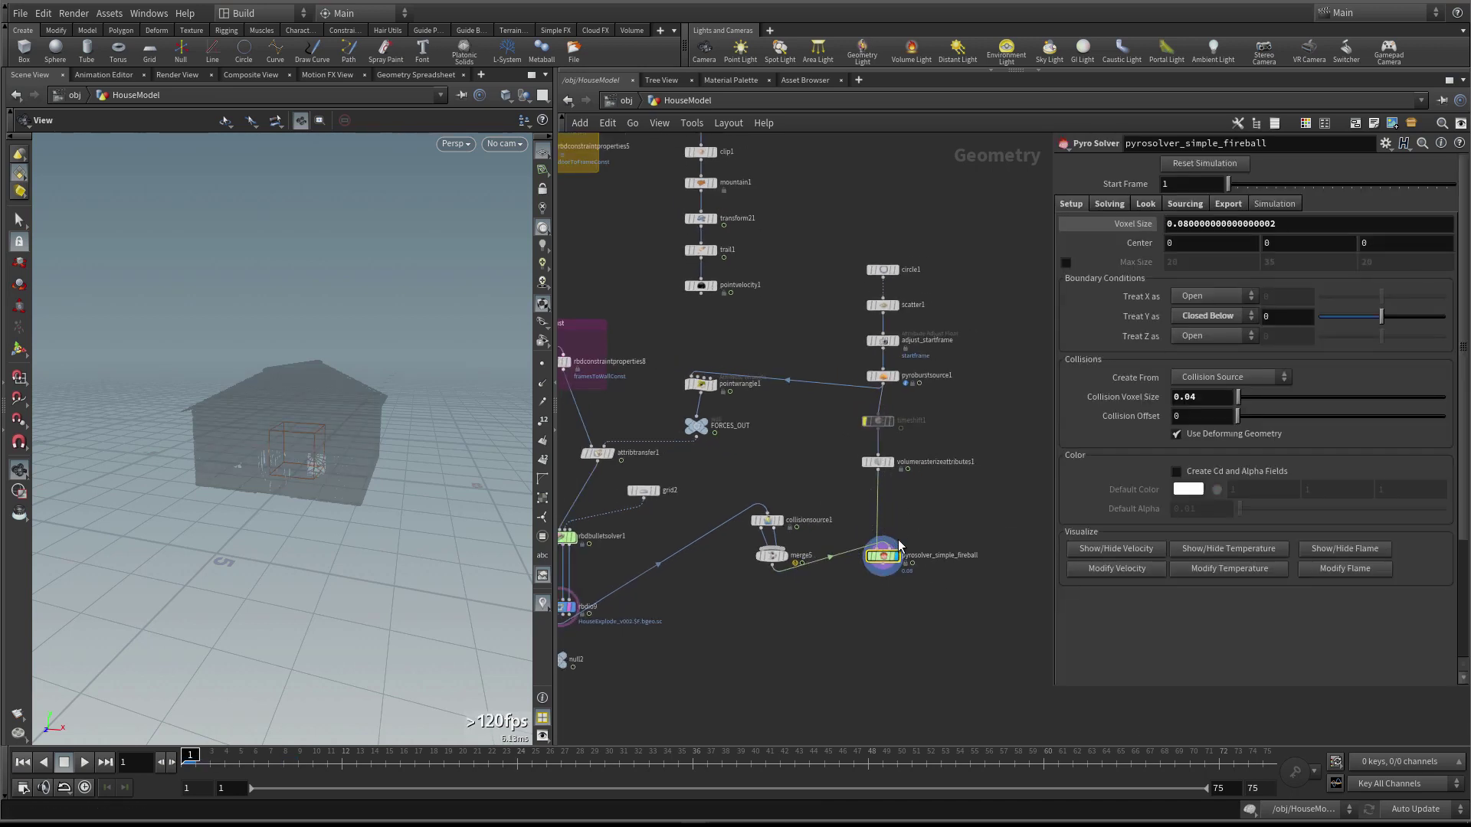
Enable Minimal OpenCL Solve in the advanced solving settings of pyrosolver_simple_fireball
left_click(1186, 204)
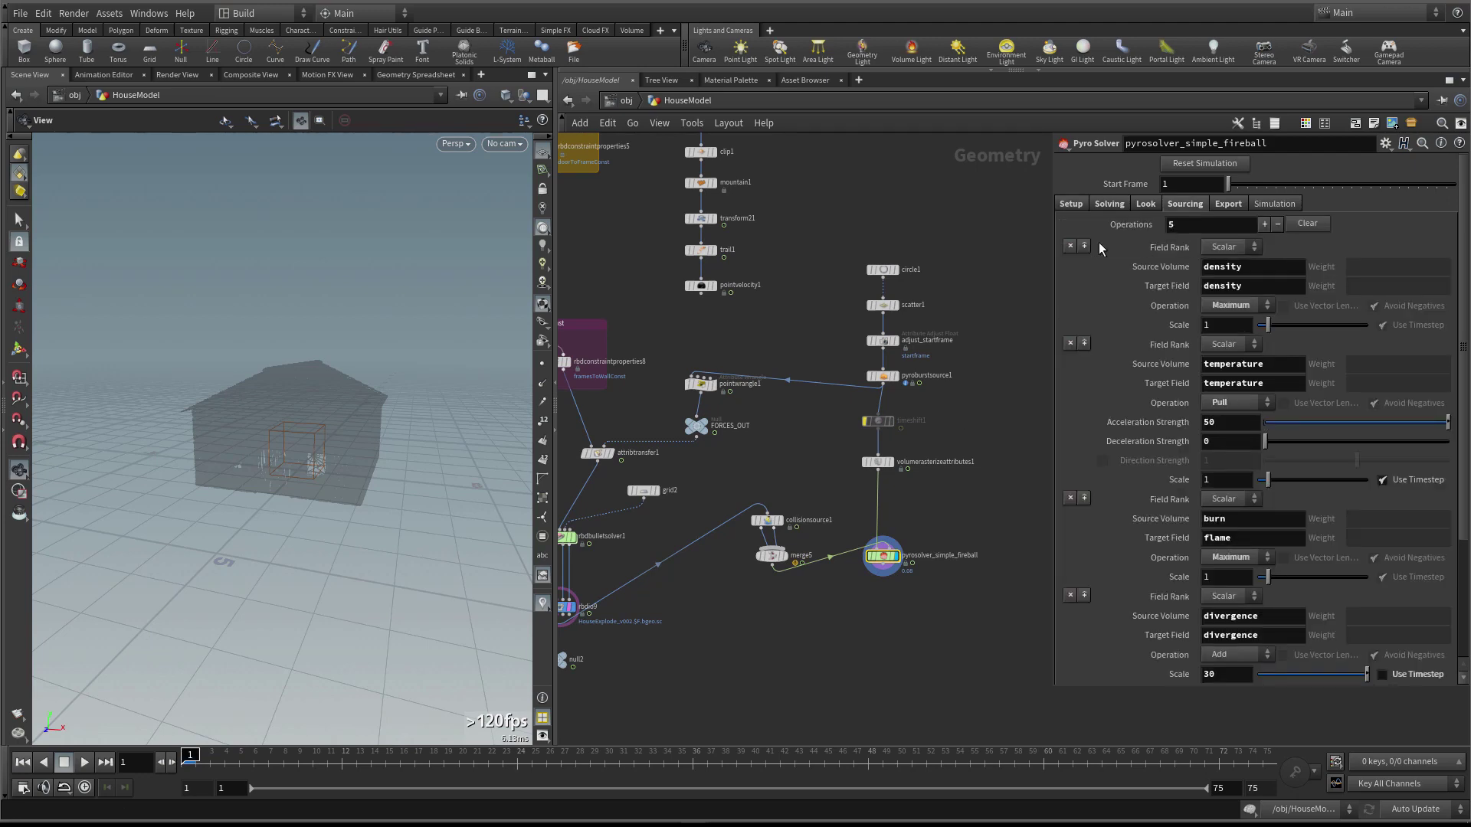
left_click_drag(806, 483, 768, 571)
left_click(883, 555)
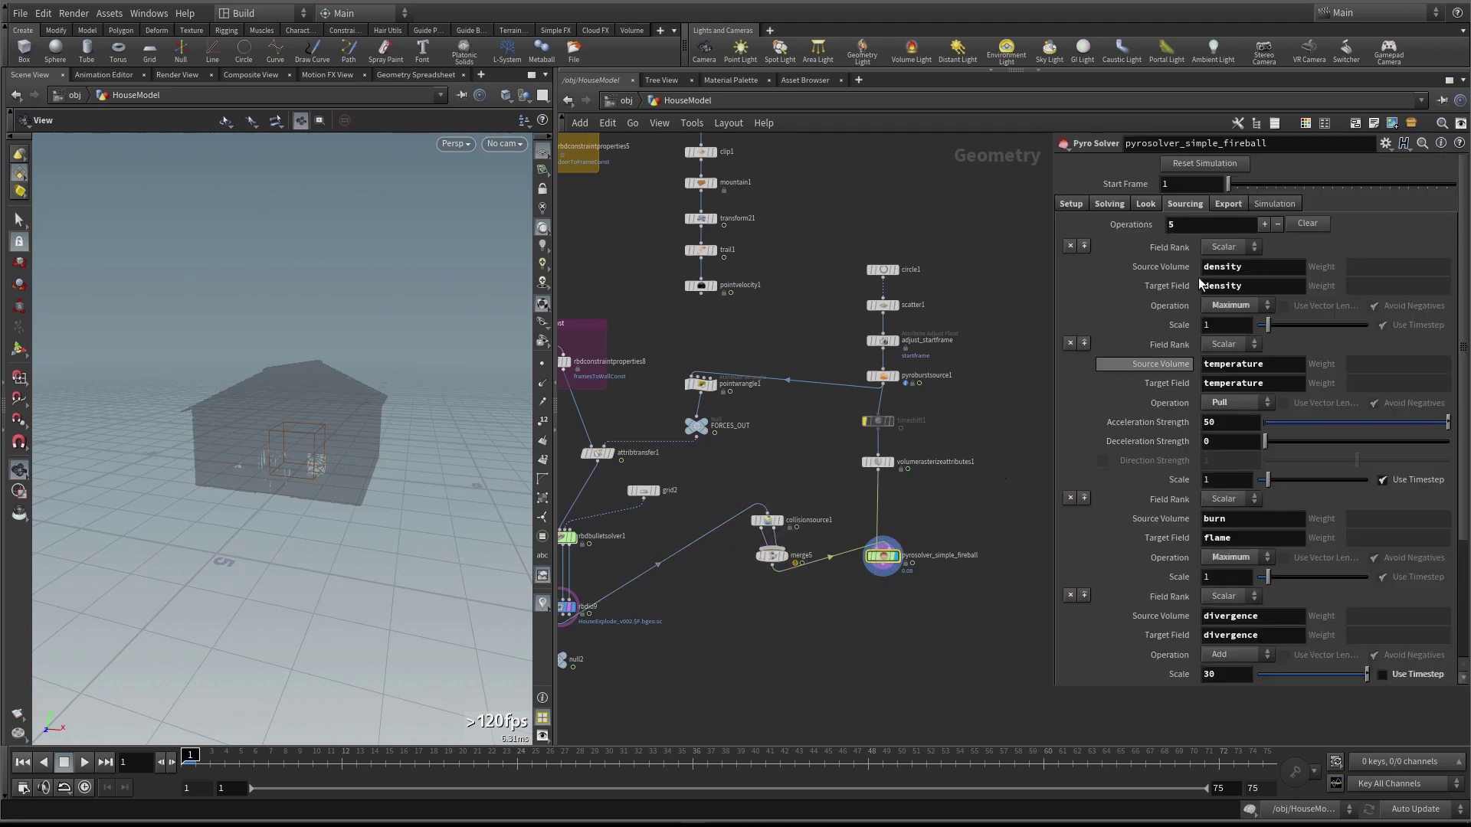
left_click(1087, 205)
left_click(1073, 206)
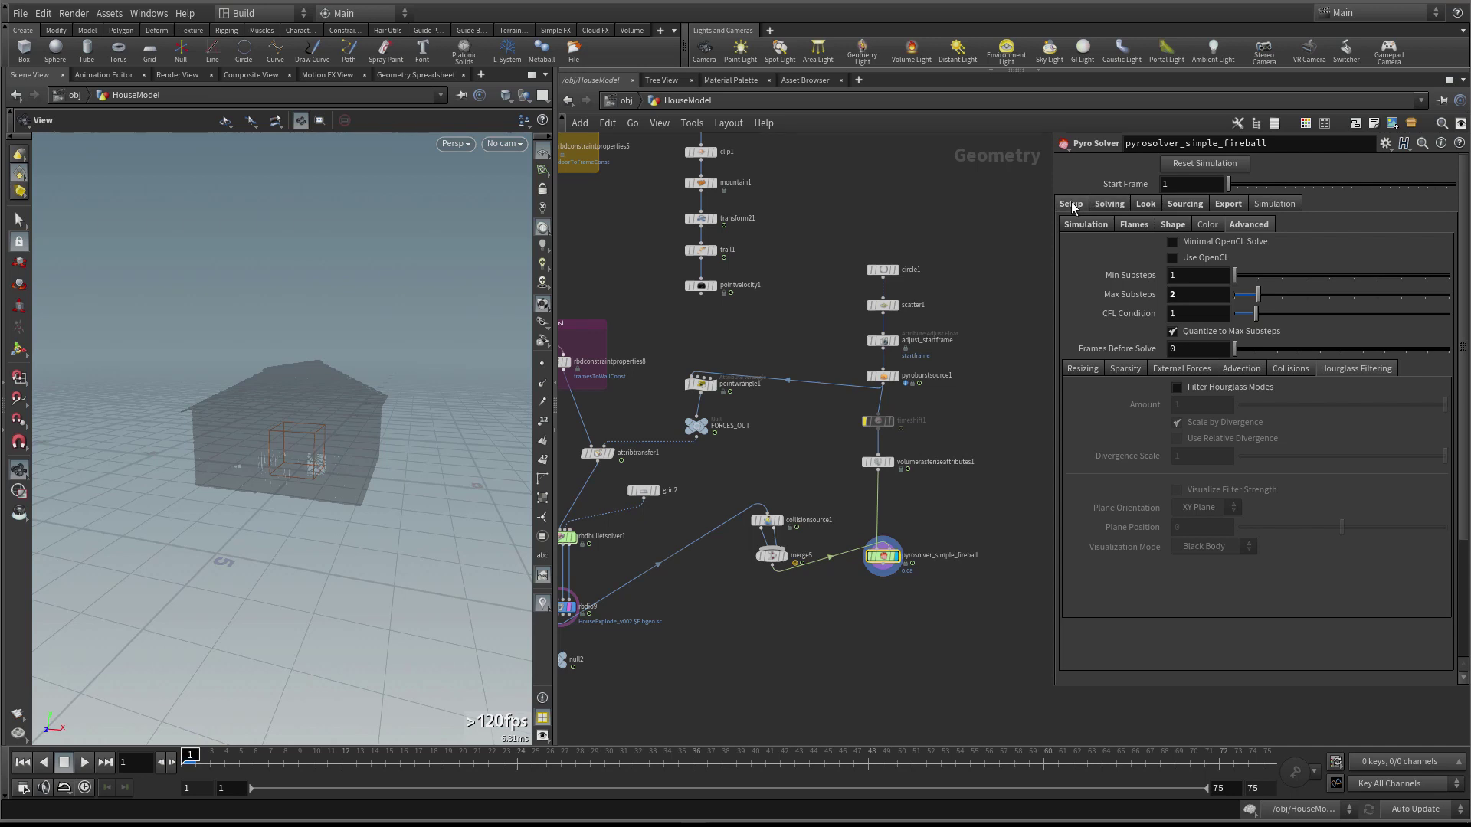
left_click(1110, 204)
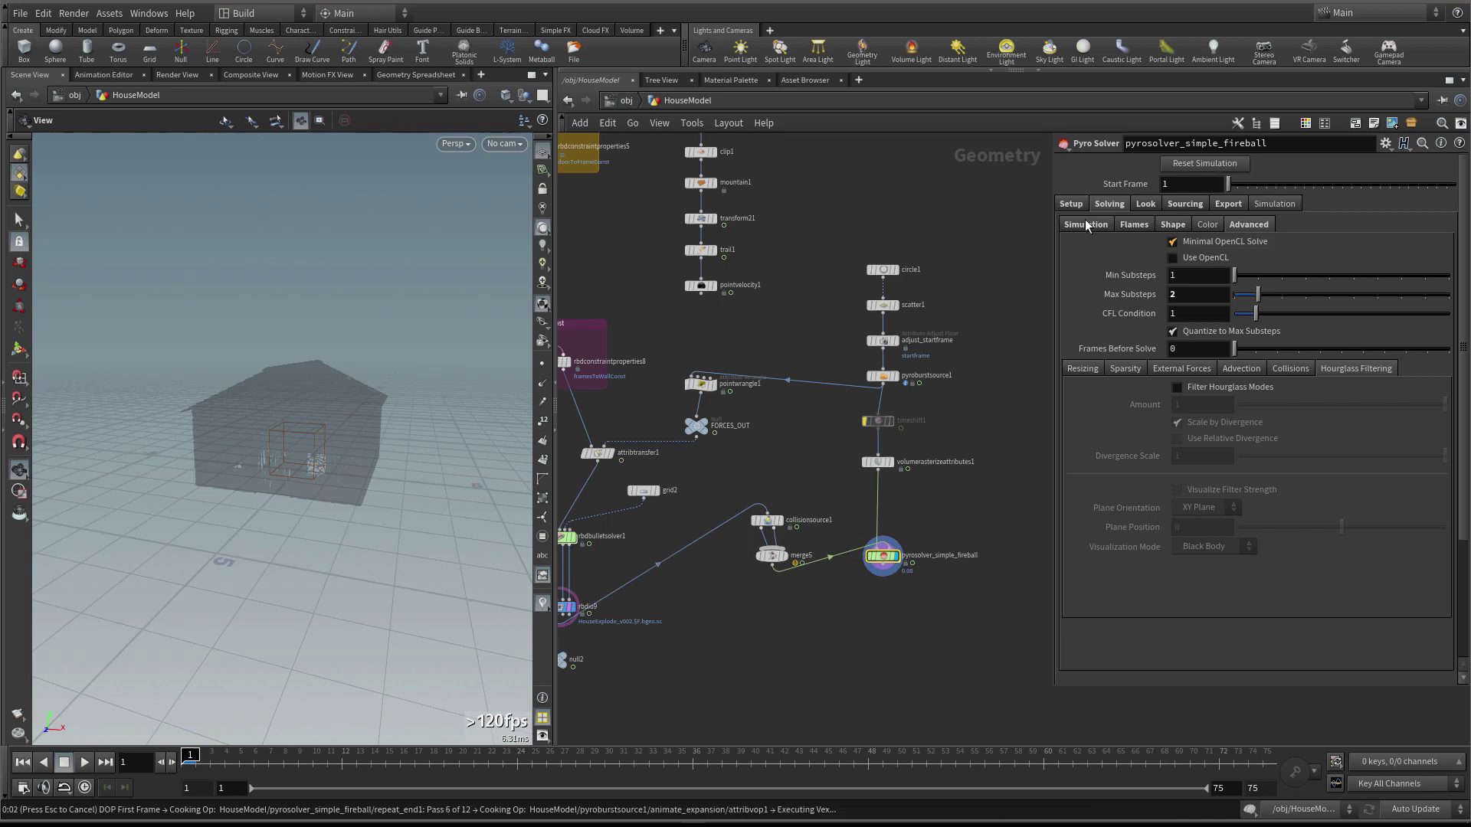
Set the end of the Collider Frame Range on pyrosolver_simple_fireball to 8
left_click(1069, 204)
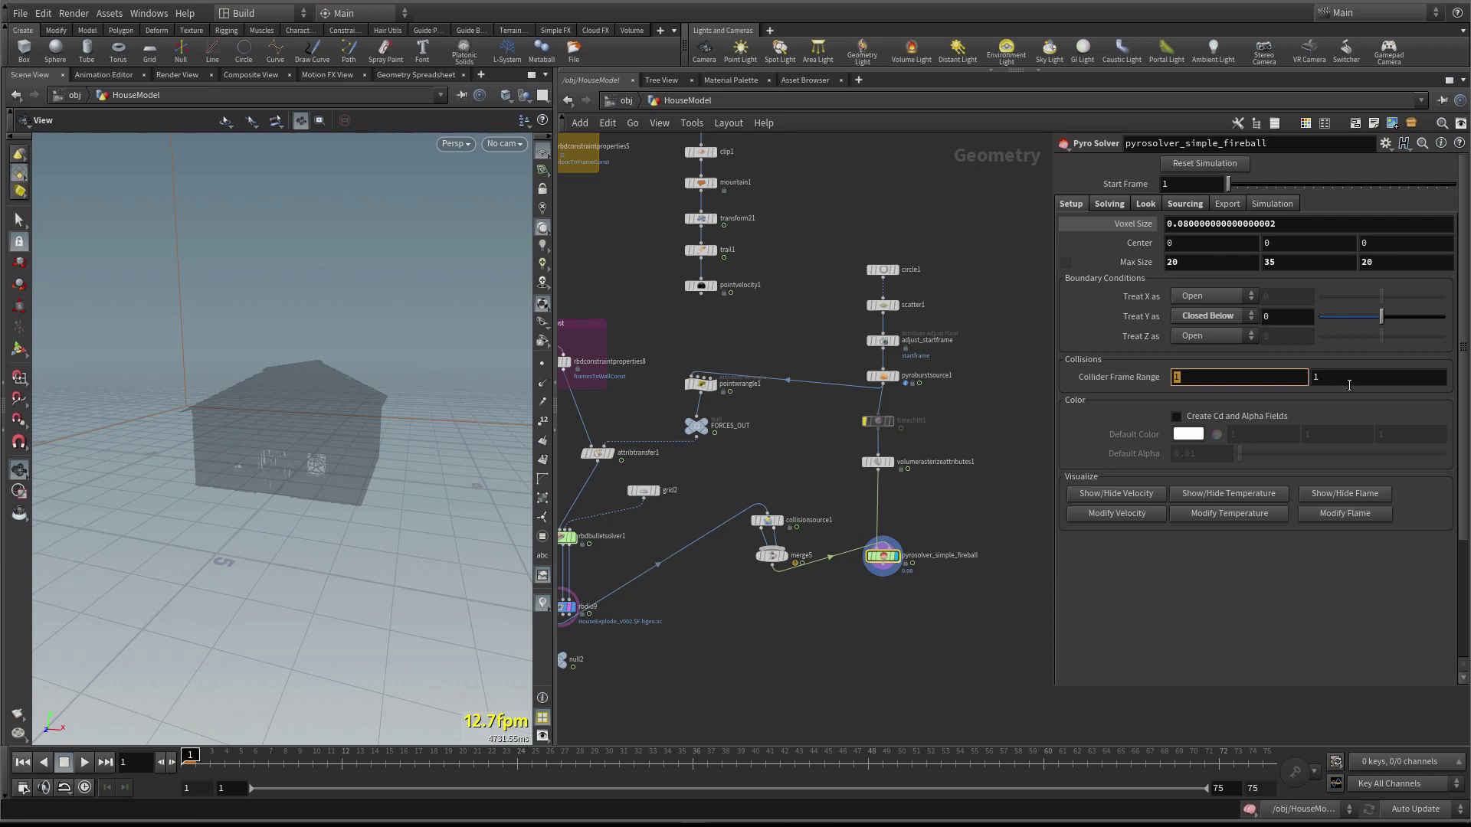
key("Tab")
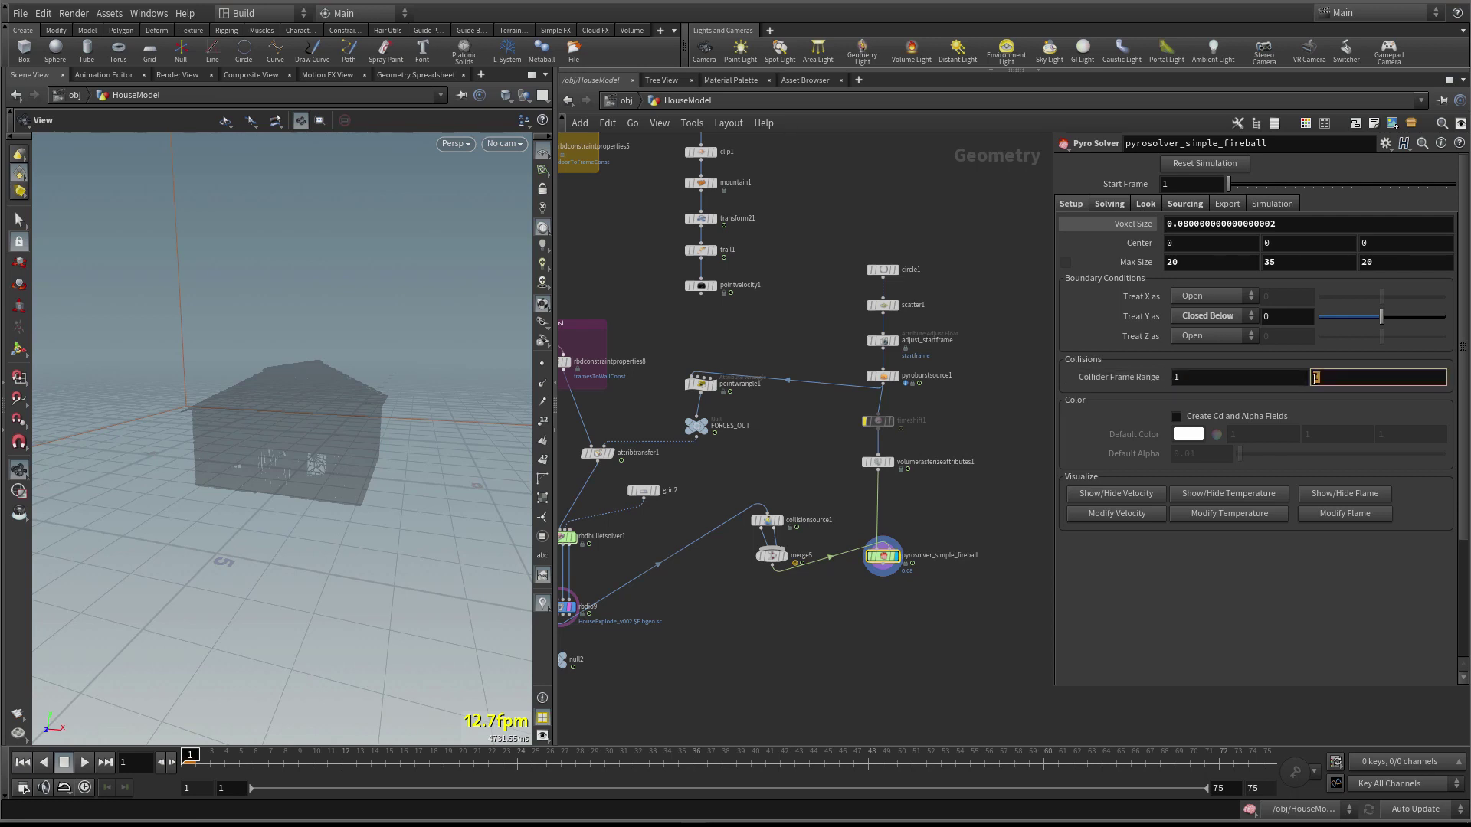
key("Return")
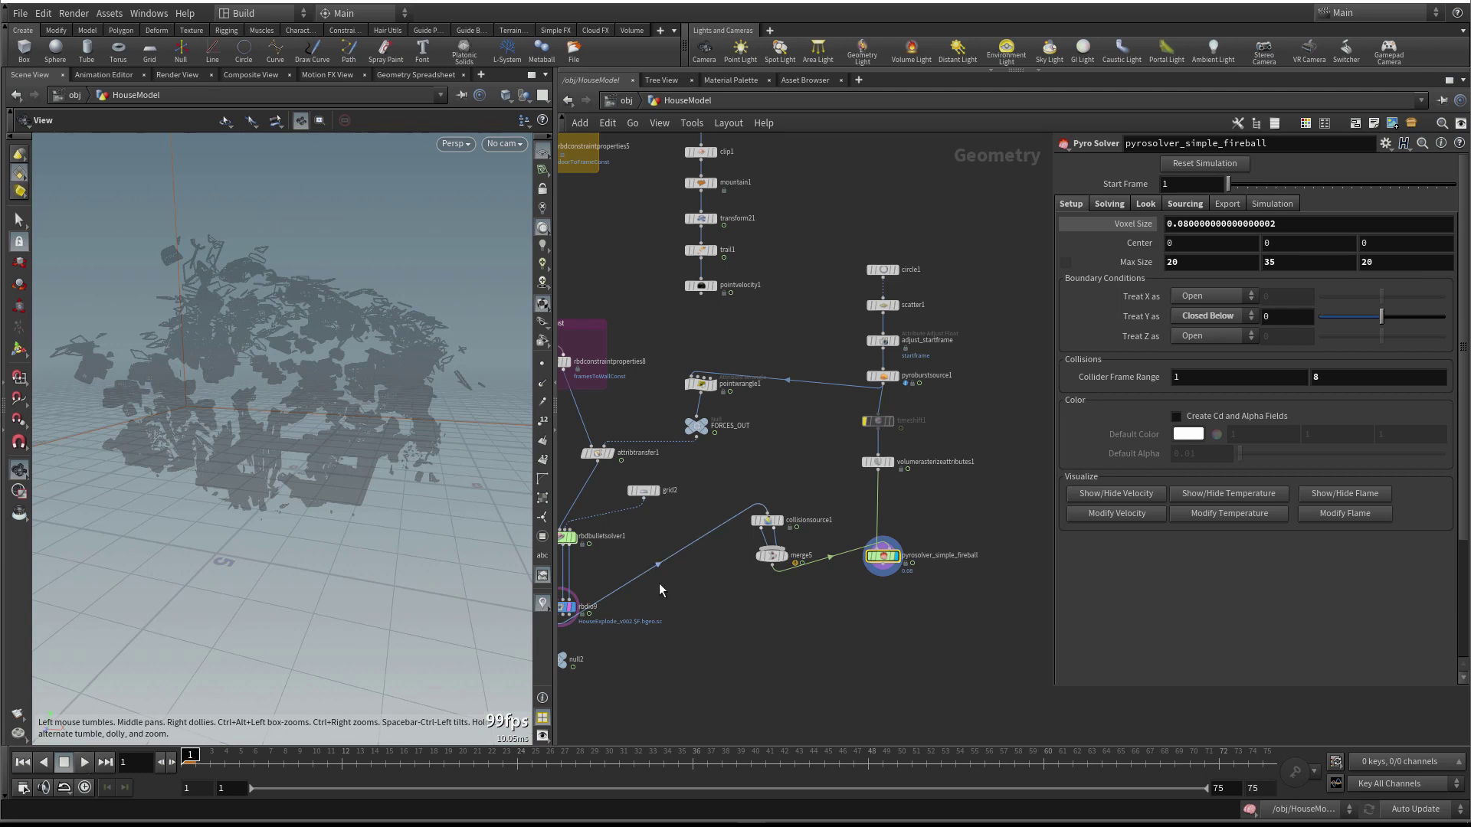
Play the fireball simulation from frame 1 without the house debris overlay, restart it, and stop at frame 9
left_click(893, 554)
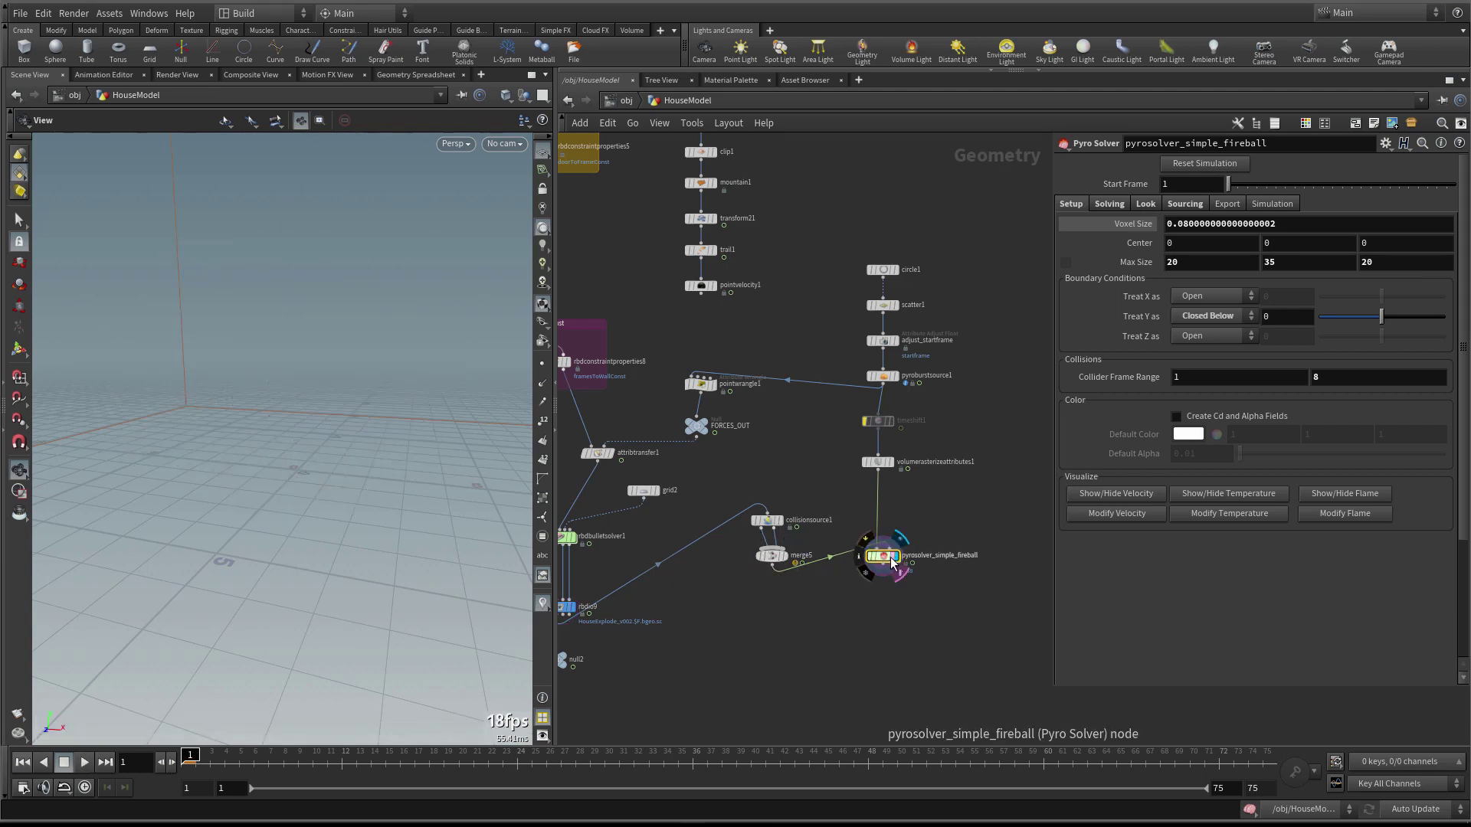
left_click(85, 763)
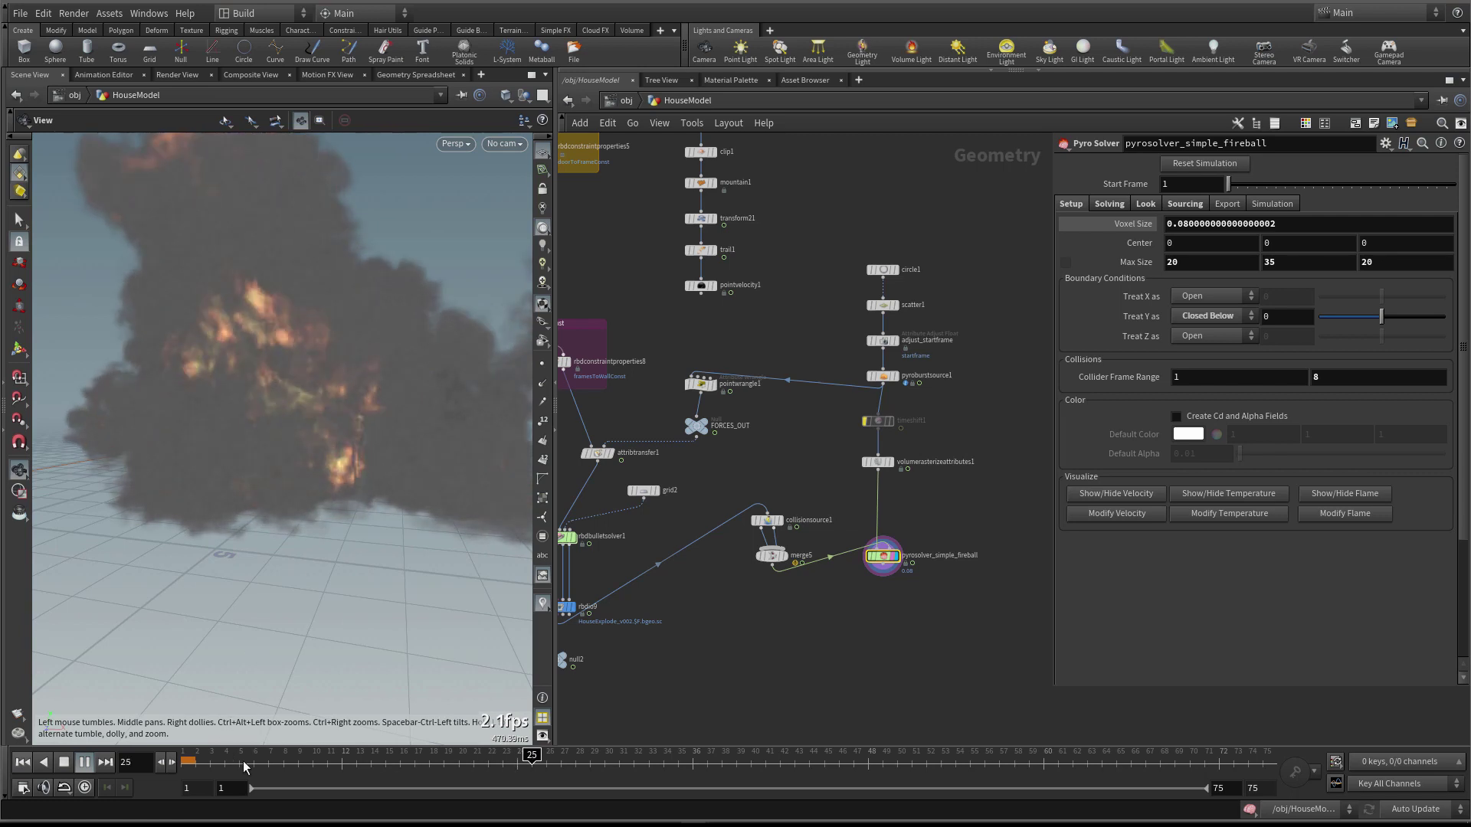
left_click(23, 763)
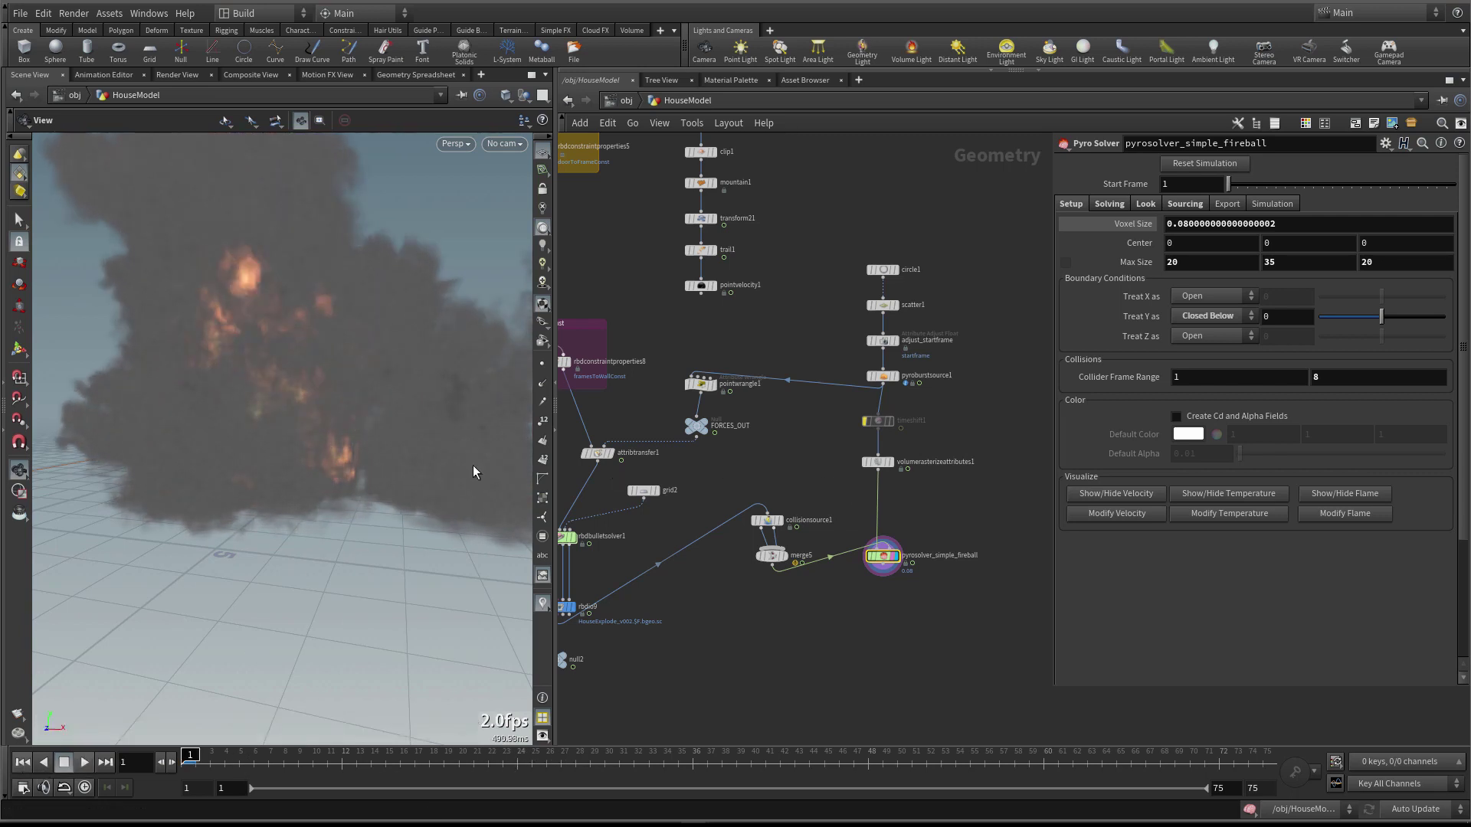
left_click(84, 761)
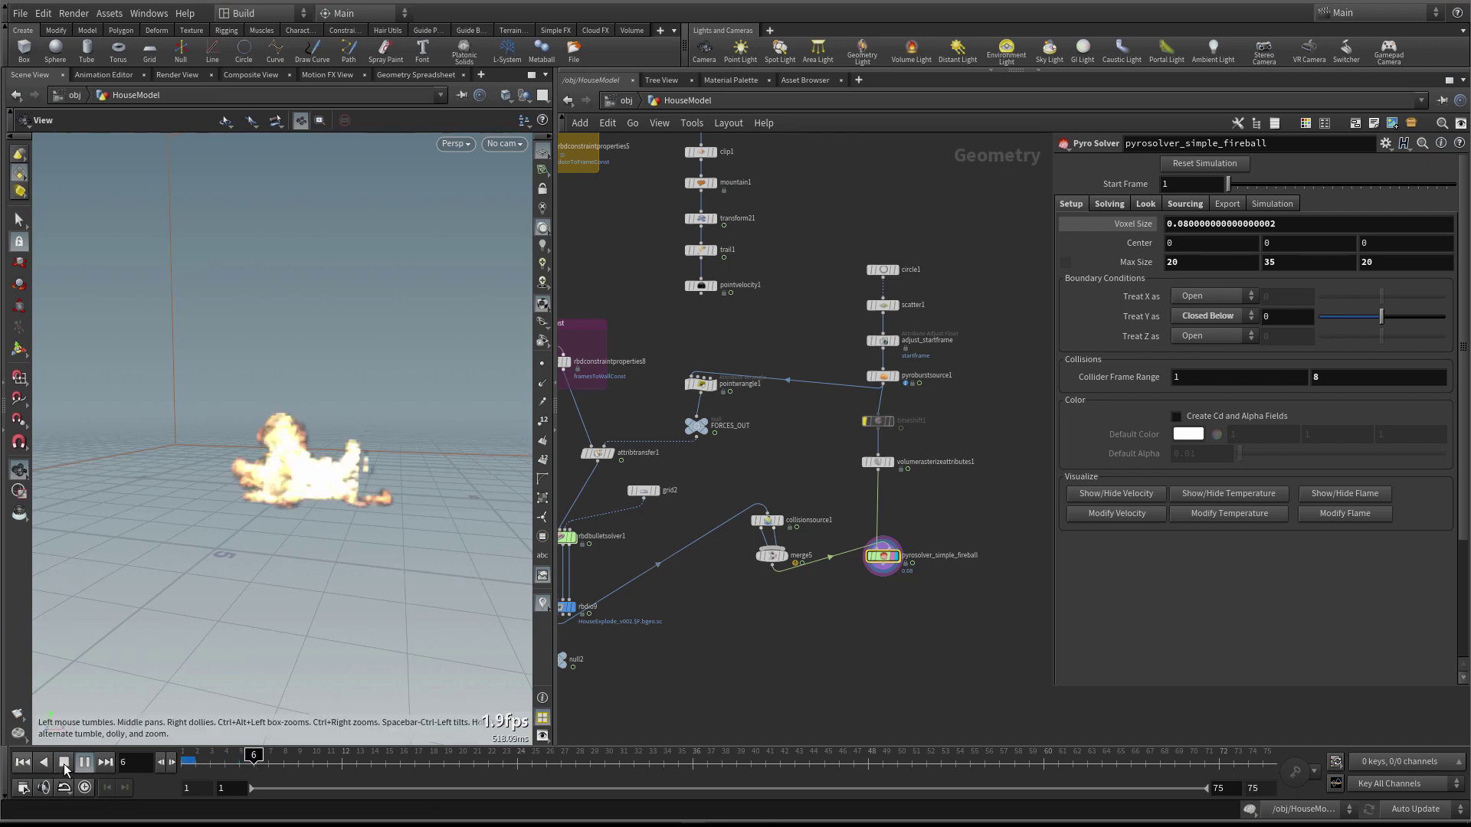
left_click(65, 765)
Overlay null2 as template geometry on the displayed fireball and play on to frame 11 against the debris
middle_click_drag(725, 621, 790, 577)
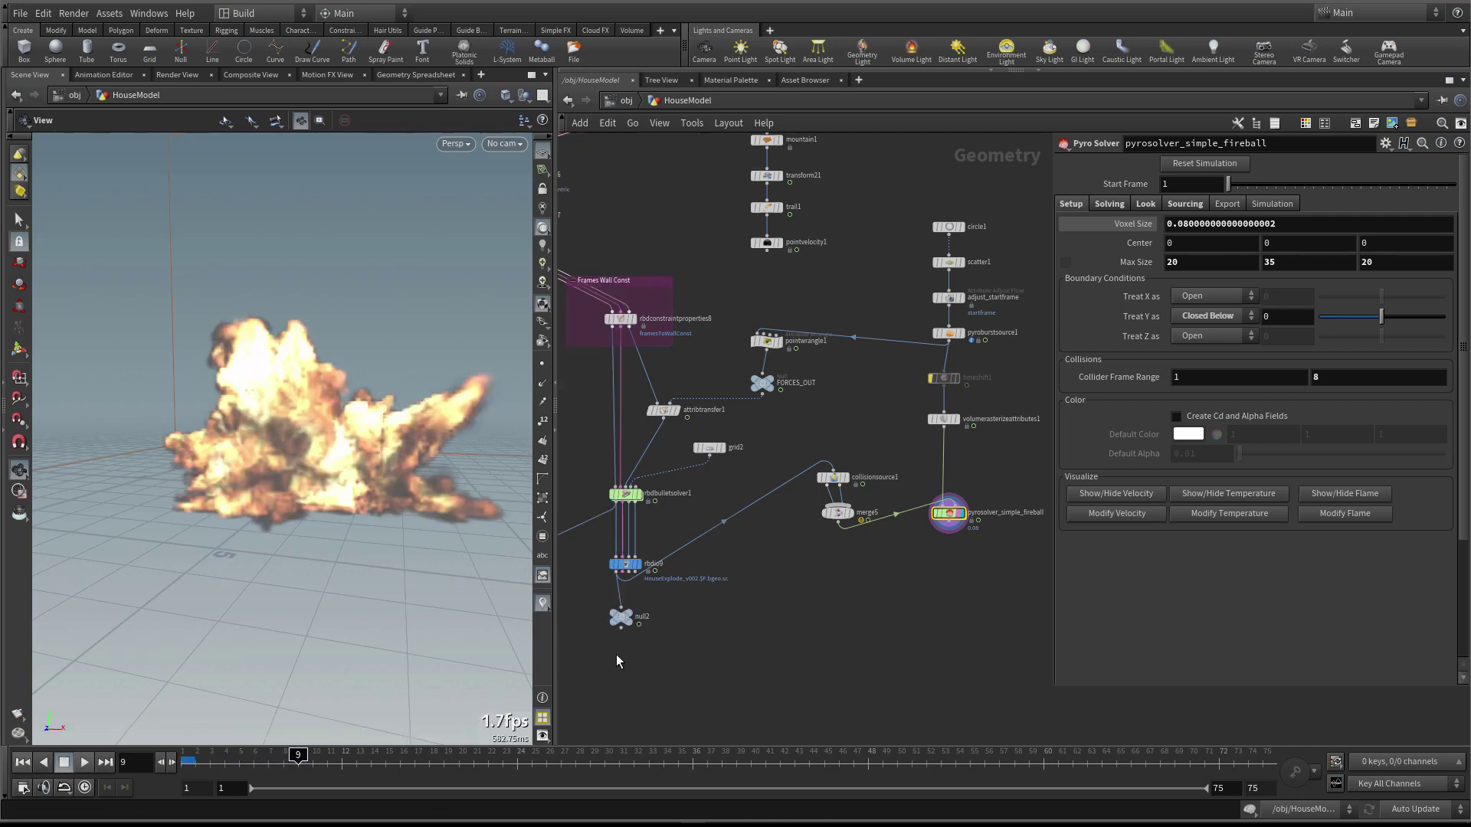
left_click(627, 623)
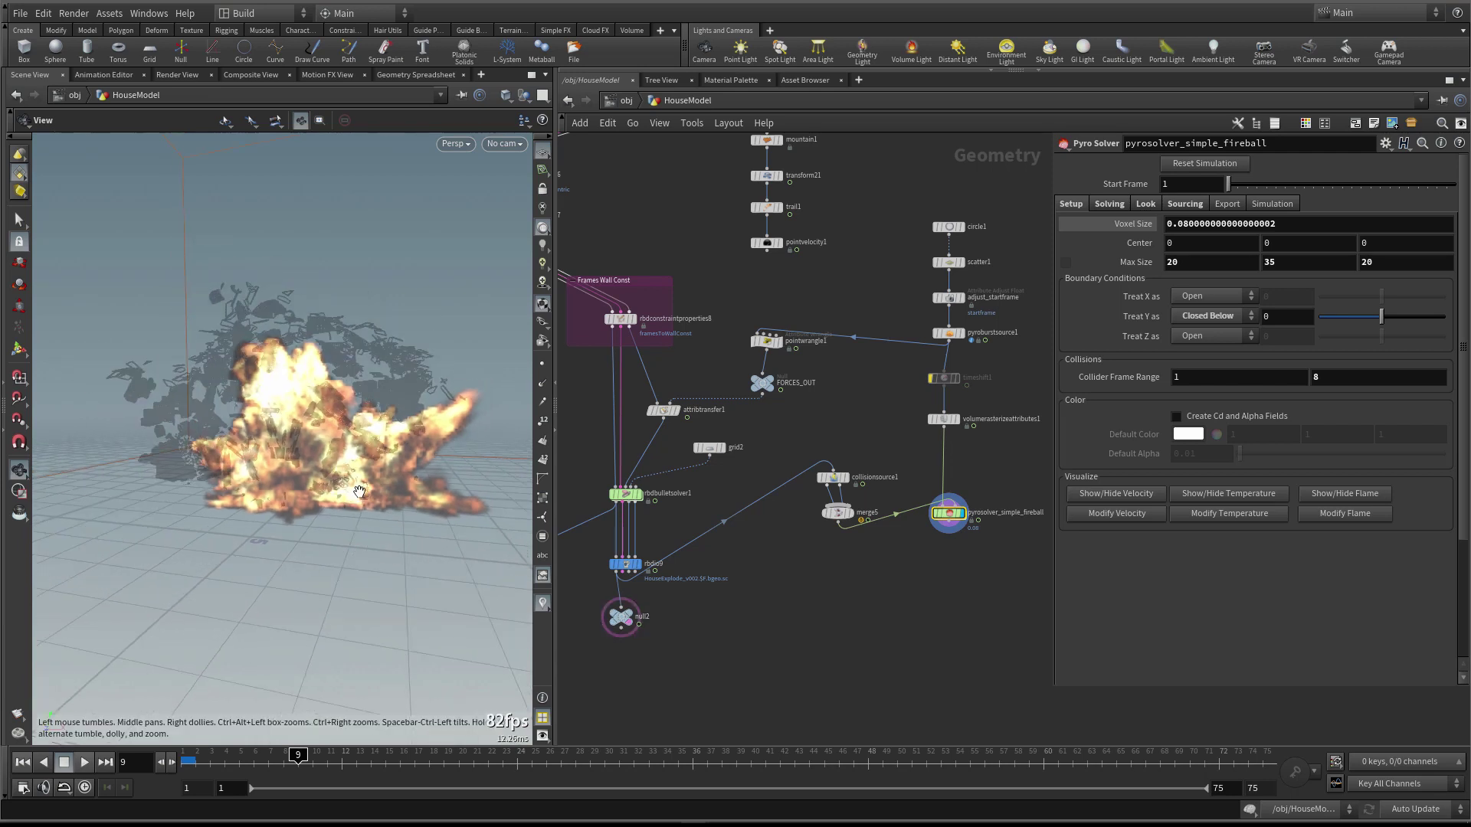
left_click(67, 769)
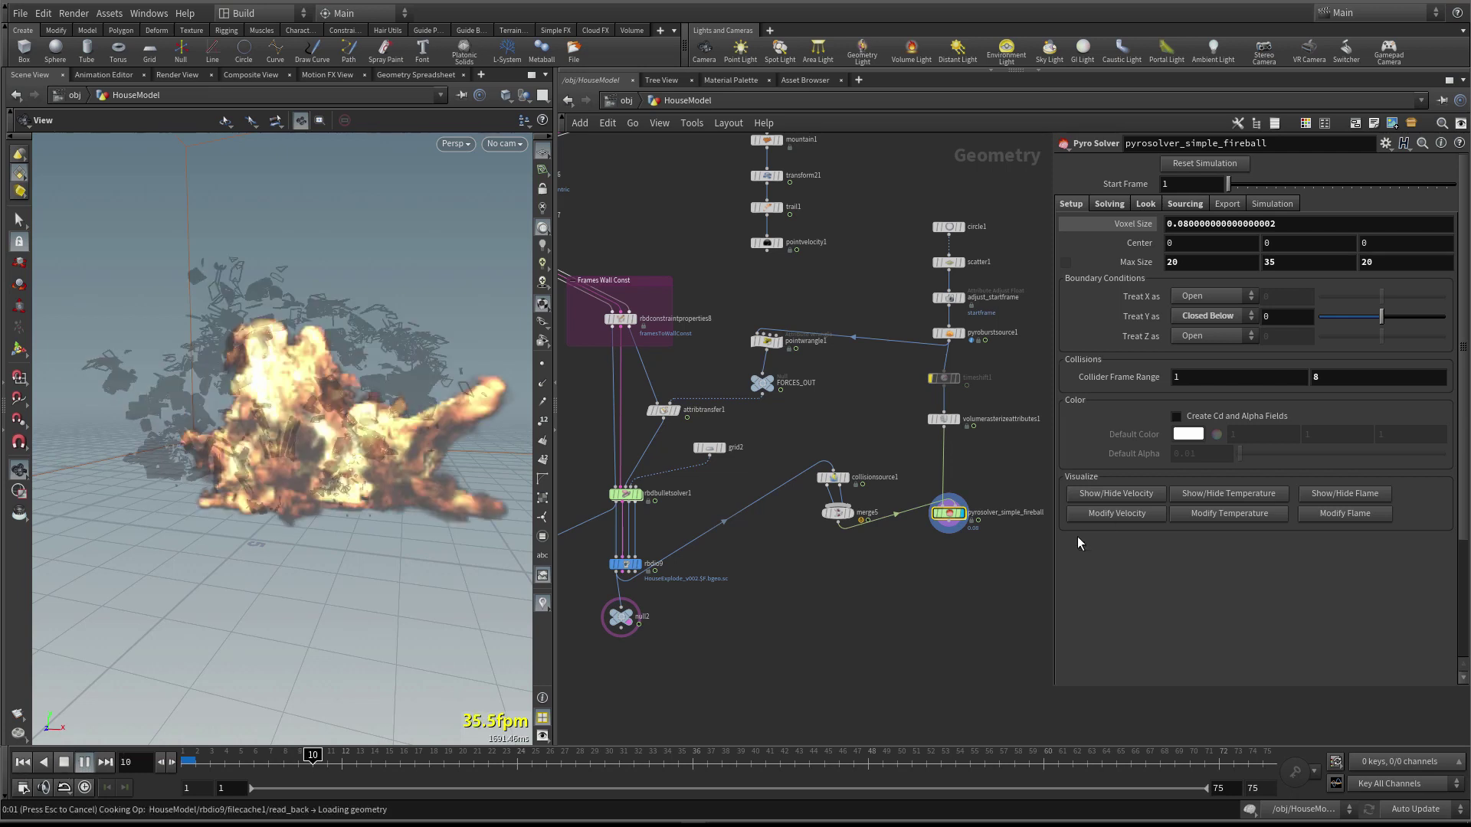
key("Escape")
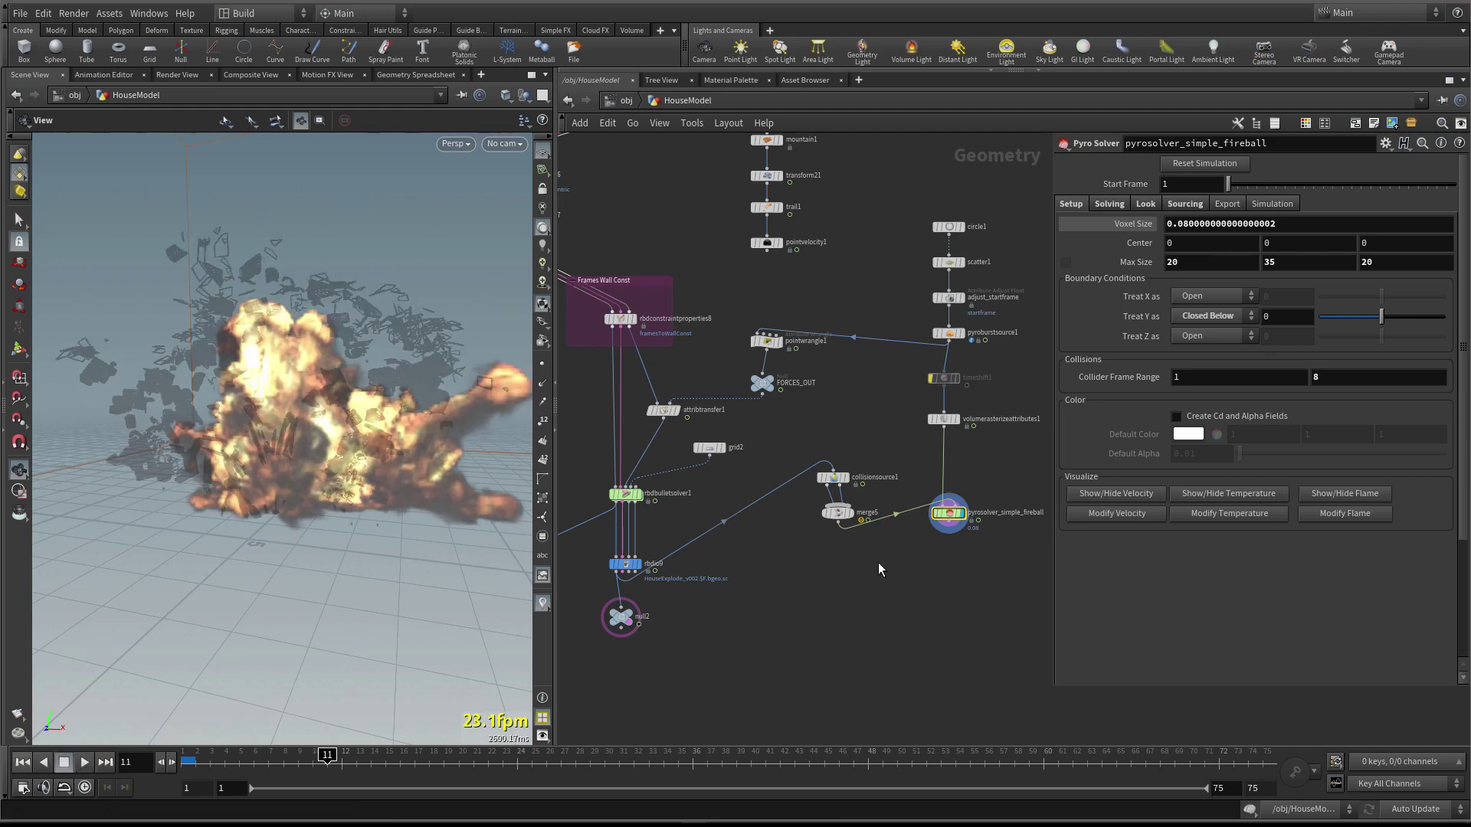
Return to frame 1 and spread out collisionsource1, merge5 and pyrosolver_simple_fireball to make room below merge5
key("ctrl+Up")
scroll(838, 521, "up", 2)
middle_click_drag(856, 567, 809, 560)
left_click_drag(810, 559, 760, 419)
left_click_drag(908, 492, 934, 571)
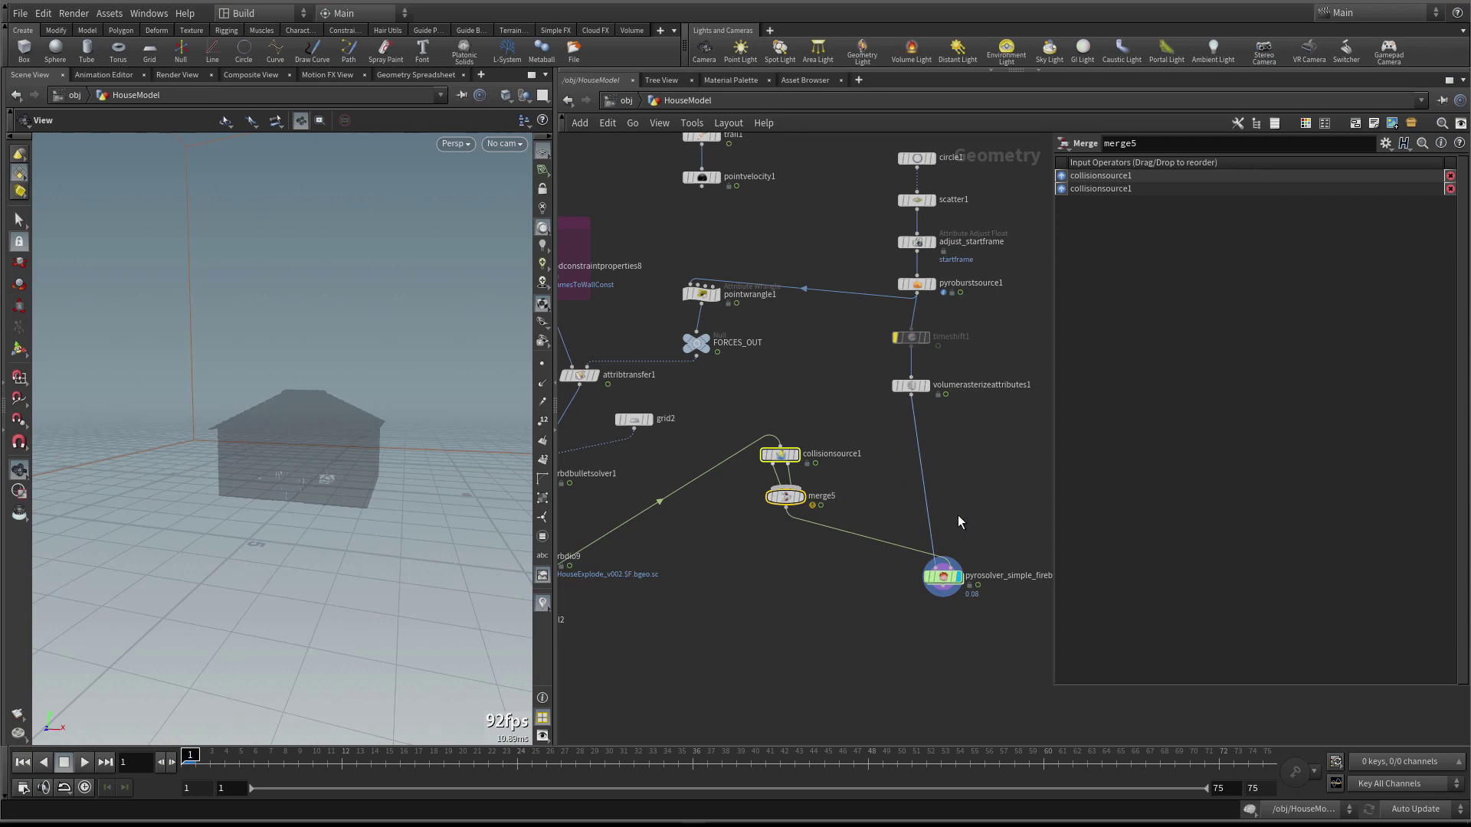
Add a ROP Geometry Output node below merge5 and connect merge5's output to it
left_click(942, 576)
key("Tab")
mouse_move(780, 562)
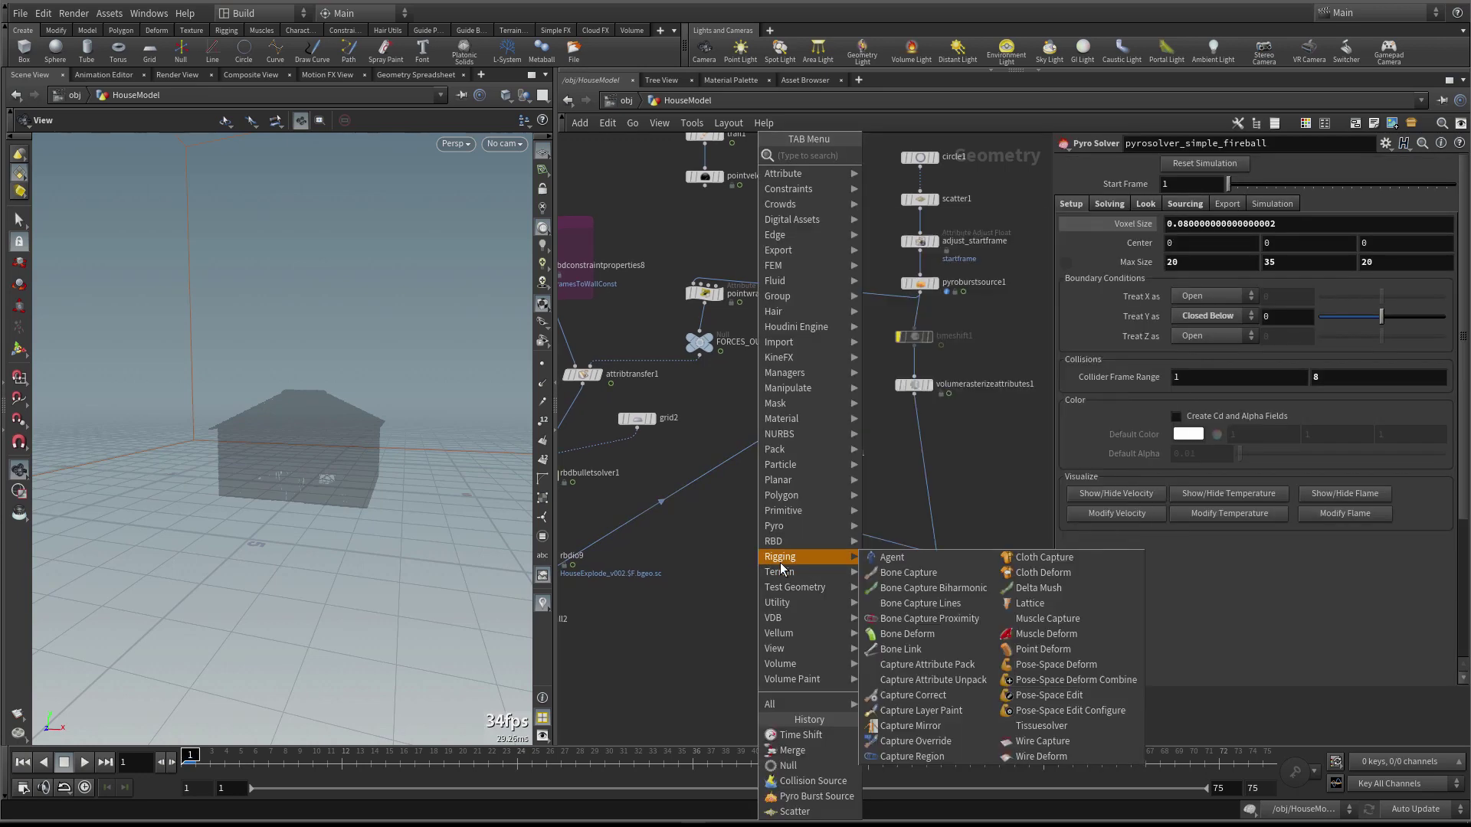
type("rop")
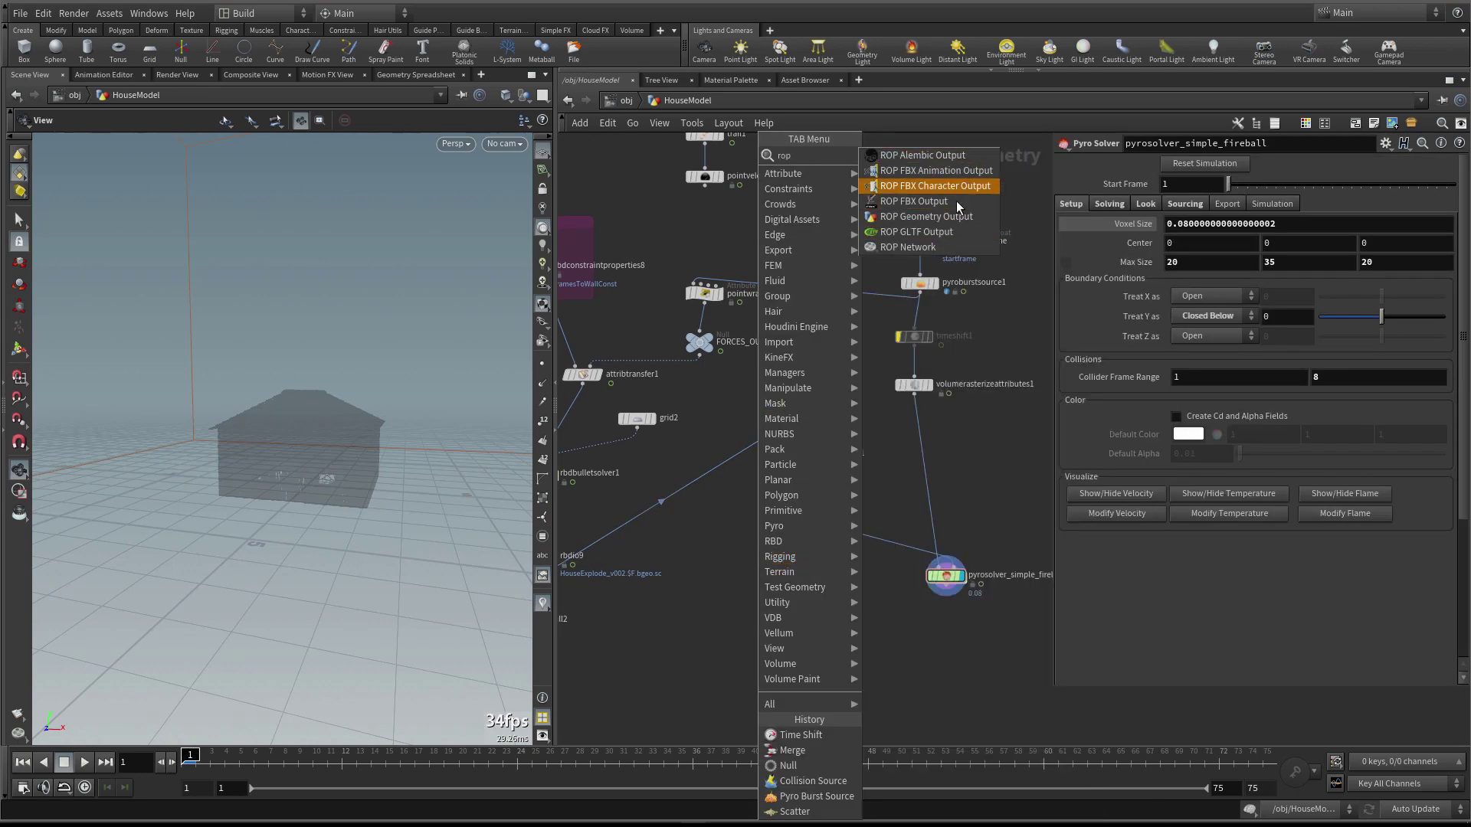
left_click(962, 216)
left_click(783, 587)
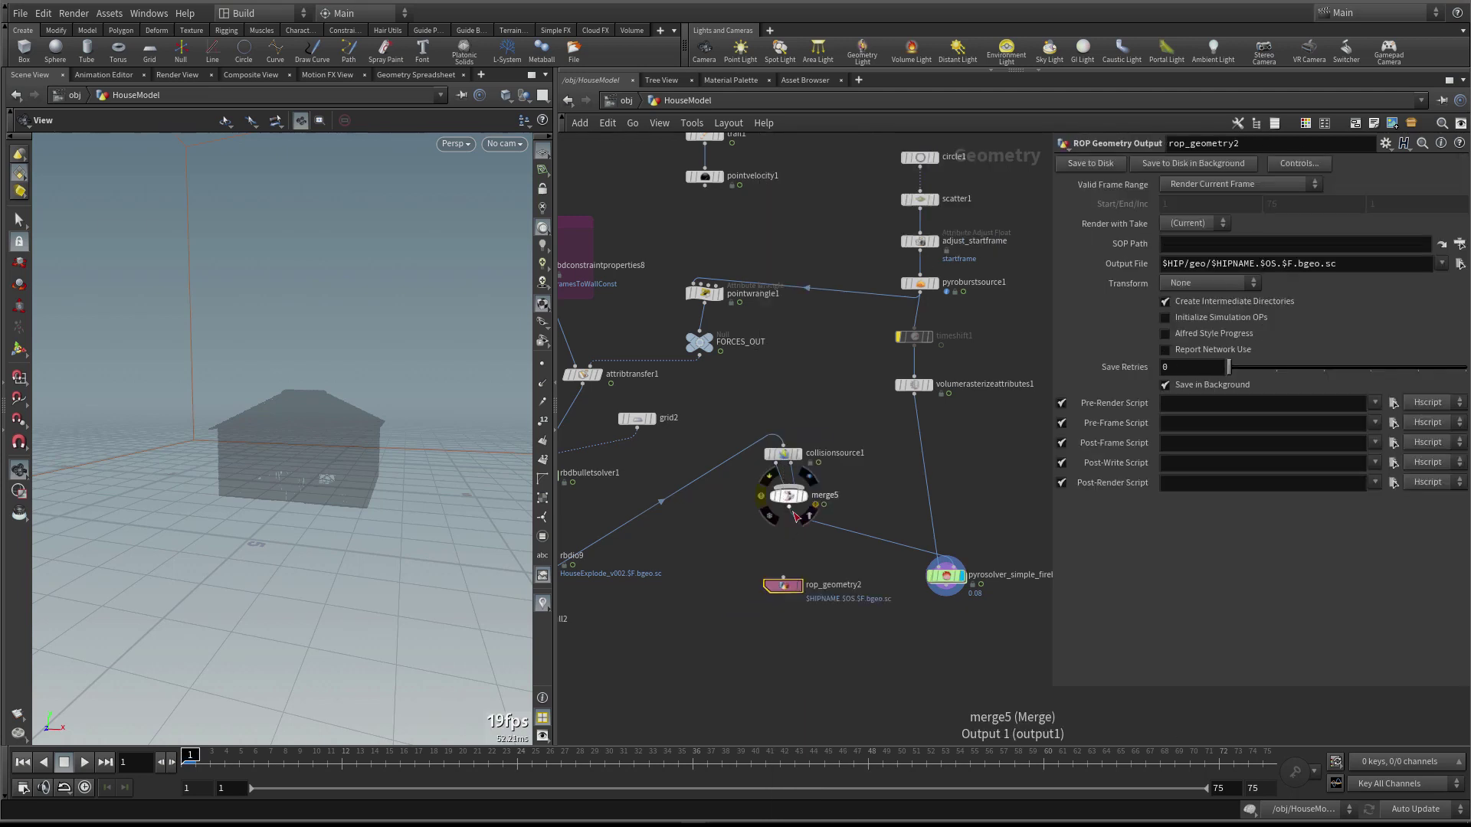
left_click(792, 510)
left_click_drag(783, 589, 790, 556)
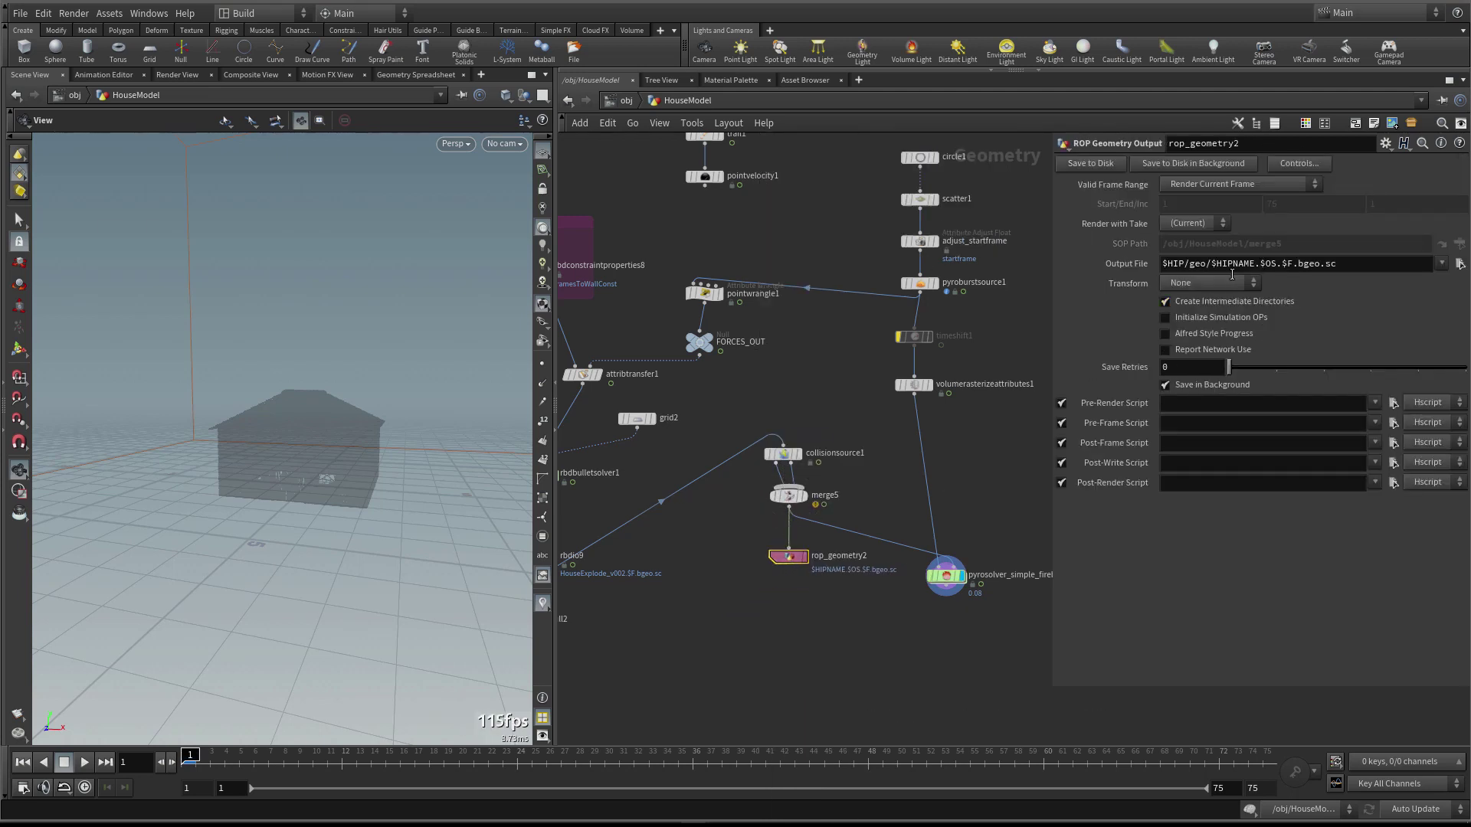
Set rop_geometry2's Output File to $HIP/geo/HouseCollVoll1.$F.bgeo.sc and its Valid Frame Range to Render Frame Range
left_click_drag(1212, 263, 1277, 263)
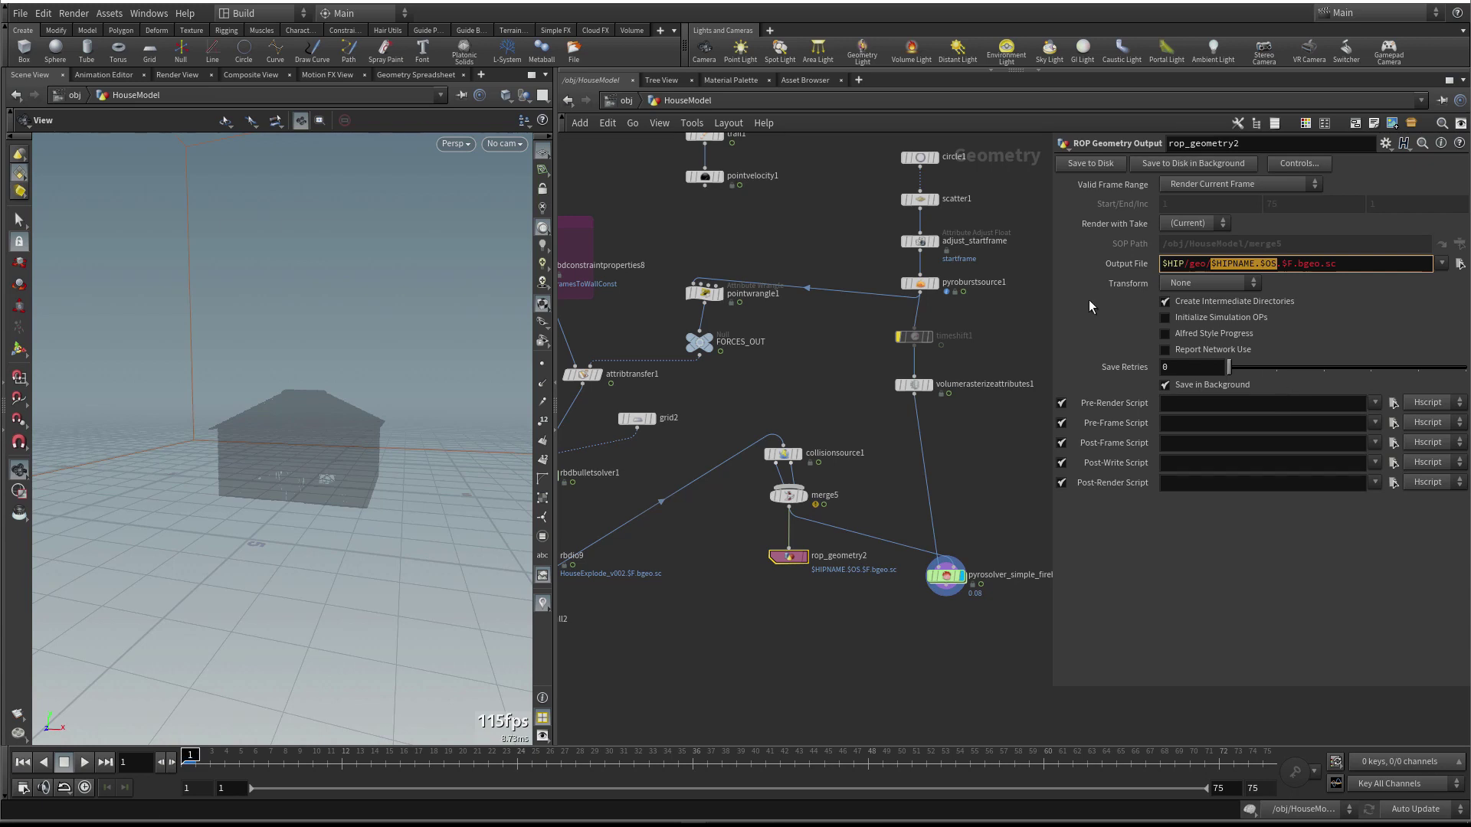
left_click(1238, 264)
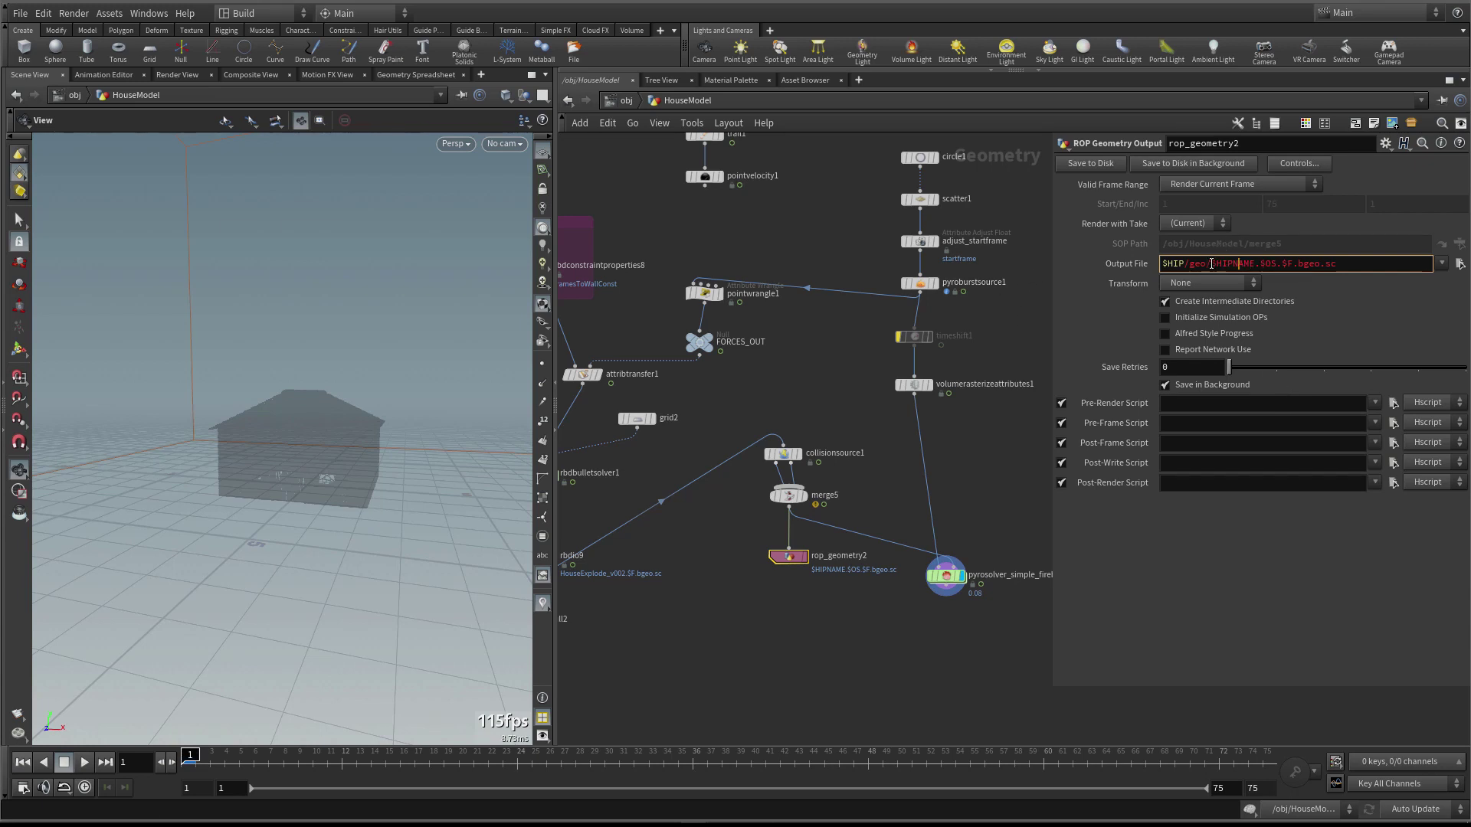
left_click_drag(1211, 263, 1275, 265)
key("BackSpace")
type("HouseCollVoll1")
key("Return")
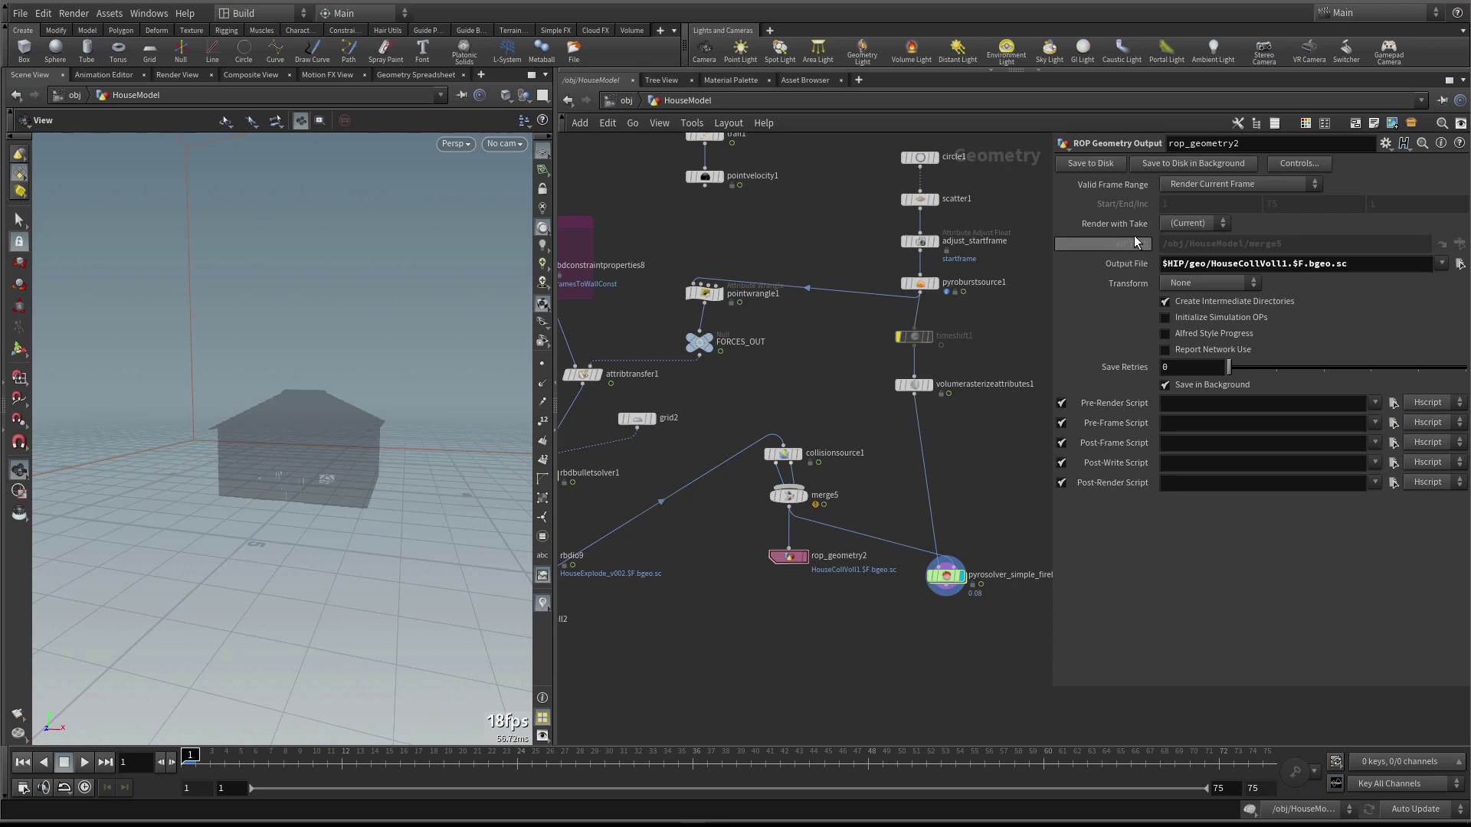
left_click(1209, 187)
left_click(1210, 202)
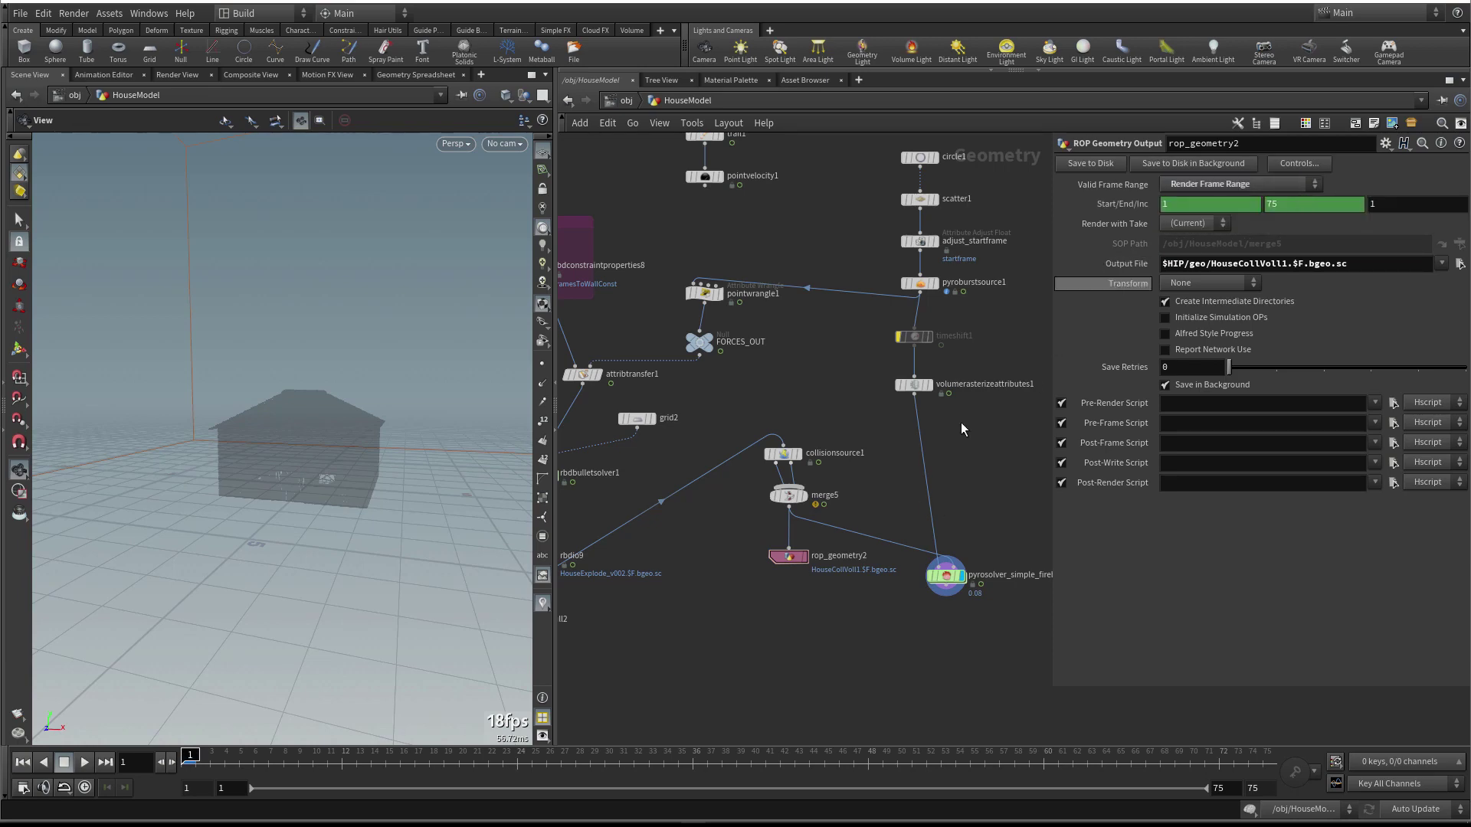
Add a File node below rop_geometry2 and reference its Geometry File to rop_geometry2's Output File
key("Tab")
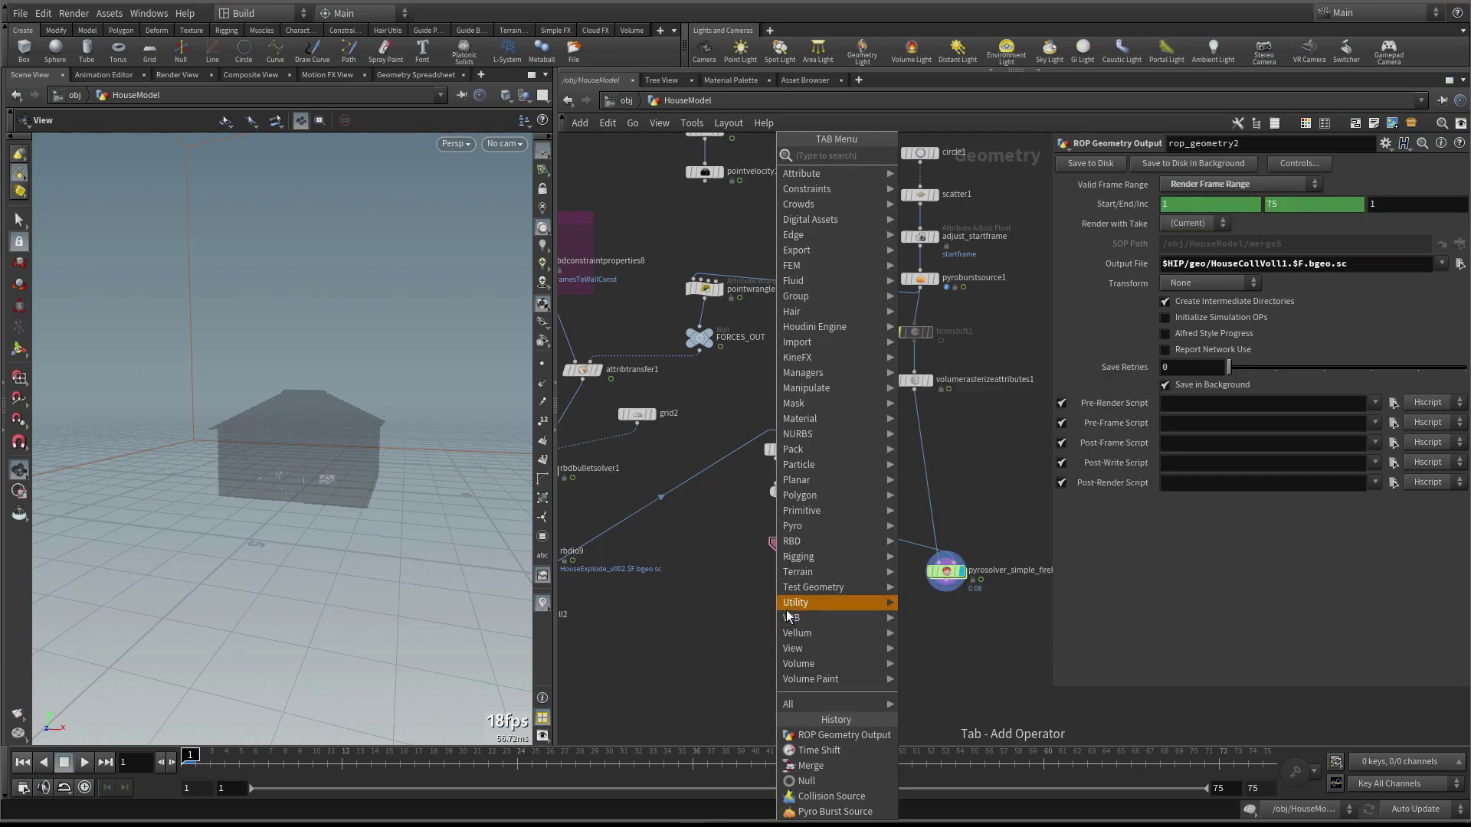
type("fil")
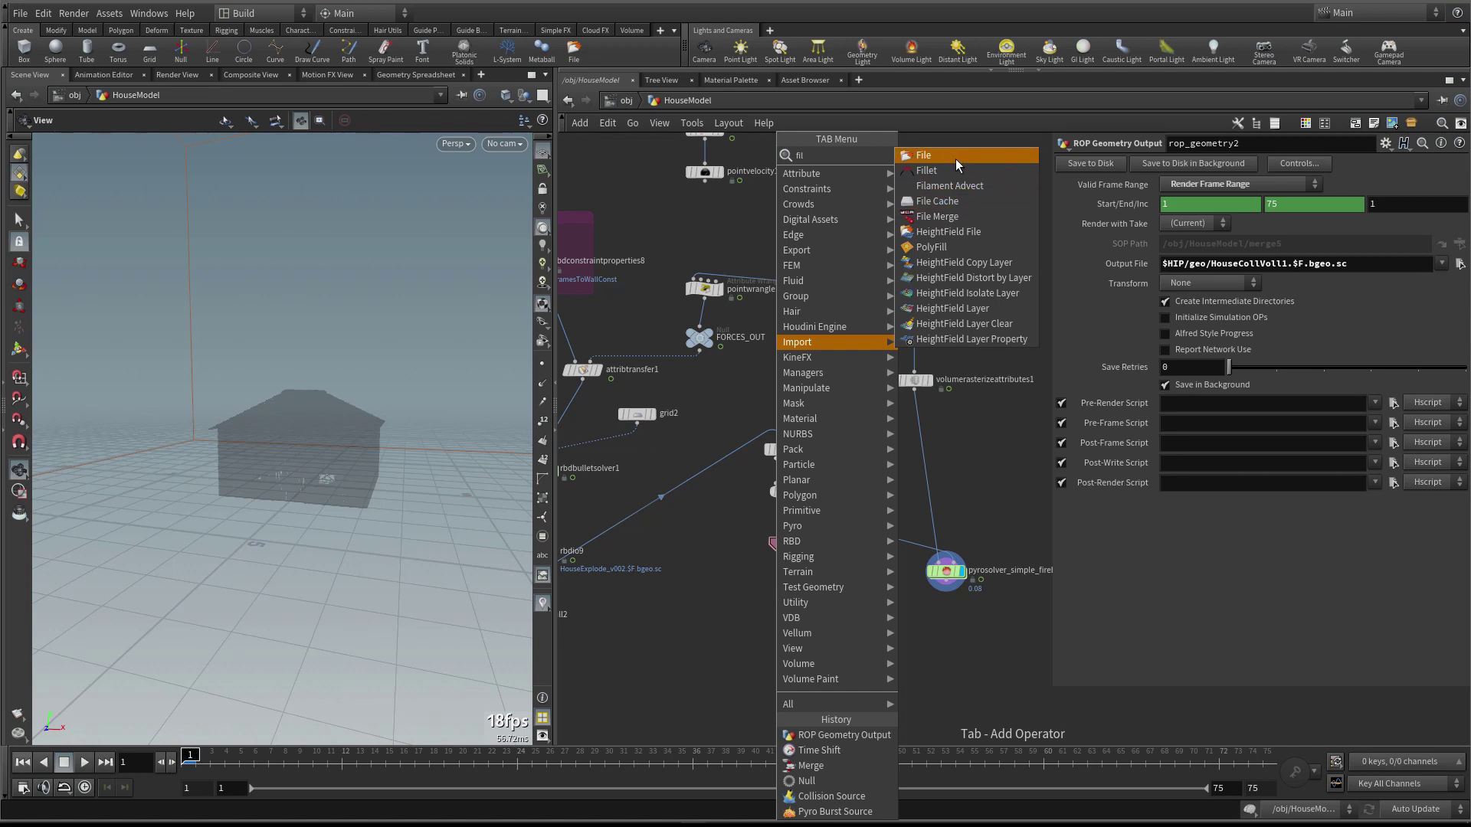
left_click(954, 155)
left_click(794, 600)
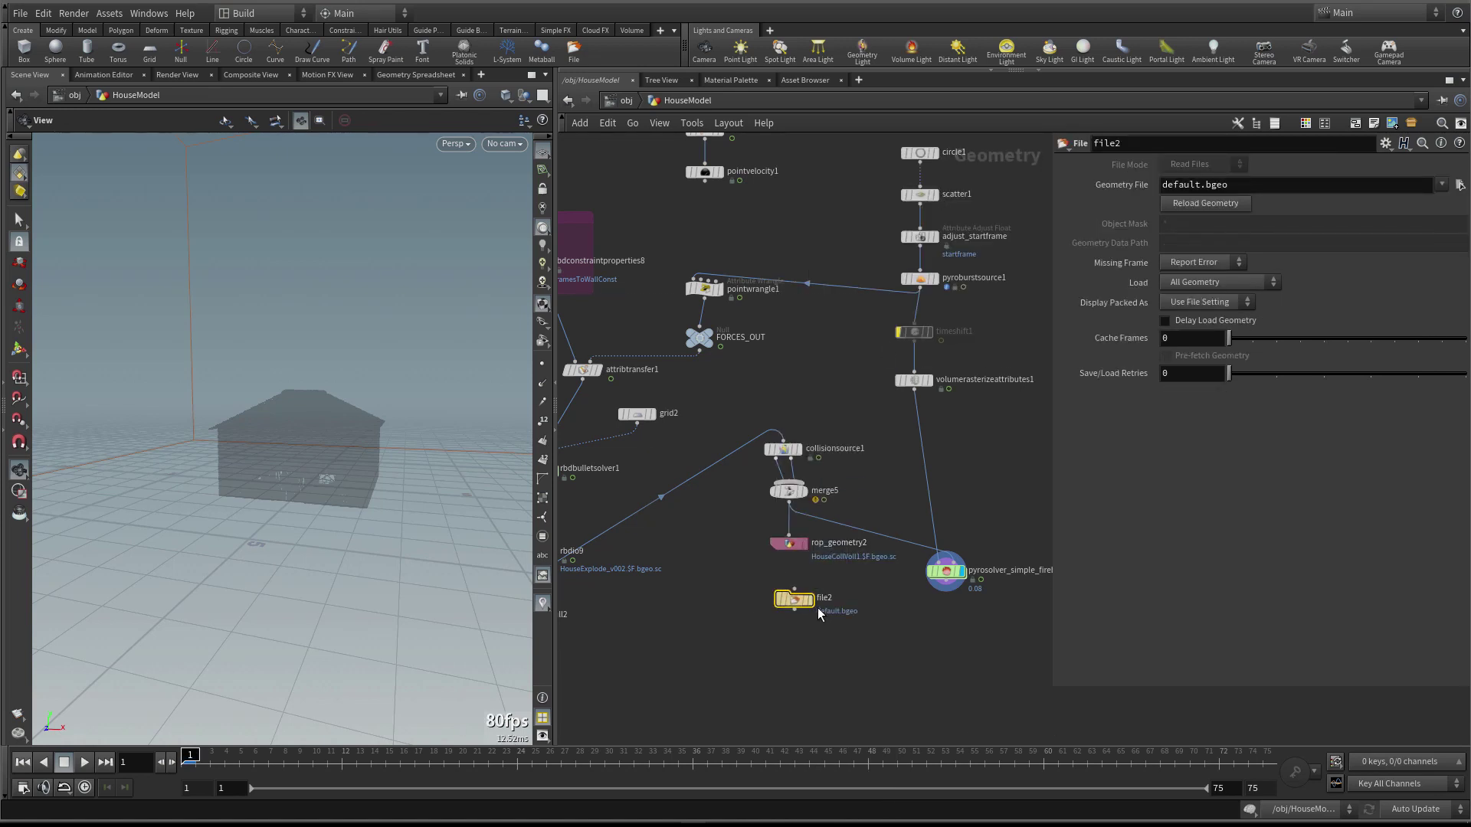
left_click(789, 543)
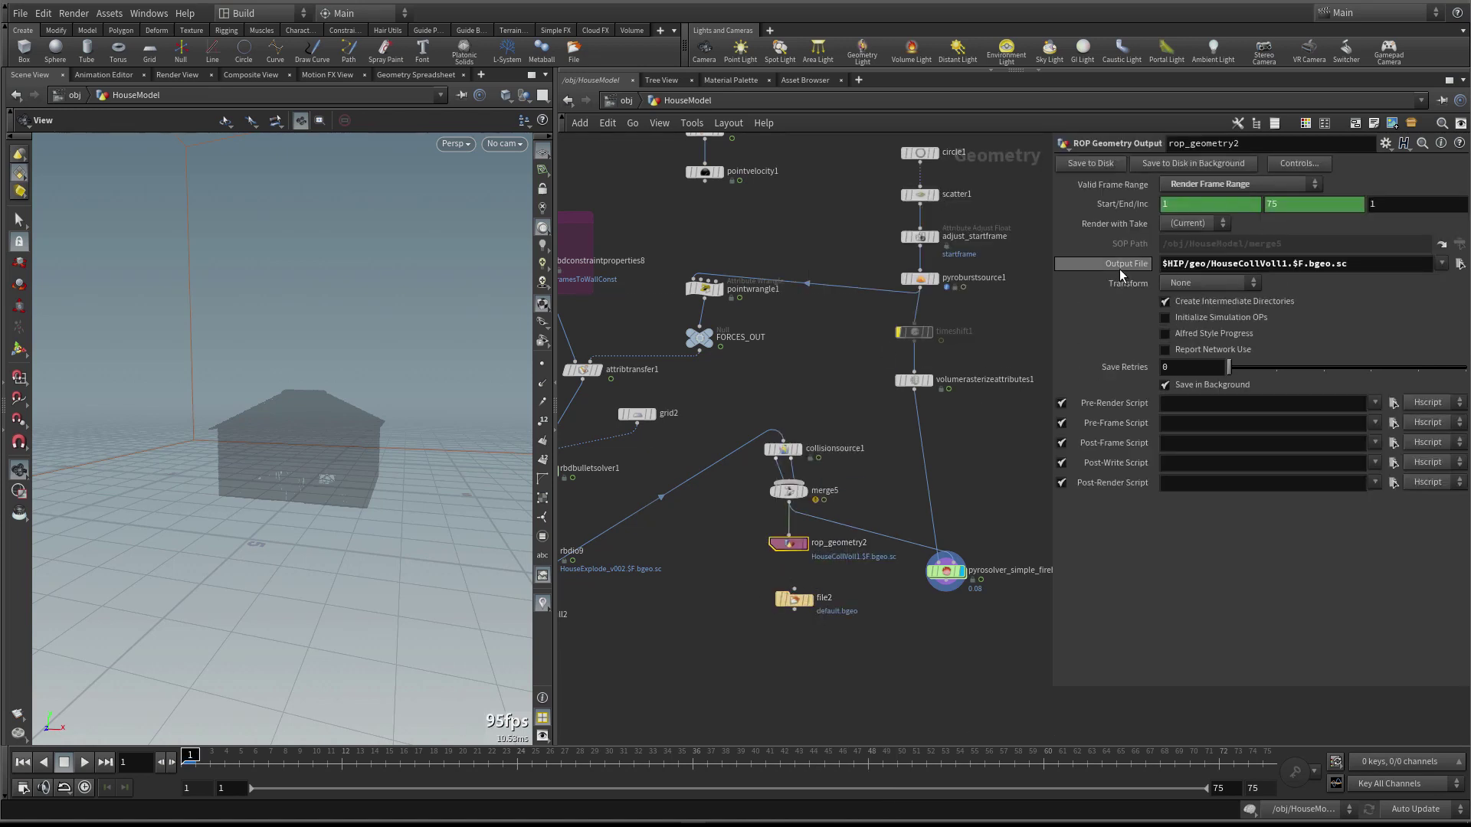
right_click(1119, 269)
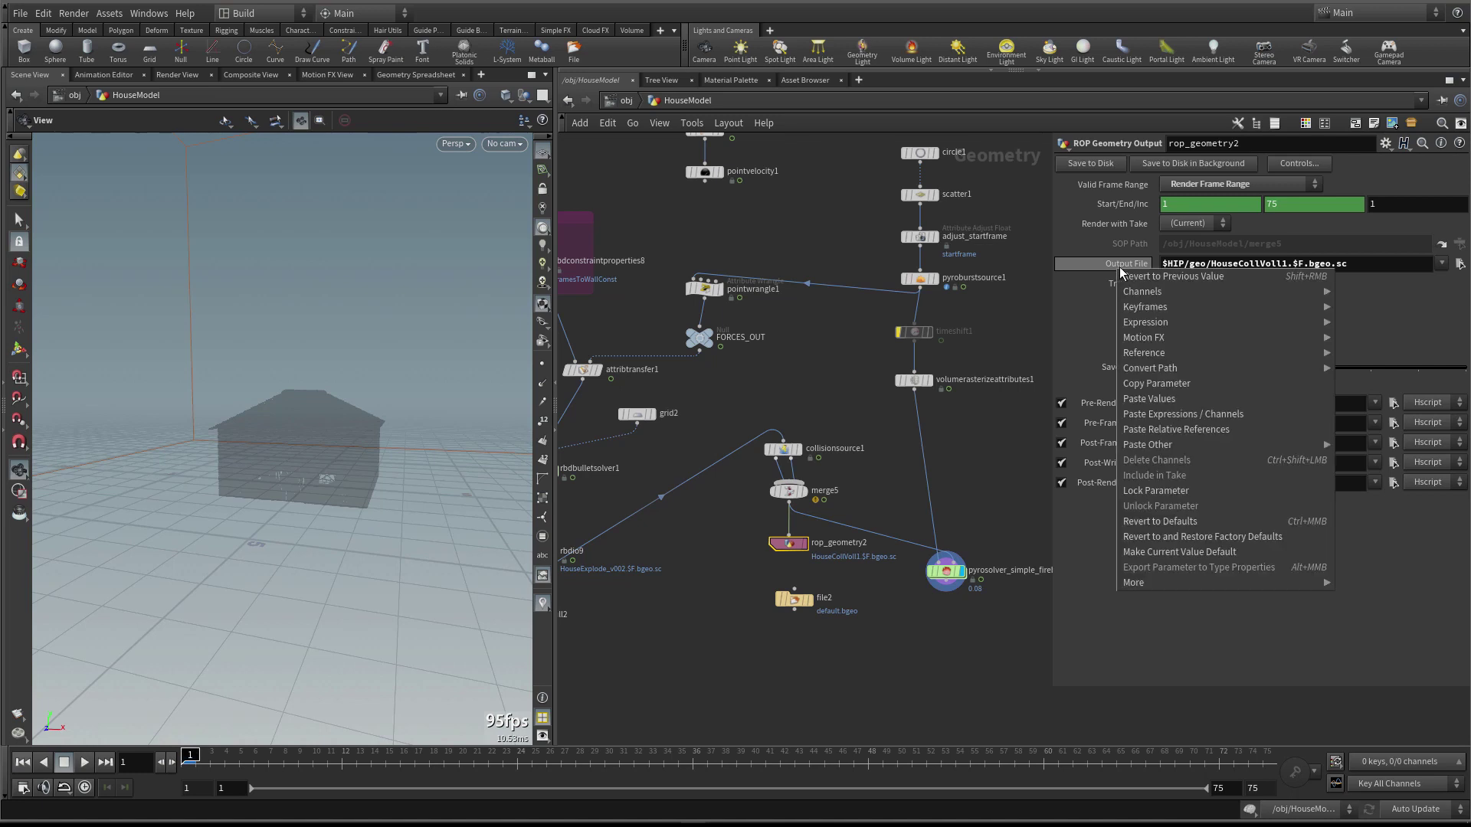
left_click(1164, 386)
left_click(793, 600)
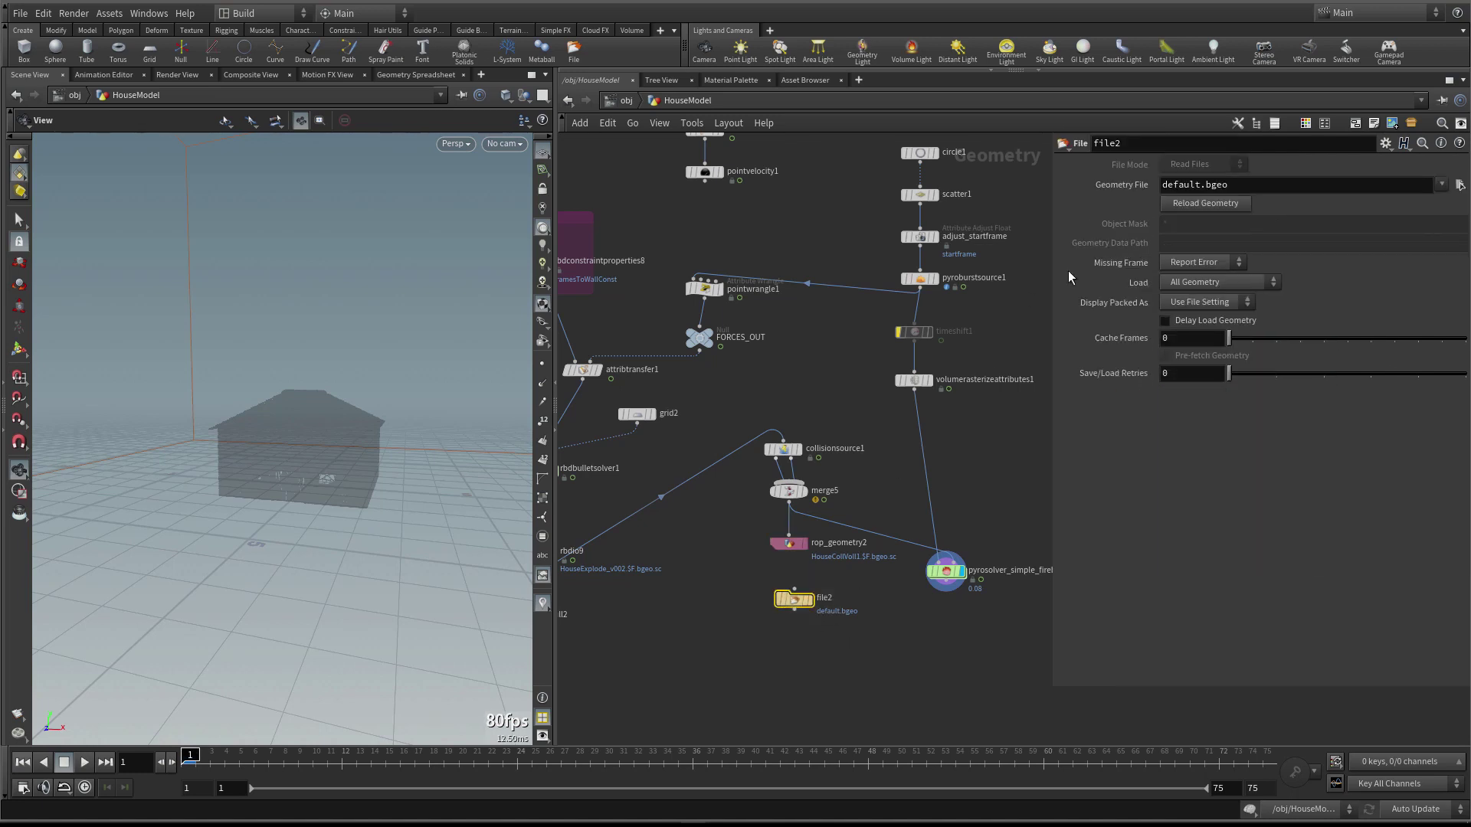
right_click(1123, 192)
left_click(1134, 341)
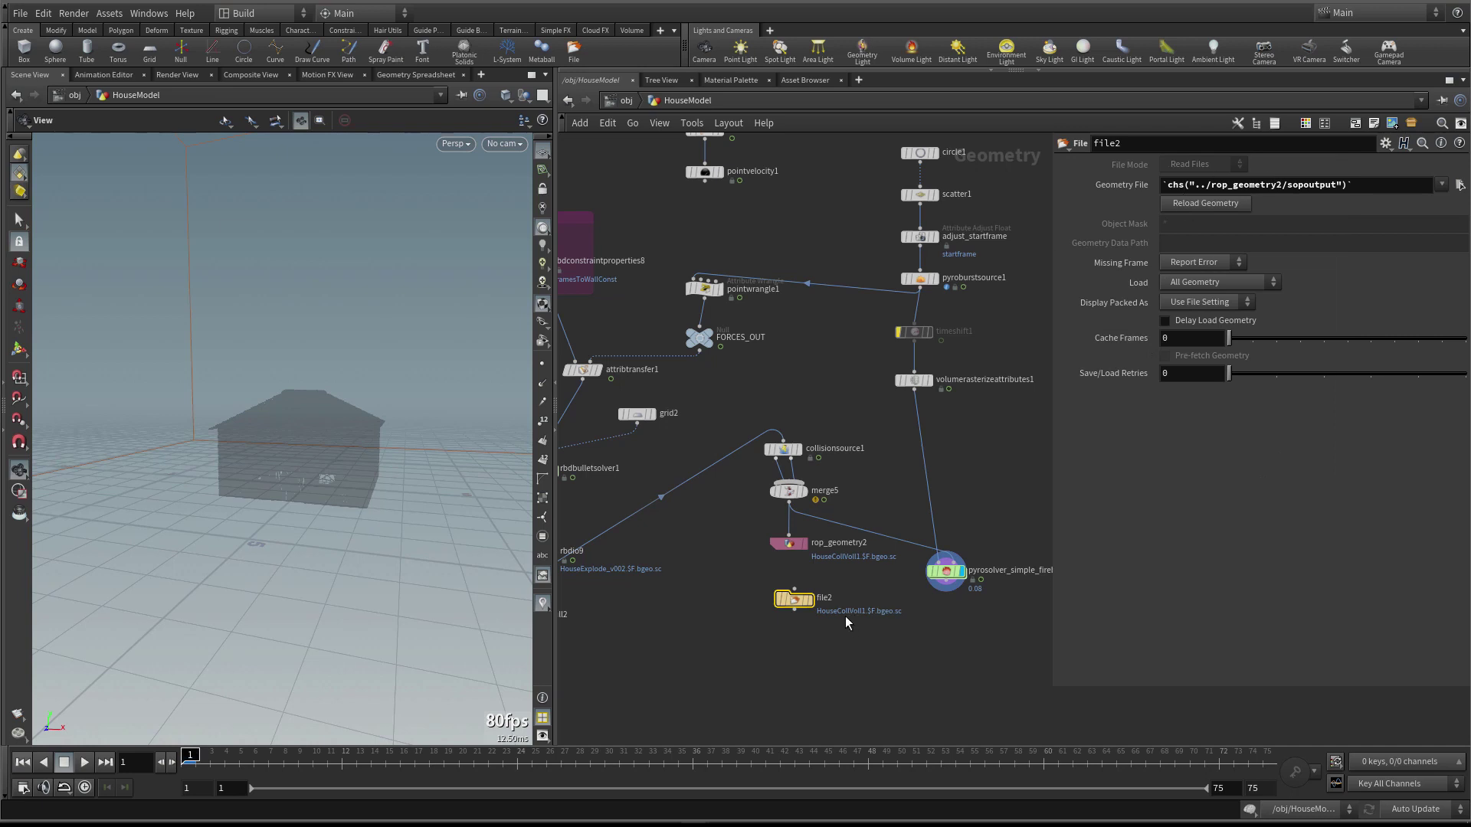
Rewire the fireball solver's collision input from merge5 to file2, and arrange file2 under rop_geometry2 with the solver lower down
left_click_drag(804, 605, 804, 589)
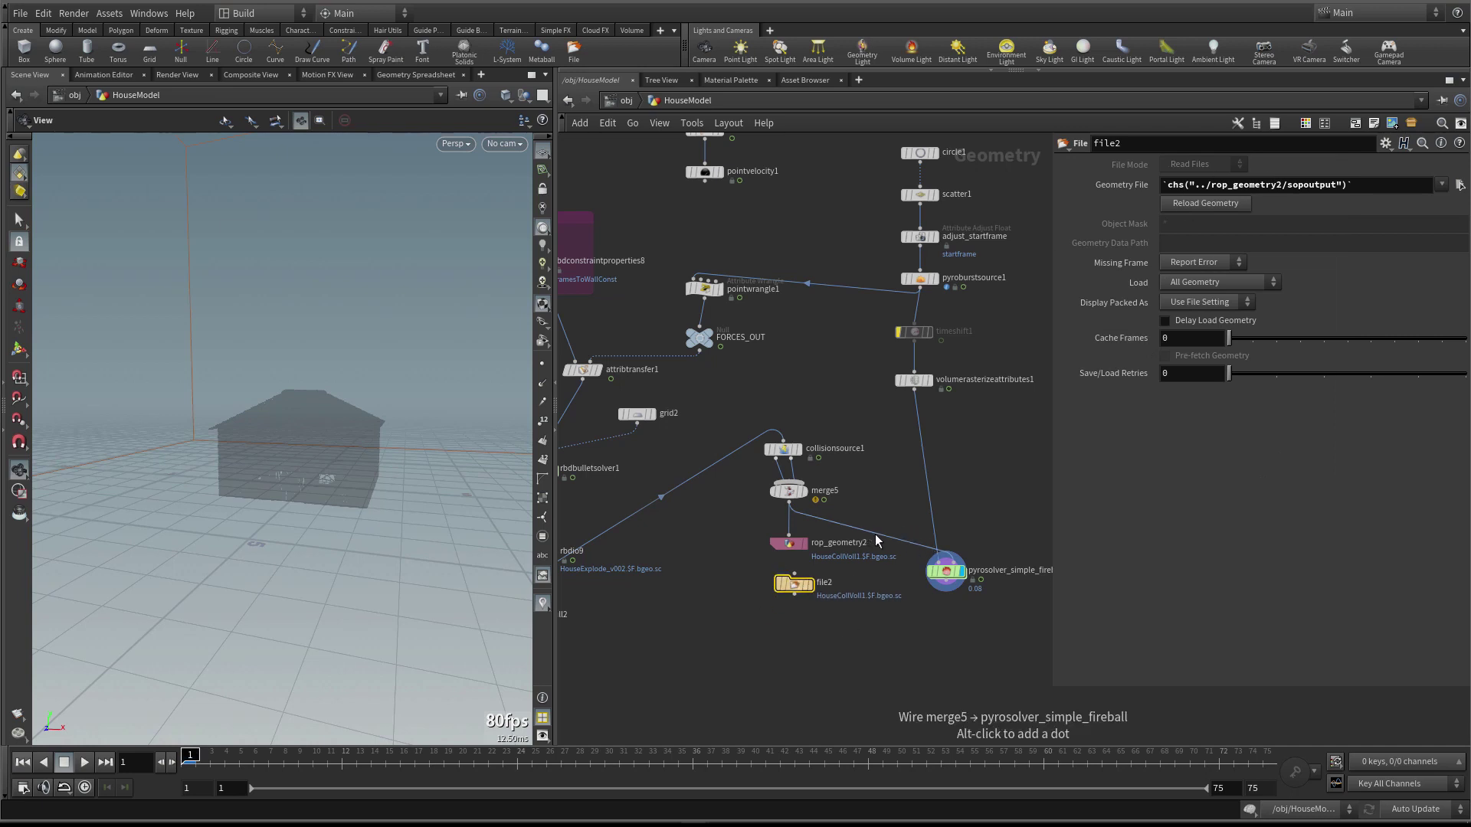
left_click_drag(875, 541, 806, 589)
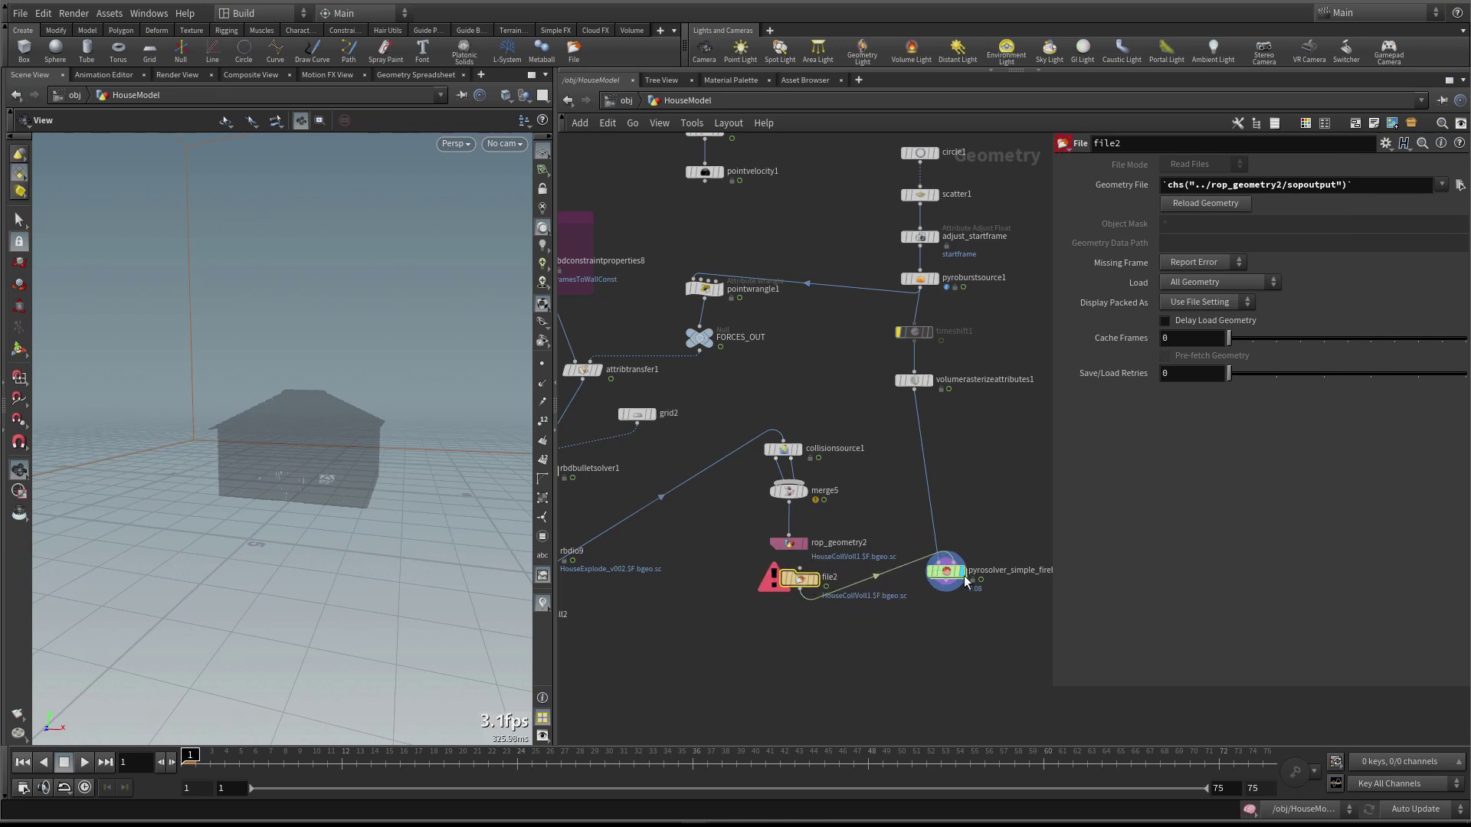
left_click_drag(965, 582, 947, 639)
left_click_drag(800, 581, 789, 543)
Color rop_geometry2 and file2 purple and show file2 as template geometry
key("c")
left_click(1377, 714)
key("c")
left_click(701, 586)
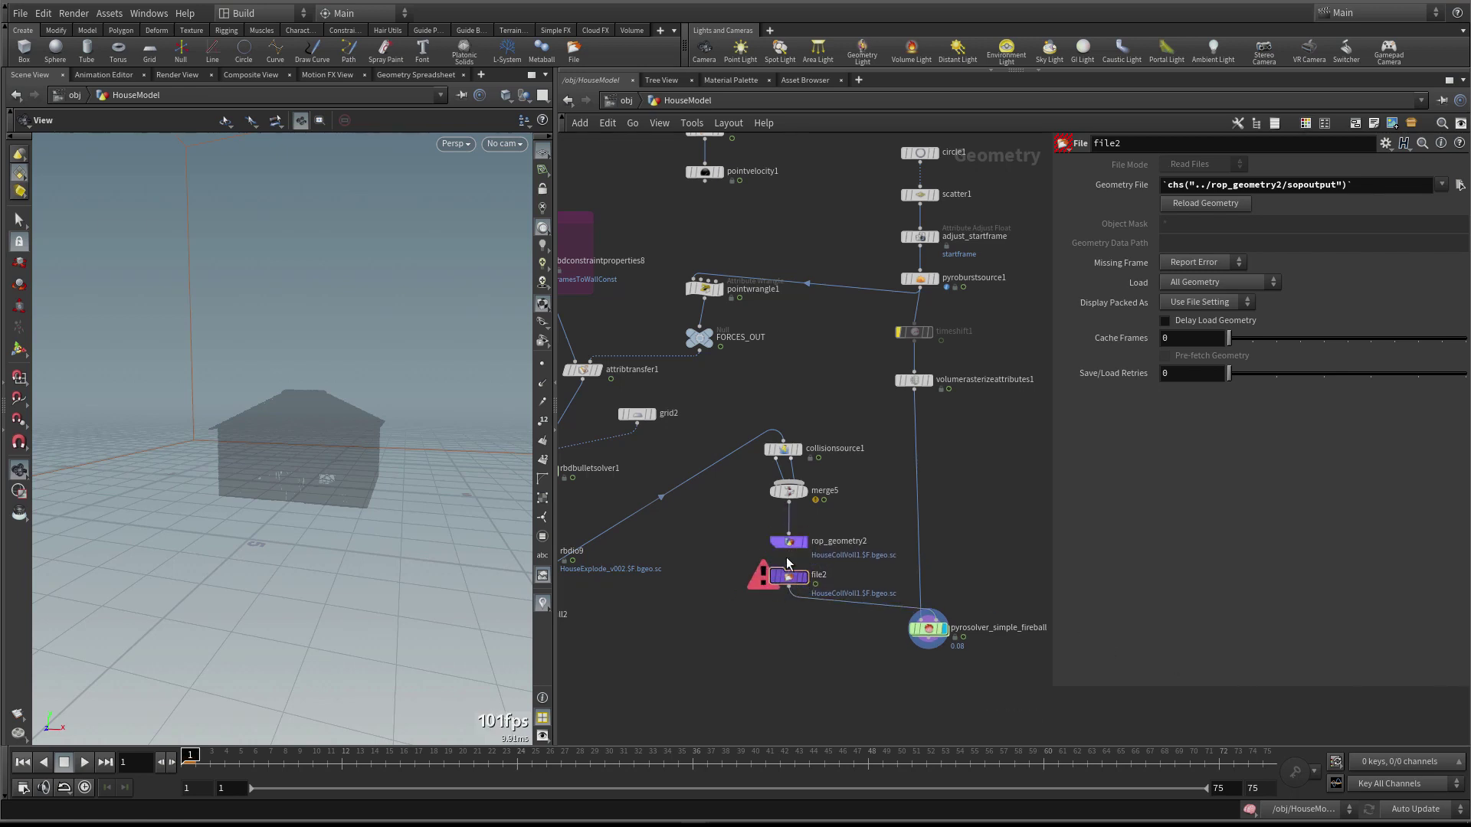
middle_click(789, 575)
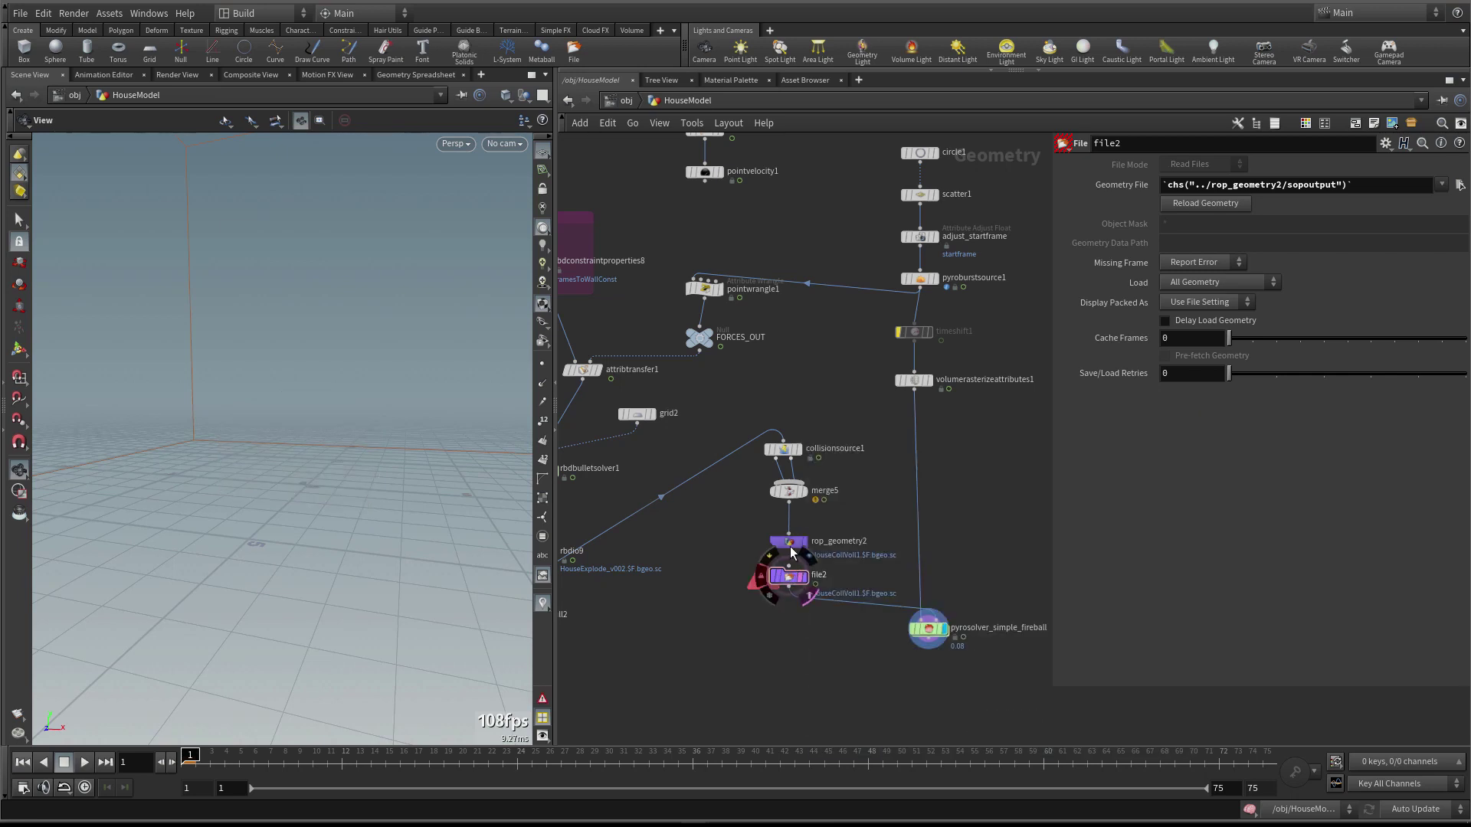
left_click(790, 544)
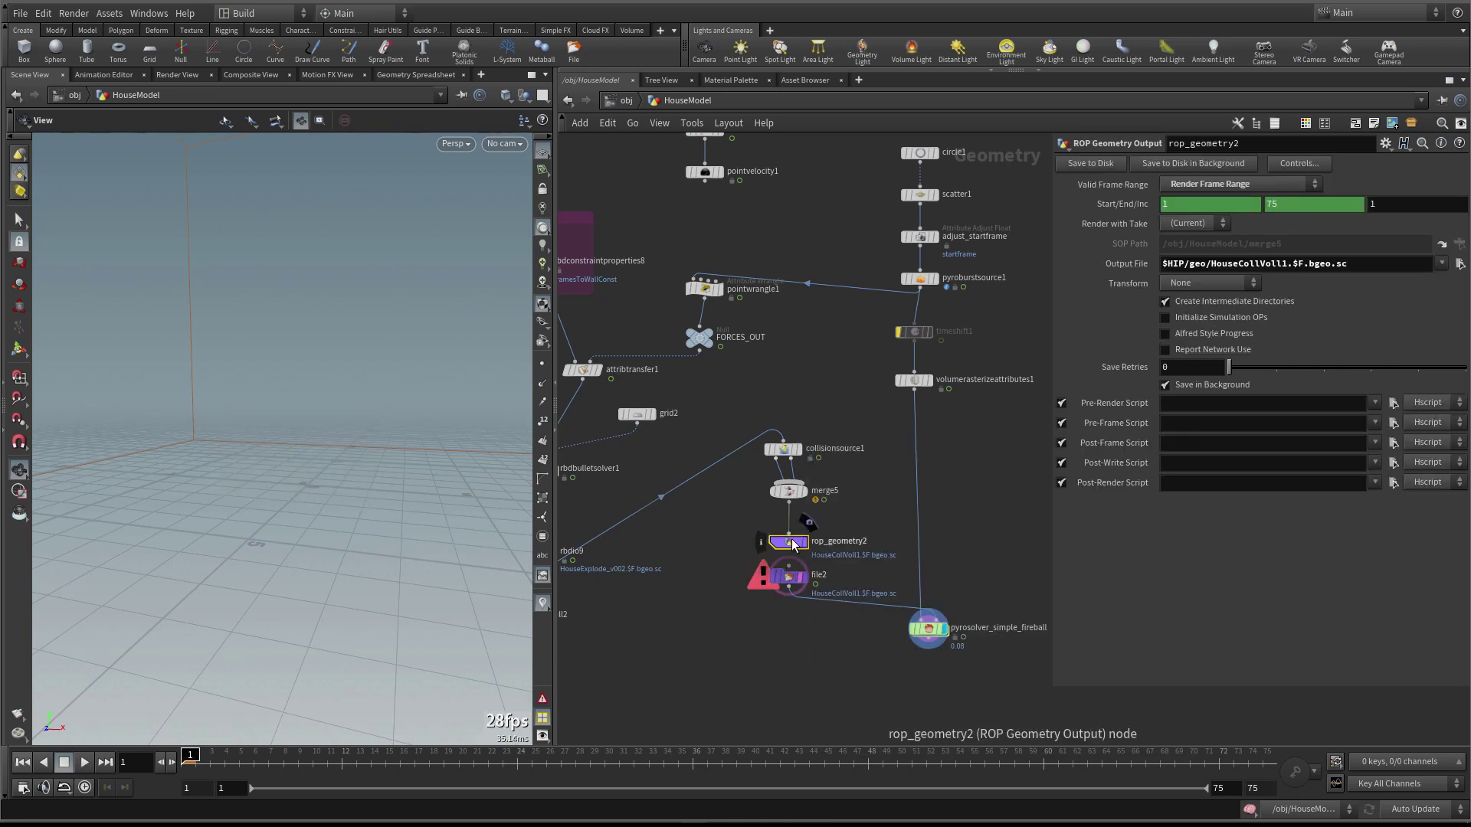
Duplicate rop_geometry2 and file2 below pyrosolver_simple_fireball and connect the solver's output to rop_geometry3
middle_click_drag(877, 544, 847, 564)
middle_click_drag(917, 516, 915, 469)
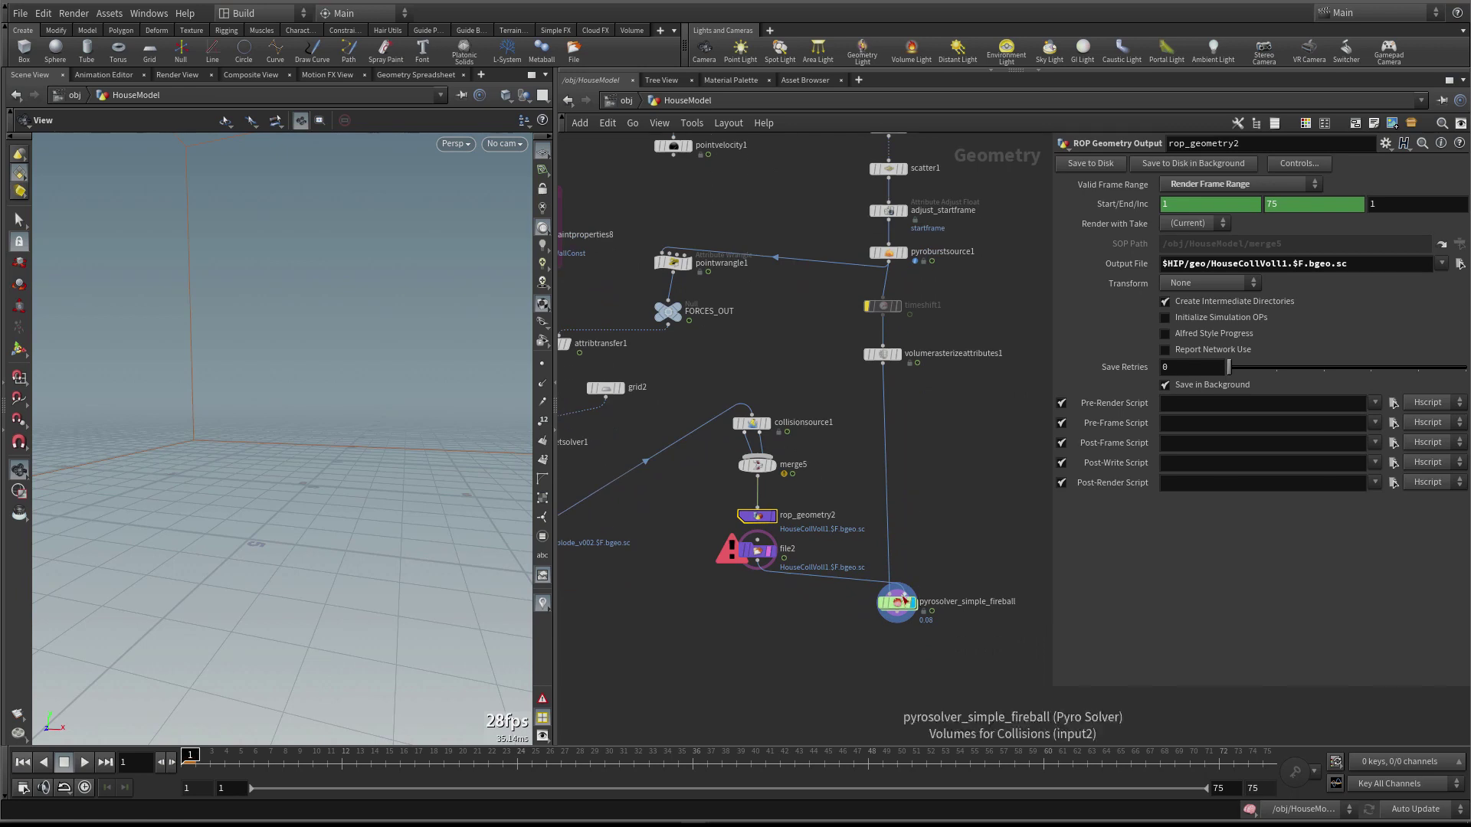
left_click(902, 601)
left_click_drag(806, 609, 747, 511)
key("ctrl+c")
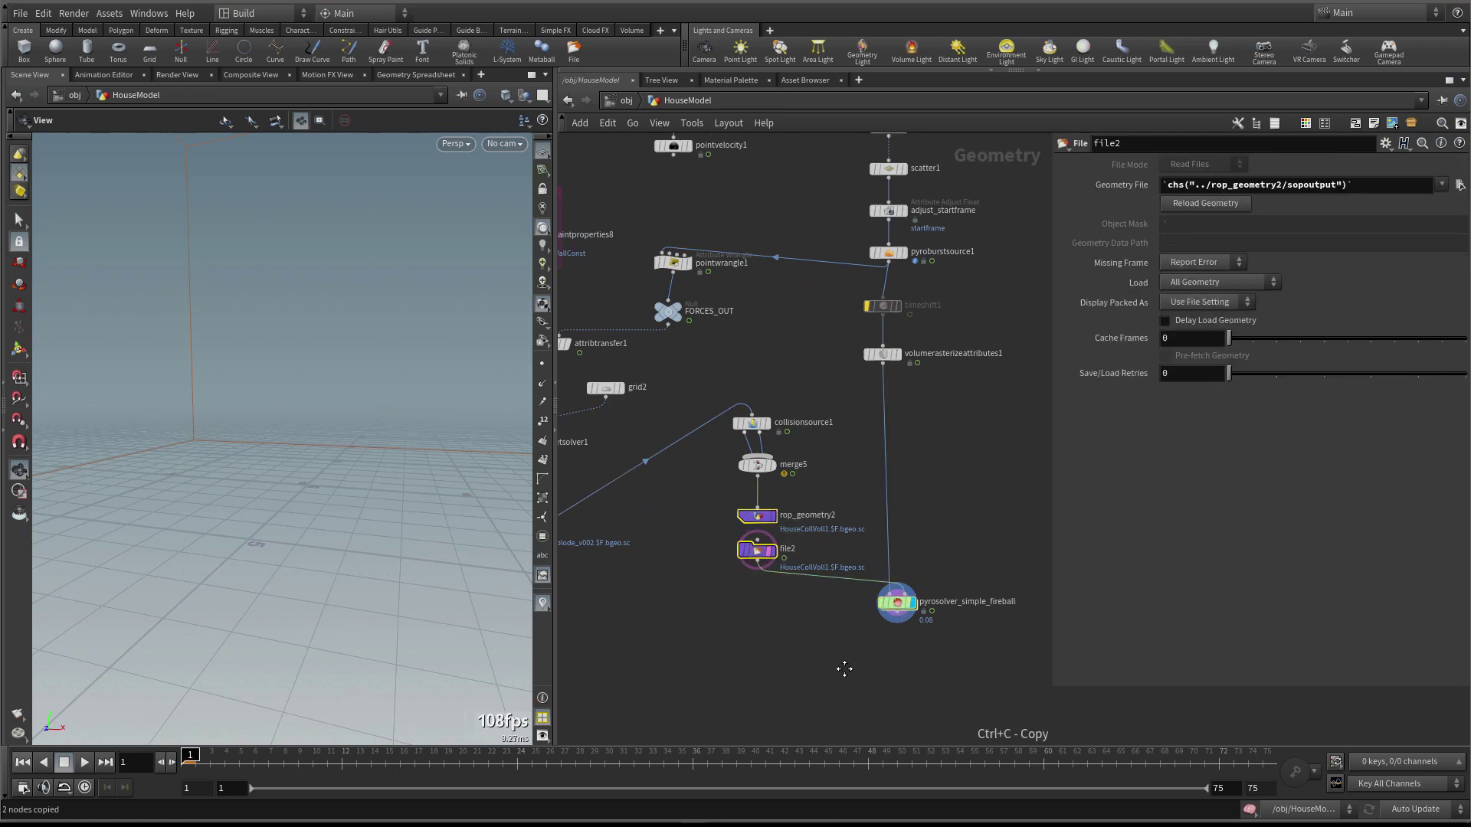
middle_click_drag(844, 668, 841, 621)
key("ctrl+v")
left_click_drag(894, 567, 880, 594)
left_click(805, 632)
left_click_drag(875, 645, 881, 661)
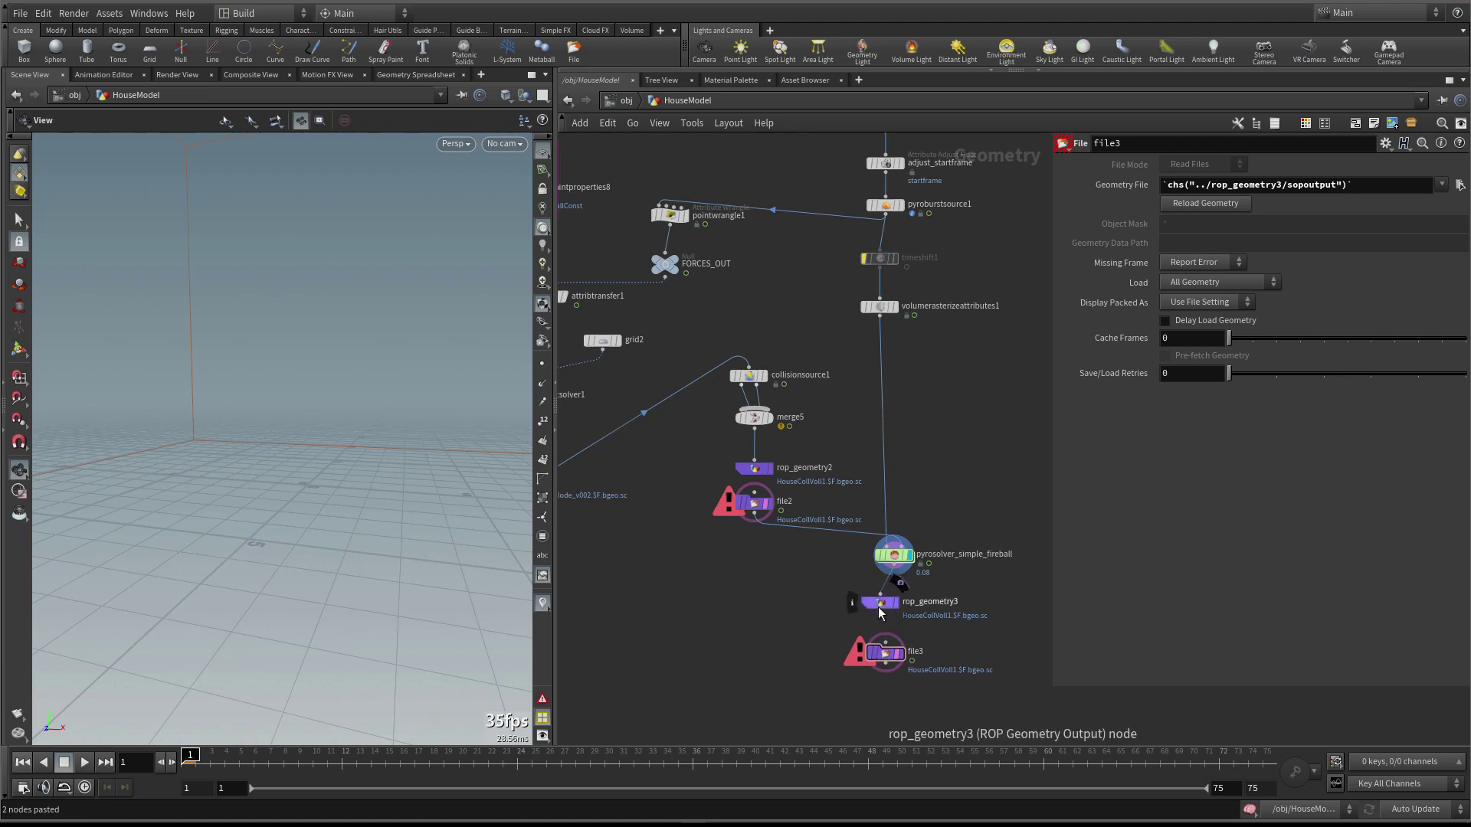
left_click_drag(879, 609, 895, 648)
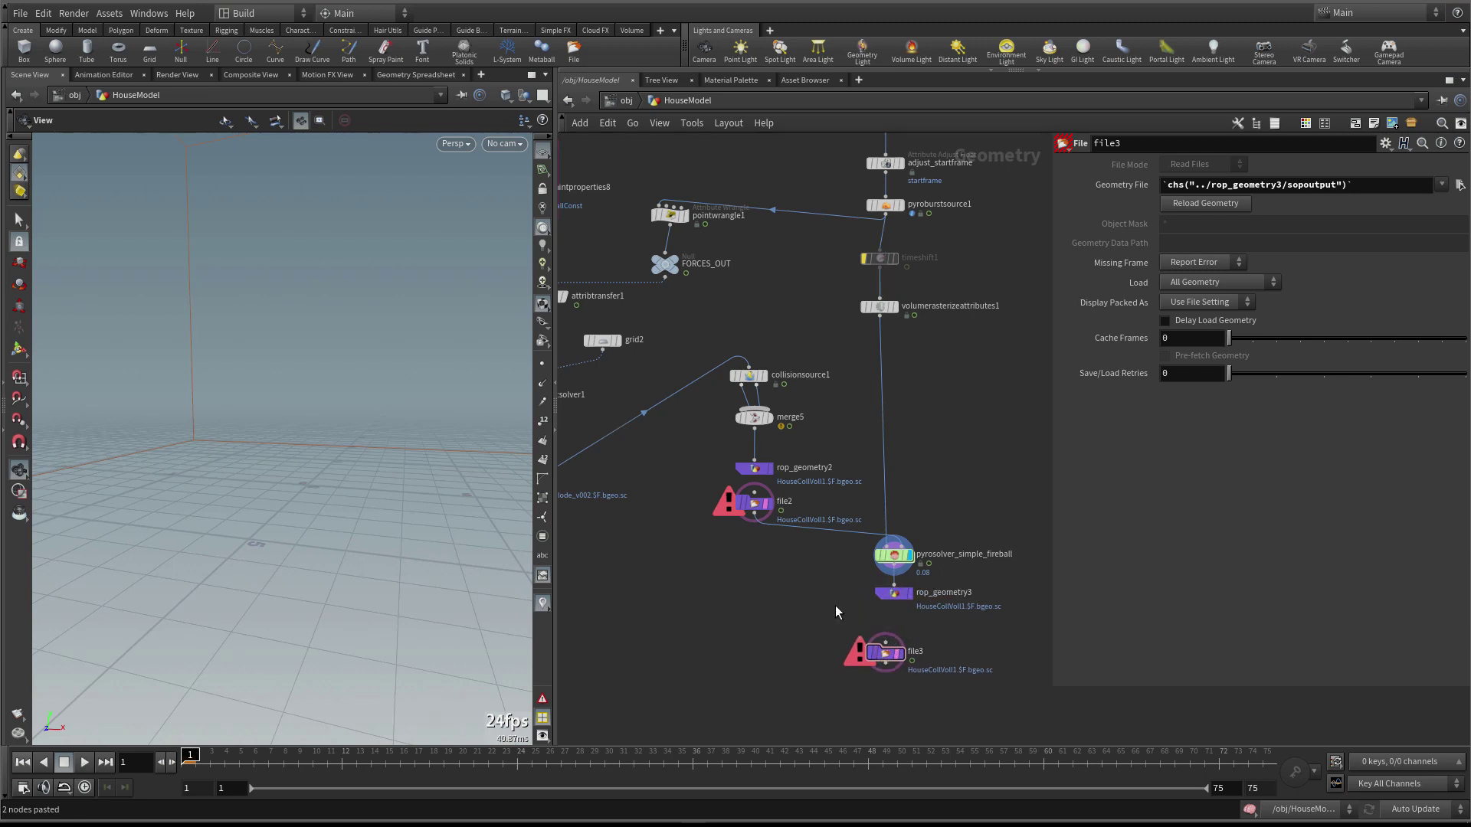
Set rop_geometry3's Output File to $HIP/geo/Pyro_v001.$F.bgeo.sc
left_click(895, 596)
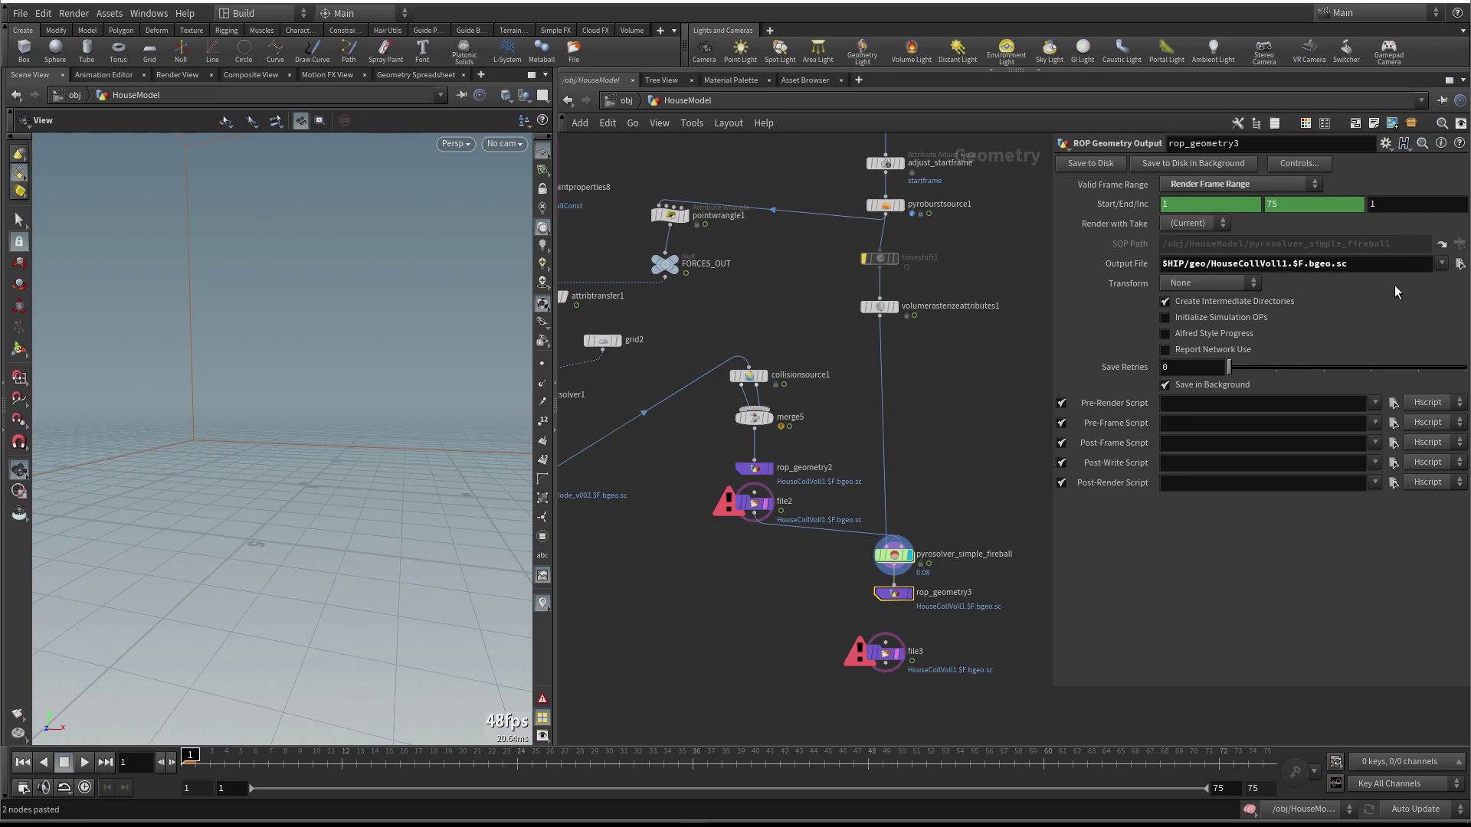
left_click_drag(1212, 263, 1293, 265)
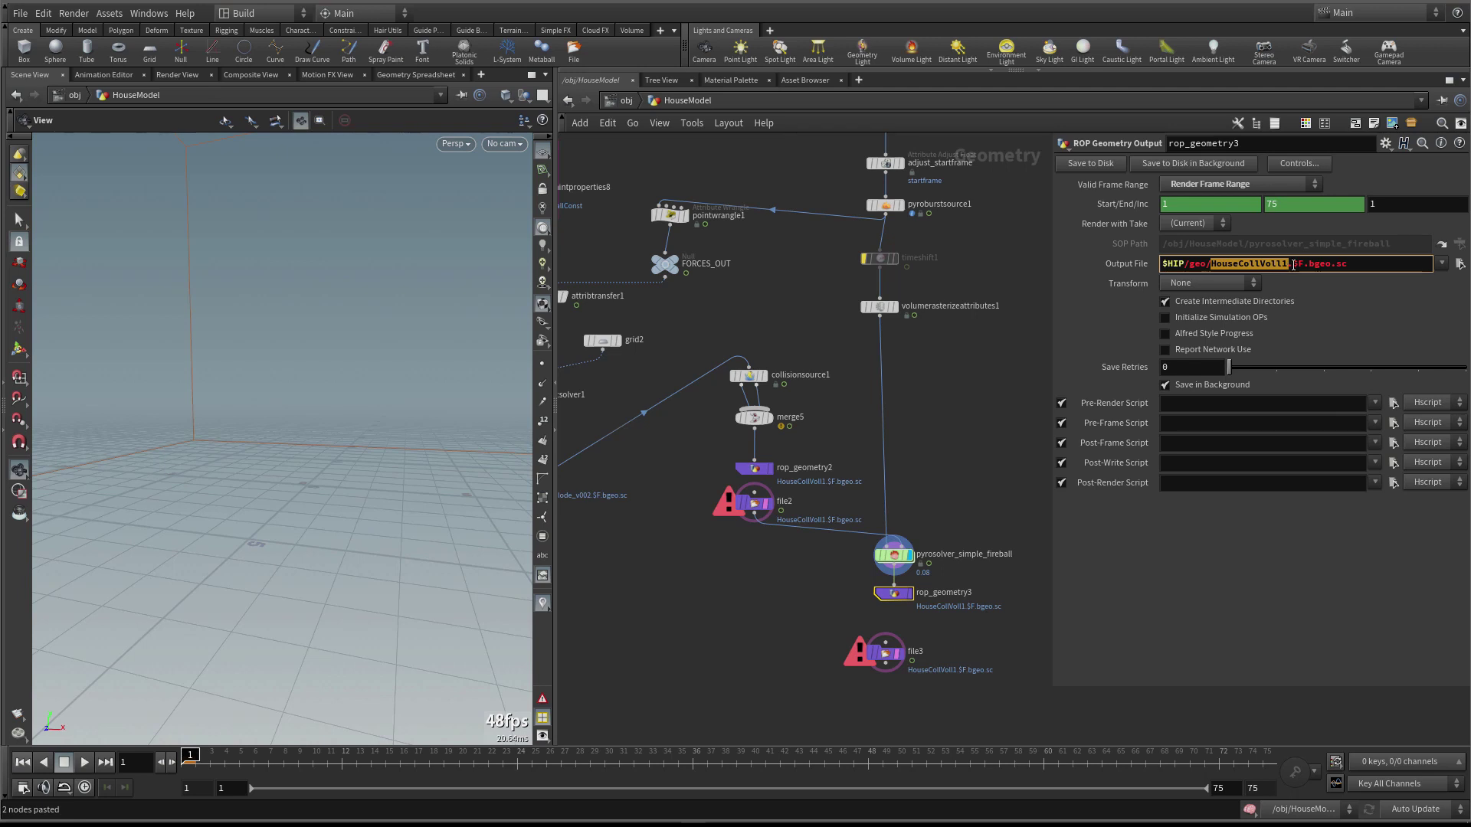
type("Pyro")
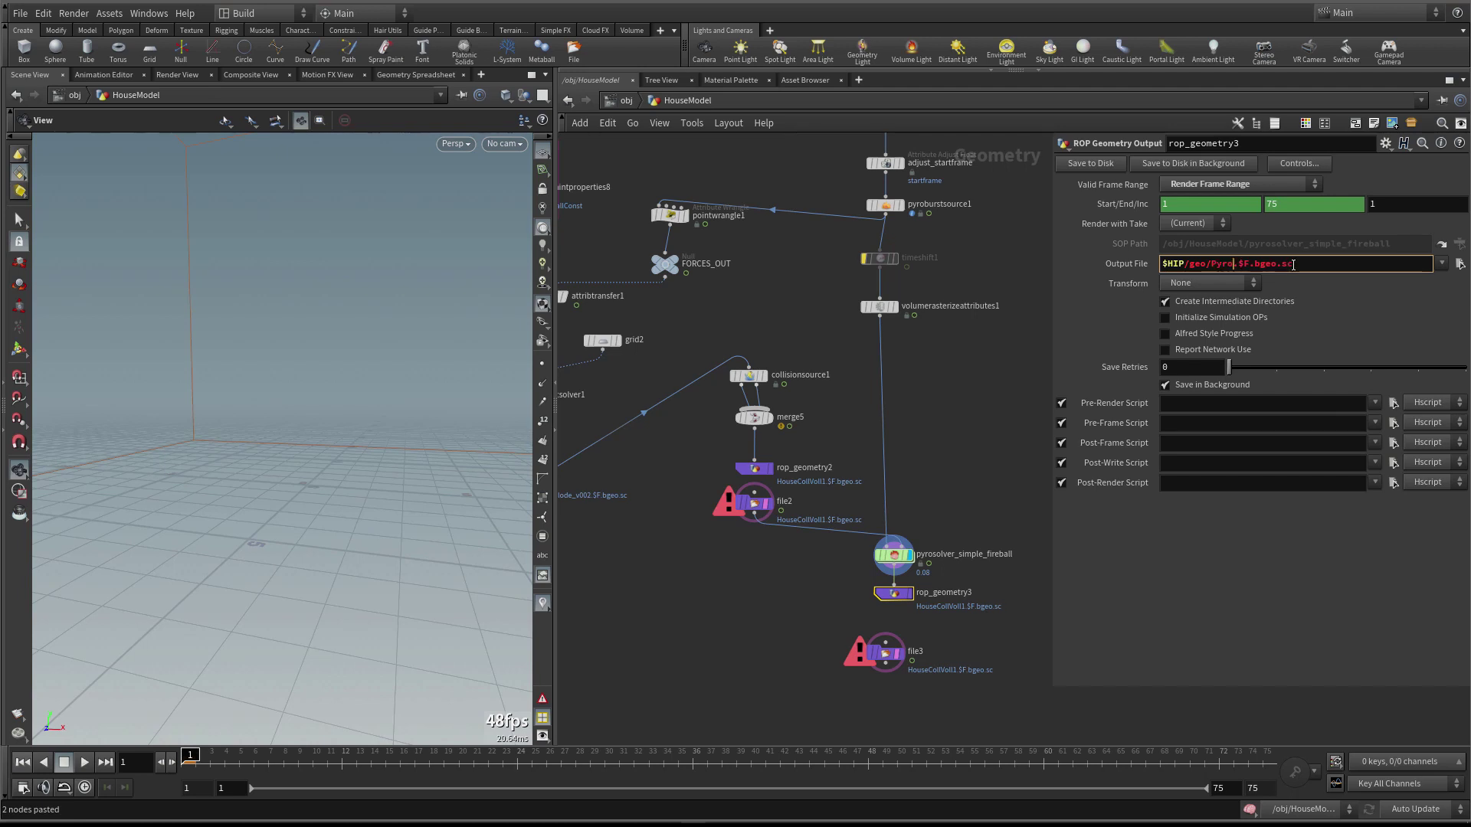
type("-v001")
key("BackSpace")
type("_v001")
left_click(976, 419)
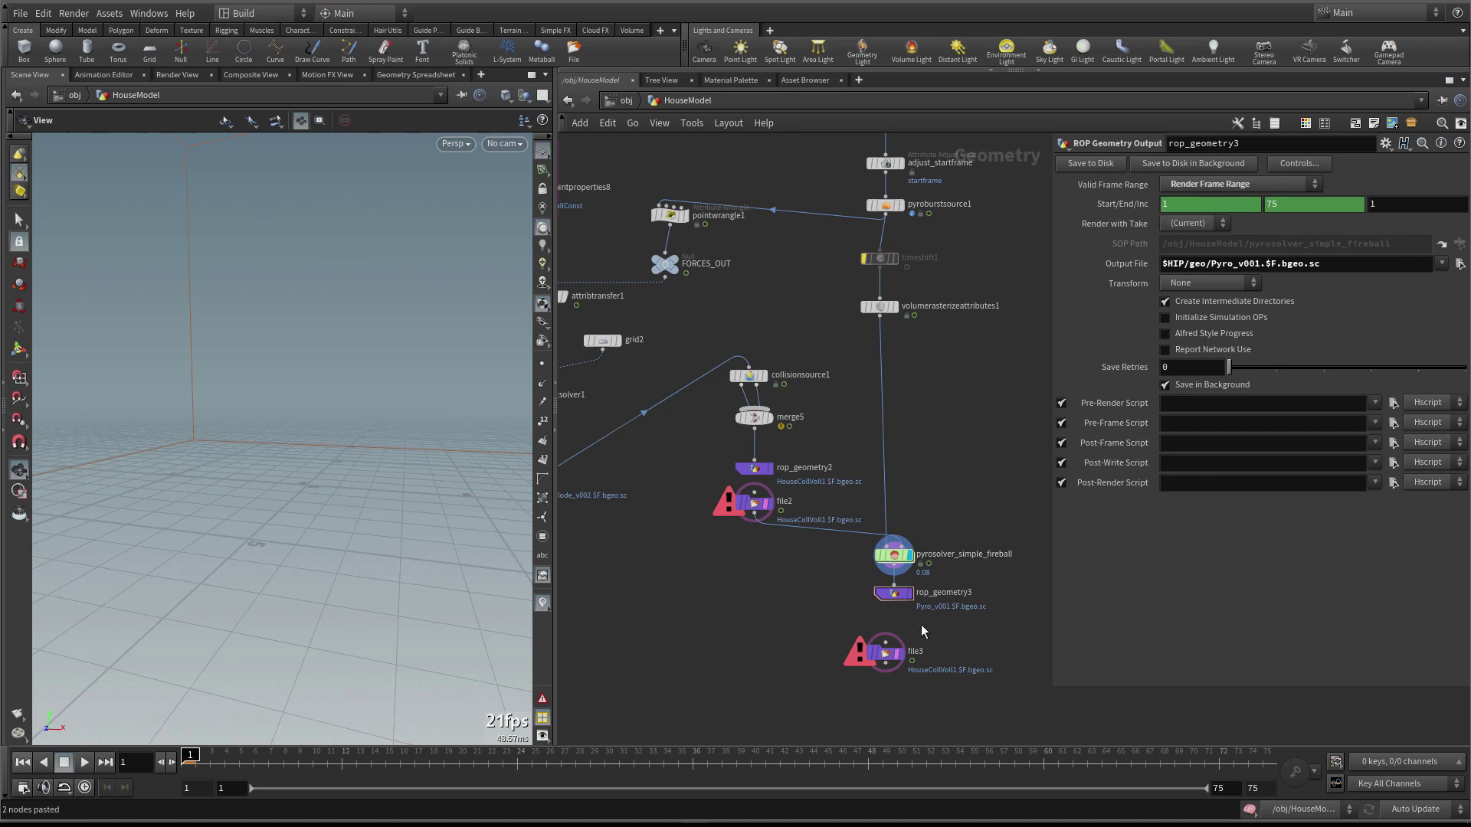
Paste rop_geometry3's Output File as a relative reference into file3's Geometry File and align file3 under rop_geometry3
left_click(889, 653)
left_click(895, 595)
right_click(1113, 268)
left_click(1149, 377)
left_click(886, 652)
right_click(1123, 189)
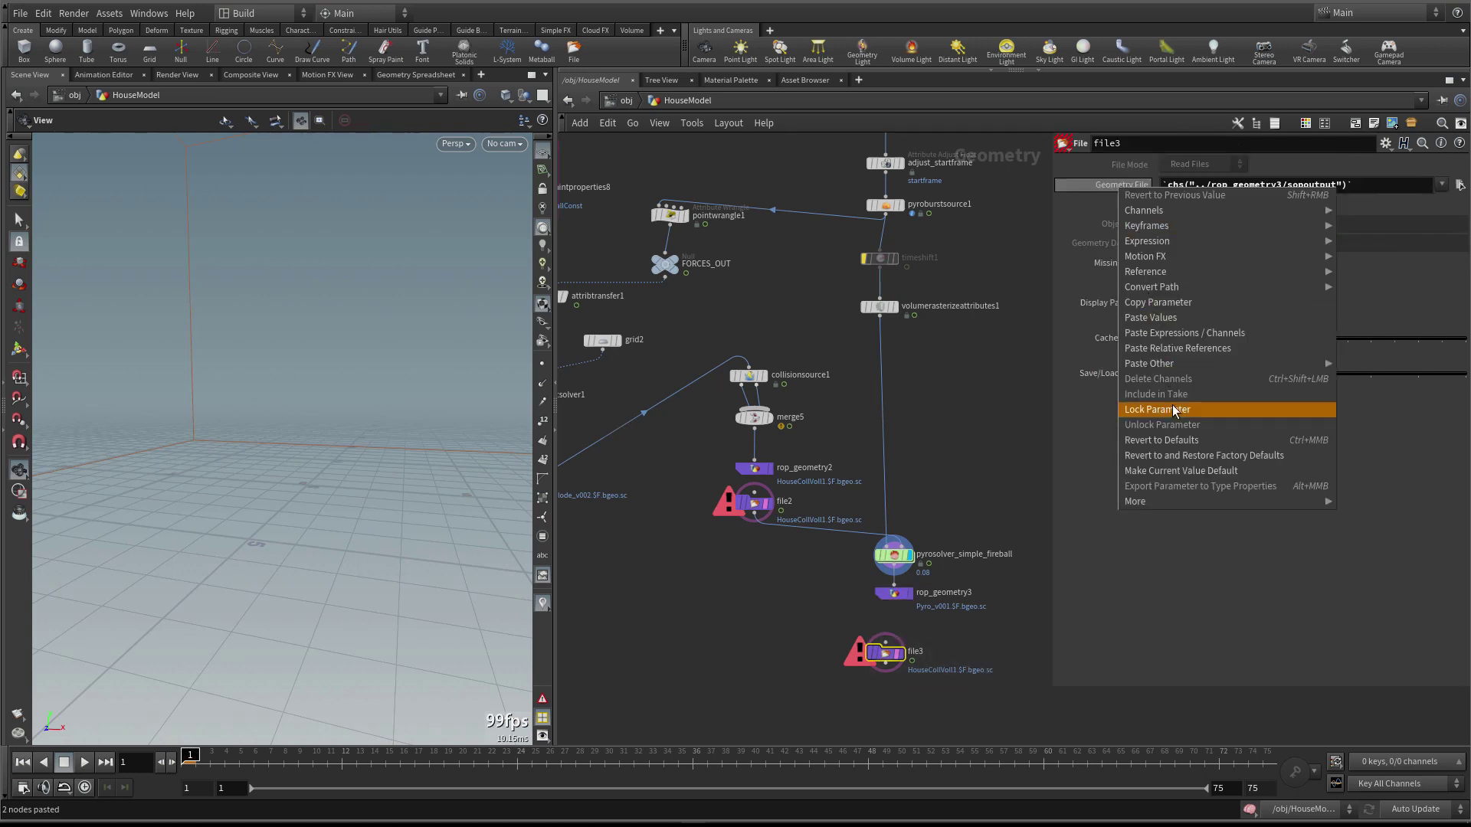
left_click(1190, 350)
left_click_drag(894, 657, 904, 646)
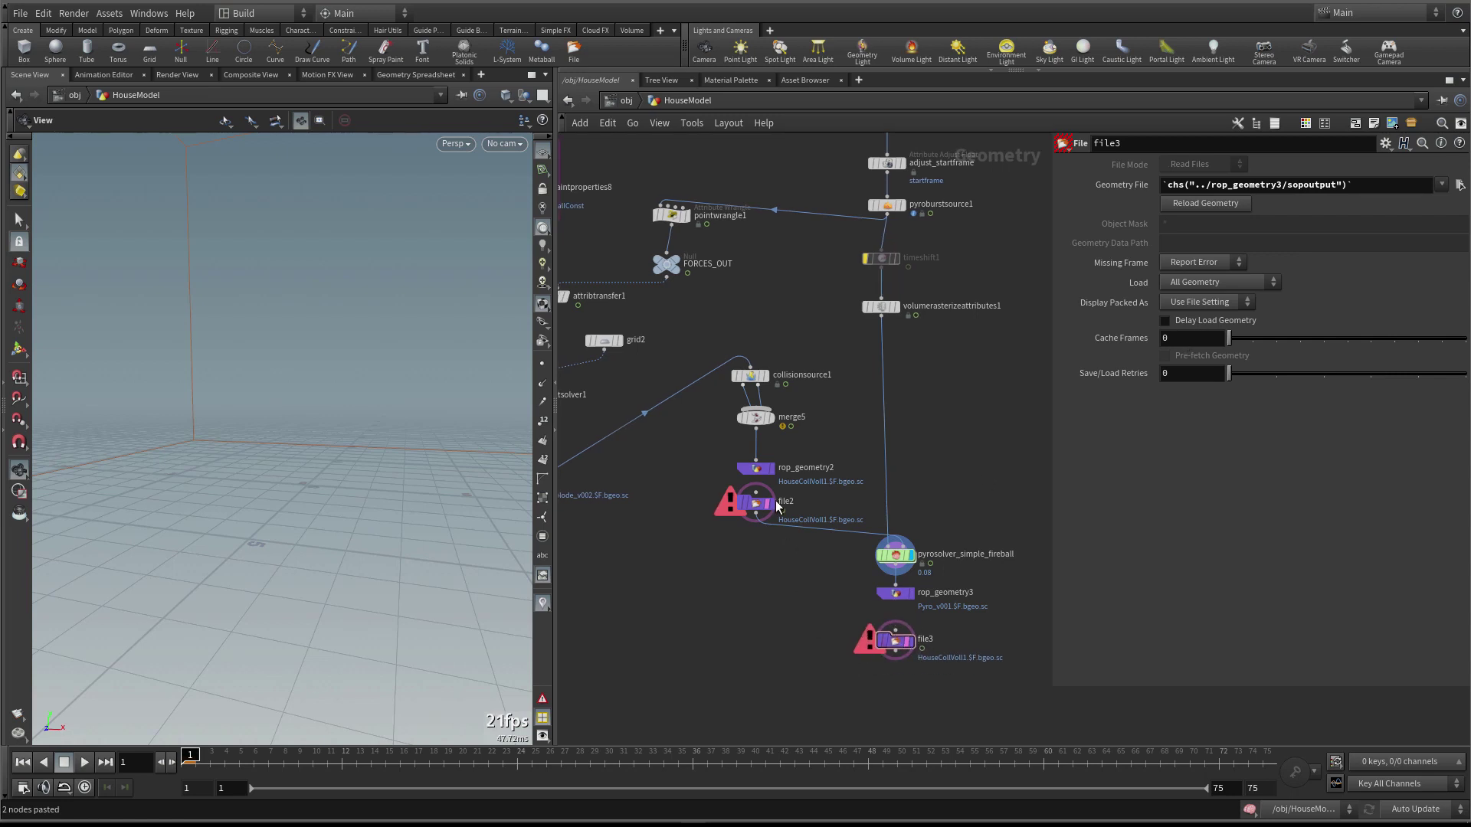
Save the scene and write rop_geometry2's collision volumes to disk
left_click(756, 469)
middle_click_drag(932, 401, 929, 405)
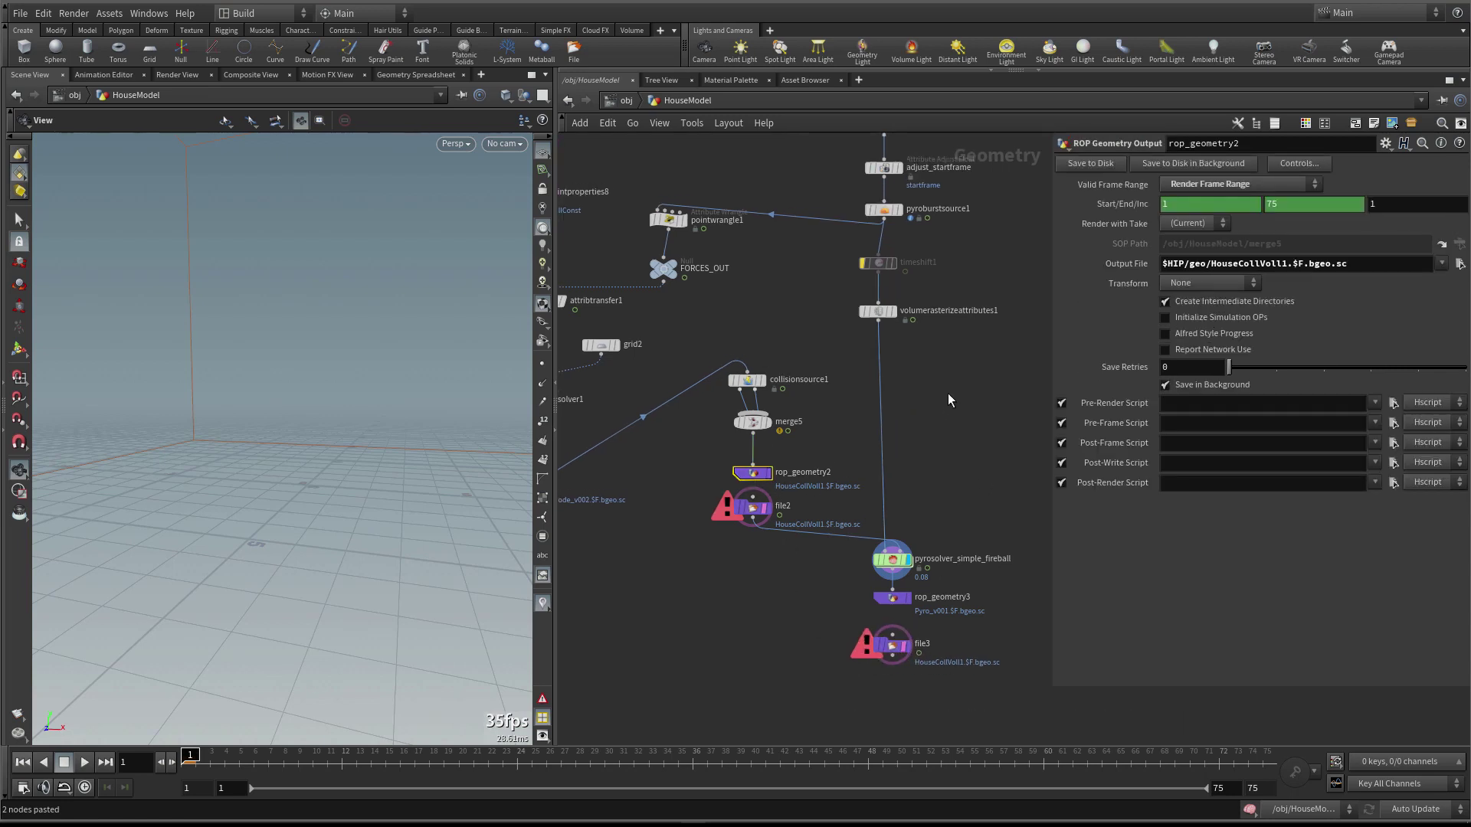
key("ctrl+s")
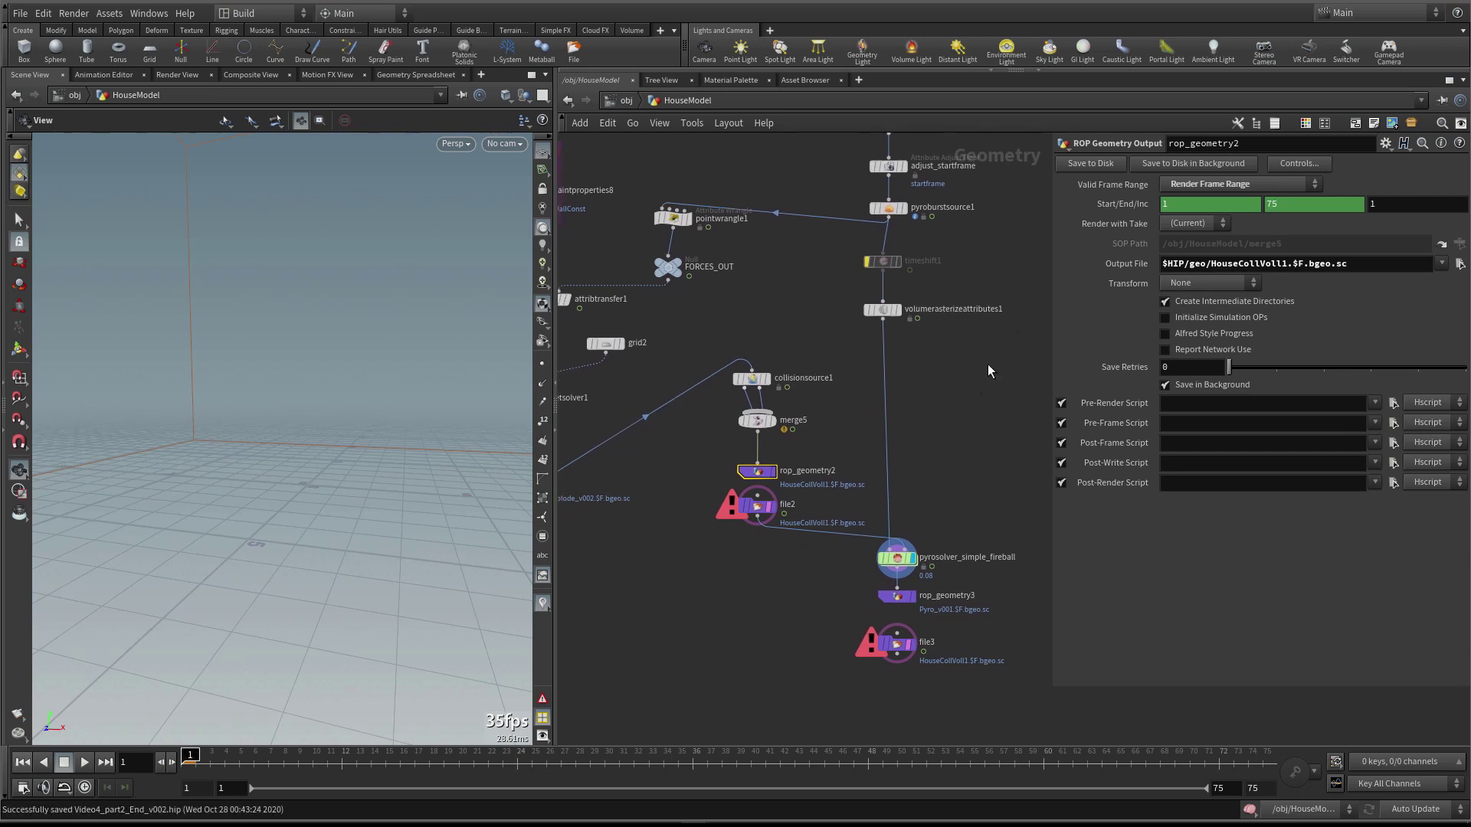
left_click(1100, 164)
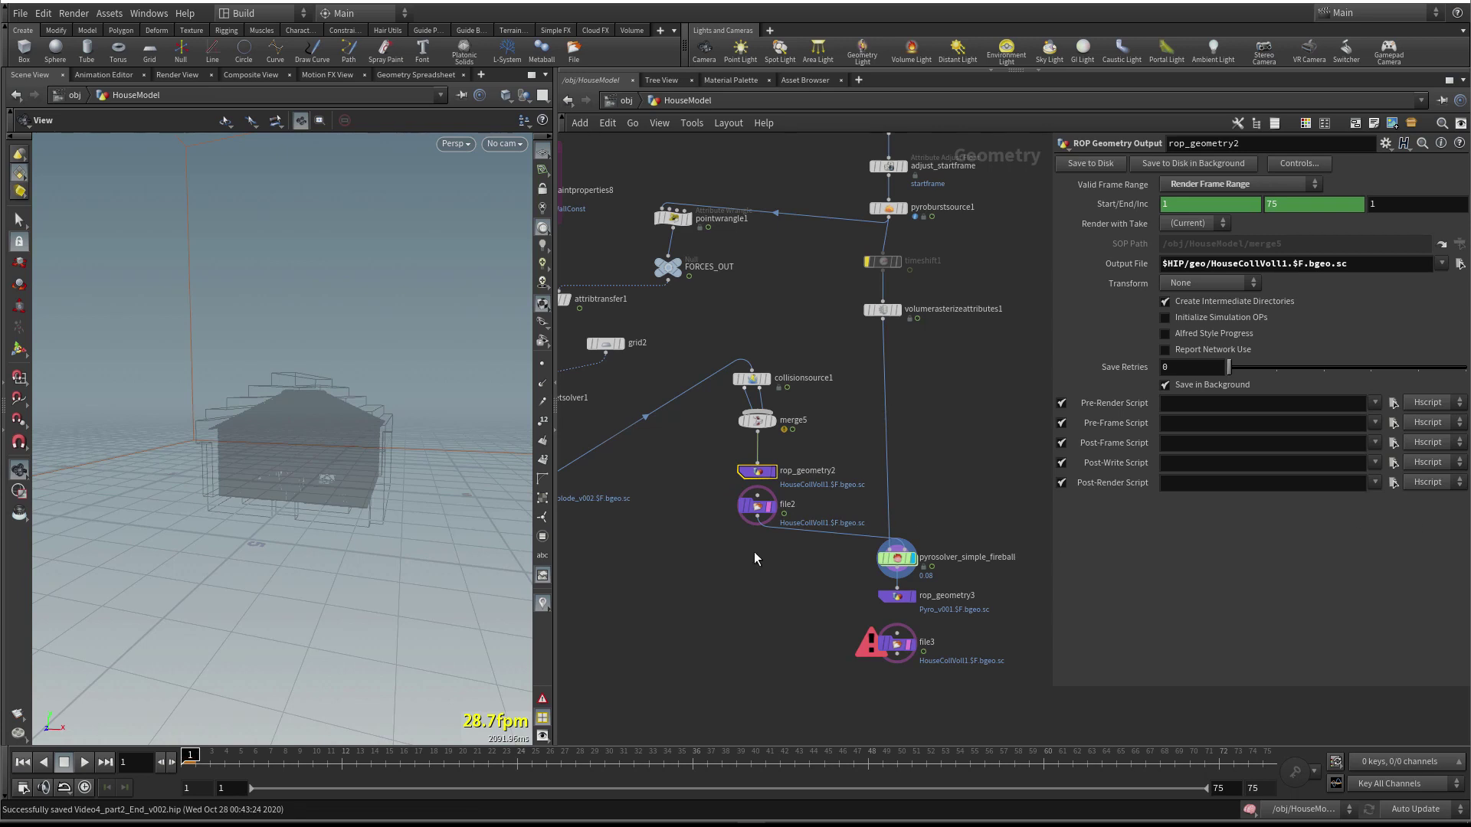
Display file2, scrub its cached collision volumes to frame 12, and return to frame 1
right_click_drag(754, 558, 780, 558)
middle_click_drag(779, 559, 766, 566)
right_click_drag(766, 566, 747, 565)
left_click(763, 510)
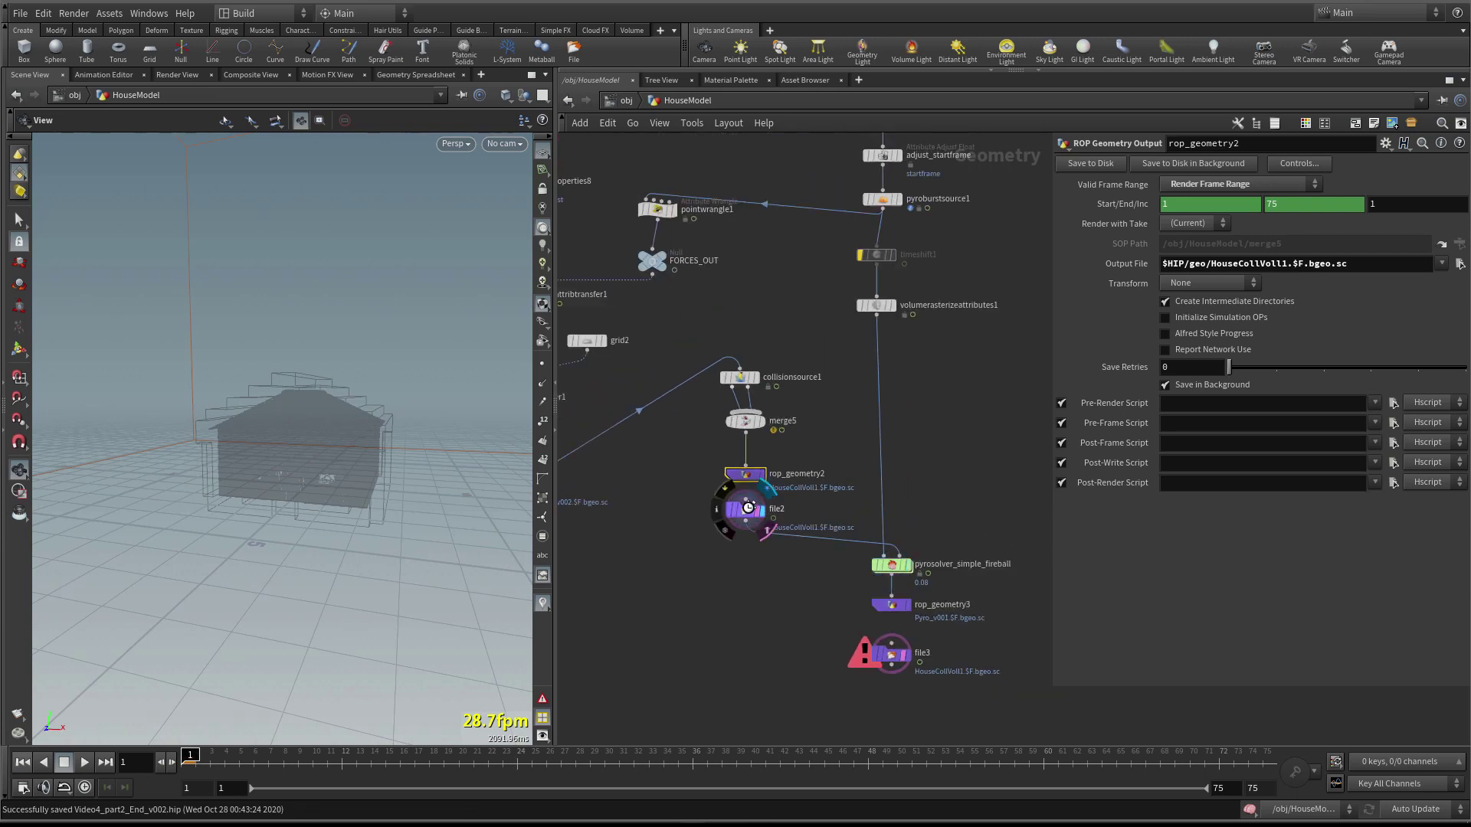
left_click(748, 508)
left_click_drag(360, 463, 309, 496)
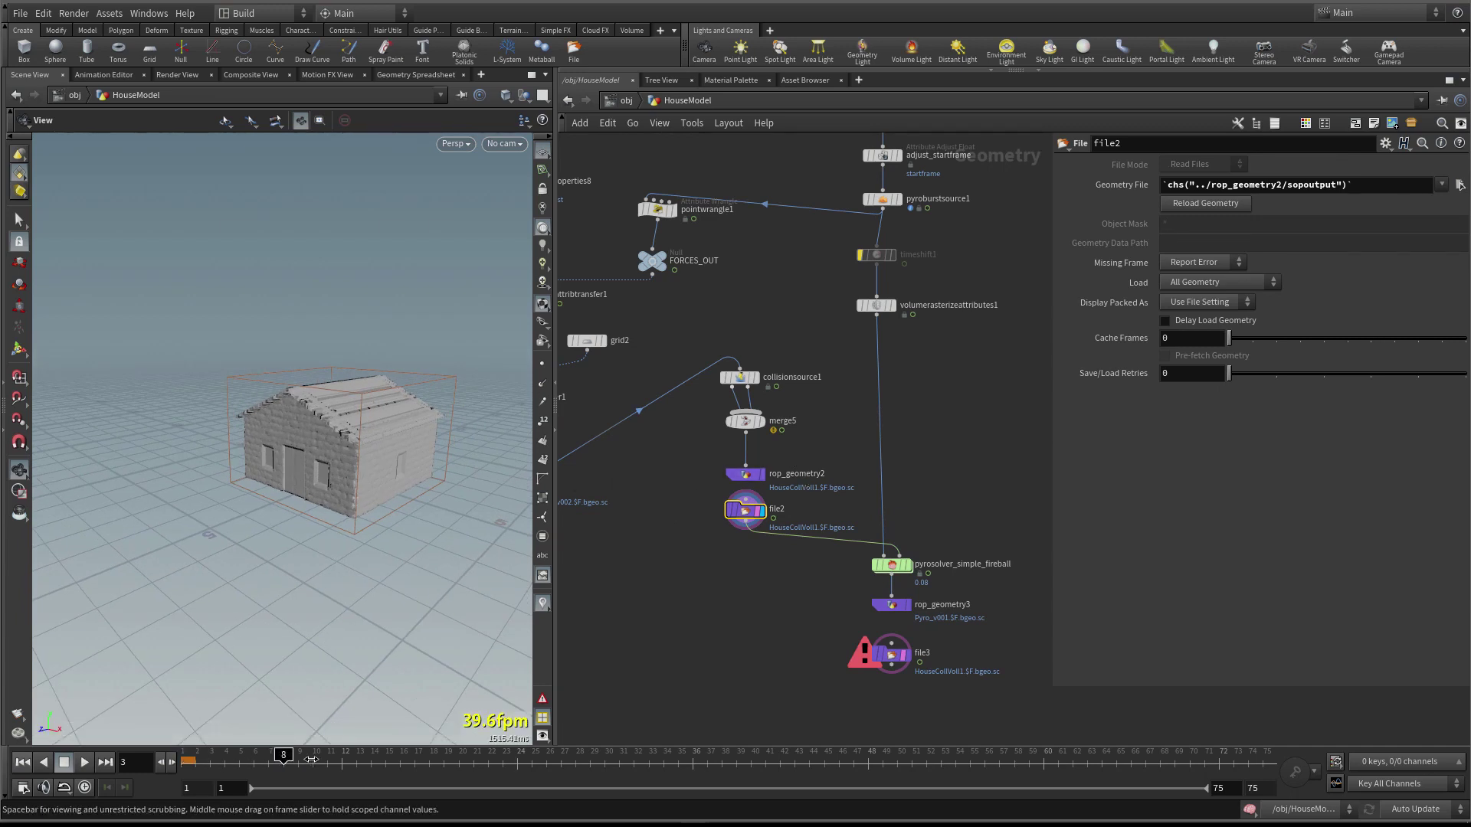
left_click_drag(338, 761, 343, 759)
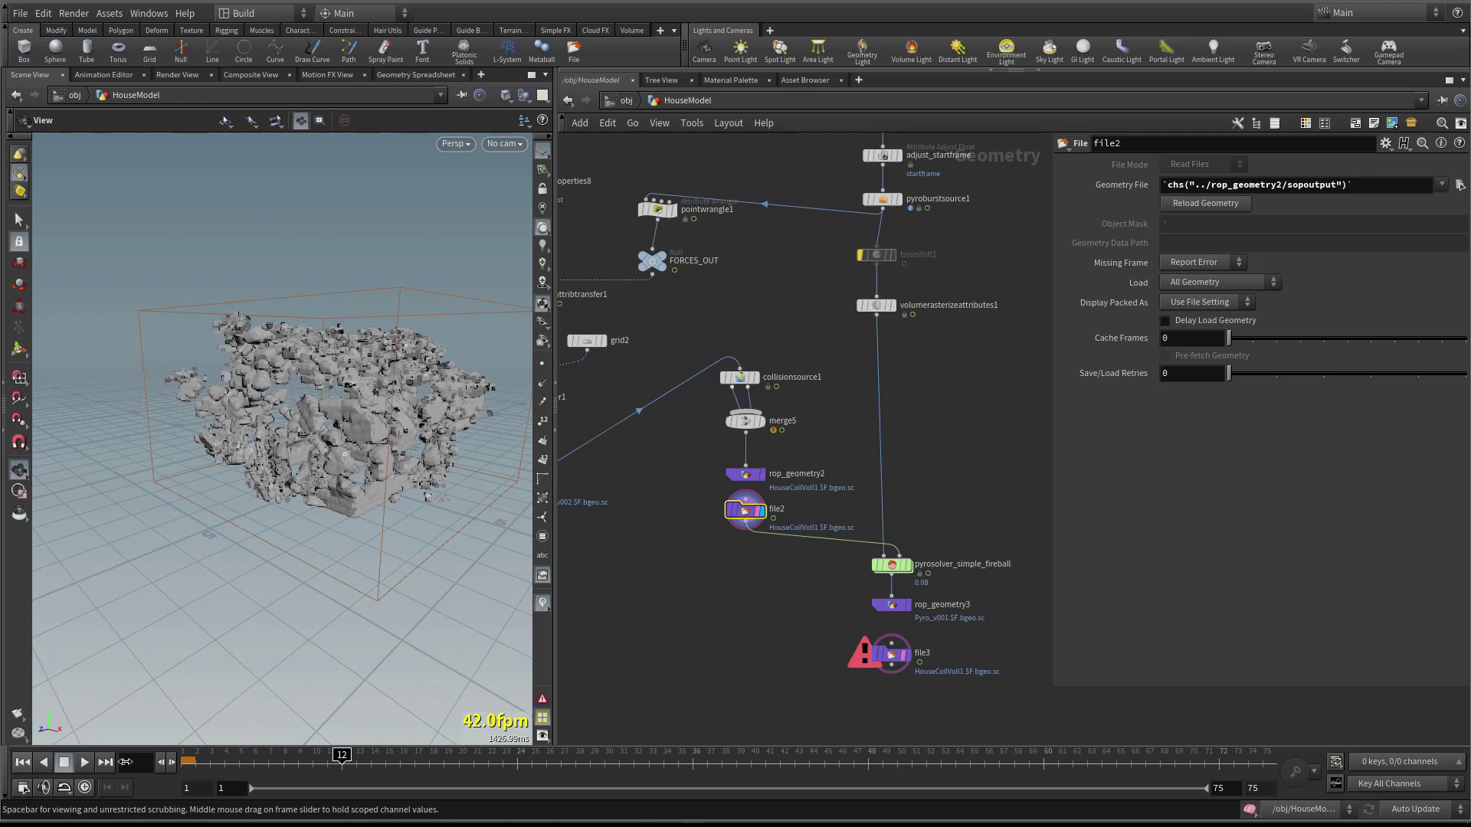
left_click(22, 762)
Display pyrosolver_simple_fireball with file2 overlaid as template geometry, and turn off file3's template display
middle_click_drag(762, 600, 766, 582)
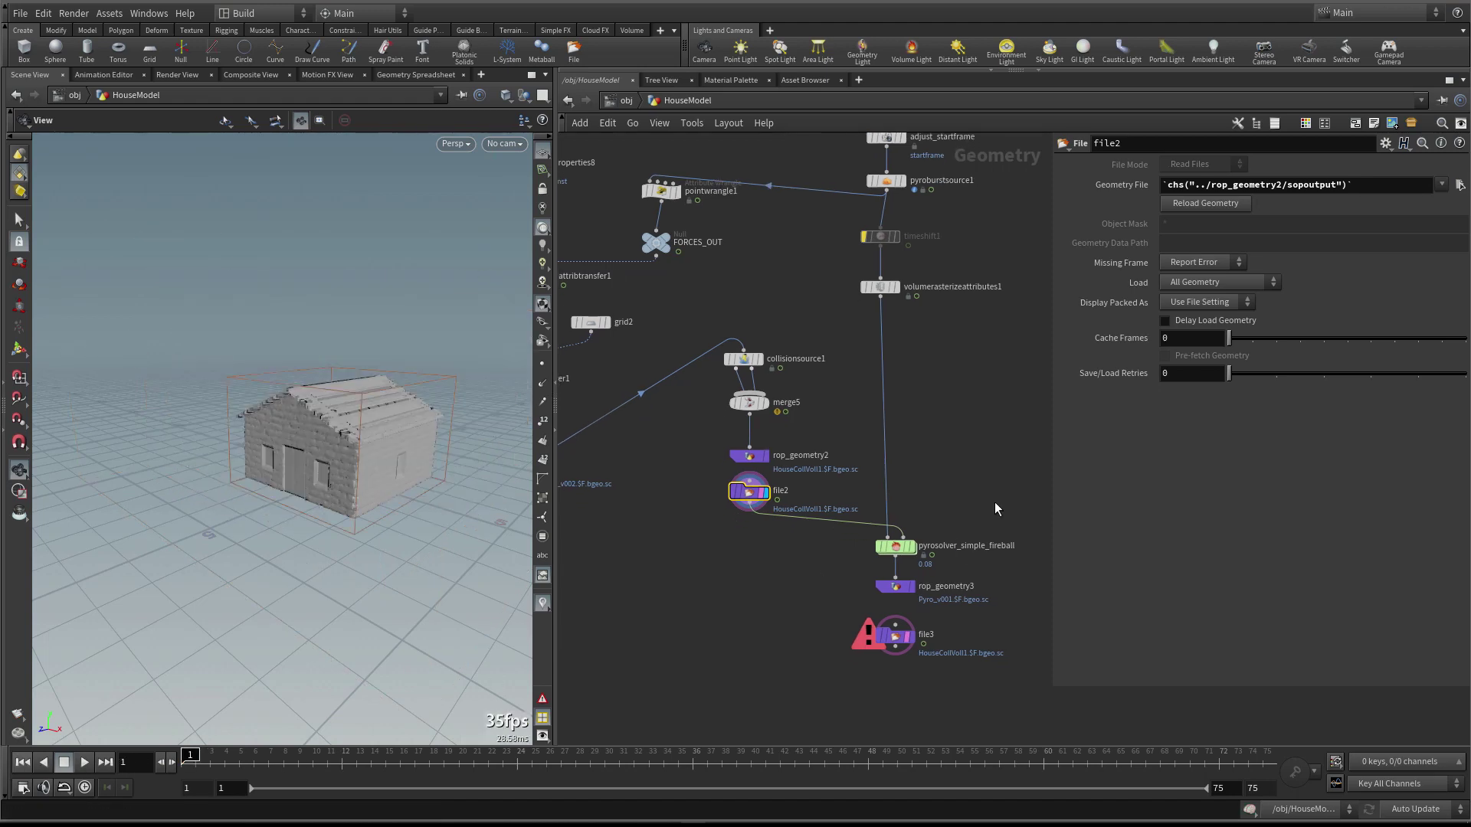
left_click(895, 546)
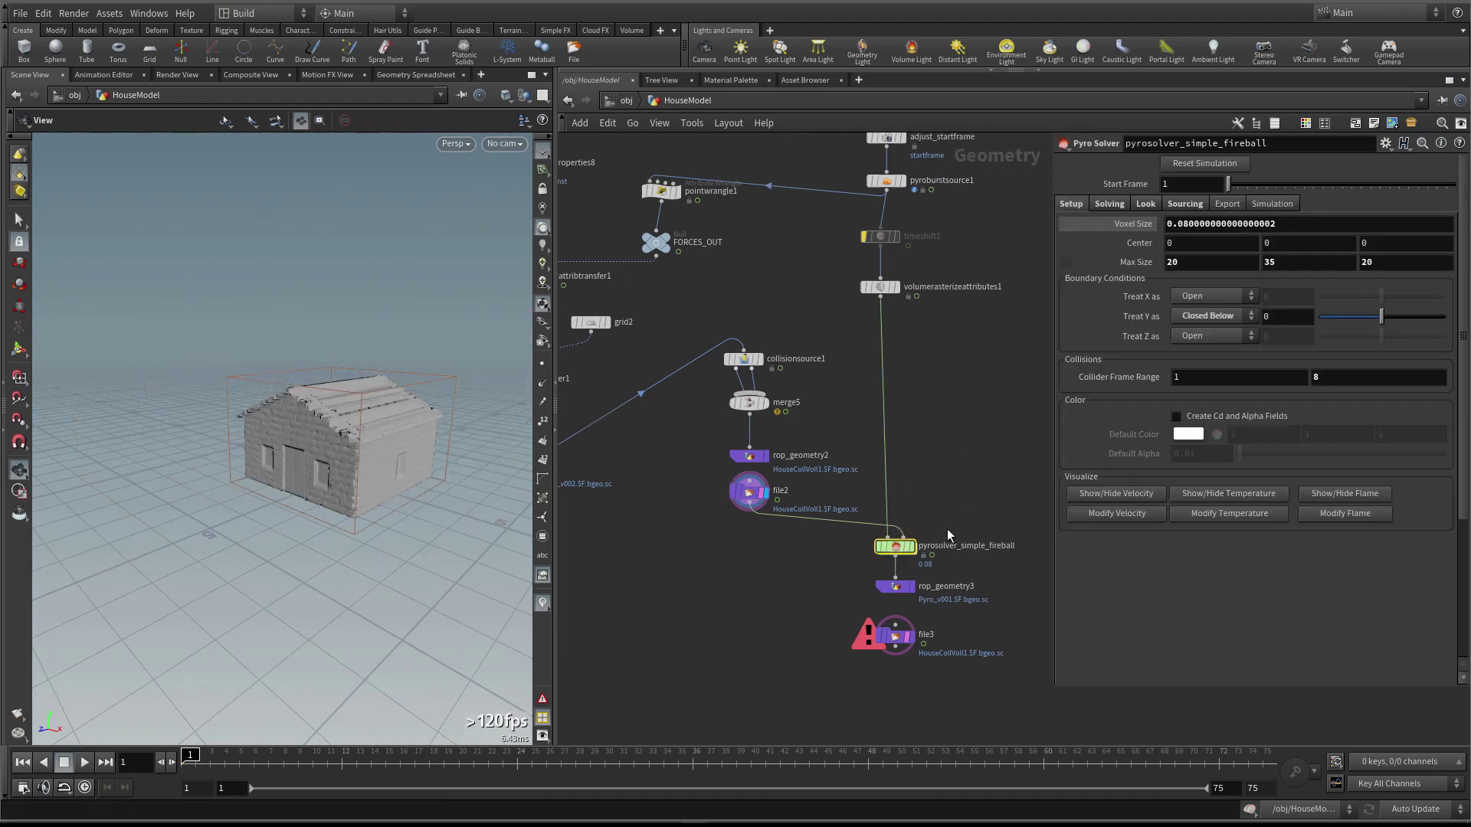
left_click(910, 546)
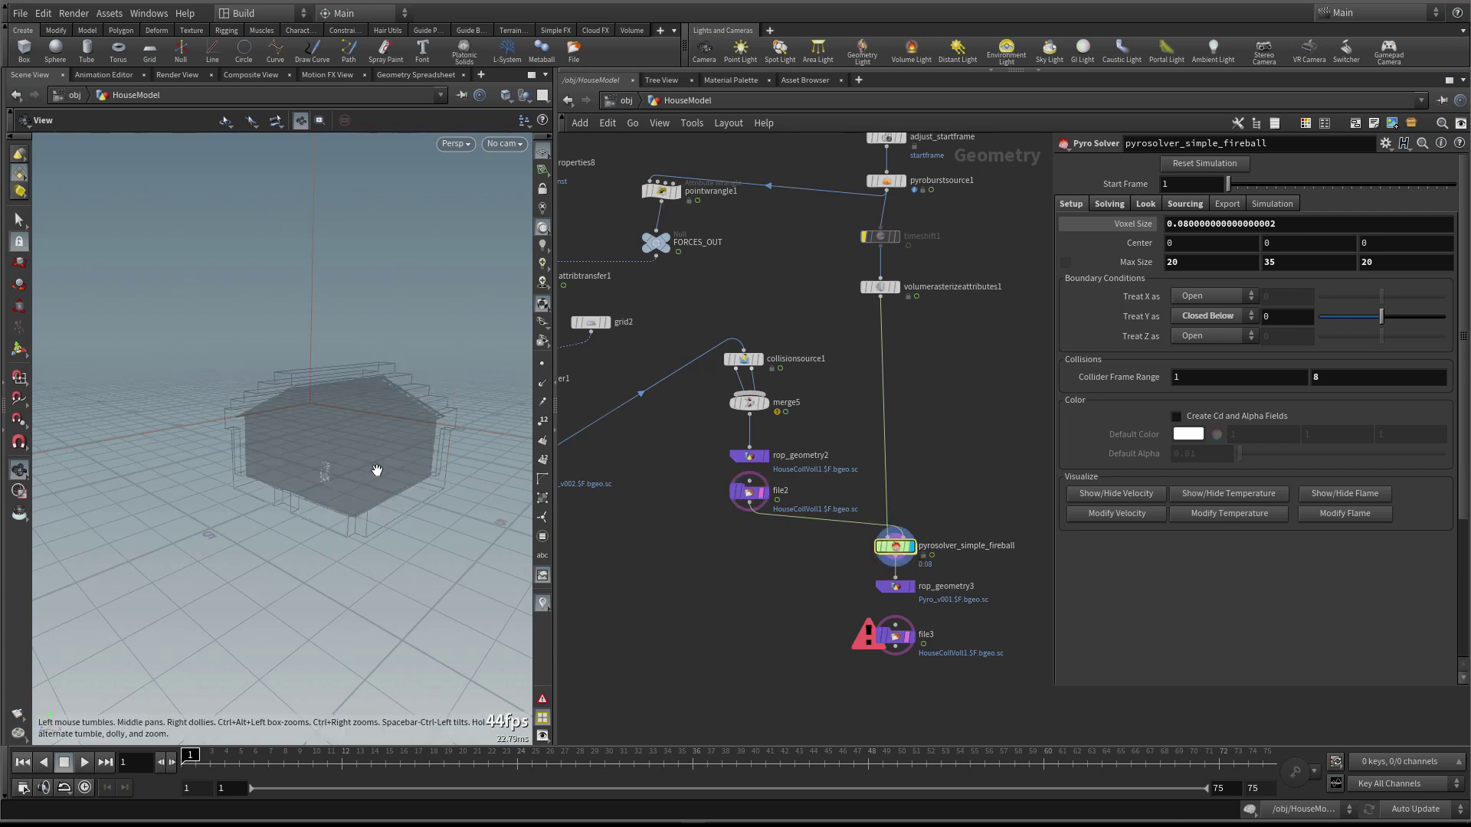
left_click_drag(376, 470, 366, 461)
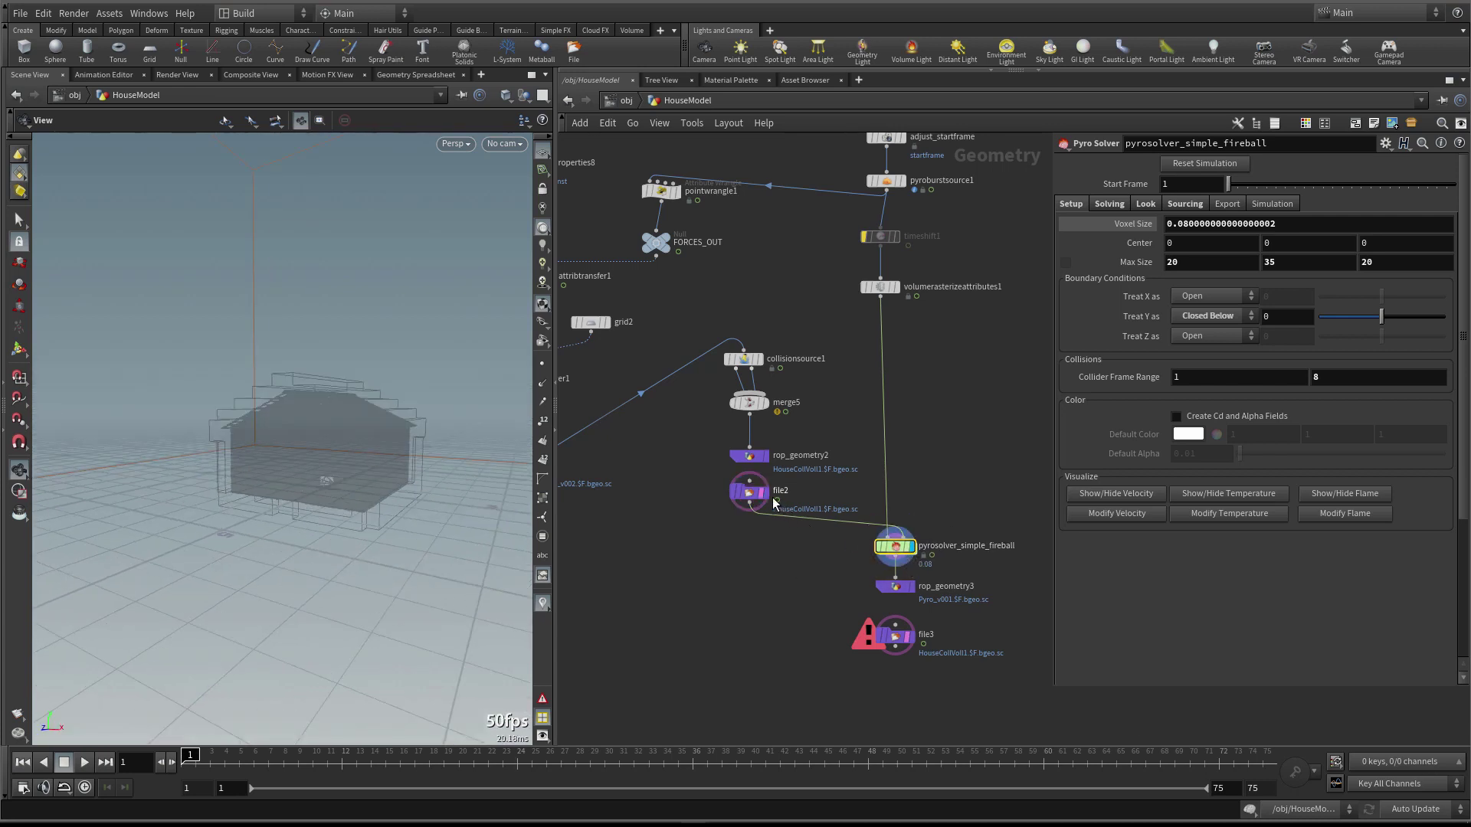
left_click(761, 493)
middle_click_drag(720, 528, 713, 539)
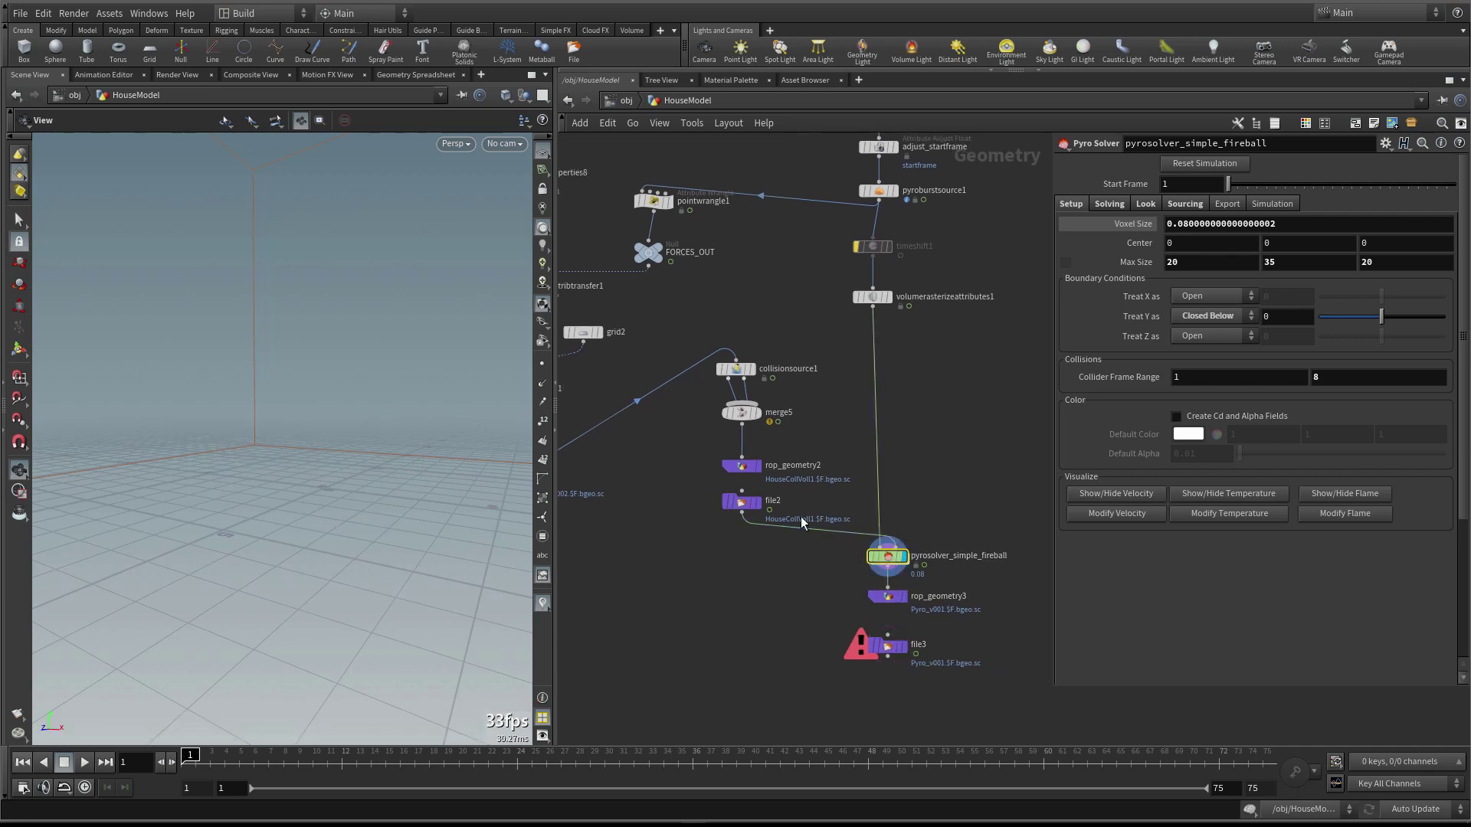
left_click(753, 503)
Play the fireball simulation to frame 11 against the cached collision volumes and return to frame 1
key("Up")
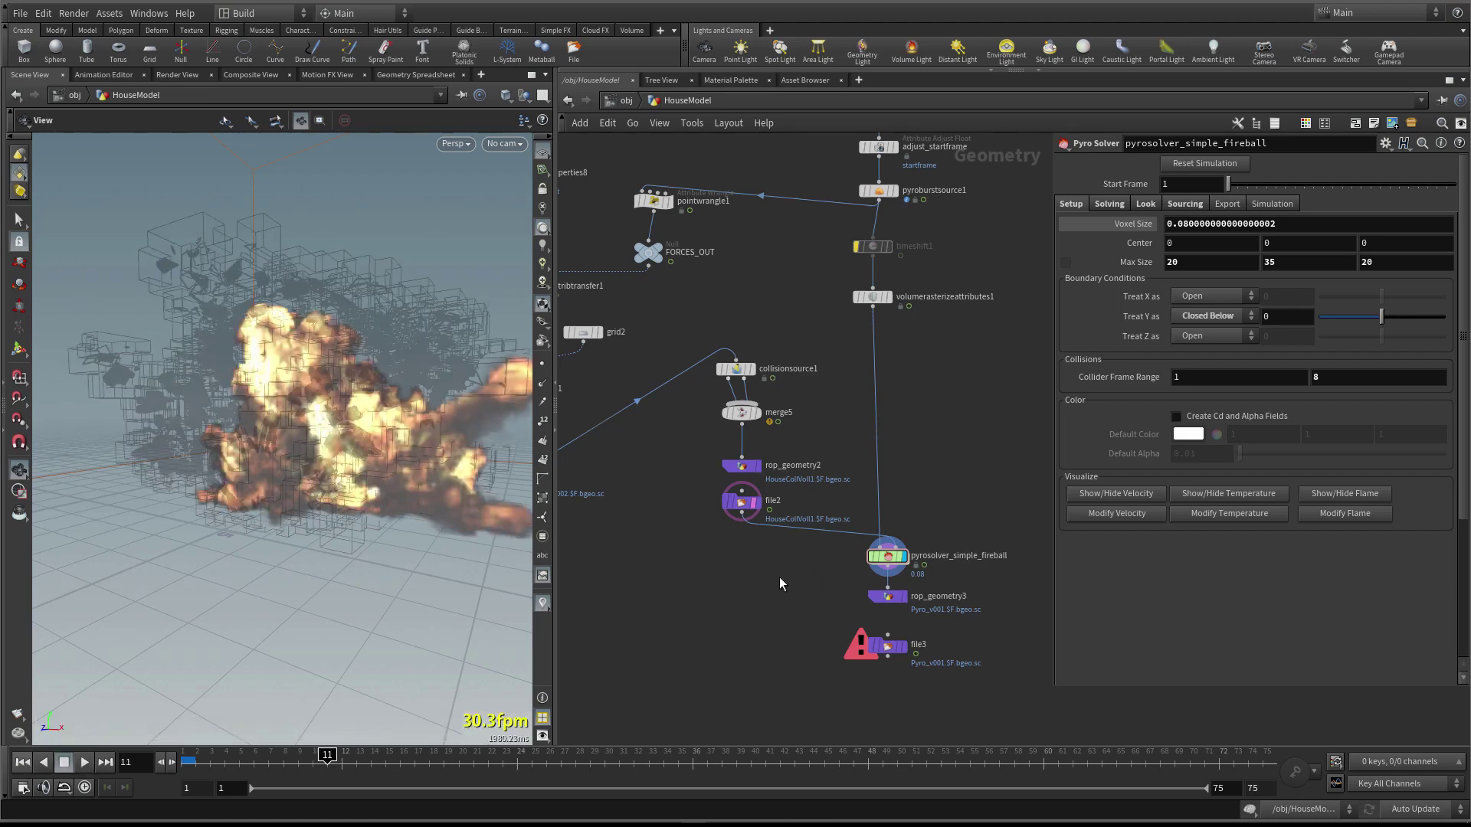
key("ctrl+Up")
scroll(770, 572, "down", 2)
middle_click_drag(770, 582, 747, 562)
scroll(765, 587, "up", 1)
scroll(765, 569, "up", 1)
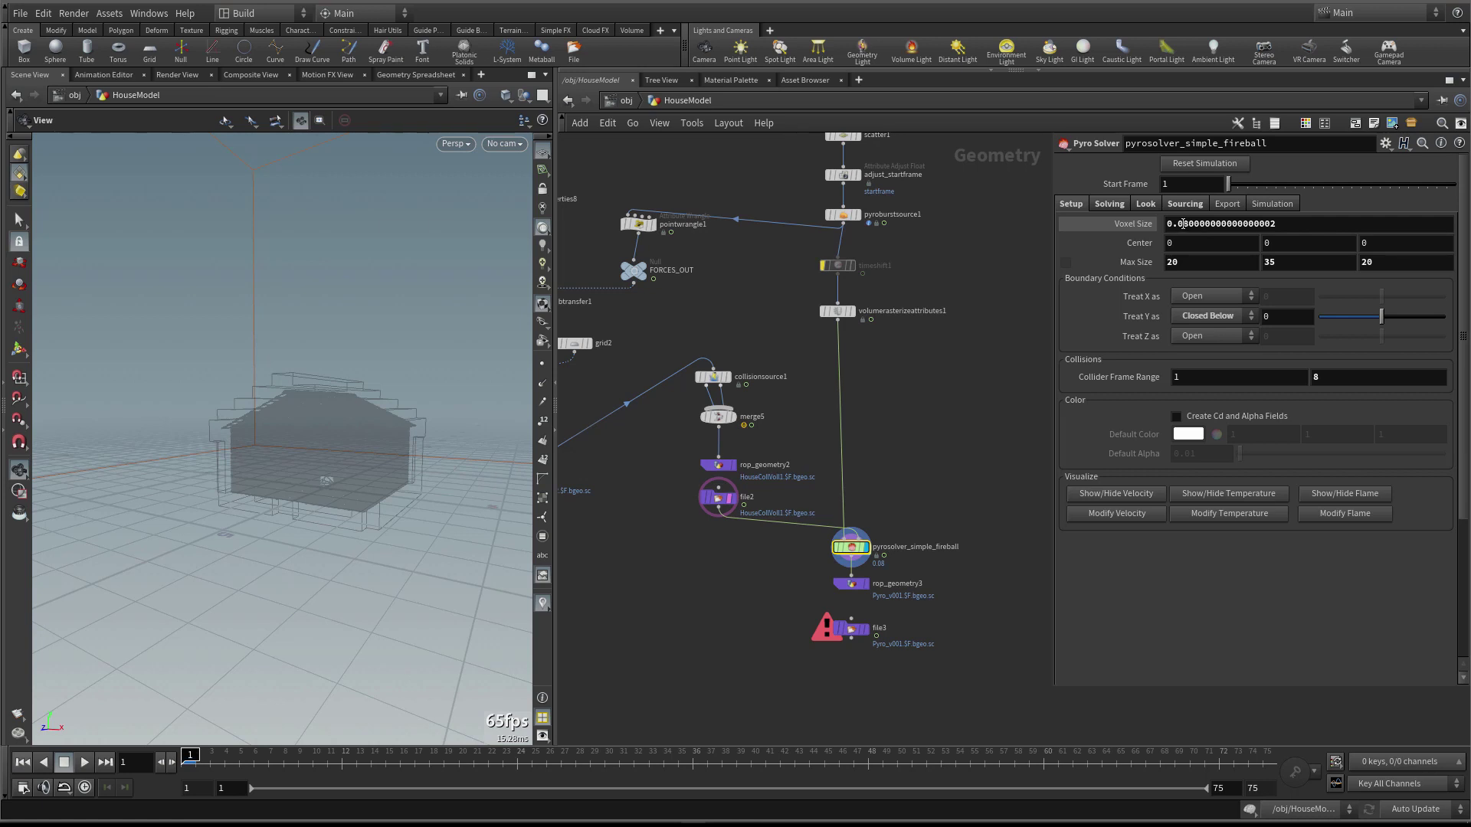
Set the voxel size of pyrosolver_simple_fireball to 0.05
left_click_drag(1184, 223, 1326, 238)
type("5")
key("Return")
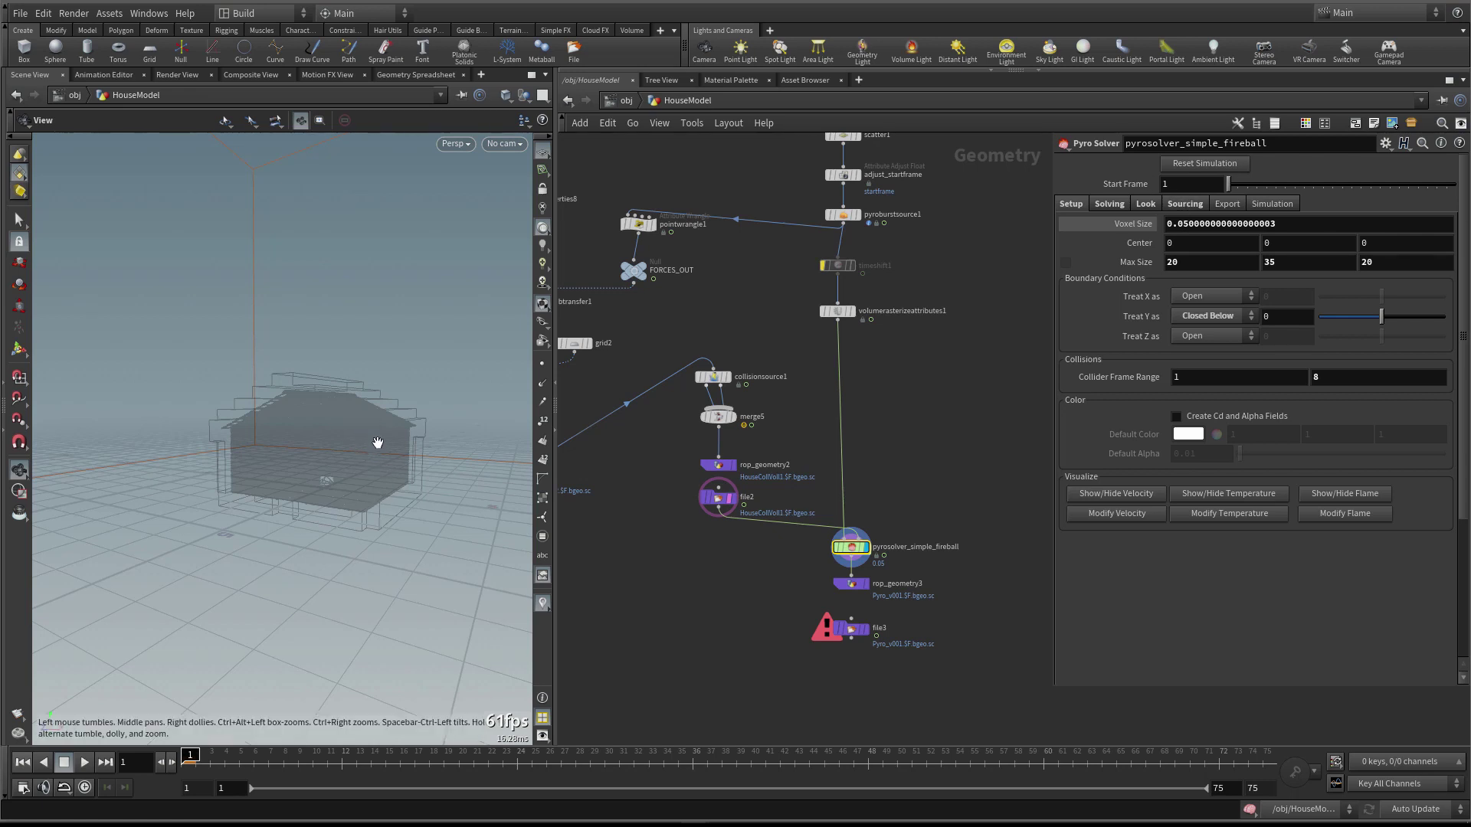
Turn off Minimal OpenCL Solve in the pyro solver's advanced solving settings and check its sparsity and resizing options
left_click(1189, 205)
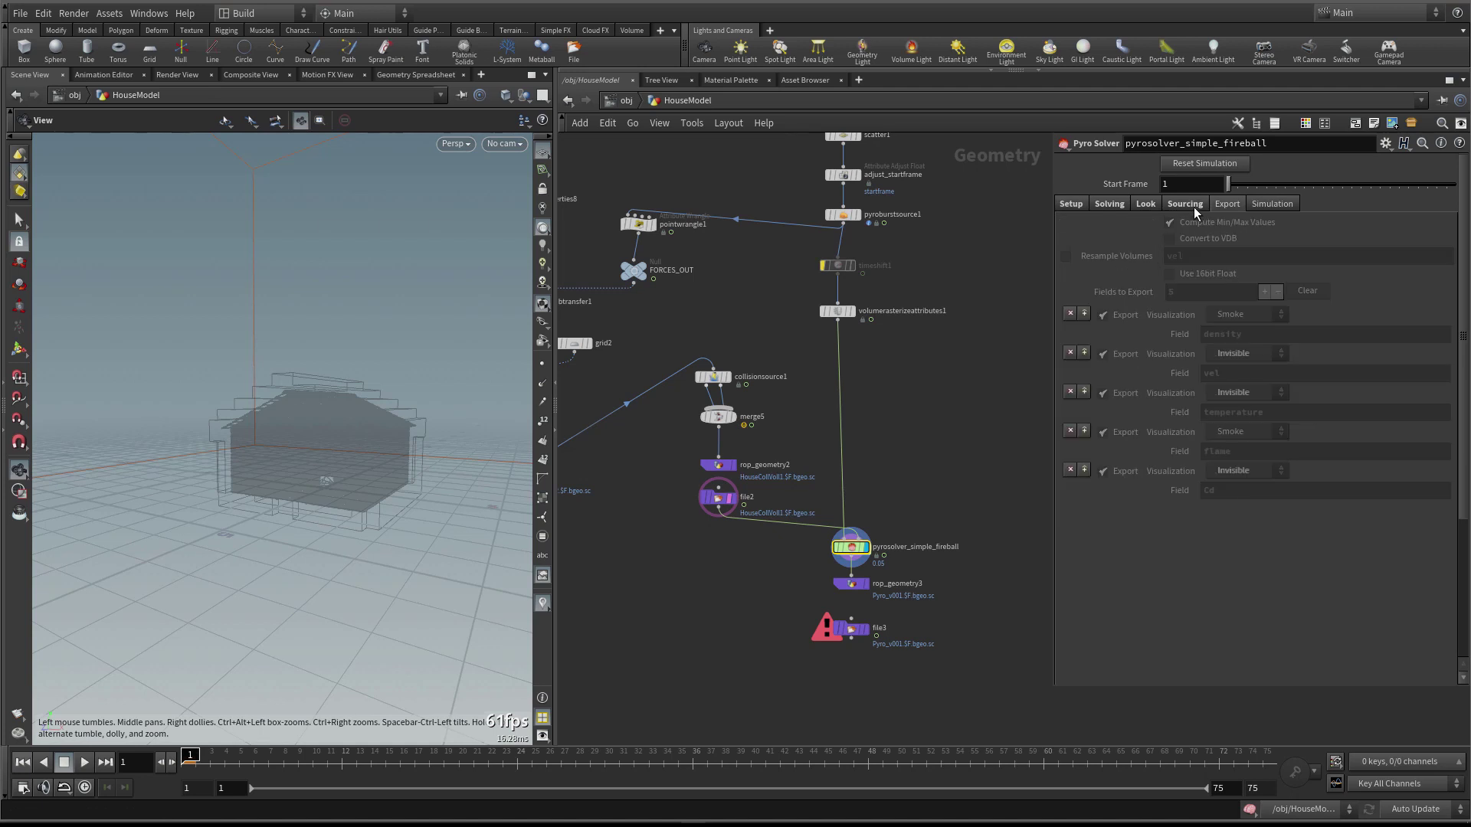
left_click(1147, 205)
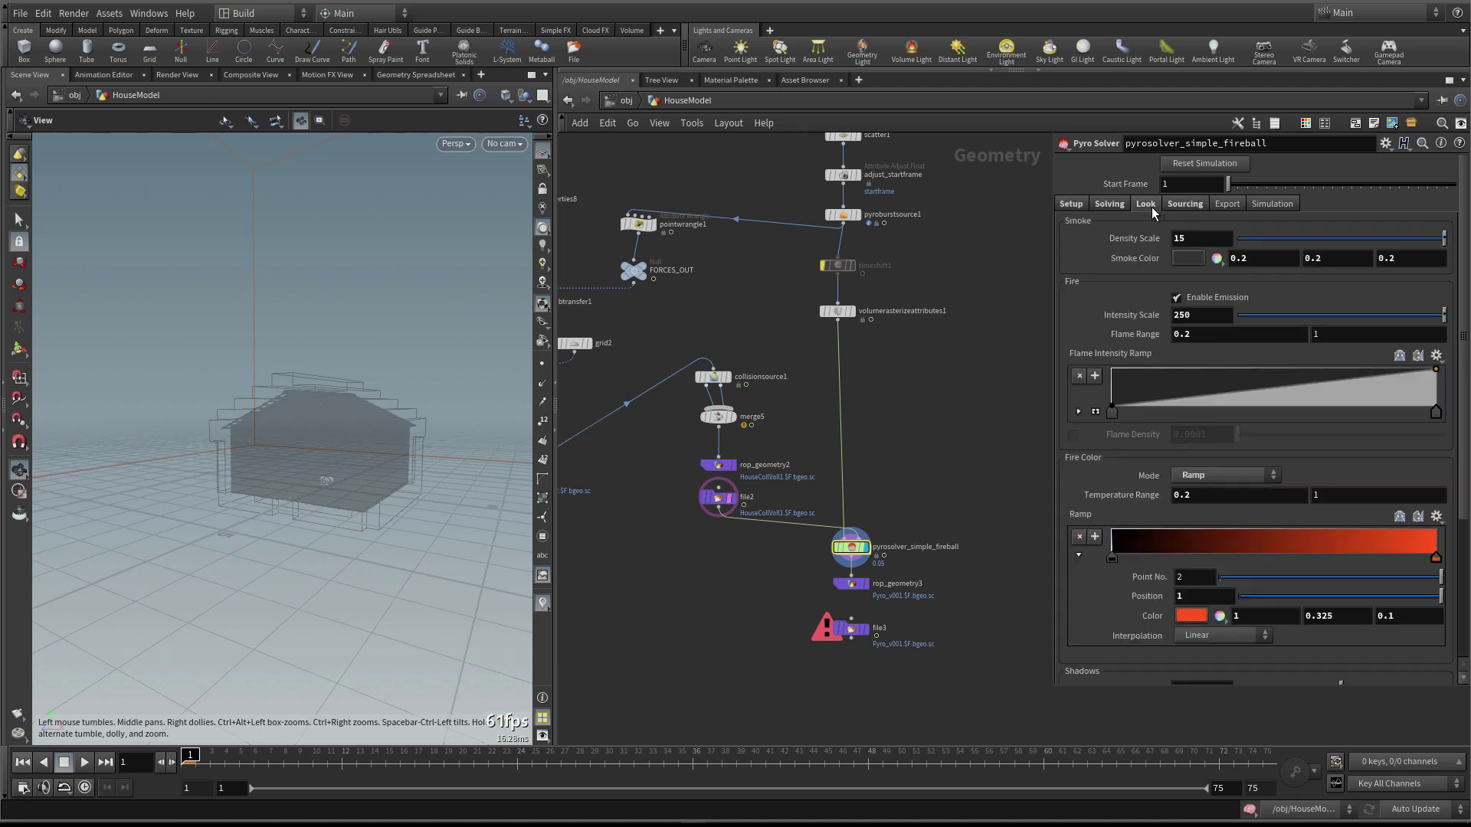
left_click(1120, 205)
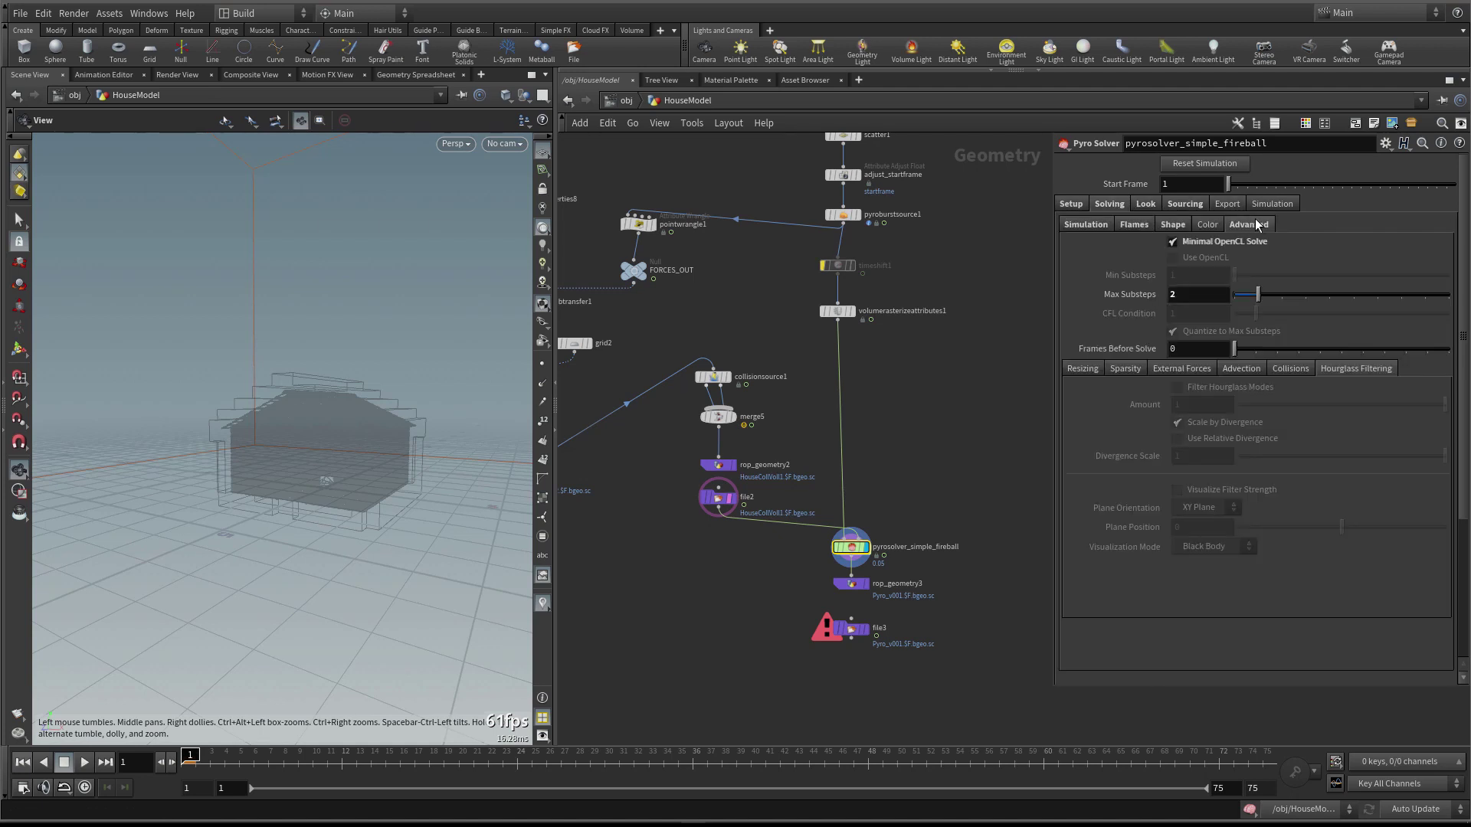
left_click(1185, 239)
left_click(1115, 366)
left_click(1082, 368)
Set the pyro solver's Advection-Reflection to Single-Project
left_click(1078, 227)
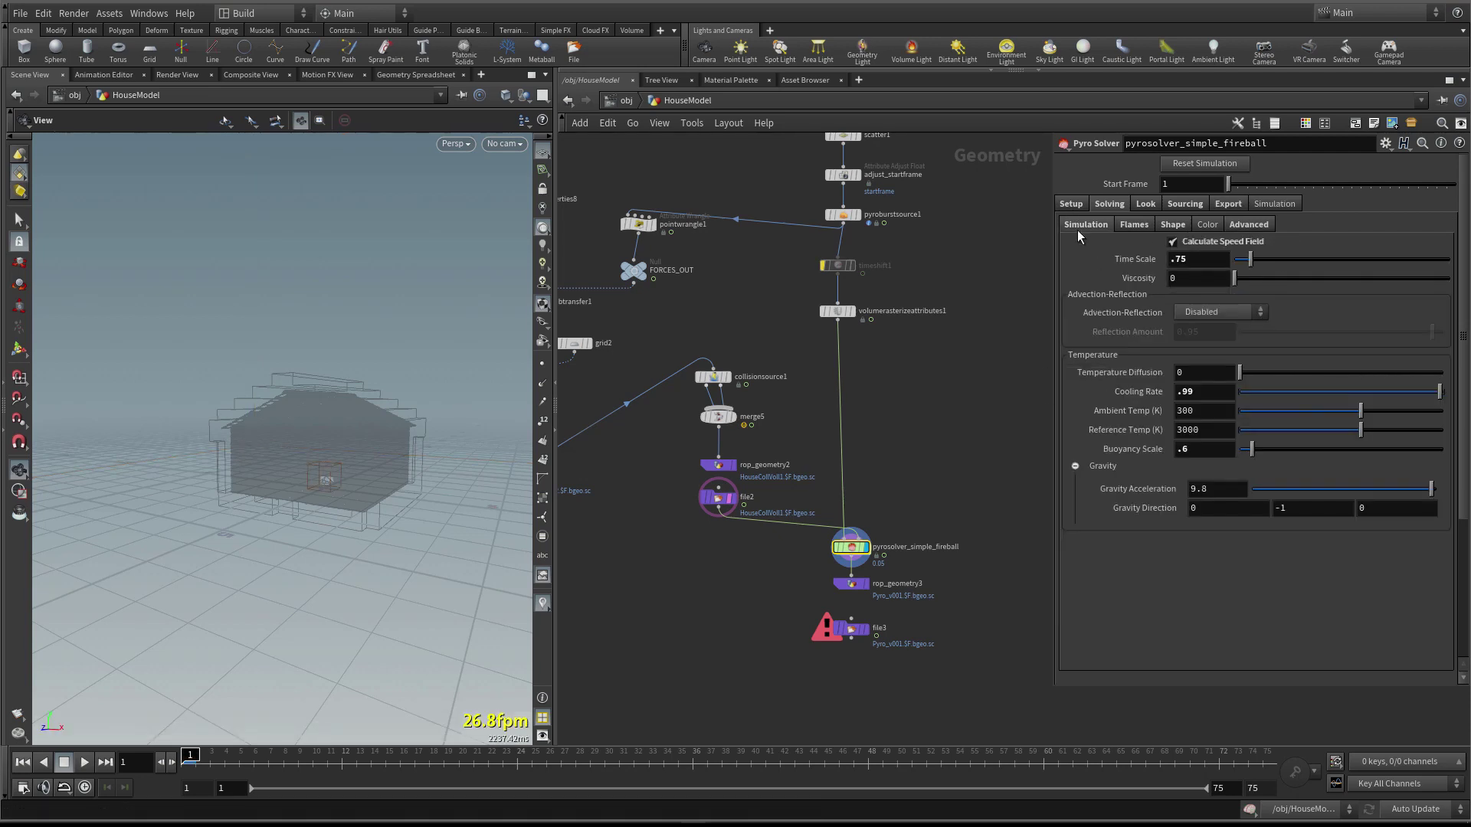
left_click(1189, 311)
left_click(1203, 336)
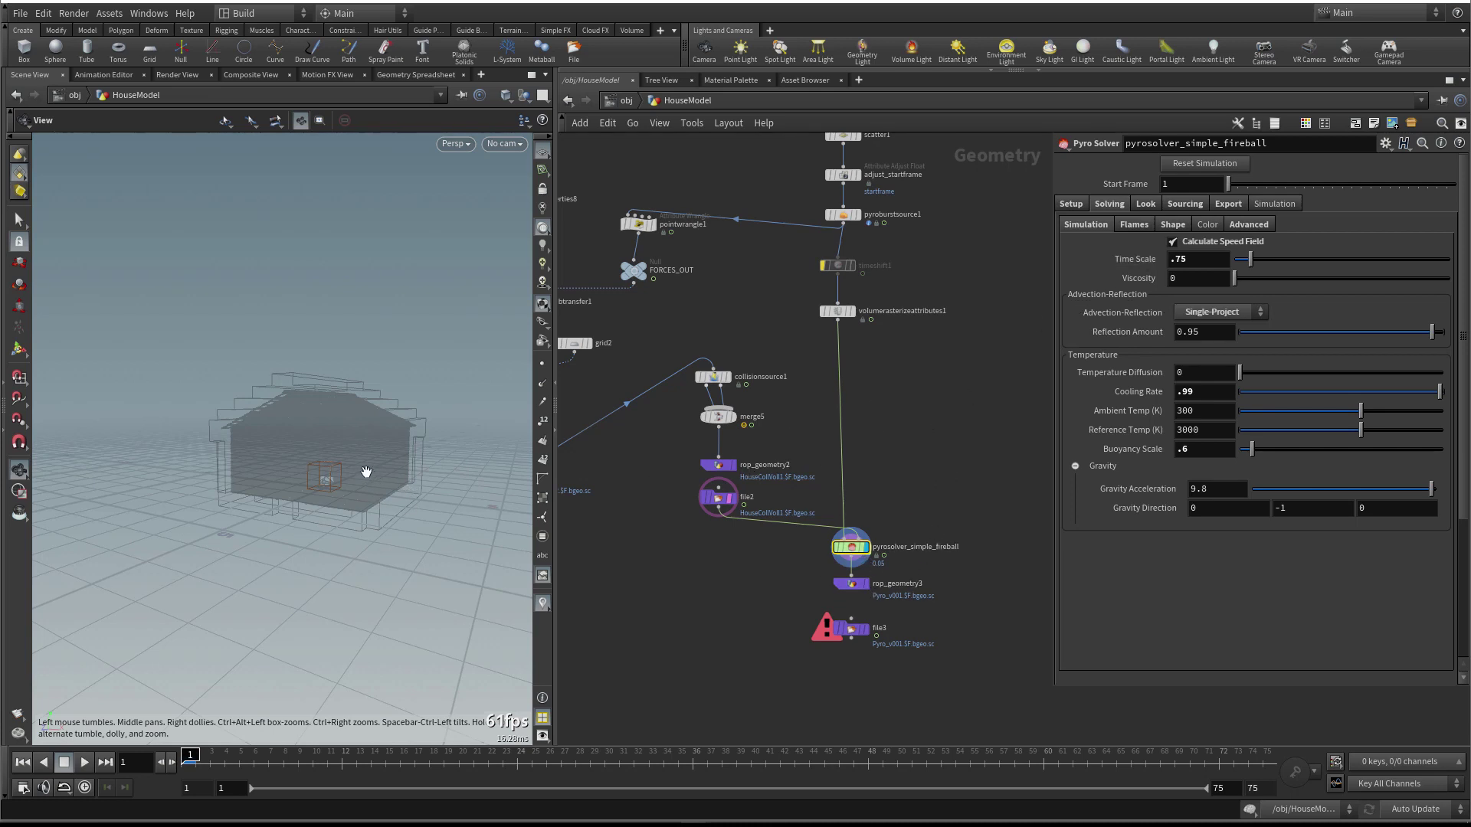
Save the scene and move file3 and volumerasterizeattributes1 slightly down in the network for clearer spacing
right_click_drag(370, 470, 408, 463)
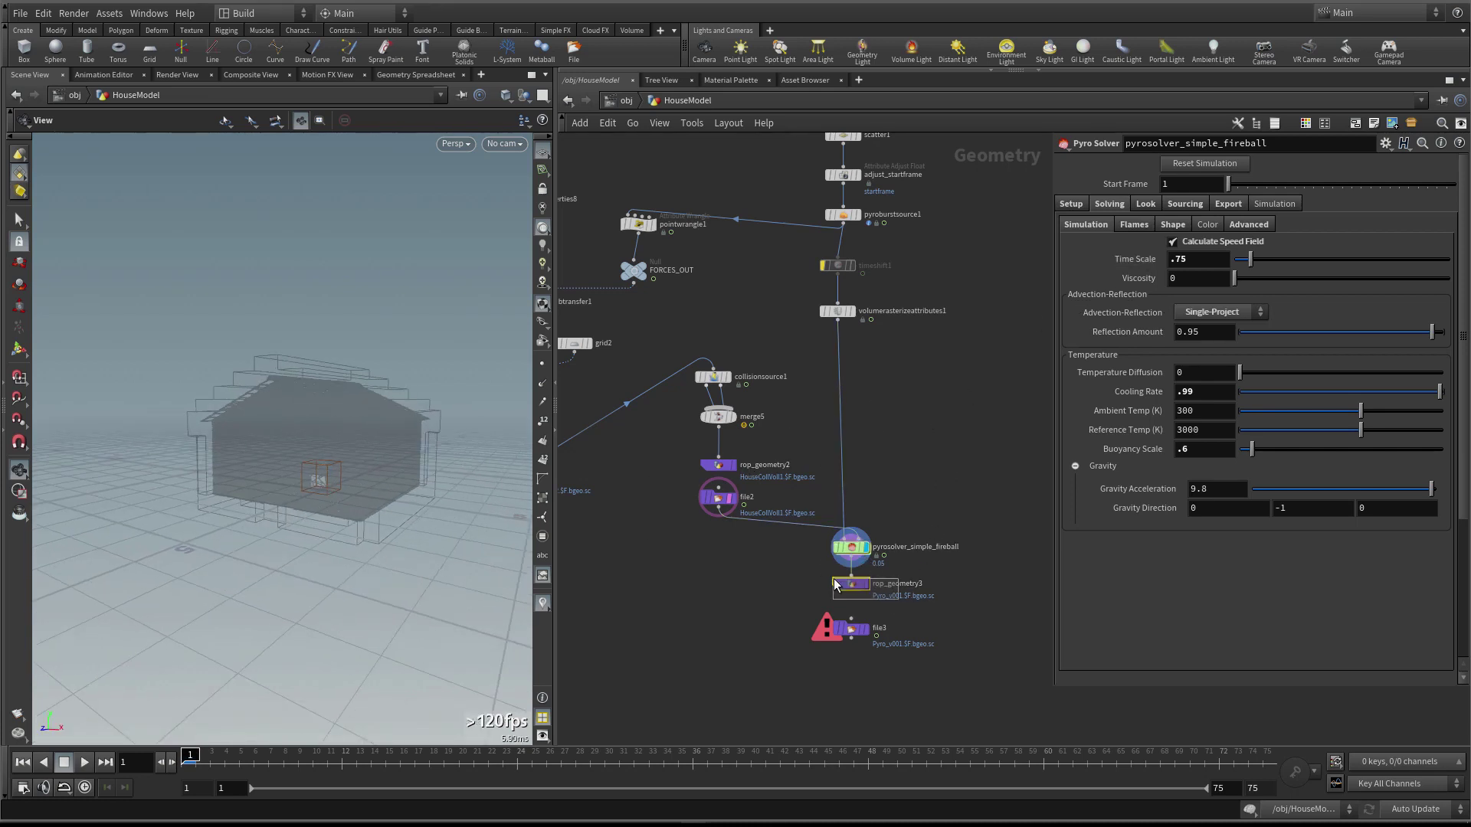
left_click(837, 584)
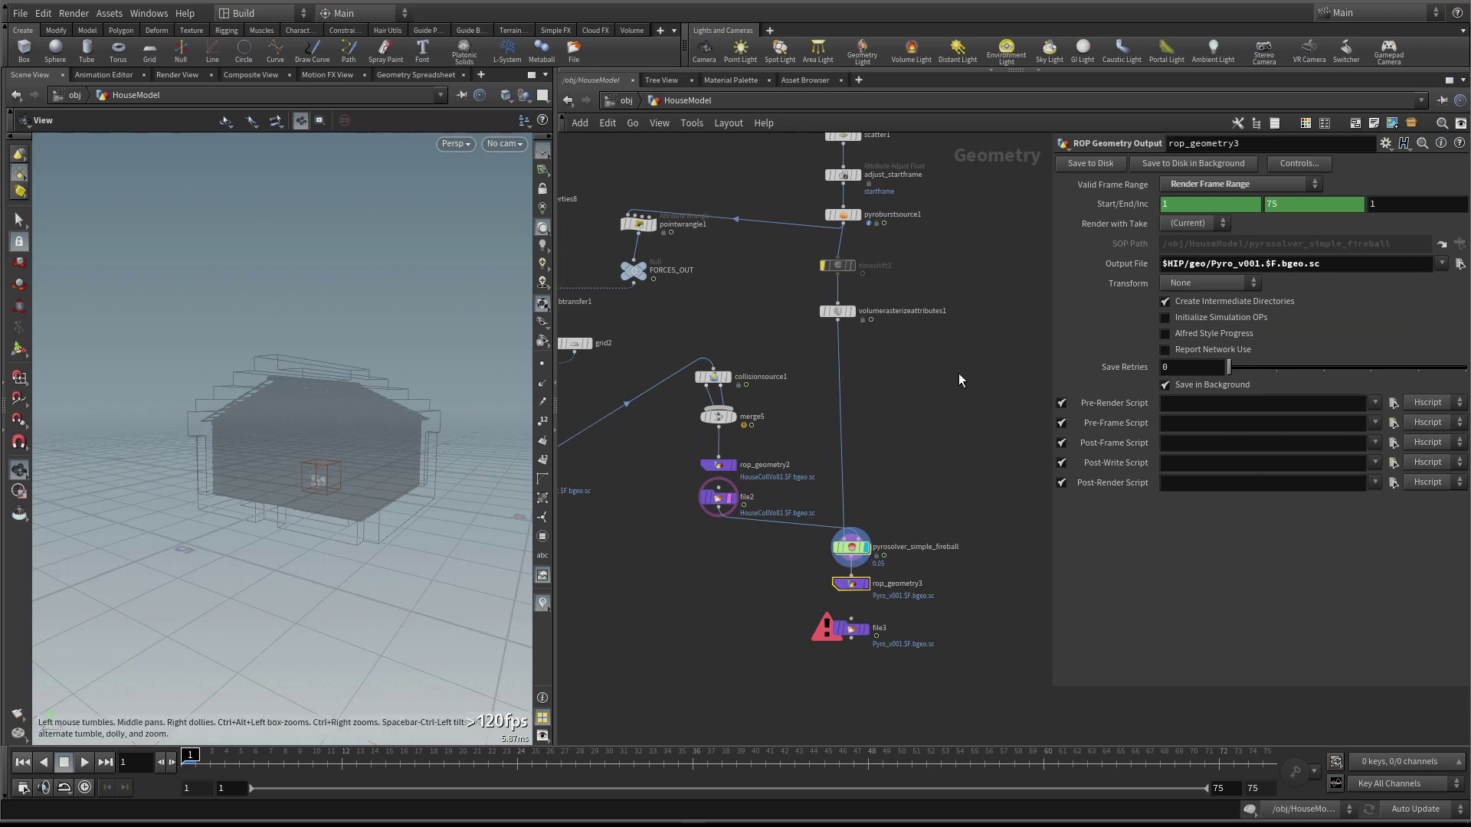
key("ctrl+s")
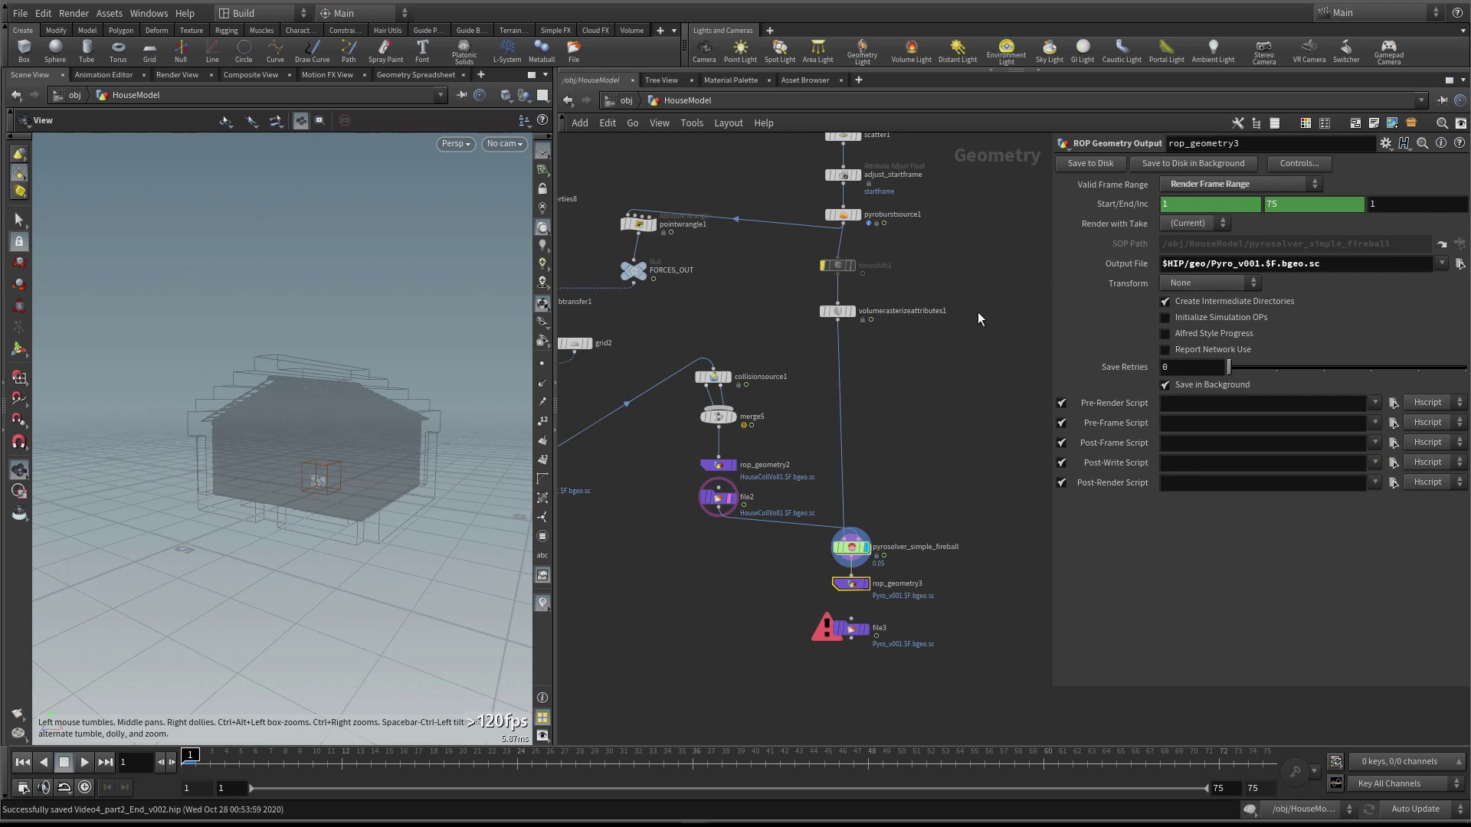
middle_click_drag(872, 585, 877, 568)
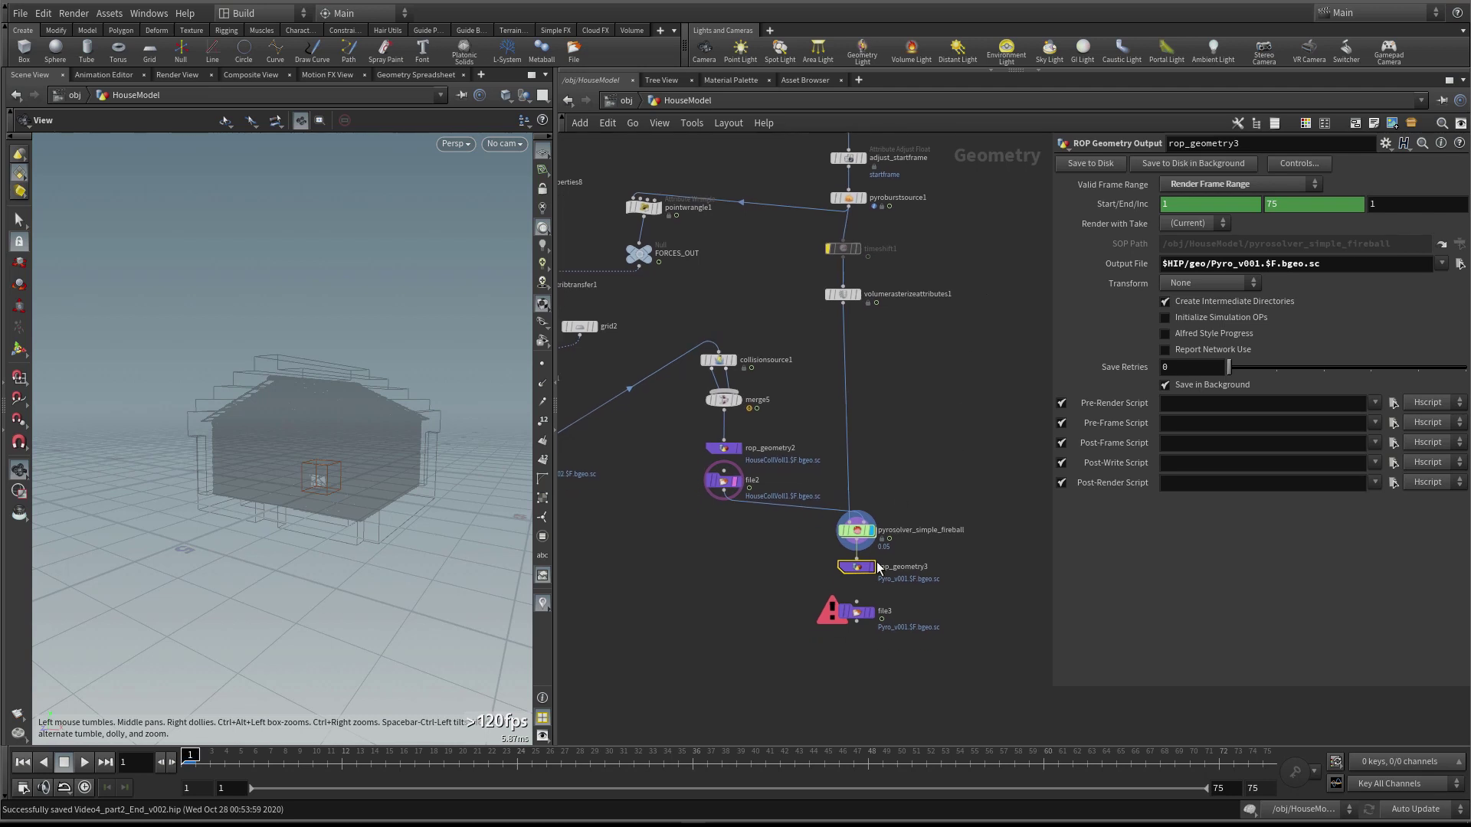
left_click_drag(854, 618, 853, 630)
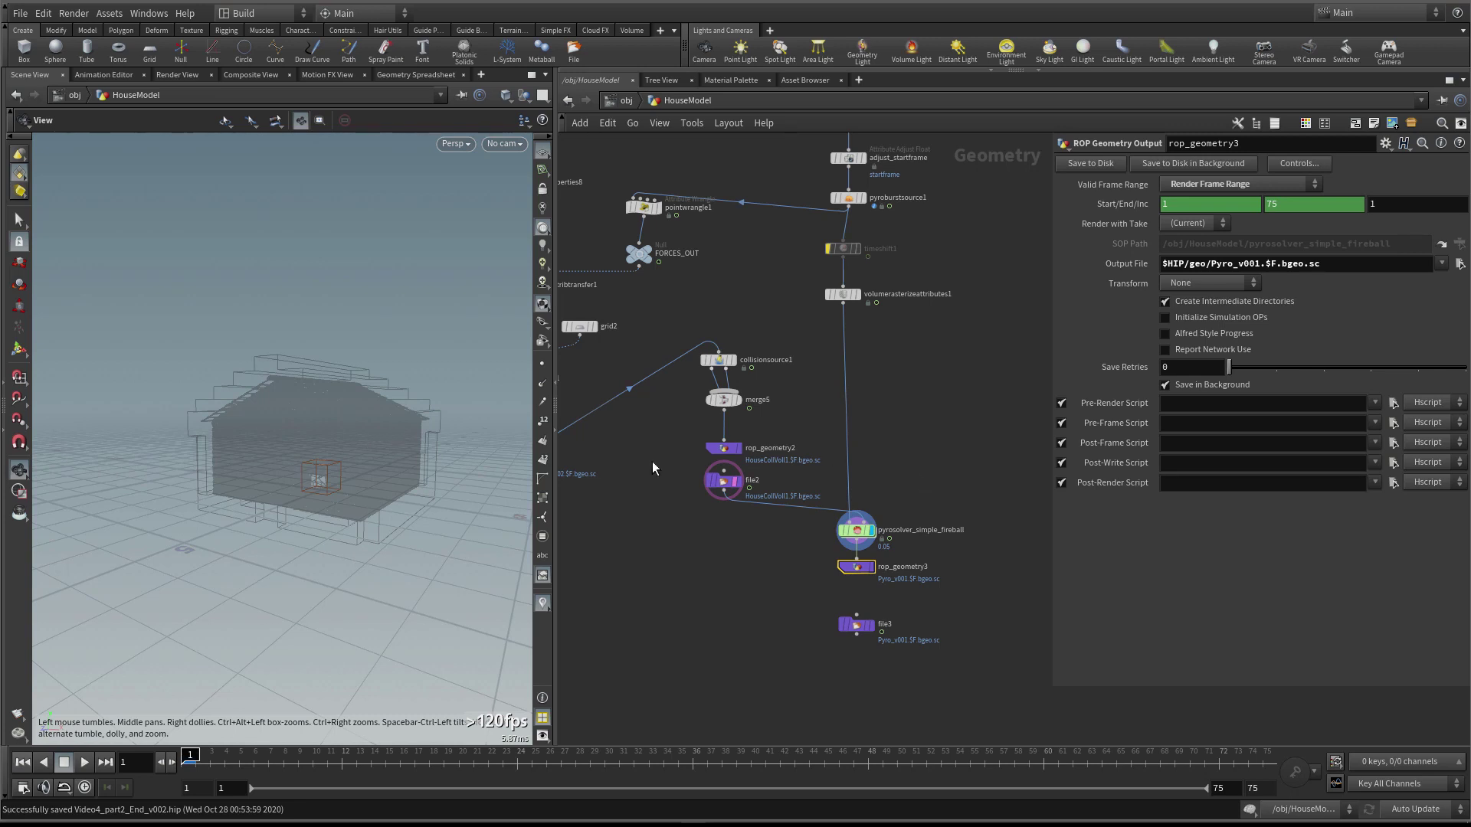
left_click_drag(851, 296, 852, 311)
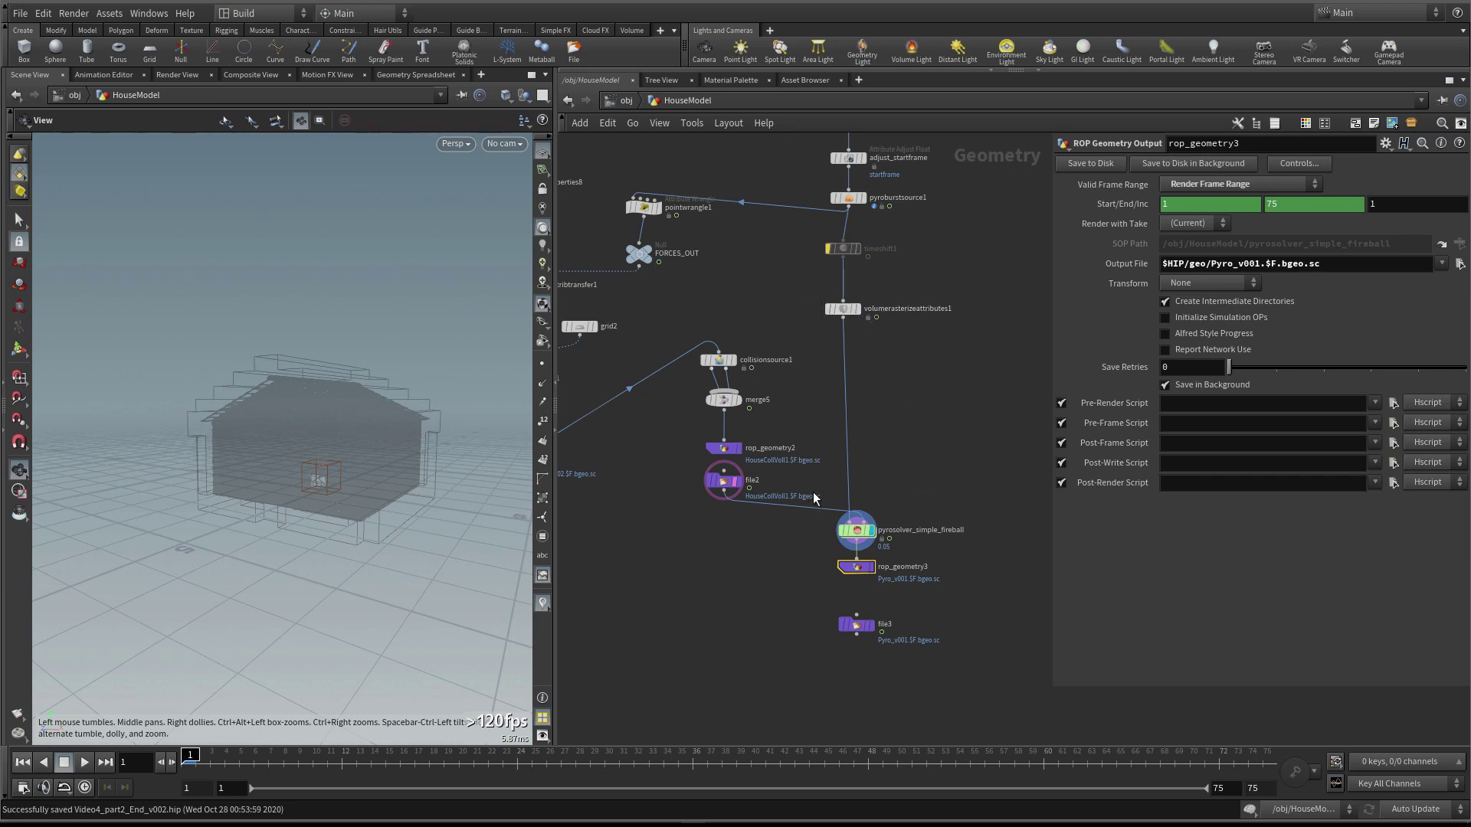
Review the pyro solver's setup settings and write rop_geometry3's fireball cache to disk for frames 1 to 75
left_click(864, 535)
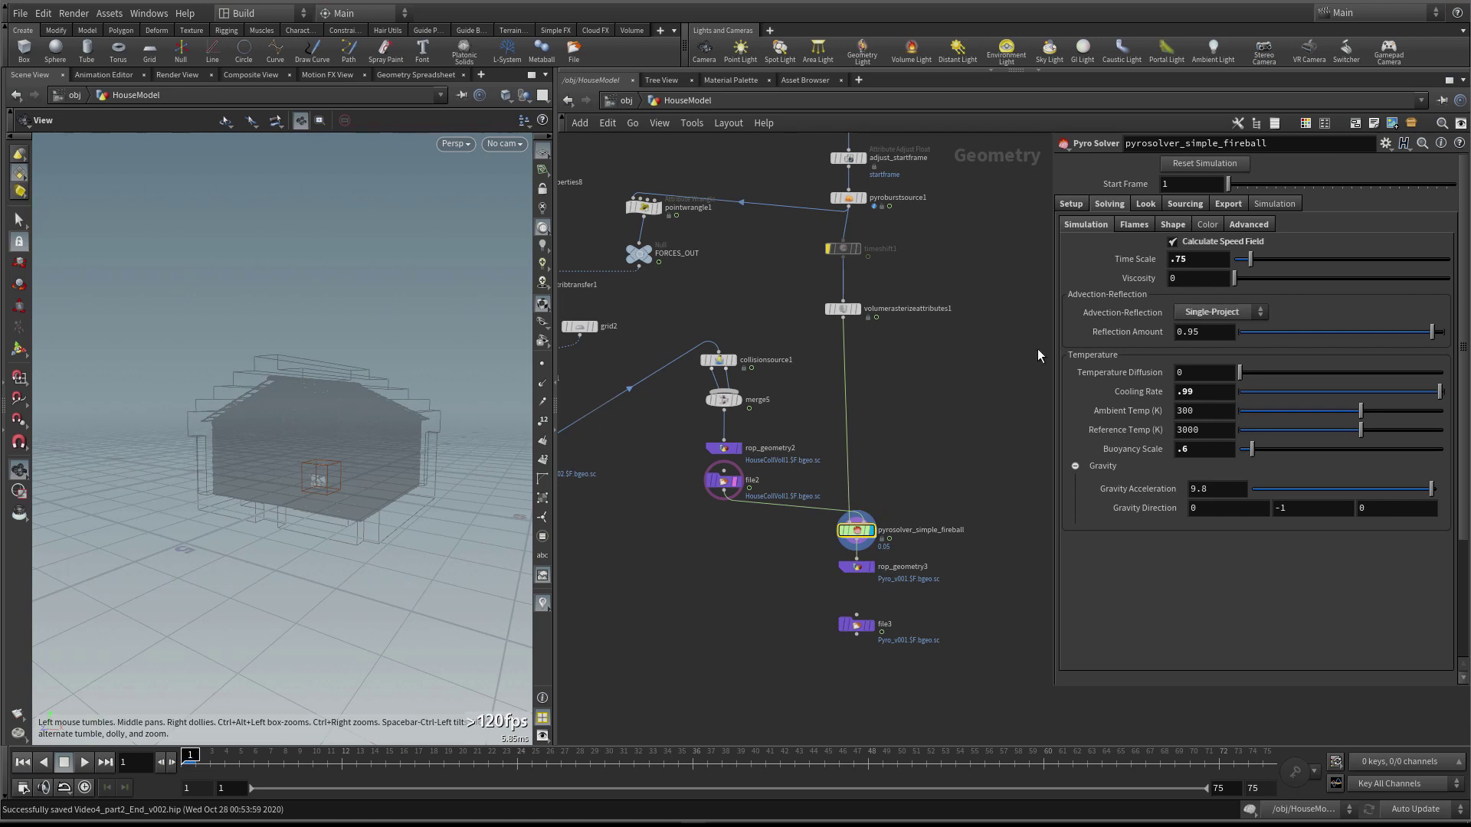
left_click(1074, 205)
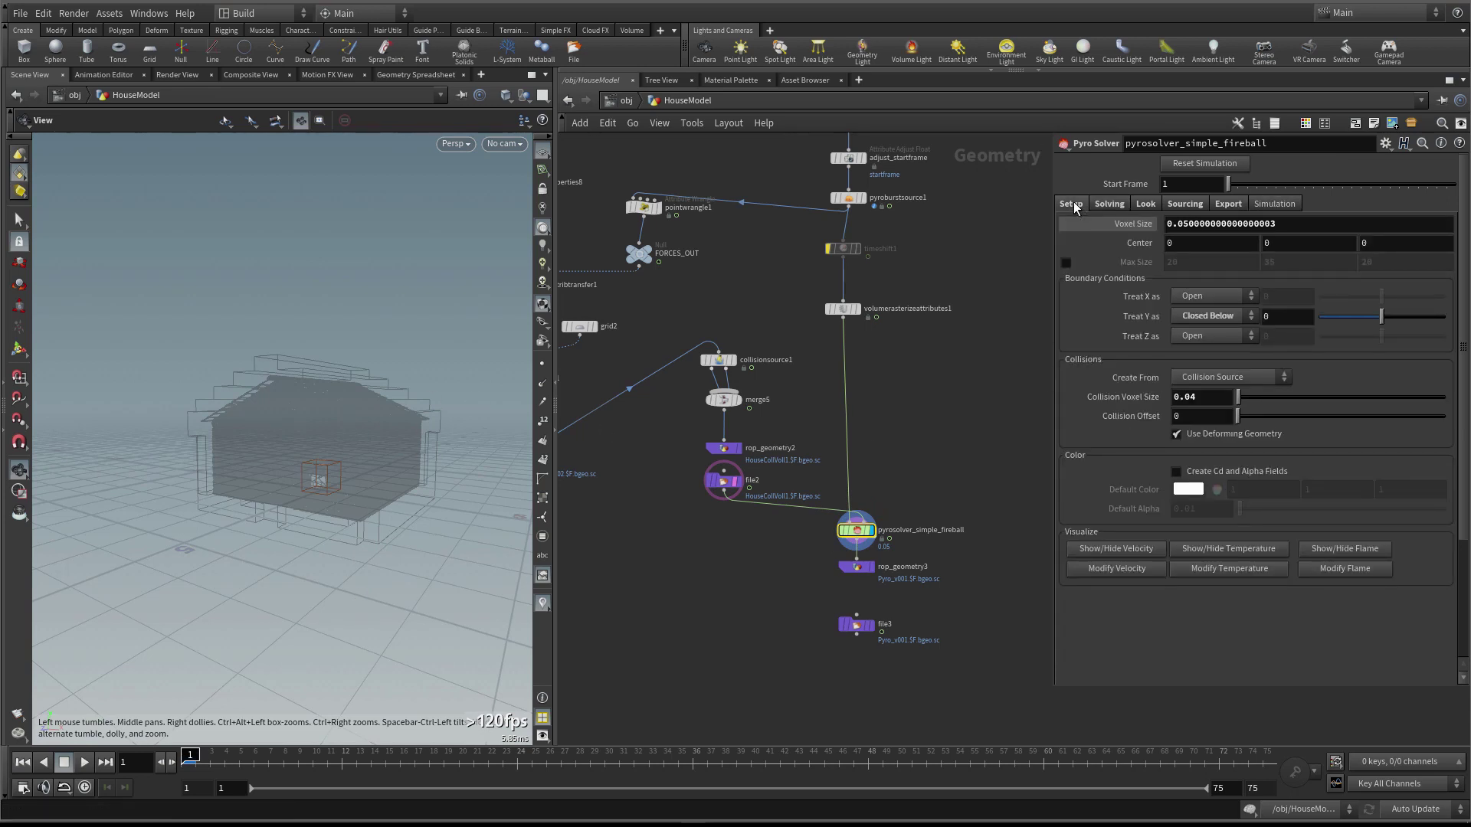
middle_click_drag(891, 369, 896, 379)
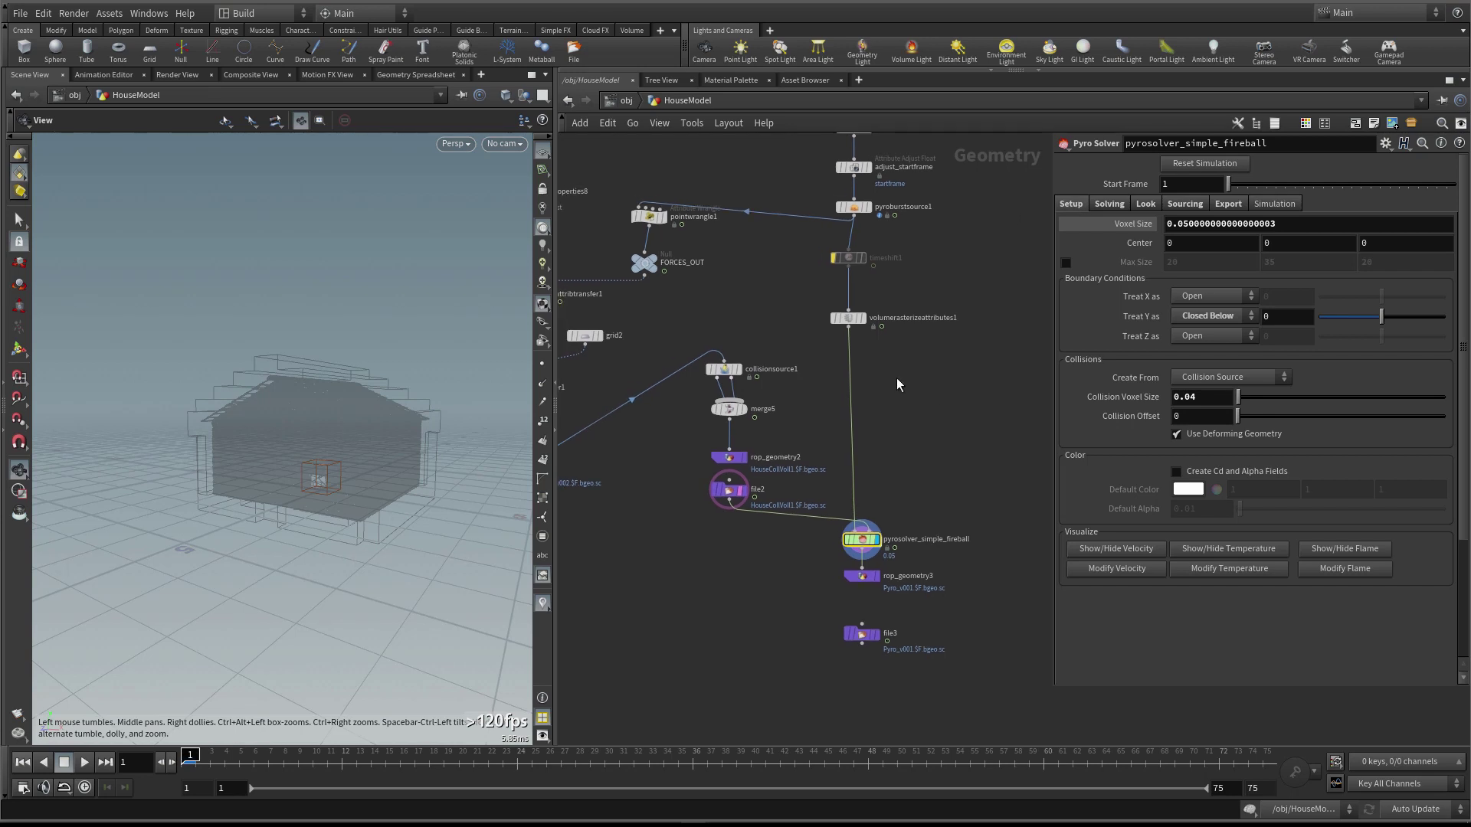
mouse_move(434, 385)
left_mouse_down()
mouse_move(421, 406)
mouse_move(459, 380)
left_mouse_up()
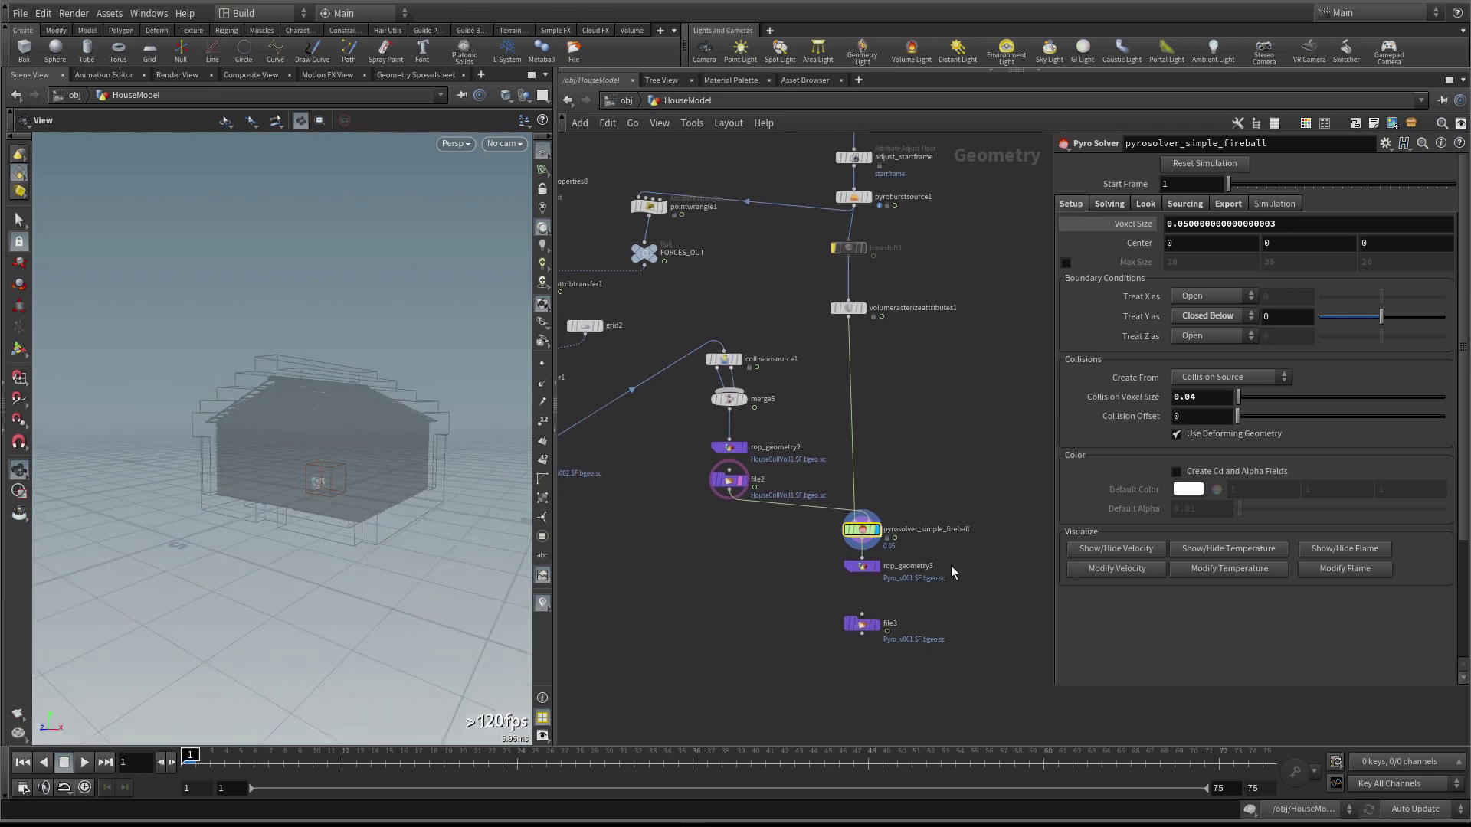
left_click(862, 566)
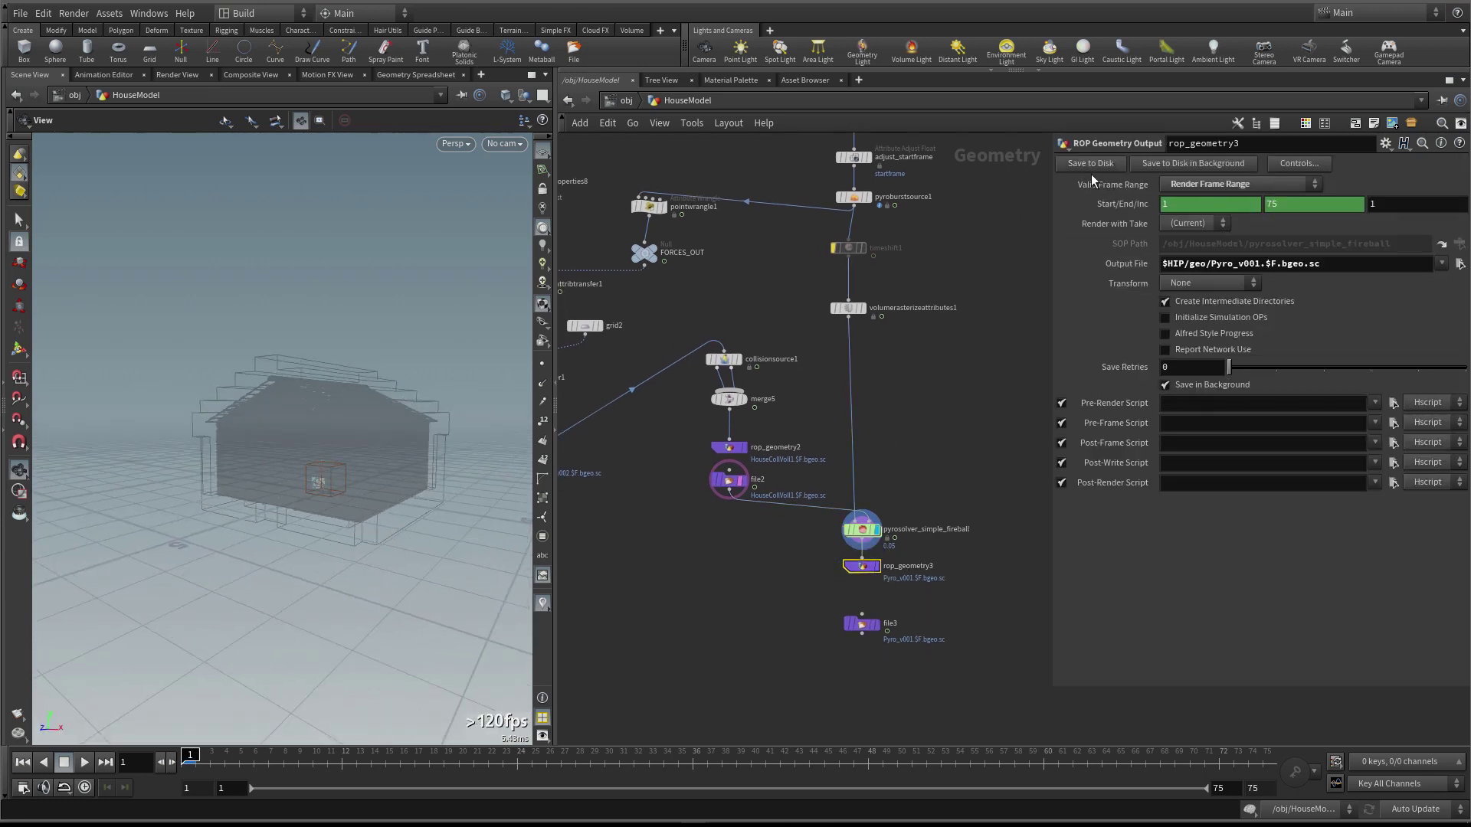
left_click(1082, 167)
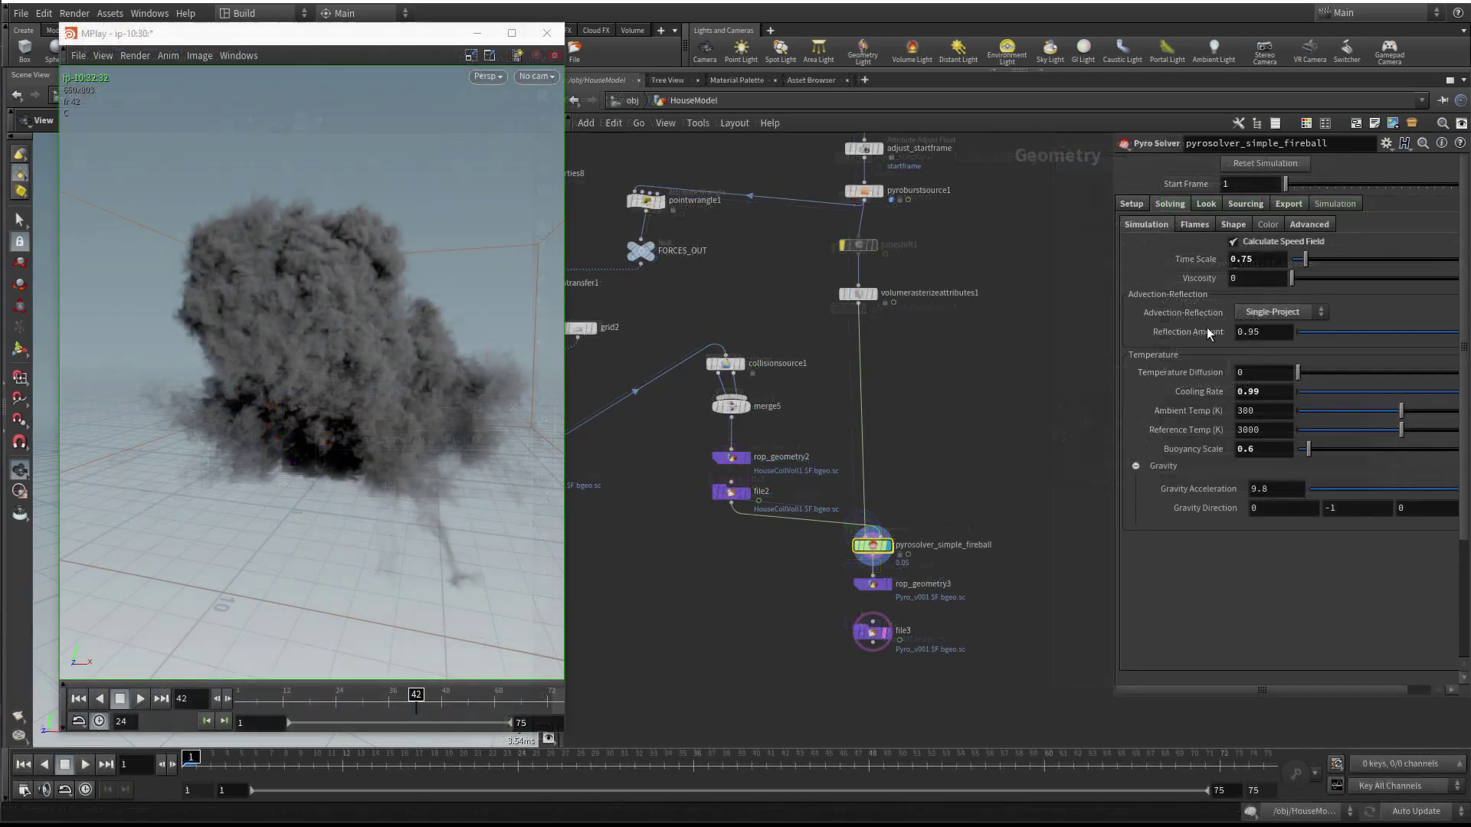
Play the fireball flipbook in MPlay, scrub it to frame 39, and close the player
left_click_drag(341, 703, 203, 698)
left_click(139, 699)
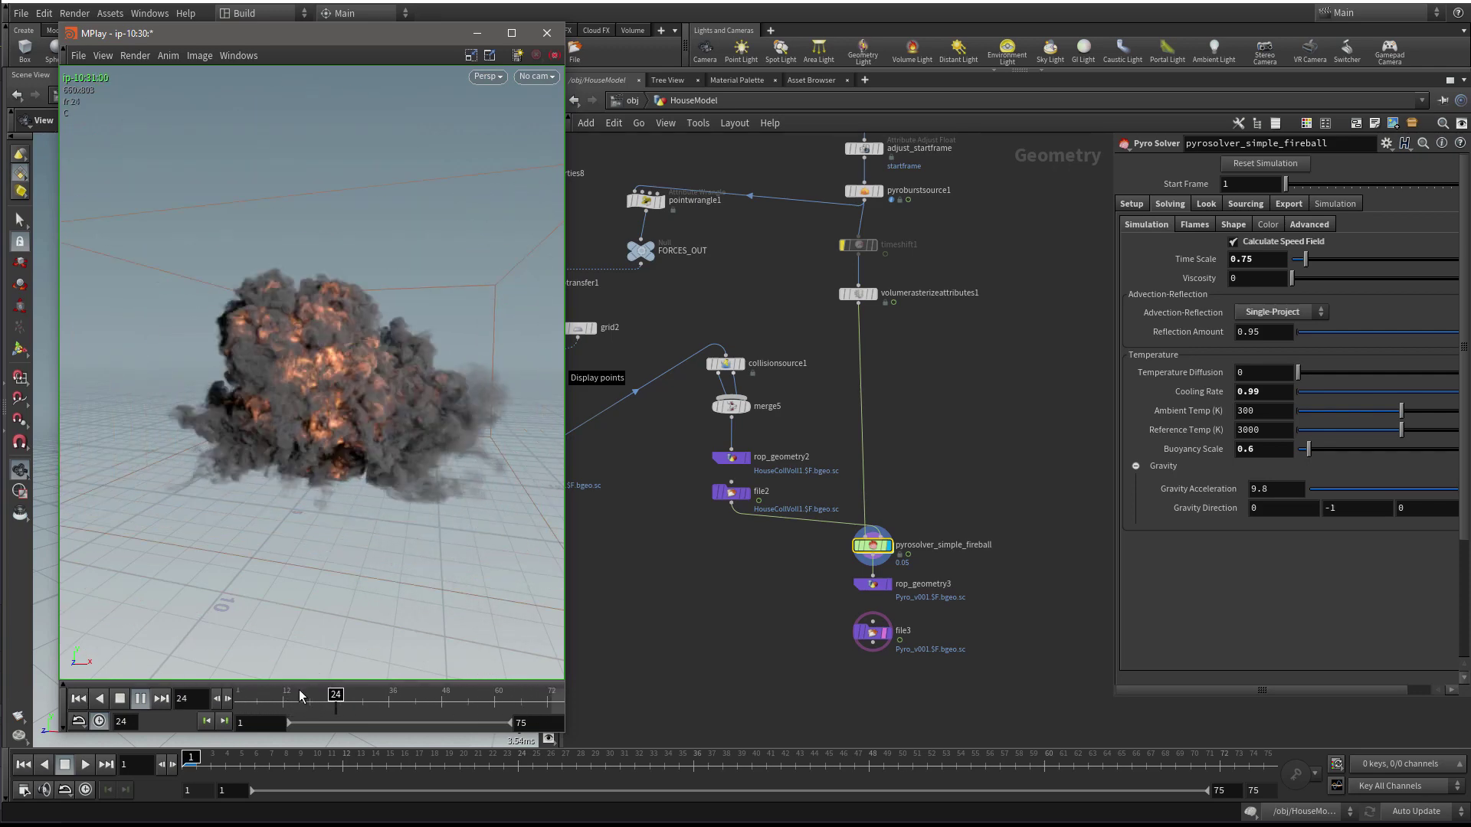
left_click(119, 698)
left_click_drag(244, 698, 400, 701)
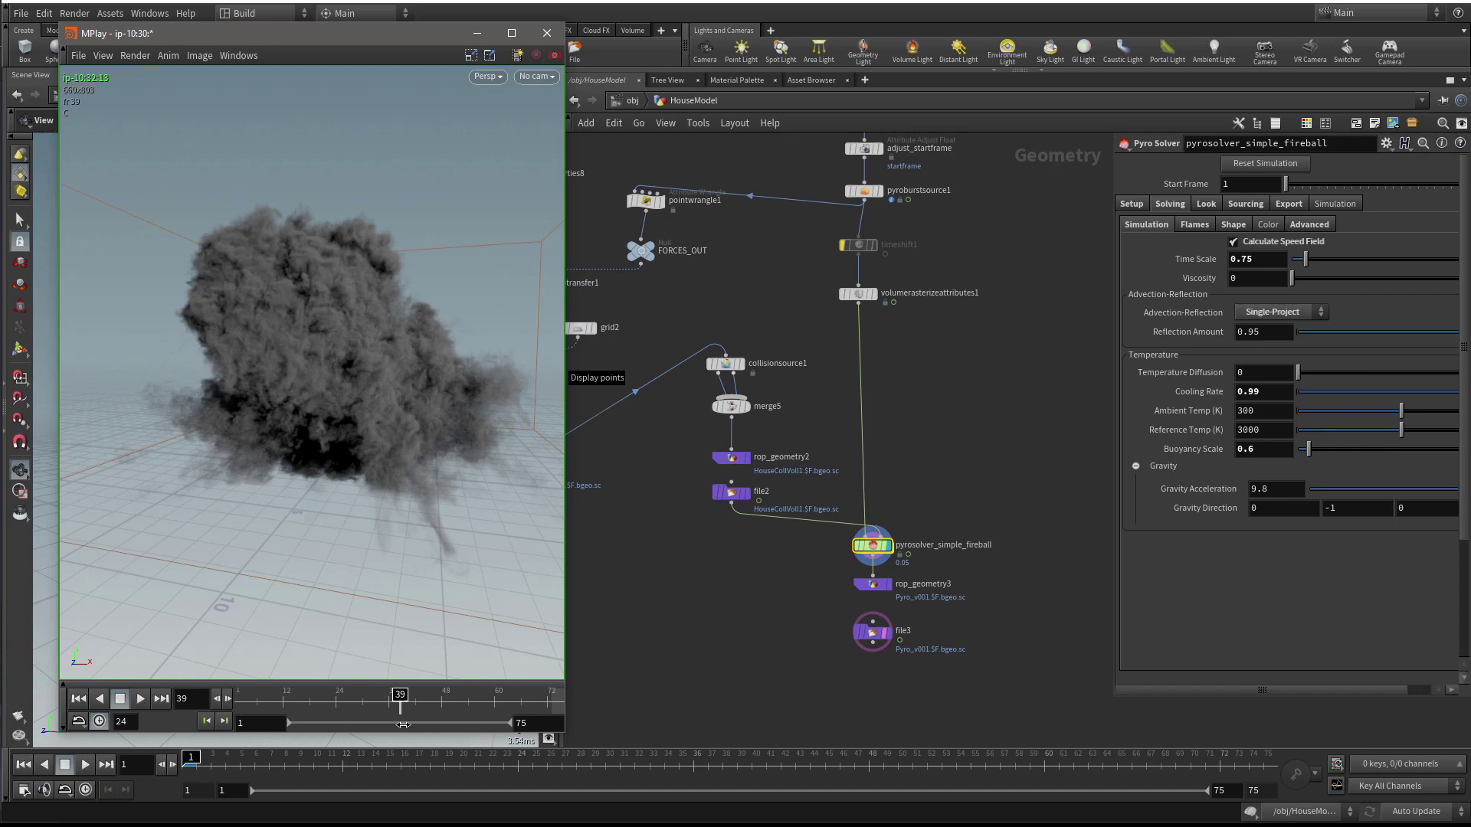
left_click(546, 33)
Turn Minimal OpenCL Solve back on for pyrosolver_simple_fireball and bring up its setup settings
middle_click_drag(955, 380, 912, 363)
scroll(907, 365, "up", 1)
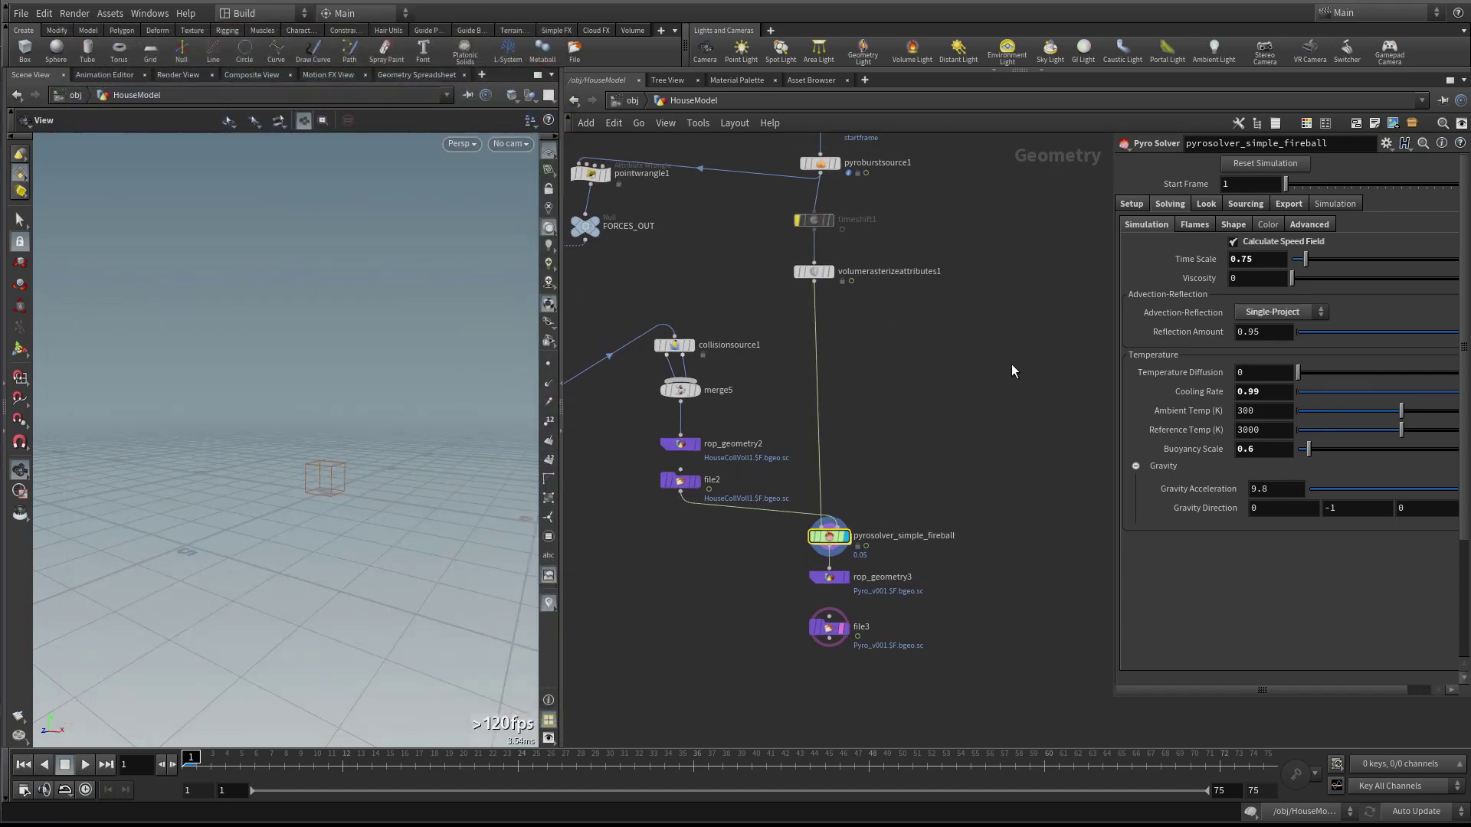
left_click_drag(1113, 327, 1059, 314)
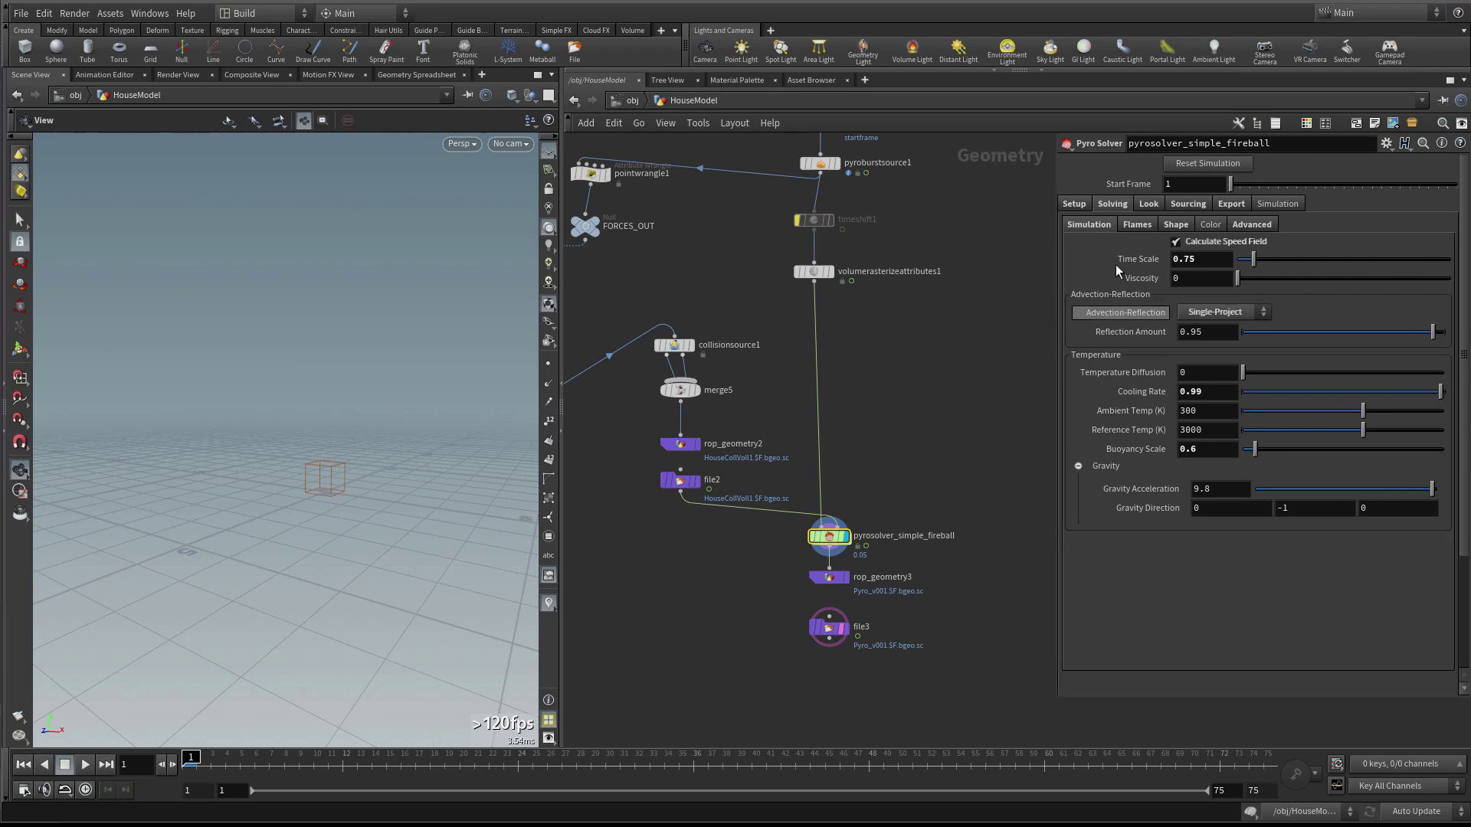
left_click(1148, 204)
left_click(1112, 203)
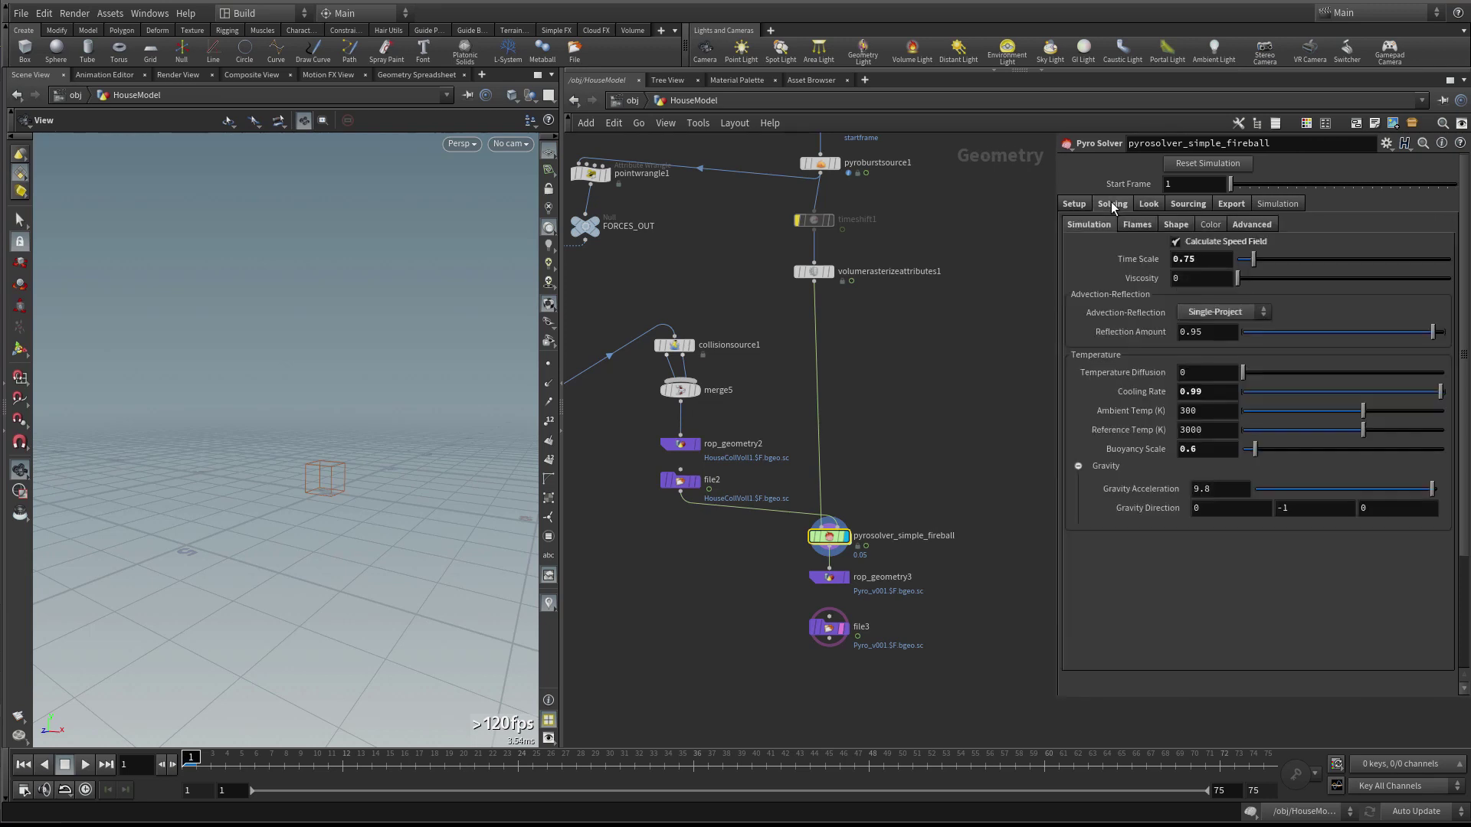
left_click(1250, 224)
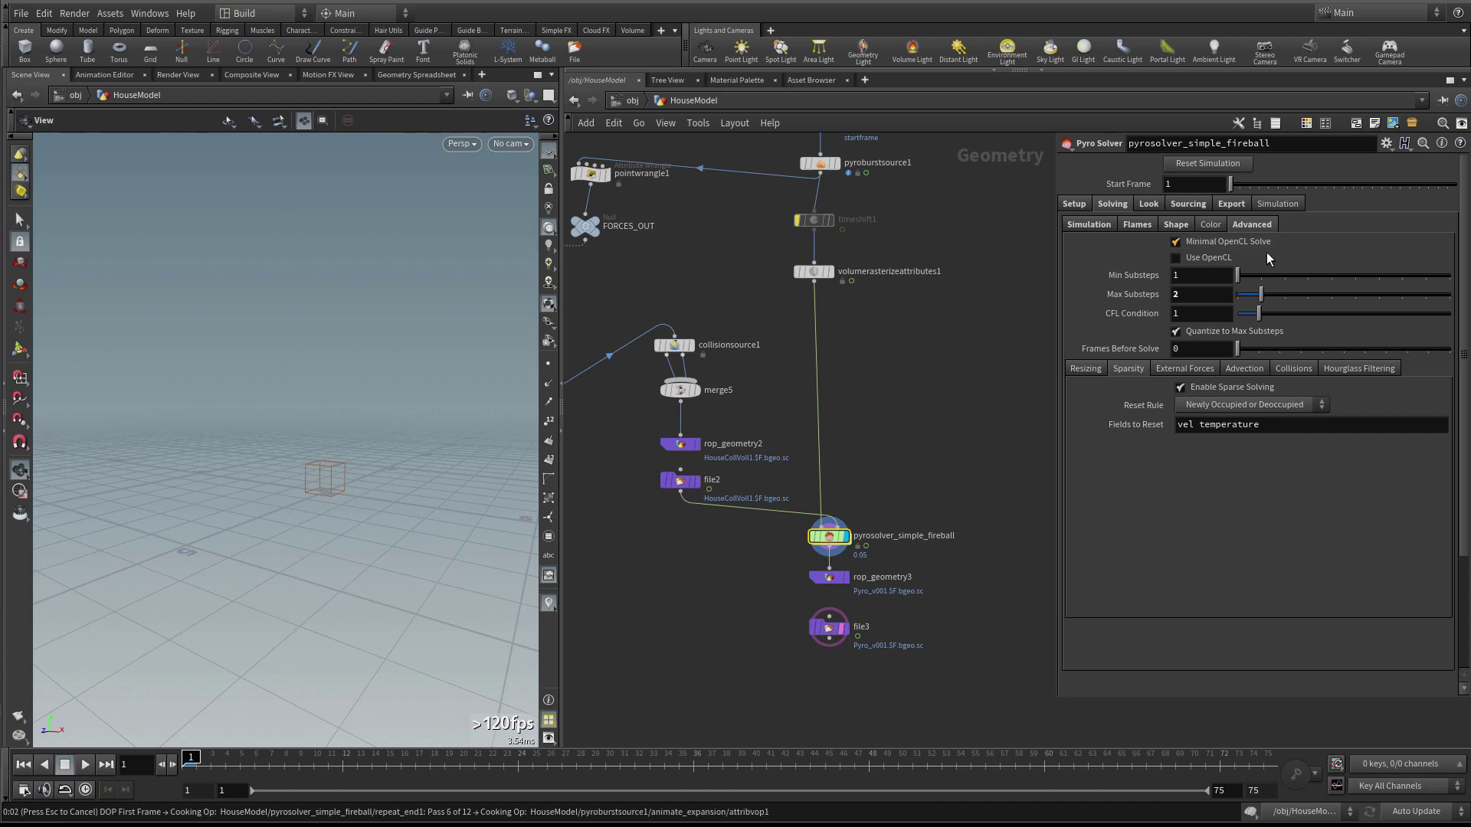
left_click(1073, 203)
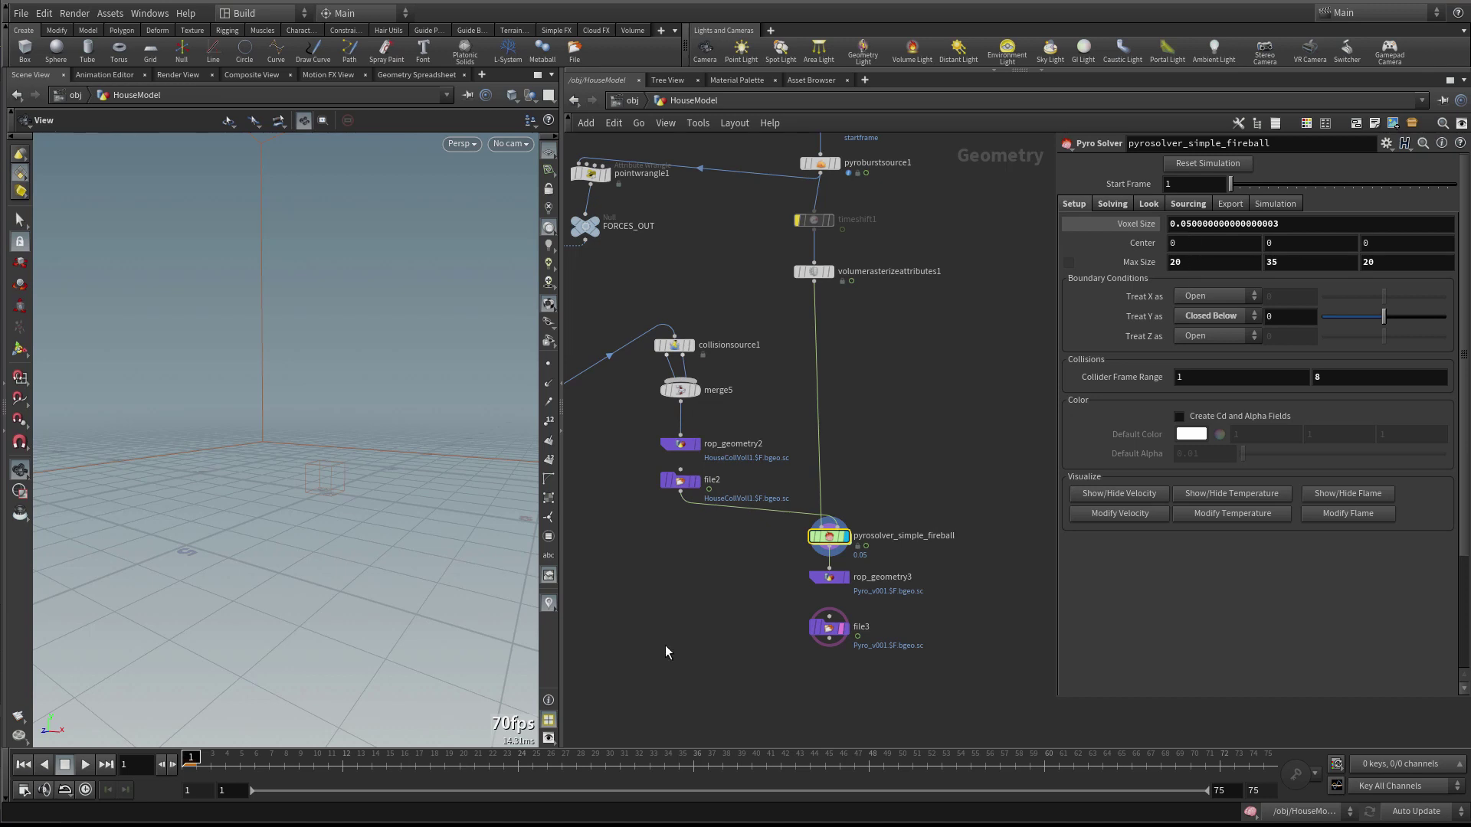
middle_click_drag(763, 631, 767, 610)
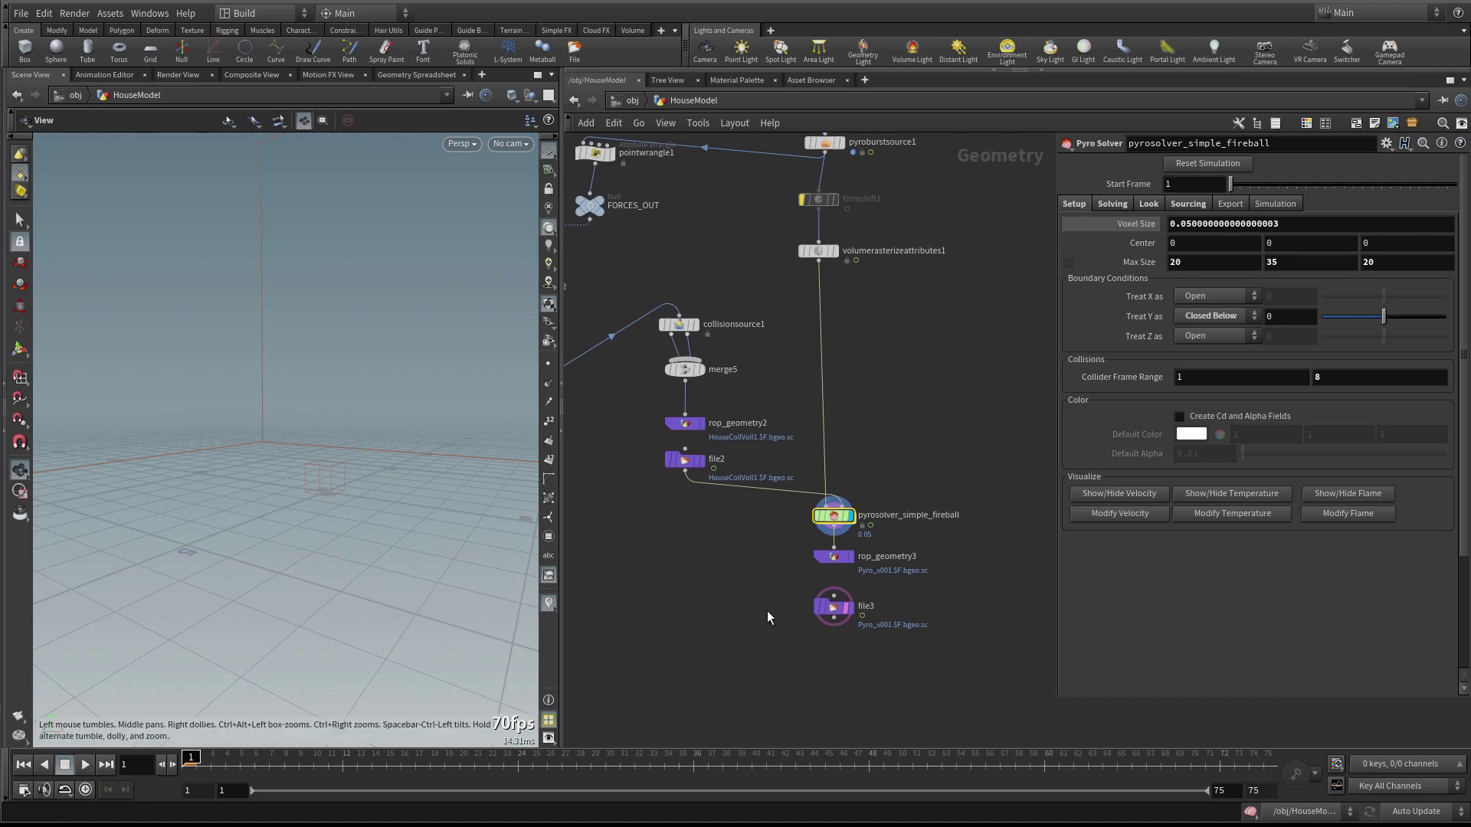
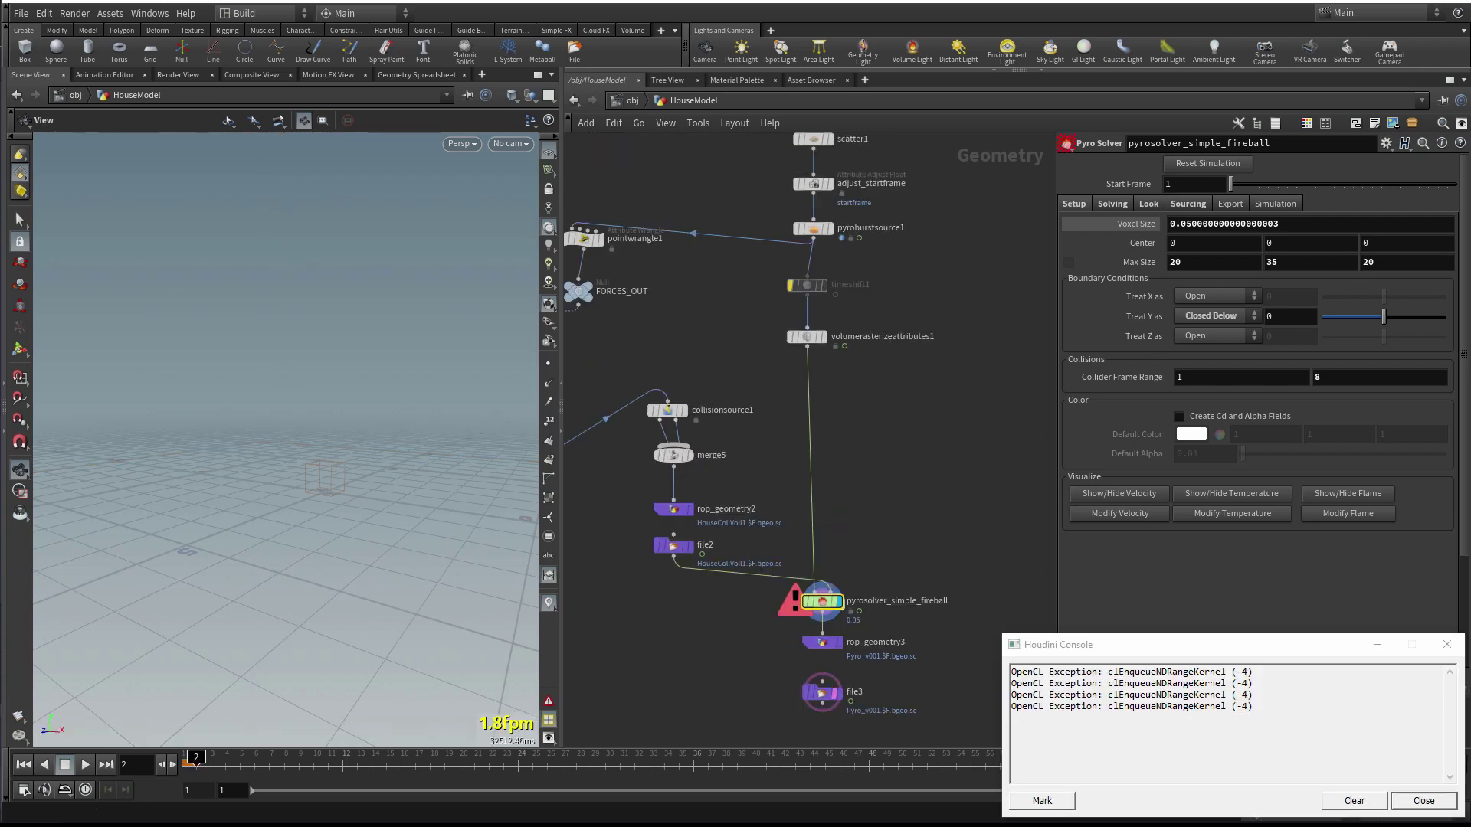
Dismiss the error console, then return to frame 1 with the Pyro Solver's voxel size set to 0.1
left_click_drag(1178, 652, 875, 452)
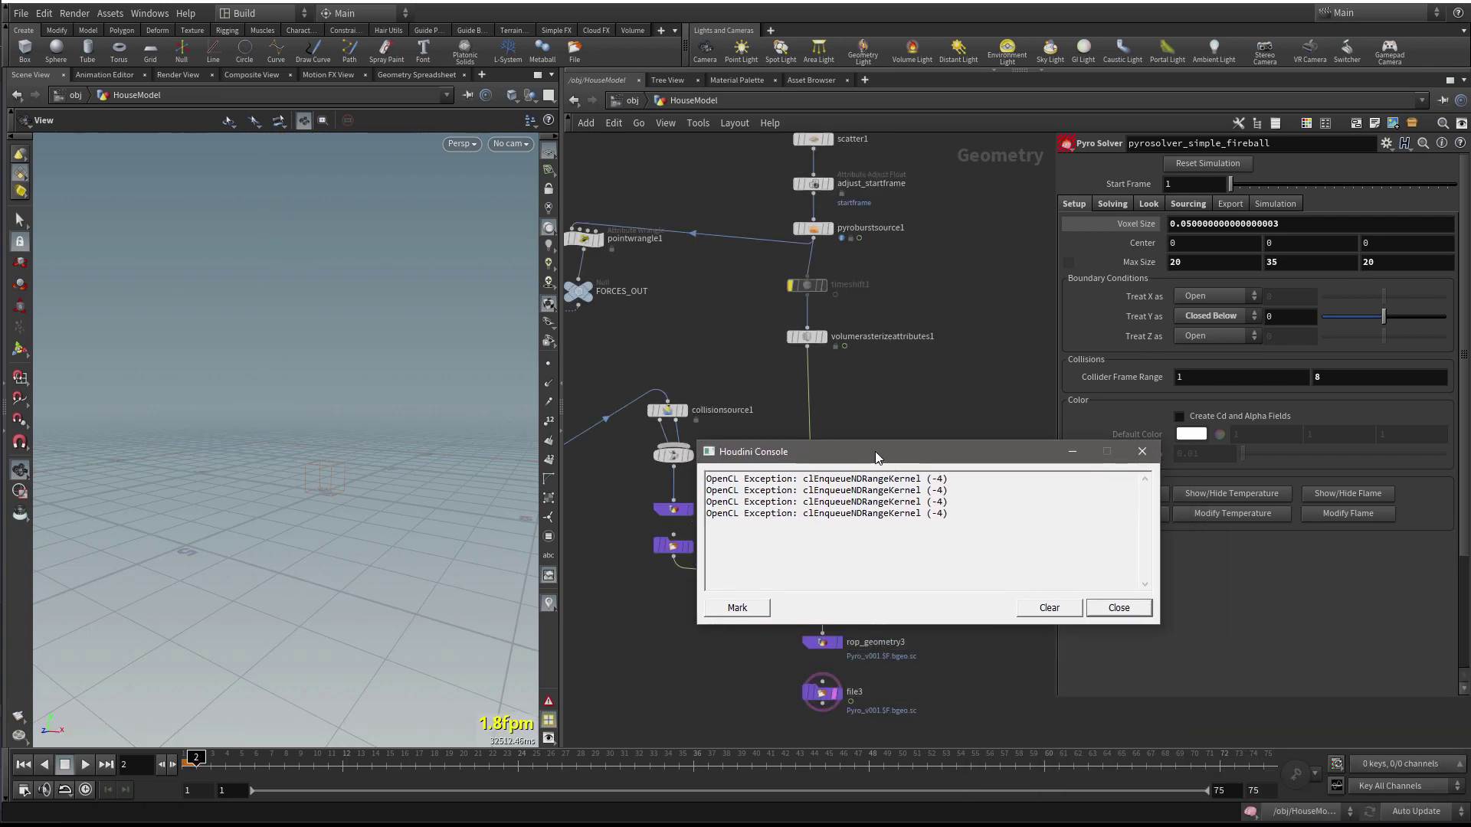
left_click(1141, 451)
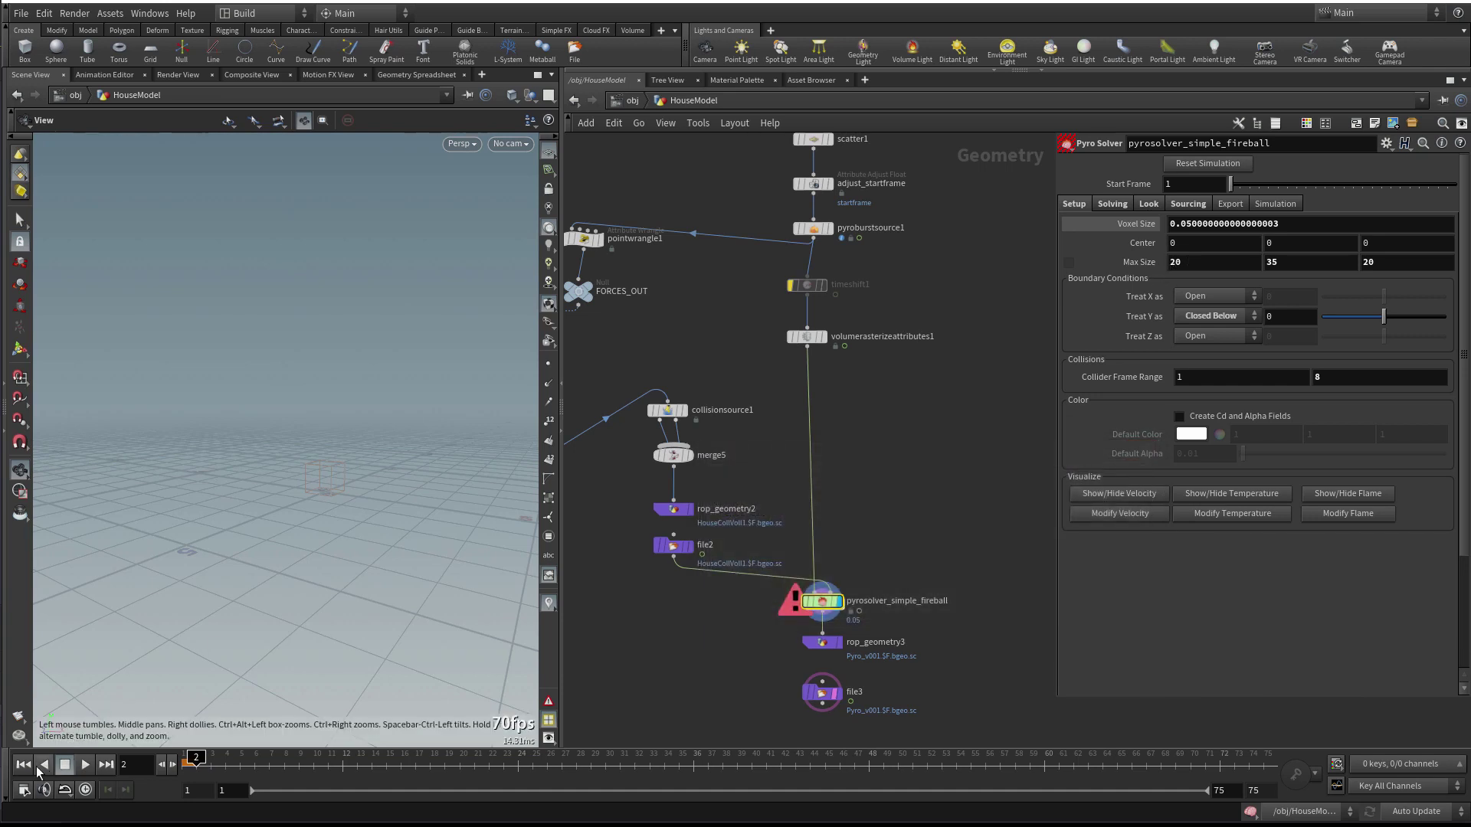
left_click_drag(1182, 226, 1340, 228)
type("1")
key("Return")
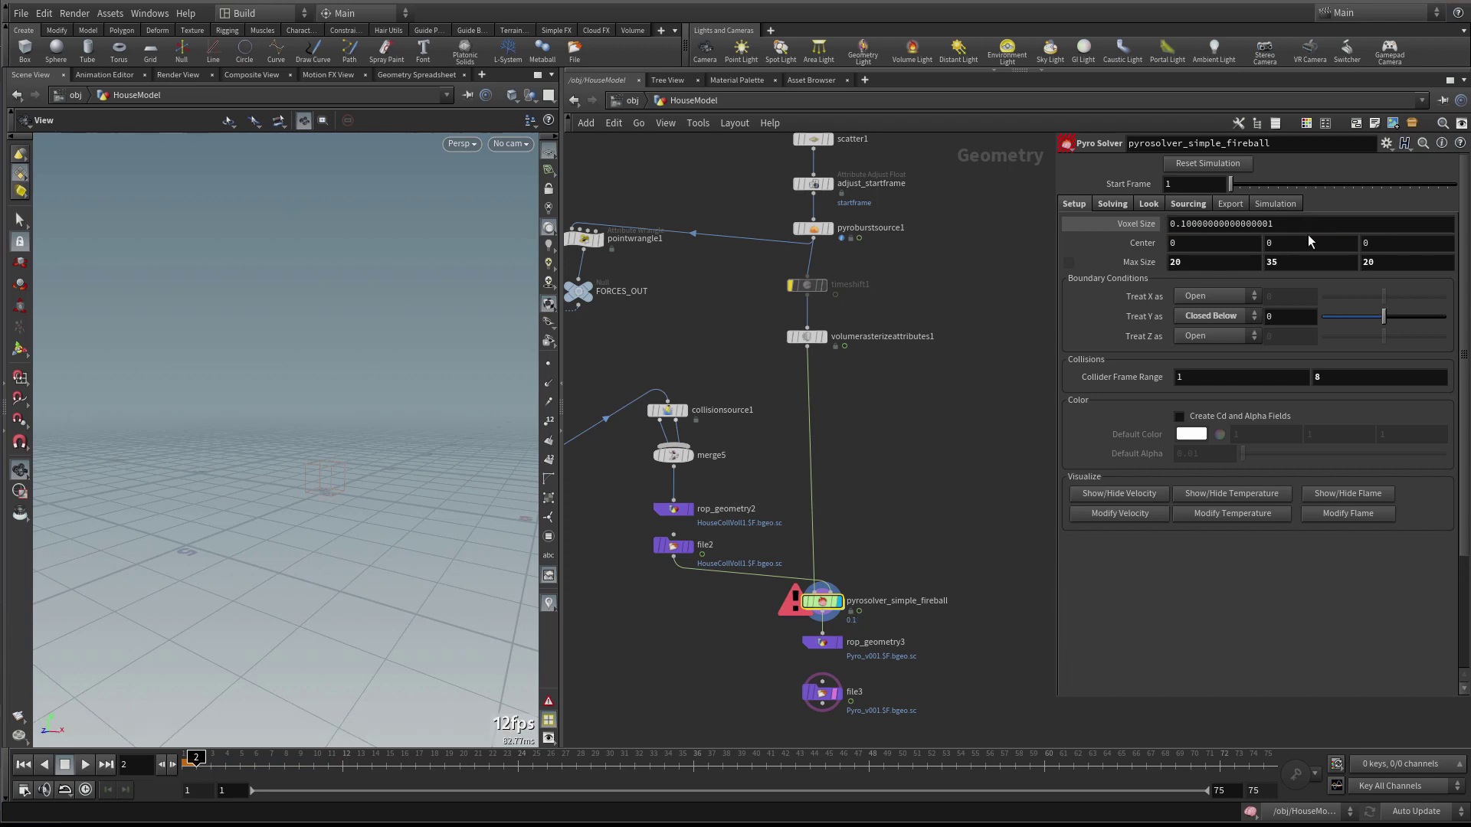
left_click(31, 765)
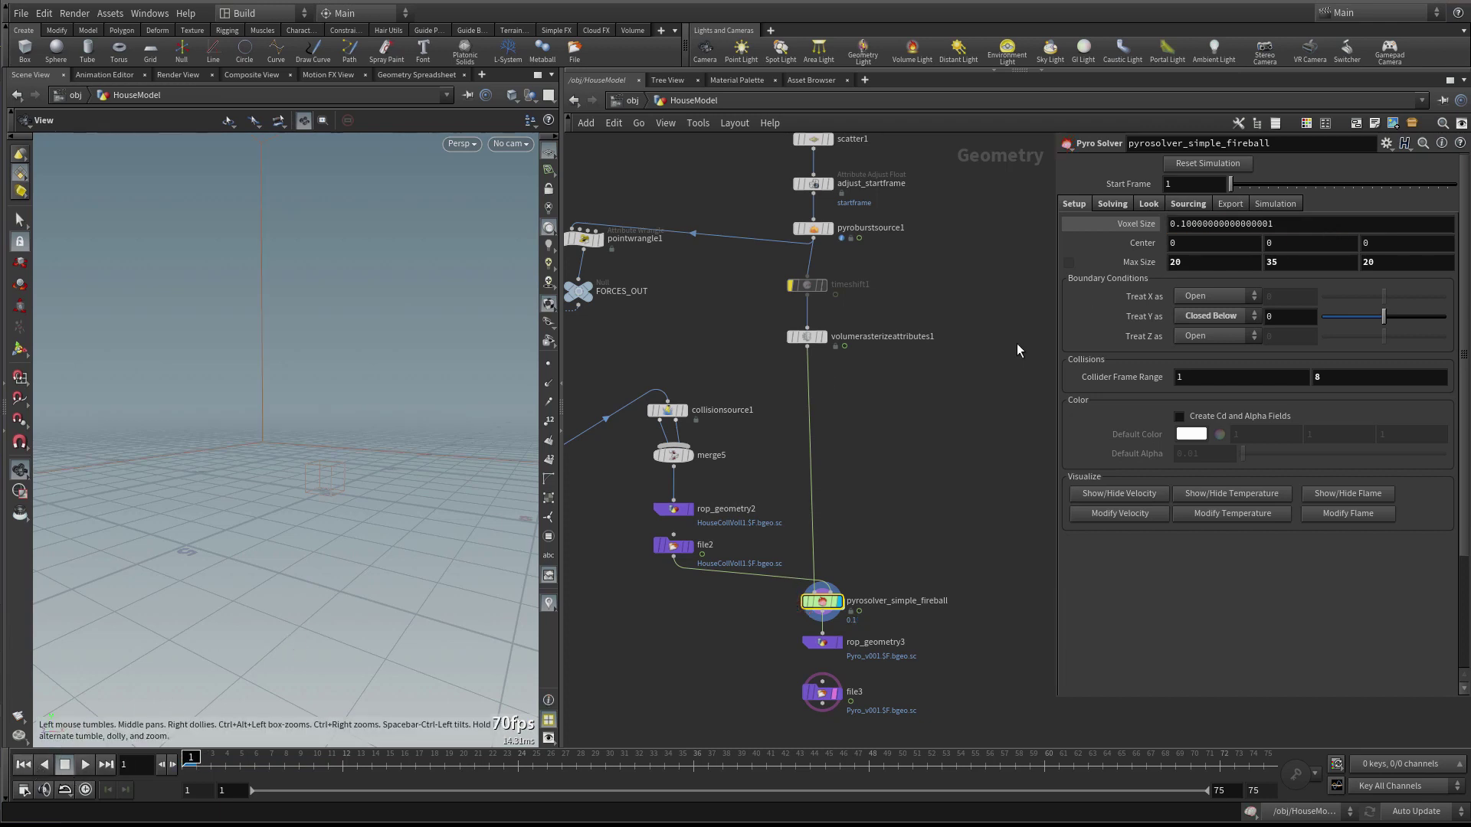
Set the Pyro Solver's maximum size to 15 in both X and Z
double_click(1184, 262)
type("15")
double_click(1394, 263)
type("15")
key("Return")
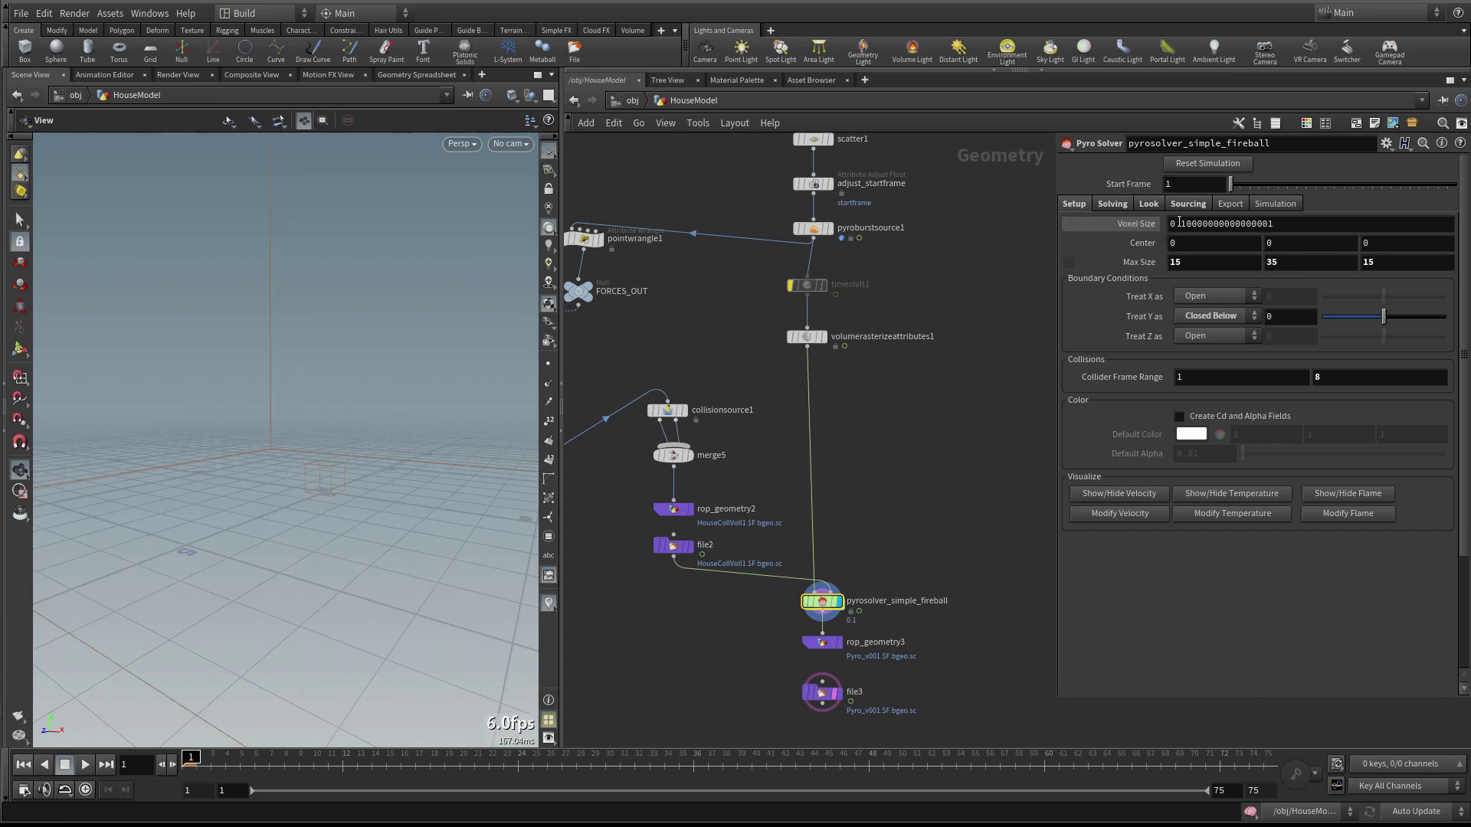
Set the Pyro Solver's voxel size to 0.05
left_click_drag(1180, 222, 1327, 223)
type("05")
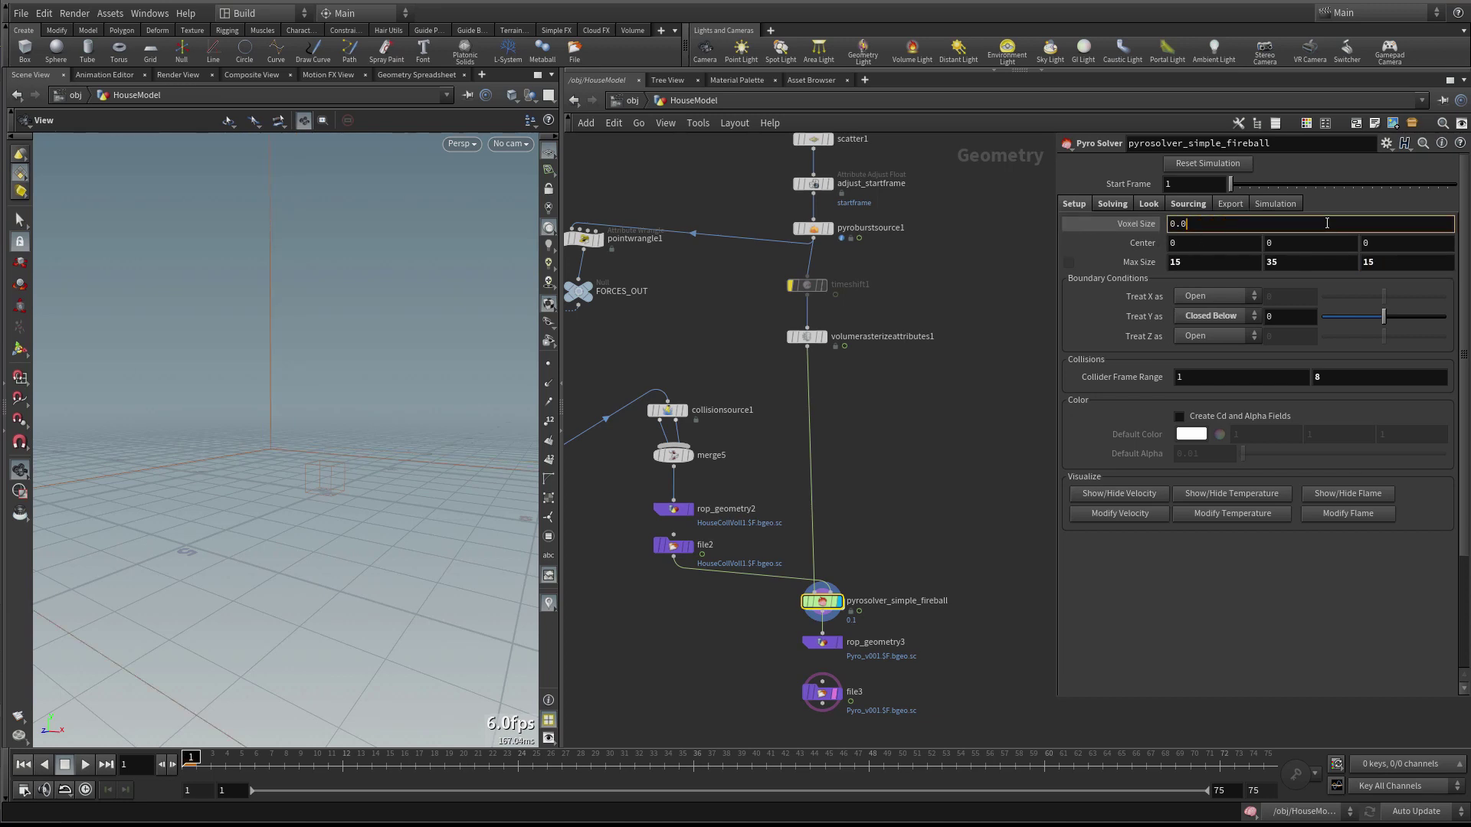
key("Return")
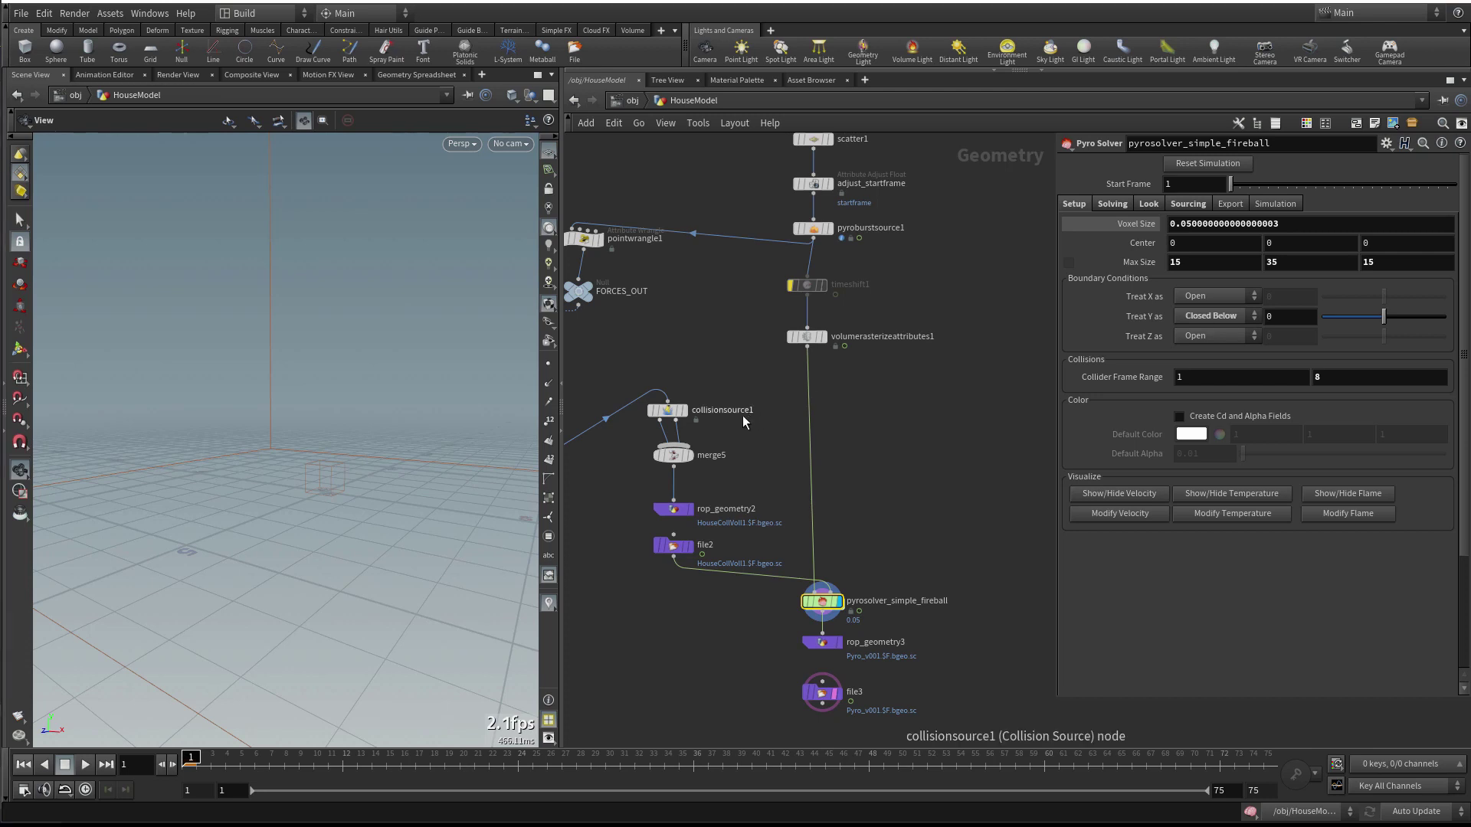
Play the first frames of the explosion simulation, rewind to frame 1 and inspect the bounding box
left_click(83, 765)
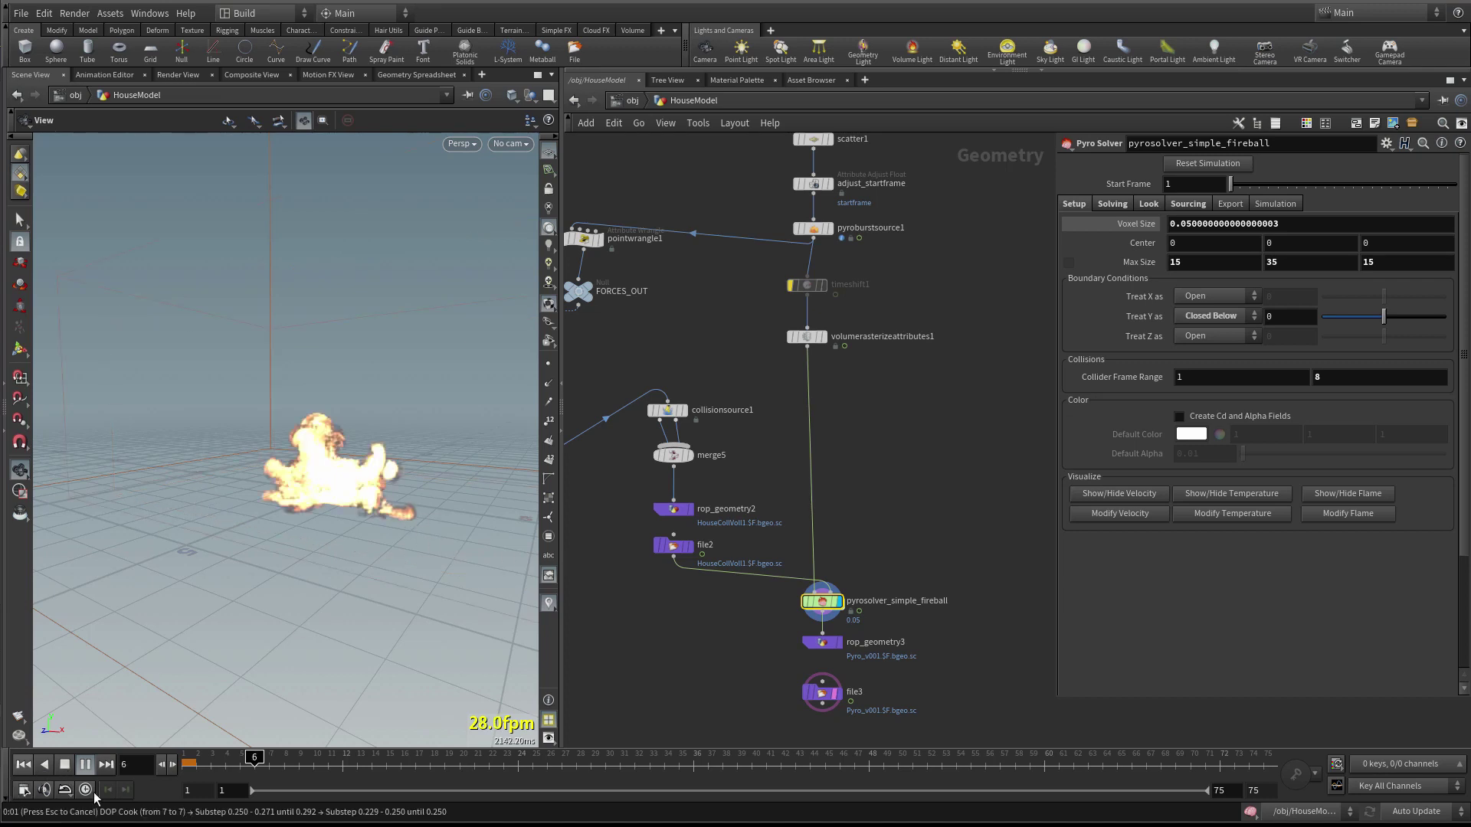
left_click(23, 764)
left_click_drag(315, 496, 347, 492)
right_click_drag(348, 493, 375, 509)
middle_click_drag(374, 508, 354, 537)
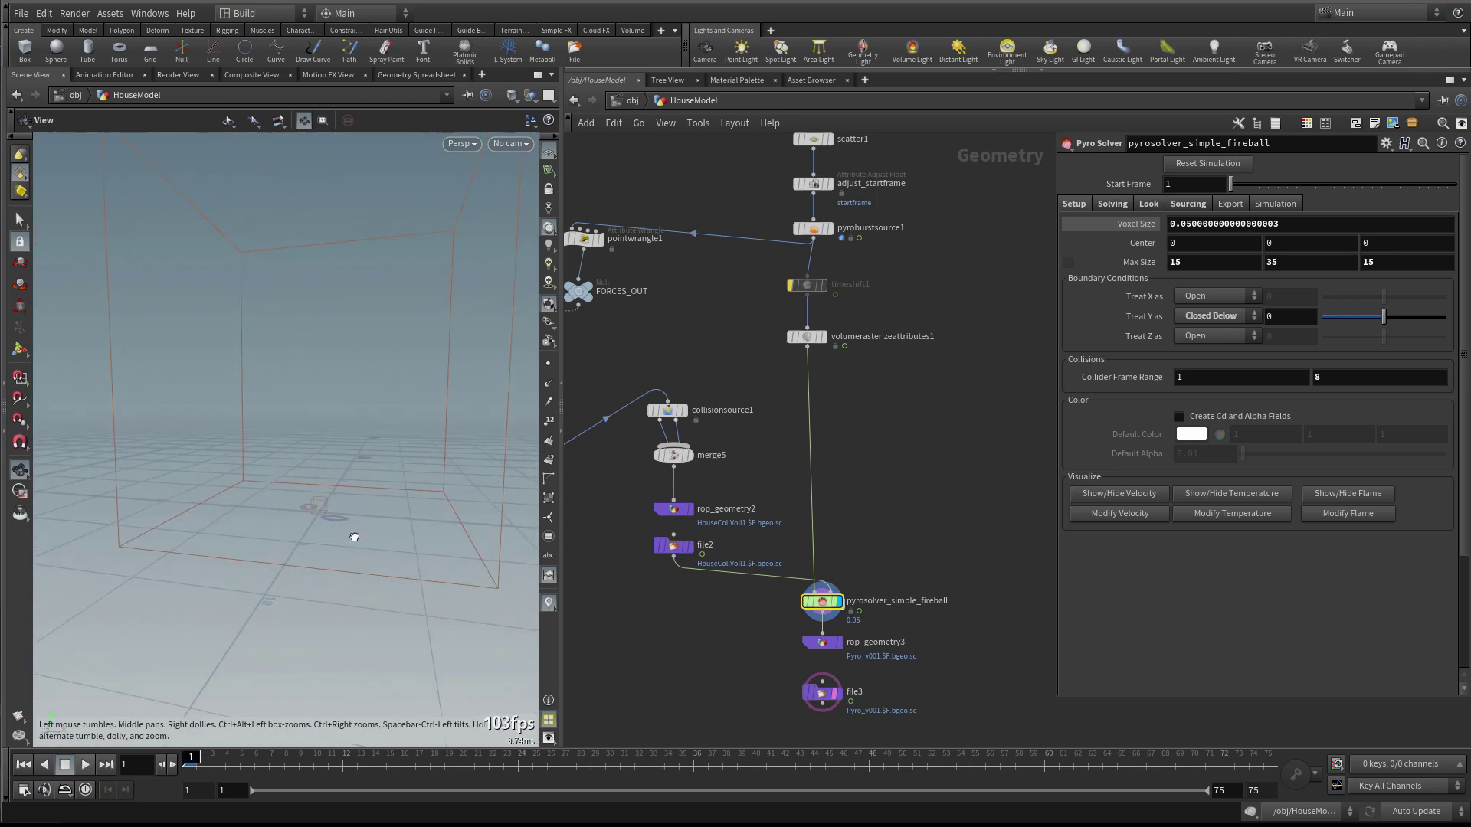
left_click_drag(354, 537, 350, 534)
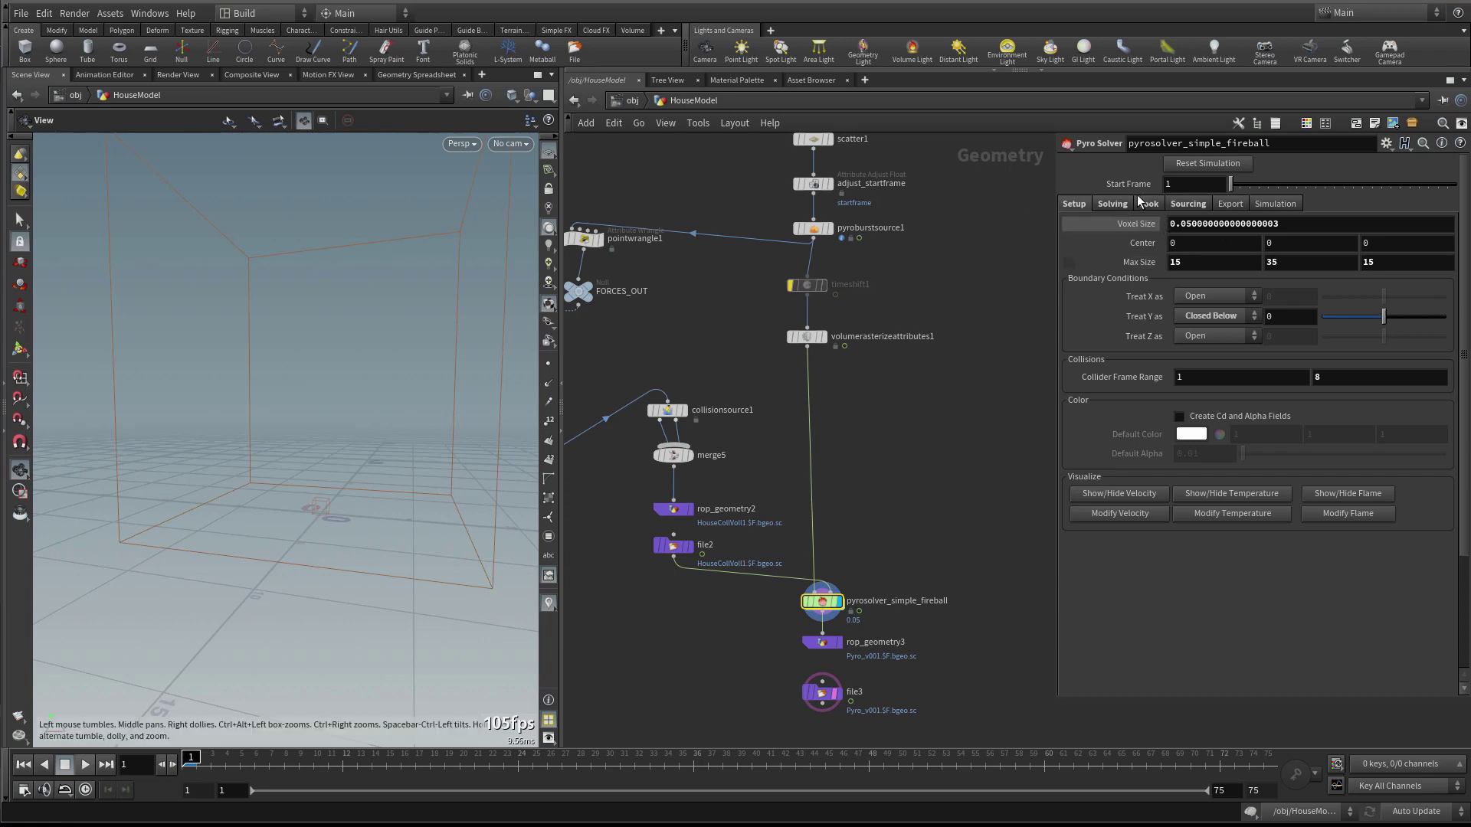
For the v to vel sourcing operation, set Acceleration Strength to 35 and Deceleration Strength to 0
left_click(1114, 205)
left_click(1084, 225)
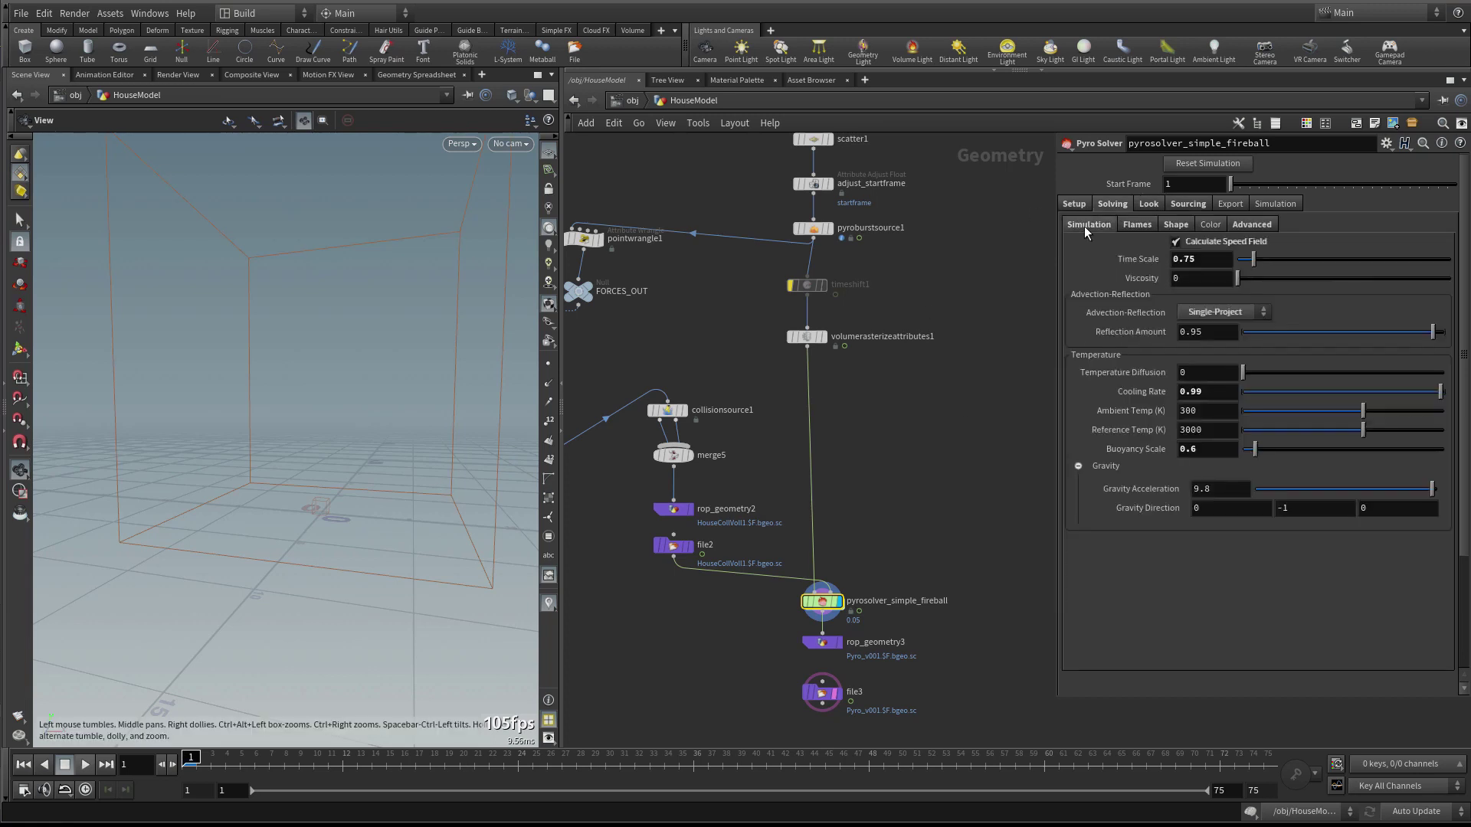
left_click(1188, 205)
scroll(1142, 572, "down", 3)
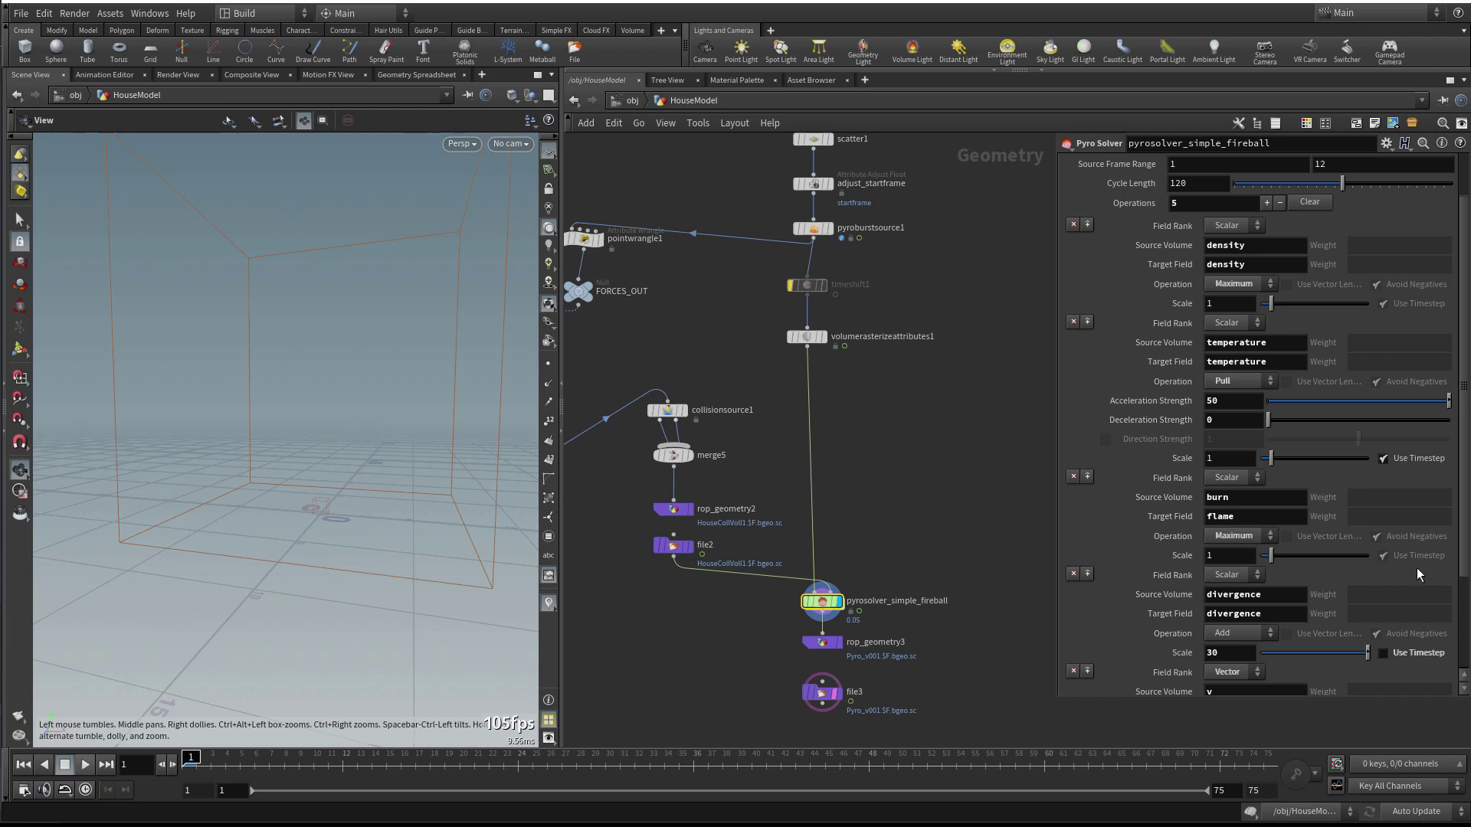
scroll(1109, 568, "down", 3)
scroll(1207, 605, "down", 3)
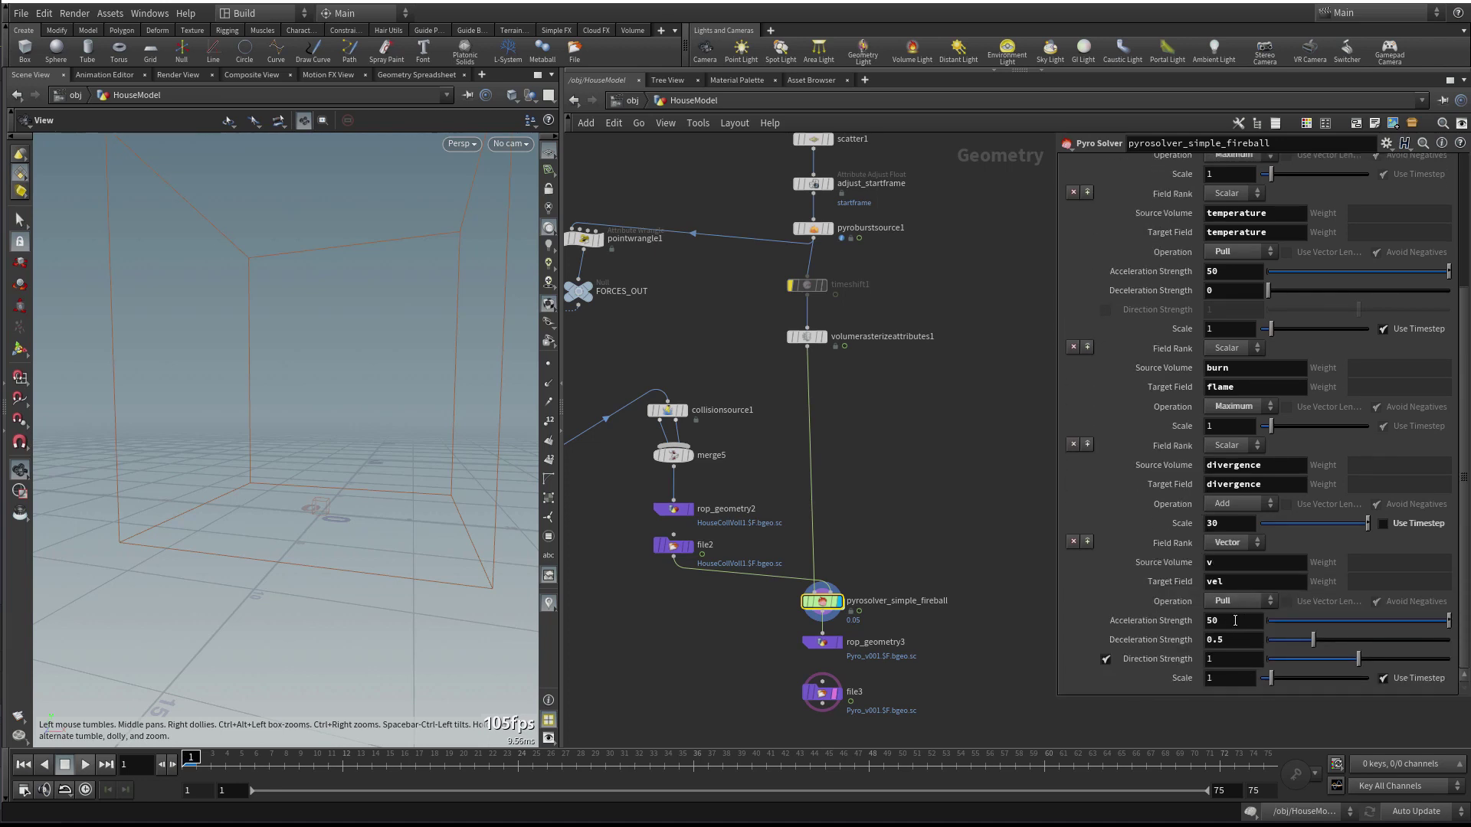
type("35")
left_click(1244, 638)
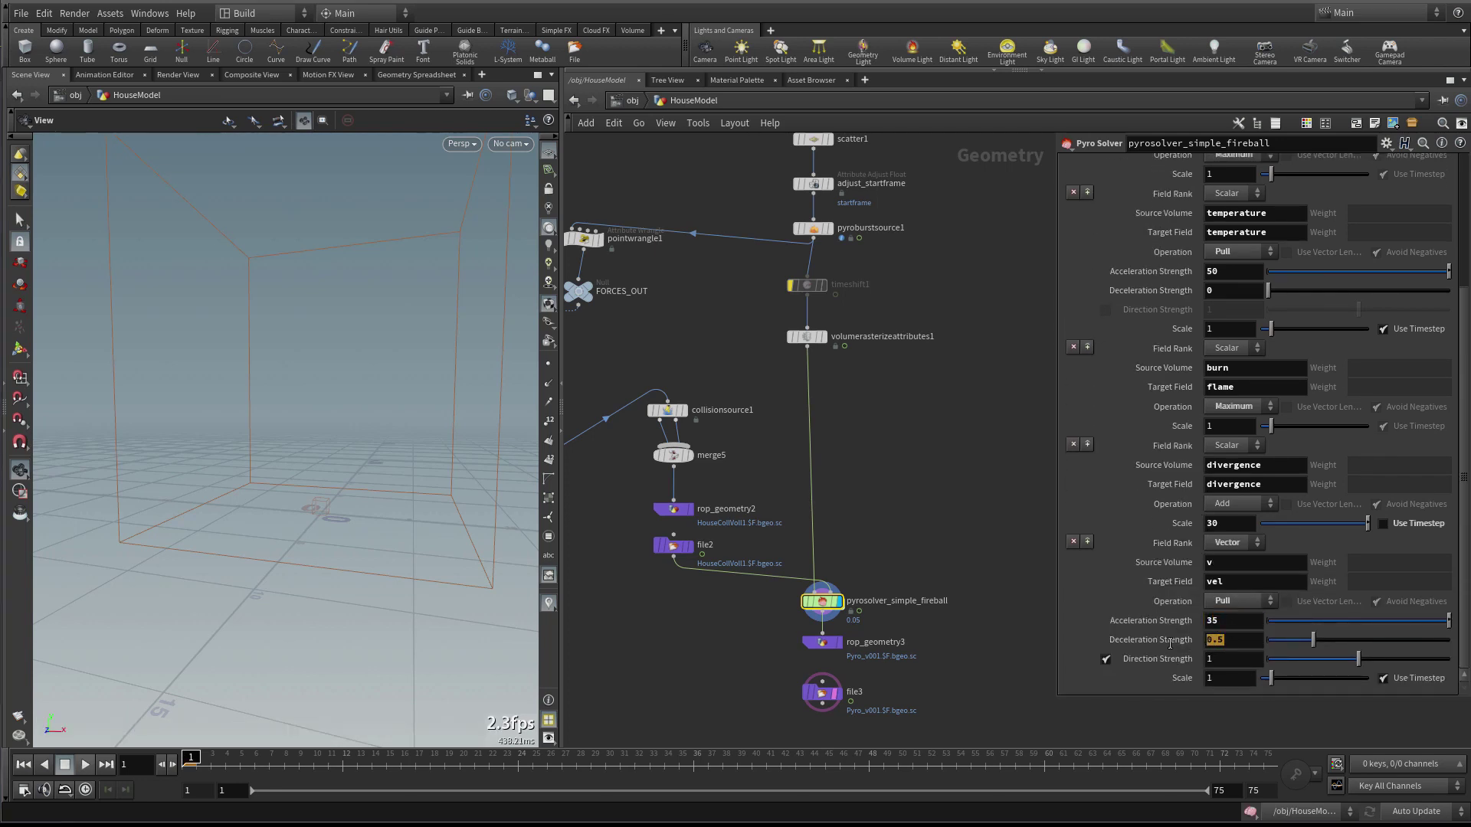
type("0")
key("Return")
scroll(1077, 443, "up", 5)
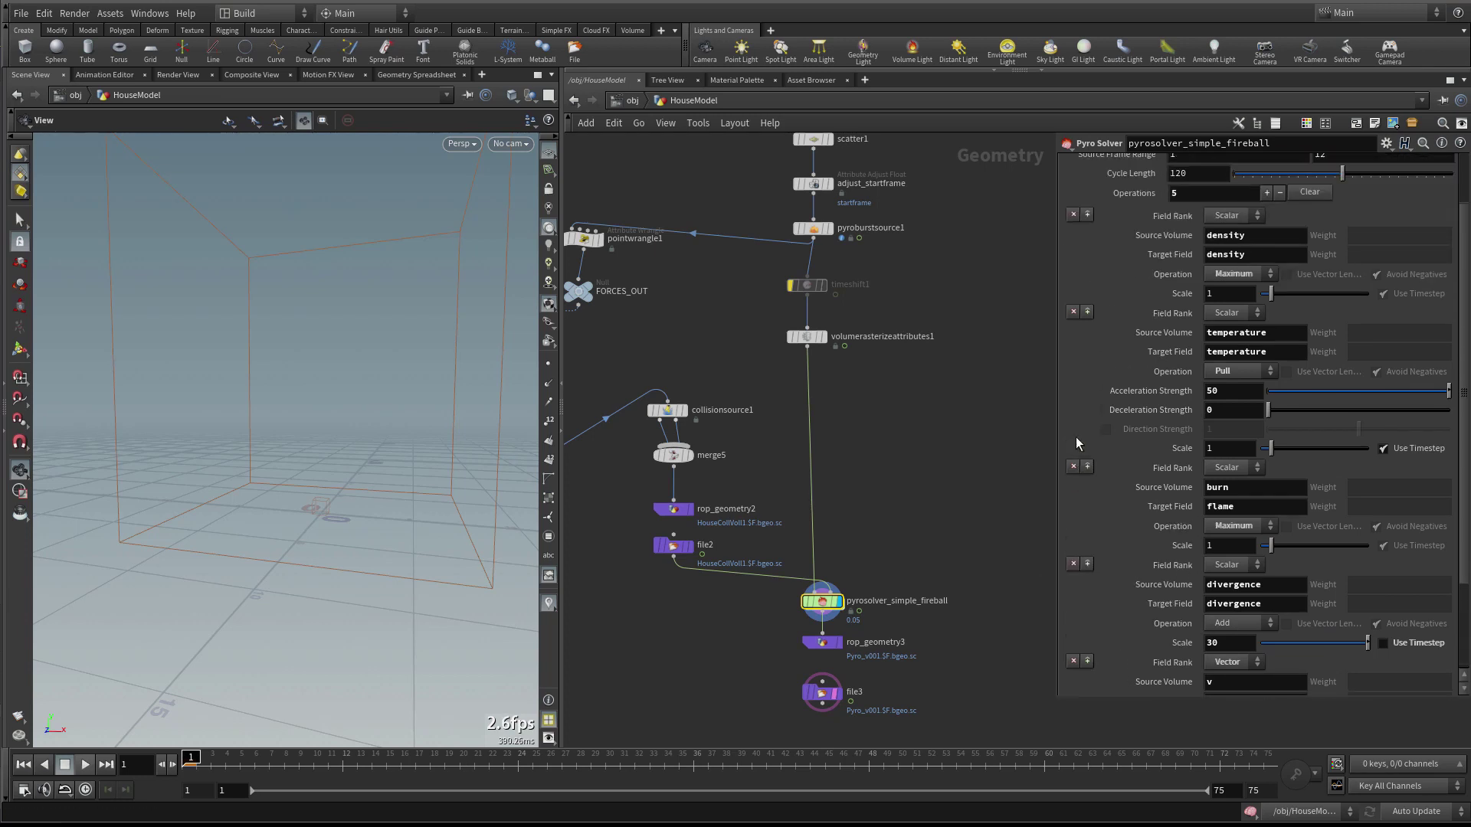
Set the Disturbance amount to 35 in the solver's shape settings
left_click(1149, 203)
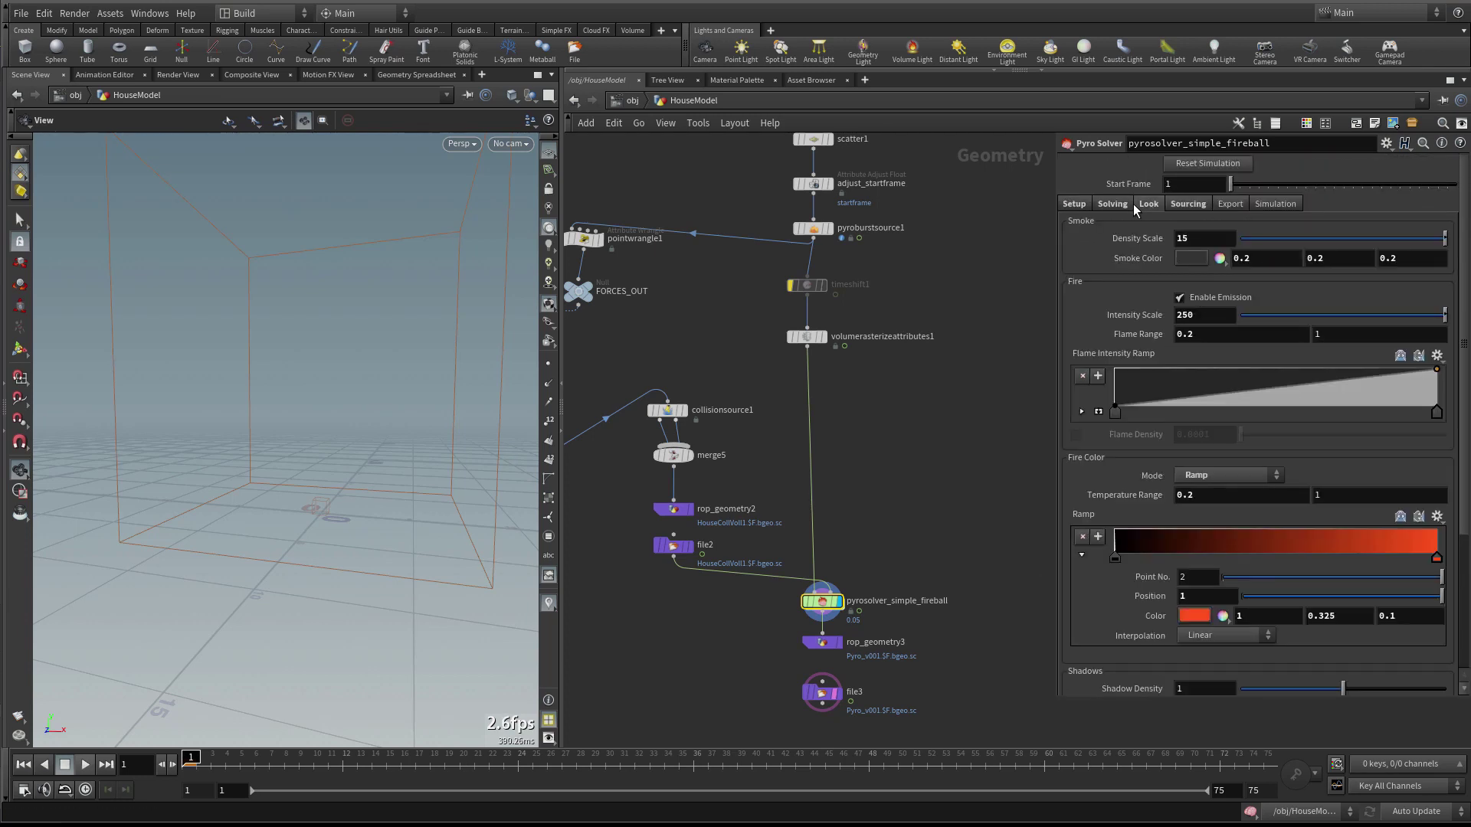
left_click(1126, 204)
left_click(1132, 224)
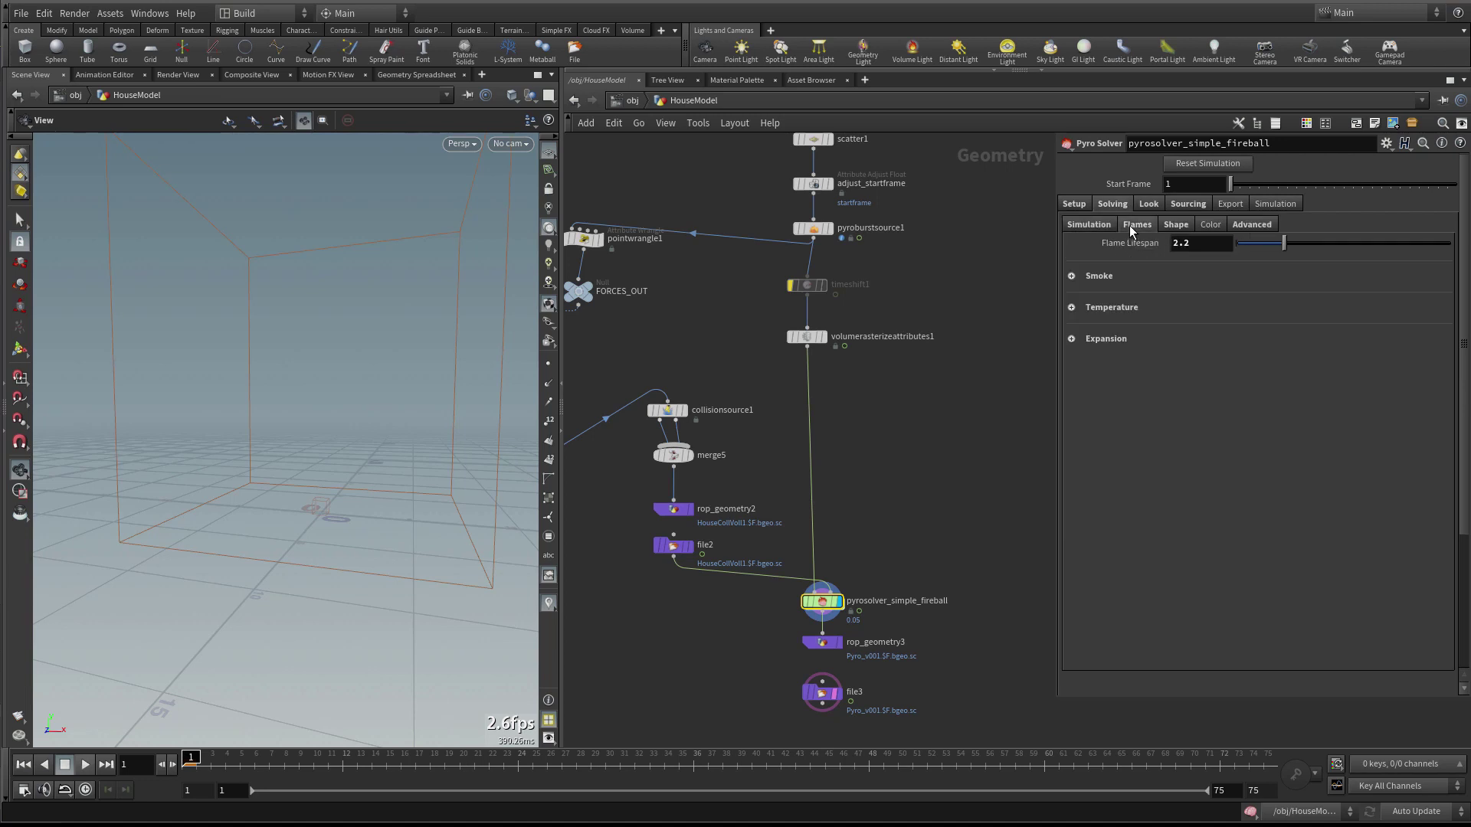
left_click(1174, 225)
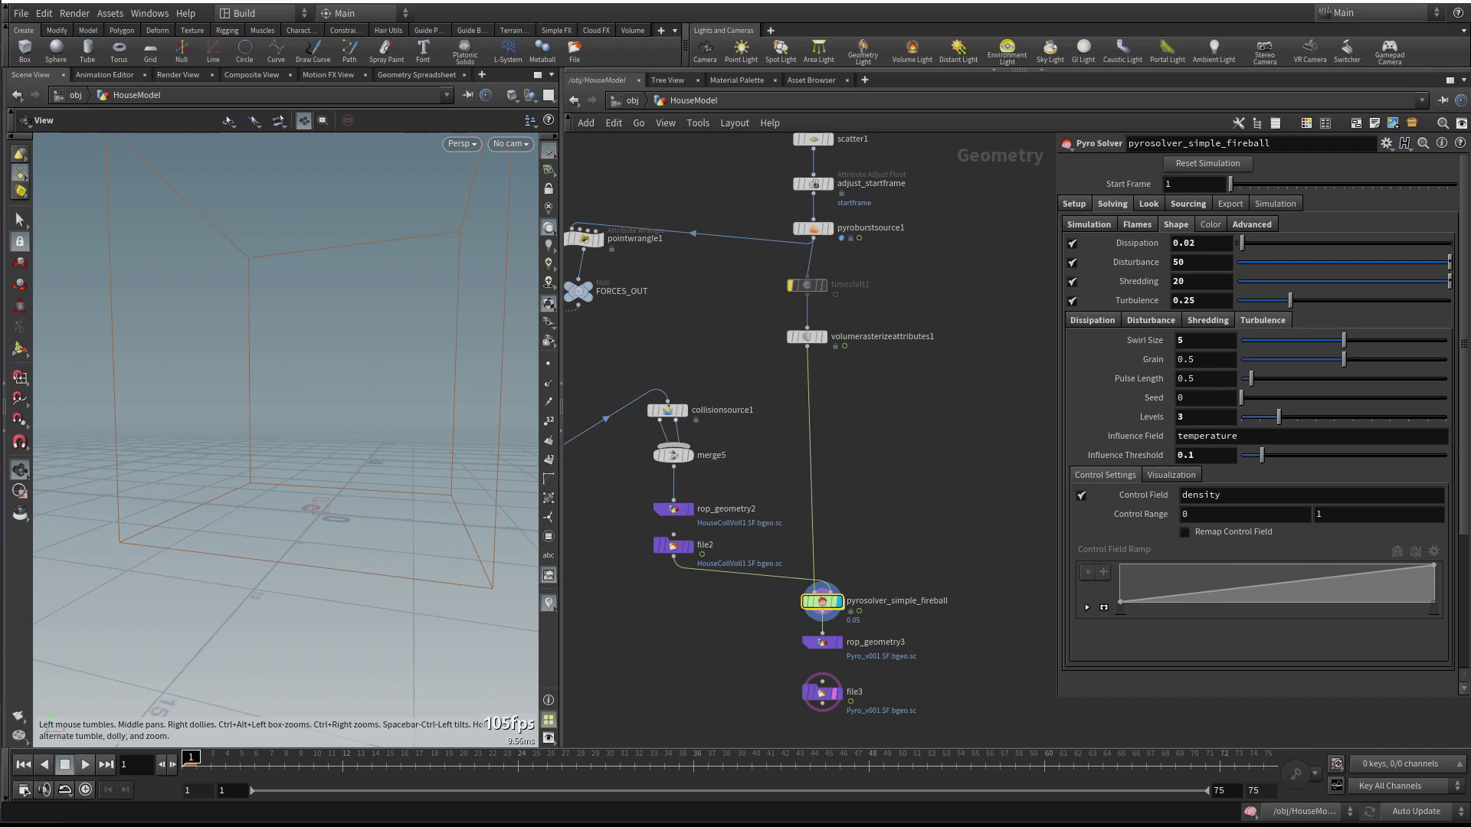
left_click_drag(1197, 262, 1160, 265)
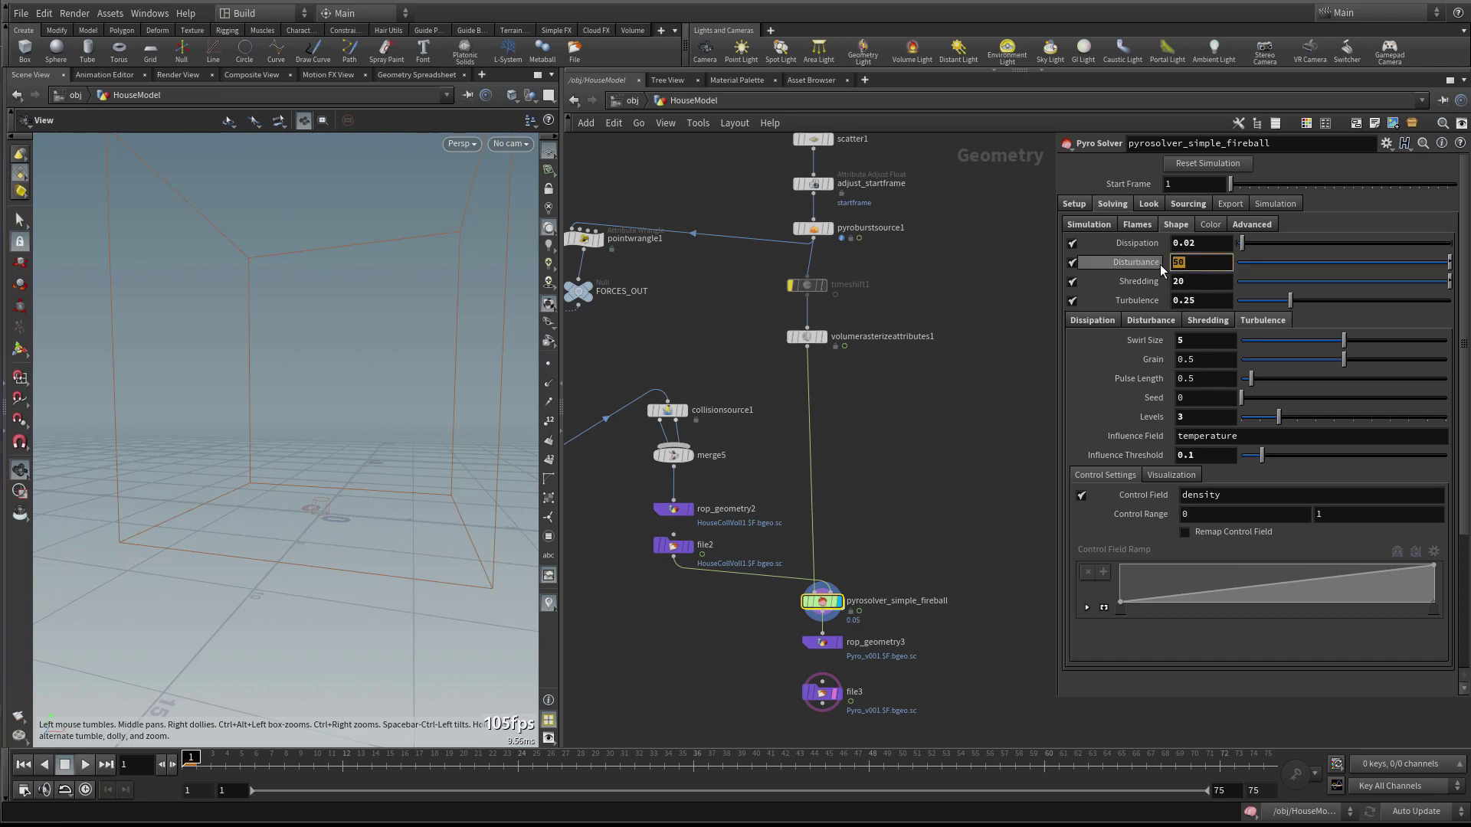
type("35")
key("Return")
scroll(873, 418, "down", 2)
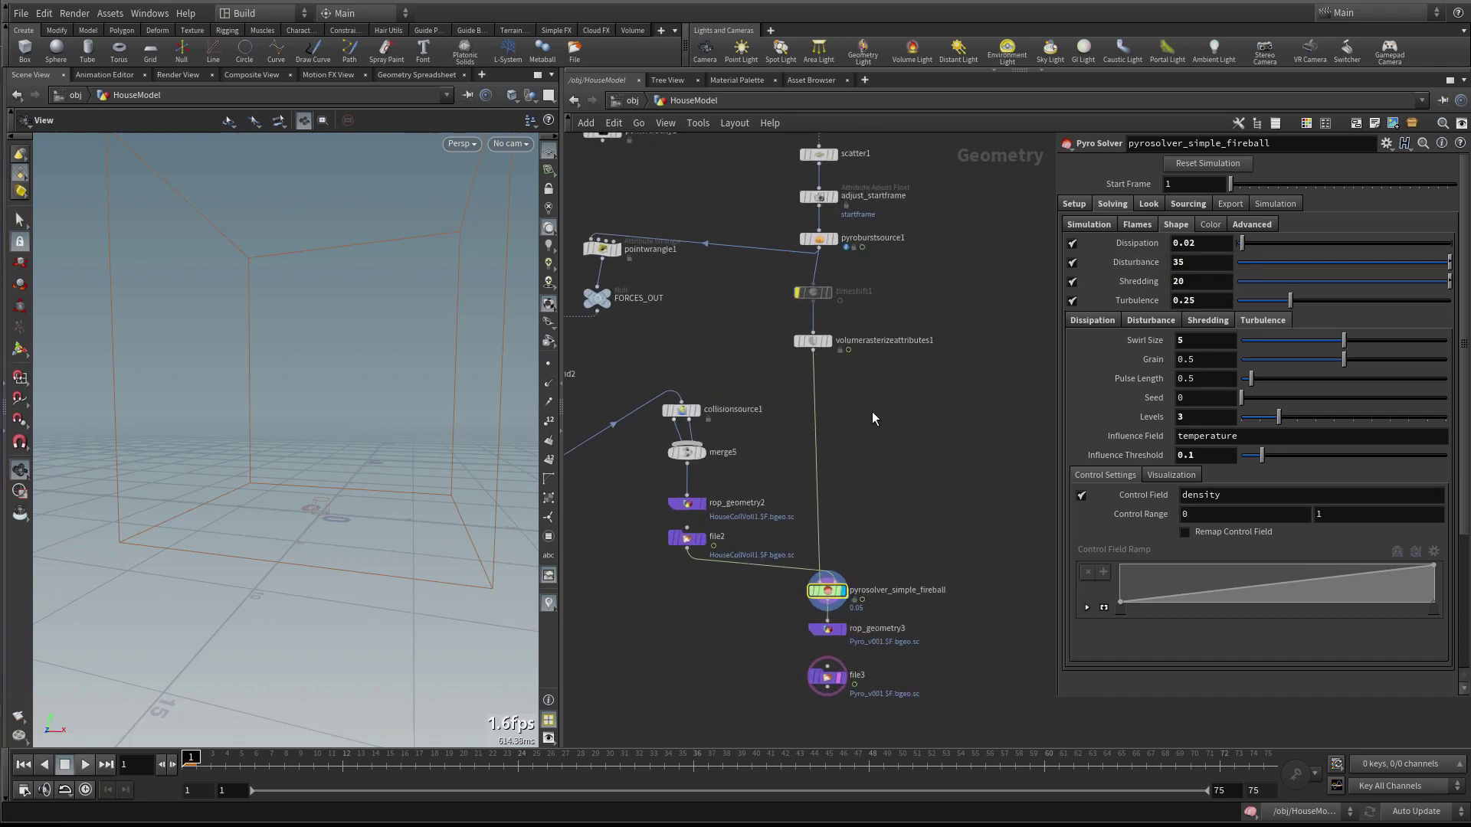
Render a flipbook of frames 1 to 75 and review the explosion playback in MPlay
left_click_drag(296, 486, 401, 618, "alt")
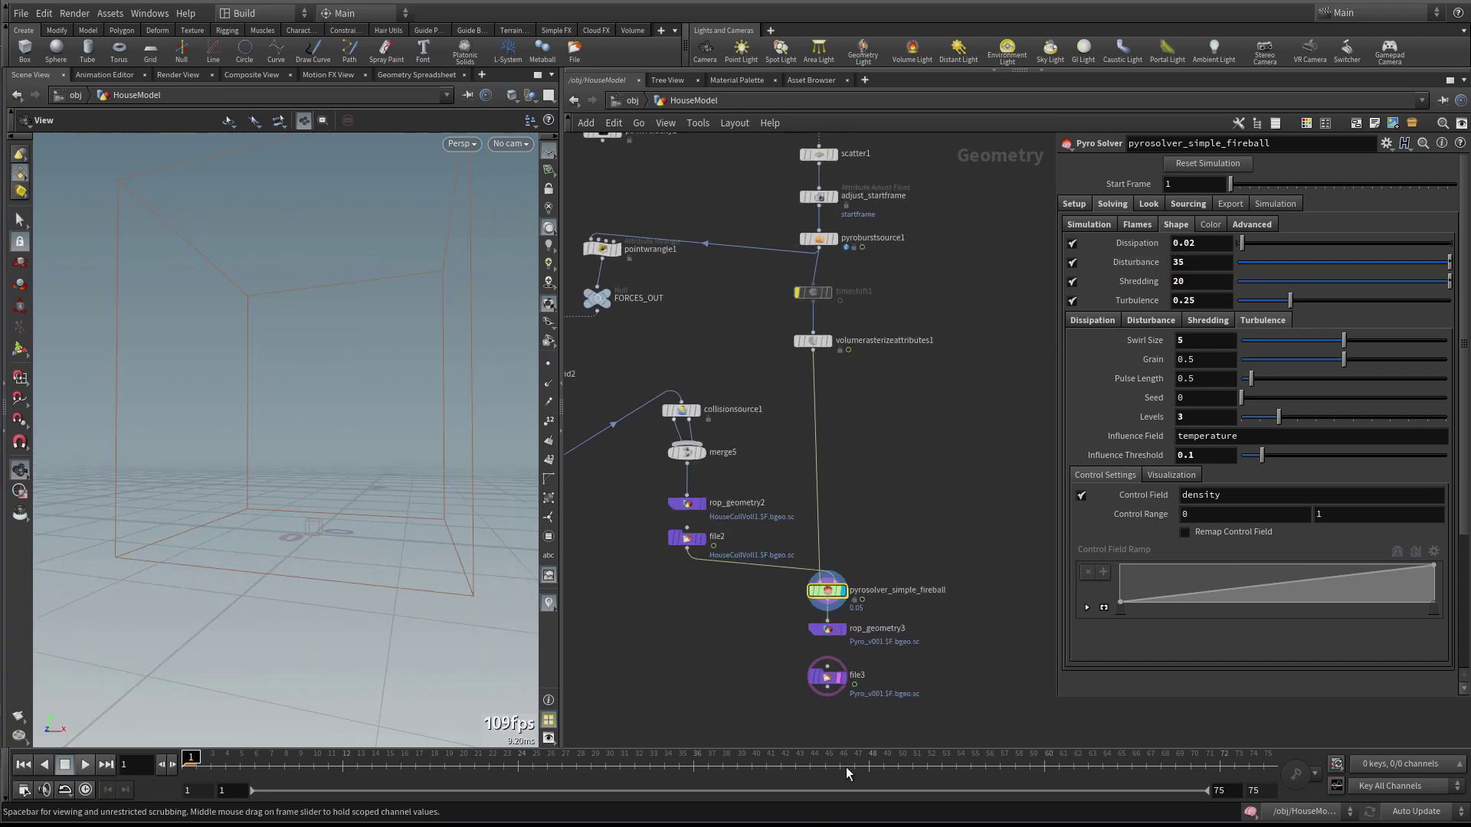
left_click(19, 716)
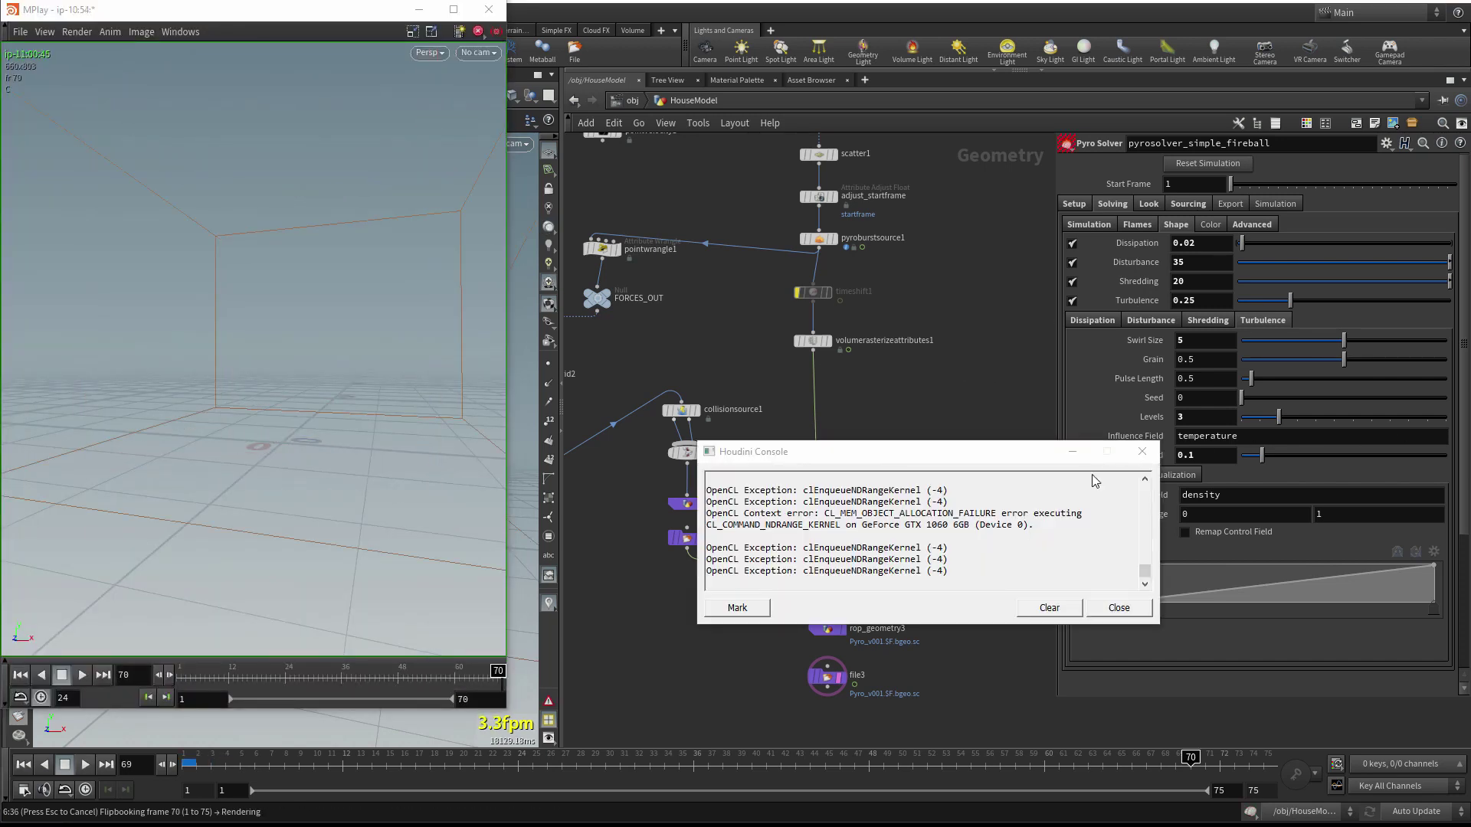
left_click(1143, 452)
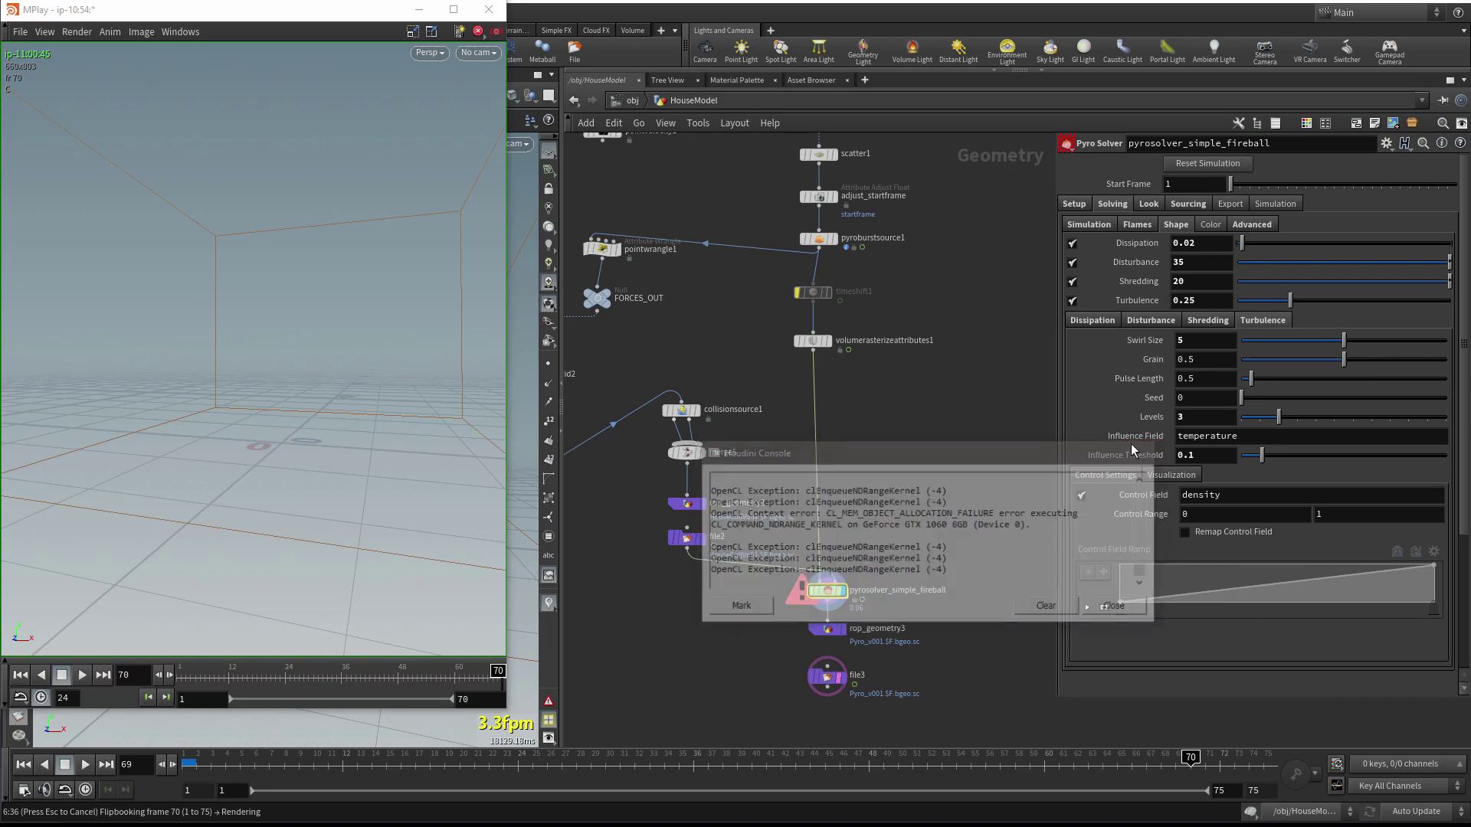
left_click(82, 674)
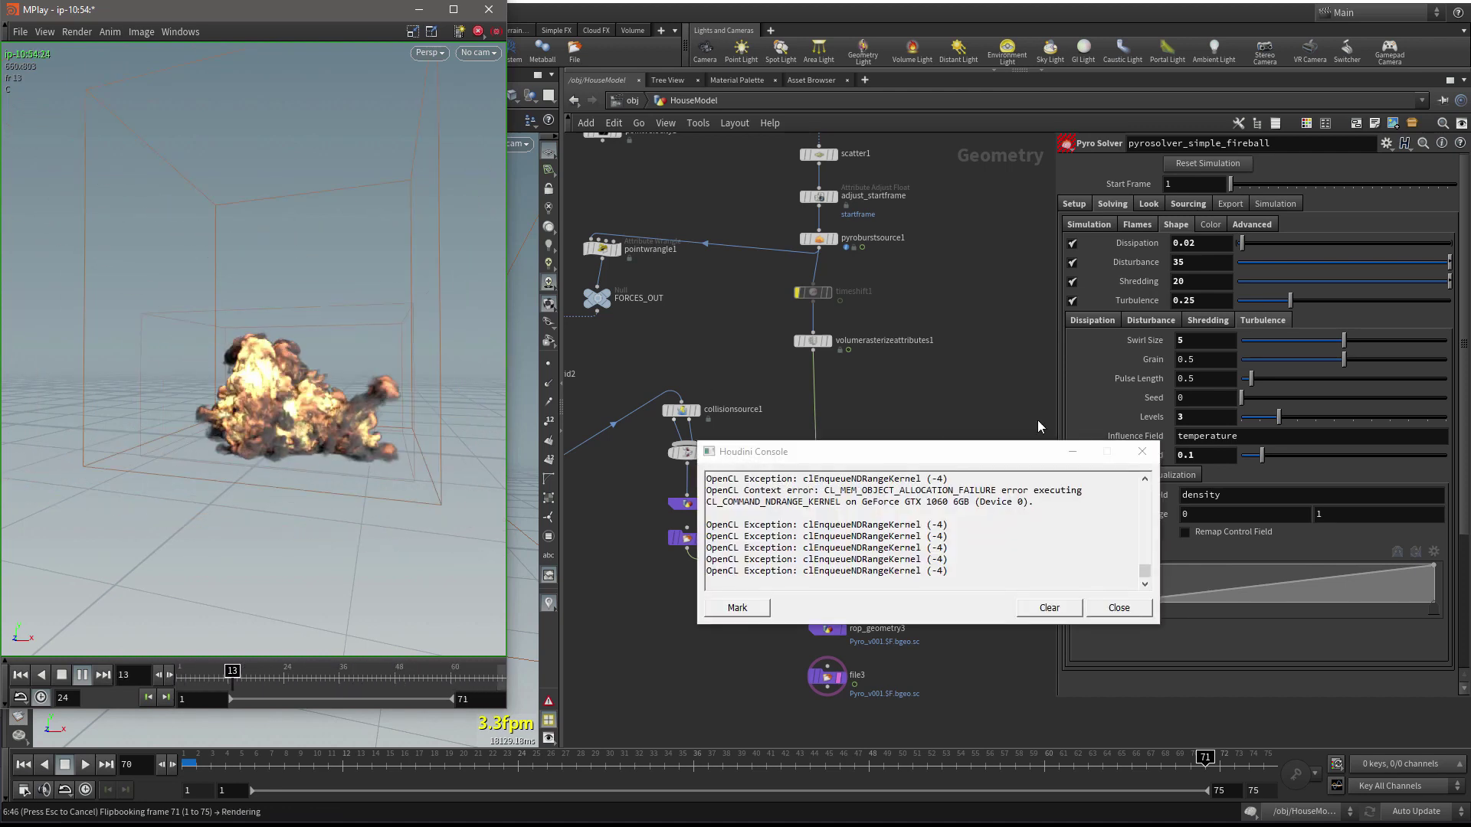
left_click(1141, 451)
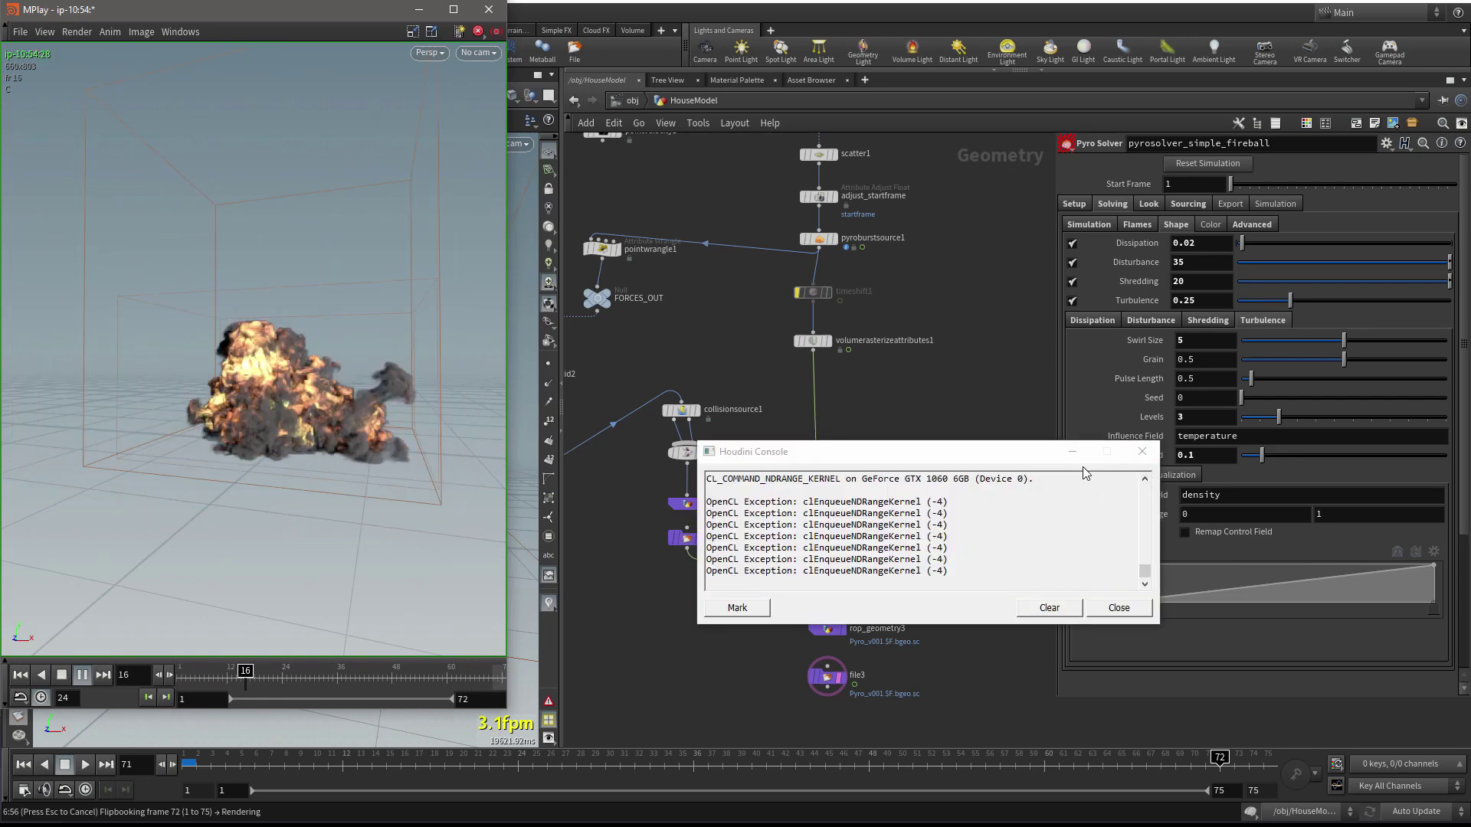
left_click(1142, 451)
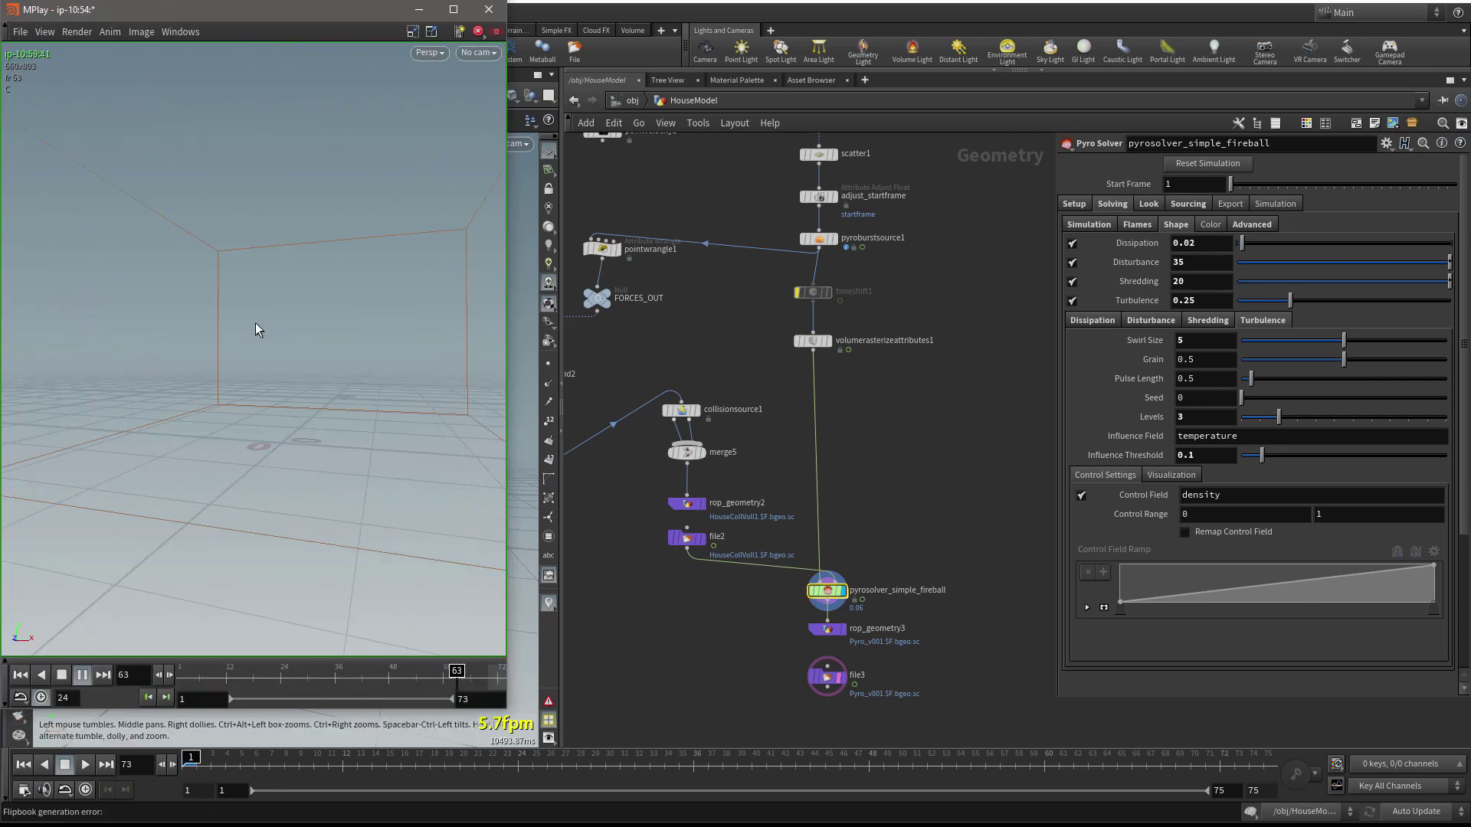
left_click(489, 9)
Set the upper limit of the disturbance's speed control range to 1
left_click(1139, 323)
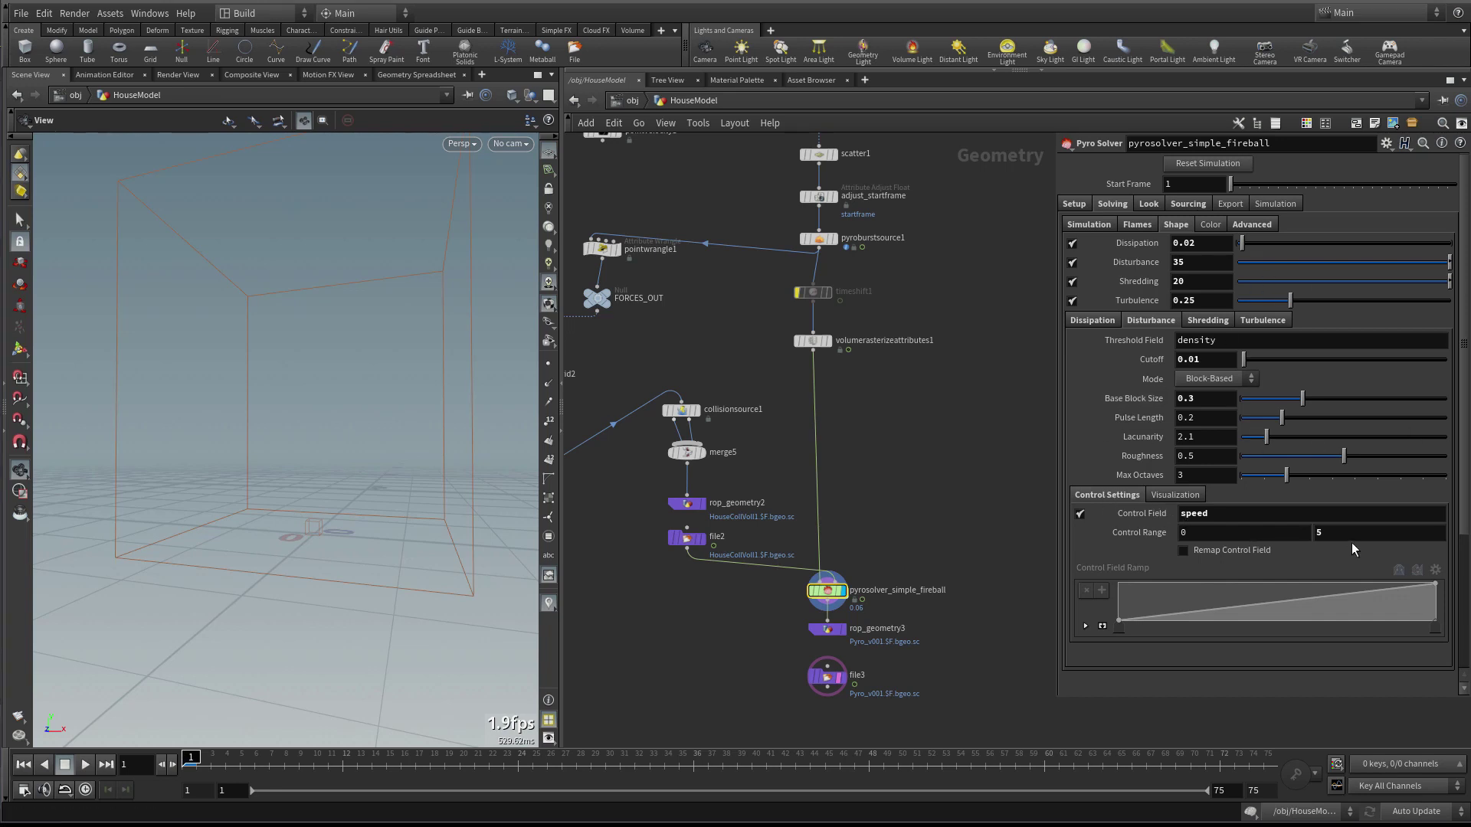
left_click(1319, 534)
key("Return")
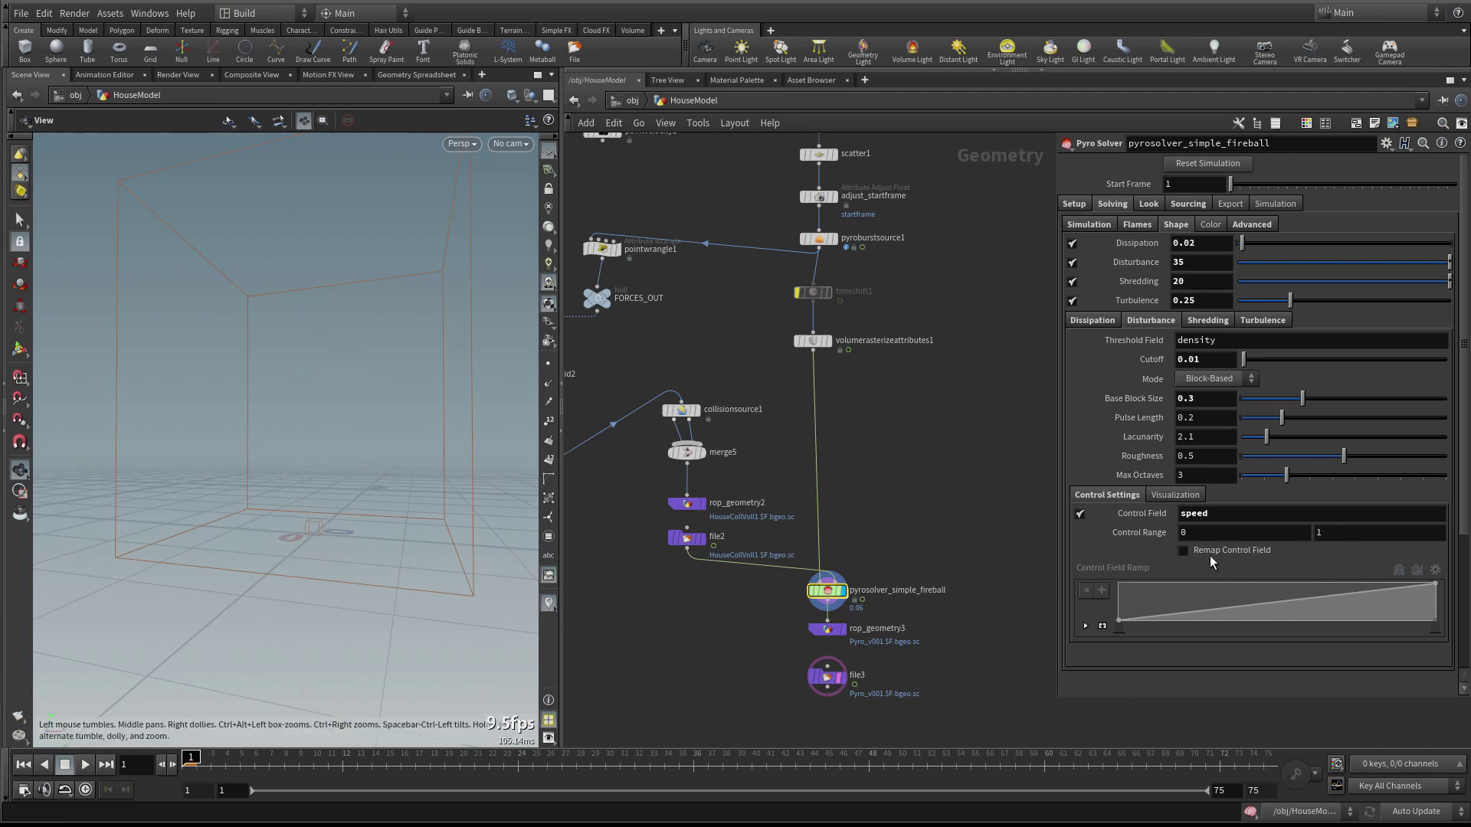
Enable Remap Control Field for the disturbance and add a lowered ramp point about two-thirds along the curve
left_click(1184, 550)
left_click(1318, 606)
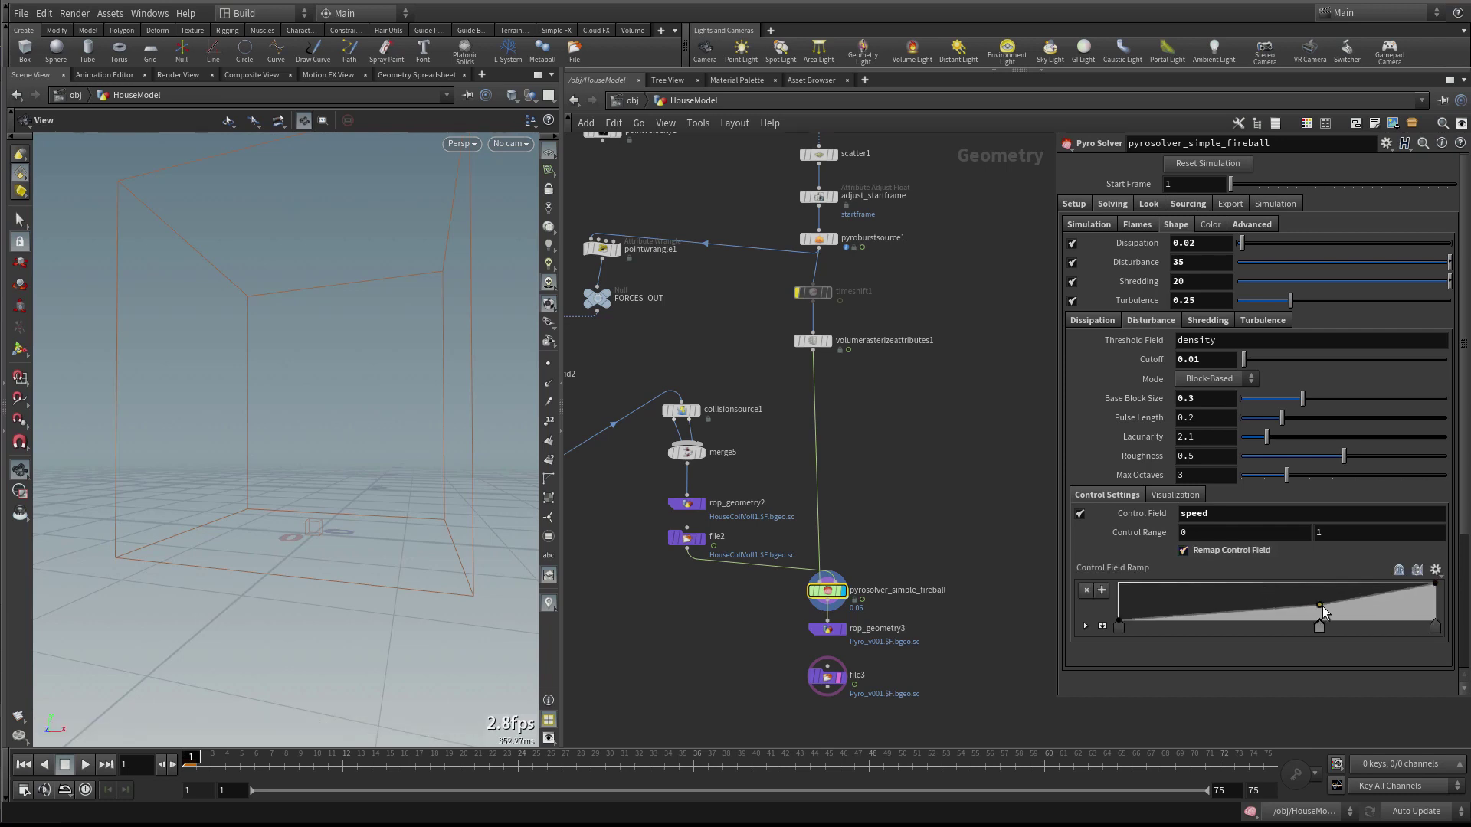
left_click_drag(1322, 606, 1325, 610)
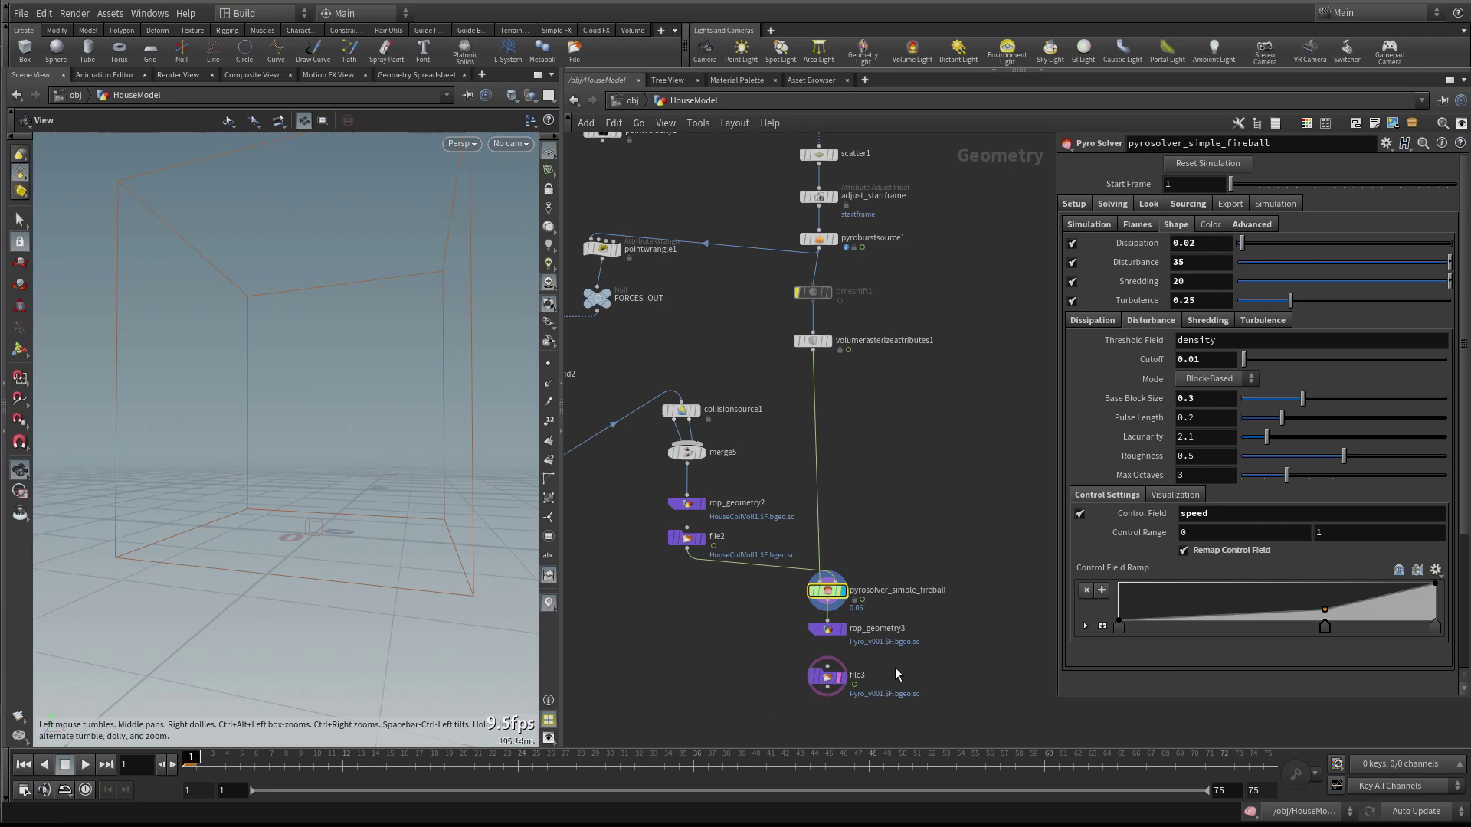
Set the Pyro Solver's voxel size to 0.06 in its setup settings
middle_click_drag(897, 669, 899, 656)
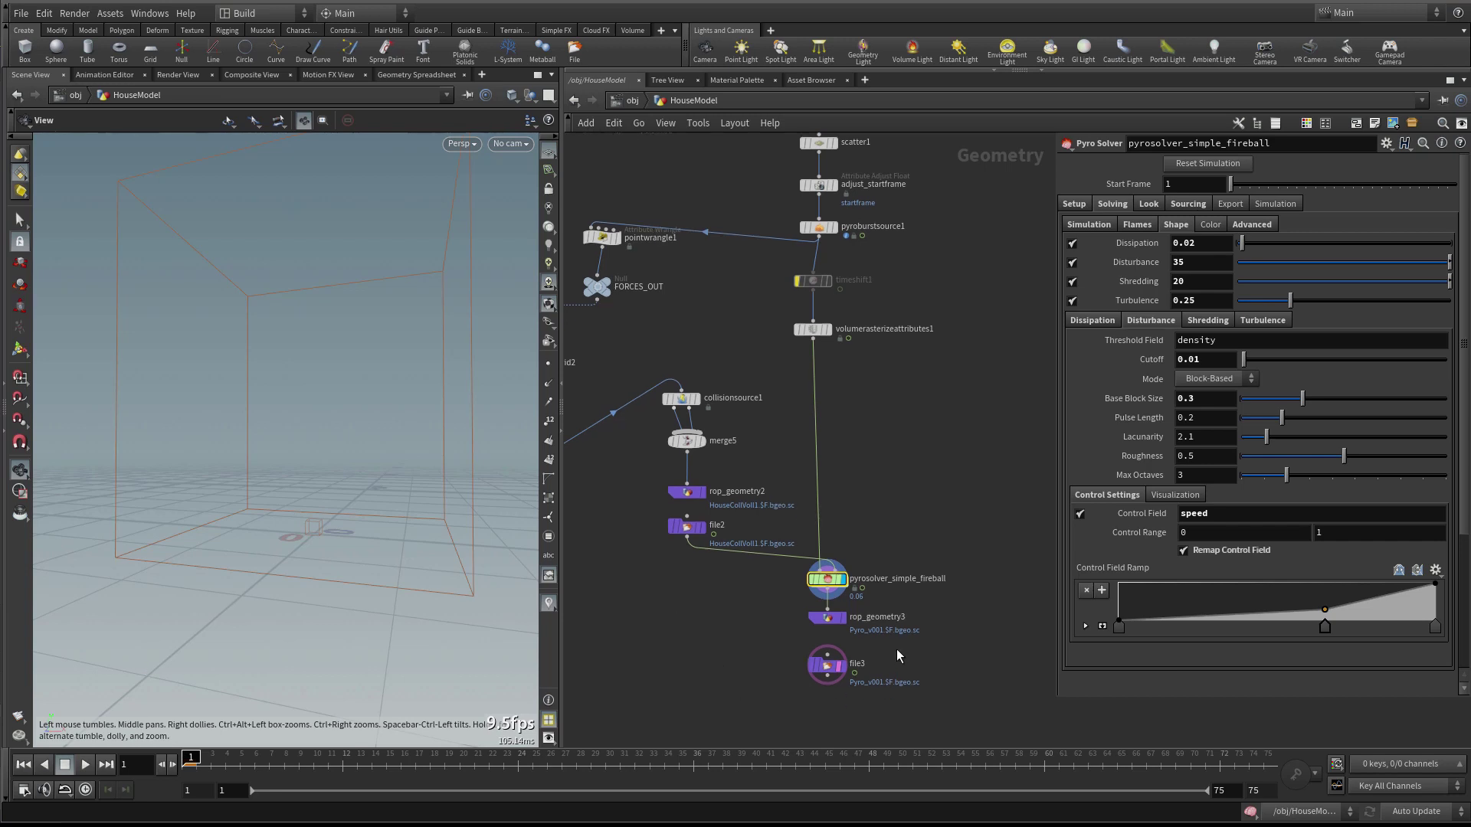
left_click(1073, 204)
left_click_drag(1186, 223, 1346, 228)
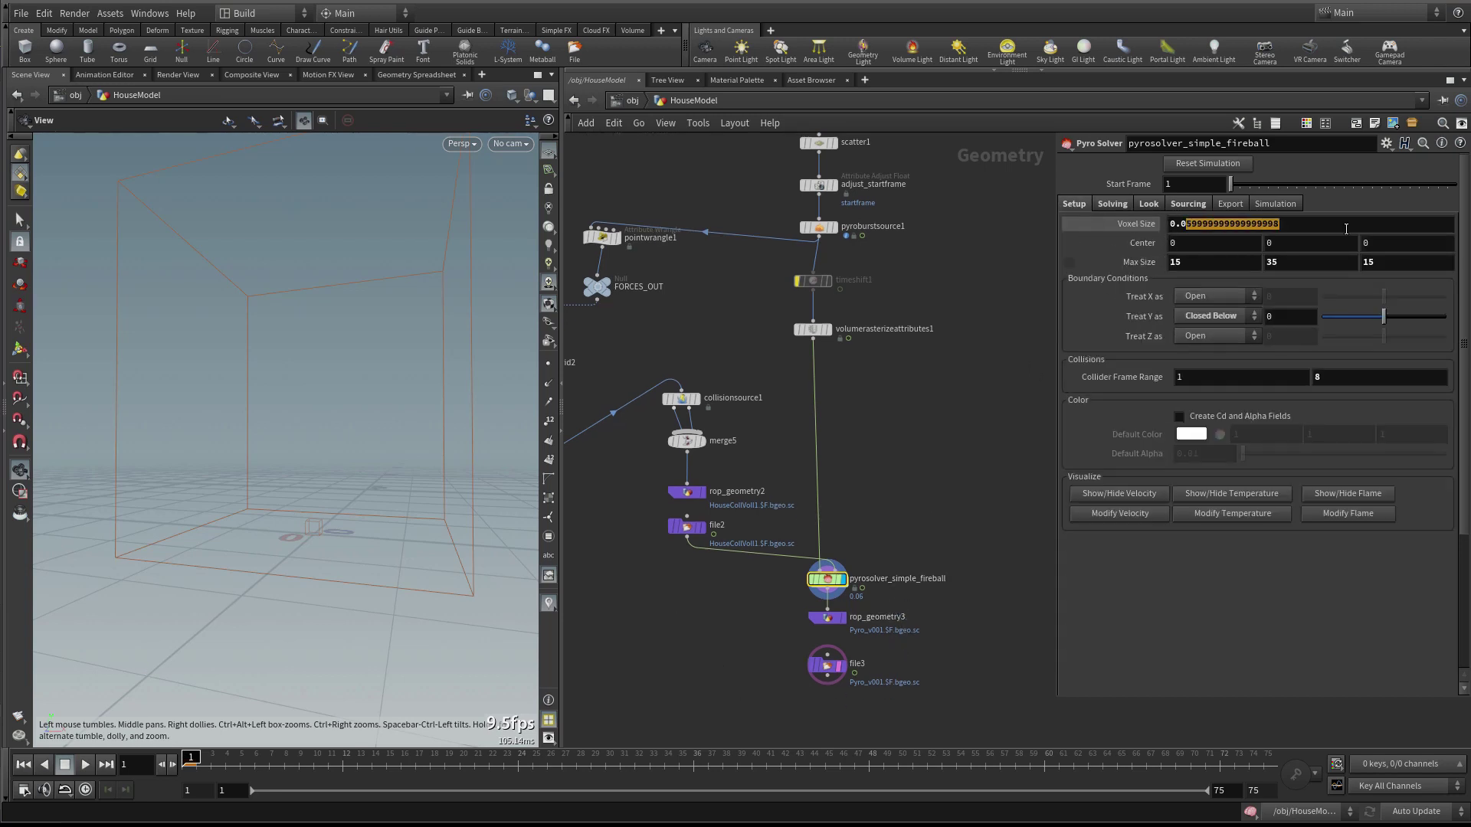
type("6")
key("Return")
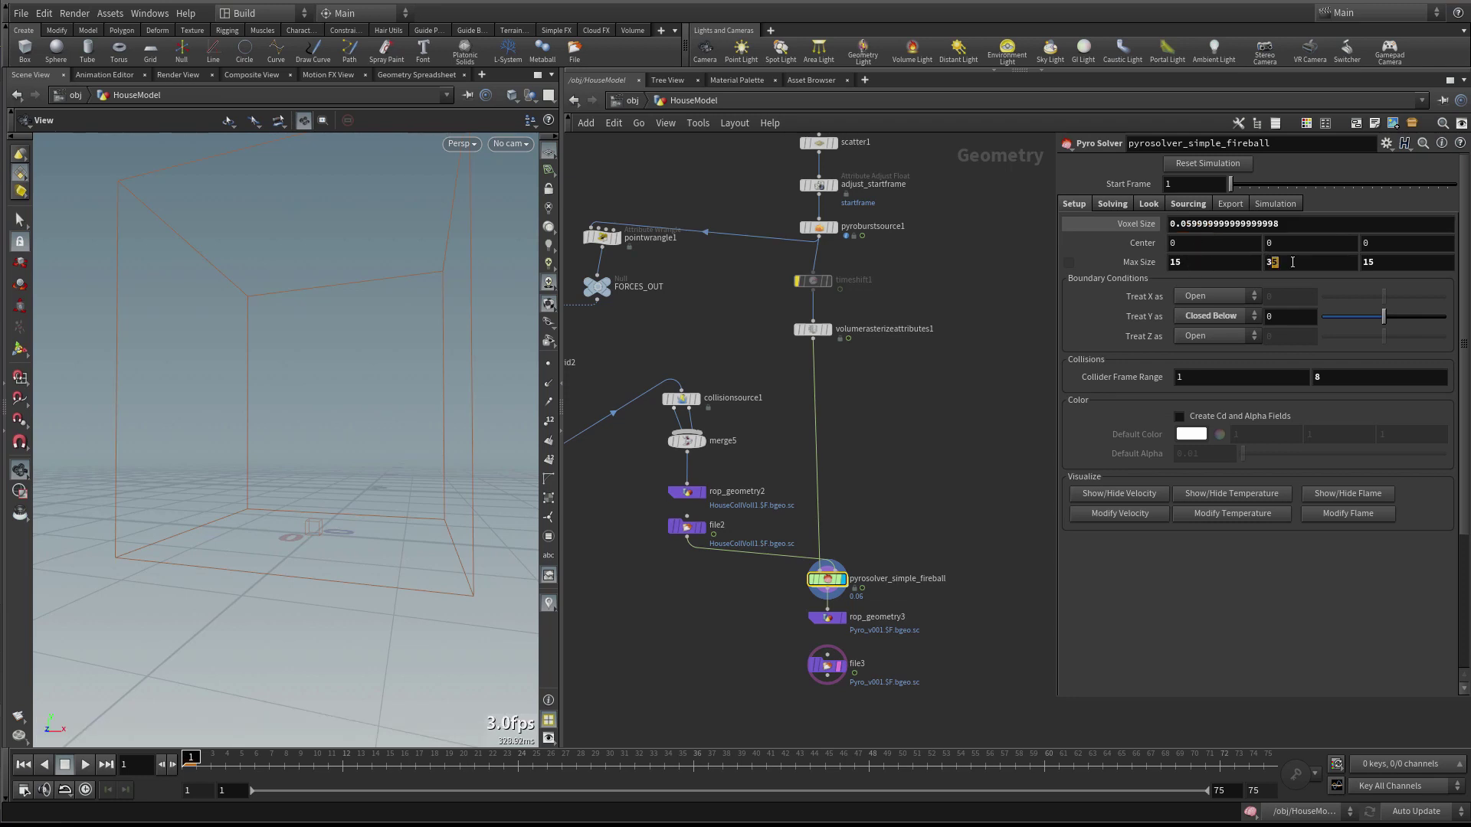
Set the solver's maximum Y size to 30 and its voxel size to 0.05
type("0")
key("Return")
left_click_drag(1185, 224, 1335, 230)
type("5")
key("Return")
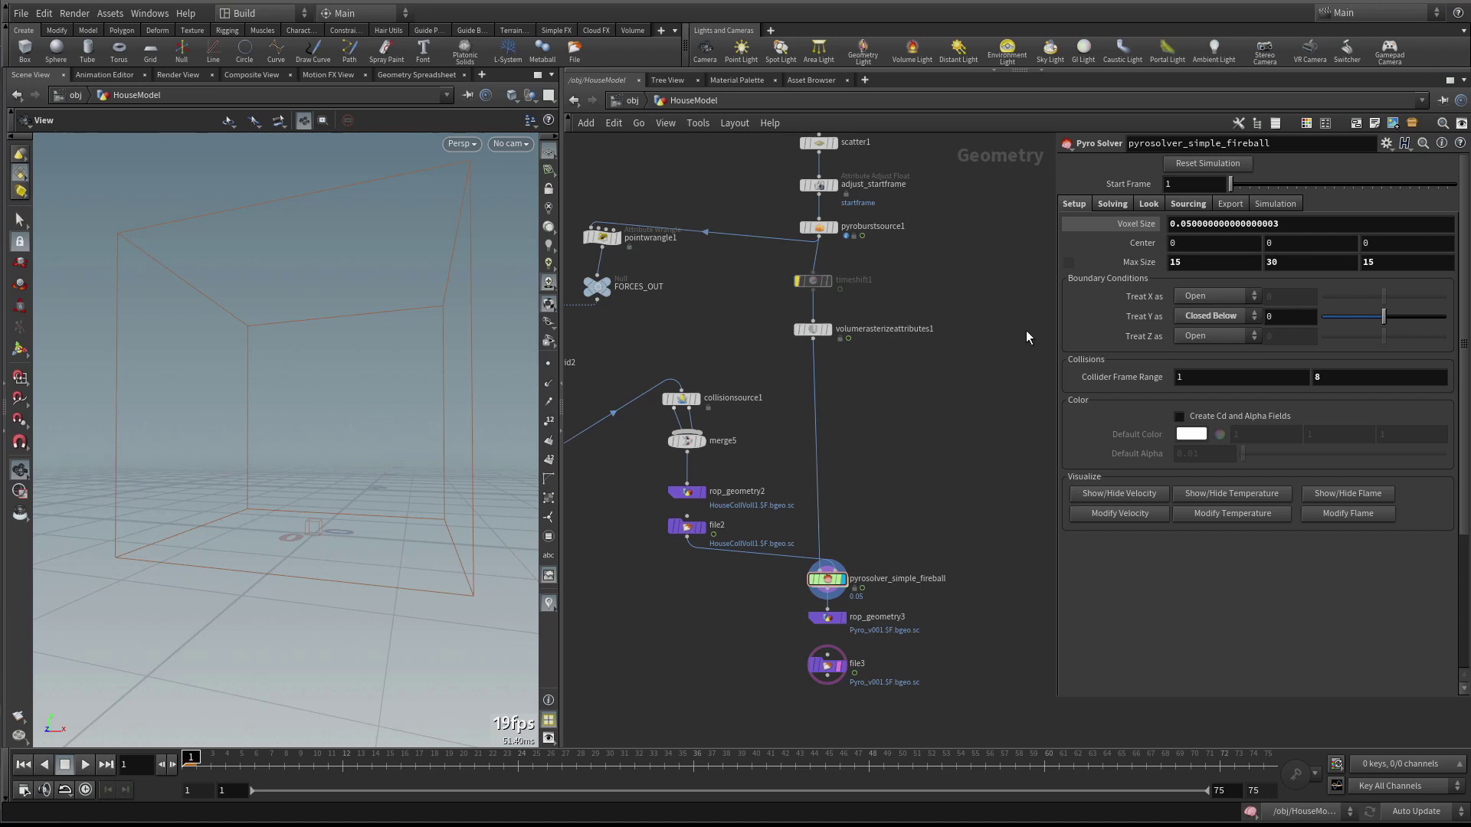
Try to render a flipbook of the explosion at 0.05 voxel size and close the console window reporting OpenCL errors
left_click(1196, 206)
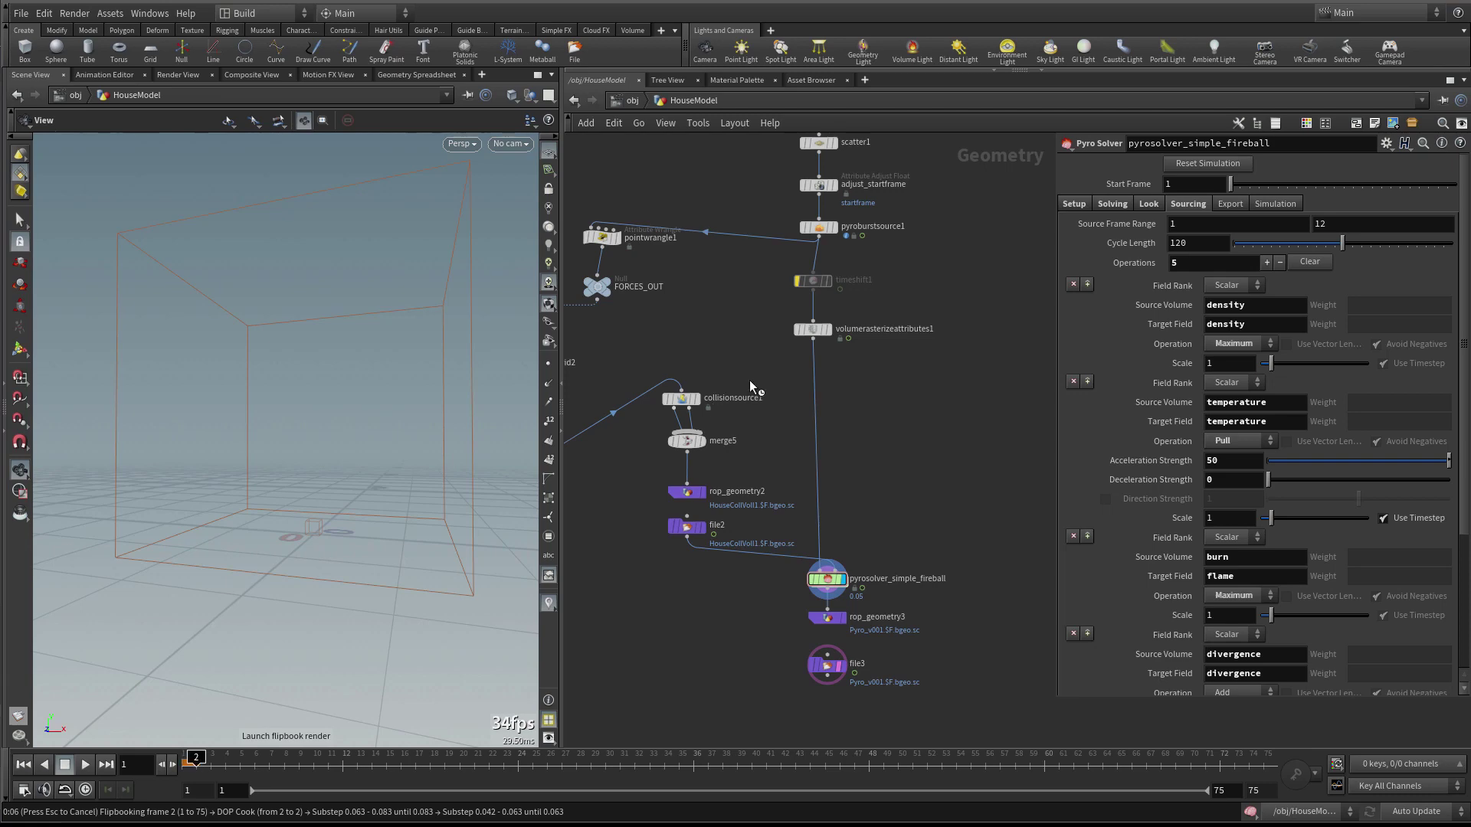
left_click(1142, 458)
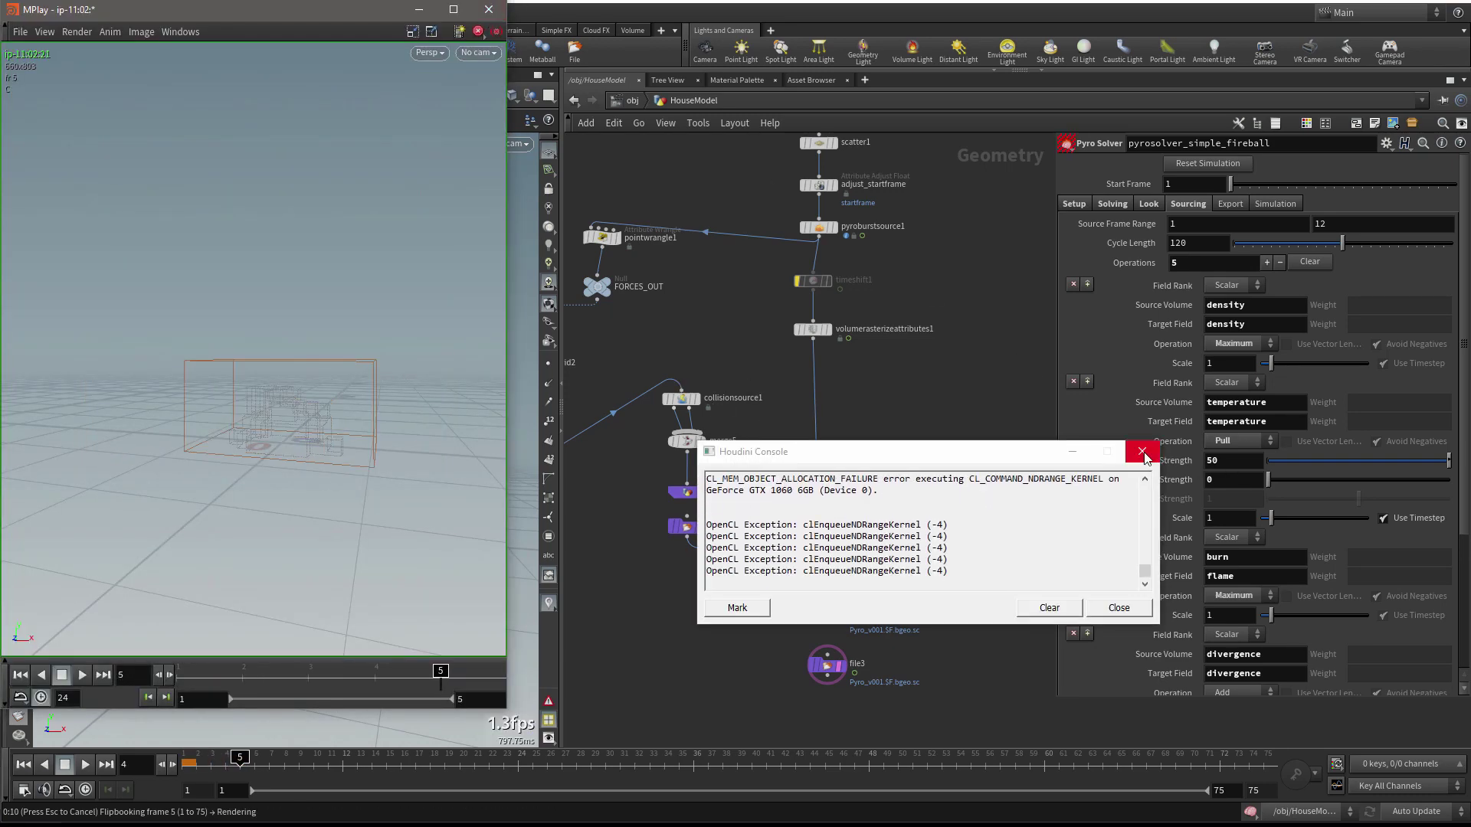
left_click(1142, 451)
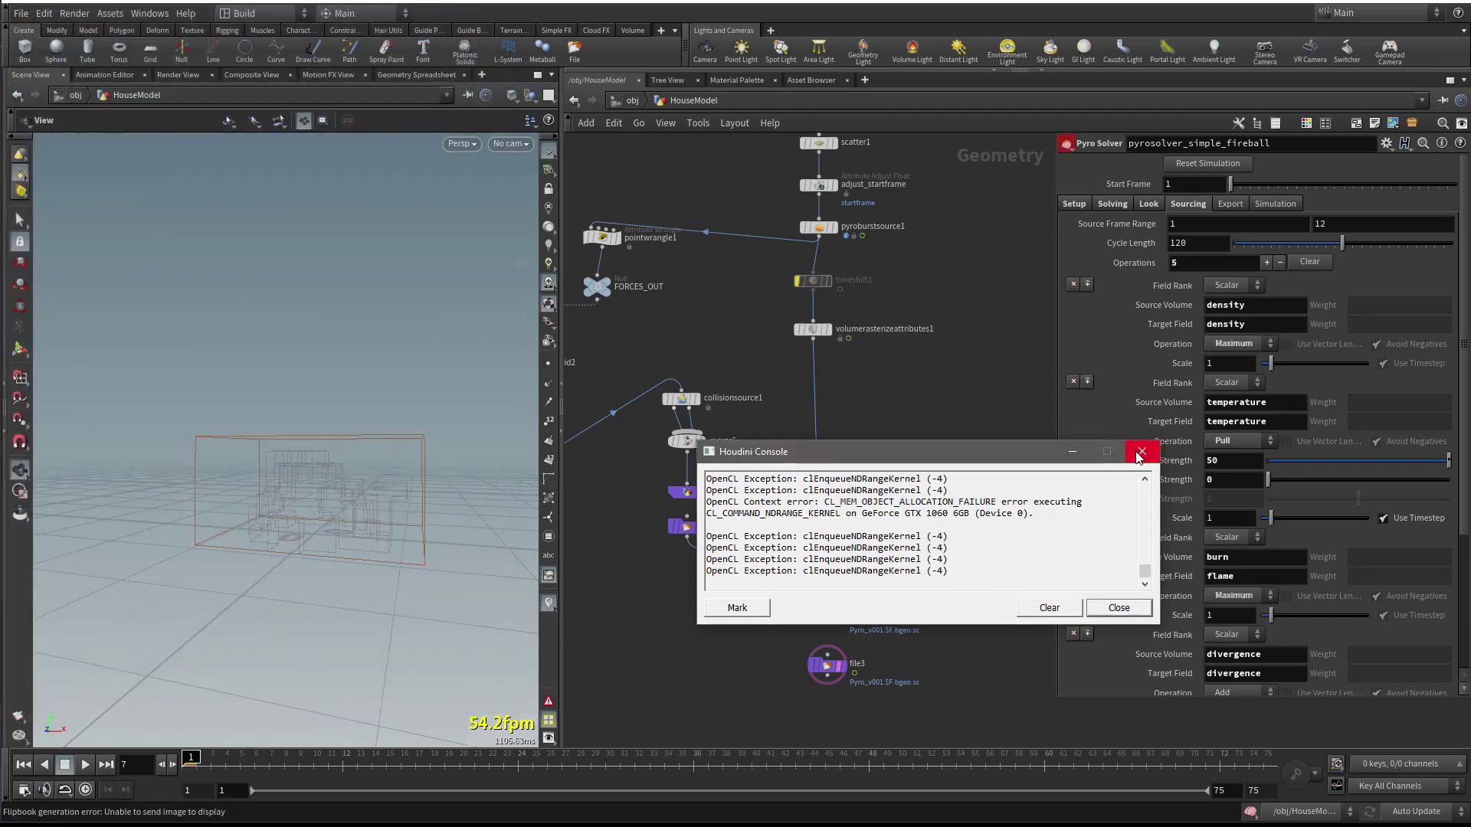
left_click(1142, 451)
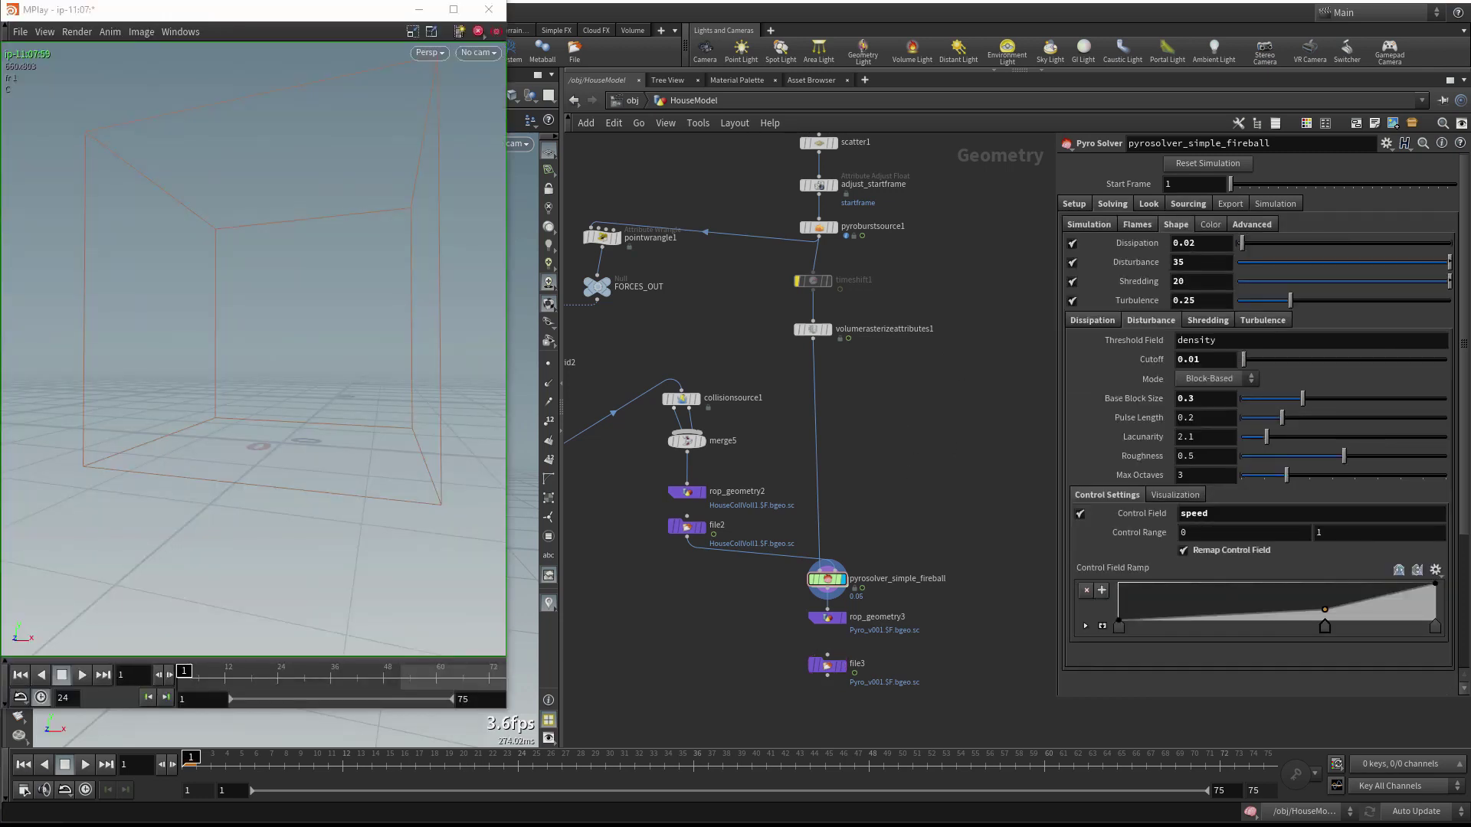
Play back the explosion flipbook in MPlay and close it after reviewing the smoke
left_click(82, 674)
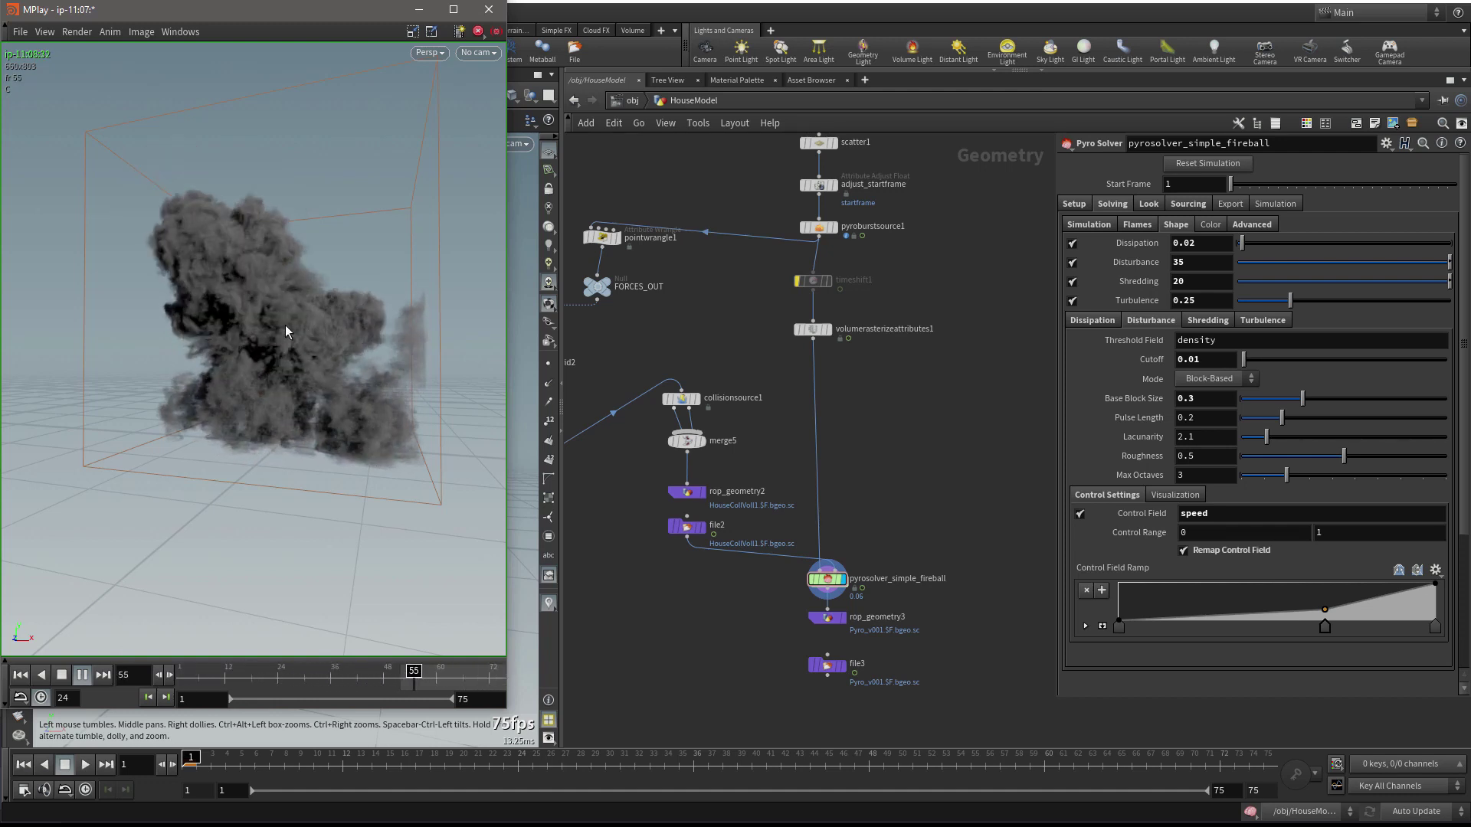
left_click(493, 15)
Set the Pyro Solver's voxel size to 0.05 in its setup settings
scroll(697, 643, "up", 2)
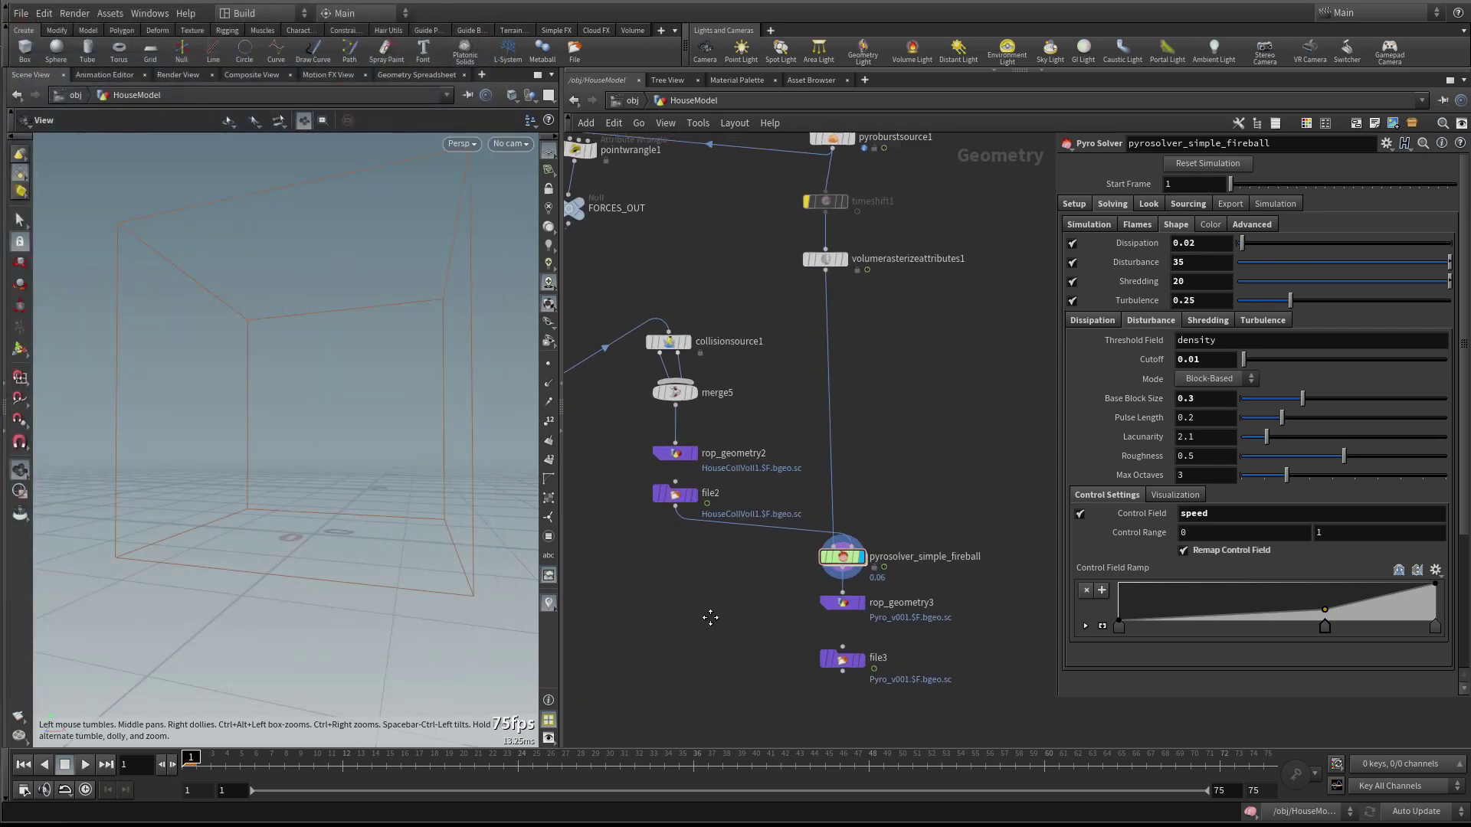
middle_click_drag(710, 617, 706, 619)
left_click(1098, 225)
left_click(1082, 205)
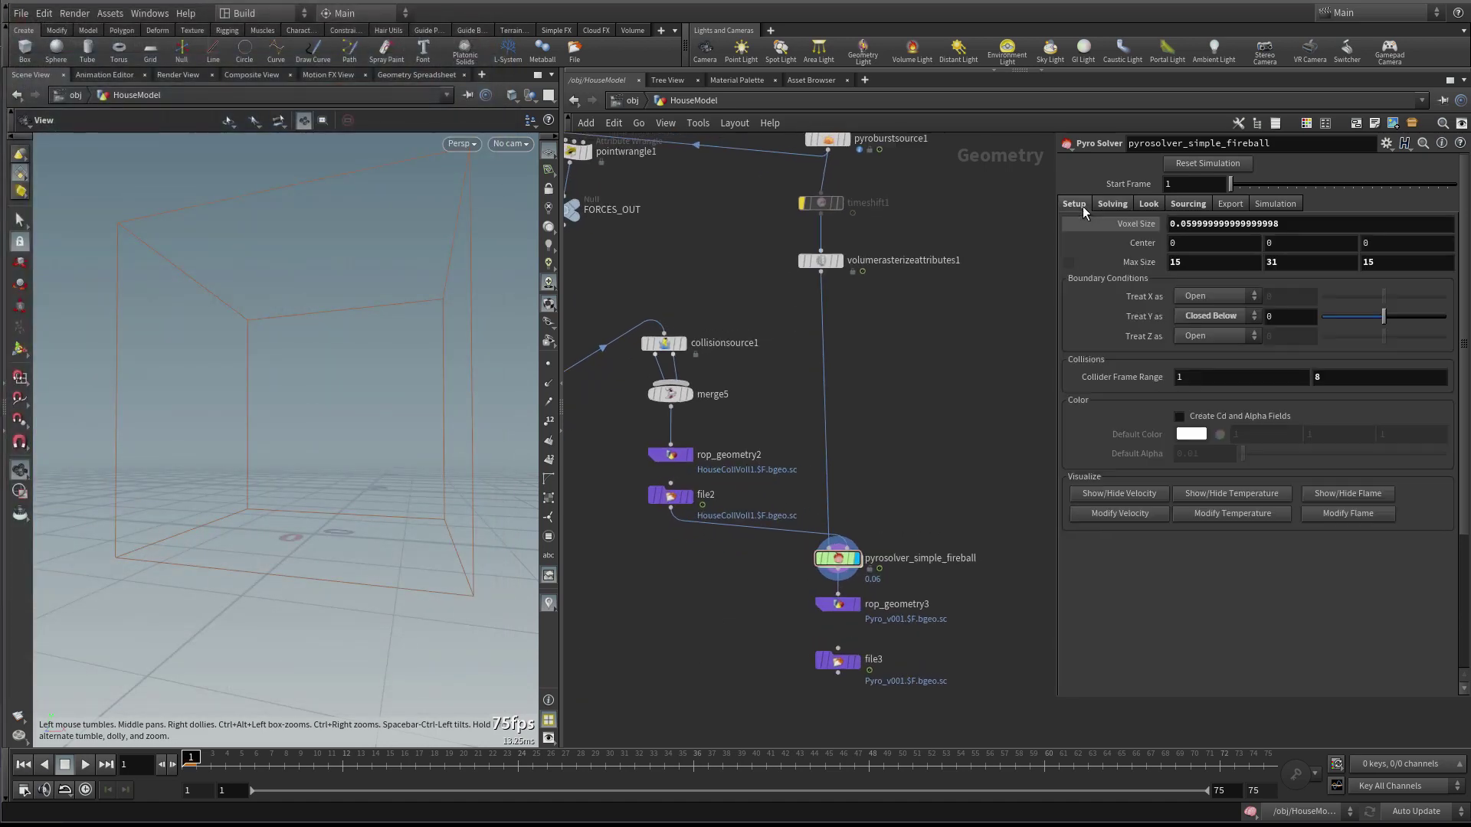
left_click_drag(1302, 226, 1188, 221)
key("BackSpace")
key("Return")
Enable Calculate Speed Field and turn off Minimal OpenCL Solve in the Pyro Solver's solving settings
left_click(1123, 204)
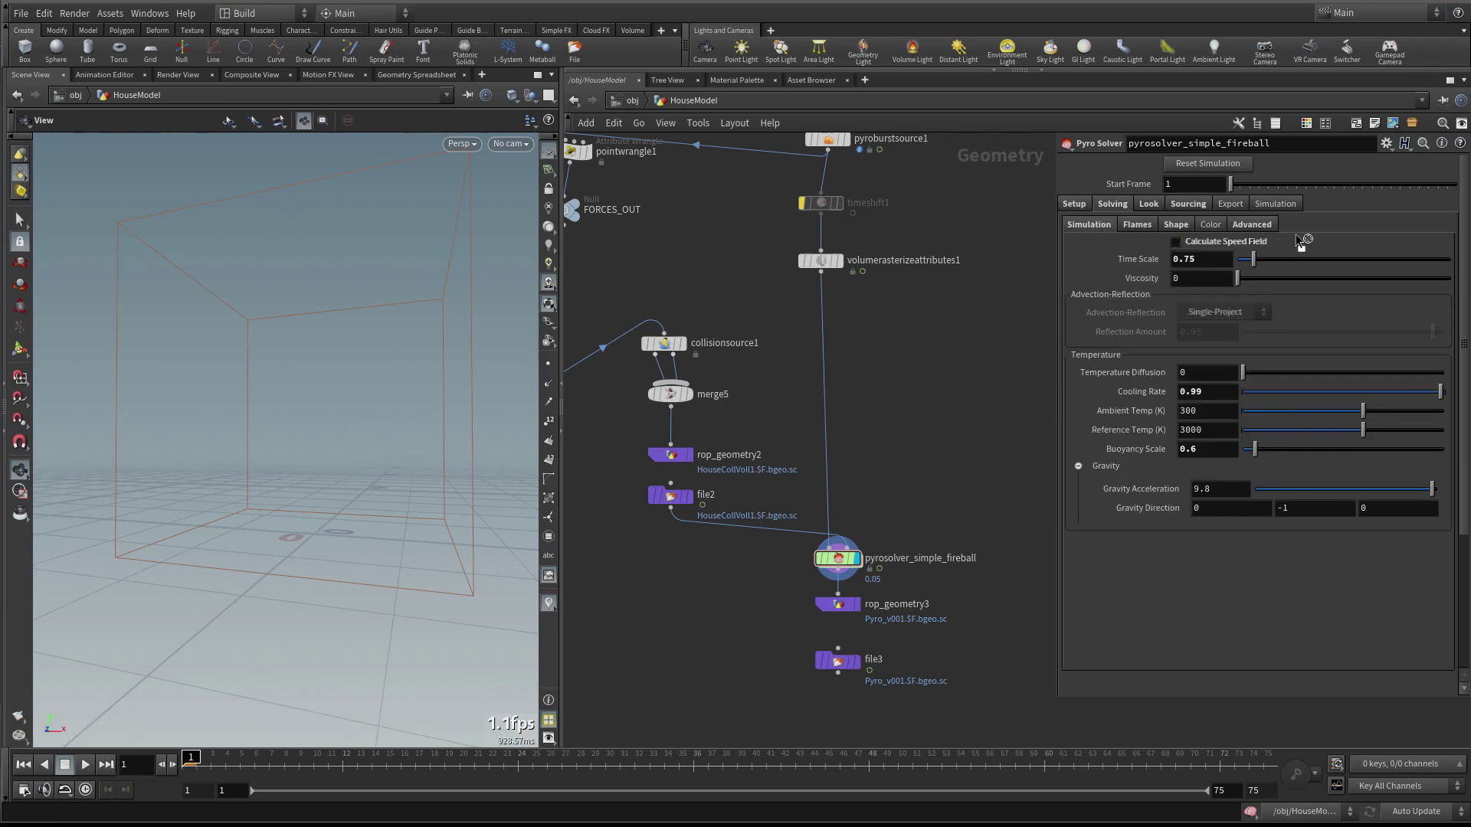
left_click(1222, 240)
left_click(1250, 225)
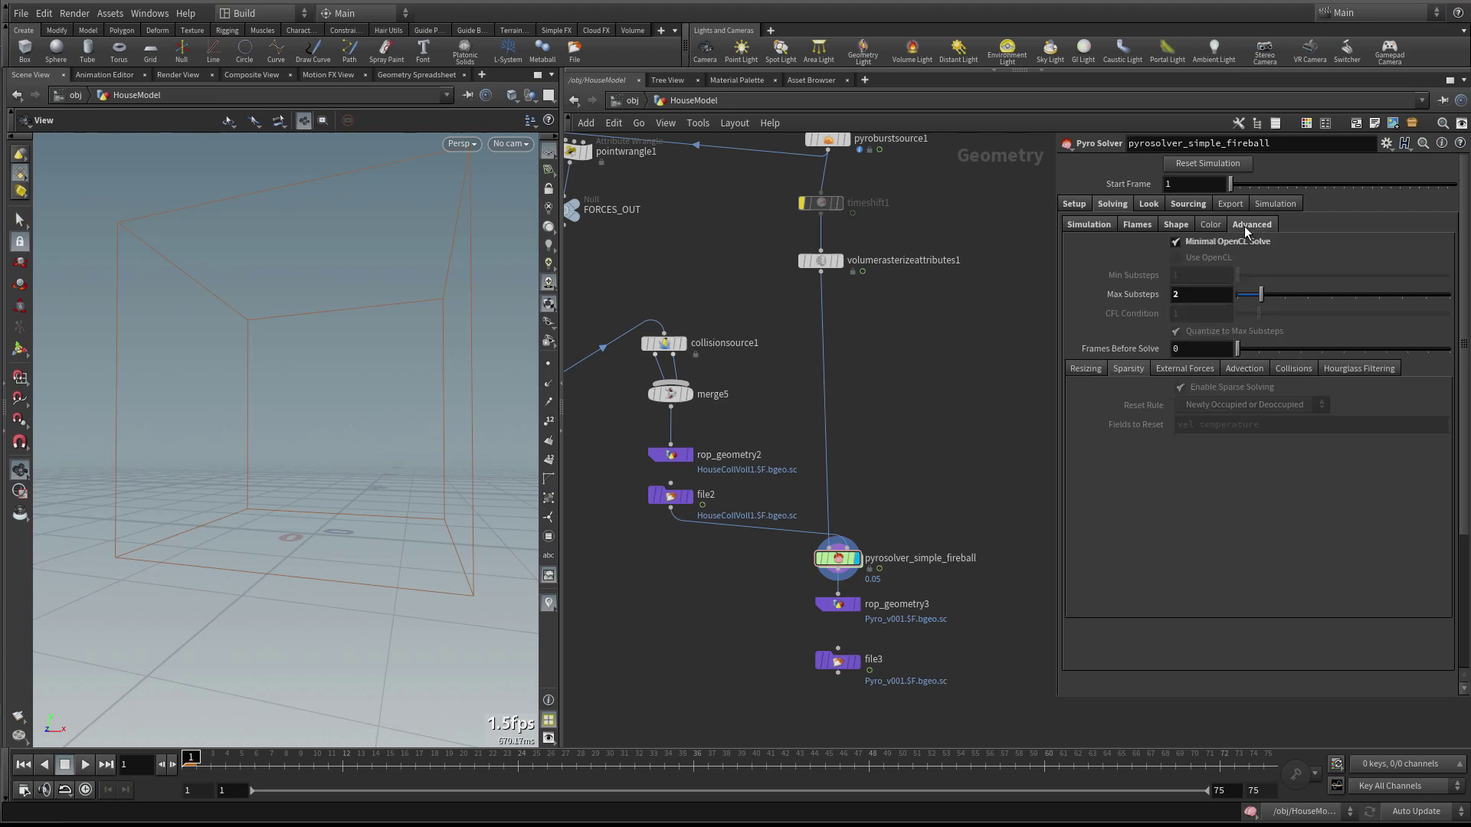
Review the solver's setup and simulation settings that are available without the minimal OpenCL solve
left_click(1076, 205)
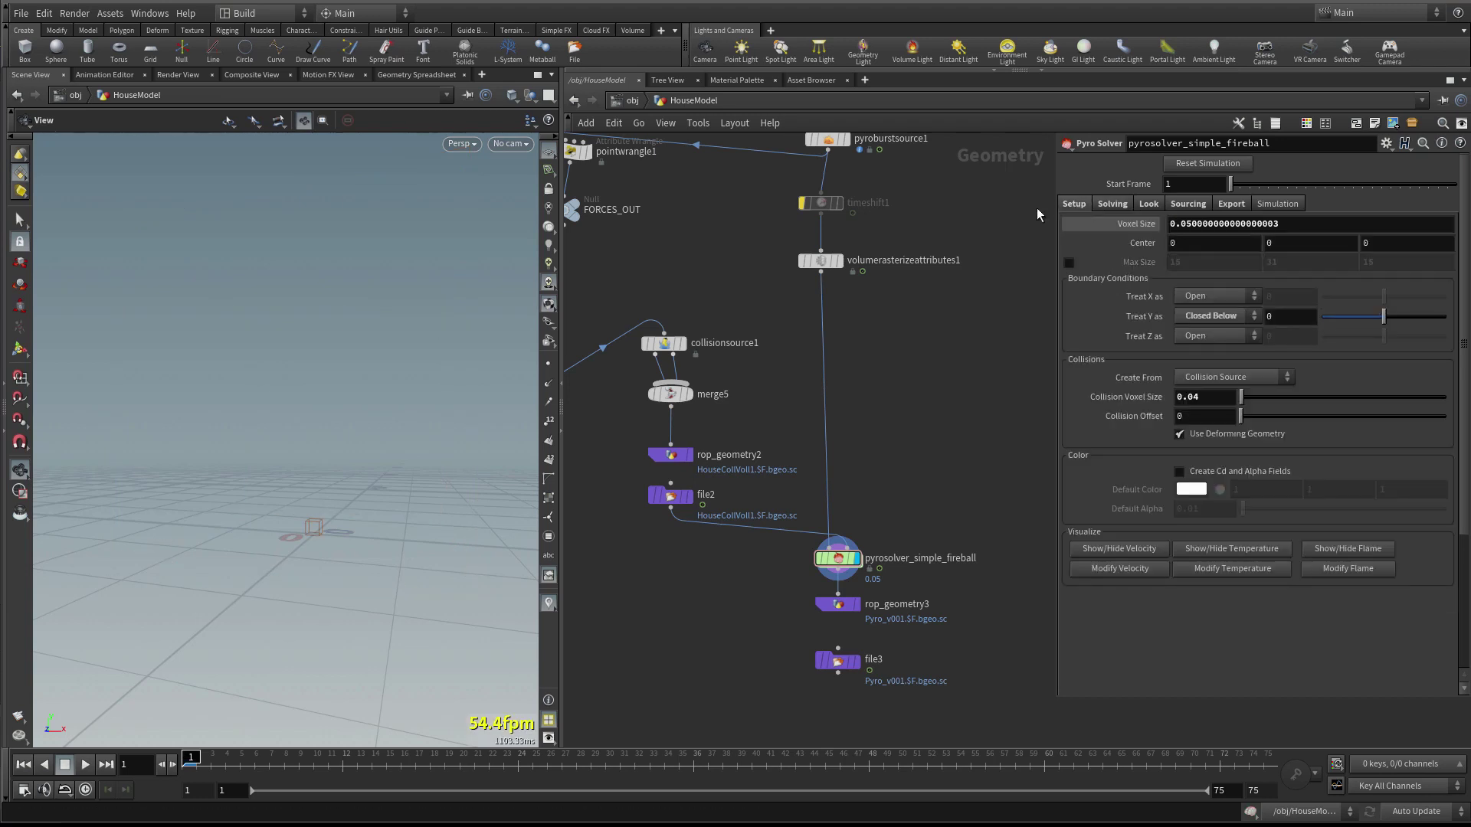
left_click(1111, 204)
left_click(1083, 226)
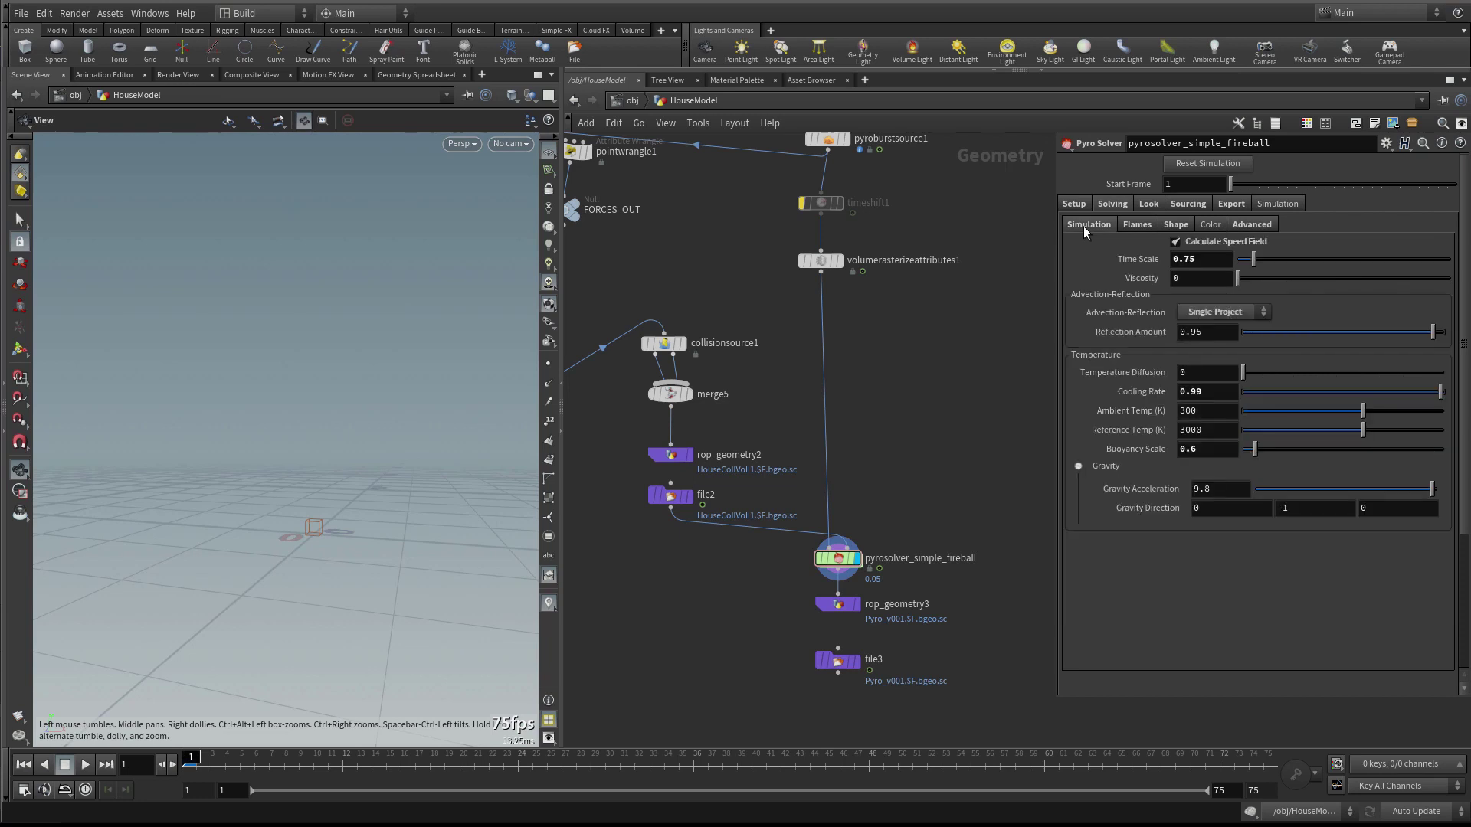
left_click(1075, 204)
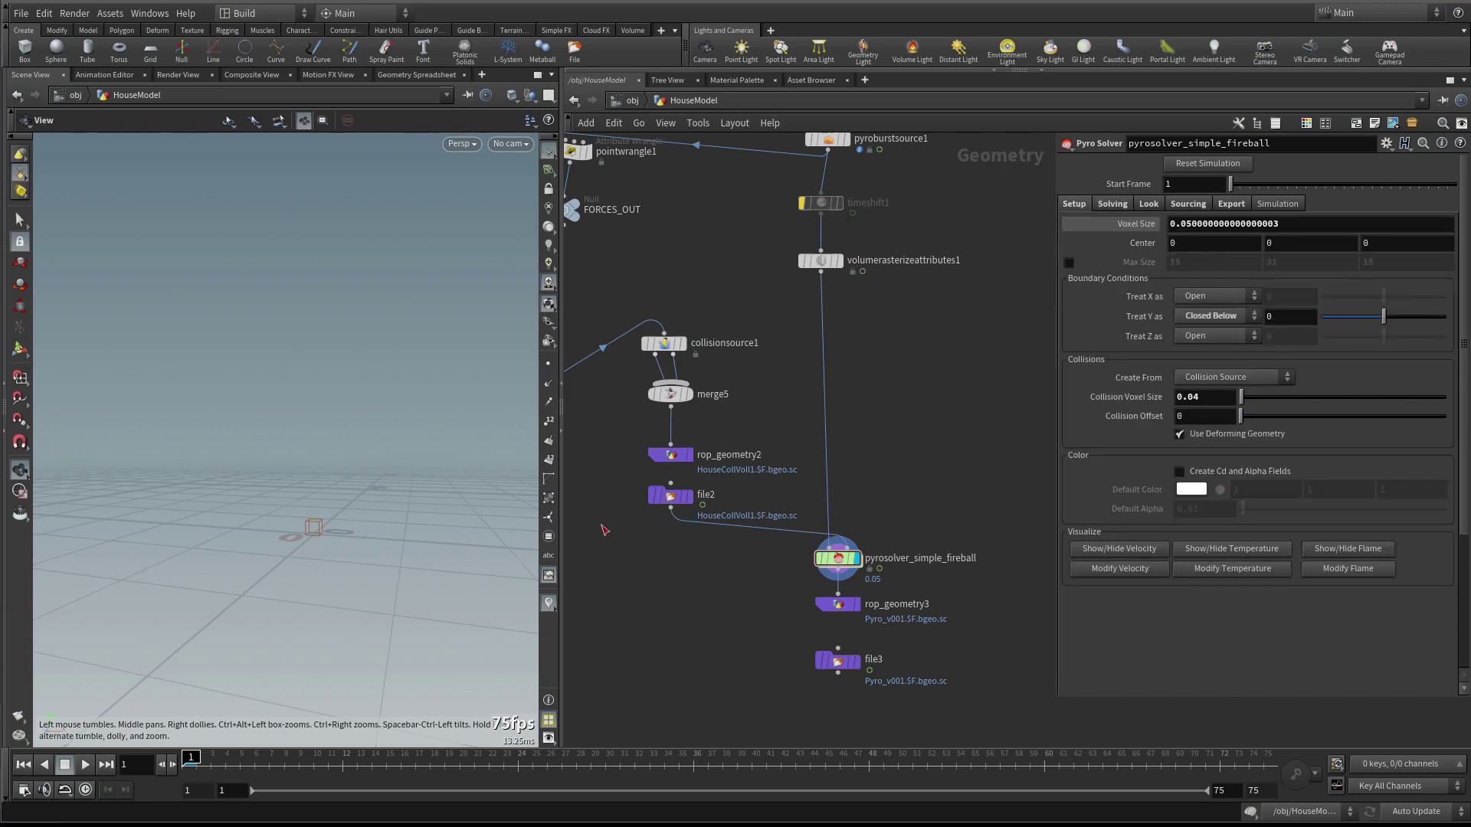
Select the rop_geometry3 cache node below the Pyro Solver to show its output settings
middle_click_drag(943, 522, 943, 504)
scroll(922, 610, "down", 1)
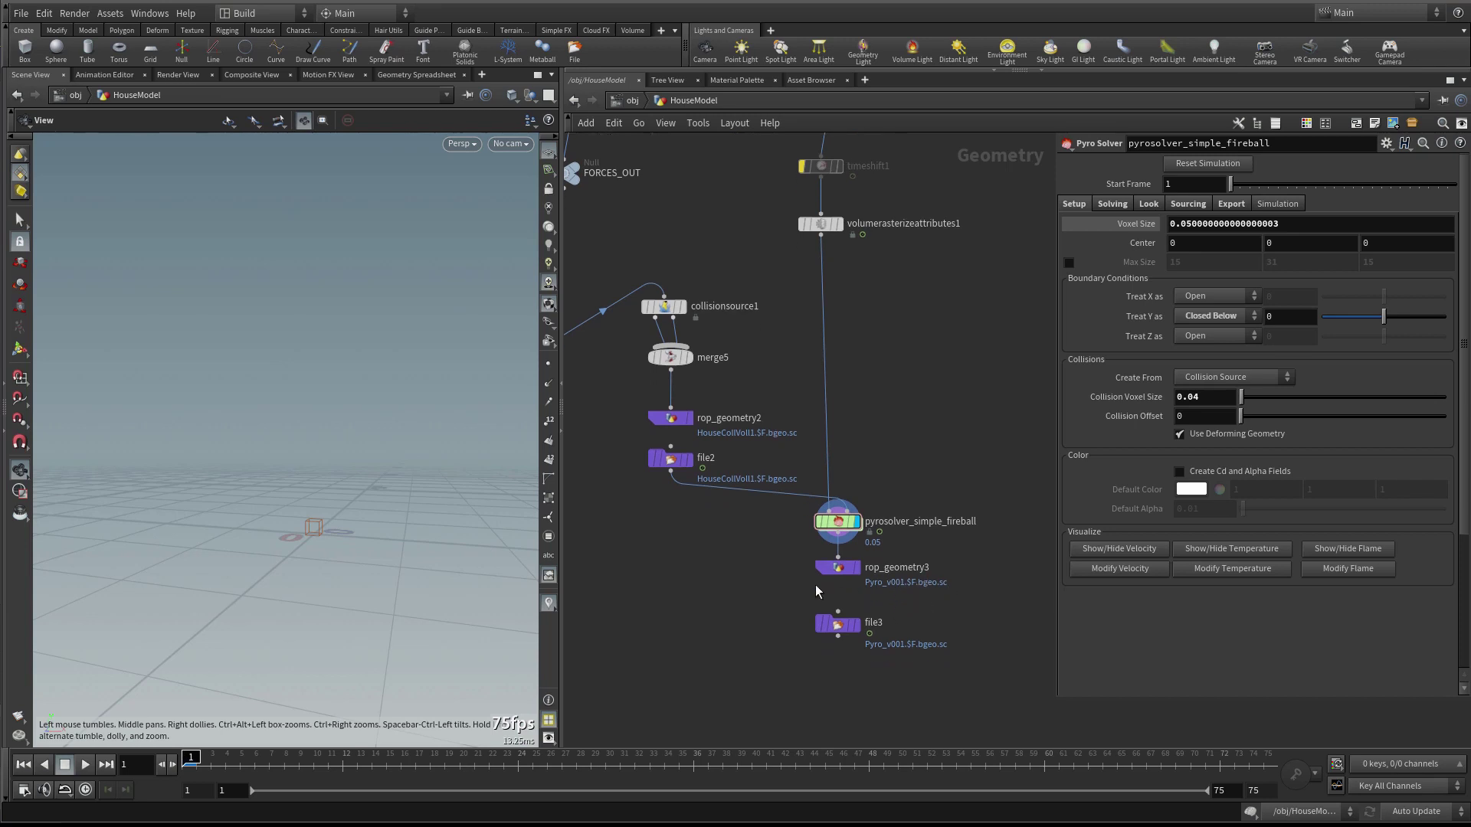
left_click(885, 582)
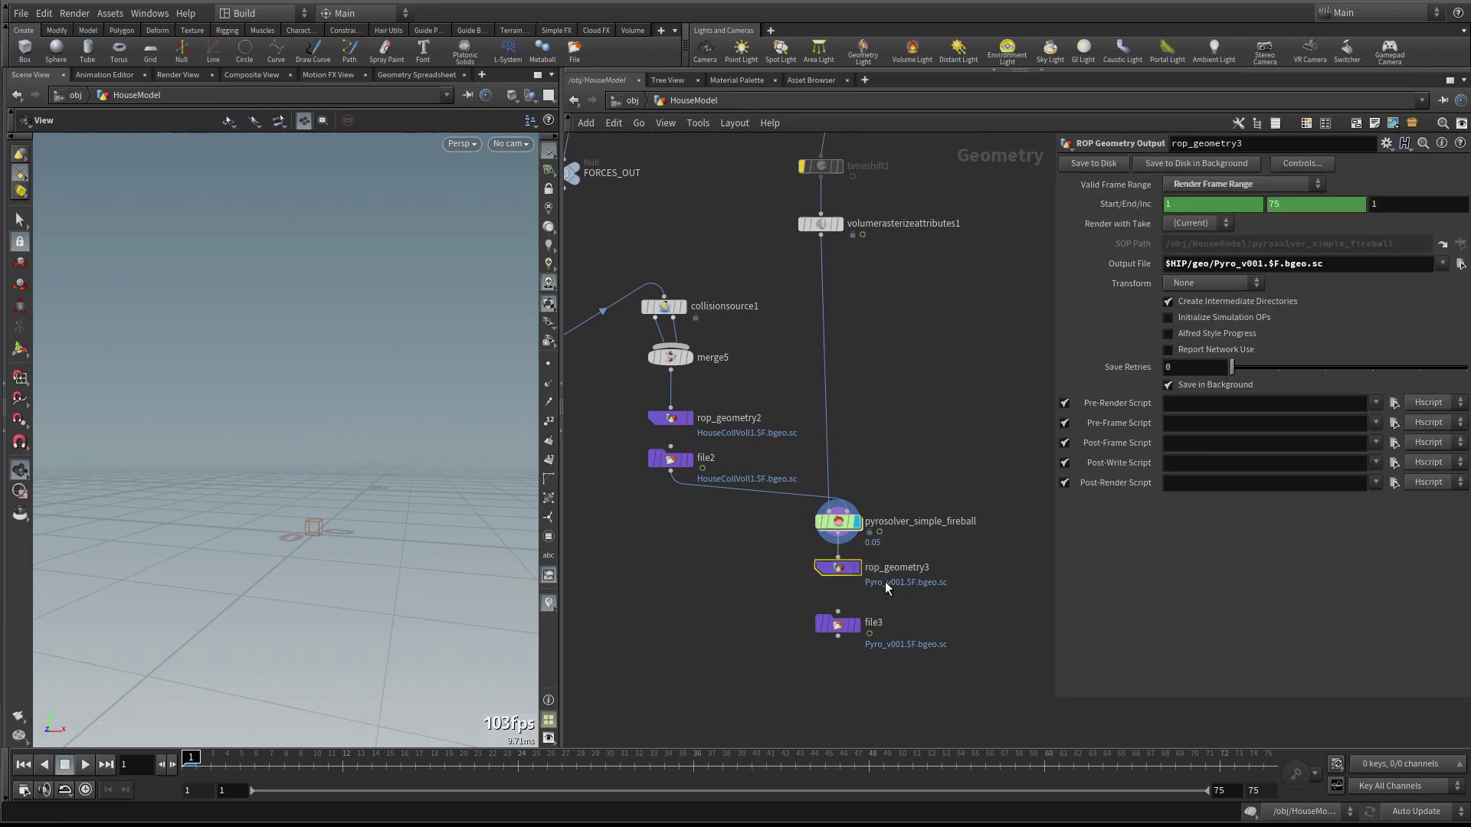